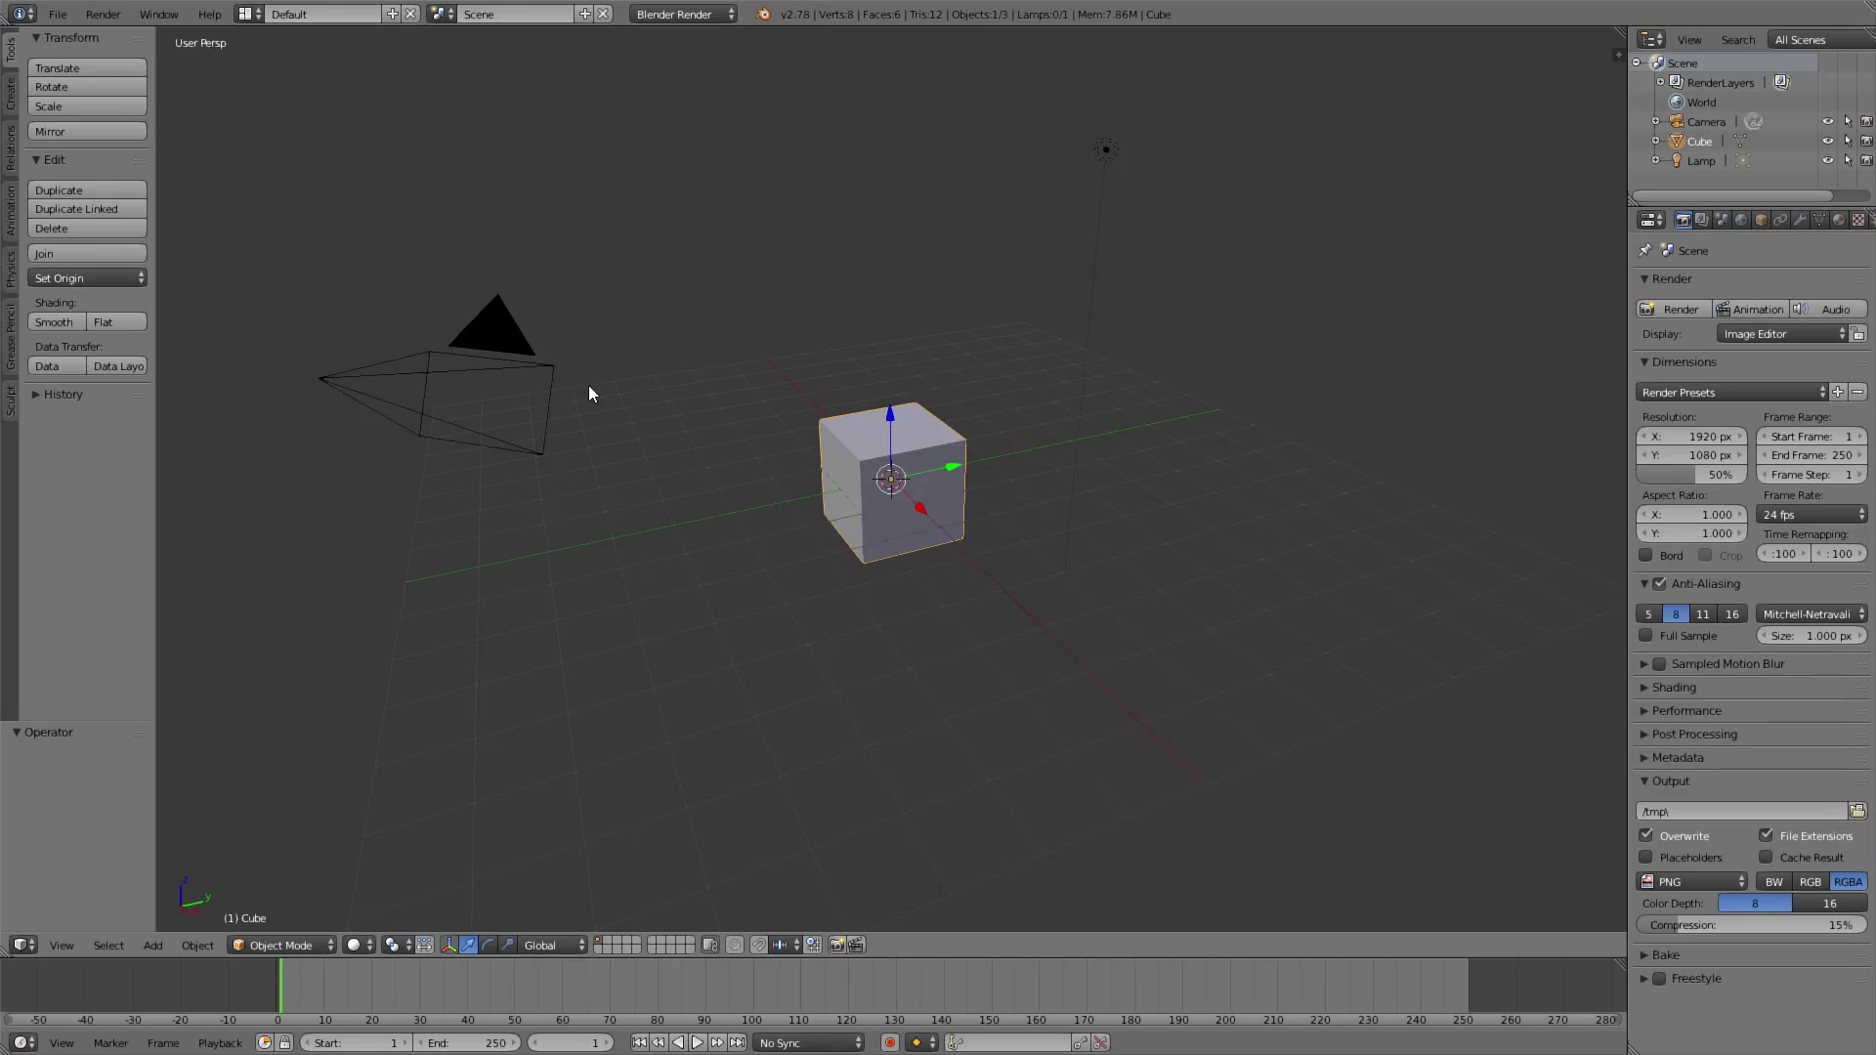
Delete the lamp and the camera from the default scene, keeping only the cube
right_click(1114, 149)
shift+right_click(464, 367)
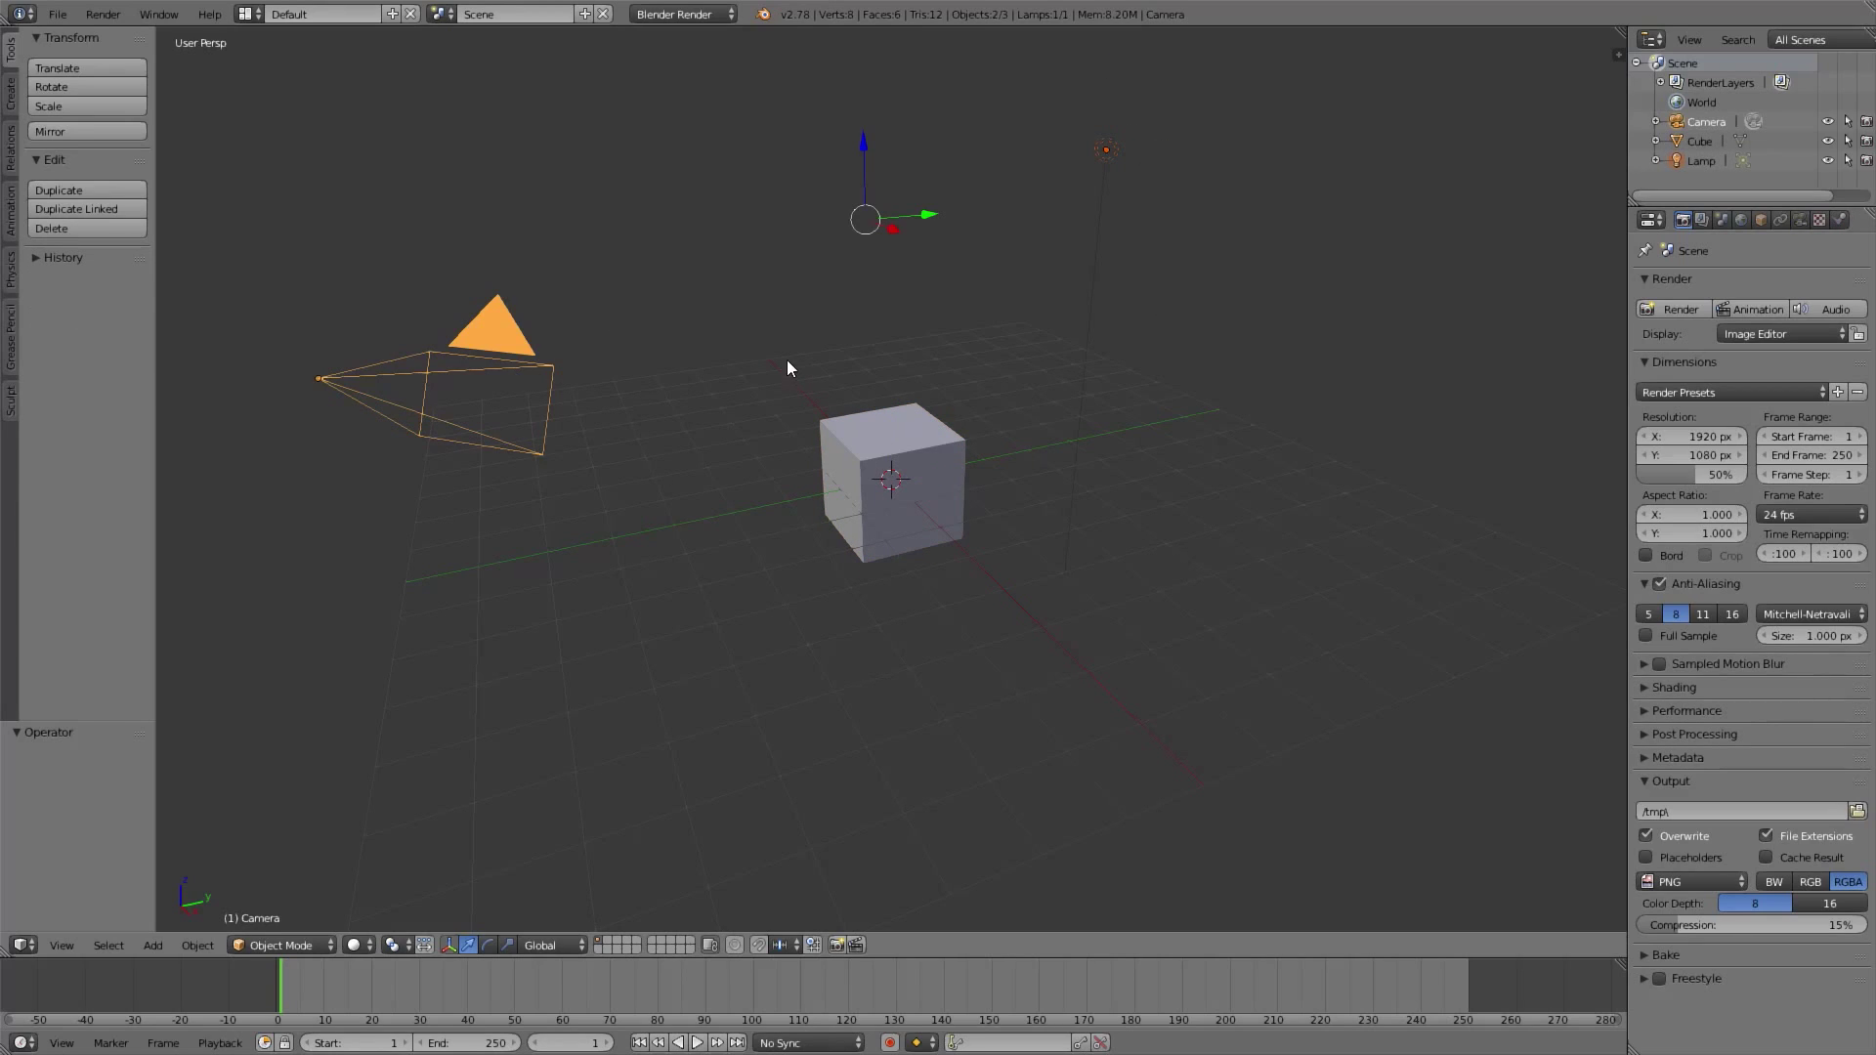
key(x)
click(770, 356)
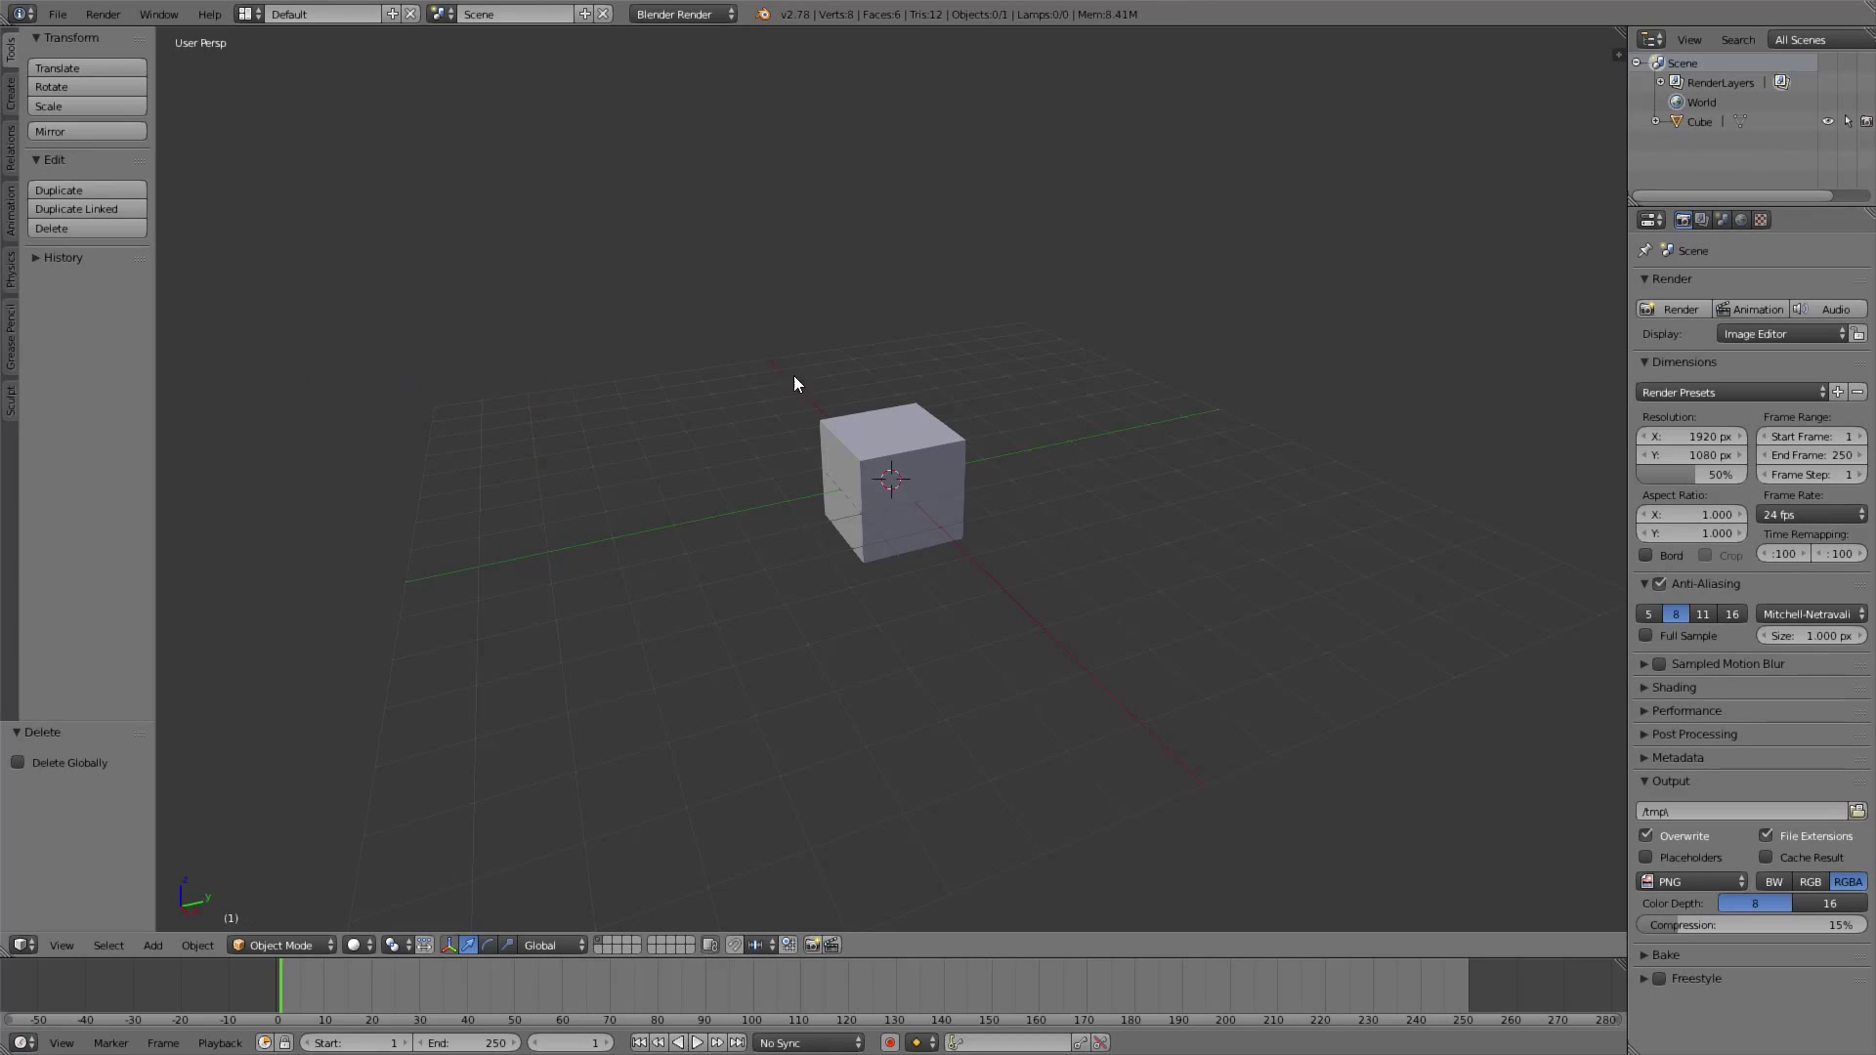
Add a level 5 Subdivision Surface modifier to the cube and apply it to the mesh
right_click(850, 446)
middle_drag(830, 444, 862, 494)
scroll(877, 428, up, 1)
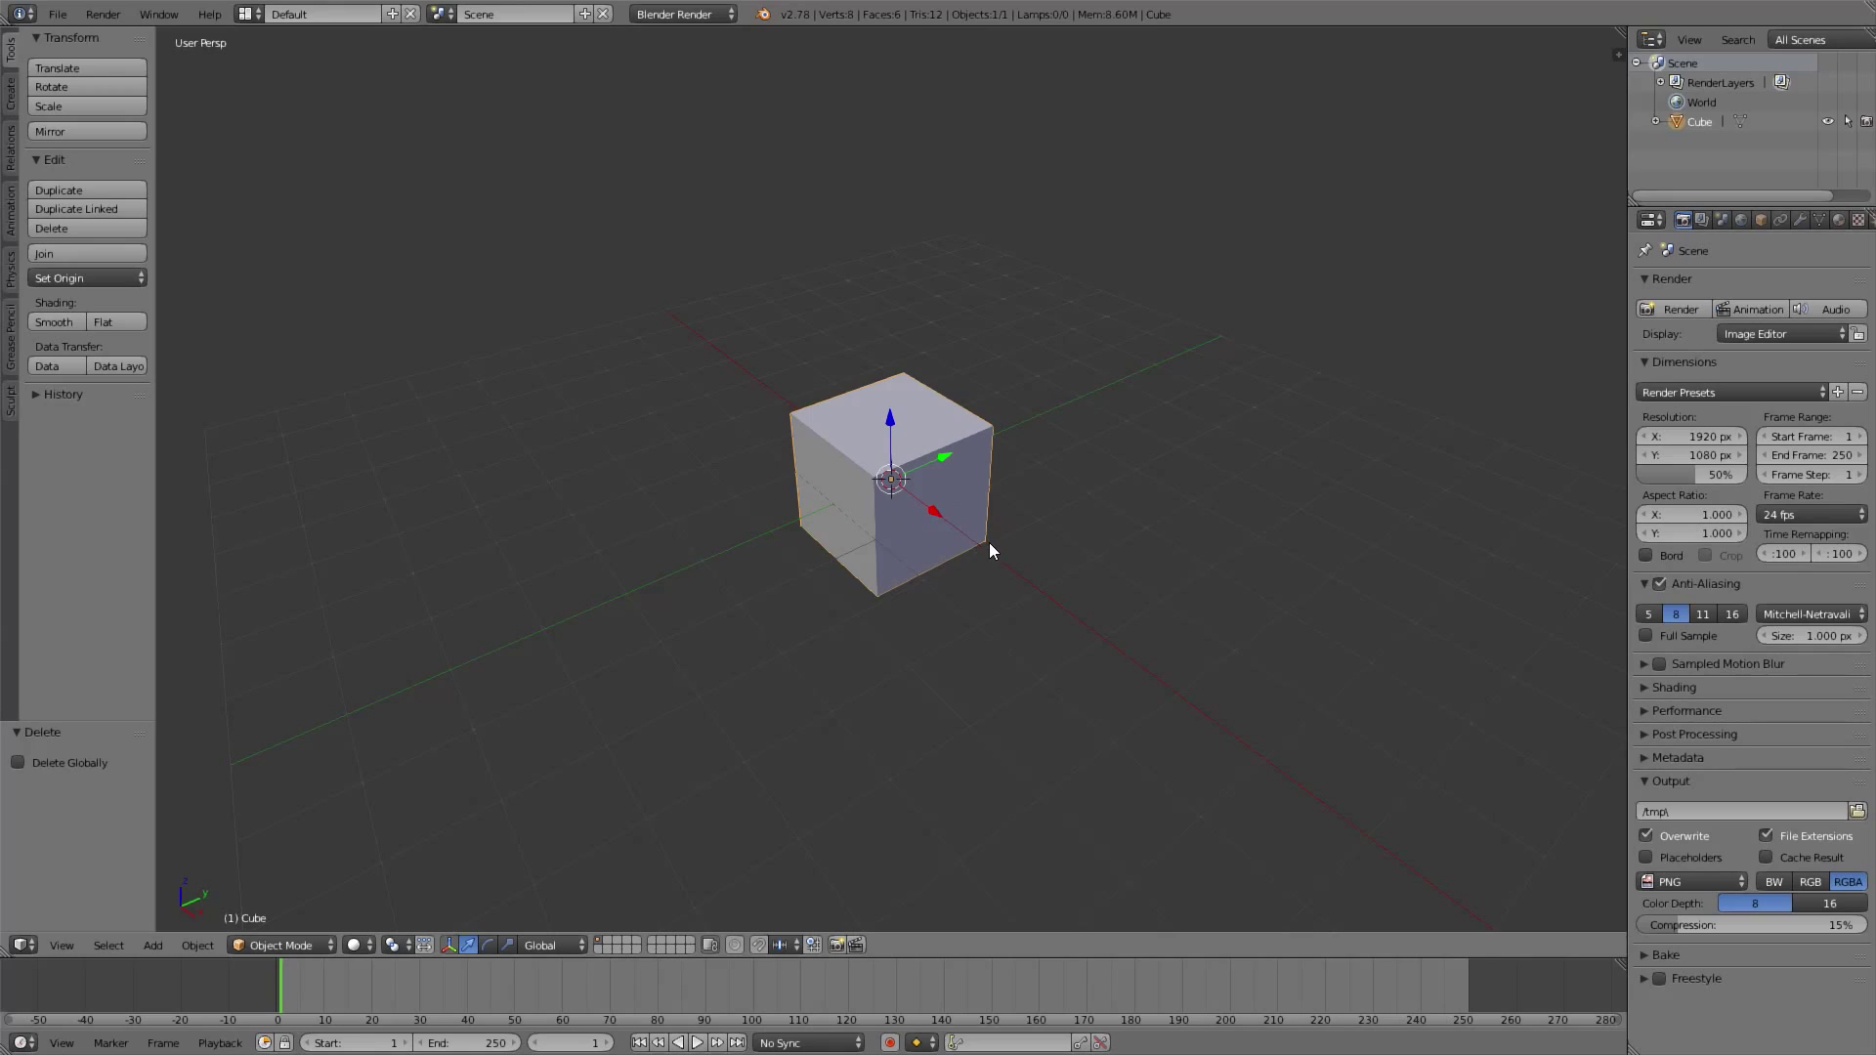
key(ctrl+5)
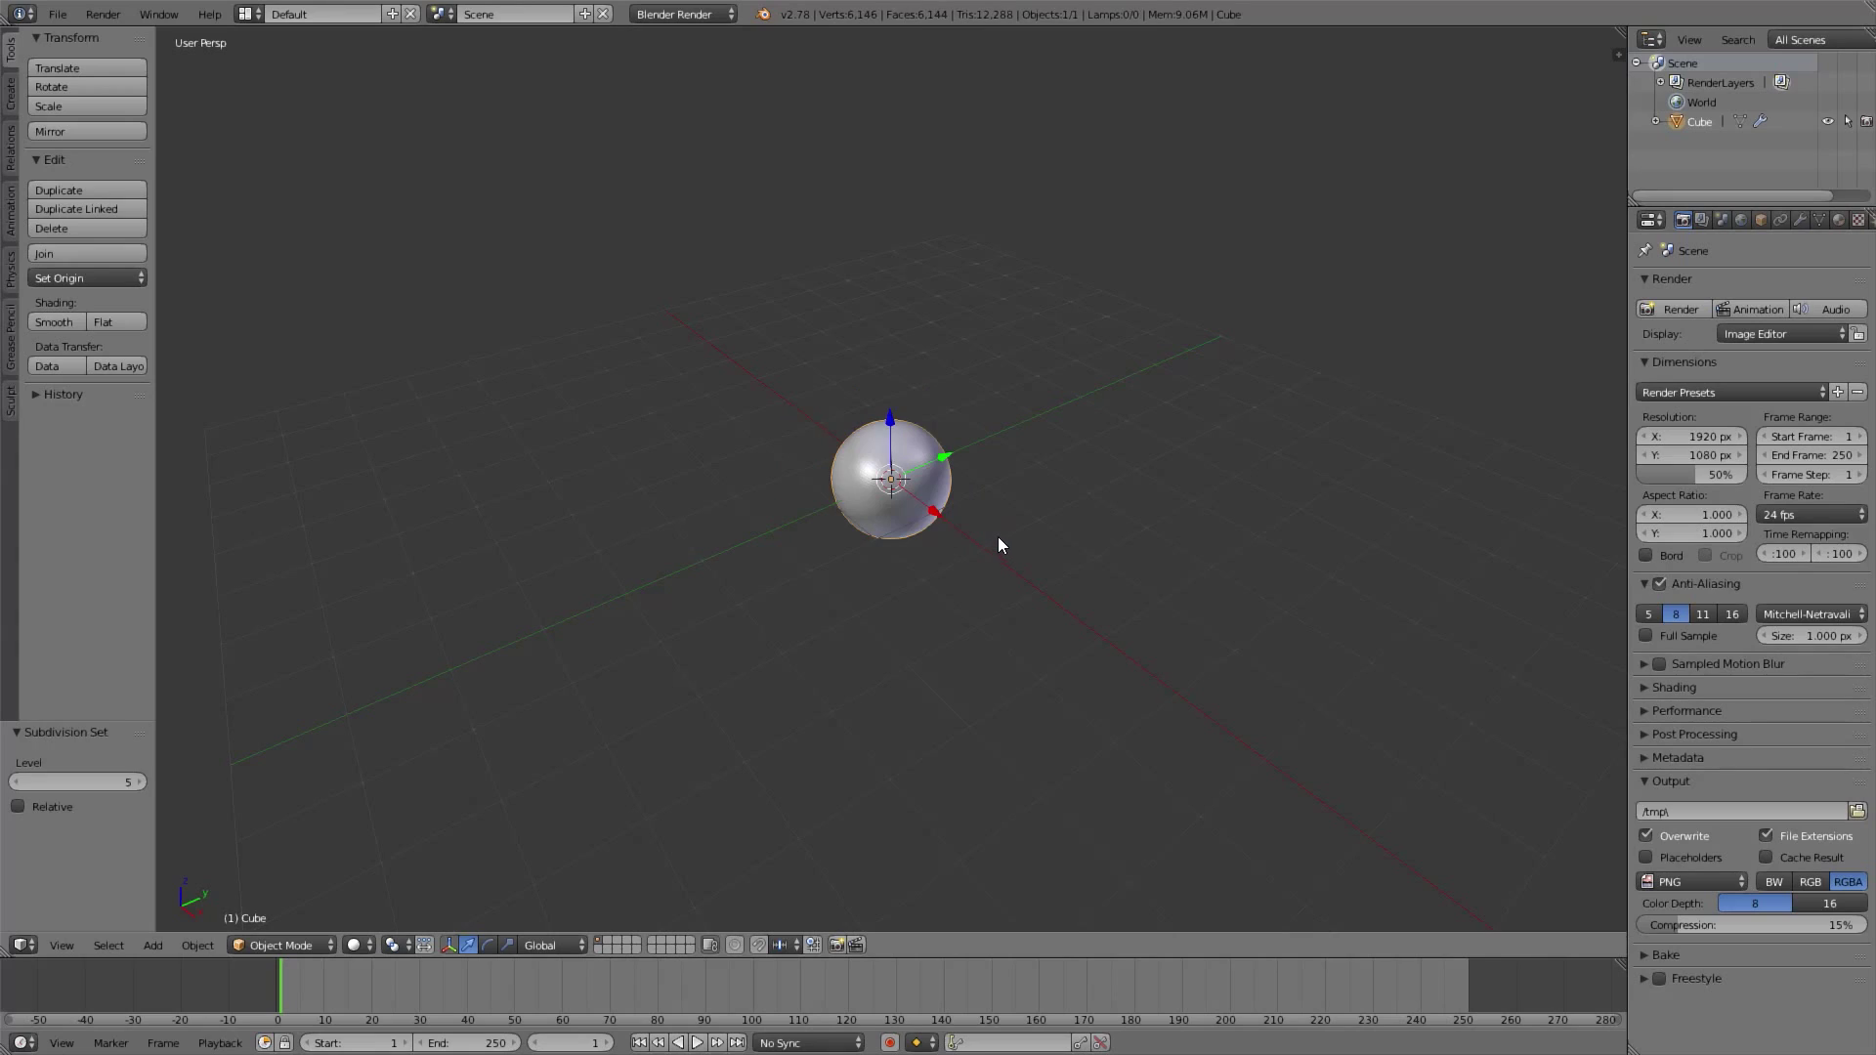
click(1801, 221)
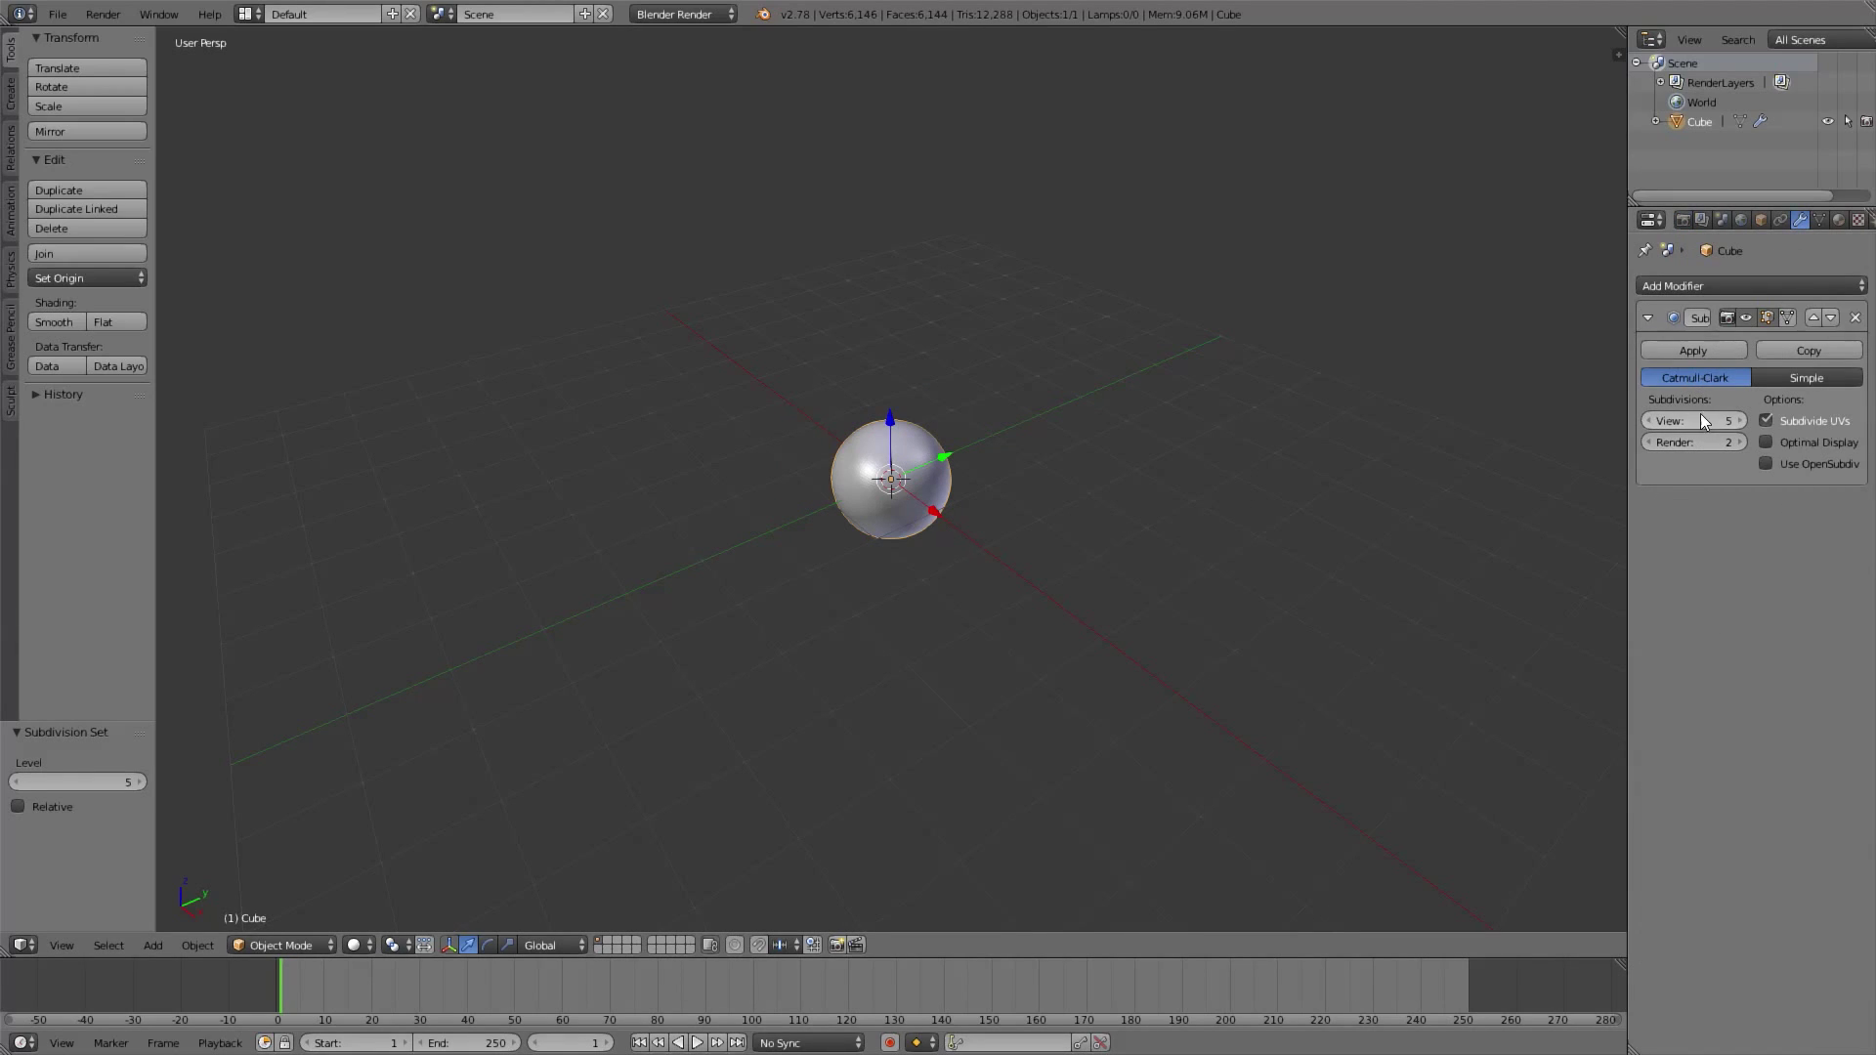
click(1708, 349)
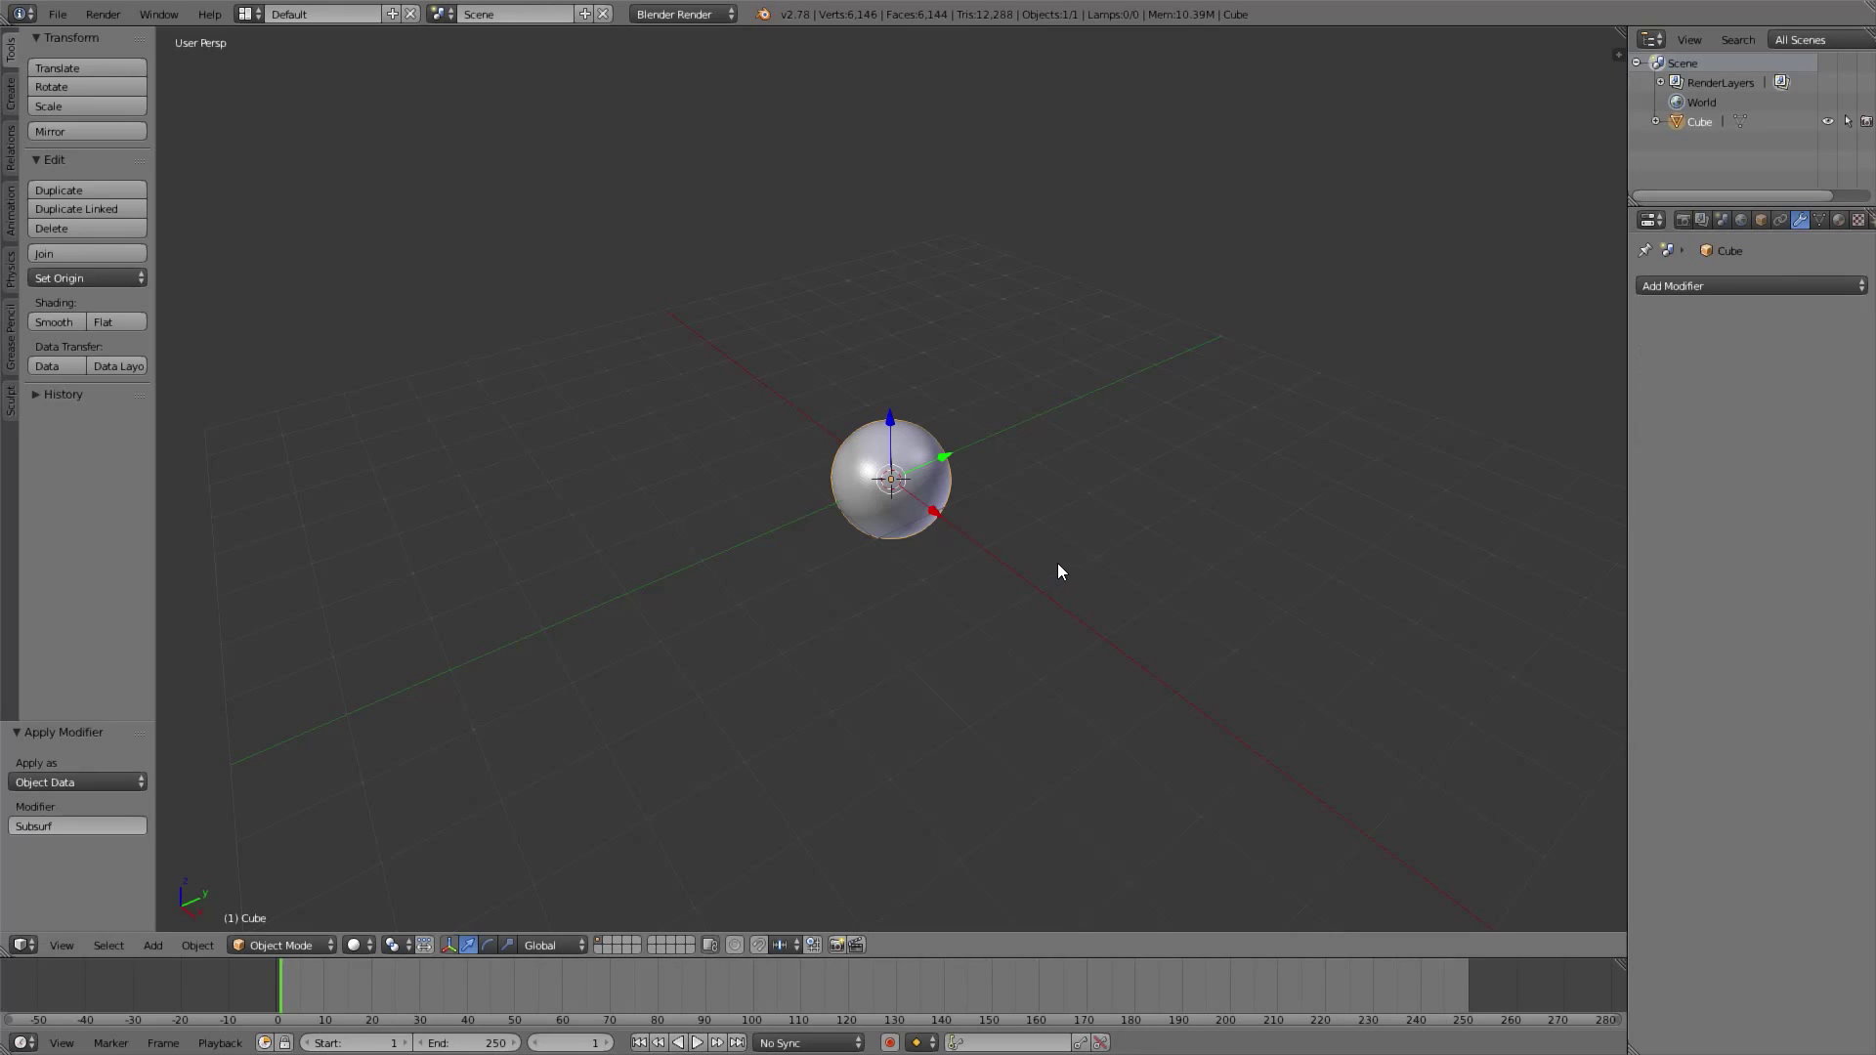
Turn off the Grid Floor in the viewport's Display settings
key(n)
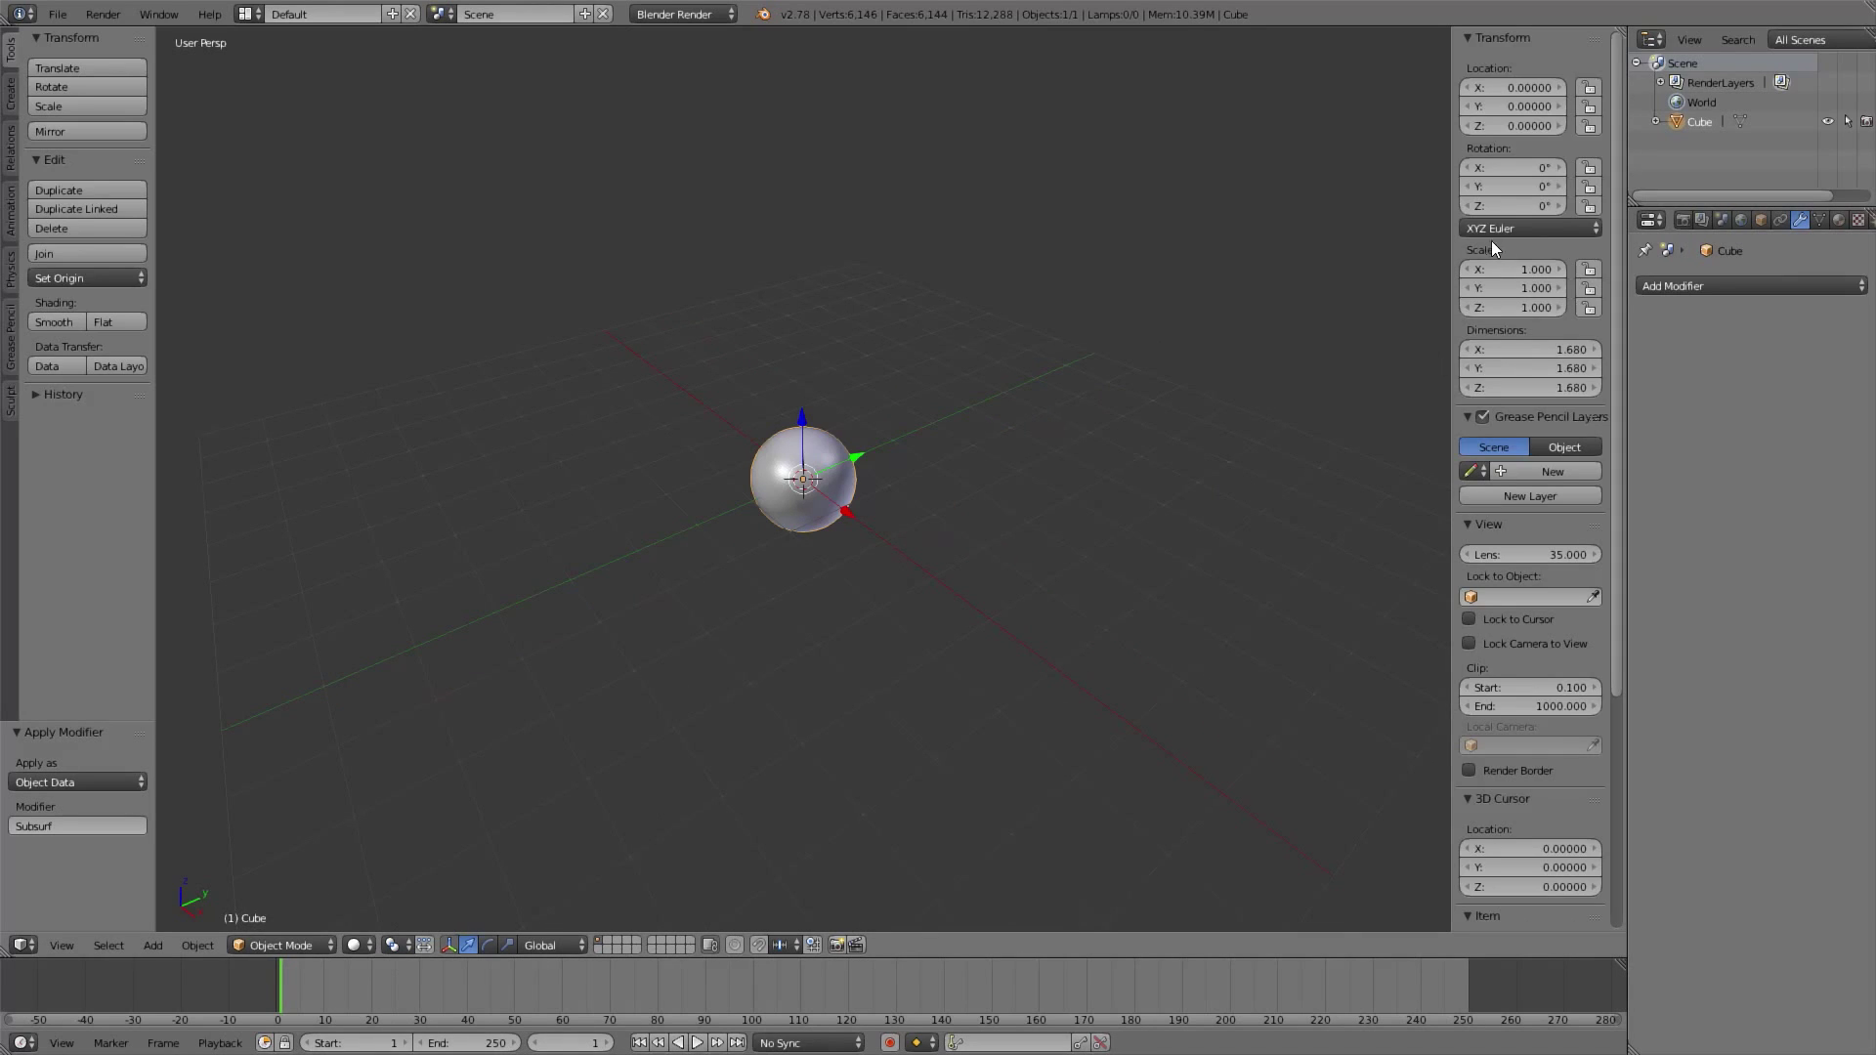
scroll(1522, 713, down, 8)
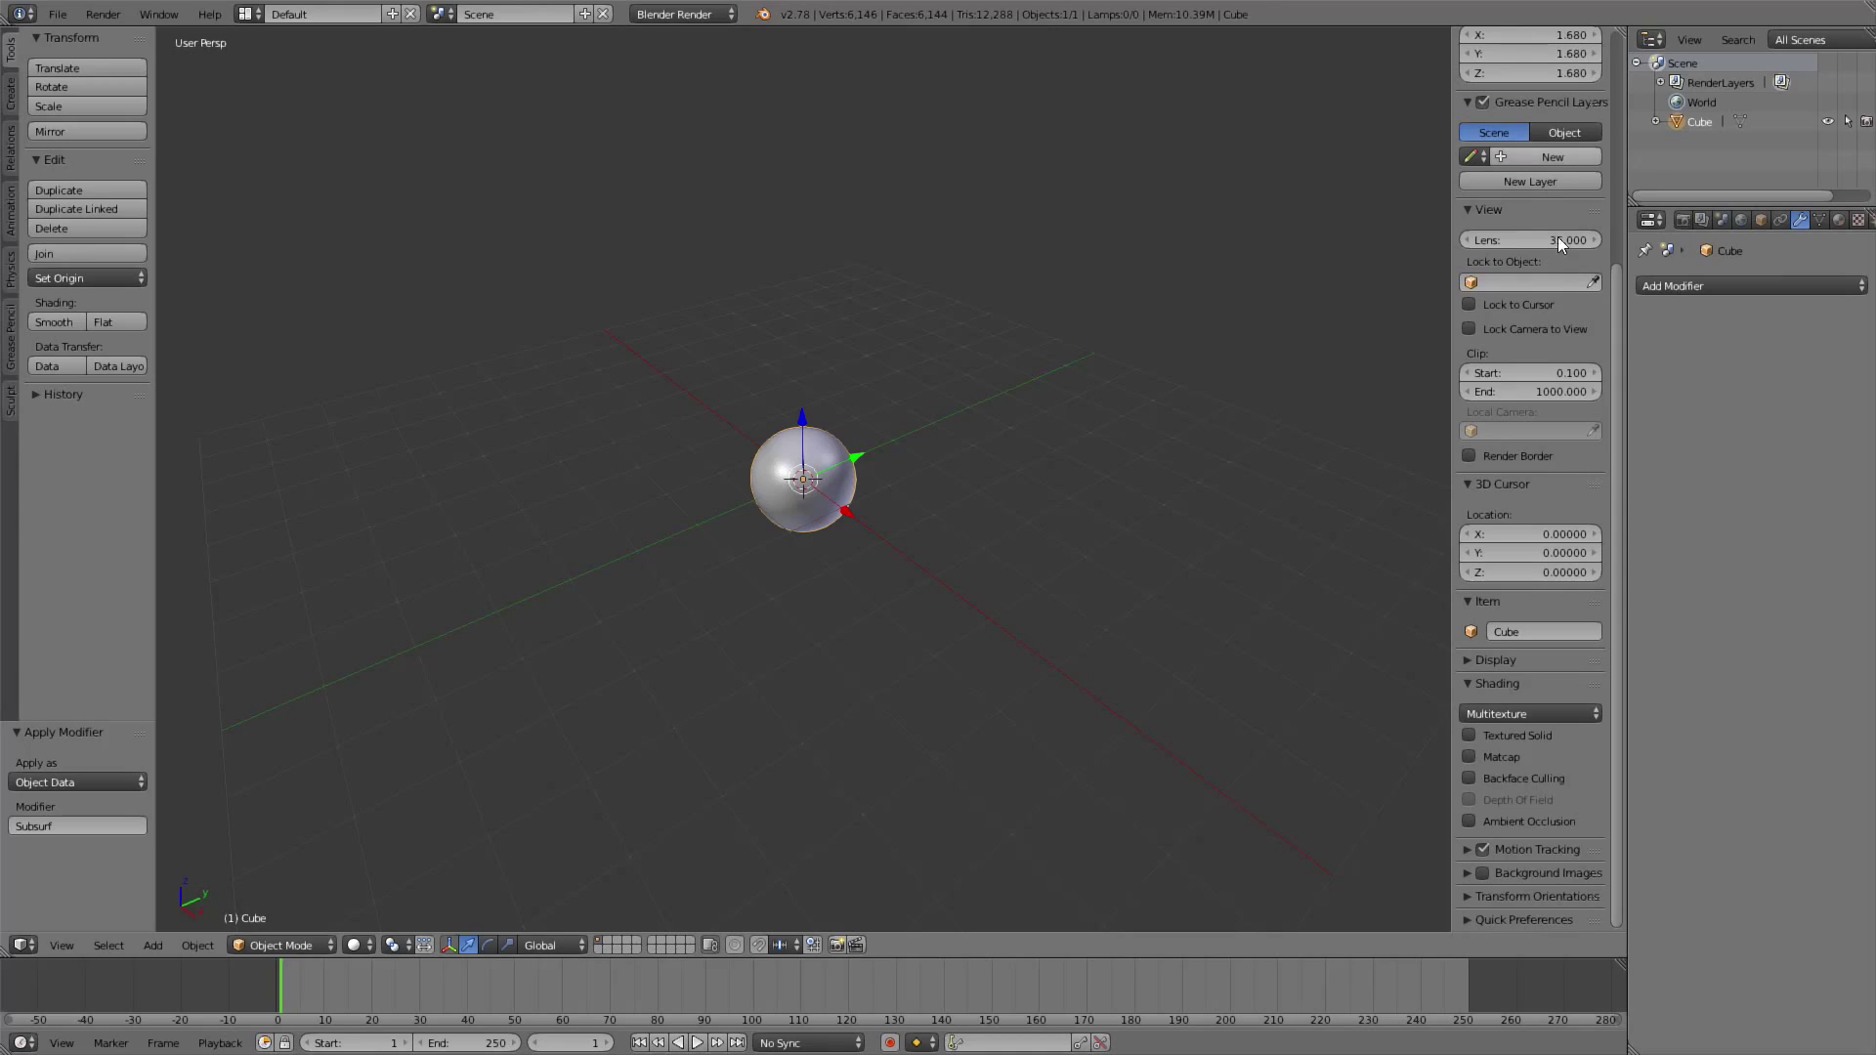
click(1492, 660)
middle_drag(1509, 666, 1553, 369)
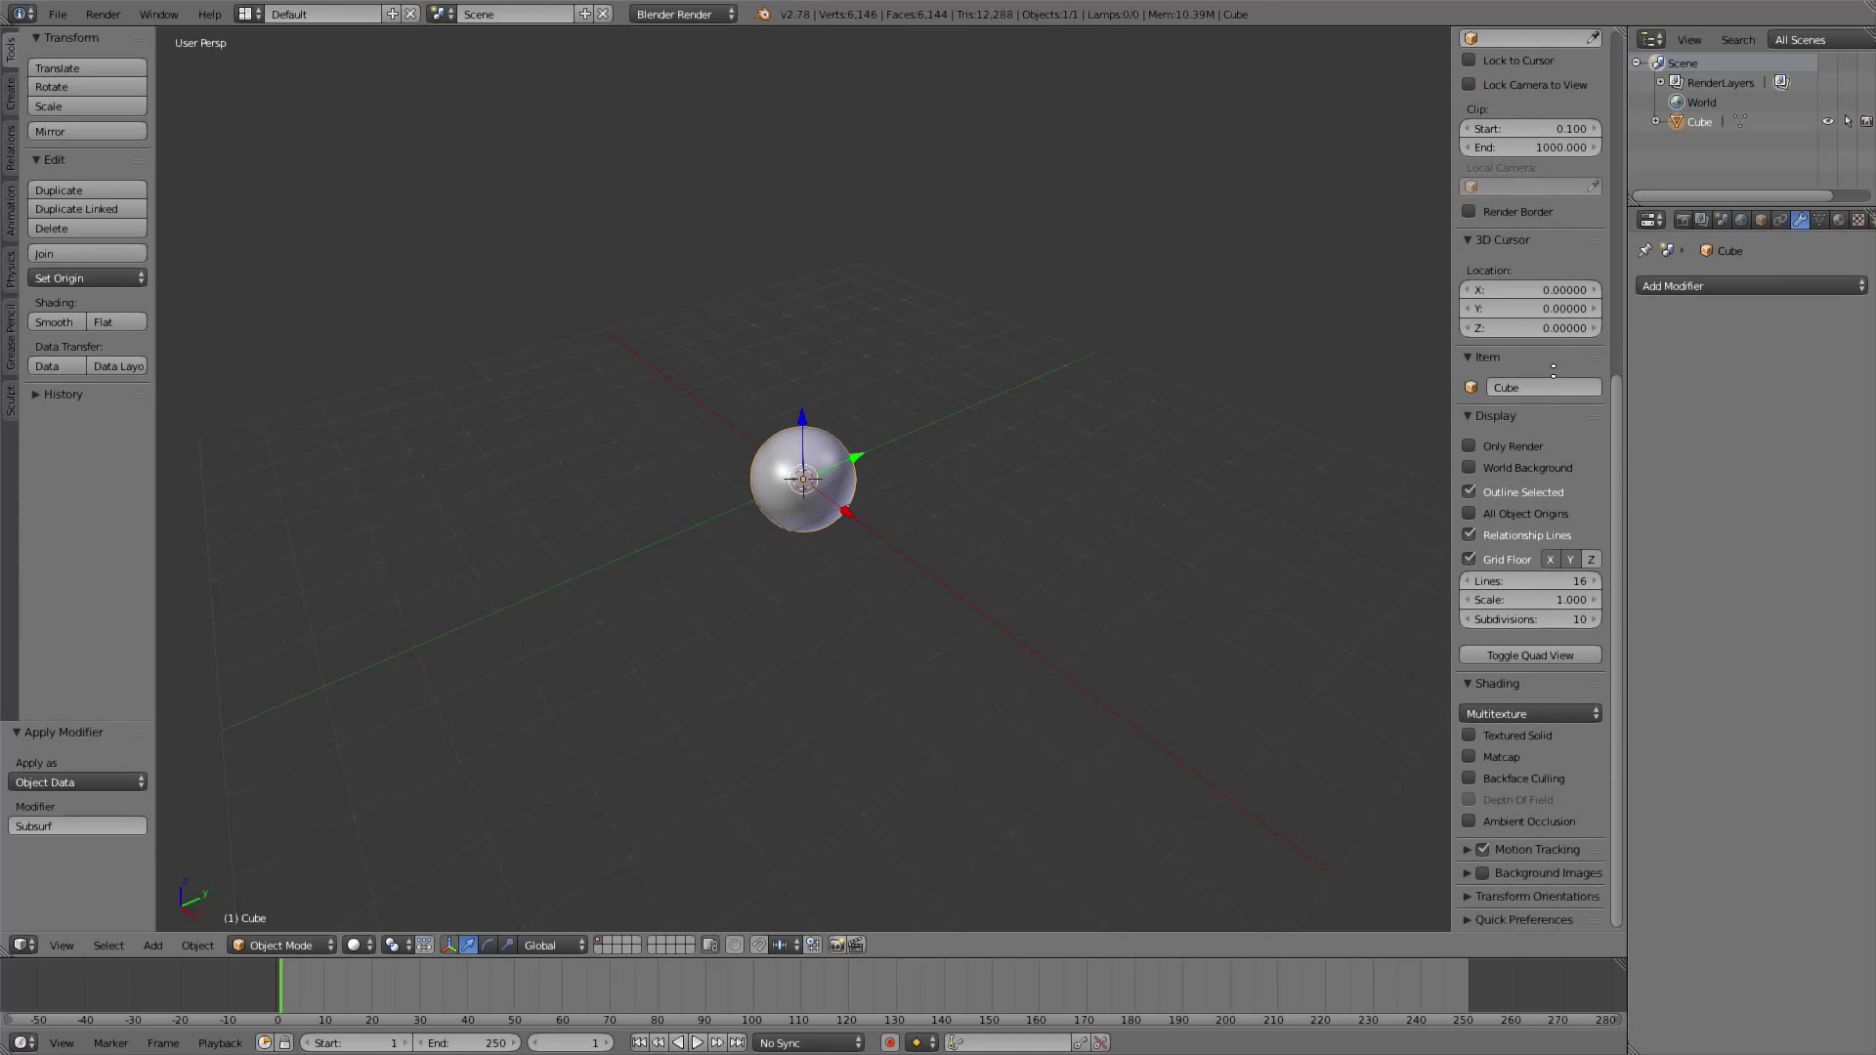
click(1467, 559)
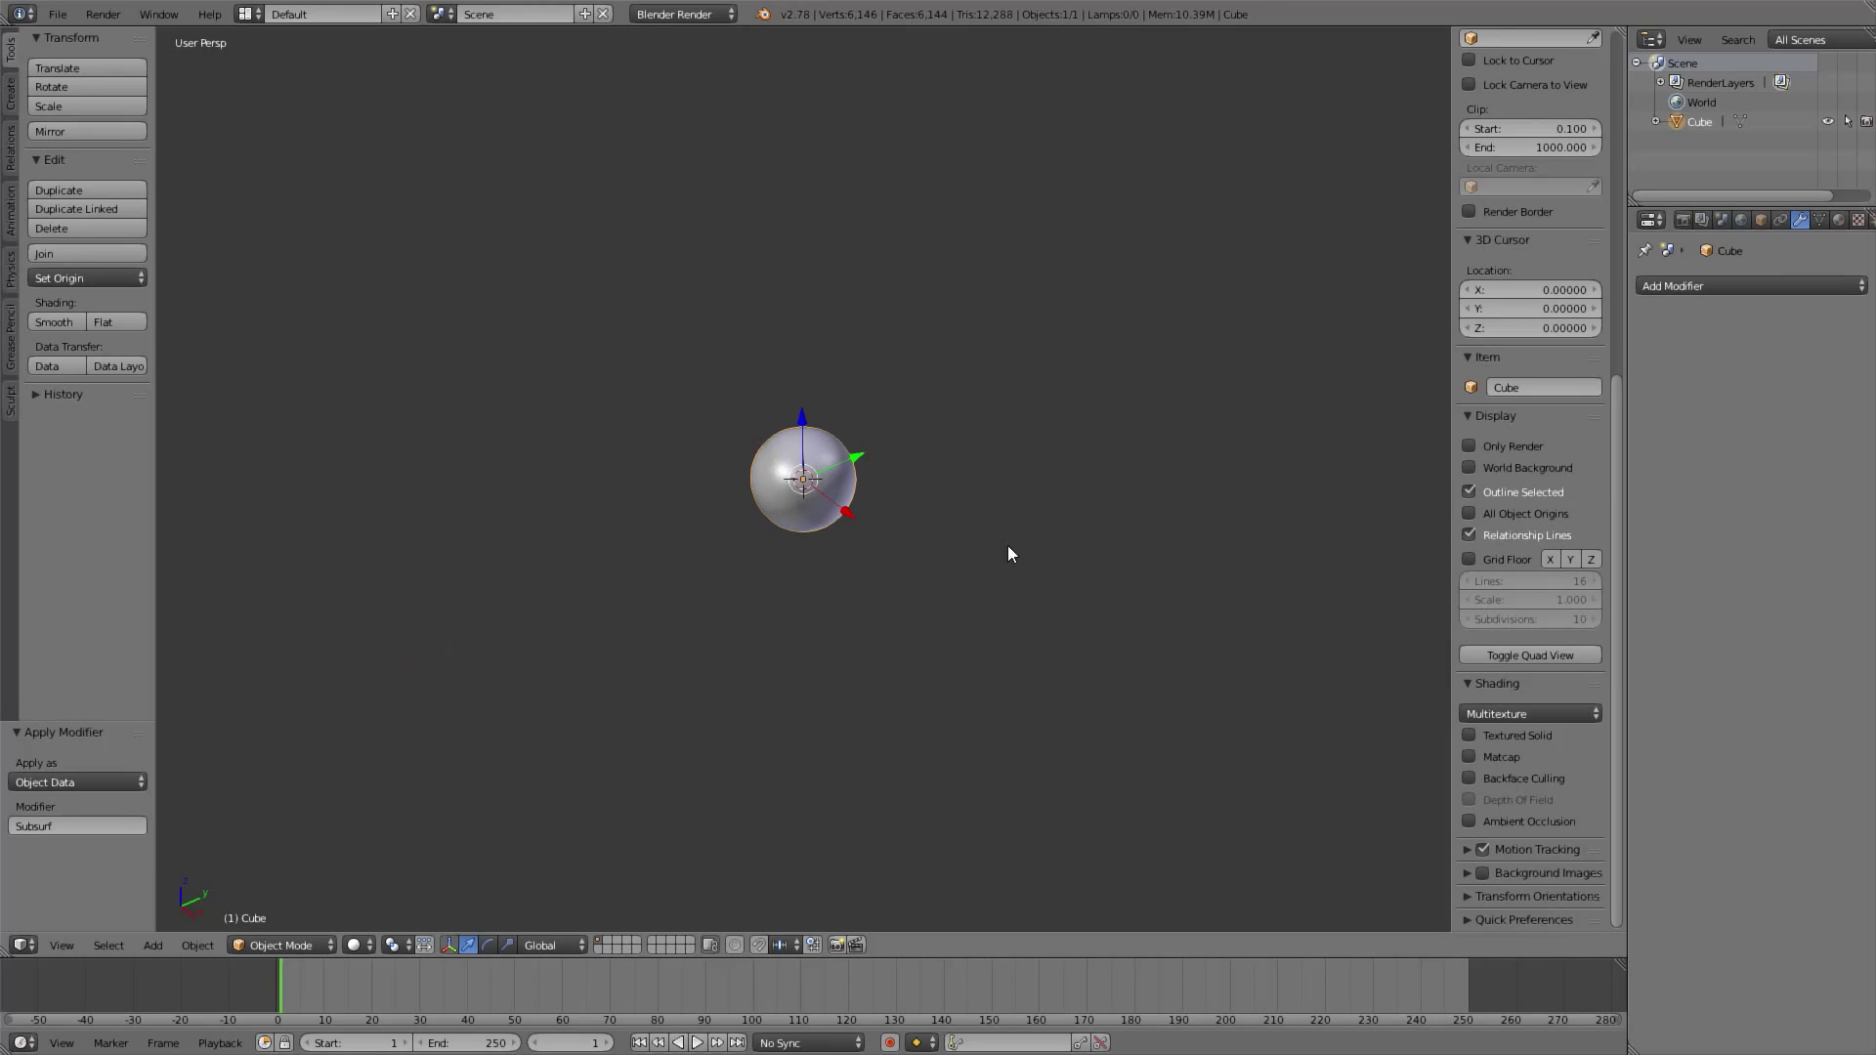
Expand the Quick Preferences section of the viewport properties to show its lighting settings and presets
click(1468, 920)
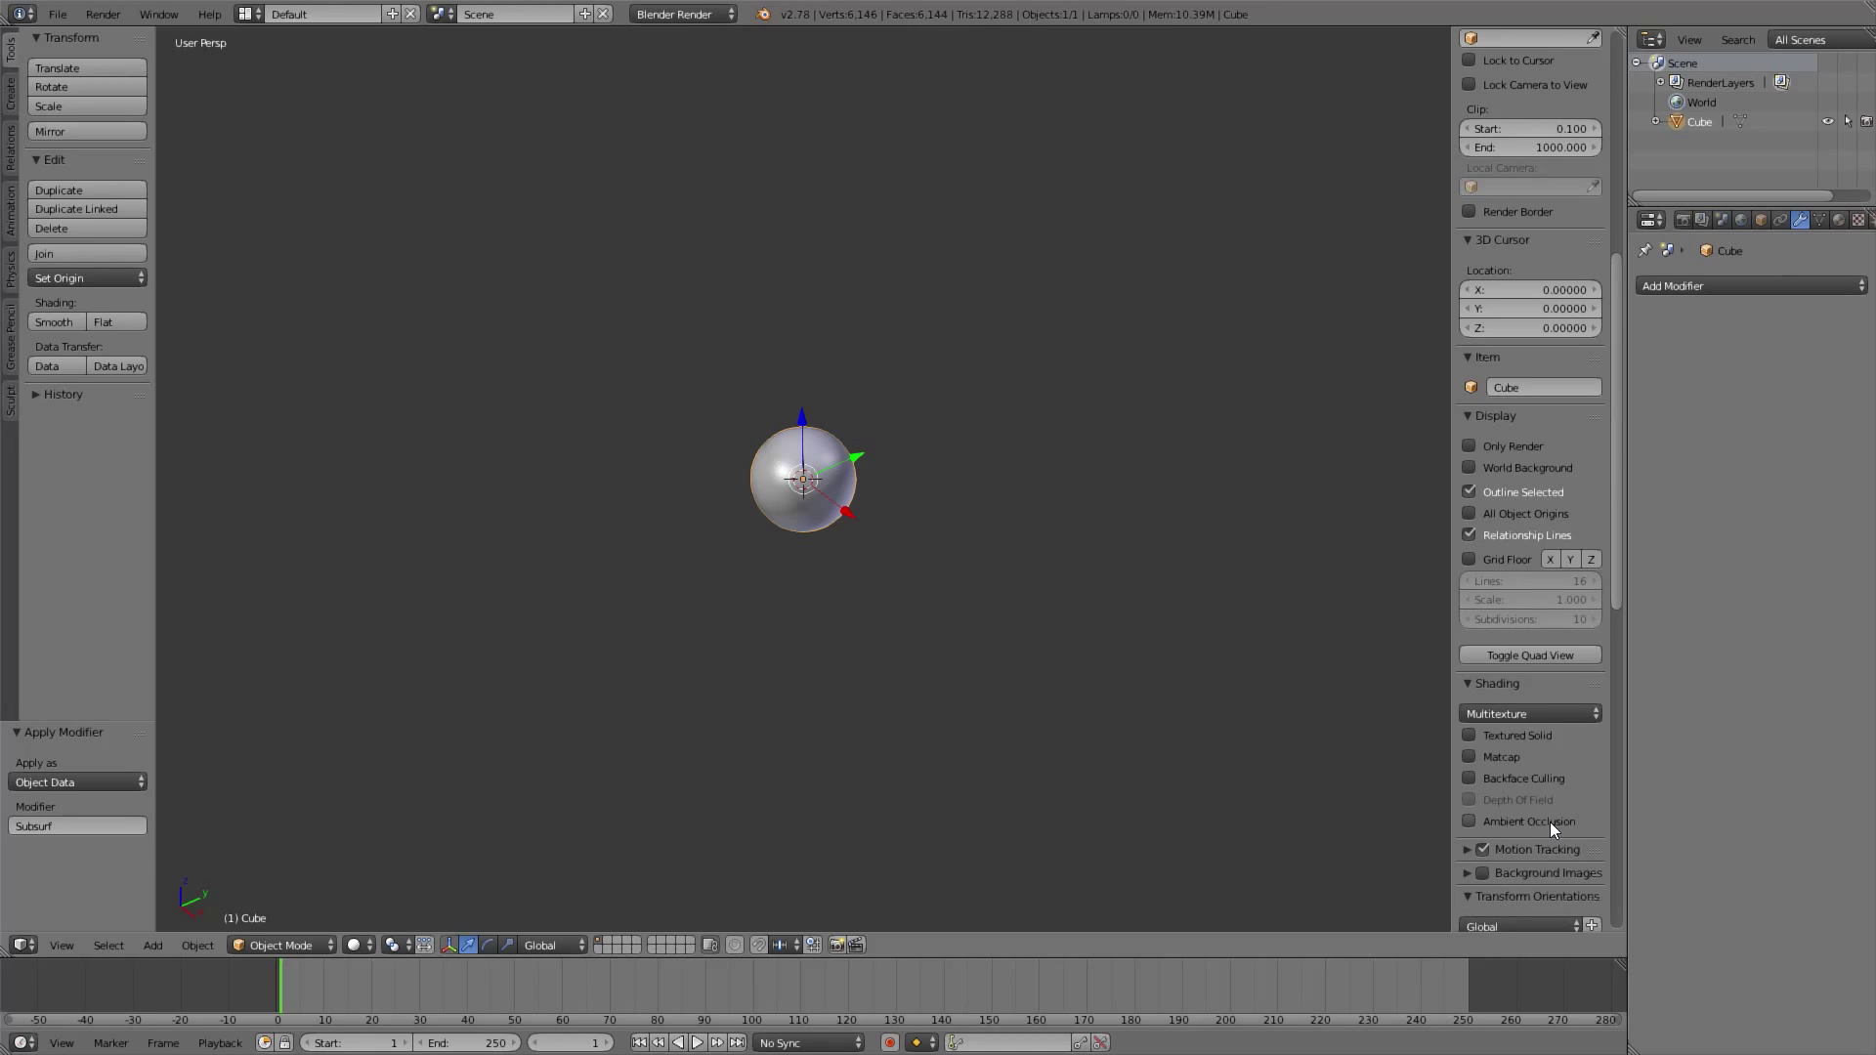
scroll(1550, 822, down, 8)
click(1524, 266)
scroll(1530, 299, down, 2)
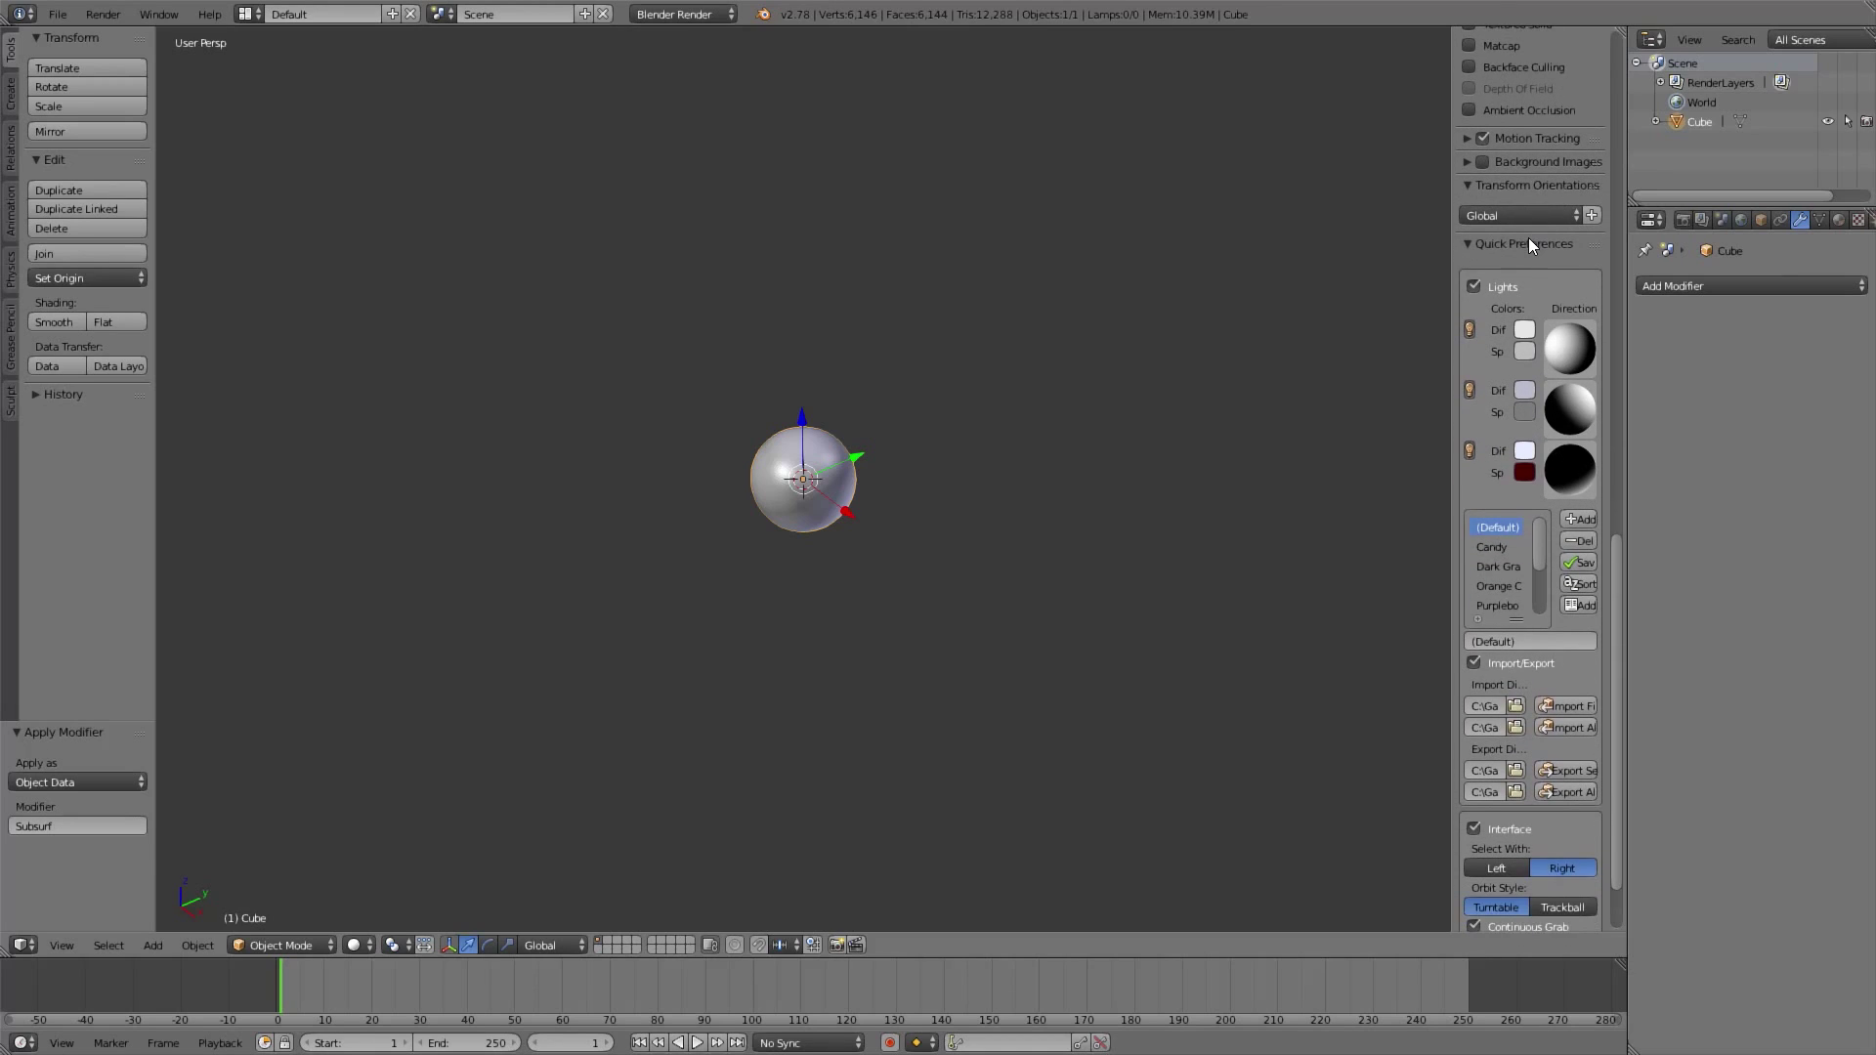
Look up the details of the enabled 3D View: QuickPrefs add-on in the User Preferences, and close the window
key(ctrl+alt+u)
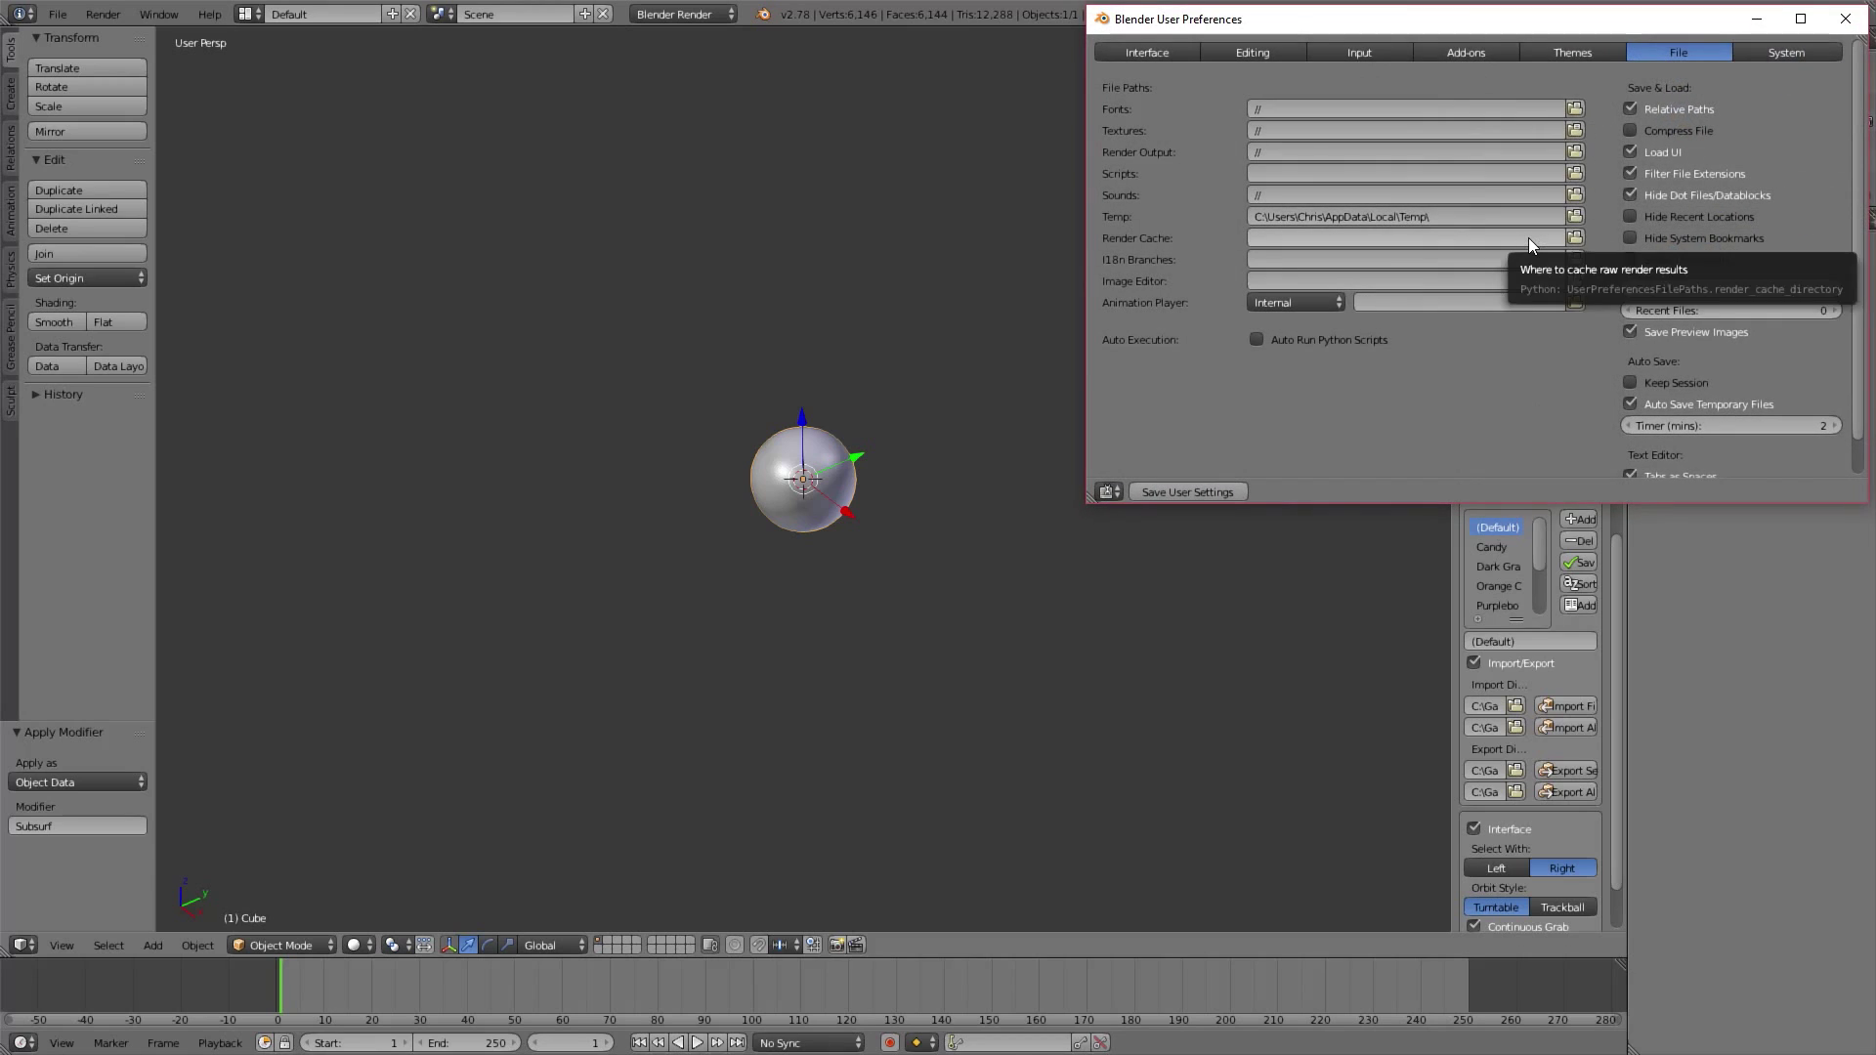
click(1478, 57)
drag(1511, 21, 1389, 106)
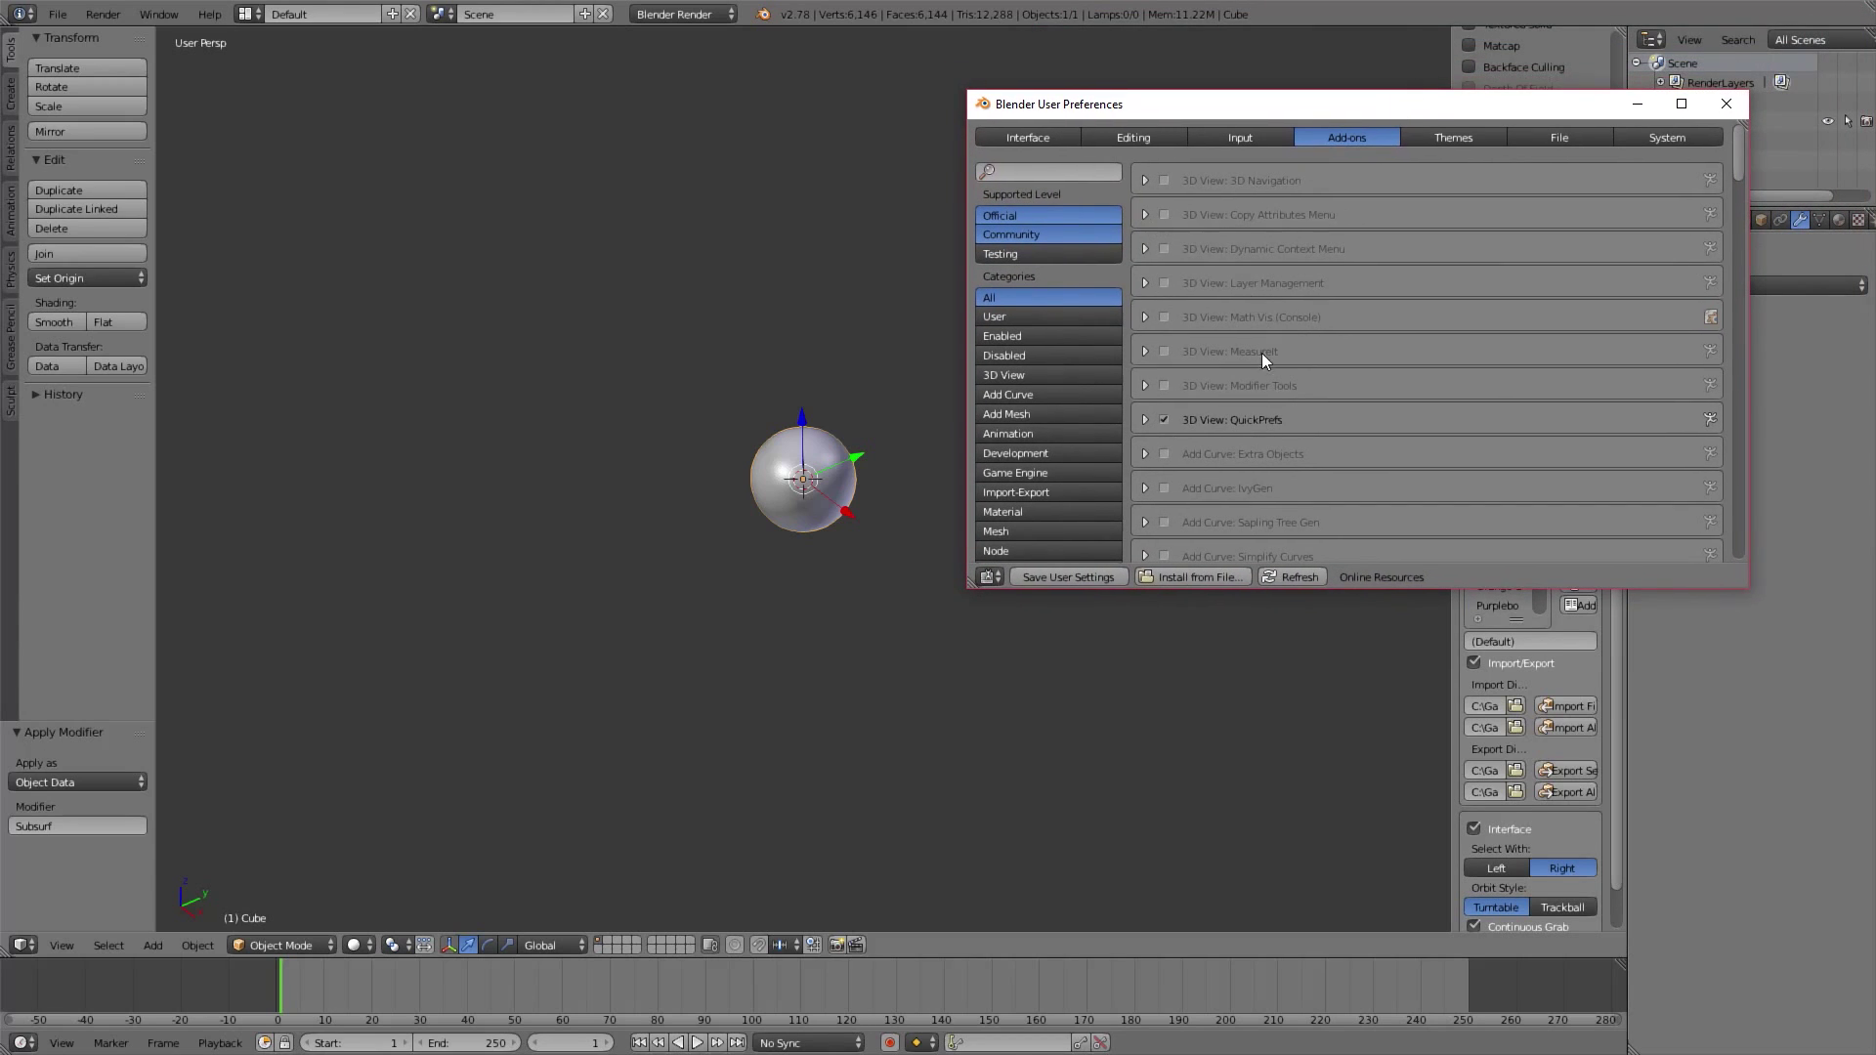
click(1082, 173)
click(1146, 420)
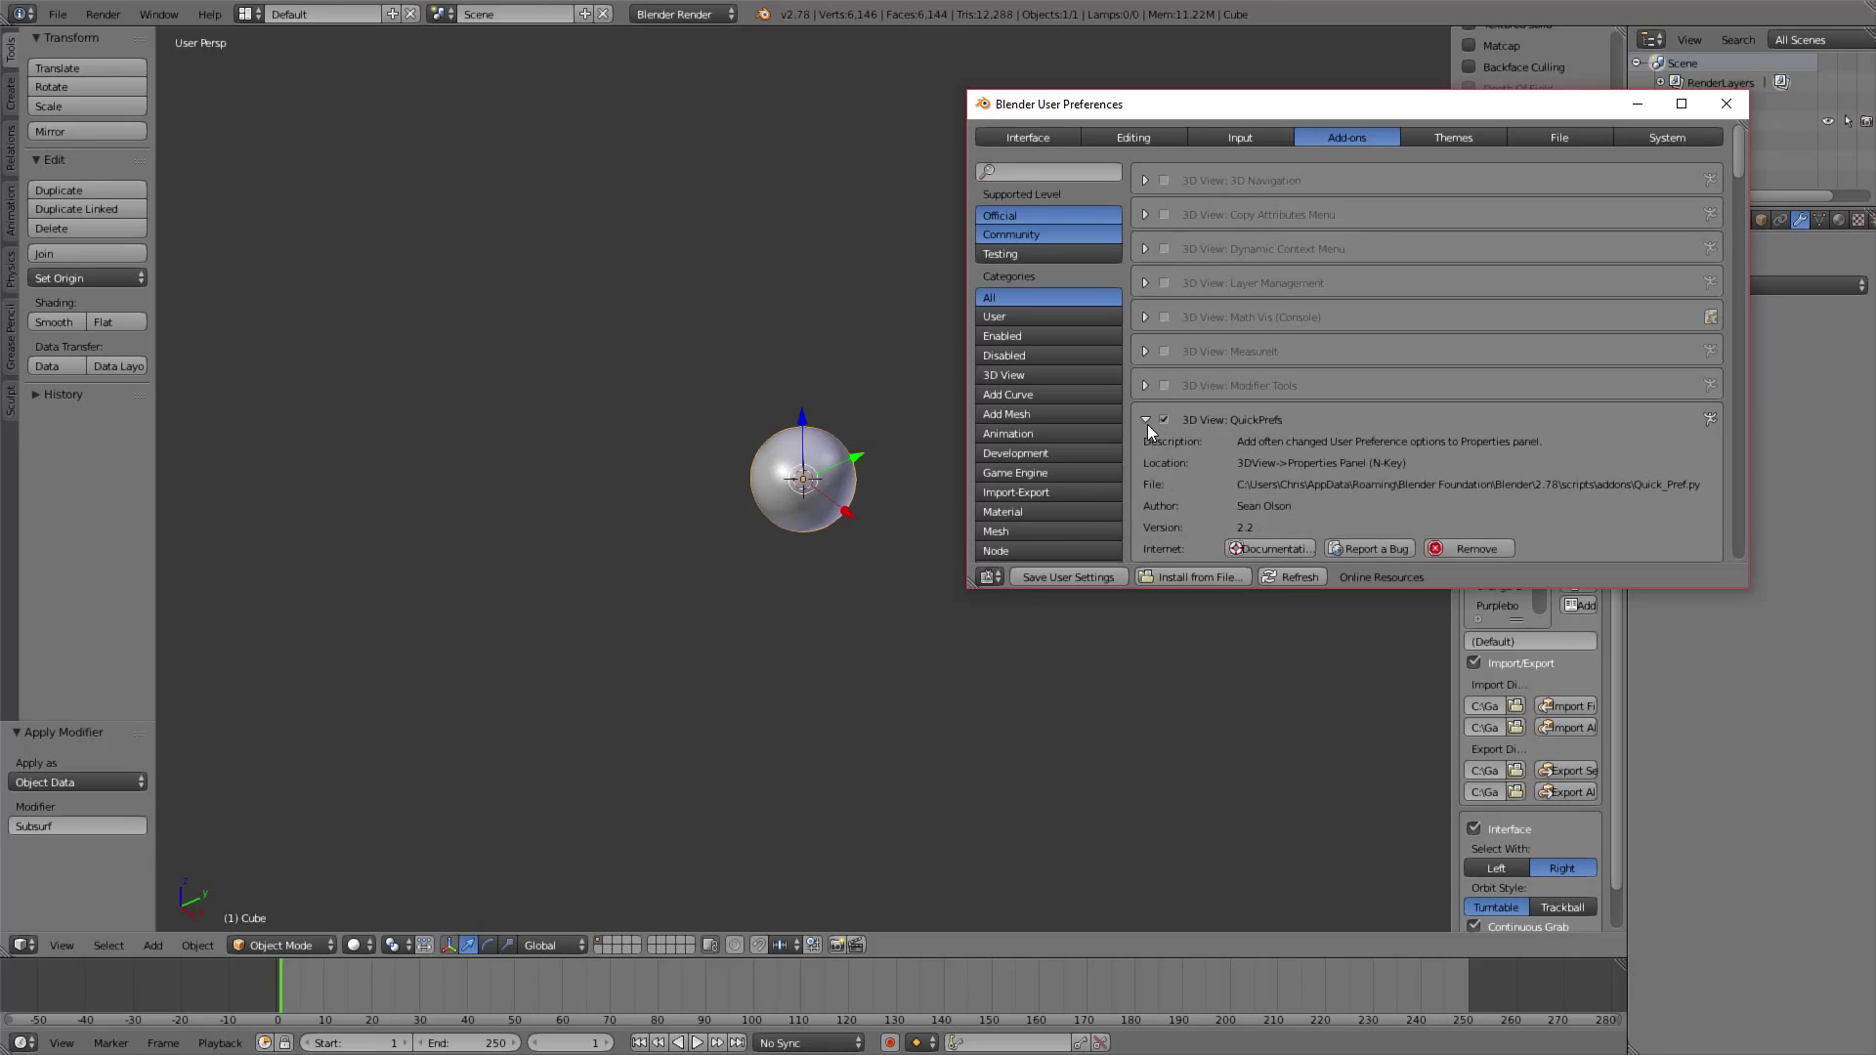
scroll(1470, 319, down, 3)
scroll(1283, 325, down, 2)
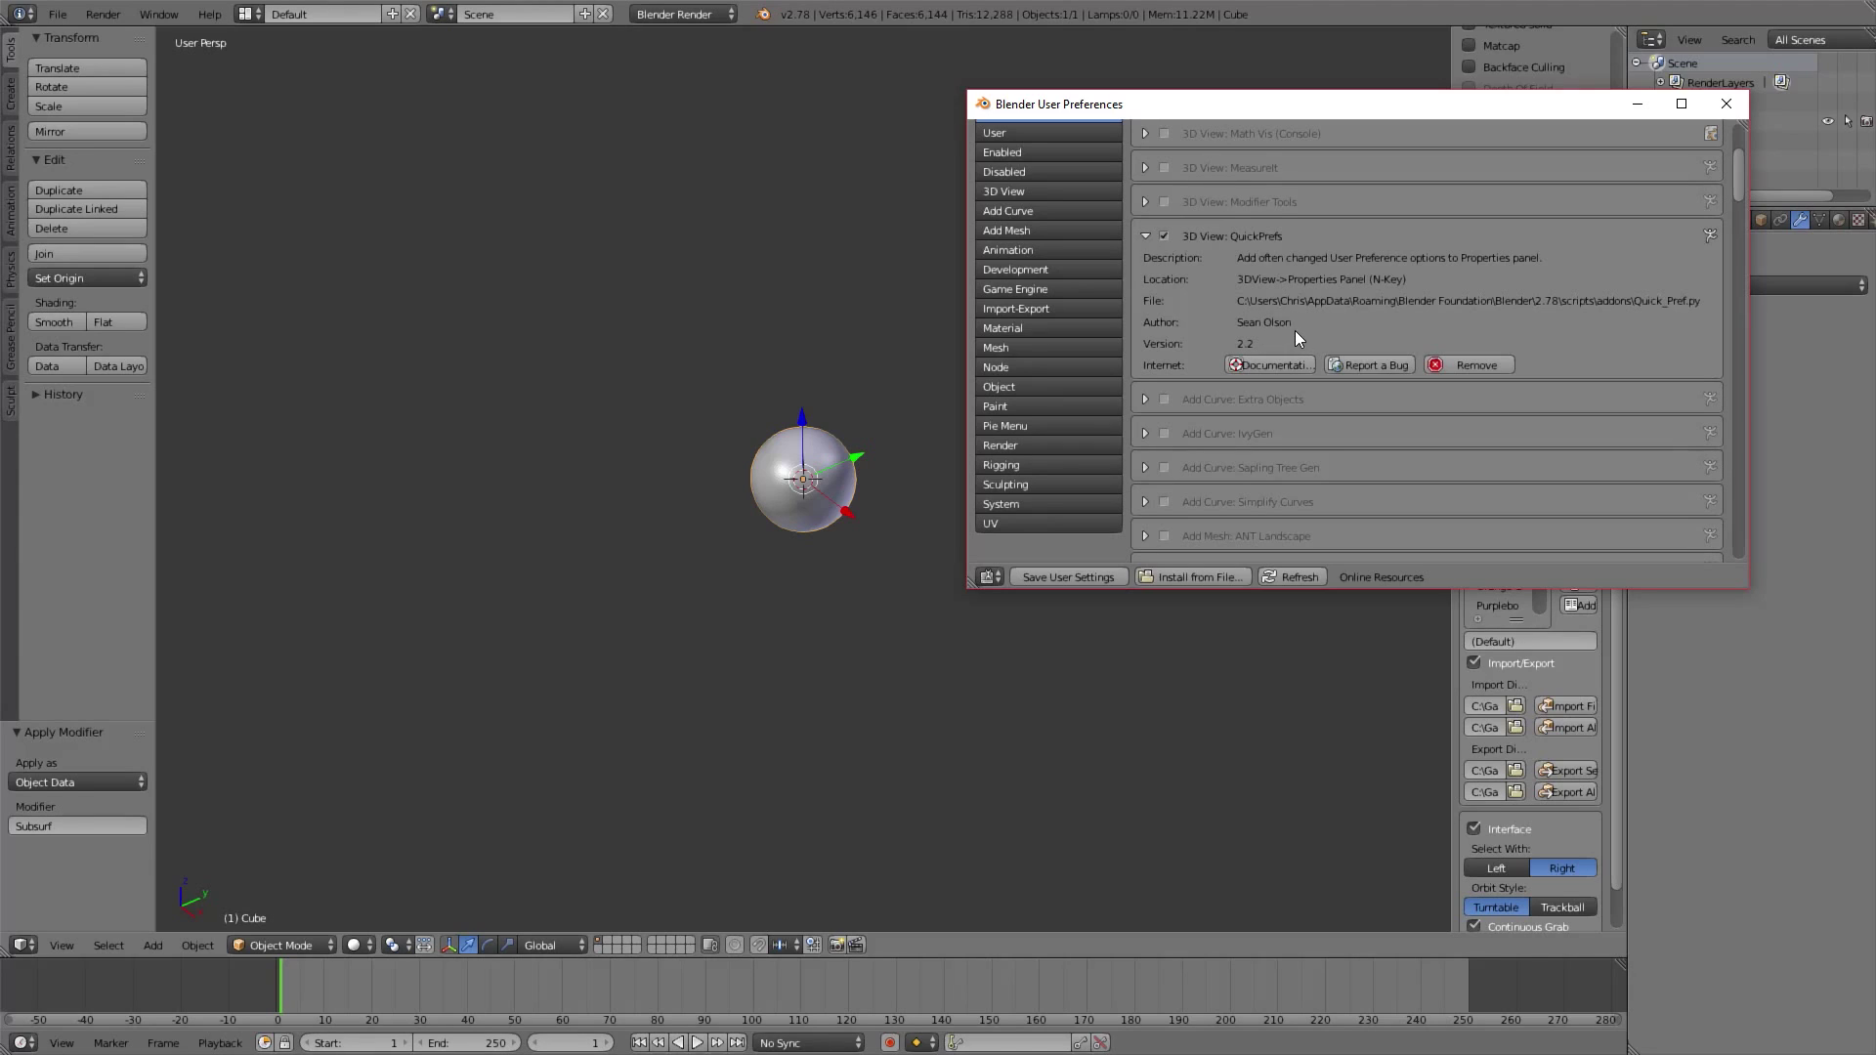
click(1726, 105)
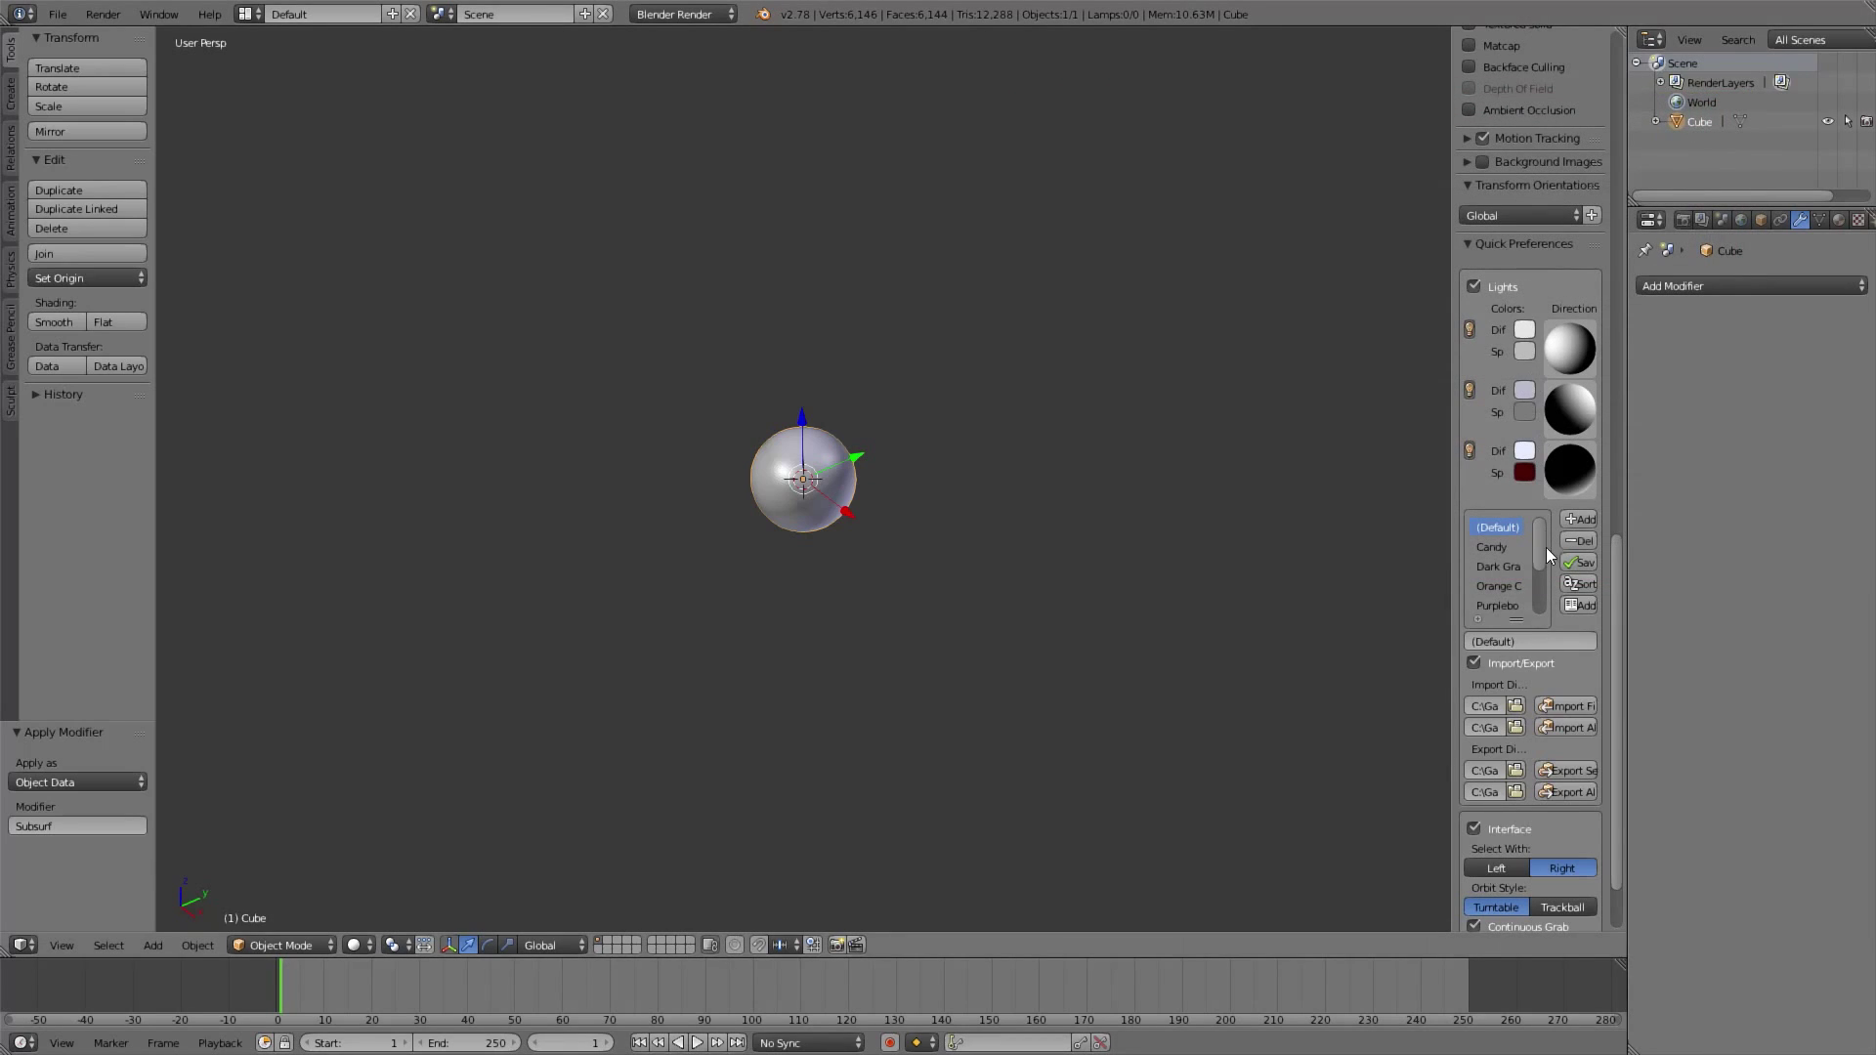
Widen the properties sidebar, try the Quick Preferences lighting presets and apply Dark Gray to the viewport
scroll(1565, 547, down, 3)
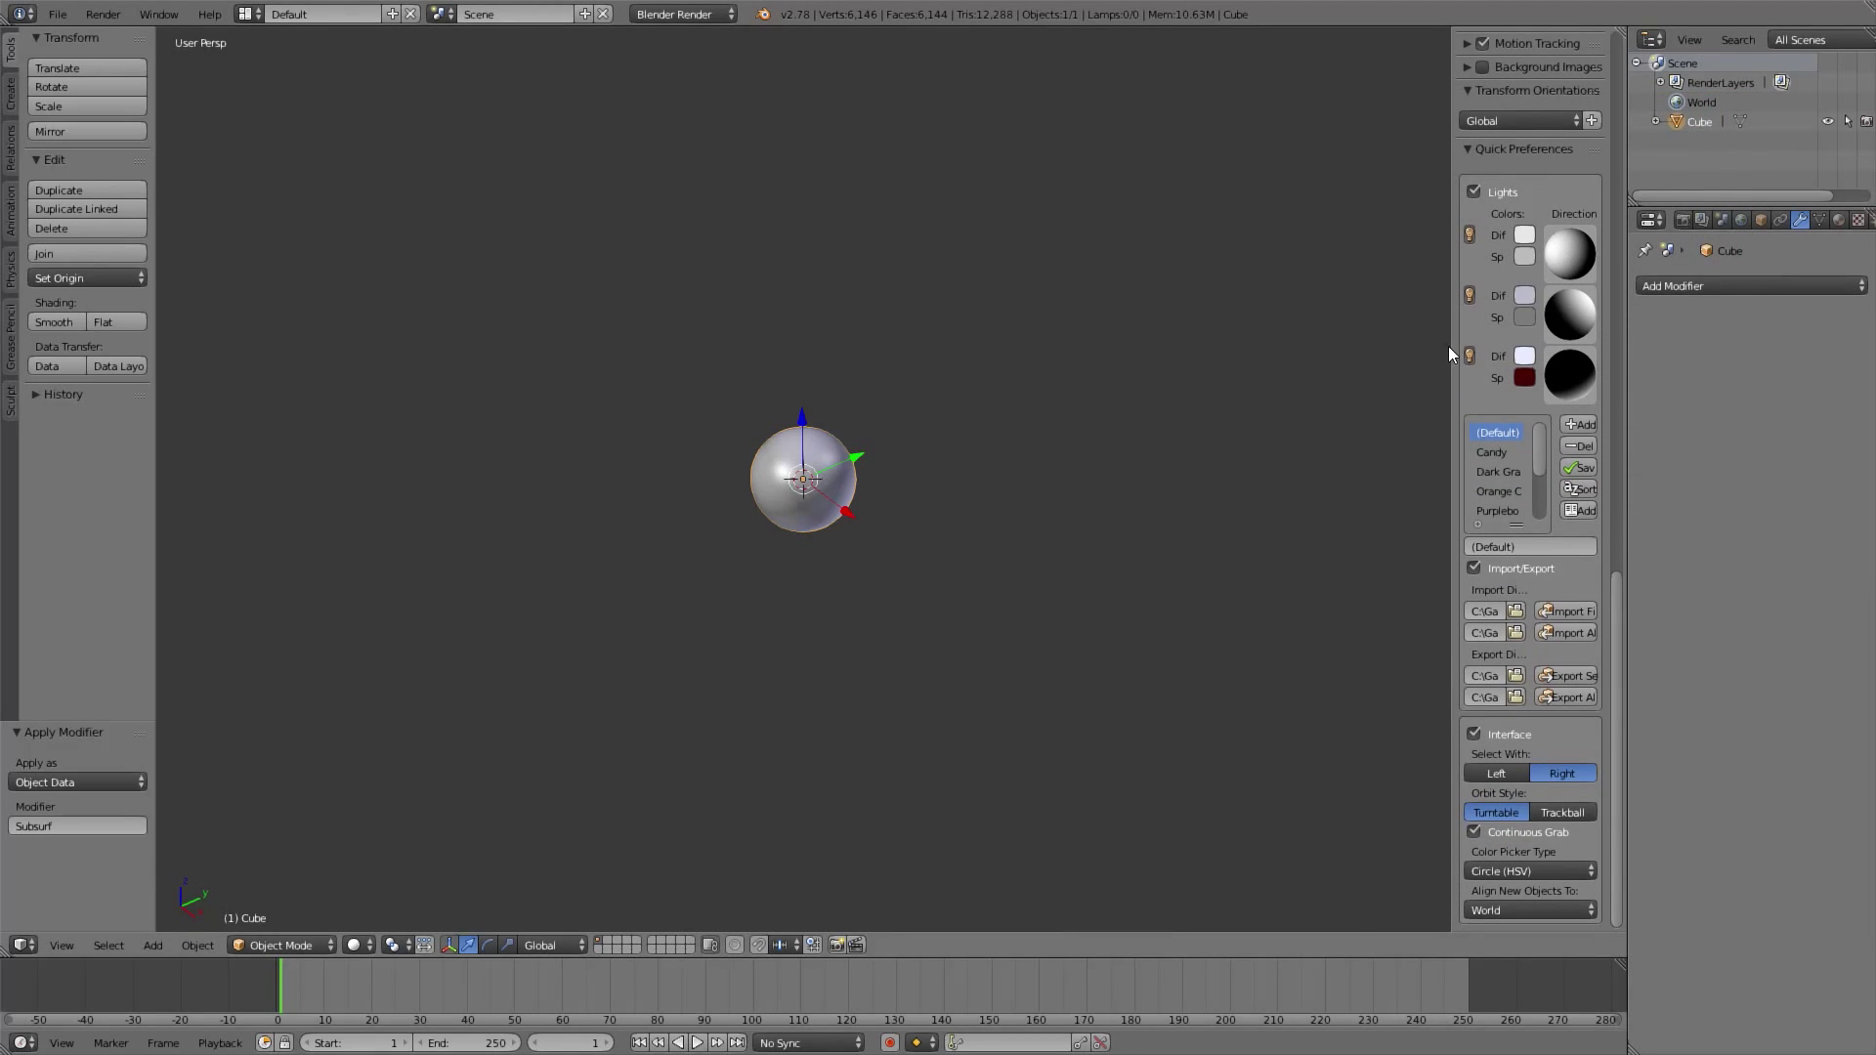
drag(1453, 350, 1375, 352)
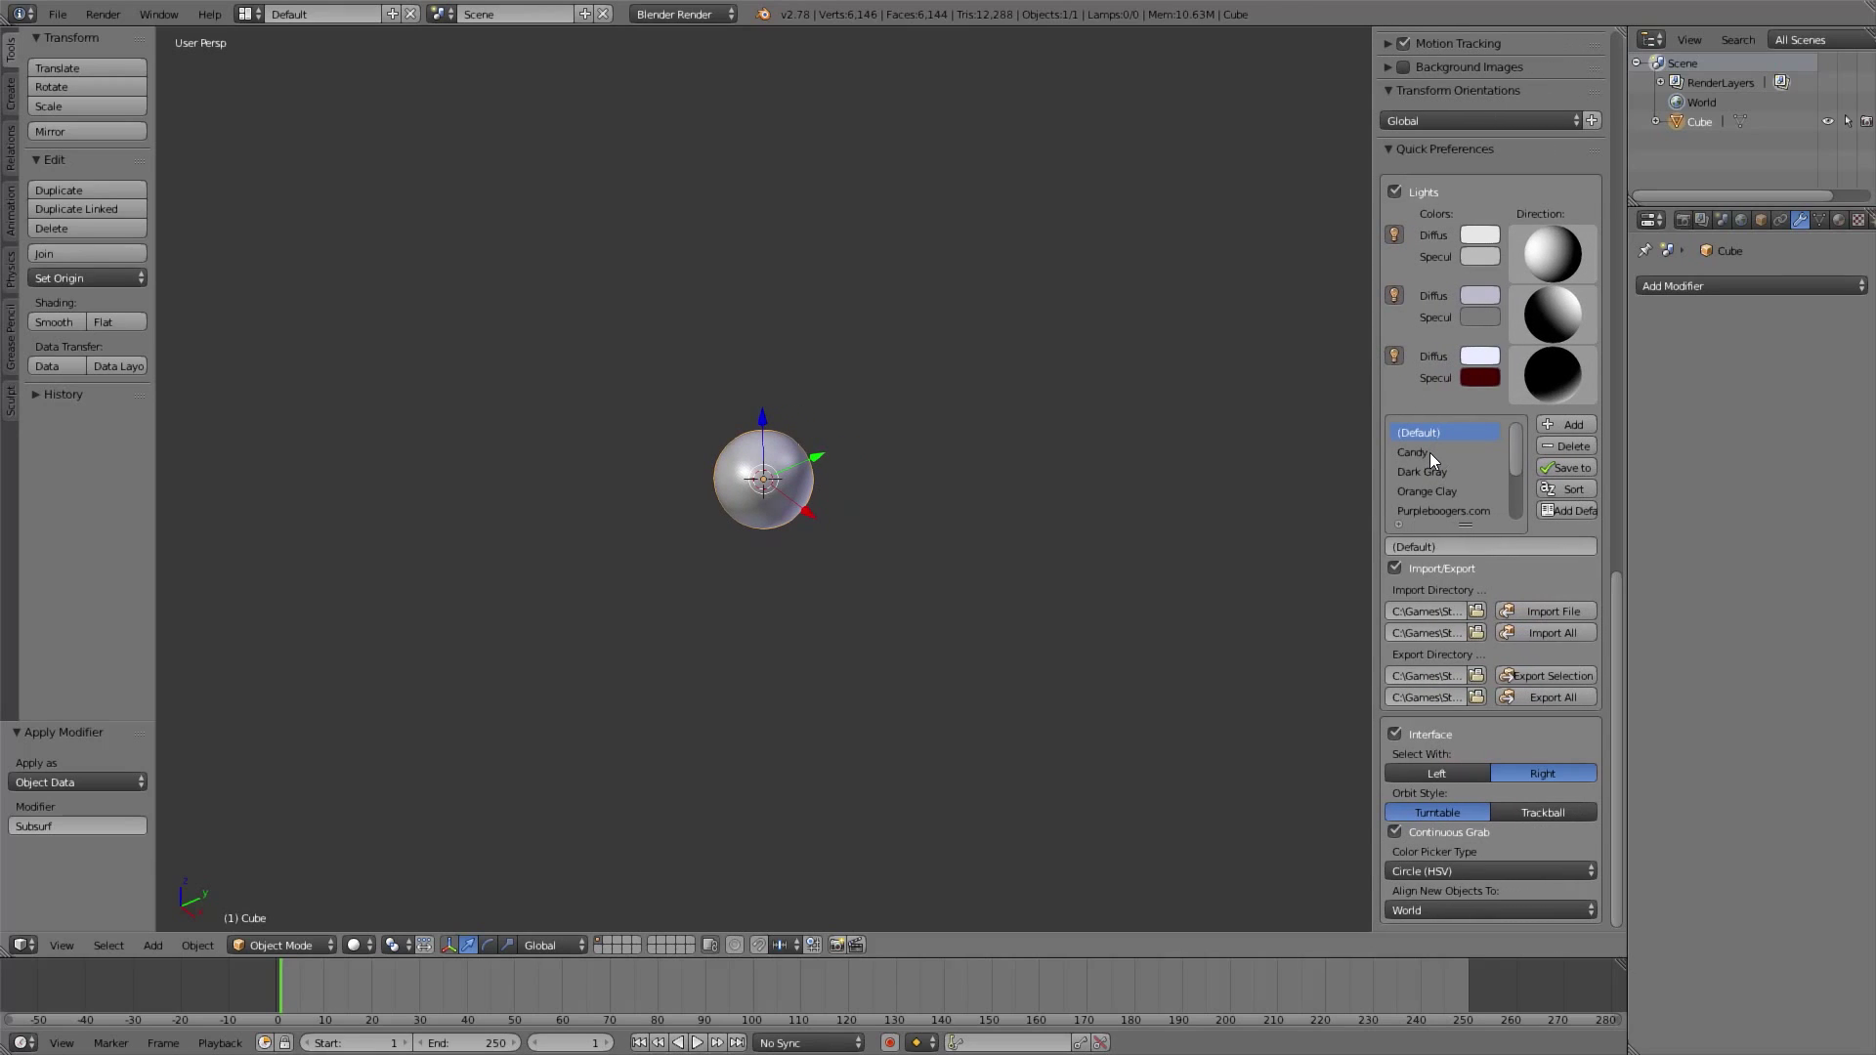
click(1433, 453)
click(1433, 472)
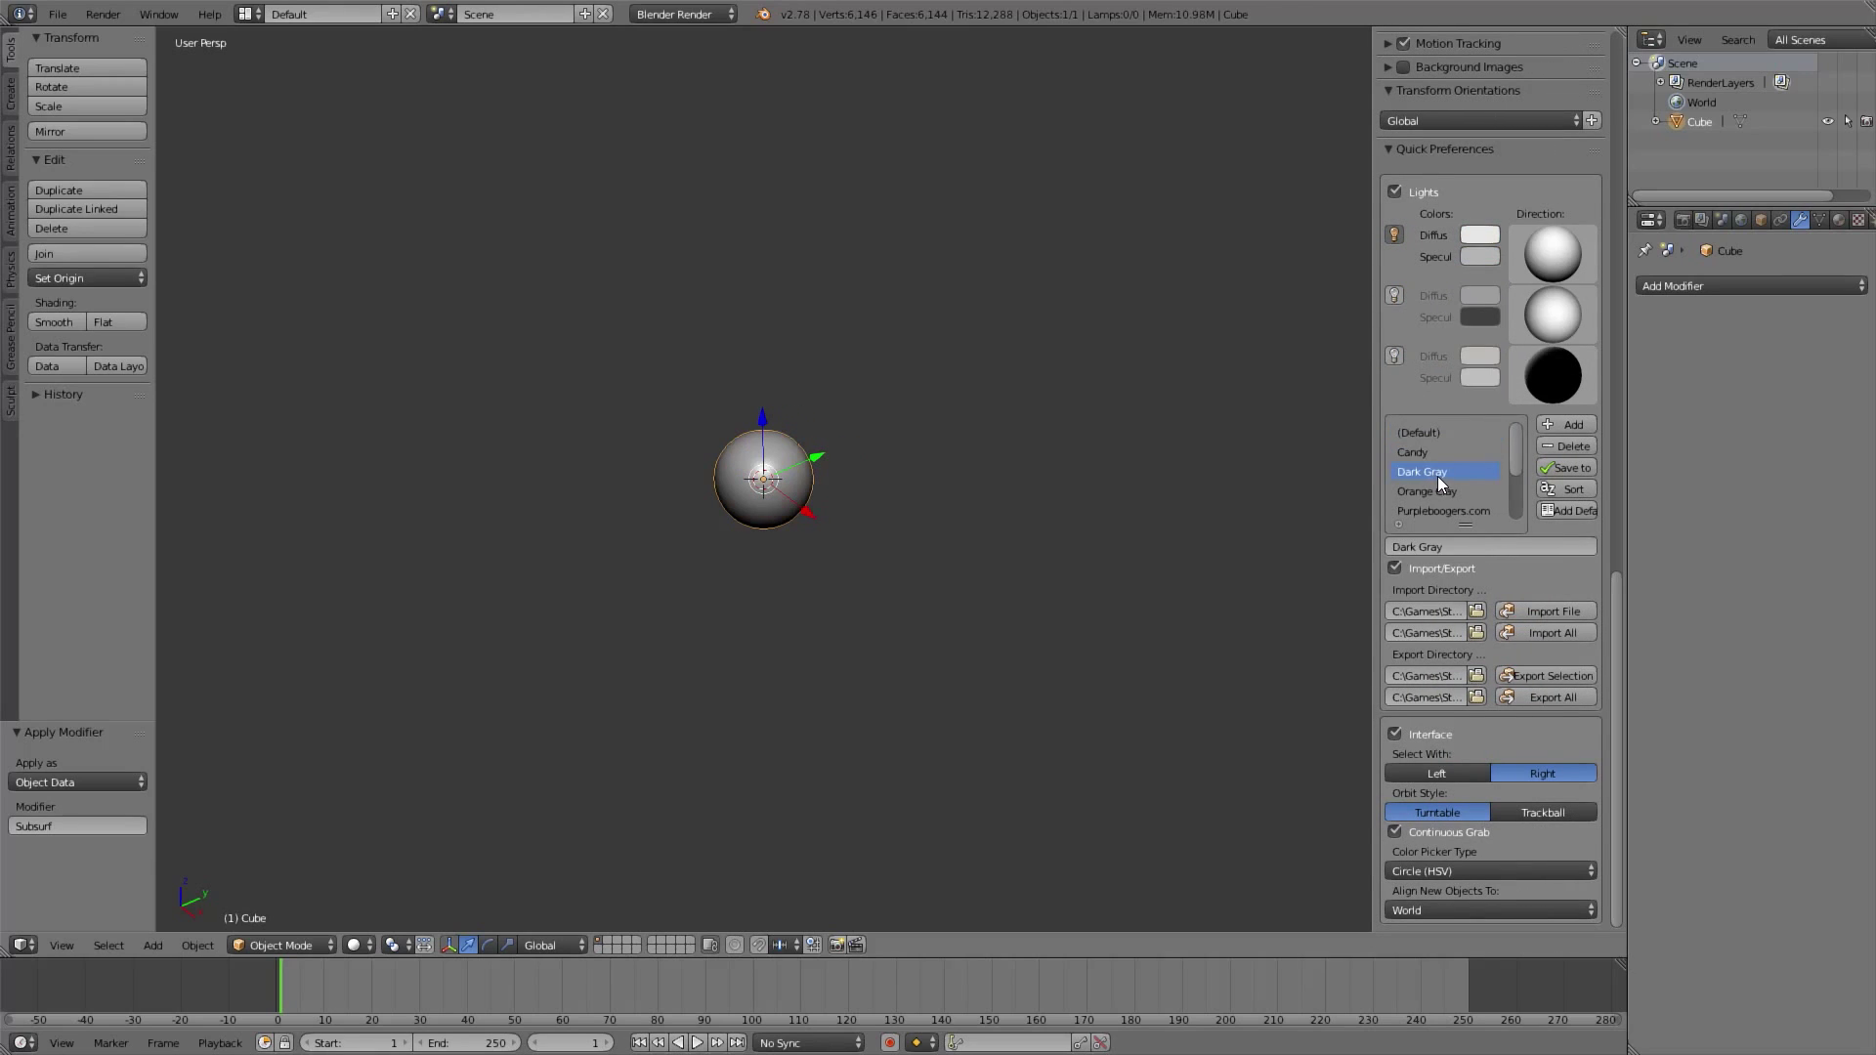
click(1435, 493)
click(1439, 471)
scroll(815, 396, up, 6)
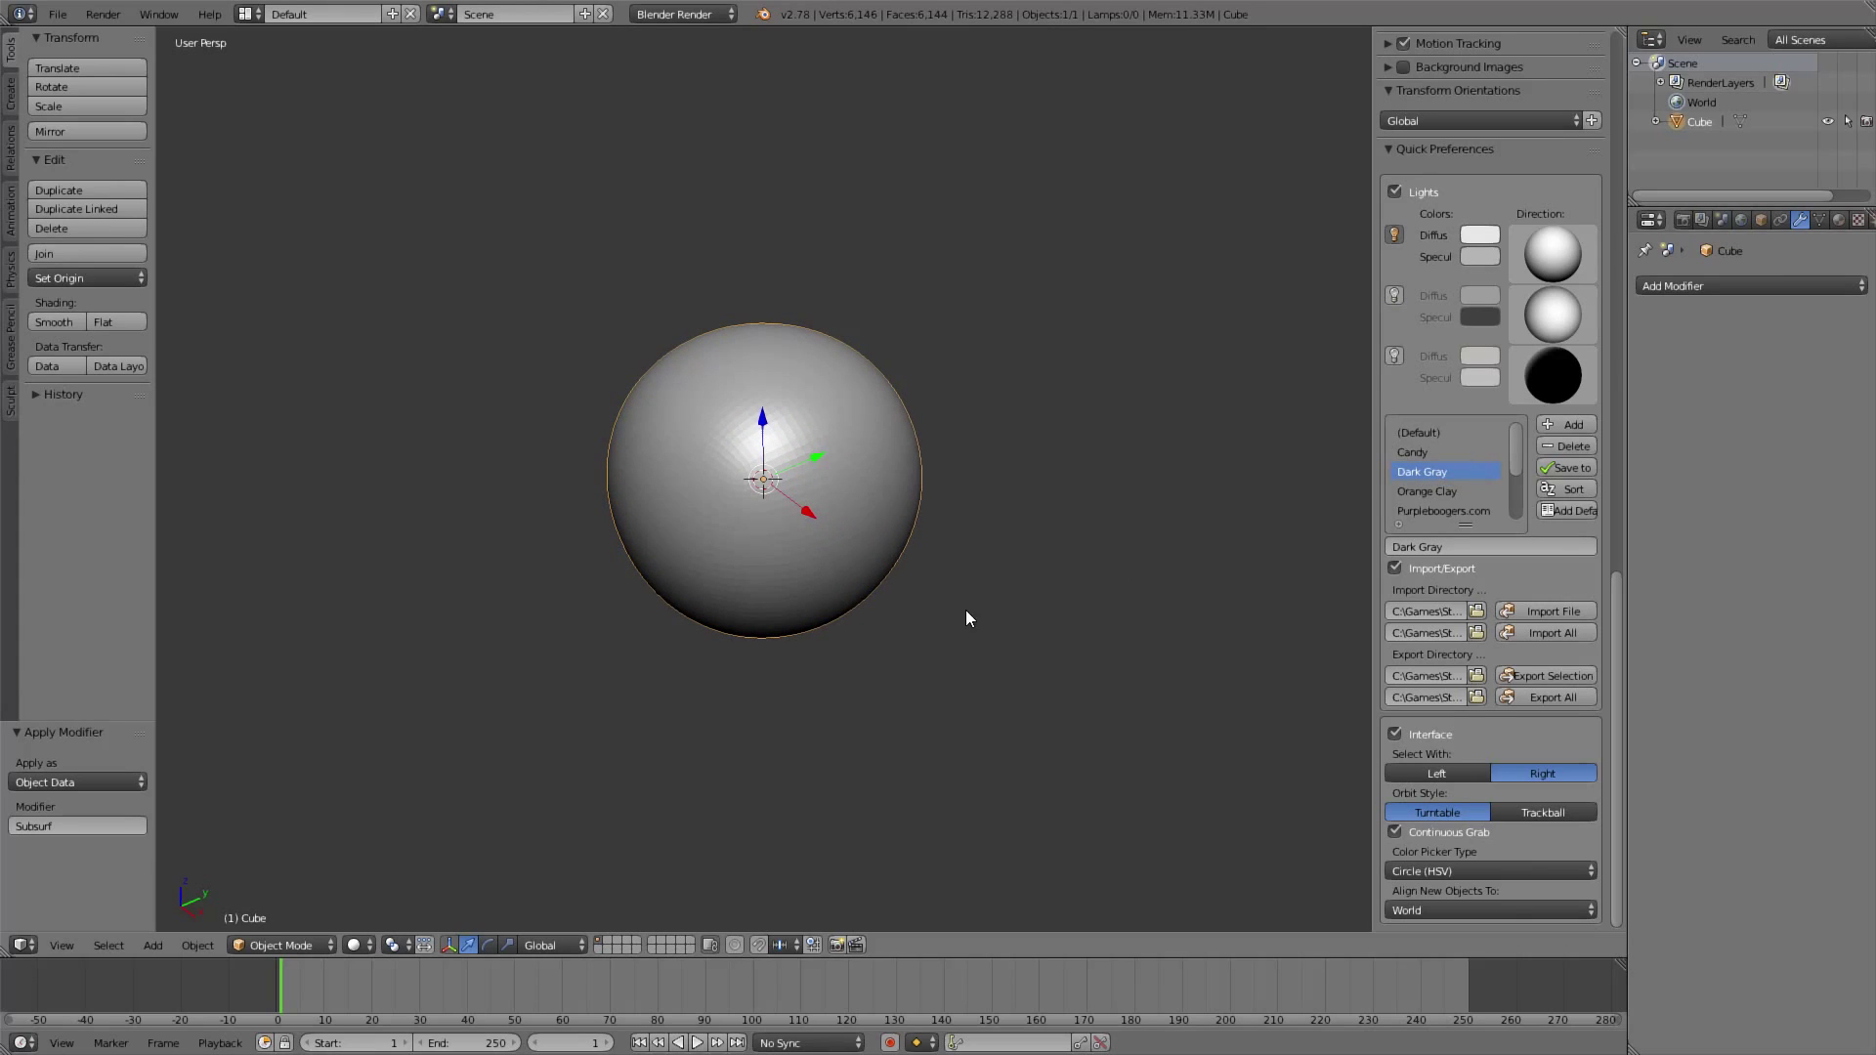
Hide the viewport properties sidebar and collapse the timeline to enlarge the 3D view
key(n)
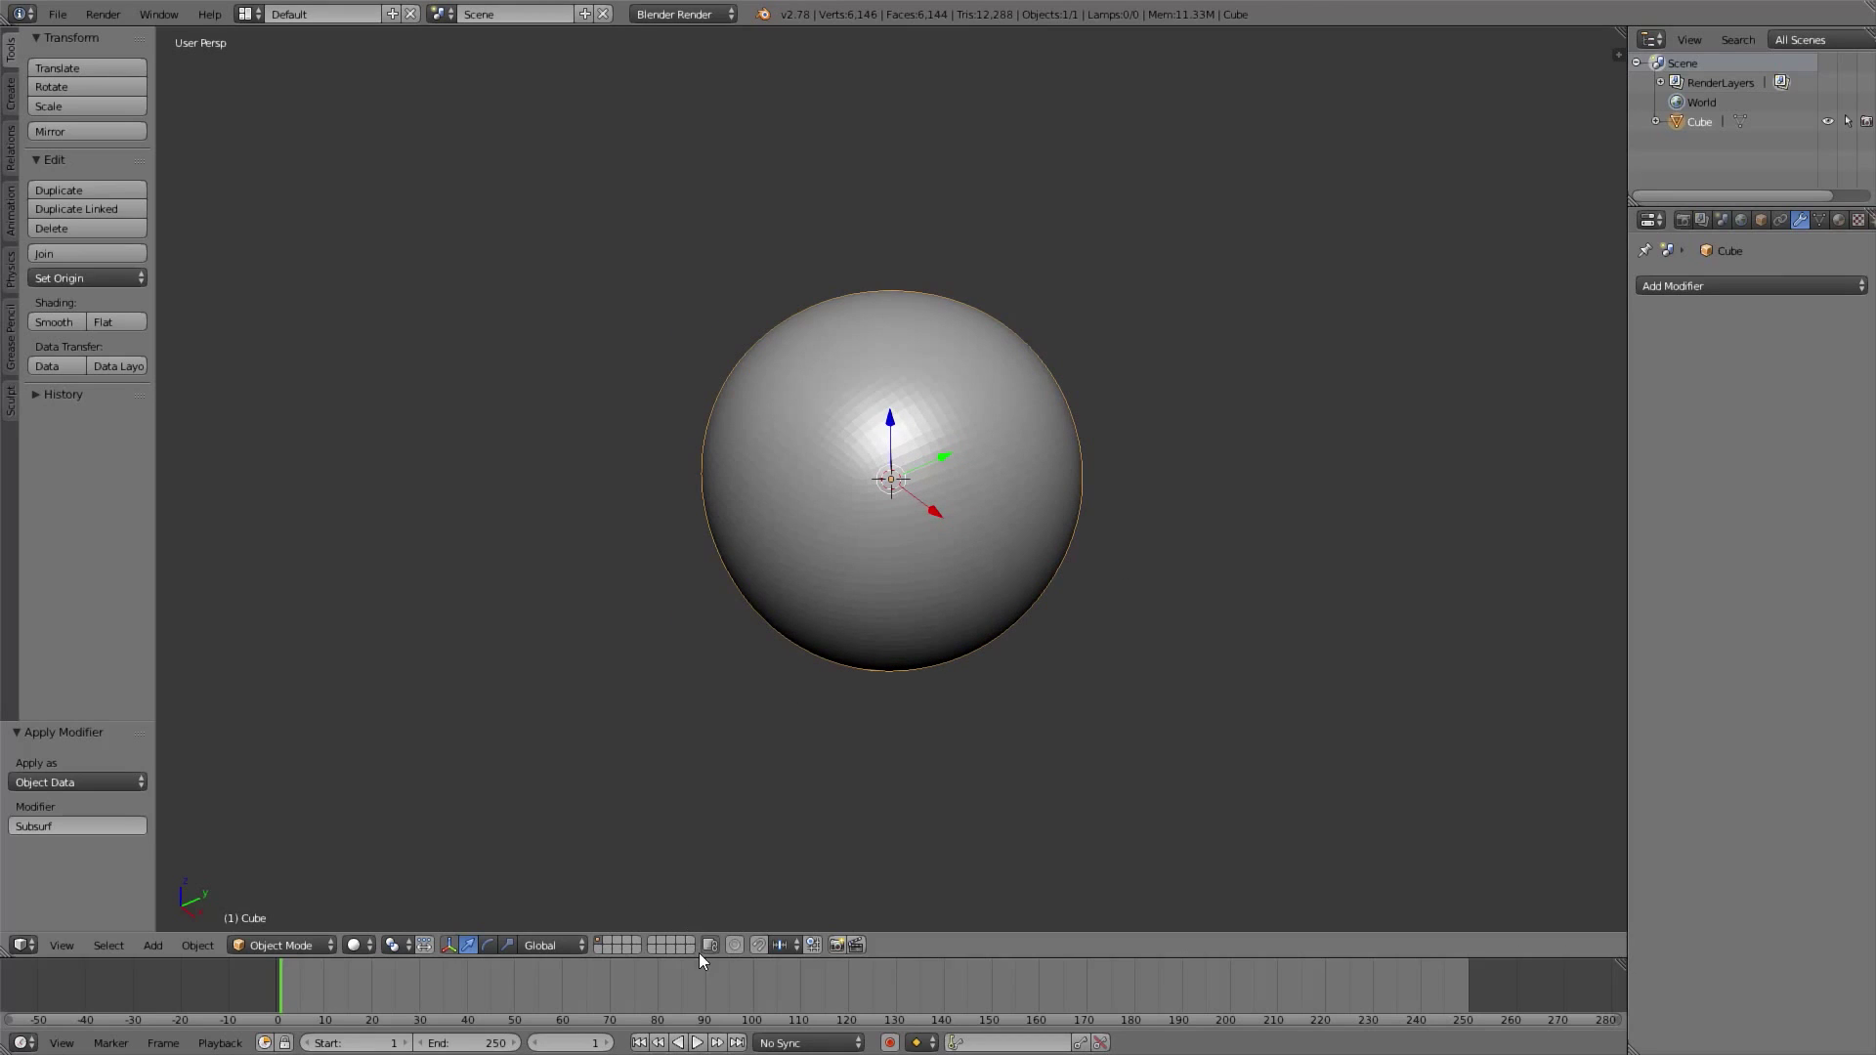
drag(718, 960, 719, 1028)
middle_drag(912, 595, 1028, 534)
Switch the selected sphere from Object Mode to Sculpt Mode
key(KP_1)
key(a)
key(a)
key(KP_3)
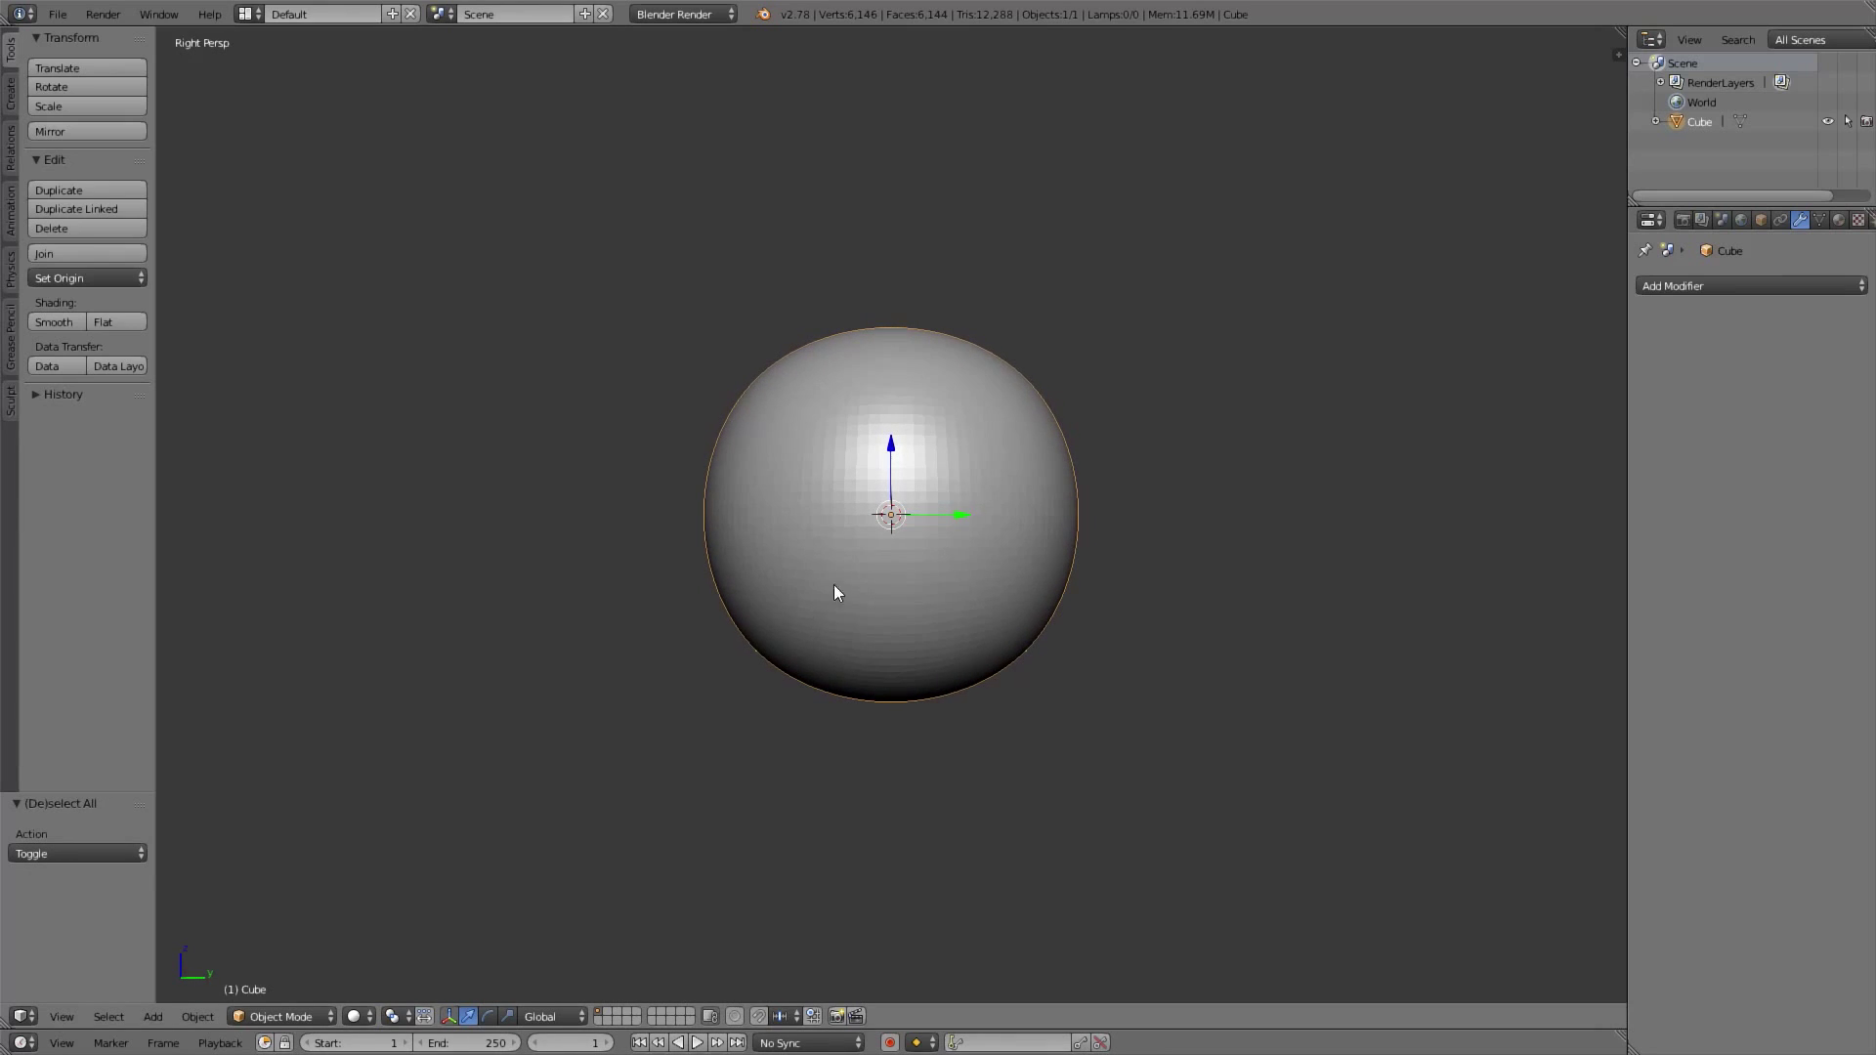
click(291, 1020)
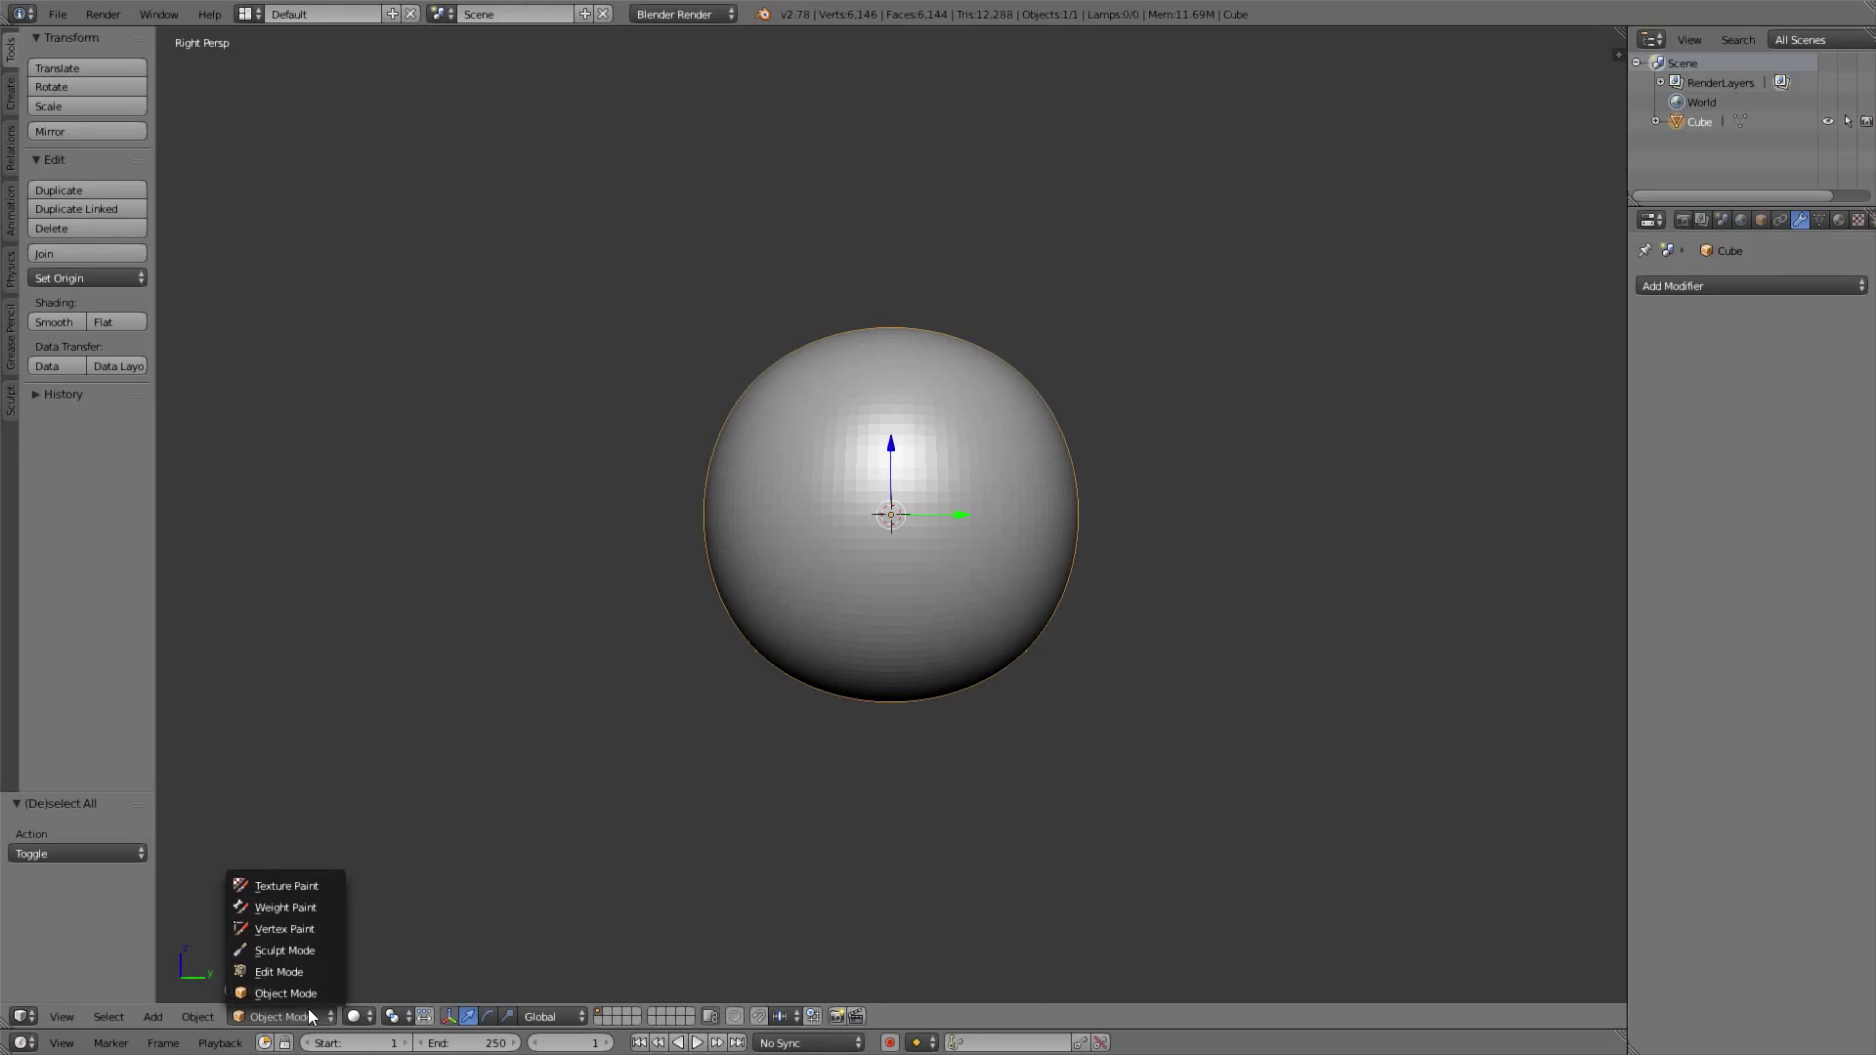
click(309, 948)
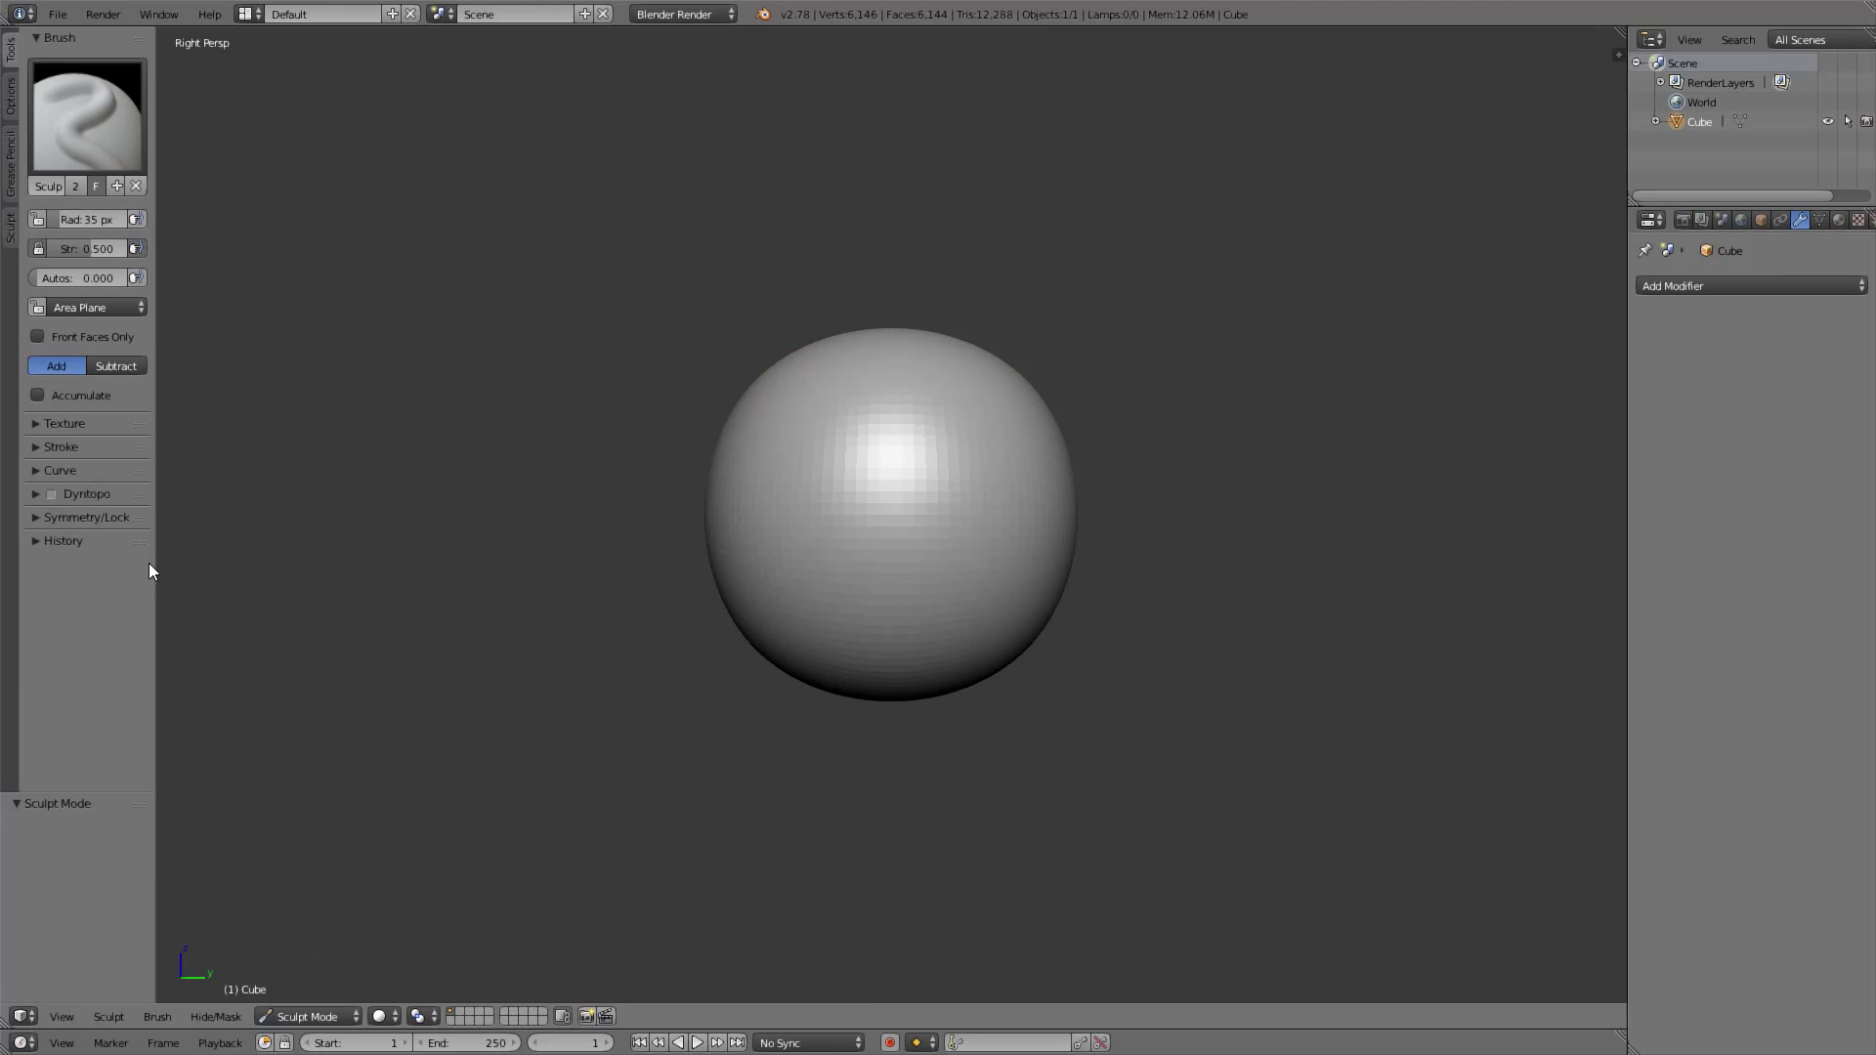
Widen the tool shelf and expand the Dyntopo settings
drag(152, 586, 260, 578)
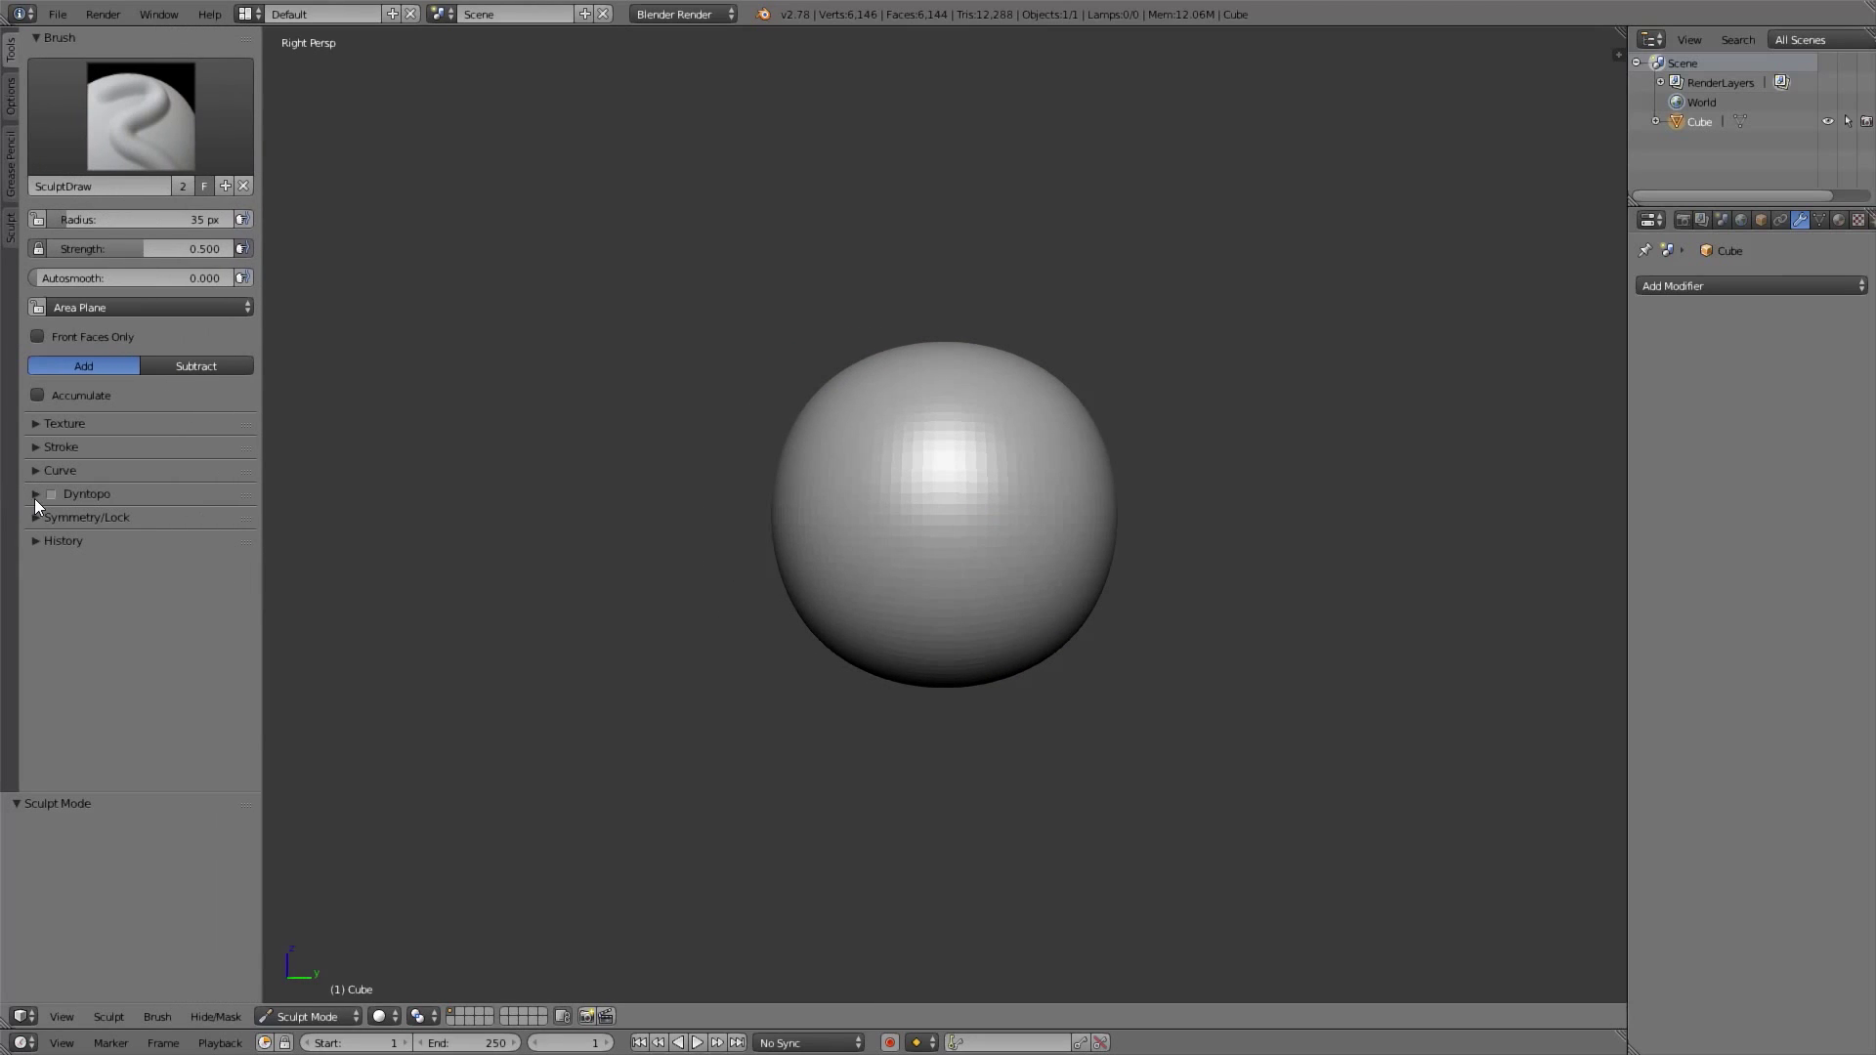
click(36, 495)
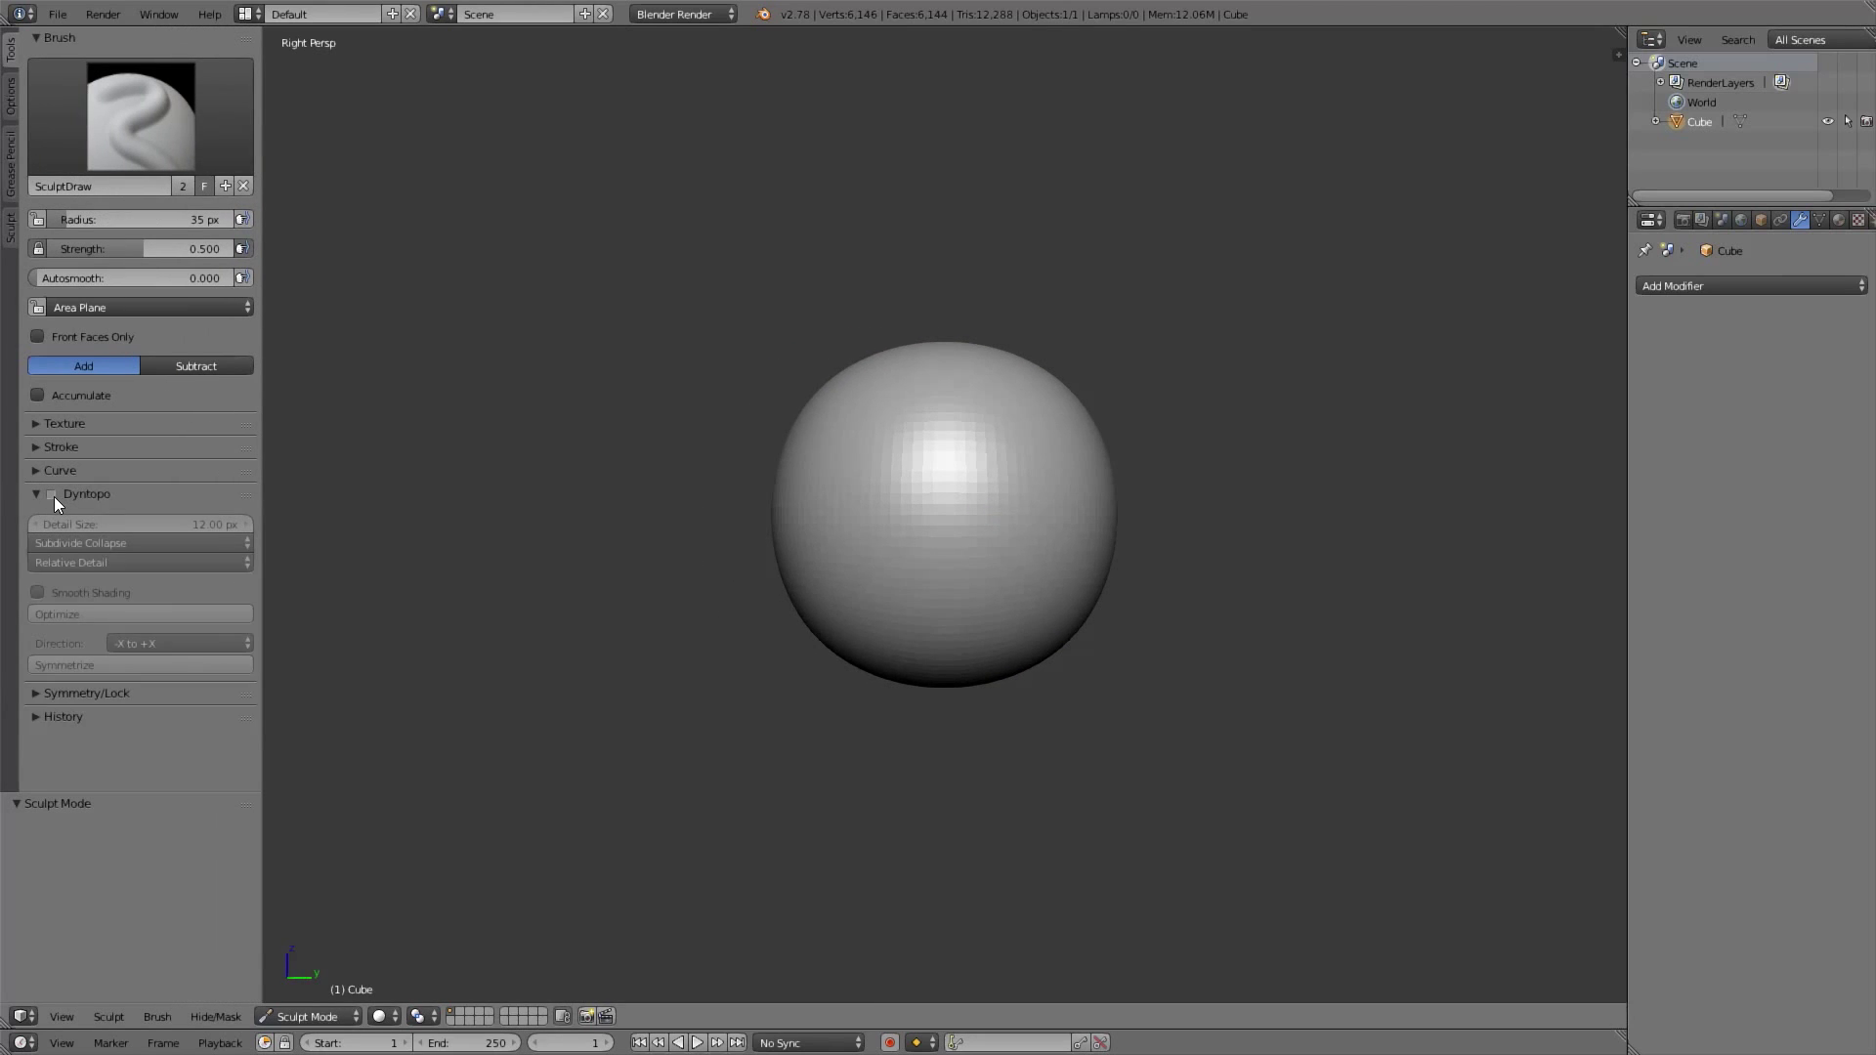
scroll(918, 533, up, 2)
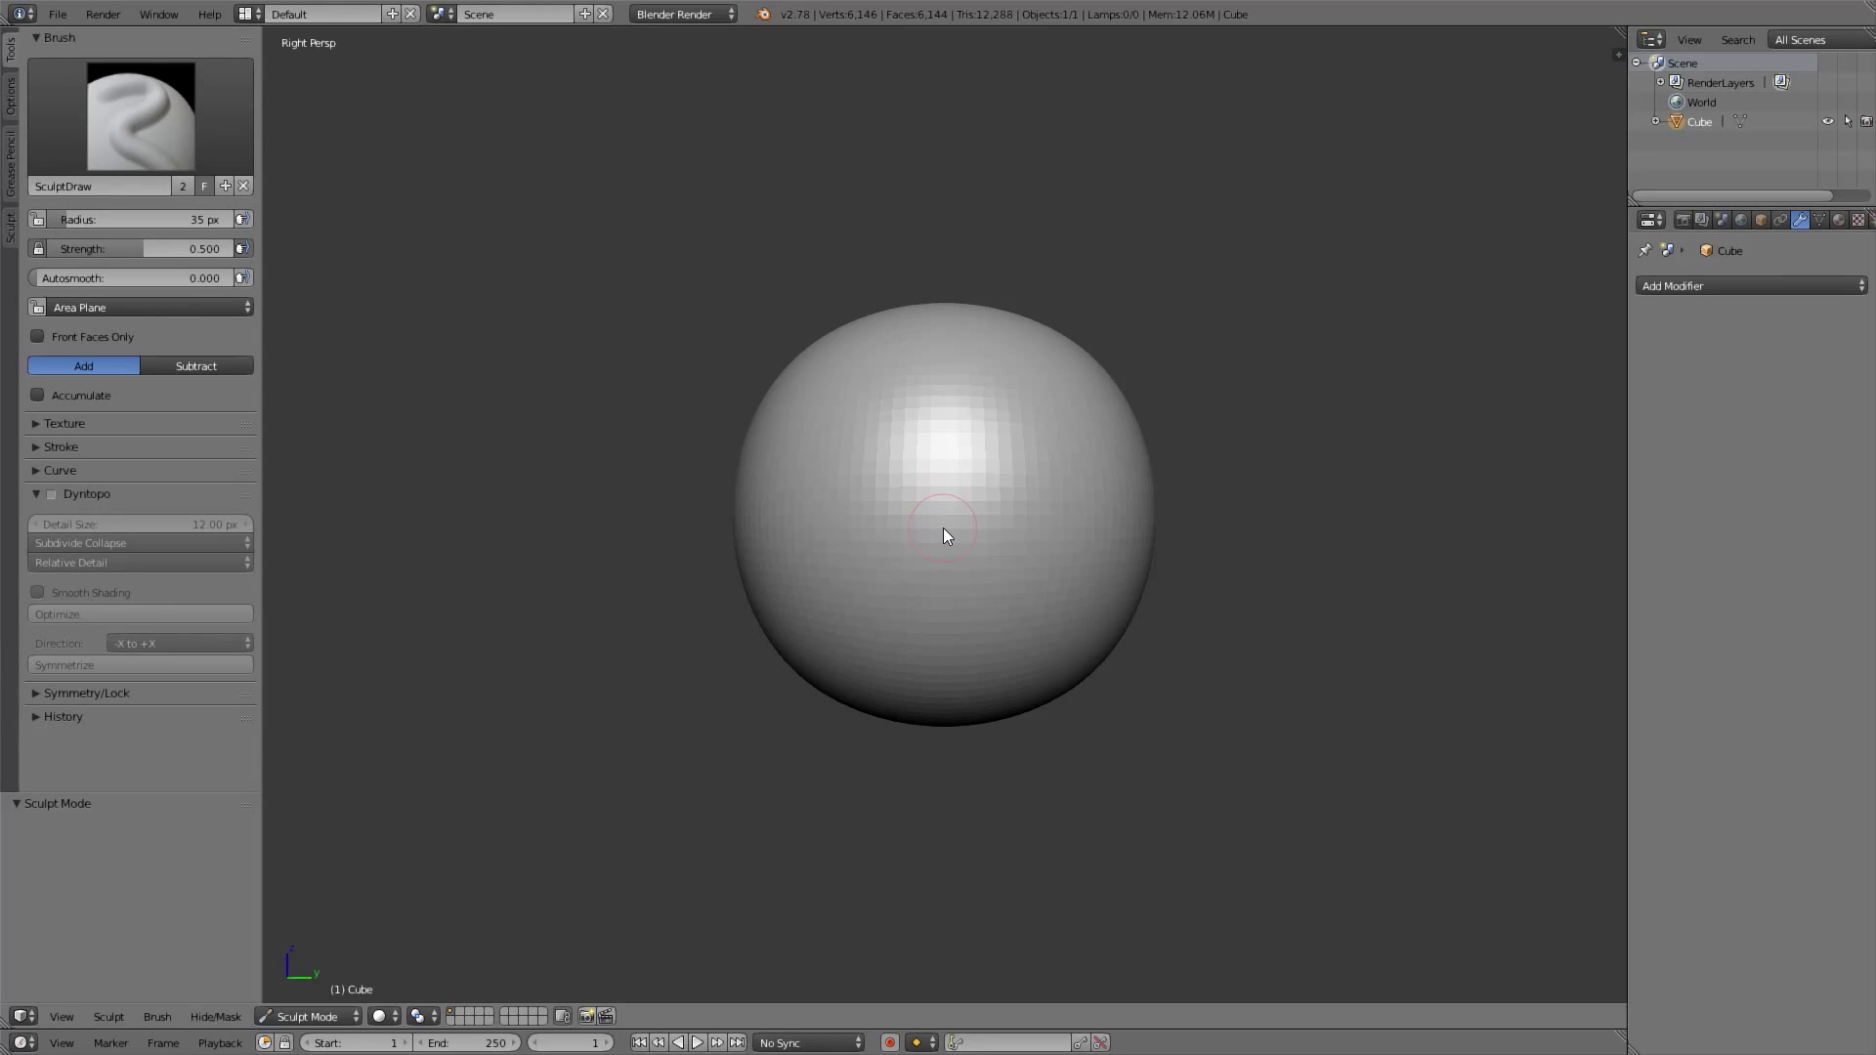
Try the SculptDraw brush on the sphere with Dyntopo enabled, and undo the attempt
click(52, 495)
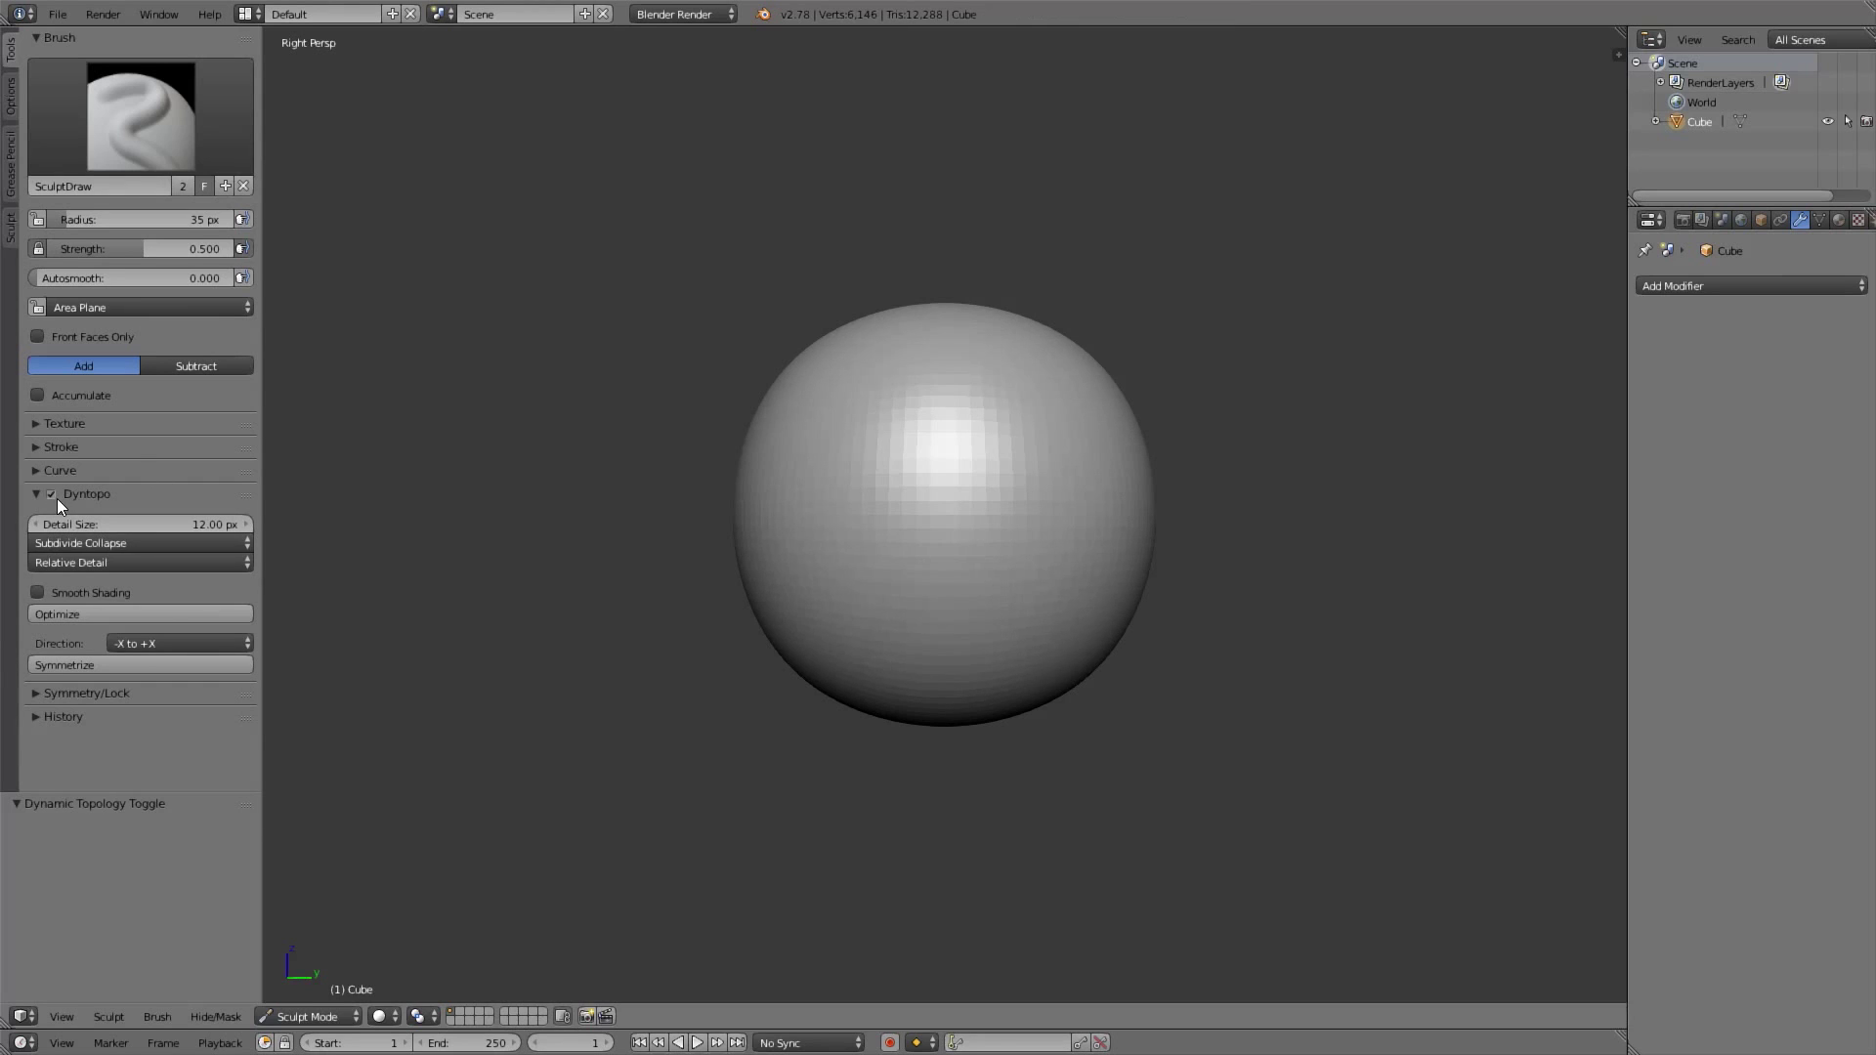
drag(888, 524, 942, 537)
key(ctrl+z)
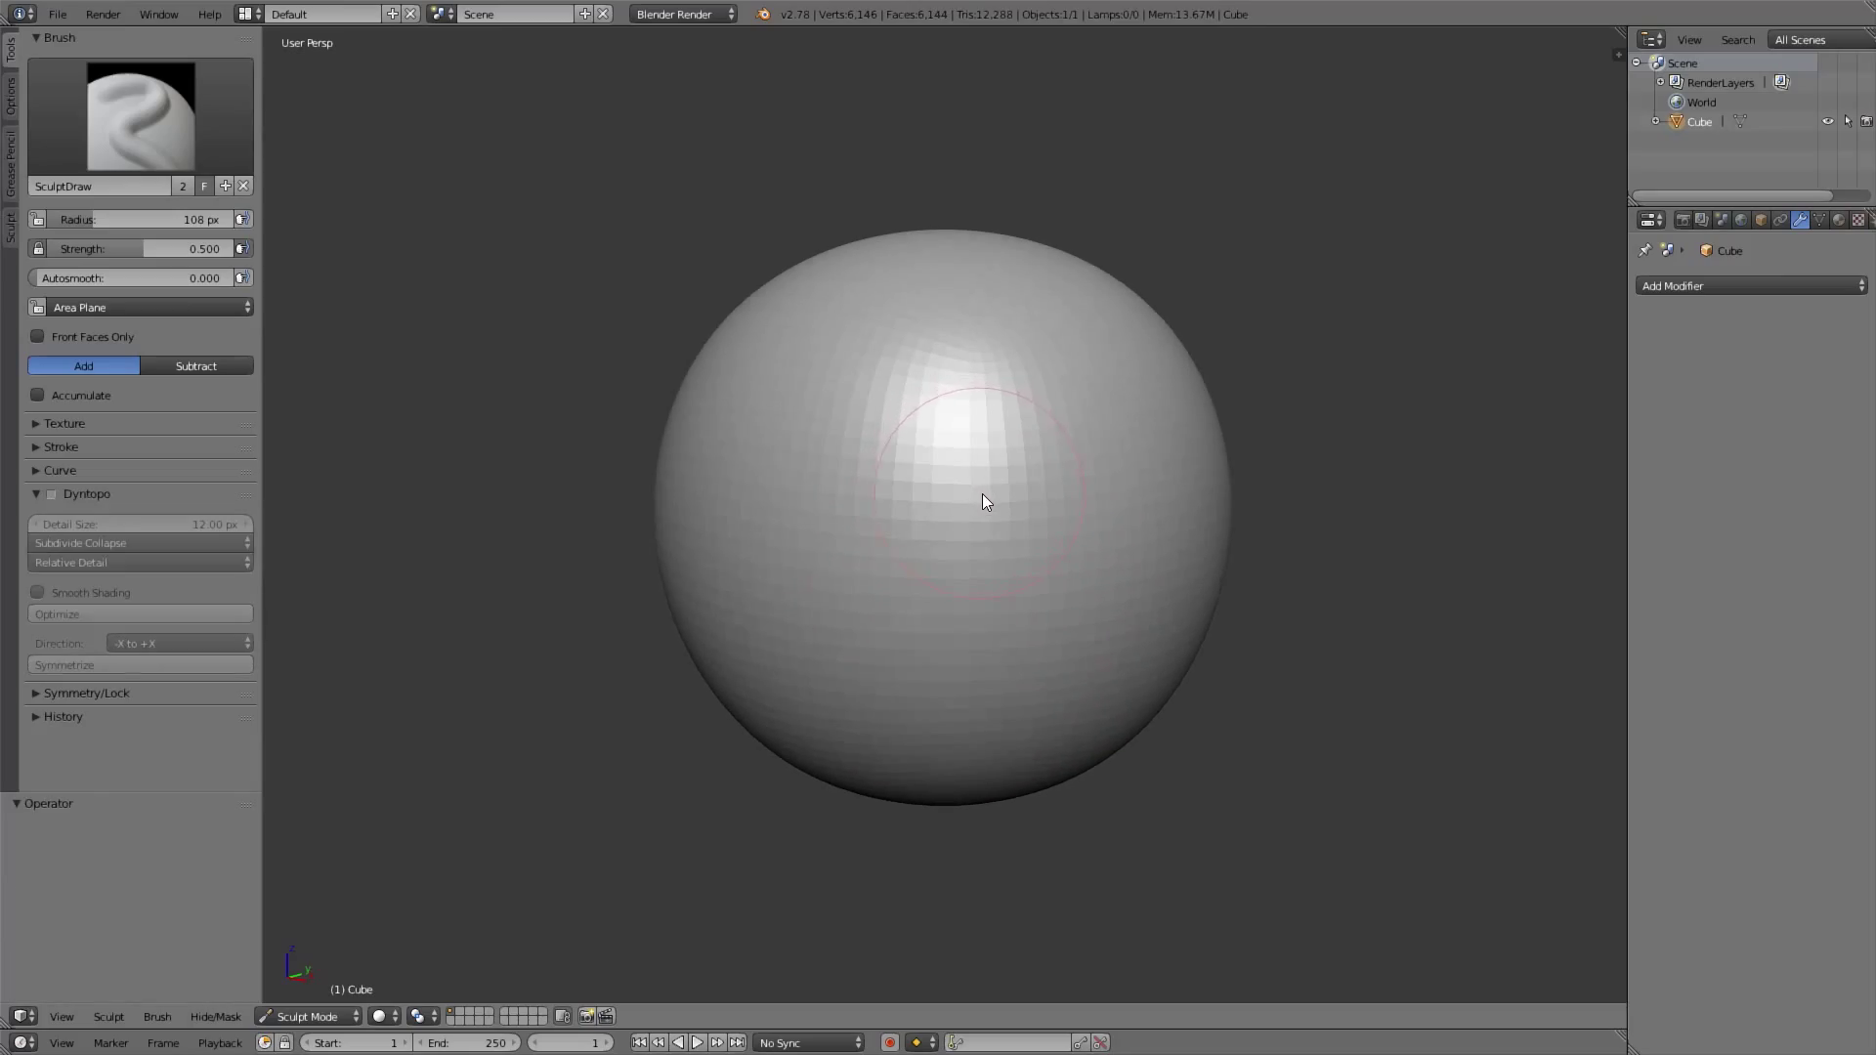
Switch the viewport to wireframe shading and examine the sphere's mesh structure
key(z)
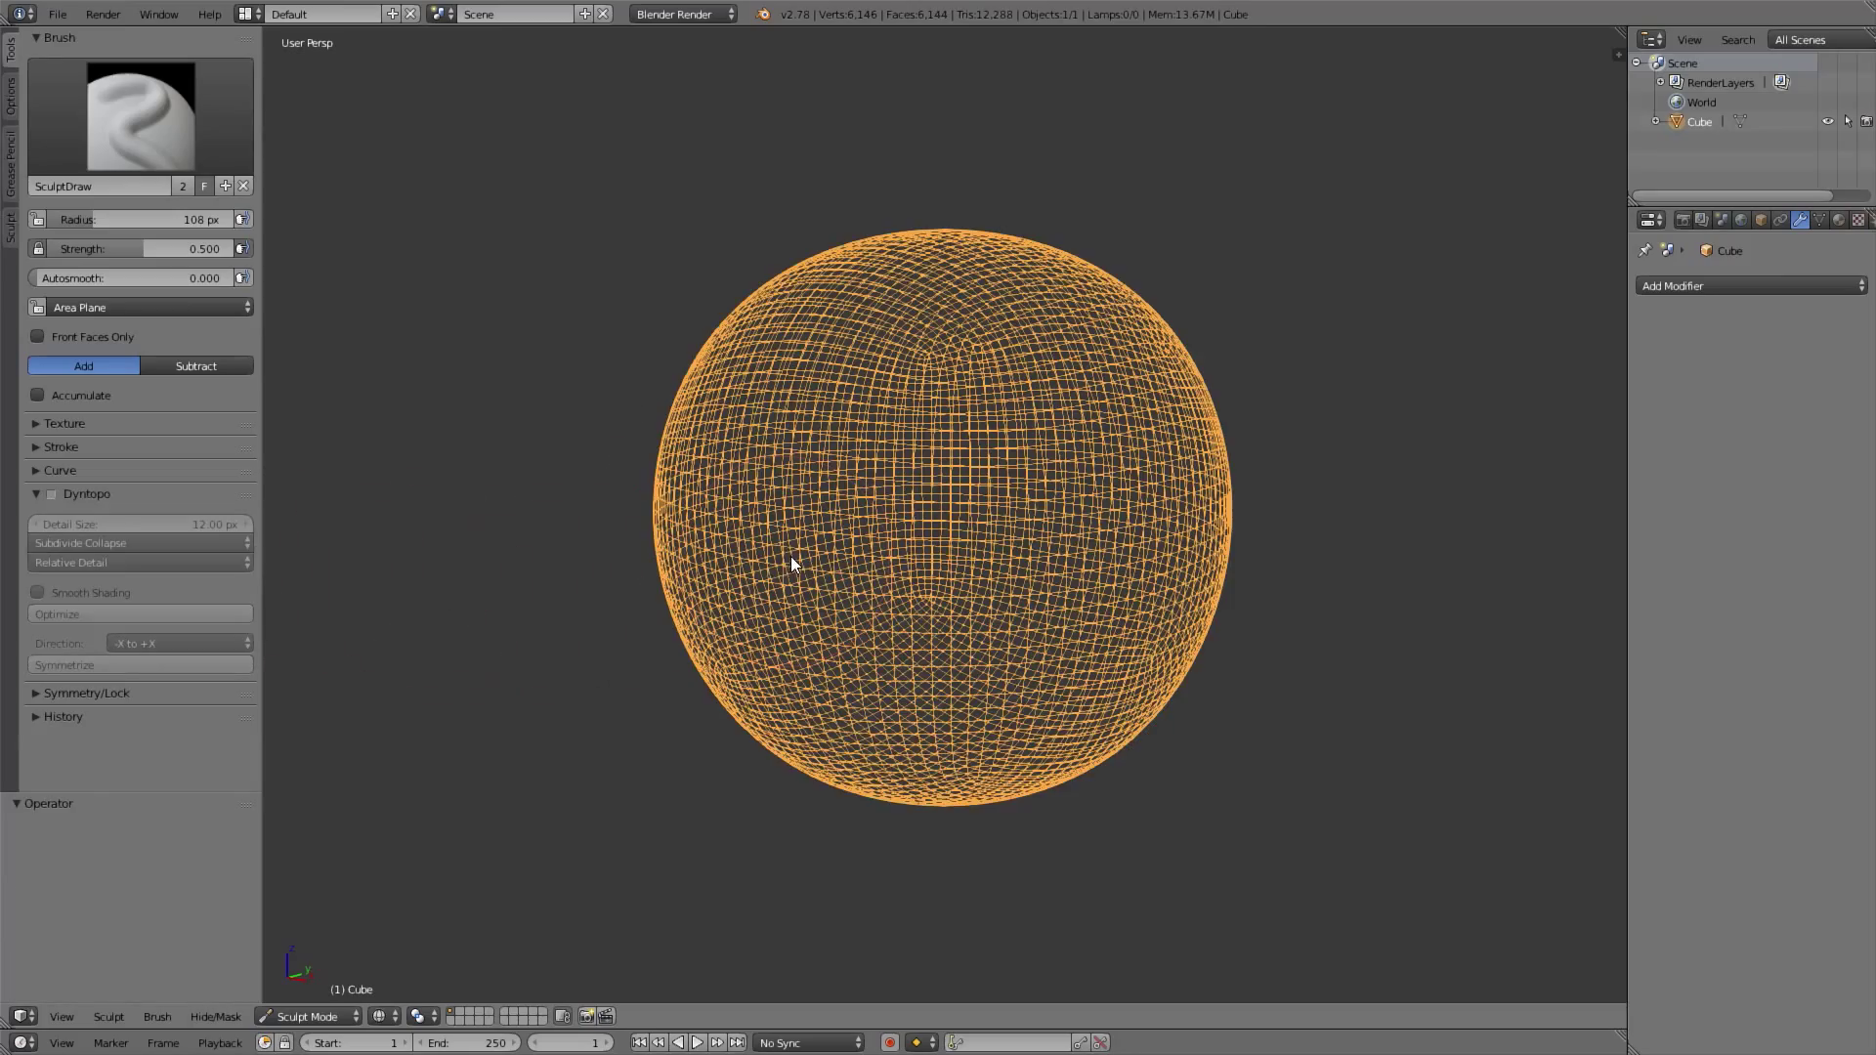
scroll(899, 489, up, 3)
middle_drag(906, 471, 866, 619)
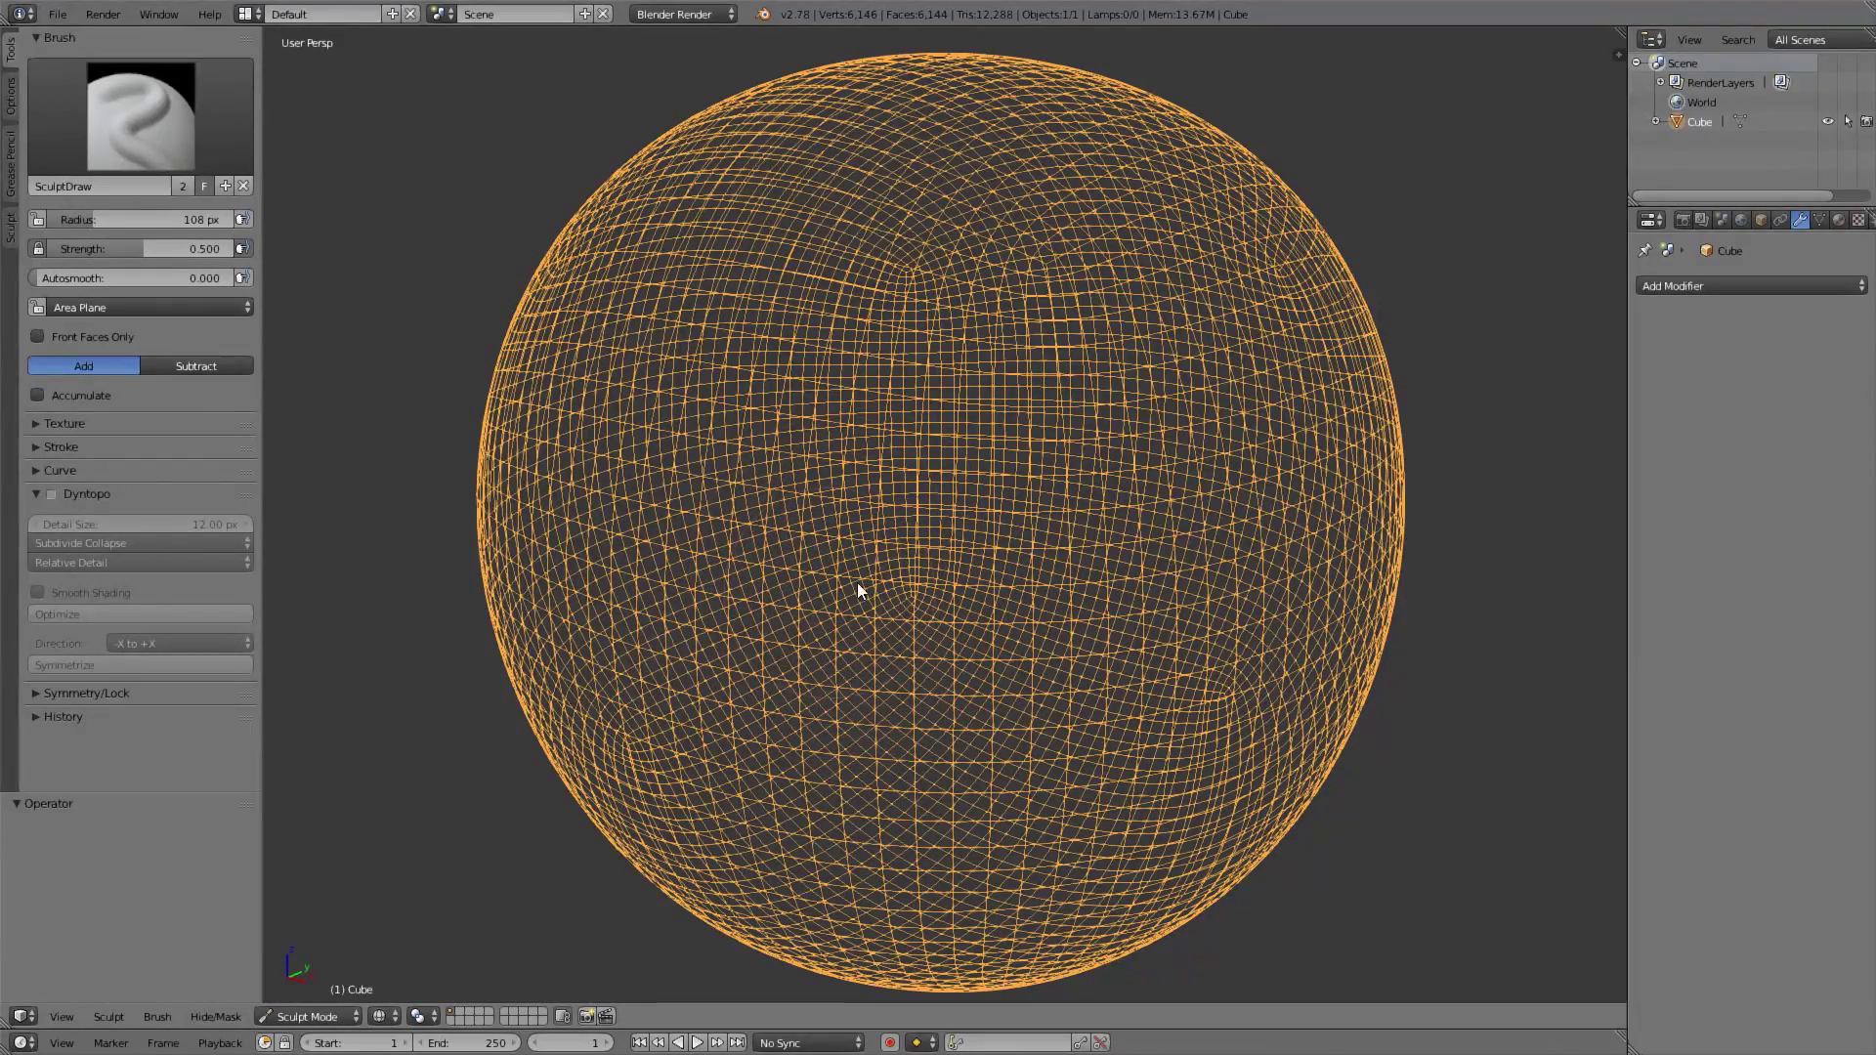
middle_drag(922, 476, 841, 560)
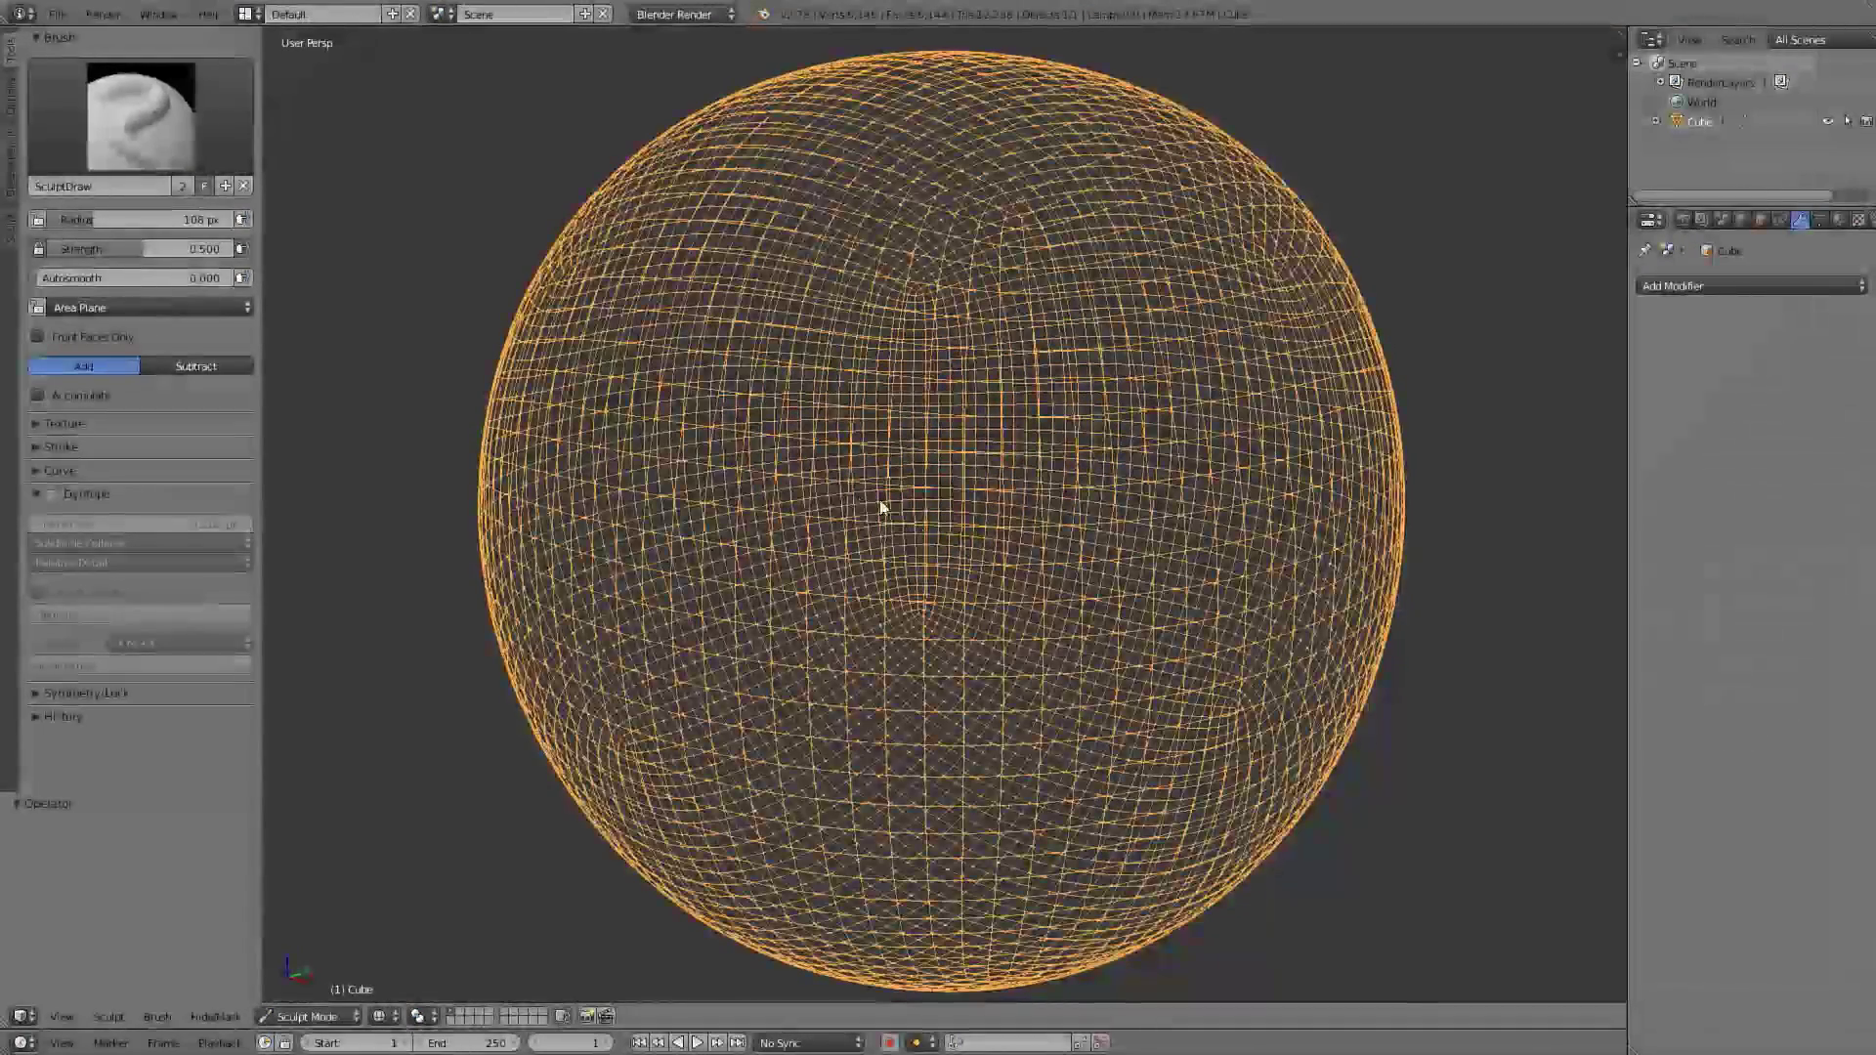
Enable Dyntopo and examine the sphere's triangulated wireframe up close
click(51, 494)
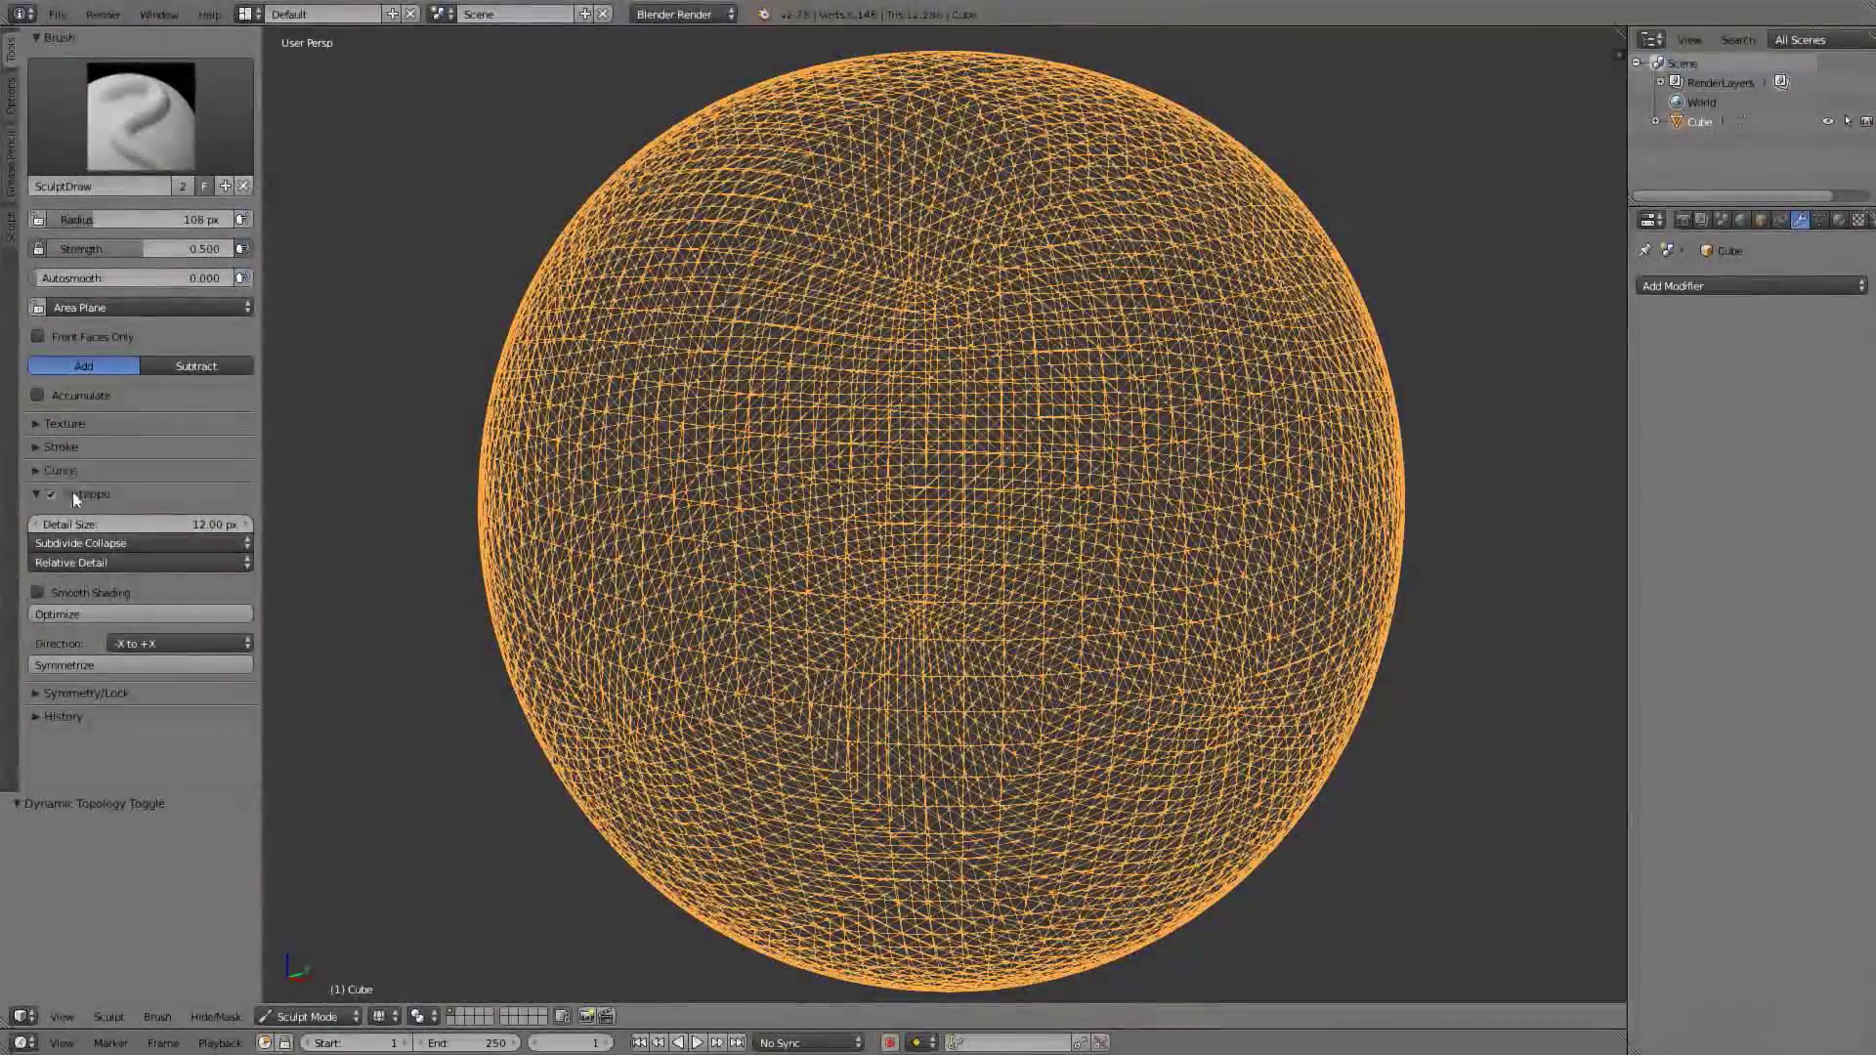
middle_drag(779, 587, 847, 530)
scroll(848, 530, up, 5)
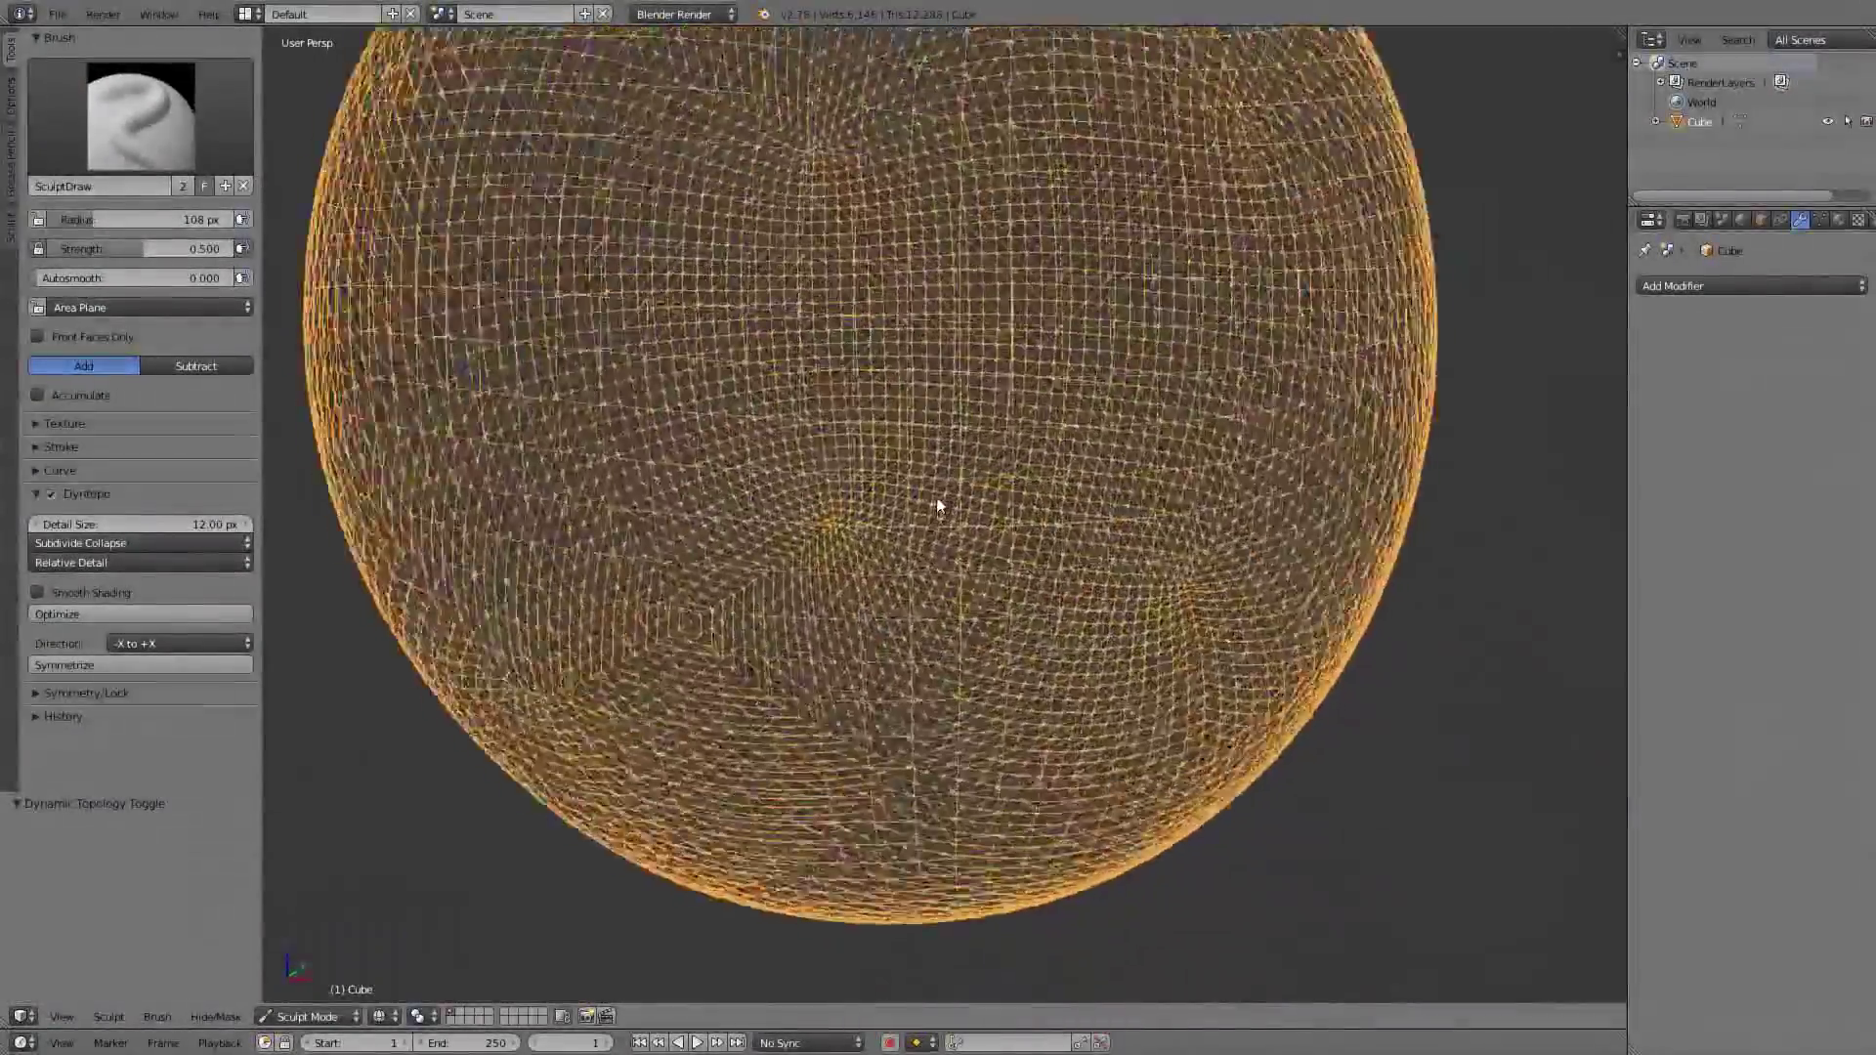
Compare the sphere in solid and wireframe shading, and view the available Dyntopo detail refine methods
key(z)
scroll(910, 510, down, 5)
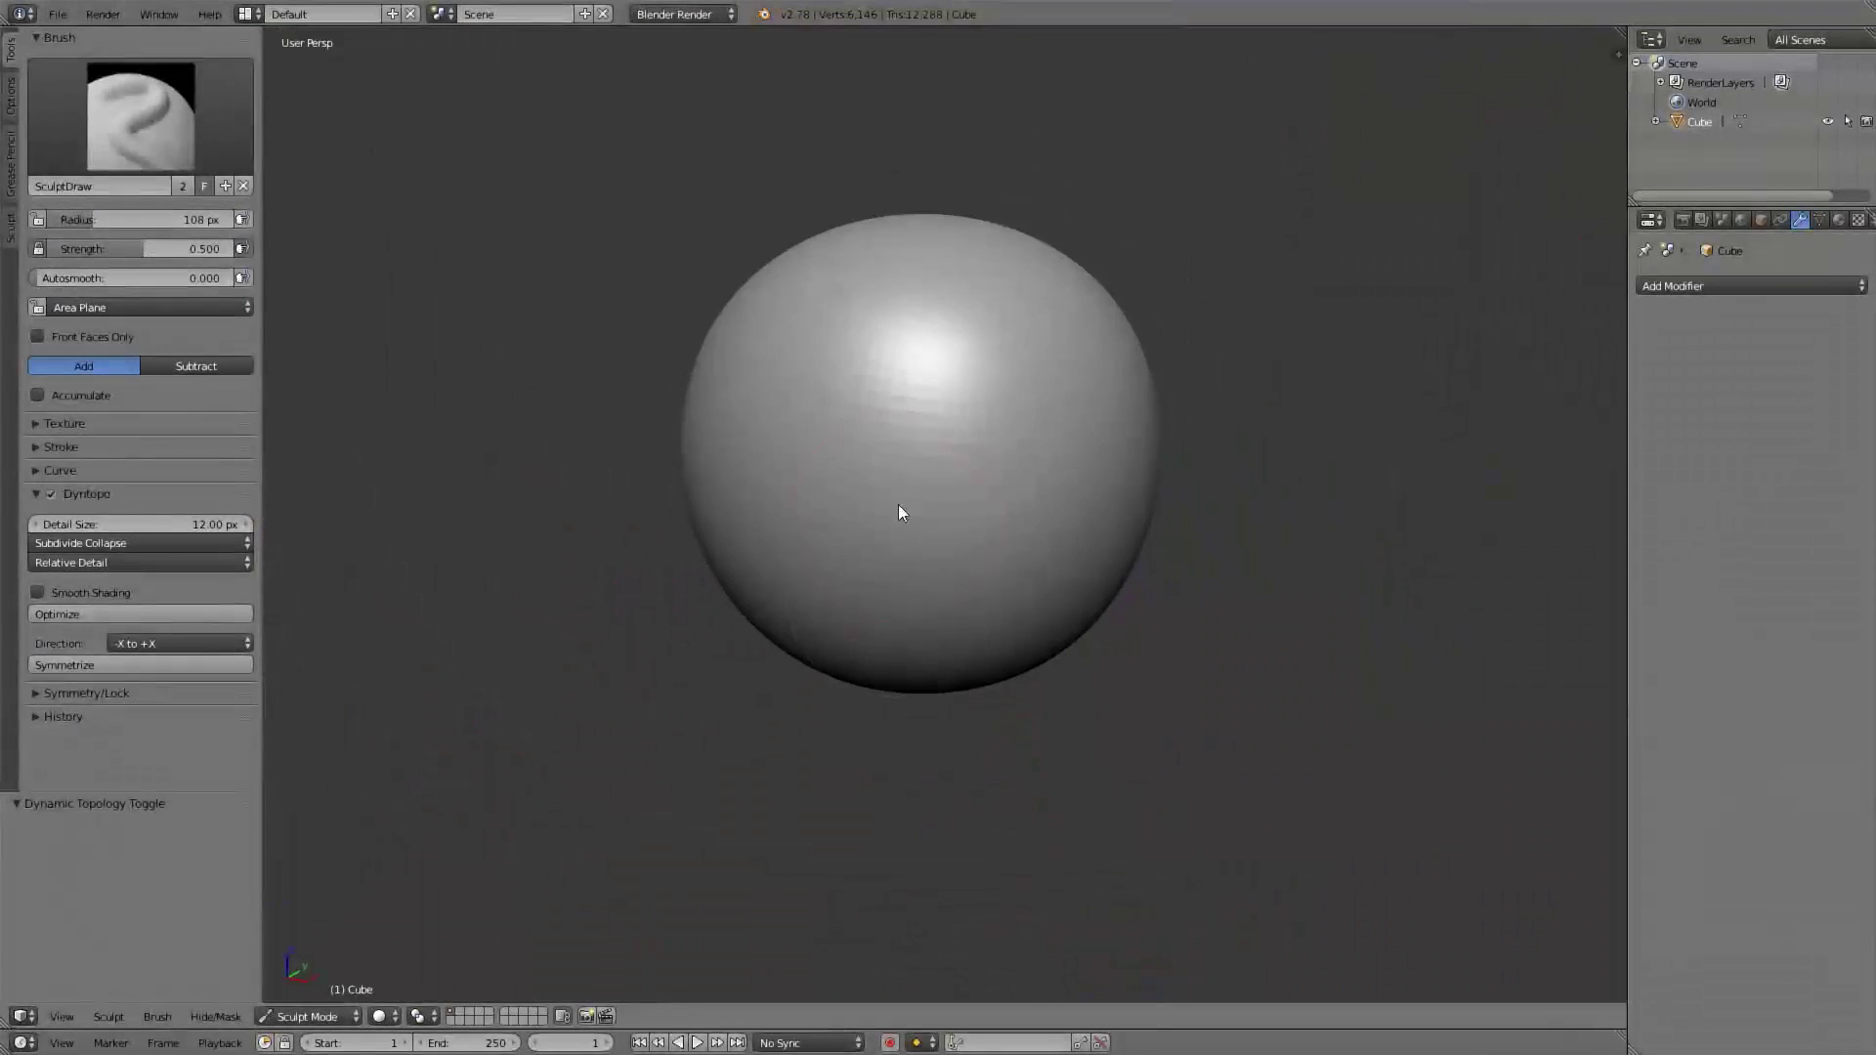
scroll(903, 494, up, 1)
scroll(899, 455, up, 4)
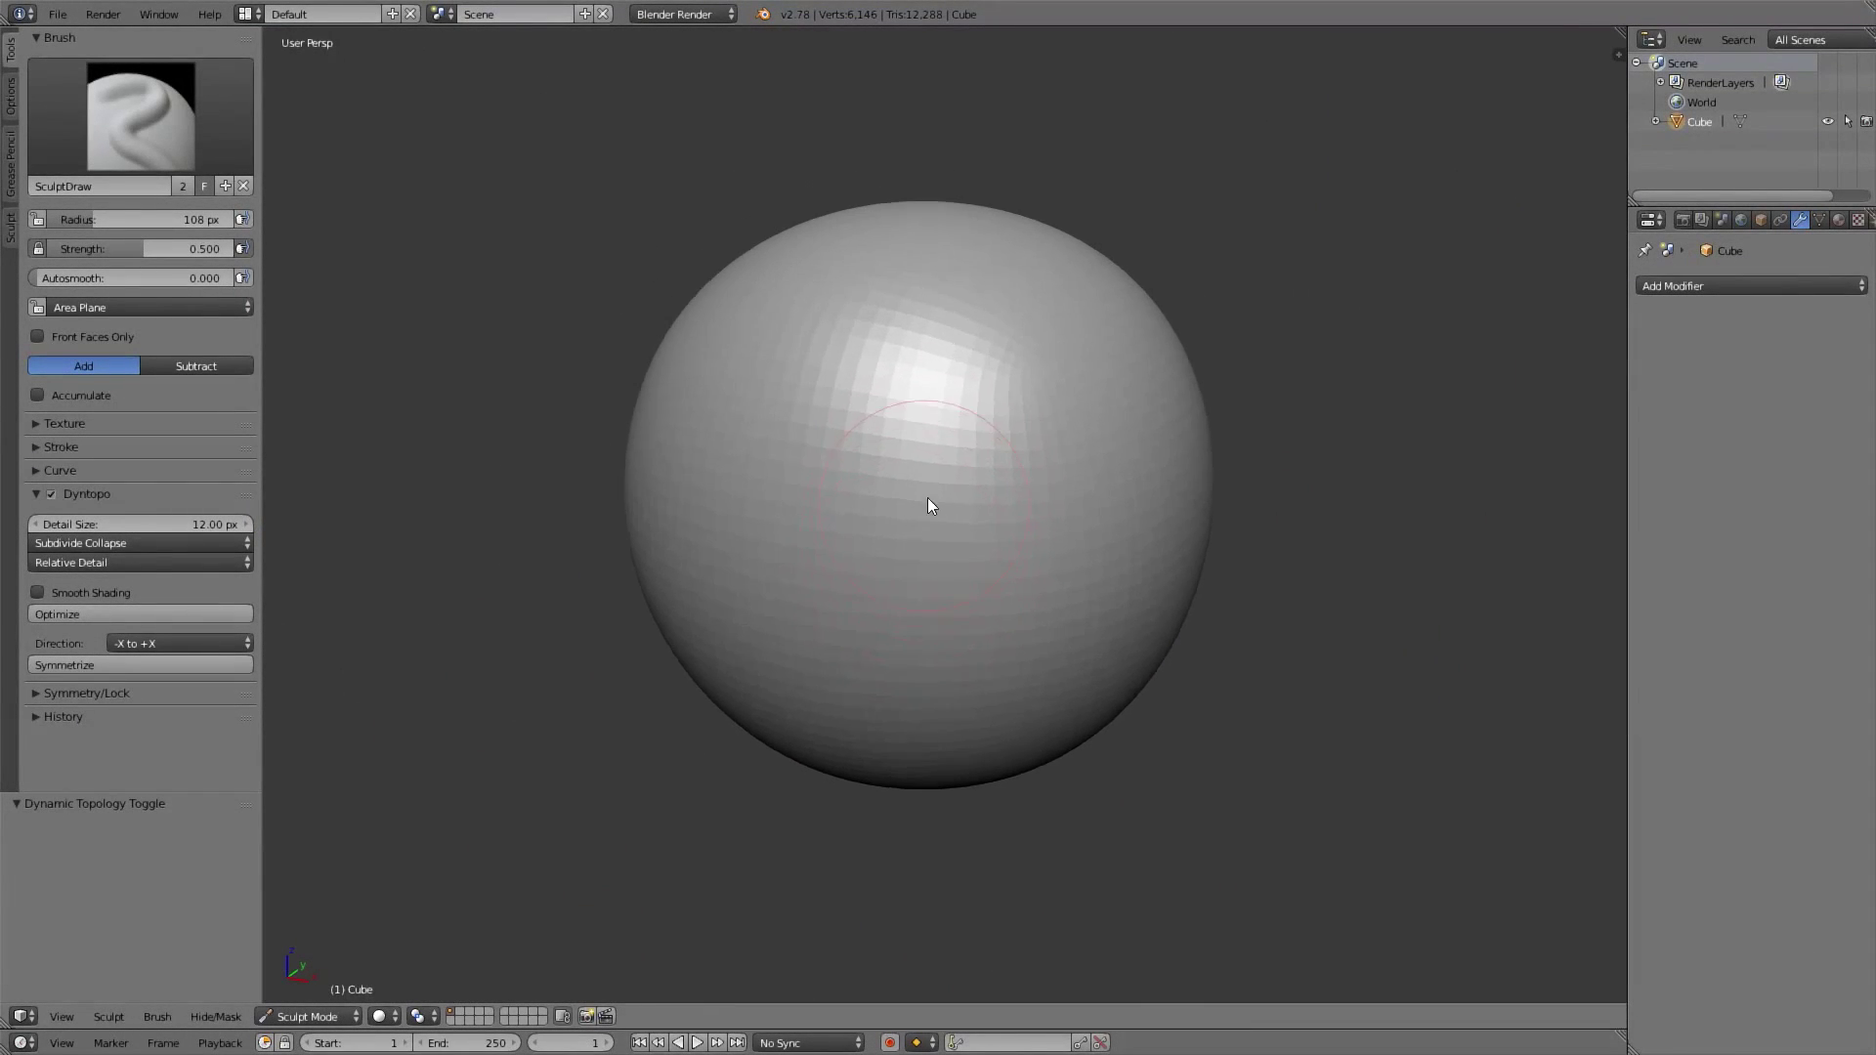
scroll(936, 444, down, 1)
scroll(939, 479, up, 2)
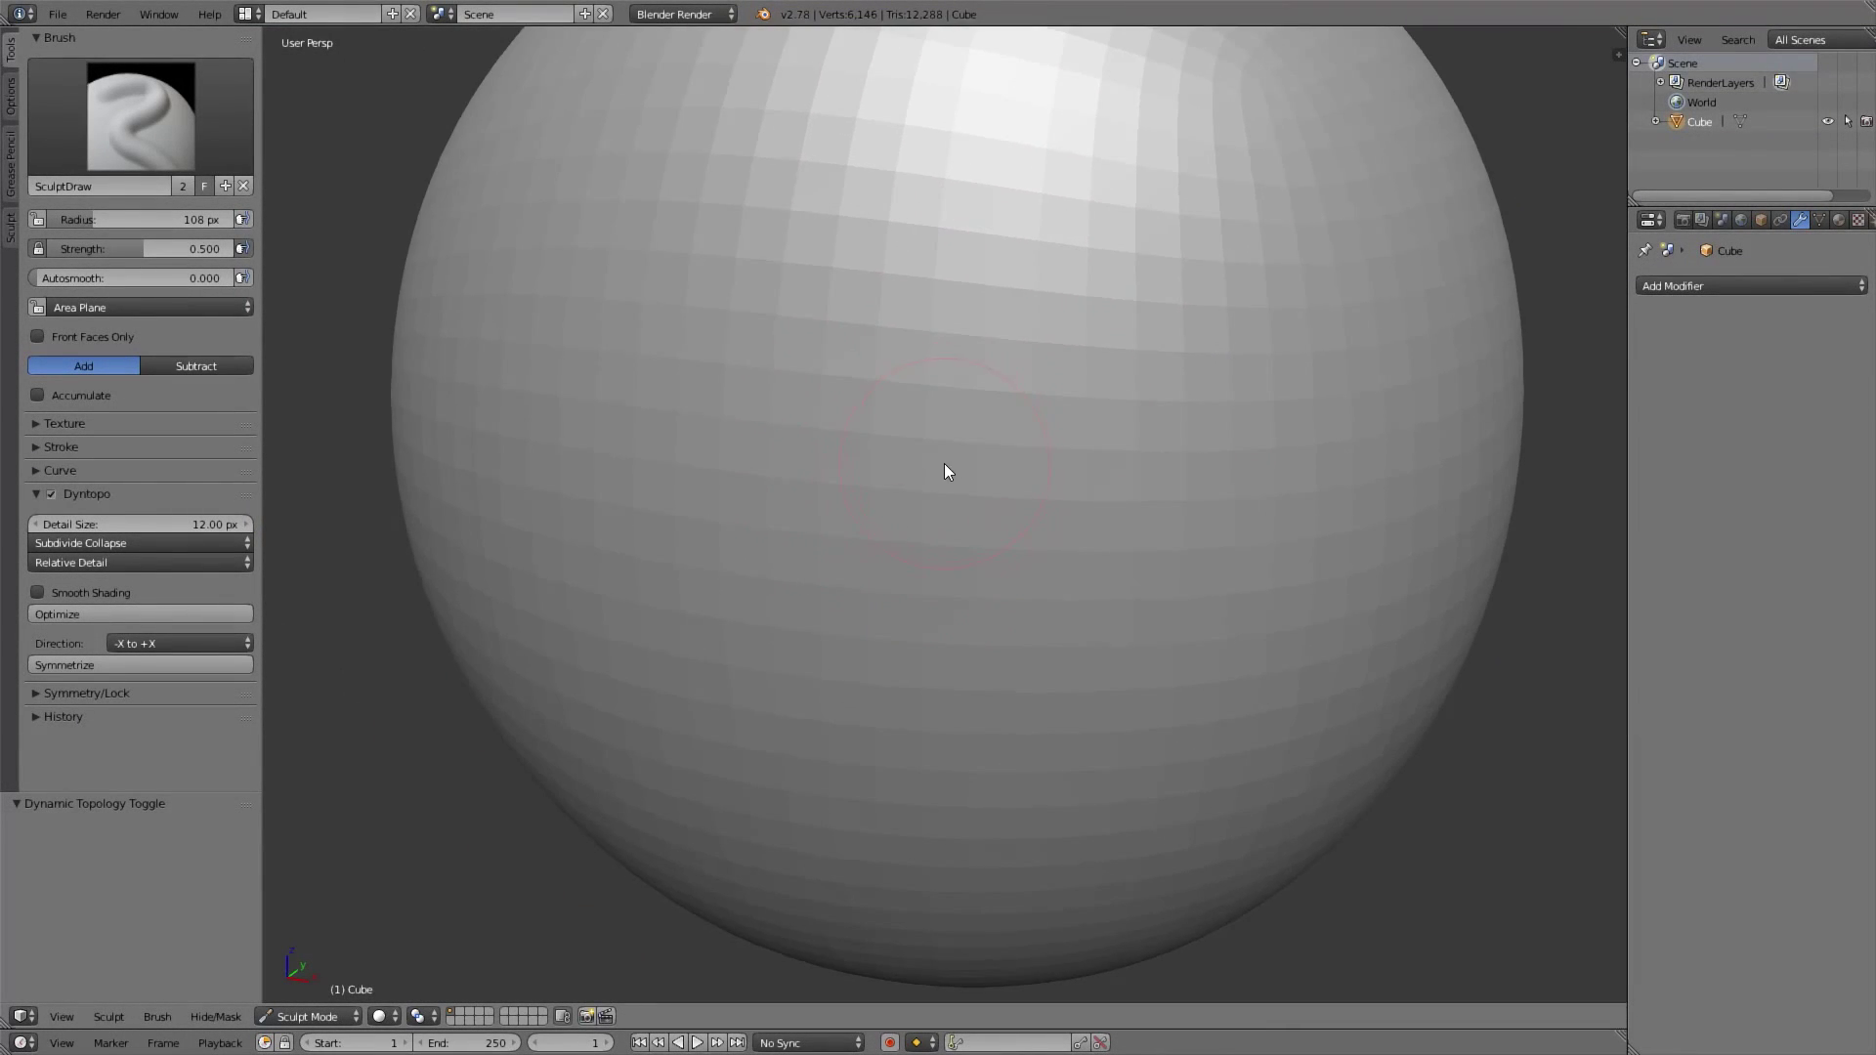
key(z)
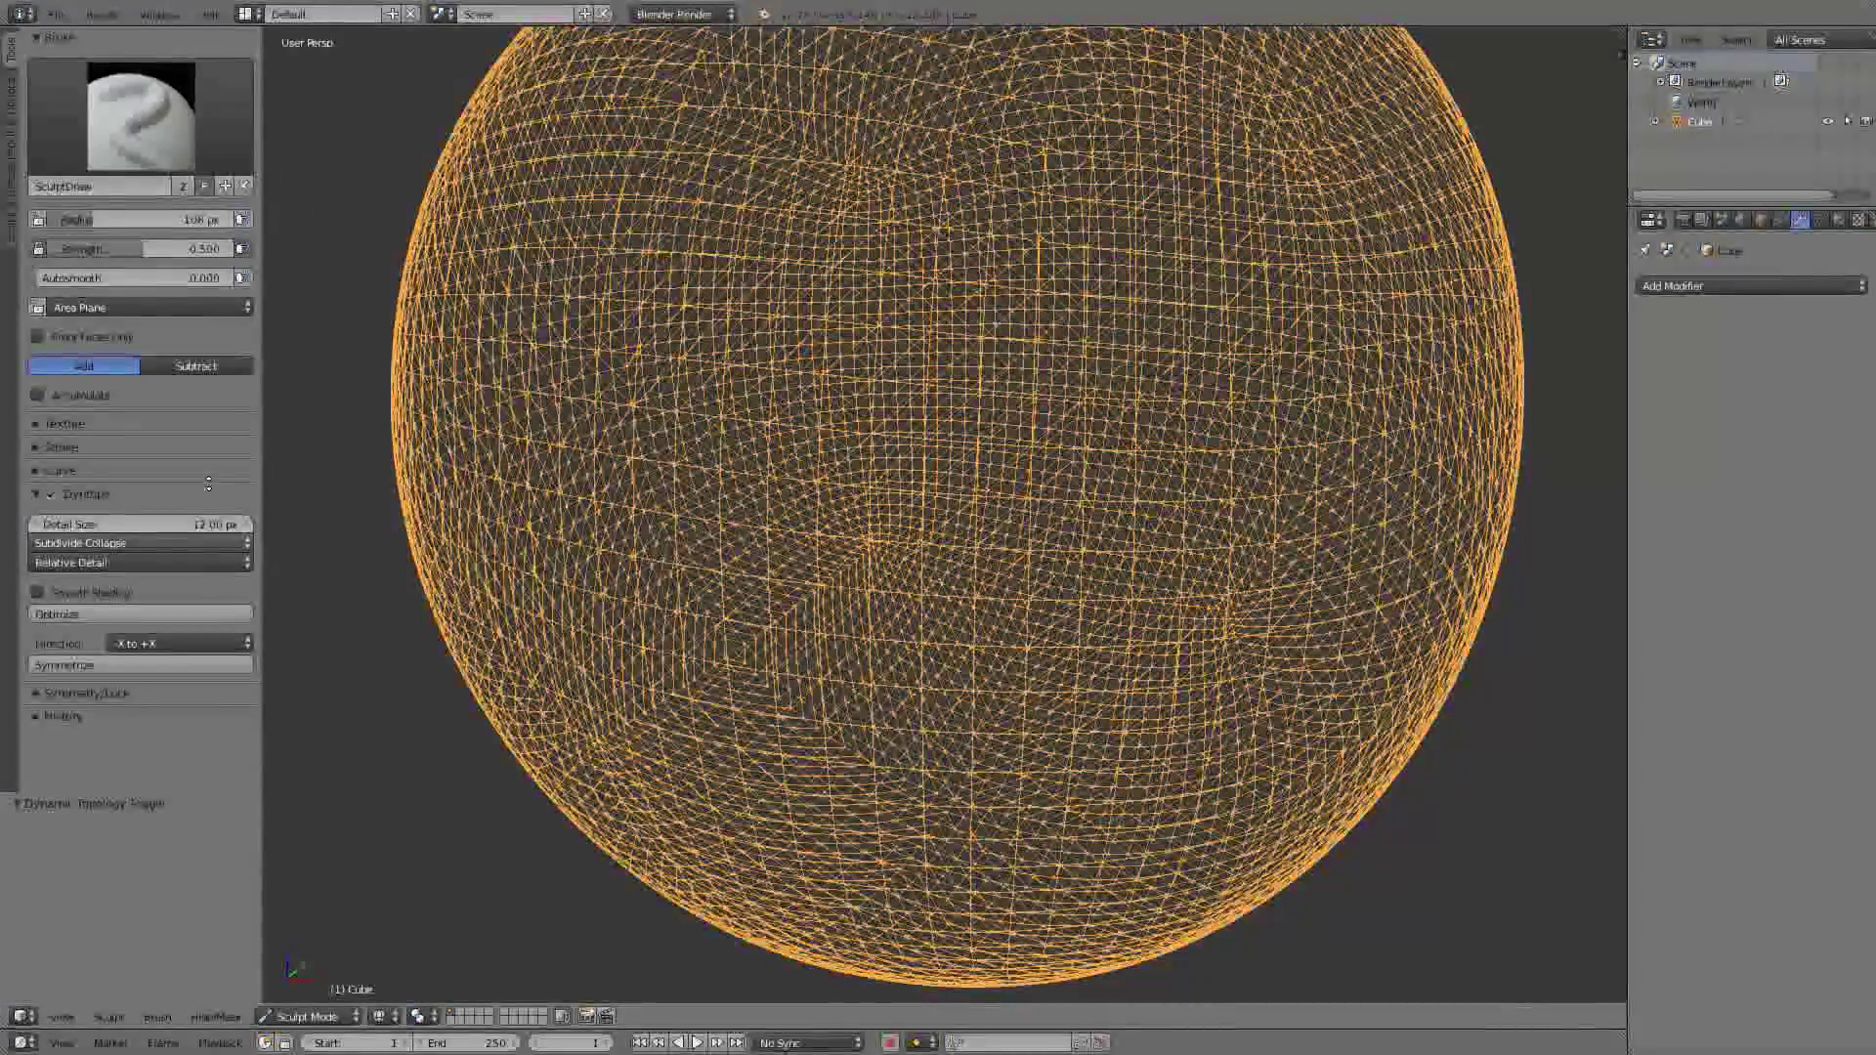
click(240, 542)
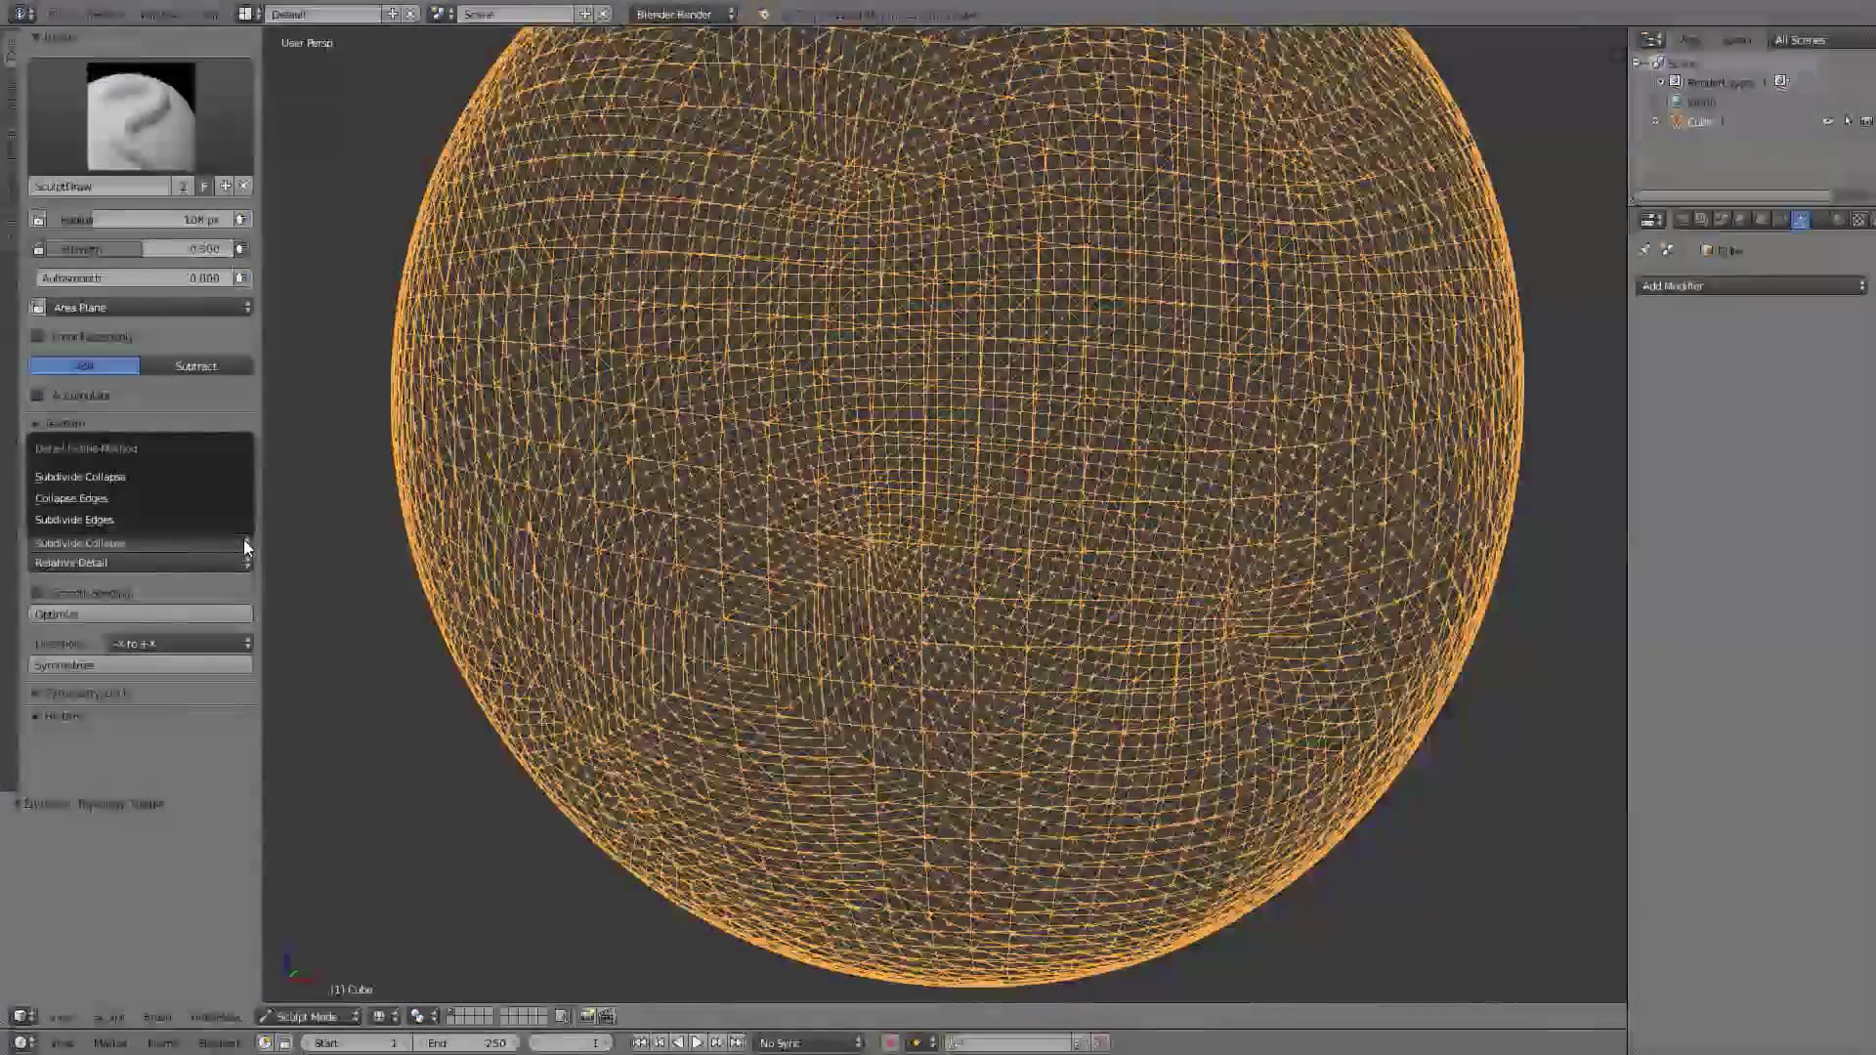
click(223, 400)
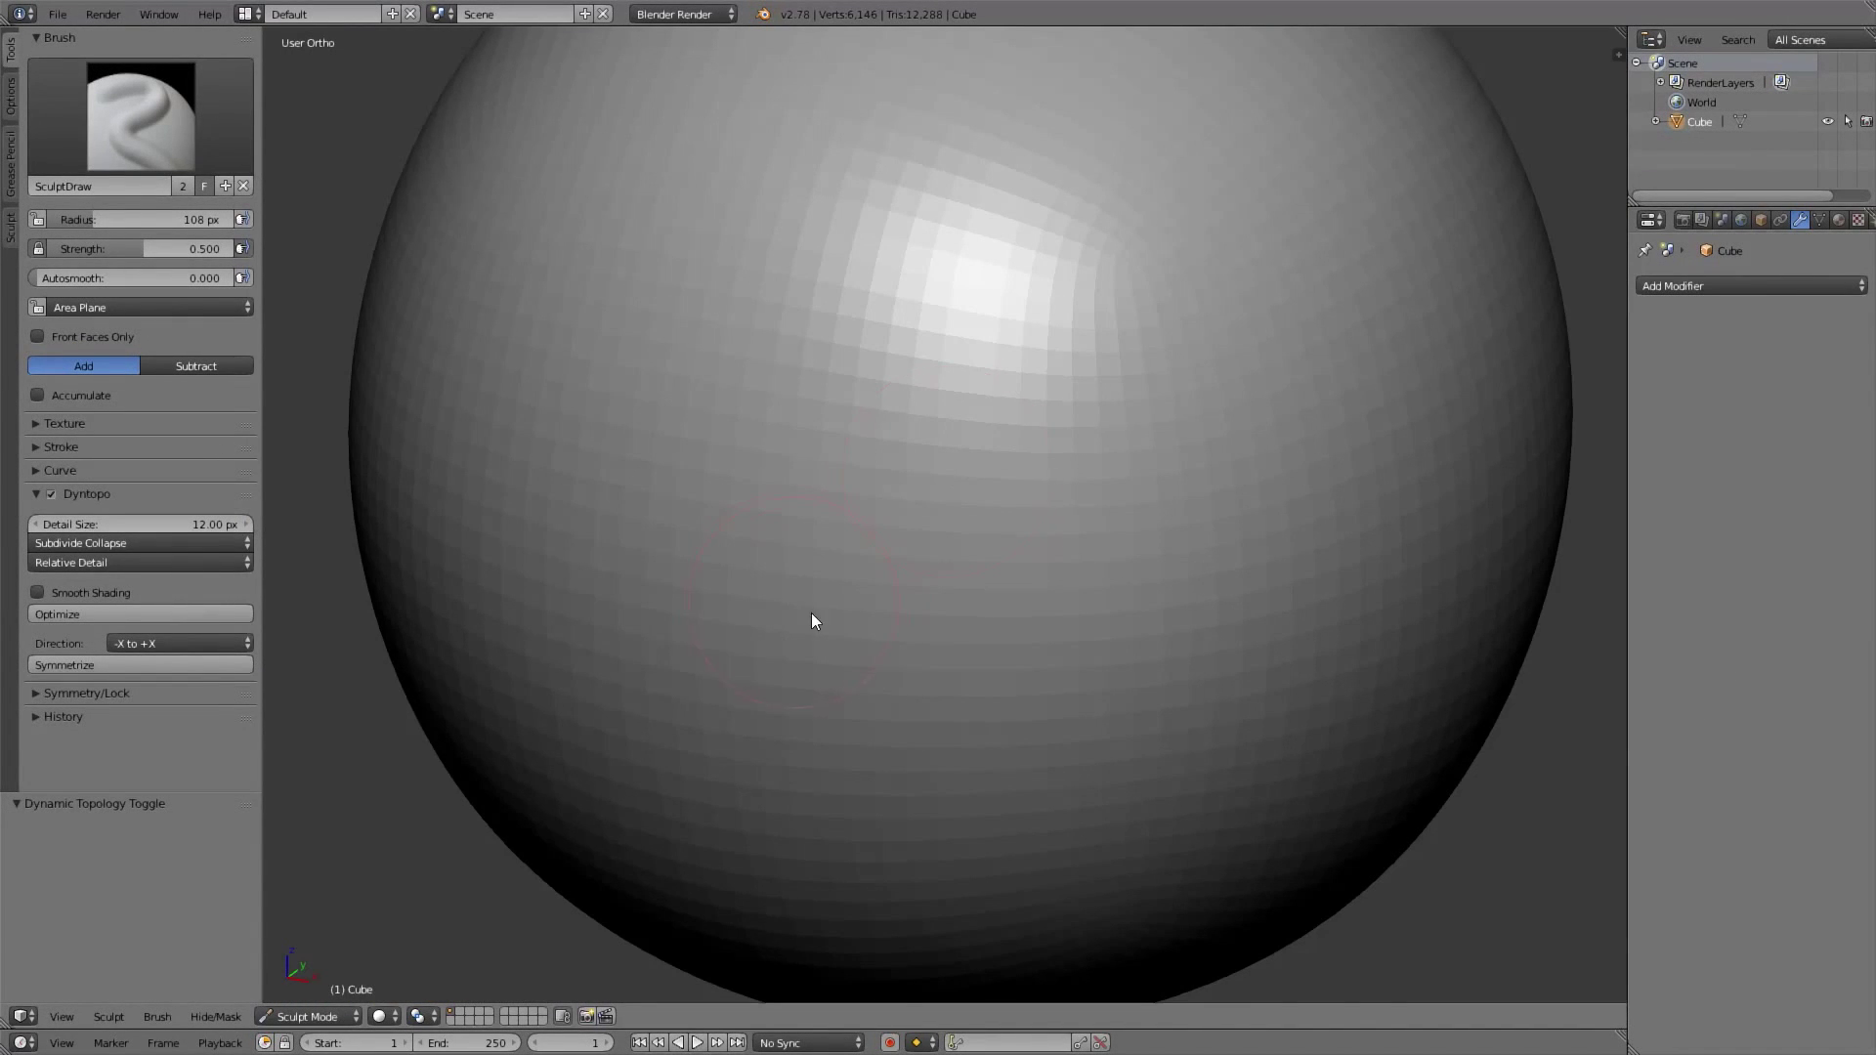
Draw a diagonal SculptDraw test stroke on an extreme close-up of the sphere in wireframe, and inspect it in solid shading
scroll(859, 460, up, 6)
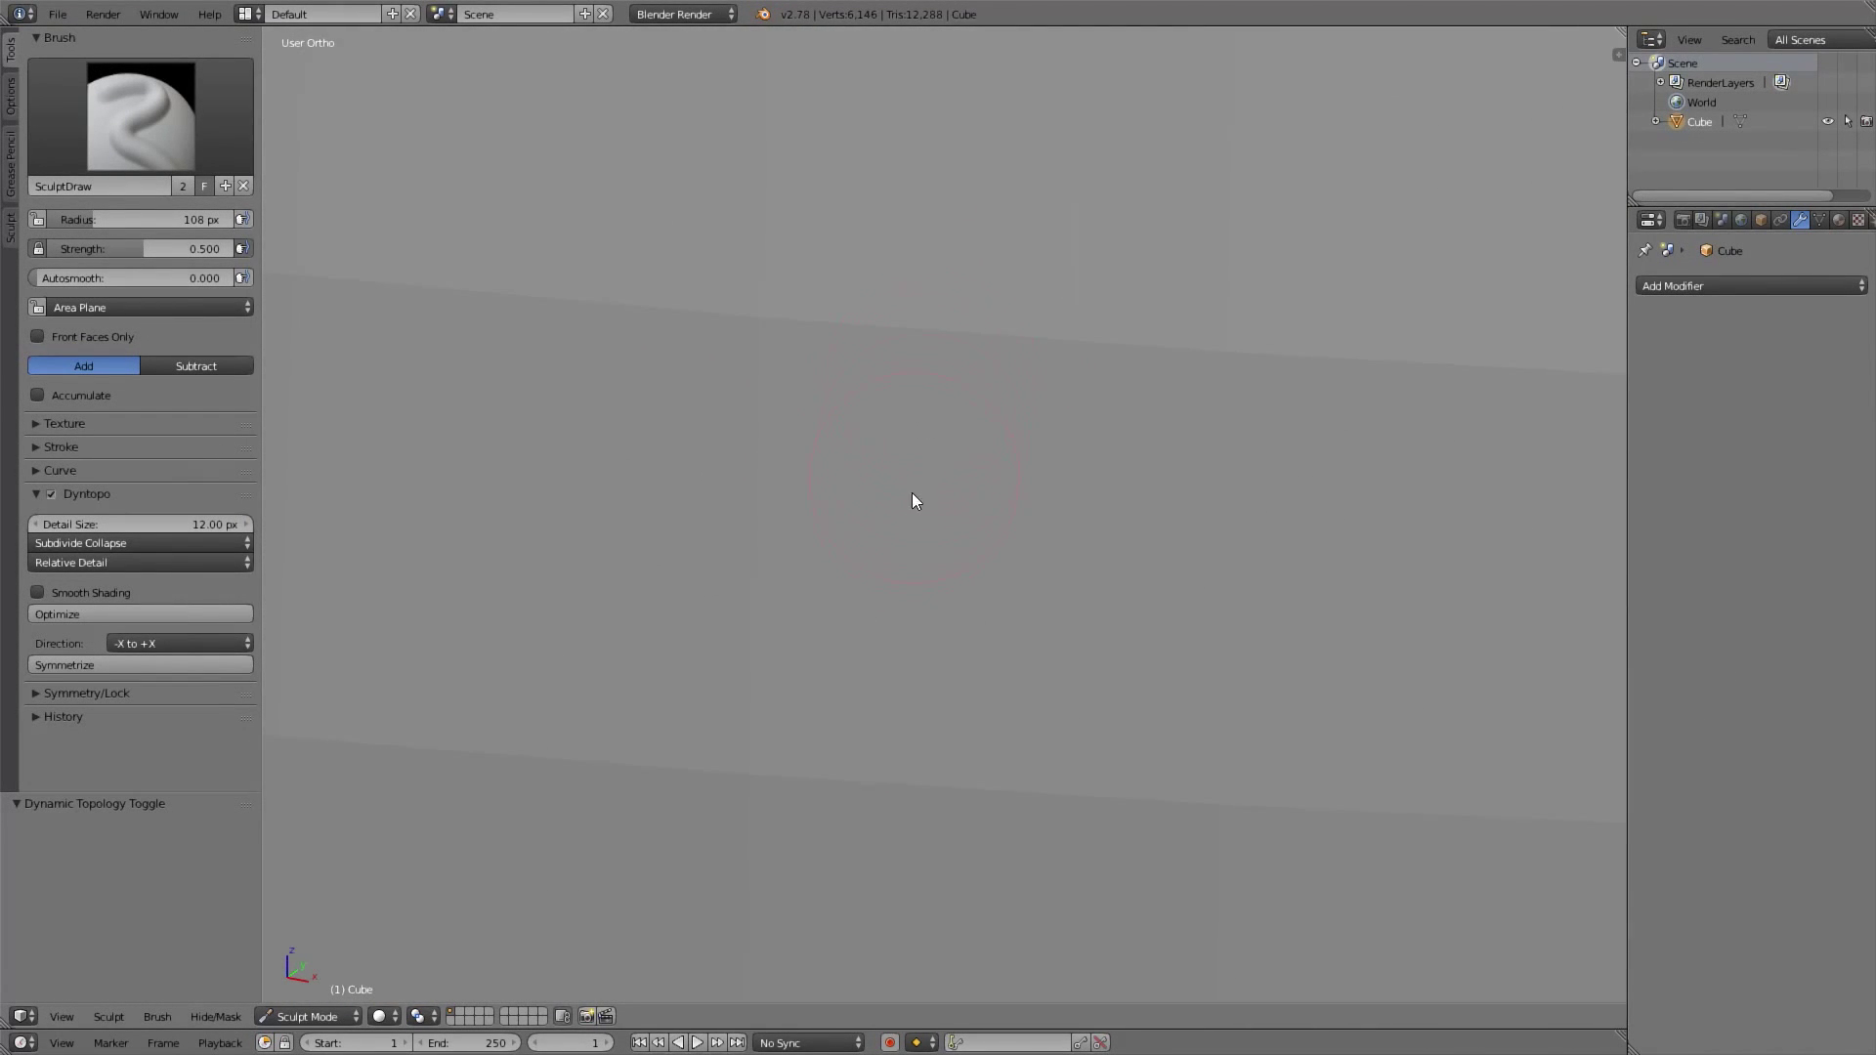
key(z)
mouse_move(954, 519)
mouse_down()
mouse_move(829, 626)
mouse_move(995, 522)
mouse_move(1332, 167)
mouse_up()
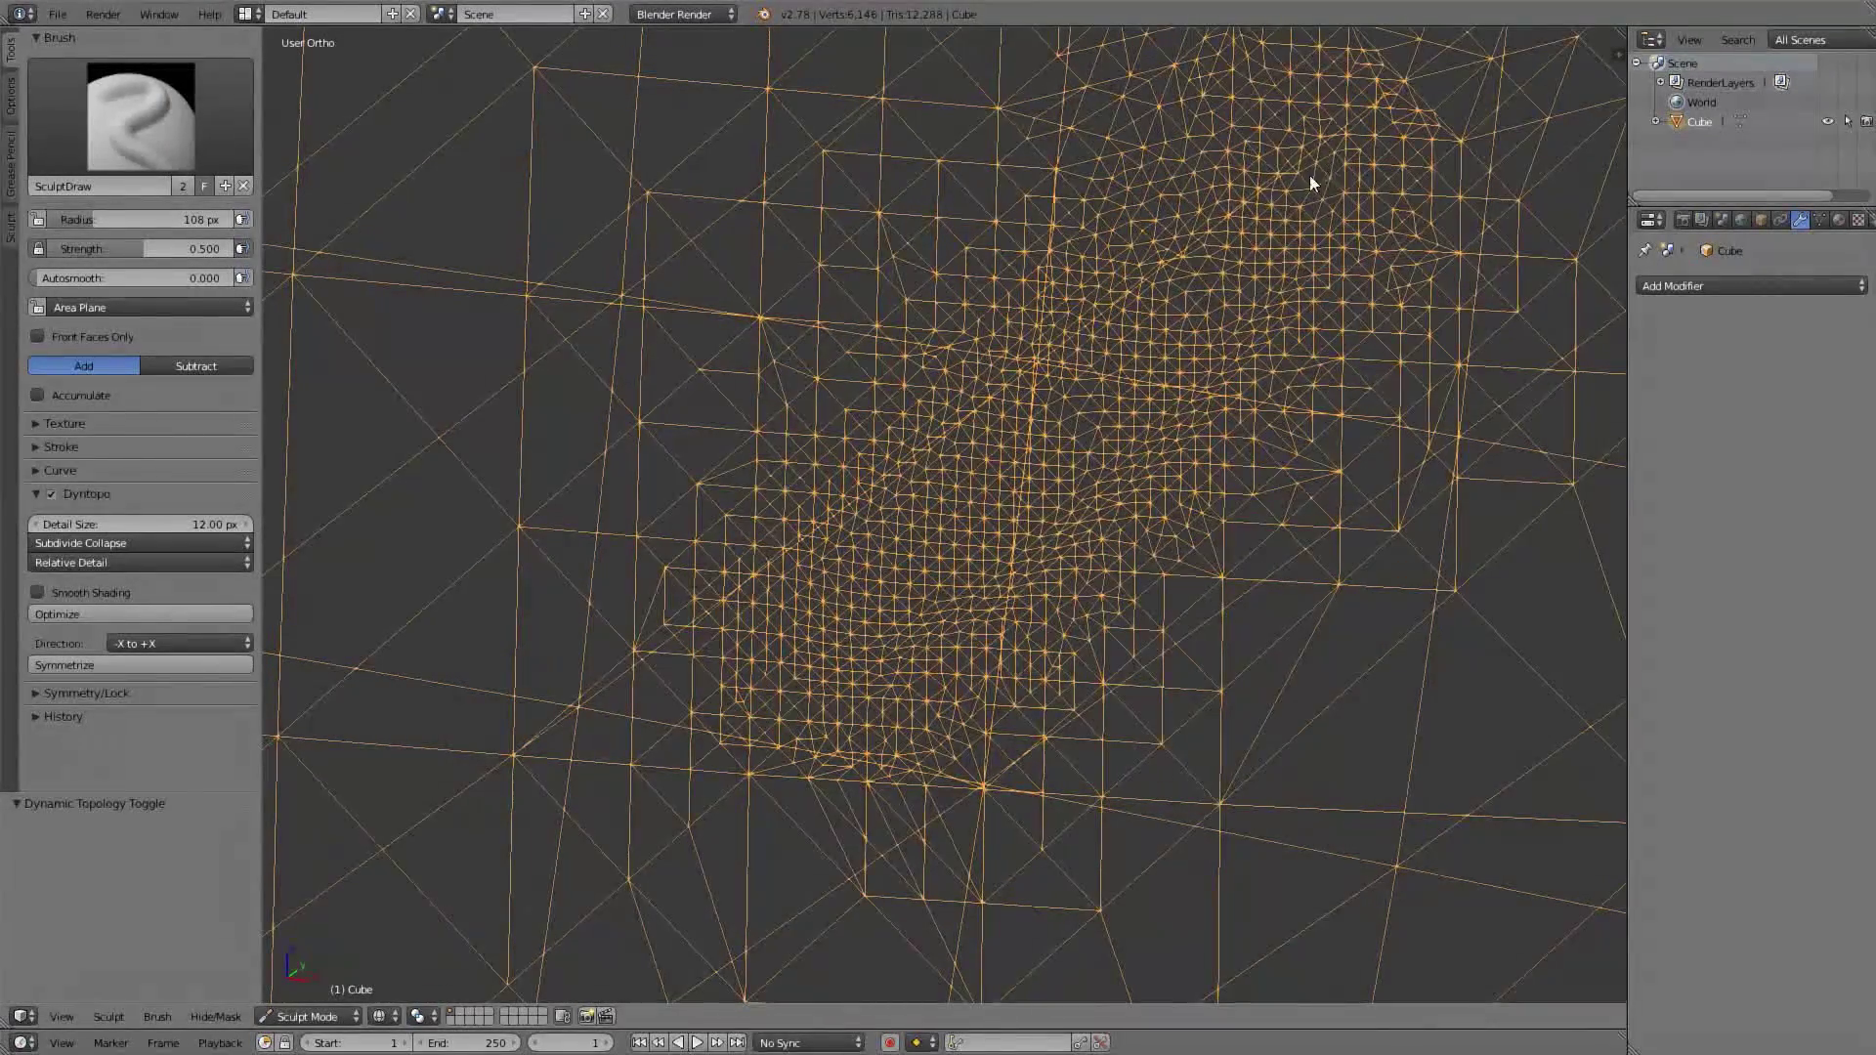
key(z)
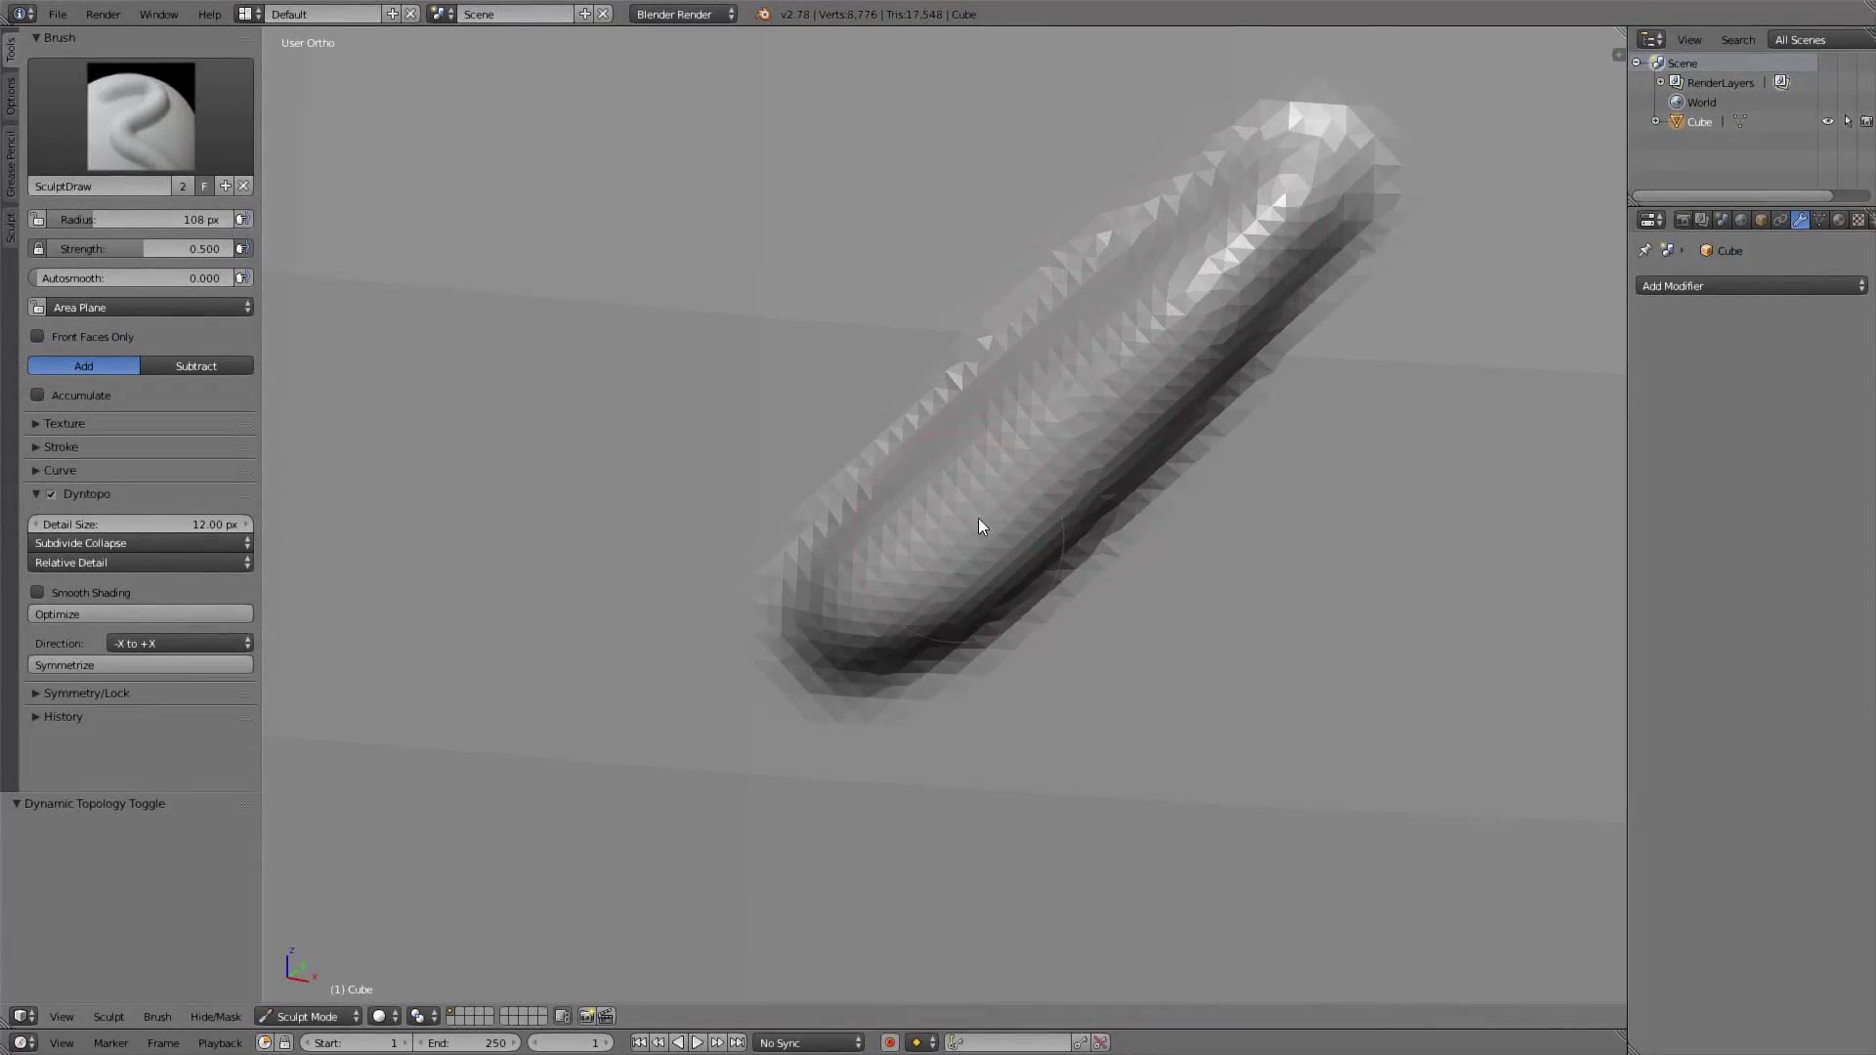
scroll(964, 531, down, 8)
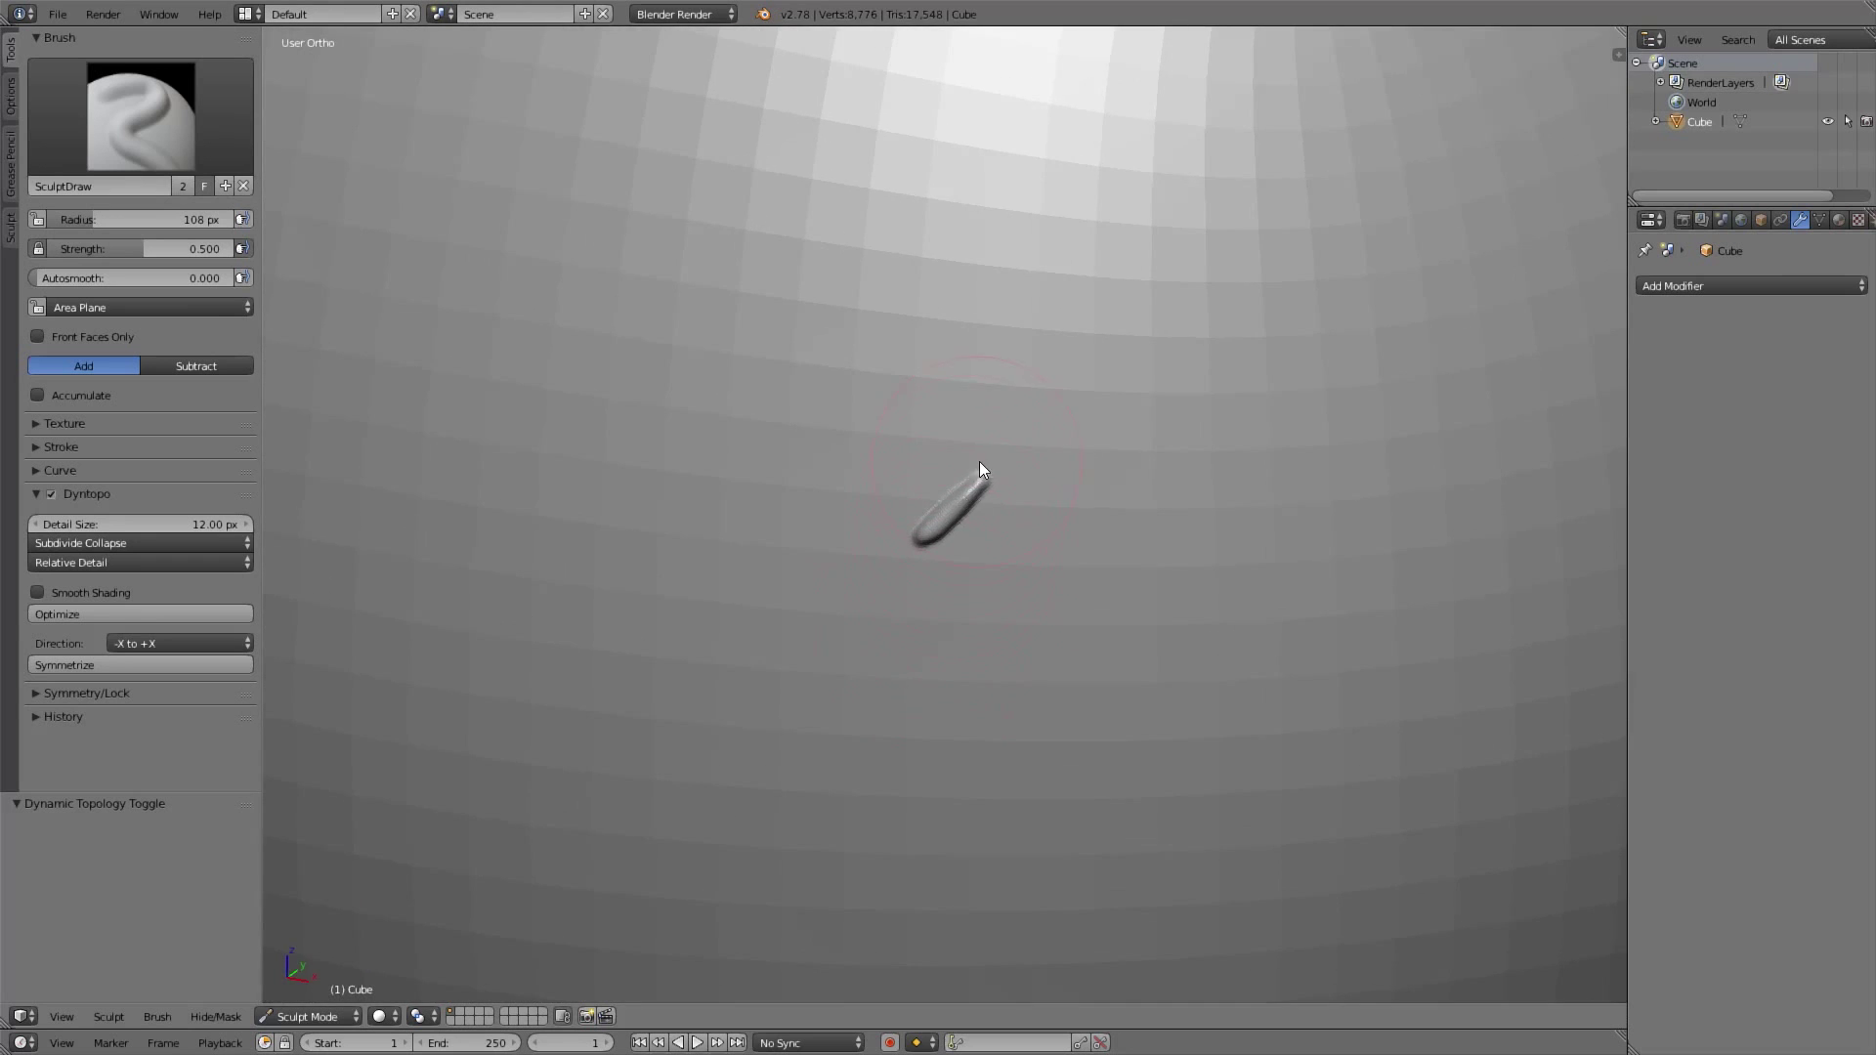
Try a short SculptDraw stroke on the sphere's front from a wider view, and undo it
scroll(944, 648, down, 7)
scroll(946, 619, up, 2)
mouse_move(958, 513)
mouse_down()
mouse_move(936, 525)
mouse_move(971, 497)
mouse_move(930, 549)
mouse_up()
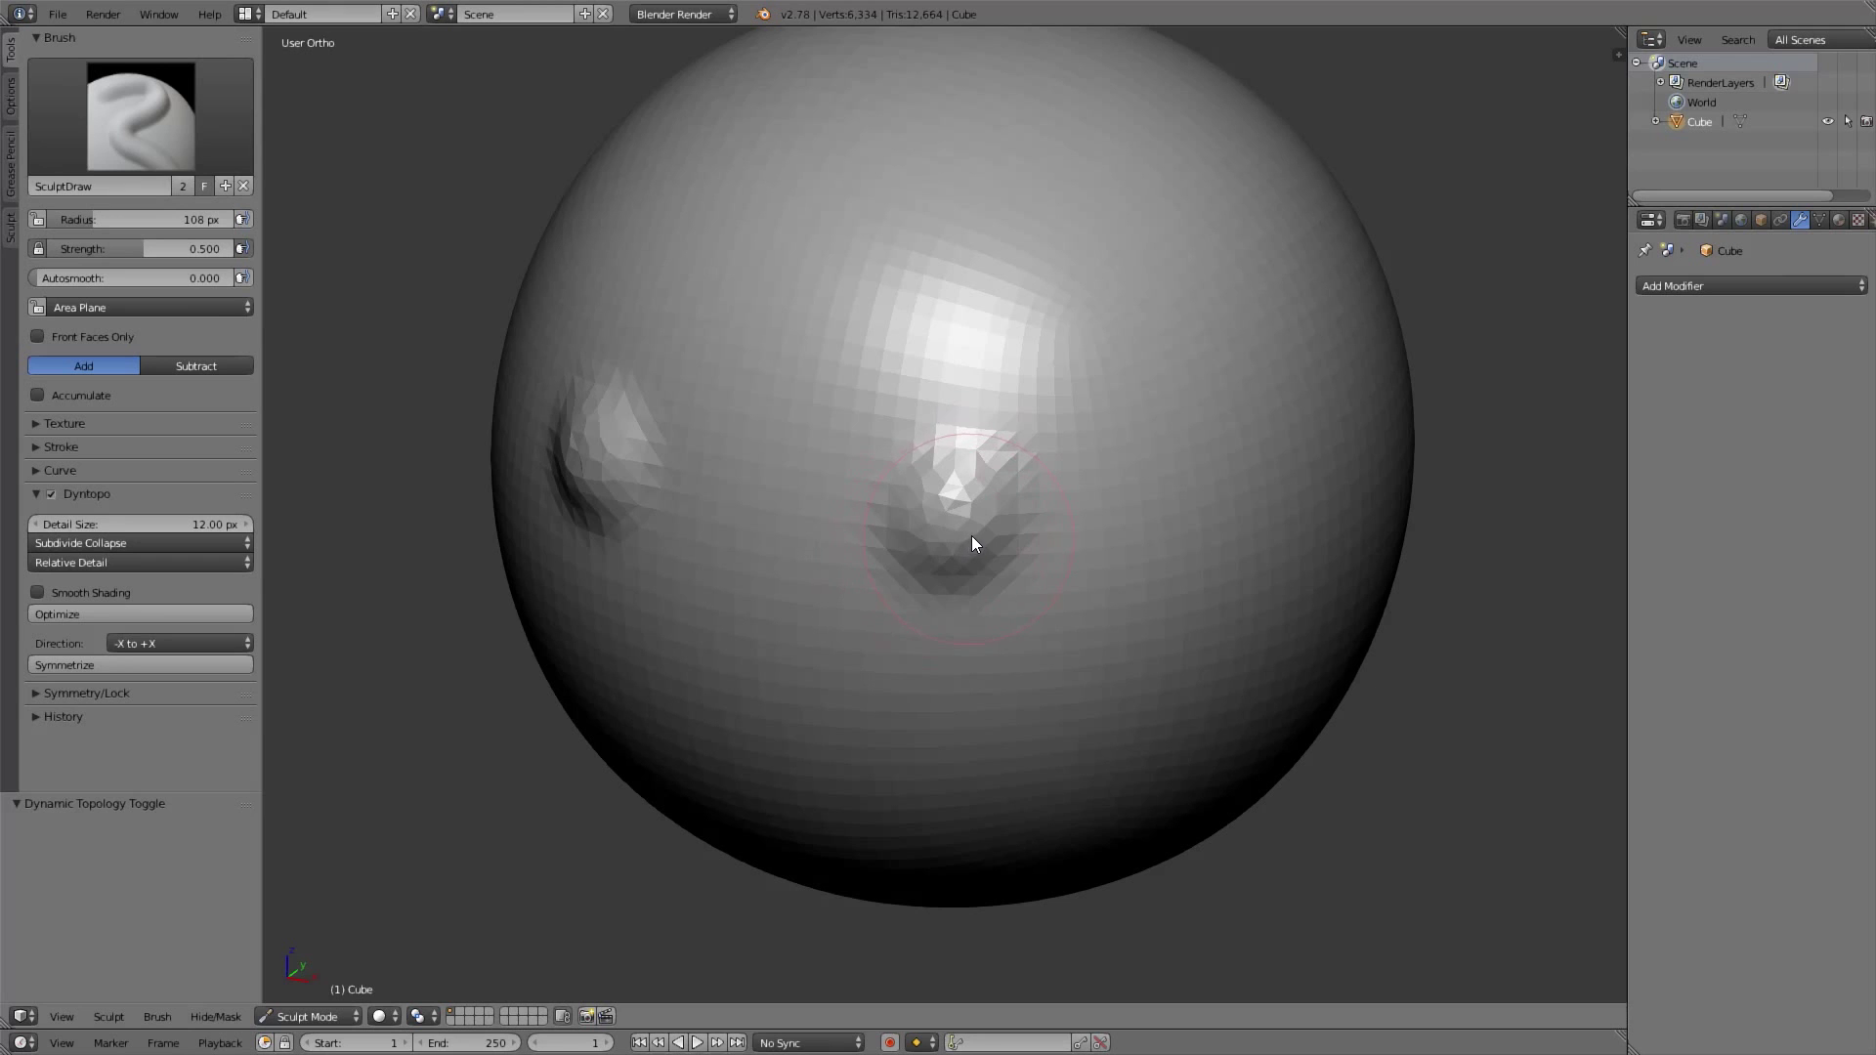
key(ctrl+z)
Sculpt a short diagonal ridge on the sphere's front with SculptDraw strokes, and inspect its facets
scroll(953, 527, up, 3)
mouse_move(976, 419)
mouse_down()
mouse_move(881, 560)
mouse_move(923, 555)
mouse_up()
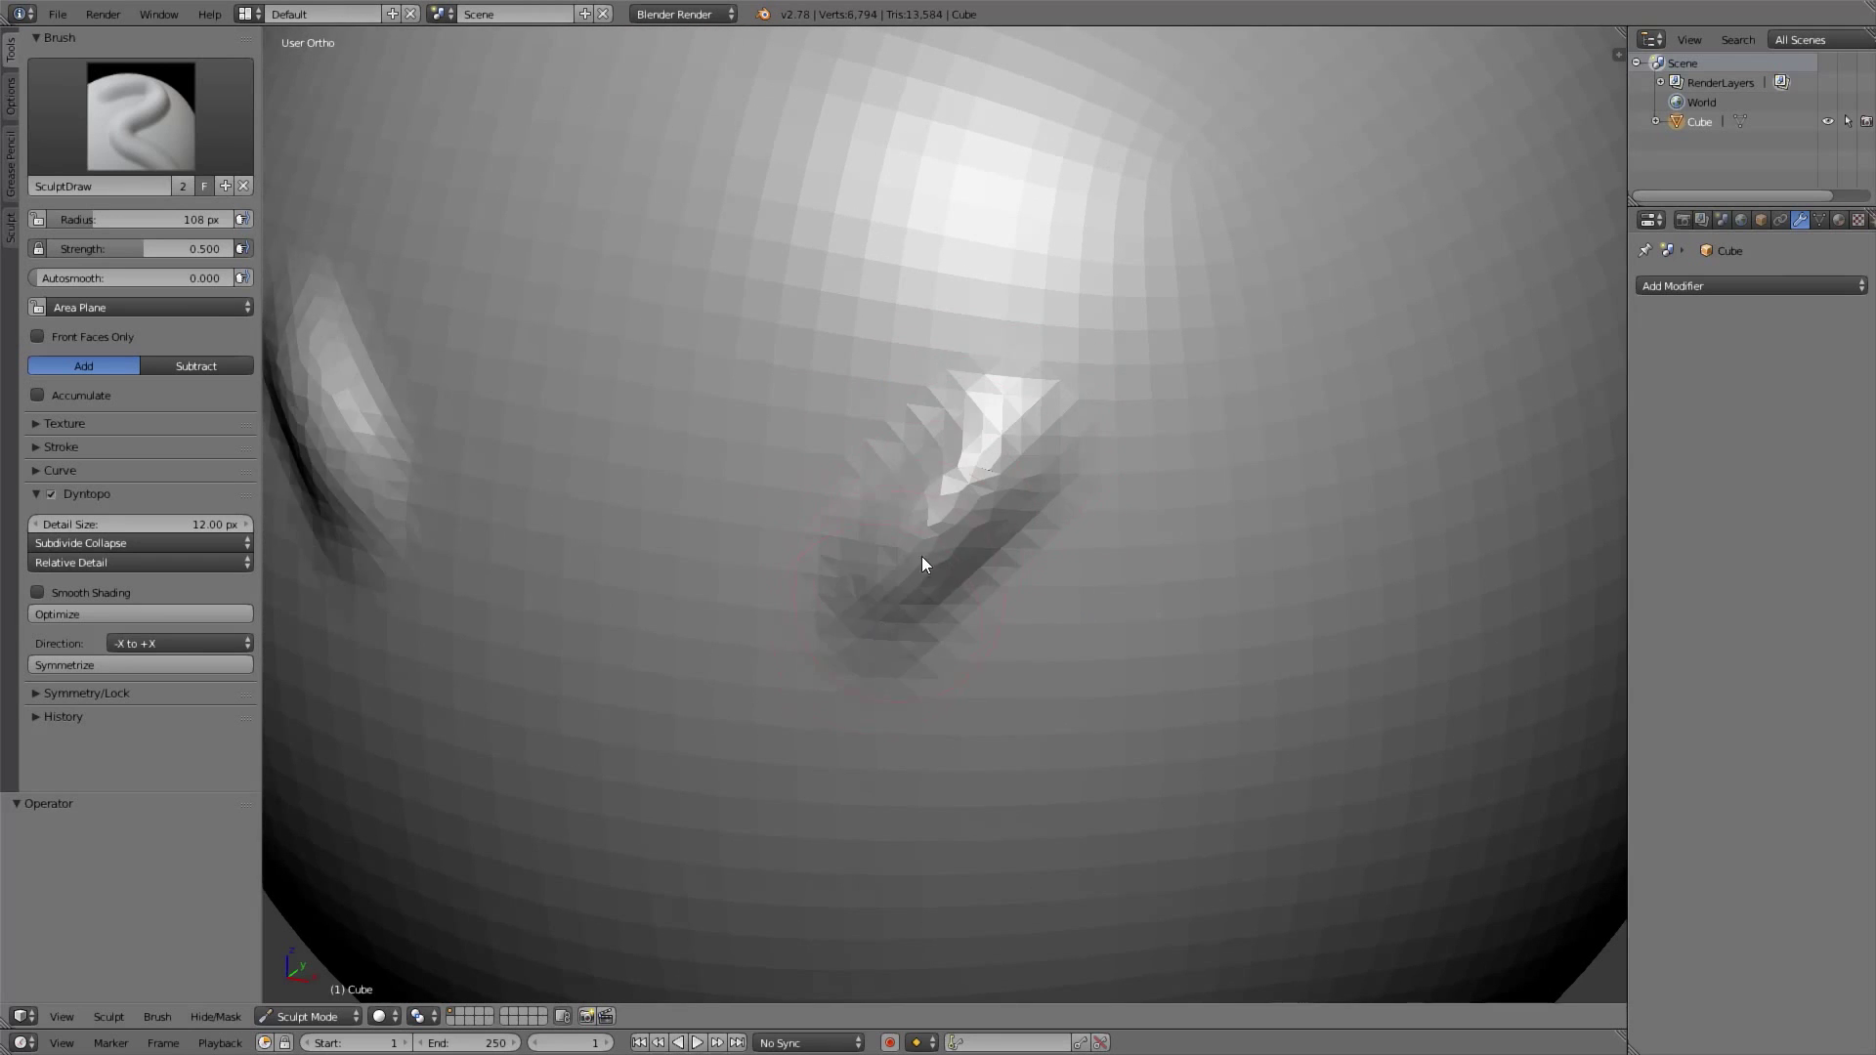
middle_drag(923, 556, 952, 519)
key(KP_Decimal)
drag(912, 572, 976, 467)
scroll(976, 467, up, 1)
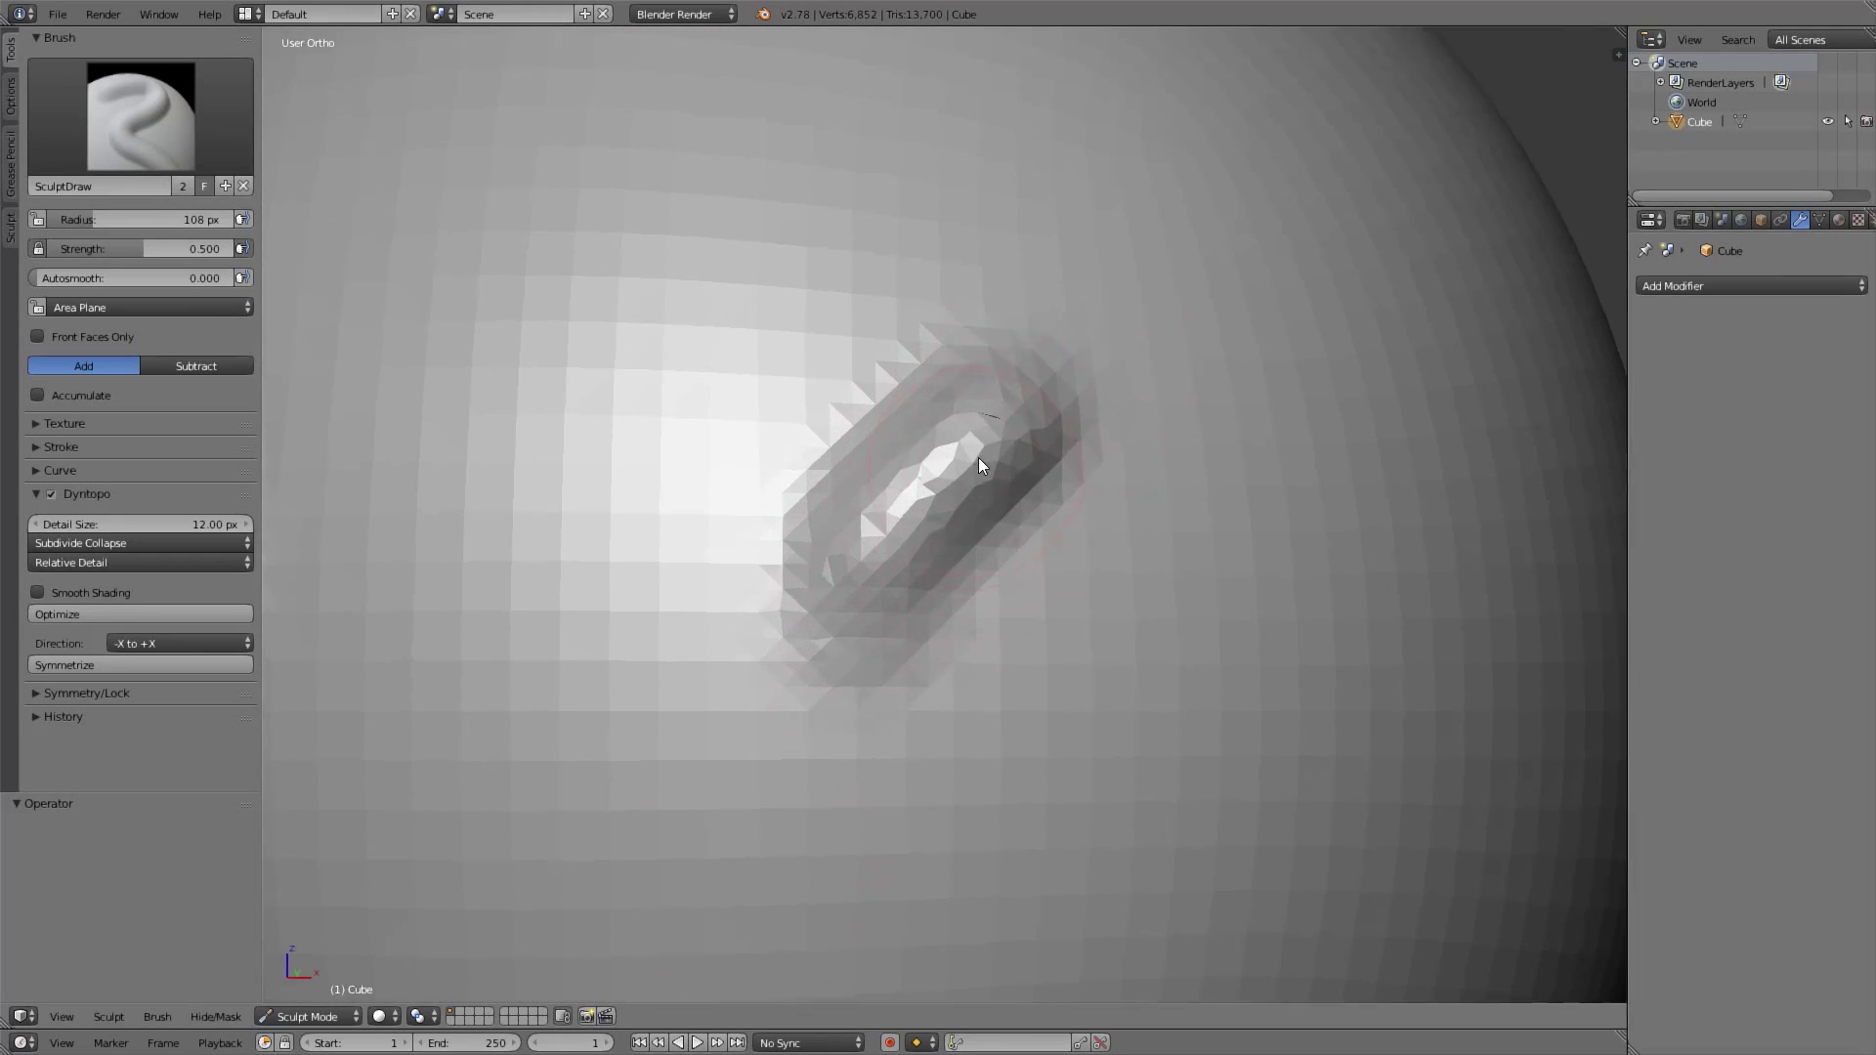
middle_drag(977, 467, 956, 433)
middle_drag(679, 632, 924, 477)
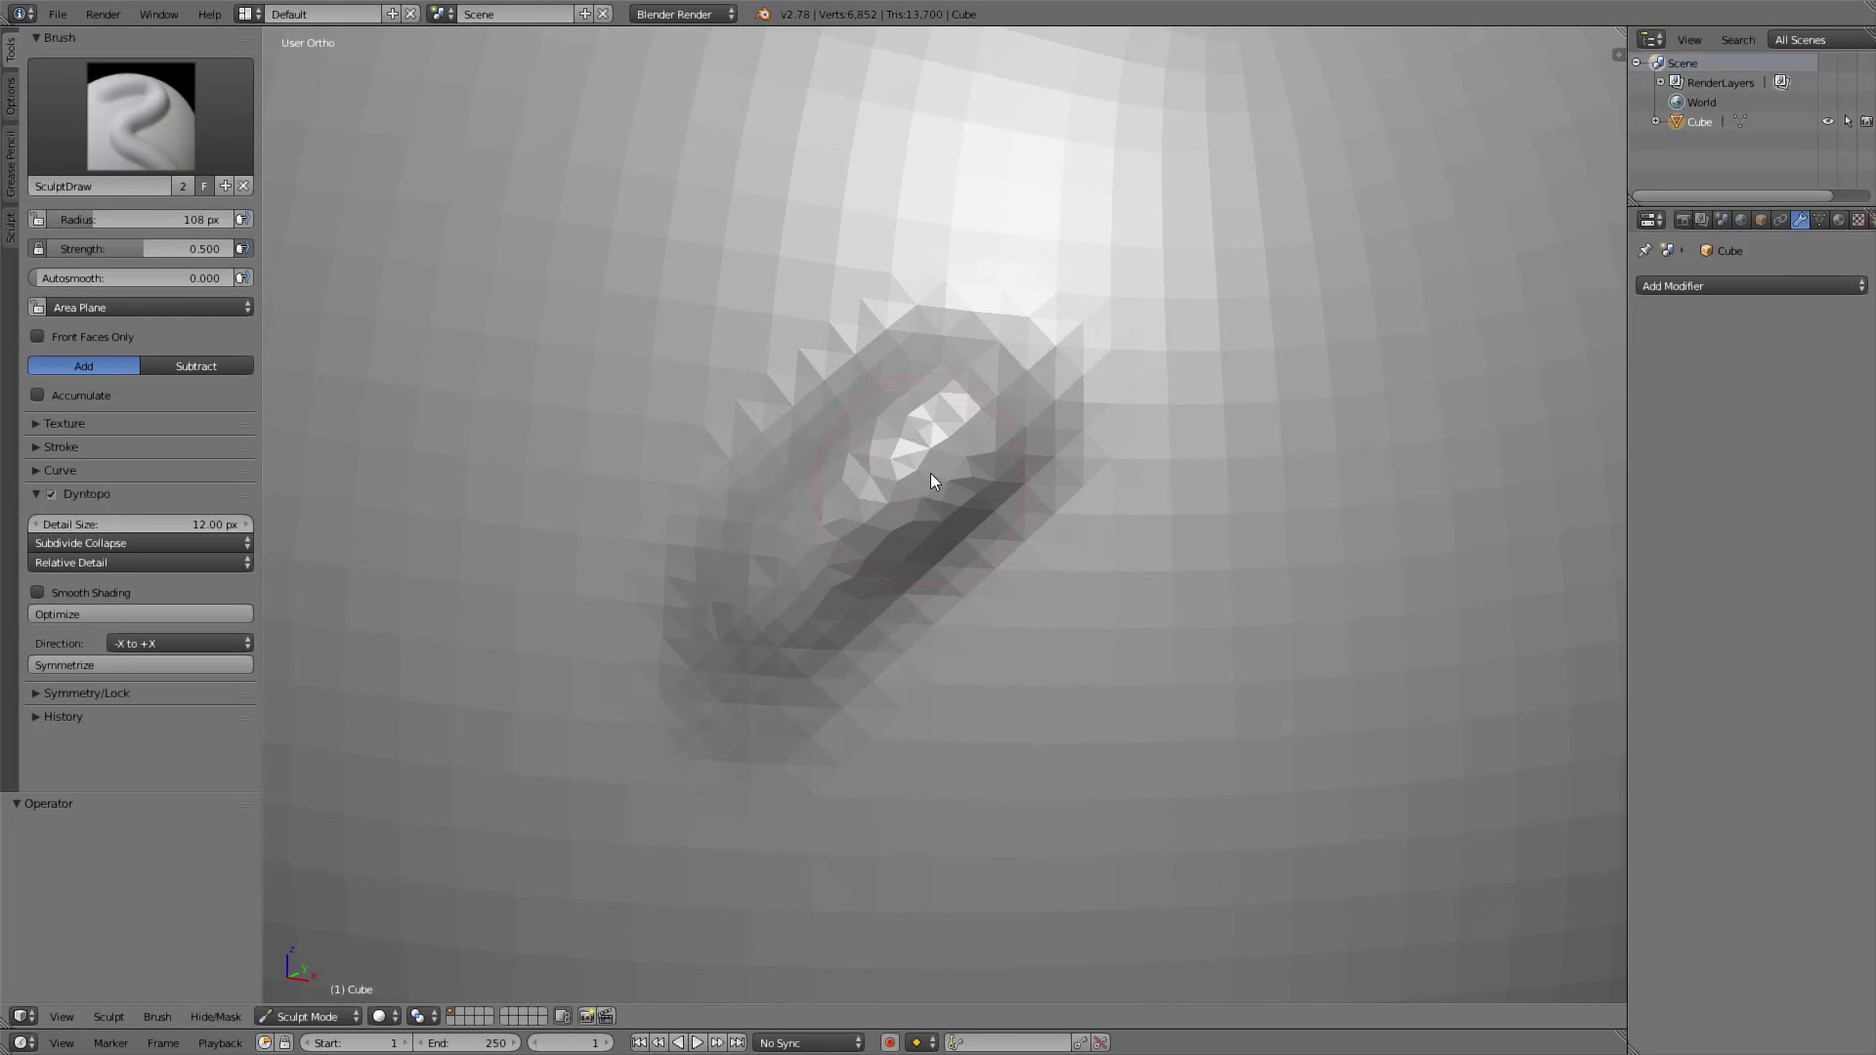
scroll(880, 547, down, 5)
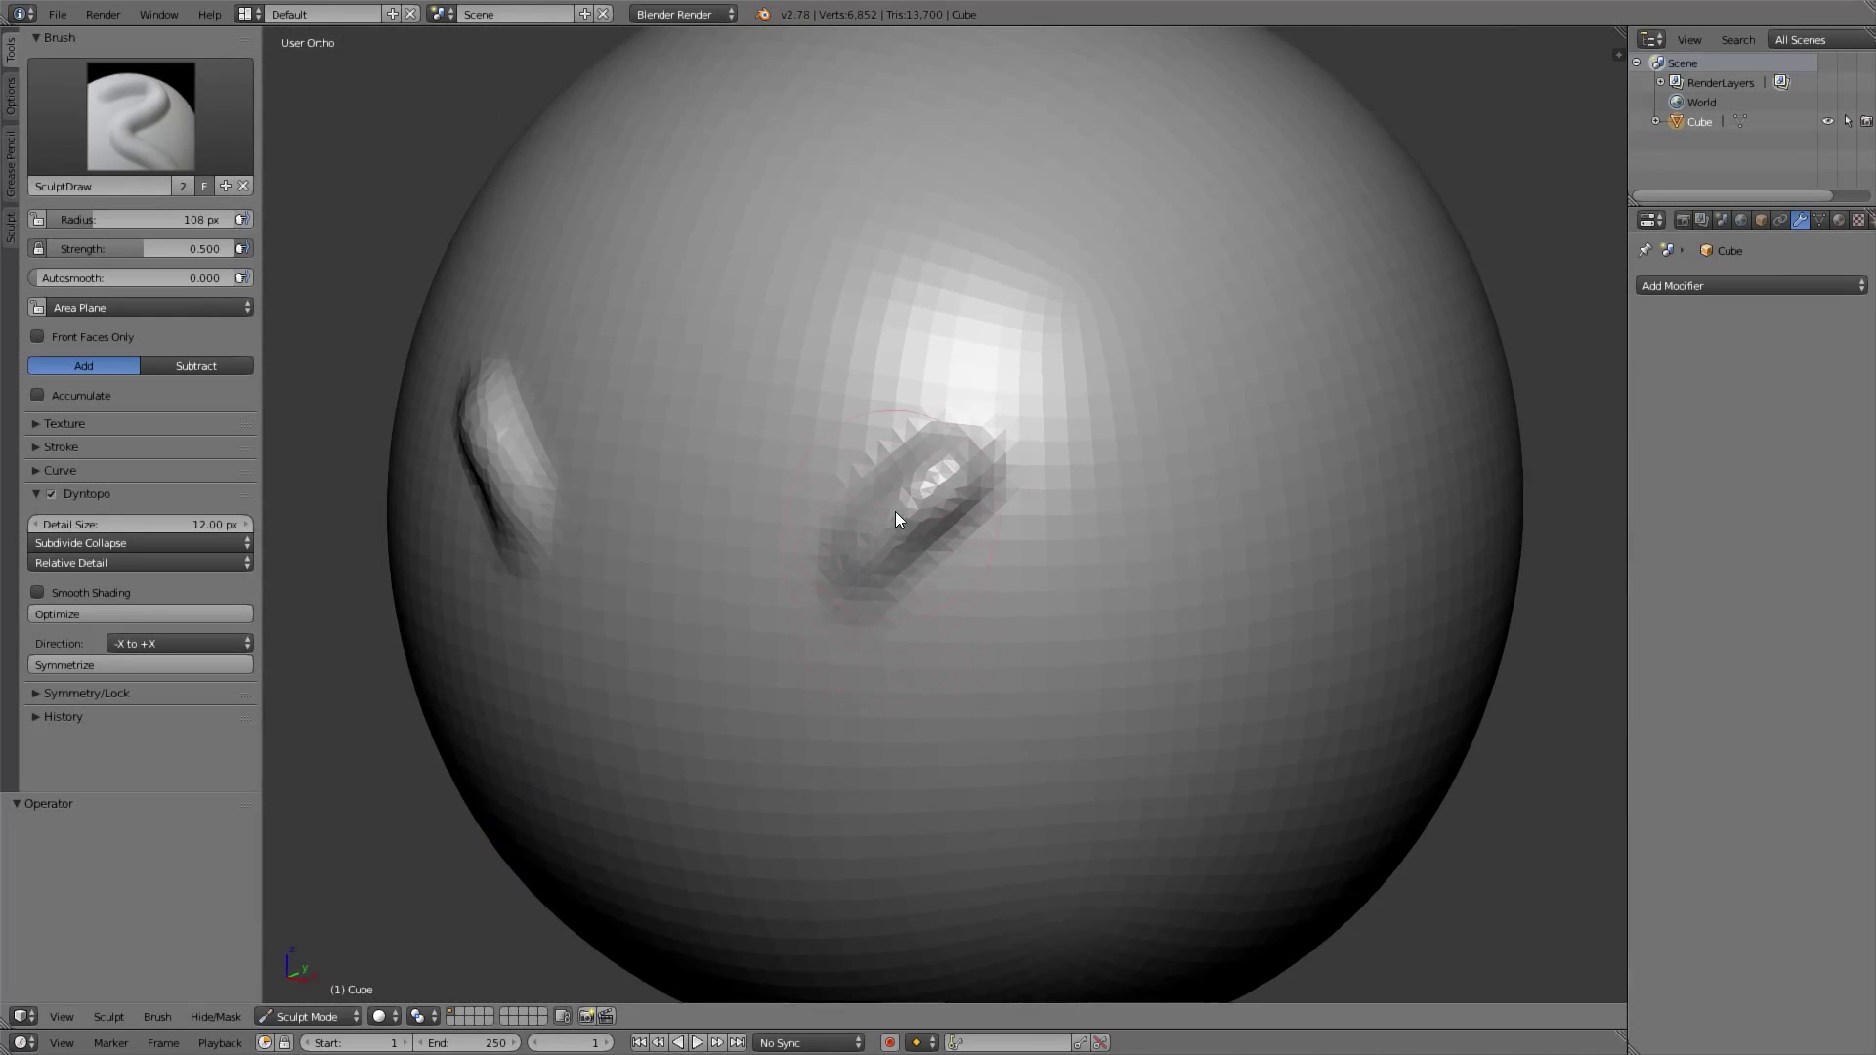
middle_drag(894, 513, 924, 491)
drag(1026, 391, 866, 467)
mouse_move(866, 468)
middle_down()
mouse_move(987, 461)
mouse_move(954, 459)
middle_up()
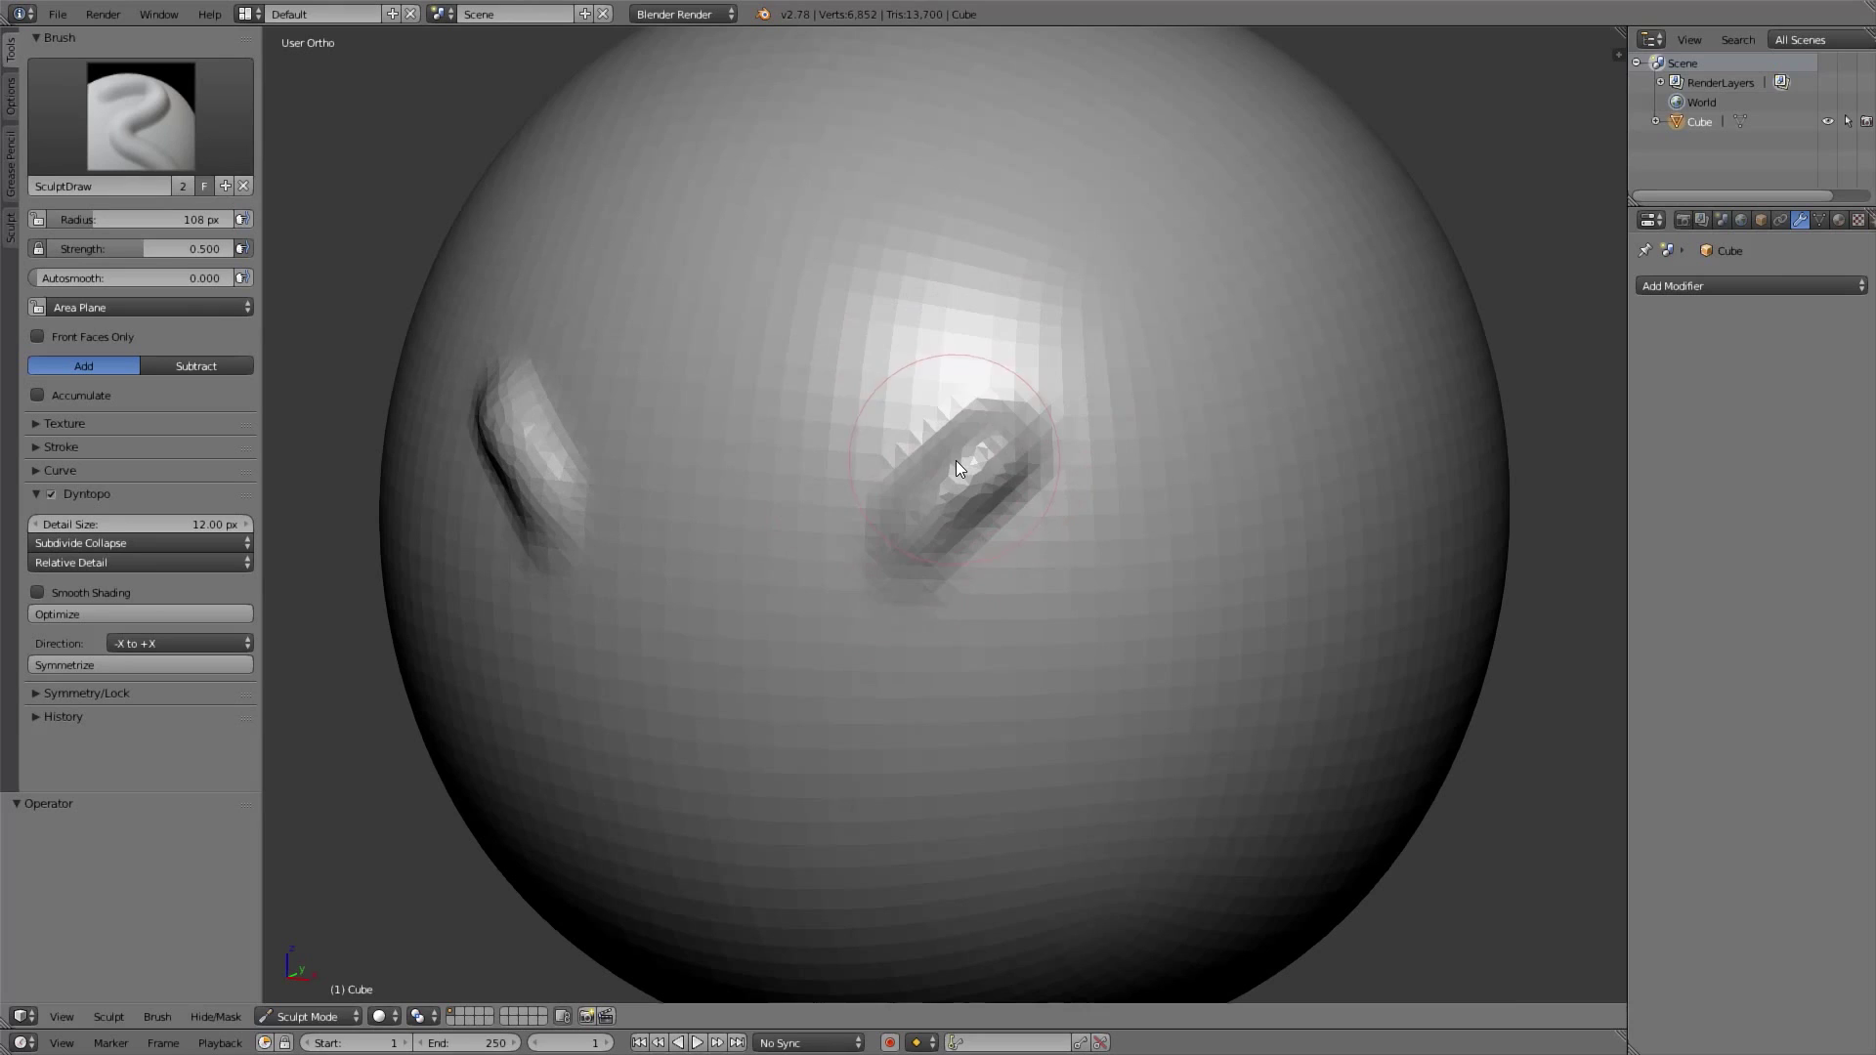
Set the SculptDraw brush radius to 58 px for a zoomed-out view of the sphere
key(f)
click(994, 471)
scroll(917, 649, down, 4)
scroll(916, 649, down, 5)
key(f)
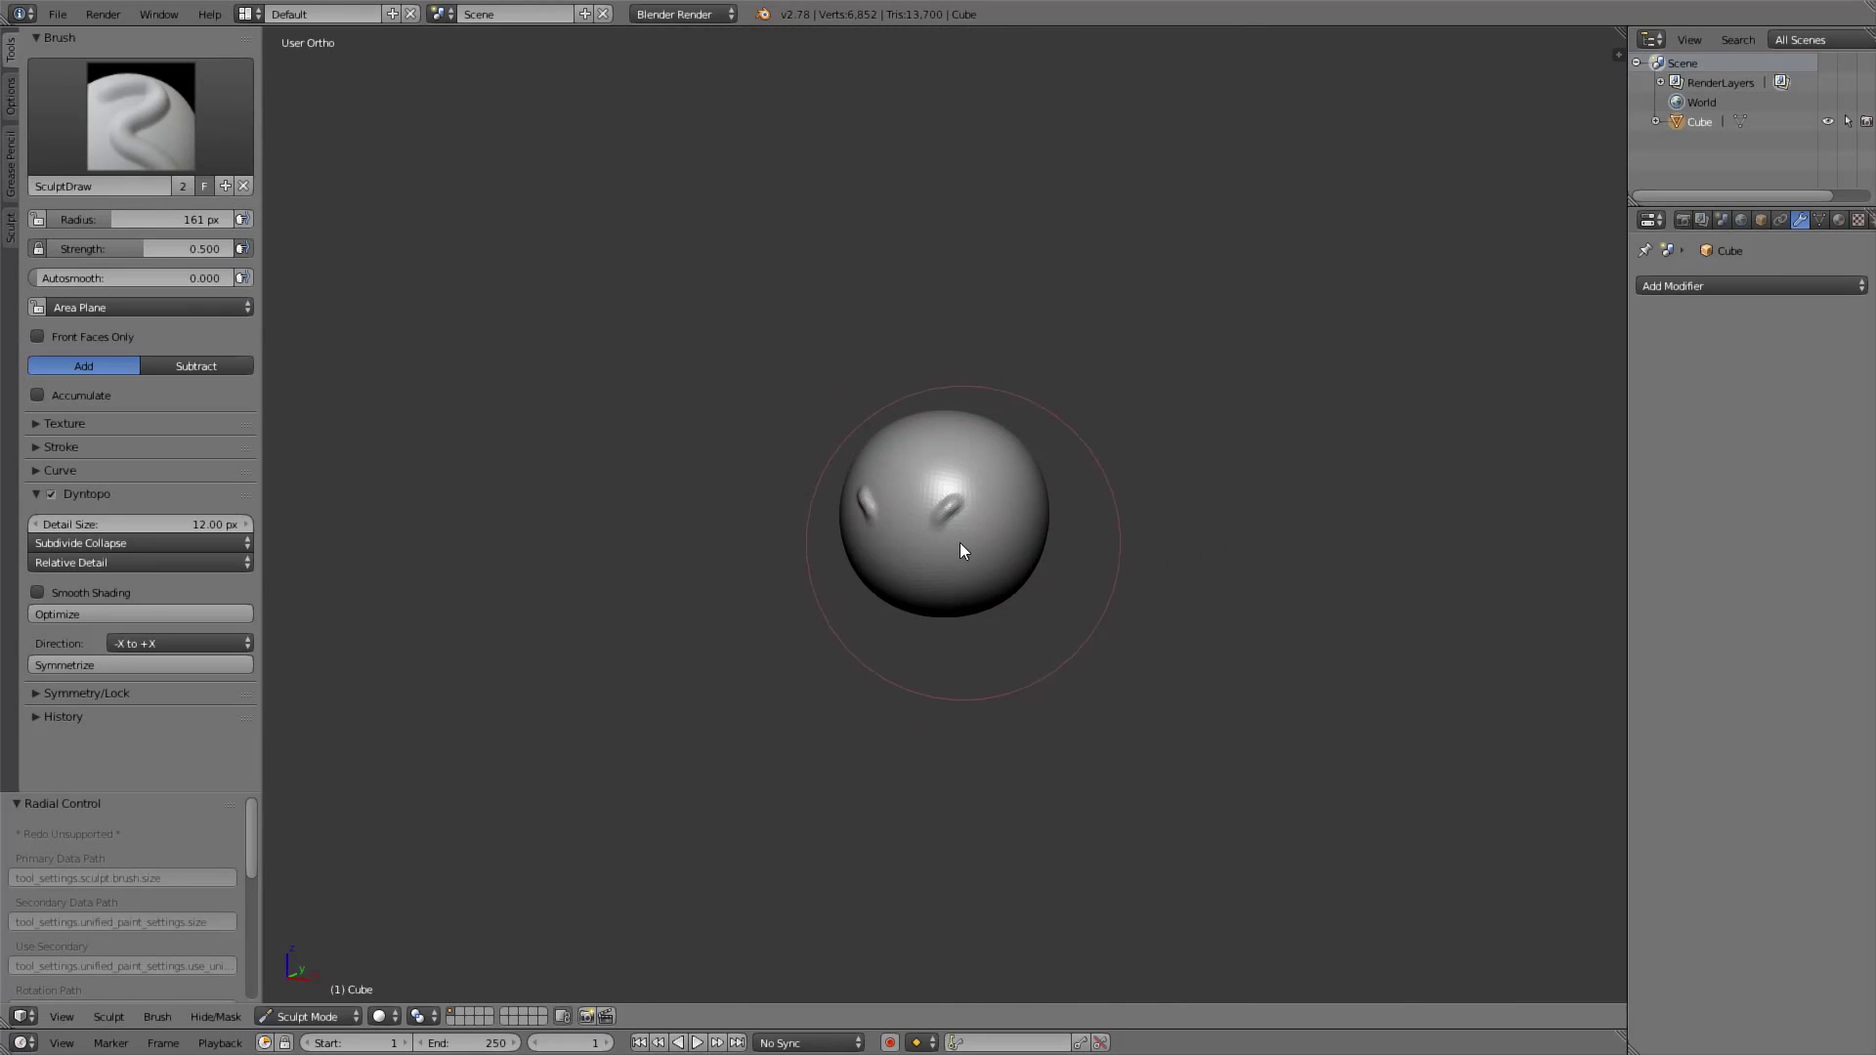
click(919, 552)
Try SculptDraw strokes over the ridge from farther away, undoing each one
drag(952, 516, 946, 523)
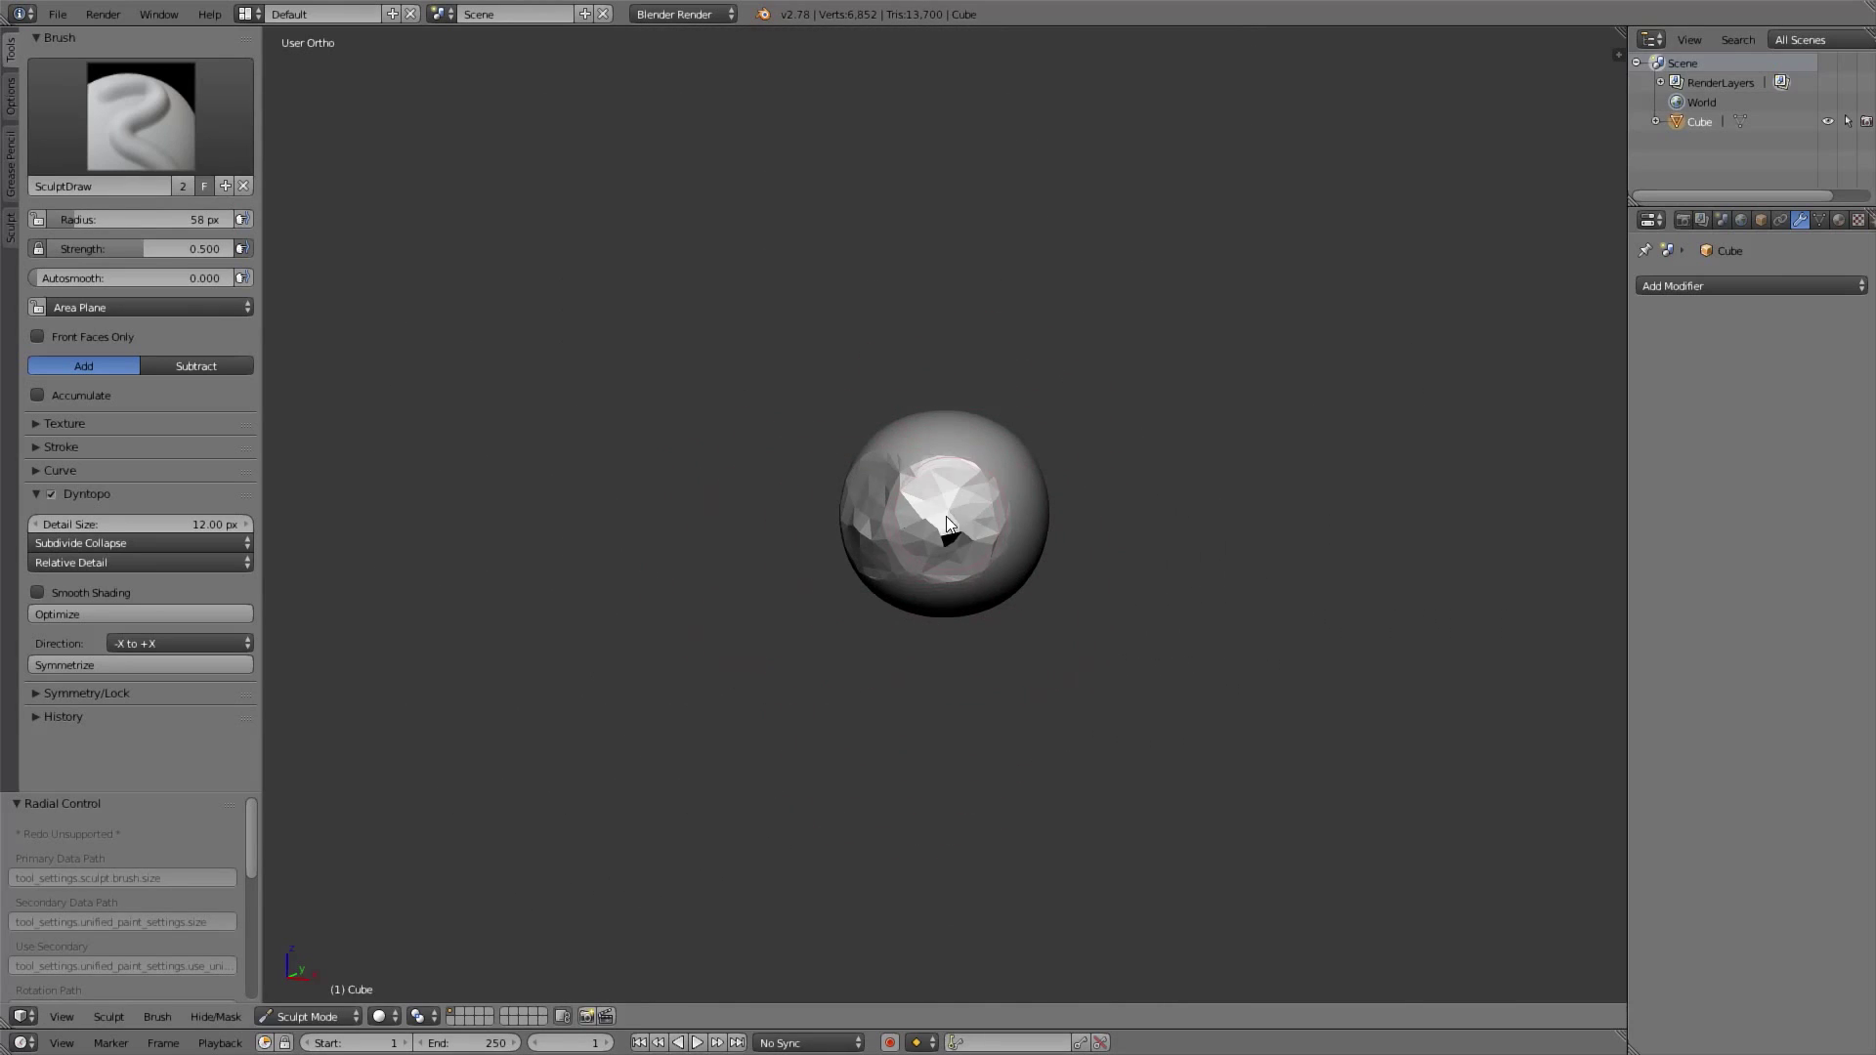
scroll(950, 537, up, 3)
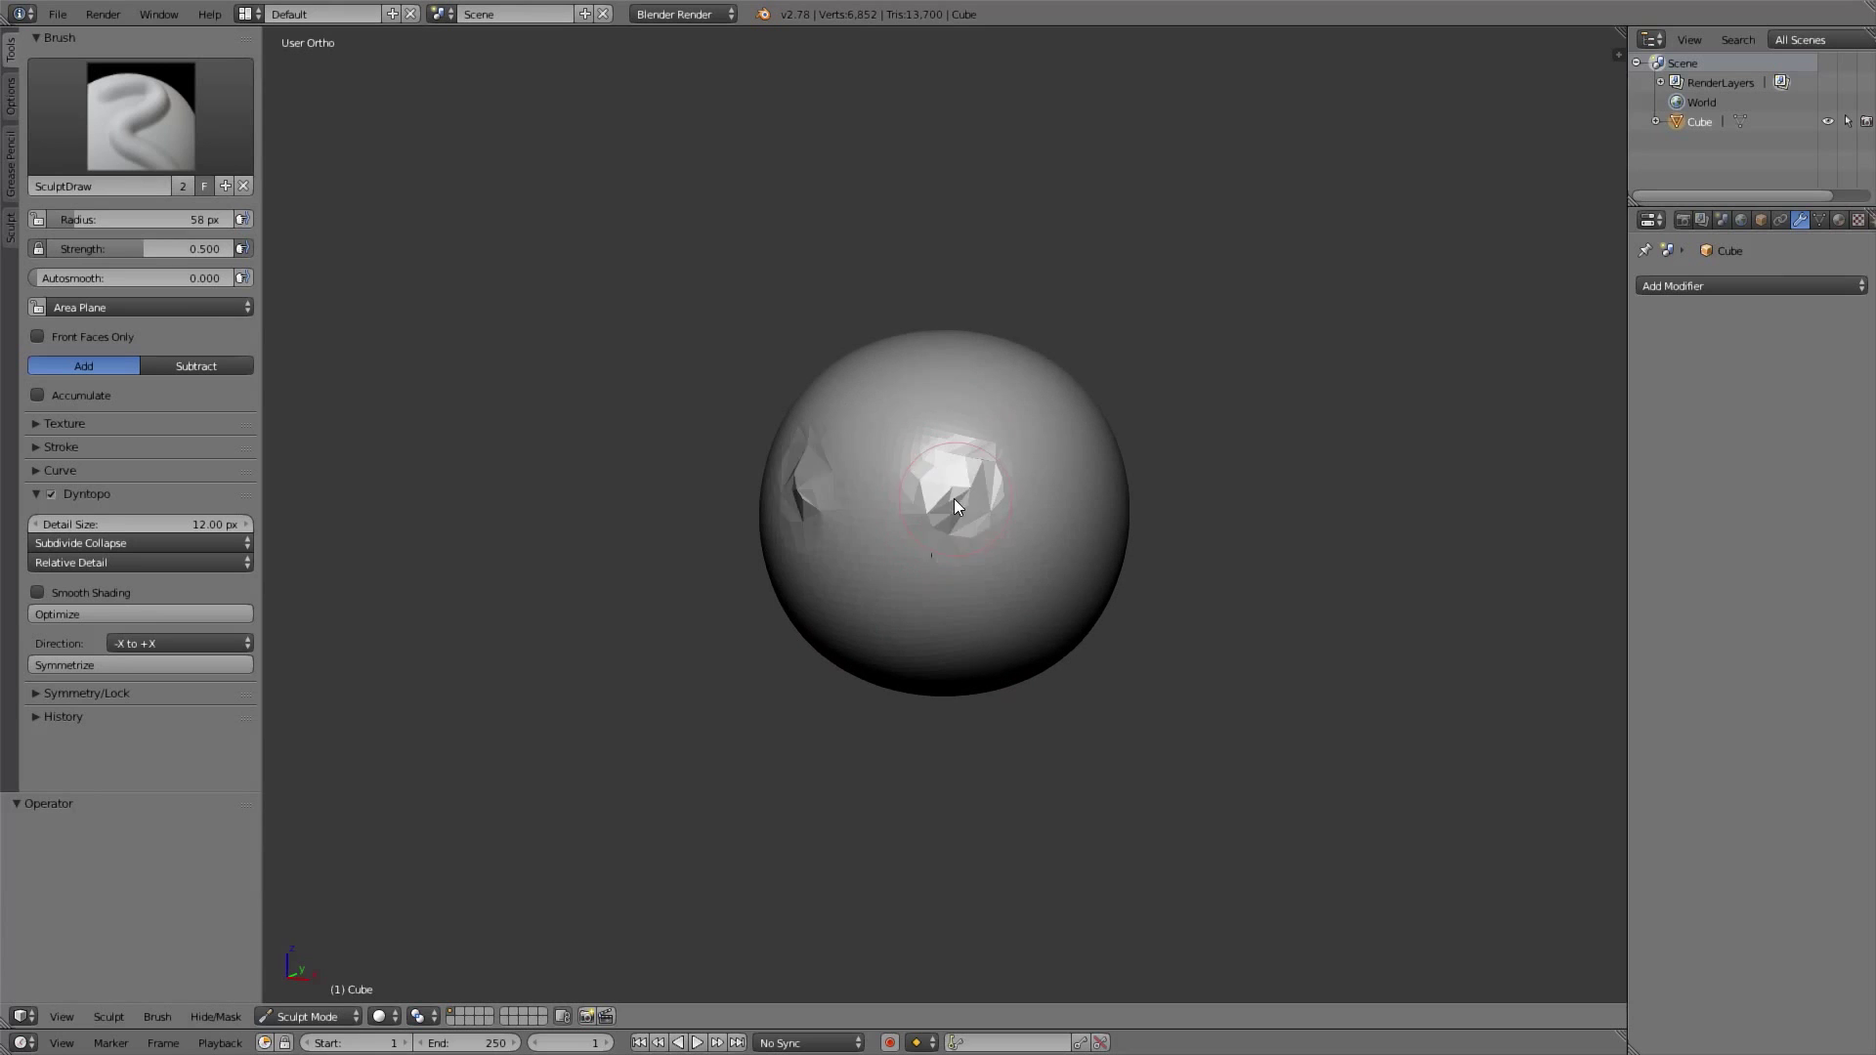
ctrl+middle_drag(946, 543, 941, 495)
key(ctrl+z)
mouse_move(953, 487)
mouse_down()
mouse_move(940, 502)
mouse_move(945, 479)
mouse_up()
ctrl+middle_drag(948, 504, 955, 399)
key(ctrl+z)
scroll(914, 504, down, 2)
Switch to the front view, choose the Grab brush and set its radius to 219 px
key(KP_1)
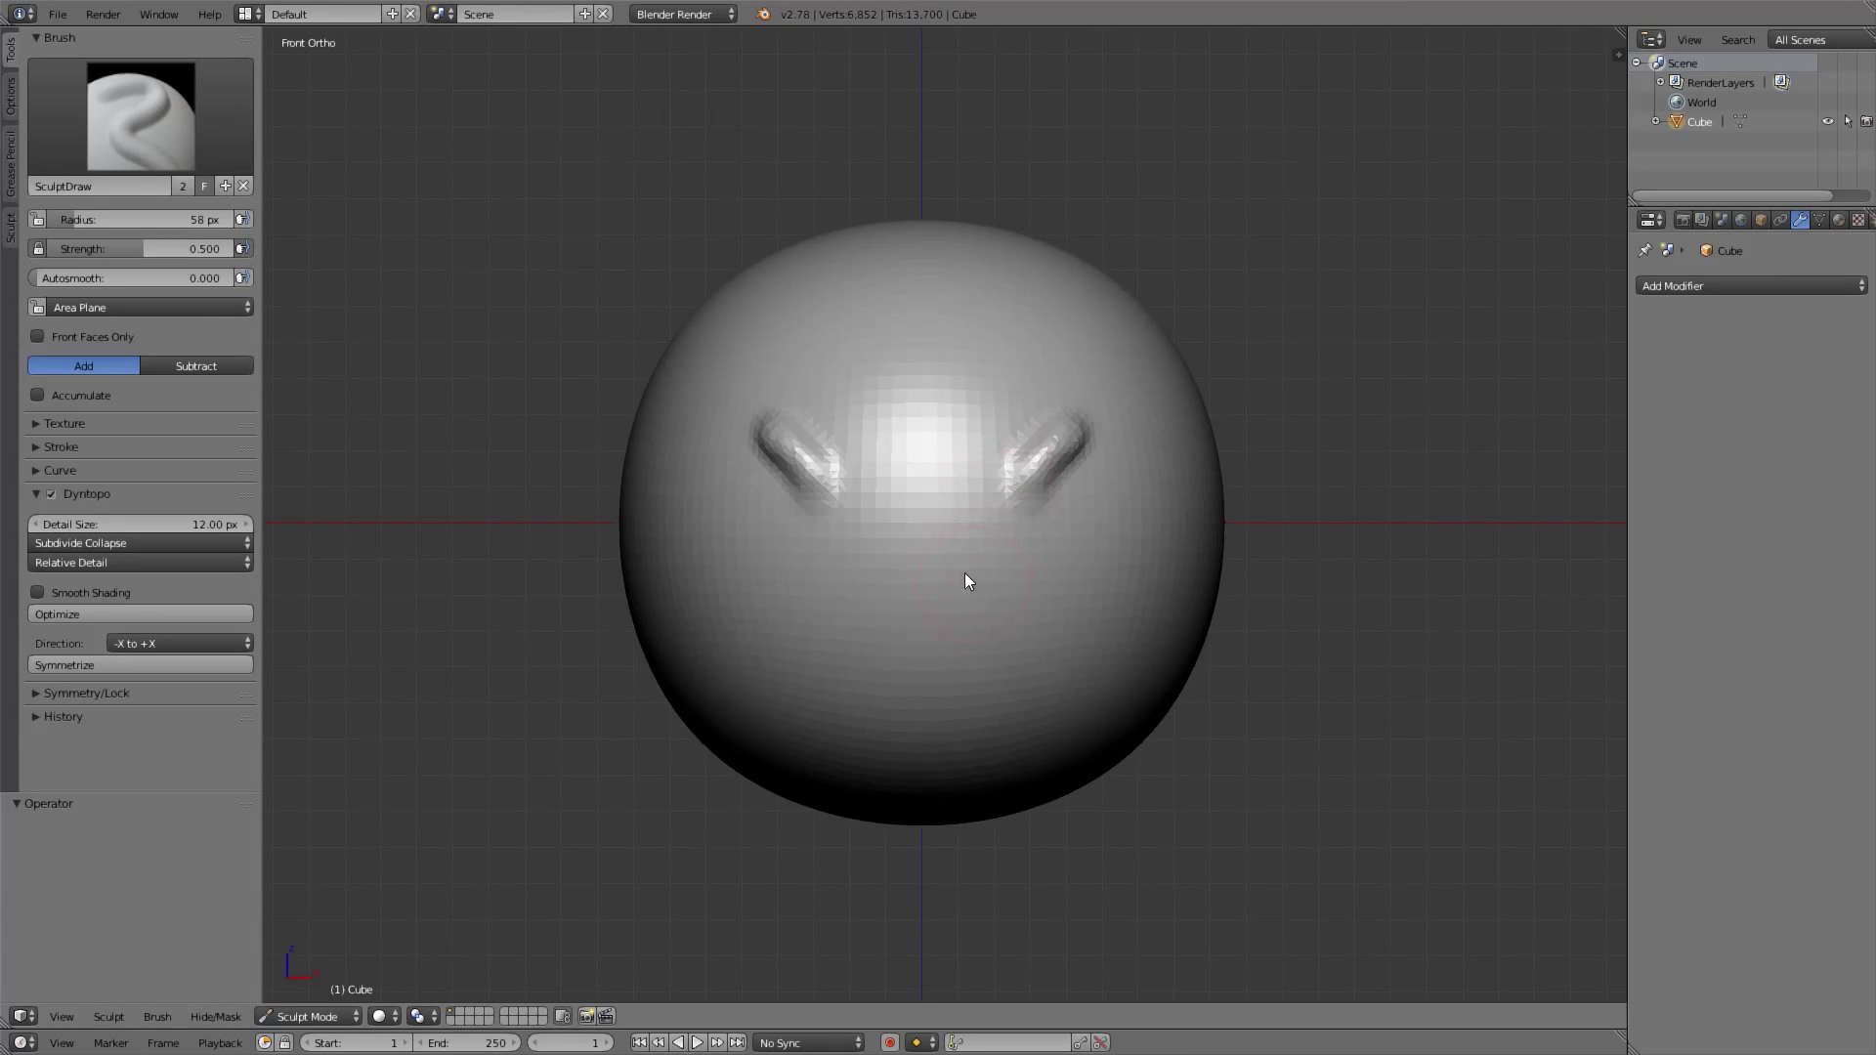
click(141, 115)
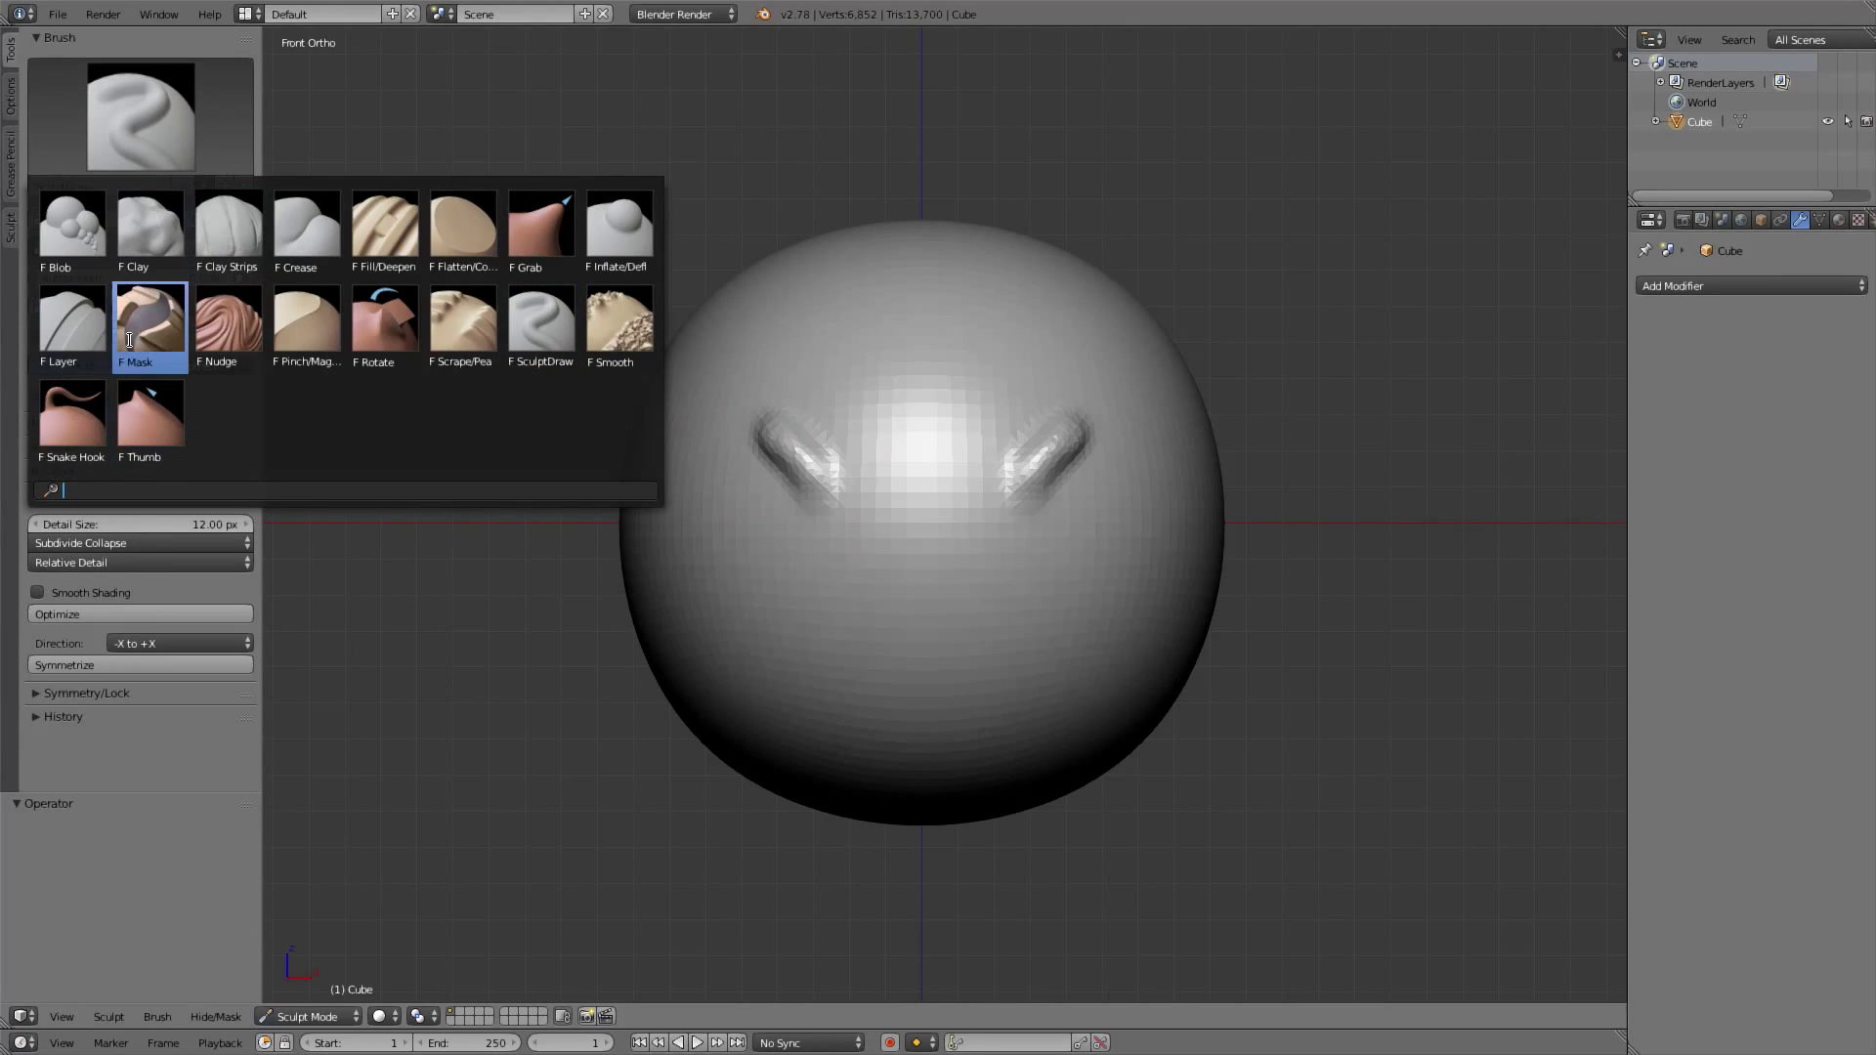
click(73, 434)
shift+scroll(772, 405, down, 3)
key(g)
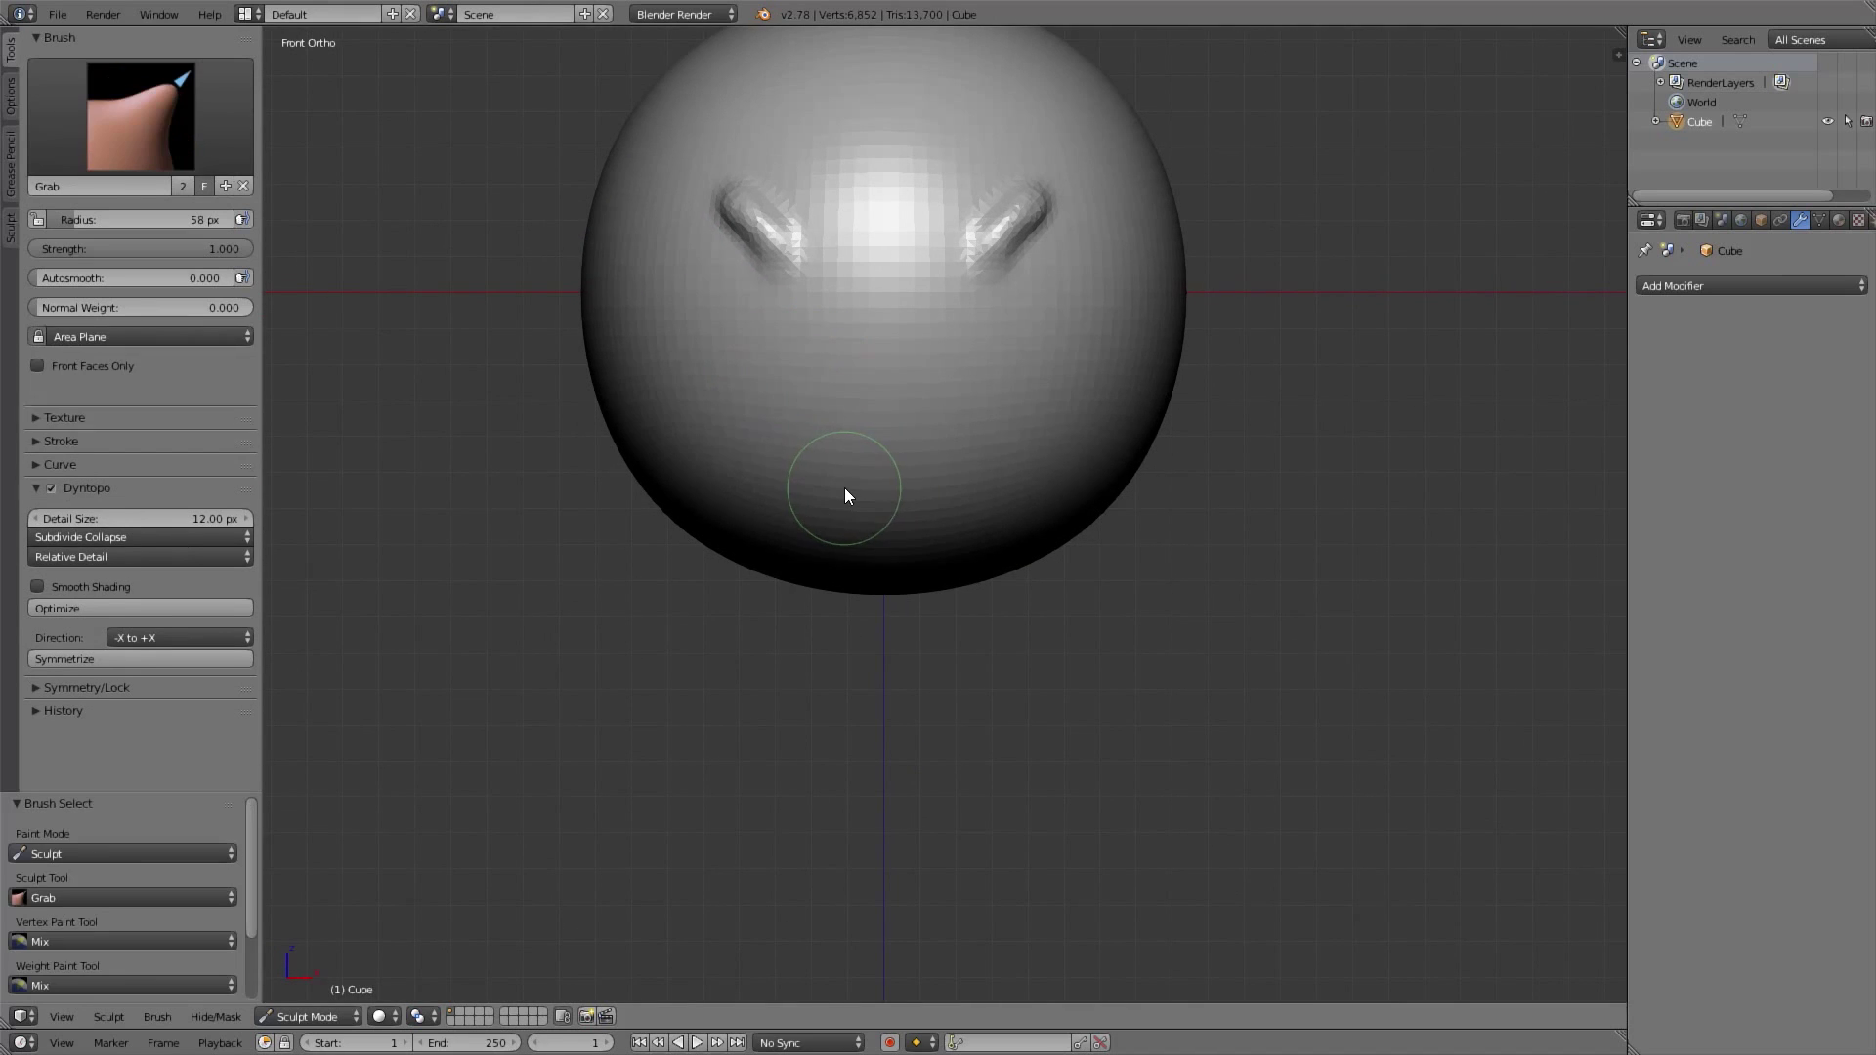
key(f)
click(987, 525)
scroll(909, 566, down, 3)
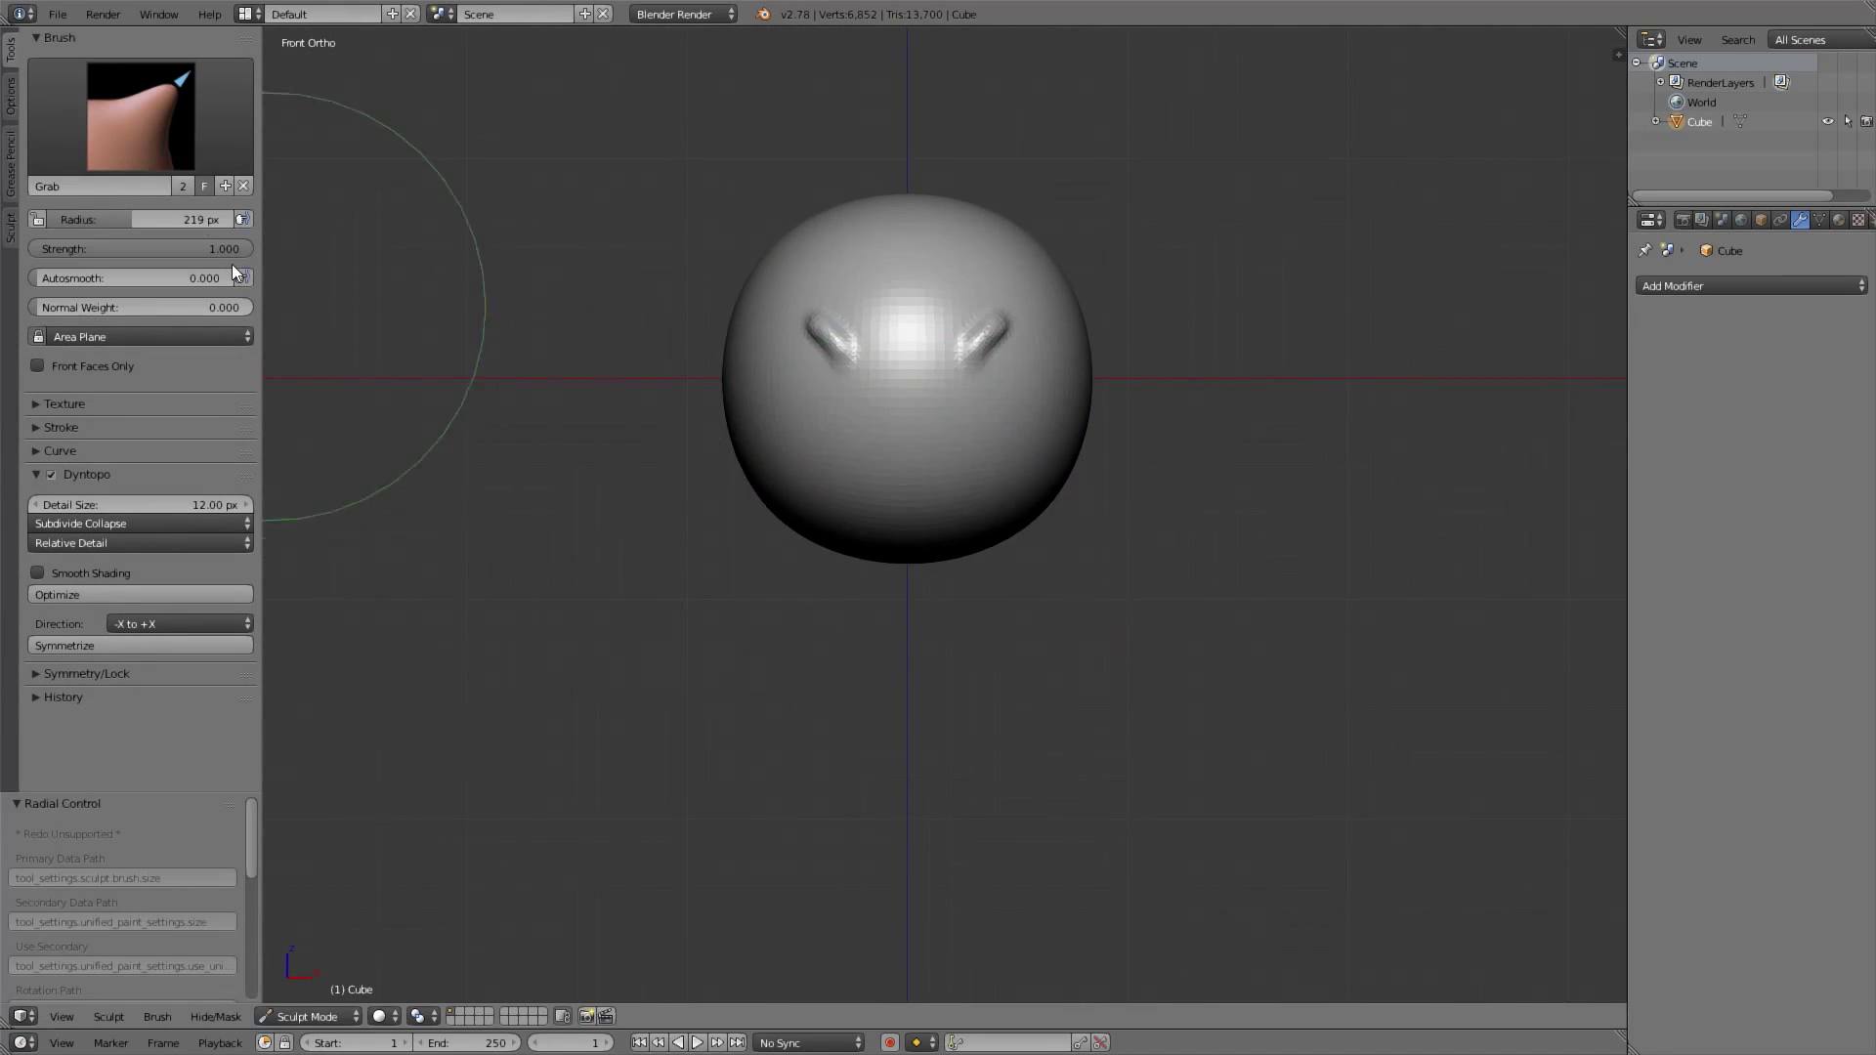
Choose the Snake Hook brush, try a stroke on the sphere's underside from the right view, and undo it
click(128, 110)
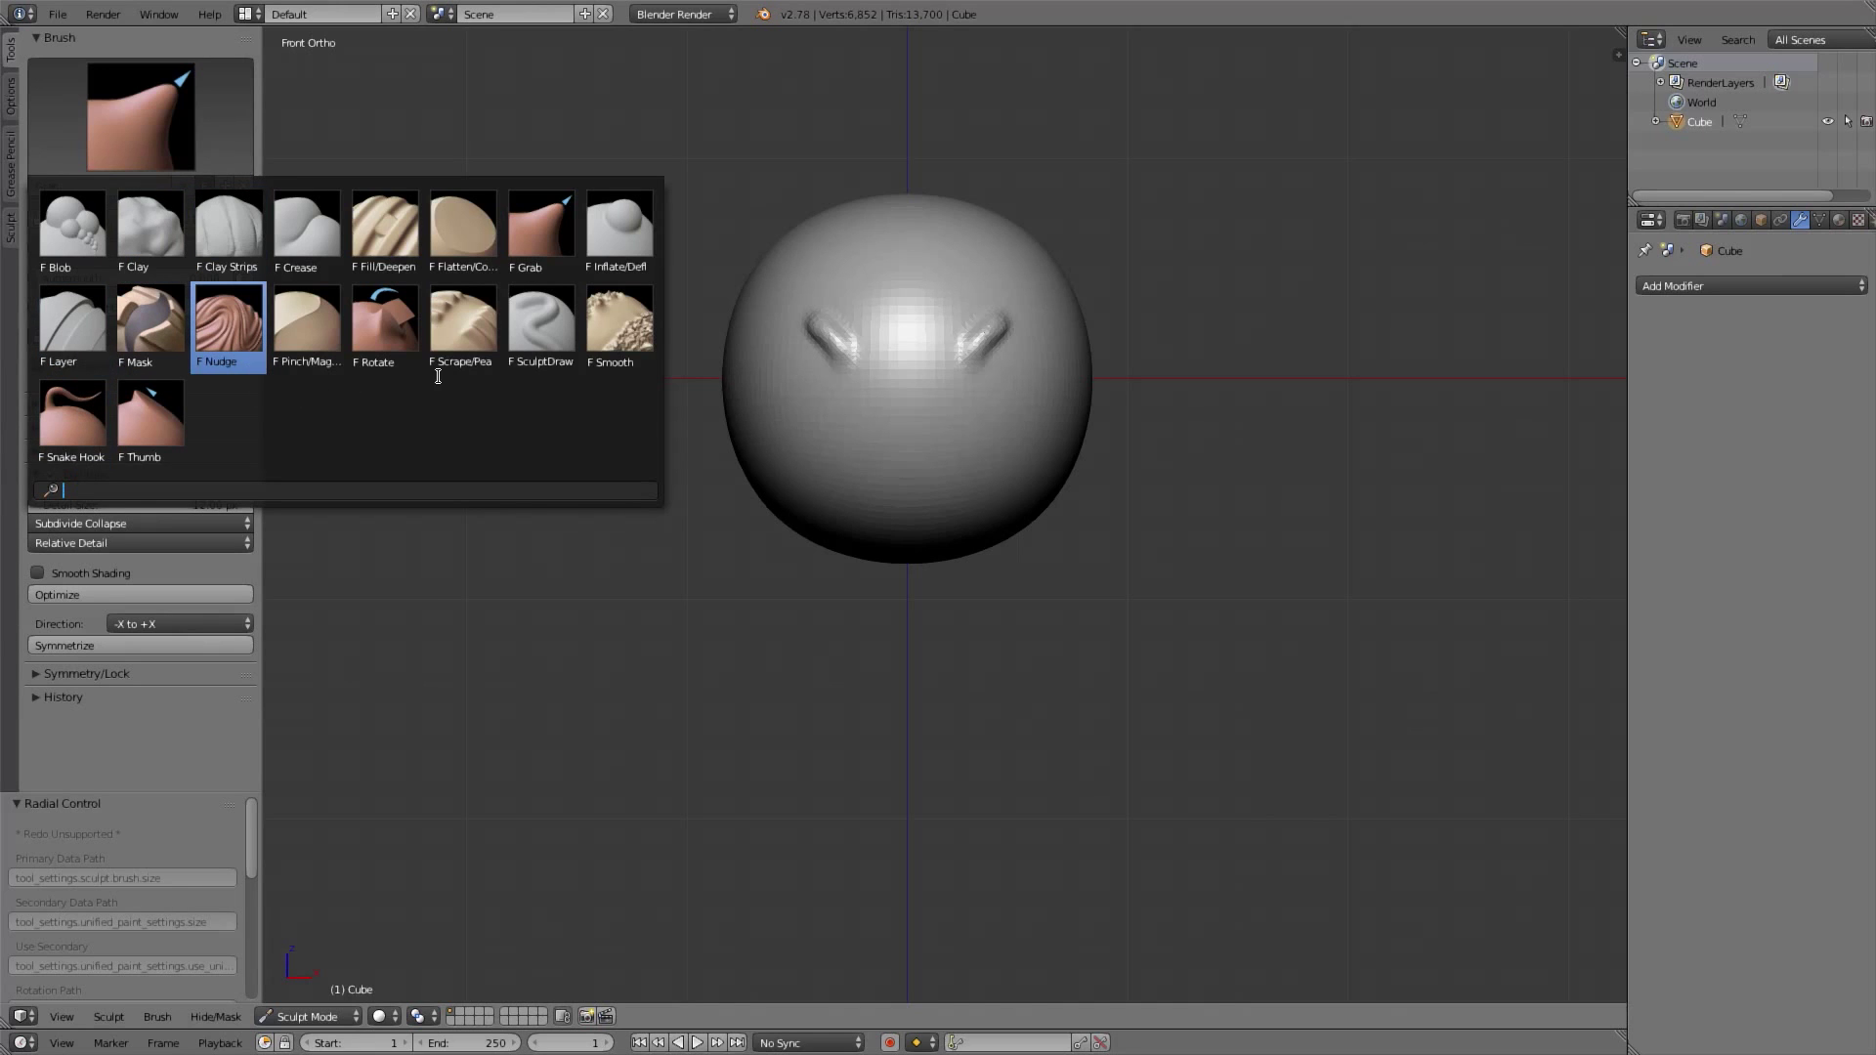
click(86, 411)
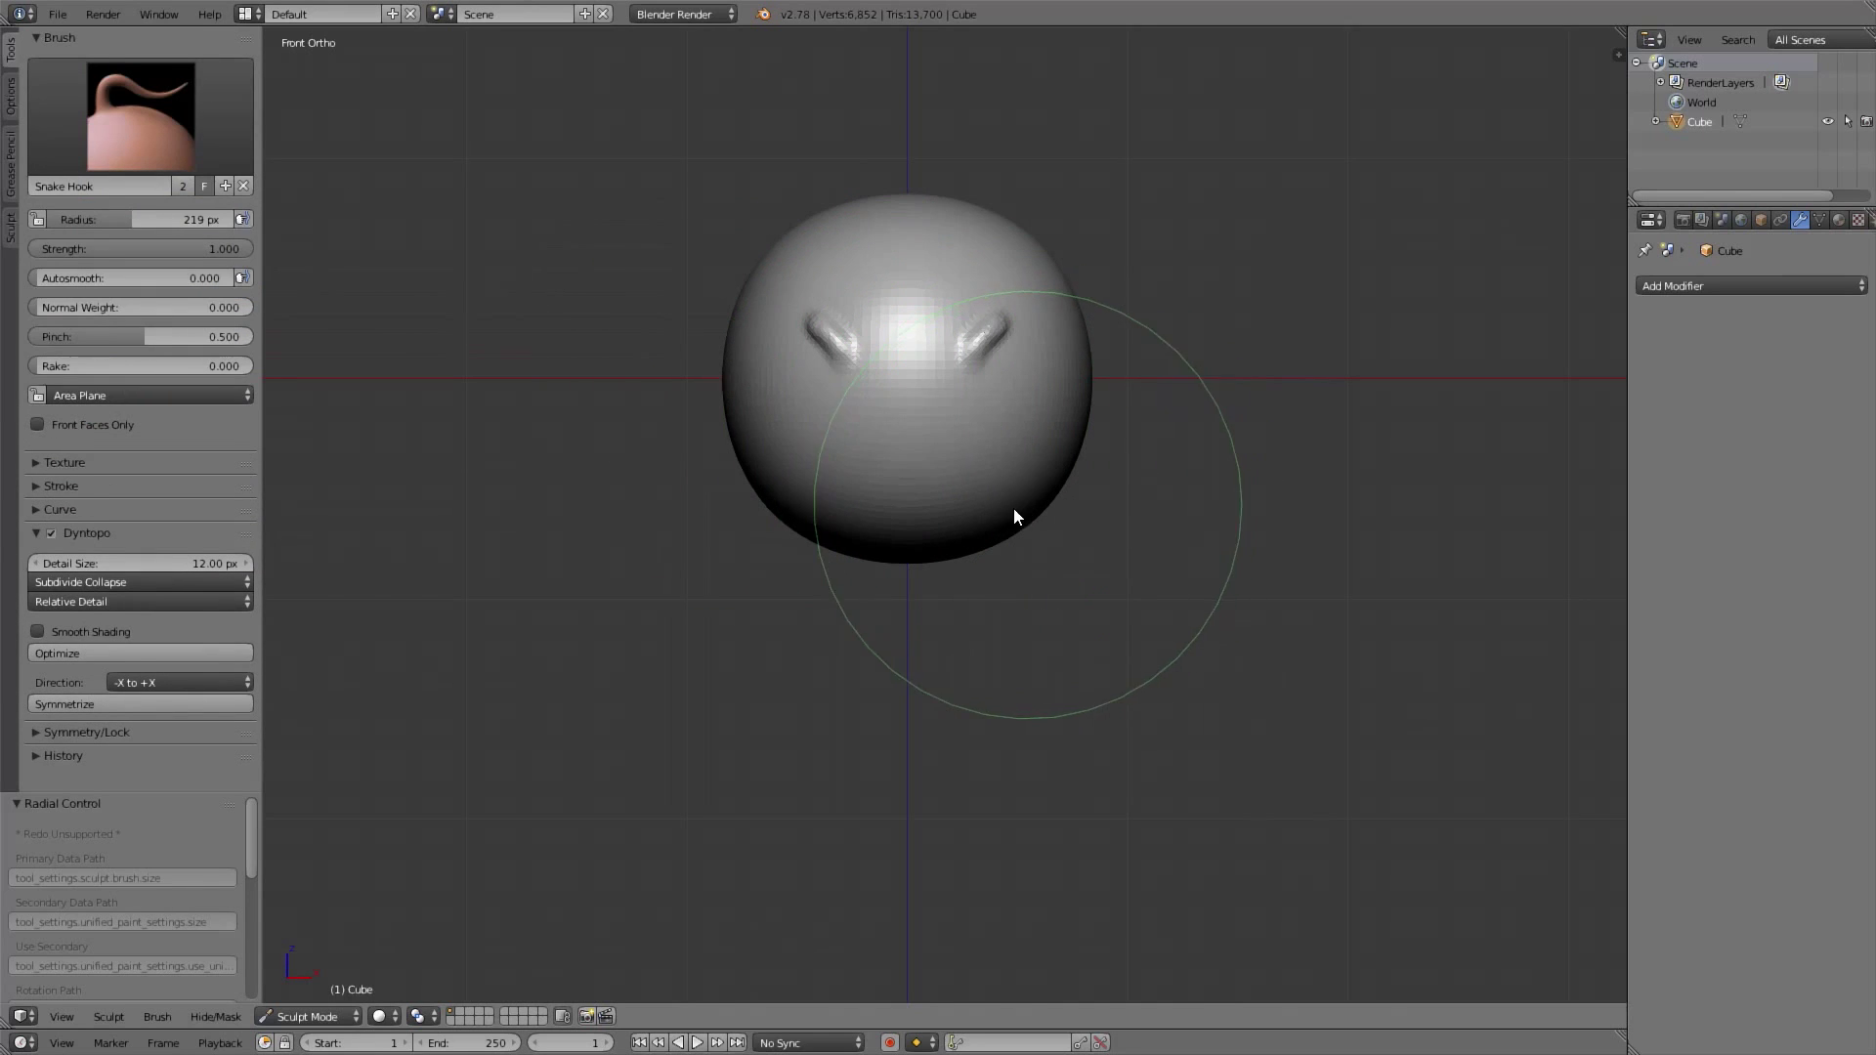
middle_drag(837, 529, 653, 525)
key(KP_3)
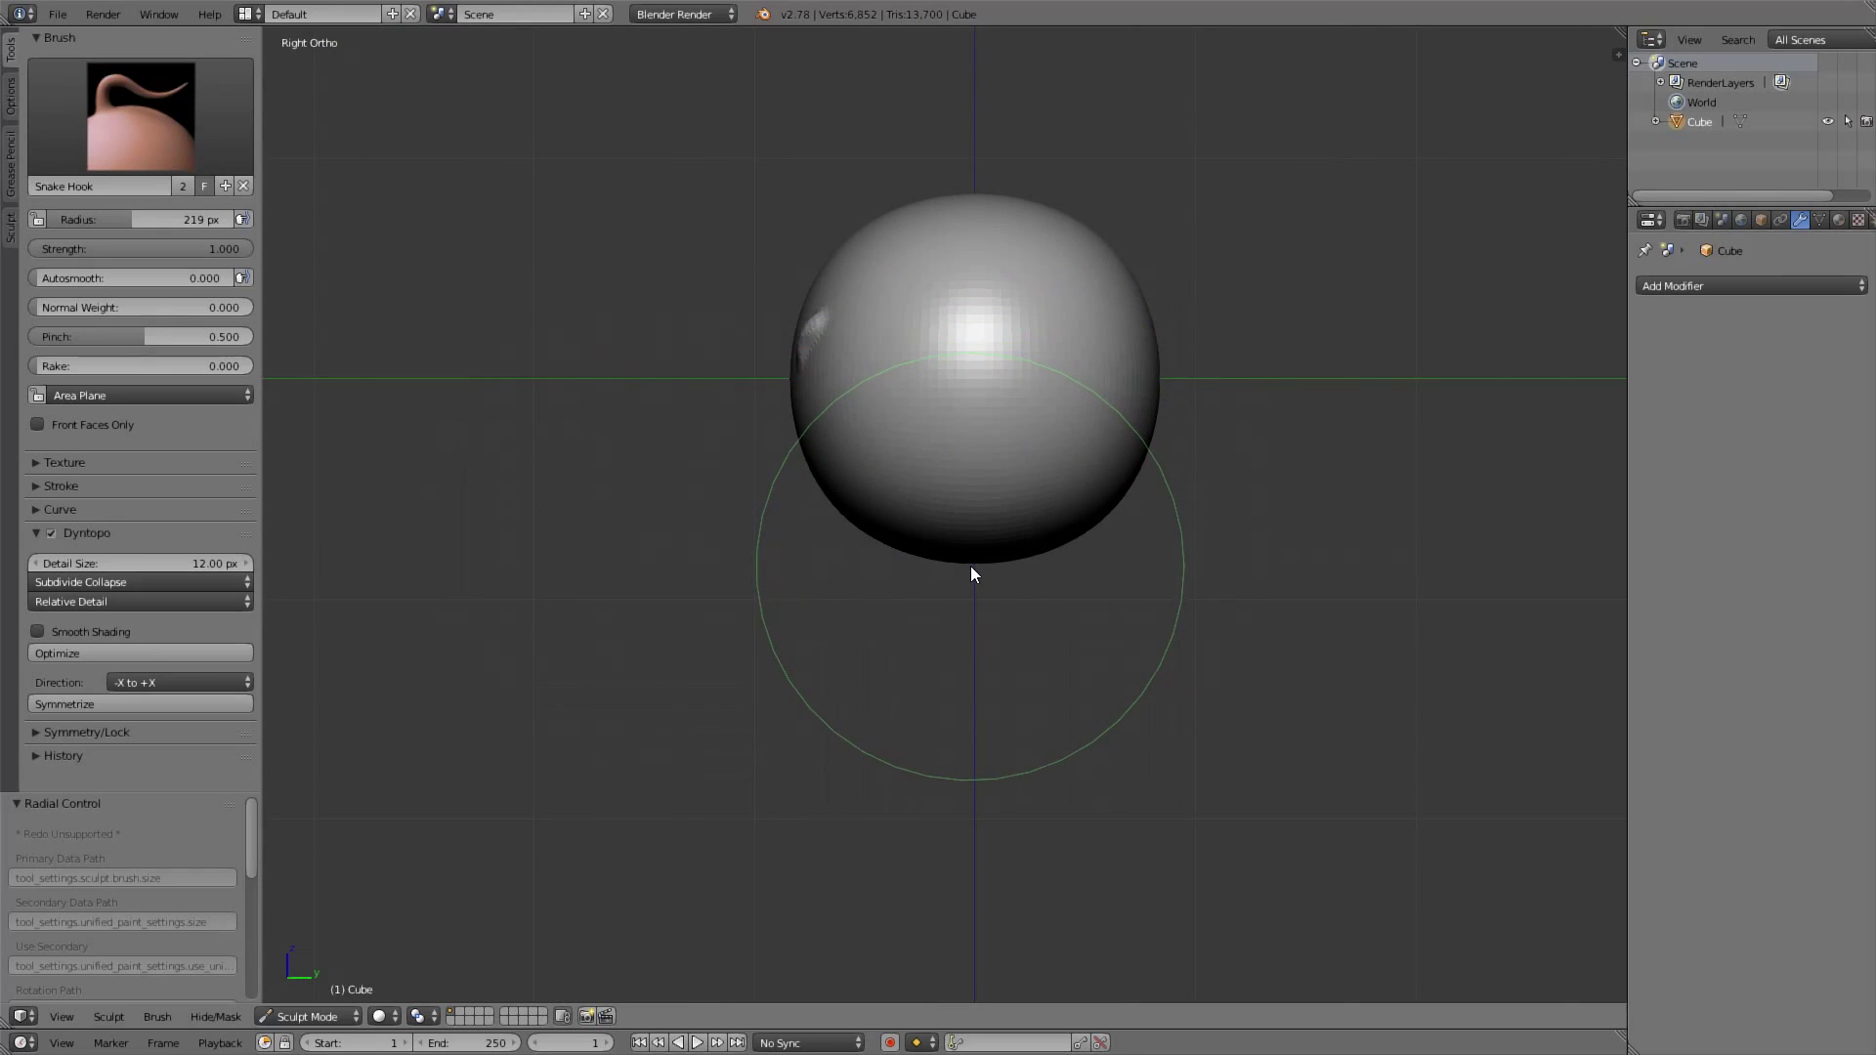
drag(971, 590, 965, 542)
key(ctrl+z)
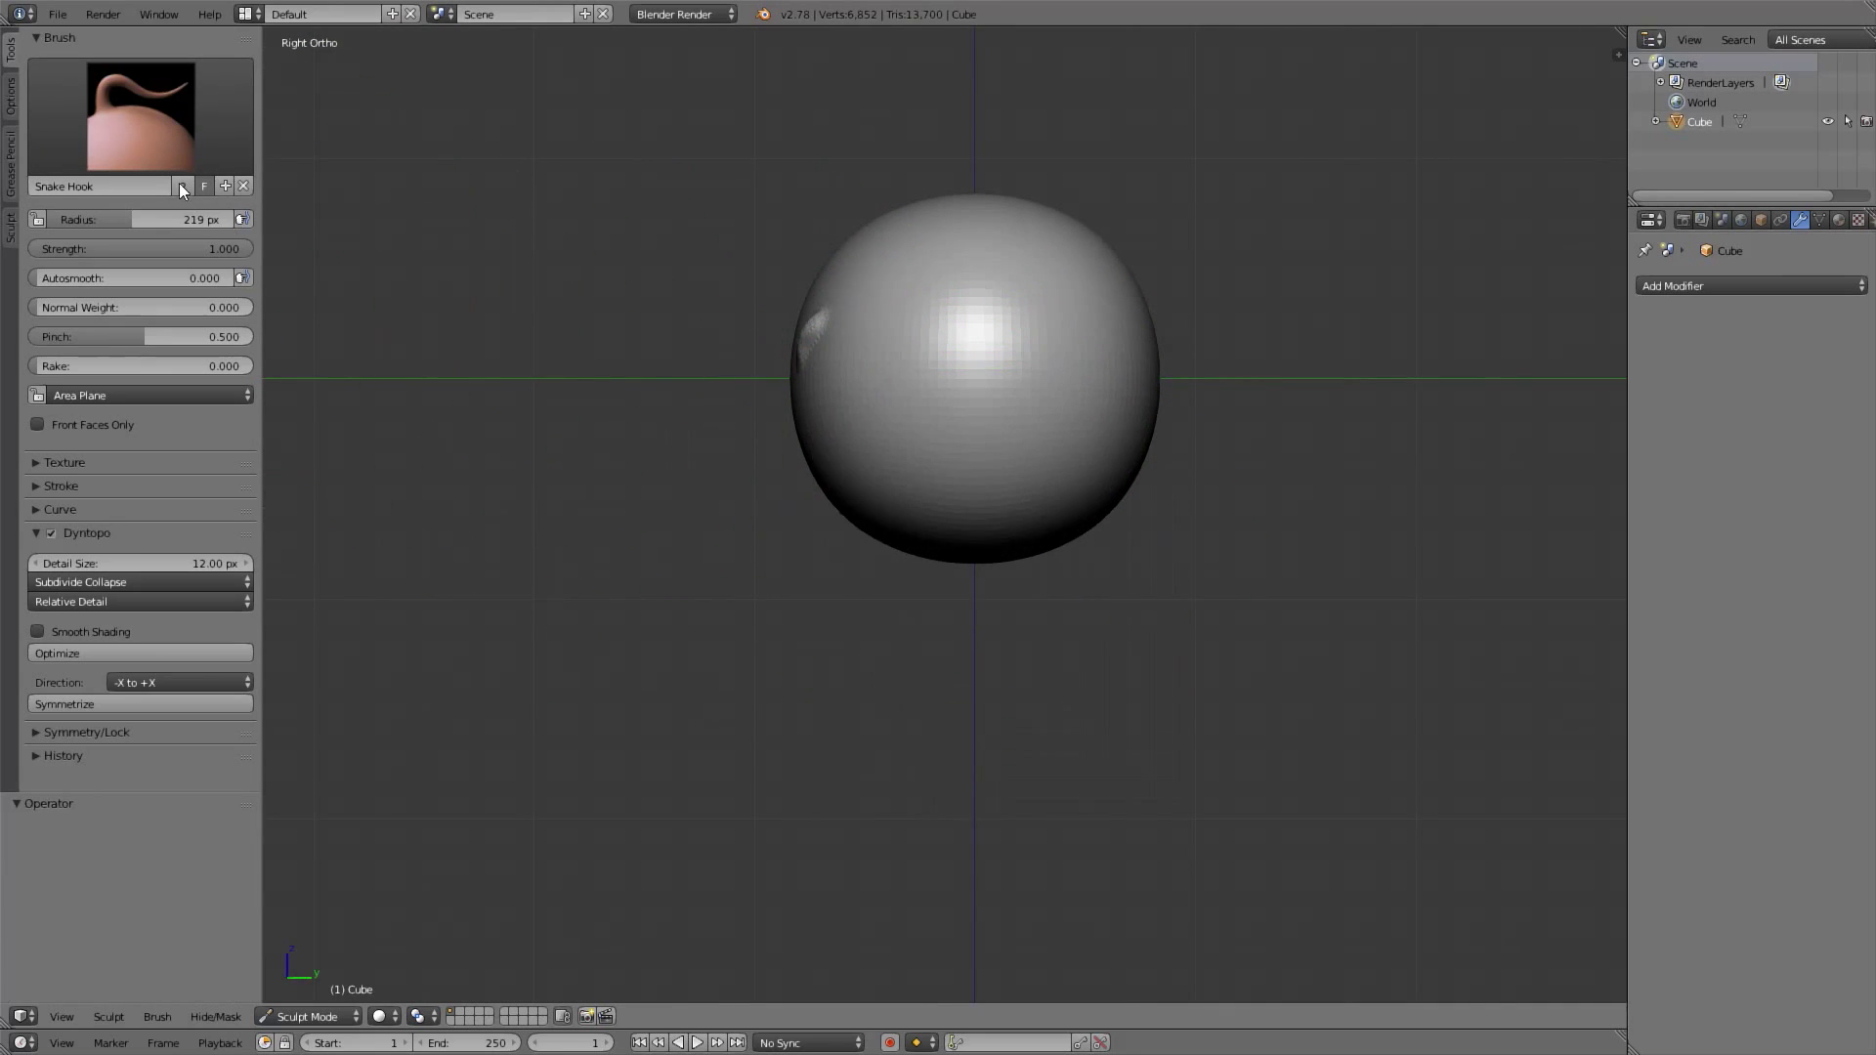
Choose the Grab brush and set its radius to 142 px
click(162, 143)
click(540, 233)
mouse_move(961, 292)
shift+middle_down()
mouse_move(891, 438)
mouse_move(1018, 418)
shift+middle_up()
scroll(1012, 415, up, 3)
key(f)
click(922, 423)
Try pulling a horn out of the sphere's upper side with Grab in wireframe shading, and undo it
scroll(1006, 333, up, 2)
mouse_move(1053, 193)
shift+middle_down()
mouse_move(968, 444)
mouse_move(1073, 339)
mouse_move(1081, 372)
mouse_move(1035, 371)
mouse_move(1063, 312)
shift+middle_up()
key(z)
mouse_move(1031, 362)
mouse_down()
mouse_move(1070, 315)
mouse_move(1343, 185)
mouse_up()
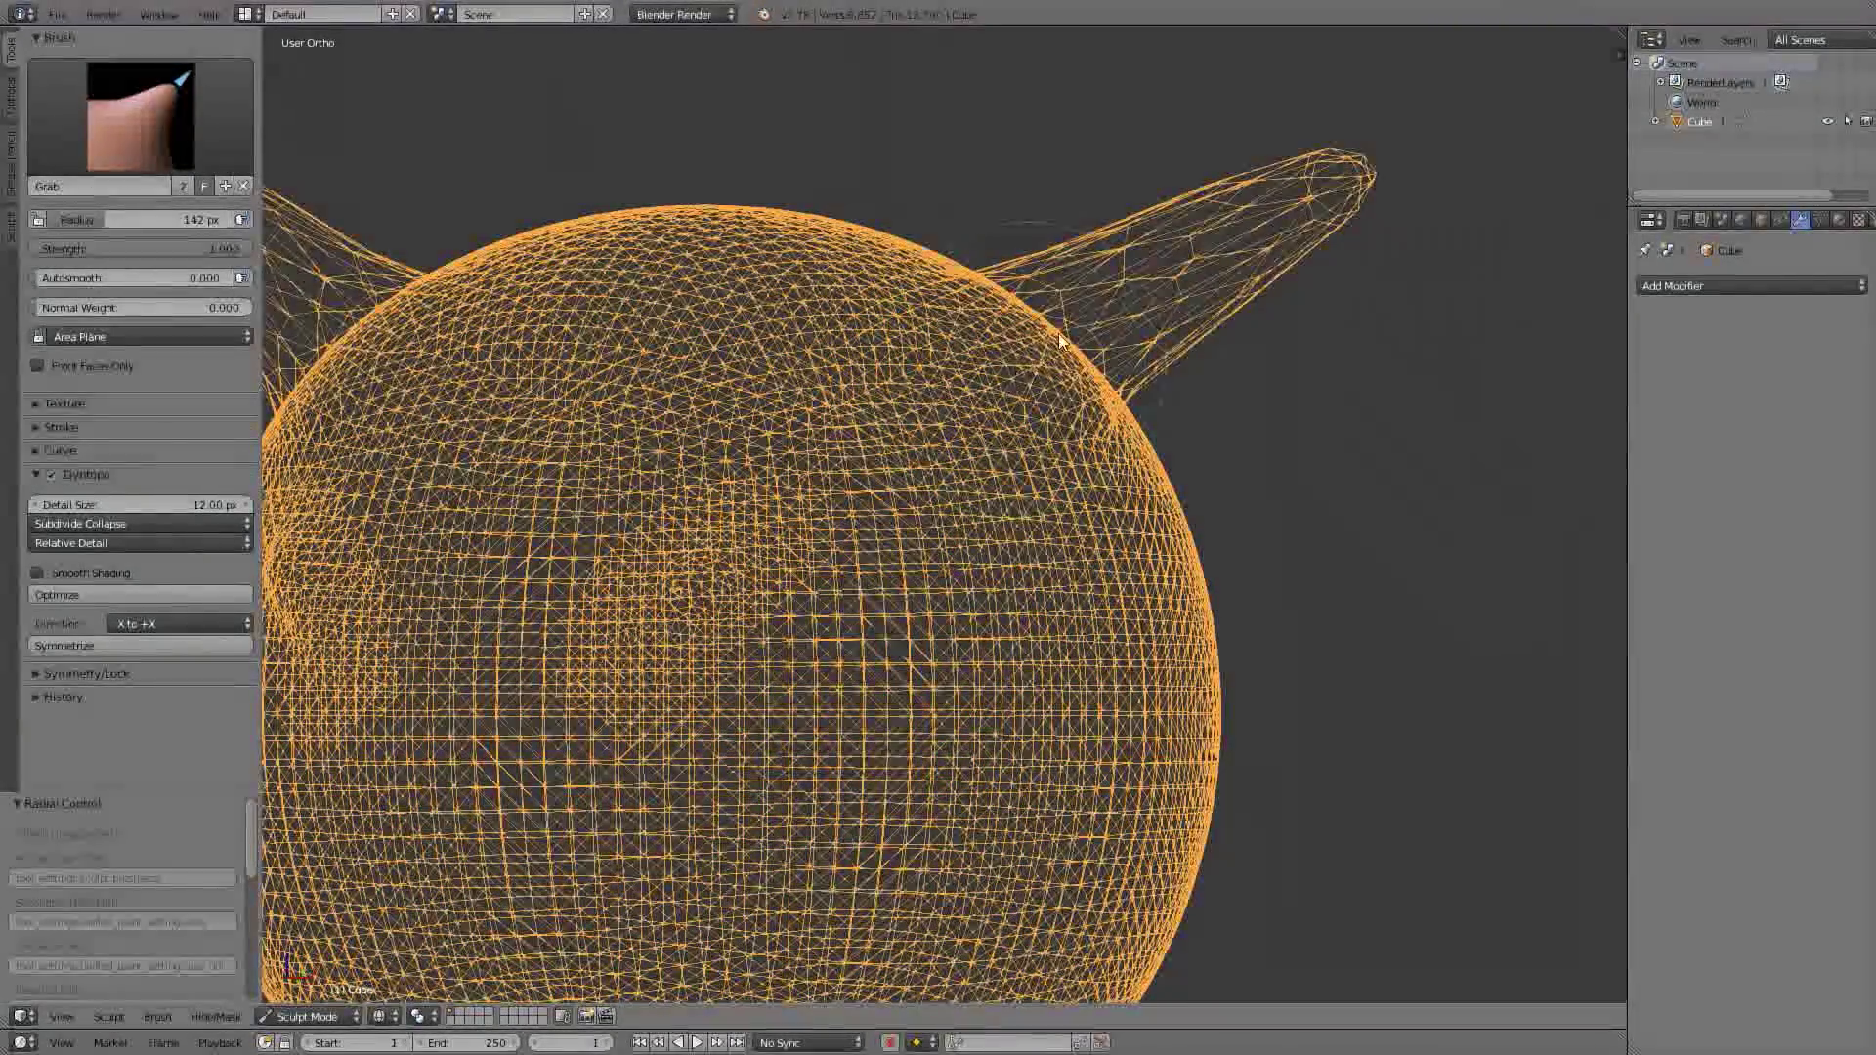
key(ctrl+z)
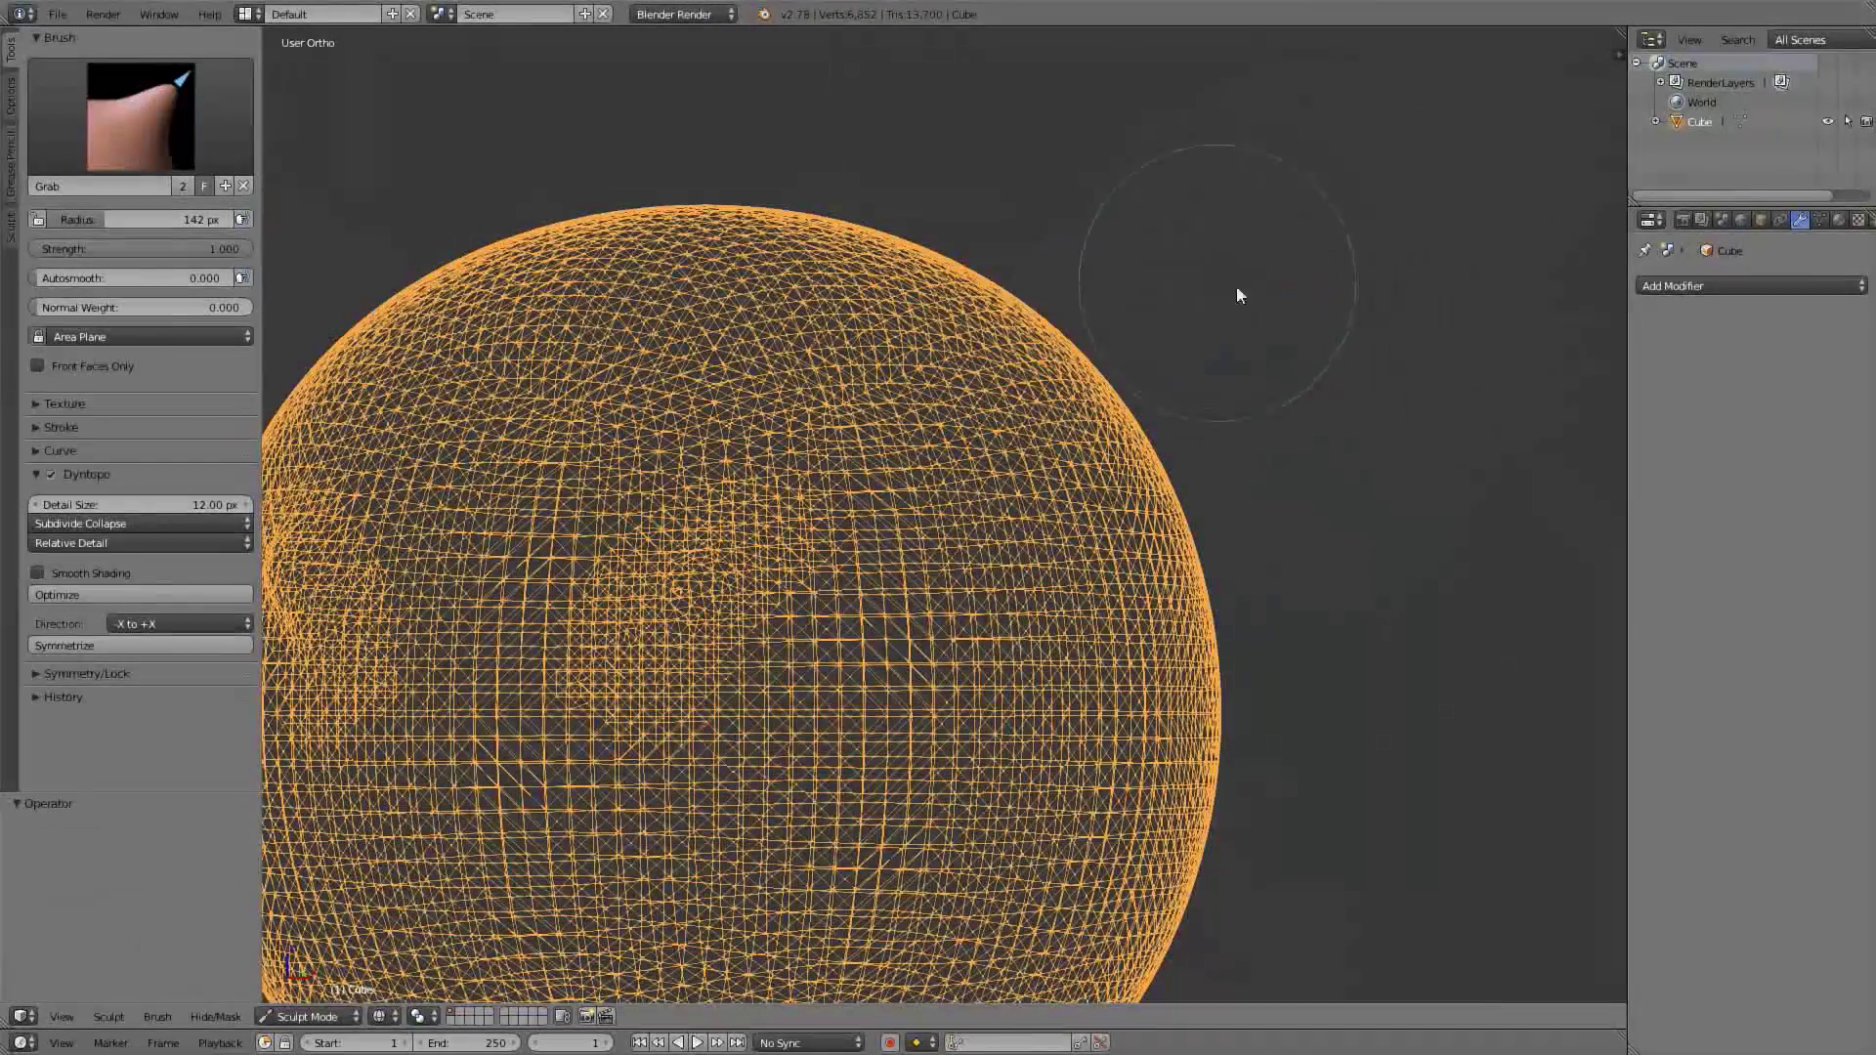
key(z)
Choose the Snake Hook brush, try pulling a horn from the sphere's upper side in wireframe, and undo the pull
click(142, 115)
click(72, 415)
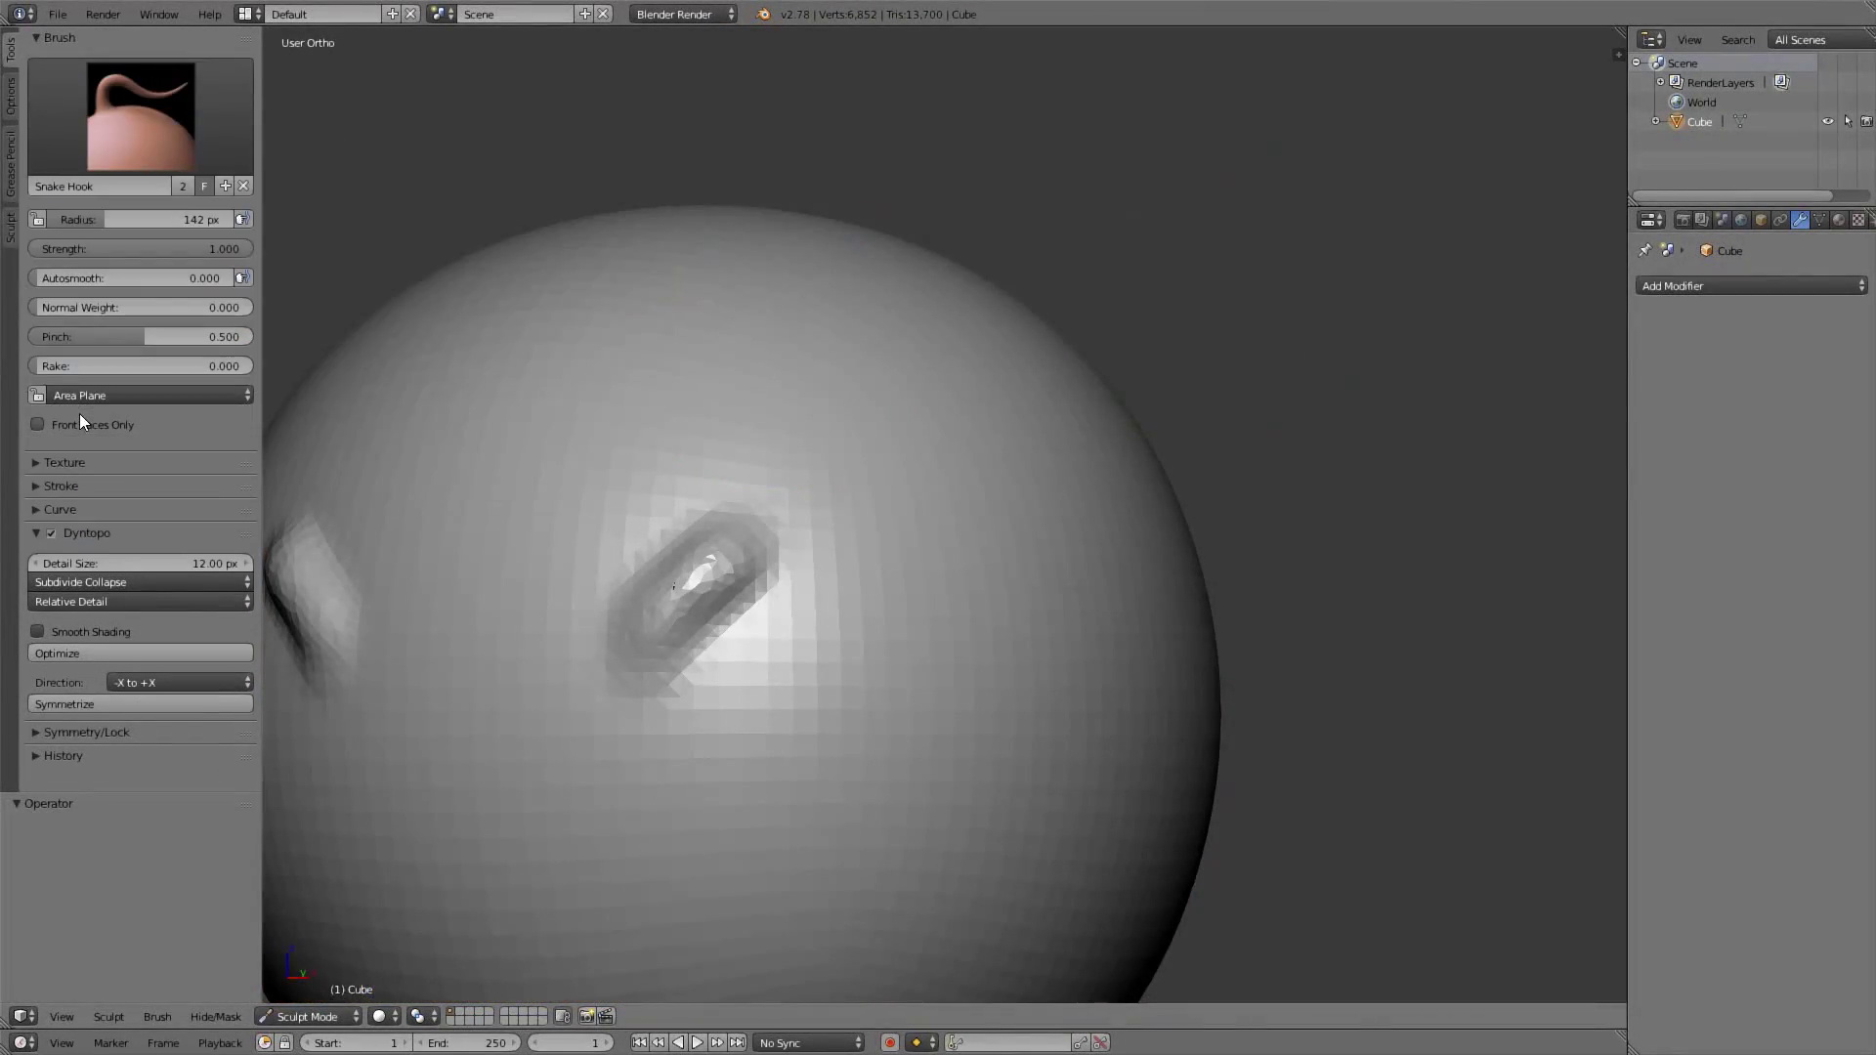
key(z)
mouse_move(1047, 354)
mouse_down()
mouse_move(1245, 231)
mouse_move(1452, 188)
mouse_move(1472, 225)
mouse_up()
key(ctrl+z)
key(z)
Switch to the right view, enlarge the Snake Hook brush, try pulling the sphere's underside down, and undo the pull
scroll(947, 628, down, 3)
key(KP_3)
shift+middle_drag(971, 390, 1000, 283)
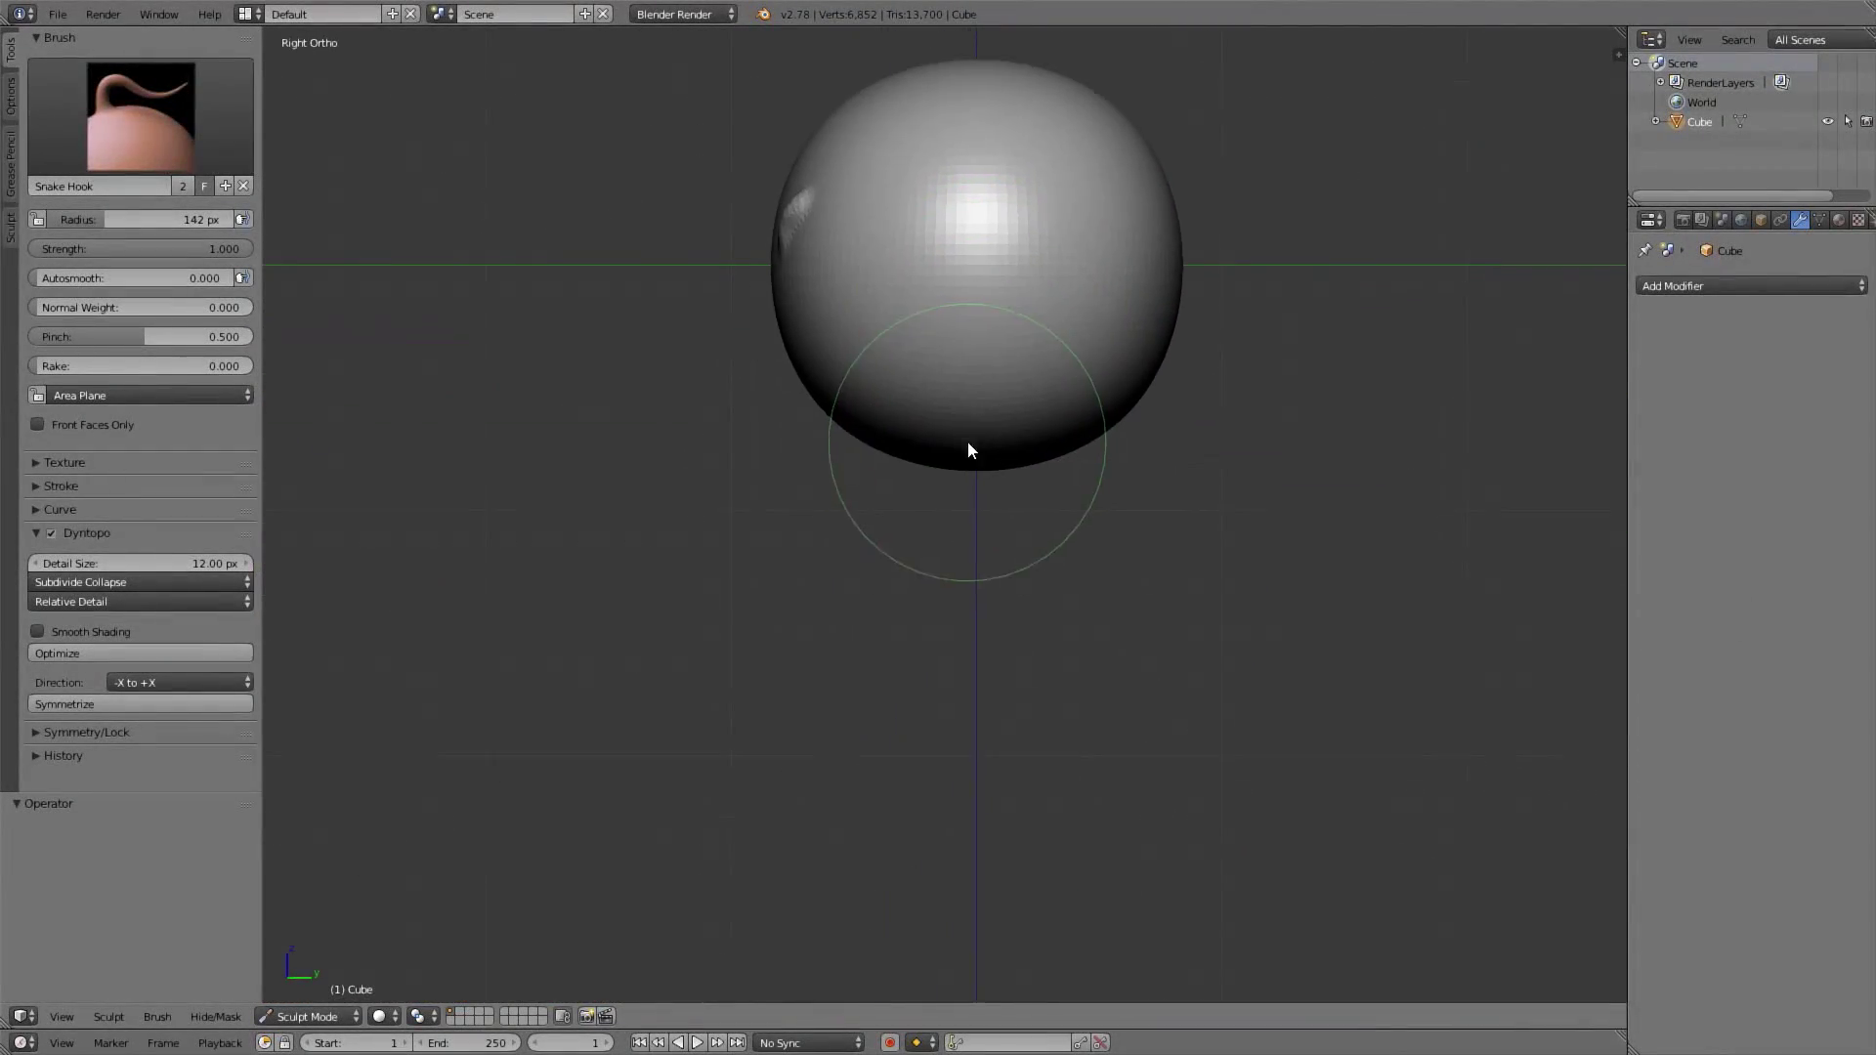
key(f)
click(1089, 490)
shift+middle_drag(1088, 490, 1075, 521)
drag(964, 484, 950, 576)
key(ctrl+z)
Set the Snake Hook radius to 255 px and pull the sphere's lower half down into a tapered shape
key(f)
click(991, 513)
drag(870, 453, 877, 484)
shift+middle_drag(867, 454, 901, 500)
drag(1000, 598, 978, 721)
drag(912, 600, 913, 618)
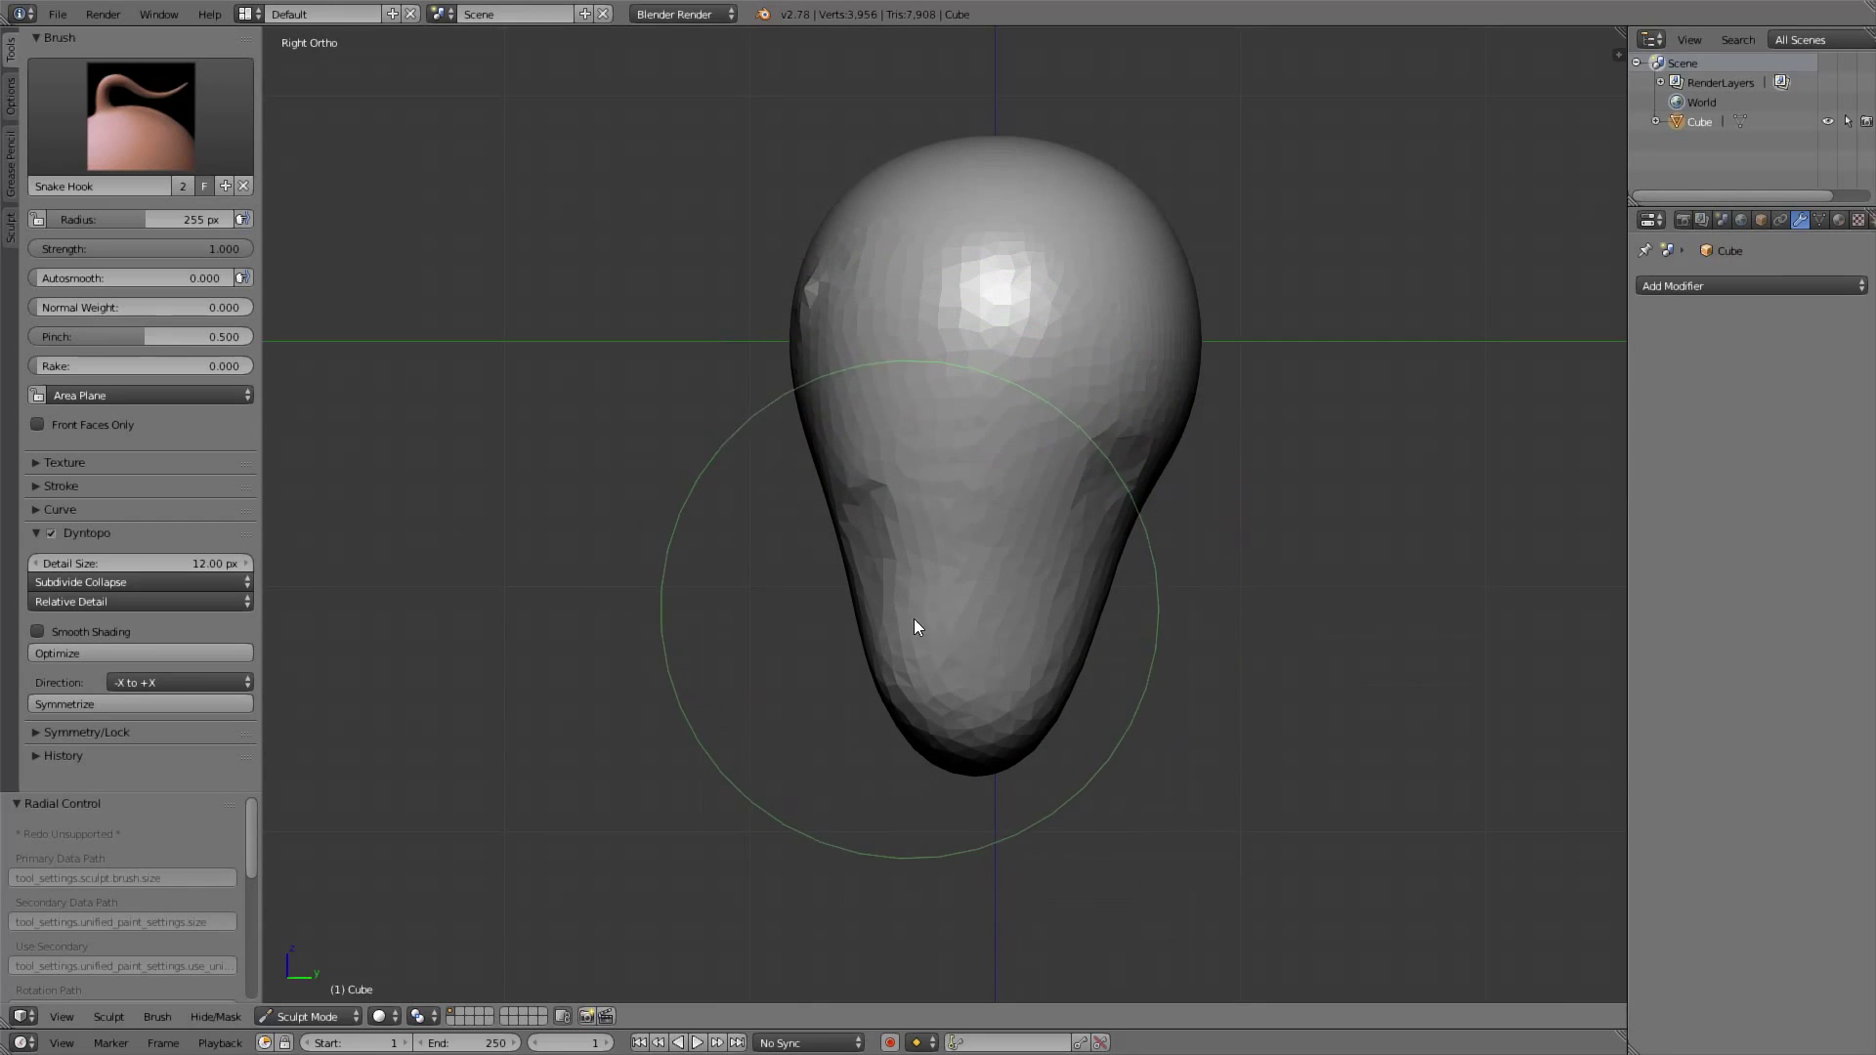
Push the sides of the elongated shape inward from the front view with Snake Hook
scroll(940, 659, down, 1)
middle_drag(997, 576, 1099, 523)
key(KP_1)
shift+middle_drag(1034, 444, 1070, 516)
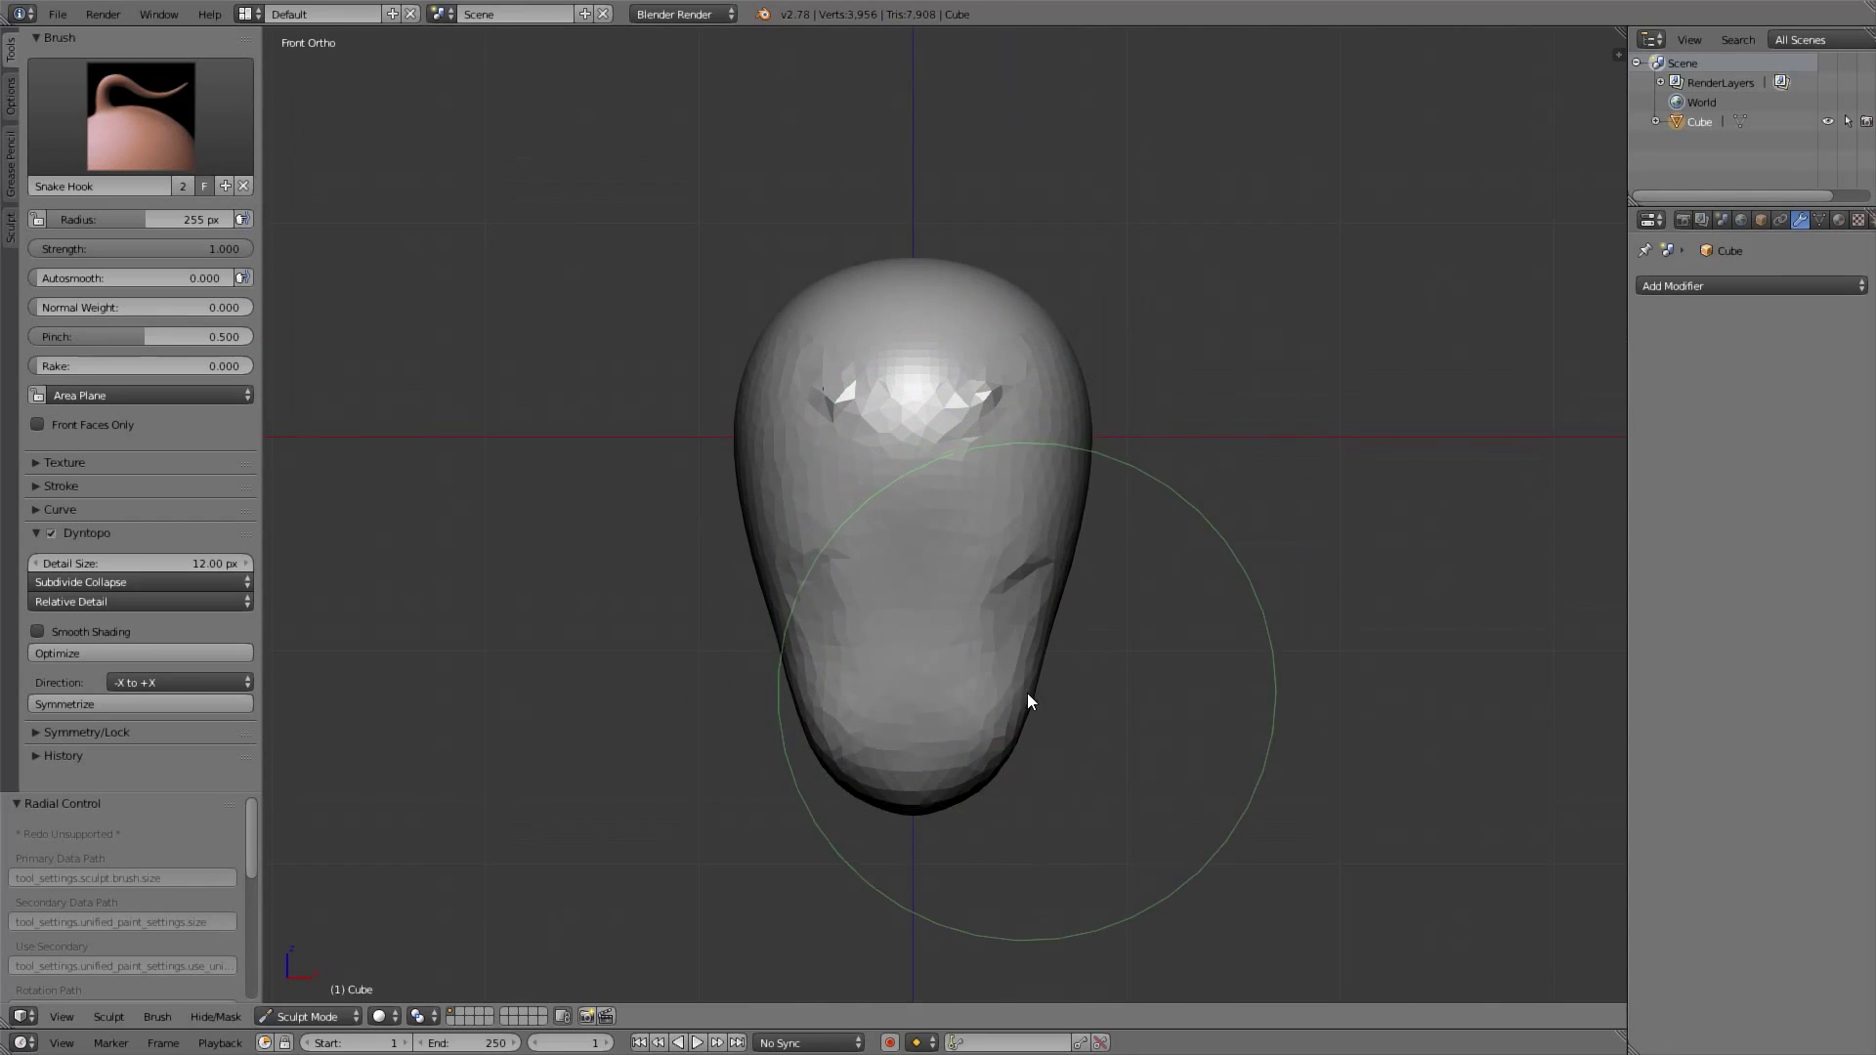
drag(1030, 692, 1011, 682)
drag(1022, 616, 1003, 639)
mouse_move(1068, 440)
mouse_down()
mouse_move(989, 319)
mouse_move(1017, 371)
mouse_up()
Smooth the upper part of the shape from the right view
scroll(1018, 372, up, 2)
alt+middle_drag(1111, 341, 1069, 369)
mouse_move(1138, 205)
shift+mouse_down()
mouse_move(1212, 579)
mouse_move(1087, 193)
mouse_move(876, 264)
shift+mouse_up()
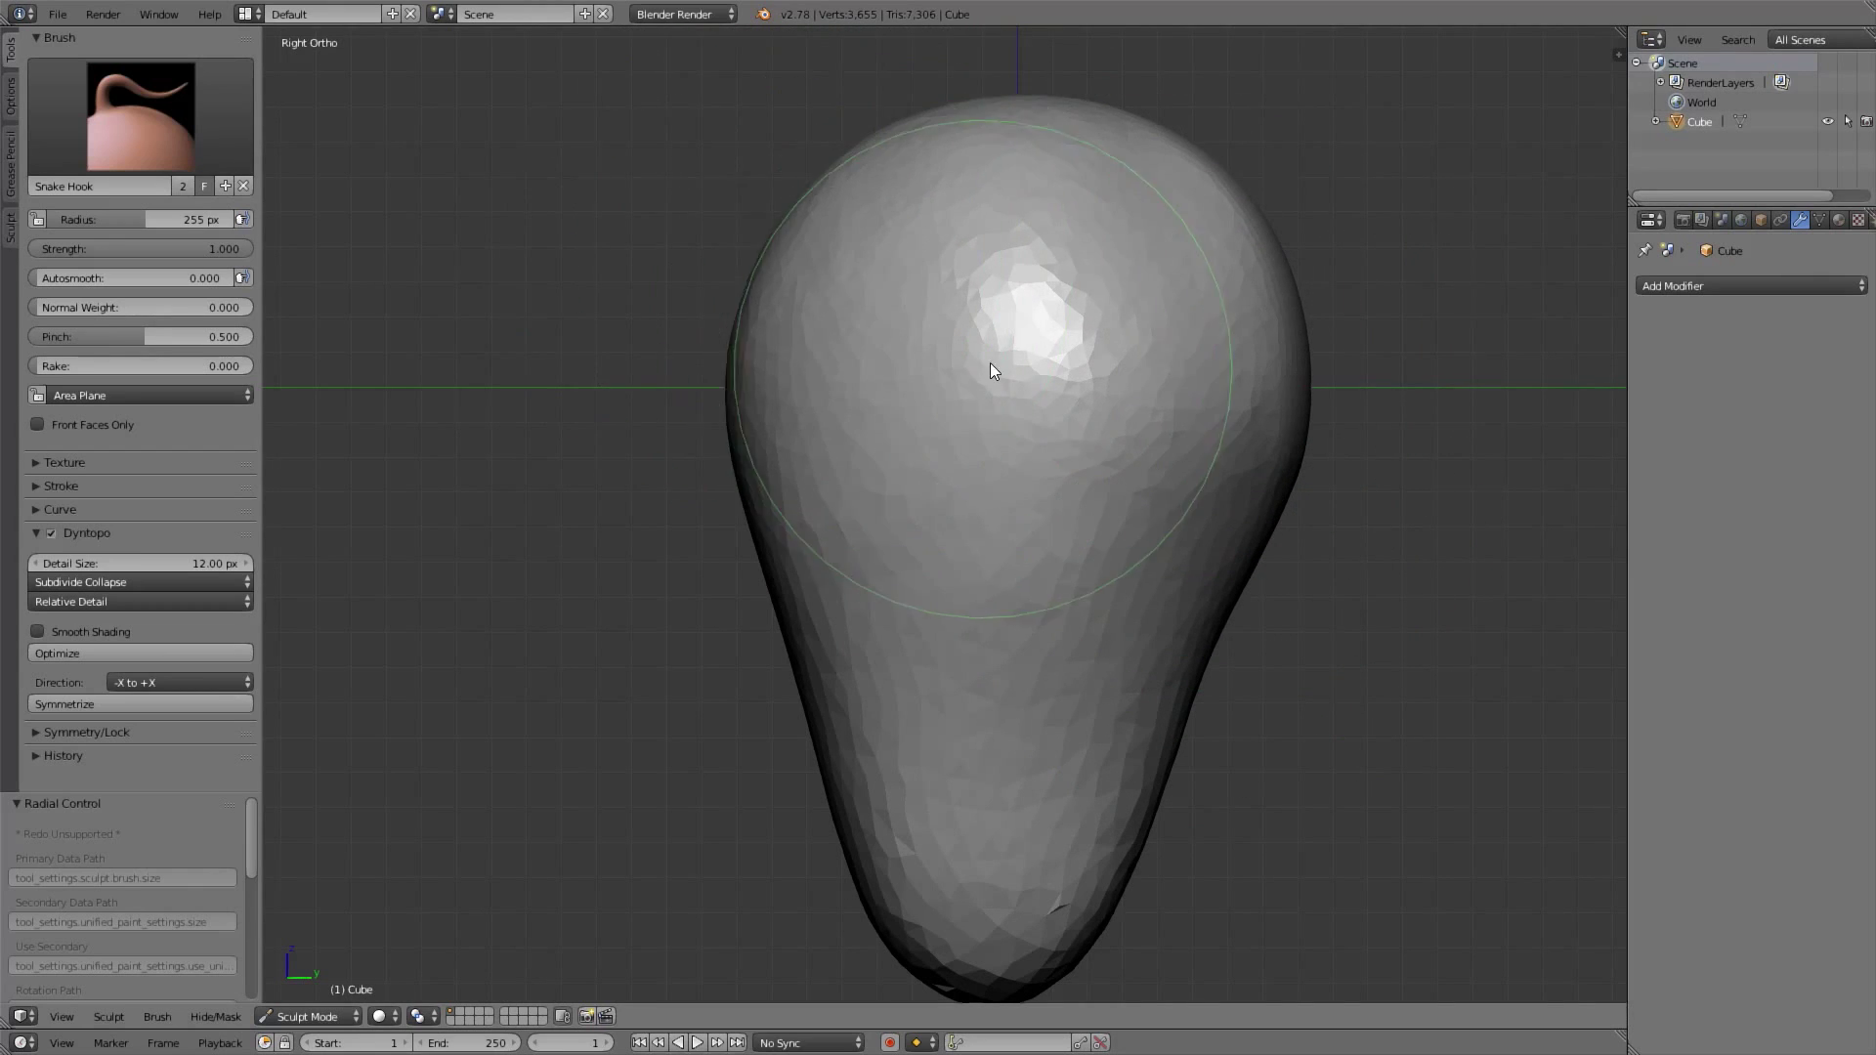
Set the Snake Hook radius to 299 px and refine the lower profile of the shape from the right view
ctrl+middle_drag(987, 363, 963, 452)
shift+middle_drag(963, 452, 935, 406)
key(f)
click(1058, 538)
mouse_move(1052, 559)
mouse_down()
mouse_move(930, 736)
mouse_move(940, 760)
mouse_move(847, 633)
mouse_up()
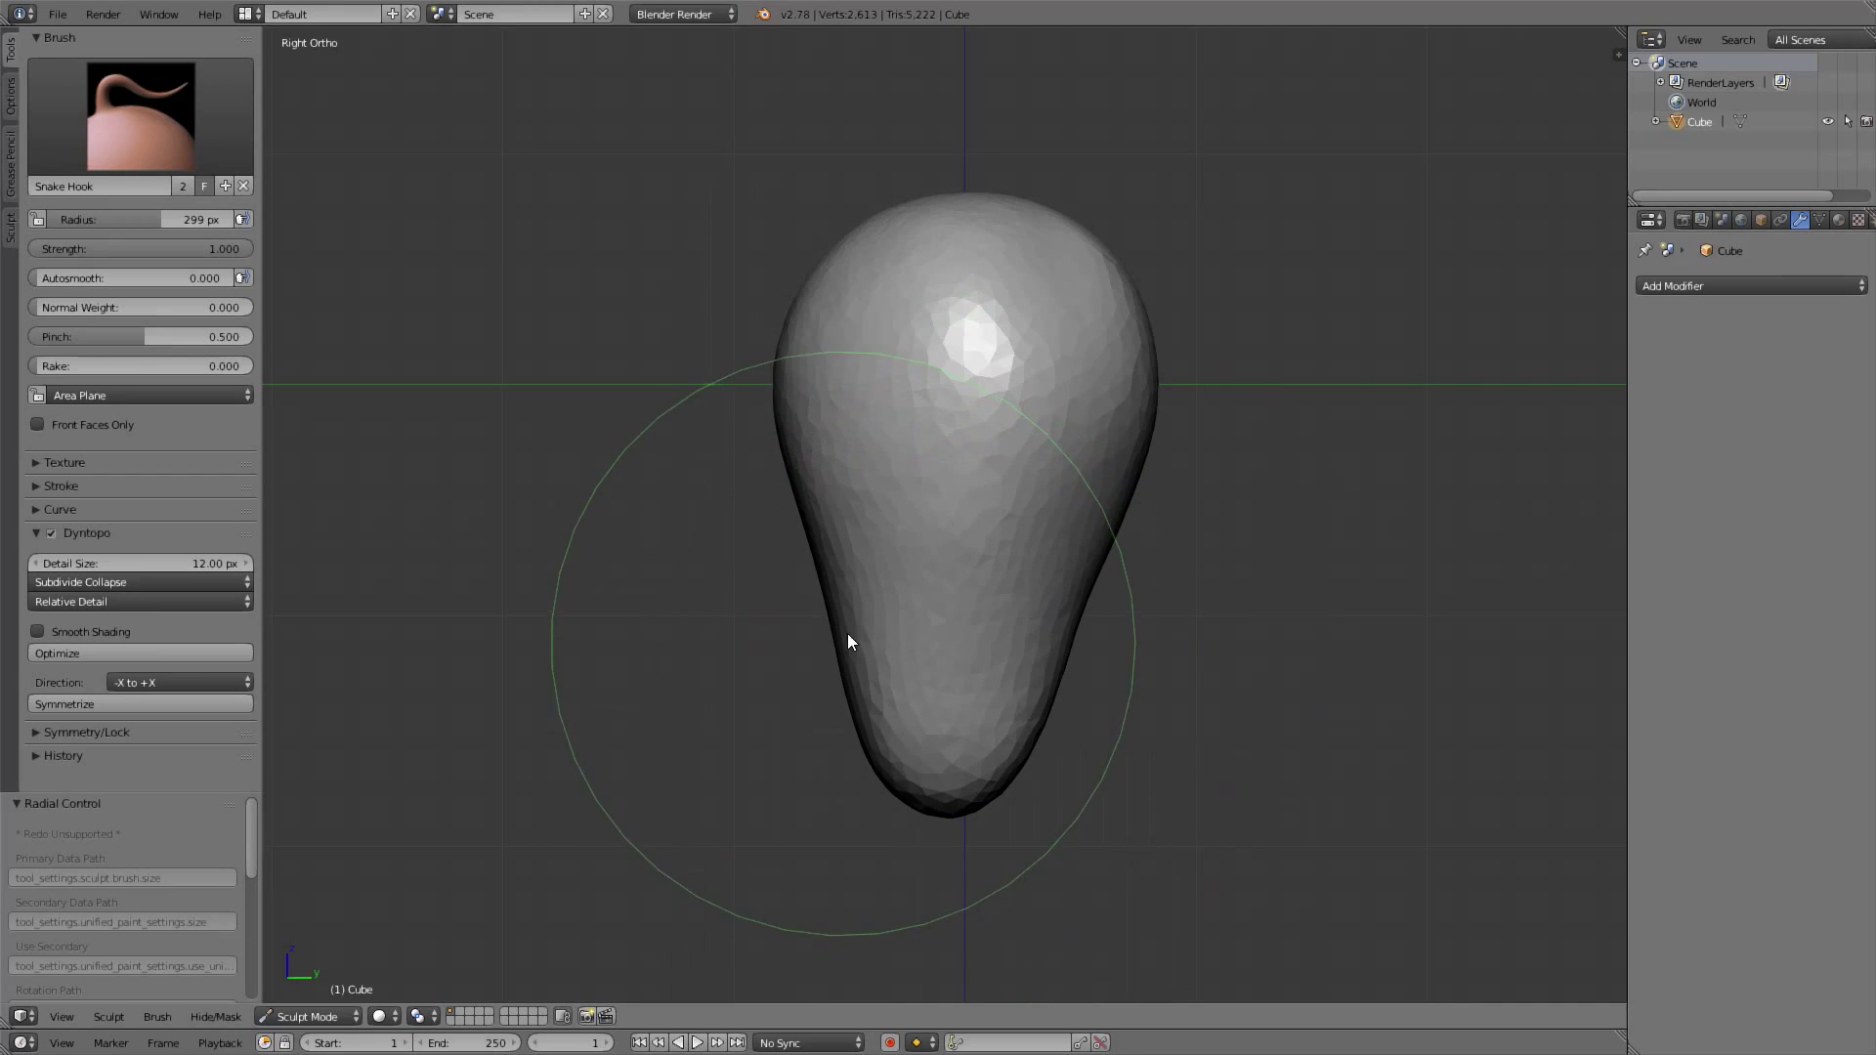
Set the Snake Hook radius to 224 px and push the shape's lower sides inward from the front view
key(KP_1)
drag(1079, 525, 1062, 523)
mouse_move(1084, 430)
shift+middle_down()
mouse_move(1114, 474)
mouse_move(1152, 393)
shift+middle_up()
key(f)
click(991, 686)
drag(1081, 746, 1006, 762)
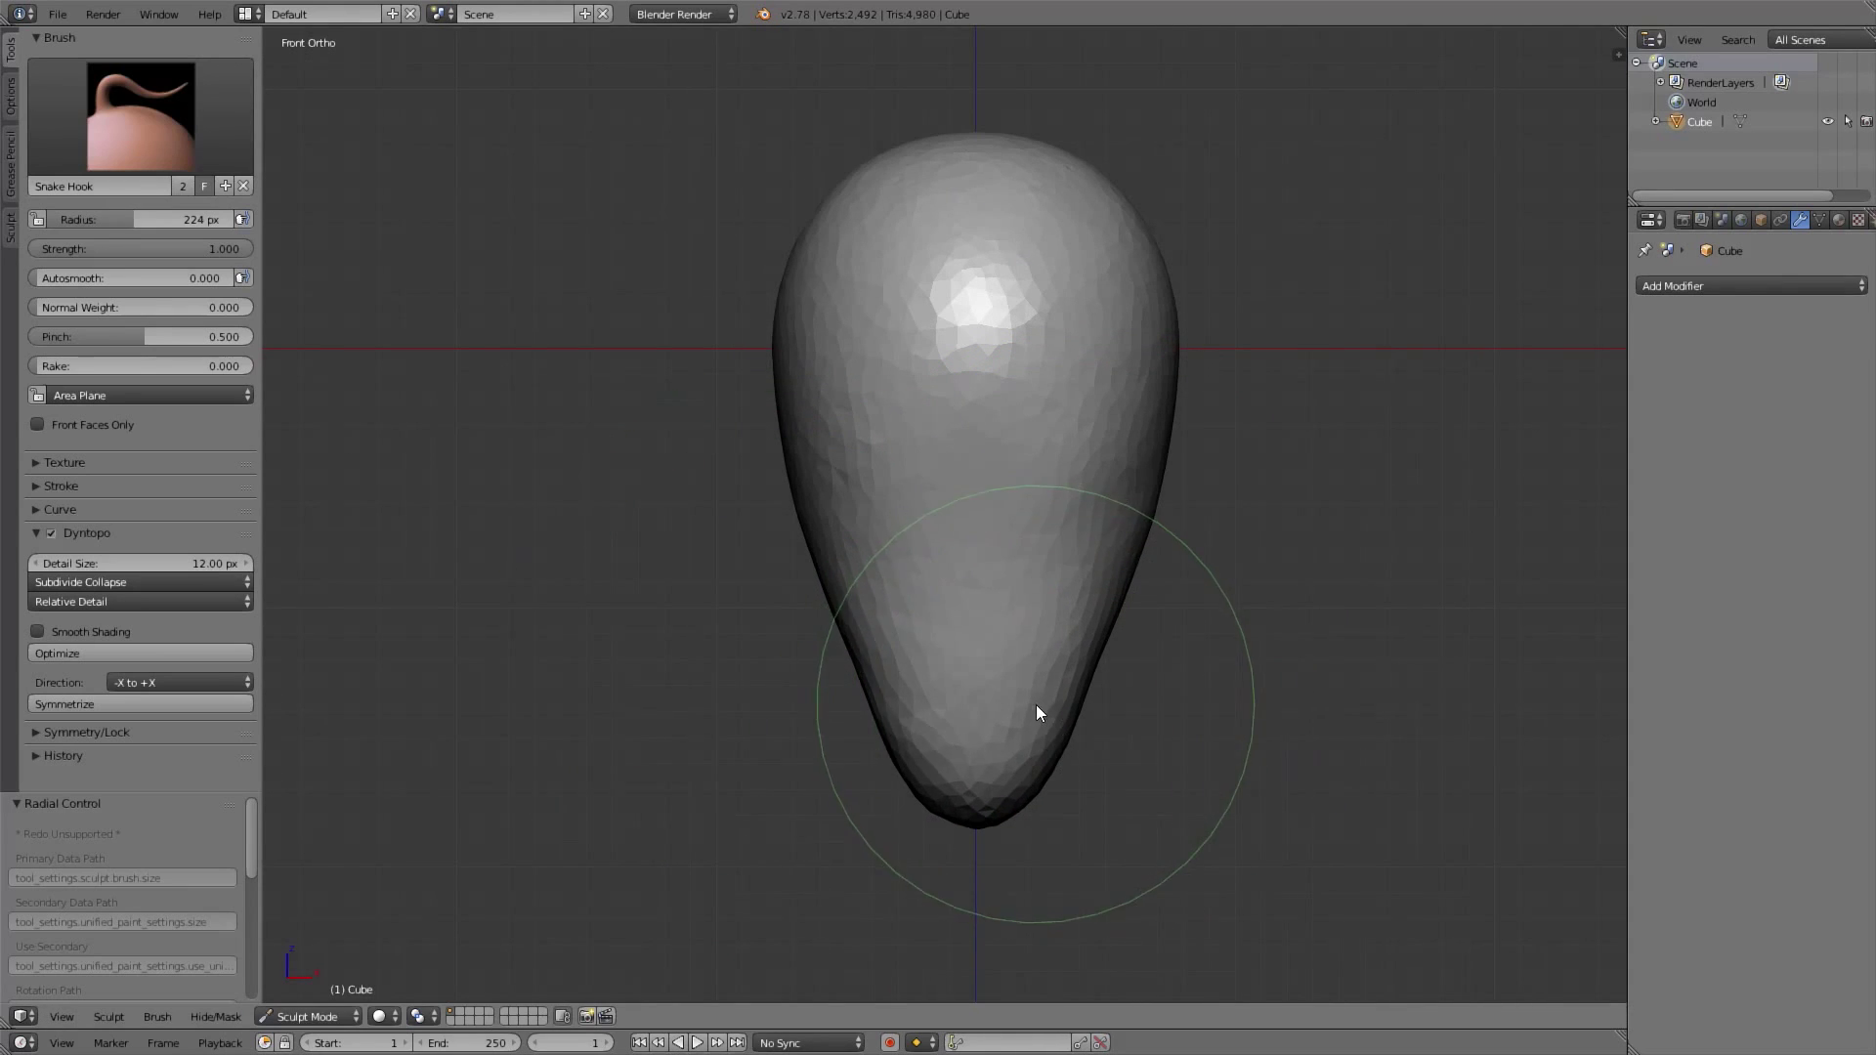
Set the Snake Hook radius to 248 px and refine the lower tip and tapered sides from the front view
shift+middle_drag(1065, 543, 1071, 576)
key(f)
click(1028, 813)
drag(1028, 813, 1045, 809)
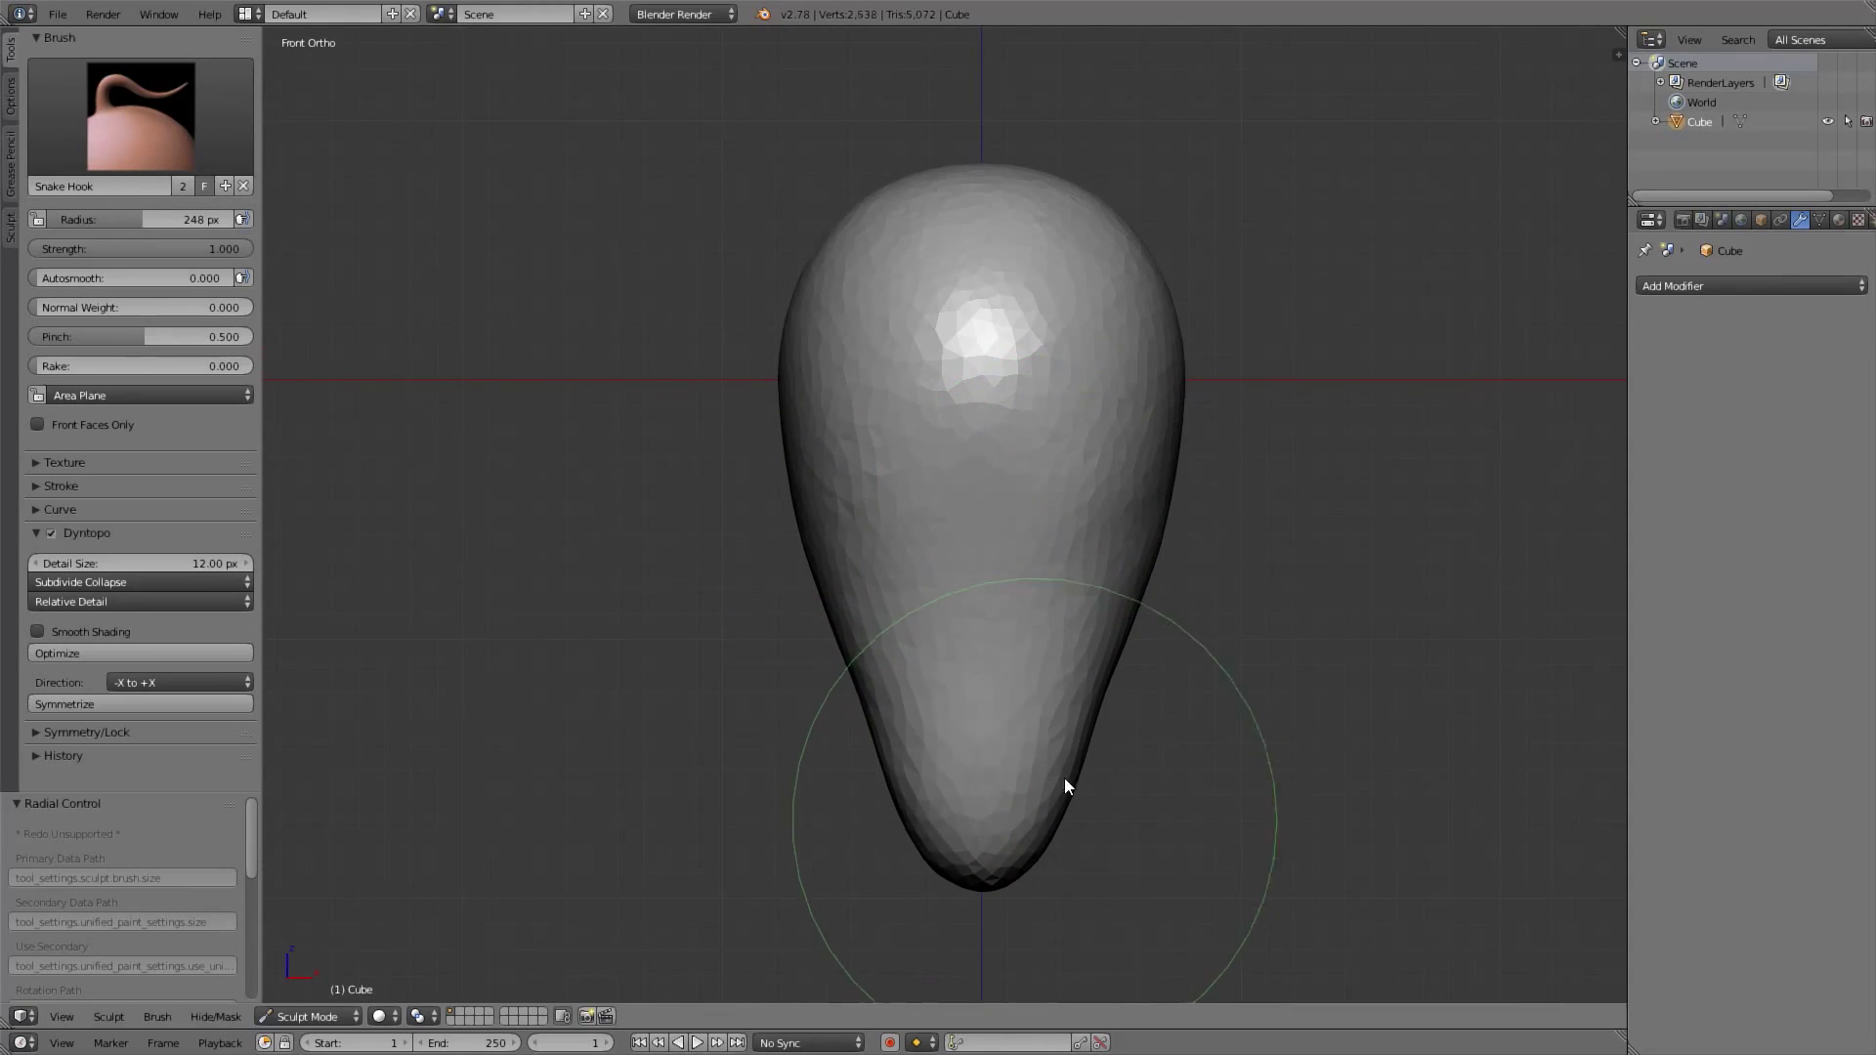
drag(1114, 676, 1105, 664)
Pull the top of the shape upward with Snake Hook and narrow its upper sides
shift+middle_drag(1097, 508, 1074, 694)
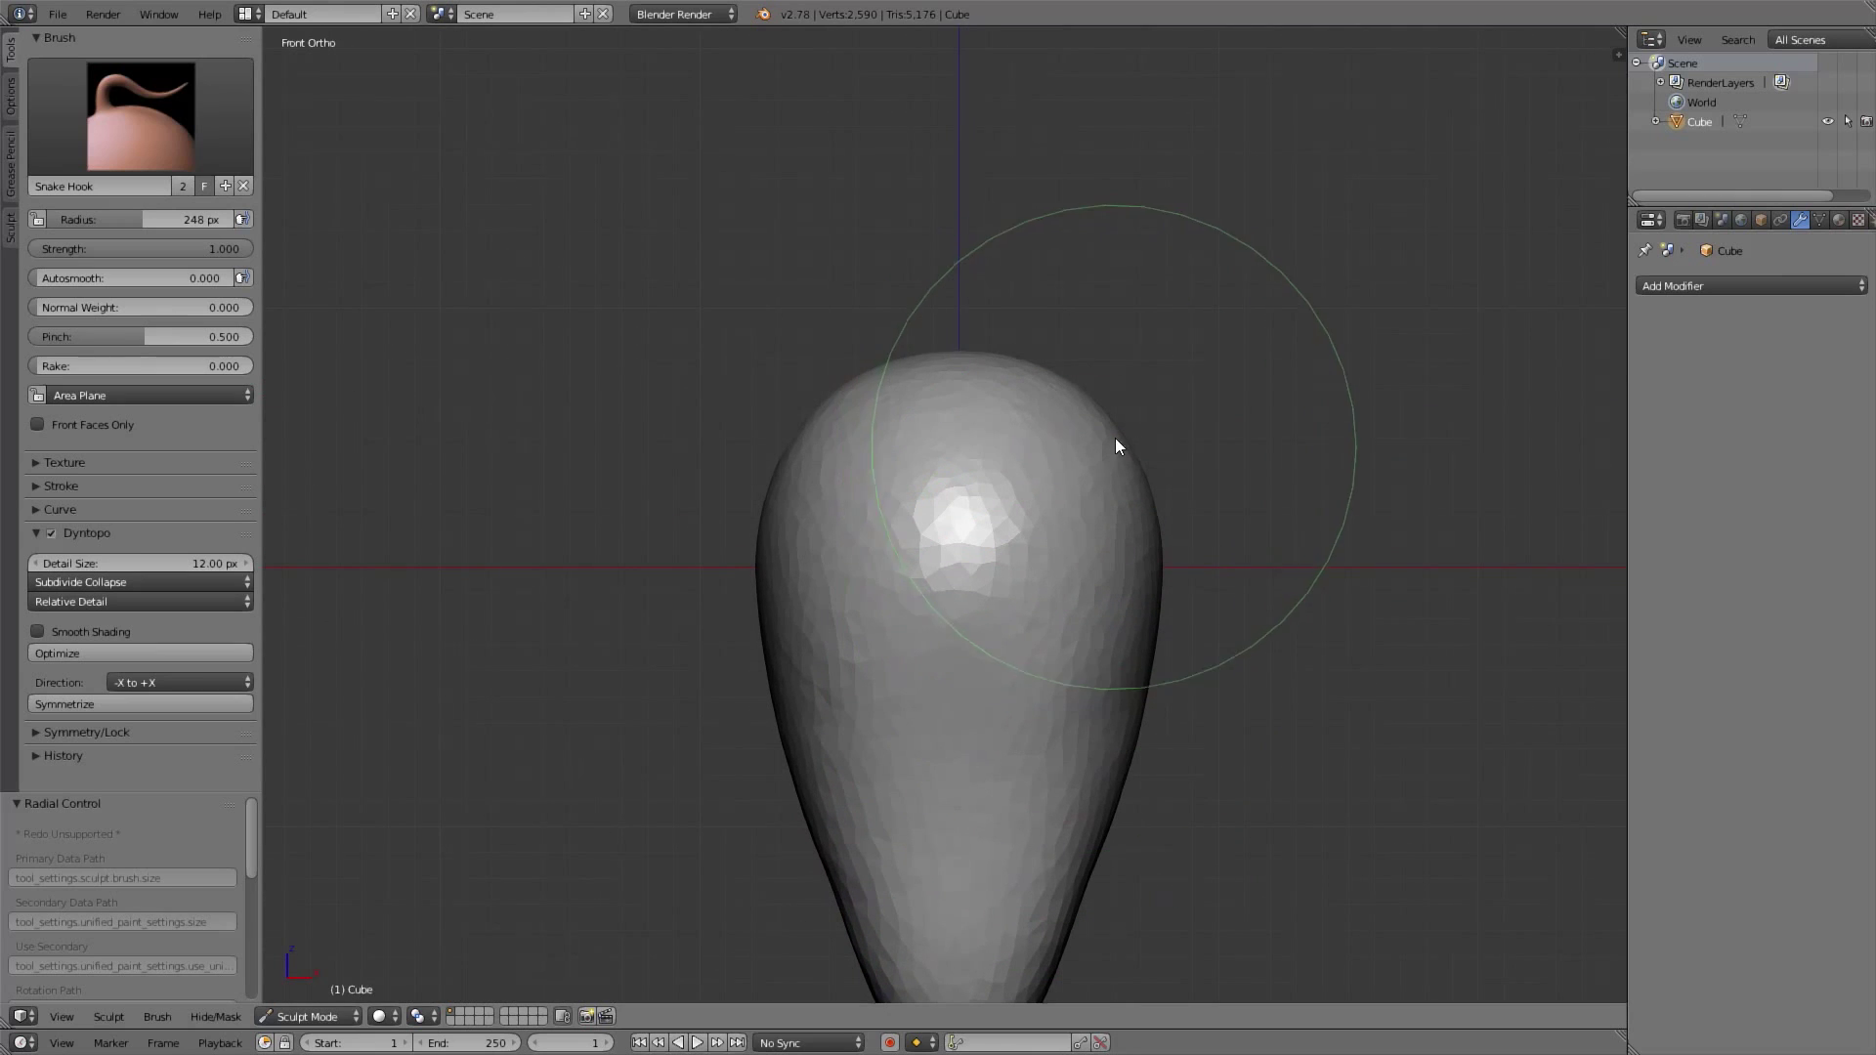
mouse_move(1011, 350)
mouse_down()
mouse_move(1020, 289)
mouse_move(992, 278)
mouse_up()
alt+middle_drag(1152, 372, 1081, 313)
mouse_move(1082, 313)
mouse_down()
mouse_move(1100, 307)
mouse_move(1082, 289)
mouse_up()
drag(1157, 460, 1136, 496)
drag(1045, 260, 1026, 284)
Resize the Snake Hook brush and adjust the upper profile of the shape from the right view
key(f)
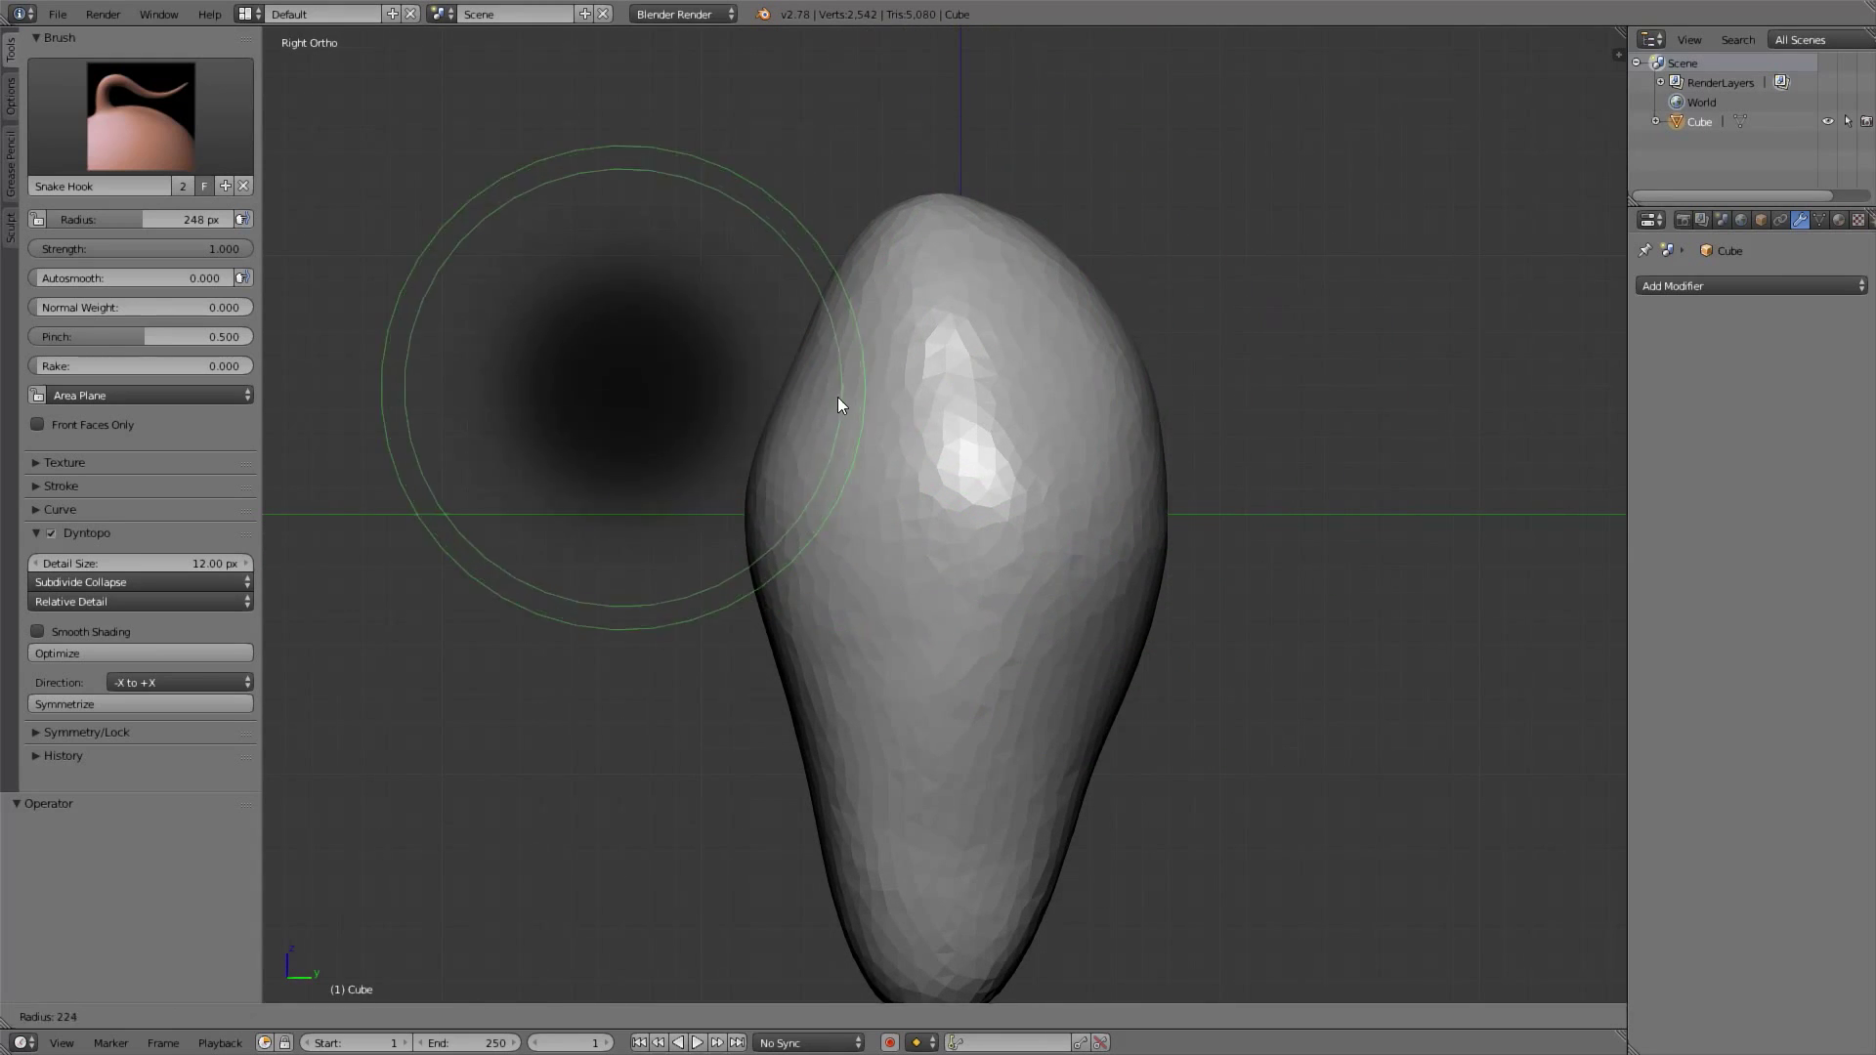
click(806, 381)
drag(987, 410, 1008, 440)
Set the Snake Hook radius to 246 px and refine the lower side and tip of the shape
mouse_move(791, 544)
alt+middle_down()
mouse_move(1026, 524)
mouse_move(1023, 448)
alt+middle_up()
key(f)
click(1046, 445)
key(f)
click(1153, 640)
drag(1106, 657, 1088, 660)
drag(1010, 811, 1034, 817)
mouse_move(1034, 817)
ctrl+middle_down()
mouse_move(1018, 765)
mouse_move(982, 813)
mouse_move(1017, 684)
ctrl+middle_up()
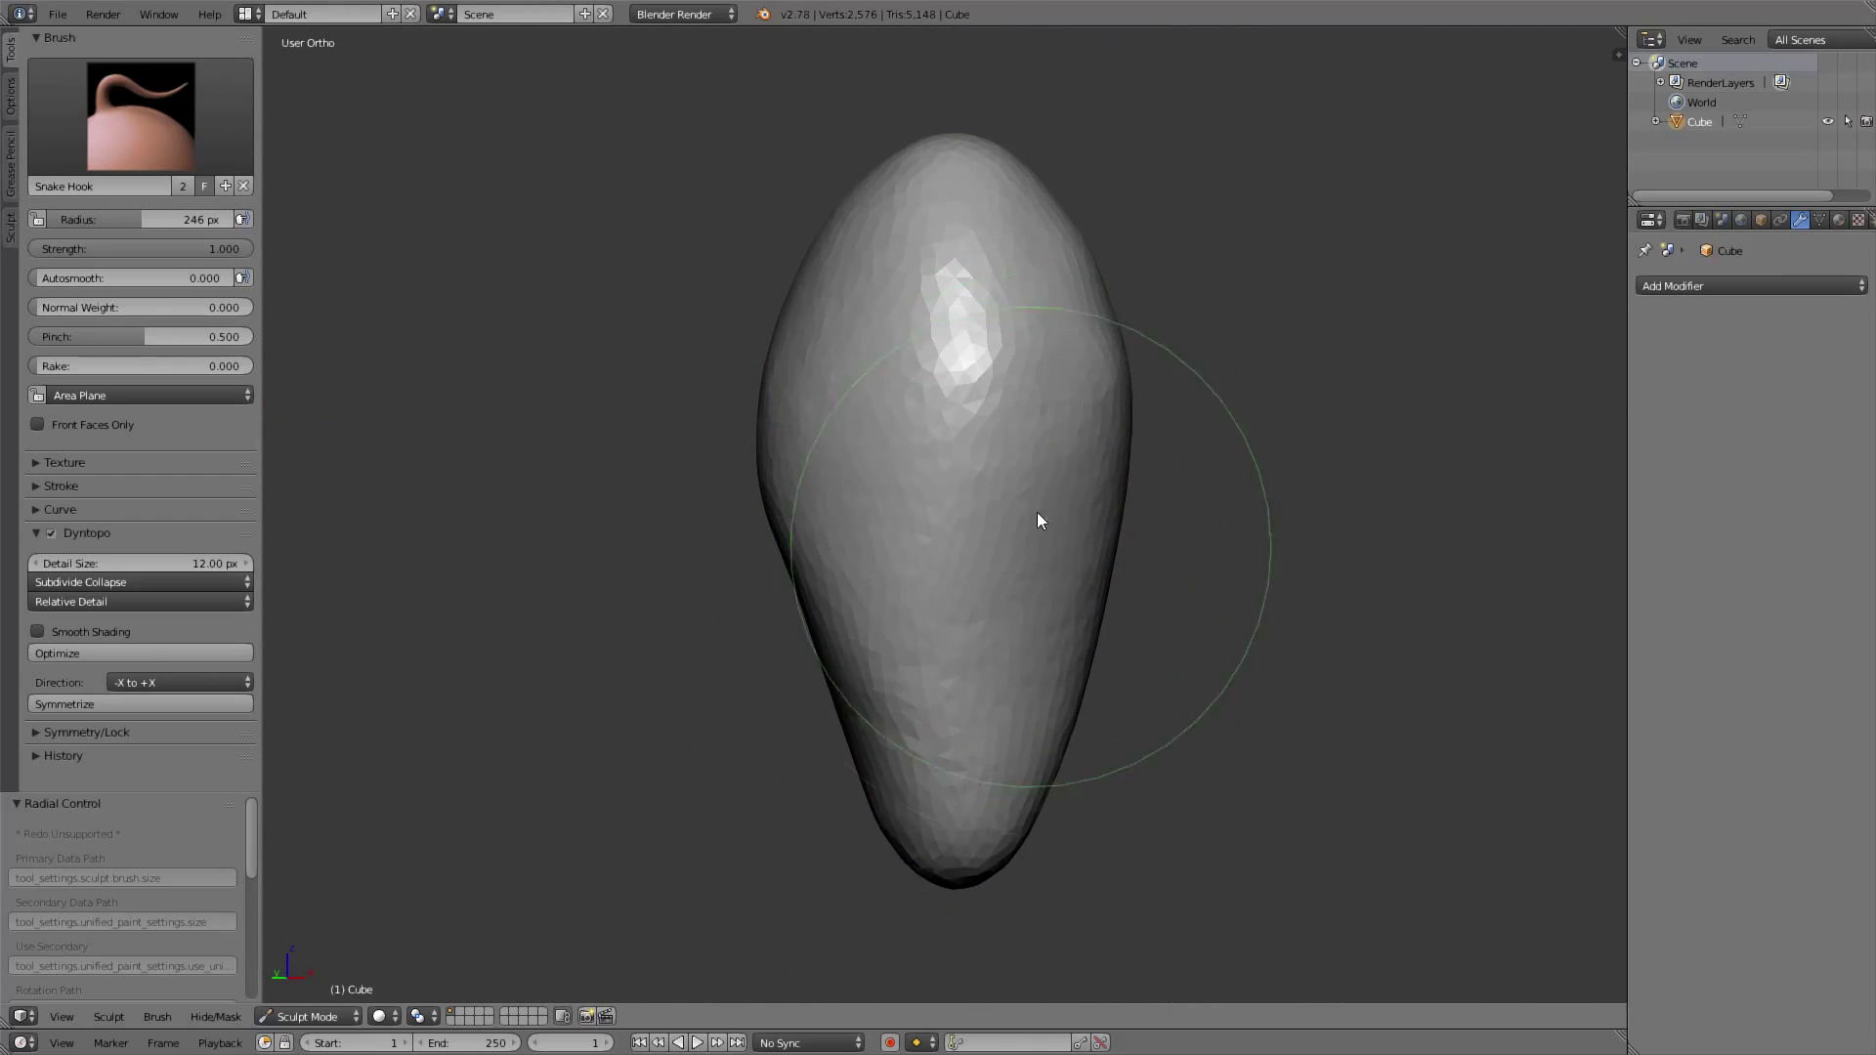
Return to the front view and set the Snake Hook radius to 109 px
mouse_move(918, 750)
middle_down()
mouse_move(954, 620)
mouse_move(1327, 580)
mouse_move(1159, 480)
mouse_move(1204, 529)
middle_up()
key(KP_1)
mouse_move(1028, 274)
shift+middle_down()
mouse_move(1169, 498)
mouse_move(813, 495)
mouse_move(1046, 490)
mouse_move(993, 453)
mouse_move(1081, 461)
mouse_move(996, 452)
shift+middle_up()
key(KP_1)
key(f)
click(860, 393)
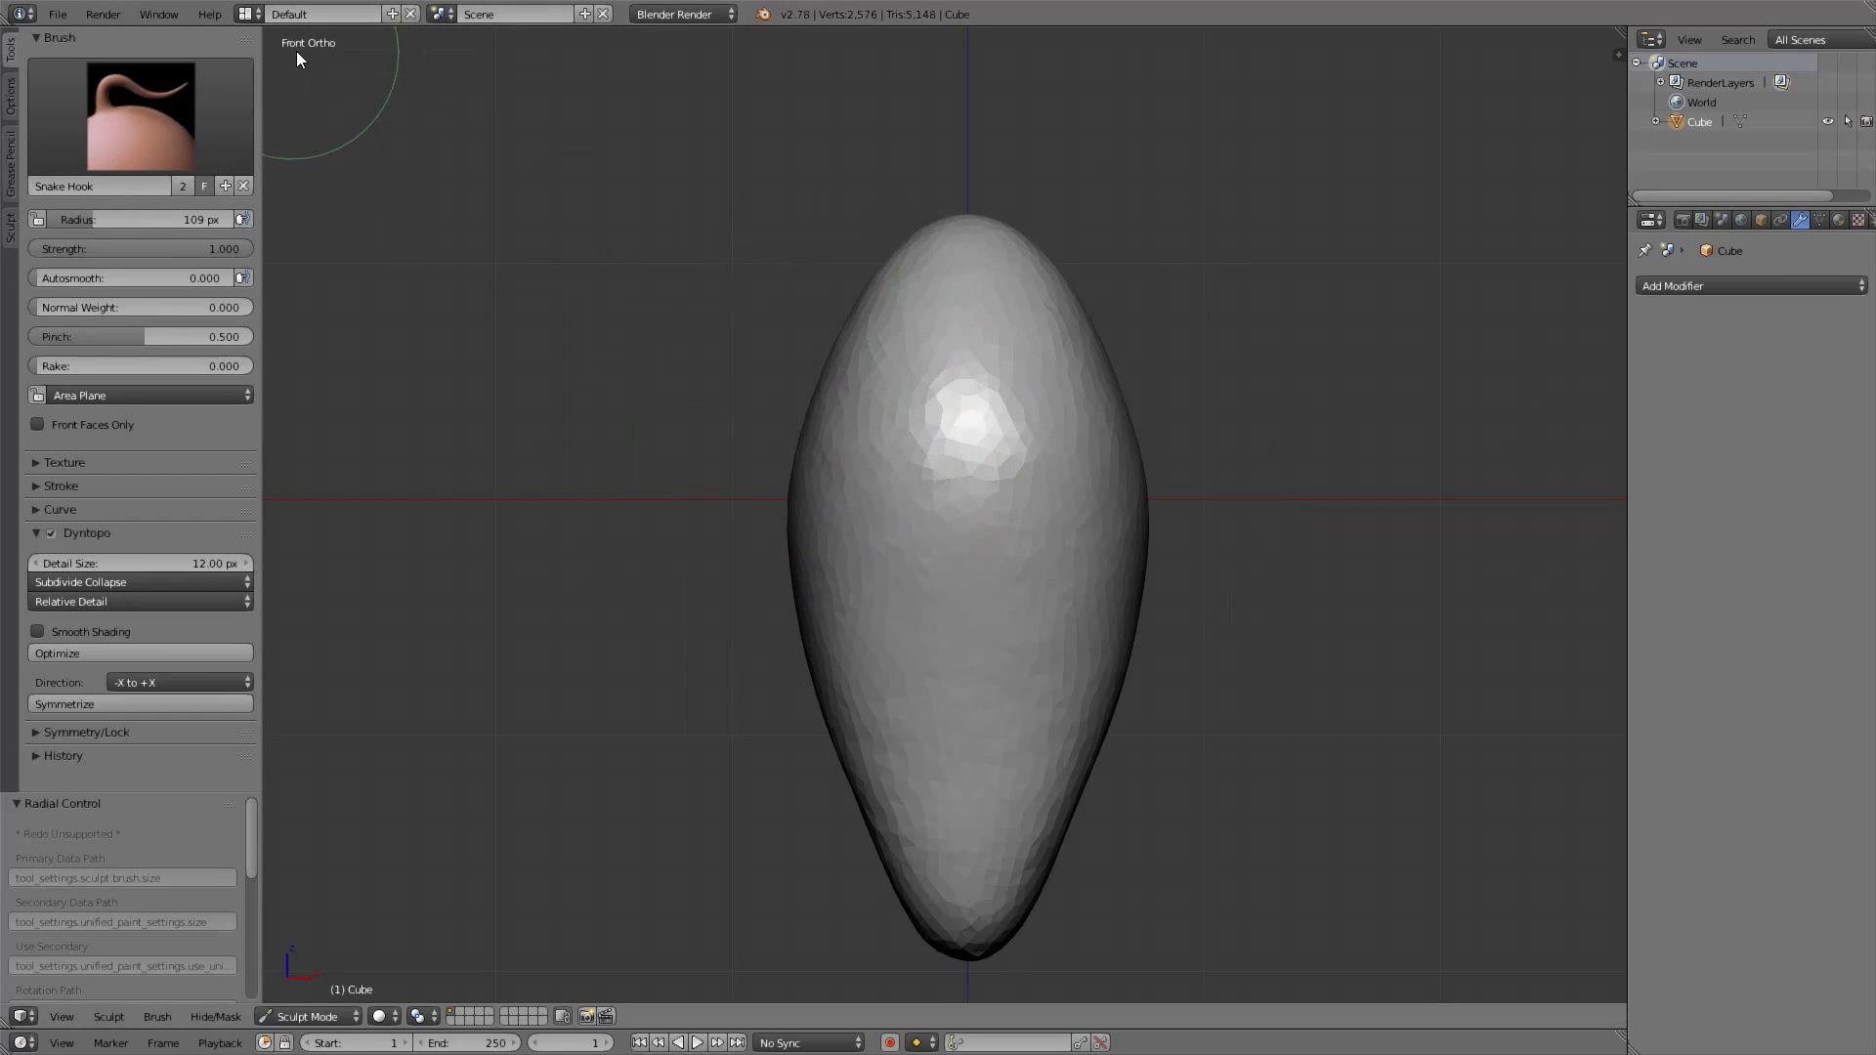
Switch the sculpting brush to Clay Strips in the orthographic front view
scroll(1012, 493, up, 1)
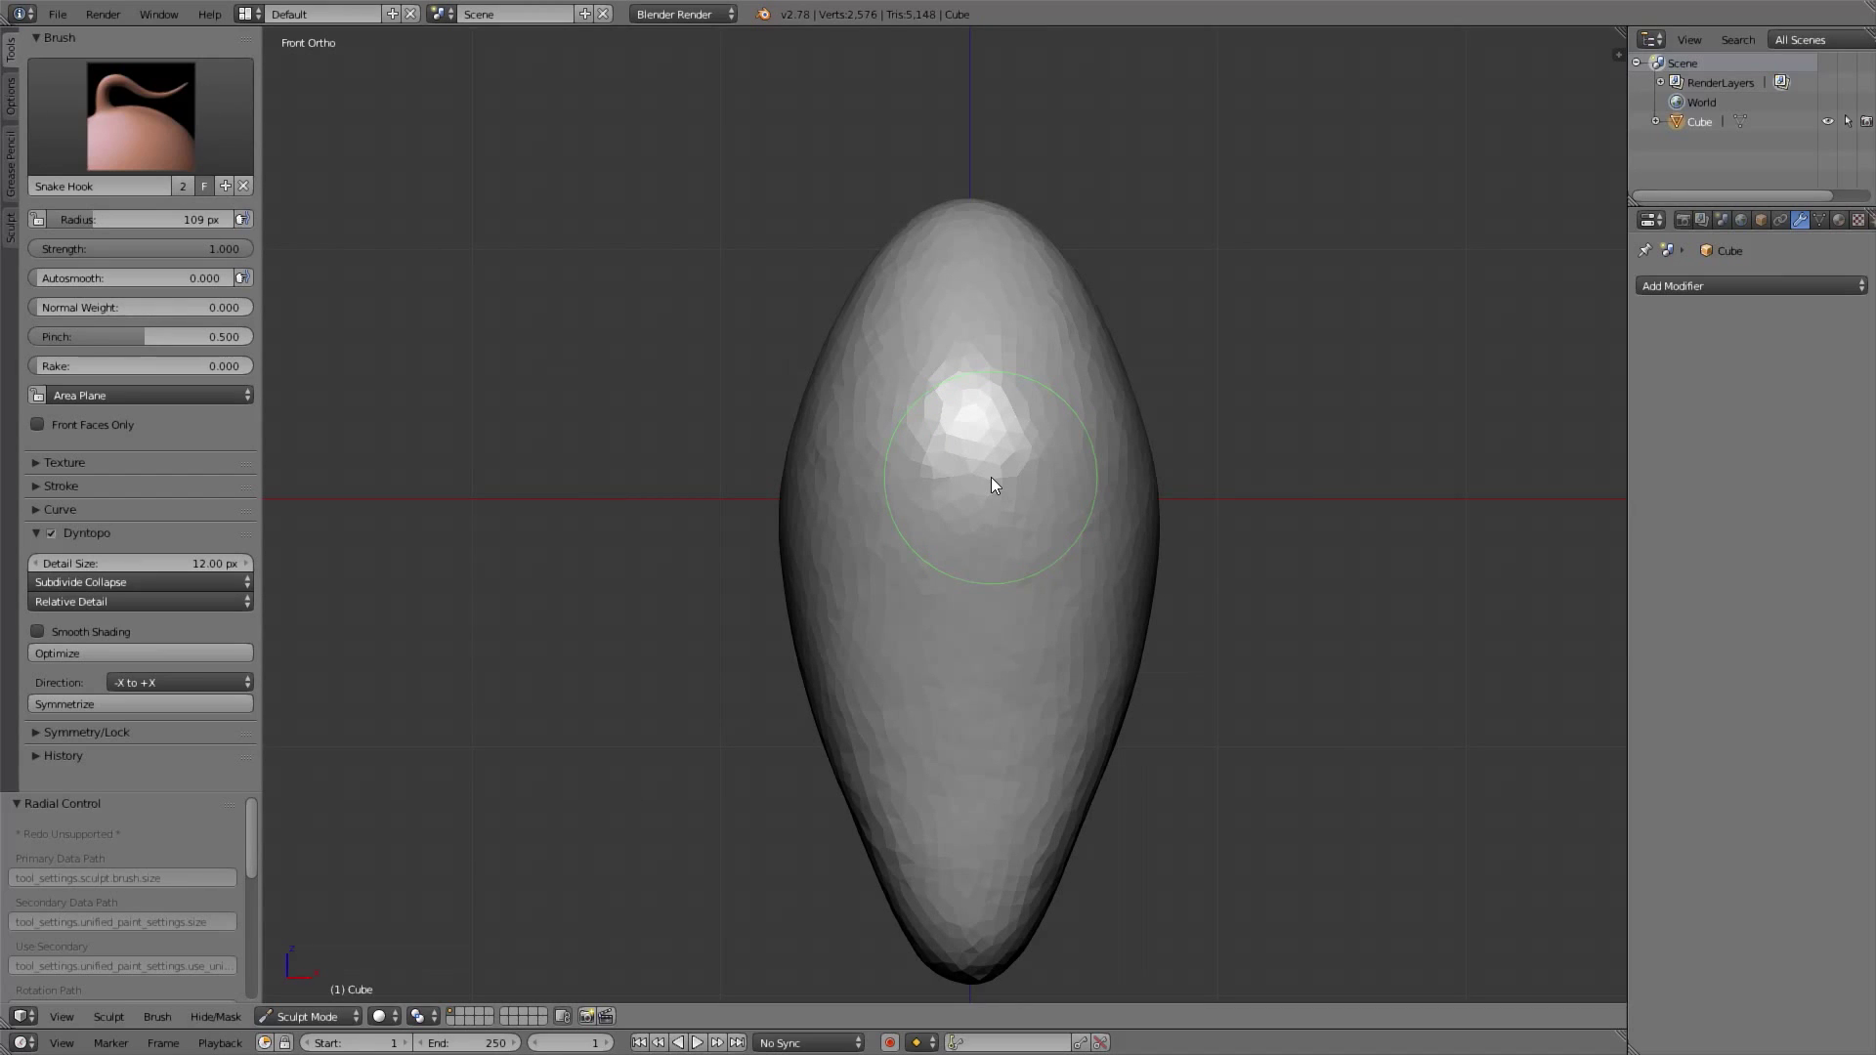
key(KP_5)
key(KP_5)
click(130, 123)
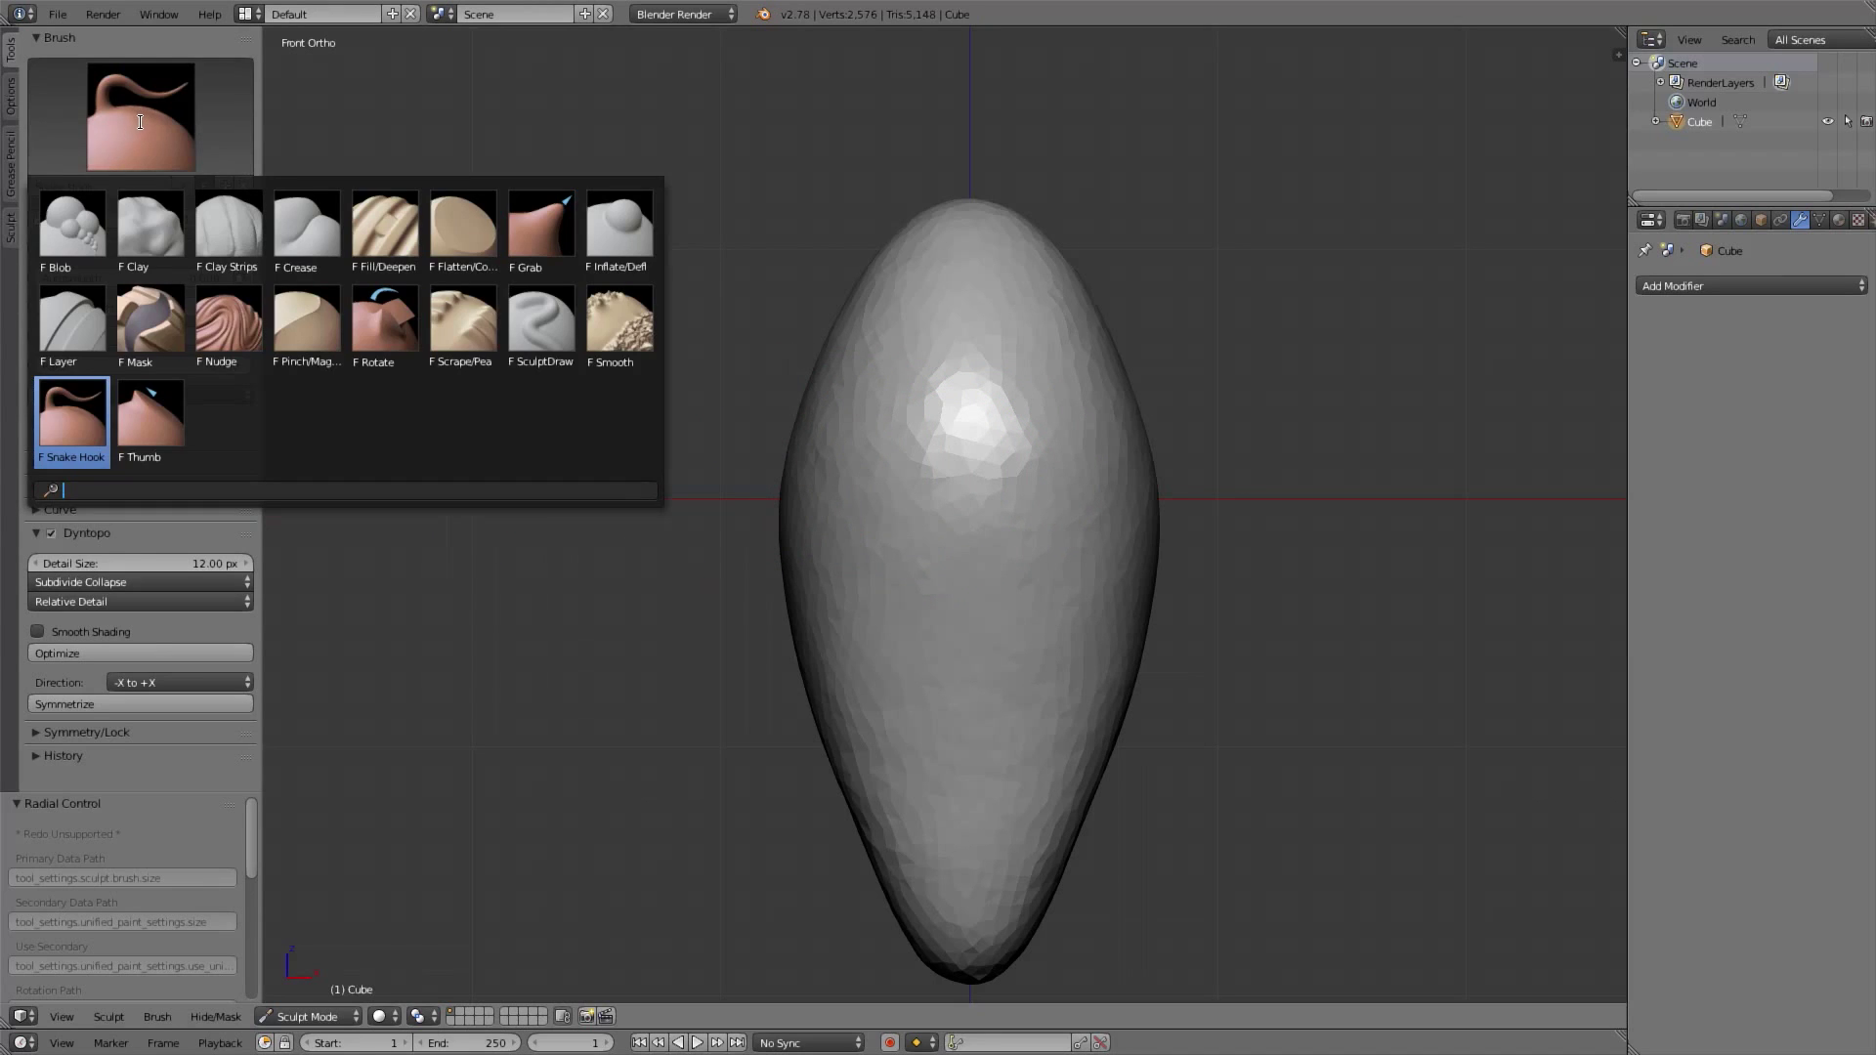
click(231, 239)
Set the Clay Strips radius to 96 px and carve a mirrored pair of eye sockets into the upper front
scroll(1066, 410, up, 2)
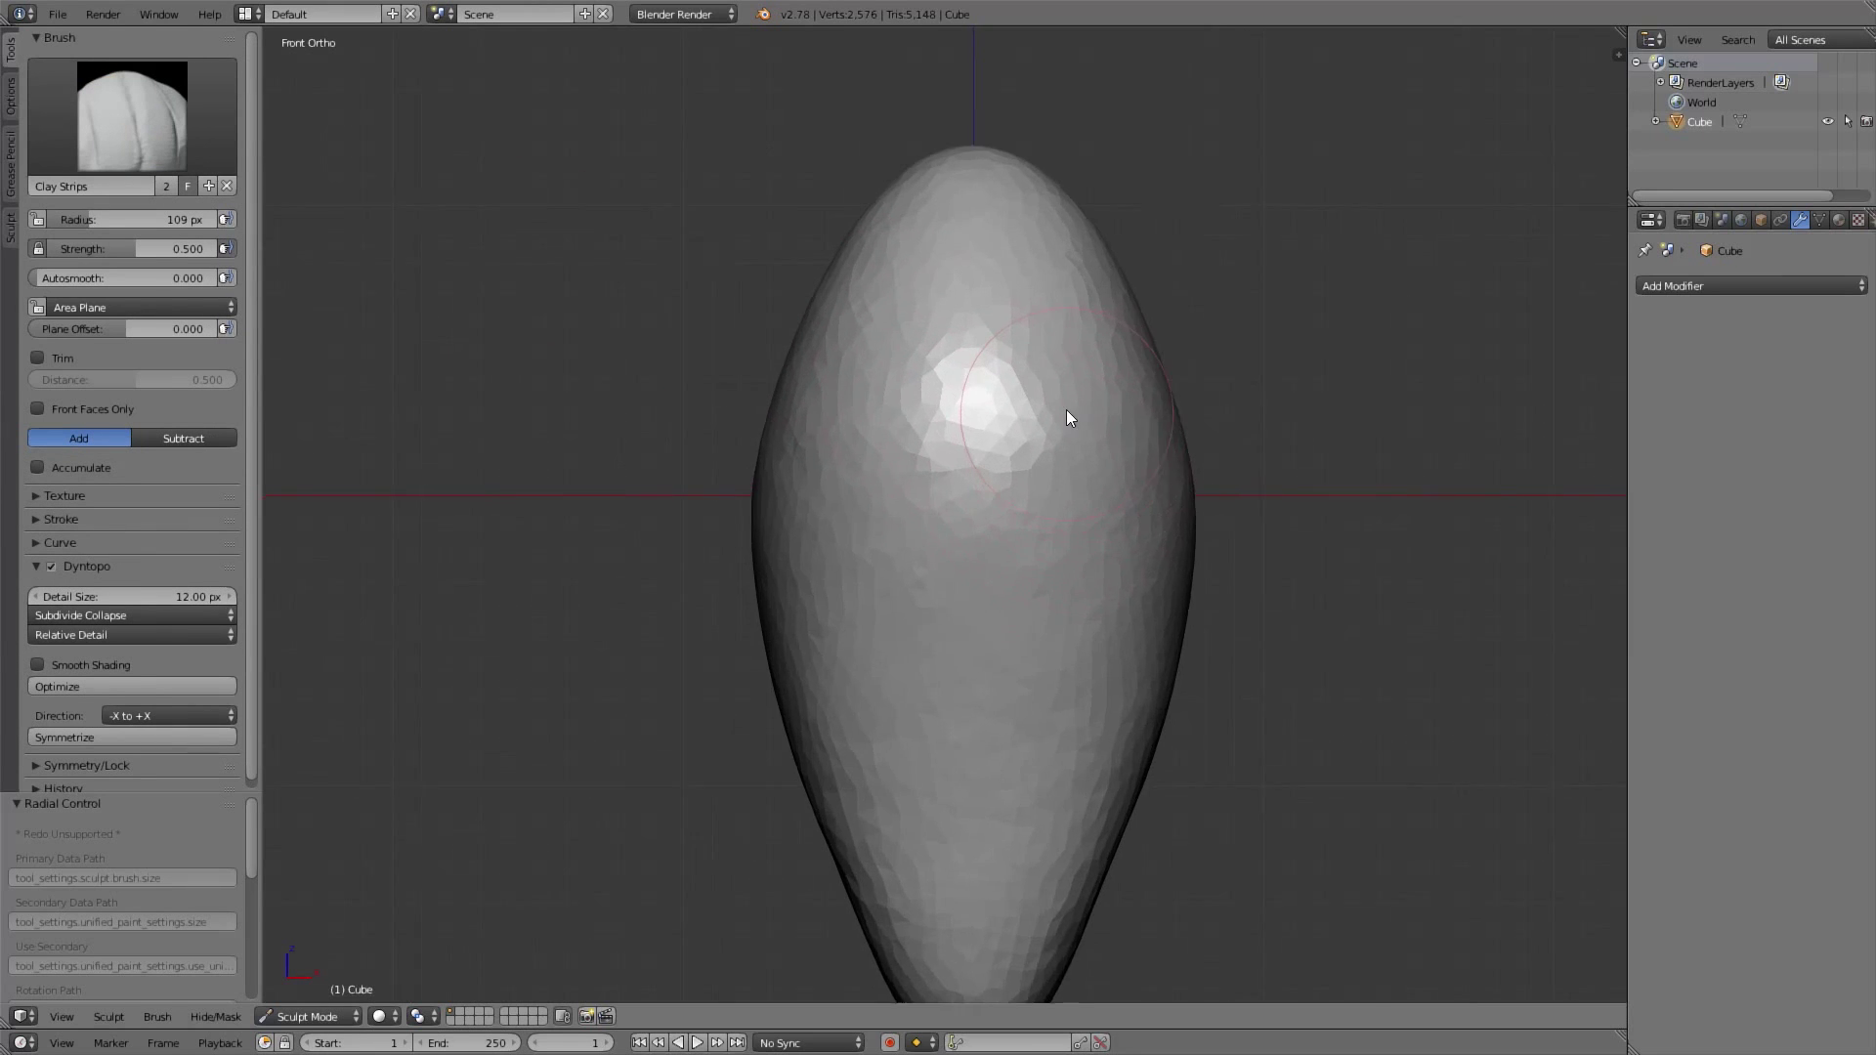
scroll(1055, 483, down, 1)
scroll(1065, 449, up, 3)
key(f)
click(1065, 461)
key(f)
click(1048, 457)
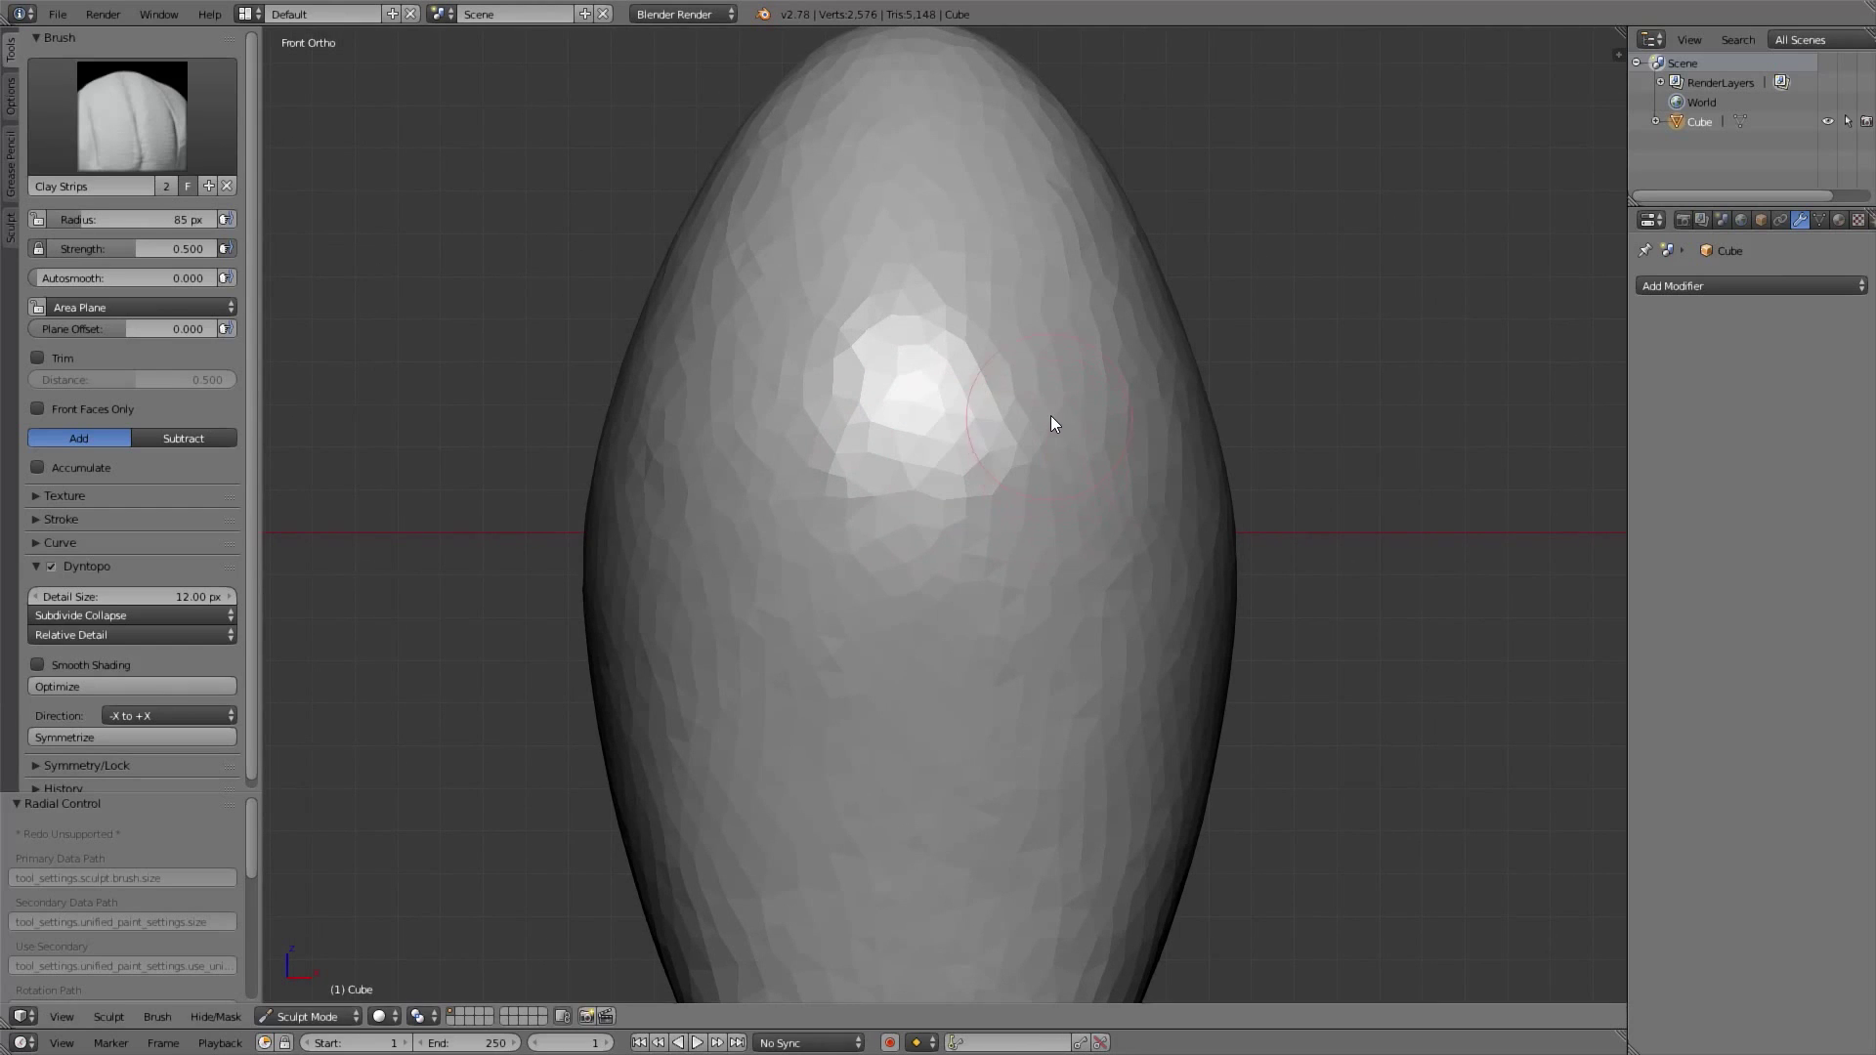
key(f)
click(1047, 432)
scroll(1013, 439, up, 1)
shift+middle_drag(1013, 415, 1016, 424)
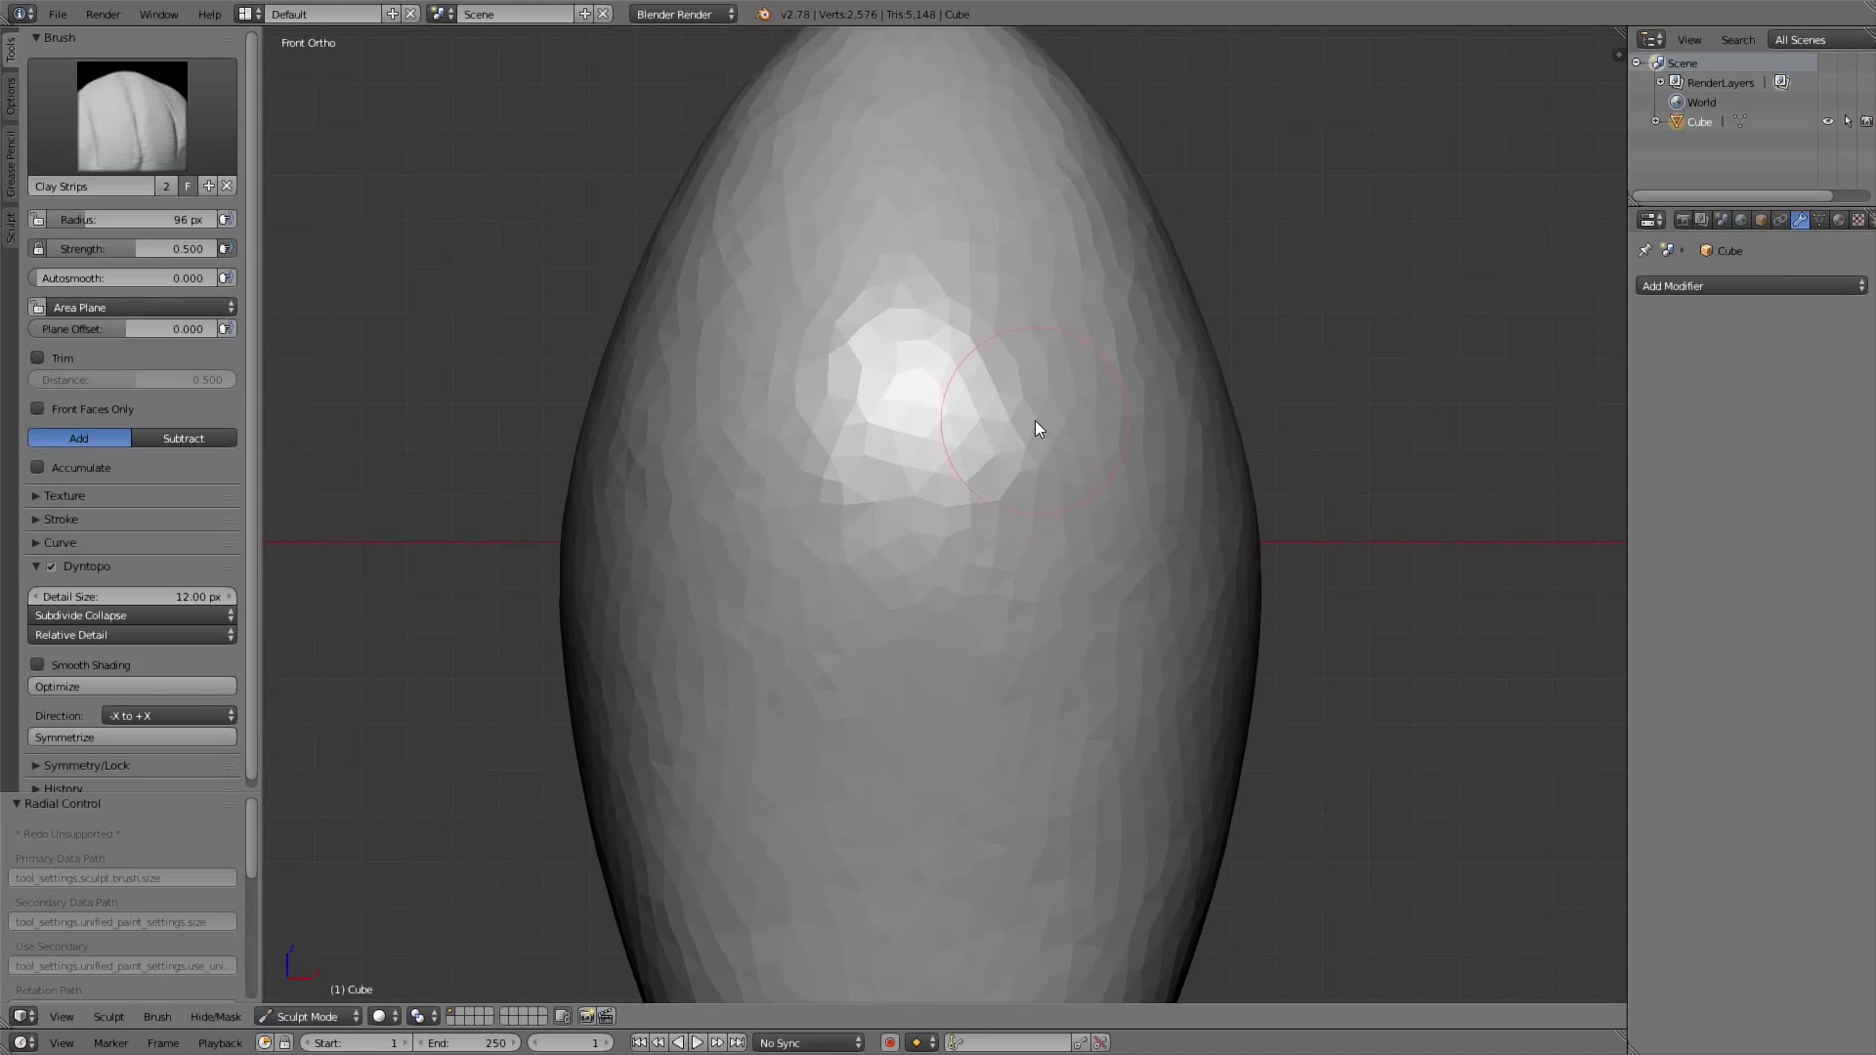
drag(1032, 408, 1058, 418)
Set the Clay Strips strength to 1.000
scroll(1030, 503, down, 2)
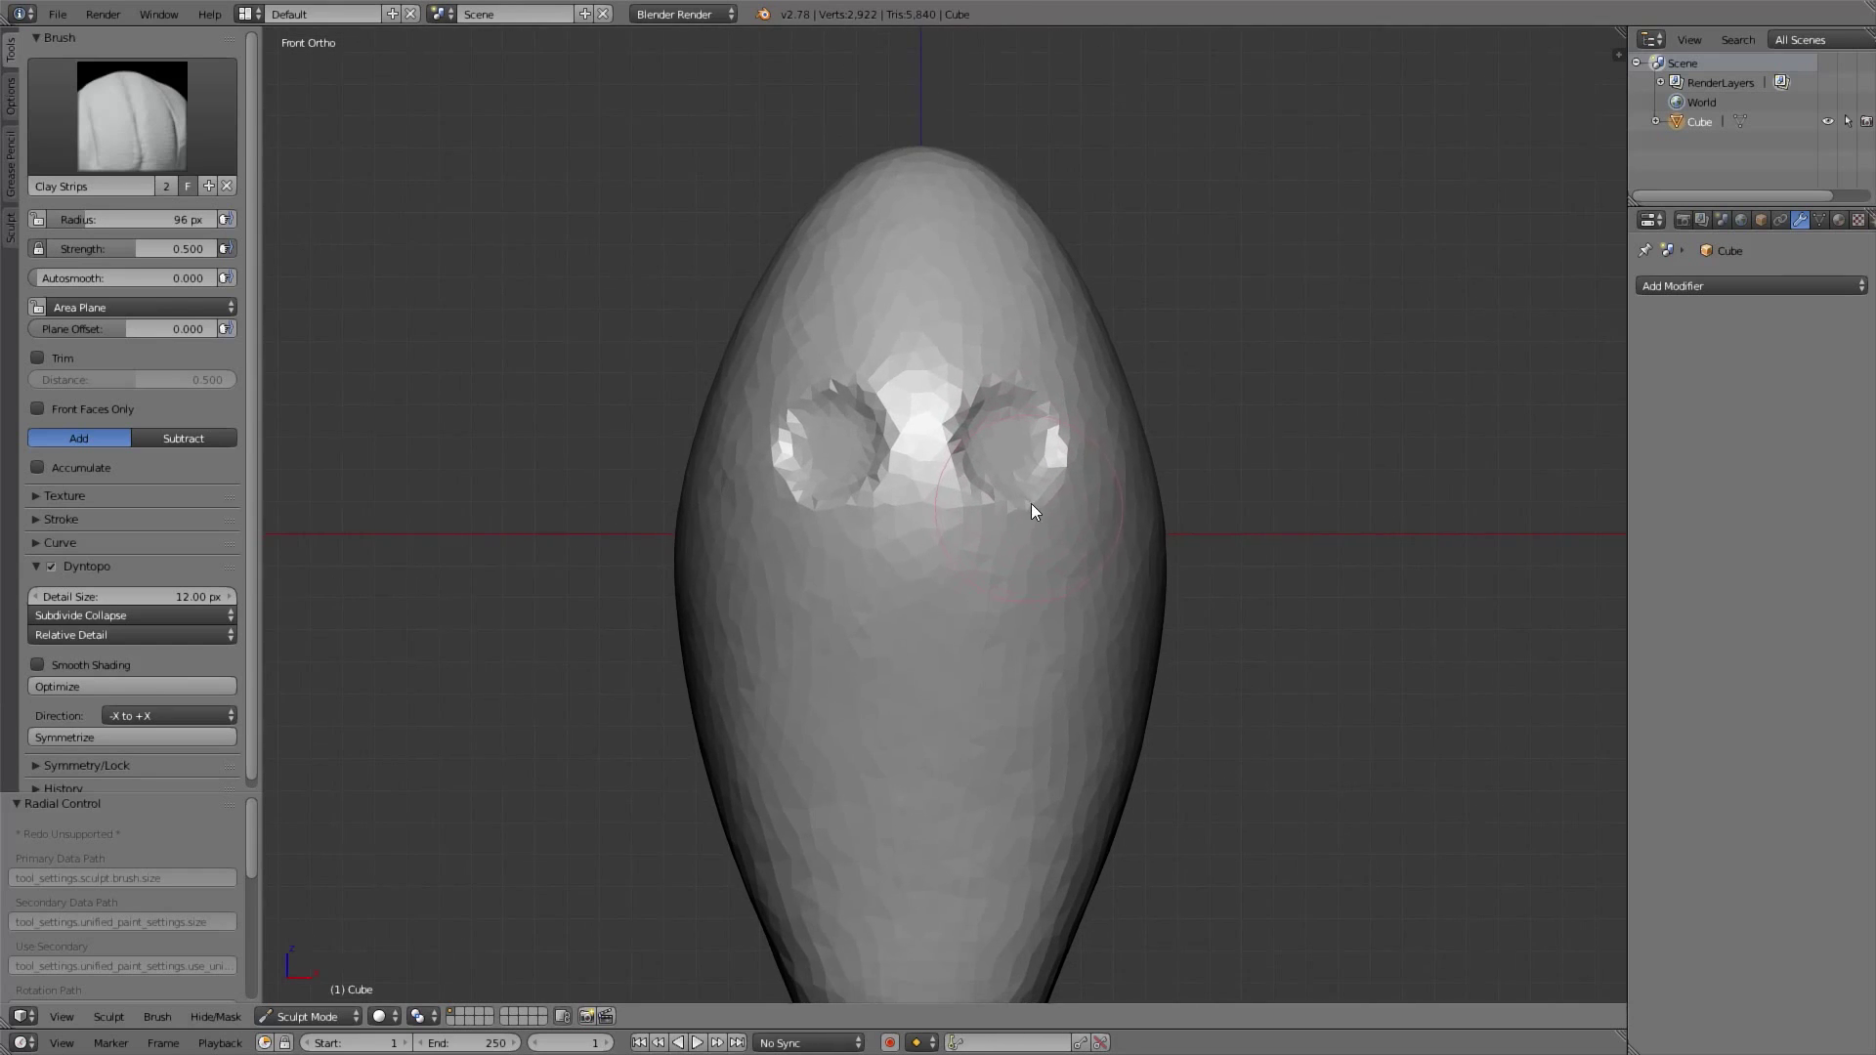
shift+middle_drag(1030, 502, 1047, 467)
scroll(1058, 408, up, 1)
key(shift+f)
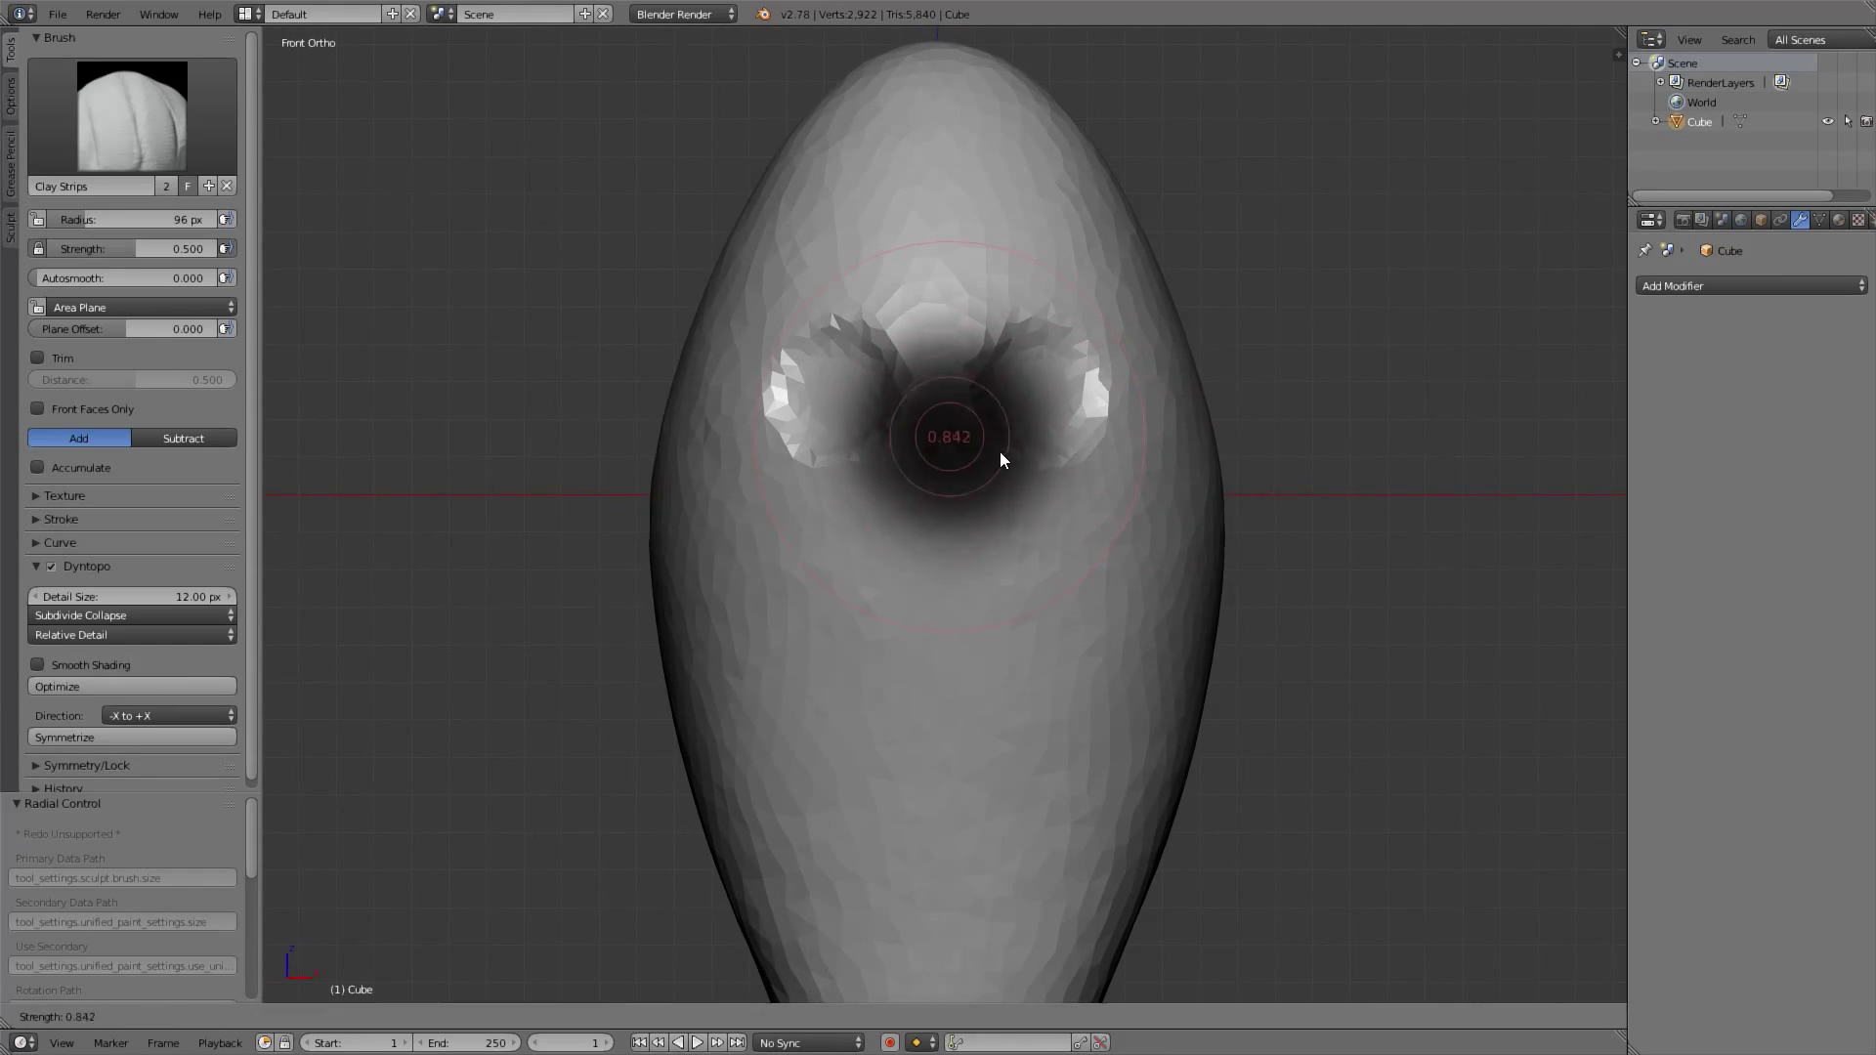
click(964, 444)
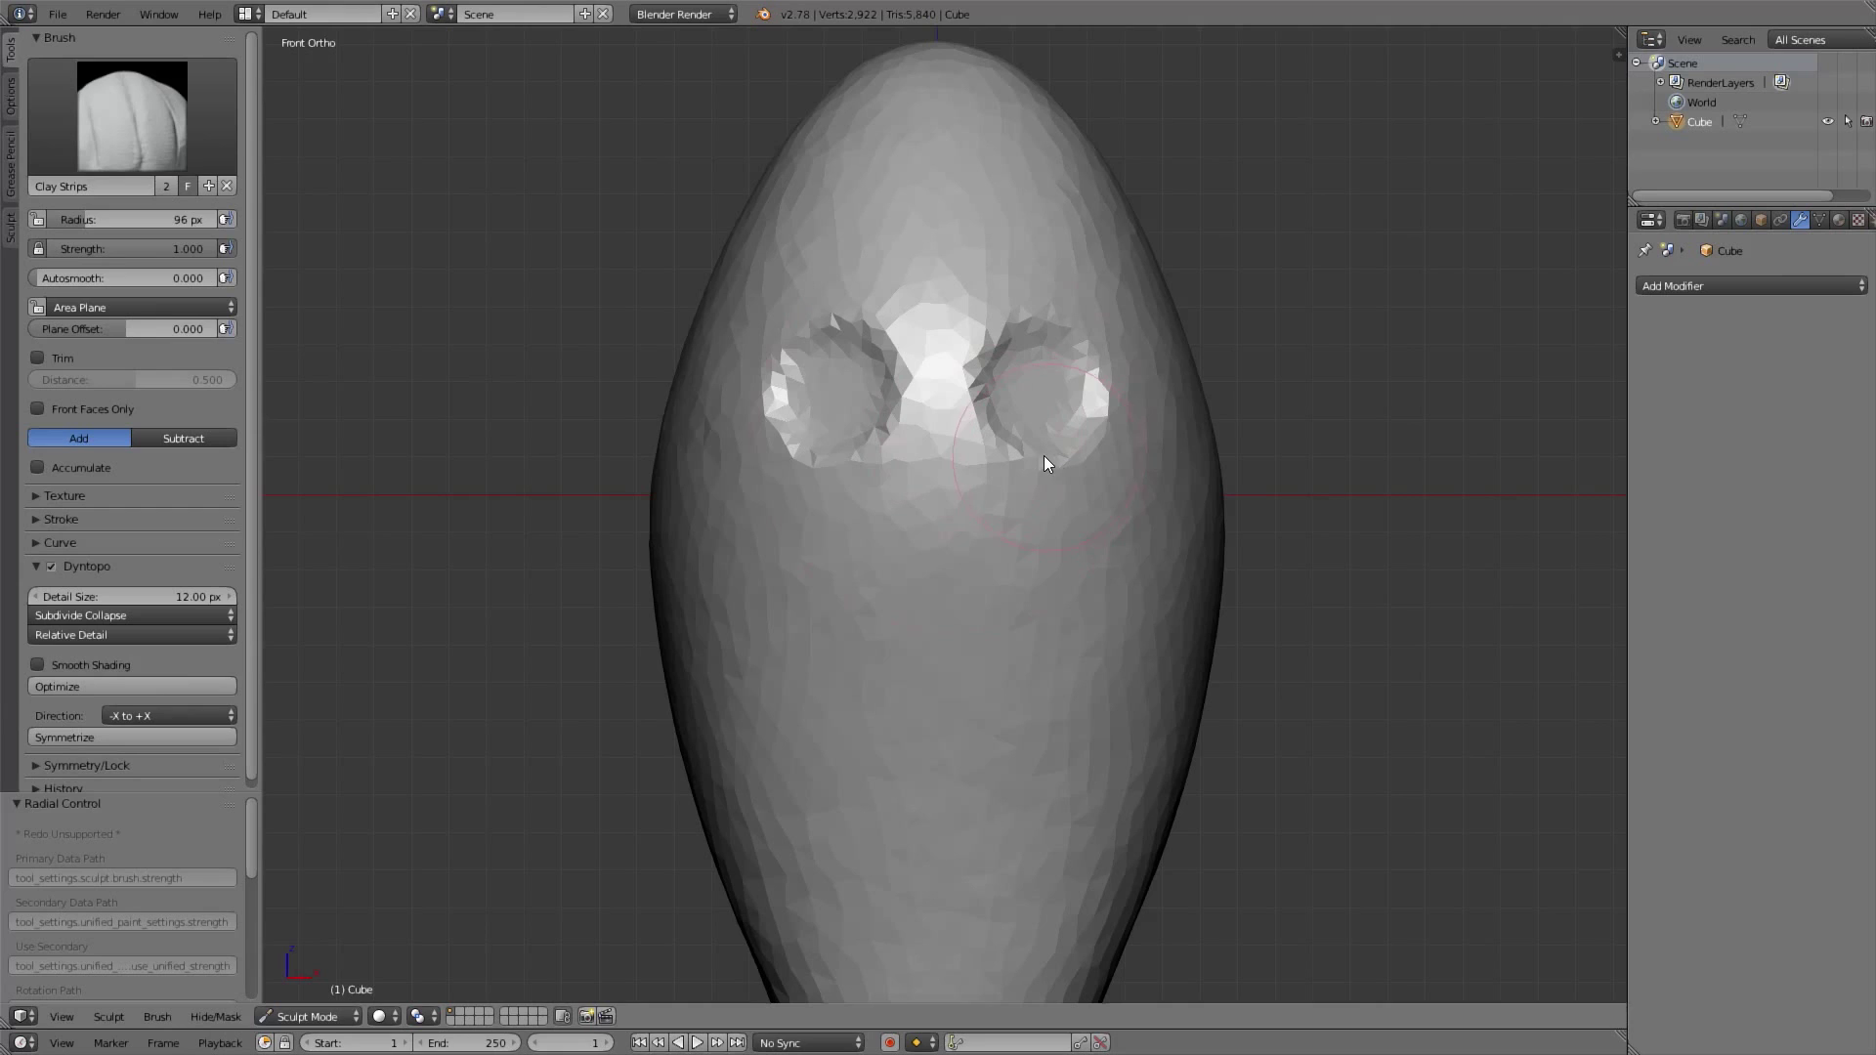
Try larger and smaller Clay Strips radii over the head, including 293 px
key(f)
click(1196, 547)
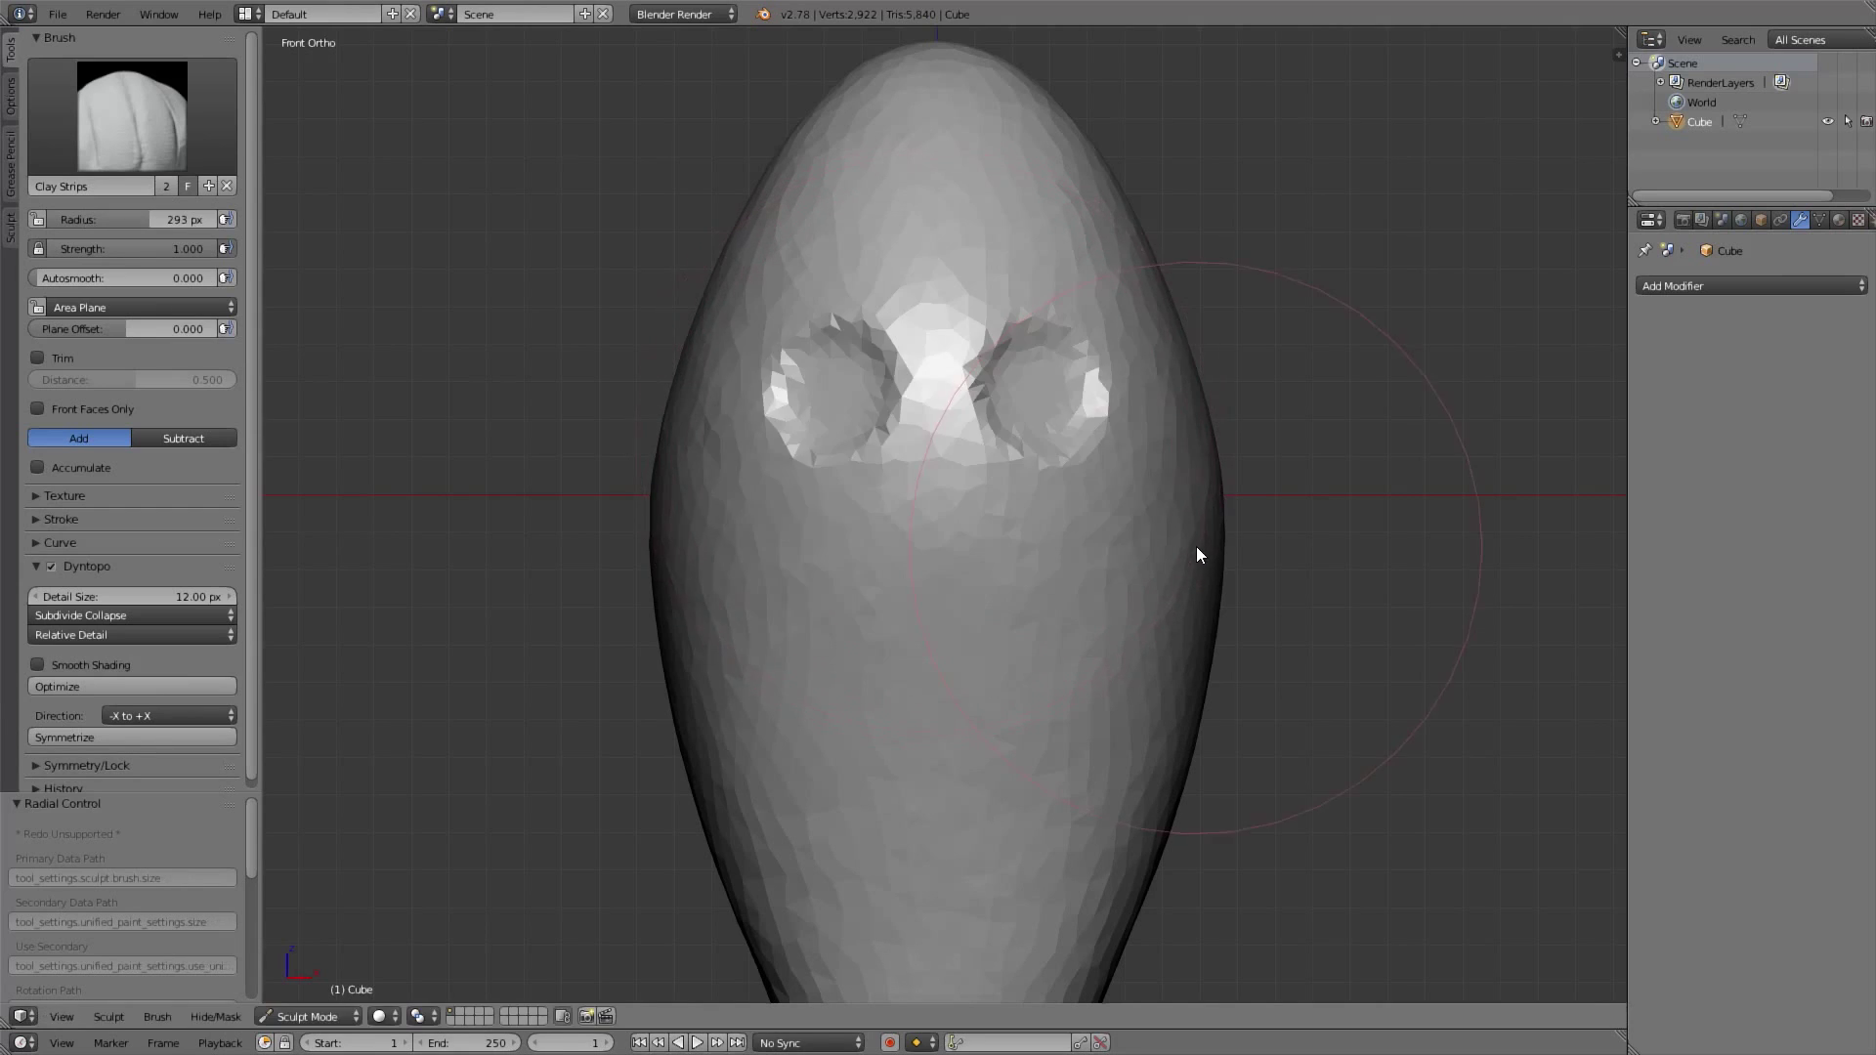
key(f)
click(1088, 514)
key(f)
click(1198, 565)
key(f)
click(1060, 515)
key(f)
click(1124, 498)
Set the Clay Strips radius to 69 px and carve the eye sockets wider and deeper from the front view
key(f)
click(1007, 449)
key(f)
click(995, 431)
mouse_move(1044, 397)
mouse_down()
mouse_move(1070, 374)
mouse_move(1030, 356)
mouse_move(983, 397)
mouse_move(1079, 403)
mouse_move(1028, 394)
mouse_move(1081, 367)
mouse_move(1089, 424)
mouse_move(1093, 407)
mouse_up()
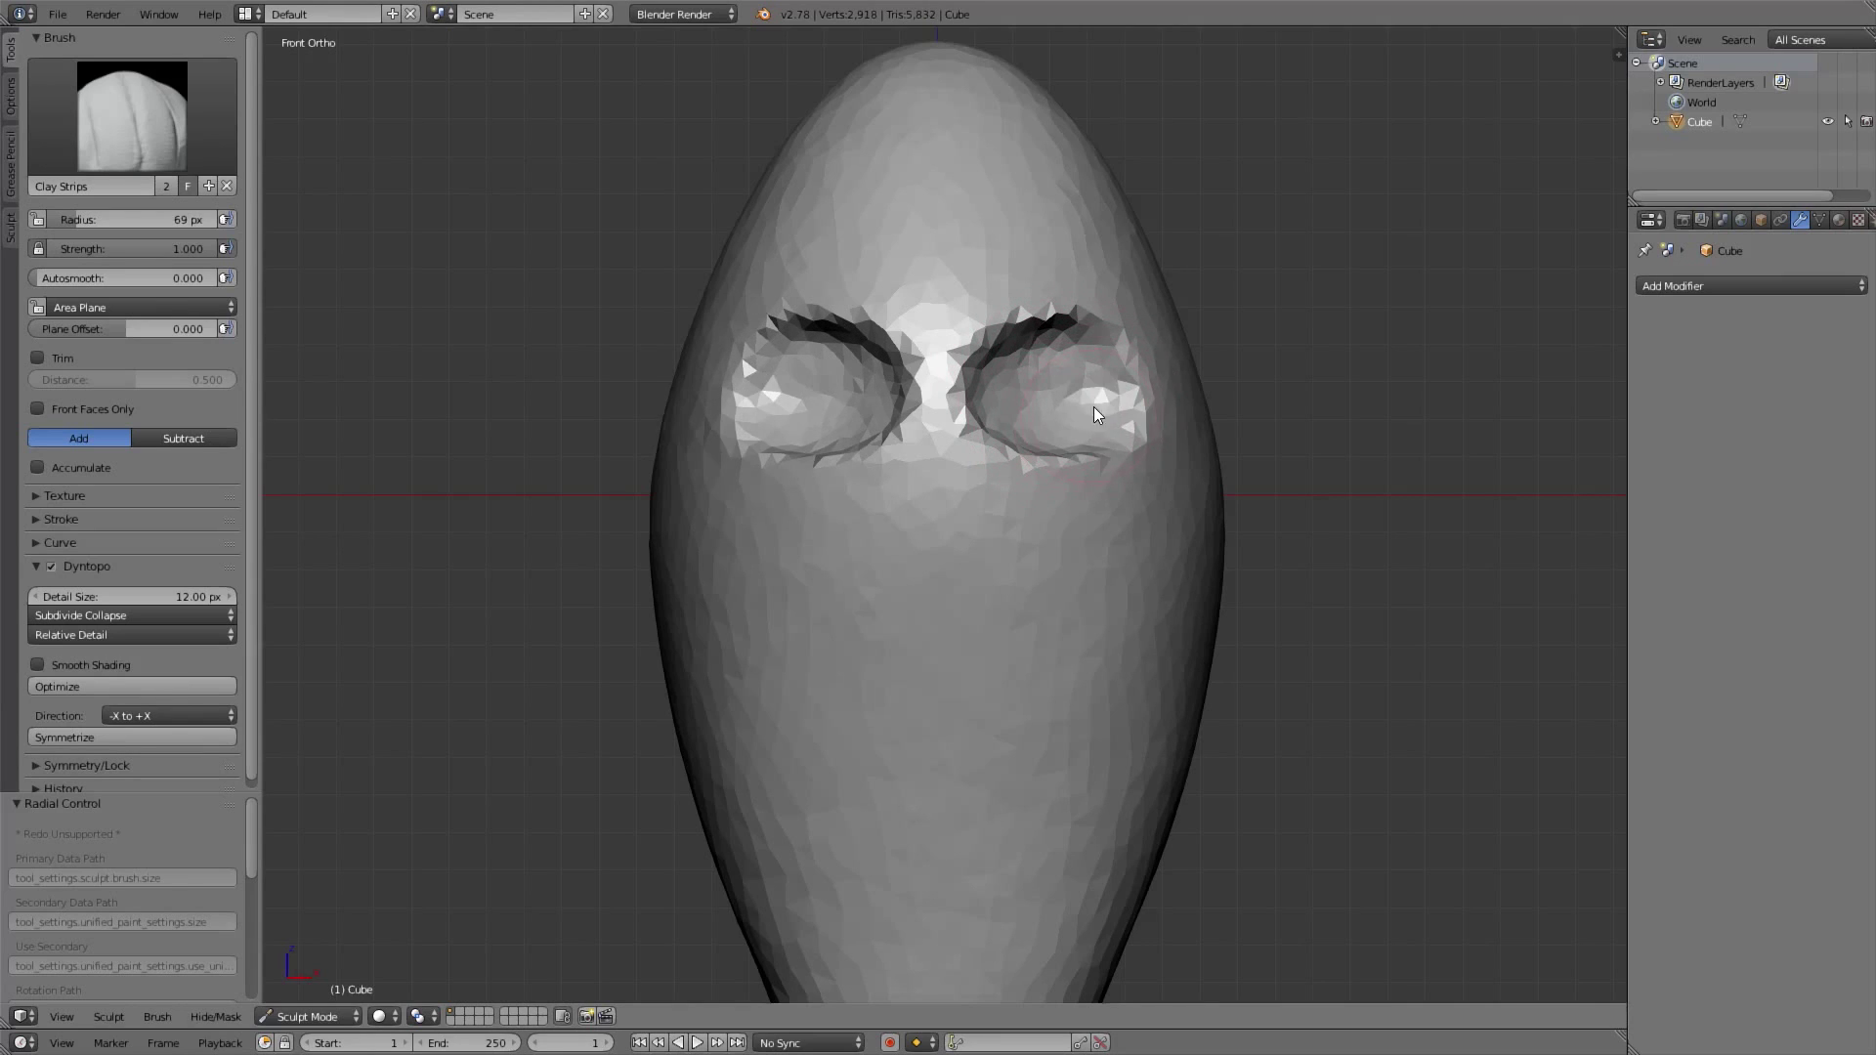
Deepen the eye sockets and shape their rims with Clay Strips from angled views
middle_drag(1093, 406, 958, 390)
mouse_move(887, 409)
mouse_down()
mouse_move(974, 388)
mouse_move(954, 506)
mouse_up()
shift+middle_drag(951, 500, 975, 454)
drag(917, 409, 1035, 391)
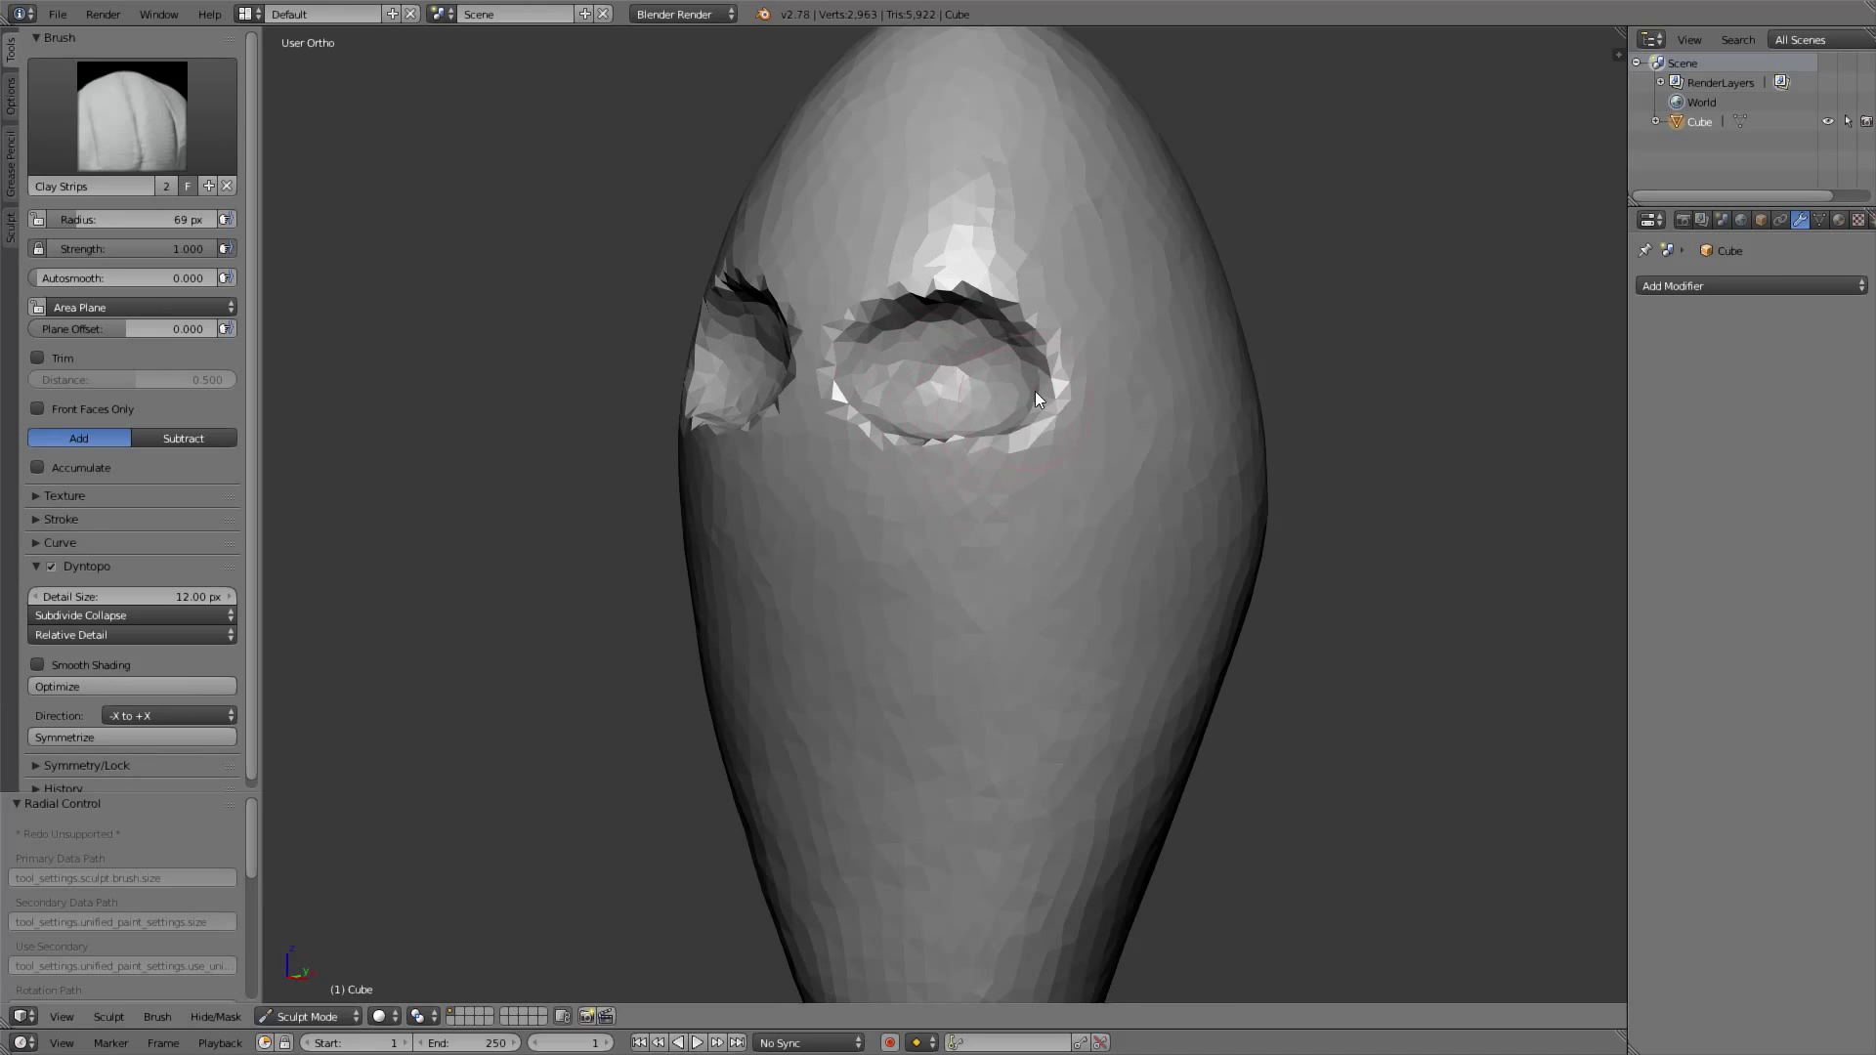
middle_drag(946, 382, 1012, 372)
mouse_move(1012, 371)
mouse_down()
mouse_move(1023, 332)
mouse_move(1075, 353)
mouse_move(1069, 337)
mouse_move(971, 332)
mouse_up()
middle_drag(970, 332, 1001, 432)
mouse_move(1000, 426)
mouse_down()
mouse_move(1032, 472)
mouse_move(1057, 461)
mouse_up()
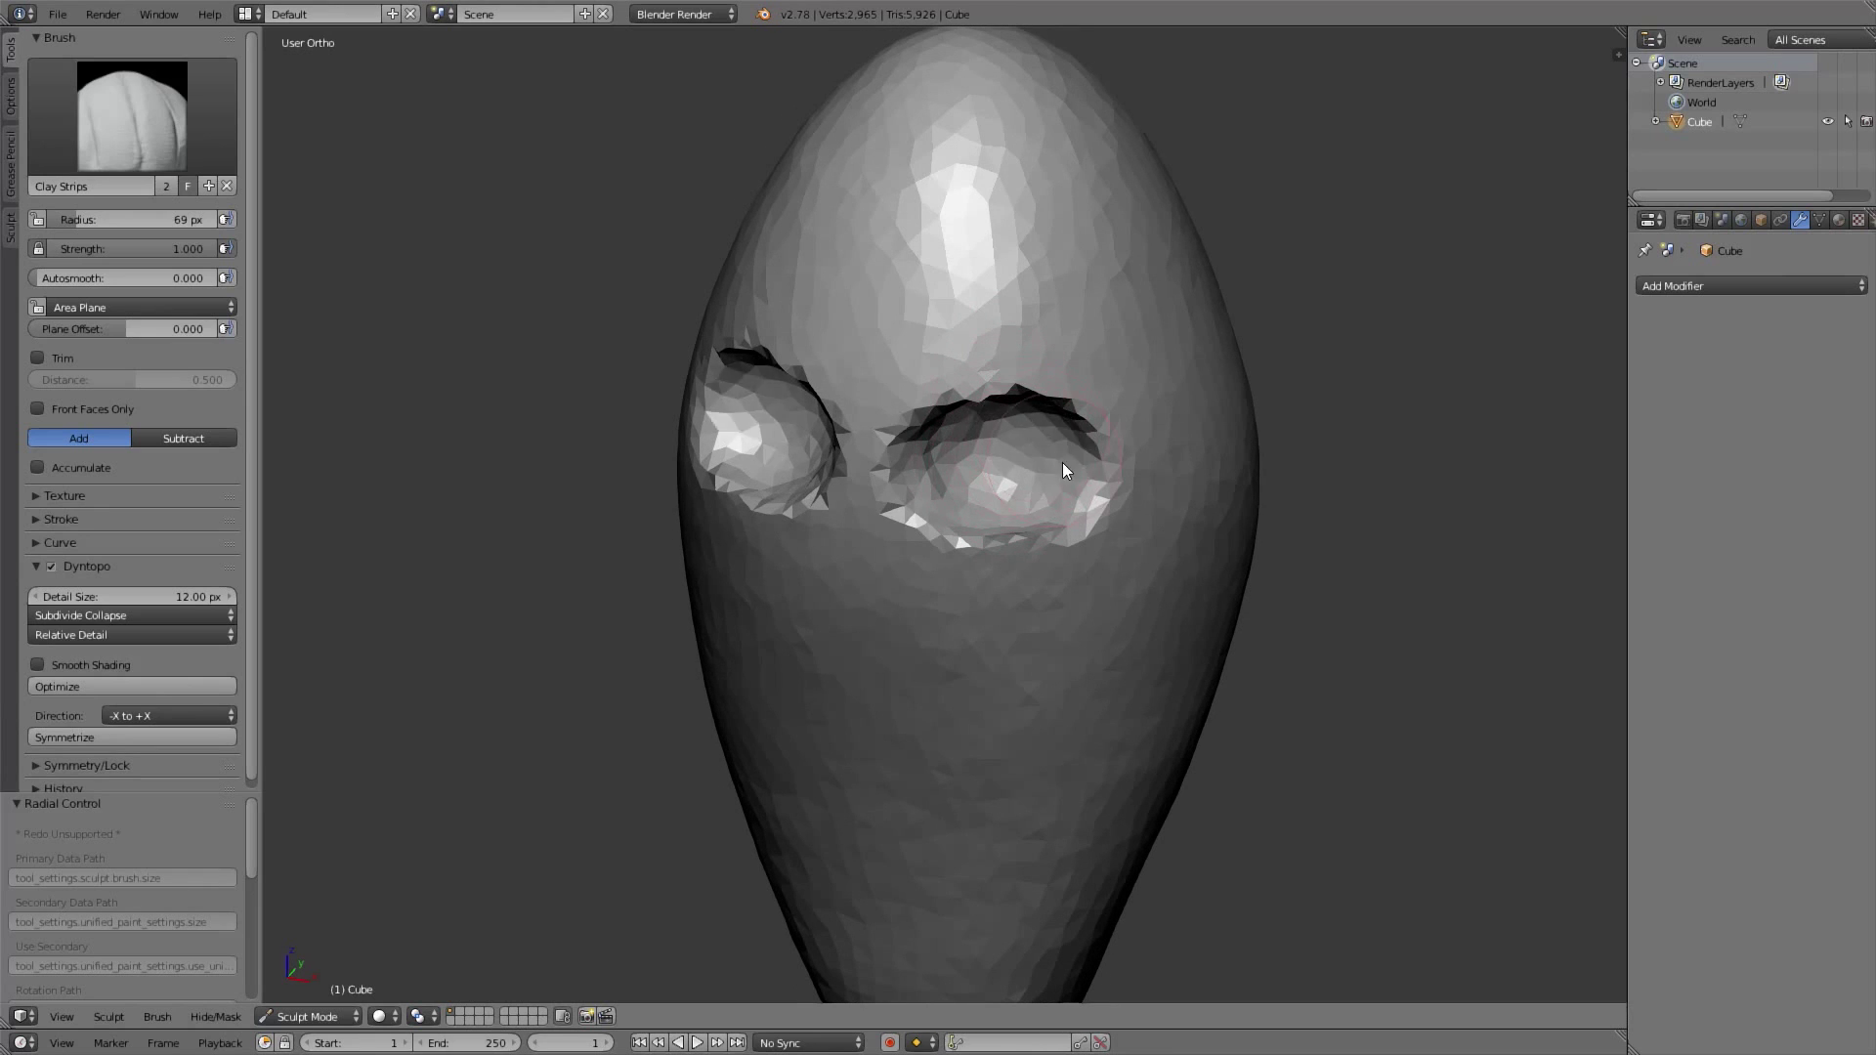
Switch to the Mask brush and mask a vertical nose strip running down from between the eye sockets
key(KP_1)
mouse_move(991, 478)
shift+middle_down()
mouse_move(1027, 373)
mouse_move(985, 504)
shift+middle_up()
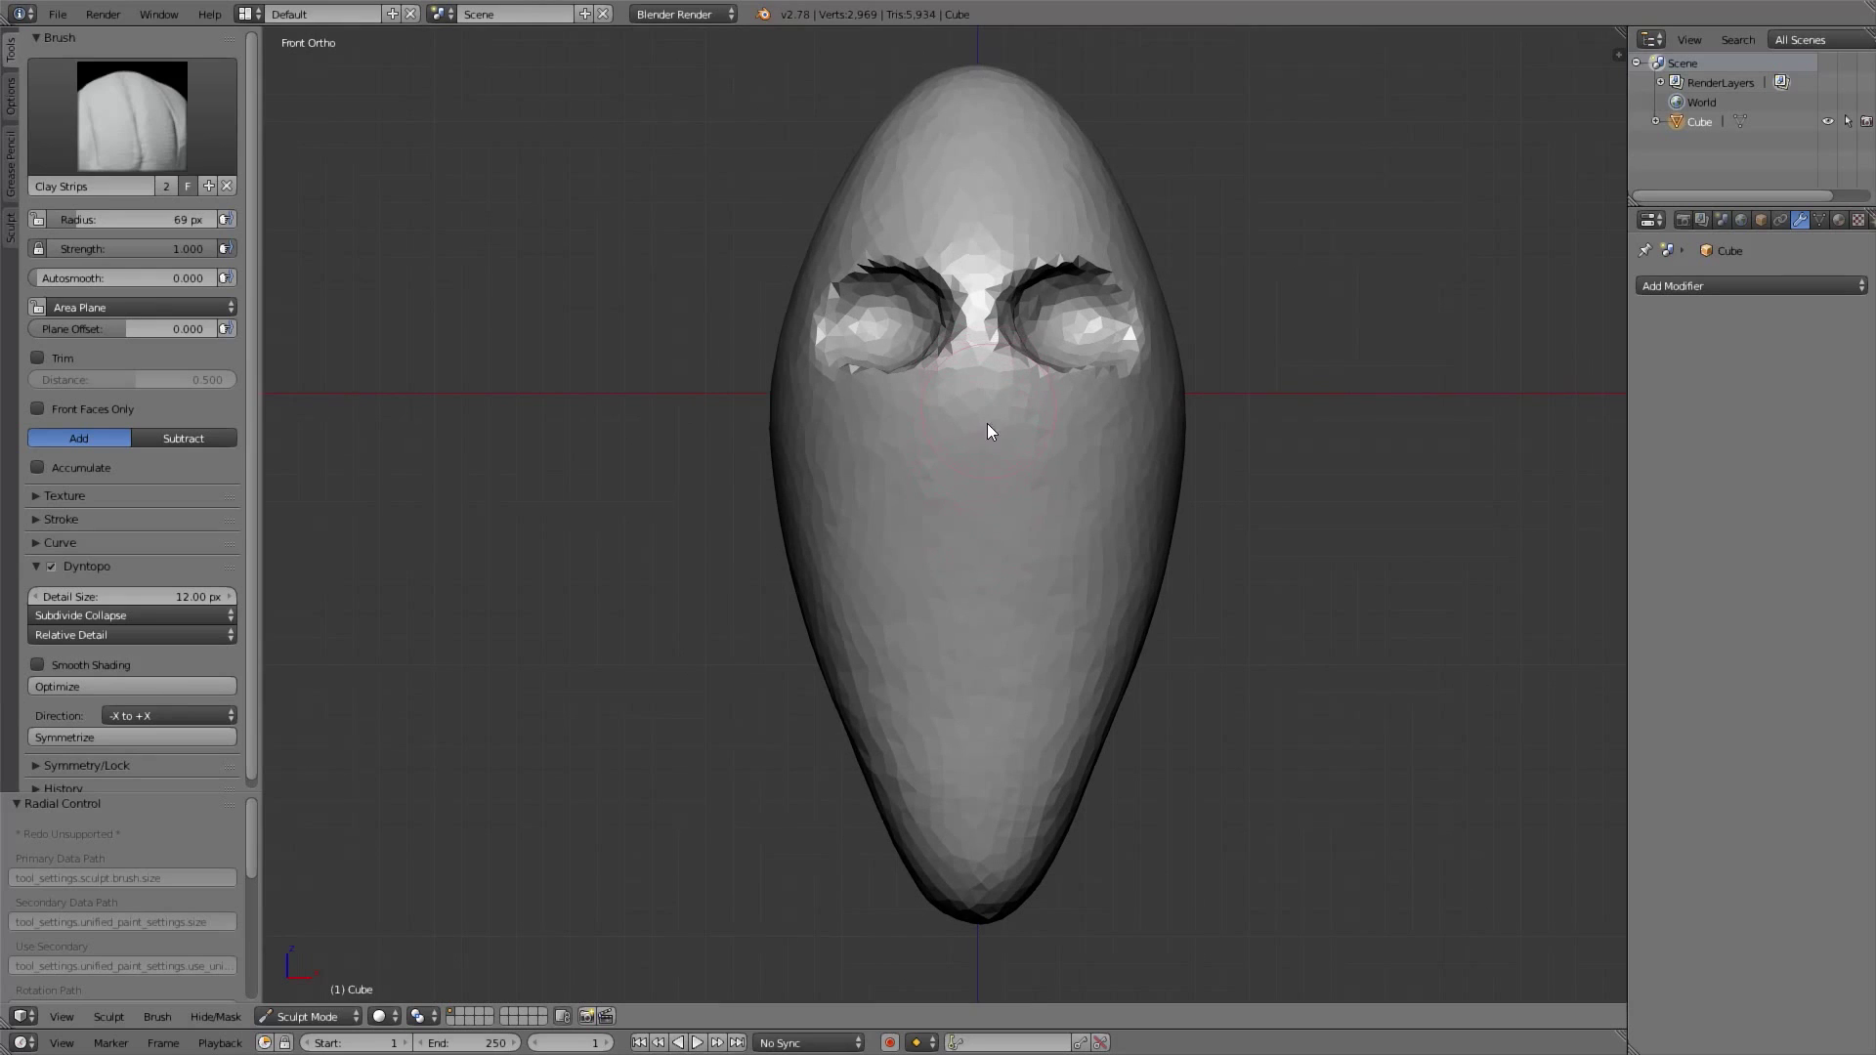
key(m)
scroll(993, 463, up, 2)
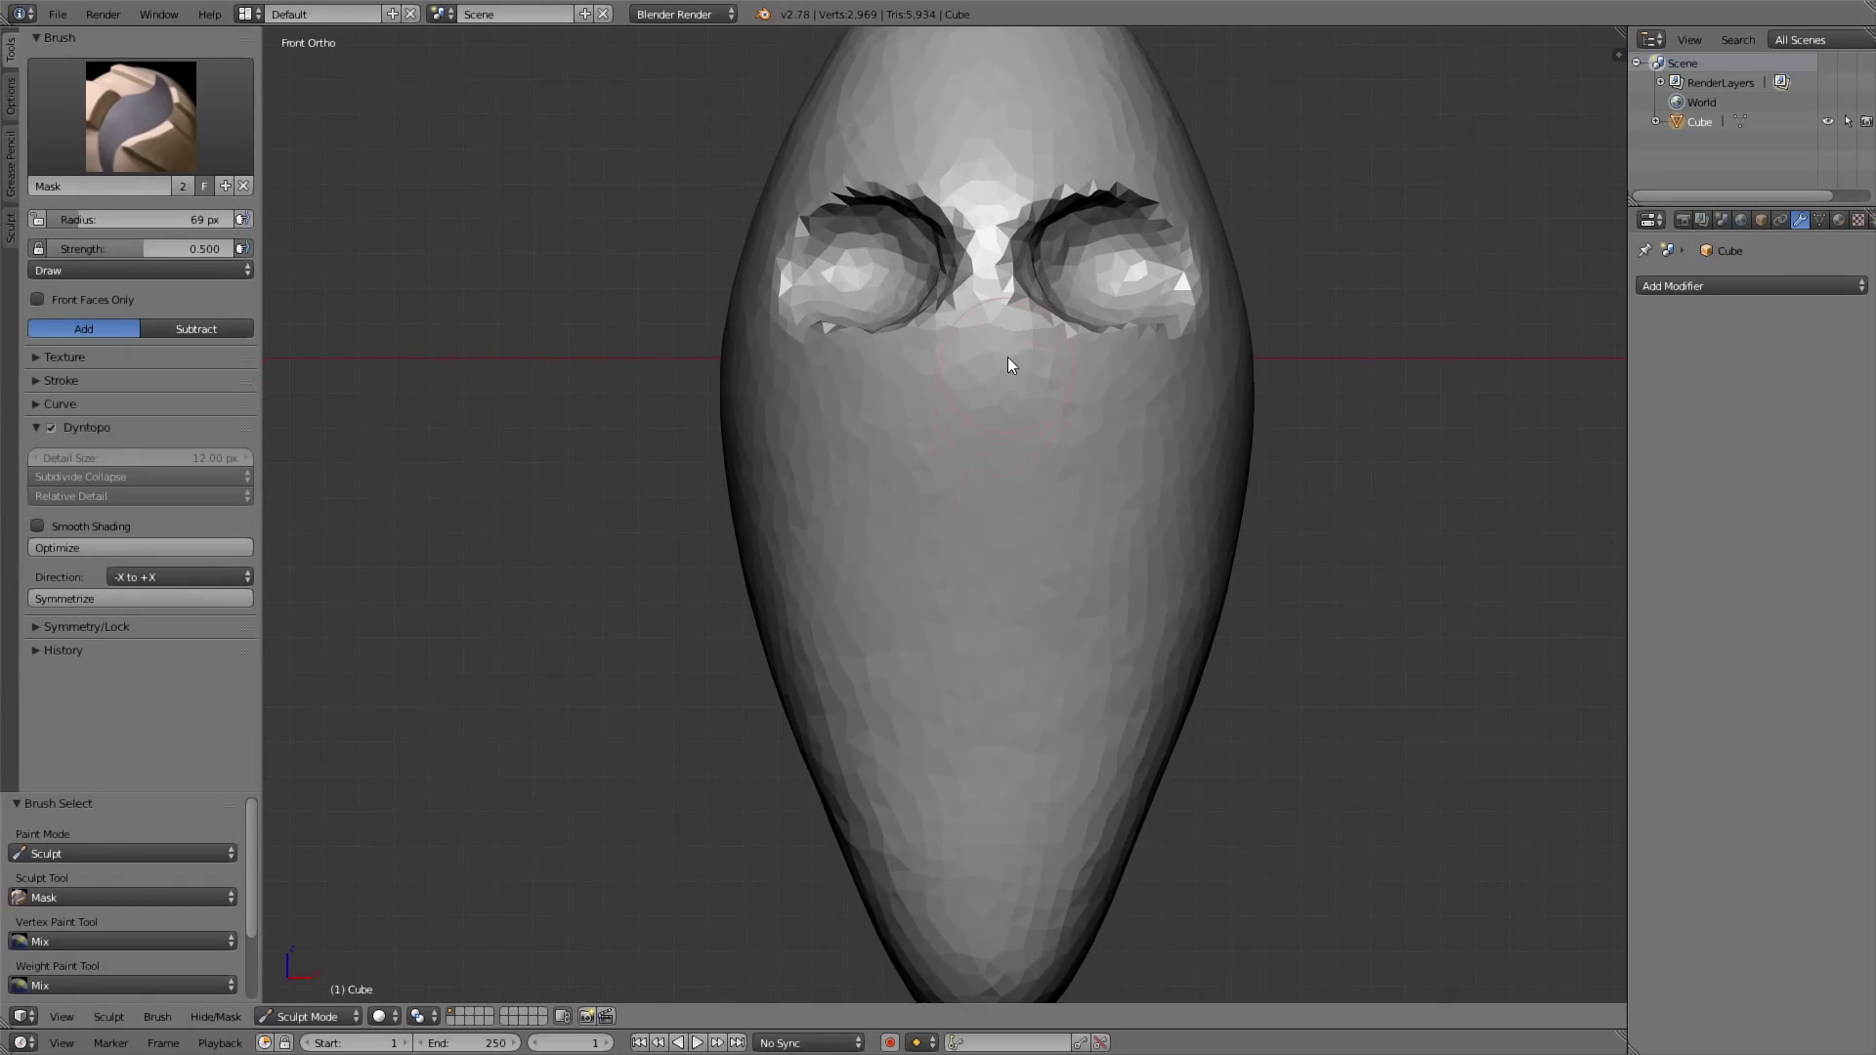
drag(983, 363, 982, 430)
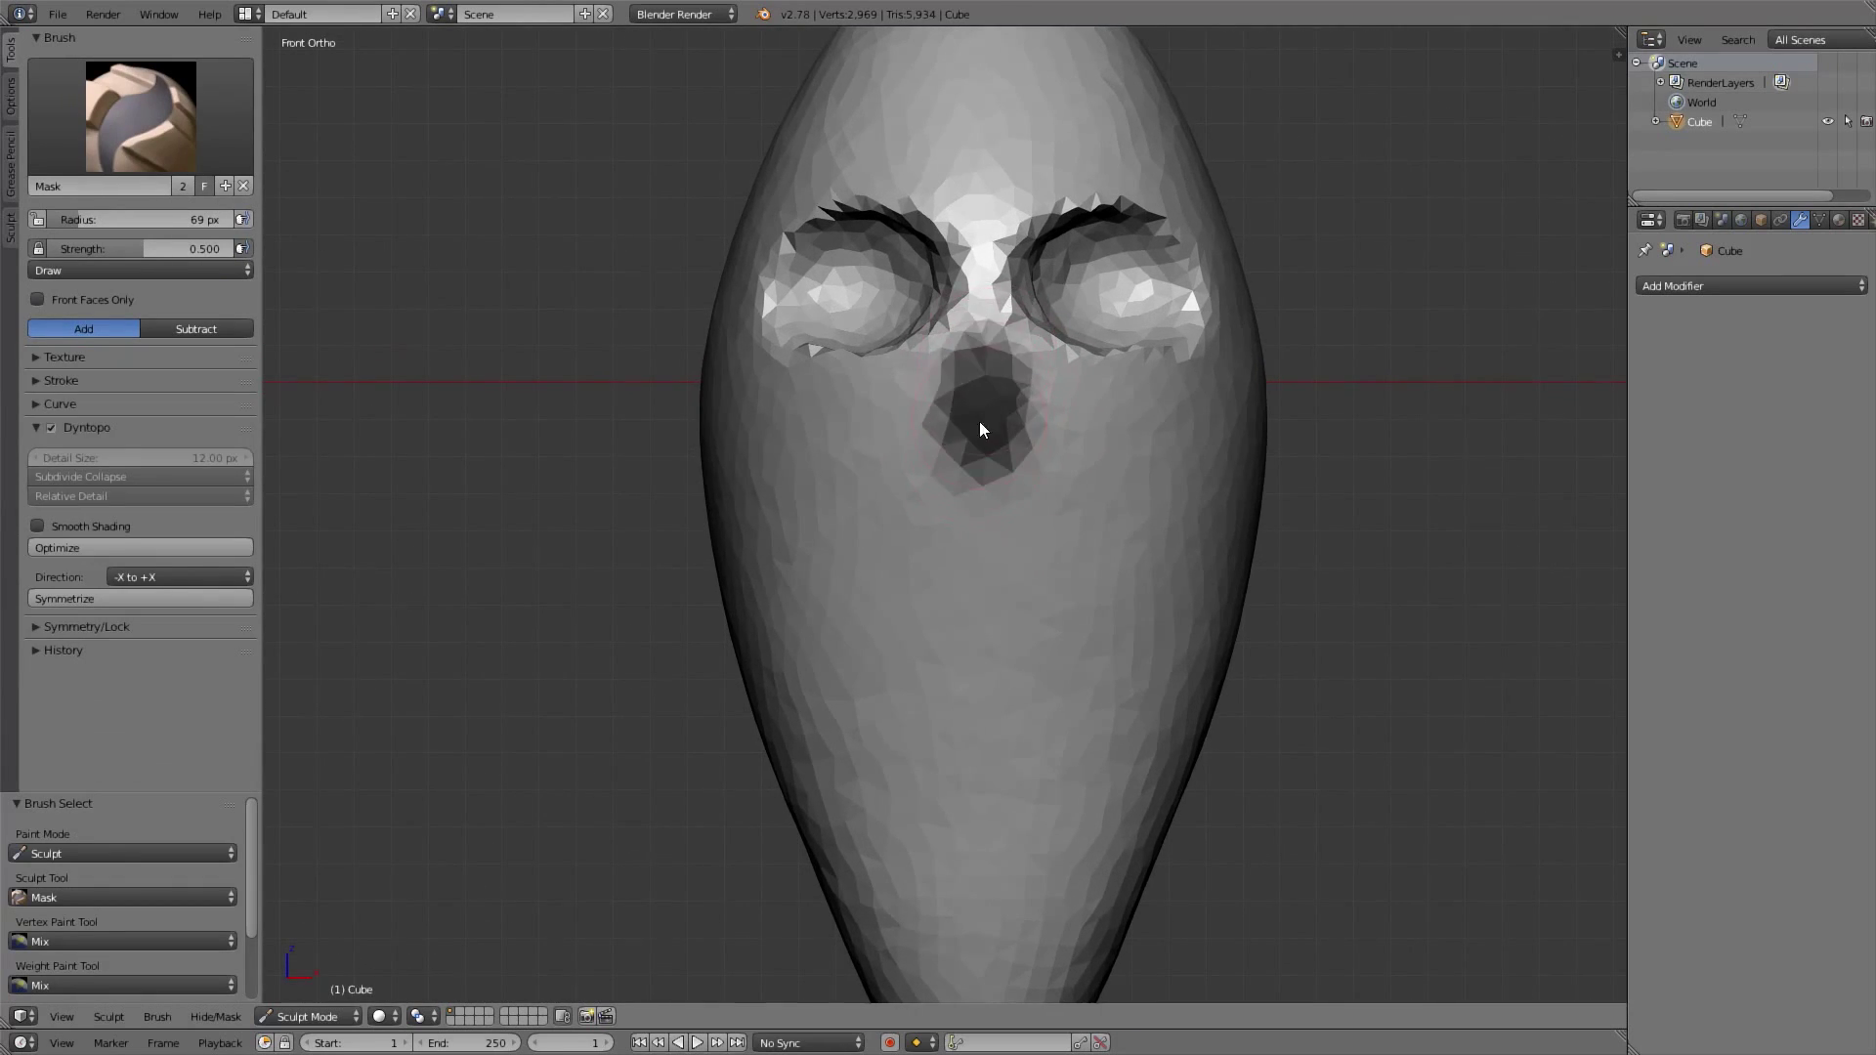
scroll(980, 408, up, 1)
mouse_move(980, 294)
mouse_down()
mouse_move(997, 335)
mouse_move(973, 526)
mouse_move(997, 412)
mouse_up()
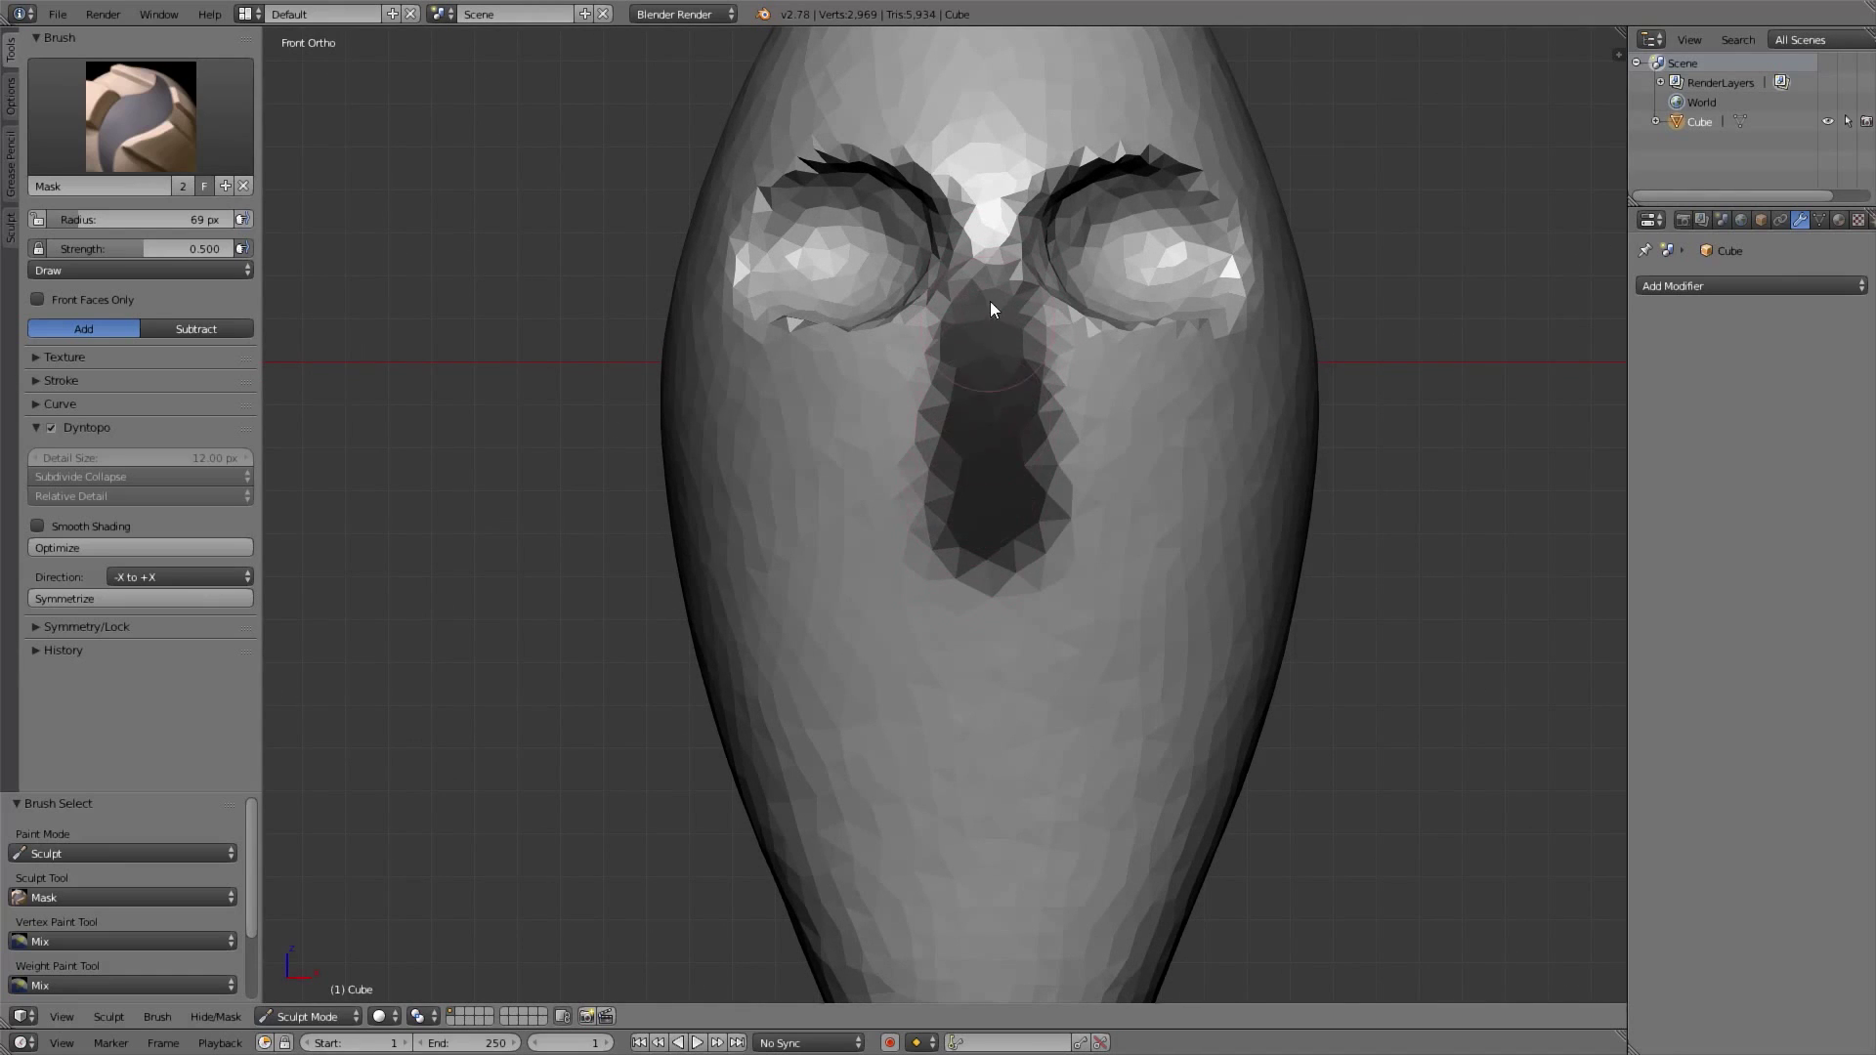
drag(991, 309, 980, 516)
Invert the mask and switch to the Grab brush with a 256 px radius in the left view
middle_drag(1007, 467, 1078, 474)
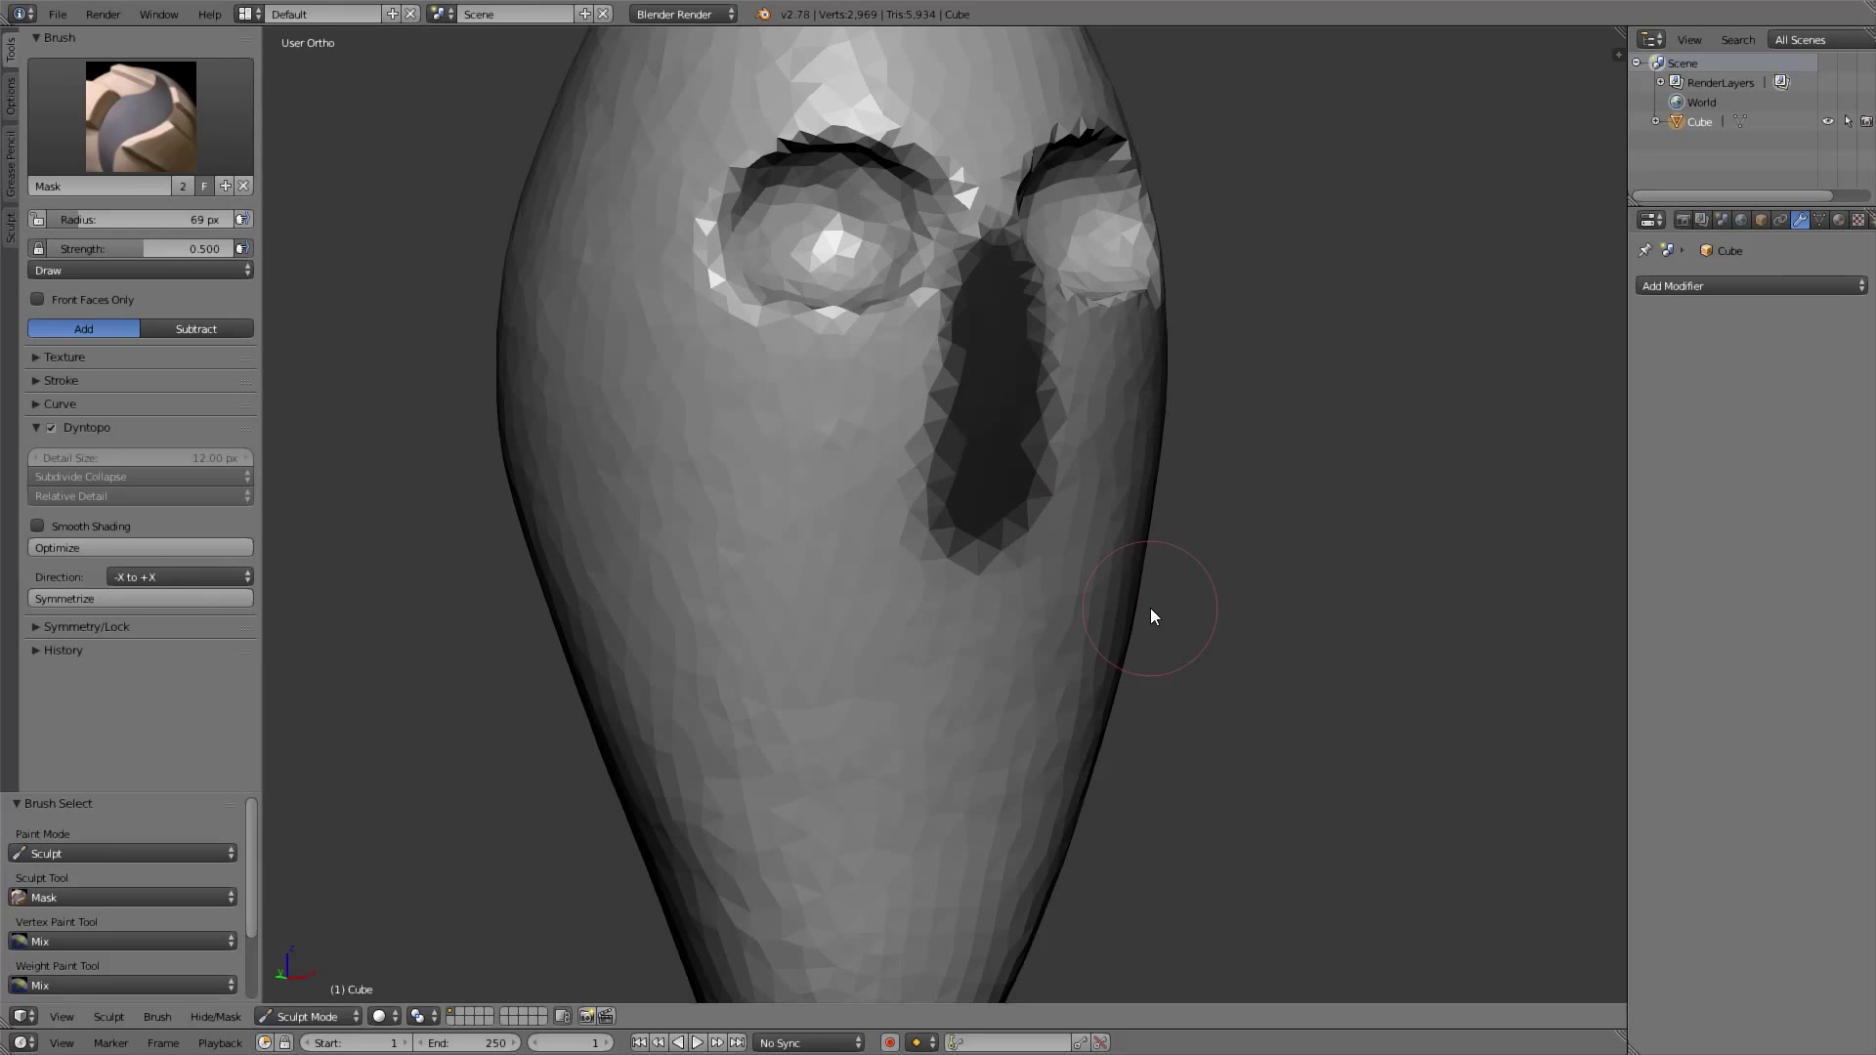
key(ctrl+i)
mouse_move(1151, 608)
middle_down()
mouse_move(1071, 438)
mouse_move(1155, 432)
mouse_move(1129, 459)
mouse_move(1030, 436)
mouse_move(1034, 461)
middle_up()
key(g)
key(ctrl+KP_3)
key(f)
click(1216, 507)
Pull the unmasked strip outward into a nose from the left view and adjust it from the front
drag(1047, 485, 1102, 495)
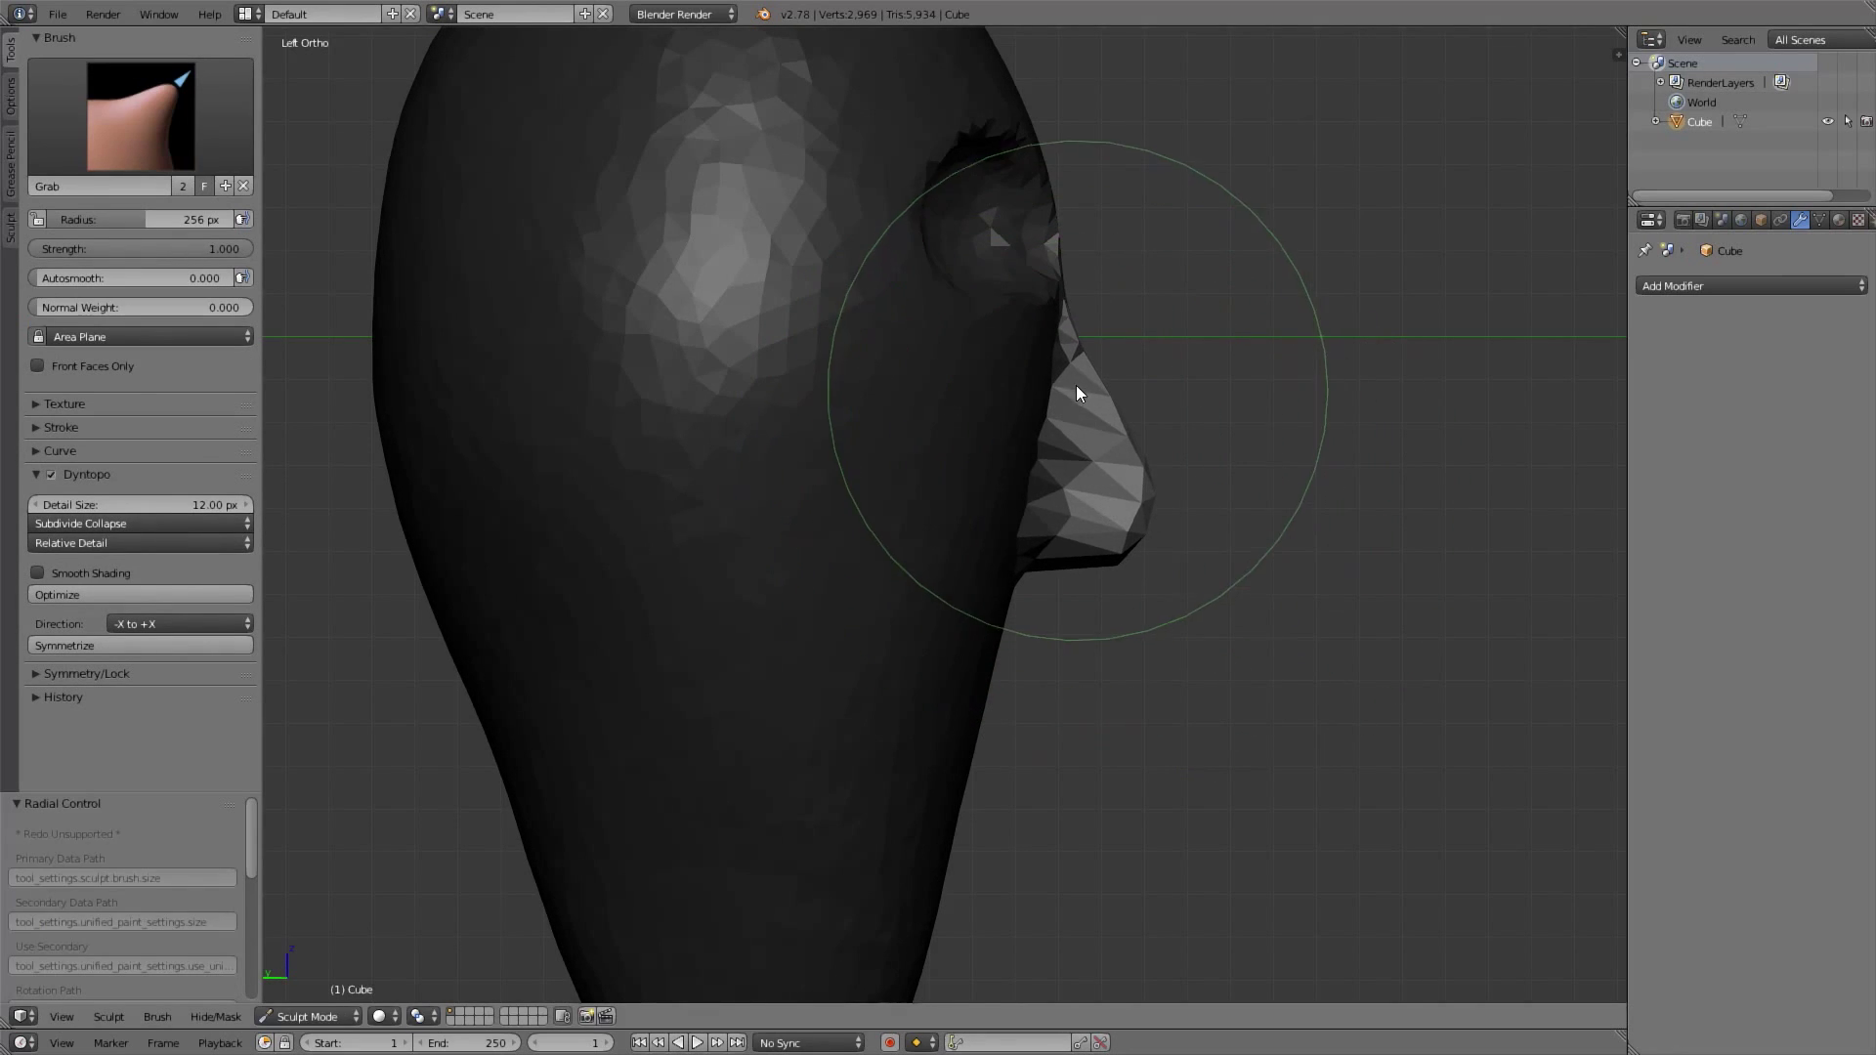
mouse_move(1069, 285)
mouse_down()
mouse_move(1111, 498)
mouse_move(1143, 516)
mouse_move(1178, 465)
mouse_up()
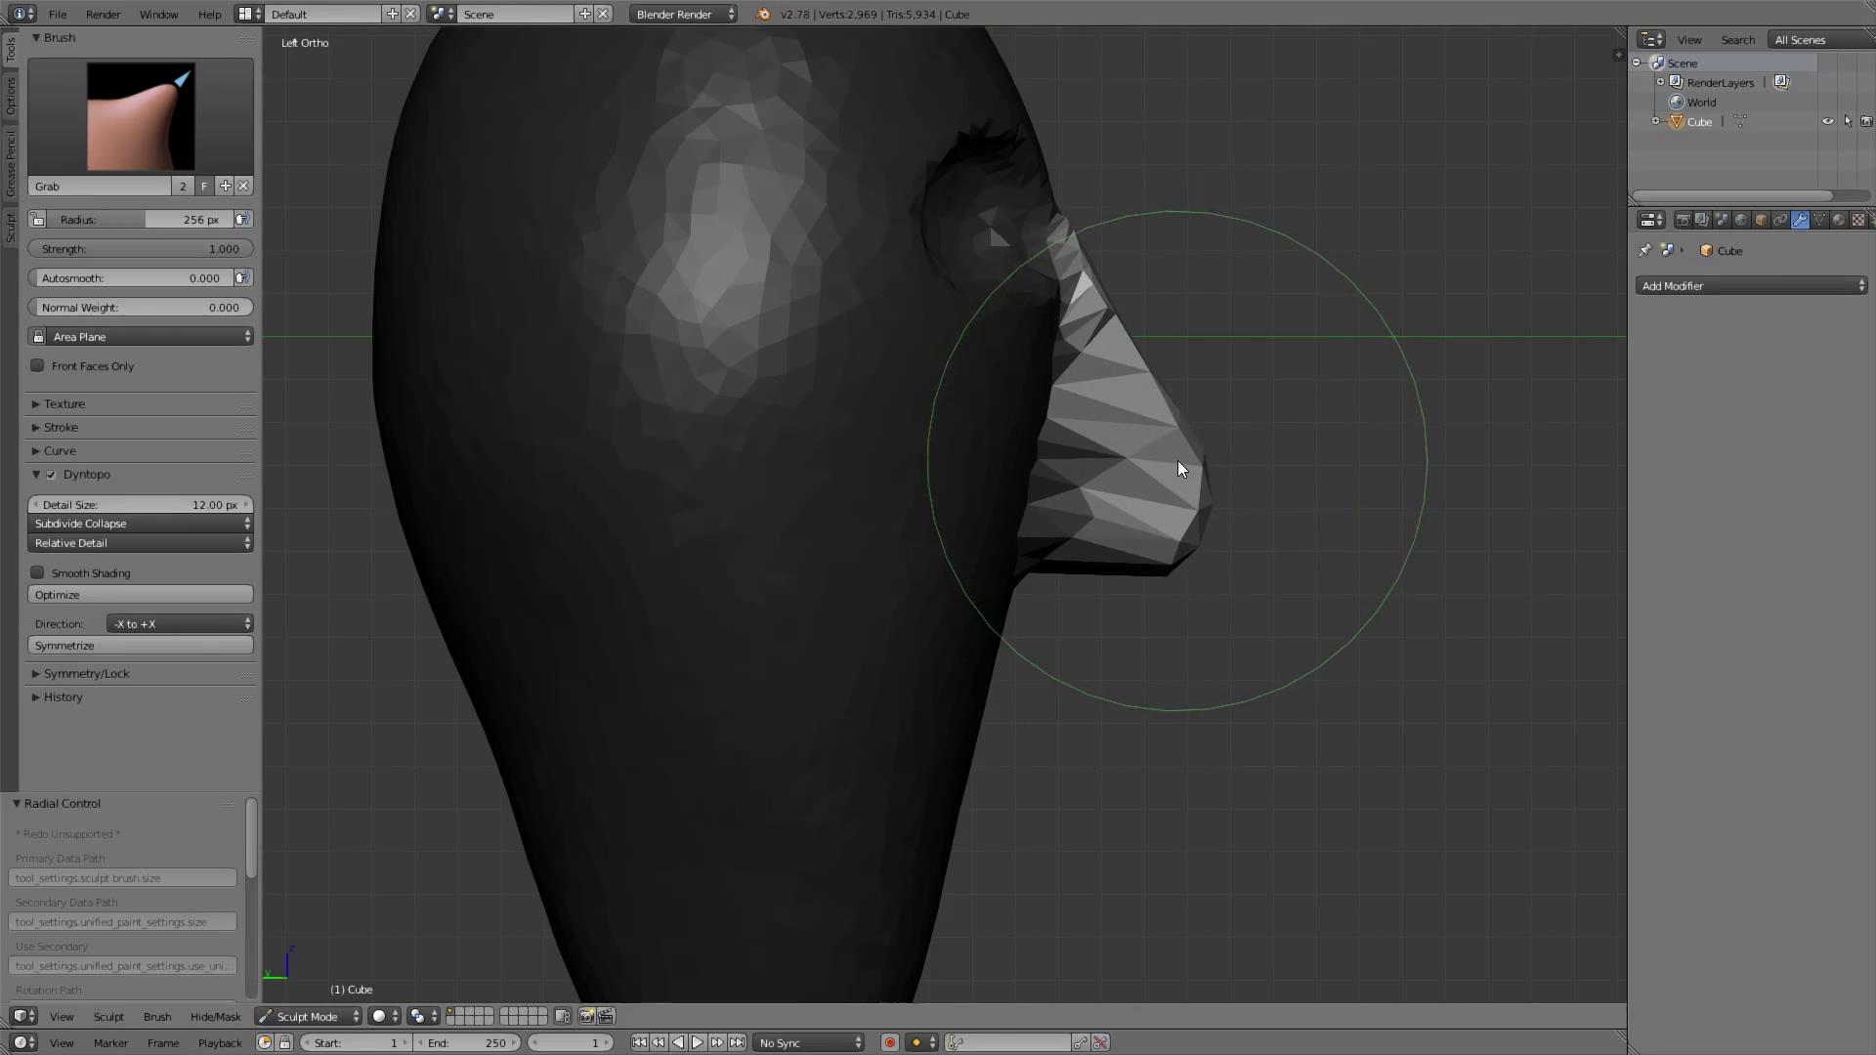
key(KP_1)
drag(989, 513, 1000, 520)
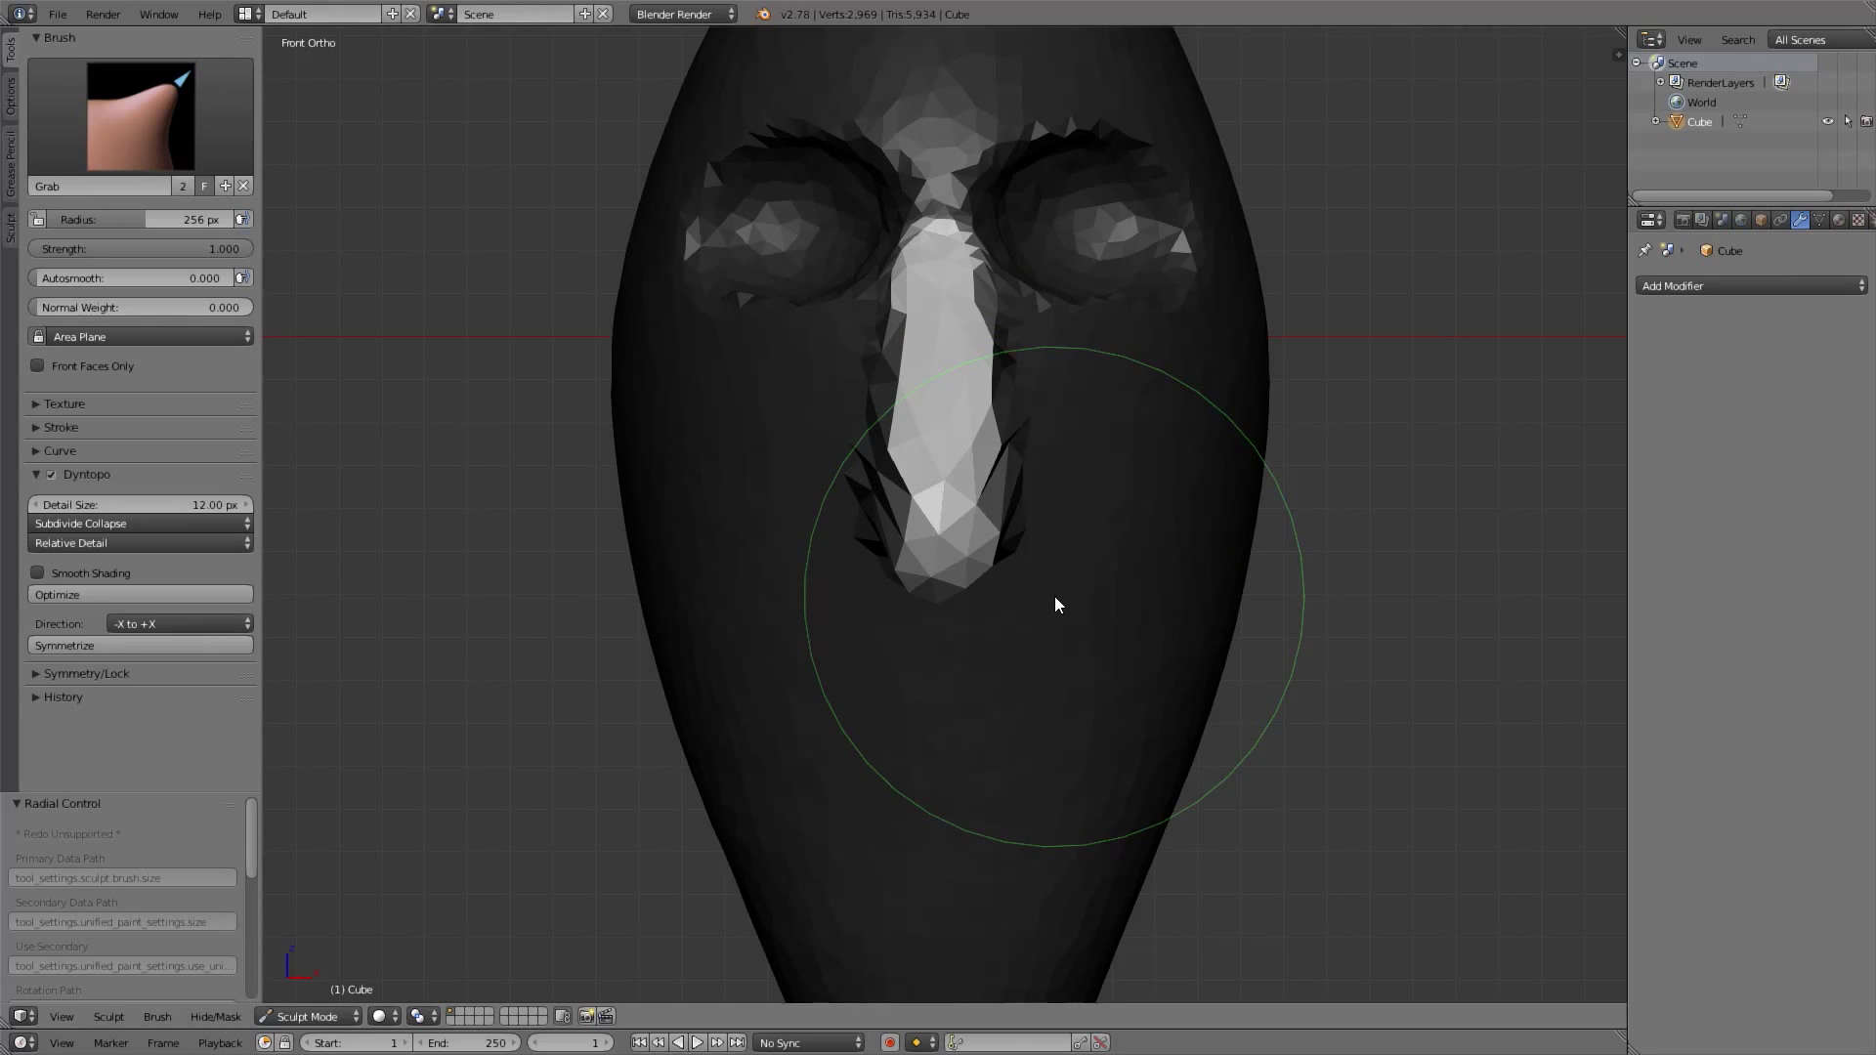
Clear the mask and examine the stretched nose topology in wireframe display
key(alt+m)
mouse_move(1054, 596)
middle_down()
mouse_move(836, 565)
mouse_move(868, 490)
mouse_move(917, 481)
mouse_move(859, 478)
mouse_move(772, 402)
middle_up()
key(z)
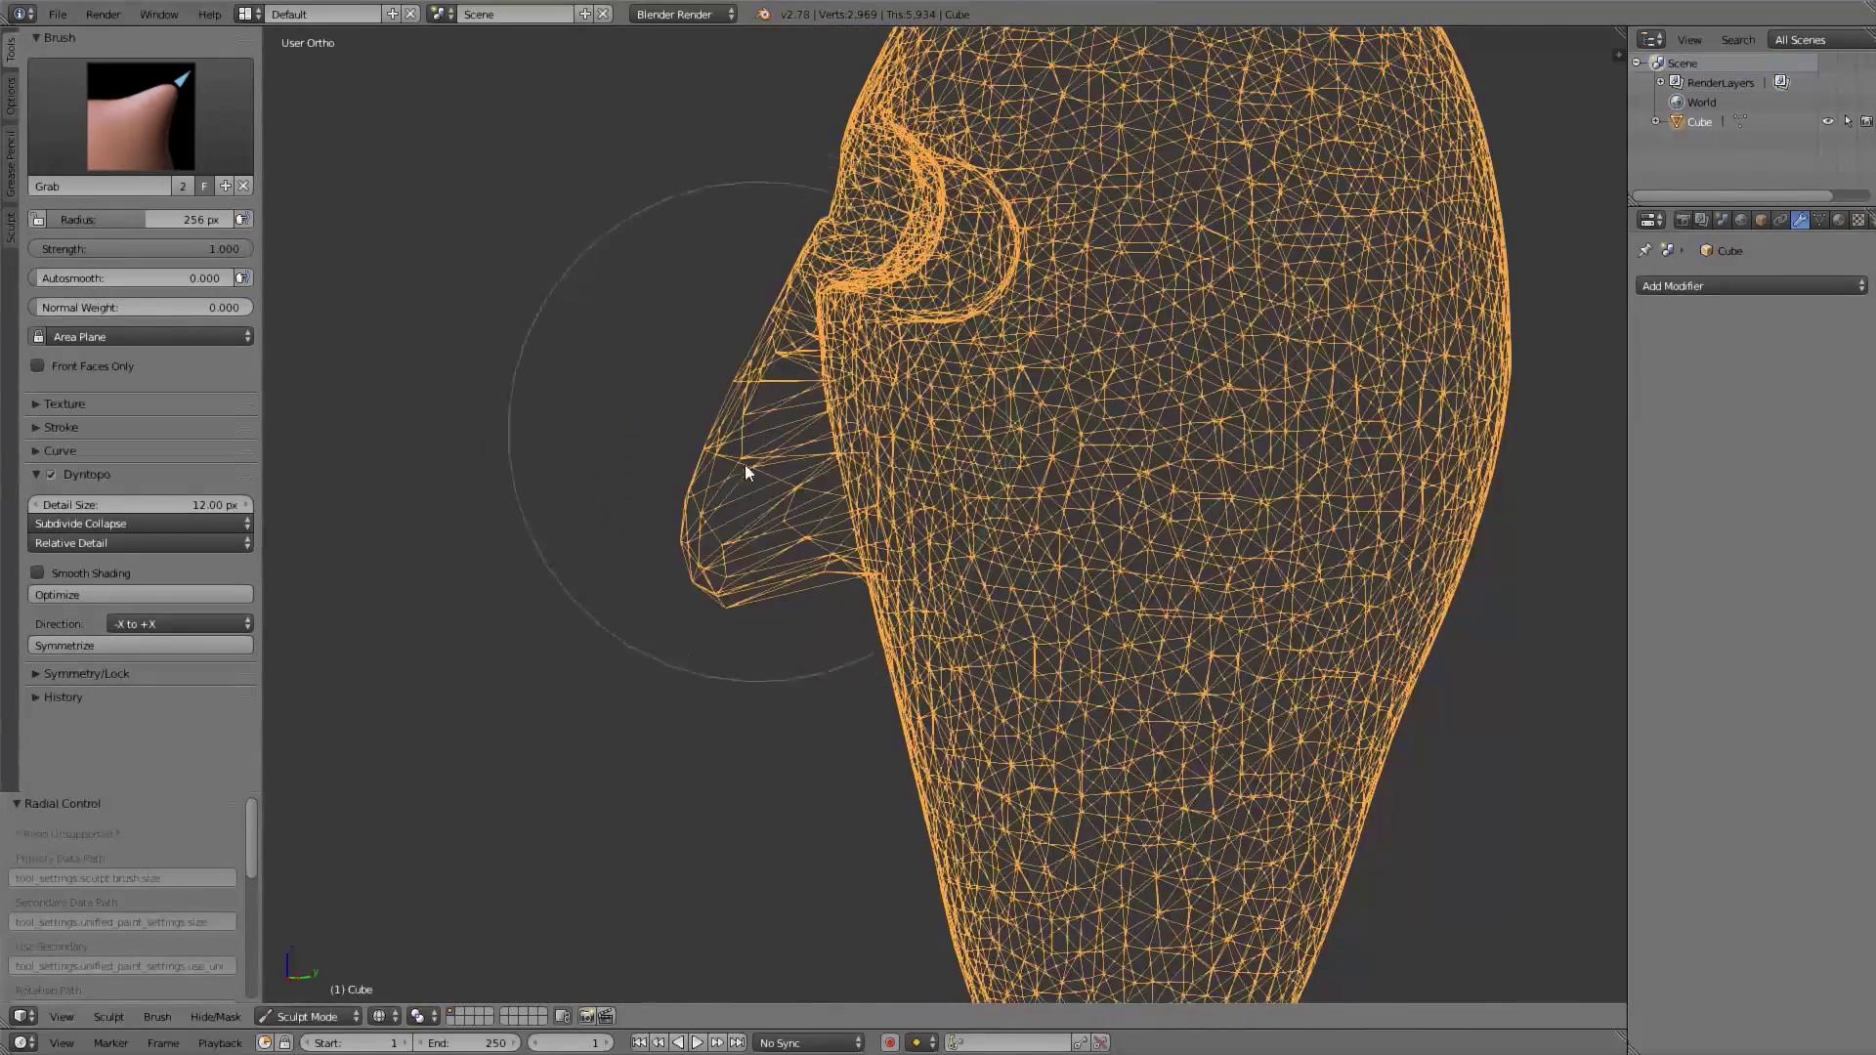
key(z)
Switch to the Clay Strips brush and set its radius to 104 px for working on the nose
key(3)
mouse_move(765, 430)
middle_down()
mouse_move(787, 454)
mouse_move(854, 445)
mouse_move(915, 501)
mouse_move(914, 422)
mouse_move(869, 361)
middle_up()
scroll(793, 435, up, 1)
scroll(880, 486, up, 1)
key(f)
click(695, 488)
key(f)
click(892, 460)
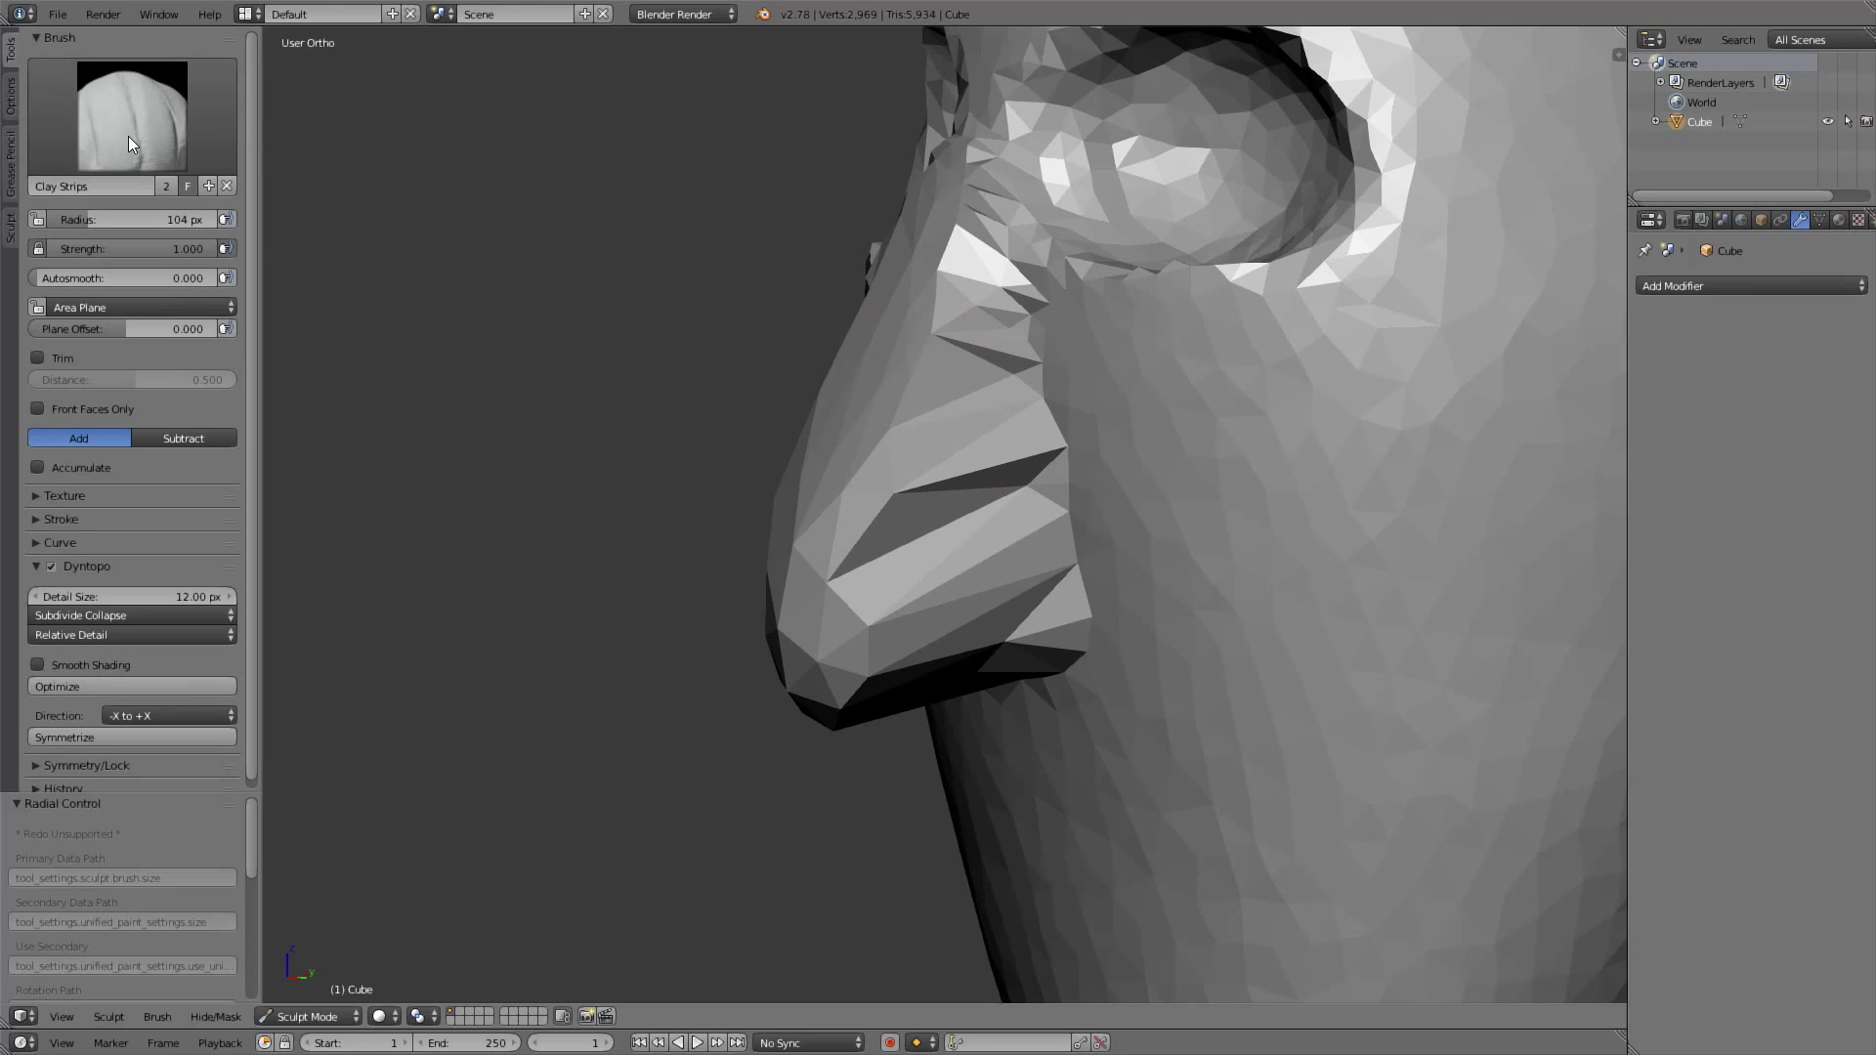
Build up the nose's bridge, sides and tip with Clay Strips to remesh the stretched faces
mouse_move(737, 343)
middle_down()
mouse_move(892, 427)
mouse_move(944, 328)
middle_up()
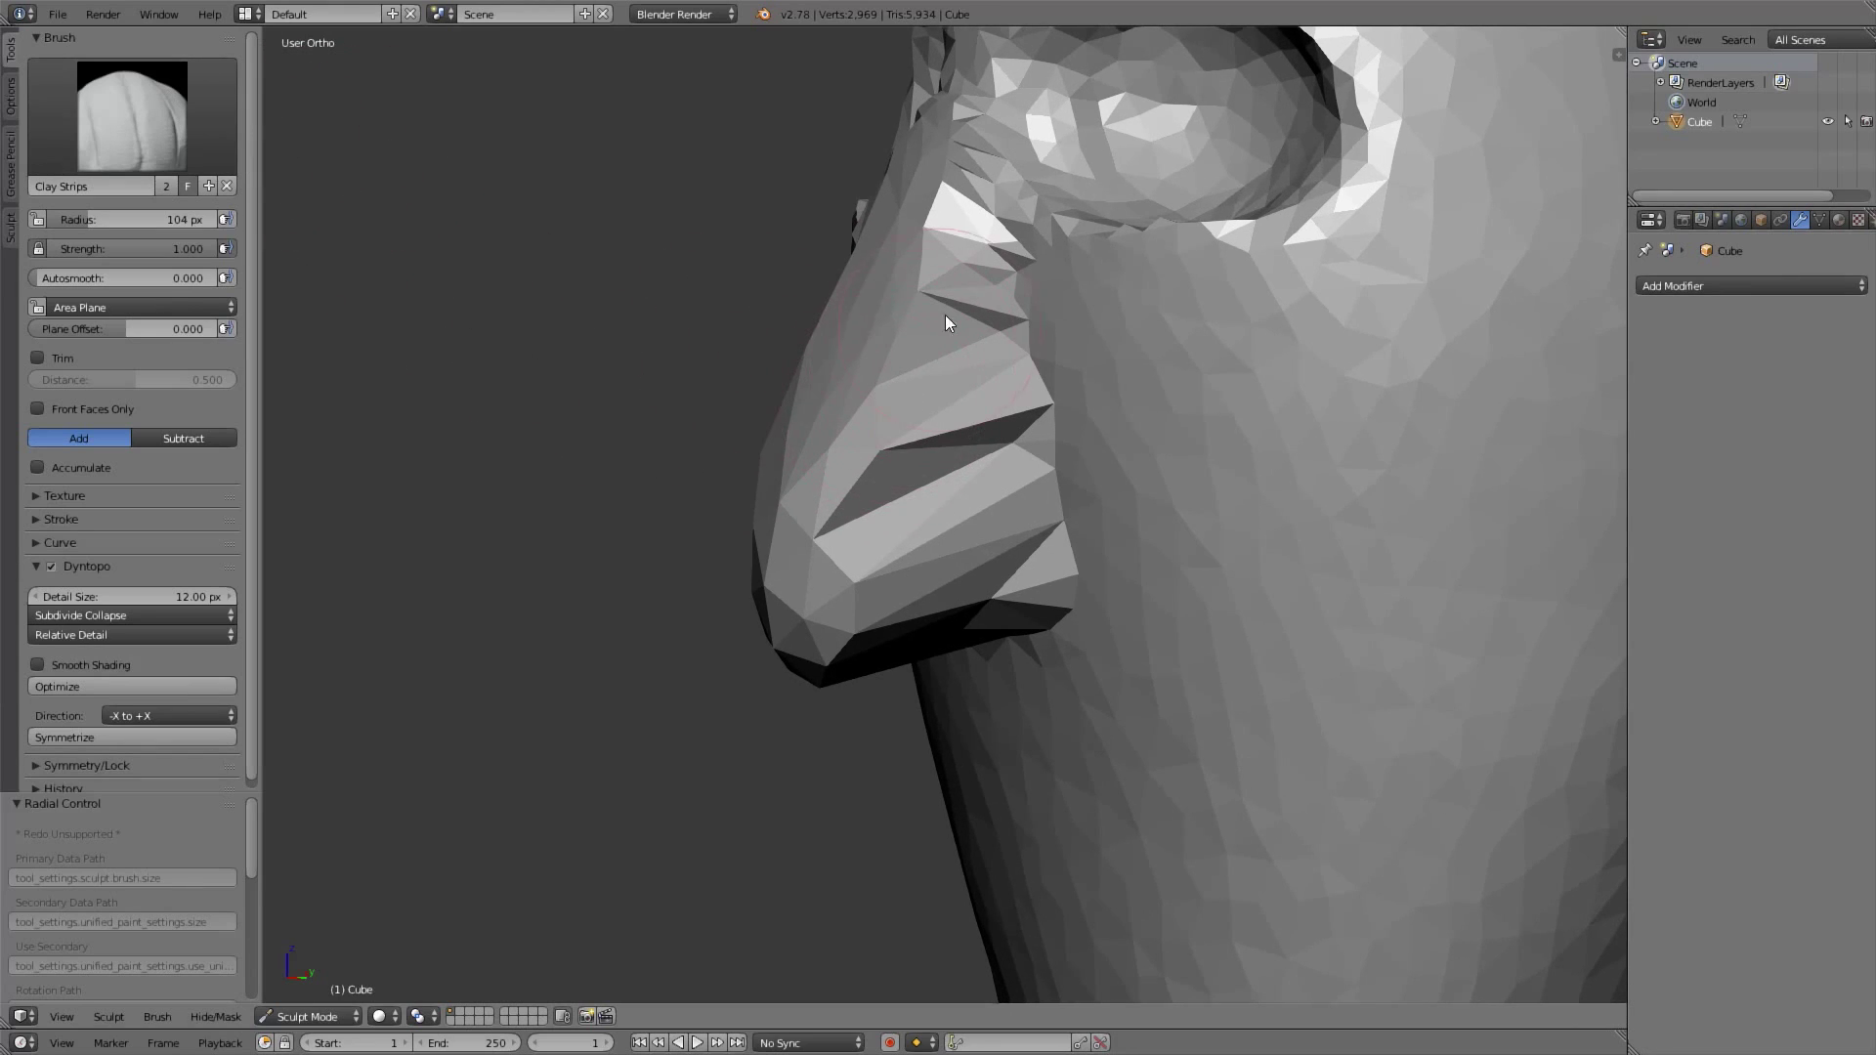
mouse_move(940, 197)
mouse_down()
mouse_move(896, 414)
mouse_move(848, 447)
mouse_move(857, 500)
mouse_move(825, 627)
mouse_up()
middle_drag(831, 567, 862, 443)
mouse_move(862, 444)
mouse_down()
mouse_move(952, 395)
mouse_move(981, 324)
mouse_move(993, 350)
mouse_move(1051, 343)
mouse_move(1018, 306)
mouse_up()
middle_drag(1017, 306, 1055, 284)
mouse_move(1055, 284)
mouse_down()
mouse_move(1011, 191)
mouse_move(987, 223)
mouse_up()
middle_drag(987, 223, 1009, 297)
drag(1008, 298, 1016, 183)
shift+middle_drag(1017, 184, 1024, 400)
scroll(991, 308, down, 3)
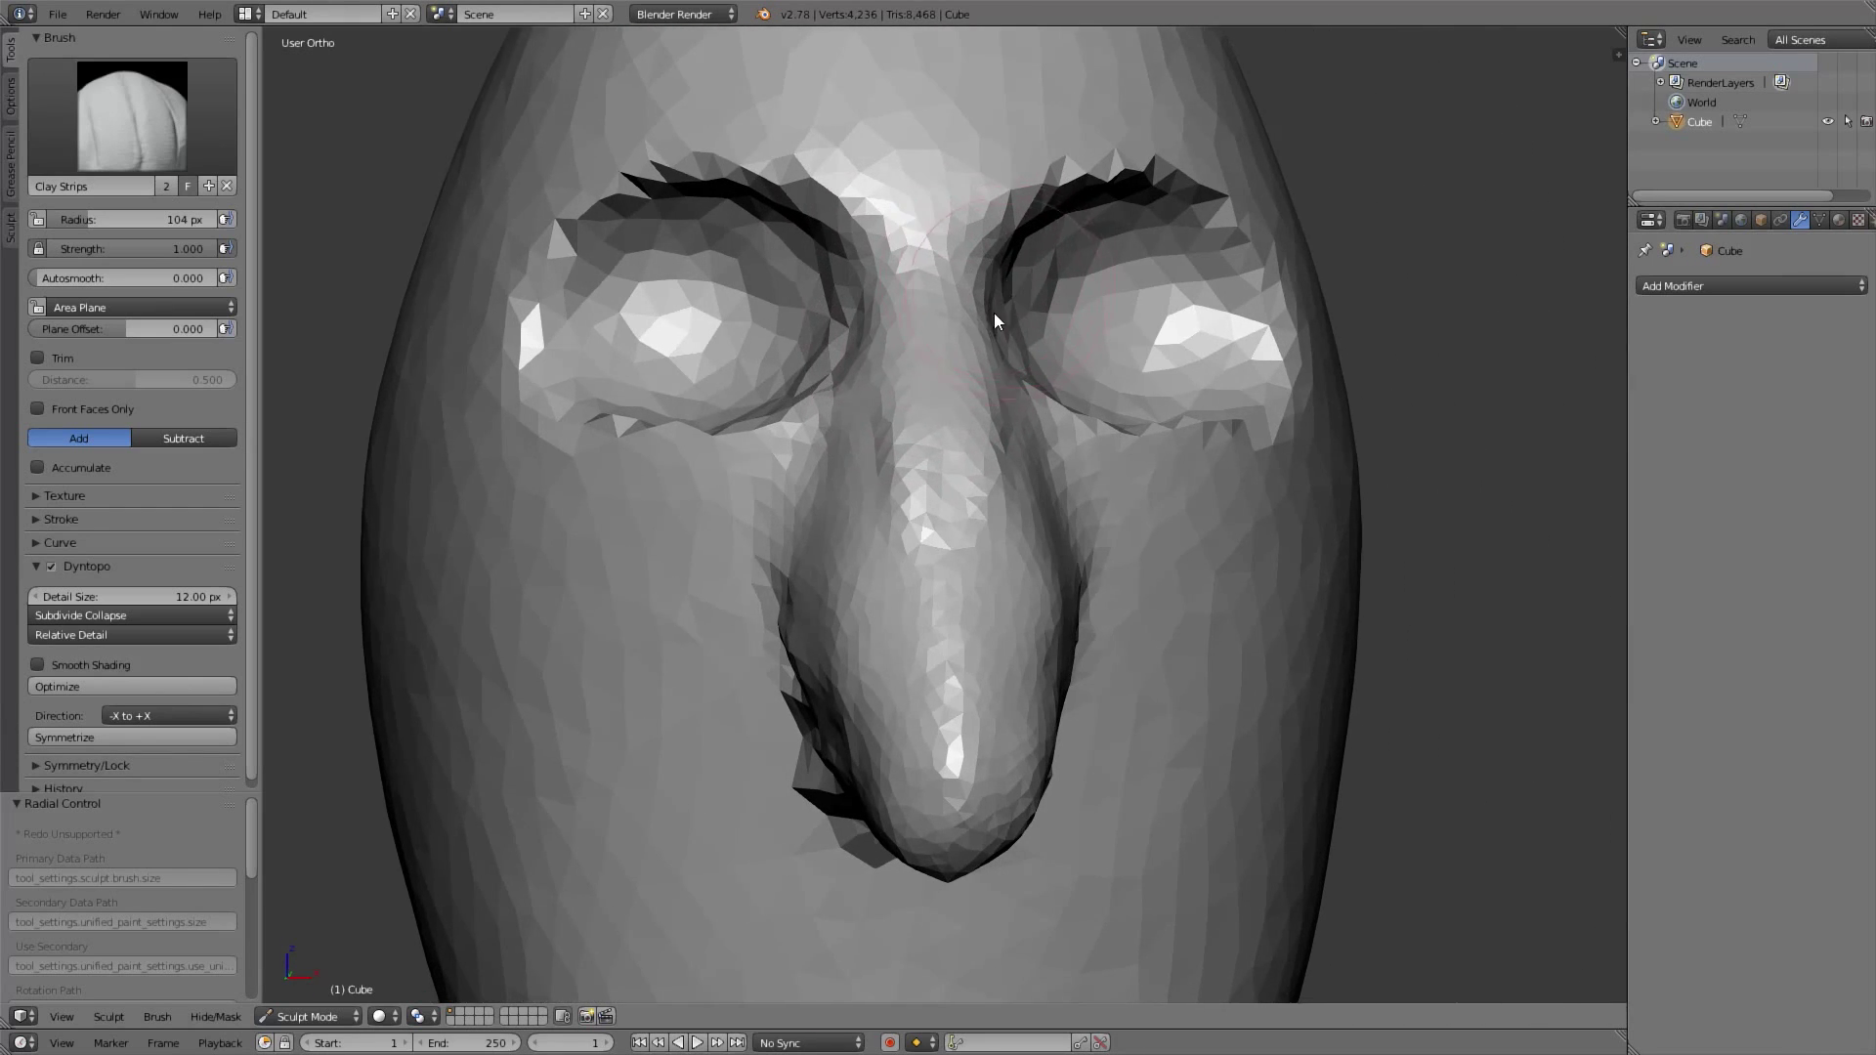
Smooth the jagged transition between the underside of the nose and the face
middle_drag(1009, 302, 930, 453)
scroll(1018, 402, up, 4)
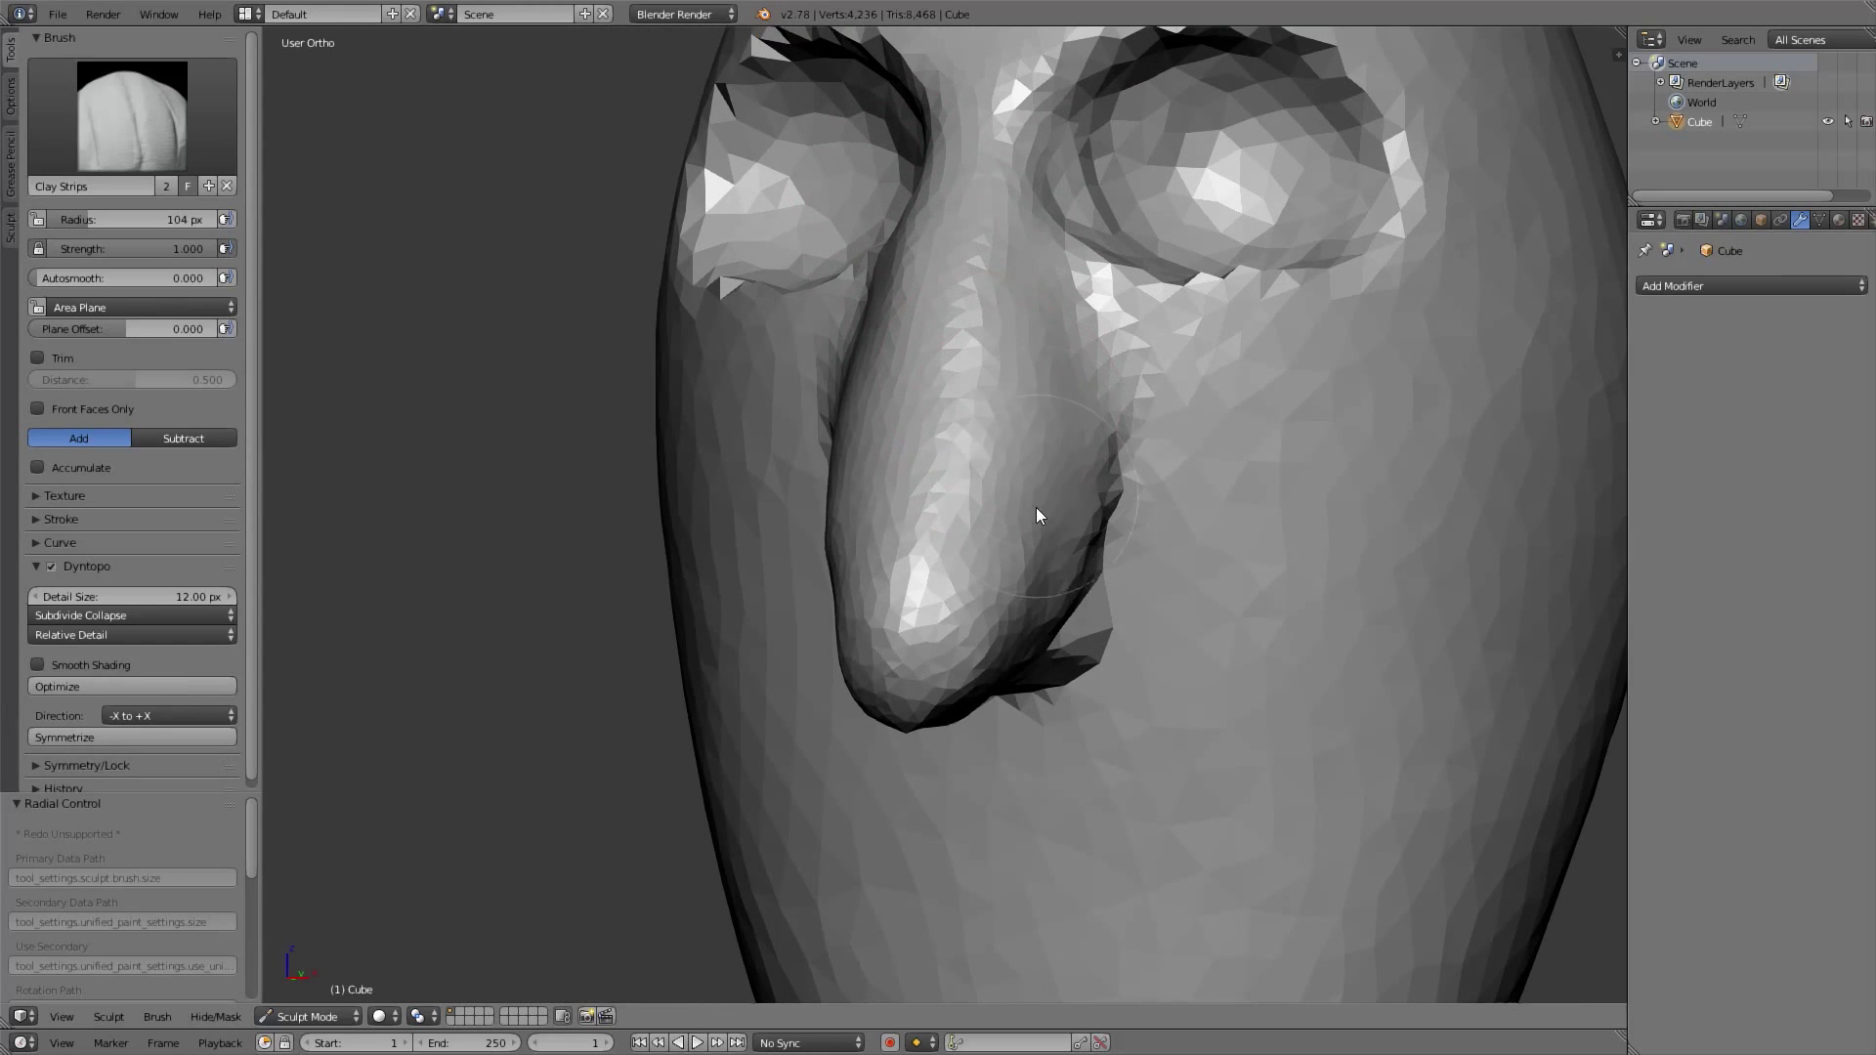
middle_drag(860, 274, 1038, 290)
middle_drag(923, 557, 899, 369)
mouse_move(870, 508)
shift+mouse_down()
mouse_move(941, 555)
mouse_move(781, 478)
mouse_move(983, 532)
shift+mouse_up()
middle_drag(983, 532, 1076, 431)
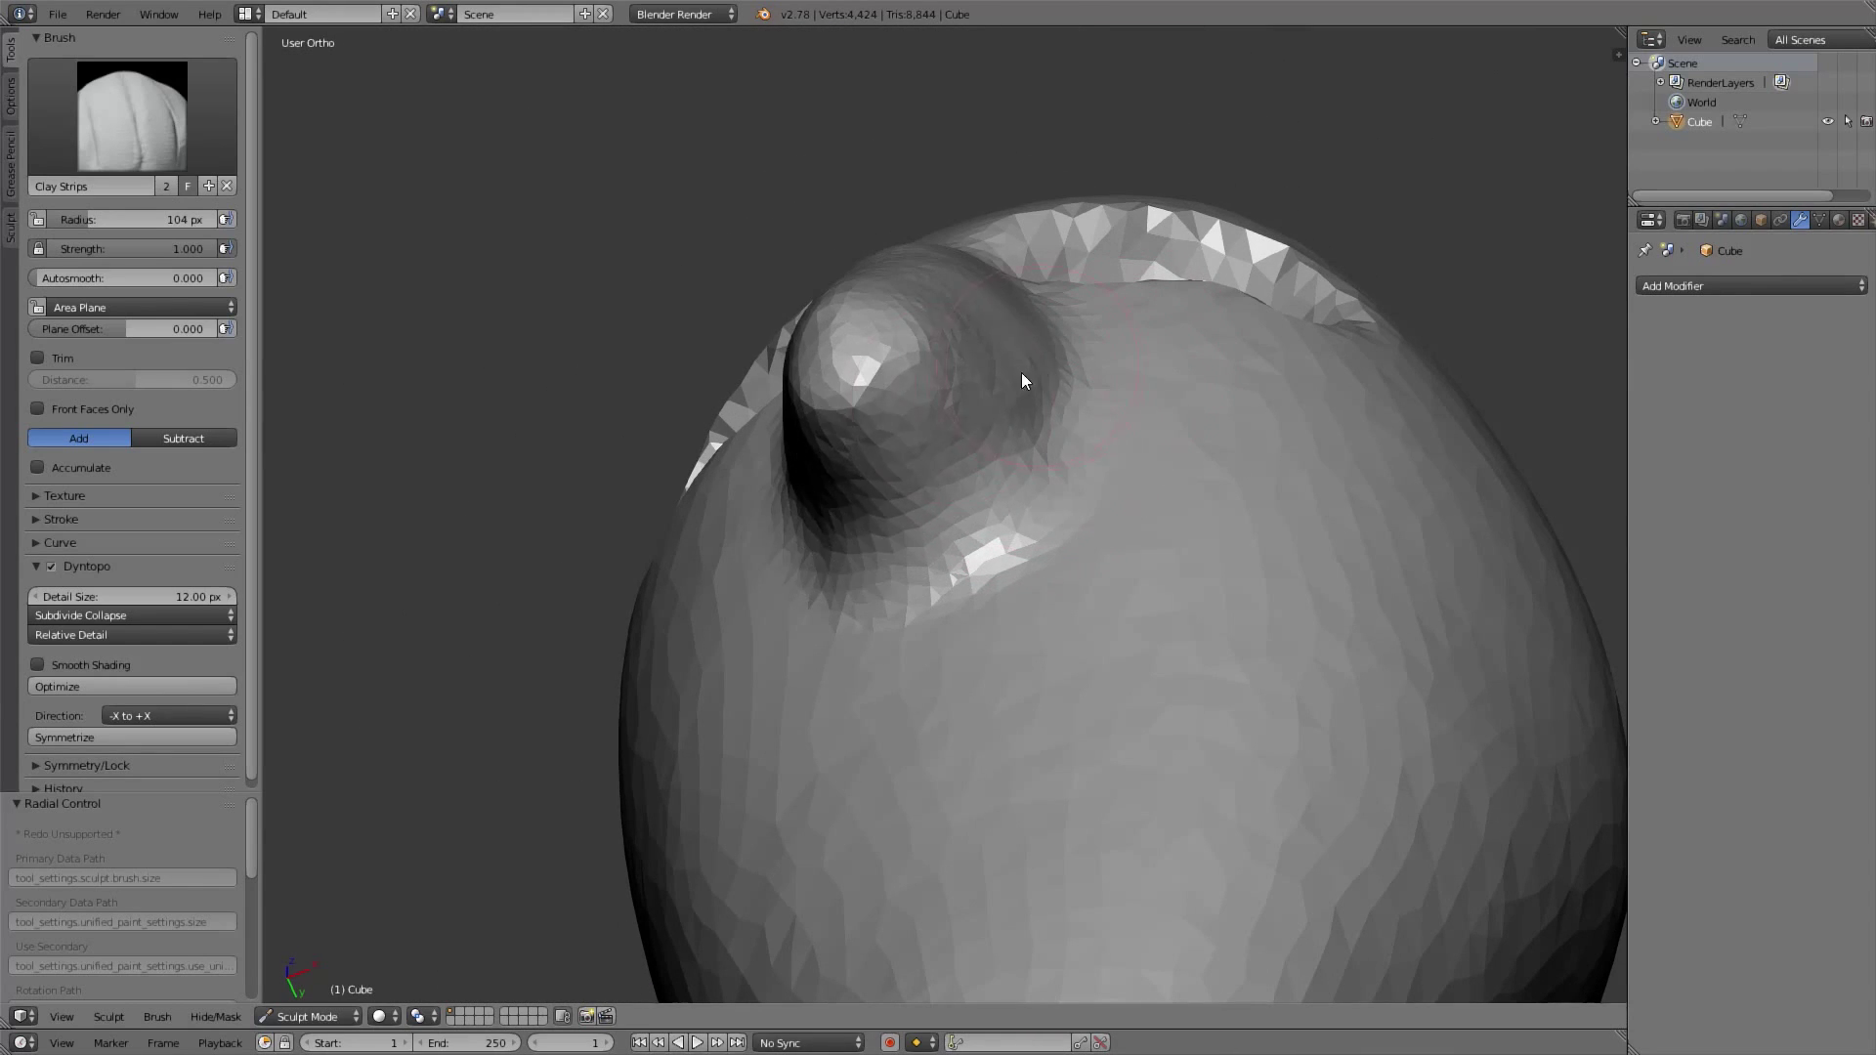
Refine the lower outline of the nose from below and from the front view
middle_drag(1022, 372, 917, 379)
mouse_move(919, 383)
mouse_down()
mouse_move(973, 336)
mouse_move(921, 344)
mouse_move(923, 373)
mouse_up()
middle_drag(924, 373, 989, 369)
key(KP_1)
ctrl+middle_drag(999, 454, 970, 528)
drag(972, 535, 874, 483)
ctrl+middle_drag(938, 530, 931, 465)
Set the Clay Strips radius to 88 px and build up the lower sides of the nose
key(f)
click(868, 518)
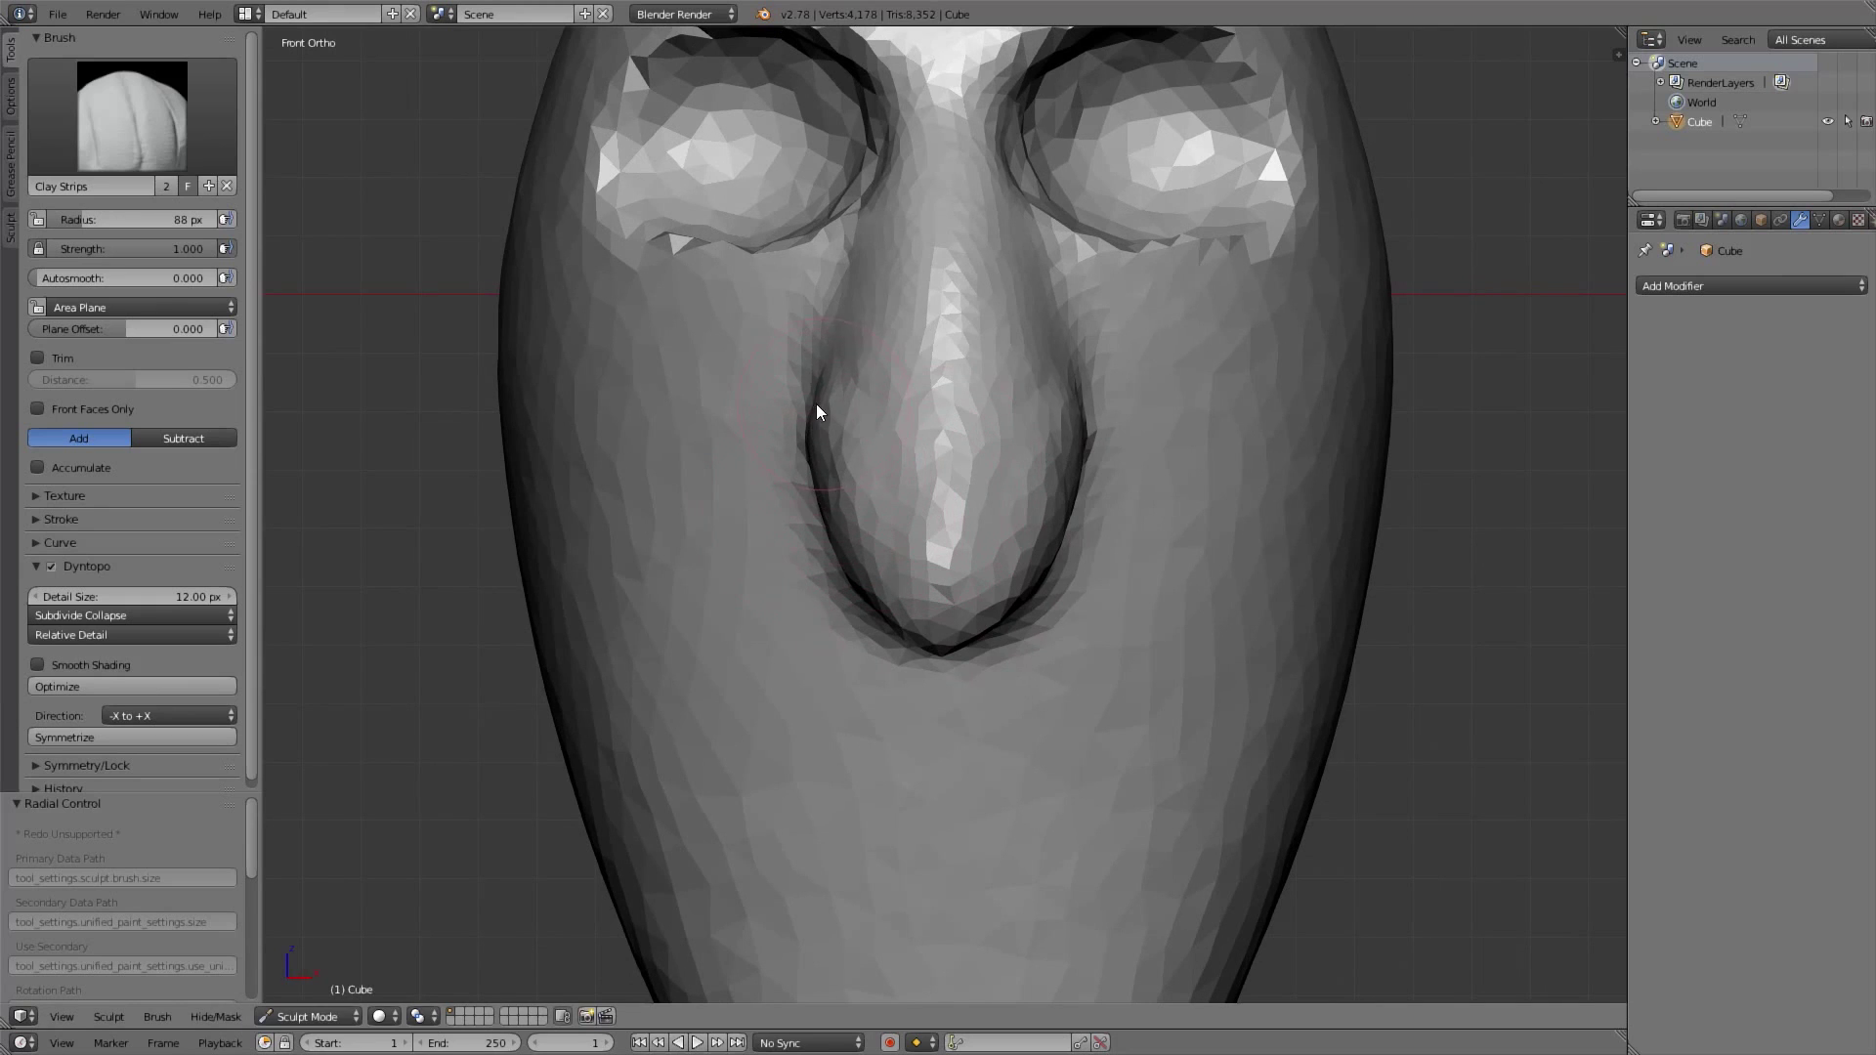
mouse_move(815, 439)
mouse_down()
mouse_move(867, 515)
mouse_move(841, 554)
mouse_move(897, 540)
mouse_up()
middle_drag(887, 559, 897, 467)
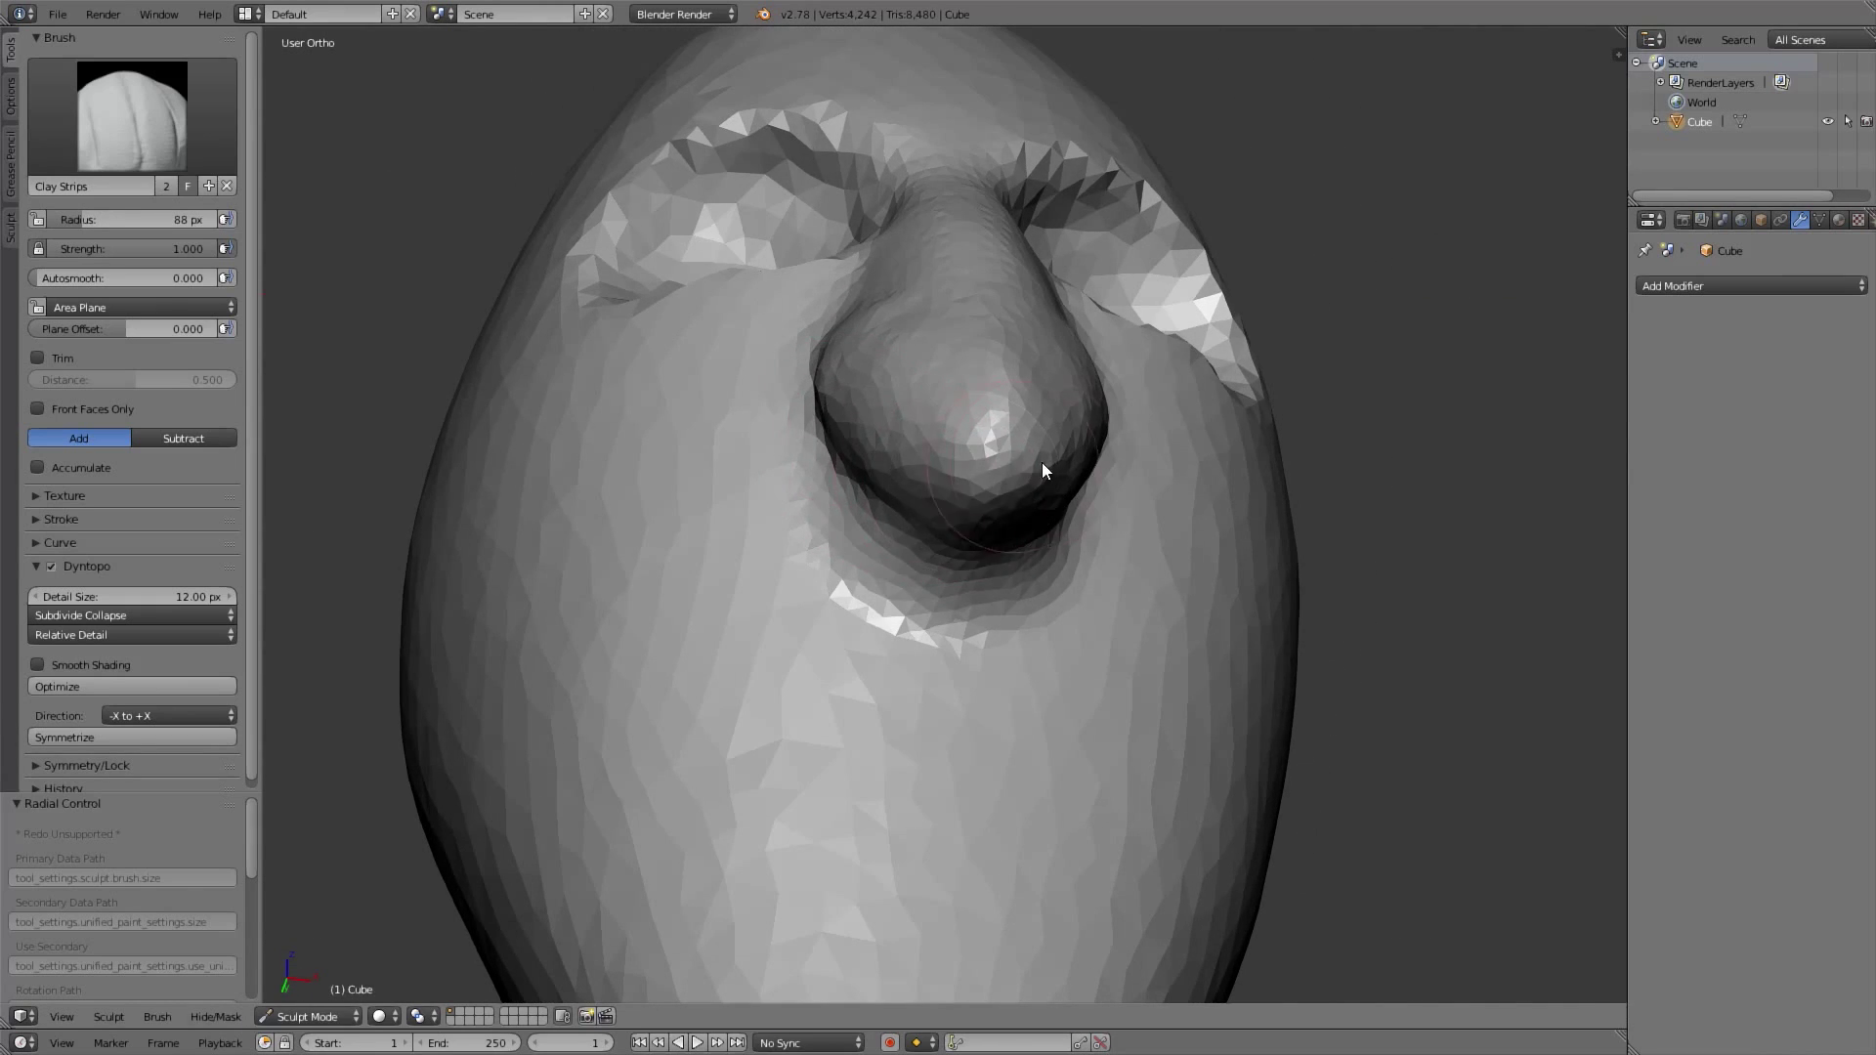
middle_drag(1030, 465, 914, 428)
key(KP_1)
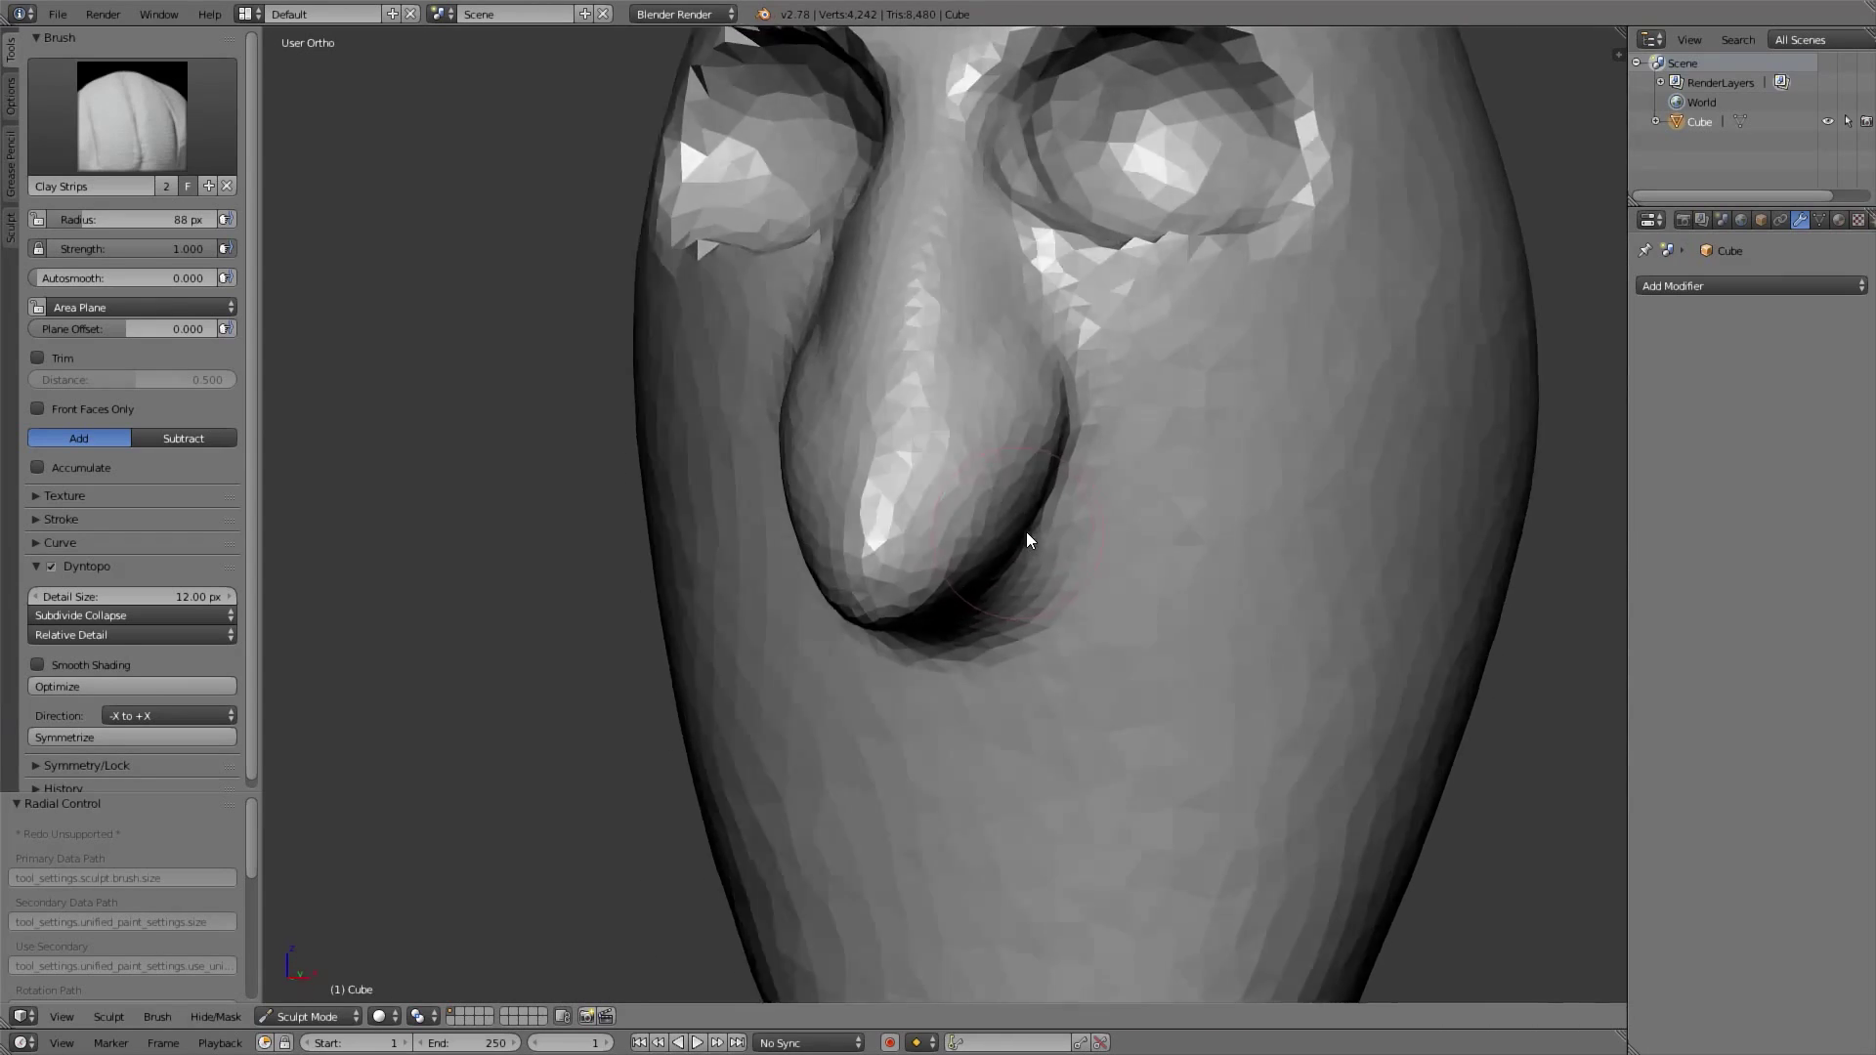
Build up the side of the nose, the cheek and the rims of the eye sockets with Clay Strips strokes
middle_drag(887, 456, 985, 416)
middle_drag(1051, 347, 831, 348)
mouse_move(868, 396)
mouse_down()
mouse_move(1153, 420)
mouse_move(1075, 432)
mouse_up()
drag(913, 421, 1162, 416)
mouse_move(901, 238)
shift+middle_down()
mouse_move(895, 348)
mouse_move(817, 284)
shift+middle_up()
mouse_move(817, 283)
mouse_down()
mouse_move(958, 197)
mouse_move(877, 219)
mouse_move(1071, 232)
mouse_move(821, 172)
mouse_move(1260, 194)
mouse_up()
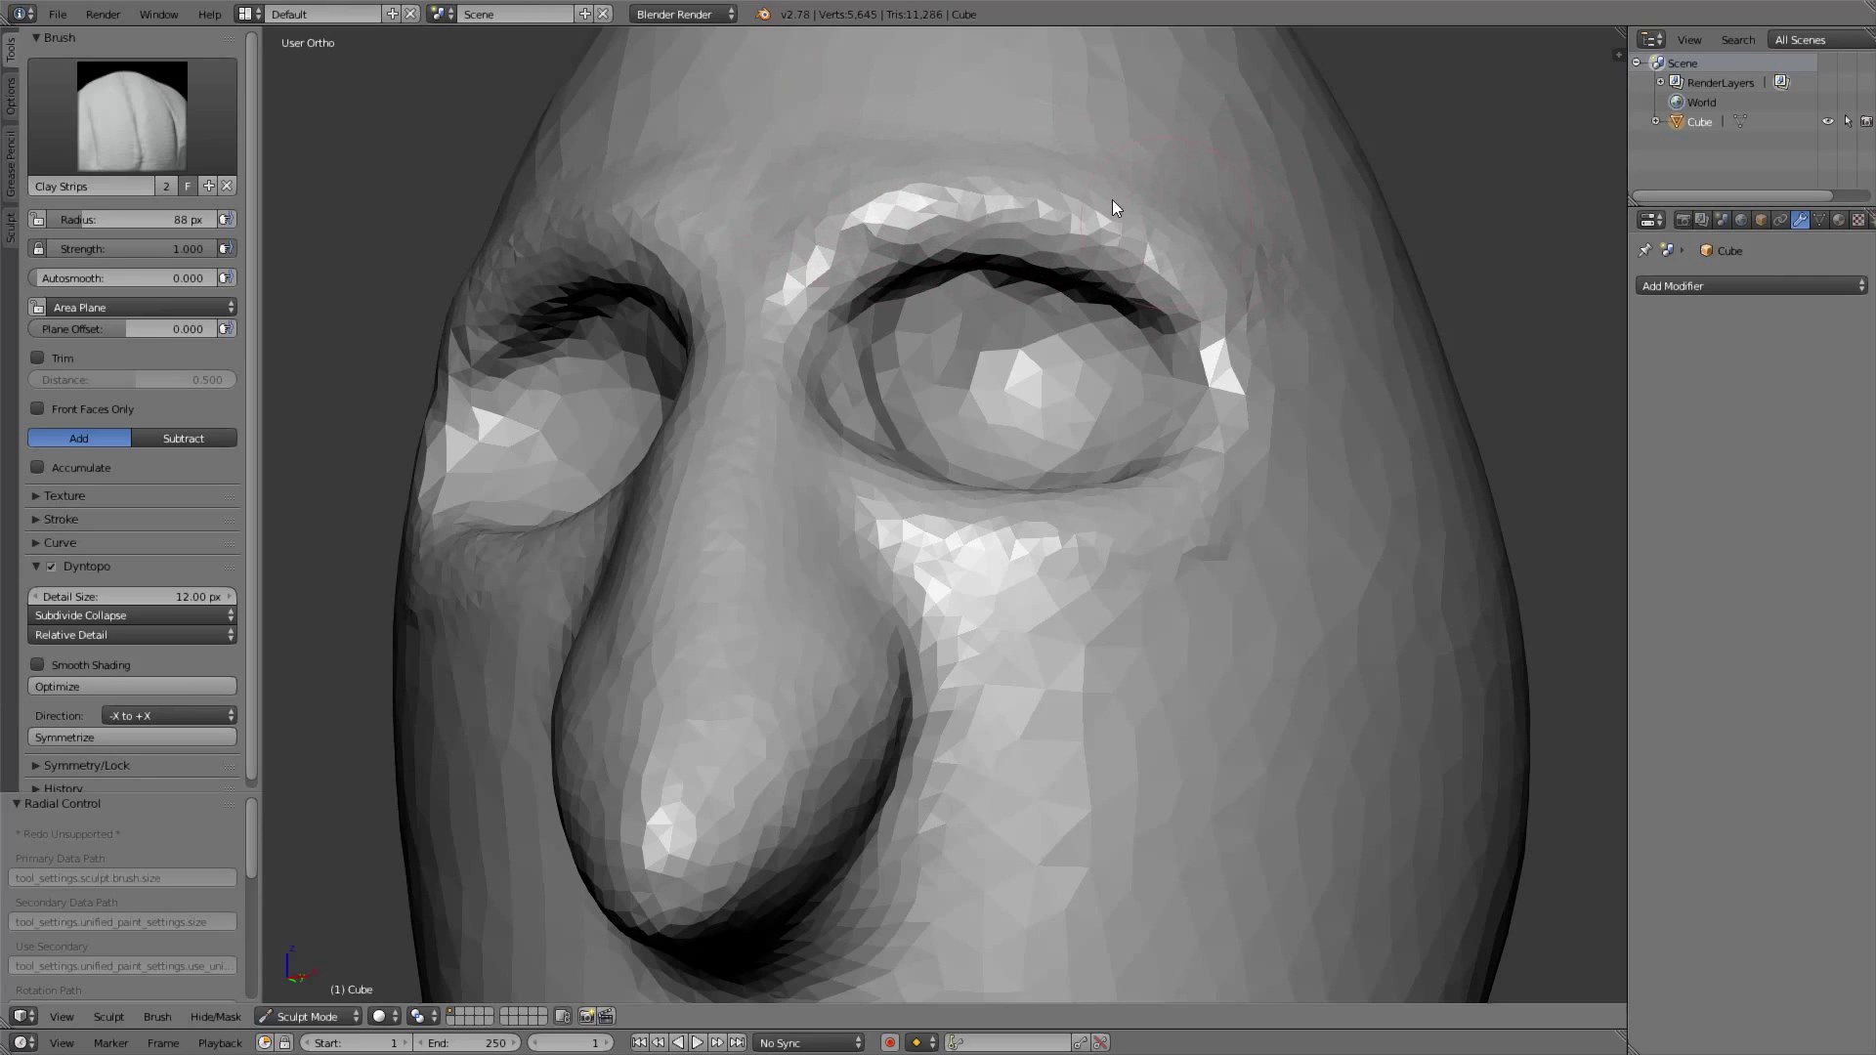
Examine the eye sockets and nose at different distances and from the front view
scroll(1118, 340, down, 5)
middle_drag(934, 336, 958, 400)
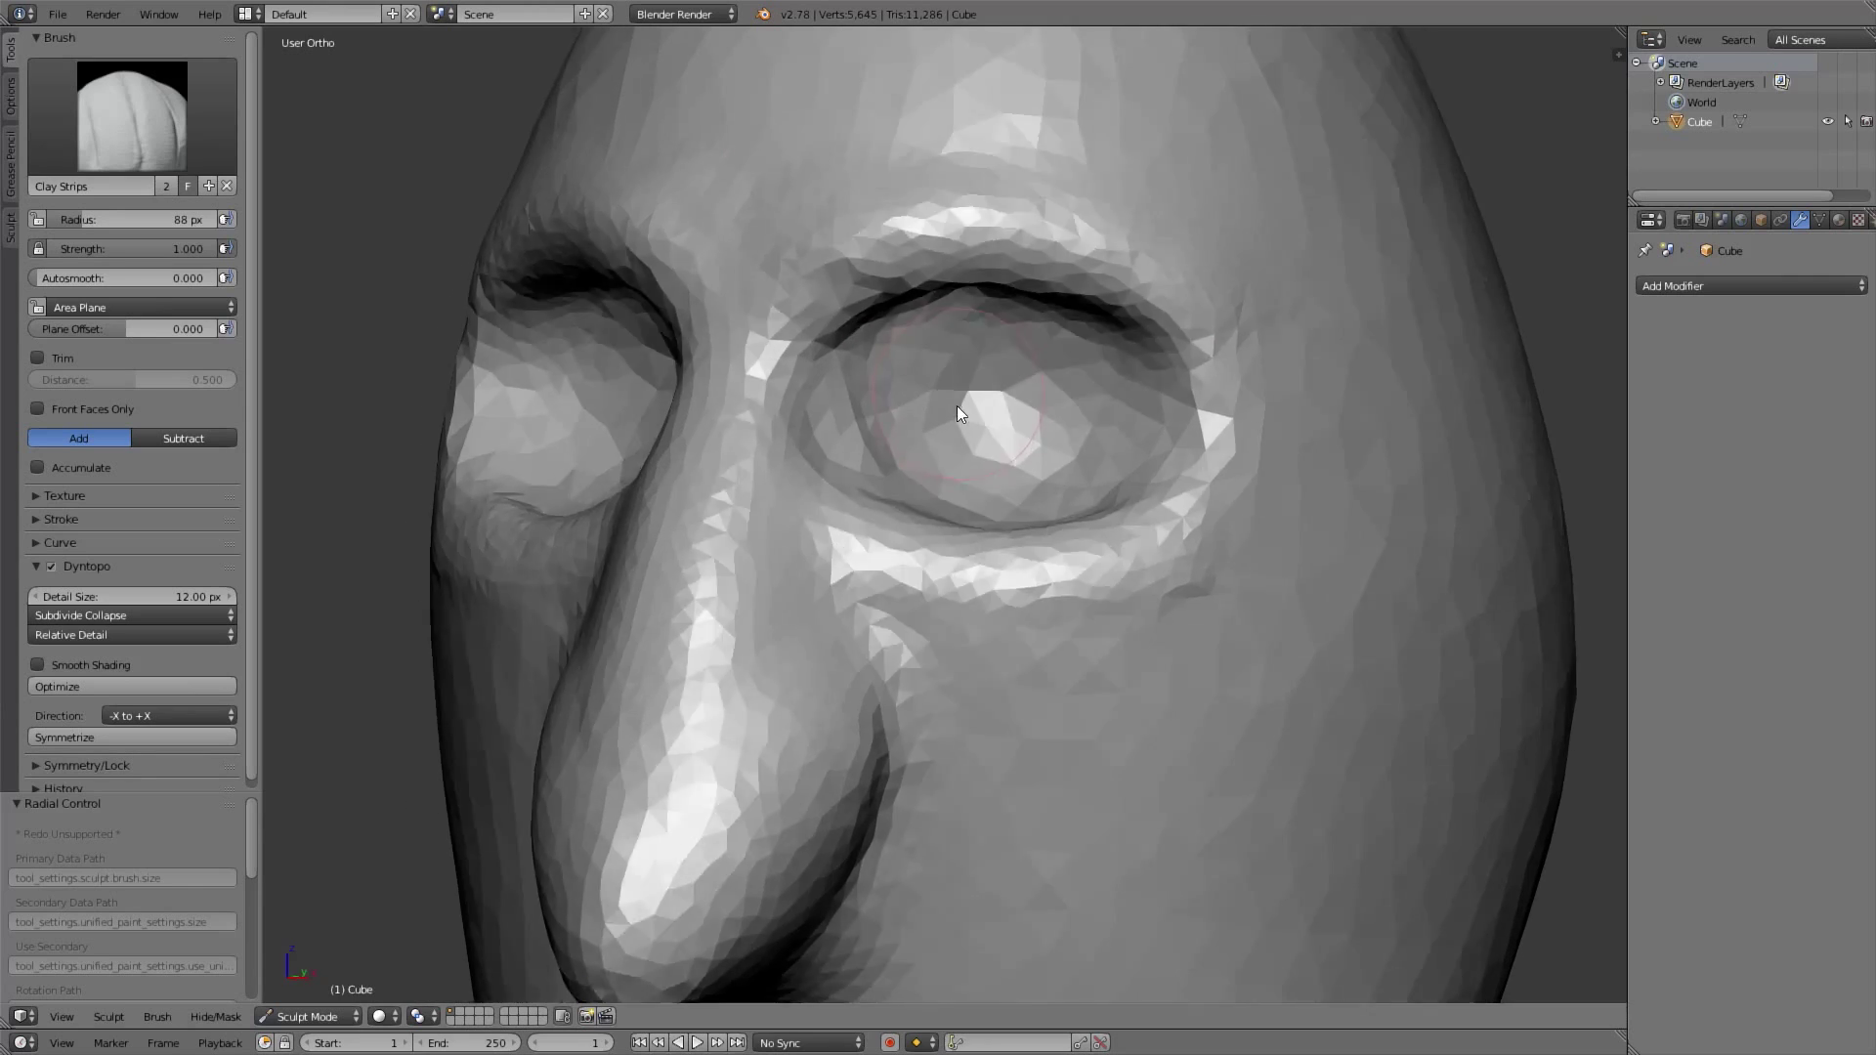
scroll(904, 465, up, 5)
scroll(1016, 445, down, 2)
scroll(999, 459, down, 5)
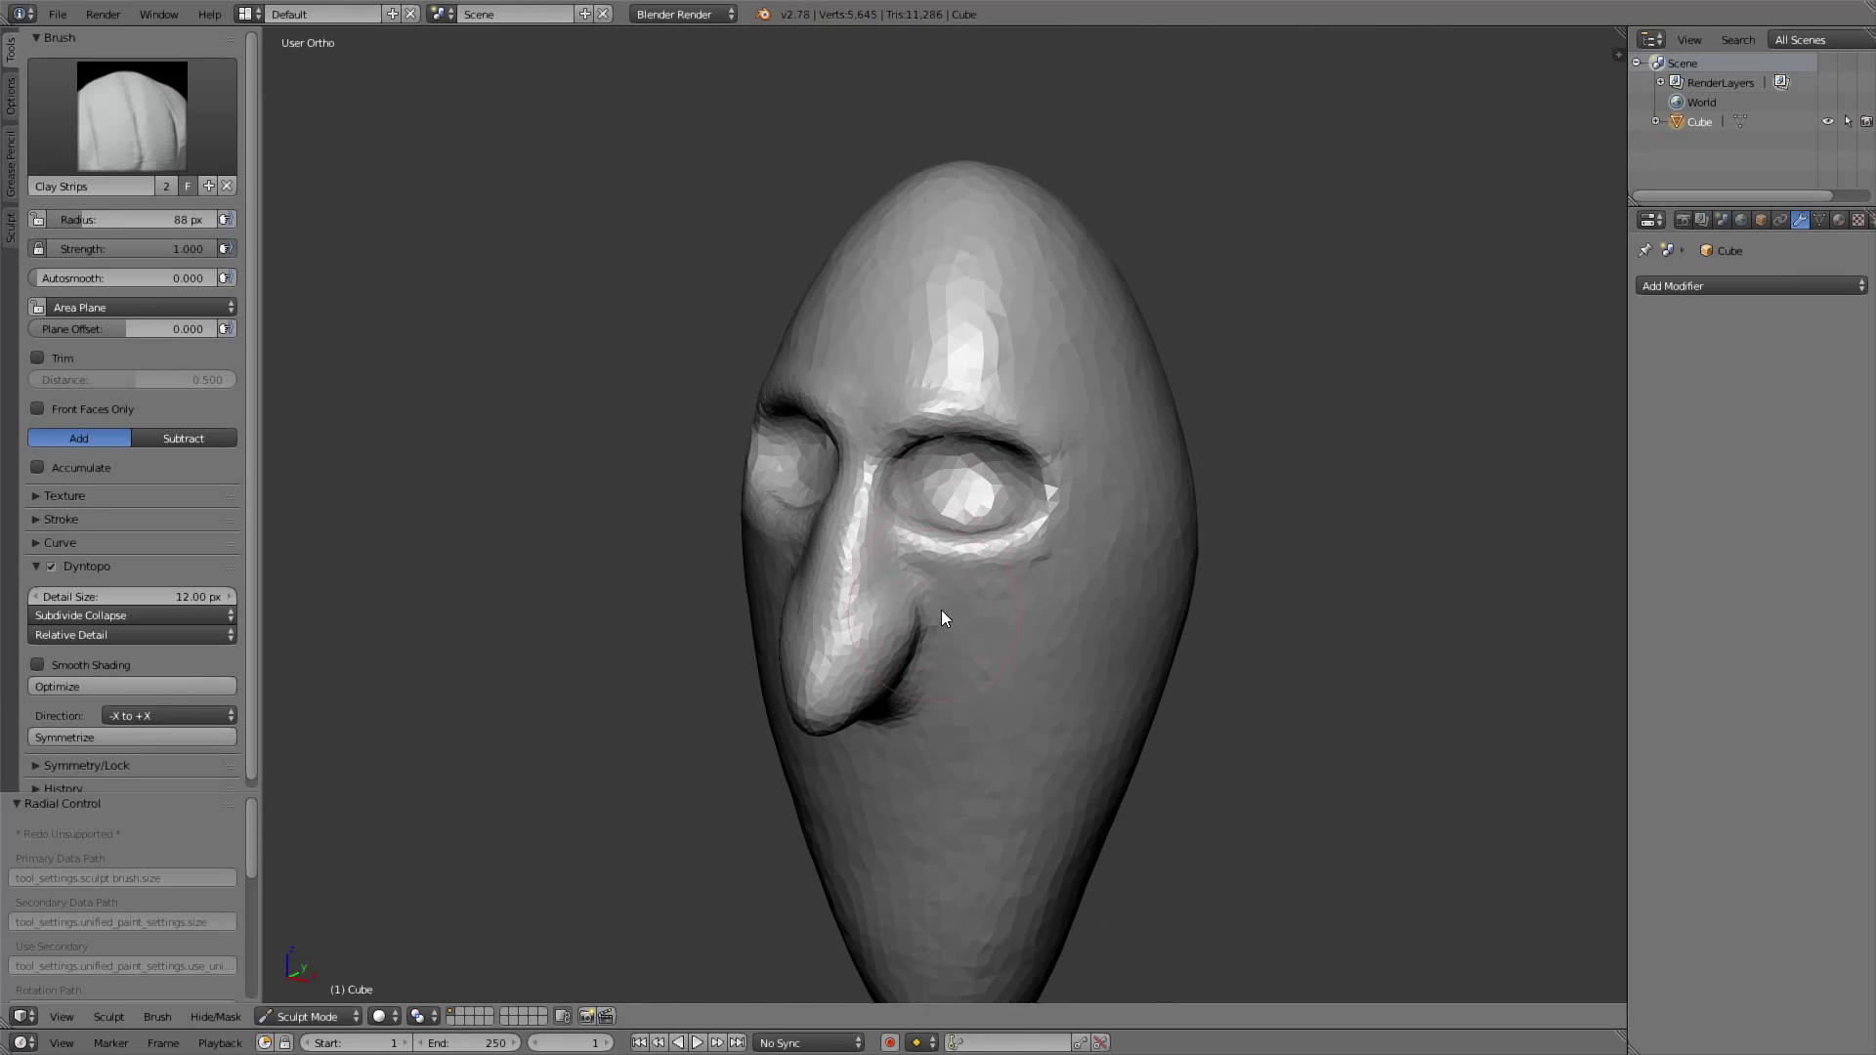
key(KP_1)
scroll(1042, 518, up, 6)
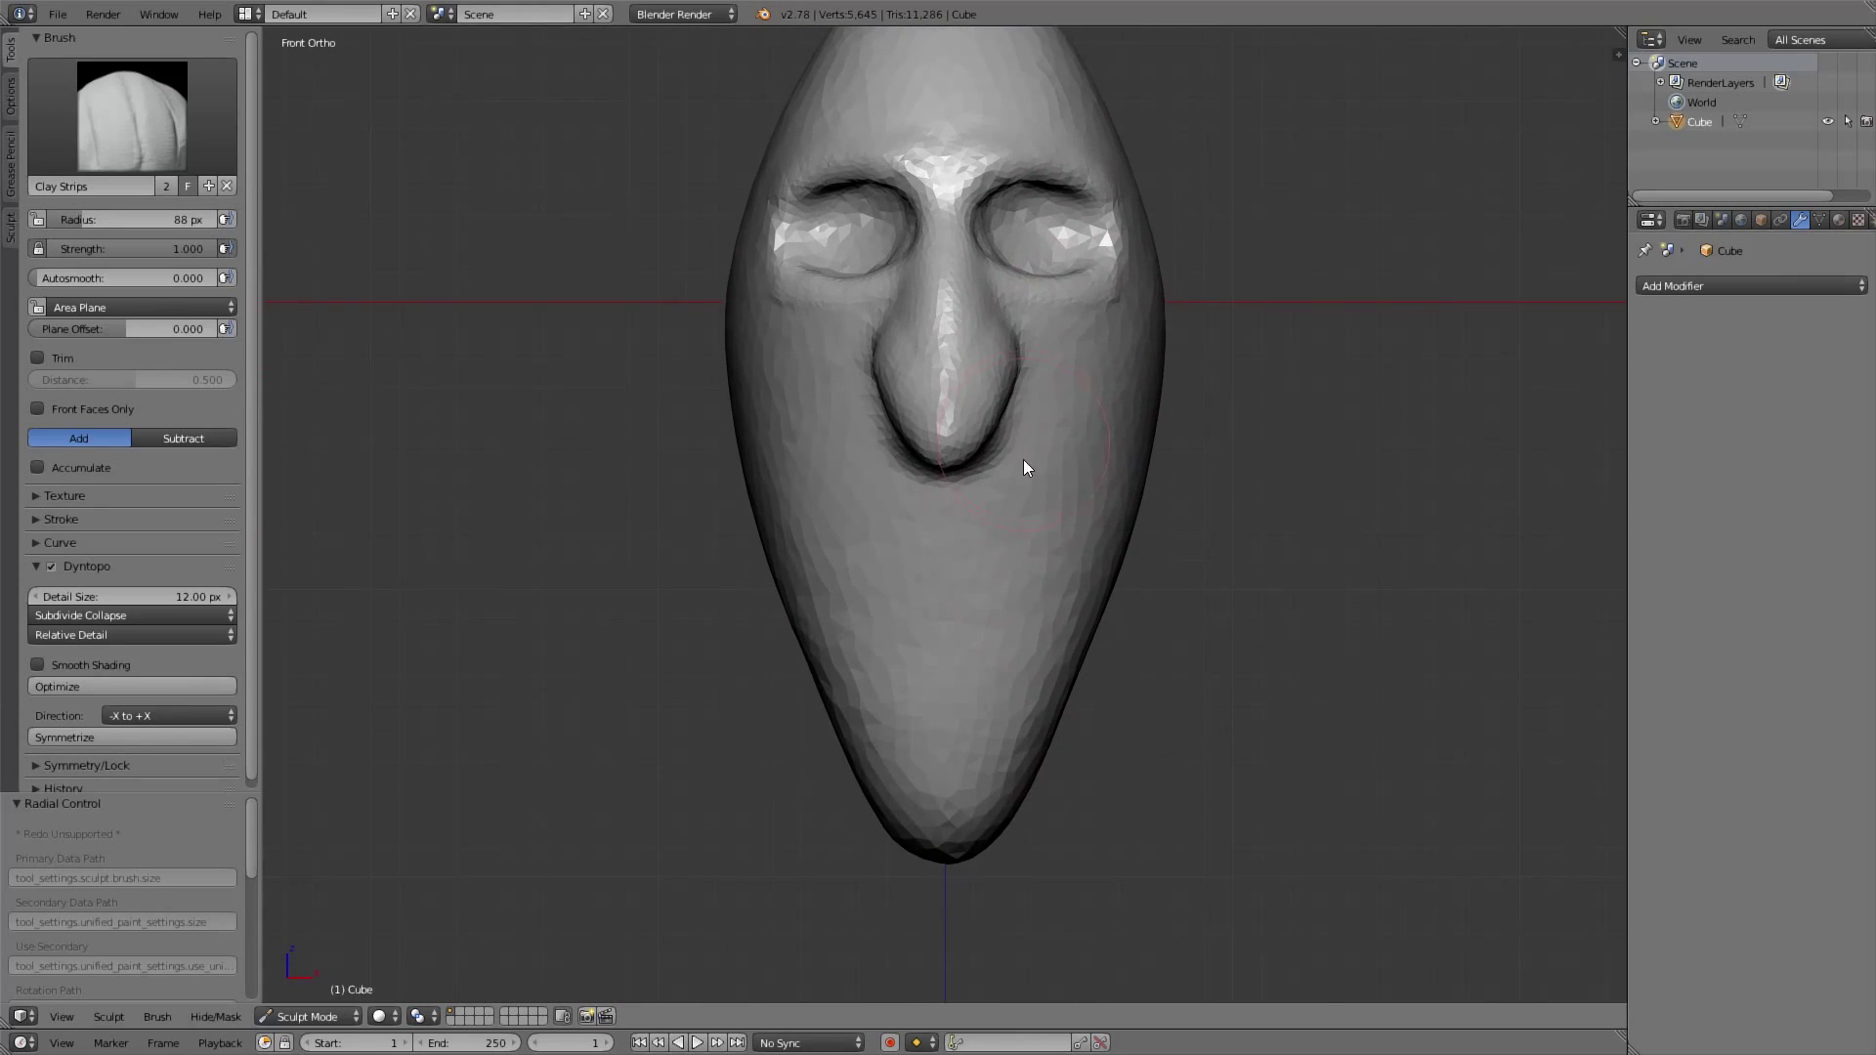
scroll(1046, 461, up, 4)
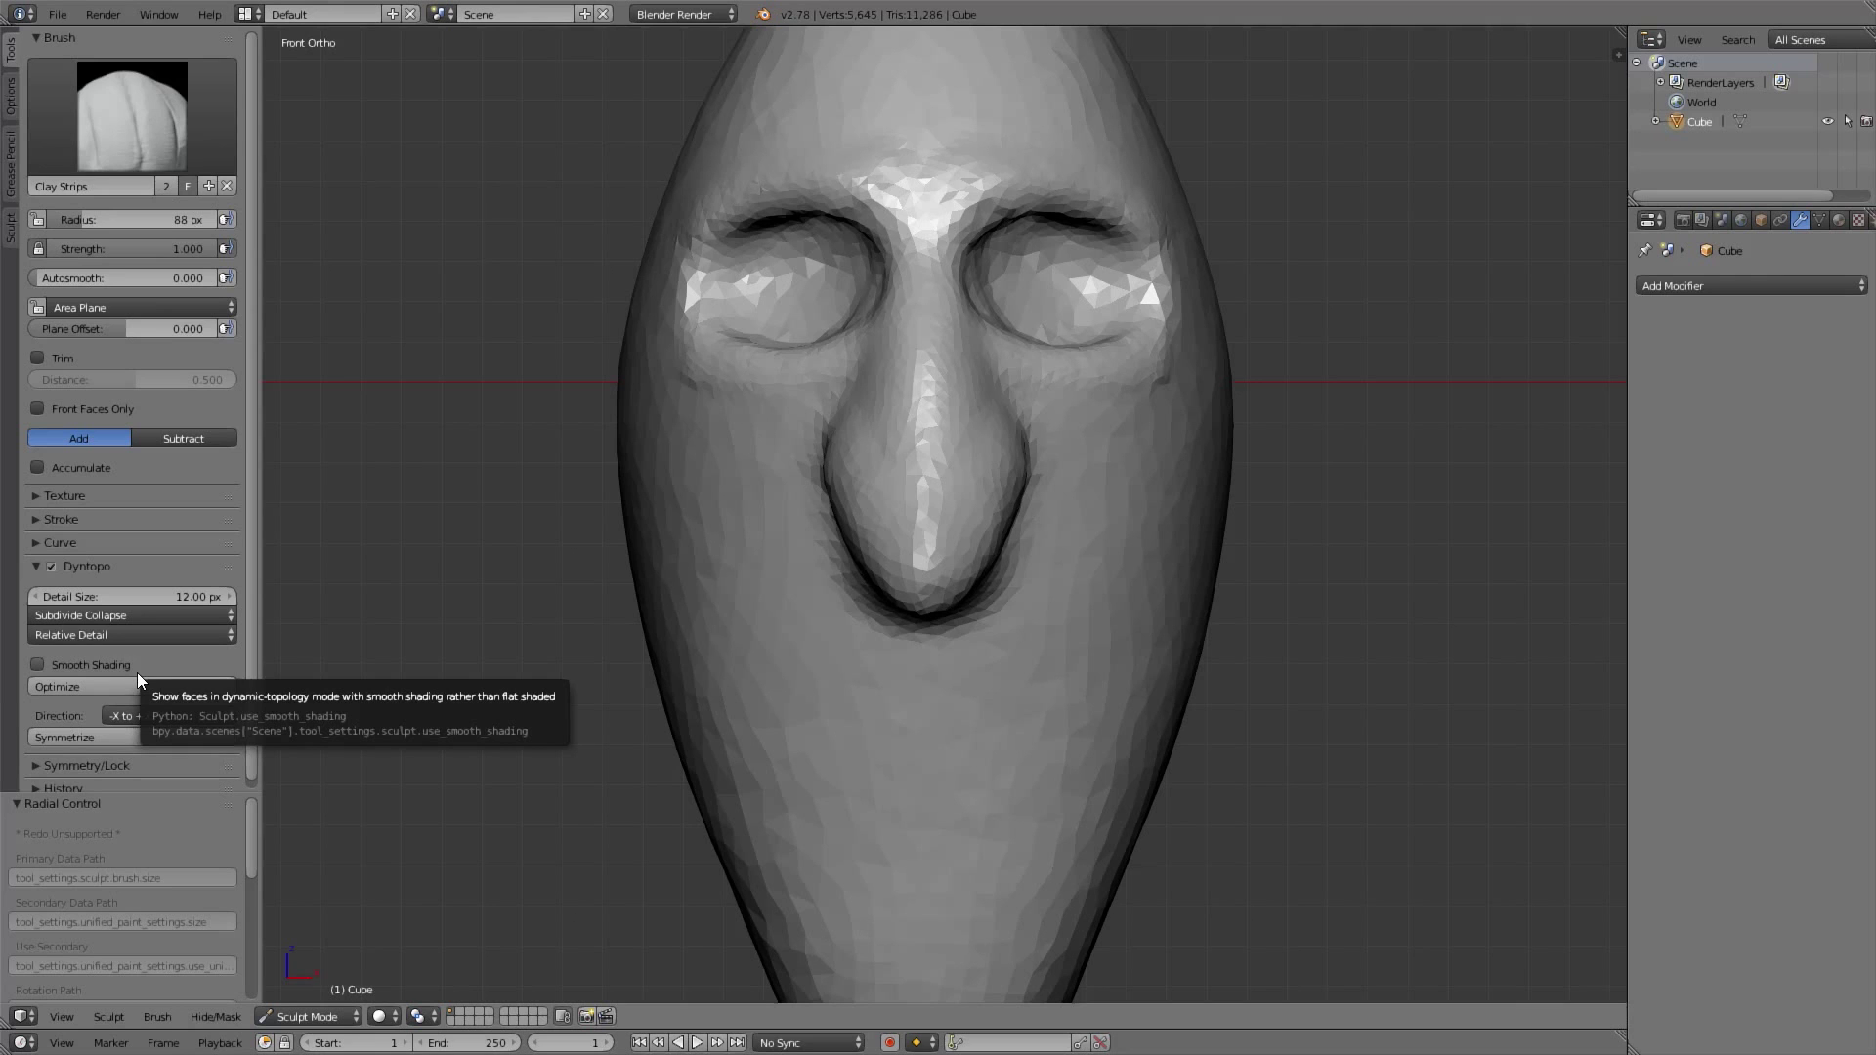
Reshape the nose's bridge profile from the side with the Grab brush, undoing the first pull and reducing the radius to 123 px
key(KP_3)
scroll(977, 469, up, 3)
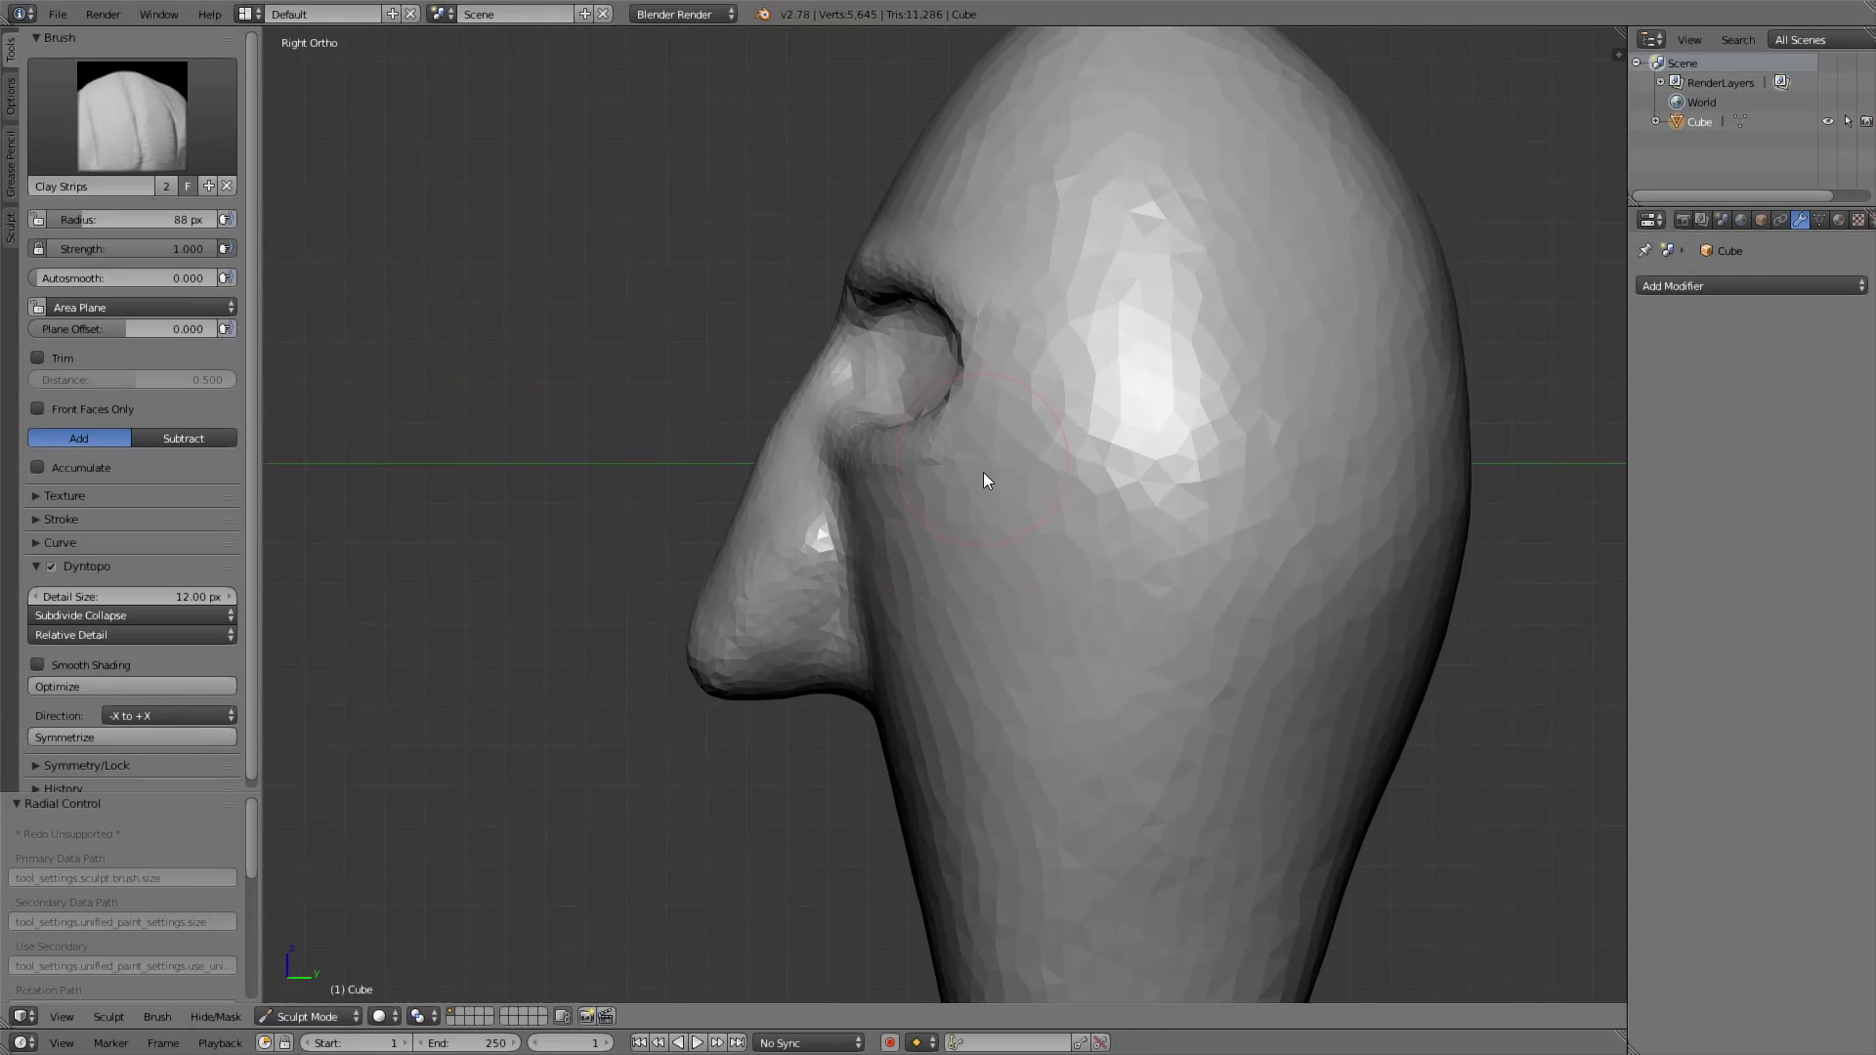
key(g)
key(f)
click(1016, 363)
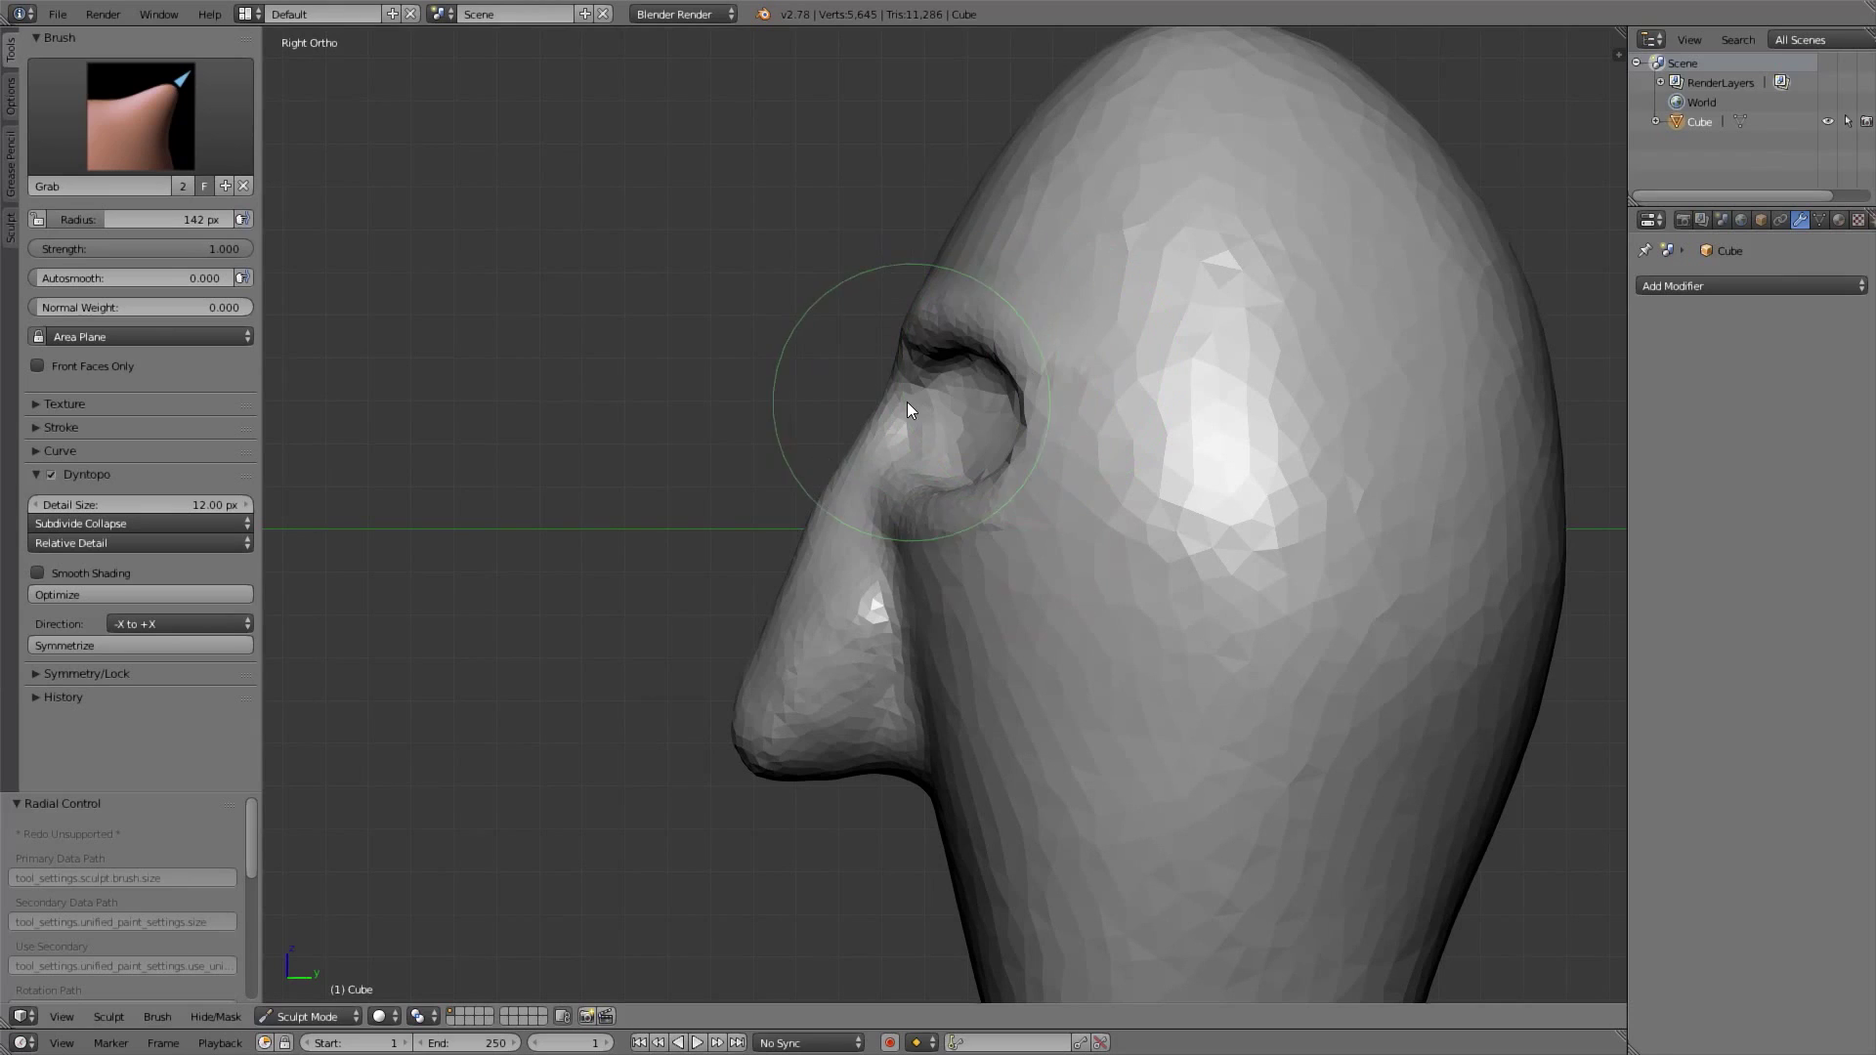
shift+middle_drag(856, 569, 913, 402)
drag(912, 402, 894, 377)
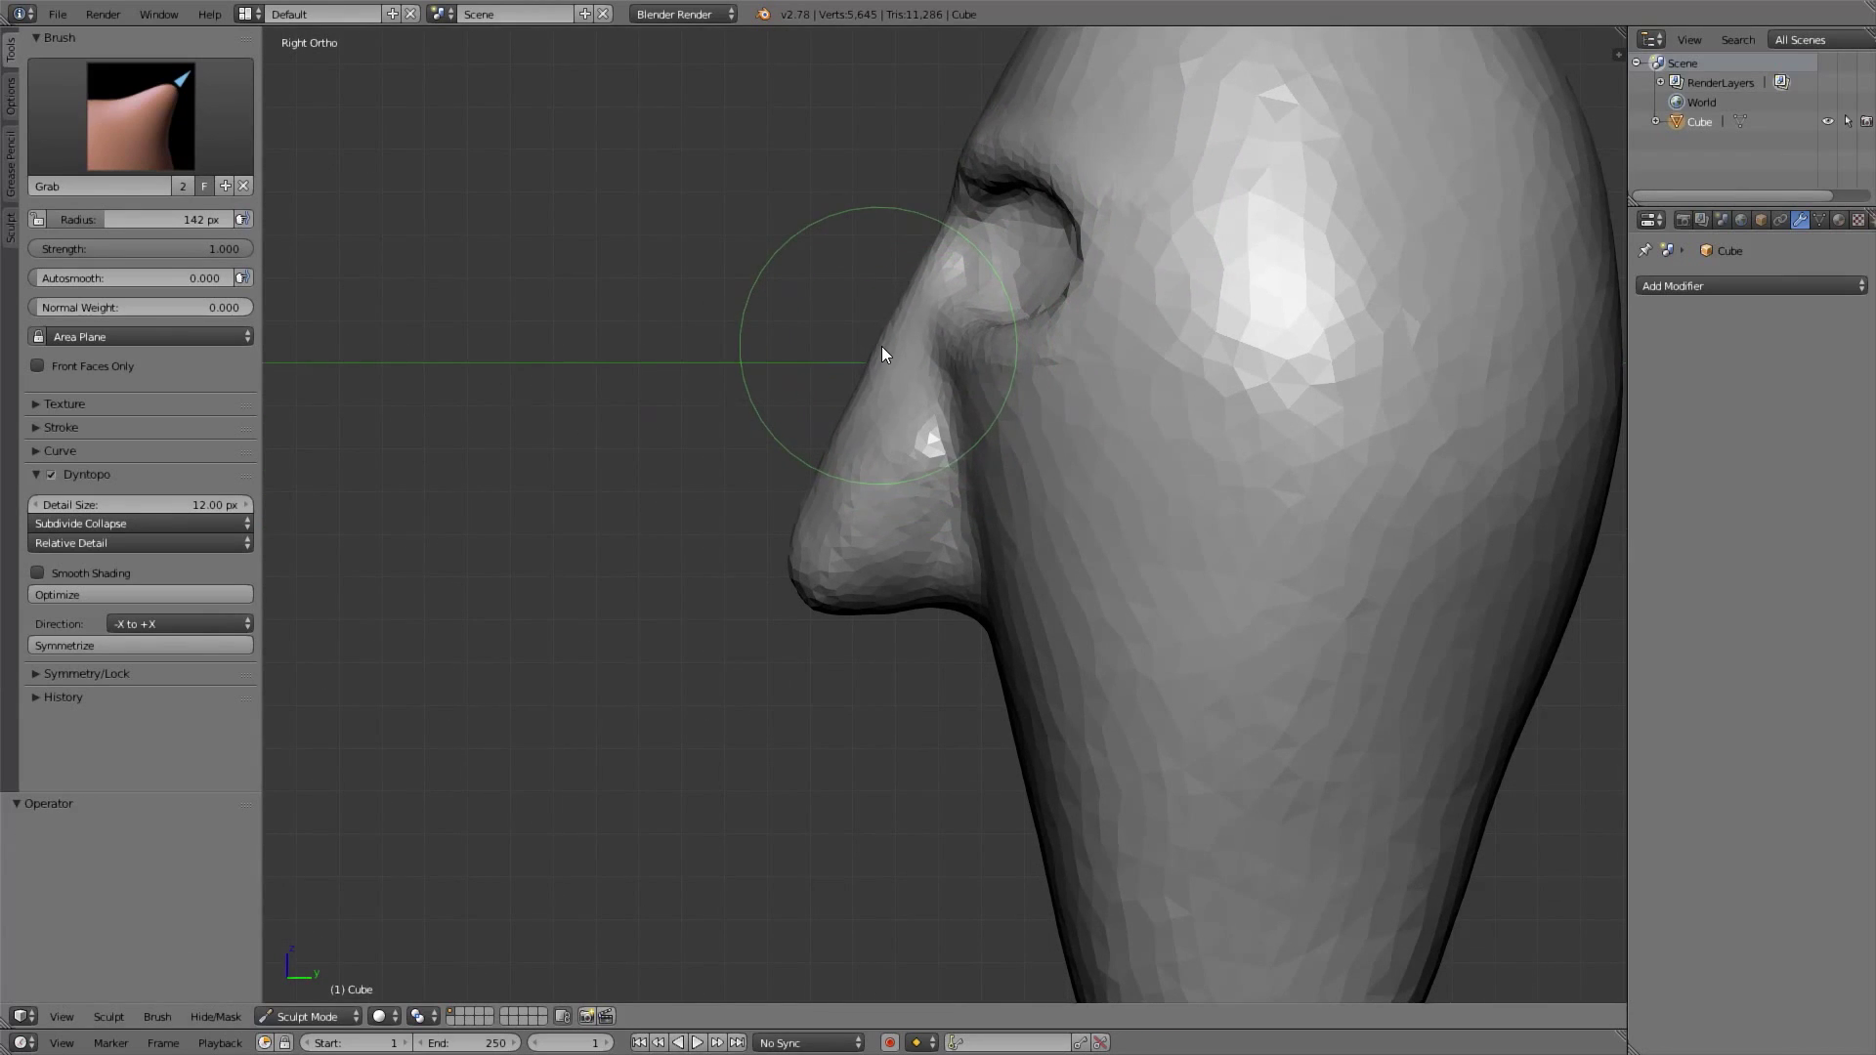
key(ctrl+z)
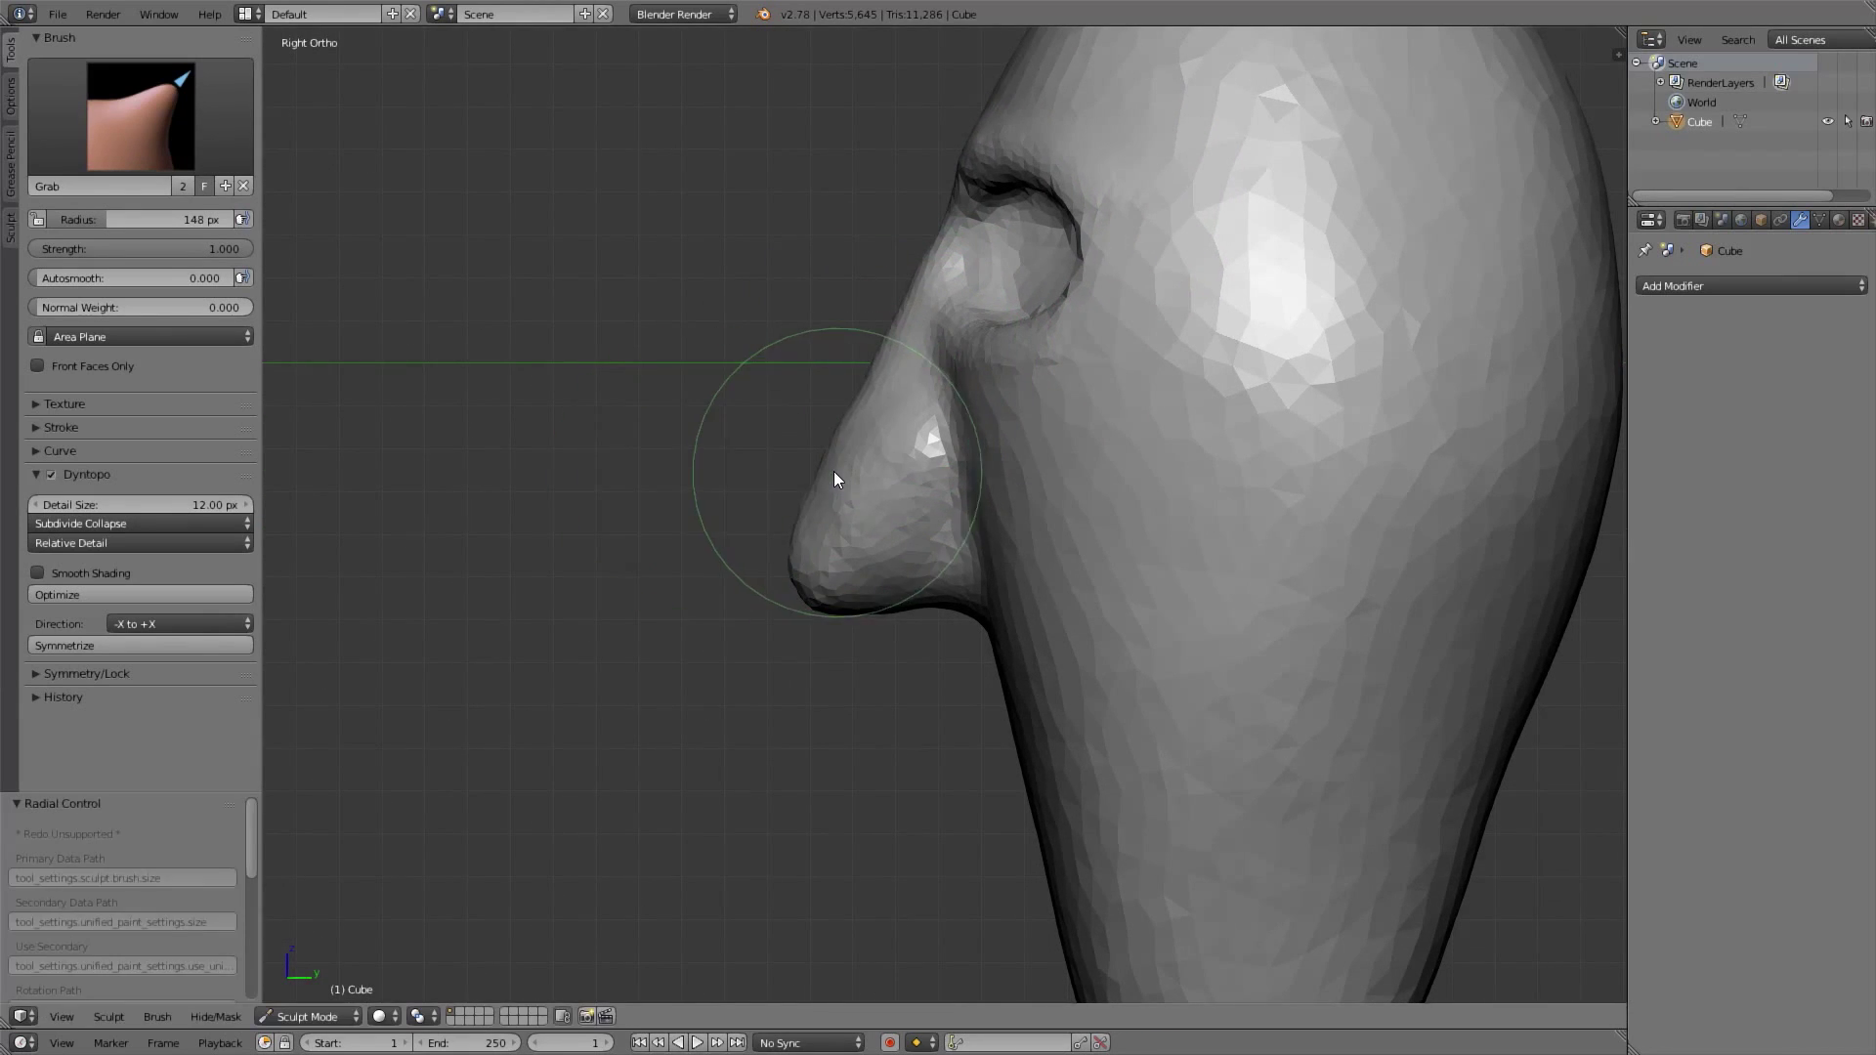
key(f)
click(821, 449)
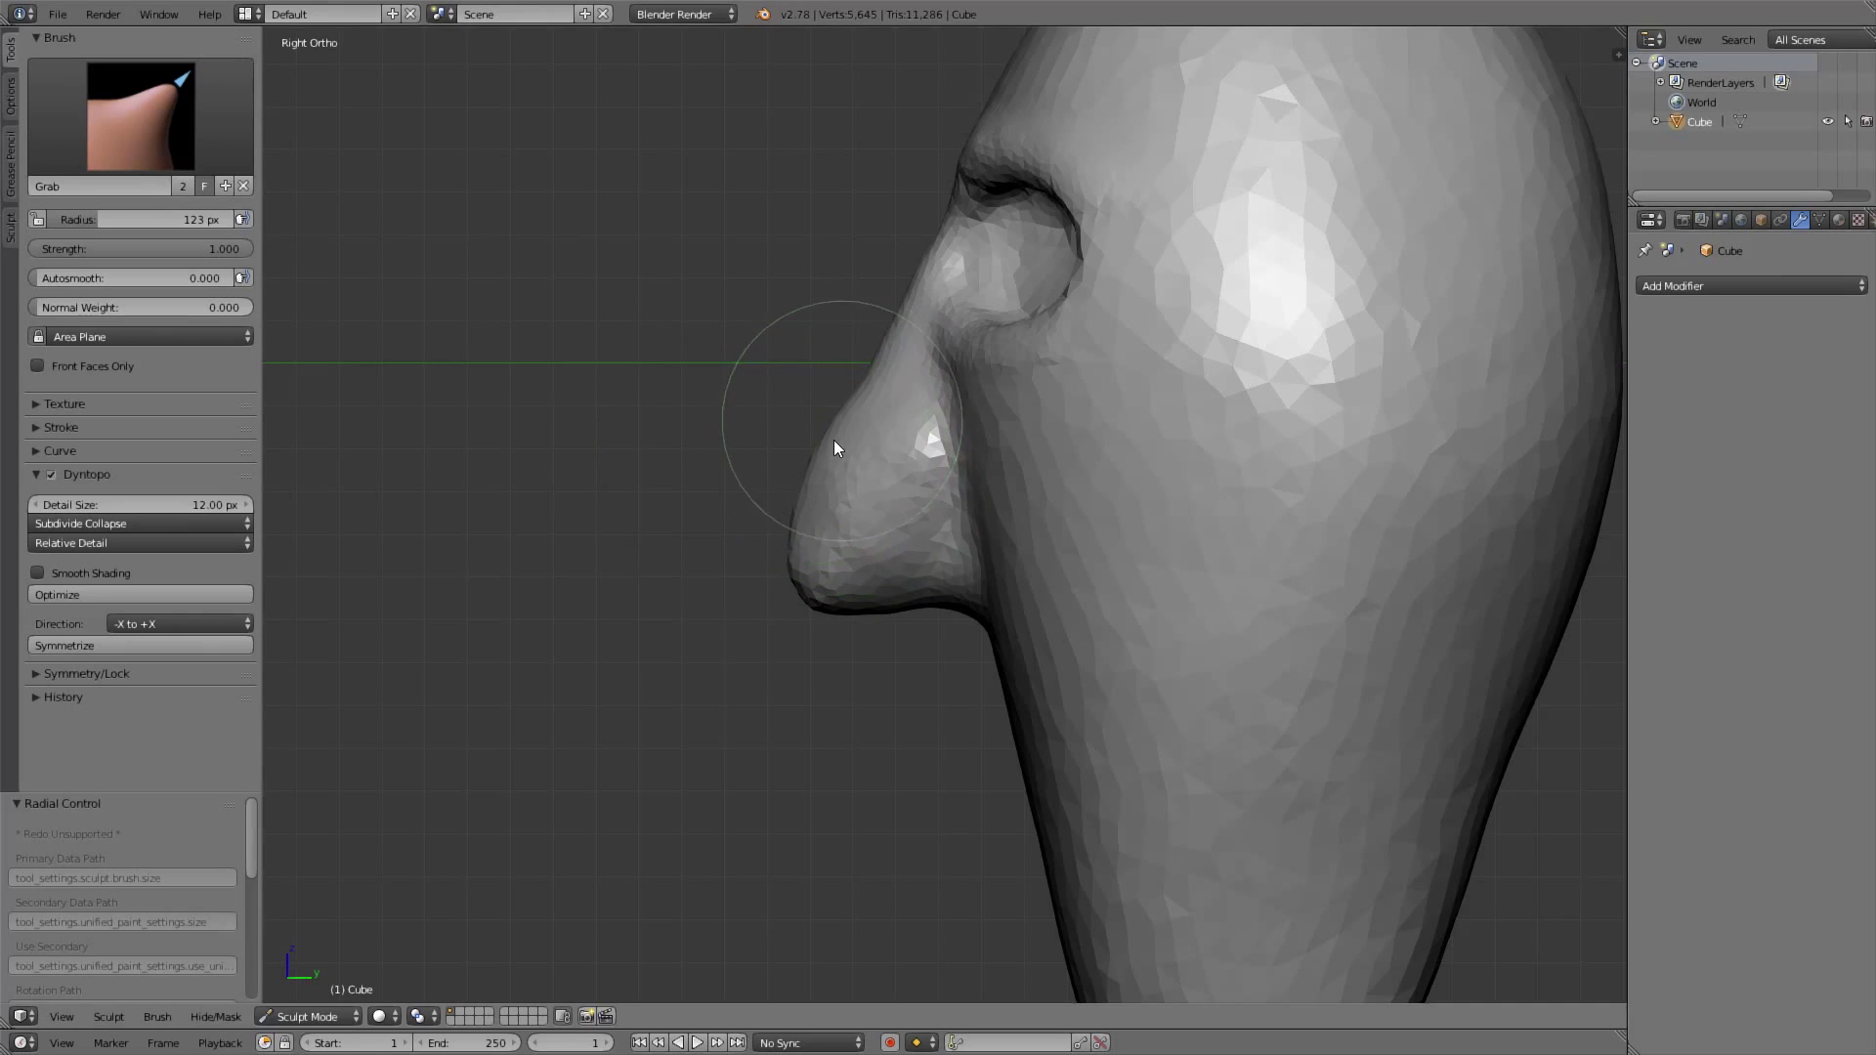
Build up brow ridges above the eye sockets using Clay Strips with a 34 px radius
key(KP_1)
key(f)
click(889, 479)
middle_drag(889, 479, 912, 436)
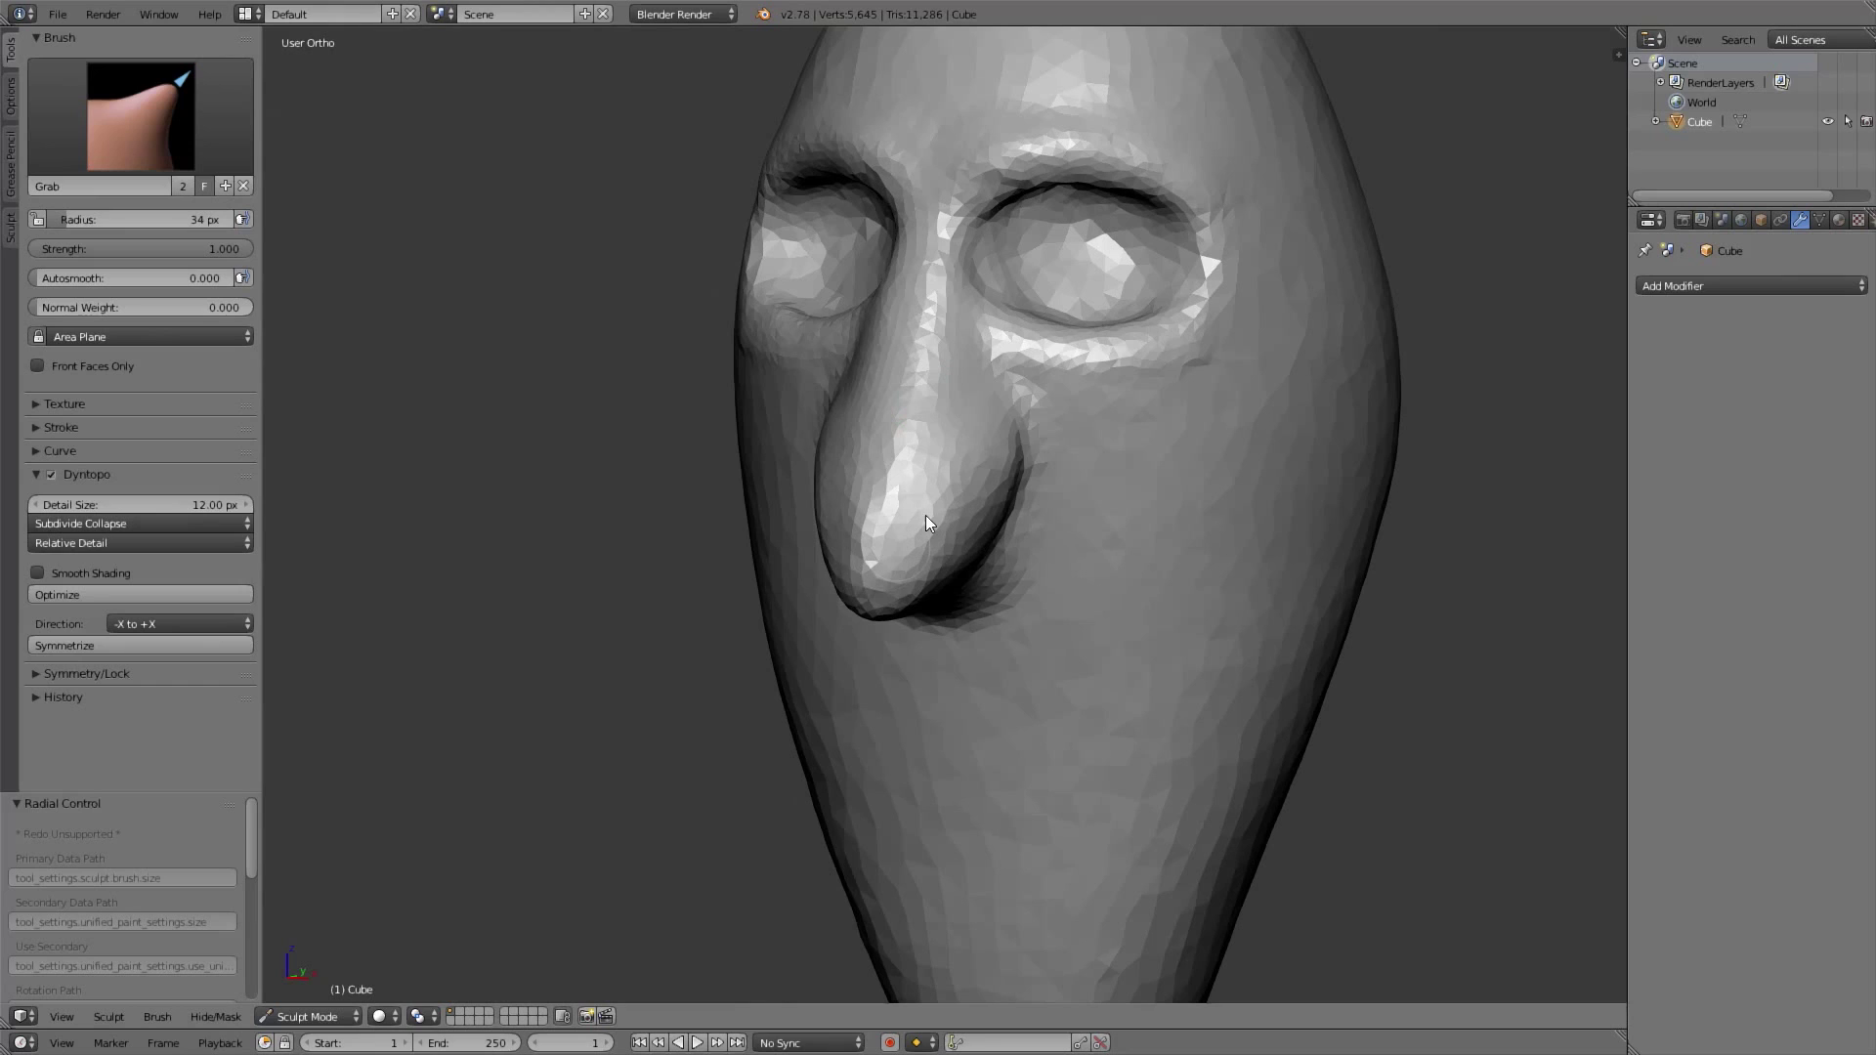
middle_drag(1122, 289, 988, 371)
key(c)
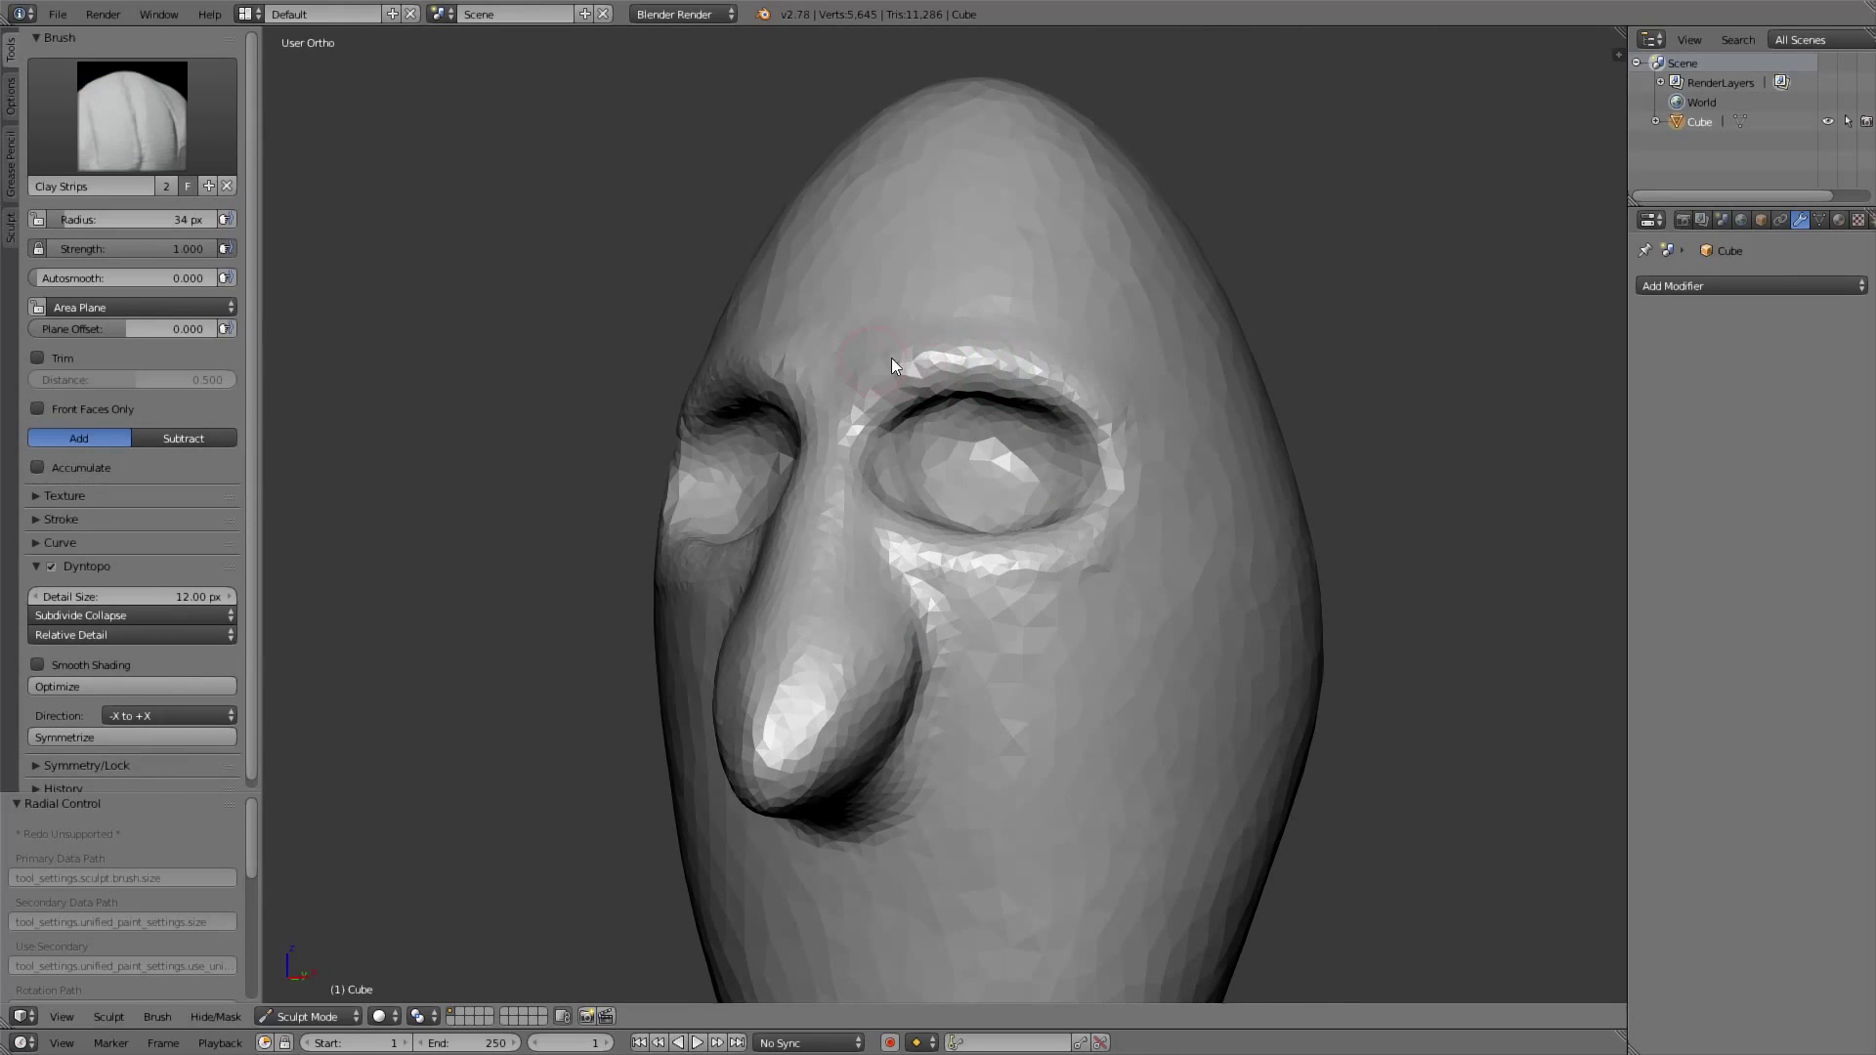
drag(1085, 378, 950, 348)
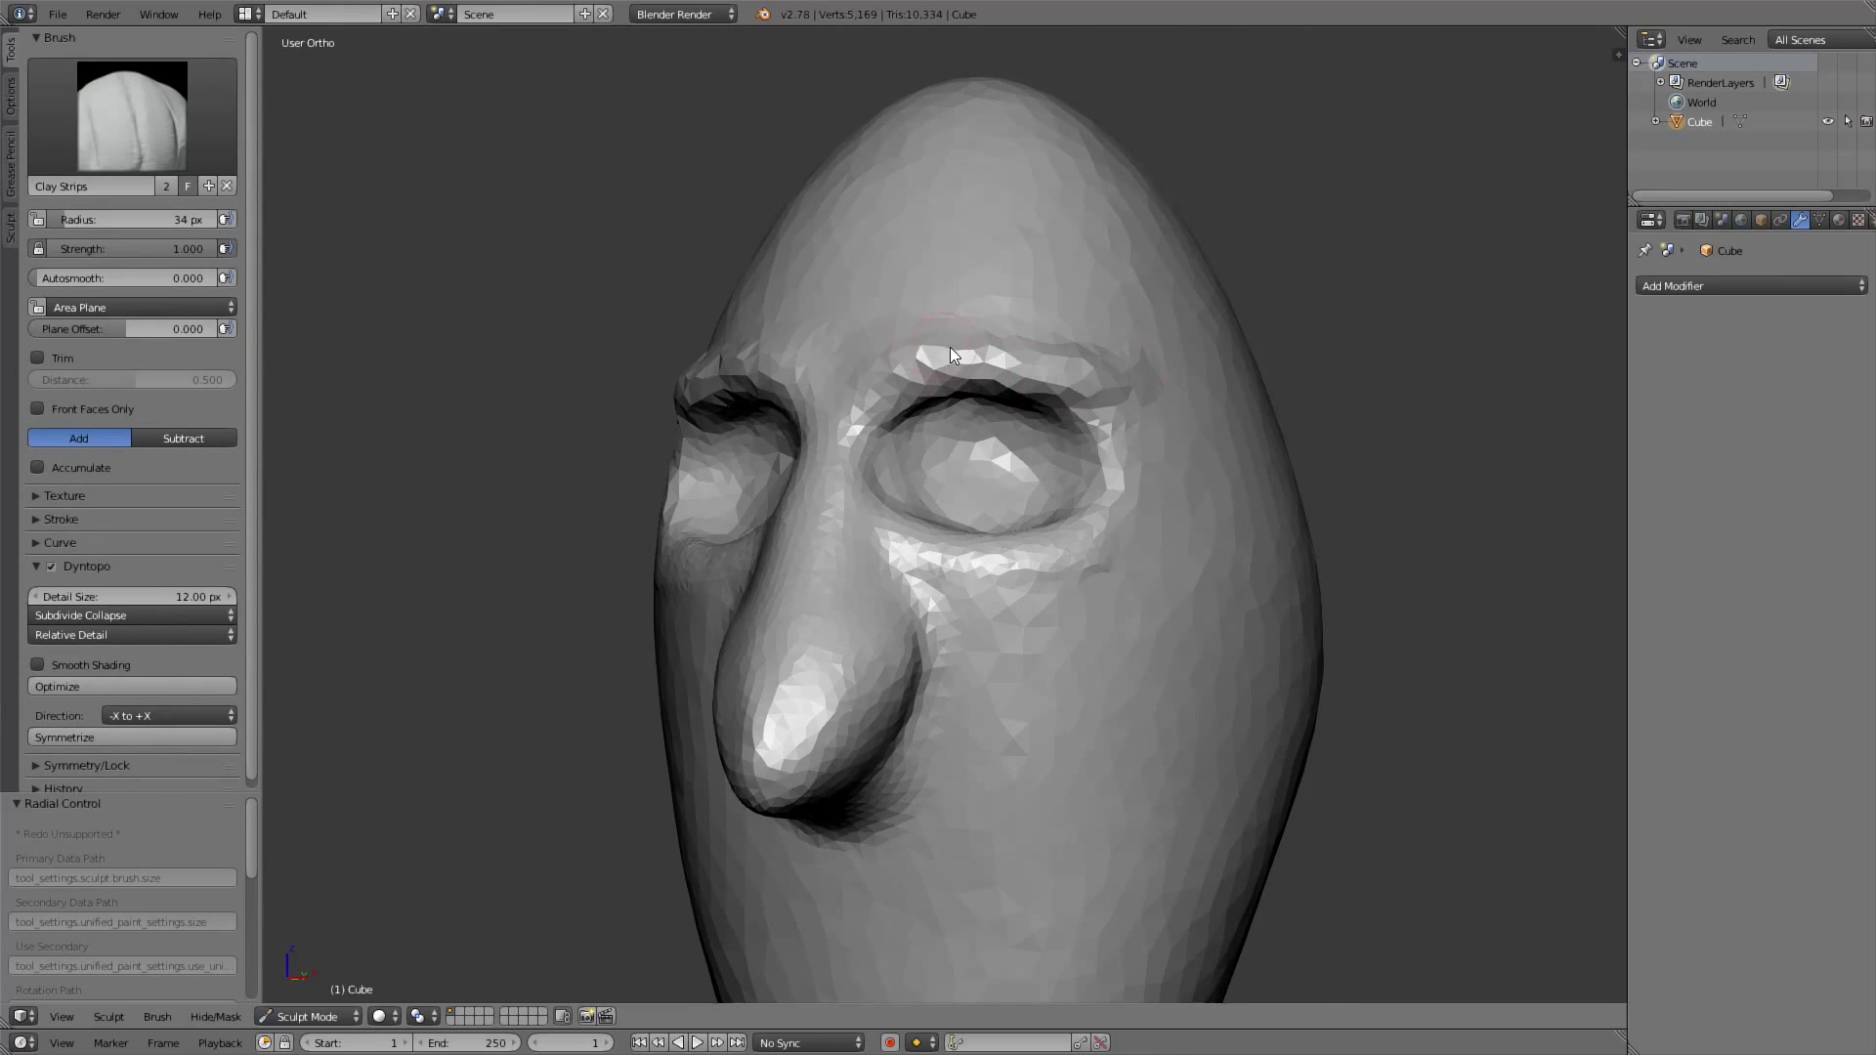
middle_drag(1089, 359, 964, 436)
key(KP_1)
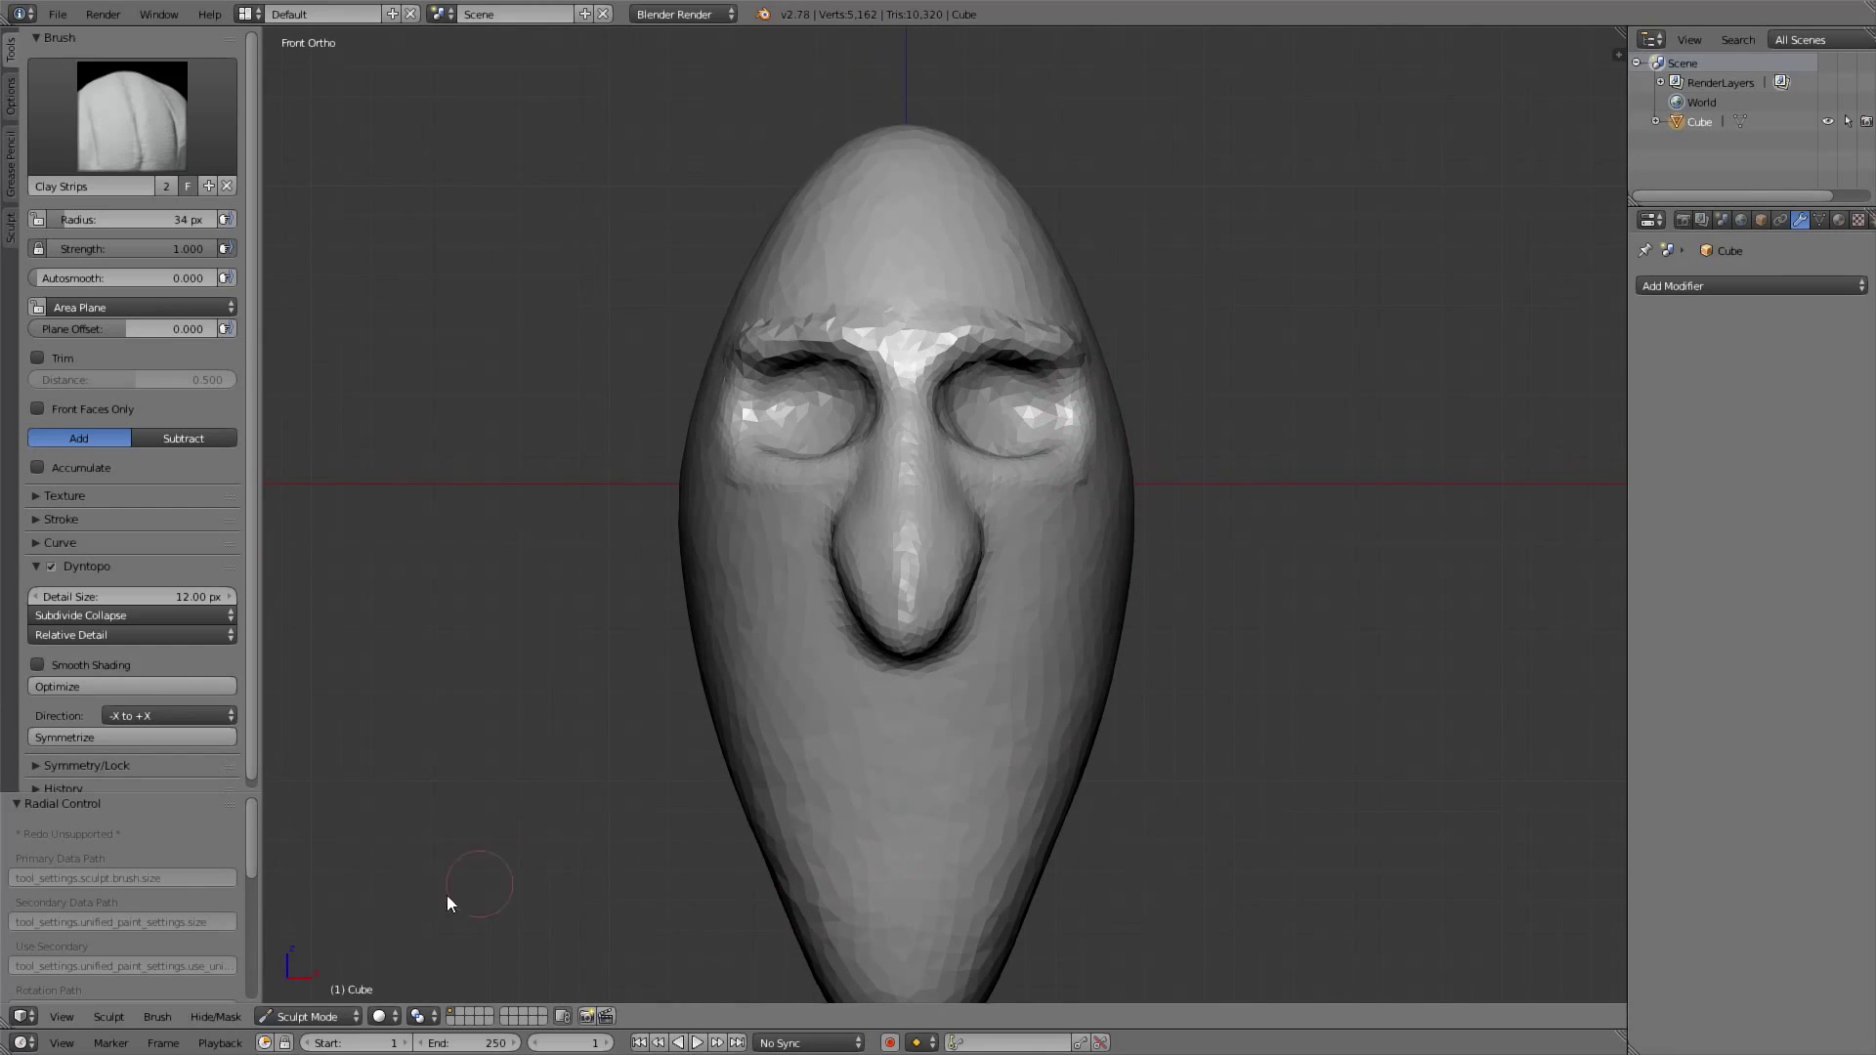
Switch the head to Object Mode, deselect it and add a UV sphere at the origin
shift+middle_drag(1048, 615, 1089, 530)
ctrl+middle_drag(1073, 461, 1071, 500)
shift+middle_drag(1024, 383, 1032, 409)
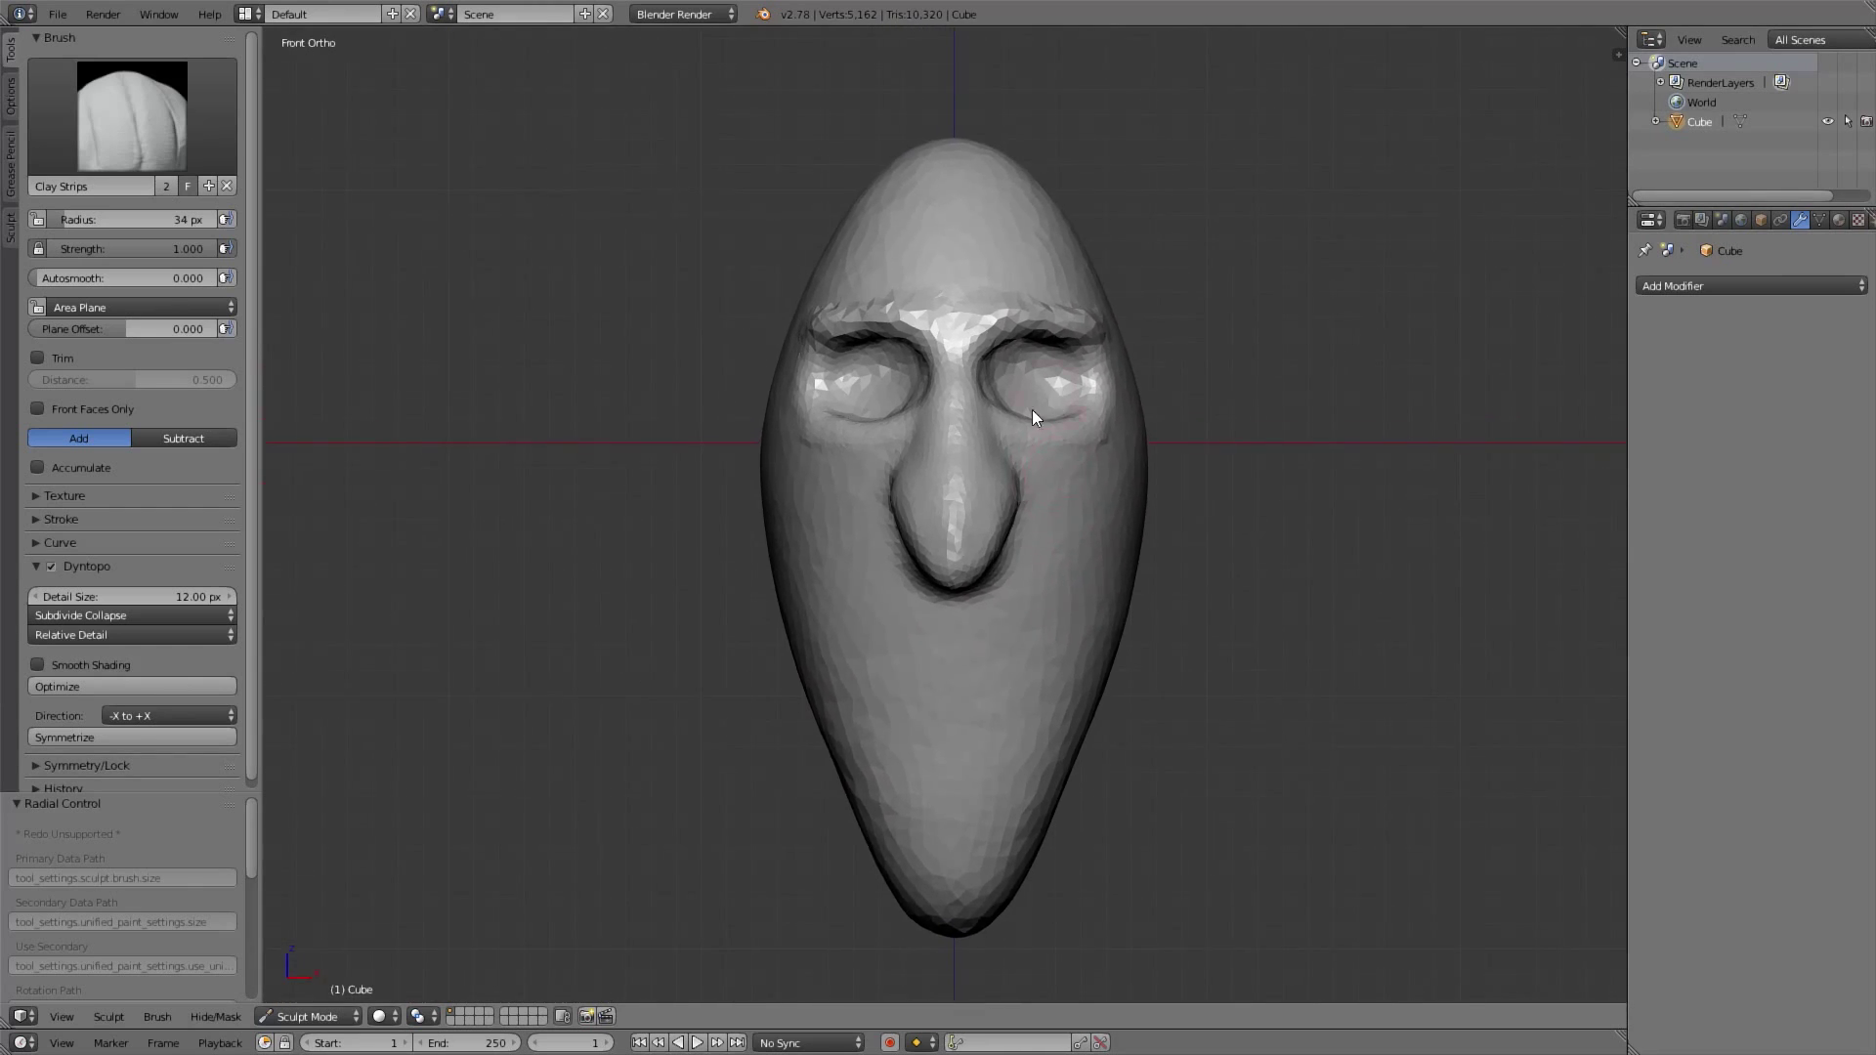
click(301, 1018)
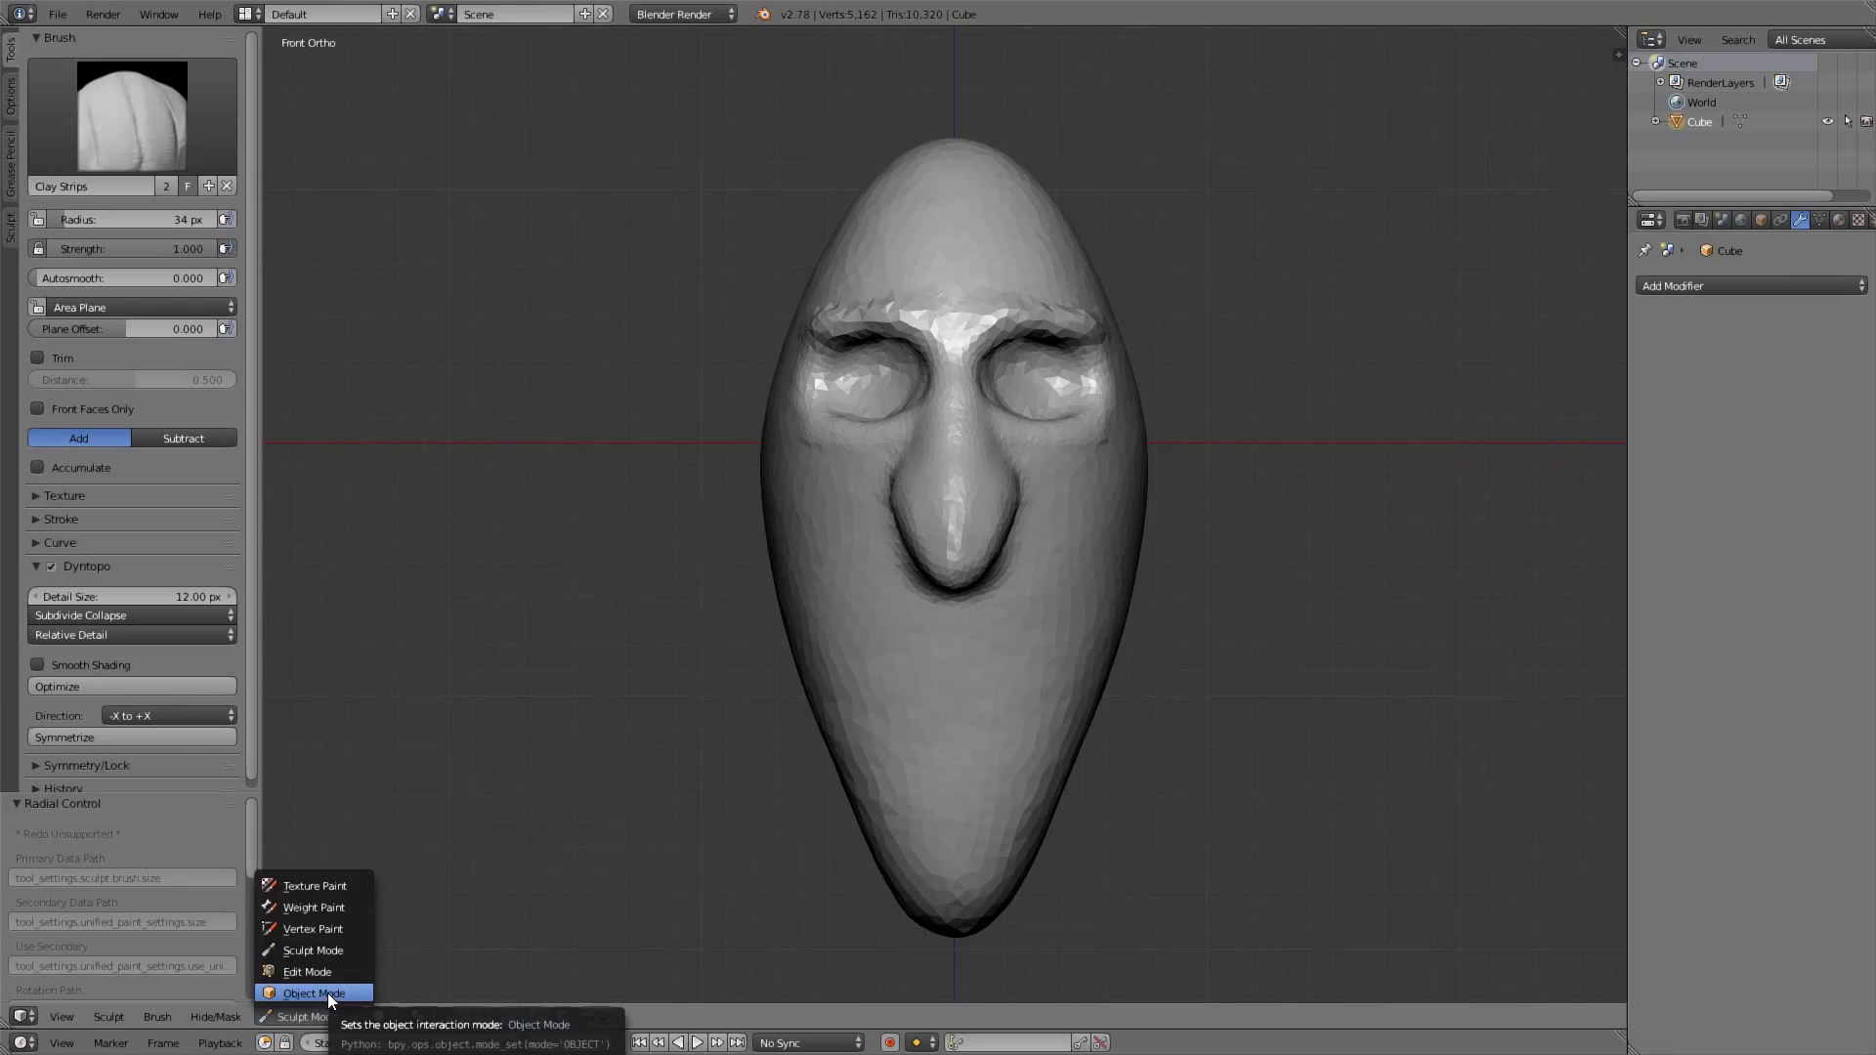
click(326, 993)
key(a)
key(shift+a)
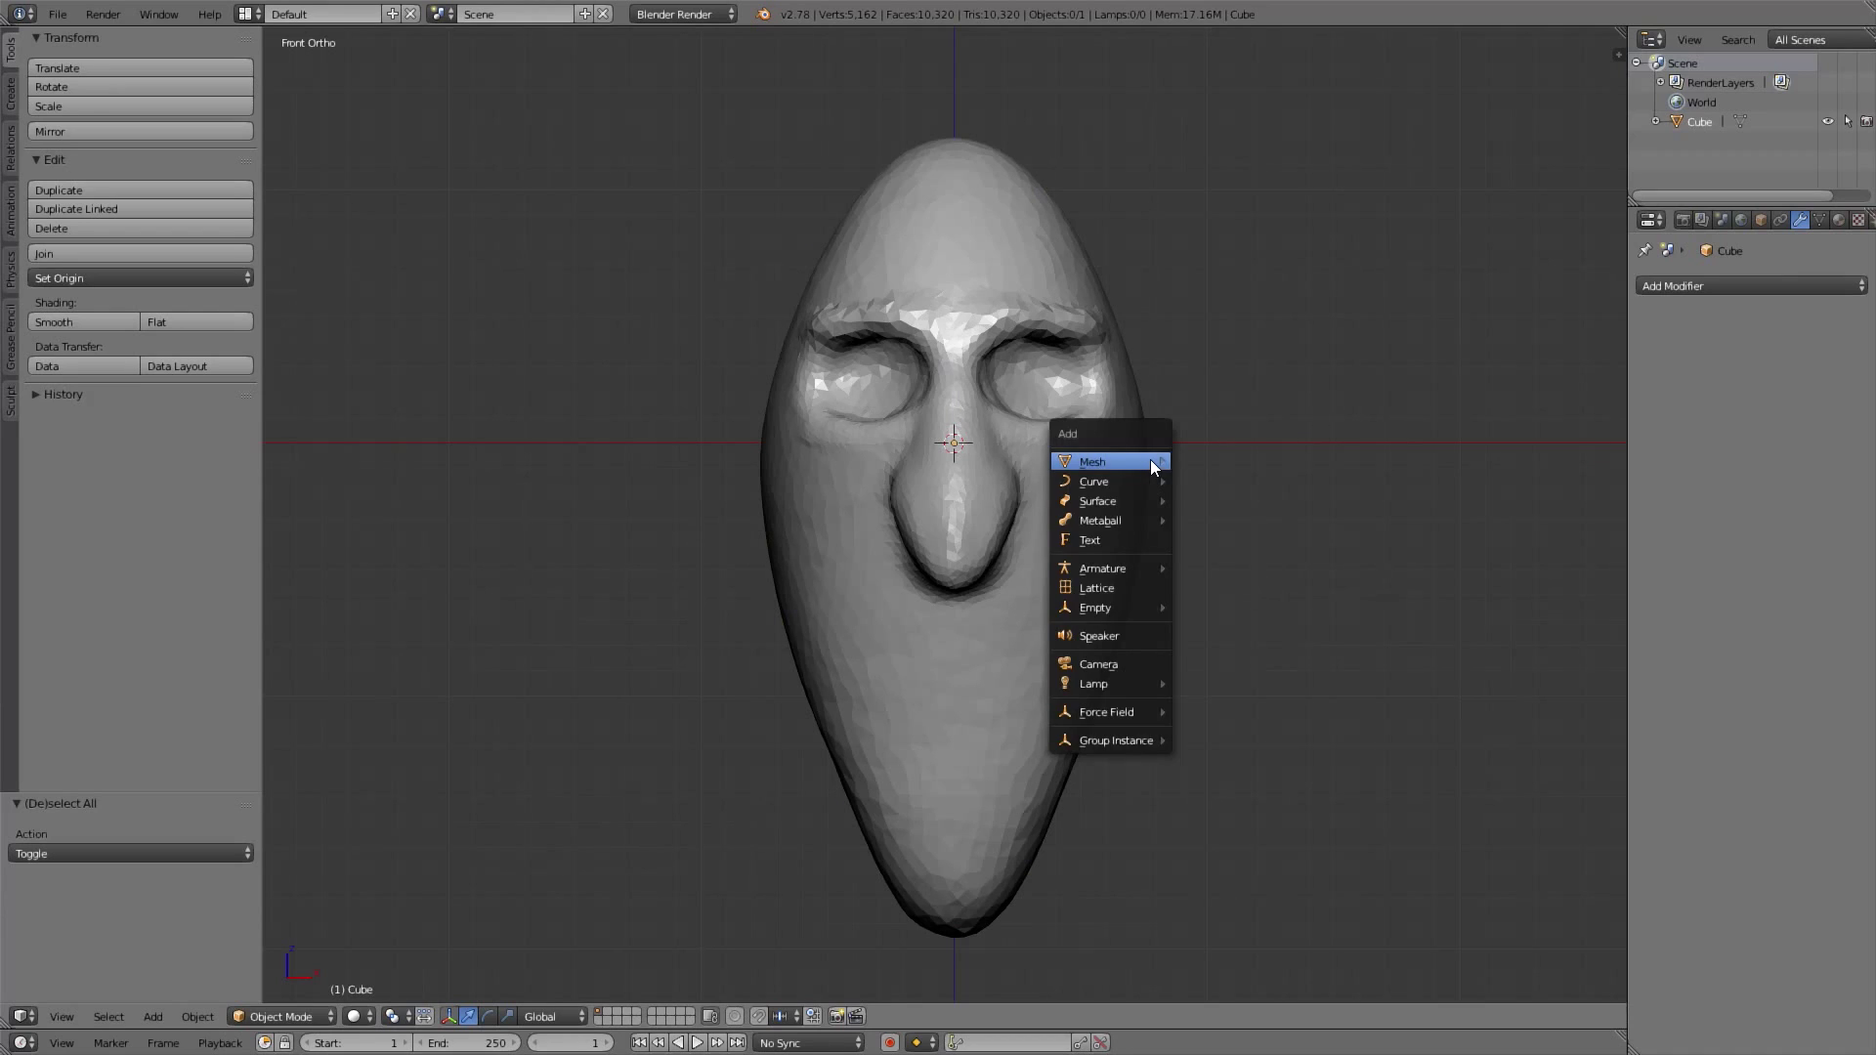
mouse_move(1148, 459)
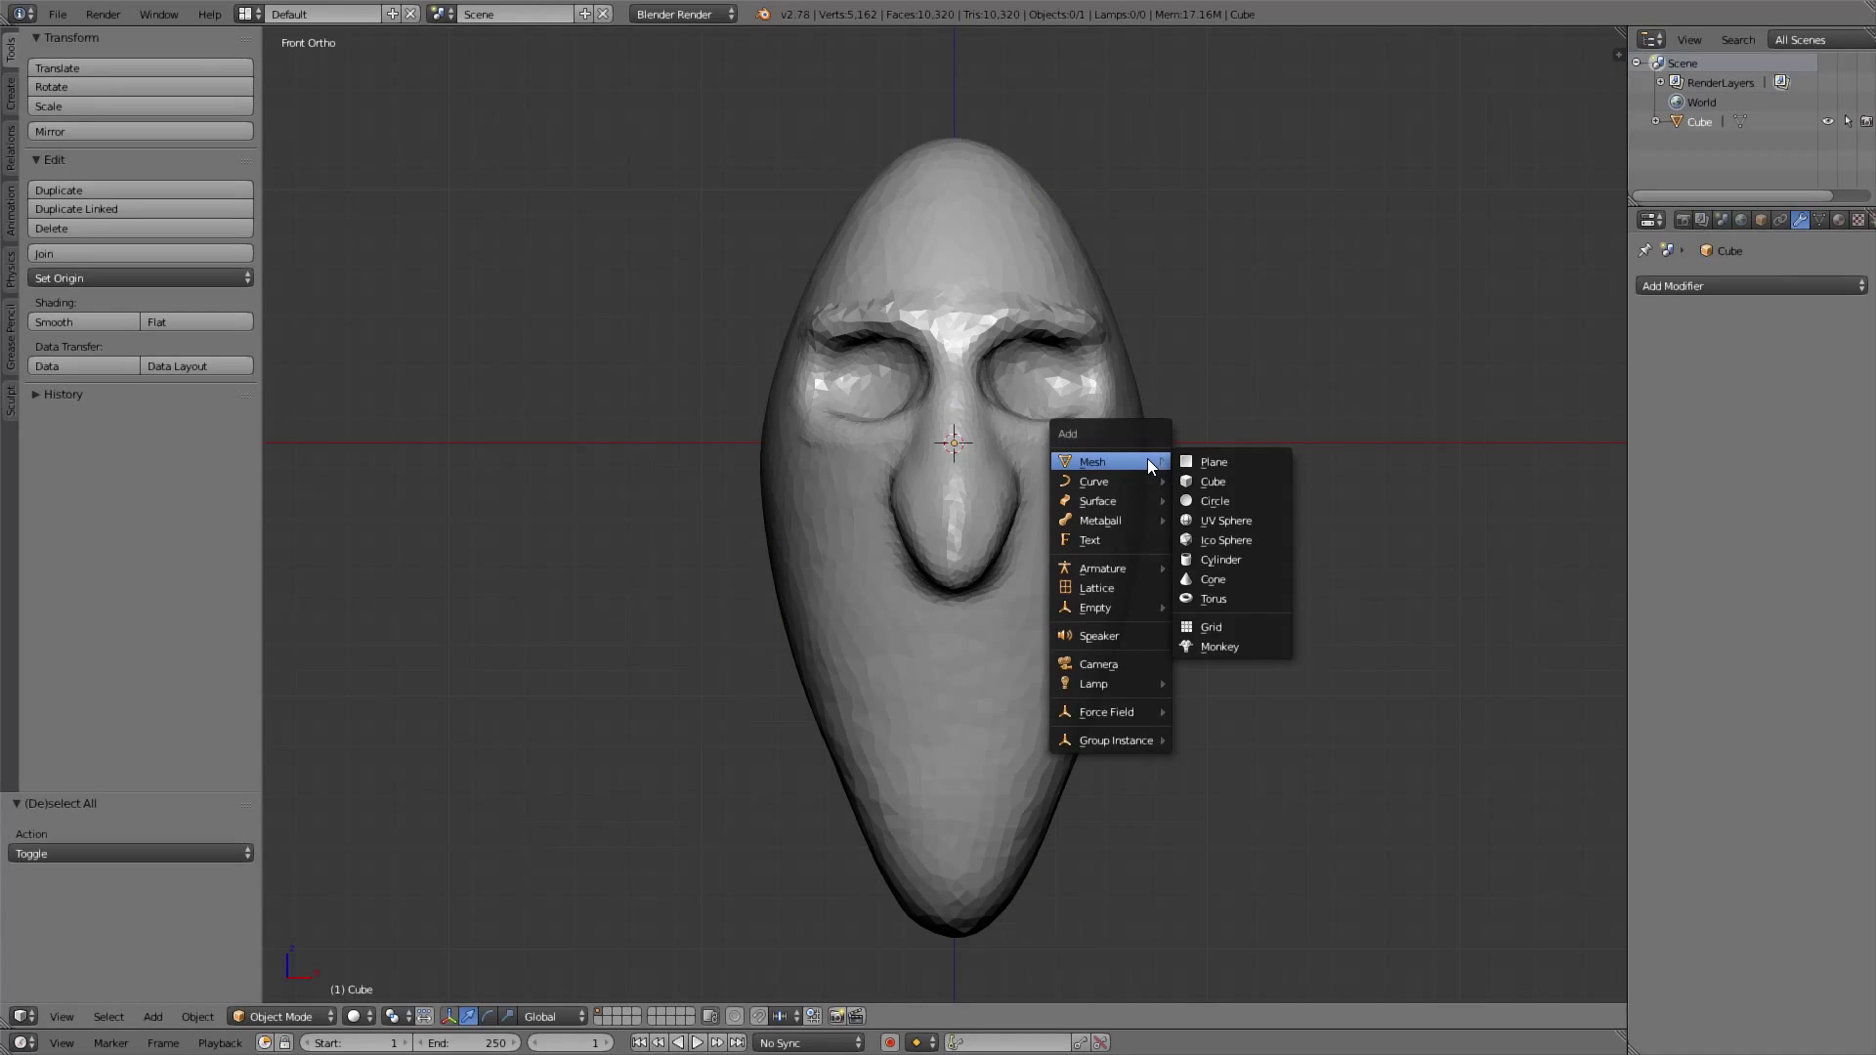
click(1251, 520)
Rotate the new sphere's mesh by -90° in the side view while in Edit Mode
key(KP_3)
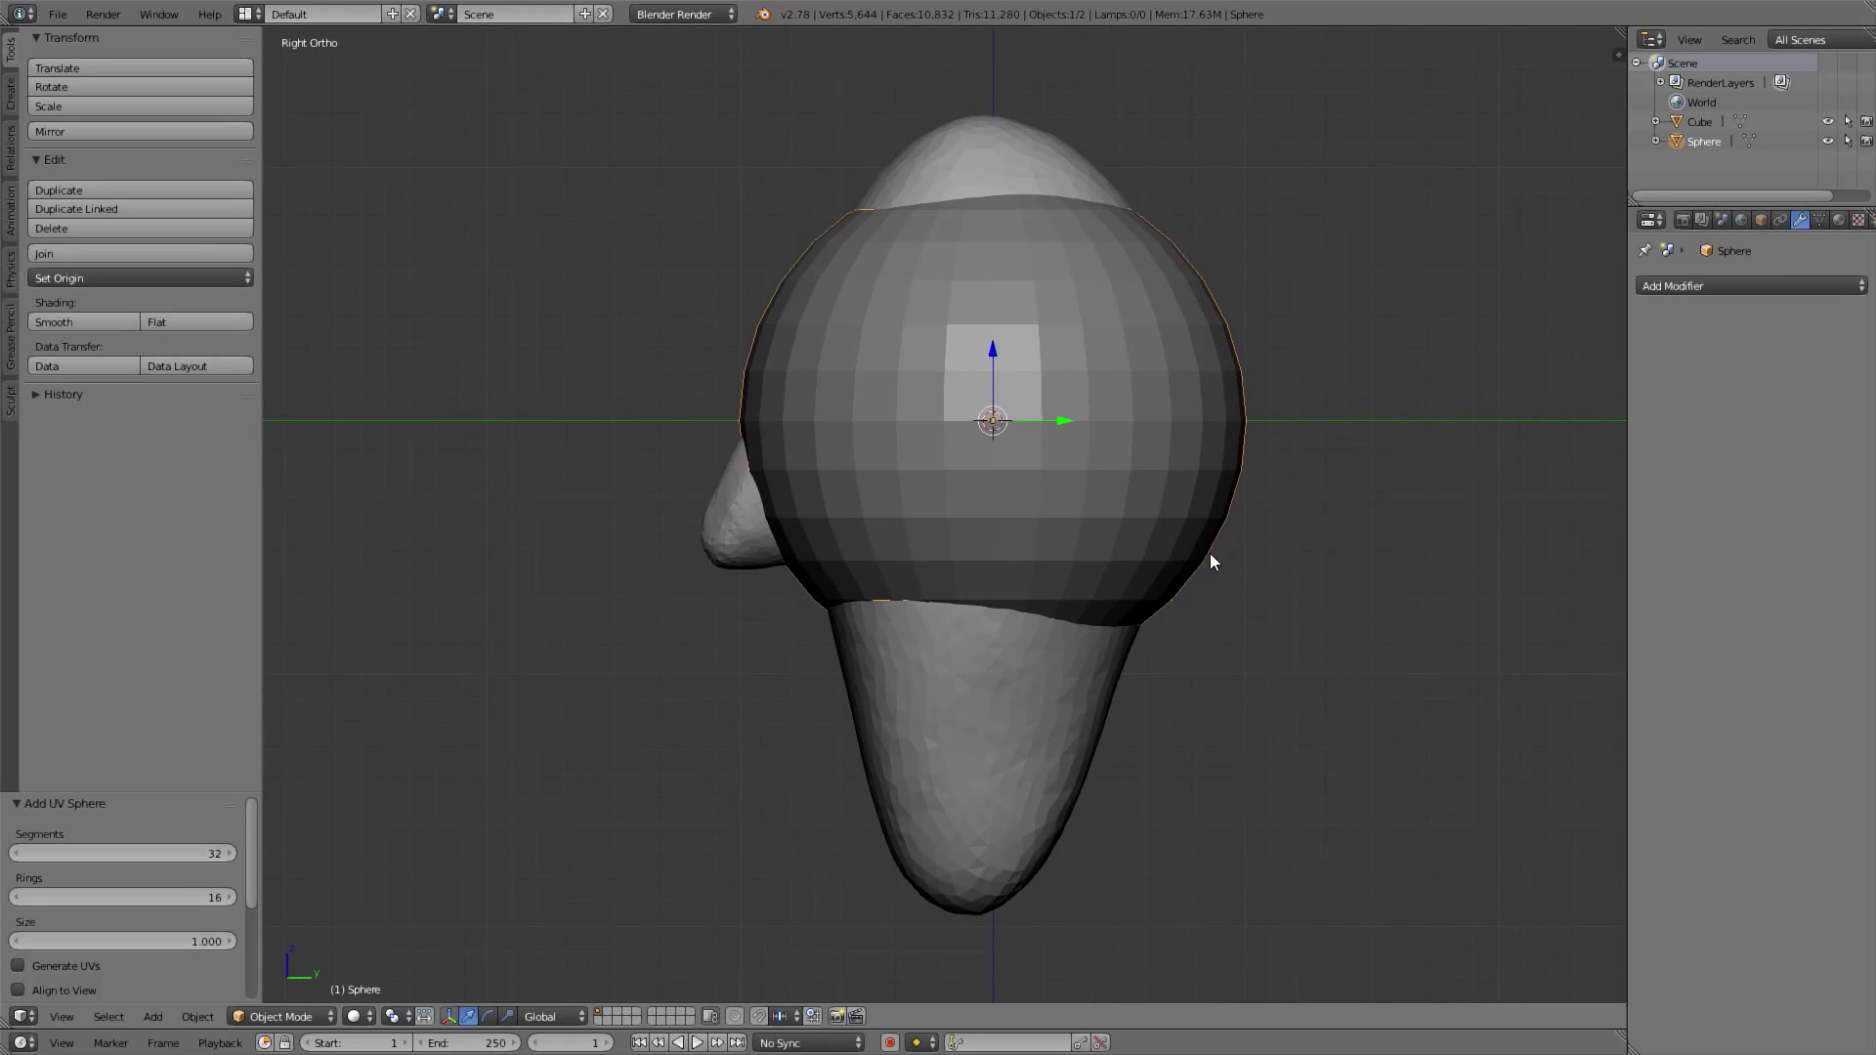
key(Tab)
key(r)
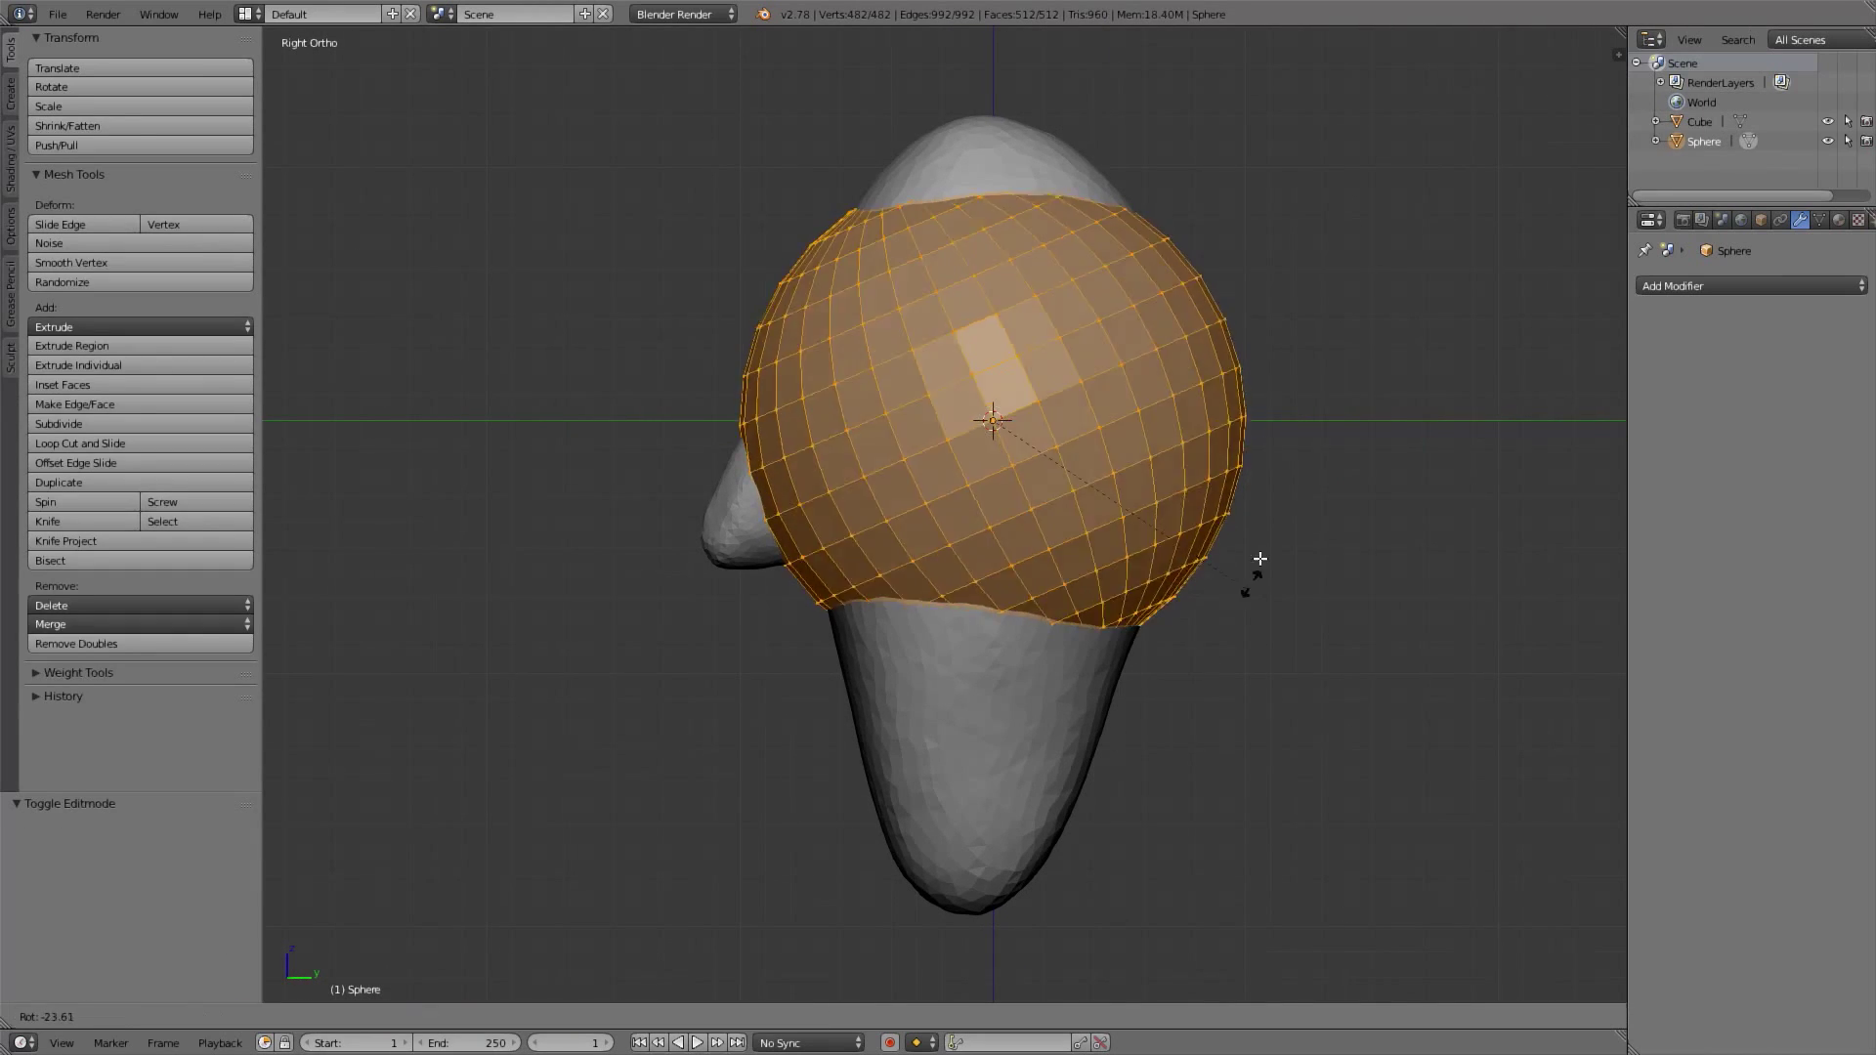
click(1196, 286)
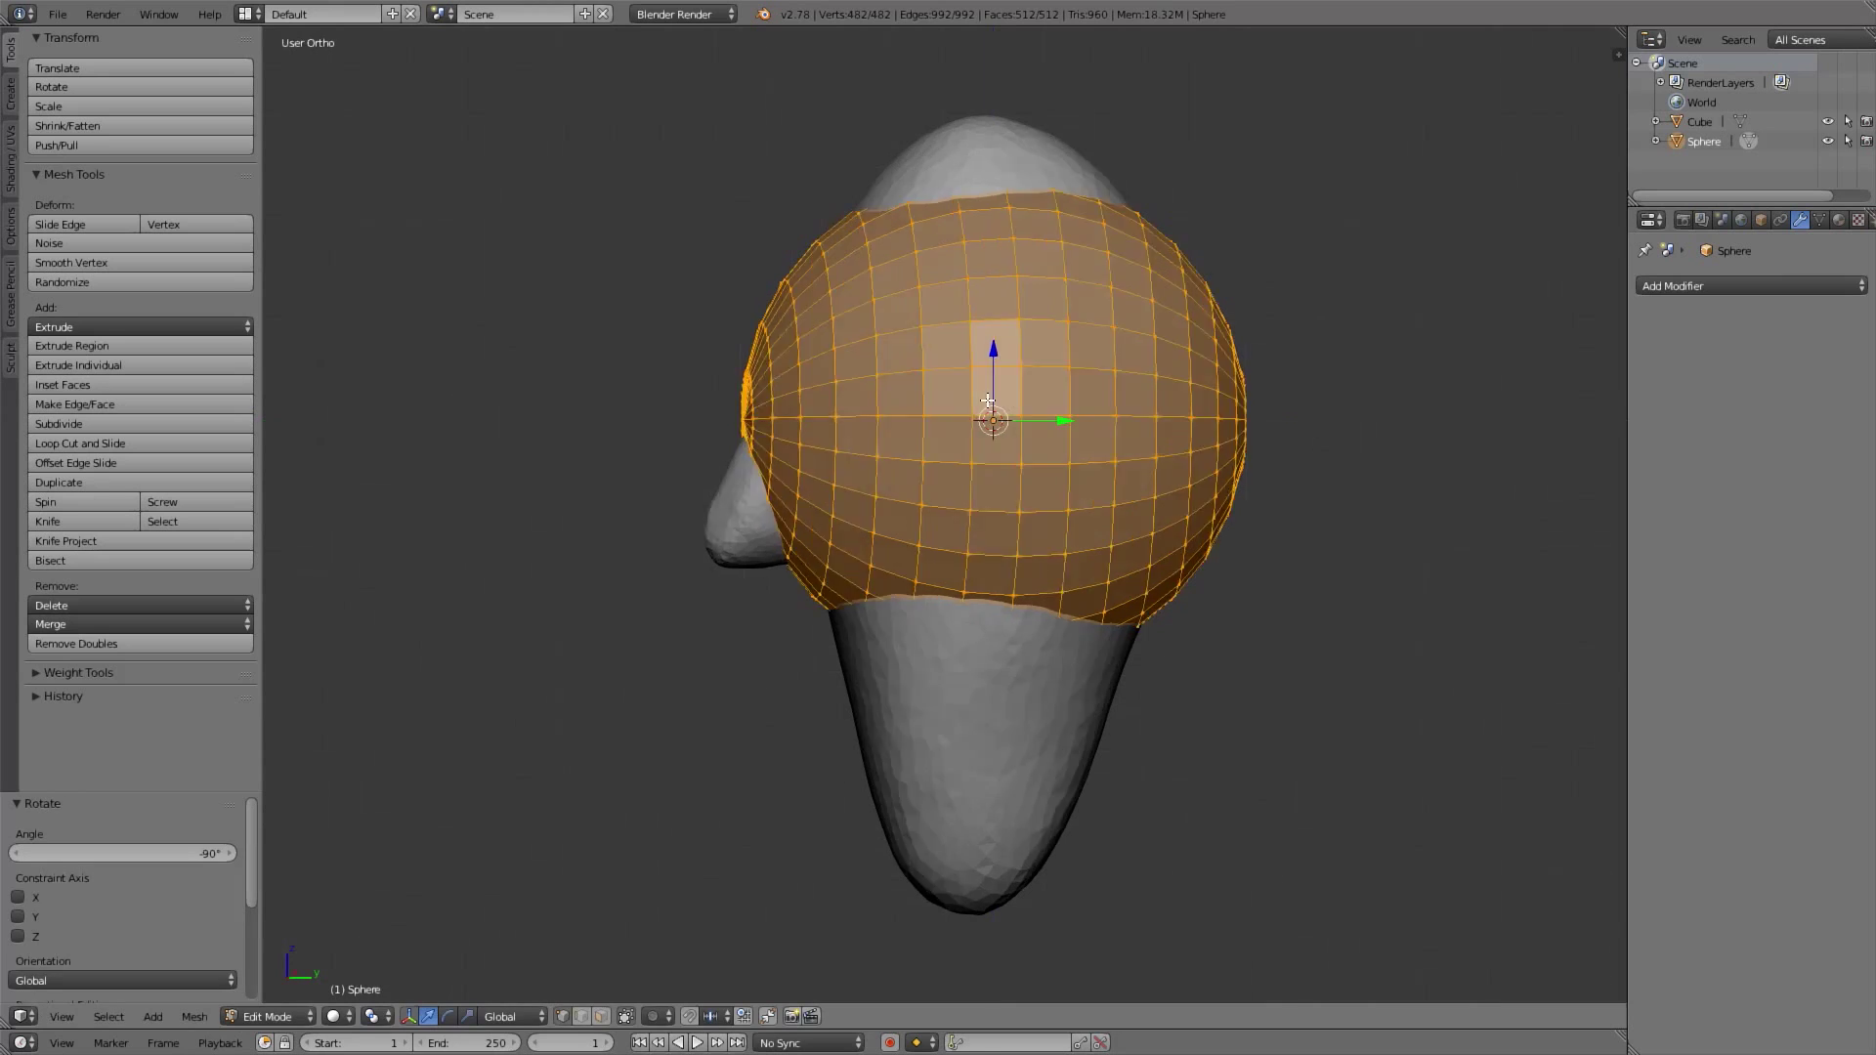
Scale the sphere's mesh down to 0.2 in the front view
key(KP_1)
key(z)
key(s)
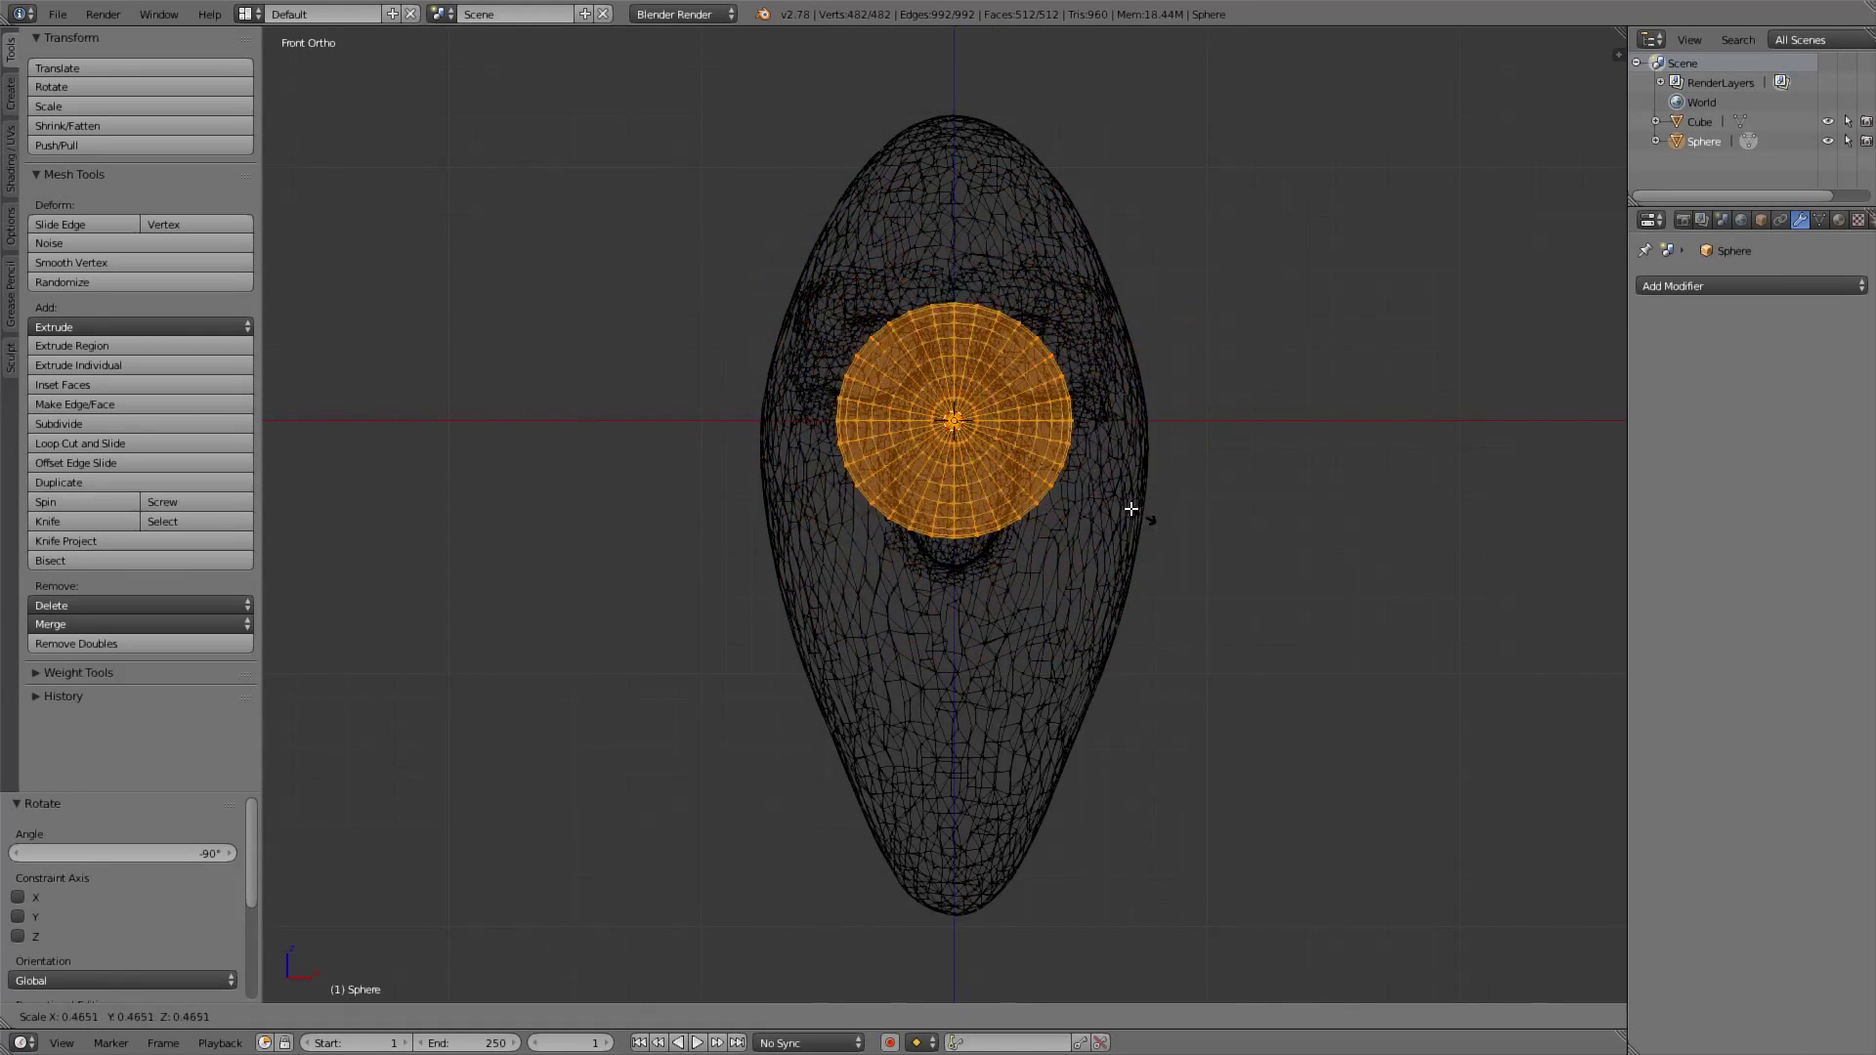
click(1062, 467)
key(z)
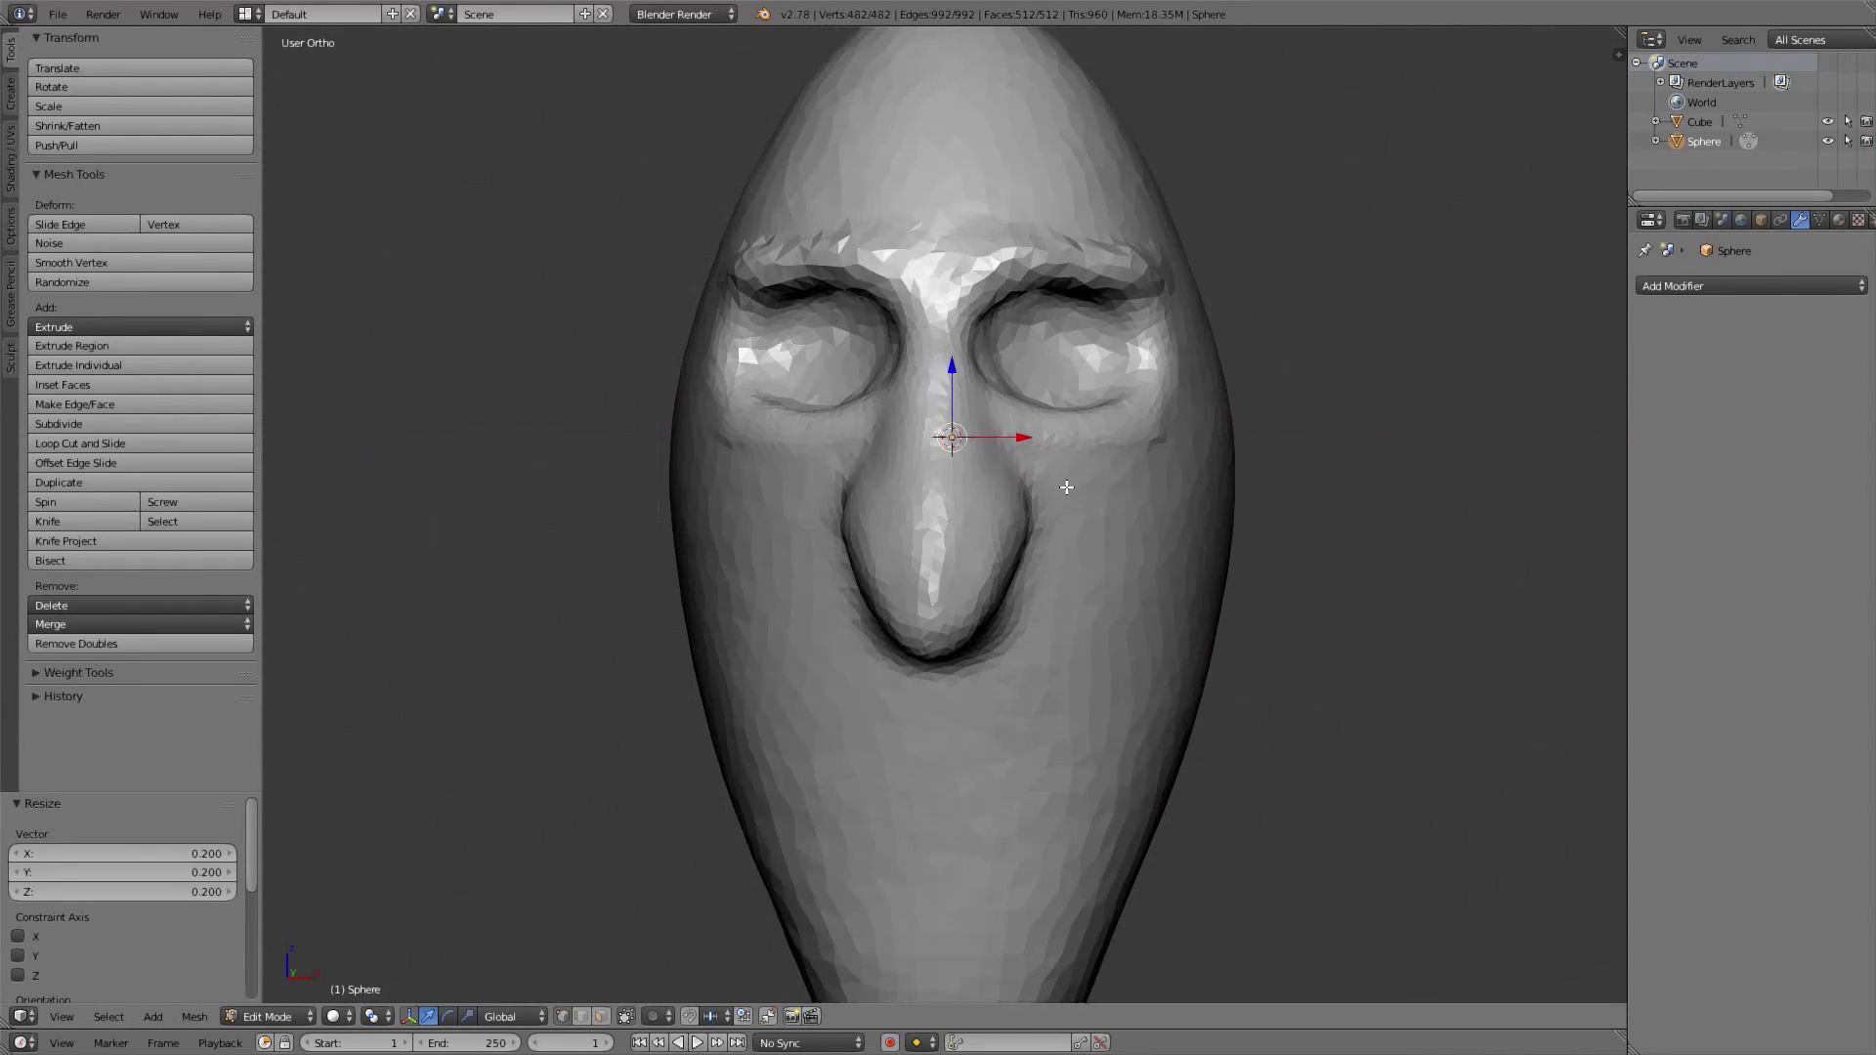
Return the sphere to Object Mode and align it with one eye socket from the front, moving it 0.336 in X and 0.262 in Z
key(KP_3)
scroll(1047, 512, up, 1)
key(z)
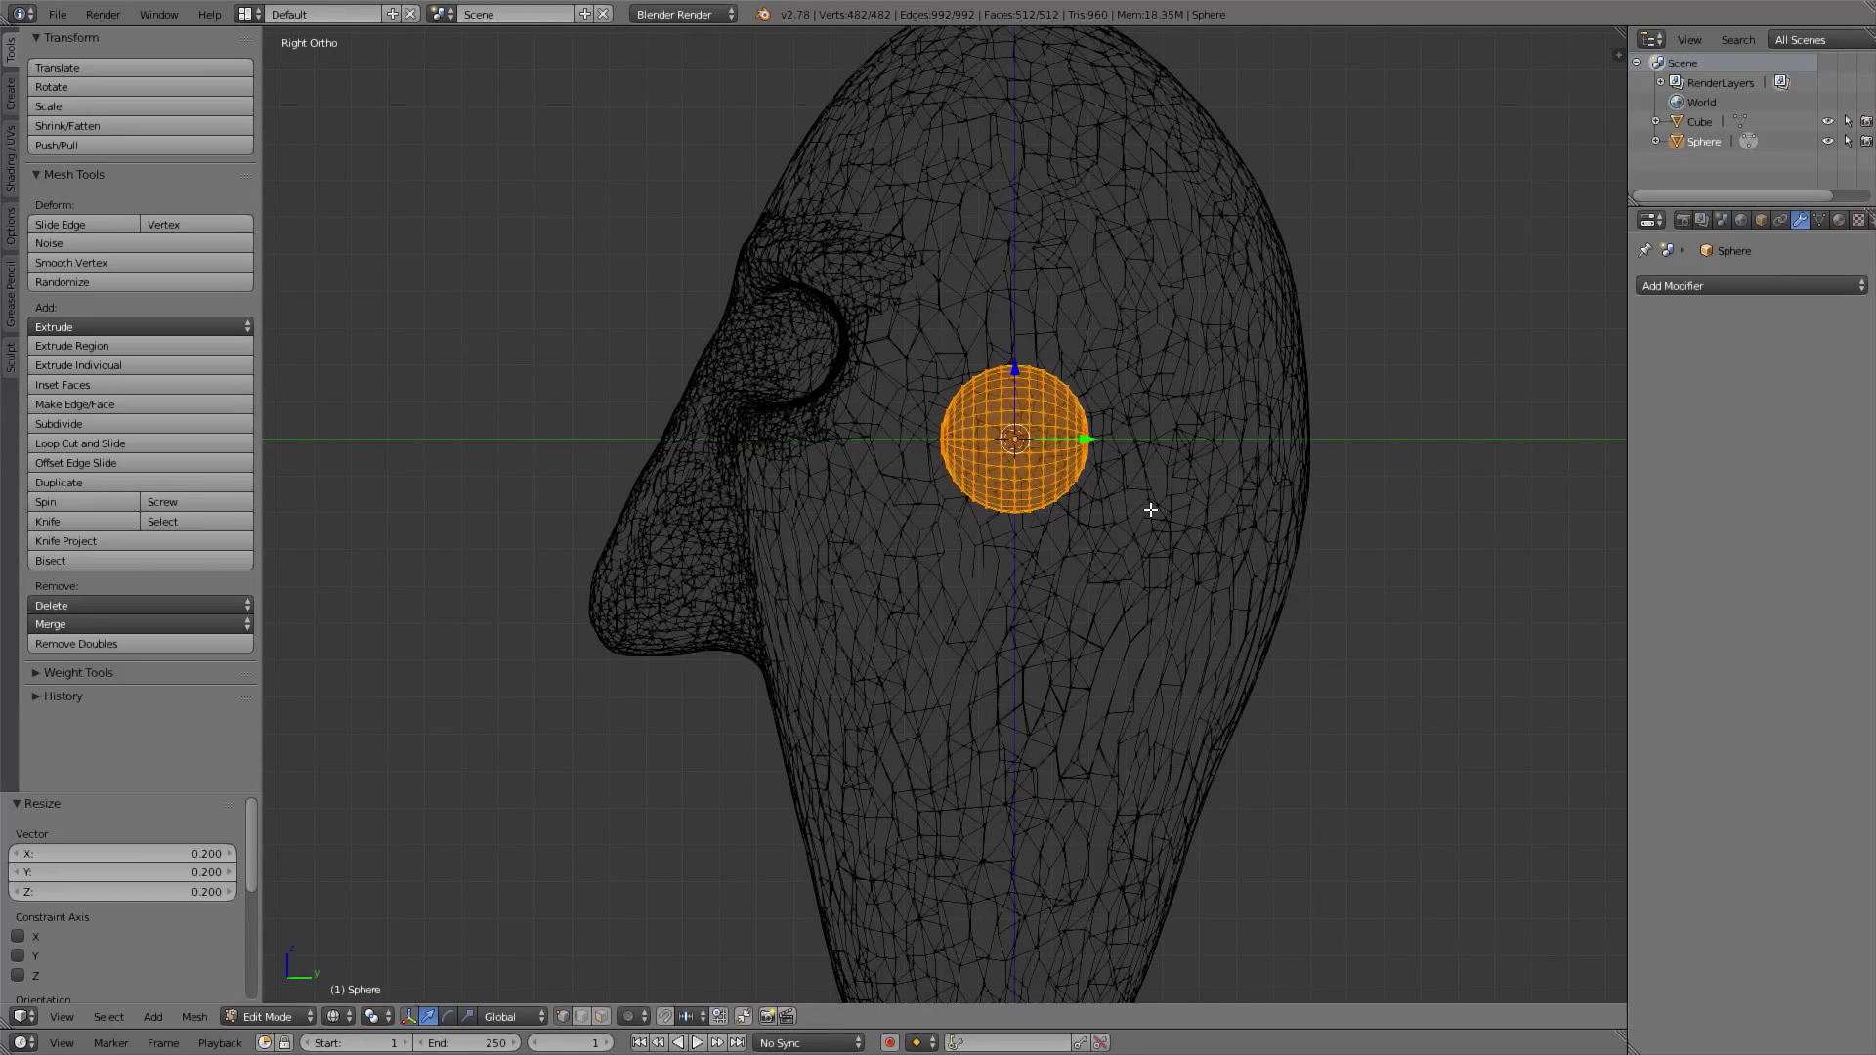
key(Tab)
key(KP_1)
key(z)
key(z)
key(z)
key(g)
click(1106, 426)
middle_drag(1149, 438, 1135, 444)
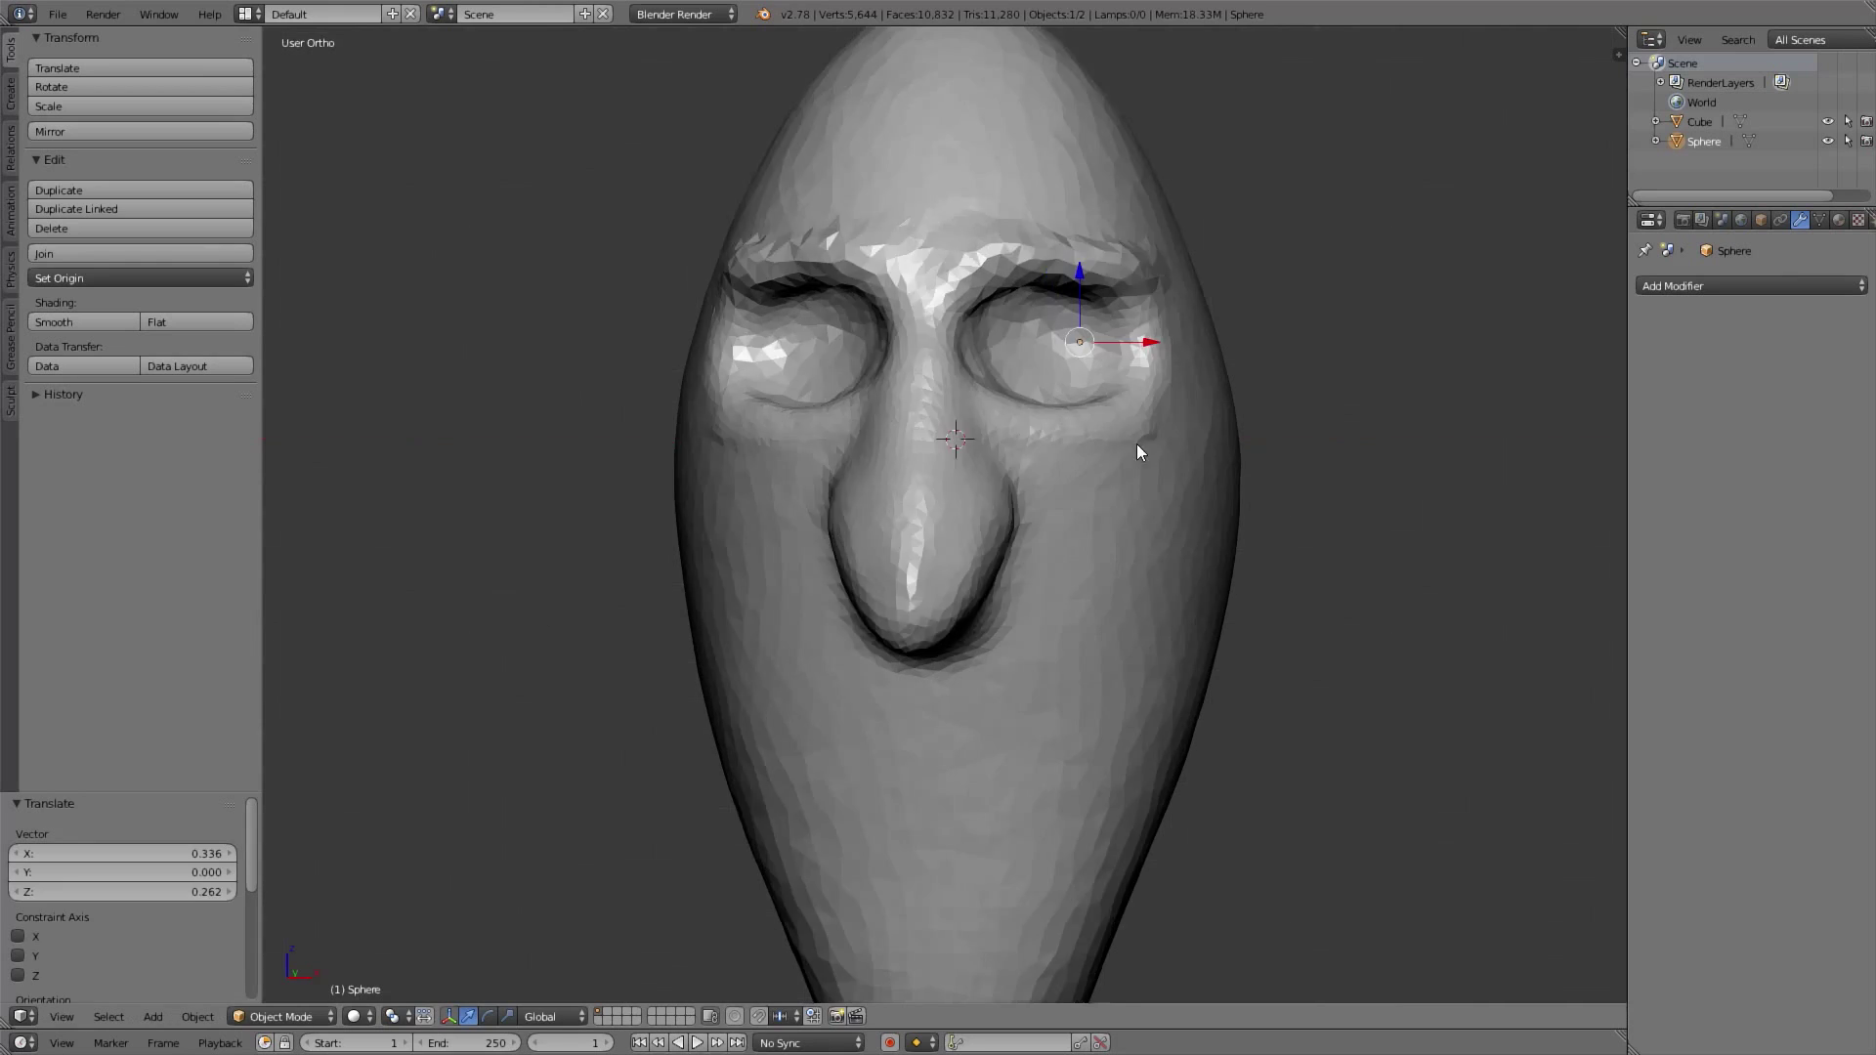
Move the sphere forward into the eye socket from the side view by -0.482 in Y and -0.024 in Z
key(KP_3)
middle_drag(938, 452, 1075, 467)
key(KP_3)
key(z)
key(g)
click(1001, 449)
key(z)
key(KP_1)
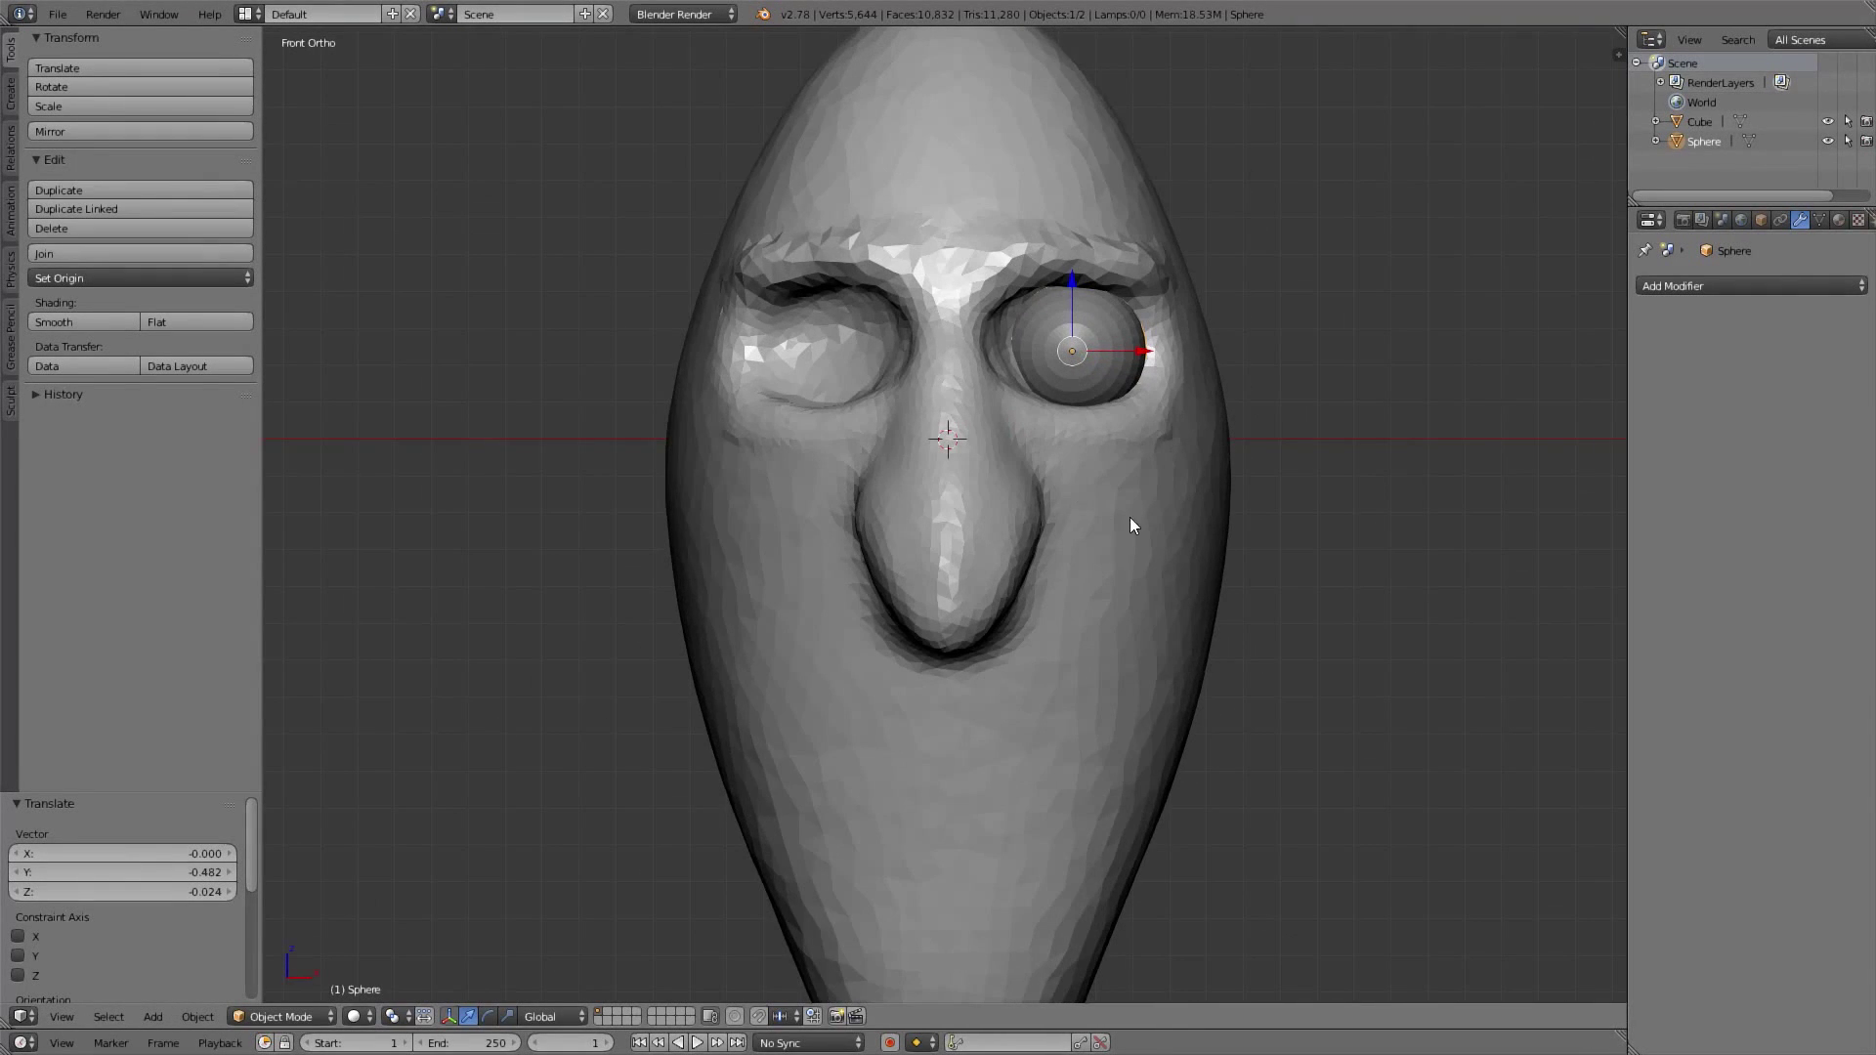
Nudge the eyeball sphere further forward by -0.044 along the Y axis
scroll(1157, 467, up, 1)
key(KP_3)
key(g)
key(y)
click(891, 477)
key(KP_1)
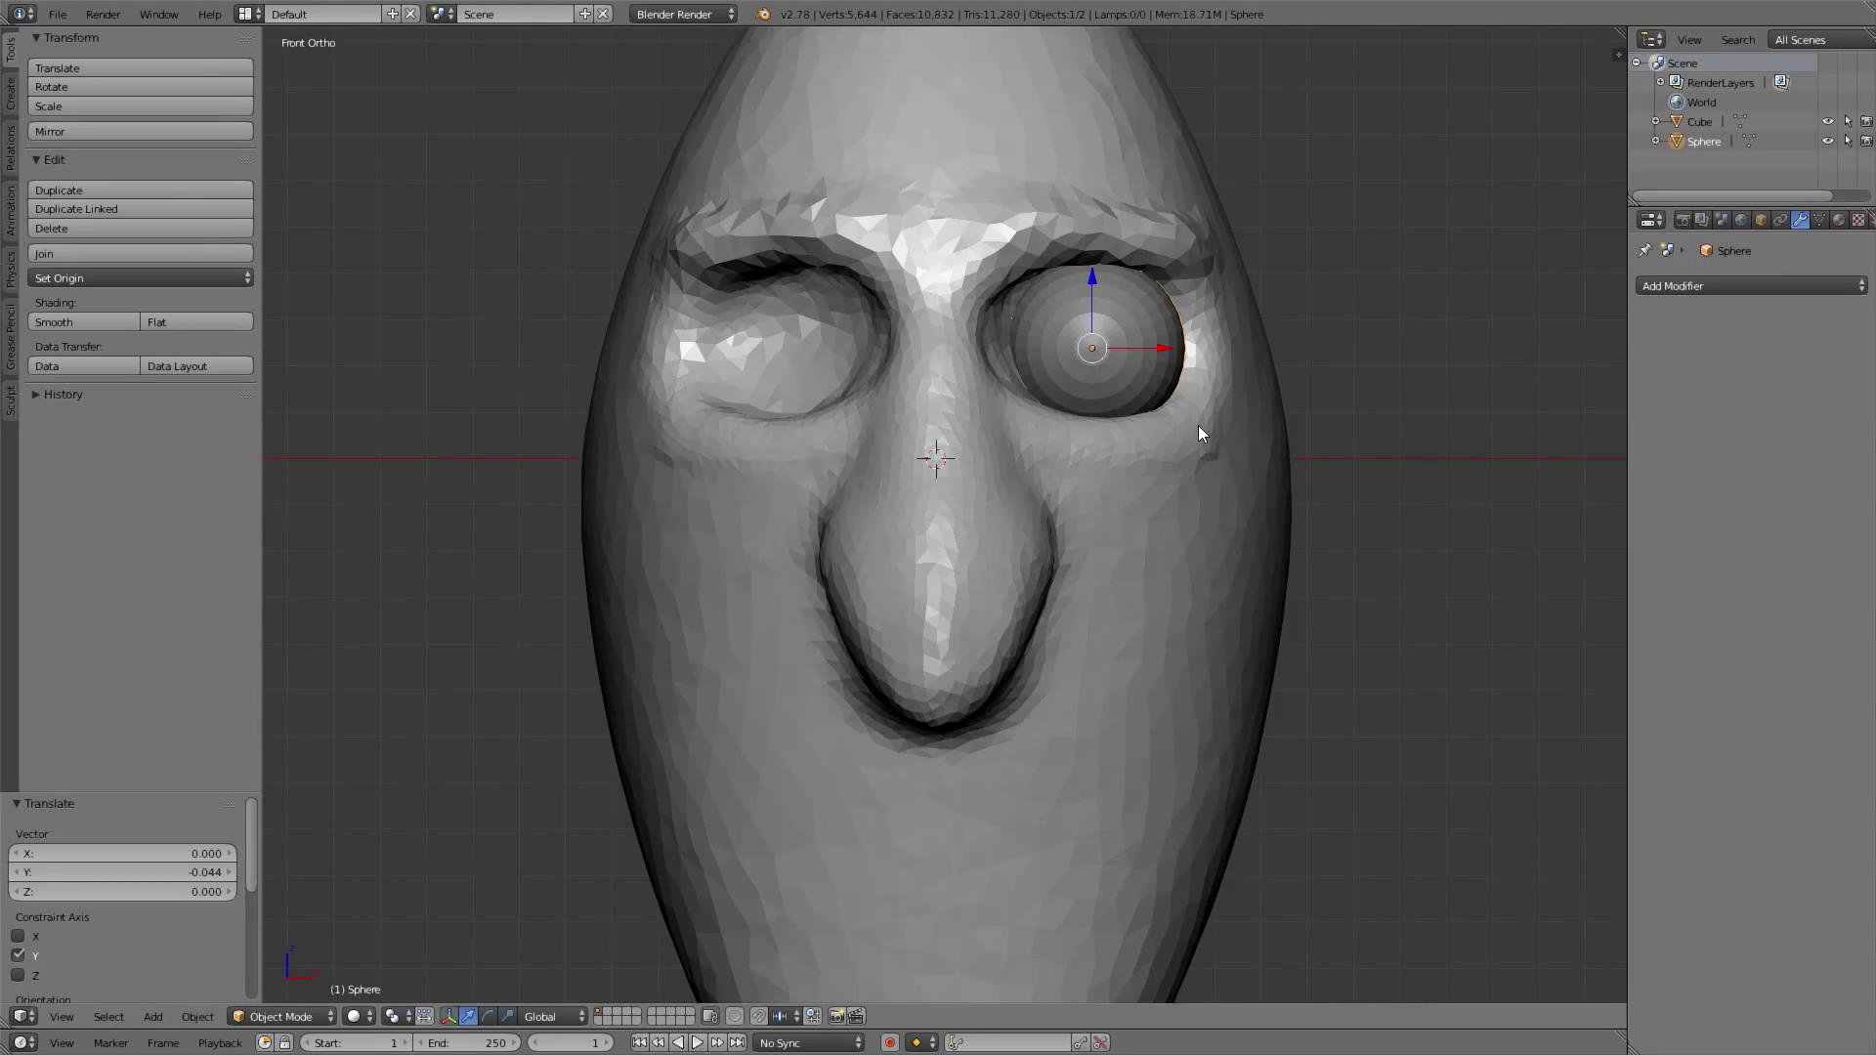
Enlarge the eyeball's mesh in Edit Mode by a factor of about 1.33
key(Tab)
key(s)
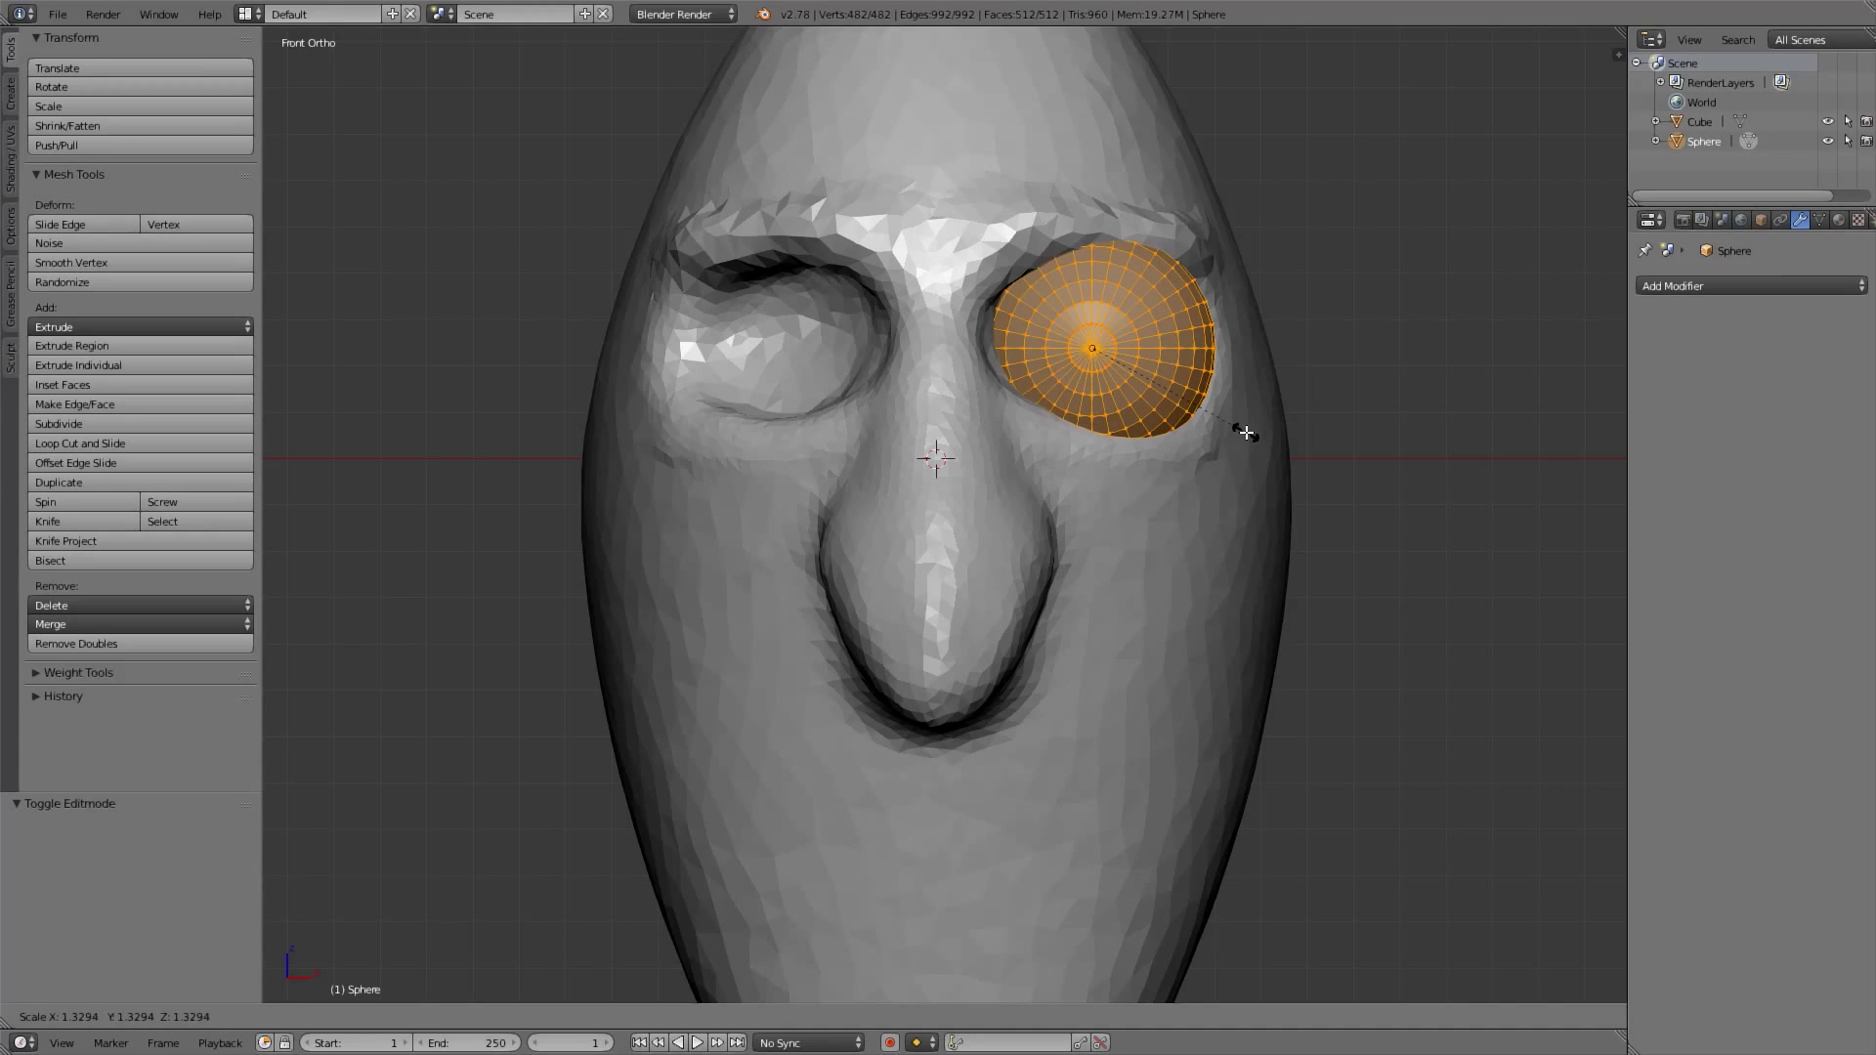
click(1245, 428)
key(Tab)
middle_drag(1246, 428, 1151, 459)
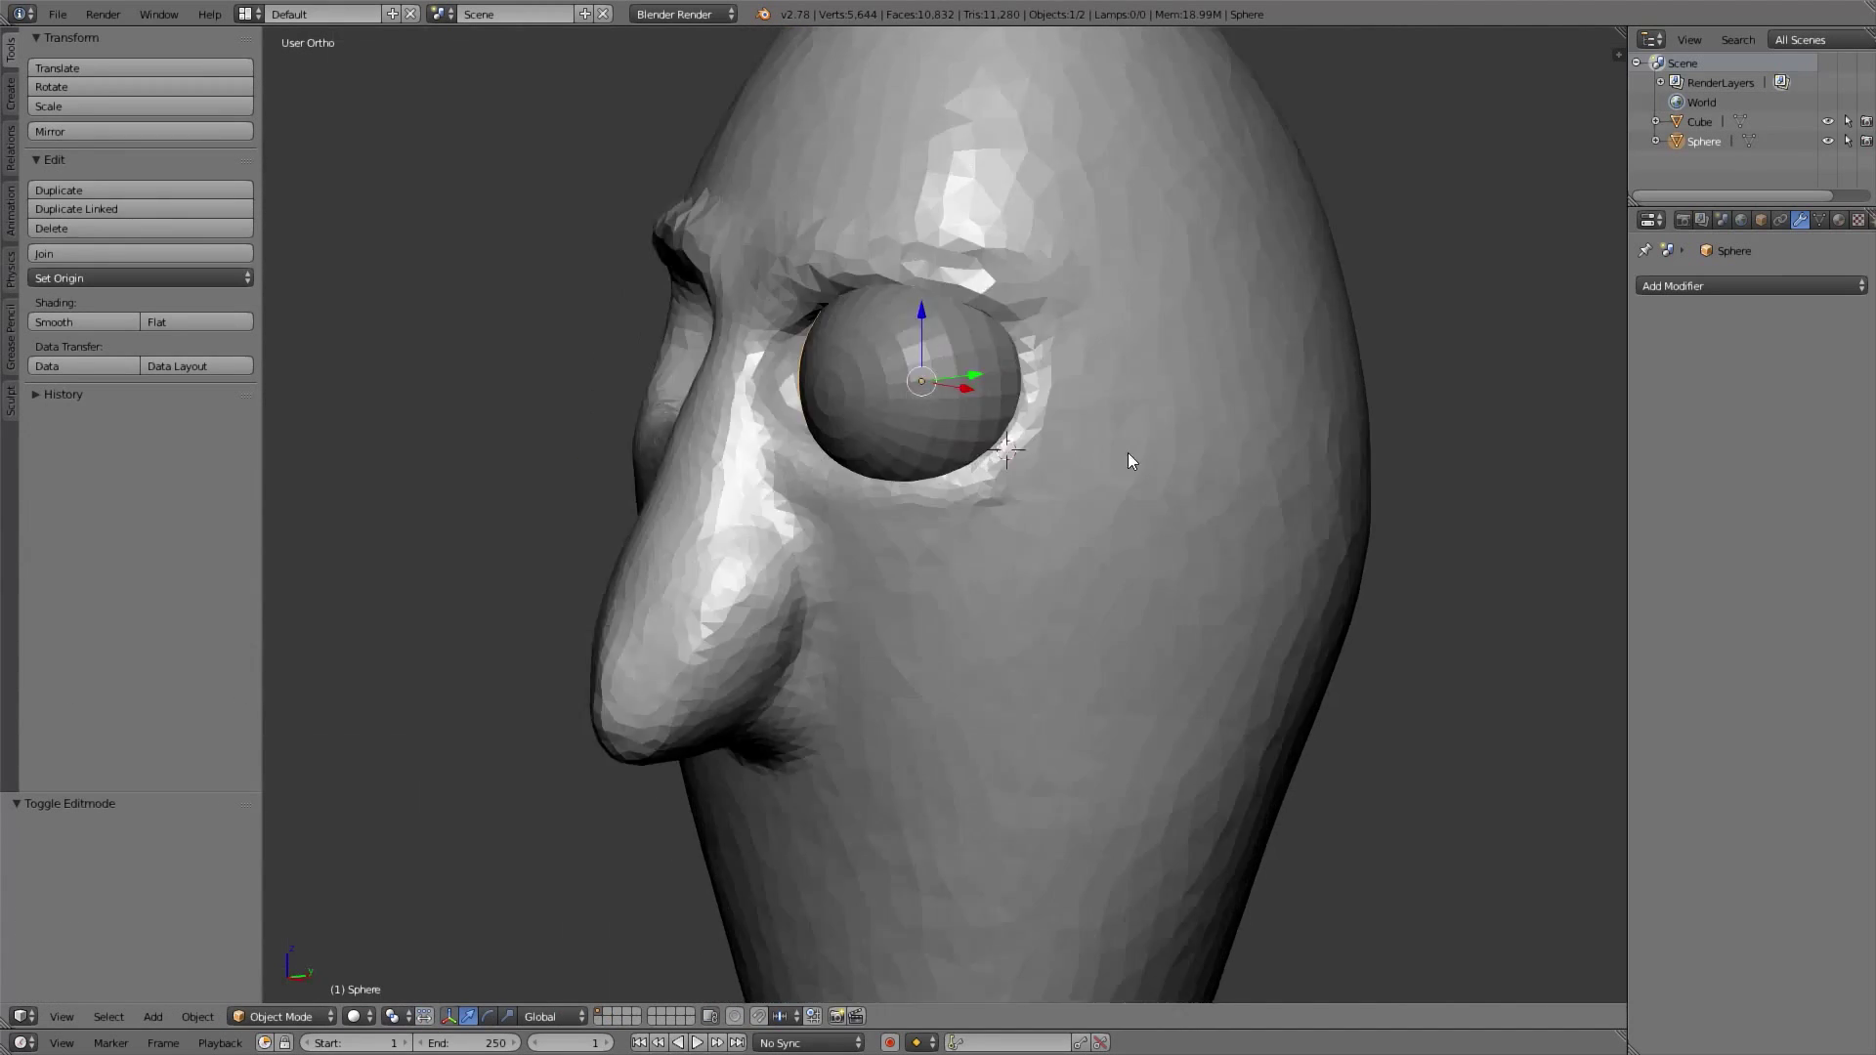
Move the enlarged eyeball back into the head by 0.126 along the Y axis
key(KP_3)
key(g)
key(y)
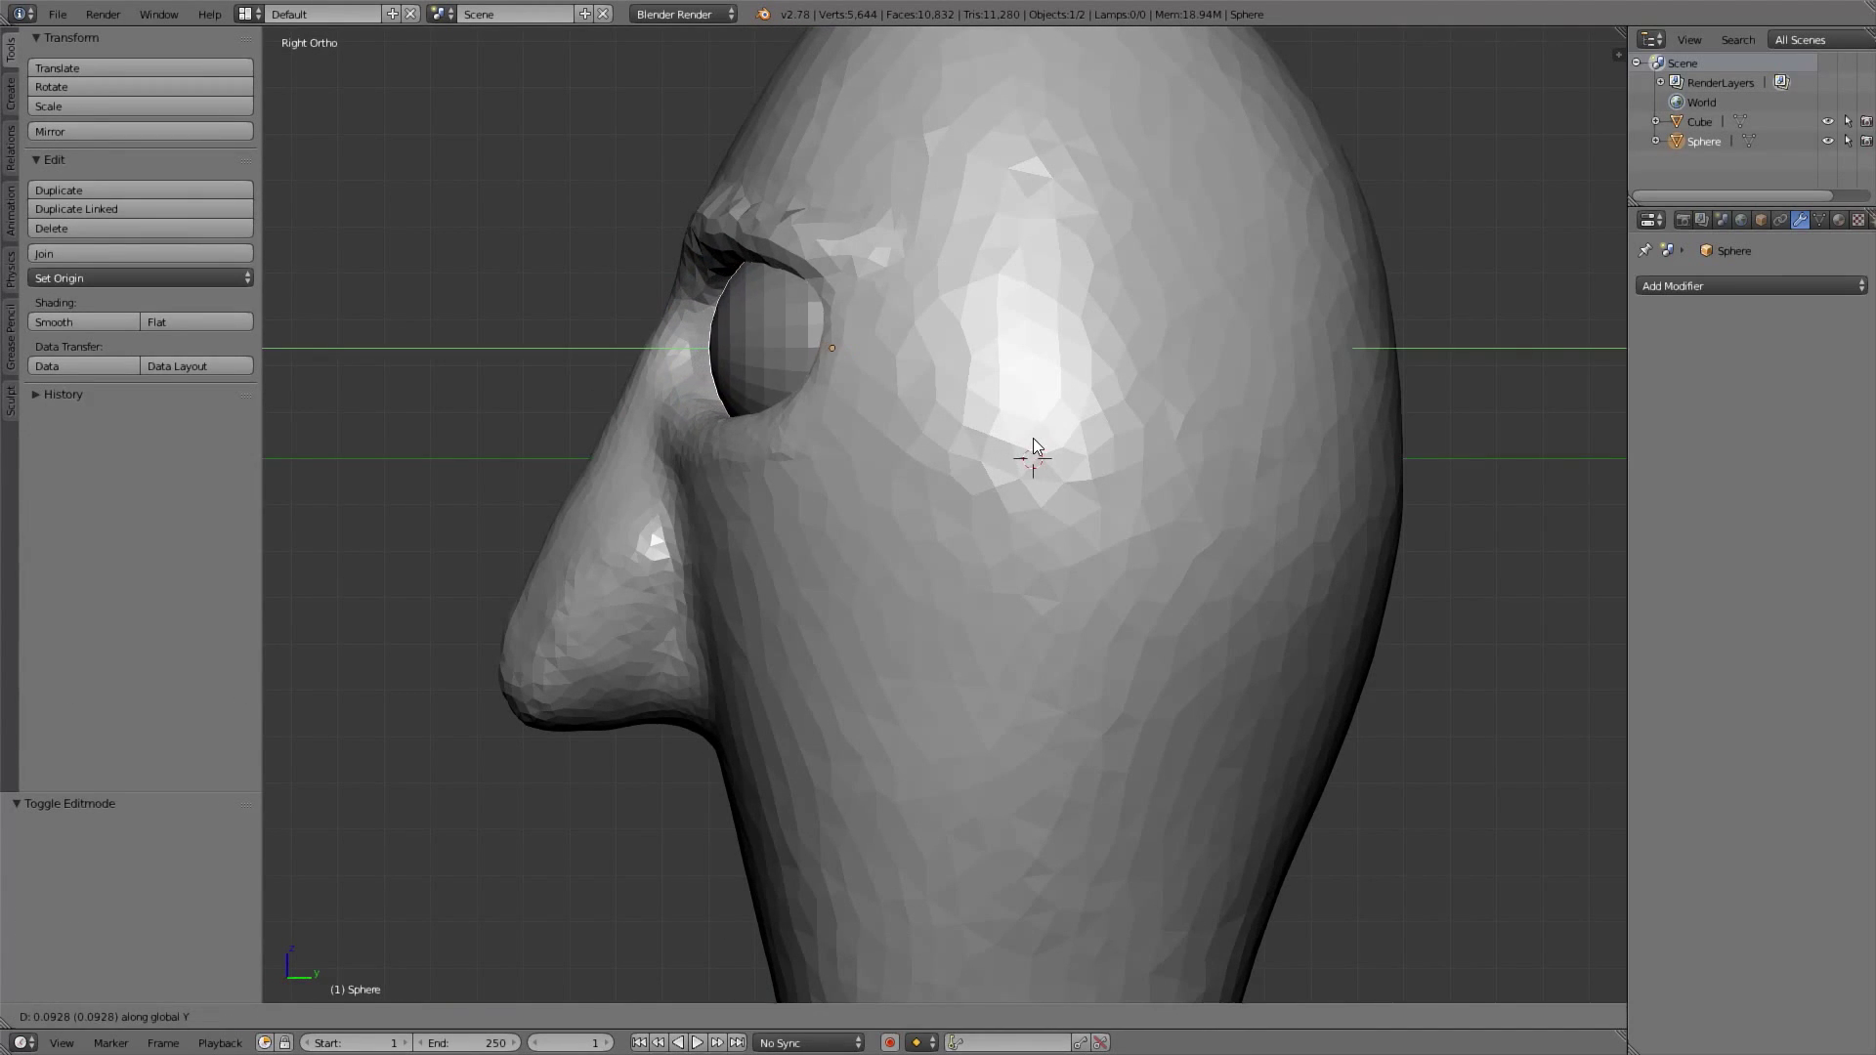
click(1042, 445)
middle_drag(1041, 445, 1031, 468)
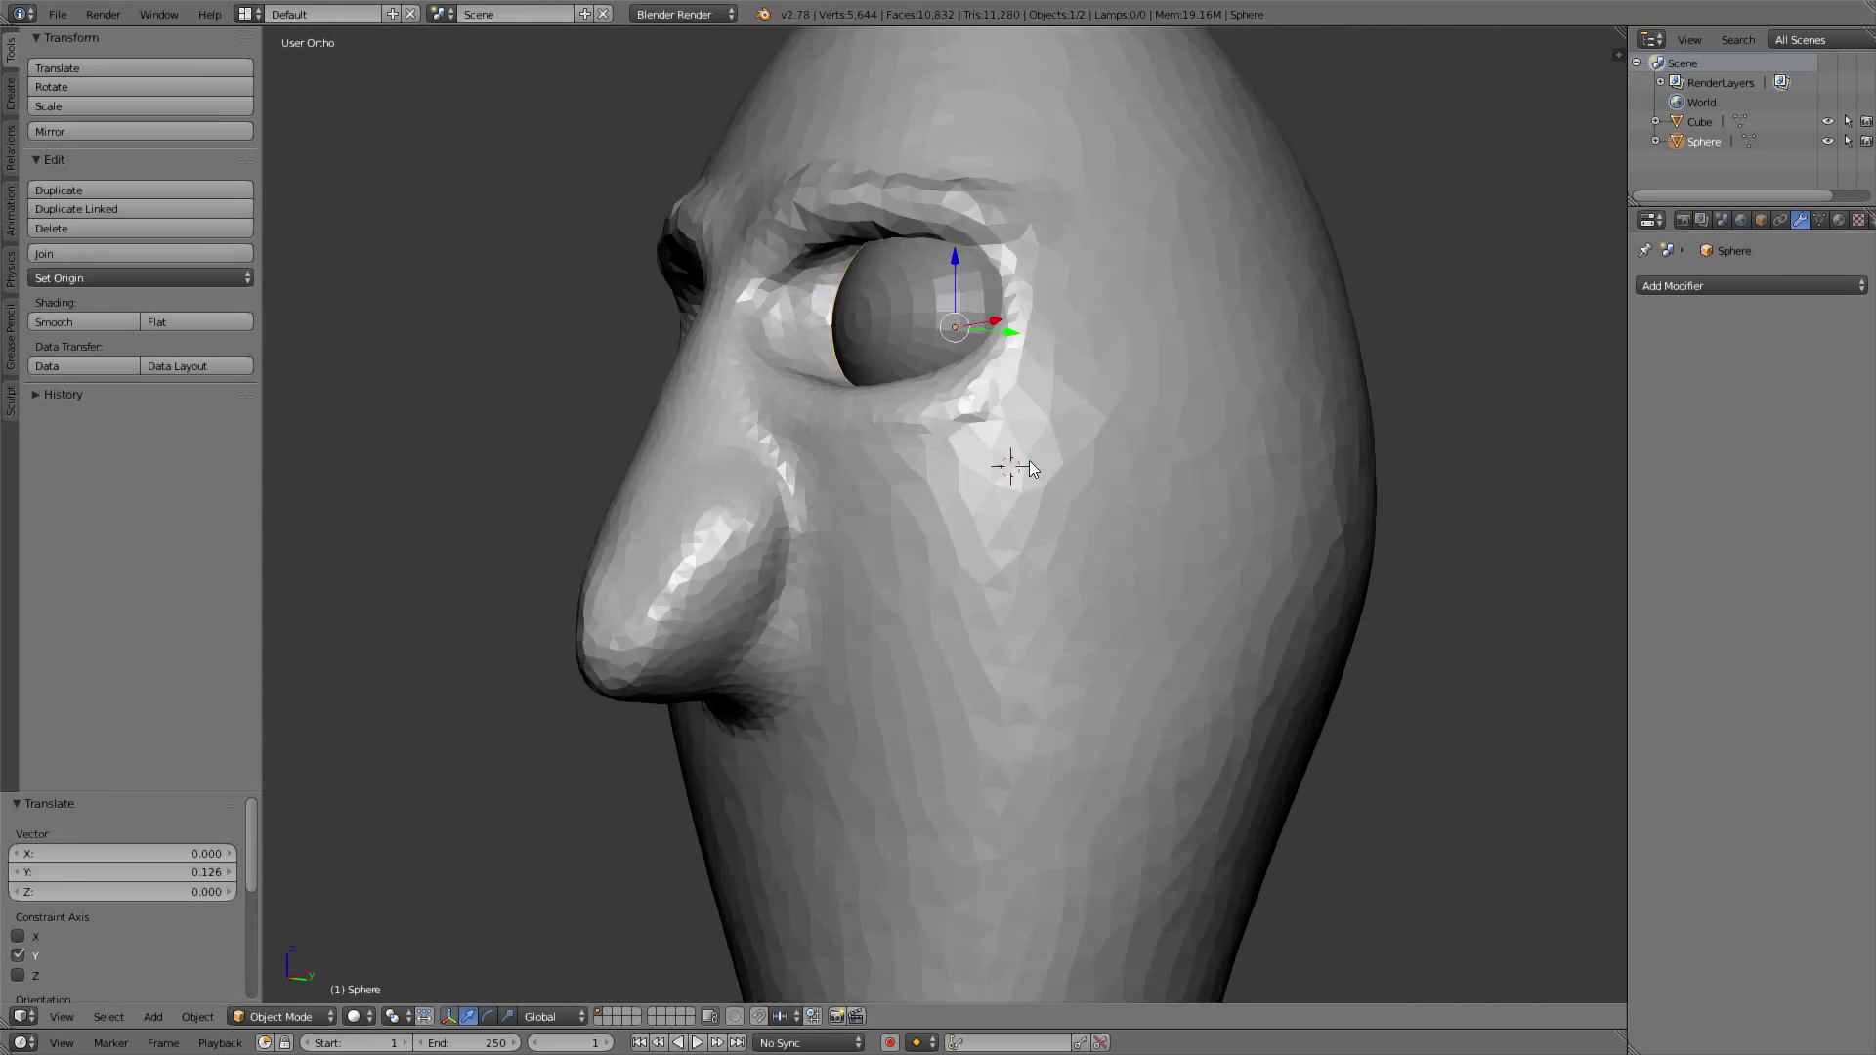
Shift the eyeball toward the nose from the front view by -0.019 in X and 0.002 in Z
key(KP_1)
key(g)
click(1202, 407)
middle_drag(1202, 407, 1065, 424)
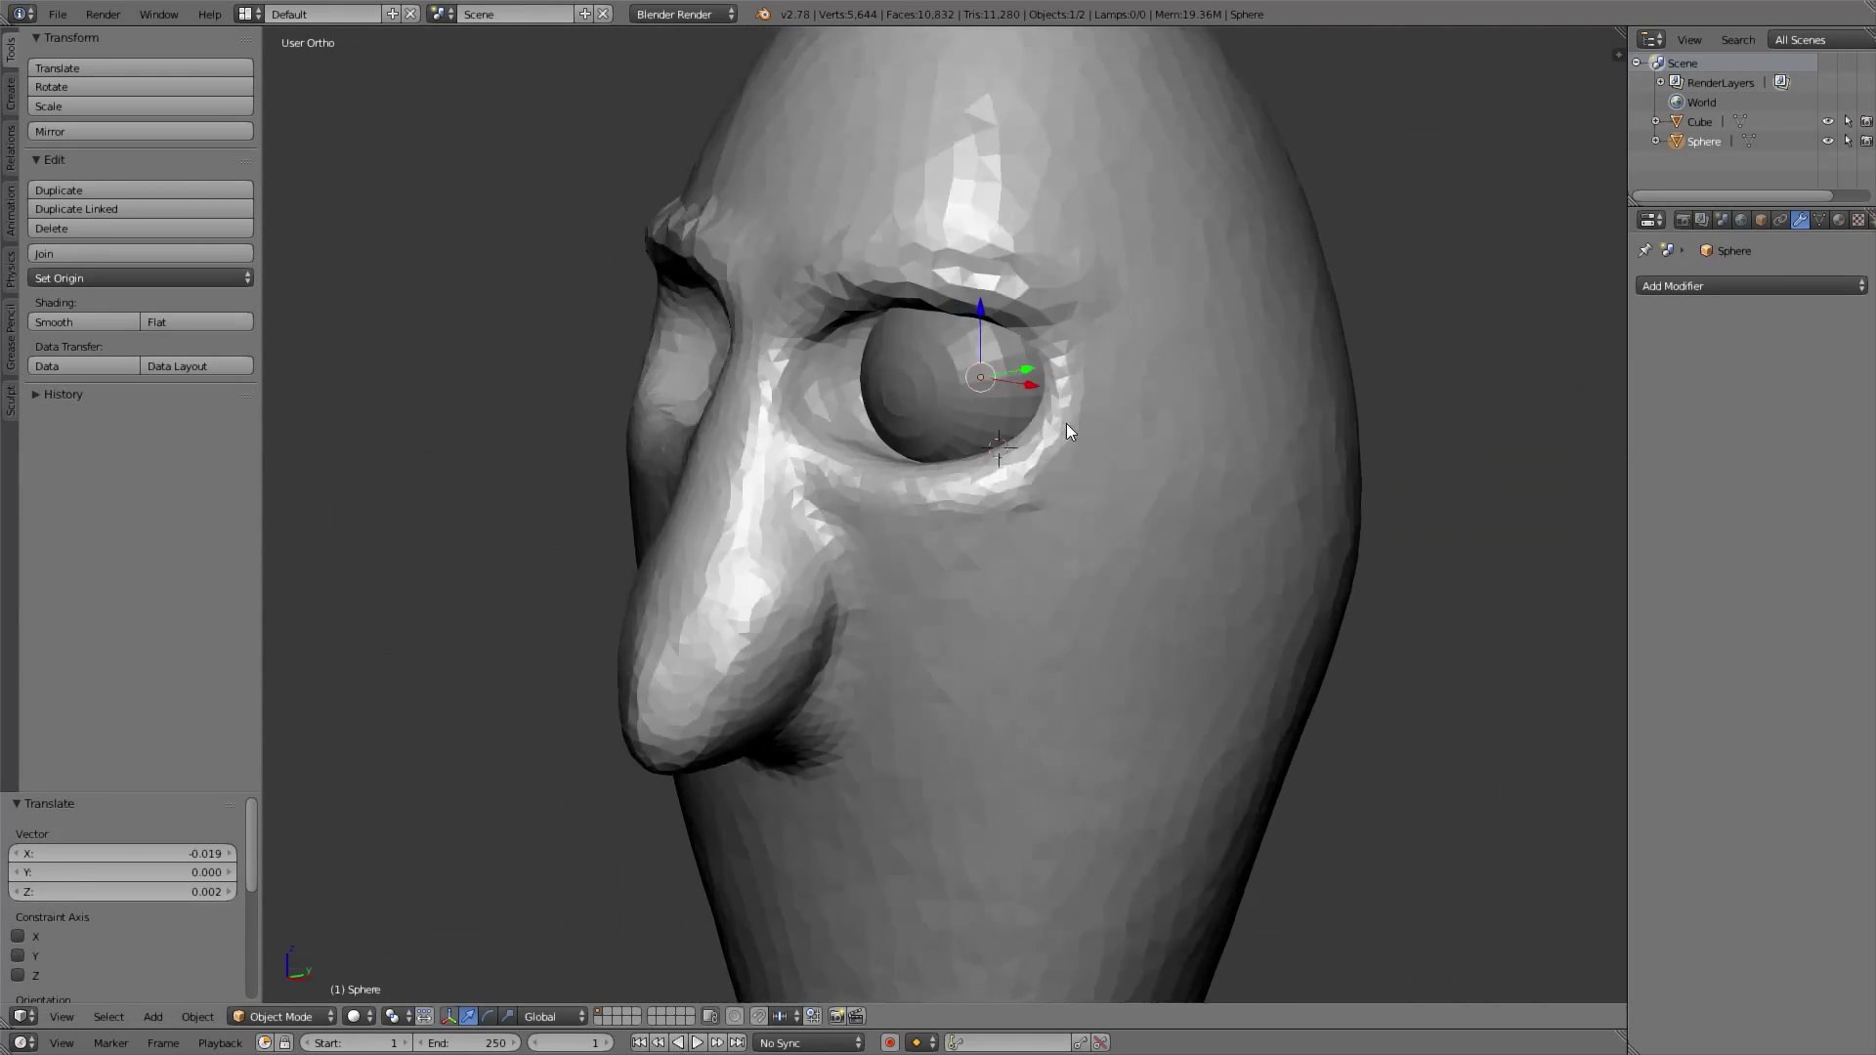
Fine-tune the eyeball's depth in the socket along the Y axis, finishing with a move of 0.030
key(KP_3)
key(g)
key(y)
click(975, 440)
key(g)
key(y)
click(963, 453)
middle_drag(964, 452, 919, 460)
Add a Subdivision Surface modifier to the eyeball sphere
key(KP_1)
scroll(1105, 510, up, 5)
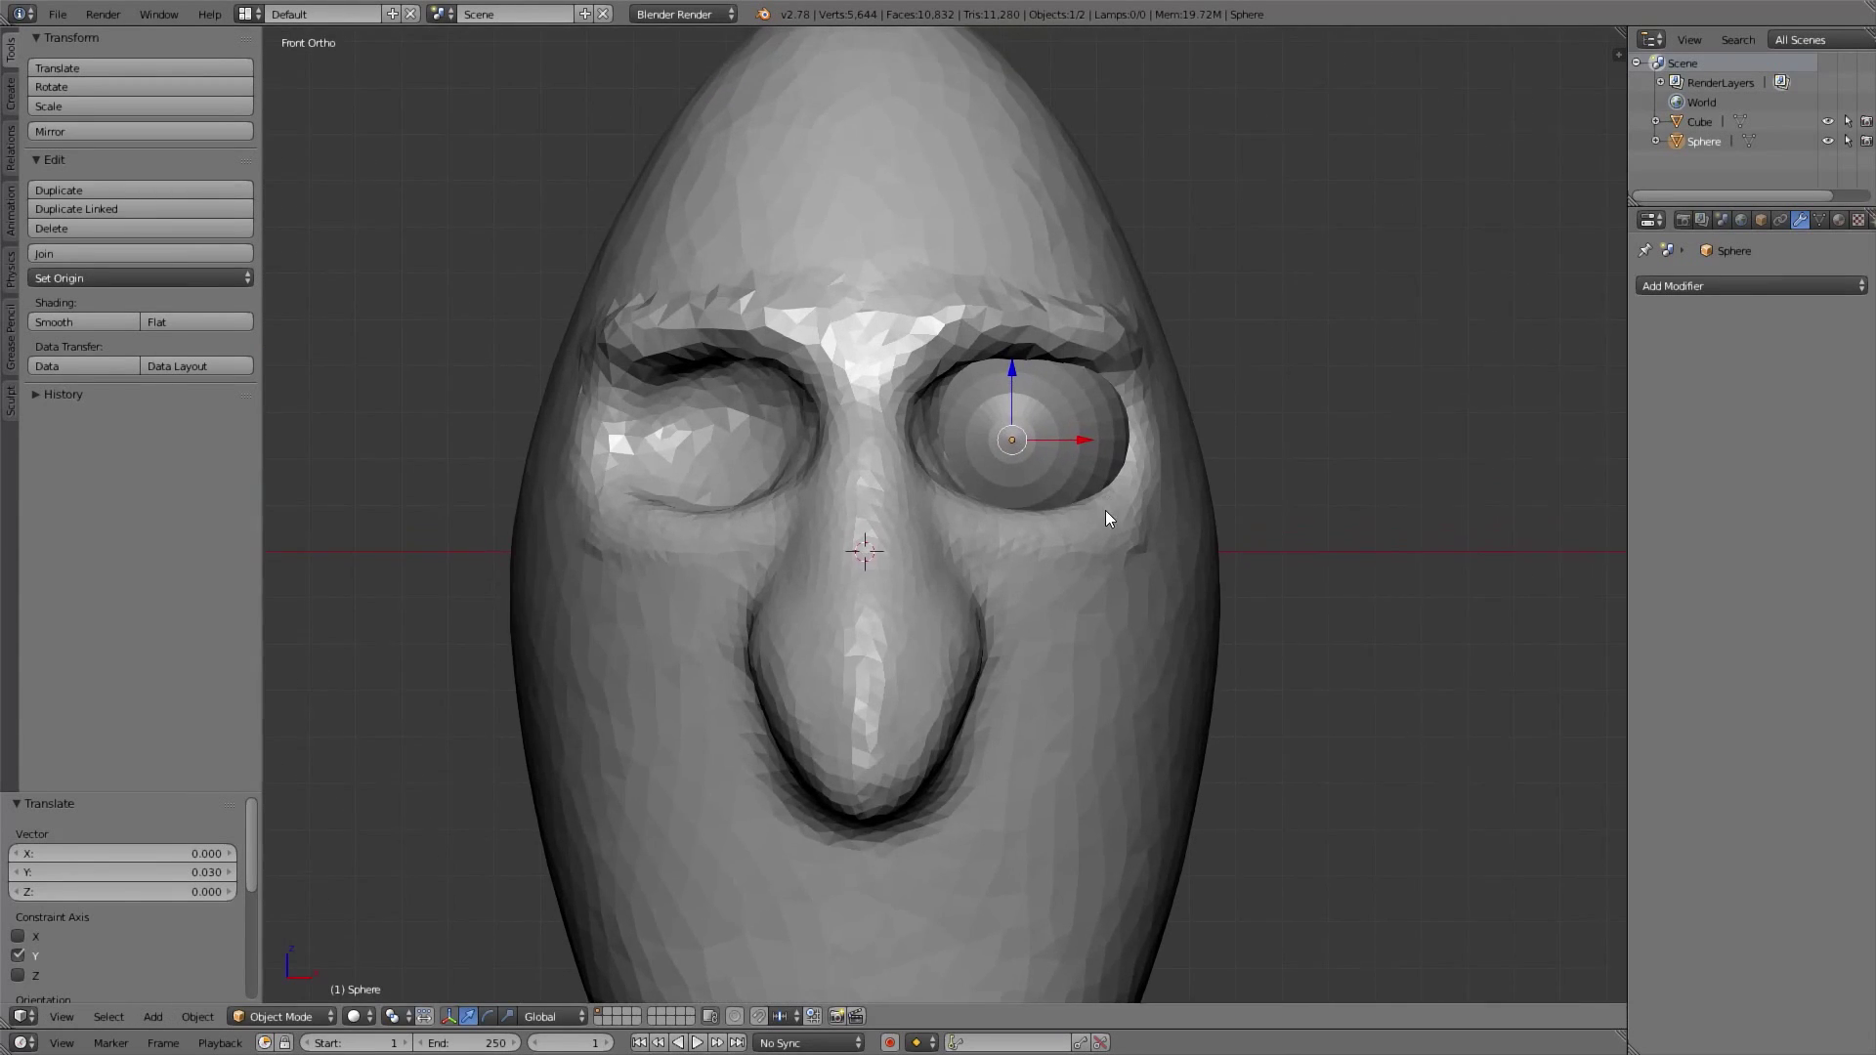
click(1667, 288)
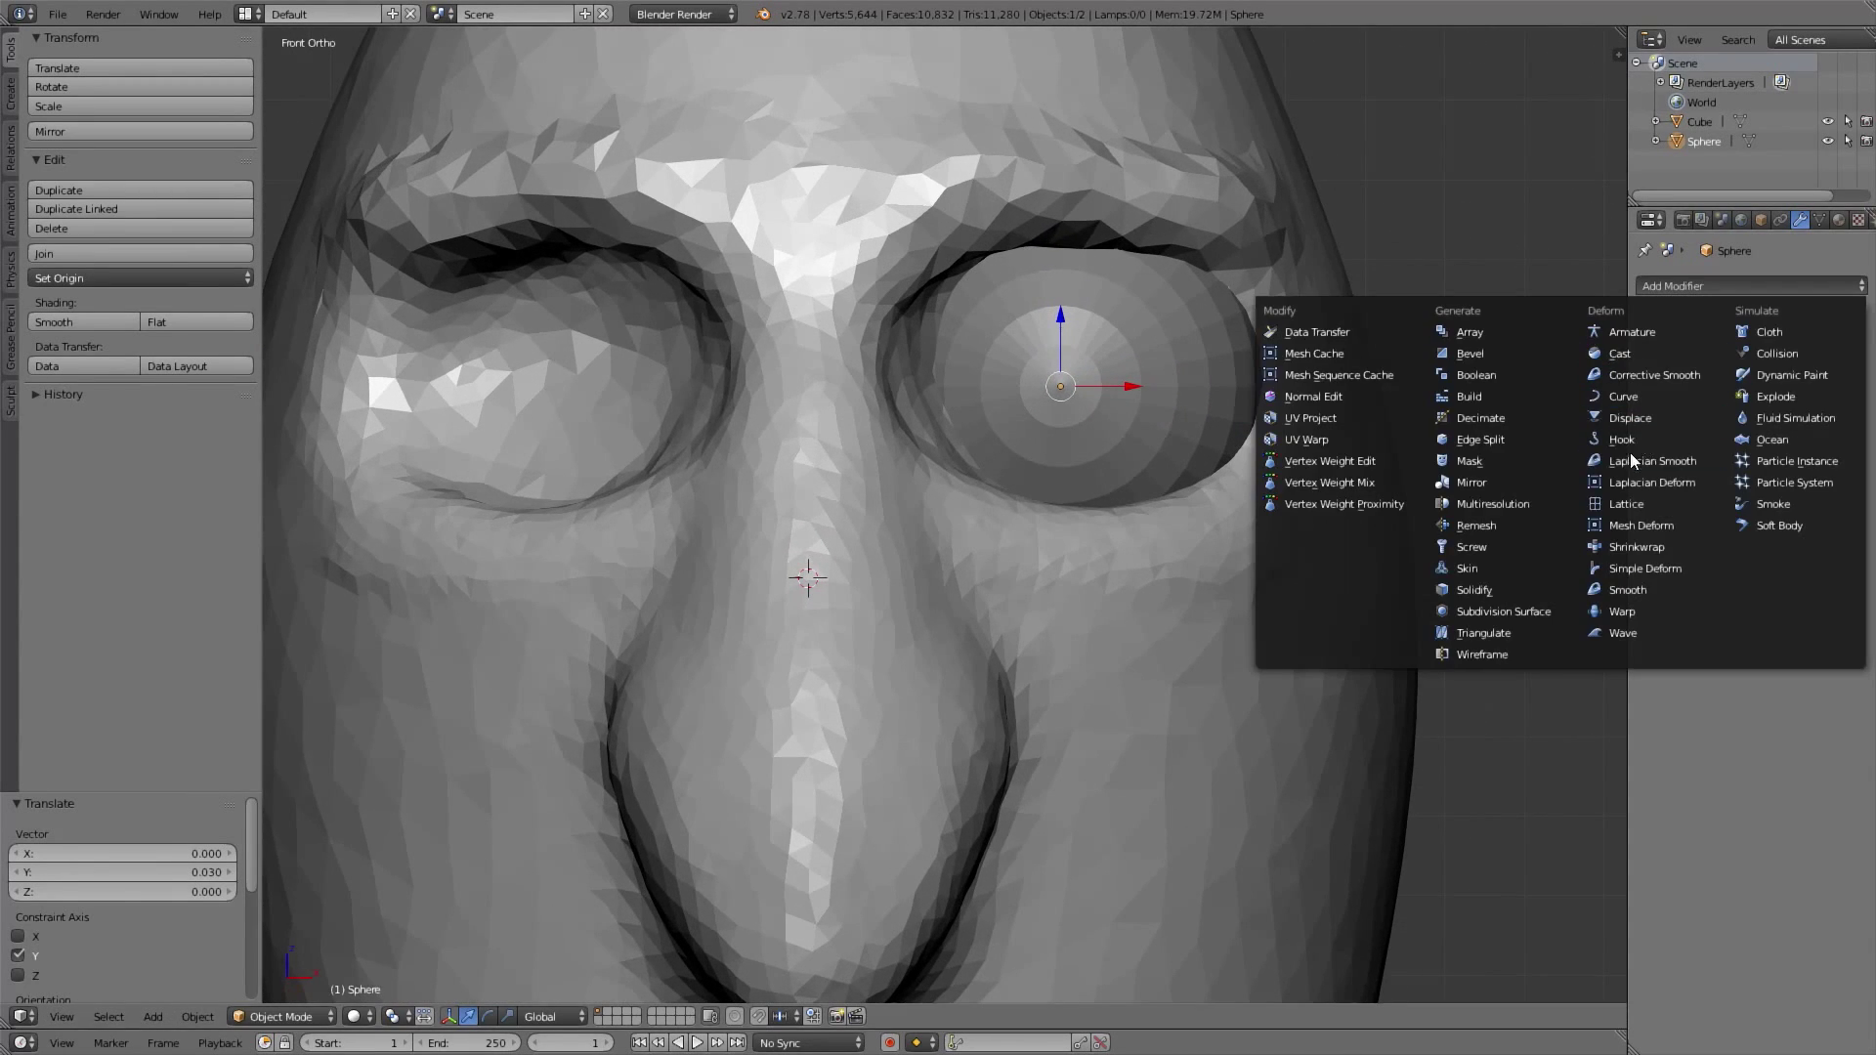
click(1520, 612)
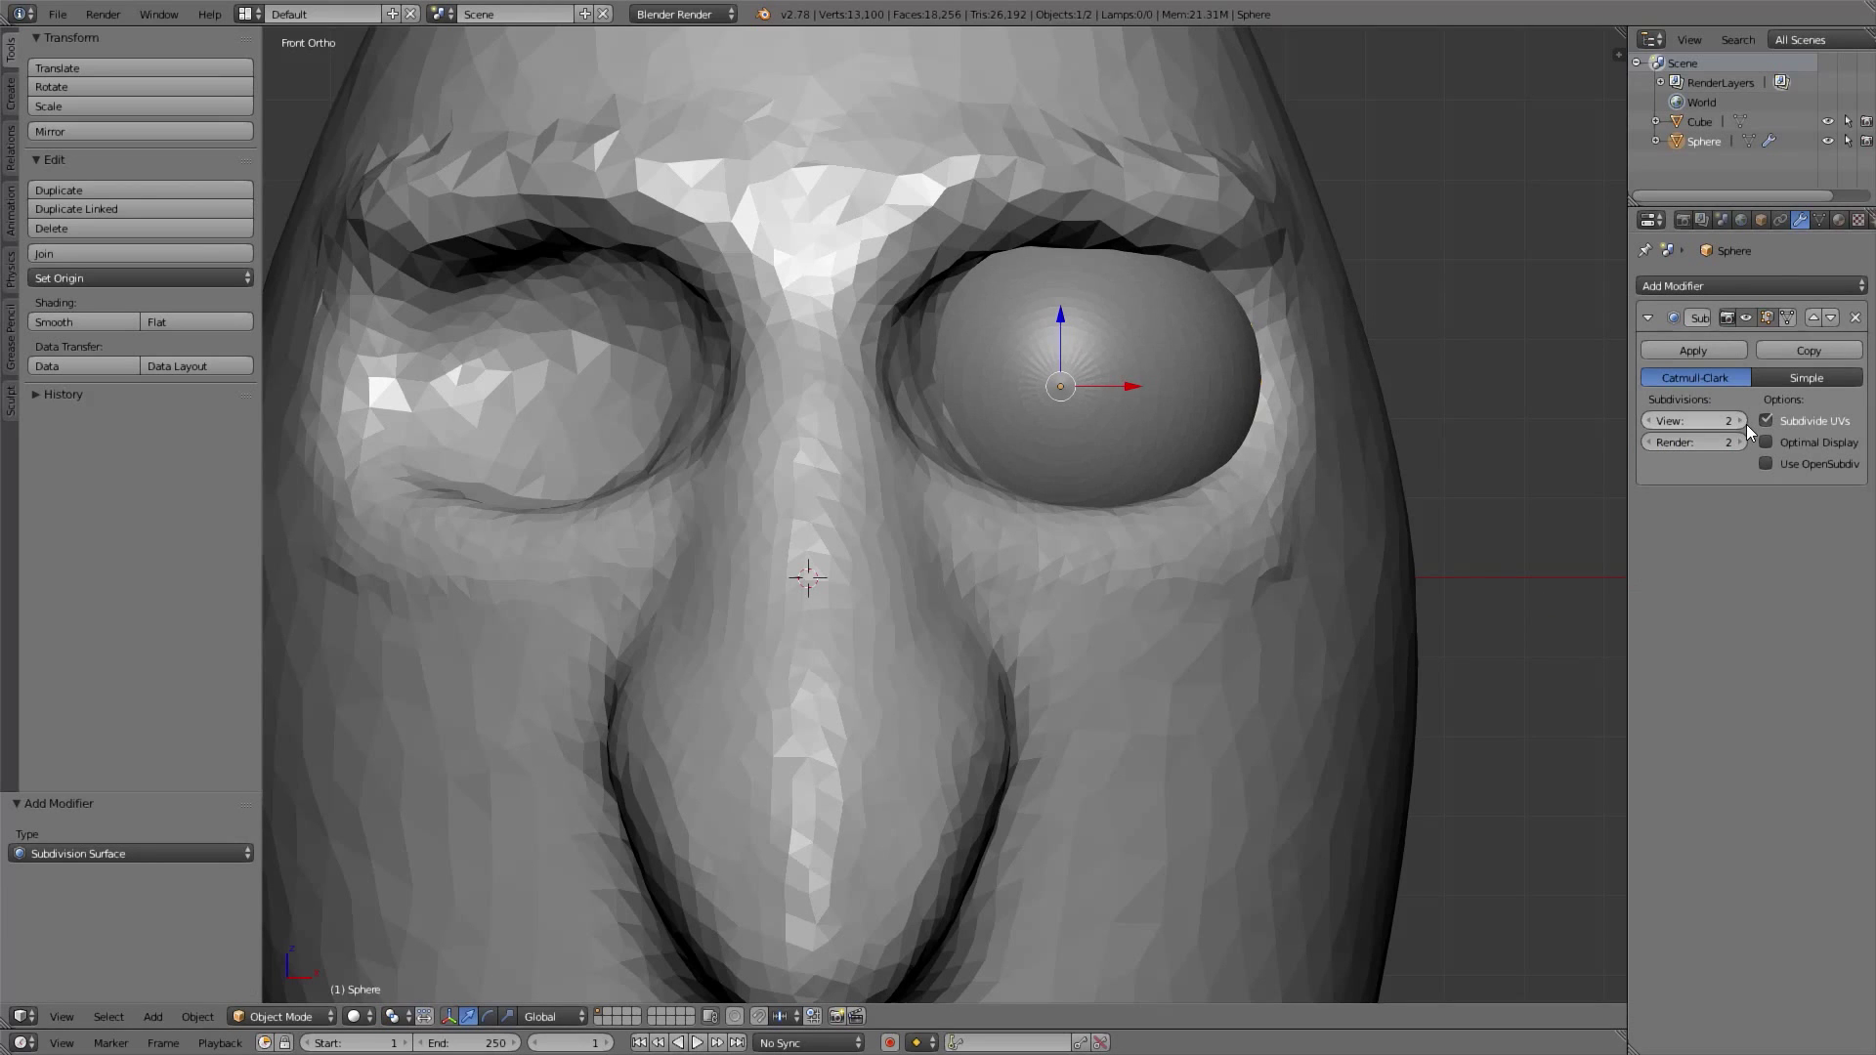
Open the eyeball mesh for editing in edge selection mode, with its front pole in close view
key(Tab)
middle_drag(1200, 386, 1008, 489)
scroll(912, 440, up, 3)
key(ctrl+Tab)
click(972, 498)
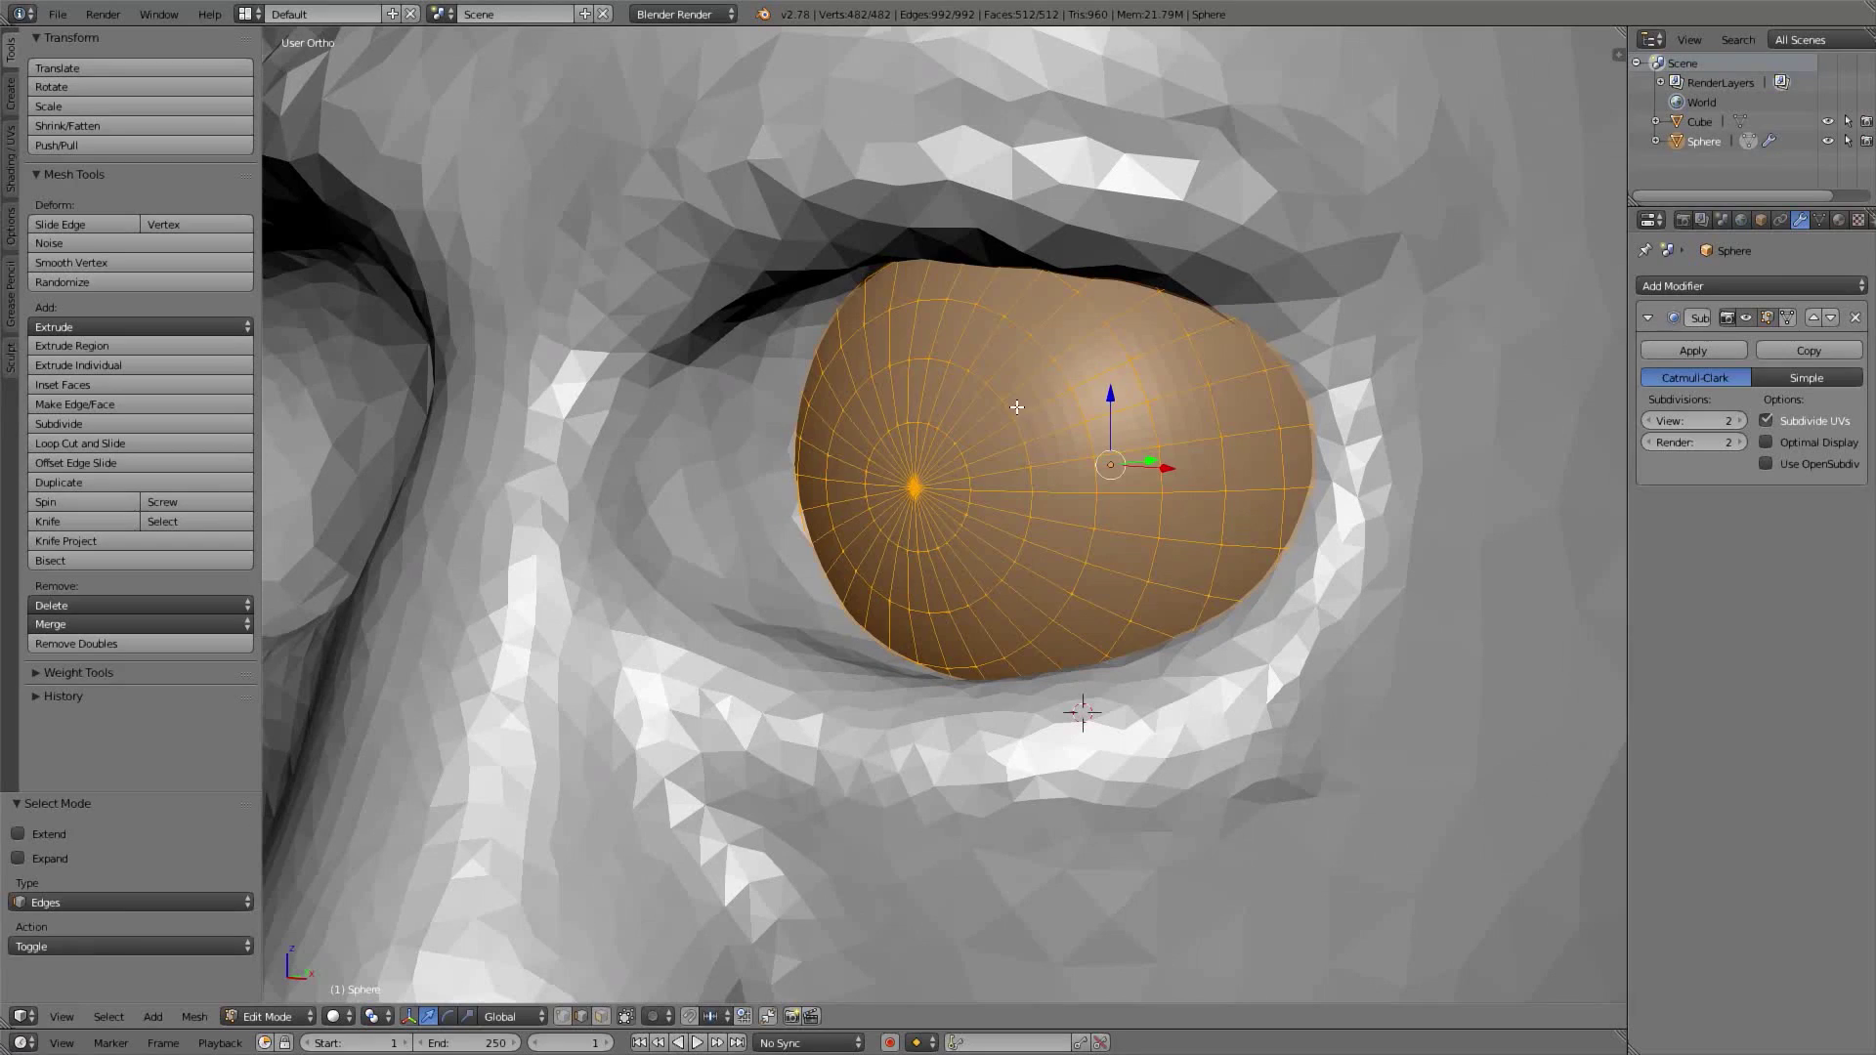
Insert a single edge loop around the eyeball's front pole, close to the existing ring that outlines the iris
key(a)
alt+right_click(996, 393)
scroll(1004, 452, up, 3)
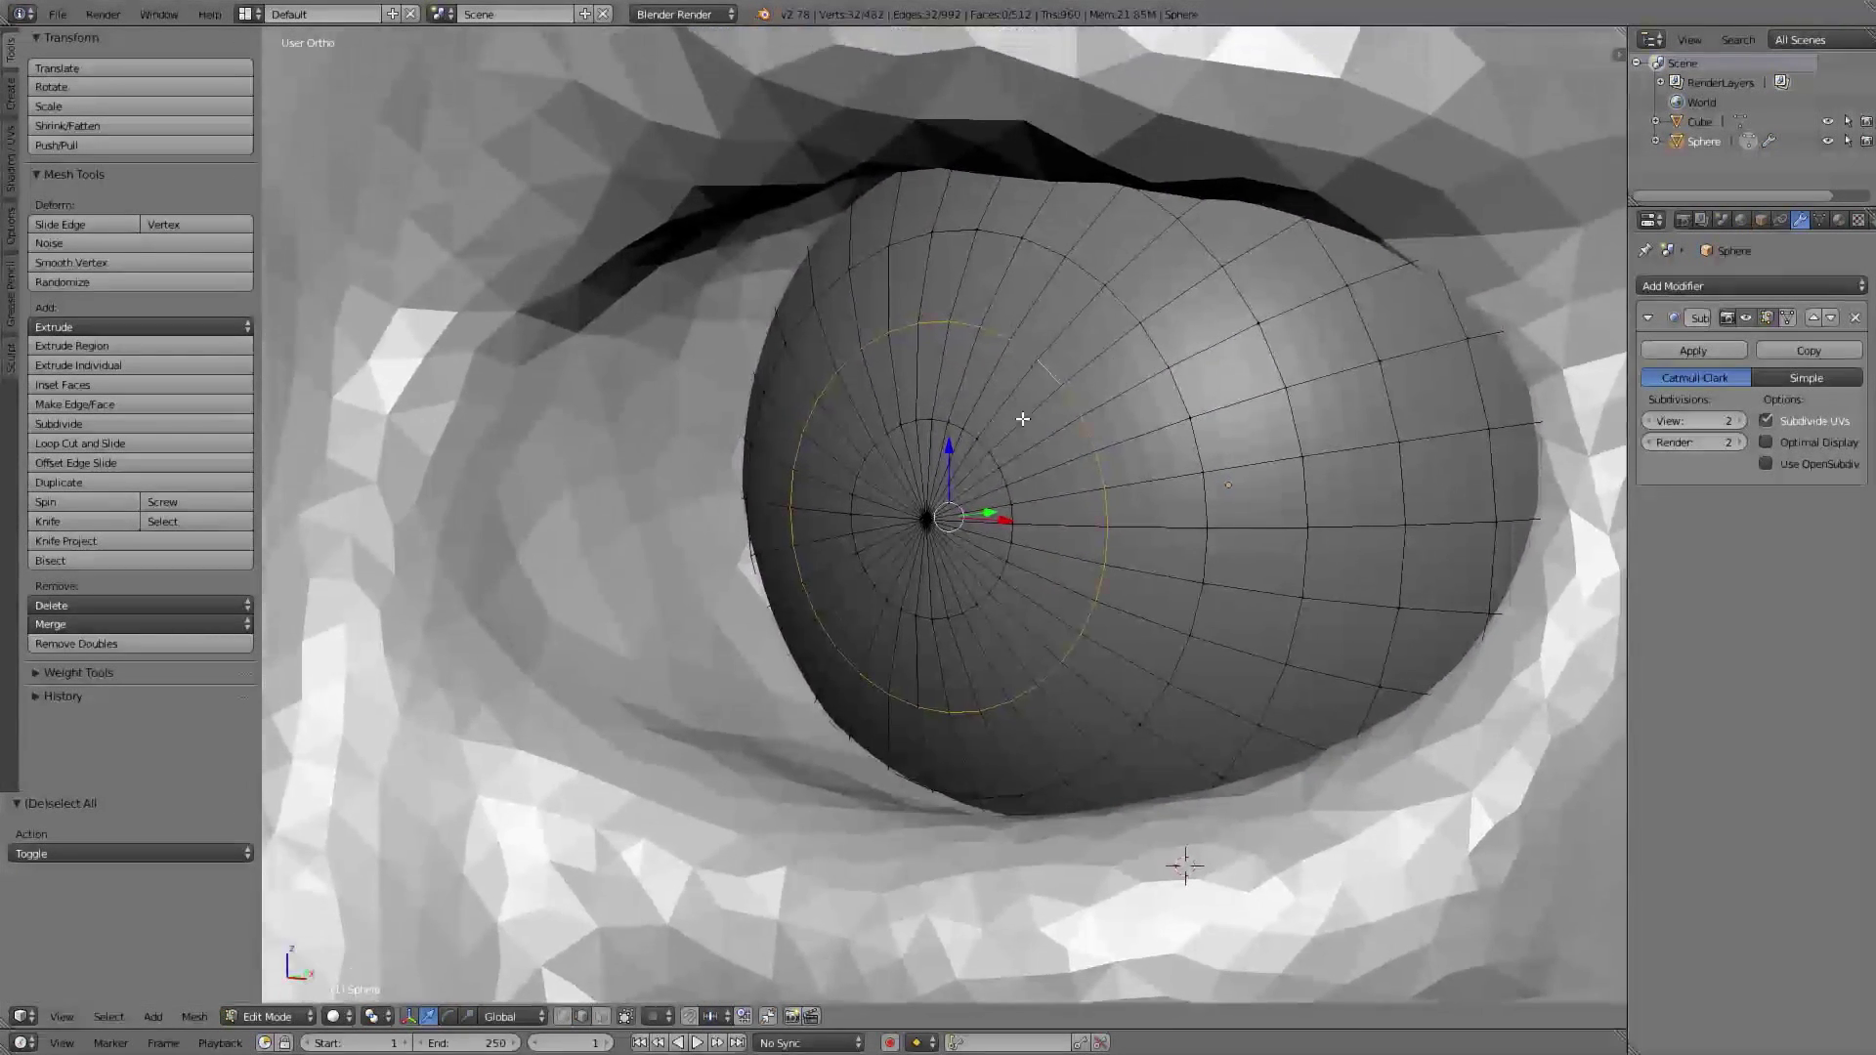
scroll(1023, 439, up, 2)
key(a)
key(ctrl+r)
click(1014, 344)
click(1059, 309)
Shift the new edge loop about 0.0067 along the Y axis to form an iris ridge, and finish editing the mesh
middle_drag(1059, 309, 847, 475)
shift+middle_drag(720, 774, 938, 368)
drag(874, 421, 878, 418)
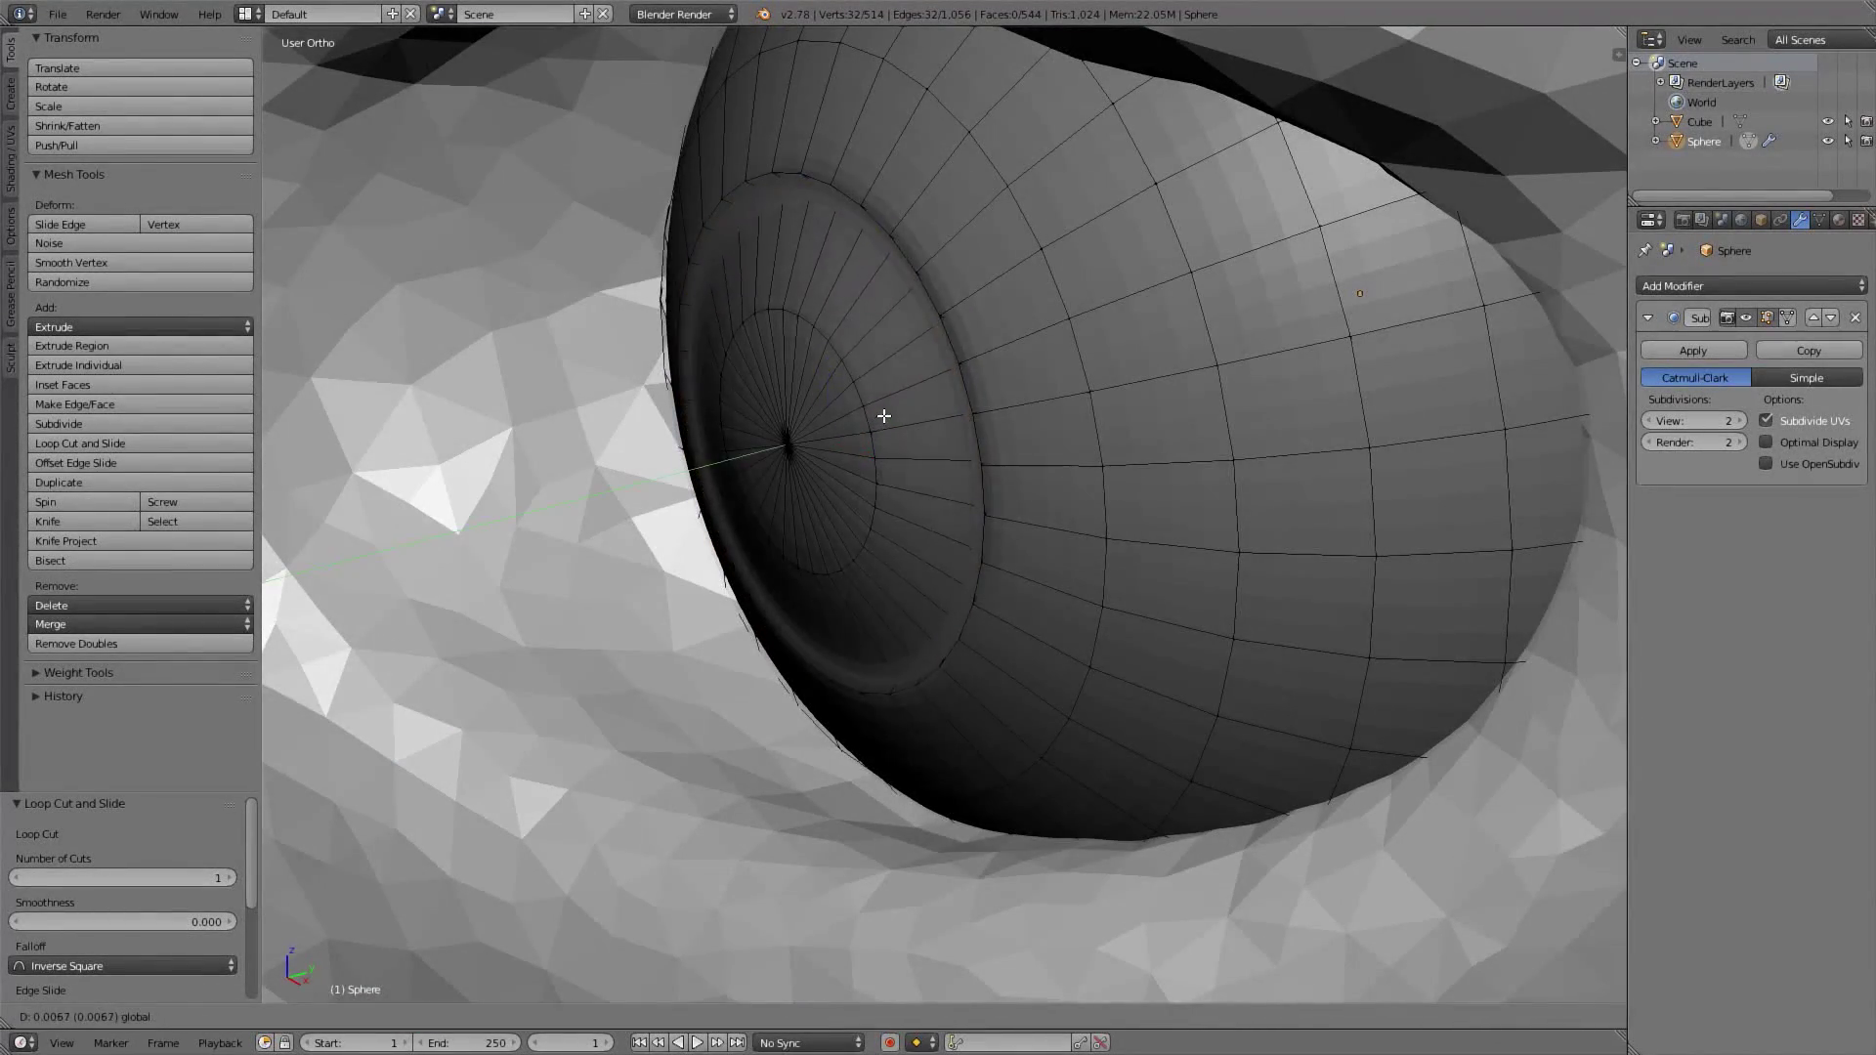
click(884, 414)
key(a)
scroll(870, 459, down, 7)
middle_drag(857, 525, 1131, 431)
key(Tab)
key(KP_1)
key(KP_1)
Enlarge the eyeball uniformly by a factor of 1.085 so it fills the socket
key(s)
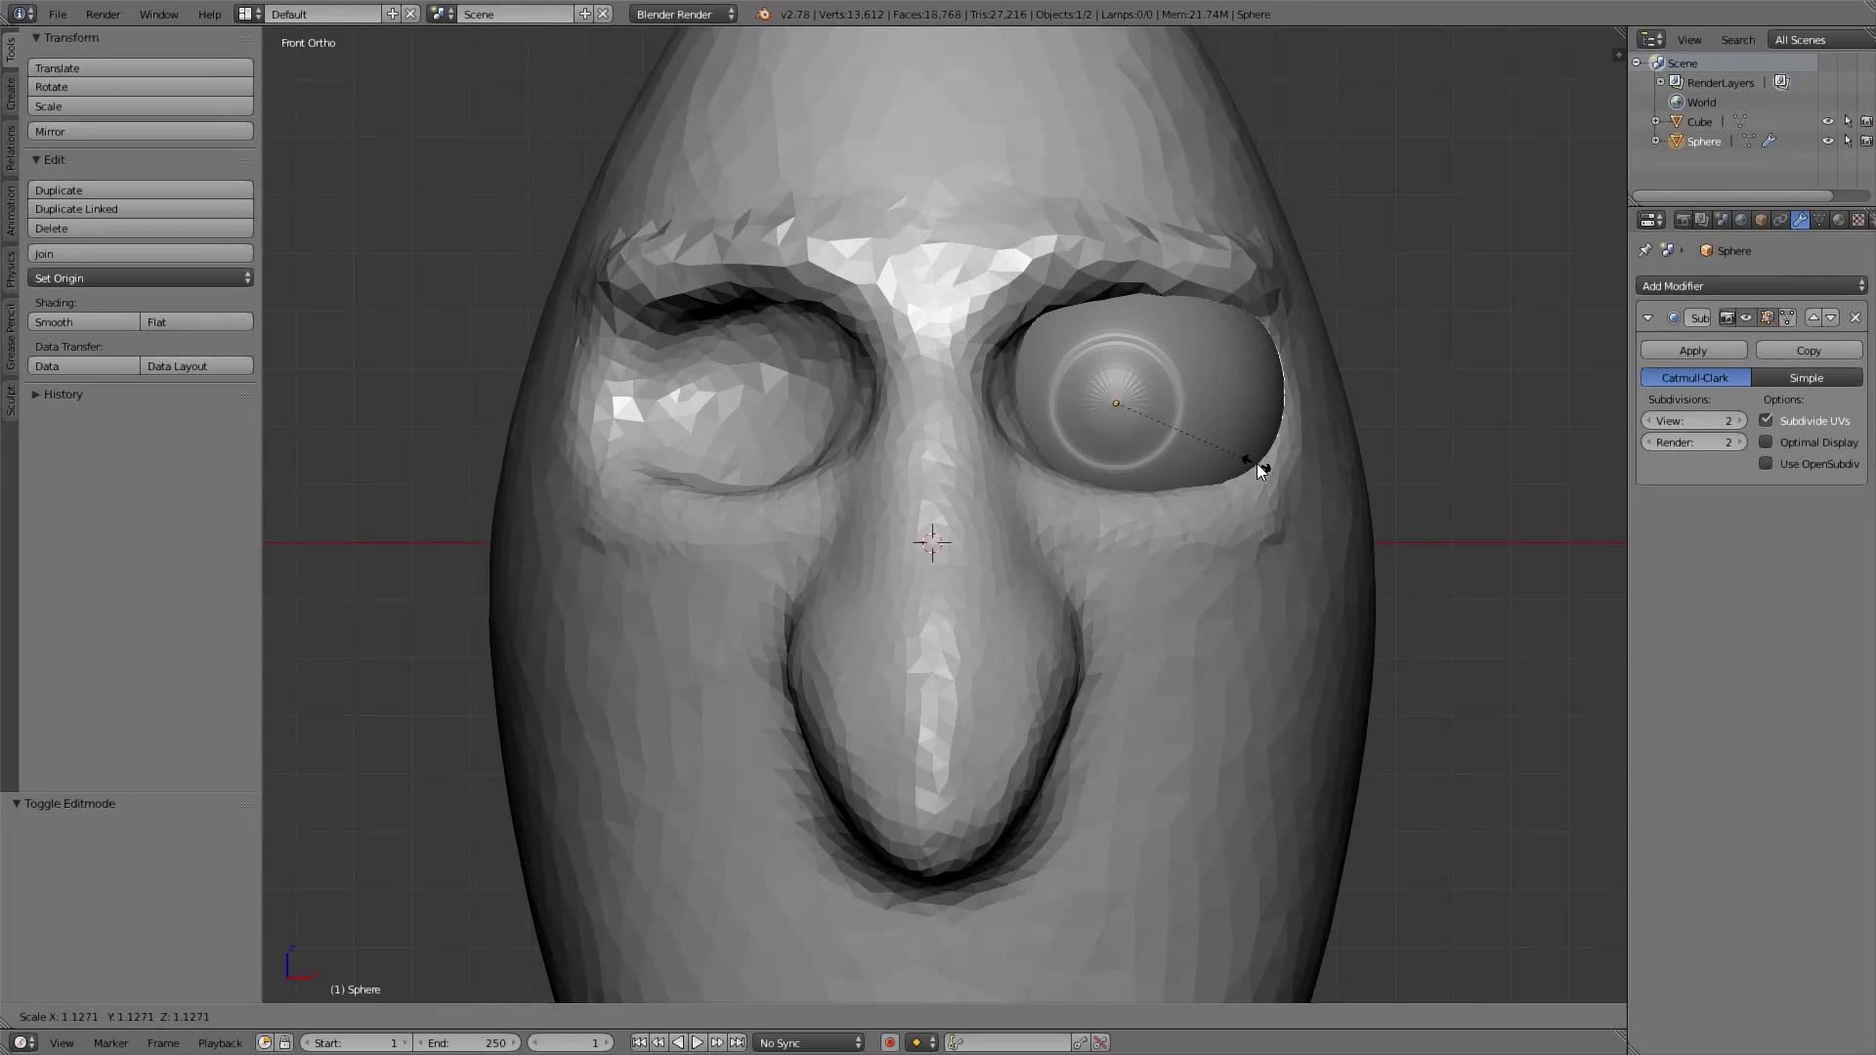
right_click(1241, 454)
key(s)
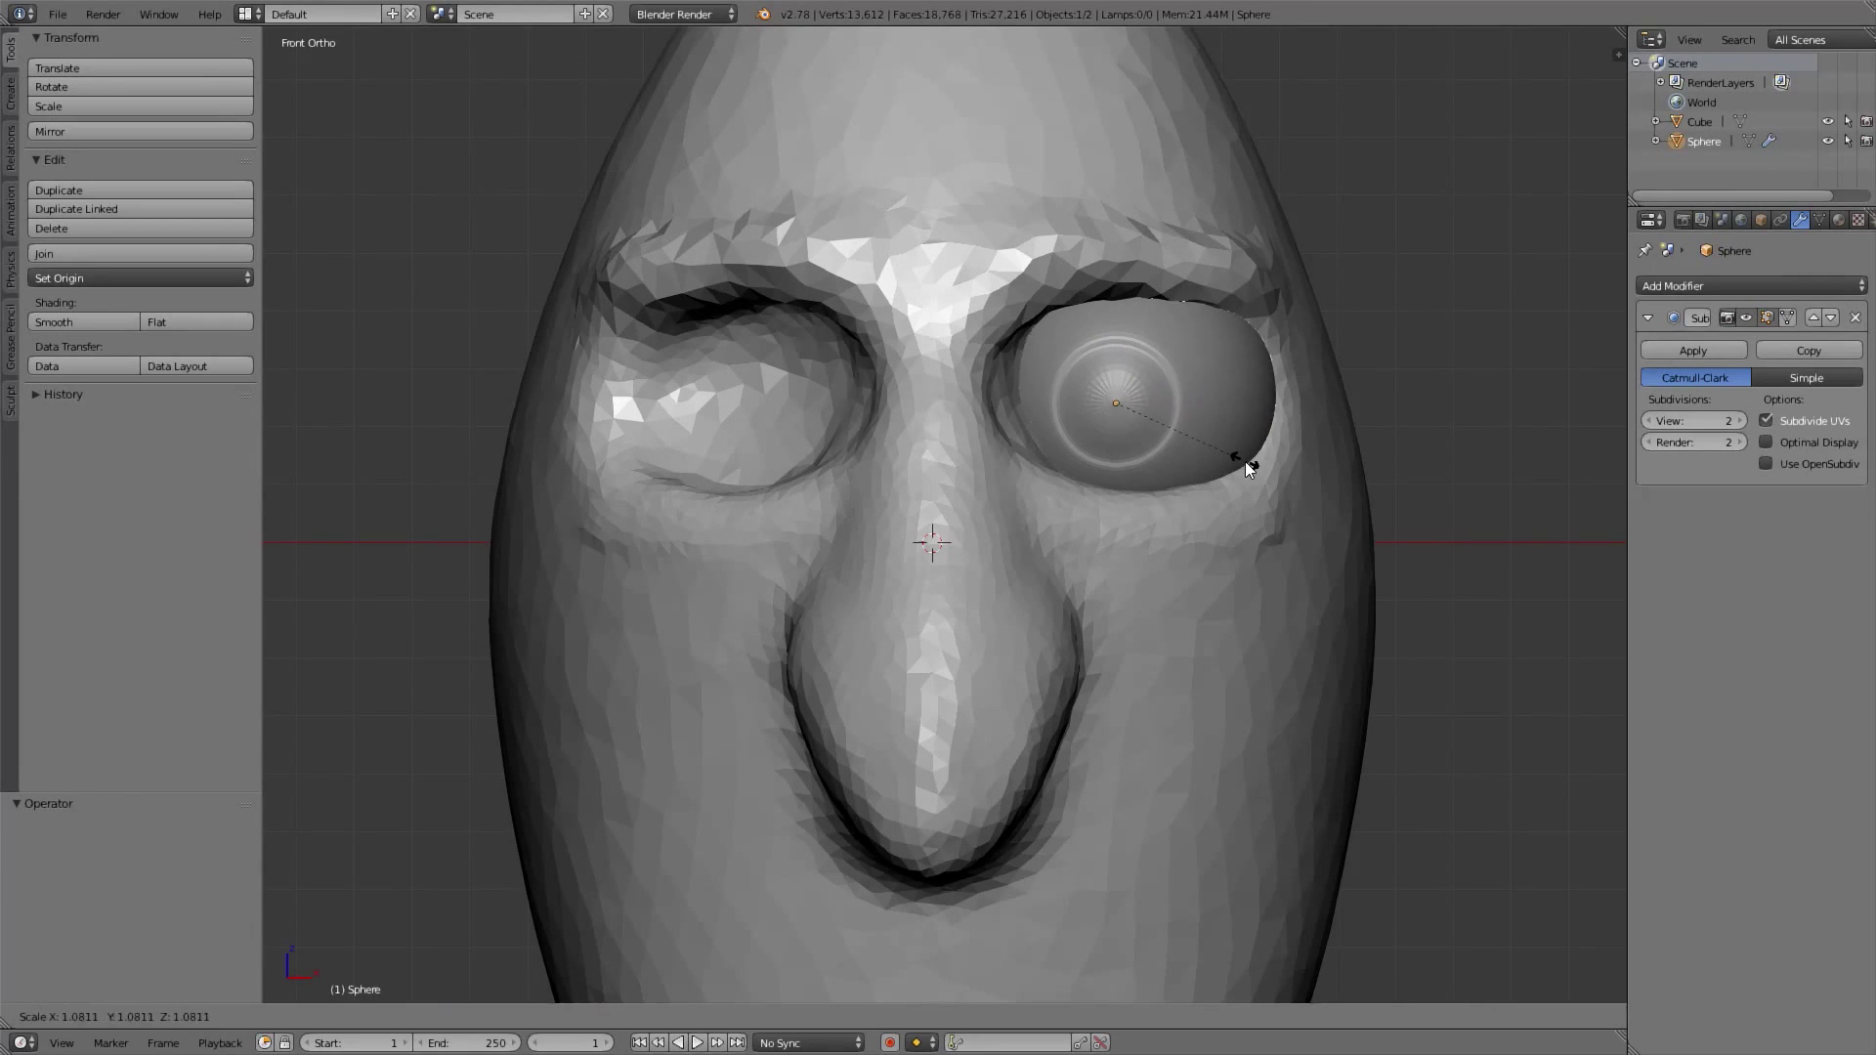
click(1247, 461)
key(s)
click(1235, 453)
middle_drag(1235, 453, 1174, 349)
key(ctrl+z)
key(s)
click(1193, 377)
key(KP_1)
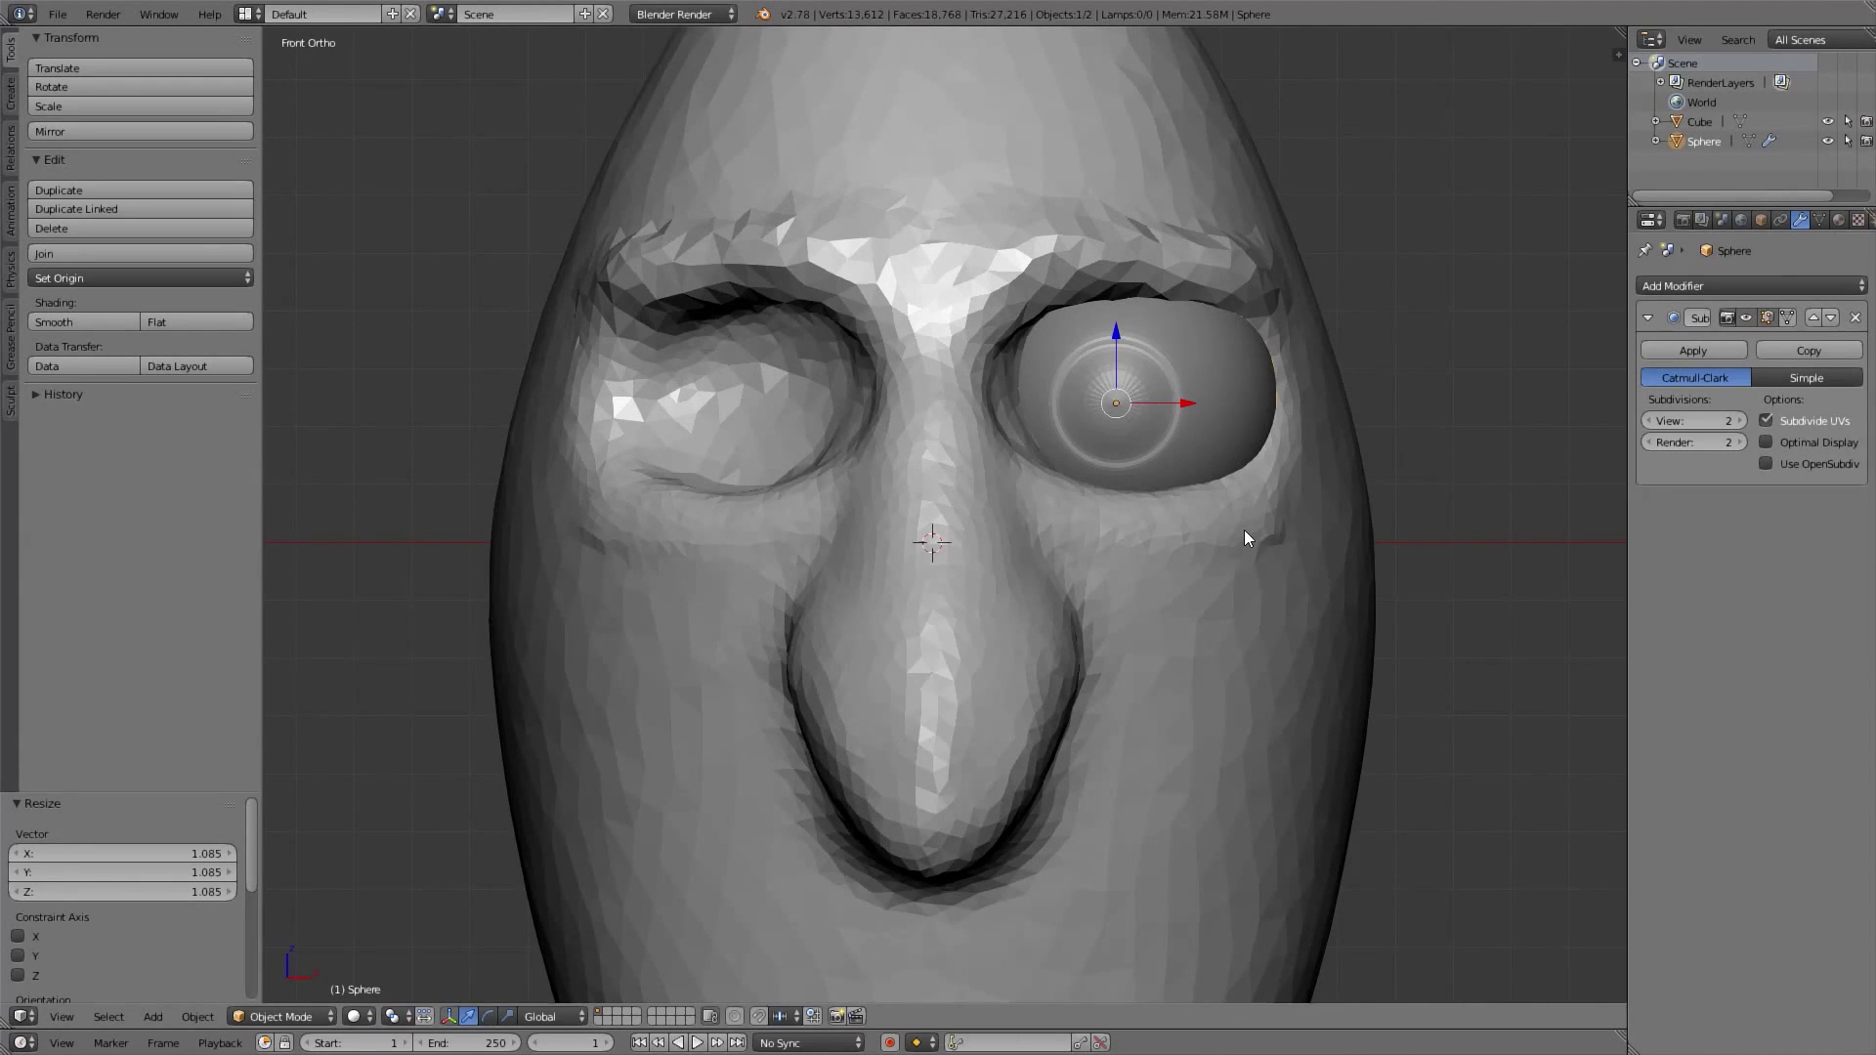
Add a Mirror modifier to the eyeball on the X axis, using Cube as the mirror object
click(1726, 285)
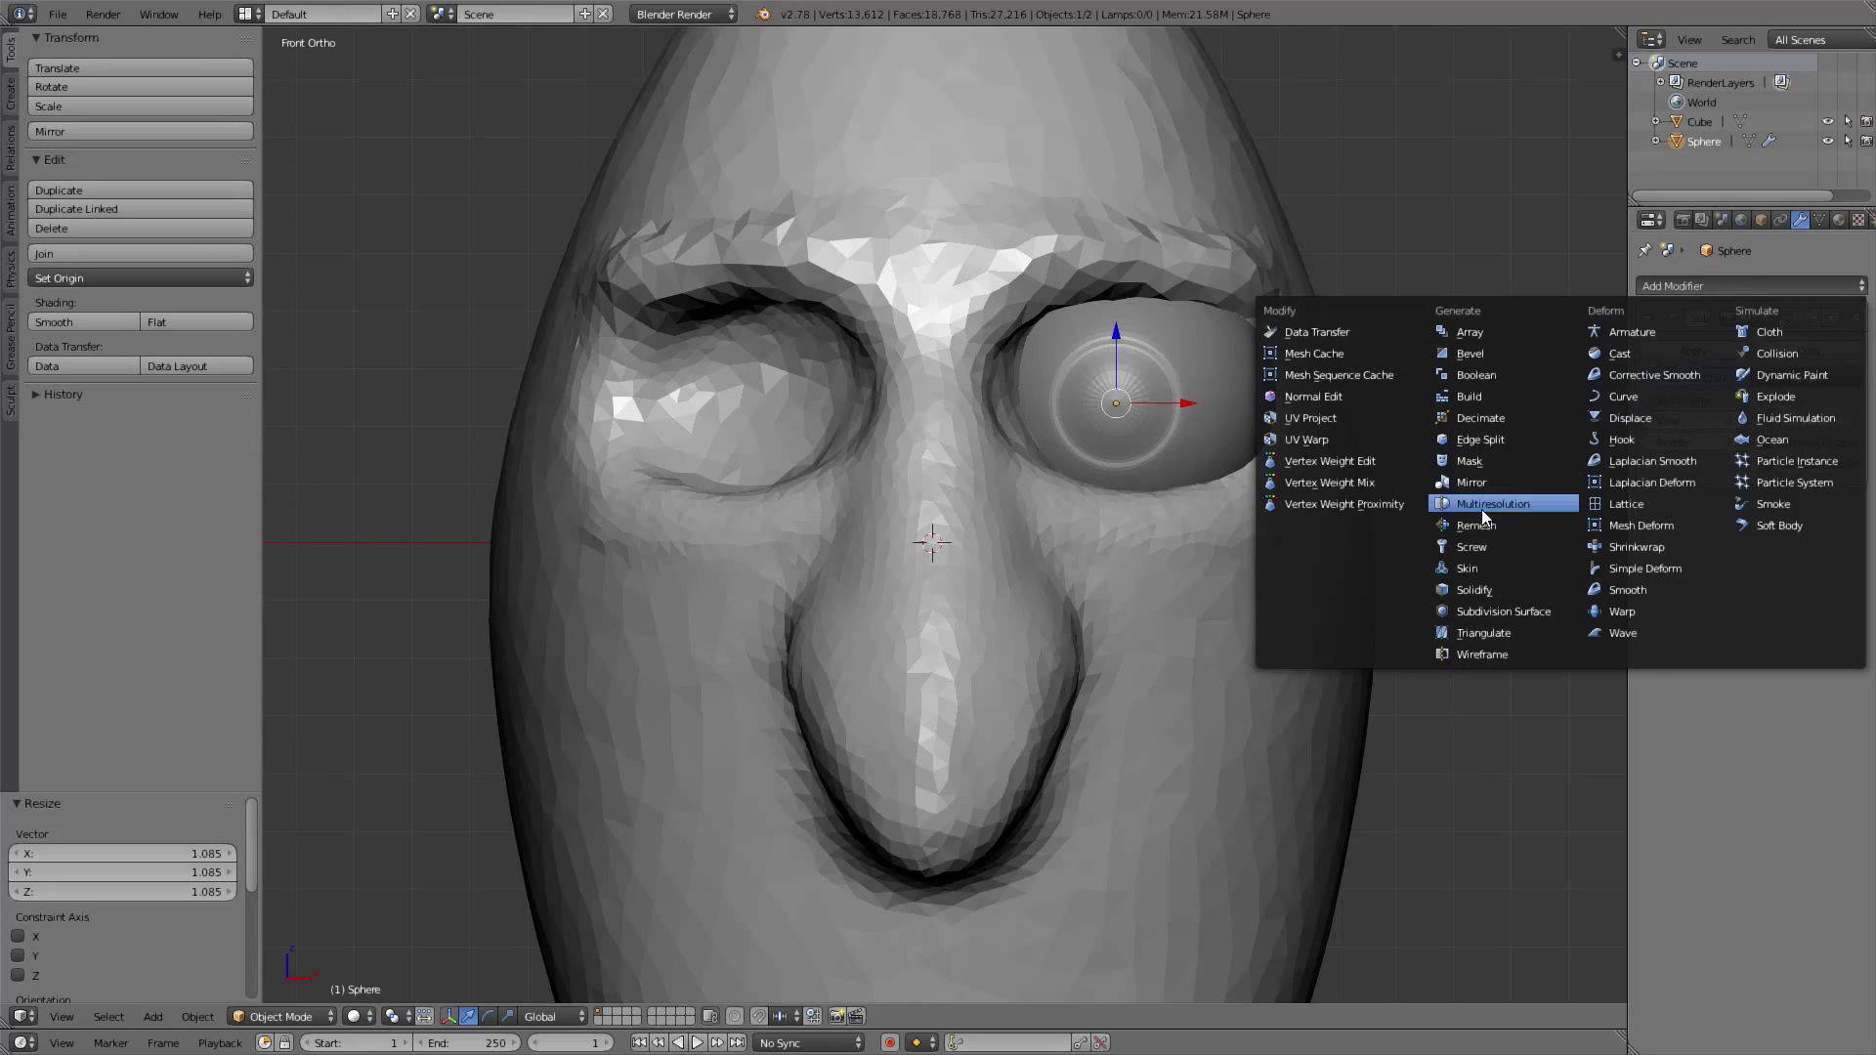
click(1492, 484)
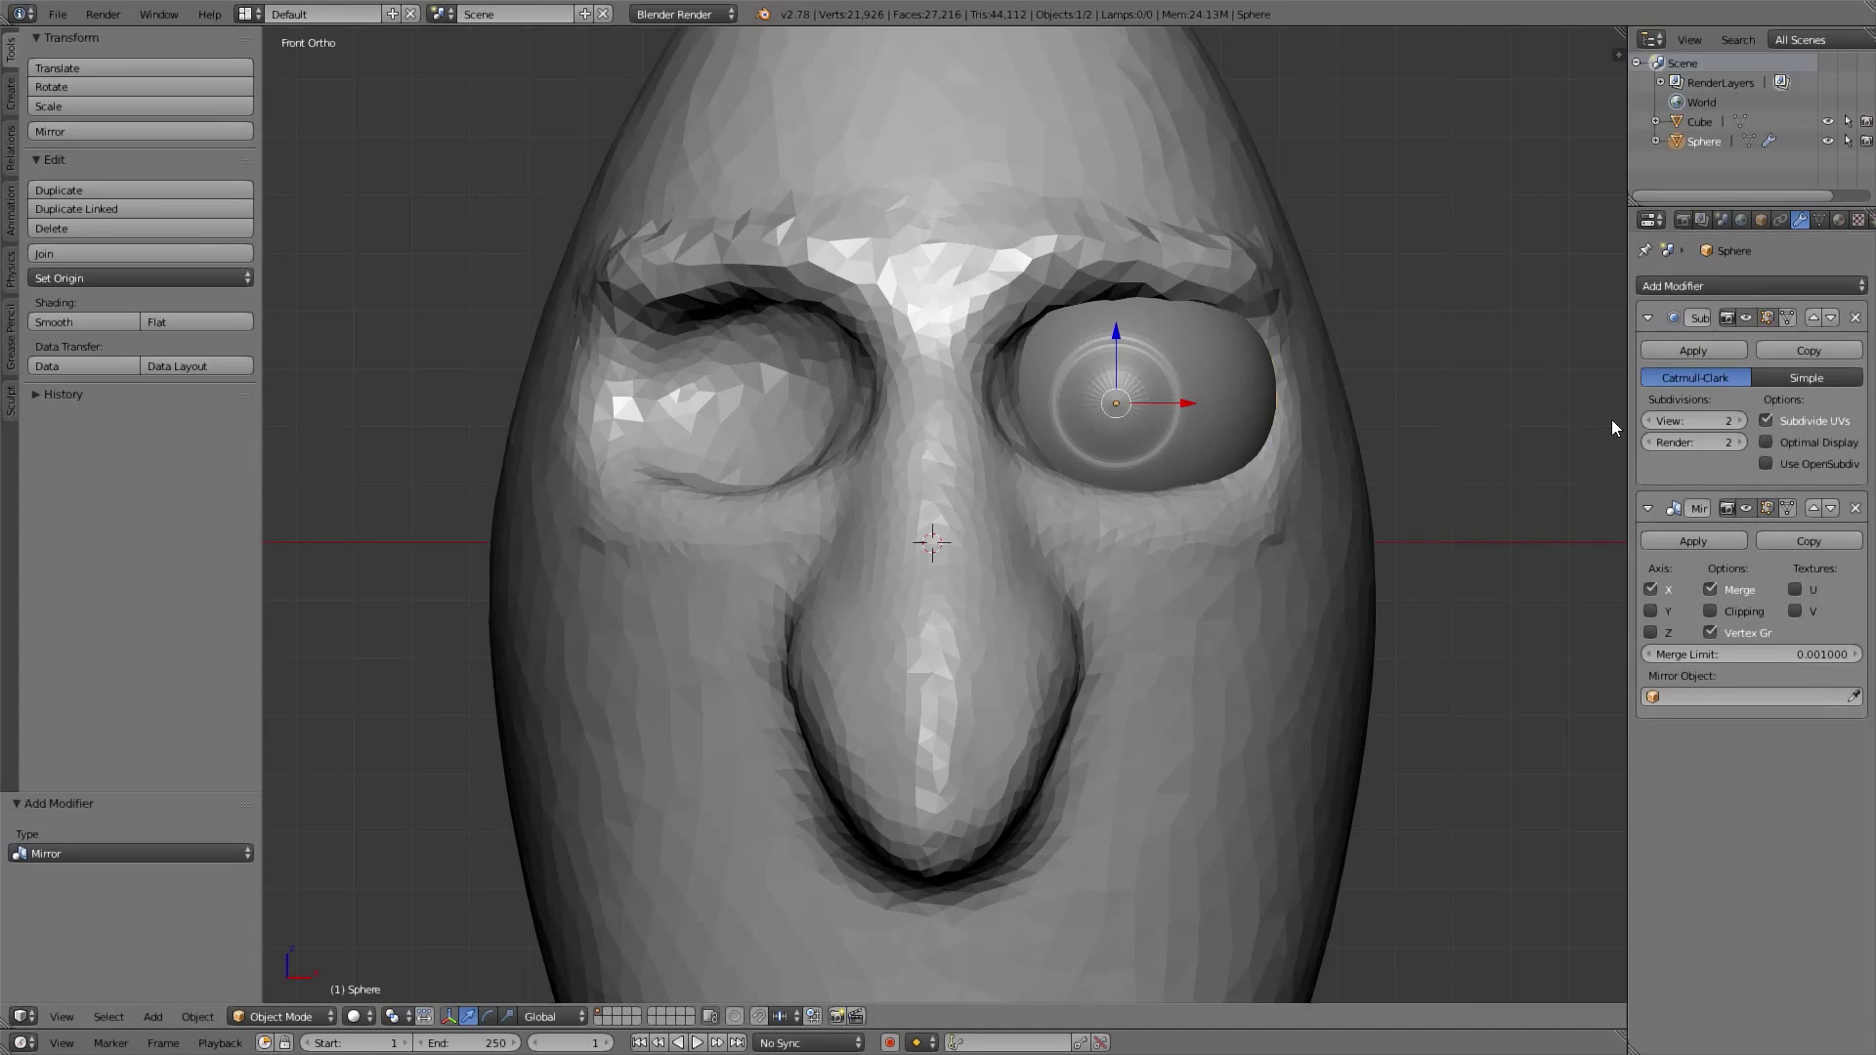
click(1724, 696)
click(1673, 730)
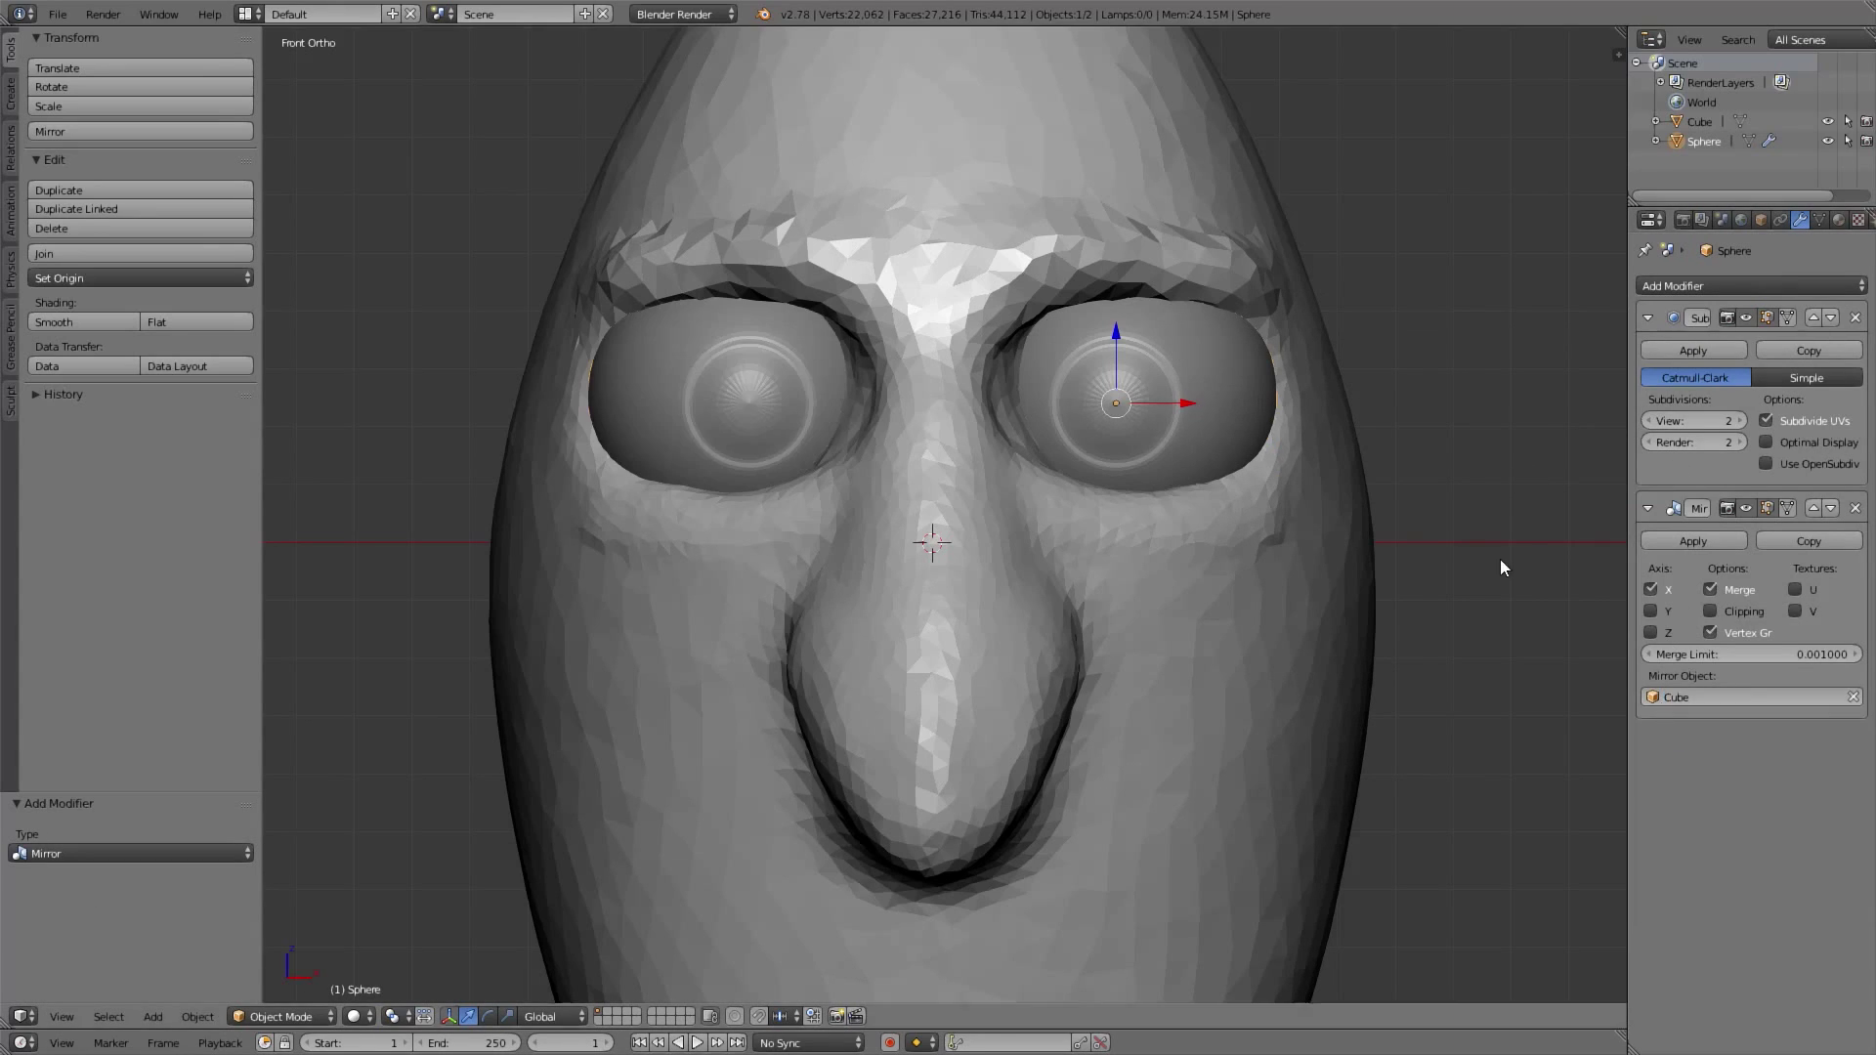
Rename the Cube object to Head and the Sphere object to eyeballs
shift+middle_drag(1030, 404, 1071, 410)
right_click(1171, 594)
ctrl+middle_drag(1162, 497, 1148, 562)
shift+middle_drag(1149, 562, 1143, 484)
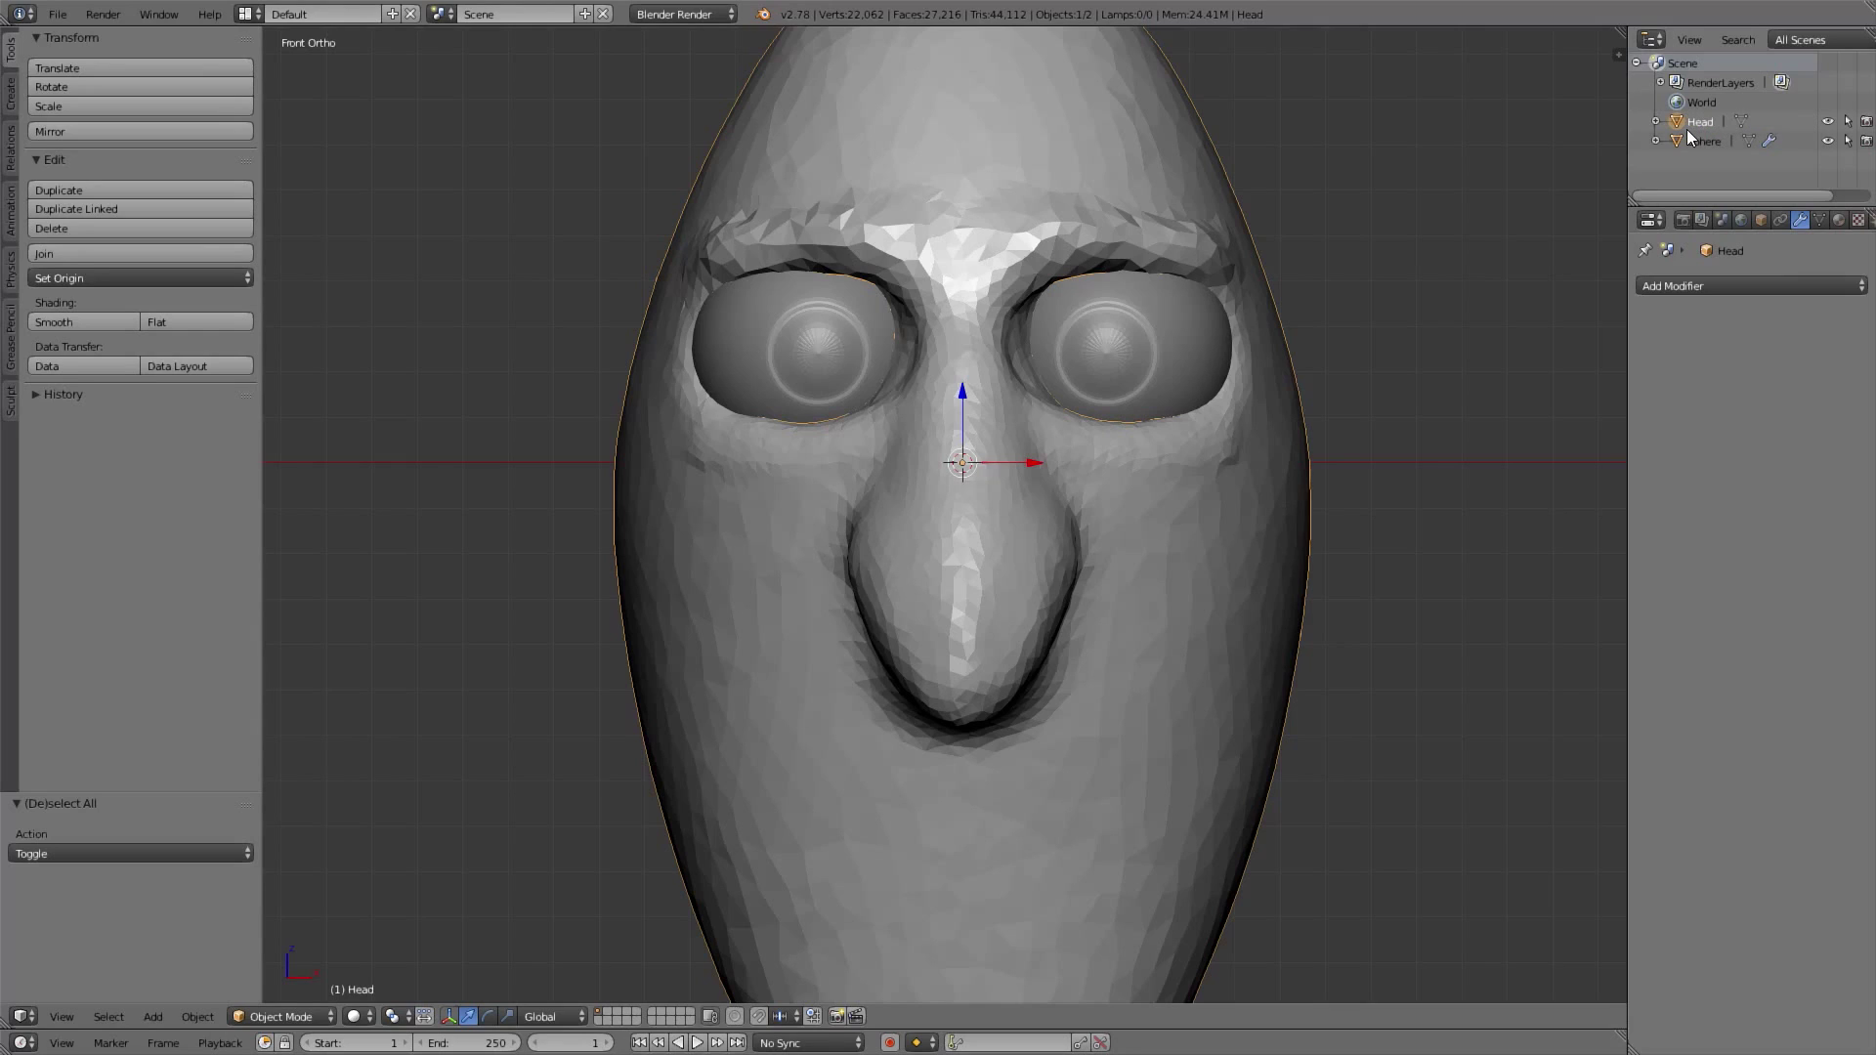
double_click(1698, 141)
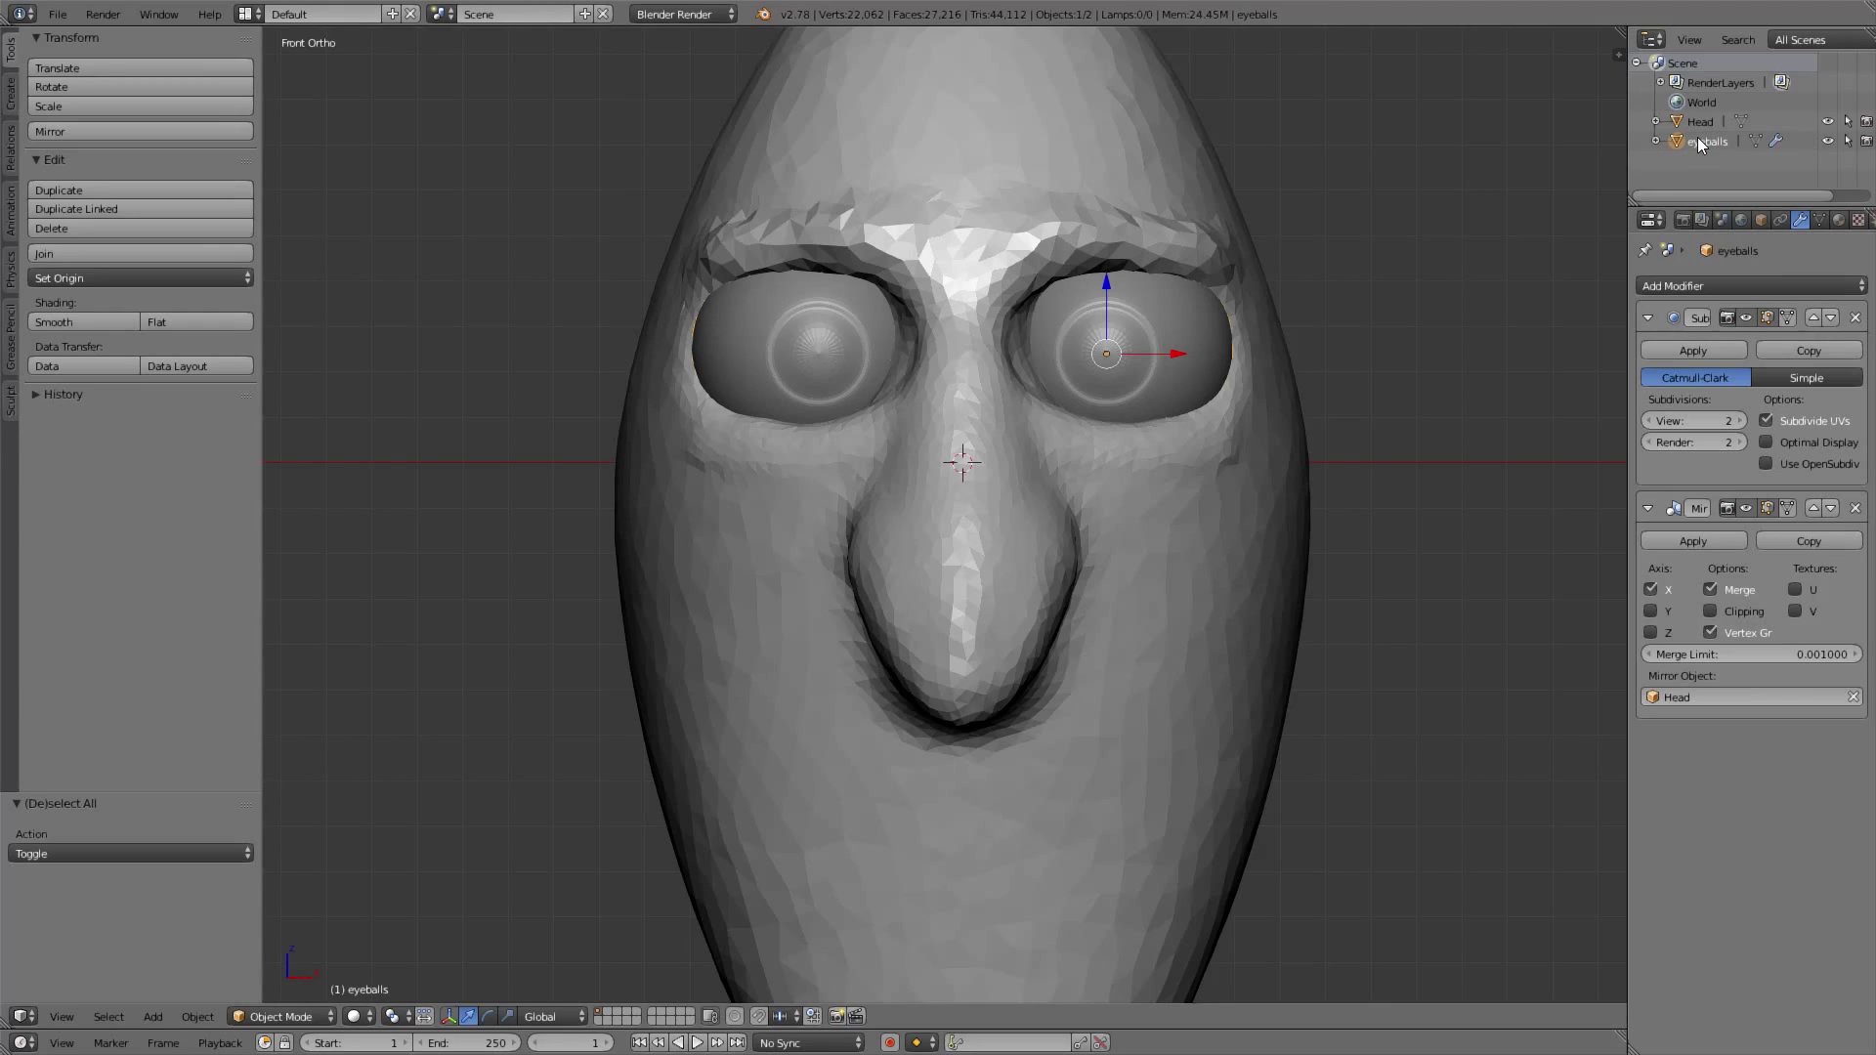
Select the head, switch it to Sculpt Mode and bring the eye region into a close three-quarter view
right_click(950, 623)
shift+middle_drag(939, 612, 960, 572)
click(298, 1023)
click(314, 955)
shift+middle_drag(1043, 366, 887, 565)
middle_drag(944, 467, 899, 463)
scroll(899, 462, up, 5)
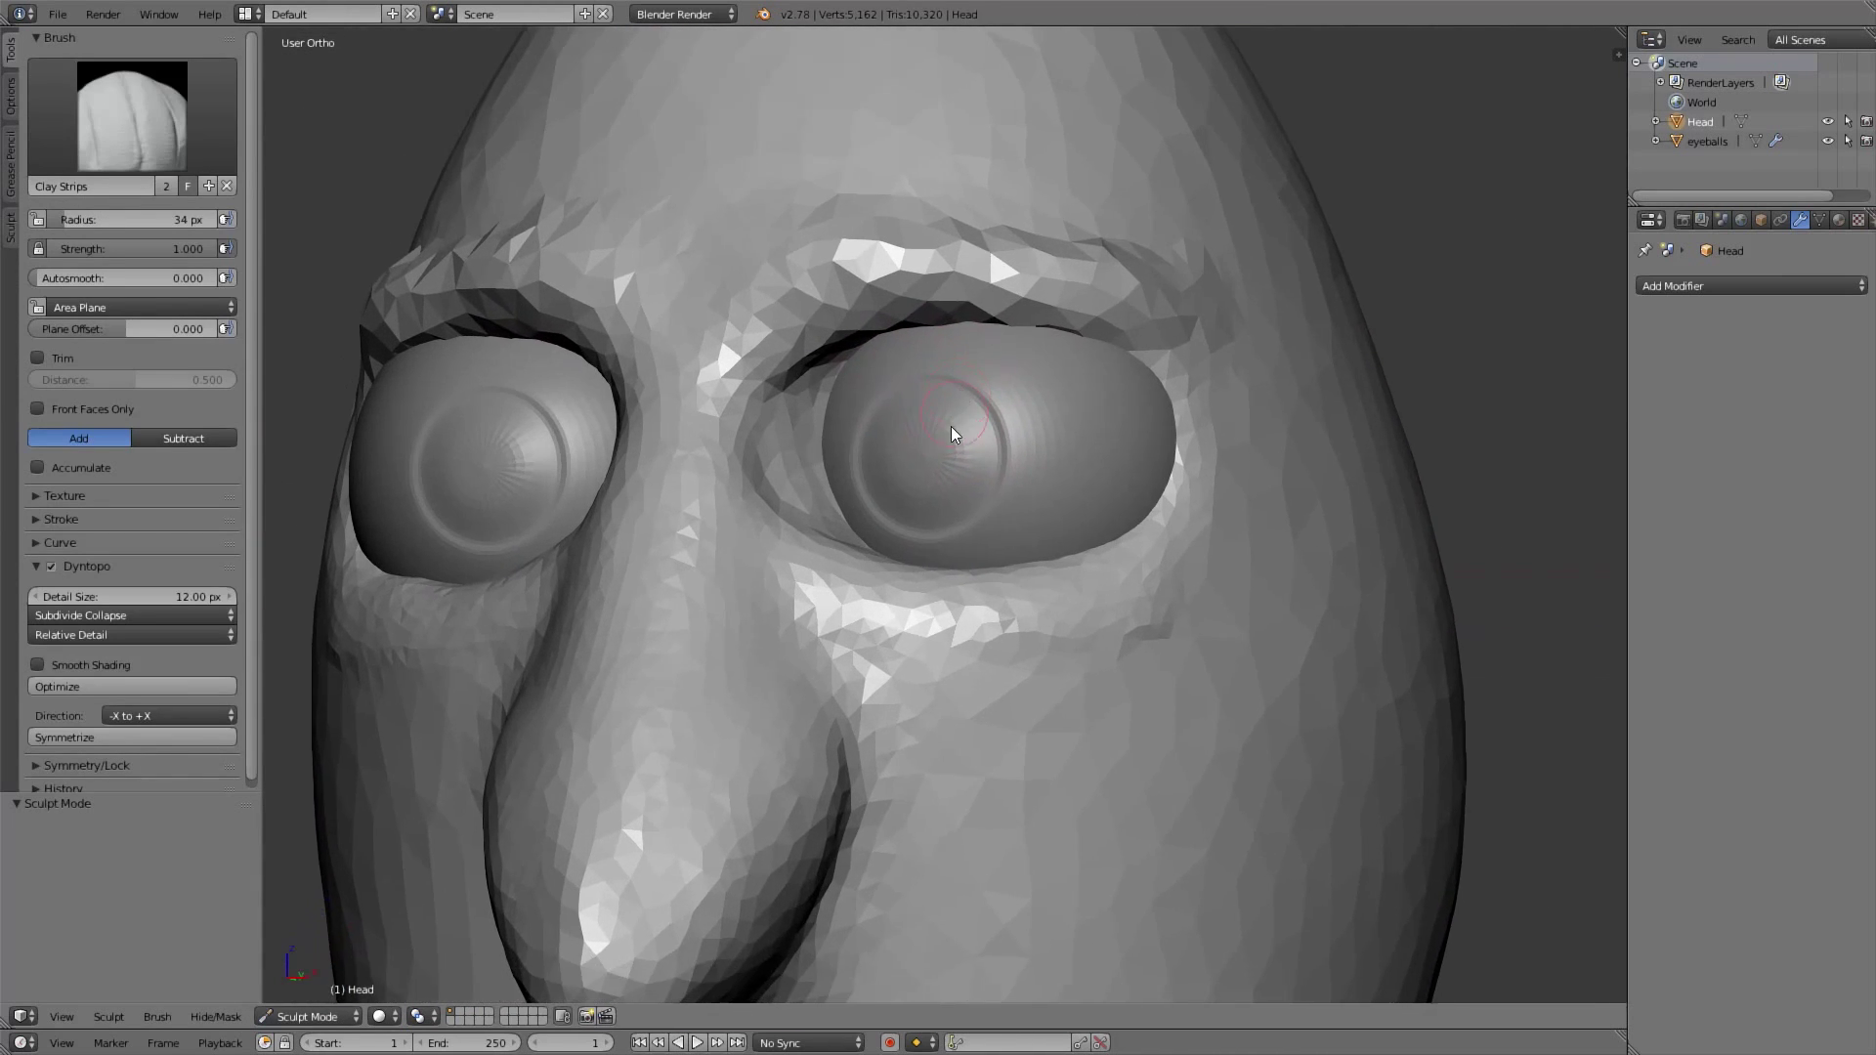
middle_drag(980, 348, 949, 313)
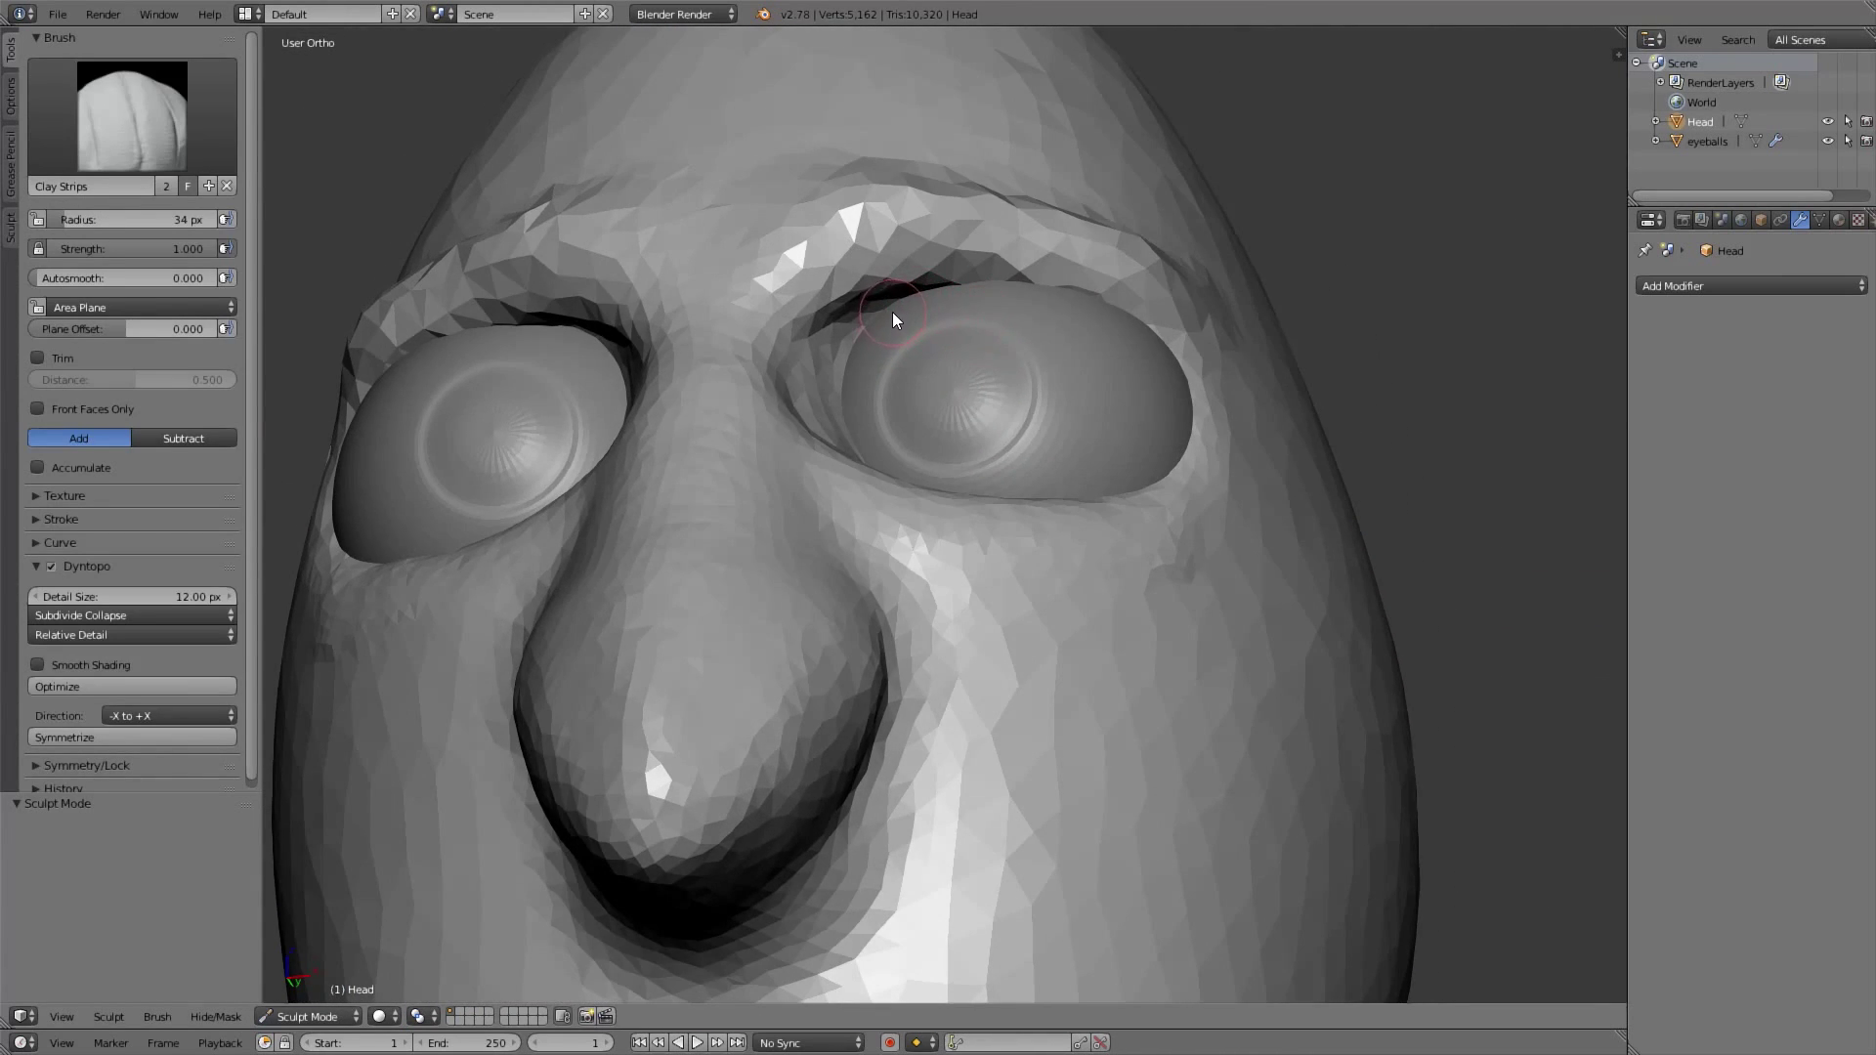
Build up the outer brow ridge and the area below the eye with the Clay Strips brush, varying its radius
key(f)
click(905, 321)
drag(1041, 291, 1194, 333)
mouse_move(1075, 397)
middle_down()
mouse_move(1007, 465)
mouse_move(846, 525)
middle_up()
key(f)
click(866, 533)
mouse_move(826, 476)
mouse_down()
mouse_move(911, 596)
mouse_move(1066, 645)
mouse_move(987, 654)
mouse_move(1015, 672)
mouse_move(1059, 631)
mouse_move(887, 514)
mouse_up()
key(f)
click(1035, 658)
click(888, 514)
mouse_move(887, 514)
middle_down()
mouse_move(983, 354)
mouse_move(1257, 401)
middle_up()
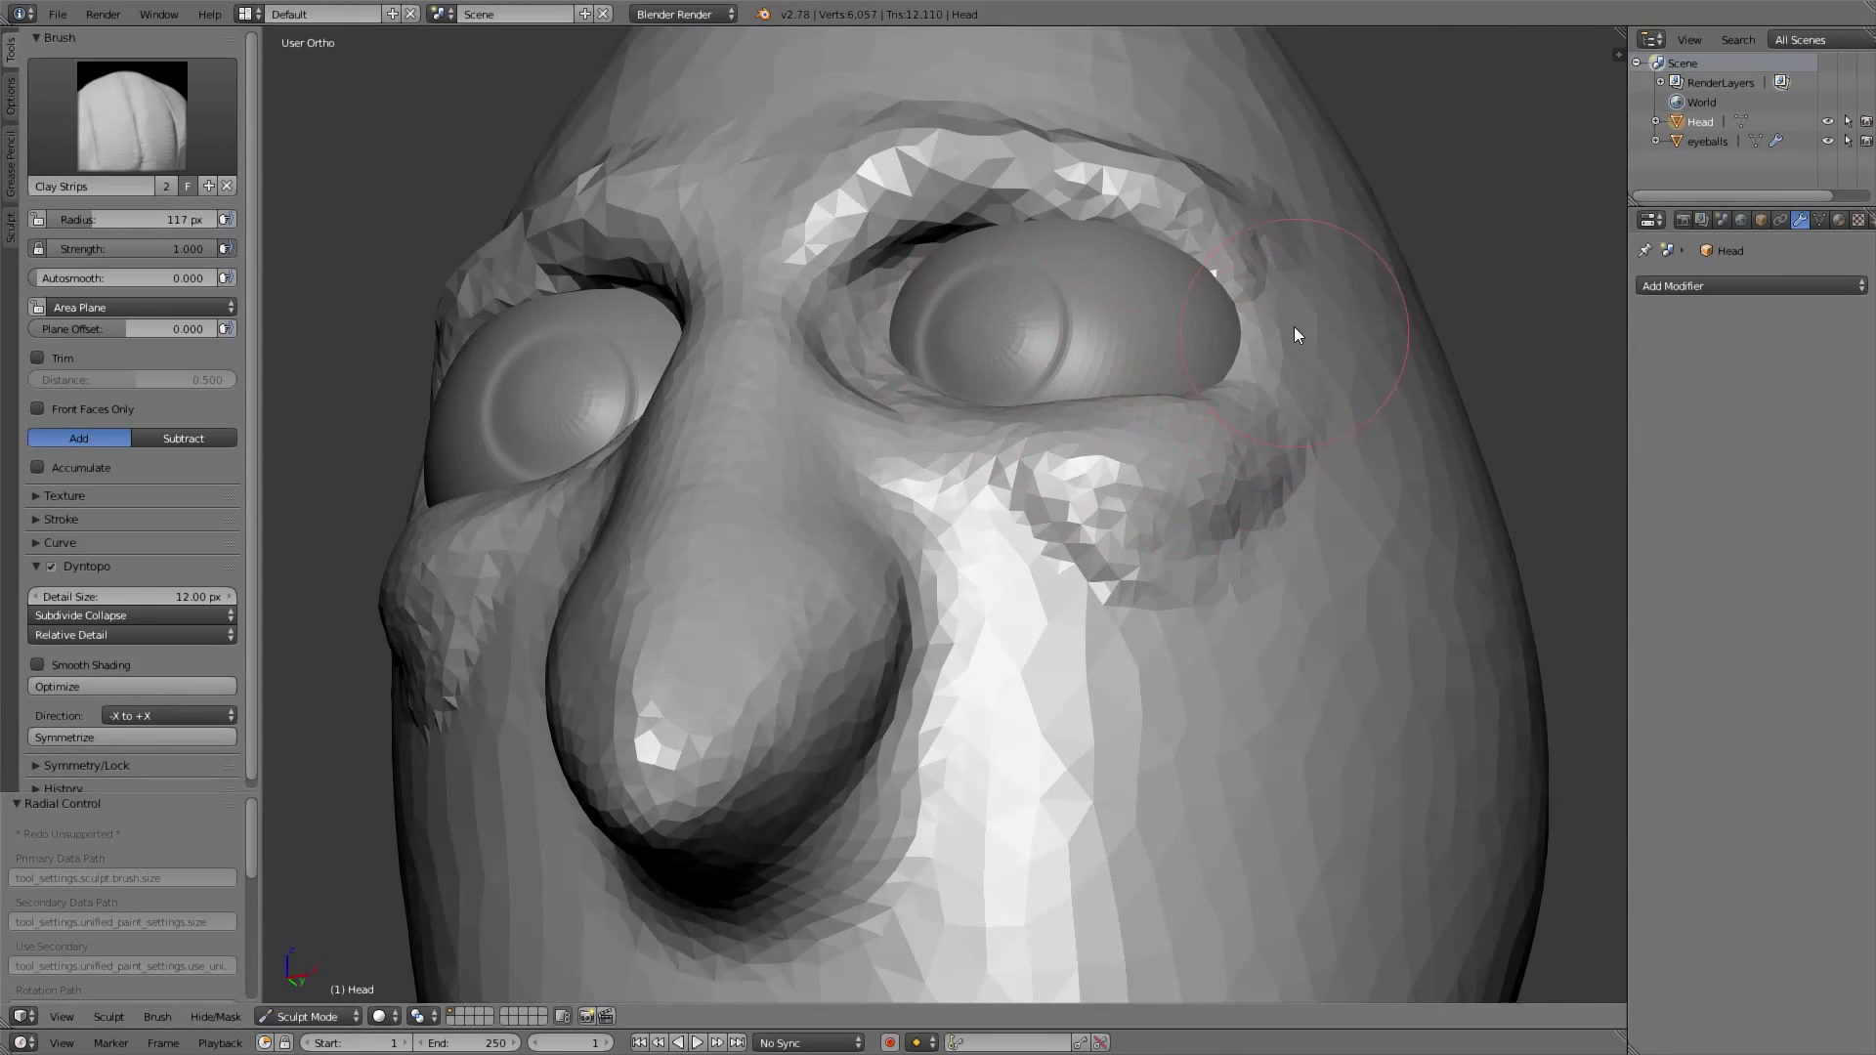
Add clay strips along the brow ridge and around the outer eye corner with a resized brush
key(f)
click(1222, 324)
mouse_move(1223, 298)
mouse_down()
mouse_move(1228, 273)
mouse_move(1193, 242)
mouse_move(864, 238)
mouse_move(1145, 204)
mouse_move(1204, 245)
mouse_move(955, 196)
mouse_up()
mouse_move(955, 196)
middle_down()
mouse_move(976, 323)
mouse_move(1112, 279)
middle_up()
drag(1222, 318, 1181, 390)
ctrl+middle_drag(1182, 390, 983, 431)
mouse_move(983, 431)
mouse_down()
mouse_move(970, 467)
mouse_move(1069, 452)
mouse_move(1083, 350)
mouse_move(1100, 383)
mouse_move(1130, 354)
mouse_move(1059, 342)
mouse_move(1100, 348)
mouse_move(1083, 372)
mouse_move(1065, 342)
mouse_move(963, 359)
mouse_move(1036, 346)
mouse_move(1070, 368)
mouse_up()
key(KP_1)
Sculpt the cheek beside the nose with Clay Strips strokes and smooth its surface
key(f)
click(1070, 382)
middle_drag(1069, 368, 975, 371)
mouse_move(1024, 524)
mouse_down()
mouse_move(925, 475)
mouse_move(1116, 522)
mouse_move(1032, 559)
mouse_up()
shift+middle_drag(1032, 559, 1052, 379)
key(f)
click(1093, 436)
mouse_move(1026, 445)
mouse_down()
mouse_move(1046, 489)
mouse_move(1093, 455)
mouse_move(1079, 432)
mouse_move(1120, 471)
mouse_move(1122, 434)
mouse_move(1026, 479)
mouse_up()
shift+middle_drag(1012, 548, 1079, 360)
mouse_move(1063, 290)
mouse_down()
mouse_move(1206, 243)
mouse_move(1206, 284)
mouse_up()
shift+middle_drag(1206, 283, 1134, 440)
shift+drag(1135, 440, 1084, 401)
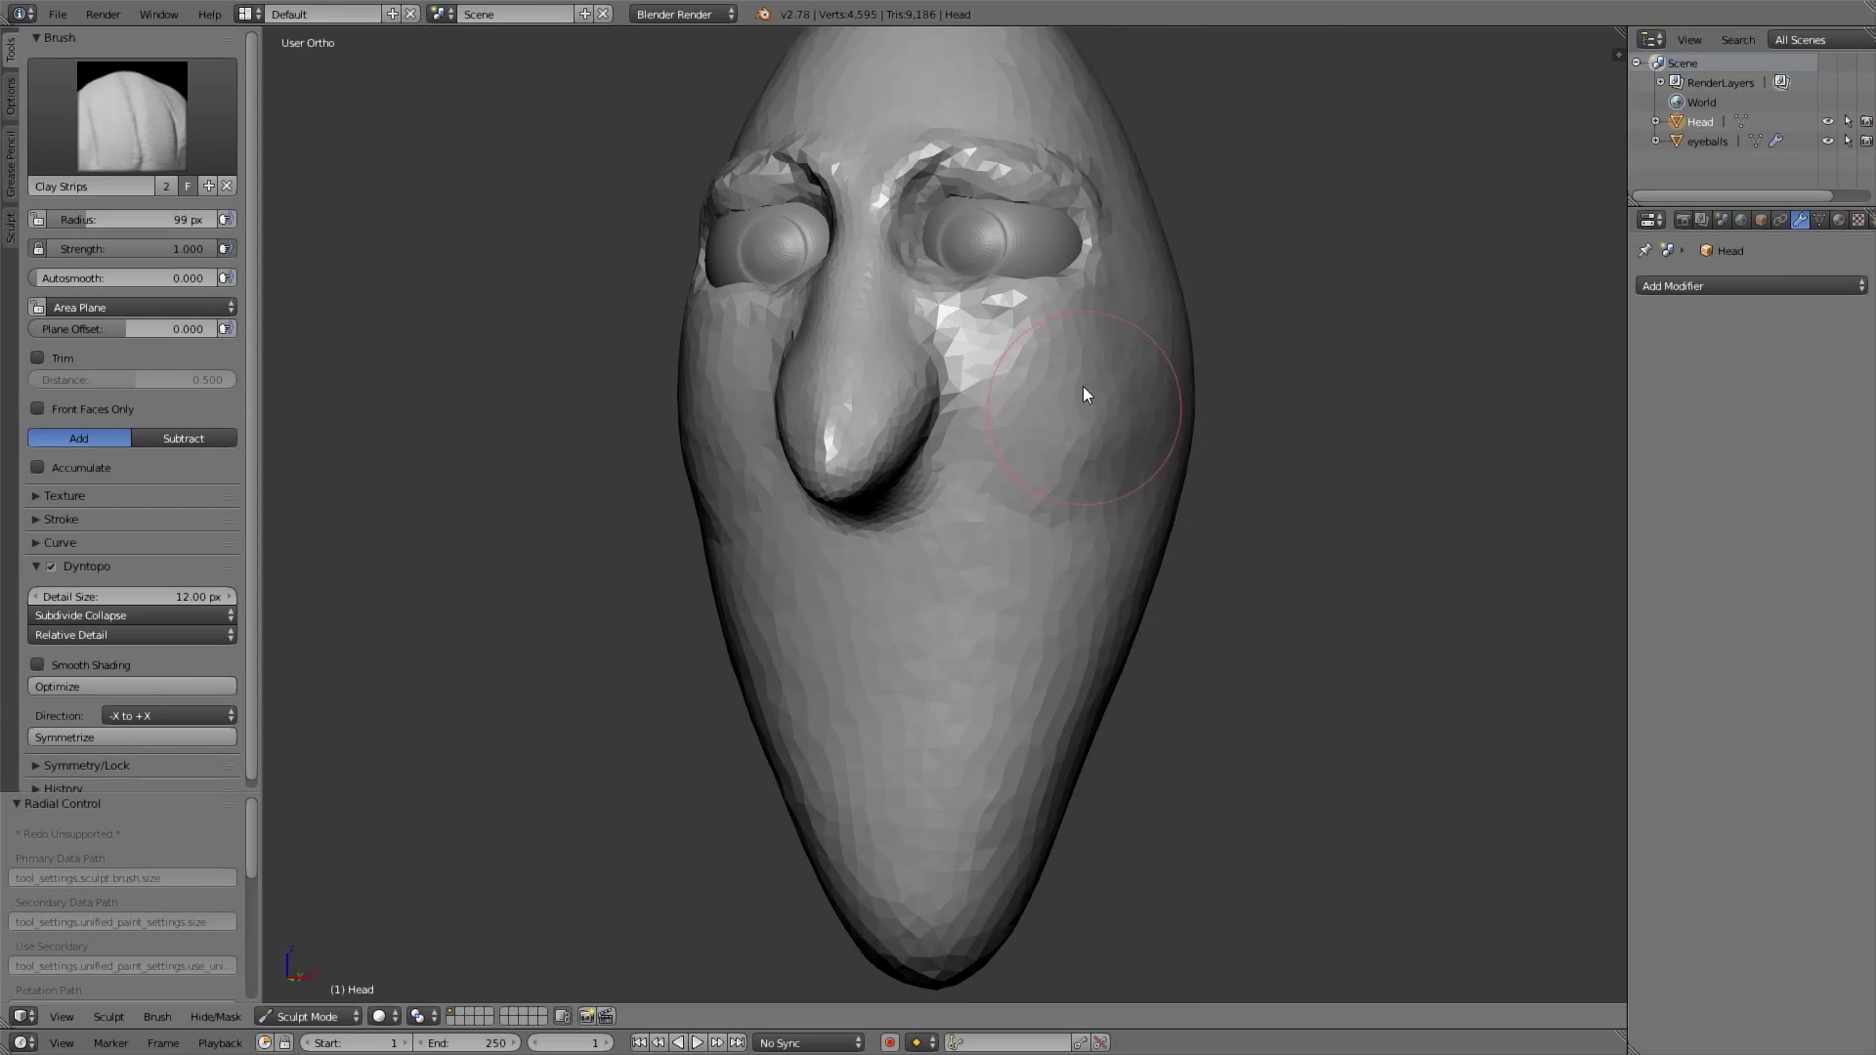
middle_drag(1016, 406, 1094, 384)
Adjust the Clay Strips radius to about 70 px and sculpt the cheek just below the eye
key(KP_1)
key(f)
click(970, 319)
key(f)
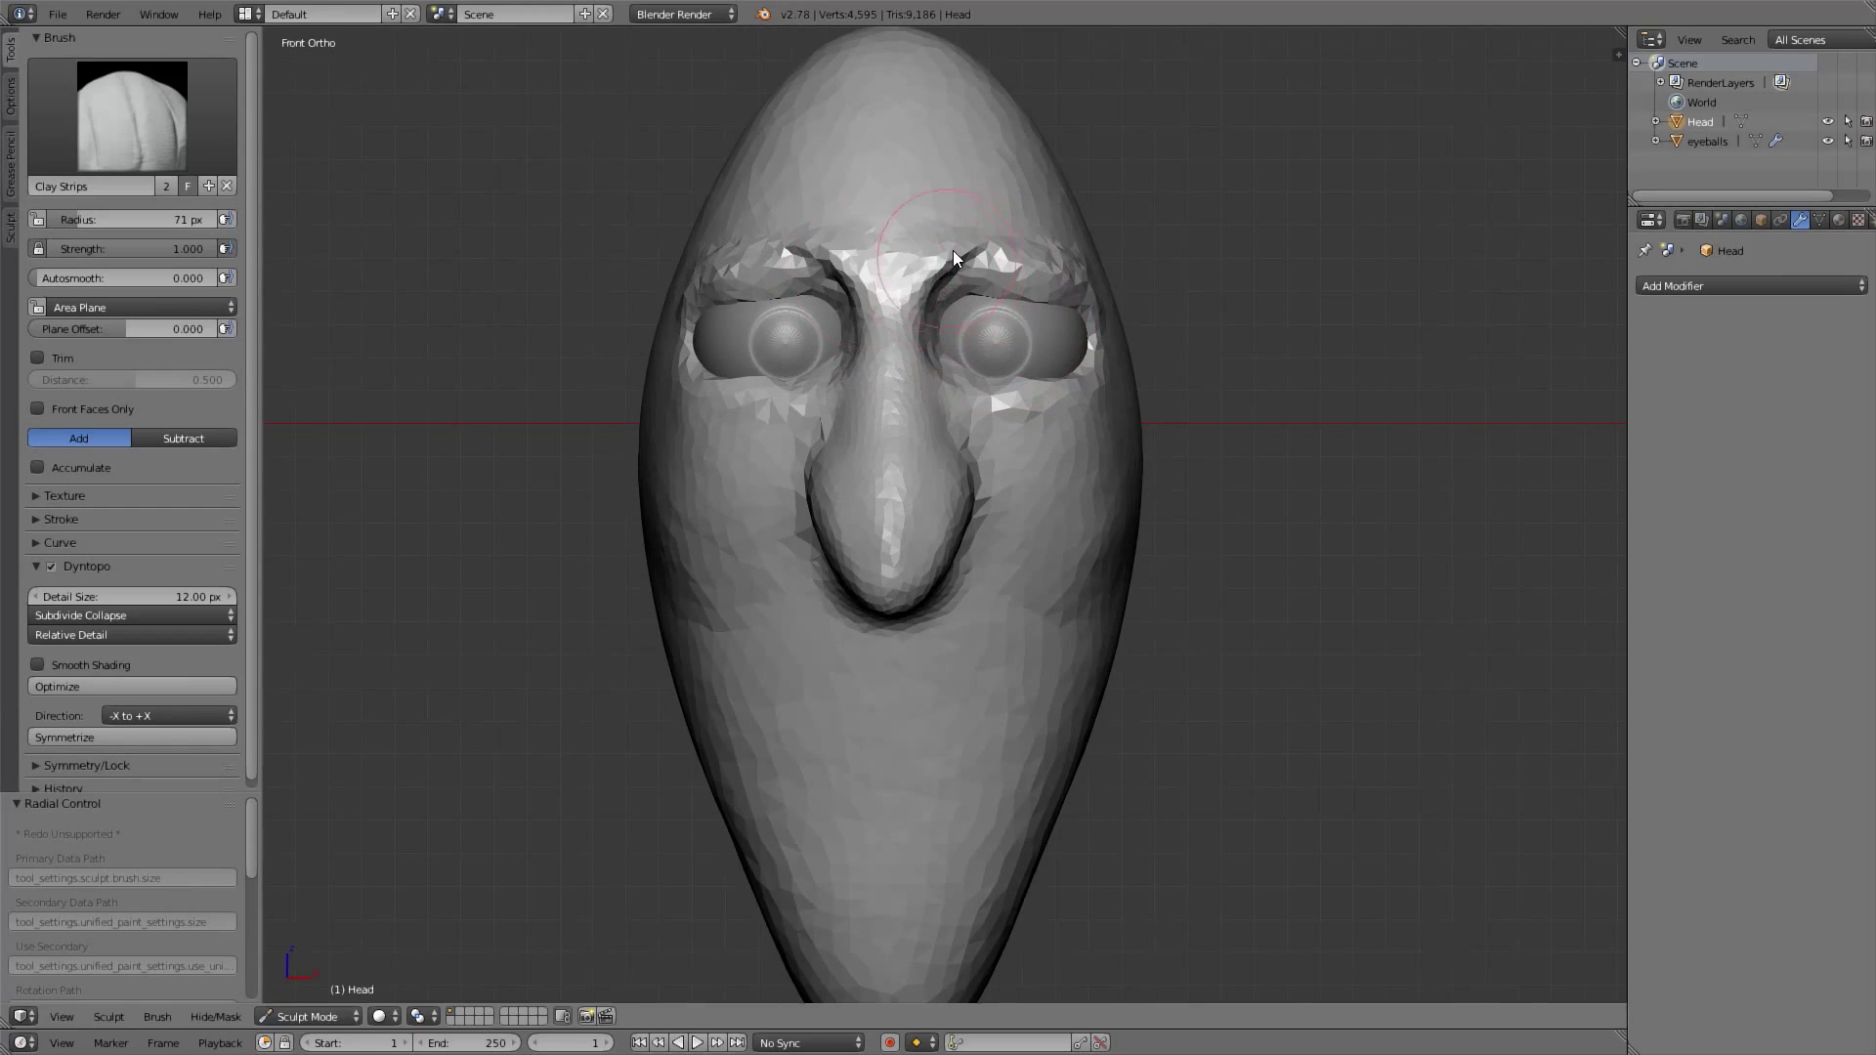
click(929, 321)
mouse_move(930, 321)
shift+middle_down()
mouse_move(1006, 431)
mouse_move(1026, 425)
shift+middle_up()
scroll(1030, 299, up, 6)
scroll(1058, 366, down, 3)
key(f)
click(993, 416)
mouse_move(993, 416)
mouse_down()
mouse_move(976, 398)
mouse_move(991, 394)
mouse_move(975, 449)
mouse_move(994, 506)
mouse_move(988, 491)
mouse_up()
key(f)
click(1026, 516)
Set the Clay Strips radius to 79 px and build up the area from the side of the nose to the cheek
mouse_move(1028, 588)
shift+middle_down()
mouse_move(1008, 467)
mouse_move(931, 490)
shift+middle_up()
scroll(1006, 479, down, 1)
key(f)
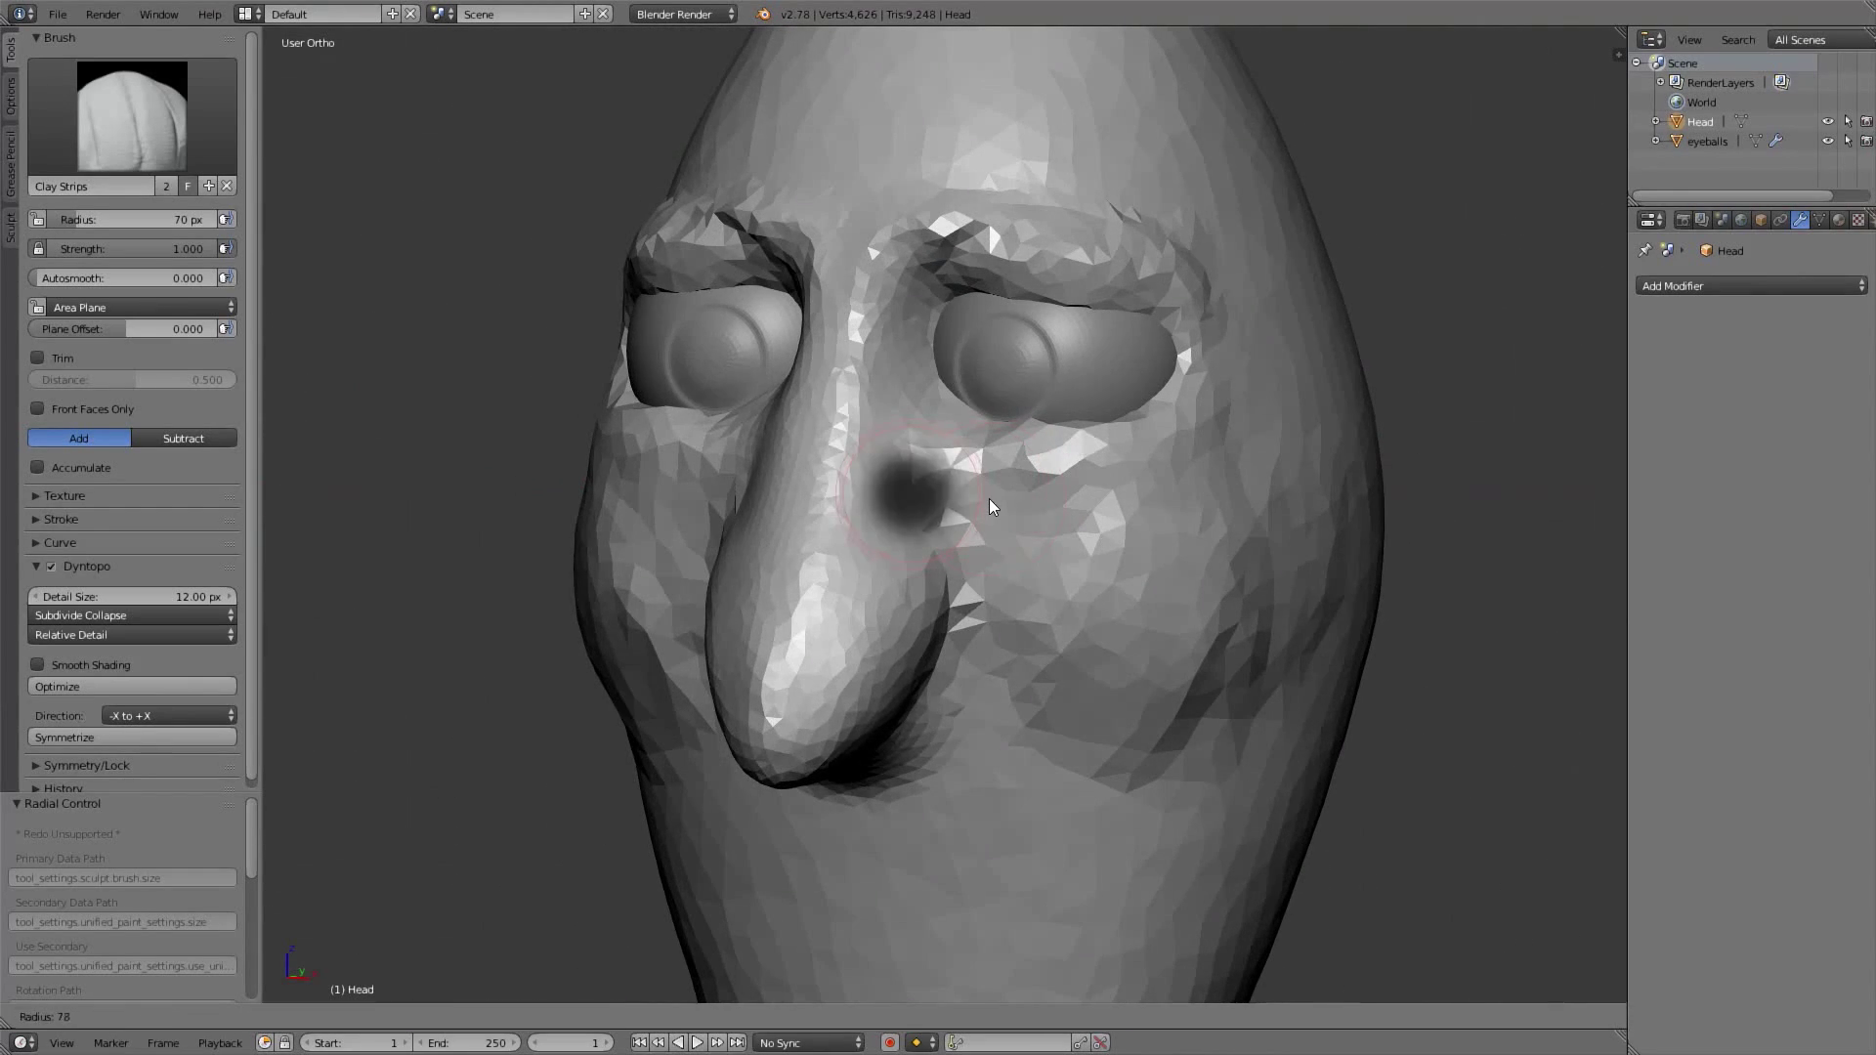
click(992, 501)
mouse_move(914, 479)
mouse_down()
mouse_move(1016, 550)
mouse_move(1085, 543)
mouse_move(1053, 546)
mouse_up()
middle_drag(1128, 475, 964, 484)
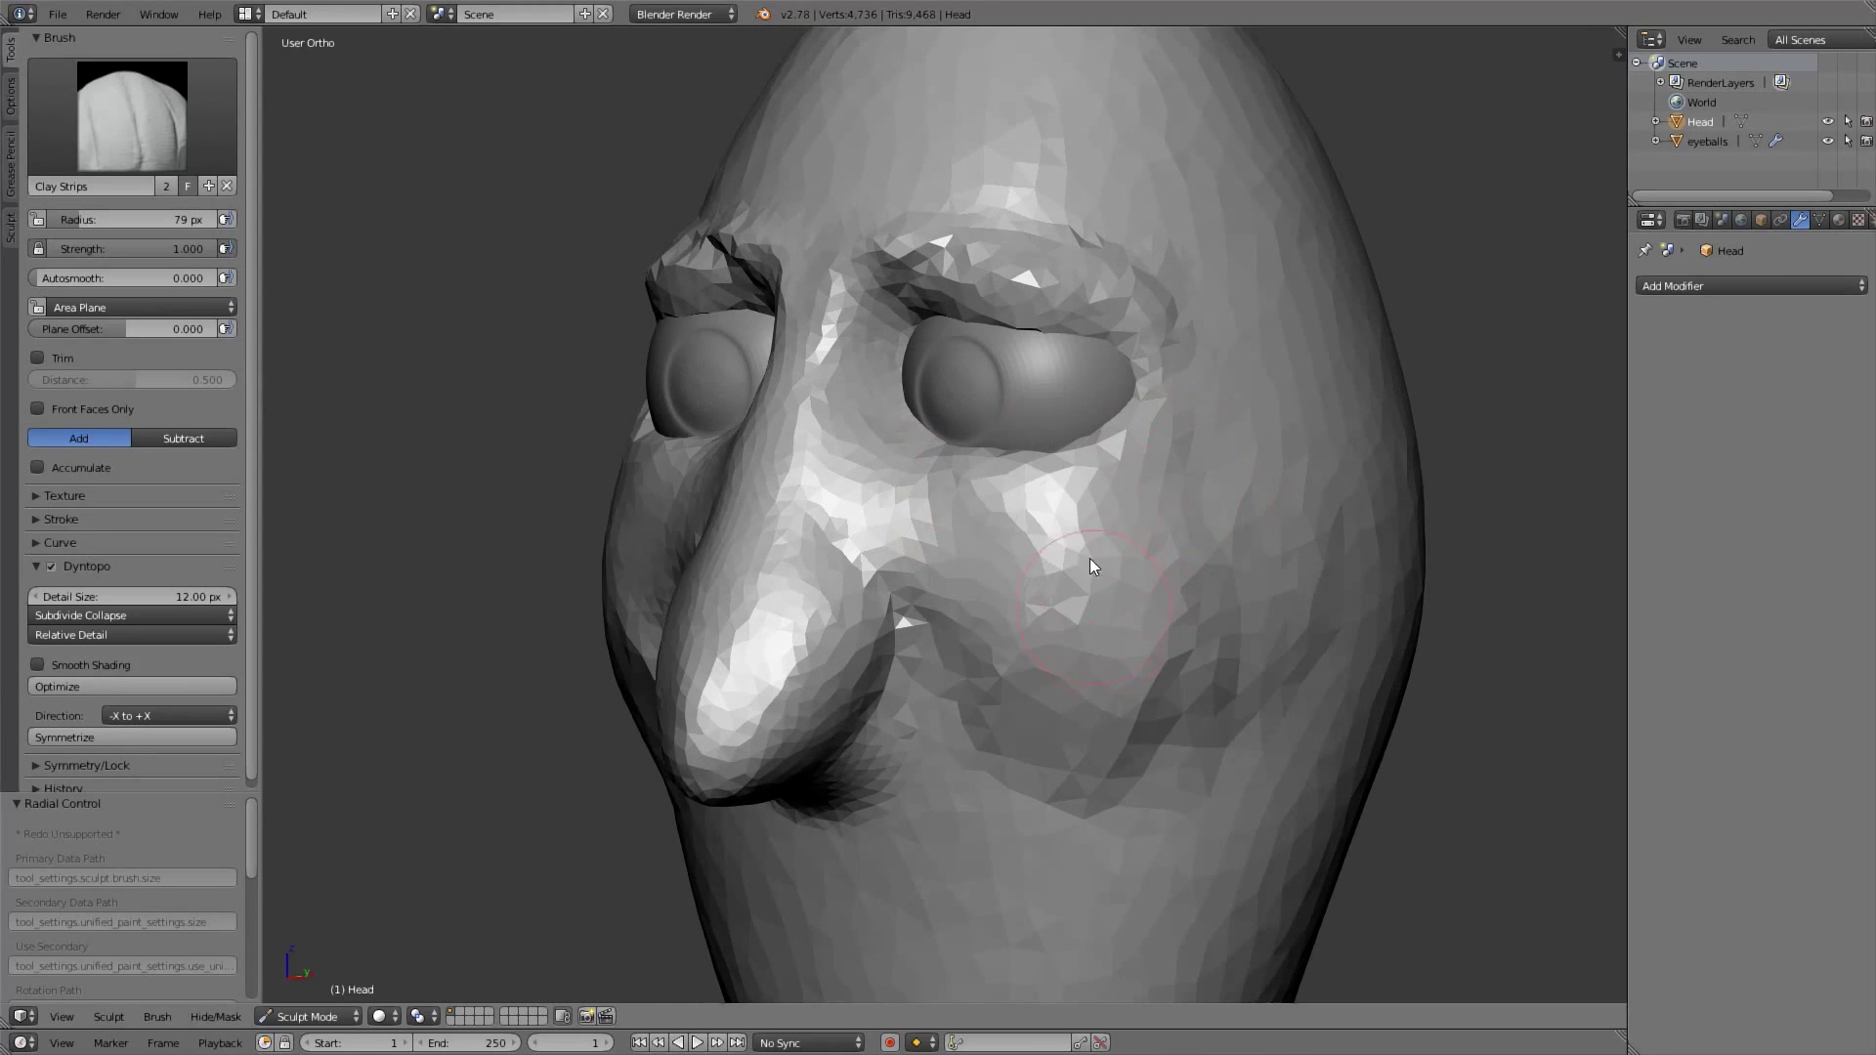
middle_drag(1090, 605, 1036, 430)
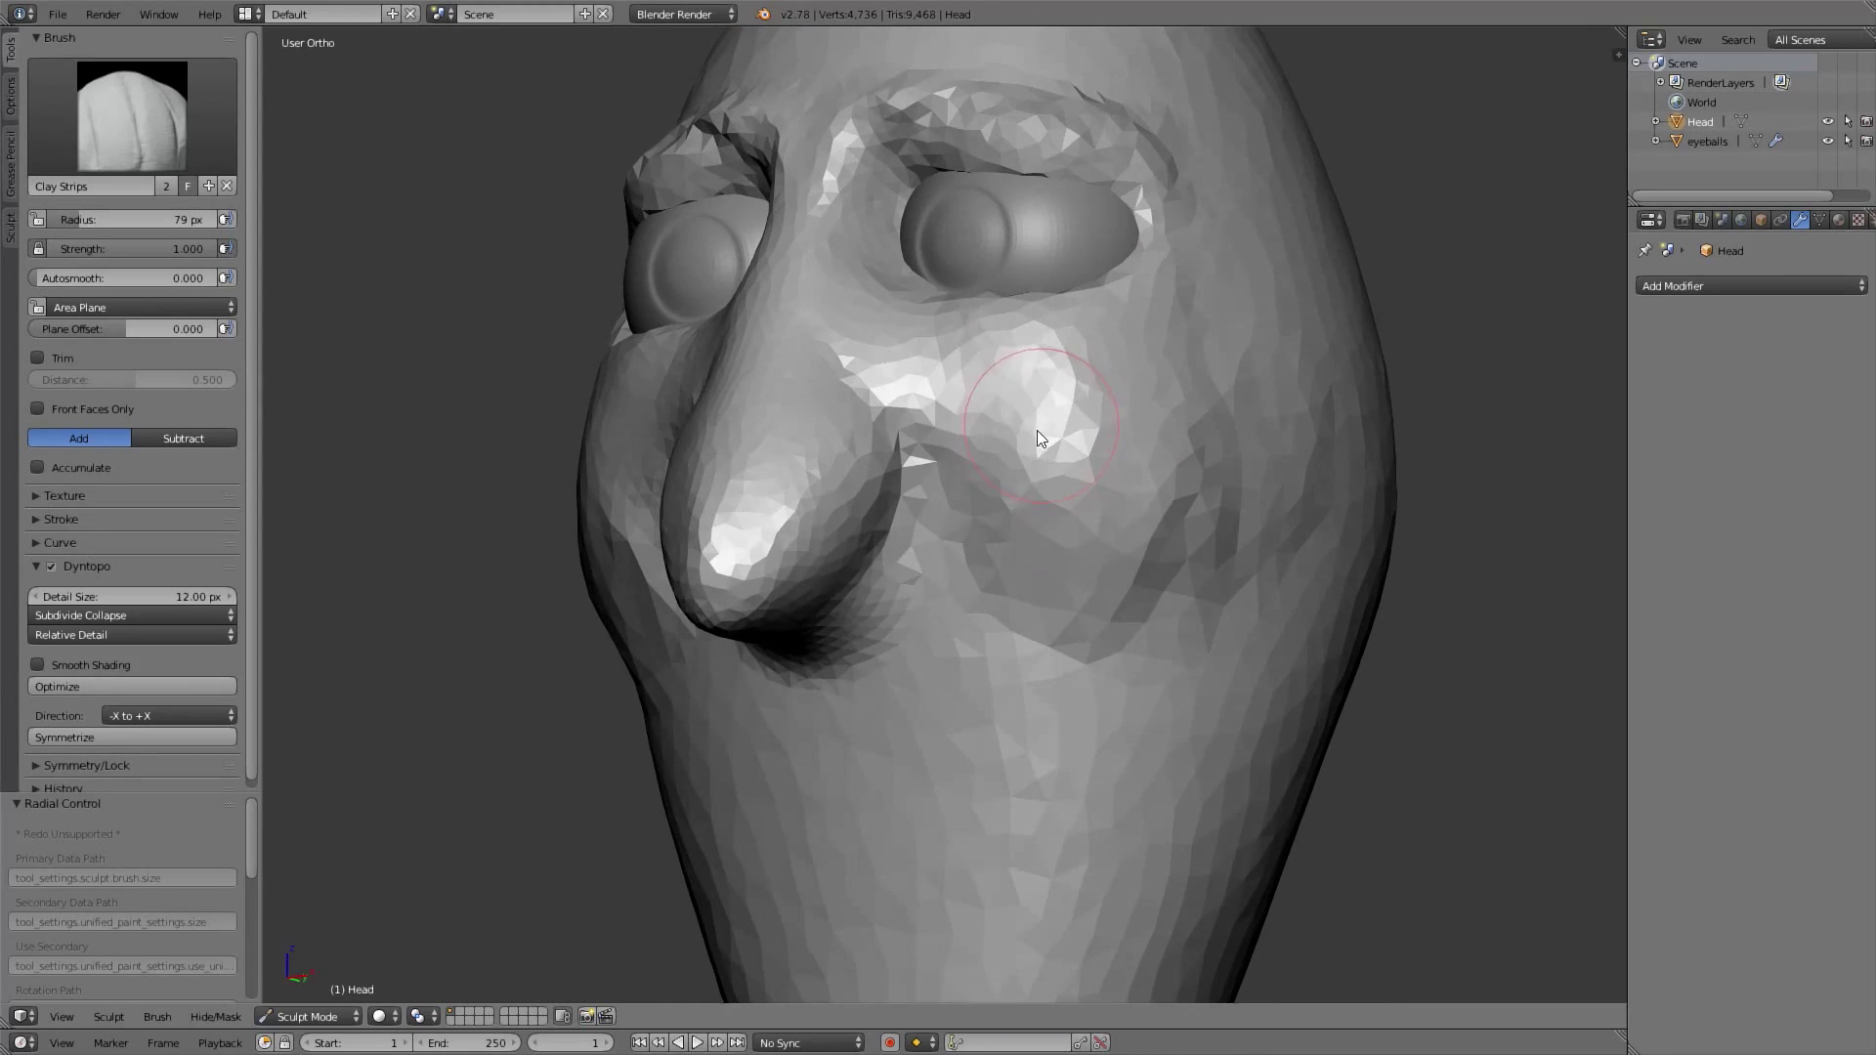
Increase the brush radius to 115 px and fill out the cheek into a rounder, fuller form
middle_drag(1161, 492, 1108, 464)
key(f)
click(1158, 471)
mouse_move(1131, 445)
mouse_down()
mouse_move(1170, 490)
mouse_move(1051, 426)
mouse_move(1065, 413)
mouse_move(1188, 543)
mouse_move(1104, 497)
mouse_up()
key(c)
middle_drag(1104, 496, 1124, 473)
mouse_move(1124, 473)
mouse_down()
mouse_move(1206, 360)
mouse_move(1260, 460)
mouse_move(1256, 557)
mouse_move(1244, 440)
mouse_move(1274, 447)
mouse_move(1263, 426)
mouse_move(1156, 582)
mouse_up()
mouse_move(1156, 582)
middle_down()
mouse_move(1148, 496)
mouse_move(1211, 515)
mouse_move(1091, 554)
middle_up()
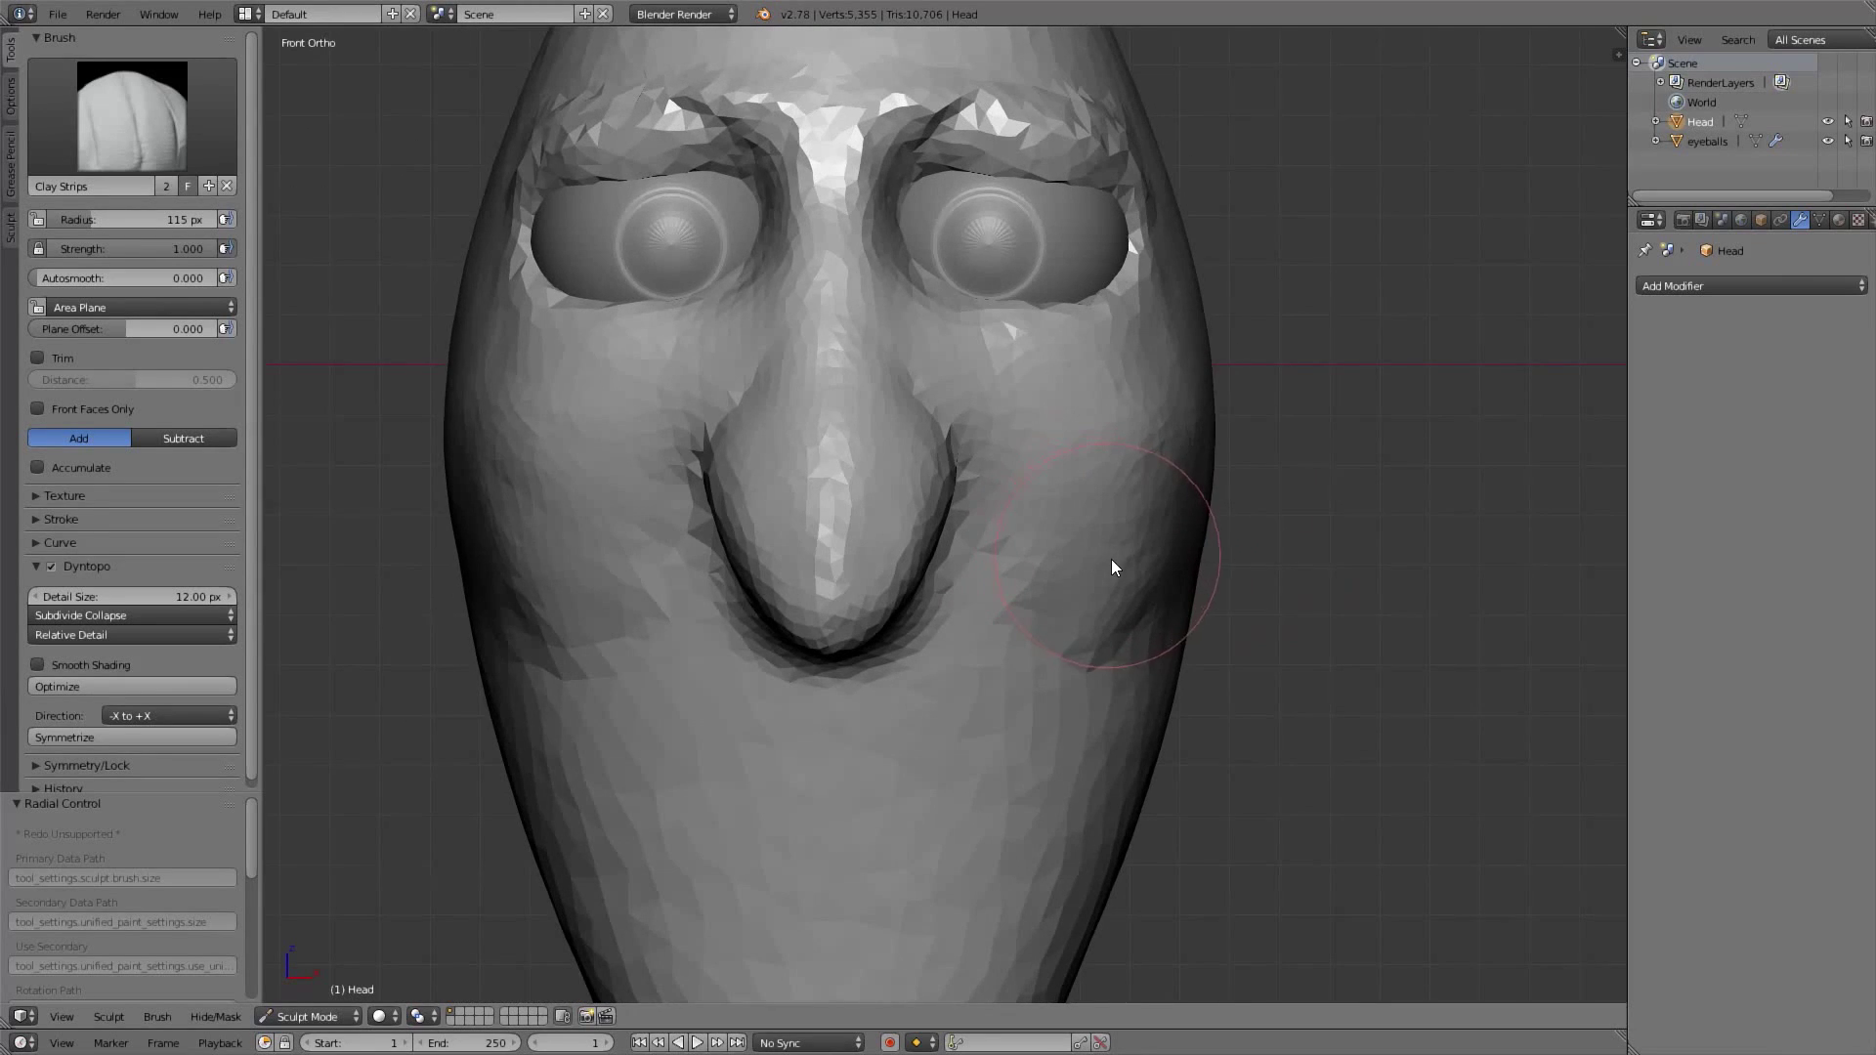
Pull the brow ridge above the eye outward with the Grab brush and enlarge its radius to 150 px
scroll(1026, 489, down, 2)
key(KP_1)
scroll(1075, 430, up, 1)
scroll(1046, 361, up, 1)
key(g)
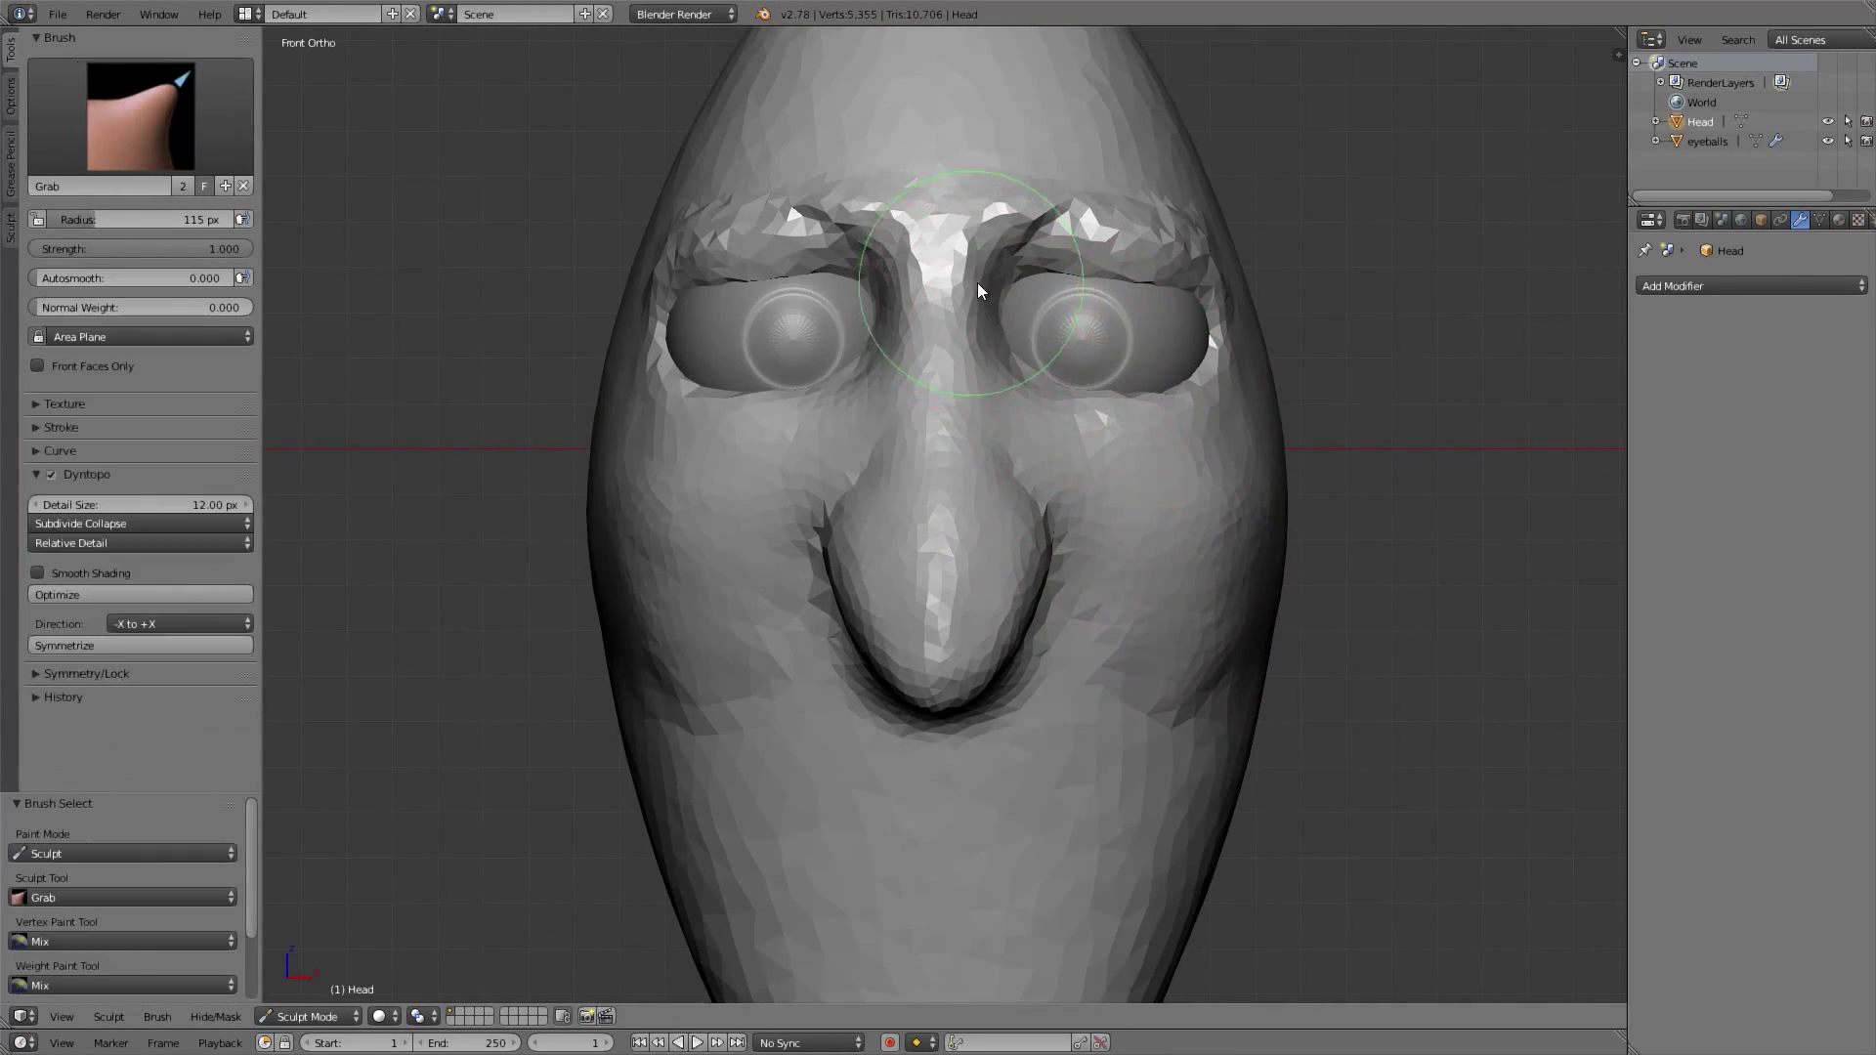
drag(1013, 239, 1128, 240)
scroll(1098, 297, down, 2)
middle_drag(1098, 303, 1024, 361)
key(KP_3)
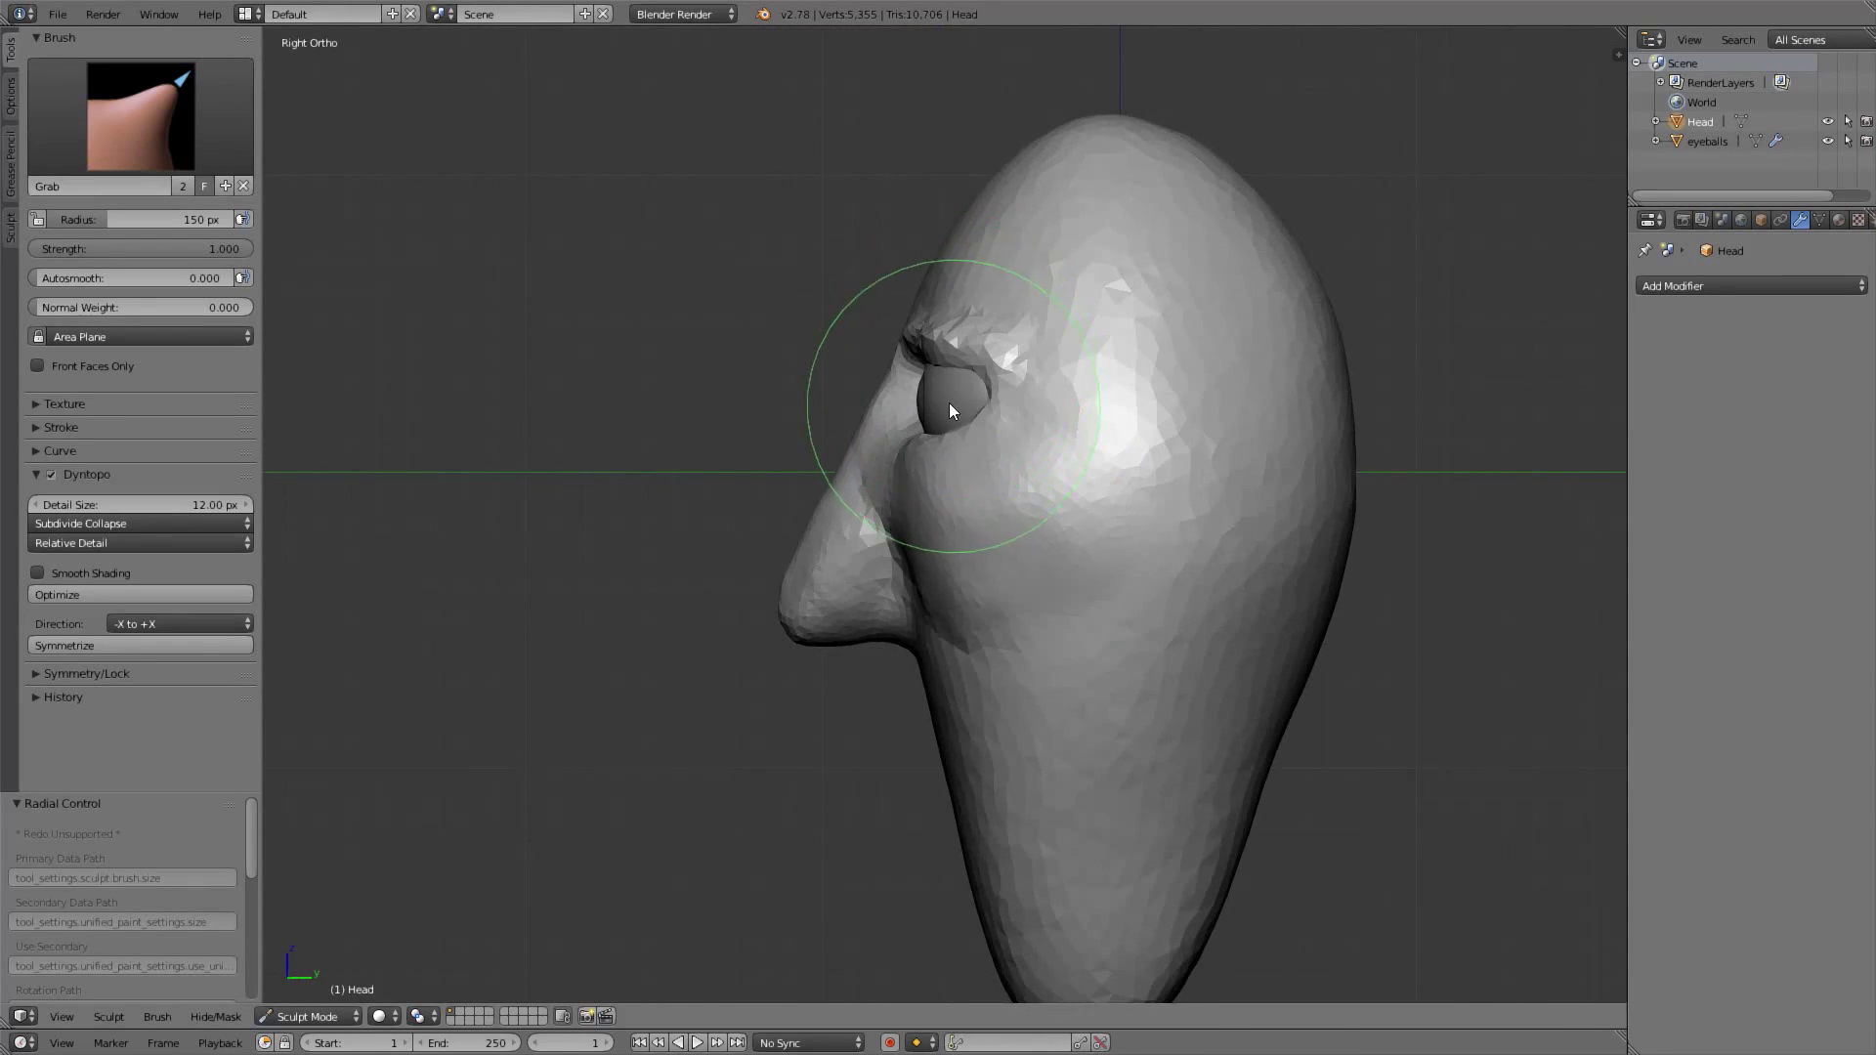
scroll(952, 406, up, 2)
scroll(930, 237, down, 2)
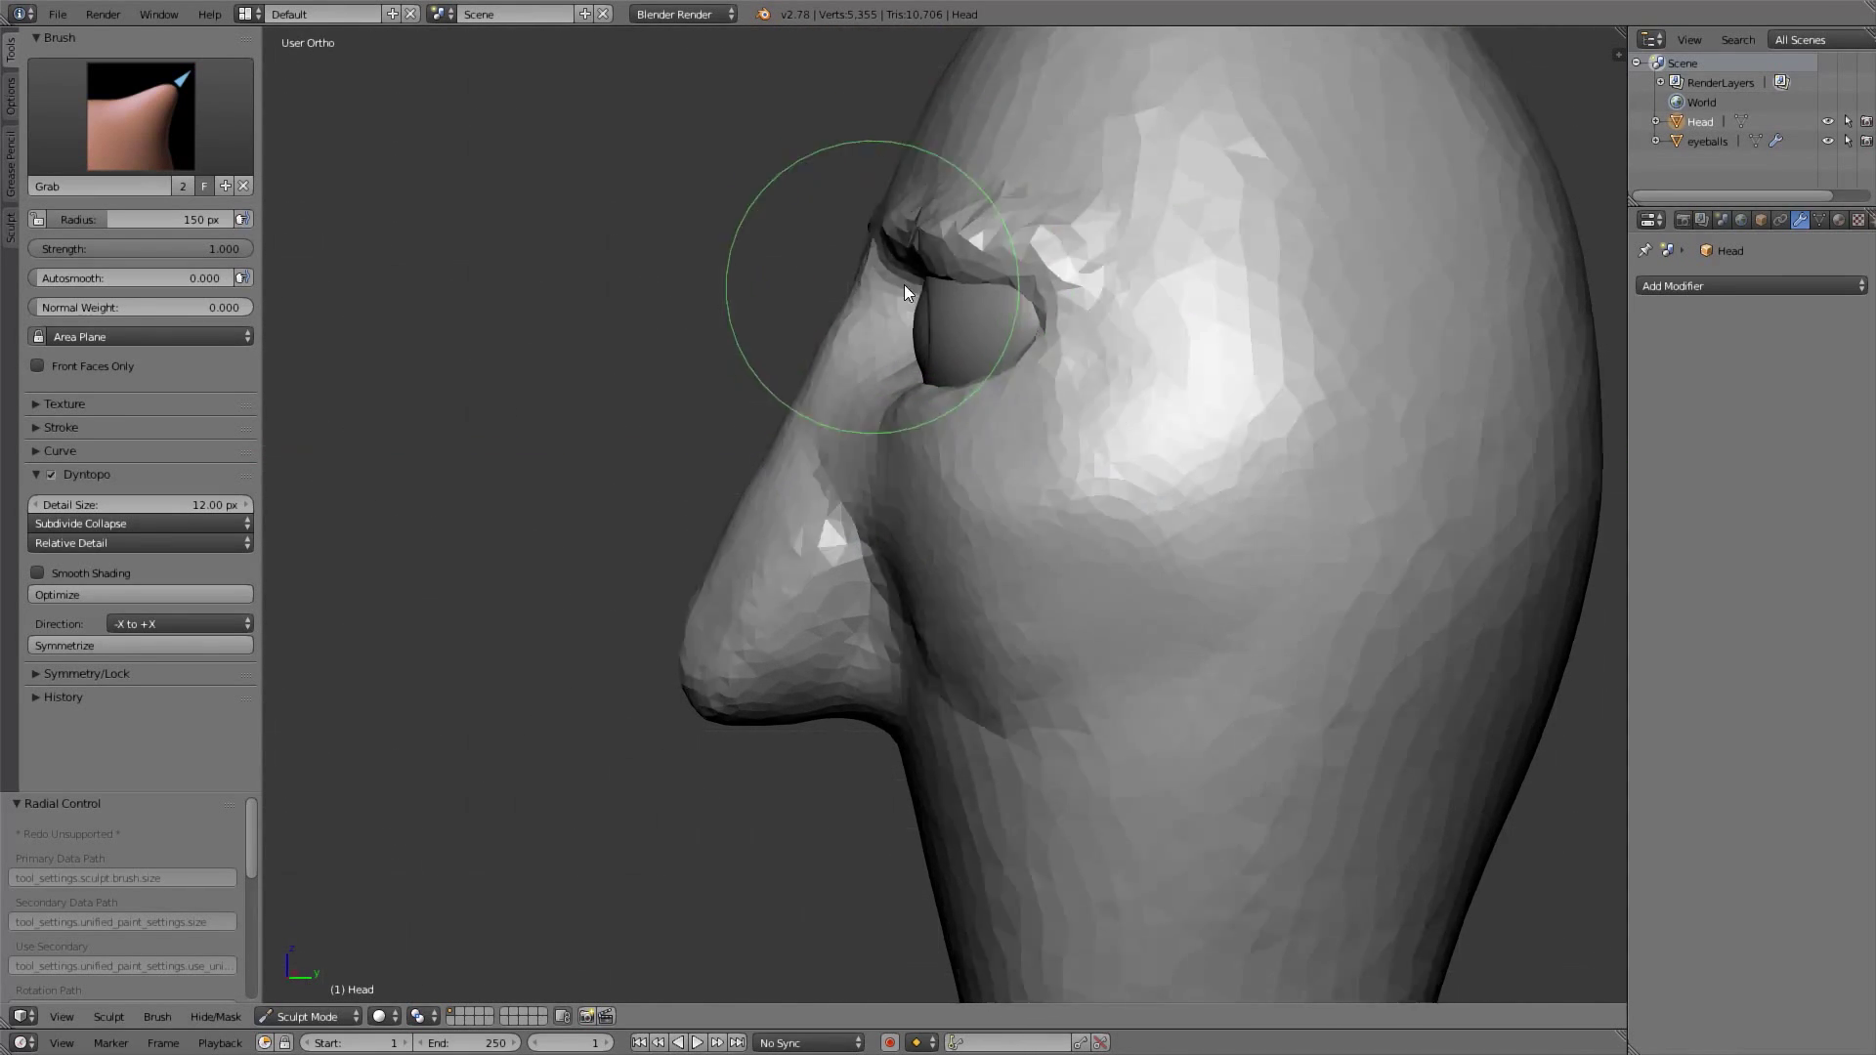
Select the eyeballs object and move it up by 0.007 along the Z axis
key(KP_1)
click(1706, 143)
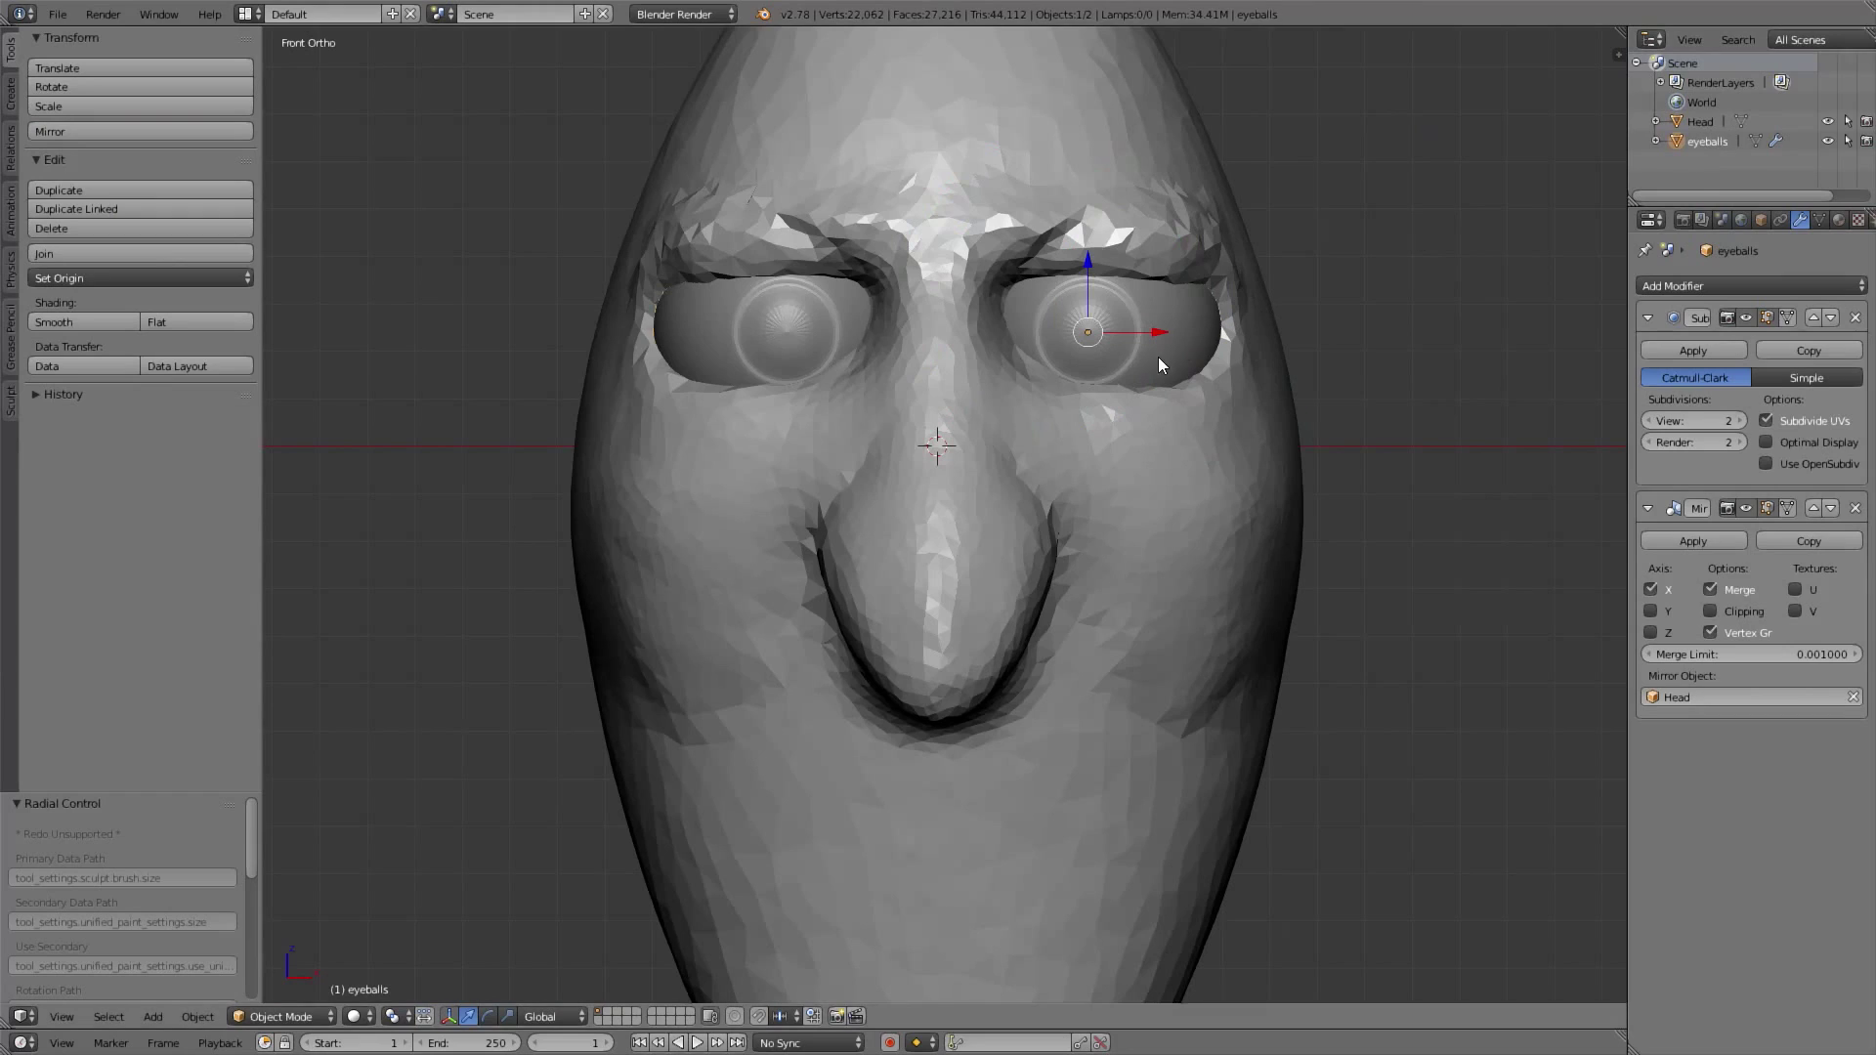
key(g)
drag(1090, 265, 1094, 246)
key(z)
click(1094, 251)
scroll(1151, 323, down, 1)
drag(1067, 288, 1070, 286)
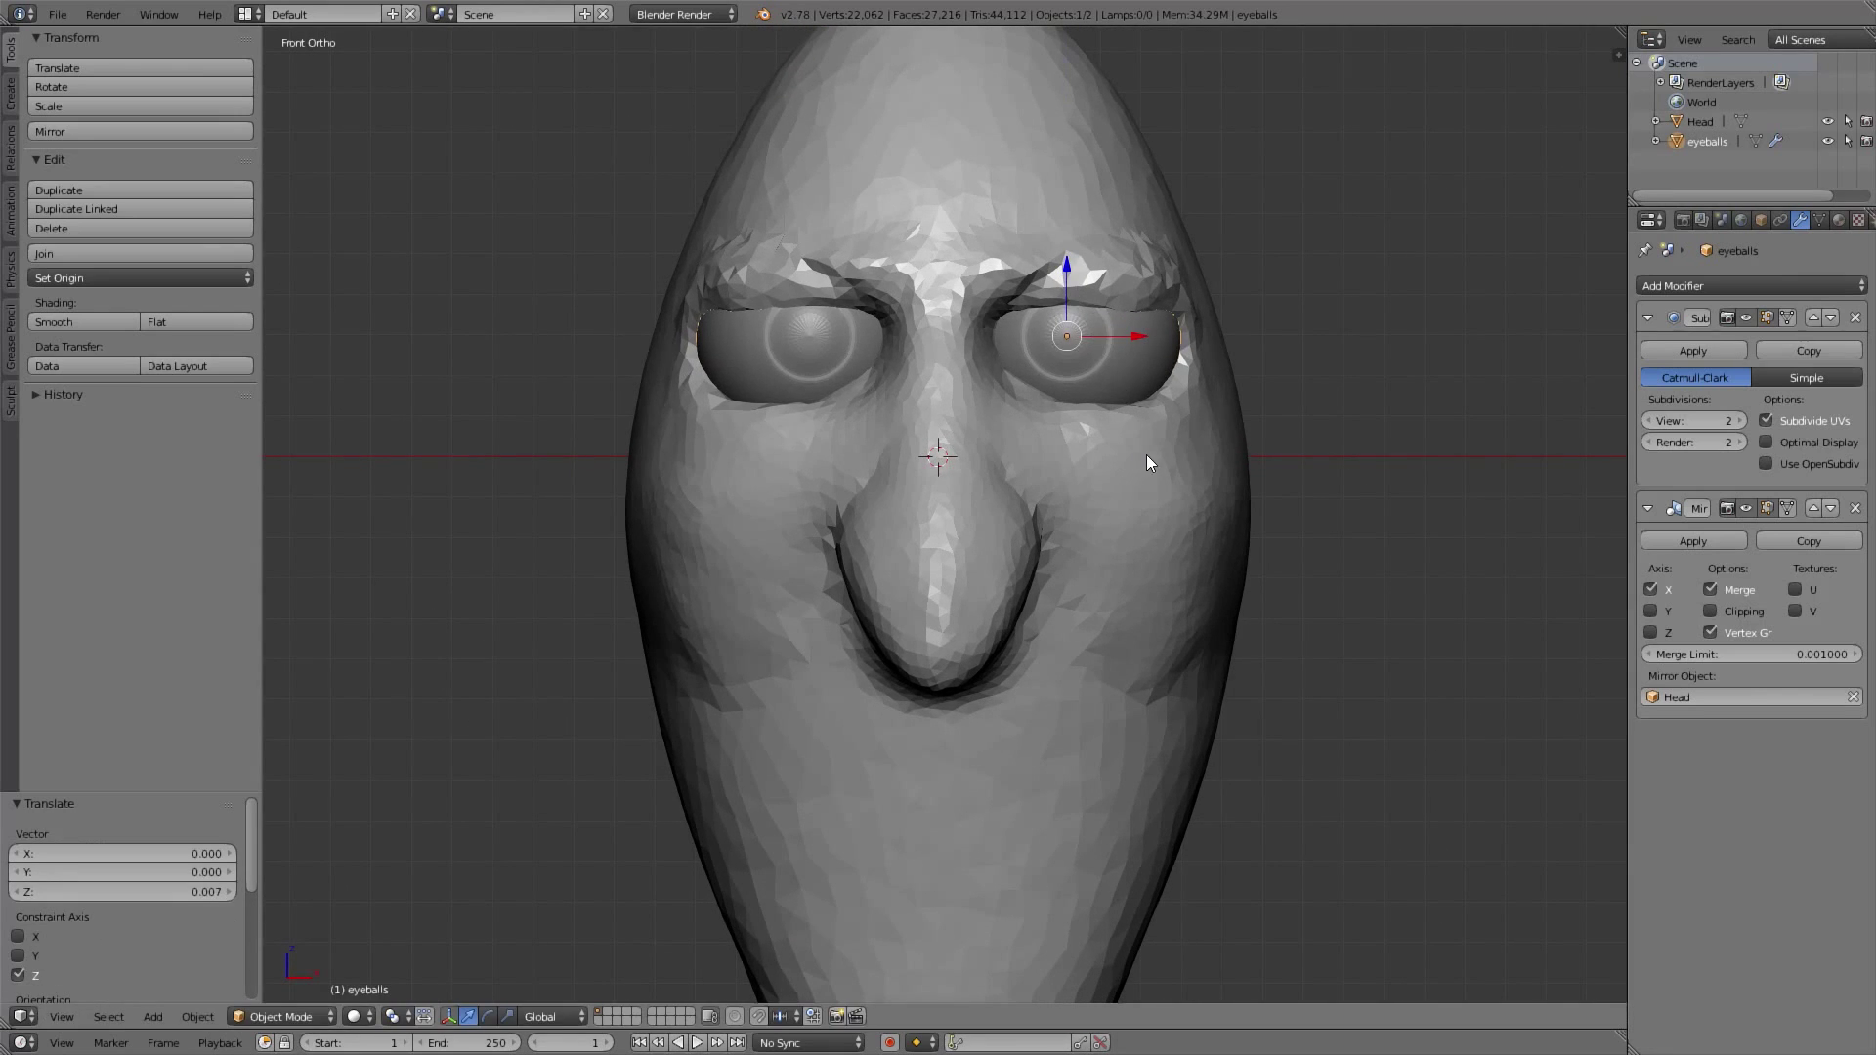
Return to sculpting the head and adjust the brow ridge over the eye with a 92 px Grab brush
click(1697, 121)
middle_drag(1158, 484, 1135, 471)
key(KP_1)
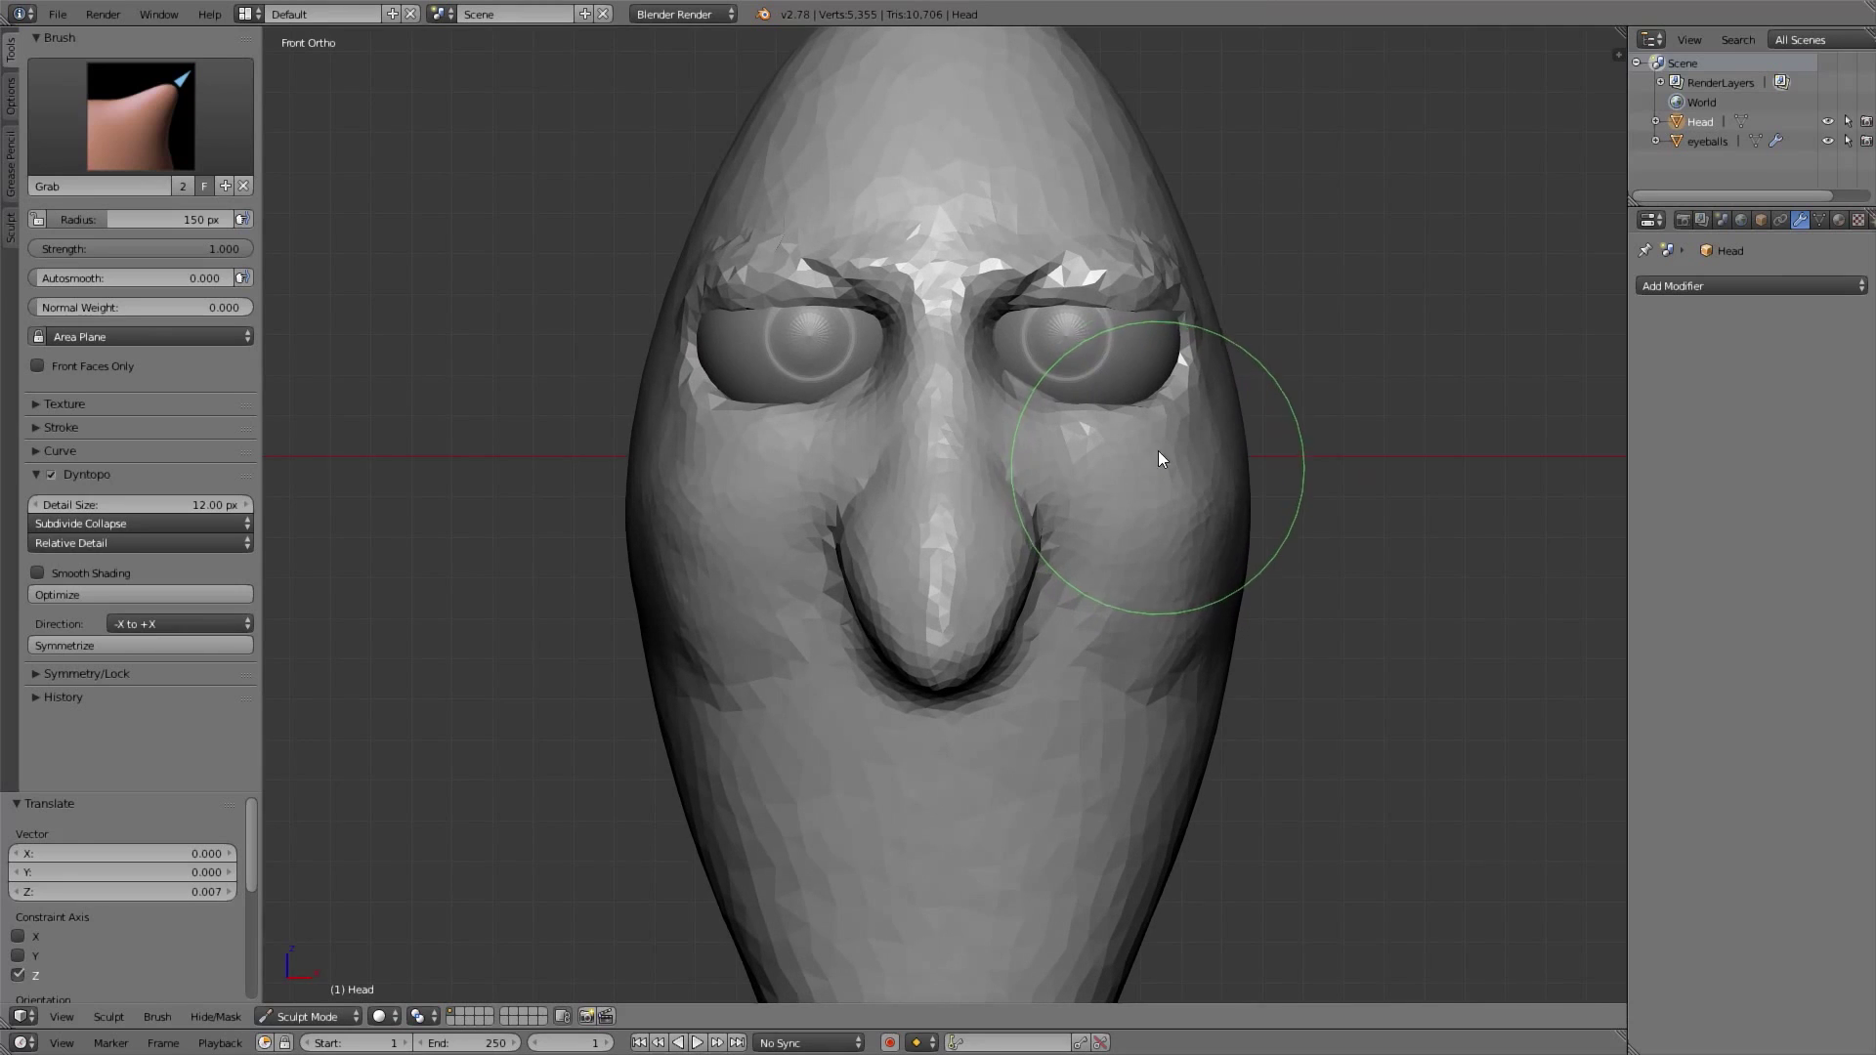
key(f)
click(1041, 315)
key(f)
click(1091, 324)
middle_drag(1176, 324, 1069, 201)
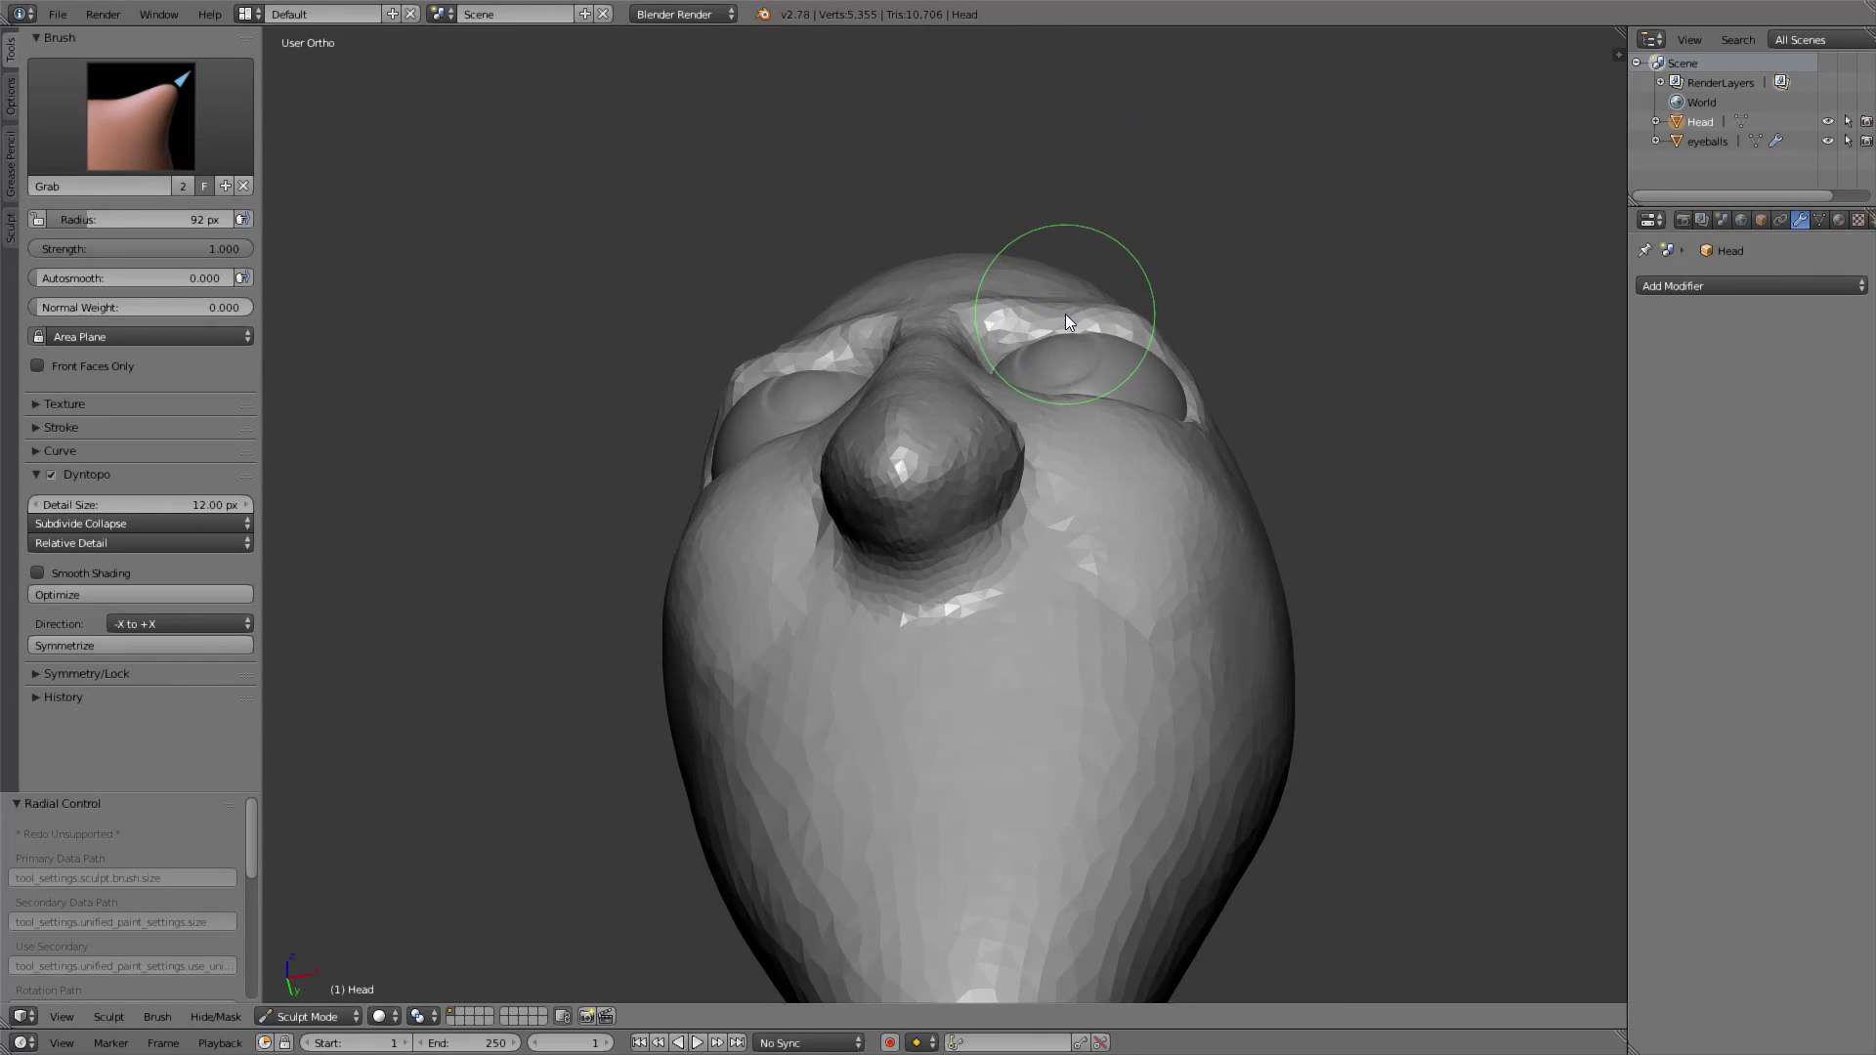
Increase the Grab radius to 113 px and pull the outer end of the brow ridge from below
mouse_move(1059, 313)
middle_down()
mouse_move(1110, 305)
mouse_move(1181, 367)
middle_up()
key(f)
click(1181, 358)
drag(1178, 353, 1183, 350)
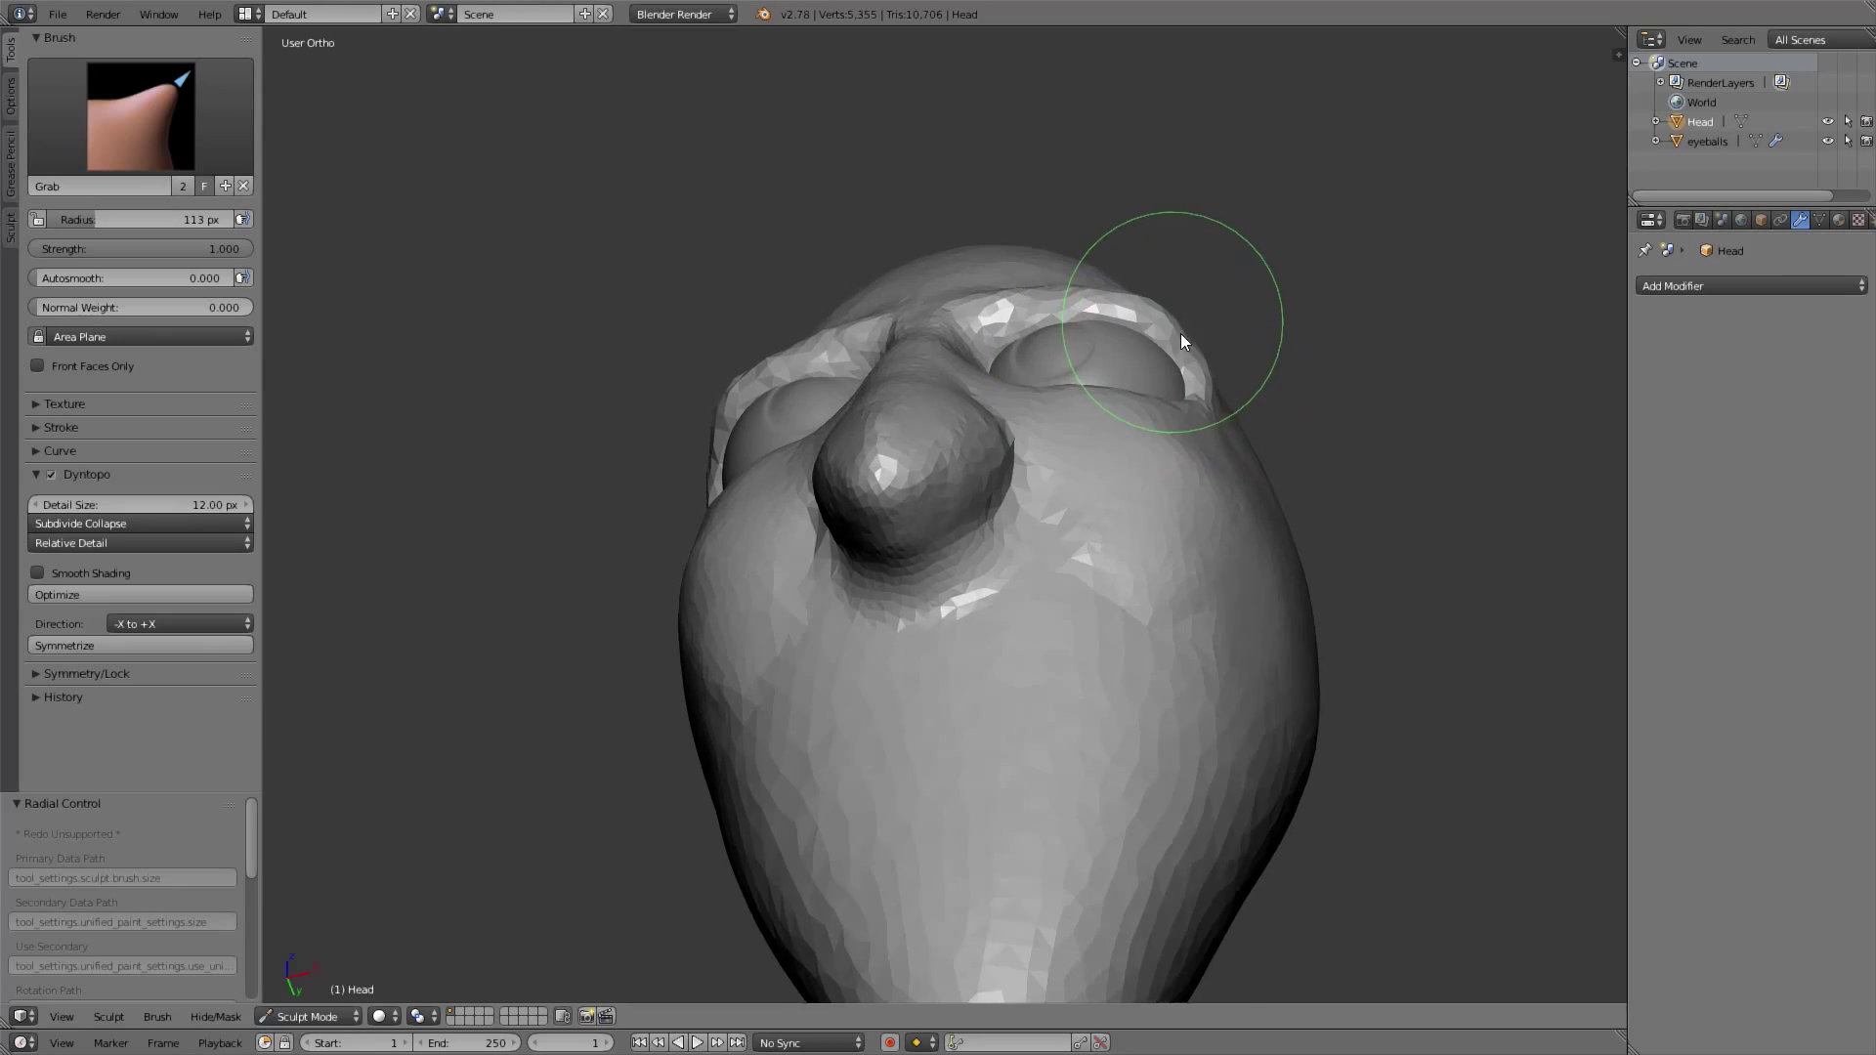
key(KP_1)
middle_drag(1171, 304, 1059, 296)
key(KP_3)
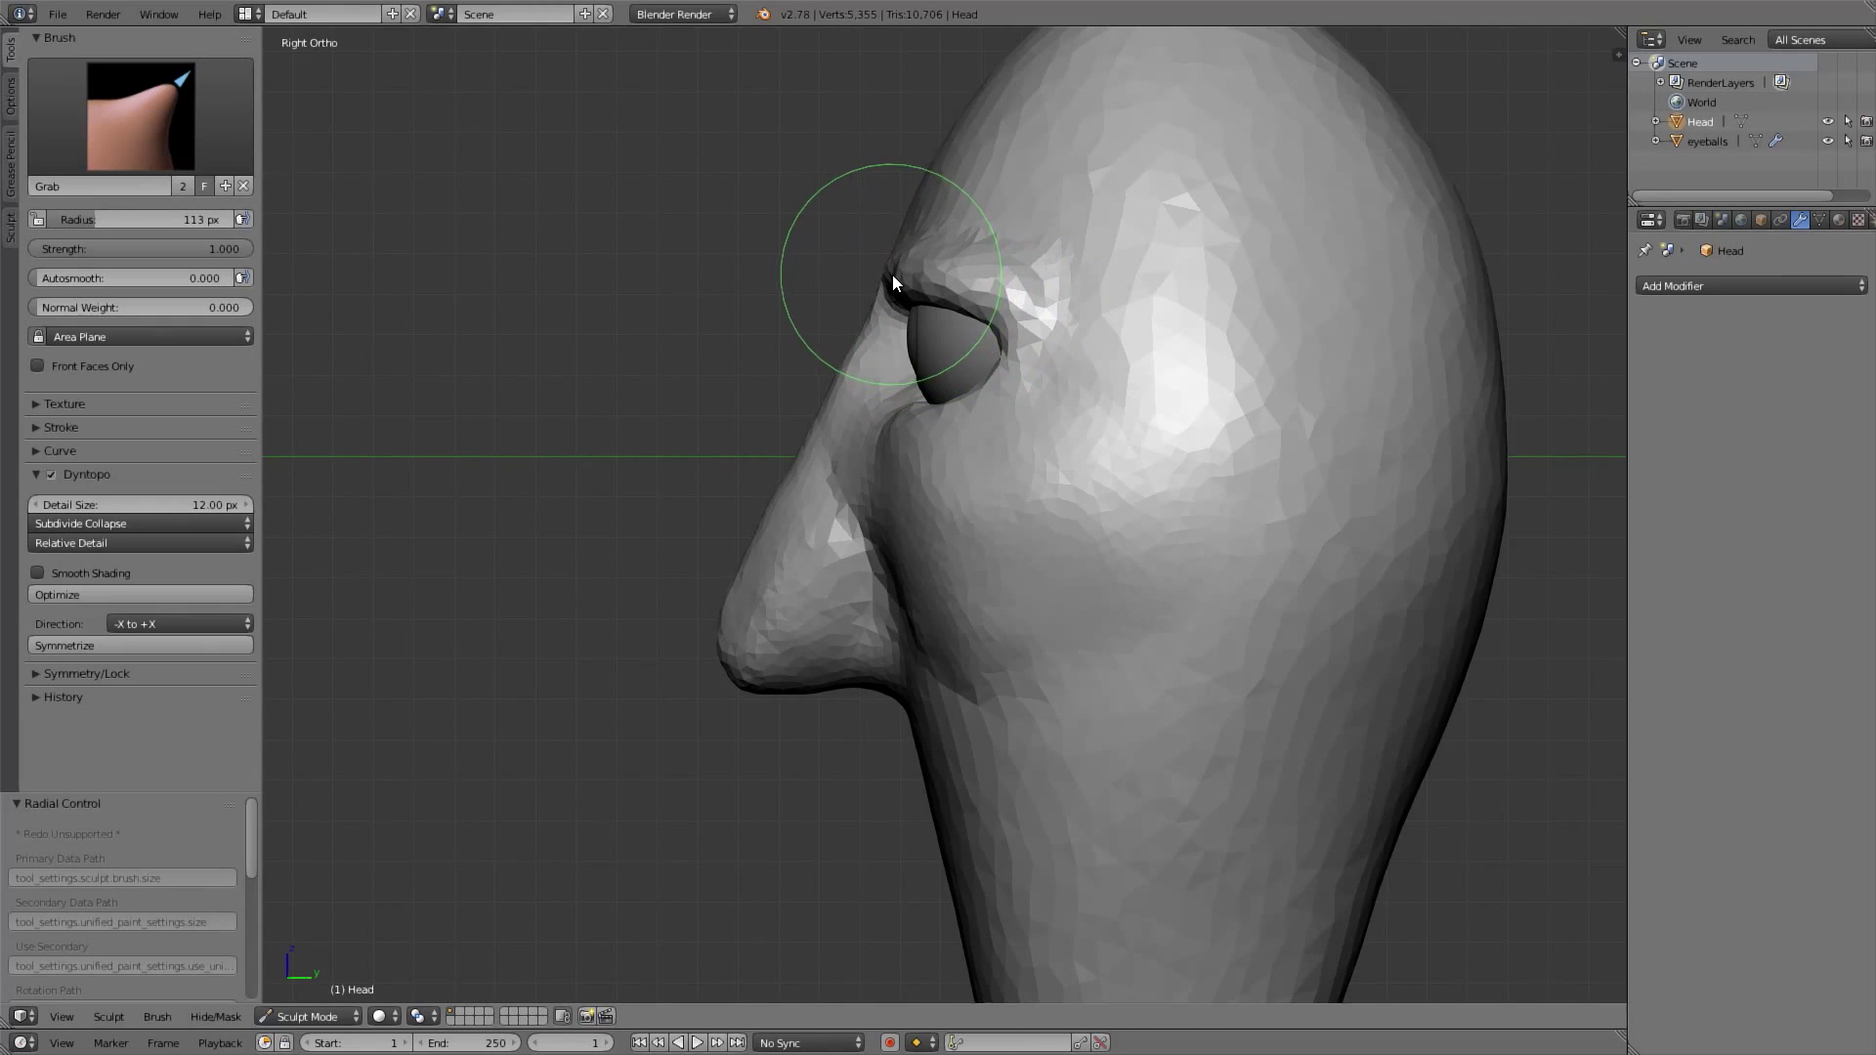
Sculpt the cheek and the fold beside the nose with the Clay Strips brush at a 94 px radius
shift+middle_drag(875, 475, 1059, 516)
key(KP_1)
key(3)
mouse_move(1047, 481)
mouse_down()
mouse_move(1082, 529)
mouse_move(1120, 483)
mouse_up()
middle_drag(1119, 483, 1088, 436)
scroll(1087, 436, up, 2)
mouse_move(1088, 436)
mouse_down()
mouse_move(1232, 394)
mouse_move(1140, 499)
mouse_move(1123, 460)
mouse_up()
middle_drag(1123, 460, 1093, 361)
mouse_move(1093, 361)
mouse_down()
mouse_move(1083, 379)
mouse_move(1116, 367)
mouse_move(1094, 371)
mouse_move(1237, 489)
mouse_up()
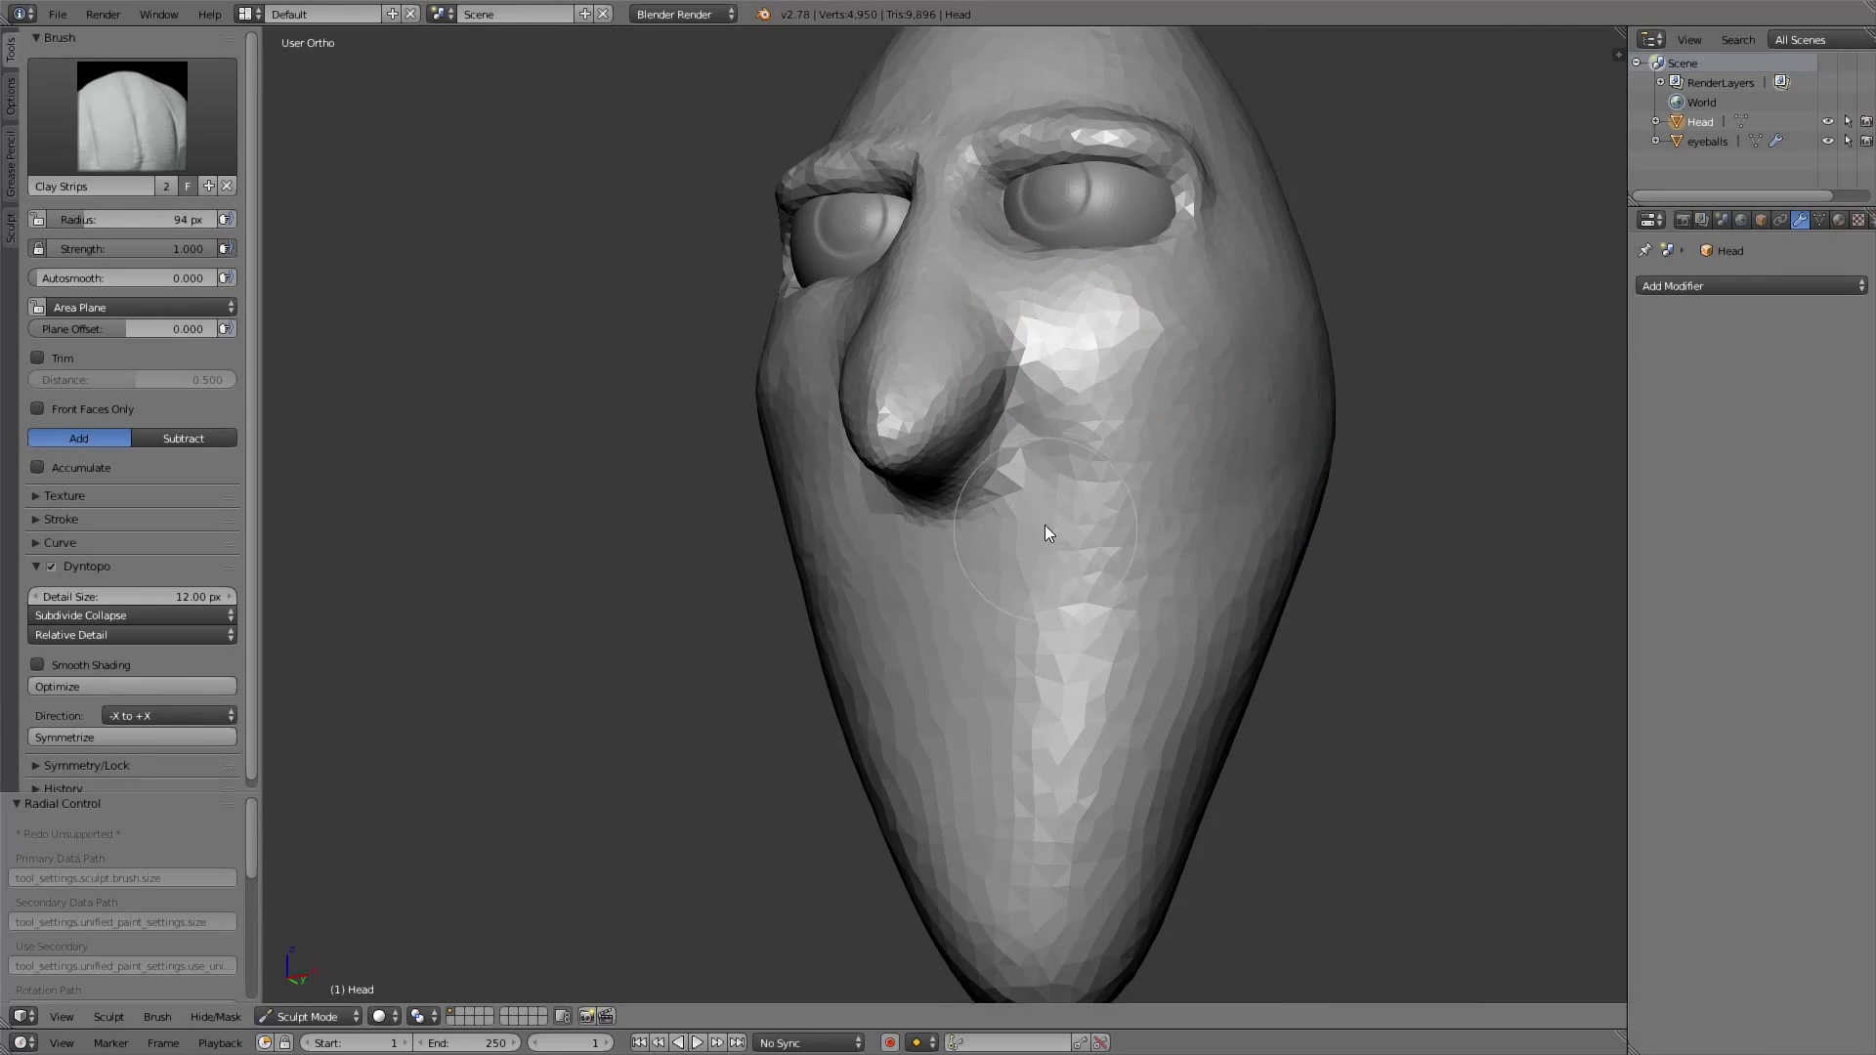
middle_drag(1167, 471, 1053, 438)
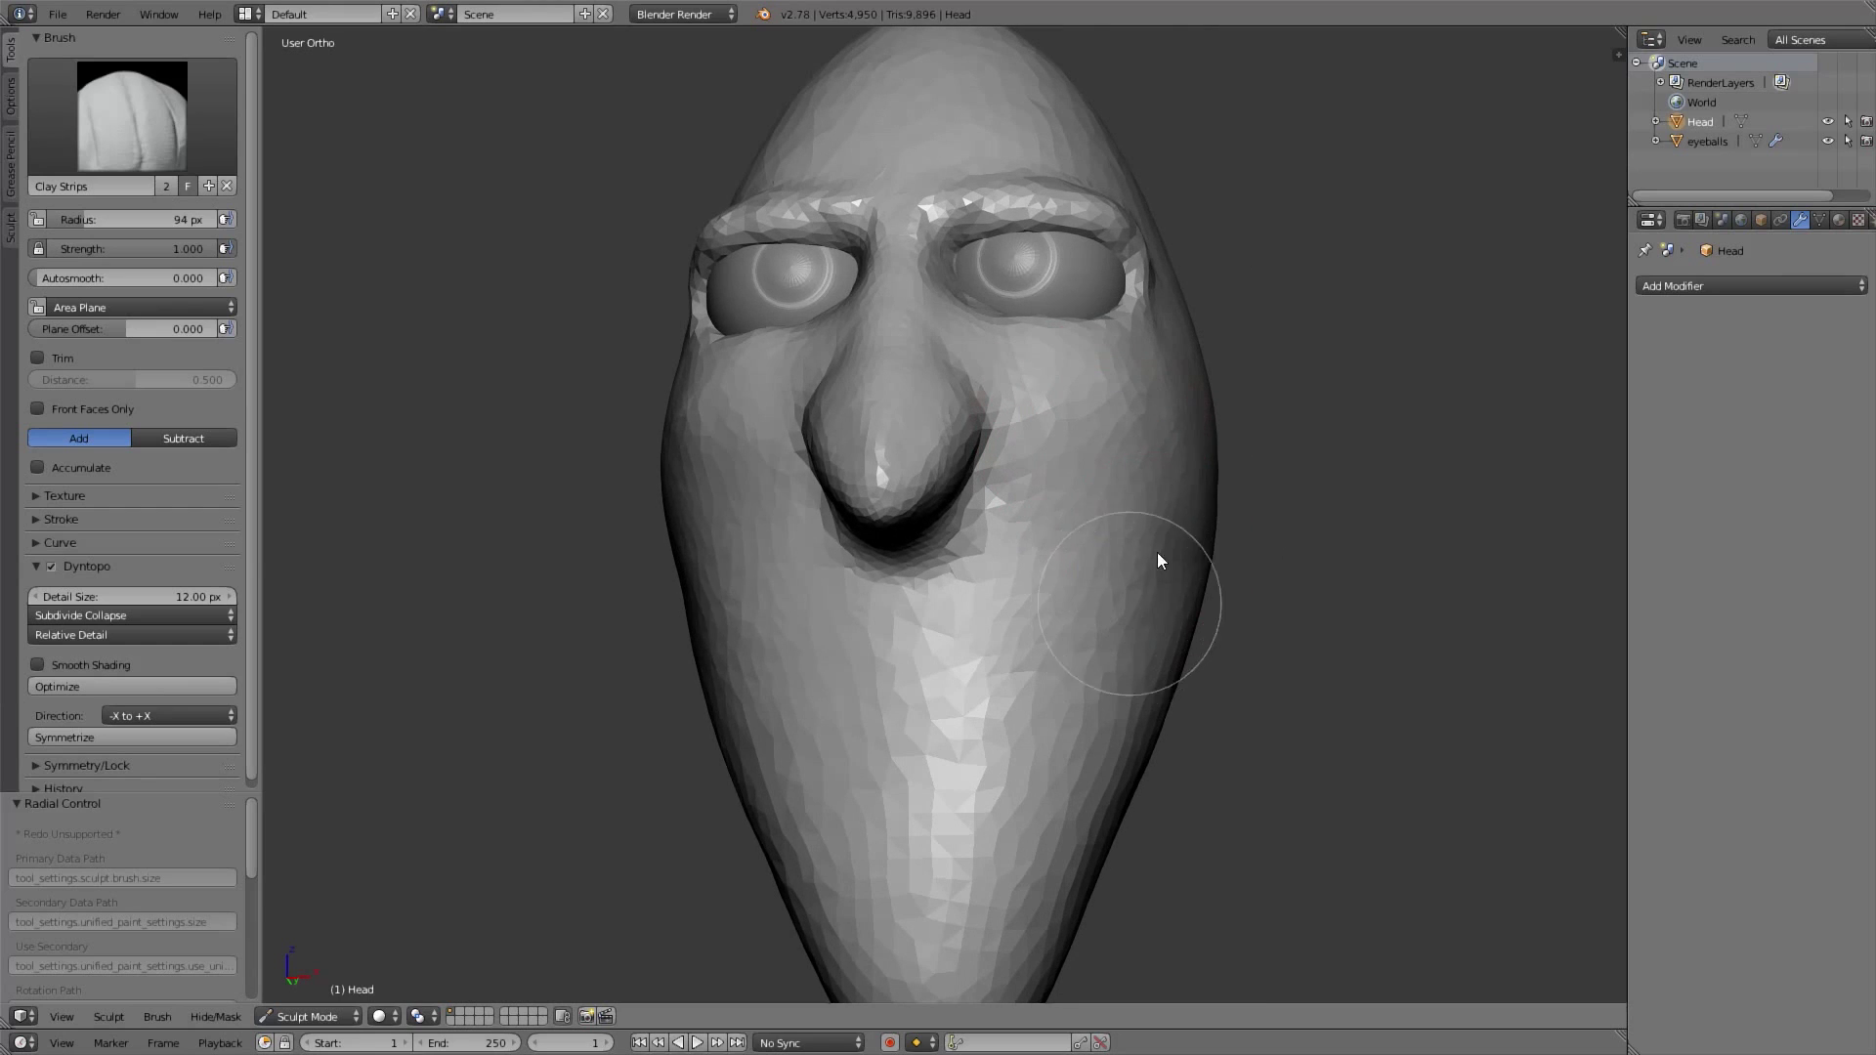
Build up the cheek below the eye with the Clay Strips brush at a 138 px radius
mouse_move(801, 489)
middle_down()
mouse_move(753, 449)
mouse_move(852, 448)
middle_up()
key(f)
click(893, 446)
mouse_move(836, 408)
mouse_down()
mouse_move(846, 390)
mouse_move(709, 465)
mouse_up()
mouse_move(709, 472)
middle_down()
mouse_move(1029, 490)
mouse_move(1006, 469)
mouse_move(1055, 420)
middle_up()
drag(1055, 412, 1039, 395)
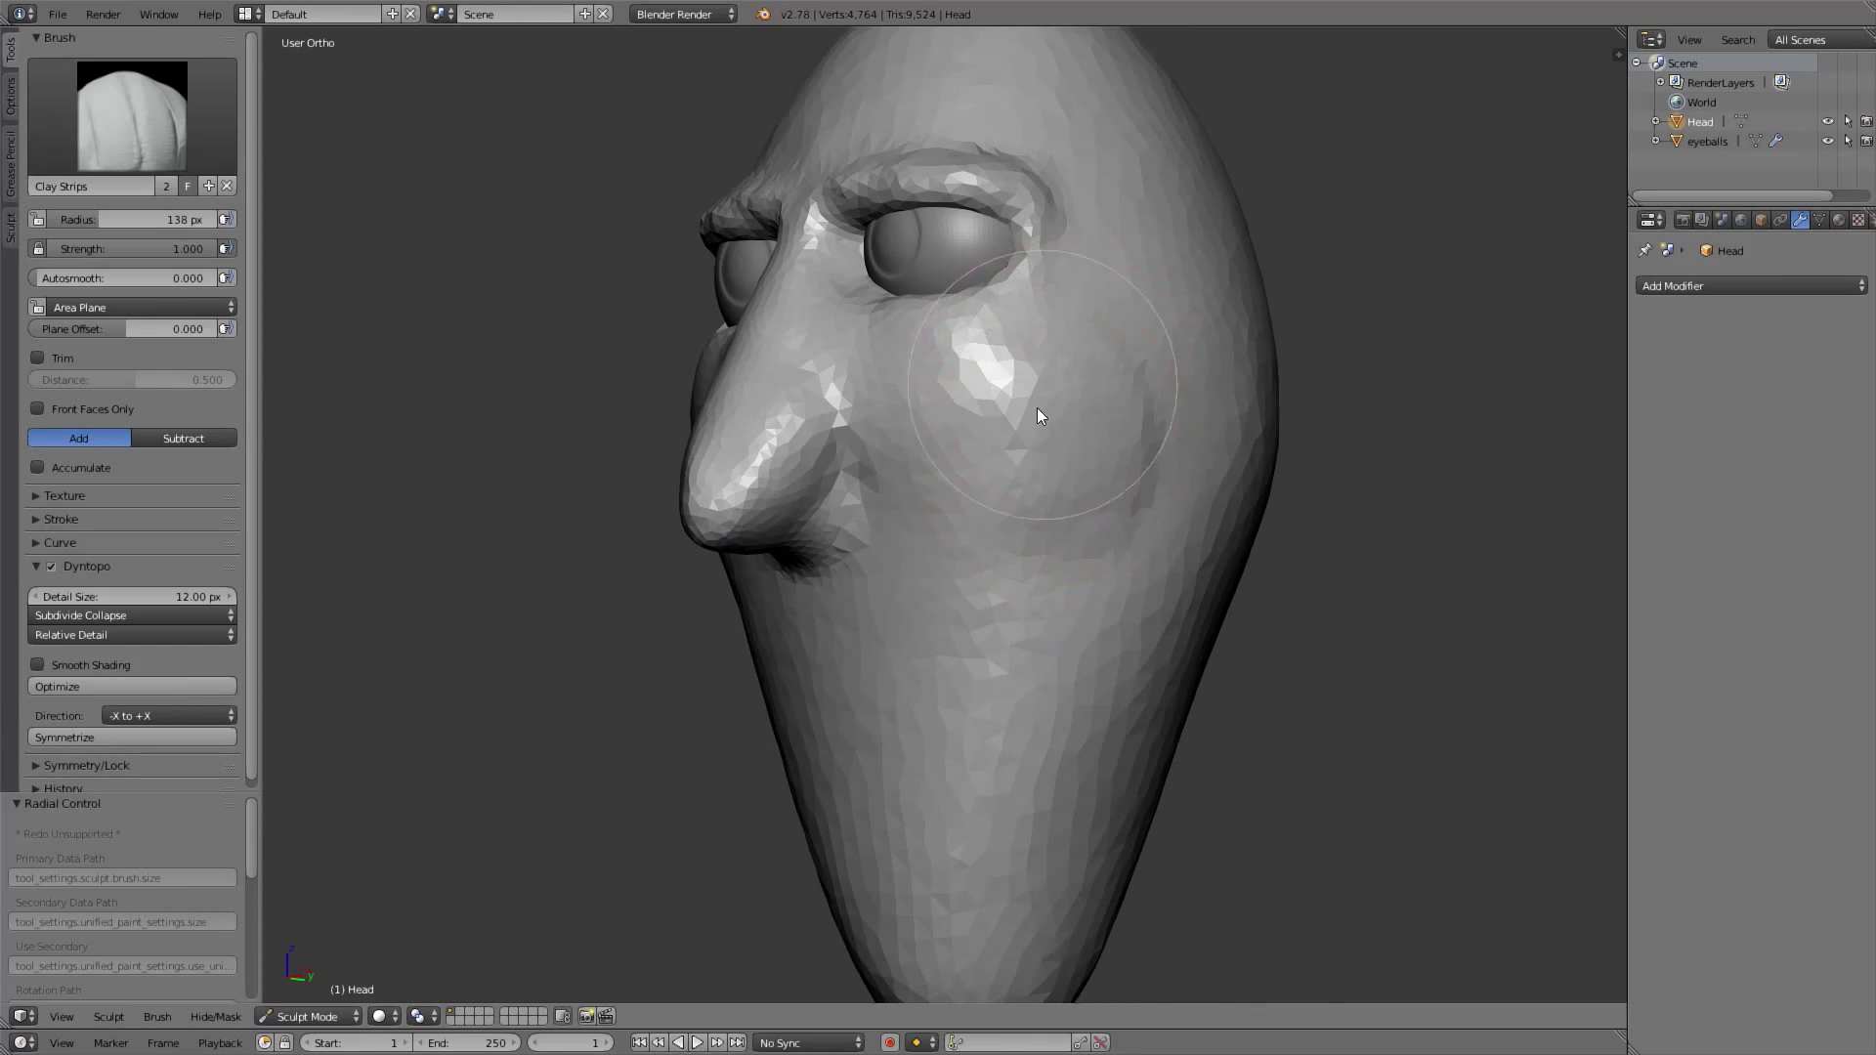
Reshape the upper back of the skull with the Grab brush at a 204 px radius
shift+middle_drag(1019, 437, 1040, 626)
middle_drag(1030, 493, 1111, 484)
key(KP_1)
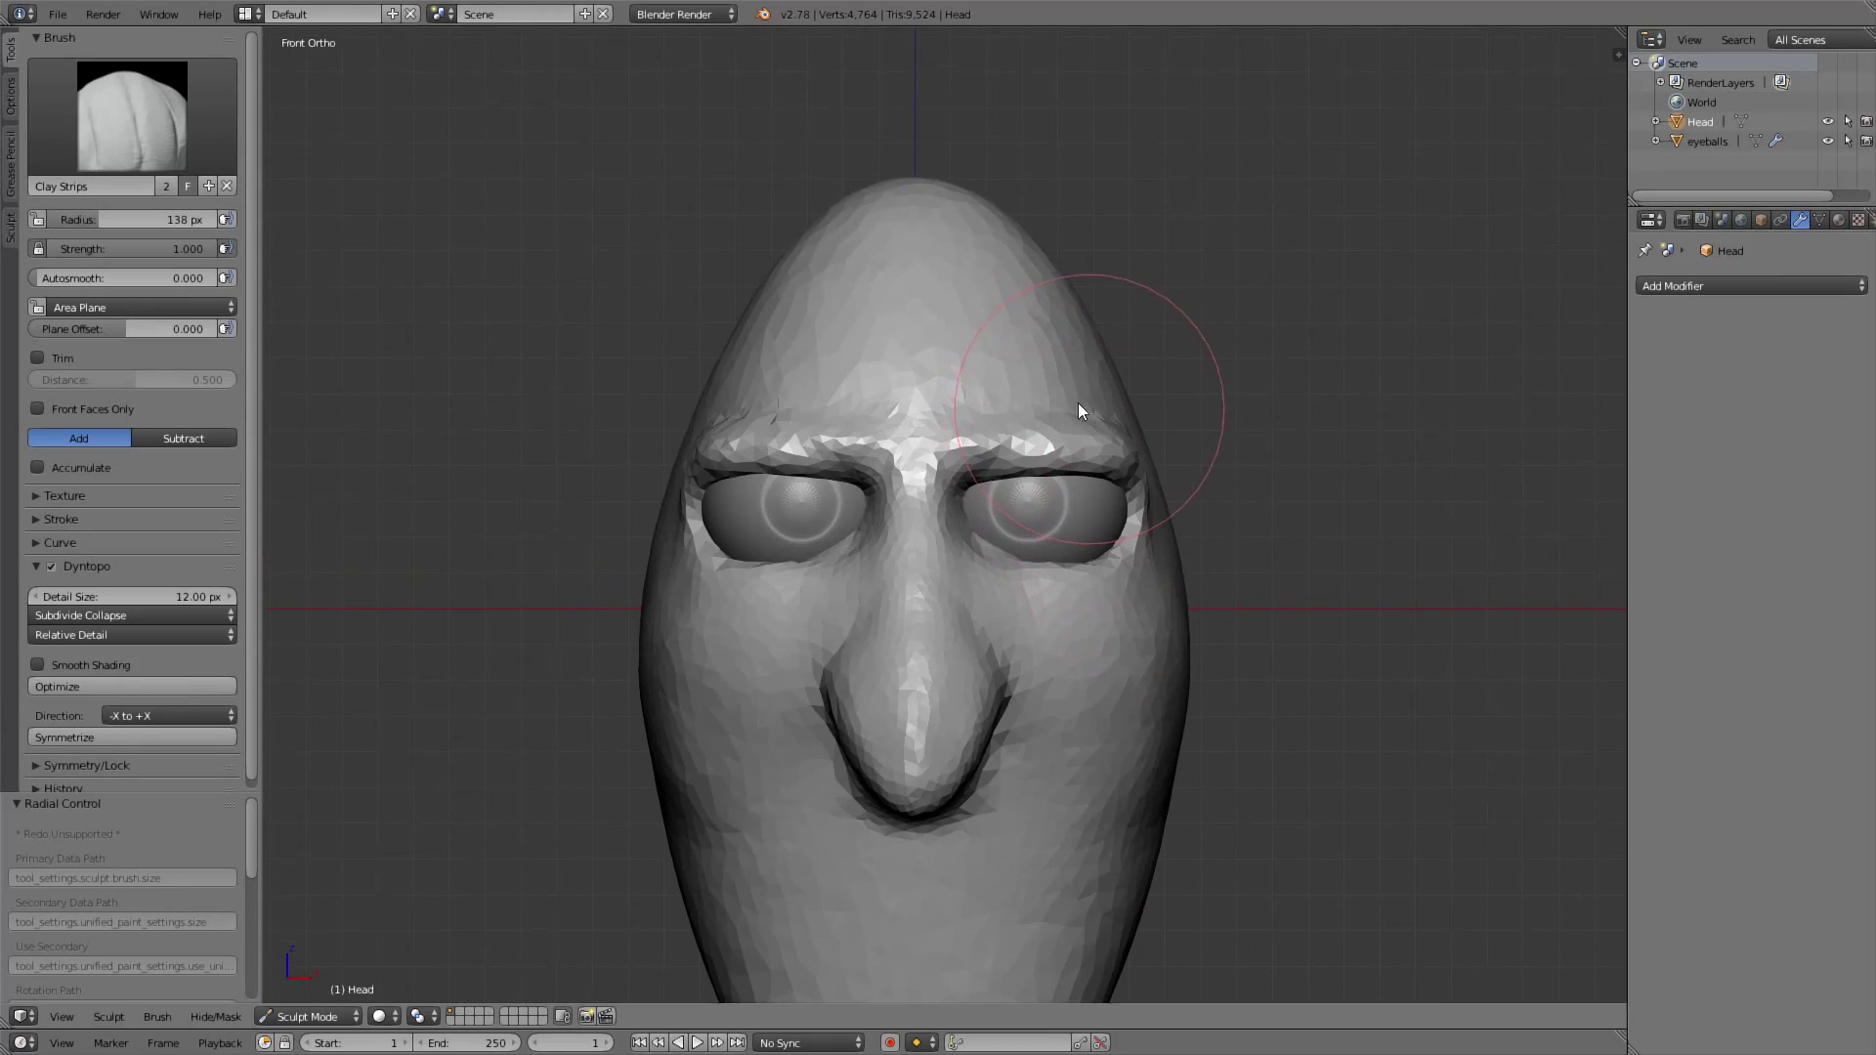
key(g)
key(f)
click(997, 297)
mouse_move(975, 305)
ctrl+middle_down()
mouse_move(974, 328)
mouse_move(1089, 310)
mouse_move(1065, 305)
ctrl+middle_up()
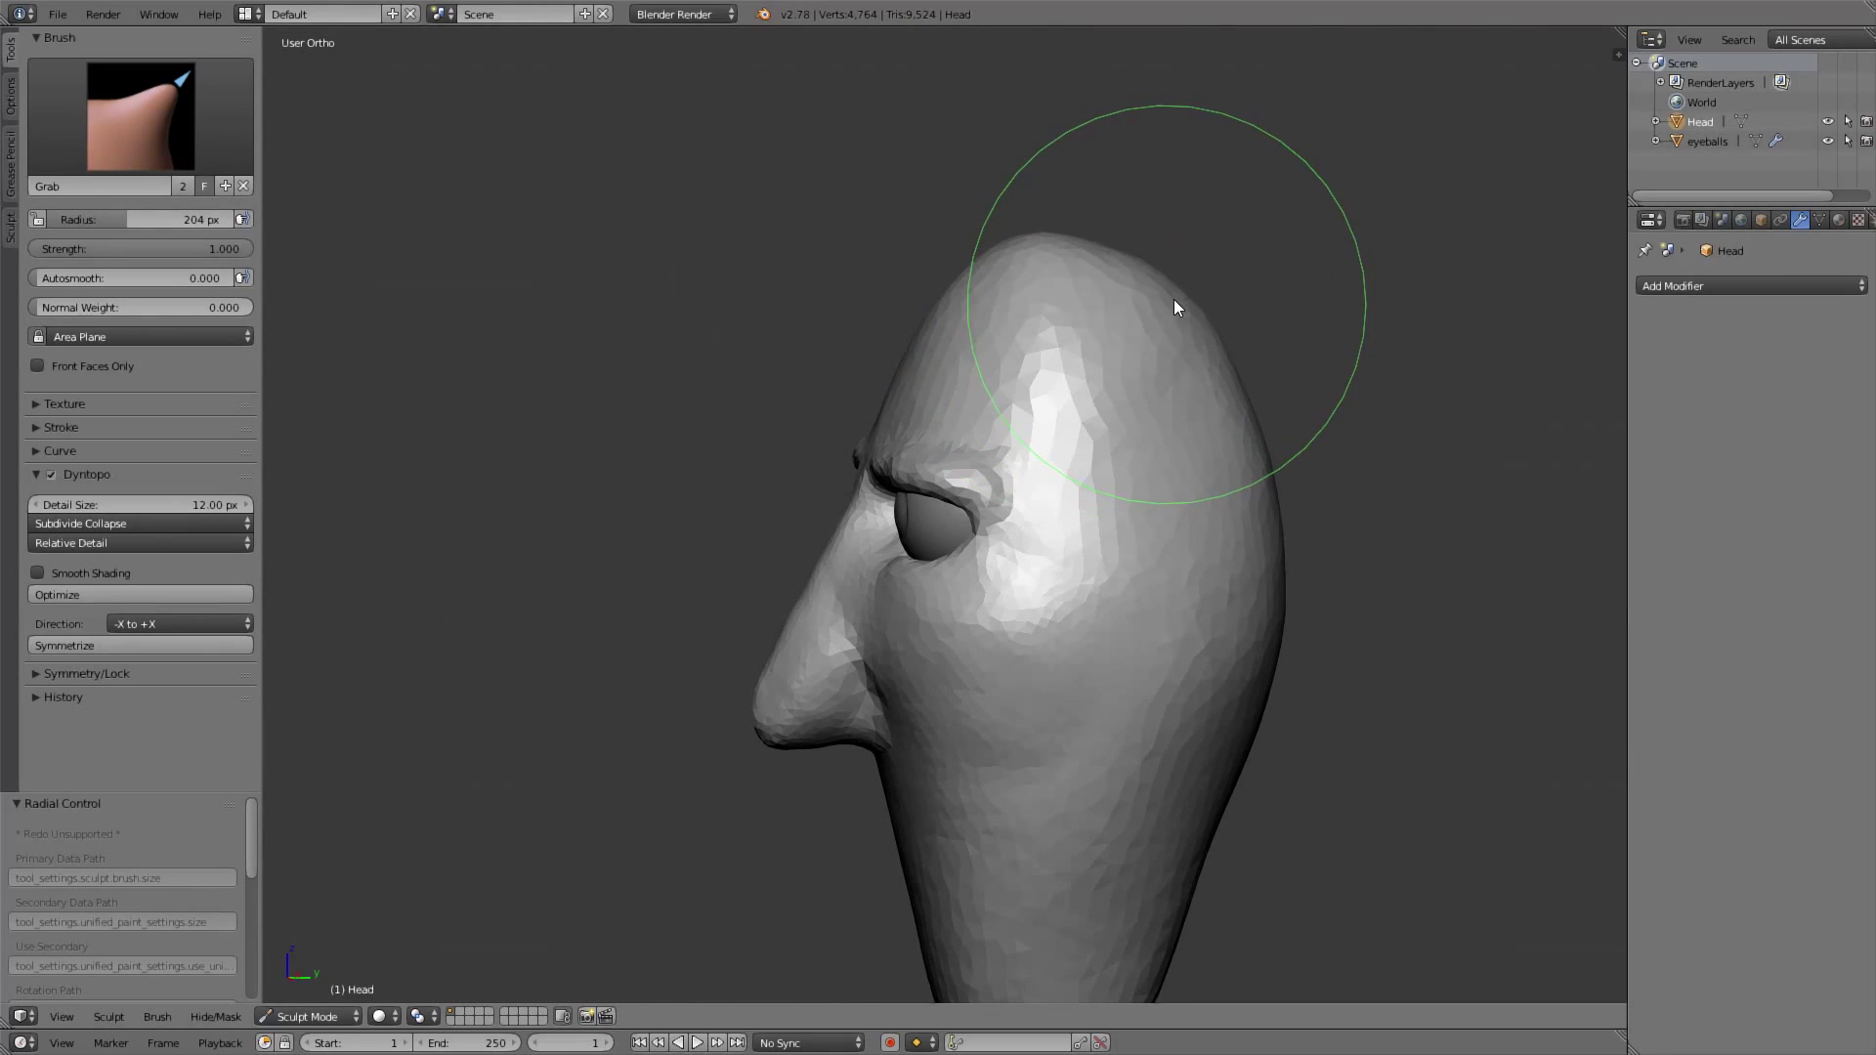
drag(1181, 305, 1157, 301)
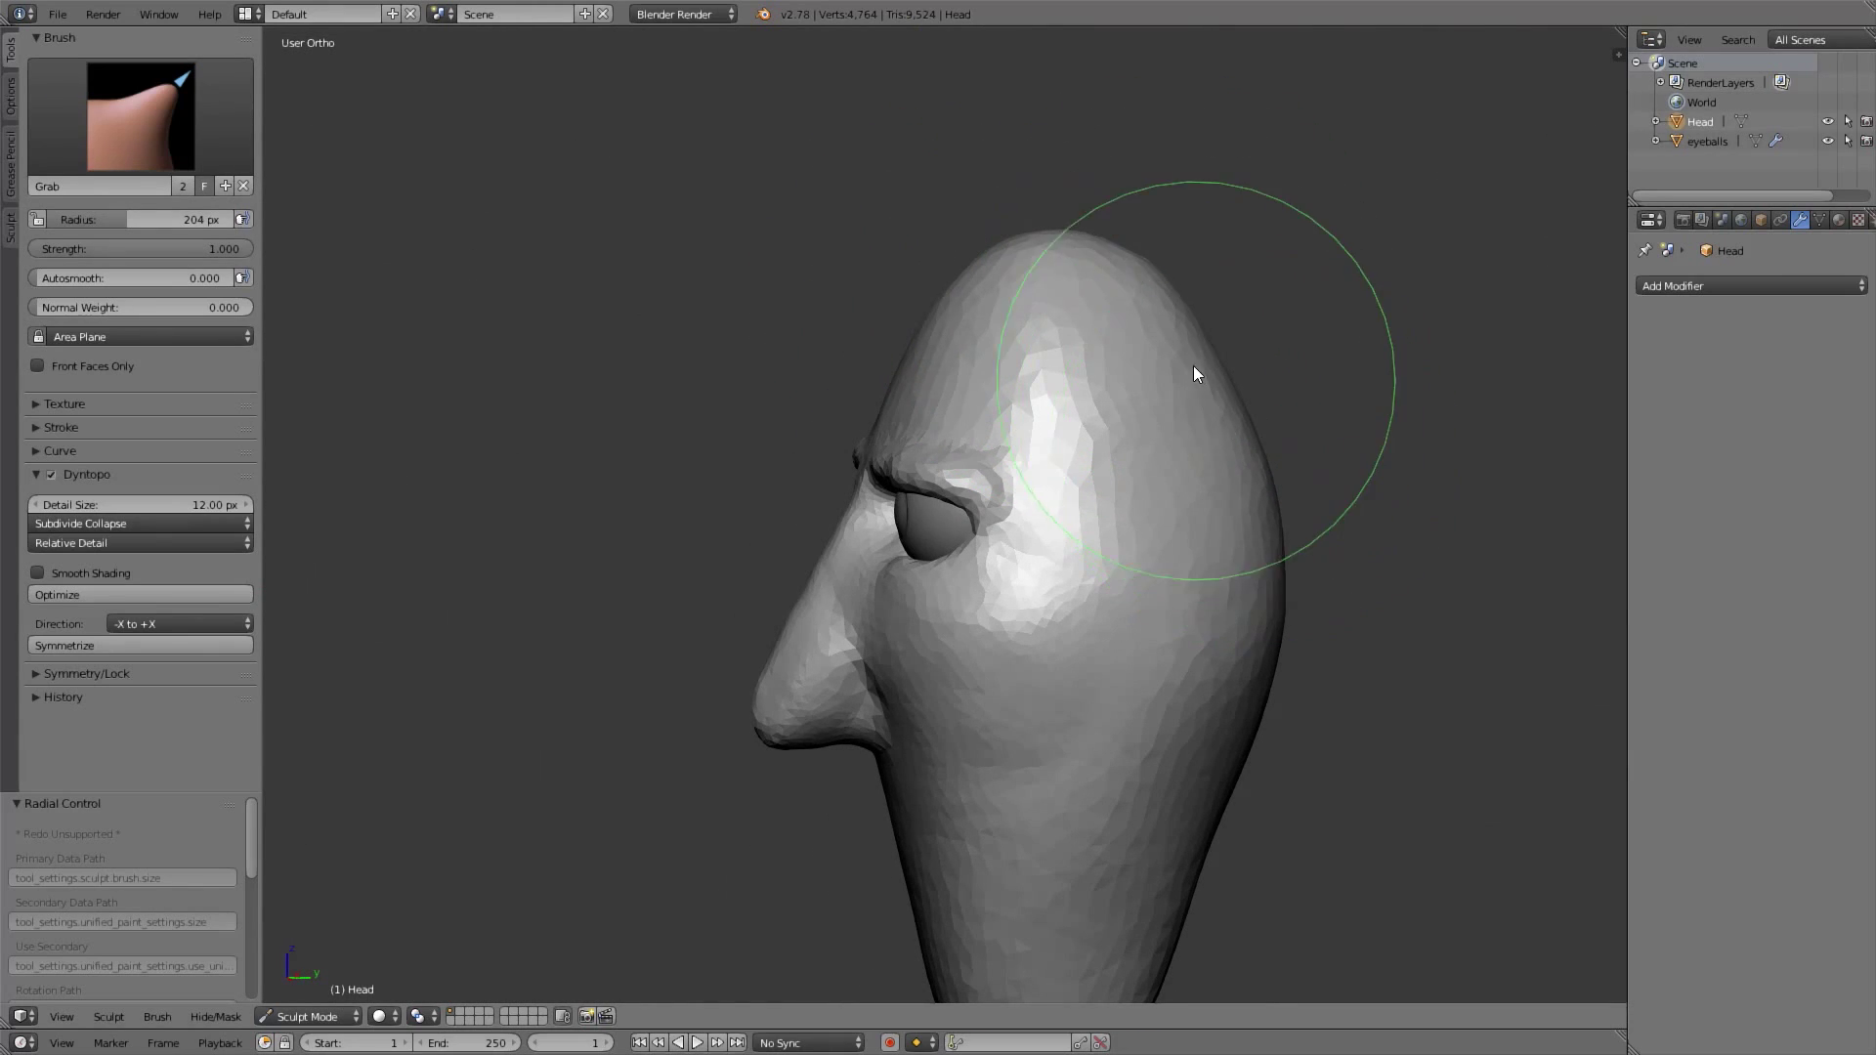
Adjust the brush size and pull the side contour of the lower head slightly outward with Grab from the front
mouse_move(1198, 313)
middle_down()
mouse_move(1107, 195)
mouse_move(1211, 272)
middle_up()
key(KP_1)
key(f)
click(909, 538)
shift+middle_drag(931, 565, 1017, 447)
key(f)
click(1004, 594)
key(f)
click(1007, 615)
drag(900, 655, 879, 652)
Try to pull the back of the lower head outward with the Grab brush in profile
mouse_move(886, 641)
middle_down()
mouse_move(864, 635)
mouse_move(883, 606)
mouse_move(1087, 582)
mouse_move(947, 544)
middle_up()
key(f)
click(917, 547)
key(ctrl+KP_3)
drag(943, 623, 916, 622)
key(ctrl+z)
Set the Grab radius to 222 px and round out the back of the skull in profile
shift+middle_drag(869, 449, 899, 536)
key(f)
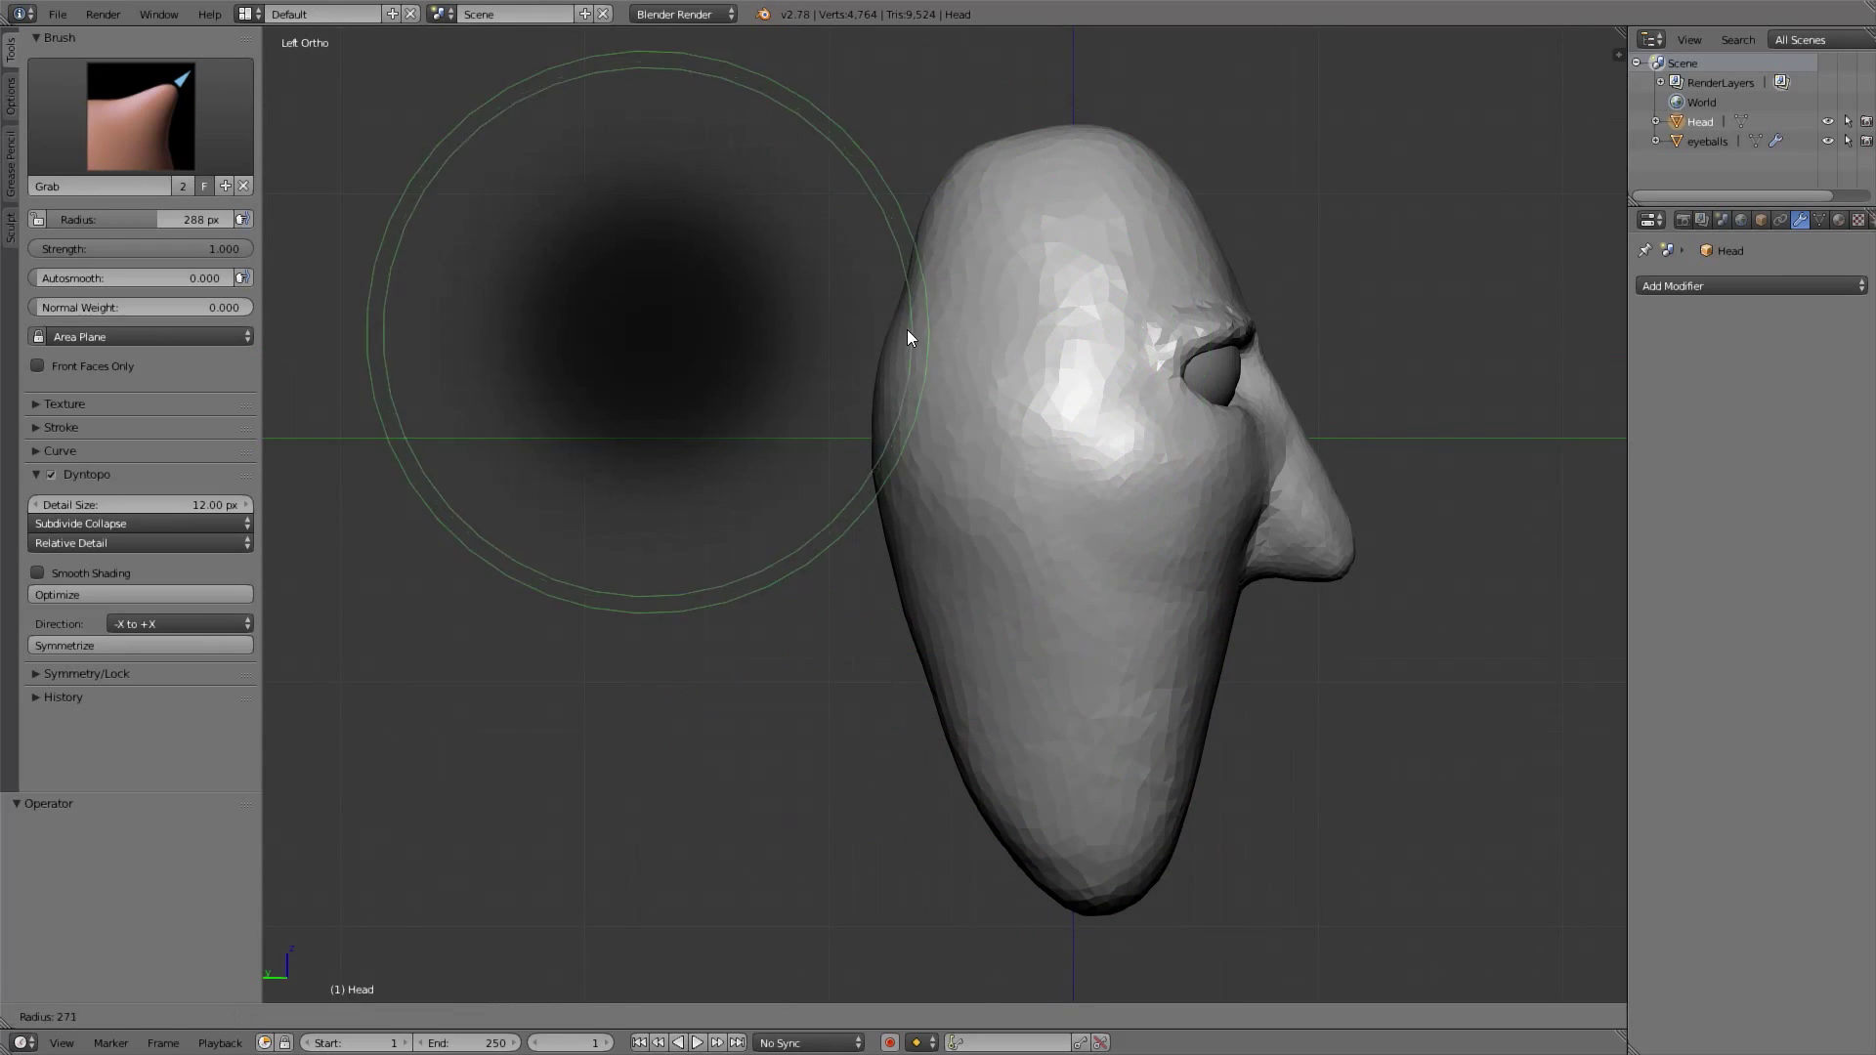
click(907, 312)
key(f)
click(871, 344)
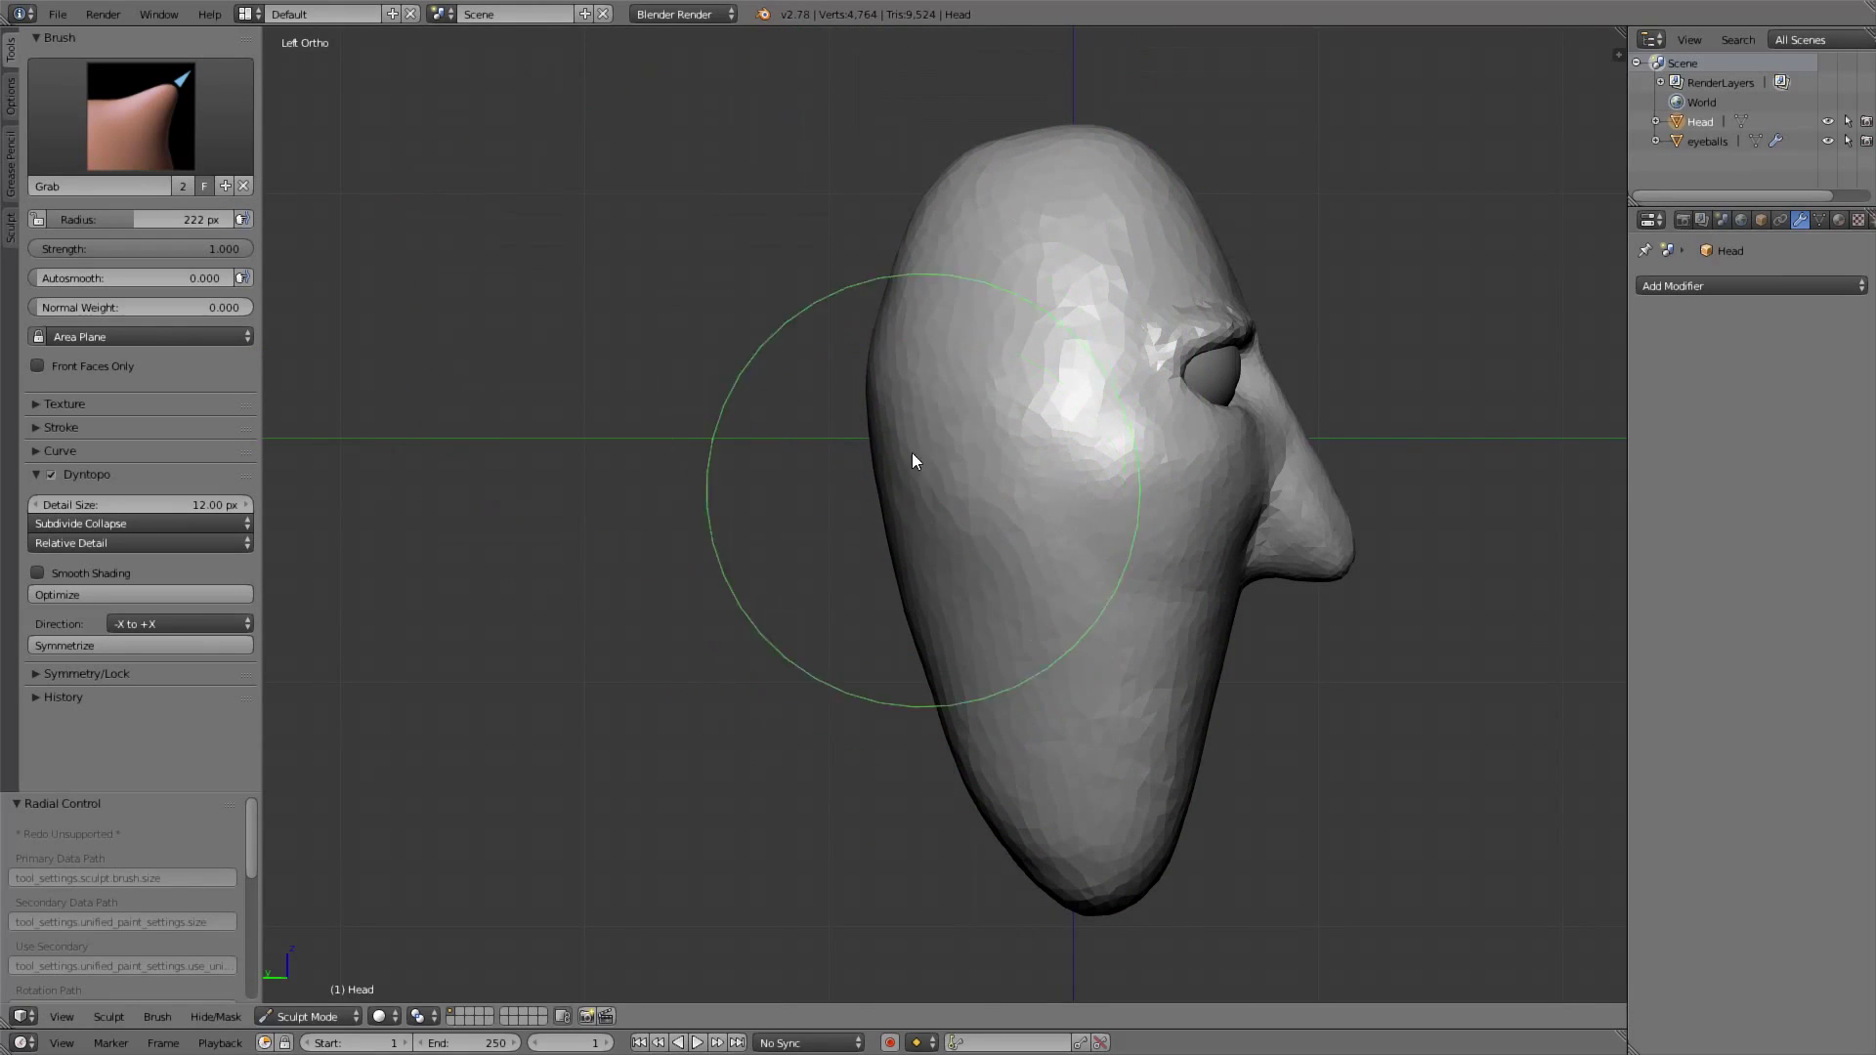
Shape the lower end of the head in the opposite profile with Grab, pulling the chin's front forward and up
middle_drag(985, 640, 919, 565)
key(KP_3)
mouse_move(915, 822)
mouse_down()
mouse_move(1012, 696)
mouse_move(969, 782)
mouse_up()
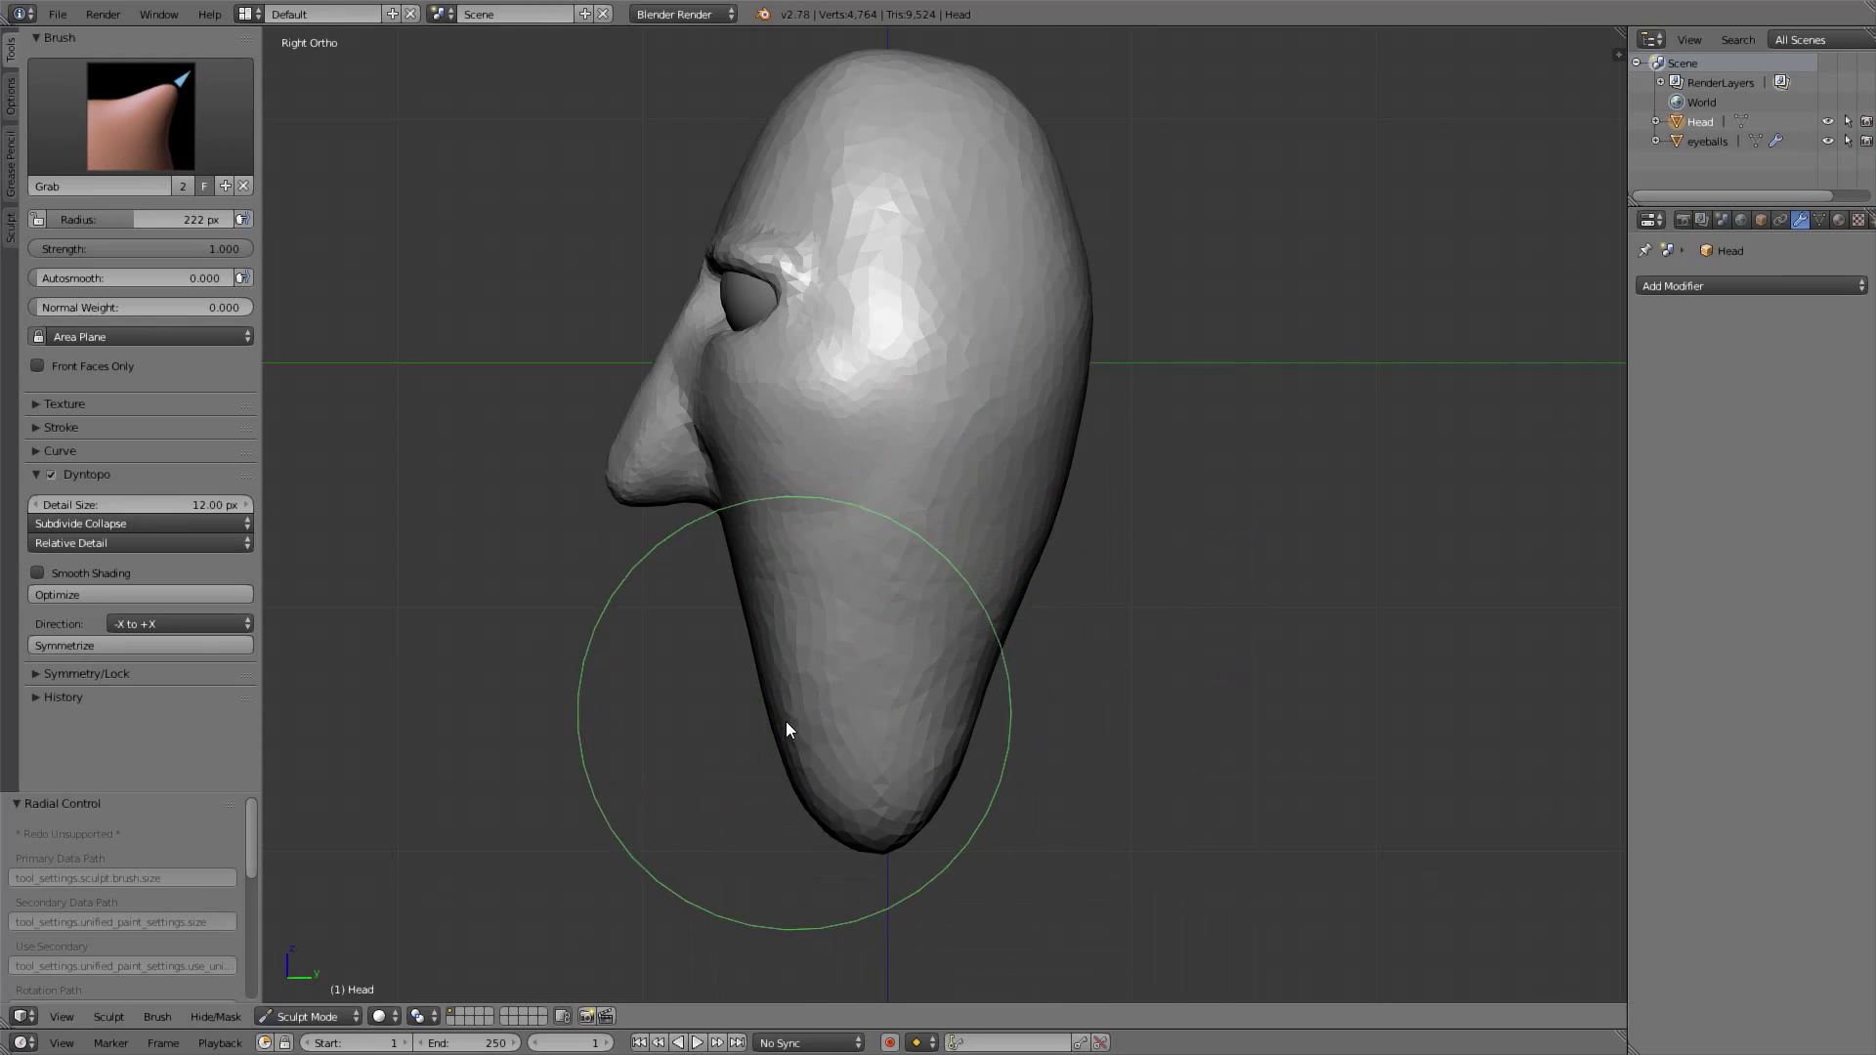
mouse_move(787, 720)
mouse_down()
mouse_move(782, 776)
mouse_move(756, 642)
mouse_up()
Examine the head's overall shape, brows and nose from below and from the front
mouse_move(755, 642)
middle_down()
mouse_move(868, 342)
mouse_move(854, 308)
middle_up()
key(f)
click(843, 305)
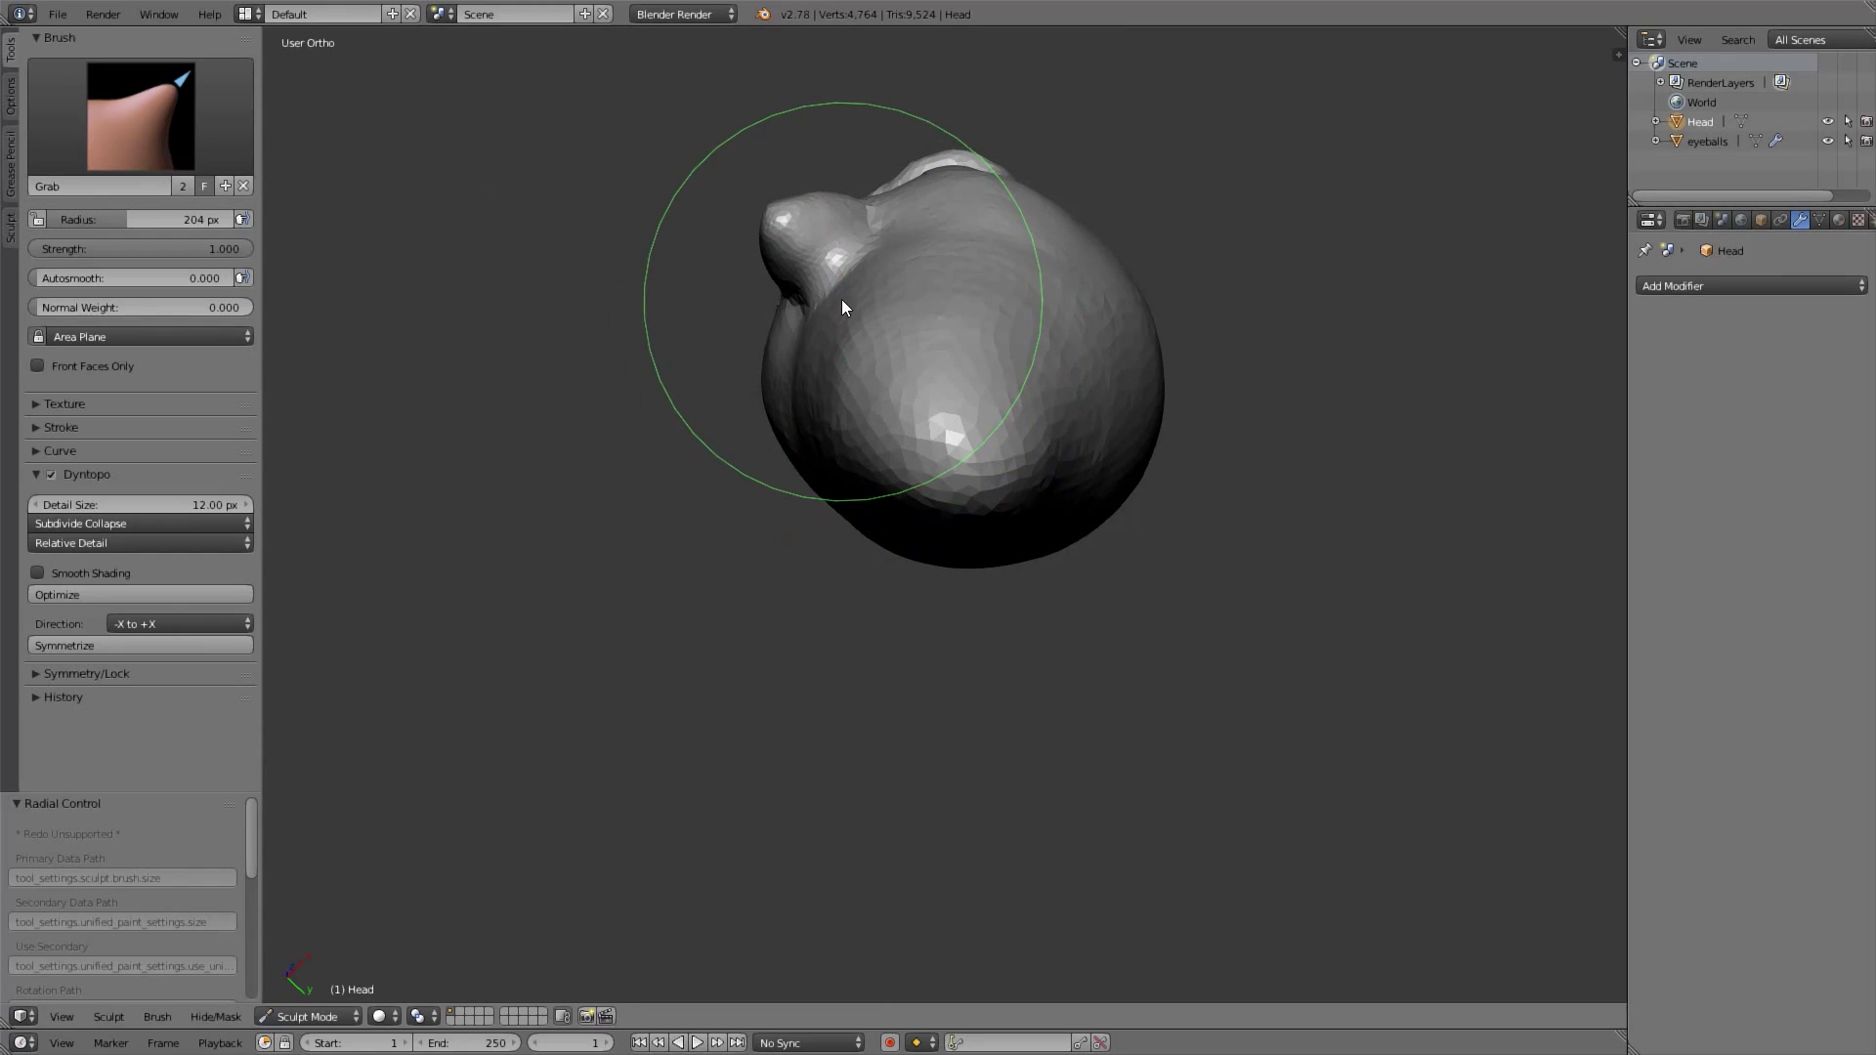
middle_drag(949, 315, 1059, 520)
key(KP_1)
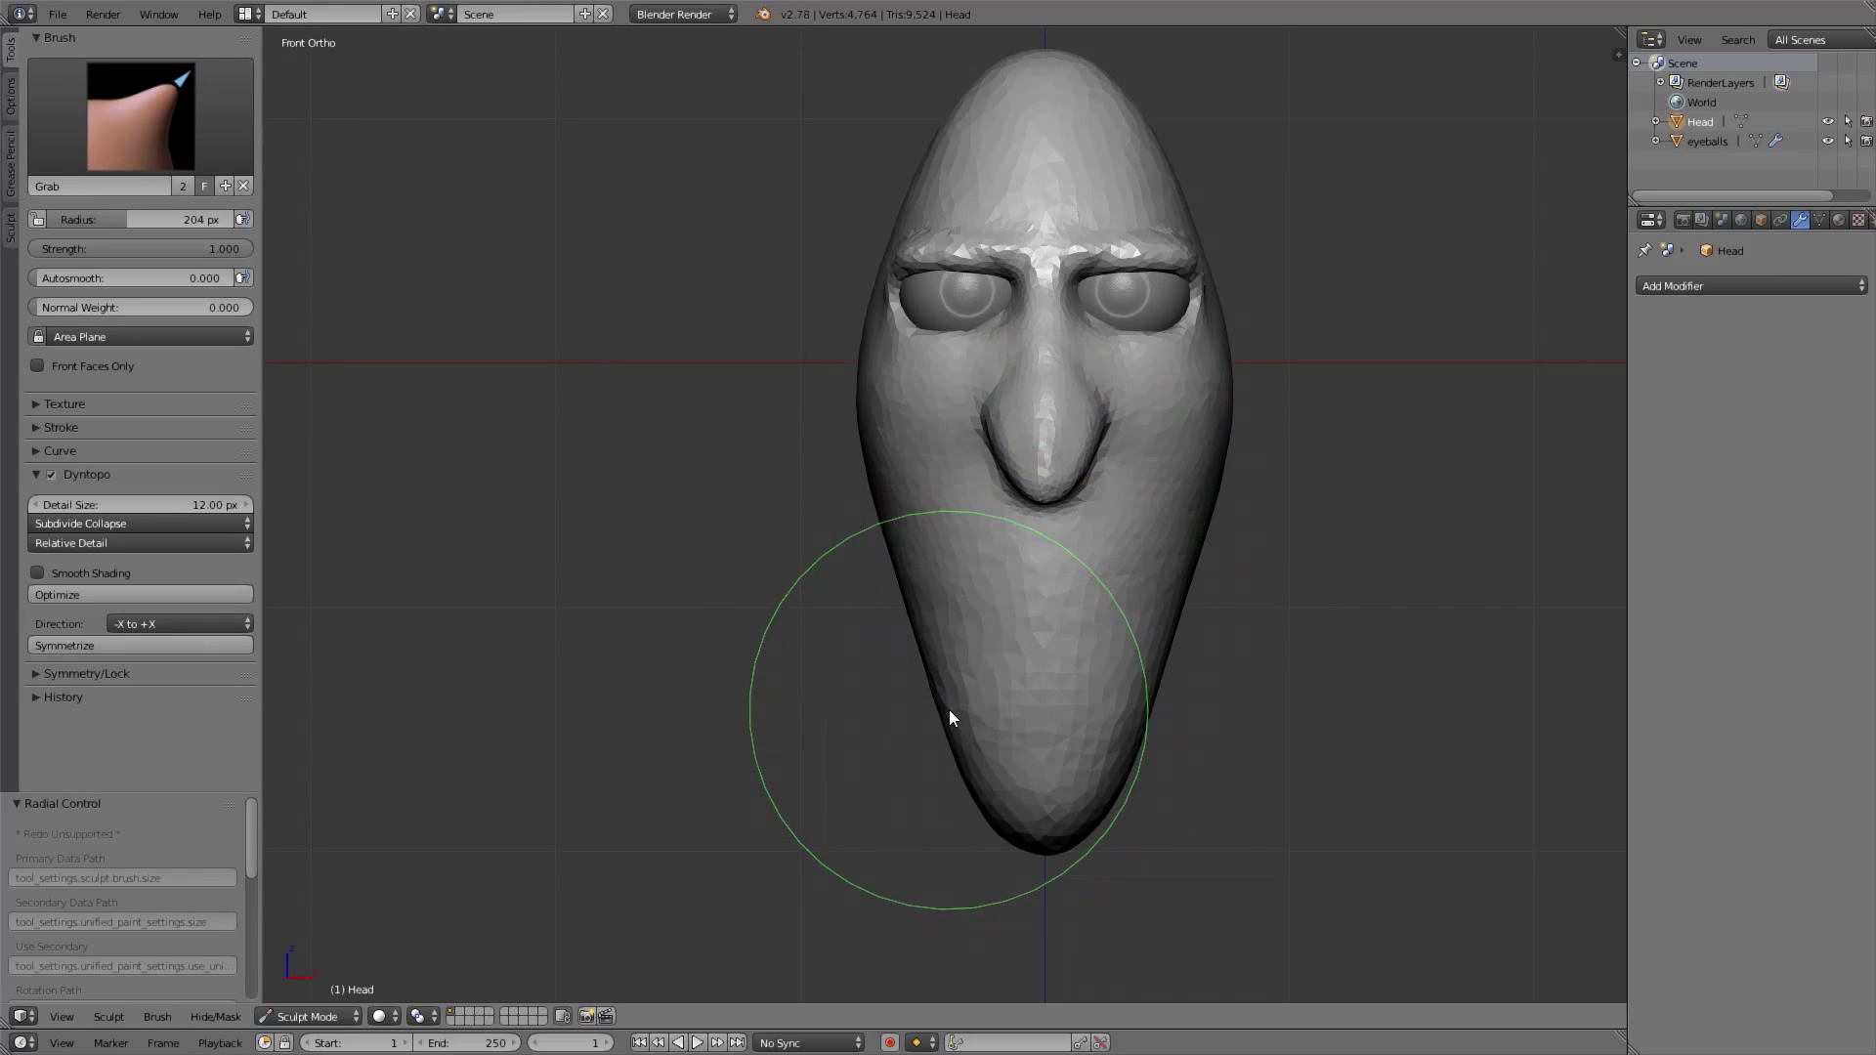
click(108, 127)
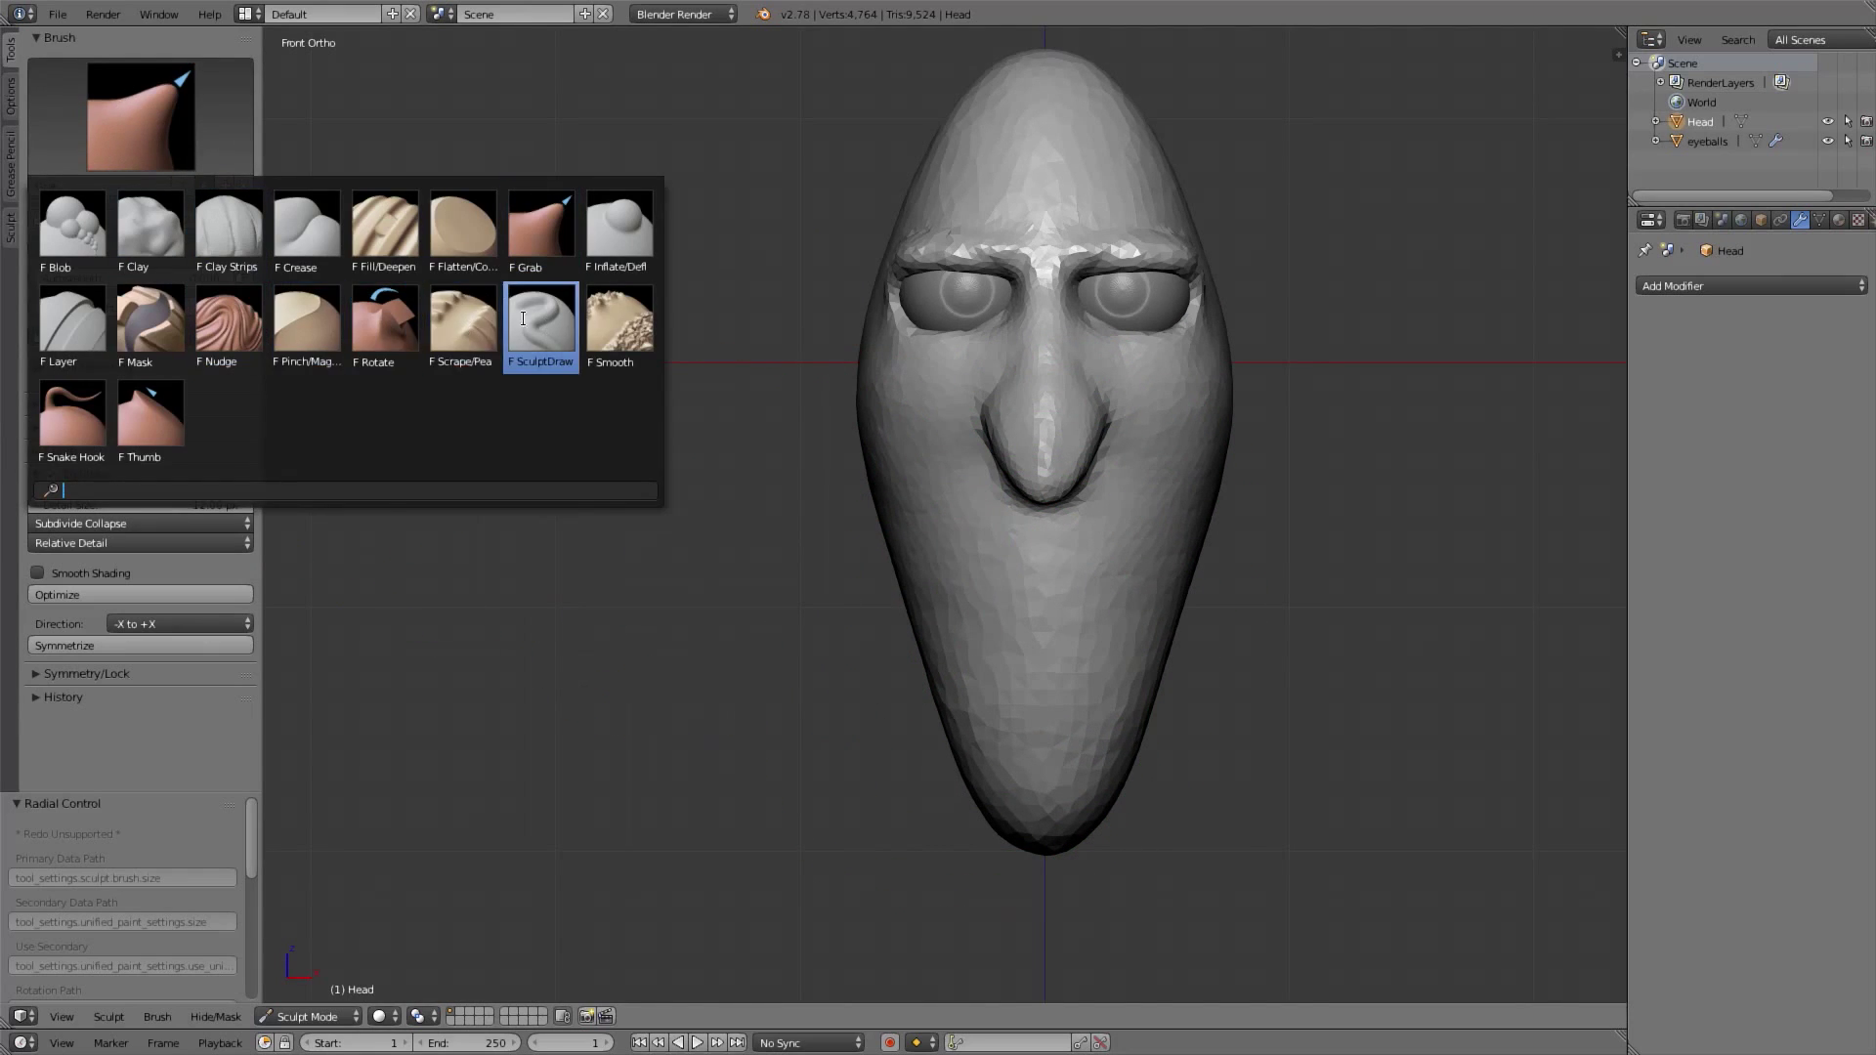
click(1300, 392)
middle_drag(1026, 483, 1057, 443)
key(KP_1)
shift+middle_drag(1172, 371, 1096, 512)
ctrl+middle_drag(1095, 512, 1089, 483)
scroll(1084, 469, up, 3)
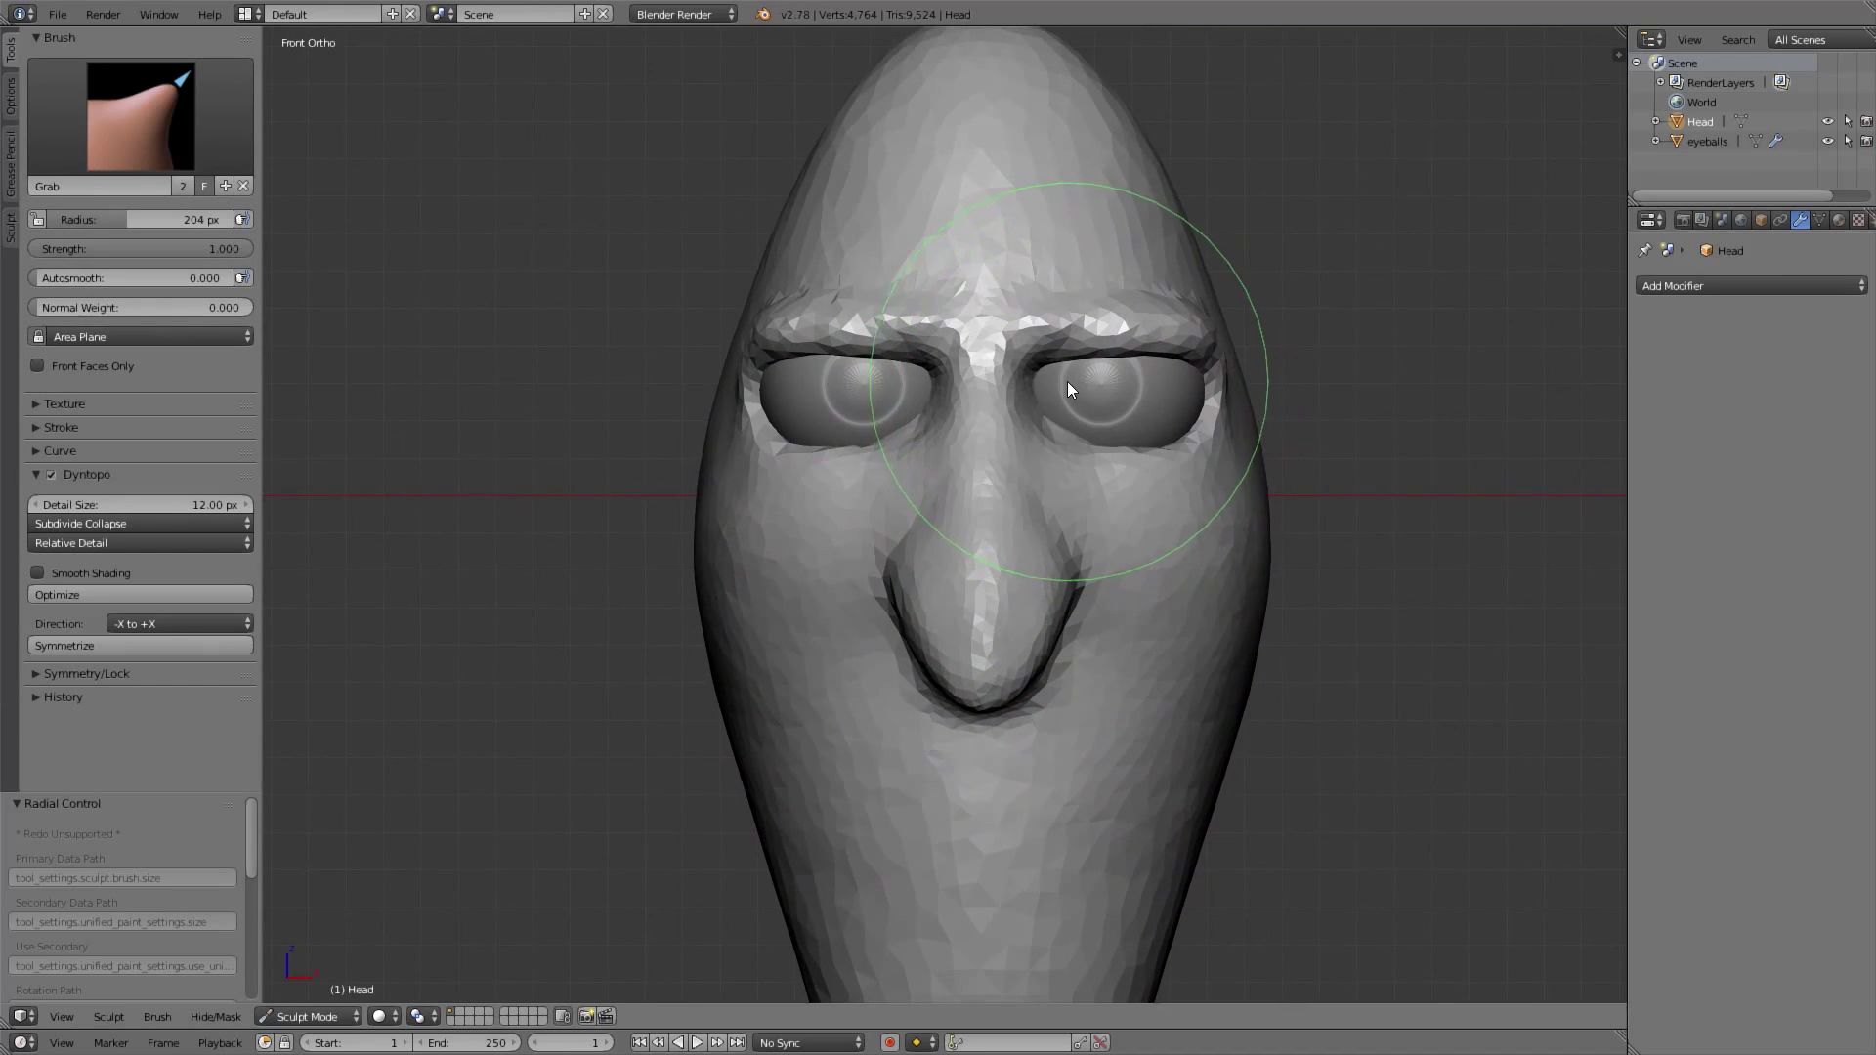
key(f)
click(974, 399)
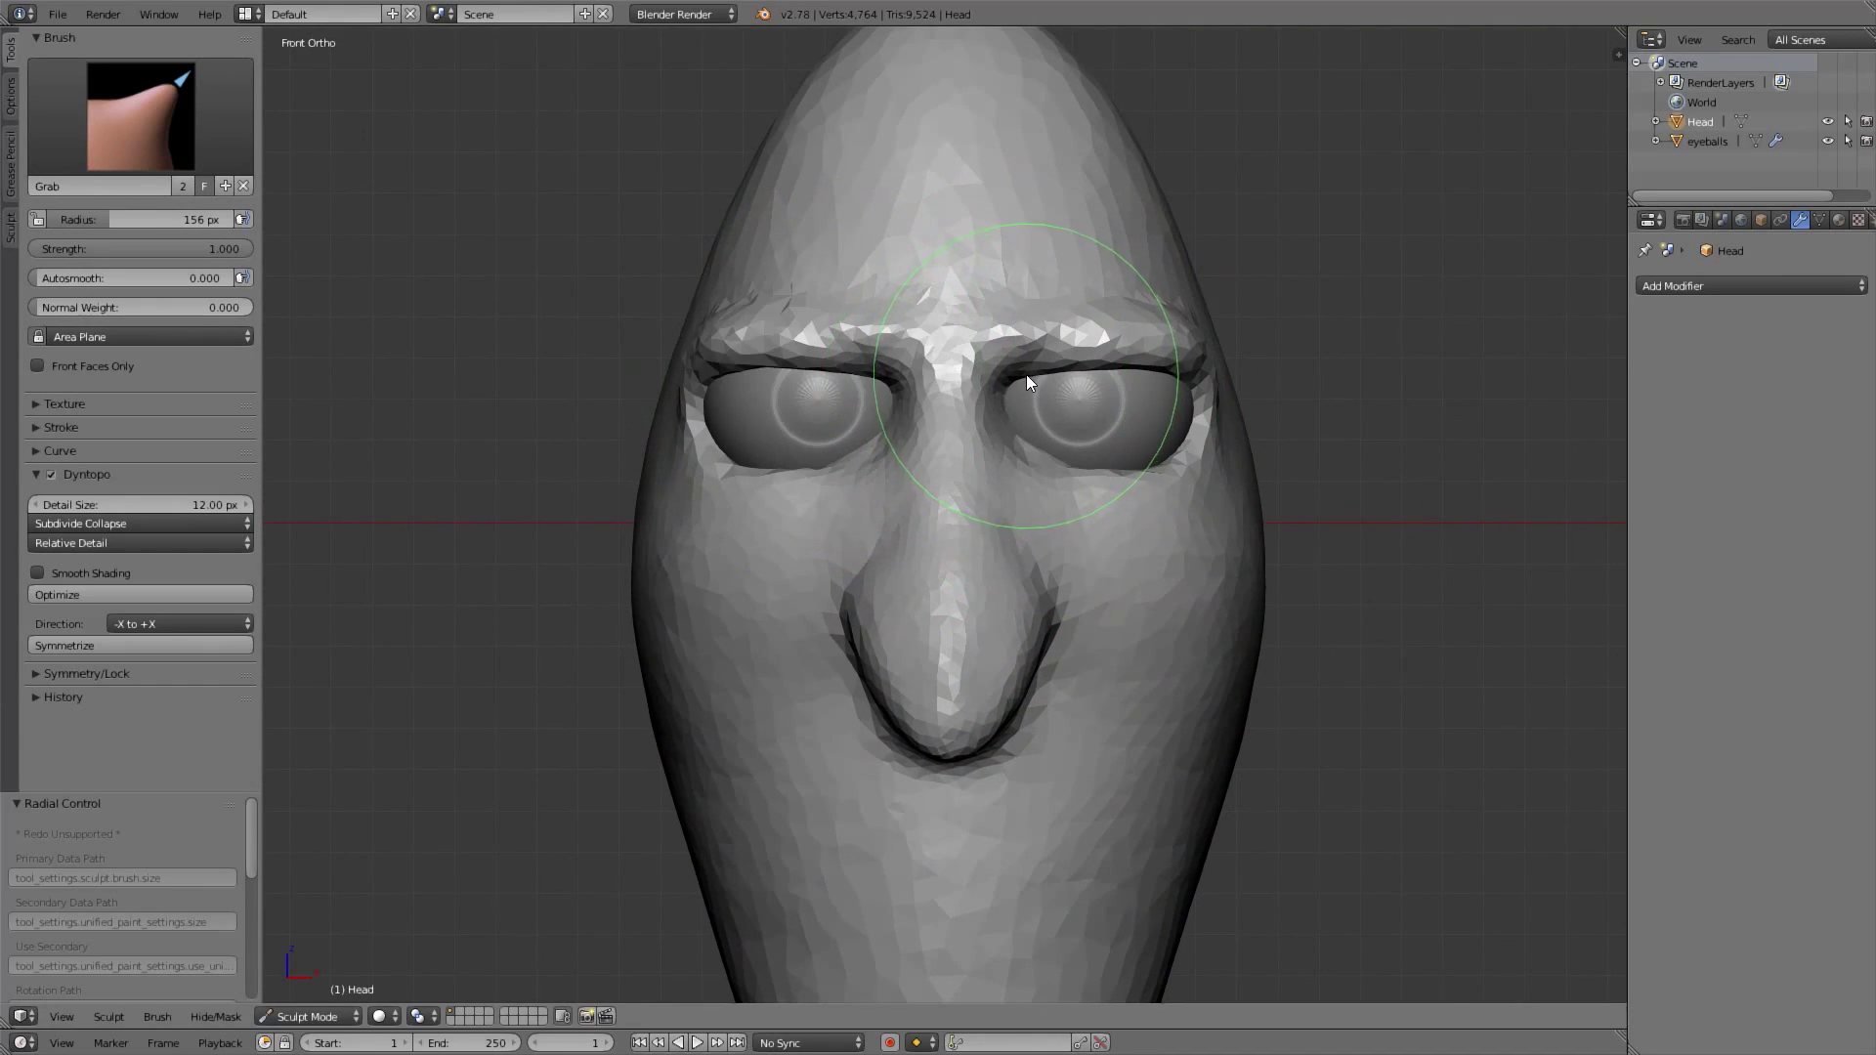
mouse_move(1017, 343)
middle_down()
mouse_move(944, 363)
mouse_move(848, 337)
mouse_move(917, 371)
mouse_move(985, 305)
mouse_move(1099, 301)
mouse_move(1110, 344)
mouse_move(1006, 334)
middle_up()
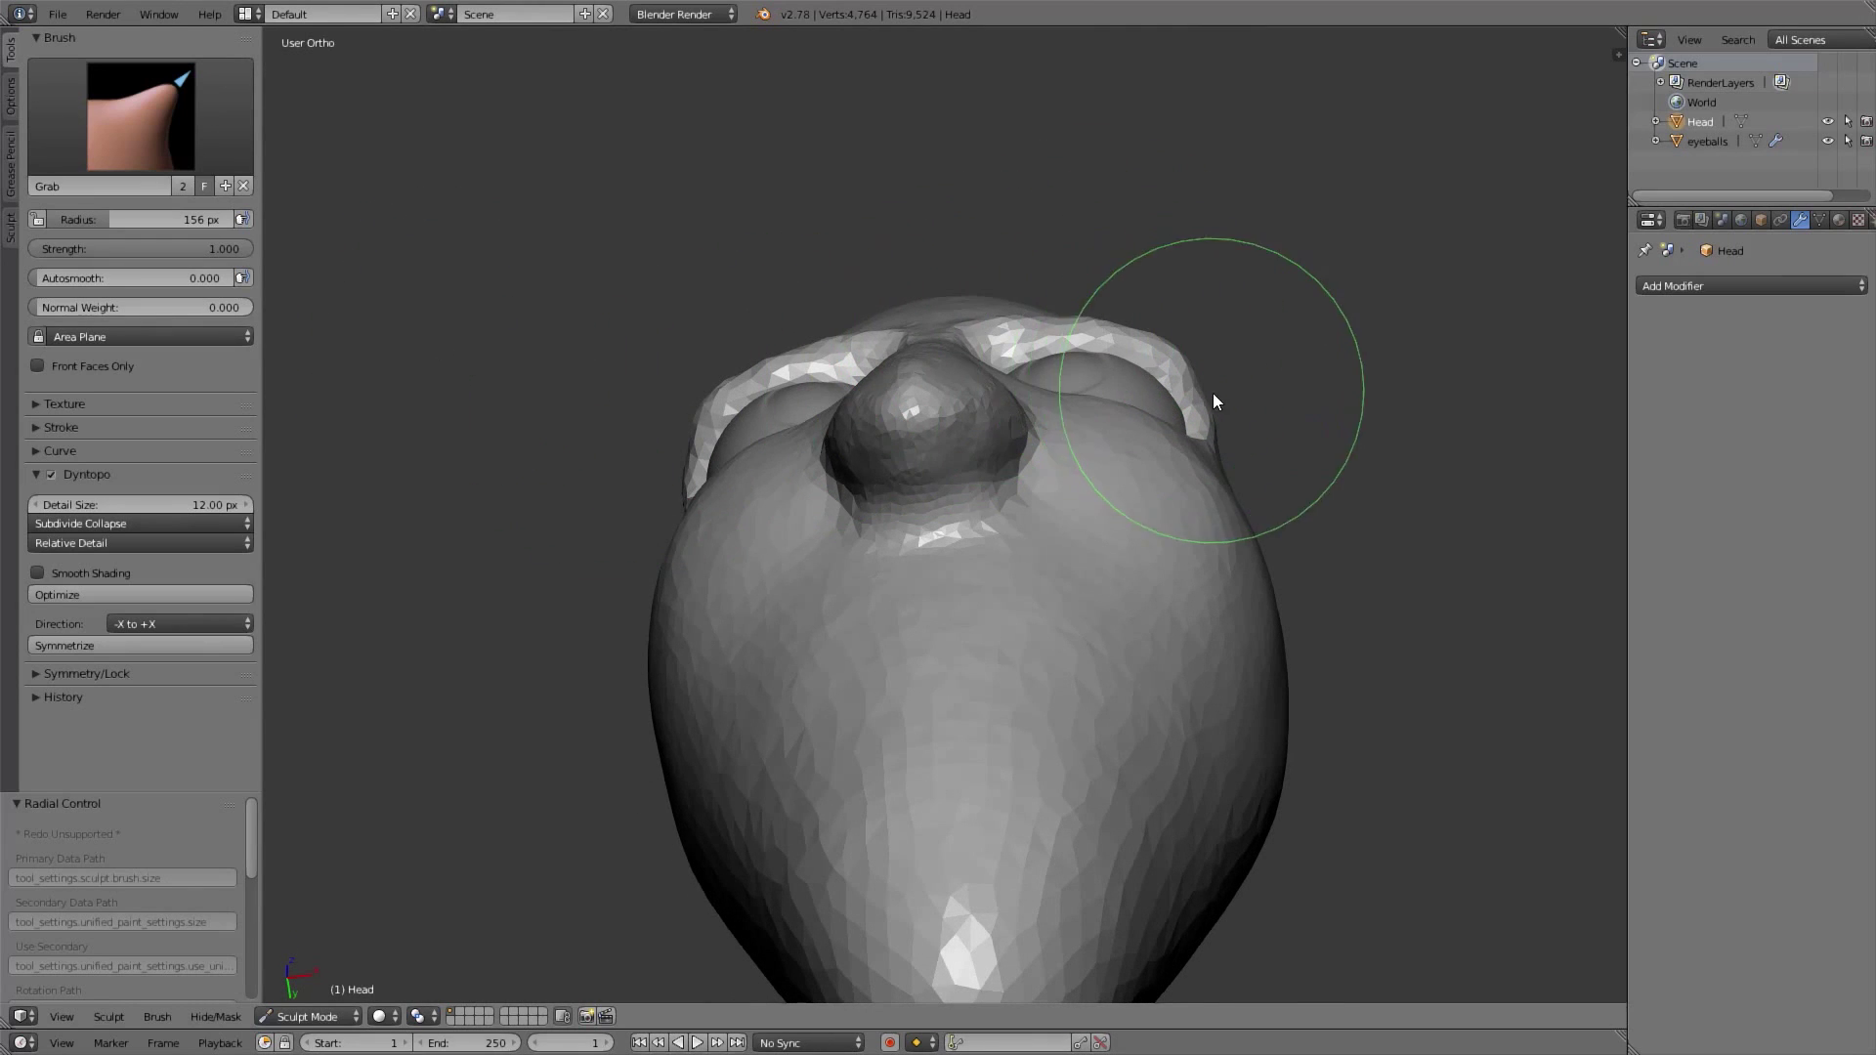
mouse_move(1179, 399)
middle_down()
mouse_move(1200, 426)
mouse_move(1166, 548)
mouse_move(983, 543)
middle_up()
Sculpt the area beneath the eye with the Clay Strips brush at a 56 px radius
key(3)
key(f)
click(887, 547)
key(f)
click(944, 545)
drag(977, 569, 1109, 543)
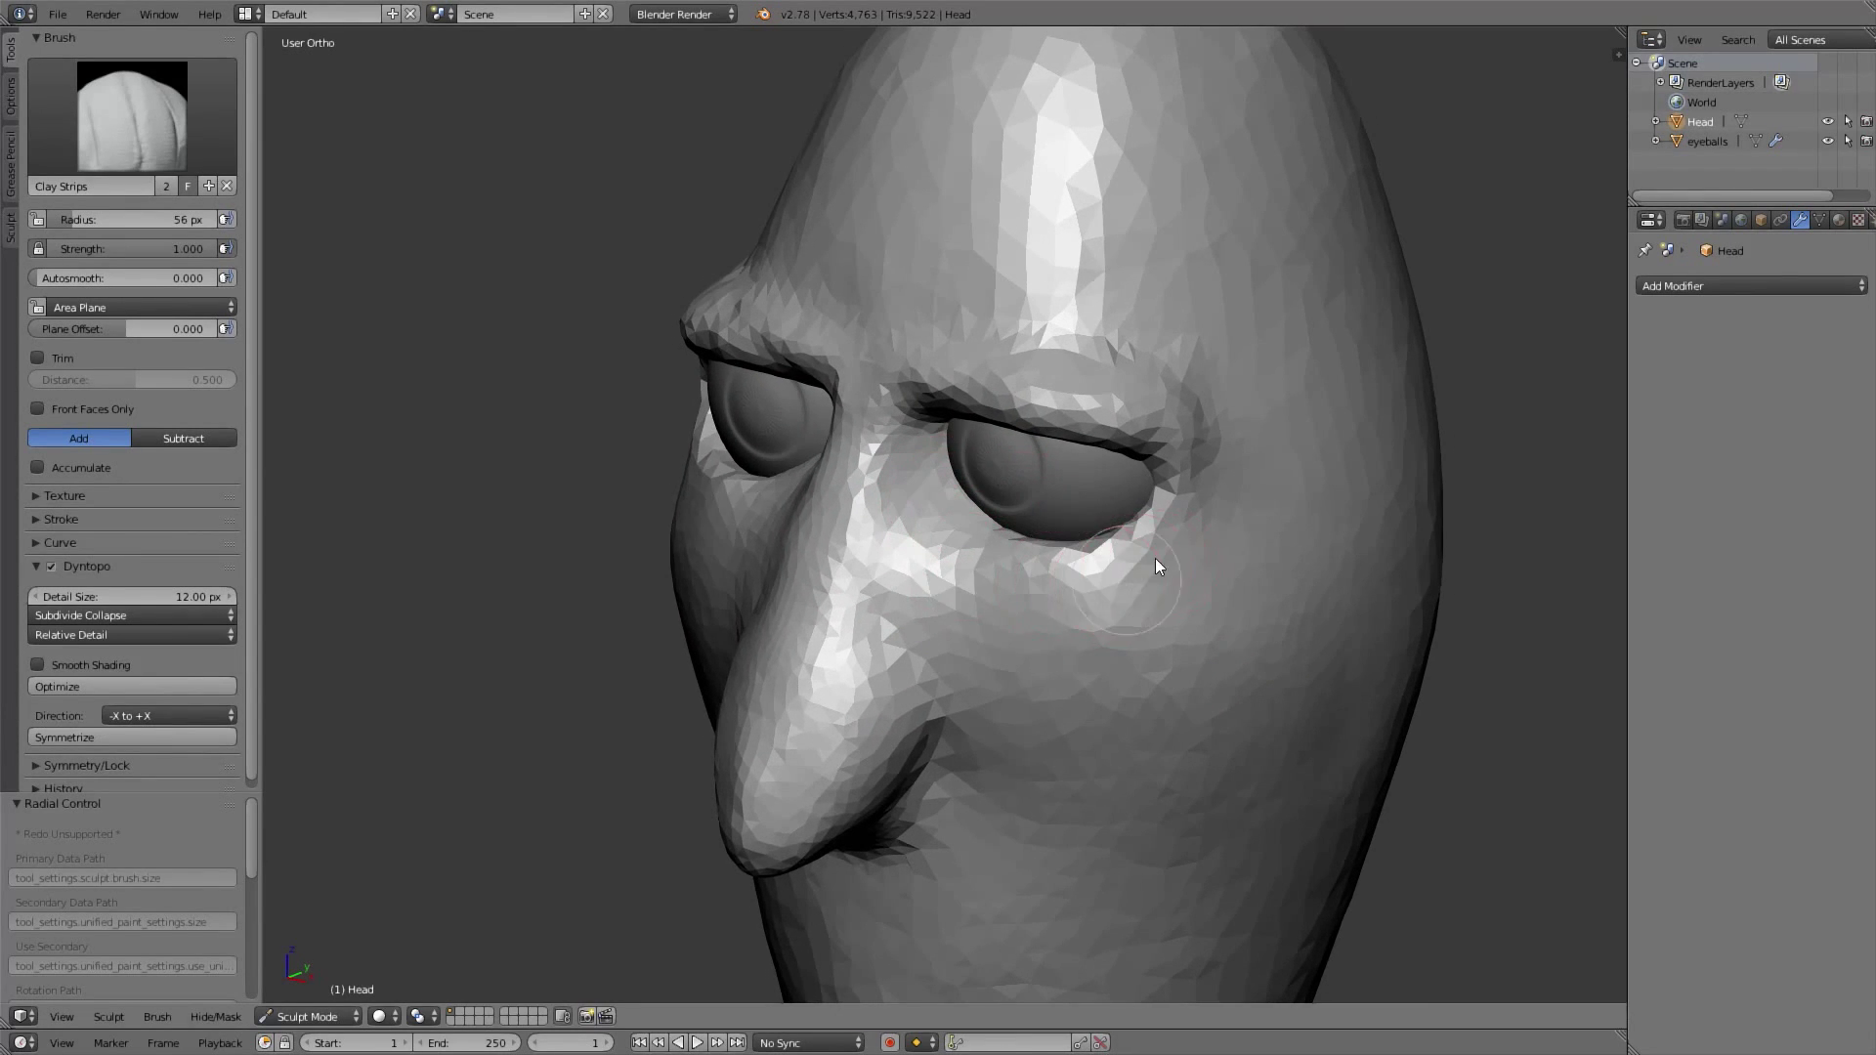
Undo the last stroke and, with a resized Clay Strips brush, sculpt the side of the forehead down to the temple
scroll(1032, 624, down, 4)
key(KP_1)
mouse_move(1123, 416)
middle_down()
mouse_move(1083, 382)
mouse_move(1075, 232)
middle_up()
mouse_move(1078, 225)
shift+middle_down()
mouse_move(1036, 342)
mouse_move(909, 538)
shift+middle_up()
ctrl+middle_drag(1026, 332, 1022, 403)
key(ctrl+z)
key(f)
click(1131, 353)
mouse_move(1091, 346)
mouse_down()
mouse_move(1170, 477)
mouse_move(1212, 430)
mouse_move(1211, 545)
mouse_up()
mouse_move(1159, 508)
middle_down()
mouse_move(1118, 405)
mouse_move(1136, 391)
mouse_move(1124, 366)
middle_up()
Build up the forehead above the brow ridge with the Clay Strips brush at an 82 px radius
ctrl+middle_drag(1053, 266, 1042, 321)
middle_drag(1042, 321, 928, 332)
mouse_move(928, 332)
ctrl+middle_down()
mouse_move(907, 297)
mouse_move(868, 335)
ctrl+middle_up()
key(f)
click(838, 340)
mouse_move(837, 338)
mouse_down()
mouse_move(842, 293)
mouse_move(976, 281)
mouse_move(971, 243)
mouse_move(821, 315)
mouse_move(978, 102)
mouse_move(893, 257)
mouse_move(833, 260)
mouse_move(997, 303)
mouse_move(858, 336)
mouse_move(987, 262)
mouse_move(999, 186)
mouse_move(959, 151)
mouse_move(949, 264)
mouse_move(823, 314)
mouse_up()
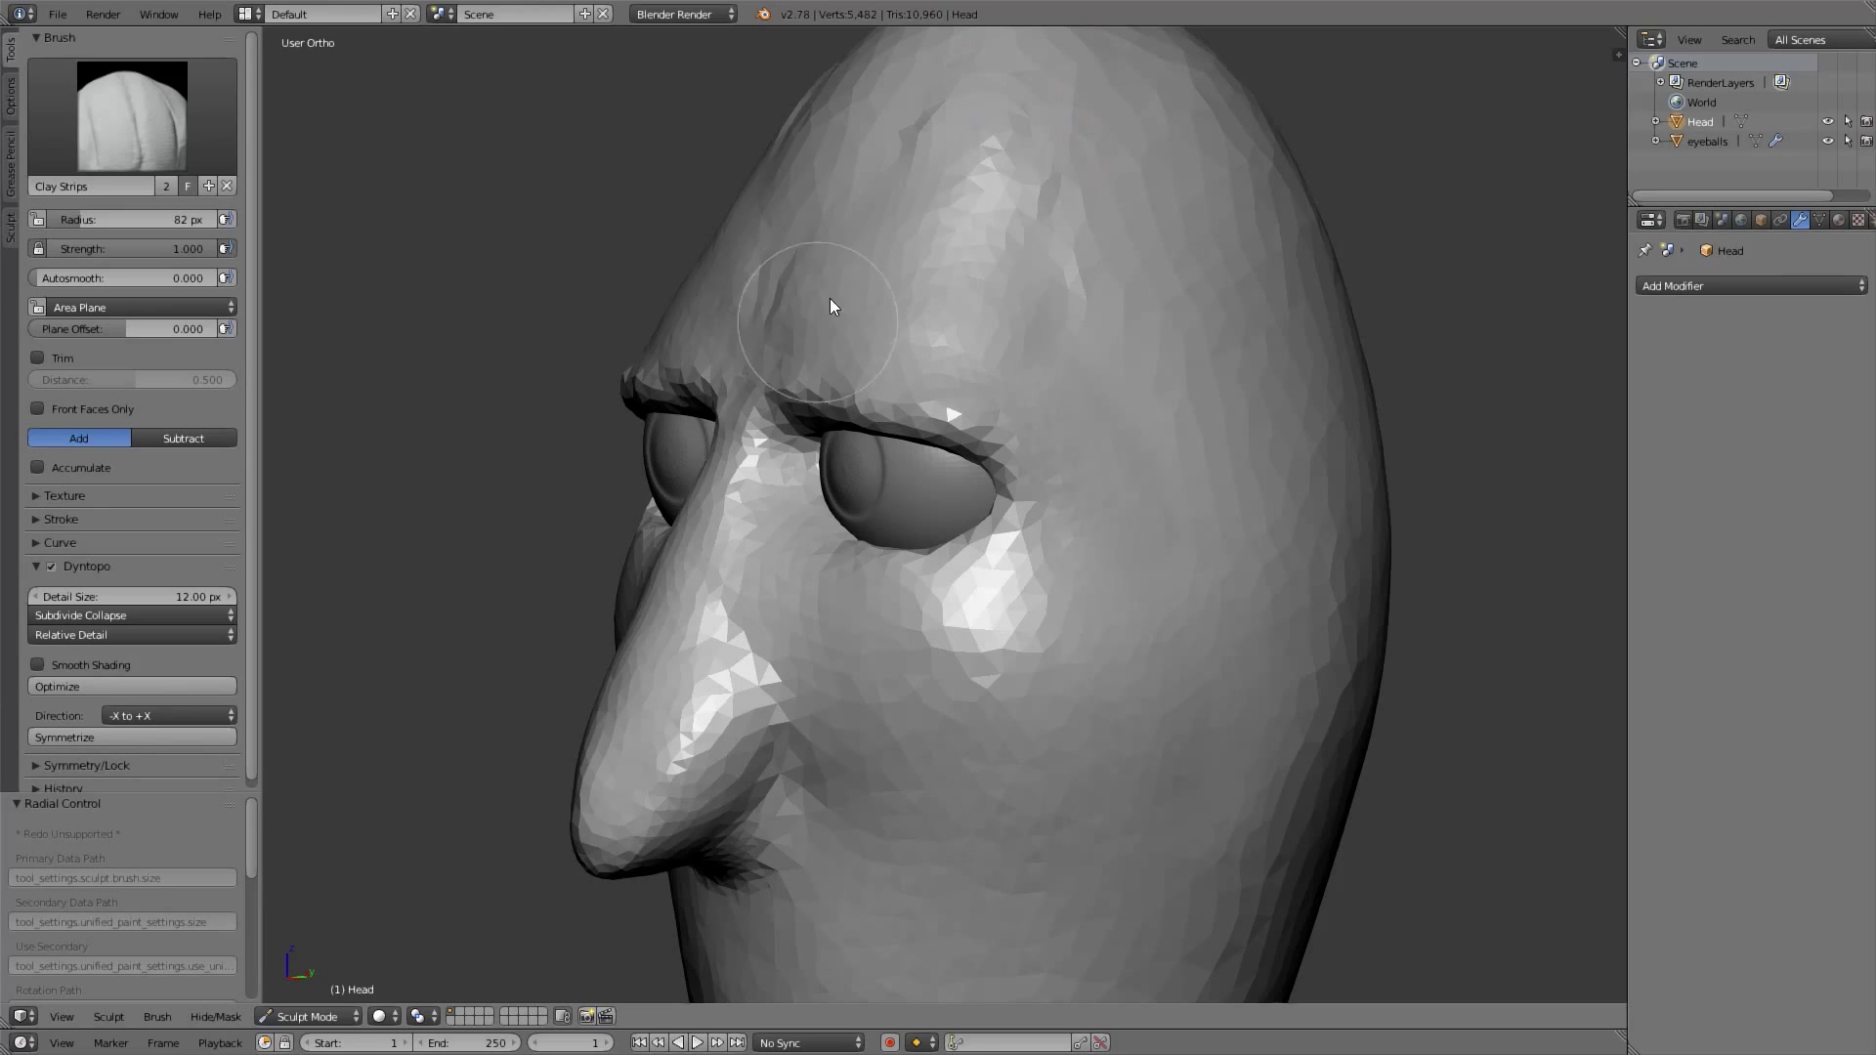
mouse_move(944, 110)
mouse_down()
mouse_move(799, 313)
mouse_move(930, 383)
mouse_move(897, 340)
mouse_up()
key(f)
click(772, 337)
middle_drag(1004, 379, 1136, 291)
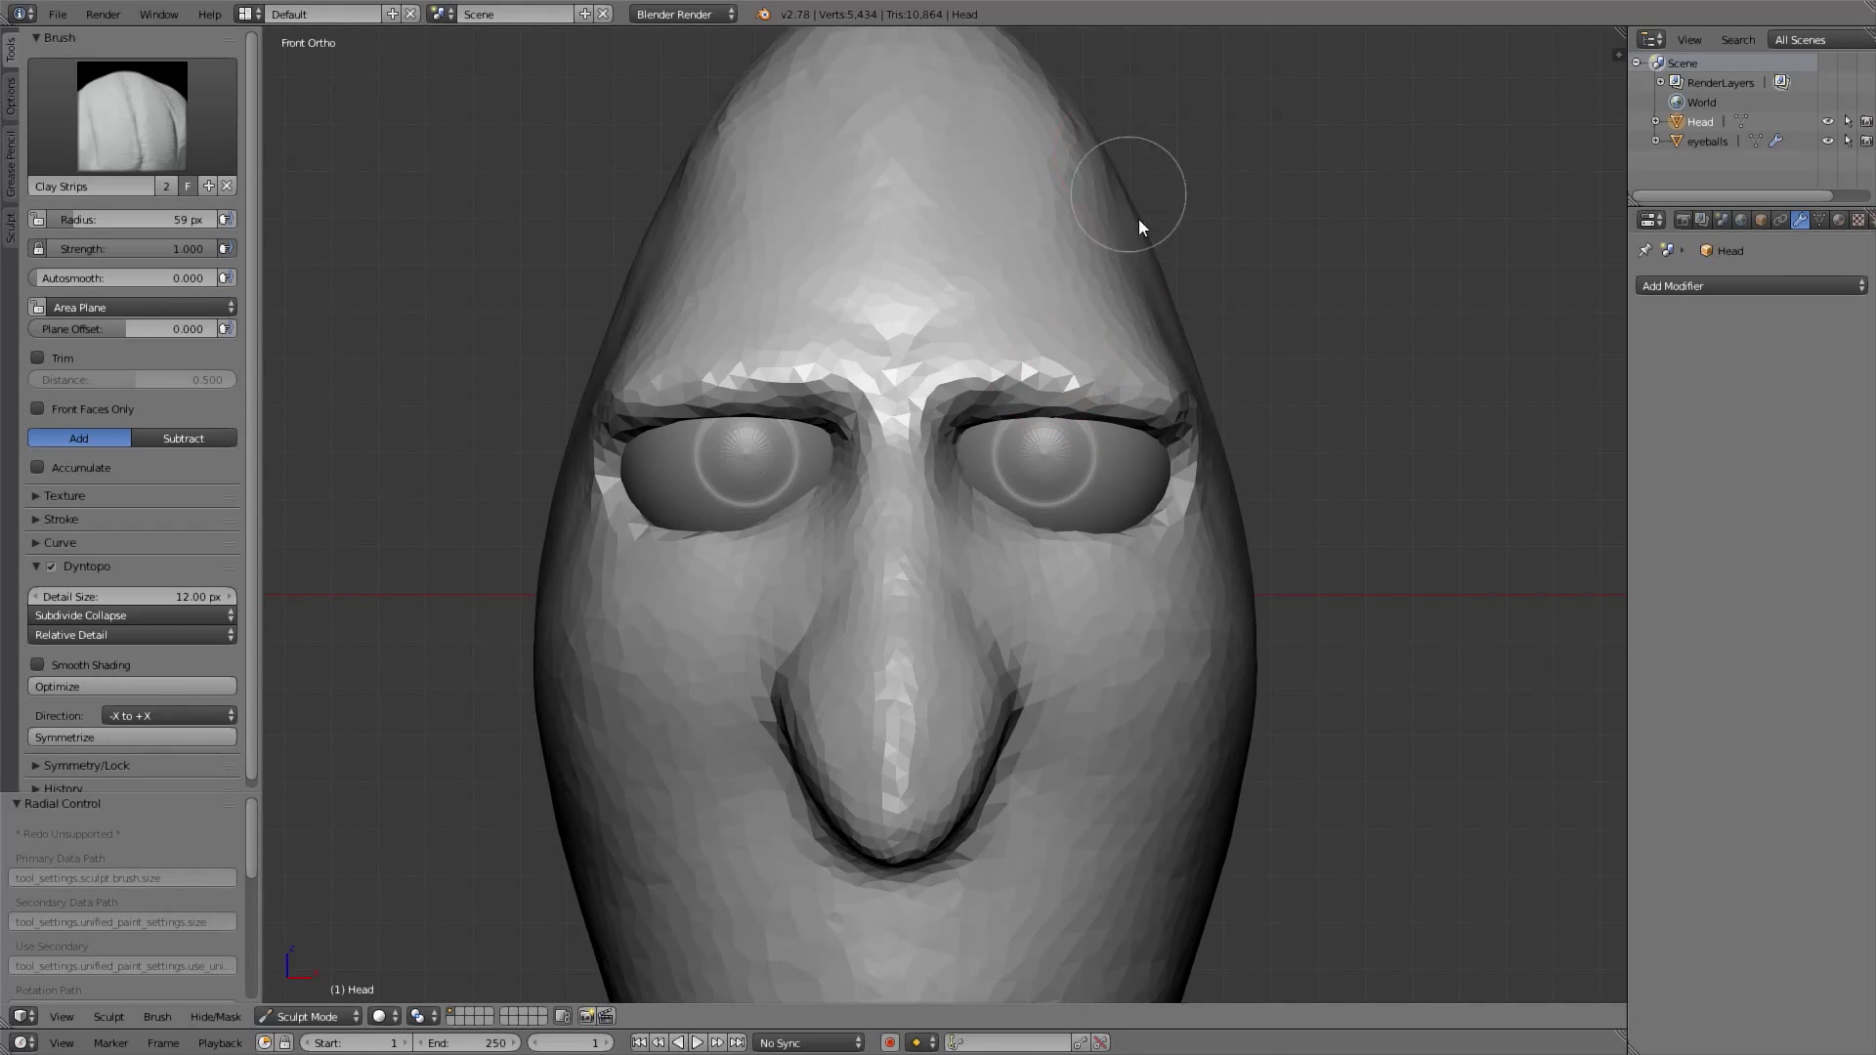
Set the Clay Strips radius to 95 px and build up the lower cheek toward the nose
scroll(1137, 291, down, 3)
shift+middle_drag(1100, 416, 1168, 272)
mouse_move(1002, 424)
shift+middle_down()
mouse_move(1023, 377)
mouse_move(962, 405)
mouse_move(1067, 413)
shift+middle_up()
scroll(1060, 413, up, 2)
key(f)
click(1017, 450)
drag(1016, 450, 825, 431)
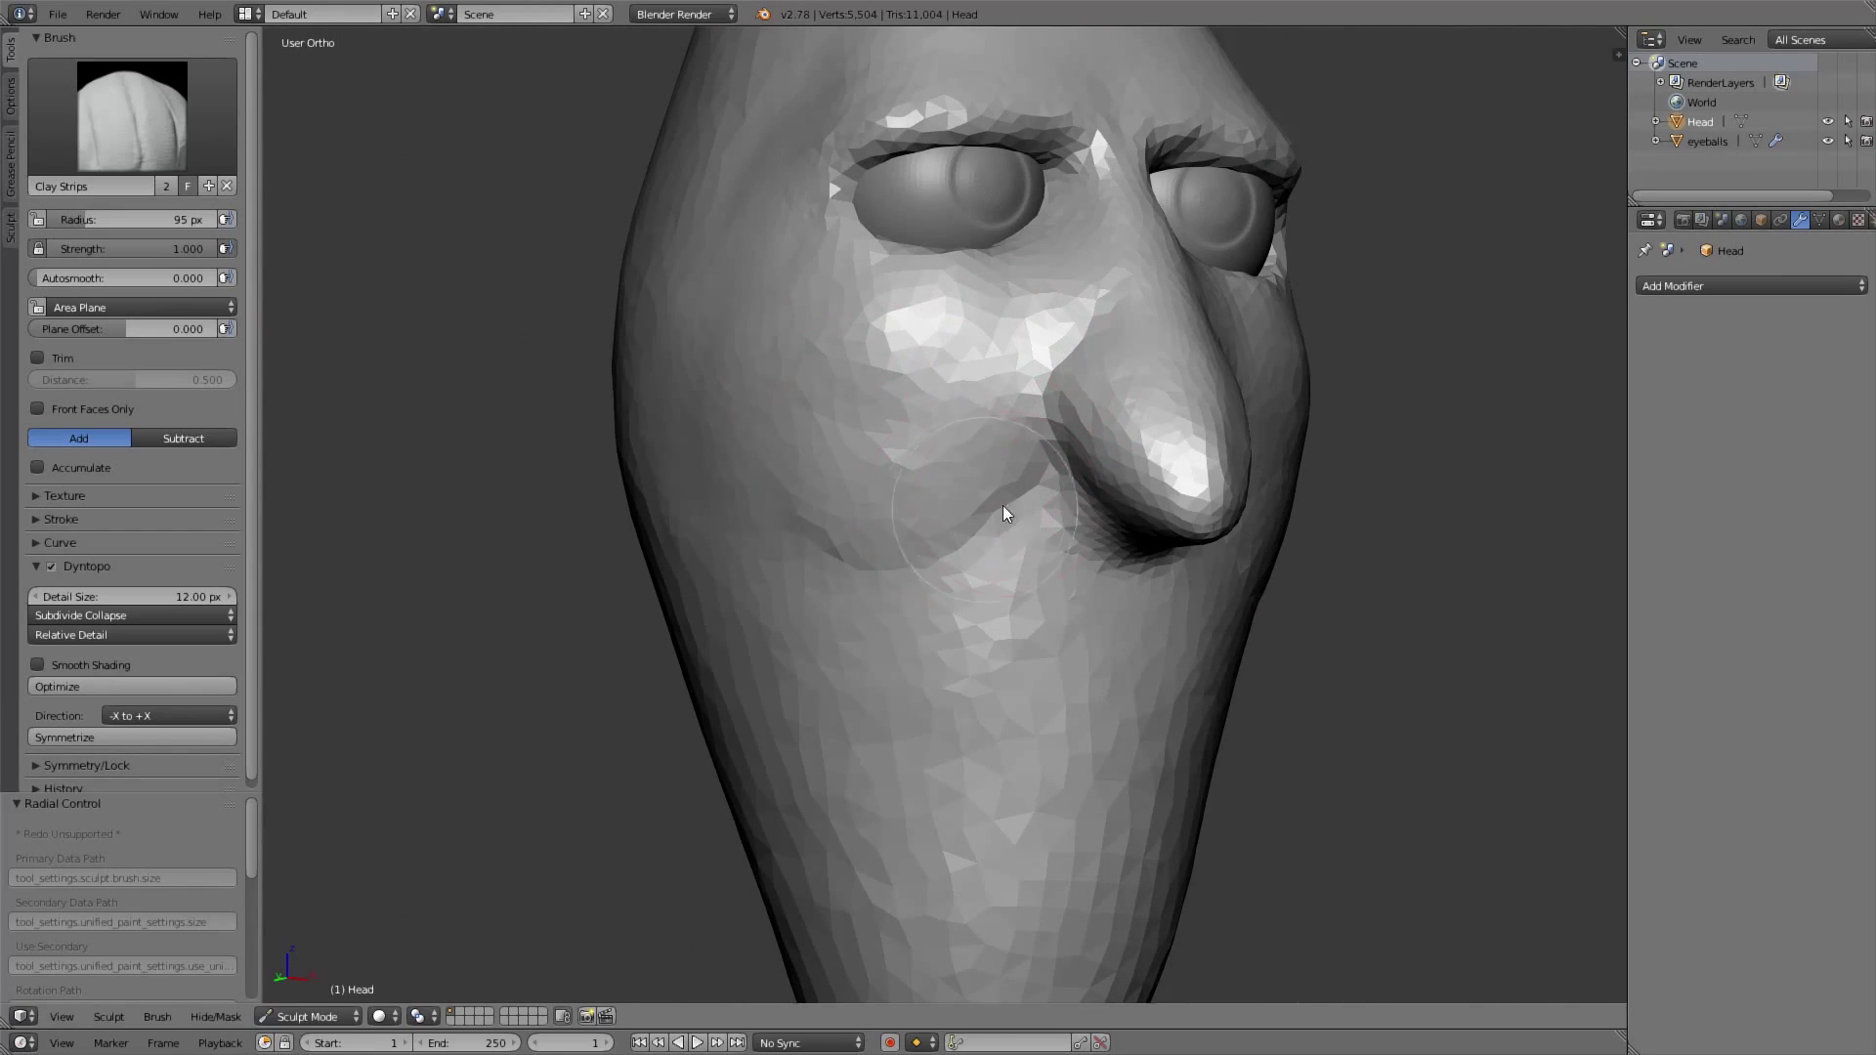
Carve a round mouth cavity below the nose with the Clay Strips brush at an 87 px radius
key(KP_1)
scroll(924, 594, up, 2)
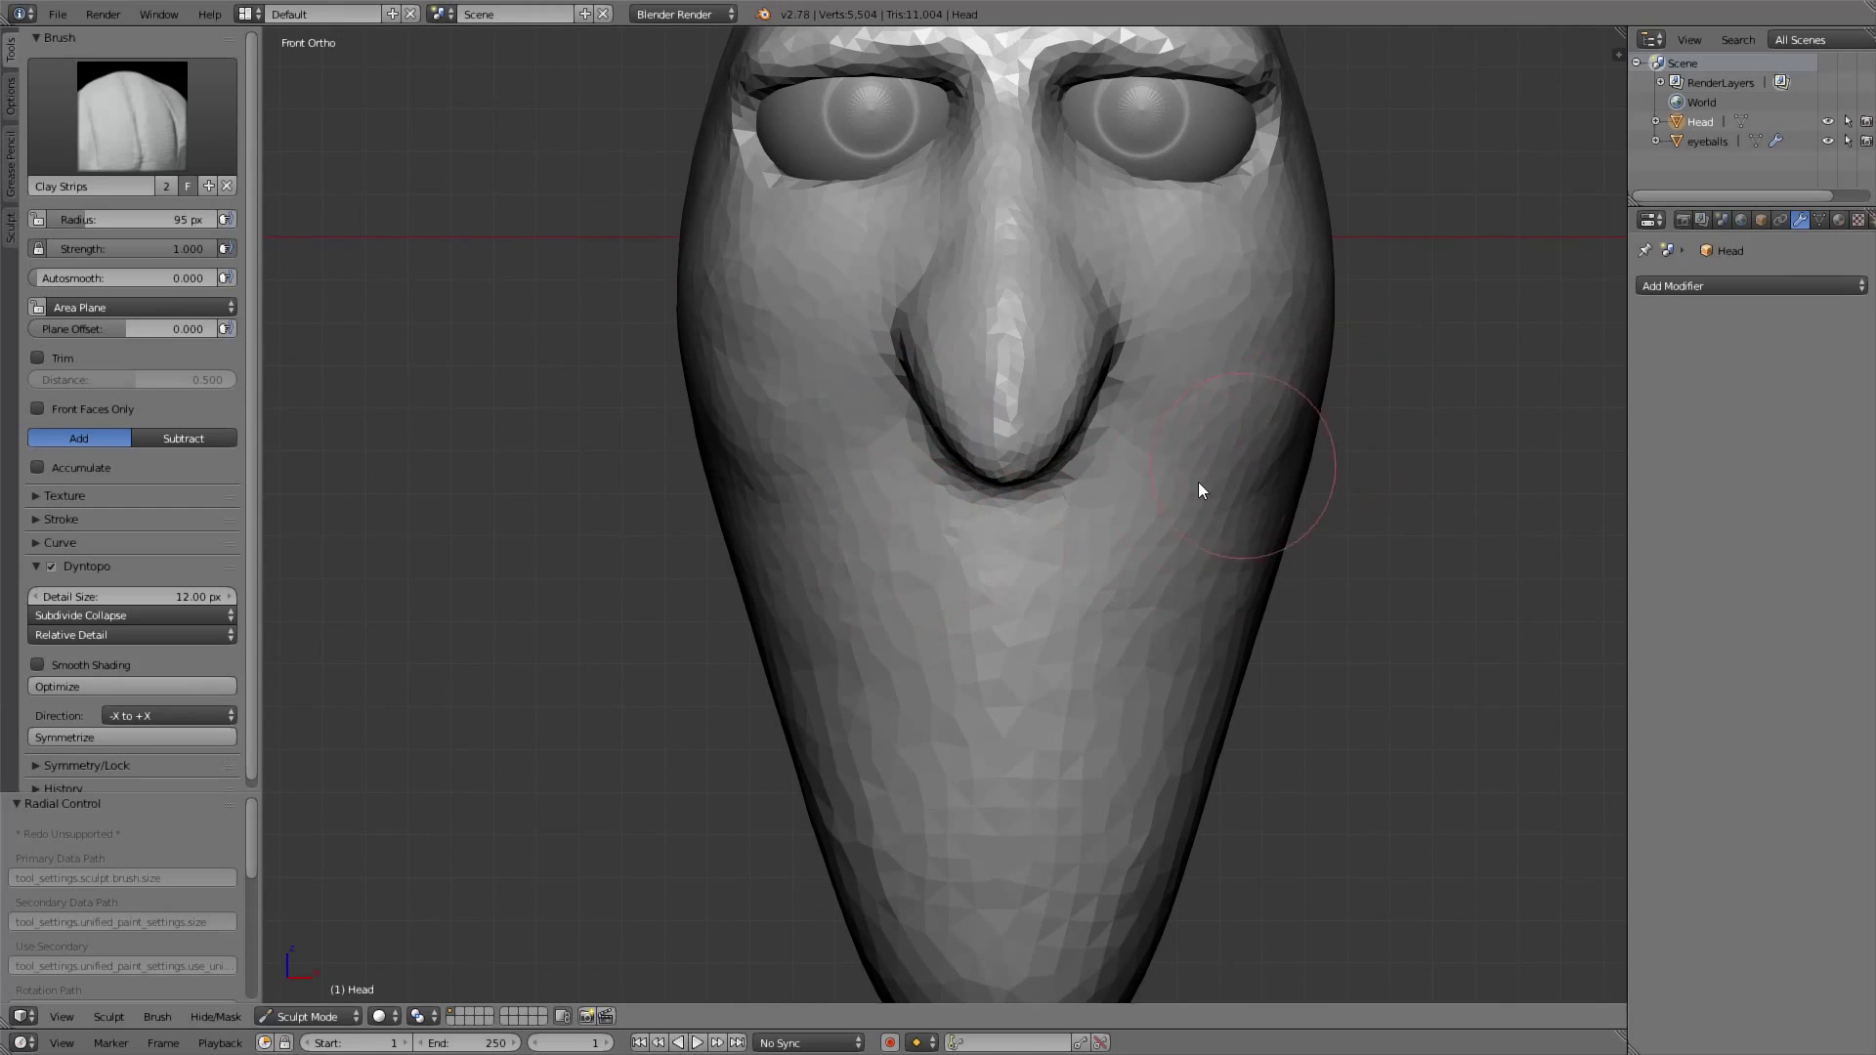
mouse_move(977, 628)
shift+middle_down()
mouse_move(987, 530)
mouse_move(1025, 594)
mouse_move(1007, 526)
shift+middle_up()
ctrl+middle_drag(1009, 521, 1015, 484)
key(f)
click(1005, 481)
mouse_move(999, 486)
mouse_down()
mouse_move(943, 460)
mouse_move(997, 503)
mouse_up()
middle_drag(996, 496, 1013, 385)
mouse_move(1013, 385)
mouse_down()
mouse_move(947, 406)
mouse_move(1022, 397)
mouse_move(1000, 373)
mouse_move(970, 406)
mouse_move(997, 350)
mouse_move(979, 346)
mouse_up()
key(shift+f)
click(977, 367)
middle_drag(994, 379, 1028, 394)
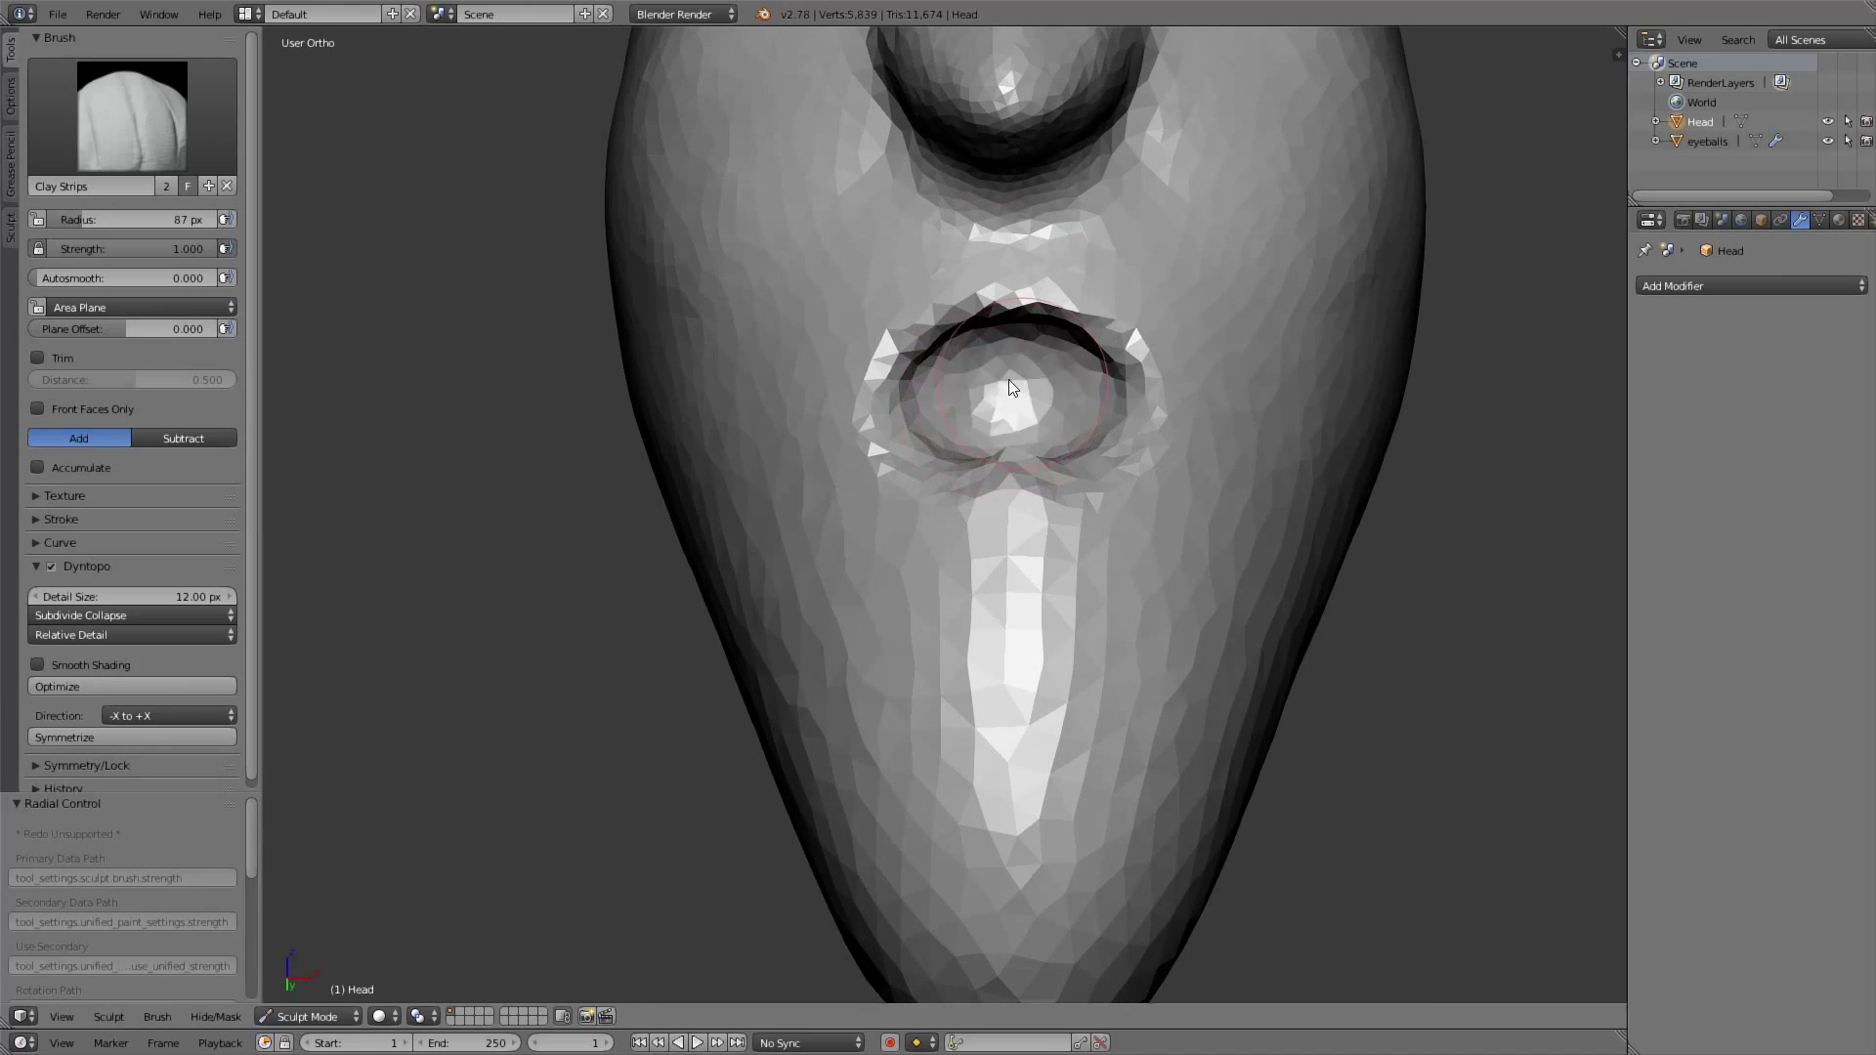
Widen the mouth cavity sideways and downward with inverted Clay Strips strokes from several angles
mouse_move(953, 411)
mouse_down()
mouse_move(935, 356)
mouse_move(1034, 361)
mouse_move(1022, 332)
mouse_move(969, 387)
mouse_move(1018, 328)
mouse_move(958, 396)
mouse_move(895, 389)
mouse_move(950, 366)
mouse_move(933, 342)
mouse_up()
middle_drag(932, 344, 949, 362)
mouse_move(987, 379)
mouse_down()
mouse_move(1099, 384)
mouse_move(951, 347)
mouse_up()
middle_drag(952, 348, 875, 425)
drag(876, 425, 877, 455)
middle_drag(877, 455, 947, 518)
drag(947, 518, 929, 530)
middle_drag(928, 530, 1036, 563)
mouse_move(1034, 555)
mouse_down()
mouse_move(927, 549)
mouse_move(946, 502)
mouse_up()
middle_drag(947, 502, 1006, 472)
drag(1007, 472, 934, 449)
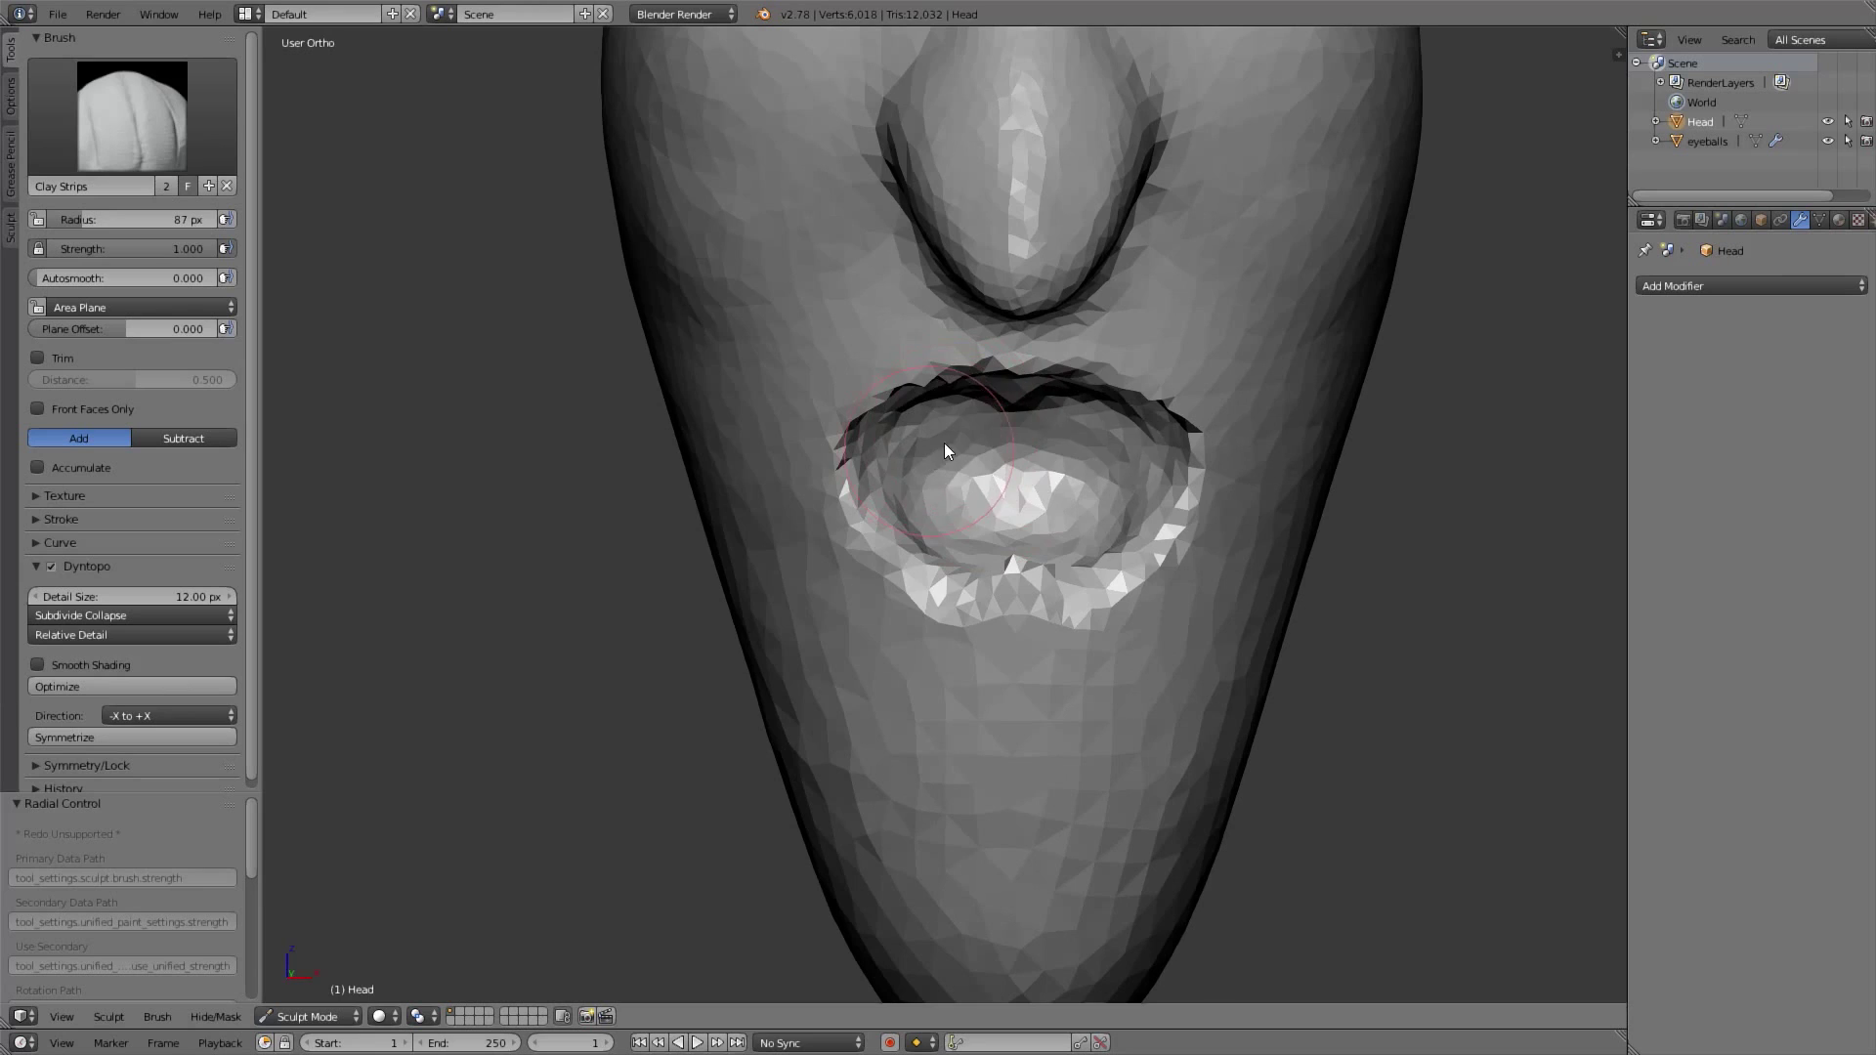
Deepen the inside of the mouth and clean up its upper edge and corners with further Clay Strips strokes
middle_drag(934, 449, 1075, 396)
drag(1075, 395, 974, 385)
middle_drag(973, 385, 953, 338)
mouse_move(954, 338)
mouse_down()
mouse_move(1065, 361)
mouse_move(982, 377)
mouse_up()
middle_drag(982, 376, 860, 503)
mouse_move(860, 503)
mouse_down()
mouse_move(941, 518)
mouse_move(971, 452)
mouse_up()
middle_drag(971, 451, 958, 451)
mouse_move(957, 451)
mouse_down()
mouse_move(907, 432)
mouse_move(972, 414)
mouse_move(895, 420)
mouse_move(898, 490)
mouse_up()
mouse_move(897, 489)
middle_down()
mouse_move(846, 504)
mouse_move(845, 453)
mouse_move(859, 498)
middle_up()
mouse_move(859, 498)
mouse_down()
mouse_move(903, 496)
mouse_move(971, 571)
mouse_move(1098, 475)
mouse_move(911, 420)
mouse_move(993, 435)
mouse_move(1060, 412)
mouse_move(1096, 476)
mouse_up()
Reshape the mouth's upper corners and interior with the Grab brush at a 140 px radius
scroll(1007, 479, down, 3)
middle_drag(999, 495, 981, 448)
key(KP_1)
key(f)
click(913, 450)
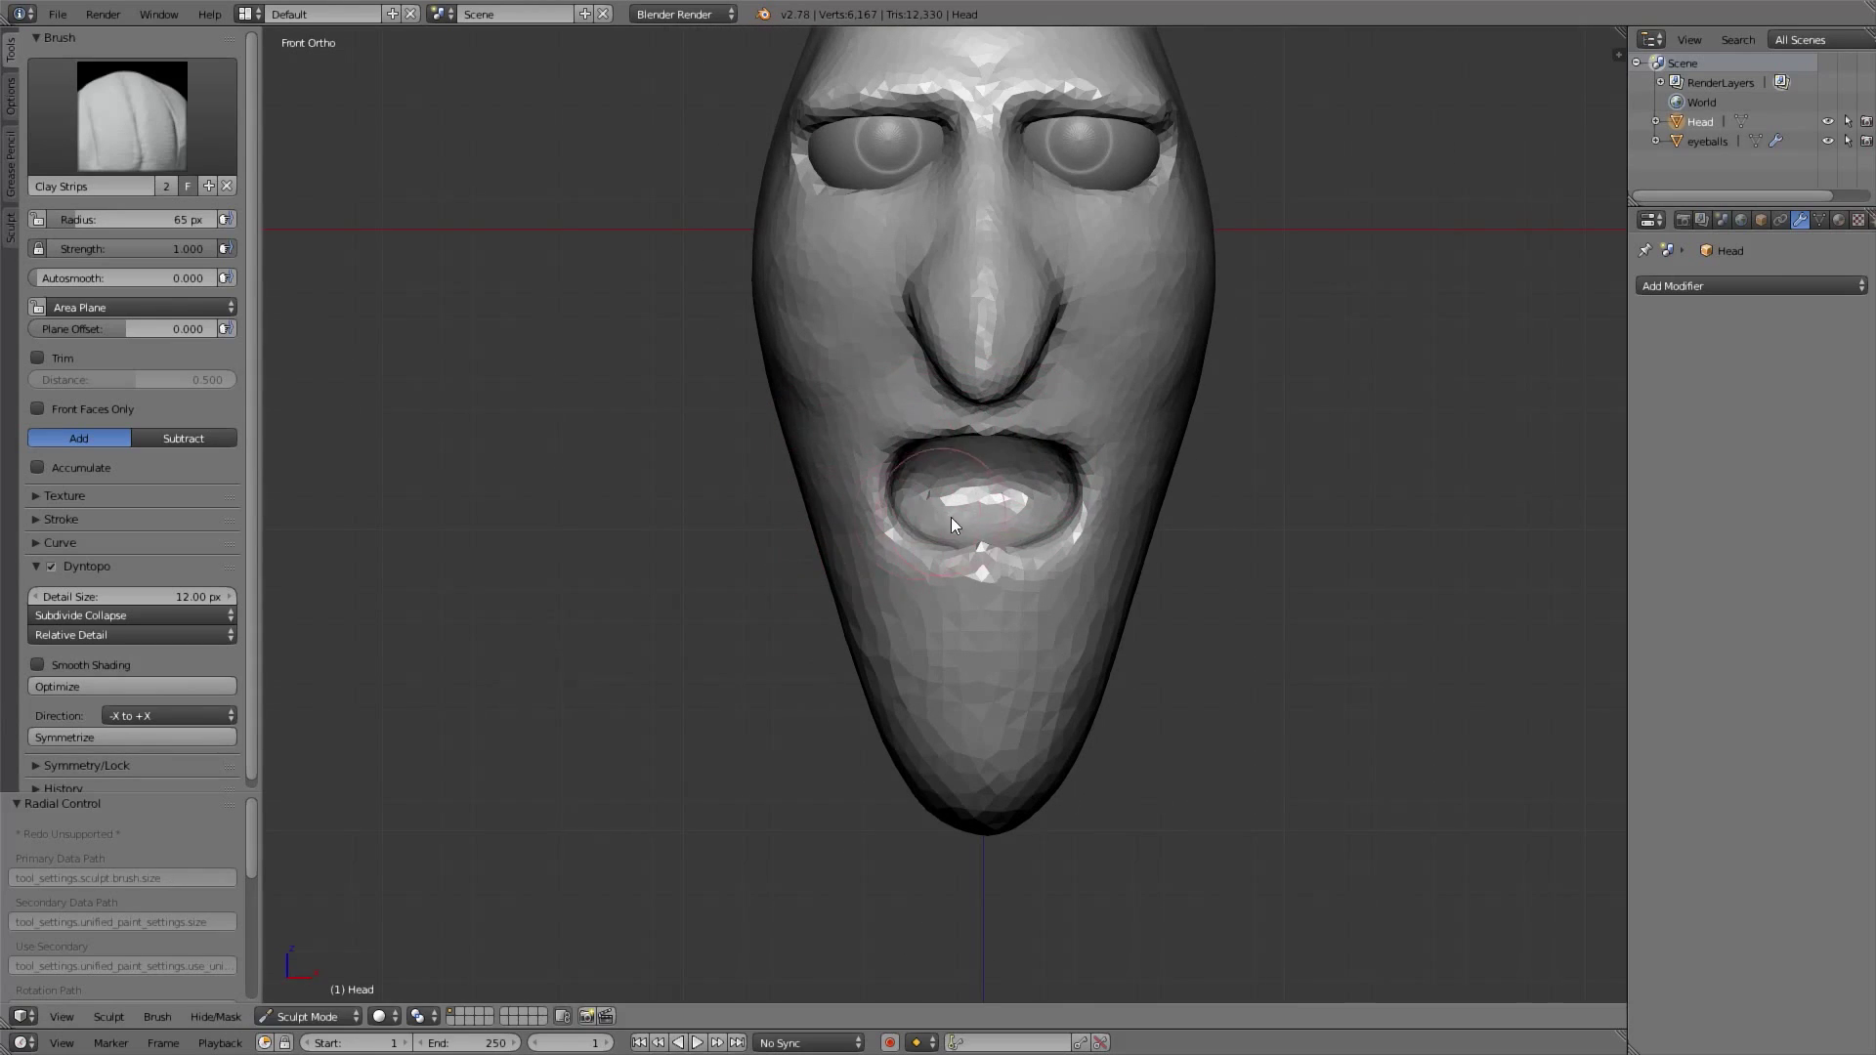
scroll(967, 518, up, 2)
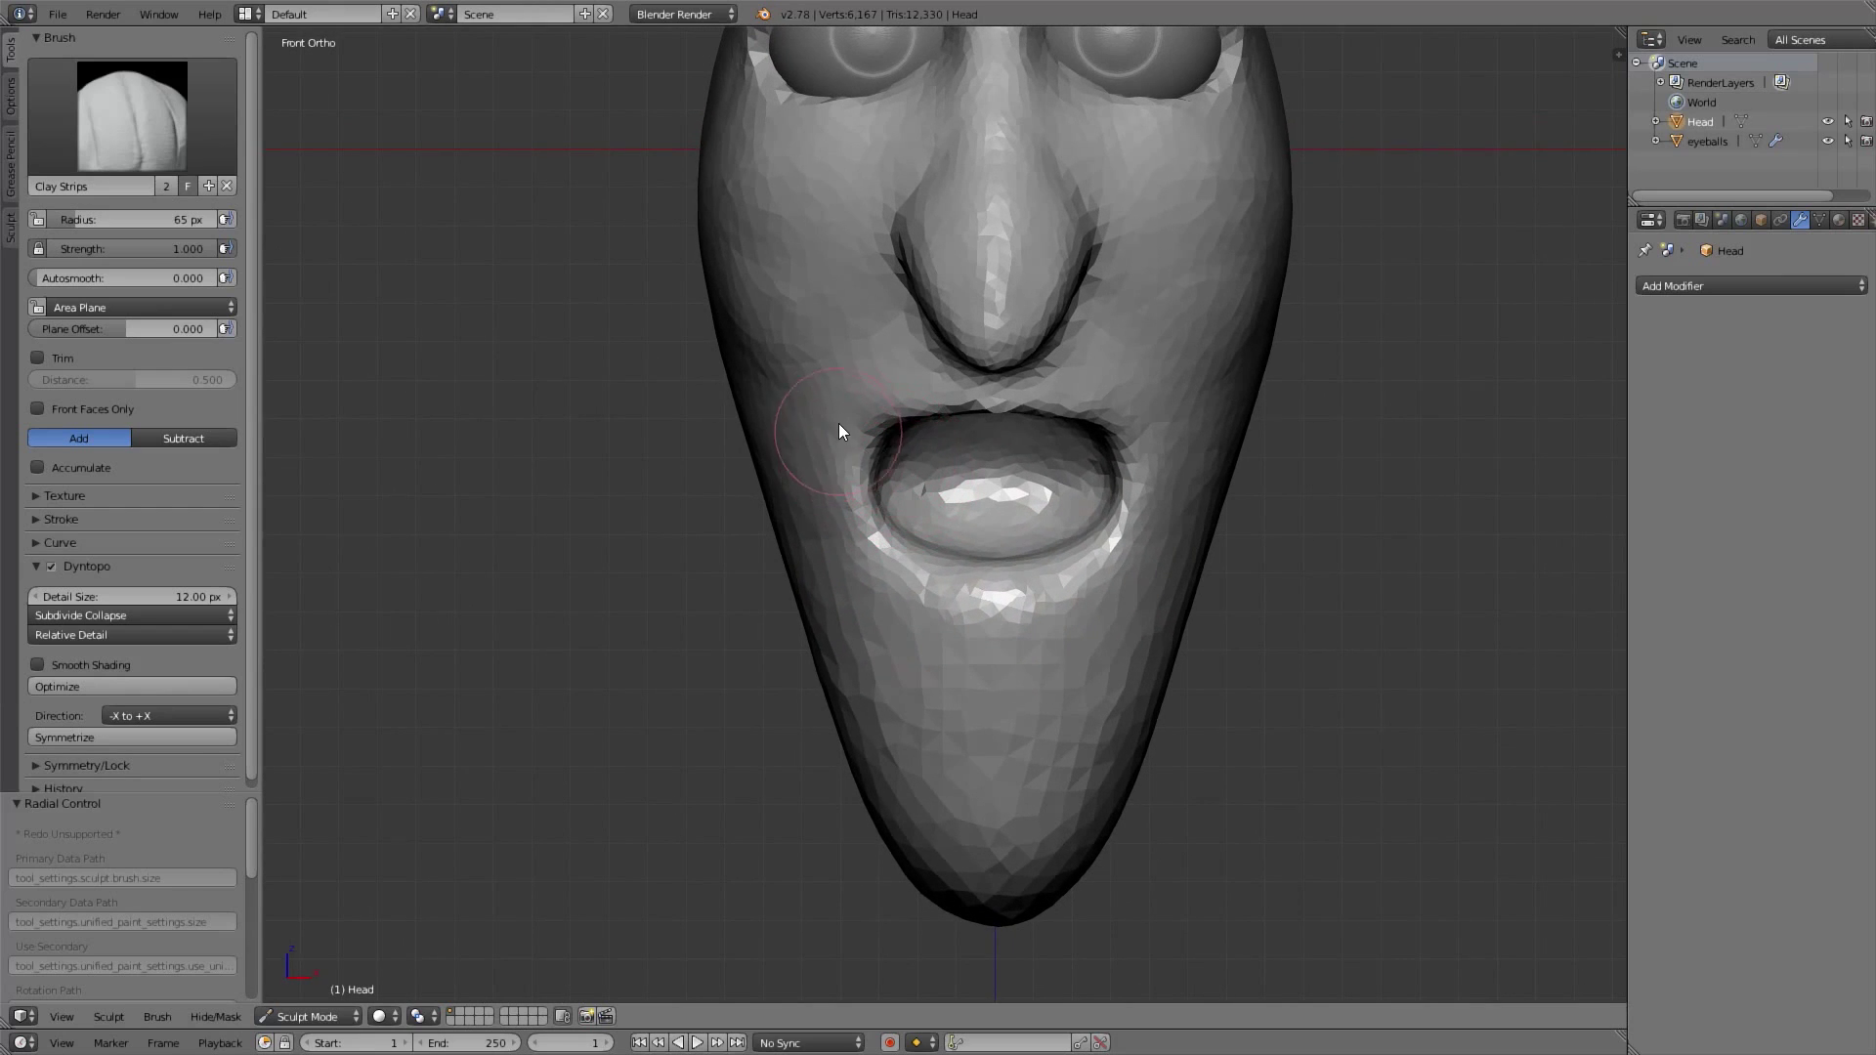
shift+scroll(860, 479, up, 2)
key(g)
click(986, 521)
scroll(938, 513, up, 1)
mouse_move(896, 469)
mouse_down()
mouse_move(872, 439)
mouse_move(922, 479)
mouse_move(922, 462)
mouse_up()
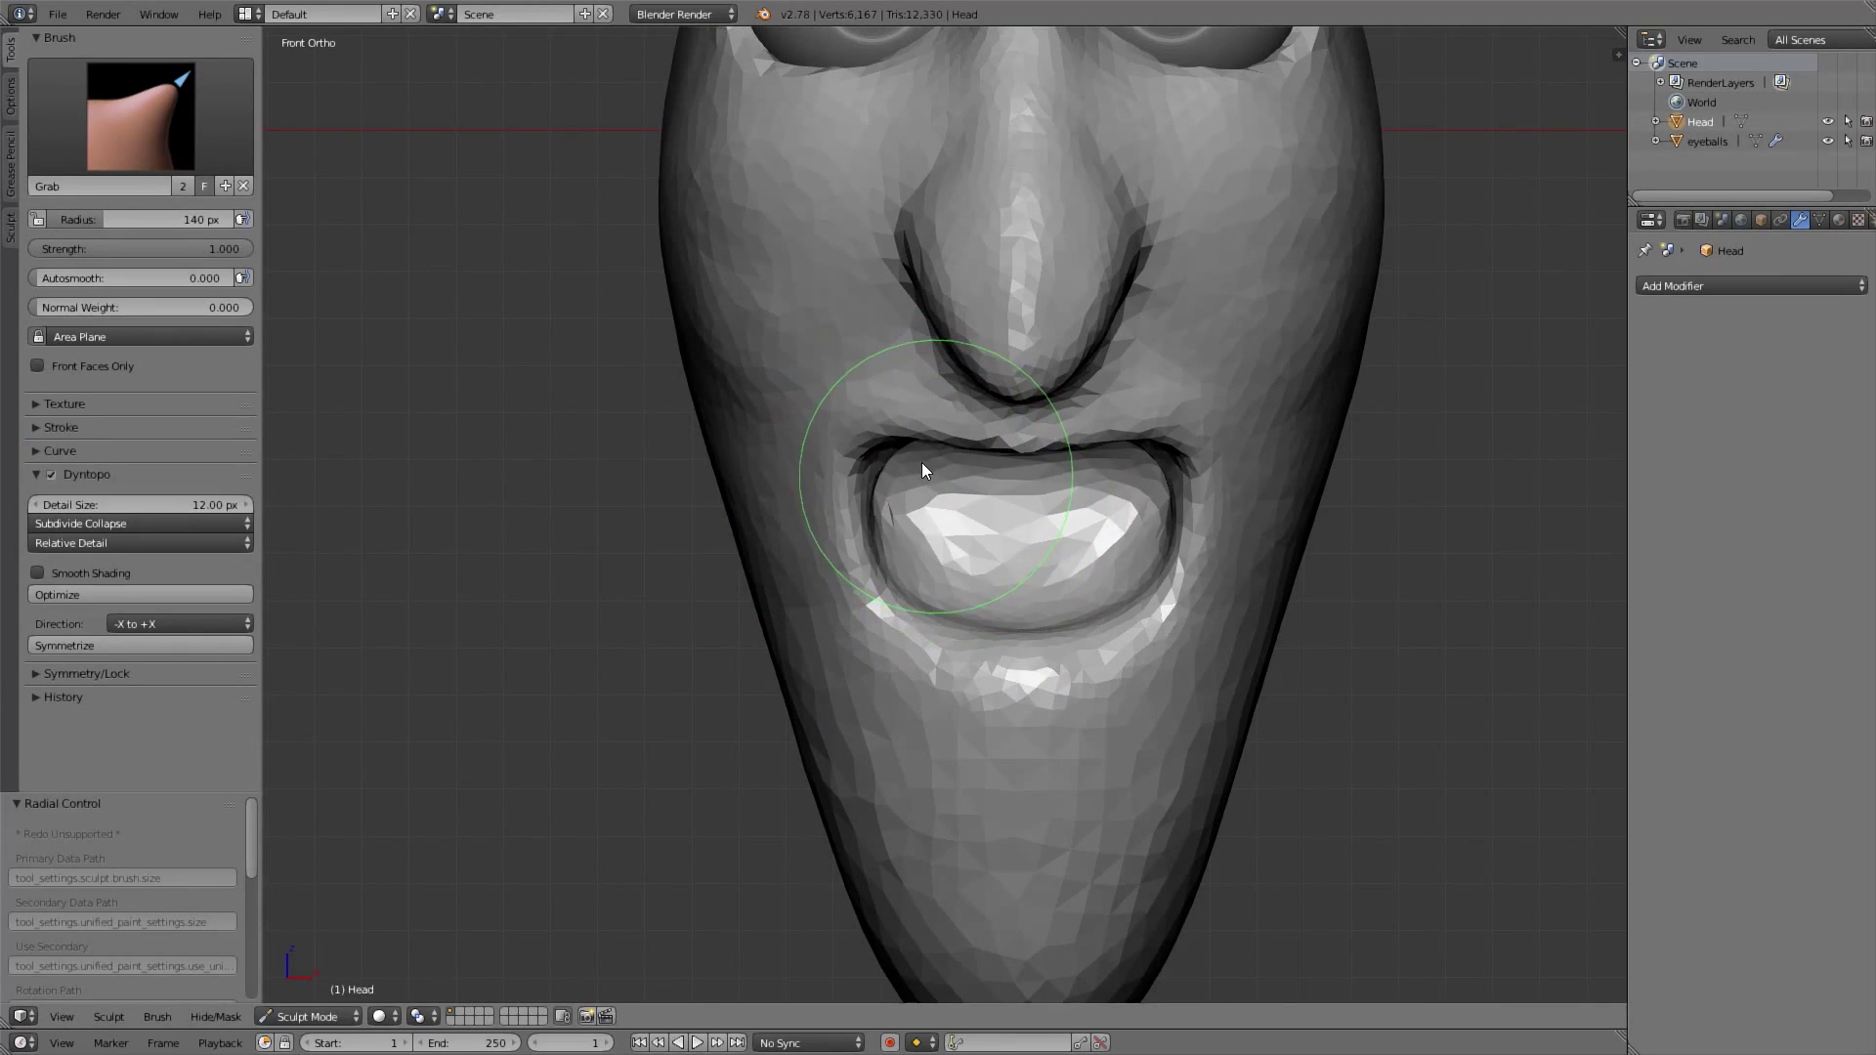
drag(942, 538, 960, 514)
Reduce the Grab radius to 69 px and adjust the mouth opening from below
mouse_move(959, 514)
middle_down()
mouse_move(889, 433)
mouse_move(952, 396)
mouse_move(909, 440)
middle_up()
key(f)
click(889, 406)
key(f)
click(916, 443)
drag(917, 443, 891, 422)
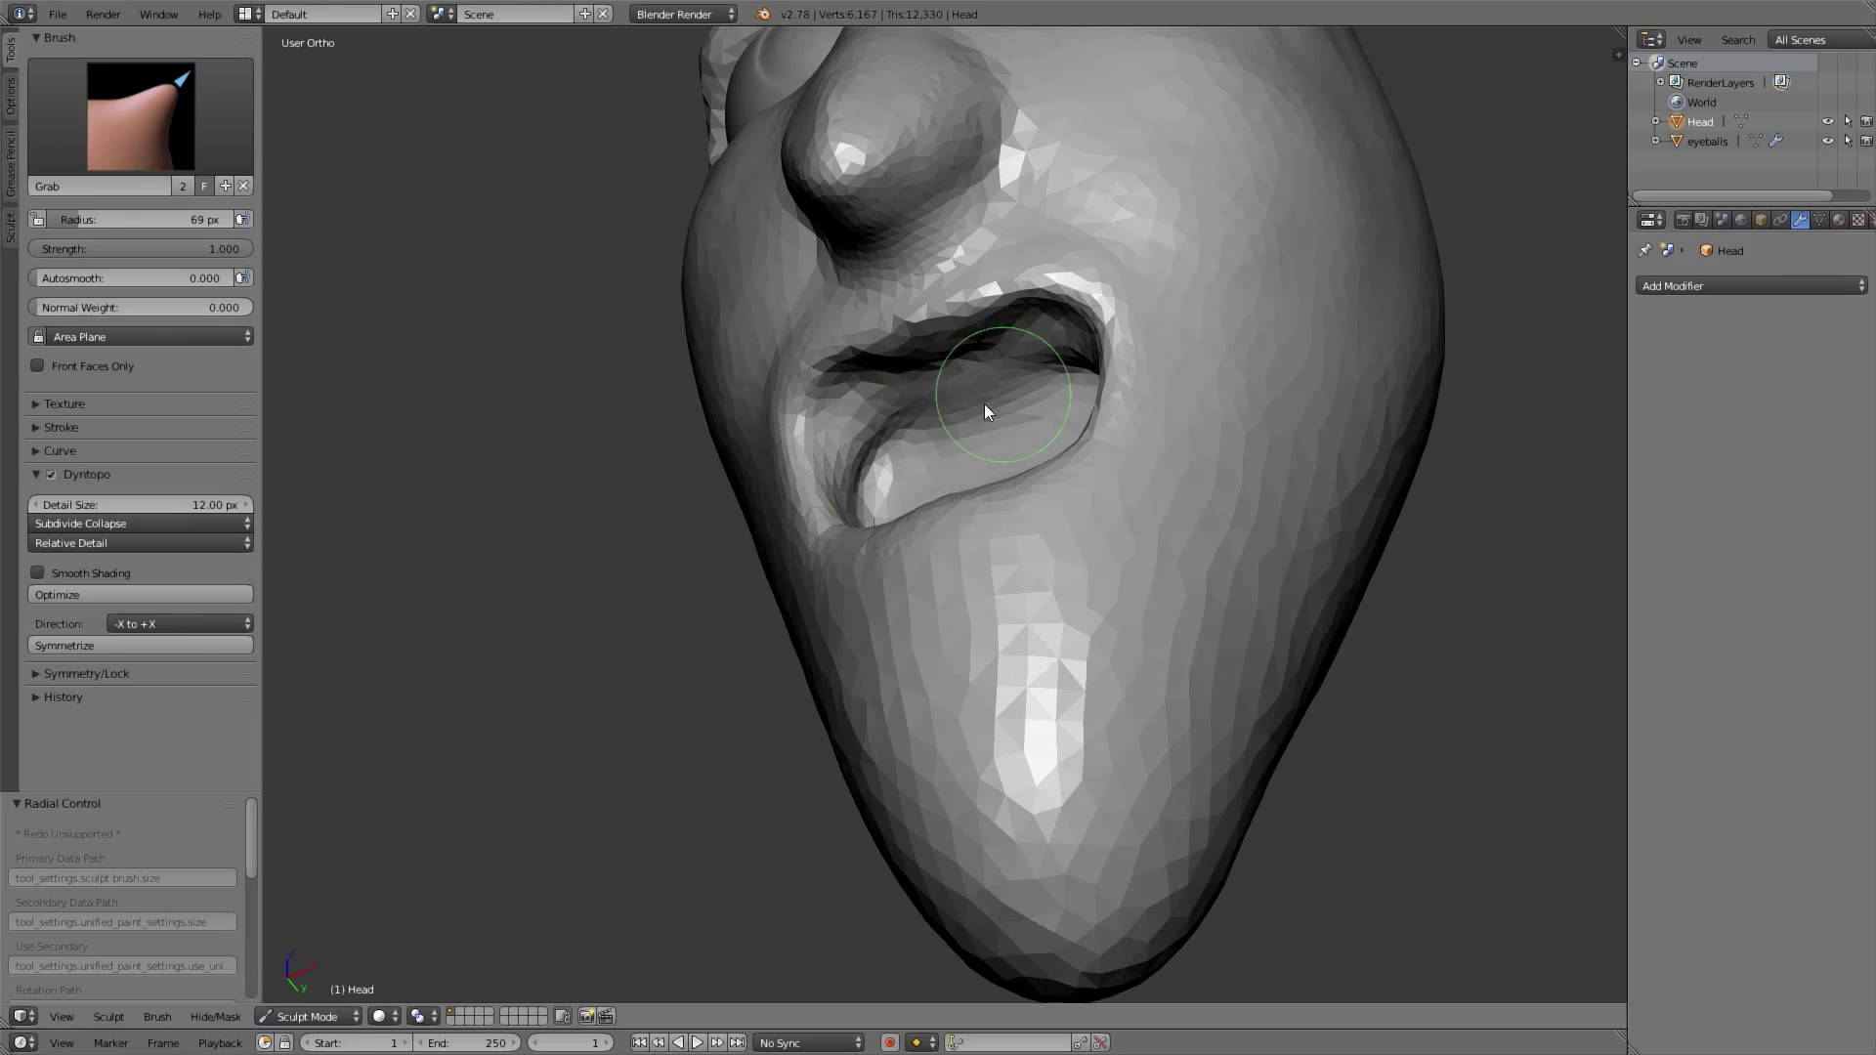
Carve the floor of the mouth deeper behind the lower lip with the Clay Strips brush at a 69 px radius
middle_drag(981, 420, 962, 494)
key(3)
mouse_move(962, 495)
mouse_down()
mouse_move(918, 465)
mouse_move(956, 516)
mouse_move(900, 473)
mouse_up()
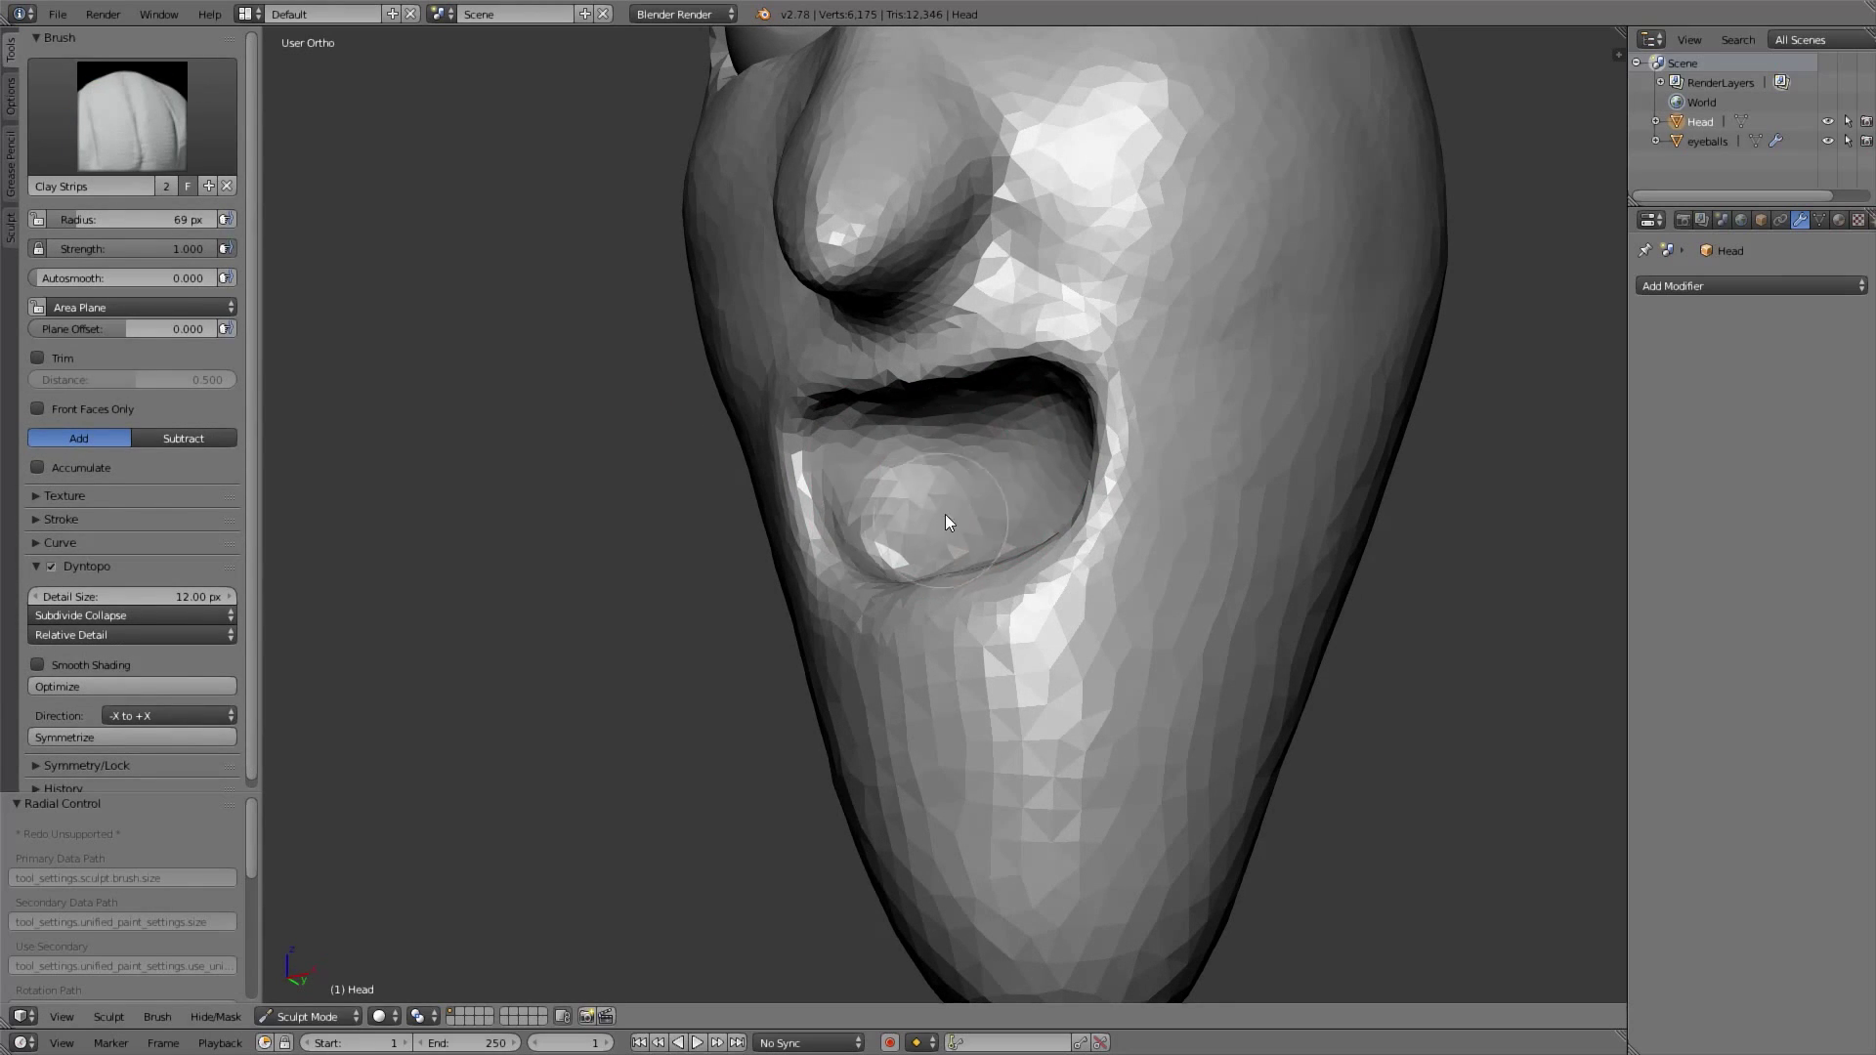
middle_drag(934, 491, 1020, 401)
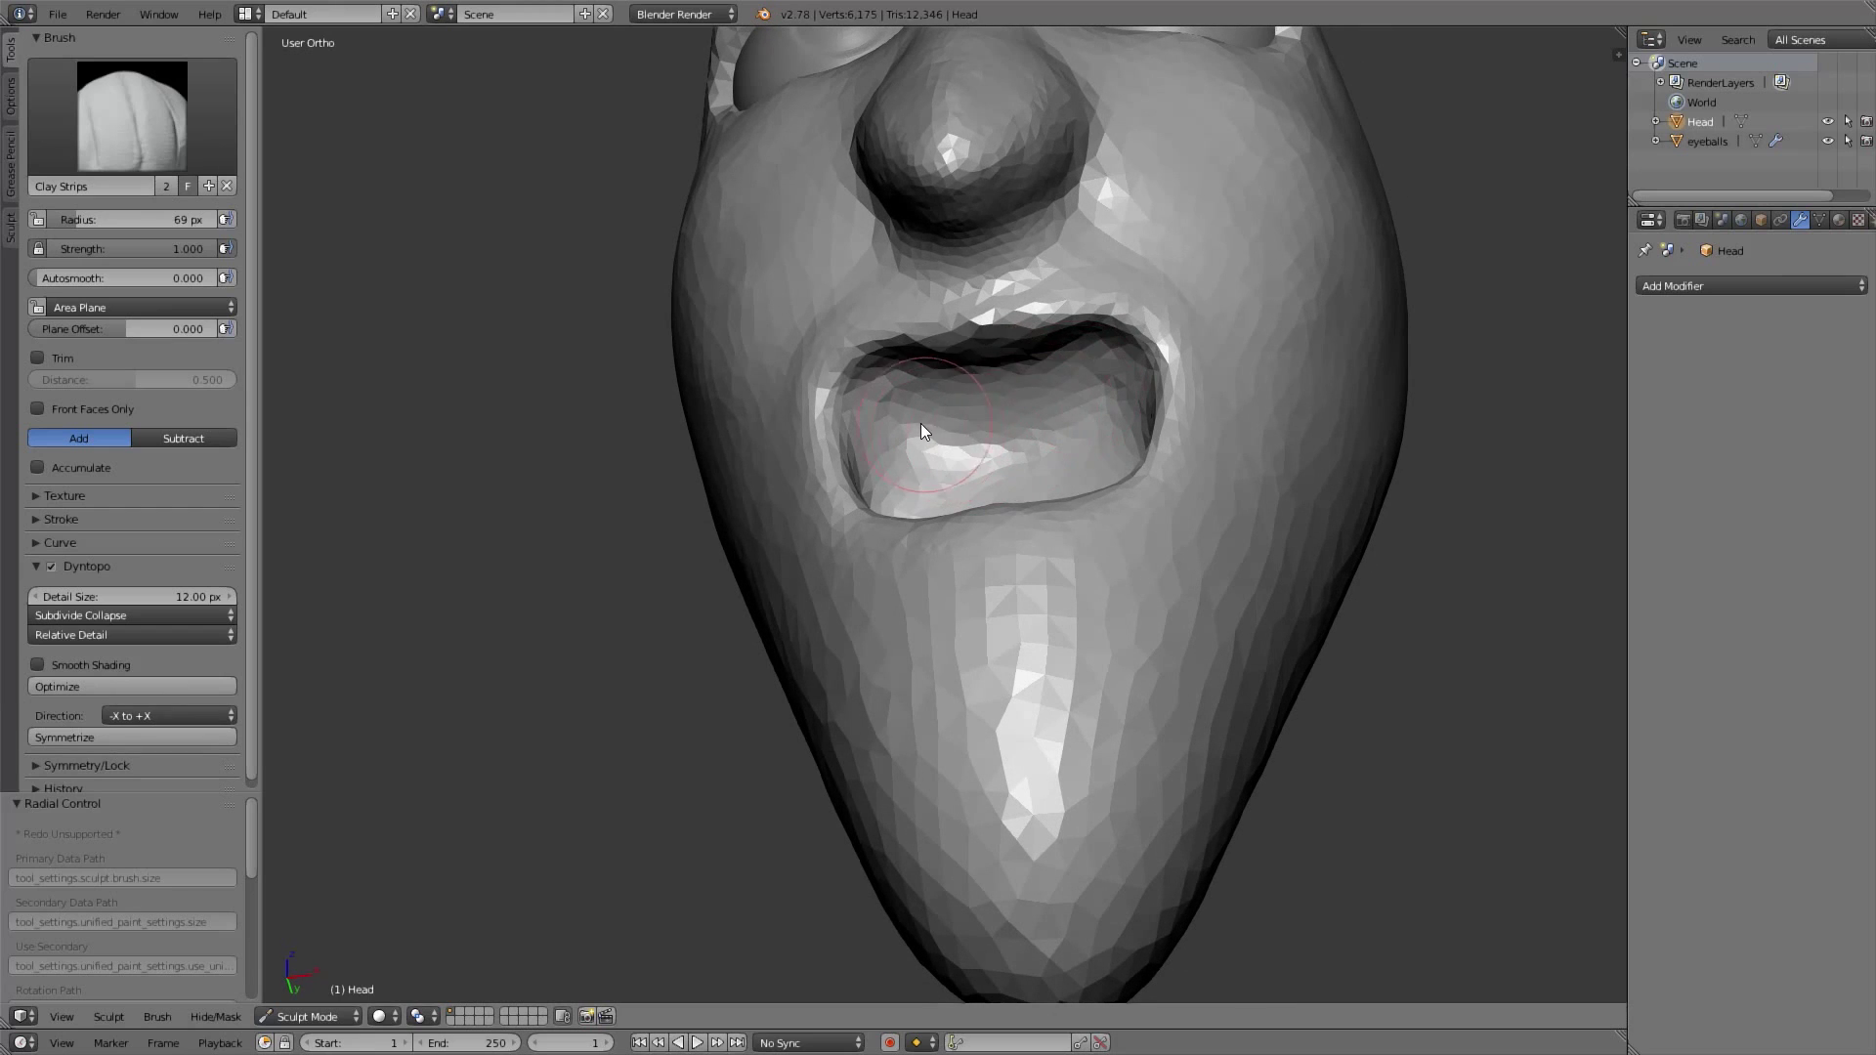
middle_drag(1101, 346, 1017, 387)
Adjust the upper lip, mouth corners and lower lip with the Grab brush at a 115 px radius
key(KP_1)
key(g)
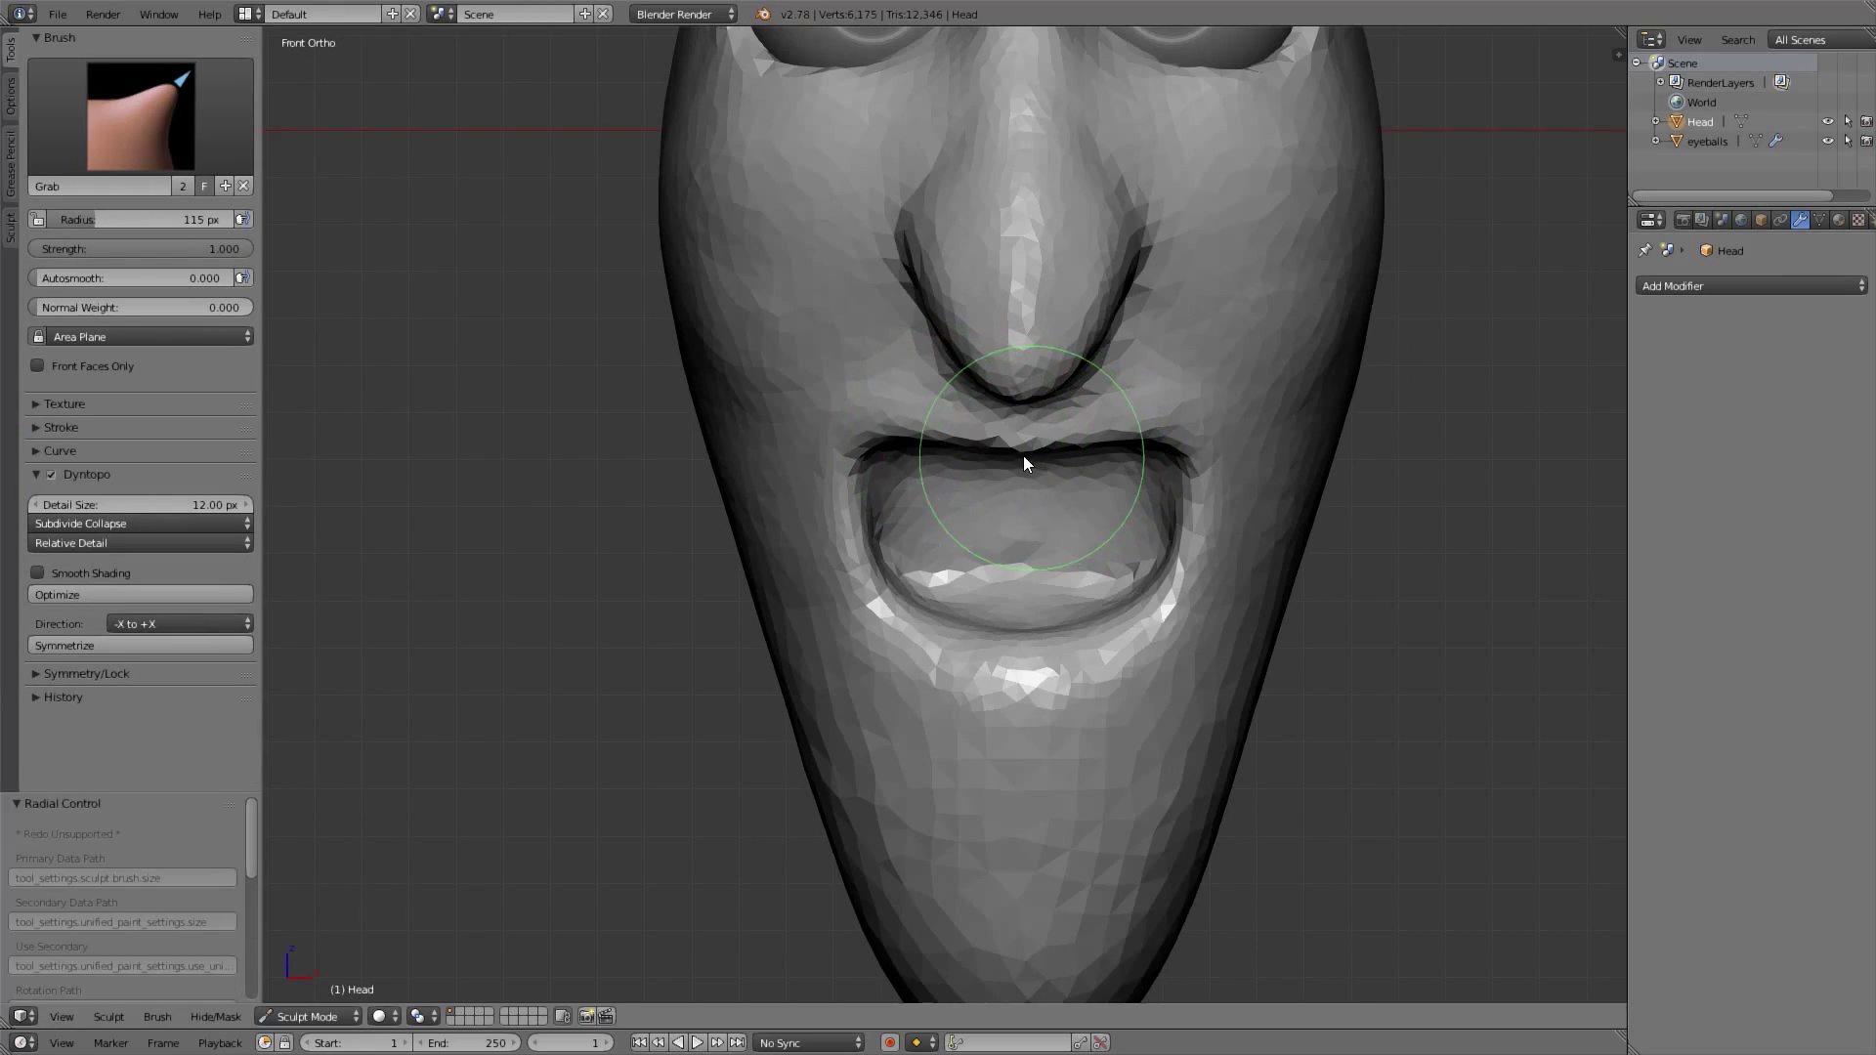
drag(1008, 438, 1012, 454)
mouse_move(879, 449)
mouse_down()
mouse_move(869, 437)
mouse_move(924, 569)
mouse_move(962, 604)
mouse_up()
drag(980, 558, 980, 590)
mouse_move(1003, 564)
mouse_down()
mouse_move(1005, 590)
mouse_move(918, 577)
mouse_move(917, 502)
mouse_move(977, 486)
mouse_move(877, 448)
mouse_up()
Set the Grab radius to 86 px and adjust the mouth's contour from an angled side view
scroll(885, 411, up, 5)
scroll(904, 459, down, 7)
middle_drag(917, 513, 795, 590)
key(f)
click(772, 606)
drag(795, 590, 816, 573)
mouse_move(816, 573)
middle_down()
mouse_move(829, 541)
mouse_move(905, 502)
mouse_move(1042, 527)
middle_up()
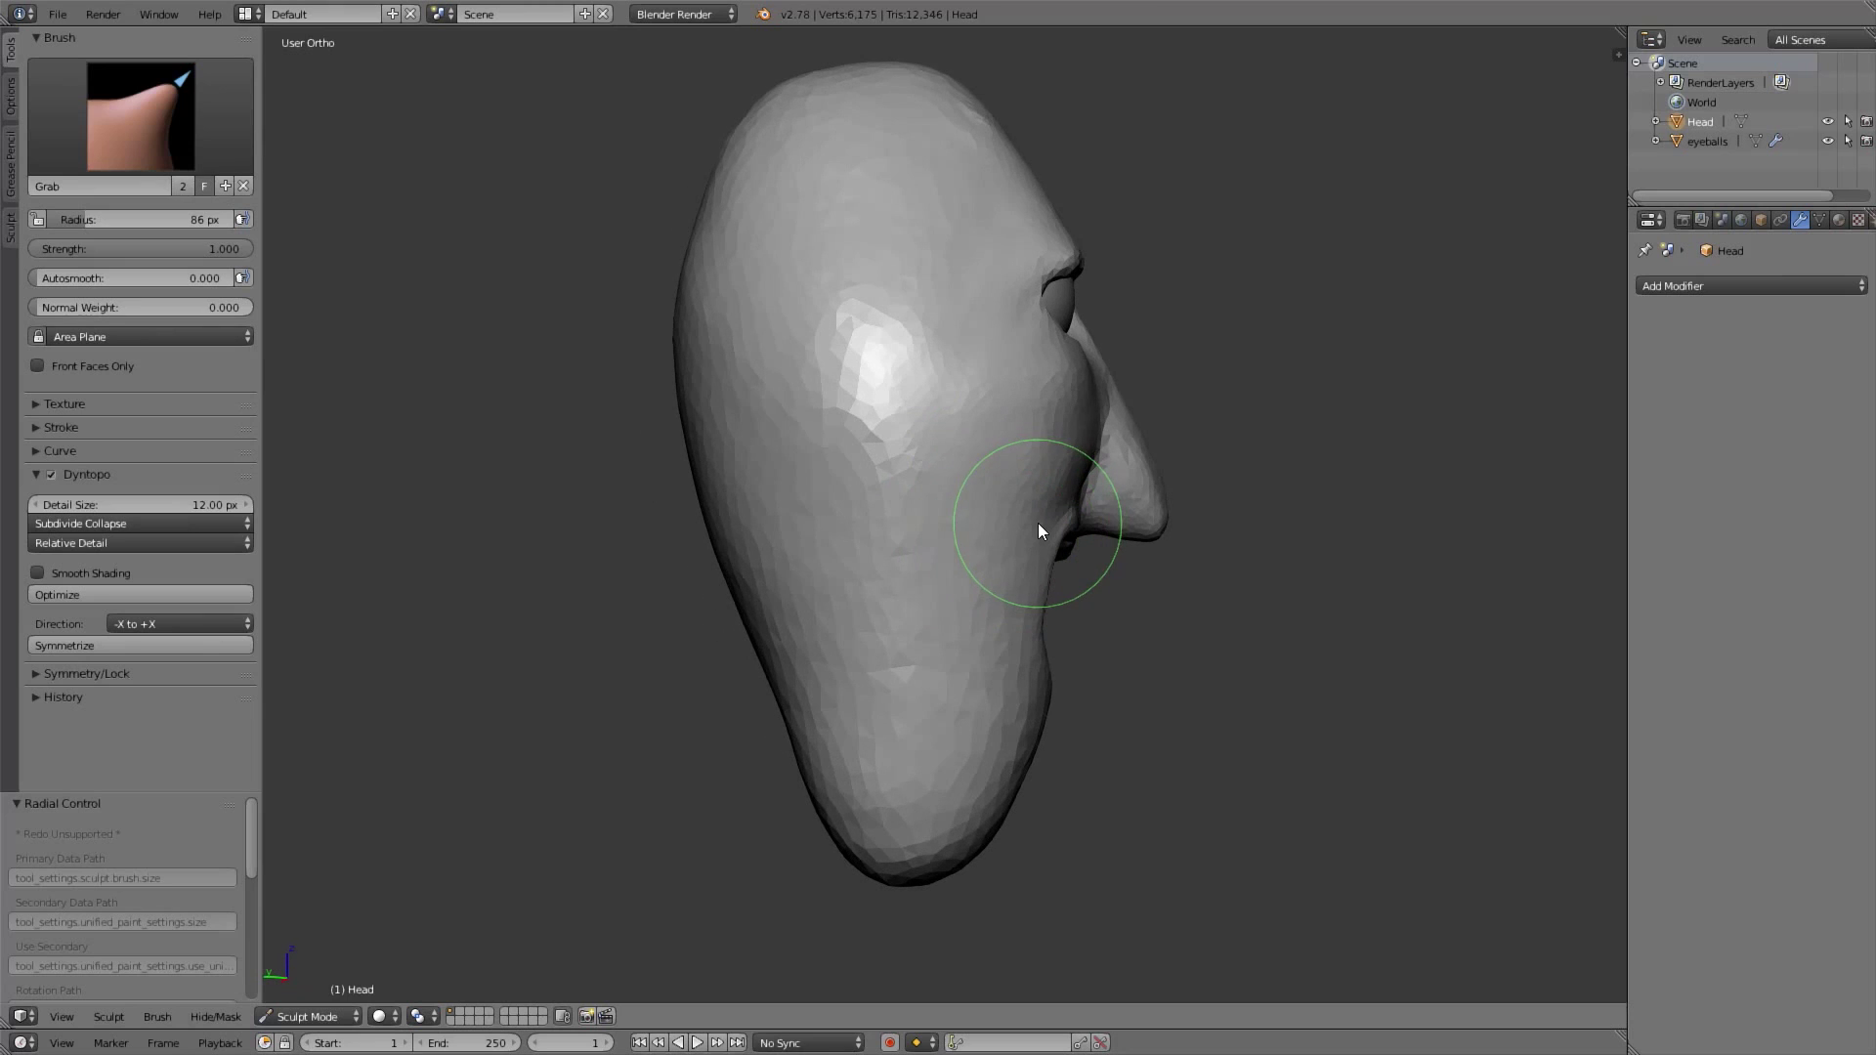
middle_drag(1048, 446, 955, 557)
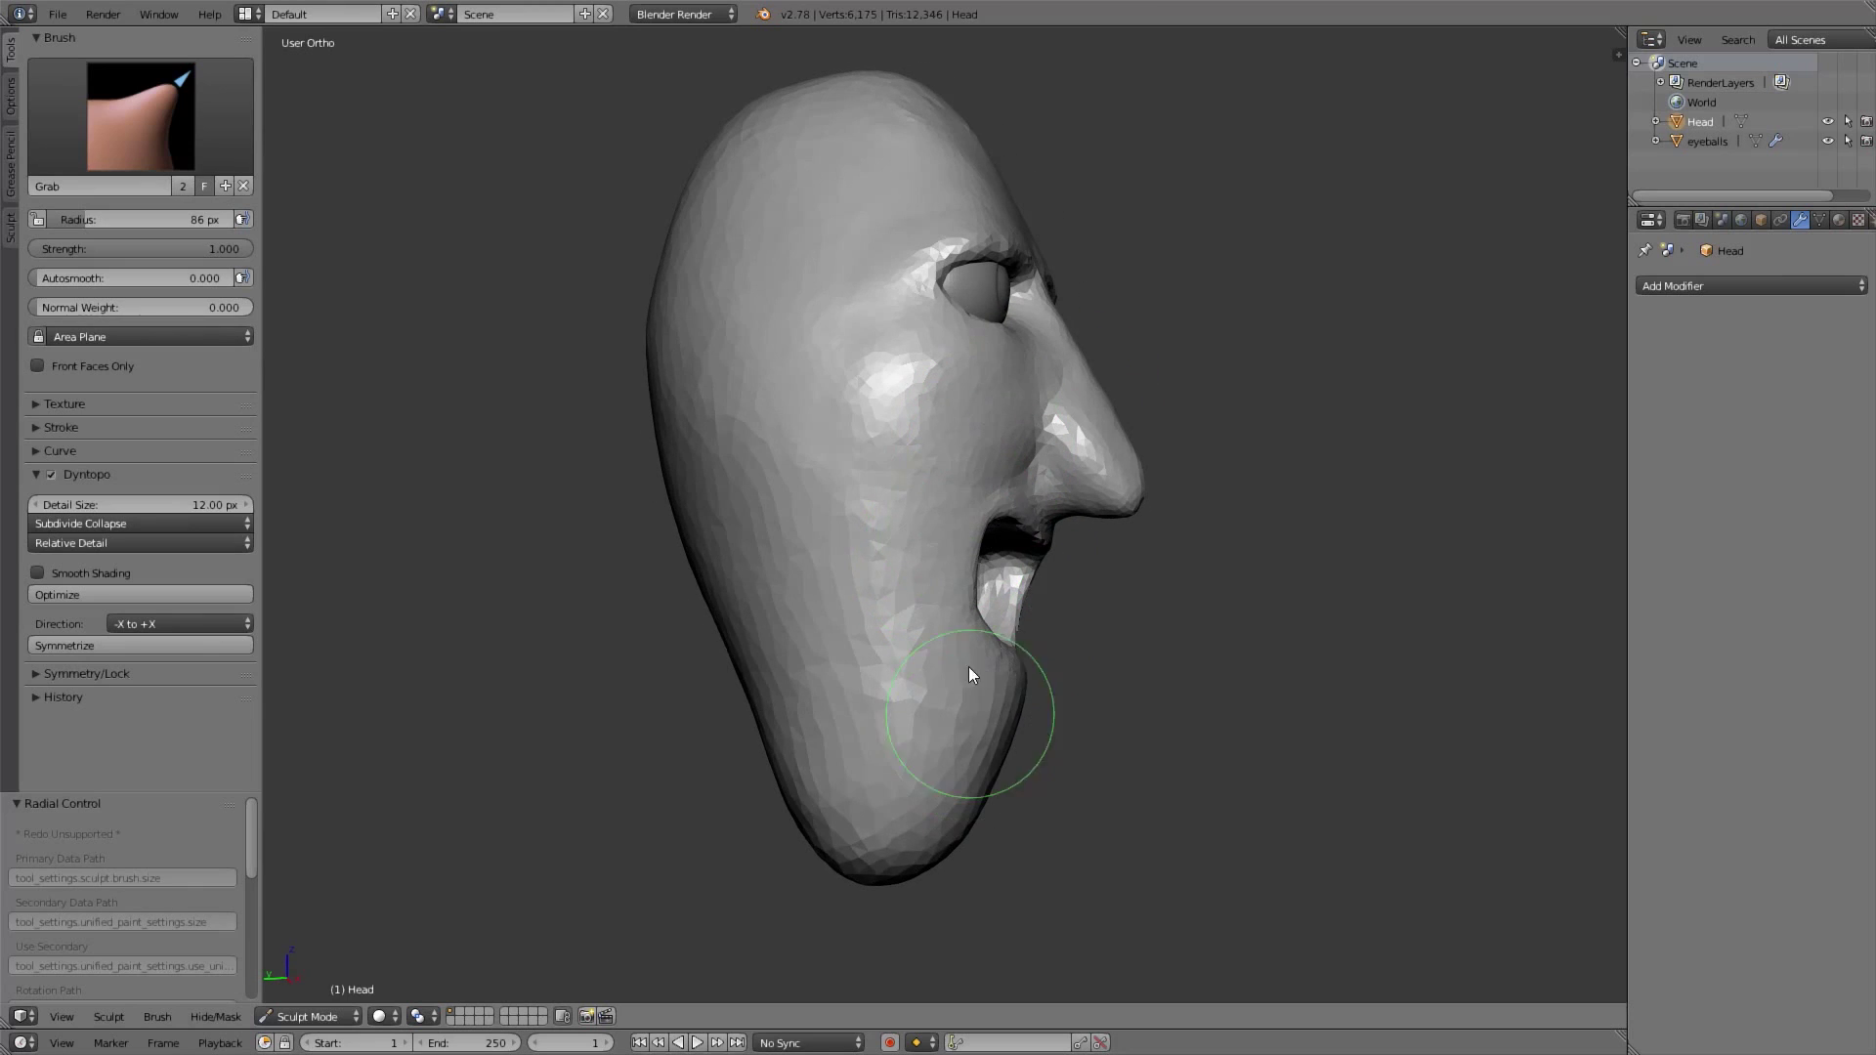
Build up the surface between the nose and upper lip with the Clay Strips brush at a 64 px radius
mouse_move(867, 615)
middle_down()
mouse_move(778, 649)
mouse_move(670, 637)
middle_up()
middle_drag(941, 596, 980, 493)
scroll(987, 460, up, 3)
key(f)
click(1013, 394)
middle_drag(998, 377, 981, 385)
key(3)
mouse_move(920, 330)
middle_down()
mouse_move(986, 402)
mouse_move(940, 413)
middle_up()
mouse_move(852, 398)
mouse_down()
mouse_move(952, 469)
mouse_move(807, 457)
mouse_move(655, 504)
mouse_up()
scroll(819, 420, up, 1)
shift+middle_drag(836, 435, 946, 455)
scroll(909, 436, up, 1)
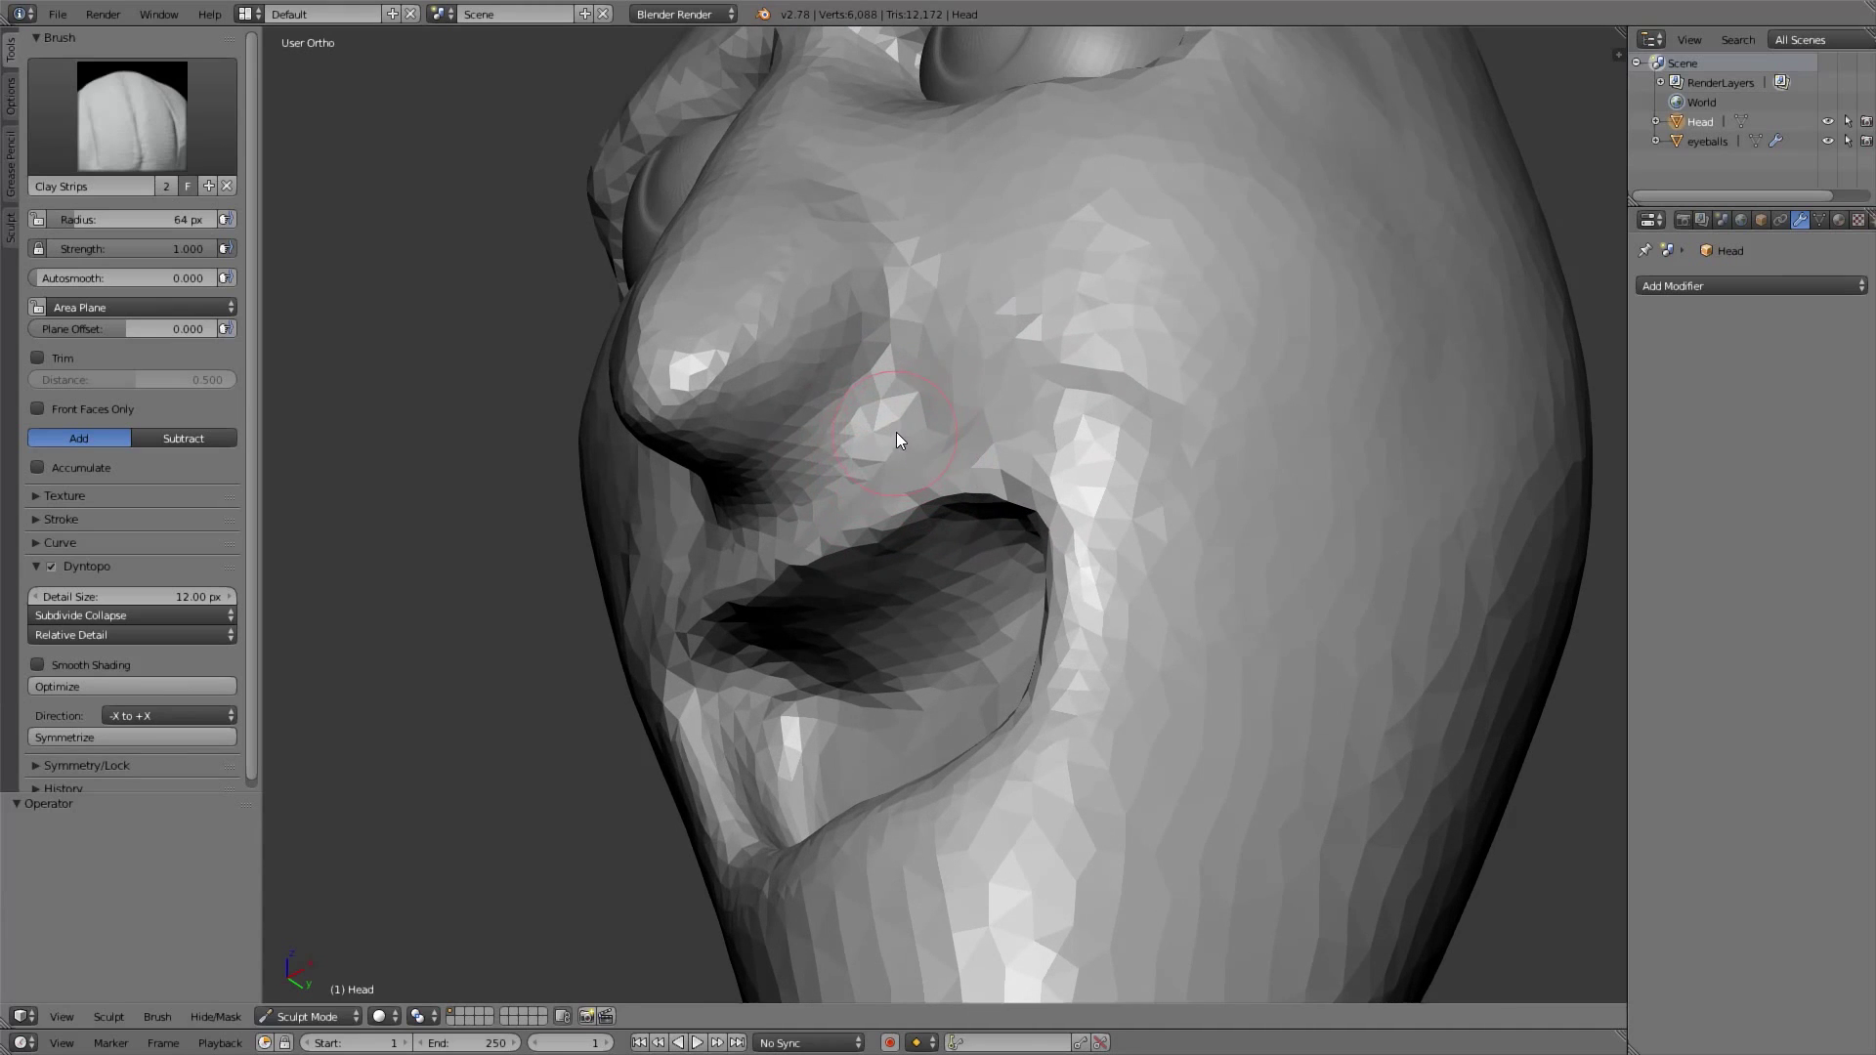
key(f)
click(926, 430)
Try to reshape the mouth corner from the front with the Grab brush at a 38 px radius
scroll(1153, 535, down, 5)
mouse_move(1153, 535)
middle_down()
mouse_move(977, 448)
mouse_move(1189, 511)
mouse_move(871, 571)
mouse_move(826, 561)
middle_up()
key(f)
click(941, 562)
key(g)
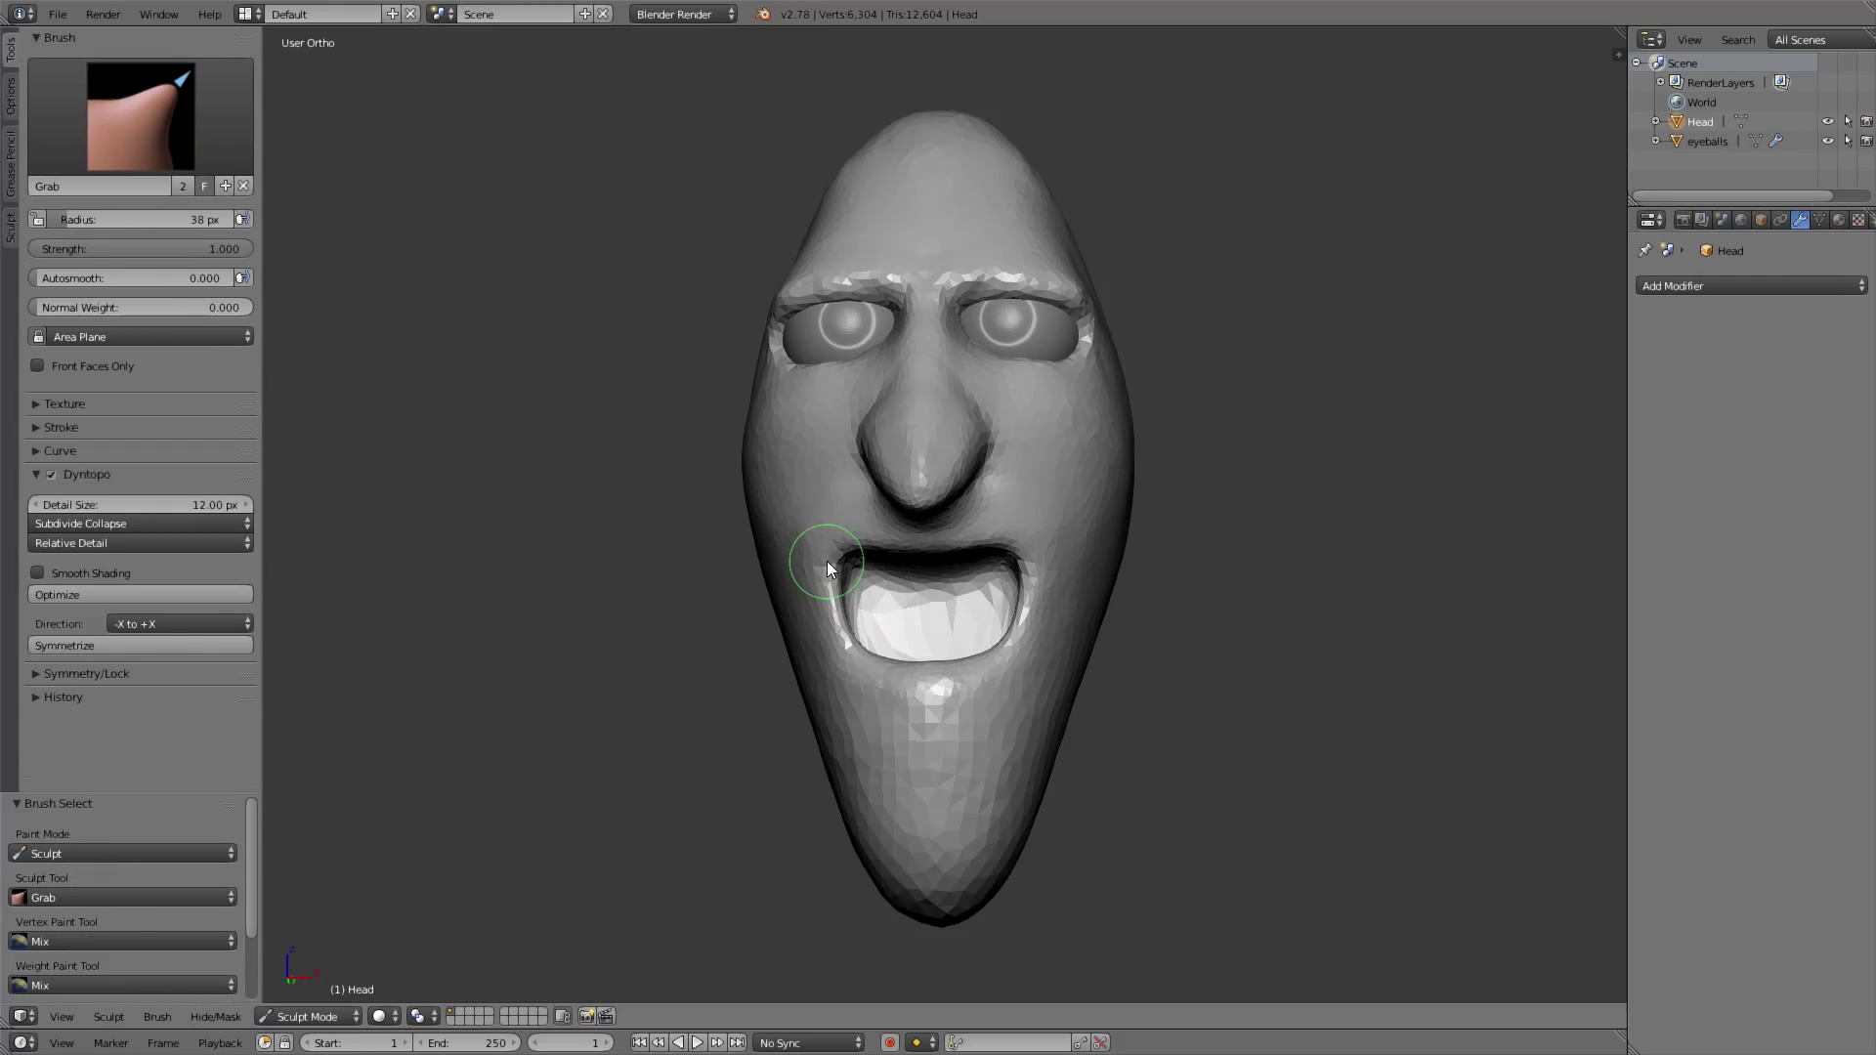
mouse_move(844, 562)
mouse_down()
mouse_move(871, 606)
mouse_move(929, 616)
mouse_up()
key(3)
scroll(933, 613, up, 3)
key(ctrl+z)
key(ctrl+z)
Sculpt the inside of the mouth and the lip edge with the Clay Strips brush at a 76 px radius
mouse_move(954, 610)
shift+middle_down()
mouse_move(991, 465)
mouse_move(938, 531)
shift+middle_up()
key(f)
click(951, 536)
drag(951, 537, 966, 540)
mouse_move(965, 547)
middle_down()
mouse_move(955, 519)
mouse_move(988, 578)
middle_up()
drag(988, 577, 1052, 590)
mouse_move(1052, 591)
middle_down()
mouse_move(956, 547)
mouse_move(956, 617)
mouse_move(981, 632)
middle_up()
drag(981, 631, 998, 630)
middle_drag(999, 630, 1036, 541)
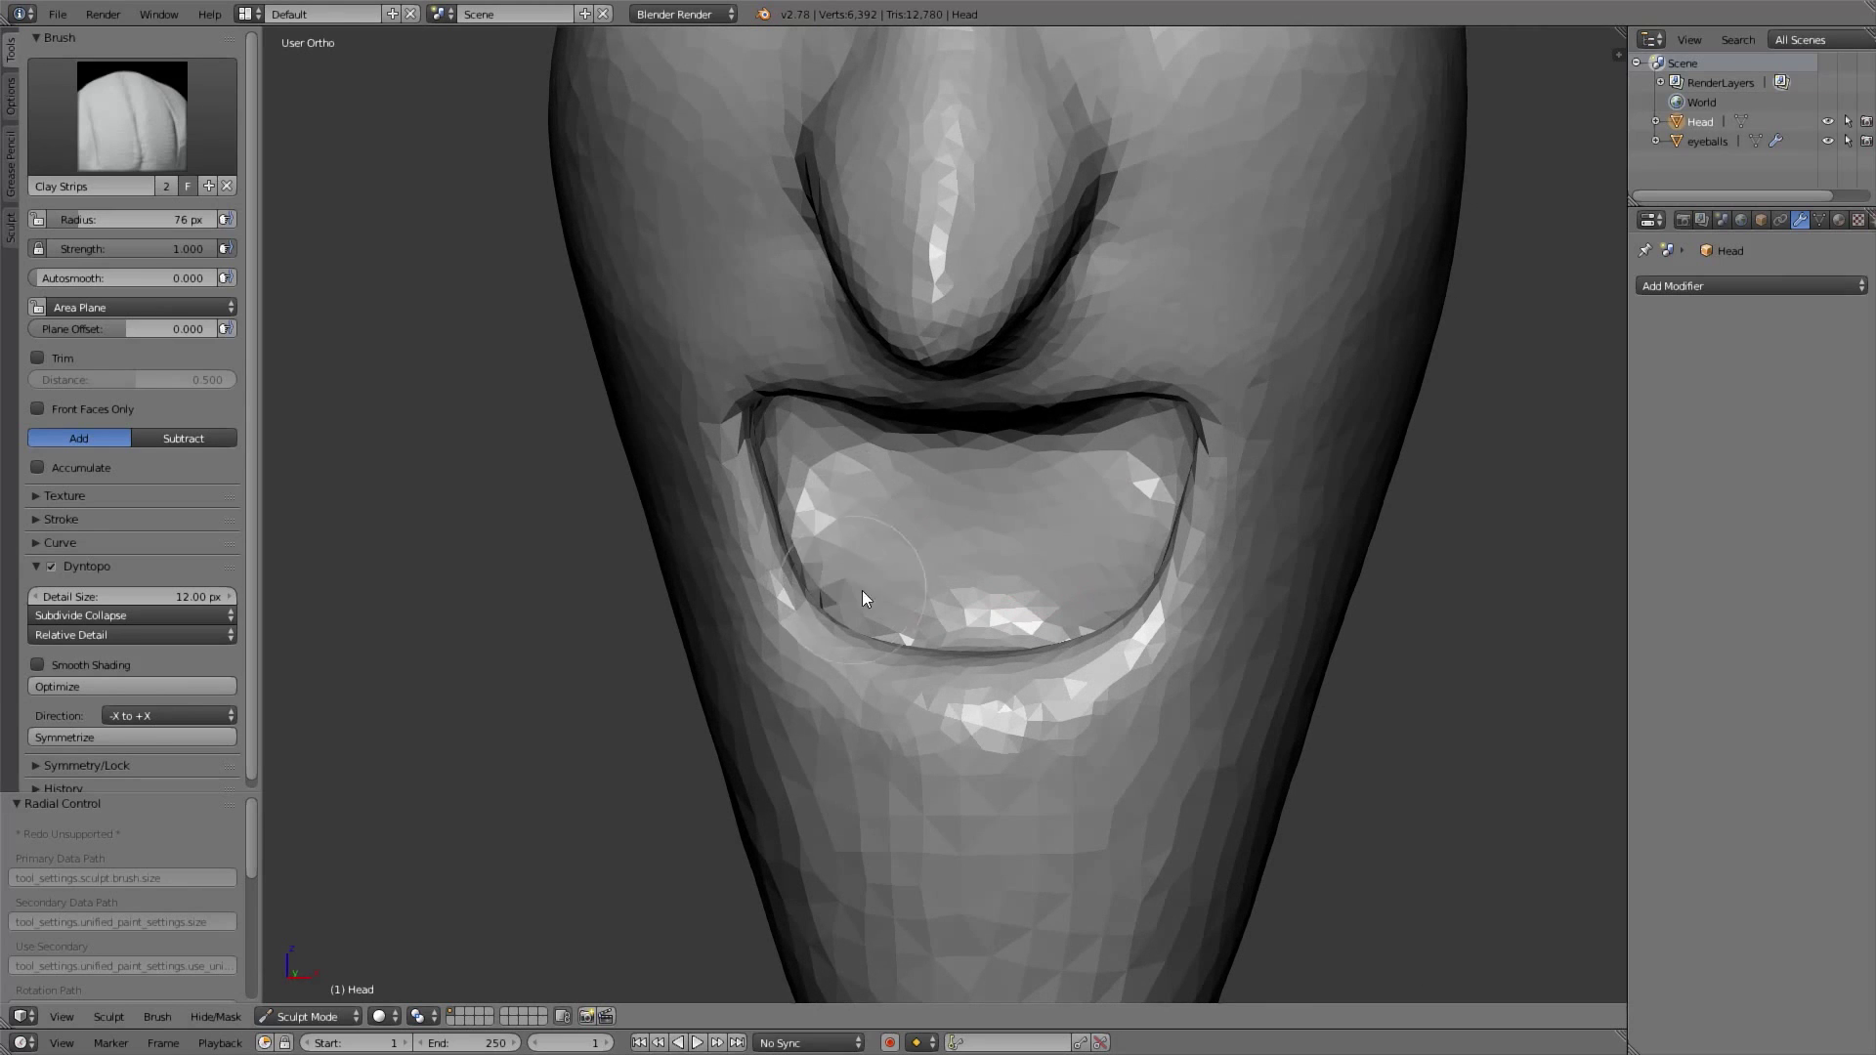
Adjust the jaw and lower back of the head in the right side view with the Grab brush at a 206 px radius
scroll(946, 514, down, 4)
scroll(946, 514, down, 1)
mouse_move(918, 530)
middle_down()
mouse_move(987, 460)
mouse_move(918, 418)
mouse_move(885, 436)
mouse_move(891, 393)
middle_up()
key(f)
click(1171, 677)
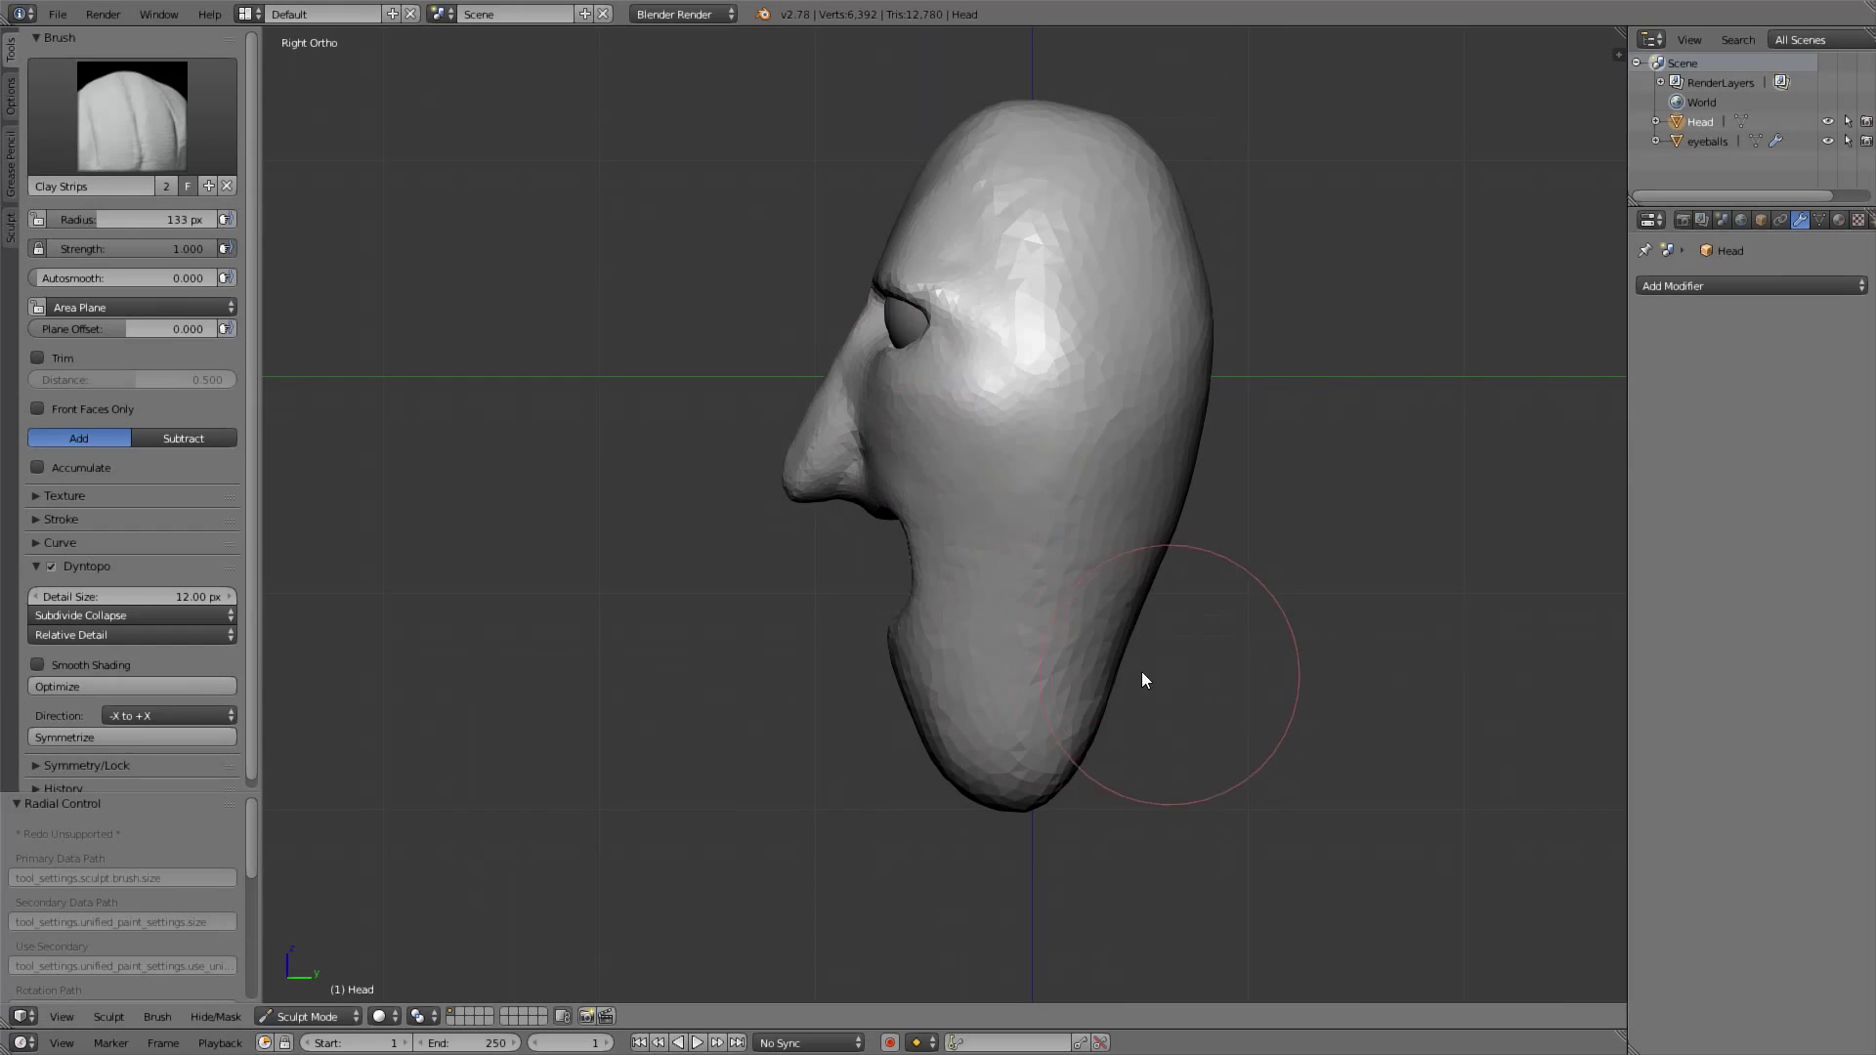
key(g)
key(f)
click(1128, 651)
key(f)
click(1149, 642)
mouse_move(1122, 685)
mouse_down()
mouse_move(1046, 808)
mouse_move(990, 791)
mouse_up()
scroll(854, 434, down, 2)
scroll(842, 431, up, 6)
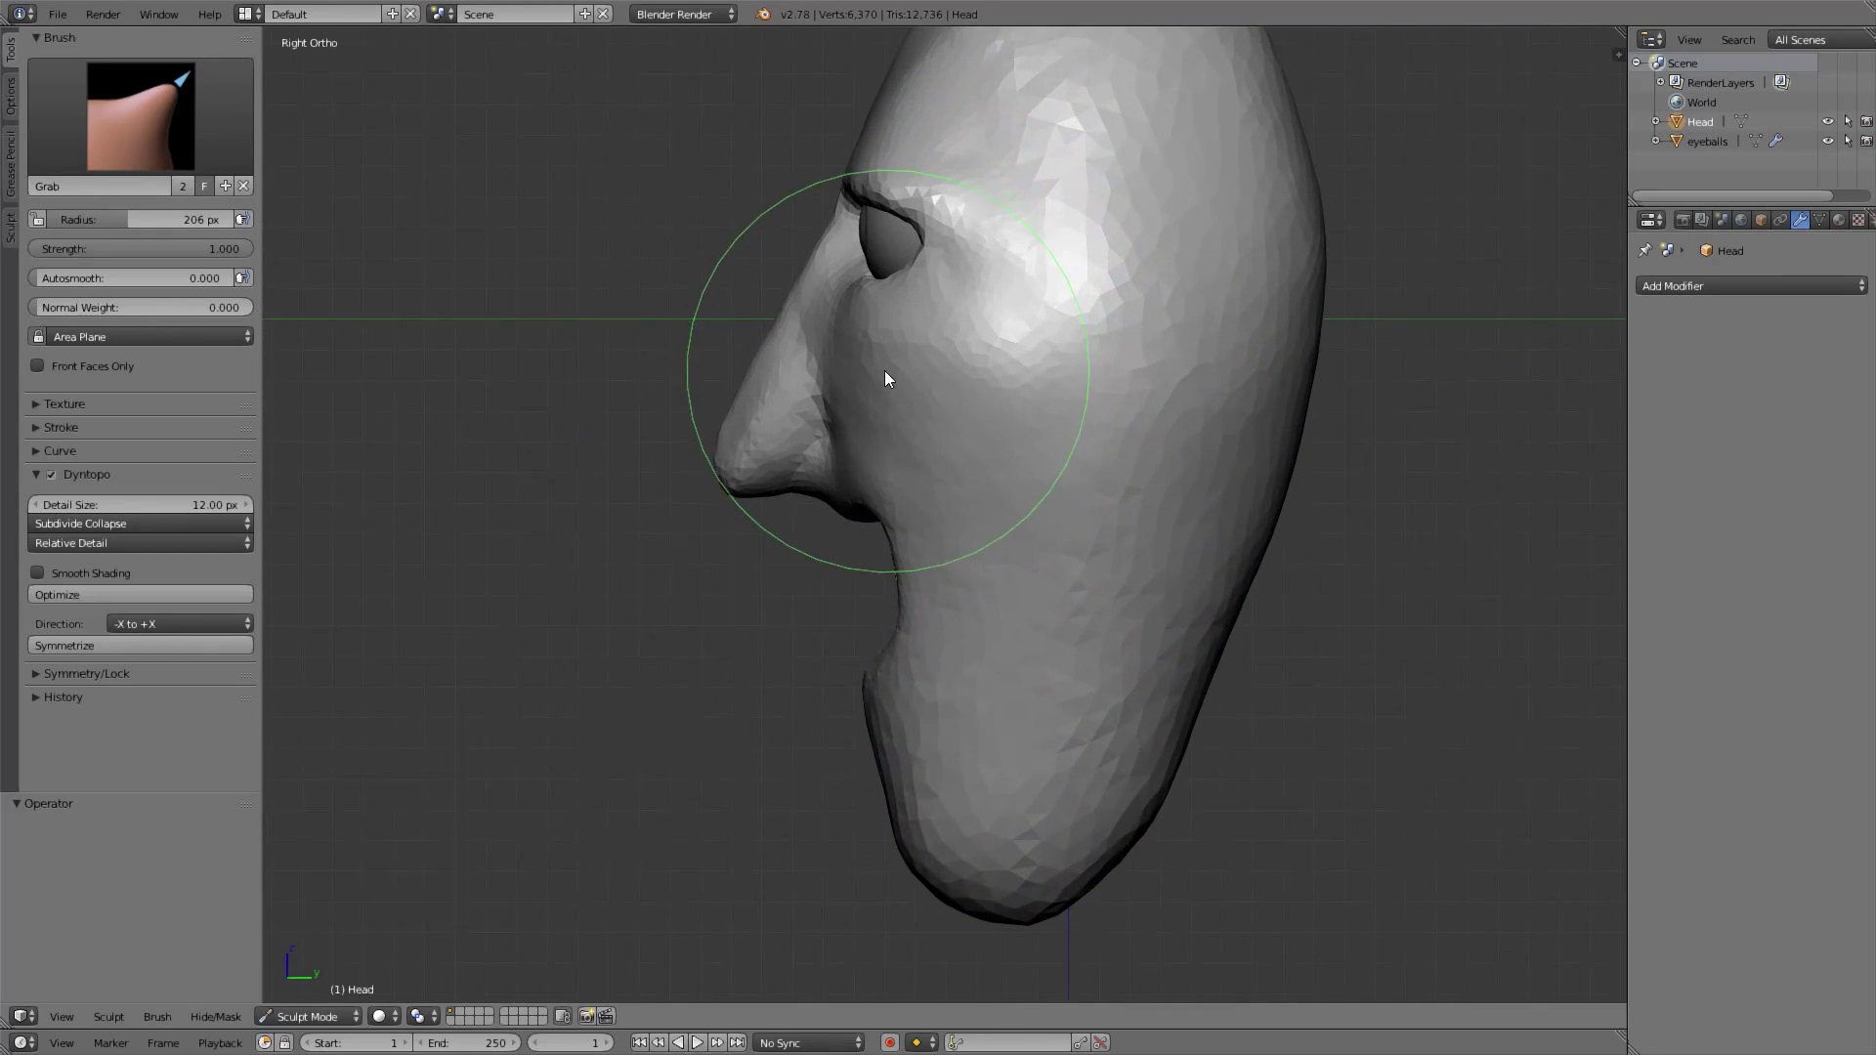
drag(975, 436, 982, 462)
Examine the cheeks and the overall face shape from the front and from angled views
key(KP_1)
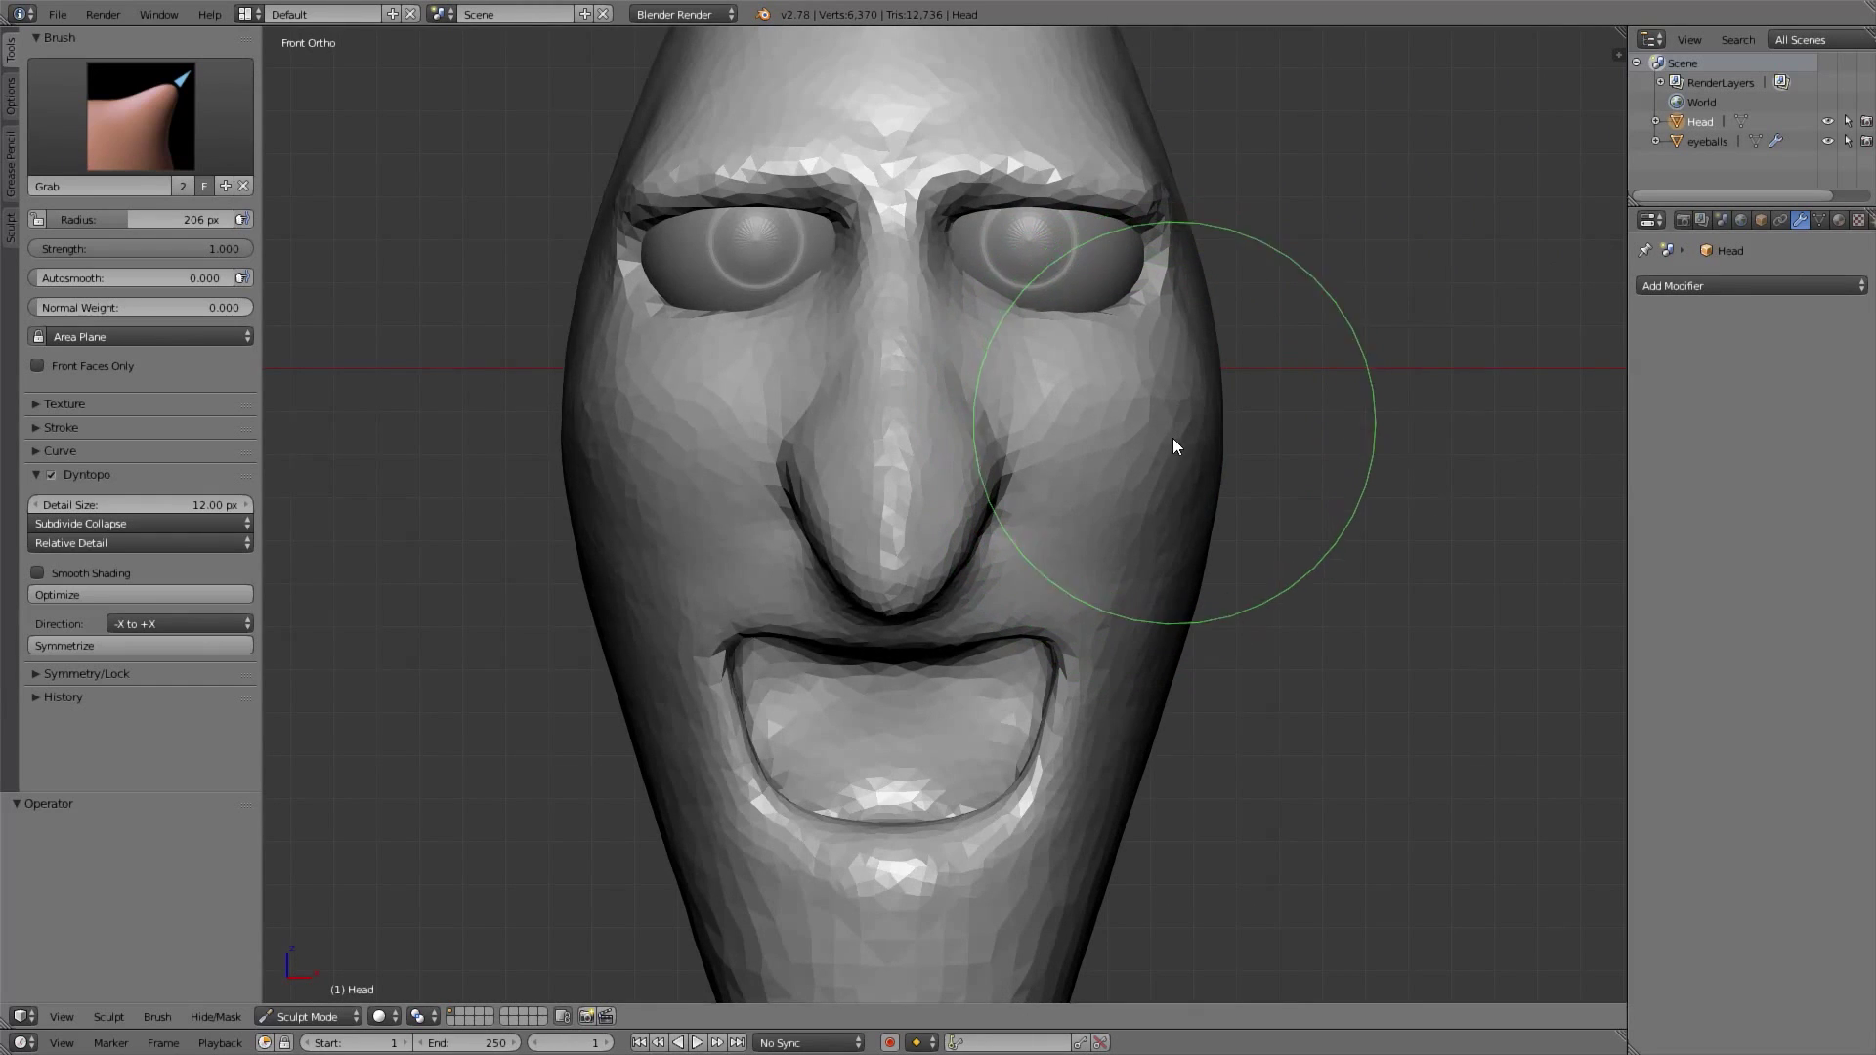
key(f)
click(1165, 377)
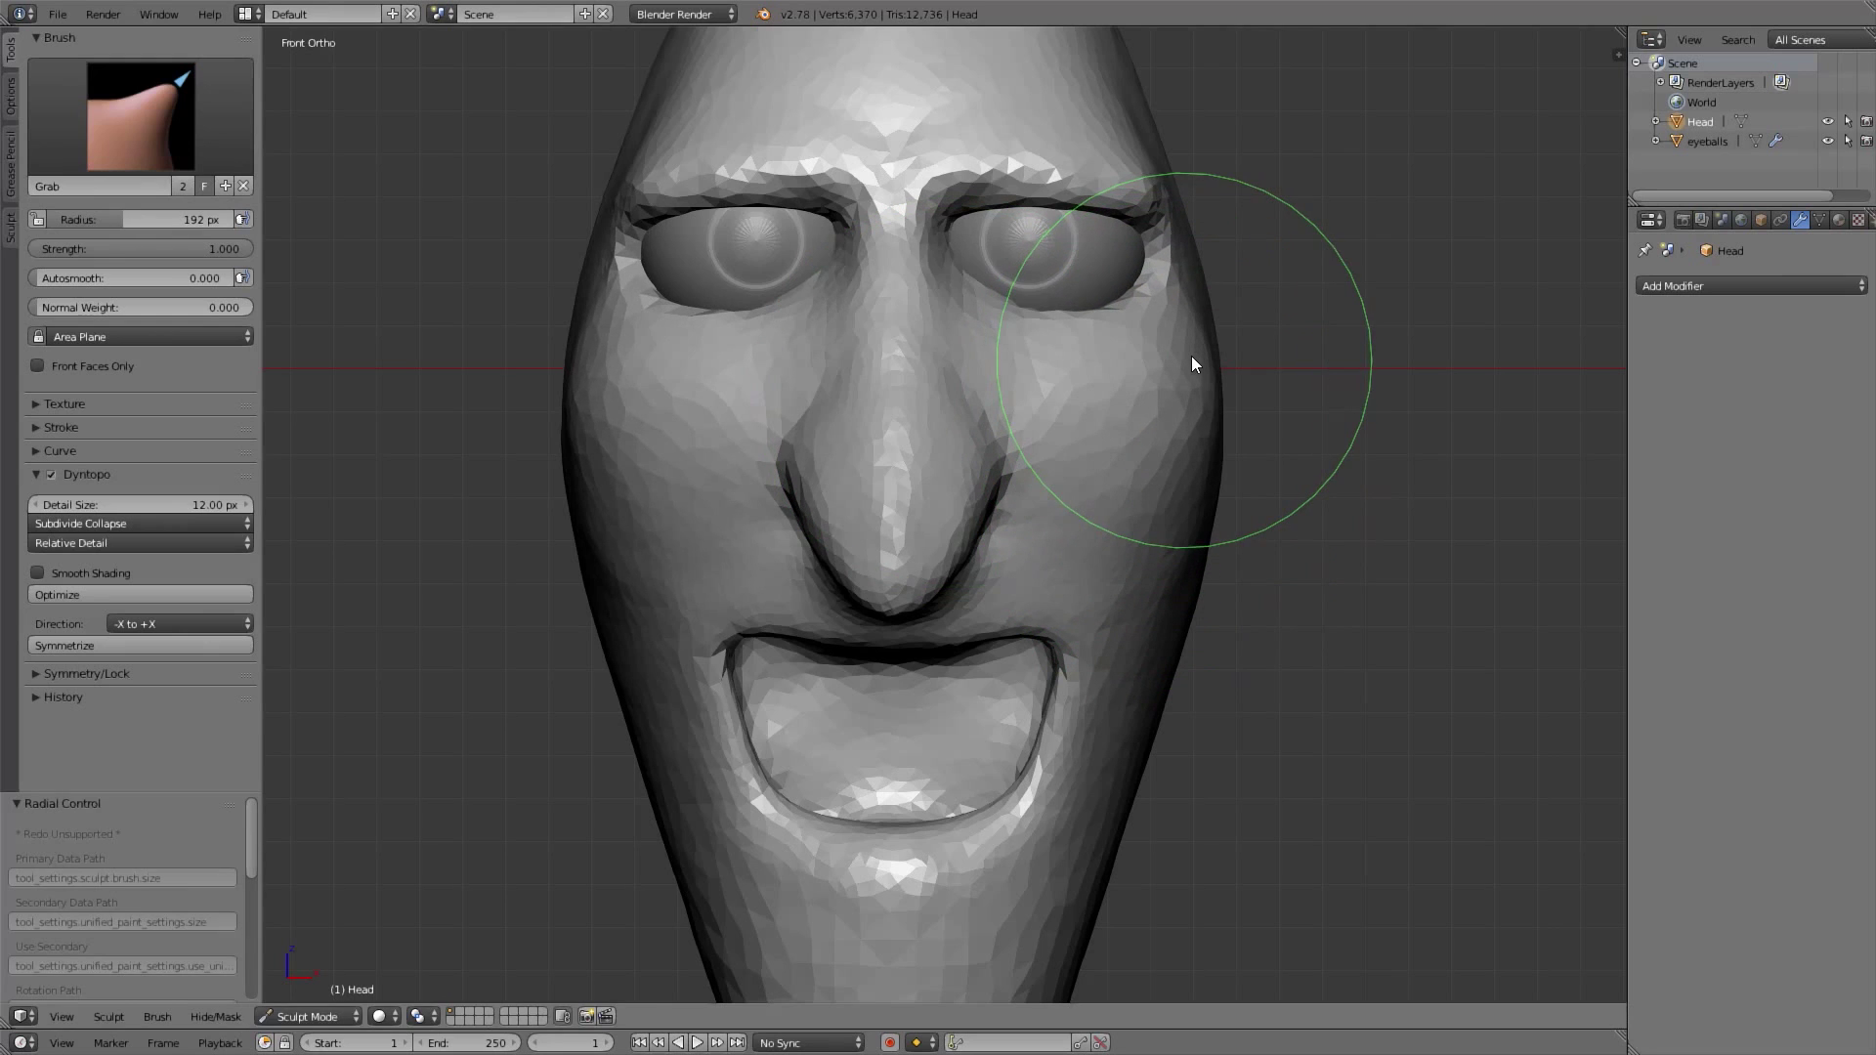
mouse_move(1194, 407)
middle_down()
mouse_move(1040, 416)
mouse_move(1184, 359)
mouse_move(1120, 483)
mouse_move(733, 411)
mouse_move(1192, 454)
mouse_move(1109, 409)
middle_up()
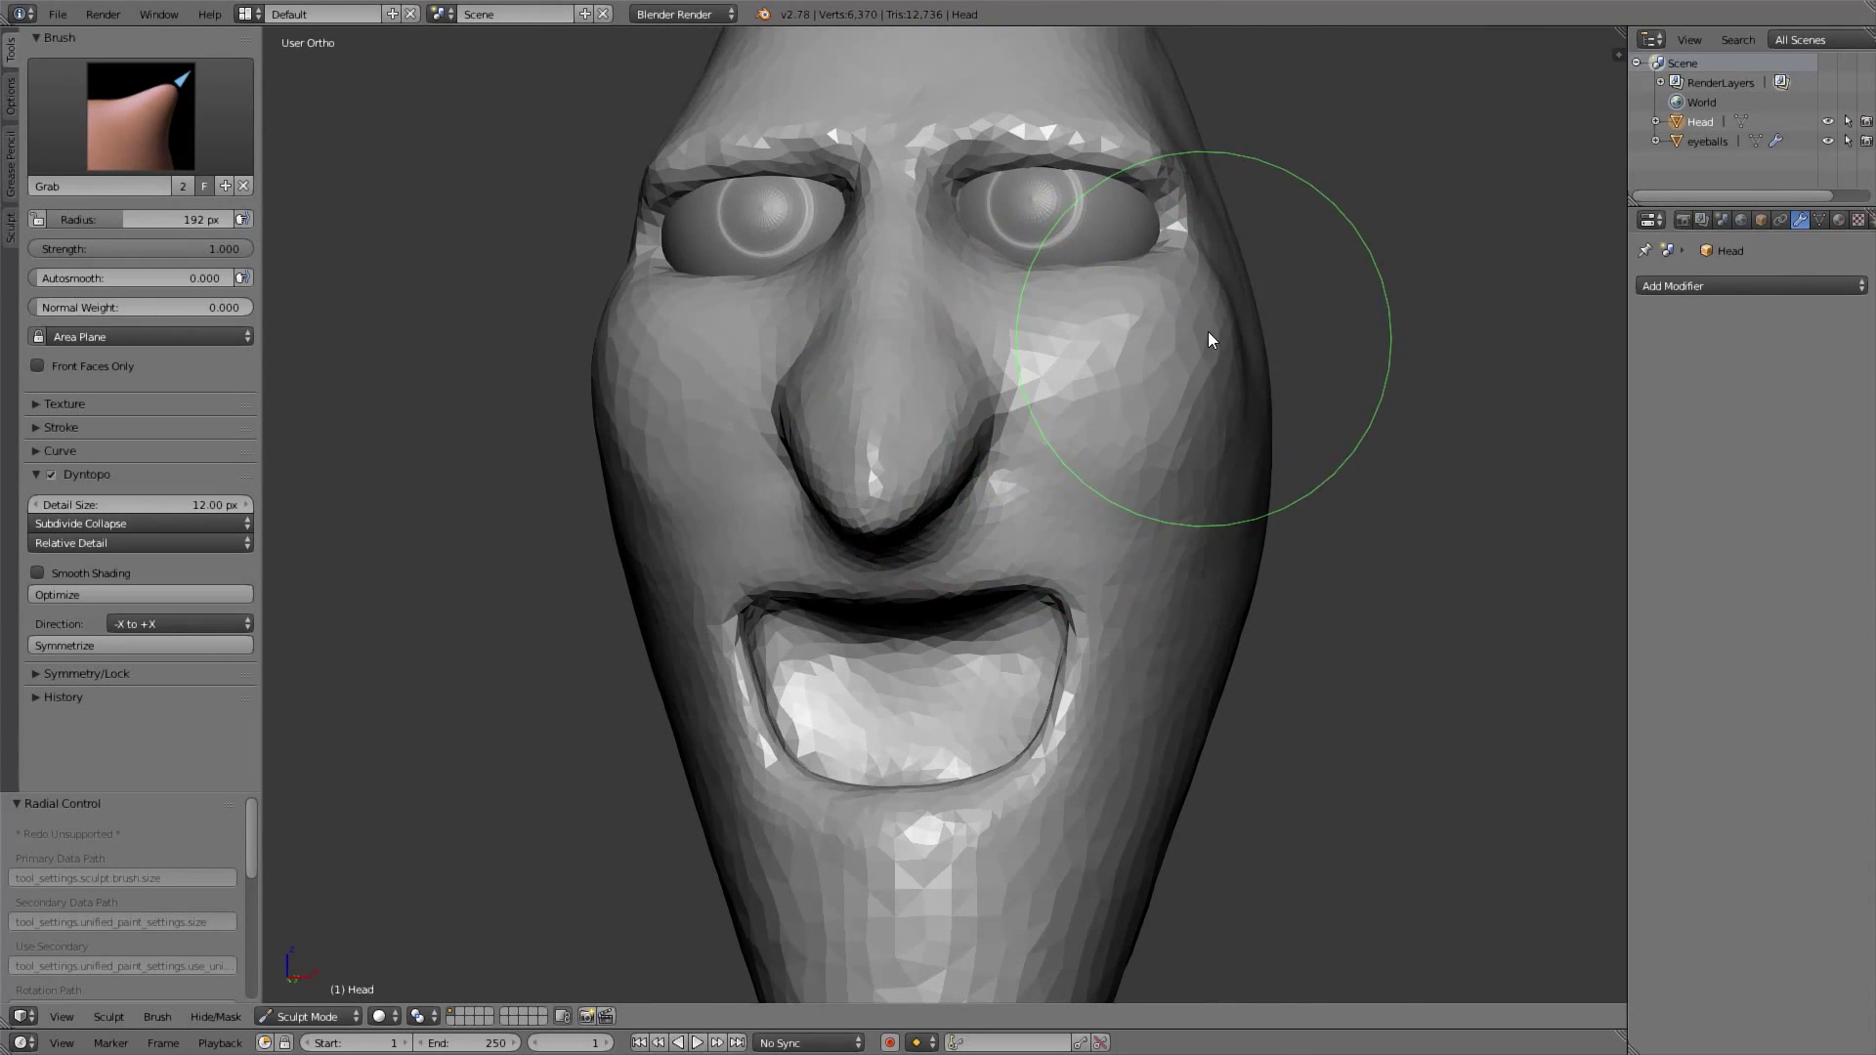
middle_drag(1209, 339, 1186, 390)
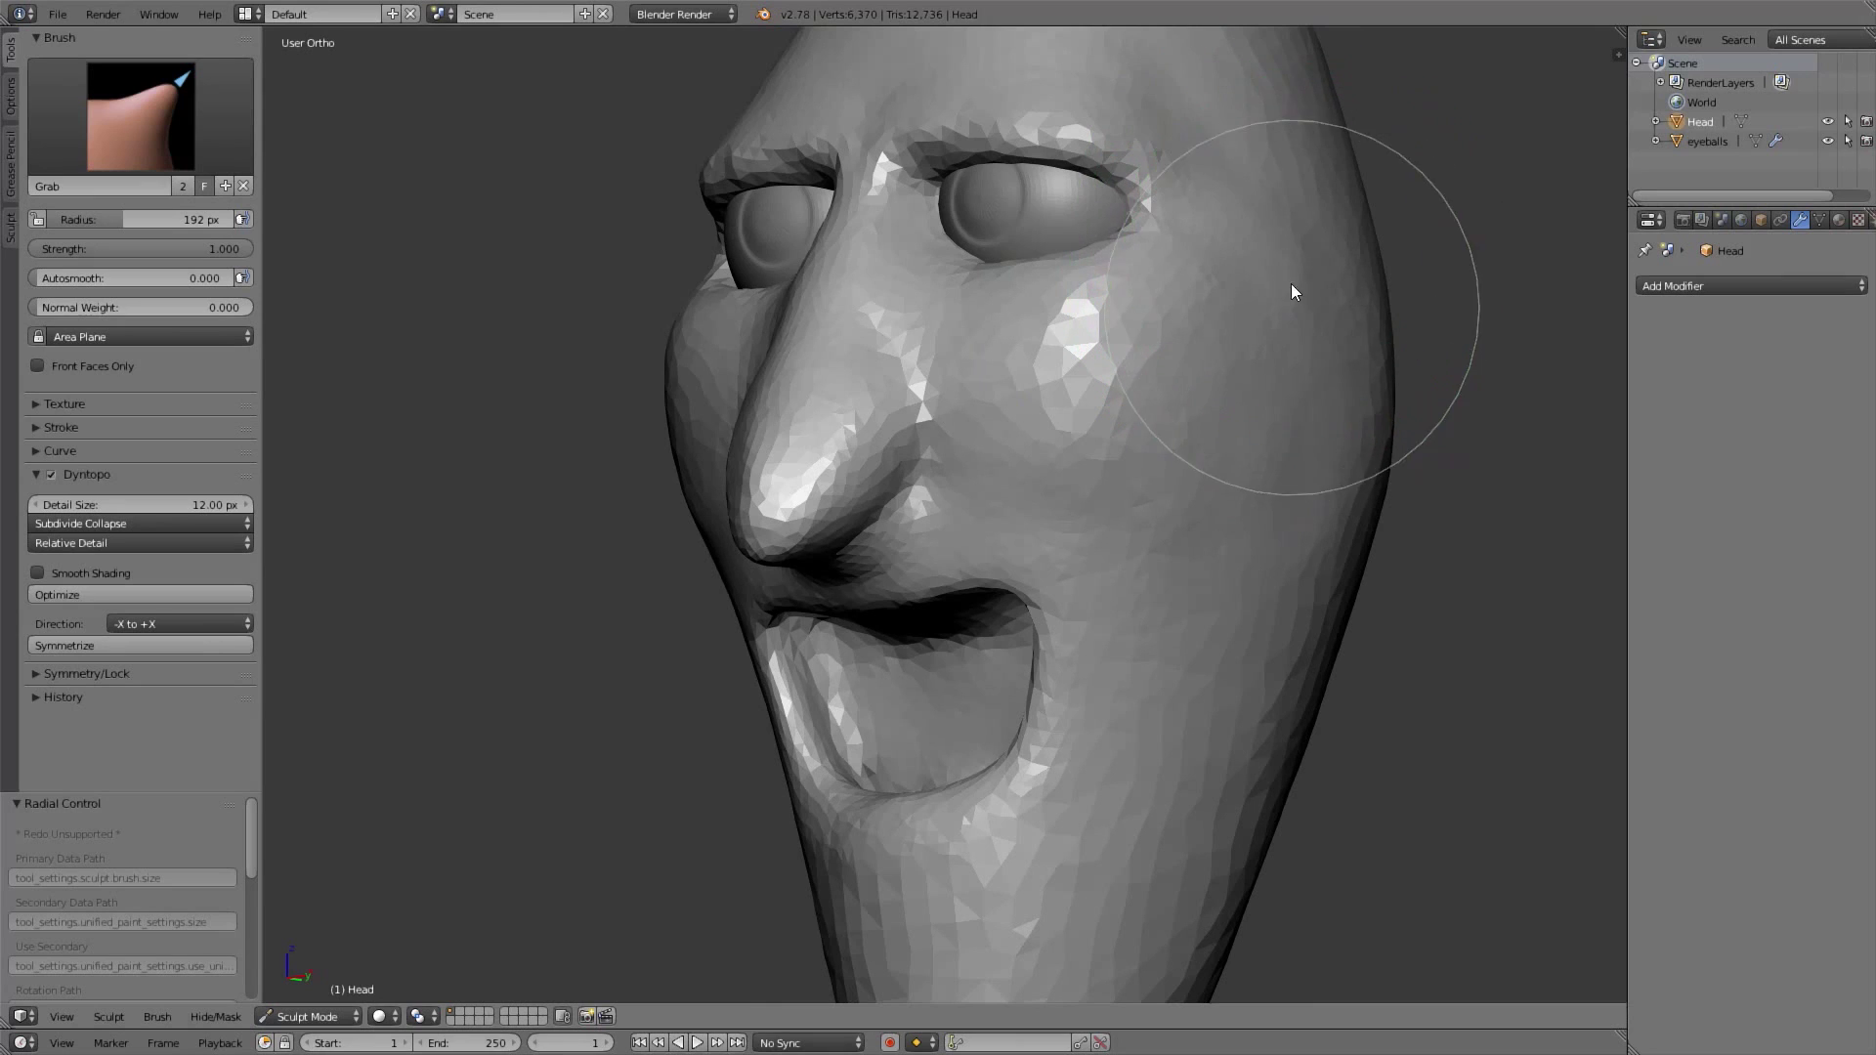
scroll(1250, 293, down, 5)
middle_drag(1167, 318, 1280, 328)
key(KP_1)
shift+middle_drag(1084, 427, 1196, 383)
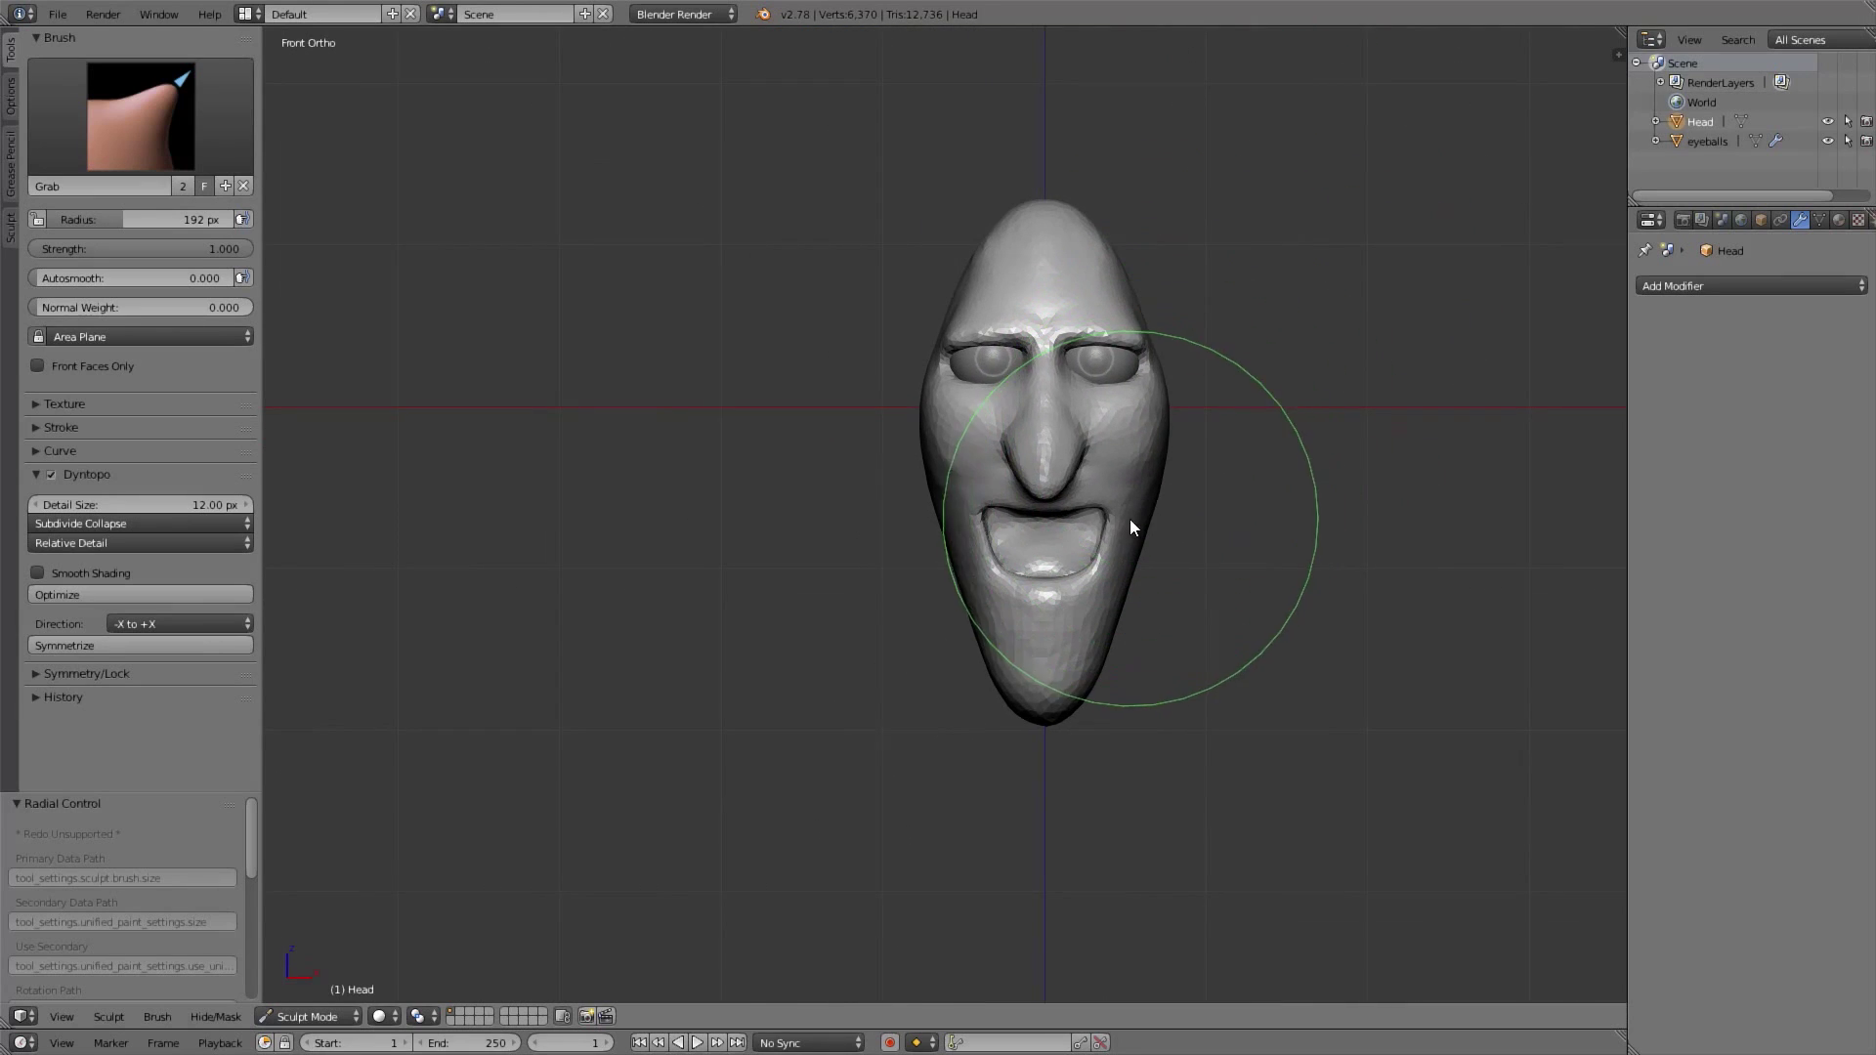
Set the Grab radius to 169 px and adjust the cheek beside the mouth in the front view
ctrl+middle_drag(1106, 560, 1157, 416)
key(f)
click(1085, 420)
shift+middle_drag(953, 427, 960, 473)
key(f)
click(995, 583)
drag(966, 533, 956, 536)
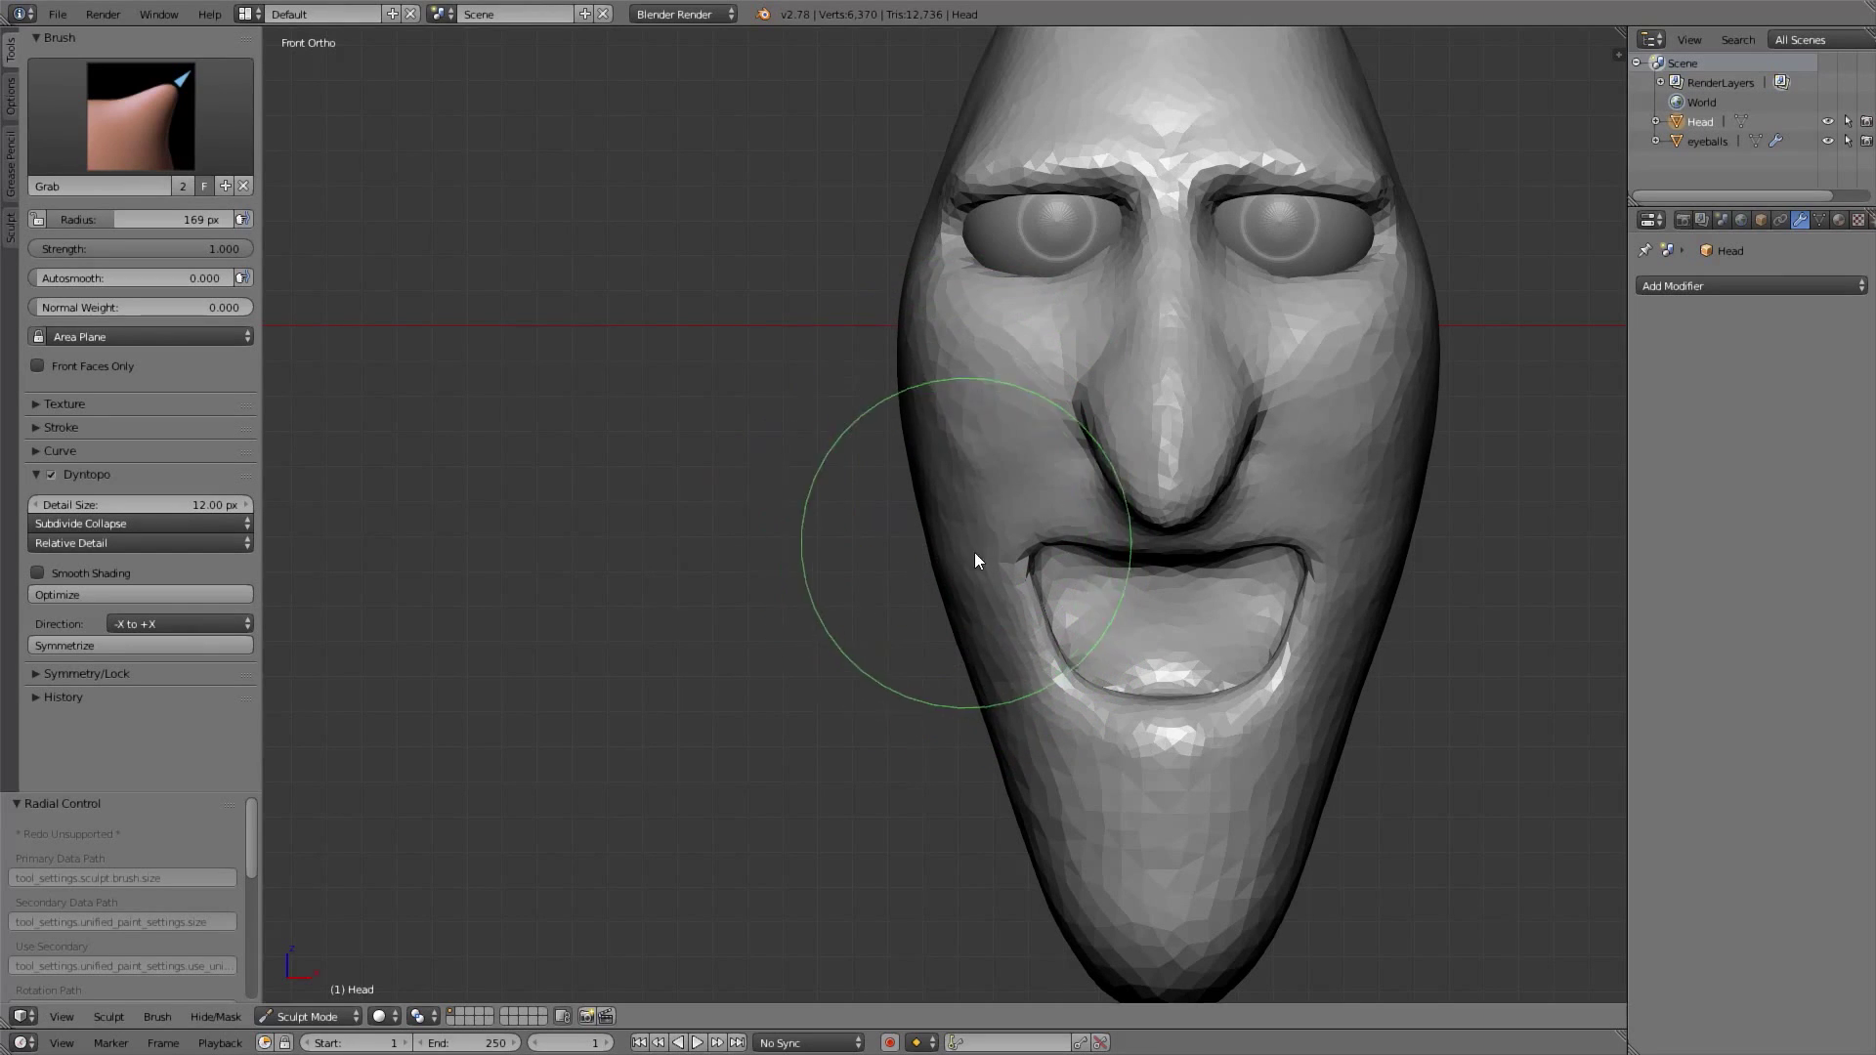
Adjust the side of the jaw next to the mouth with the Grab brush from angled views
shift+middle_drag(1229, 496, 981, 360)
middle_drag(1158, 474, 1116, 432)
drag(1114, 460, 1104, 467)
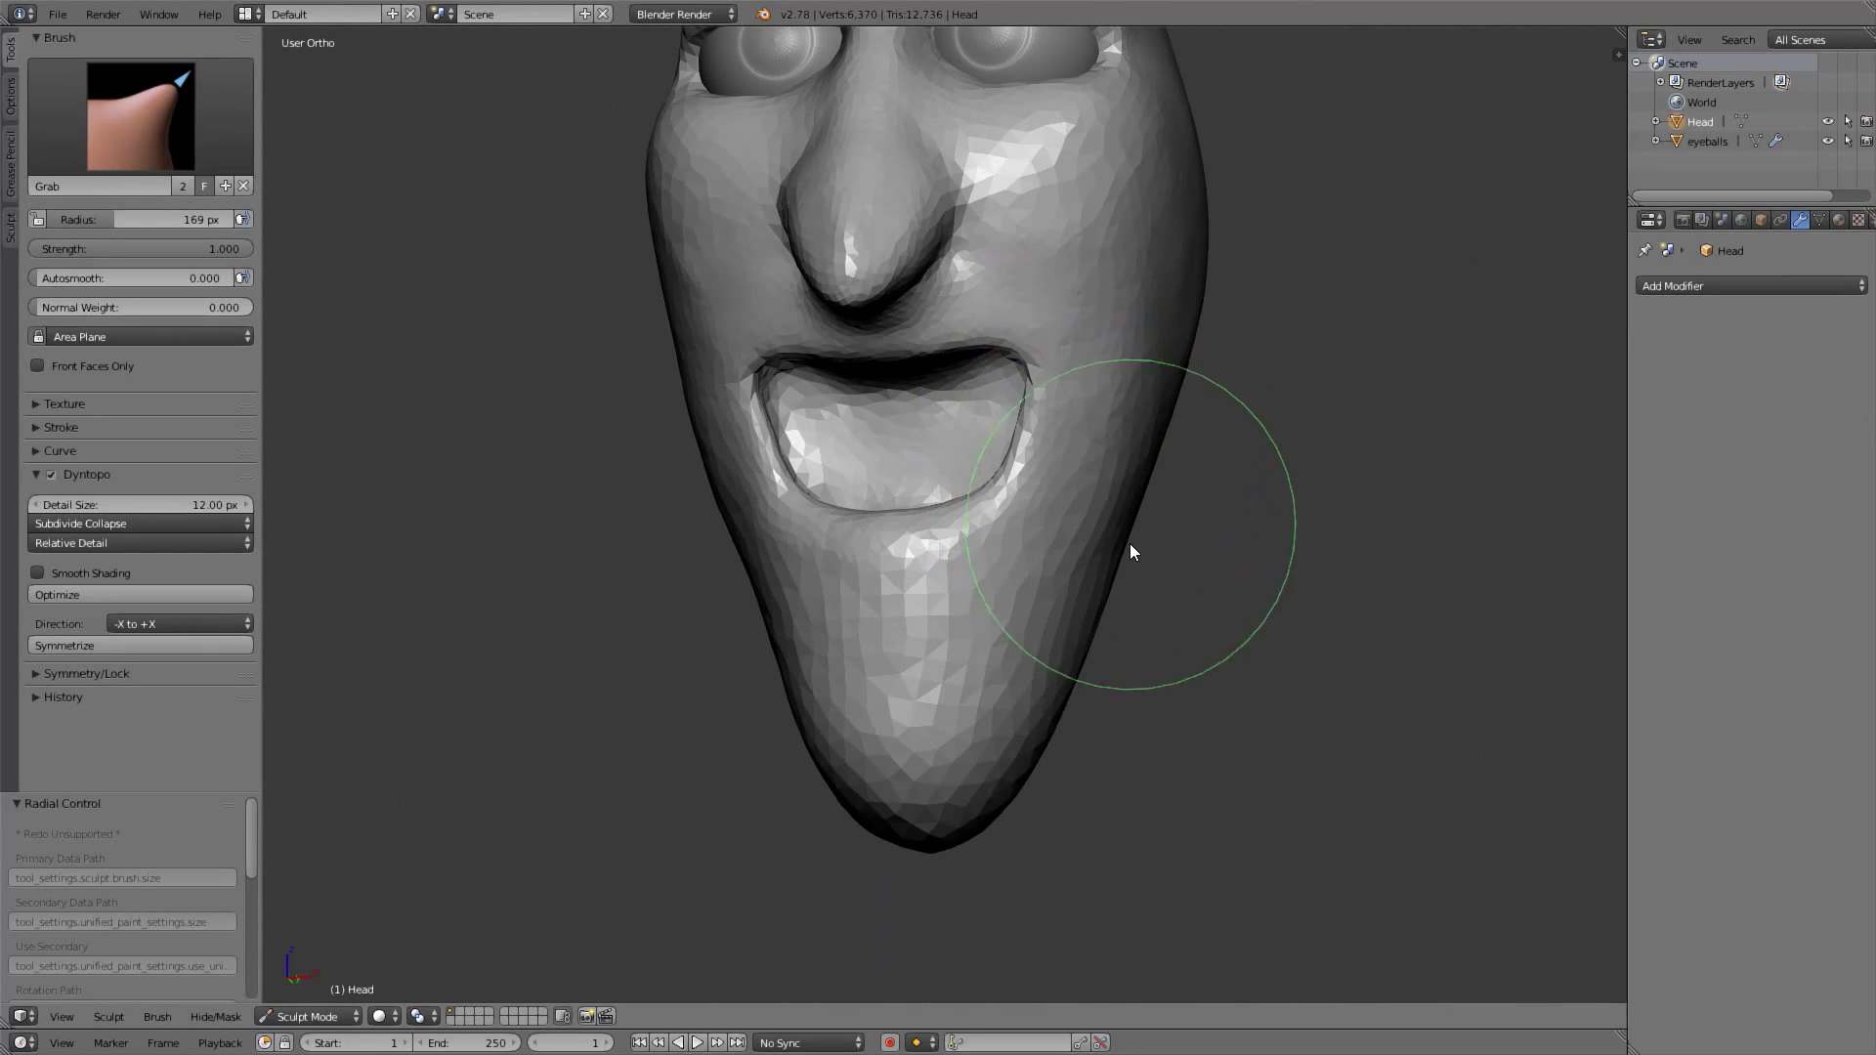
drag(1124, 554, 1121, 540)
middle_drag(1208, 489, 1163, 510)
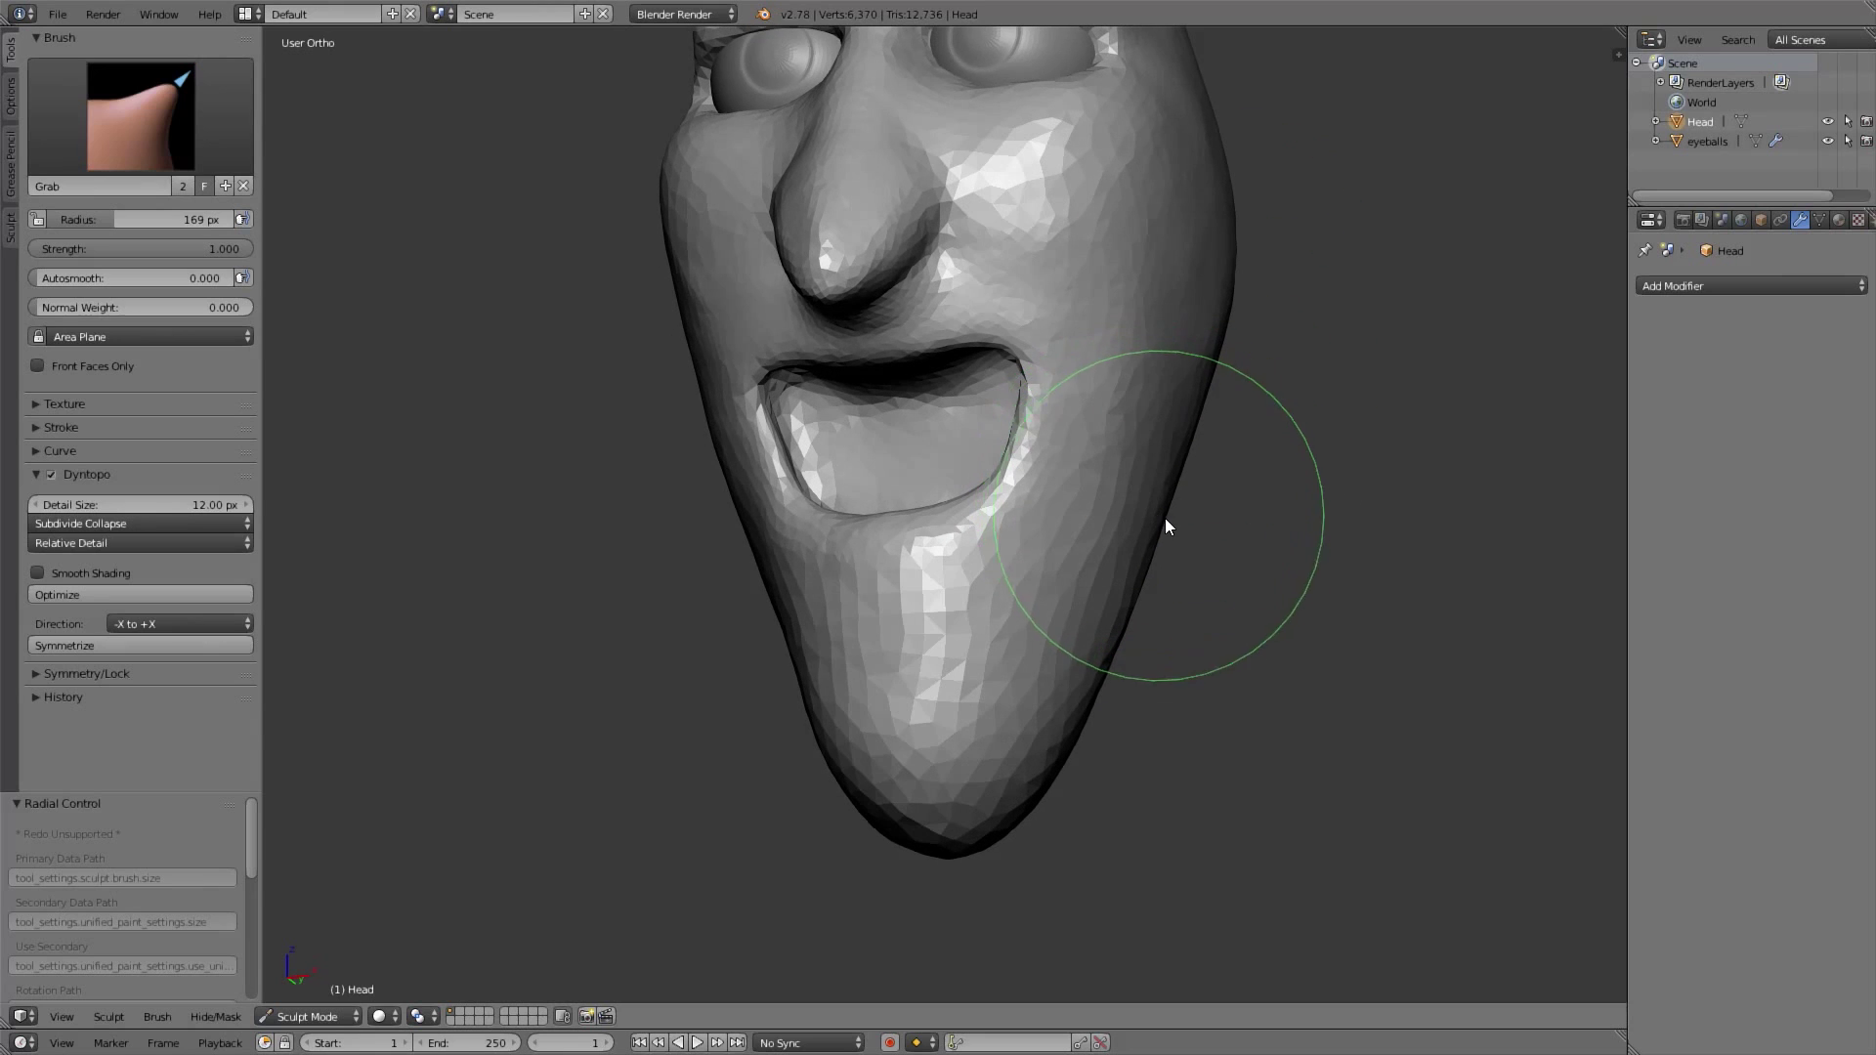
scroll(1153, 547, up, 8)
scroll(1075, 509, down, 6)
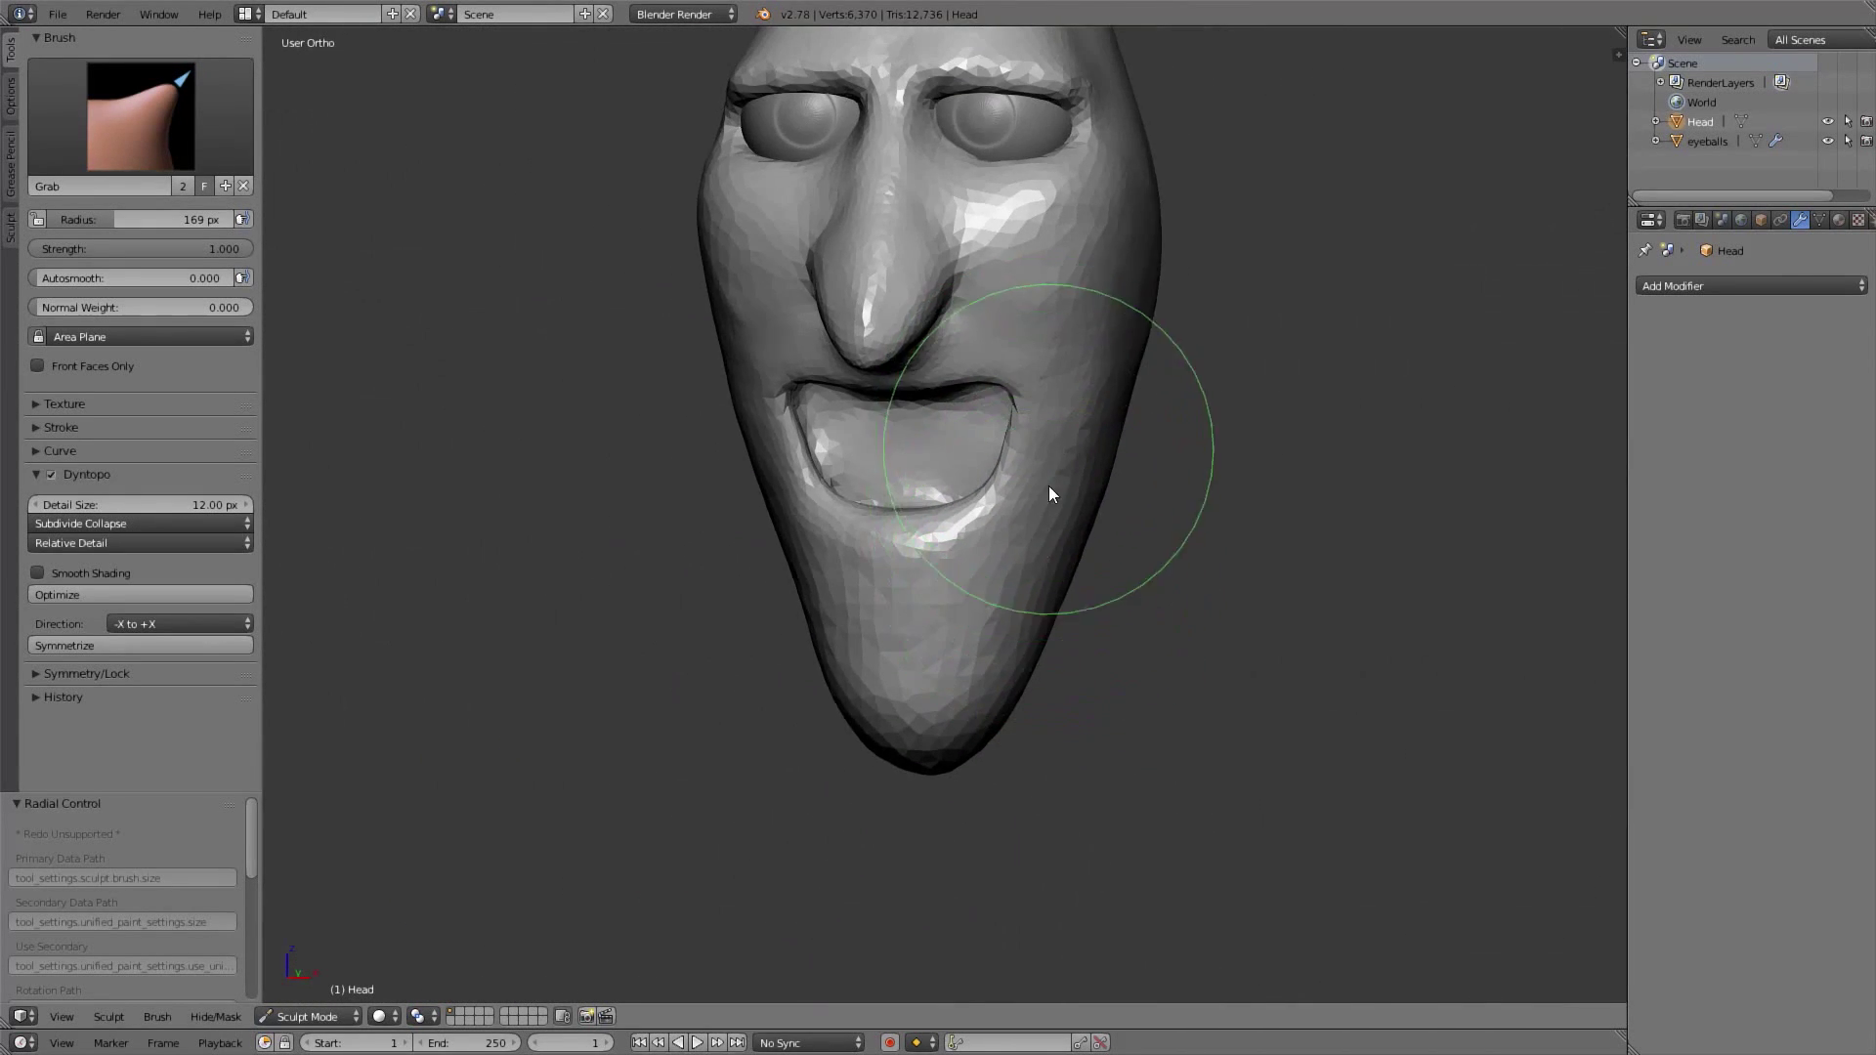
Build up the cheek below the outer eye corner with the Clay Strips brush at a 94 px radius
key(KP_1)
scroll(1077, 454, up, 1)
key(f)
click(987, 459)
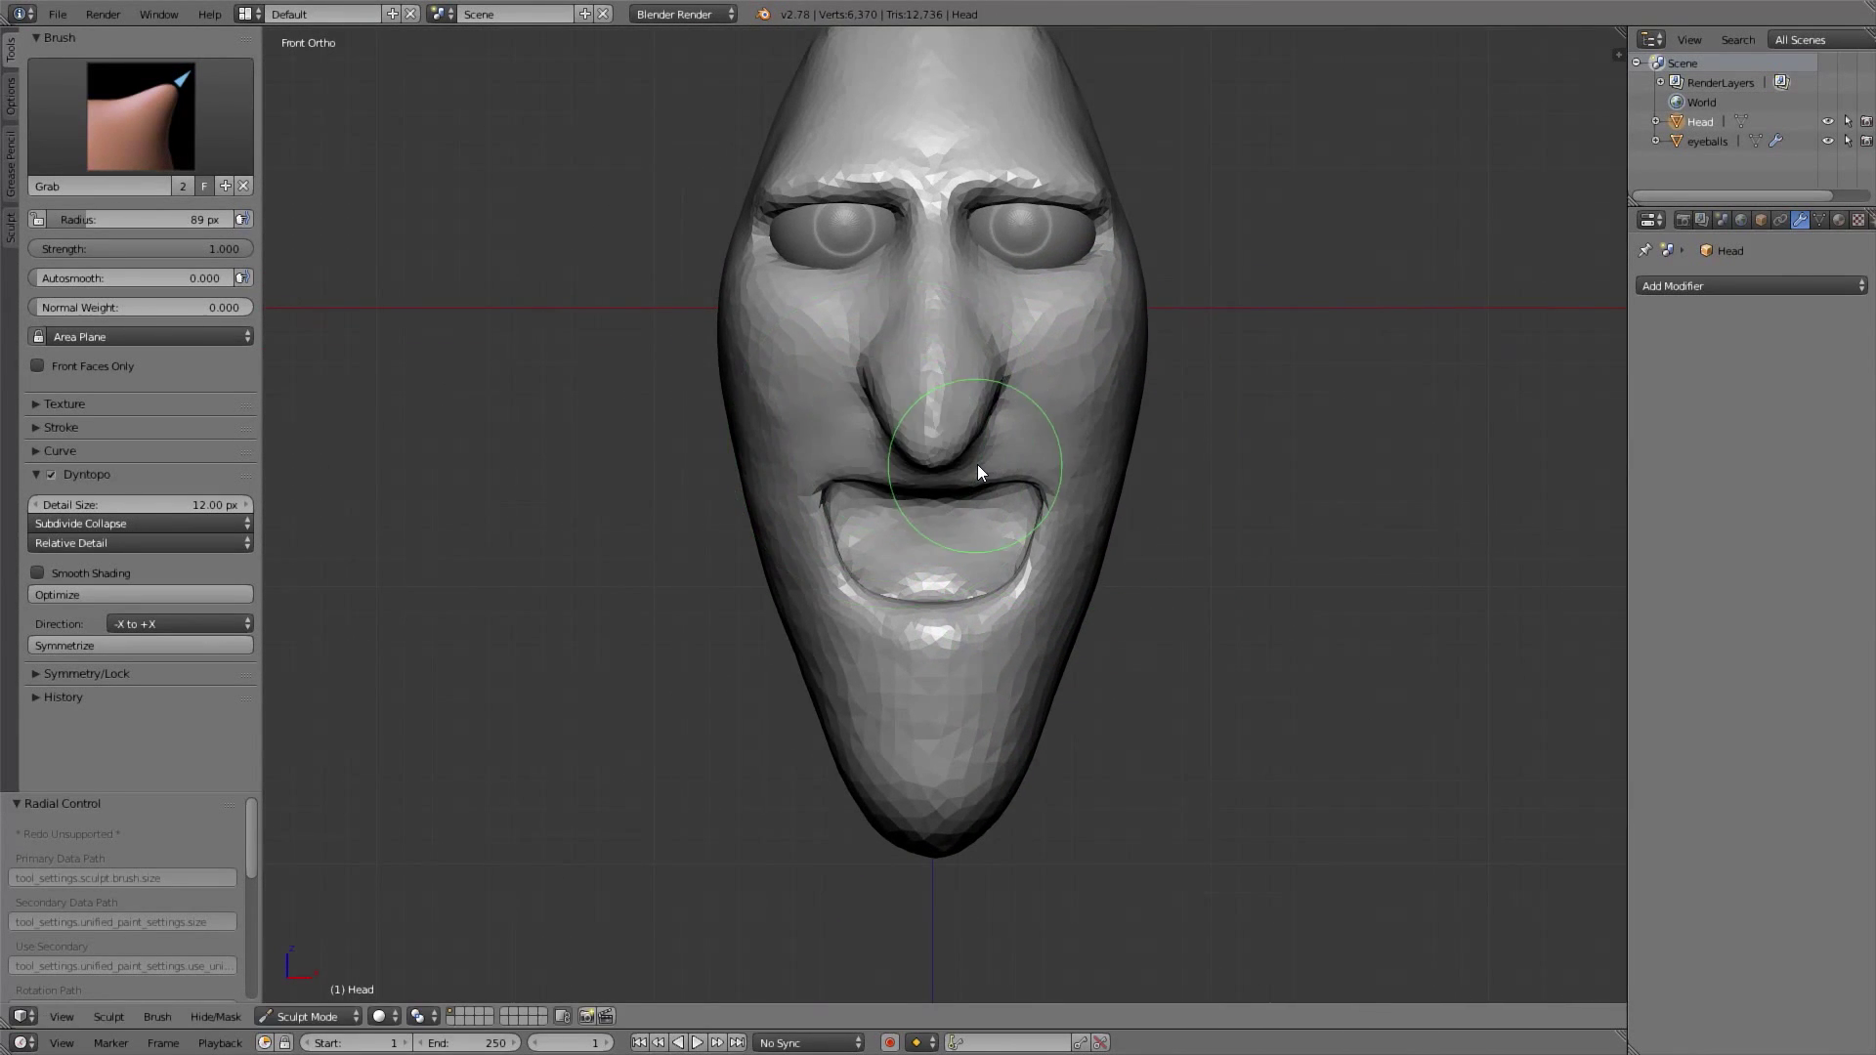
scroll(1114, 379, up, 1)
middle_drag(1118, 375, 1104, 356)
key(3)
mouse_move(1108, 309)
mouse_down()
mouse_move(1087, 348)
mouse_move(1104, 326)
mouse_up()
key(KP_1)
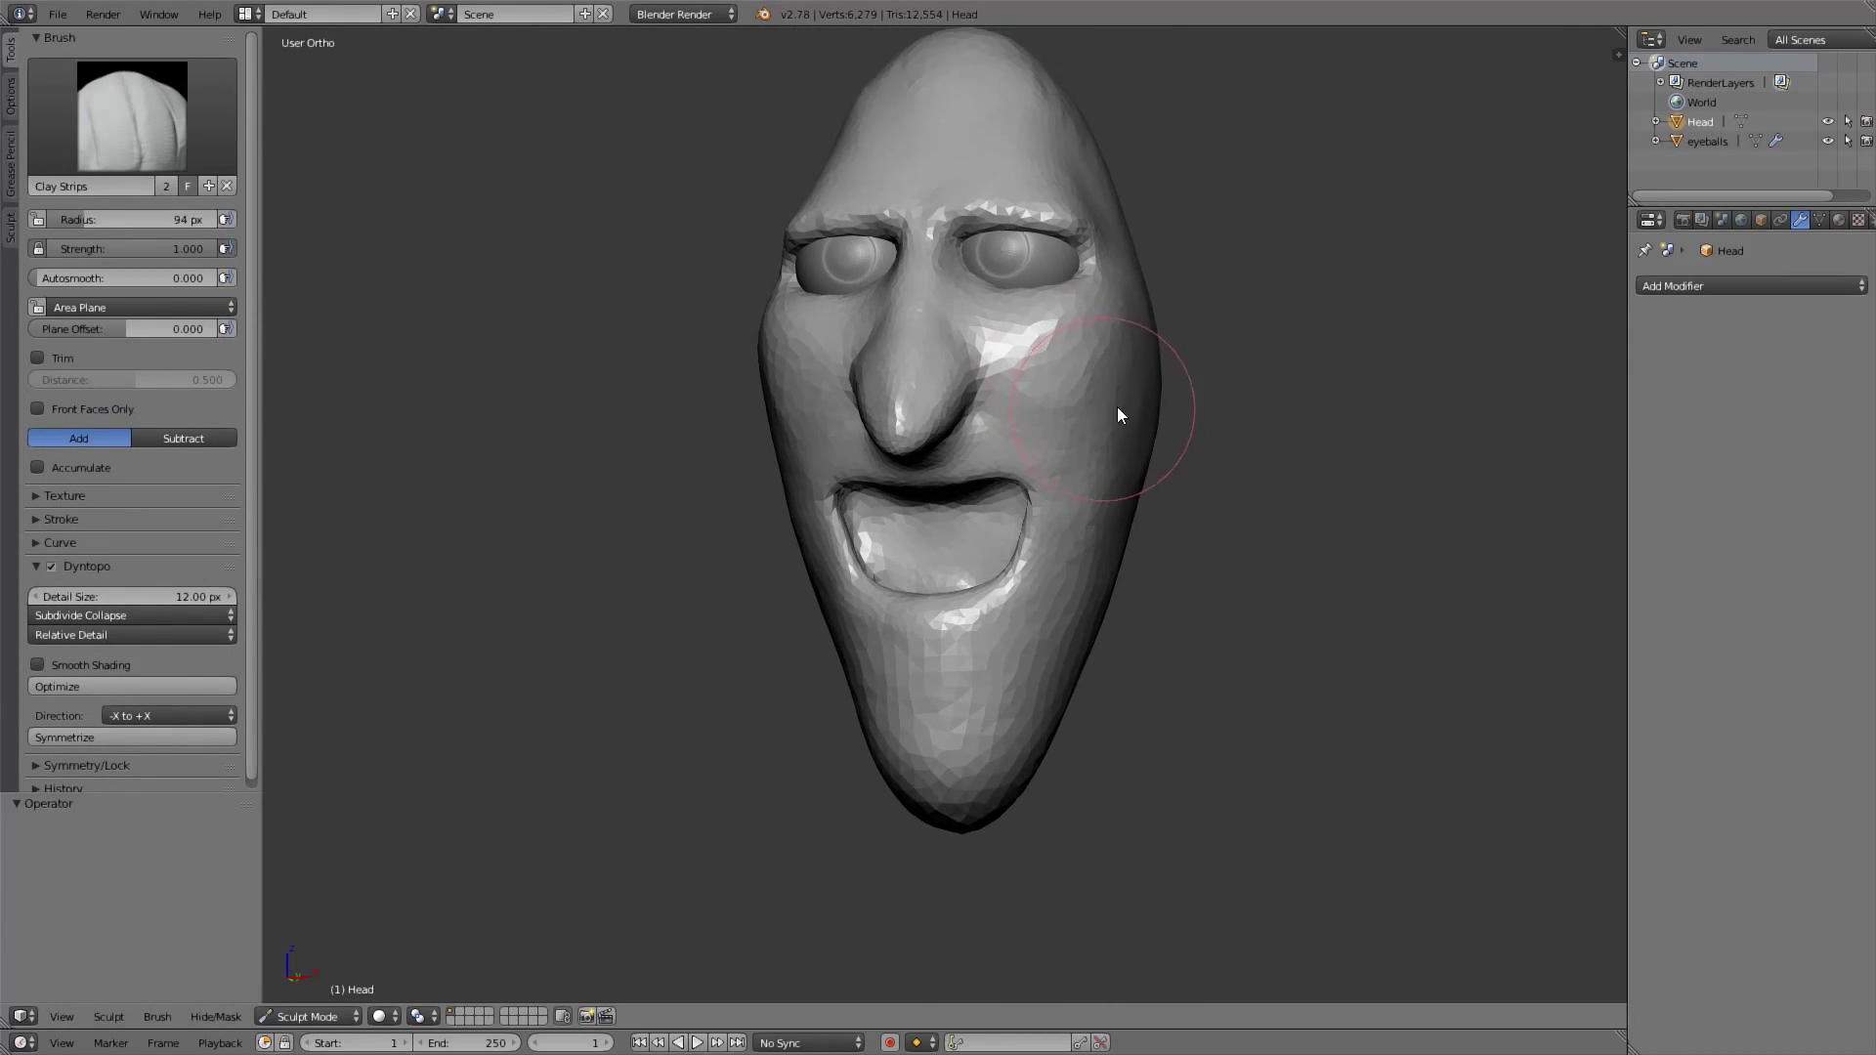
Return the head to Object Mode and add a cube mesh with nothing else selected
click(307, 1016)
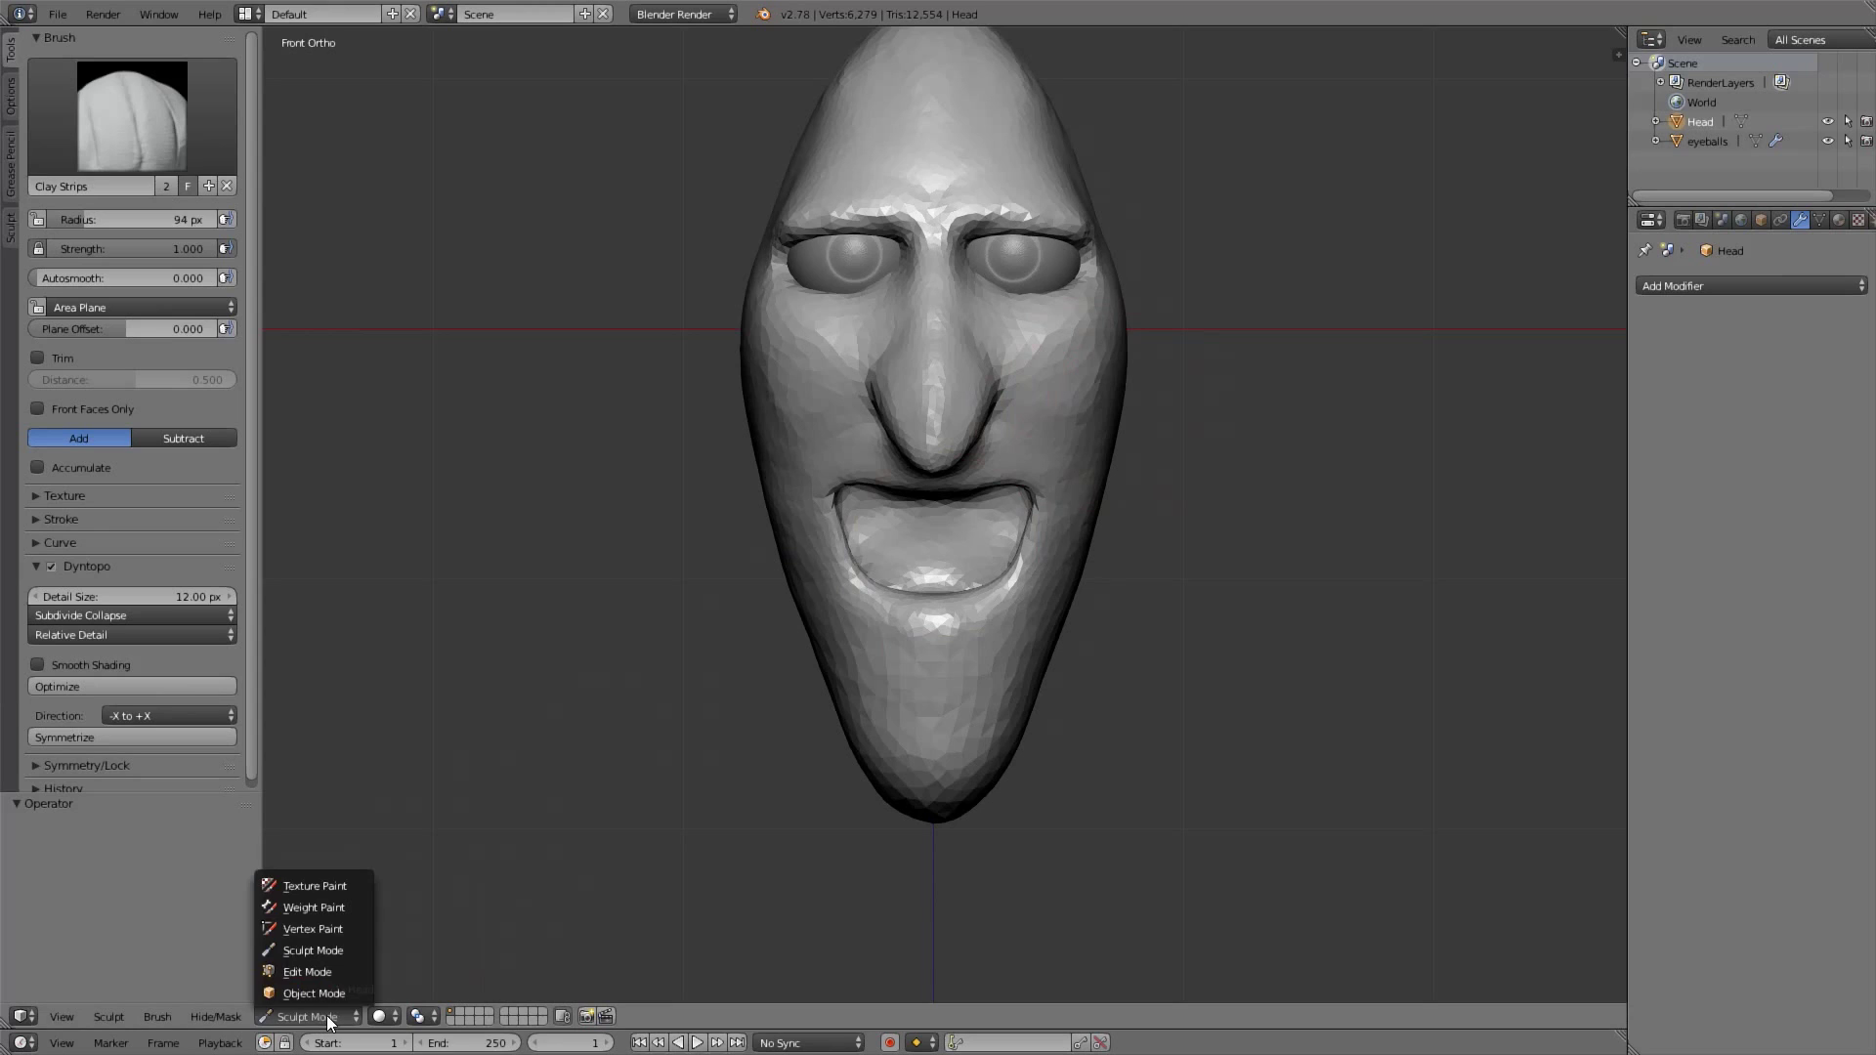
click(334, 993)
key(KP_Decimal)
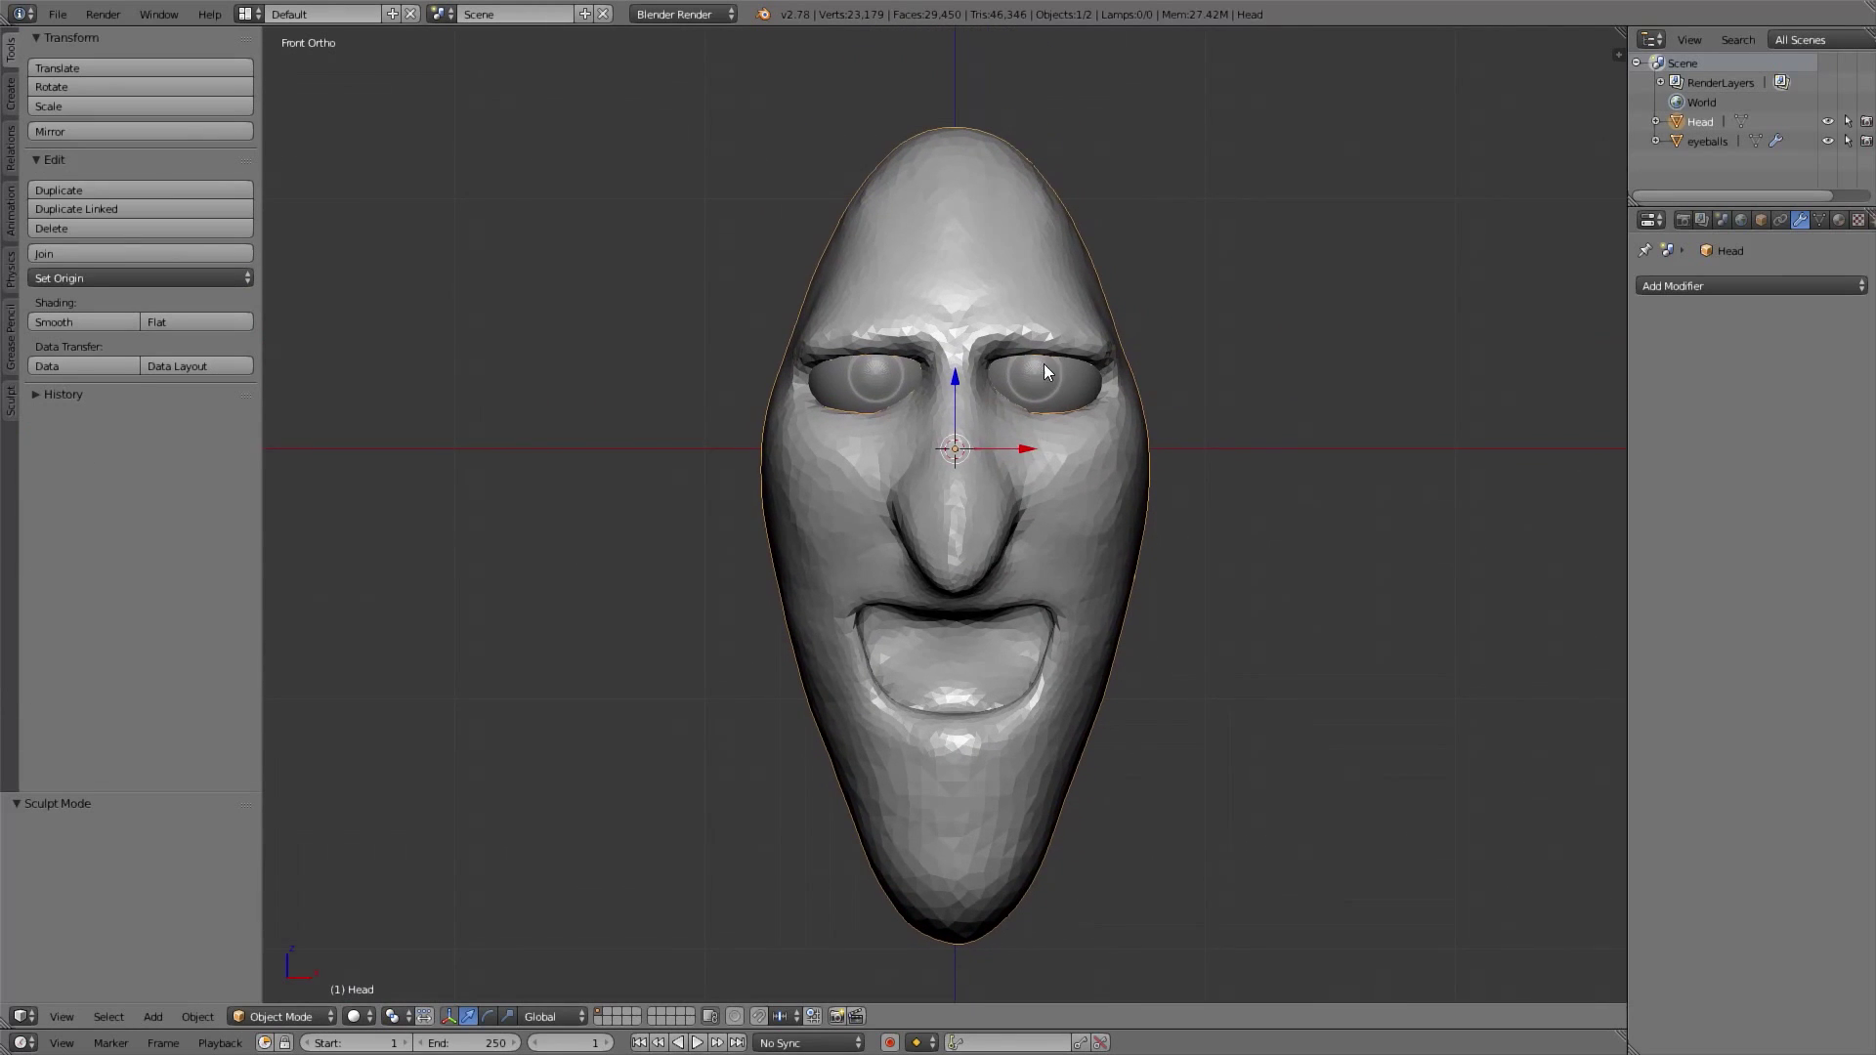
key(a)
key(shift+a)
mouse_move(1159, 449)
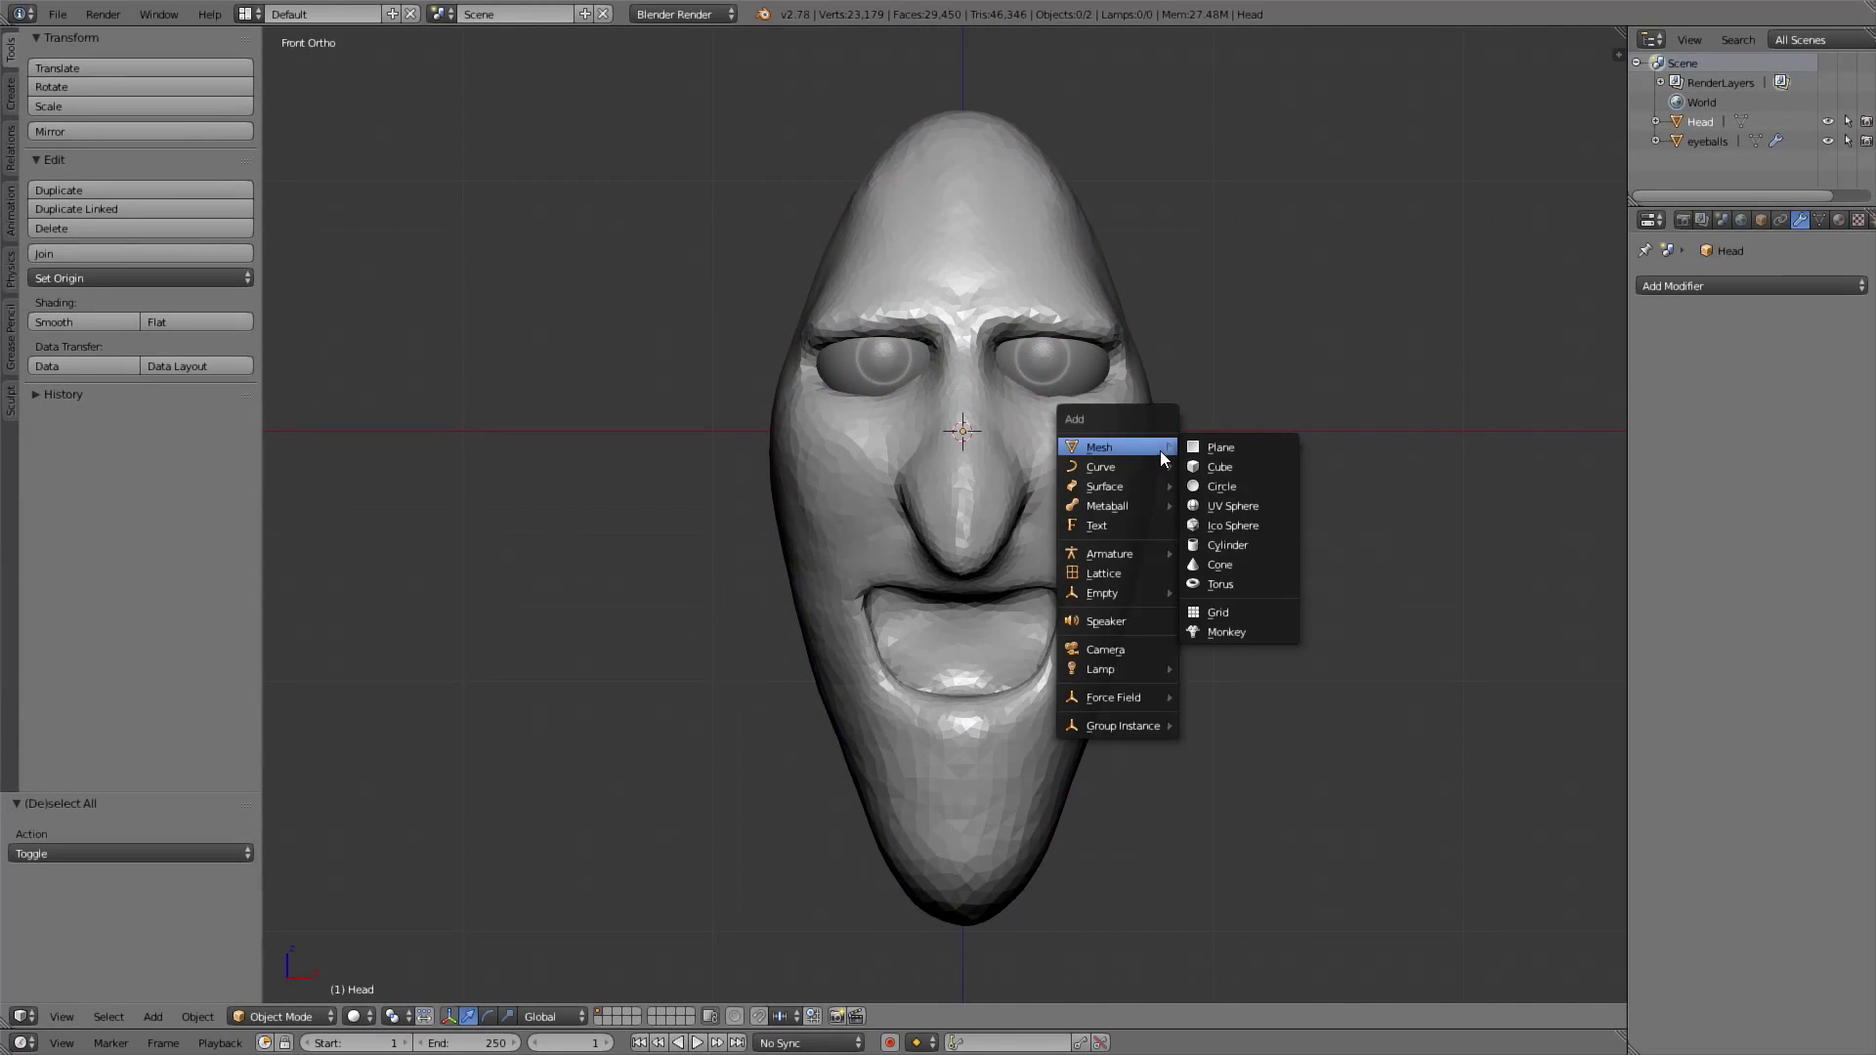
click(1237, 465)
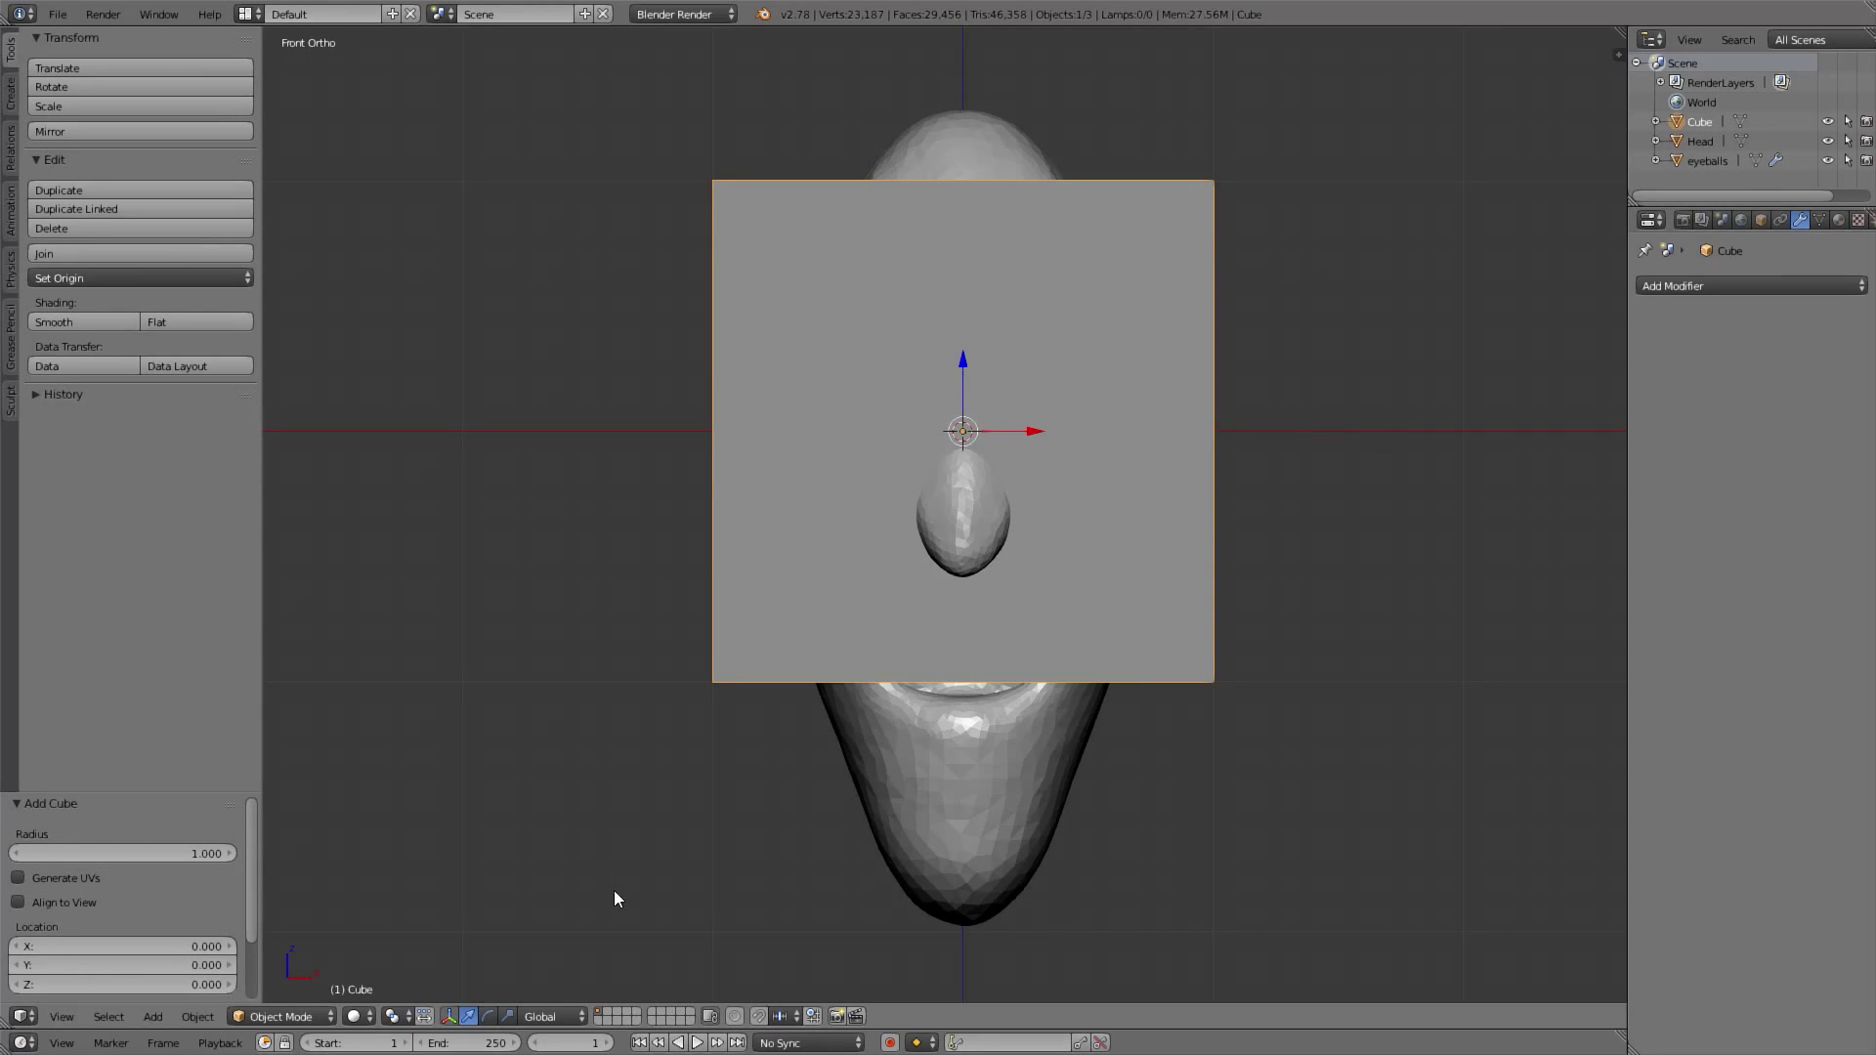
Put the new cube into Sculpt Mode and rename it as ear
click(290, 1017)
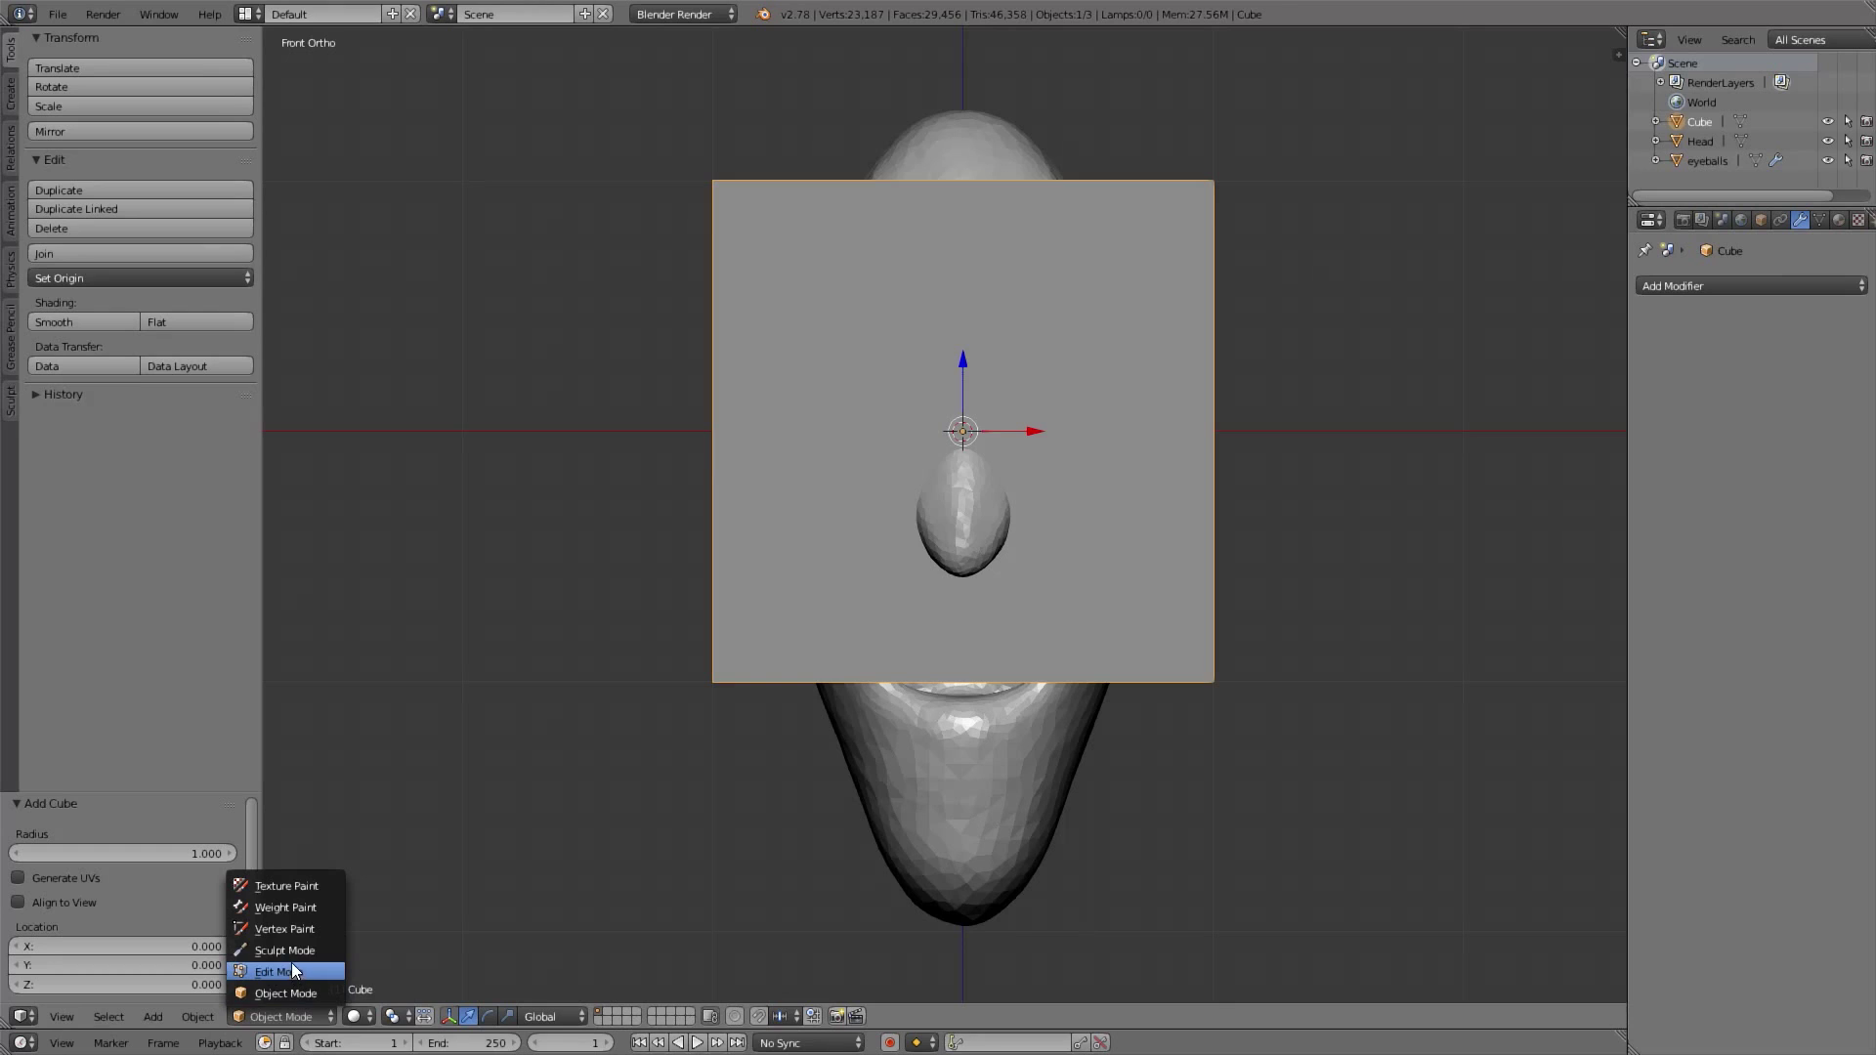
click(306, 951)
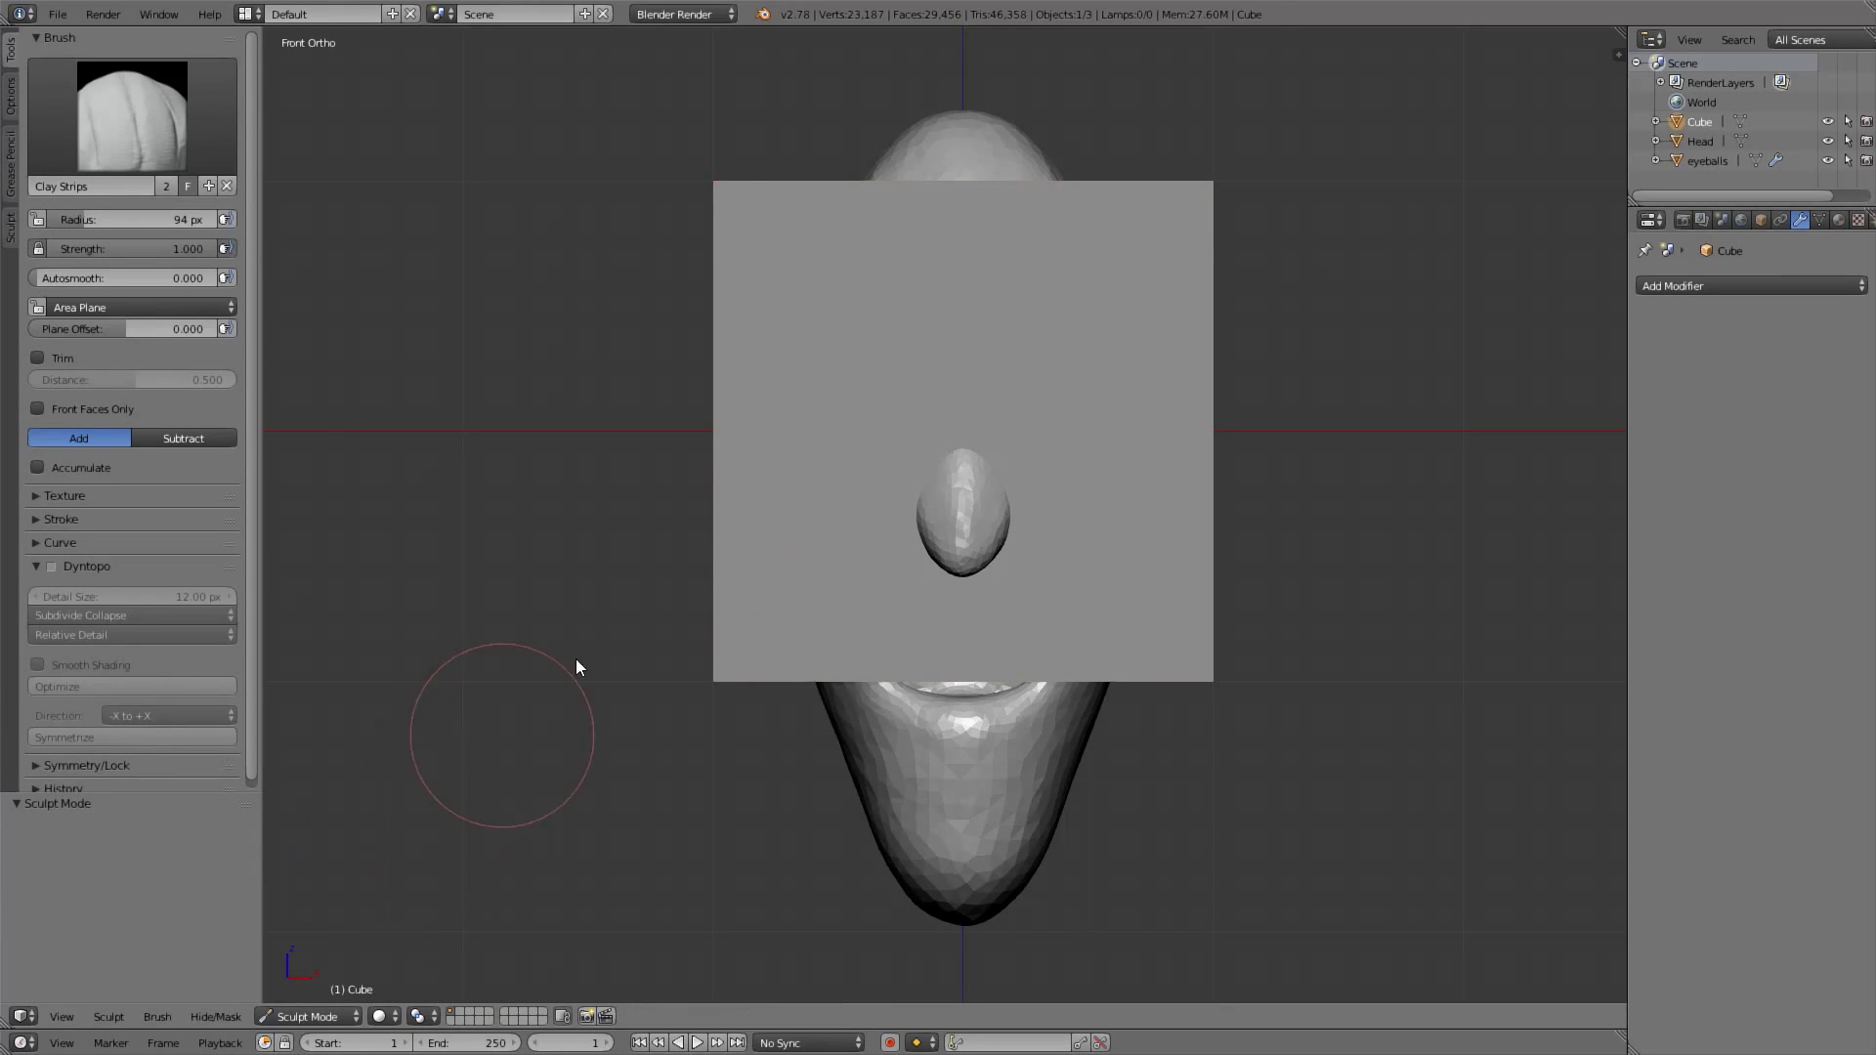
double_click(1700, 121)
text(ear)
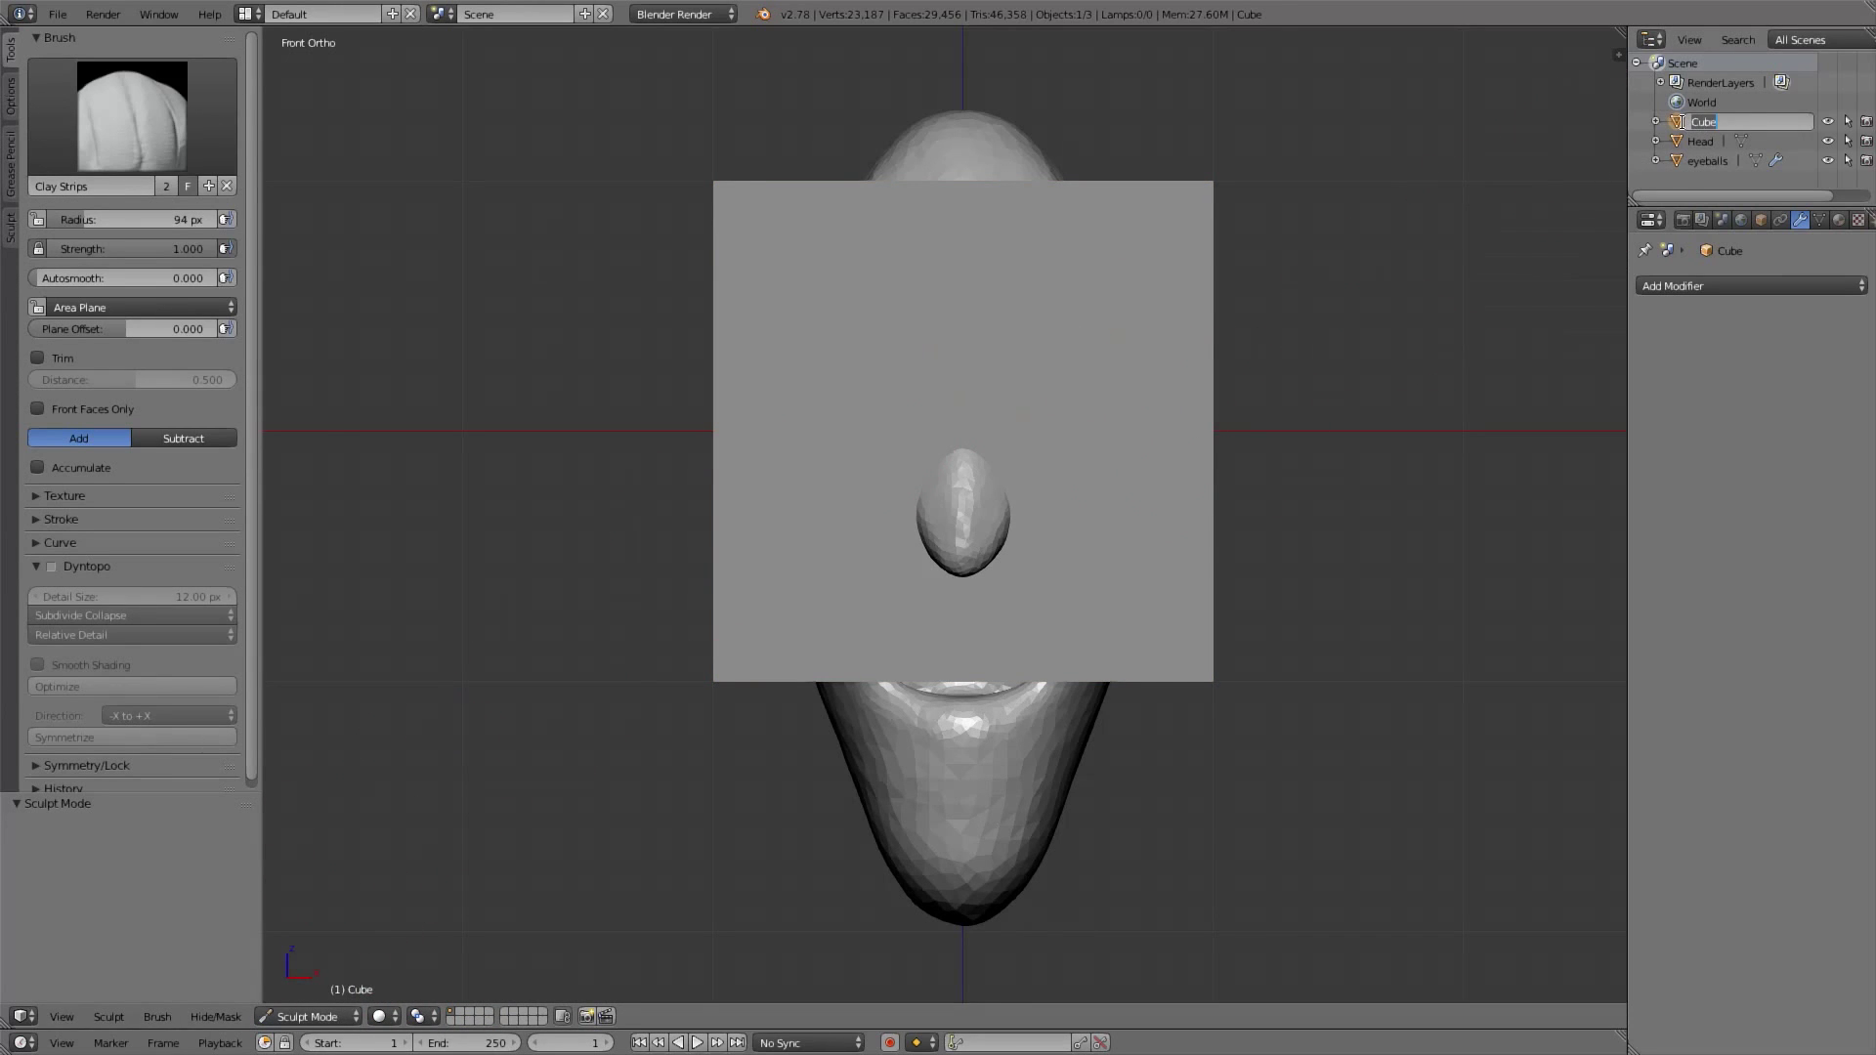
key(Return)
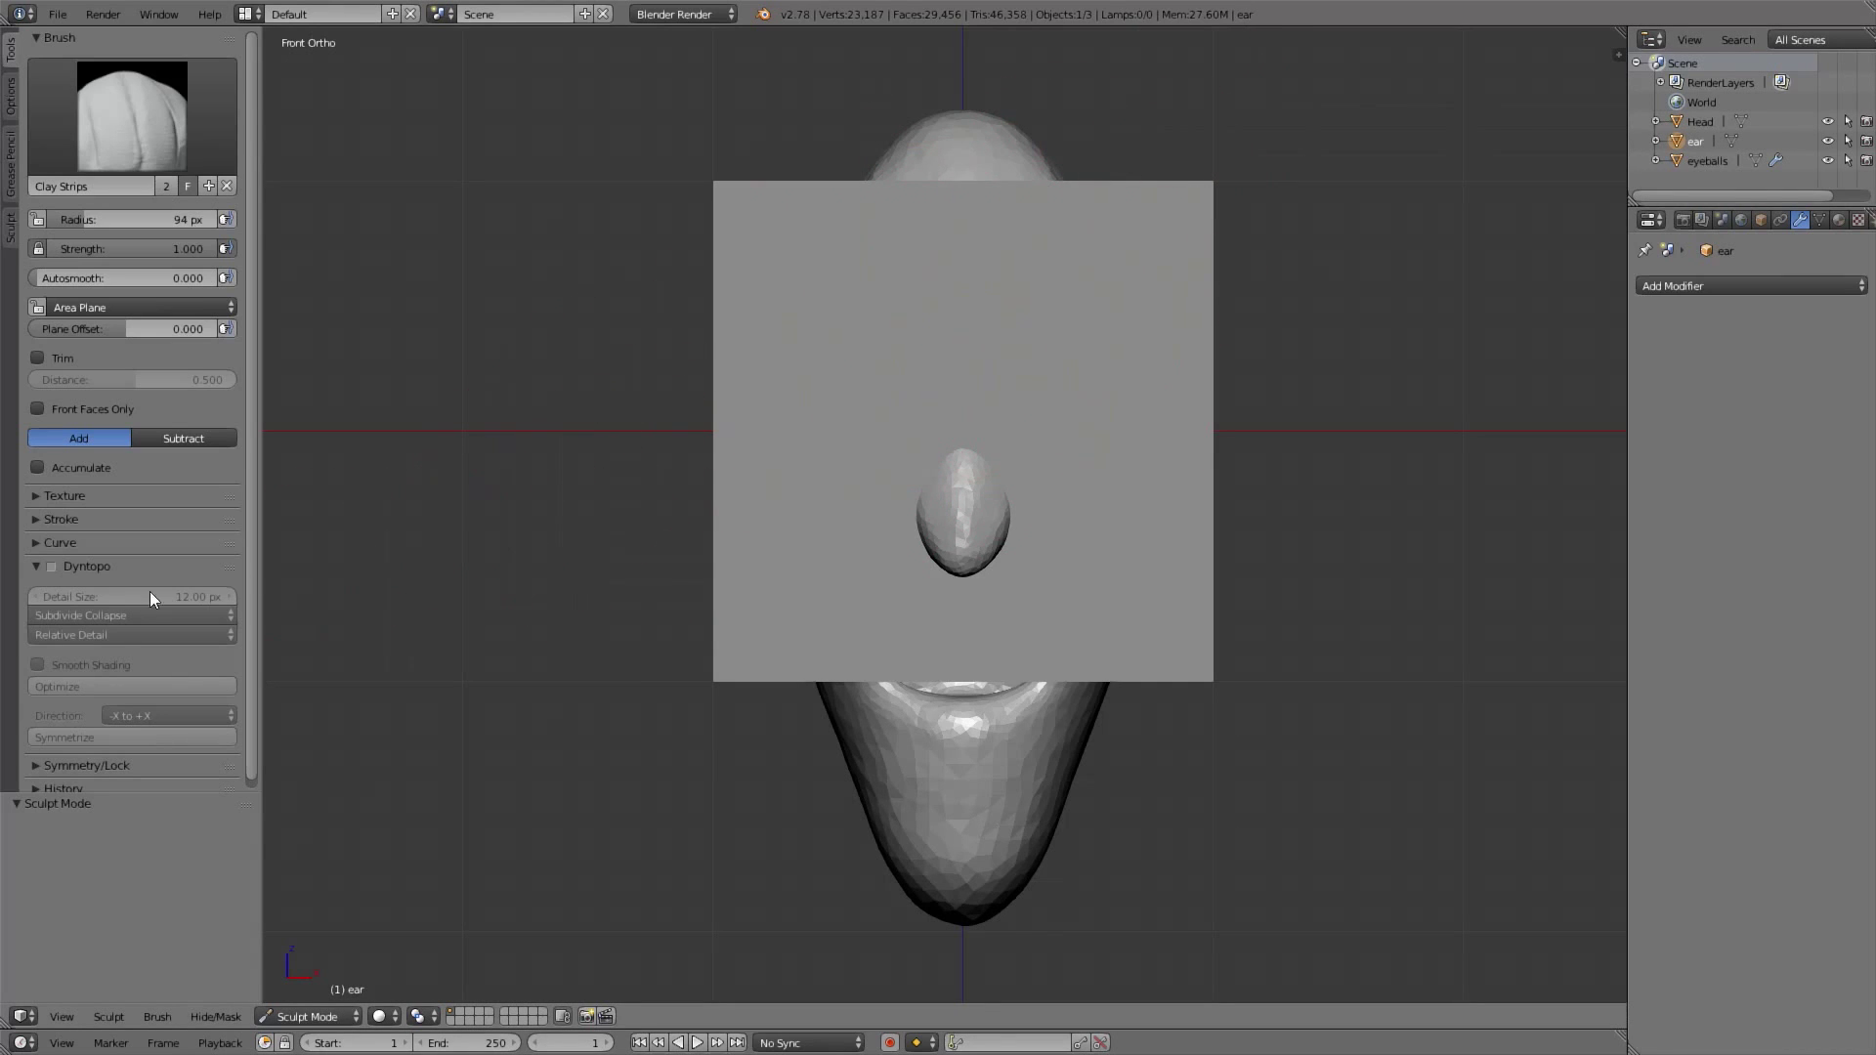
Enable Dyntopo for the ear object and turn off its X mirror symmetry
click(51, 567)
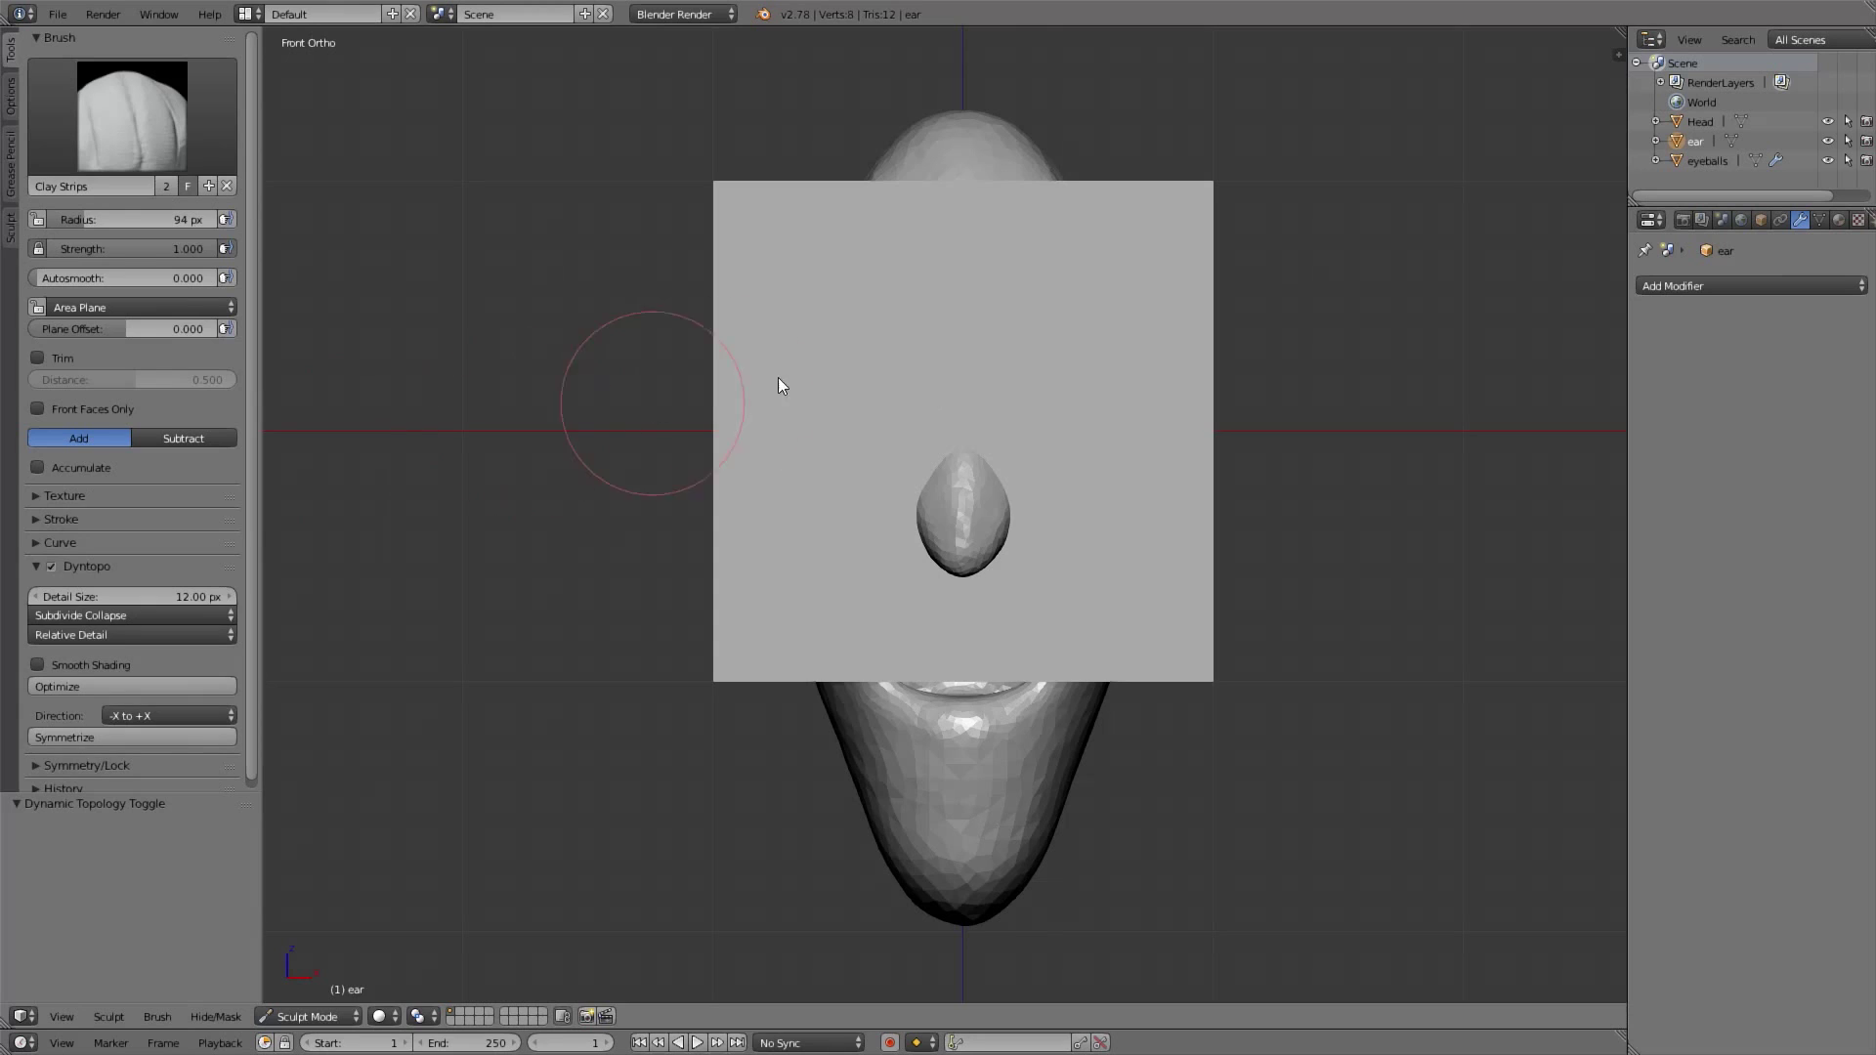
key(KP_3)
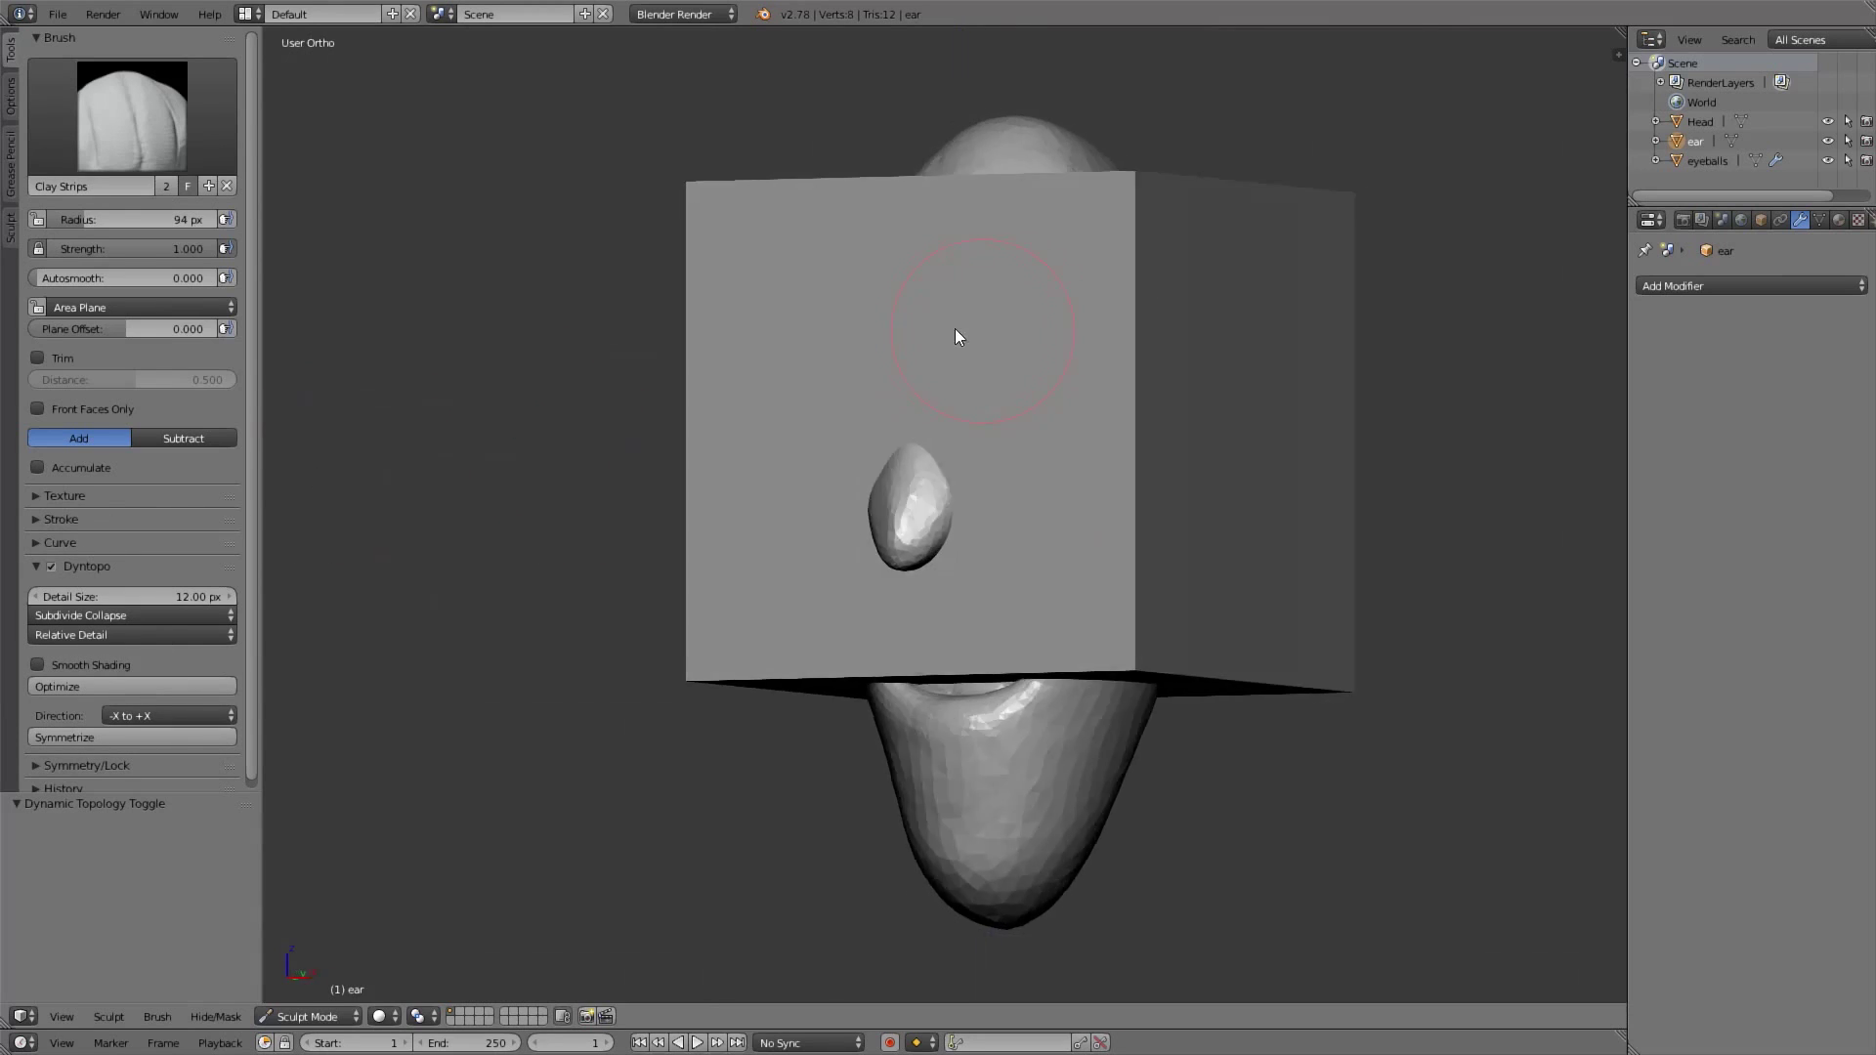
key(KP_1)
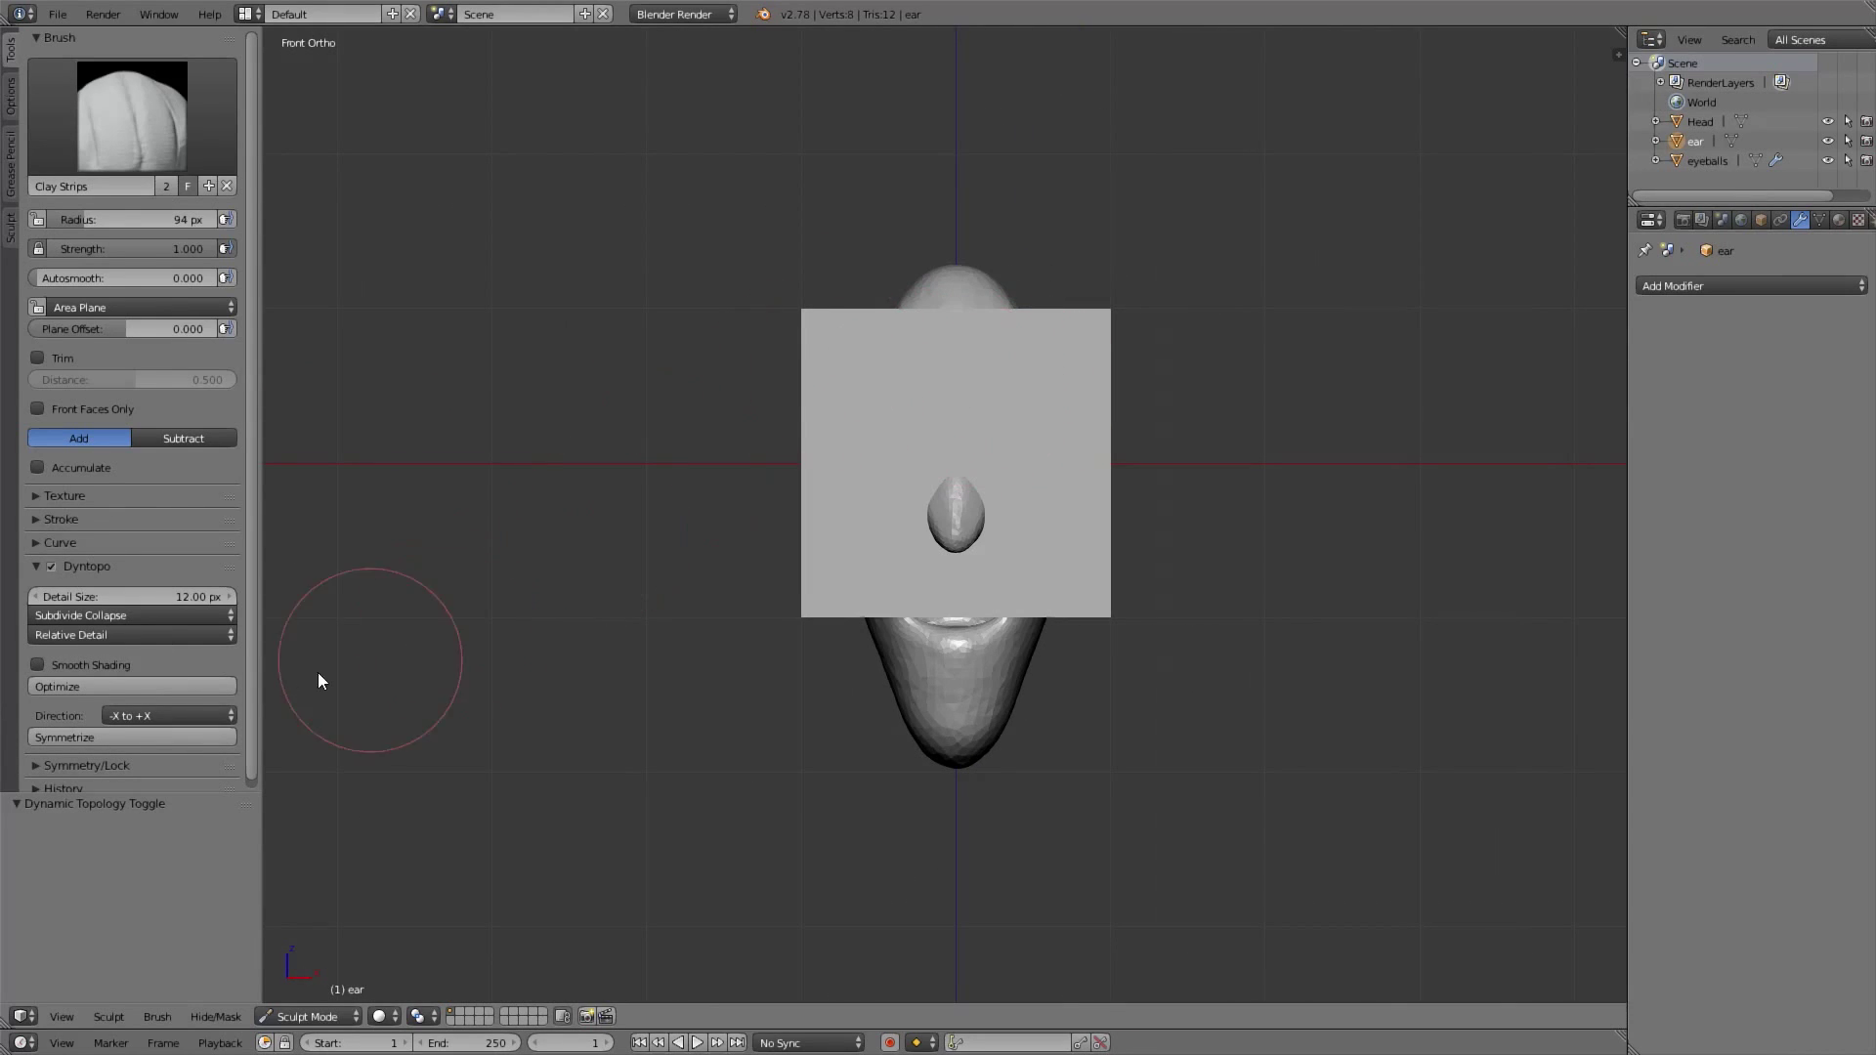
scroll(137, 684, down, 1)
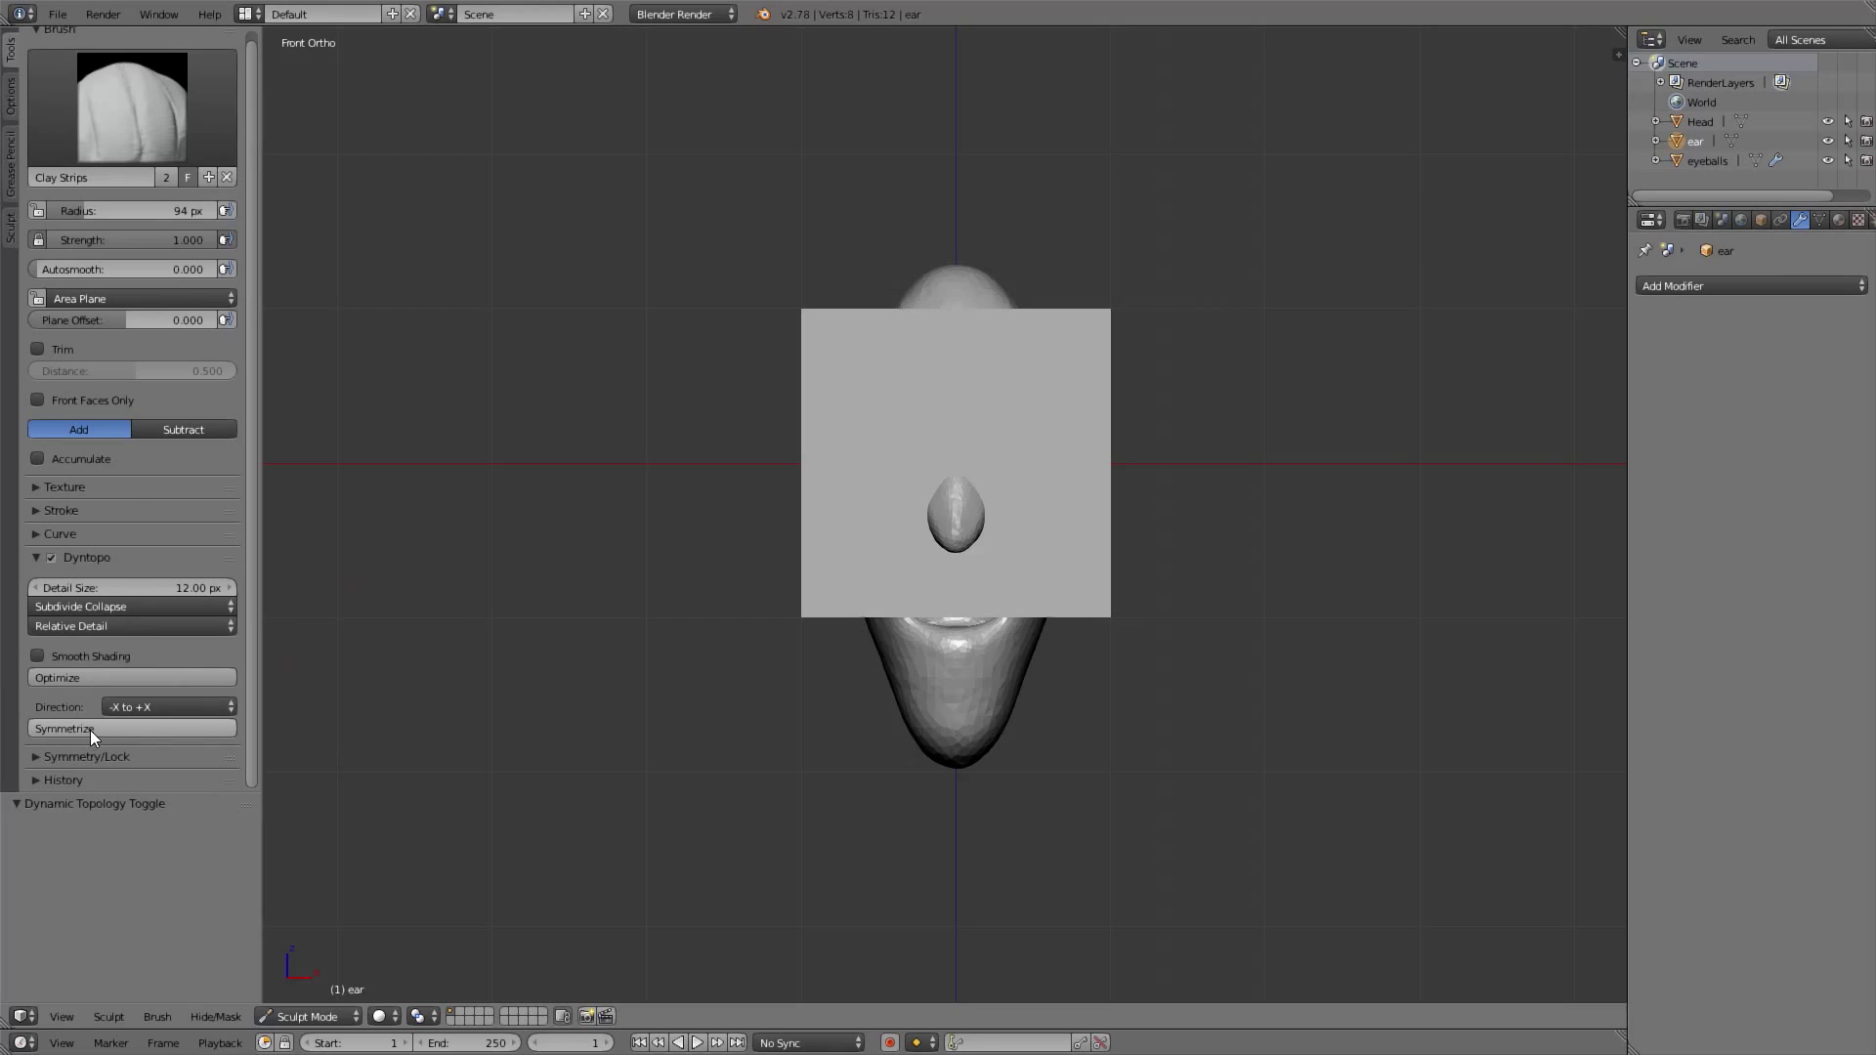
click(85, 756)
scroll(124, 598, down, 2)
scroll(124, 598, down, 4)
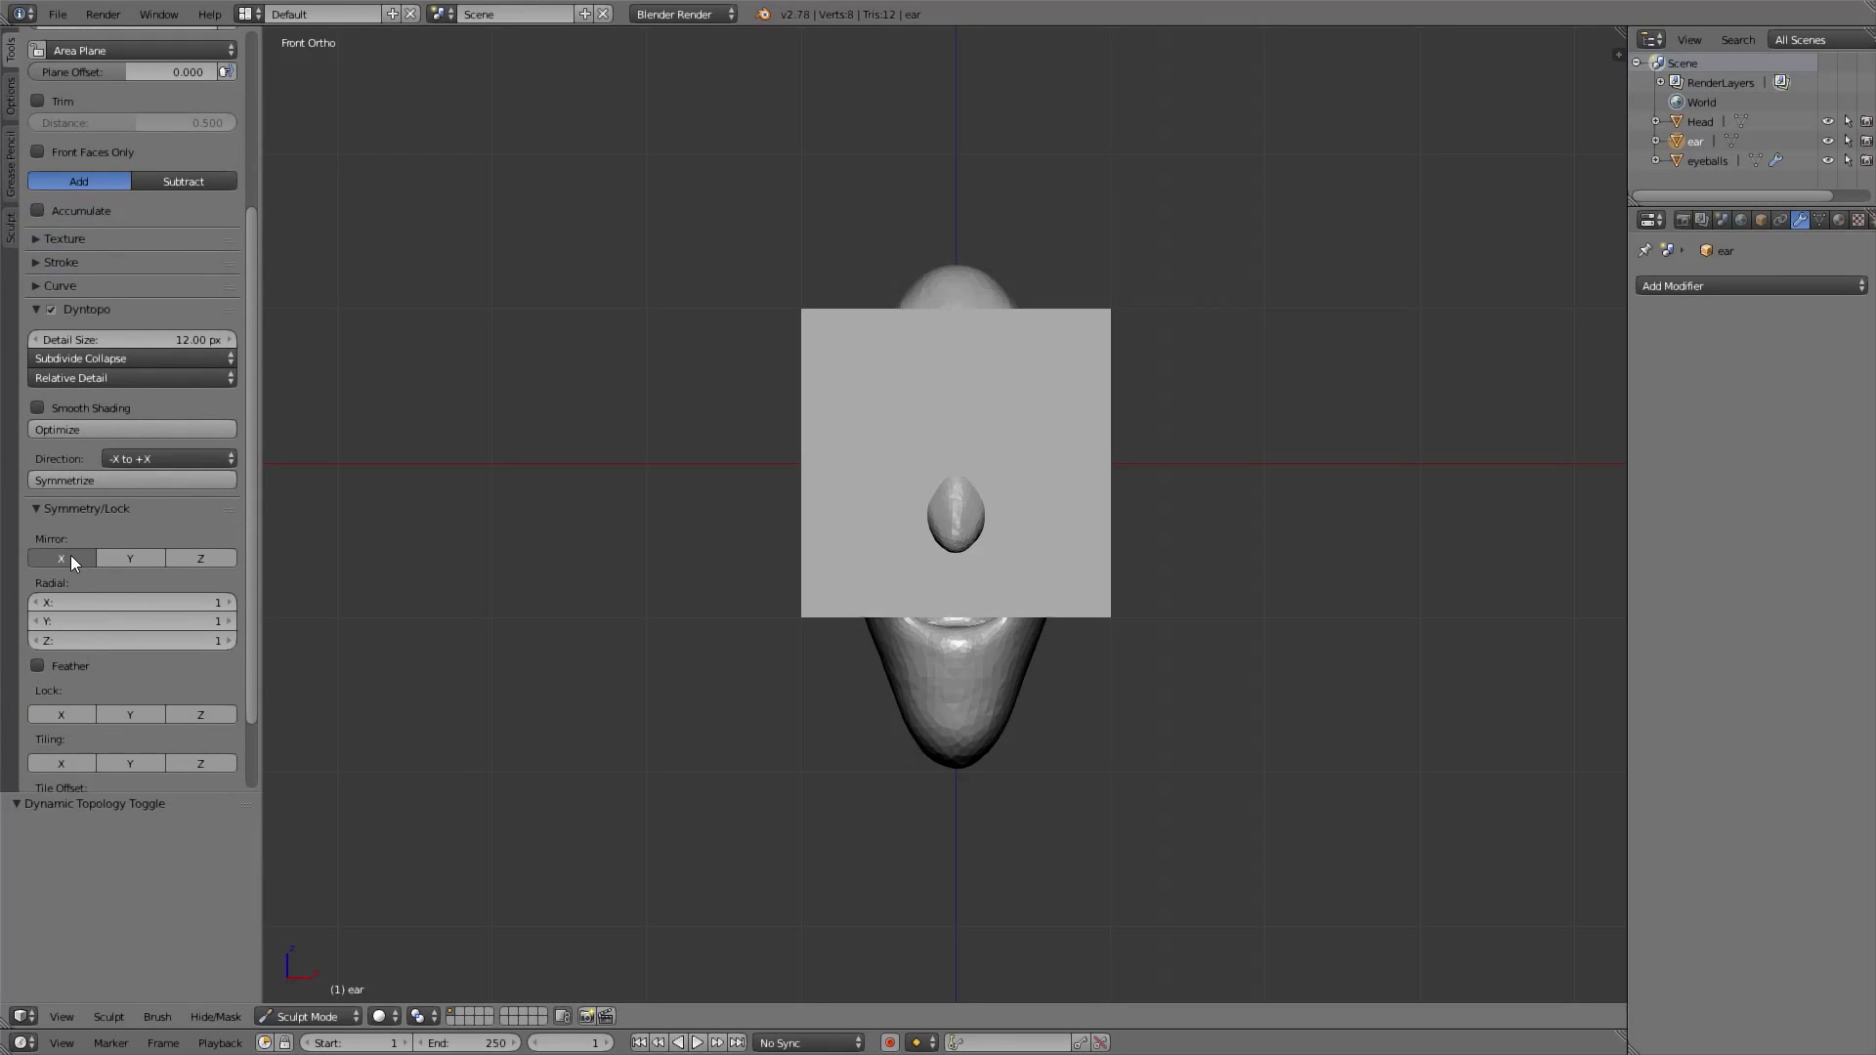
click(65, 558)
scroll(133, 354, up, 6)
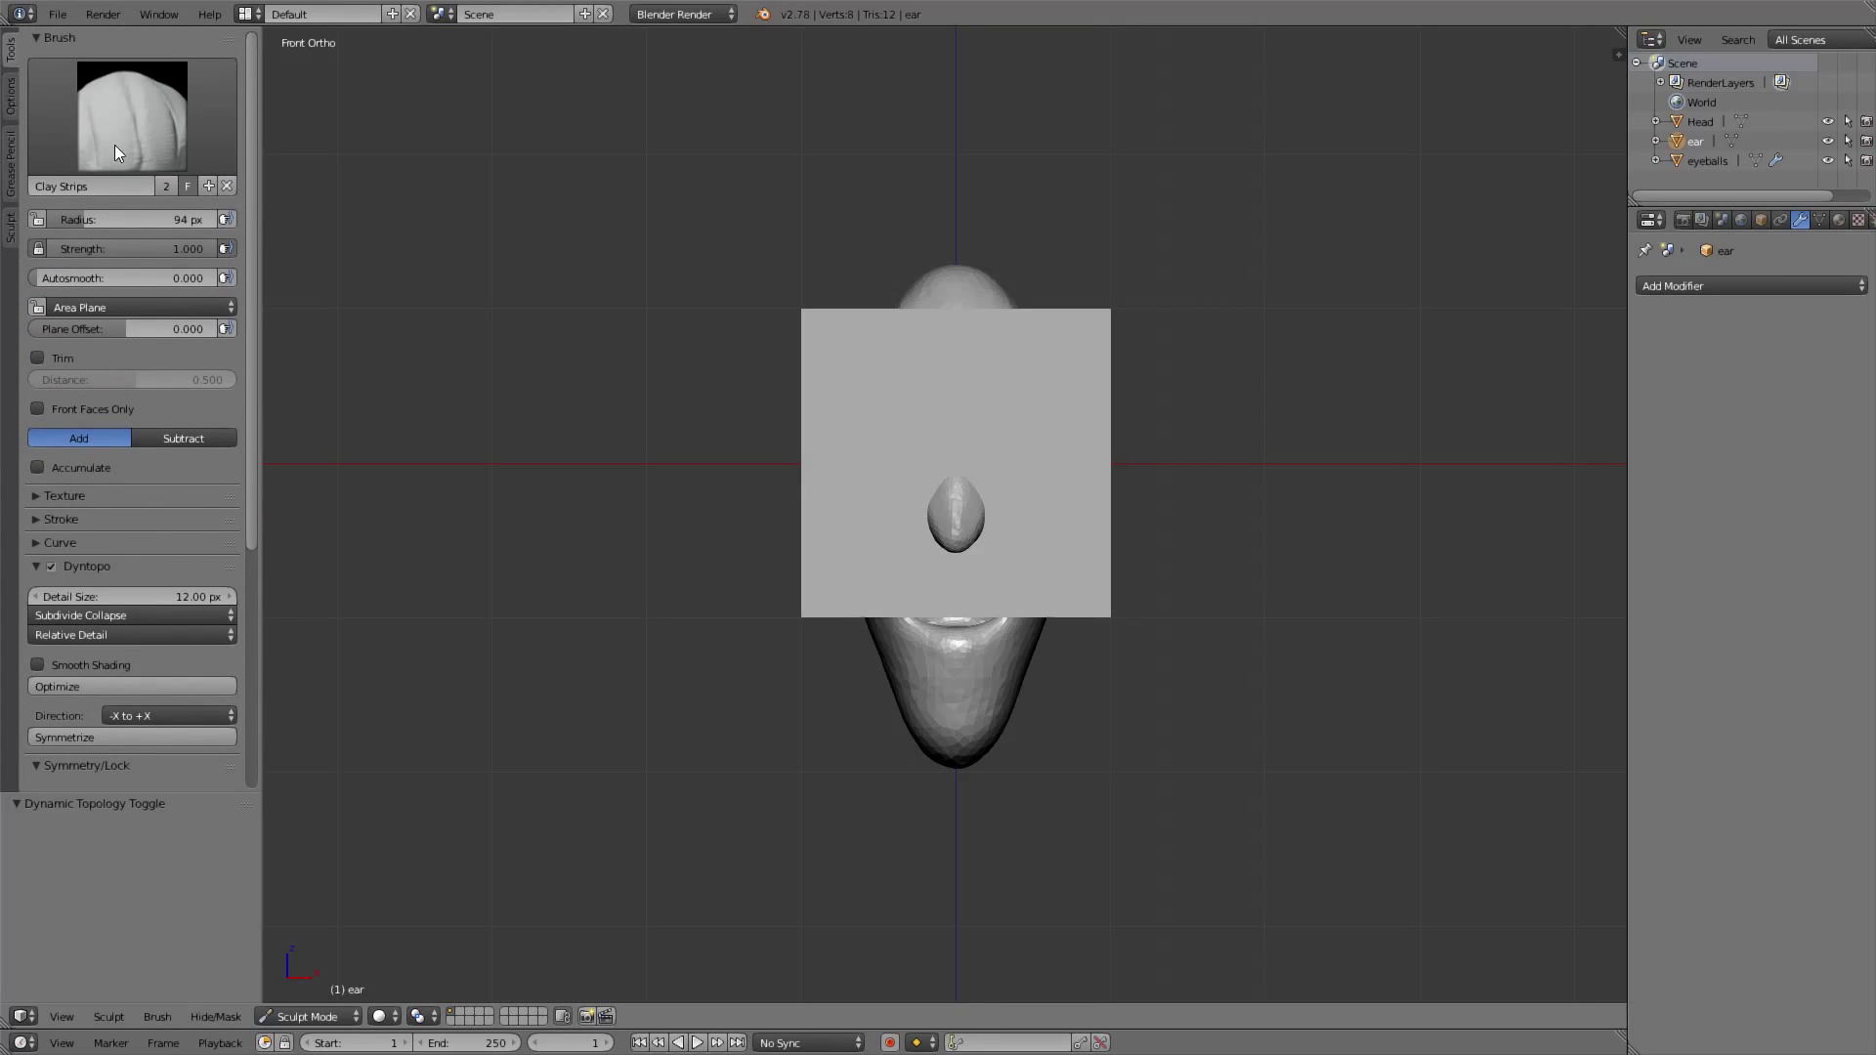
Try to deform the cube with the Grab brush at 229 px and 311 px radii
key(g)
key(f)
click(922, 326)
drag(812, 418, 917, 406)
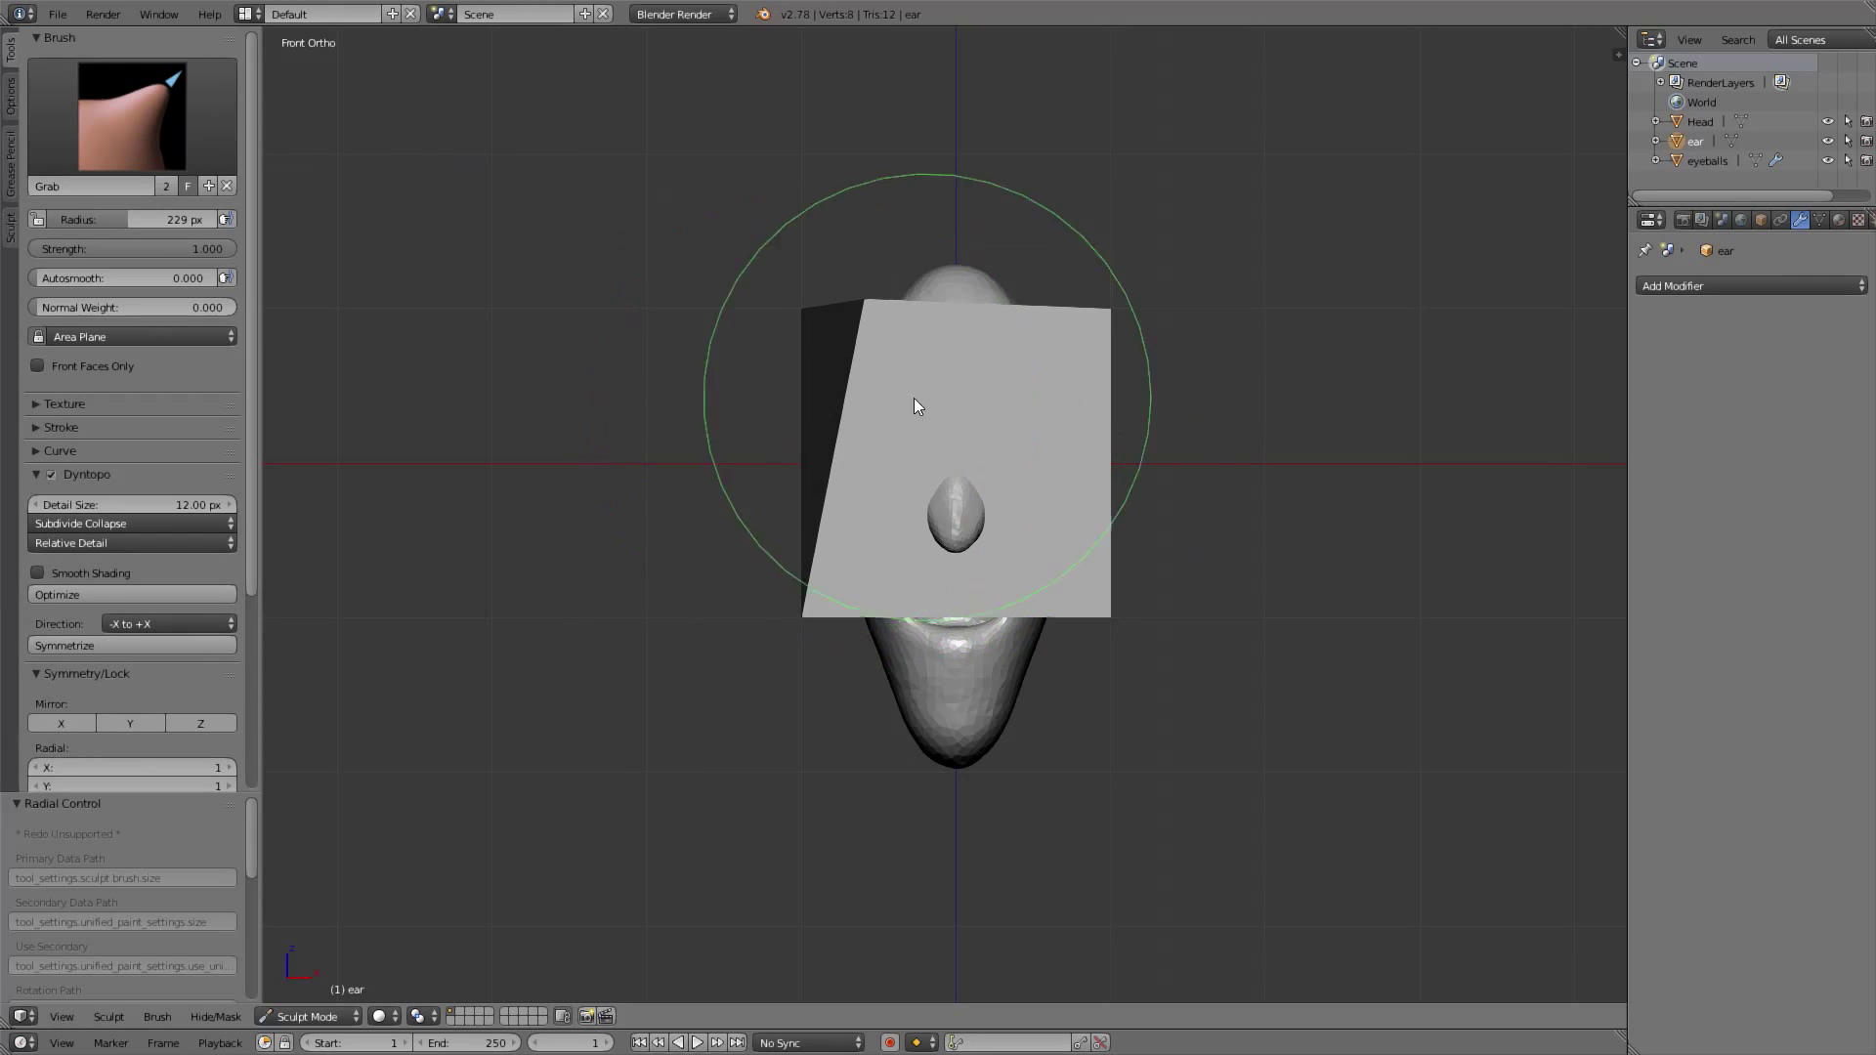
key(ctrl+z)
key(f)
click(911, 492)
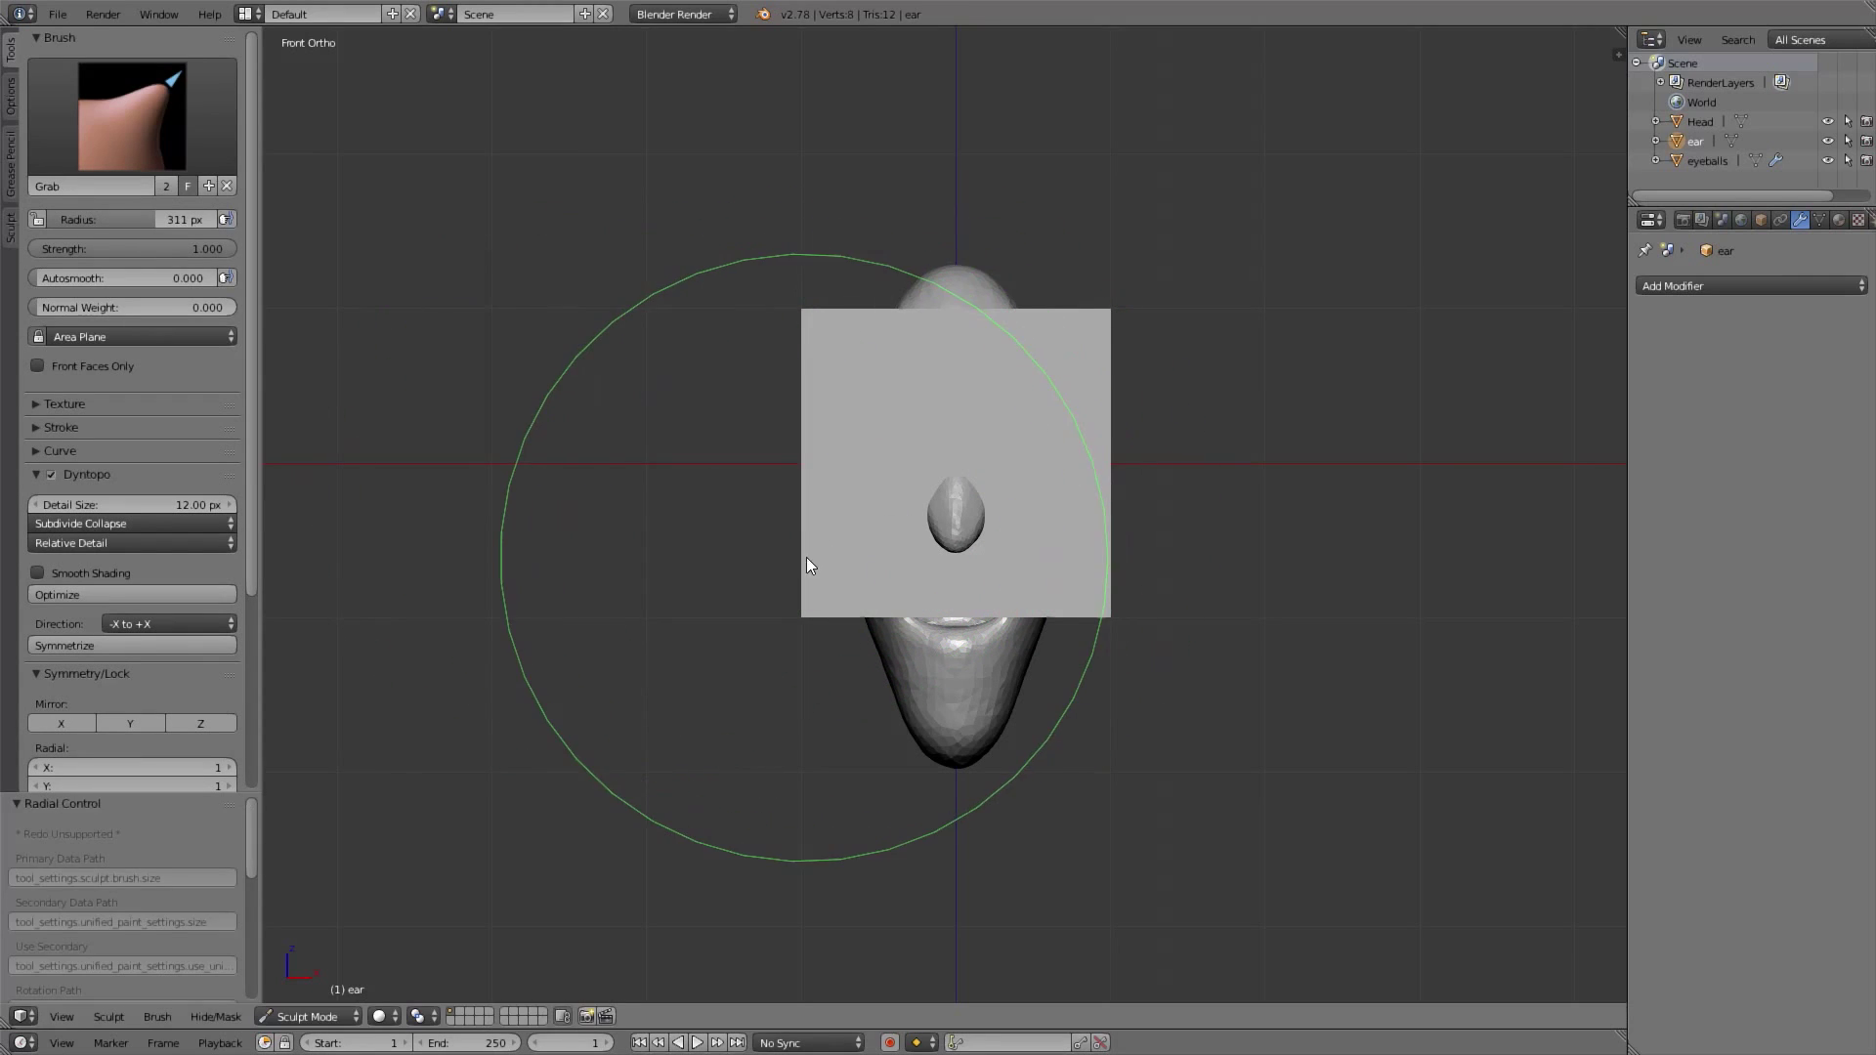
mouse_move(807, 559)
mouse_down()
mouse_move(897, 403)
mouse_move(873, 344)
mouse_up()
key(ctrl+z)
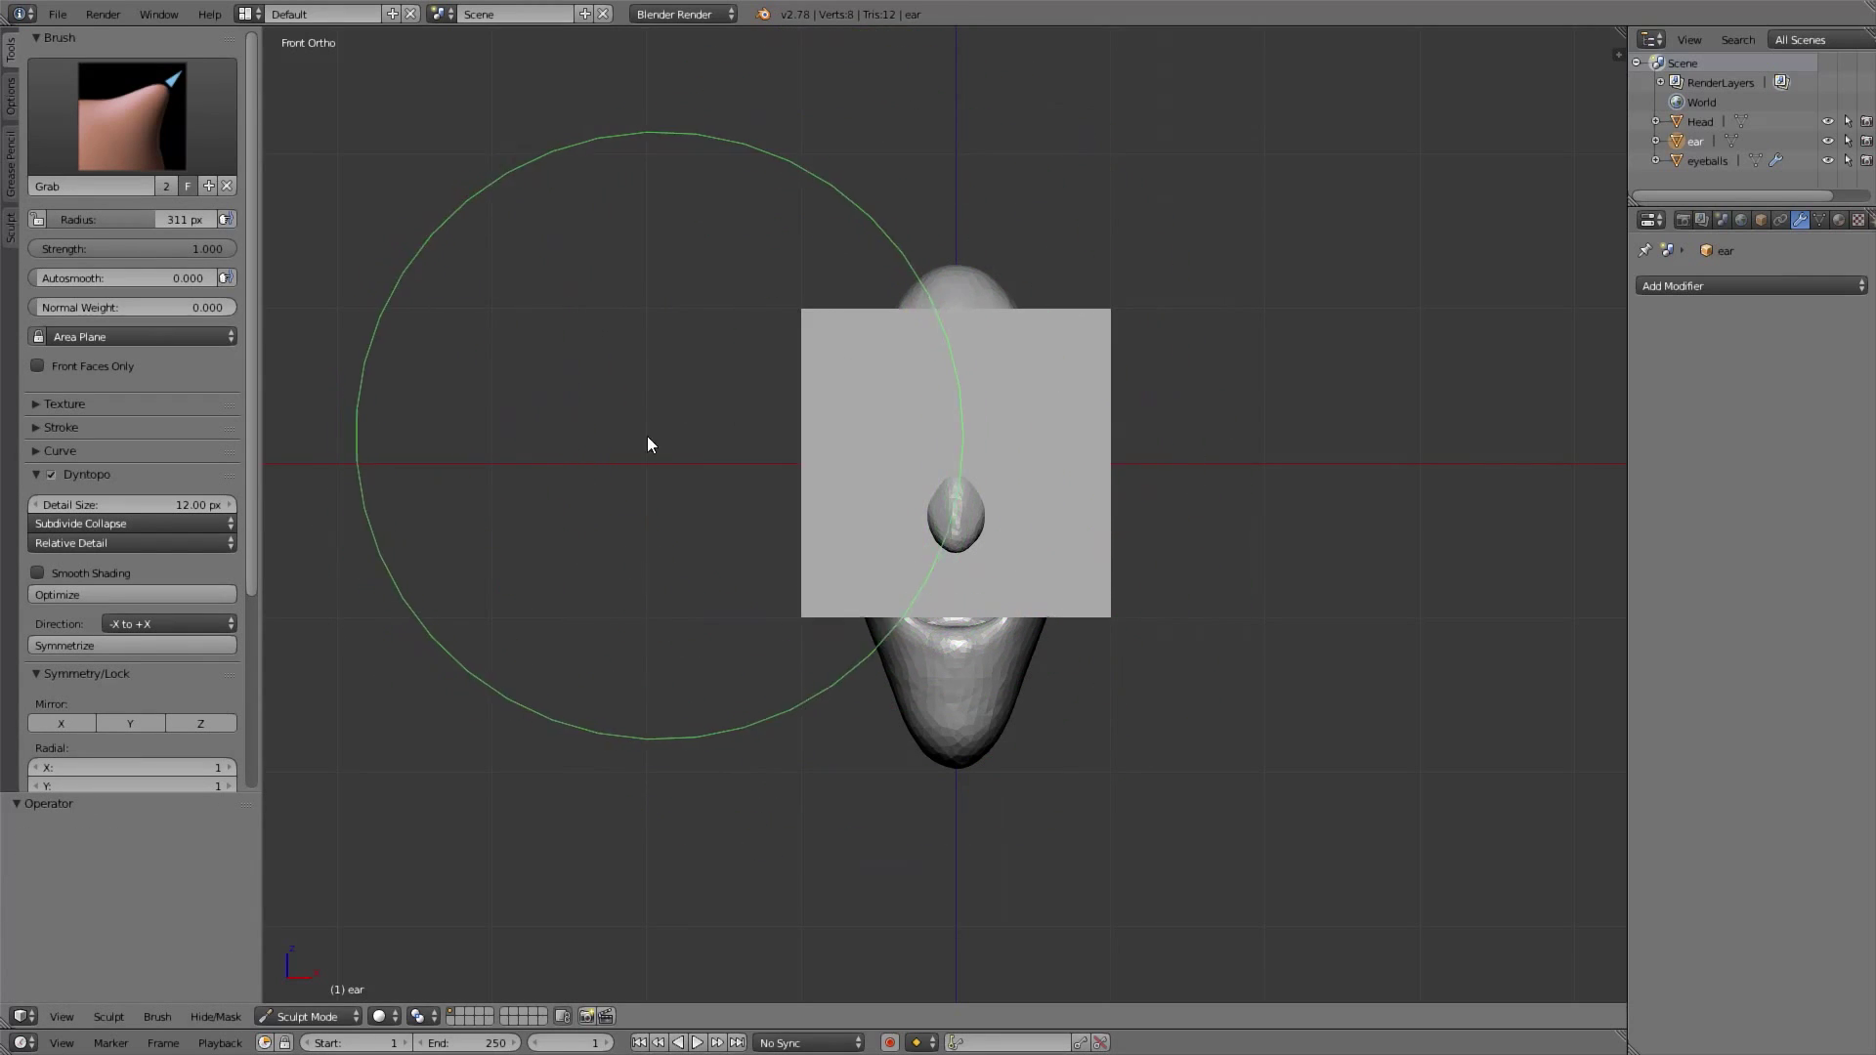
Choose the Snake Hook brush and pull the cube's sides into a rough form at a 311 px radius
click(109, 150)
click(83, 435)
mouse_move(827, 379)
mouse_down()
mouse_move(871, 385)
mouse_move(883, 355)
mouse_move(892, 553)
mouse_move(821, 594)
mouse_up()
middle_drag(819, 586, 853, 383)
mouse_move(1139, 399)
mouse_down()
mouse_move(1124, 543)
mouse_move(1139, 436)
mouse_move(1163, 428)
mouse_up()
middle_drag(1173, 424, 1084, 426)
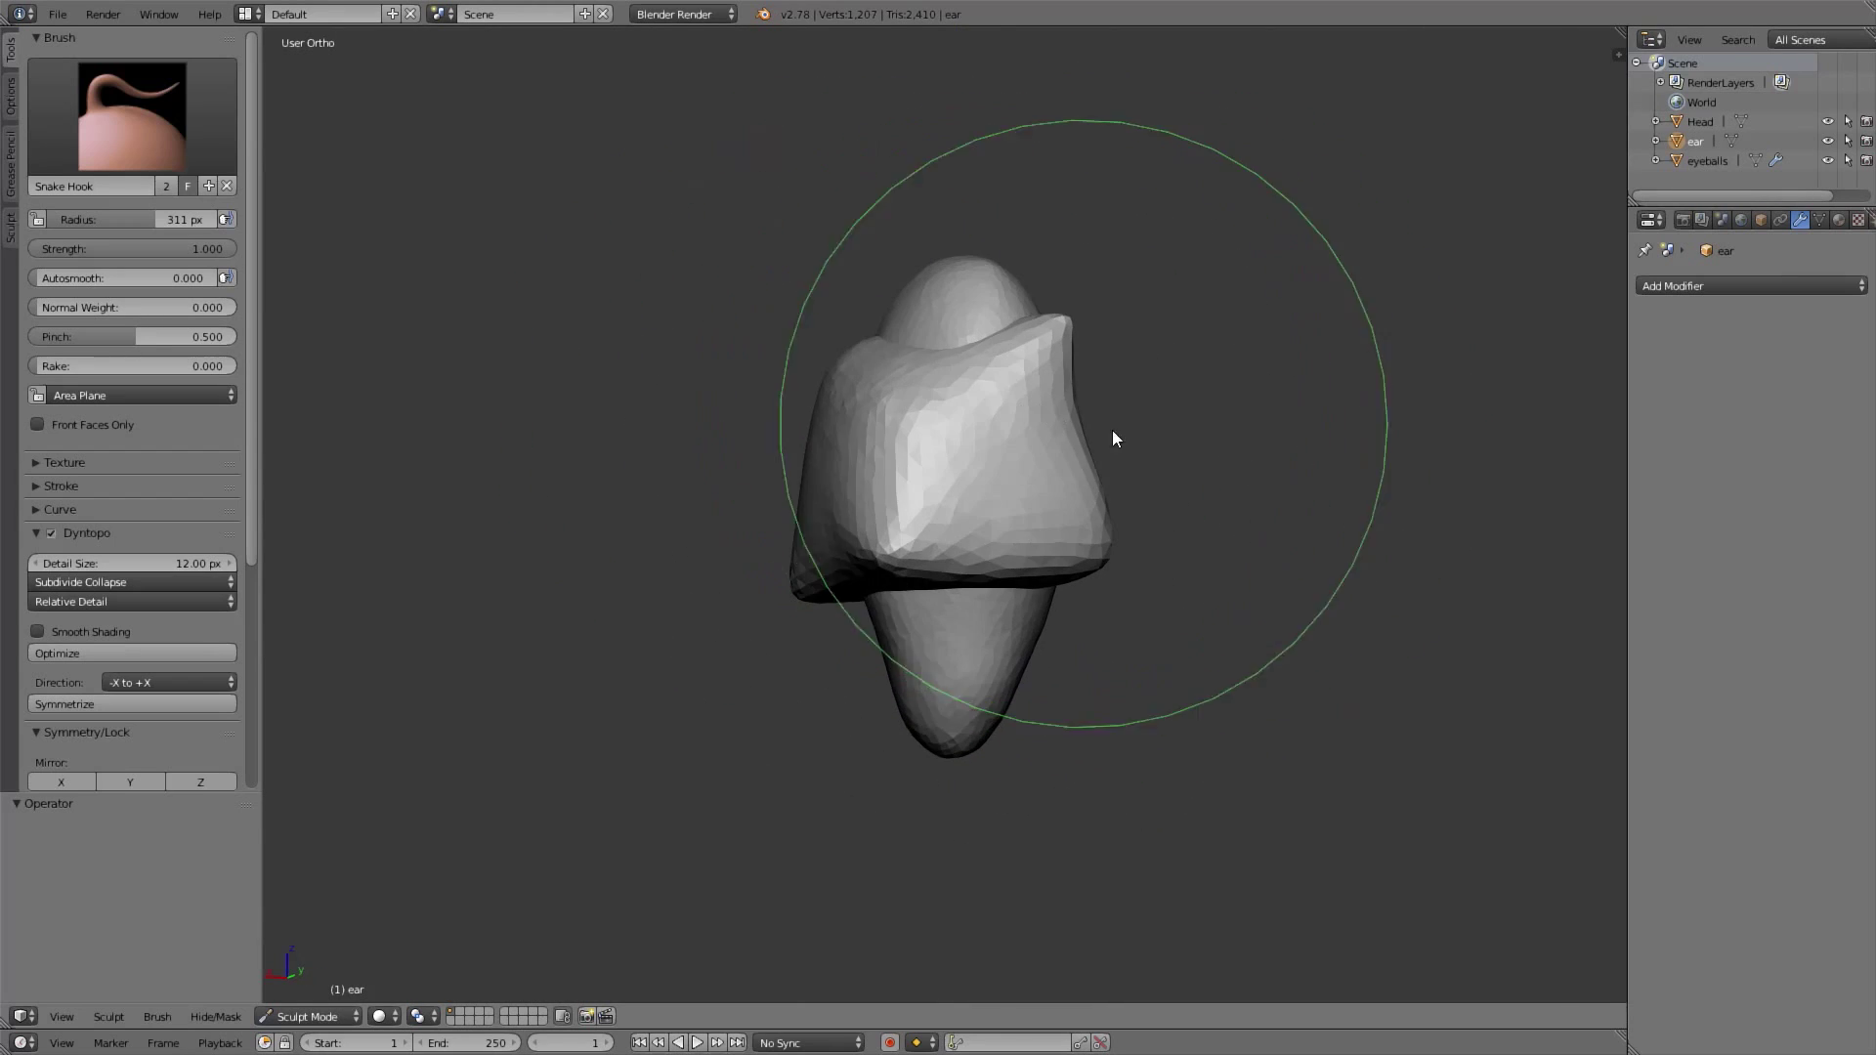
Push the corners of the ear mesh inward with the Snake Hook brush from angled views to make it more compact
drag(1065, 371, 1052, 477)
drag(1079, 570, 1016, 508)
middle_drag(1009, 502, 951, 482)
key(f)
click(924, 491)
mouse_move(924, 491)
mouse_down()
mouse_move(881, 387)
mouse_move(997, 518)
mouse_move(884, 500)
mouse_move(1010, 471)
mouse_move(1069, 516)
mouse_up()
Move the ear mesh to the side of the head in the front view with Snake Hook, smoothing its surface
key(KP_1)
mouse_move(1036, 412)
mouse_down()
mouse_move(1040, 360)
mouse_move(1074, 382)
mouse_up()
mouse_move(1144, 454)
shift+mouse_down()
mouse_move(1134, 481)
mouse_move(1041, 461)
mouse_move(1129, 510)
shift+mouse_up()
scroll(1173, 461, up, 3)
key(f)
click(1110, 476)
drag(1243, 470, 1212, 472)
Shape the ear's outline in the right side view with the Snake Hook brush at a 248 px radius
middle_drag(1212, 472, 977, 459)
key(KP_3)
key(KP_3)
key(f)
click(1050, 465)
drag(962, 475, 1039, 440)
mouse_move(1127, 360)
mouse_down()
mouse_move(1050, 473)
mouse_move(1075, 420)
mouse_move(1130, 424)
mouse_up()
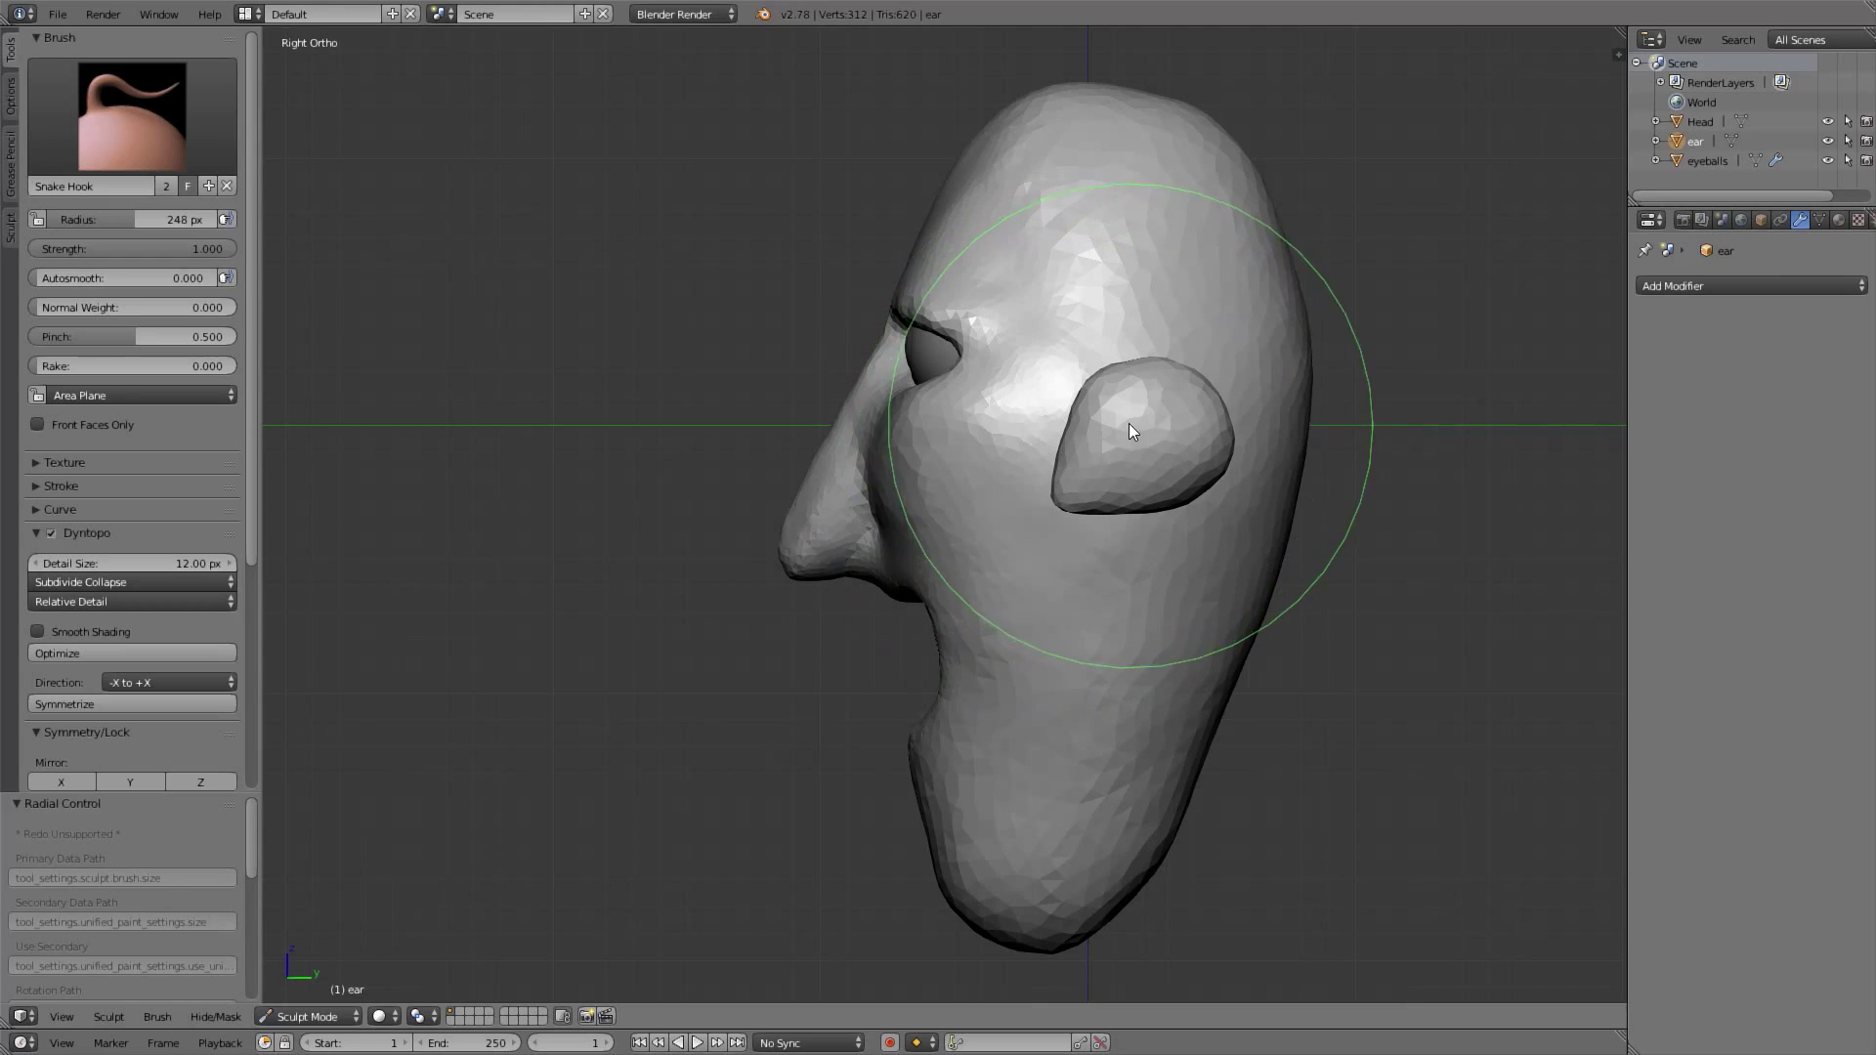
Stretch the upper part of the ear upward in the right side view with Snake Hook at a 217 px radius
shift+middle_drag(1130, 424, 1076, 473)
key(f)
click(1016, 503)
drag(1116, 420, 1151, 338)
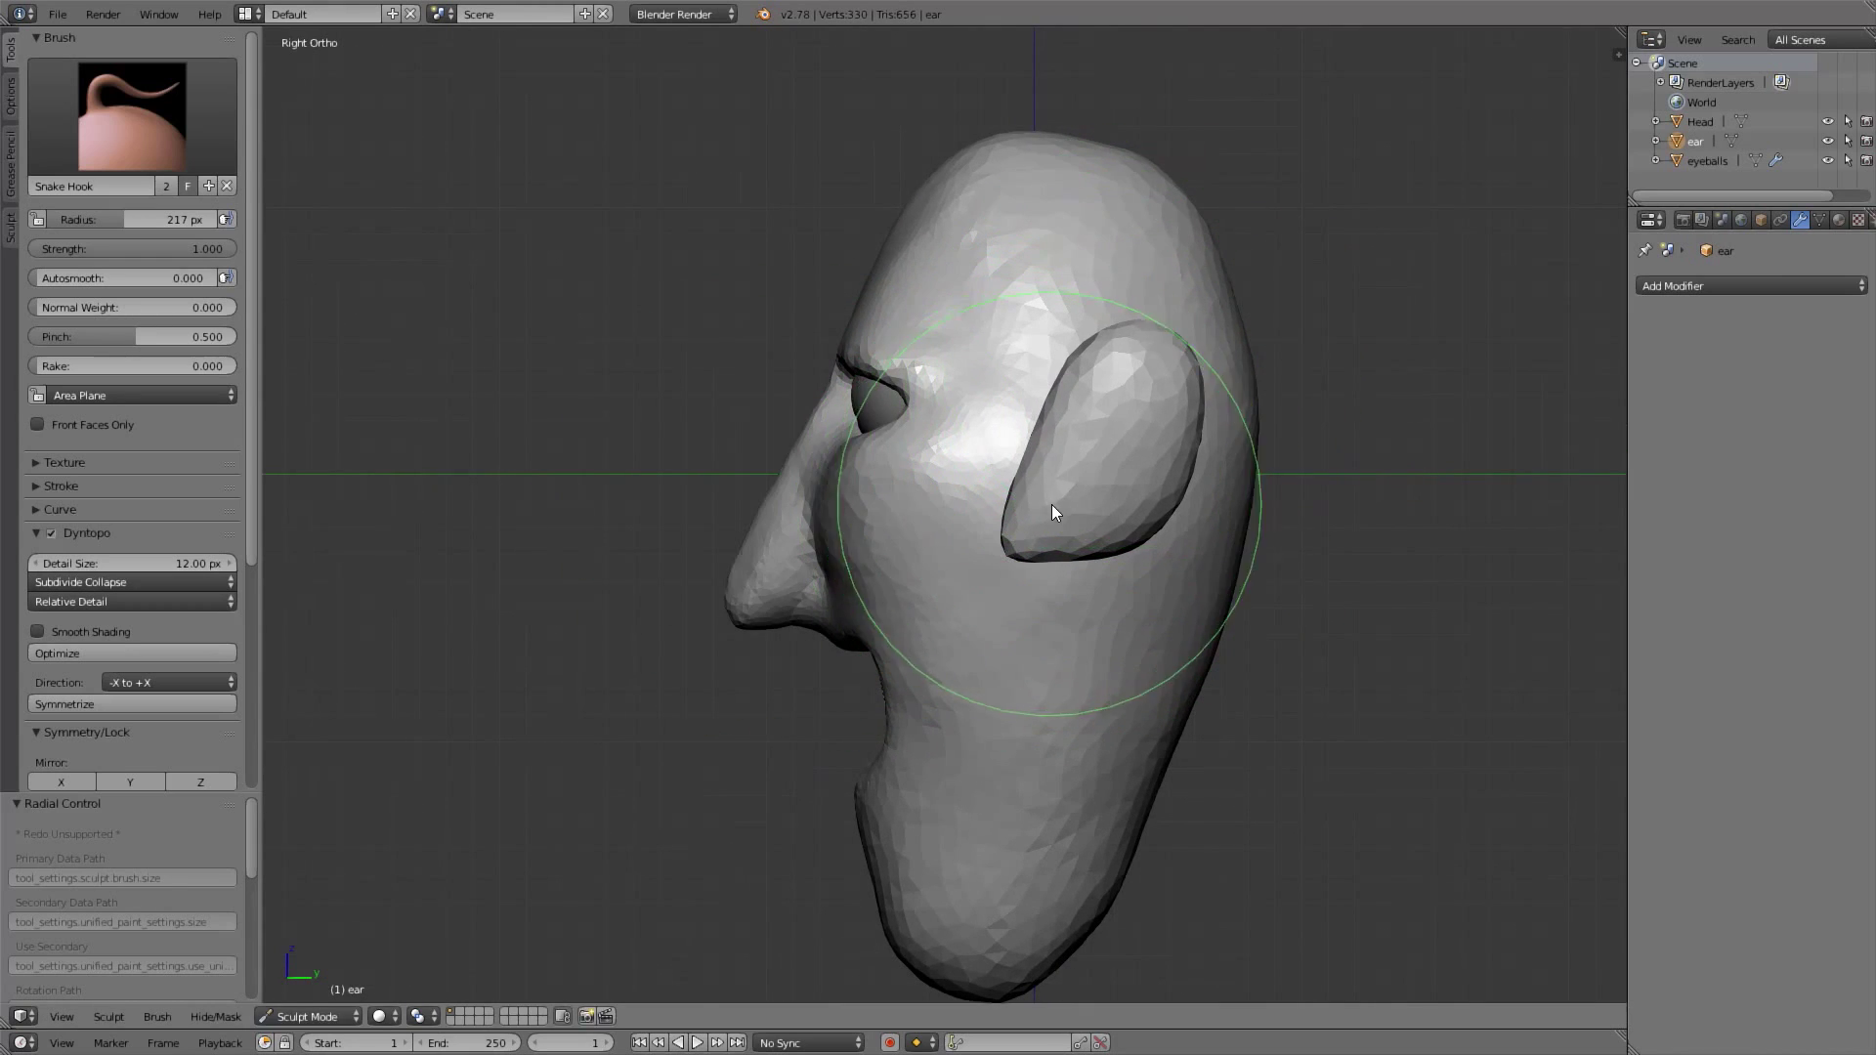
Reshape the ear's profile beside the head in the front view with the Snake Hook brush
key(KP_1)
scroll(1209, 508, up, 2)
key(f)
click(1276, 488)
mouse_move(1276, 488)
mouse_down()
mouse_move(1202, 494)
mouse_move(1198, 536)
mouse_move(1257, 448)
mouse_move(1233, 416)
mouse_move(1270, 420)
mouse_up()
key(f)
click(1190, 434)
Narrow the ear's outline and adjust its tip and lower edge in the right side view with Snake Hook
key(KP_3)
key(f)
click(1204, 473)
drag(1204, 473, 1111, 445)
drag(1247, 356, 1229, 342)
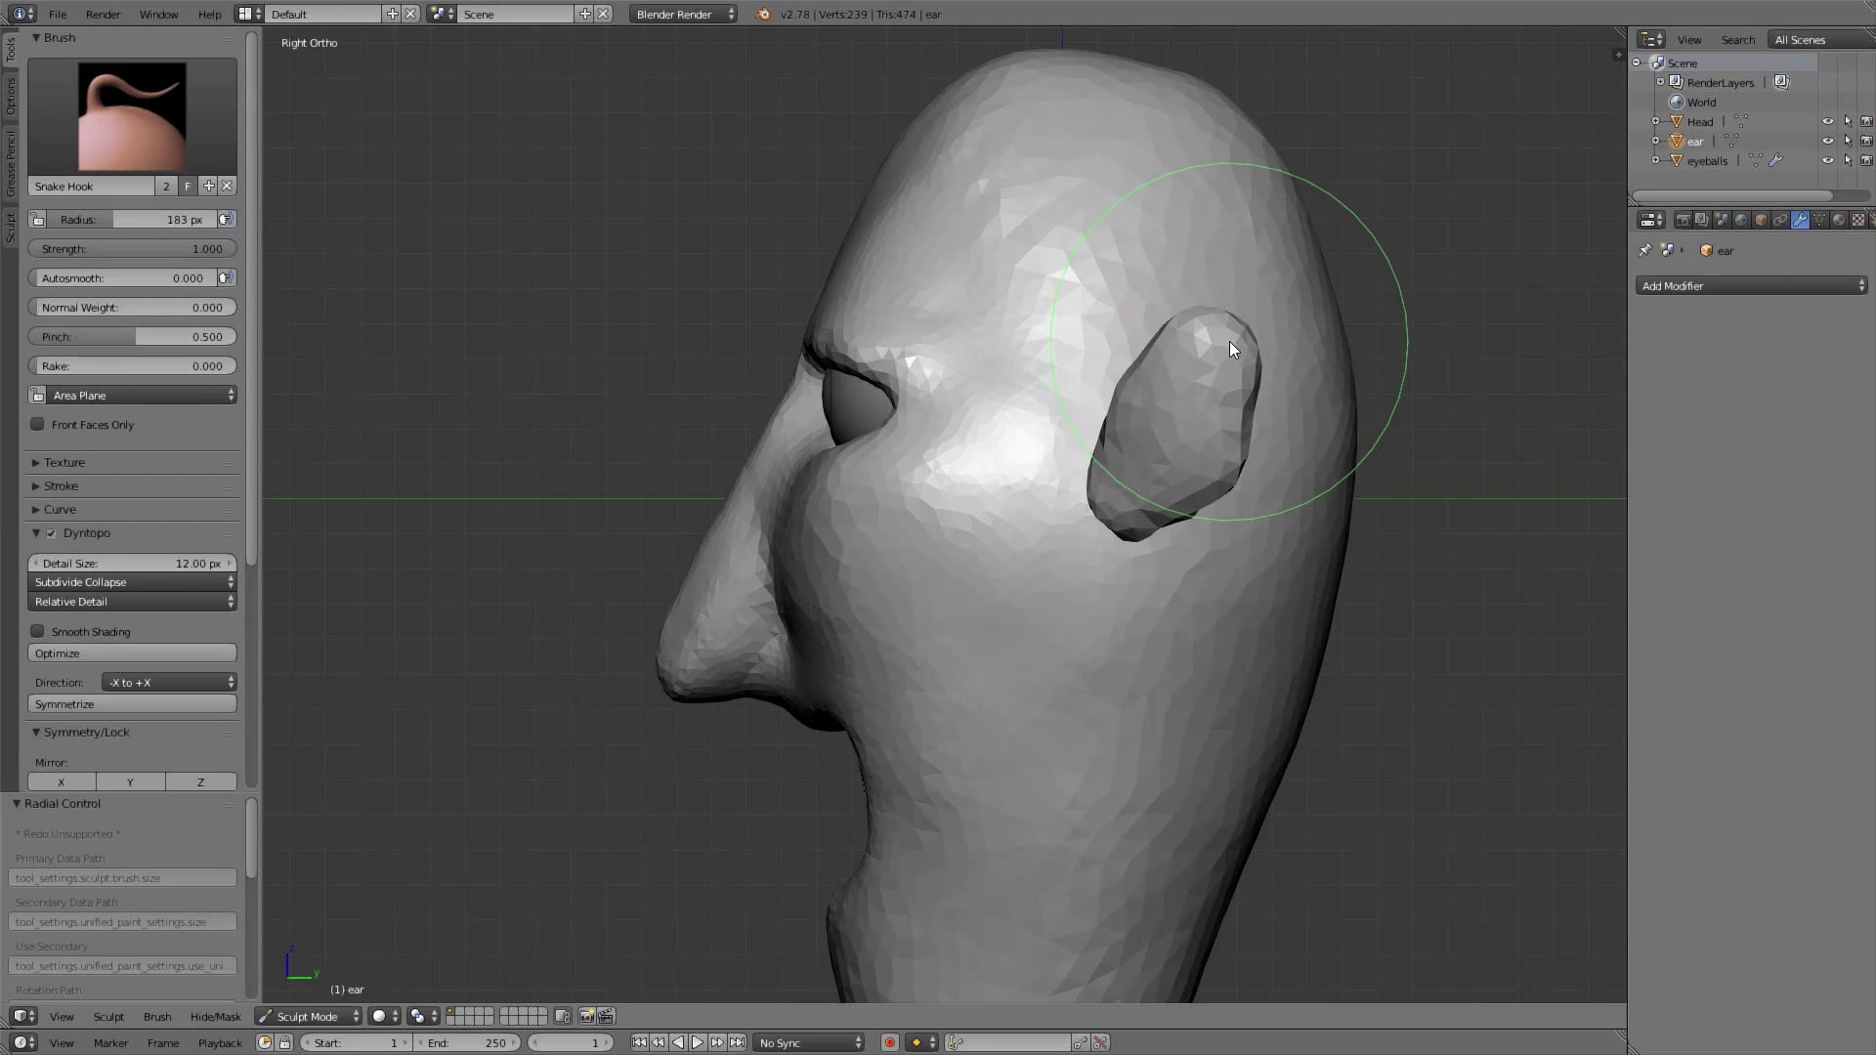
key(f)
click(1092, 507)
mouse_move(1107, 489)
mouse_down()
mouse_move(1075, 473)
mouse_move(1169, 522)
mouse_move(1183, 495)
mouse_move(1137, 413)
mouse_up()
Thin the ear and push it toward the head in the front view with Snake Hook at a 179 px radius
key(KP_1)
drag(1261, 488, 1231, 478)
key(f)
click(1320, 514)
key(f)
click(1212, 415)
mouse_move(1212, 414)
mouse_down()
mouse_move(1221, 390)
mouse_move(1128, 374)
mouse_move(1210, 430)
mouse_move(1205, 397)
mouse_move(1206, 420)
mouse_up()
Adjust the back of the ear in the back view and its pointed tip in the right side view
key(KP_3)
key(ctrl+KP_1)
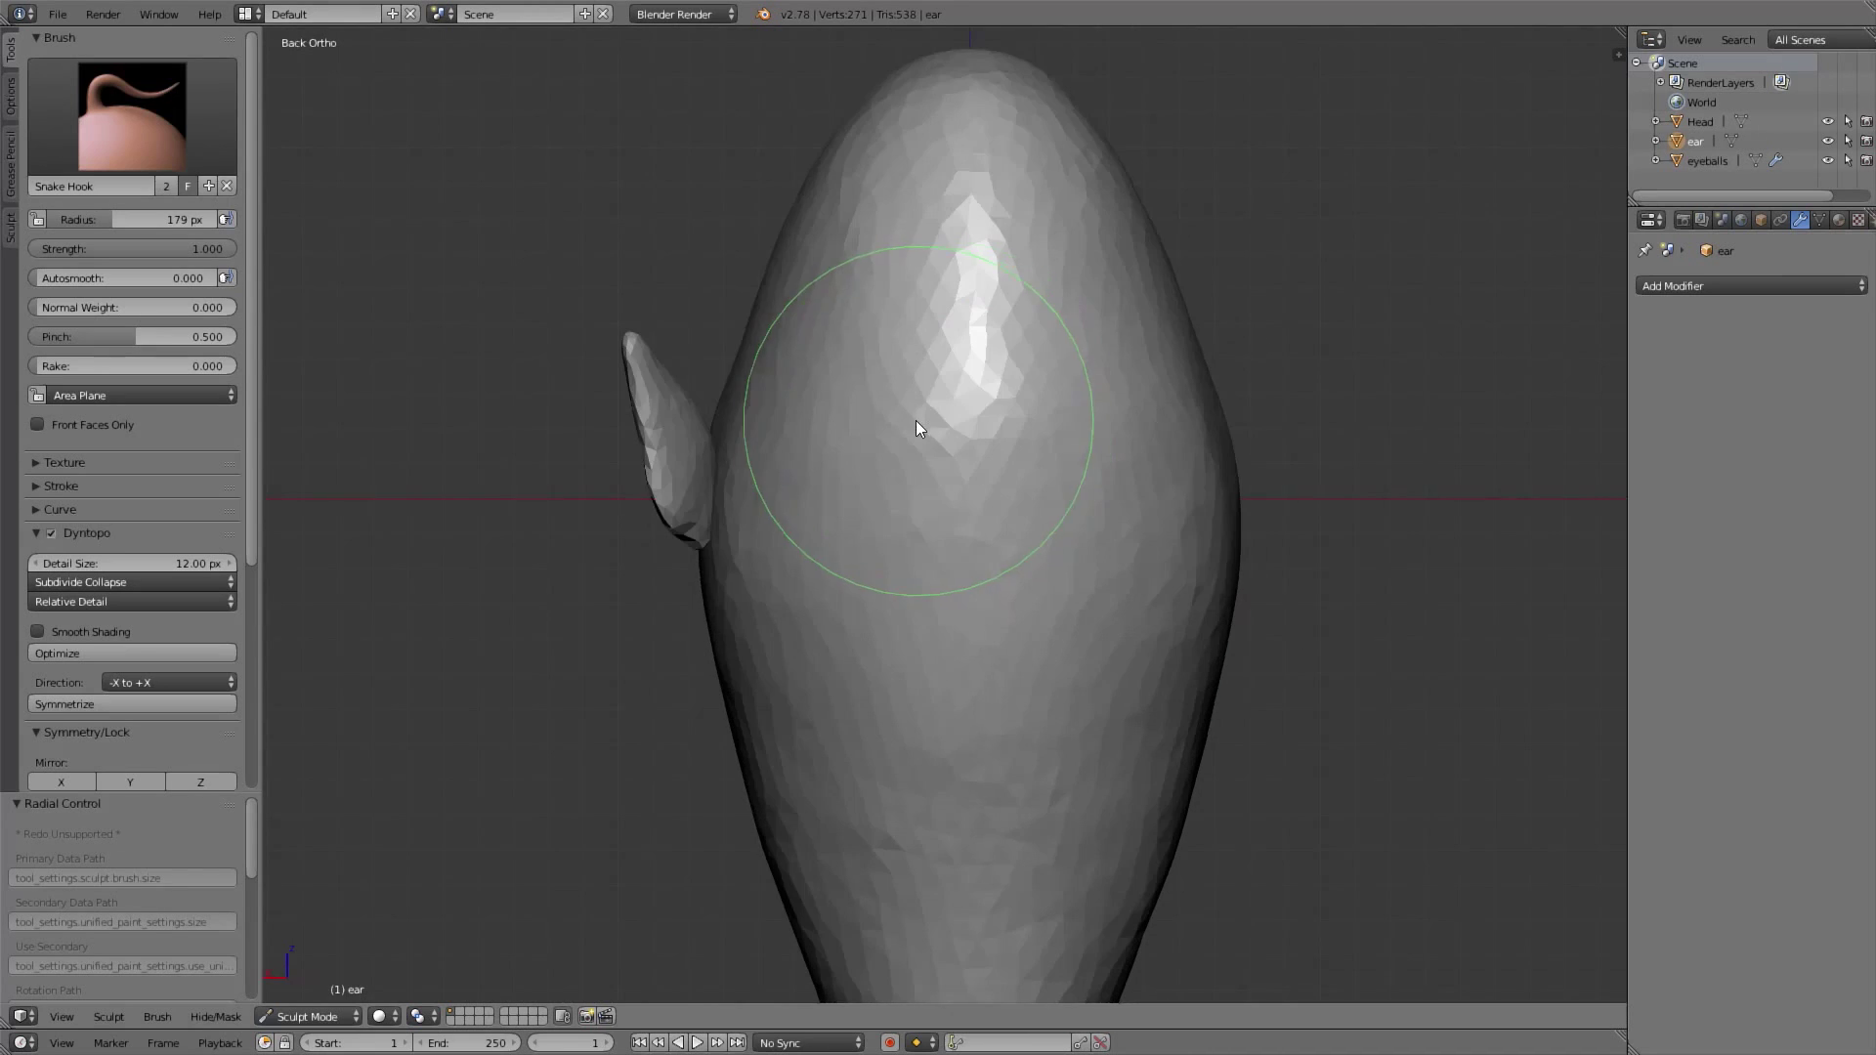
key(f)
click(653, 456)
drag(651, 449, 633, 438)
mouse_move(845, 415)
middle_down()
mouse_move(1023, 374)
mouse_move(1127, 426)
middle_up()
key(KP_3)
scroll(1227, 362, up, 3)
drag(1279, 391, 1282, 383)
Reshape the ear's lower part in the front and right side views with Snake Hook at a 193 px radius
shift+middle_drag(1273, 344, 1119, 420)
key(f)
click(1227, 426)
key(KP_1)
shift+middle_drag(1361, 420, 1220, 410)
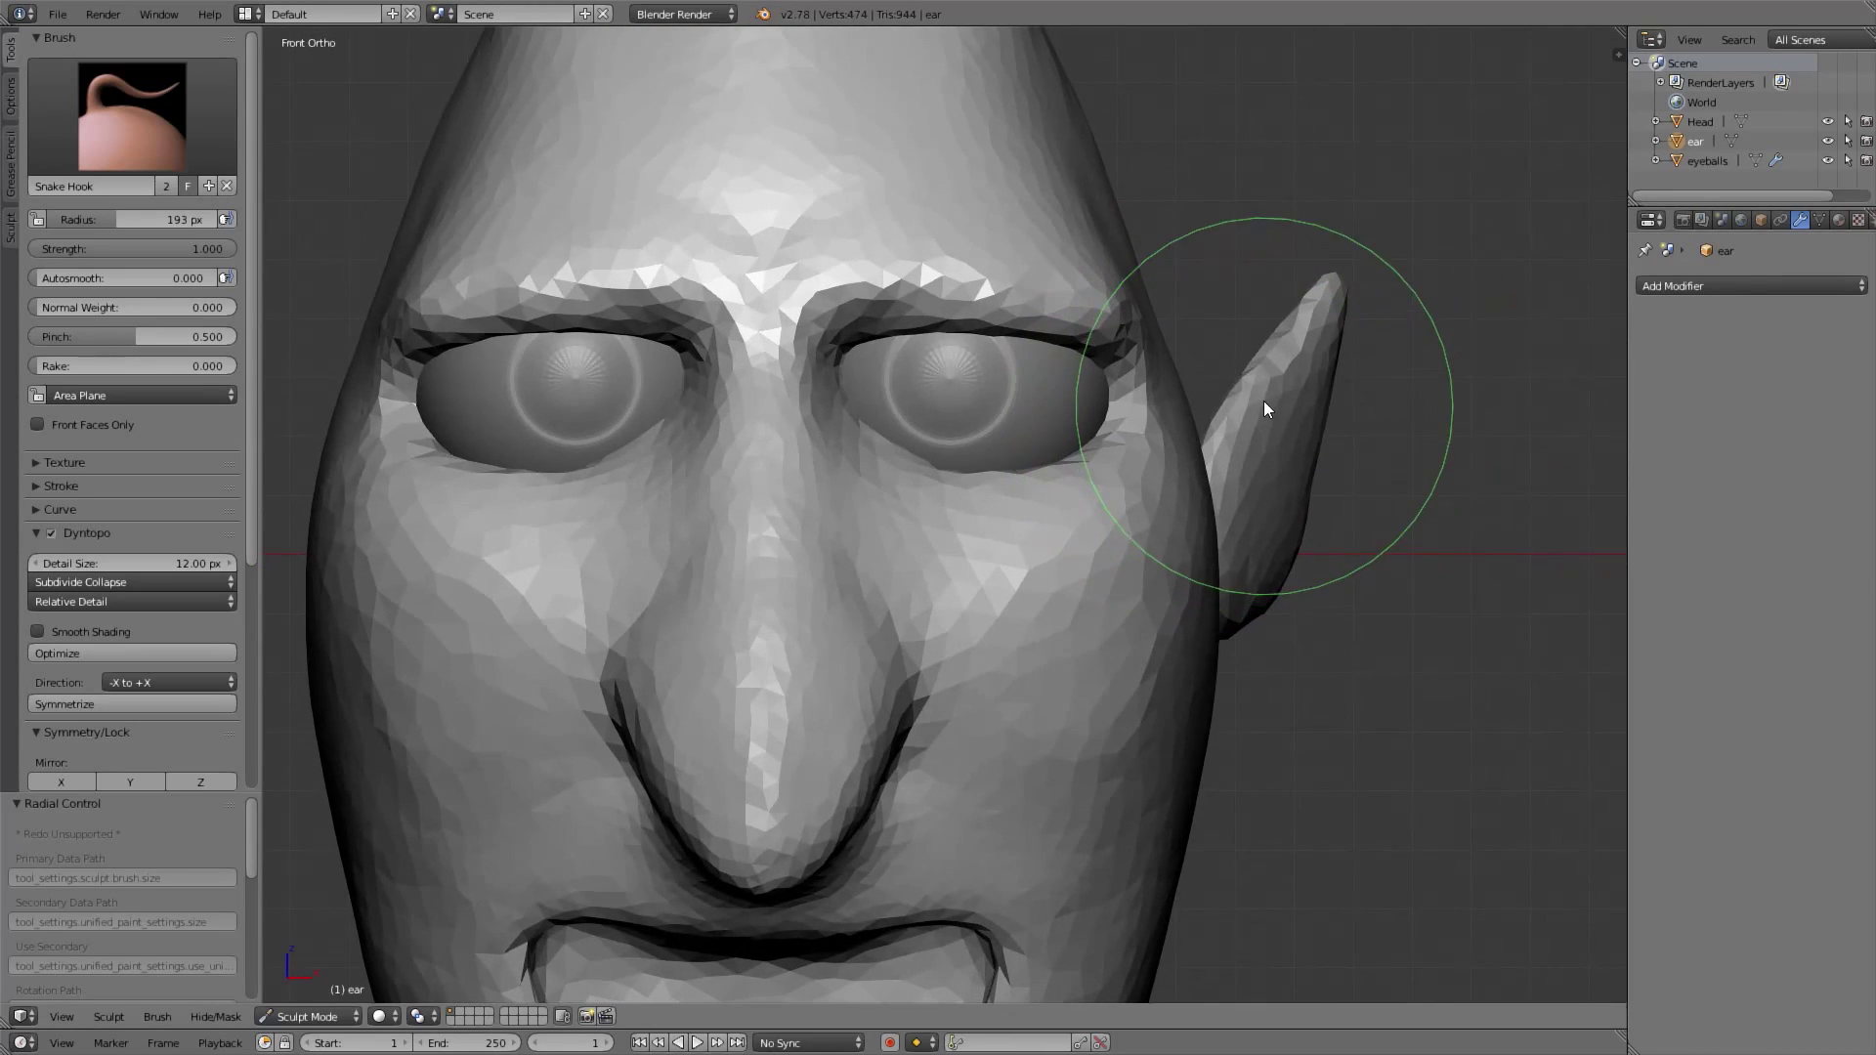
mouse_move(1263, 400)
mouse_down()
mouse_move(1252, 419)
mouse_move(1290, 364)
mouse_move(1235, 614)
mouse_up()
middle_drag(1270, 578, 1052, 526)
key(KP_3)
mouse_move(1114, 618)
mouse_down()
mouse_move(1105, 573)
mouse_move(1058, 548)
mouse_move(1069, 602)
mouse_up()
scroll(1069, 602, down, 1)
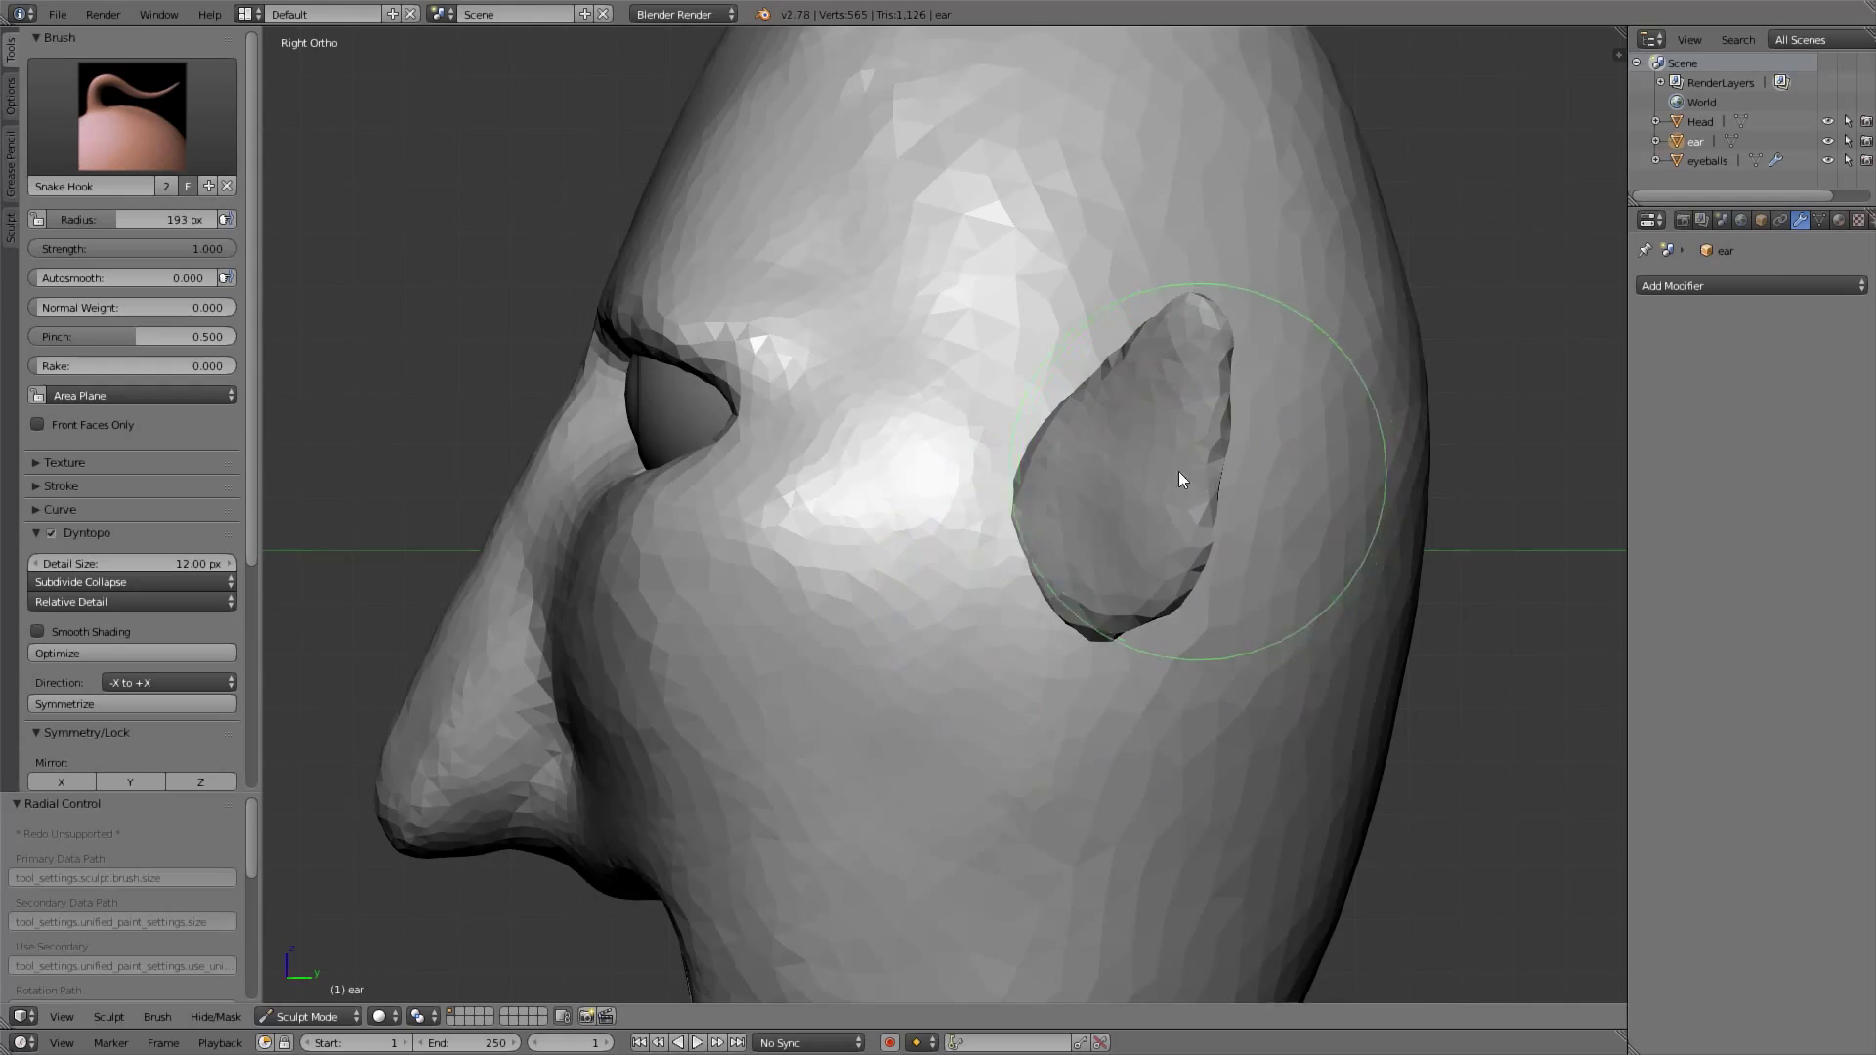
Push the rear of the ear closer to the head in the back view with Snake Hook
key(ctrl+KP_1)
drag(623, 479, 661, 442)
mouse_move(660, 442)
middle_down()
mouse_move(993, 401)
mouse_move(921, 435)
middle_up()
key(KP_1)
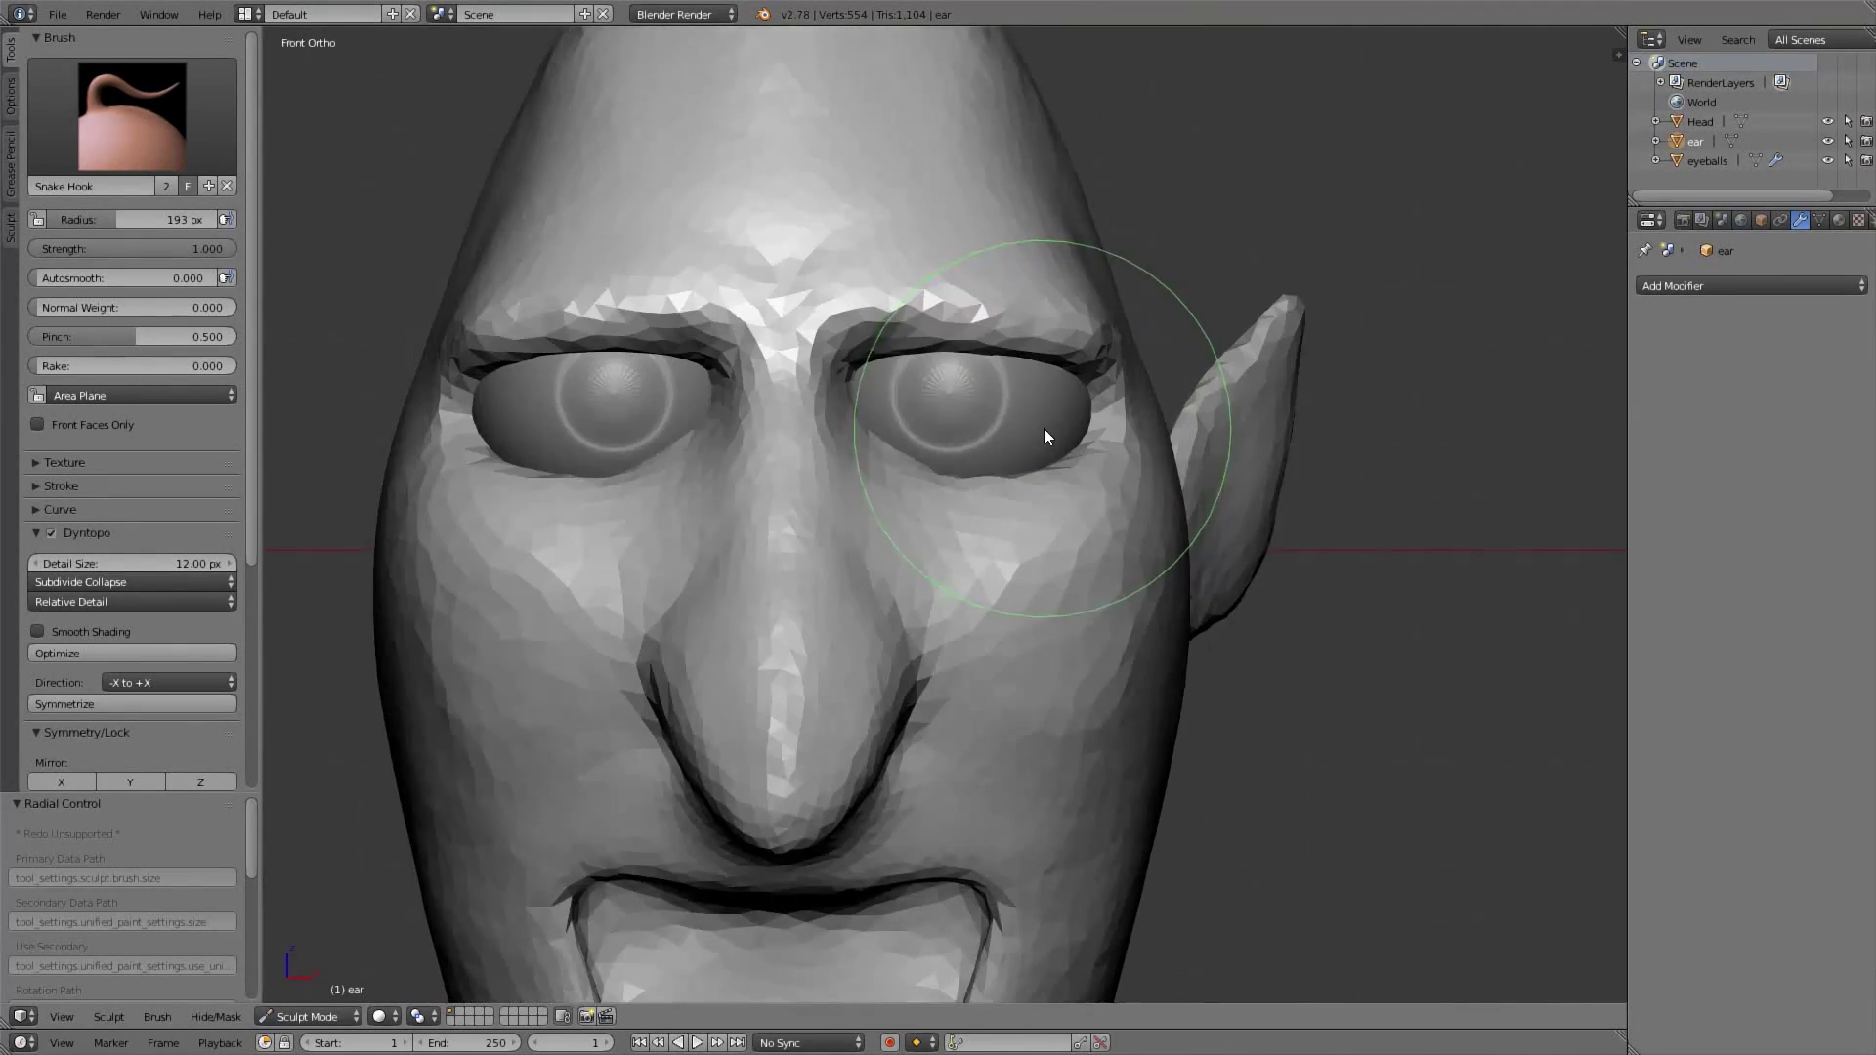
Add an X-axis Mirror modifier to the ear and apply it in Object Mode
scroll(1065, 517, down, 5)
scroll(1081, 534, up, 2)
scroll(1082, 541, down, 3)
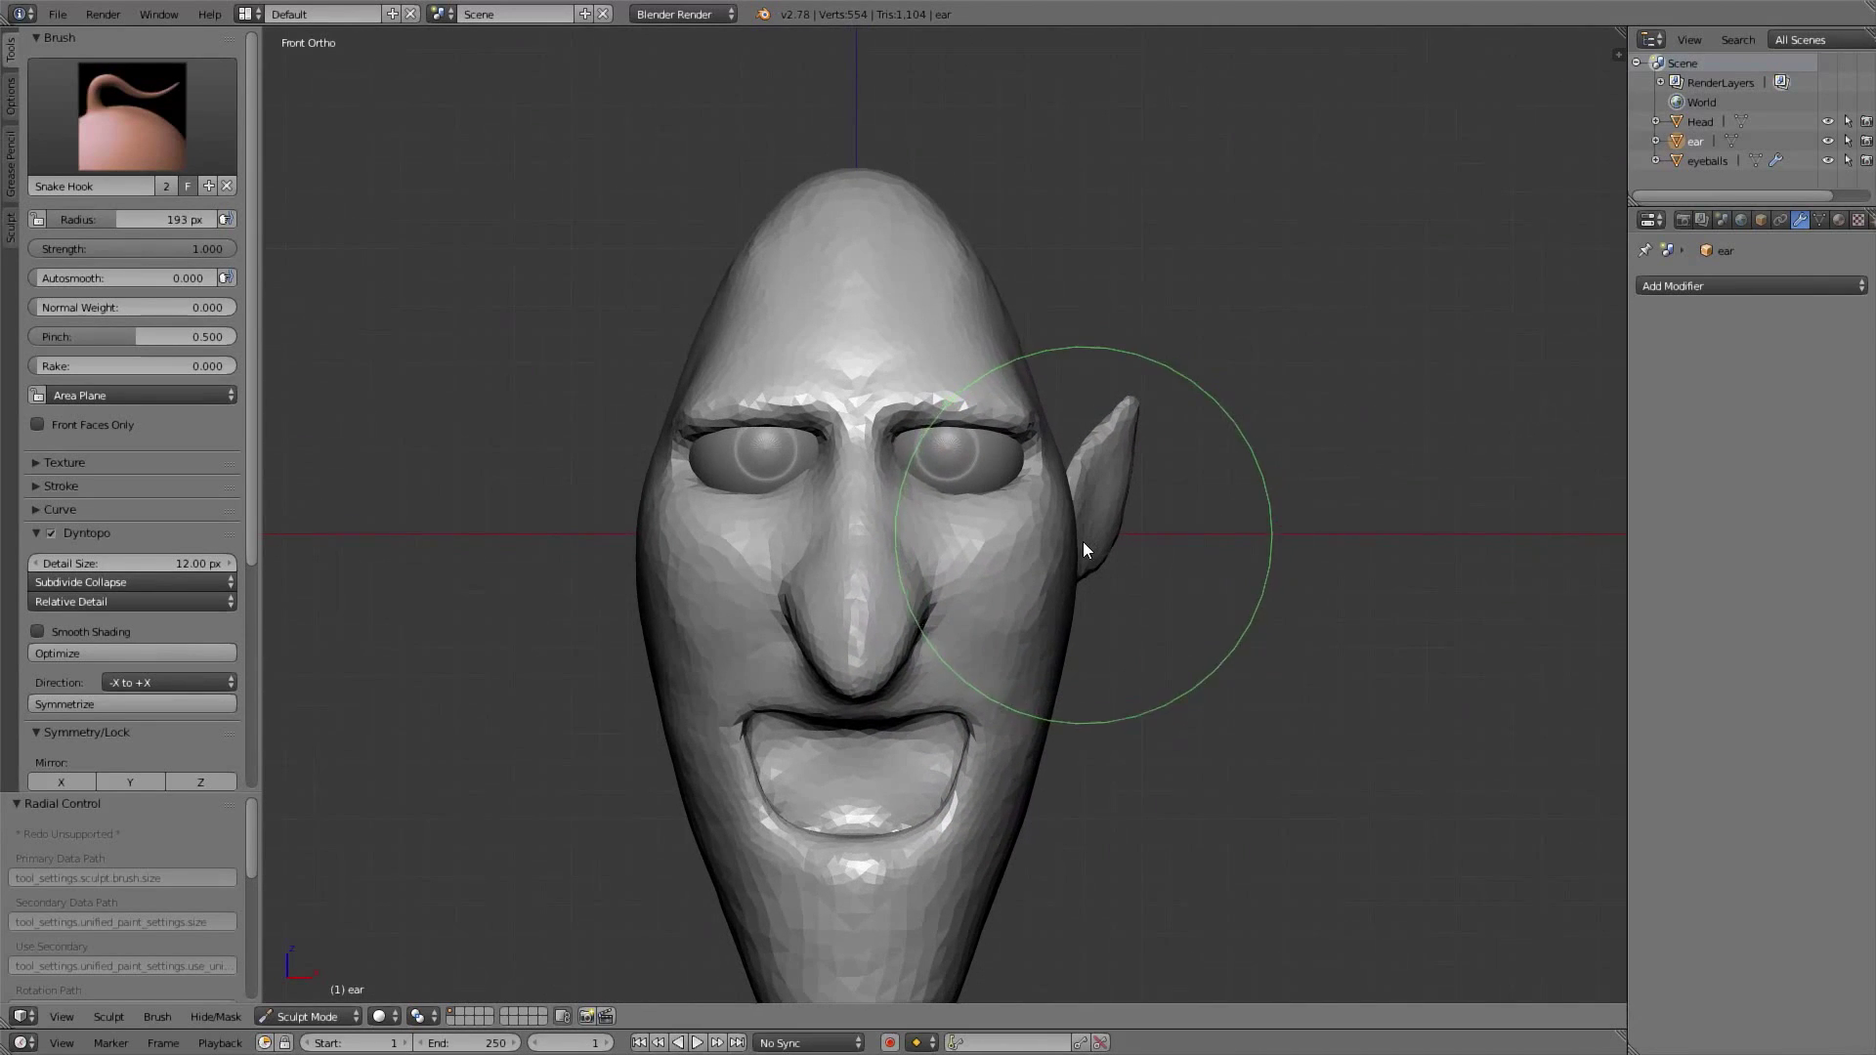
scroll(1104, 508, up, 3)
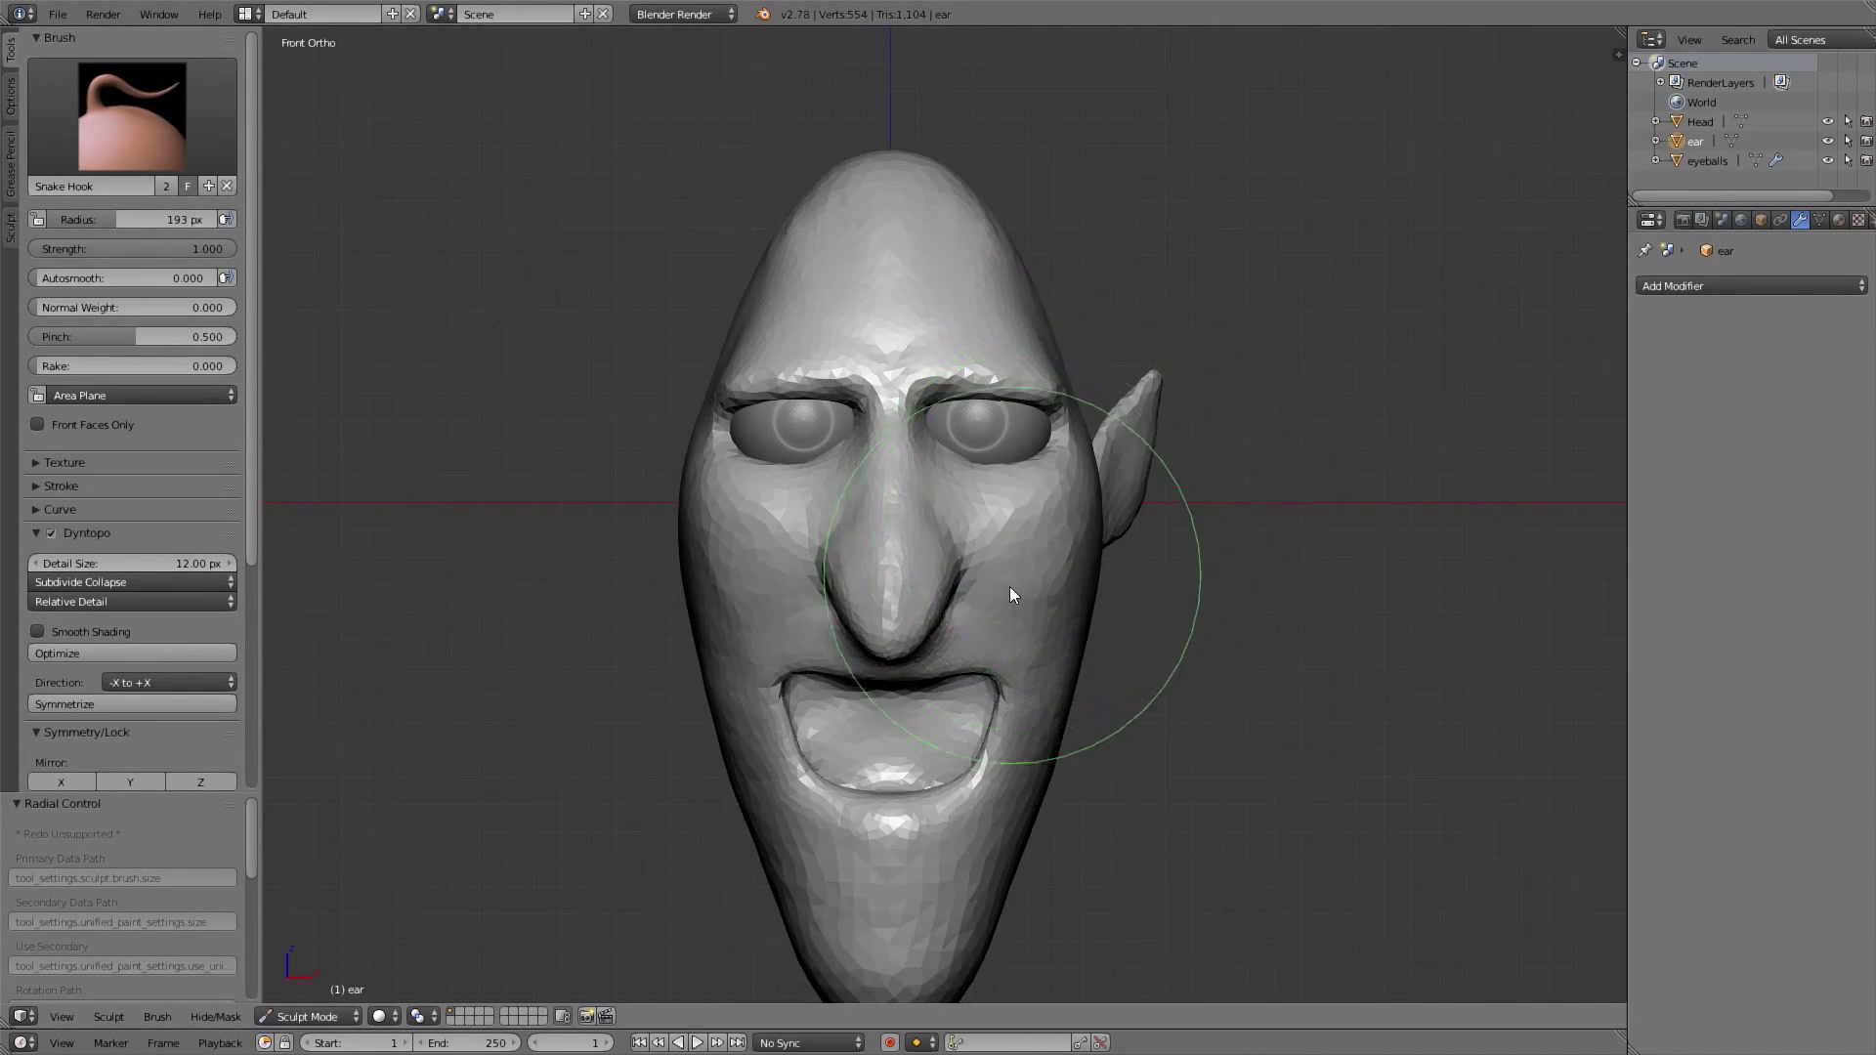
click(1726, 285)
click(1489, 483)
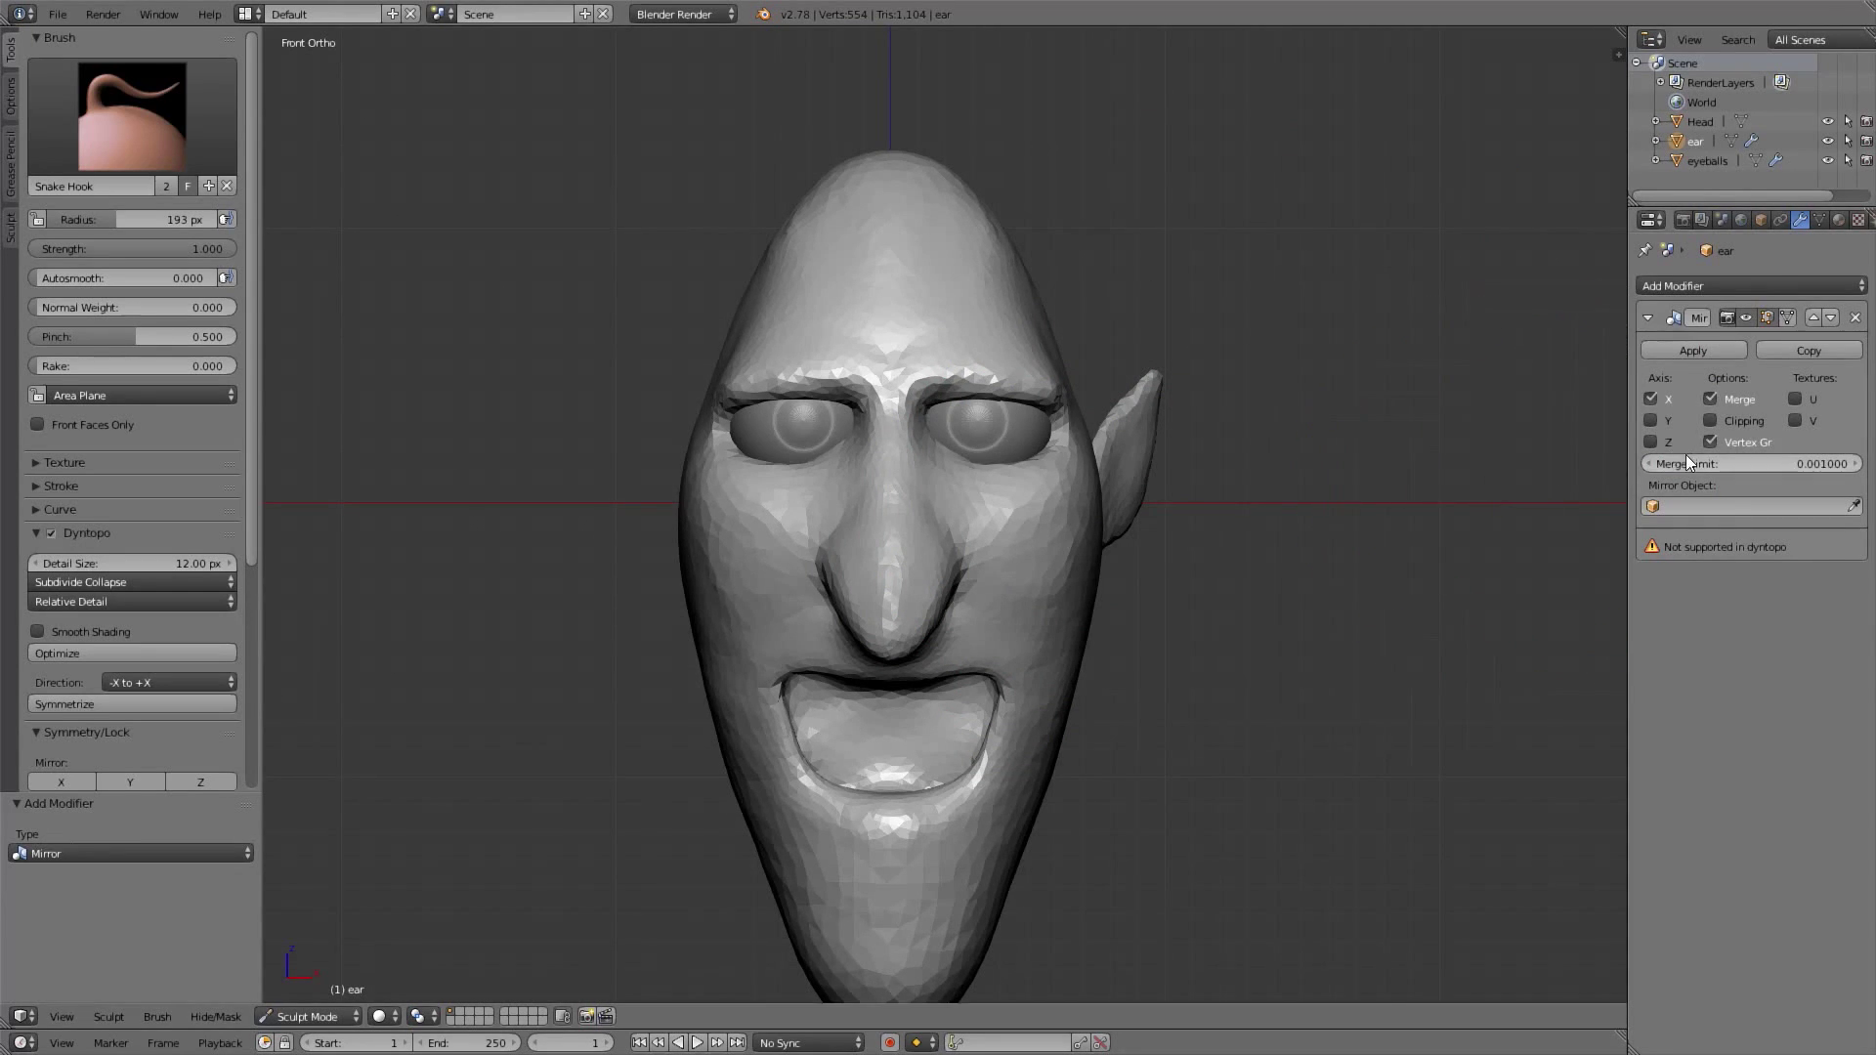
click(323, 1017)
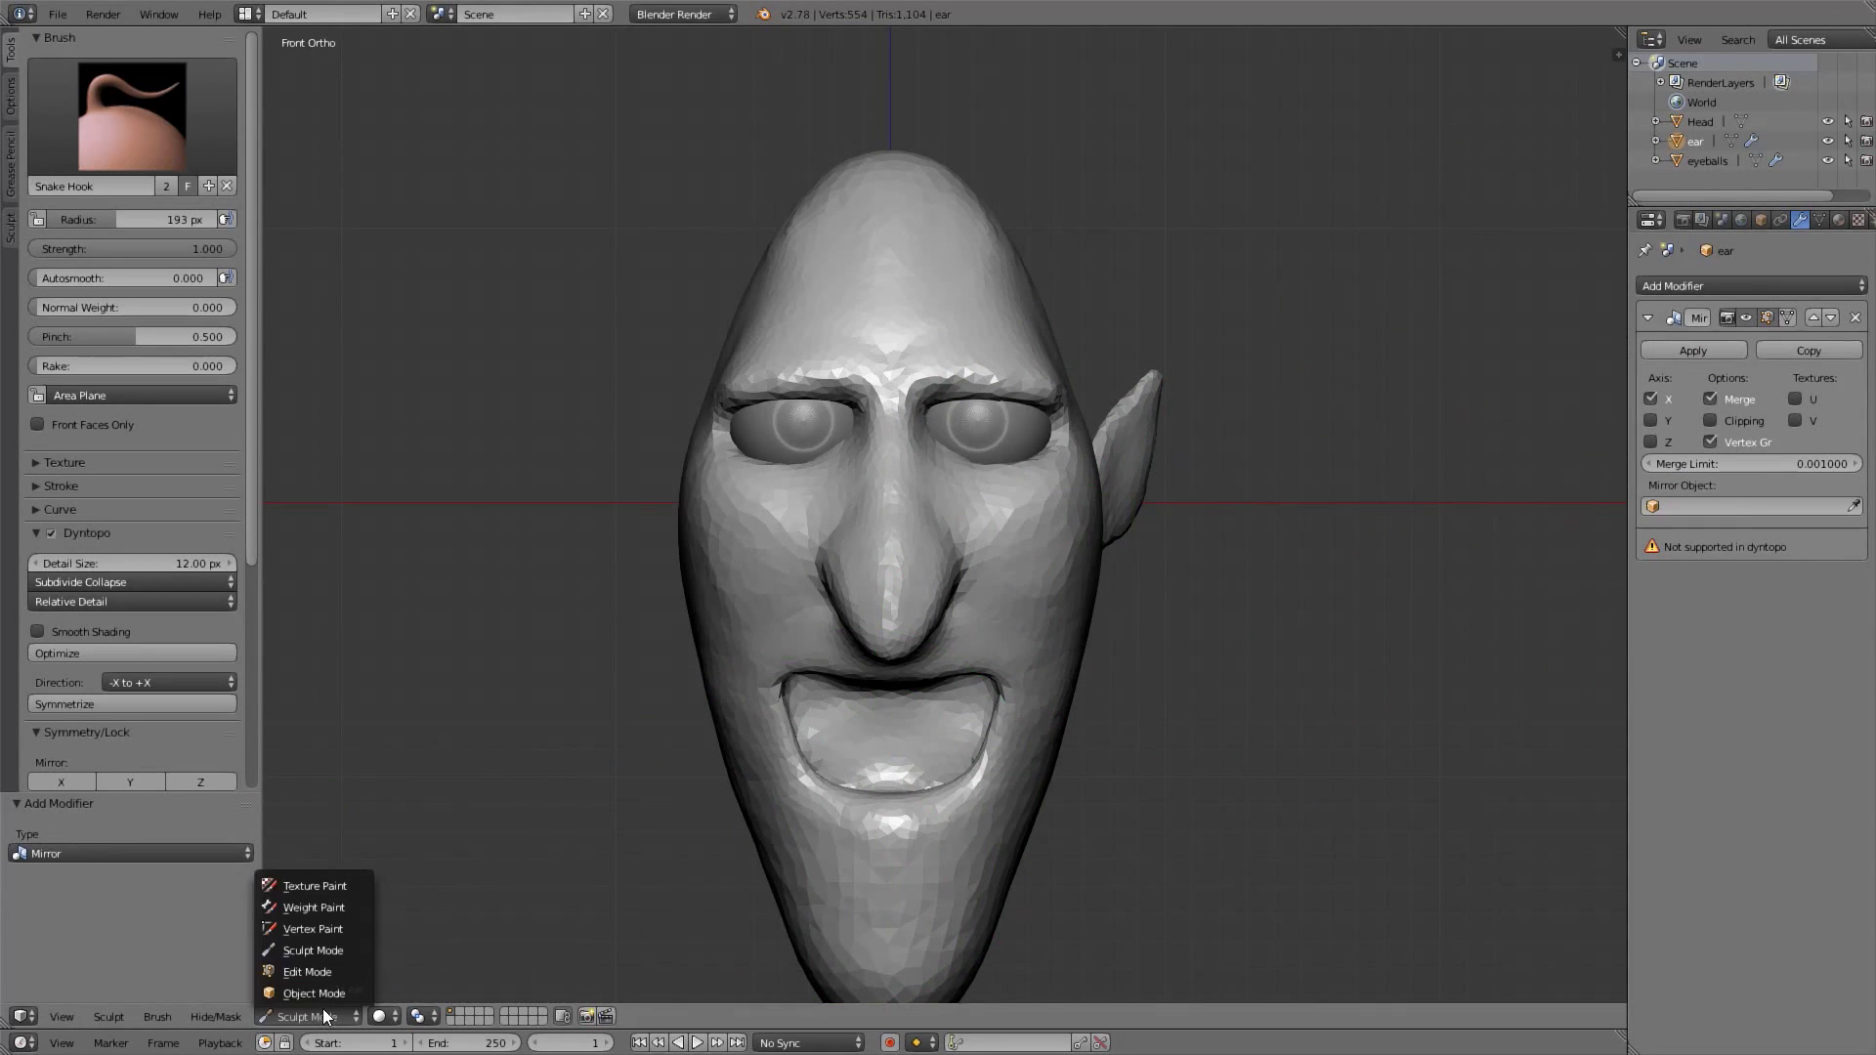
click(298, 994)
key(a)
right_click(1129, 442)
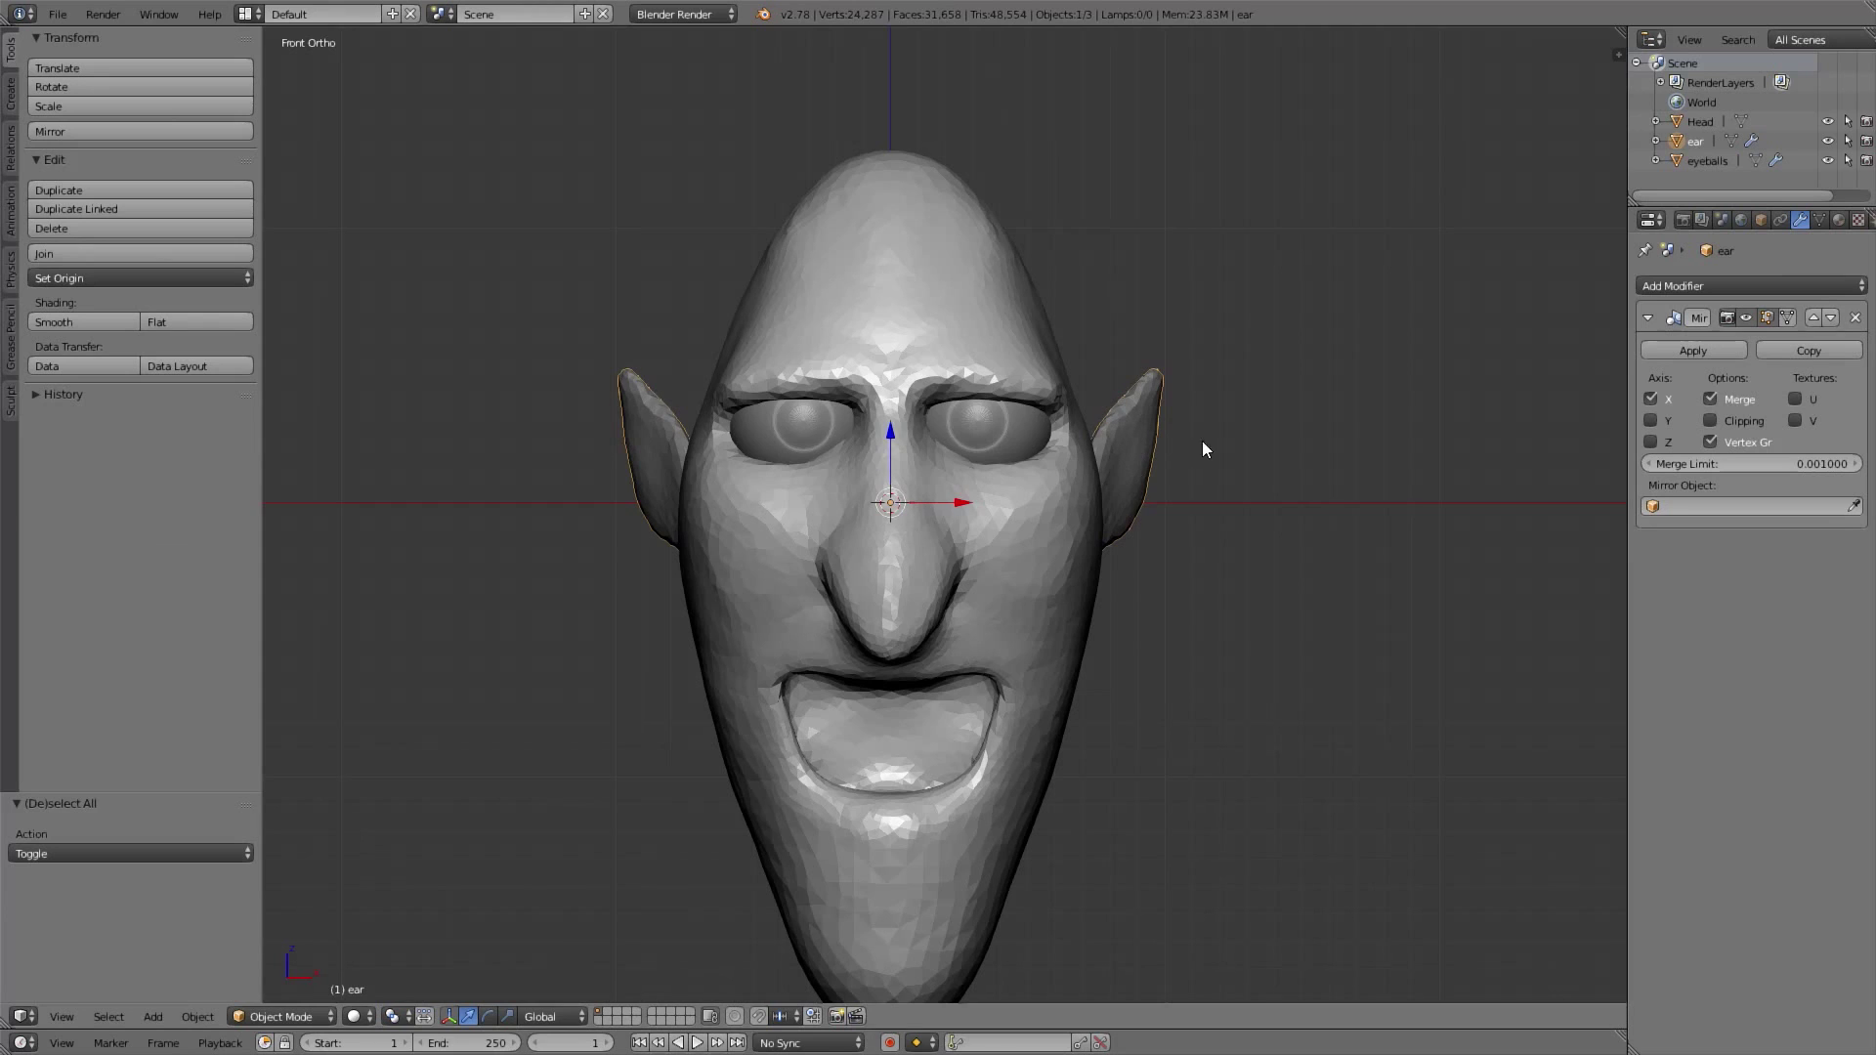
click(1693, 350)
Select the Head object and switch it to Sculpt Mode
scroll(958, 521, up, 1)
ctrl+middle_drag(1075, 521, 1128, 497)
key(a)
right_click(1070, 564)
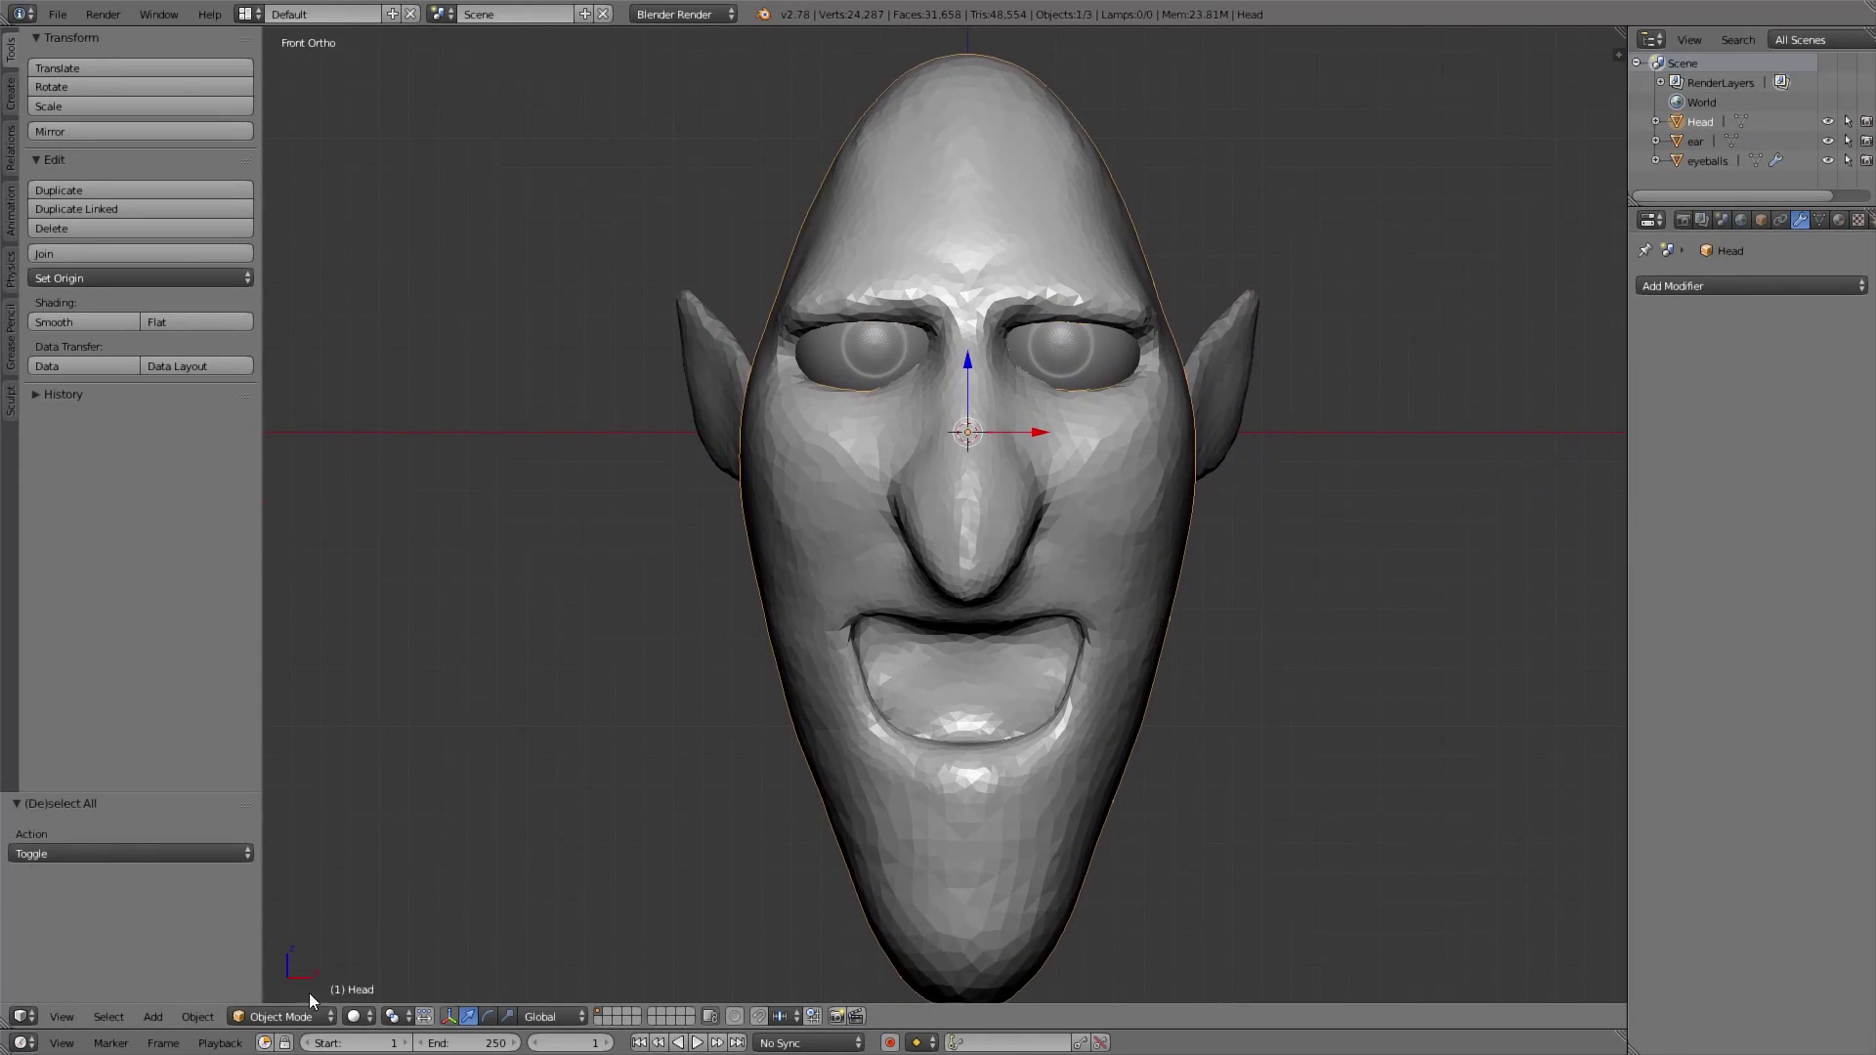
click(282, 1016)
click(320, 947)
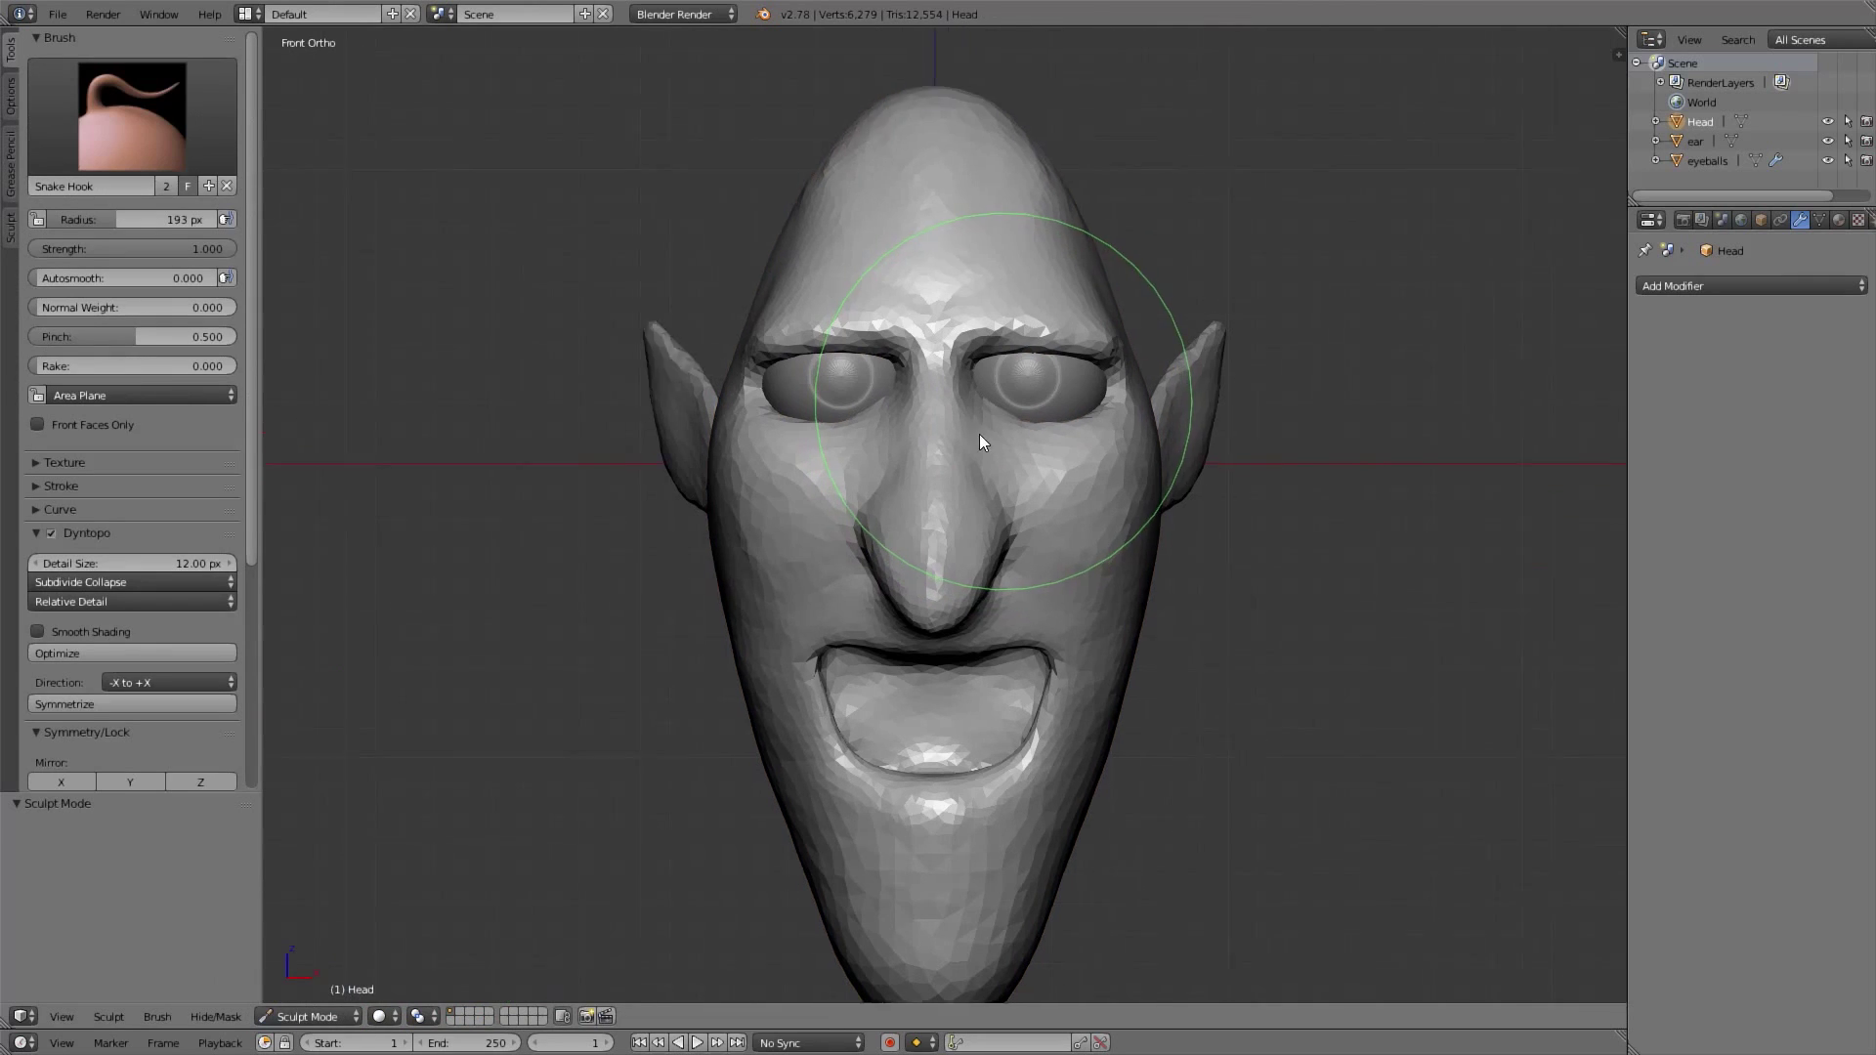
Choose the Clay Strips brush at an 84 px radius for work around the head's eyes
scroll(979, 434, up, 3)
key(c)
key(f)
click(904, 427)
mouse_move(901, 418)
middle_down()
mouse_move(723, 455)
mouse_move(727, 503)
middle_up()
key(f)
click(729, 450)
key(f)
click(711, 520)
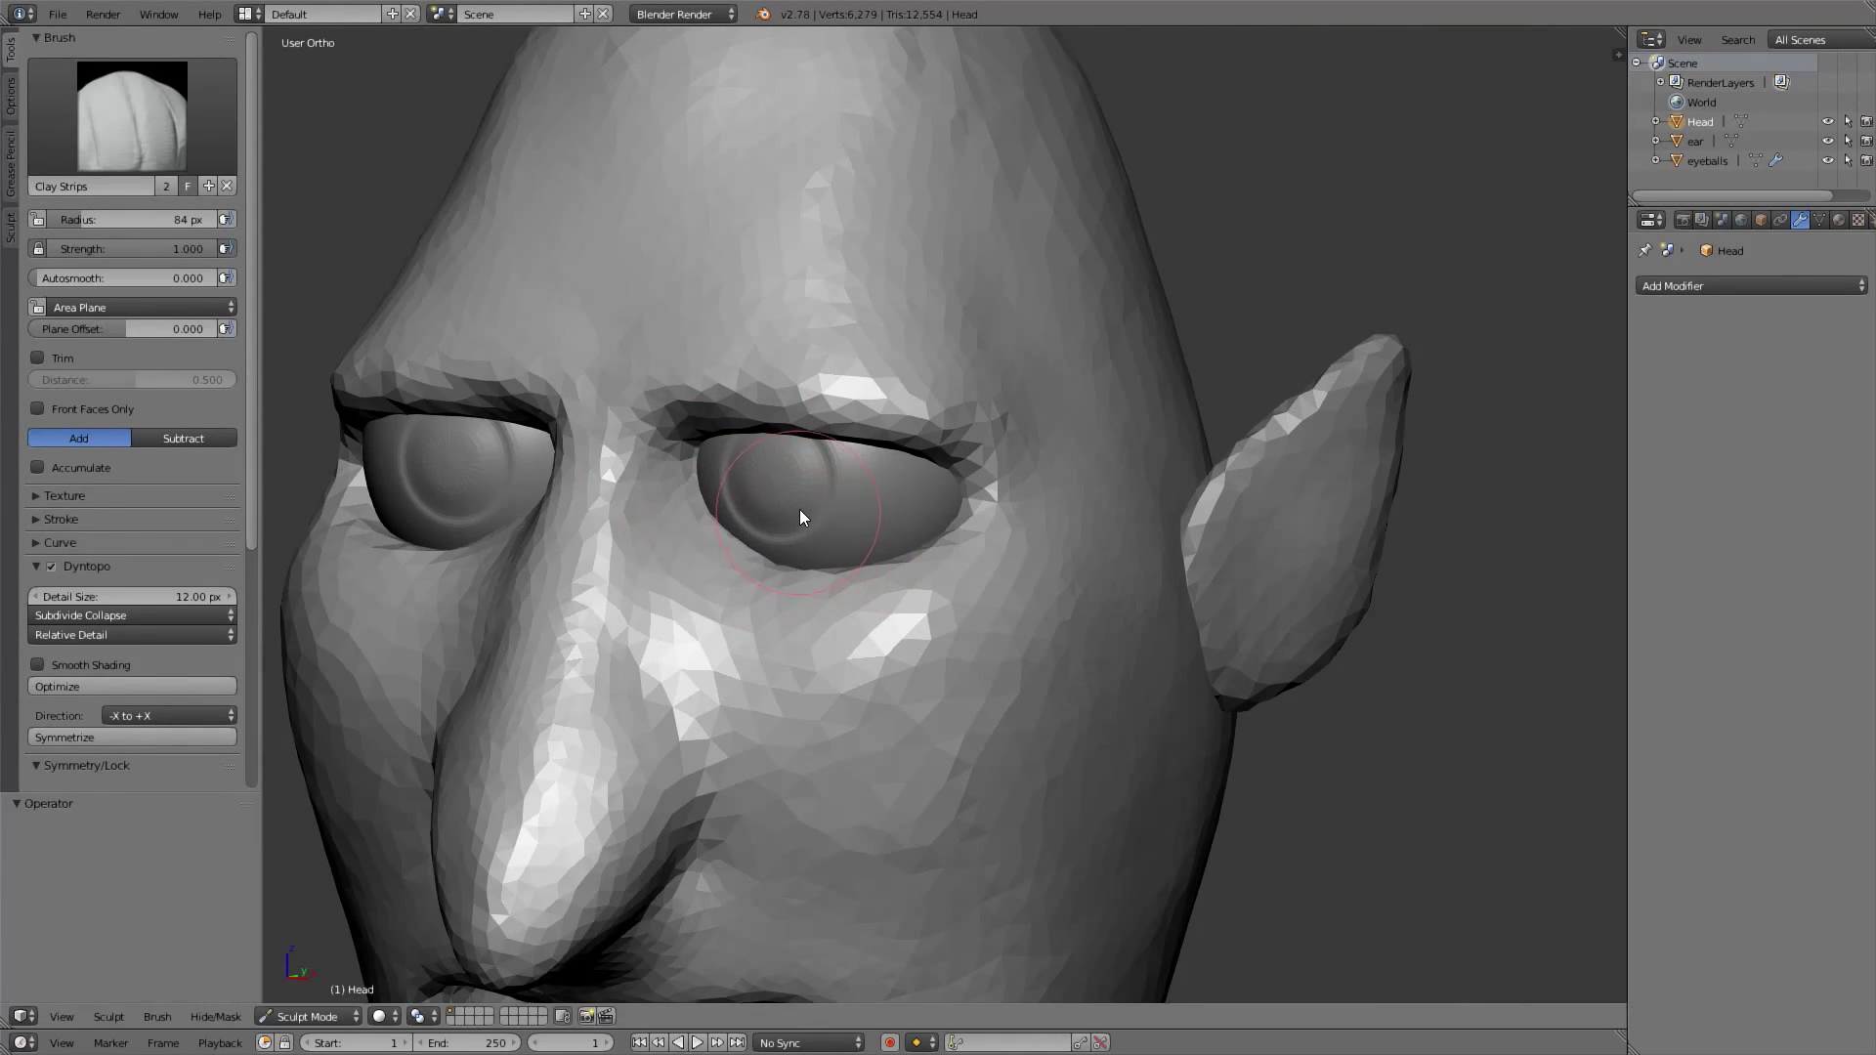
Toggle Dyntopo off and back on for the head, and enable X mirror symmetry
key(ctrl+d)
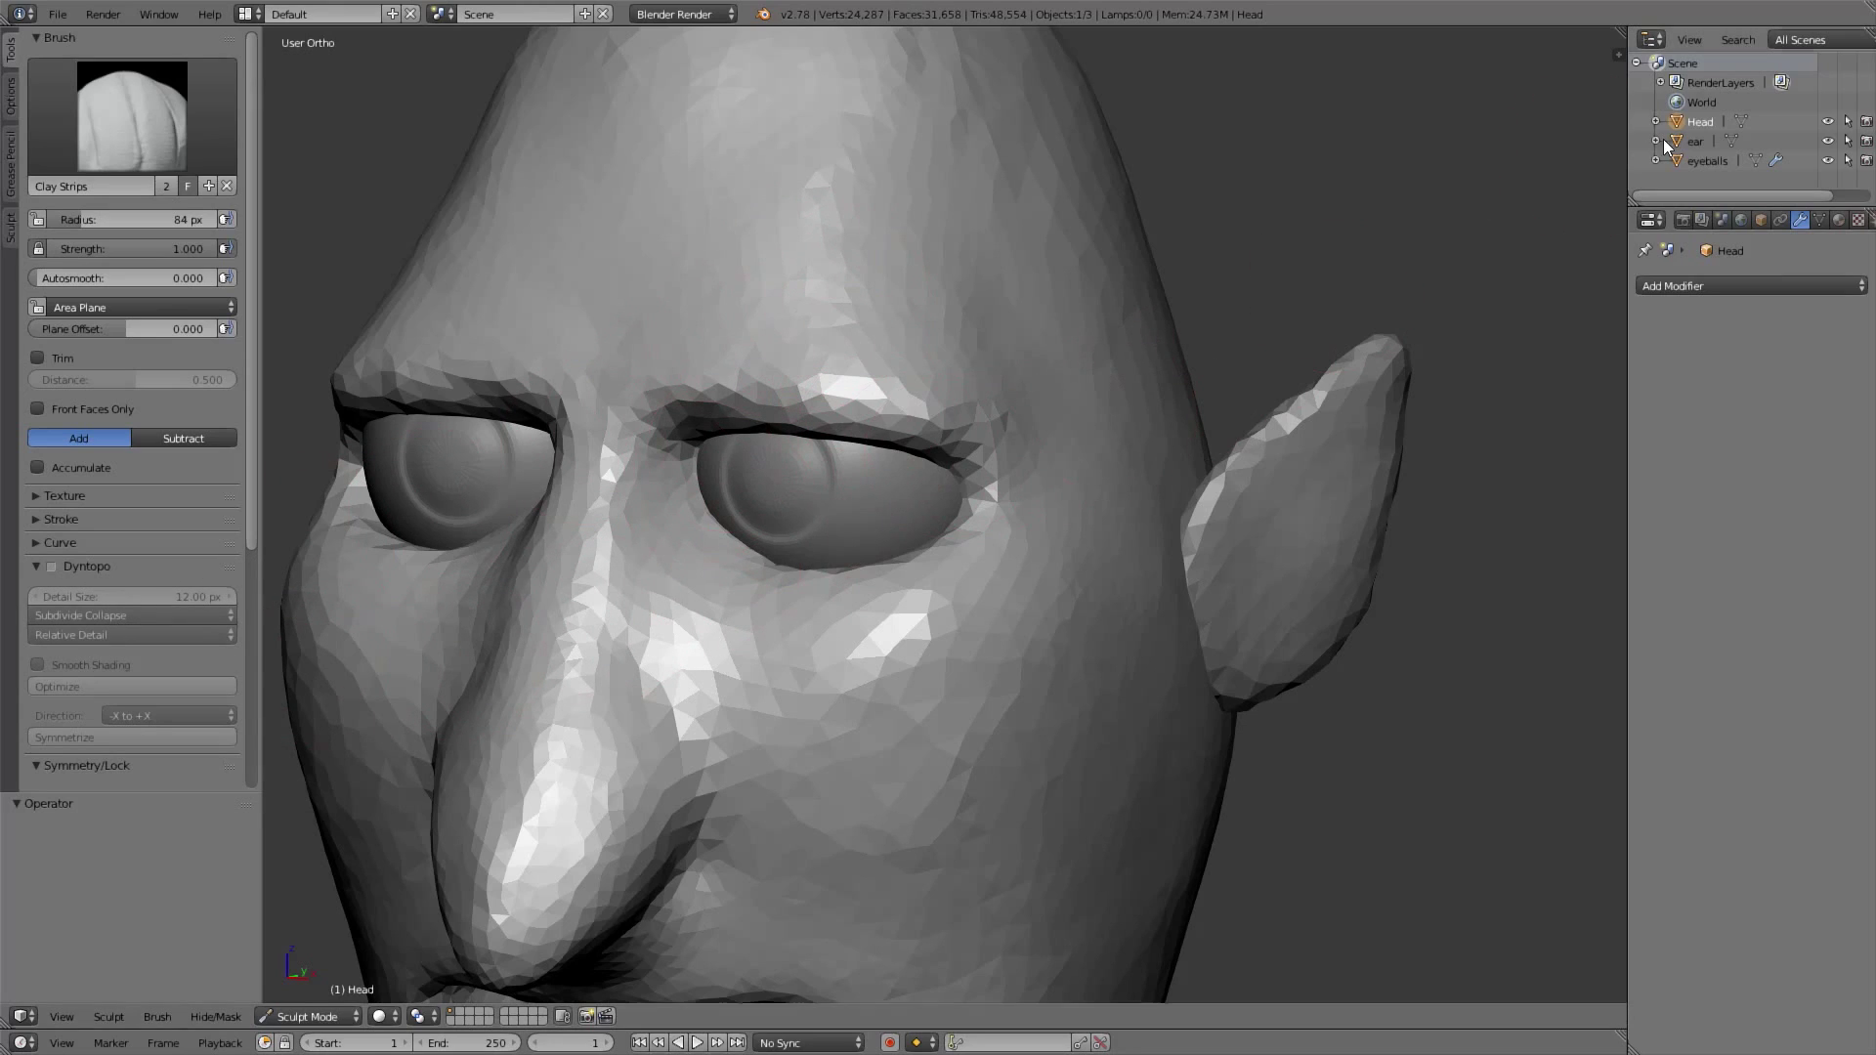
click(52, 567)
scroll(143, 636, down, 5)
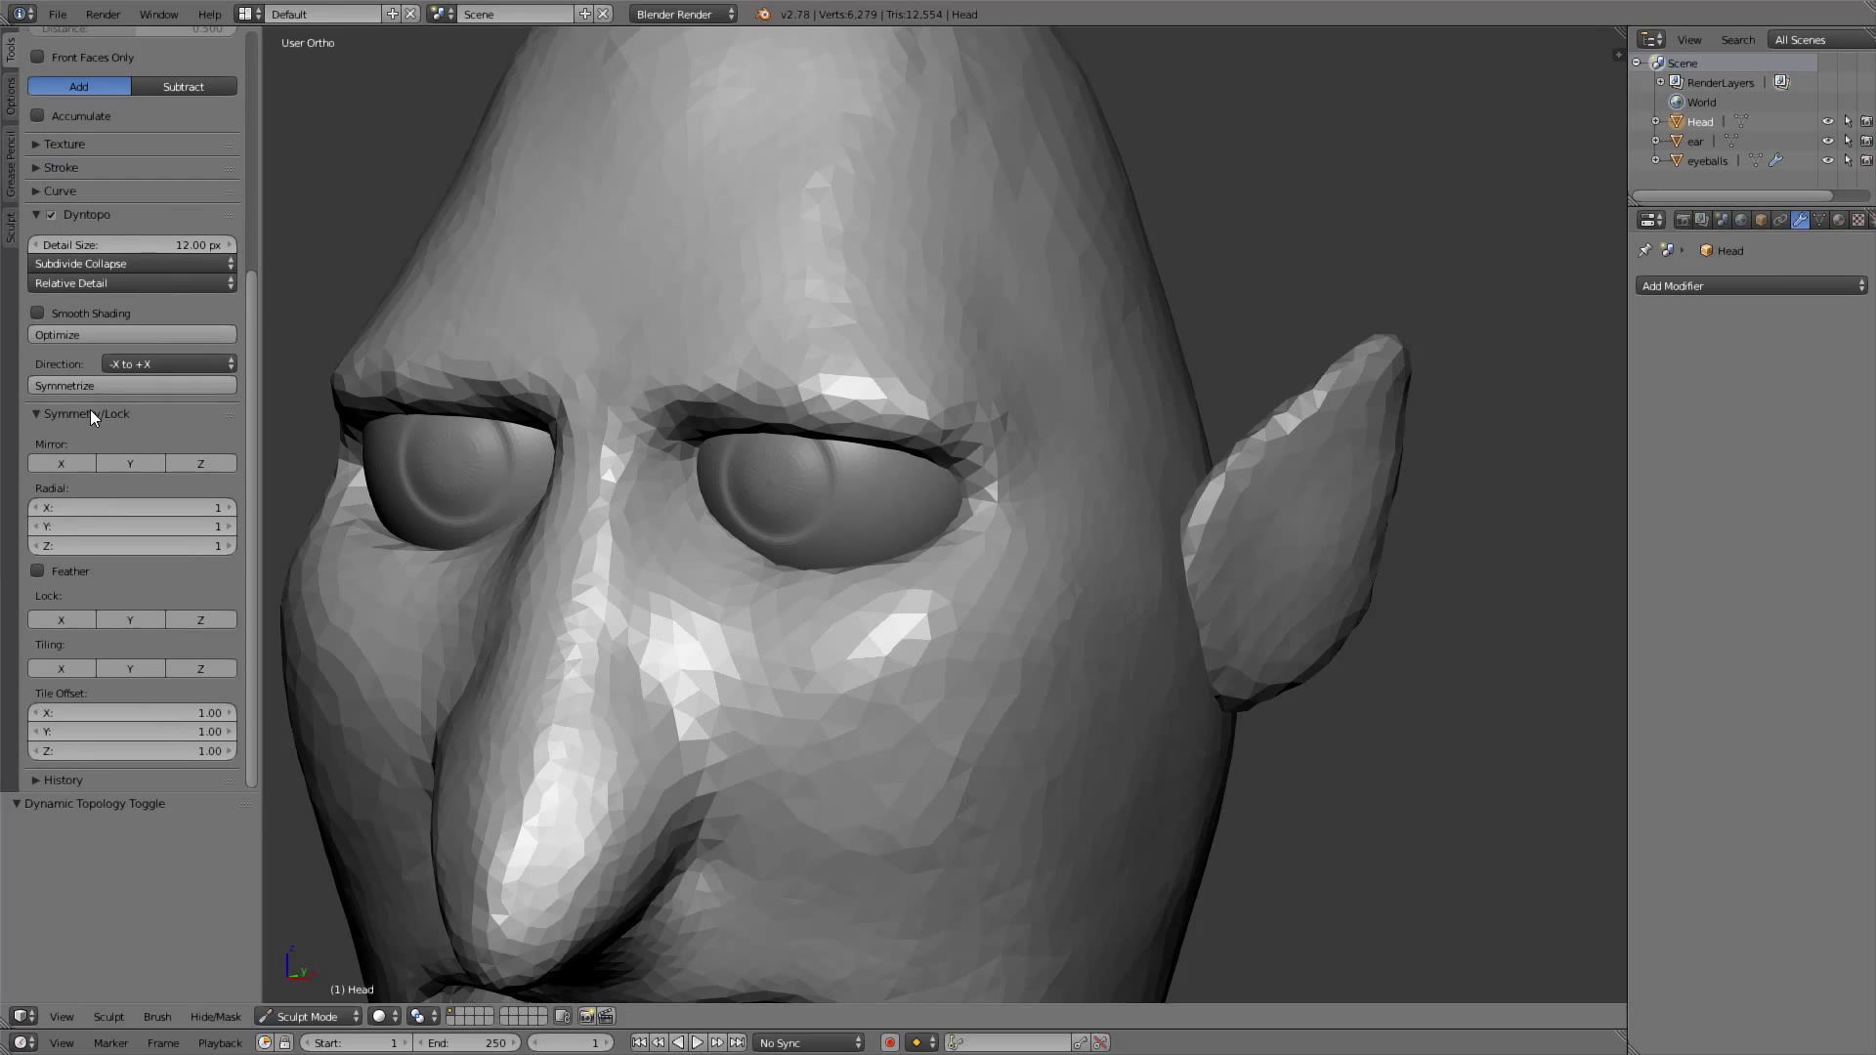
click(54, 467)
Build up bags beneath the eyes with mirrored Clay Strips strokes
mouse_move(790, 491)
middle_down()
mouse_move(842, 389)
mouse_move(797, 430)
mouse_move(780, 508)
middle_up()
key(f)
click(761, 506)
mouse_move(754, 504)
mouse_down()
mouse_move(819, 575)
mouse_move(905, 580)
mouse_up()
middle_drag(889, 586, 910, 479)
mouse_move(817, 518)
mouse_down()
mouse_move(932, 505)
mouse_move(801, 467)
mouse_move(826, 479)
mouse_move(961, 435)
mouse_up()
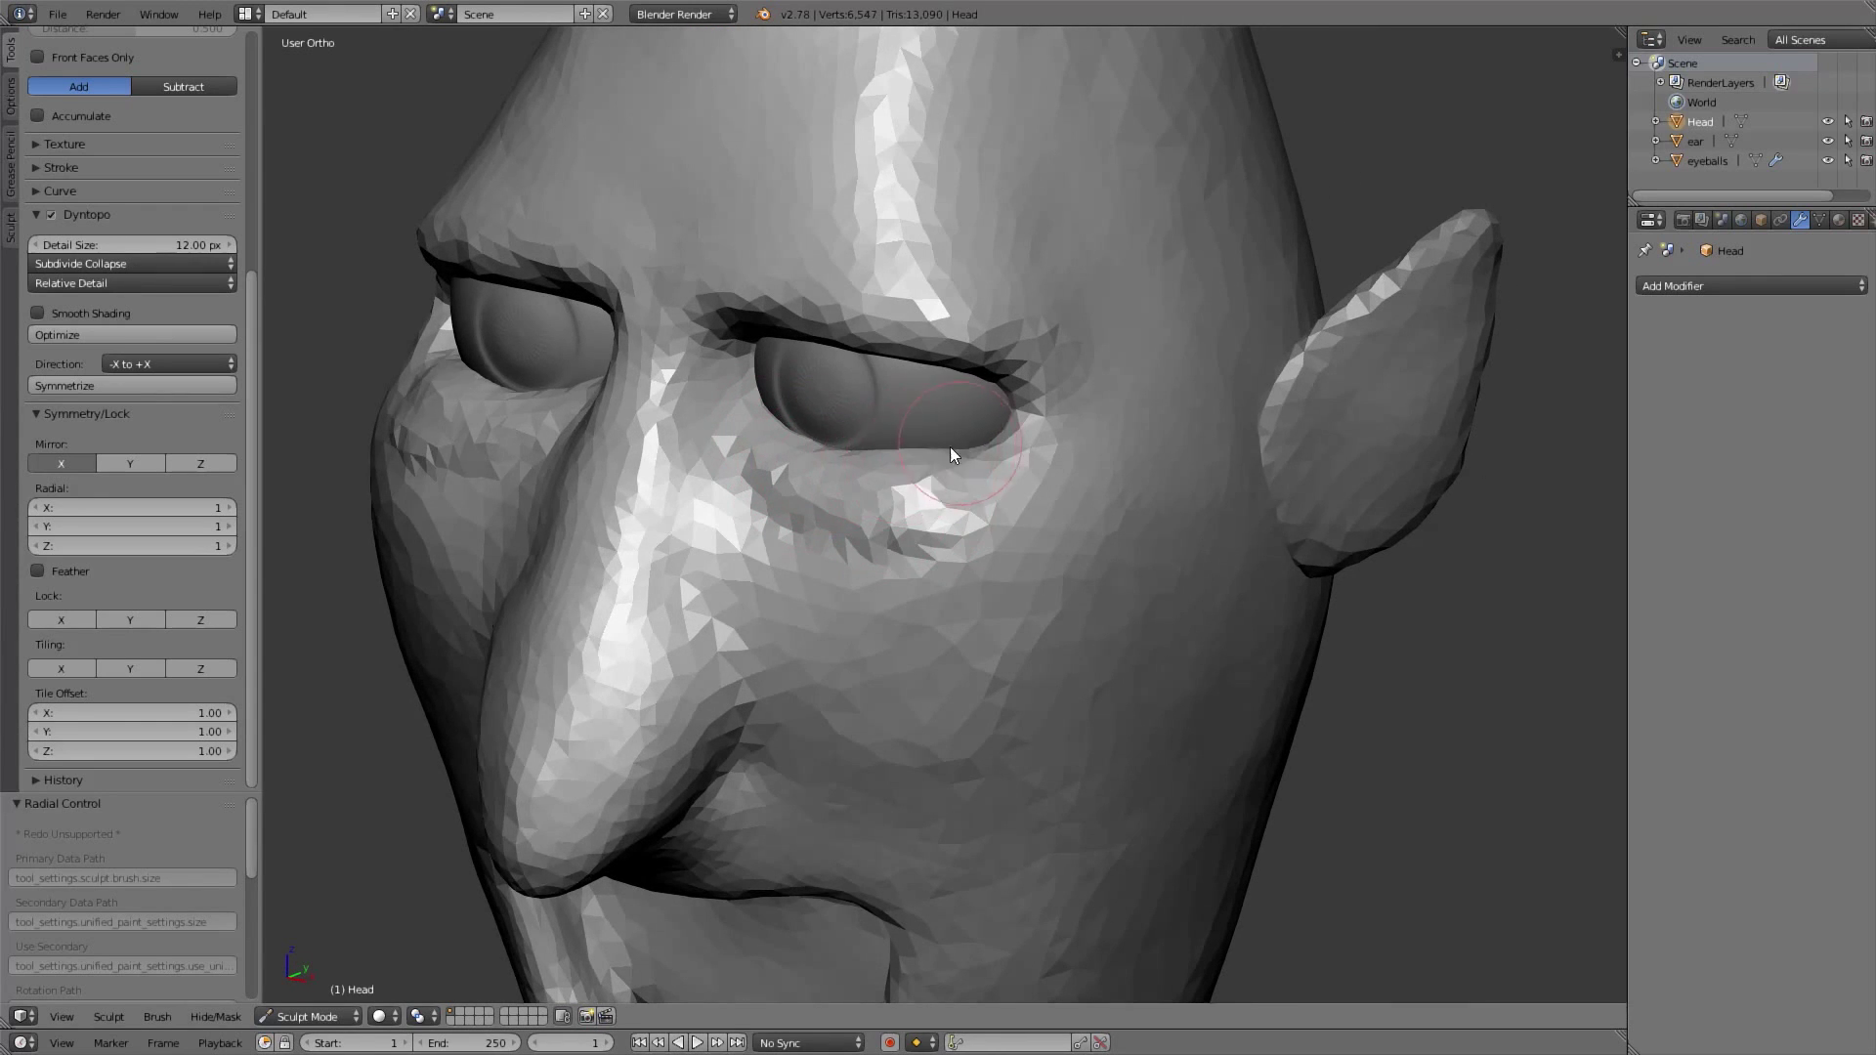
Pull the outer corners of the eye openings outward in the front view with the Grab brush
key(KP_1)
key(g)
key(f)
click(1065, 327)
drag(1083, 326, 1118, 317)
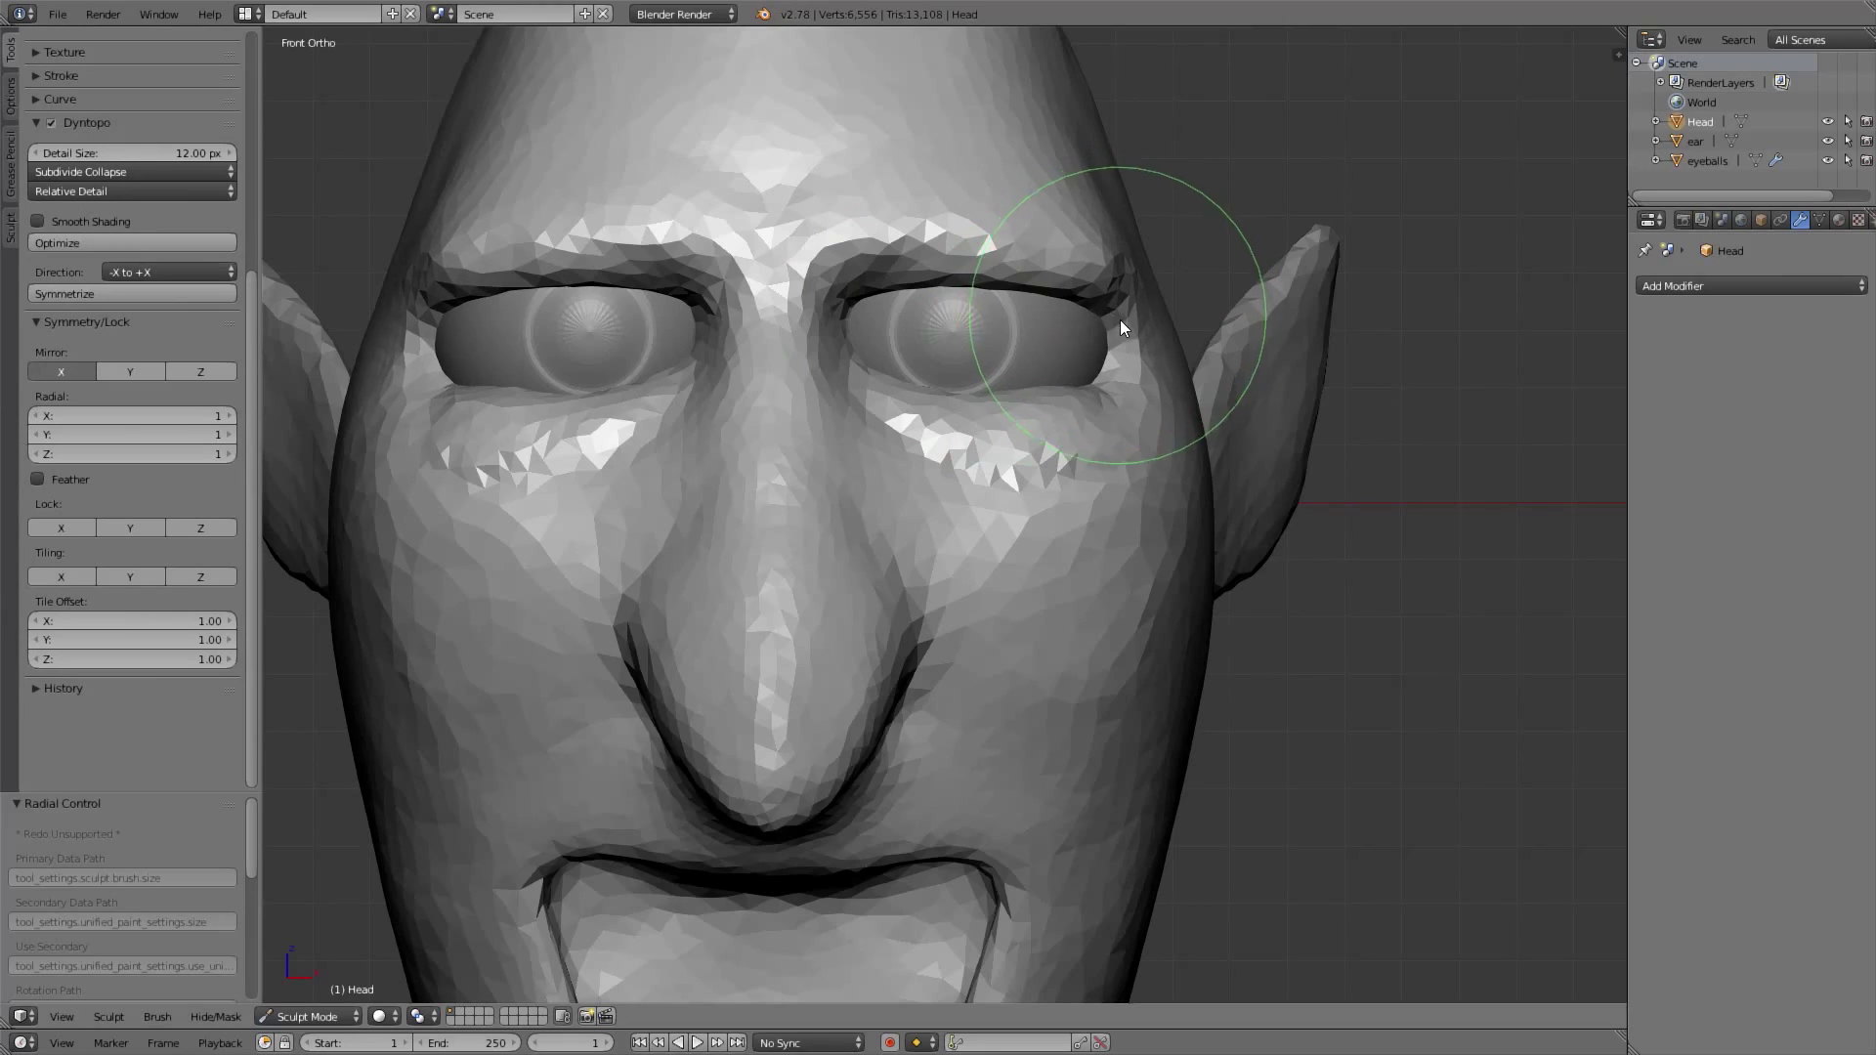
Build up the skin around the outer eye corners with the Draw brush from angled views
middle_drag(1118, 317, 921, 344)
key(KP_3)
mouse_move(805, 302)
middle_down()
mouse_move(998, 356)
mouse_move(997, 313)
middle_up()
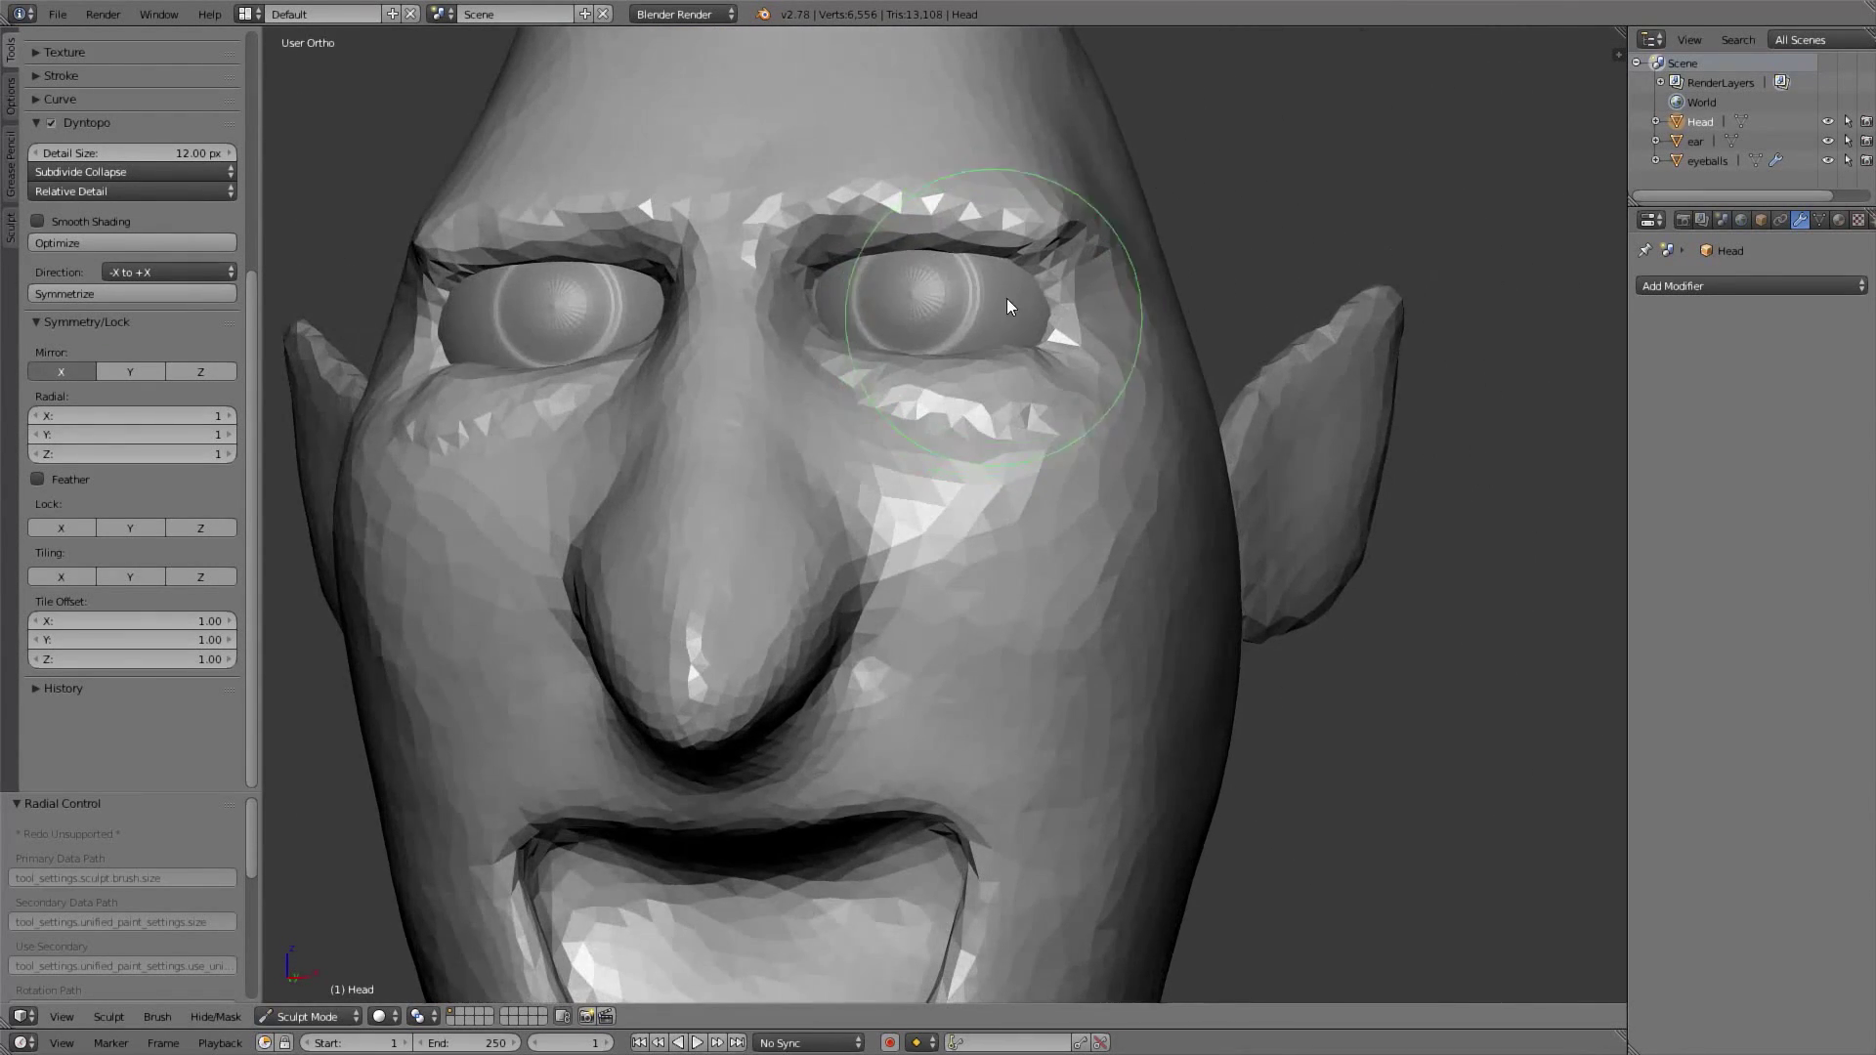
key(x)
mouse_move(1013, 254)
mouse_down()
mouse_move(887, 258)
mouse_move(1008, 268)
mouse_up()
middle_drag(1008, 268, 907, 285)
drag(907, 293, 1012, 327)
middle_drag(1013, 326, 1017, 368)
mouse_move(1018, 368)
mouse_down()
mouse_move(1018, 414)
mouse_move(1130, 336)
mouse_move(916, 312)
mouse_move(1092, 321)
mouse_move(1038, 306)
mouse_up()
Reshape the lower eyelids from front, side and angled views with the Grab brush at a 120 px radius
key(KP_1)
key(g)
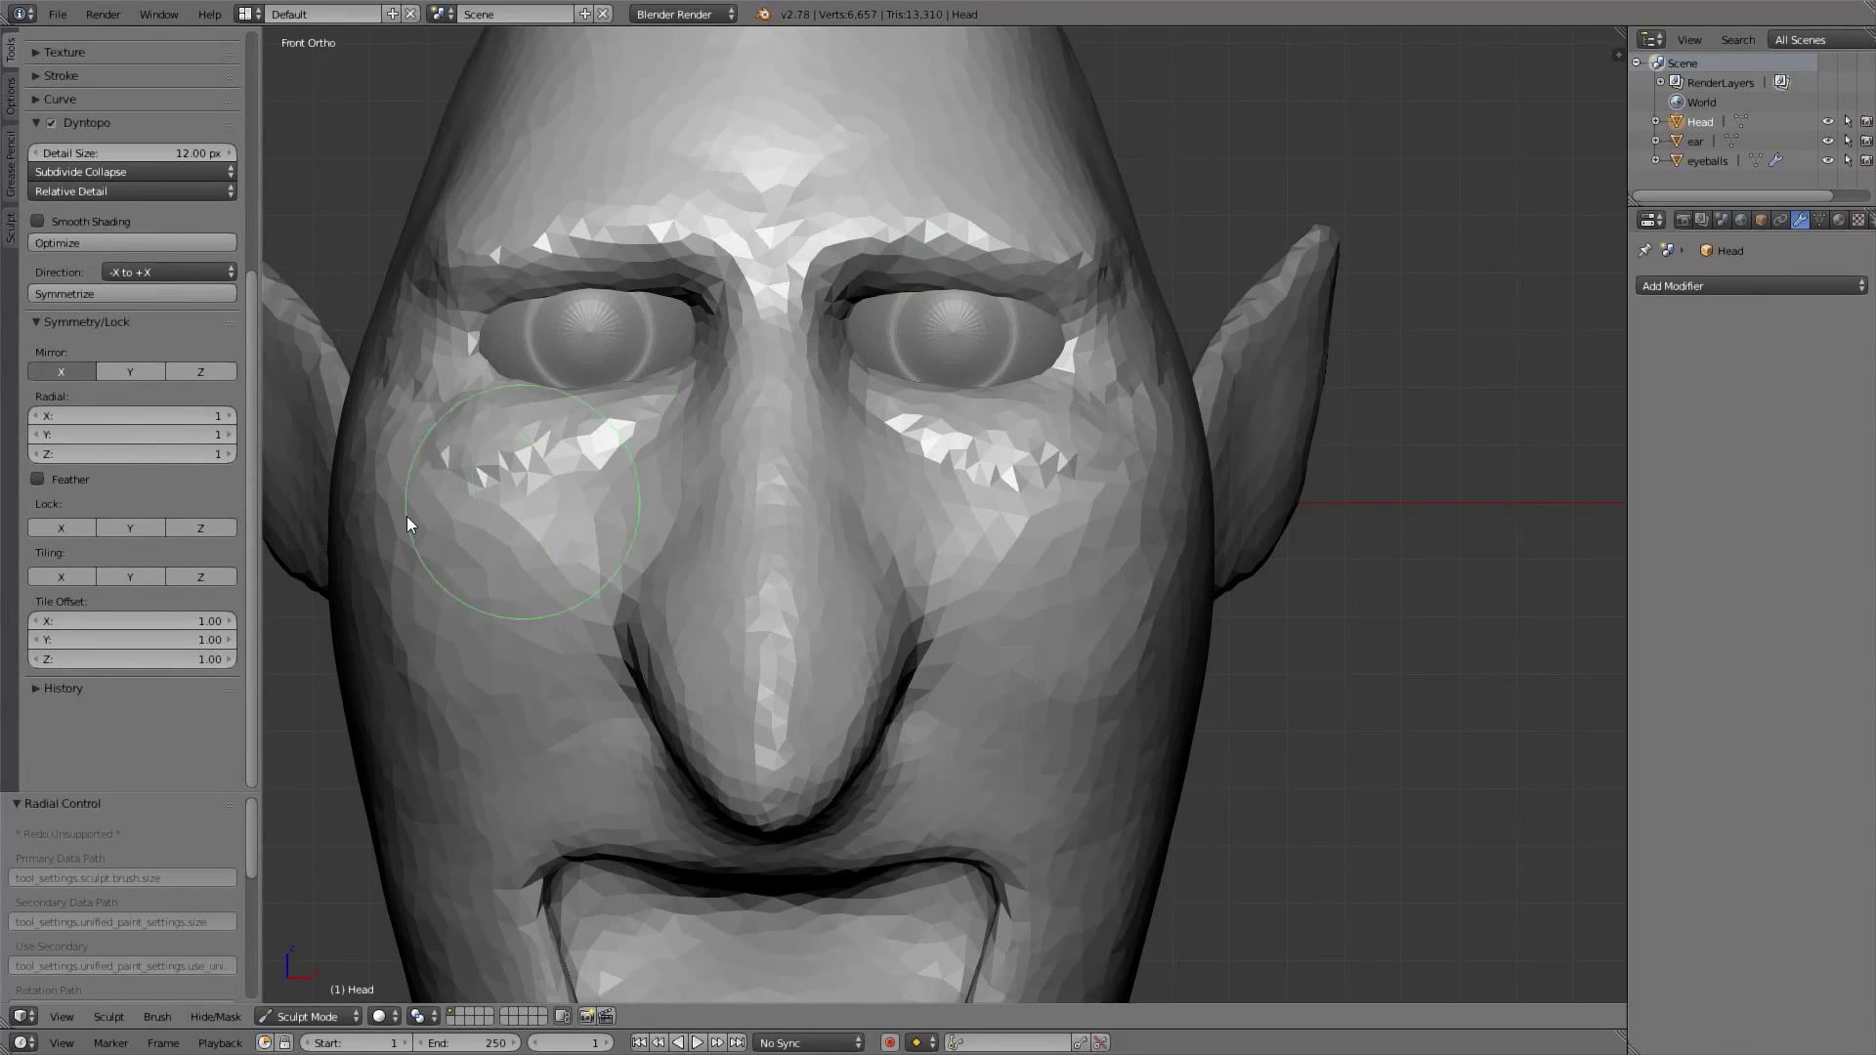
middle_drag(122, 152, 105, 958)
mouse_move(1016, 366)
mouse_down()
mouse_move(1020, 299)
mouse_move(831, 317)
mouse_up()
key(KP_3)
mouse_move(699, 343)
mouse_down()
mouse_move(718, 384)
mouse_move(694, 387)
mouse_up()
mouse_move(694, 387)
middle_down()
mouse_move(948, 190)
mouse_move(953, 217)
mouse_move(899, 208)
mouse_move(921, 182)
mouse_move(999, 274)
mouse_move(811, 469)
mouse_move(802, 561)
middle_up()
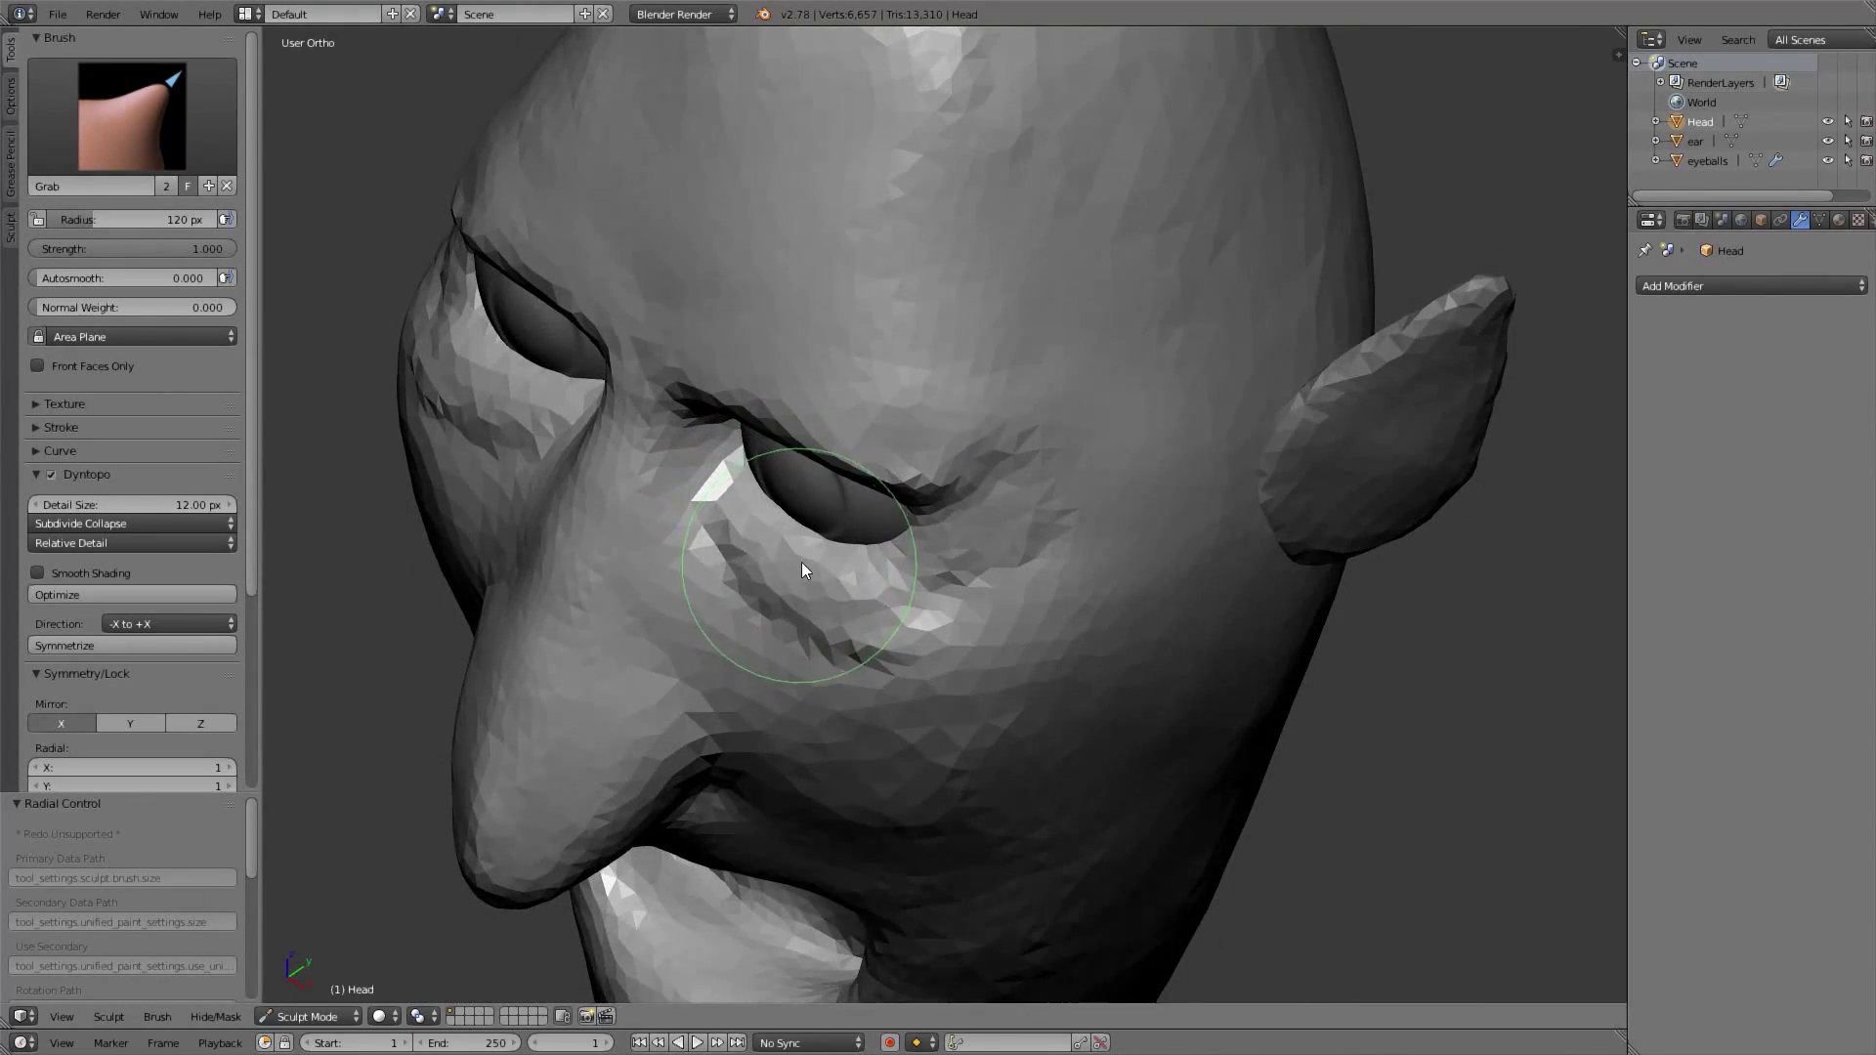
drag(771, 539, 774, 534)
key(KP_1)
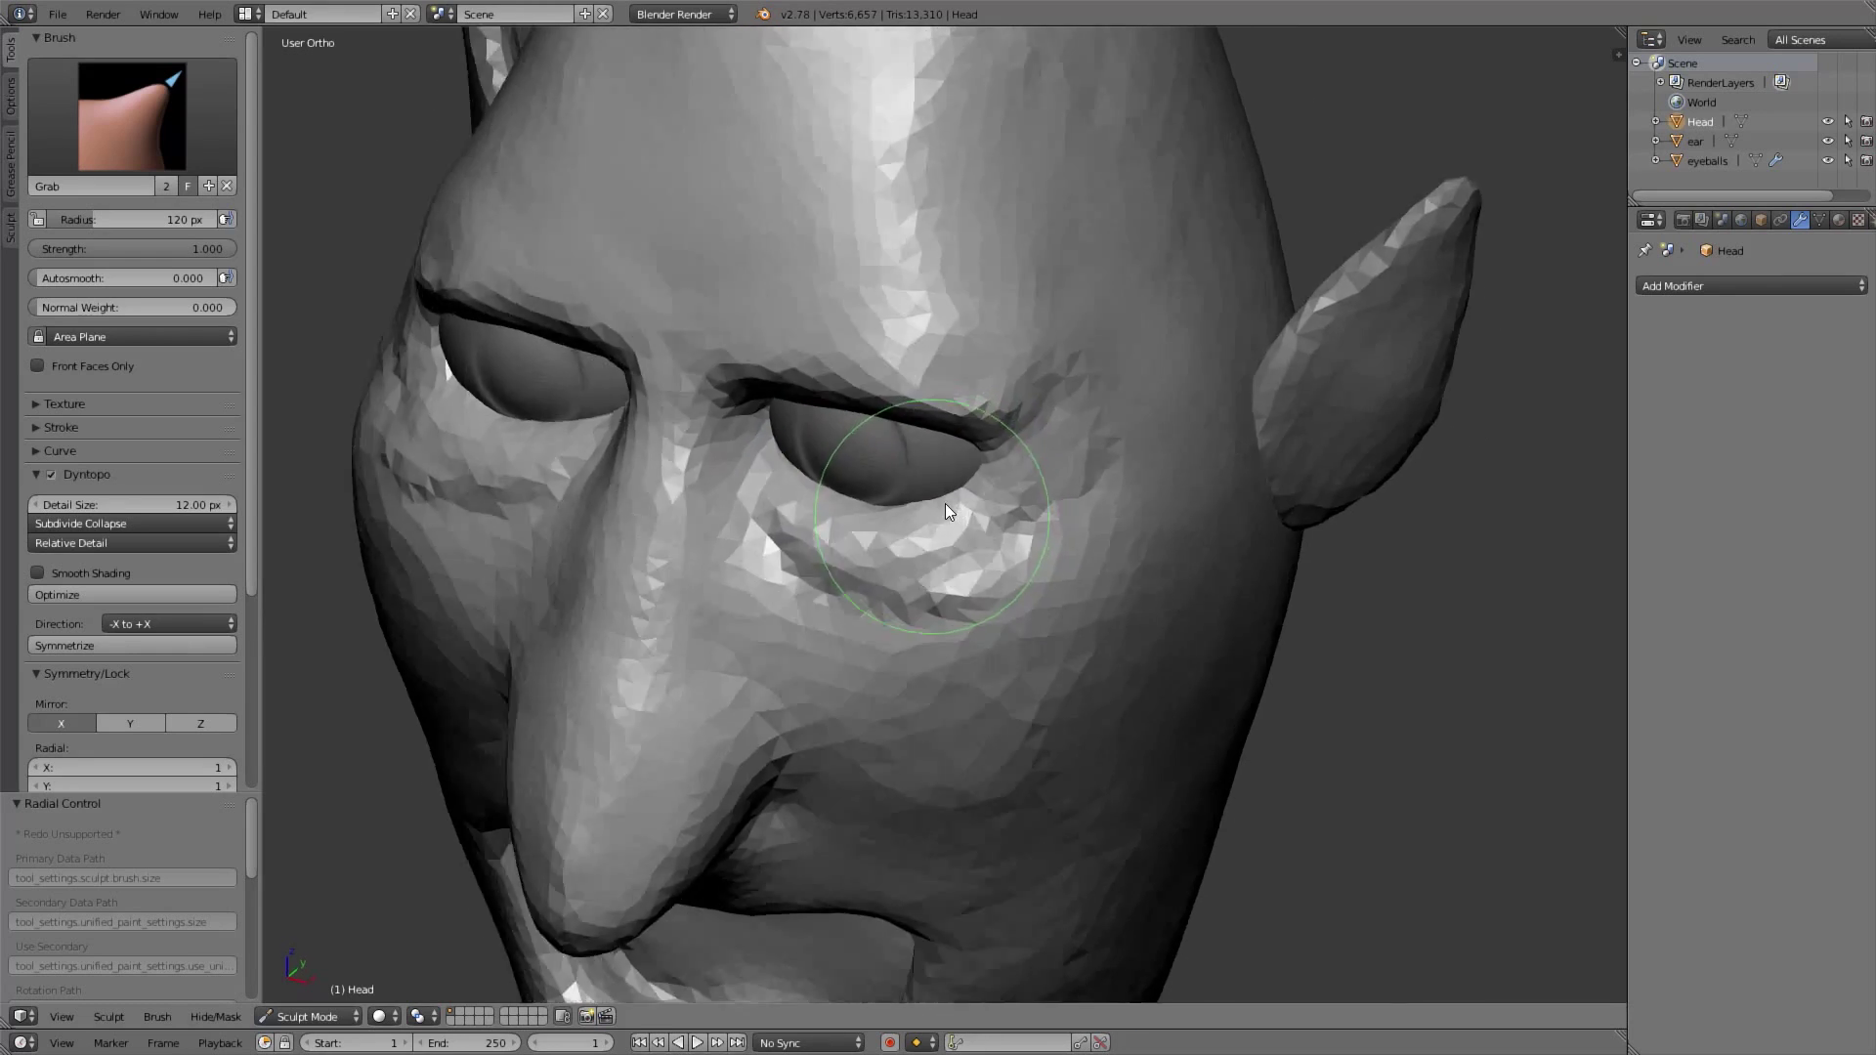
Adjust the outer lower lids and the upper eyelids in the front view with Grab at a 104 px radius
key(f)
click(1009, 324)
mouse_move(1008, 324)
middle_down()
mouse_move(1023, 358)
mouse_move(997, 383)
mouse_move(842, 470)
mouse_move(789, 465)
middle_up()
key(f)
click(807, 467)
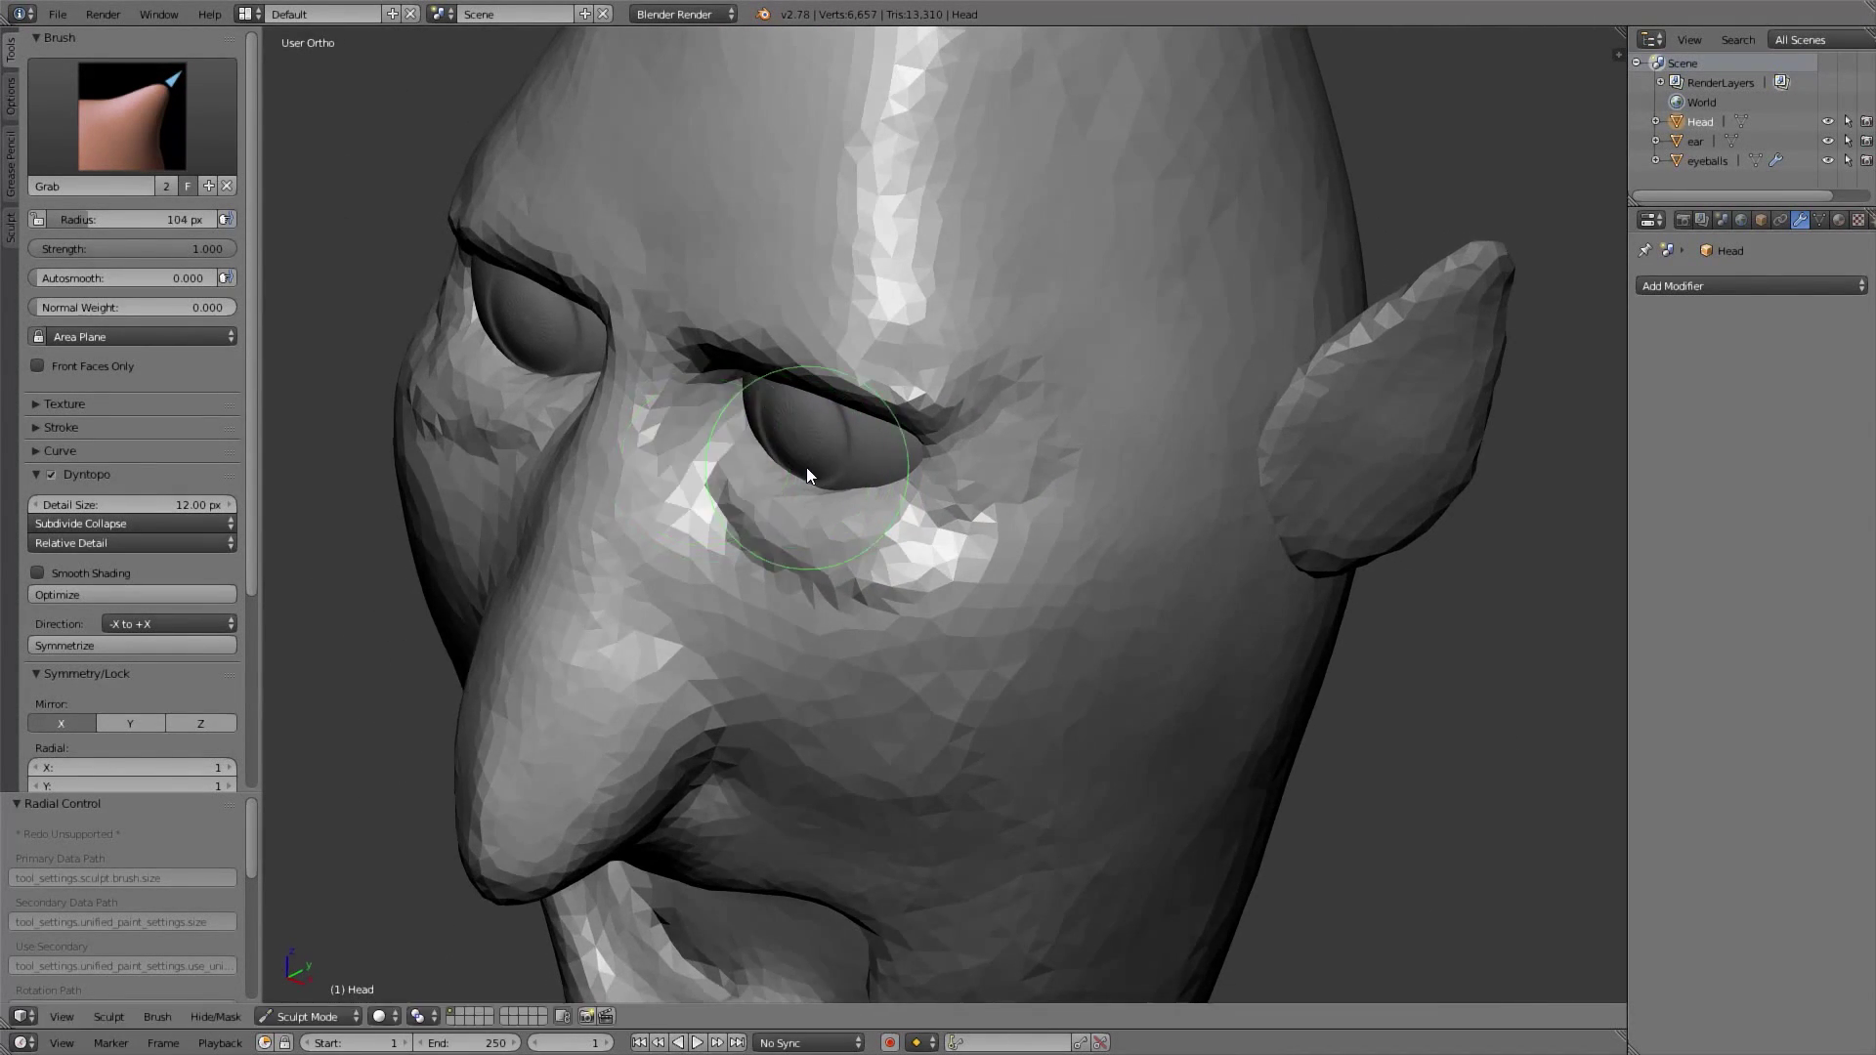
middle_drag(912, 477, 882, 415)
key(KP_1)
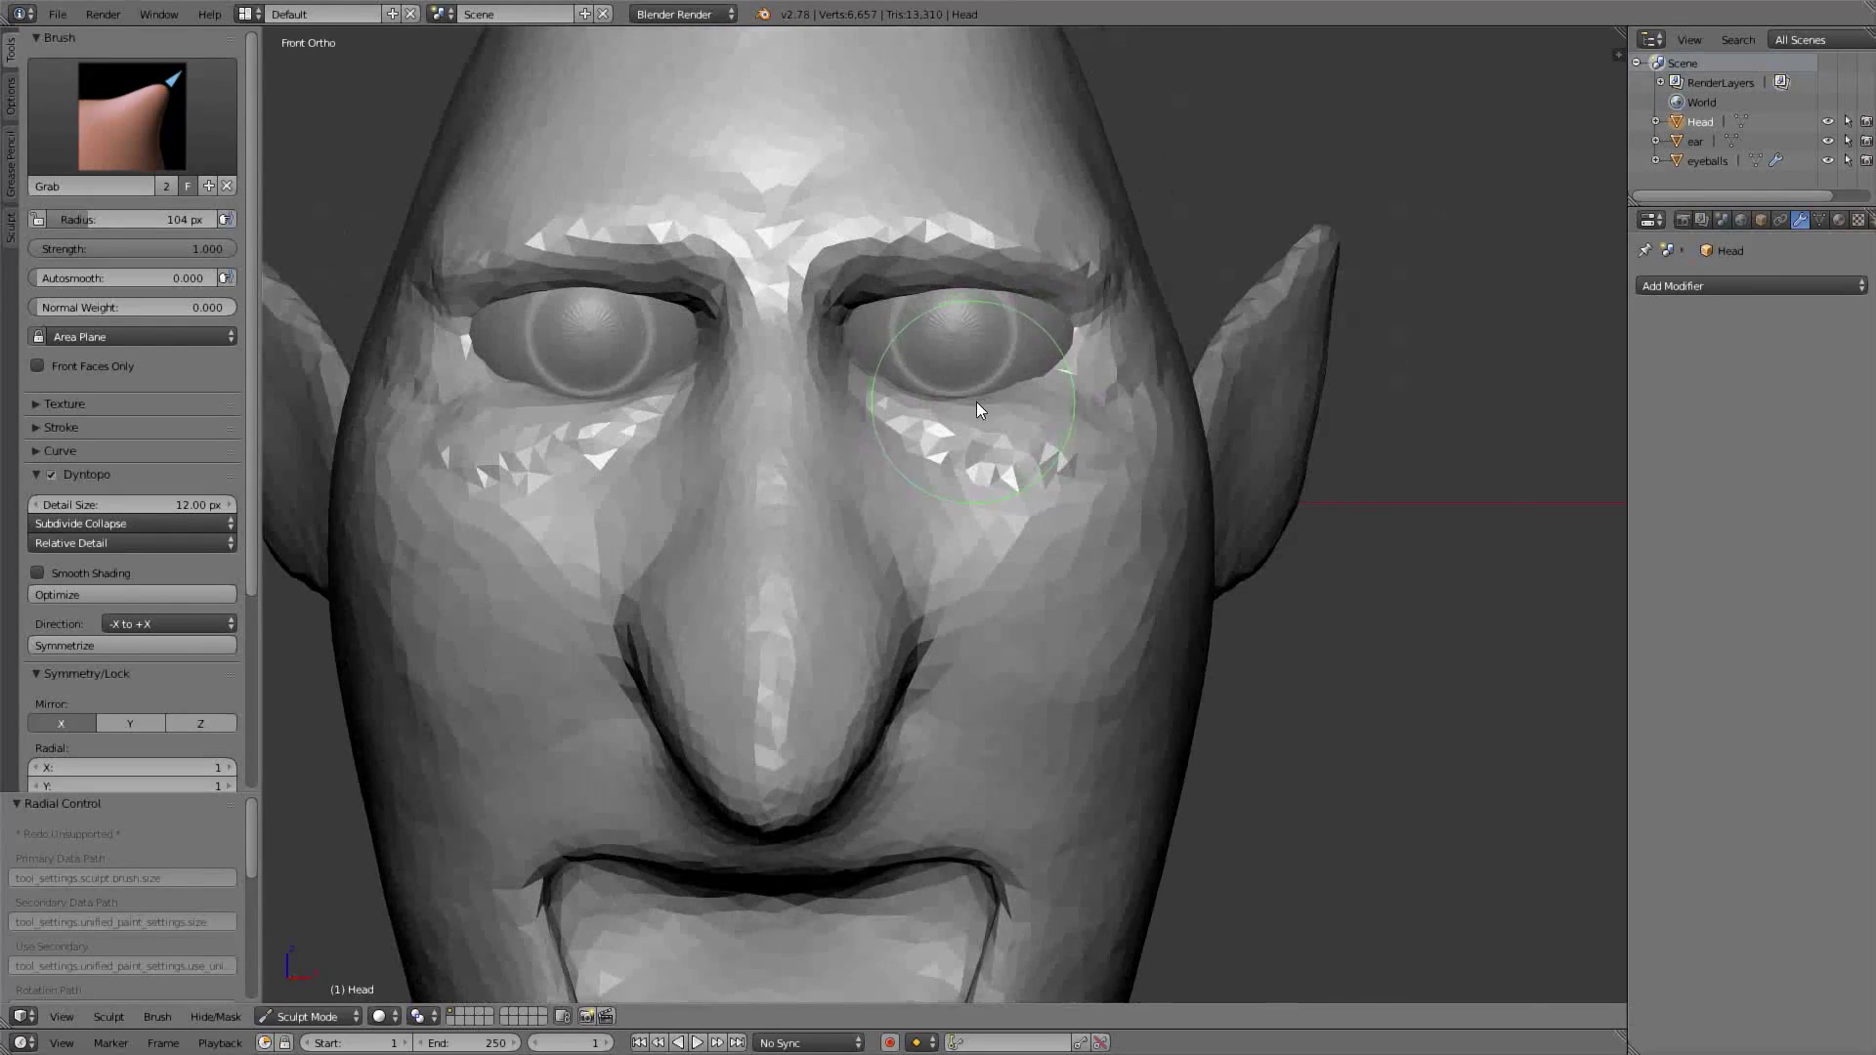
drag(1049, 374, 1043, 359)
drag(986, 280, 912, 291)
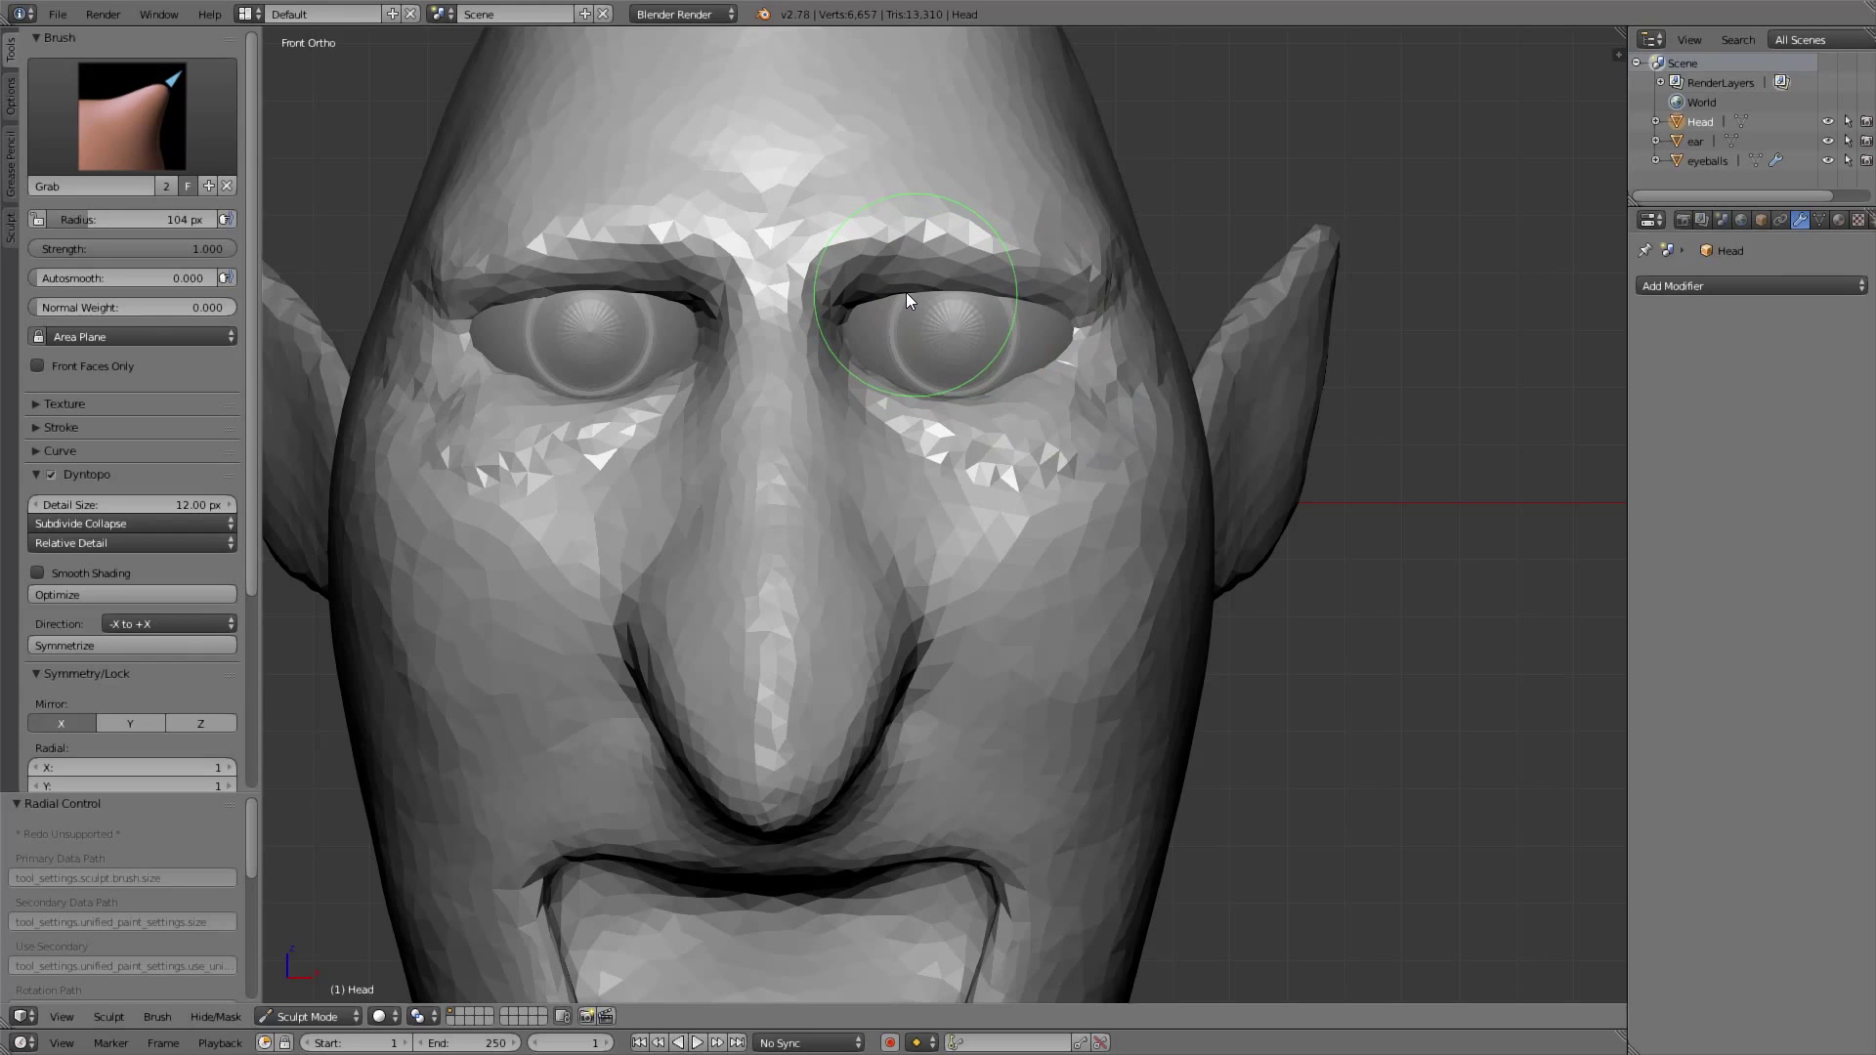
Soften the brow ridge above the eyes with brush strokes from an angled view
scroll(956, 262, down, 4)
scroll(938, 385, up, 1)
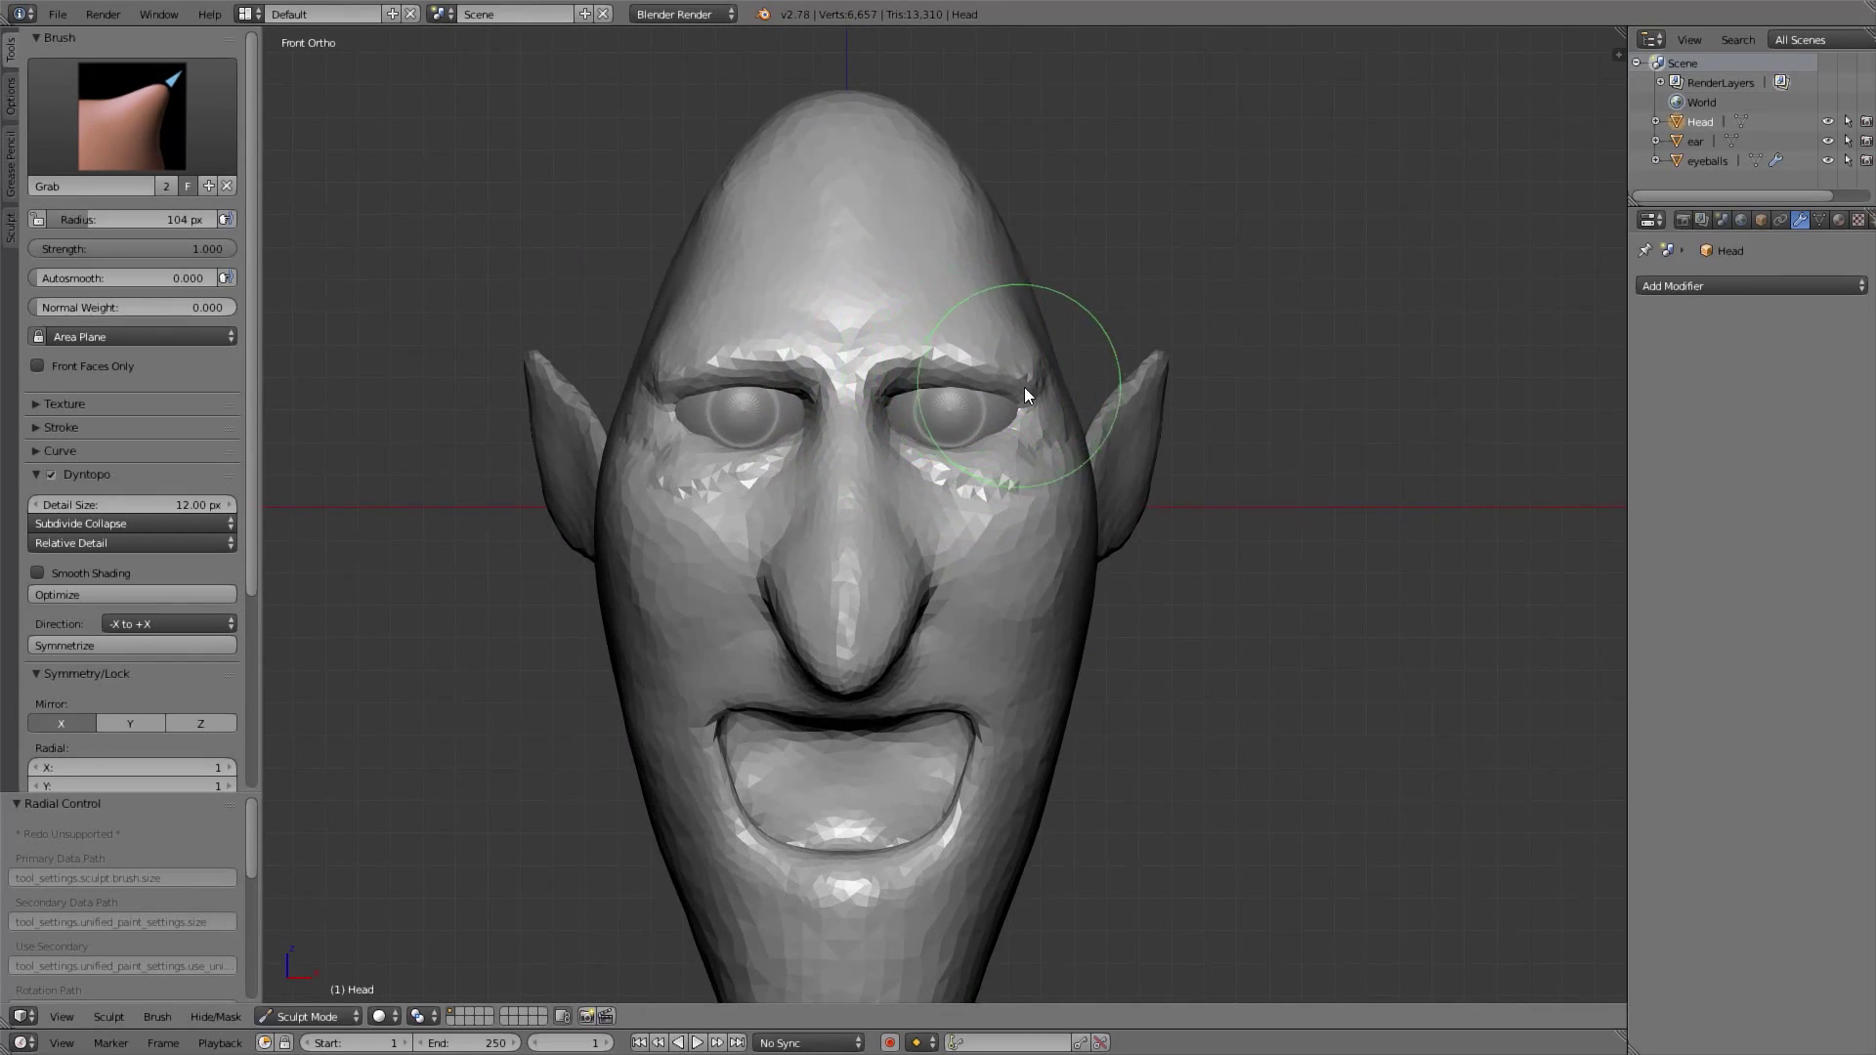
middle_drag(1022, 385, 927, 405)
scroll(926, 405, up, 2)
mouse_move(946, 302)
middle_down()
mouse_move(1005, 396)
mouse_move(848, 355)
mouse_move(858, 391)
middle_up()
key(shift+c)
mouse_move(858, 393)
mouse_down()
mouse_move(928, 389)
mouse_move(869, 393)
mouse_move(889, 395)
mouse_up()
Lower the inner brows and raise the outer brows slightly in the front view with Grab at a 138 px radius
key(g)
key(f)
click(862, 368)
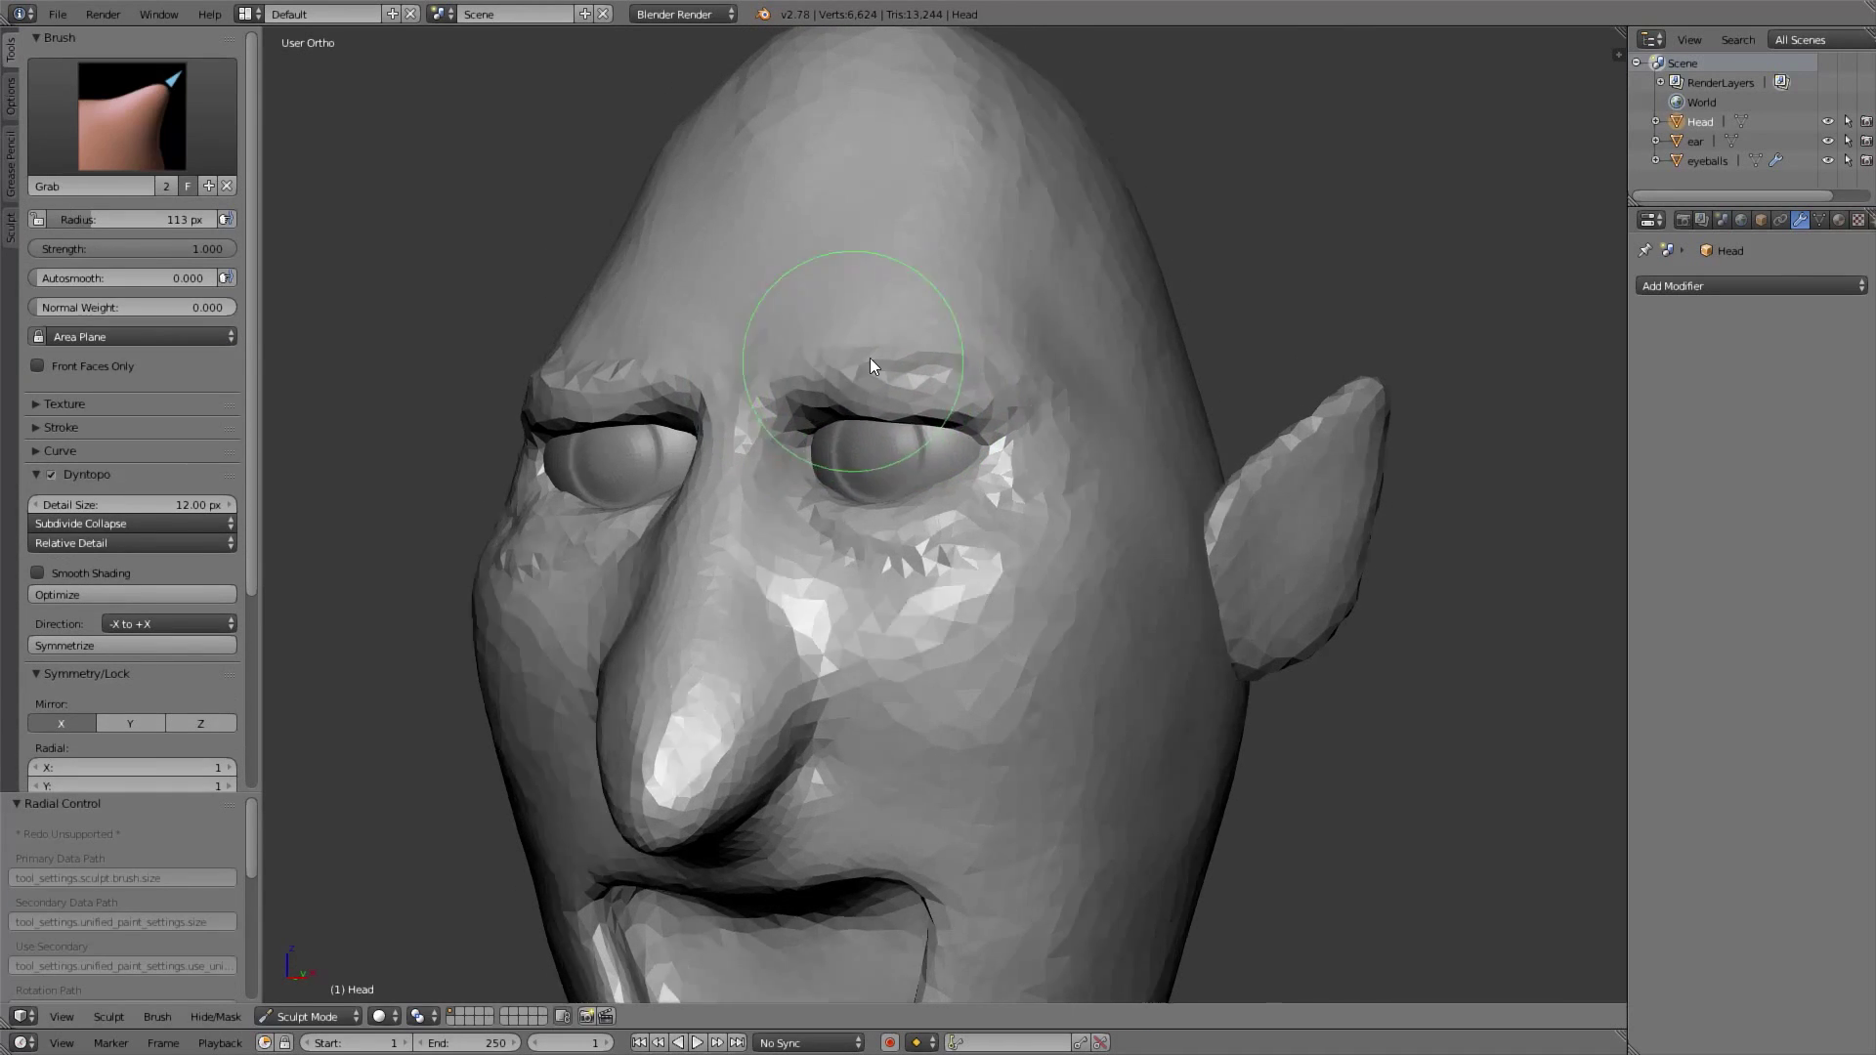
key(KP_1)
key(f)
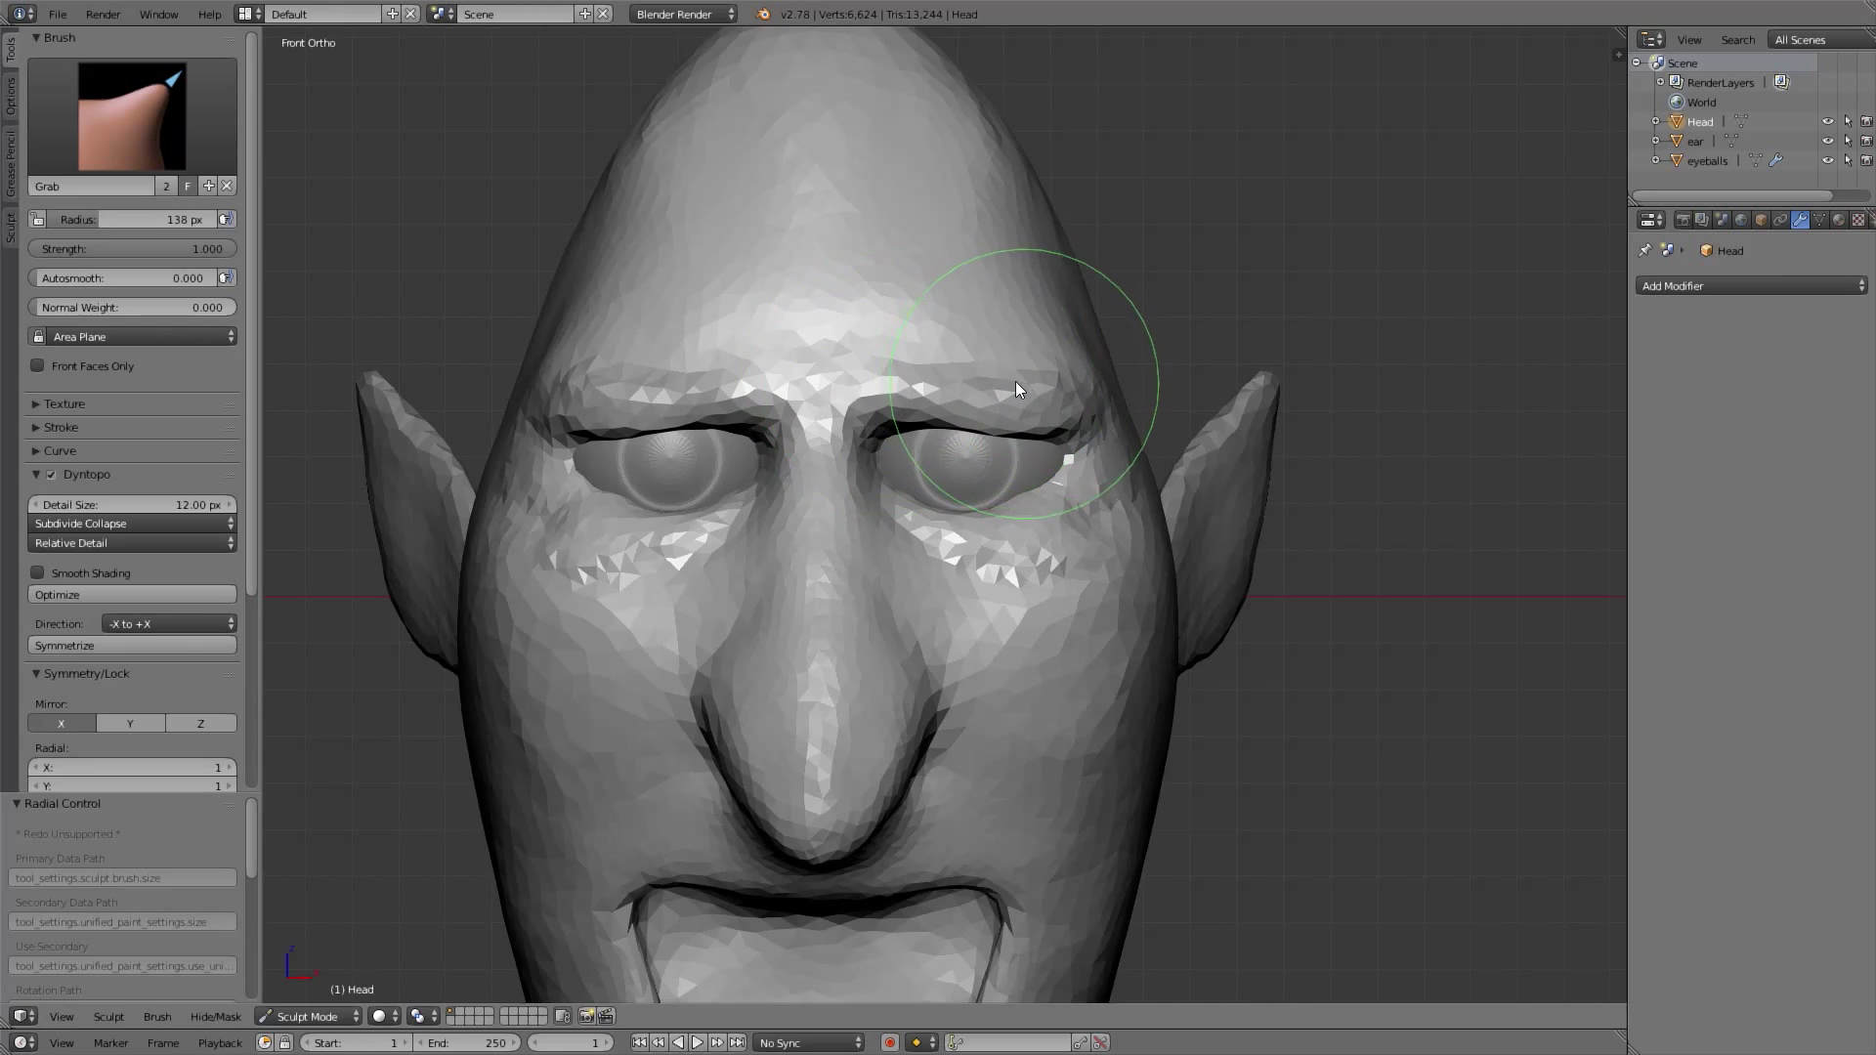
click(924, 381)
drag(893, 368, 890, 383)
drag(1026, 381, 1028, 370)
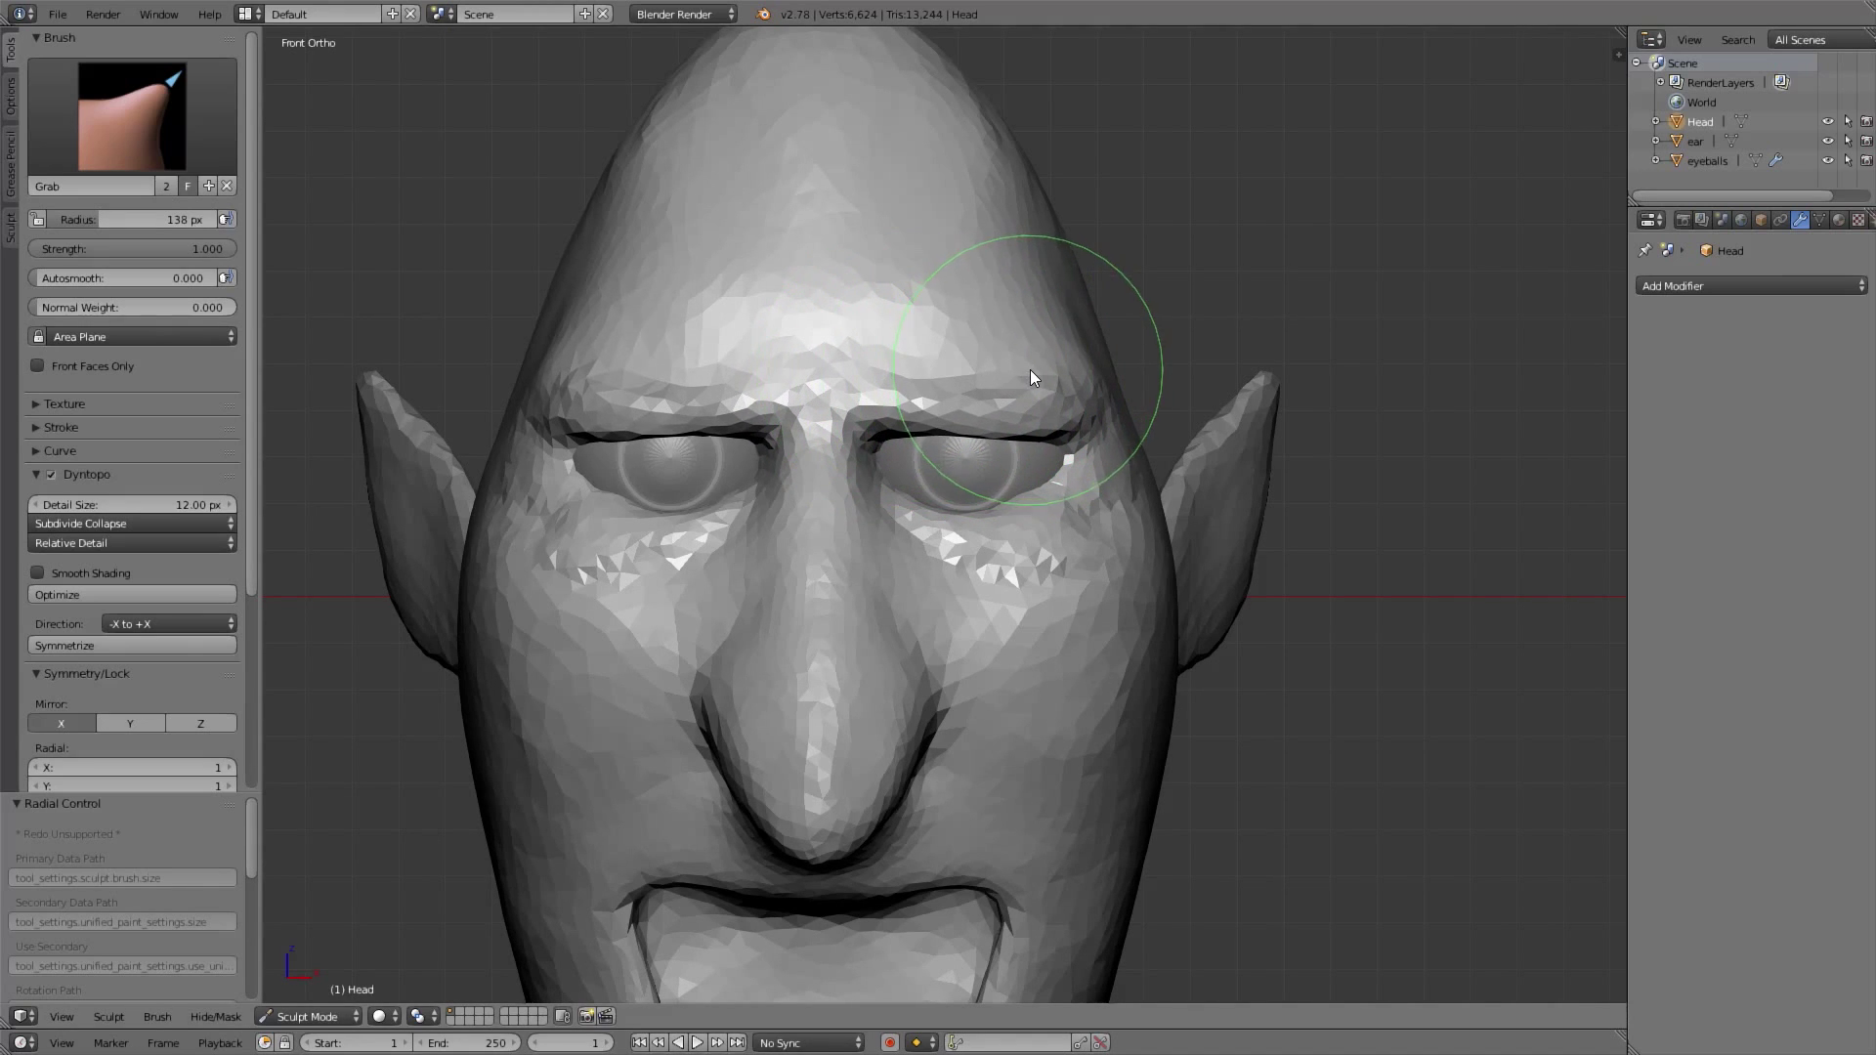
Refine the eyelid shape from an angled view with the Grab brush at a 104 px radius
mouse_move(1051, 476)
shift+middle_down()
mouse_move(1067, 405)
mouse_move(977, 422)
shift+middle_up()
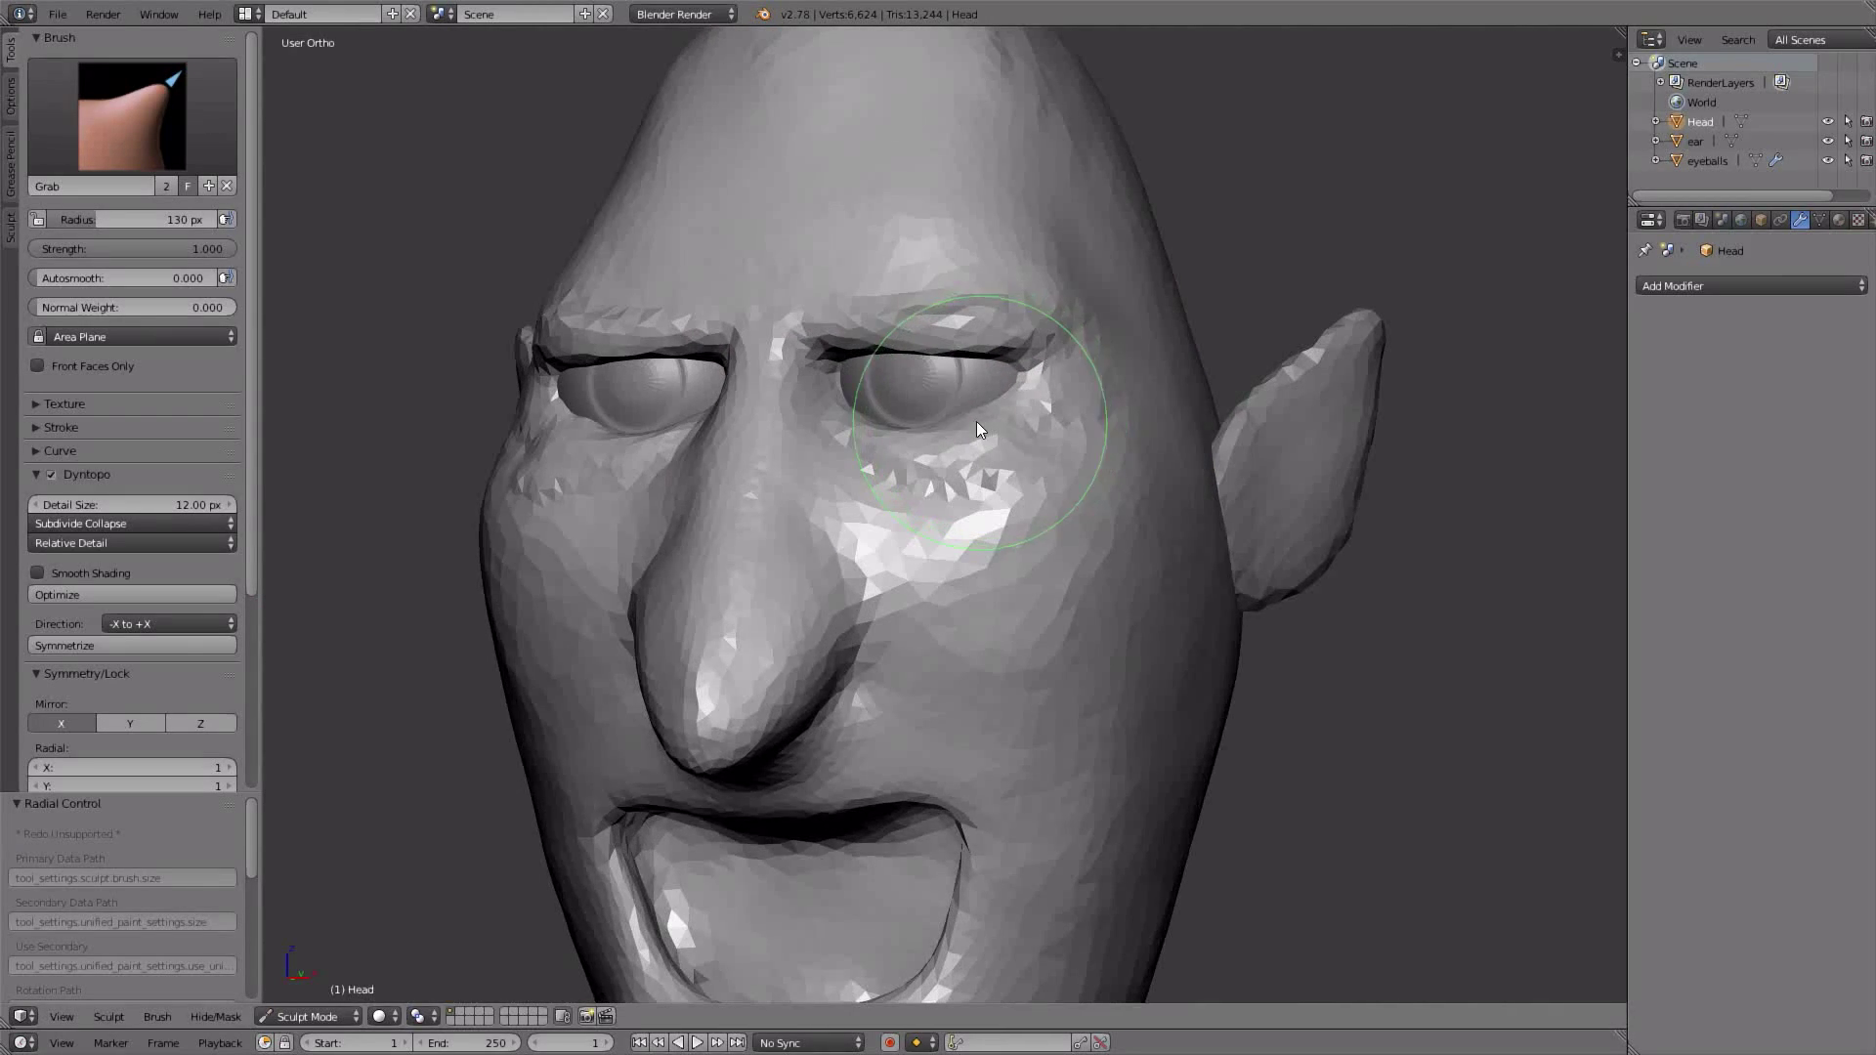
key(f)
click(991, 420)
key(f)
click(965, 420)
drag(977, 419, 1062, 372)
key(KP_1)
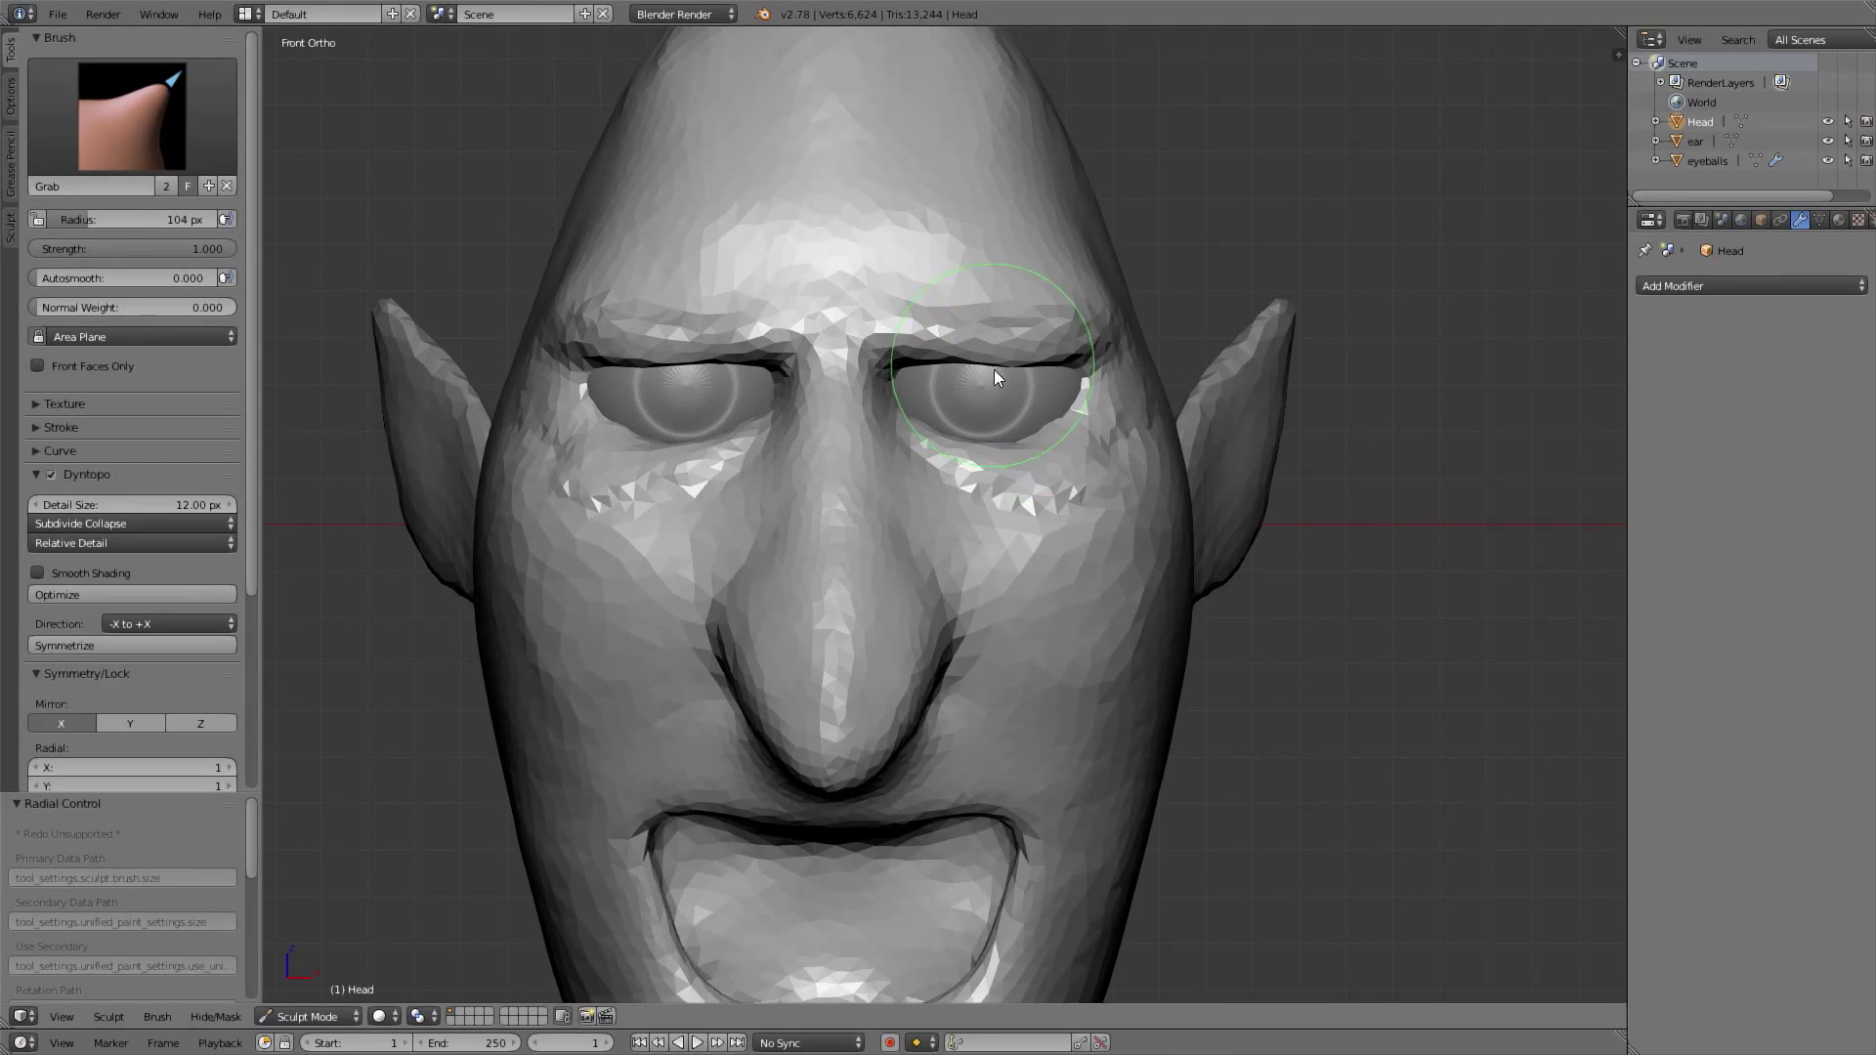
Pull the inner brows down into a frown and adjust their outer ends with a larger Grab brush
scroll(993, 367, up, 2)
key(f)
click(1069, 305)
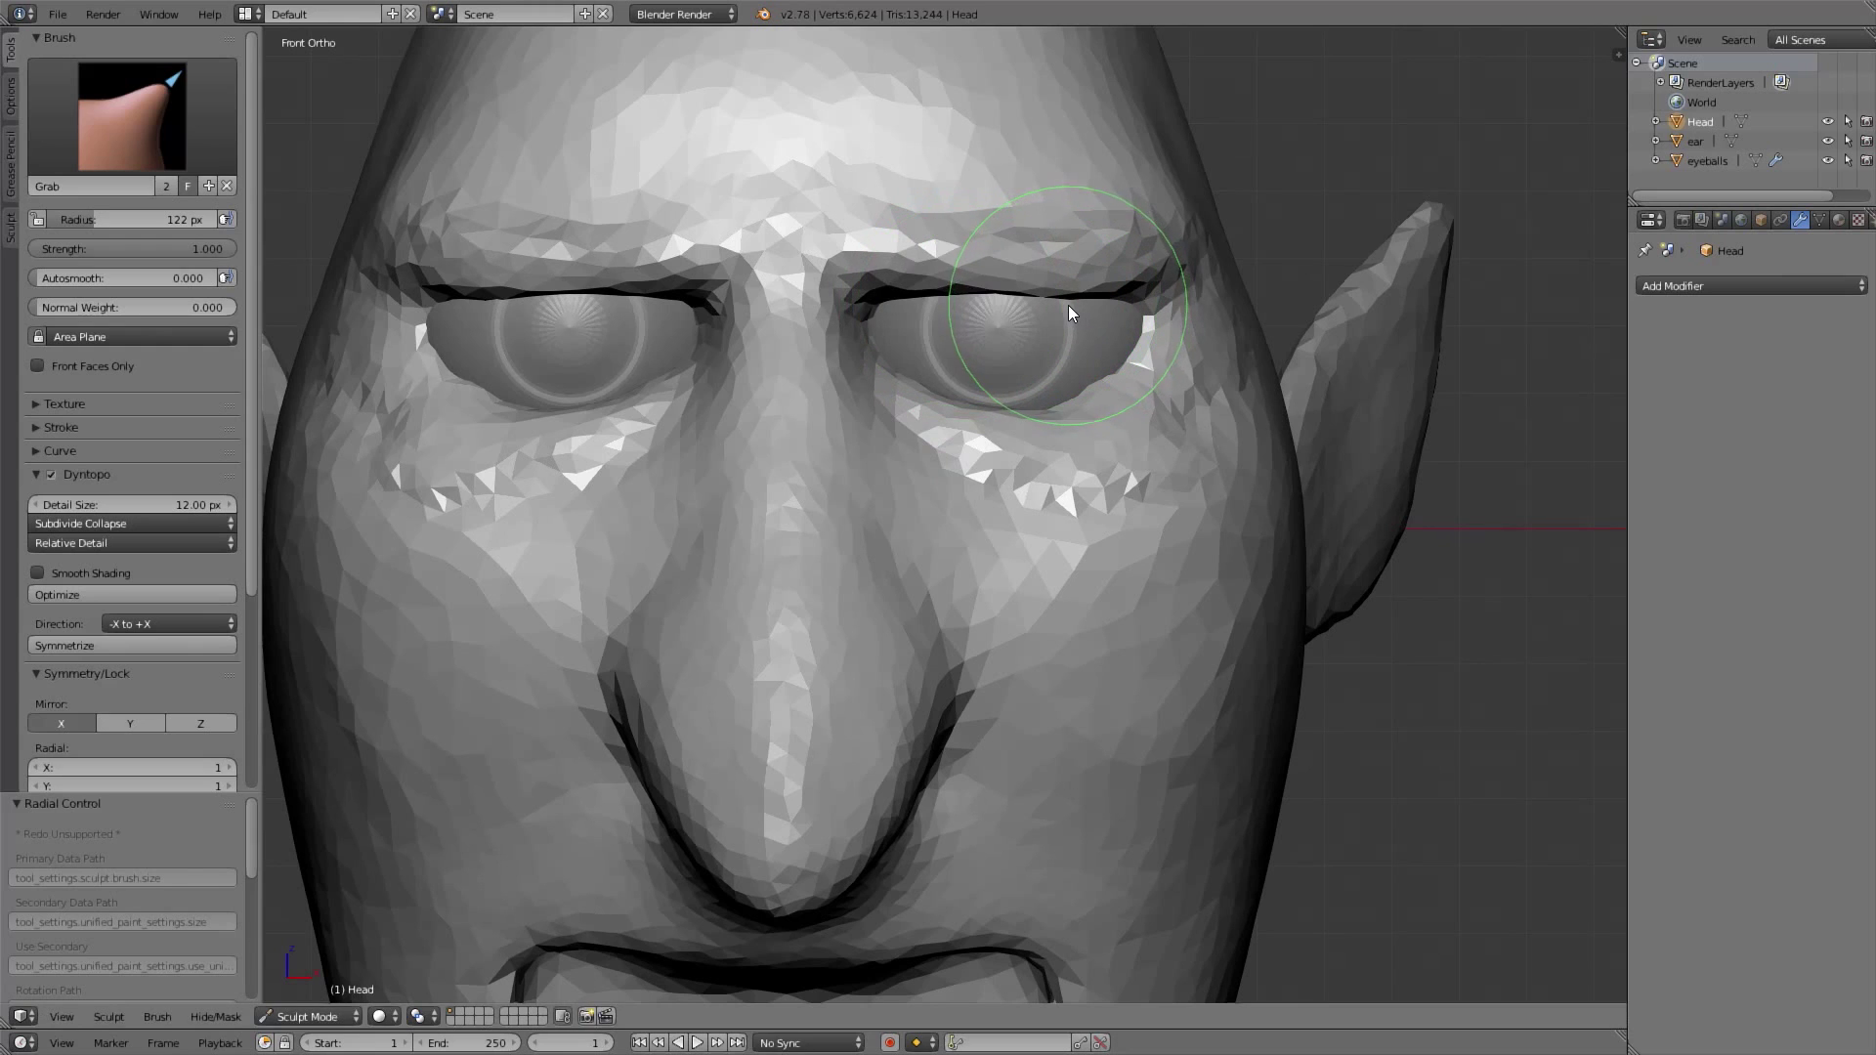
drag(968, 292, 903, 274)
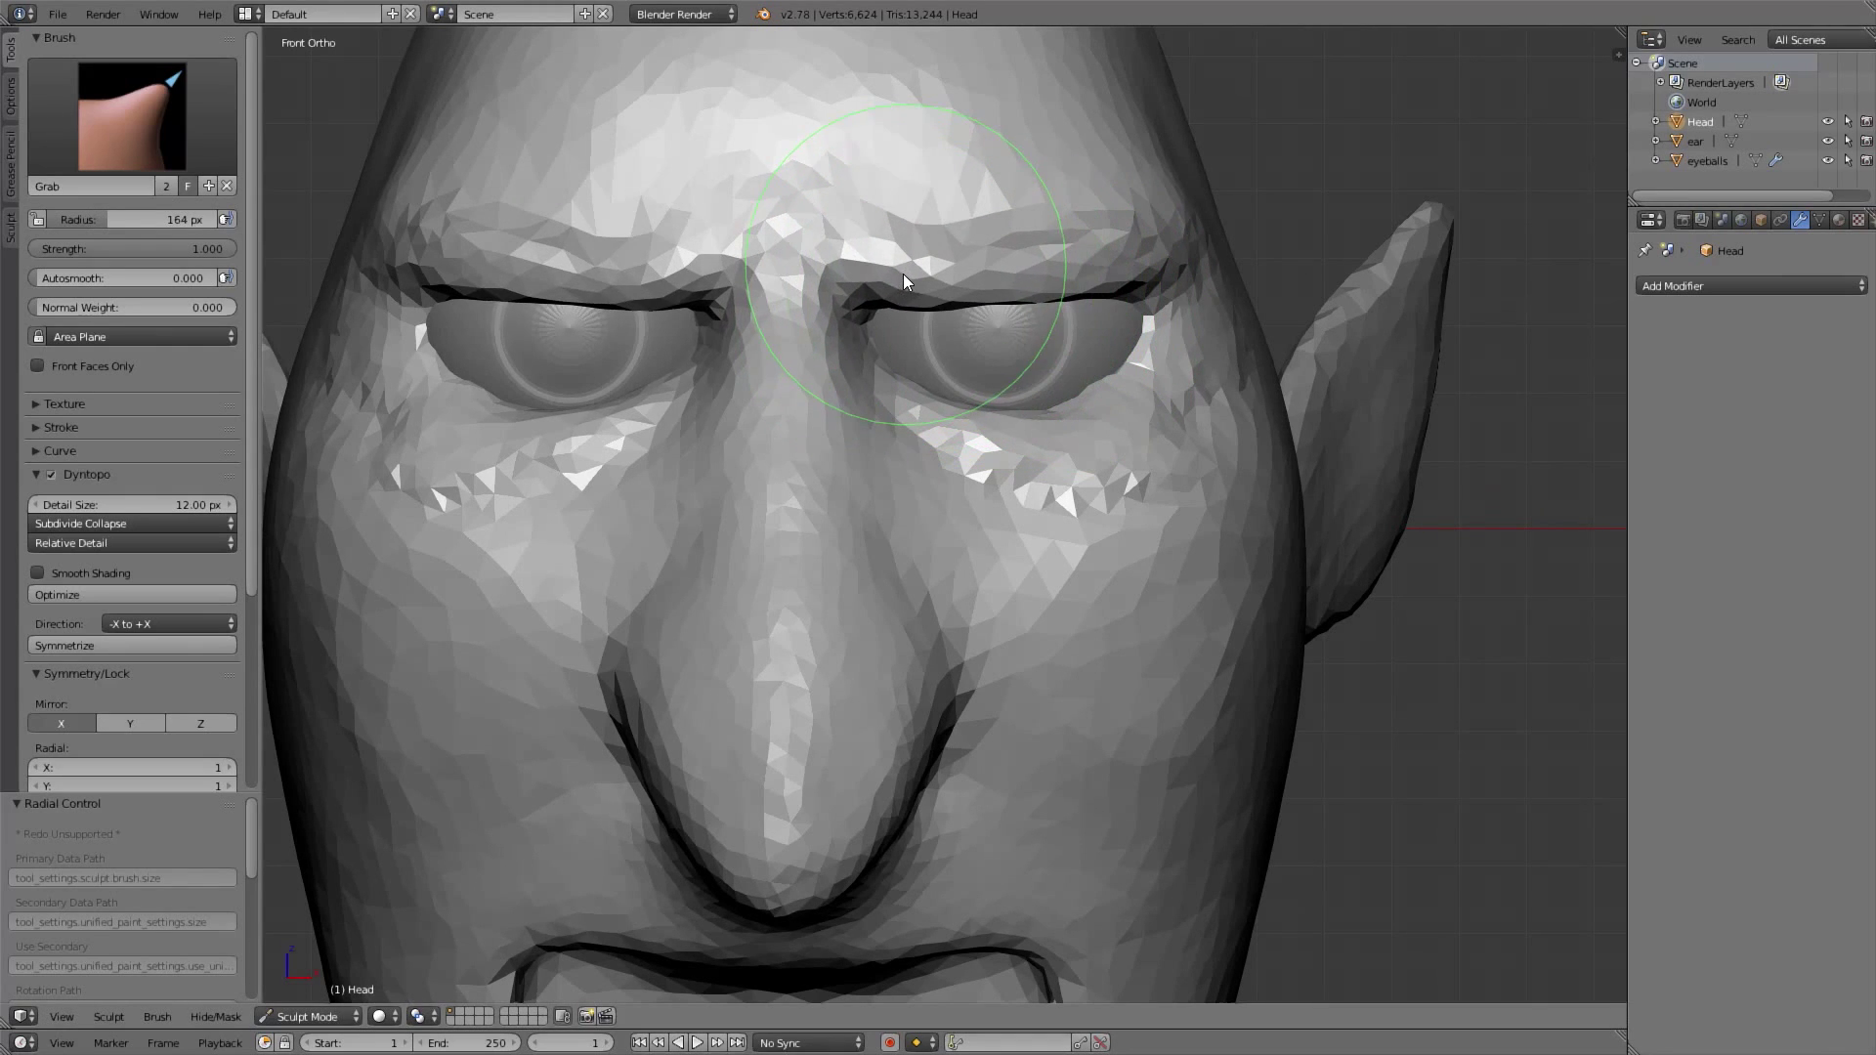
drag(1116, 254, 1114, 267)
middle_drag(1009, 407, 989, 547)
scroll(960, 448, down, 4)
key(KP_1)
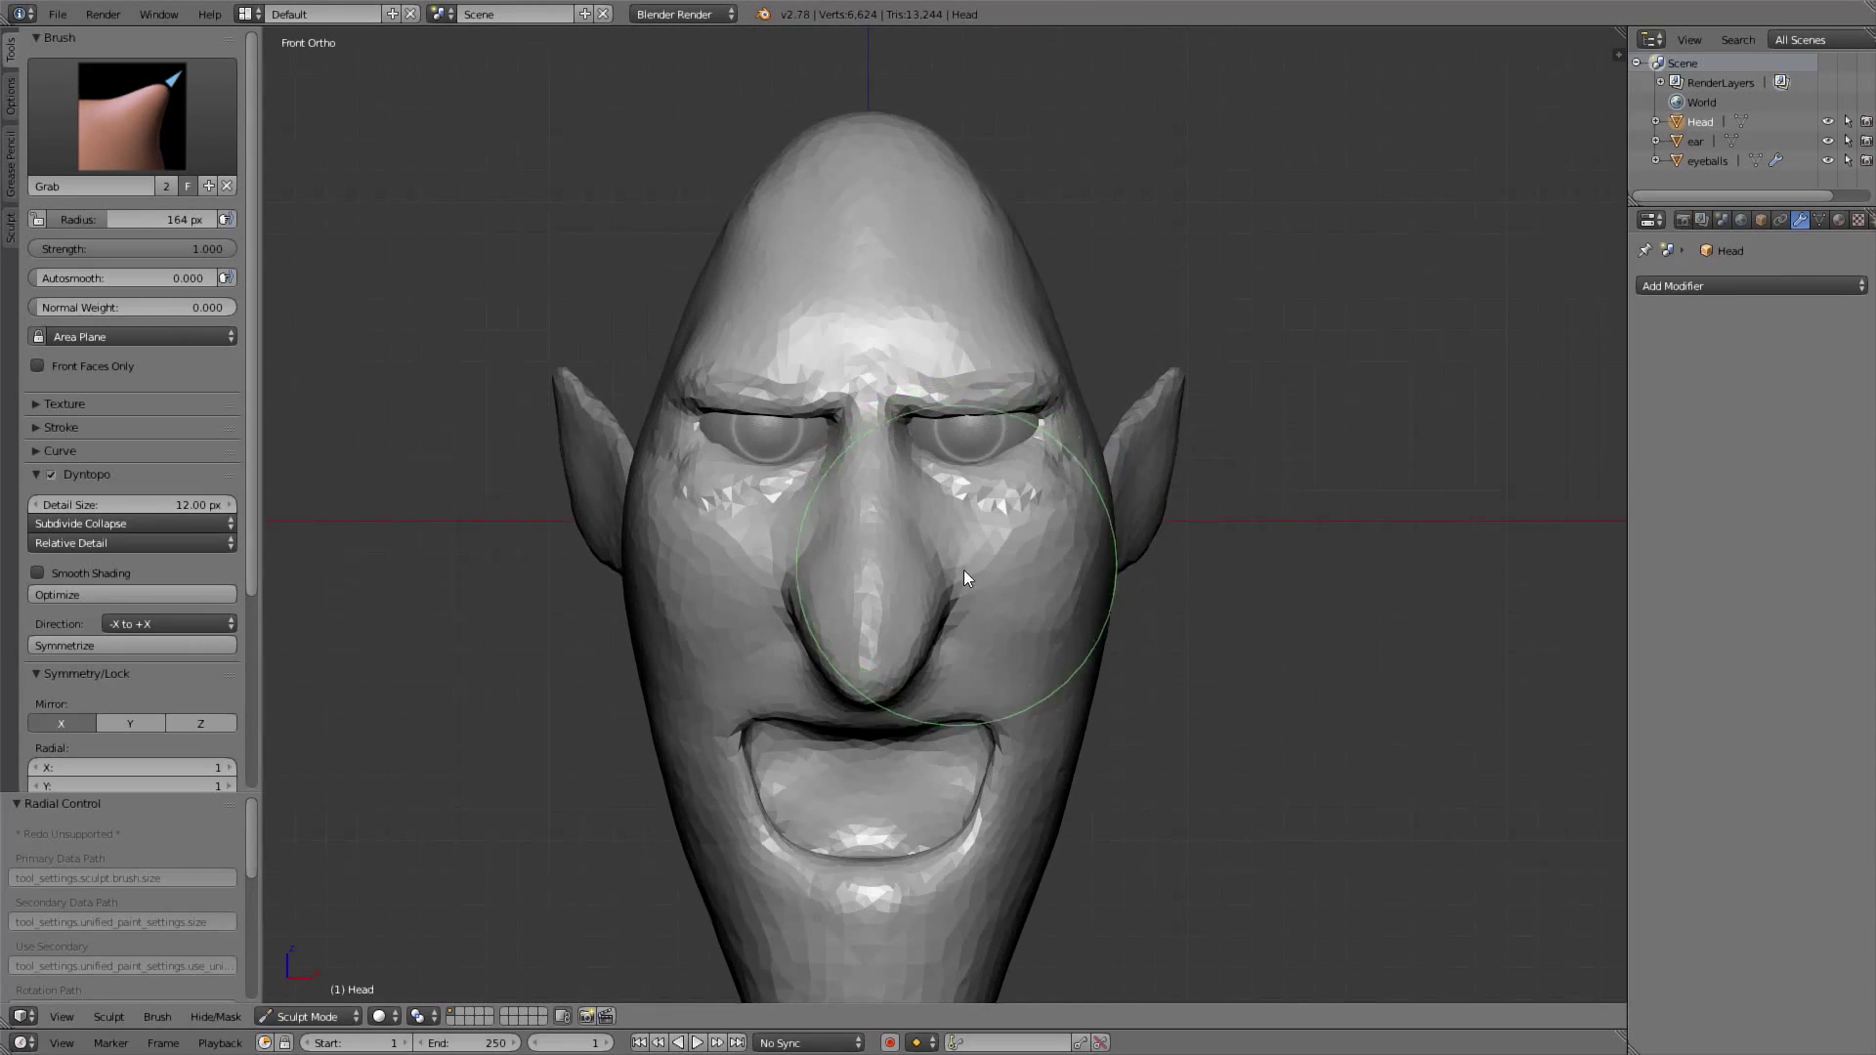
Smooth the creases beneath the eyes and refine the outer eye area with the Clay Strips brush from an angled view
scroll(1017, 488, up, 4)
middle_drag(1071, 414, 934, 412)
key(c)
mouse_move(815, 373)
middle_down()
mouse_move(824, 471)
mouse_move(771, 479)
middle_up()
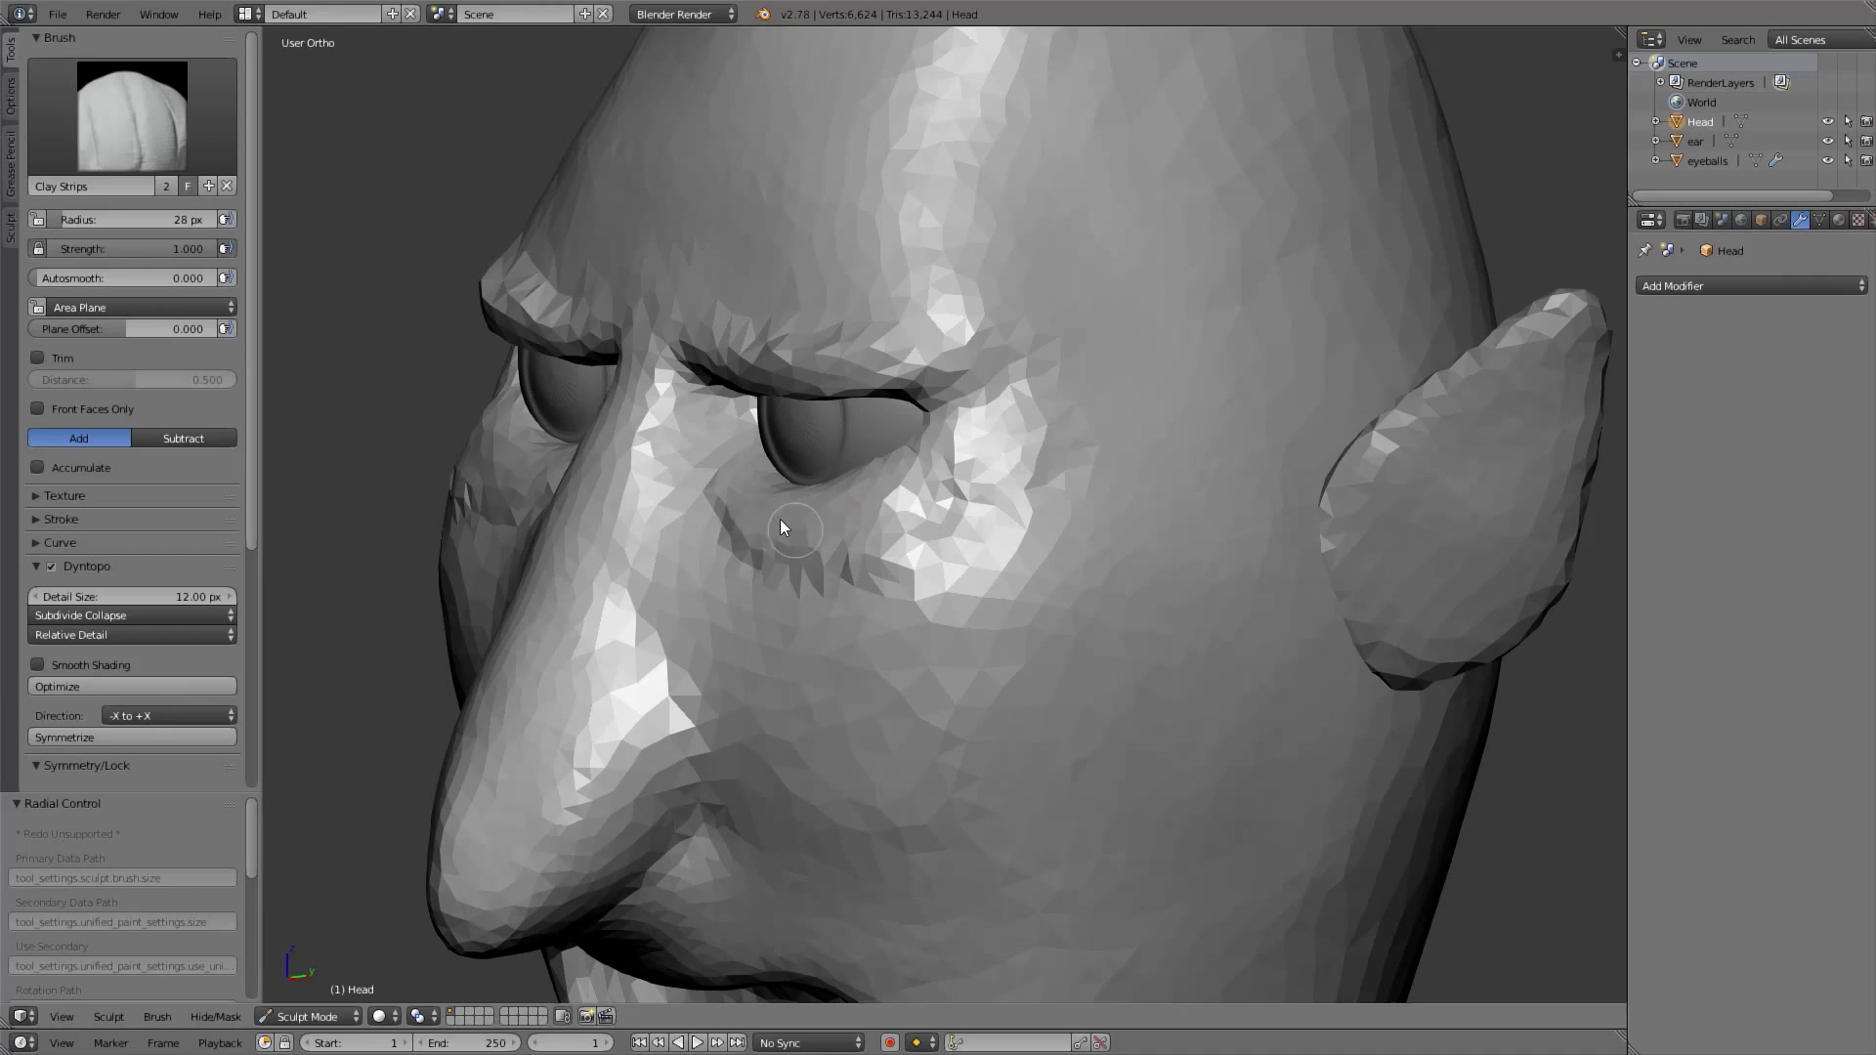
mouse_move(746, 512)
shift+mouse_down()
mouse_move(883, 555)
mouse_move(964, 471)
mouse_move(942, 471)
shift+mouse_up()
middle_drag(885, 449, 931, 449)
key(f)
click(941, 449)
mouse_move(1013, 414)
mouse_down()
mouse_move(868, 487)
mouse_move(898, 501)
mouse_move(1029, 465)
mouse_up()
scroll(869, 614, down, 5)
key(KP_1)
shift+middle_drag(965, 506, 954, 422)
Build up the cheek areas below the eyes with Clay Strips at a 94 px radius
key(f)
click(1013, 496)
mouse_move(1013, 497)
ctrl+middle_down()
mouse_move(1016, 514)
mouse_move(1024, 421)
ctrl+middle_up()
mouse_move(1026, 421)
middle_down()
mouse_move(975, 405)
mouse_move(995, 346)
mouse_move(960, 312)
middle_up()
key(f)
click(992, 405)
mouse_move(960, 312)
mouse_down()
mouse_move(983, 401)
mouse_move(1070, 297)
mouse_up()
scroll(960, 283, down, 2)
key(KP_1)
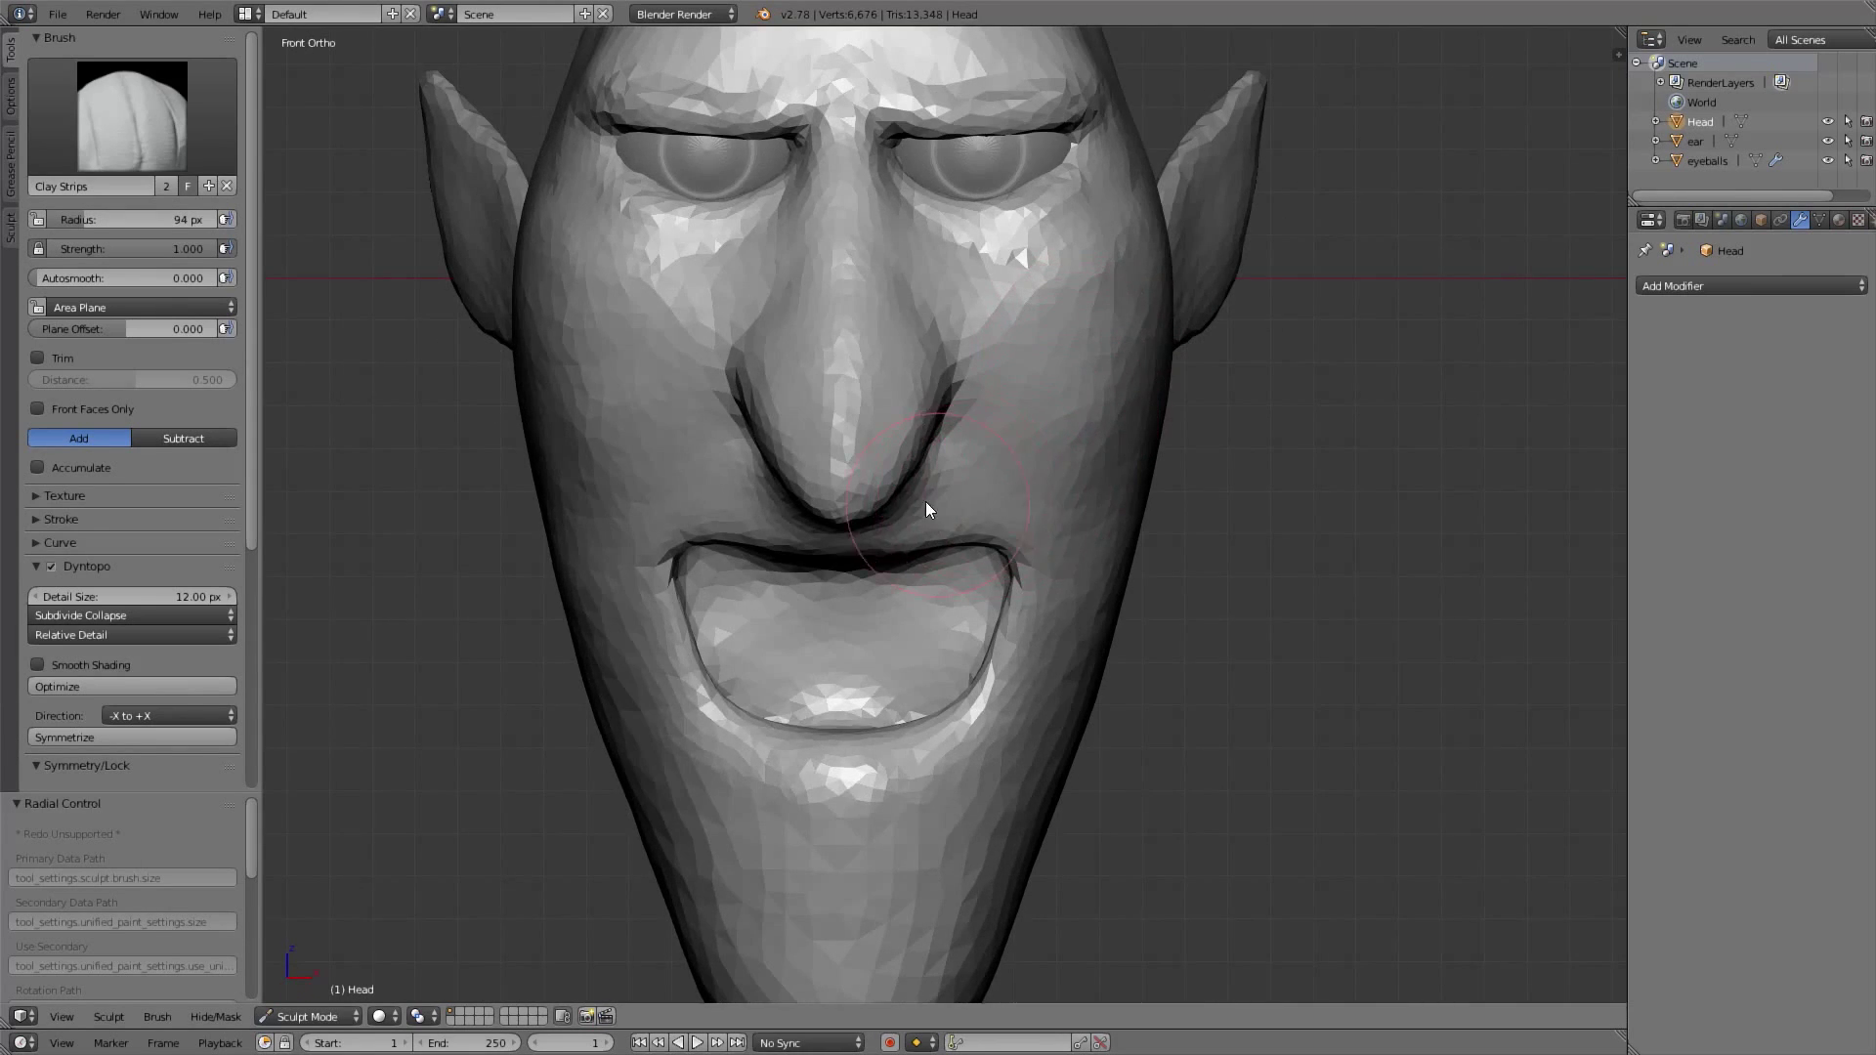
scroll(925, 502, down, 2)
scroll(930, 624, up, 3)
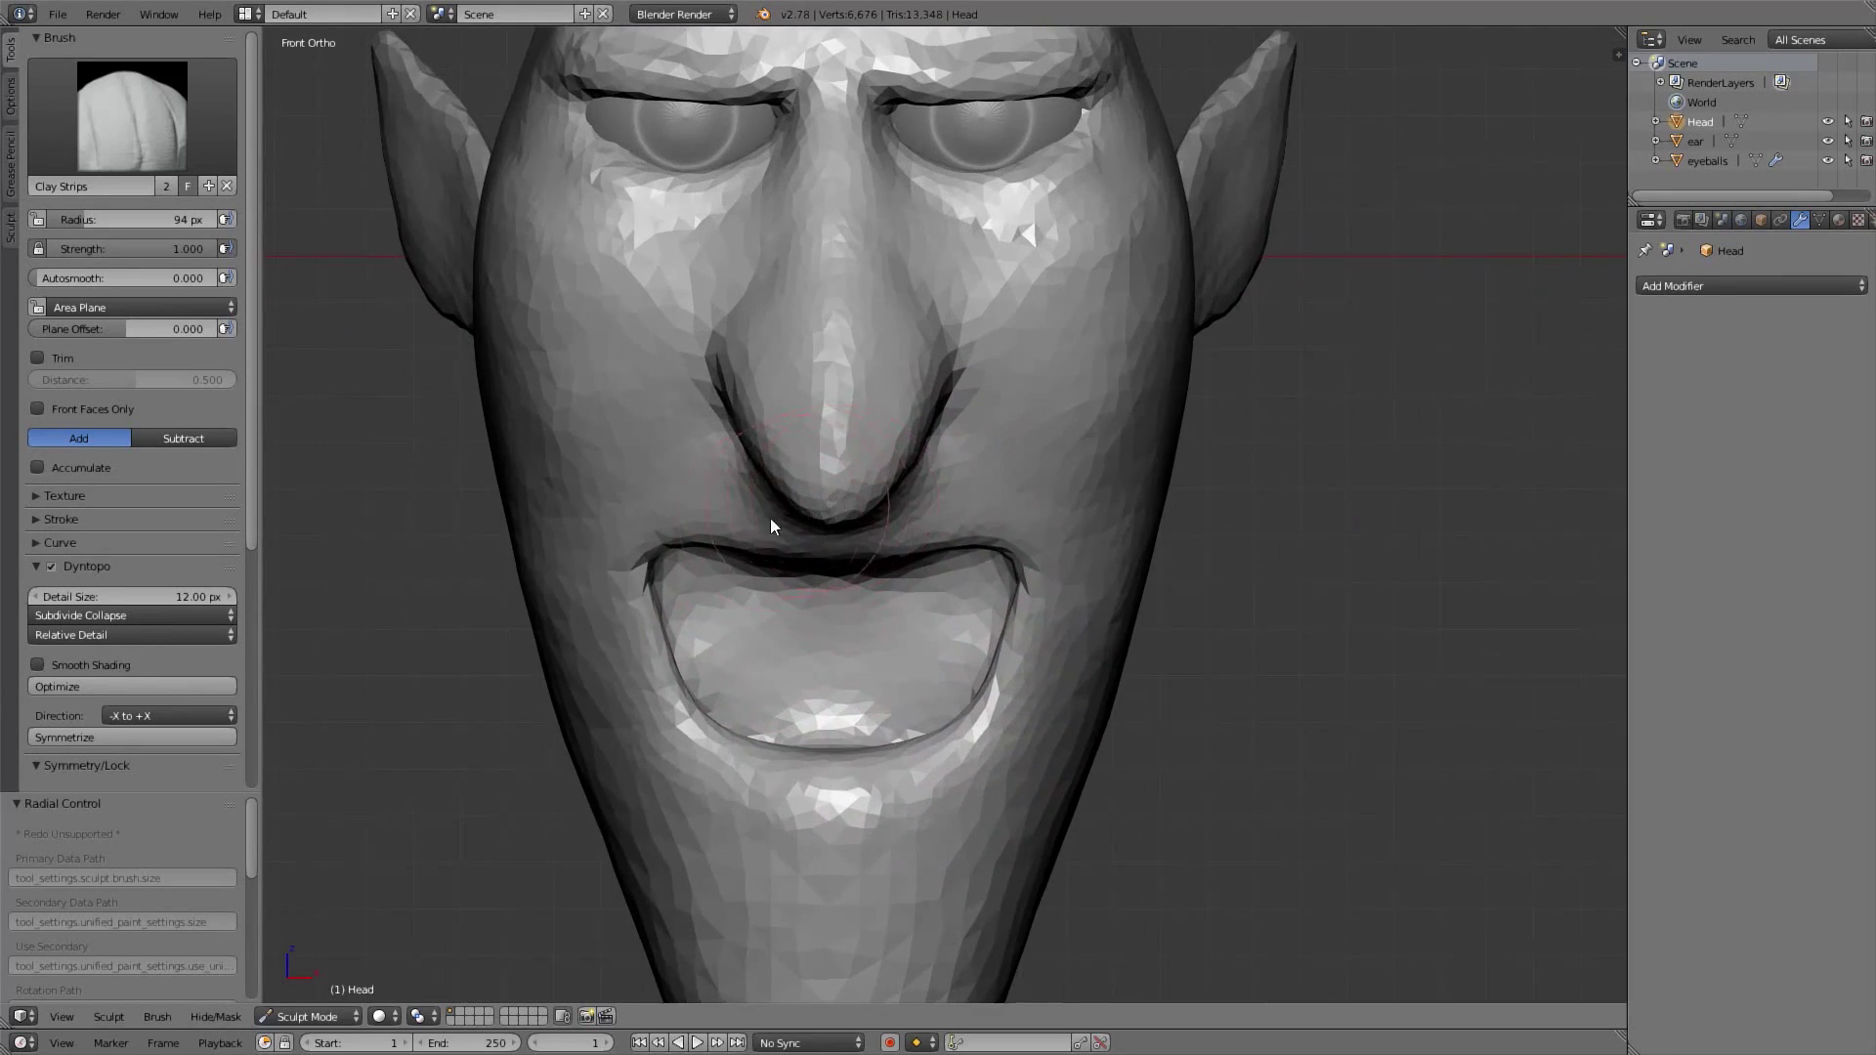
Turn off X mirroring for the sculpt
shift+middle_drag(700, 543, 746, 520)
middle_drag(66, 629, 61, 514)
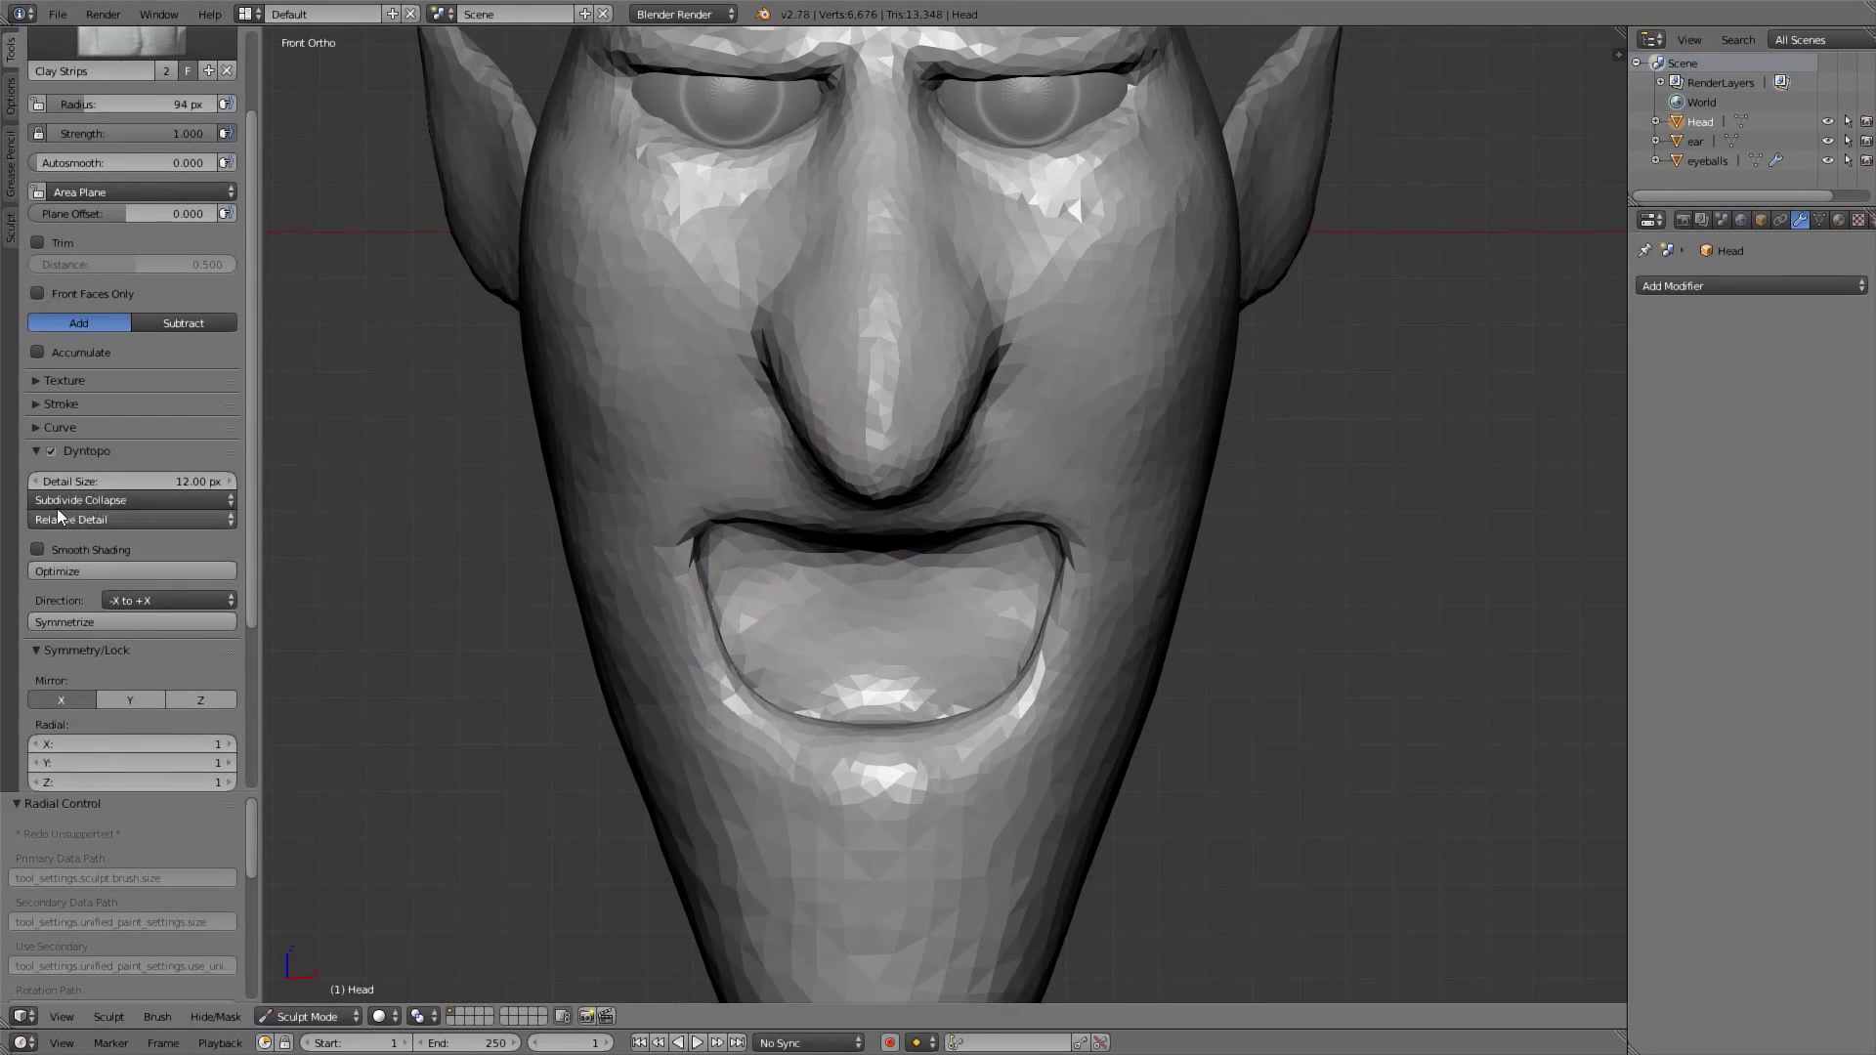
scroll(67, 460, down, 4)
click(63, 560)
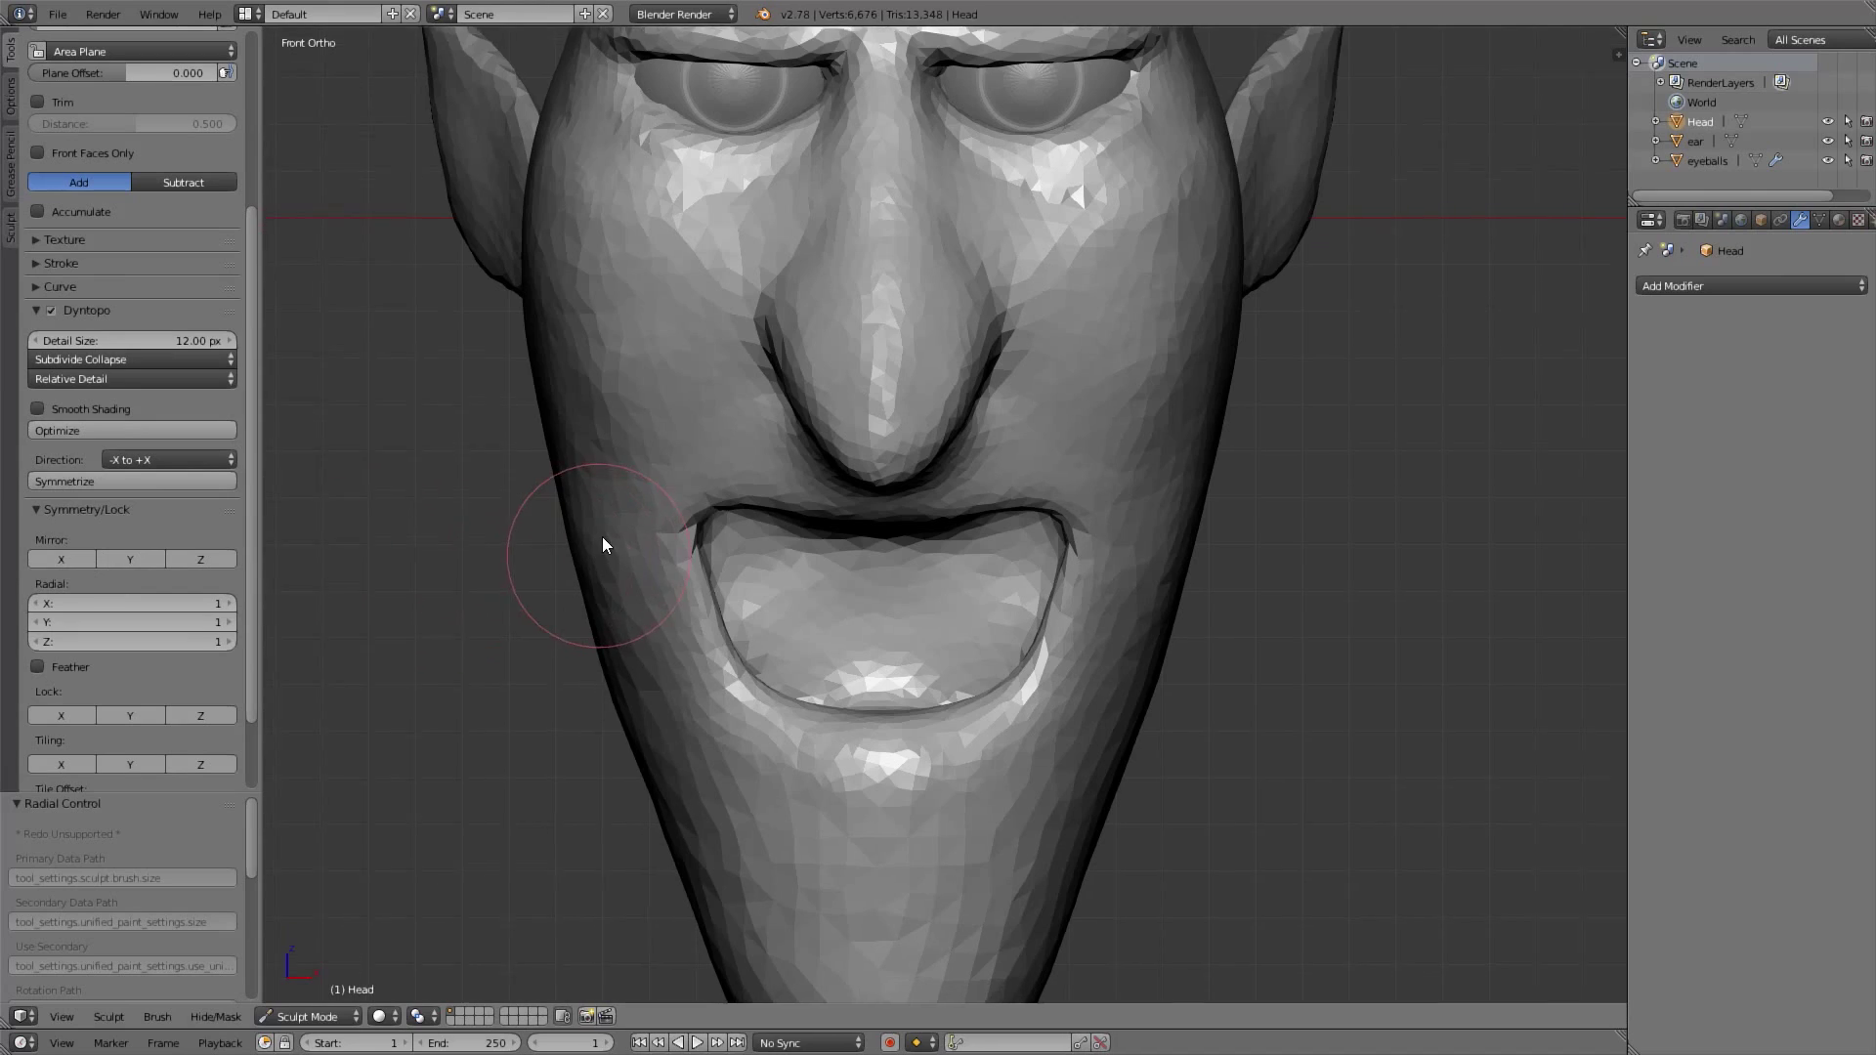
Pull the character's right mouth corner up and outward into a lopsided sneer with a large Grab brush
shift+middle_drag(600, 547, 615, 509)
key(f)
click(766, 524)
ctrl+middle_drag(740, 484, 713, 453)
key(g)
key(f)
click(709, 485)
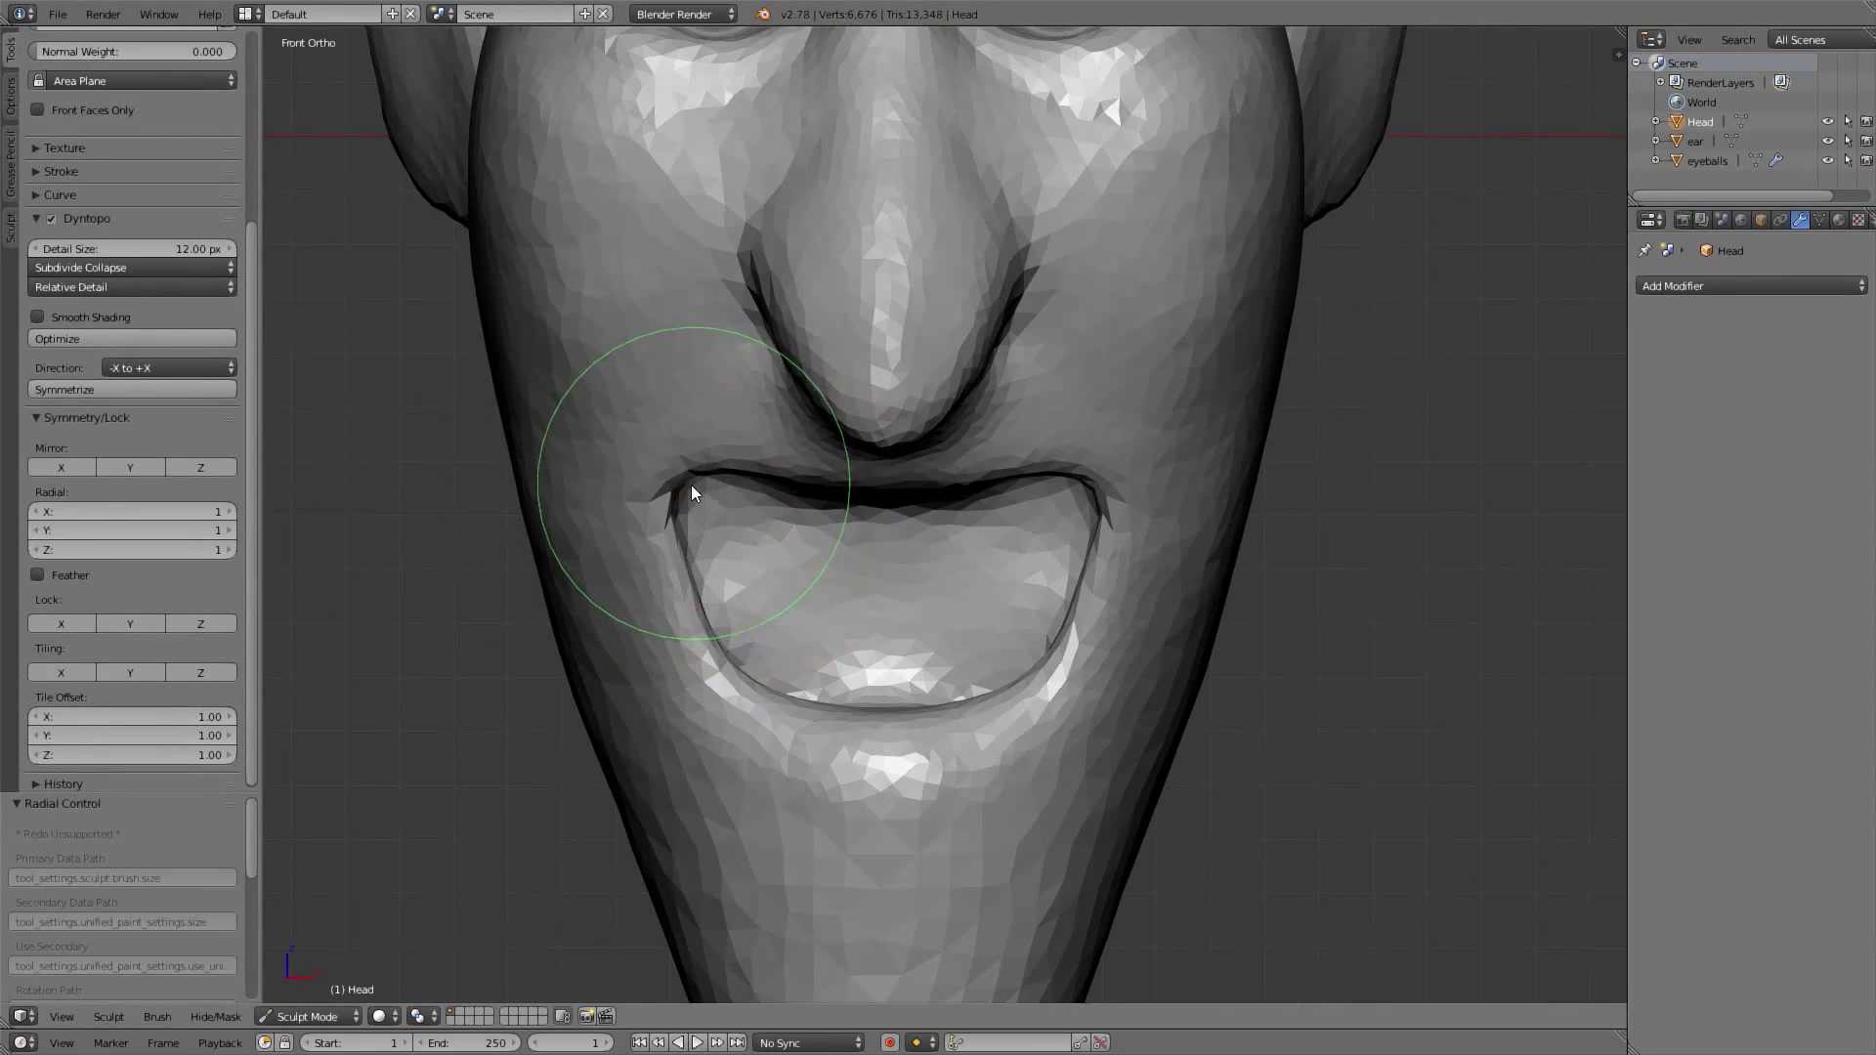
drag(678, 469, 659, 397)
drag(676, 513, 655, 530)
key(f)
click(717, 668)
drag(715, 666, 701, 718)
key(ctrl+z)
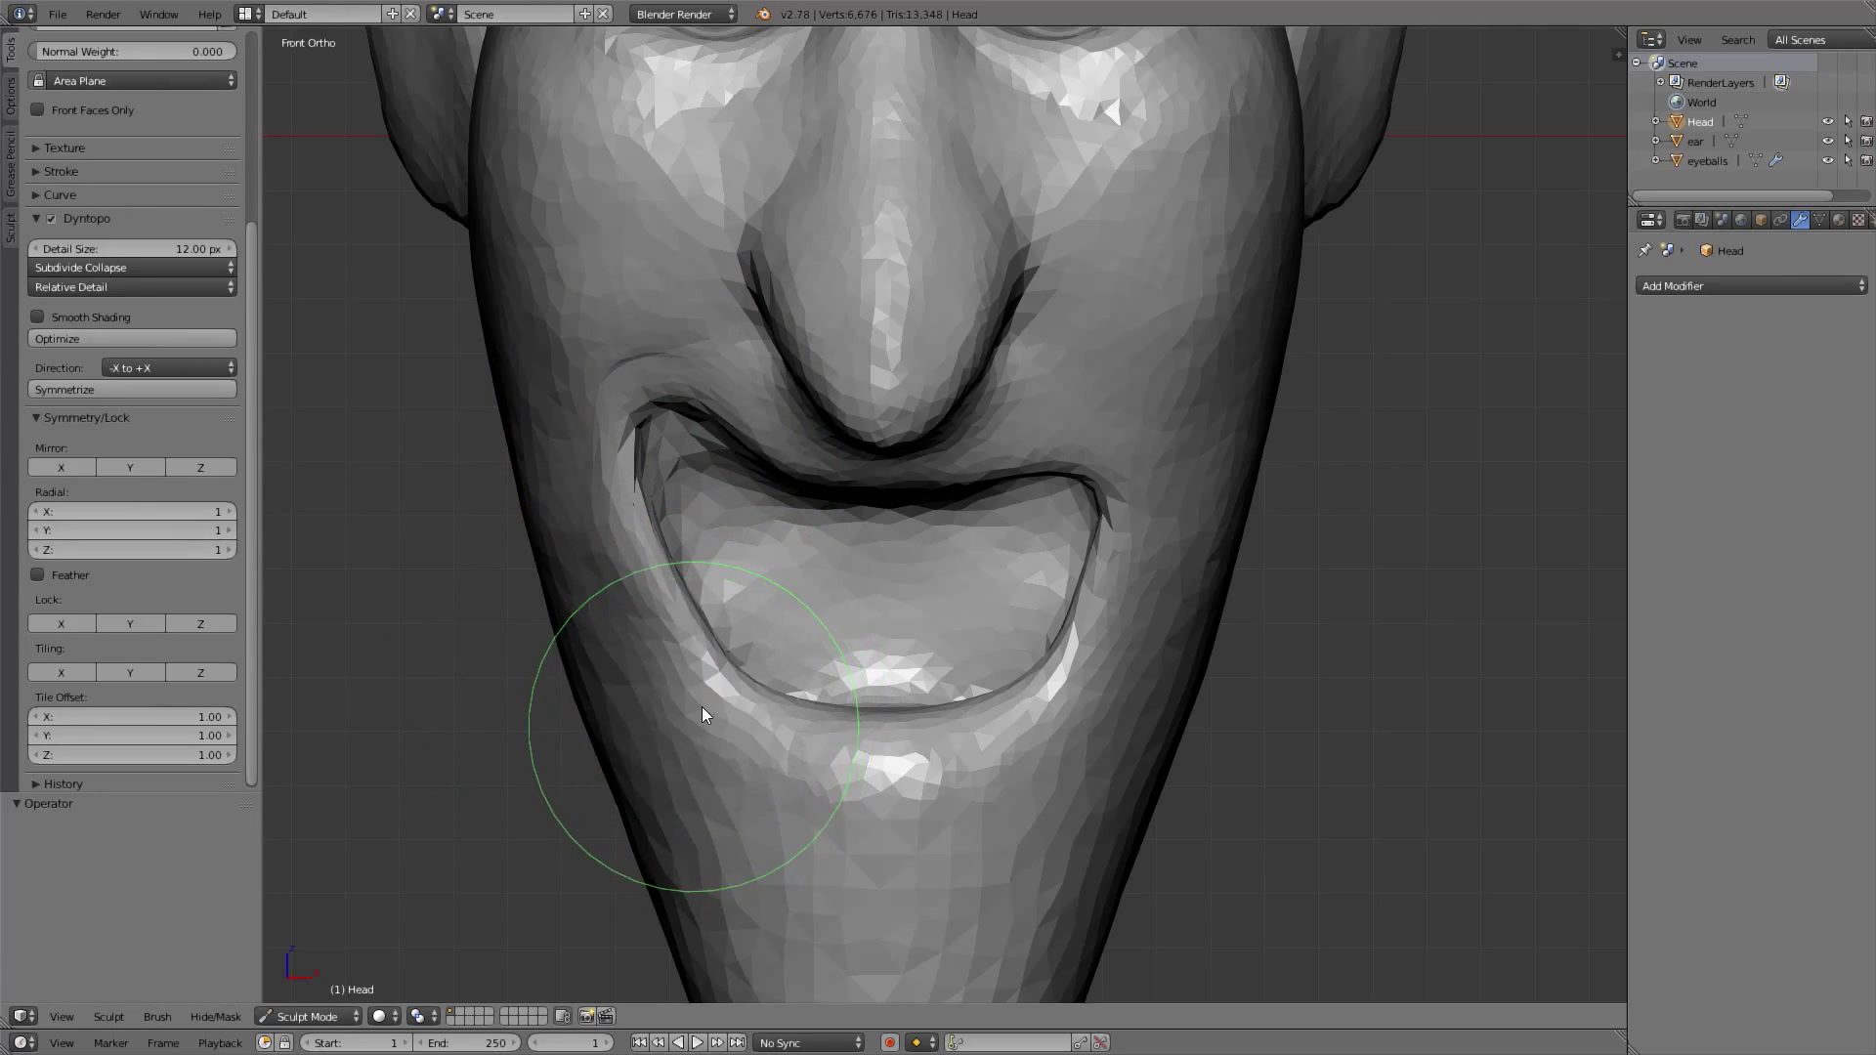
Pull down and reshape the lower lip below the raised mouth corner with the Grab brush
middle_drag(702, 706, 775, 659)
mouse_move(776, 659)
mouse_down()
mouse_move(725, 794)
mouse_move(748, 699)
mouse_move(709, 573)
mouse_up()
key(KP_1)
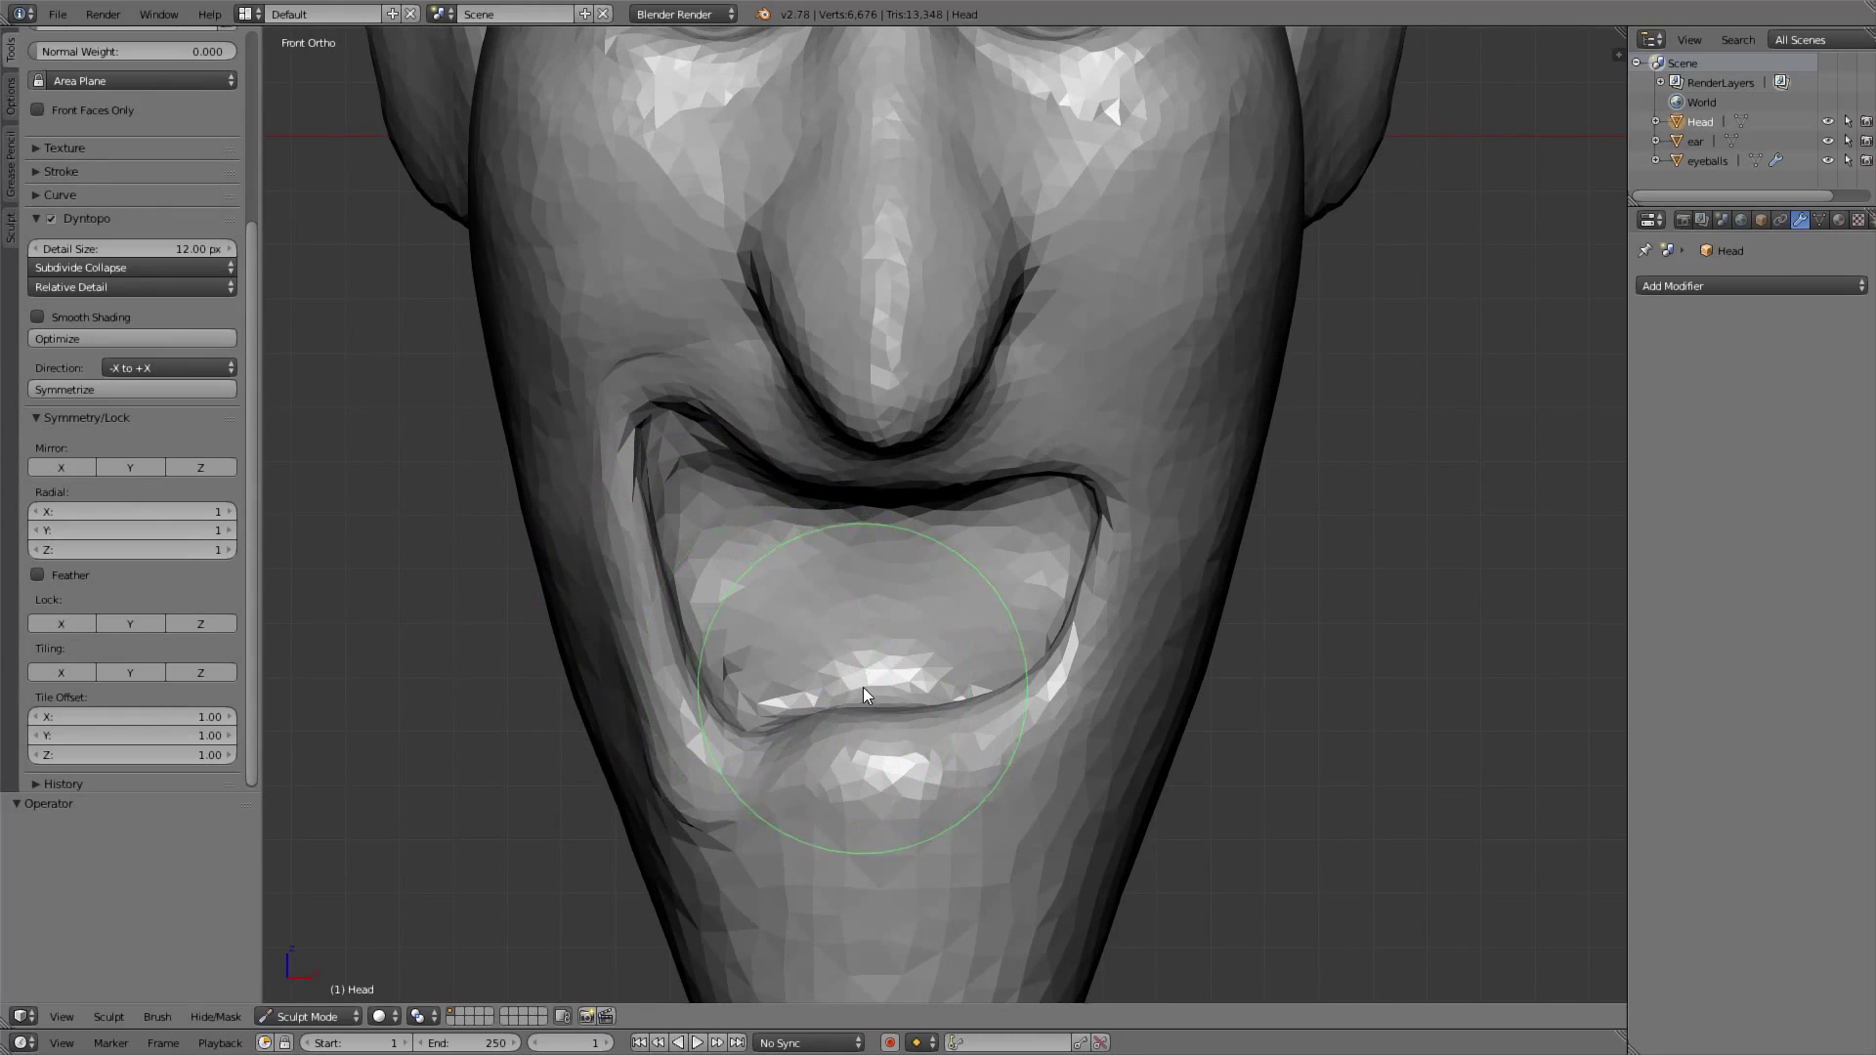
drag(694, 662, 686, 661)
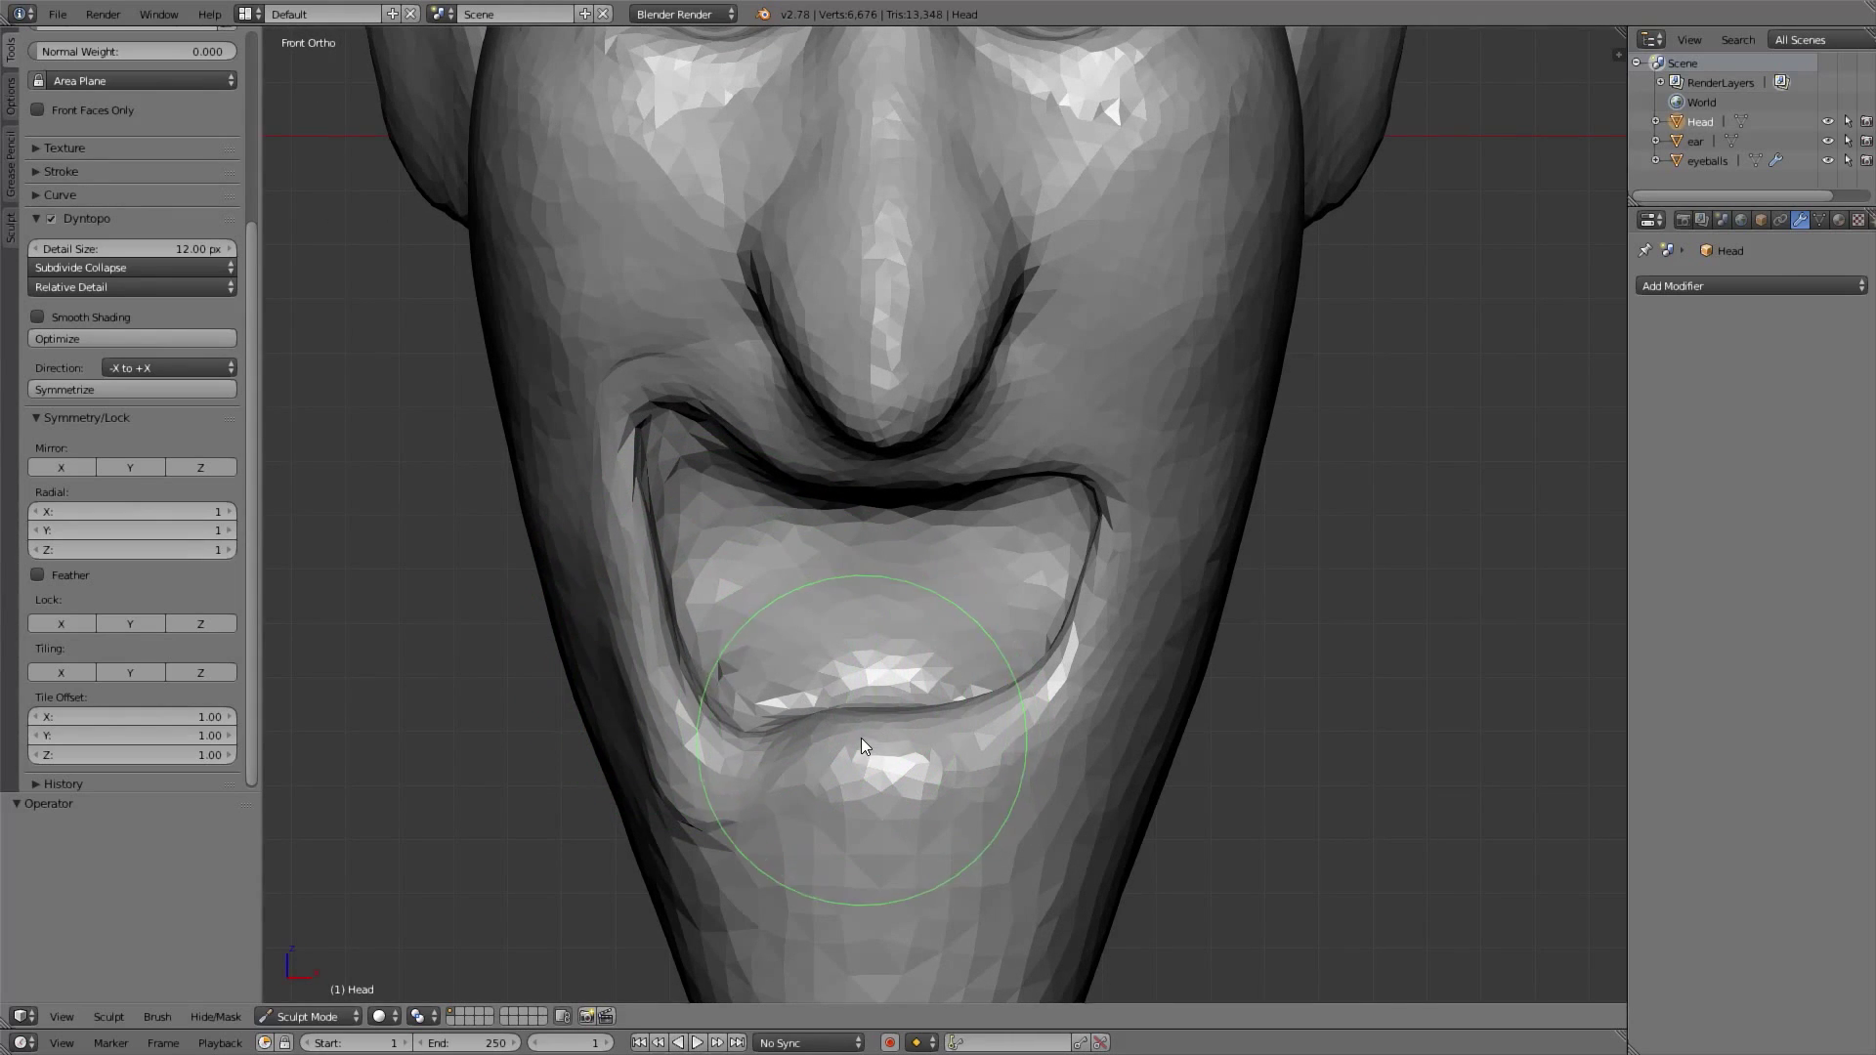
drag(846, 738, 833, 700)
key(ctrl+z)
drag(768, 759, 777, 741)
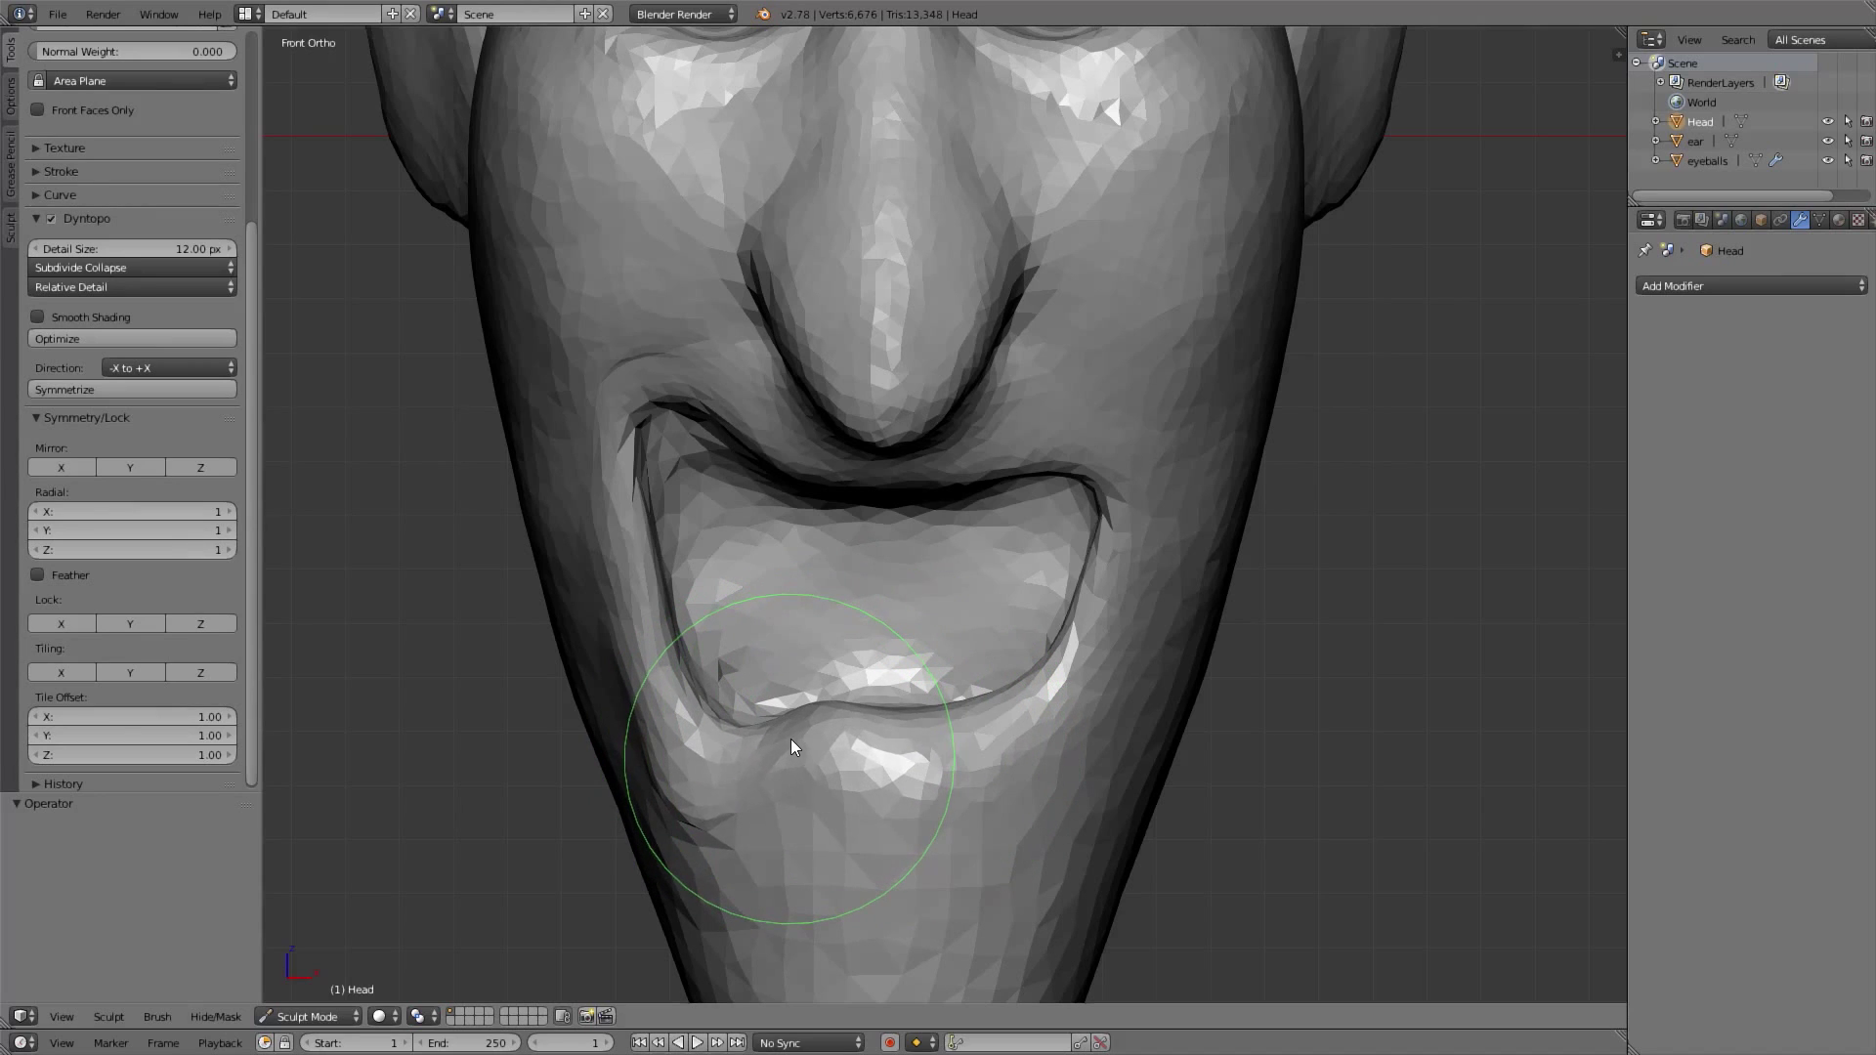
Pull the character's left mouth corner and lower lip inward with Grab from an angled view
middle_drag(1069, 506, 936, 536)
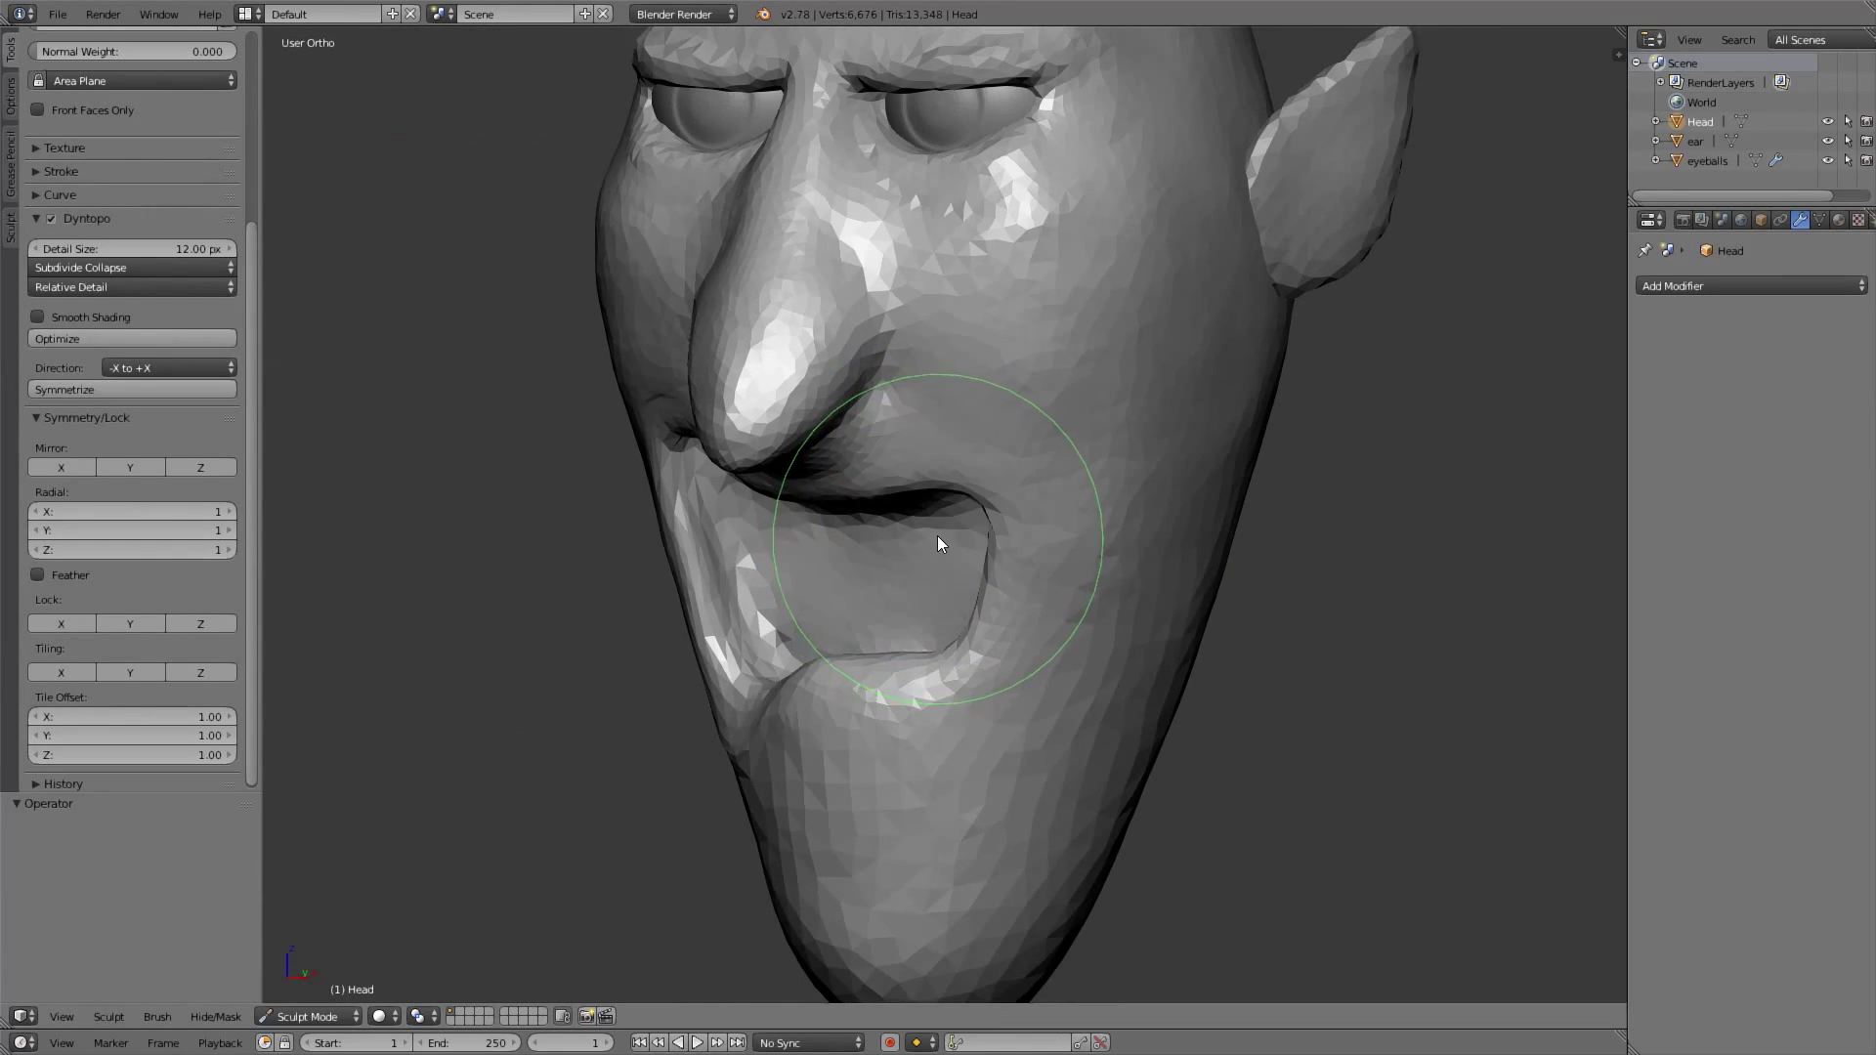
key(f)
click(1000, 544)
drag(1000, 543, 910, 696)
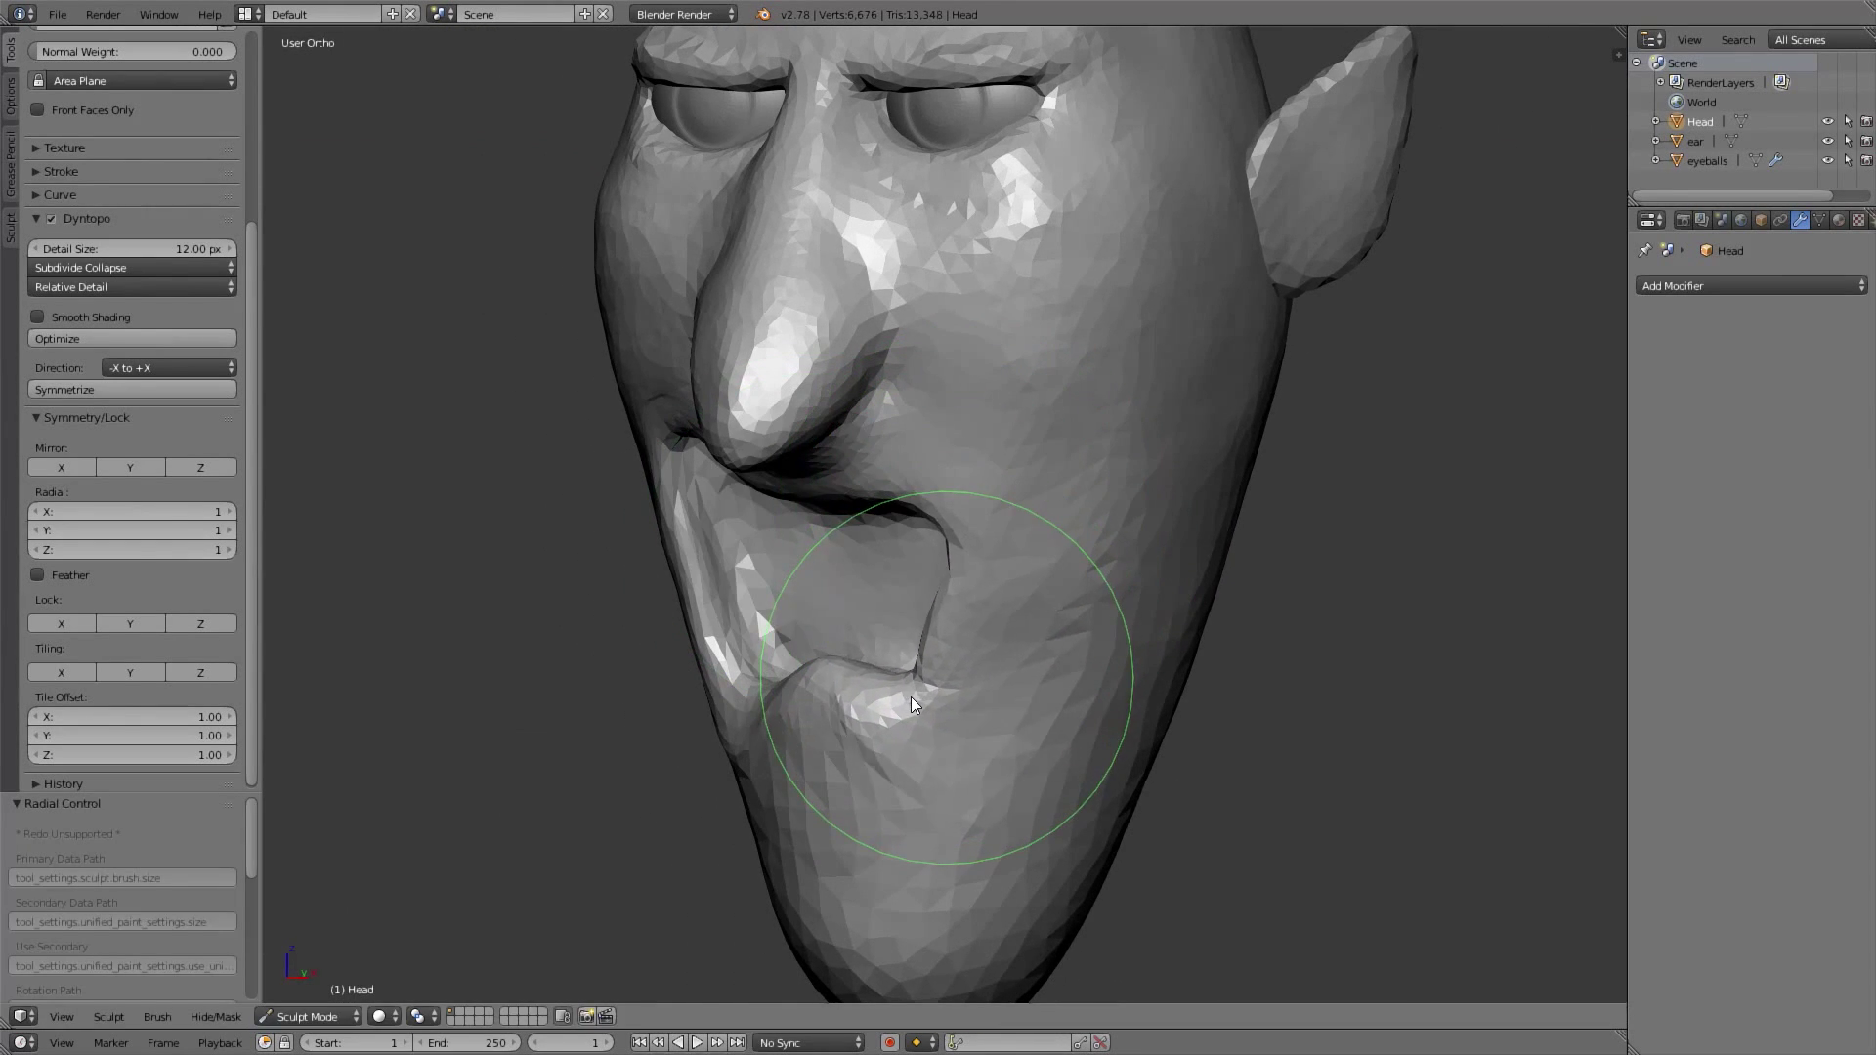
middle_drag(869, 695, 914, 675)
drag(864, 686, 854, 671)
key(KP_1)
key(f)
click(984, 540)
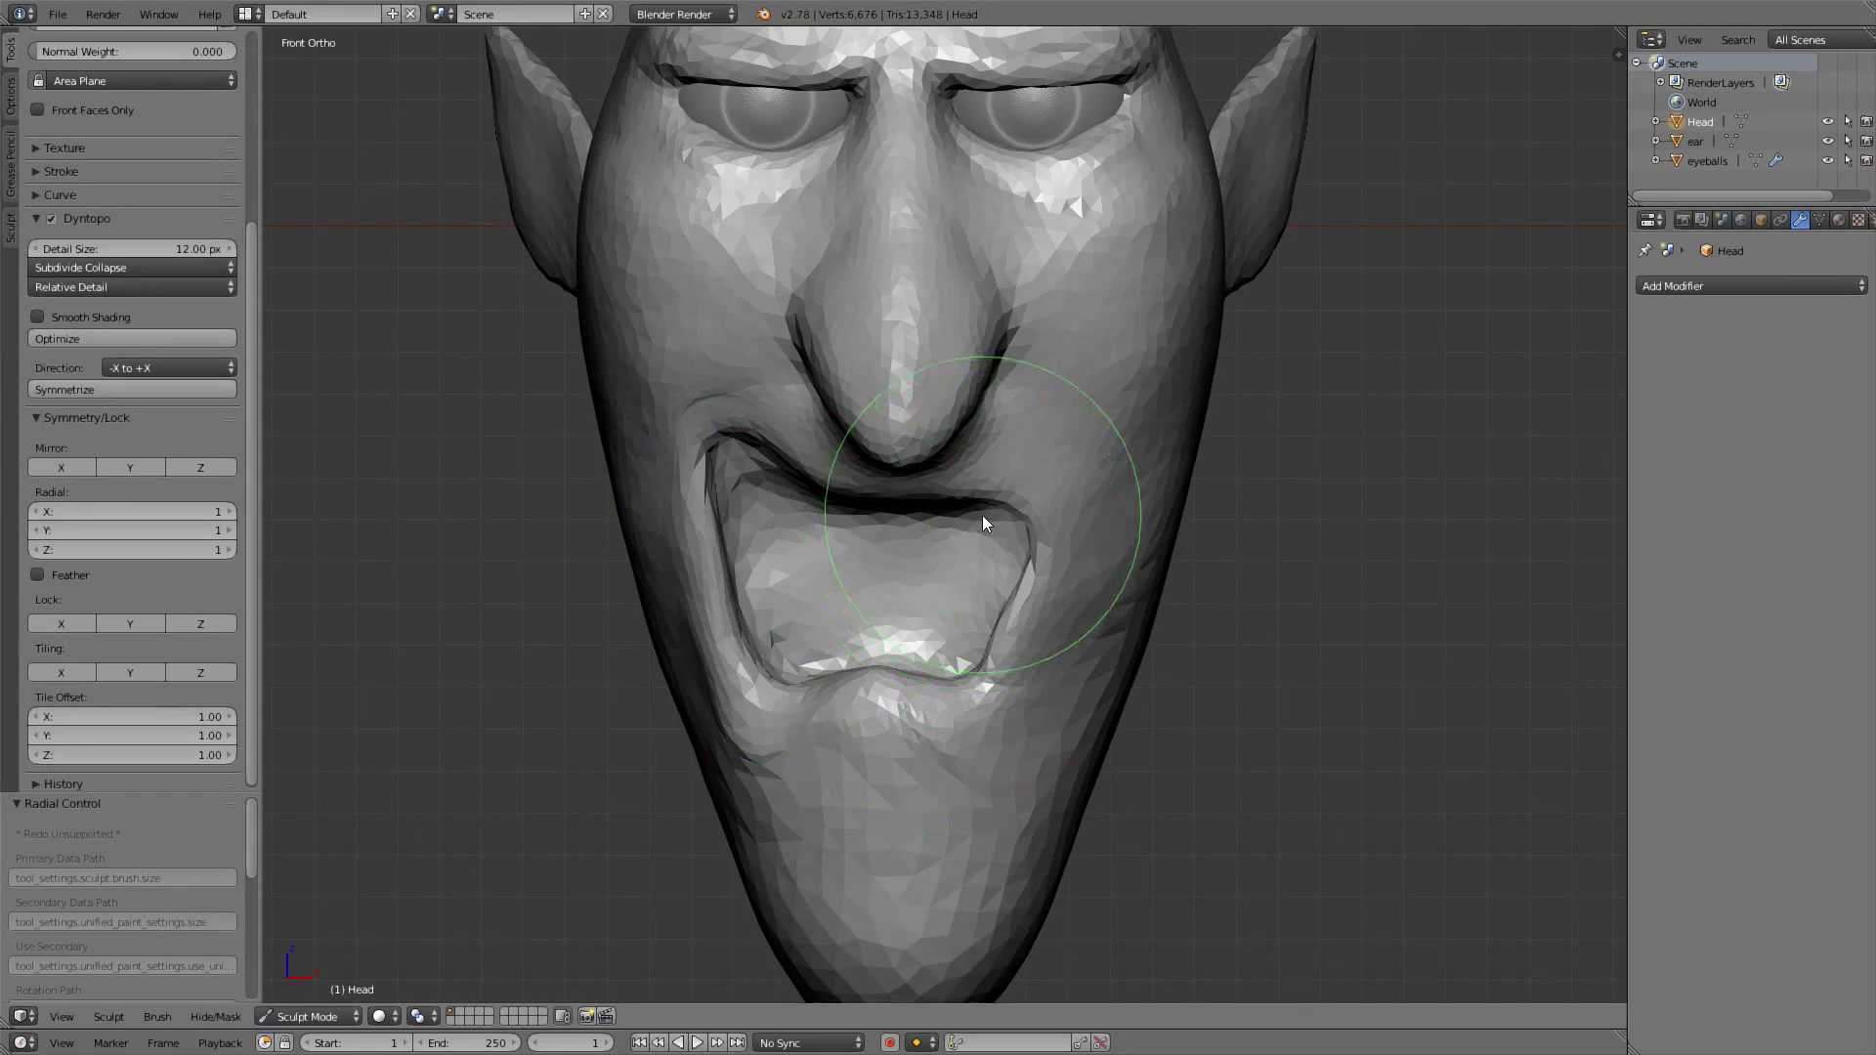
Adjust the upper lip line and round the character's left lower mouth corner with the Grab brush
middle_drag(859, 507, 1029, 396)
key(KP_1)
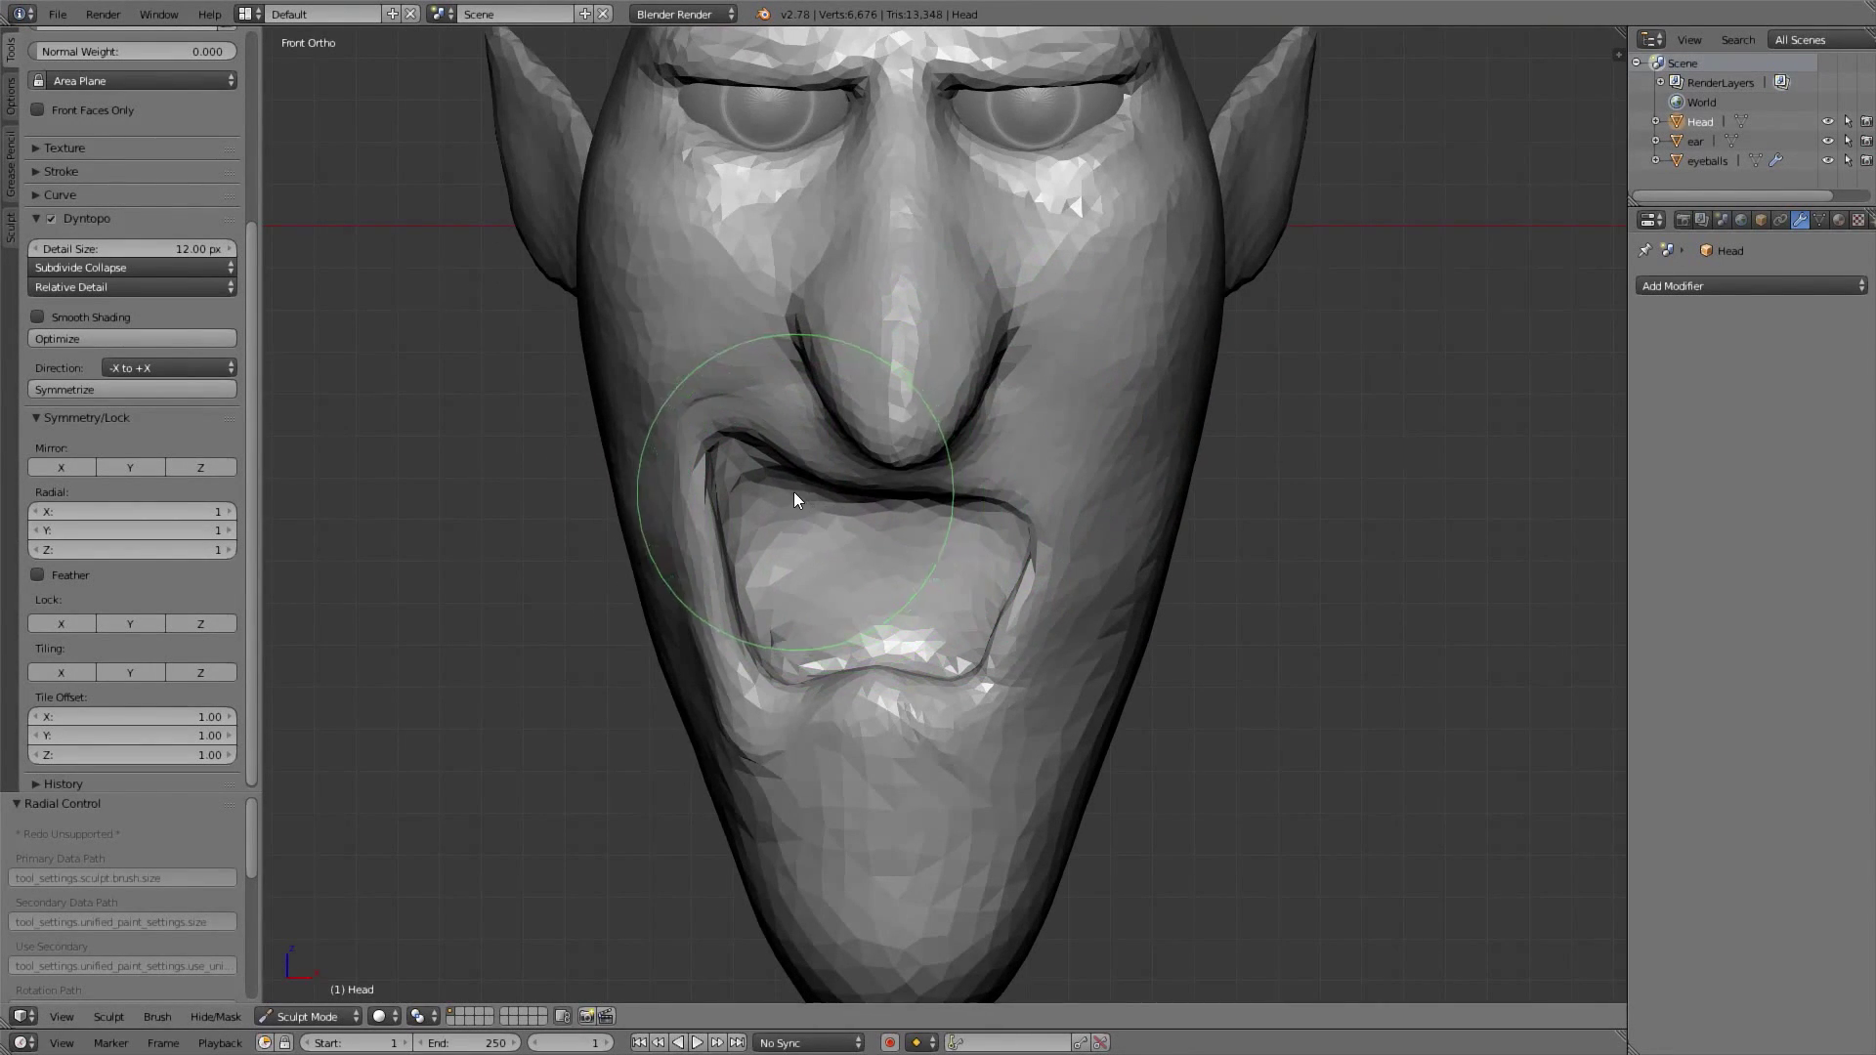
mouse_move(799, 579)
middle_down()
mouse_move(836, 460)
mouse_move(916, 460)
mouse_move(813, 513)
mouse_move(752, 653)
middle_up()
key(KP_1)
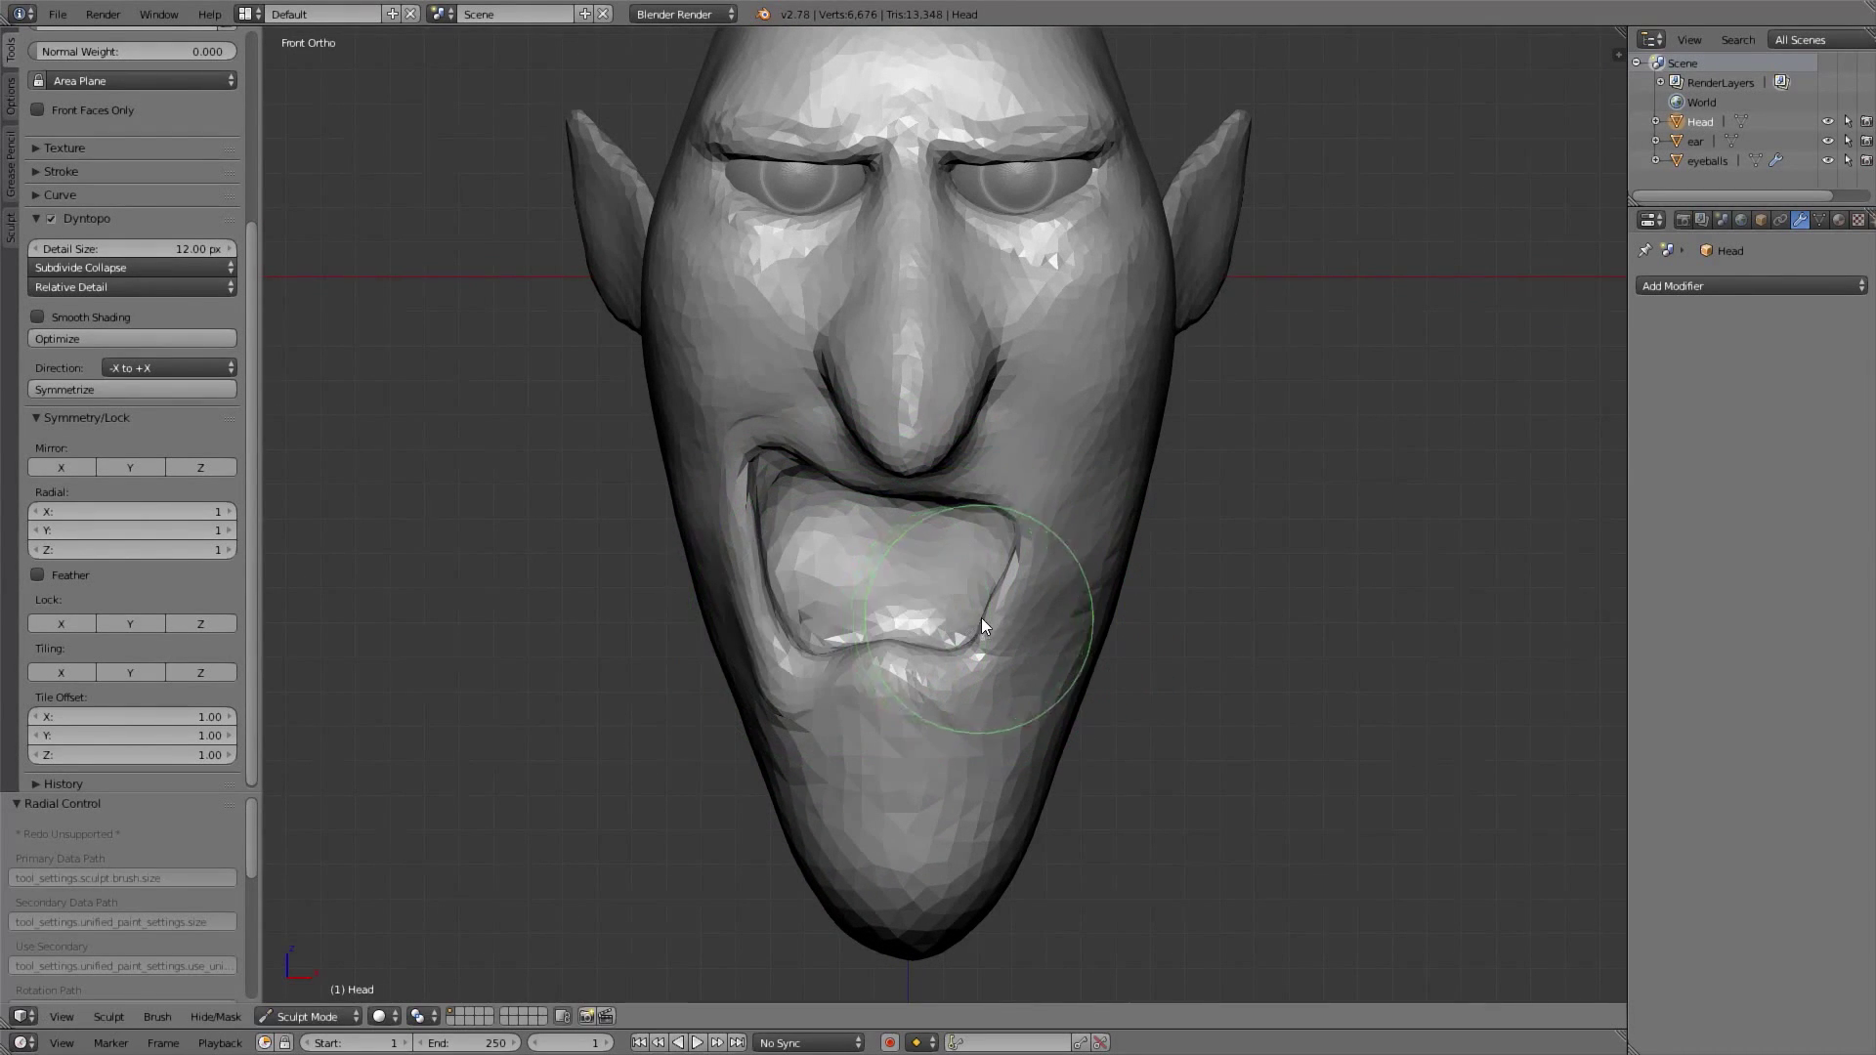
scroll(1004, 624, up, 2)
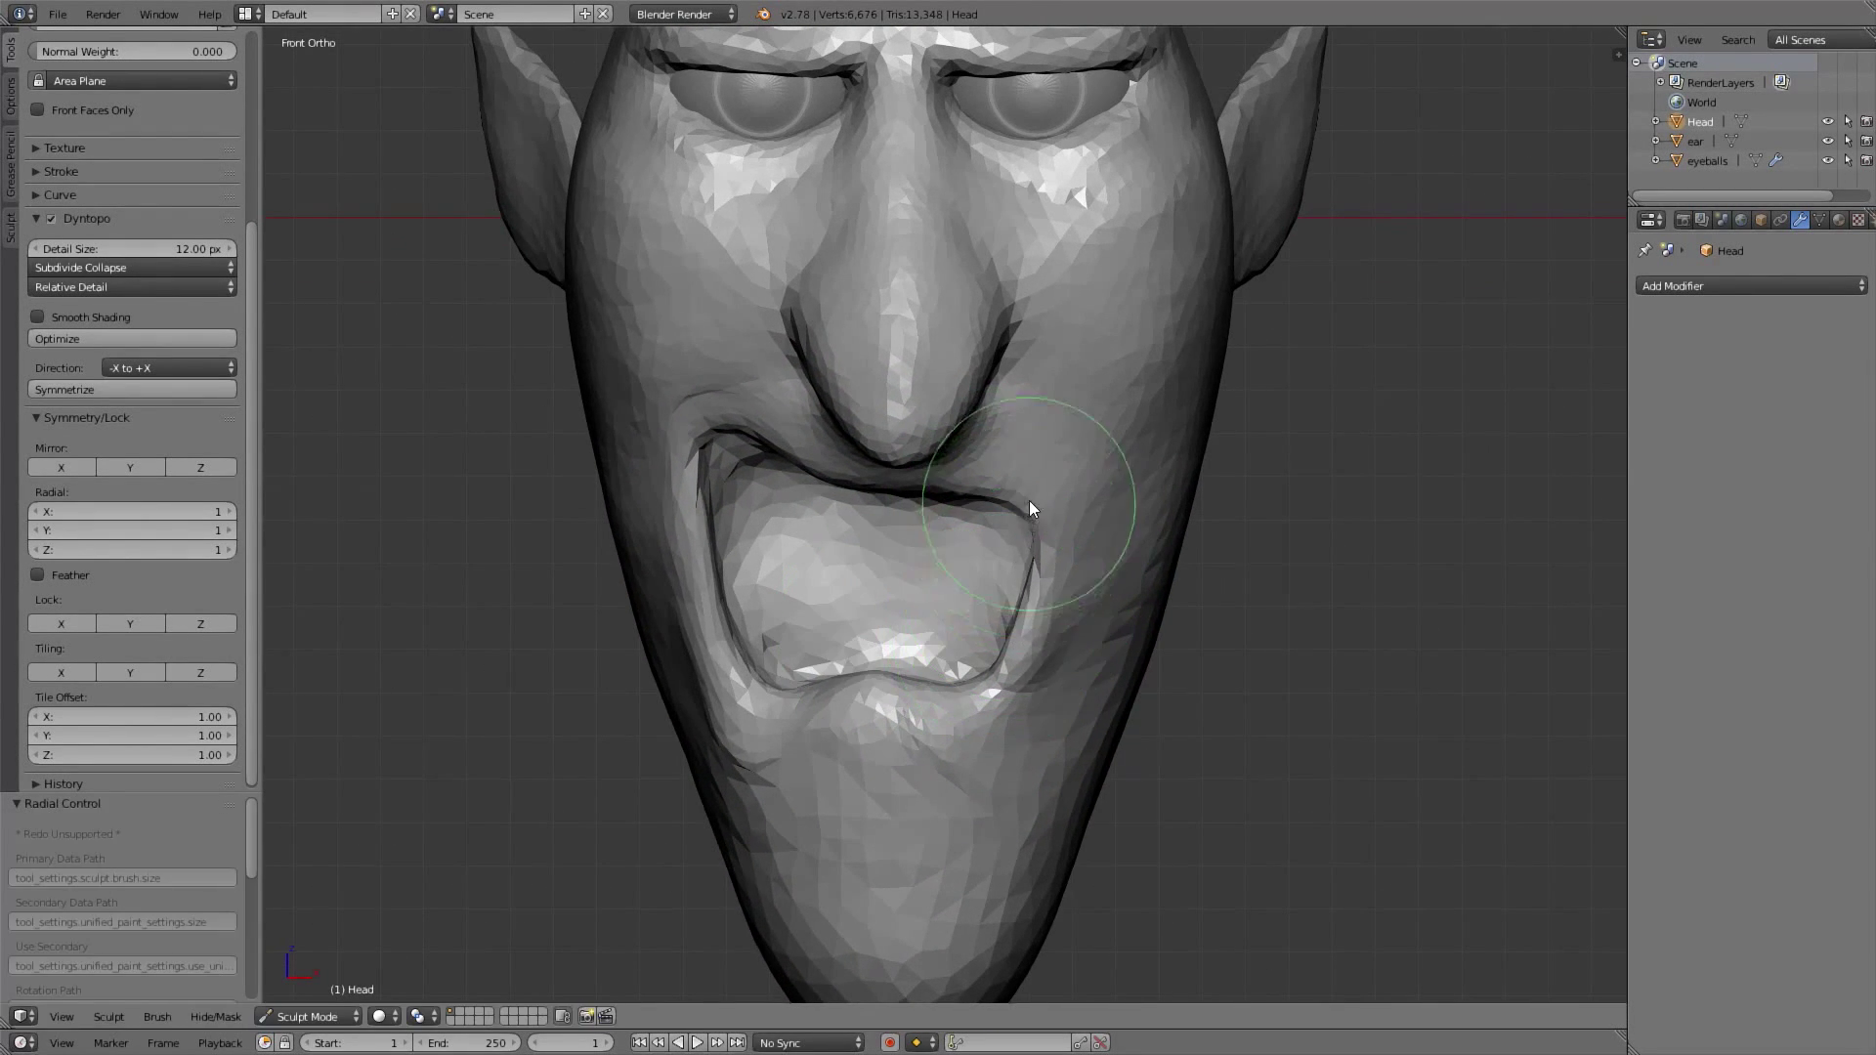
key(ctrl+z)
Even out the mouth corners with small Grab strokes from low angled views
middle_drag(1034, 553, 1049, 375)
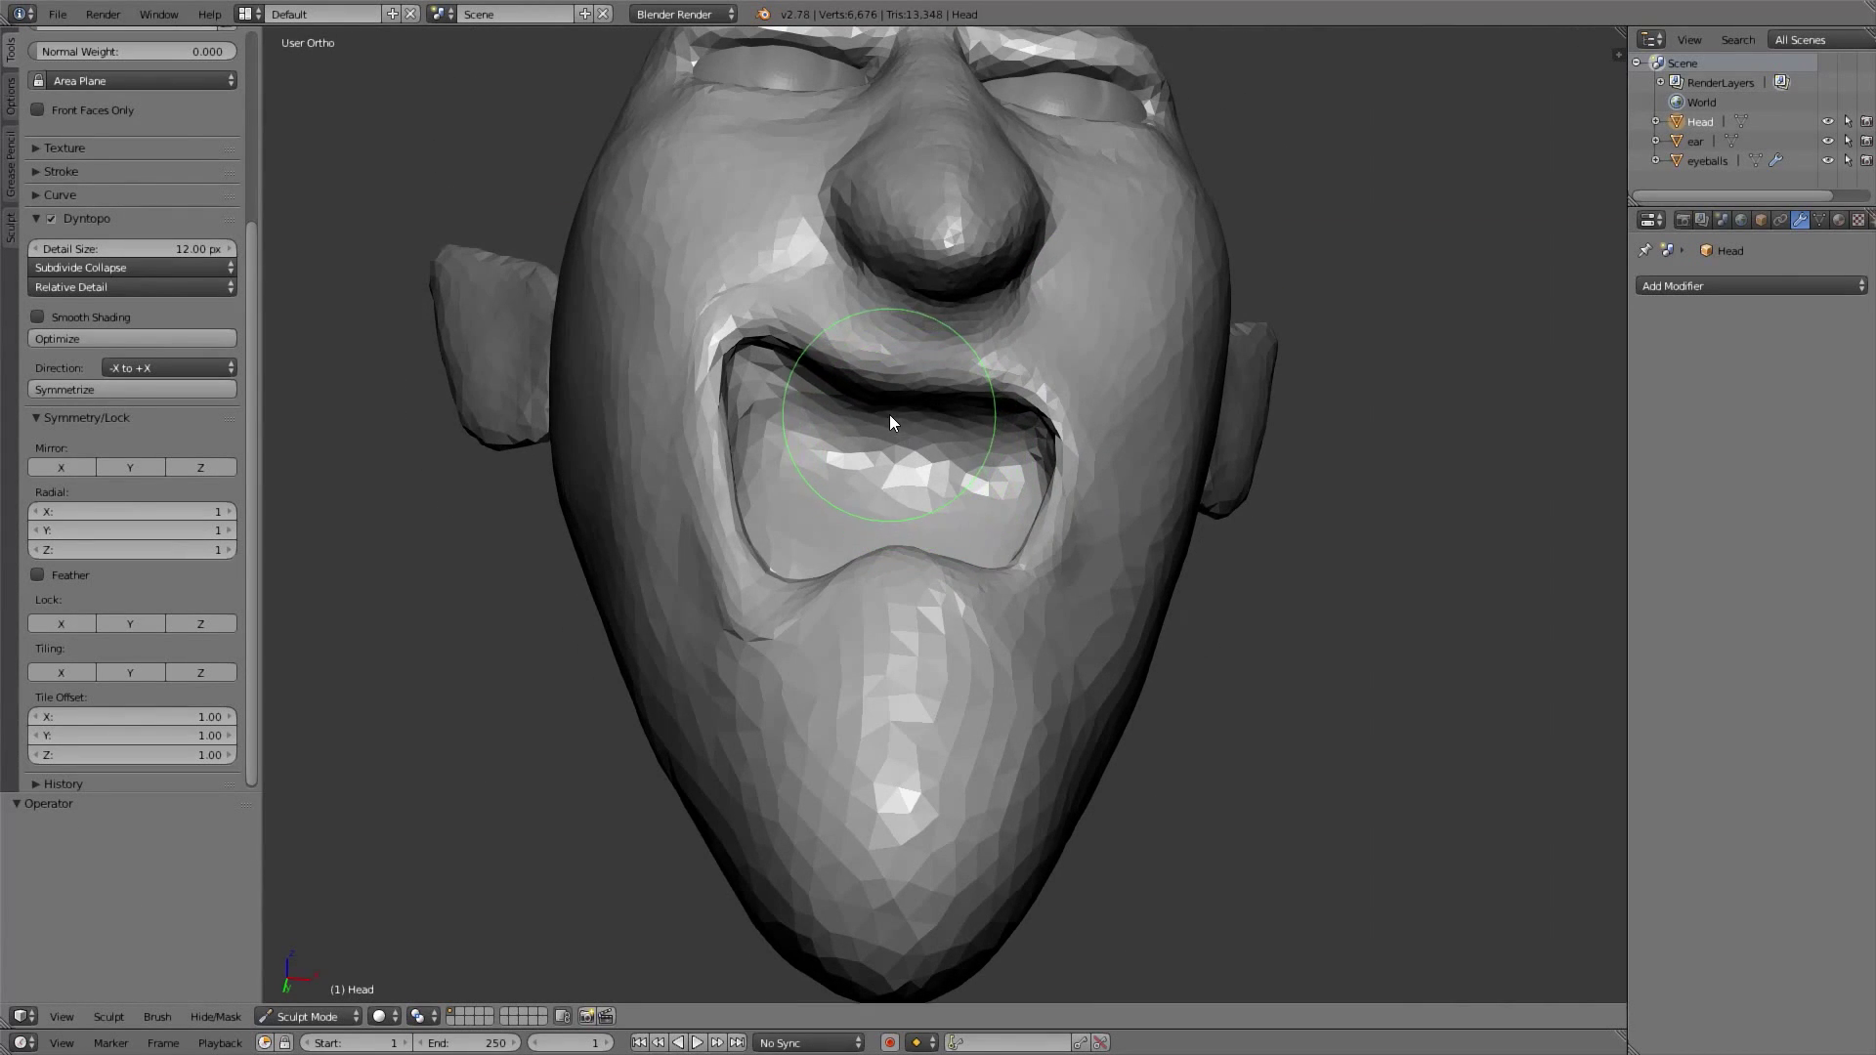
mouse_move(906, 401)
middle_down()
mouse_move(900, 418)
mouse_move(1053, 326)
mouse_move(1070, 369)
middle_up()
mouse_move(1087, 430)
mouse_down()
mouse_move(1101, 454)
mouse_move(1076, 313)
mouse_move(1124, 459)
mouse_up()
mouse_move(1122, 453)
middle_down()
mouse_move(959, 354)
mouse_move(964, 308)
mouse_move(750, 330)
middle_up()
drag(689, 396, 684, 382)
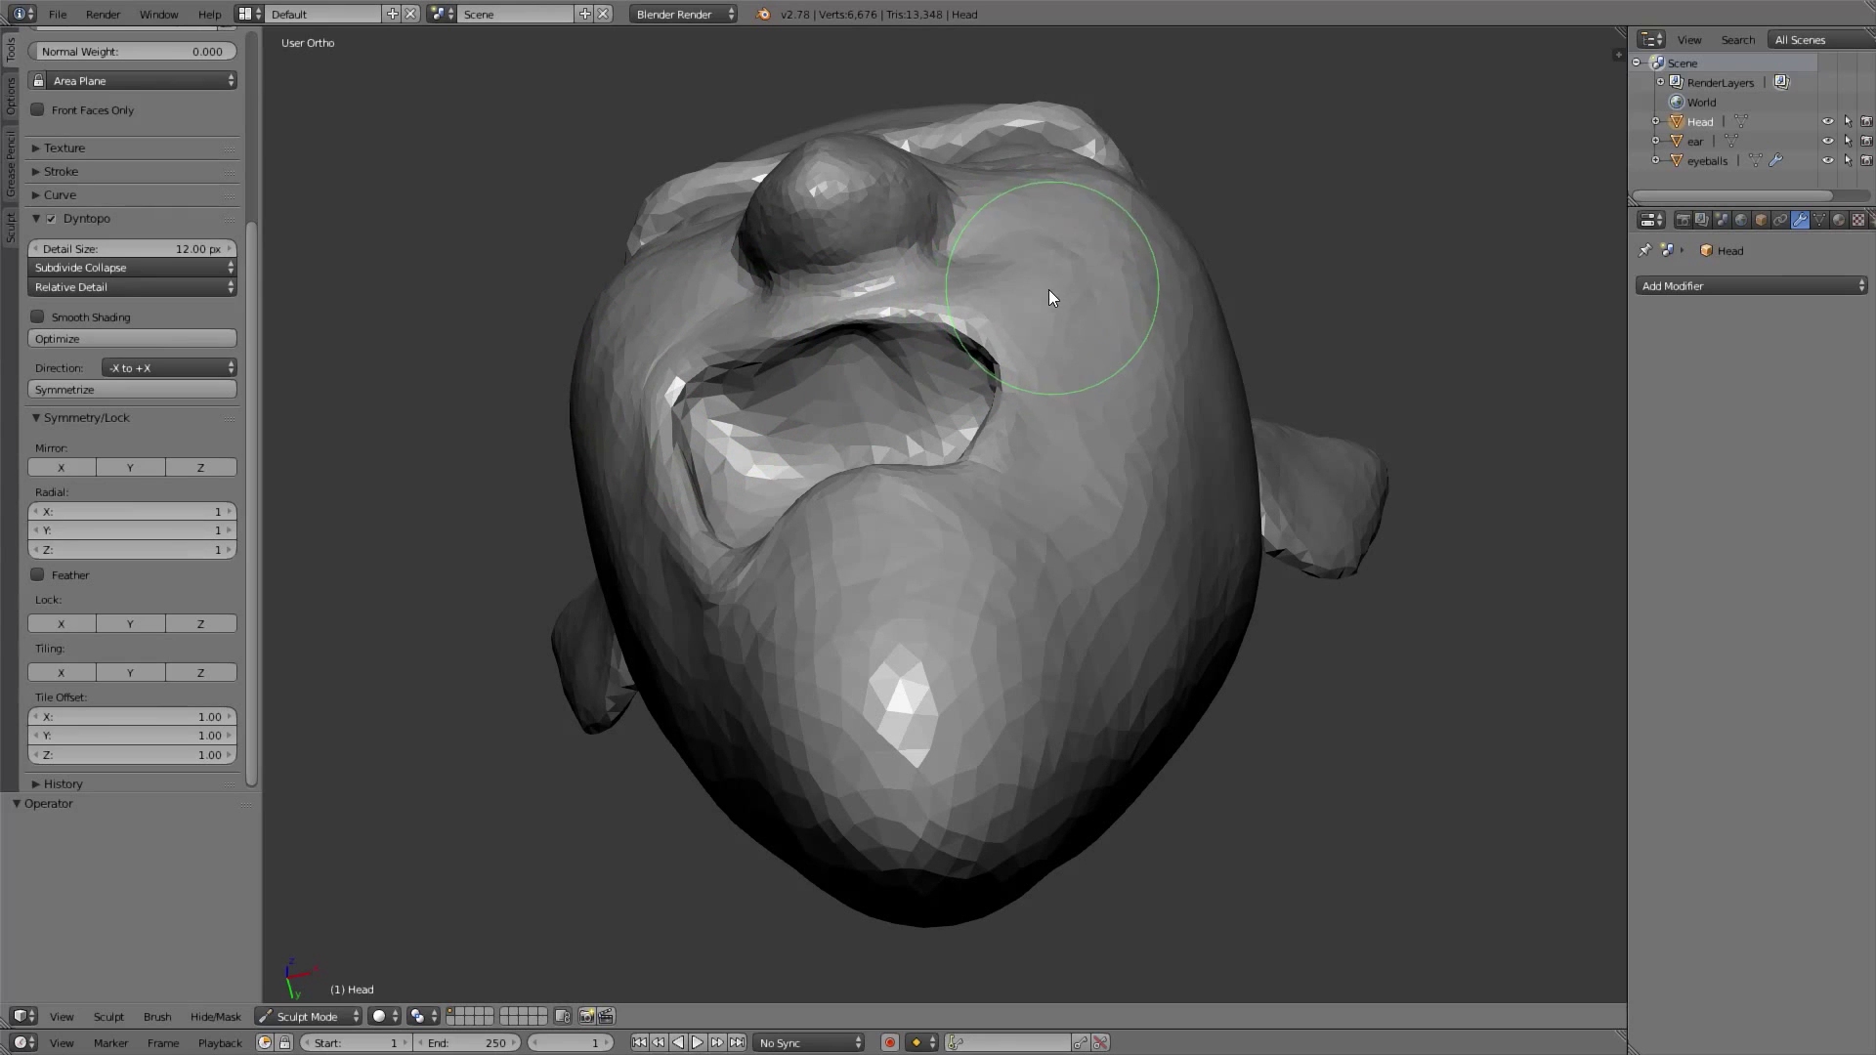
scroll(1117, 586, up, 3)
mouse_move(996, 368)
middle_down()
mouse_move(1117, 586)
mouse_move(1047, 561)
middle_up()
scroll(1117, 587, down, 3)
key(KP_1)
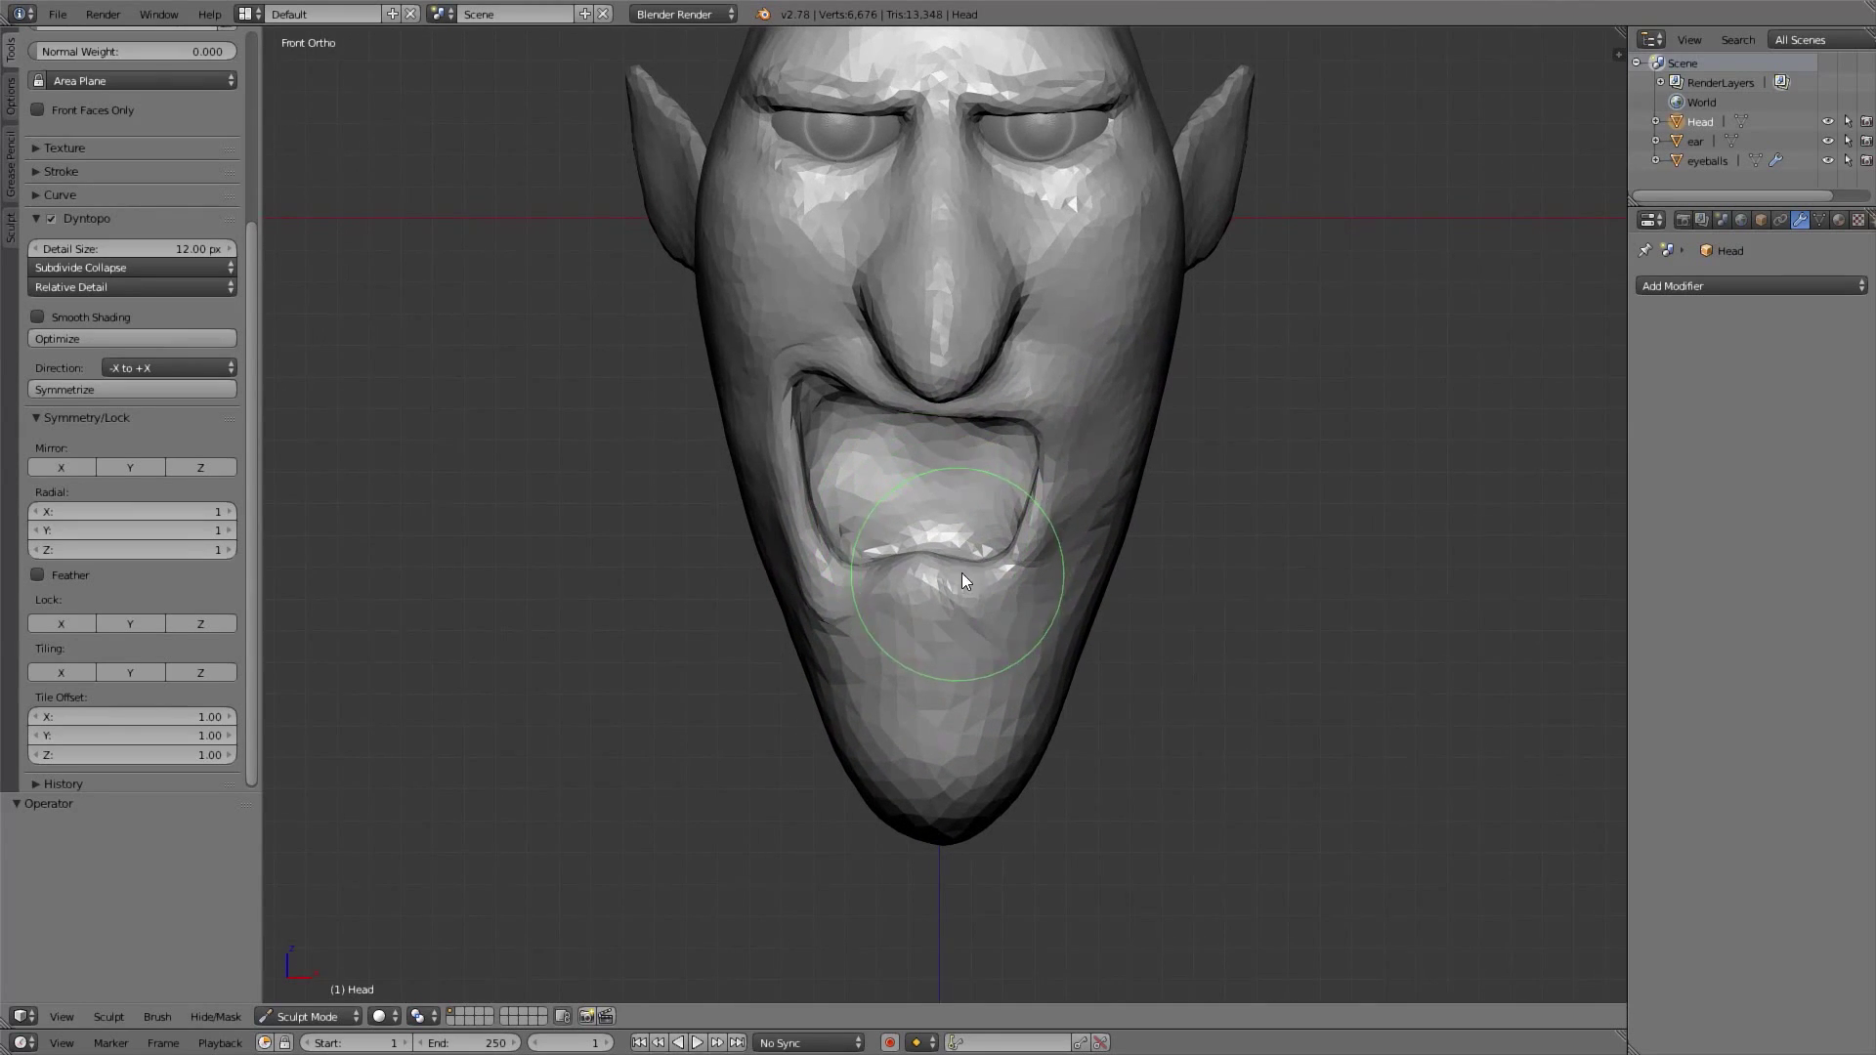
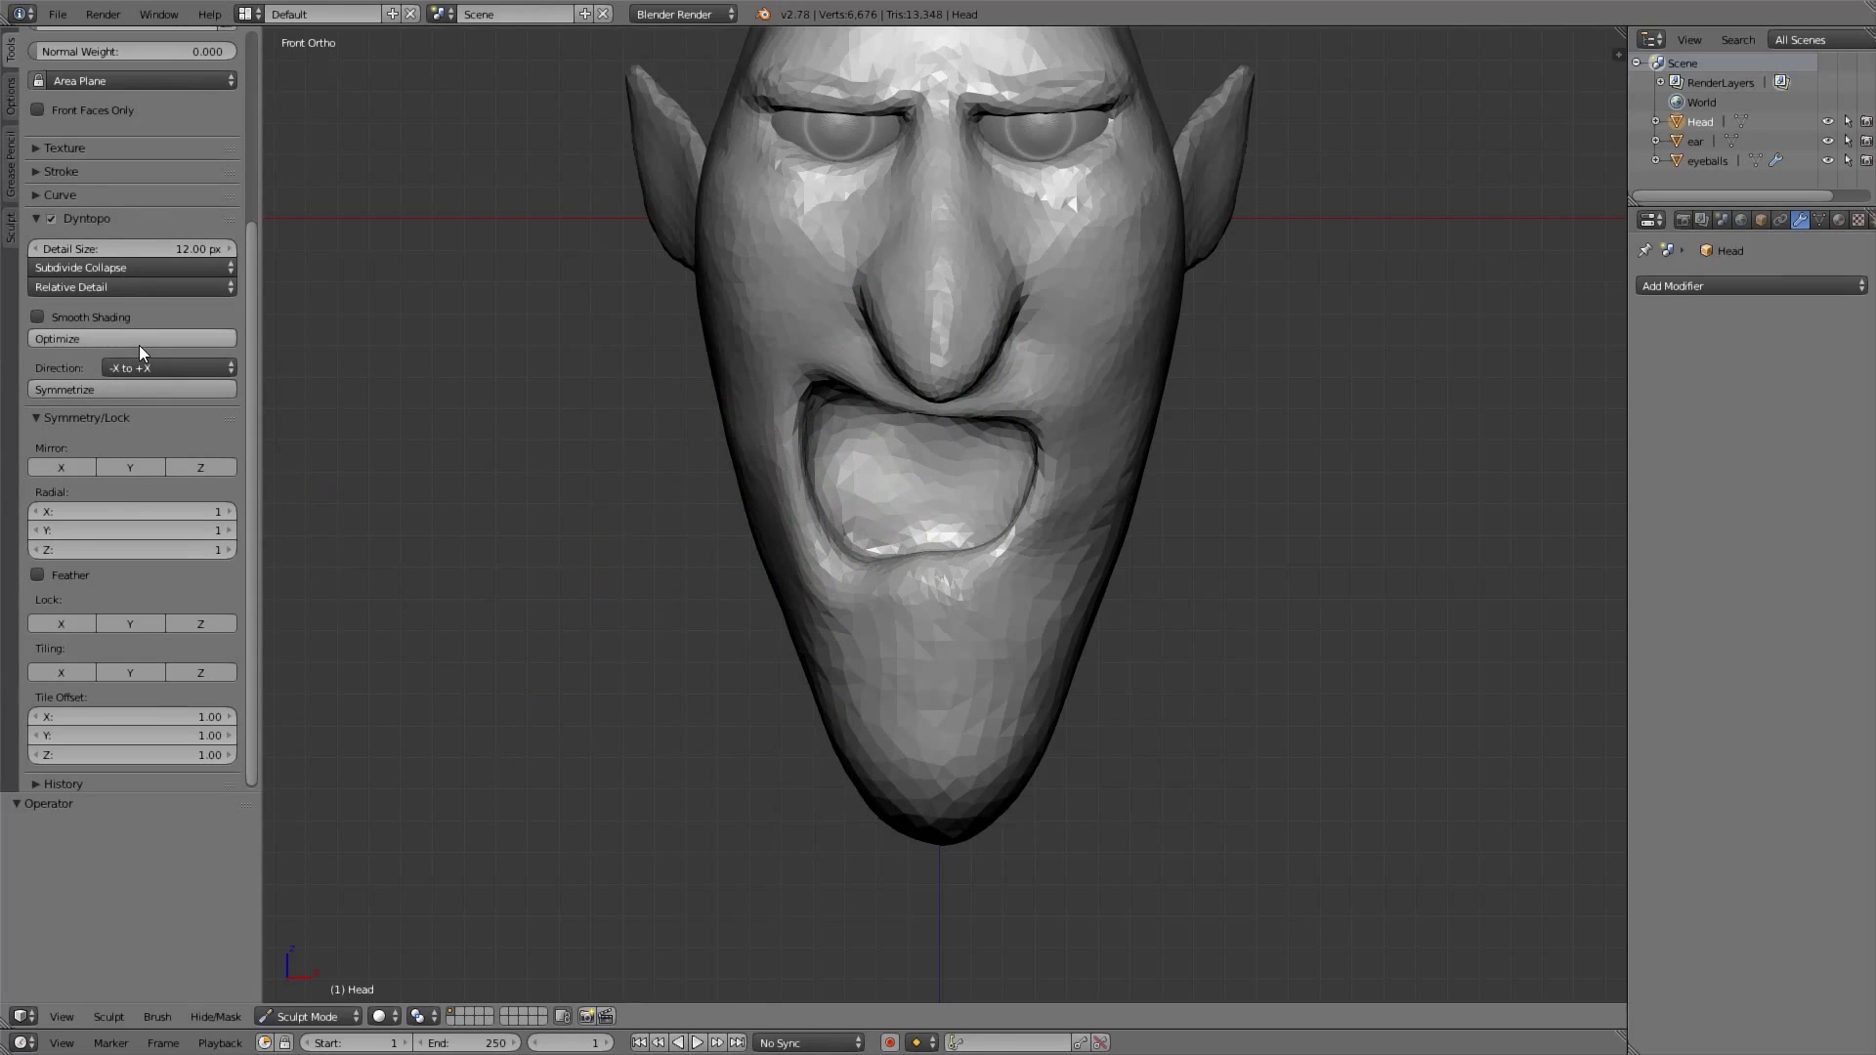
Build up a lip rim around the raised mouth corner and down to the lower lip with Clay Strips at a 67 px radius
scroll(136, 346, up, 3)
scroll(879, 389, up, 2)
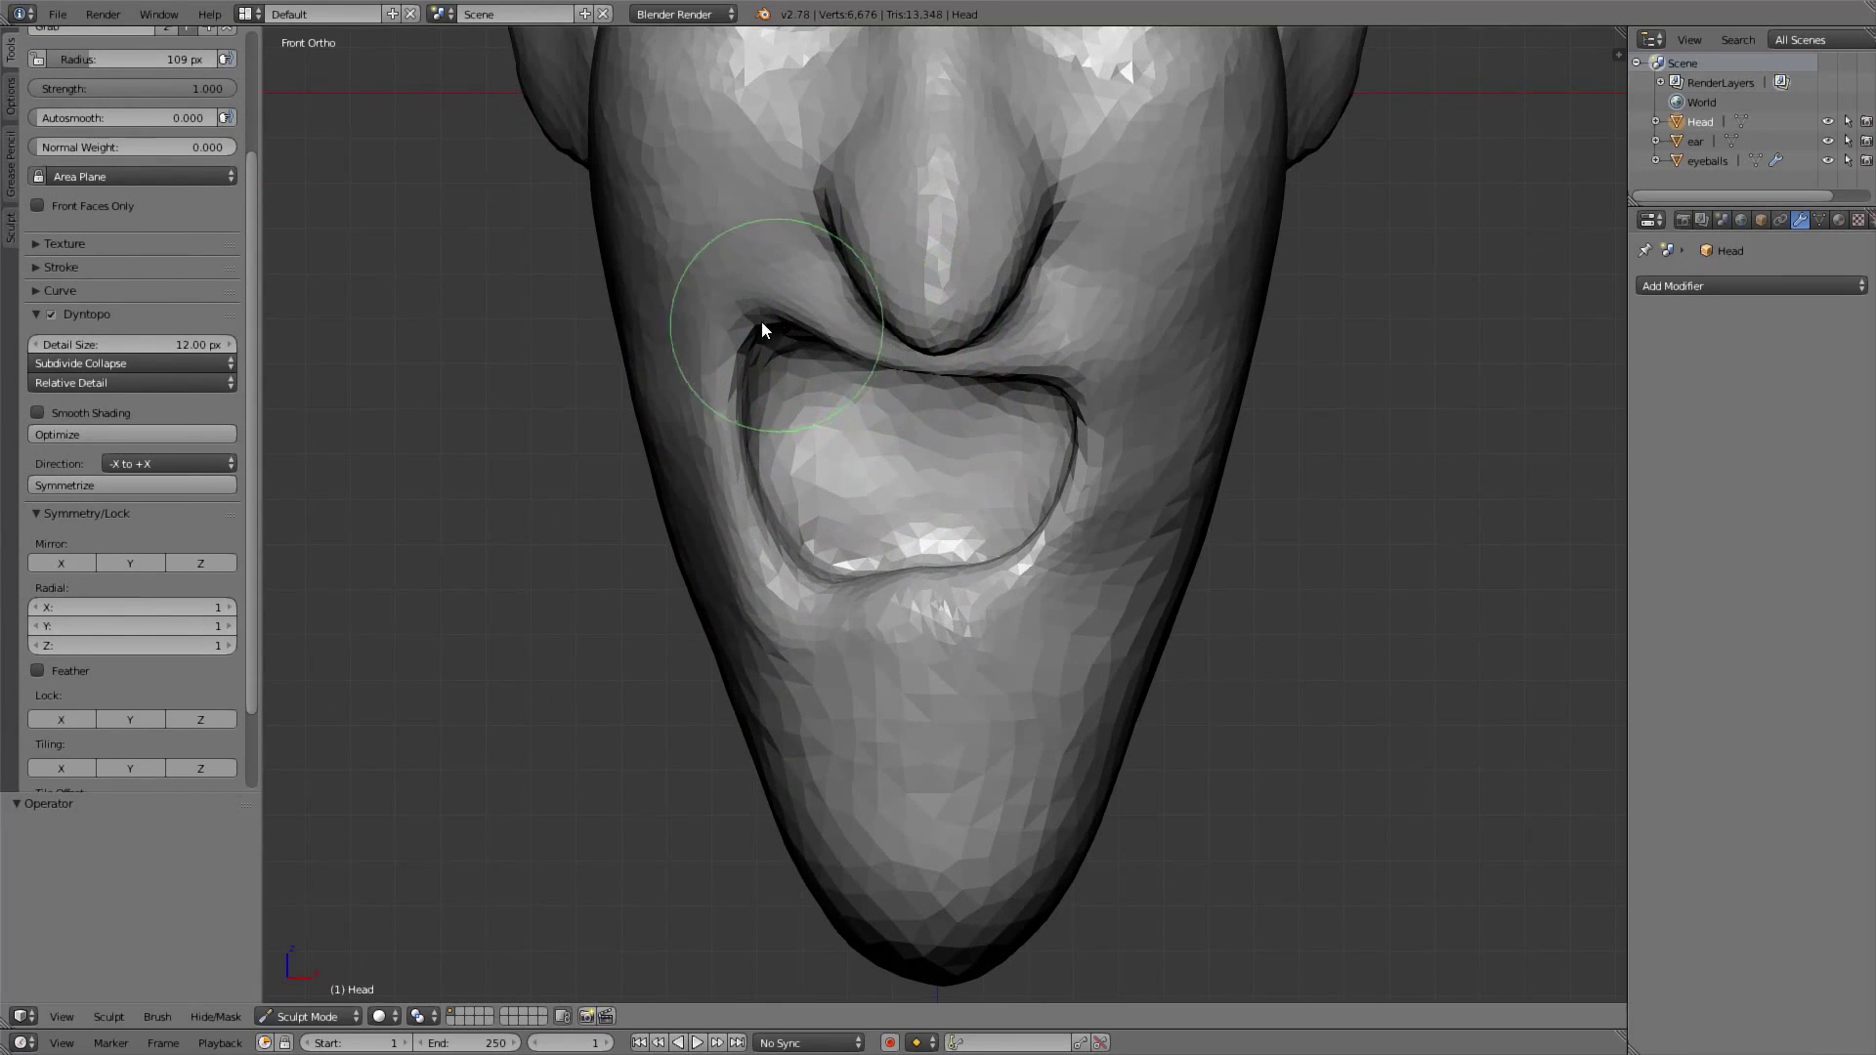
key(3)
scroll(136, 308, up, 4)
key(f)
click(737, 401)
mouse_move(739, 402)
middle_down()
mouse_move(892, 418)
mouse_move(932, 346)
middle_up()
scroll(910, 403, up, 2)
mouse_move(933, 346)
mouse_down()
mouse_move(769, 321)
mouse_move(717, 241)
mouse_up()
mouse_move(974, 327)
mouse_down()
mouse_move(749, 364)
mouse_move(761, 635)
mouse_up()
shift+middle_drag(761, 598, 755, 421)
mouse_move(748, 460)
mouse_down()
mouse_move(807, 545)
mouse_move(963, 562)
mouse_up()
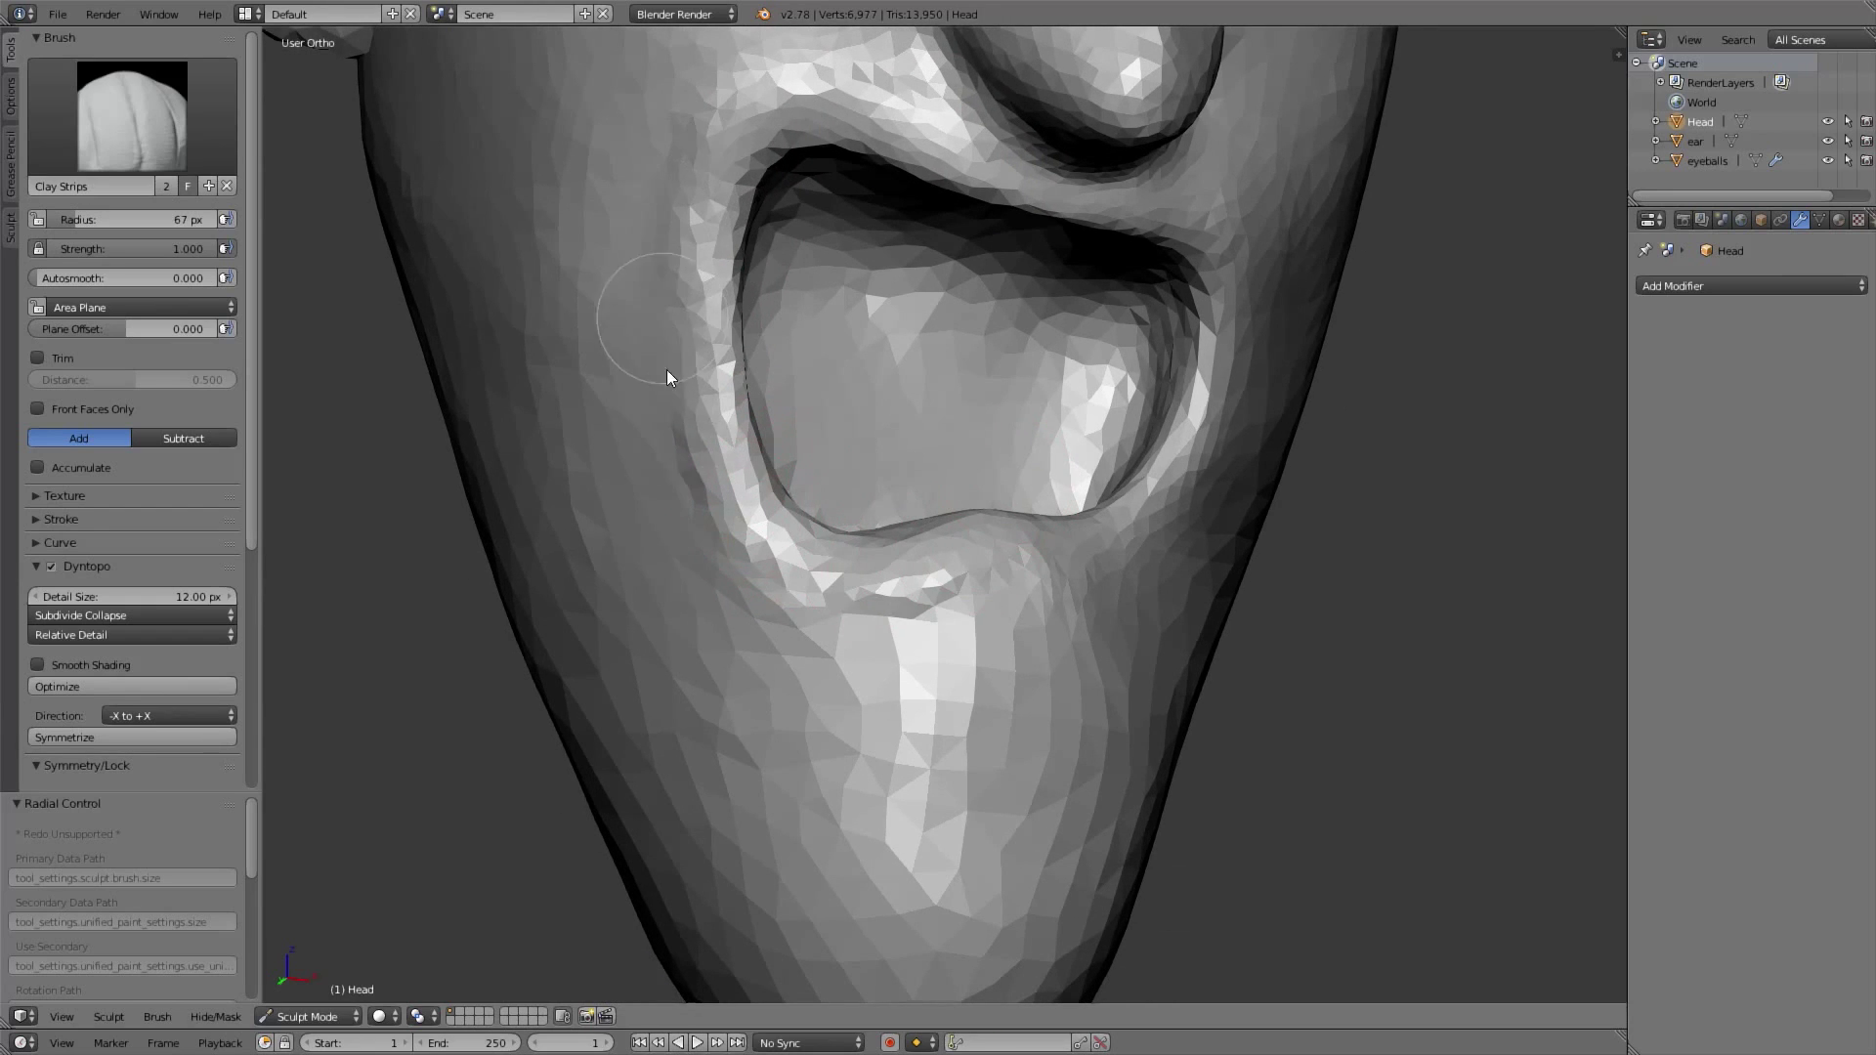
Extend the lip rim along the lower lip and the character's left mouth corner with Clay Strips
middle_drag(903, 593, 911, 623)
mouse_move(1079, 593)
mouse_down()
mouse_move(1115, 536)
mouse_move(1022, 621)
mouse_move(1140, 529)
mouse_move(998, 672)
mouse_move(1134, 556)
mouse_up()
shift+middle_drag(1047, 234, 1066, 328)
mouse_move(1172, 415)
mouse_down()
mouse_move(1152, 486)
mouse_move(1170, 568)
mouse_up()
middle_drag(1040, 449, 1065, 372)
drag(979, 240, 829, 253)
key(ctrl+z)
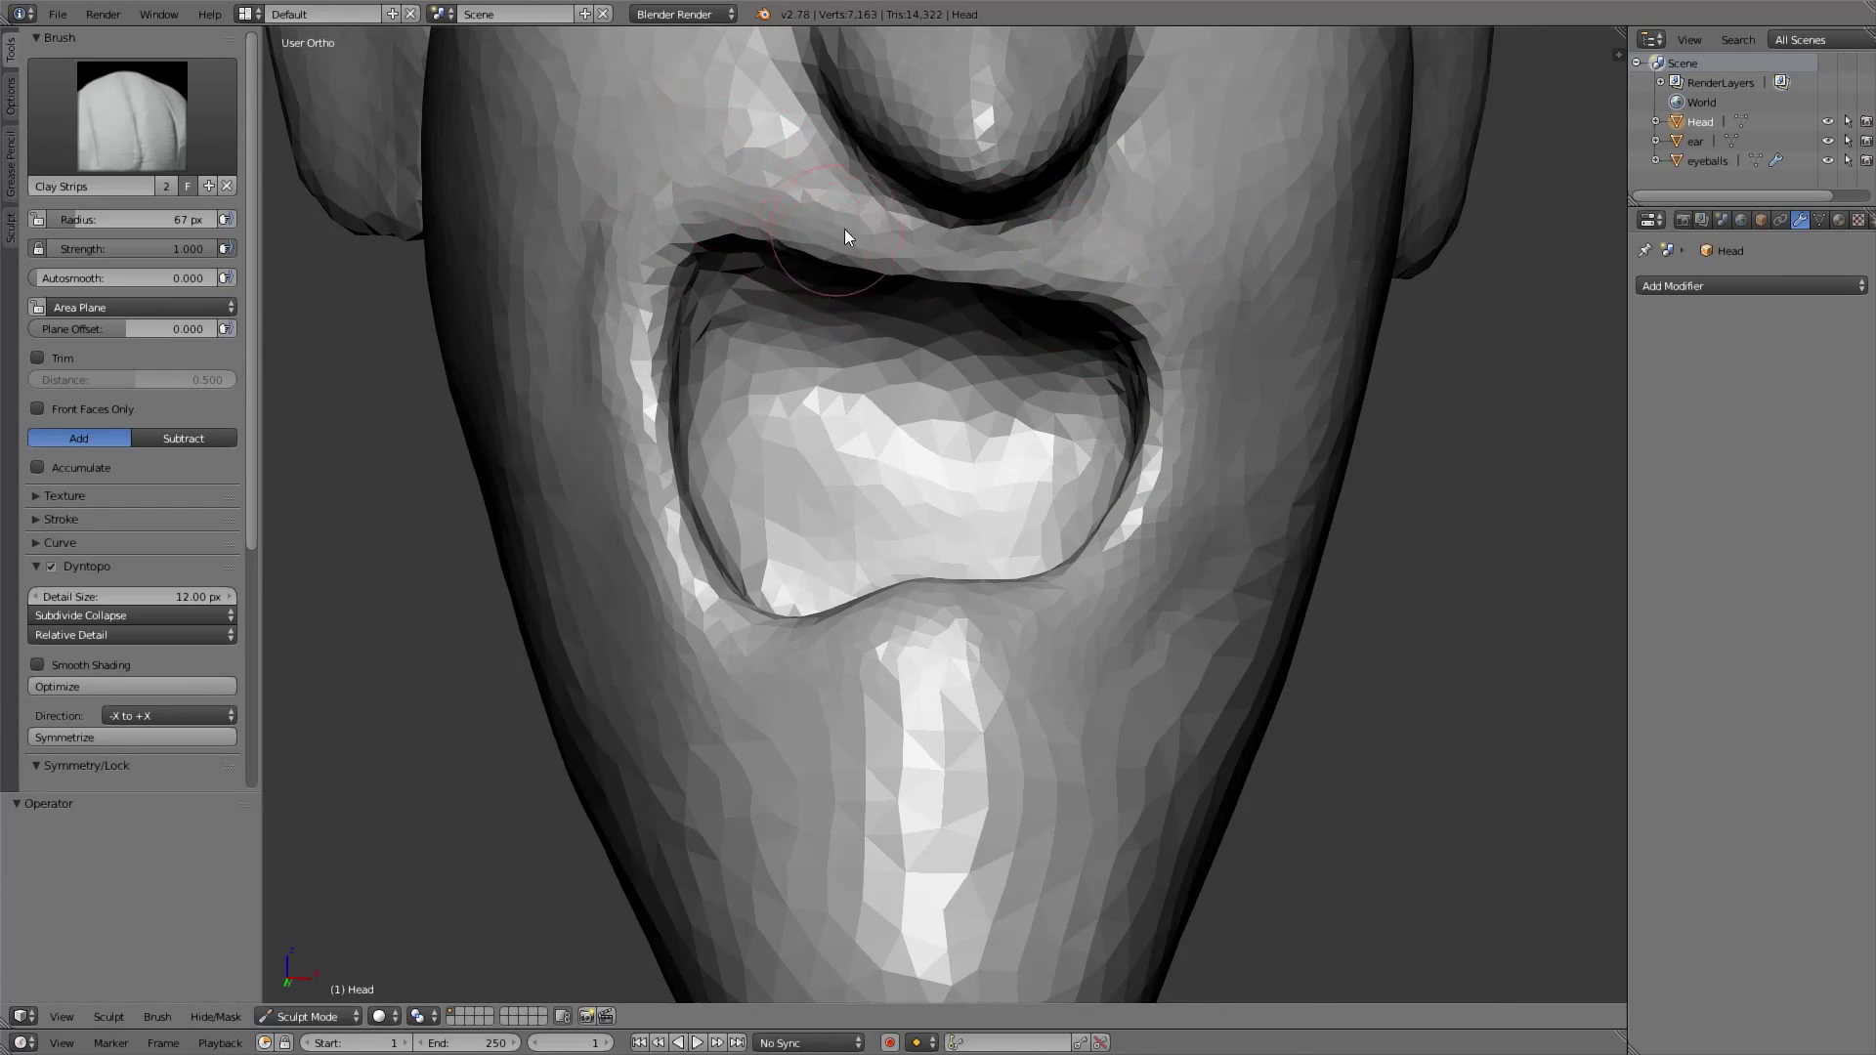
Smooth the area above the upper lip and add Clay Strips strokes along the upper lip edge
middle_drag(844, 229, 916, 140)
mouse_move(1085, 192)
shift+mouse_down()
mouse_move(986, 163)
mouse_move(661, 160)
shift+mouse_up()
middle_drag(660, 160, 806, 194)
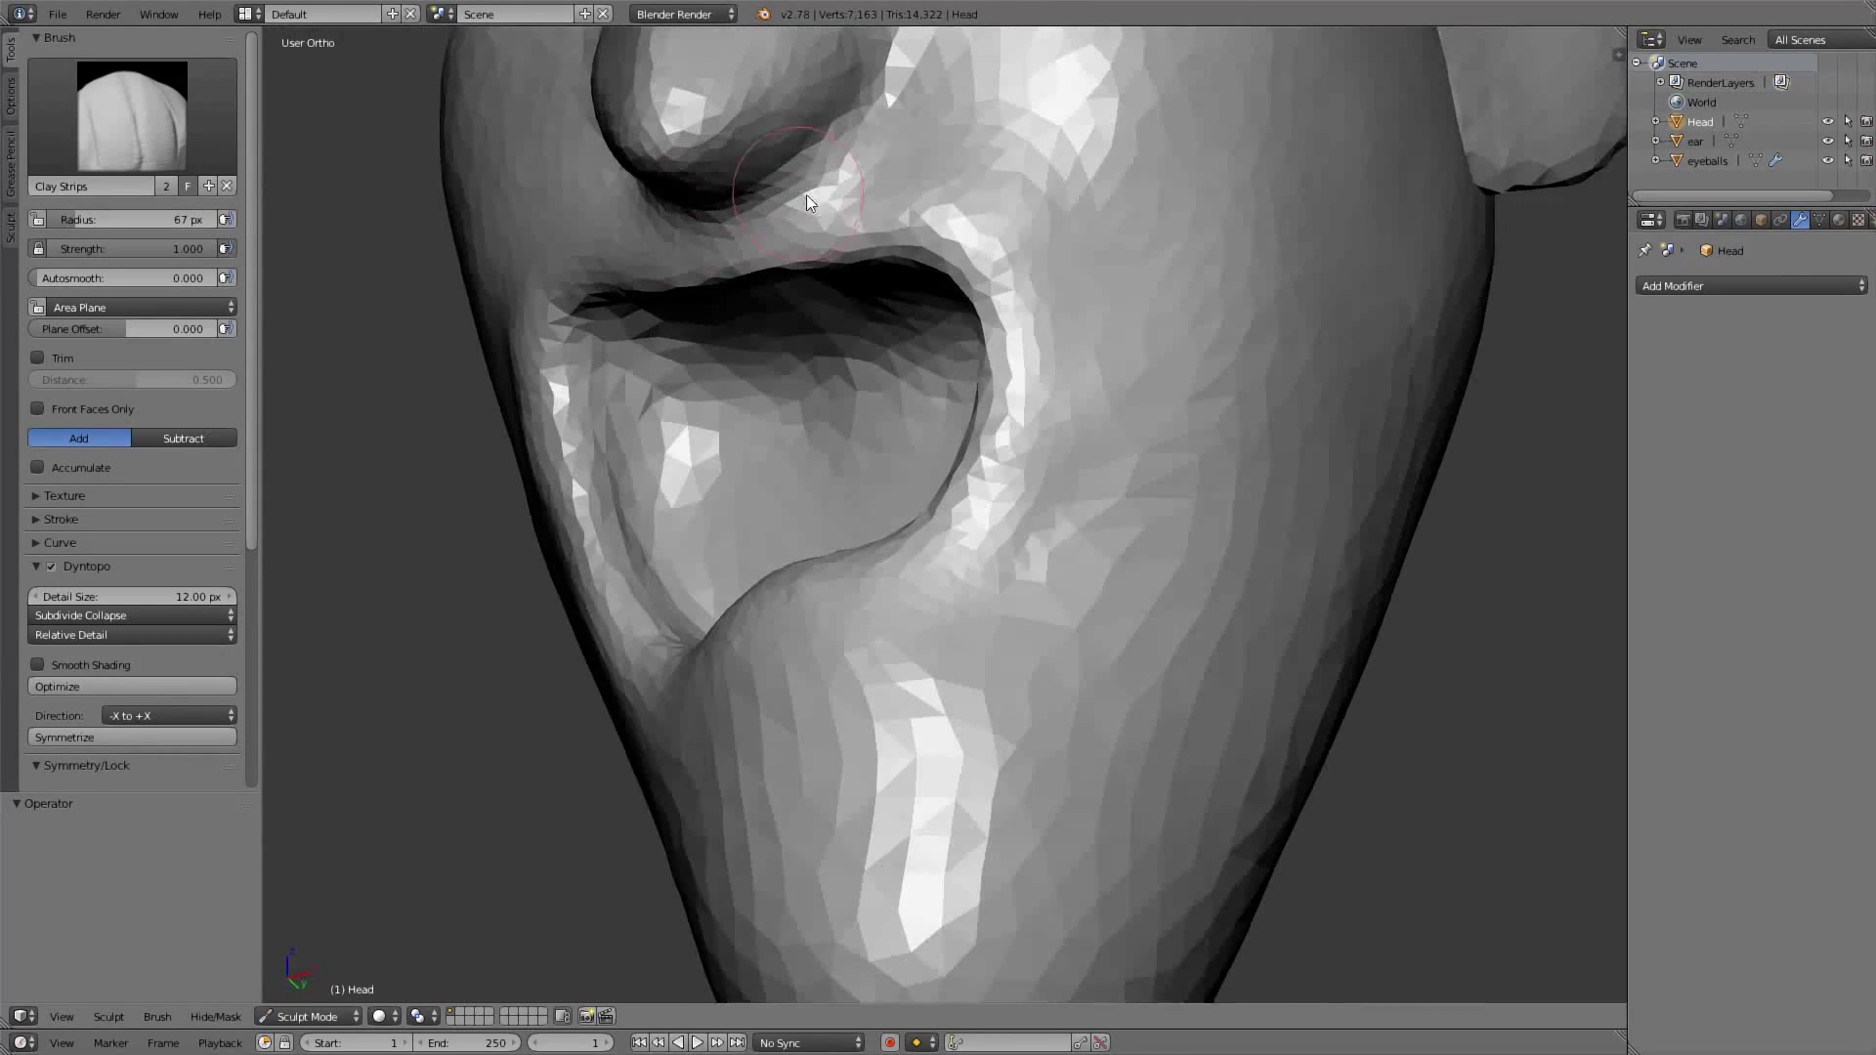
mouse_move(1021, 286)
middle_down()
mouse_move(973, 217)
mouse_move(1001, 230)
mouse_move(958, 257)
mouse_move(986, 201)
mouse_move(1009, 277)
middle_up()
scroll(967, 277, down, 4)
scroll(949, 282, up, 2)
middle_drag(958, 399, 961, 327)
drag(901, 300, 957, 280)
mouse_move(781, 321)
mouse_down()
mouse_move(977, 282)
mouse_move(1032, 294)
mouse_up()
Rework the inner surface of the open mouth with Clay Strips strokes from several angles
mouse_move(1059, 254)
middle_down()
mouse_move(1131, 322)
mouse_move(1205, 470)
mouse_move(1192, 551)
middle_up()
drag(1177, 591, 1114, 668)
key(f)
click(1081, 609)
drag(1045, 595, 1008, 474)
mouse_move(1027, 567)
mouse_down()
mouse_move(966, 513)
mouse_move(978, 445)
mouse_up()
middle_drag(980, 499, 983, 420)
mouse_move(964, 469)
mouse_down()
mouse_move(1046, 433)
mouse_move(957, 386)
mouse_up()
scroll(957, 385, down, 2)
mouse_move(957, 385)
middle_down()
mouse_move(867, 405)
mouse_move(793, 384)
middle_up()
drag(794, 384, 875, 534)
middle_drag(874, 533, 807, 496)
drag(807, 498, 938, 552)
middle_drag(938, 551, 985, 606)
mouse_move(986, 606)
mouse_down()
mouse_move(1056, 590)
mouse_move(1032, 529)
mouse_up()
Build up the character's right cheek above the raised mouth corner with Clay Strips at a 98 px radius
mouse_move(978, 532)
ctrl+middle_down()
mouse_move(889, 606)
mouse_move(880, 649)
ctrl+middle_up()
mouse_move(880, 625)
middle_down()
mouse_move(975, 544)
mouse_move(811, 392)
mouse_move(815, 499)
middle_up()
key(KP_1)
key(f)
click(793, 436)
mouse_move(764, 401)
shift+middle_down()
mouse_move(790, 473)
mouse_move(879, 398)
mouse_move(796, 401)
mouse_move(839, 400)
shift+middle_up()
key(f)
click(830, 471)
mouse_move(838, 395)
mouse_down()
mouse_move(870, 339)
mouse_move(741, 309)
mouse_move(784, 355)
mouse_move(788, 397)
mouse_up()
middle_drag(789, 397, 823, 387)
key(f)
click(861, 382)
mouse_move(896, 374)
mouse_down()
mouse_move(850, 339)
mouse_move(852, 400)
mouse_move(807, 324)
mouse_up()
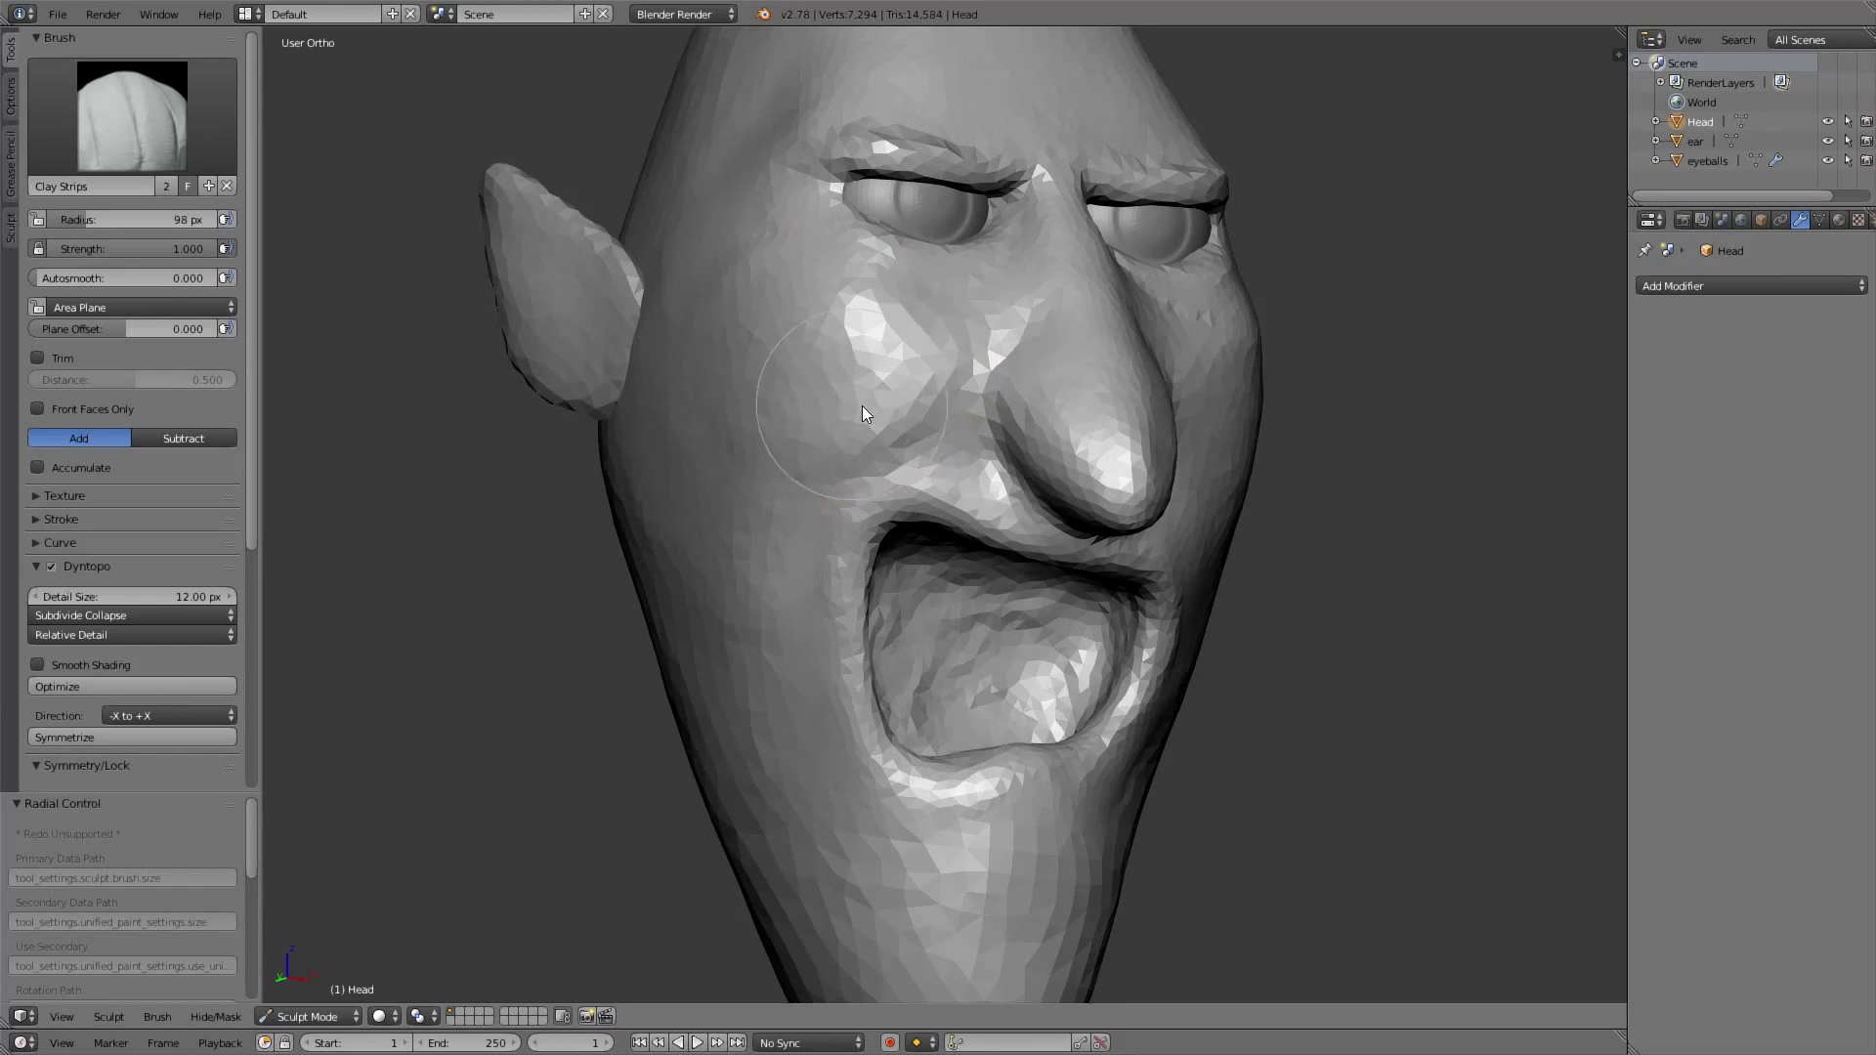
middle_drag(797, 306, 785, 455)
key(KP_1)
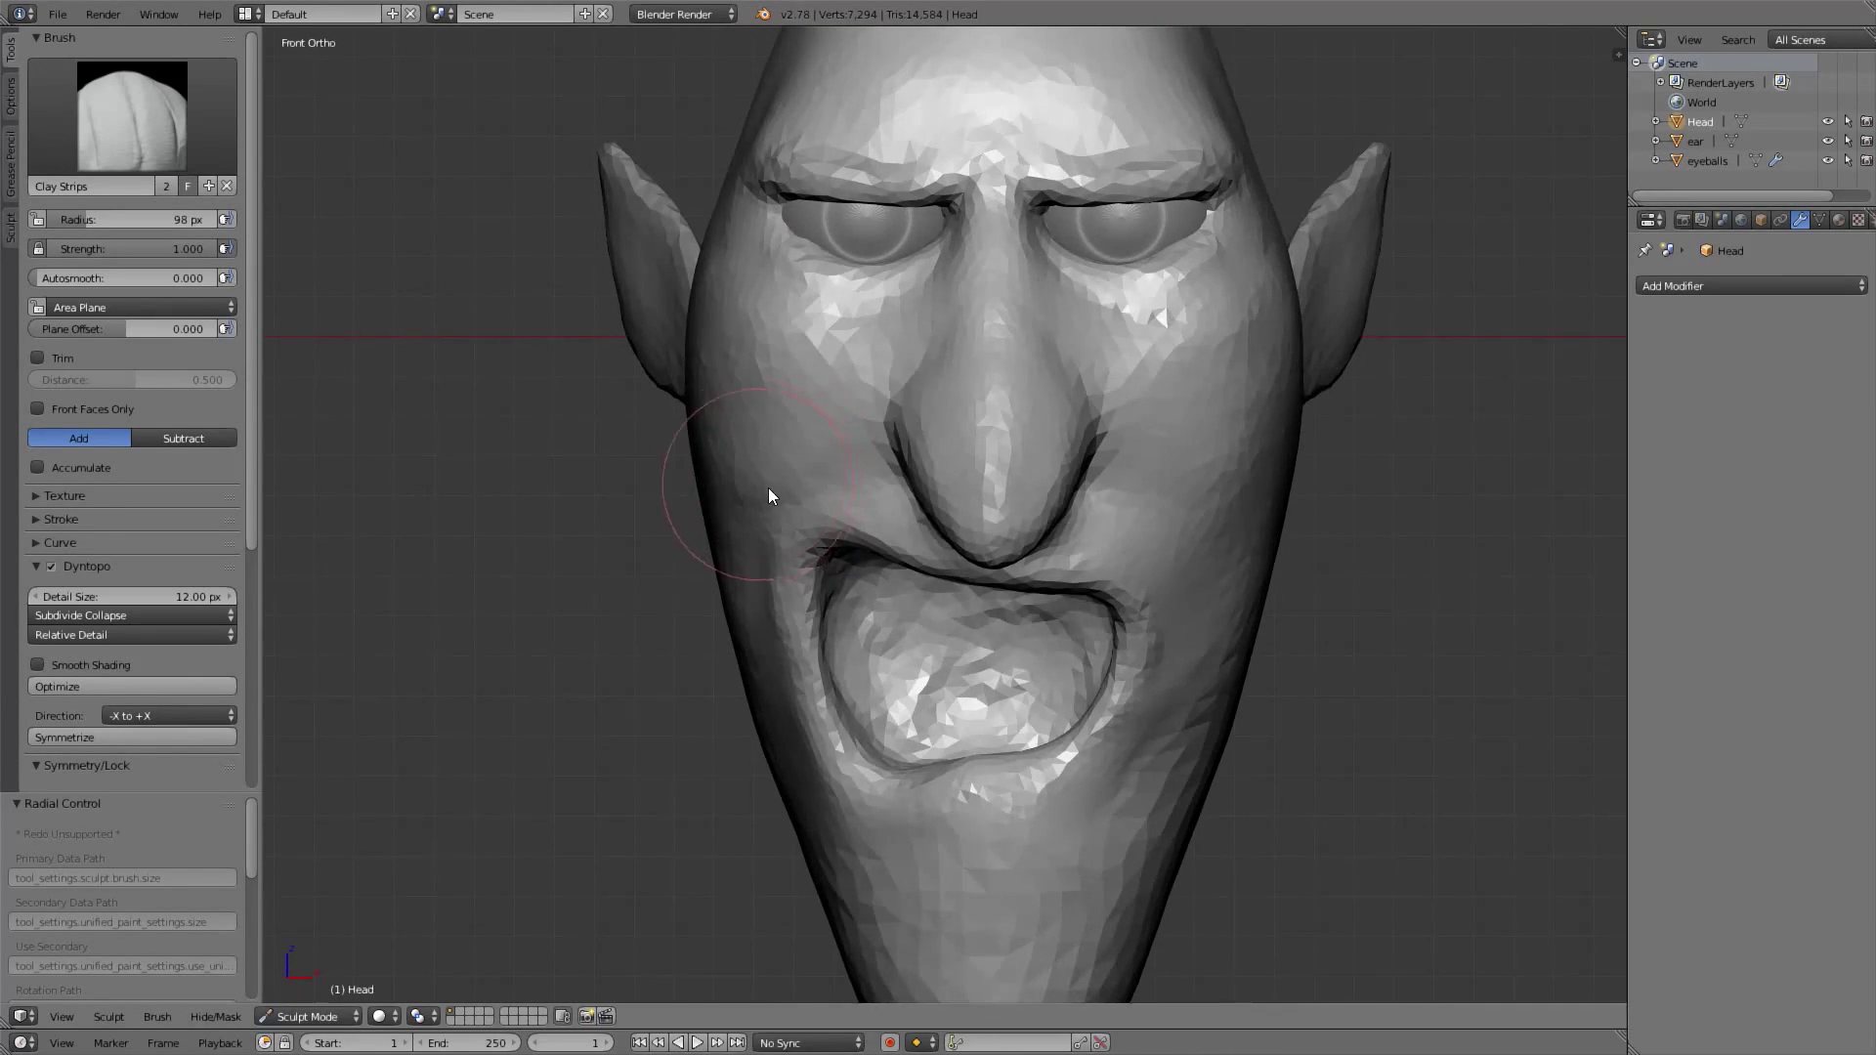
Narrow the lower nose symmetrically toward a pointed tip with the Grab brush
key(g)
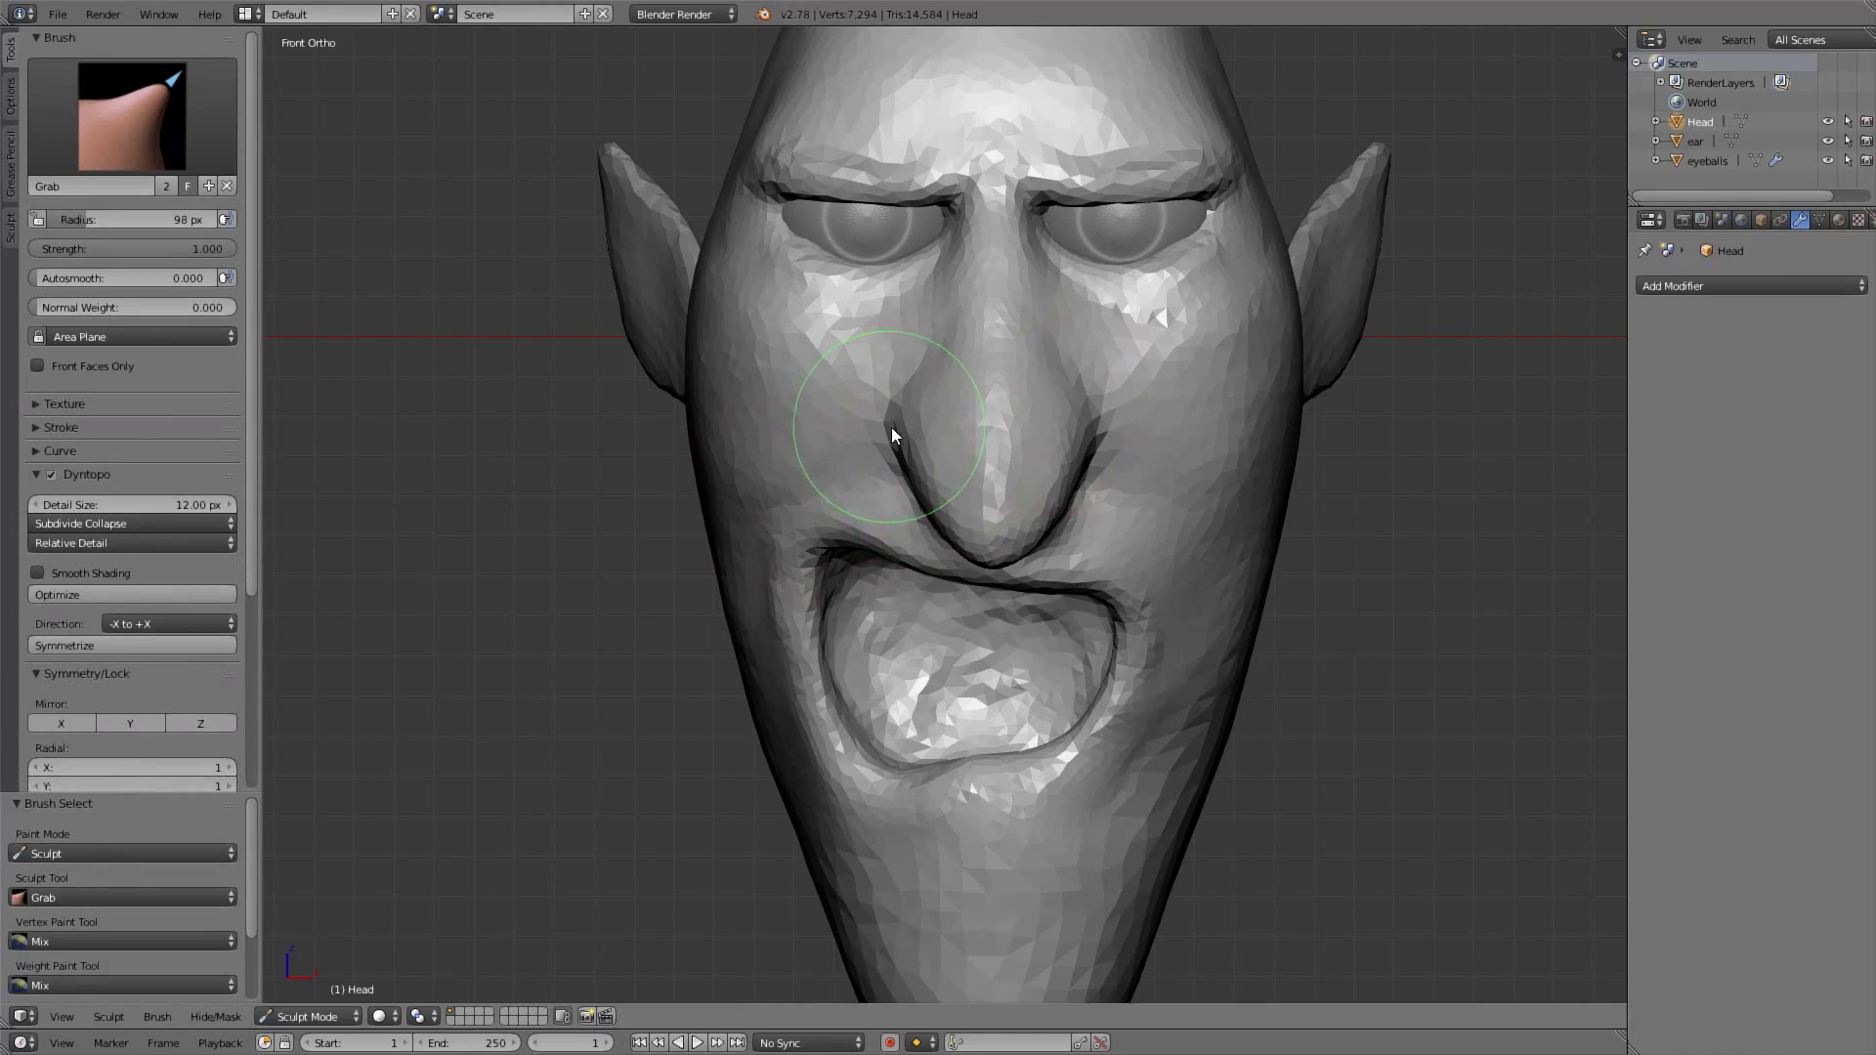
mouse_move(1099, 444)
mouse_down()
mouse_move(1102, 422)
mouse_move(1047, 518)
mouse_move(1059, 484)
mouse_up()
key(ctrl+z)
key(f)
click(1124, 437)
Adjust the cheek contours on both sides of the face with slight strokes of a large Grab brush
middle_drag(773, 411, 749, 403)
mouse_move(751, 405)
mouse_down()
mouse_move(739, 415)
mouse_move(759, 388)
mouse_up()
middle_drag(757, 388, 835, 393)
drag(1227, 403, 1233, 403)
middle_drag(1222, 418, 1250, 332)
drag(1250, 332, 1261, 339)
key(f)
click(1259, 338)
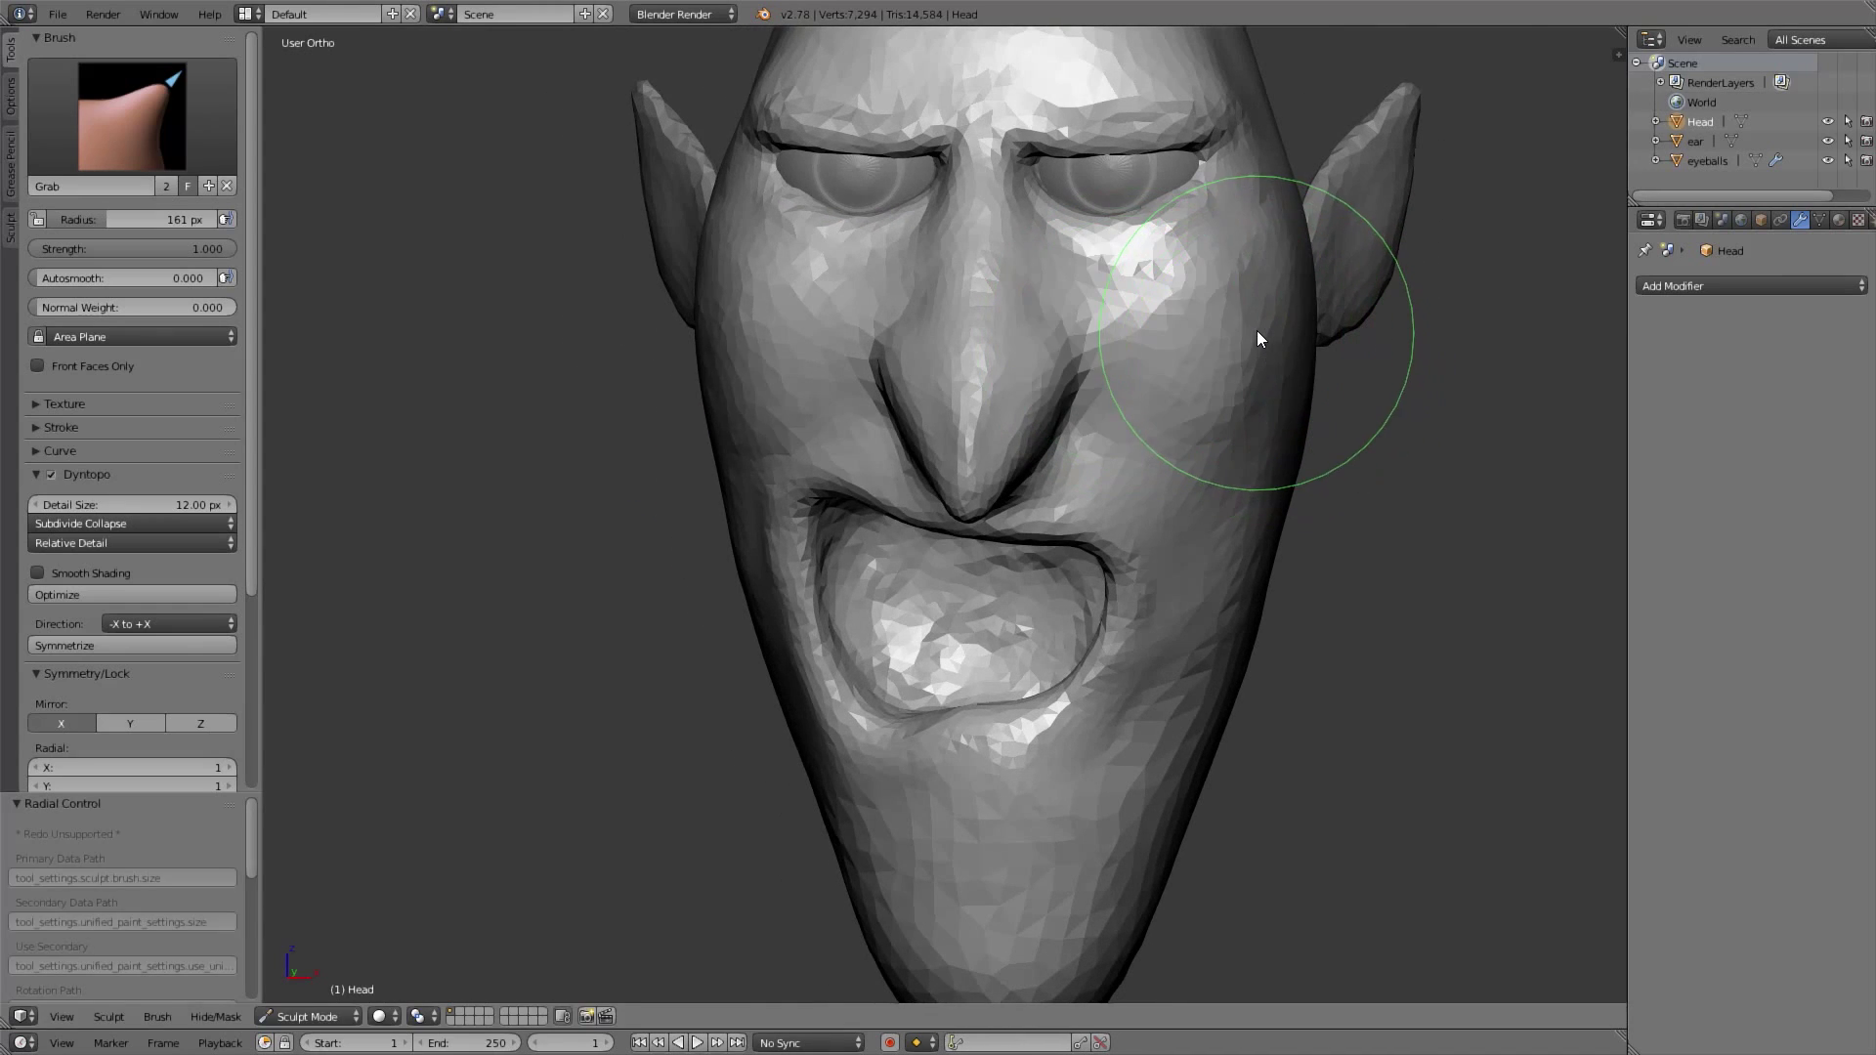
middle_drag(1226, 546, 1234, 539)
key(f)
click(1216, 562)
drag(1216, 562, 1225, 559)
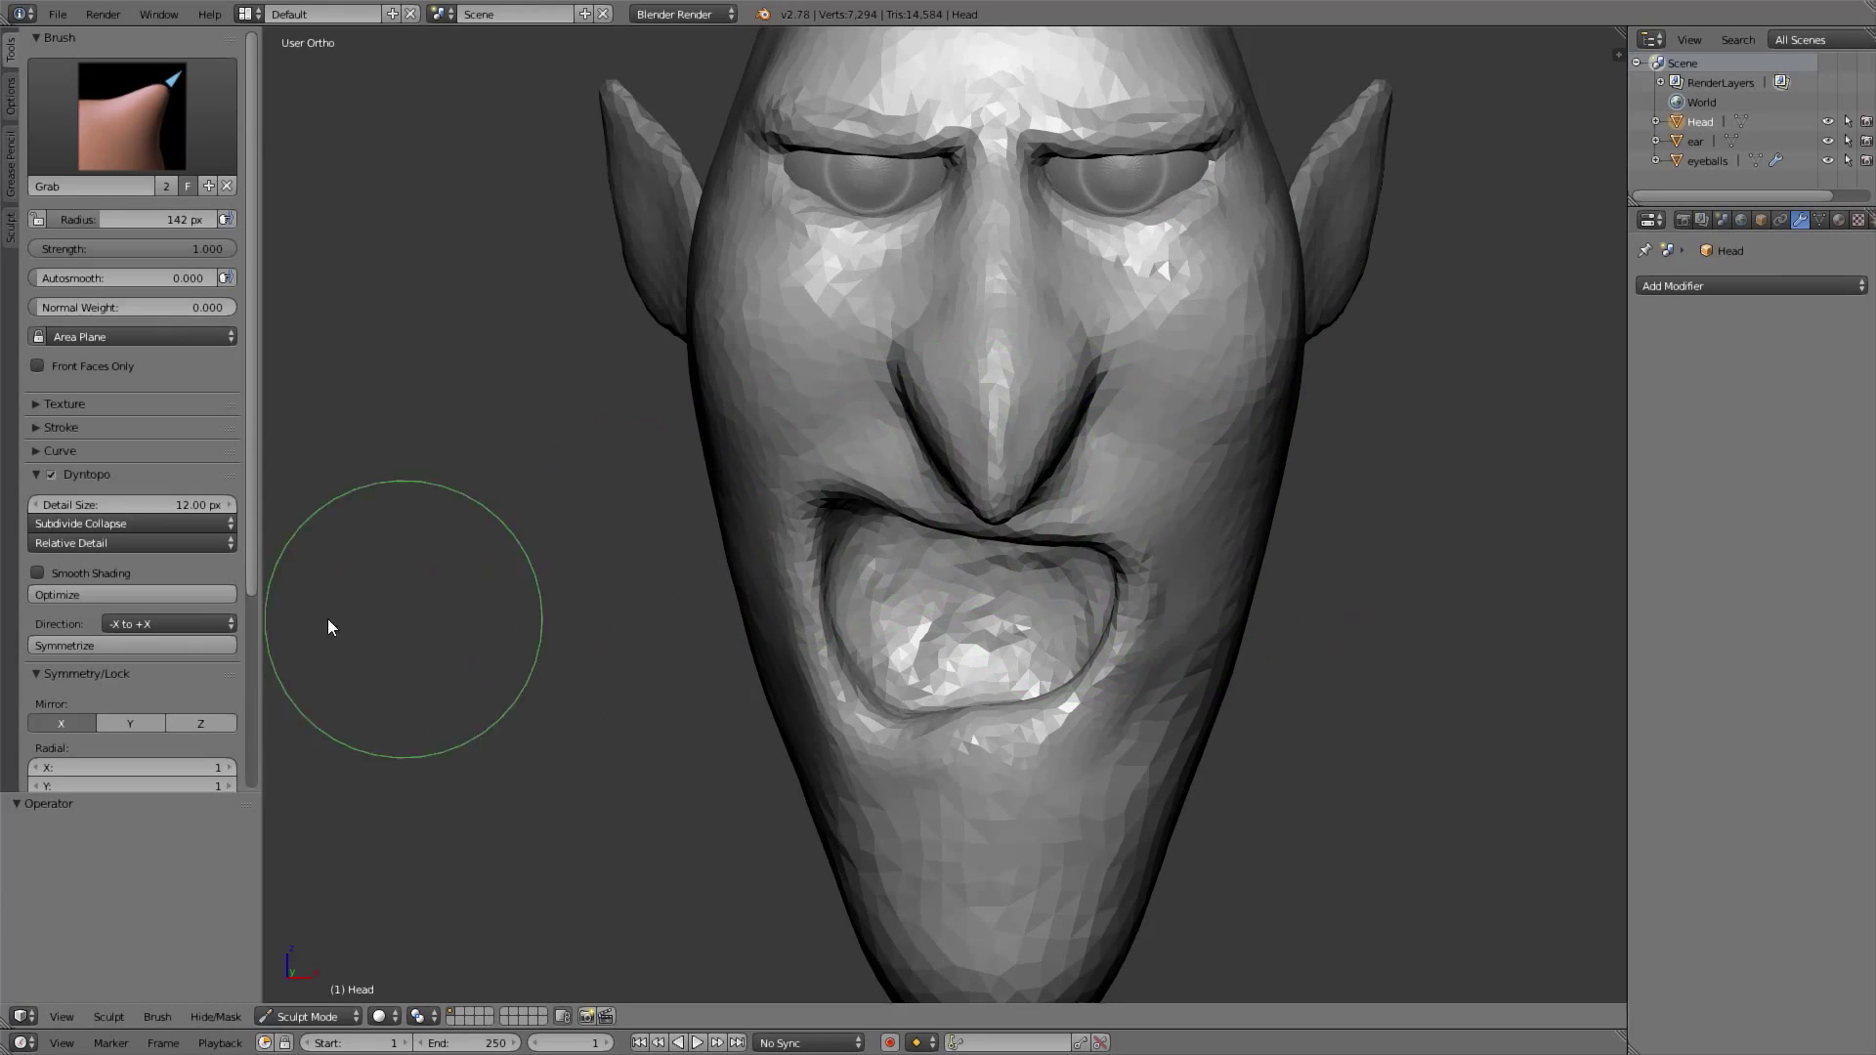
Turn off X mirroring and set the Grab radius to 115 px while checking the mouth from below and the side
click(49, 723)
middle_drag(1208, 576, 1214, 494)
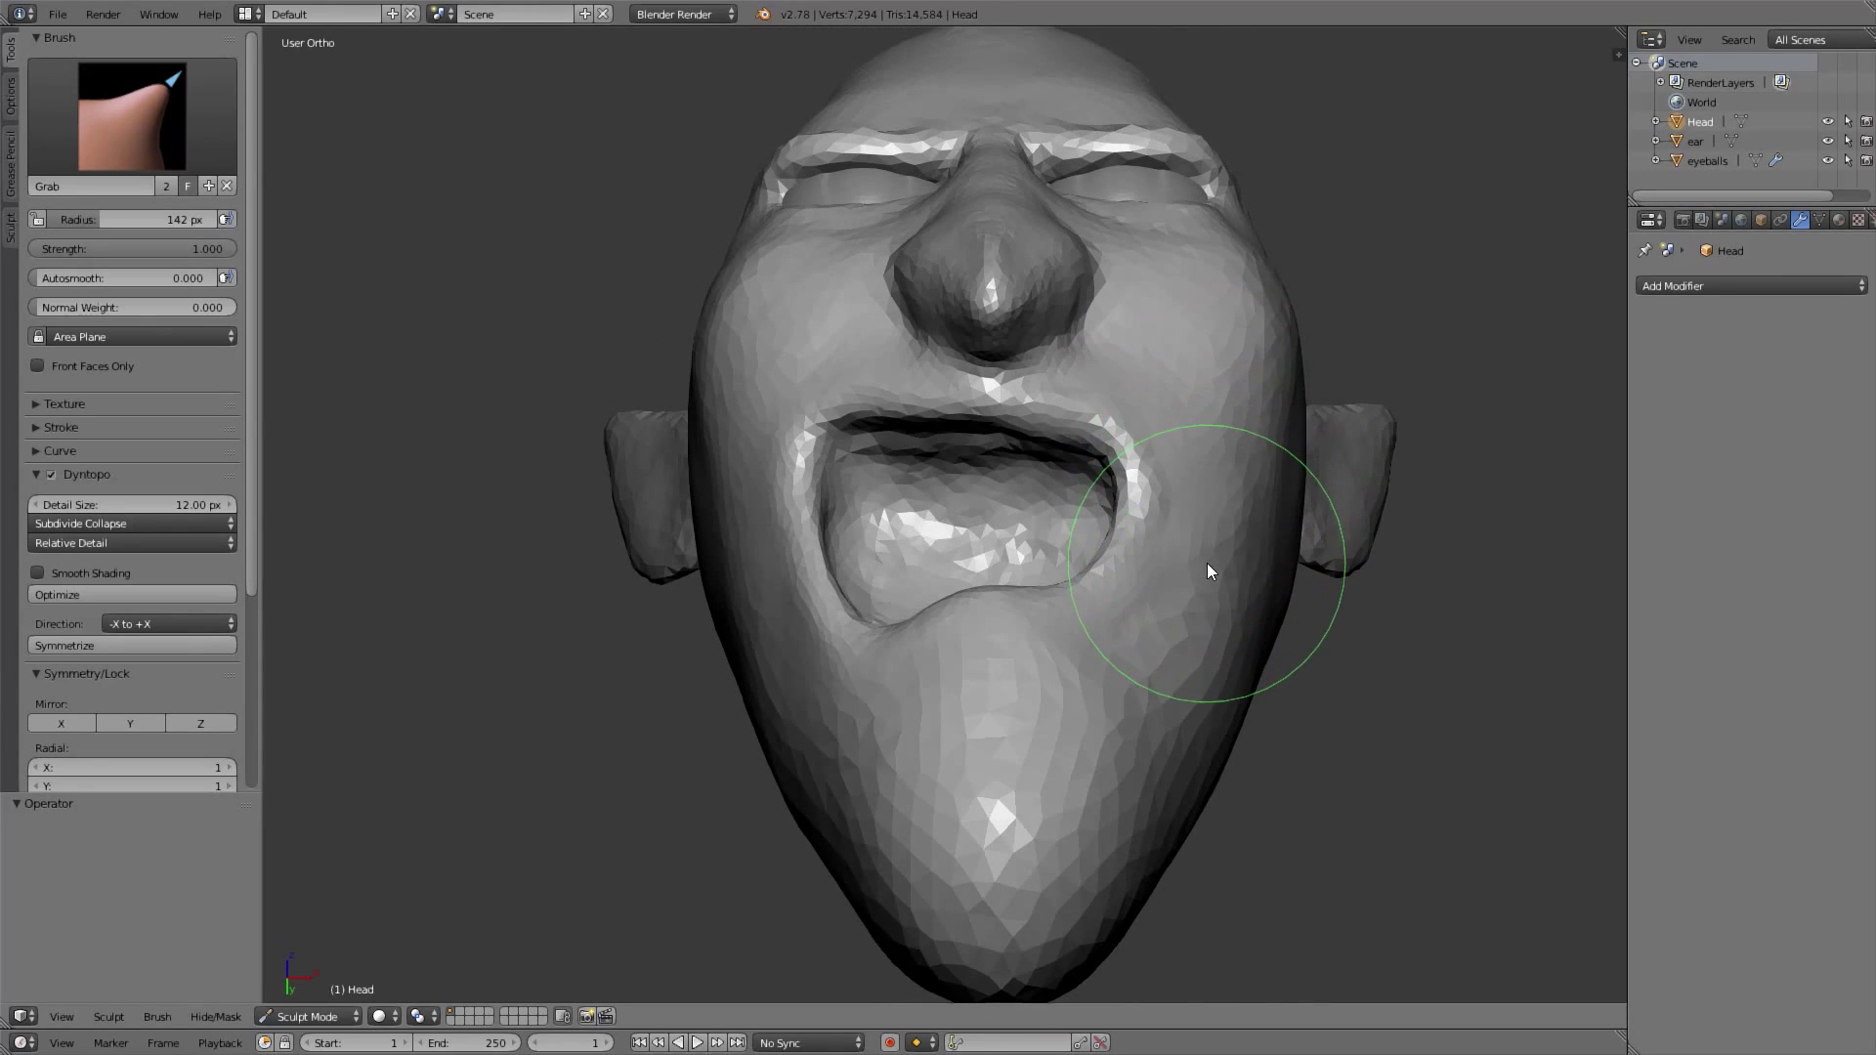
mouse_move(1206, 562)
middle_down()
mouse_move(1238, 578)
mouse_move(1159, 649)
mouse_move(1170, 629)
mouse_move(1121, 709)
middle_up()
key(f)
click(1145, 652)
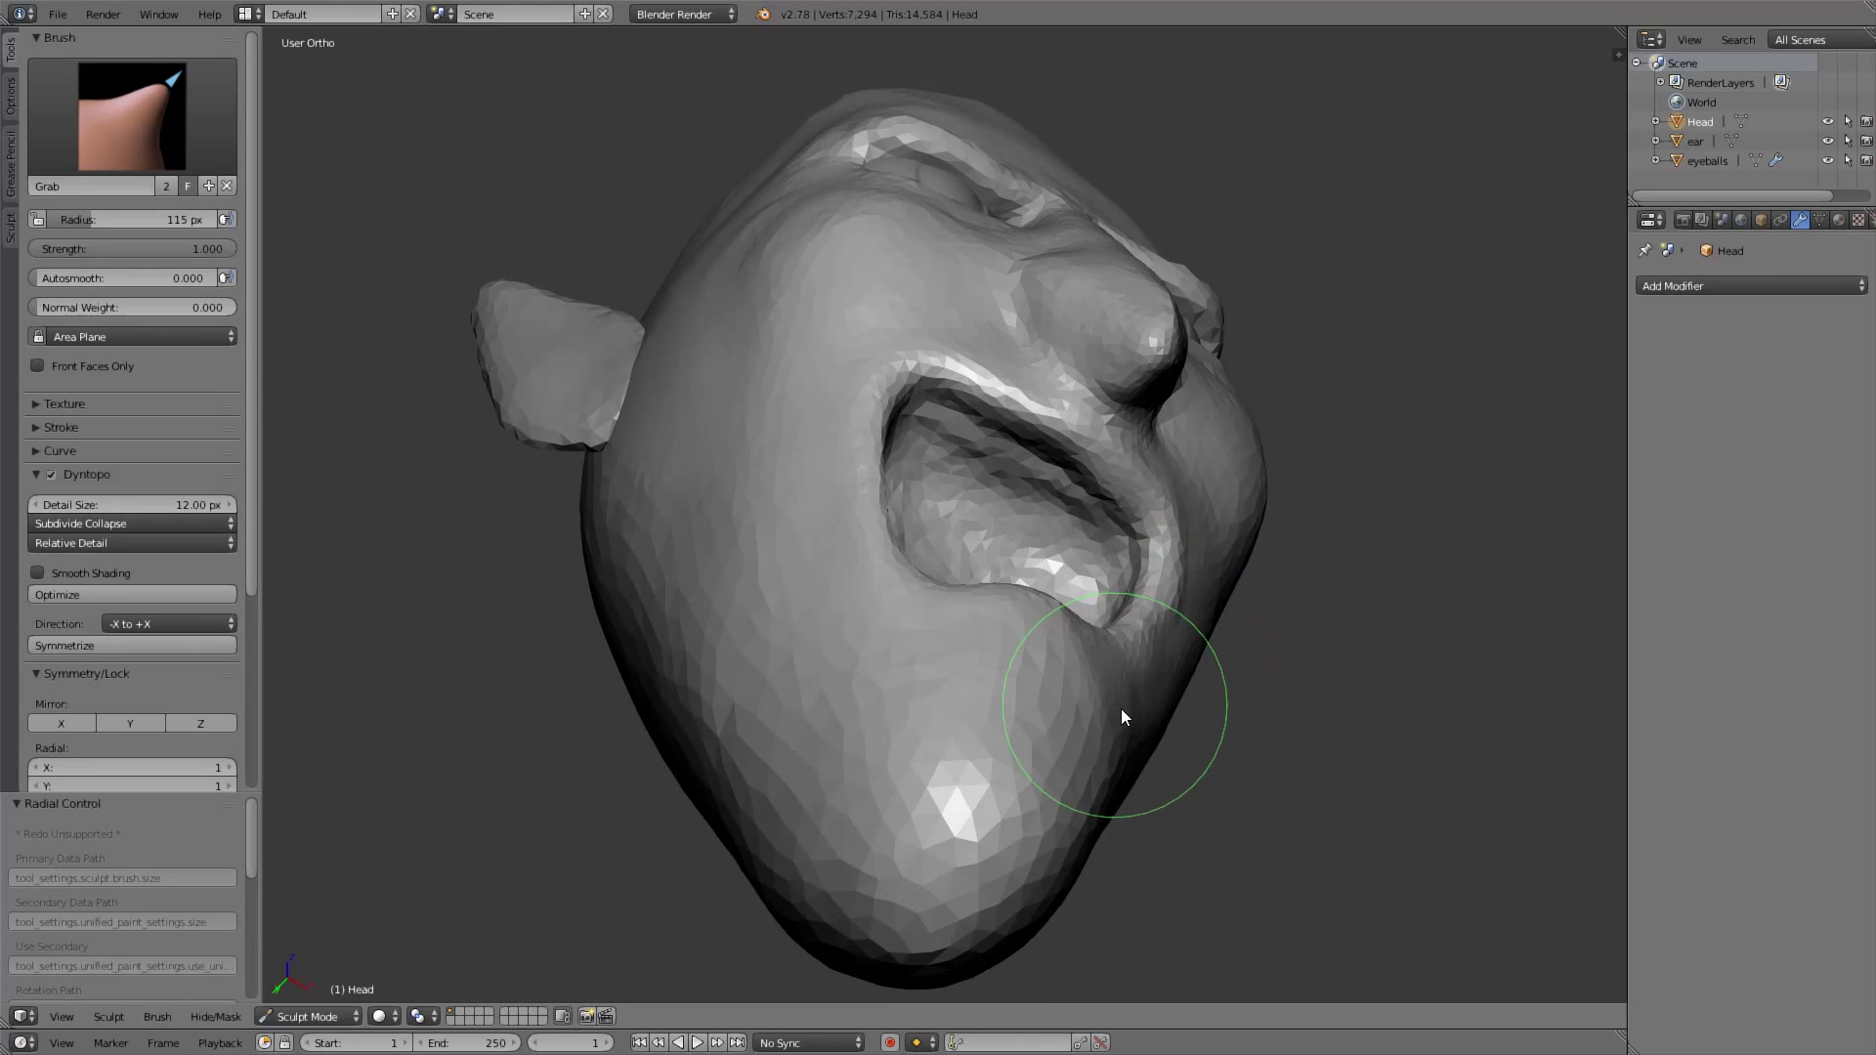
middle_drag(1233, 656, 931, 726)
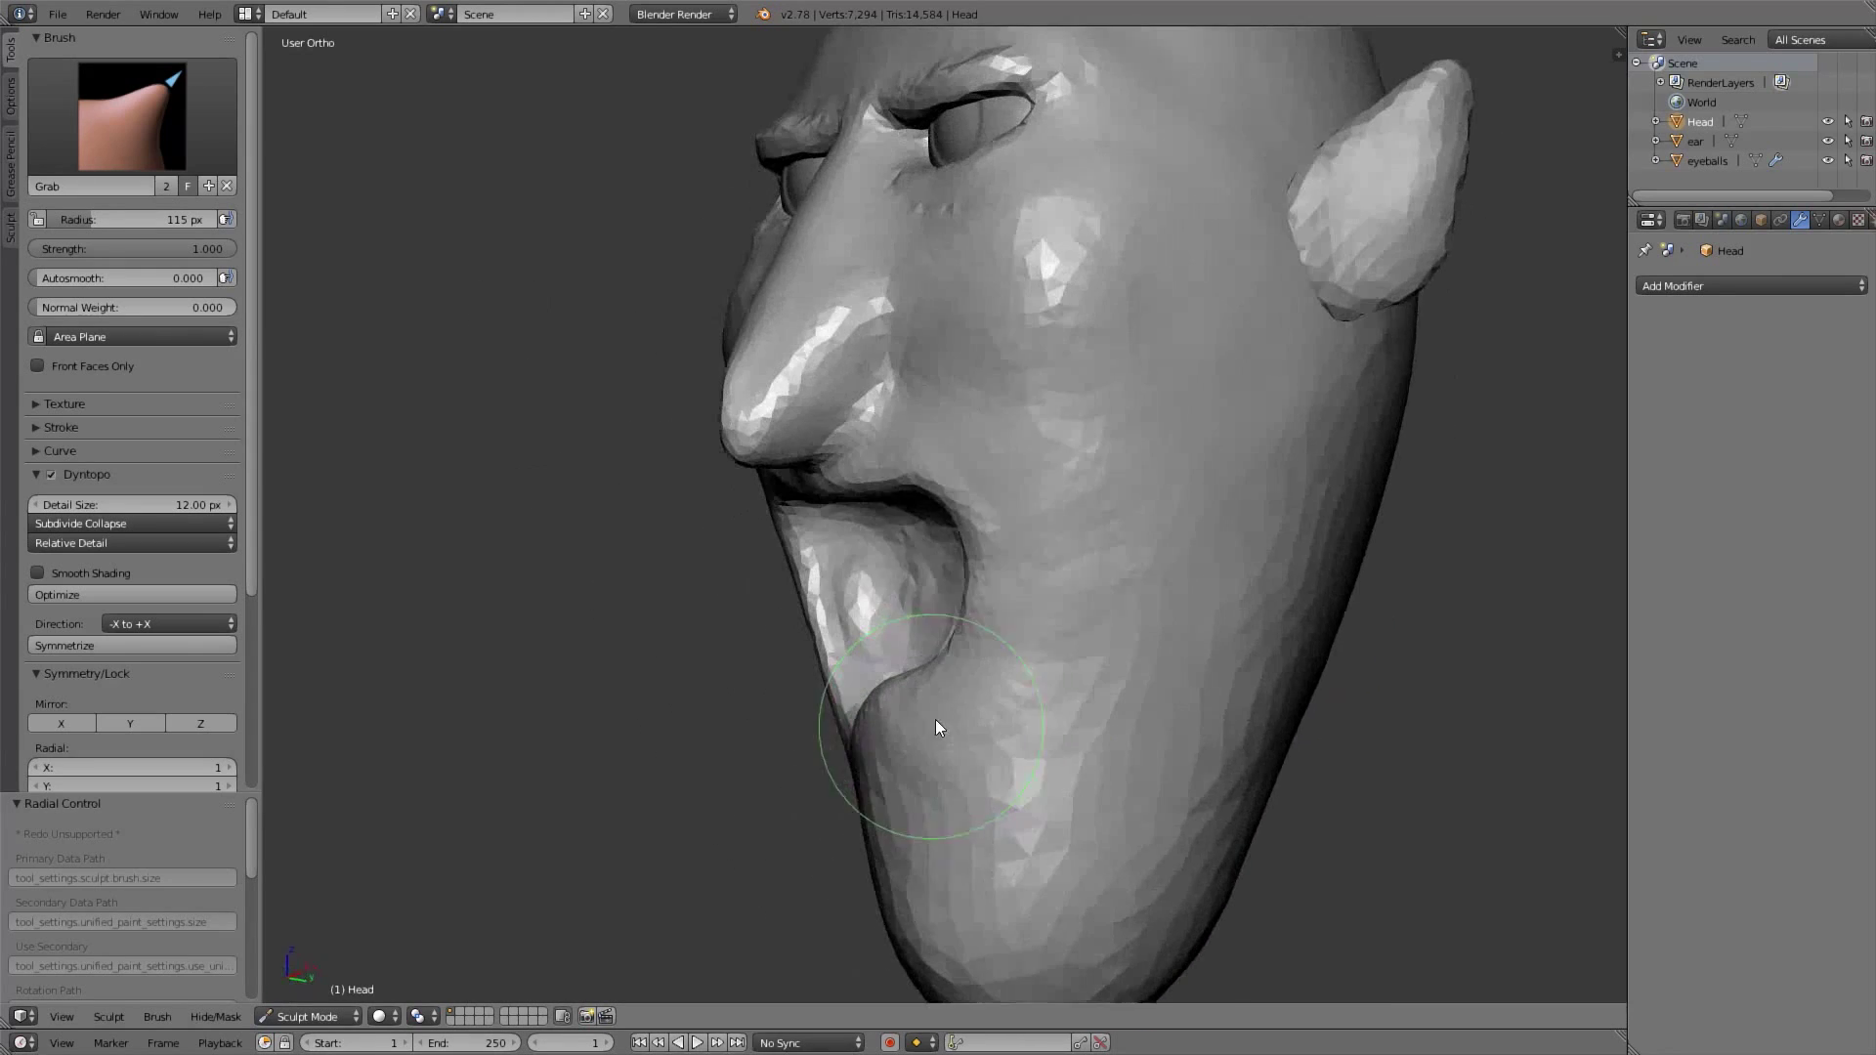
scroll(1008, 532, down, 4)
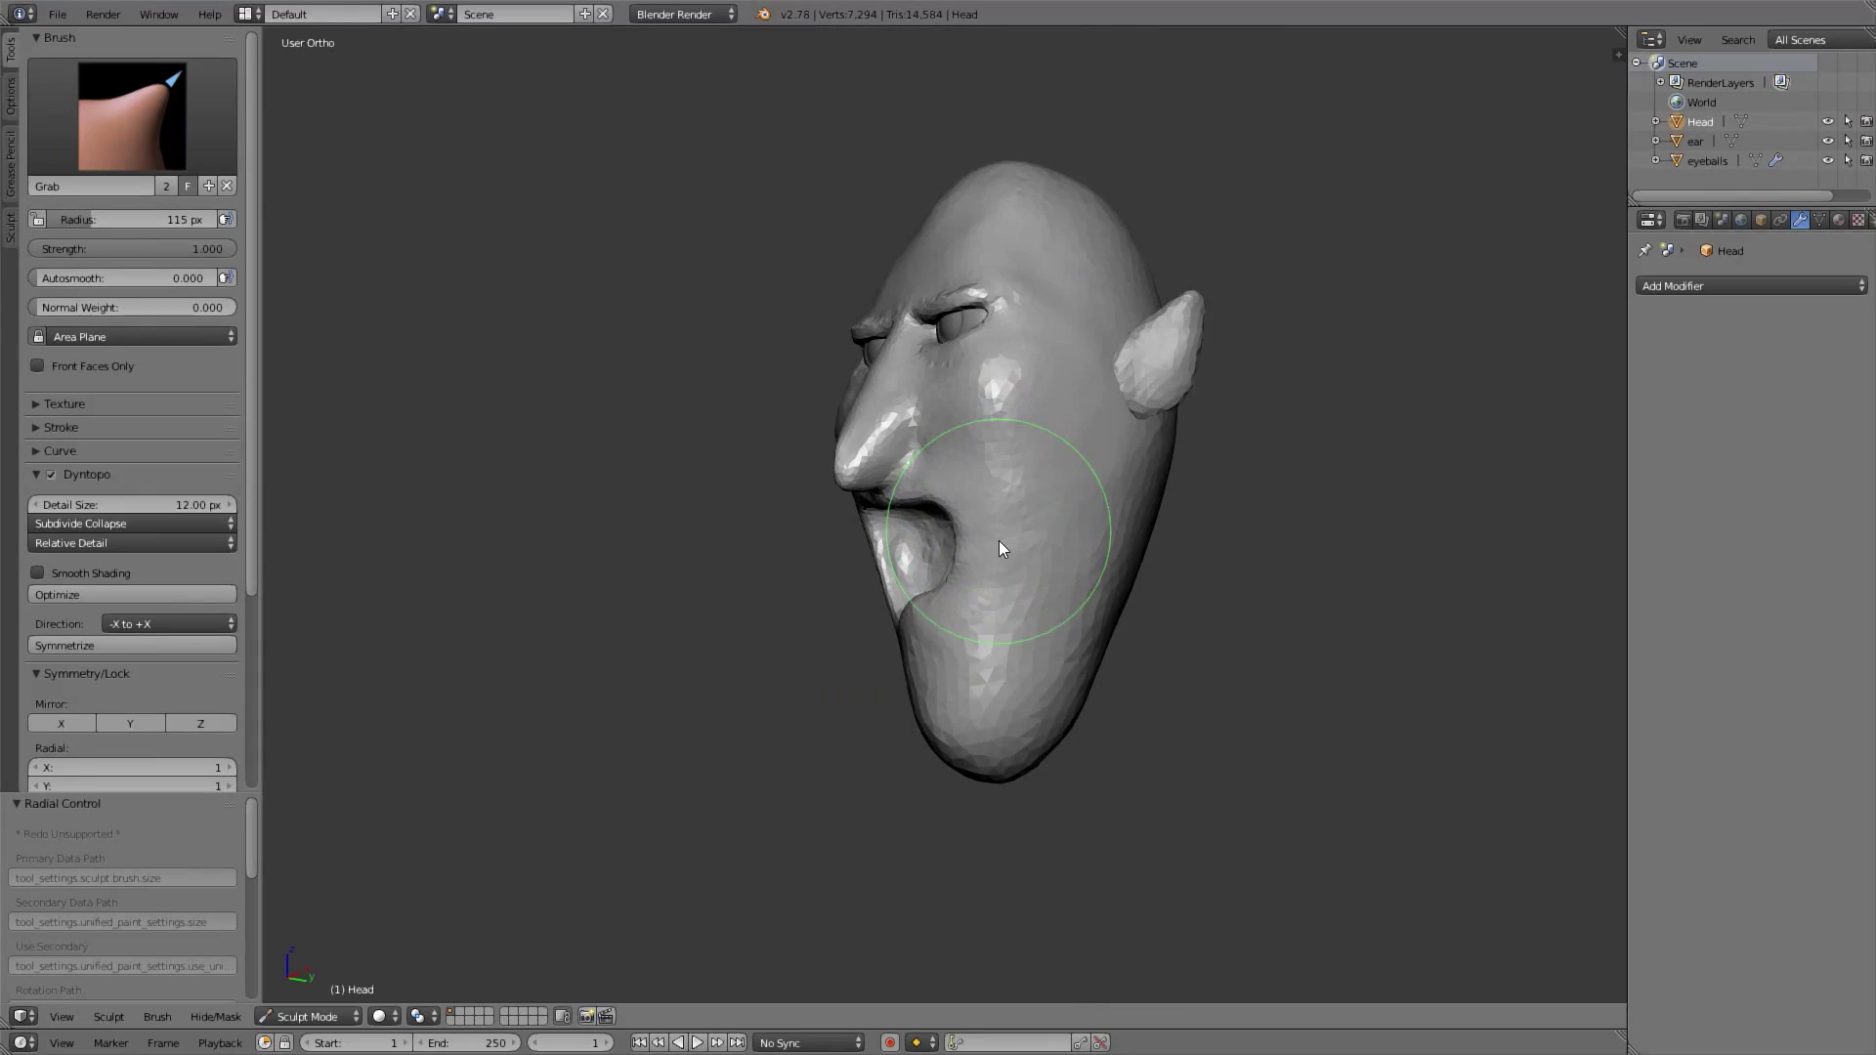
Lower and flatten the raised upper lip near the character's right mouth corner with the Grab brush at a 99 px radius
middle_drag(999, 535, 1139, 538)
key(KP_1)
scroll(928, 568, up, 2)
shift+middle_drag(911, 550, 1023, 535)
scroll(1022, 524, up, 1)
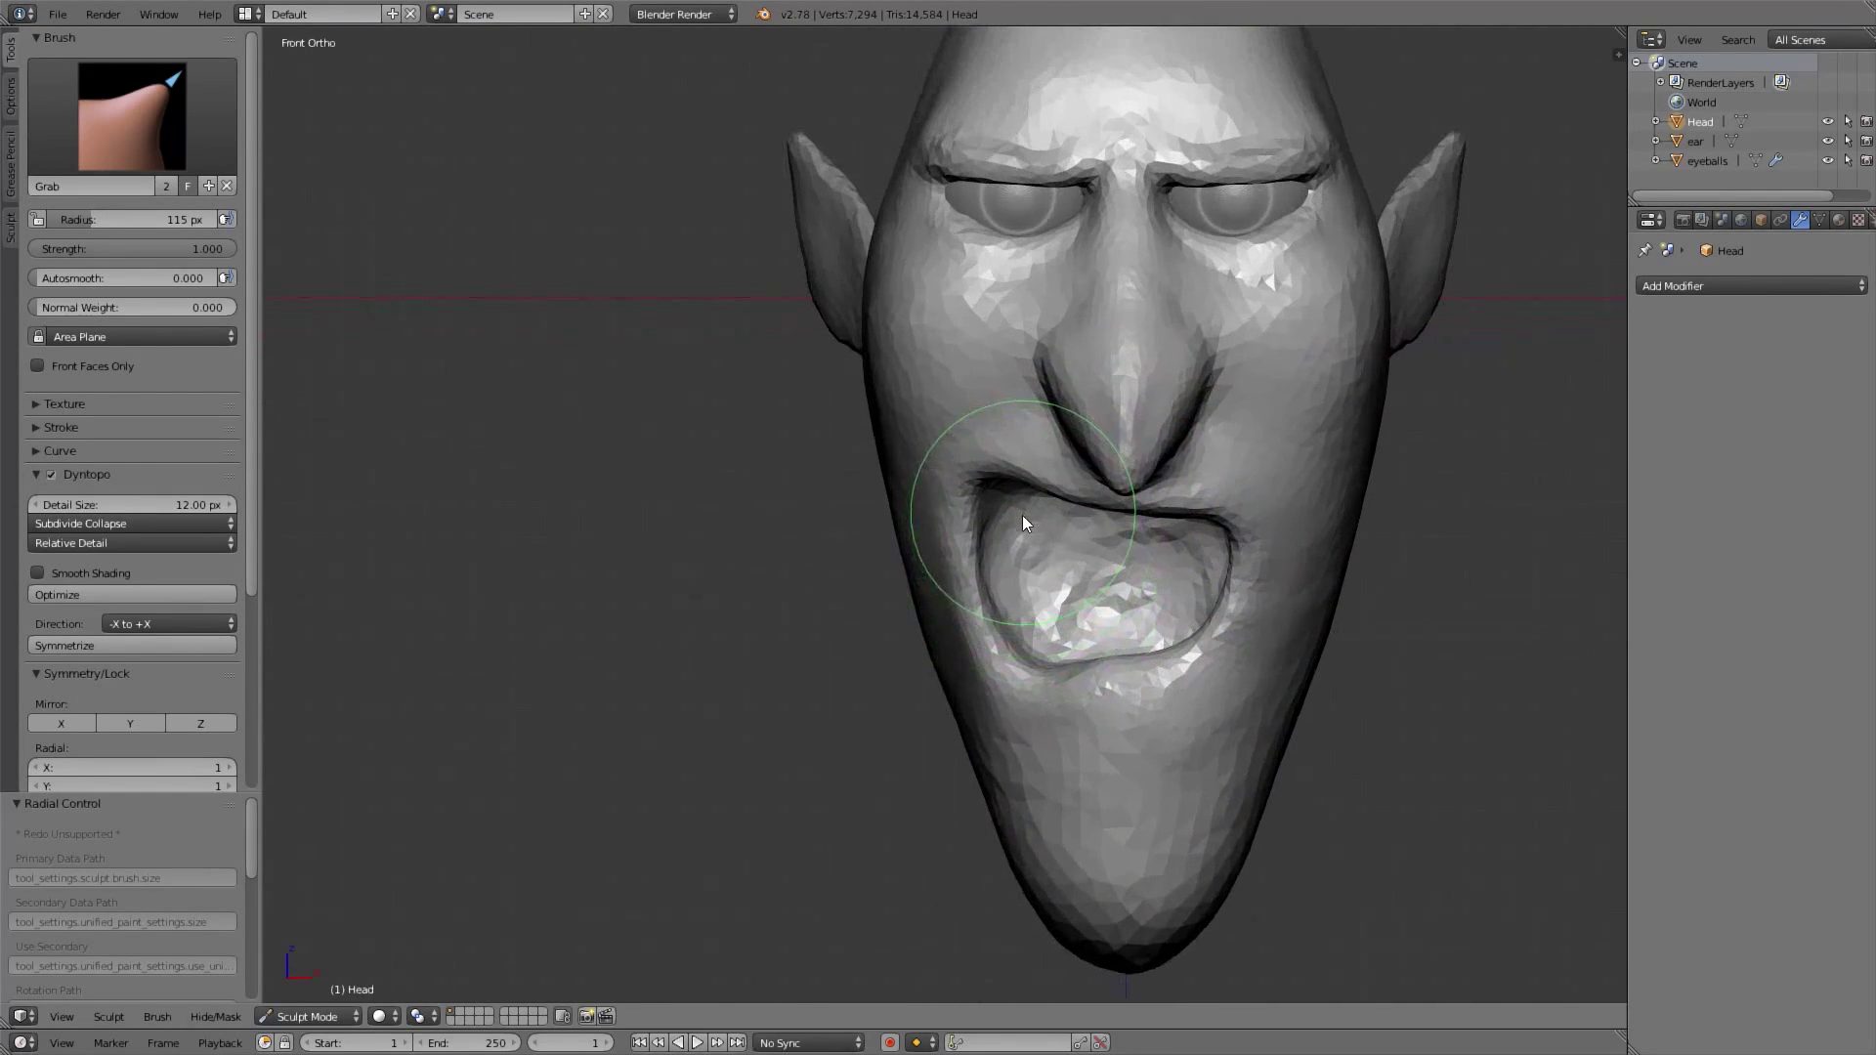
key(f)
click(978, 605)
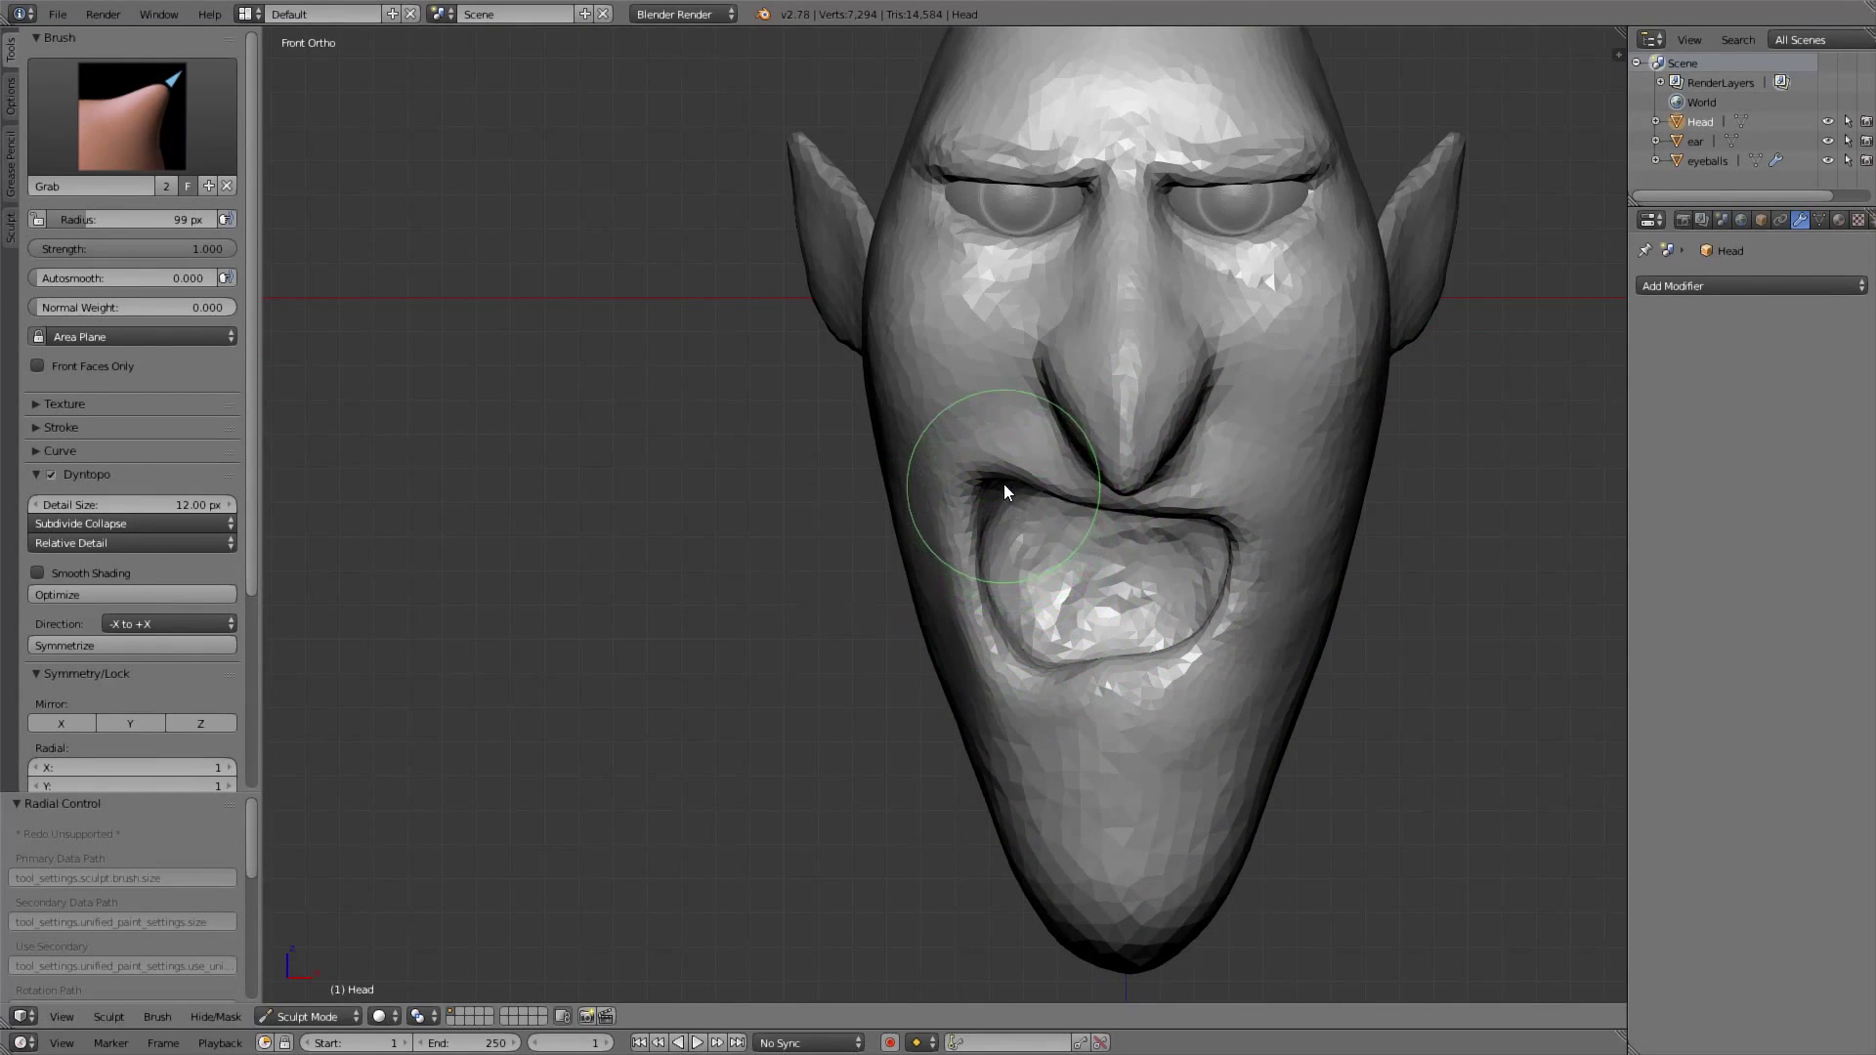
key(ctrl+z)
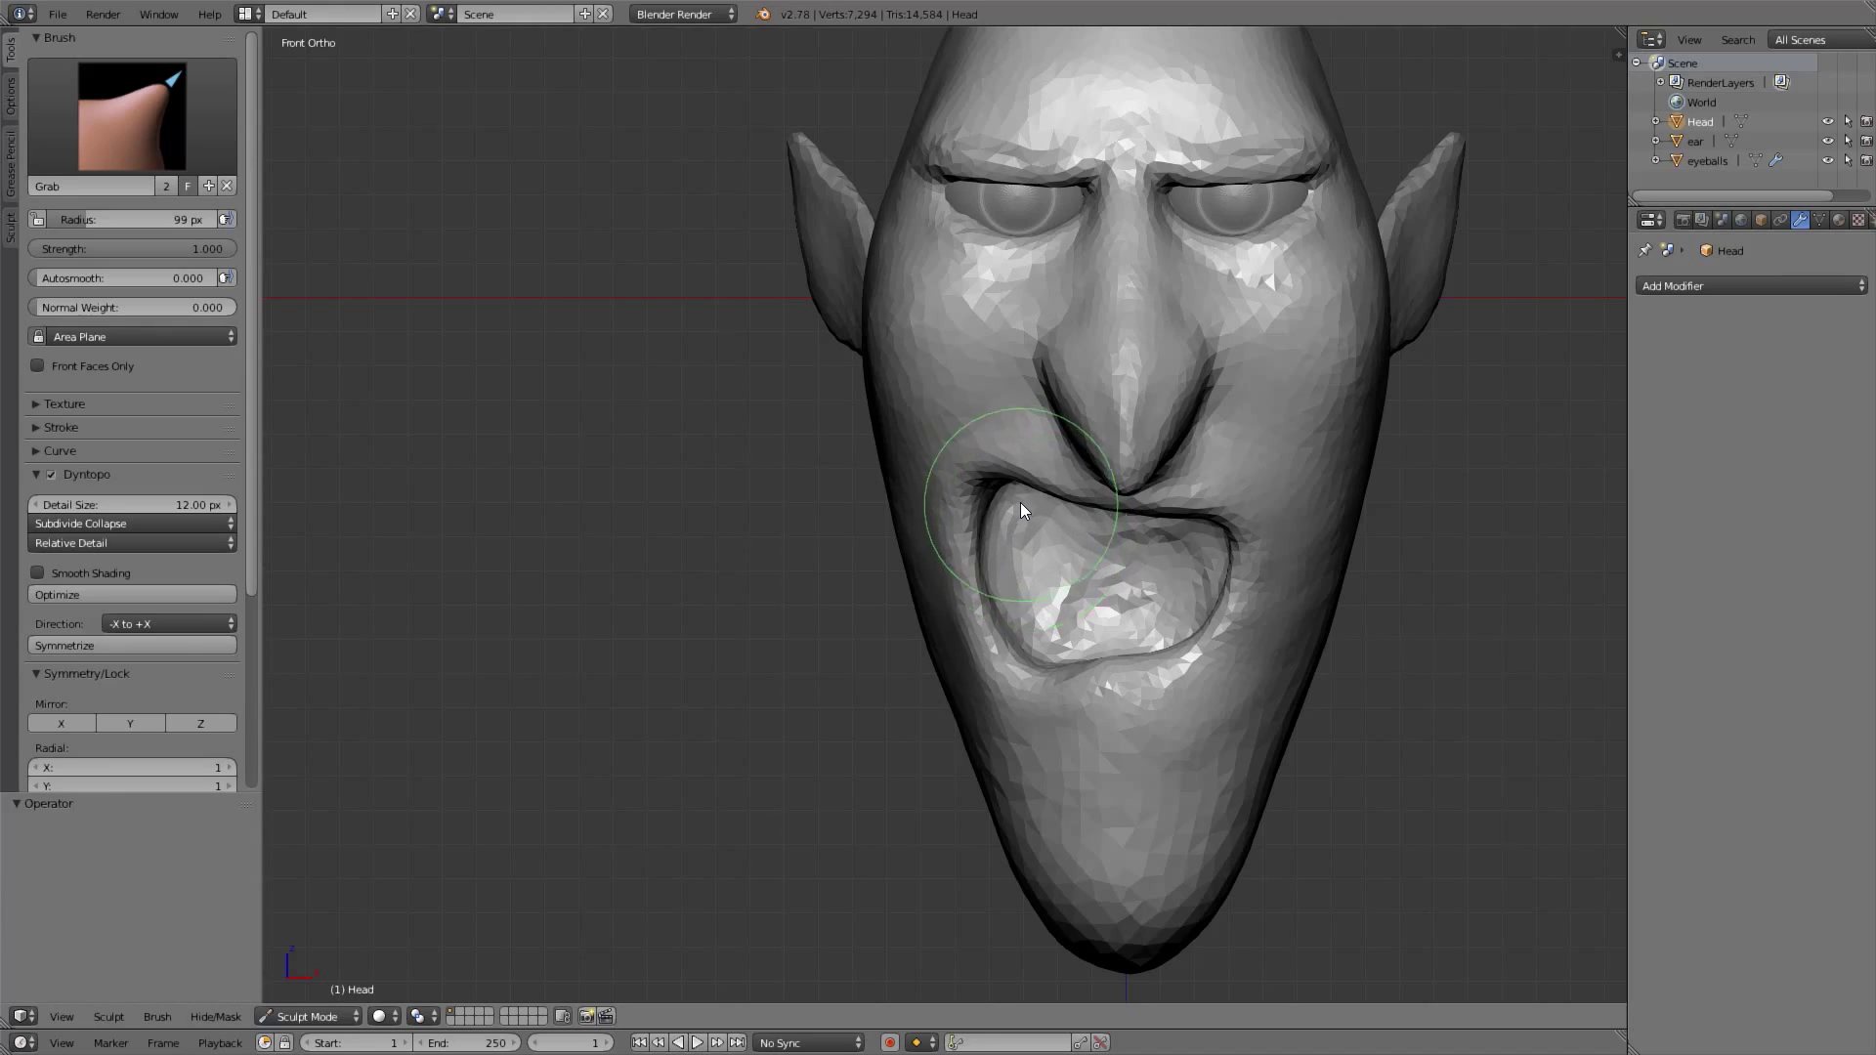
mouse_move(963, 527)
mouse_down()
mouse_move(995, 474)
mouse_move(974, 524)
mouse_up()
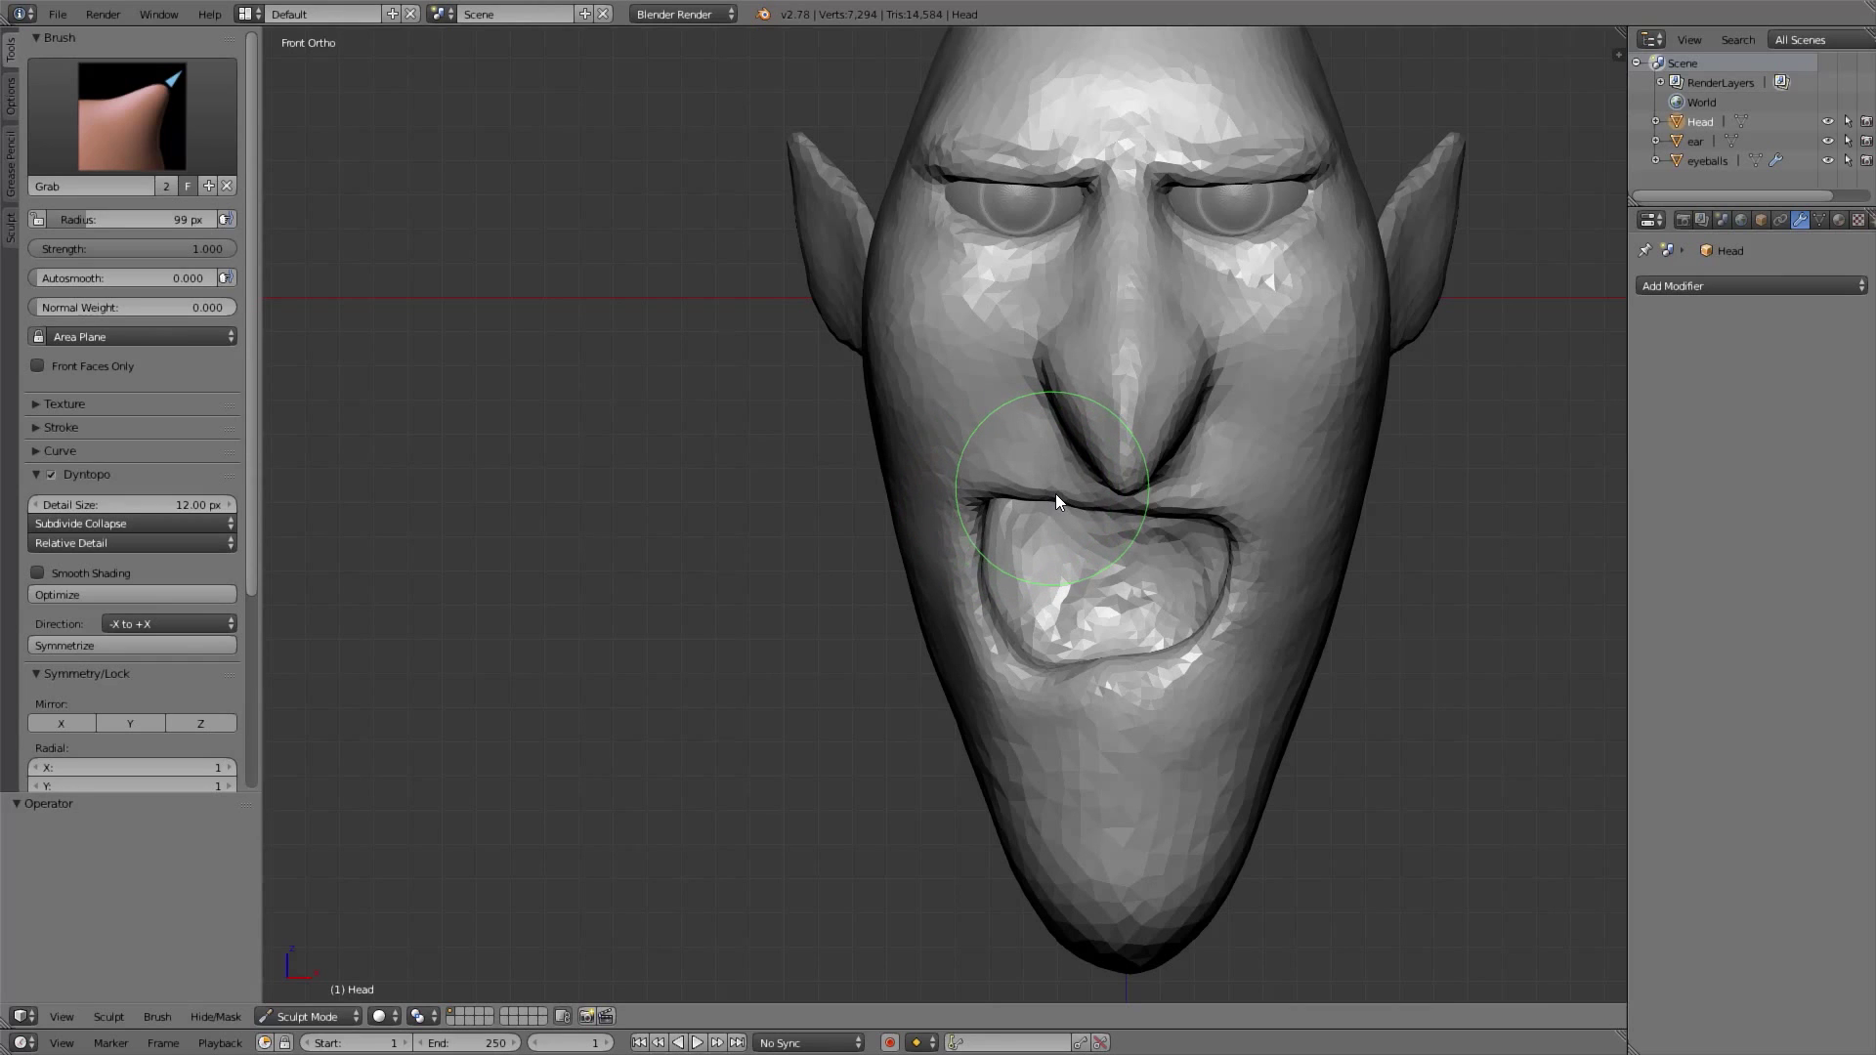
Sculpt the first strokes inside the open mouth with Clay Strips at a 76 px radius
middle_drag(988, 493, 1034, 548)
scroll(1027, 557, up, 1)
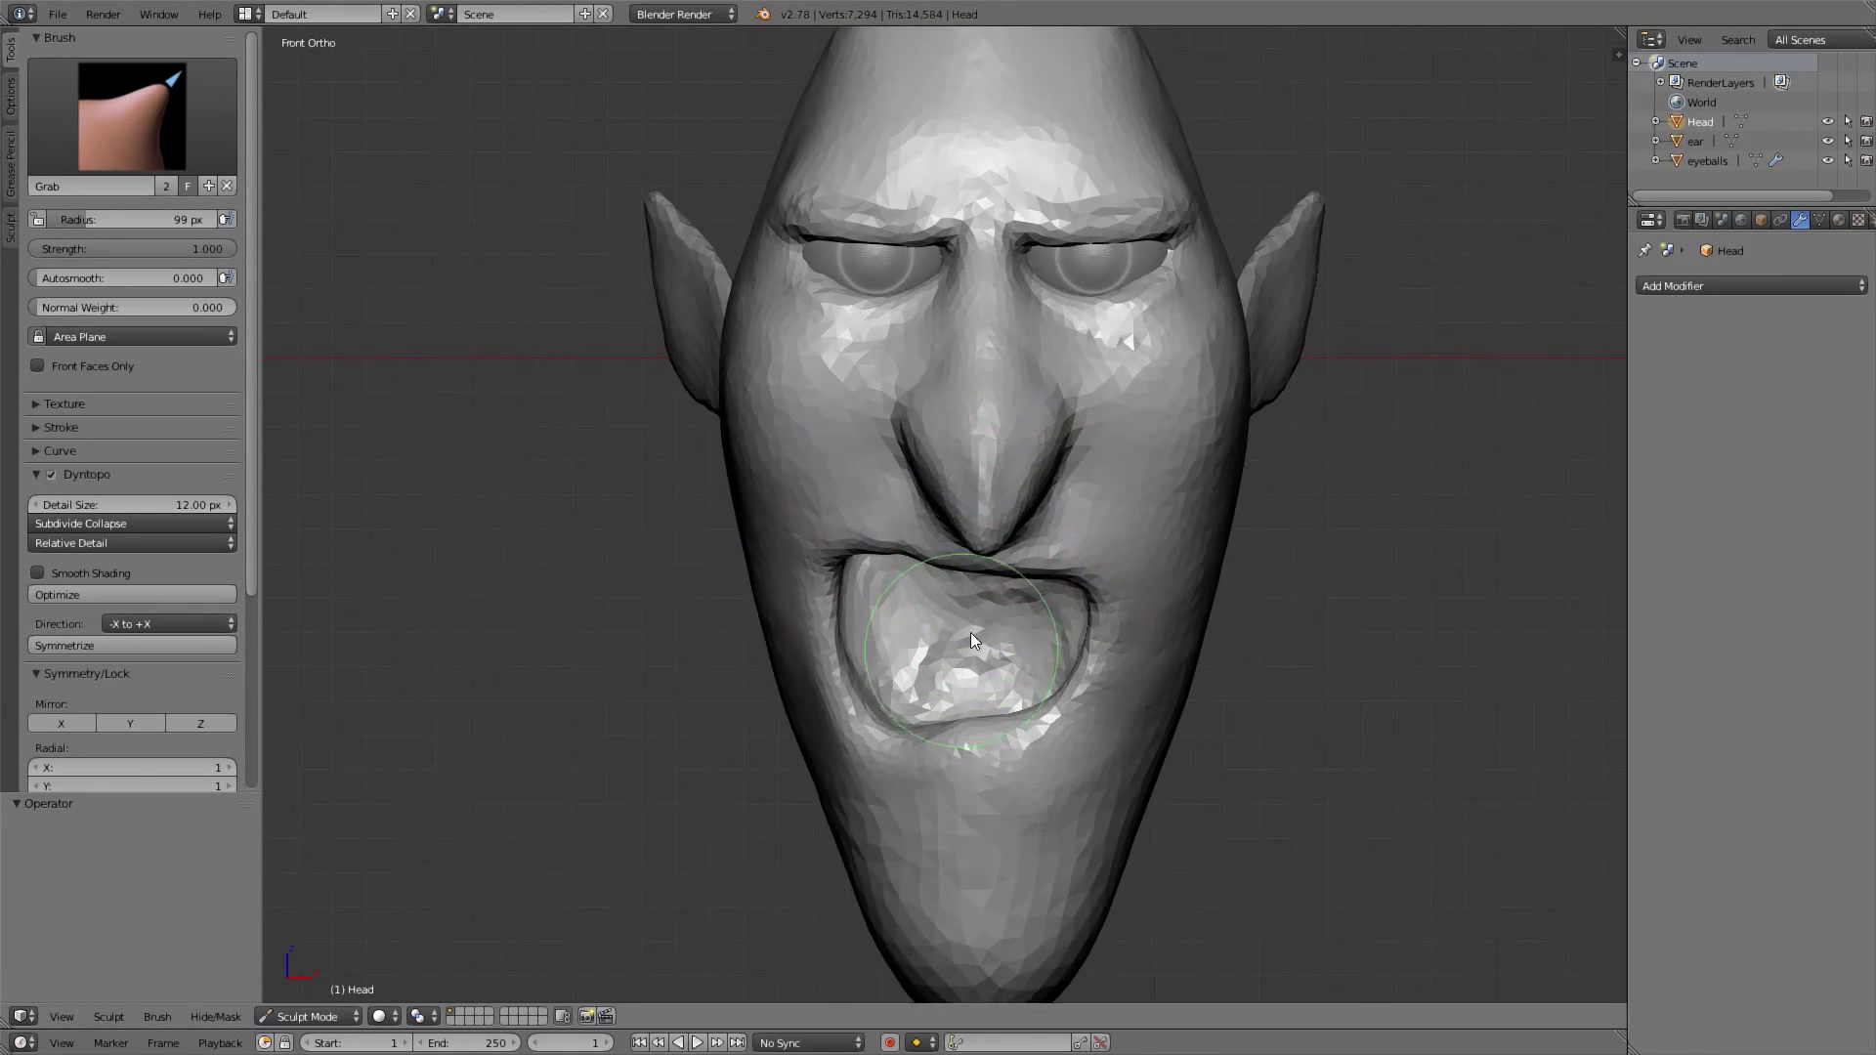
shift+middle_drag(991, 609, 997, 474)
scroll(995, 514, down, 1)
scroll(997, 503, up, 1)
scroll(1001, 493, up, 1)
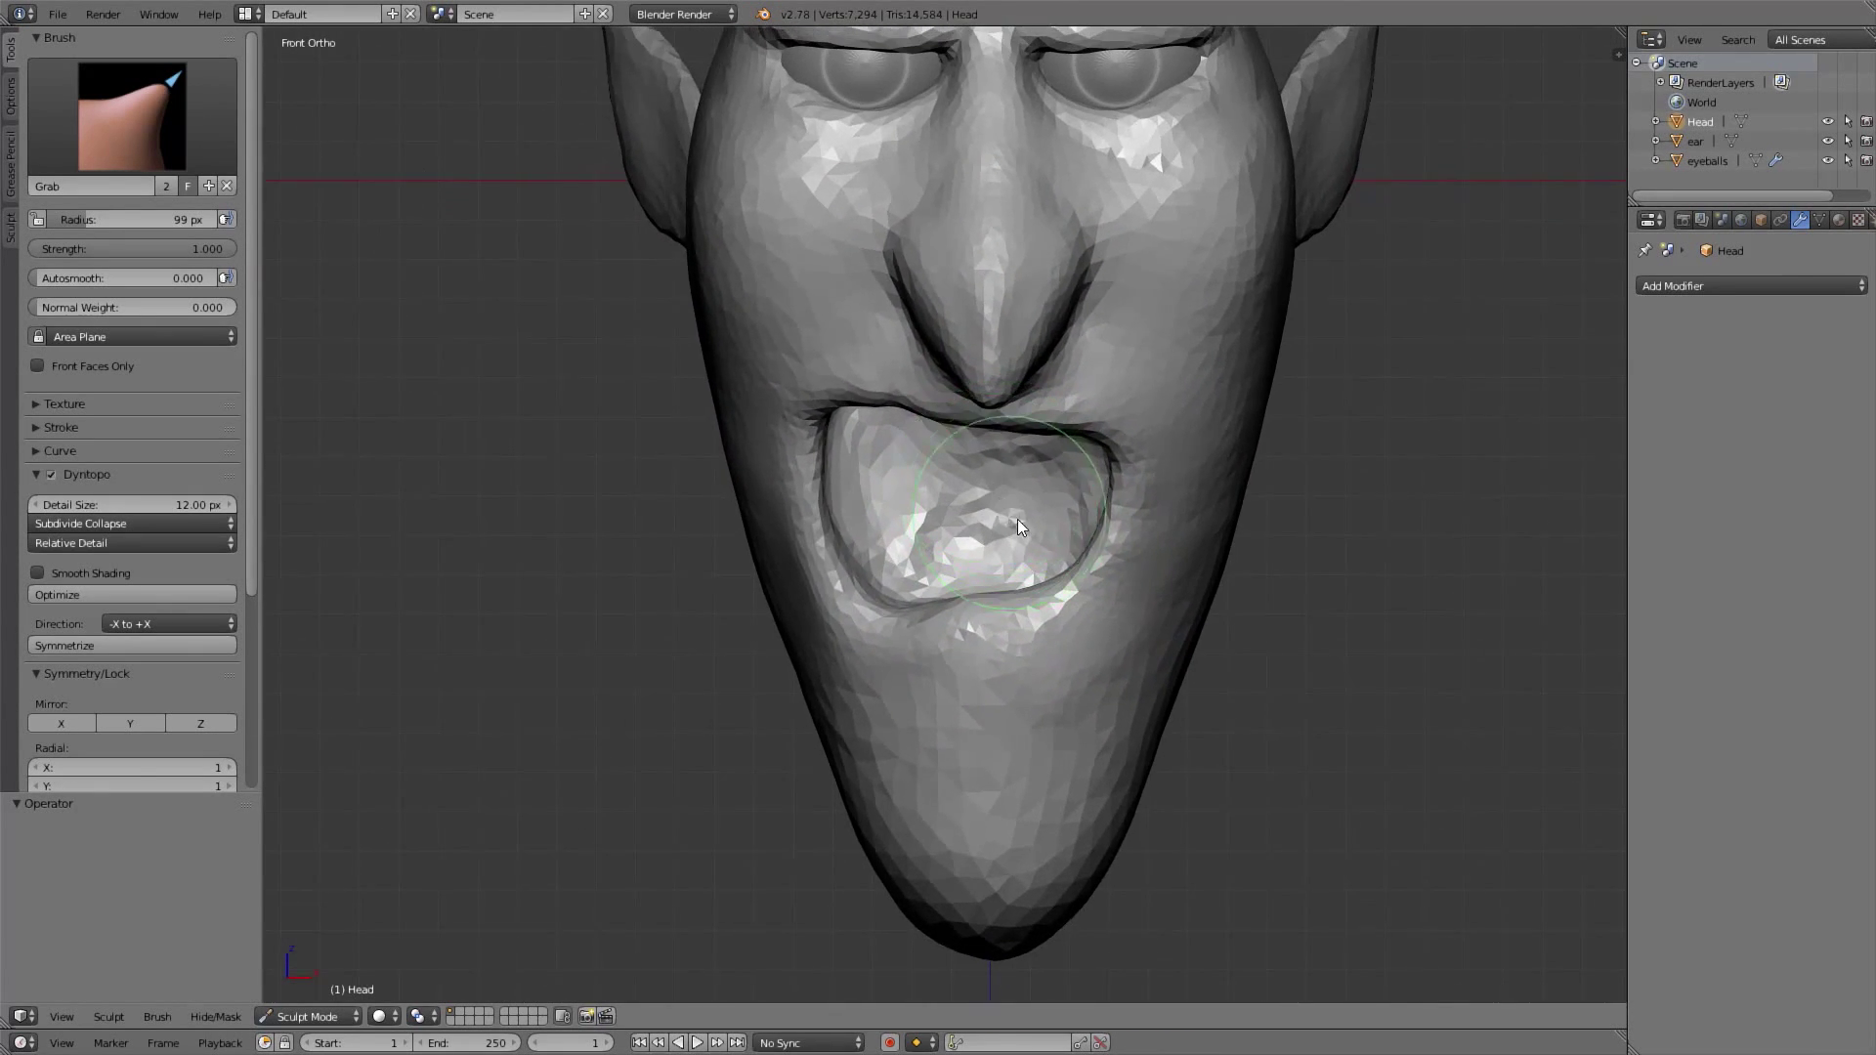
key(3)
key(f)
click(961, 537)
mouse_move(963, 538)
middle_down()
mouse_move(993, 461)
mouse_move(1013, 465)
middle_up()
key(f)
click(986, 492)
drag(987, 491, 958, 453)
middle_drag(968, 527, 988, 440)
drag(990, 440, 992, 449)
Shape the mouth interior behind the character's right mouth corner with Clay Strips strokes
middle_drag(949, 451, 995, 395)
scroll(996, 394, up, 2)
mouse_move(993, 459)
mouse_down()
mouse_move(1005, 412)
mouse_move(1124, 496)
mouse_up()
middle_drag(934, 399, 853, 426)
mouse_move(854, 436)
mouse_down()
mouse_move(812, 479)
mouse_move(849, 465)
mouse_move(862, 482)
mouse_up()
middle_drag(862, 480, 1001, 524)
mouse_move(956, 497)
mouse_down()
mouse_move(849, 486)
mouse_move(861, 590)
mouse_up()
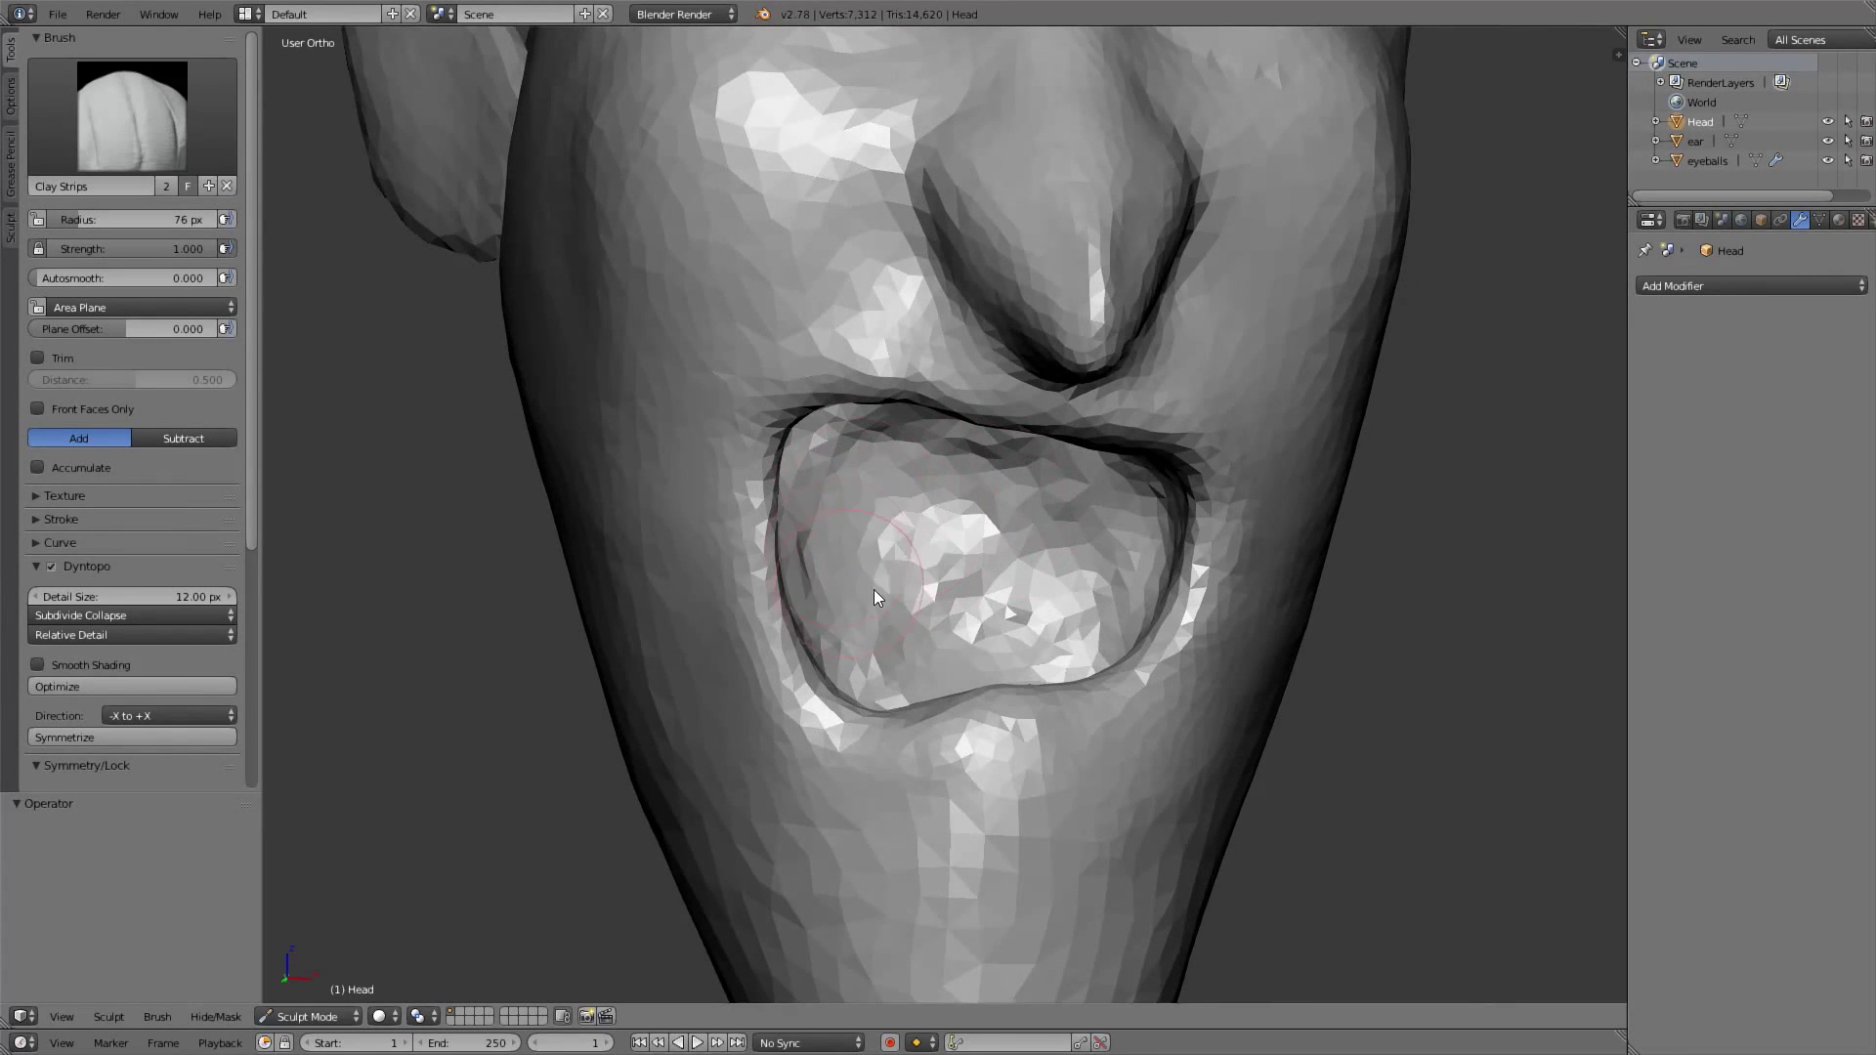
middle_drag(861, 589, 937, 450)
mouse_move(937, 450)
mouse_down()
mouse_move(905, 412)
mouse_move(1069, 518)
mouse_up()
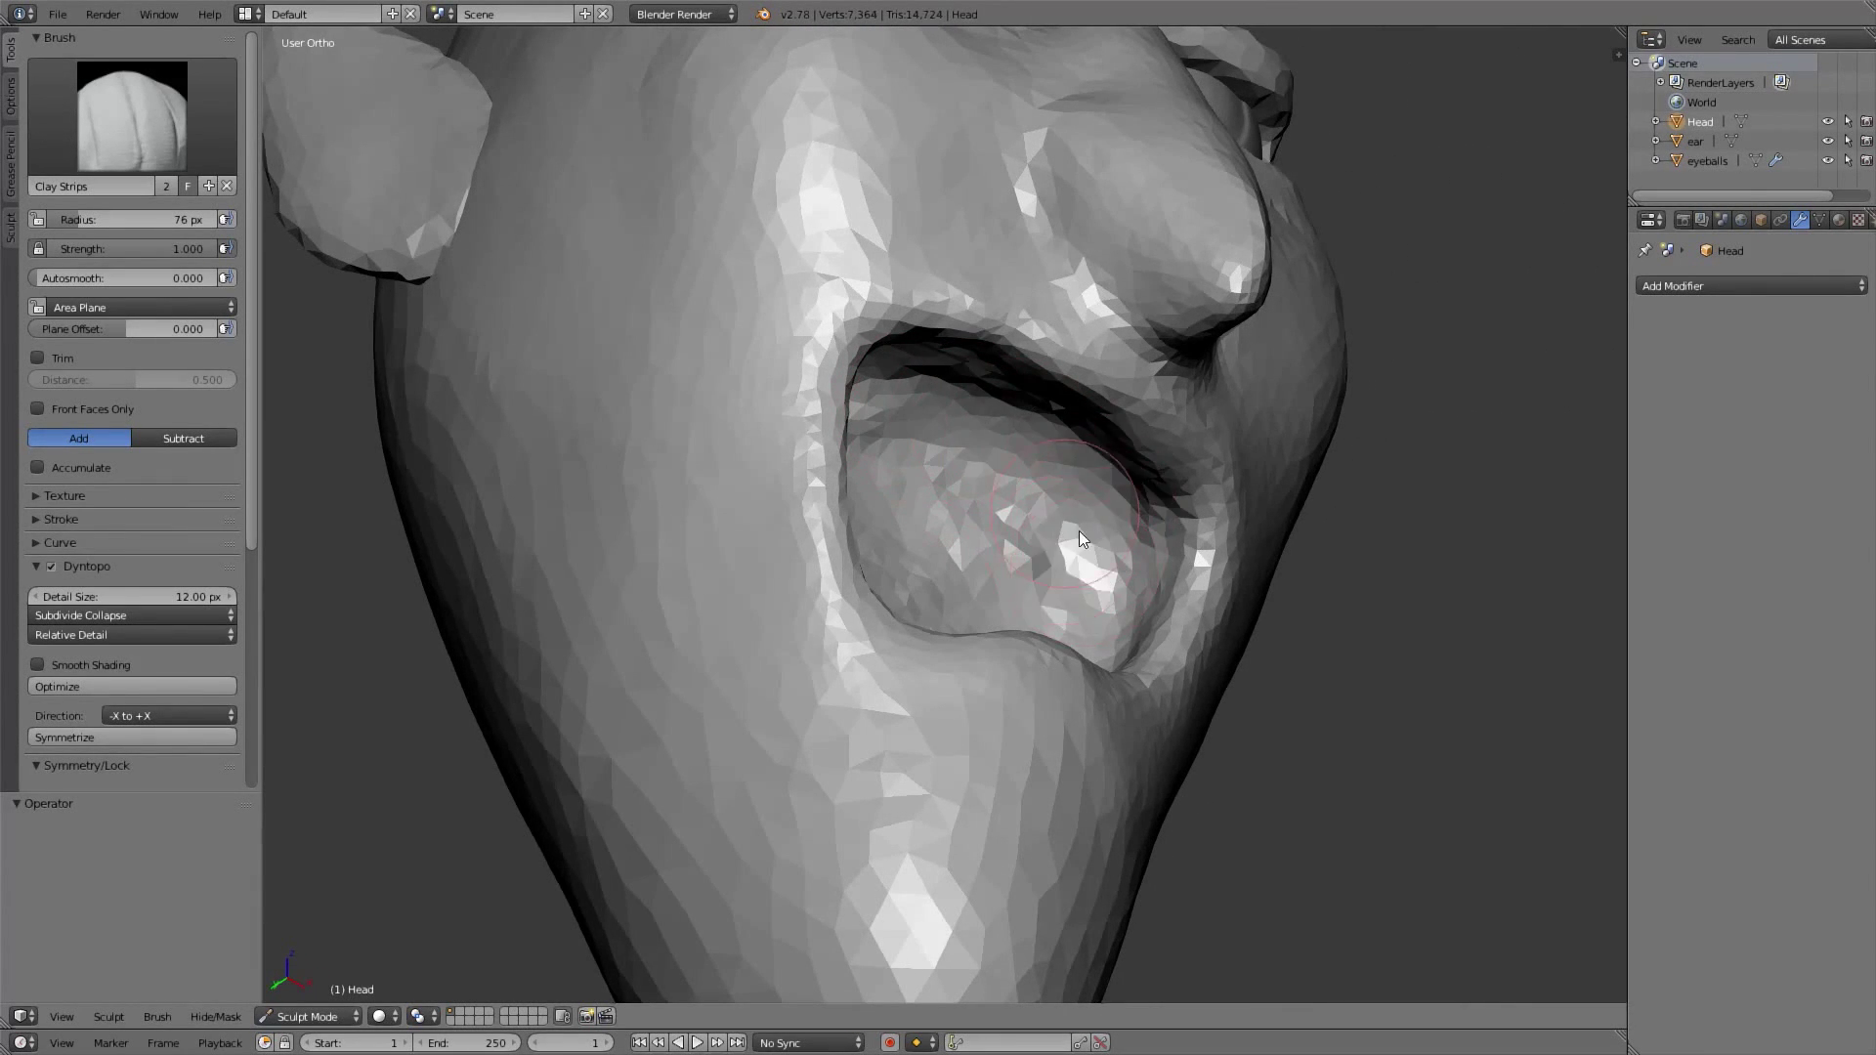
middle_drag(1069, 518, 1037, 626)
mouse_move(1037, 626)
mouse_down()
mouse_move(980, 580)
mouse_move(997, 579)
mouse_move(929, 626)
mouse_move(1015, 627)
mouse_move(1026, 601)
mouse_up()
middle_drag(987, 586, 1061, 617)
mouse_move(1034, 606)
mouse_down()
mouse_move(1064, 562)
mouse_move(1013, 624)
mouse_up()
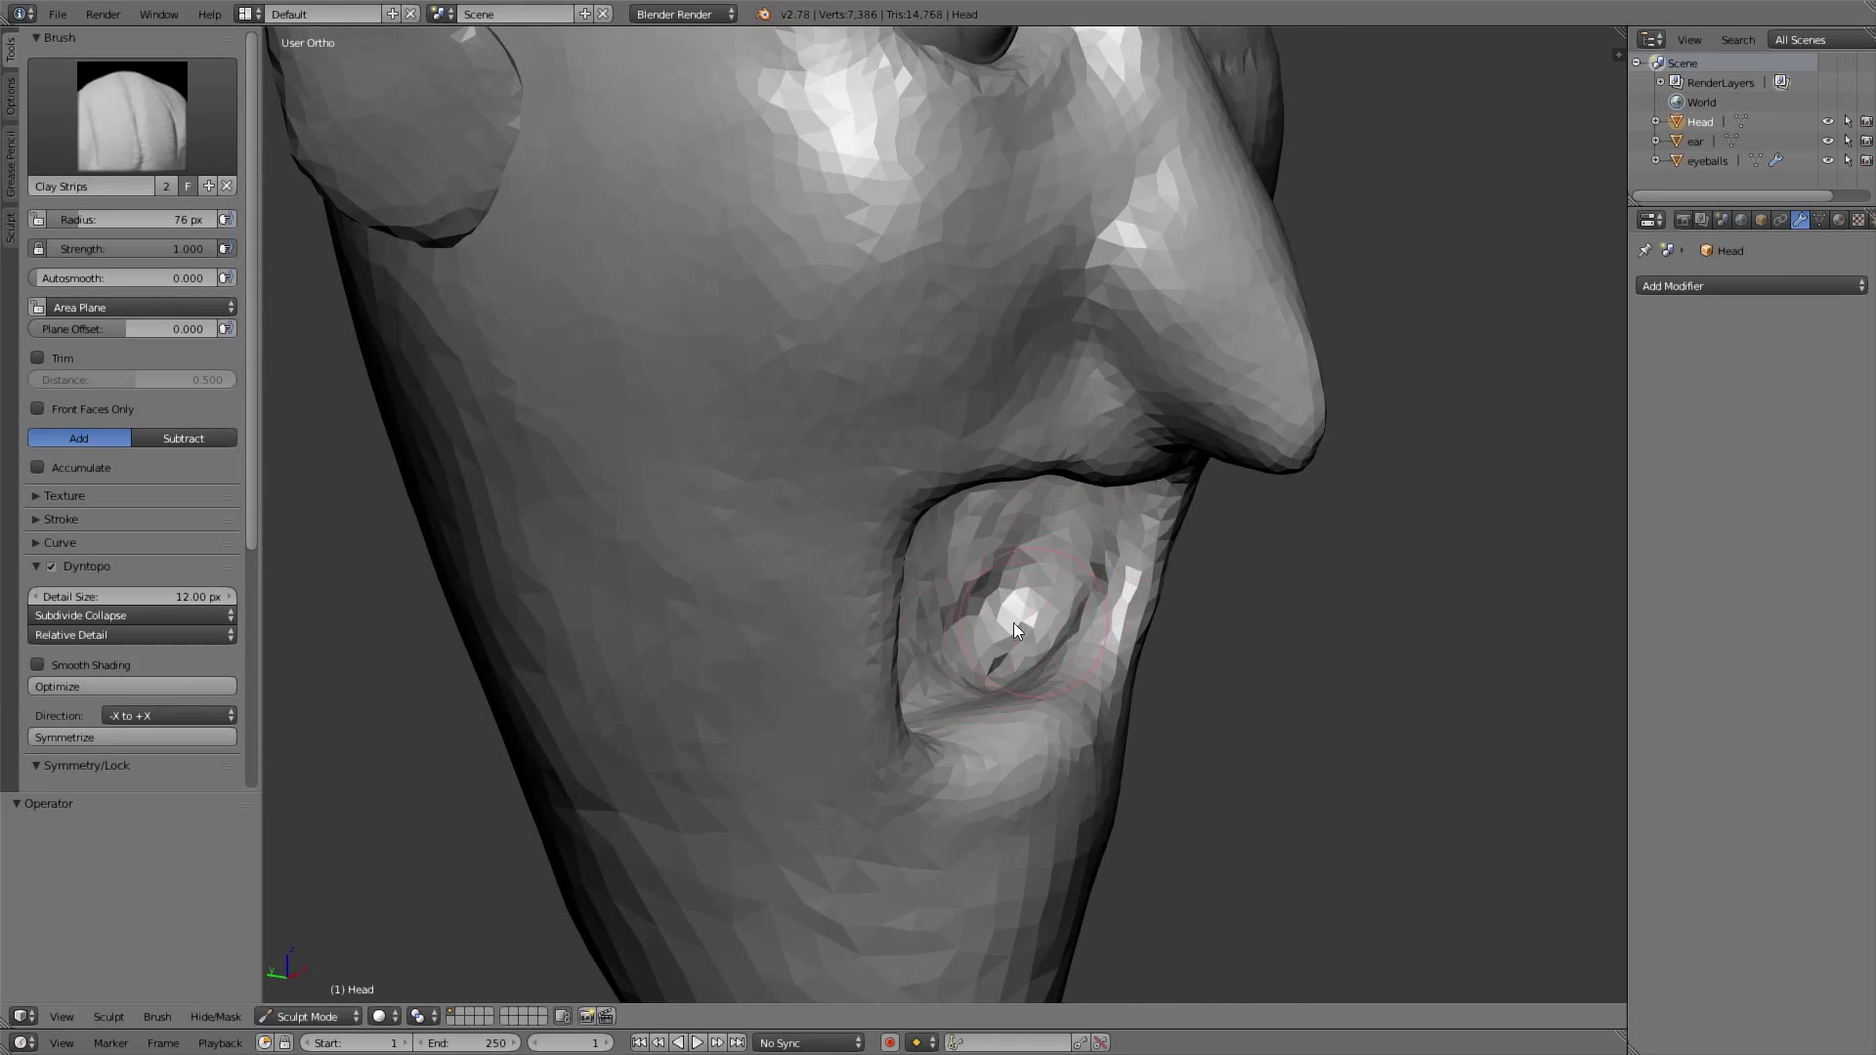
Even out the back and lower part of the mouth cavity with further Clay Strips strokes from several angles
middle_drag(1014, 623, 970, 647)
mouse_move(971, 647)
mouse_down()
mouse_move(896, 619)
mouse_move(978, 547)
mouse_up()
middle_drag(978, 548, 976, 515)
mouse_move(976, 515)
mouse_down()
mouse_move(864, 508)
mouse_move(831, 476)
mouse_up()
middle_drag(832, 476, 977, 483)
mouse_move(977, 483)
mouse_down()
mouse_move(1025, 528)
mouse_move(1030, 504)
mouse_move(979, 450)
mouse_up()
middle_drag(979, 450, 903, 403)
mouse_move(904, 404)
mouse_down()
mouse_move(1014, 448)
mouse_move(1048, 488)
mouse_up()
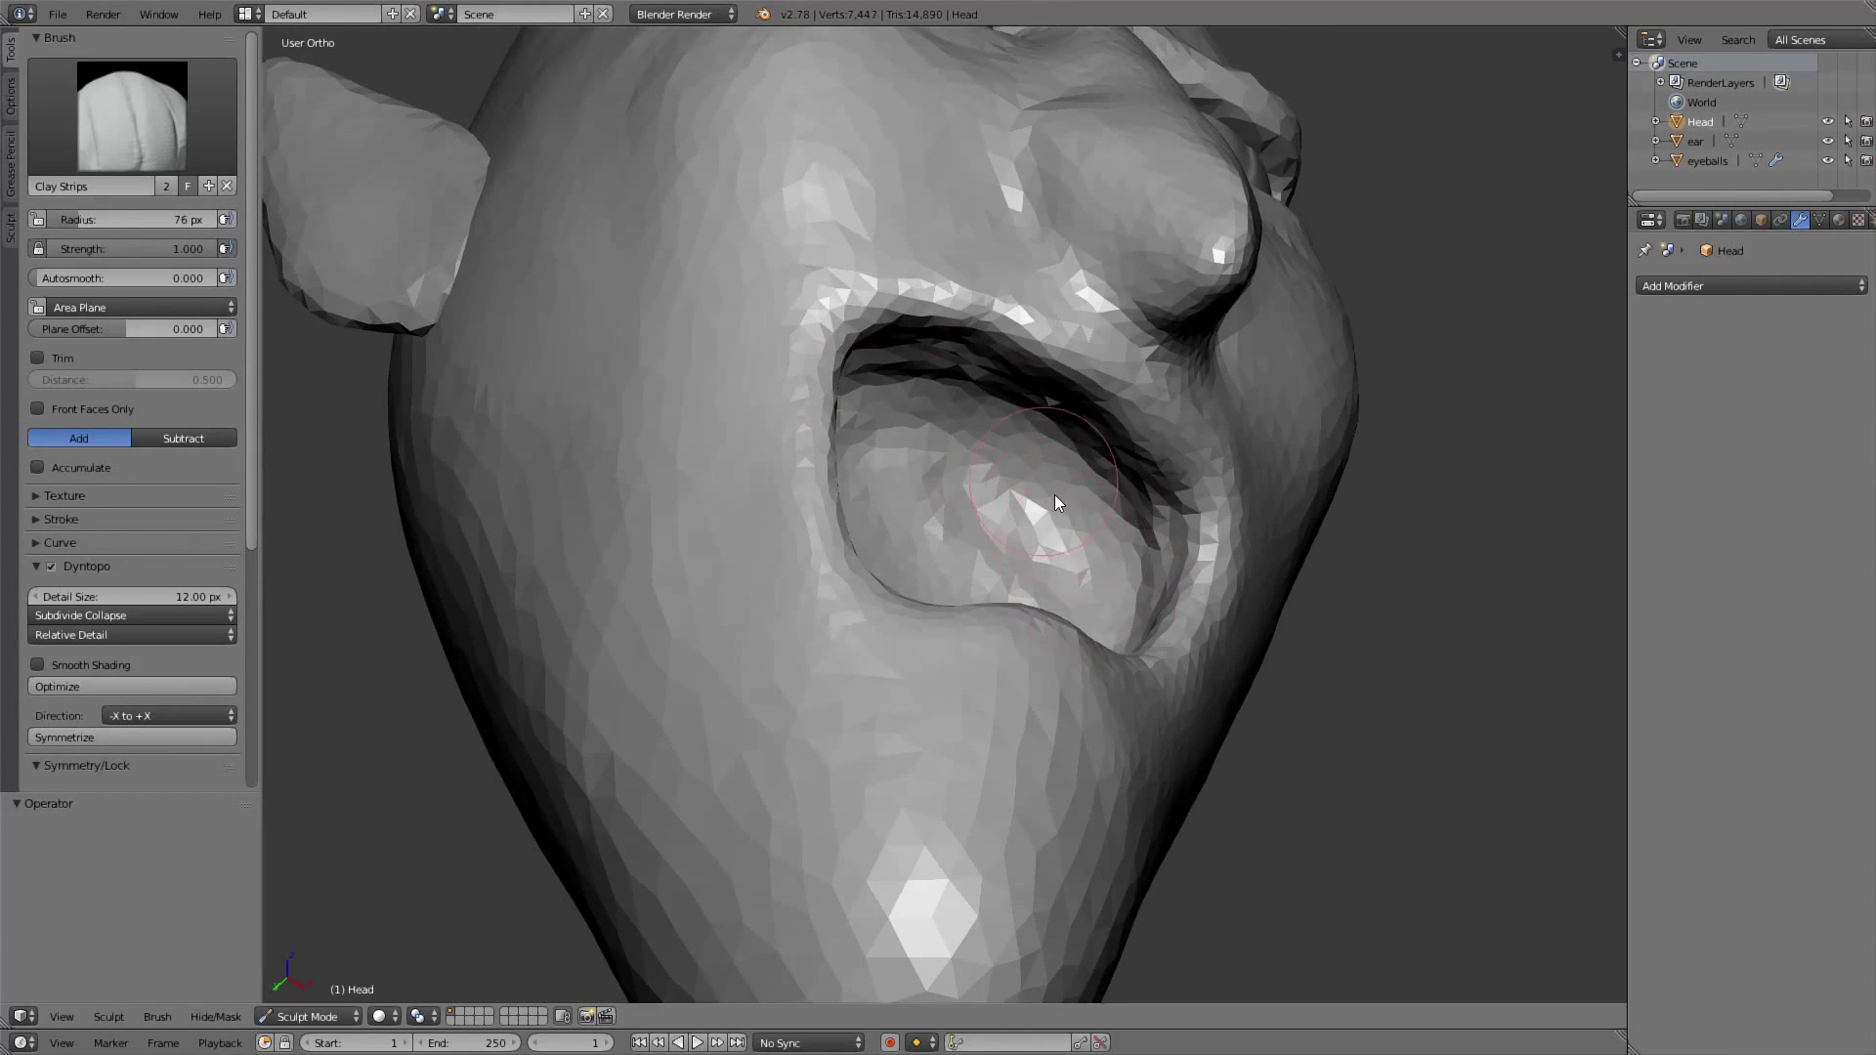
middle_drag(1048, 487, 1060, 607)
mouse_move(1060, 608)
mouse_down()
mouse_move(977, 648)
mouse_move(1013, 606)
mouse_up()
middle_drag(1011, 615, 866, 628)
drag(867, 630, 917, 608)
middle_drag(919, 607, 854, 509)
mouse_move(853, 508)
mouse_down()
mouse_move(856, 634)
mouse_move(982, 541)
mouse_up()
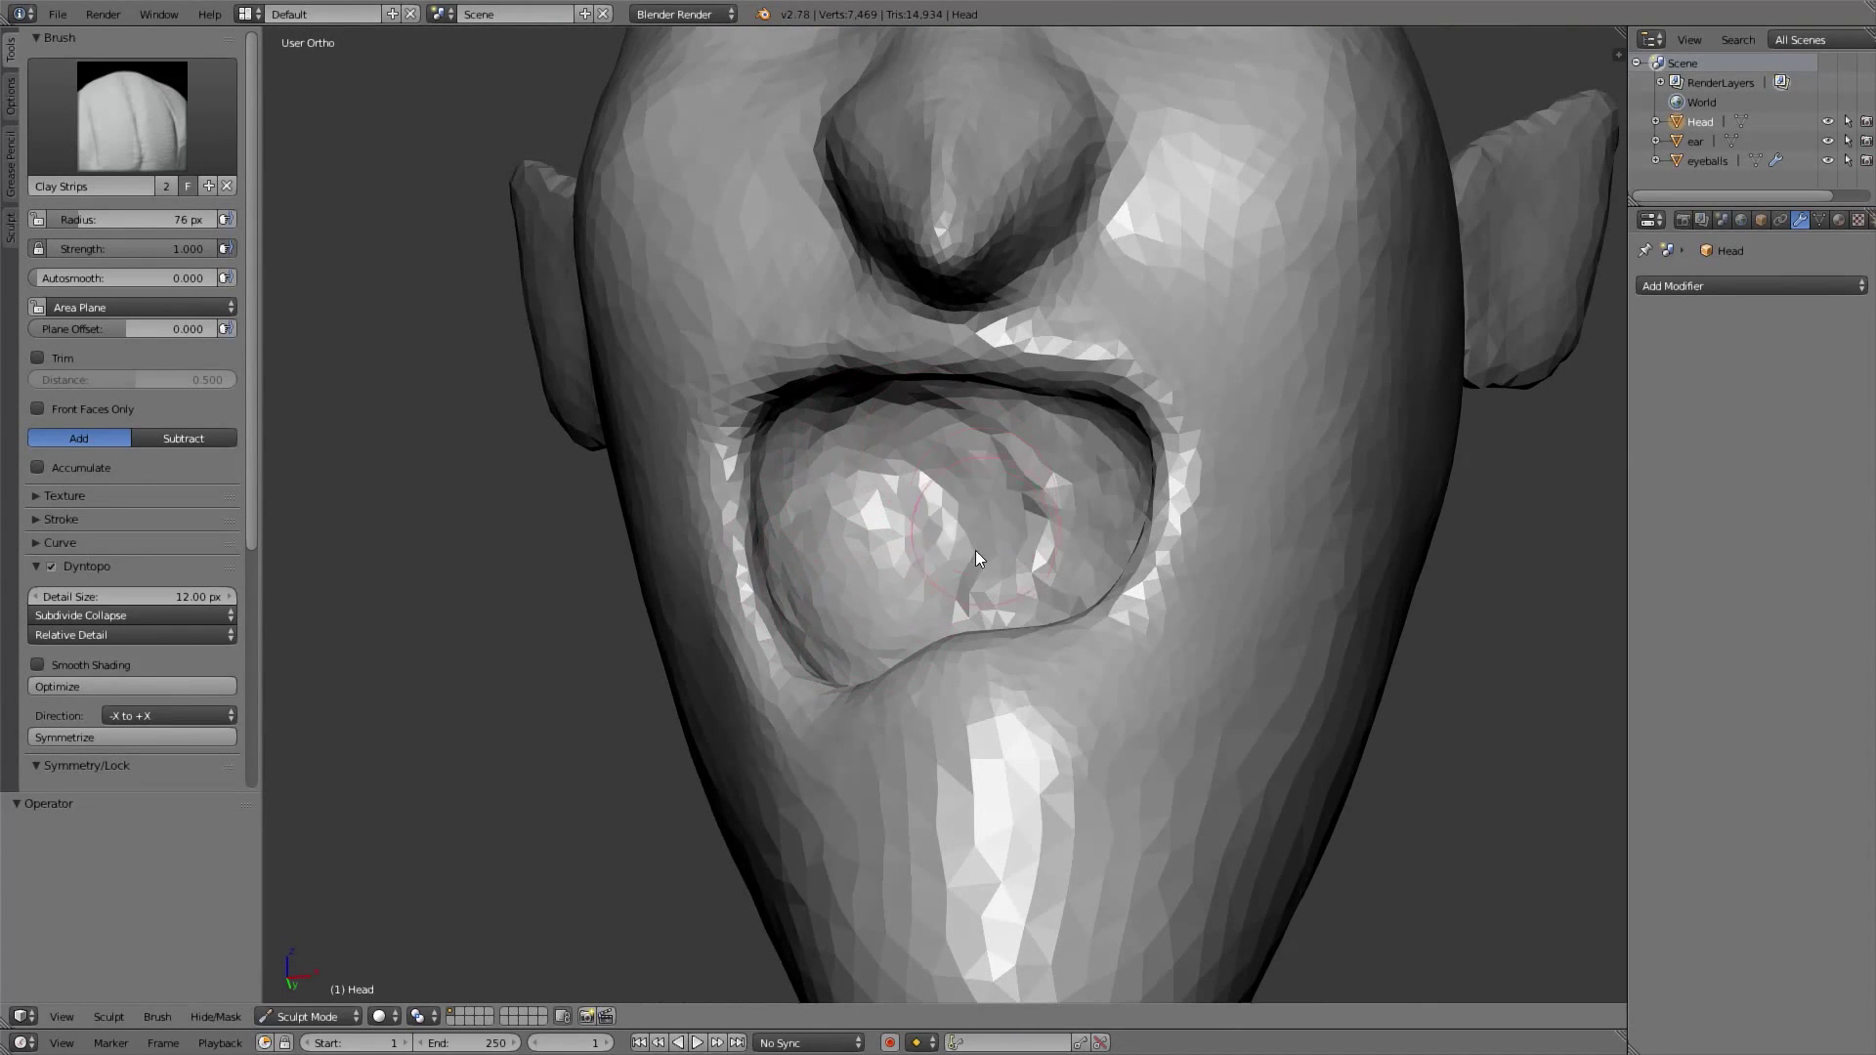
Raise the lower lip toward the character's left mouth corner with the Grab brush at a 99 px radius
scroll(925, 599, down, 4)
middle_drag(925, 599, 981, 590)
key(KP_1)
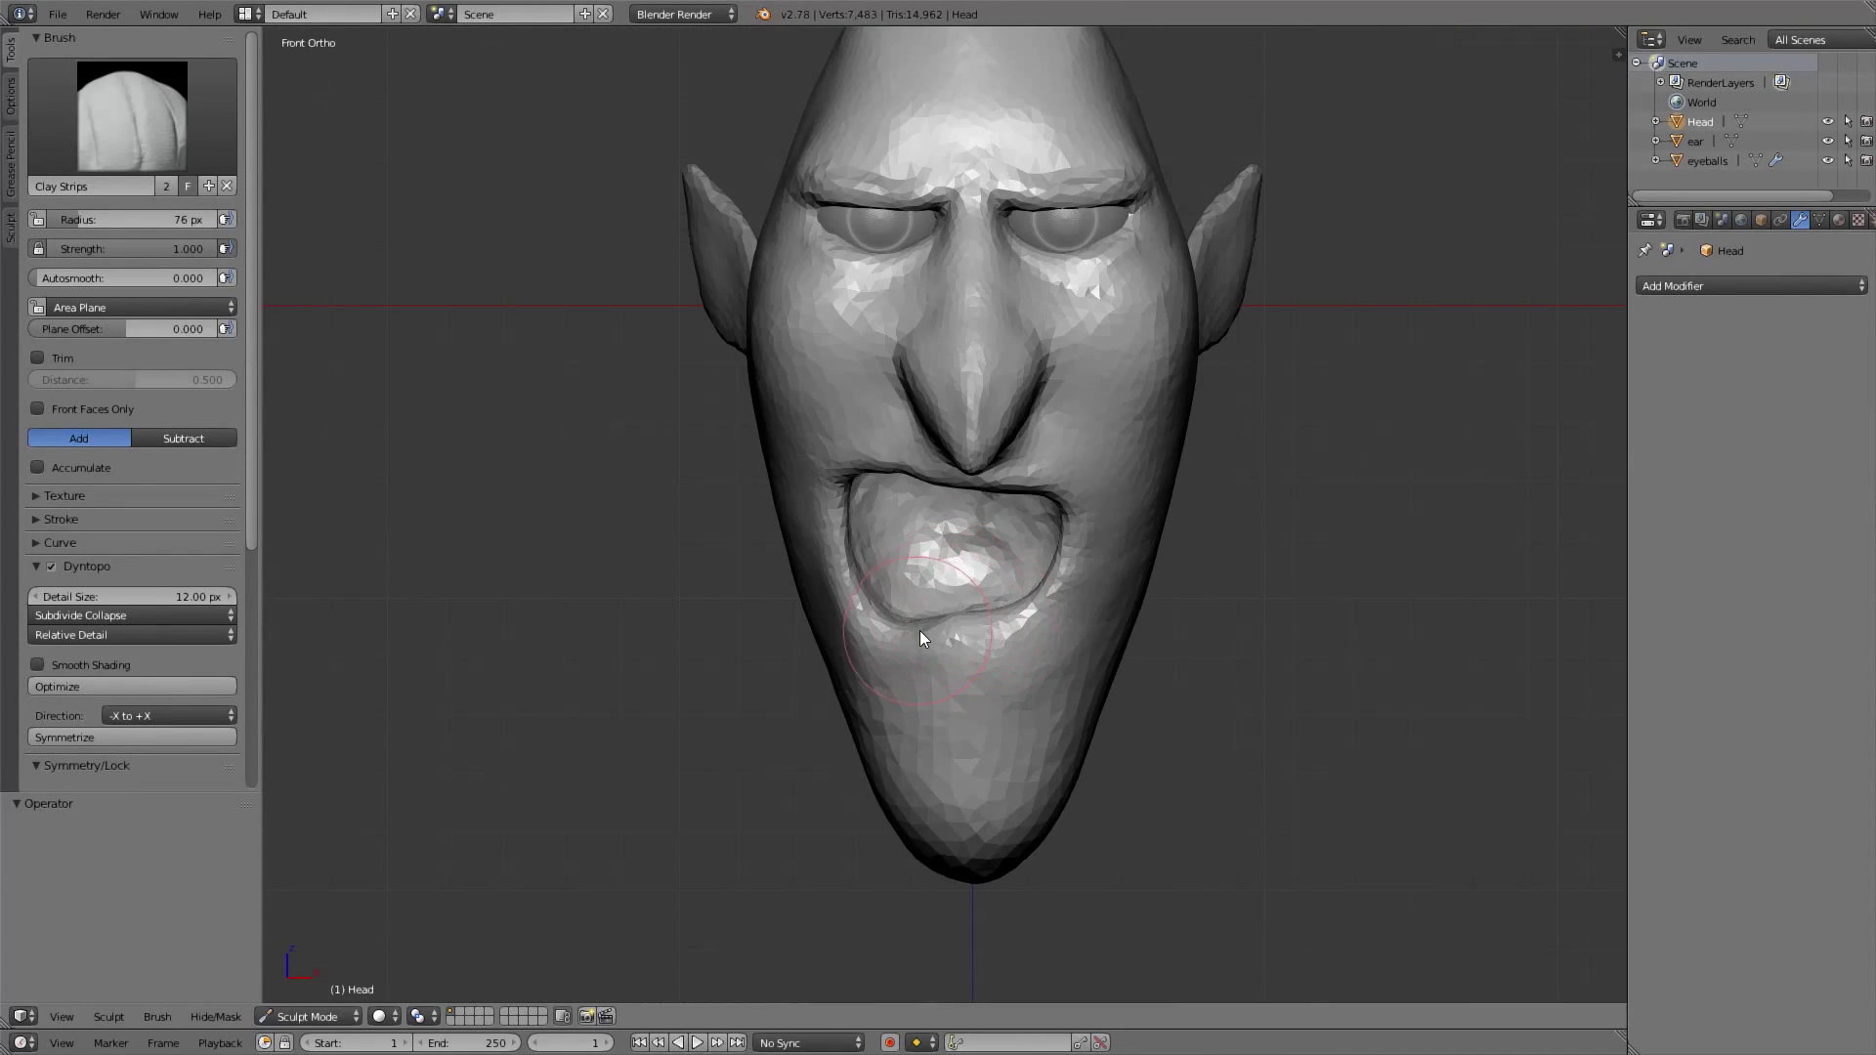
scroll(918, 631, up, 4)
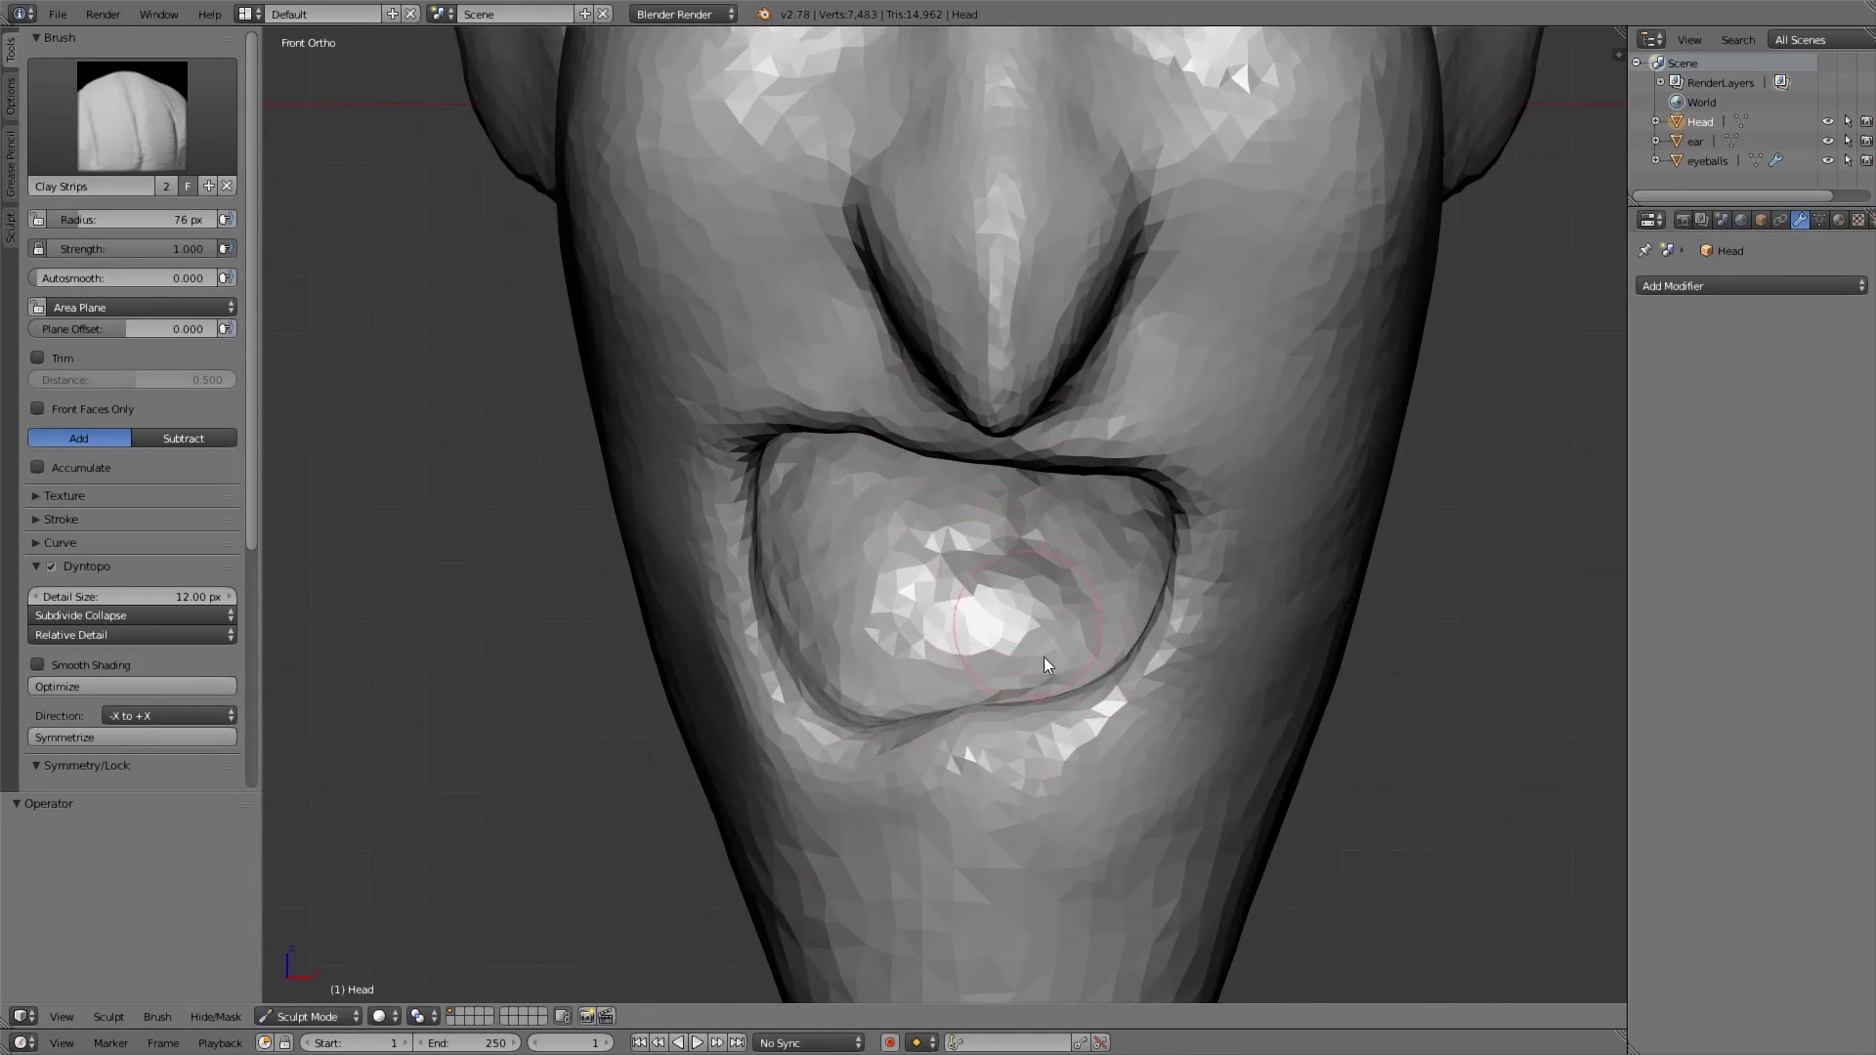
key(g)
key(f)
click(1098, 712)
drag(1098, 711, 1077, 698)
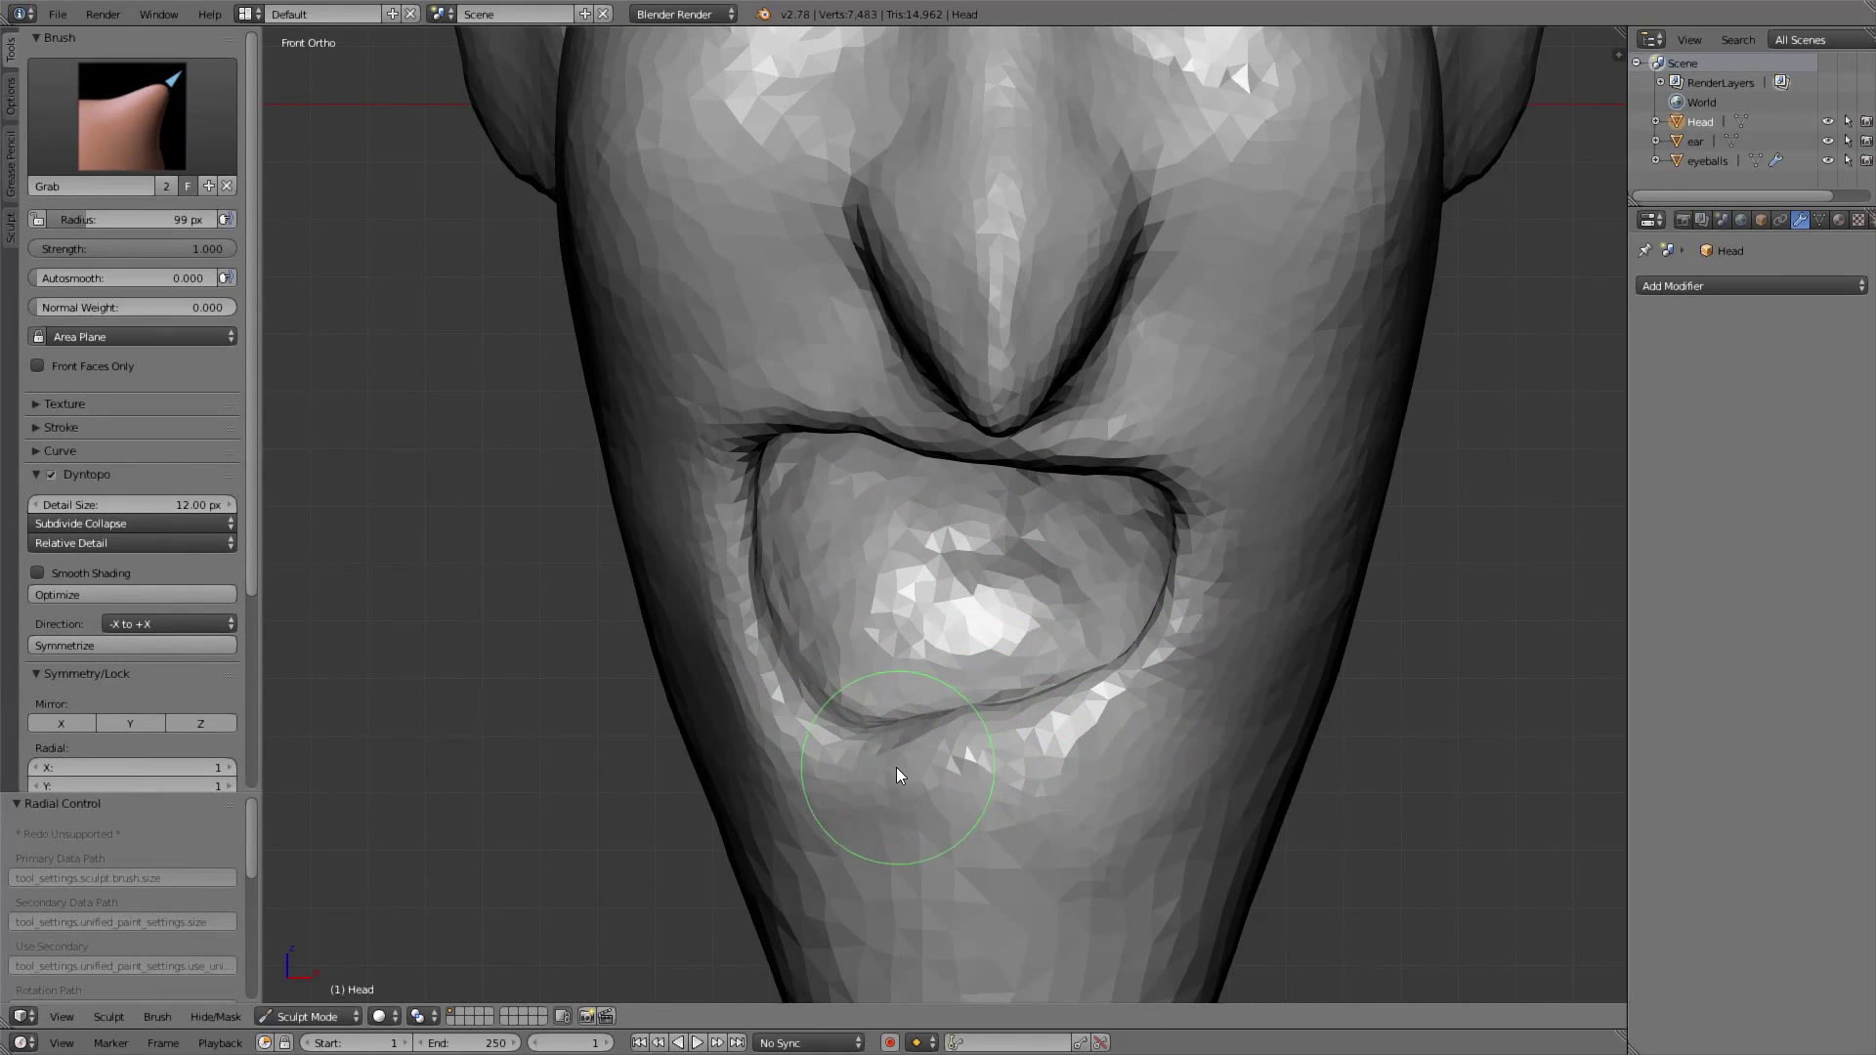
Build up the surface just beneath the lower lip with Clay Strips at a 71 px radius
key(c)
key(f)
click(963, 742)
ctrl+middle_drag(944, 714, 930, 731)
mouse_move(964, 763)
mouse_down()
mouse_move(1174, 653)
mouse_move(1190, 437)
mouse_move(1088, 773)
mouse_move(1048, 791)
mouse_move(1051, 818)
mouse_up()
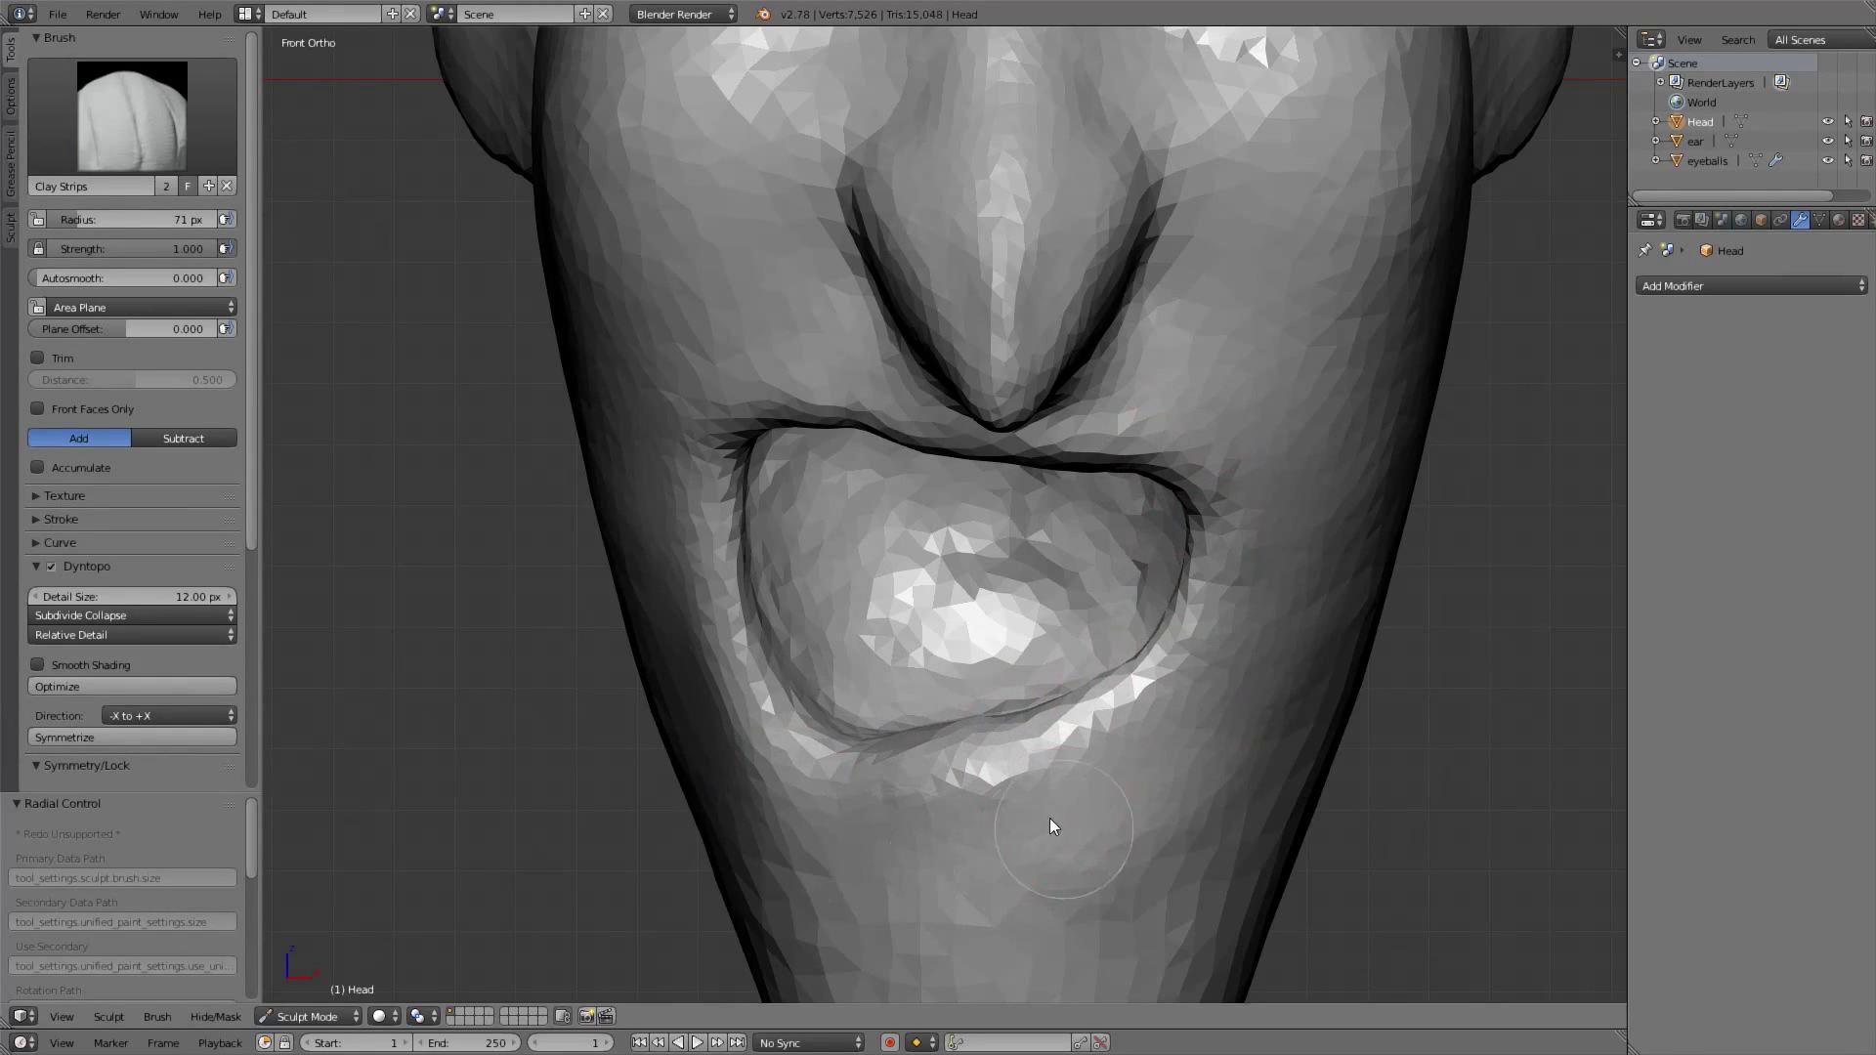
Extend the Clay Strips buildup over the upper chin and around the lower lip to the character's left mouth corner
shift+middle_drag(940, 846, 960, 650)
key(f)
click(1012, 656)
mouse_move(887, 674)
mouse_down()
mouse_move(914, 842)
mouse_move(858, 807)
mouse_move(1084, 800)
mouse_move(1067, 777)
mouse_up()
shift+middle_drag(1014, 728, 1034, 622)
mouse_move(1018, 743)
mouse_down()
mouse_move(1025, 577)
mouse_move(995, 753)
mouse_move(1248, 478)
mouse_move(1205, 581)
mouse_move(1229, 615)
mouse_move(1172, 737)
mouse_move(1191, 583)
mouse_up()
Fill out the jaw and chin with broad Clay Strips strokes at a 149 px radius
middle_drag(1289, 650, 1215, 641)
key(f)
click(1239, 646)
mouse_move(1331, 402)
mouse_down()
mouse_move(1176, 760)
mouse_move(1176, 699)
mouse_move(1290, 641)
mouse_move(1266, 662)
mouse_move(1250, 535)
mouse_up()
middle_drag(1305, 470, 1352, 459)
drag(1110, 617, 1115, 654)
scroll(1080, 587, down, 4)
middle_drag(1081, 637, 1101, 576)
key(KP_1)
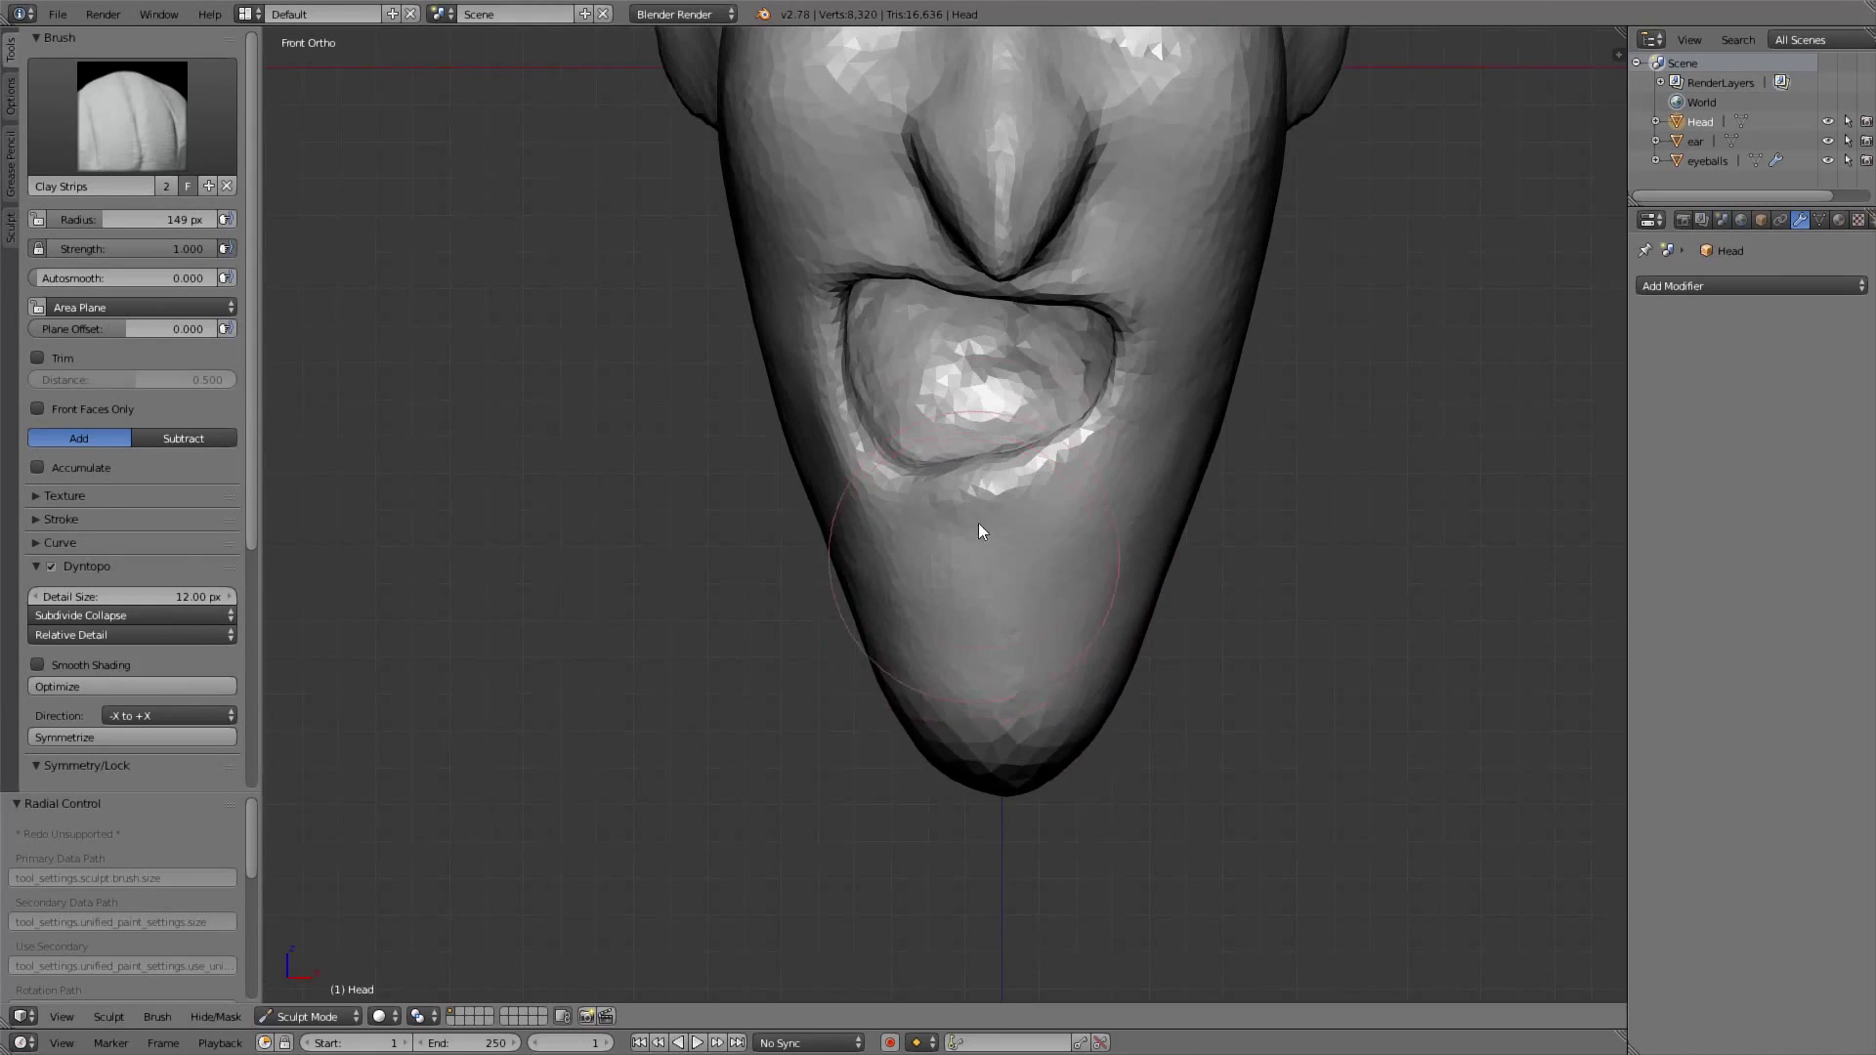
Smooth the curve of the upper lip near the character's right mouth corner with the Grab brush at a 112 px radius
scroll(978, 523, up, 4)
key(f)
click(906, 476)
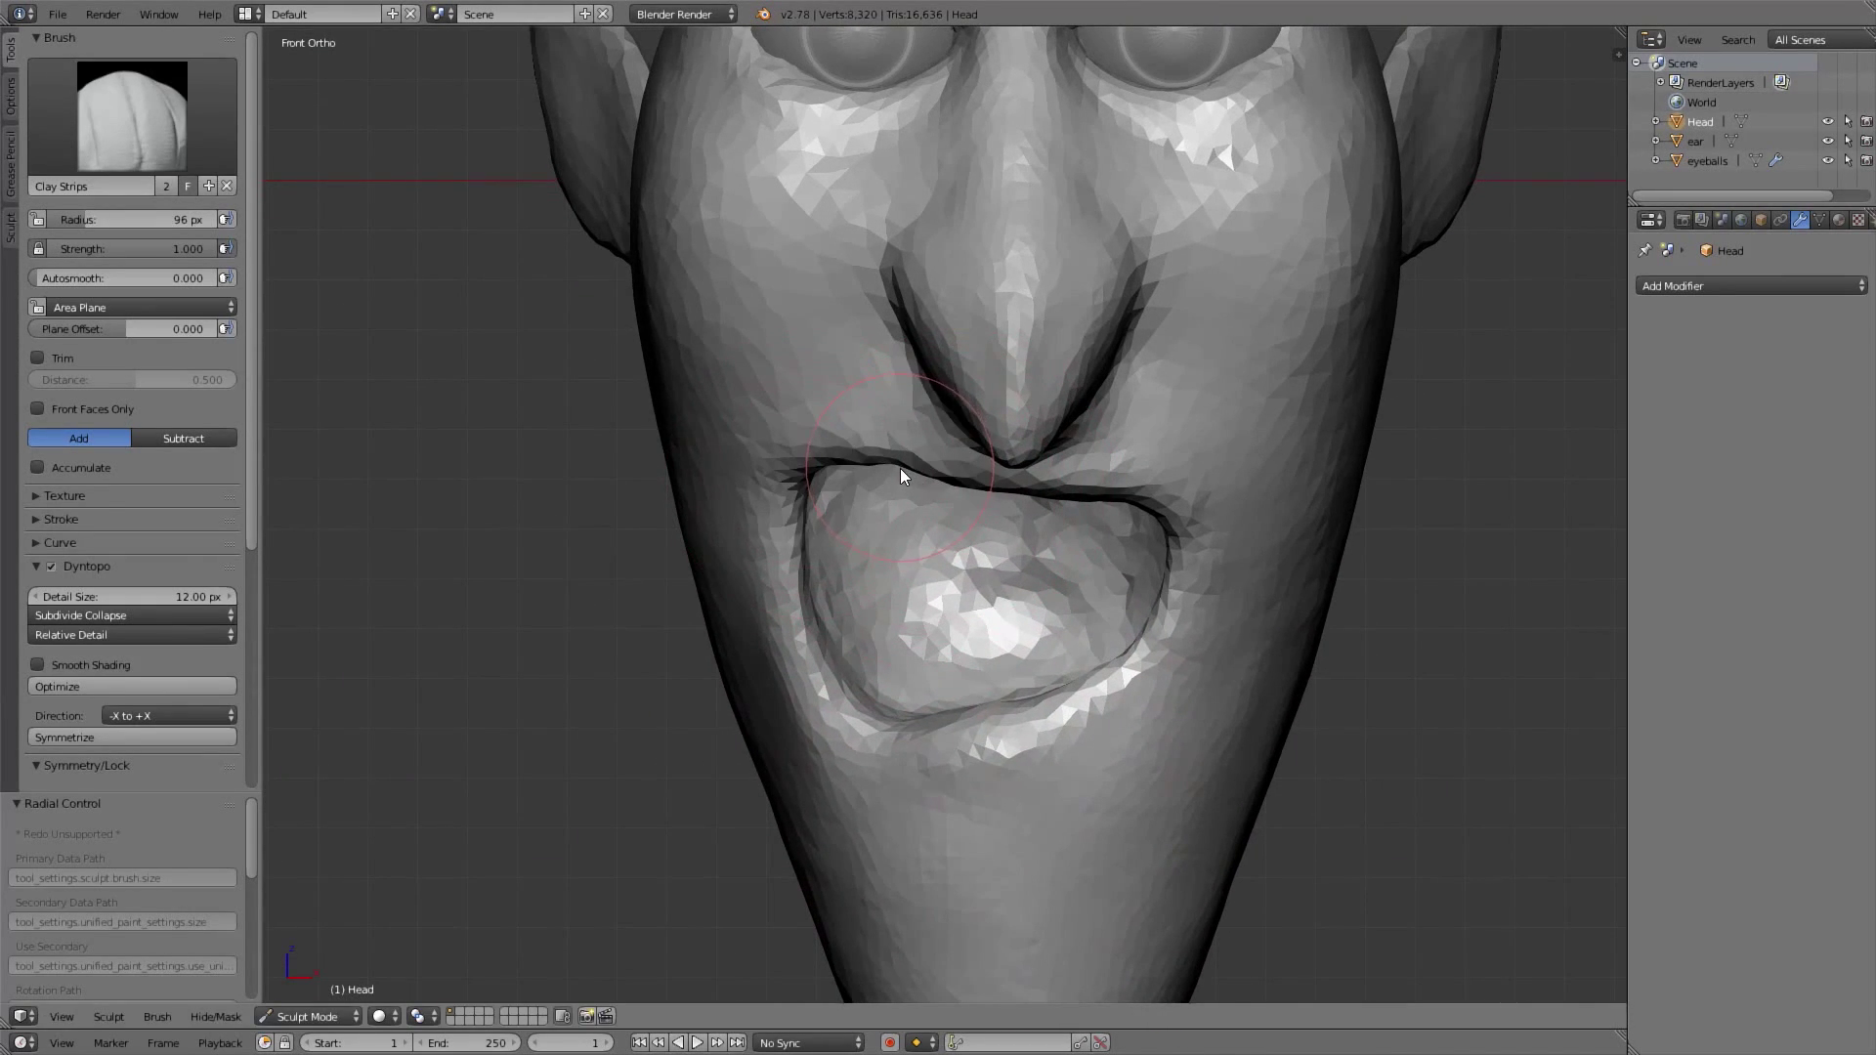
key(g)
scroll(894, 467, up, 3)
key(f)
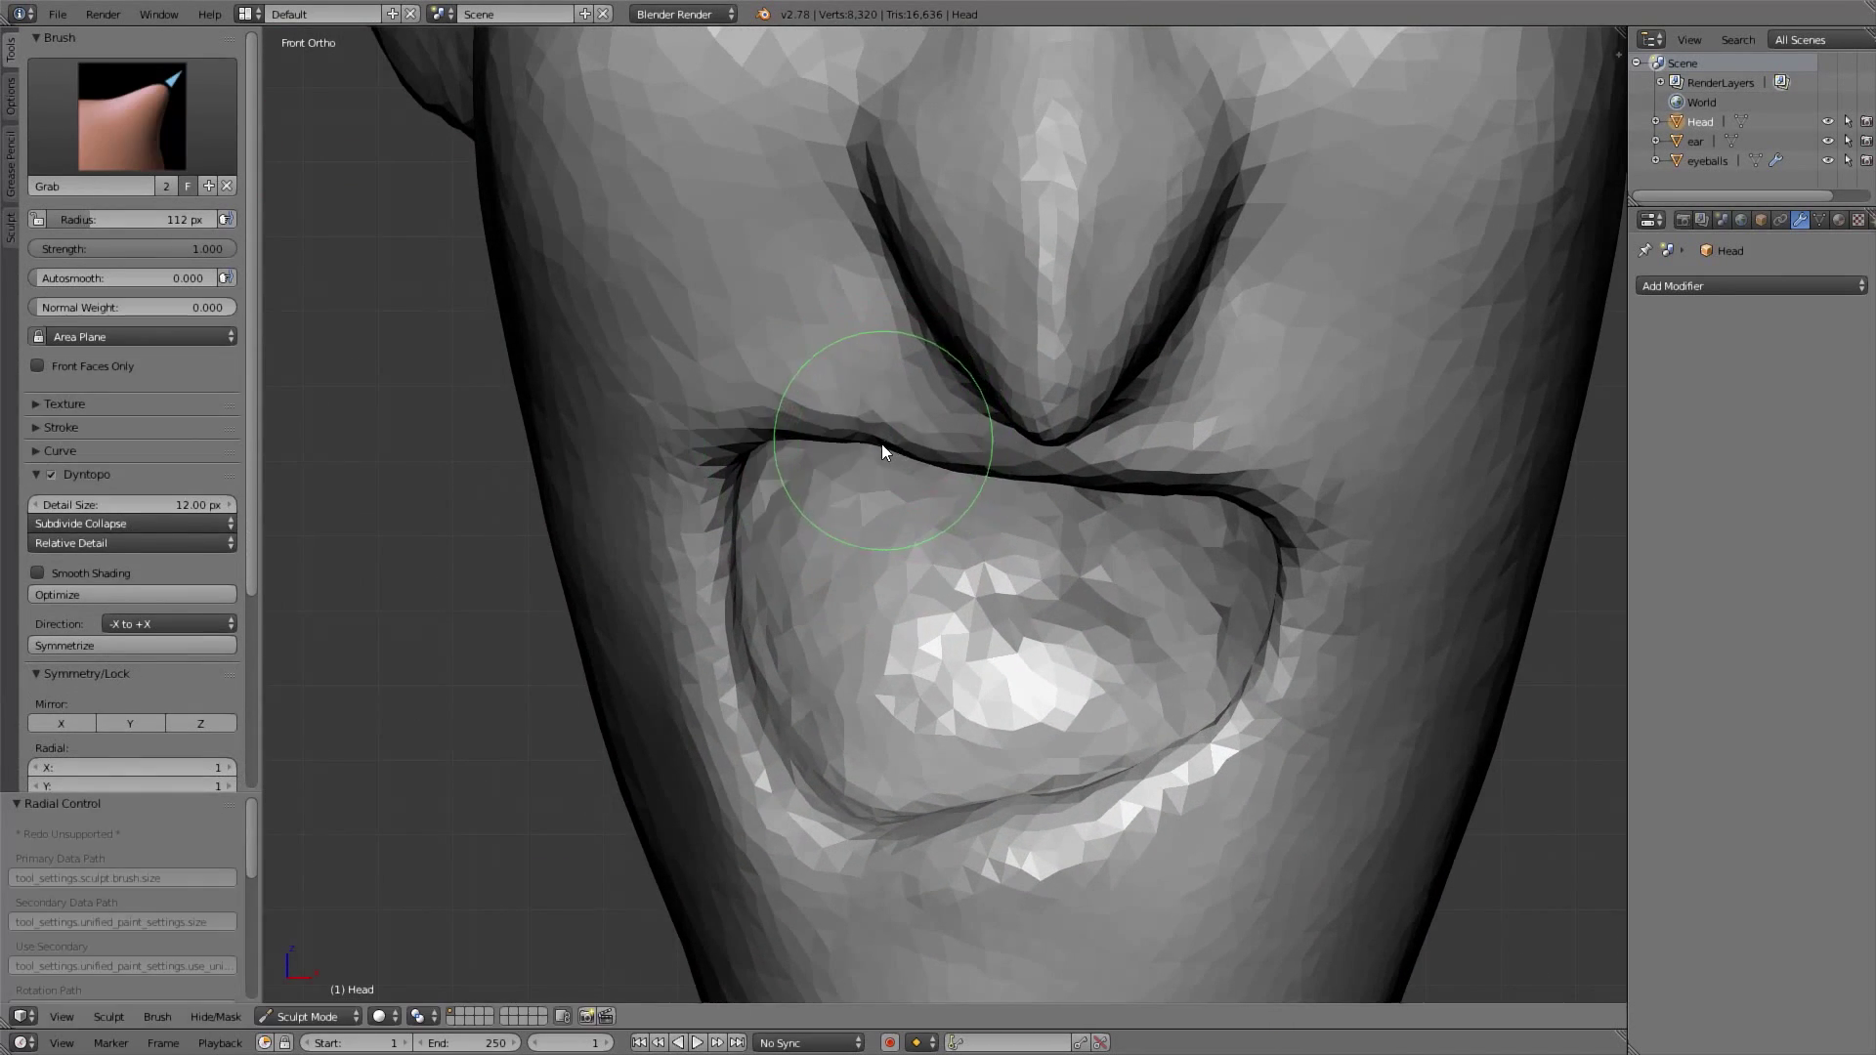
click(904, 446)
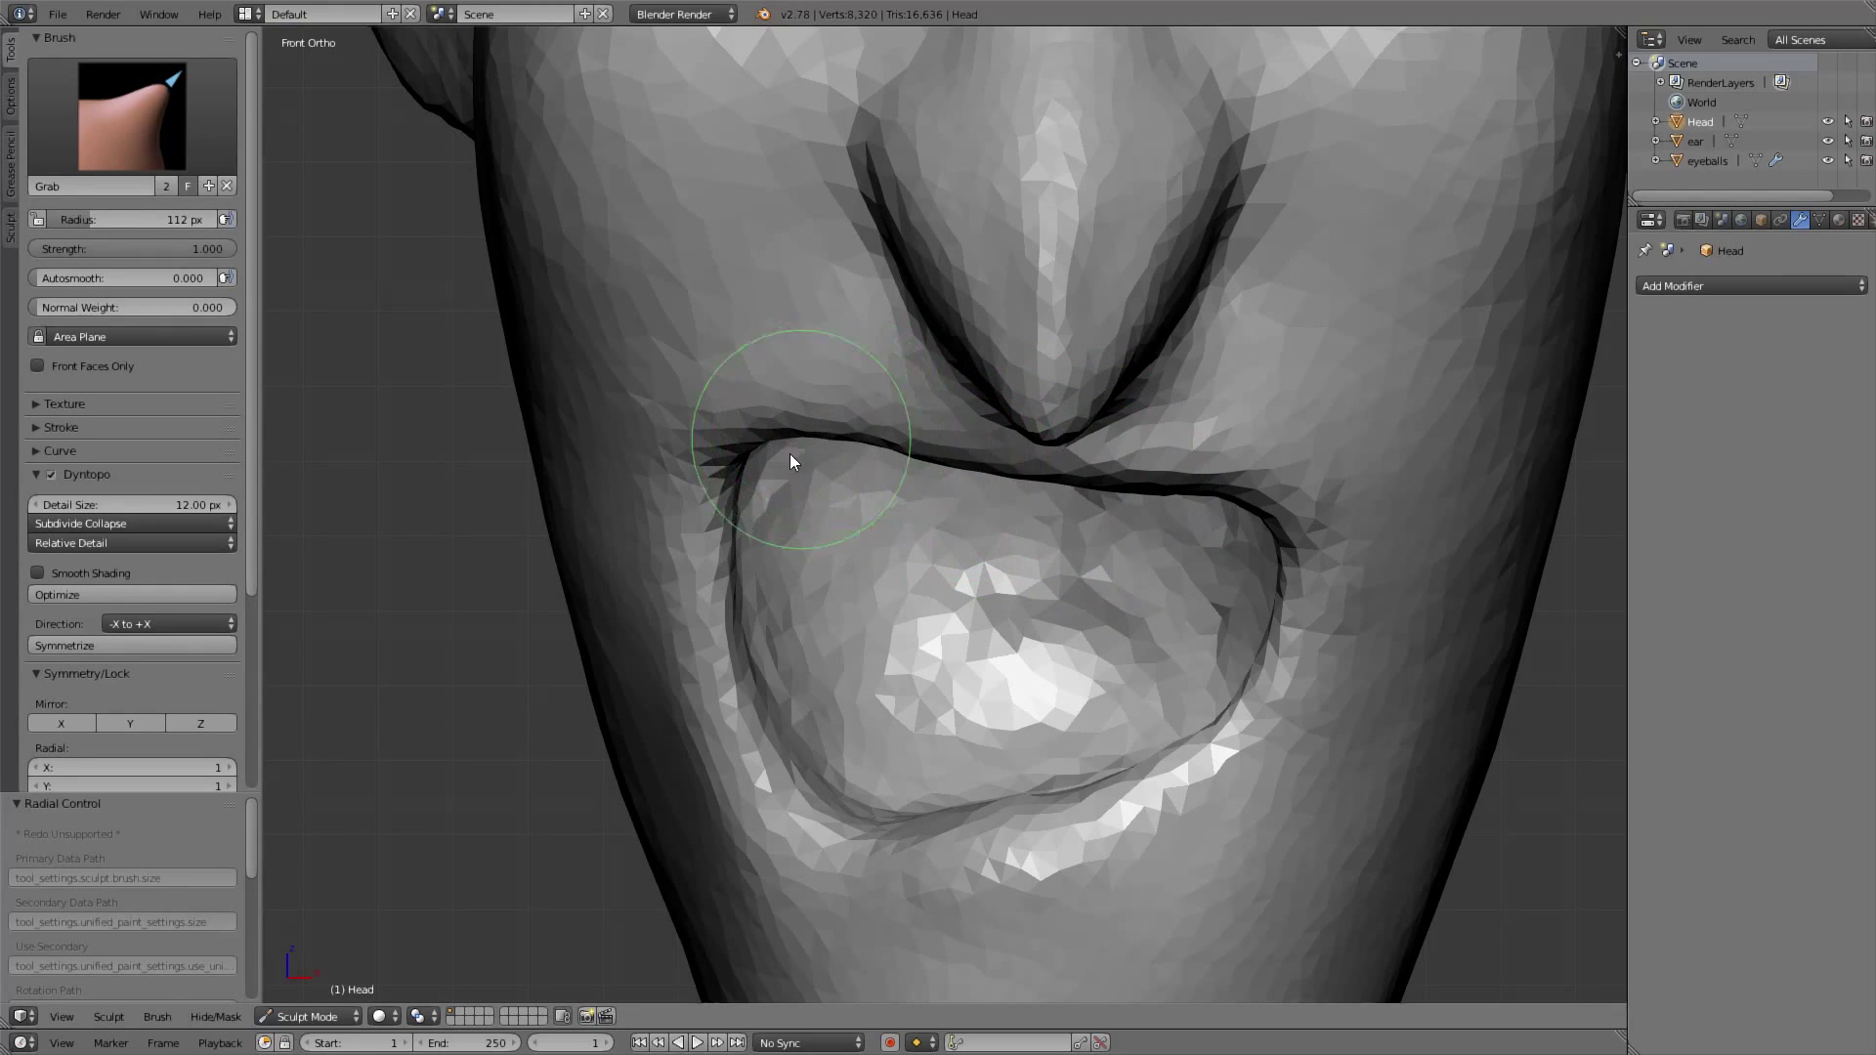
mouse_move(773, 515)
middle_down()
mouse_move(702, 498)
mouse_move(706, 541)
mouse_move(805, 521)
middle_up()
key(bracketright)
shift+drag(955, 516, 977, 517)
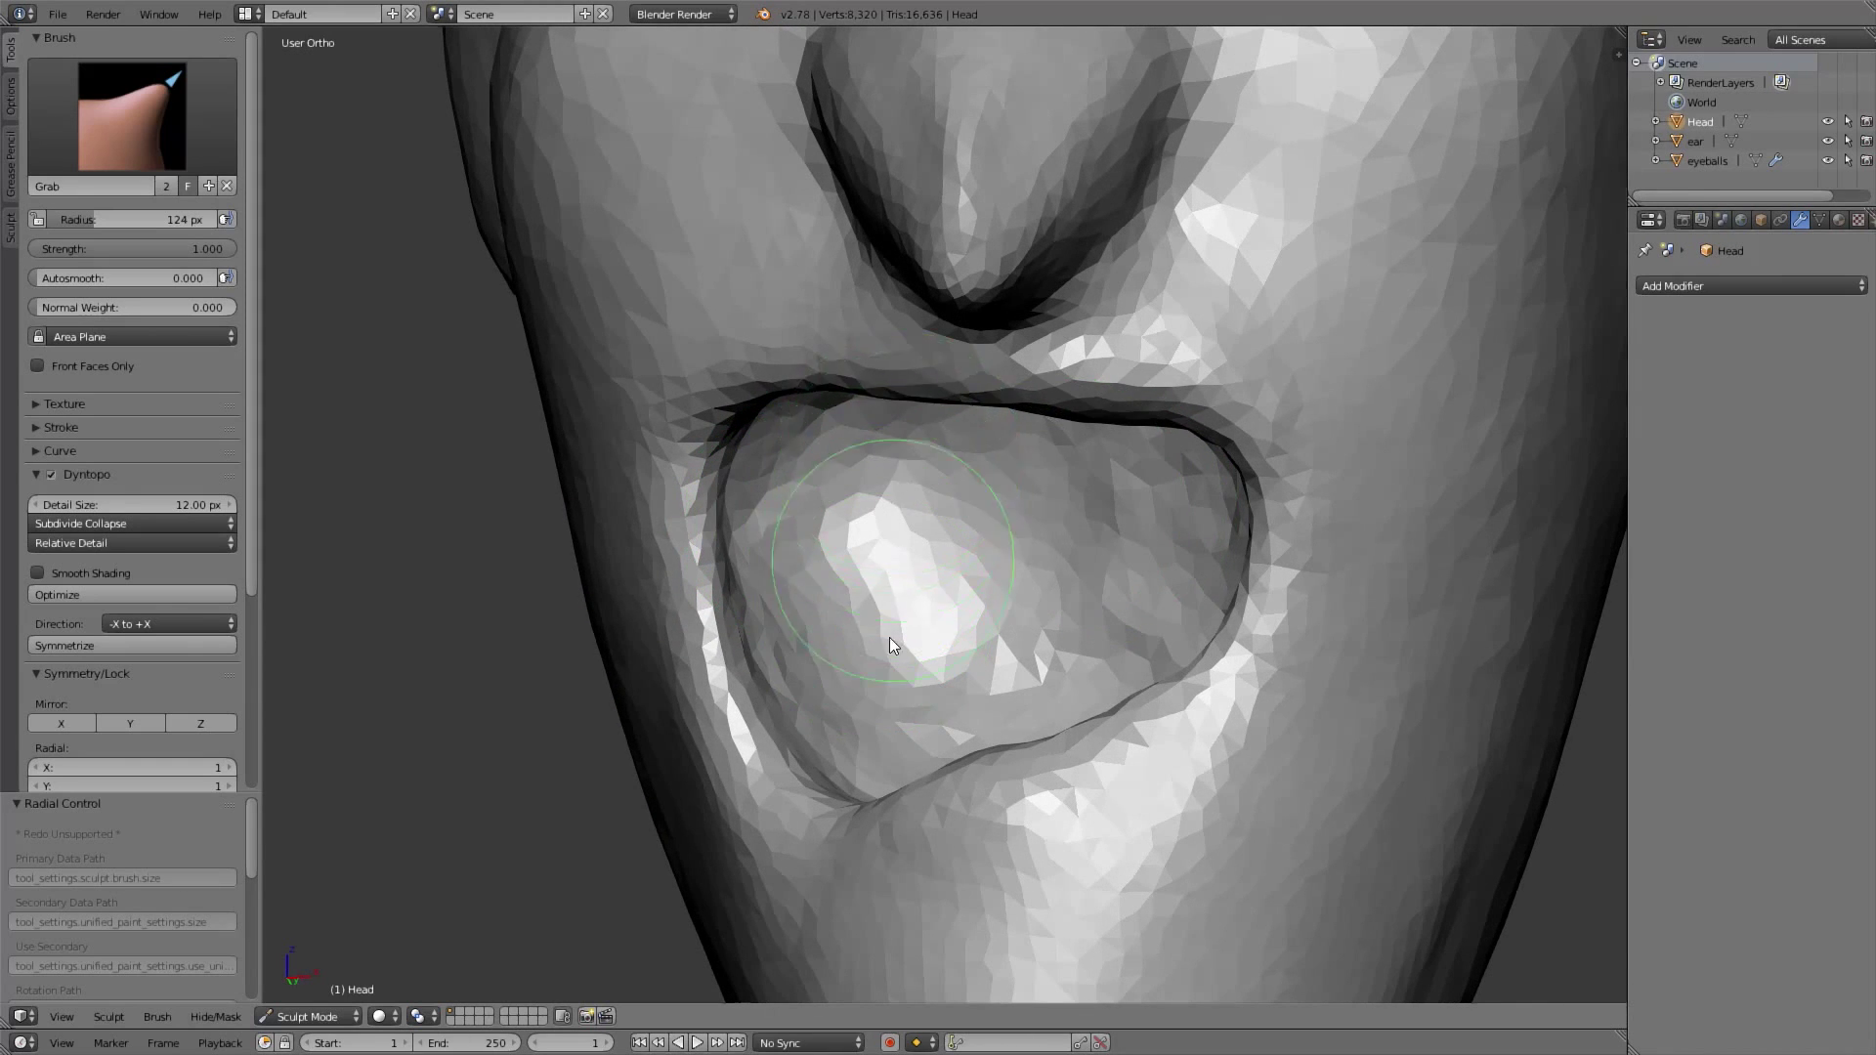
Try to lift the character's left upper eyelid with the Grab brush at a 140 px radius, and undo it
scroll(893, 582, down, 5)
key(KP_1)
scroll(940, 628, down, 2)
ctrl+middle_drag(940, 627, 934, 601)
shift+middle_drag(978, 477, 886, 663)
ctrl+middle_drag(942, 545, 955, 436)
key(g)
key(f)
click(984, 362)
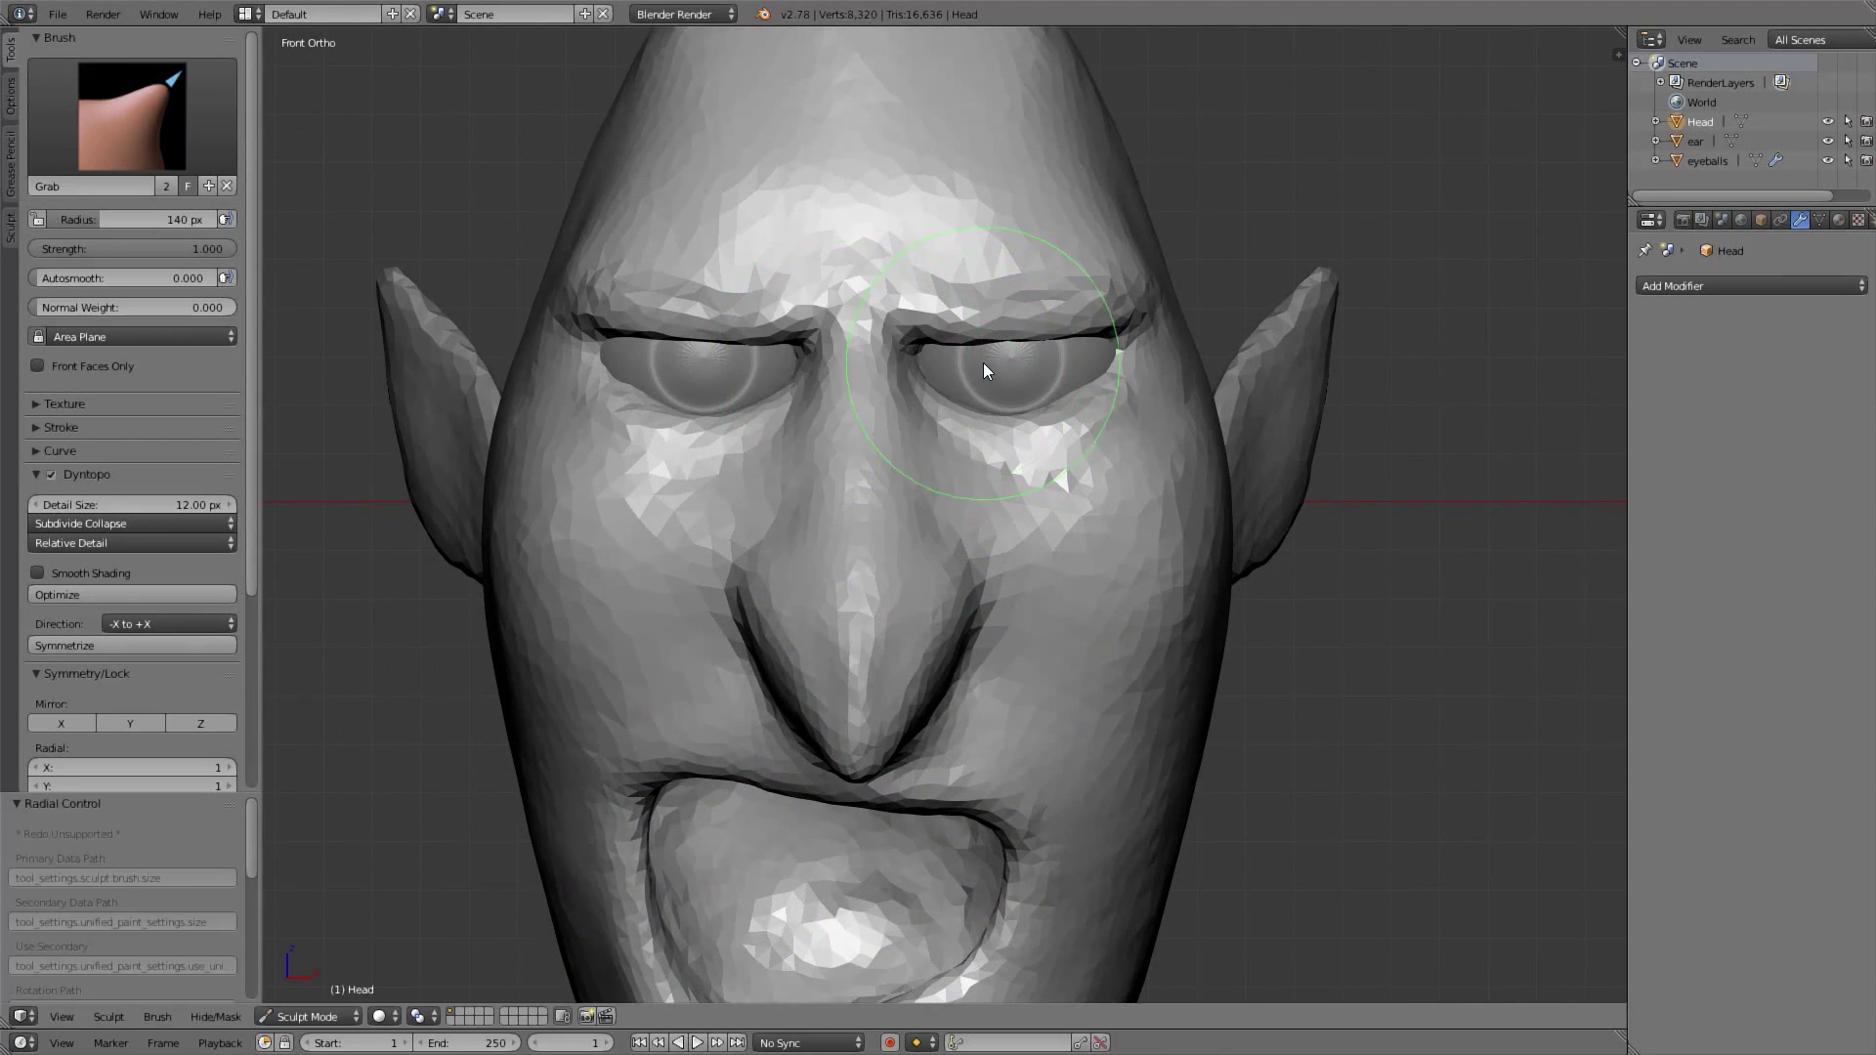
drag(984, 362, 972, 337)
key(ctrl+z)
Turn on X mirroring and set the Grab radius to 121 px
click(51, 723)
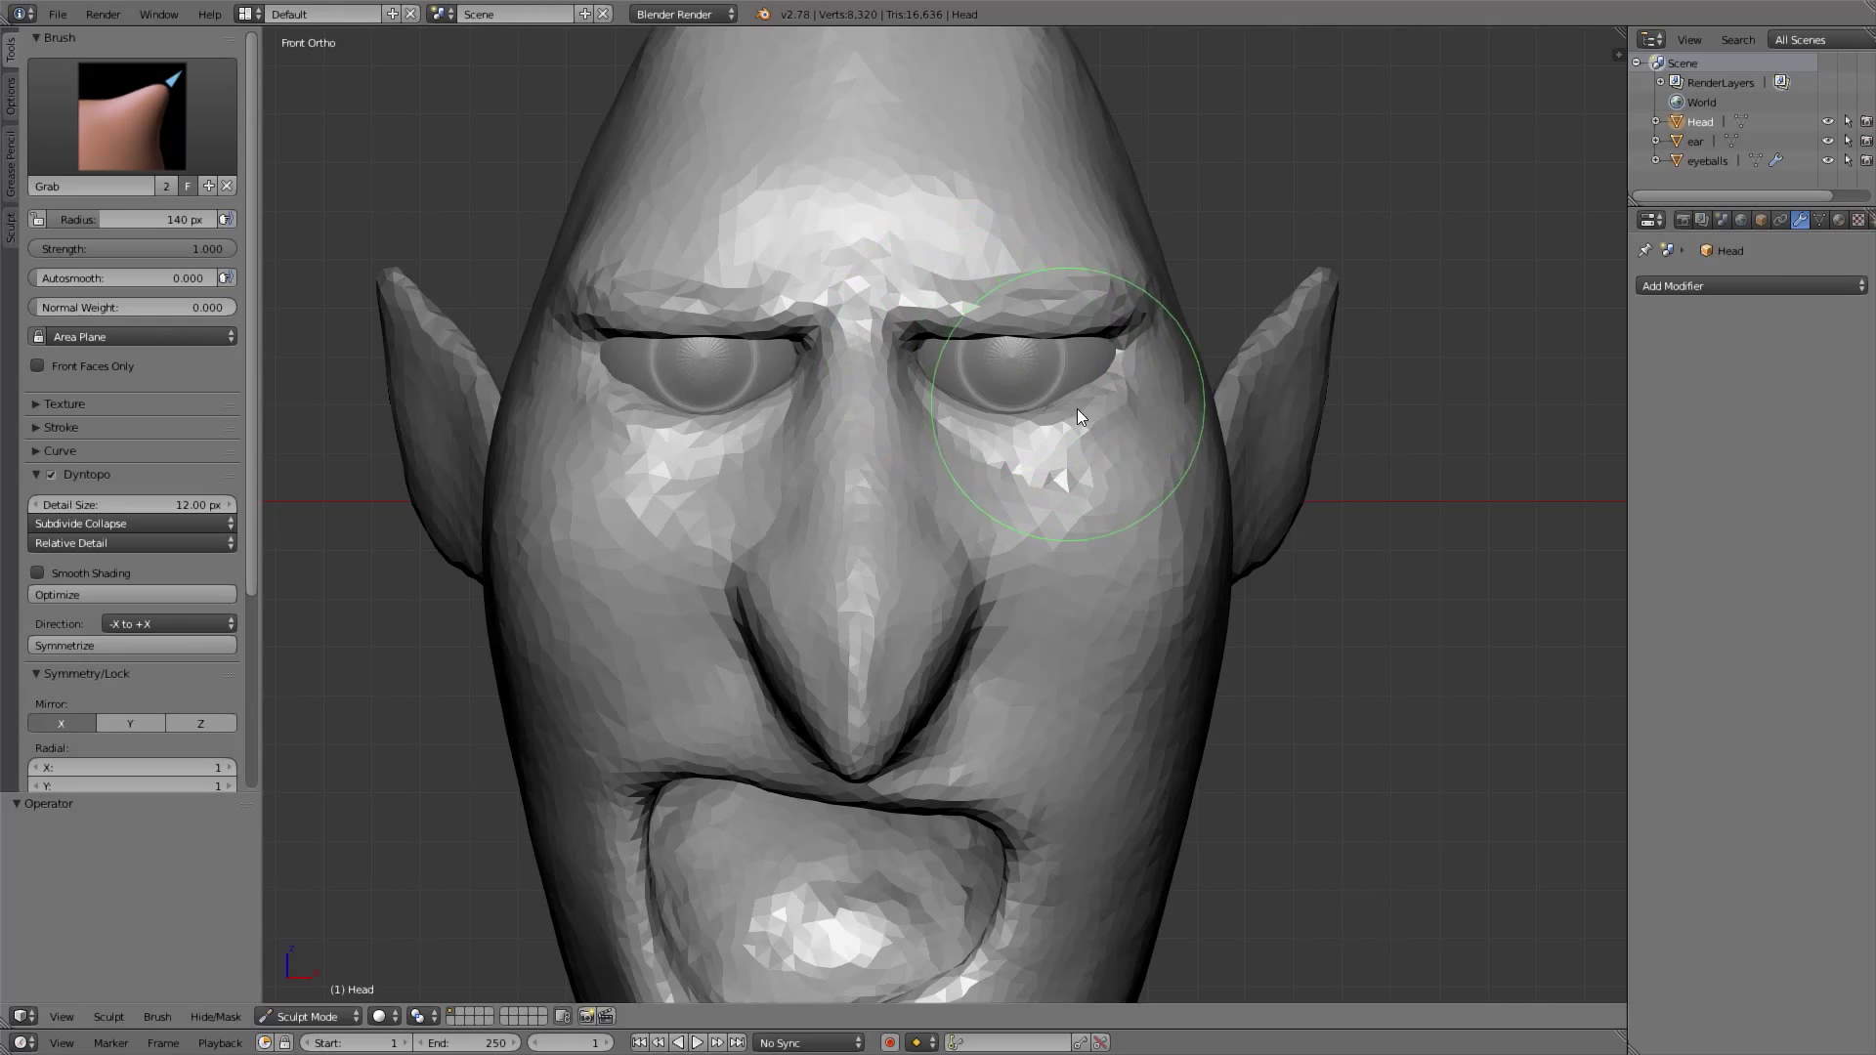
key(f)
click(1051, 428)
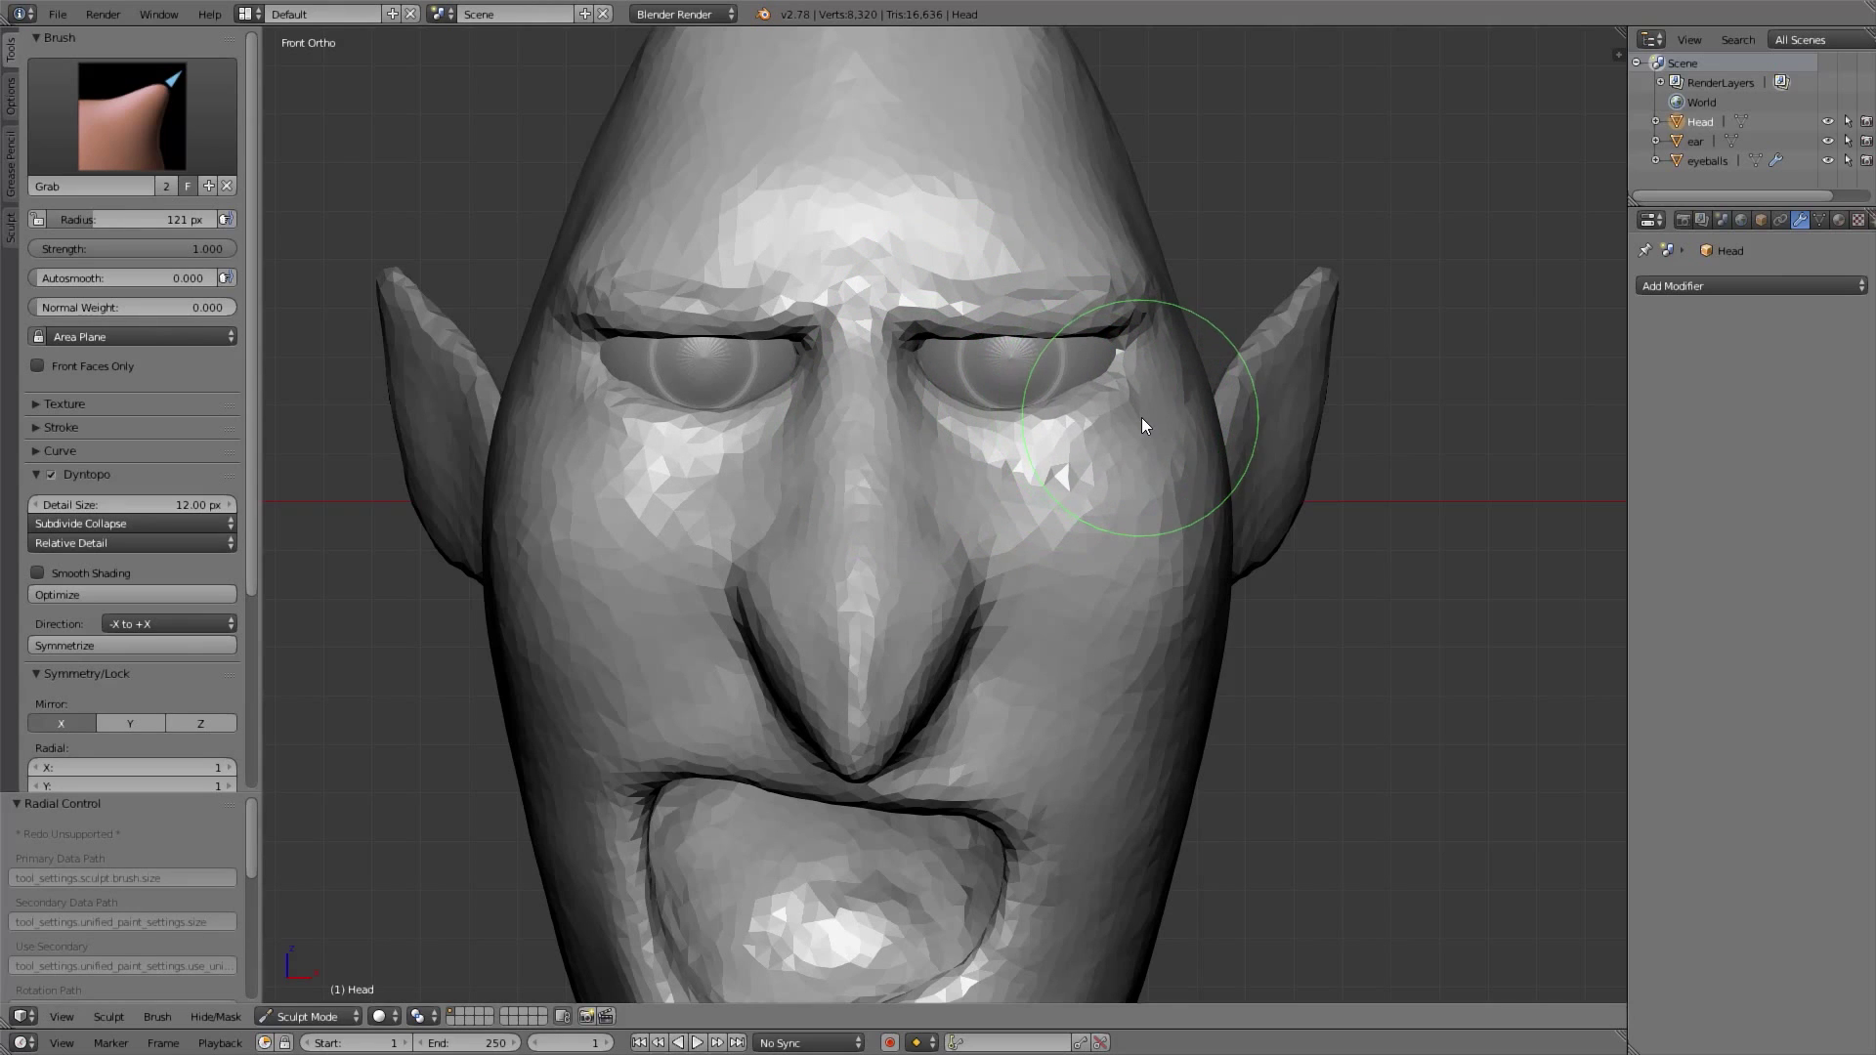
Build up both cheekbones symmetrically below the eyes with Clay Strips at a 122 px radius
mouse_move(1169, 483)
middle_down()
mouse_move(1218, 459)
mouse_move(1144, 453)
mouse_move(1034, 493)
middle_up()
key(3)
key(f)
click(1154, 456)
key(f)
click(1011, 492)
mouse_move(1012, 492)
mouse_down()
mouse_move(1125, 439)
mouse_move(1027, 469)
mouse_up()
key(f)
click(1202, 505)
mouse_move(1173, 499)
mouse_down()
mouse_move(1115, 488)
mouse_move(1098, 460)
mouse_up()
middle_drag(1089, 527, 1163, 492)
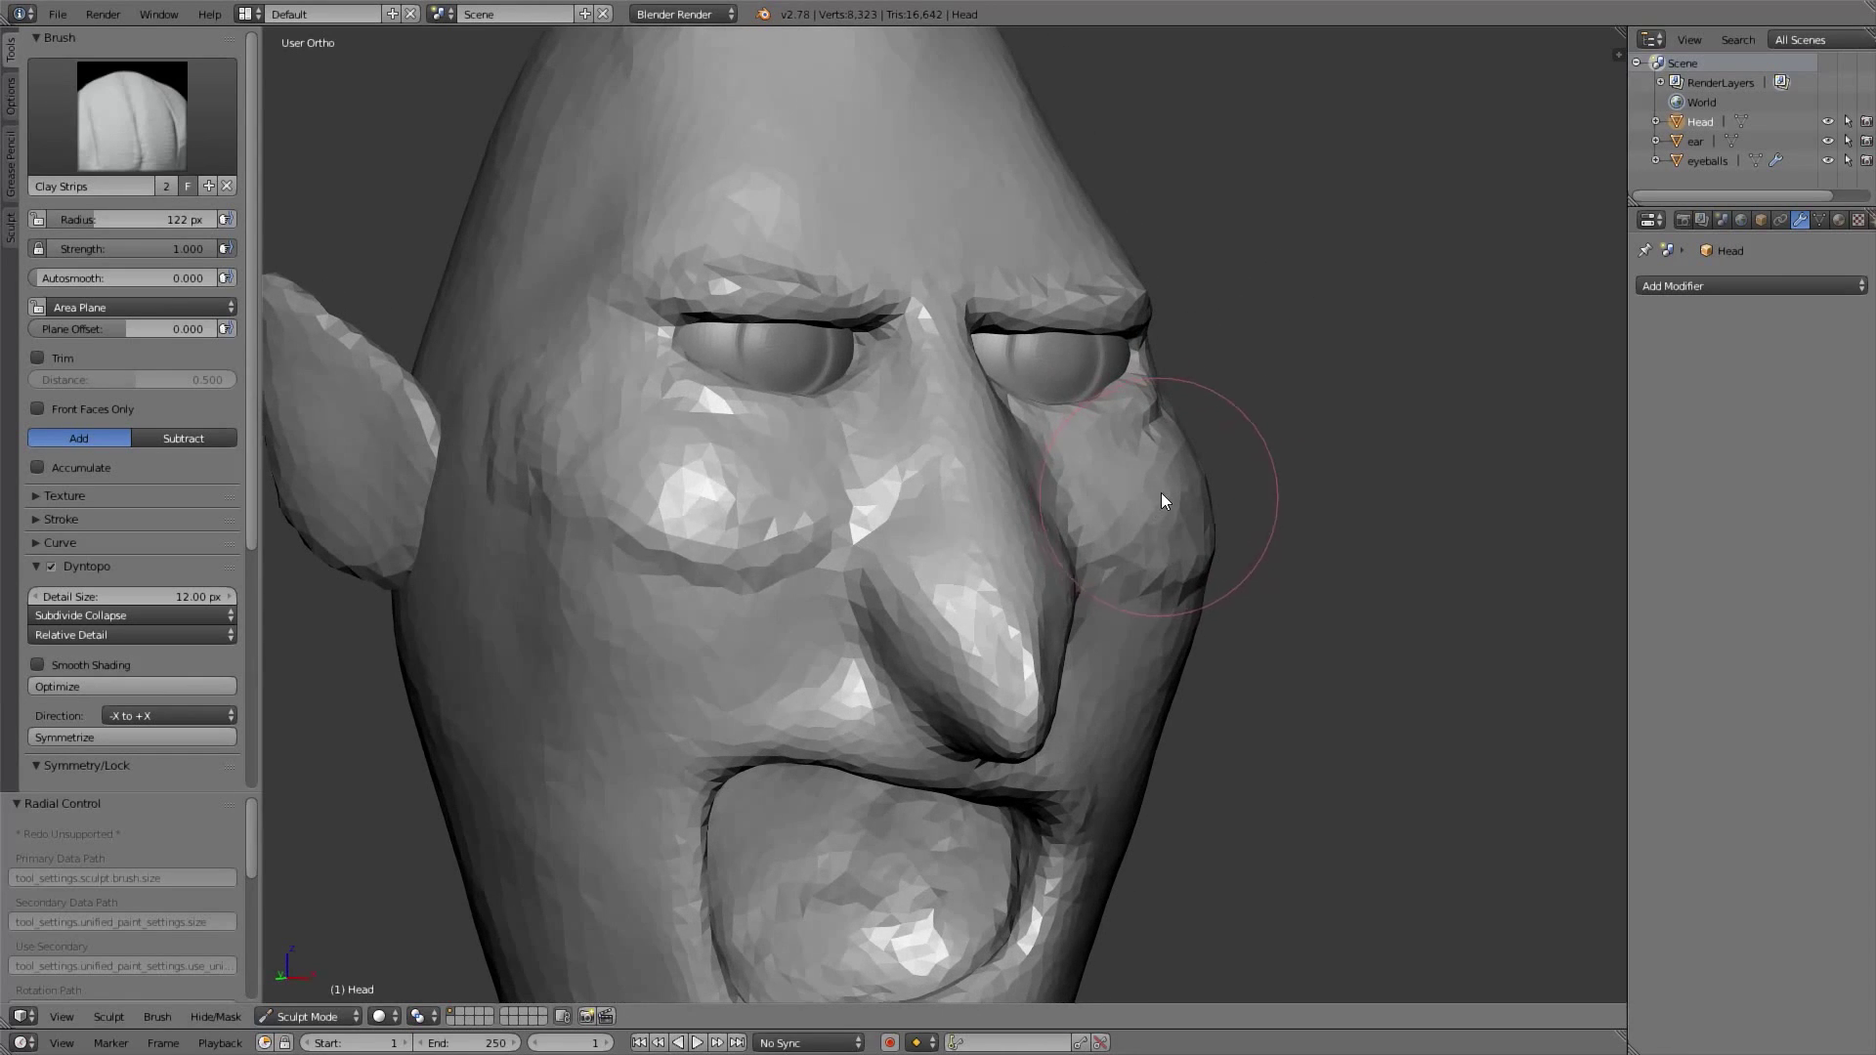
Refine the under-eye area with more mirrored Clay Strips strokes and smooth the cheekbones into the face
drag(1162, 492, 1144, 461)
key(f)
click(1096, 453)
middle_drag(1109, 441, 1081, 476)
key(f)
click(1056, 477)
mouse_move(987, 474)
mouse_down()
mouse_move(1098, 444)
mouse_move(1025, 487)
mouse_move(1136, 425)
mouse_move(1040, 449)
mouse_move(1074, 473)
mouse_move(1139, 401)
mouse_up()
mouse_move(1139, 401)
middle_down()
mouse_move(1016, 430)
mouse_move(905, 419)
middle_up()
mouse_move(881, 481)
shift+mouse_down()
mouse_move(1074, 464)
mouse_move(1199, 397)
mouse_move(1116, 519)
mouse_move(990, 523)
shift+mouse_up()
key(f)
click(1112, 457)
middle_drag(1053, 538, 1025, 492)
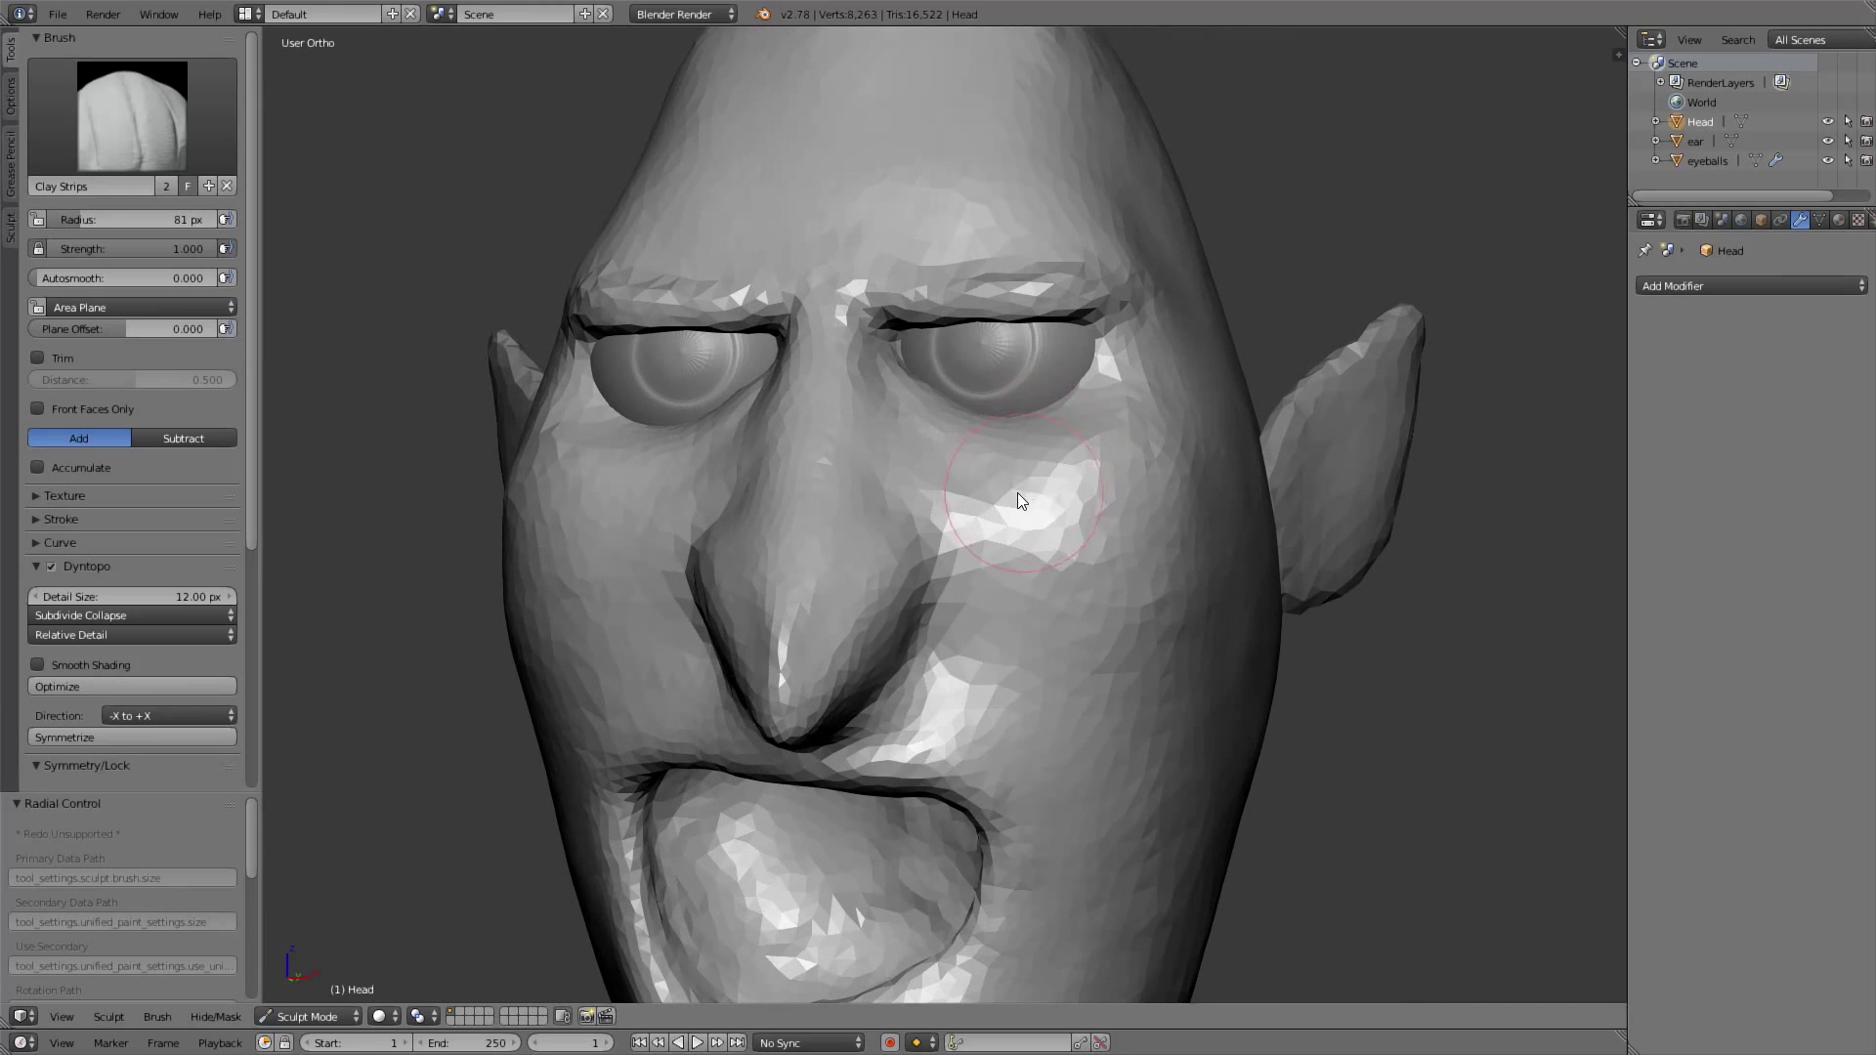
Adjust the lower eyelids symmetrically with the Grab brush, reducing its radius from 119 to 99 px
key(KP_1)
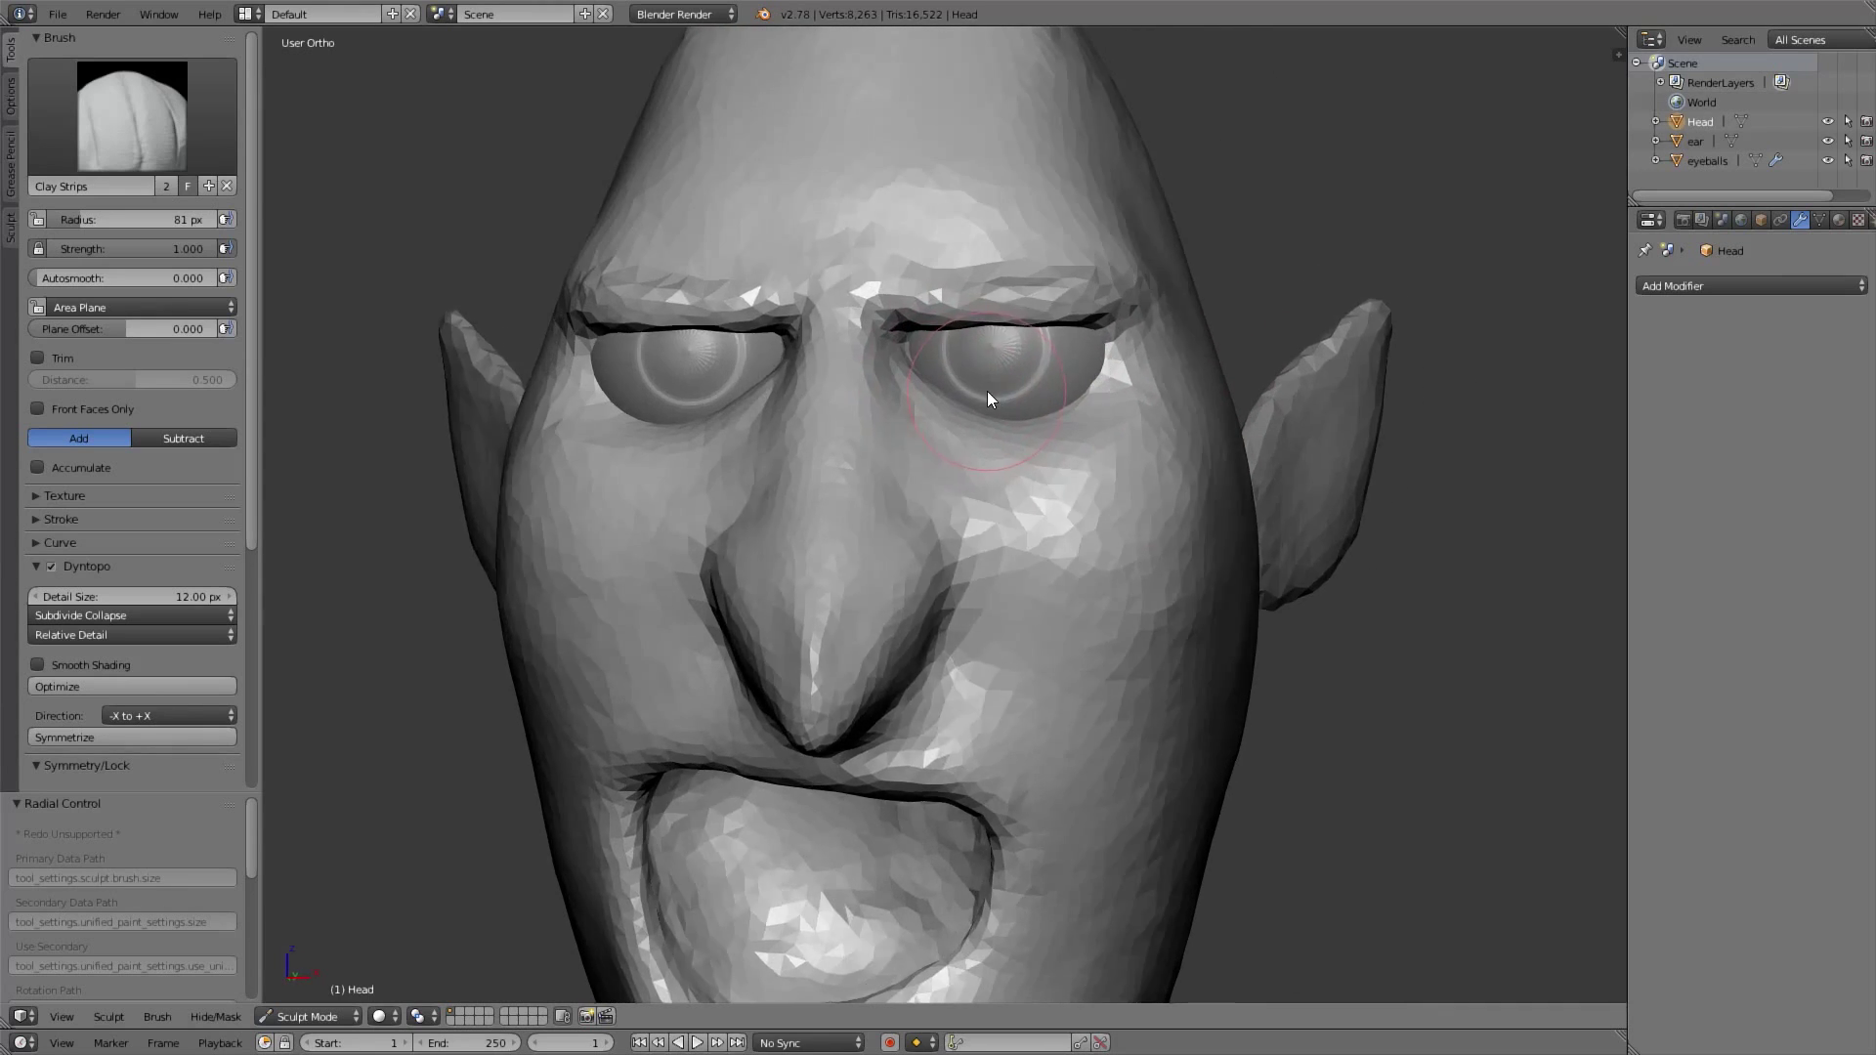
key(g)
mouse_move(1049, 421)
mouse_down()
mouse_move(1121, 389)
mouse_move(981, 431)
mouse_up()
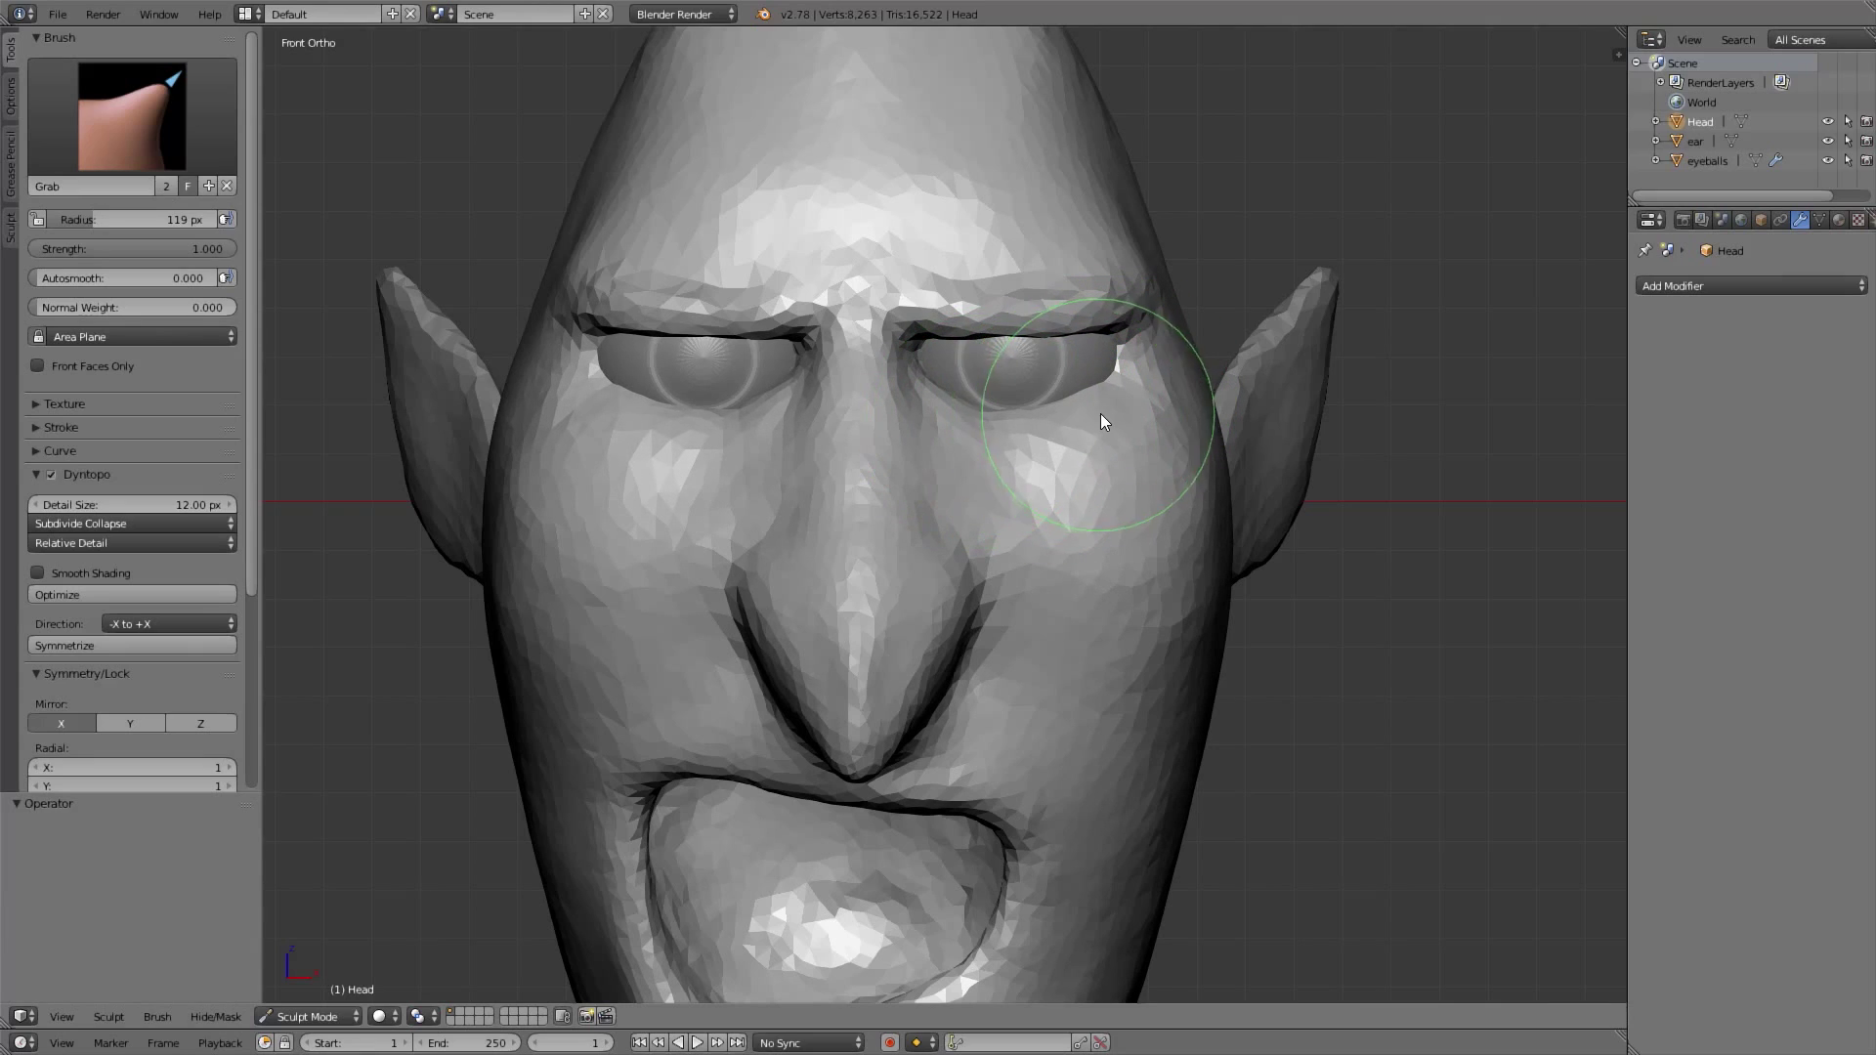
key(f)
click(1008, 424)
key(f)
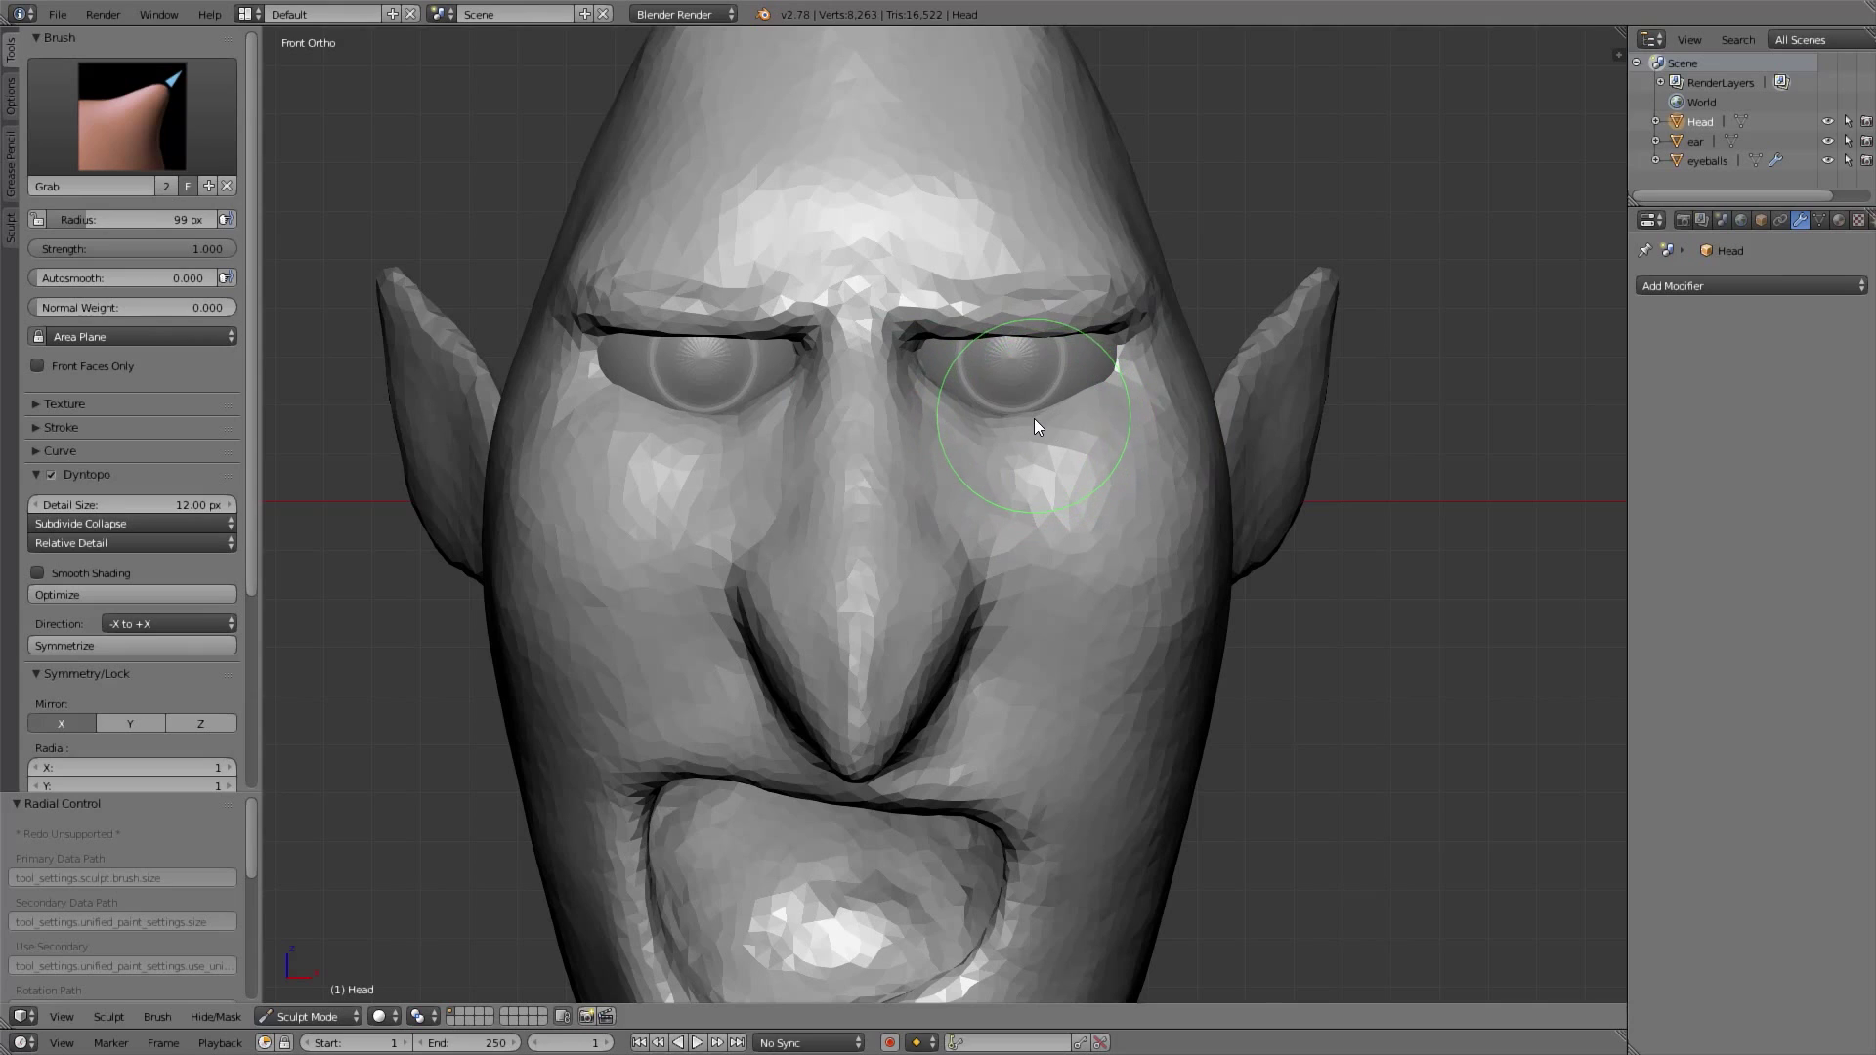
click(1034, 406)
key(f)
click(1041, 423)
key(f)
click(1037, 423)
Reshape the outer brows slightly with the Grab brush at a 213 px radius, and reset the radius to 122 px
scroll(1004, 443, down, 2)
mouse_move(1003, 444)
middle_down()
mouse_move(1083, 435)
mouse_move(1032, 389)
middle_up()
key(KP_1)
key(f)
click(1092, 422)
scroll(1032, 388, up, 1)
key(f)
click(1076, 384)
drag(1062, 299, 1059, 310)
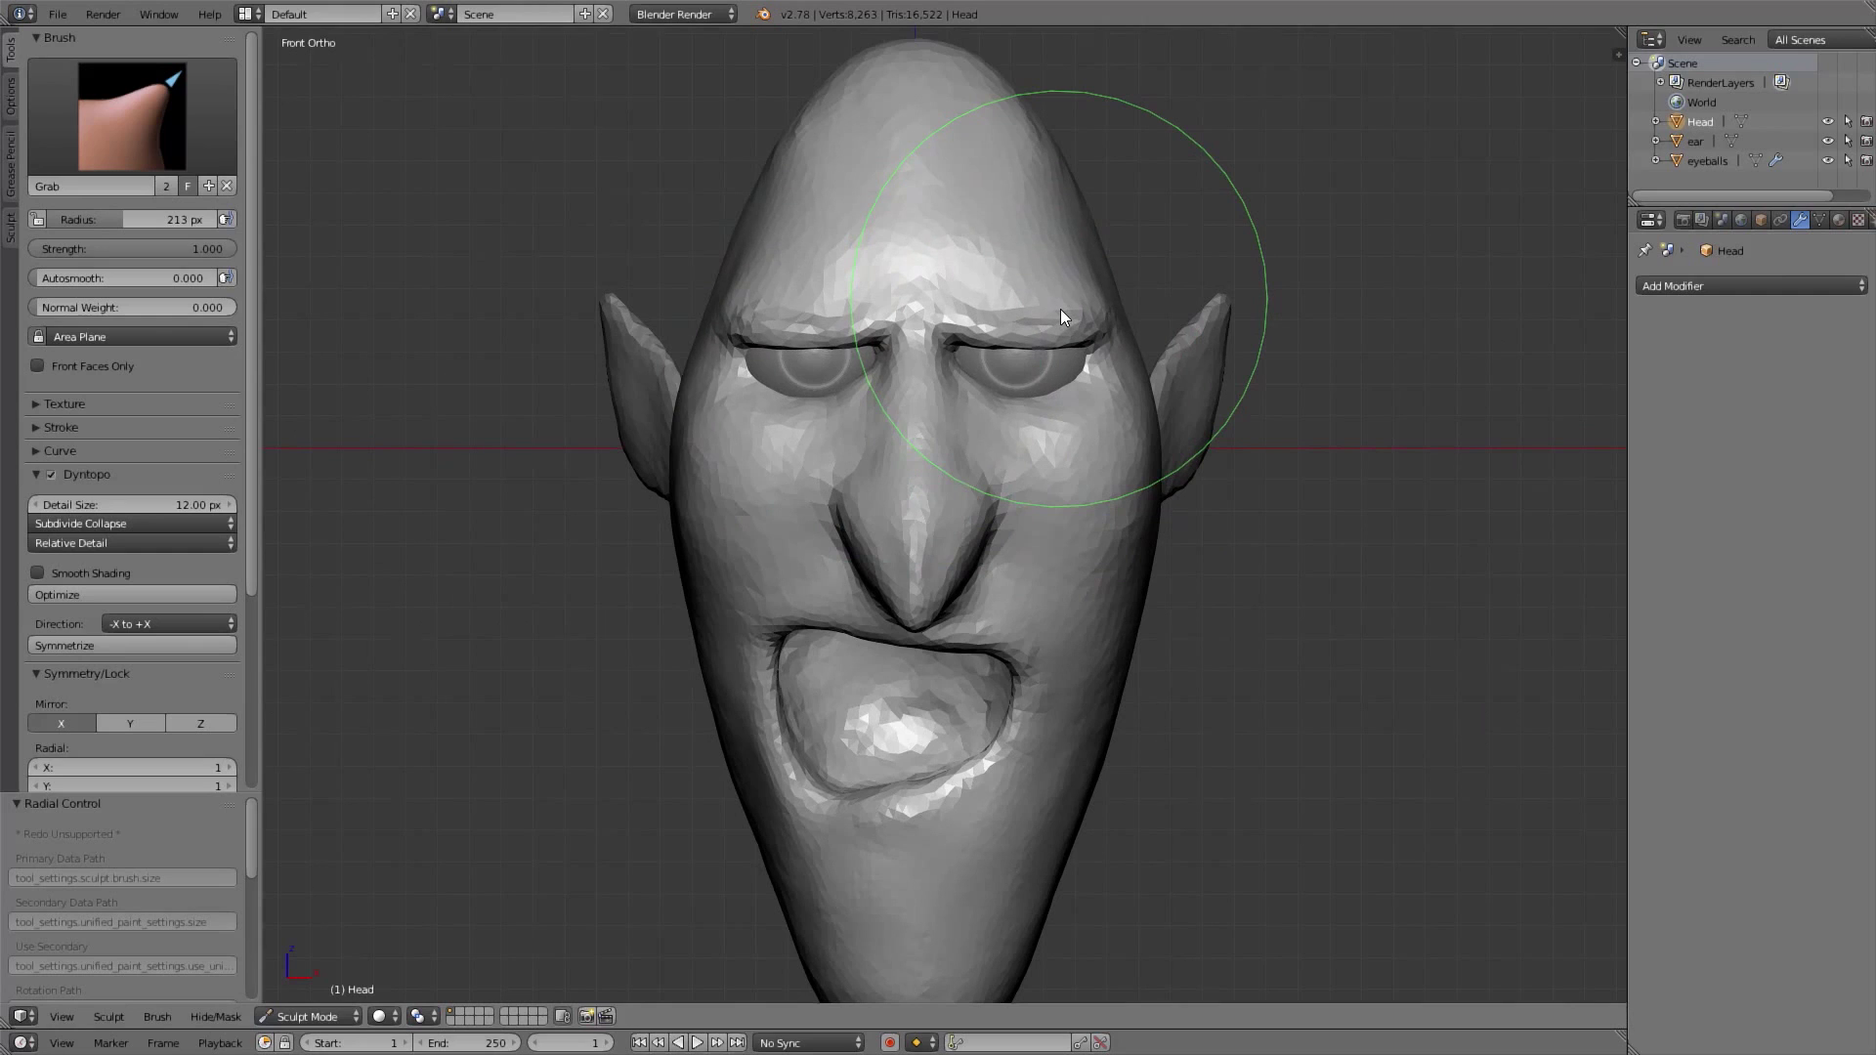
key(f)
click(987, 411)
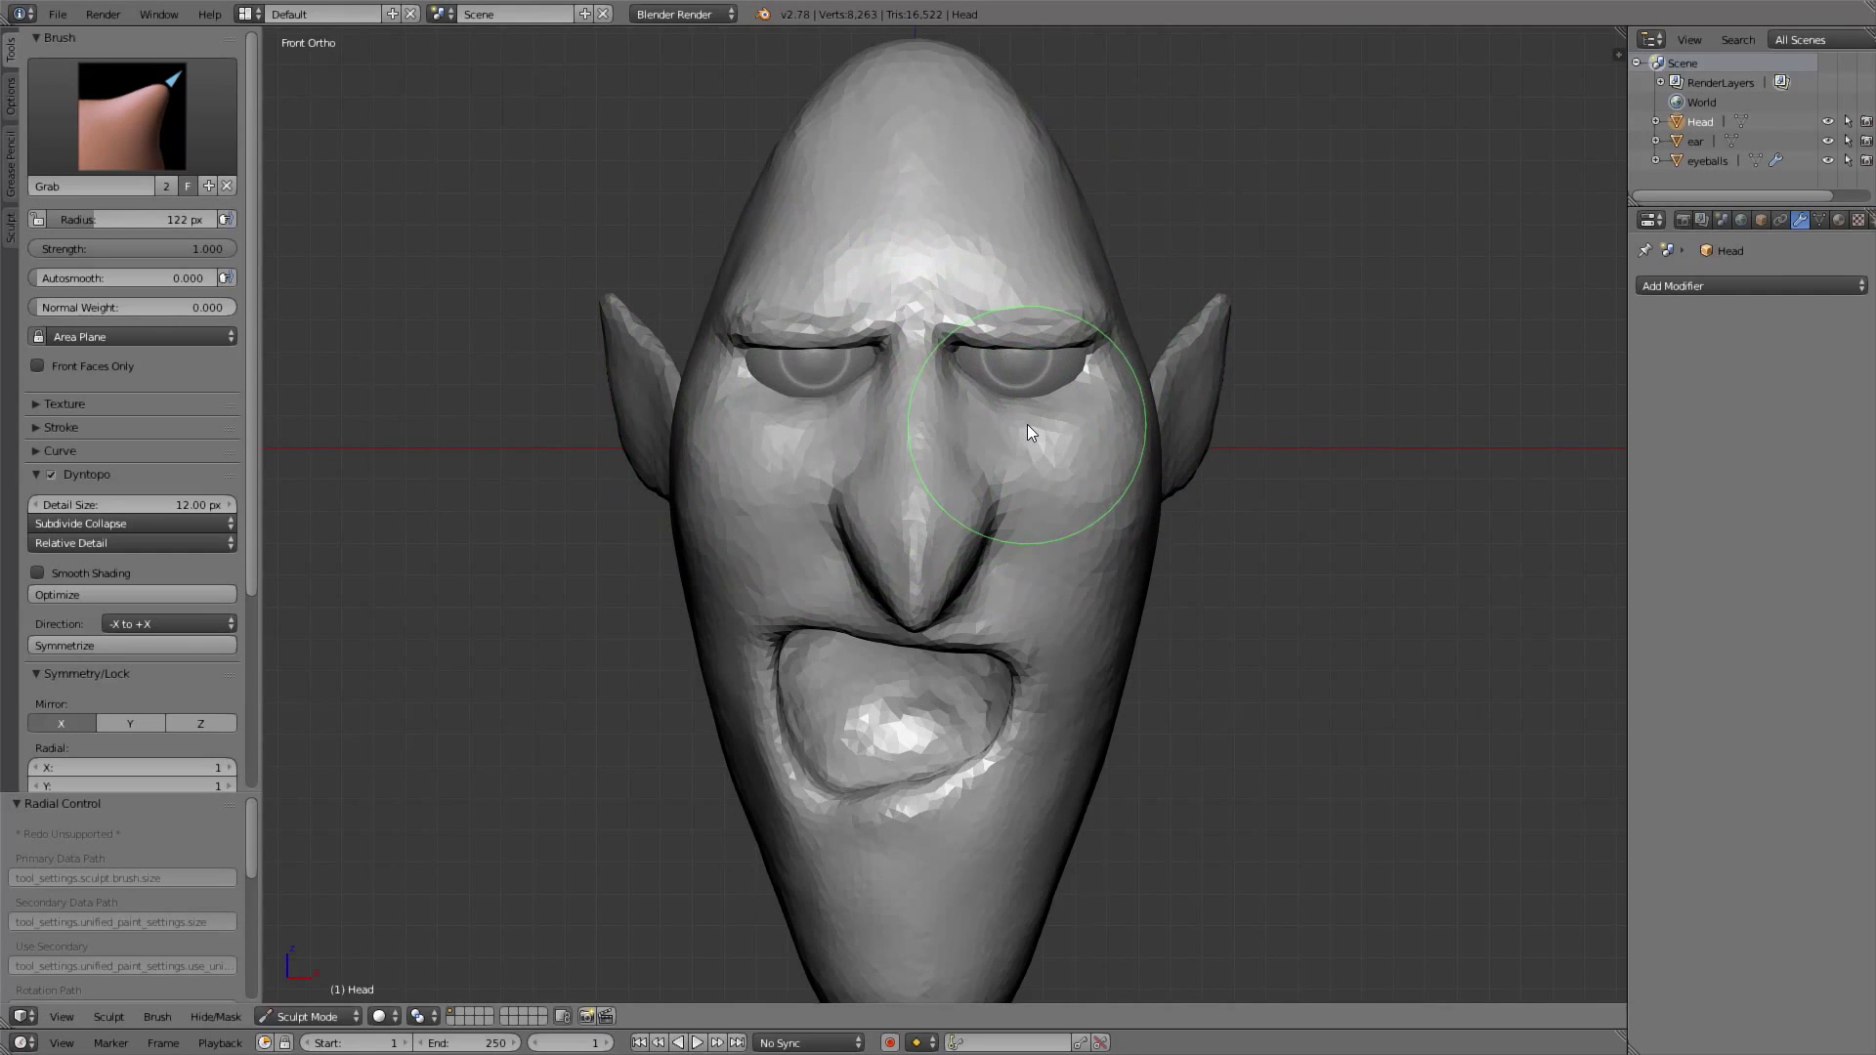
Check the whole head from another angle and switch from Sculpt Mode to Object Mode
scroll(1071, 478, down, 4)
mouse_move(1055, 600)
middle_down()
mouse_move(1139, 586)
mouse_move(822, 594)
mouse_move(1010, 576)
mouse_move(989, 488)
middle_up()
key(KP_1)
scroll(997, 495, up, 4)
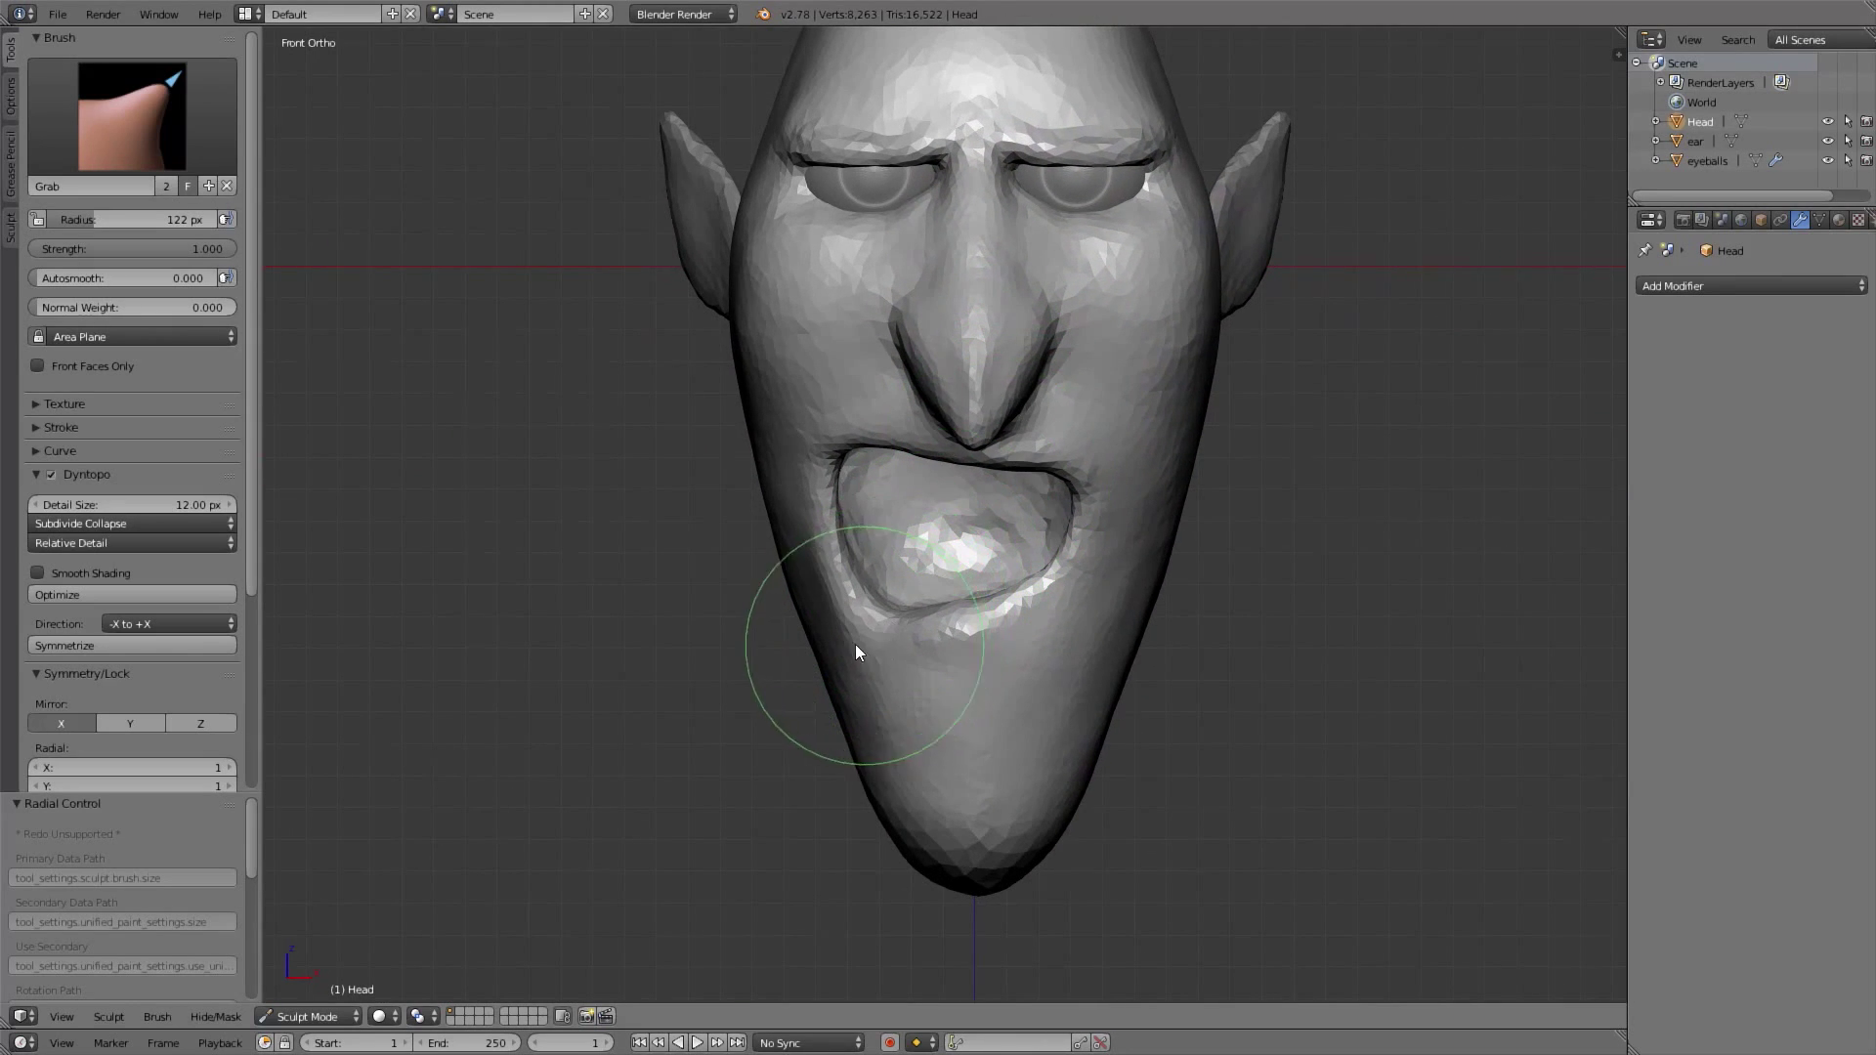
click(313, 1016)
click(312, 993)
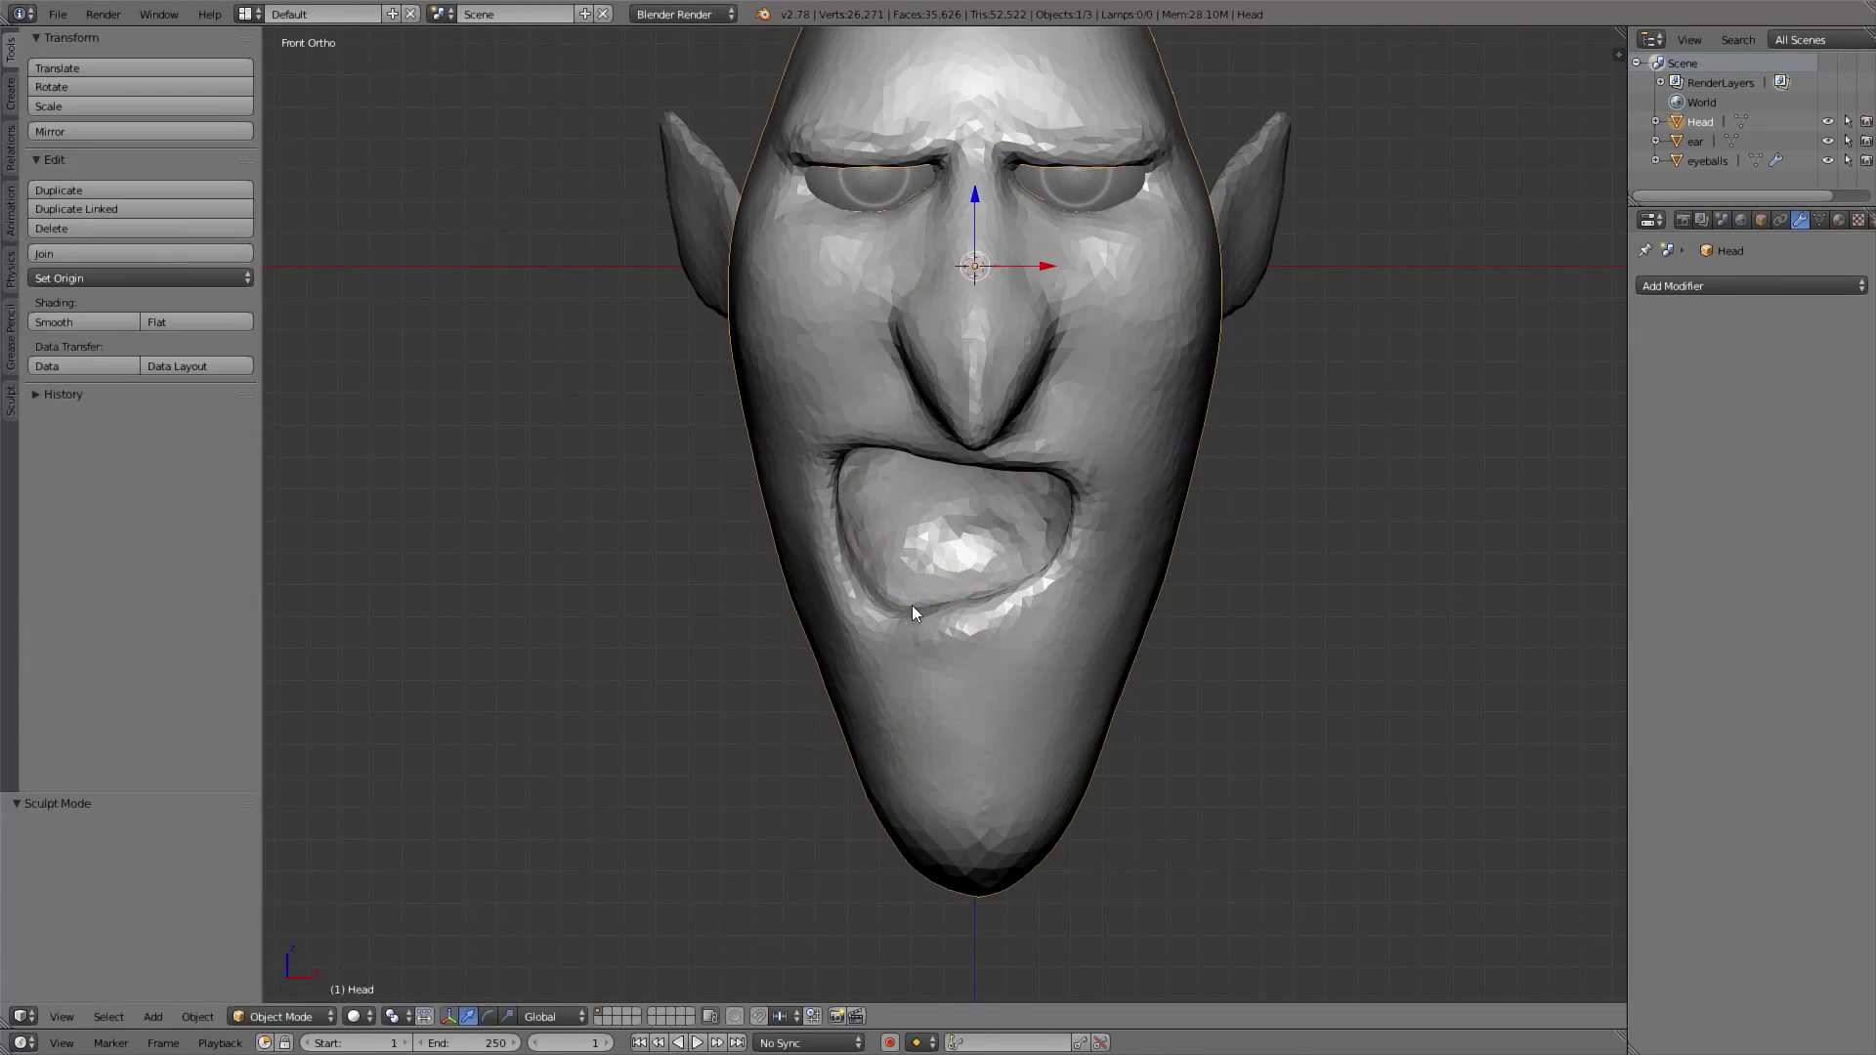
Deselect everything and add a cube mesh at the scene origin
shift+middle_drag(1039, 427, 1062, 437)
key(a)
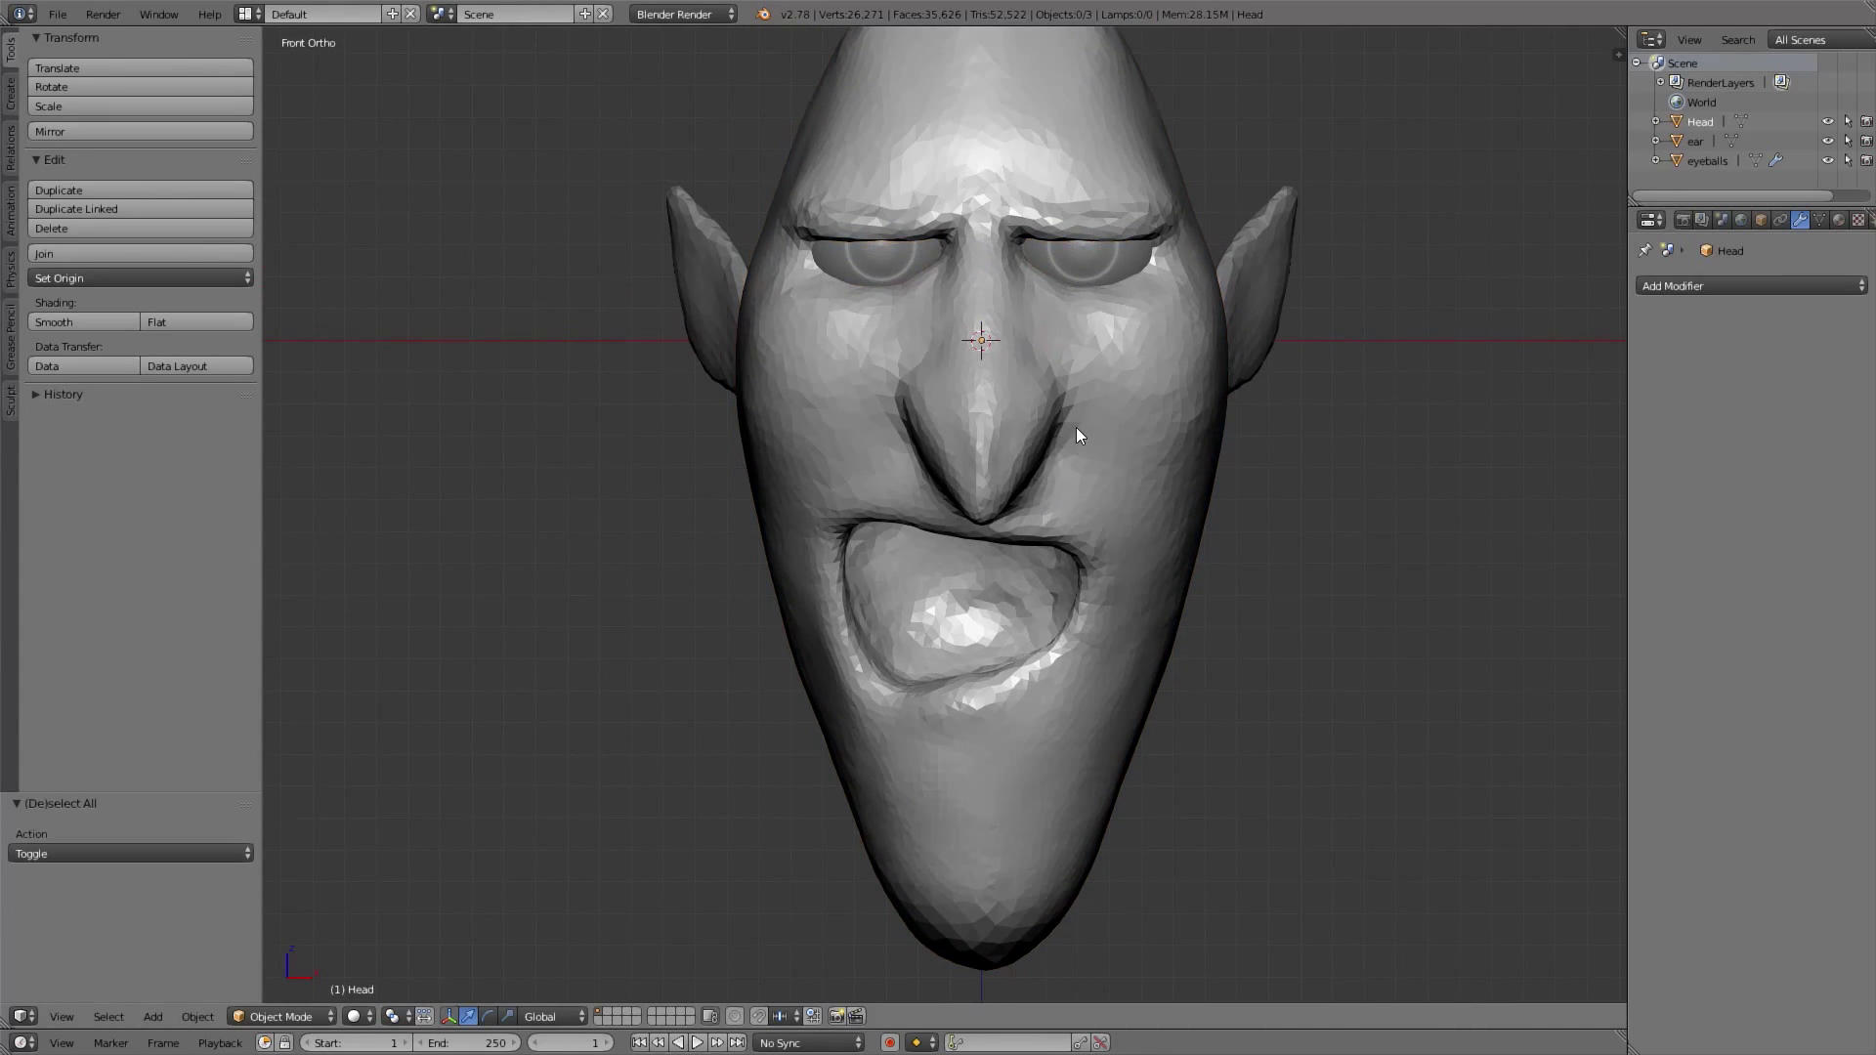
key(shift+a)
mouse_move(1072, 432)
click(1137, 447)
scroll(1095, 441, down, 5)
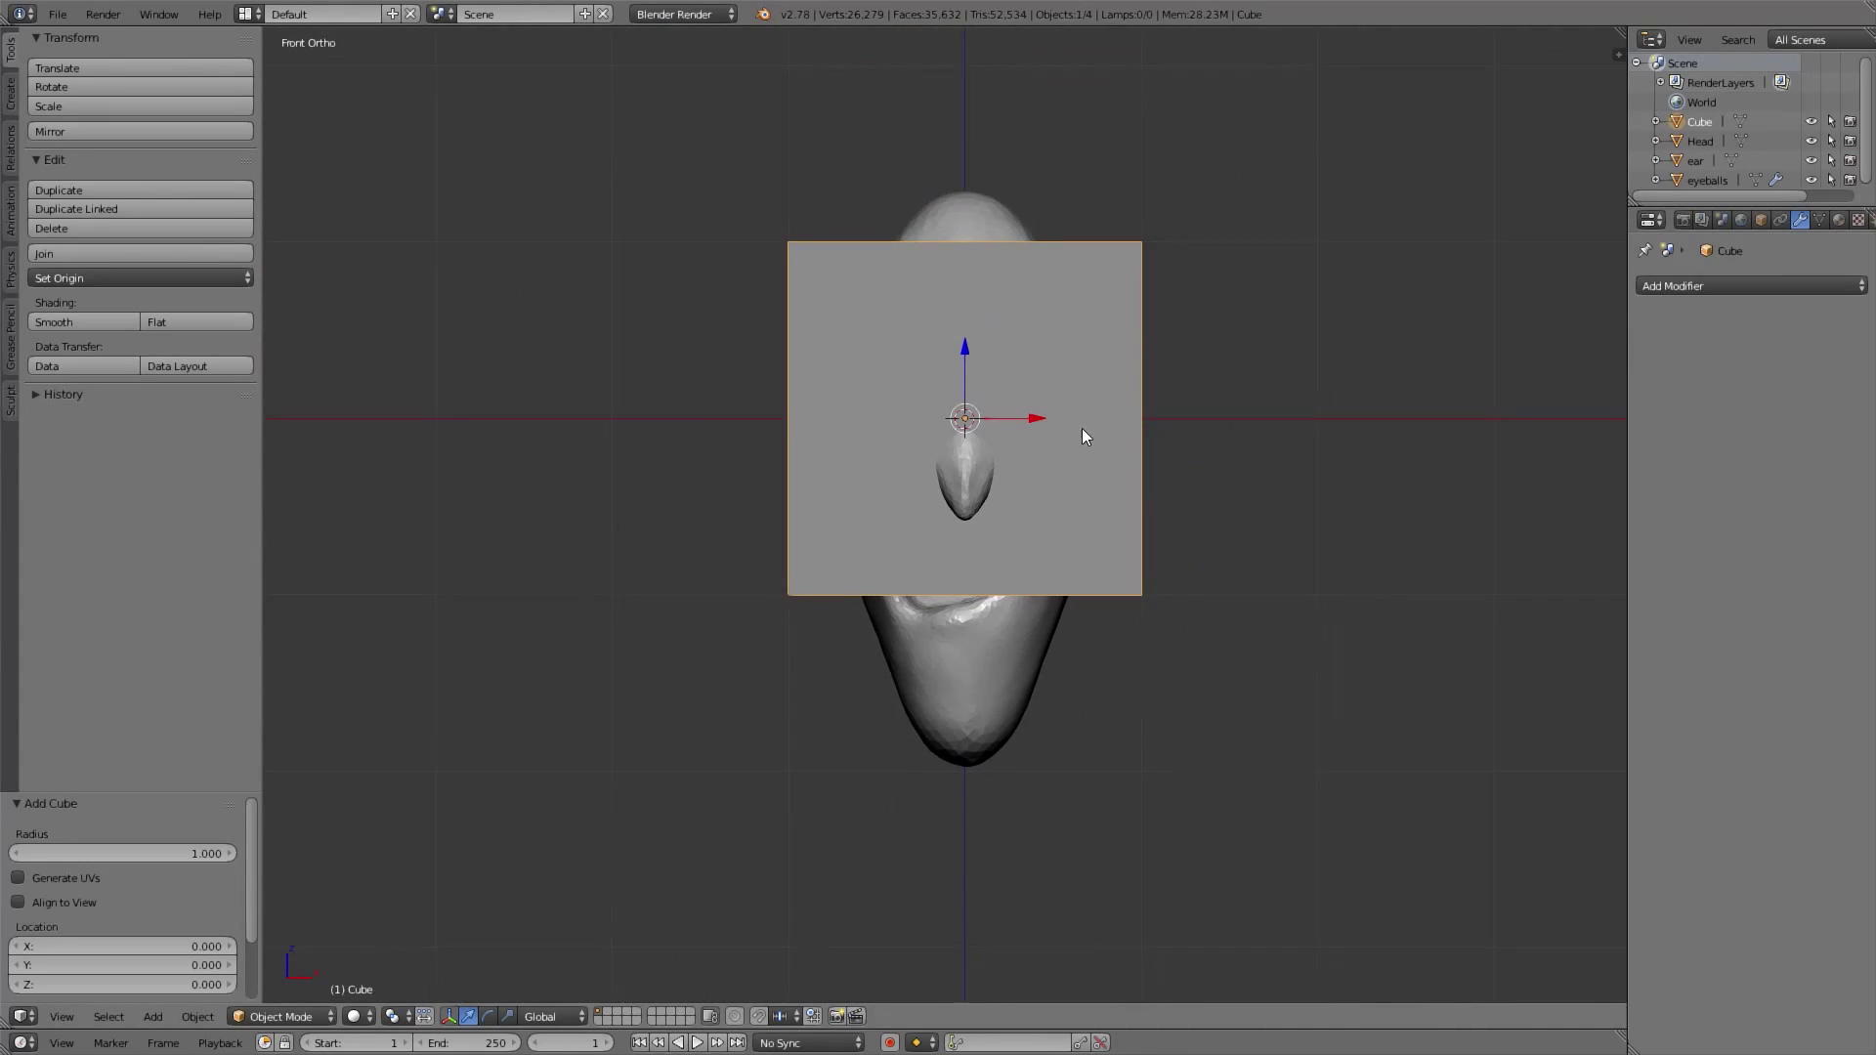
Switch the cube to Sculpt Mode, enable Dyntopo and choose the Snake Hook brush
scroll(1080, 384, up, 1)
click(282, 1016)
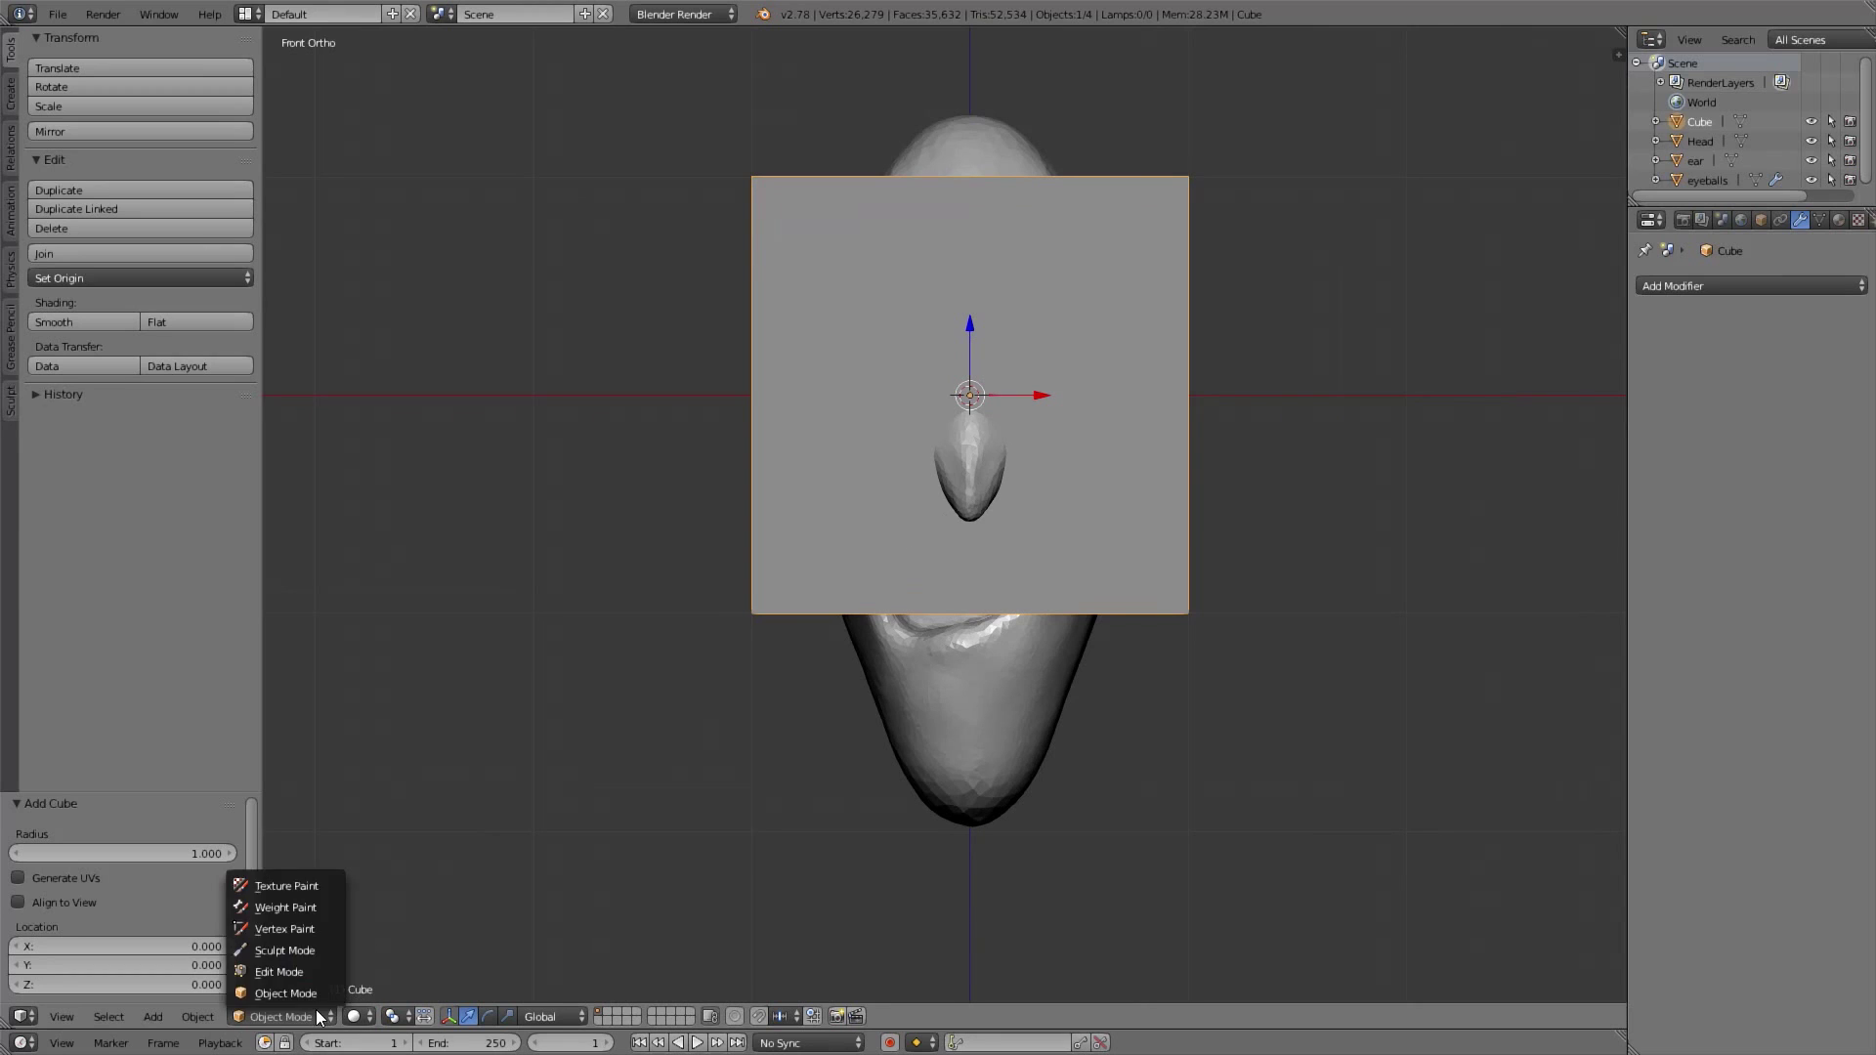
click(315, 947)
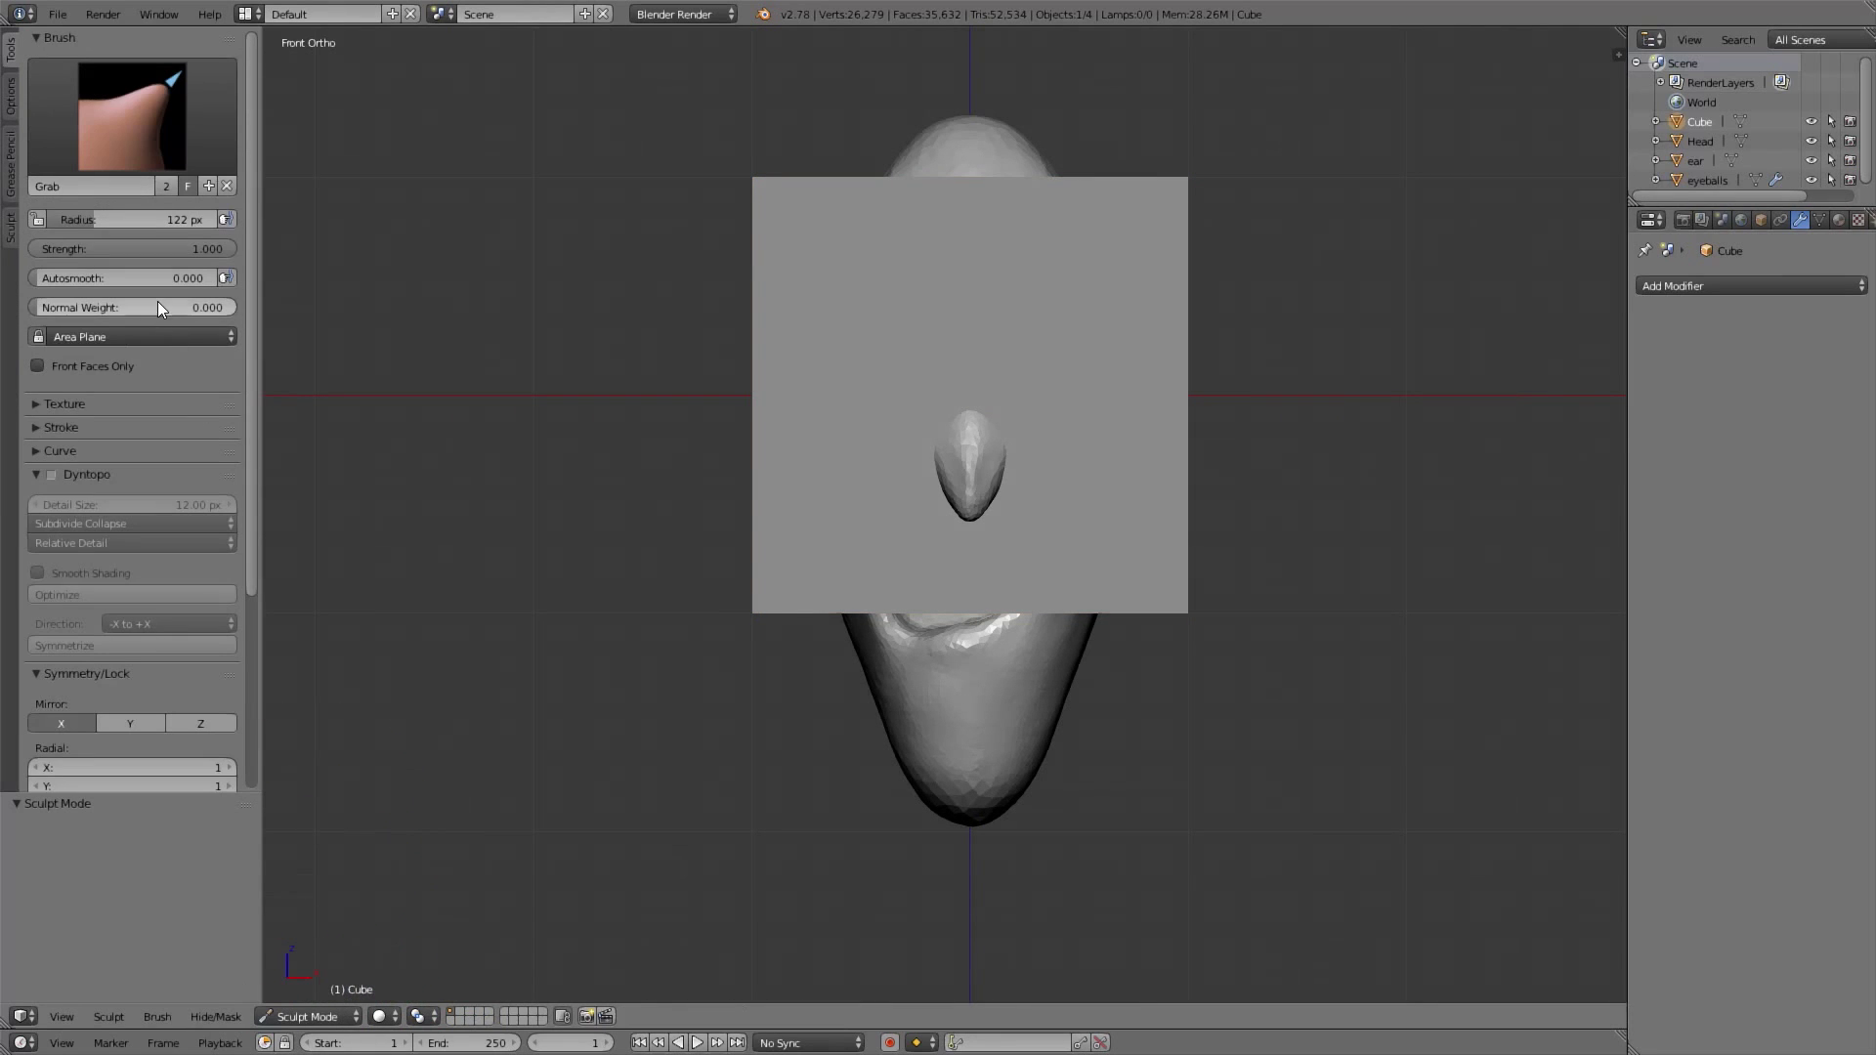
click(51, 475)
click(133, 115)
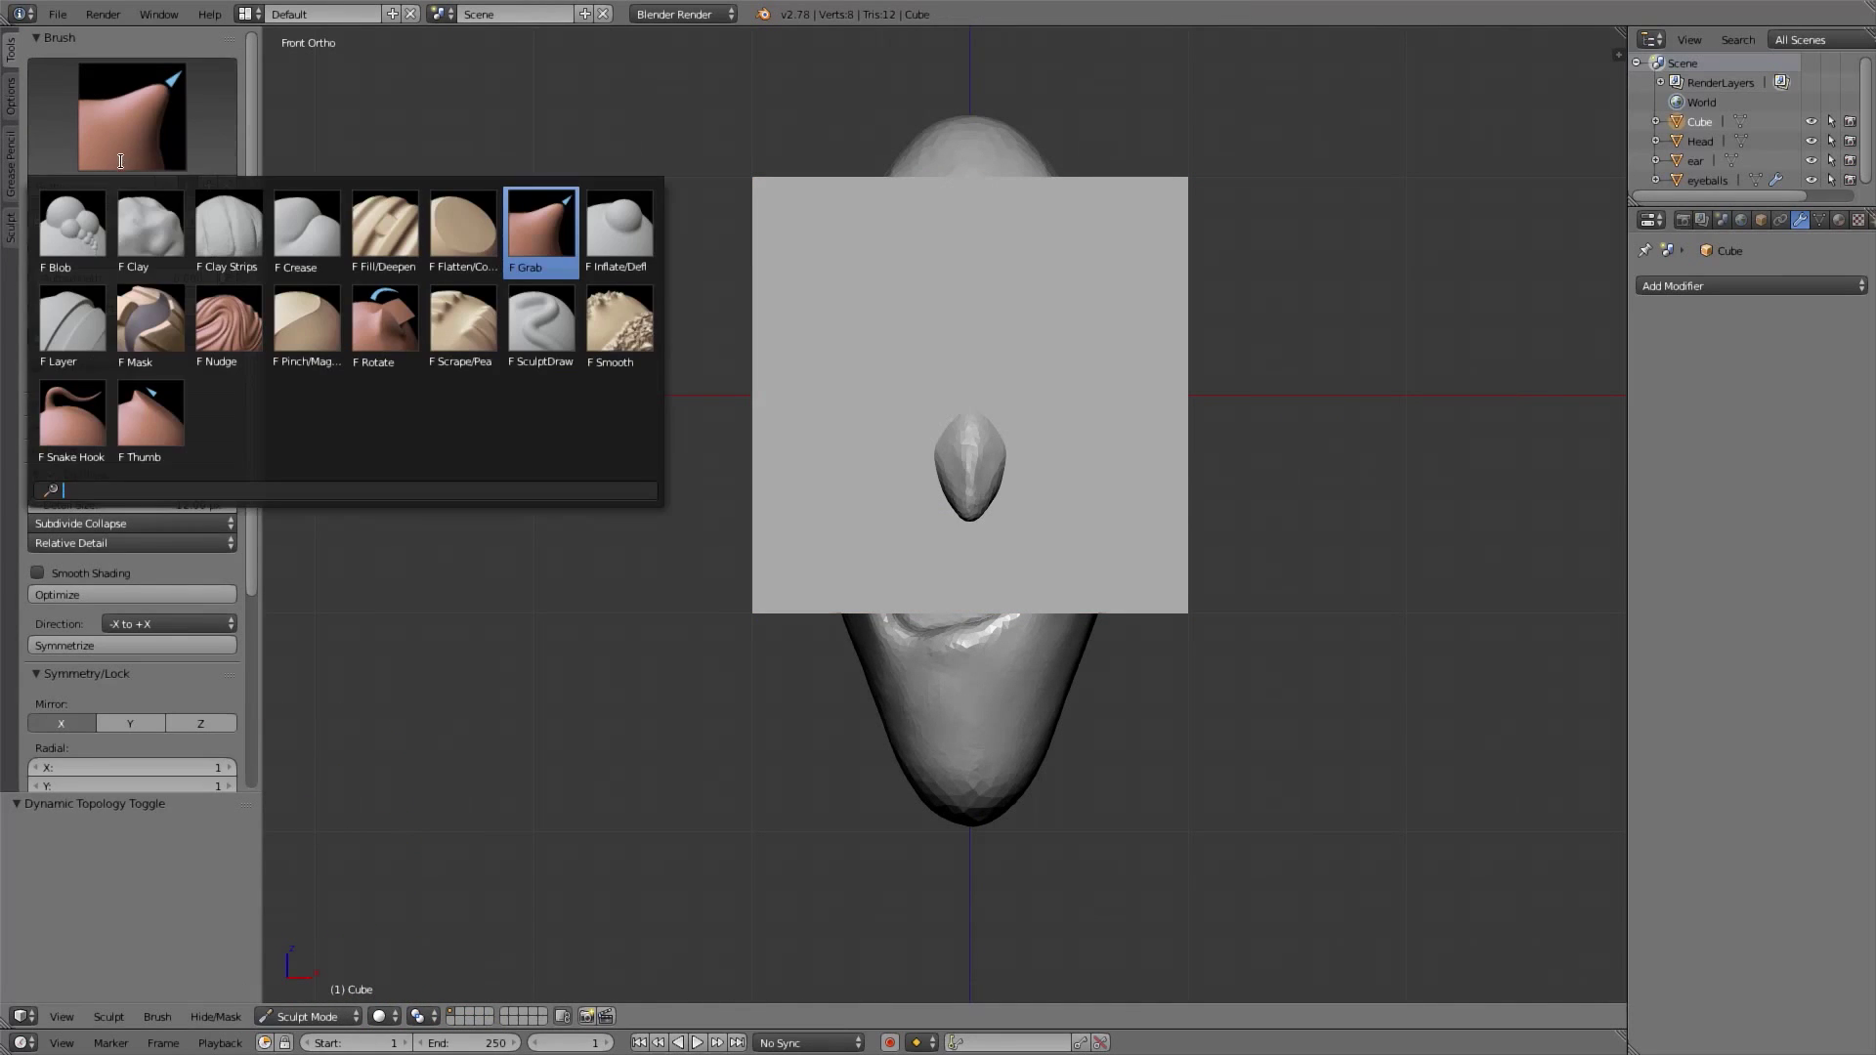
click(73, 401)
Compress the cube into a low rounded mass around mouth height using the Snake Hook brush at a 286 px radius
key(f)
click(1156, 282)
mouse_move(1160, 197)
mouse_down()
mouse_move(1104, 398)
mouse_move(1150, 274)
mouse_up()
key(KP_3)
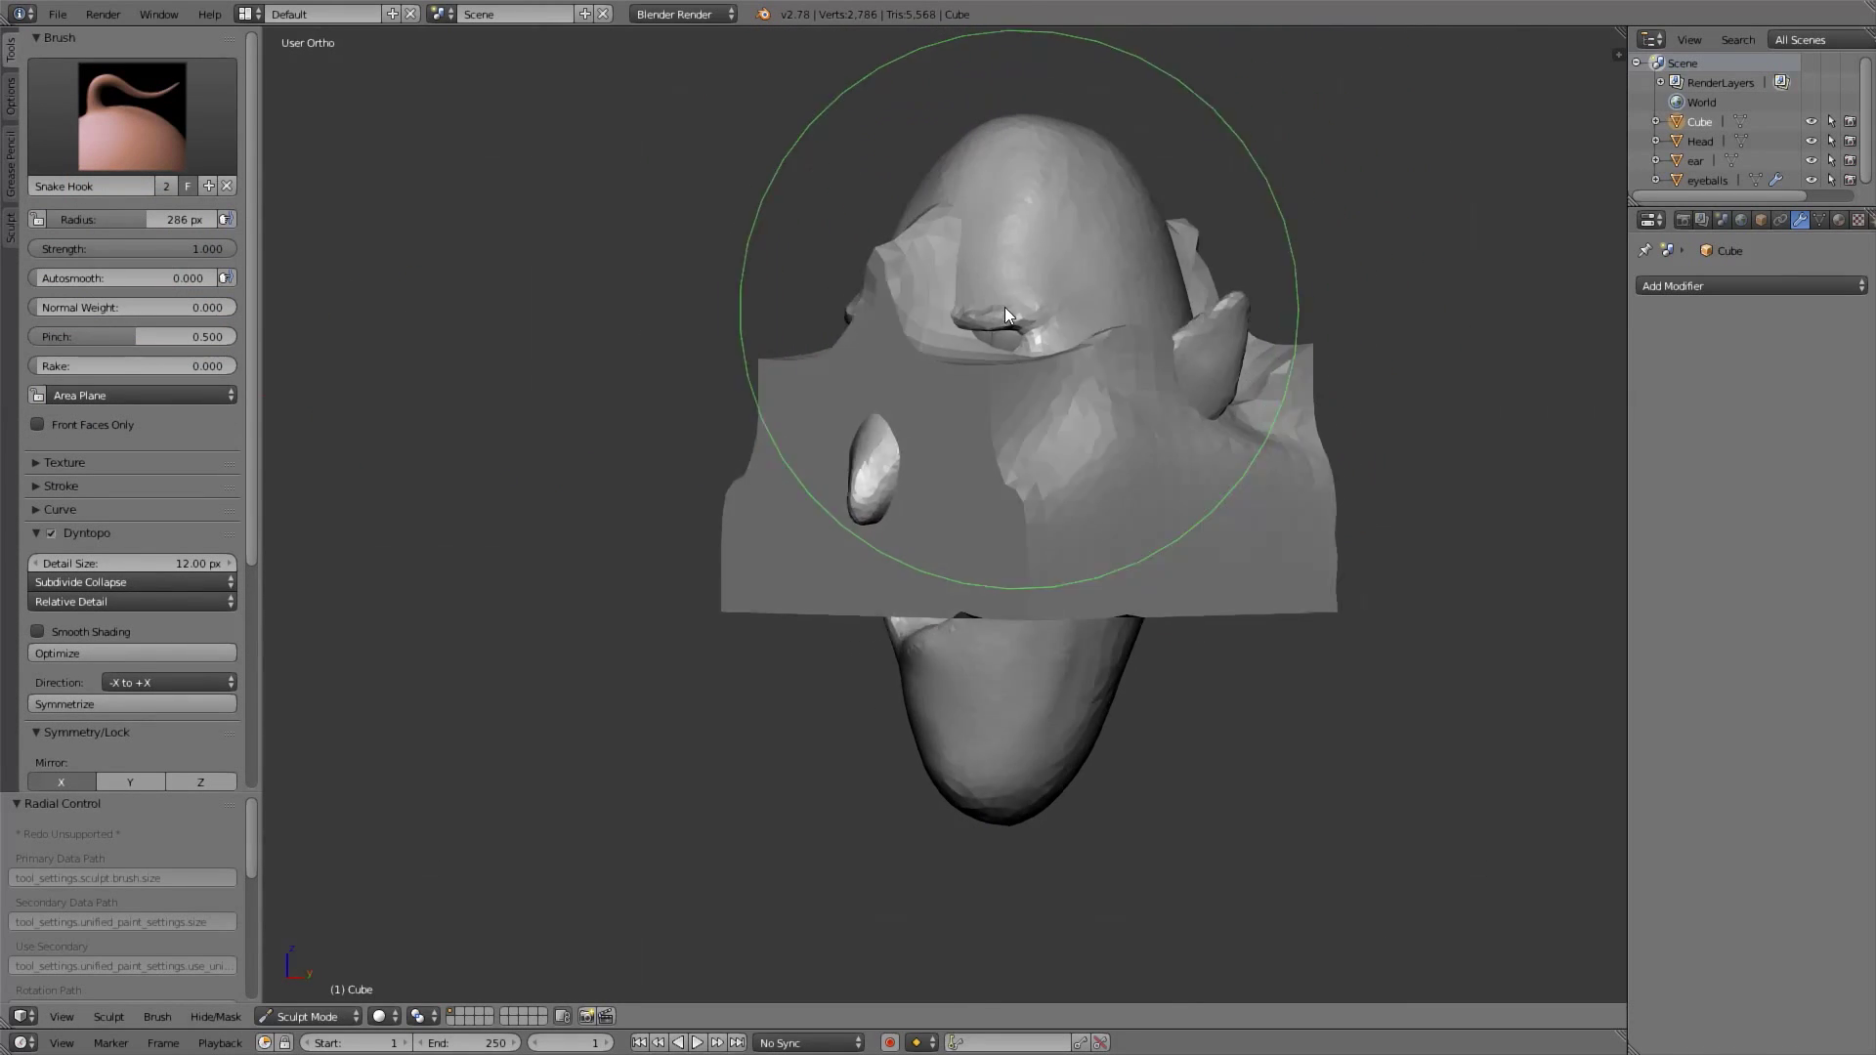
mouse_move(878, 359)
mouse_down()
mouse_move(910, 480)
mouse_move(945, 470)
mouse_up()
mouse_move(1186, 453)
mouse_down()
mouse_move(1146, 464)
mouse_move(1155, 485)
mouse_up()
mouse_move(1192, 418)
mouse_down()
mouse_move(1217, 546)
mouse_move(914, 548)
mouse_up()
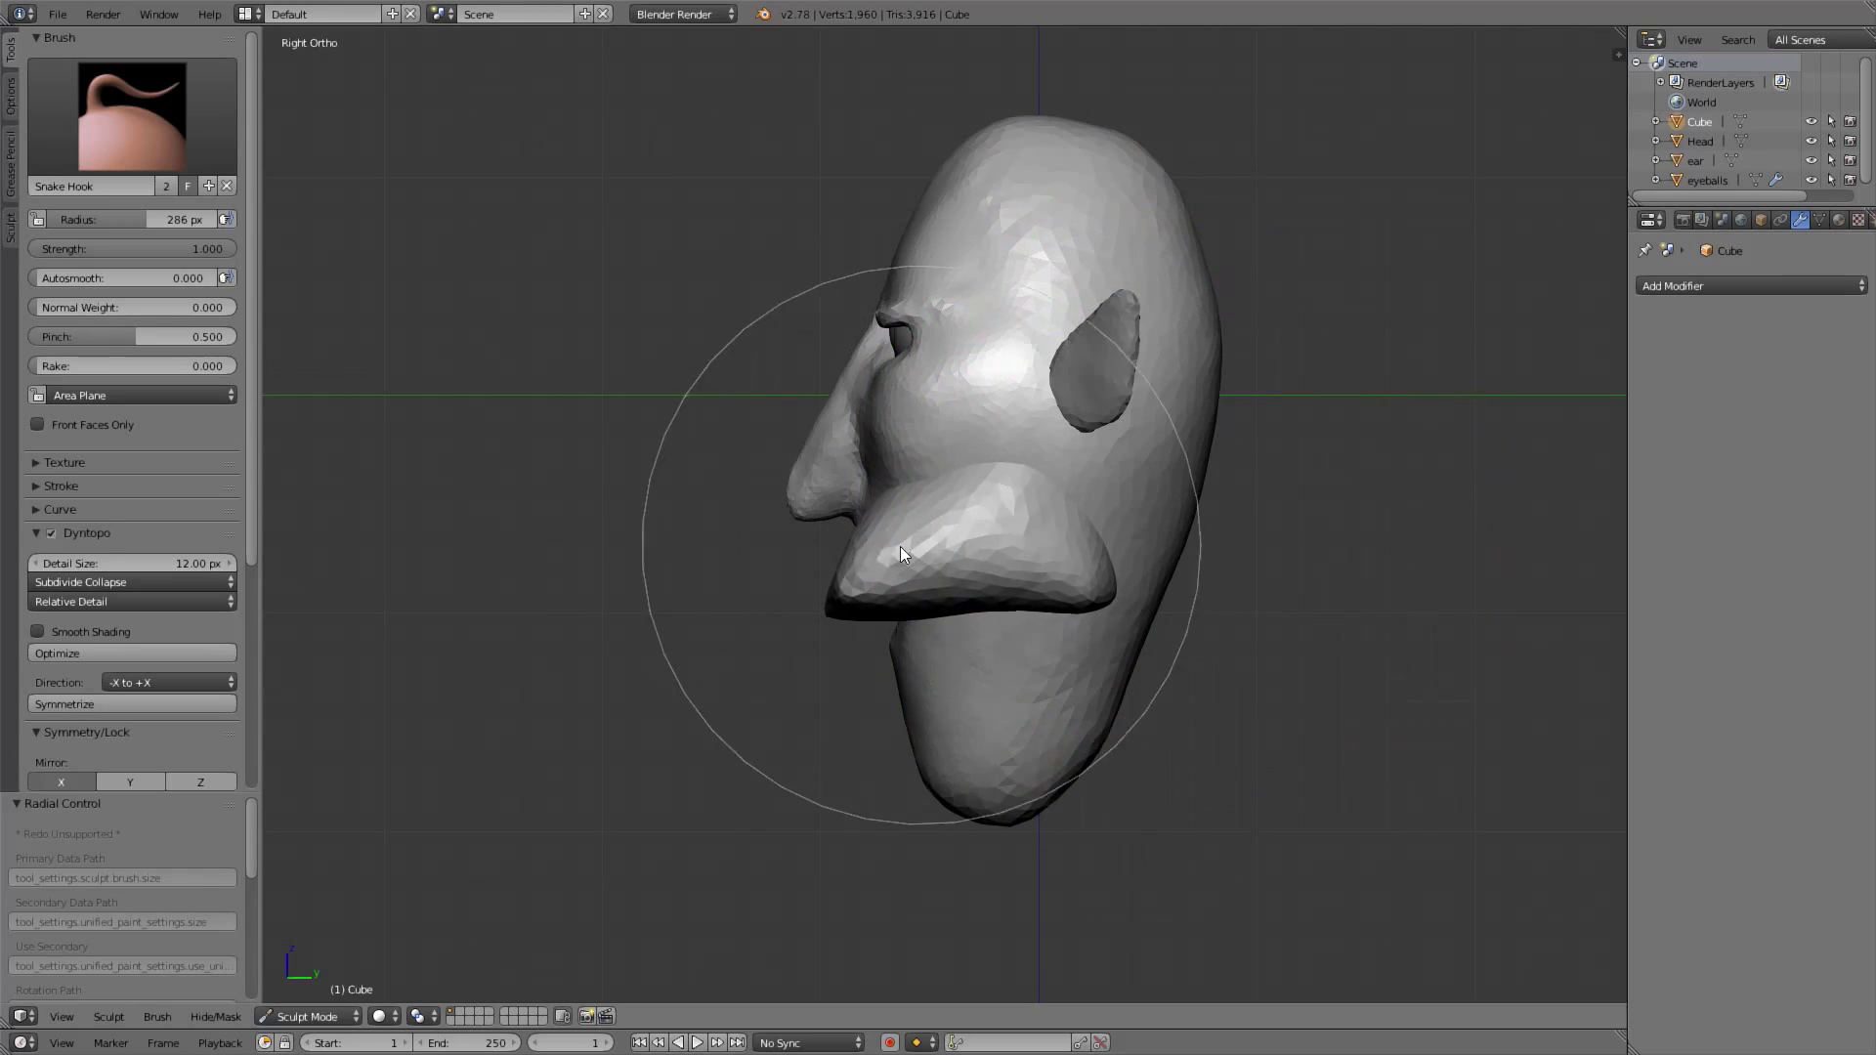
Squeeze the cube mesh's sides inward to fit within the open mouth, reducing the Snake Hook radius to 220 px
middle_drag(914, 547, 983, 541)
key(KP_1)
mouse_move(1110, 574)
mouse_down()
mouse_move(1030, 594)
mouse_move(1088, 553)
mouse_up()
mouse_move(1089, 553)
middle_down()
mouse_move(930, 515)
mouse_move(961, 565)
mouse_move(1111, 548)
middle_up()
key(KP_1)
key(f)
click(990, 592)
drag(1058, 574, 981, 574)
scroll(907, 529, down, 1)
scroll(957, 427, up, 5)
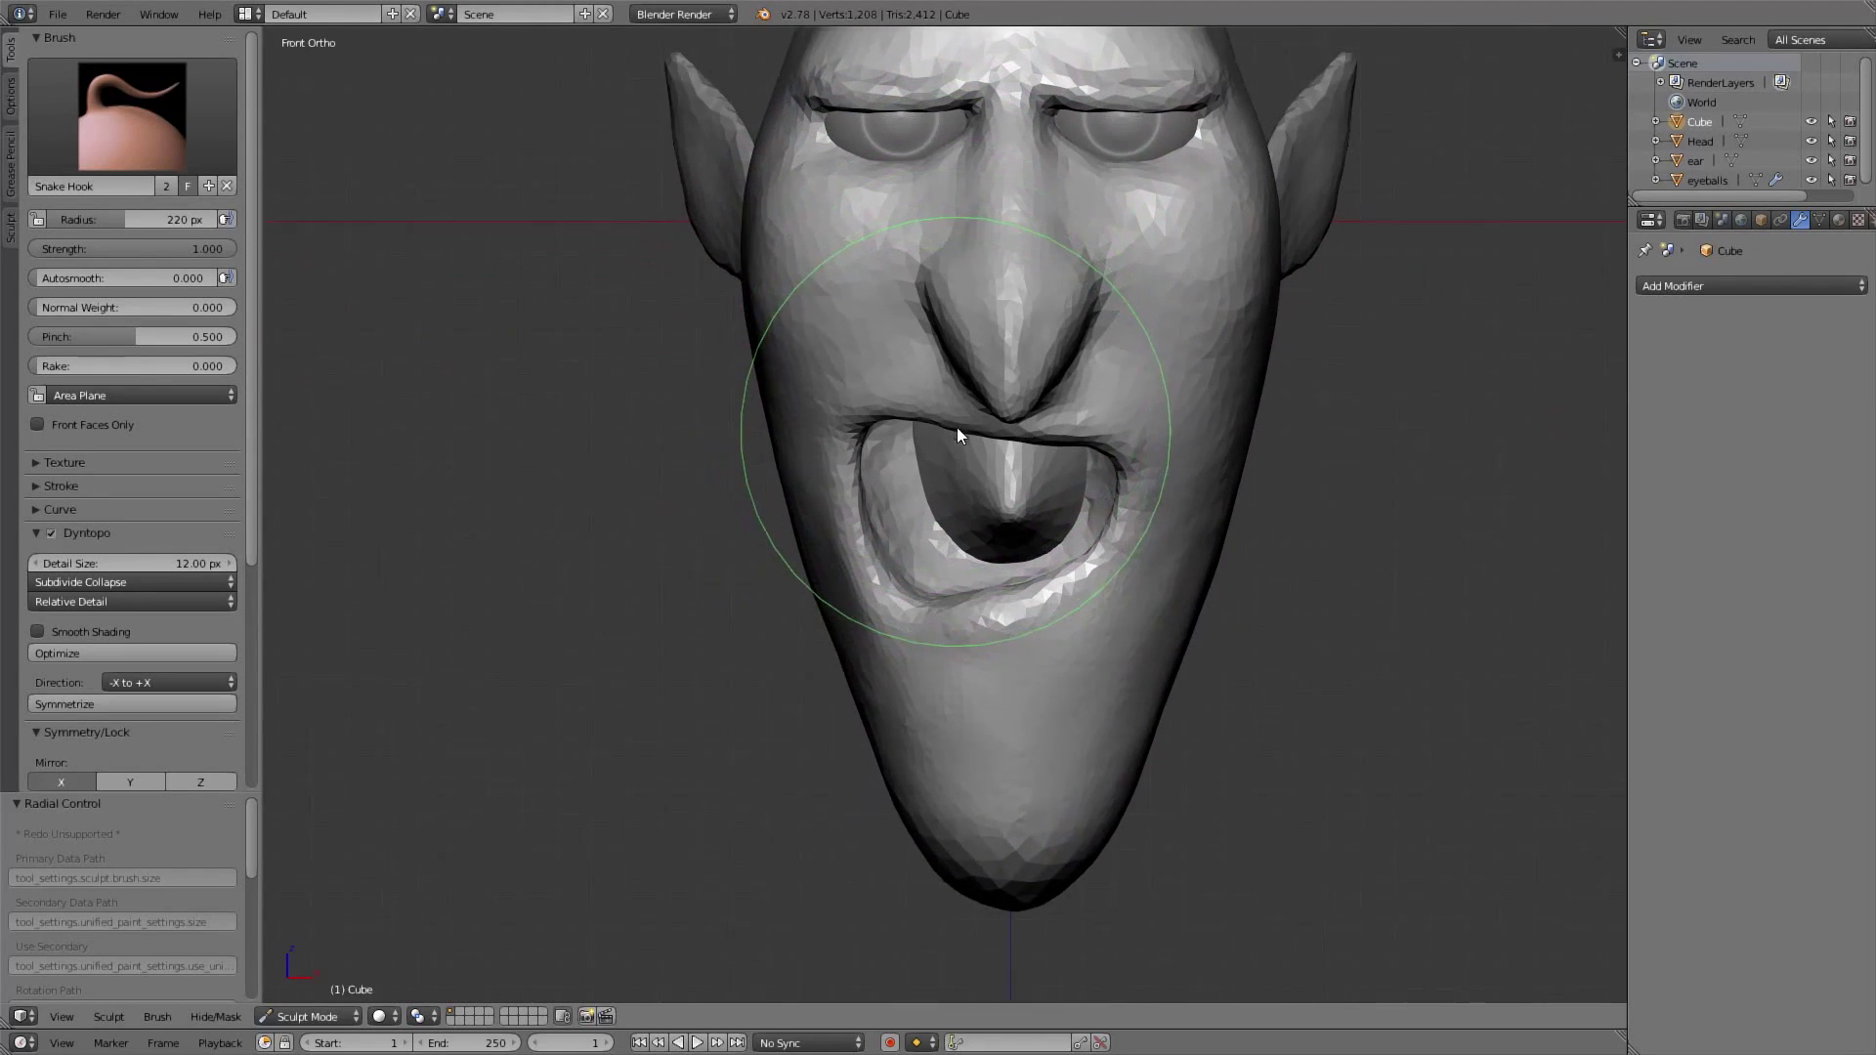
Pull the mesh inside the mouth into an upper gum shape behind the upper lip with the Snake Hook brush
mouse_move(972, 524)
mouse_down()
mouse_move(870, 545)
mouse_move(942, 452)
mouse_up()
middle_drag(941, 453, 940, 322)
drag(975, 458, 969, 528)
mouse_move(962, 458)
middle_down()
mouse_move(1063, 443)
mouse_move(1155, 479)
middle_up()
mouse_move(1026, 430)
mouse_down()
mouse_move(1080, 404)
mouse_move(1069, 436)
mouse_up()
drag(959, 398, 972, 351)
mouse_move(973, 351)
middle_down()
mouse_move(987, 508)
mouse_move(943, 480)
mouse_move(889, 484)
middle_up()
drag(891, 492, 938, 436)
key(KP_1)
mouse_move(997, 548)
mouse_down()
mouse_move(1020, 570)
mouse_move(914, 528)
mouse_move(894, 468)
mouse_move(1052, 445)
mouse_move(938, 415)
mouse_move(936, 492)
mouse_up()
Refine the upper gum's fit along the lip and mouth corners using Snake Hook with a 133 px radius
middle_drag(935, 491, 969, 407)
key(f)
click(884, 405)
mouse_move(904, 410)
mouse_down()
mouse_move(941, 385)
mouse_move(1008, 459)
mouse_move(1075, 486)
mouse_move(846, 394)
mouse_move(905, 360)
mouse_move(969, 432)
mouse_up()
mouse_move(969, 433)
middle_down()
mouse_move(884, 400)
mouse_move(907, 415)
mouse_move(928, 222)
mouse_move(880, 406)
middle_up()
drag(872, 401, 964, 394)
middle_drag(962, 395, 1091, 441)
key(KP_1)
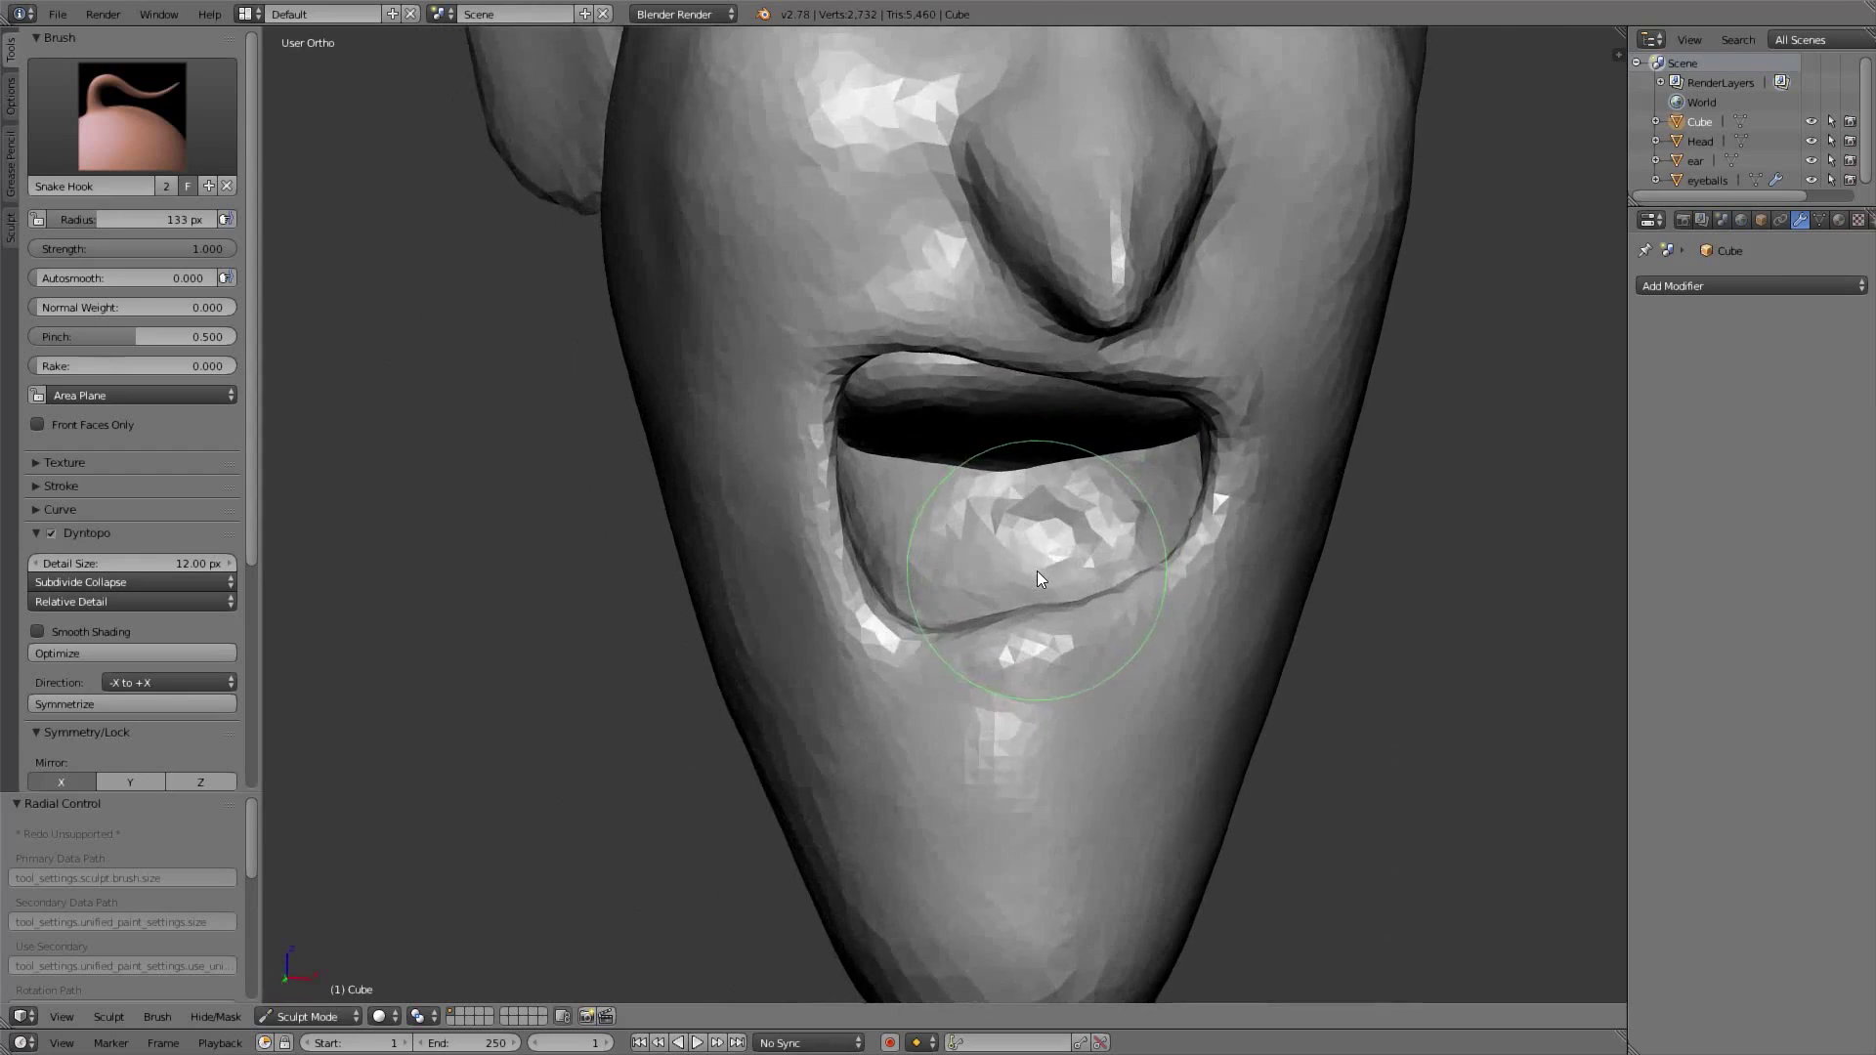
Try to pull a fang down from the upper gum near the mouth corner with a small Snake Hook brush
key(f)
click(858, 431)
drag(868, 403, 897, 484)
key(ctrl+z)
mouse_move(898, 484)
middle_down()
mouse_move(995, 412)
mouse_move(950, 412)
mouse_move(946, 477)
middle_up()
scroll(946, 477, down, 3)
key(KP_1)
scroll(954, 451, up, 4)
key(ctrl+z)
scroll(897, 392, up, 2)
shift+middle_drag(891, 374, 899, 412)
key(f)
click(882, 437)
drag(881, 436, 884, 535)
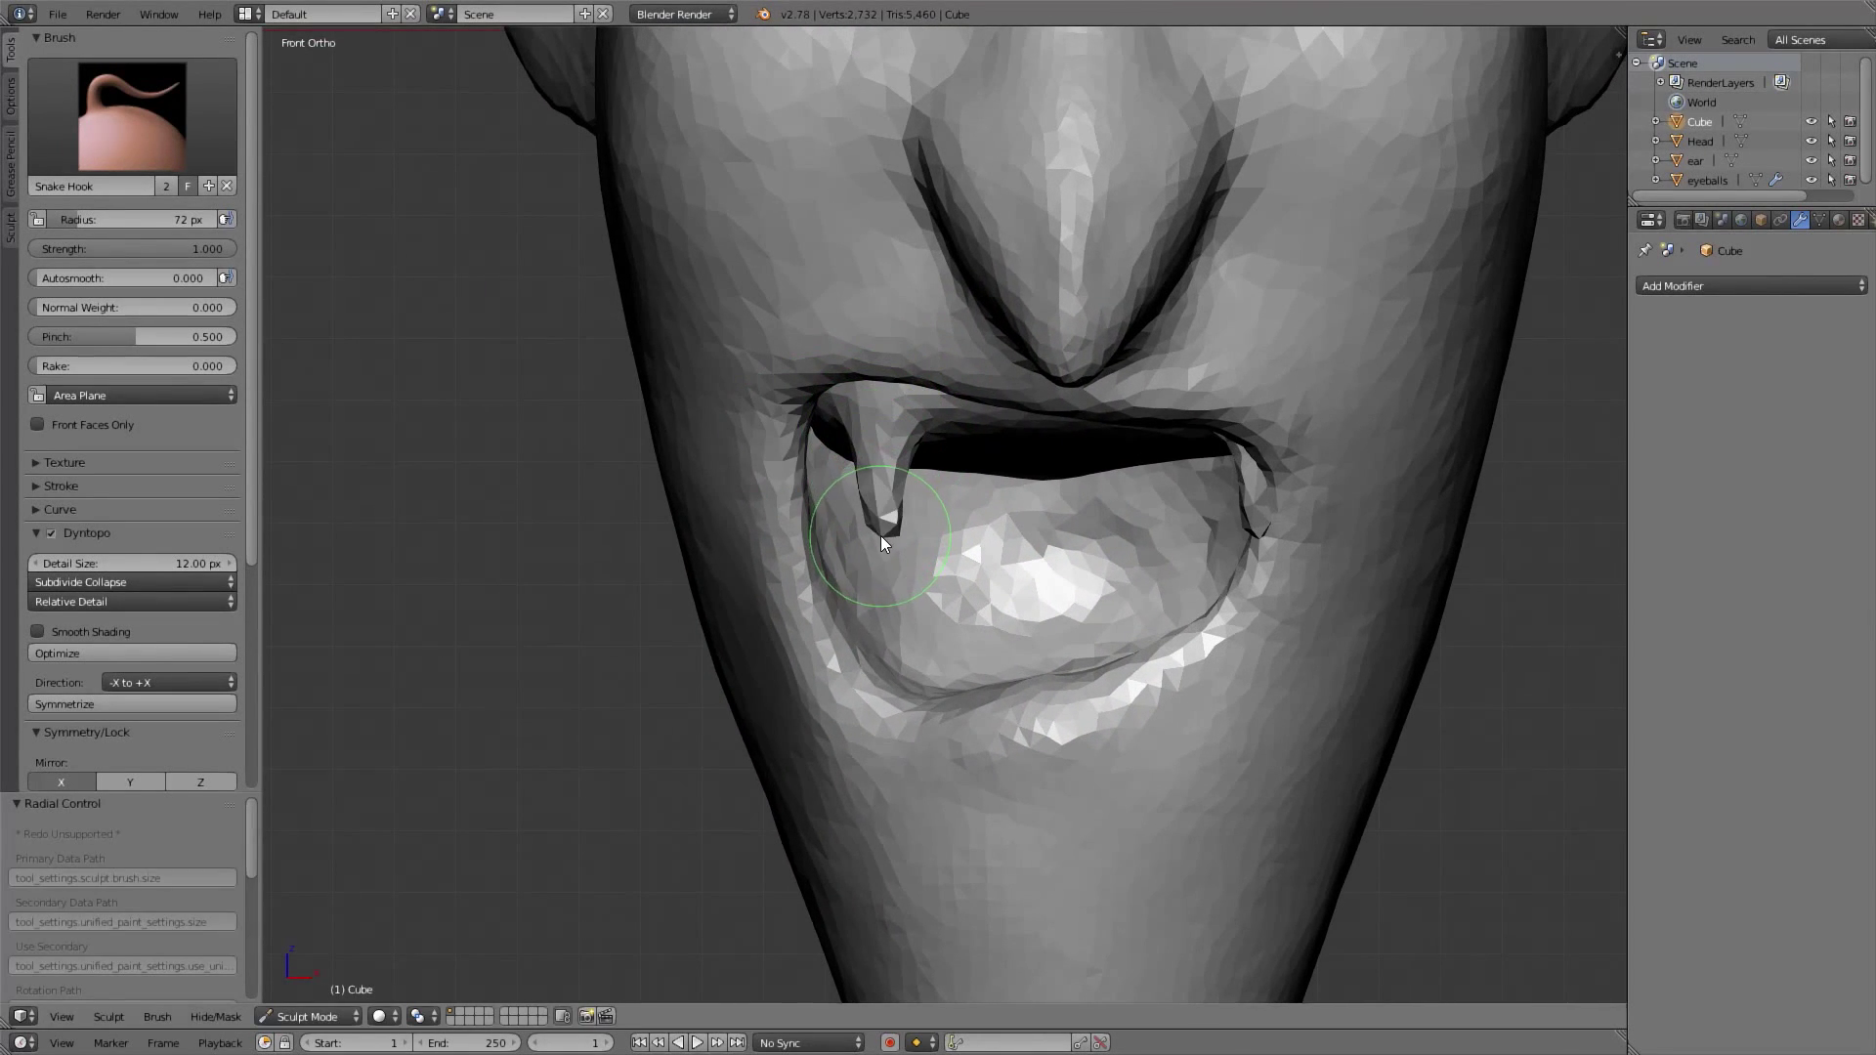
key(ctrl+z)
Pull a long mirrored pair of fangs down from the upper gum using Snake Hook with a 95 px radius
key(f)
click(888, 420)
drag(888, 421, 885, 519)
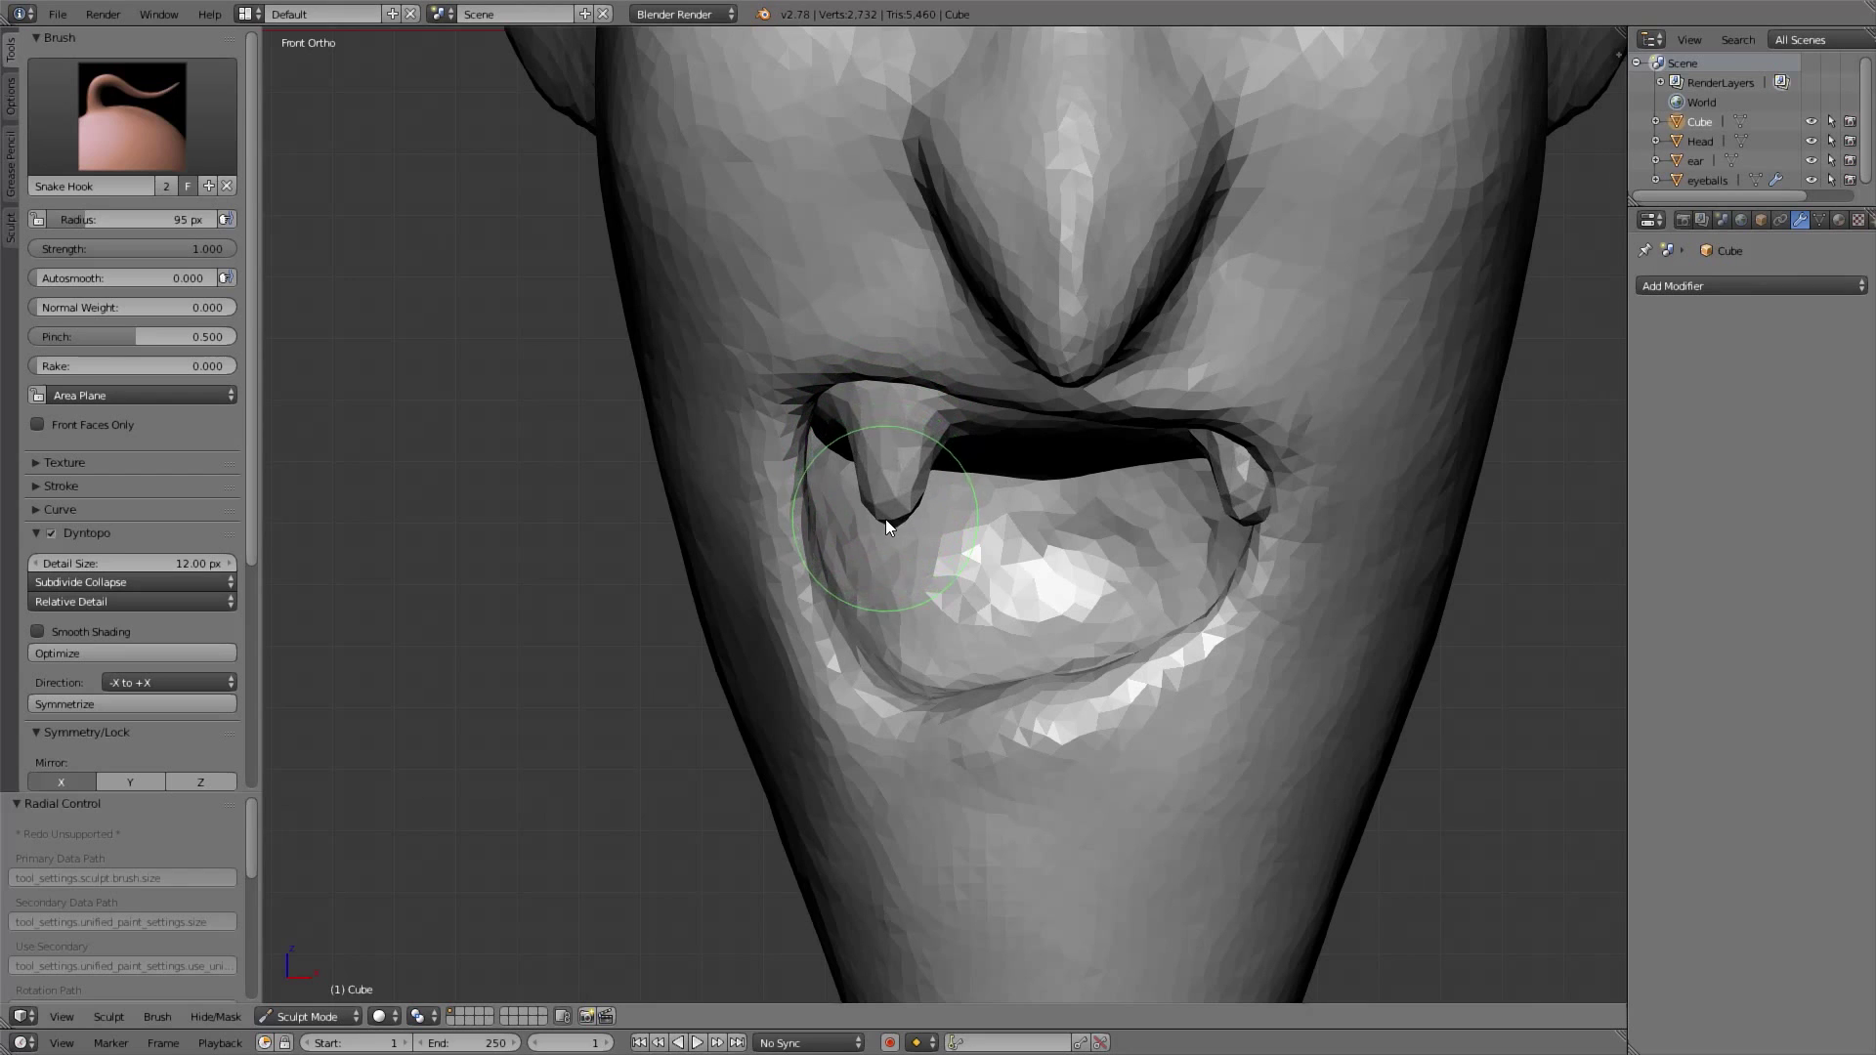
key(ctrl+z)
drag(879, 436, 890, 569)
Build up the fang bases and the gum ridge between them with a small Clay Strips brush
mouse_move(890, 569)
middle_down()
mouse_move(919, 496)
mouse_move(917, 375)
mouse_move(1010, 377)
mouse_move(992, 359)
middle_up()
key(3)
key(f)
click(941, 352)
mouse_move(926, 345)
mouse_down()
mouse_move(1050, 327)
mouse_move(952, 342)
mouse_up()
mouse_move(1006, 311)
middle_down()
mouse_move(1038, 333)
mouse_move(1037, 376)
middle_up()
key(f)
click(961, 343)
mouse_move(967, 350)
mouse_down()
mouse_move(1203, 388)
mouse_move(1016, 358)
mouse_up()
key(f)
click(1124, 367)
middle_drag(981, 356, 1066, 397)
mouse_move(1066, 396)
mouse_down()
mouse_move(1216, 459)
mouse_move(1022, 395)
mouse_up()
mouse_move(945, 400)
middle_down()
mouse_move(963, 370)
mouse_move(916, 364)
mouse_move(940, 372)
middle_up()
click(880, 386)
Rename the Cube object to teeth and hide the Head, ear and eyeballs objects
double_click(1704, 123)
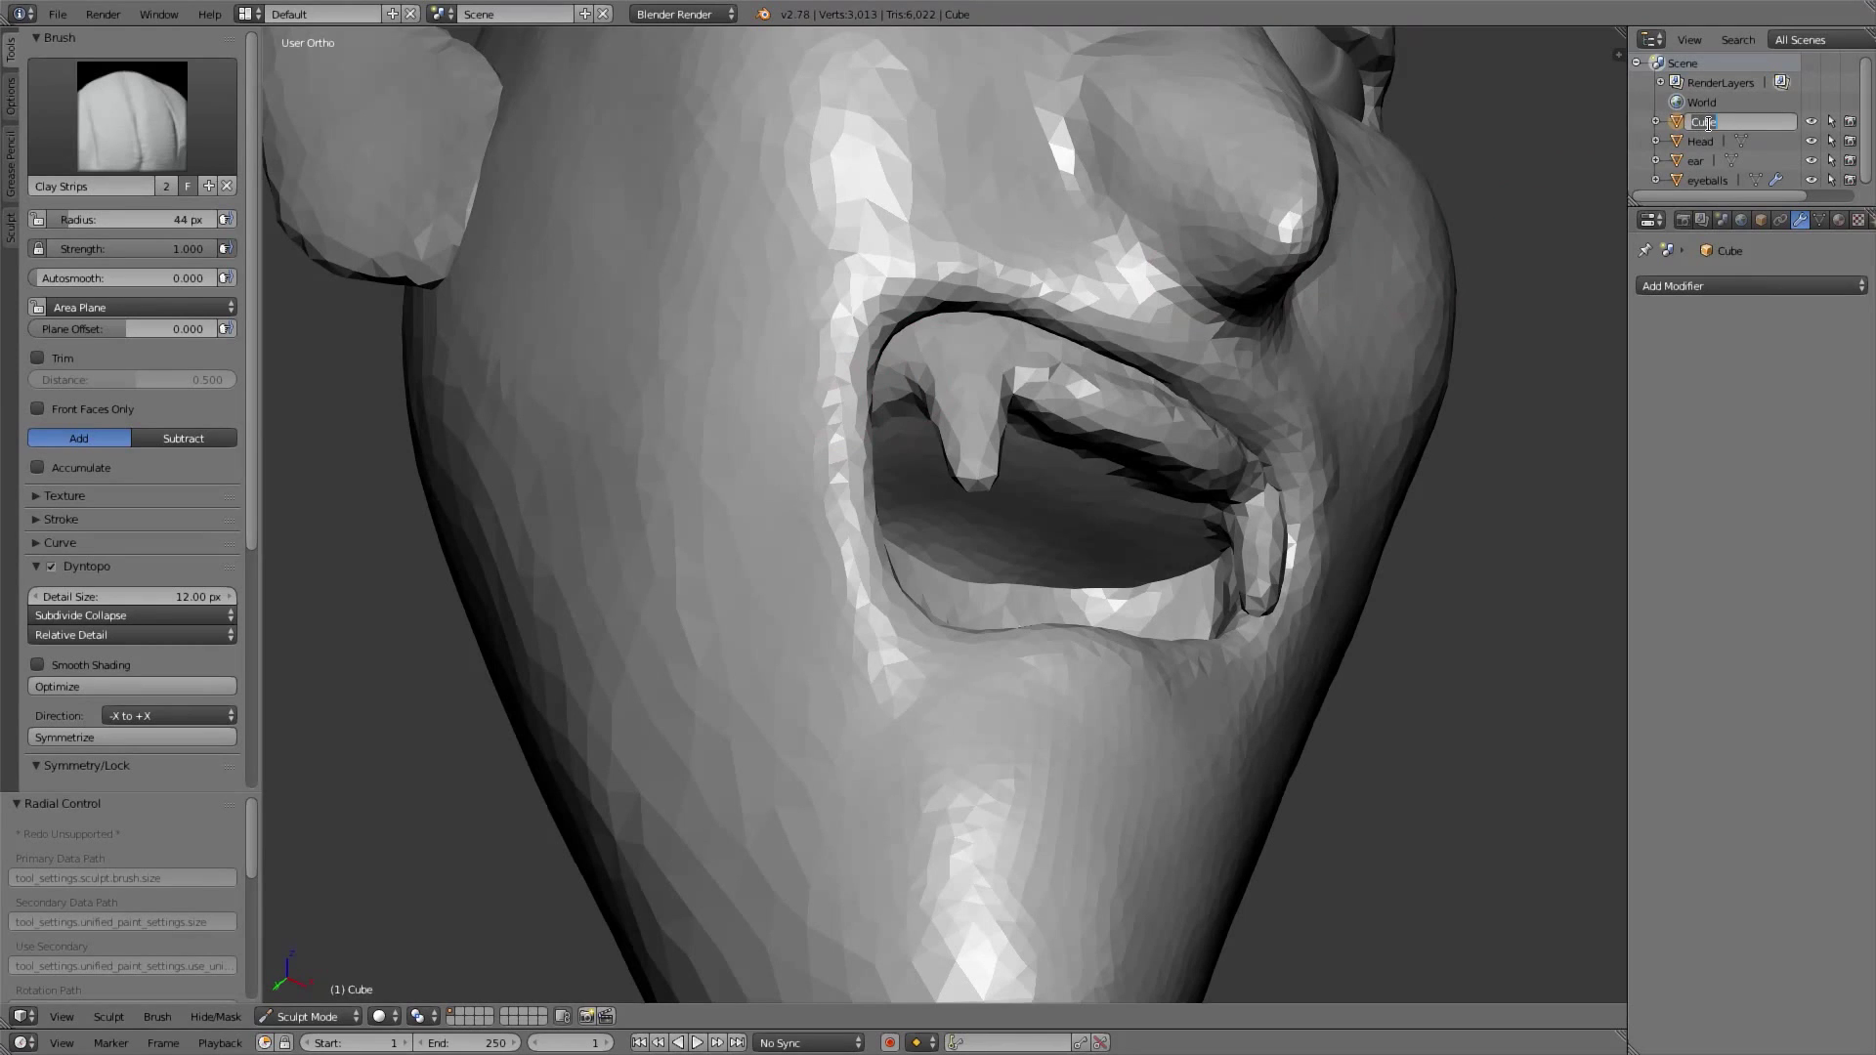
text(teeth)
key(Return)
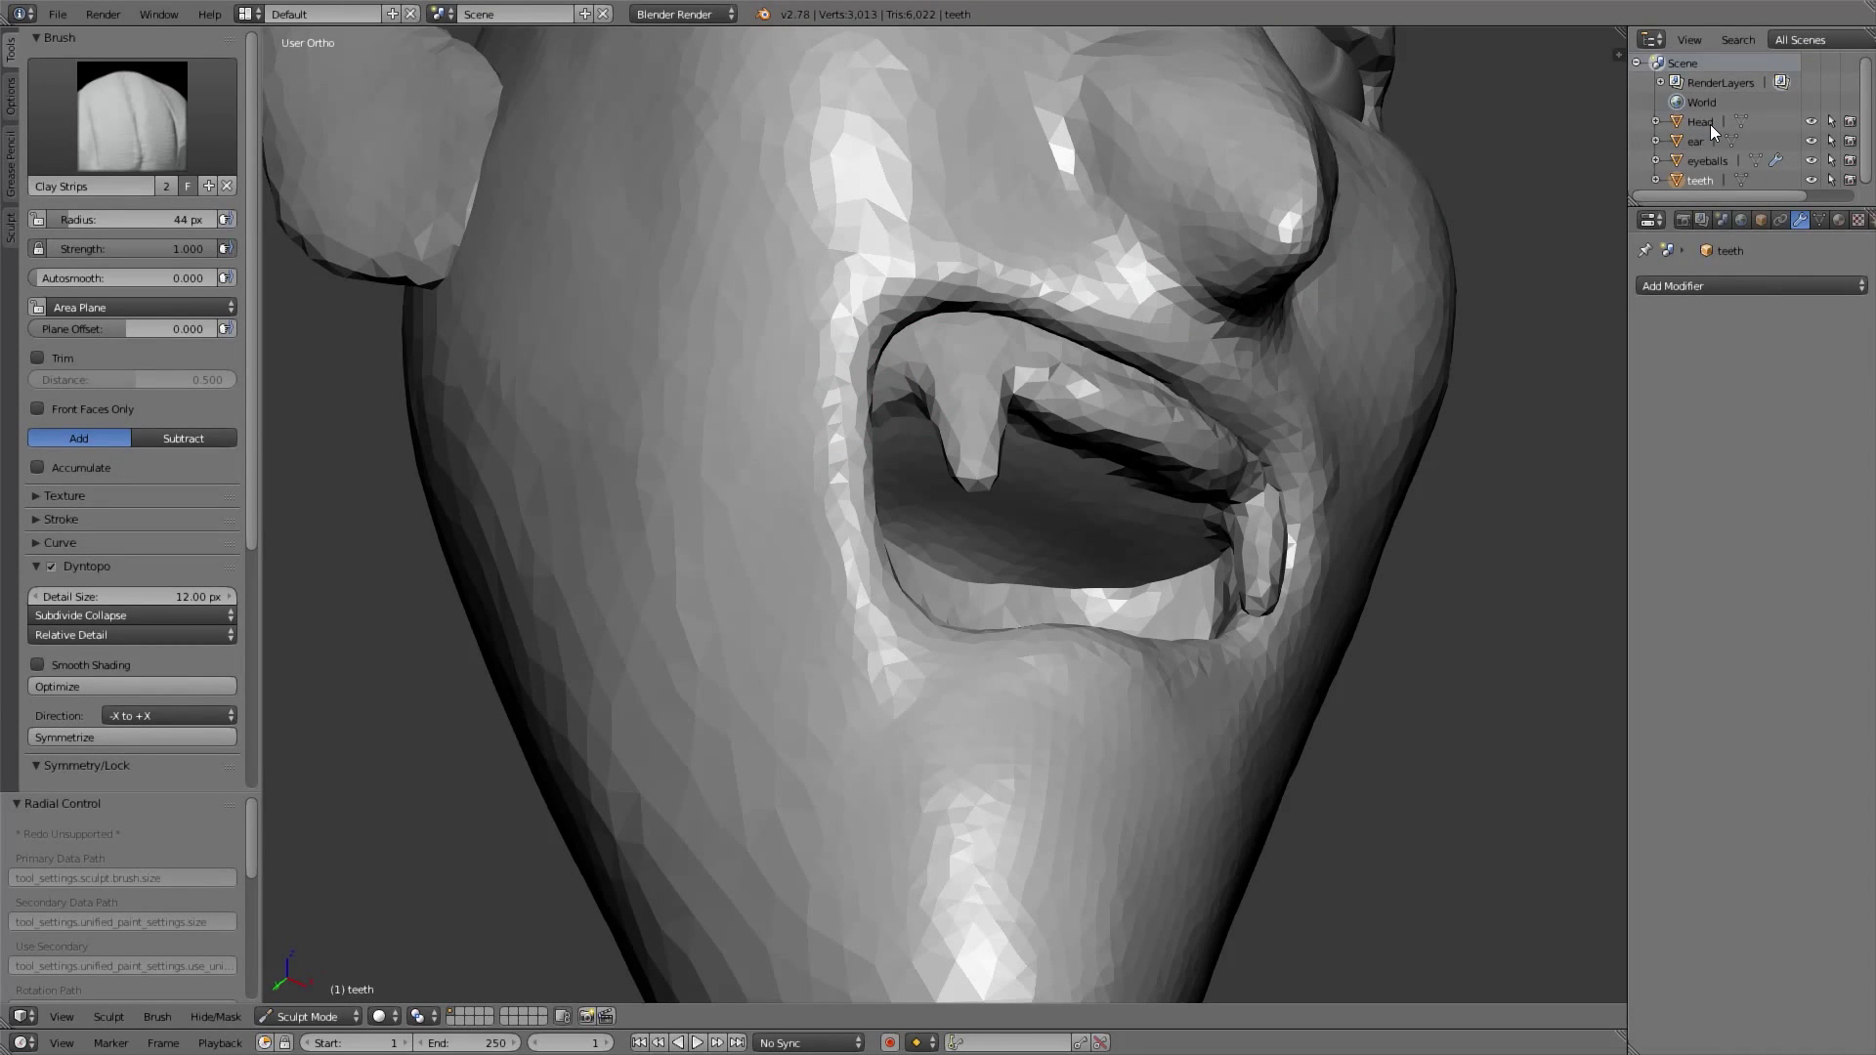
middle_drag(802, 513, 1386, 356)
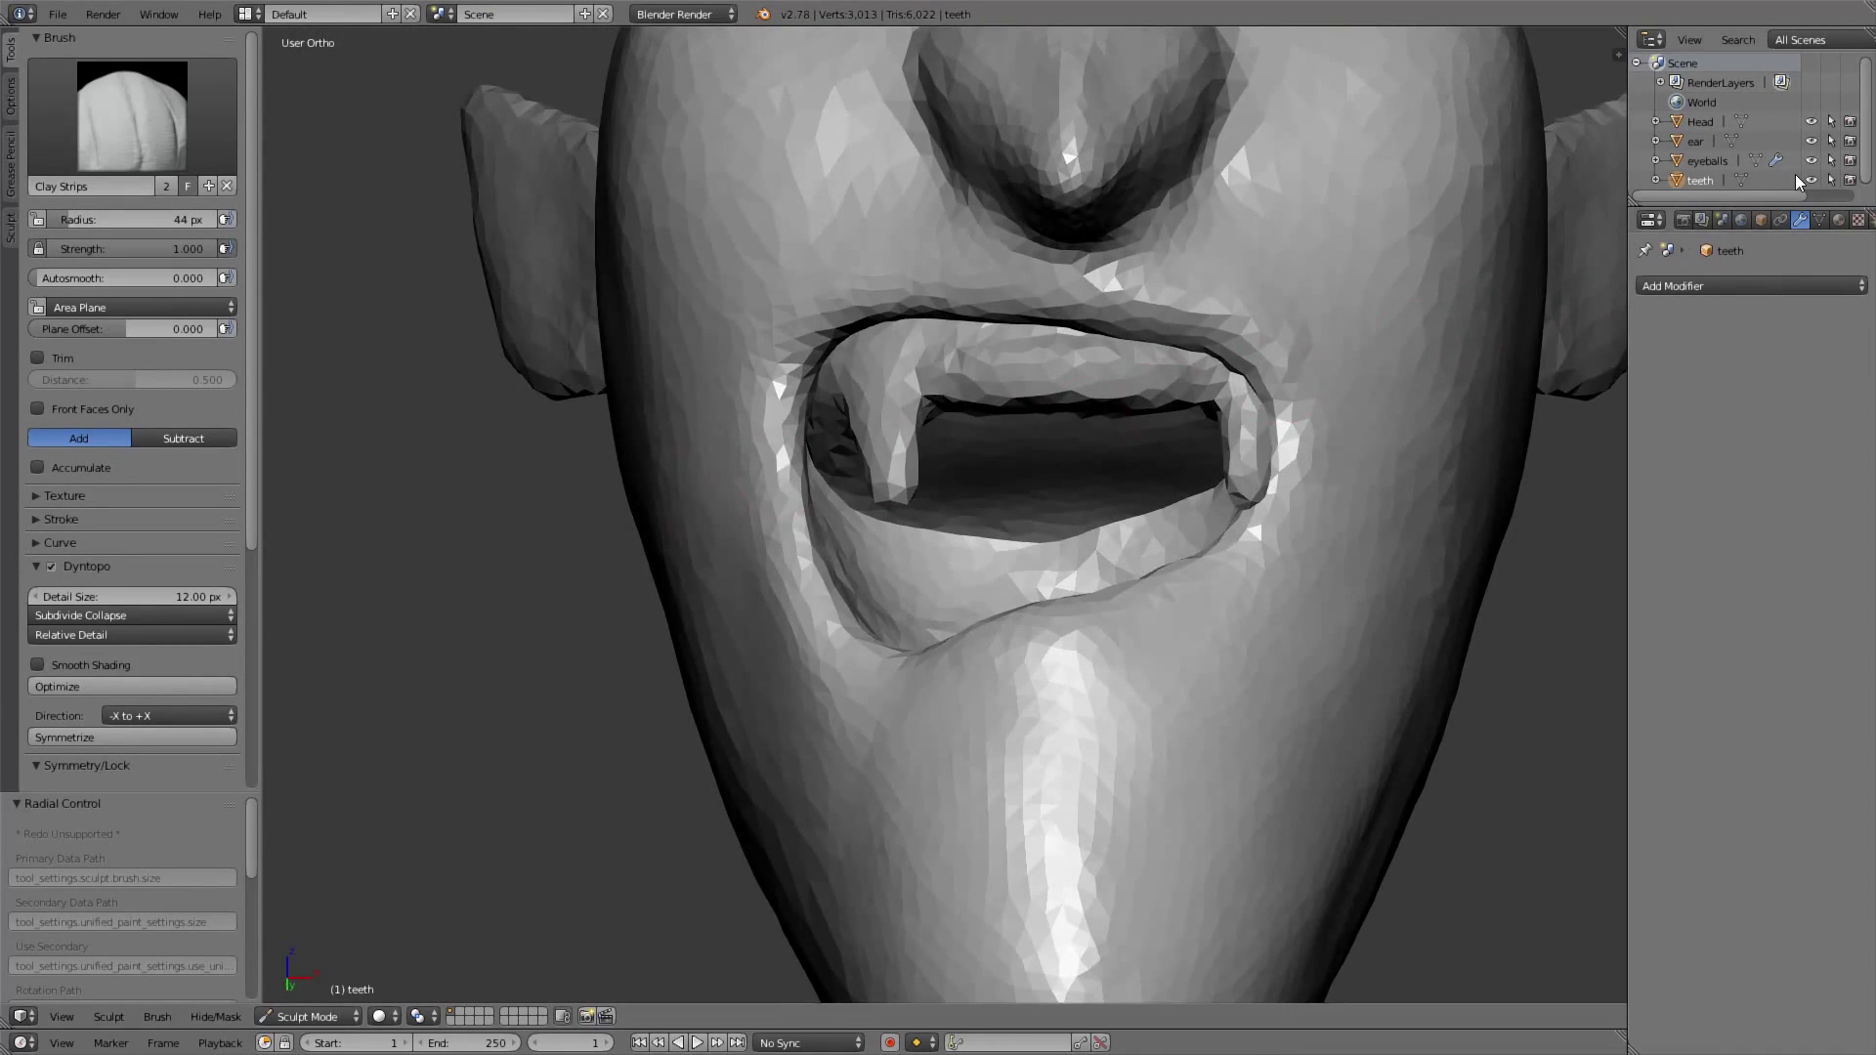
drag(1812, 159, 1811, 125)
Pull the upper part of the isolated teeth mesh down in the left side view with the Snake Hook brush
middle_drag(977, 462, 1037, 389)
scroll(1826, 179, down, 1)
key(ctrl+KP_3)
click(131, 119)
click(73, 420)
drag(953, 230, 895, 333)
mouse_move(773, 322)
mouse_down()
mouse_move(712, 413)
mouse_move(722, 432)
mouse_up()
scroll(782, 370, up, 4)
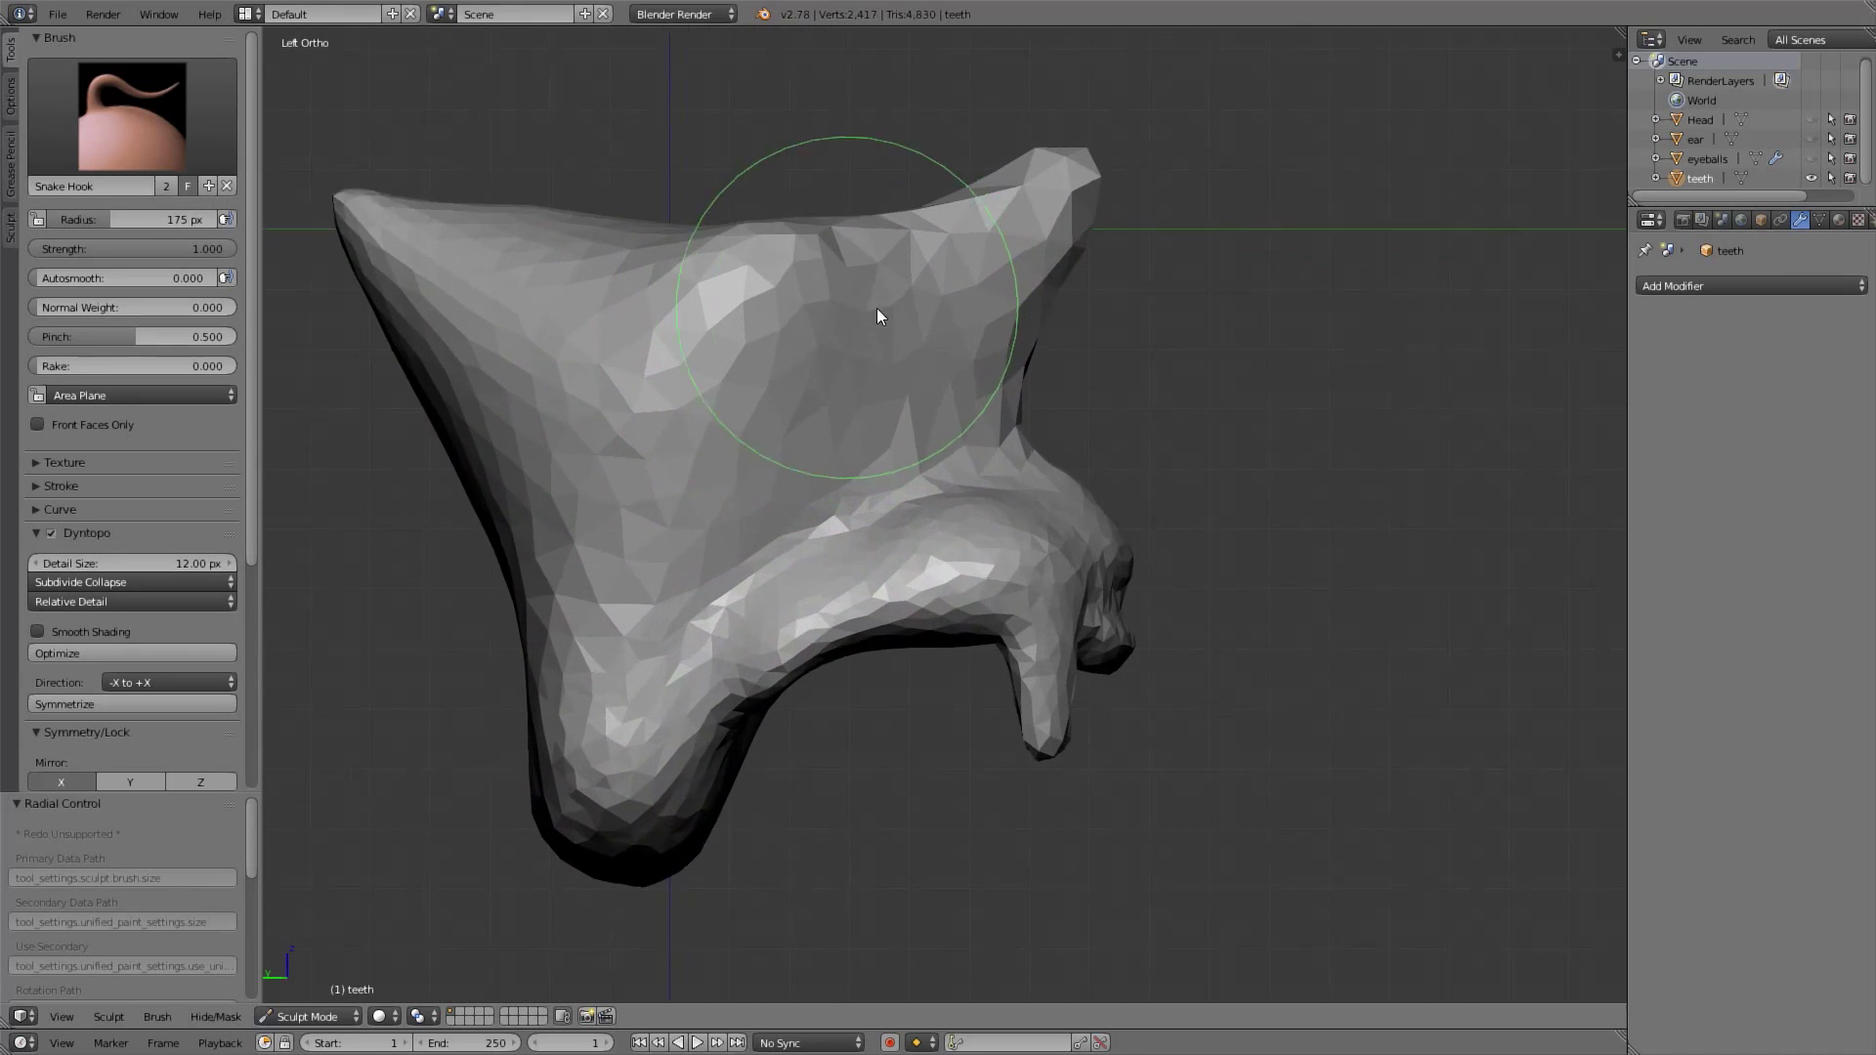
Collapse the tall upper corners of the teeth mesh towards the gum with an enlarged Snake Hook brush, about 213 px
key(f)
drag(1018, 218, 915, 306)
click(1056, 291)
drag(344, 245, 437, 298)
ctrl+middle_drag(447, 283, 472, 324)
mouse_move(472, 333)
mouse_down()
mouse_move(534, 400)
mouse_move(659, 323)
mouse_move(679, 400)
mouse_move(845, 322)
mouse_move(934, 366)
mouse_move(776, 327)
mouse_move(620, 495)
mouse_move(618, 555)
mouse_move(886, 400)
mouse_move(938, 399)
mouse_move(748, 513)
mouse_move(643, 528)
mouse_up()
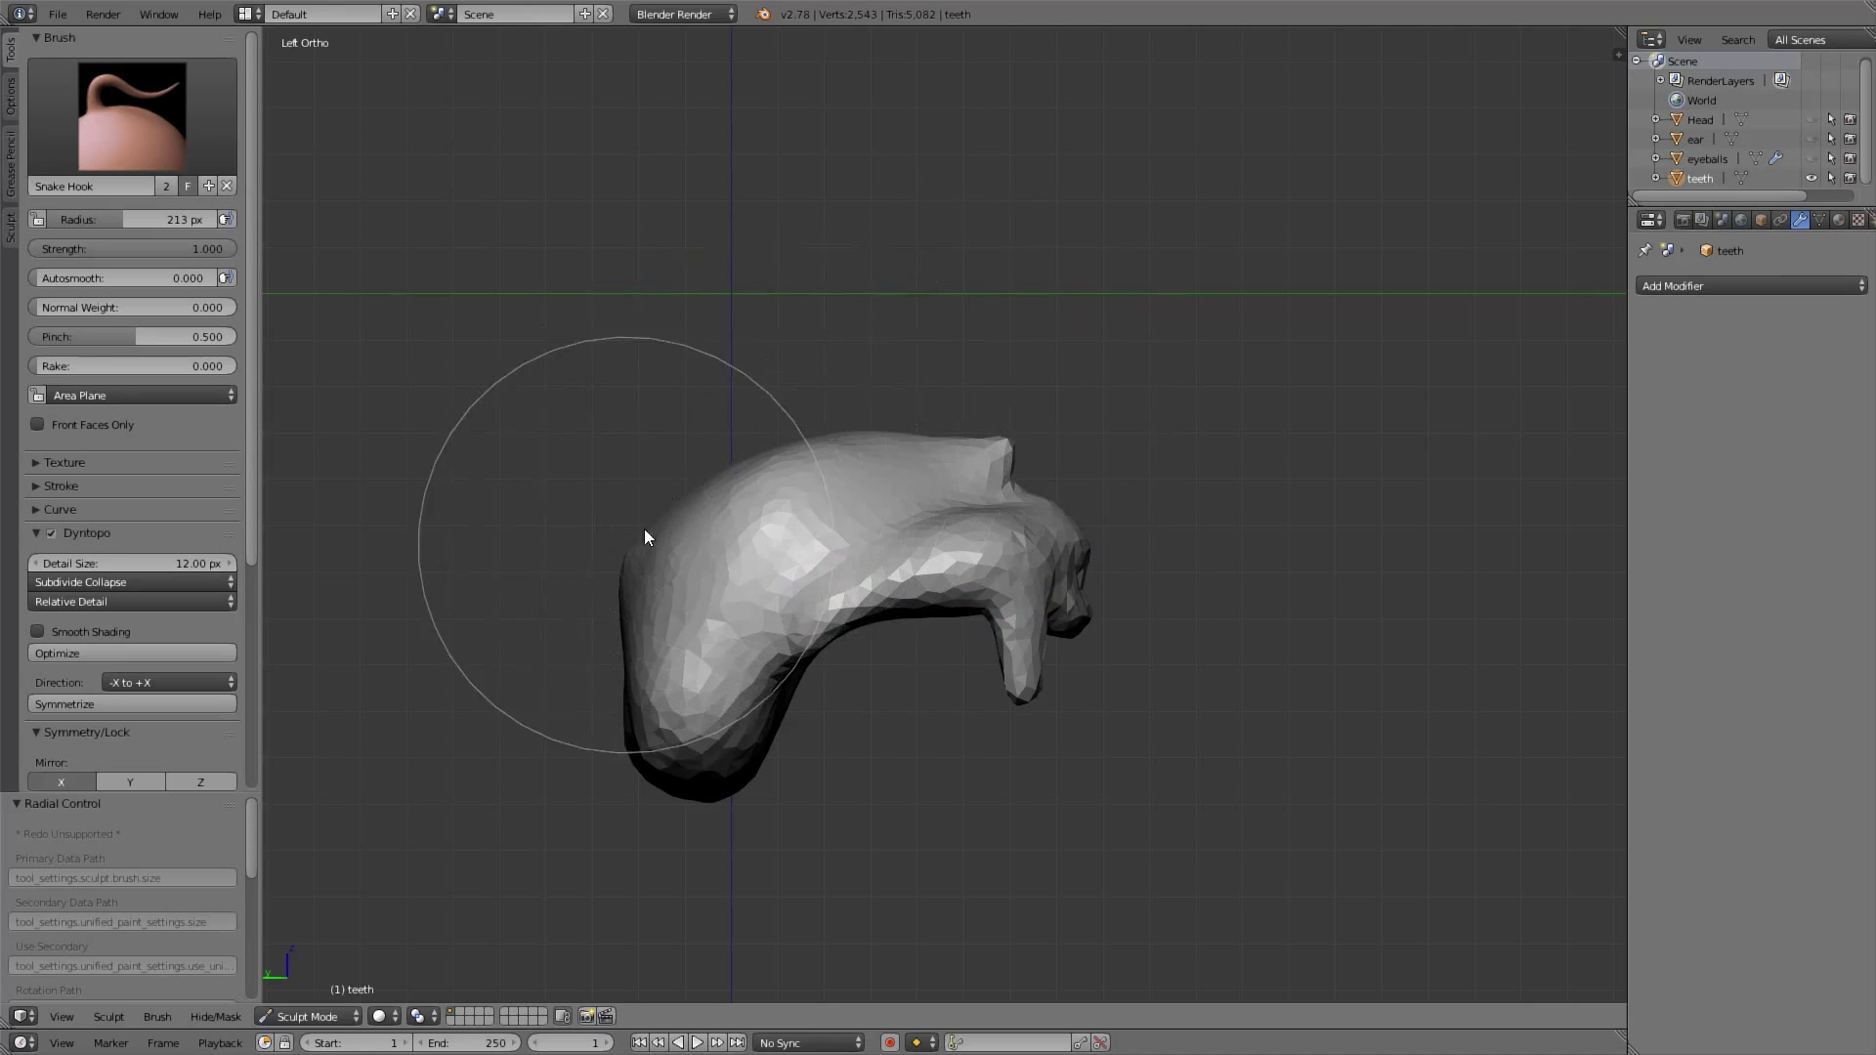
middle_drag(643, 530, 670, 516)
mouse_move(641, 545)
mouse_down()
mouse_move(817, 460)
mouse_move(881, 480)
mouse_move(959, 453)
mouse_move(660, 599)
mouse_move(833, 509)
mouse_up()
Push the bulging lower back end of the teeth mesh upward in the left side view with Snake Hook
key(f)
click(857, 469)
middle_drag(832, 501, 850, 451)
key(ctrl+KP_3)
key(f)
click(749, 742)
mouse_move(693, 782)
mouse_down()
mouse_move(721, 652)
mouse_move(703, 567)
mouse_move(707, 599)
mouse_up()
mouse_move(707, 598)
middle_down()
mouse_move(850, 552)
mouse_move(801, 557)
middle_up()
Flatten the back rim of the teeth mesh using the Scrape/Peaks brush with a 101 px radius
click(133, 116)
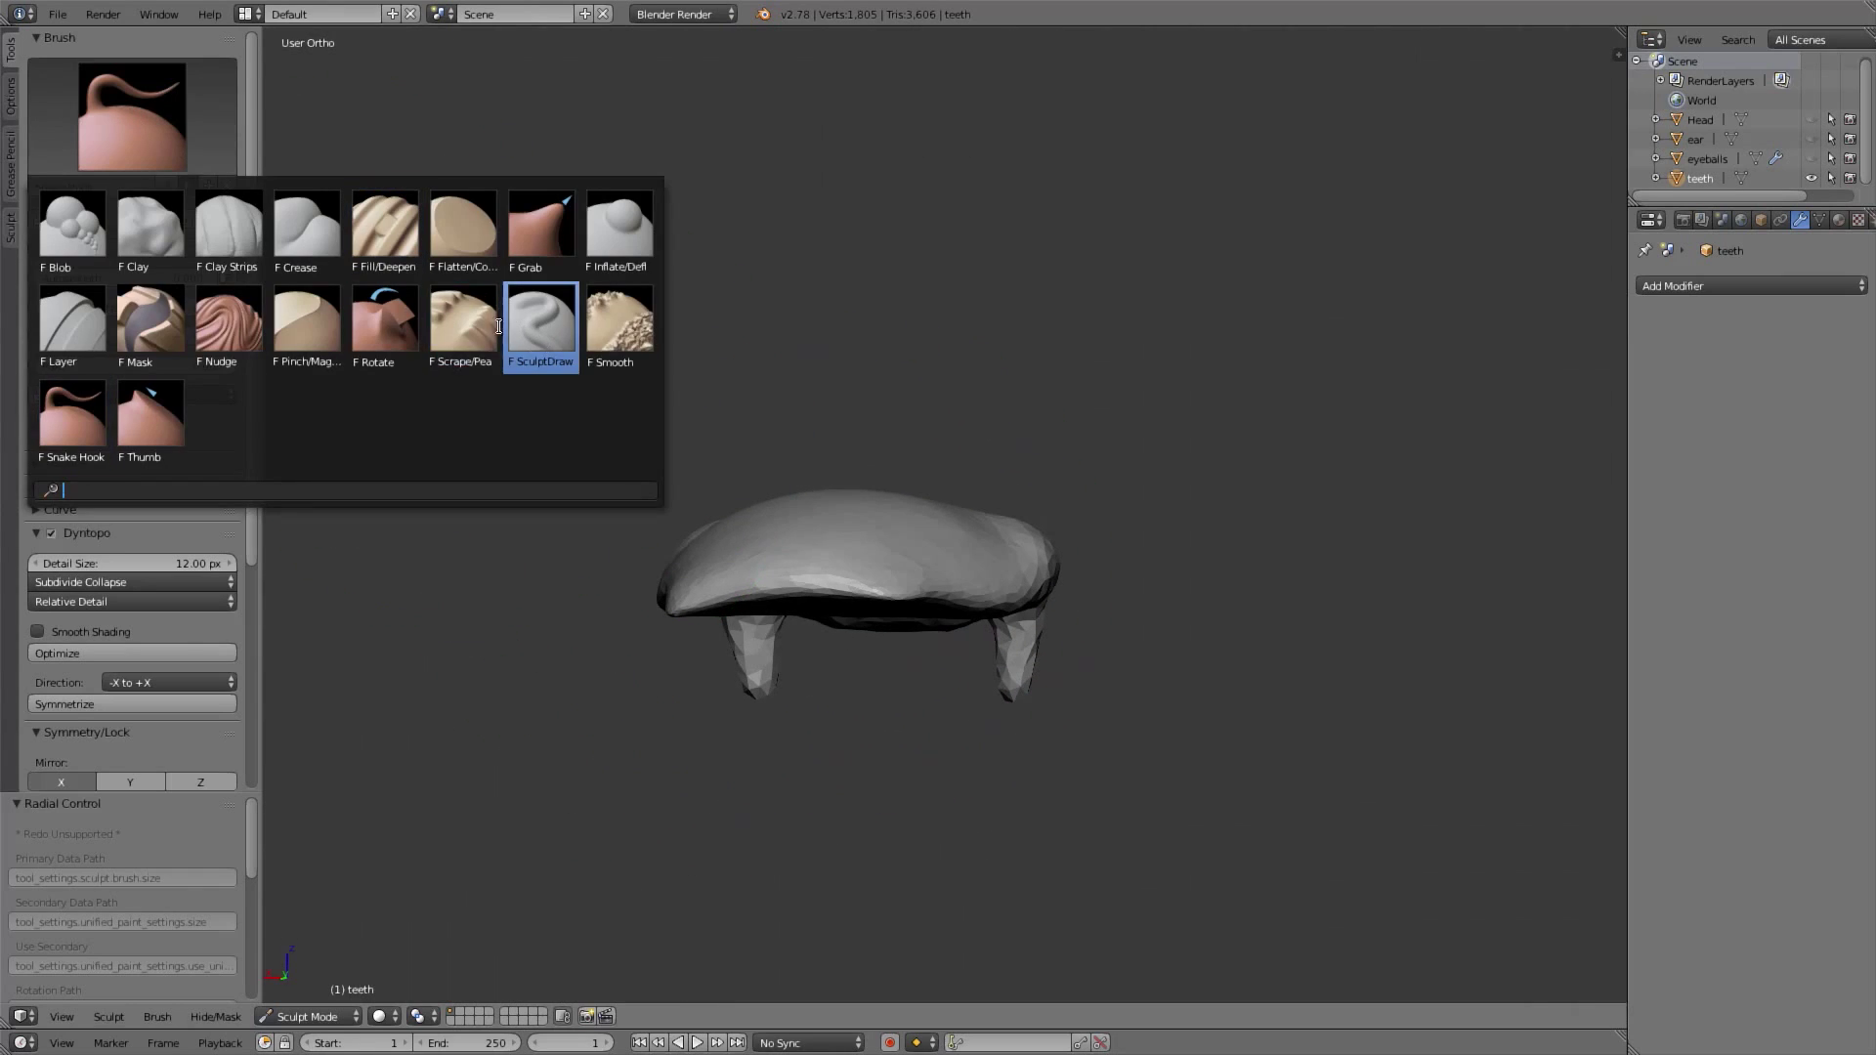
click(469, 334)
scroll(772, 520, up, 3)
middle_drag(772, 521, 834, 407)
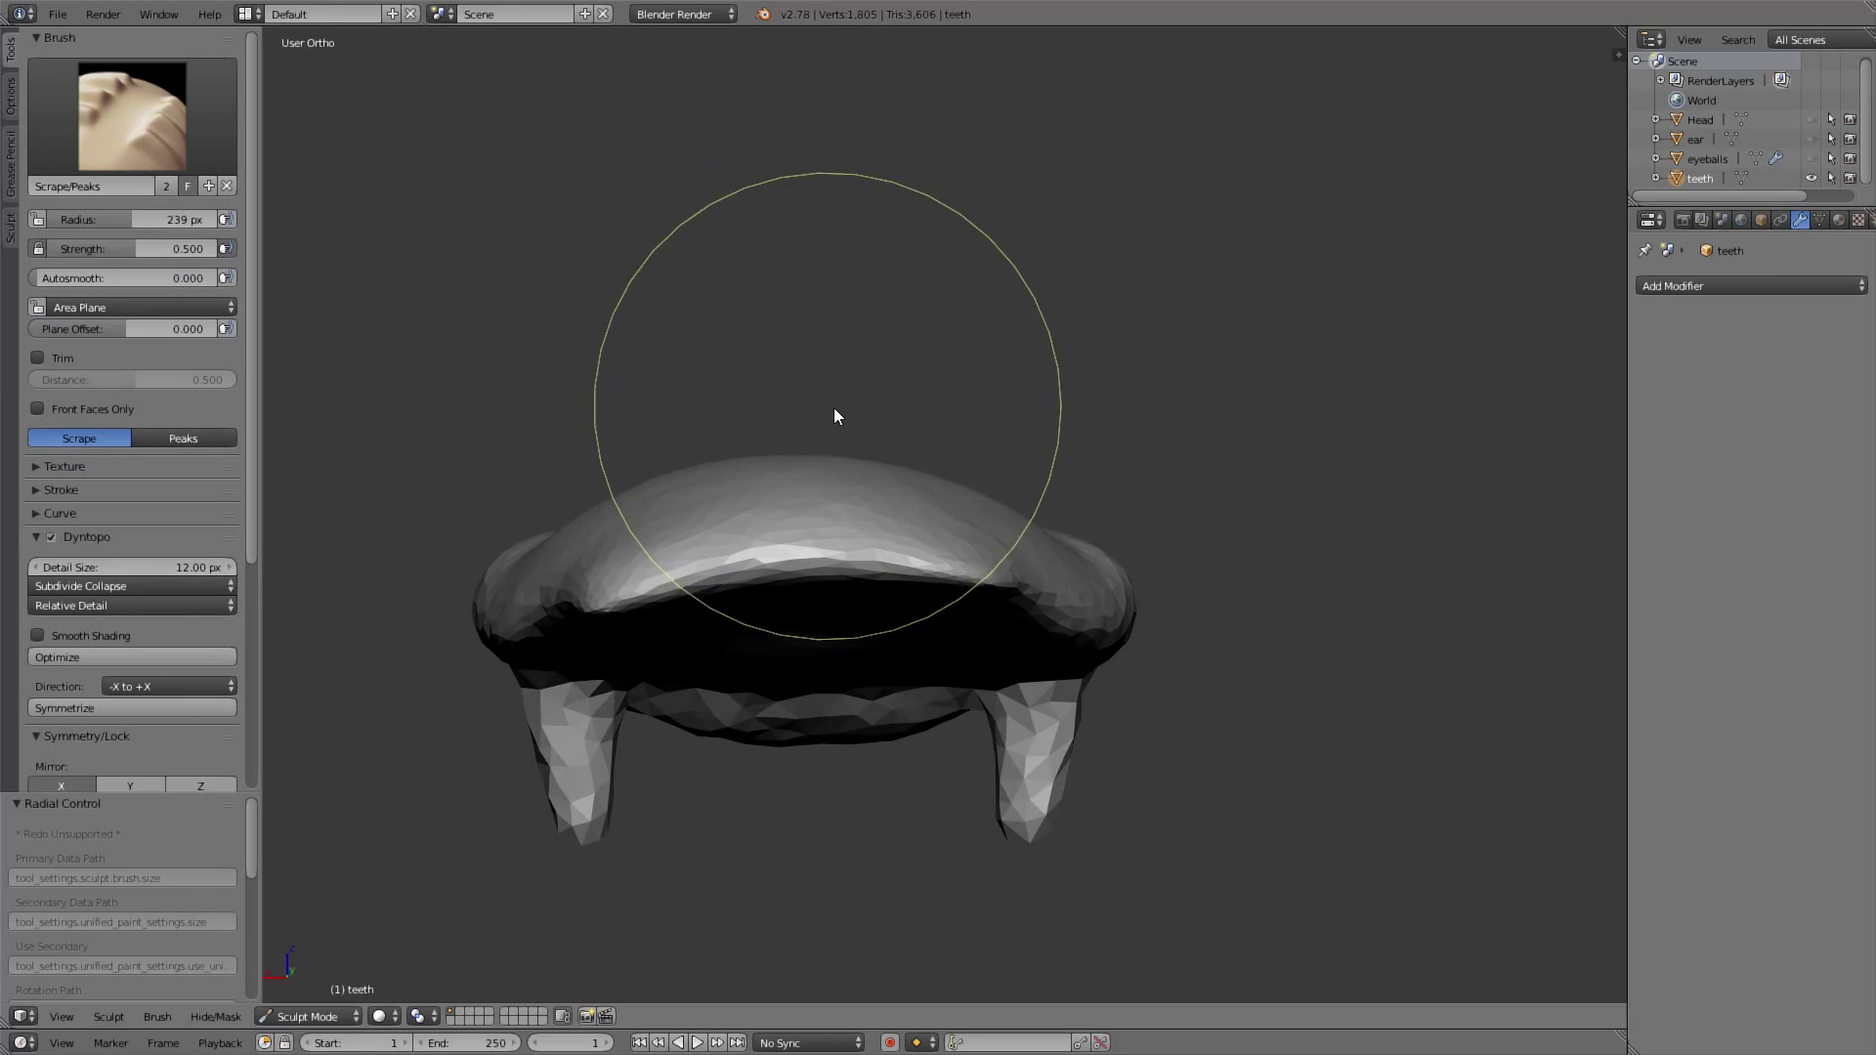
key(f)
click(662, 565)
mouse_move(660, 564)
middle_down()
mouse_move(799, 486)
mouse_move(1087, 515)
middle_up()
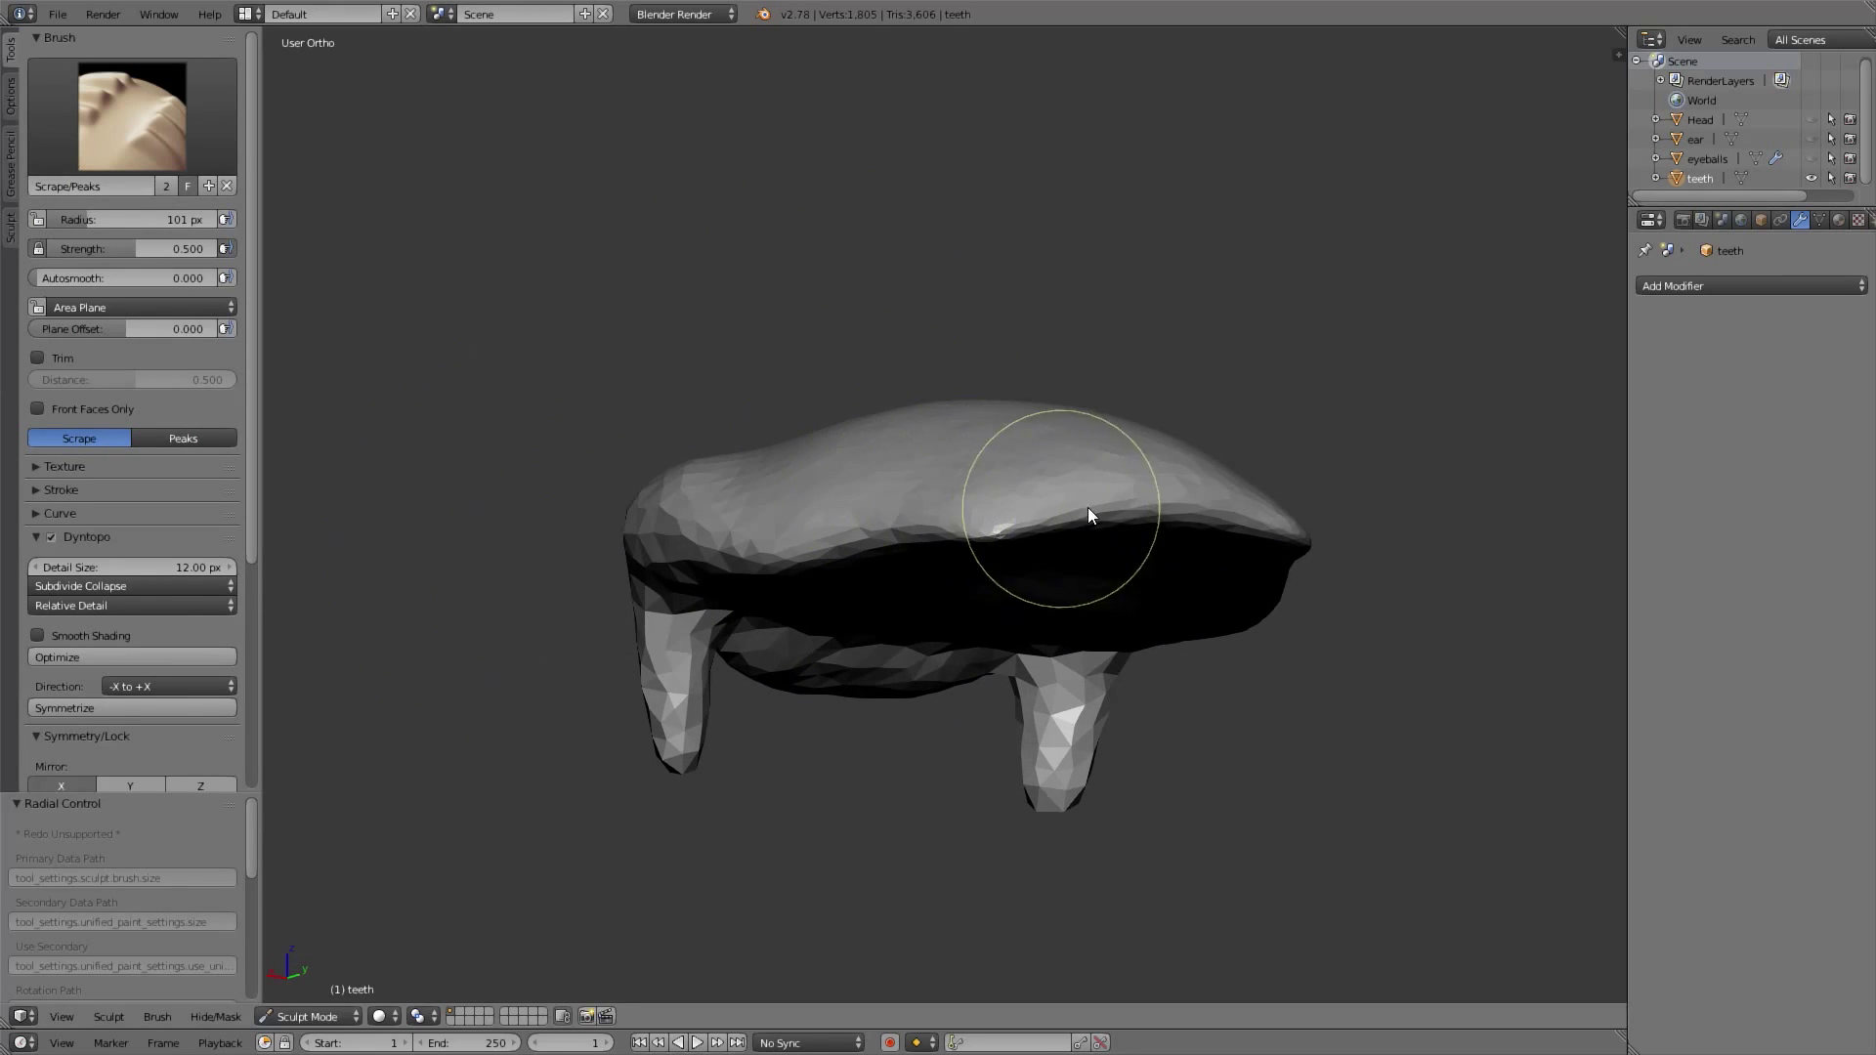
mouse_move(935, 516)
mouse_down()
mouse_move(1167, 495)
mouse_move(914, 509)
mouse_move(876, 530)
mouse_move(1194, 505)
mouse_up()
middle_drag(1193, 506, 868, 525)
drag(692, 538, 953, 568)
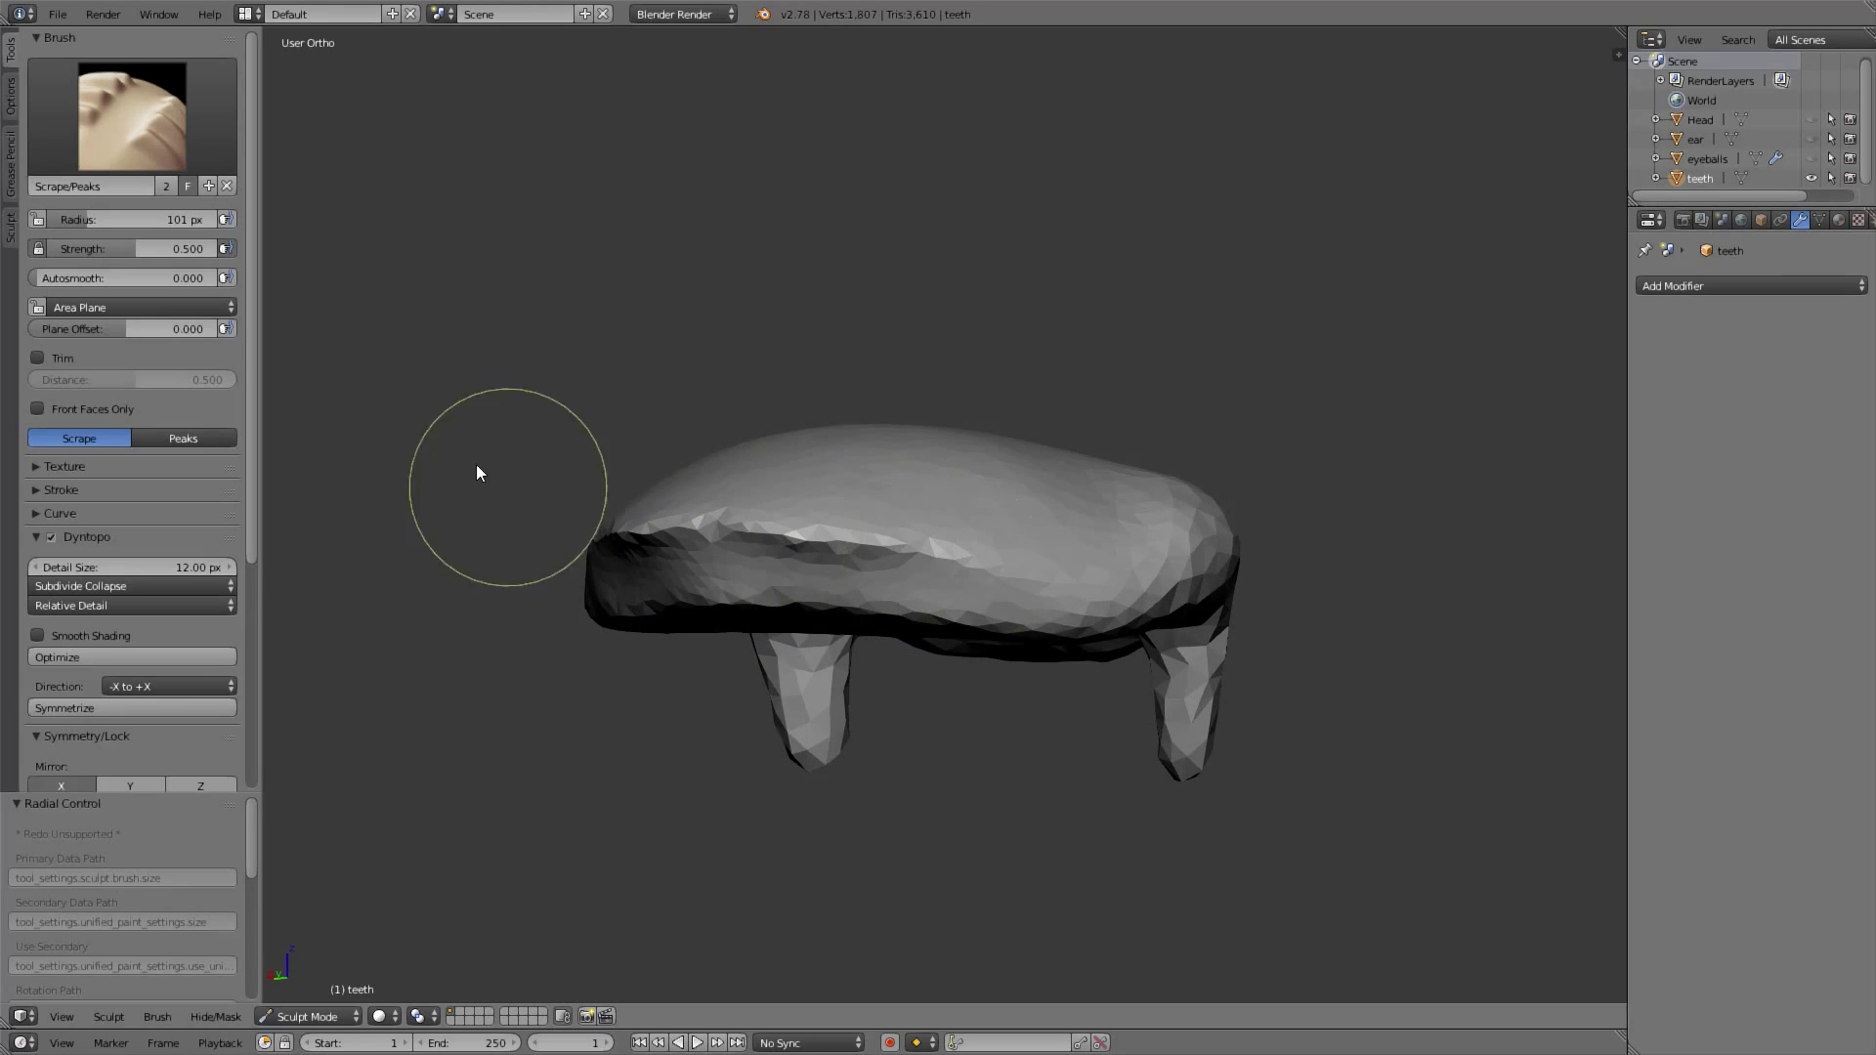
Continue scraping the back and sides of the teeth mesh from several angles with Scrape/Peaks
click(162, 112)
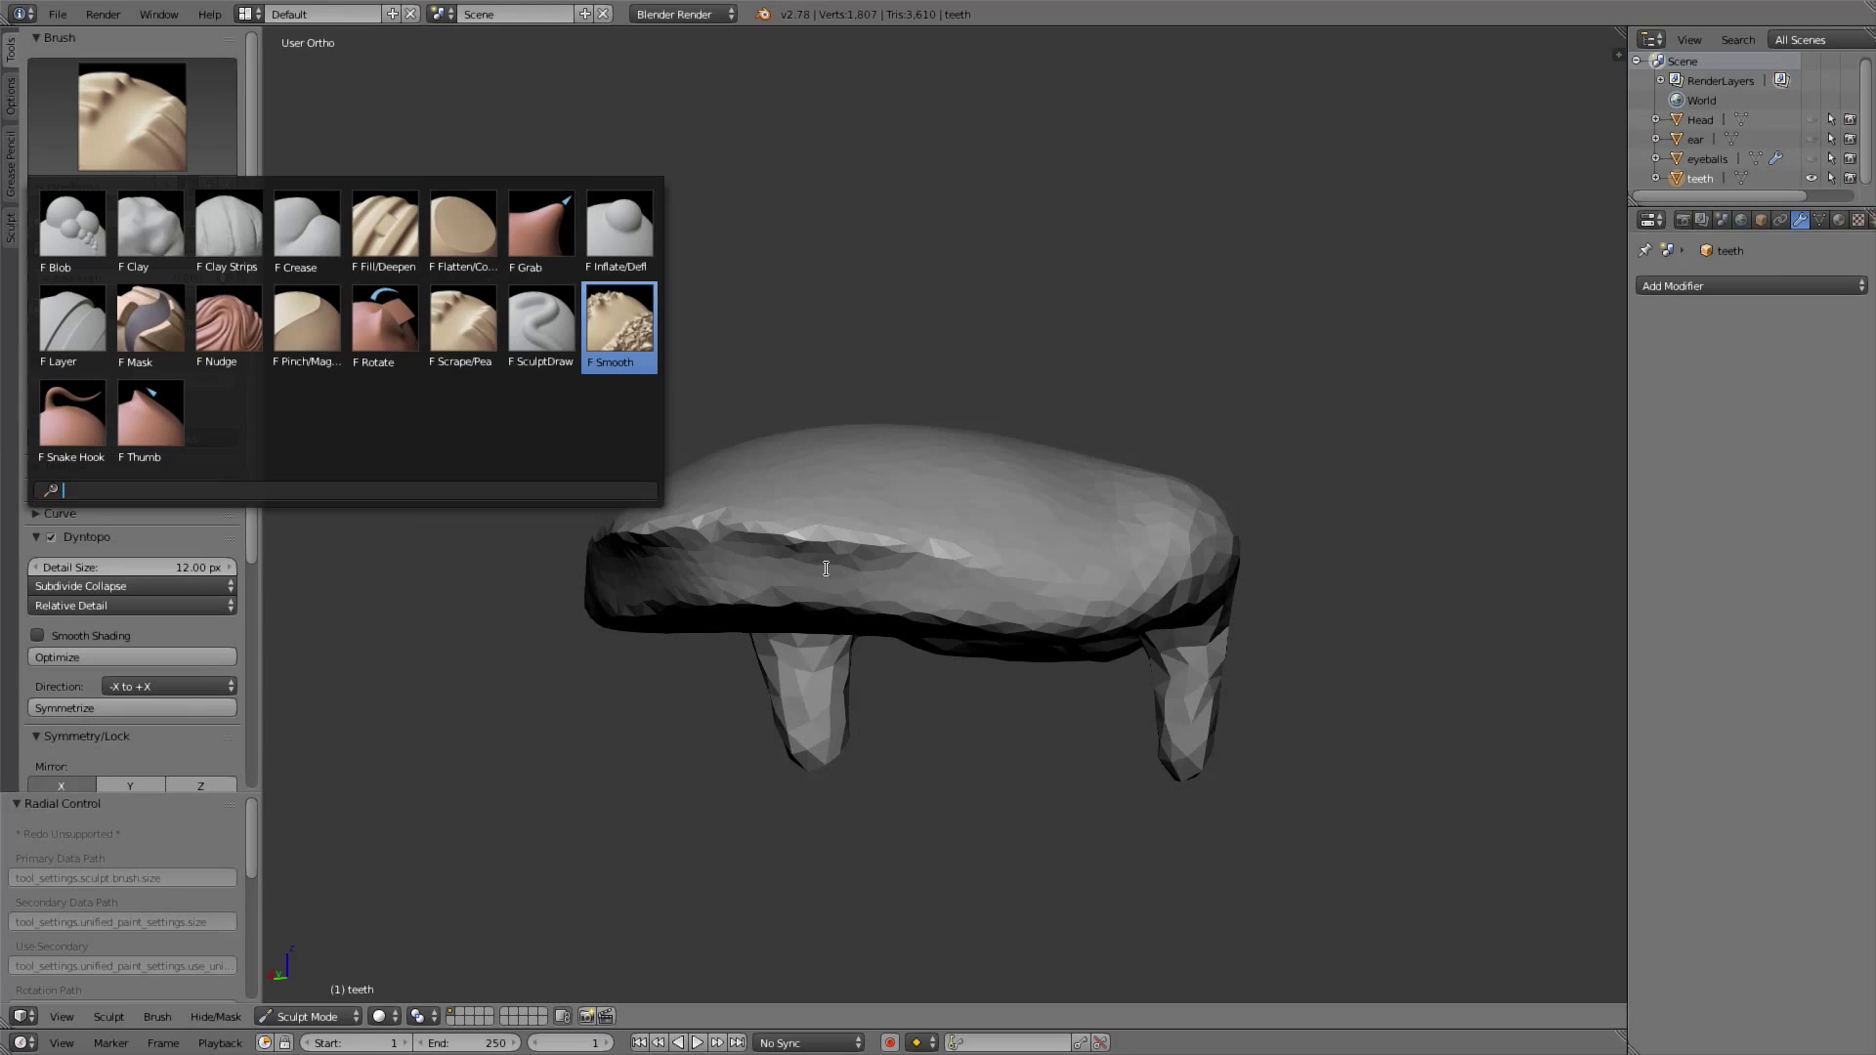
middle_drag(770, 619, 827, 559)
mouse_move(753, 488)
mouse_down()
mouse_move(919, 453)
mouse_move(1084, 491)
mouse_up()
mouse_move(919, 474)
middle_down()
mouse_move(817, 507)
mouse_move(752, 392)
middle_up()
mouse_move(734, 391)
mouse_down()
mouse_move(846, 345)
mouse_move(785, 420)
mouse_move(764, 503)
mouse_up()
mouse_move(764, 502)
middle_down()
mouse_move(935, 491)
mouse_move(1089, 627)
middle_up()
mouse_move(1089, 626)
mouse_down()
mouse_move(1014, 544)
mouse_move(1168, 537)
mouse_move(793, 599)
mouse_up()
middle_drag(793, 599, 1066, 605)
drag(1066, 605, 696, 577)
mouse_move(696, 577)
middle_down()
mouse_move(985, 531)
mouse_move(1068, 563)
middle_up()
mouse_move(1069, 565)
mouse_down()
mouse_move(908, 547)
mouse_move(1073, 577)
mouse_up()
Scrape the underside of the teeth mesh flatter with Scrape/Peaks, enlarging the brush radius to 124 px
middle_drag(1073, 576, 976, 453)
key(f)
click(928, 451)
mouse_move(852, 422)
mouse_down()
mouse_move(1107, 410)
mouse_move(1058, 380)
mouse_move(1020, 397)
mouse_up()
middle_drag(1021, 399, 996, 284)
key(f)
click(1044, 362)
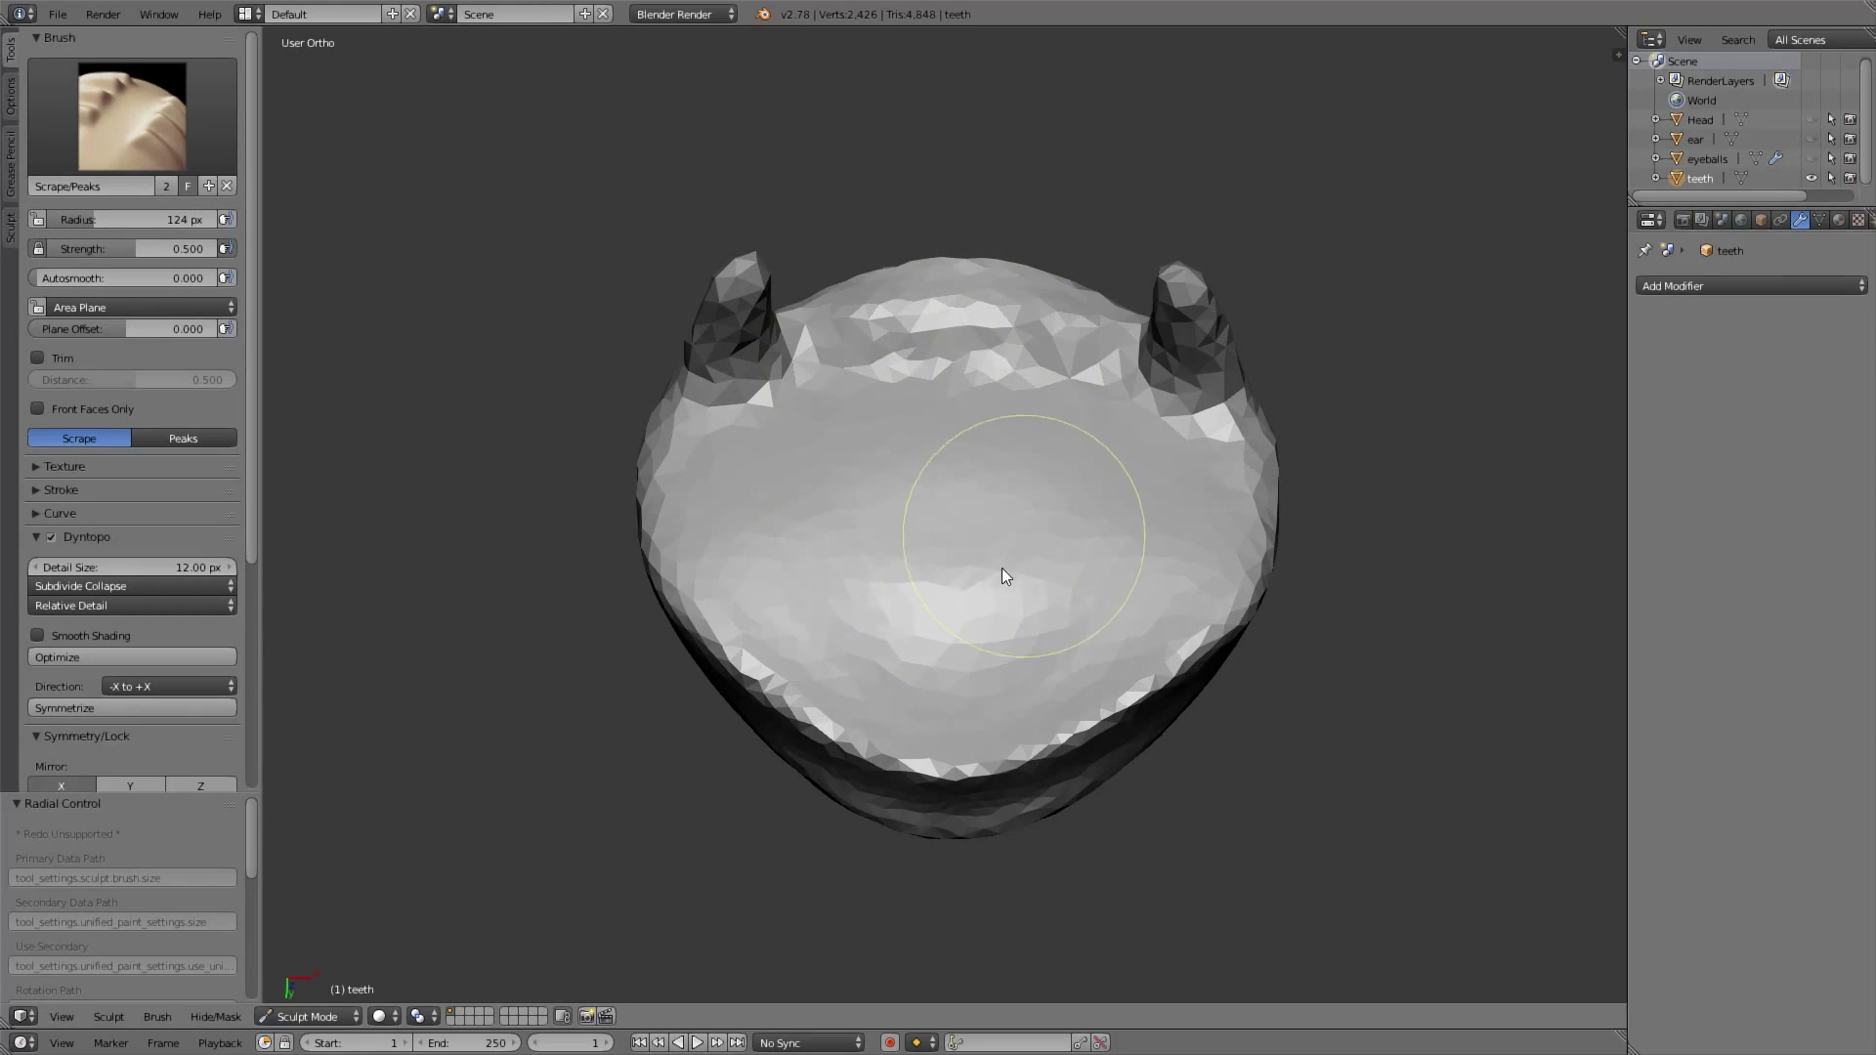
drag(1050, 593, 976, 522)
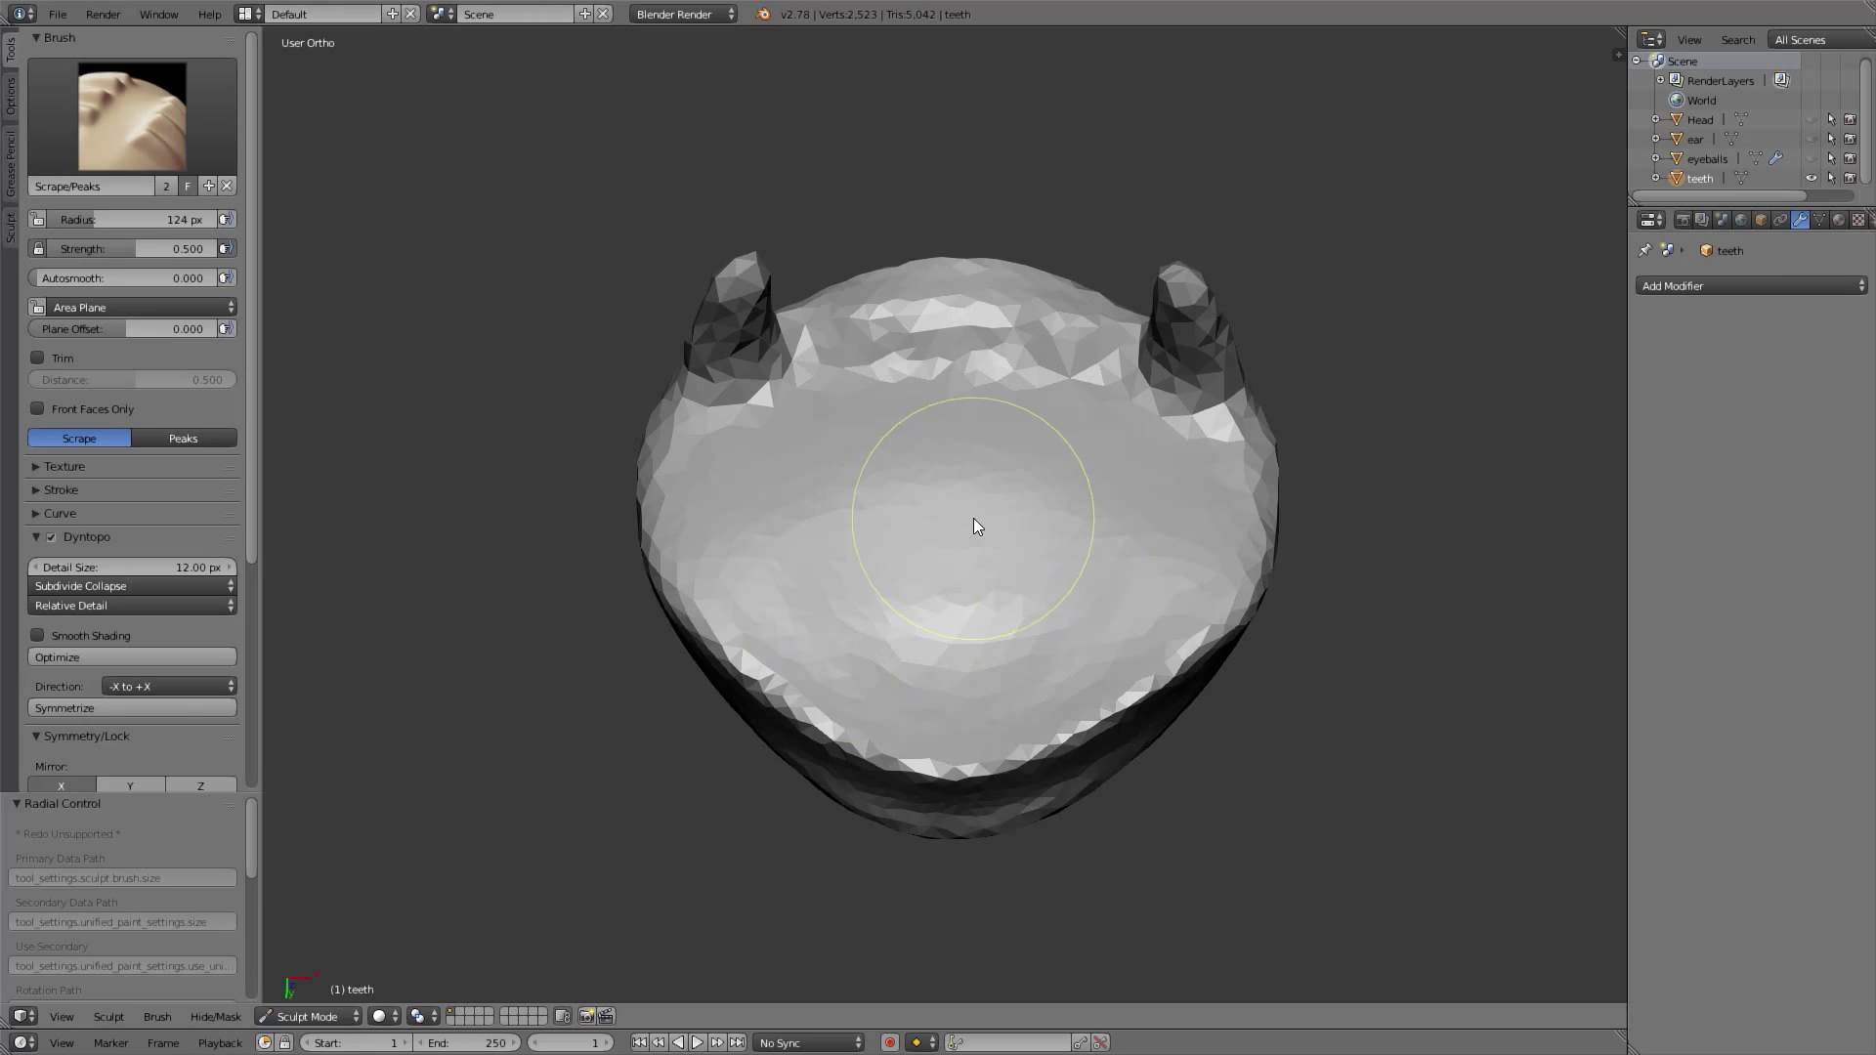
Unhide the eyeballs, ear and Head objects and return to the front view
click(1814, 158)
click(1814, 140)
click(1813, 119)
scroll(889, 579, down, 4)
key(KP_1)
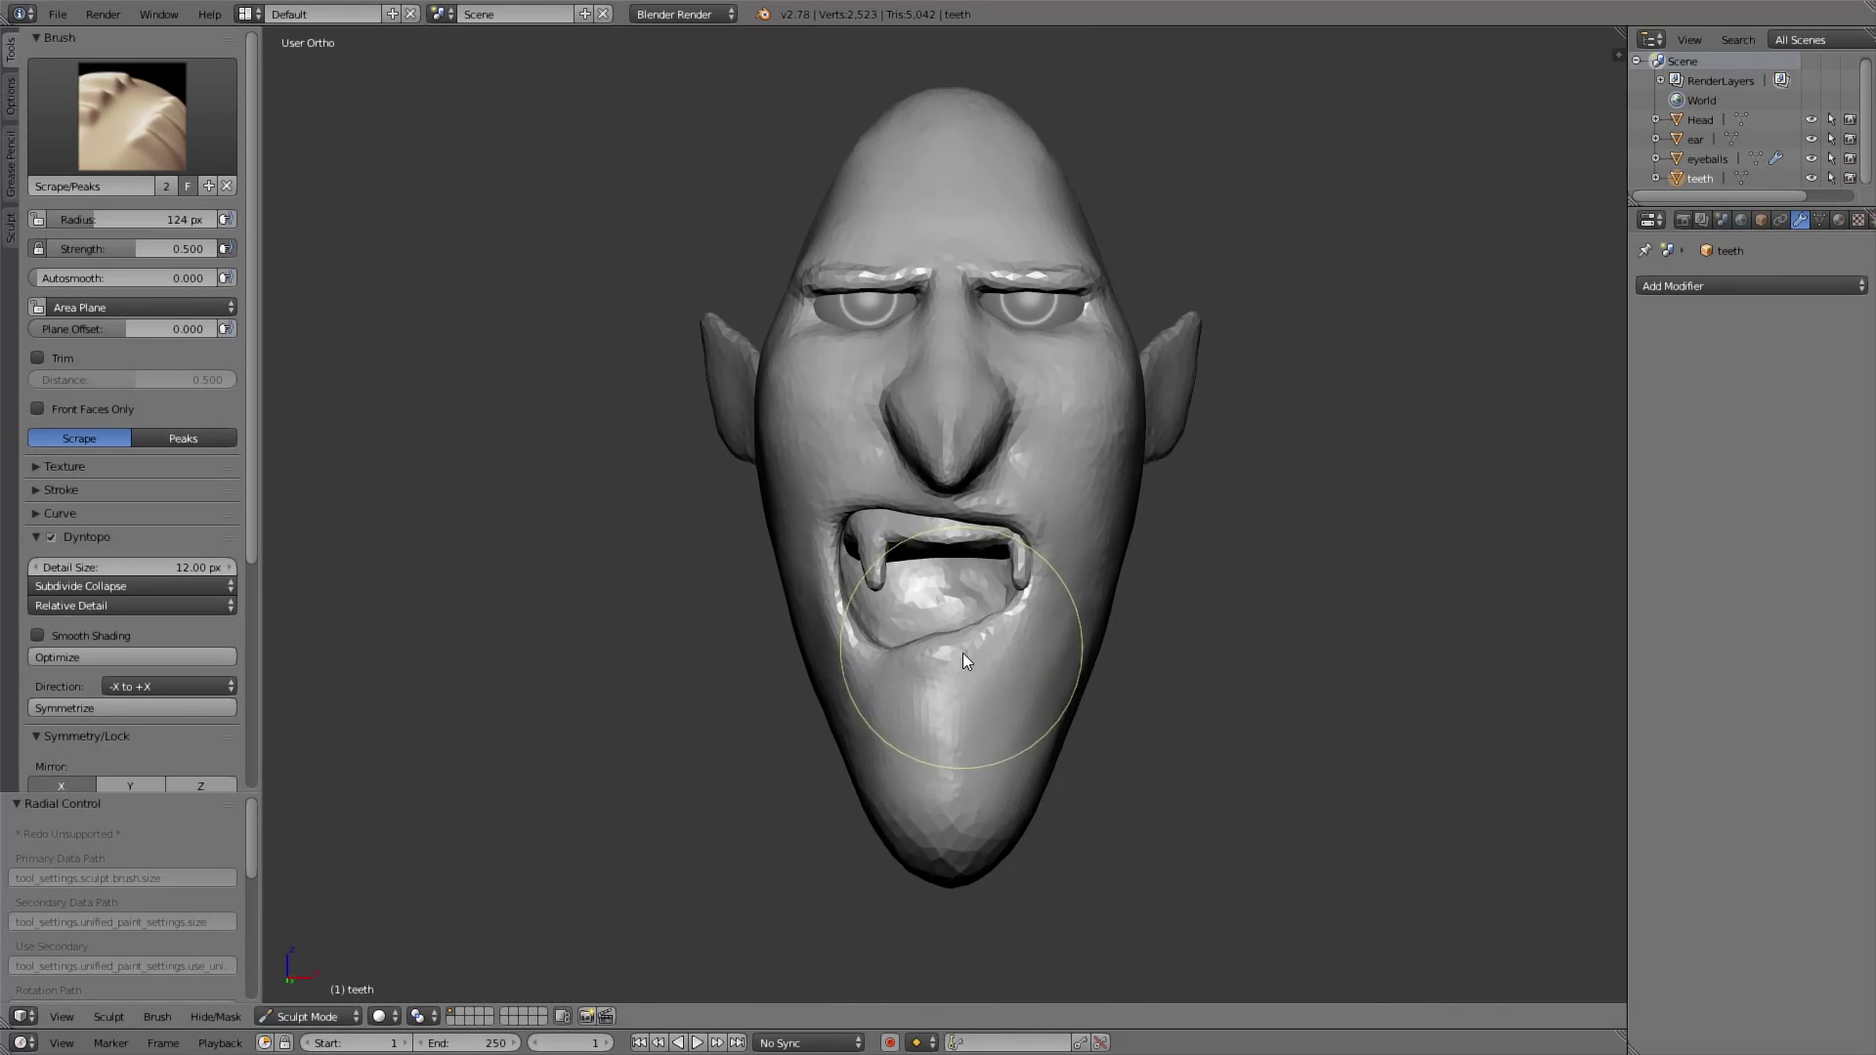
Shape both fangs into slim, curved points using the Grab brush with a 109 px radius
scroll(946, 703, up, 8)
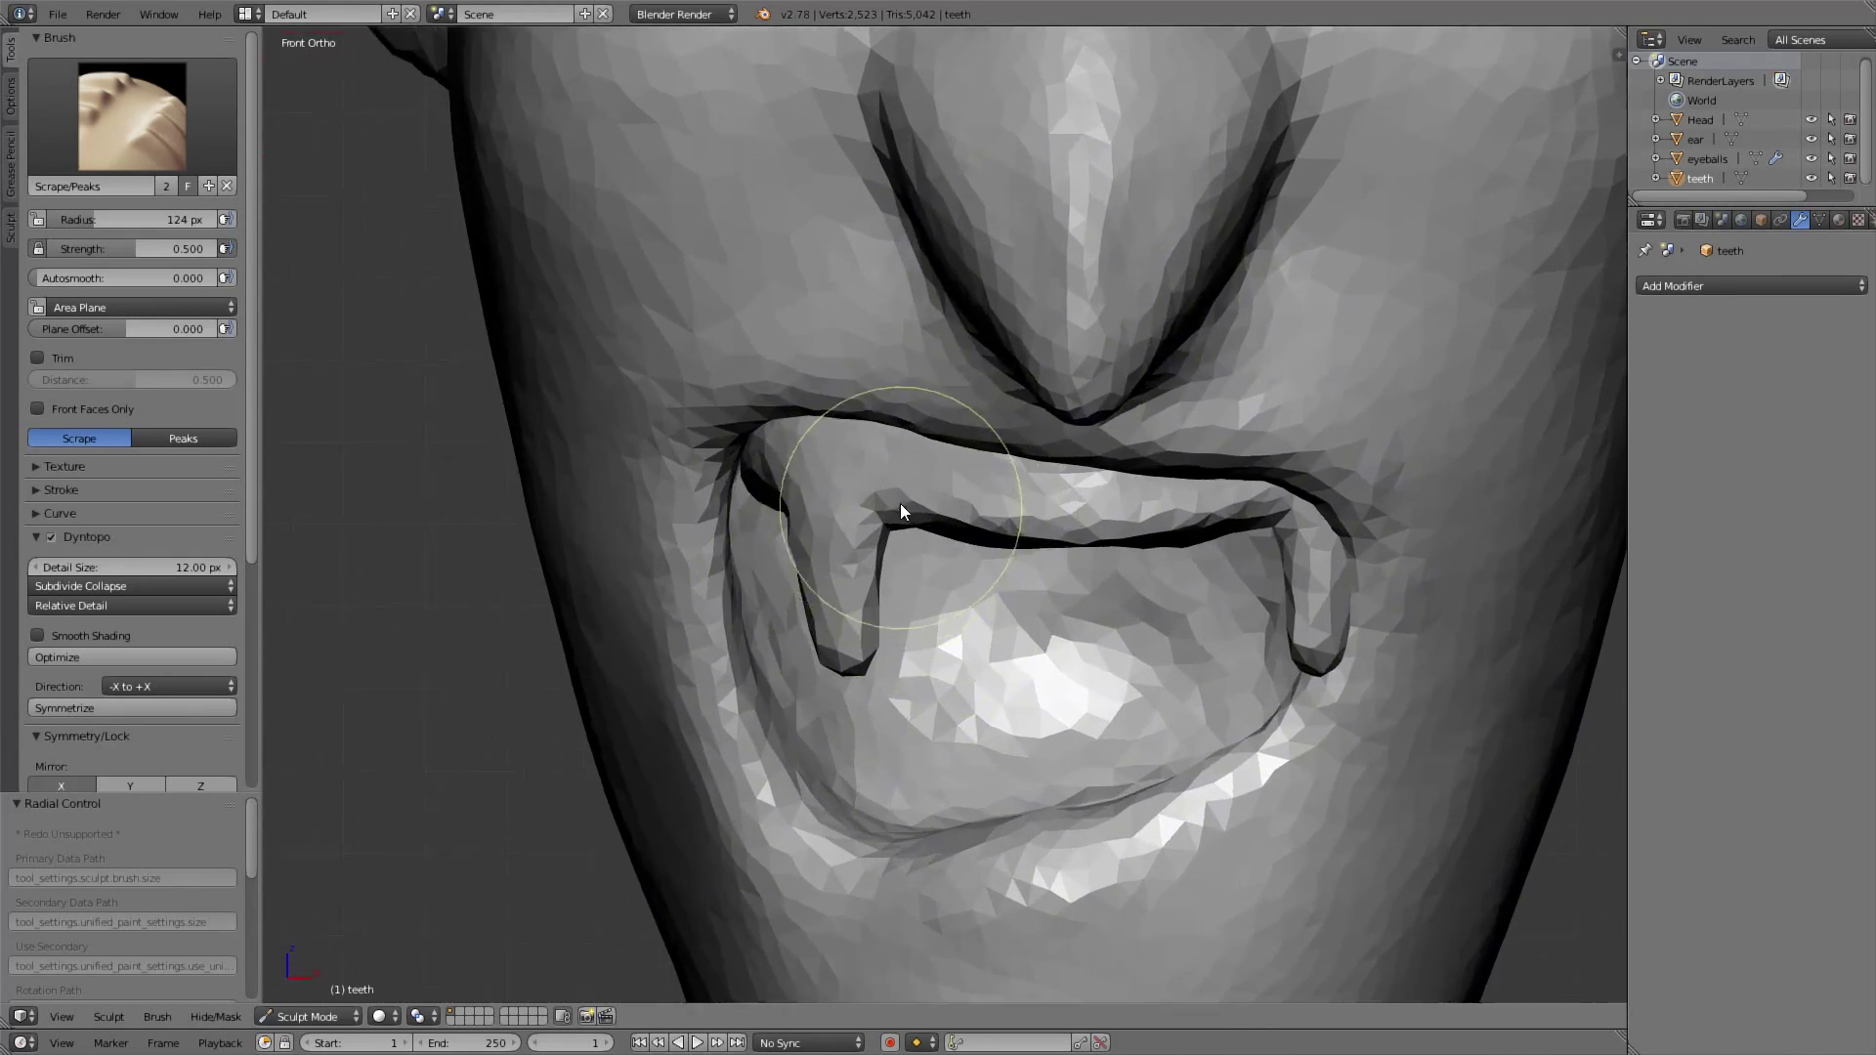
key(g)
key(f)
click(823, 604)
mouse_move(848, 661)
mouse_down()
mouse_move(852, 687)
mouse_move(849, 559)
mouse_move(802, 539)
mouse_up()
mouse_move(791, 537)
middle_down()
mouse_move(875, 523)
mouse_move(906, 480)
middle_up()
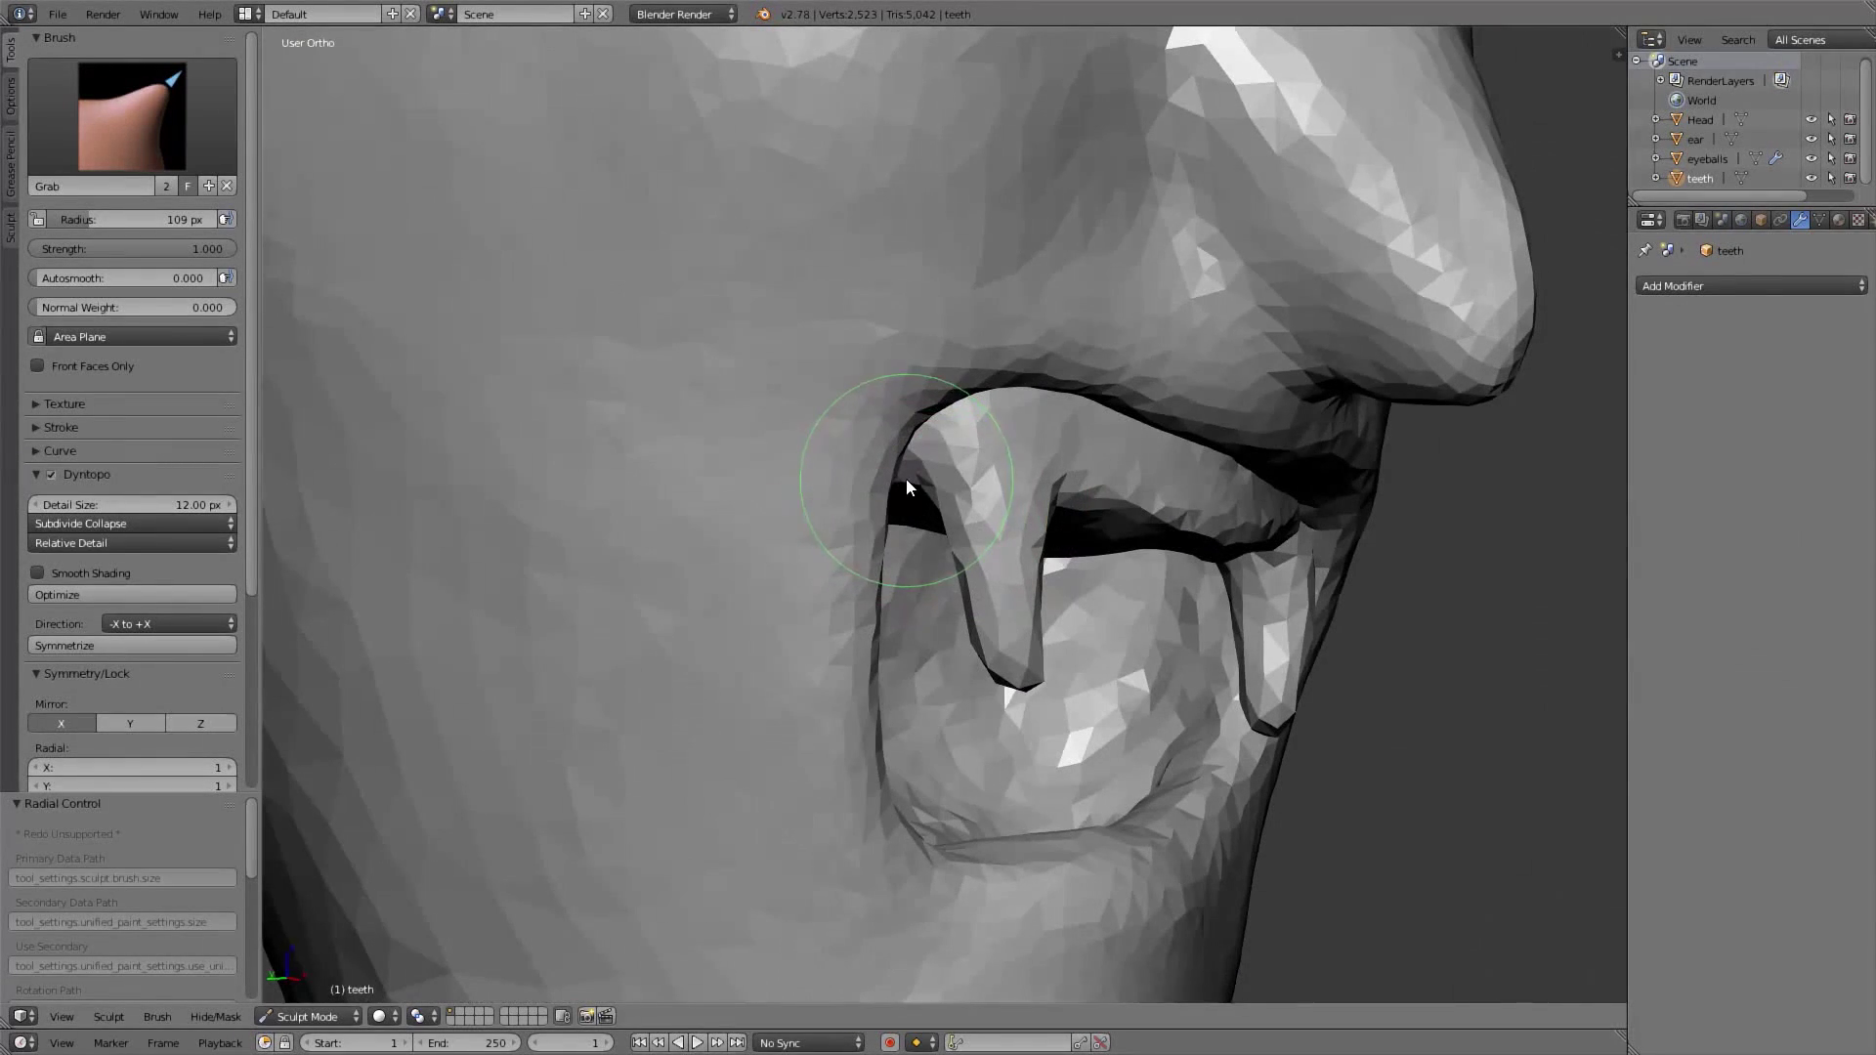
drag(968, 607, 1009, 623)
middle_drag(1010, 623, 946, 629)
key(KP_1)
drag(863, 584, 859, 581)
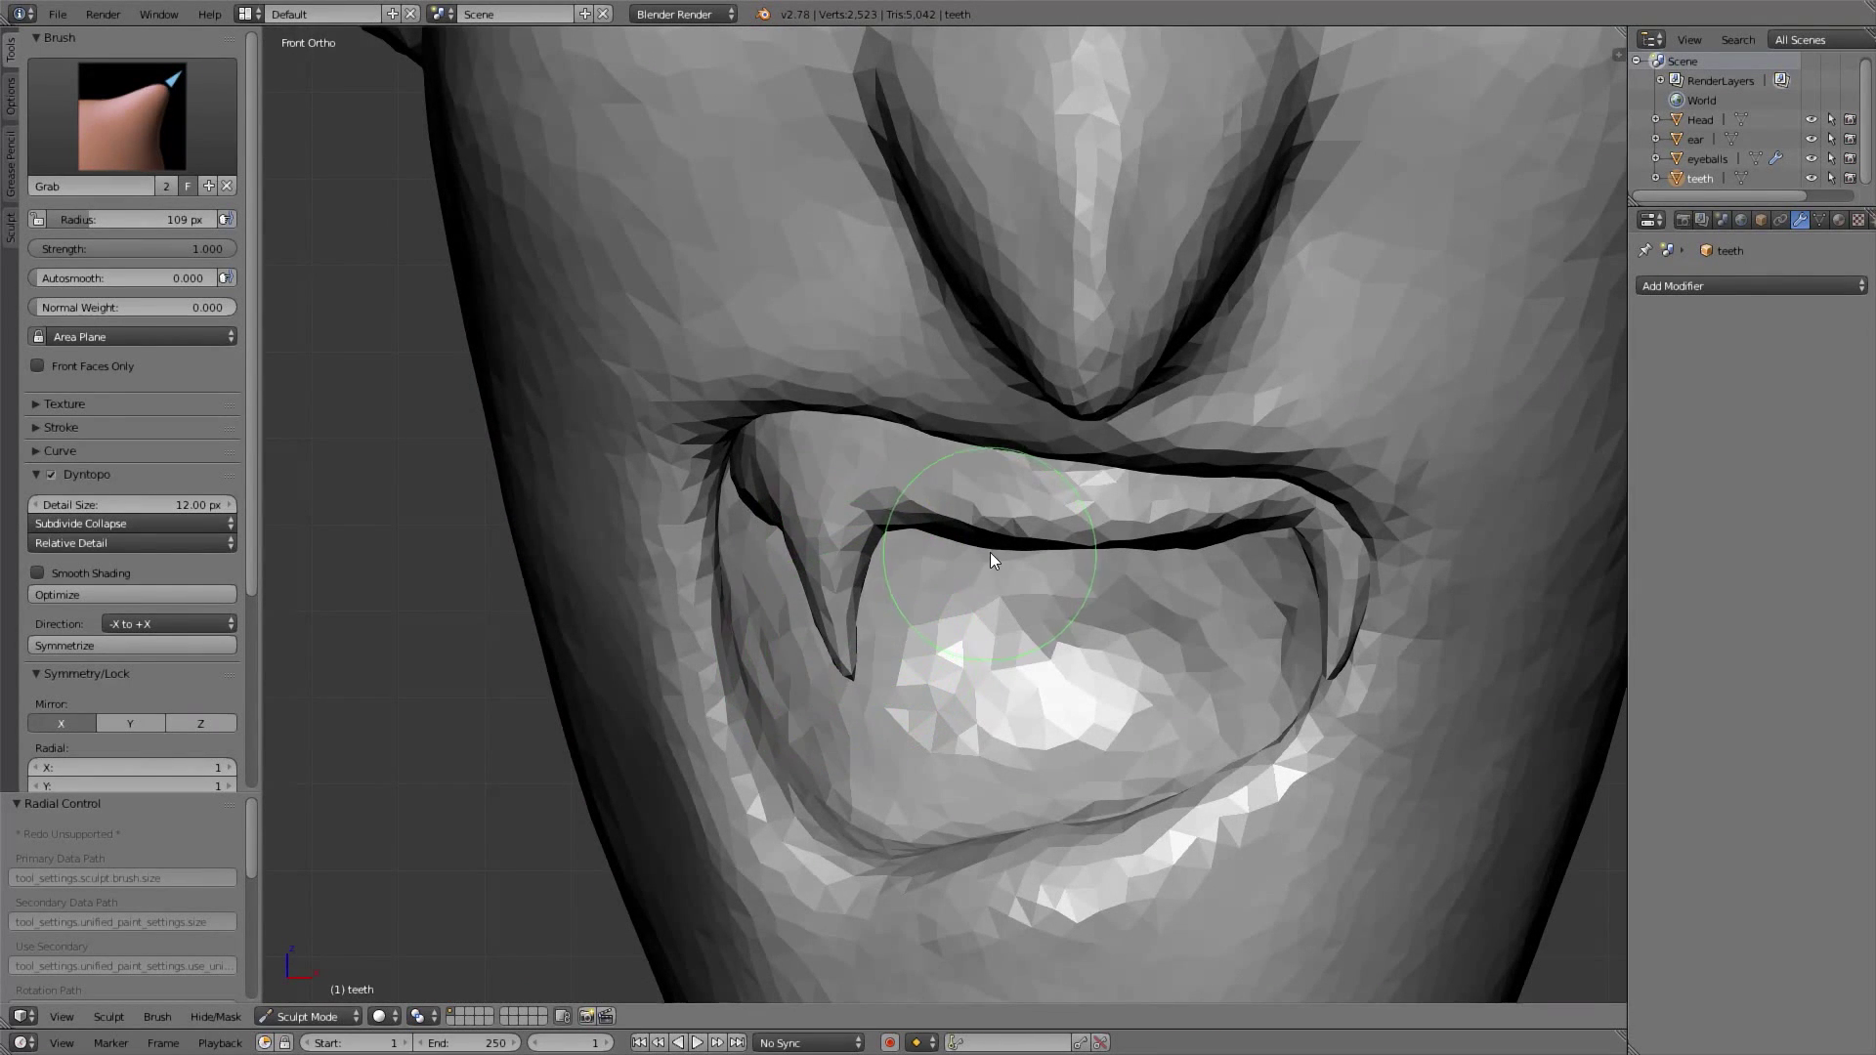
Nudge the gum edge between the fangs upward with the Grab brush, enlarging its radius to 149 px
mouse_move(989, 552)
mouse_down()
mouse_move(992, 536)
mouse_move(1215, 532)
mouse_move(998, 544)
mouse_move(956, 528)
mouse_up()
key(f)
click(1034, 538)
drag(1100, 521, 1100, 515)
ctrl+middle_drag(1105, 536, 1032, 633)
scroll(1036, 641, down, 4)
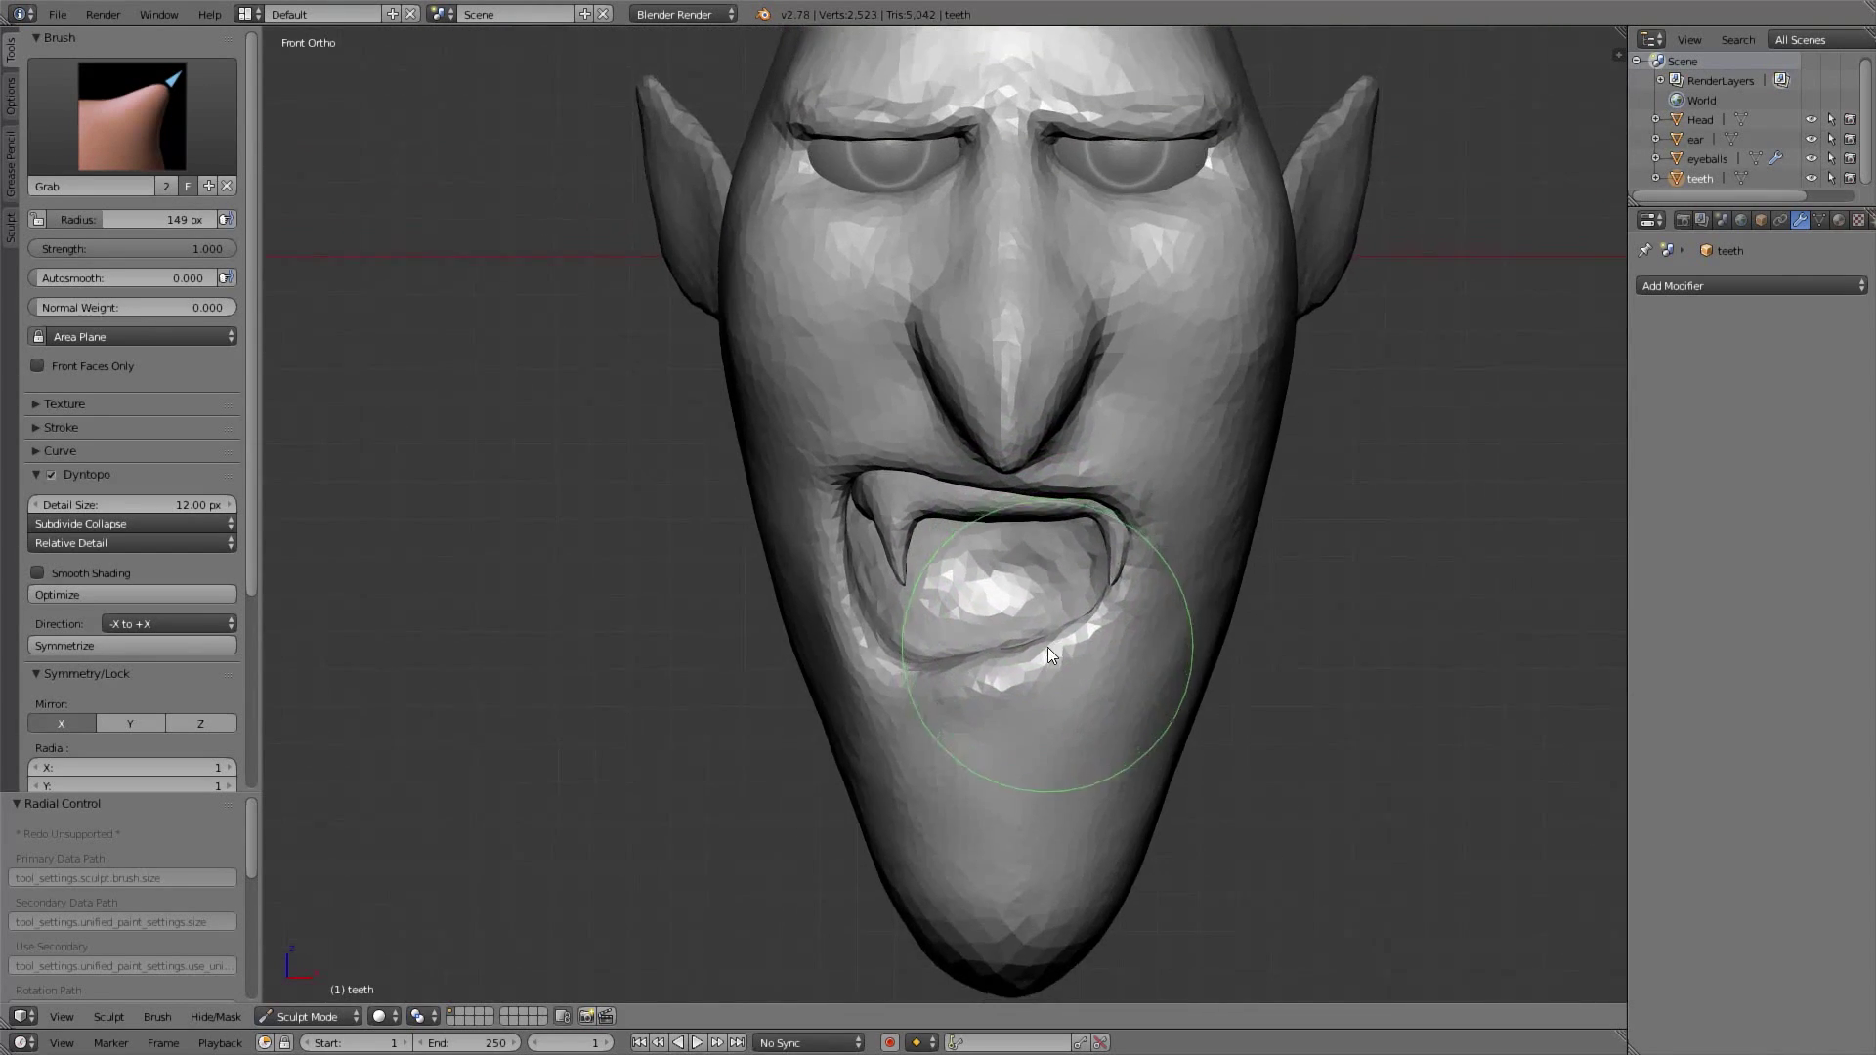
Move the fangs and outer gum up towards the upper lip with a larger Grab brush, up to 197 px radius
scroll(1061, 607, up, 4)
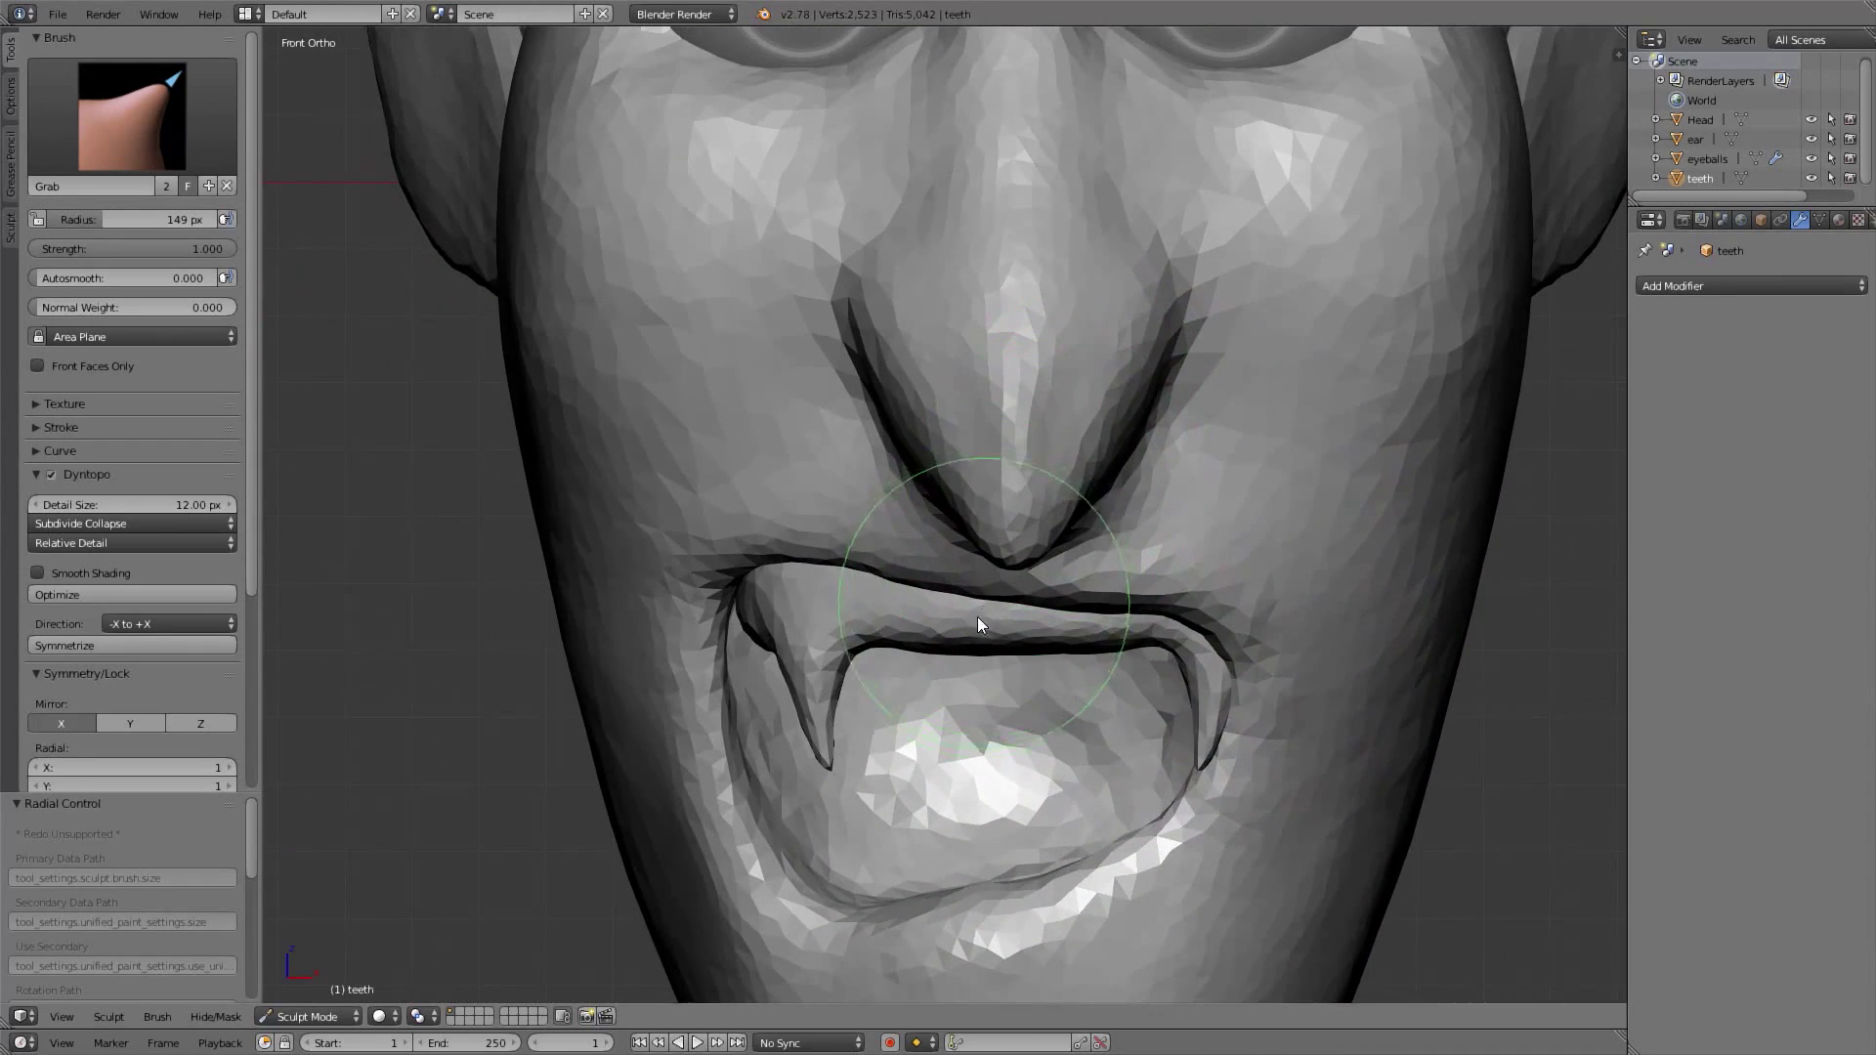
key(f)
click(998, 647)
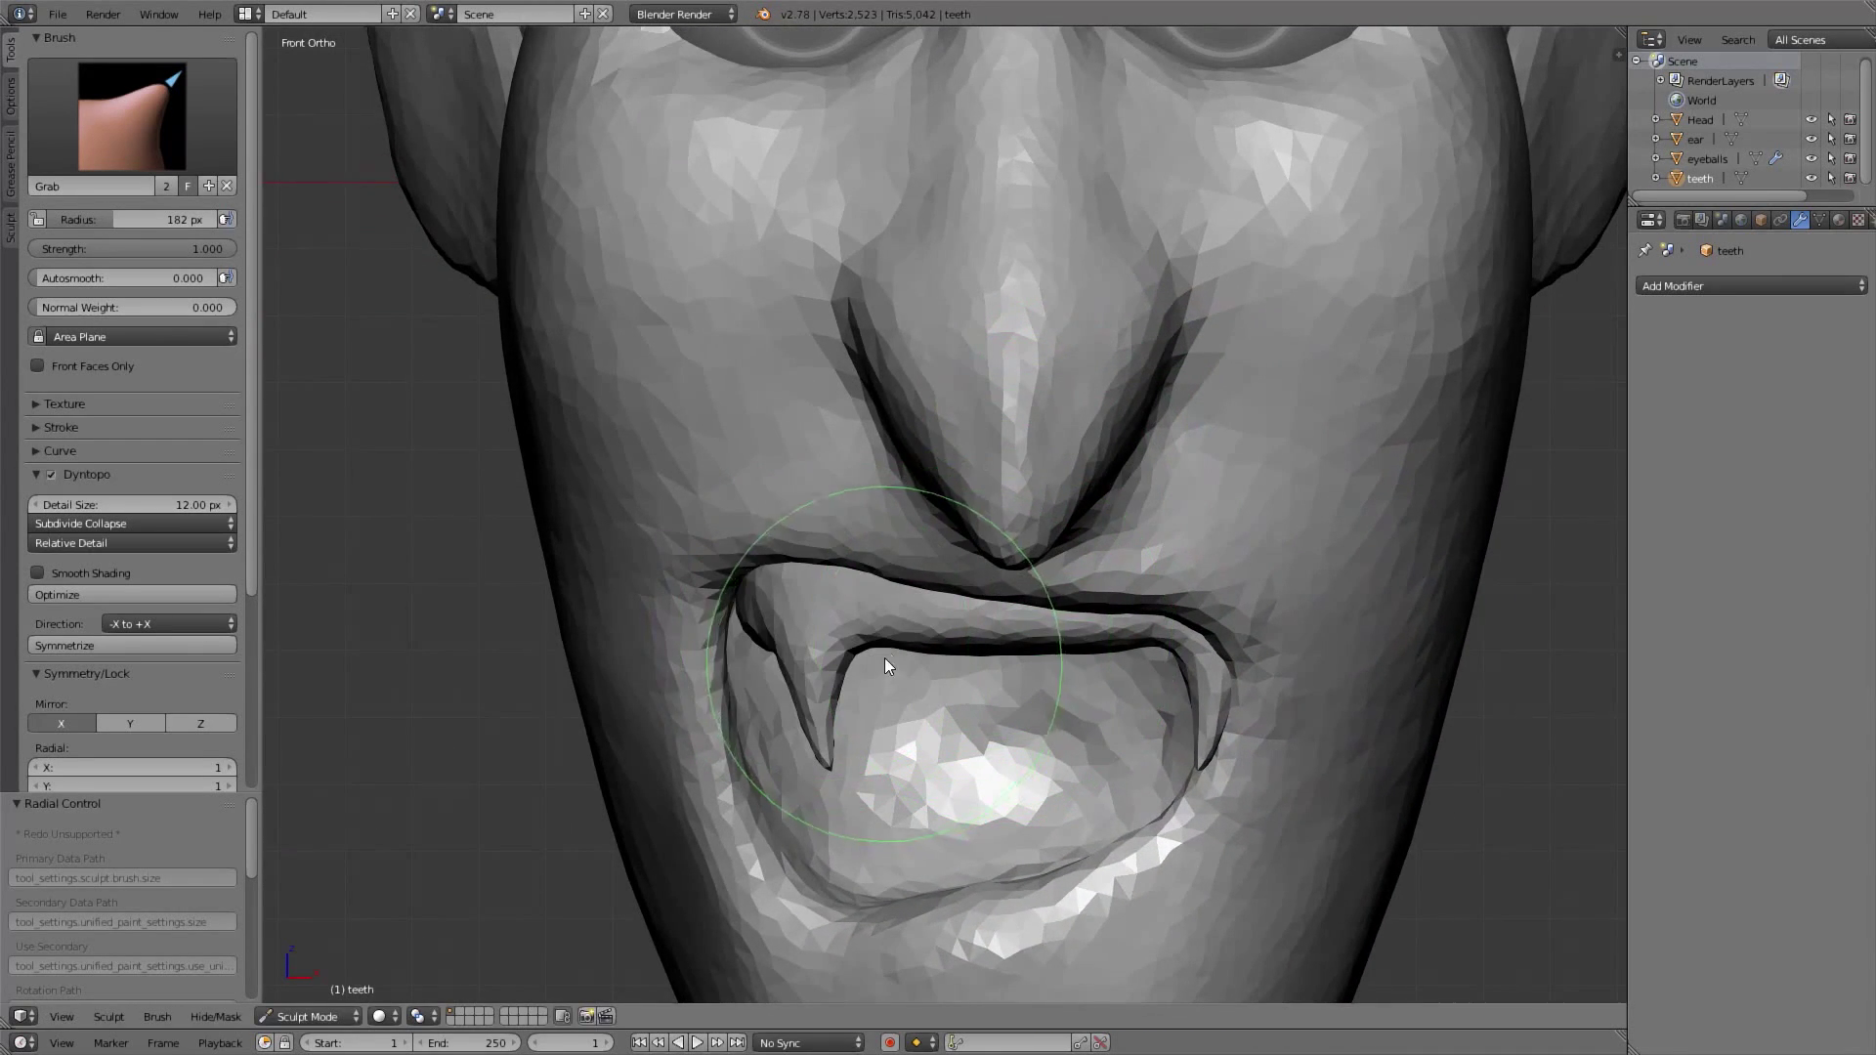
scroll(939, 665, down, 2)
scroll(920, 690, down, 1)
mouse_move(828, 634)
mouse_down()
mouse_move(868, 617)
mouse_move(835, 586)
mouse_up()
key(f)
click(837, 612)
middle_drag(838, 613, 876, 612)
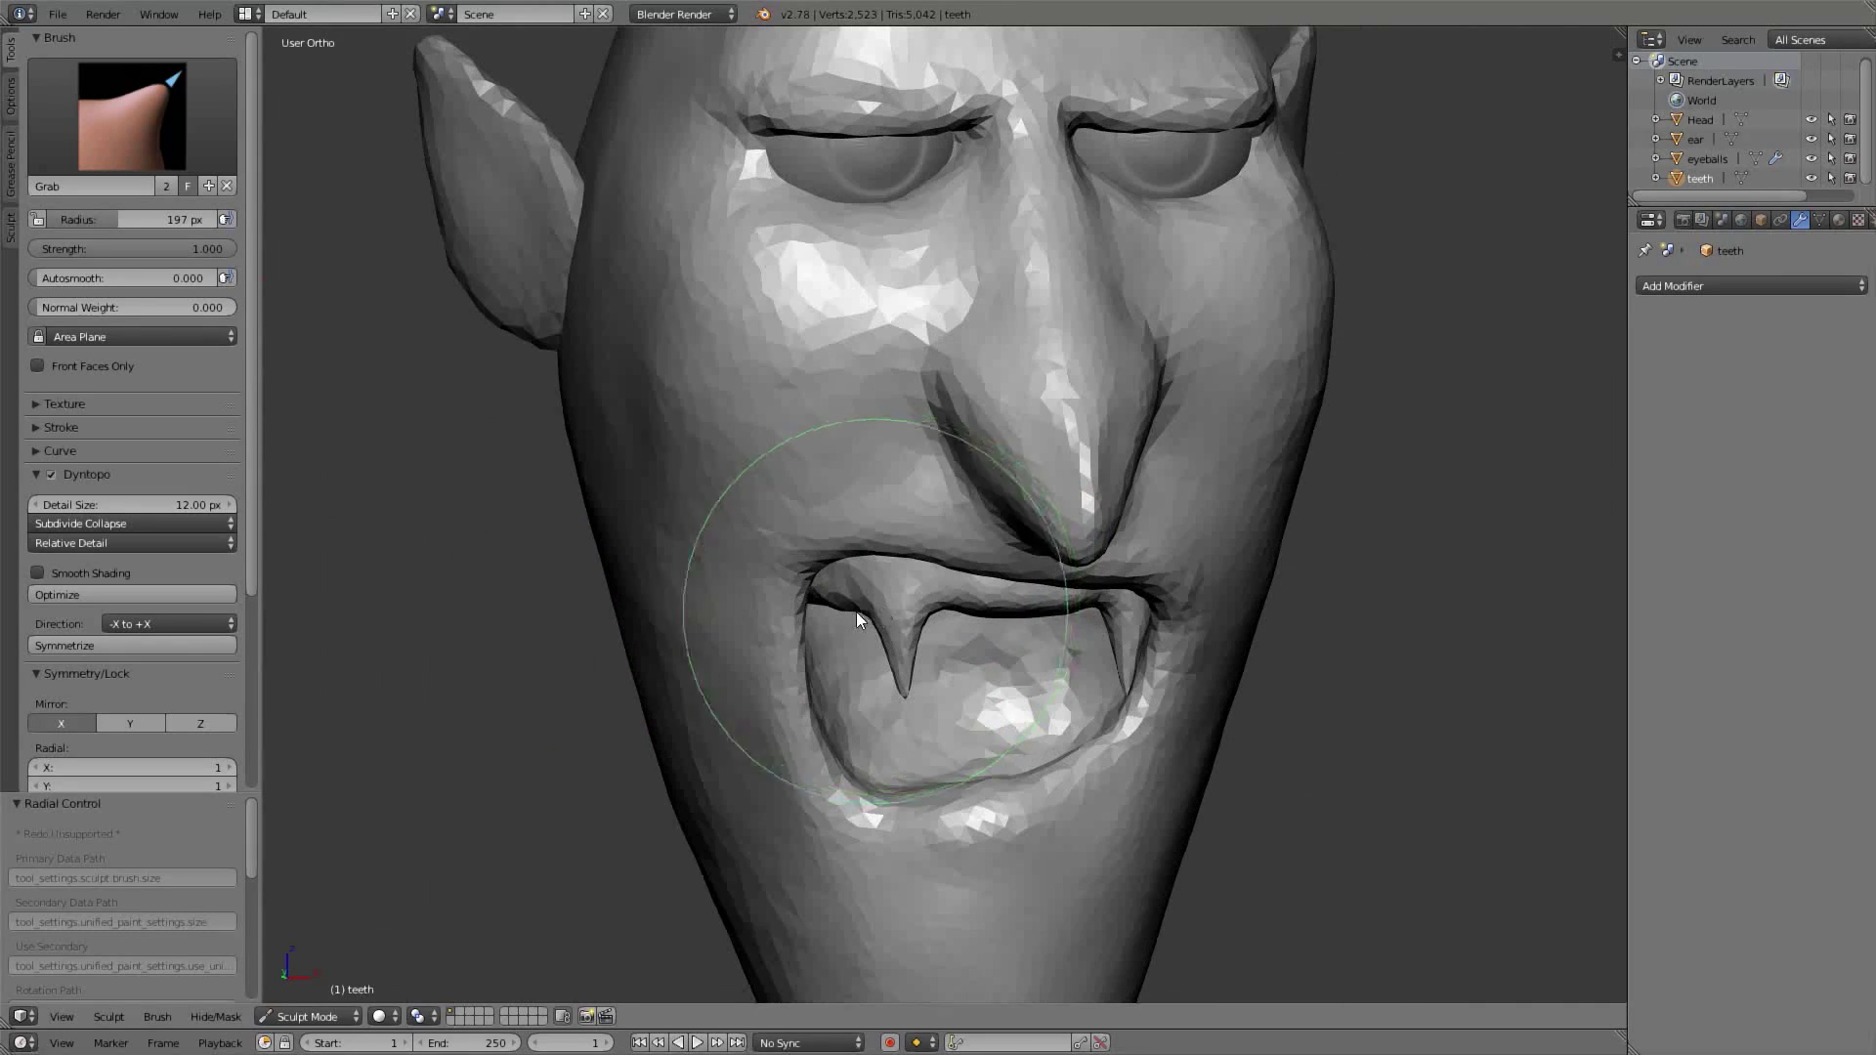
drag(828, 603, 832, 583)
Check the teeth from below and from the front, and set the Grab brush radius to 141 px
mouse_move(829, 586)
middle_down()
mouse_move(837, 498)
mouse_move(943, 626)
mouse_move(952, 548)
middle_up()
key(f)
click(902, 605)
key(KP_1)
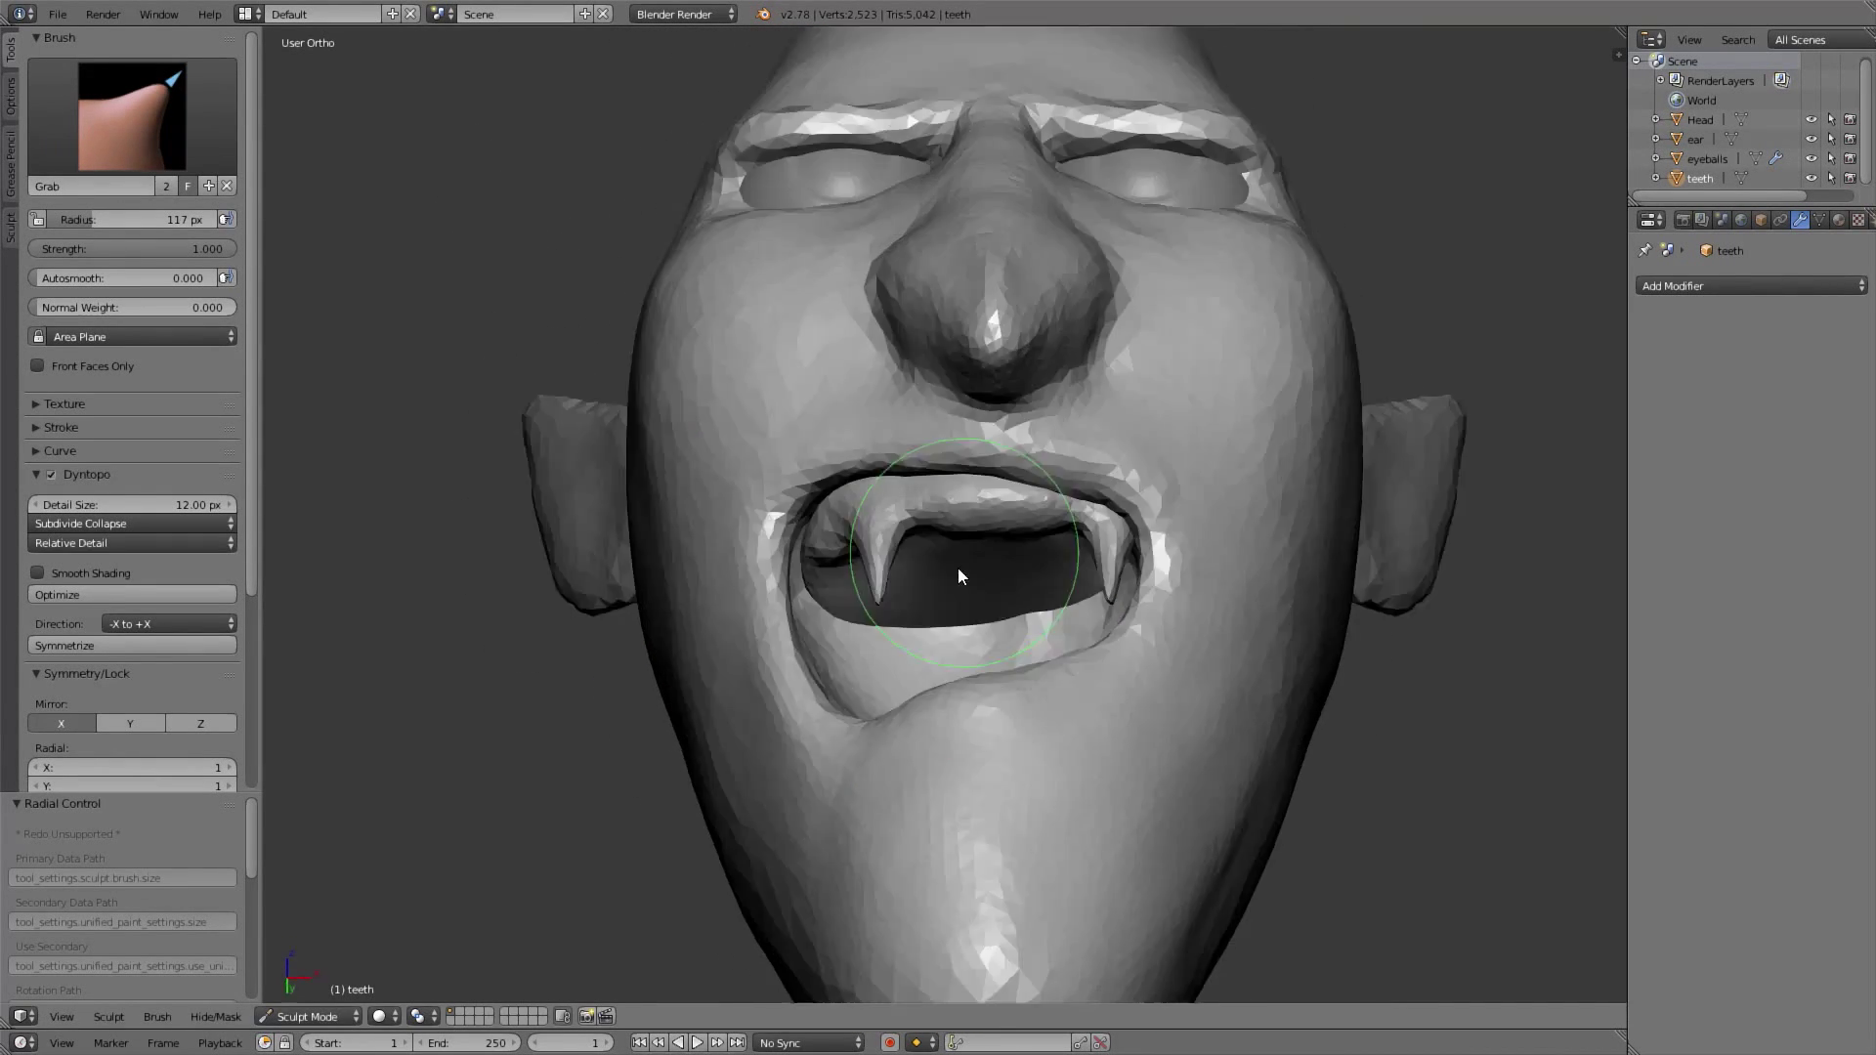
key(f)
click(1129, 636)
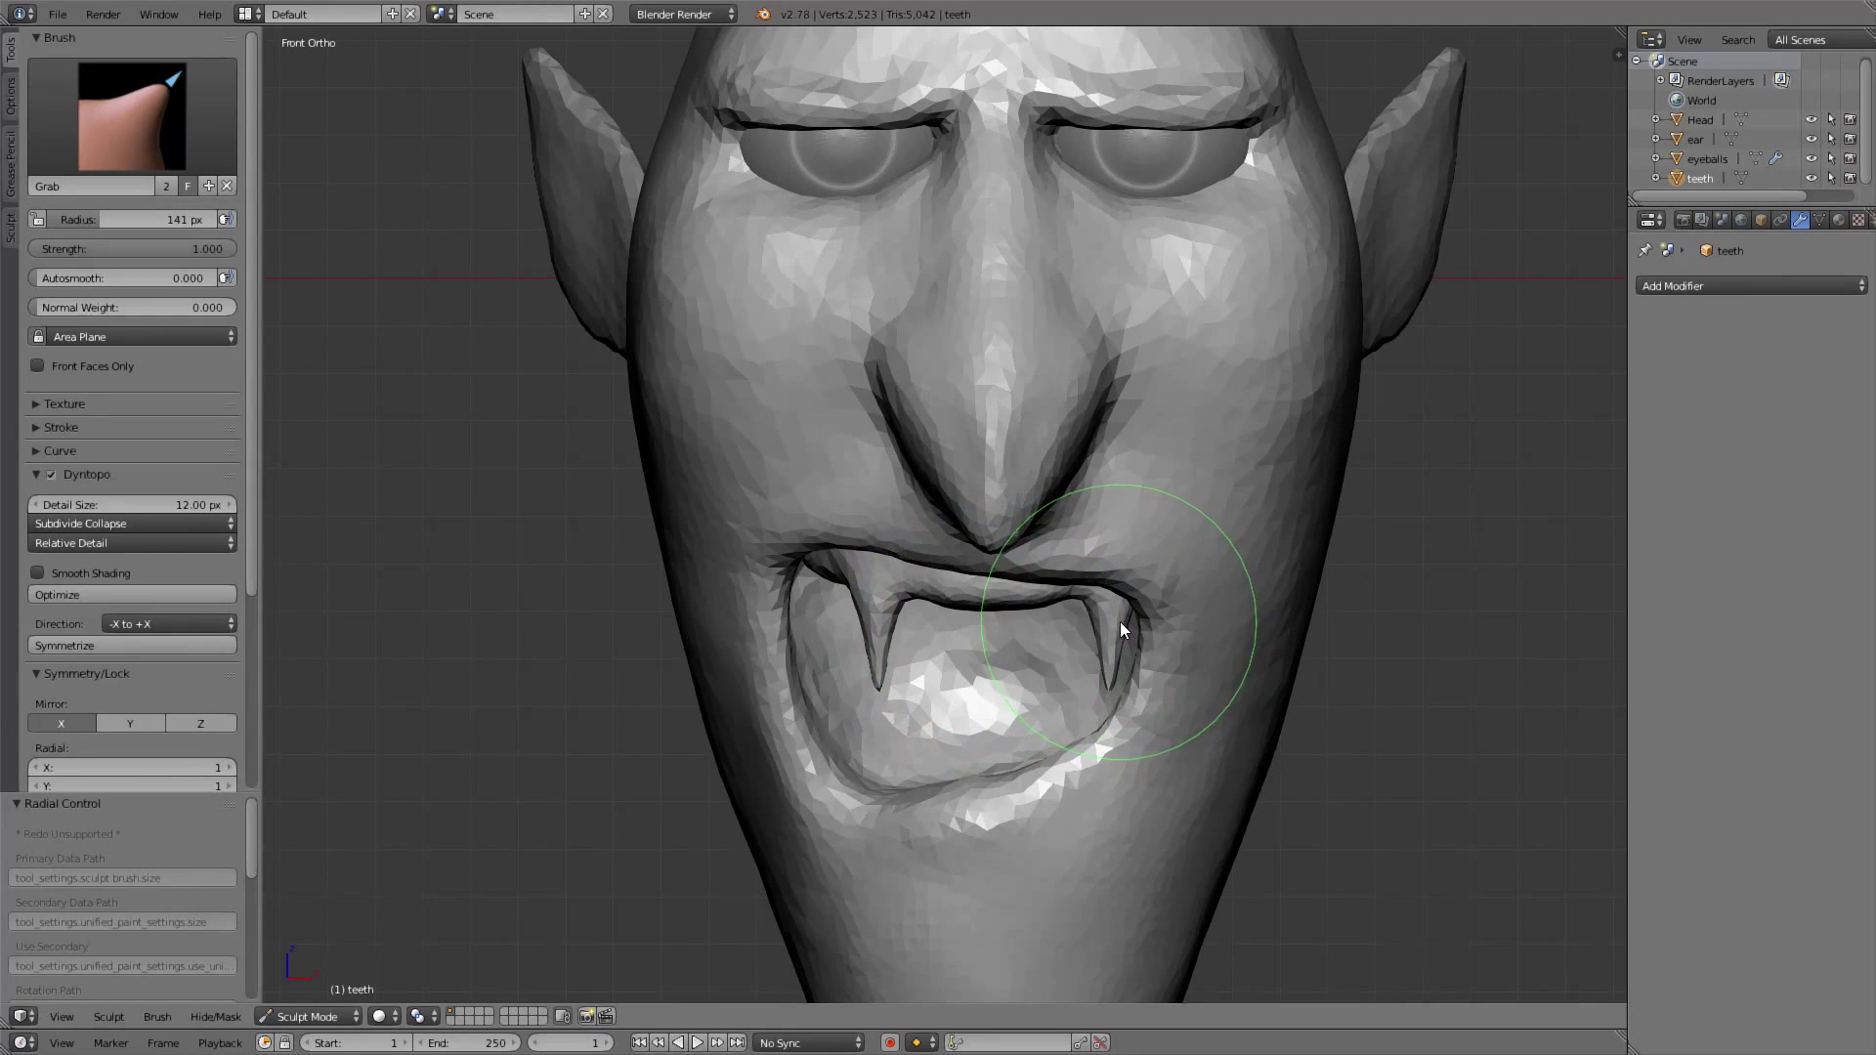
scroll(1073, 608, down, 2)
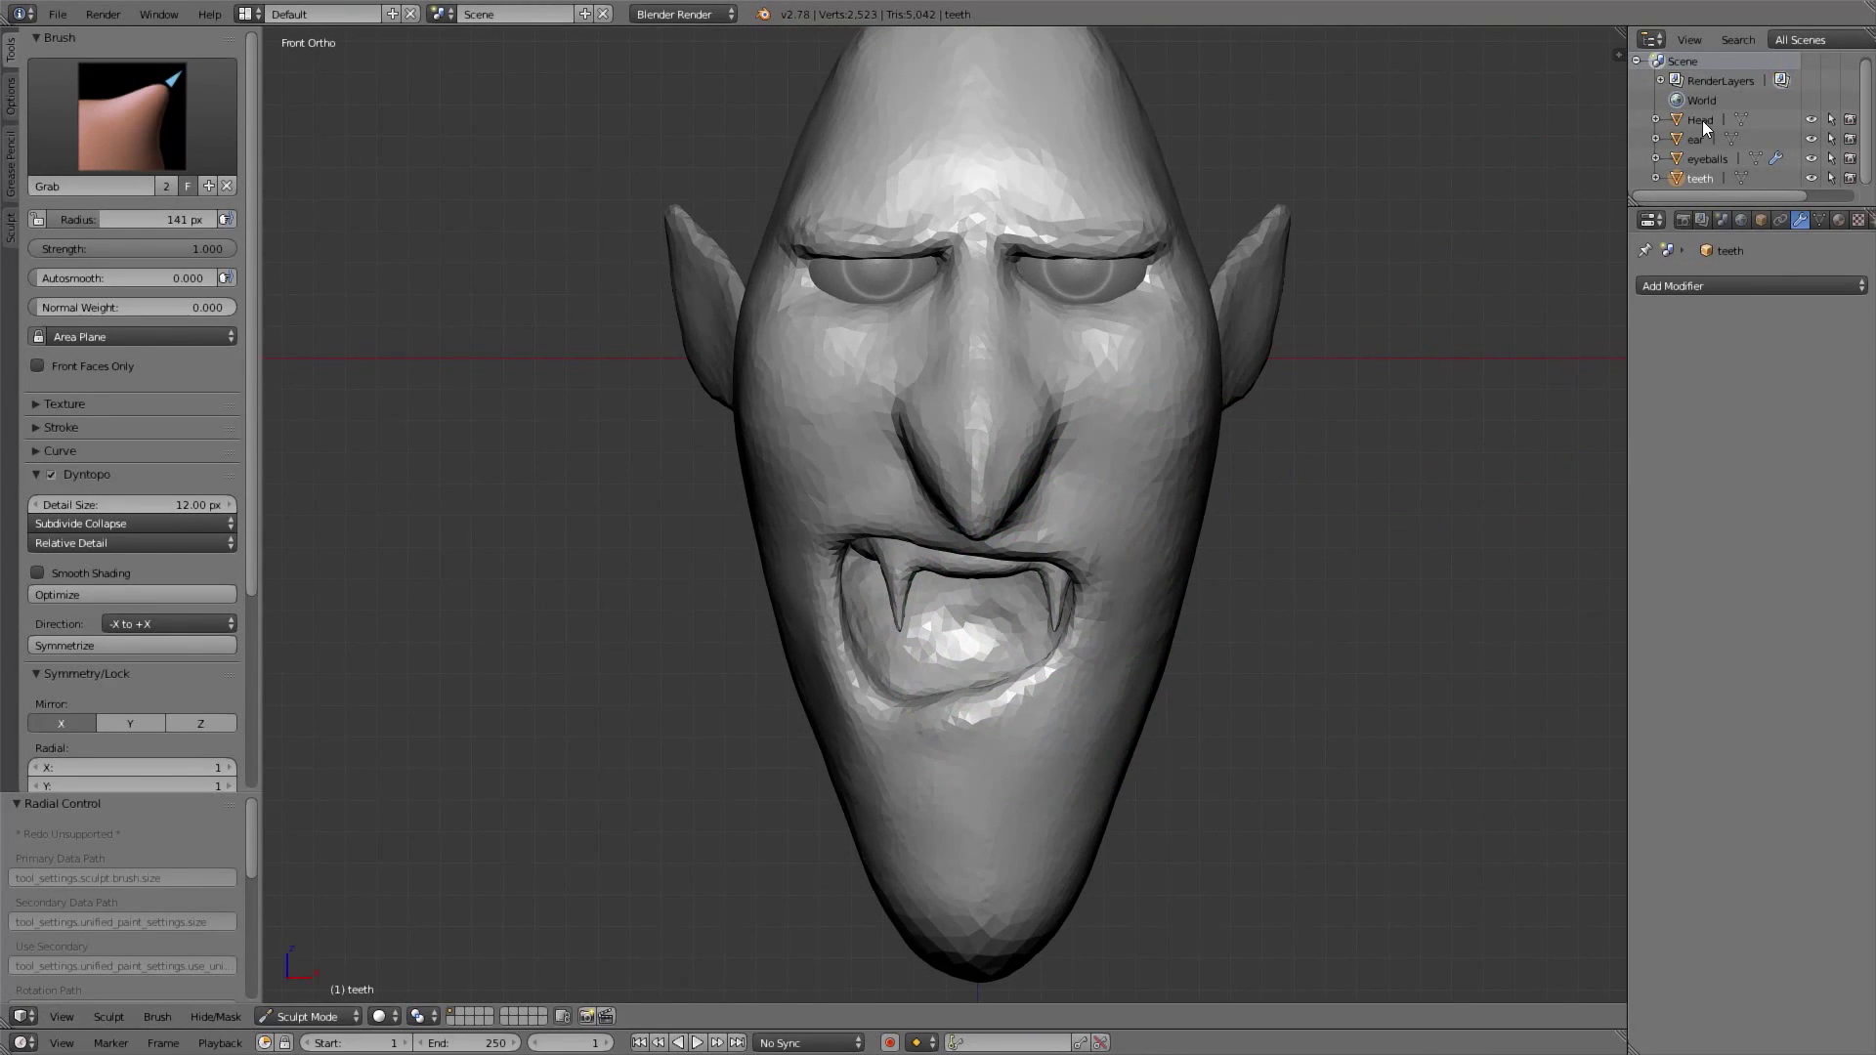
Select the Head object and switch it to Sculpt Mode
click(1700, 119)
scroll(861, 704, up, 2)
click(284, 1017)
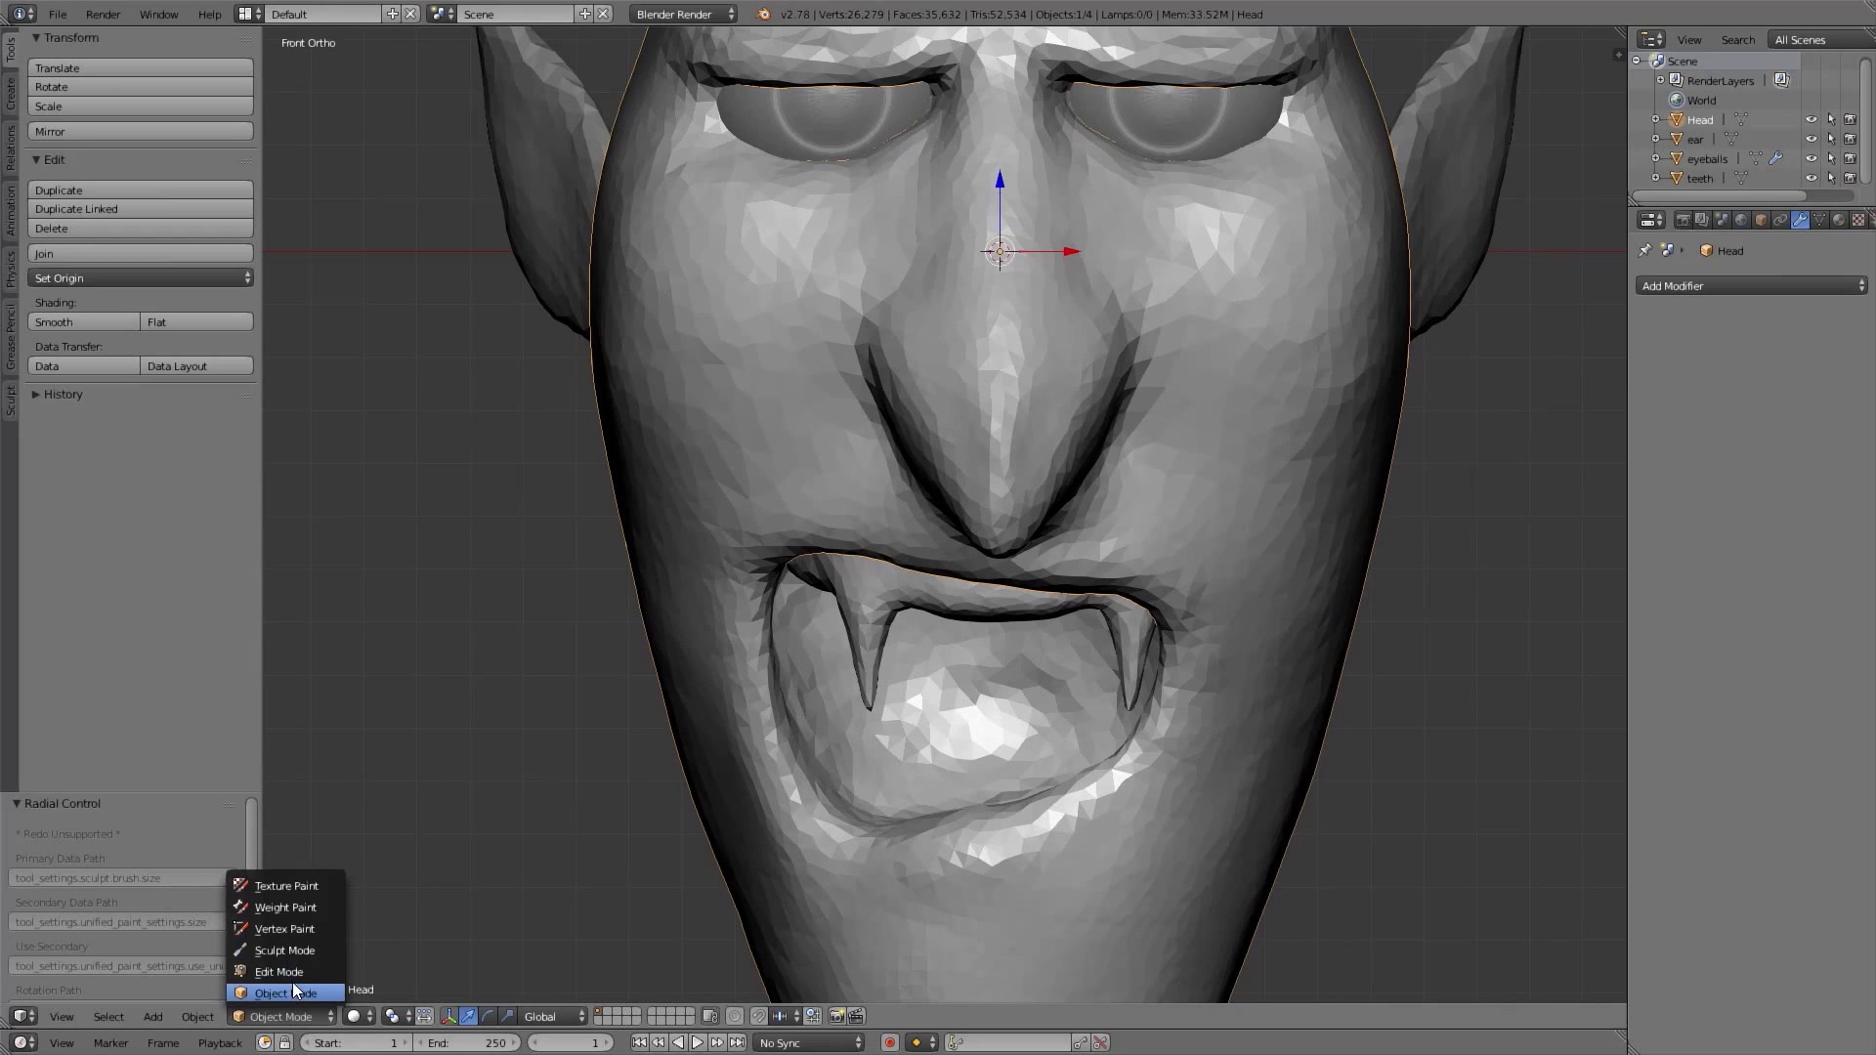
click(310, 951)
mouse_move(1024, 533)
shift+middle_down()
mouse_move(978, 513)
mouse_move(981, 493)
shift+middle_up()
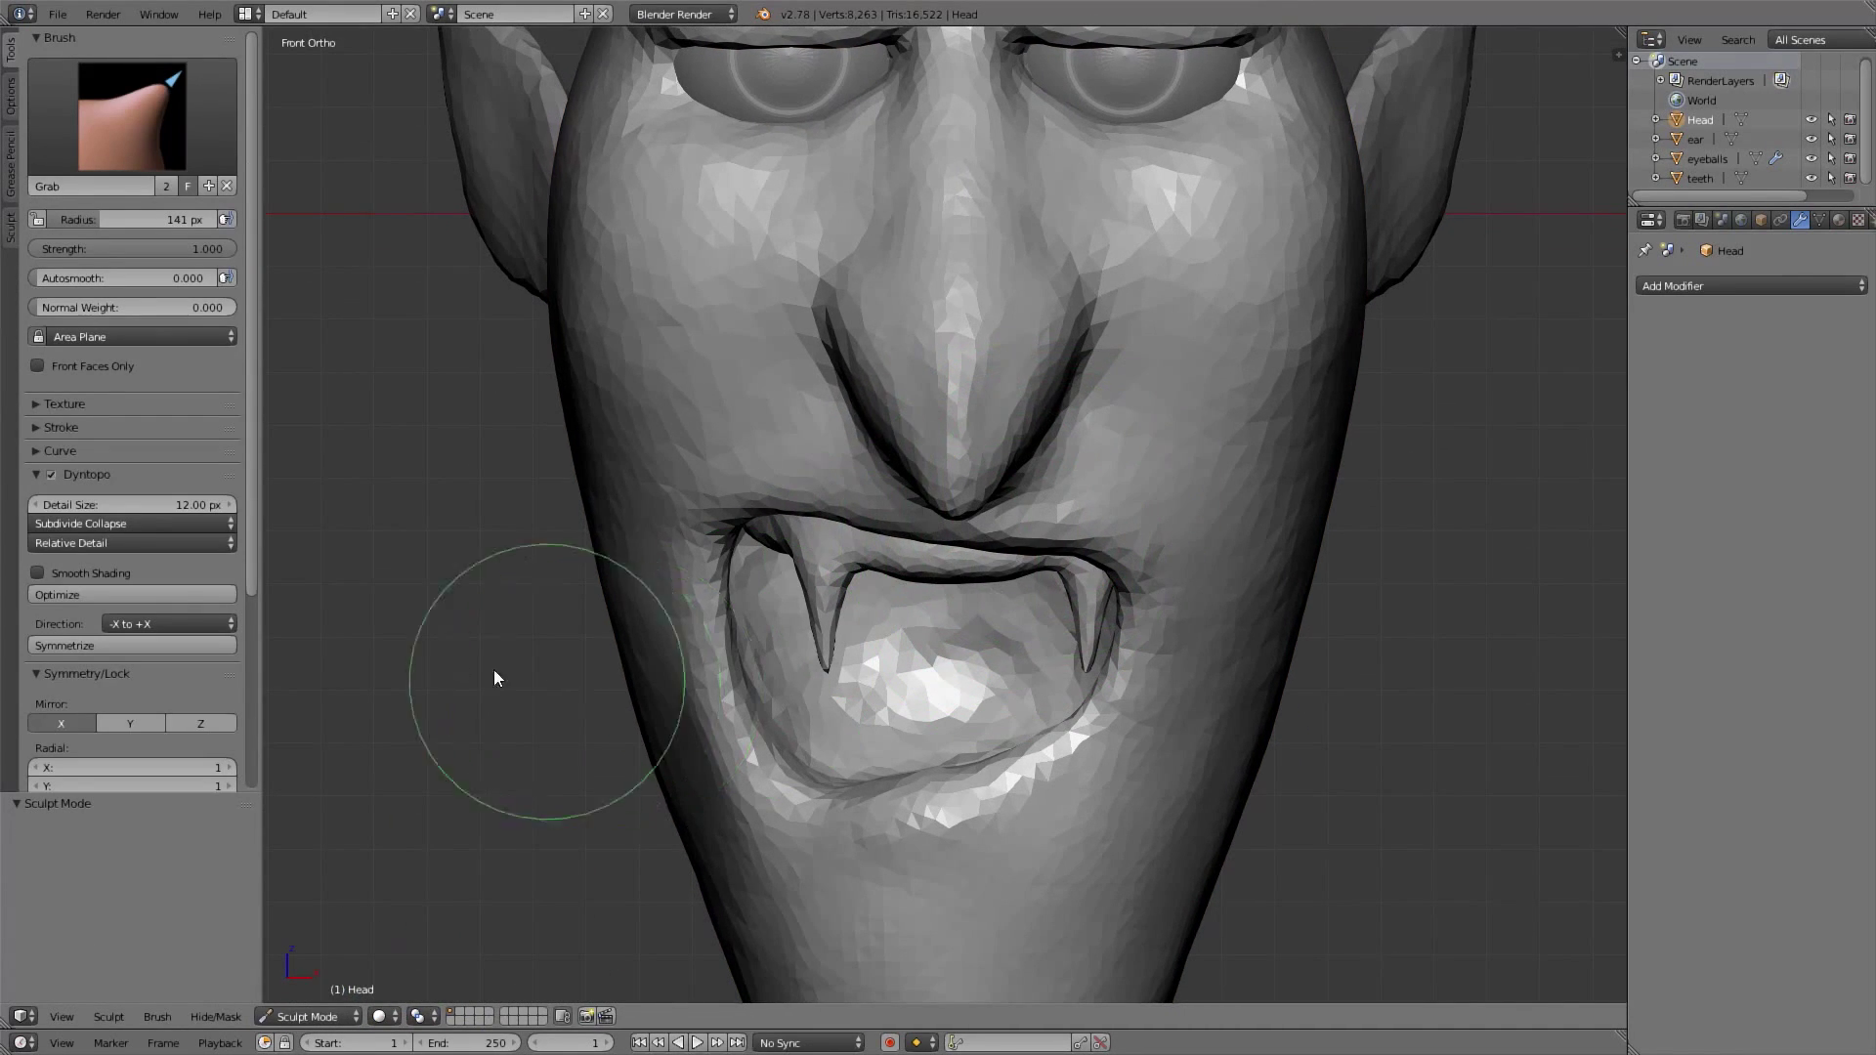
With X mirroring off and a 256 px Grab radius, pull the mouth corner on the viewer's right inward over the fang, undoing and repeating the stroke
scroll(978, 463, down, 2)
key(f)
click(1001, 419)
mouse_move(1002, 419)
middle_down()
mouse_move(1096, 424)
mouse_move(1036, 397)
mouse_move(1069, 351)
middle_up()
key(f)
click(1075, 412)
drag(1054, 364, 1034, 358)
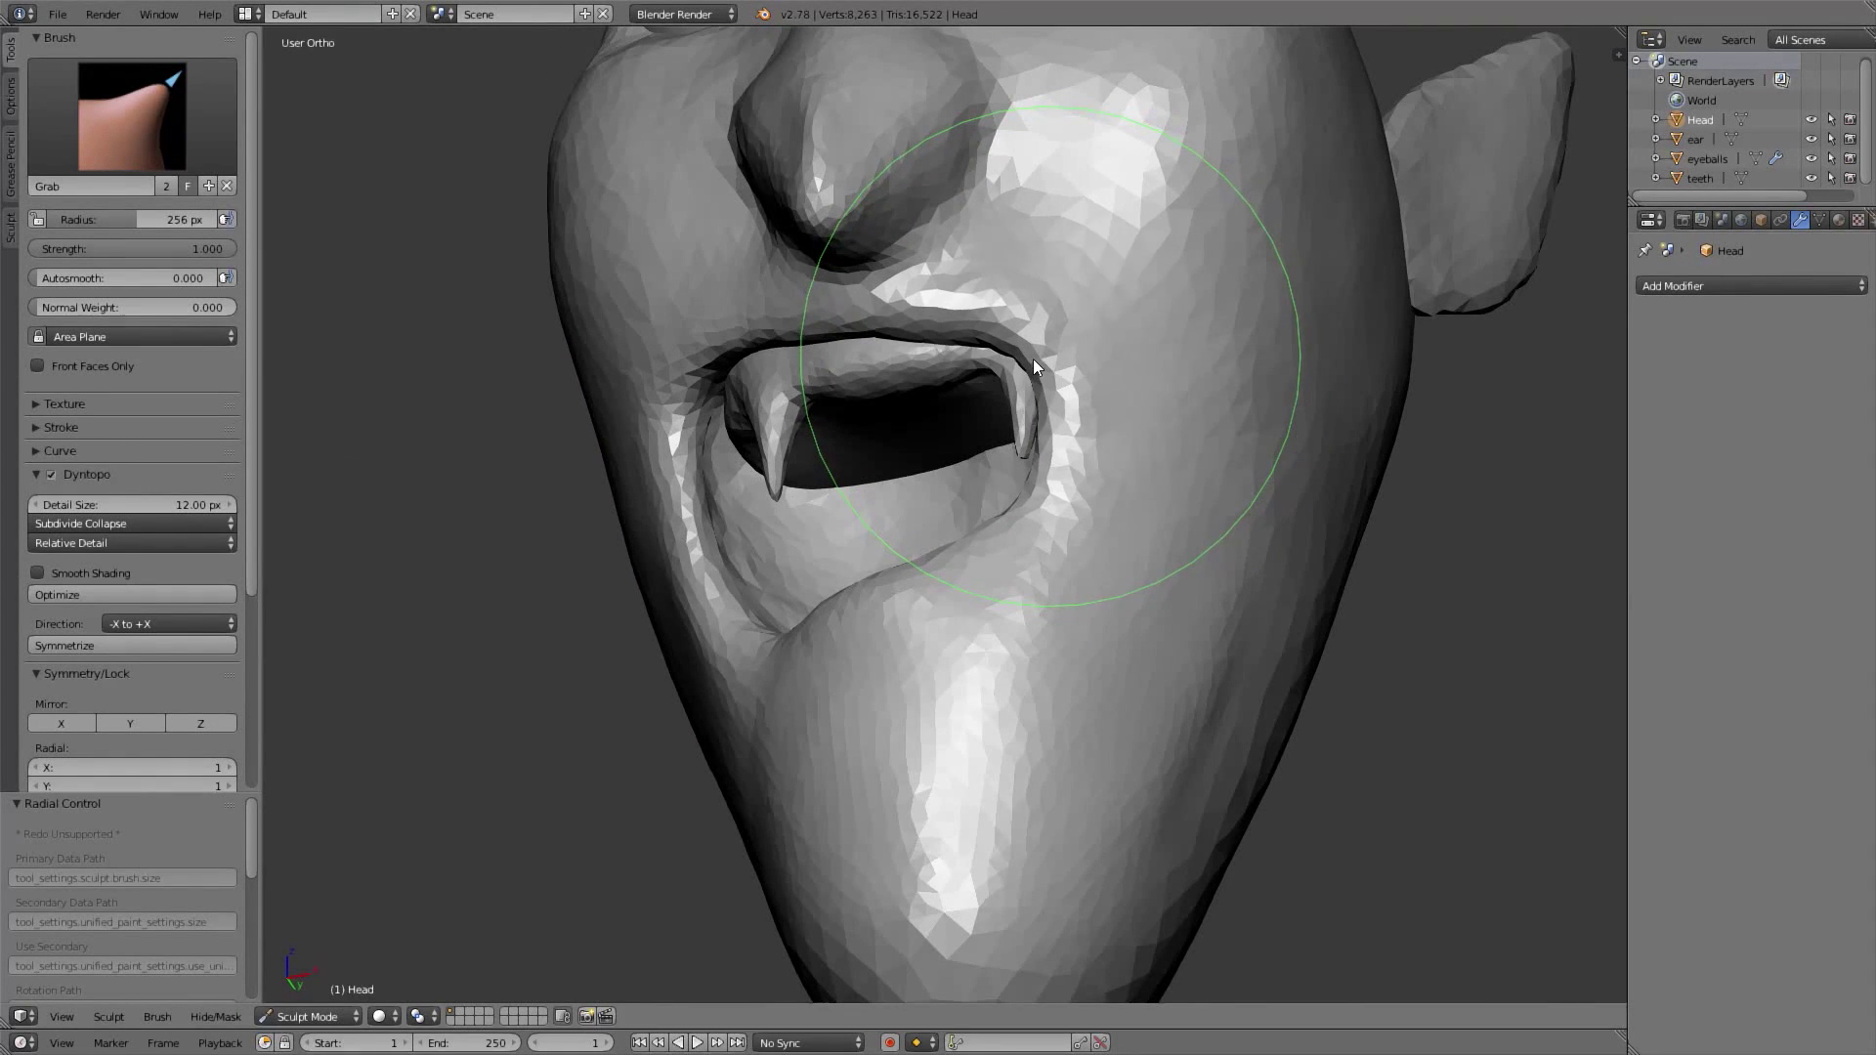
middle_drag(1040, 371, 1044, 327)
key(ctrl+z)
drag(1051, 347, 1017, 347)
Pull the same mouth corner further over the end of the gum with the Grab brush at a 236 px radius
middle_drag(1022, 395, 1031, 366)
key(f)
click(1010, 366)
drag(1025, 350, 1008, 350)
middle_drag(1030, 385, 1021, 365)
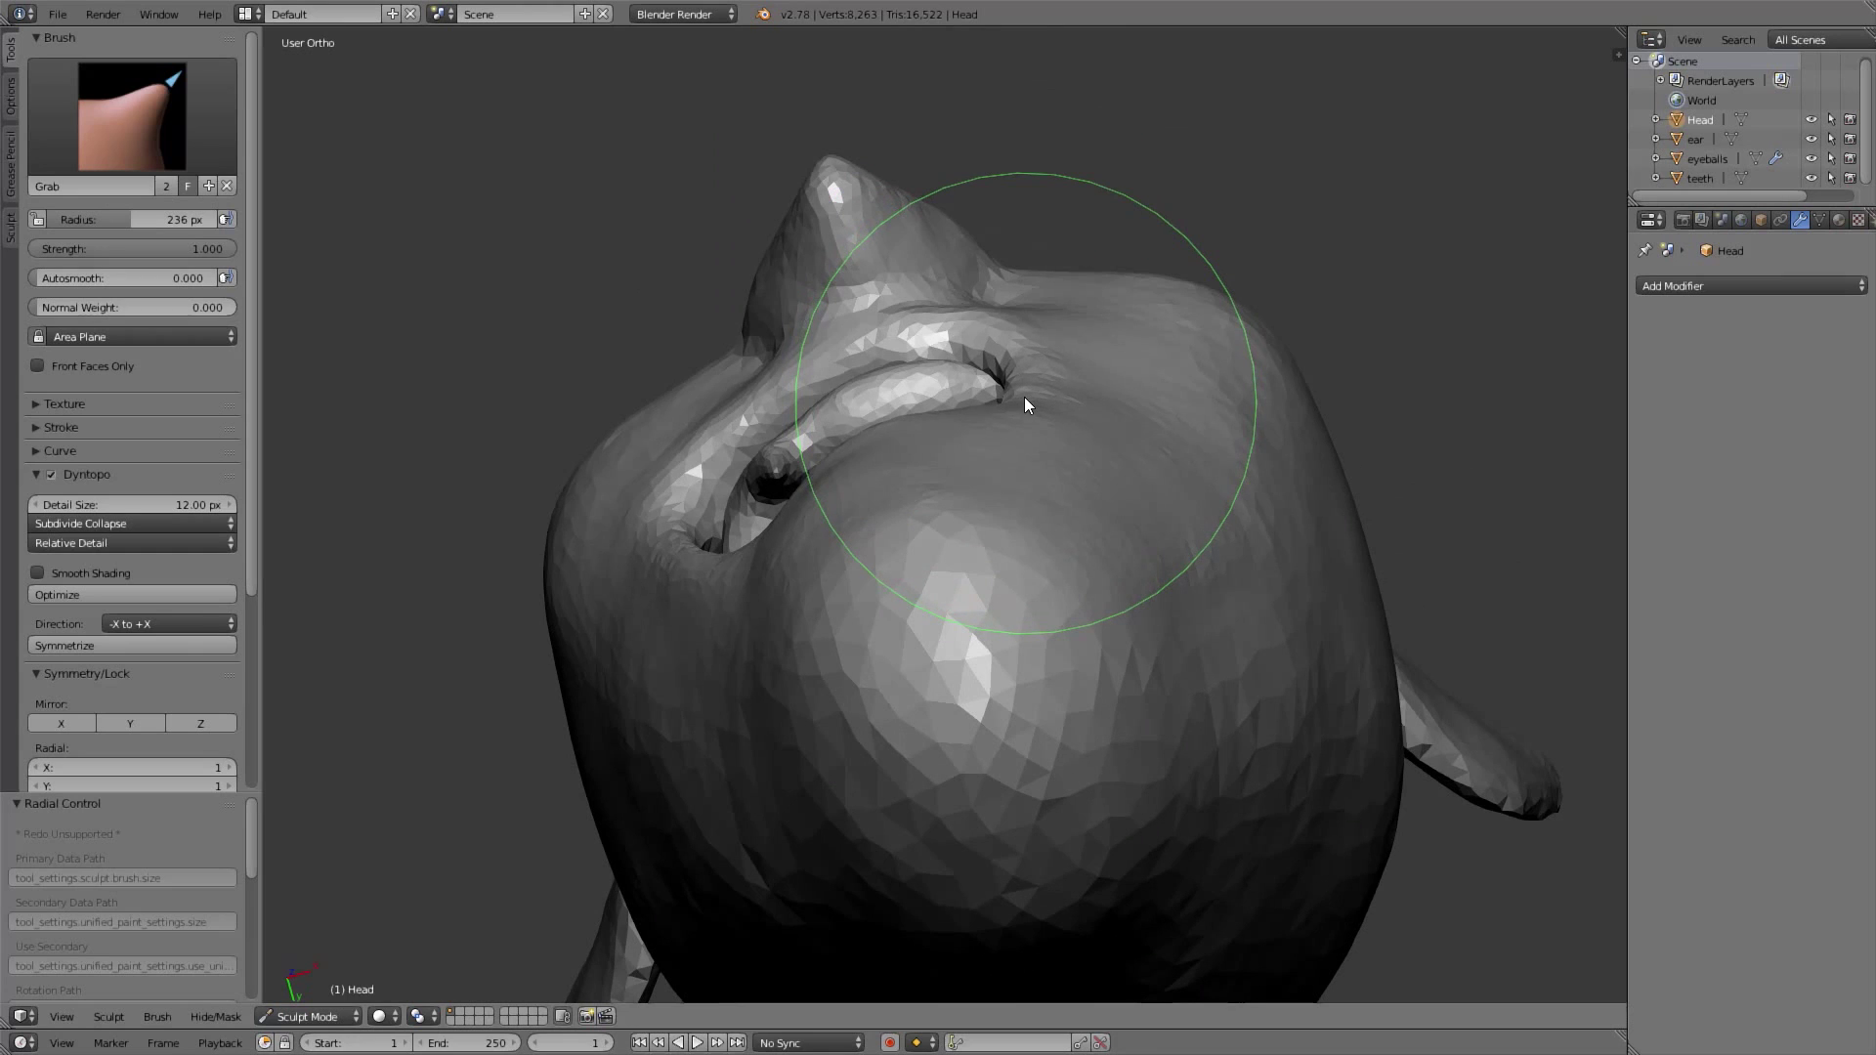
key(KP_1)
scroll(1060, 386, up, 4)
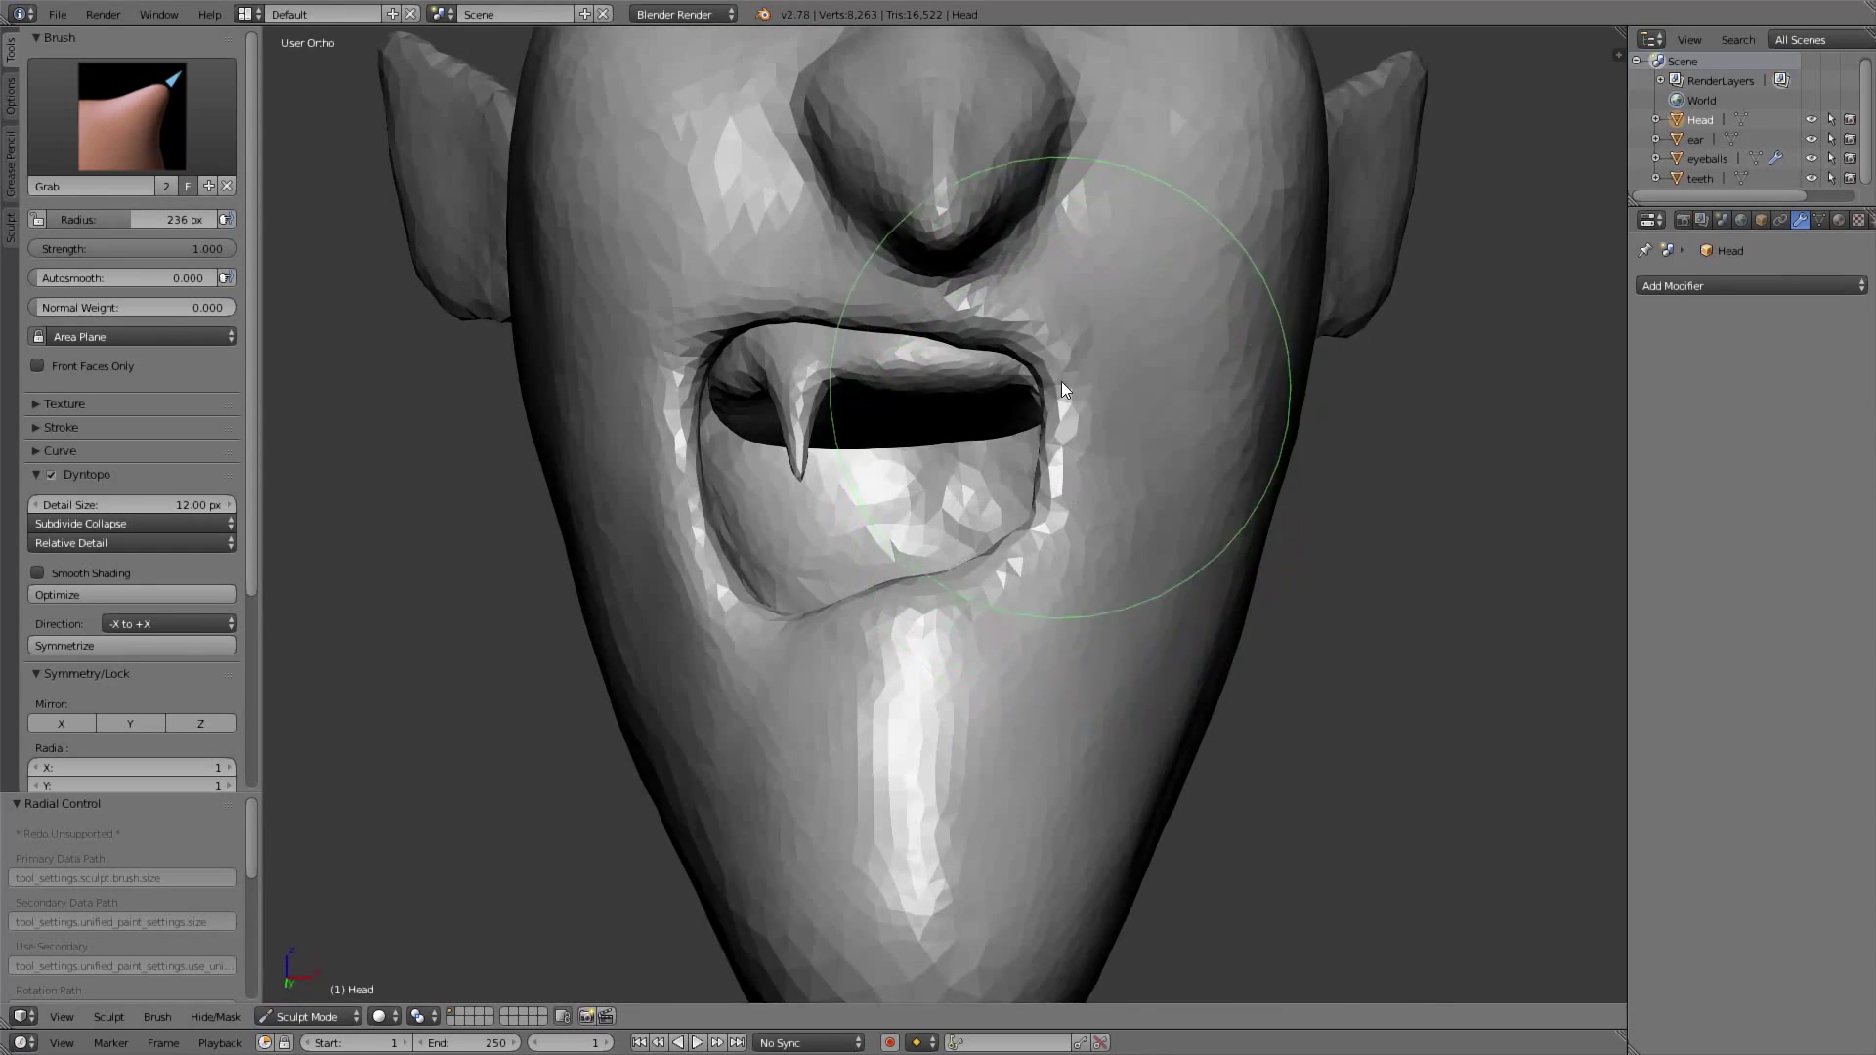
Reshape the mouth corner beside the exposed fang with the Grab brush, reducing its radius from 188 px to 111 px
key(f)
click(1022, 408)
scroll(989, 627, down, 3)
scroll(978, 627, up, 1)
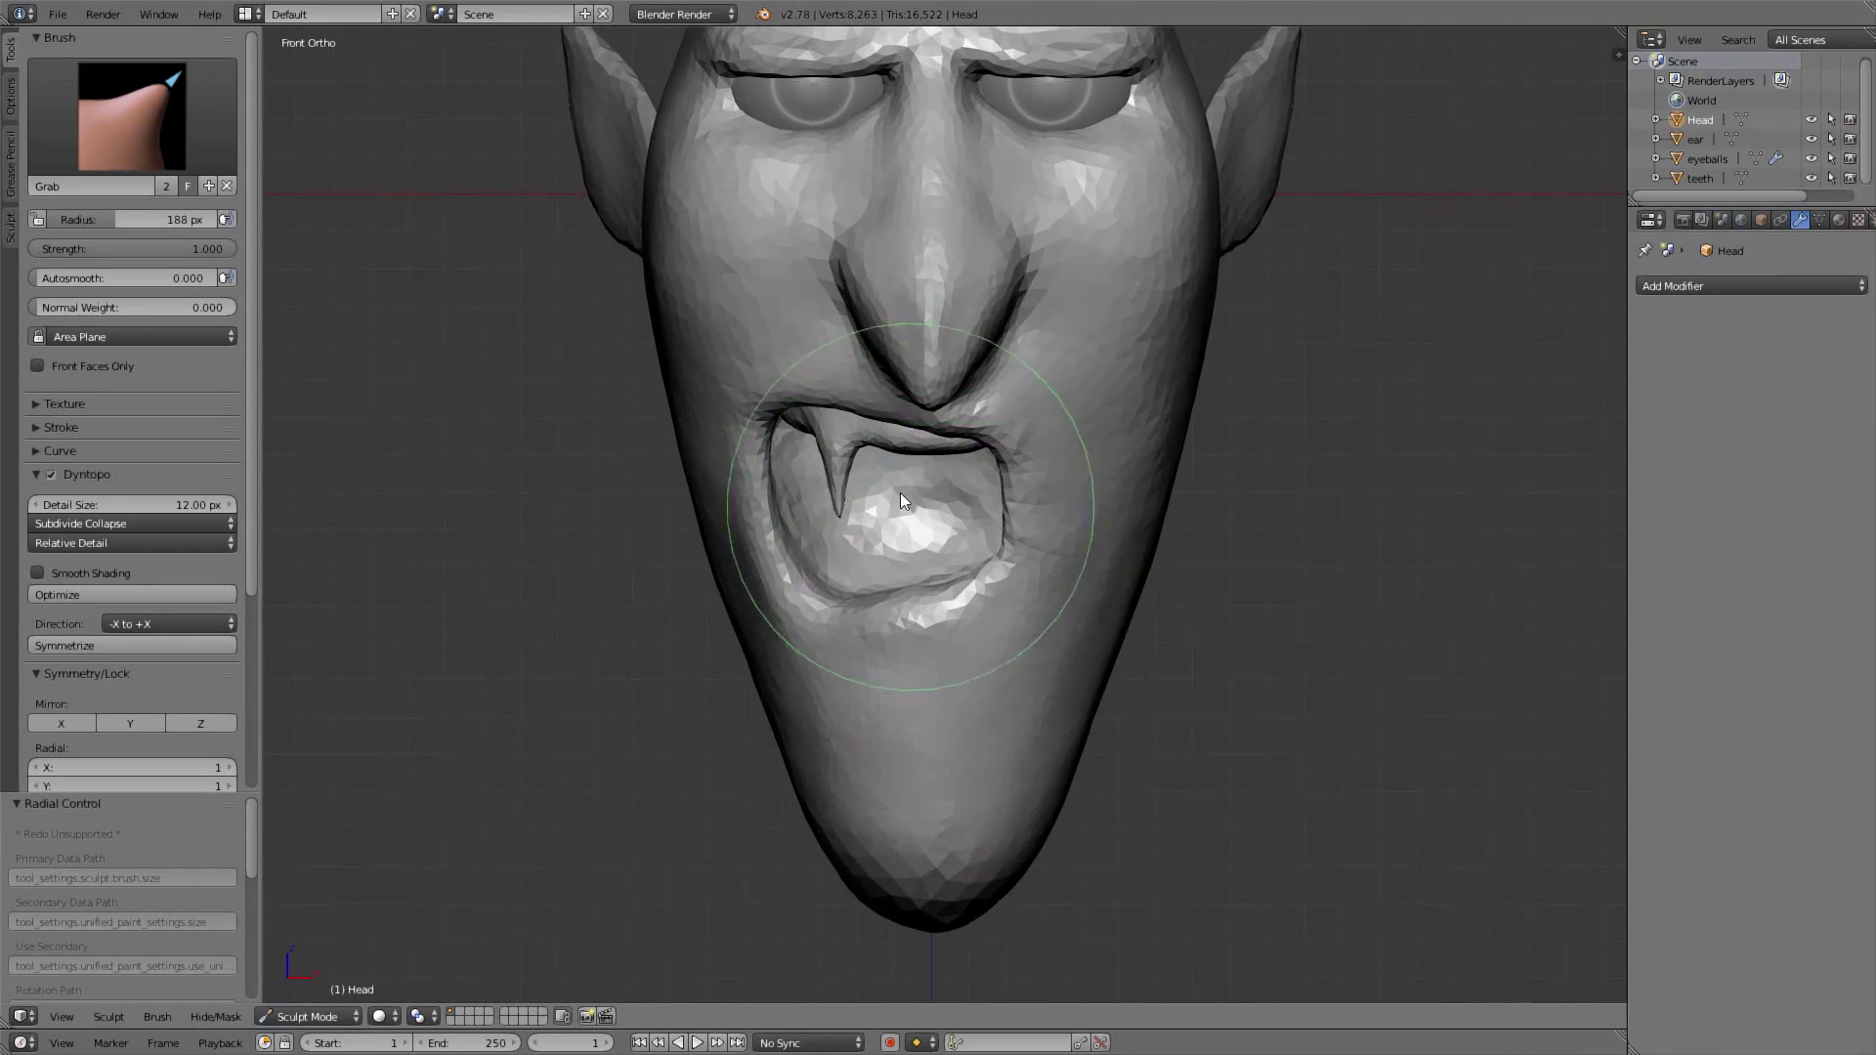
shift+middle_drag(903, 516, 936, 582)
key(f)
middle_drag(817, 651, 917, 605)
click(850, 640)
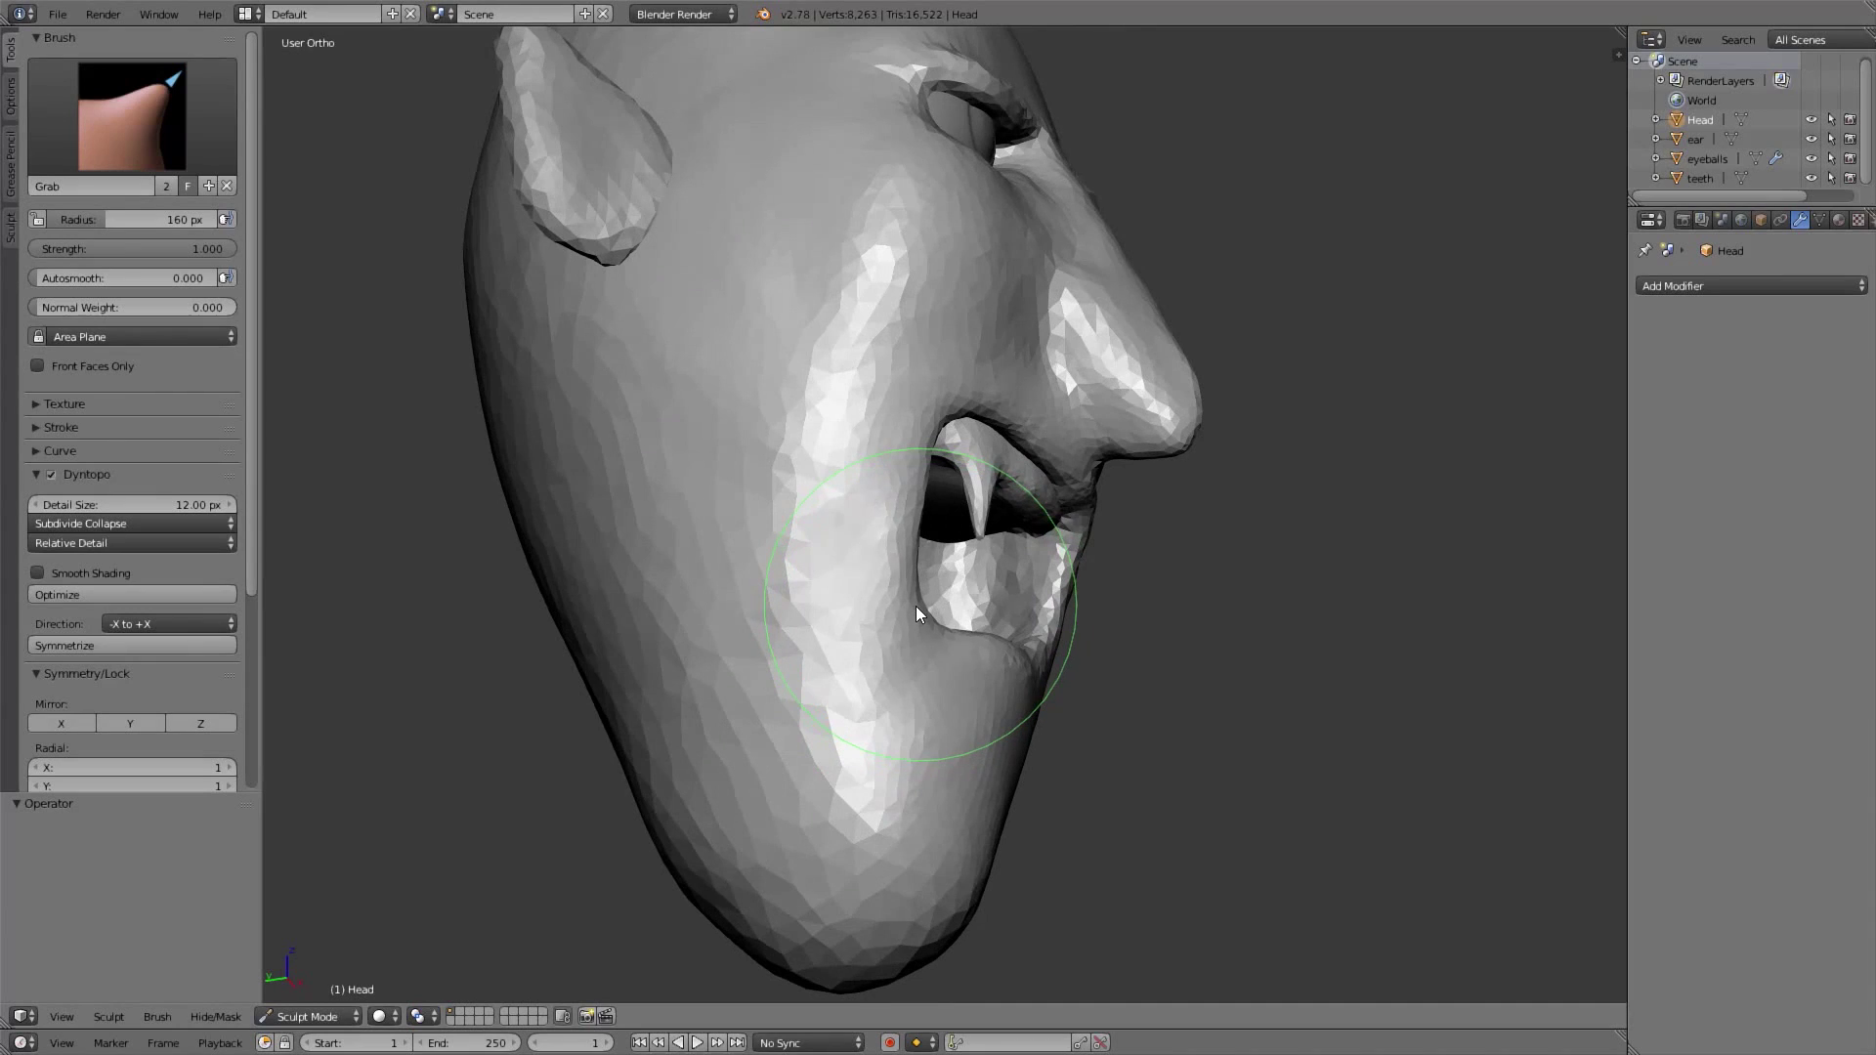
key(f)
click(873, 538)
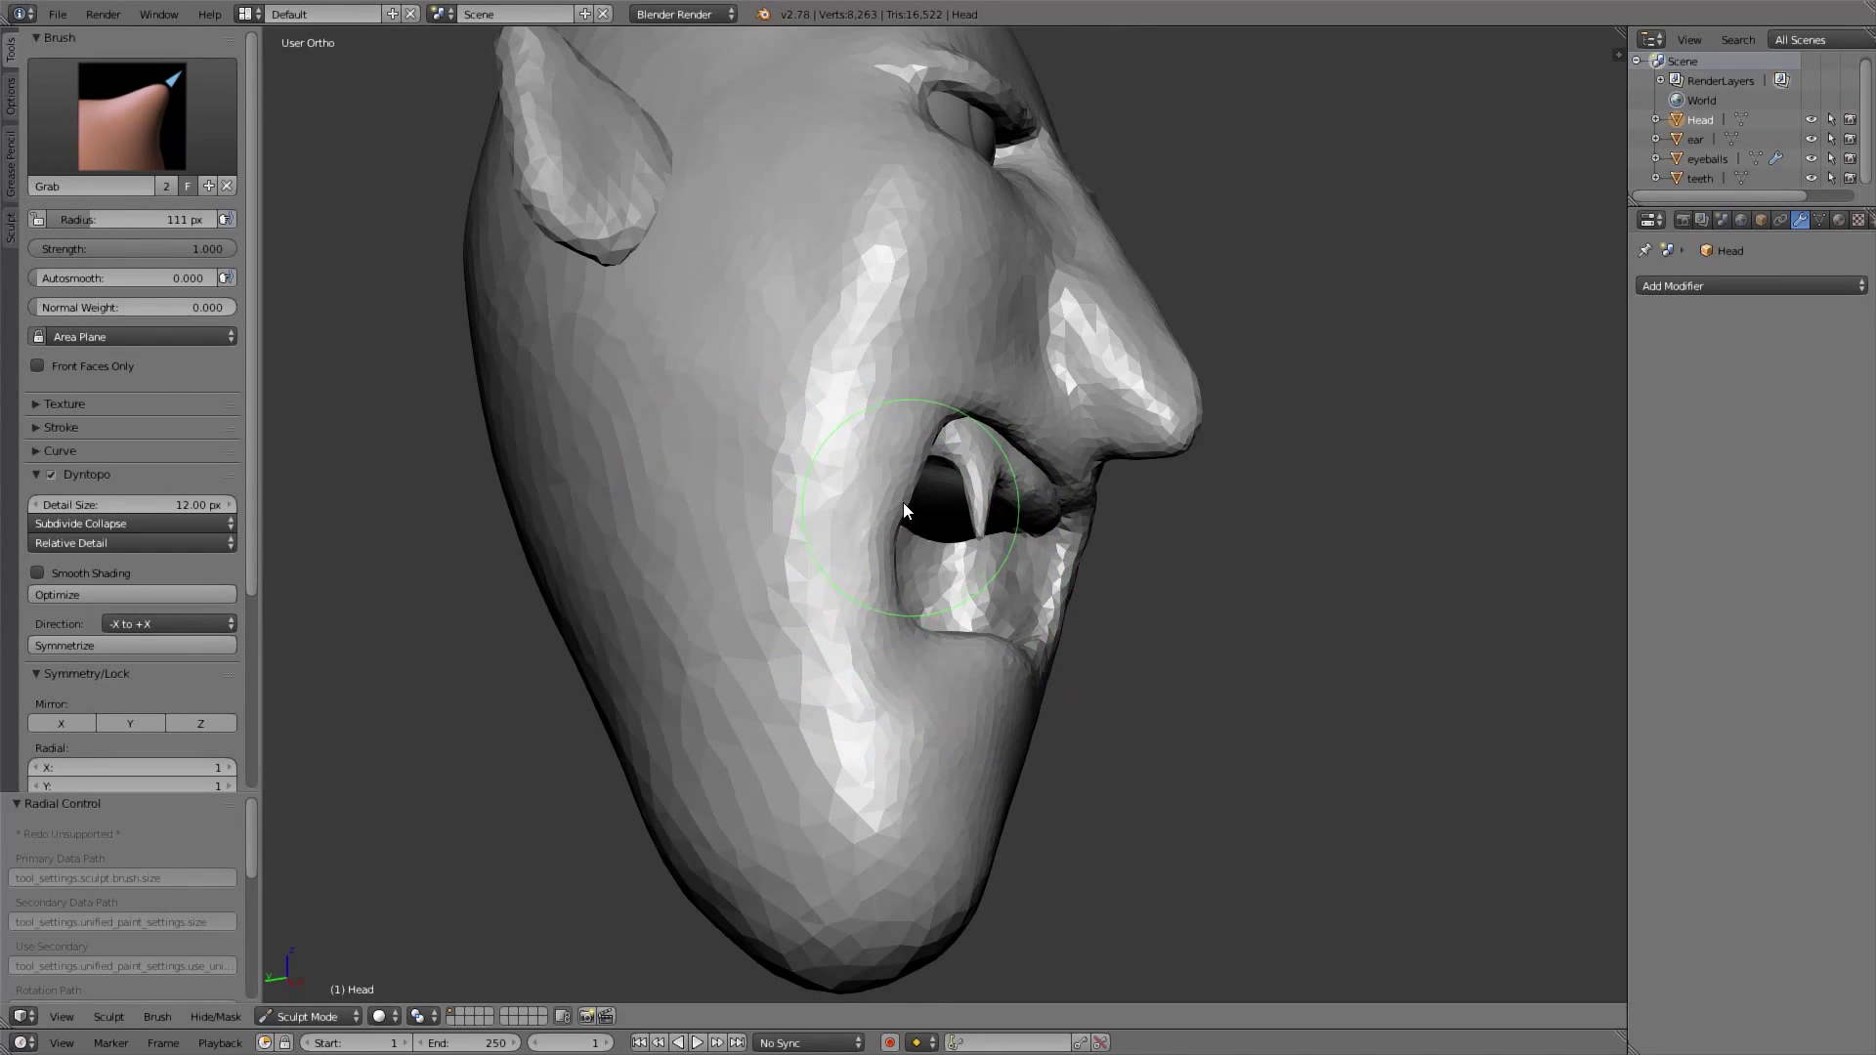
key(KP_1)
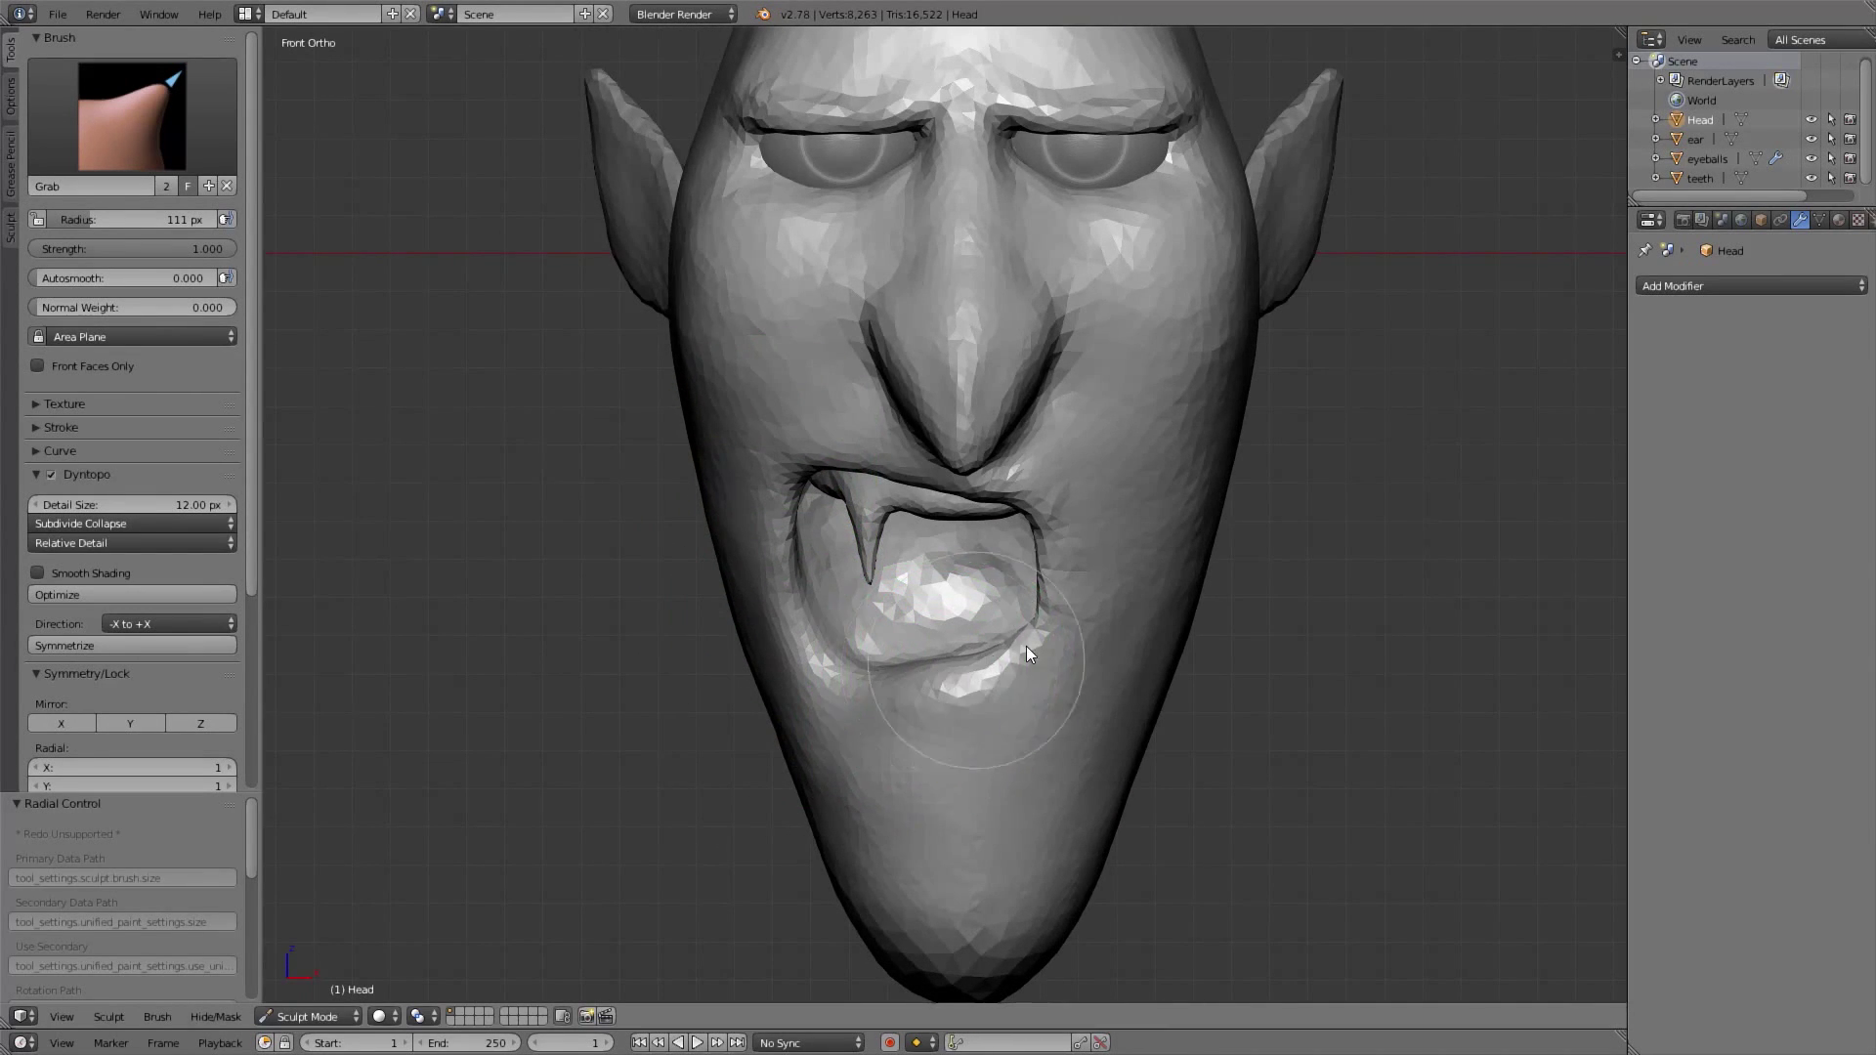
middle_drag(983, 507, 865, 562)
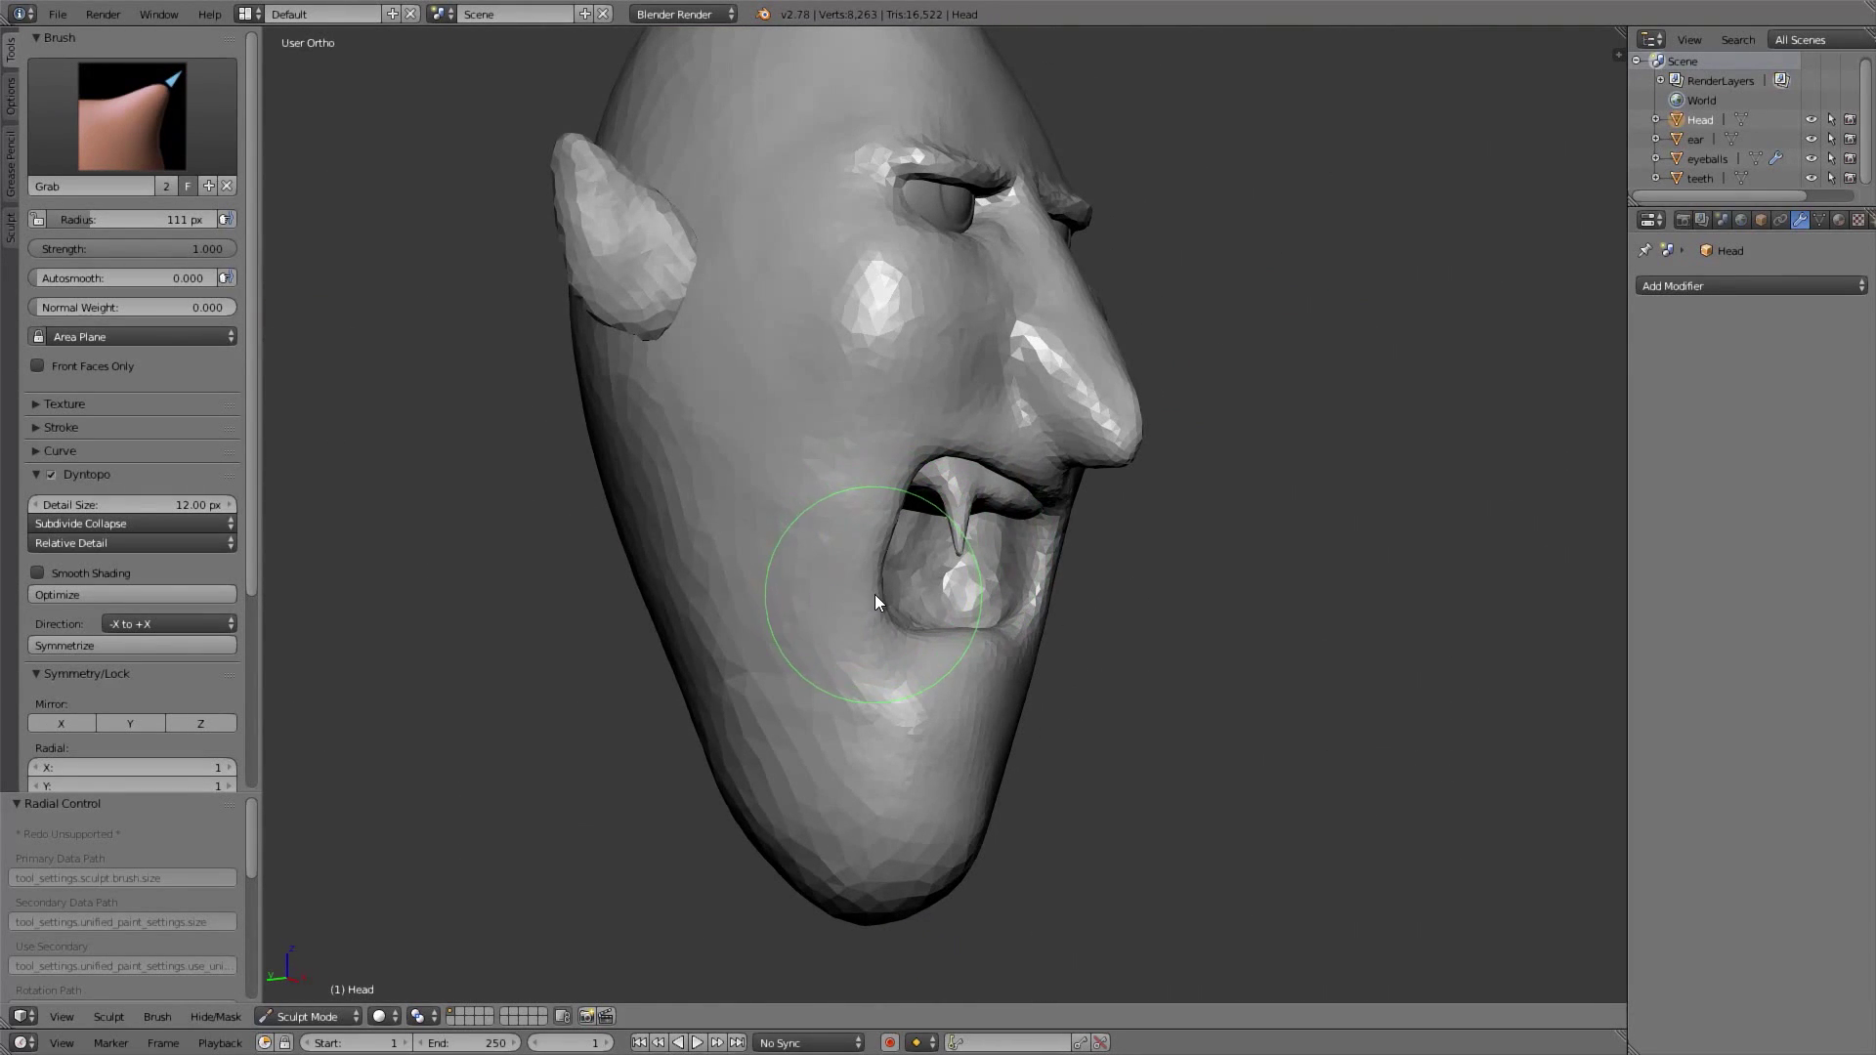
key(KP_1)
Switch to Object Mode, deselect everything and add a mesh cube
click(306, 1018)
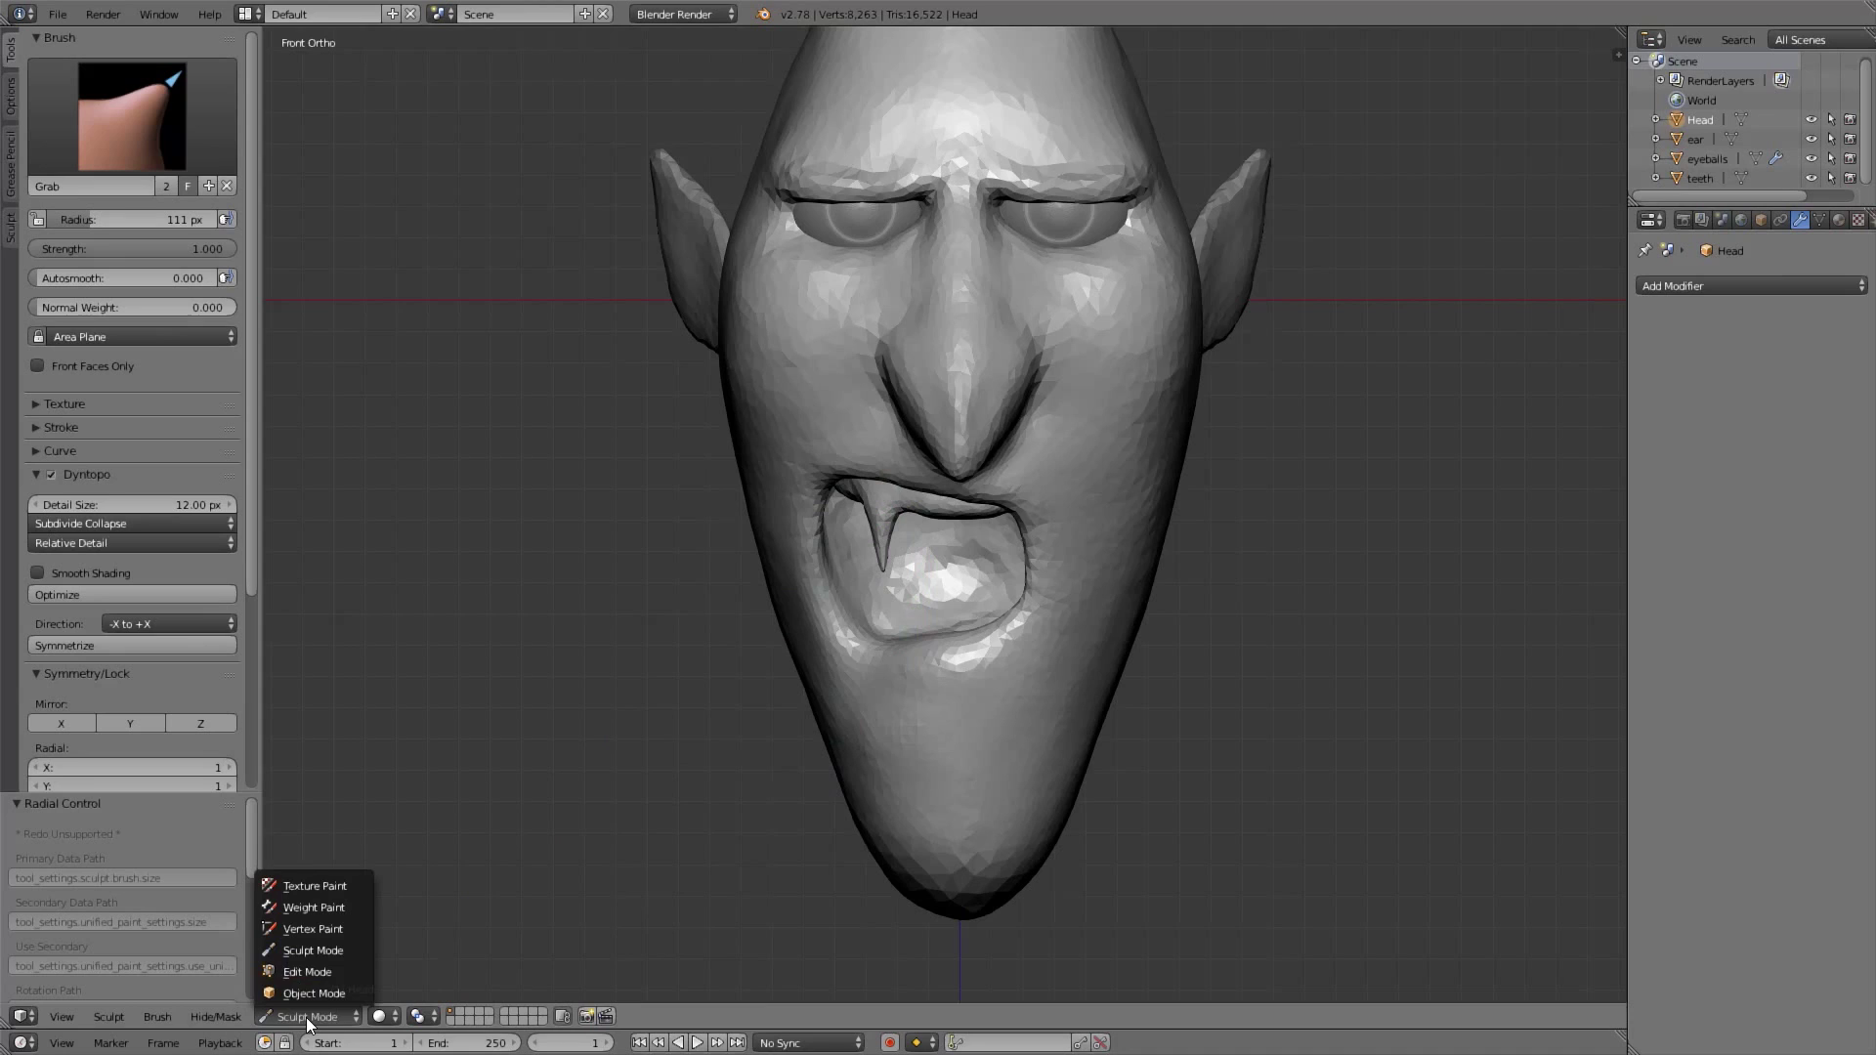
click(320, 992)
shift+middle_drag(1095, 392, 1085, 439)
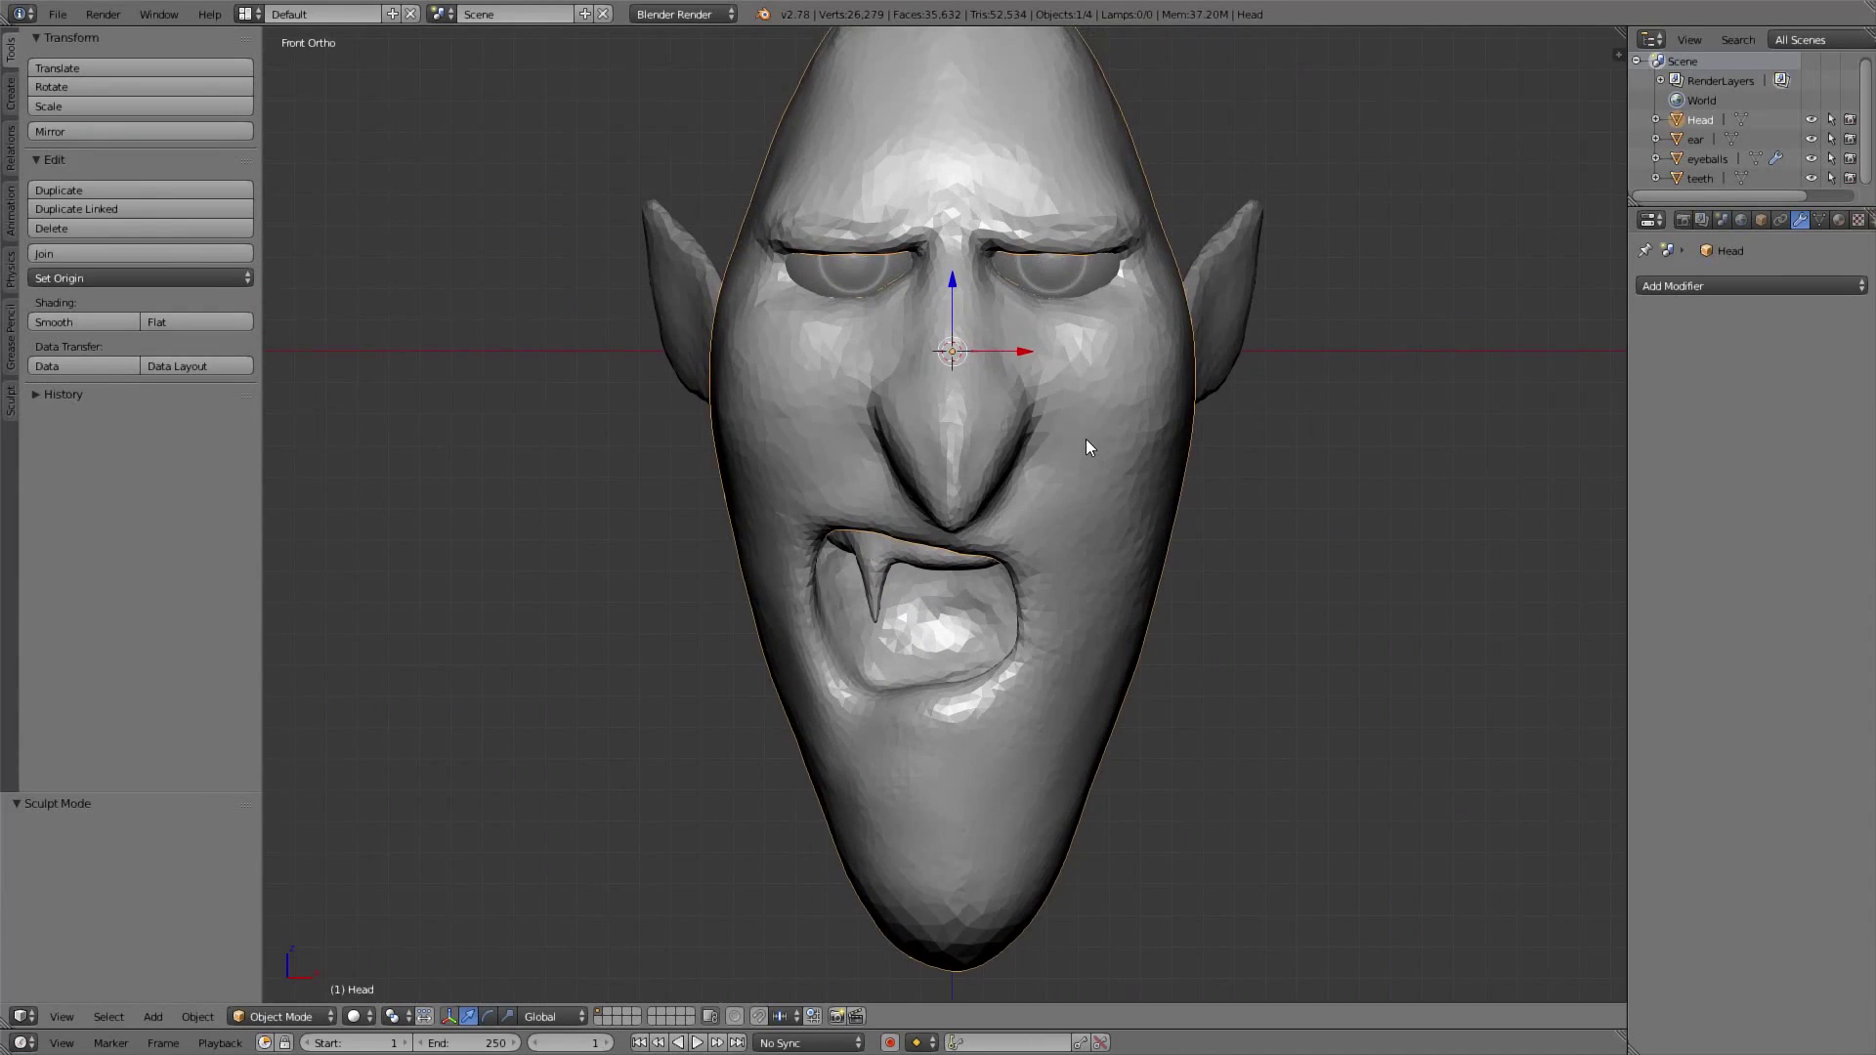
key(a)
scroll(1091, 412, down, 1)
key(shift+a)
mouse_move(1073, 403)
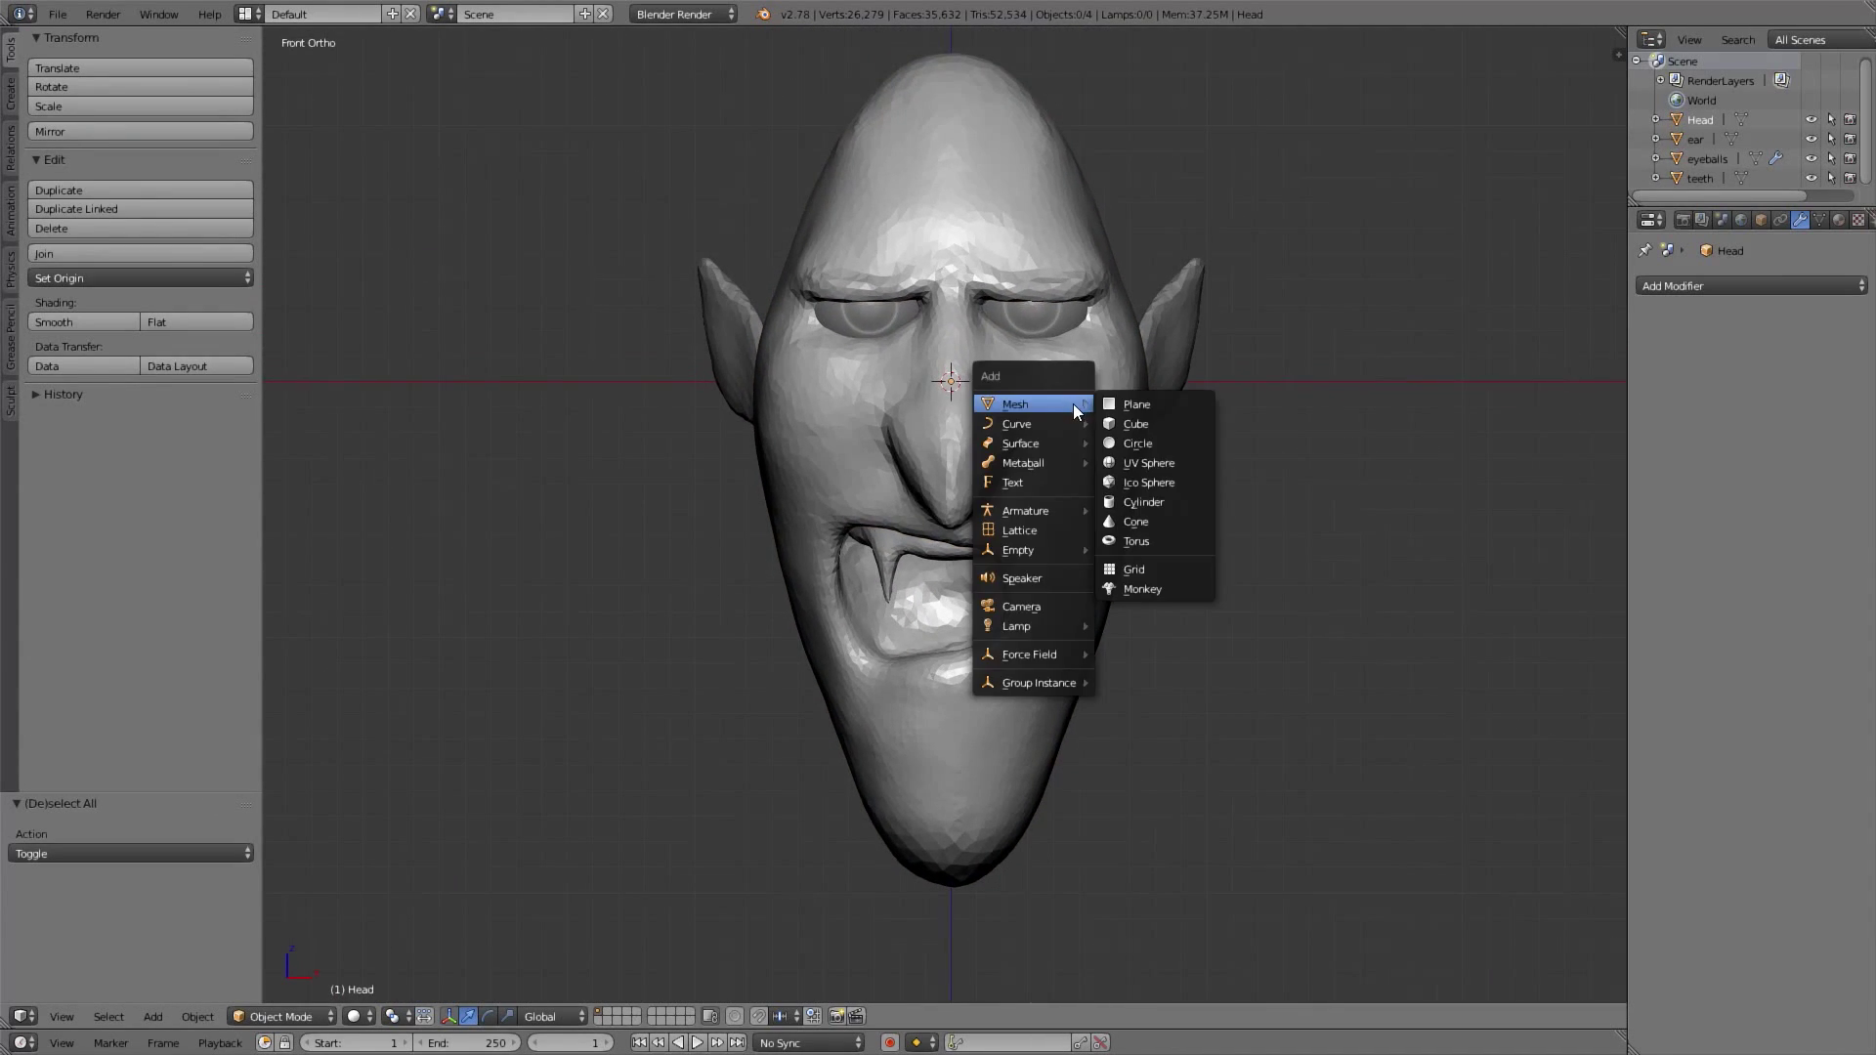
click(1143, 423)
scroll(1104, 342, down, 2)
scroll(1060, 454, up, 2)
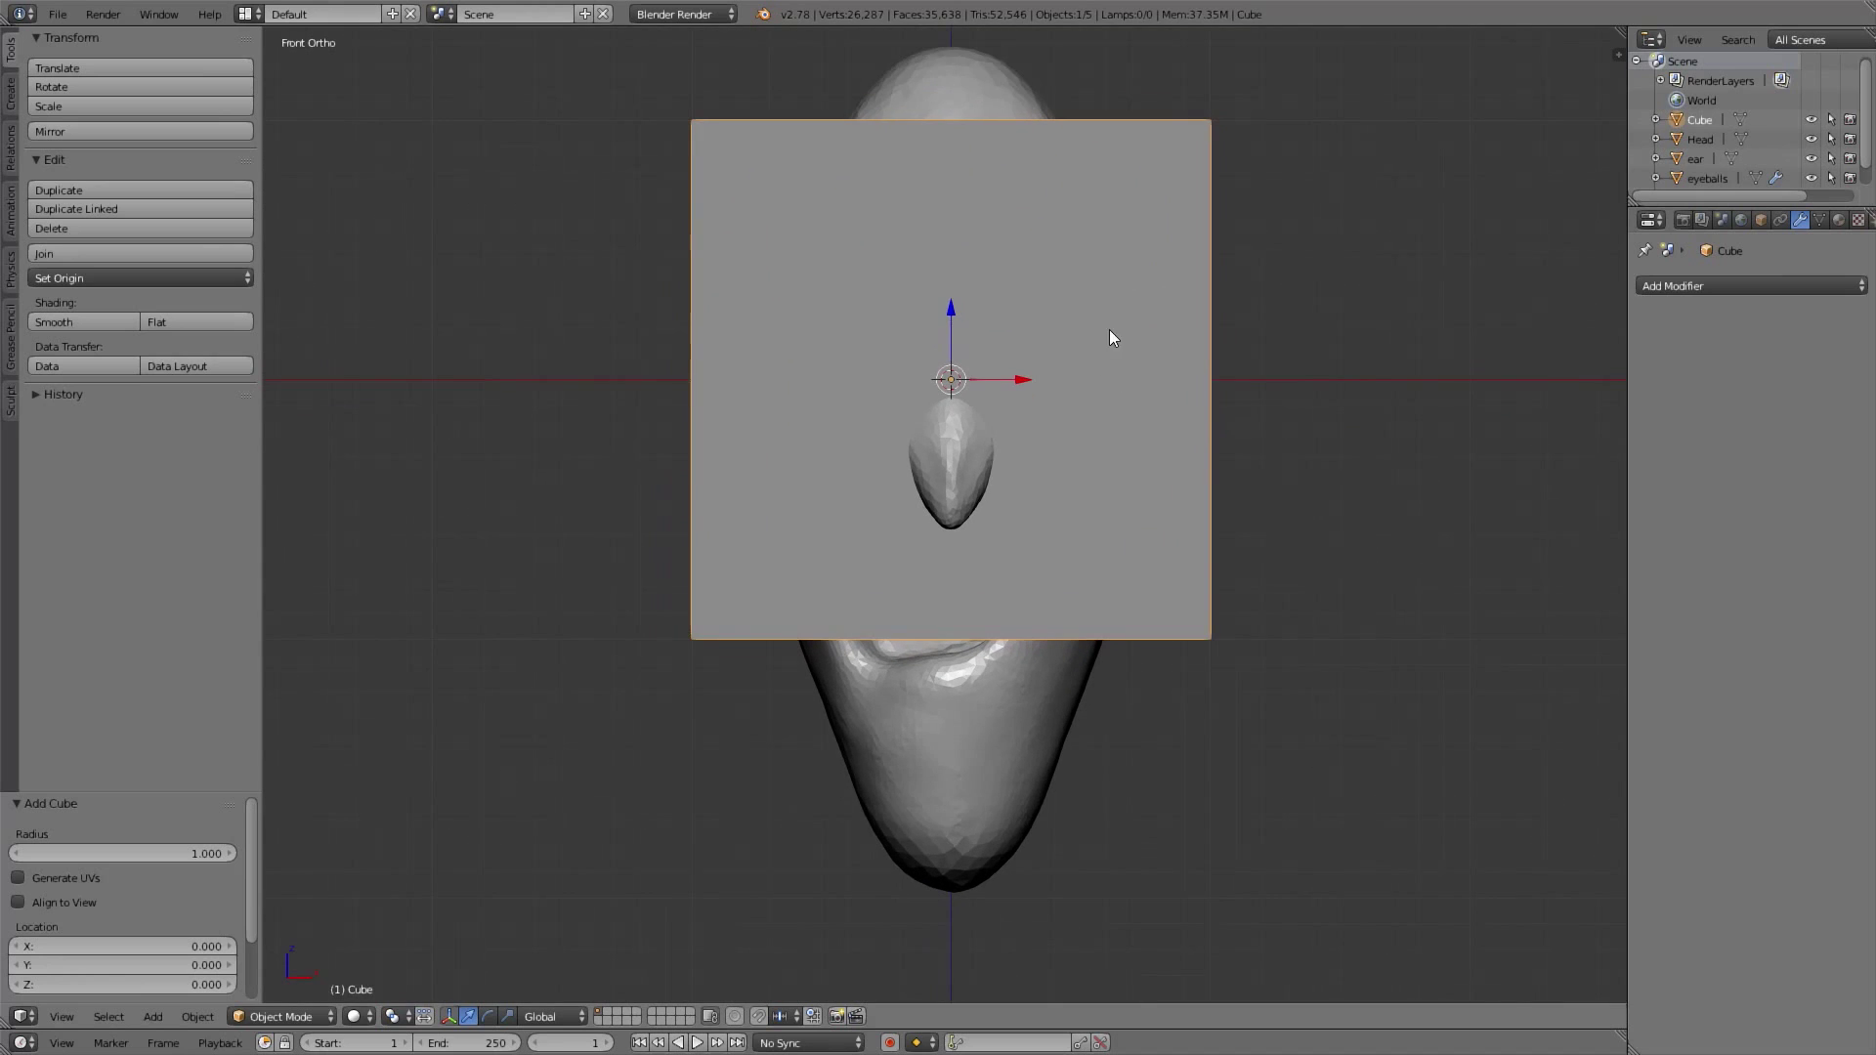
ctrl+middle_drag(1035, 375, 929, 441)
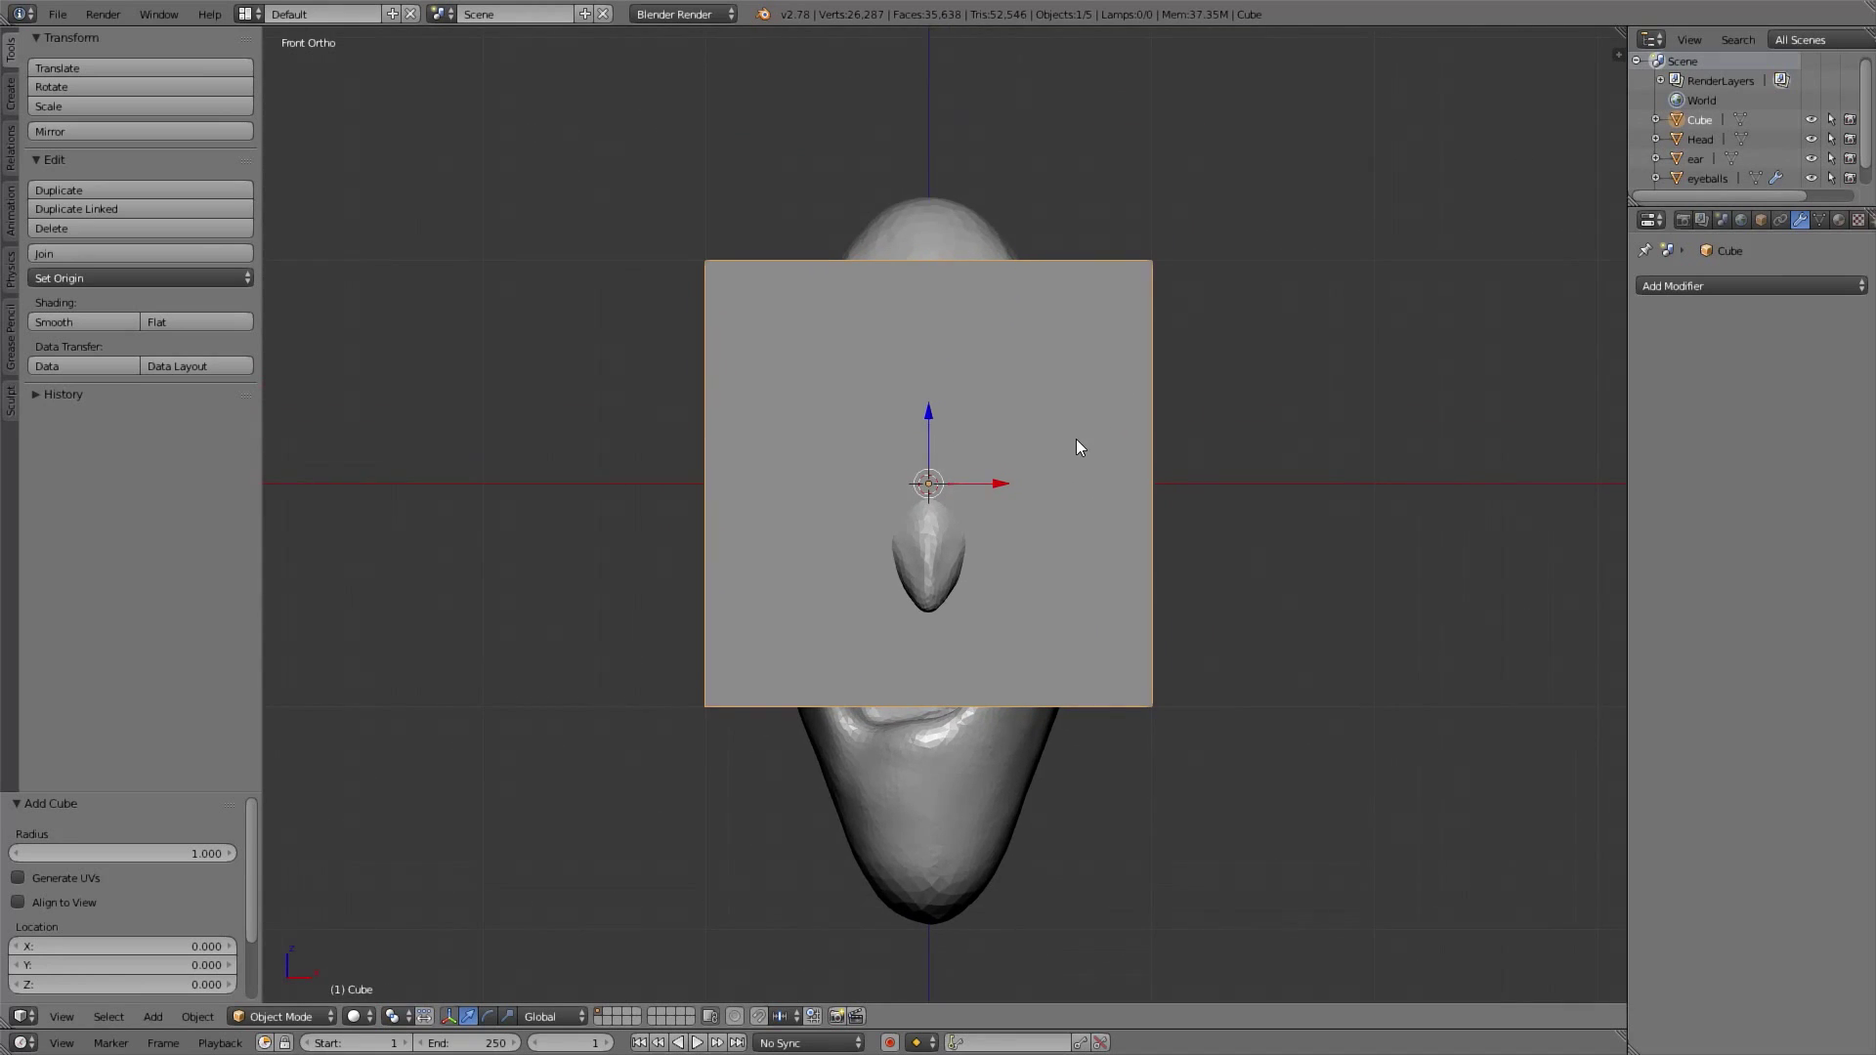
In Edit Mode, scale the cube by 0.366 and again by 0.650, and move it down into the mouth opening
key(Tab)
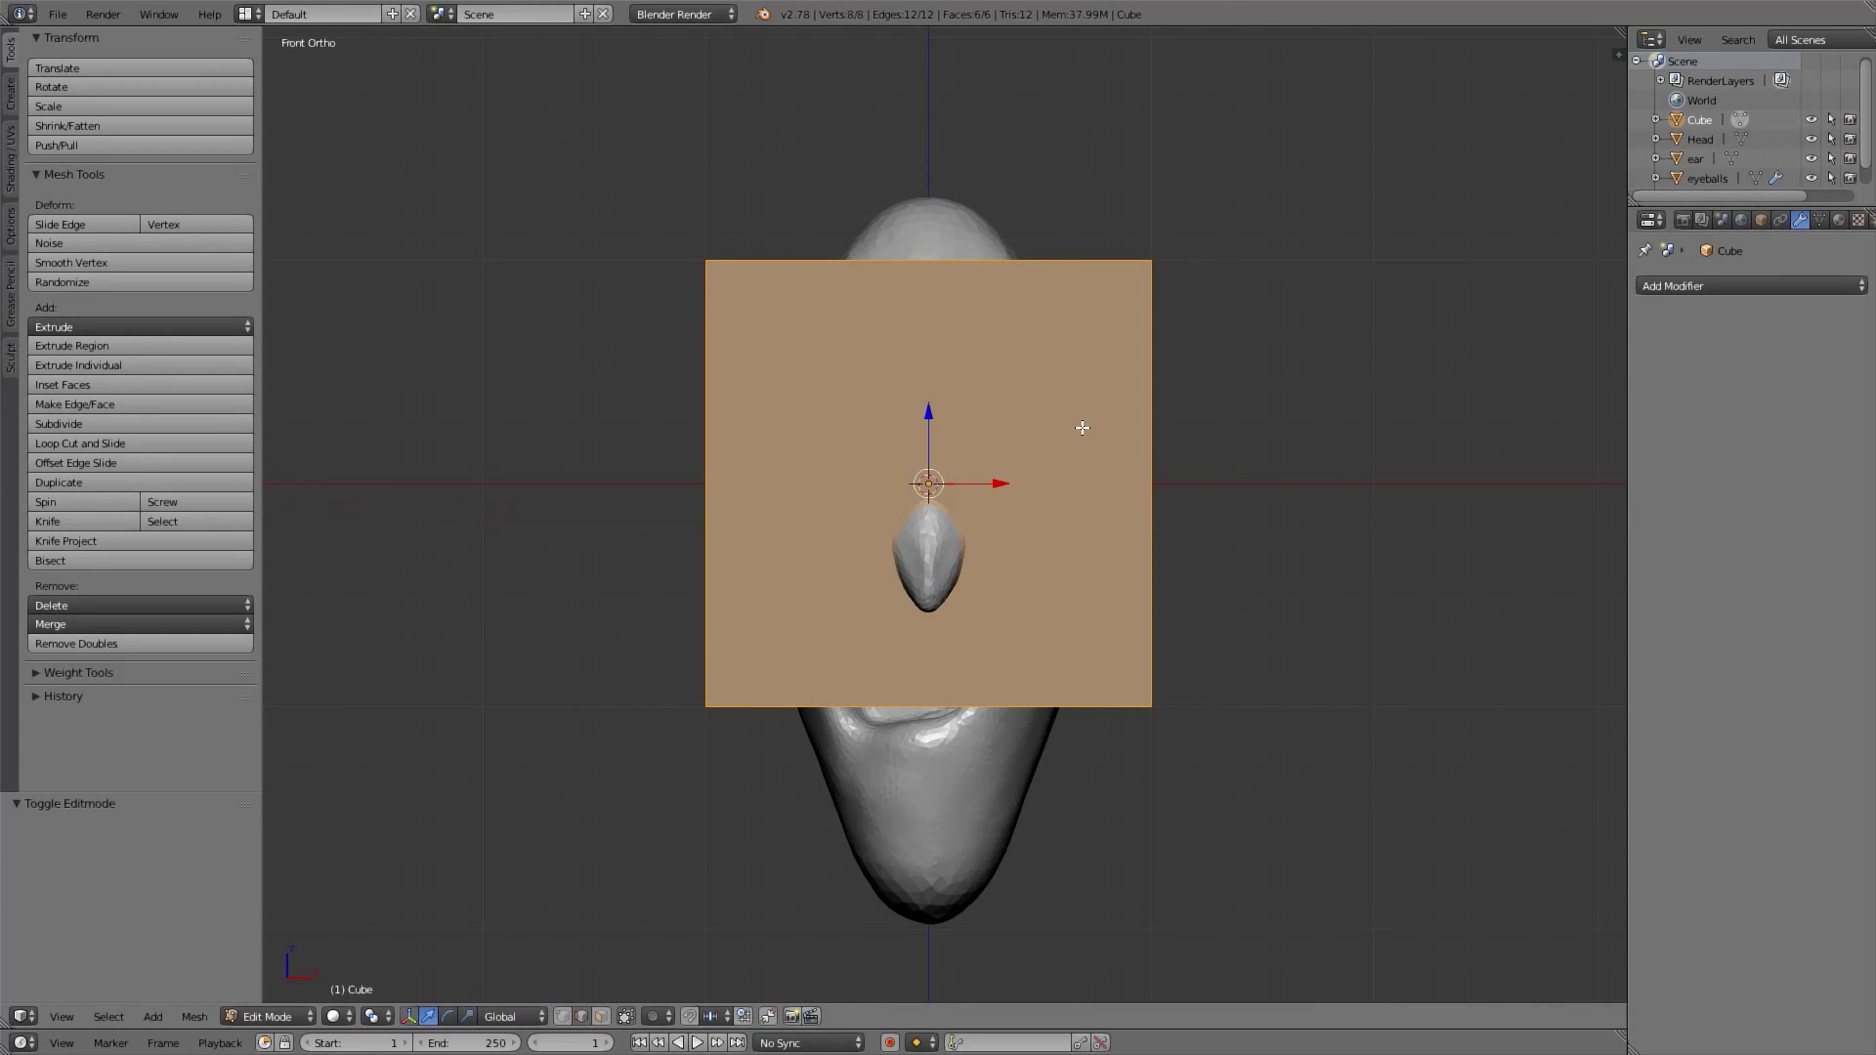
key(s)
click(1081, 522)
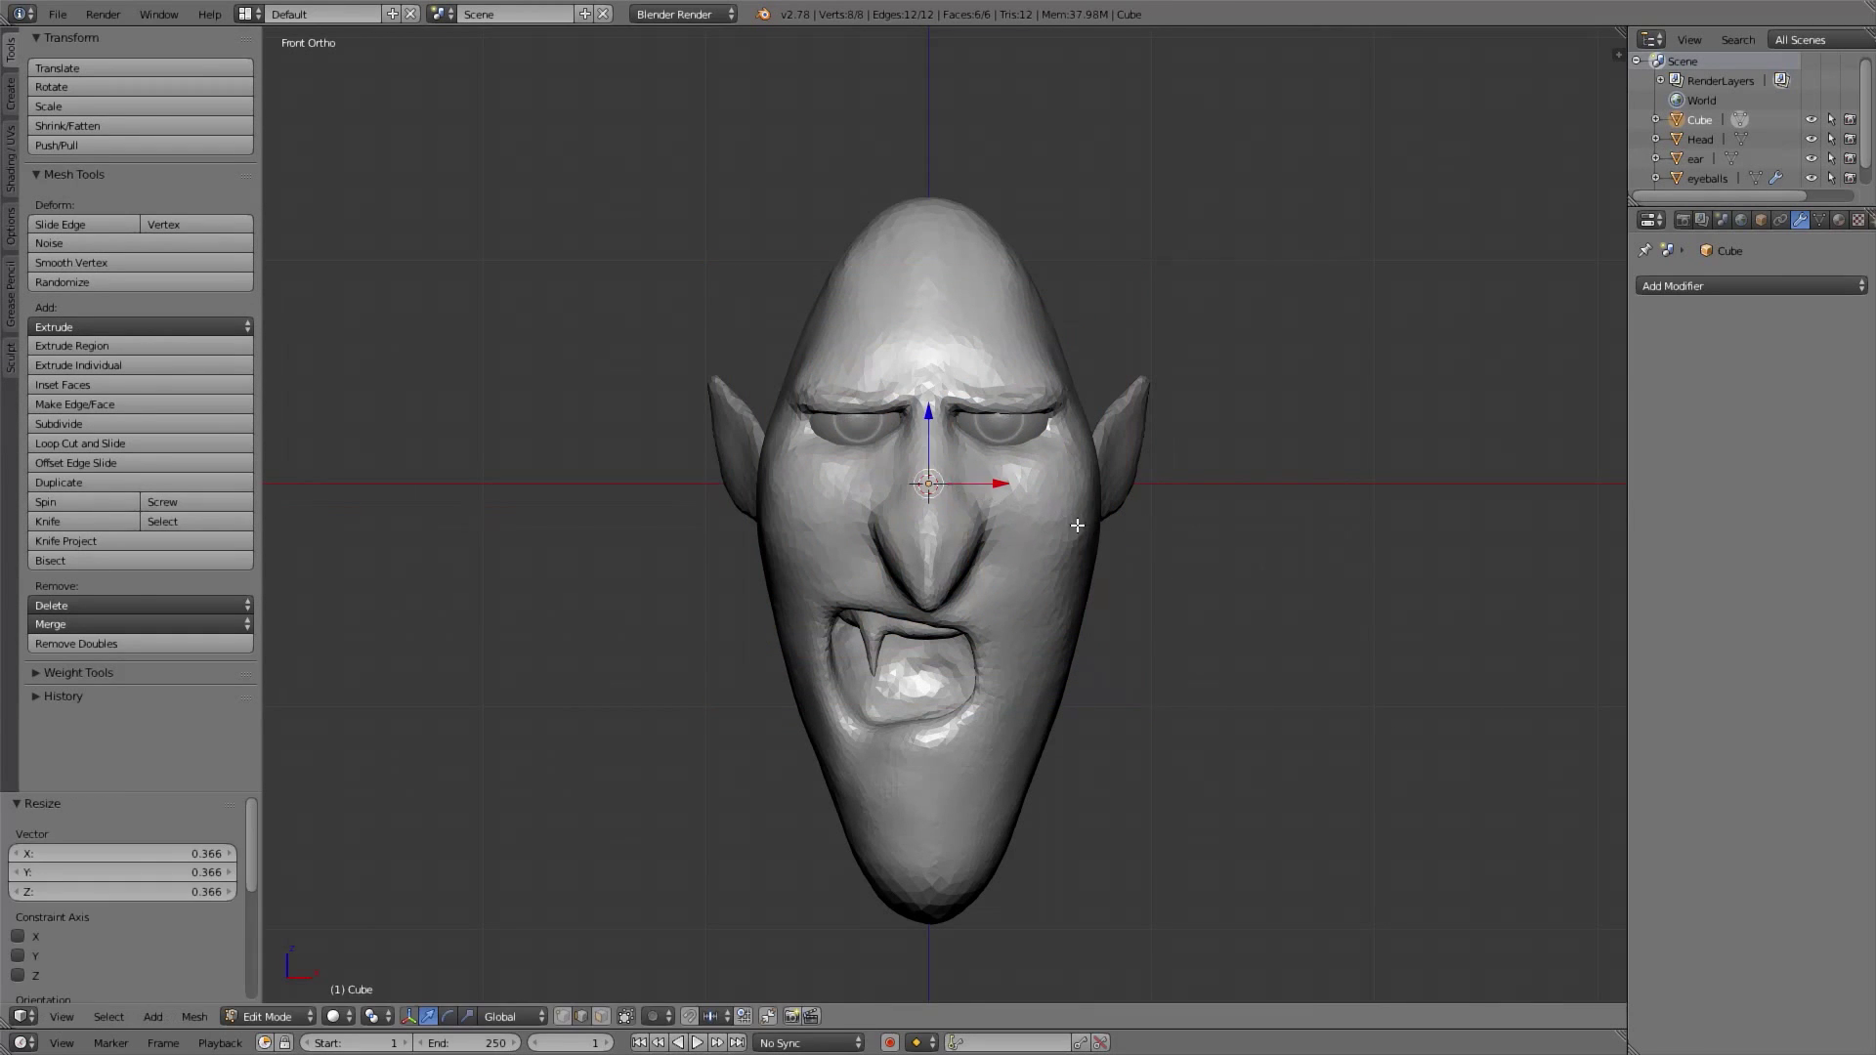
key(z)
key(s)
click(1086, 523)
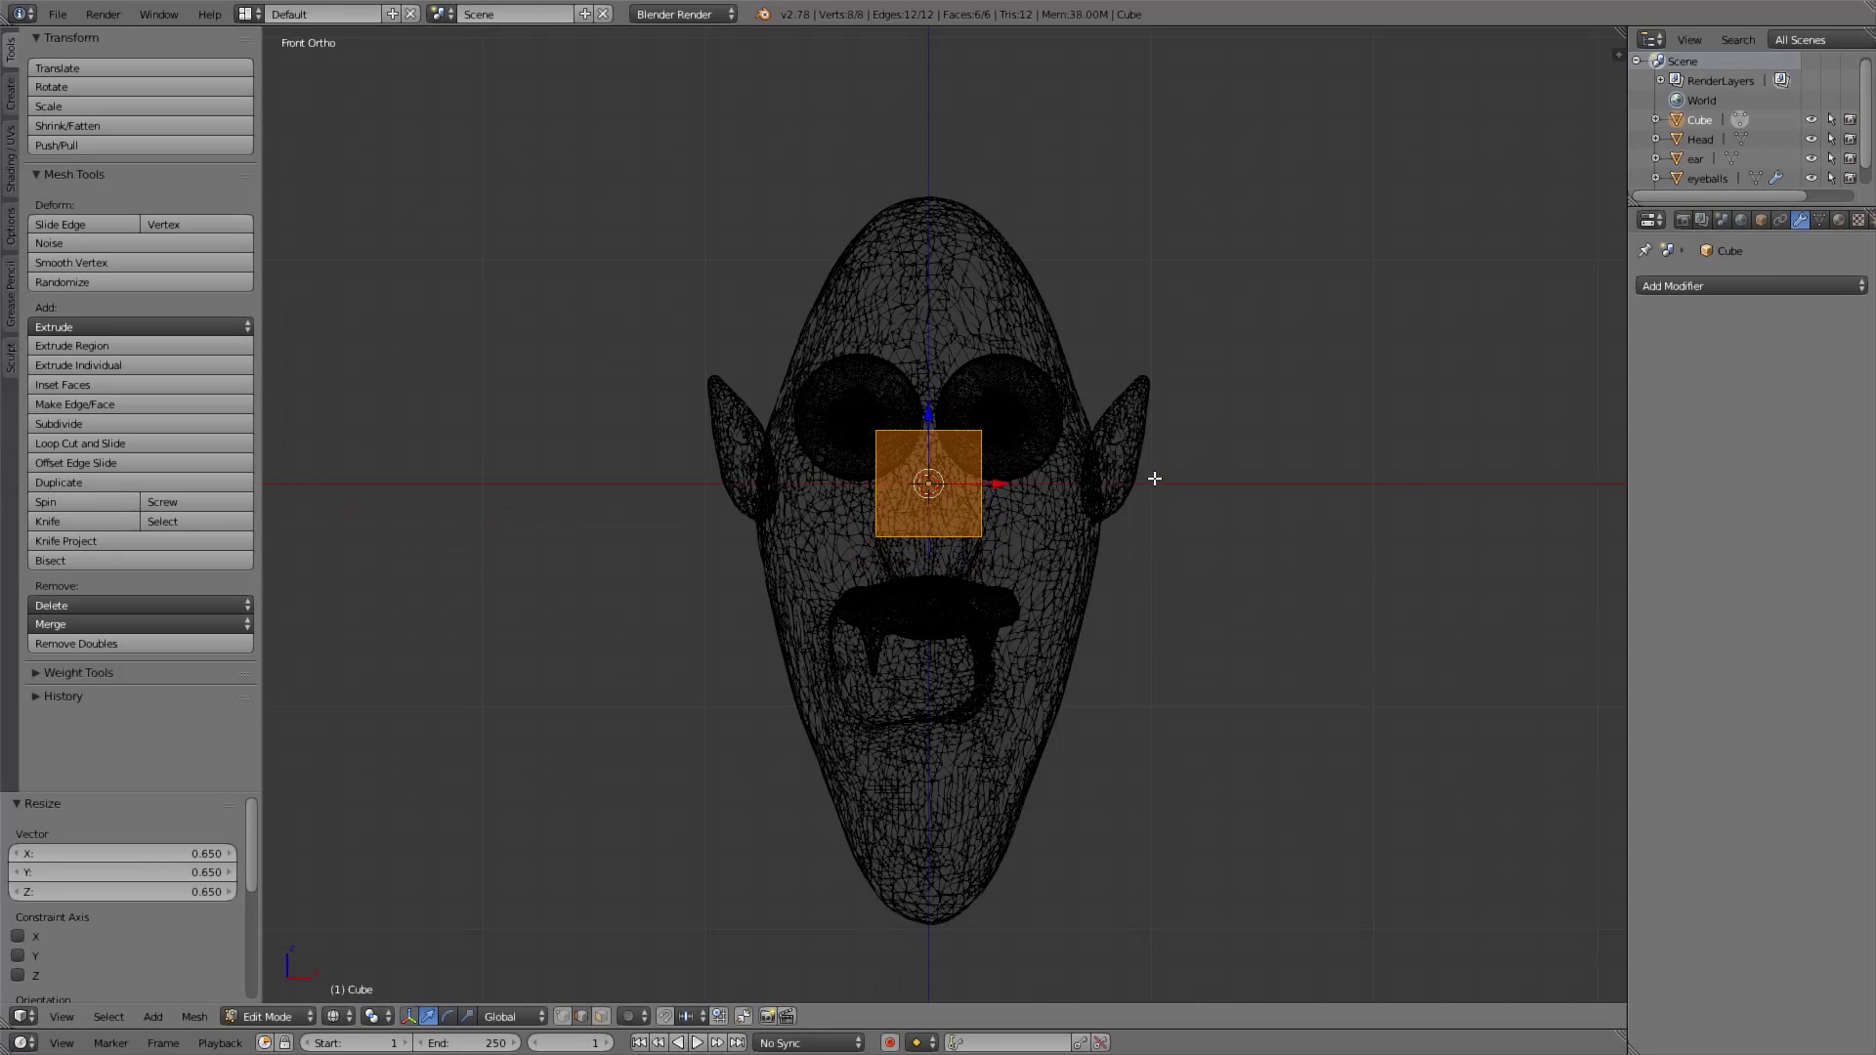
key(g)
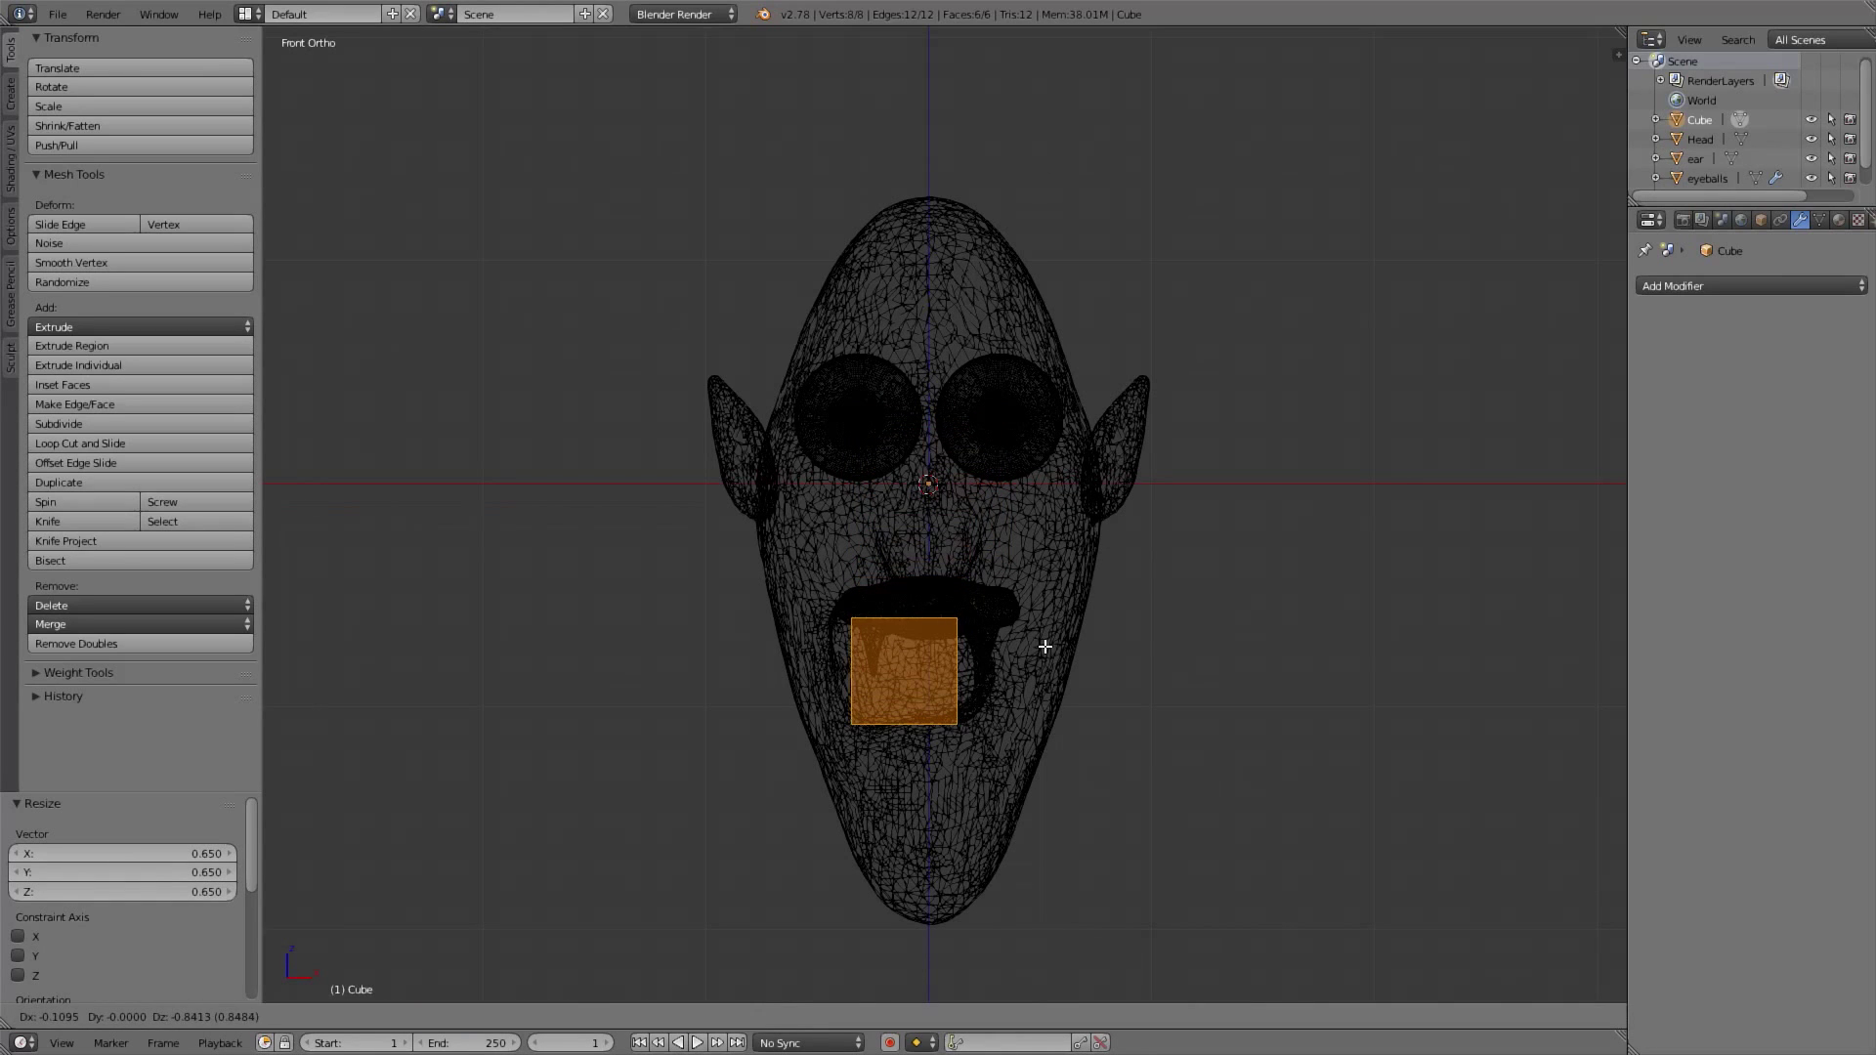
click(1041, 649)
From the side, move the cube forward by about 0.51 on Y and stretch it along Y by a factor of 2.137
key(z)
key(KP_3)
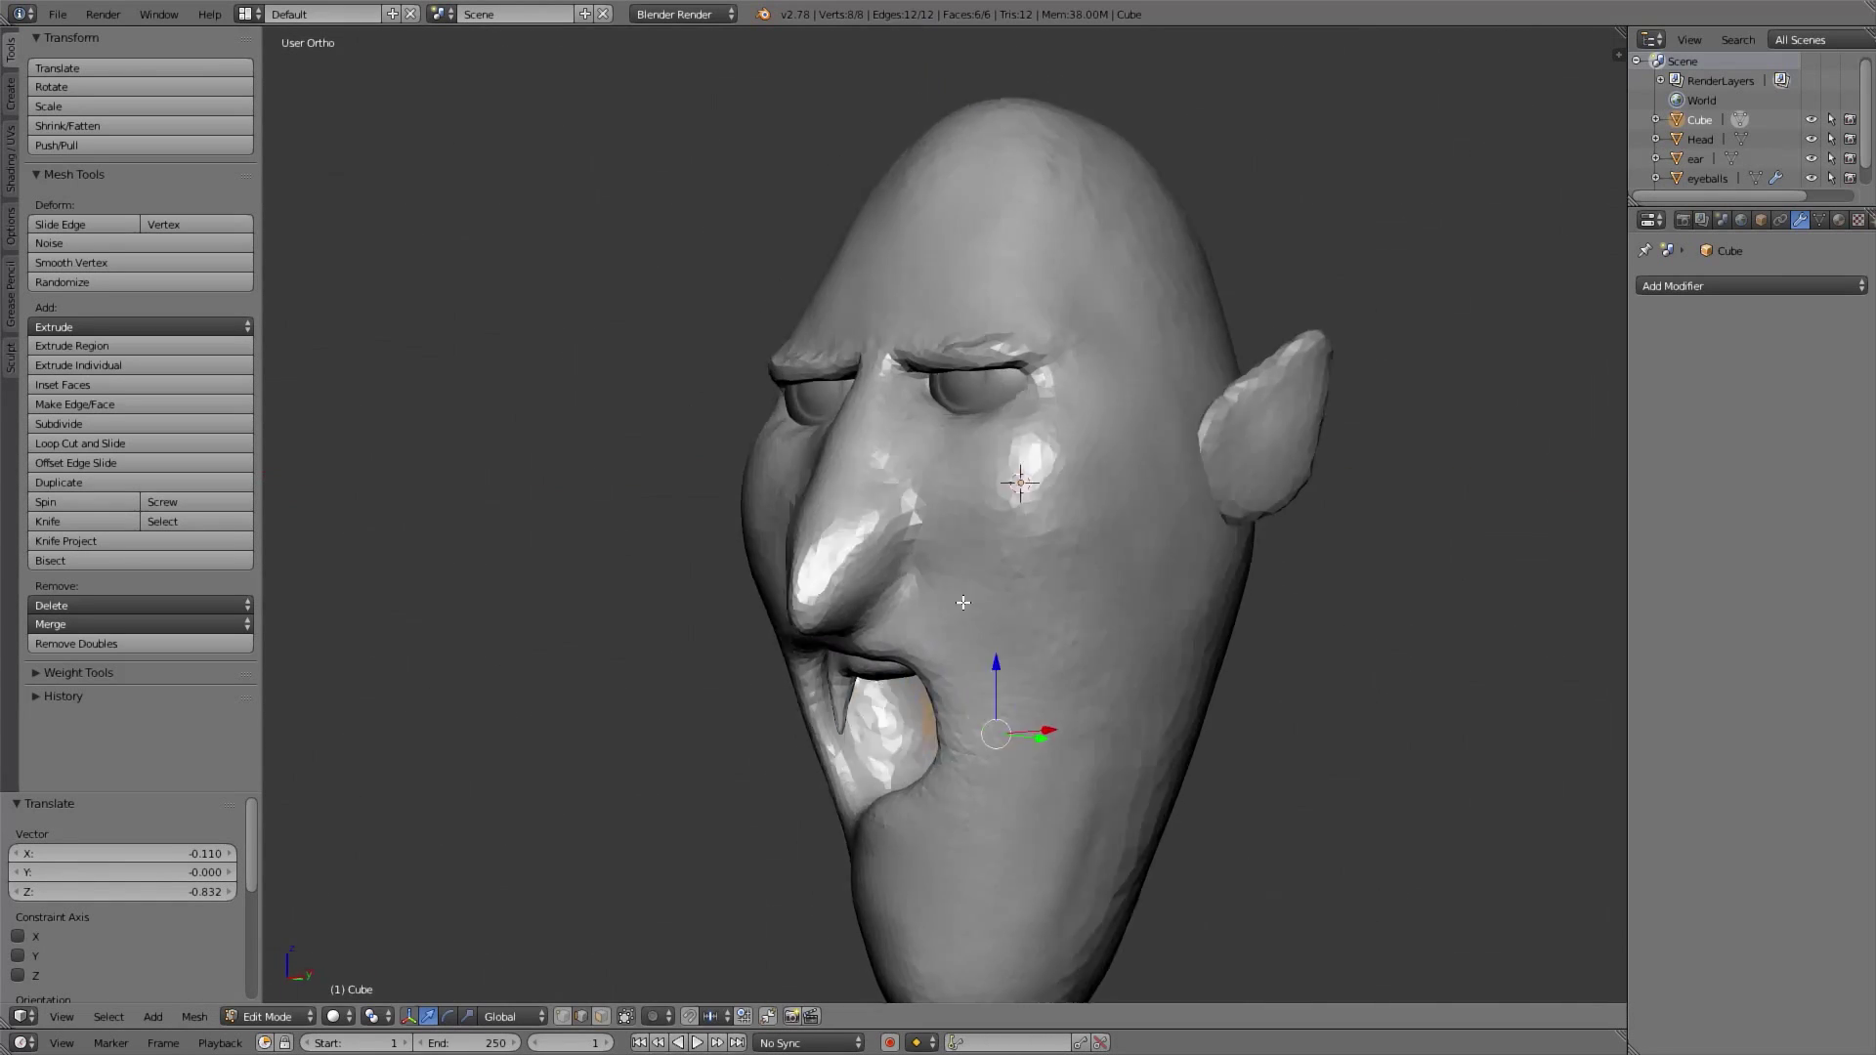
key(z)
shift+middle_drag(1117, 637, 1136, 495)
key(g)
click(1026, 579)
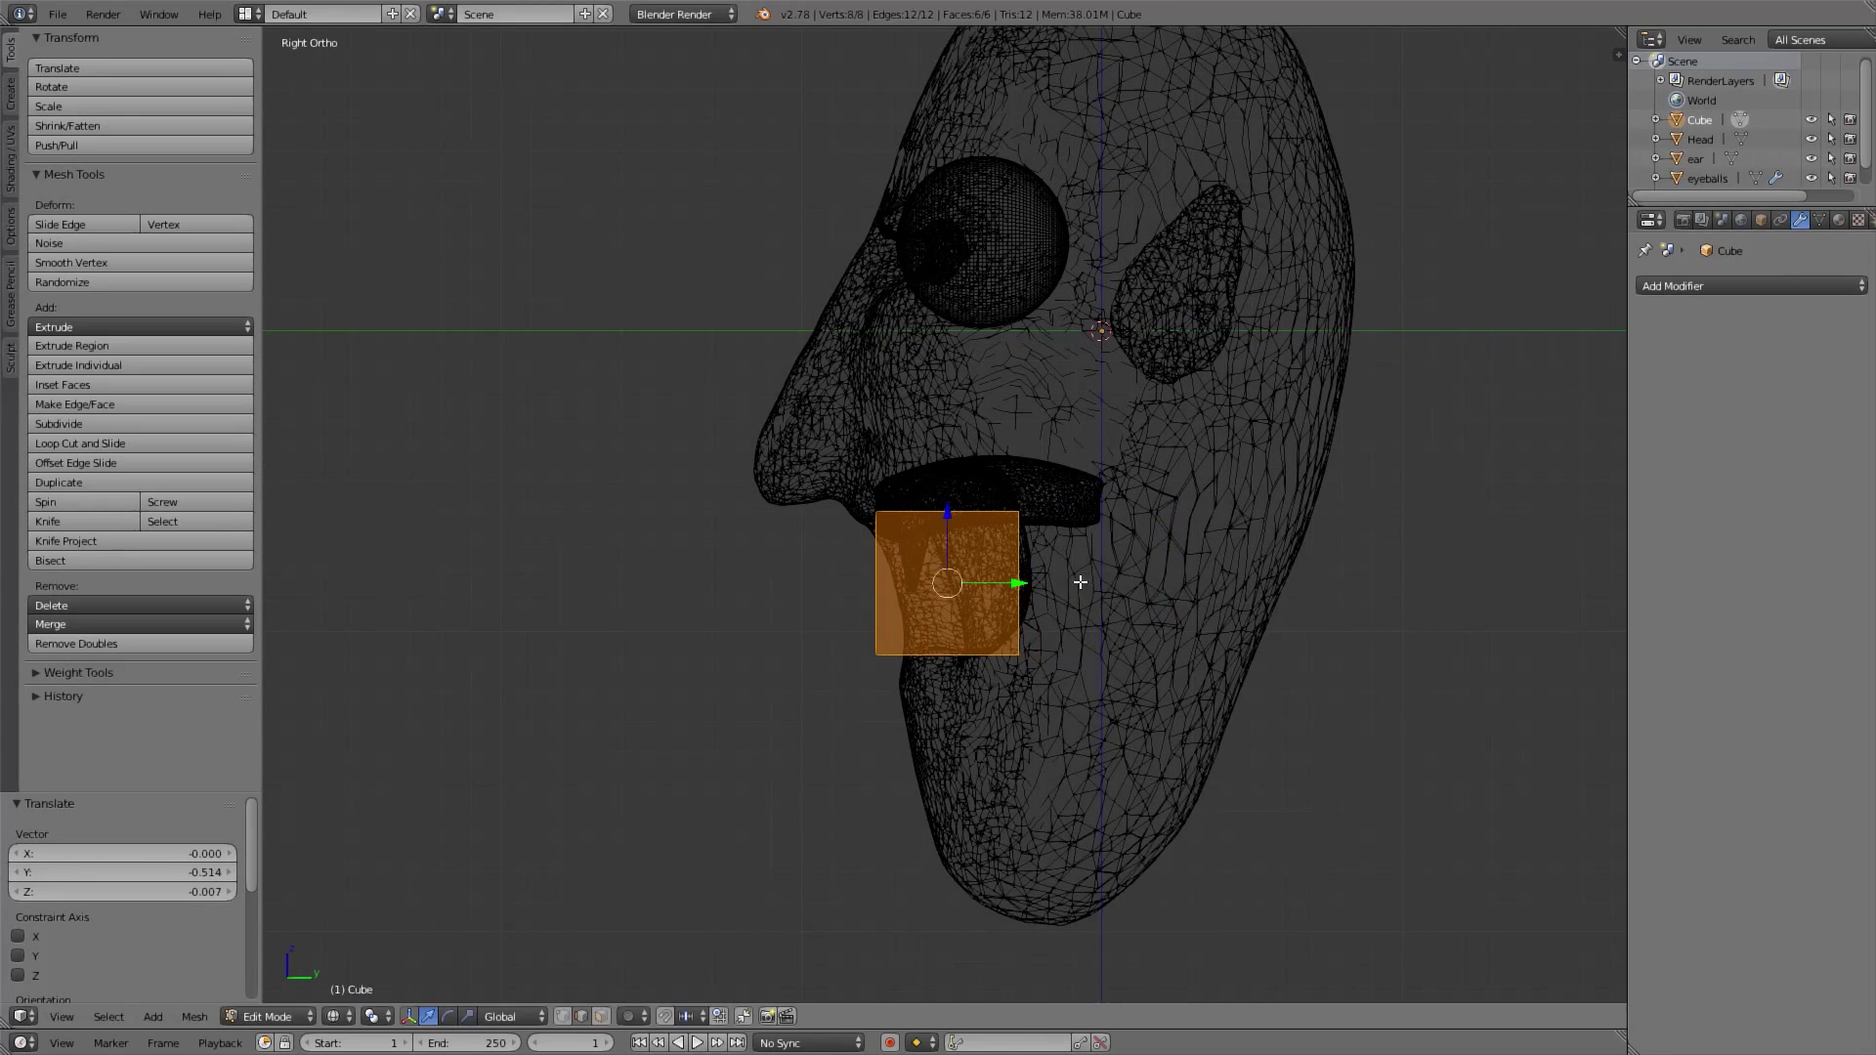
key(s)
key(y)
click(1157, 602)
From the front, widen the block along X by a factor of 1.729 and leave Edit Mode
key(KP_1)
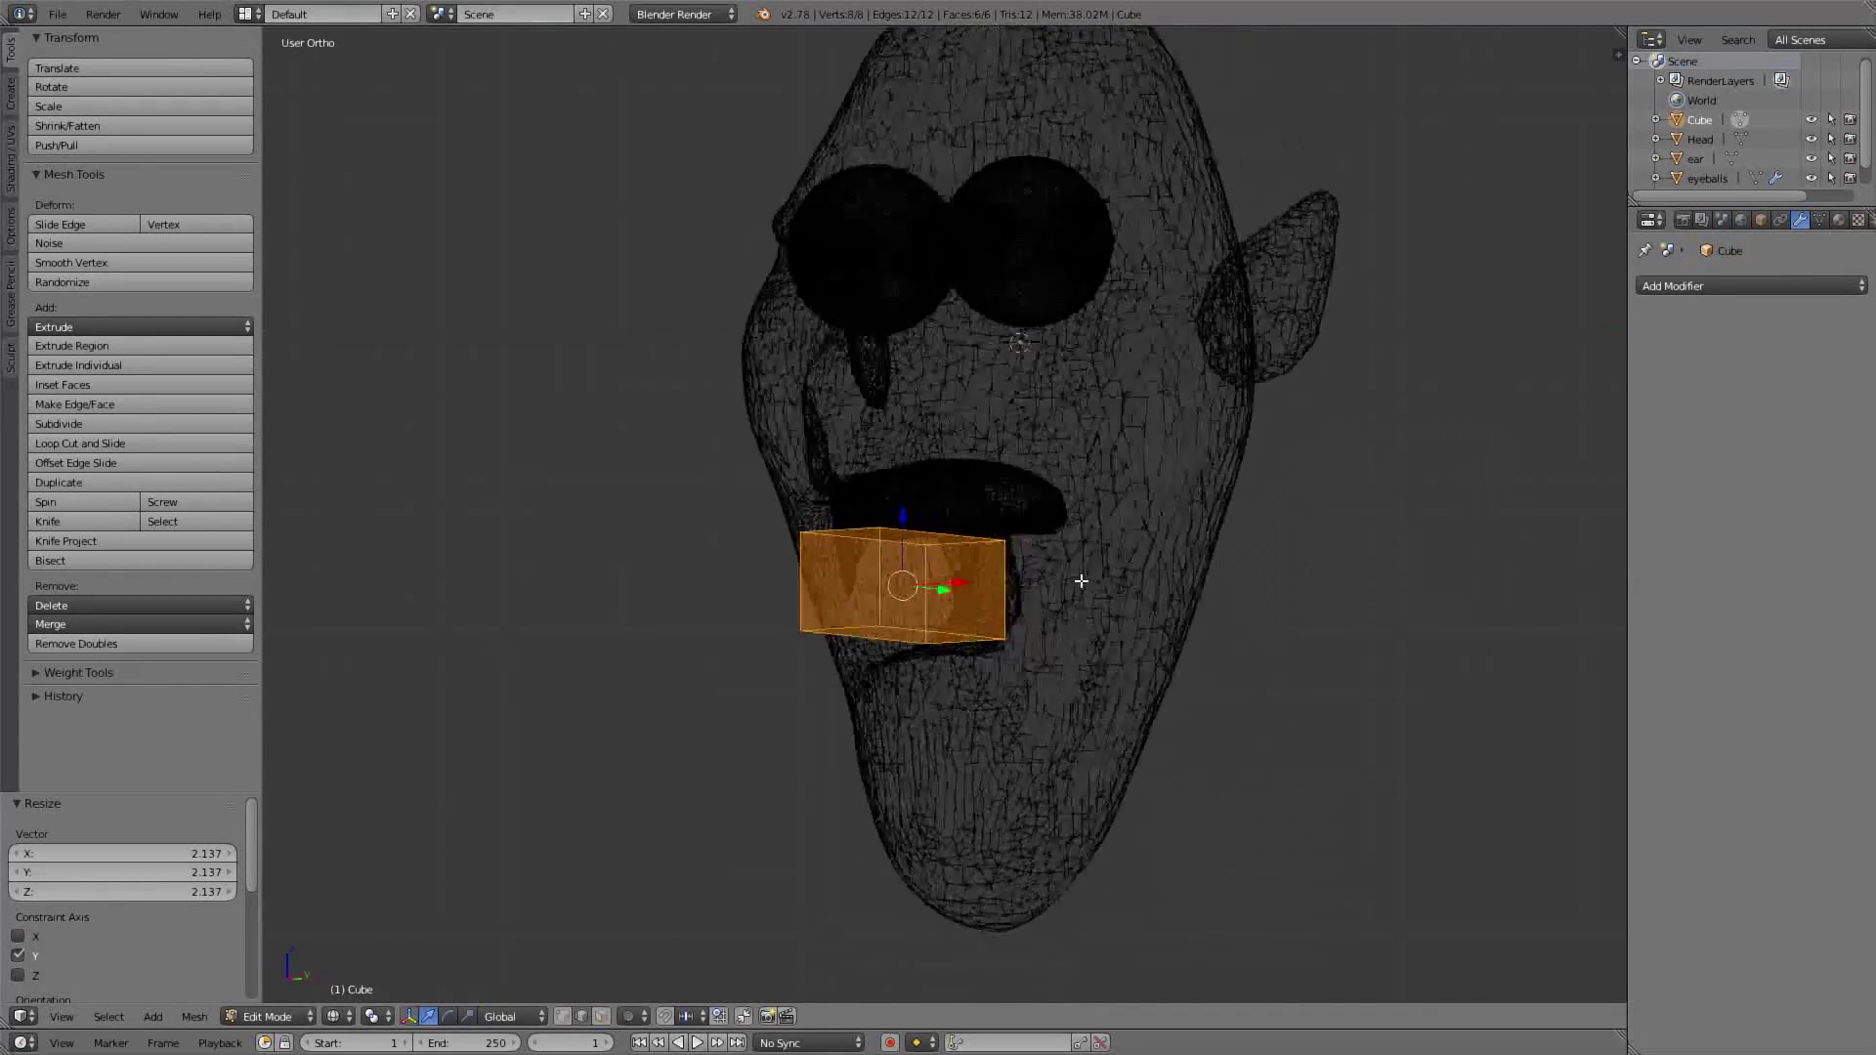
key(z)
key(s)
key(x)
click(1072, 588)
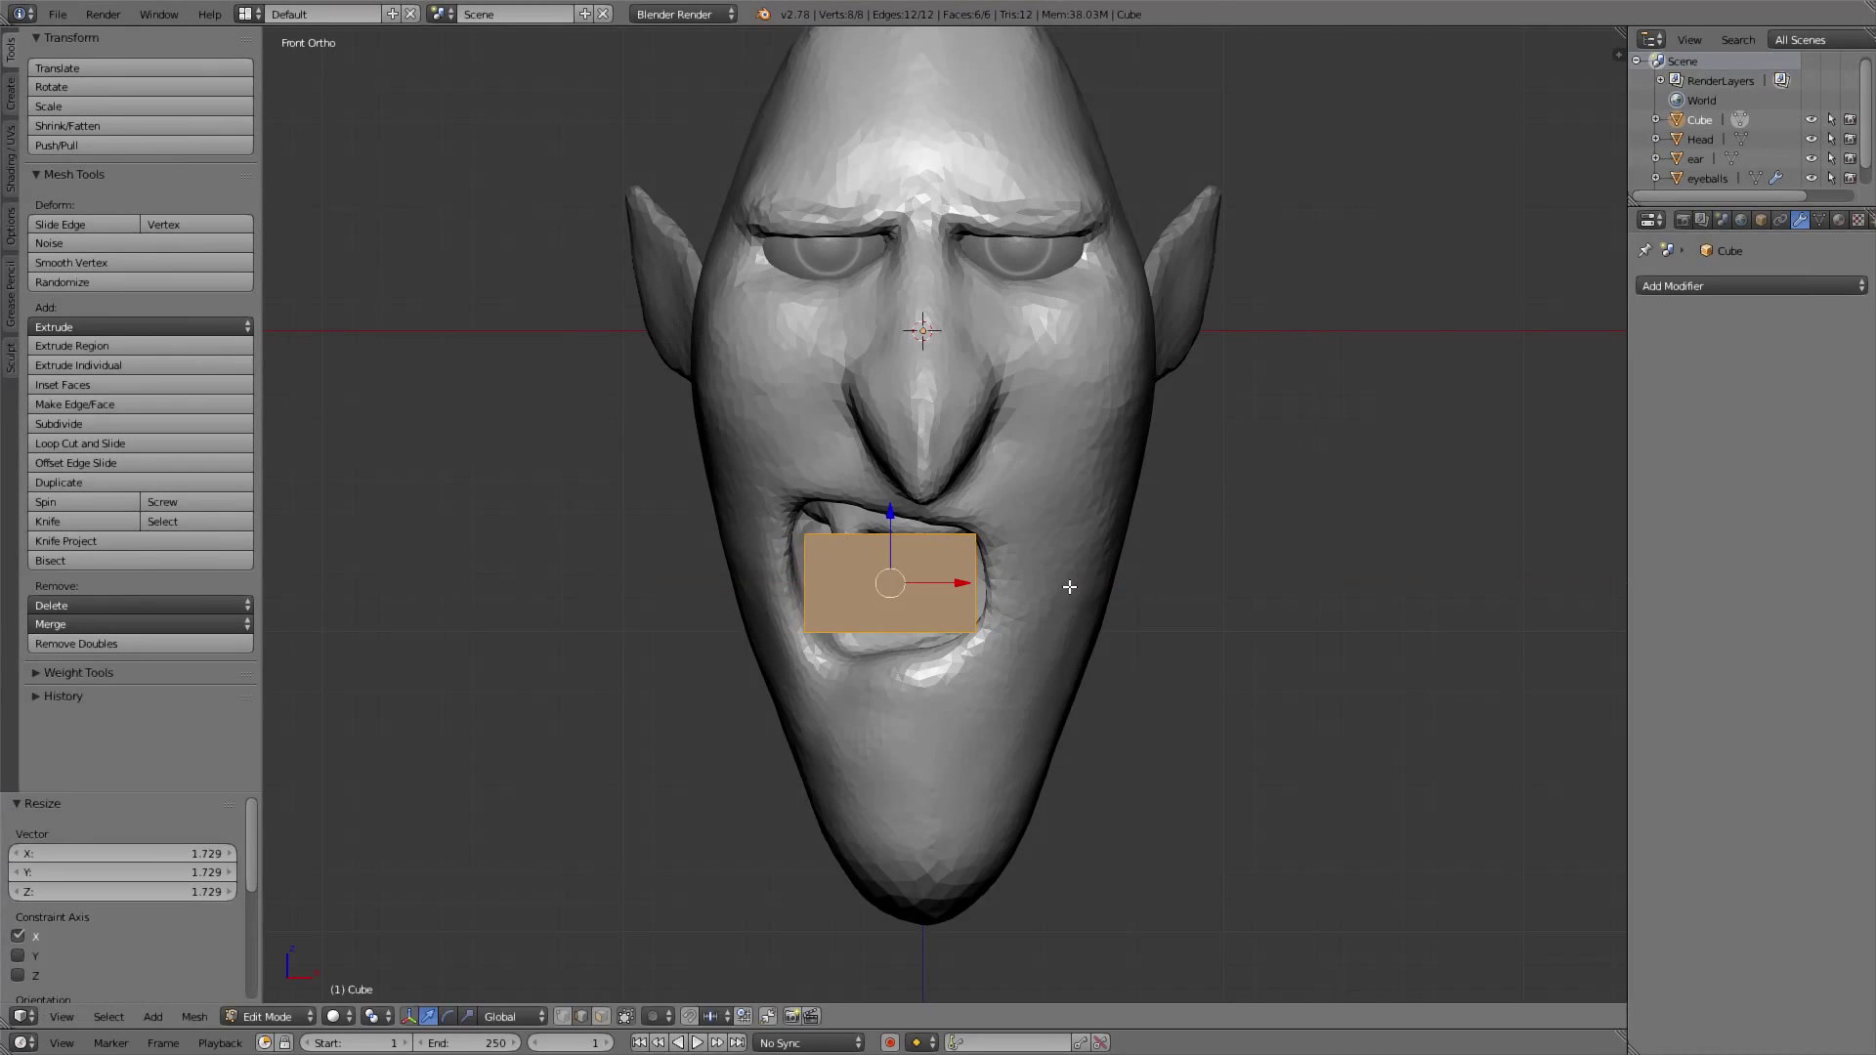
key(Tab)
Put the block in Sculpt Mode, enable Dyntopo, choose the Snake Hook brush and turn off X mirroring
click(267, 1023)
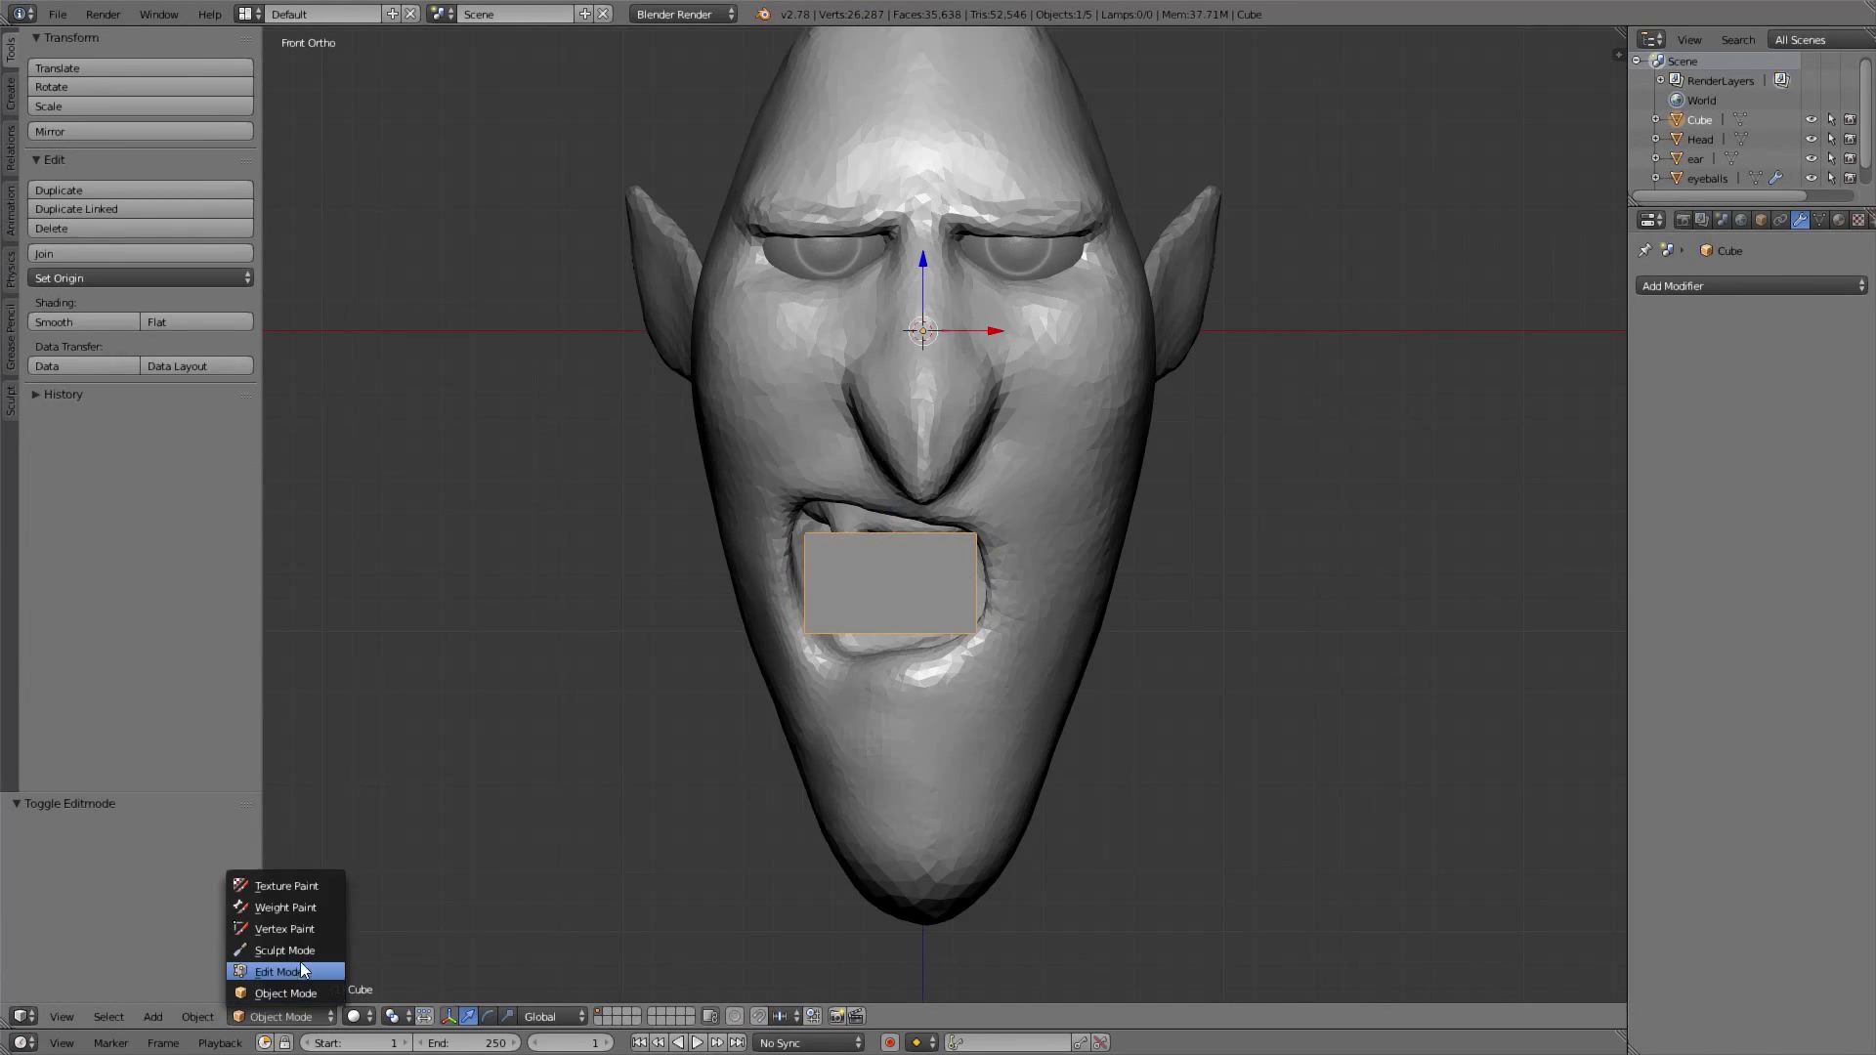
click(313, 949)
middle_drag(855, 556, 447, 571)
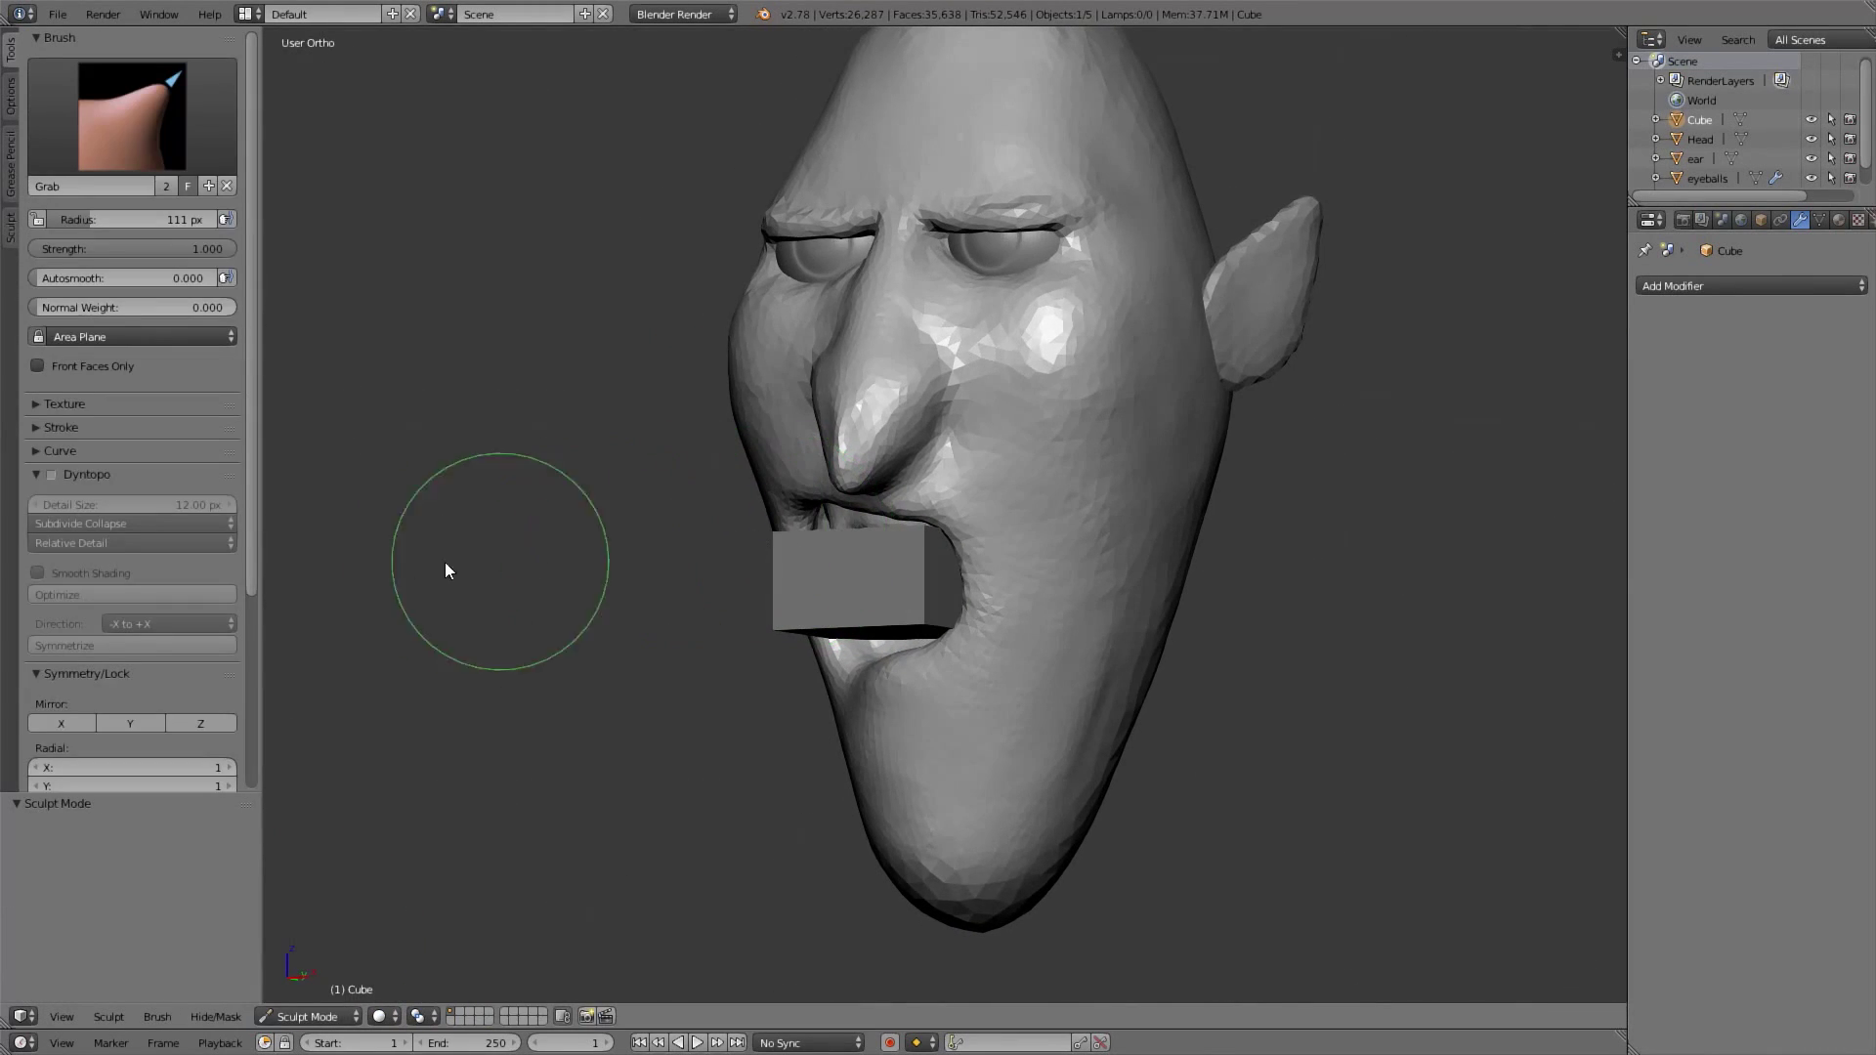
click(52, 476)
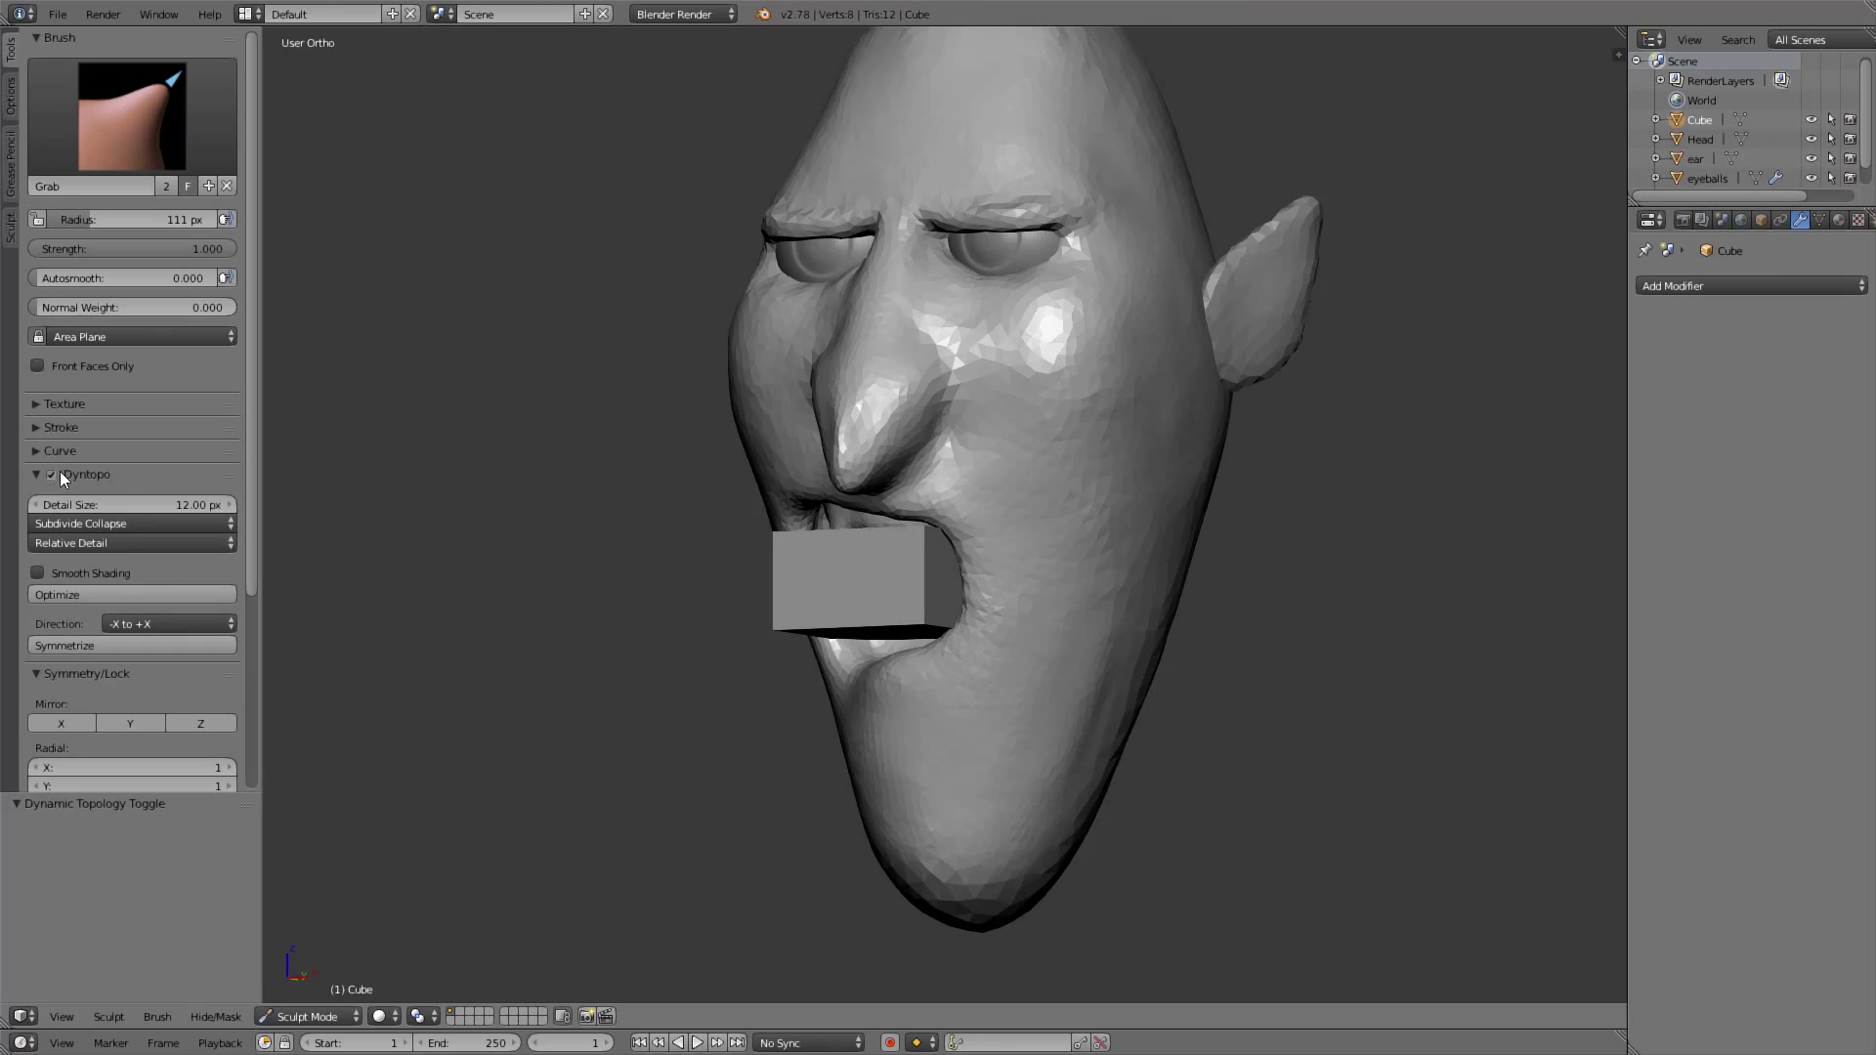
click(150, 159)
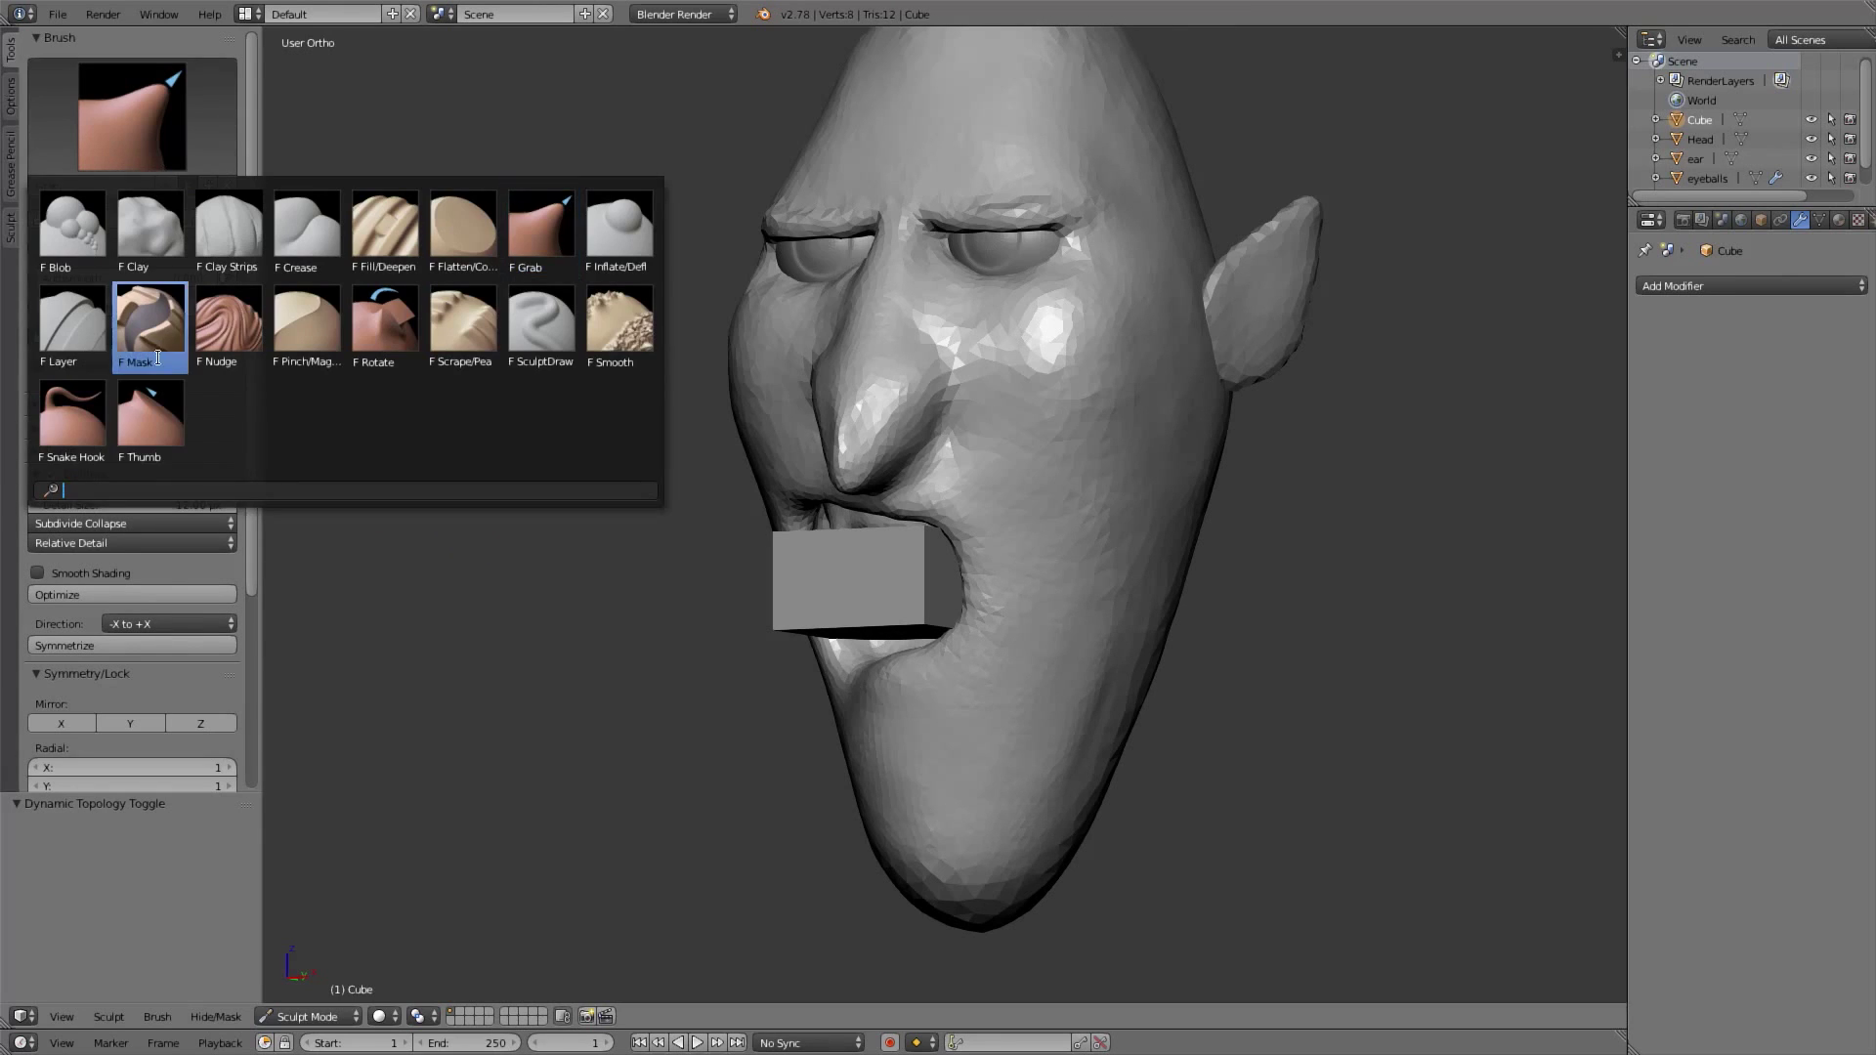
click(72, 415)
middle_drag(904, 492, 927, 436)
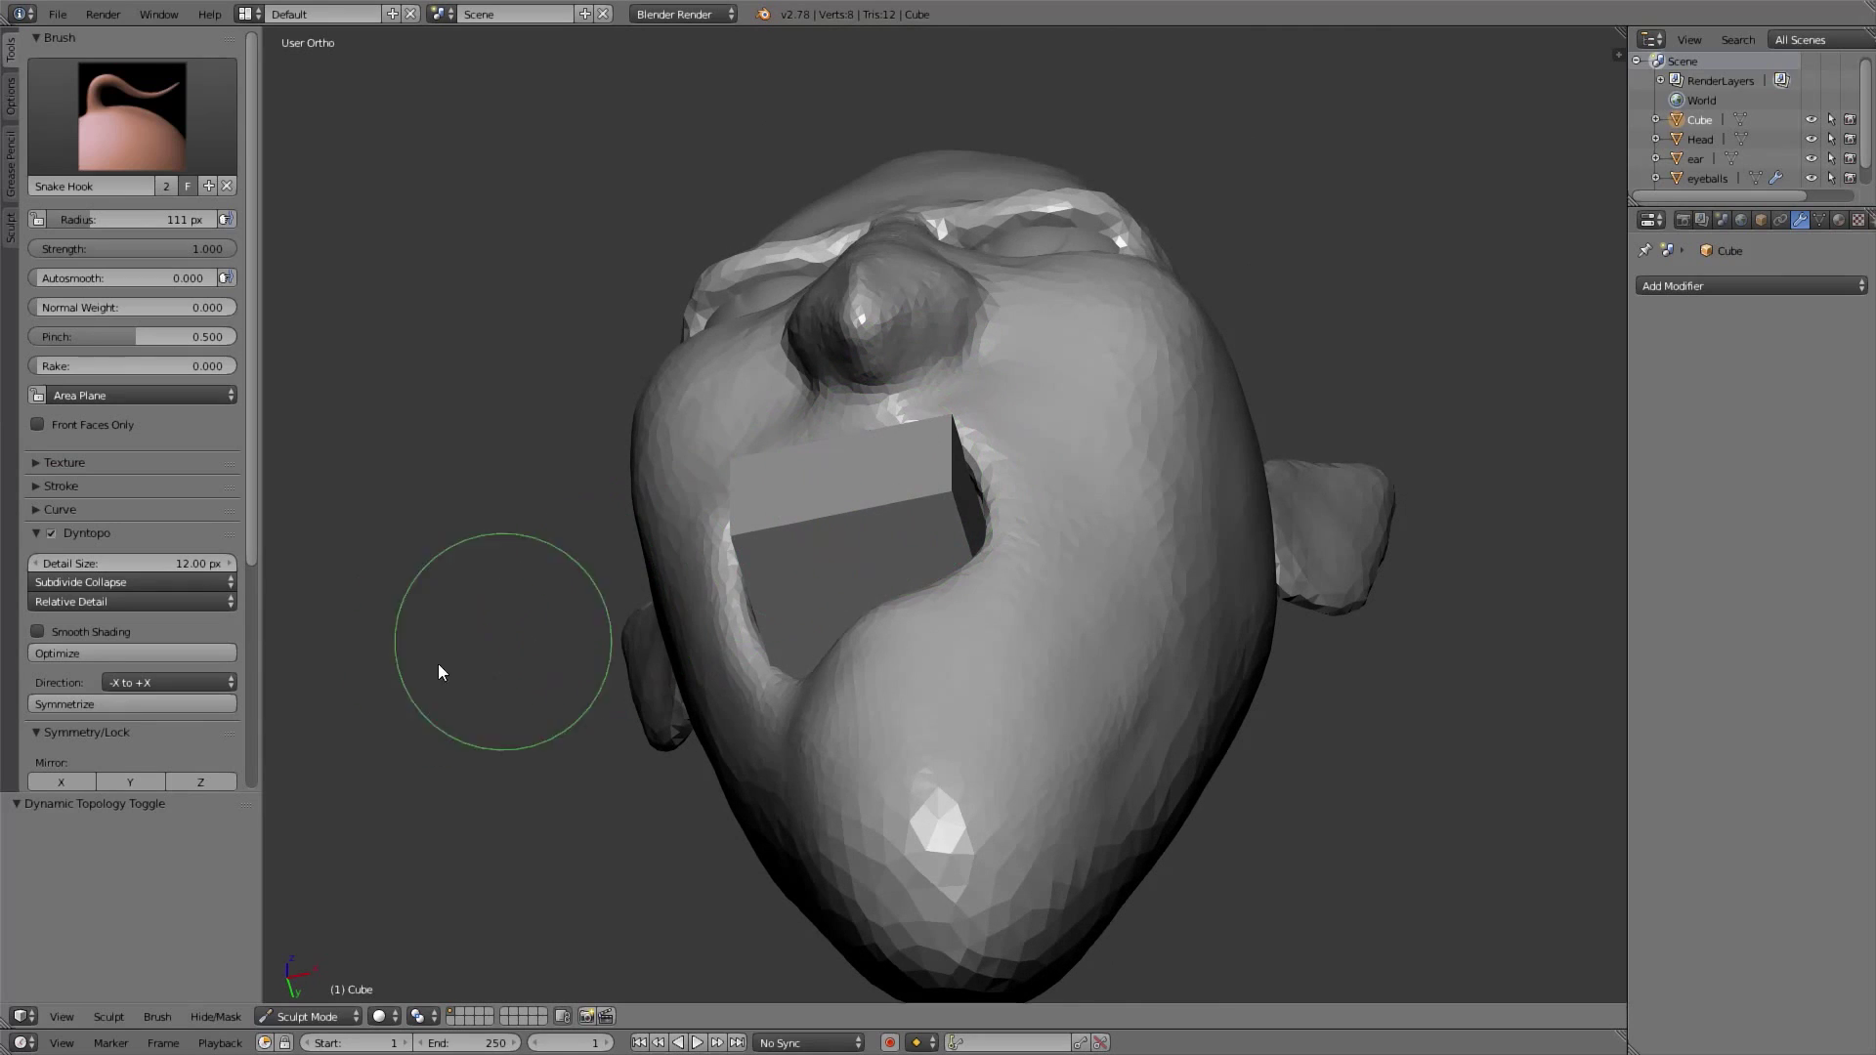
scroll(132, 586, down, 4)
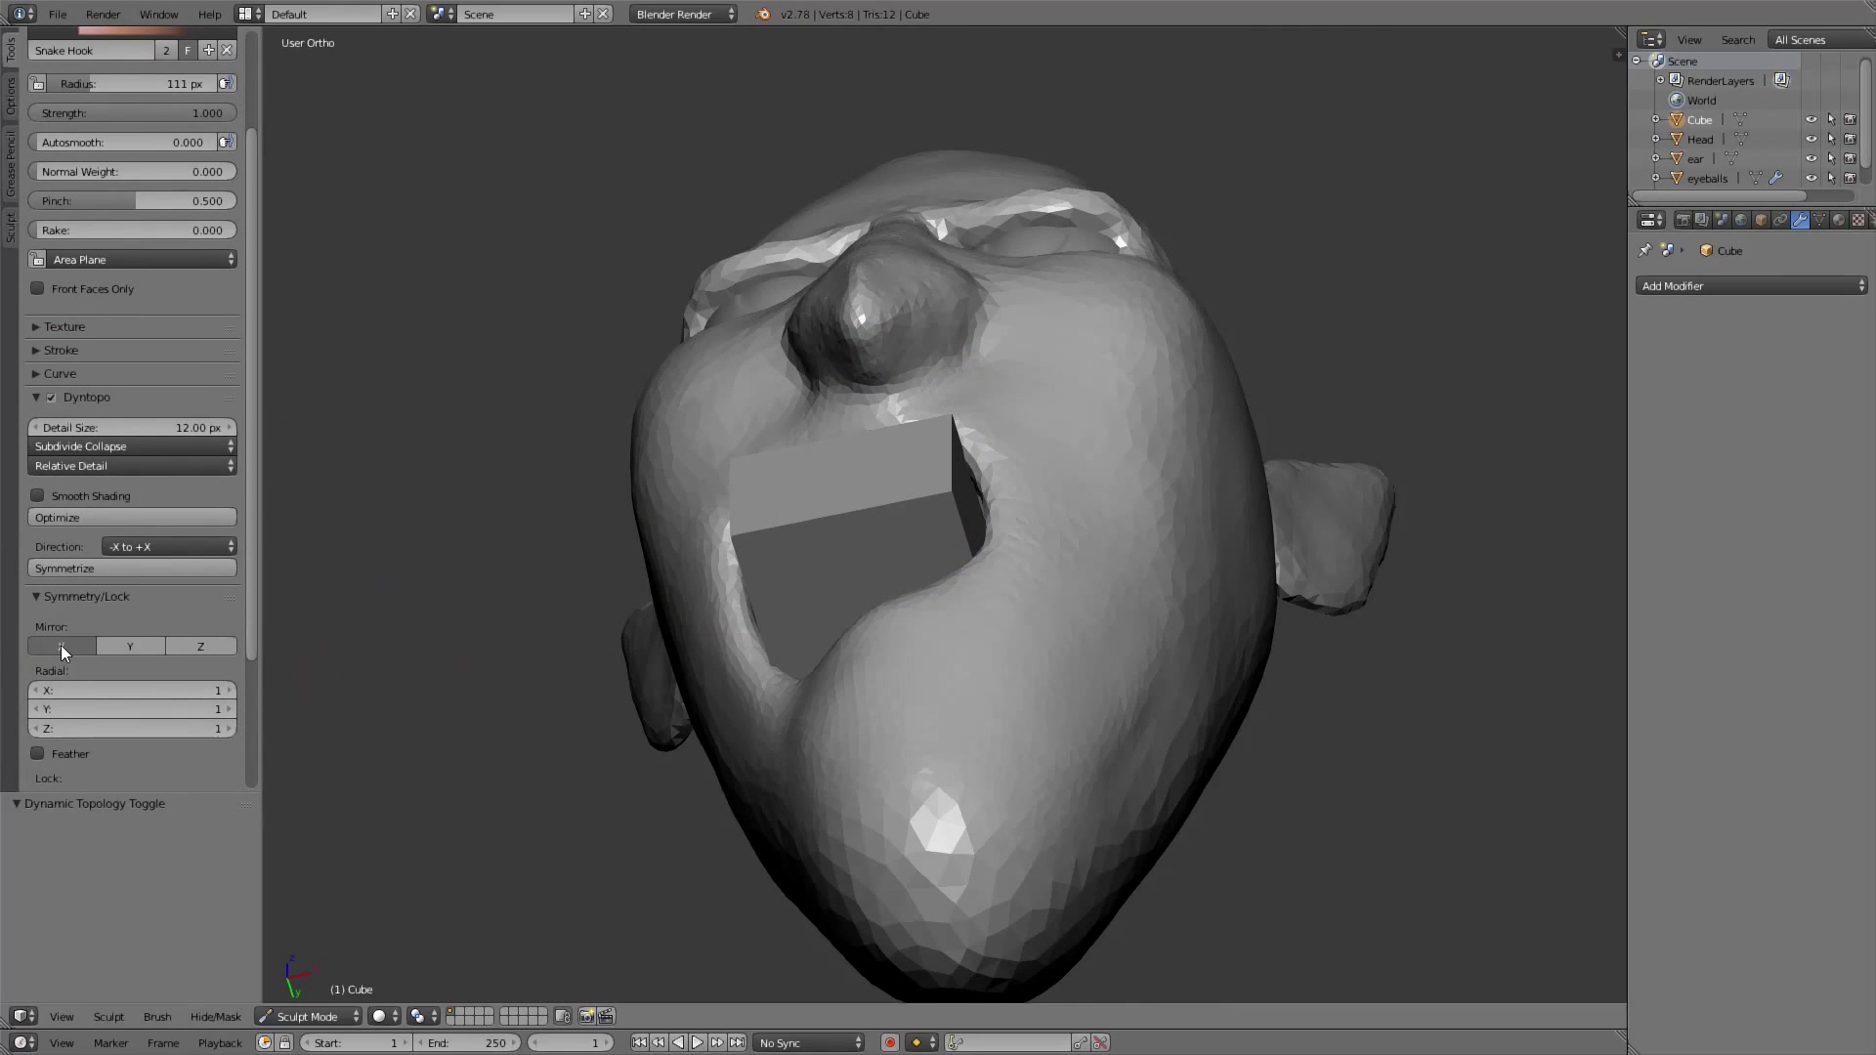
middle_drag(944, 488, 911, 453)
Round and push the block back inside the mouth with the Snake Hook brush at a 162 px radius
key(f)
click(957, 450)
mouse_move(942, 440)
mouse_down()
mouse_move(905, 512)
mouse_move(770, 525)
mouse_move(767, 595)
mouse_up()
mouse_move(752, 489)
middle_down()
mouse_move(882, 551)
mouse_move(909, 597)
middle_up()
mouse_move(857, 497)
mouse_down()
mouse_move(826, 608)
mouse_move(864, 532)
mouse_up()
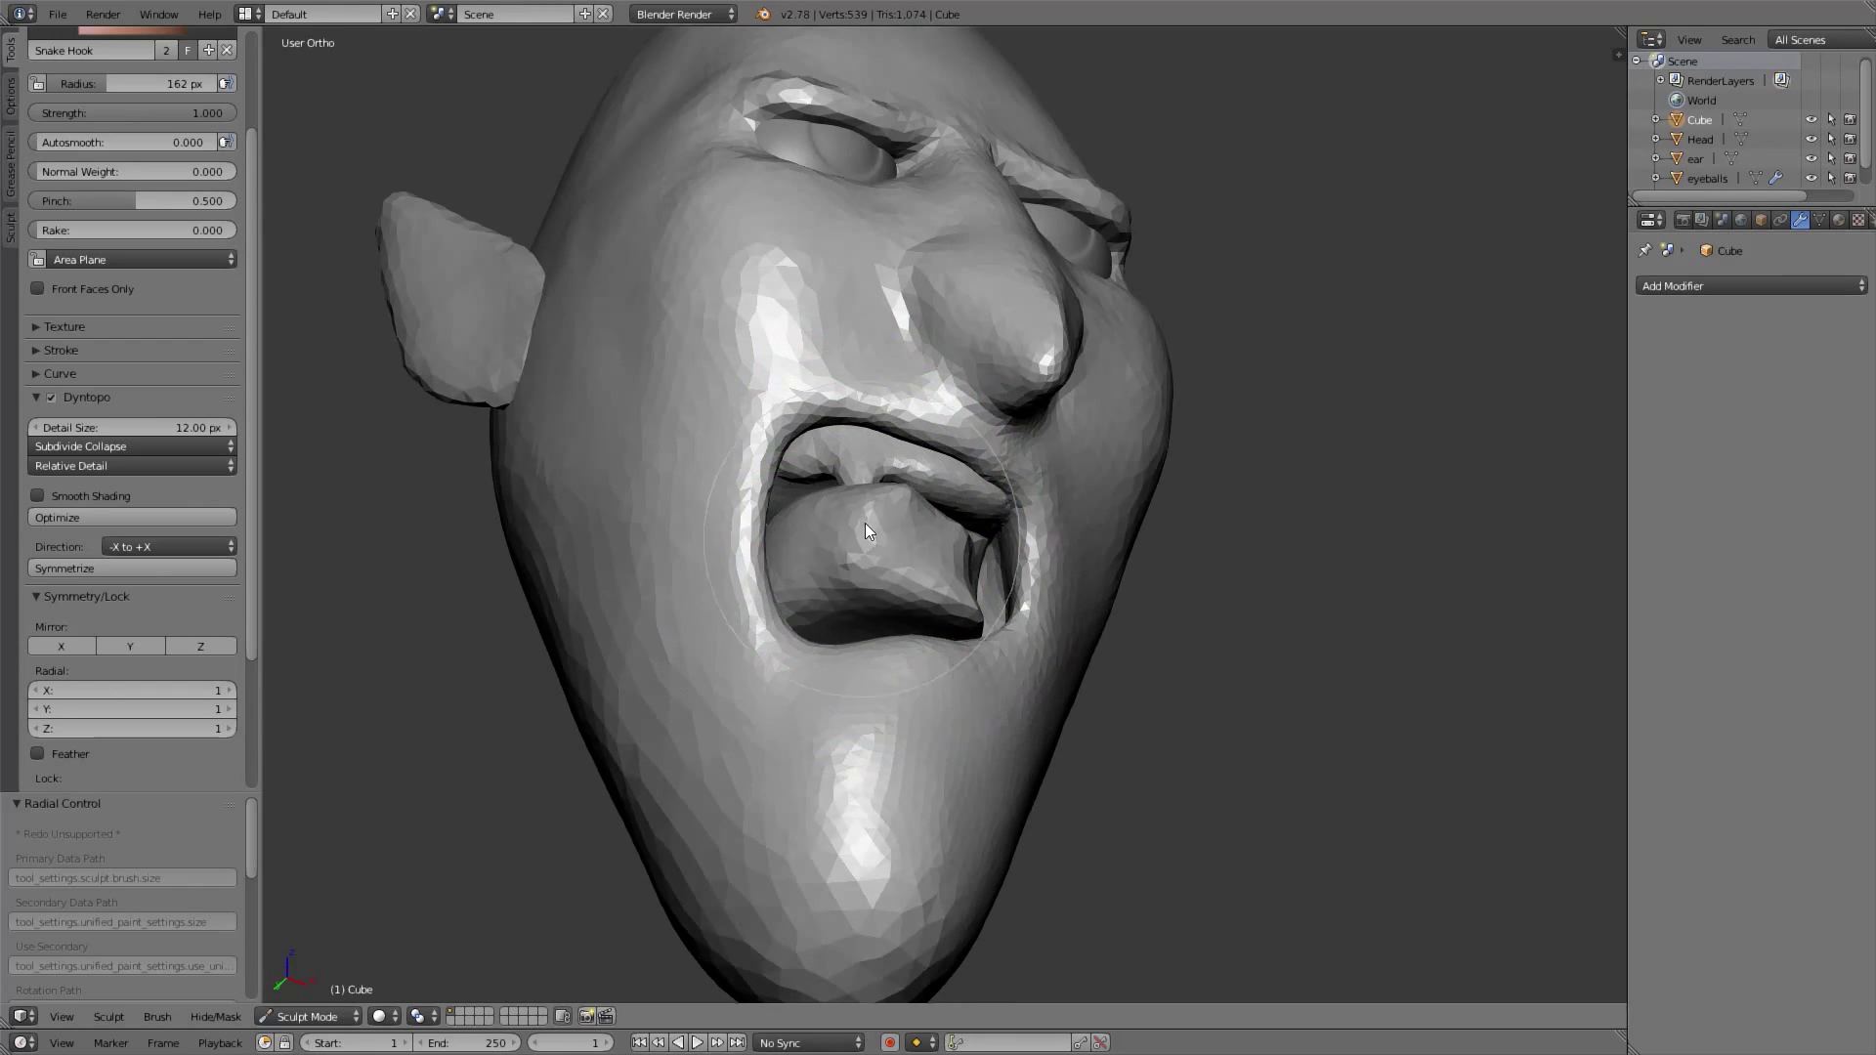
Push the block's side towards the exposed-fang corner of the mouth with Snake Hook strokes from the front
key(KP_1)
mouse_move(916, 612)
mouse_down()
mouse_move(809, 600)
mouse_move(829, 594)
mouse_up()
middle_drag(829, 593, 817, 642)
mouse_move(812, 632)
mouse_down()
mouse_move(853, 585)
mouse_move(954, 602)
mouse_move(817, 638)
mouse_up()
middle_drag(816, 637, 880, 597)
key(KP_1)
drag(962, 633, 839, 634)
Shape the tongue's profile from the side with Snake Hook strokes, using the wireframe to see it inside the head
key(f)
click(961, 641)
key(ctrl+KP_3)
key(f)
click(1013, 638)
mouse_move(976, 641)
mouse_down()
mouse_move(1089, 670)
mouse_move(957, 587)
mouse_move(962, 614)
mouse_up()
key(z)
mouse_move(824, 586)
mouse_down()
mouse_move(822, 606)
mouse_move(801, 586)
mouse_move(795, 625)
mouse_move(831, 612)
mouse_move(838, 641)
mouse_move(890, 630)
mouse_move(864, 621)
mouse_move(916, 627)
mouse_up()
Return to solid shading and pull the front of the tongue down over the lower lip with resized Snake Hook strokes
key(f)
click(851, 610)
key(KP_1)
key(z)
key(f)
click(849, 633)
mouse_move(849, 633)
middle_down()
mouse_move(894, 697)
mouse_move(816, 628)
mouse_move(873, 595)
mouse_move(841, 623)
middle_up()
mouse_move(840, 623)
mouse_down()
mouse_move(927, 625)
mouse_move(765, 623)
mouse_move(857, 591)
mouse_move(851, 653)
mouse_up()
Refine the protruding tongue from an angle and from below with the Snake Hook brush at a 179 px radius
key(f)
click(851, 632)
key(f)
click(832, 652)
mouse_move(832, 646)
middle_down()
mouse_move(848, 707)
mouse_move(868, 632)
mouse_move(913, 616)
middle_up()
drag(886, 605, 883, 589)
mouse_move(838, 568)
middle_down()
mouse_move(812, 586)
mouse_move(858, 602)
mouse_move(902, 548)
mouse_move(849, 559)
middle_up()
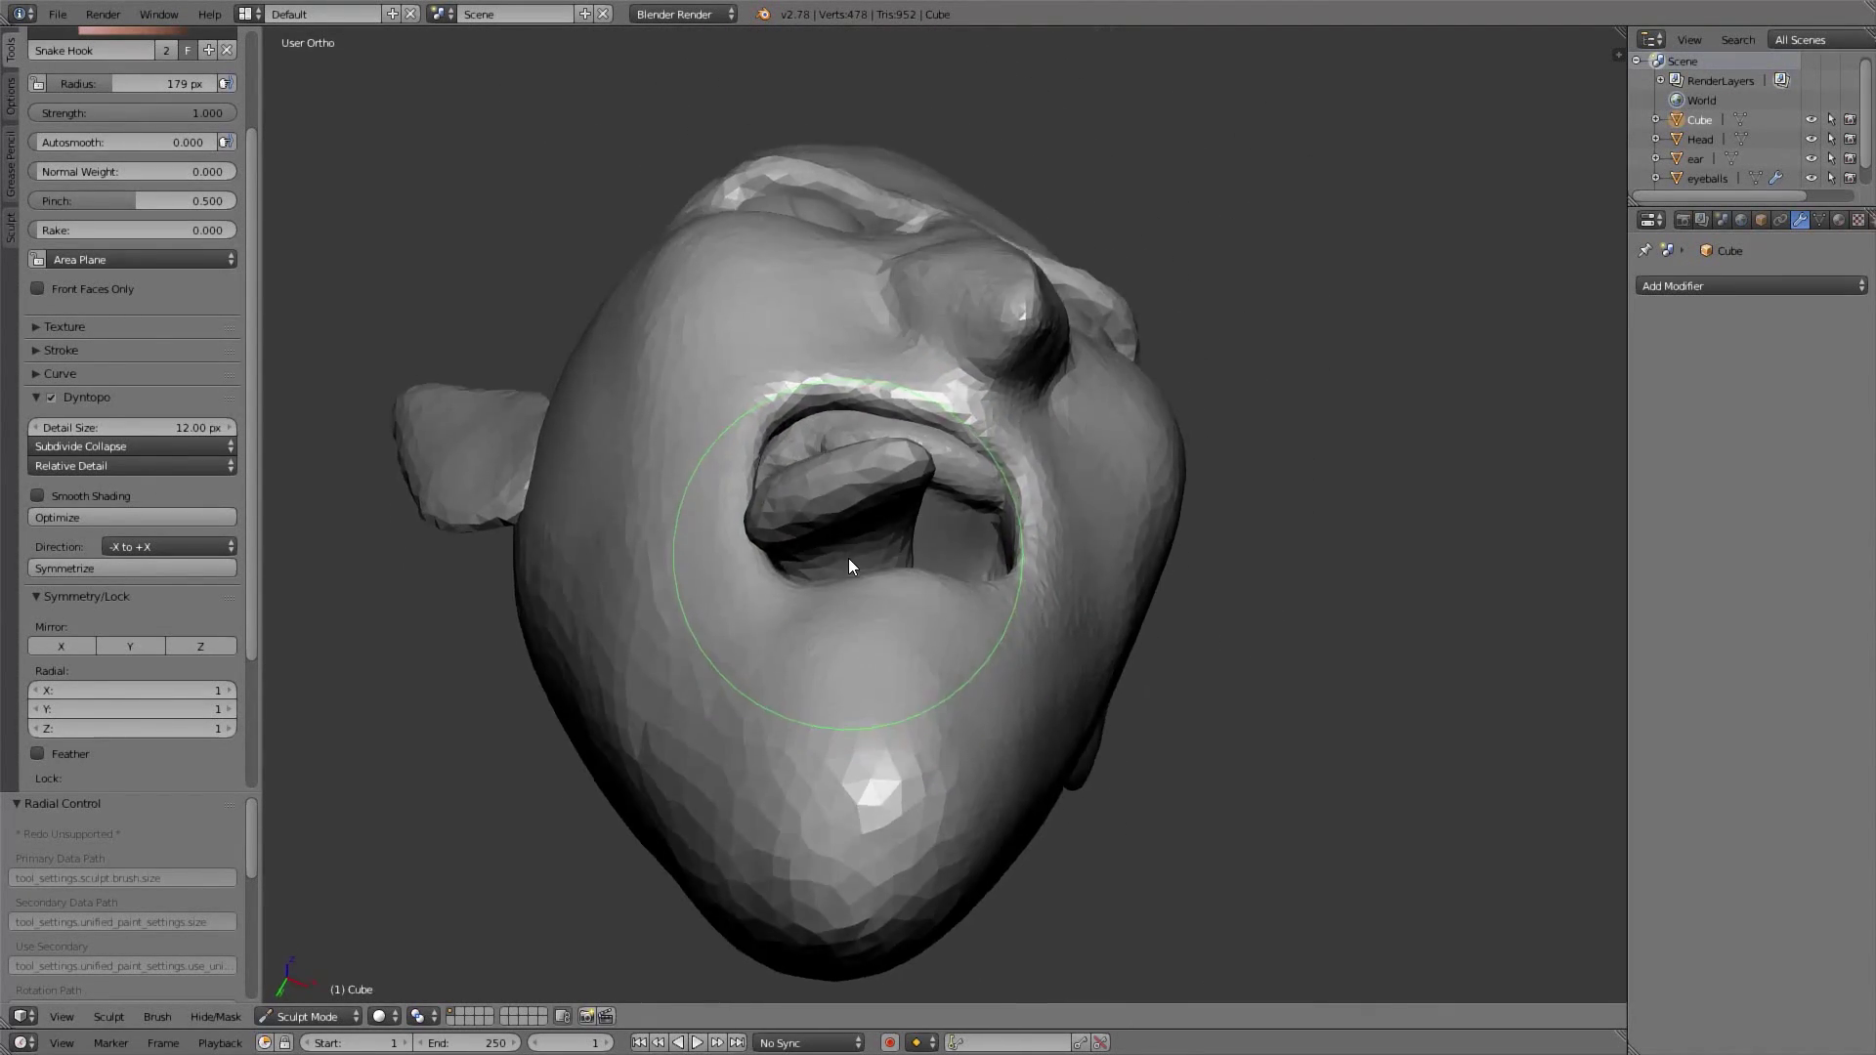
Sculpt the tongue's sides and draw out its drooping tip with the Snake Hook brush, reducing its radius to 142 px
key(z)
mouse_move(793, 616)
mouse_down()
mouse_move(817, 586)
mouse_move(793, 605)
mouse_move(806, 626)
mouse_up()
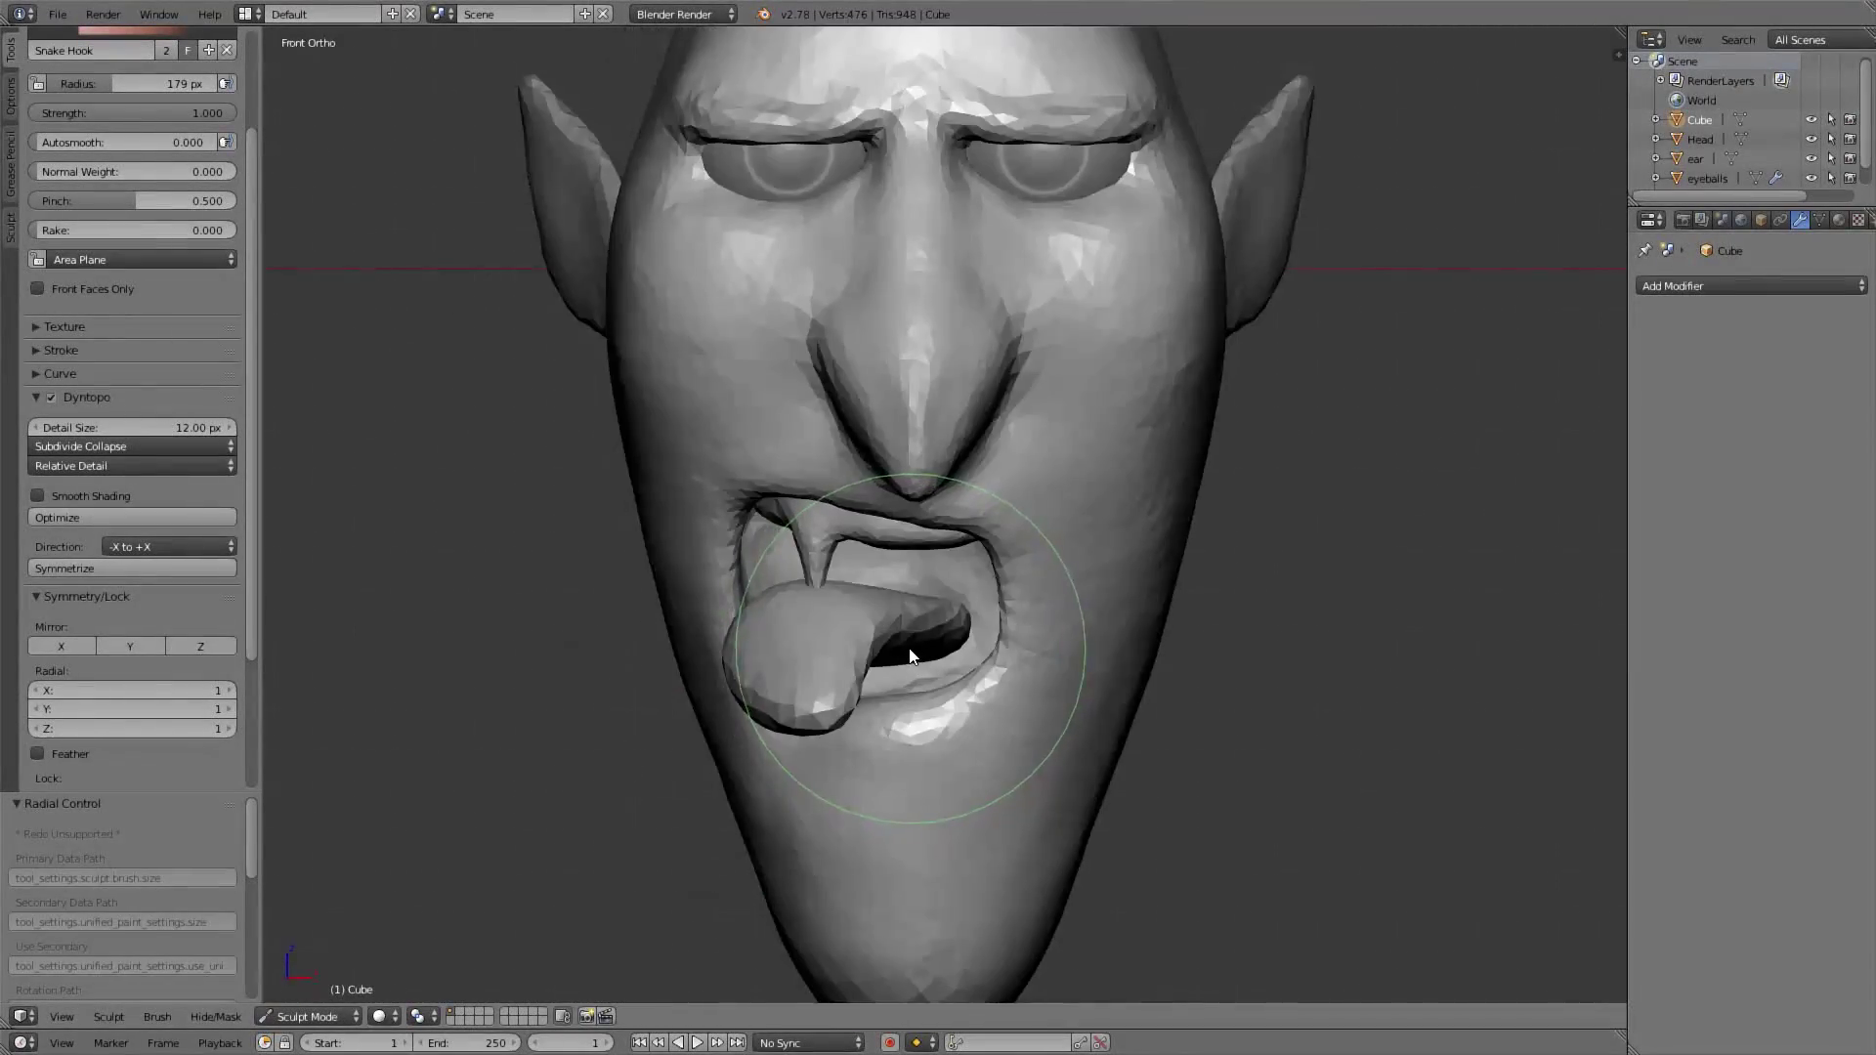
mouse_move(846, 688)
mouse_down()
mouse_move(796, 719)
mouse_move(907, 638)
mouse_up()
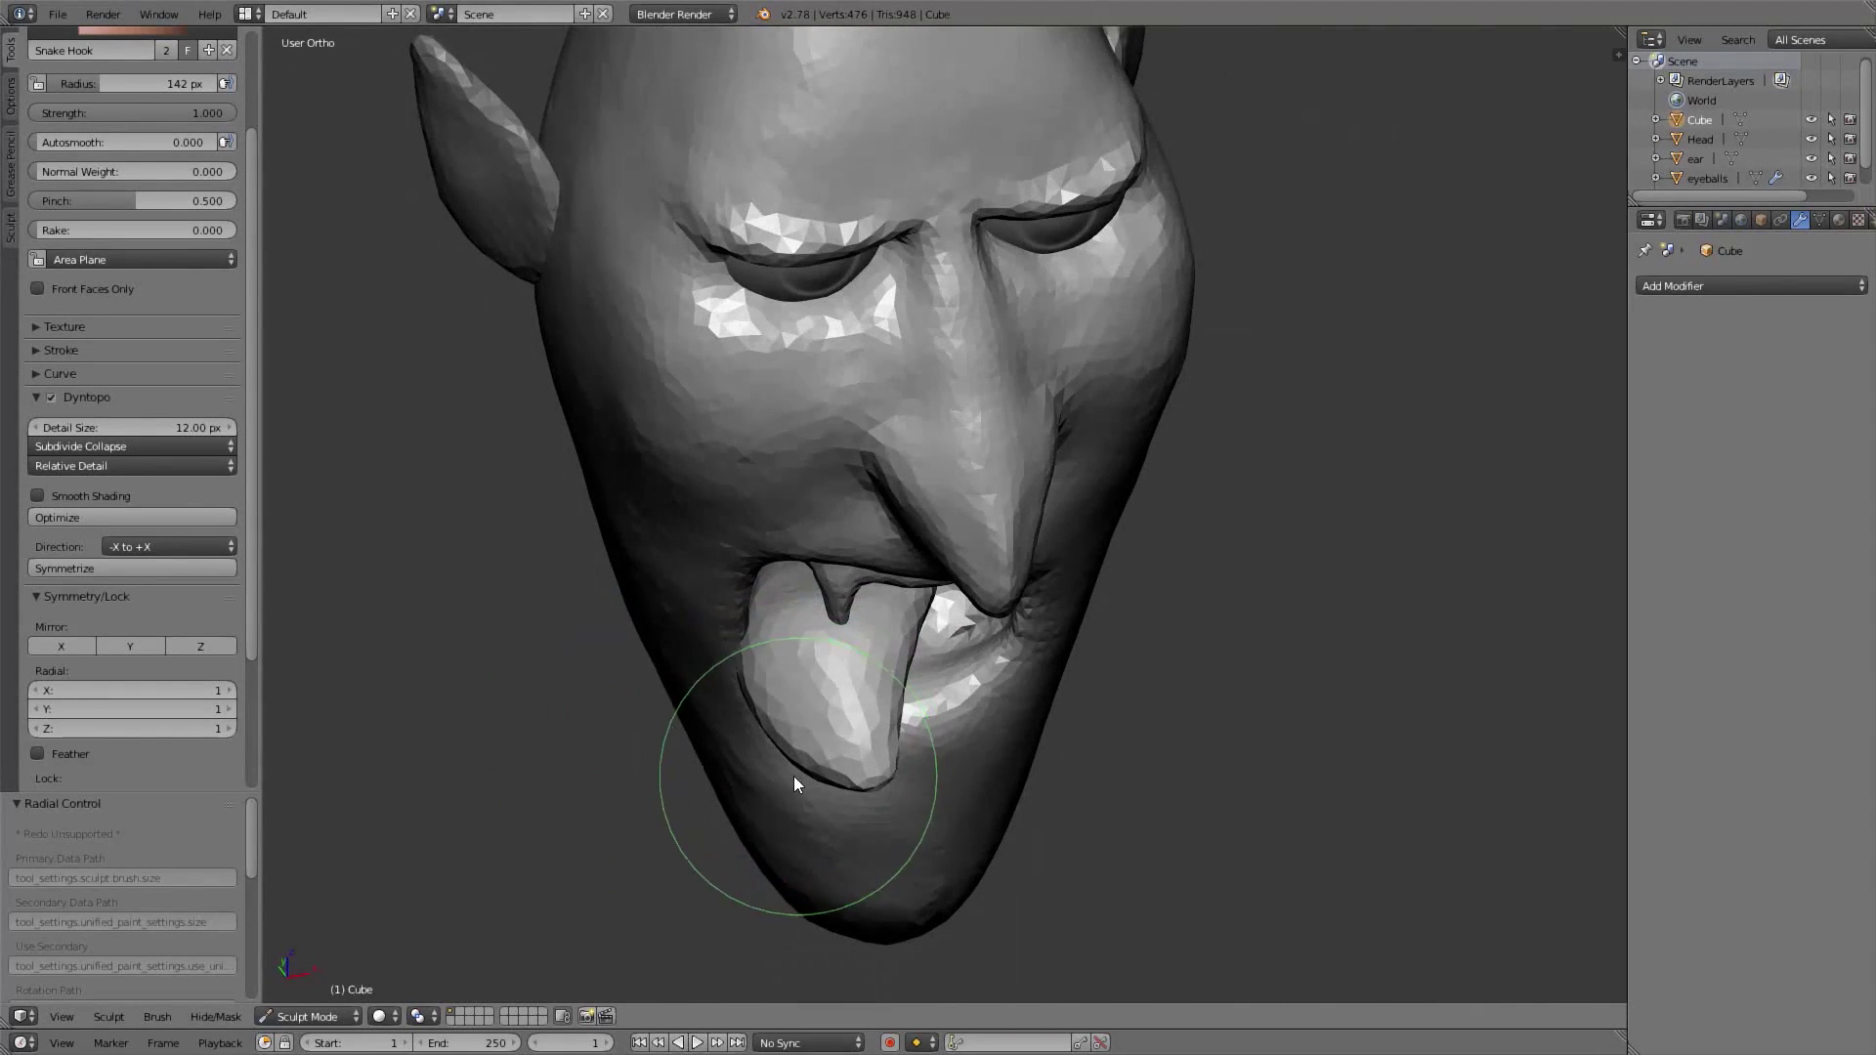
mouse_move(794, 776)
mouse_down()
mouse_move(799, 746)
mouse_move(746, 653)
mouse_up()
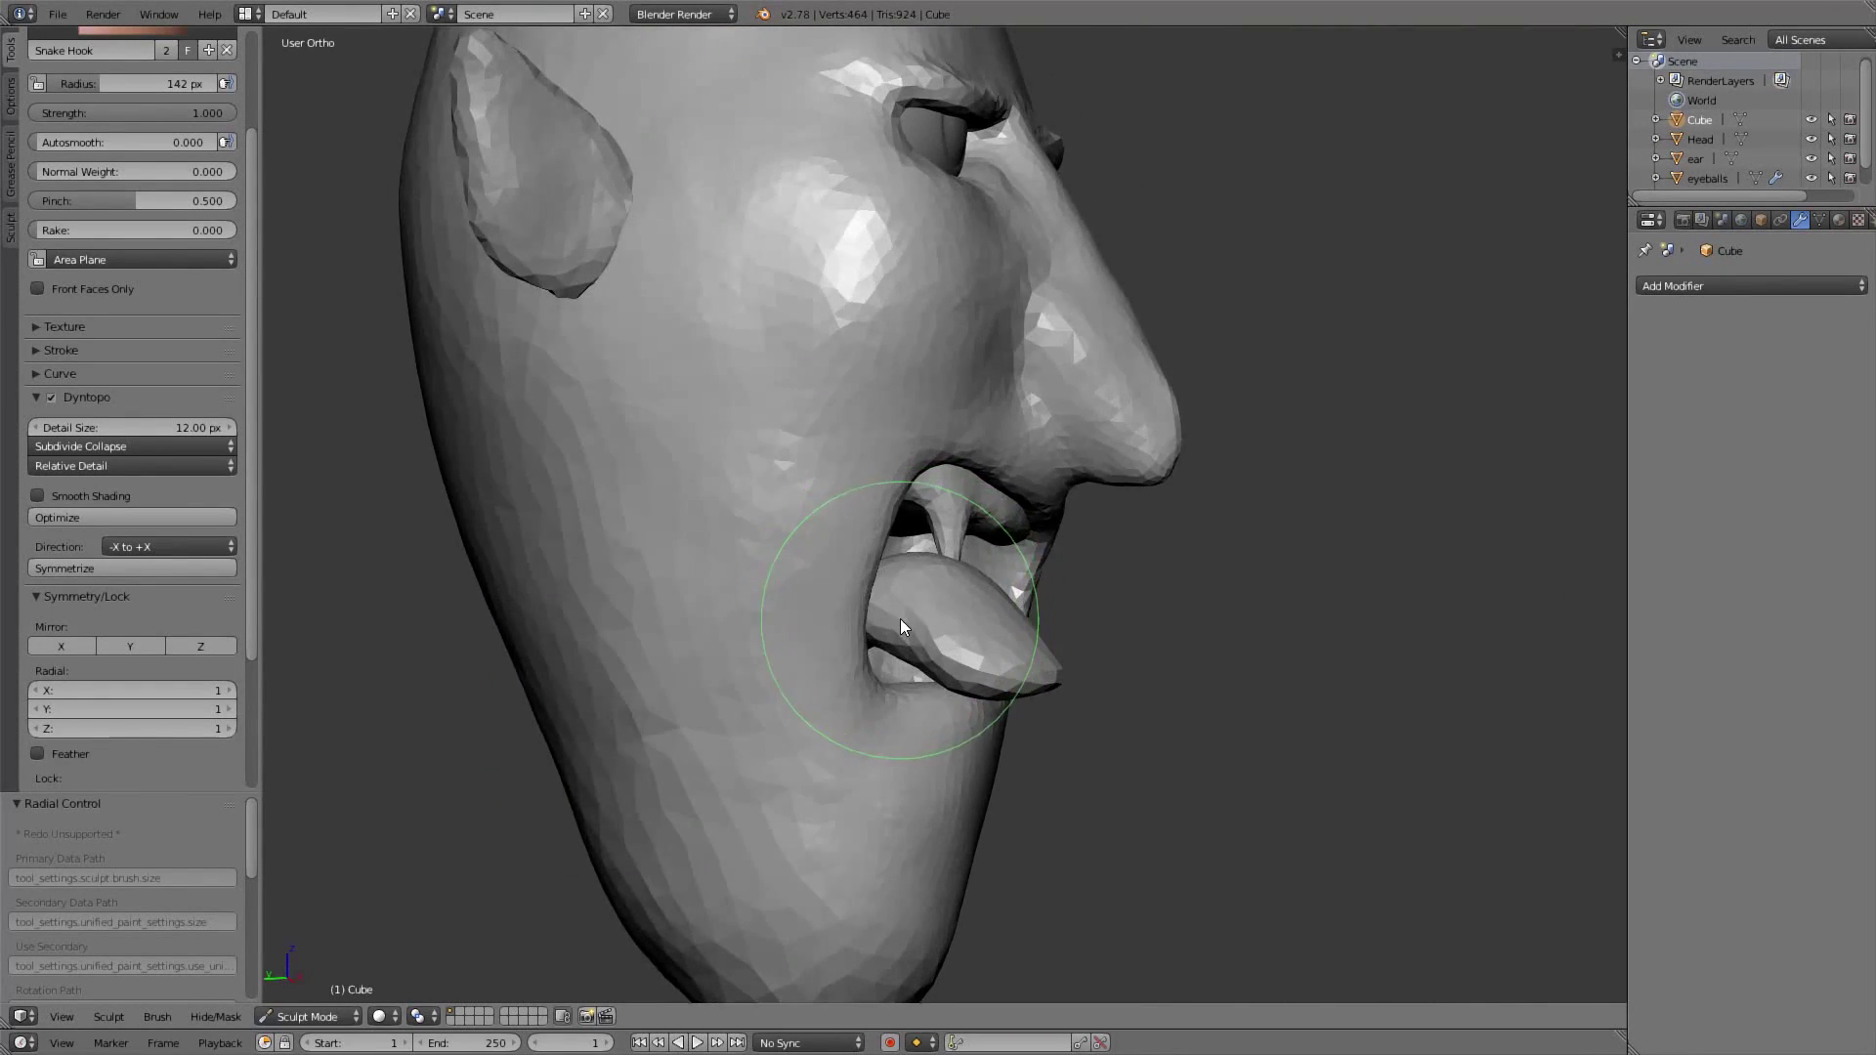
mouse_move(1020, 598)
mouse_down()
mouse_move(1067, 587)
mouse_move(979, 560)
mouse_move(993, 650)
mouse_move(1055, 659)
mouse_up()
key(KP_1)
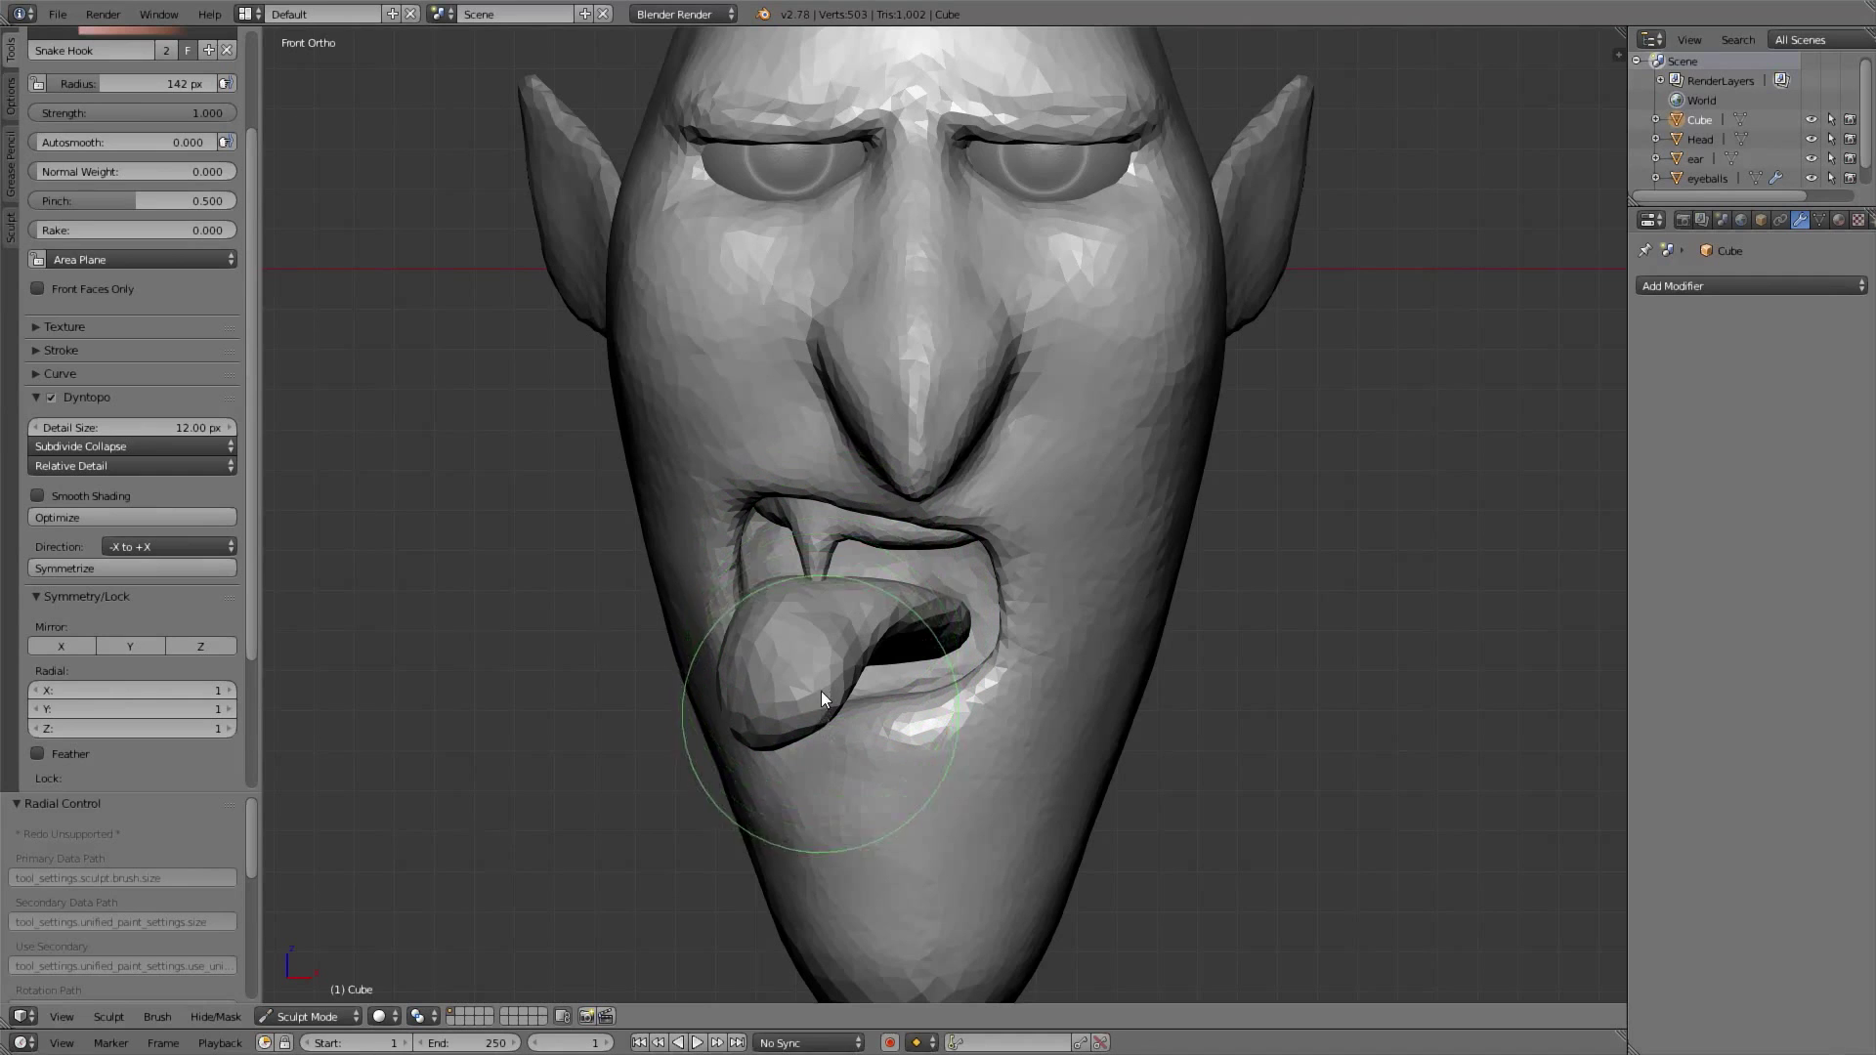
Adjust the top of the tongue just below the fang from the front and set the Snake Hook radius to 131 px
scroll(811, 732, down, 1)
scroll(849, 544, up, 1)
scroll(849, 532, up, 1)
scroll(857, 605, down, 1)
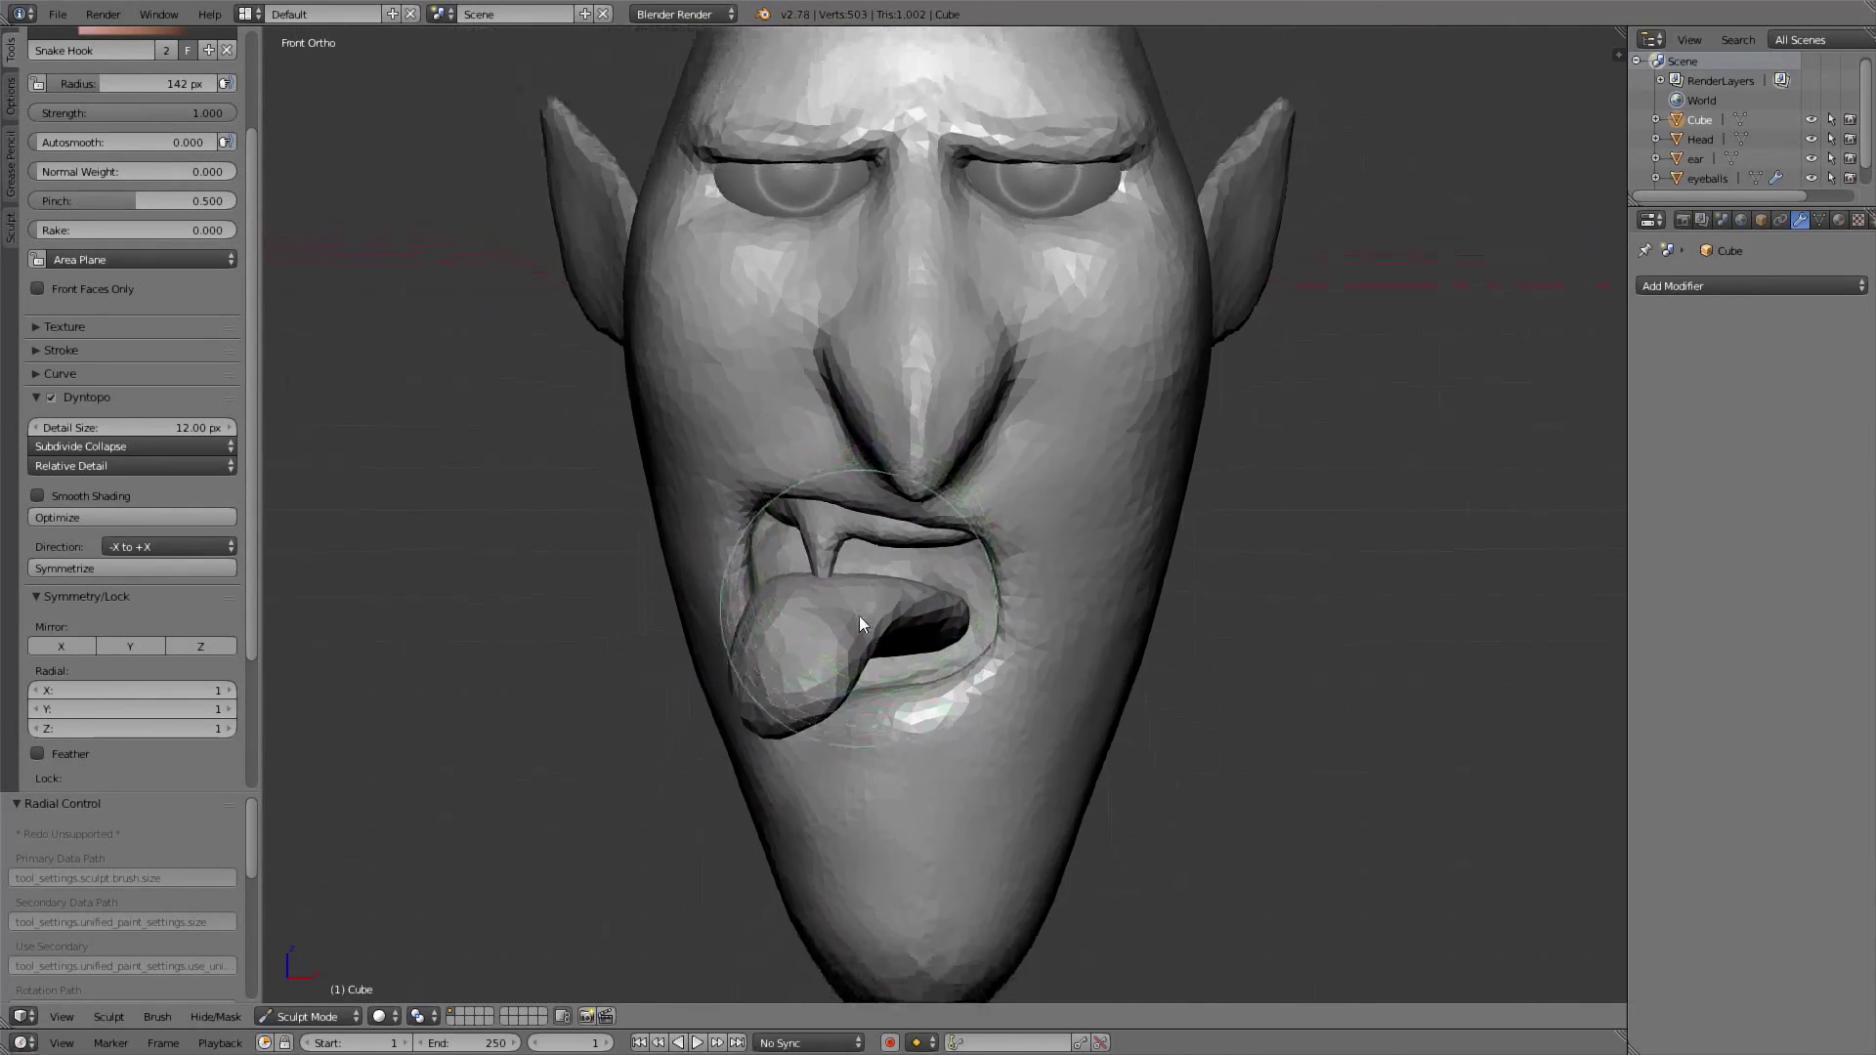
key(f)
click(813, 608)
drag(805, 601, 815, 614)
key(f)
click(862, 624)
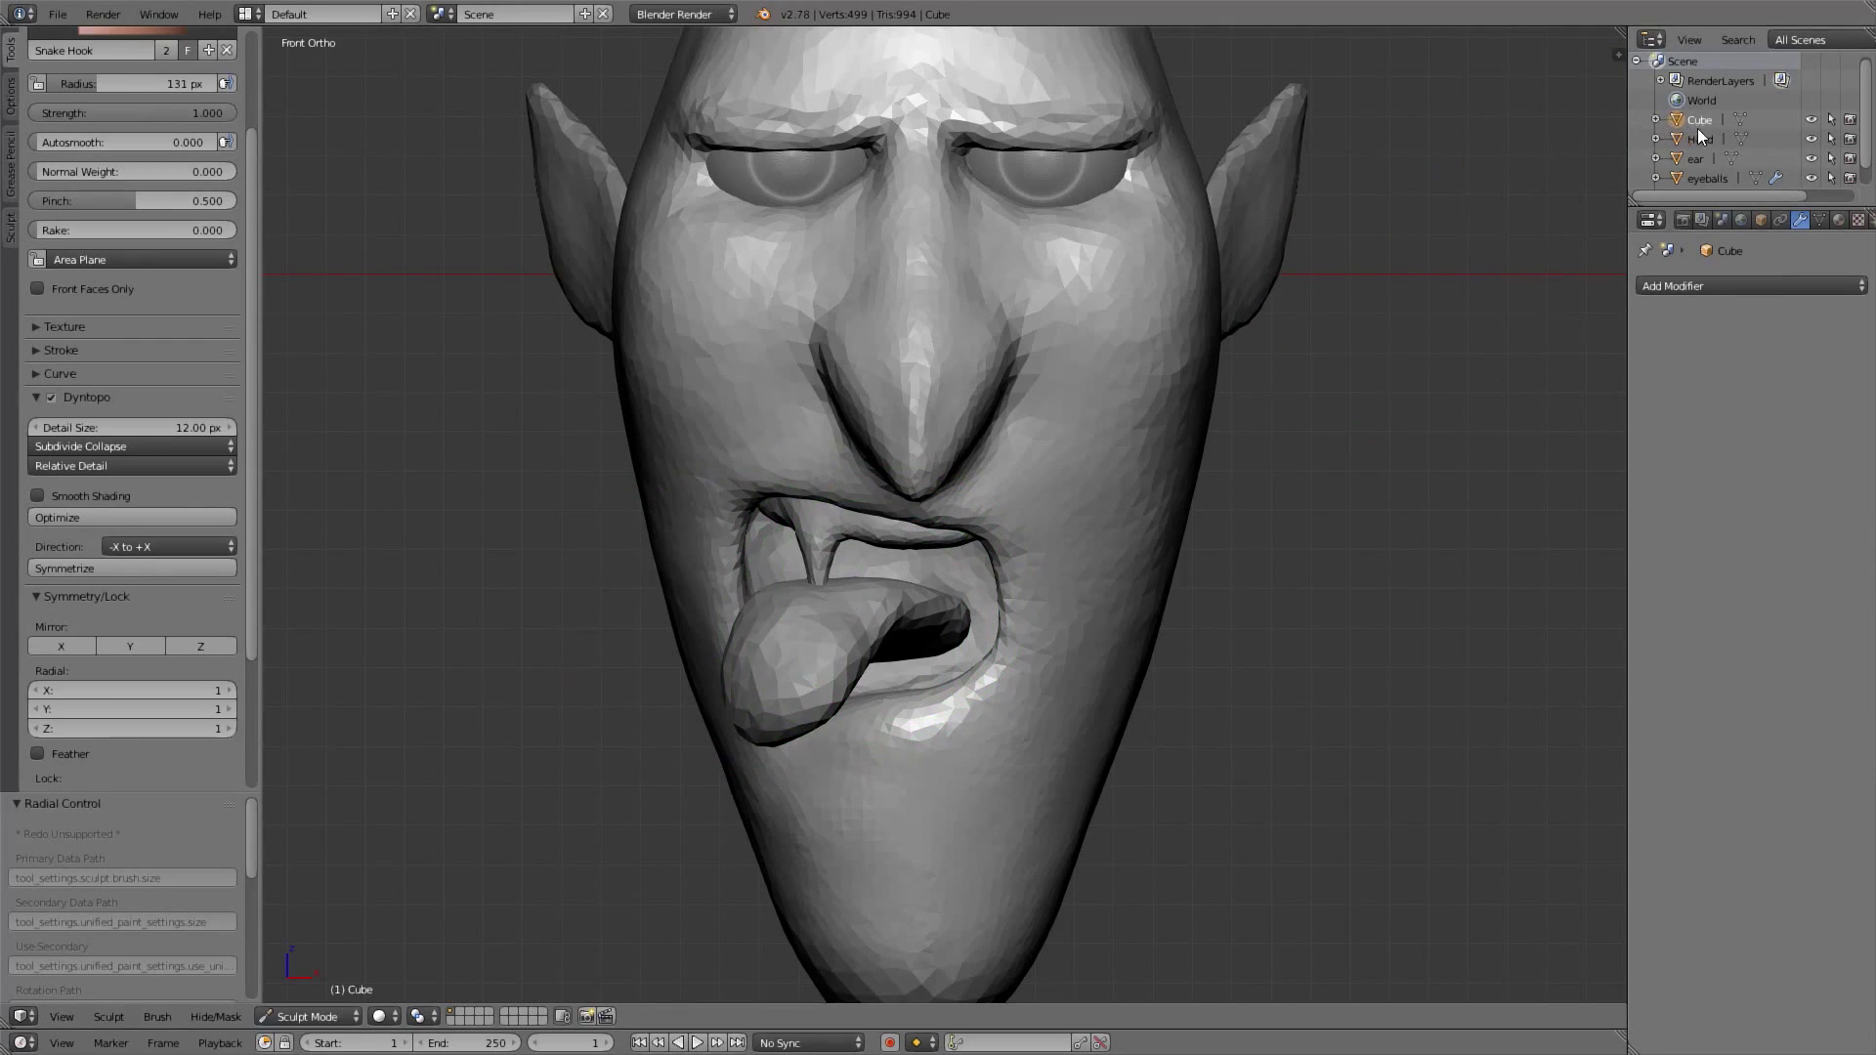
Rename the Cube object to tongue and select the teeth object for sculpting
double_click(1706, 120)
click(1701, 178)
scroll(770, 576, up, 2)
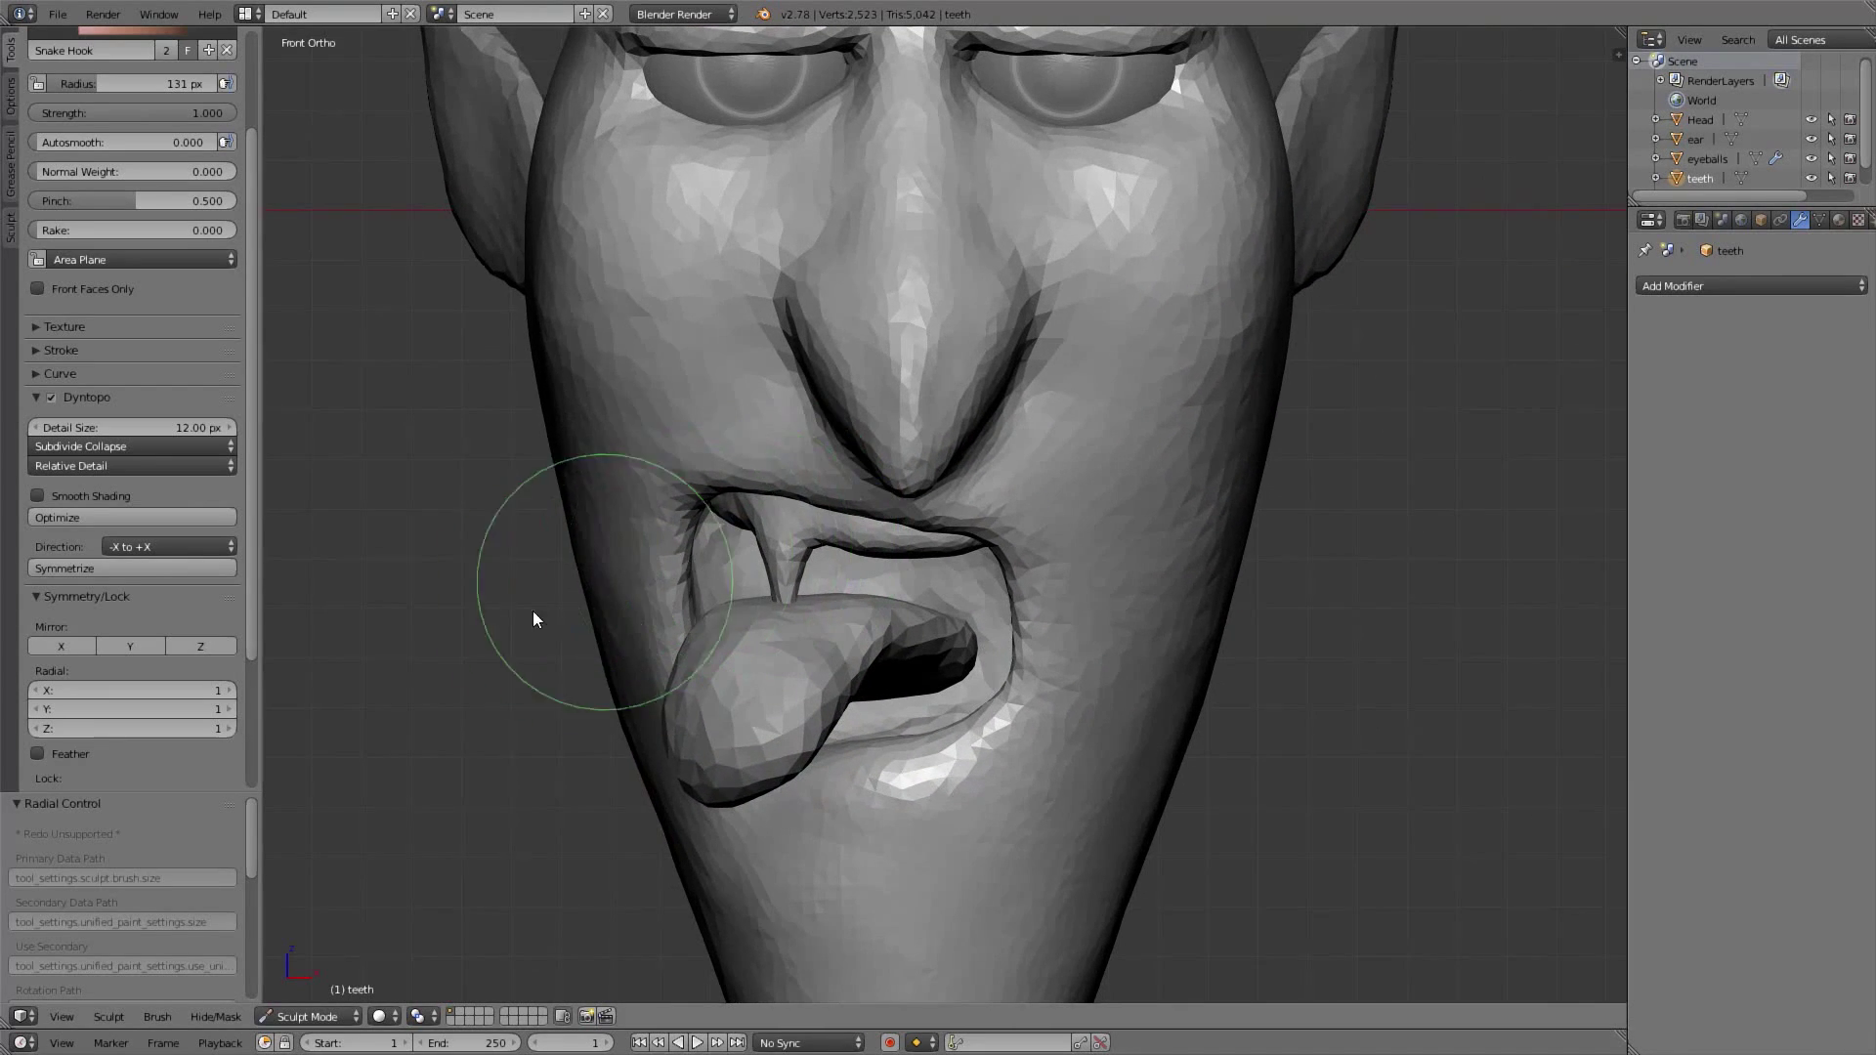
Enable X mirroring for the teeth and reshape the fang with the Snake Hook brush at a 91 px radius
click(71, 646)
scroll(770, 579, up, 2)
key(f)
click(727, 601)
mouse_move(683, 646)
ctrl+middle_down()
mouse_move(692, 600)
mouse_move(844, 565)
ctrl+middle_up()
key(f)
click(832, 626)
drag(825, 620, 832, 514)
key(f)
click(777, 551)
mouse_move(828, 556)
middle_down()
mouse_move(862, 546)
mouse_move(841, 524)
mouse_move(815, 536)
middle_up()
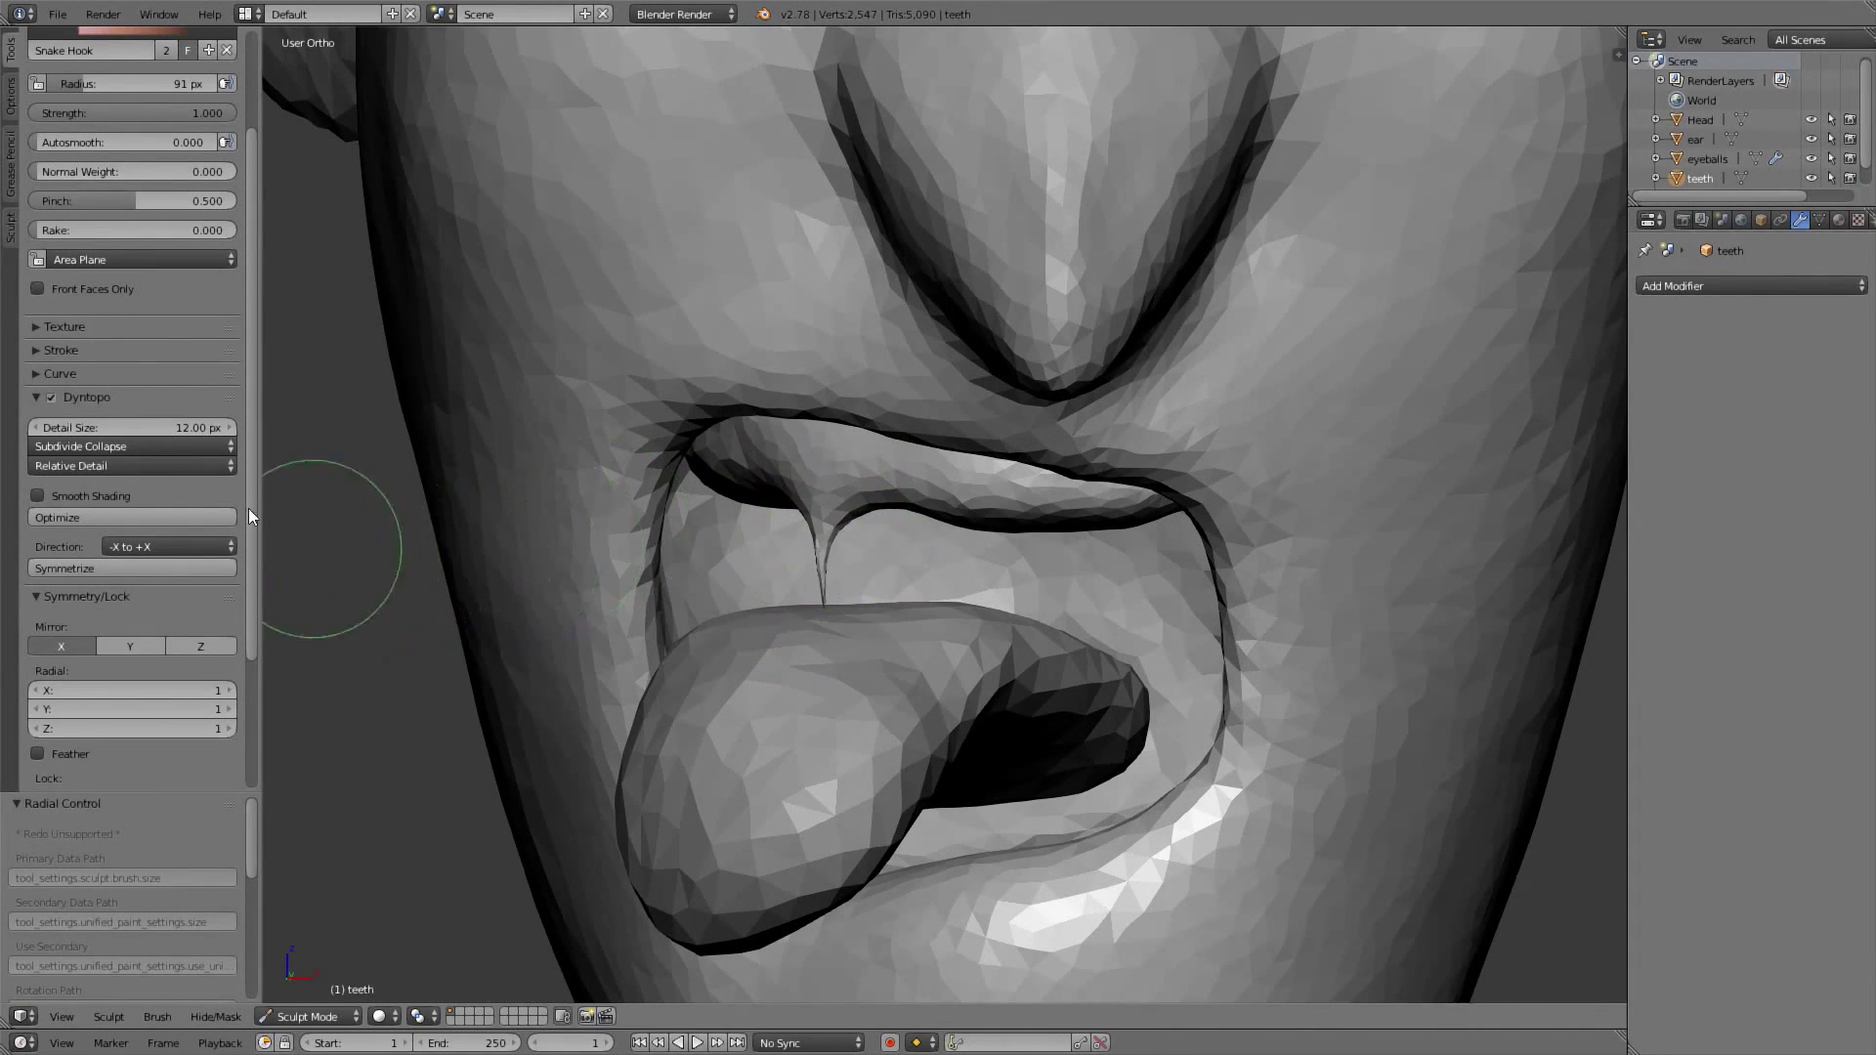
Switch to the Inflate/Deflate brush and try an inflating stroke on the thin tip of the fang
scroll(153, 637, up, 3)
middle_drag(834, 552, 822, 566)
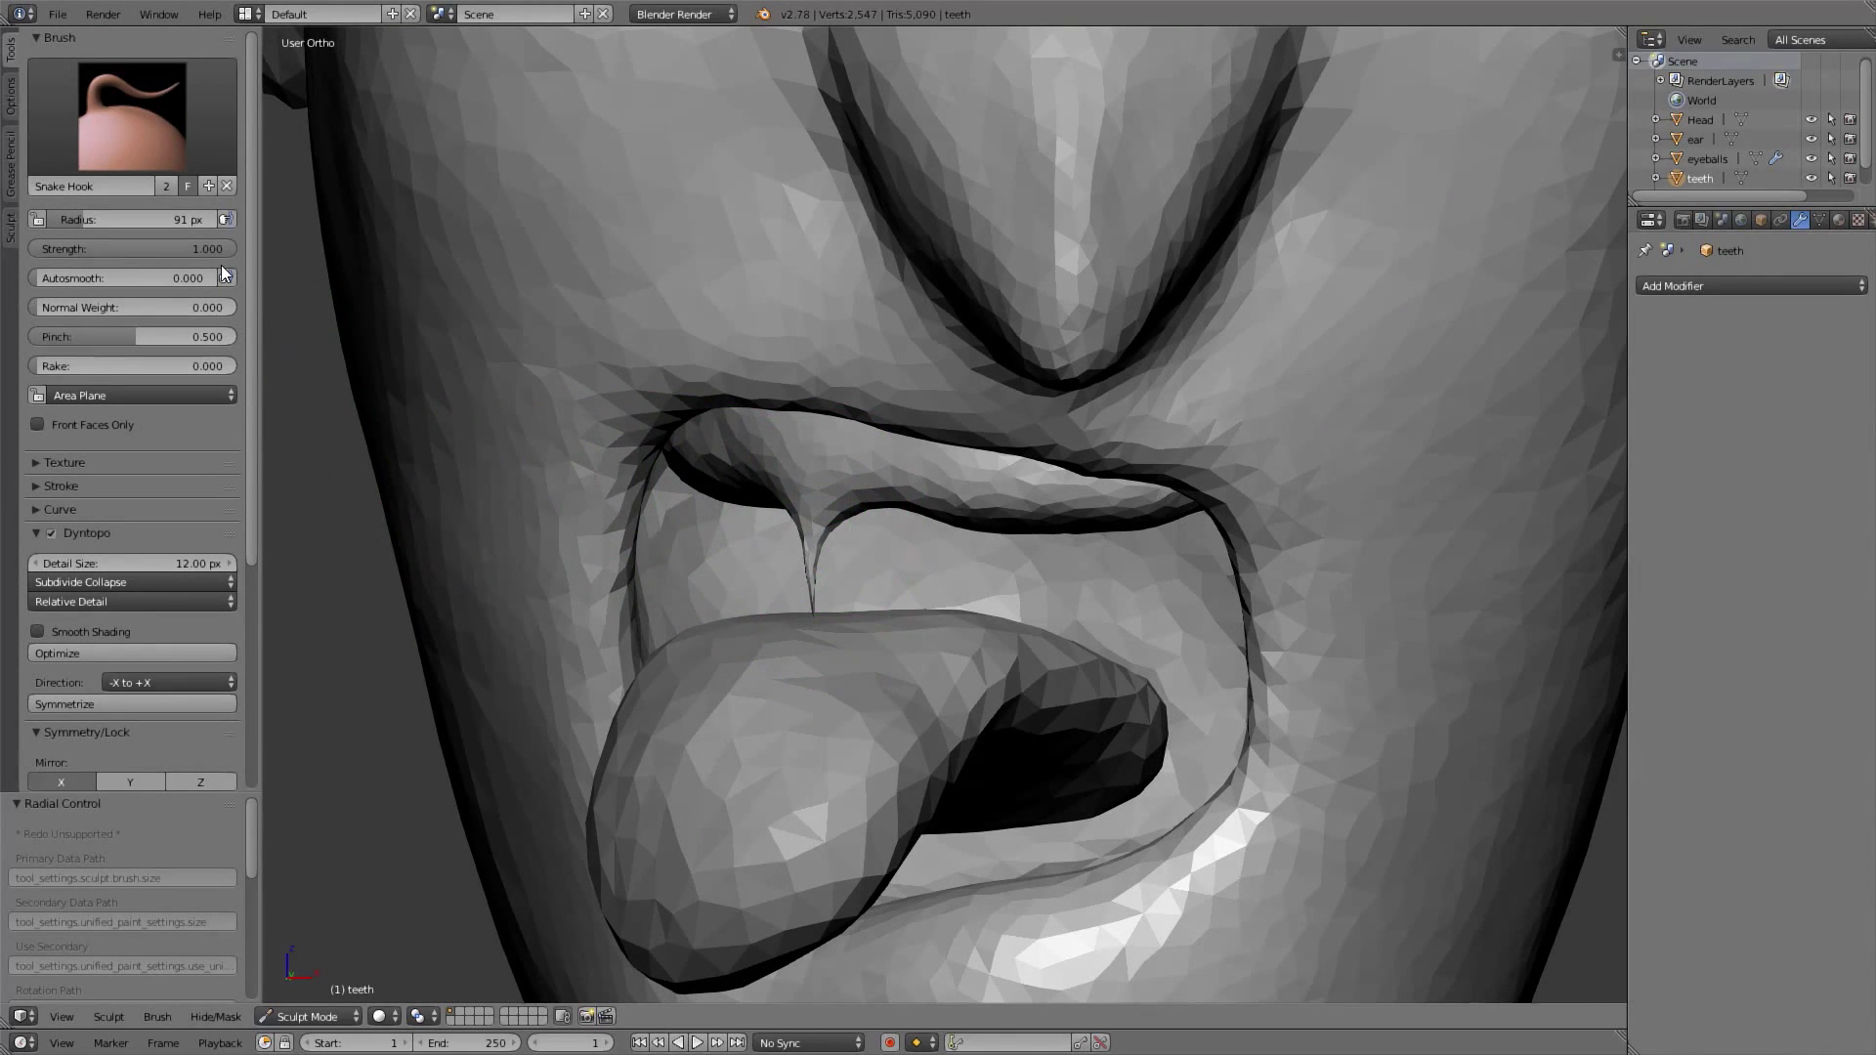
click(119, 136)
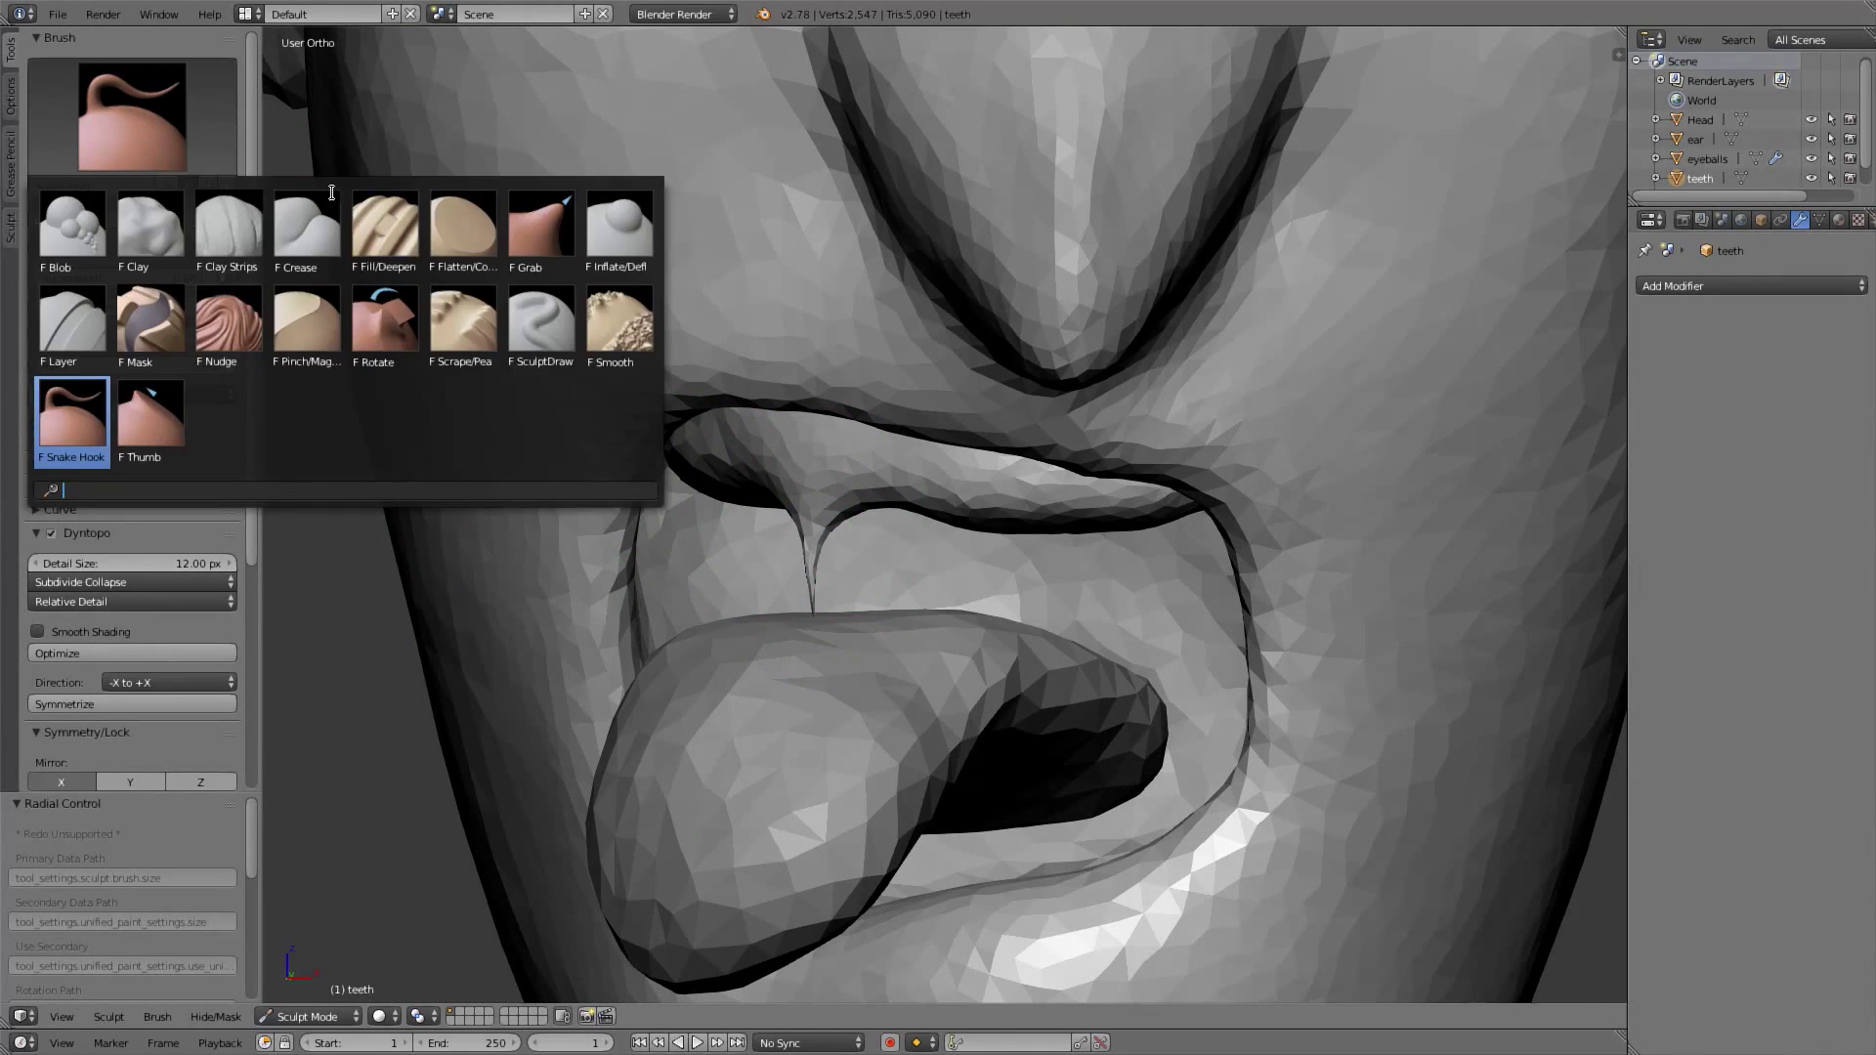
click(618, 234)
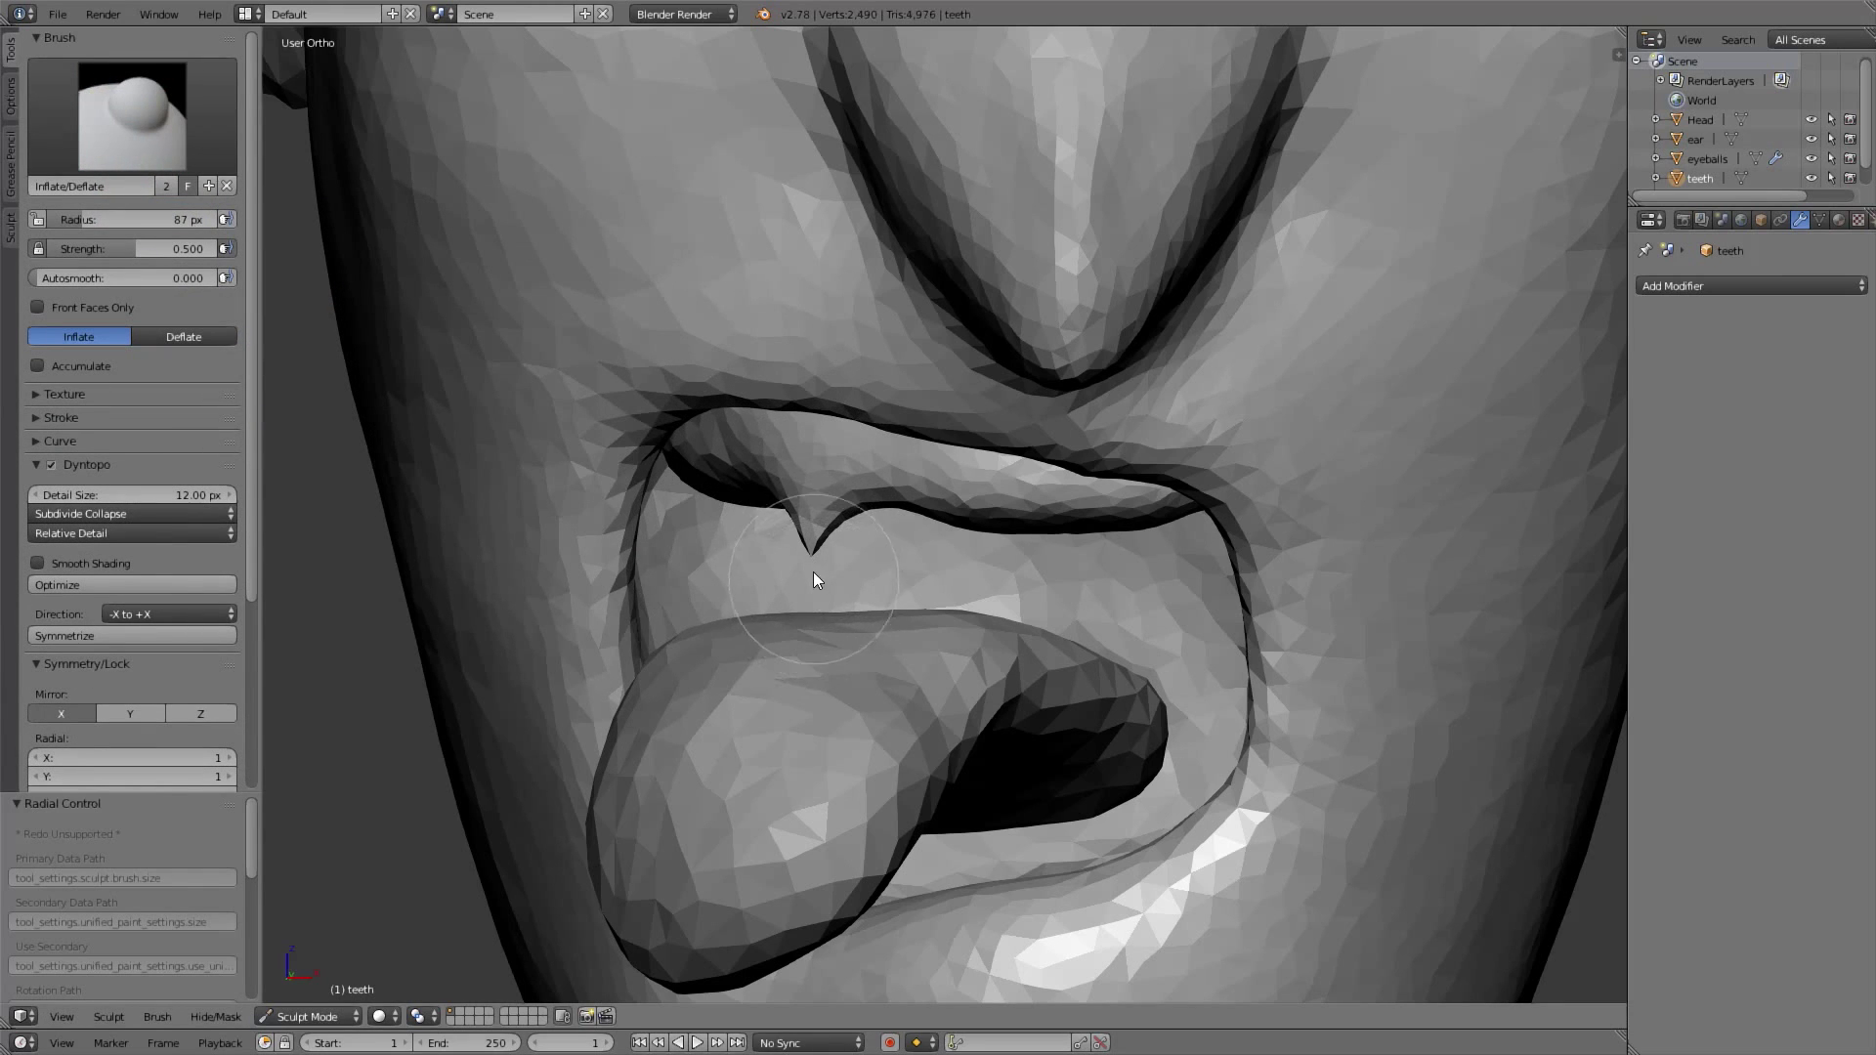
drag(814, 572, 808, 590)
scroll(811, 542, up, 3)
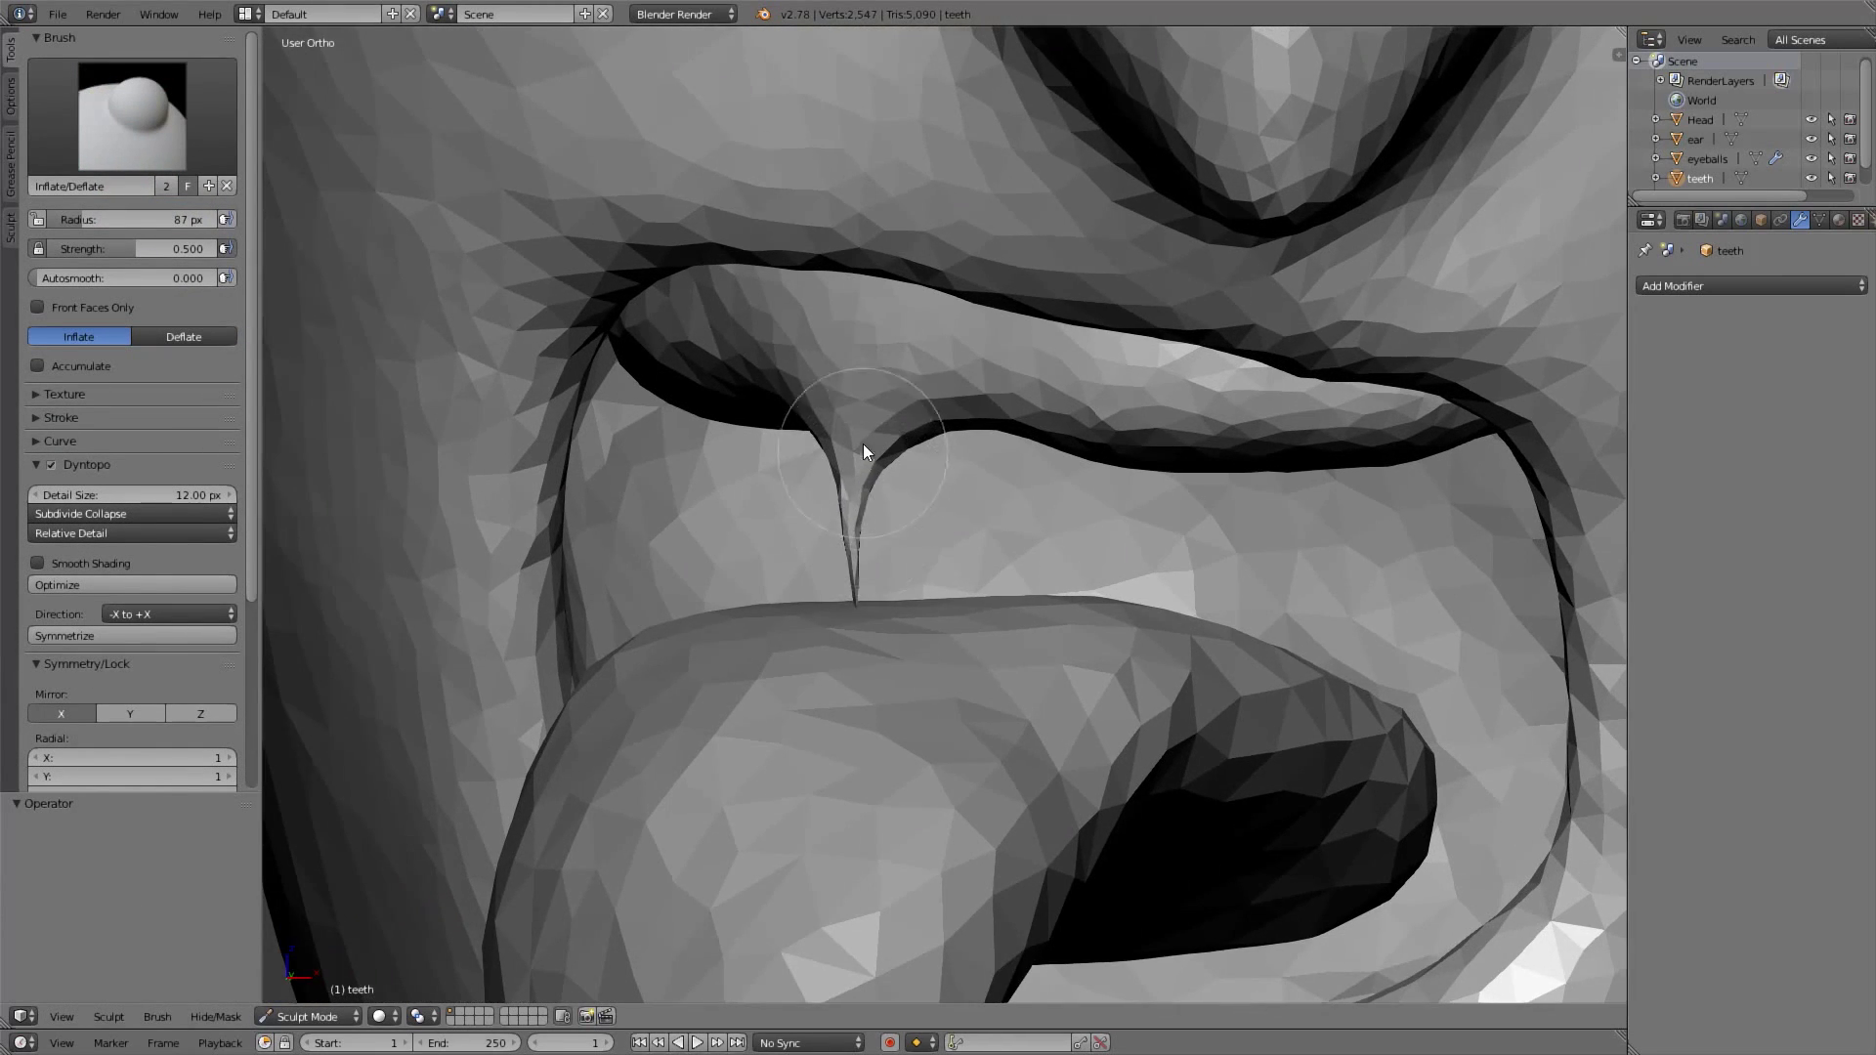
Set the Inflate/Deflate radius to 117 px and thicken the fang from its tip up to the gum
key(f)
click(884, 559)
ctrl+middle_drag(851, 553, 860, 616)
shift+drag(878, 561, 878, 514)
key(ctrl+z)
ctrl+middle_drag(873, 560, 870, 445)
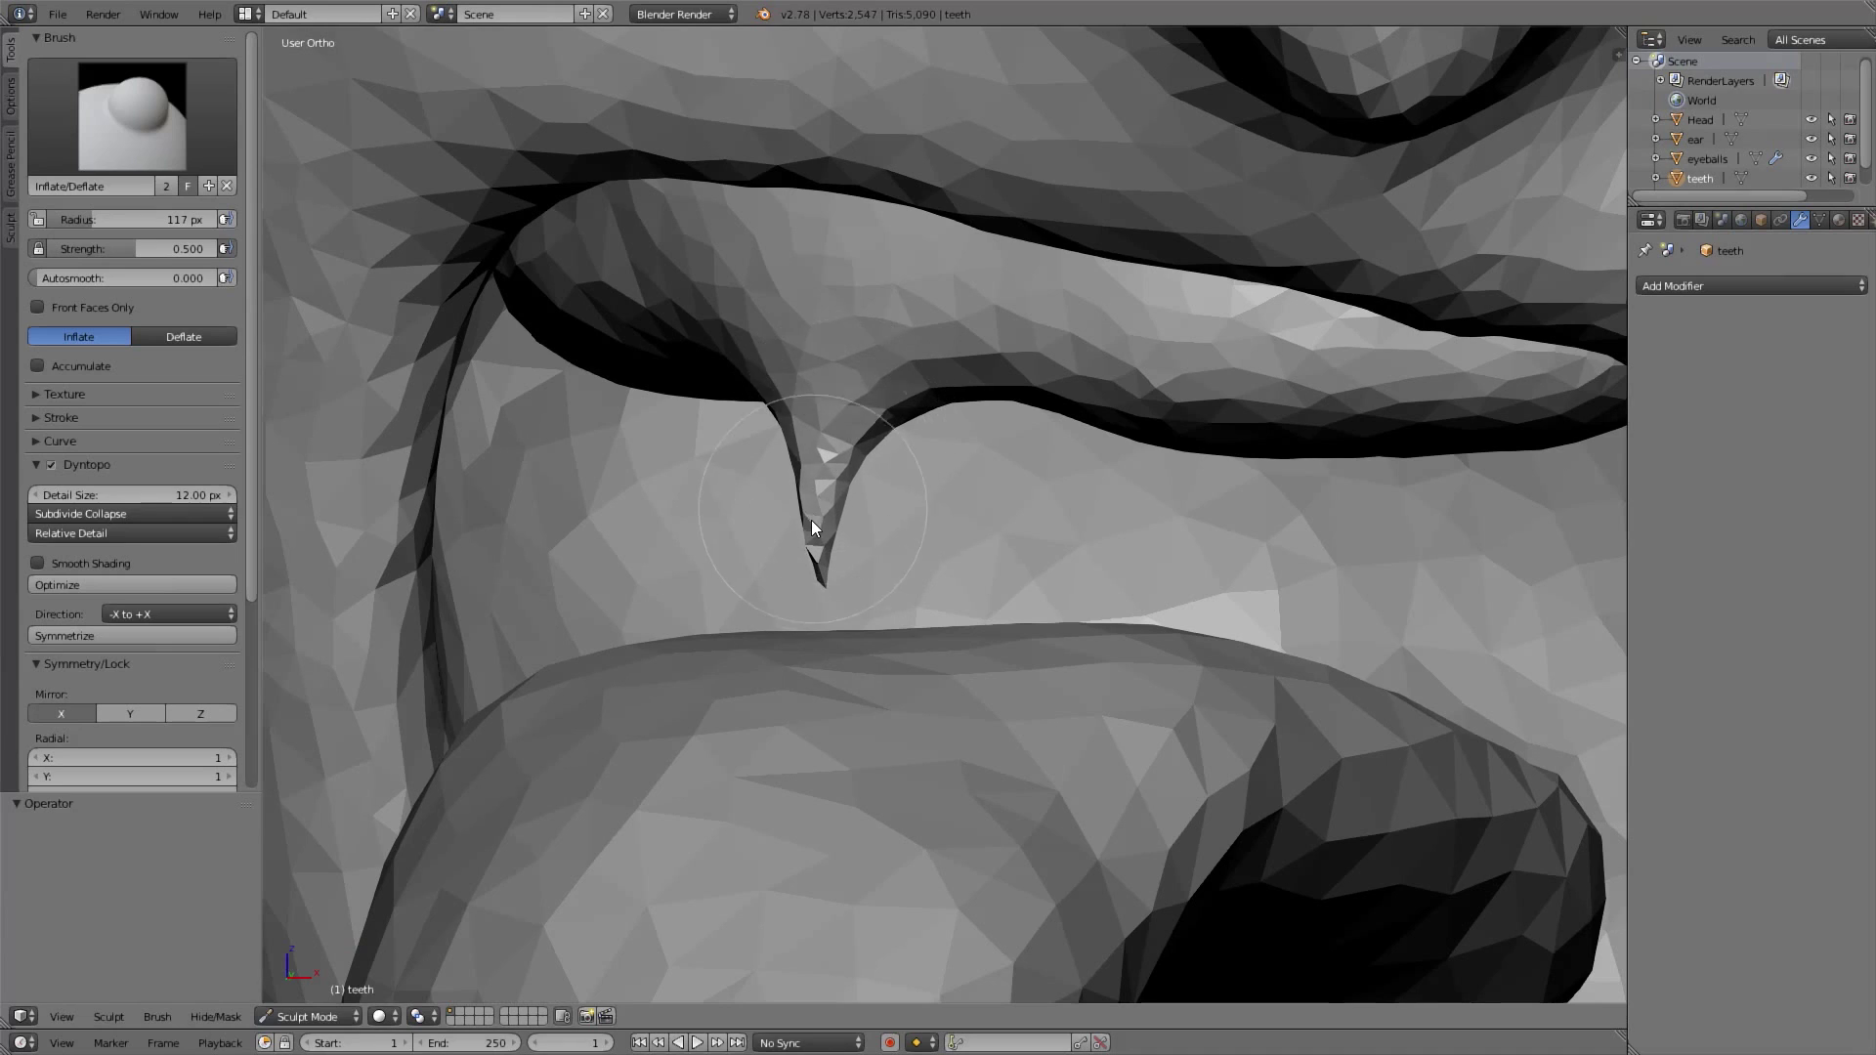
mouse_move(813, 485)
mouse_down()
mouse_move(826, 518)
mouse_move(829, 437)
mouse_up()
ctrl+middle_drag(828, 438, 832, 509)
mouse_move(832, 509)
middle_down()
mouse_move(907, 495)
mouse_move(967, 445)
middle_up()
Smooth the thickened fang from an angle and from the front, tapering it to a clean point
scroll(964, 450, up, 3)
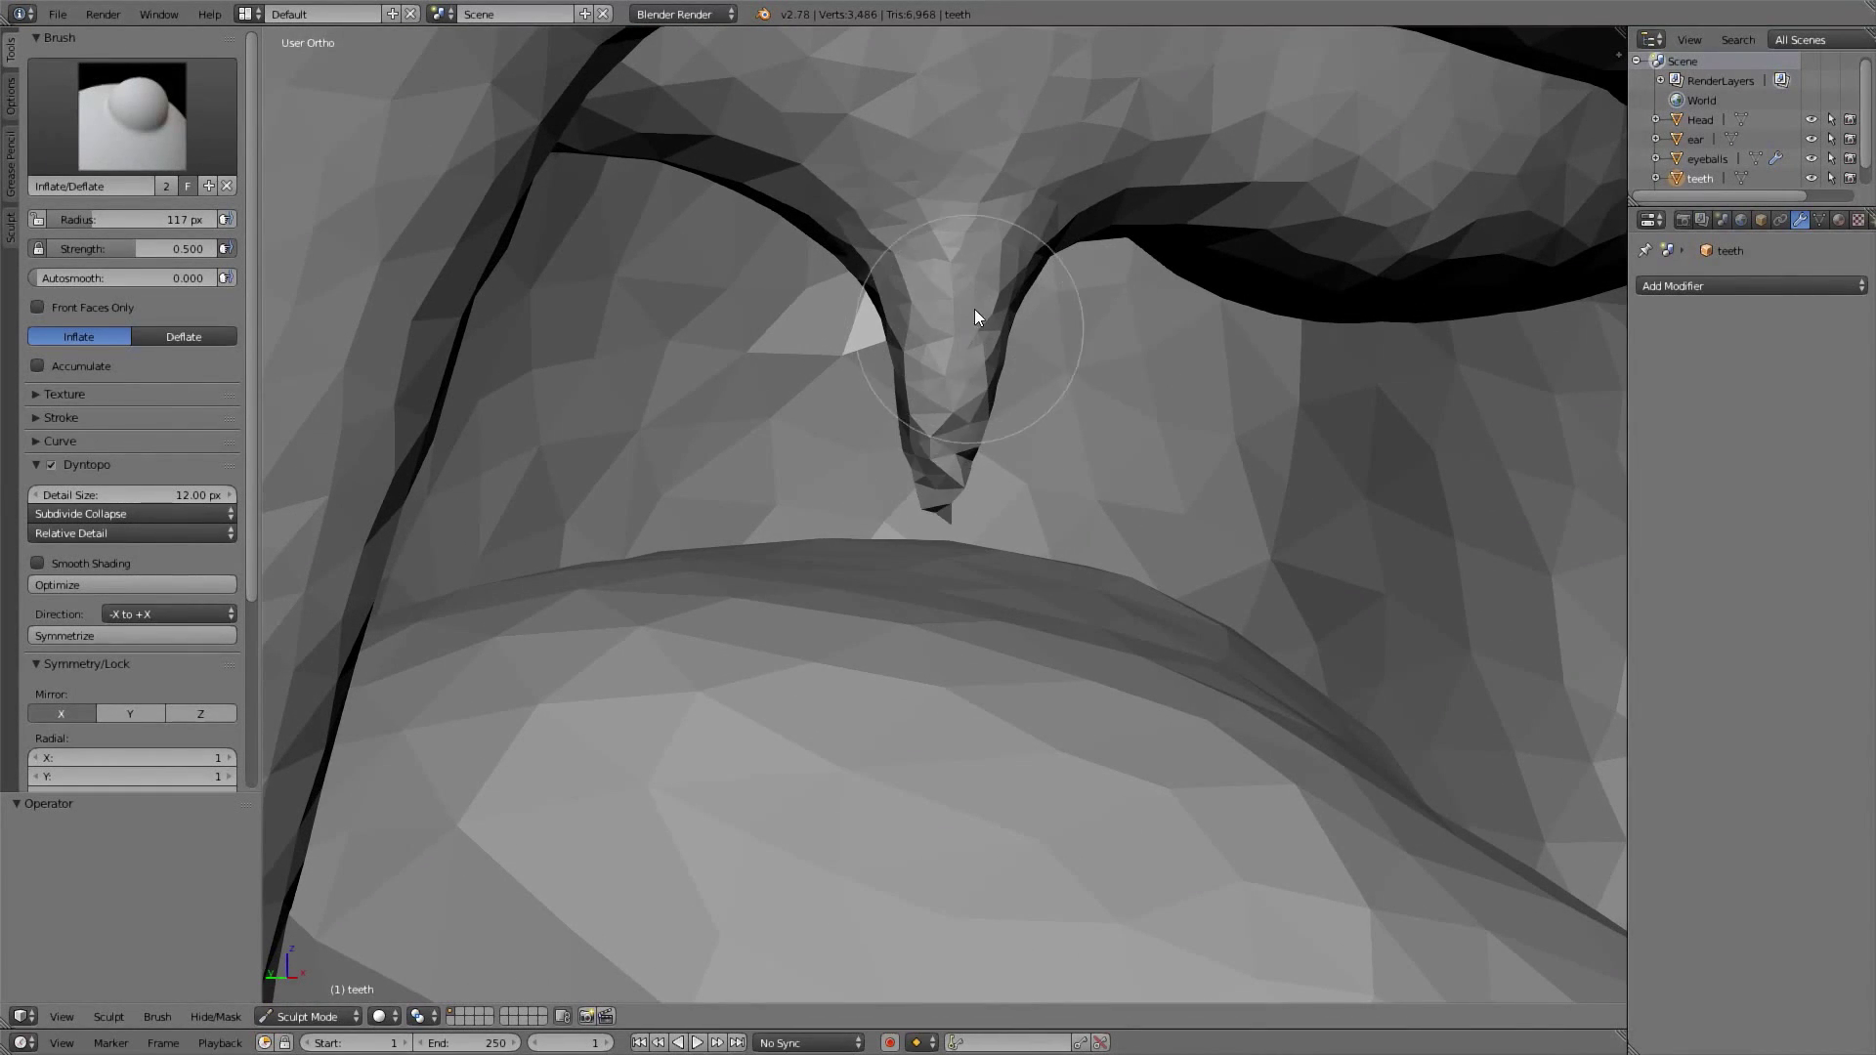
middle_drag(944, 441, 926, 387)
mouse_move(913, 568)
shift+mouse_down()
mouse_move(897, 373)
mouse_move(967, 438)
shift+mouse_up()
key(KP_1)
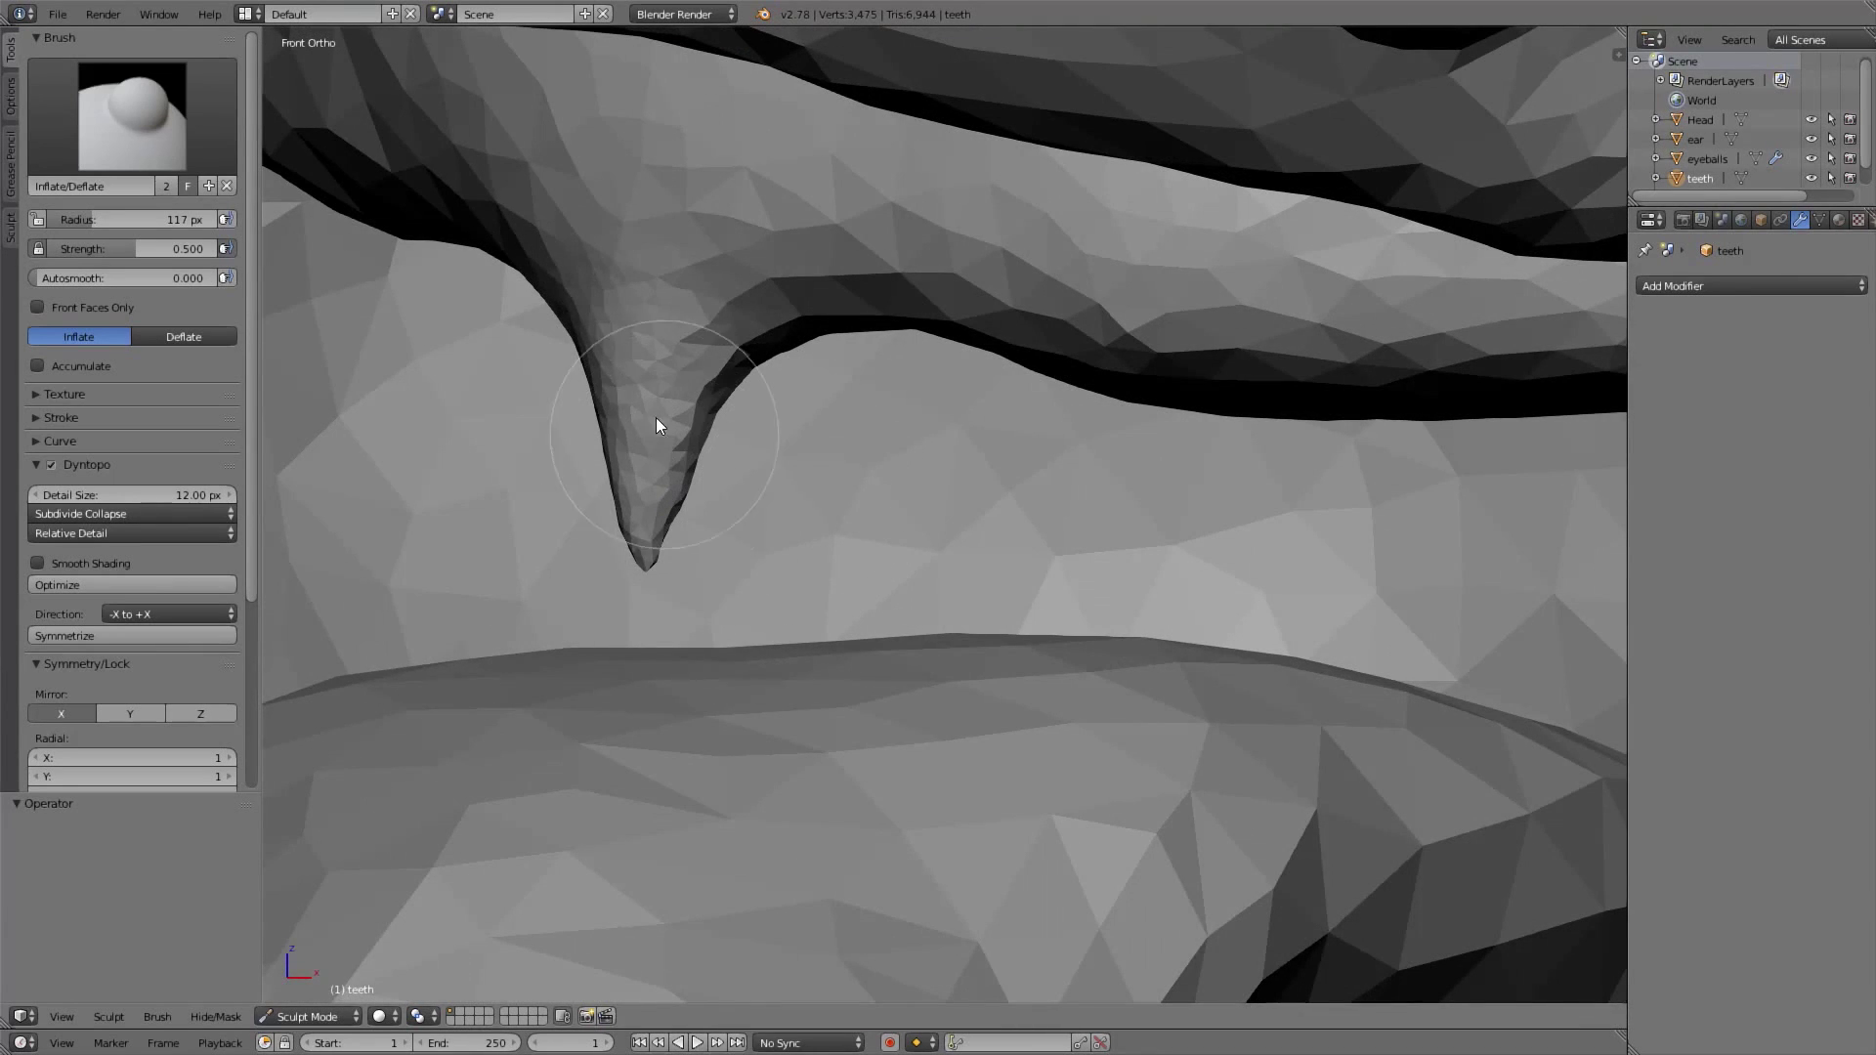
scroll(680, 452, down, 1)
scroll(750, 544, down, 4)
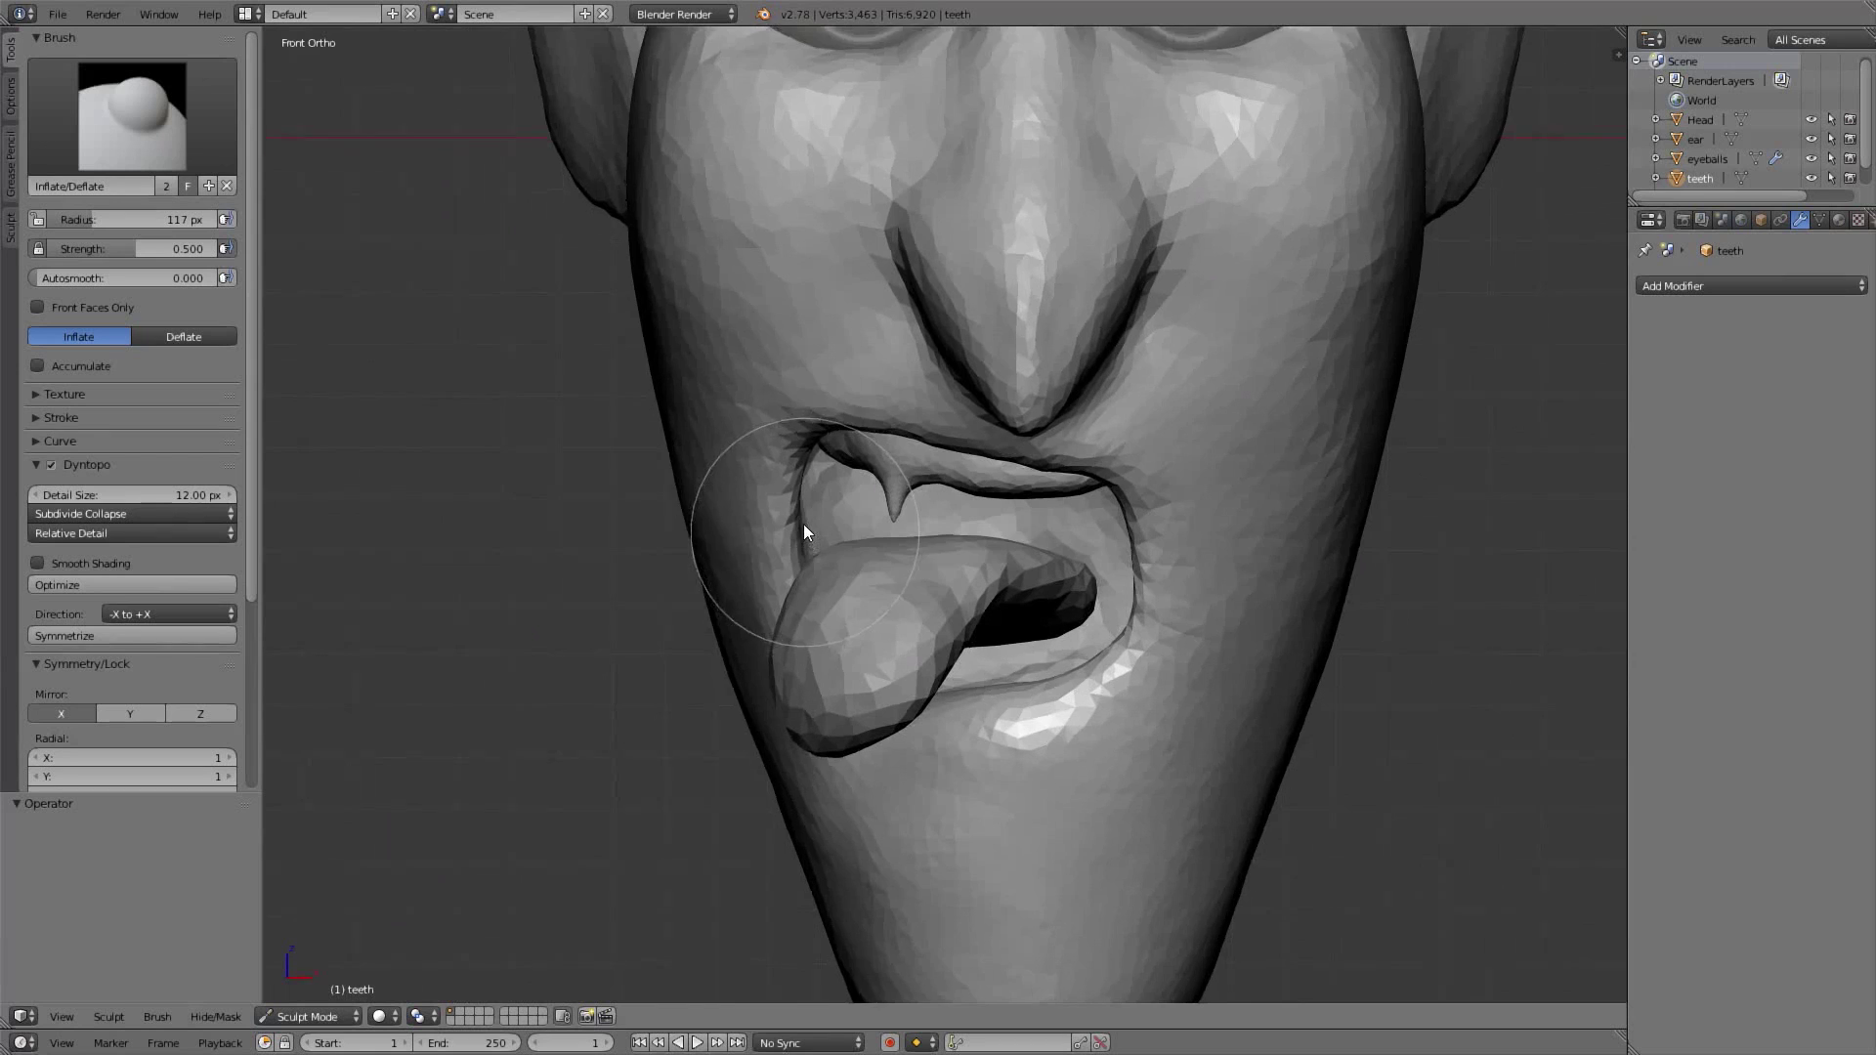
scroll(804, 524, up, 5)
mouse_move(831, 511)
shift+mouse_down()
mouse_move(955, 540)
mouse_move(907, 566)
mouse_move(902, 550)
shift+mouse_up()
Switch to the Clay Strips brush and try strokes up the front of the fang at different radii
key(3)
ctrl+middle_drag(795, 529, 797, 398)
key(f)
click(638, 491)
shift+middle_drag(610, 509, 698, 523)
drag(686, 635, 694, 488)
key(ctrl+z)
key(f)
click(655, 568)
scroll(651, 529, up, 2)
key(ctrl+z)
Build up the fang and its root on the gum with Clay Strips at a 63 px radius
shift+middle_drag(552, 517, 693, 509)
key(f)
click(739, 520)
mouse_move(703, 675)
mouse_down()
mouse_move(719, 406)
mouse_move(700, 652)
mouse_move(719, 468)
mouse_move(699, 662)
mouse_move(698, 568)
mouse_move(667, 688)
mouse_move(693, 744)
mouse_up()
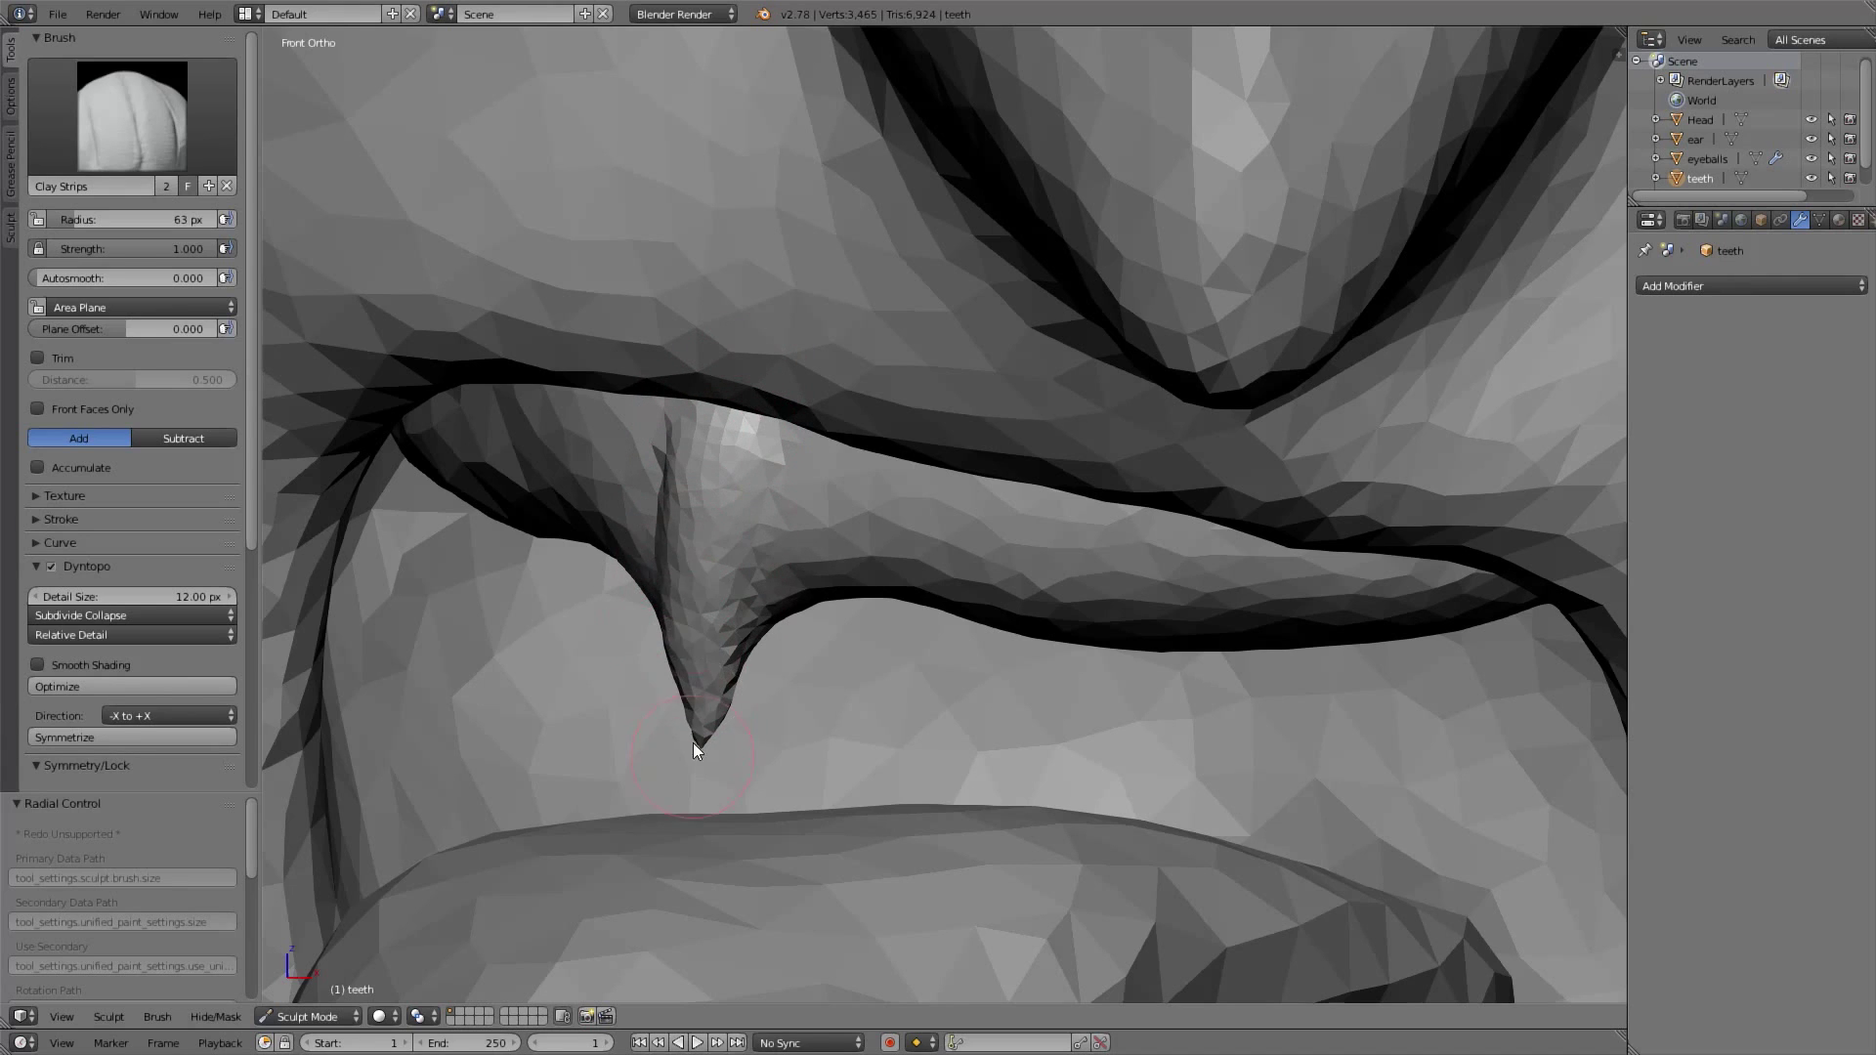
middle_drag(694, 744, 760, 552)
mouse_move(759, 552)
mouse_down()
mouse_move(795, 377)
mouse_move(829, 527)
mouse_move(786, 568)
mouse_move(792, 688)
mouse_move(769, 690)
mouse_up()
mouse_move(769, 690)
middle_down()
mouse_move(689, 634)
mouse_move(720, 695)
middle_up()
Switch to the Grab brush, return to the front view of the head and set the brush radius to 125 px
key(g)
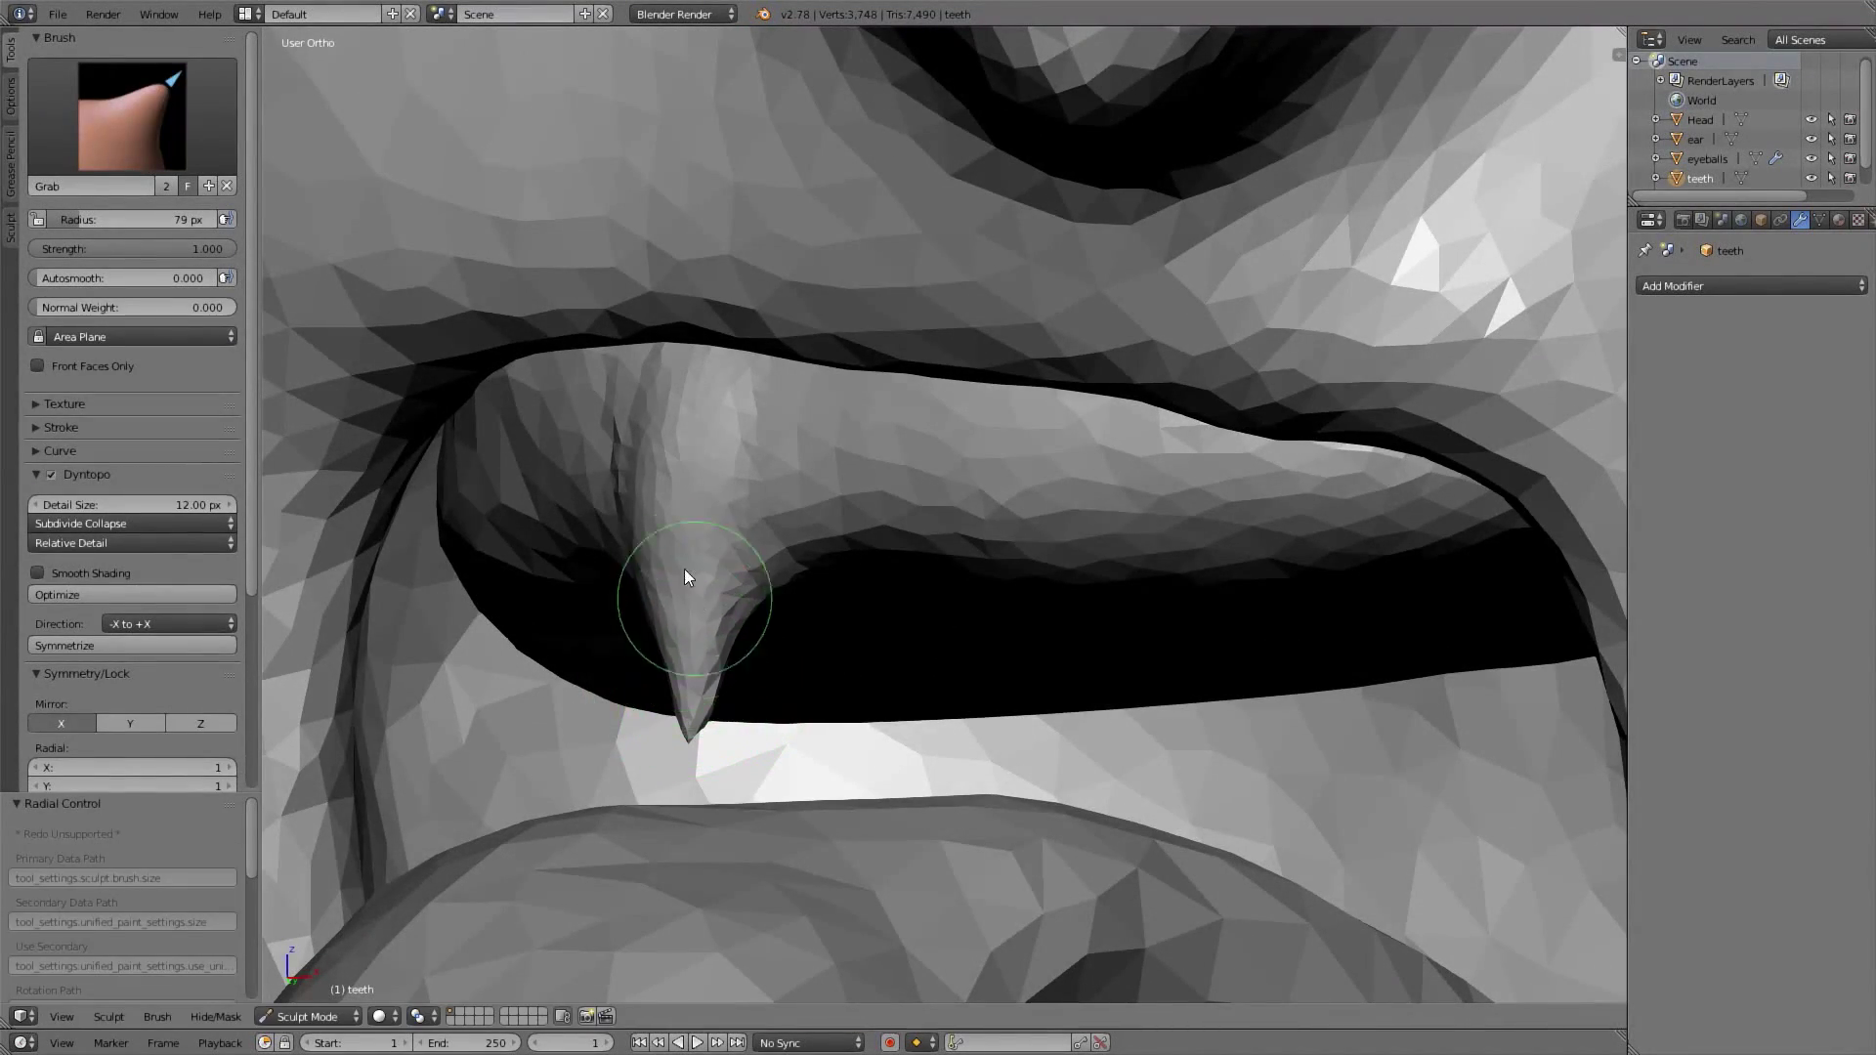
middle_drag(691, 583, 818, 618)
scroll(818, 617, down, 5)
key(KP_1)
scroll(881, 643, down, 2)
scroll(871, 804, down, 1)
scroll(867, 783, up, 3)
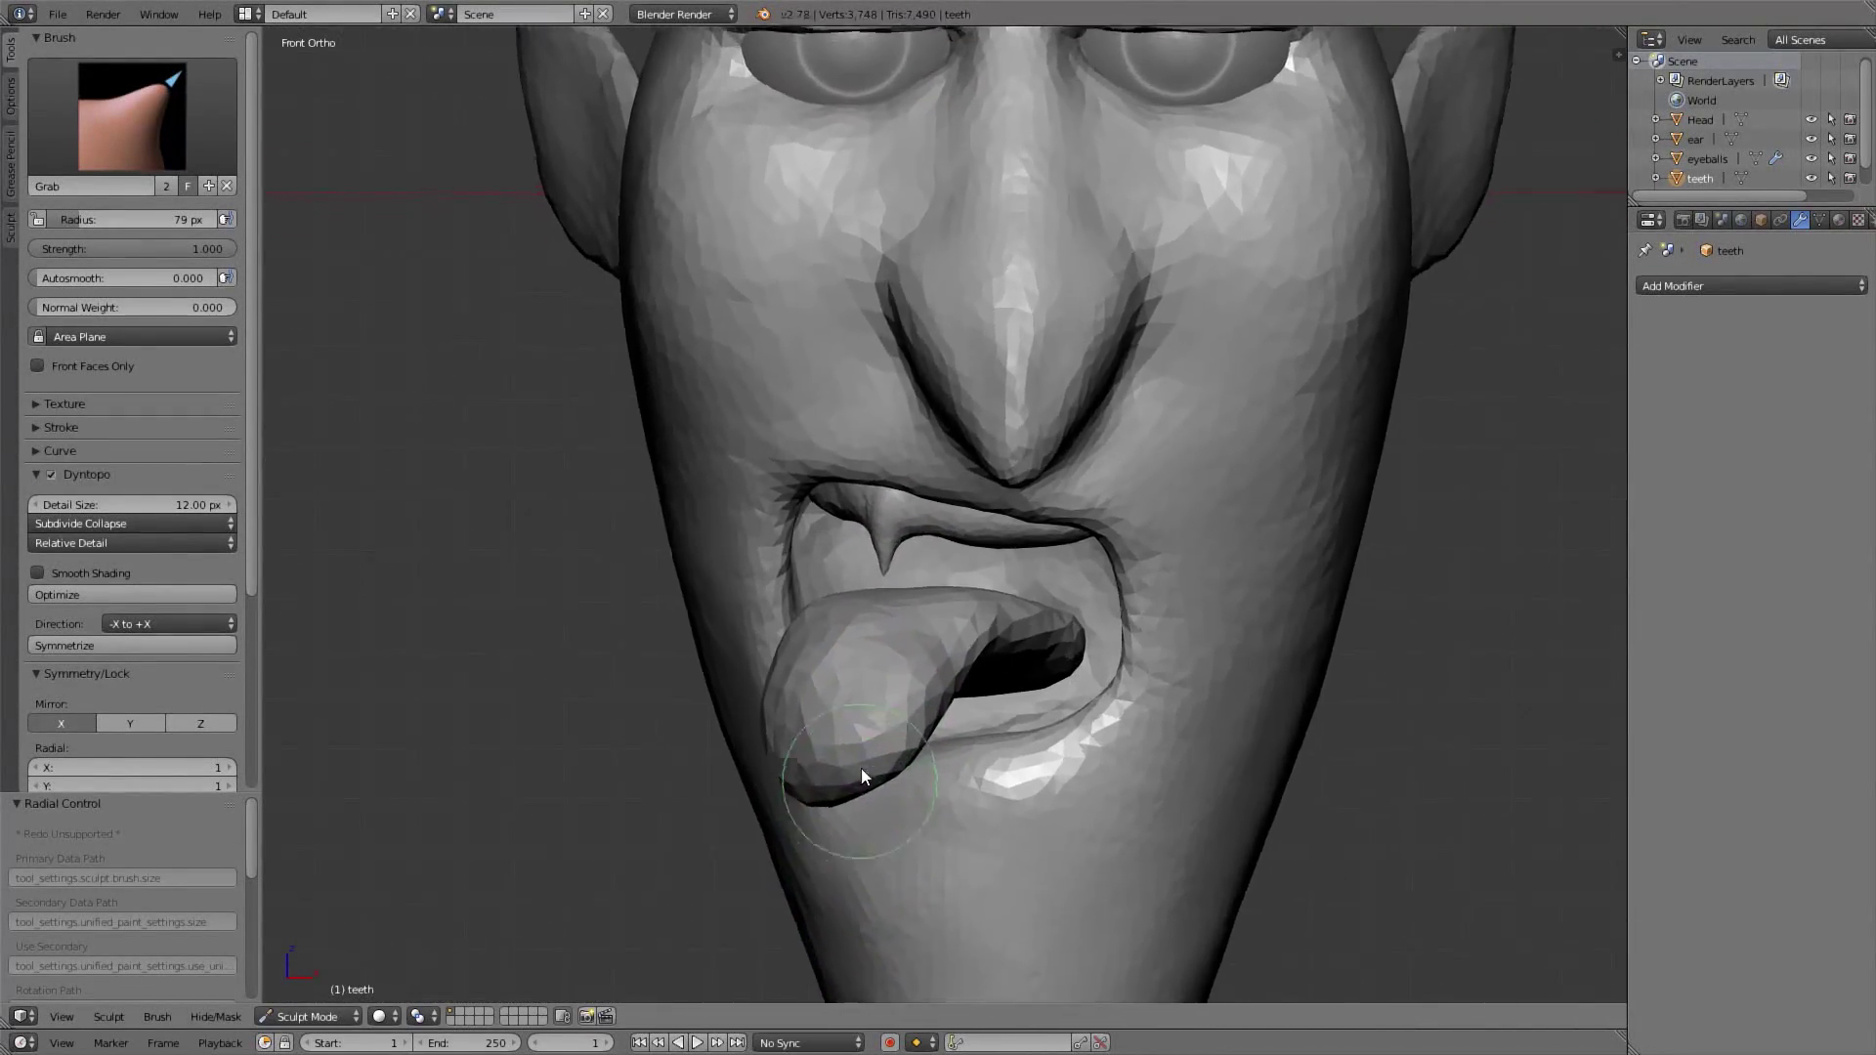
key(g)
key(f)
click(1036, 559)
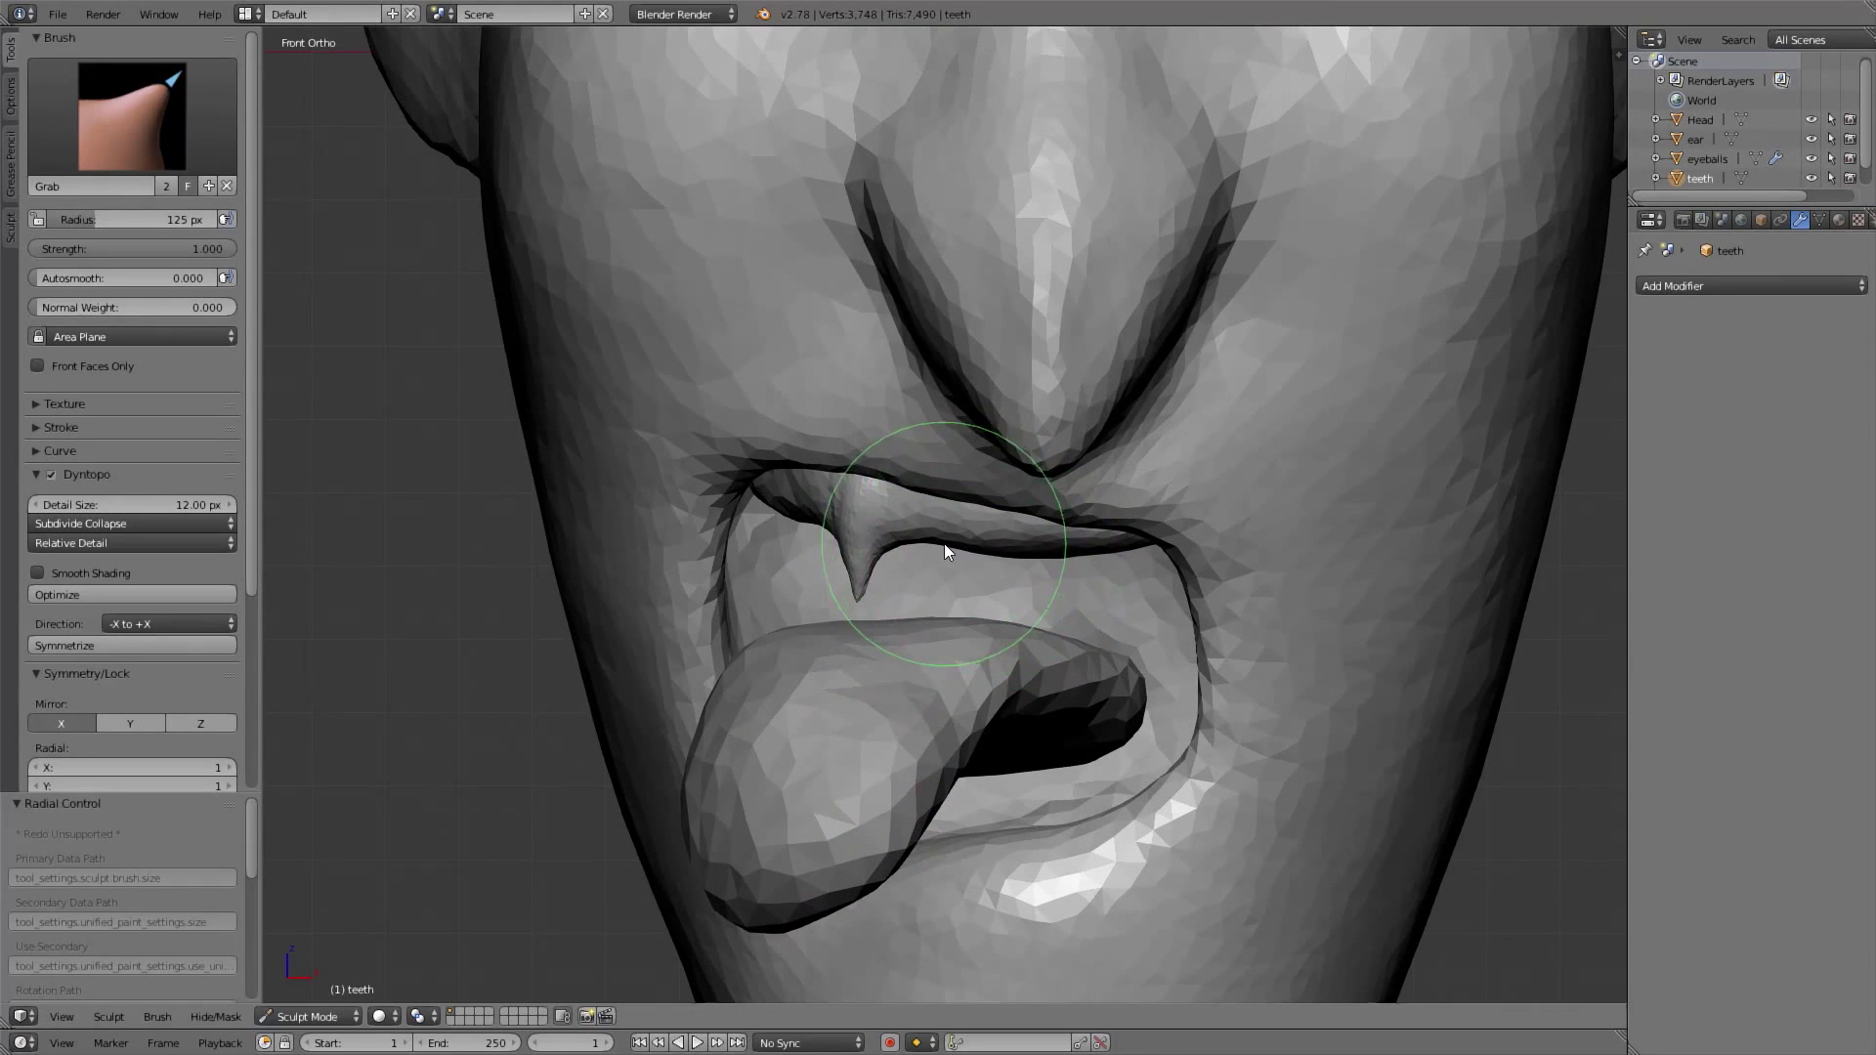
scroll(1018, 564, down, 4)
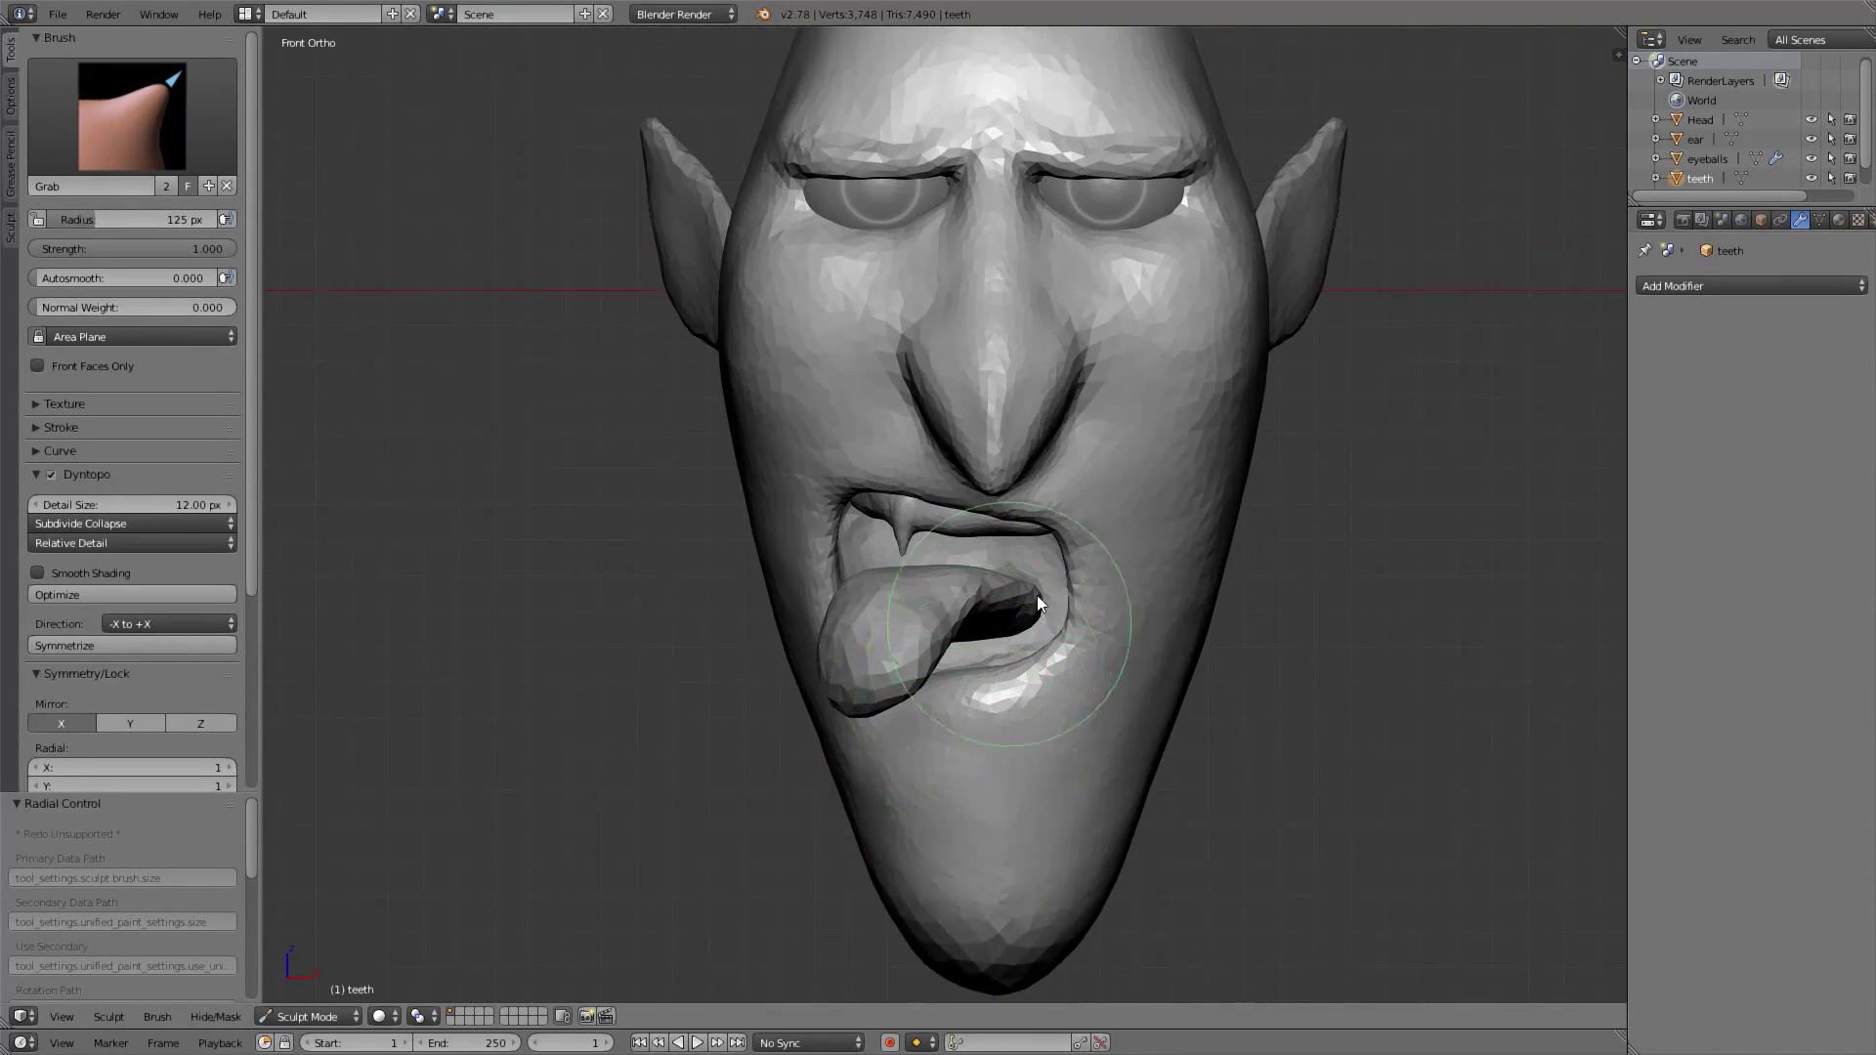
Hide the eyeballs, ear, head and tongue objects to isolate the teeth
click(1811, 160)
click(1812, 139)
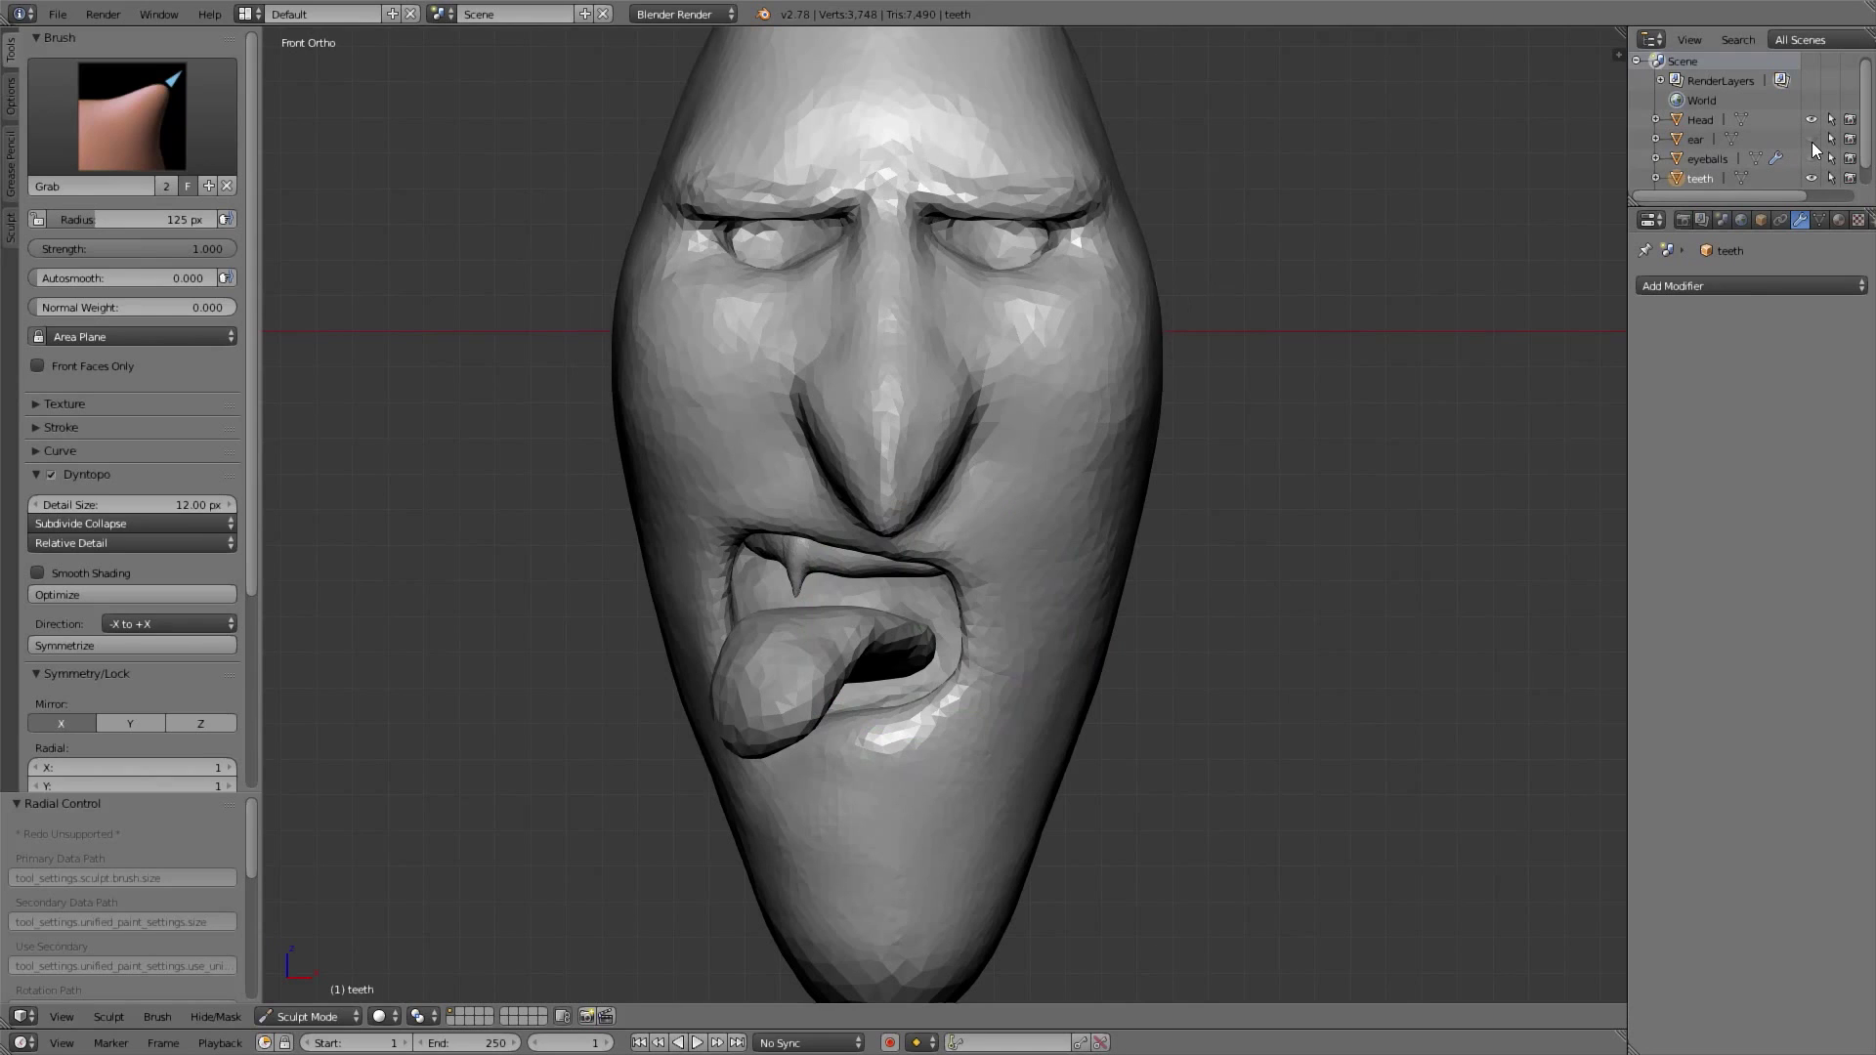
click(1812, 120)
scroll(1870, 164, down, 1)
click(1811, 177)
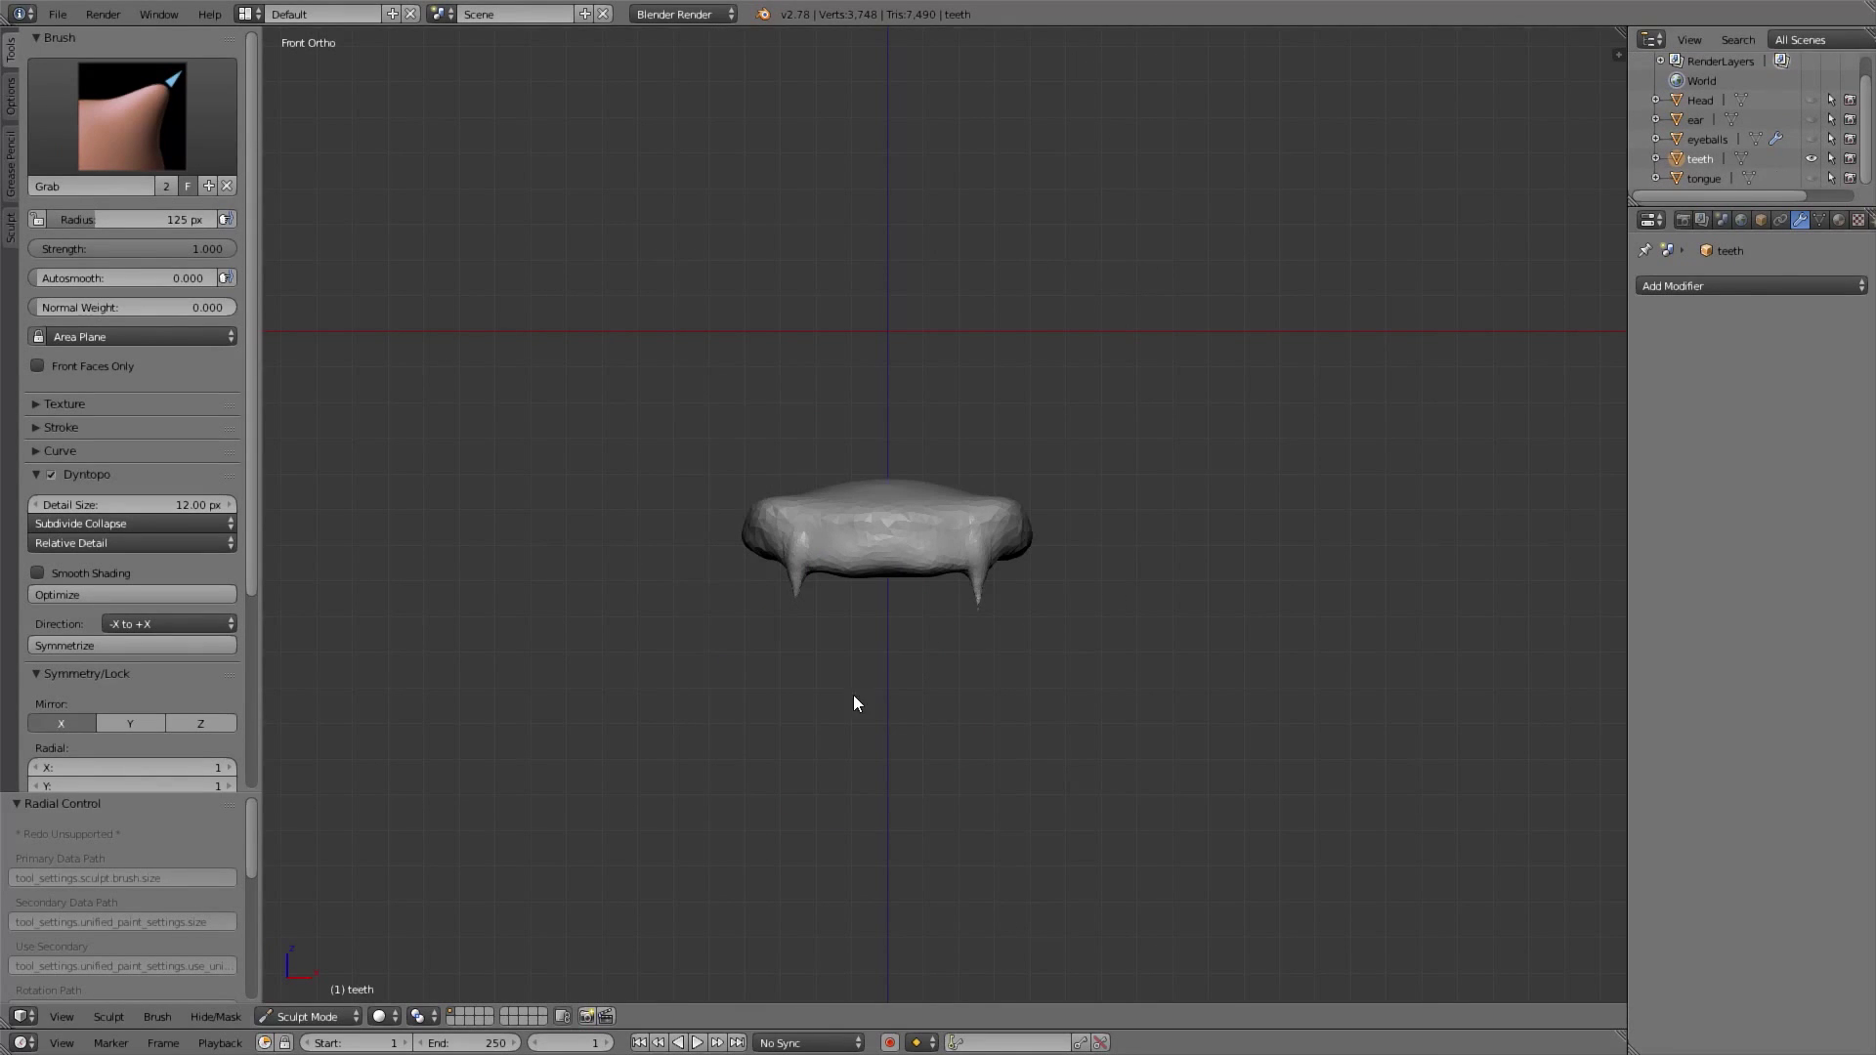
Frame the isolated teeth from the front and set the Grab brush radius to 159 px
scroll(854, 695, up, 8)
key(c)
shift+middle_drag(806, 609, 851, 570)
key(g)
key(f)
click(949, 617)
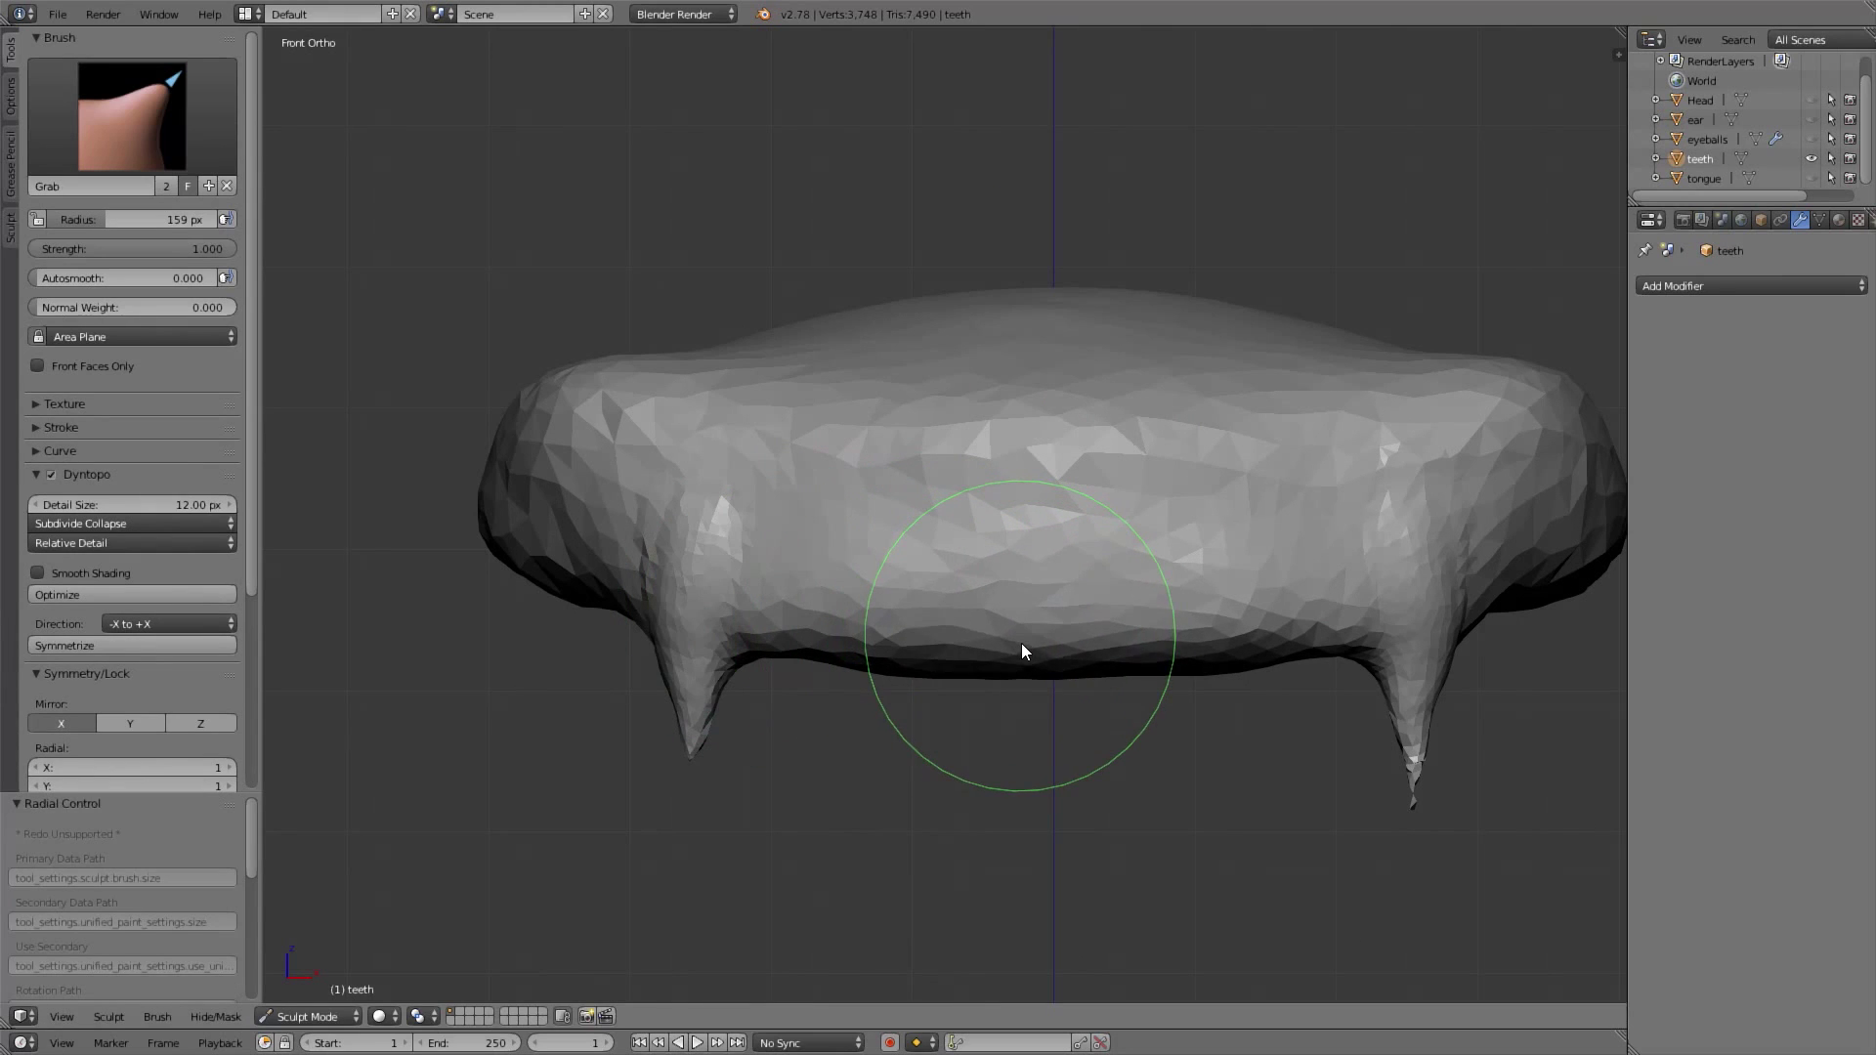
Build up the side of the gum behind the fang with Clay Strips at a 112 px radius
middle_drag(685, 622, 1097, 614)
shift+middle_drag(704, 553, 838, 572)
key(c)
mouse_move(864, 514)
mouse_down()
mouse_move(403, 517)
mouse_move(593, 522)
mouse_move(443, 522)
mouse_up()
shift+middle_drag(444, 522, 760, 454)
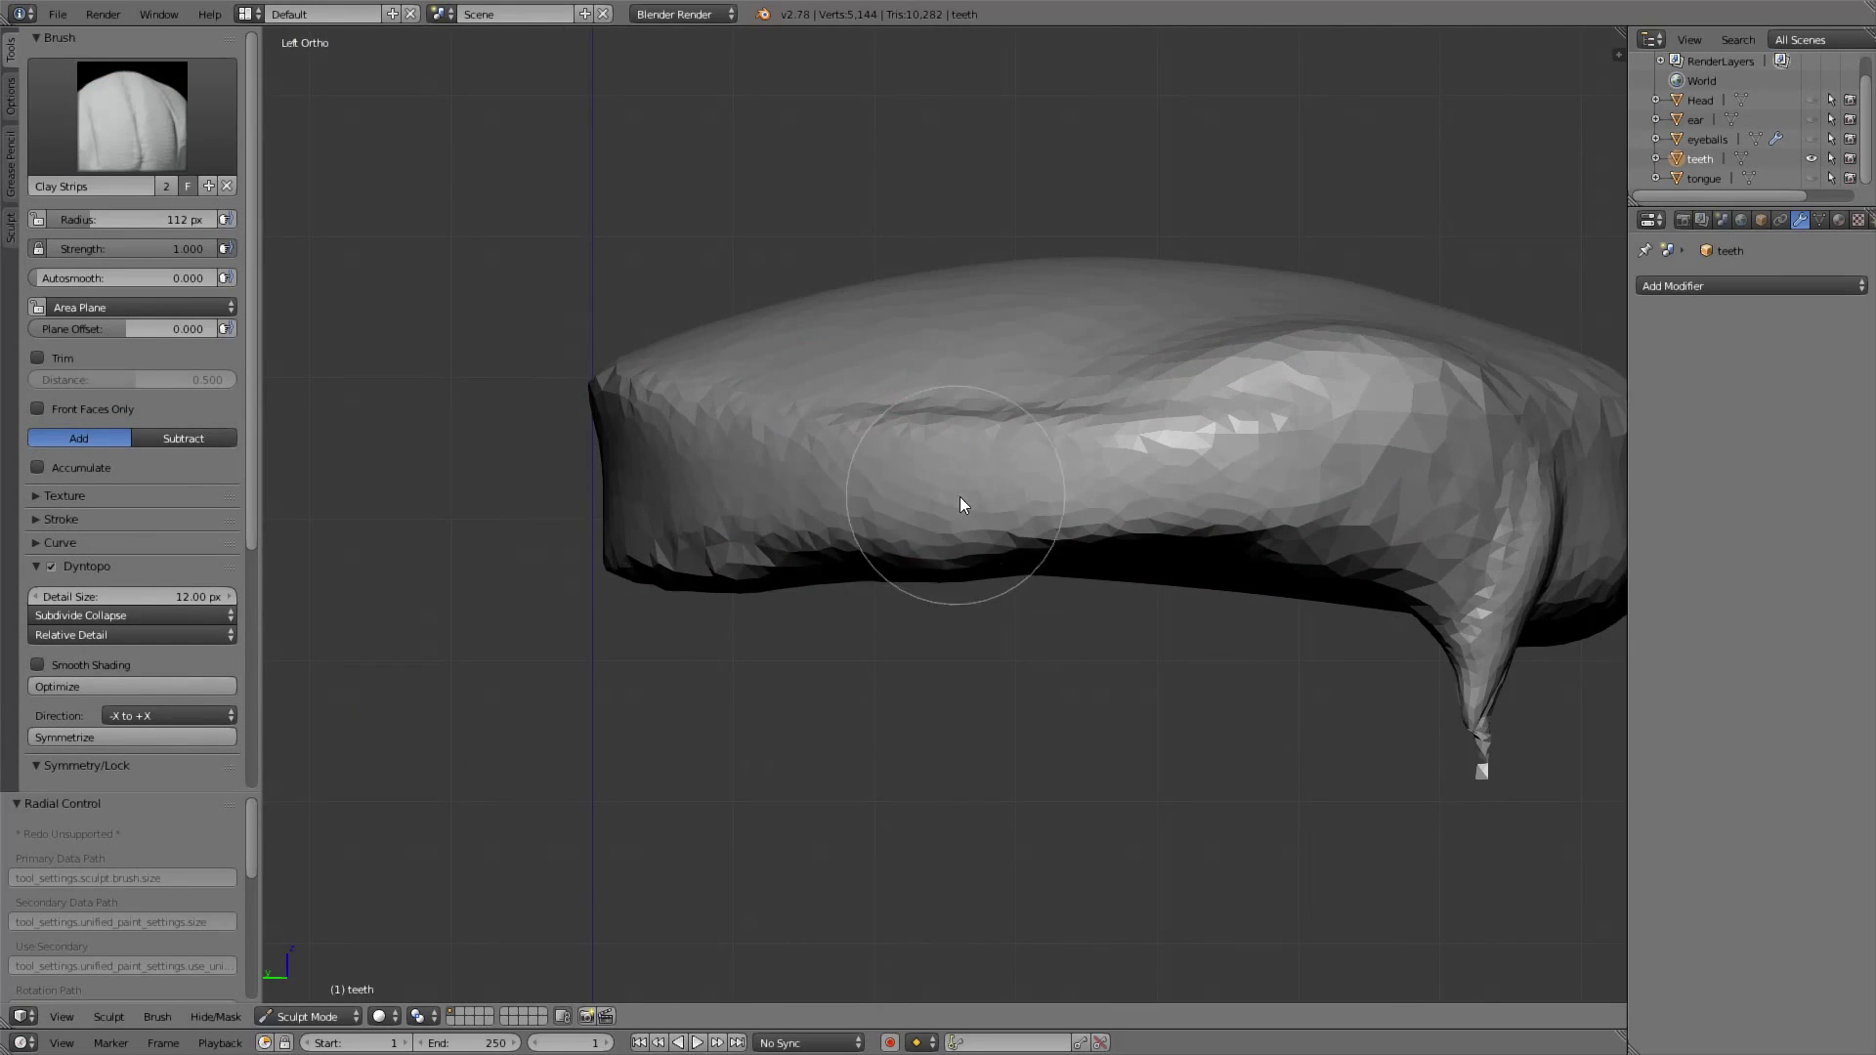
Set the Clay Strips radius to 74 px and sculpt vertical tooth ridges across the front of the gum
middle_drag(942, 523, 738, 485)
ctrl+middle_drag(745, 482, 796, 515)
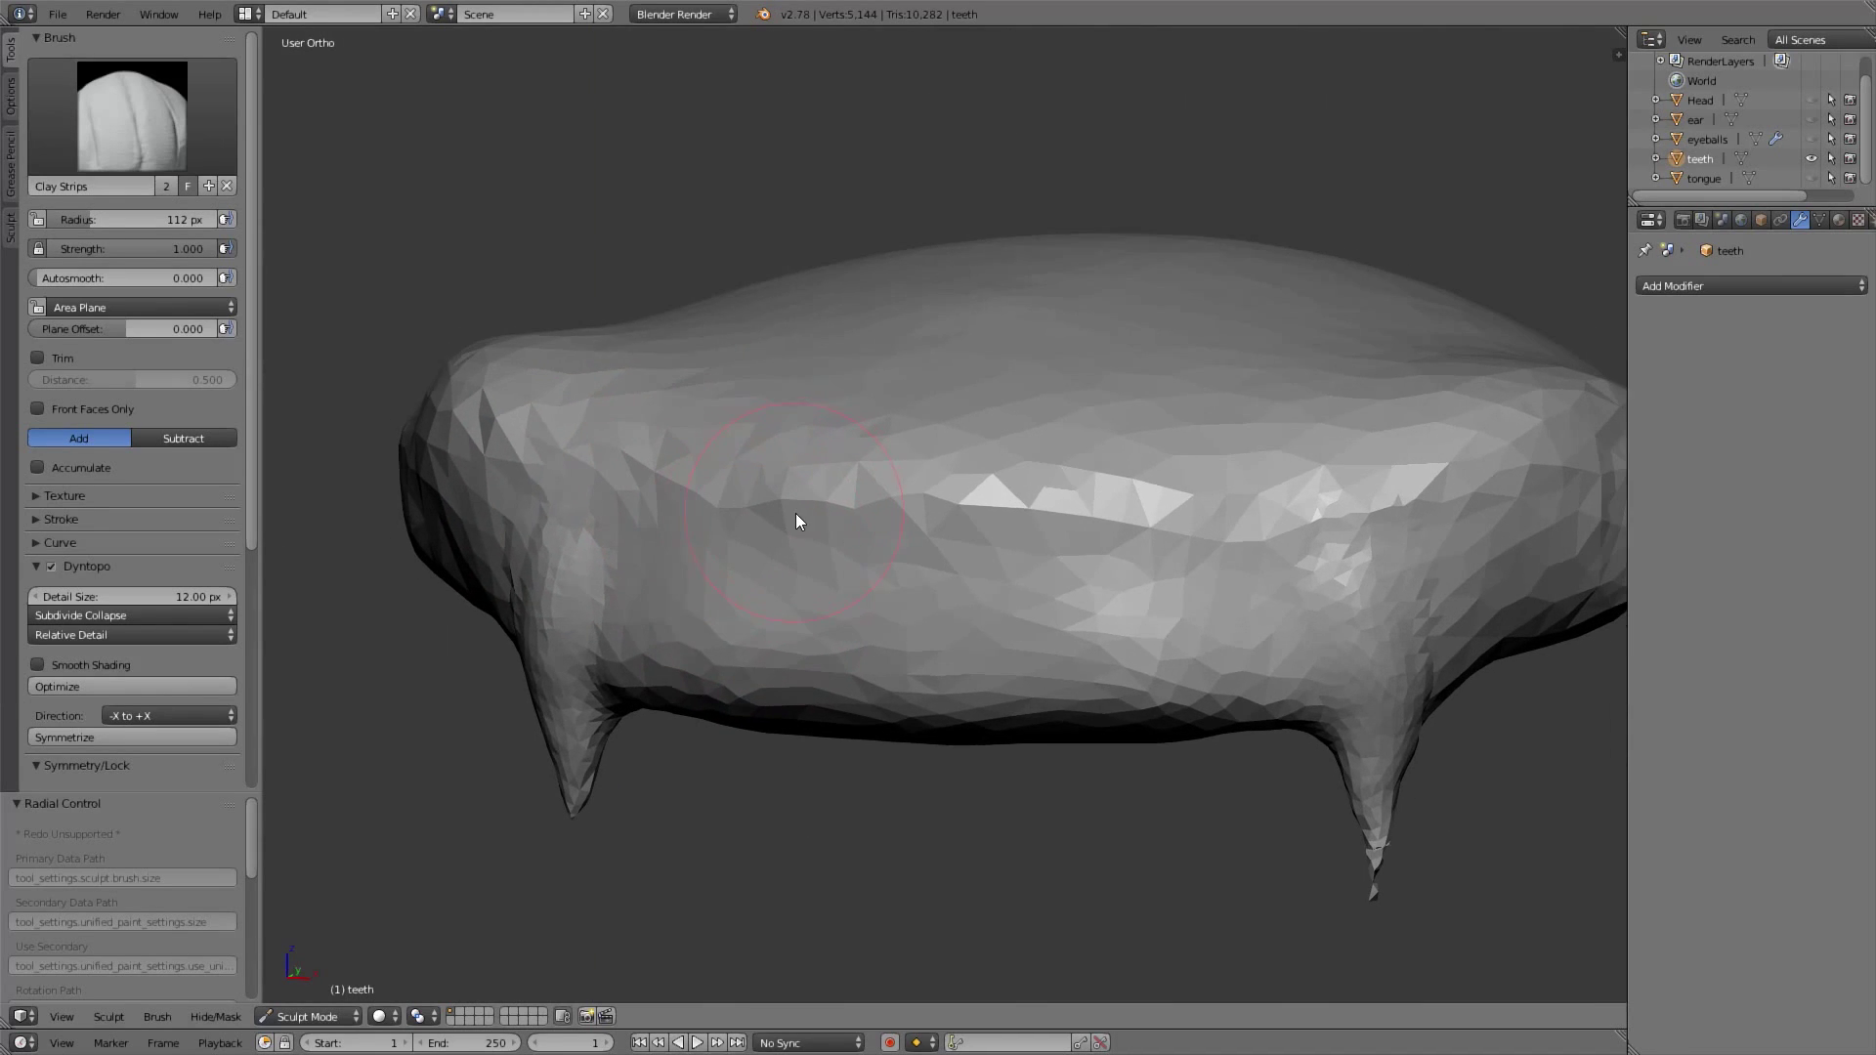
key(f)
click(674, 563)
mouse_move(684, 518)
mouse_down()
mouse_move(726, 634)
mouse_move(741, 534)
mouse_move(662, 647)
mouse_move(851, 642)
mouse_move(845, 591)
mouse_move(776, 626)
mouse_move(803, 635)
mouse_up()
middle_drag(809, 629, 863, 528)
shift+middle_drag(1065, 341, 1007, 392)
mouse_move(983, 510)
mouse_down()
mouse_move(1009, 368)
mouse_move(1021, 421)
mouse_up()
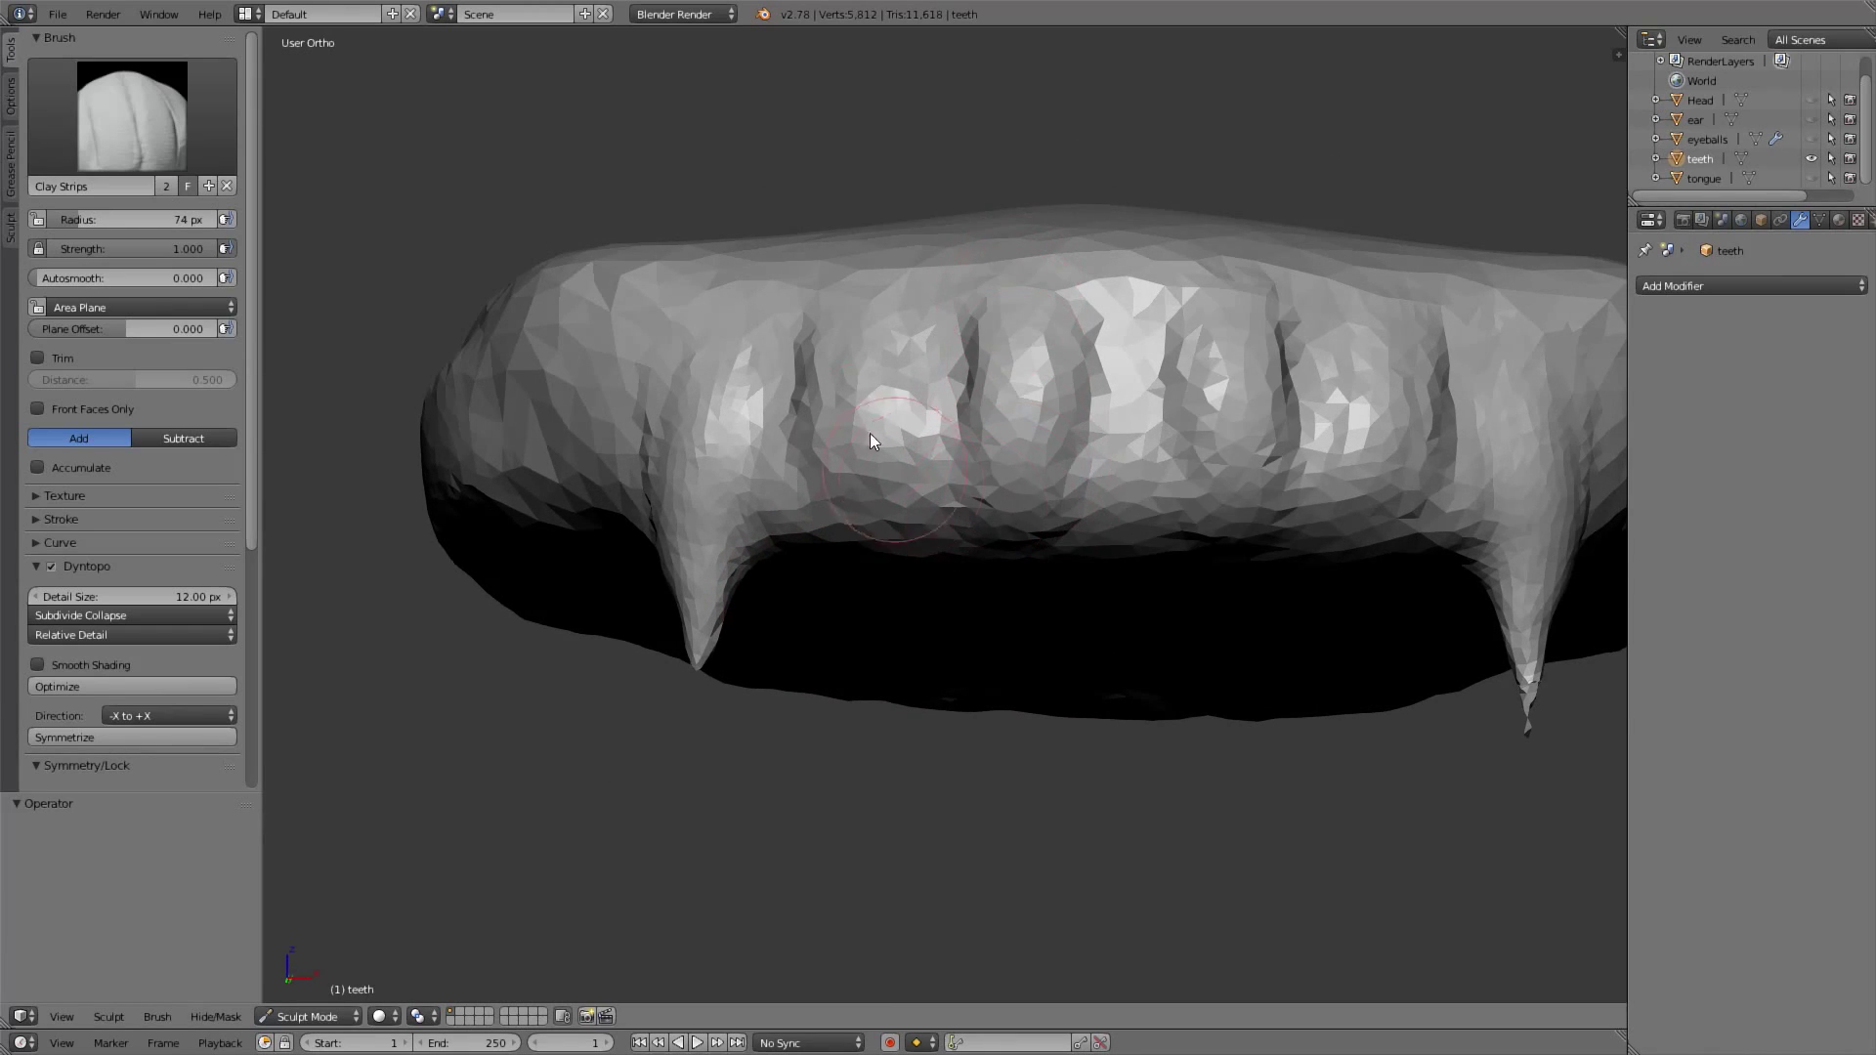
Refine the tooth ridges between the fangs with more vertical Clay Strips strokes, resizing the brush for the middle teeth
mouse_move(869, 432)
mouse_down()
mouse_move(866, 349)
mouse_move(899, 402)
mouse_move(1156, 395)
mouse_move(1119, 455)
mouse_move(1010, 389)
mouse_up()
drag(755, 396, 769, 519)
drag(926, 383, 933, 471)
mouse_move(931, 479)
ctrl+middle_down()
mouse_move(925, 429)
mouse_move(999, 455)
ctrl+middle_up()
key(f)
click(988, 455)
drag(1056, 429, 1050, 551)
mouse_move(1155, 515)
middle_down()
mouse_move(891, 489)
mouse_move(789, 512)
mouse_move(1236, 358)
middle_up()
Adjust the profile of the teeth from the side view with a resized Grab brush
key(KP_3)
key(g)
key(f)
click(850, 403)
mouse_move(768, 397)
mouse_down()
mouse_move(812, 398)
mouse_move(806, 417)
mouse_up()
Return to Clay Strips at a 69 px radius and add tooth ridges beside and behind the fang
key(KP_1)
key(f)
click(764, 467)
key(3)
key(f)
click(691, 401)
drag(717, 366, 718, 500)
middle_drag(679, 458, 785, 399)
mouse_move(599, 385)
mouse_down()
mouse_move(716, 313)
mouse_move(604, 357)
mouse_up()
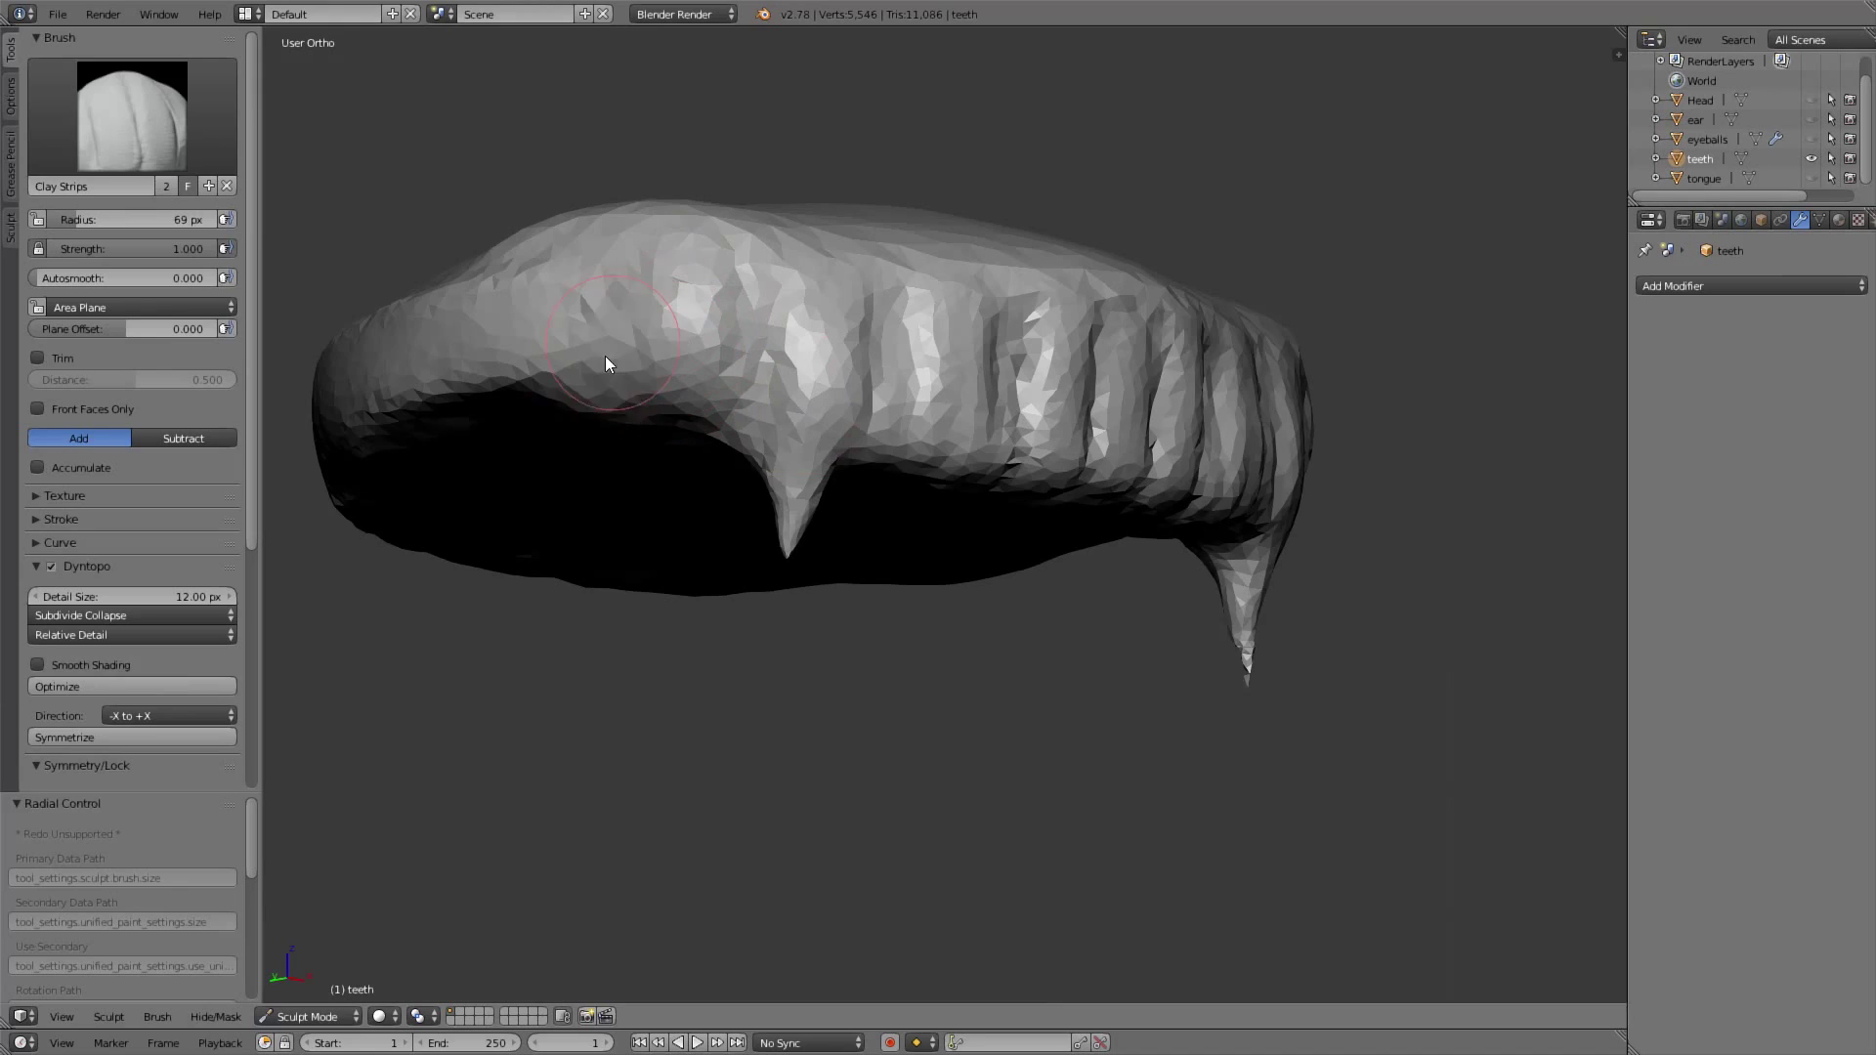
Set the Clay Strips radius to 94 px and sculpt the back teeth along the side of the gum
middle_drag(627, 358, 752, 392)
key(f)
click(776, 386)
mouse_move(795, 380)
mouse_down()
mouse_move(708, 466)
mouse_move(649, 444)
mouse_up()
middle_drag(595, 519, 655, 488)
mouse_move(779, 364)
mouse_down()
mouse_move(638, 348)
mouse_move(829, 339)
mouse_move(814, 404)
mouse_move(611, 352)
mouse_up()
drag(782, 365, 746, 389)
middle_drag(699, 380, 579, 434)
mouse_move(558, 410)
mouse_down()
mouse_move(506, 463)
mouse_move(667, 411)
mouse_up()
mouse_move(667, 411)
middle_down()
mouse_move(631, 448)
mouse_move(605, 431)
middle_up()
drag(606, 431, 588, 491)
Return to the front view and symmetrize the teeth mesh in the -X to +X direction
scroll(969, 418, down, 3)
mouse_move(979, 424)
middle_down()
mouse_move(1036, 484)
mouse_move(1126, 468)
mouse_move(1031, 485)
middle_up()
key(KP_1)
ctrl+middle_drag(813, 703, 909, 586)
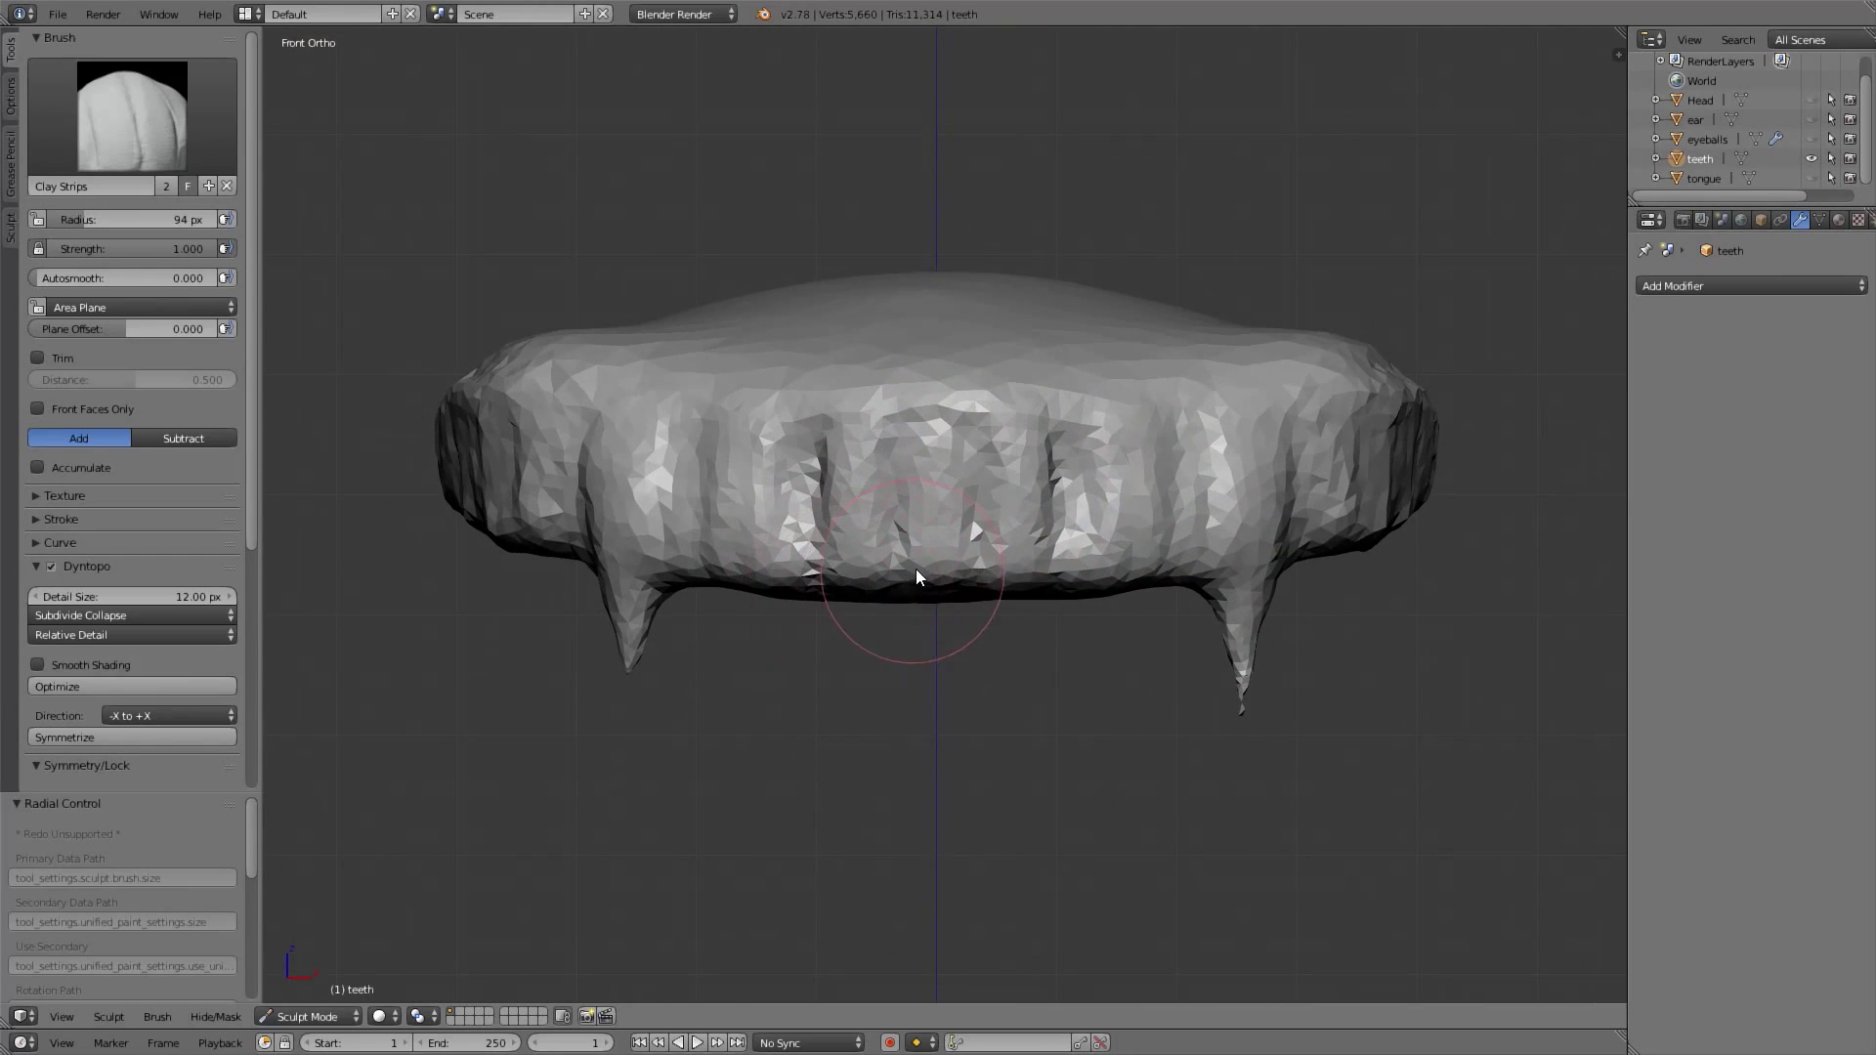
scroll(1261, 652, up, 2)
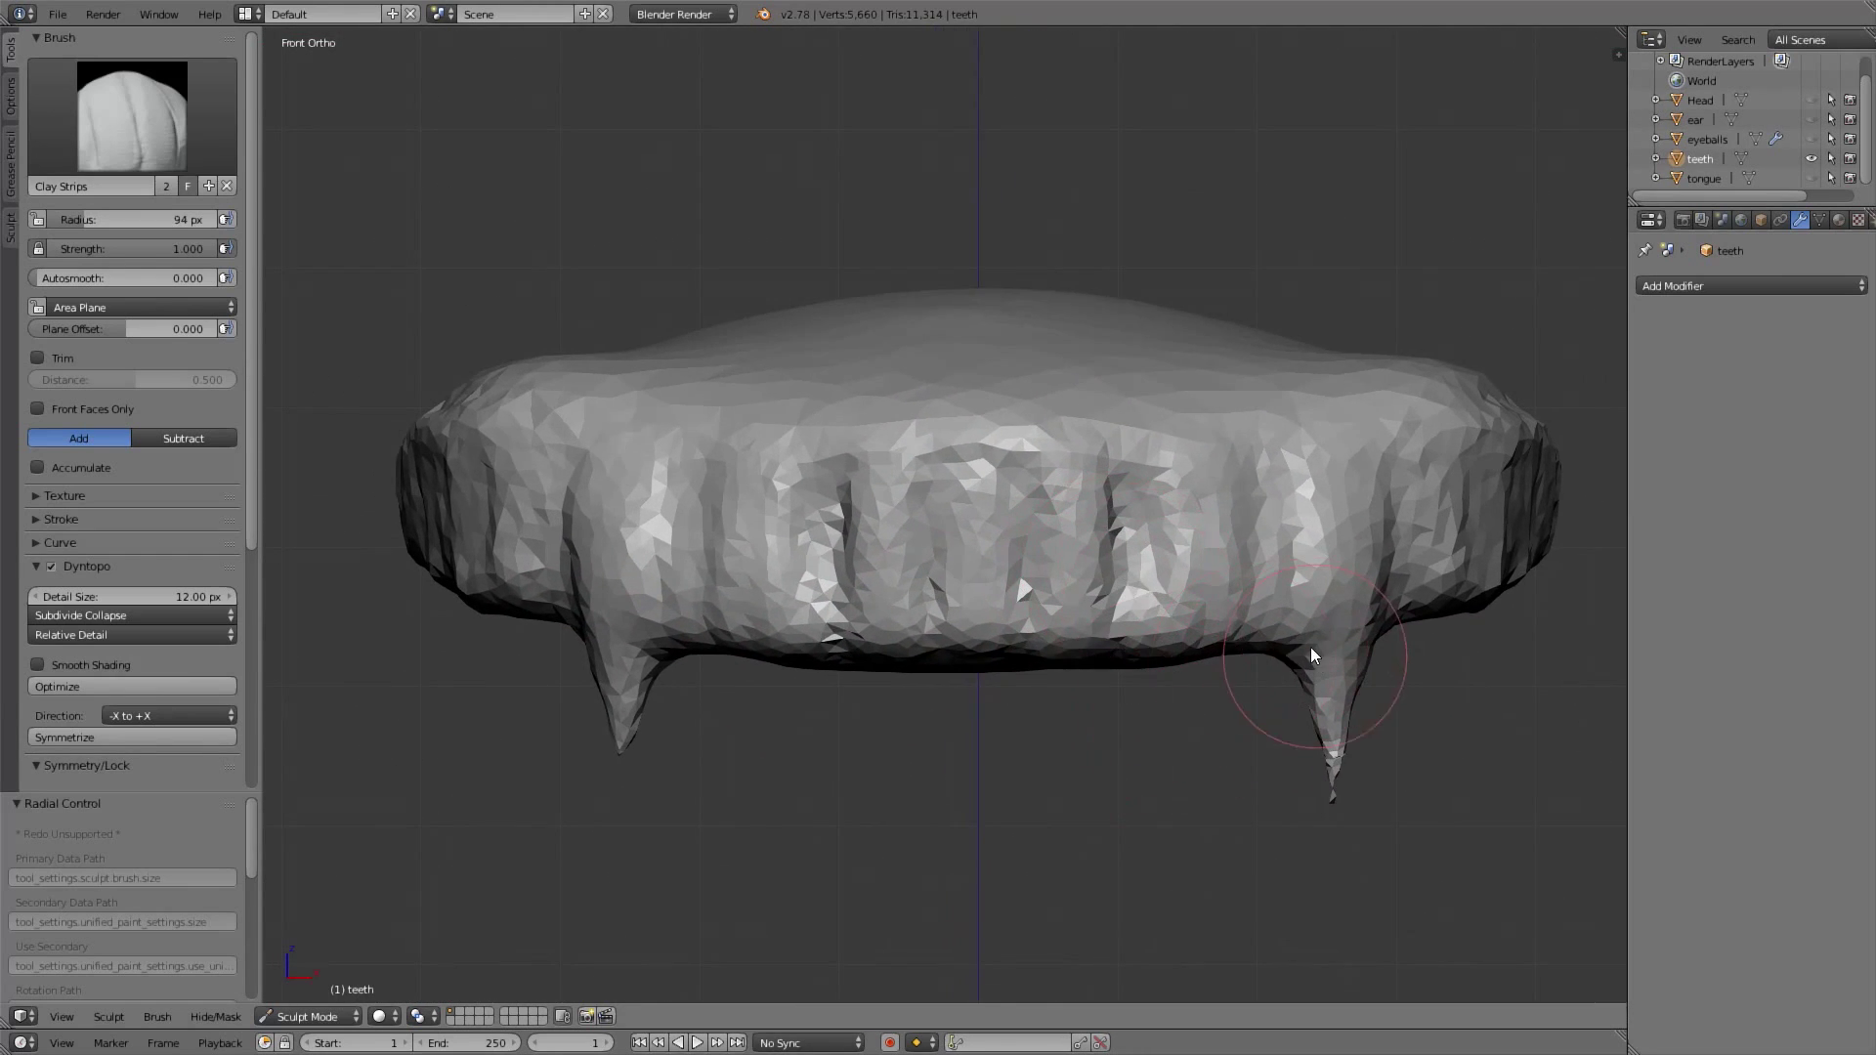
scroll(172, 649, down, 6)
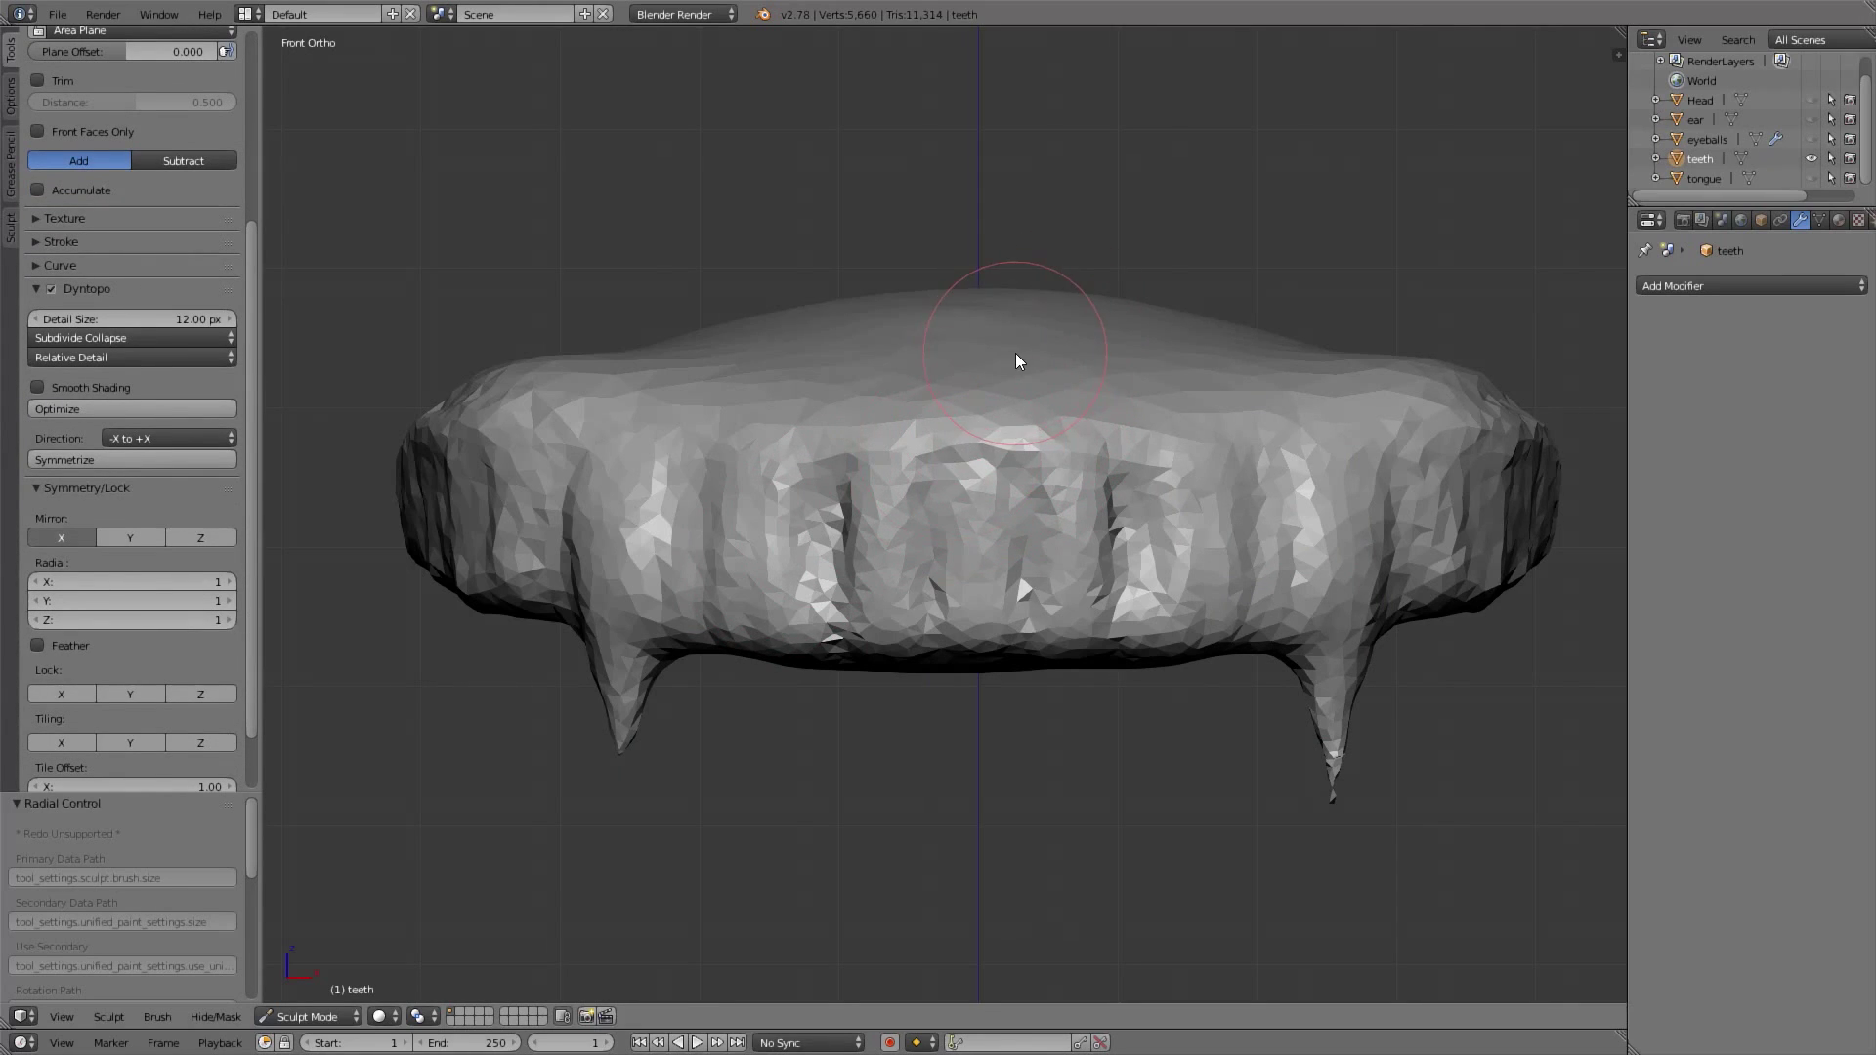
shift+middle_drag(1016, 328, 1008, 363)
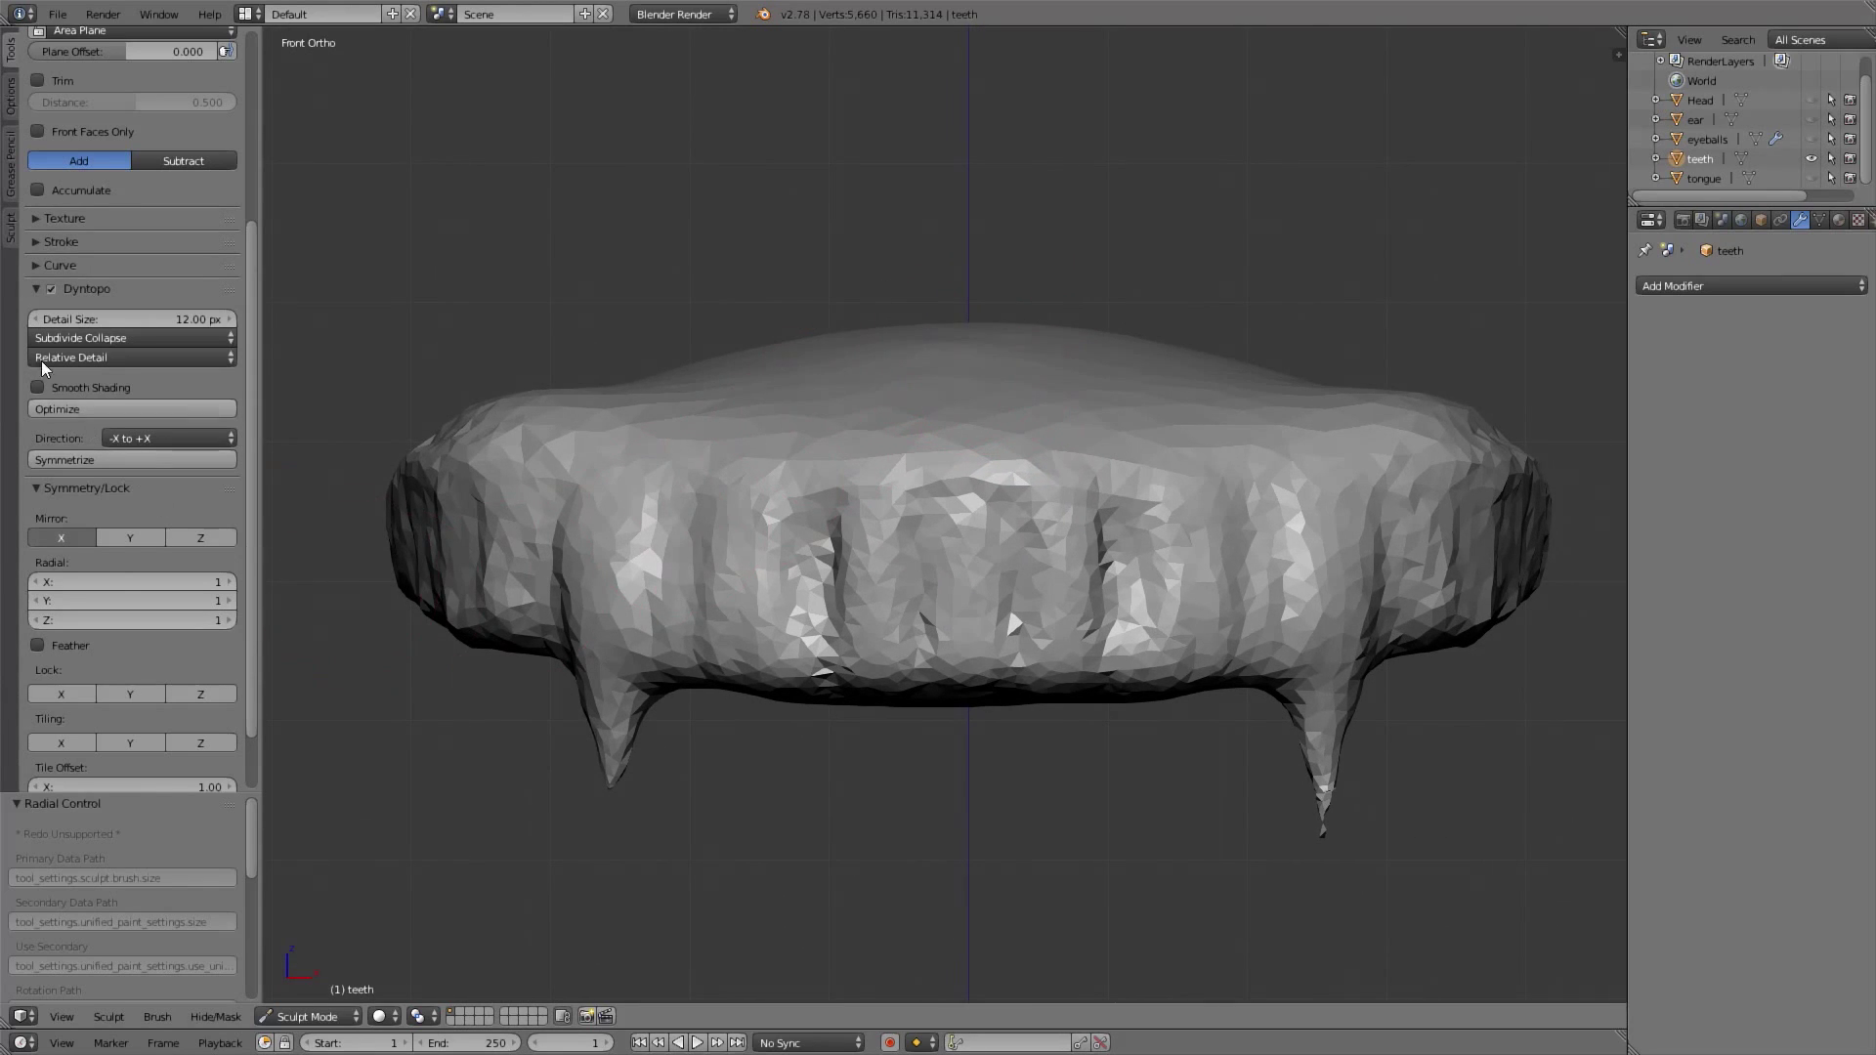
middle_drag(78, 297, 78, 303)
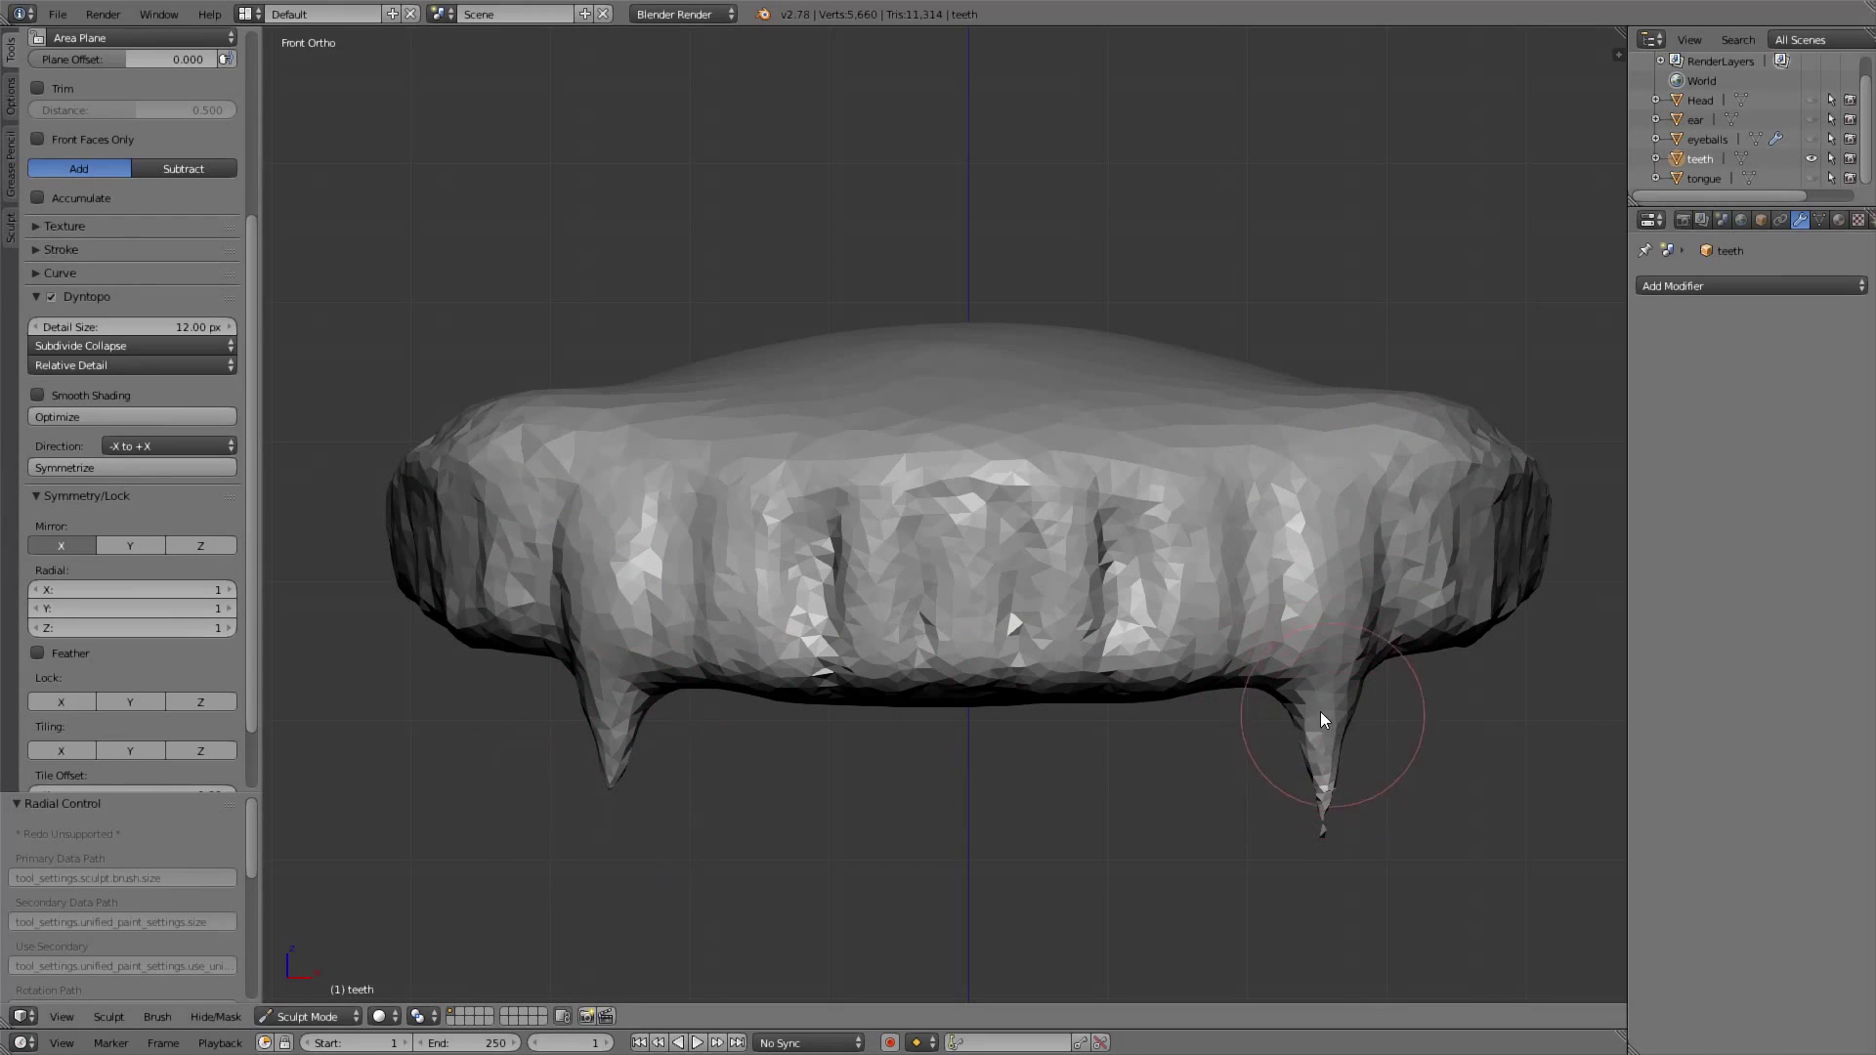
mouse_move(1312, 703)
mouse_down()
mouse_move(1310, 786)
mouse_move(1335, 731)
mouse_up()
click(157, 446)
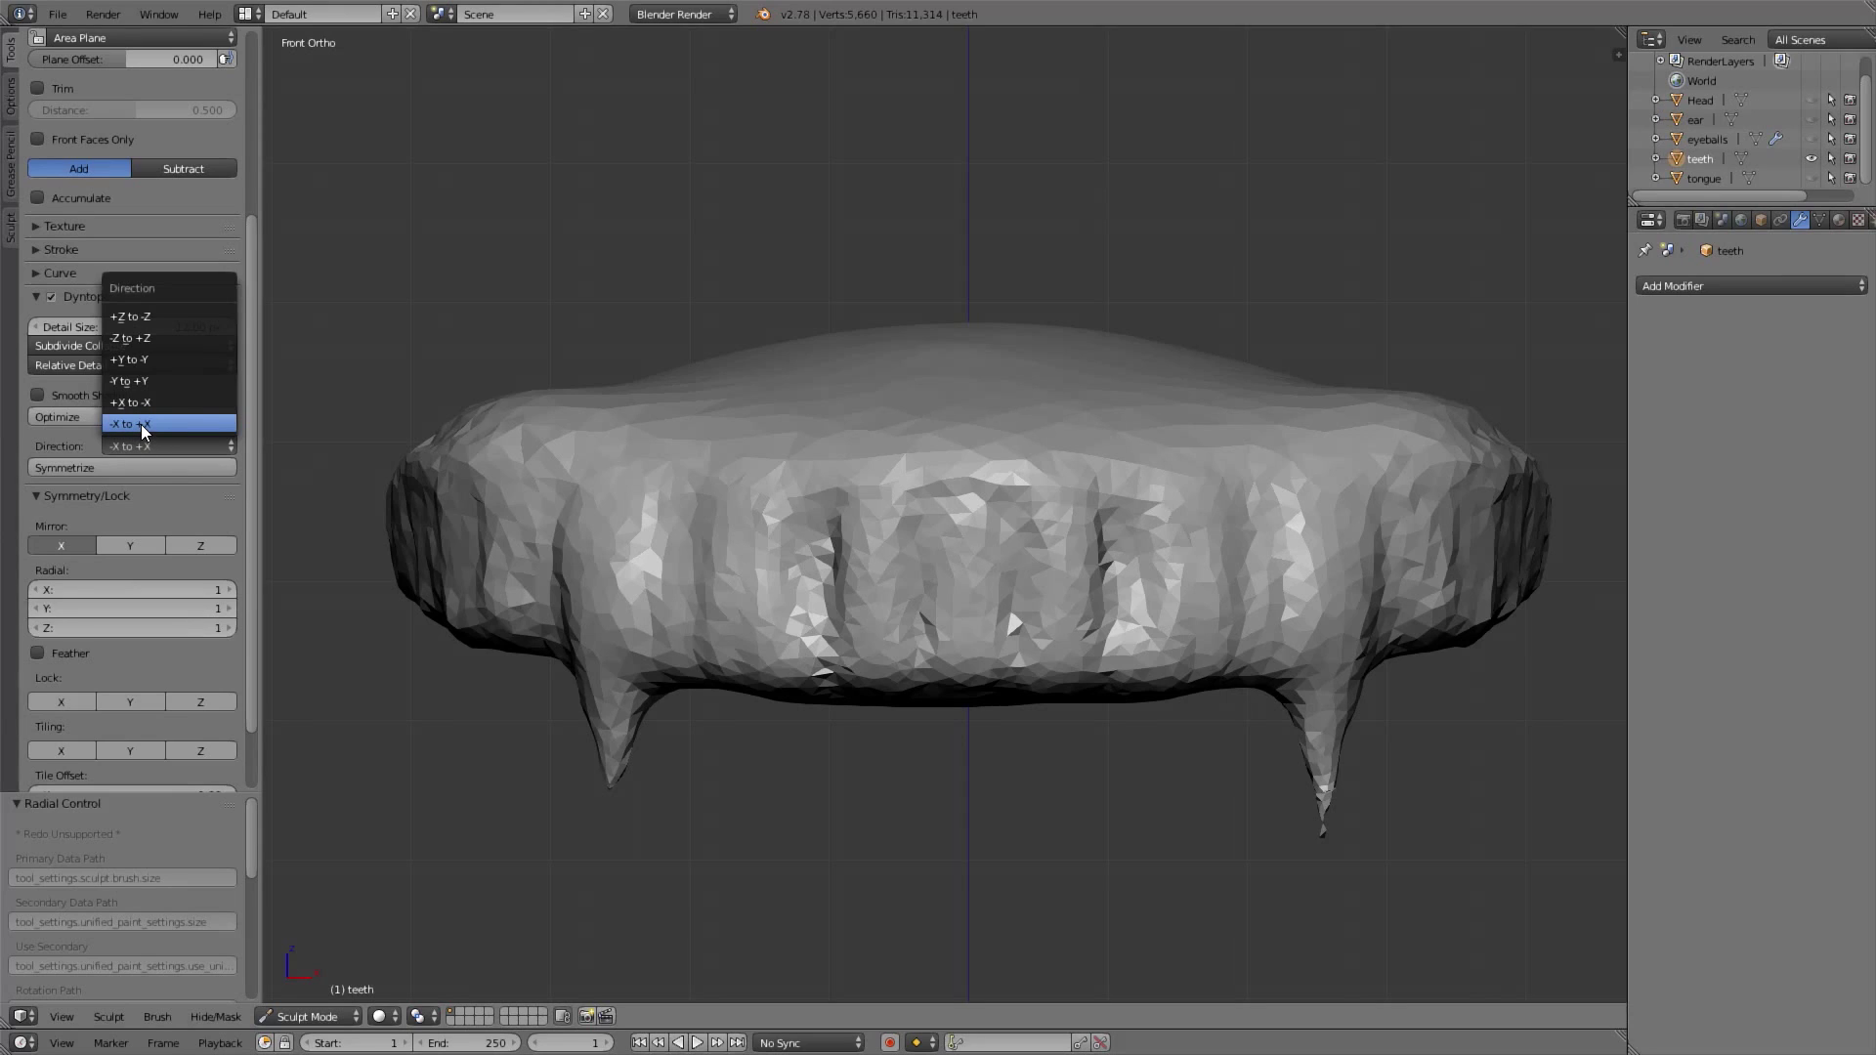
click(145, 426)
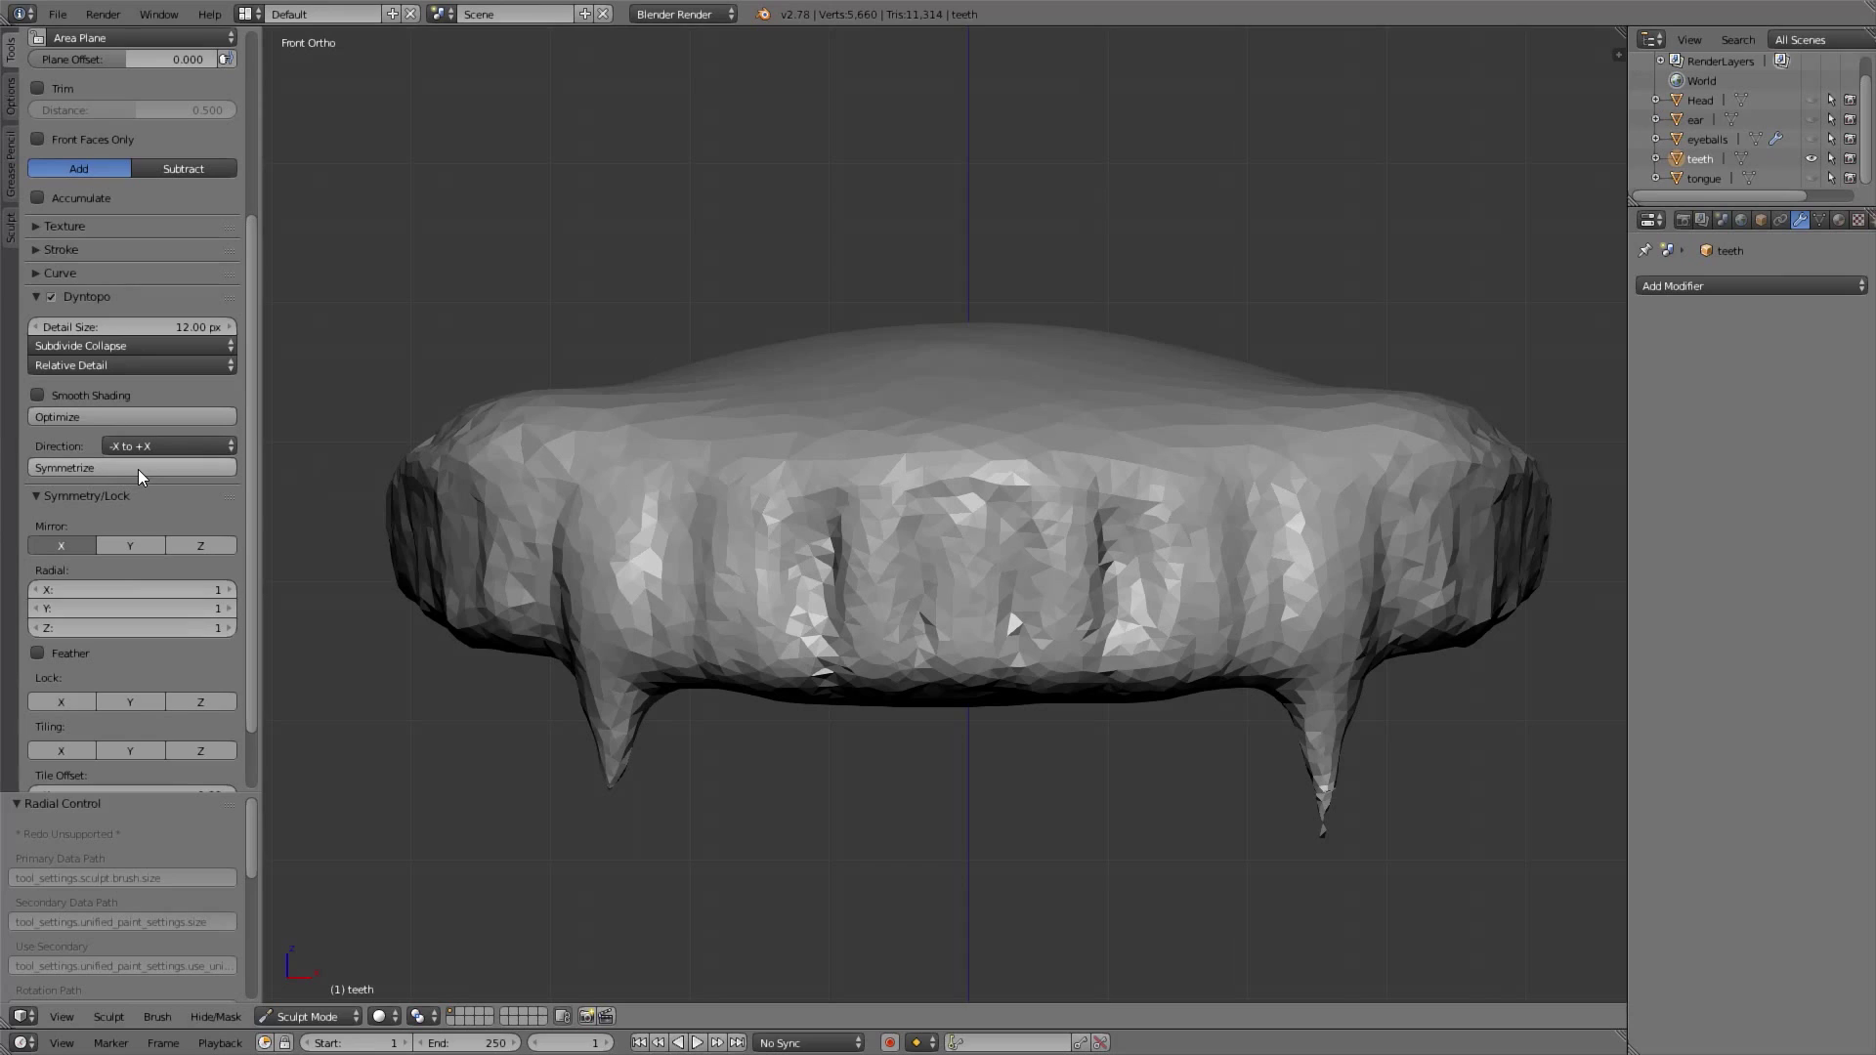
click(142, 469)
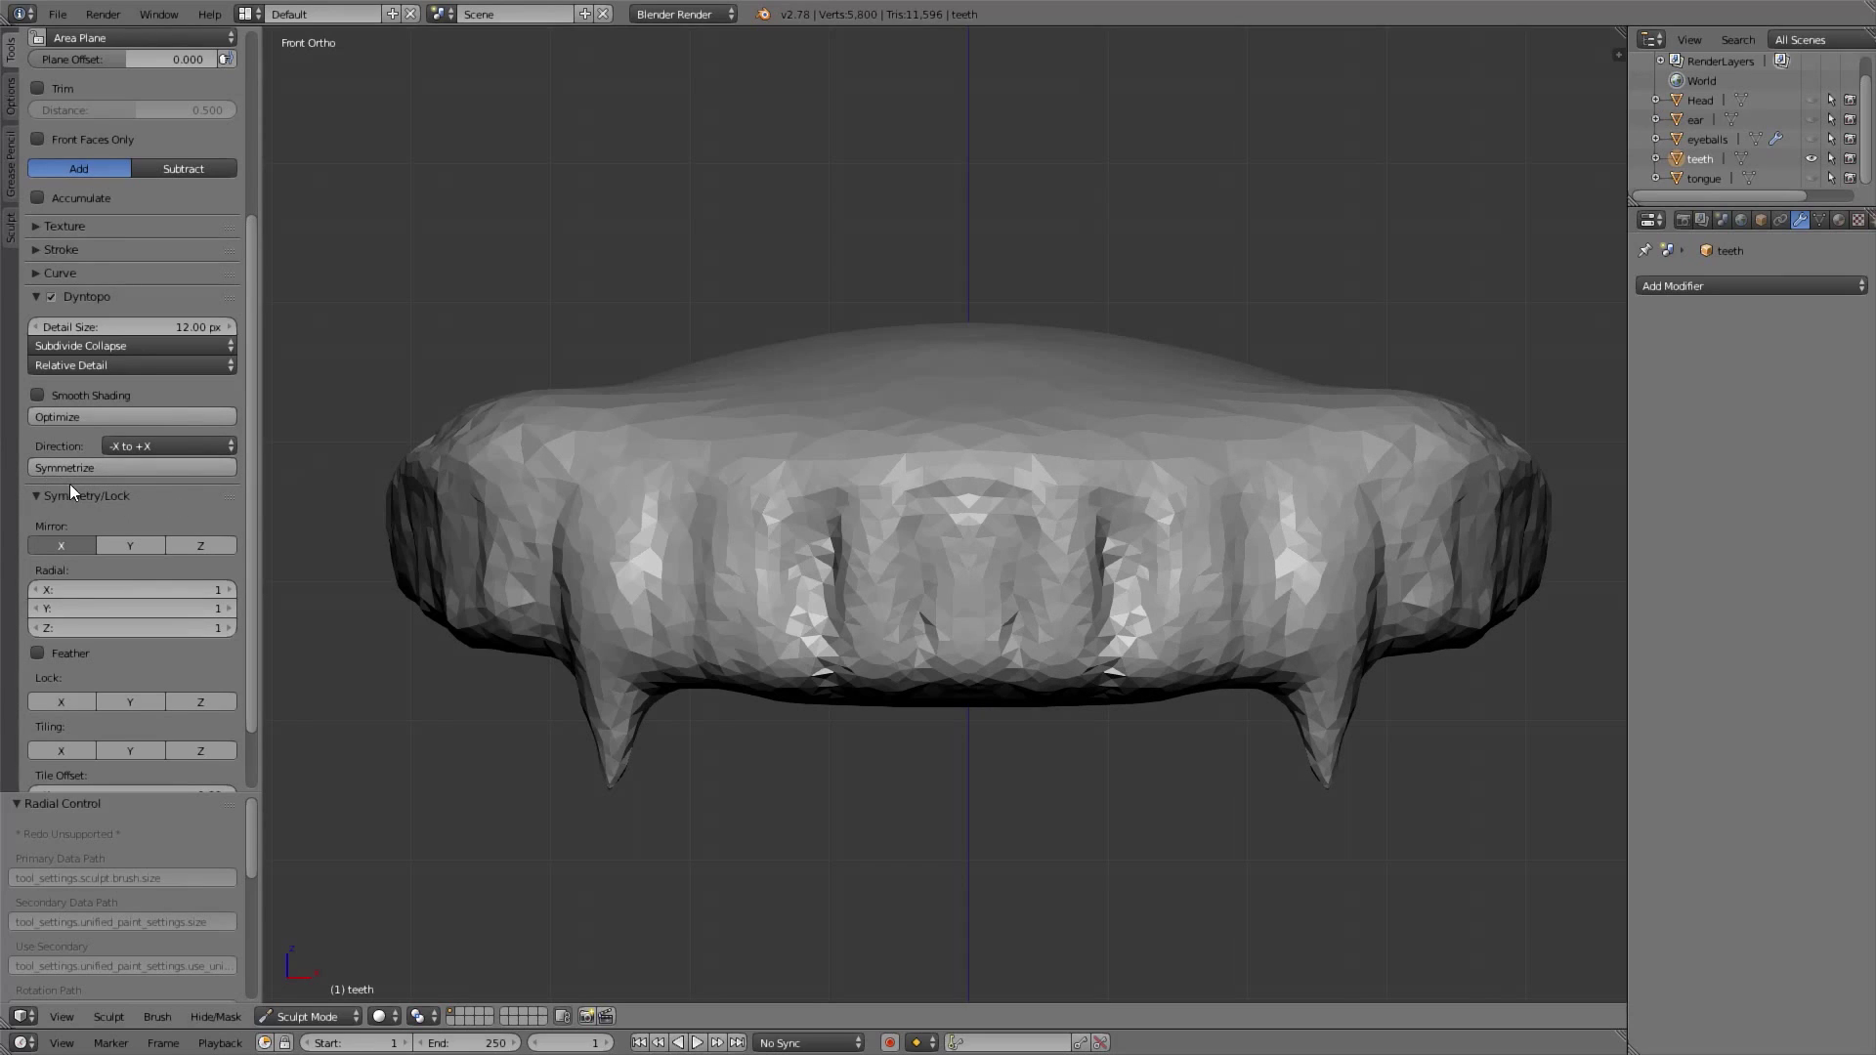
Unhide the eyeballs, ear, head and tongue objects and check the teeth in the mouth from the front
scroll(1042, 586, down, 2)
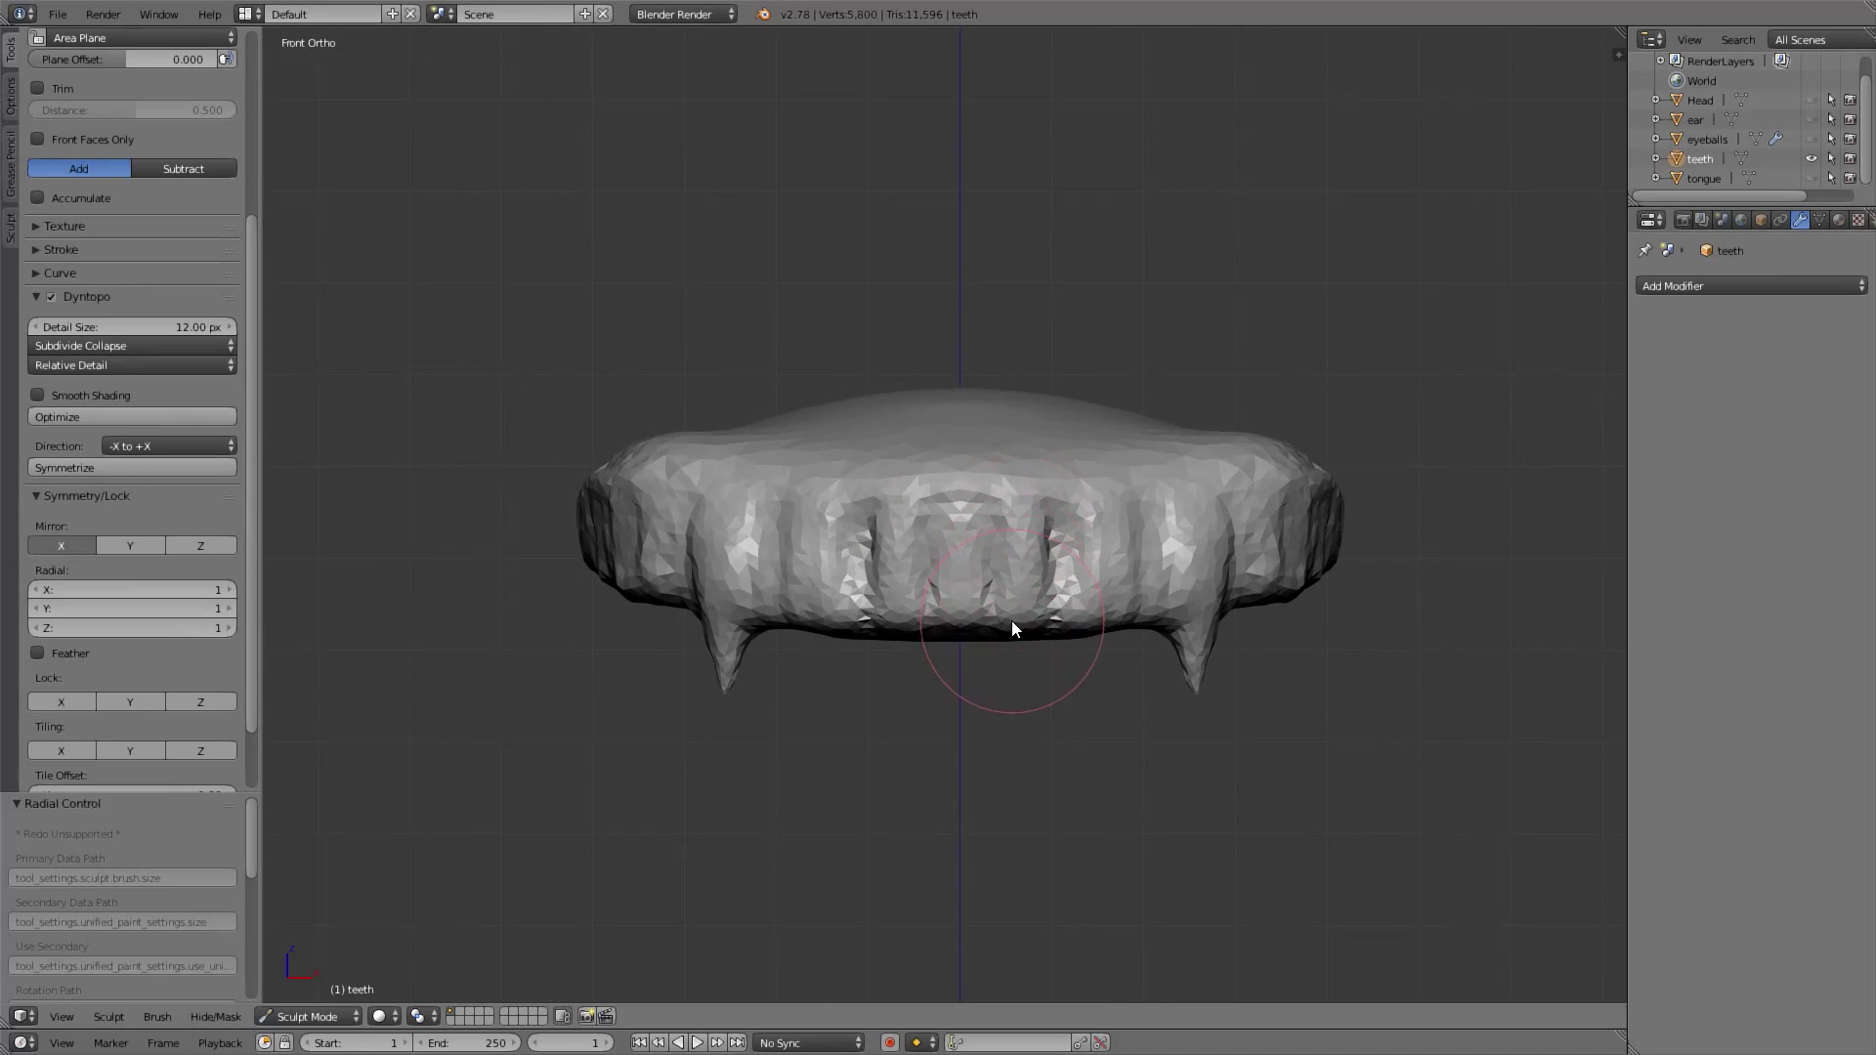
click(1811, 140)
click(1812, 119)
click(1812, 100)
click(1813, 177)
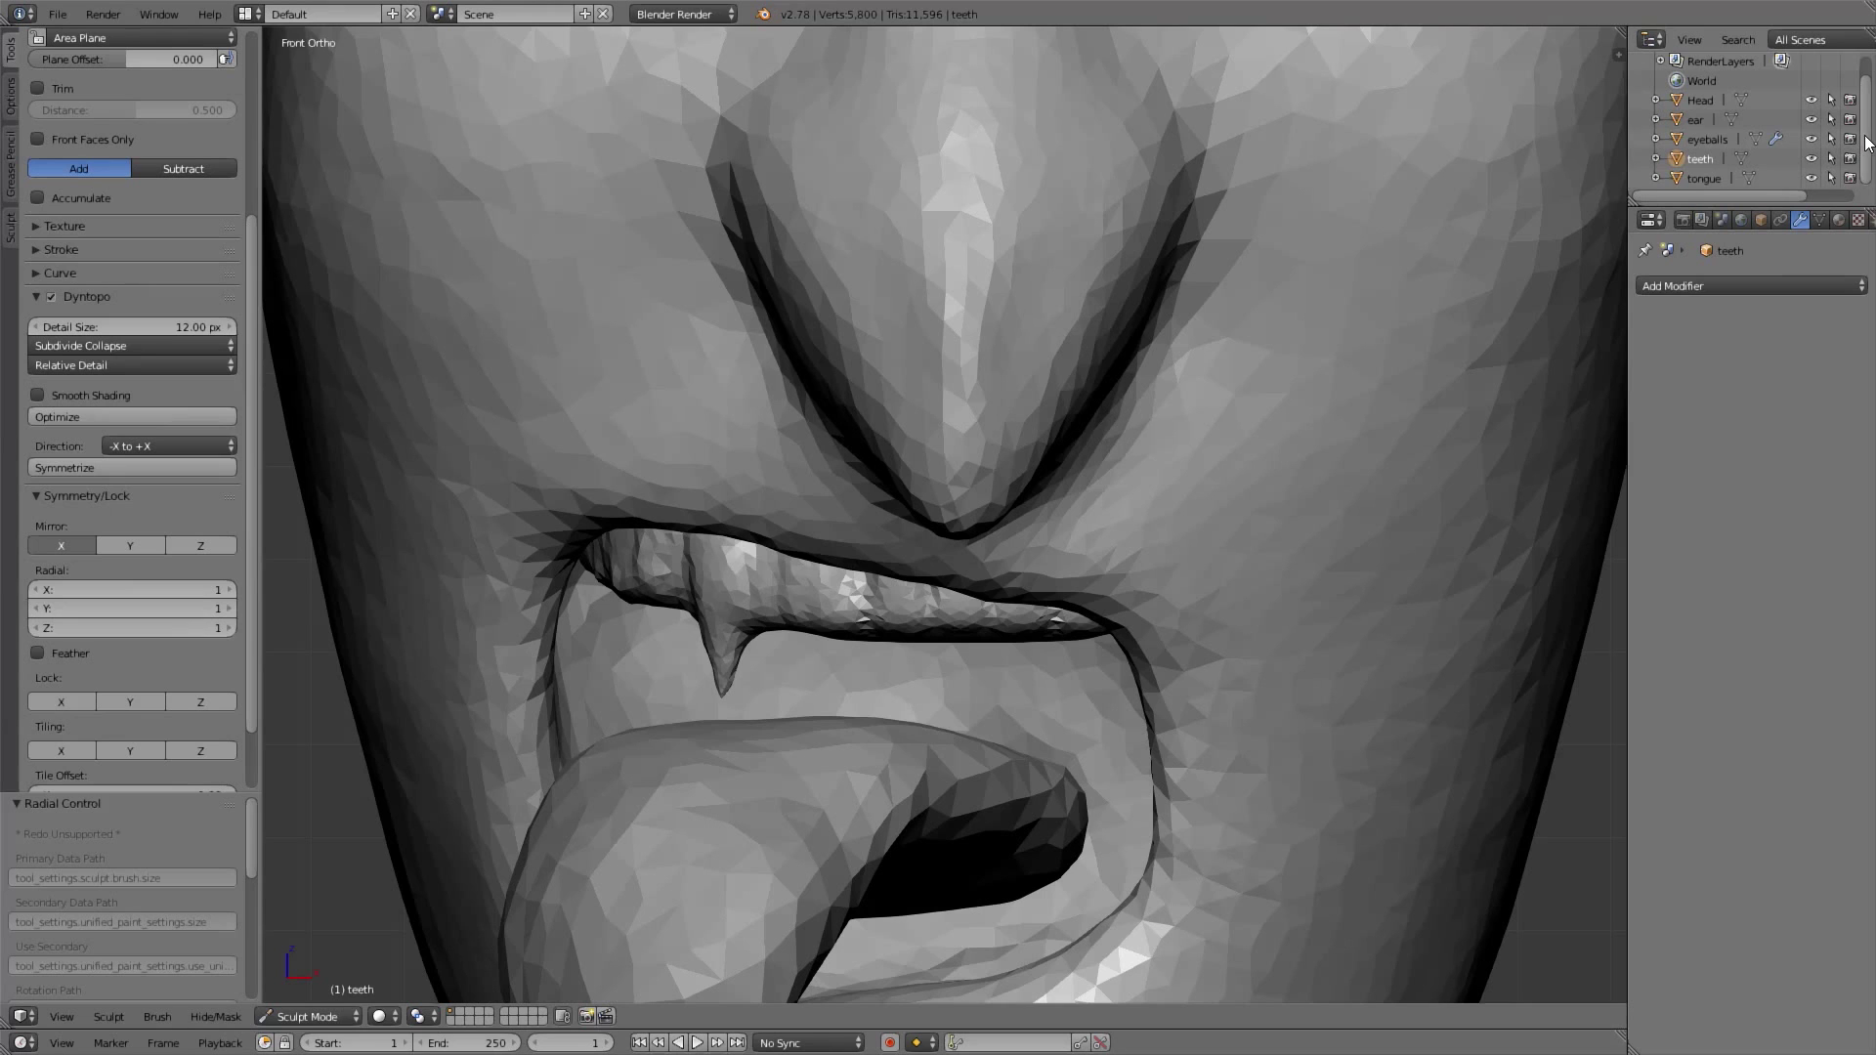
scroll(1867, 143, up, 1)
scroll(896, 569, down, 5)
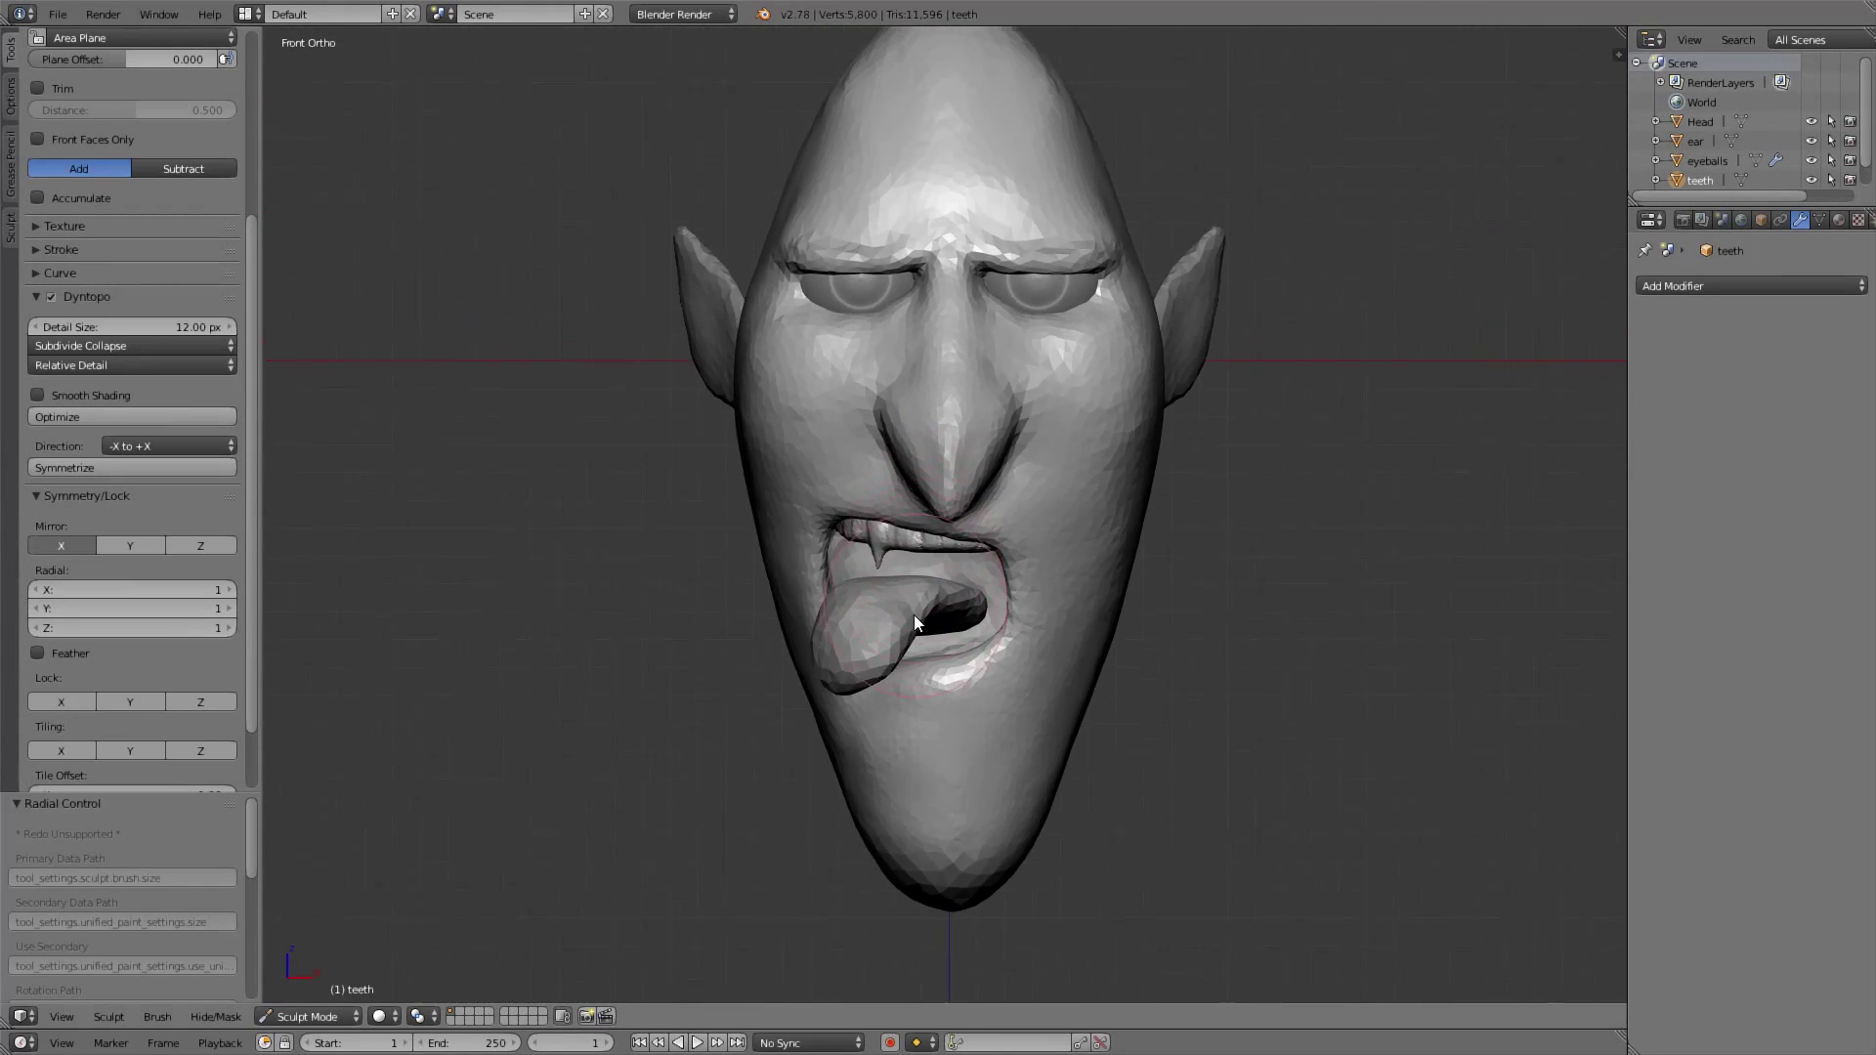
middle_drag(915, 622, 955, 525)
key(KP_1)
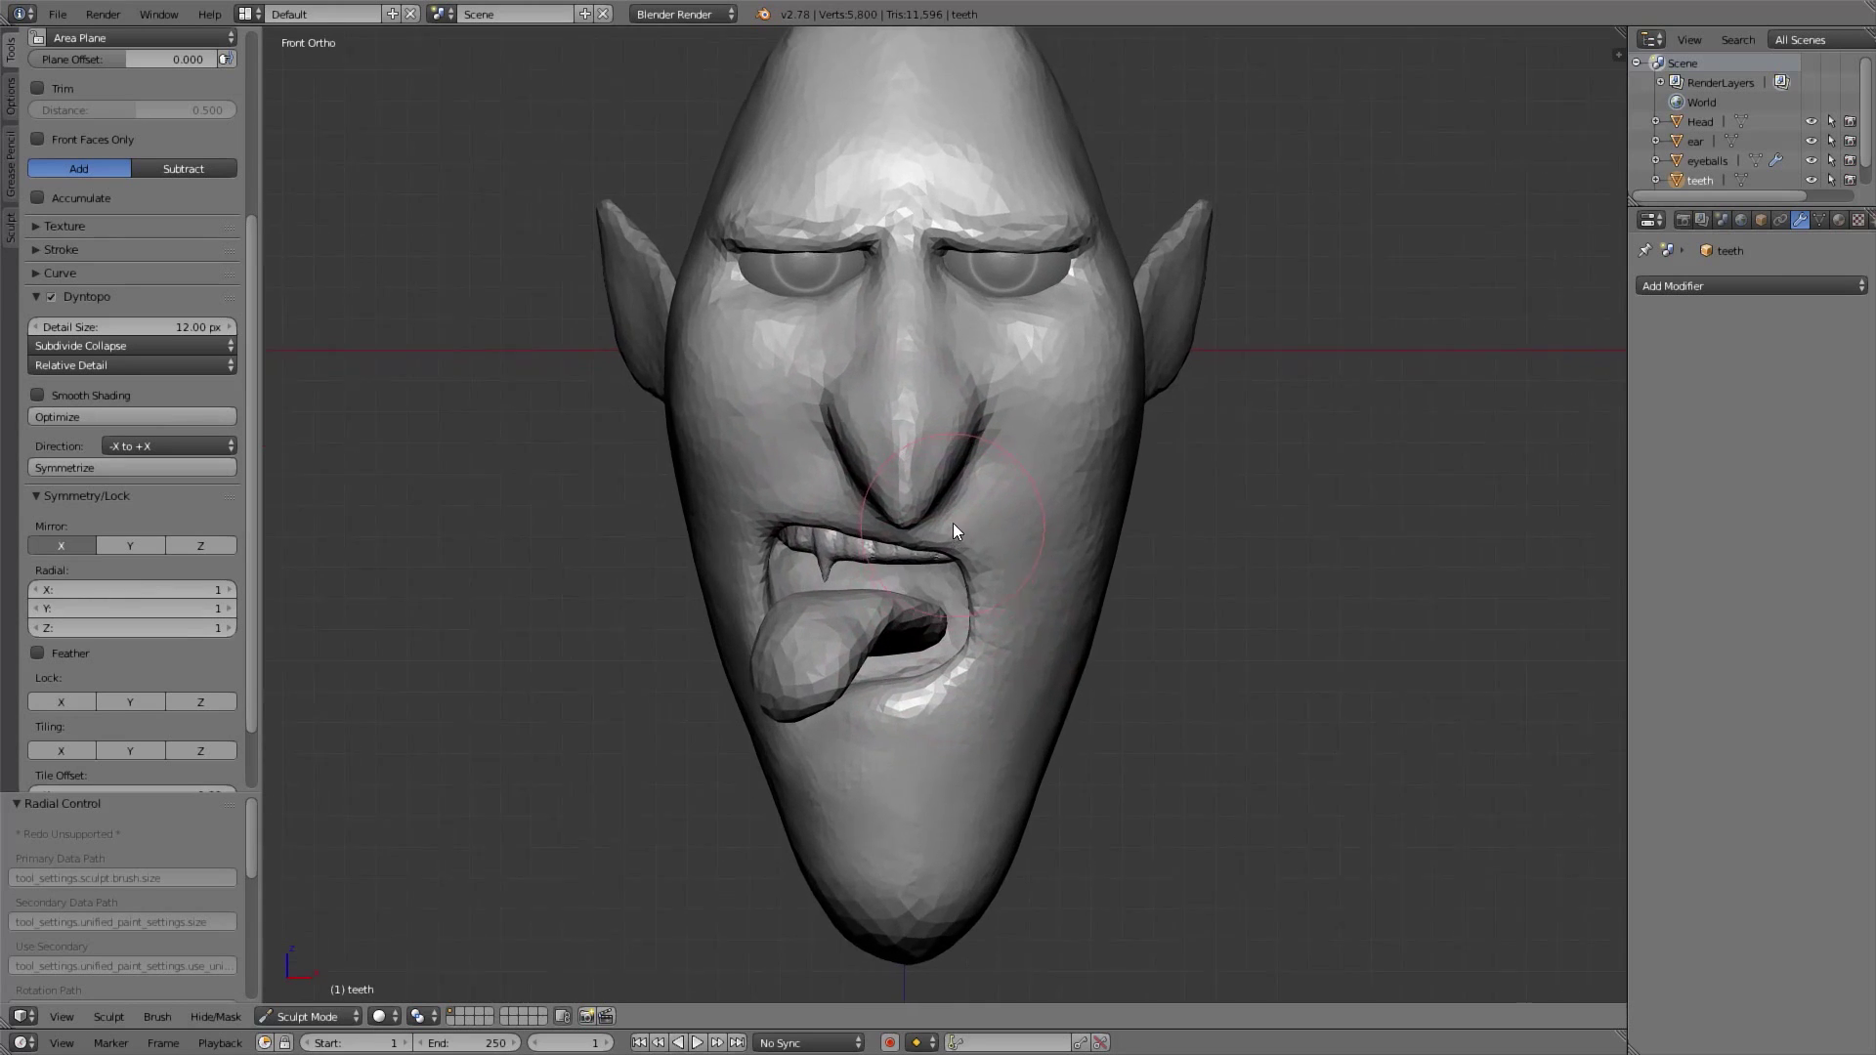
scroll(953, 524, up, 2)
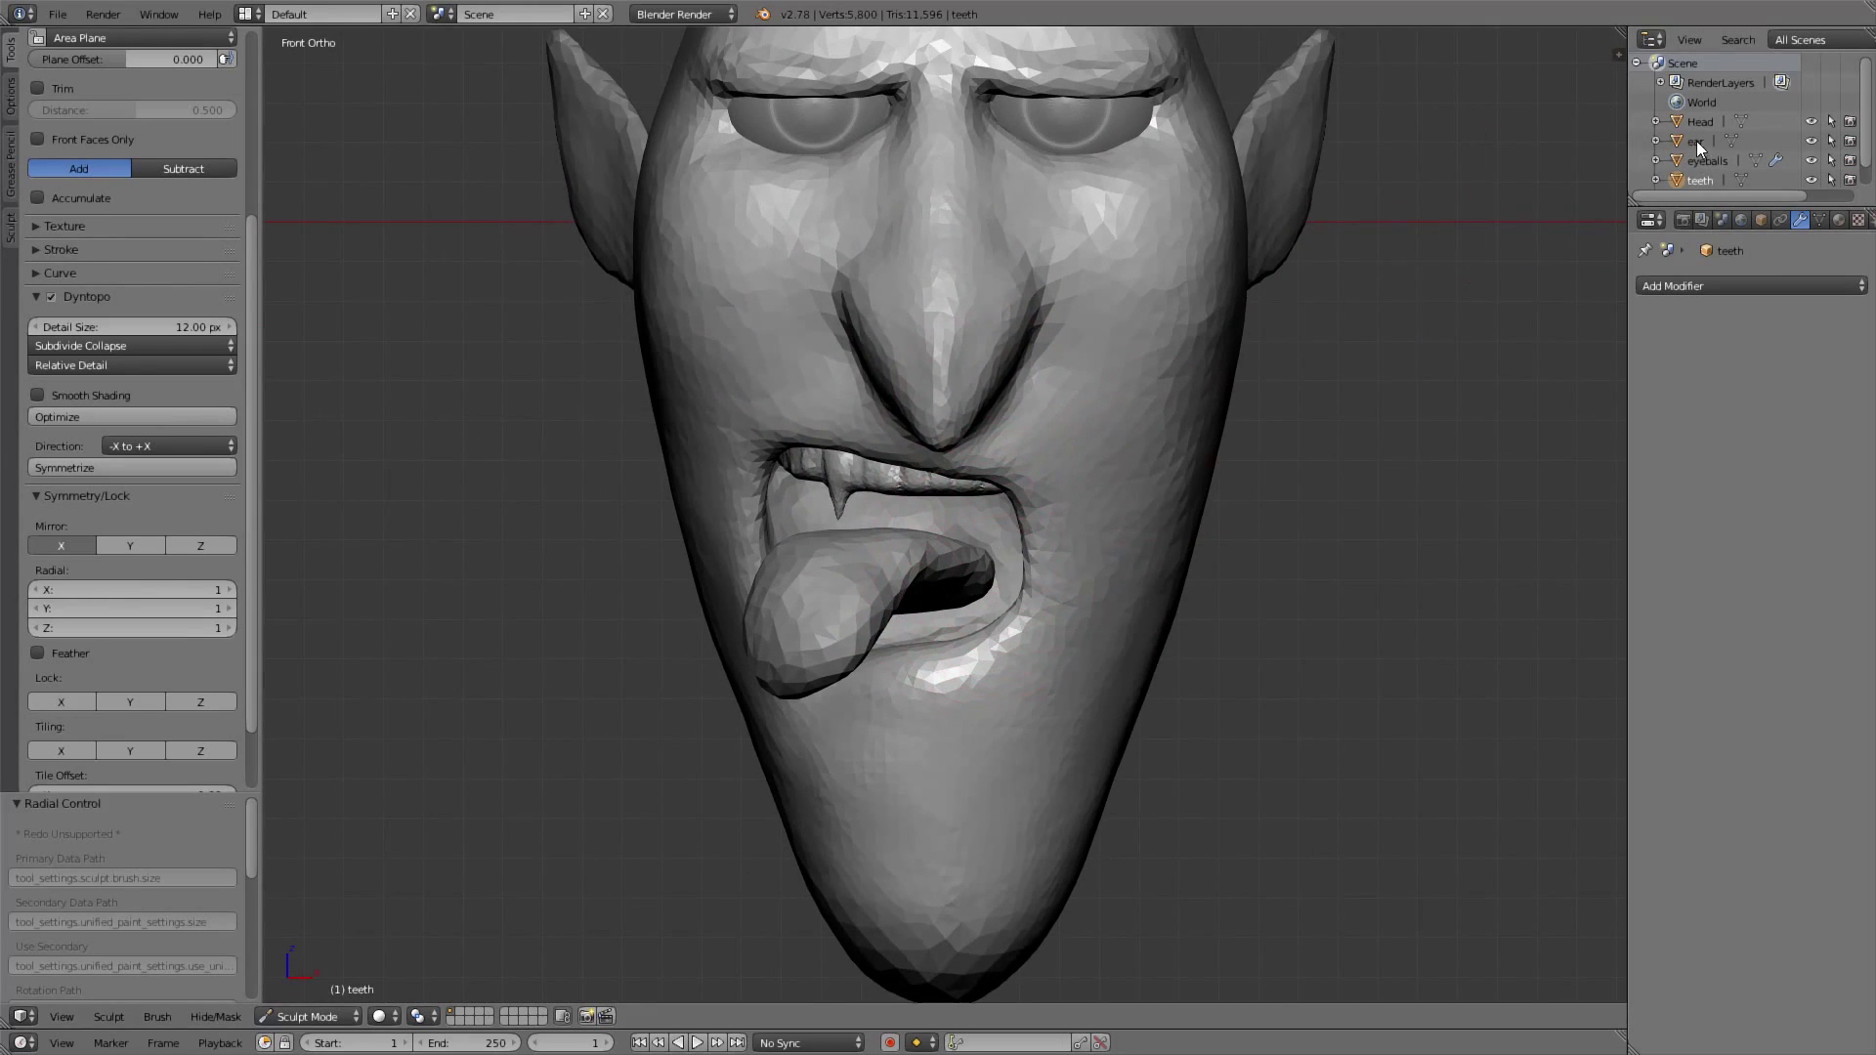
Switch to the Head in Sculpt Mode and try lifting the lower lip with the Grab brush at a 143 px radius
click(1701, 122)
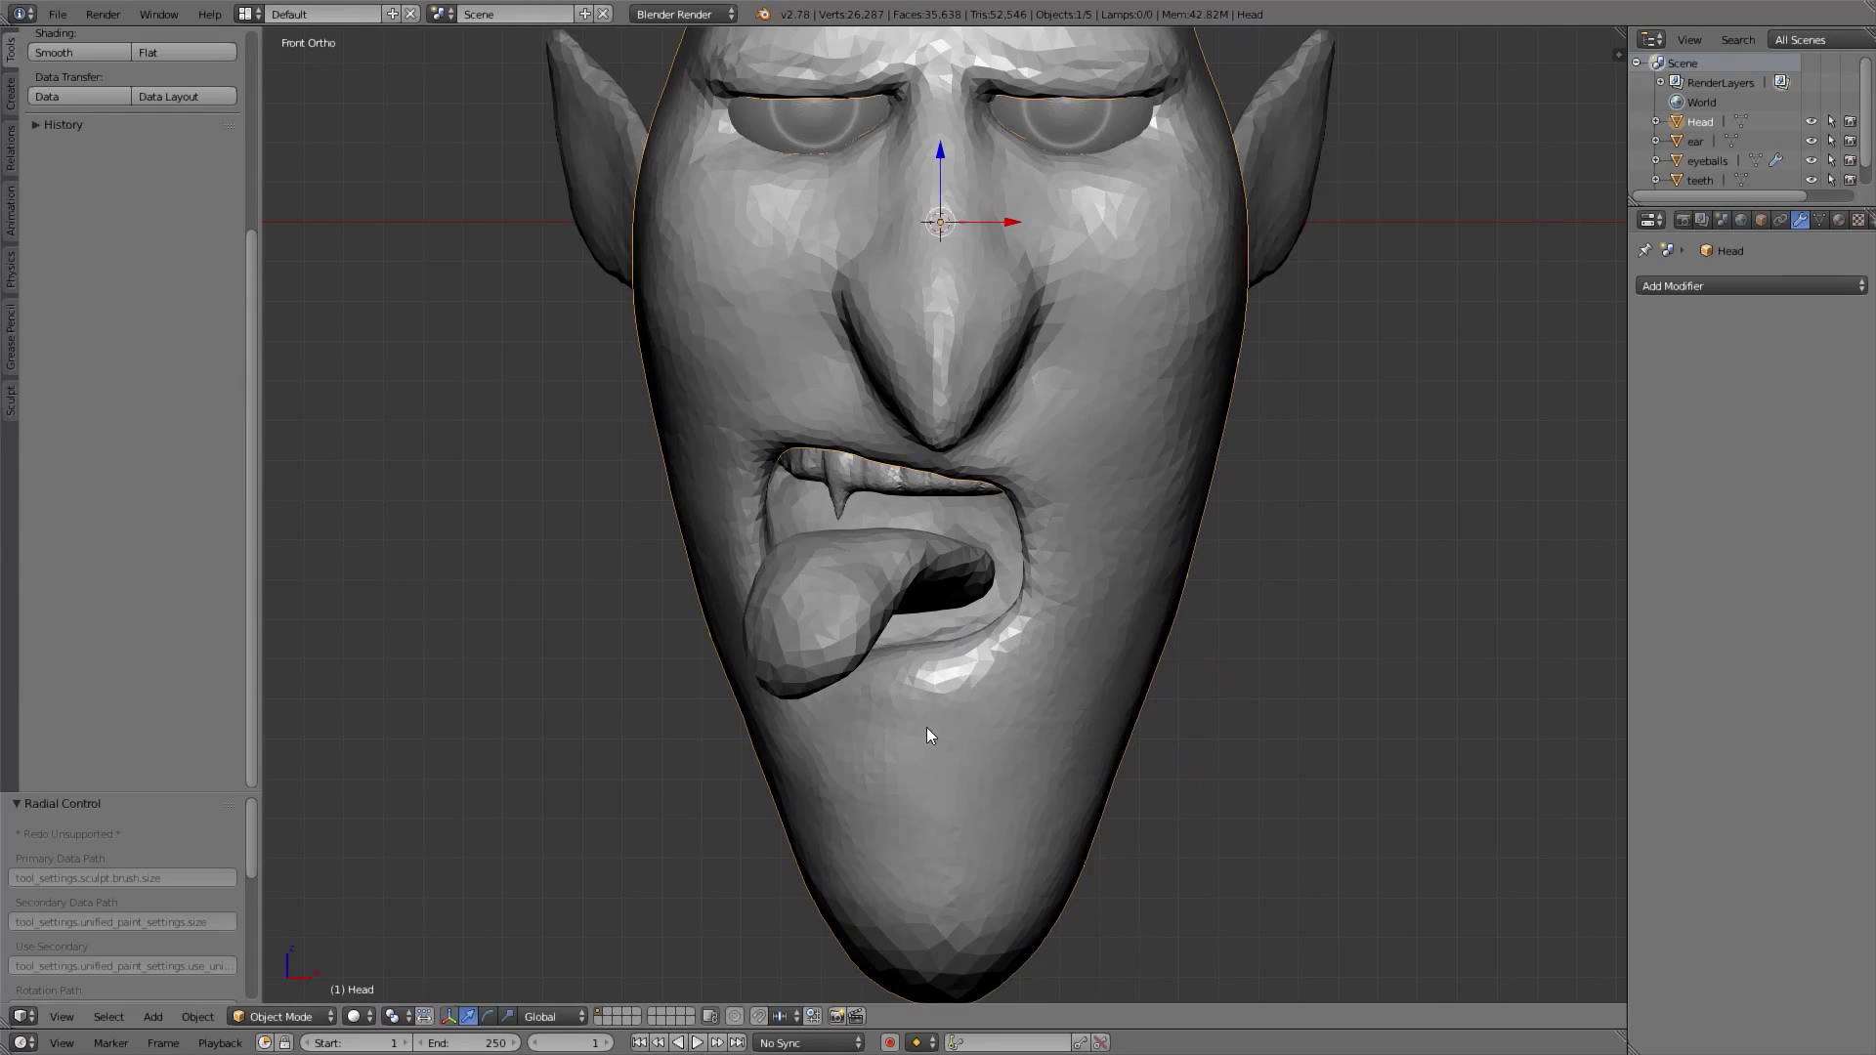
click(282, 1017)
click(313, 948)
scroll(955, 643, up, 1)
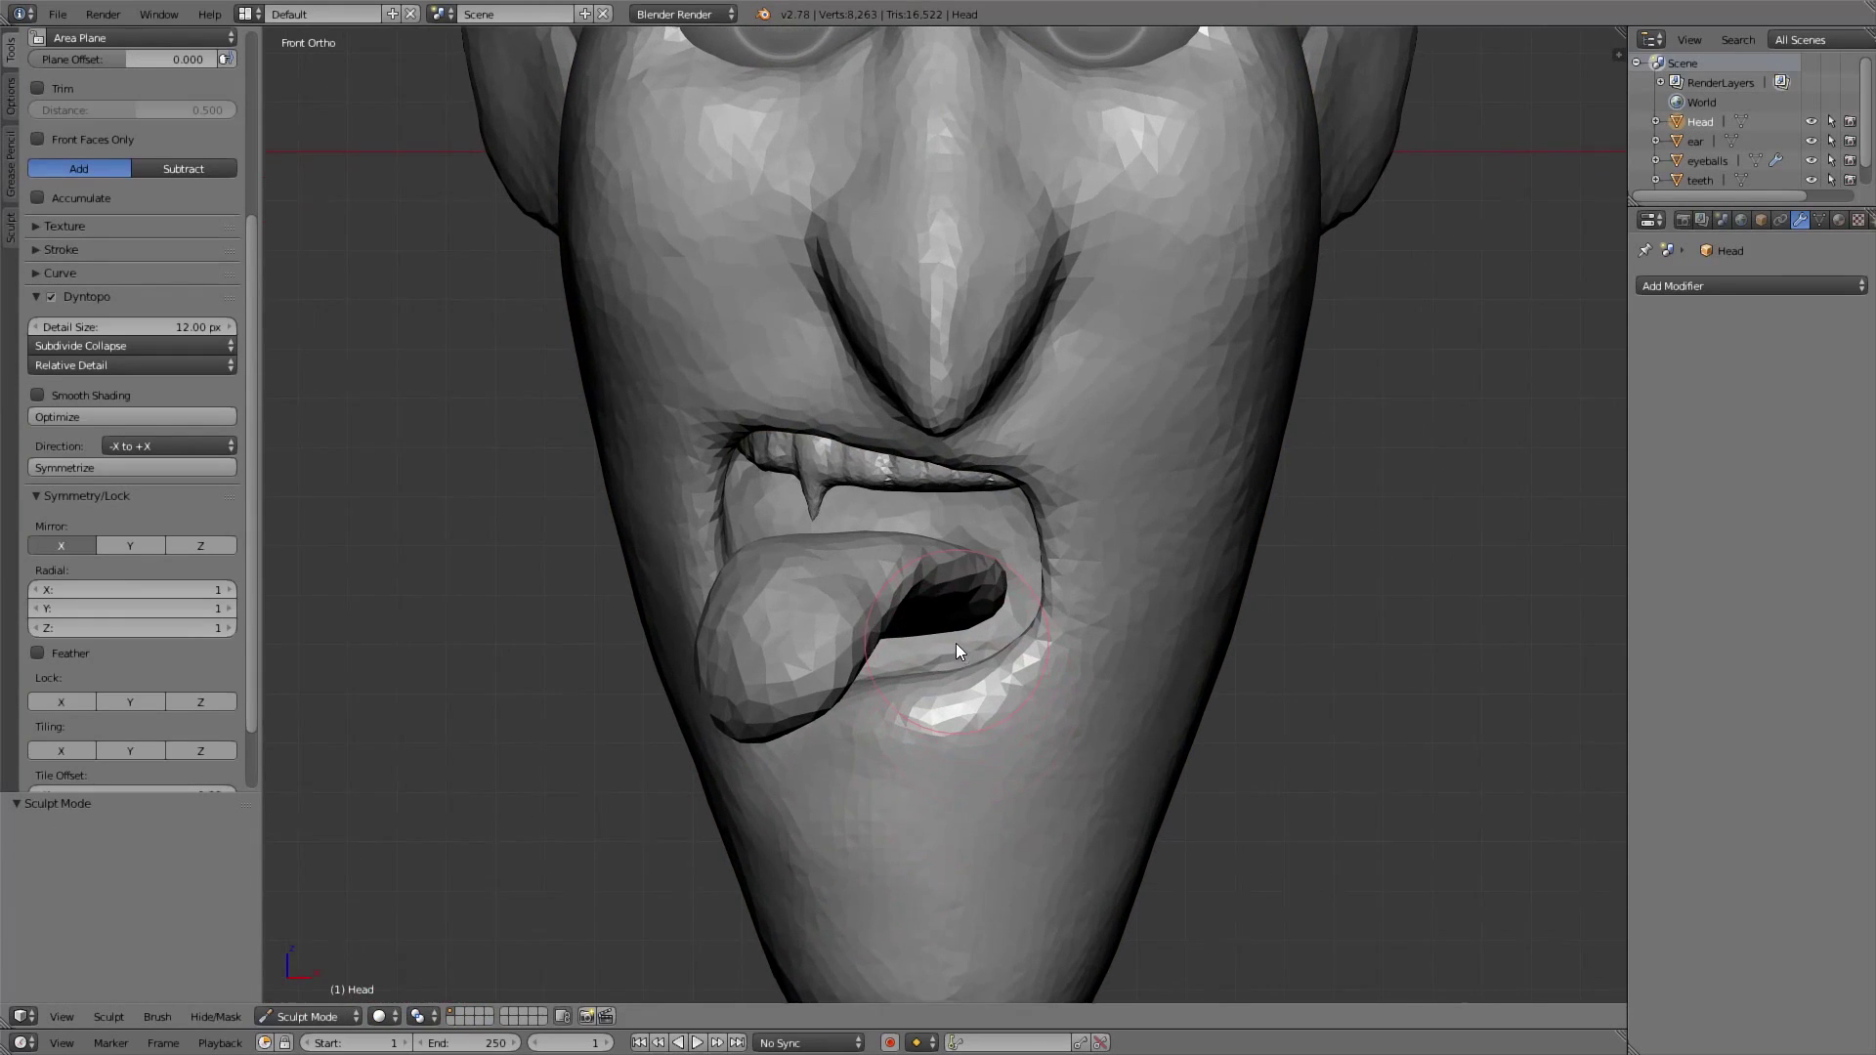
key(g)
key(f)
click(964, 685)
middle_drag(216, 496, 147, 829)
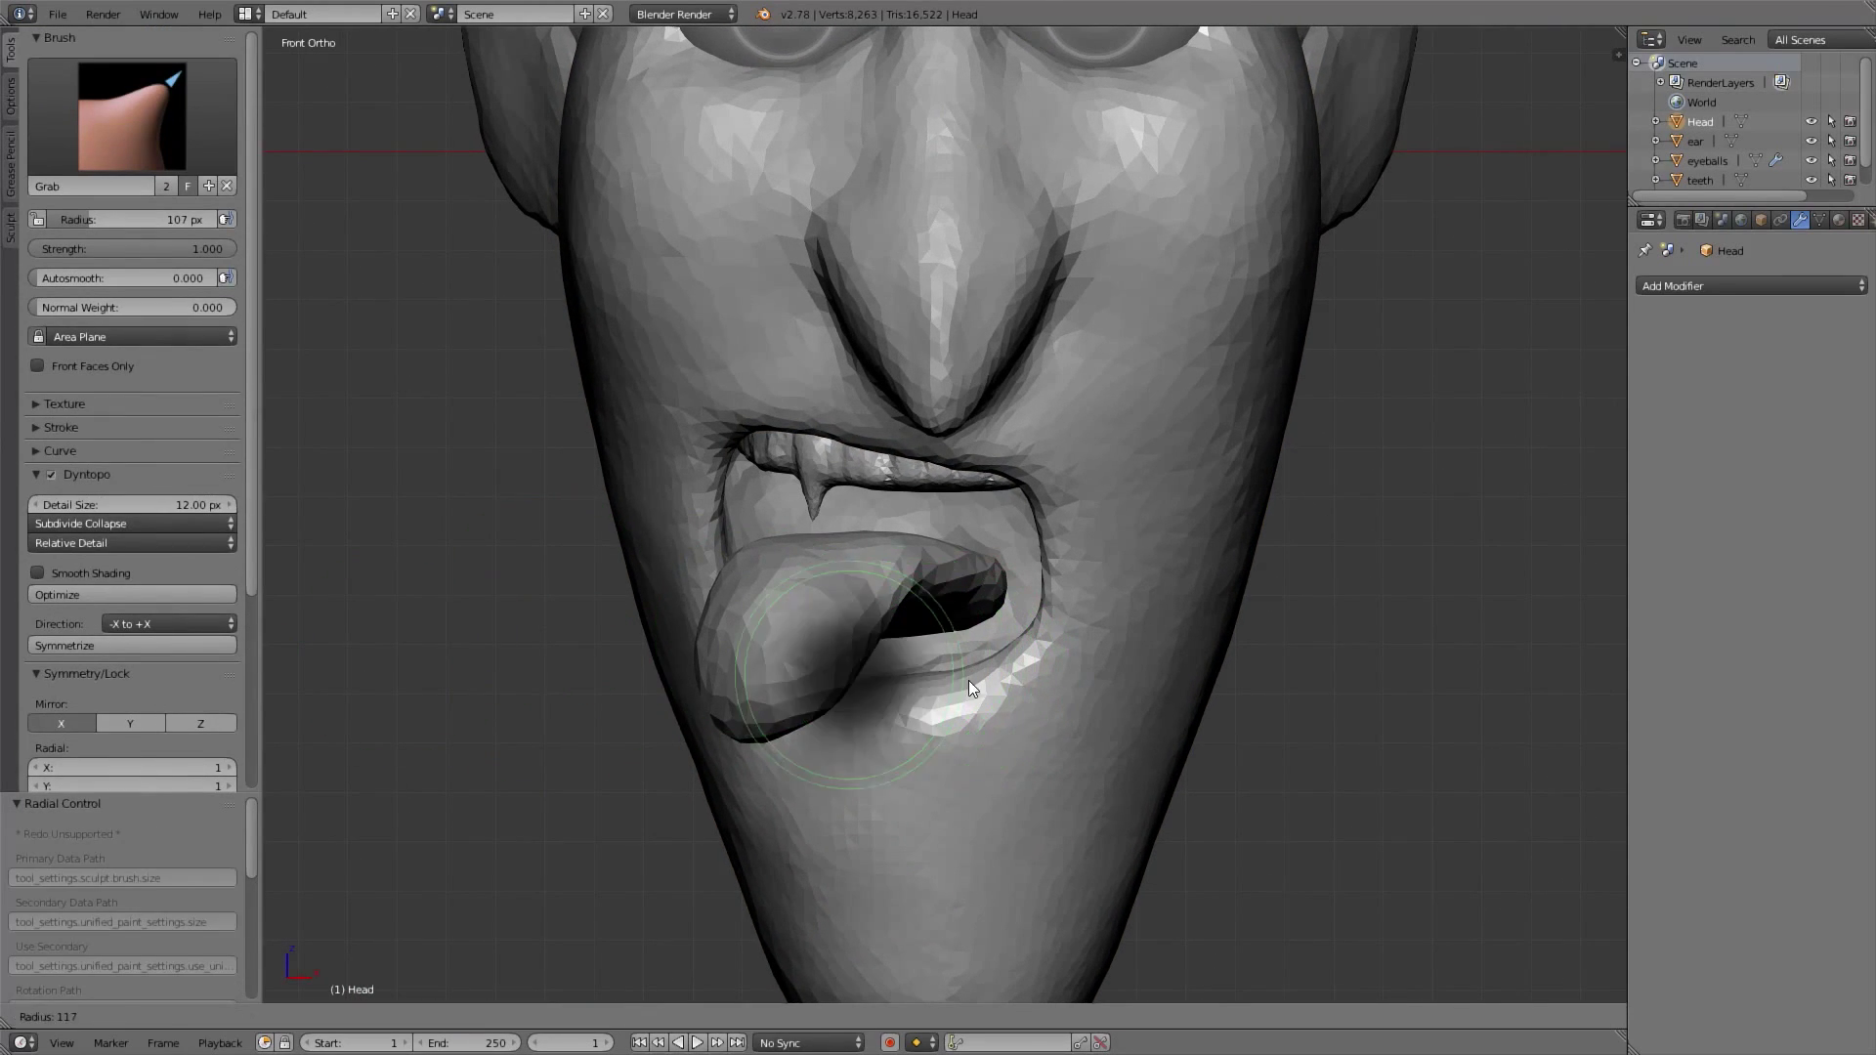
key(f)
click(998, 695)
mouse_move(951, 708)
mouse_down()
mouse_move(953, 678)
mouse_move(933, 683)
mouse_up()
key(ctrl+z)
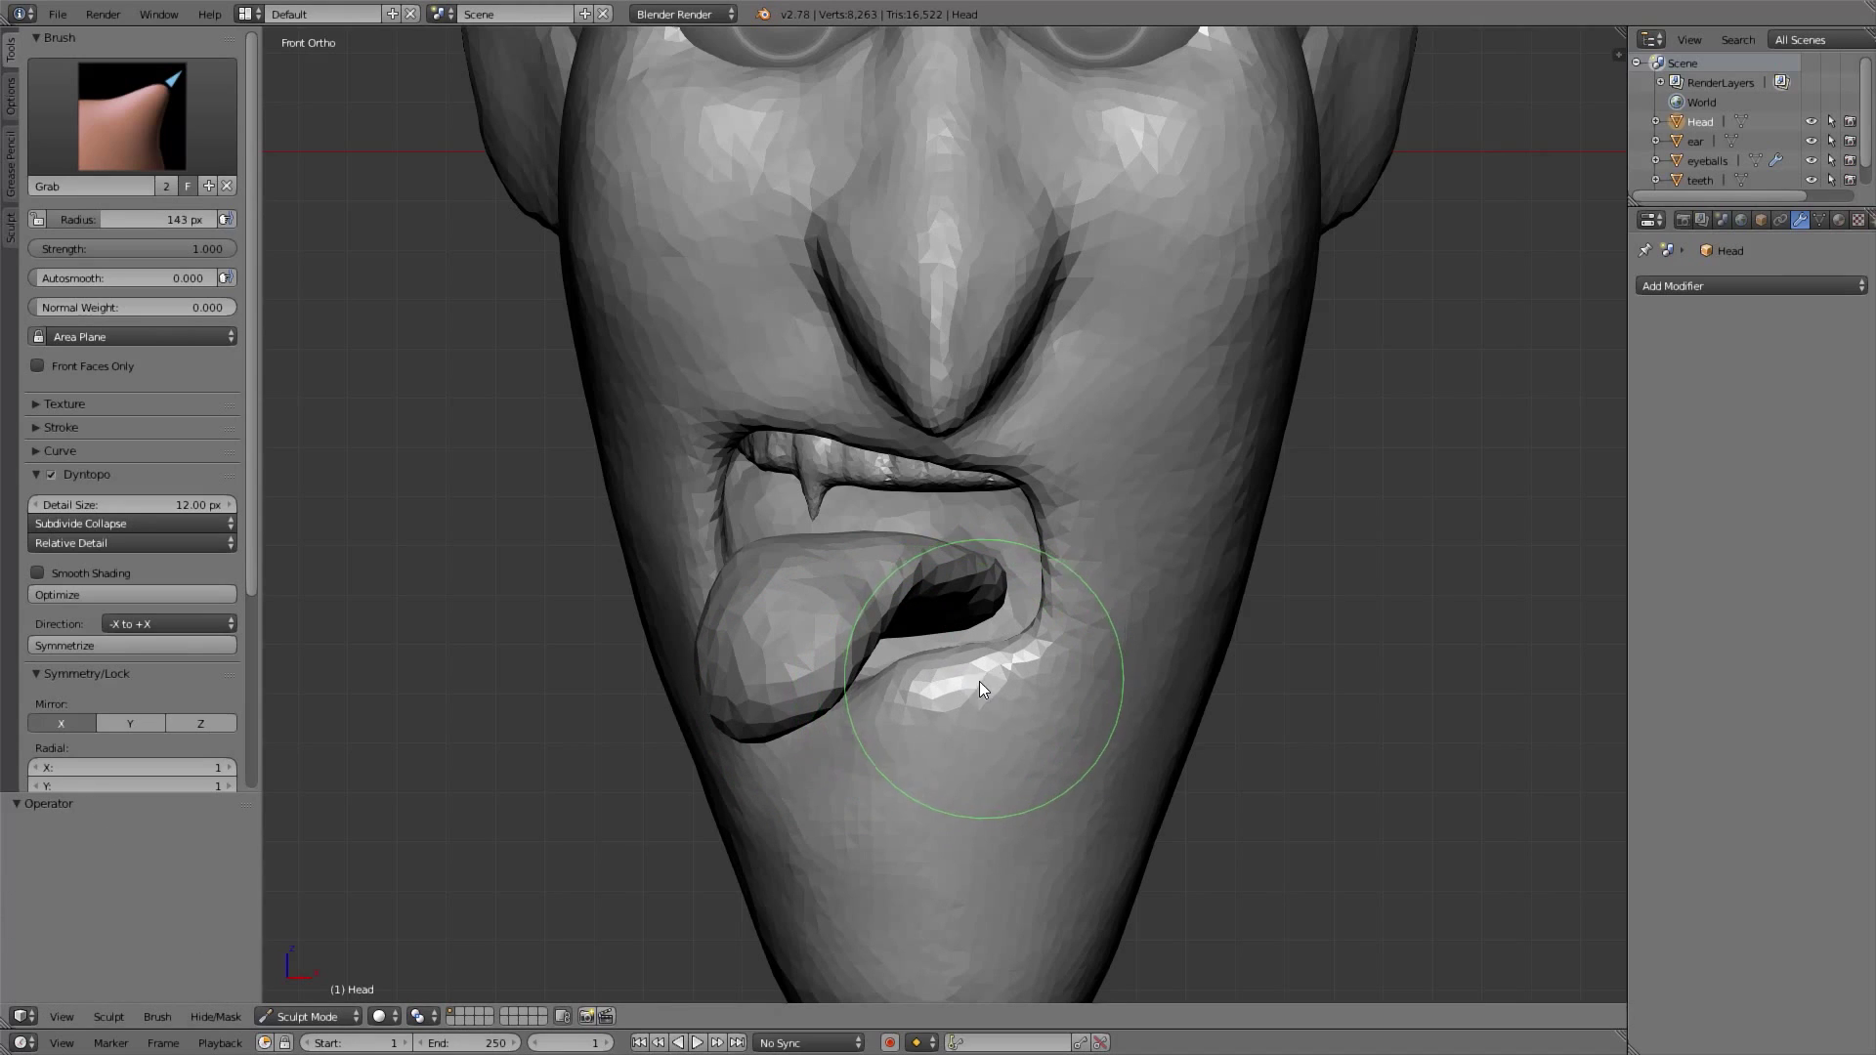
Set the Grab radius to 133 px and check the lower lip and mouth opening from an angled view
key(f)
click(955, 691)
mouse_move(953, 679)
middle_down()
mouse_move(909, 679)
mouse_move(947, 661)
mouse_move(821, 691)
mouse_move(913, 648)
mouse_move(881, 629)
mouse_move(916, 626)
middle_up()
key(f)
click(797, 691)
key(f)
click(943, 629)
mouse_move(1006, 720)
middle_down()
mouse_move(920, 681)
mouse_move(840, 725)
middle_up()
middle_drag(961, 715, 1004, 585)
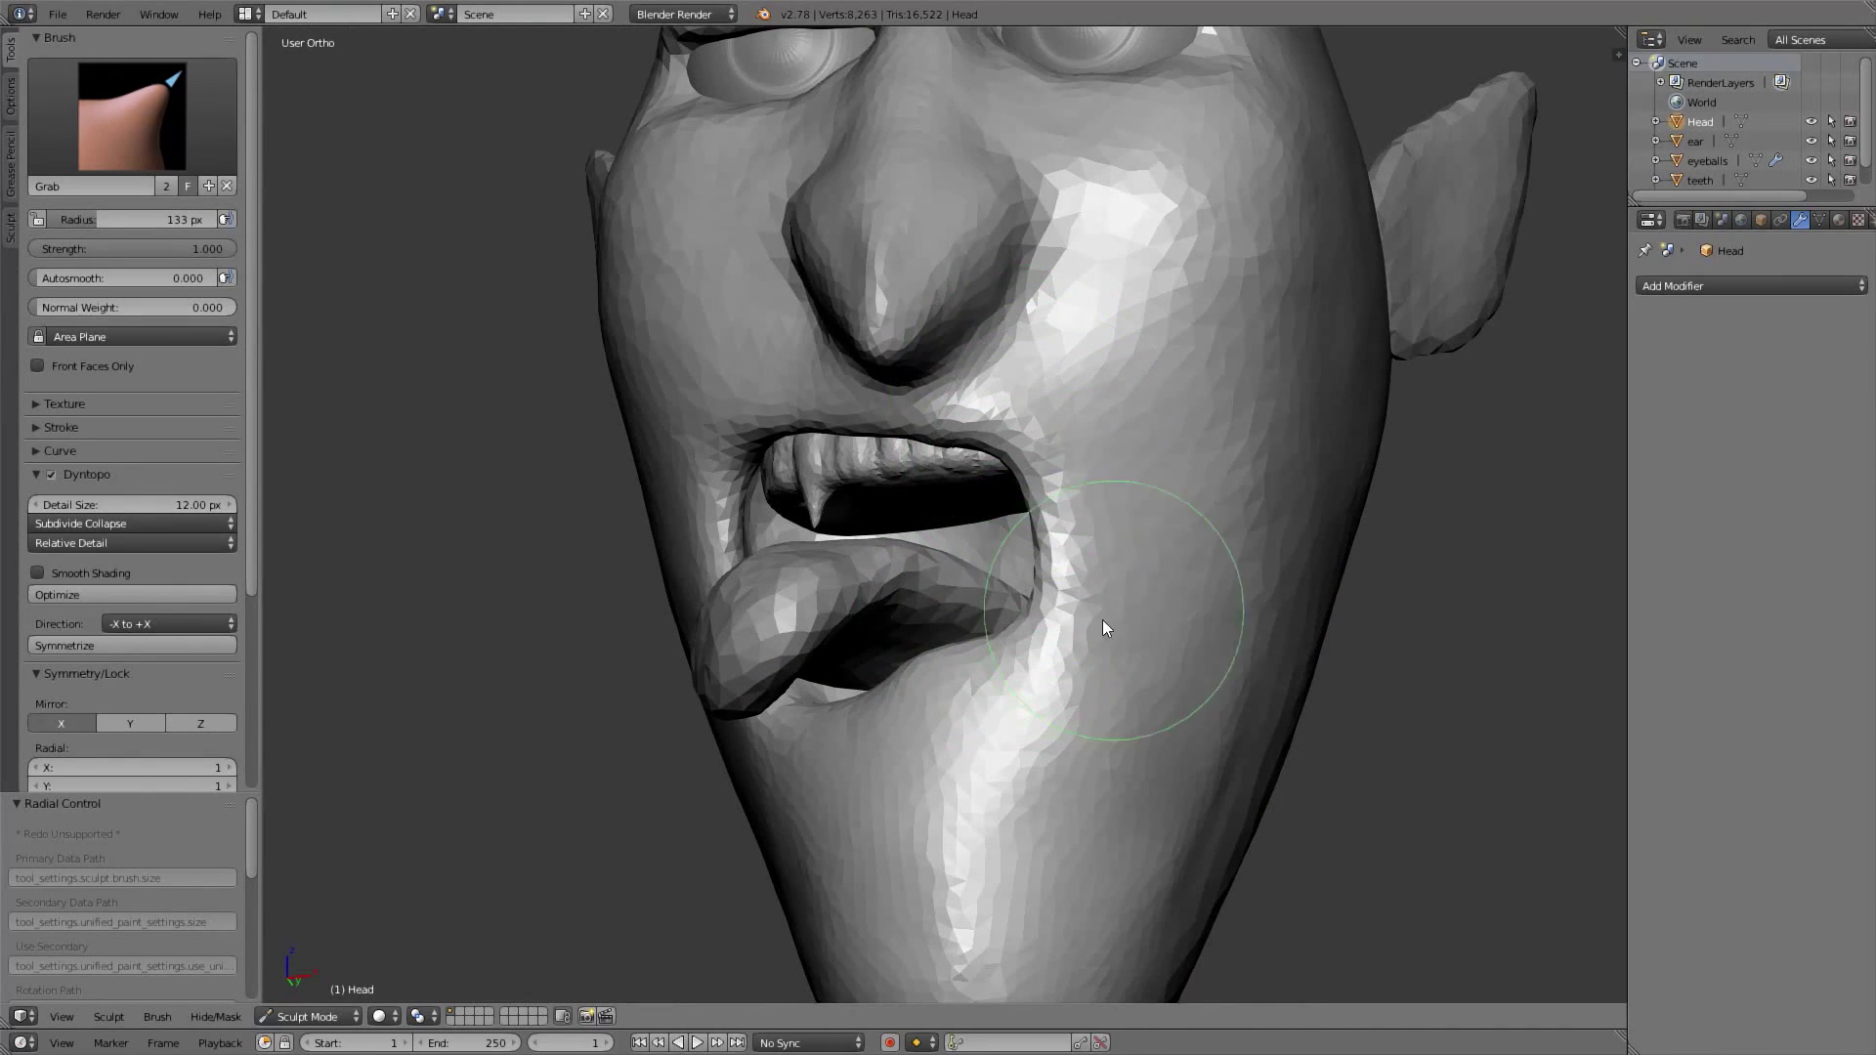
Set the Grab radius to 93 px, turn off X mirroring and nudge the upper lip at the corner opposite the tongue tip
key(f)
click(1063, 598)
middle_drag(892, 493, 965, 439)
key(KP_1)
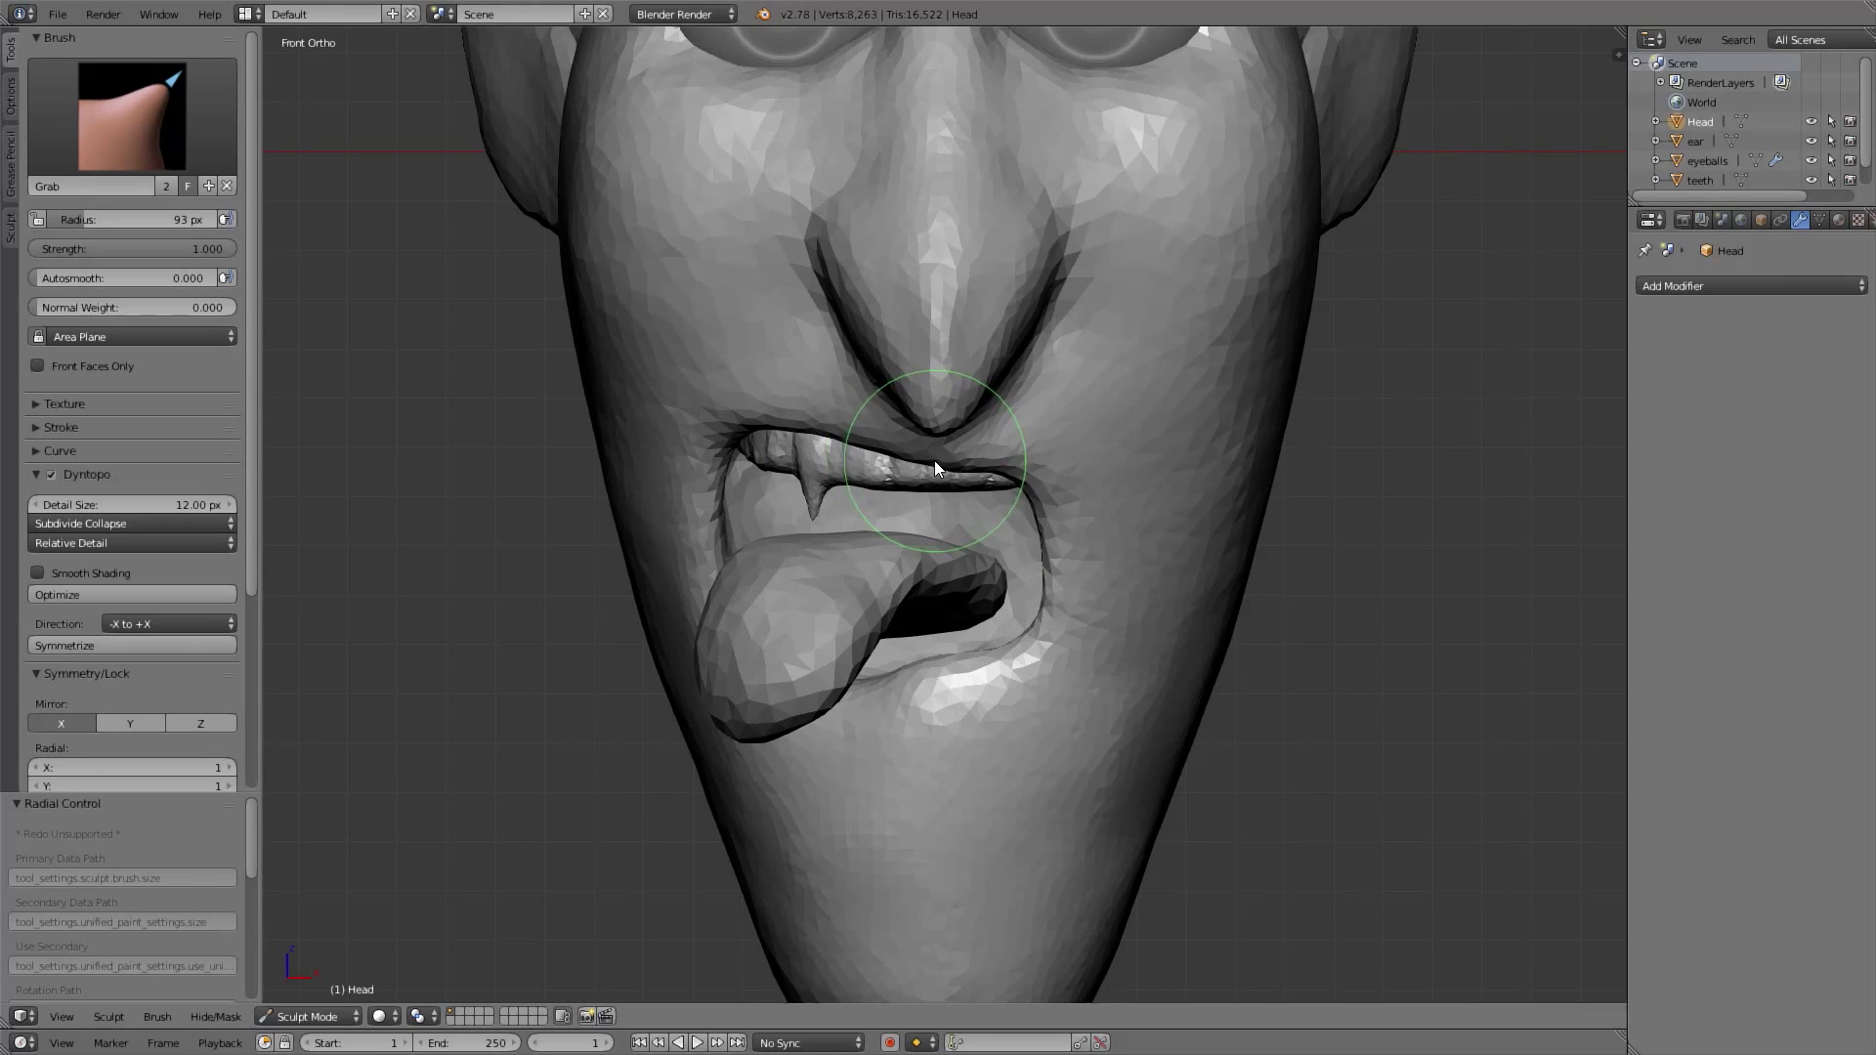
scroll(80, 594, down, 3)
click(80, 598)
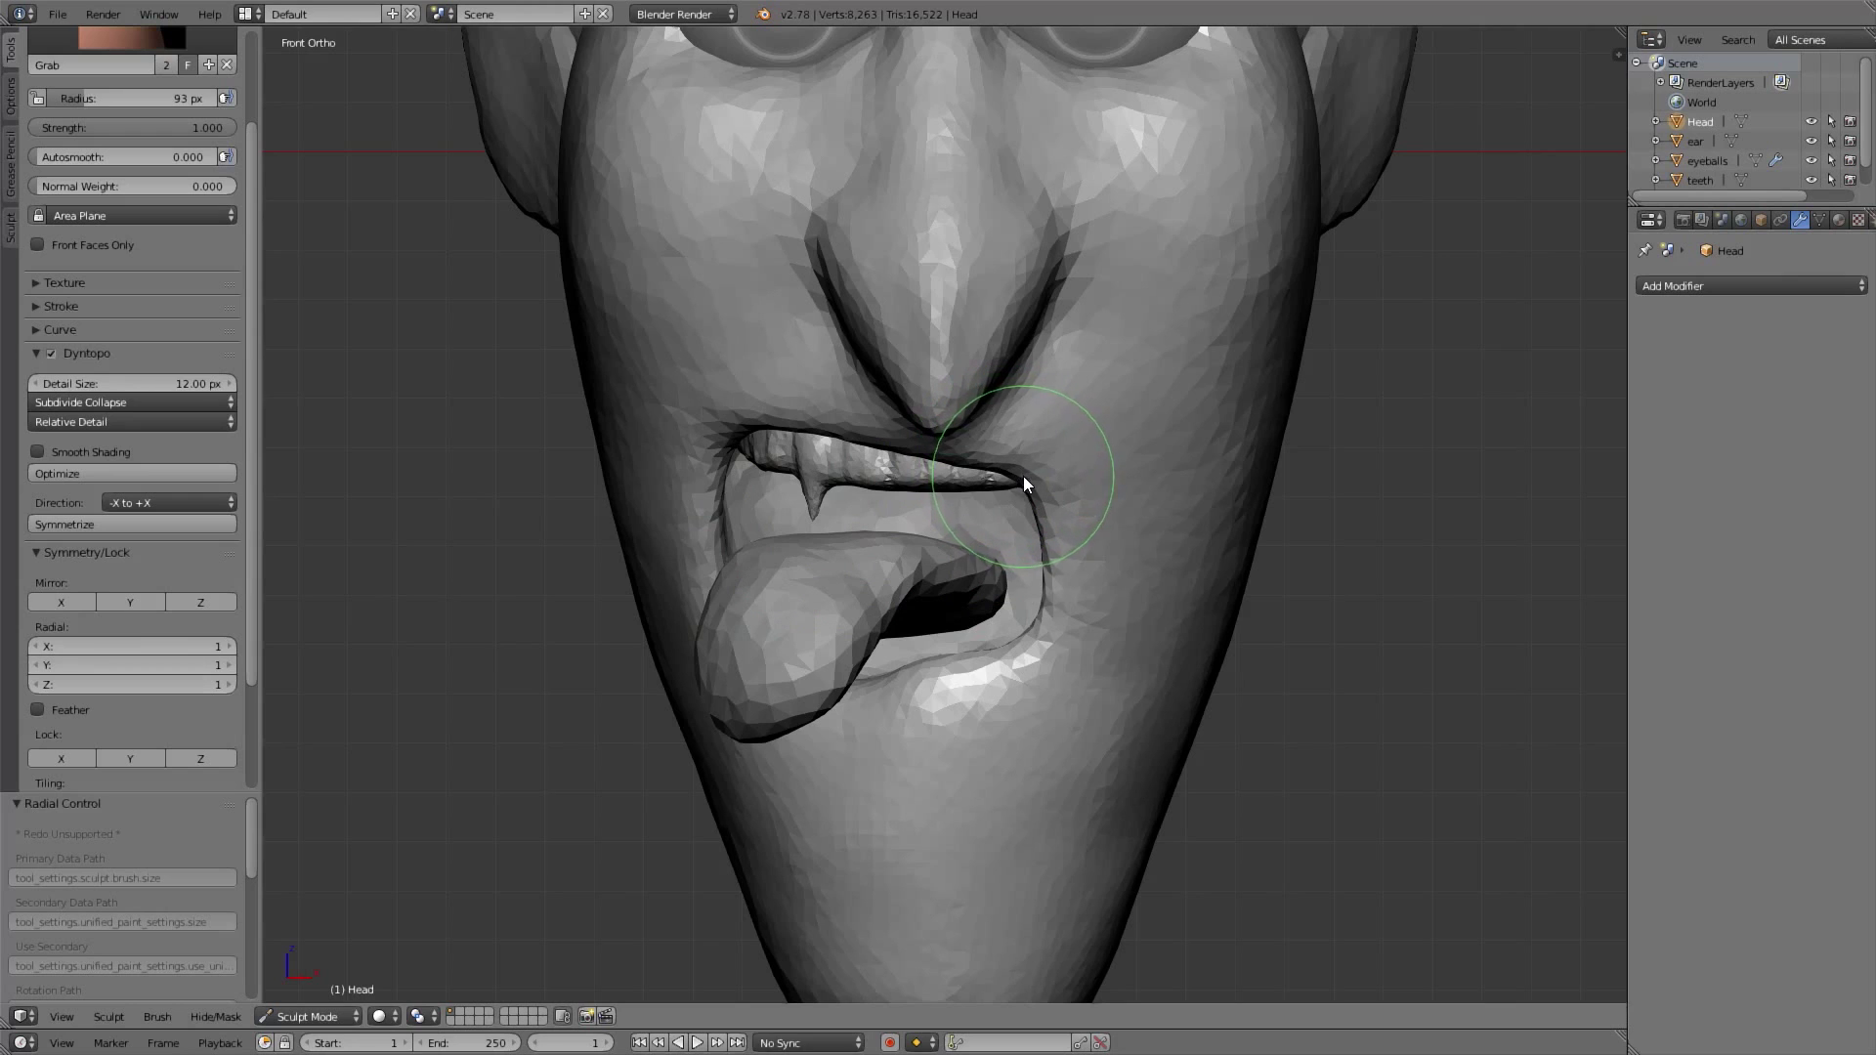
drag(1025, 473, 1034, 469)
Set the Grab radius to 164 px and reshape the lower lip and mouth corner beneath the tongue from below
mouse_move(1010, 673)
middle_down()
mouse_move(871, 649)
mouse_move(858, 600)
middle_up()
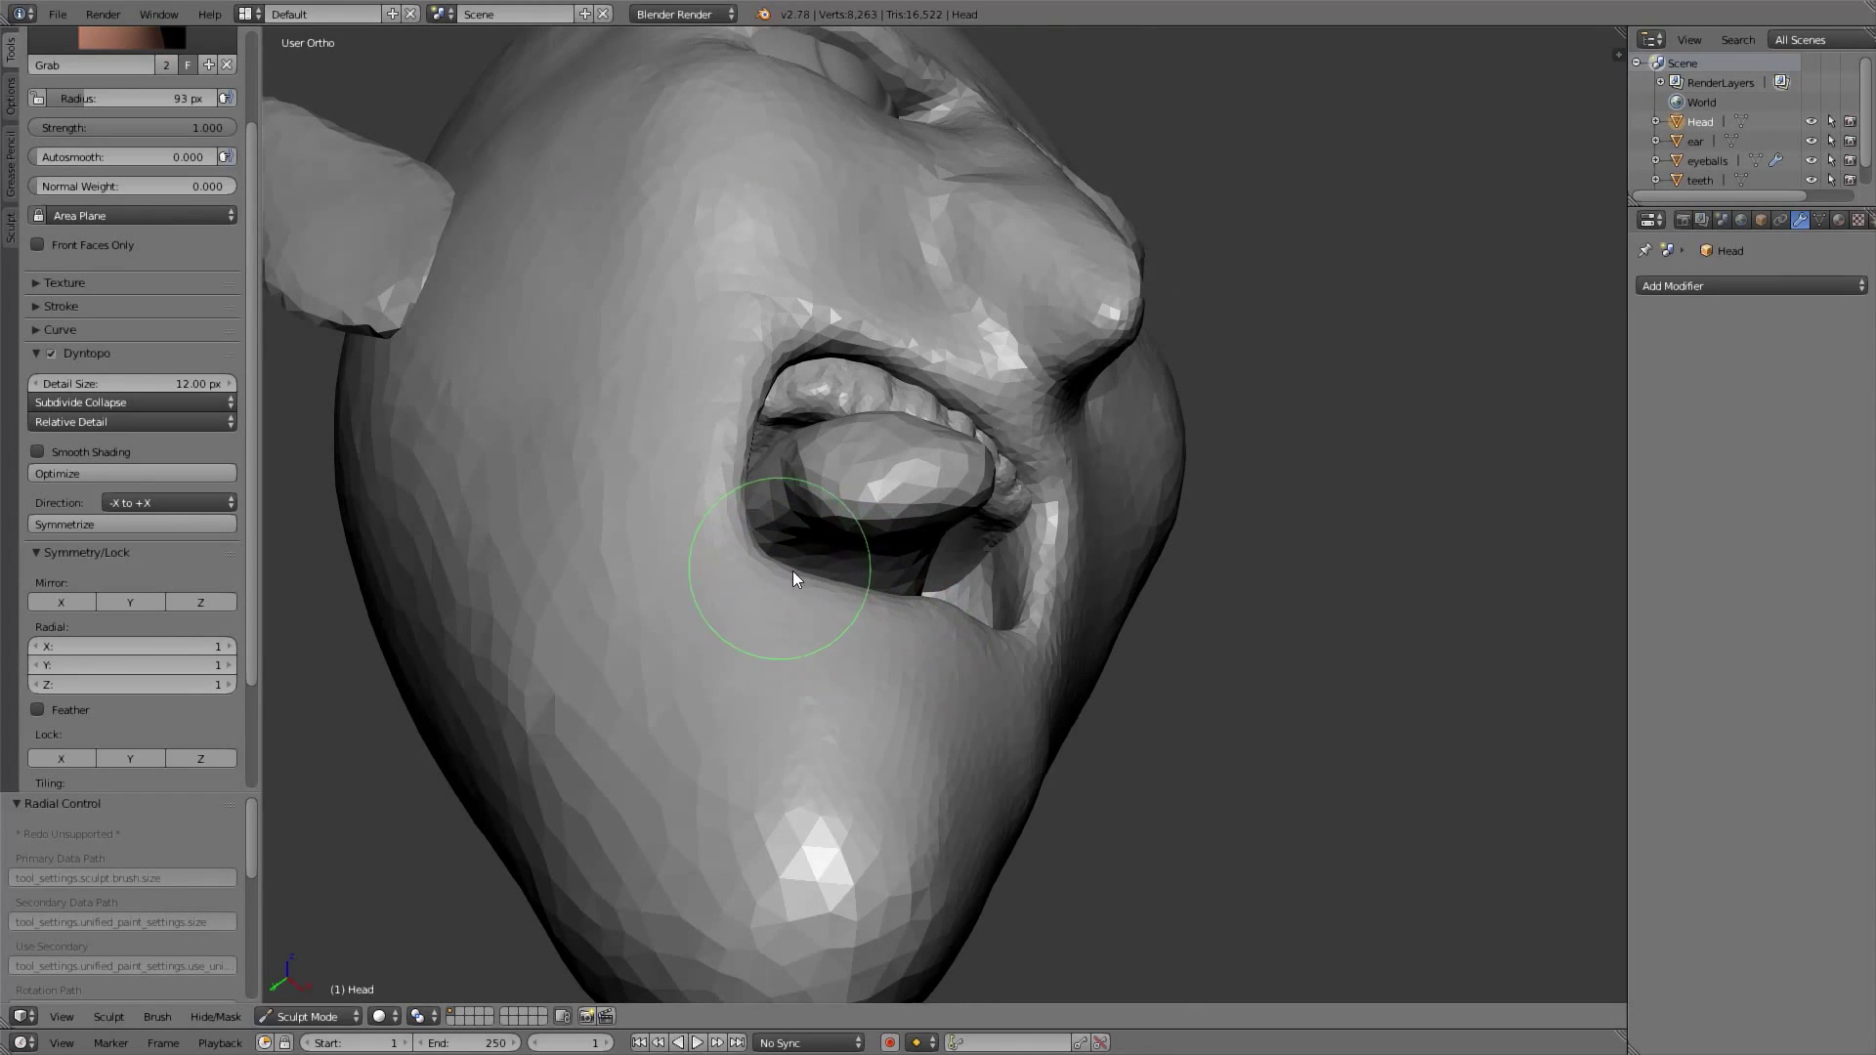
middle_drag(867, 596, 808, 623)
mouse_move(979, 629)
middle_down()
mouse_move(864, 647)
mouse_move(912, 562)
mouse_move(899, 542)
mouse_move(931, 570)
mouse_move(1044, 499)
mouse_move(951, 518)
middle_up()
key(f)
click(893, 641)
key(ctrl+z)
key(f)
click(1065, 556)
drag(835, 553, 991, 506)
mouse_move(992, 506)
middle_down()
mouse_move(1020, 534)
mouse_move(787, 588)
middle_up()
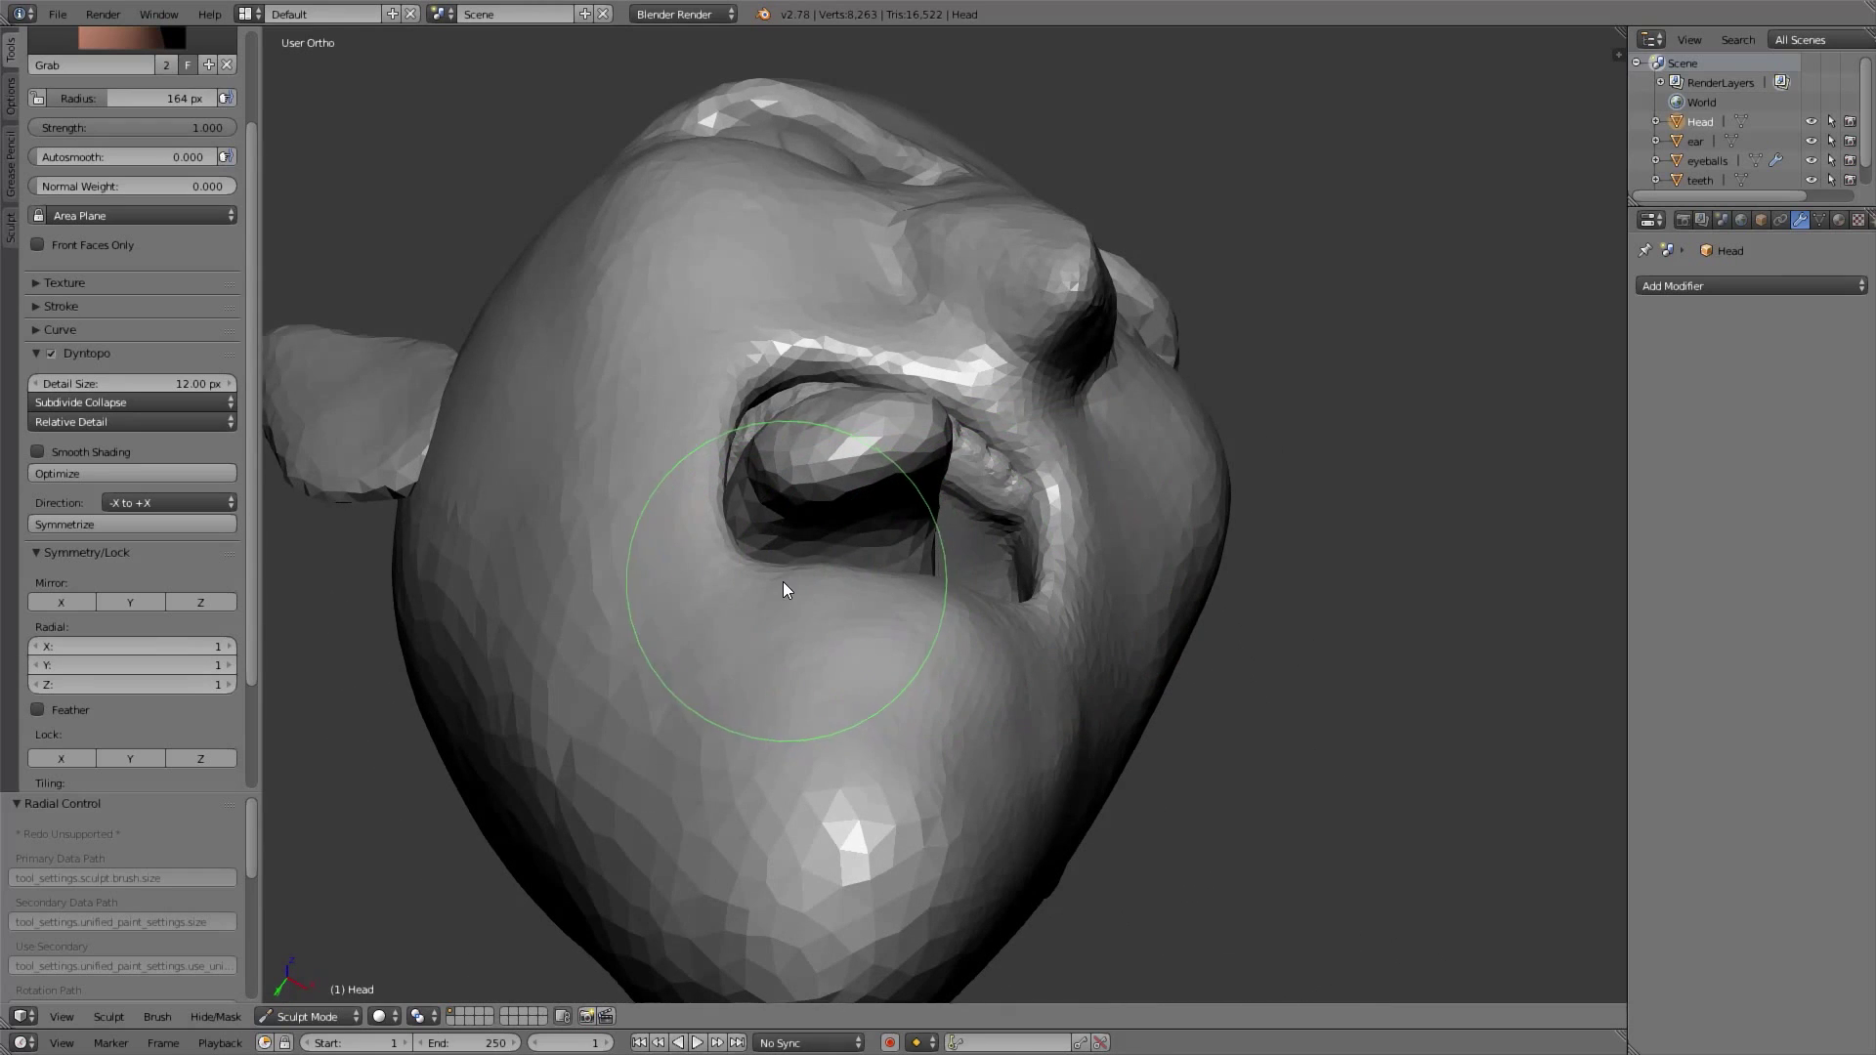
mouse_move(783, 581)
mouse_down()
mouse_move(887, 571)
mouse_move(755, 596)
mouse_up()
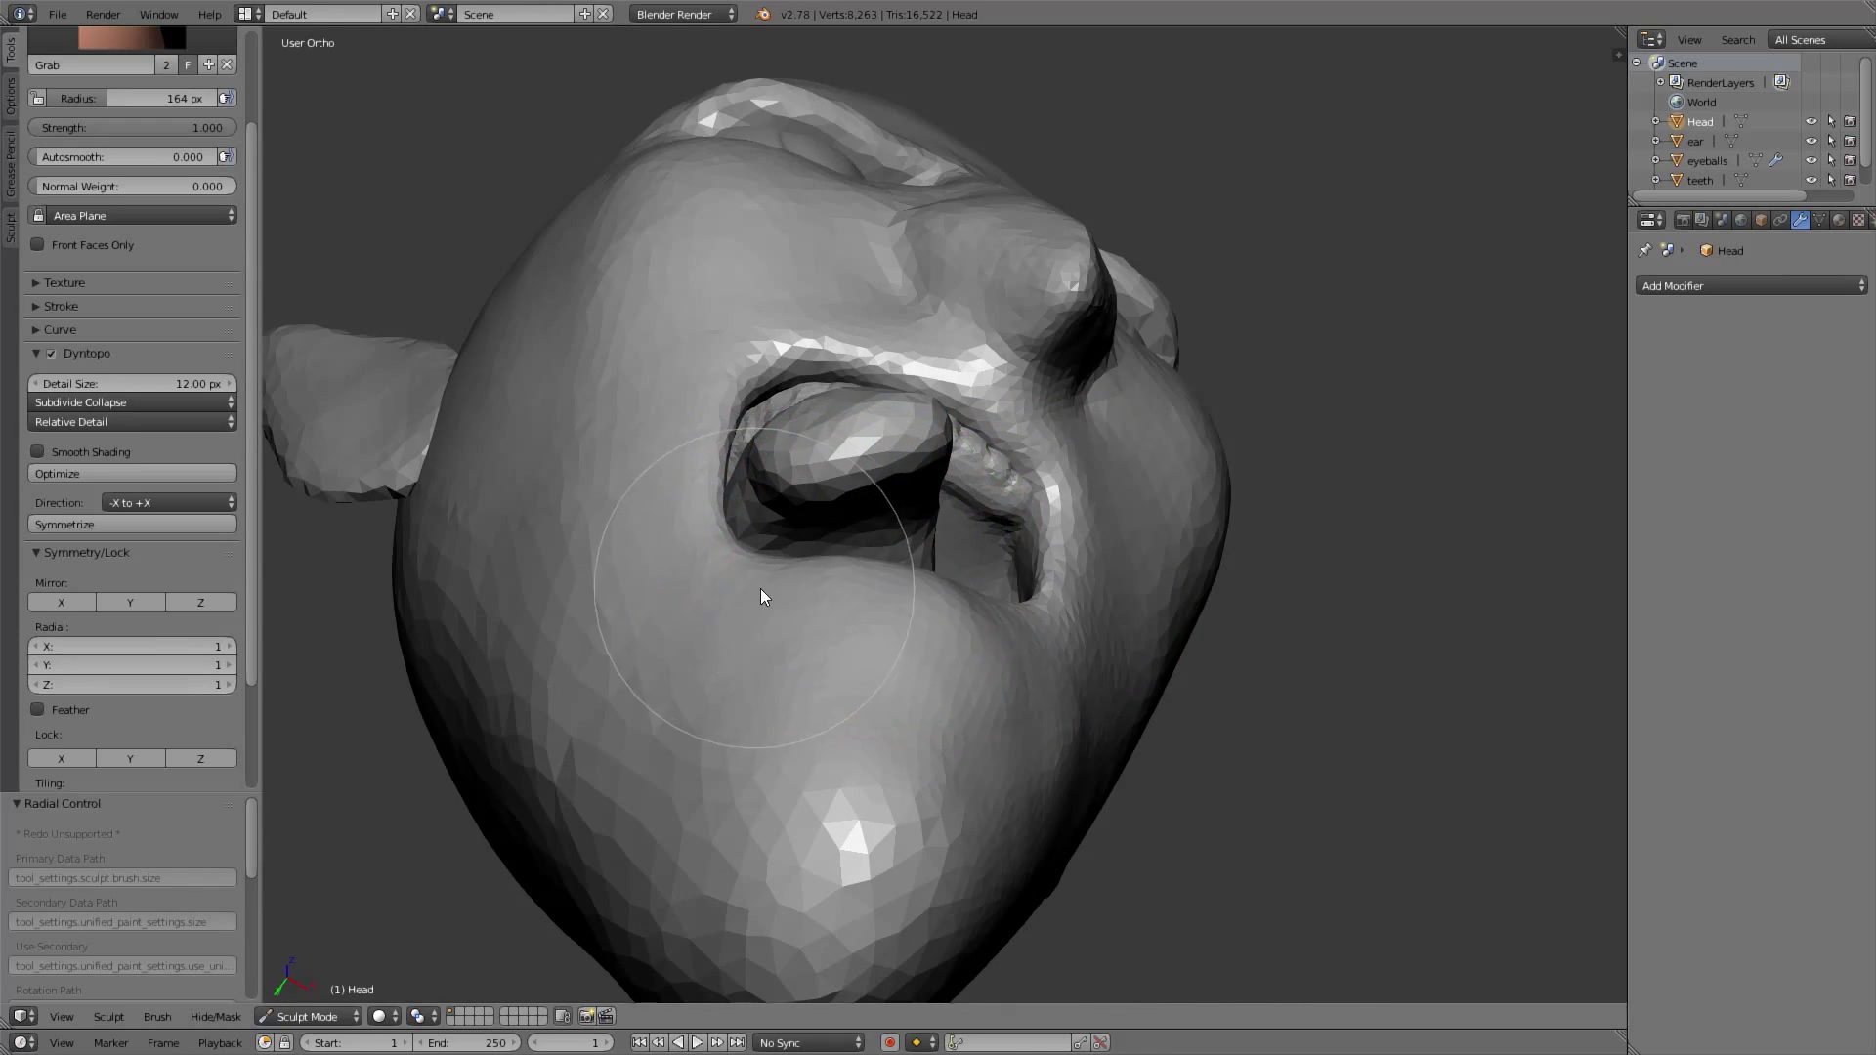
middle_drag(953, 595, 989, 596)
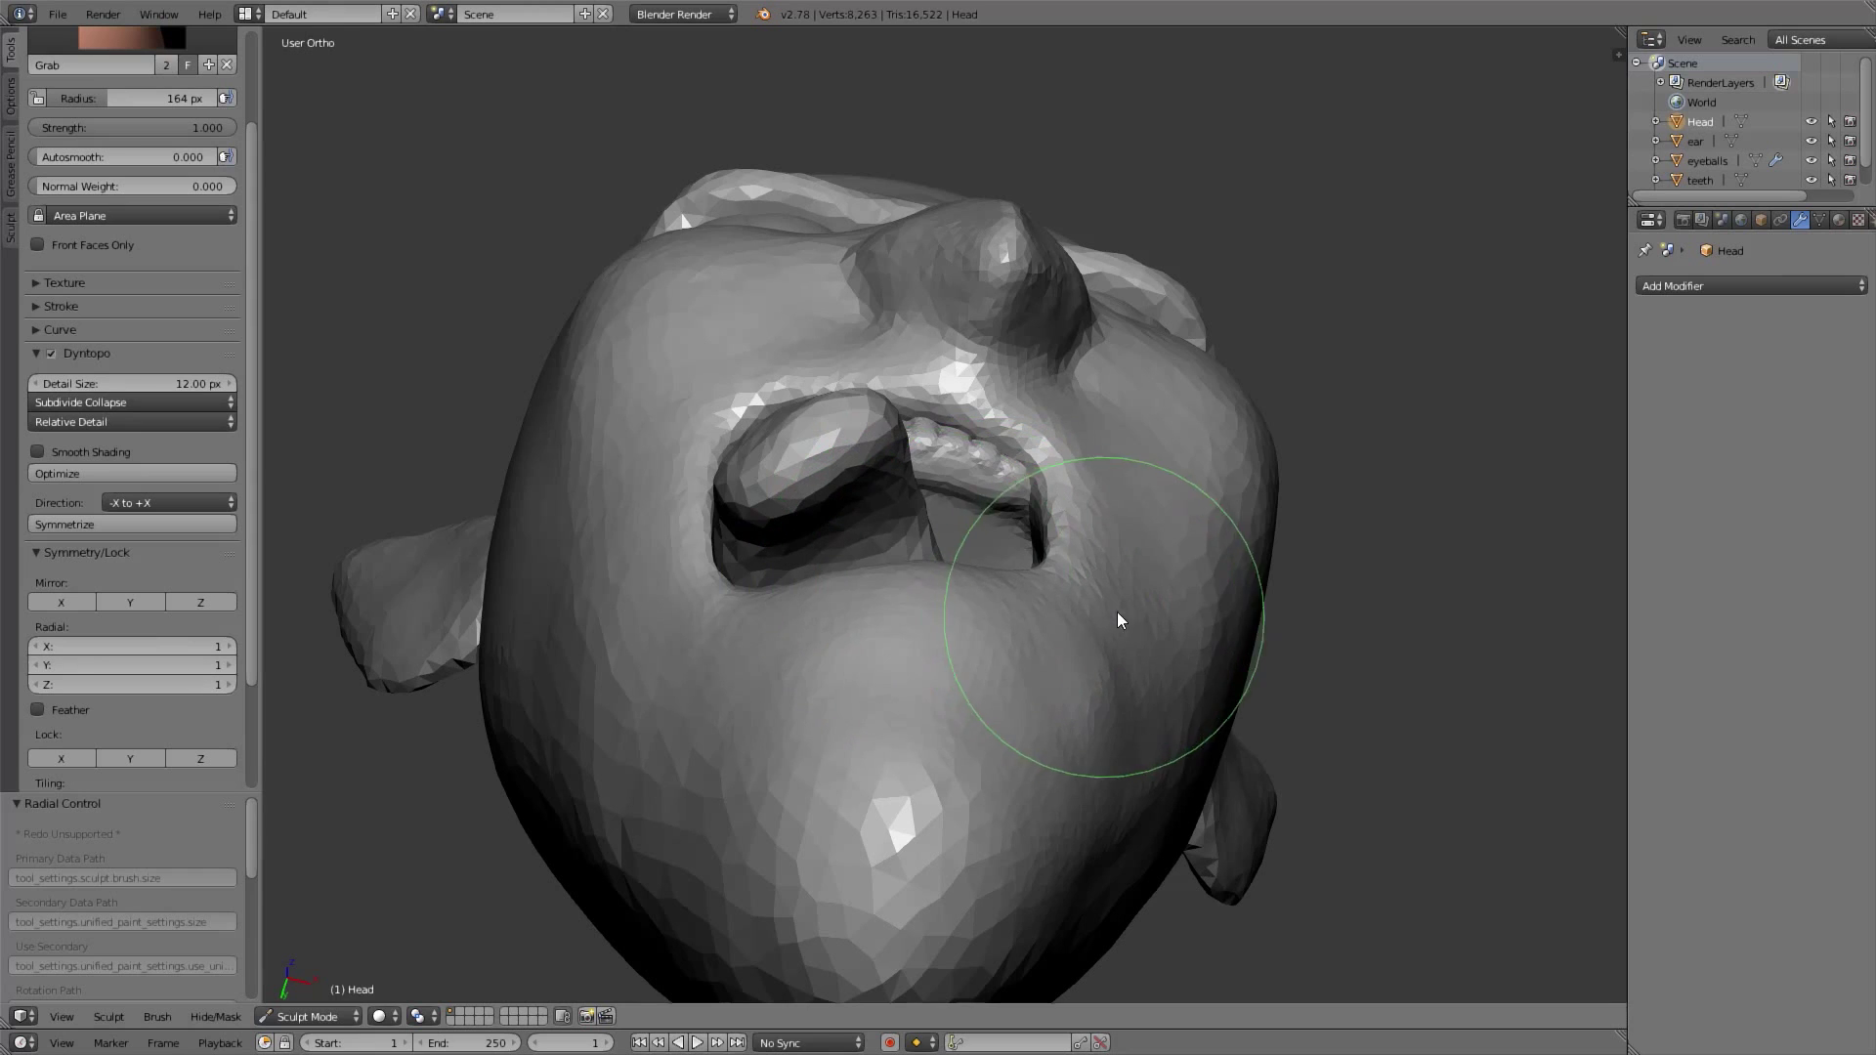
middle_drag(1117, 611, 987, 566)
key(KP_3)
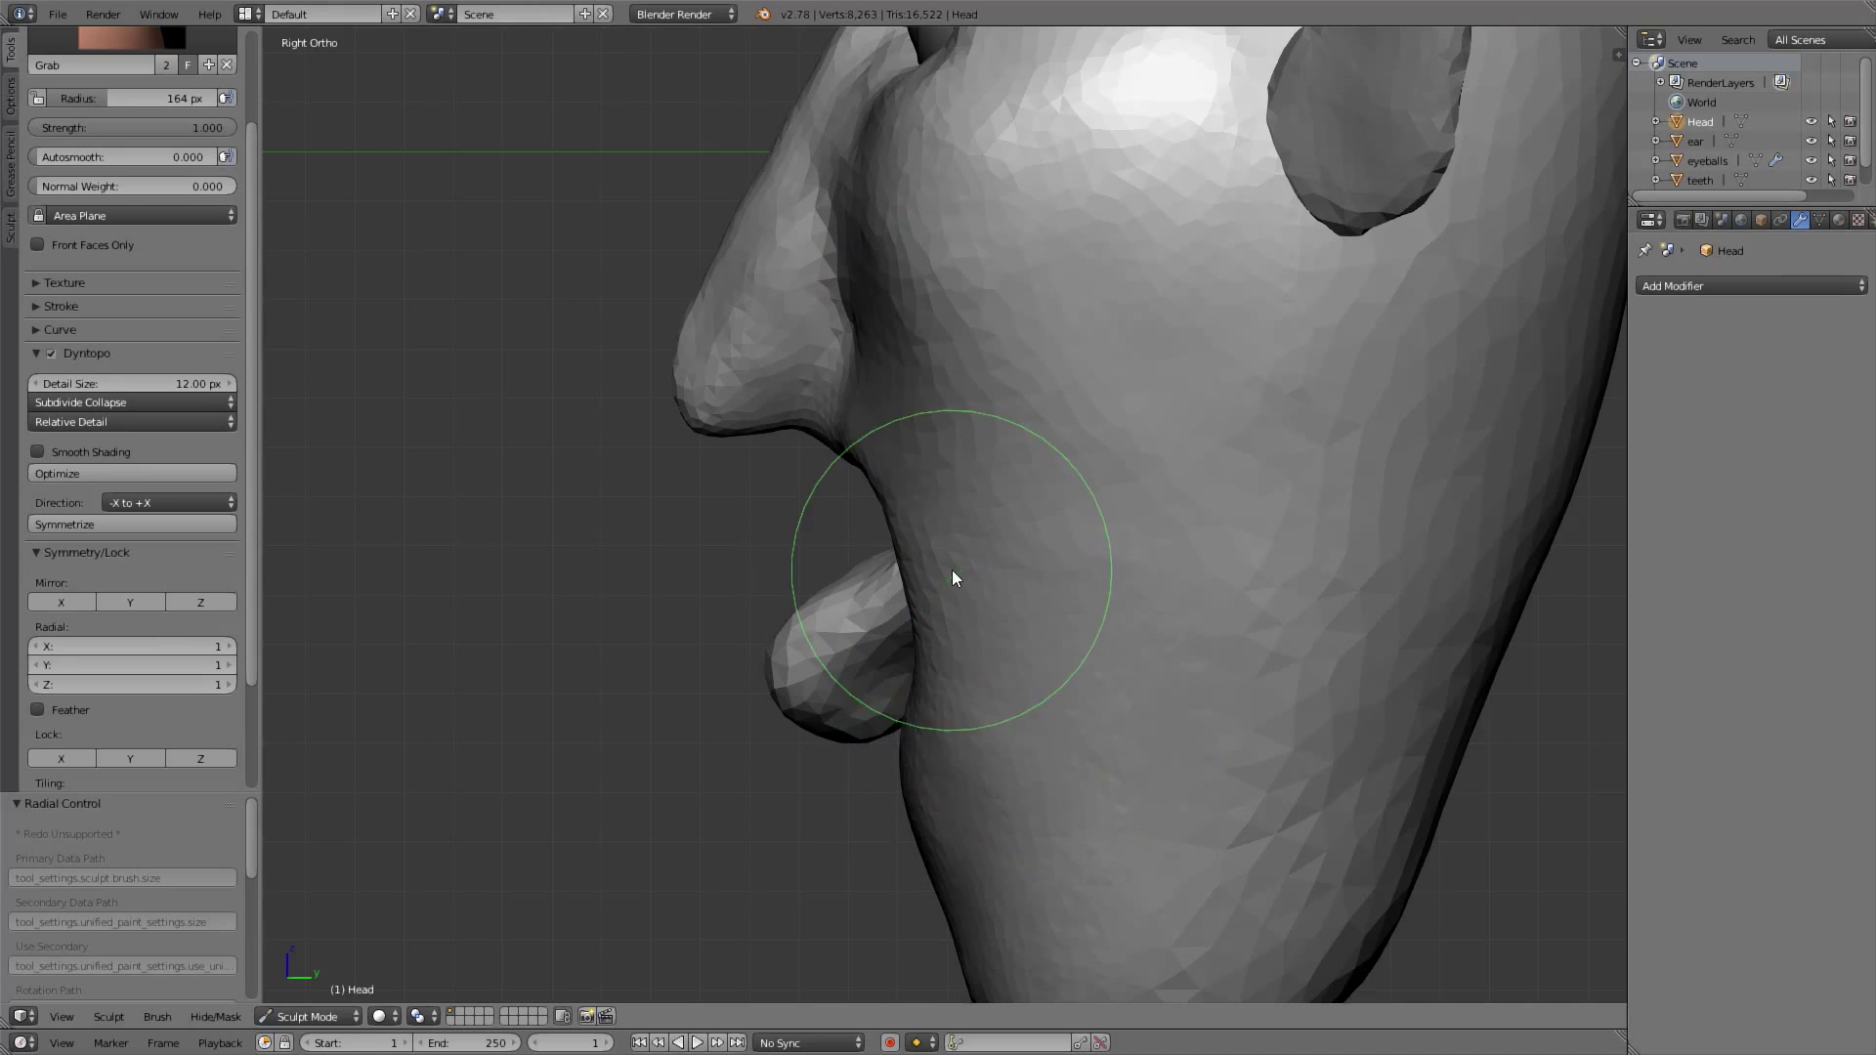
Set the Grab radius to 125 px and review the mouth and chin from the front and below
scroll(954, 562, down, 4)
middle_drag(960, 544, 1146, 529)
key(KP_1)
scroll(979, 557, up, 2)
middle_drag(931, 526, 958, 641)
mouse_move(873, 734)
shift+middle_down()
mouse_move(967, 548)
mouse_move(1058, 467)
mouse_move(931, 608)
mouse_move(1130, 603)
shift+middle_up()
scroll(1059, 467, up, 3)
key(f)
click(937, 606)
scroll(1012, 600, down, 3)
middle_drag(1013, 600, 990, 569)
mouse_move(980, 718)
middle_down()
mouse_move(990, 618)
mouse_move(1009, 605)
mouse_move(990, 562)
middle_up()
scroll(1009, 604, up, 1)
Switch to Clay Strips at a 126 px radius, undo the trial chin stroke and turn X mirroring back on
key(3)
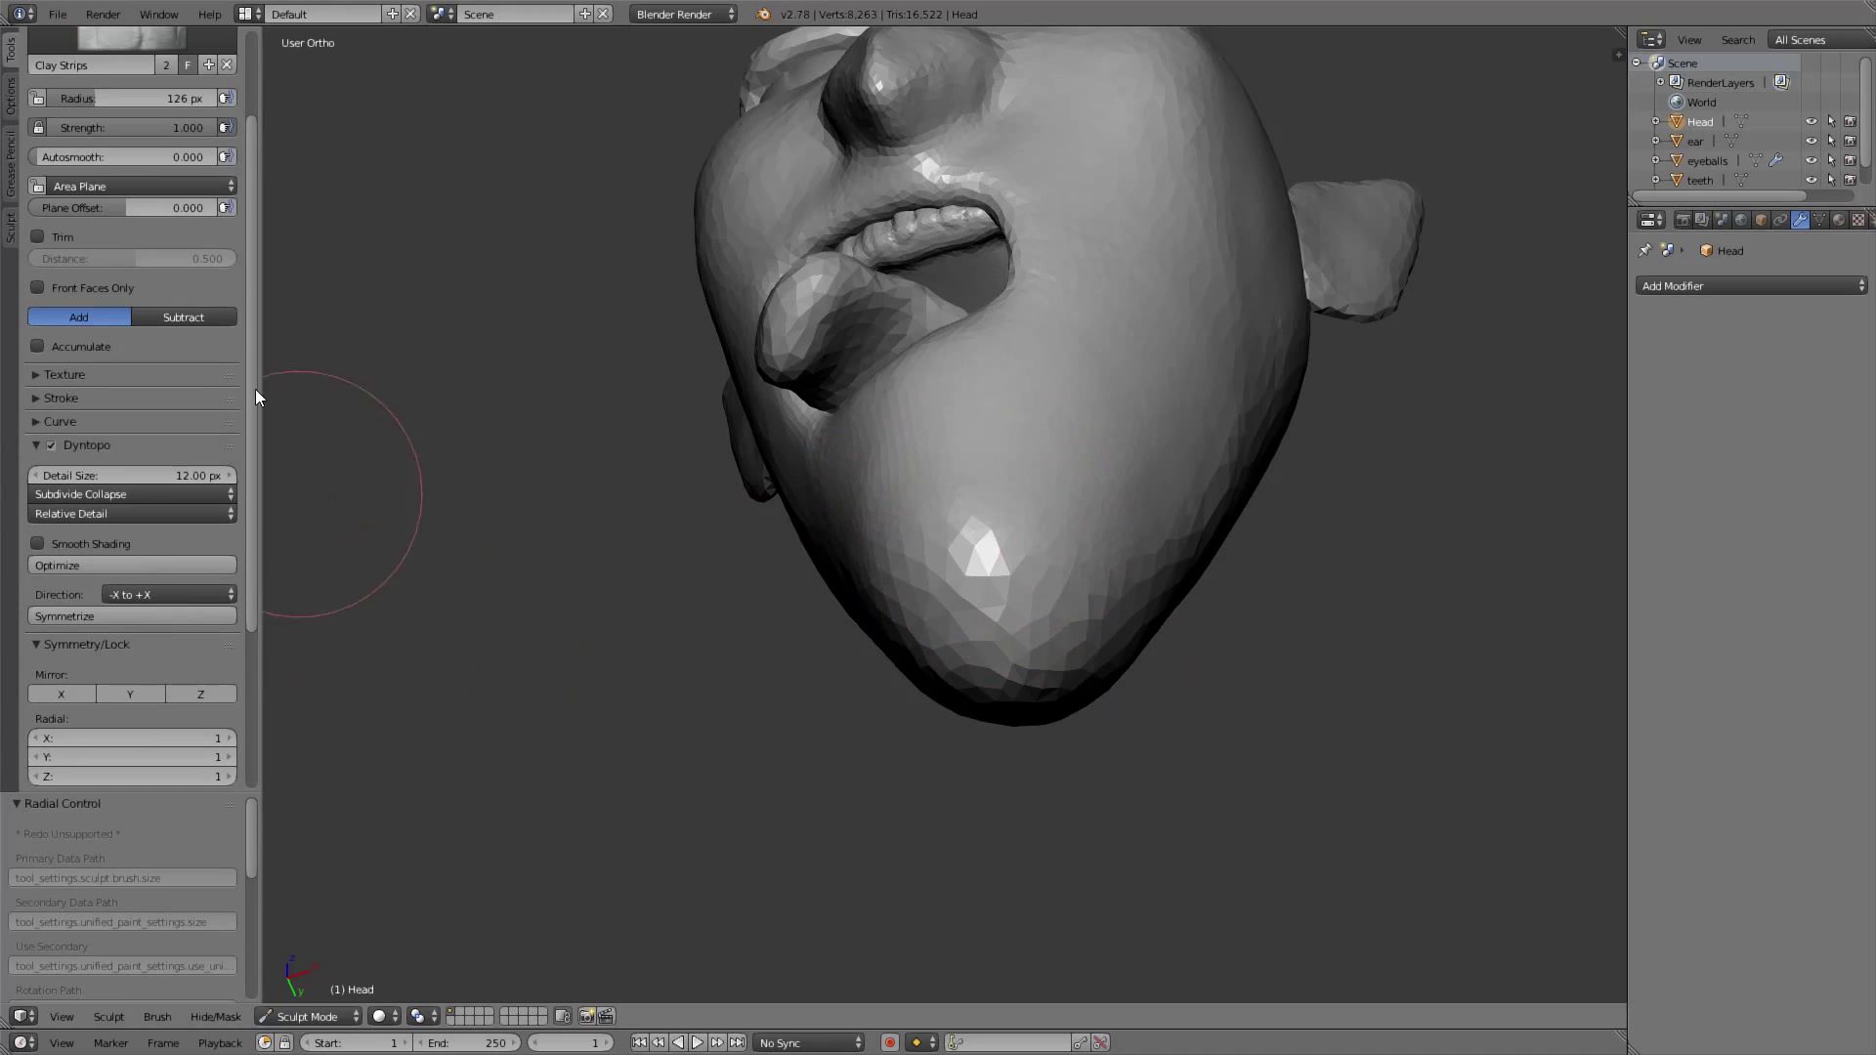
scroll(163, 477, up, 3)
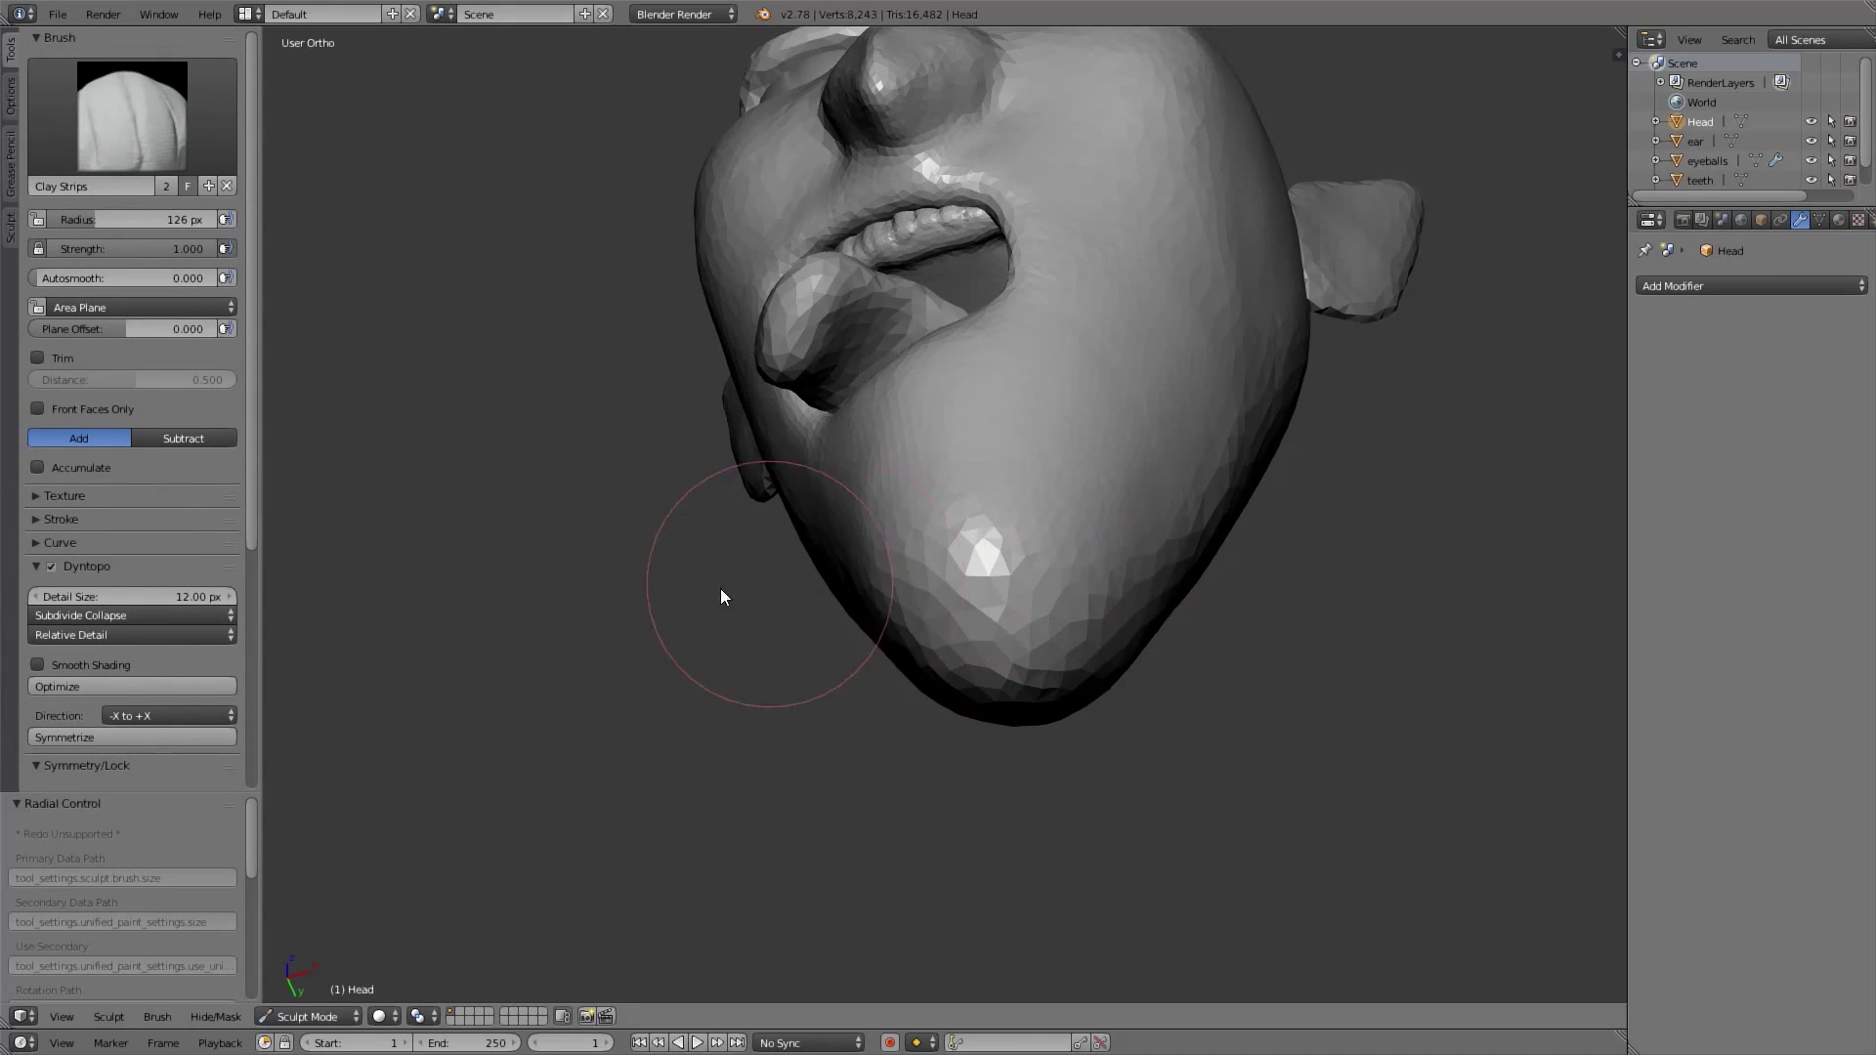
scroll(105, 567, down, 3)
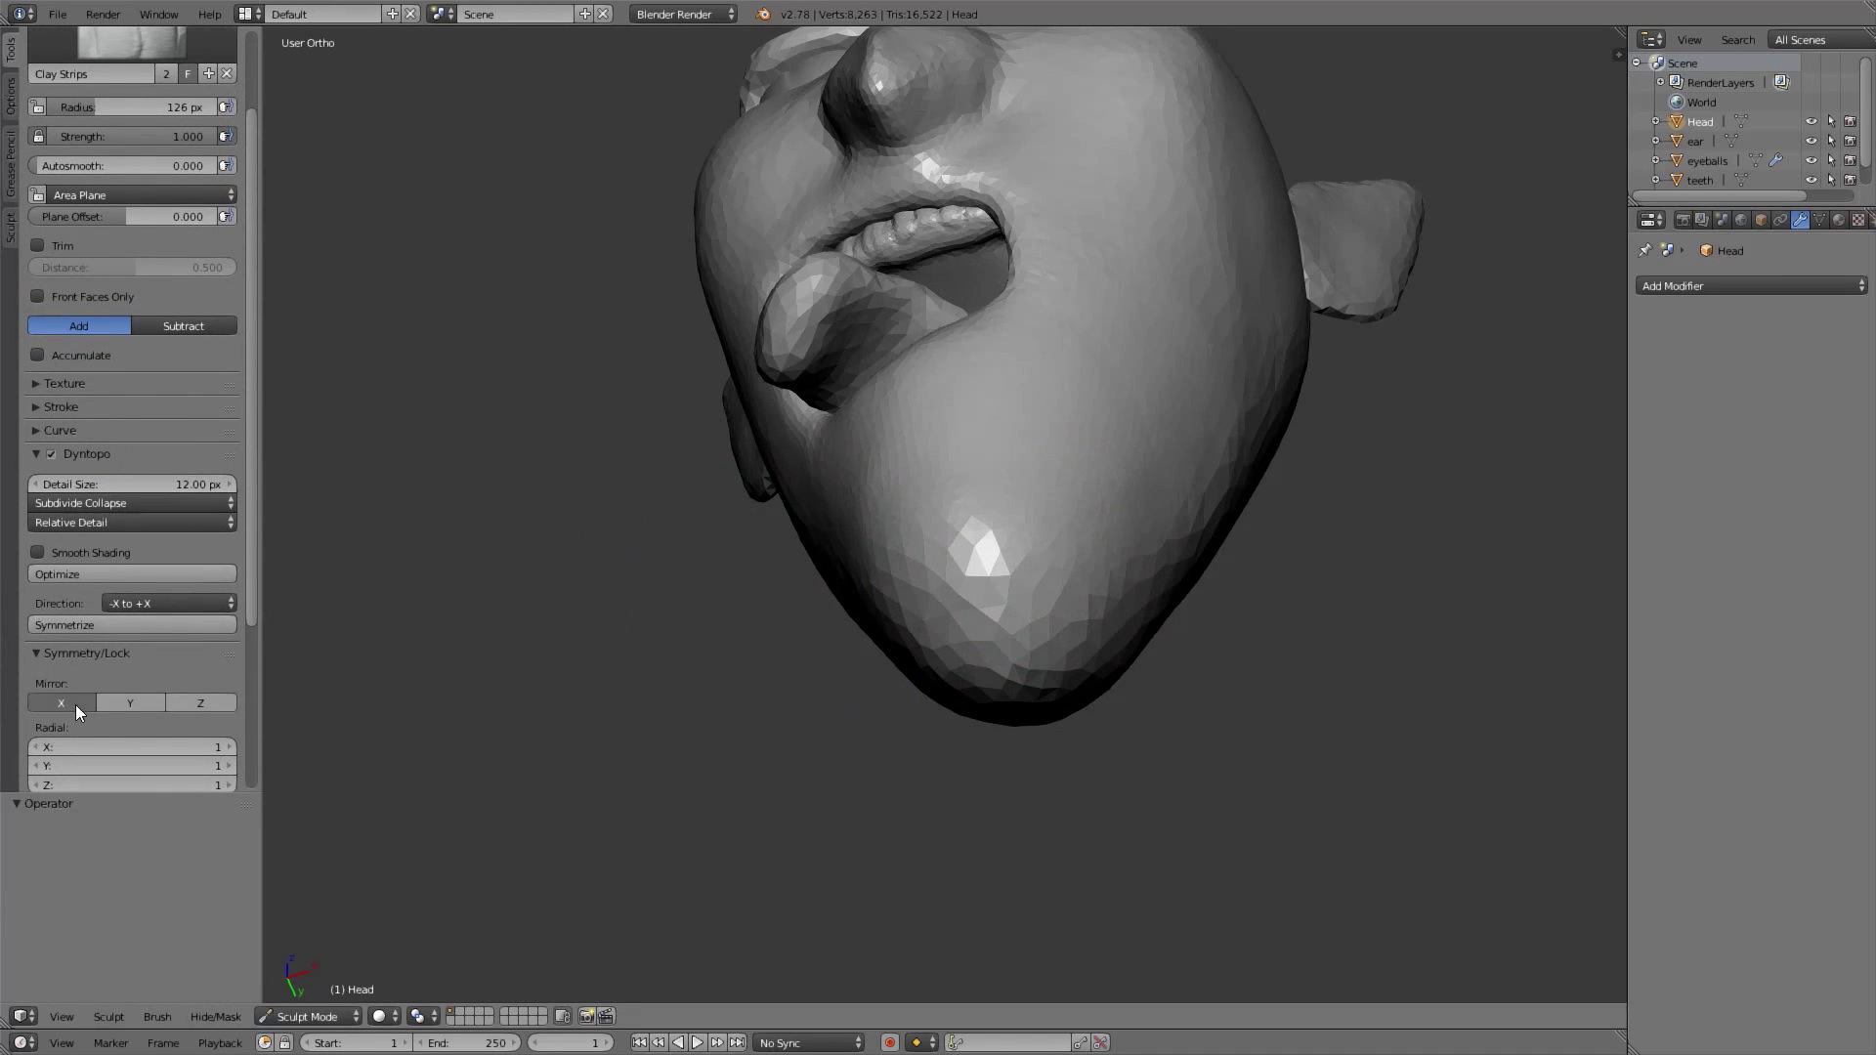
key(KP_1)
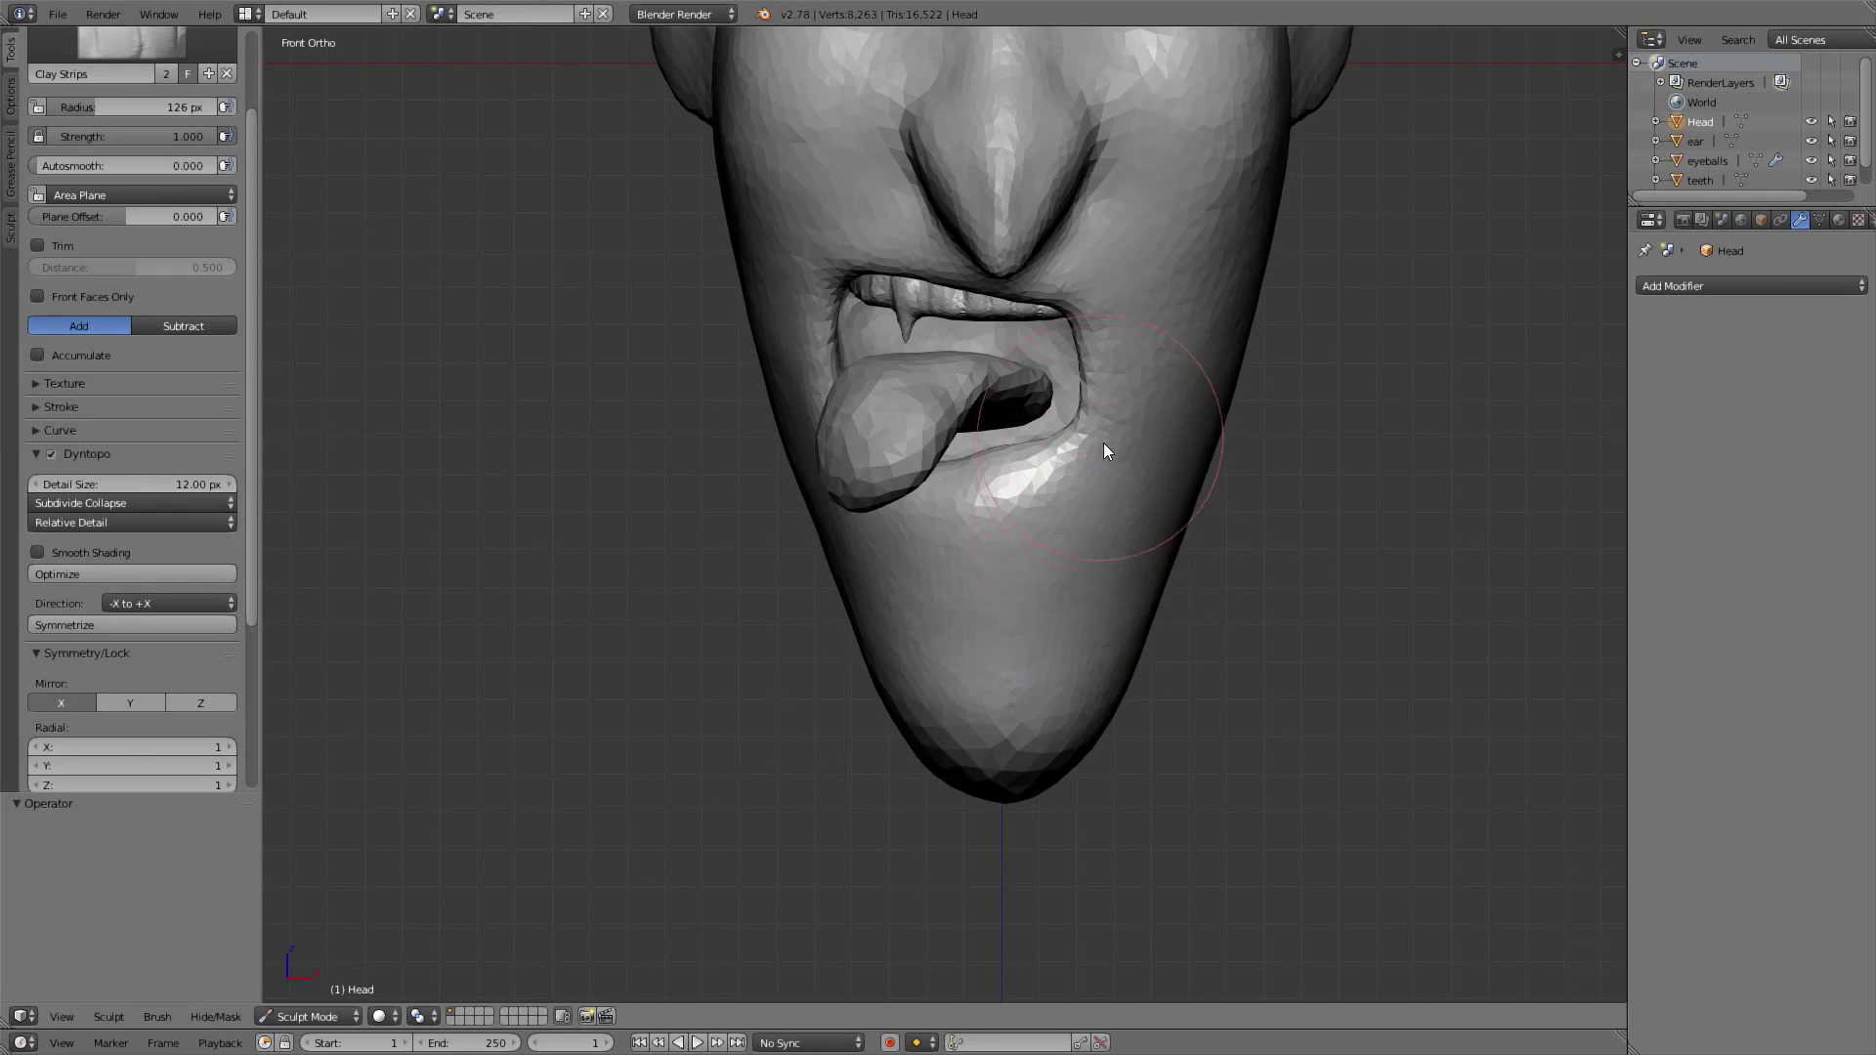
Build up the chin and jaw volume from below with mirrored Clay Strips strokes
scroll(1076, 607, down, 5)
scroll(1046, 461, up, 5)
scroll(1044, 503, down, 5)
mouse_move(1056, 518)
middle_down()
mouse_move(993, 549)
mouse_move(995, 401)
middle_up()
scroll(1001, 528, up, 5)
scroll(1003, 532, up, 4)
mouse_move(1013, 587)
middle_down()
mouse_move(1034, 532)
mouse_move(1022, 465)
middle_up()
mouse_move(938, 564)
mouse_down()
mouse_move(988, 457)
mouse_move(1088, 494)
mouse_up()
middle_drag(1118, 474, 922, 559)
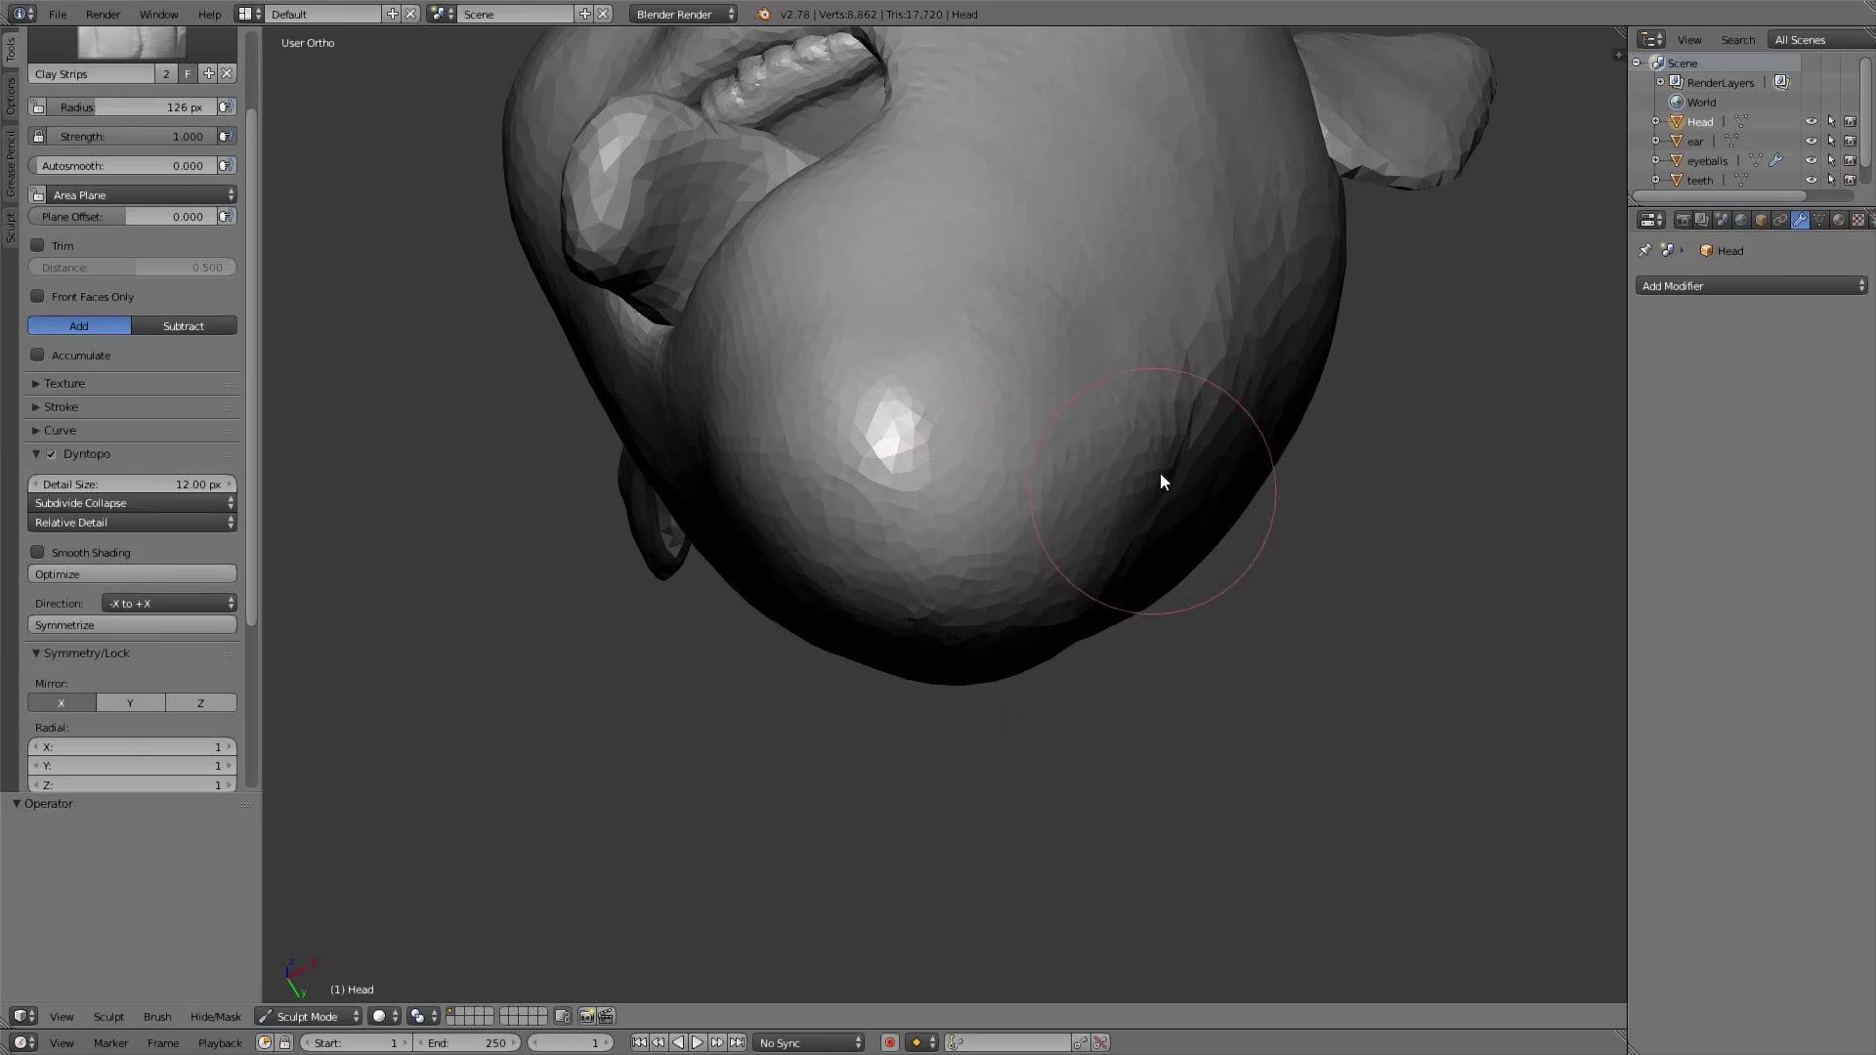
Sculpt the cheek and jaw beside the mouth and smooth the added clay
scroll(1115, 440, down, 4)
middle_drag(1044, 388, 888, 591)
key(KP_1)
scroll(1055, 583, up, 2)
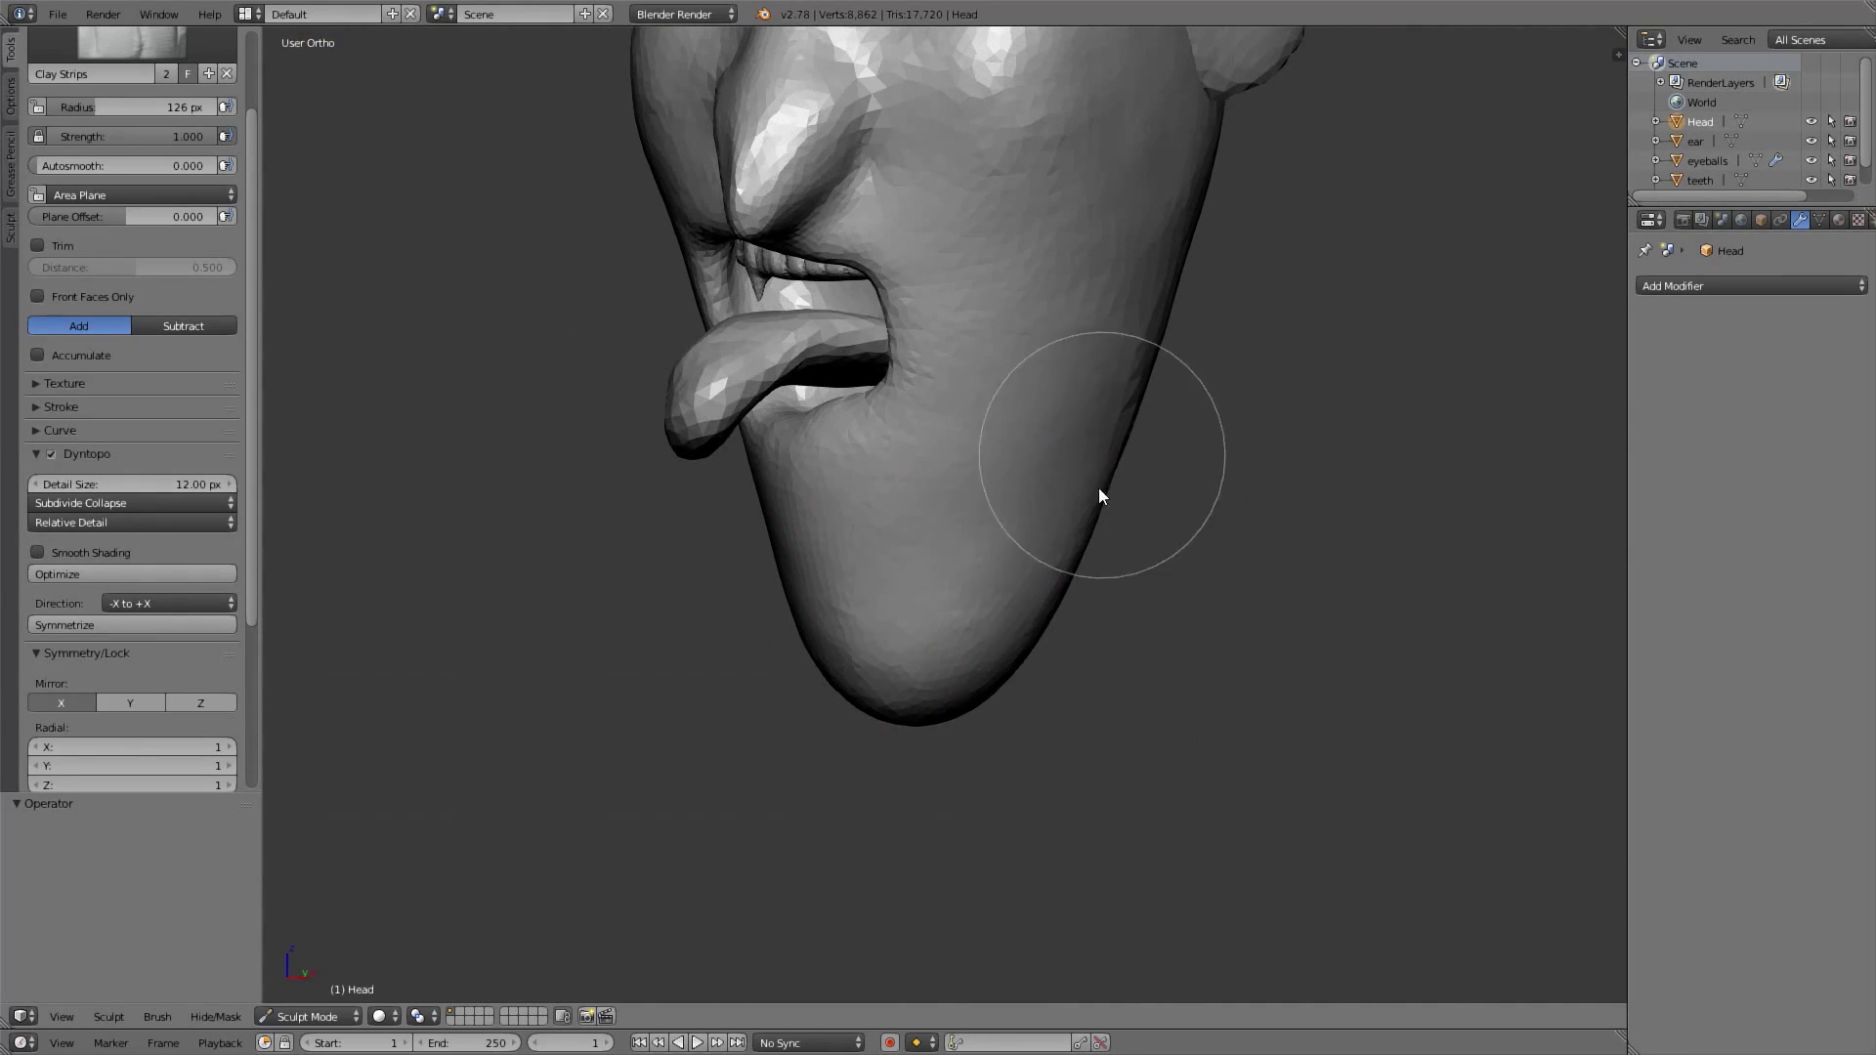
shift+middle_drag(1062, 446, 1014, 626)
middle_drag(1013, 260, 1027, 300)
mouse_move(1047, 324)
mouse_down()
mouse_move(1087, 322)
mouse_move(1039, 536)
mouse_up()
shift+middle_drag(1037, 537, 1085, 513)
shift+drag(1126, 341, 1122, 415)
mouse_move(1122, 415)
middle_down()
mouse_move(874, 439)
mouse_move(625, 627)
middle_up()
Turn off X mirroring and use Clay Strips at an 87 px radius around the mouth corner beside the tongue
scroll(1009, 362, up, 5)
key(f)
click(440, 675)
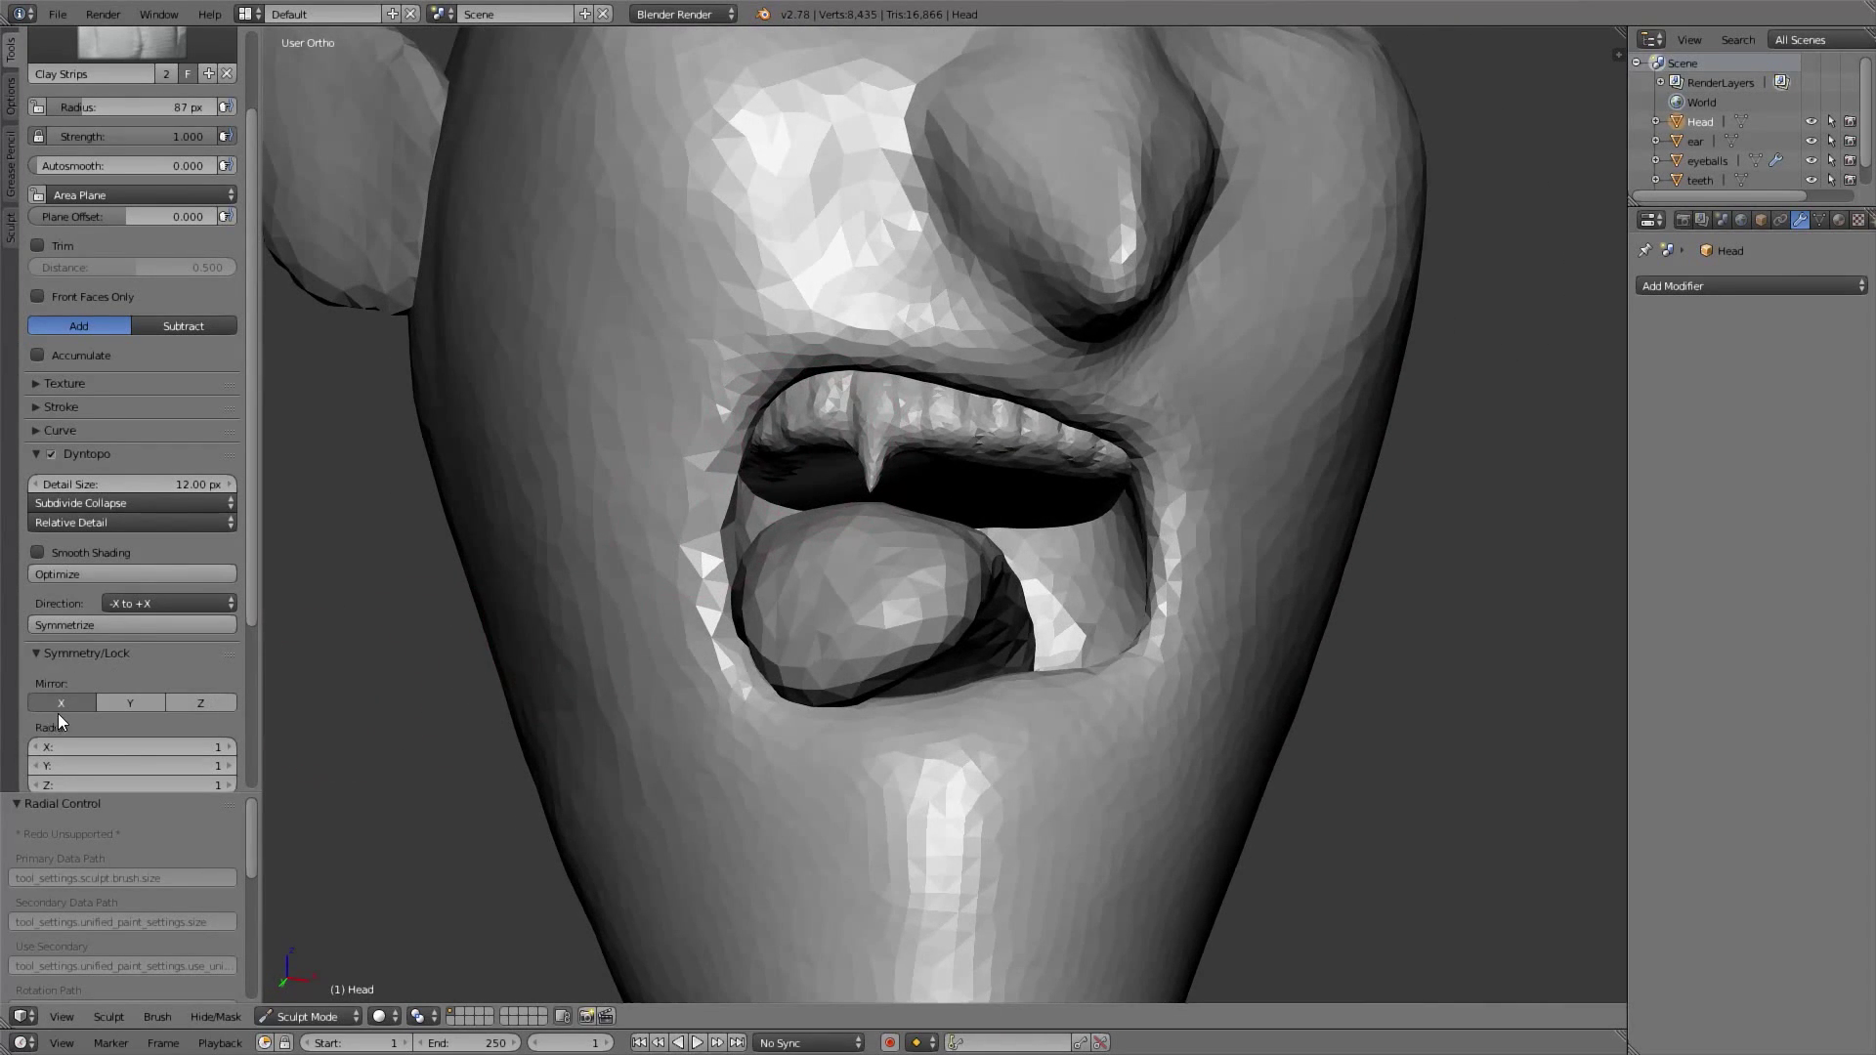
scroll(63, 695, up, 3)
mouse_move(814, 327)
mouse_down()
mouse_move(720, 384)
mouse_move(701, 630)
mouse_move(699, 290)
mouse_move(706, 724)
mouse_up()
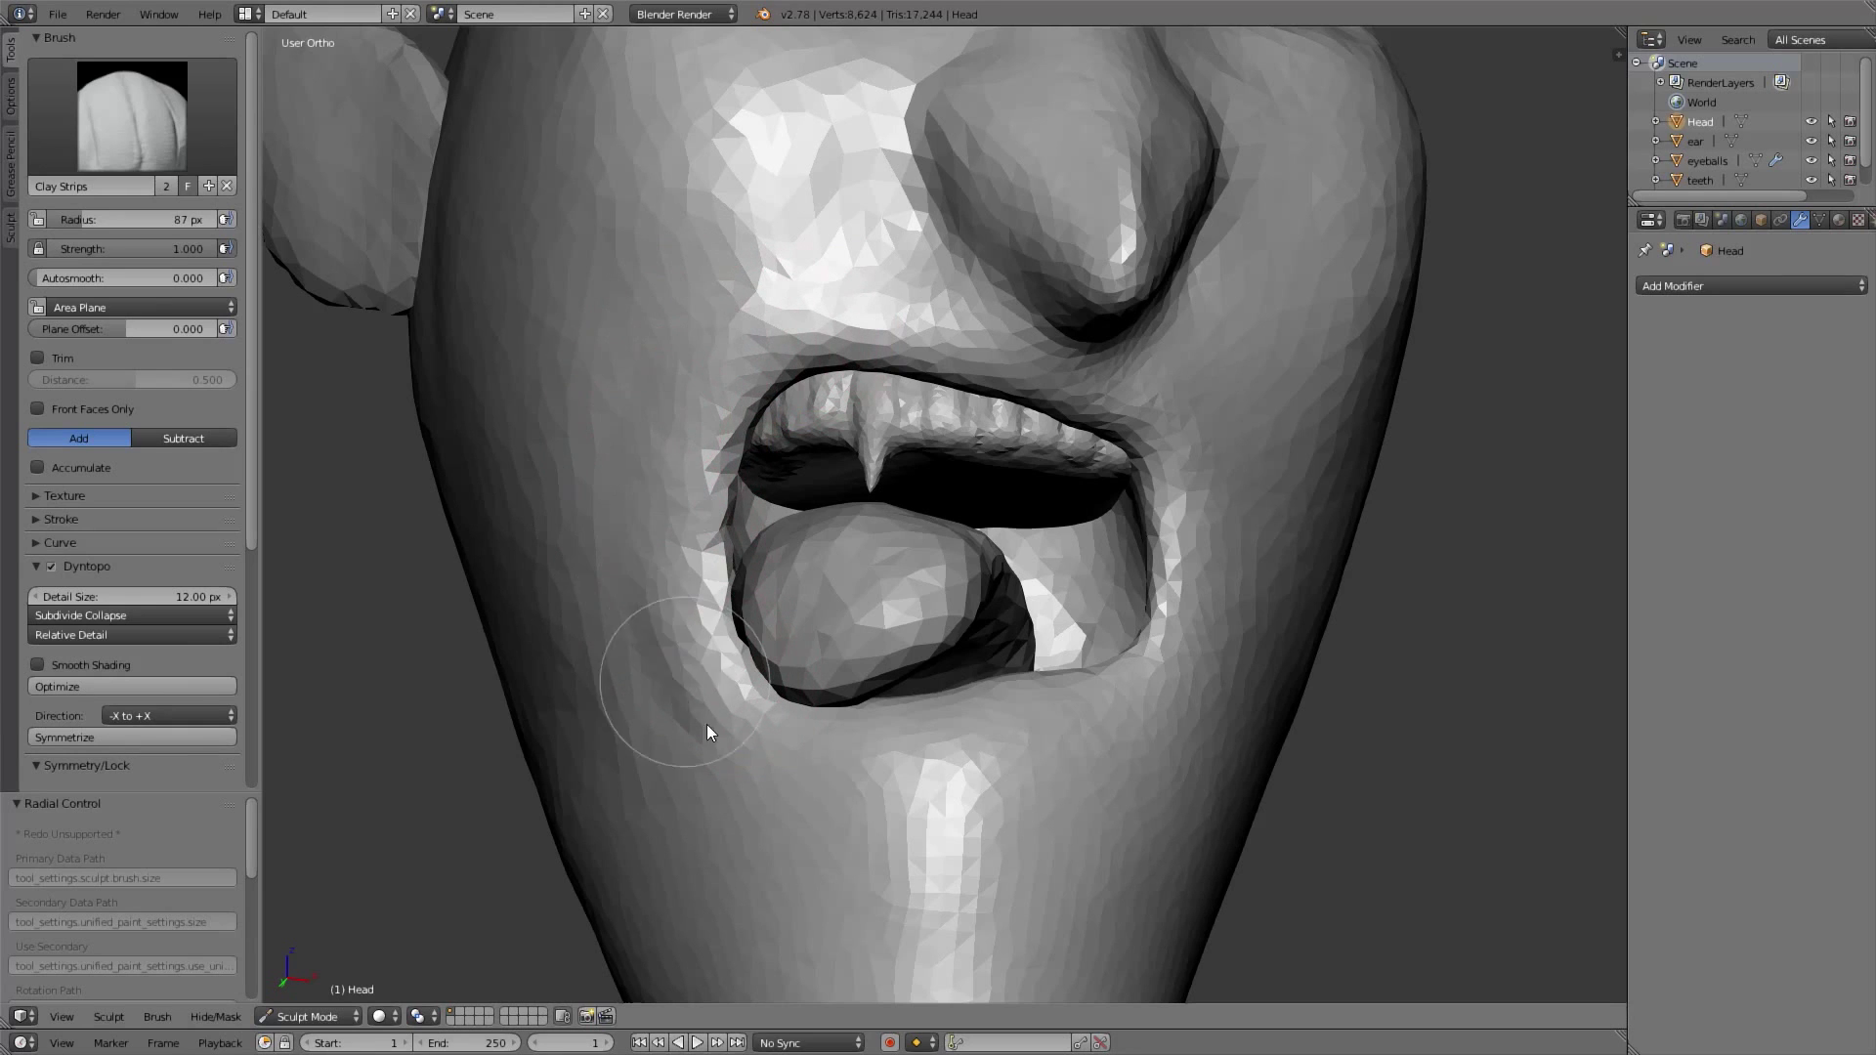
Set the Clay Strips radius to 72 px and add clay down both sides of the mouth
middle_drag(994, 334, 797, 317)
key(f)
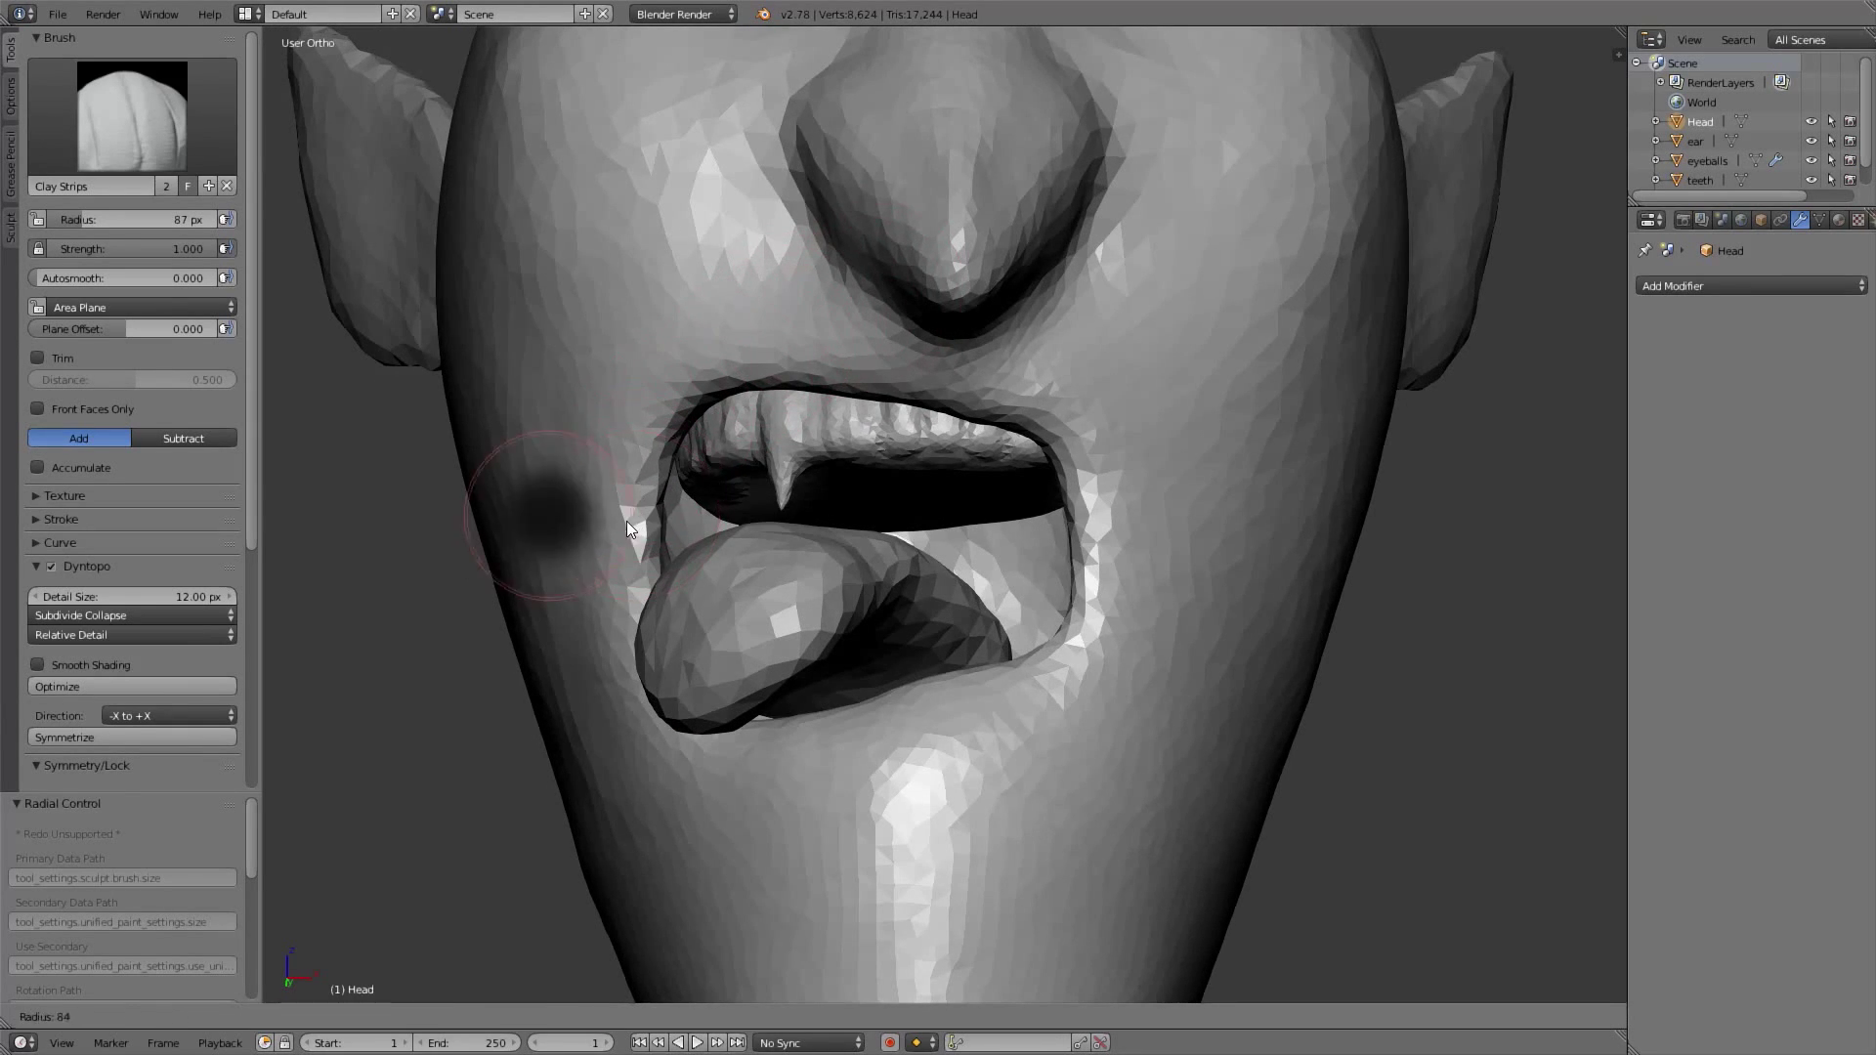
click(616, 522)
scroll(622, 498, up, 1)
mouse_move(628, 452)
mouse_down()
mouse_move(595, 613)
mouse_move(547, 429)
mouse_move(582, 726)
mouse_up()
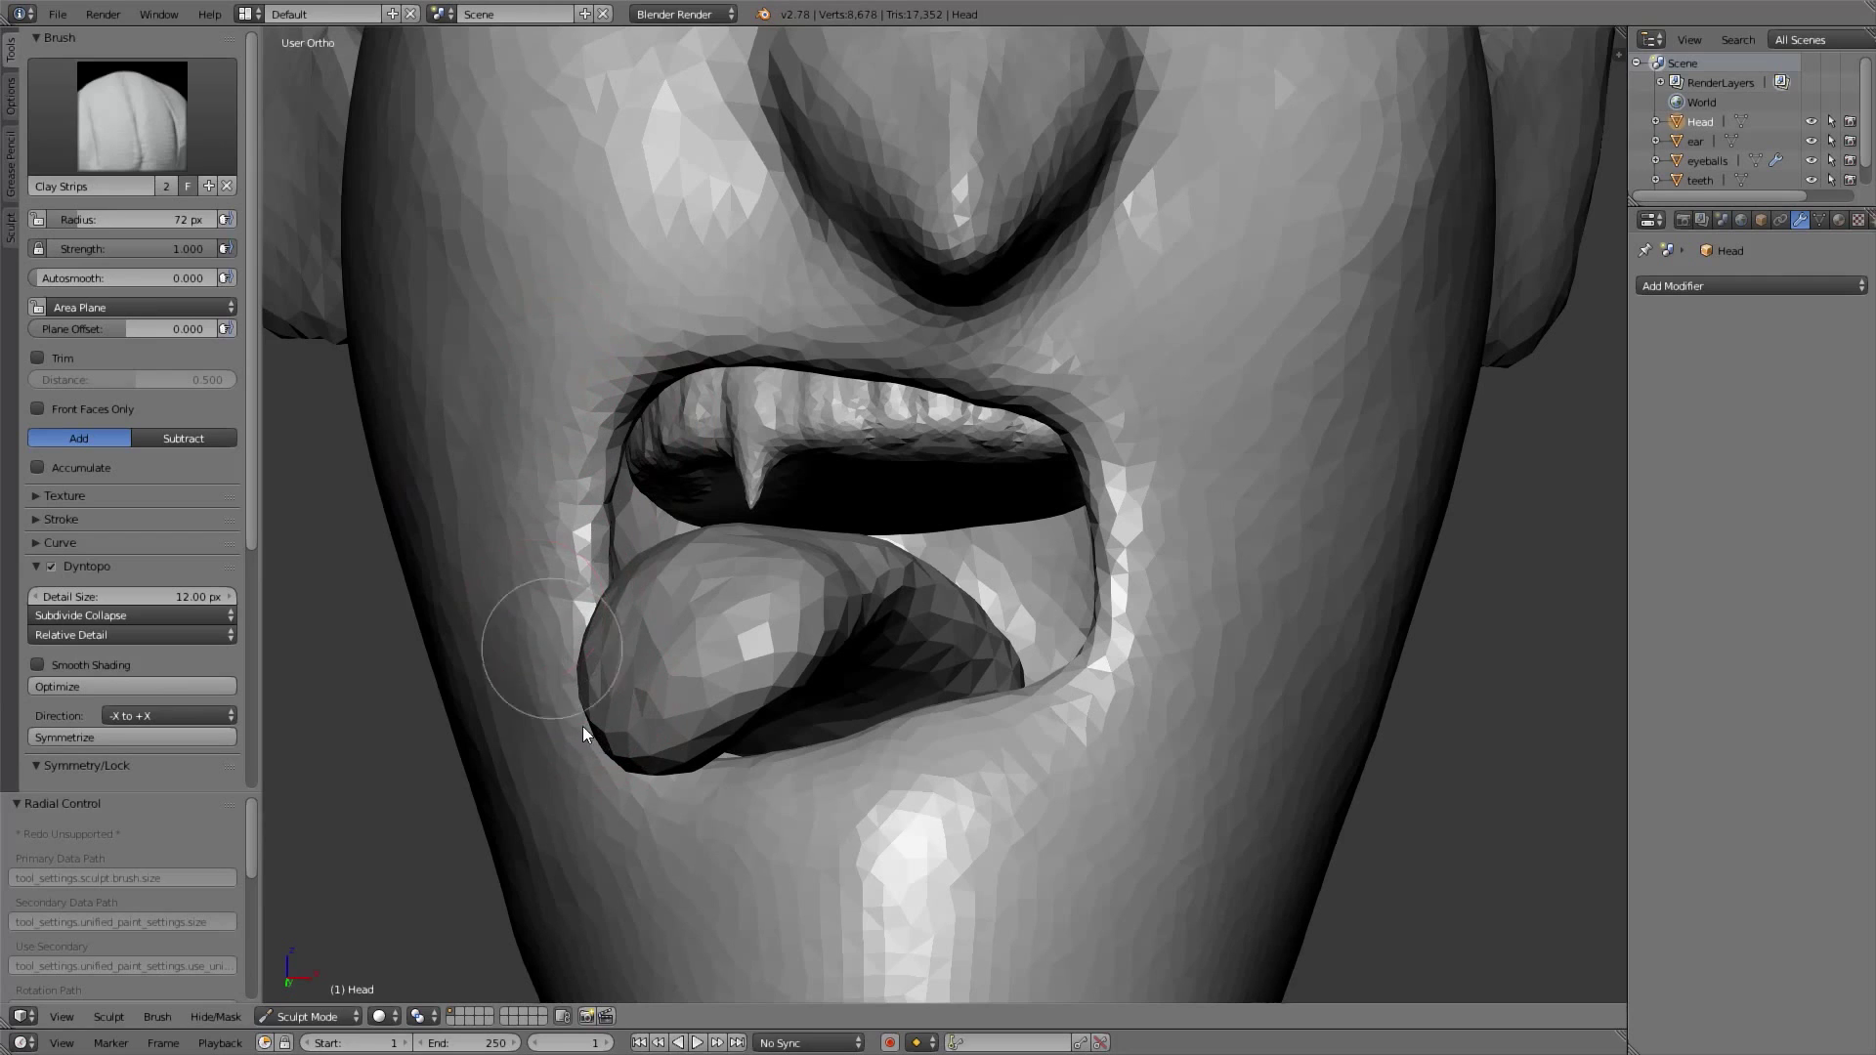
mouse_move(1137, 361)
mouse_down()
mouse_move(747, 344)
mouse_move(1175, 564)
mouse_up()
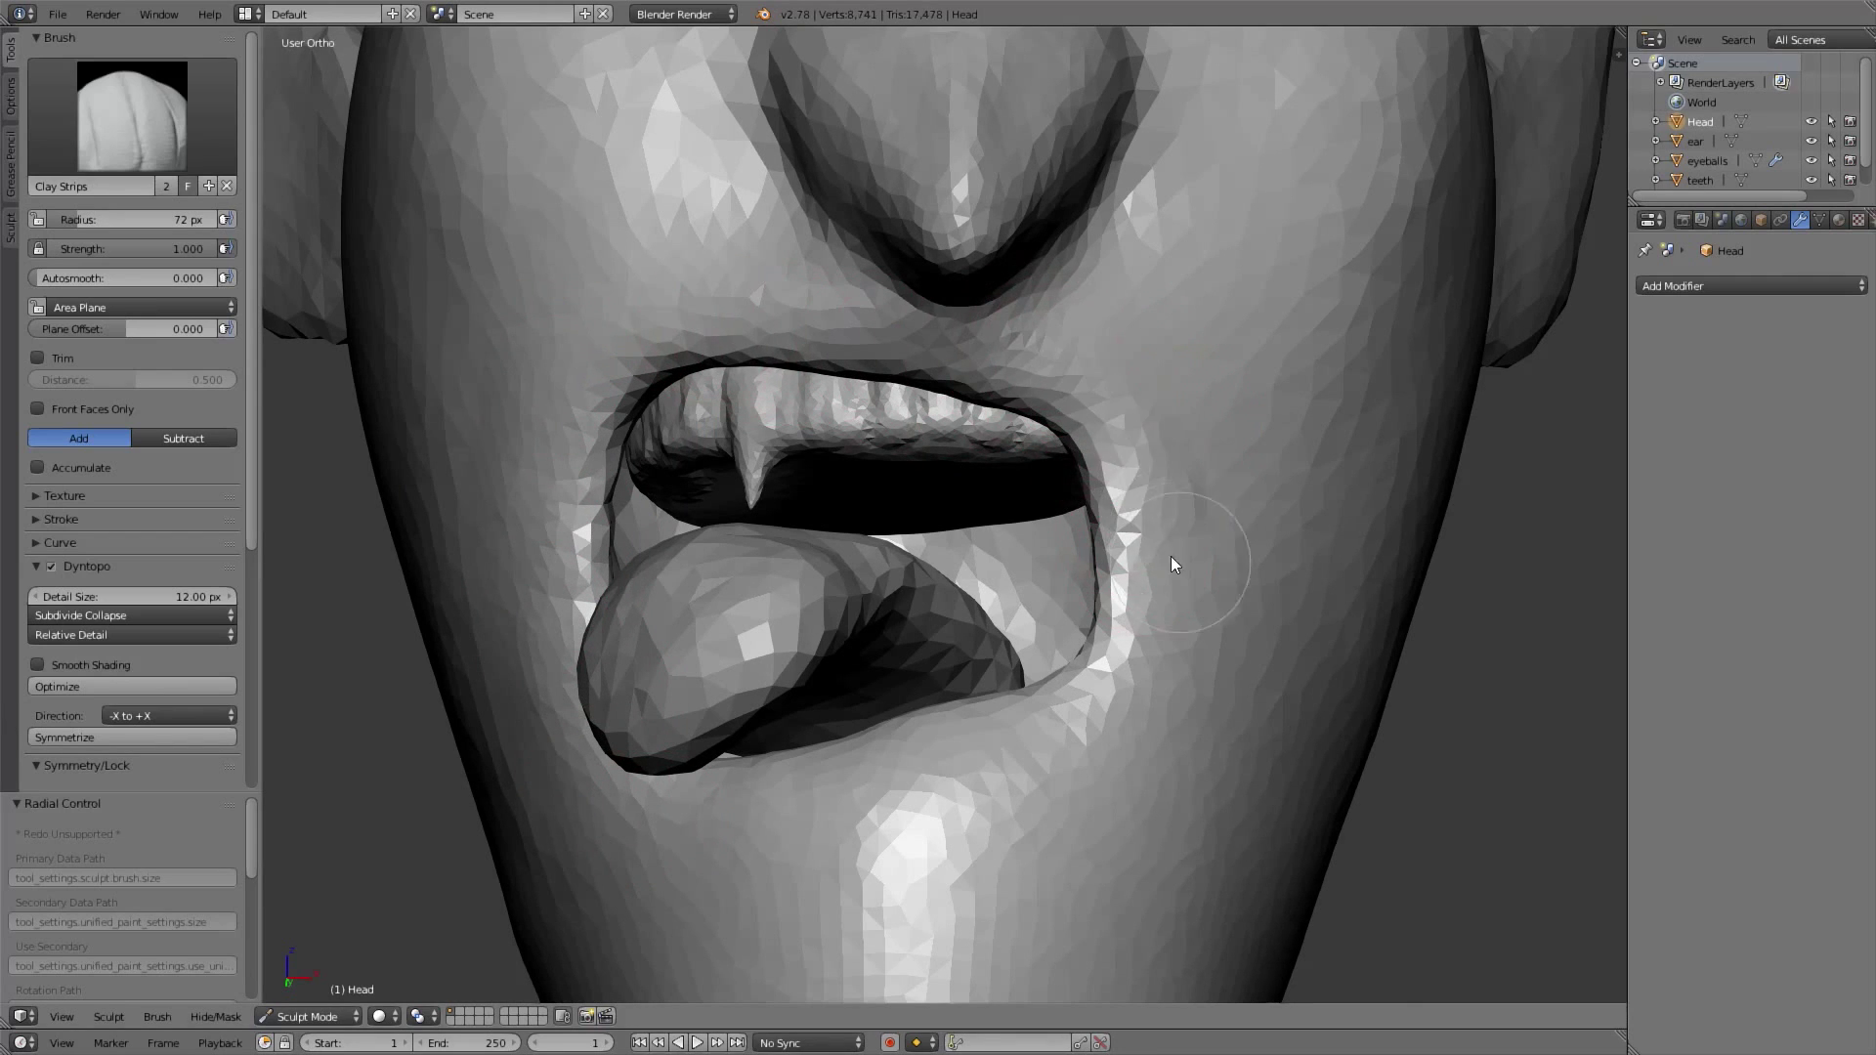
Build up the rim of the upper lip beneath the nose with Clay Strips
scroll(998, 445, down, 4)
mouse_move(998, 445)
middle_down()
mouse_move(1165, 460)
mouse_move(1019, 392)
mouse_move(1016, 443)
middle_up()
scroll(1001, 435, up, 3)
scroll(1009, 383, up, 1)
drag(940, 399, 1111, 491)
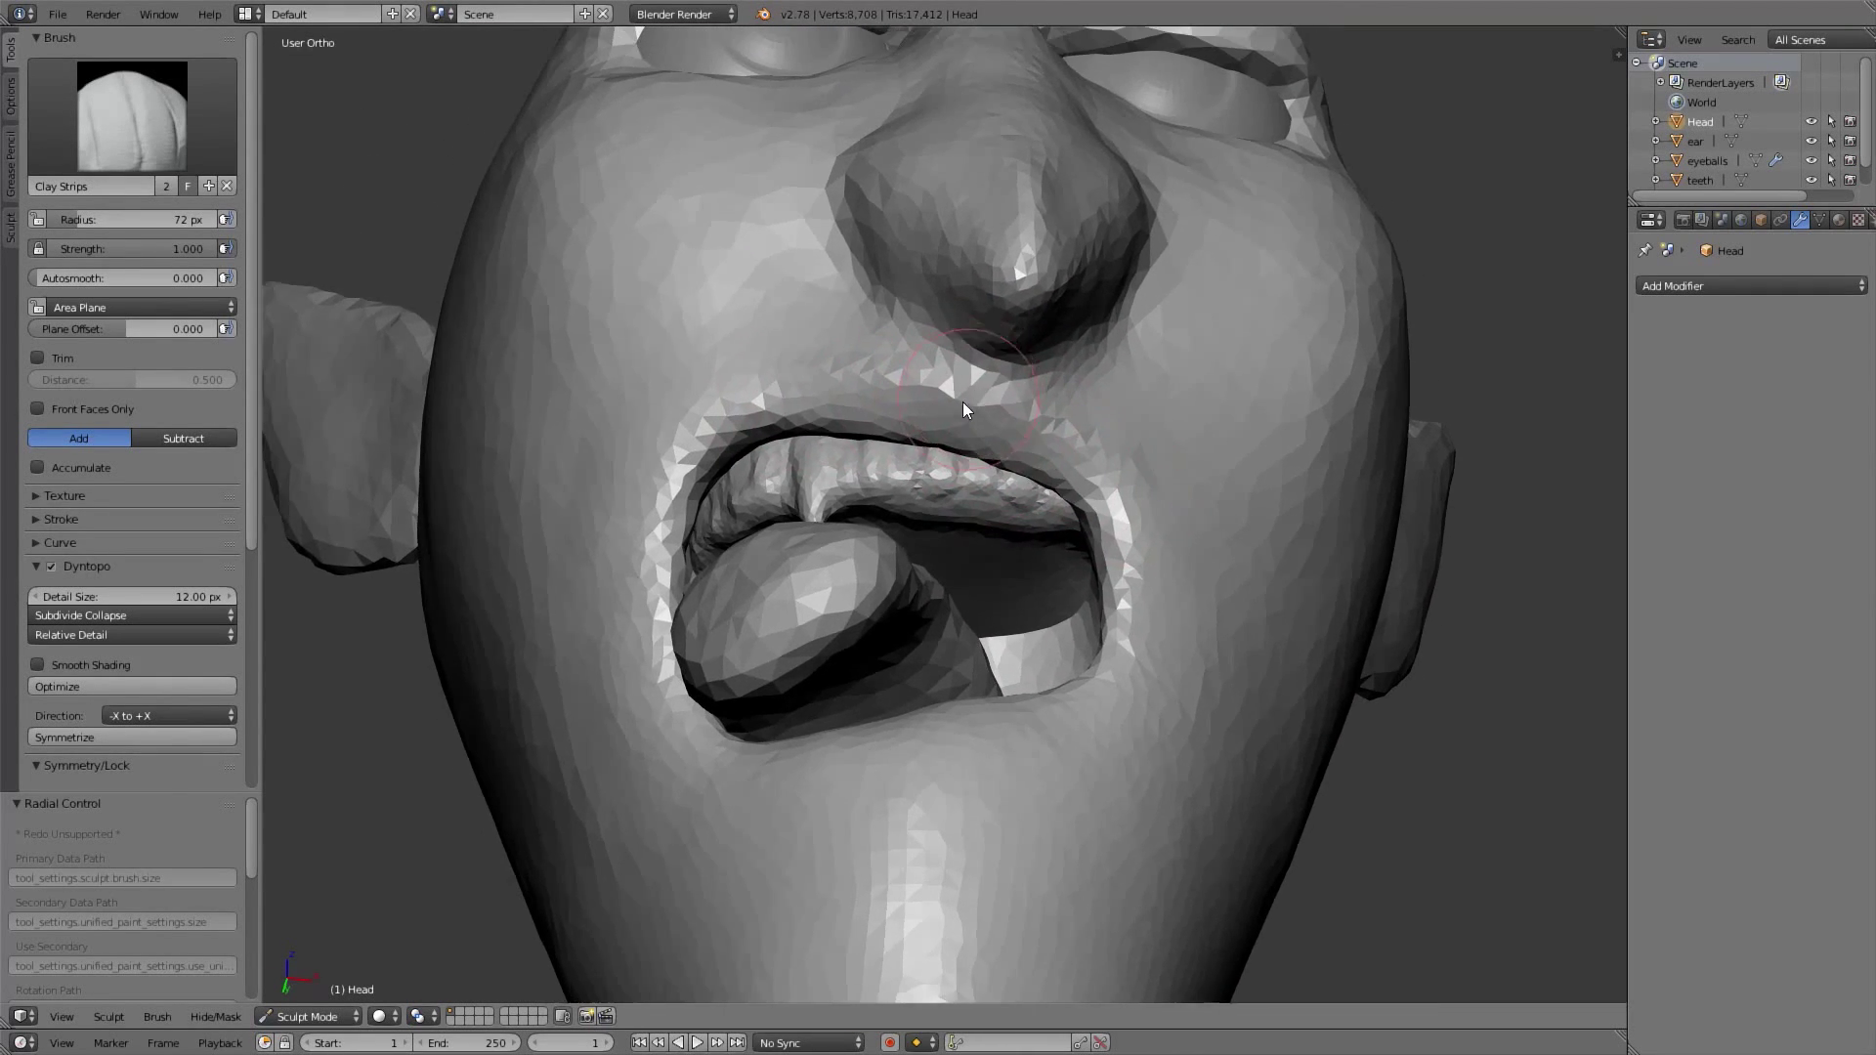
Switch to Grab in the front view and reshape the upper lip line over the teeth at a 148 px radius
scroll(966, 401, down, 5)
key(KP_1)
scroll(924, 495, up, 6)
key(g)
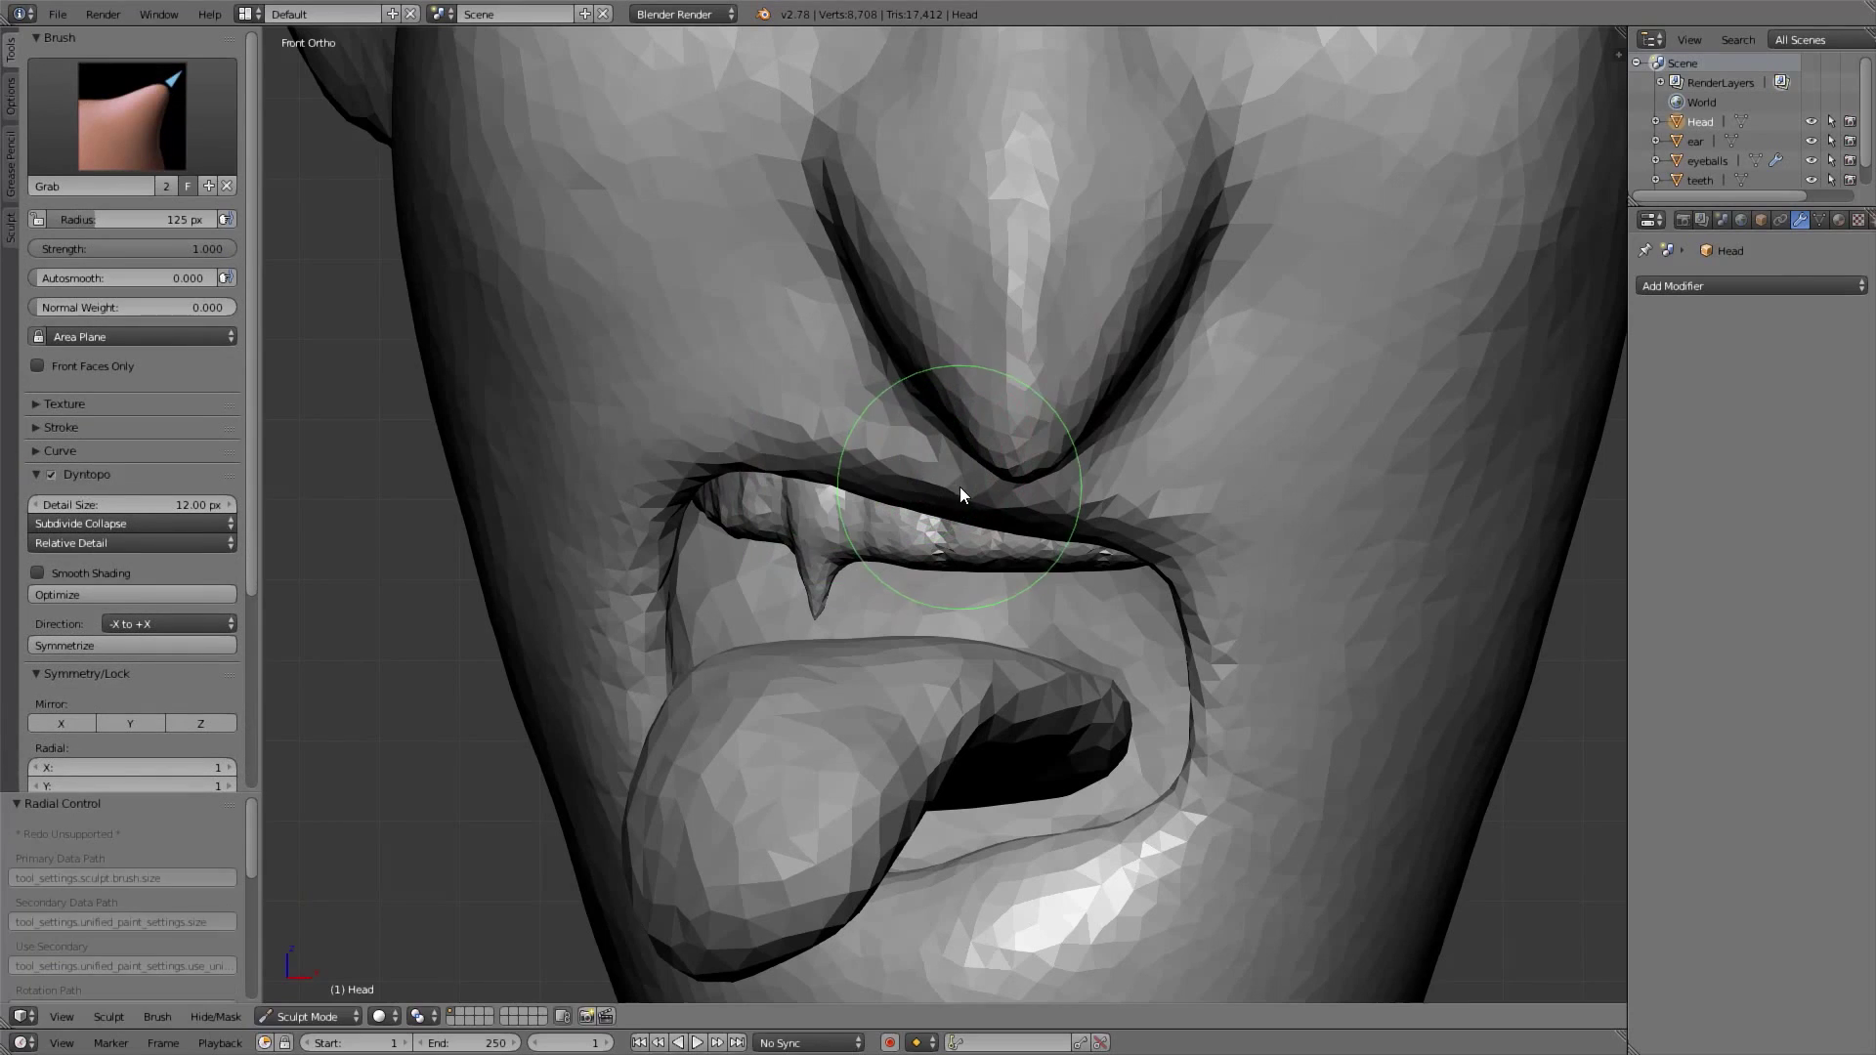
ctrl+middle_drag(961, 486, 853, 476)
drag(845, 486, 854, 474)
key(f)
click(962, 505)
drag(957, 505, 947, 522)
mouse_move(1070, 522)
mouse_down()
mouse_move(1074, 543)
mouse_move(1151, 544)
mouse_up()
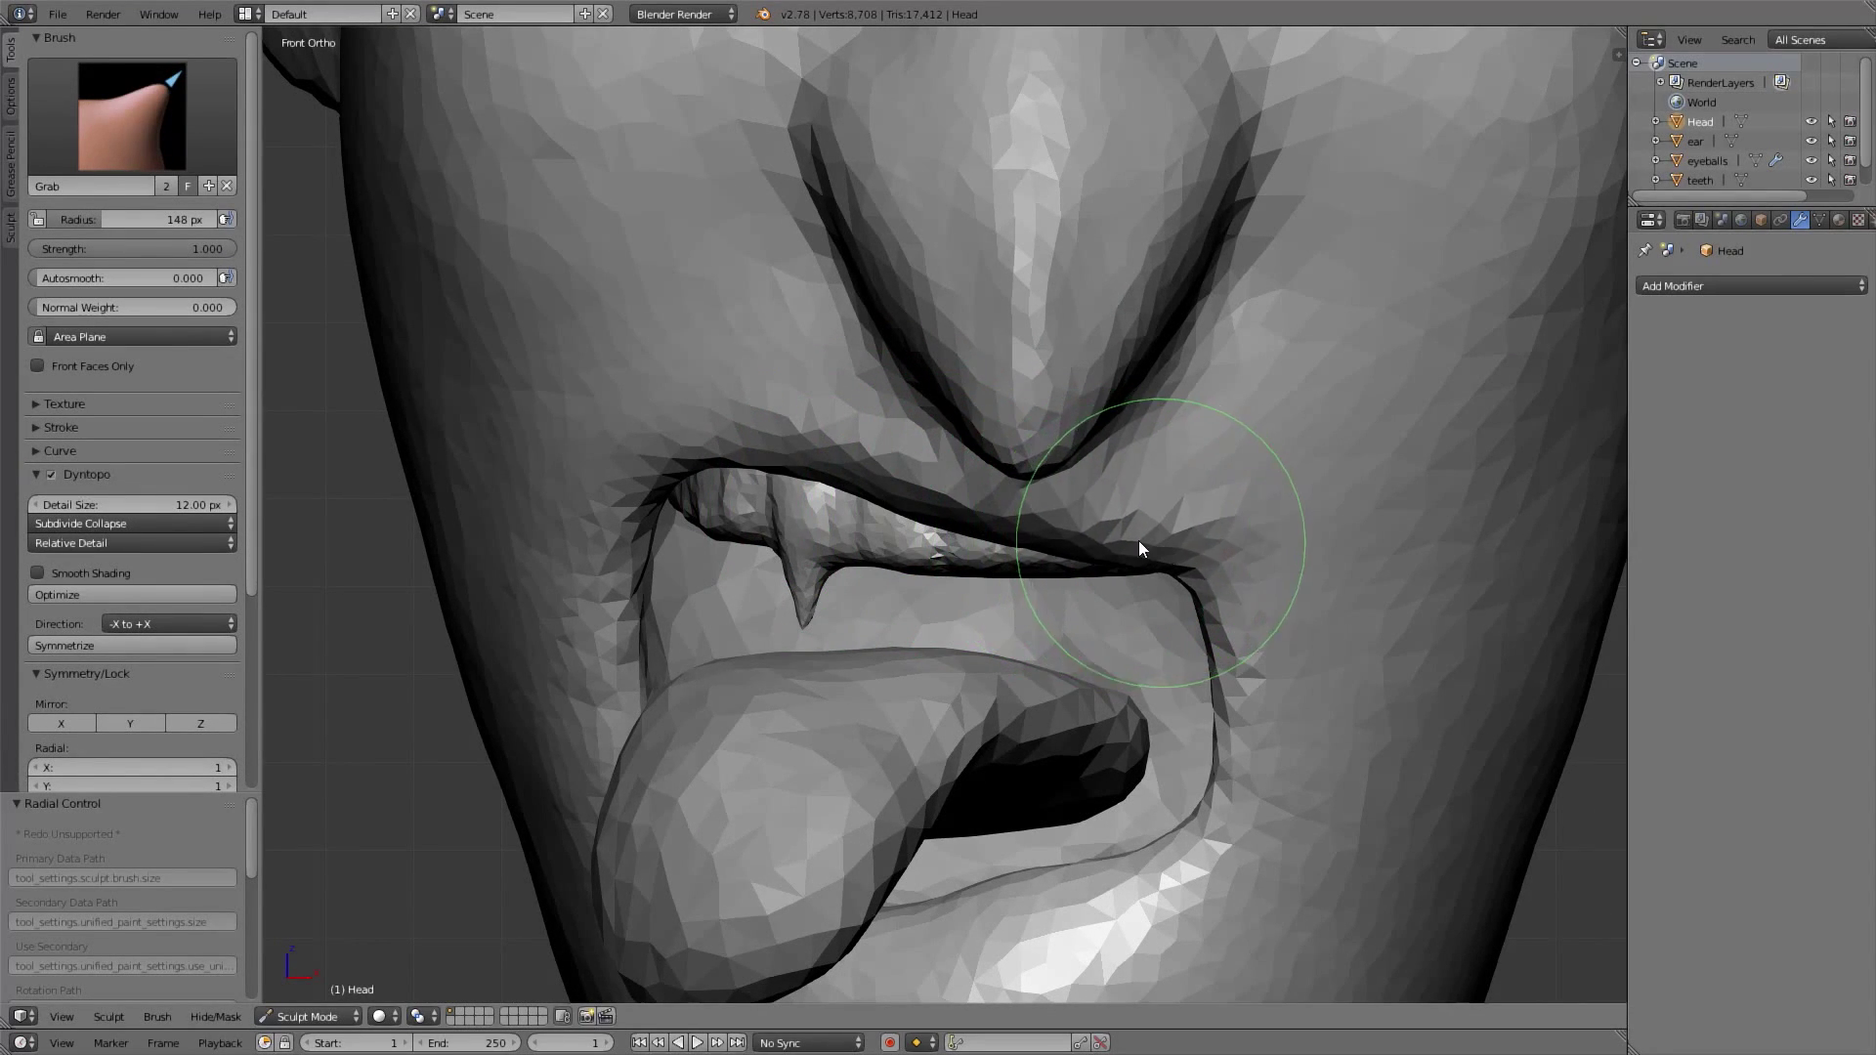
Set the Grab radius to 181 px and lift the upper lip above the fang into a stronger snarl
key(f)
click(1005, 539)
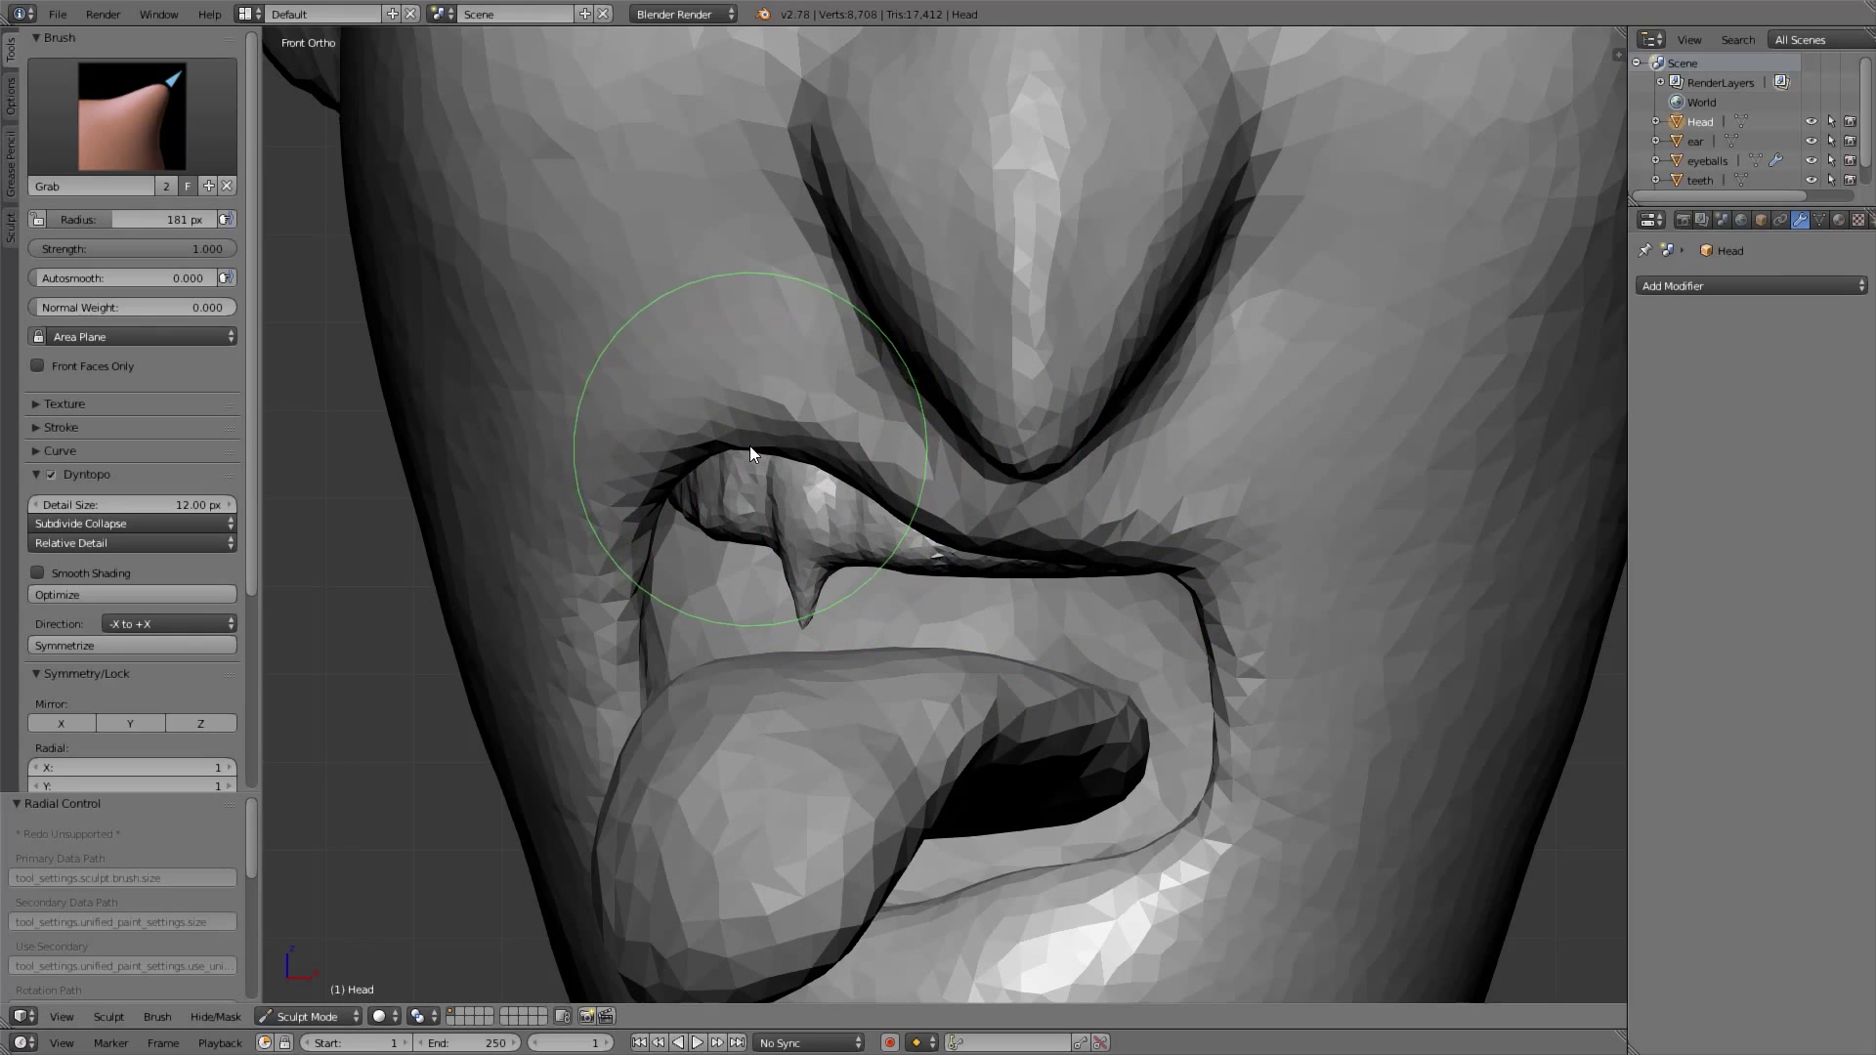
mouse_move(737, 477)
middle_down()
mouse_move(946, 369)
mouse_move(1195, 400)
mouse_move(1113, 538)
middle_up()
mouse_move(1113, 538)
mouse_down()
mouse_move(1048, 544)
mouse_move(1007, 437)
mouse_up()
key(f)
click(1034, 516)
Switch to Clay Strips at a 61 px radius, turn X mirroring on and sculpt the underside and wings of the nose
mouse_move(1006, 437)
middle_down()
mouse_move(1026, 620)
mouse_move(937, 531)
mouse_move(923, 540)
mouse_move(1070, 400)
mouse_move(1030, 482)
mouse_move(576, 516)
middle_up()
key(3)
scroll(925, 571, up, 3)
key(f)
click(1004, 490)
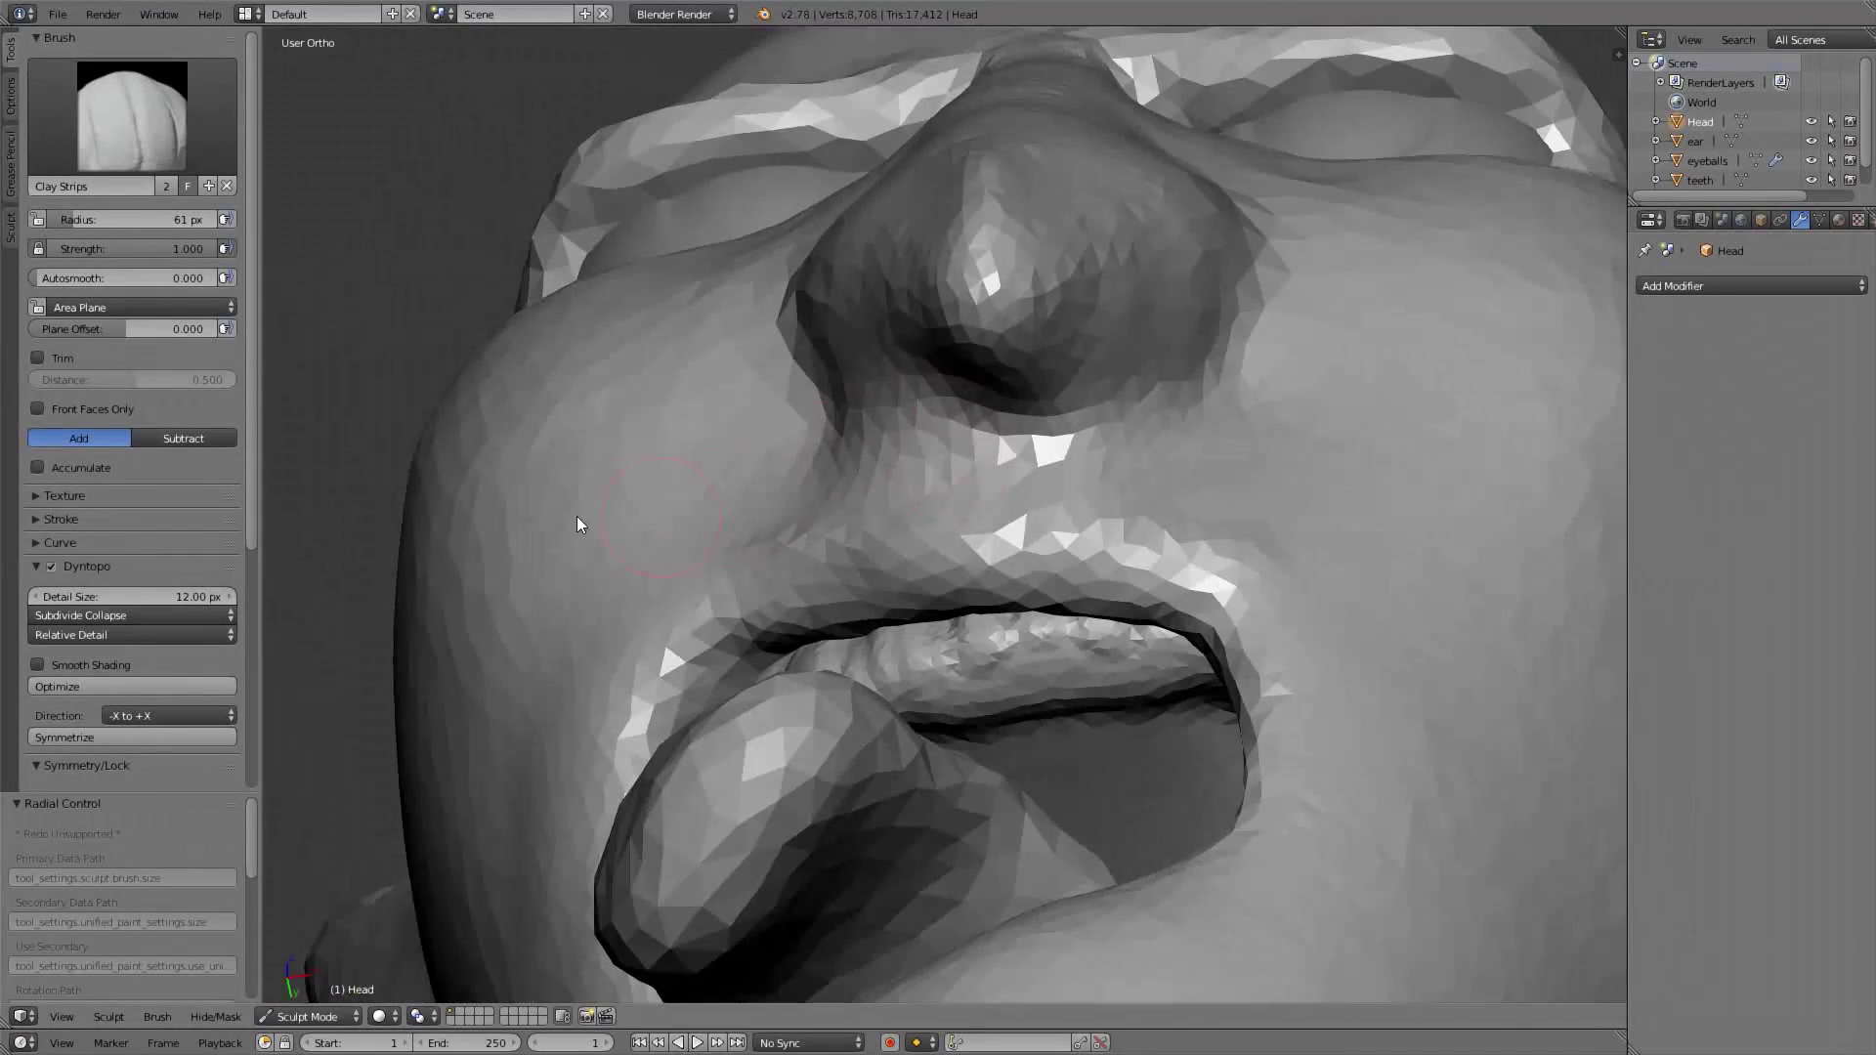
scroll(41, 671, down, 6)
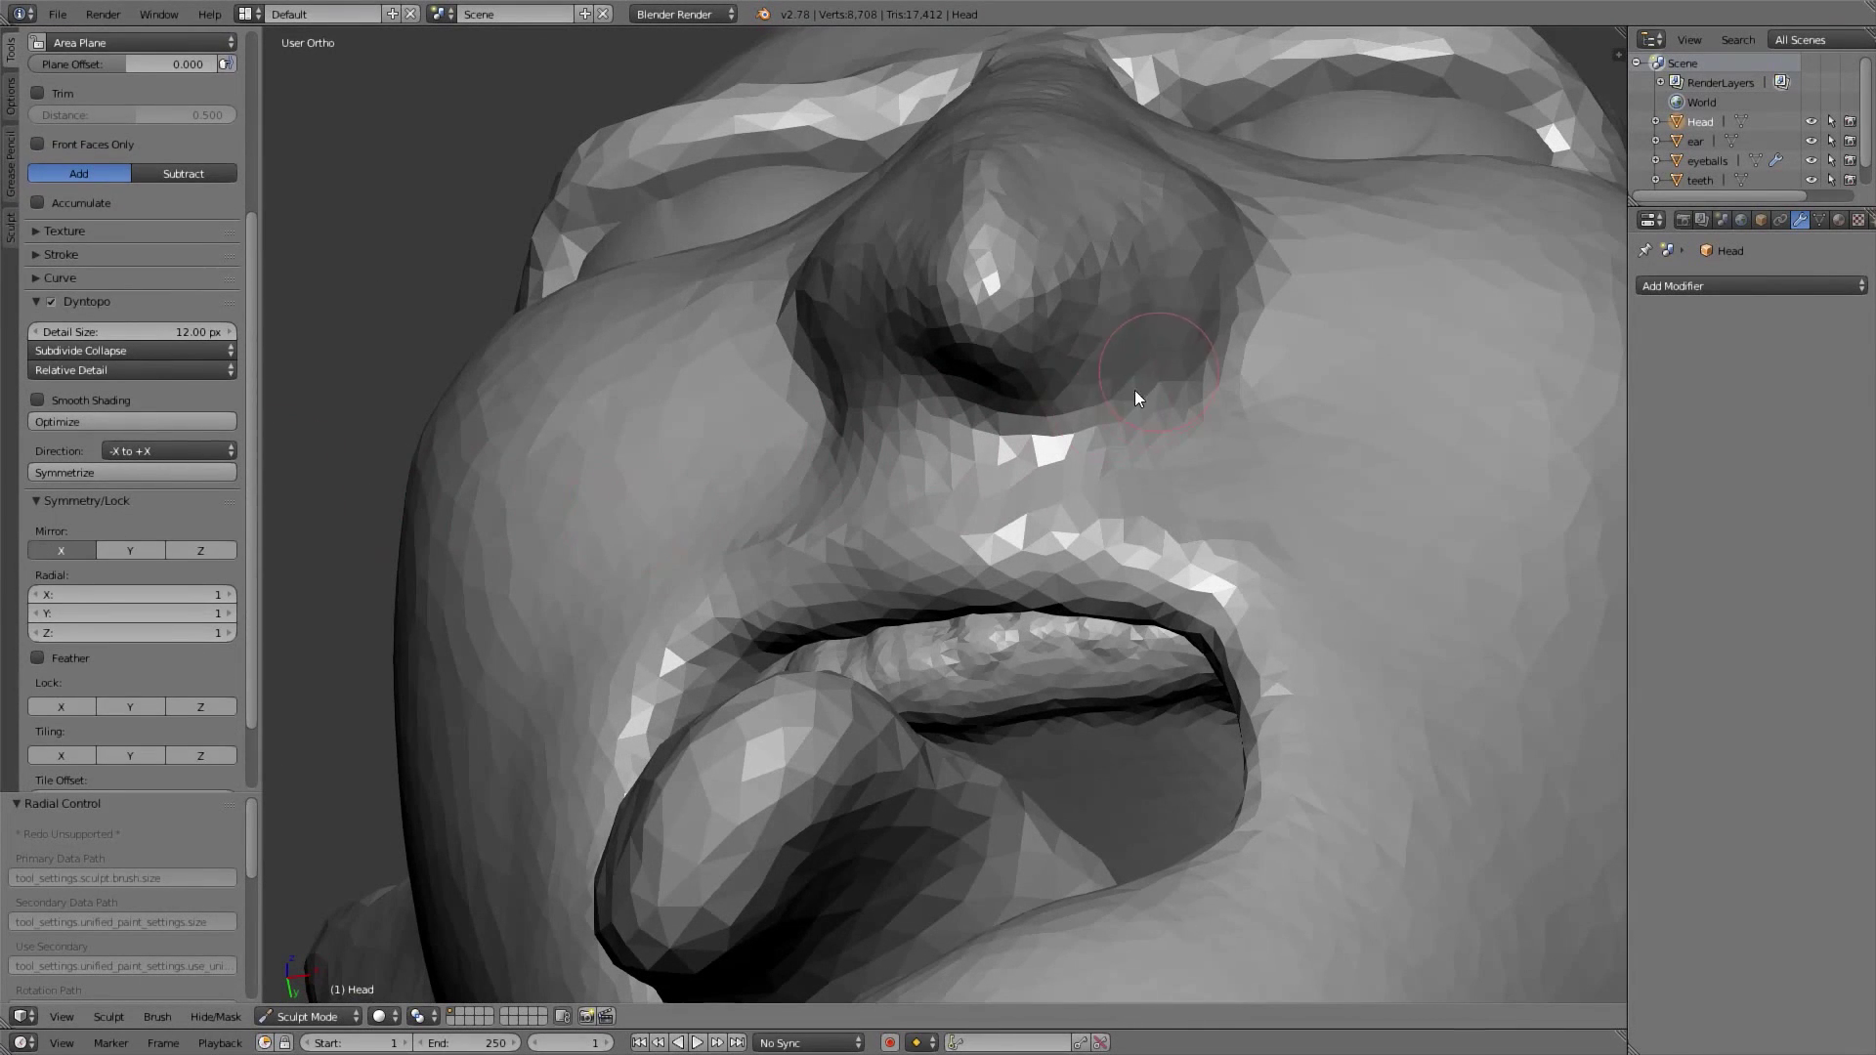
middle_drag(1135, 397, 1012, 497)
mouse_move(963, 502)
mouse_down()
mouse_move(1115, 430)
mouse_move(884, 506)
mouse_move(1075, 373)
mouse_move(918, 503)
mouse_move(1036, 496)
mouse_move(1151, 451)
mouse_move(1039, 526)
mouse_move(981, 528)
mouse_up()
mouse_move(981, 528)
middle_down()
mouse_move(1004, 523)
mouse_move(996, 543)
middle_up()
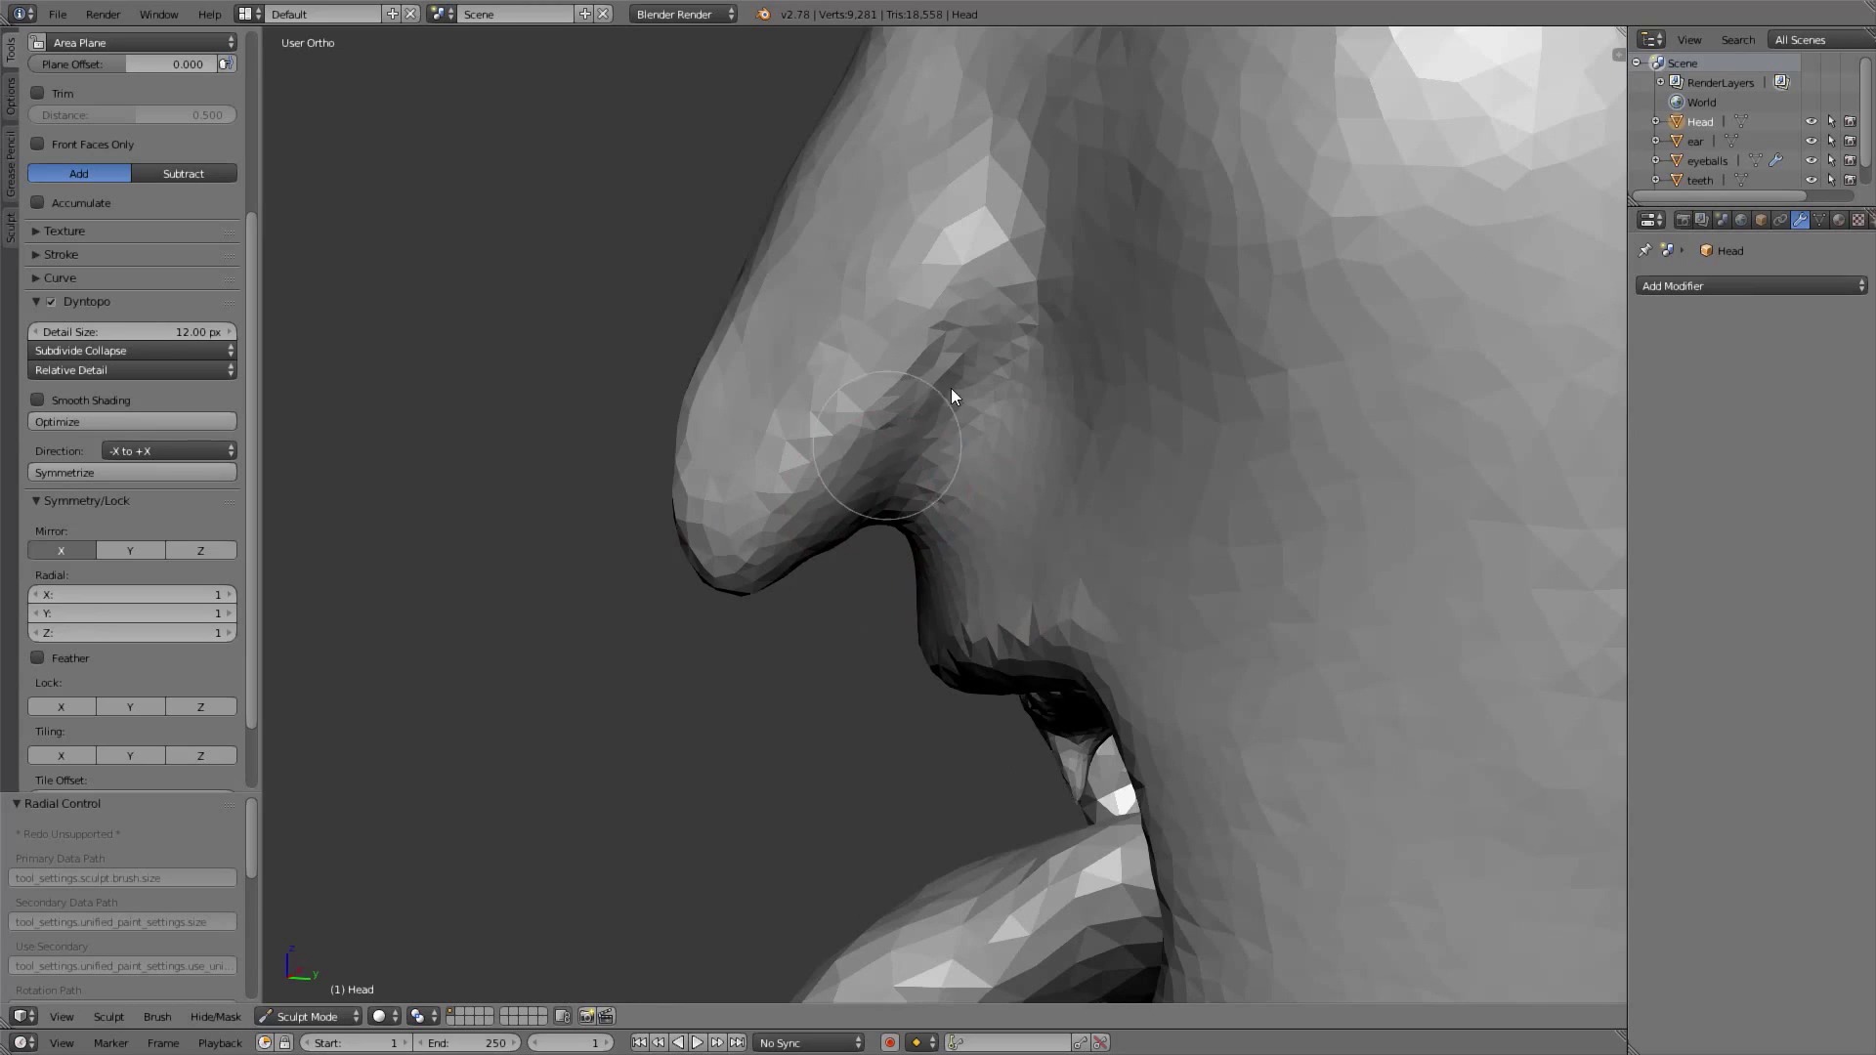
Smooth the nose bridge in the right side view and undo the last stroke
scroll(929, 500, down, 4)
key(KP_3)
scroll(908, 475, up, 2)
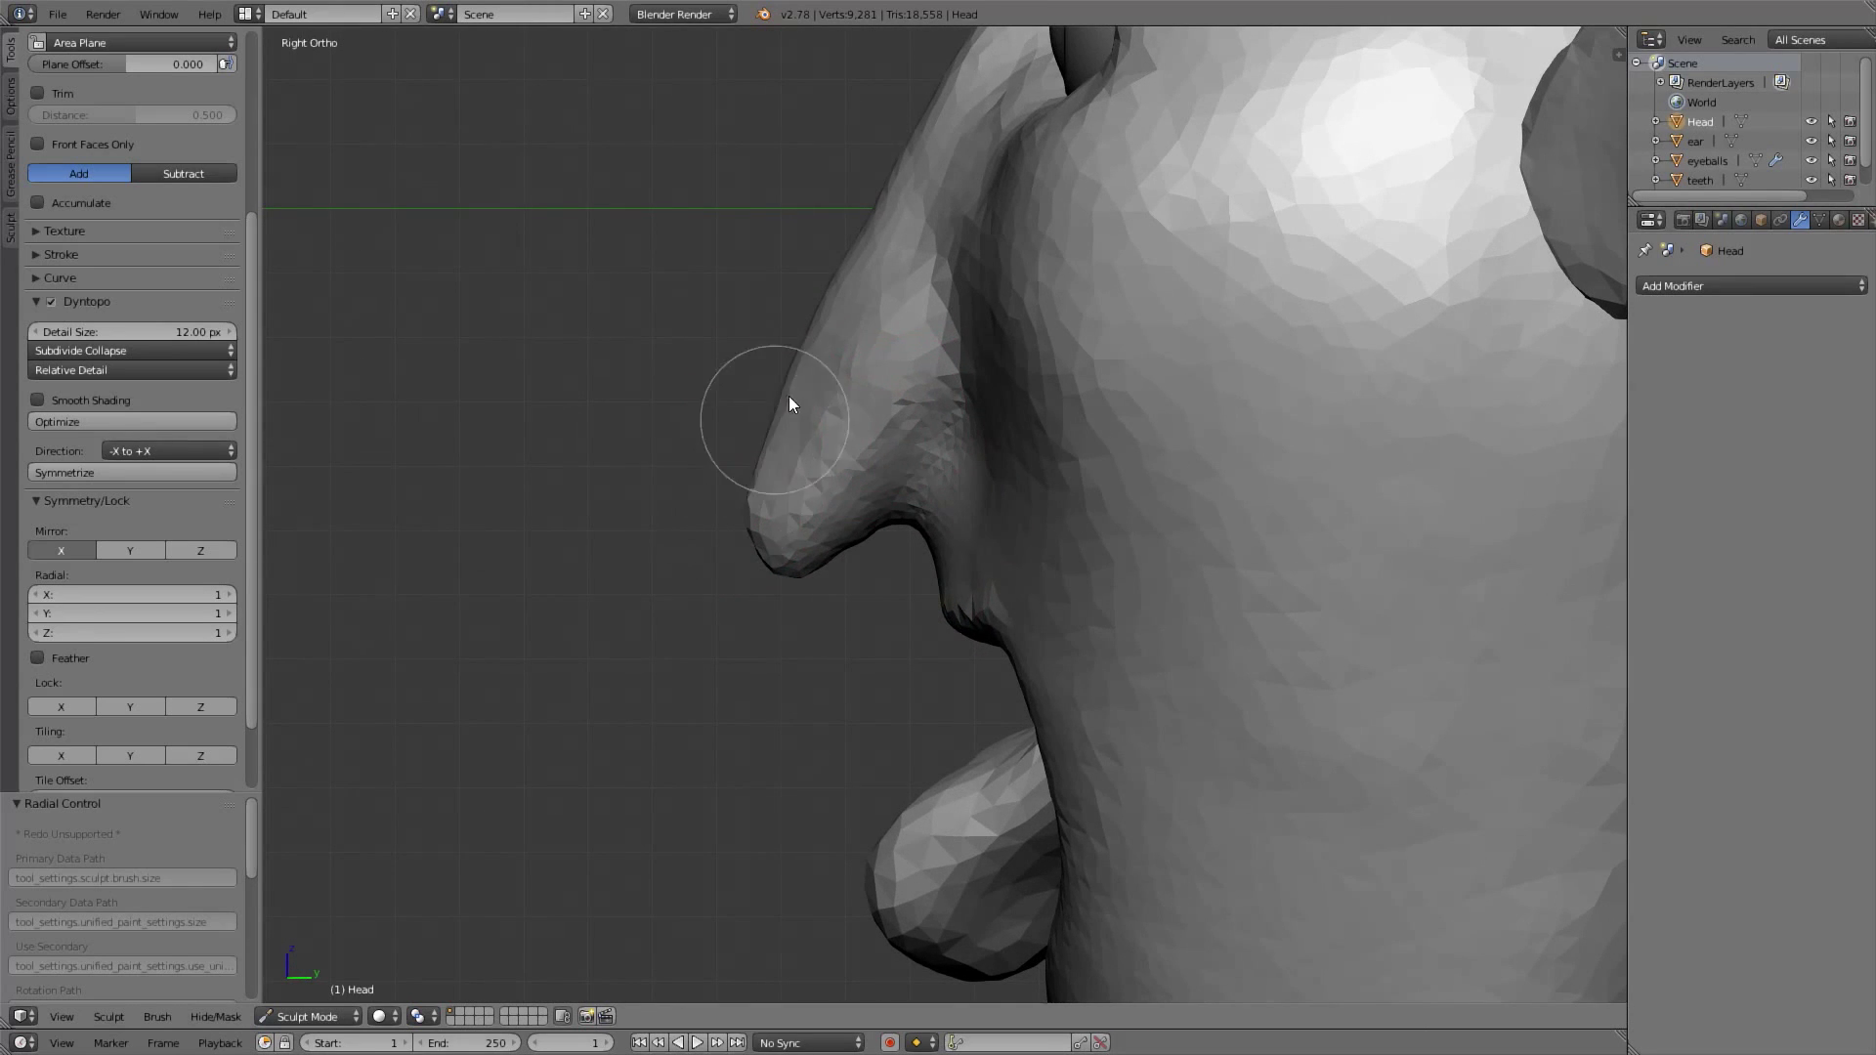
shift+drag(785, 404, 799, 422)
shift+middle_drag(886, 371, 875, 402)
key(ctrl+z)
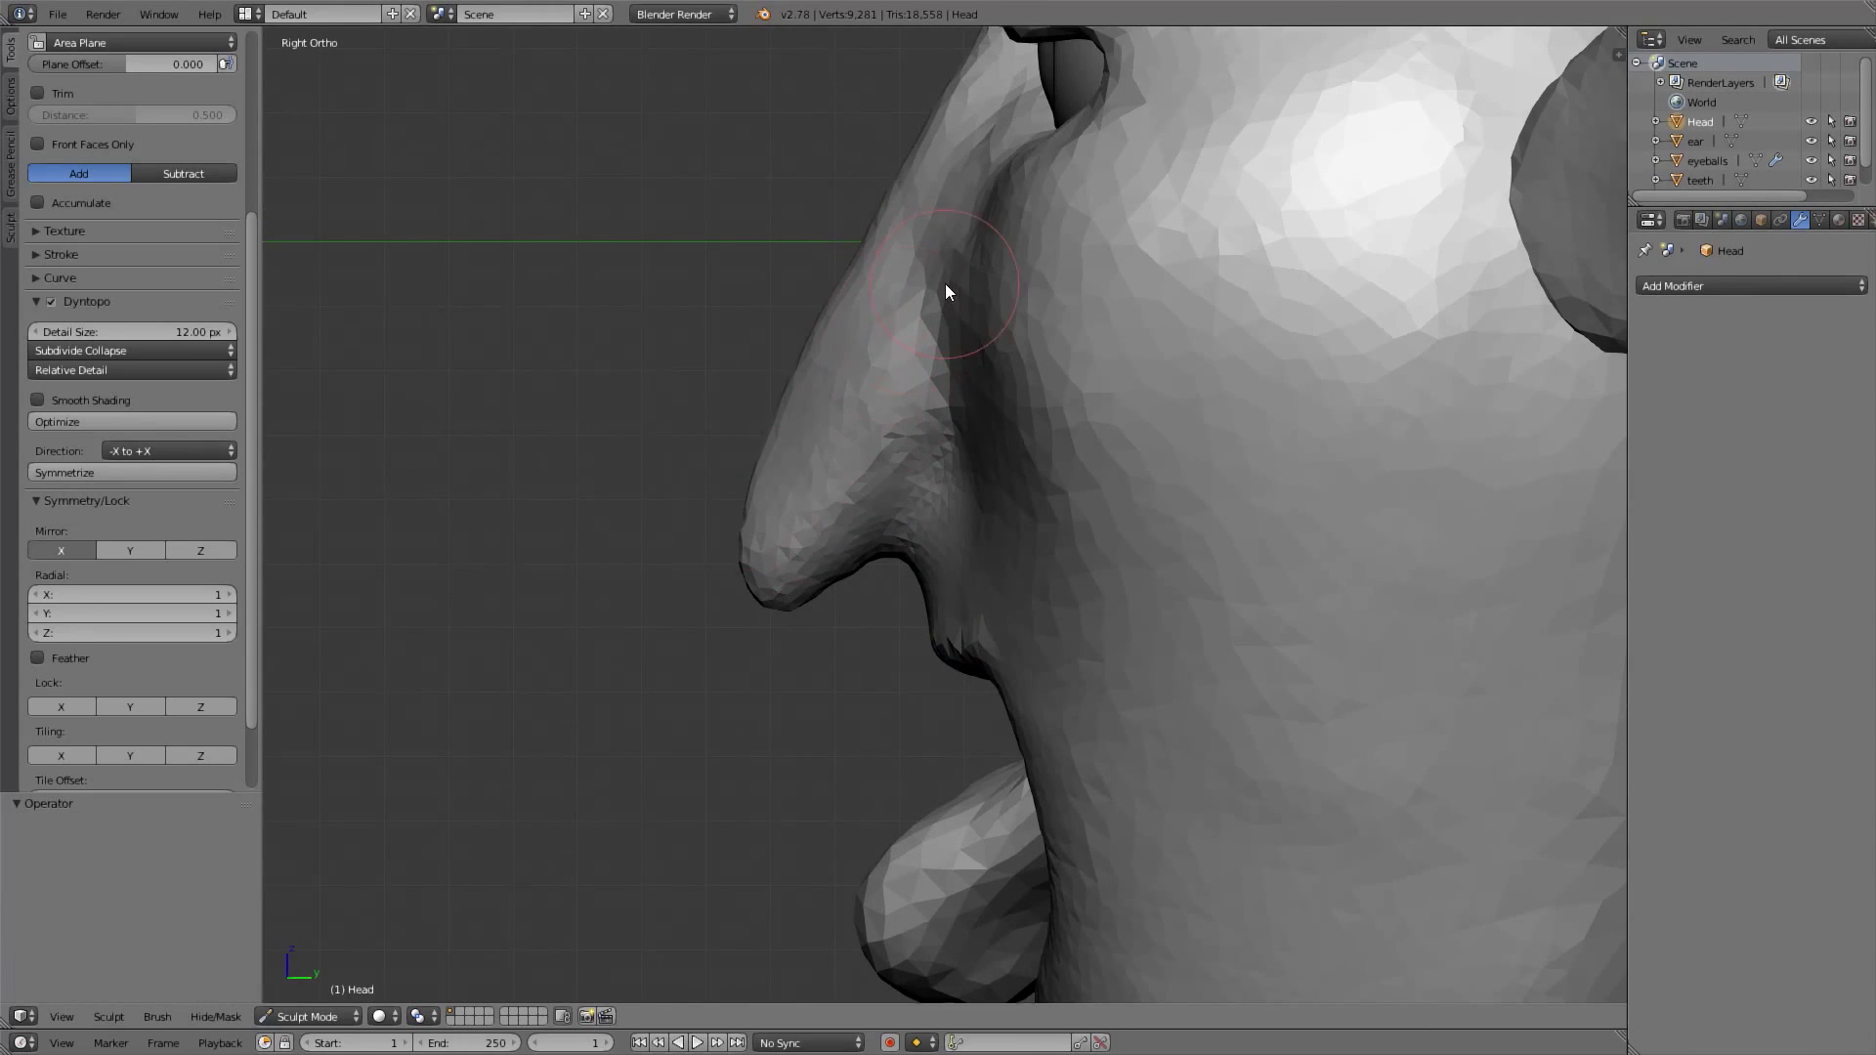
Resize the Clay Strips brush and refine the side of the nose from the bridge toward the tip
middle_drag(945, 284, 954, 431)
key(f)
click(940, 376)
key(ctrl+z)
key(f)
click(990, 330)
mouse_move(985, 323)
mouse_down()
mouse_move(986, 299)
mouse_move(888, 370)
mouse_move(841, 467)
mouse_up()
middle_drag(839, 462, 897, 445)
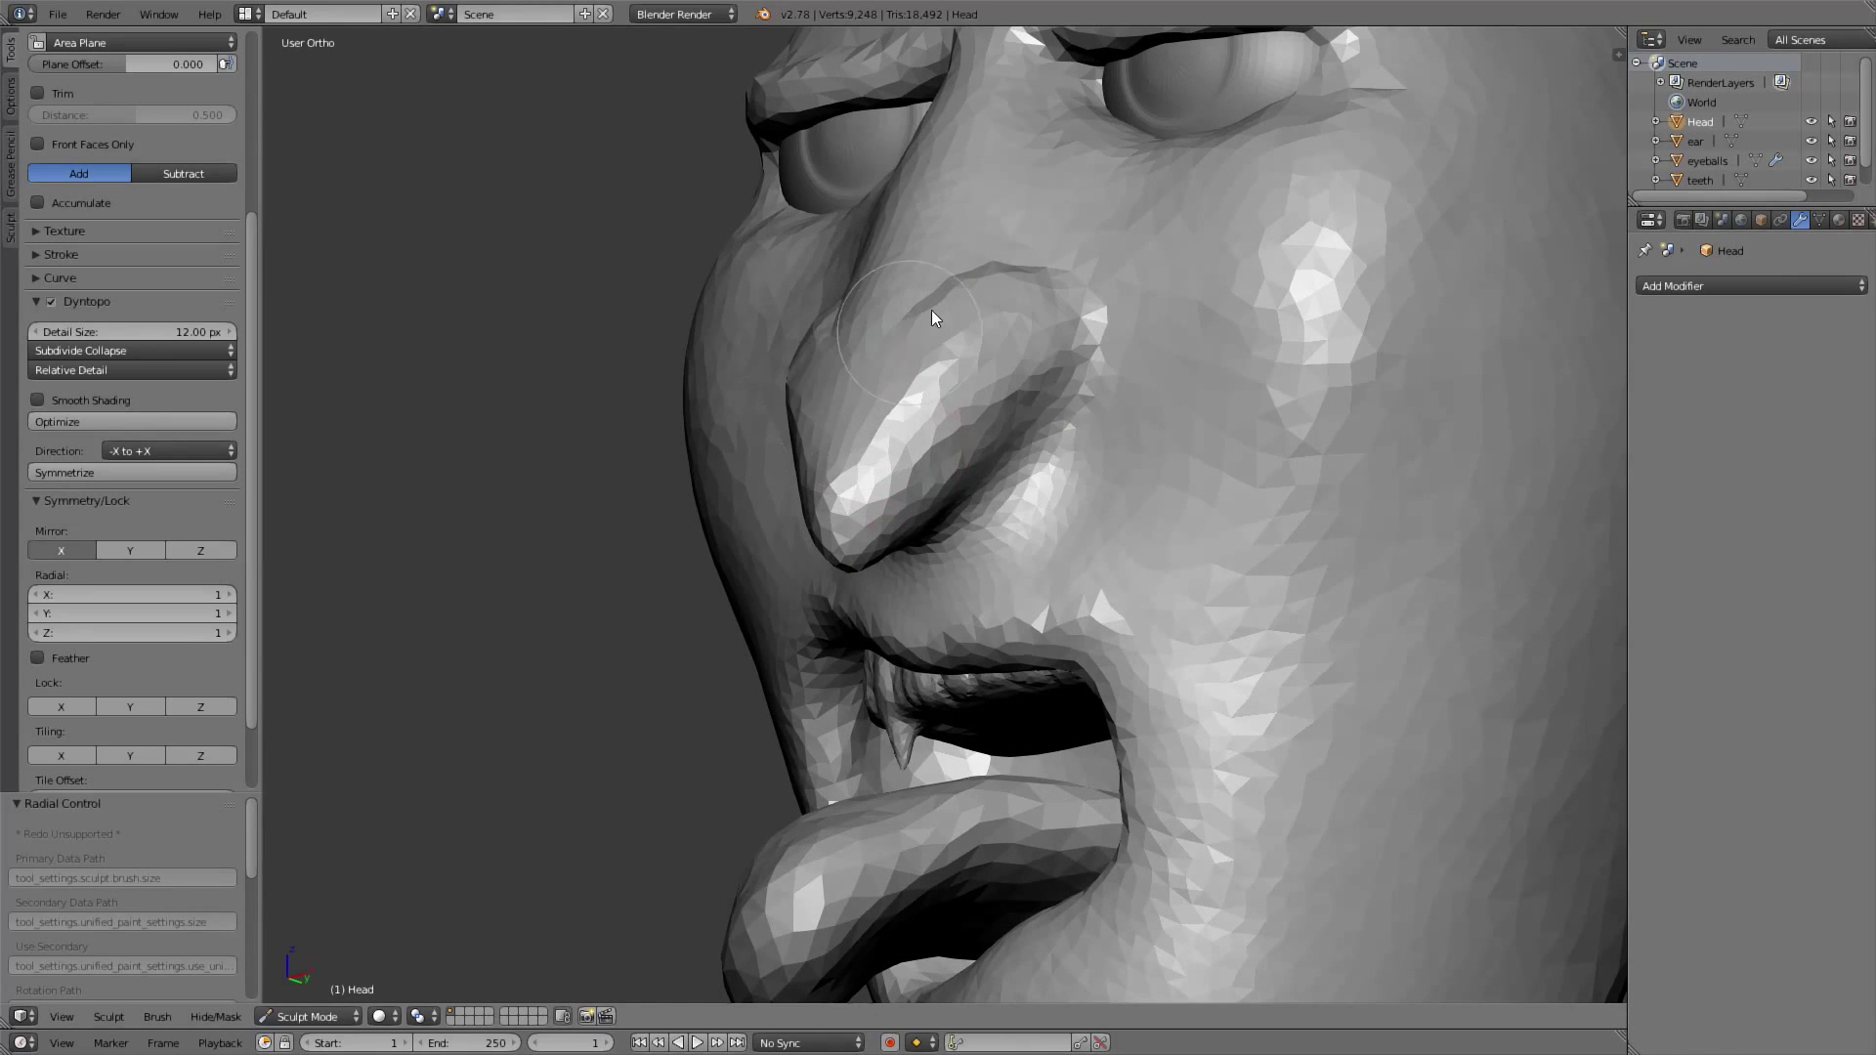
mouse_move(867, 354)
middle_down()
mouse_move(1049, 345)
mouse_move(1096, 500)
mouse_move(1136, 520)
middle_up()
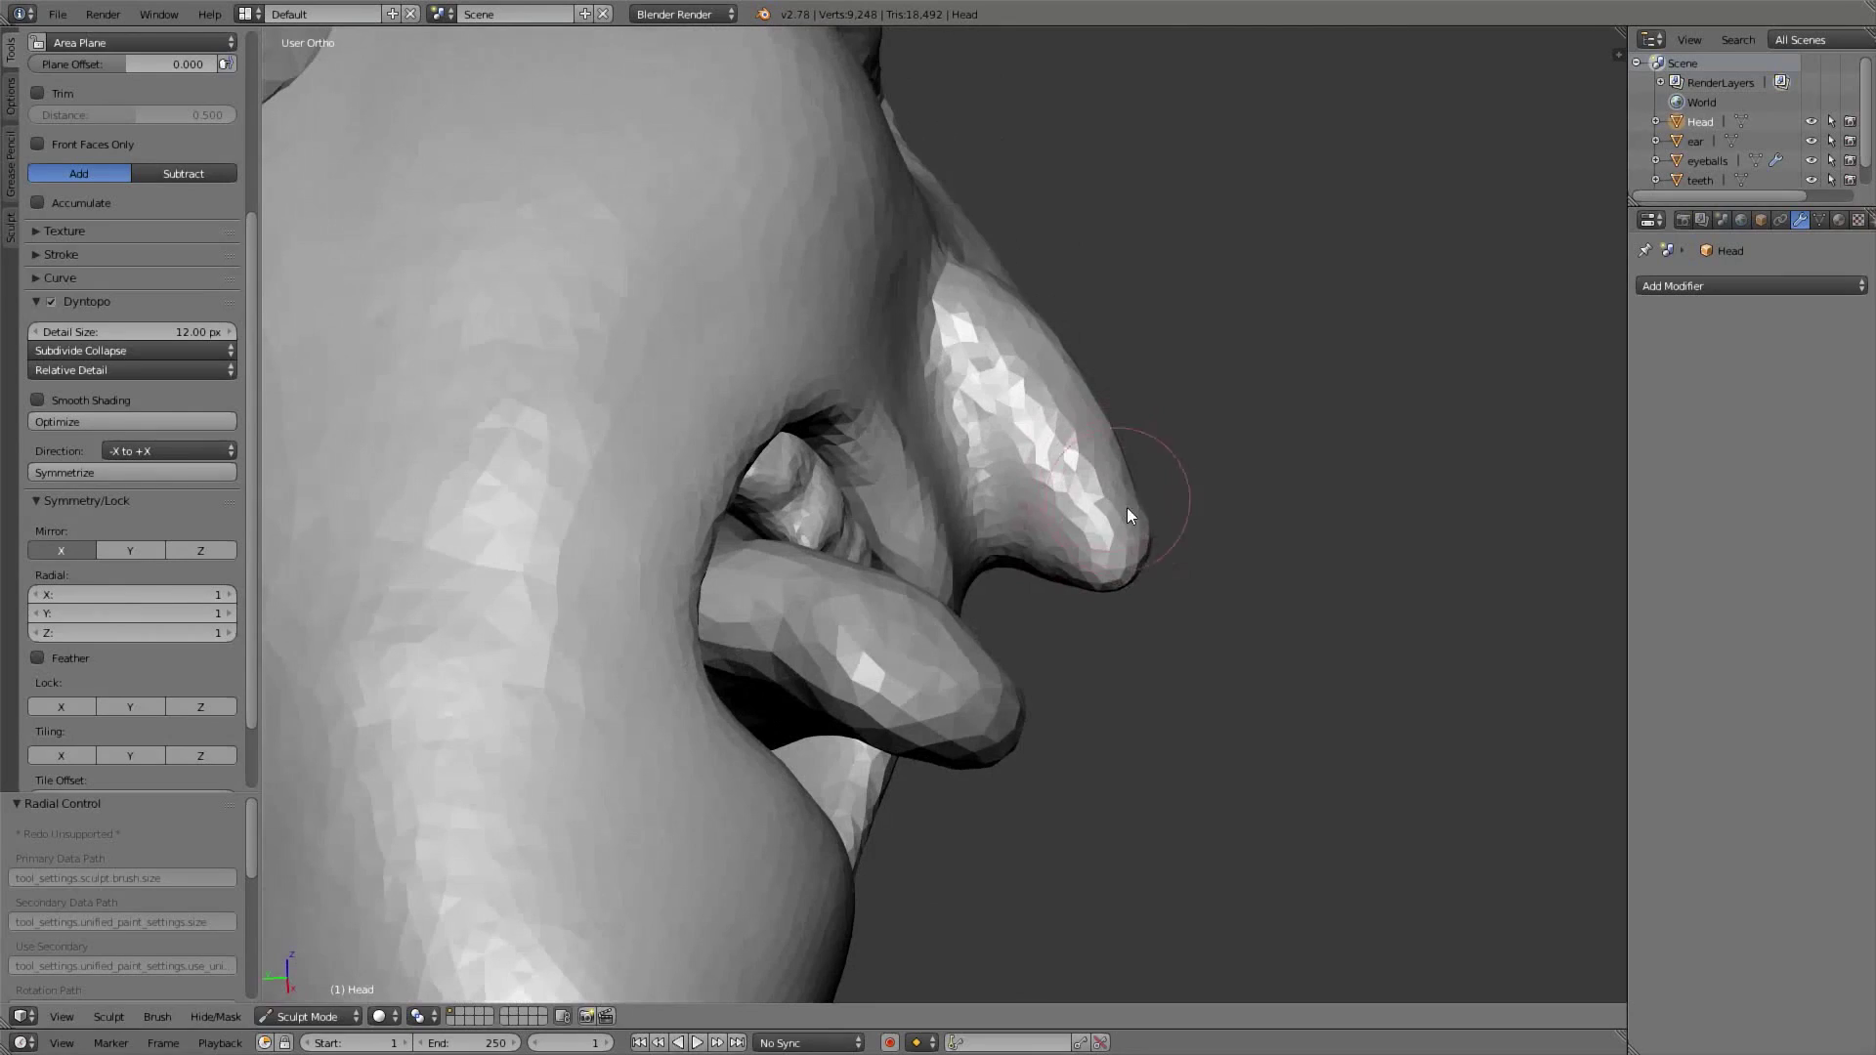
scroll(133, 763, up, 5)
middle_drag(1212, 410, 889, 423)
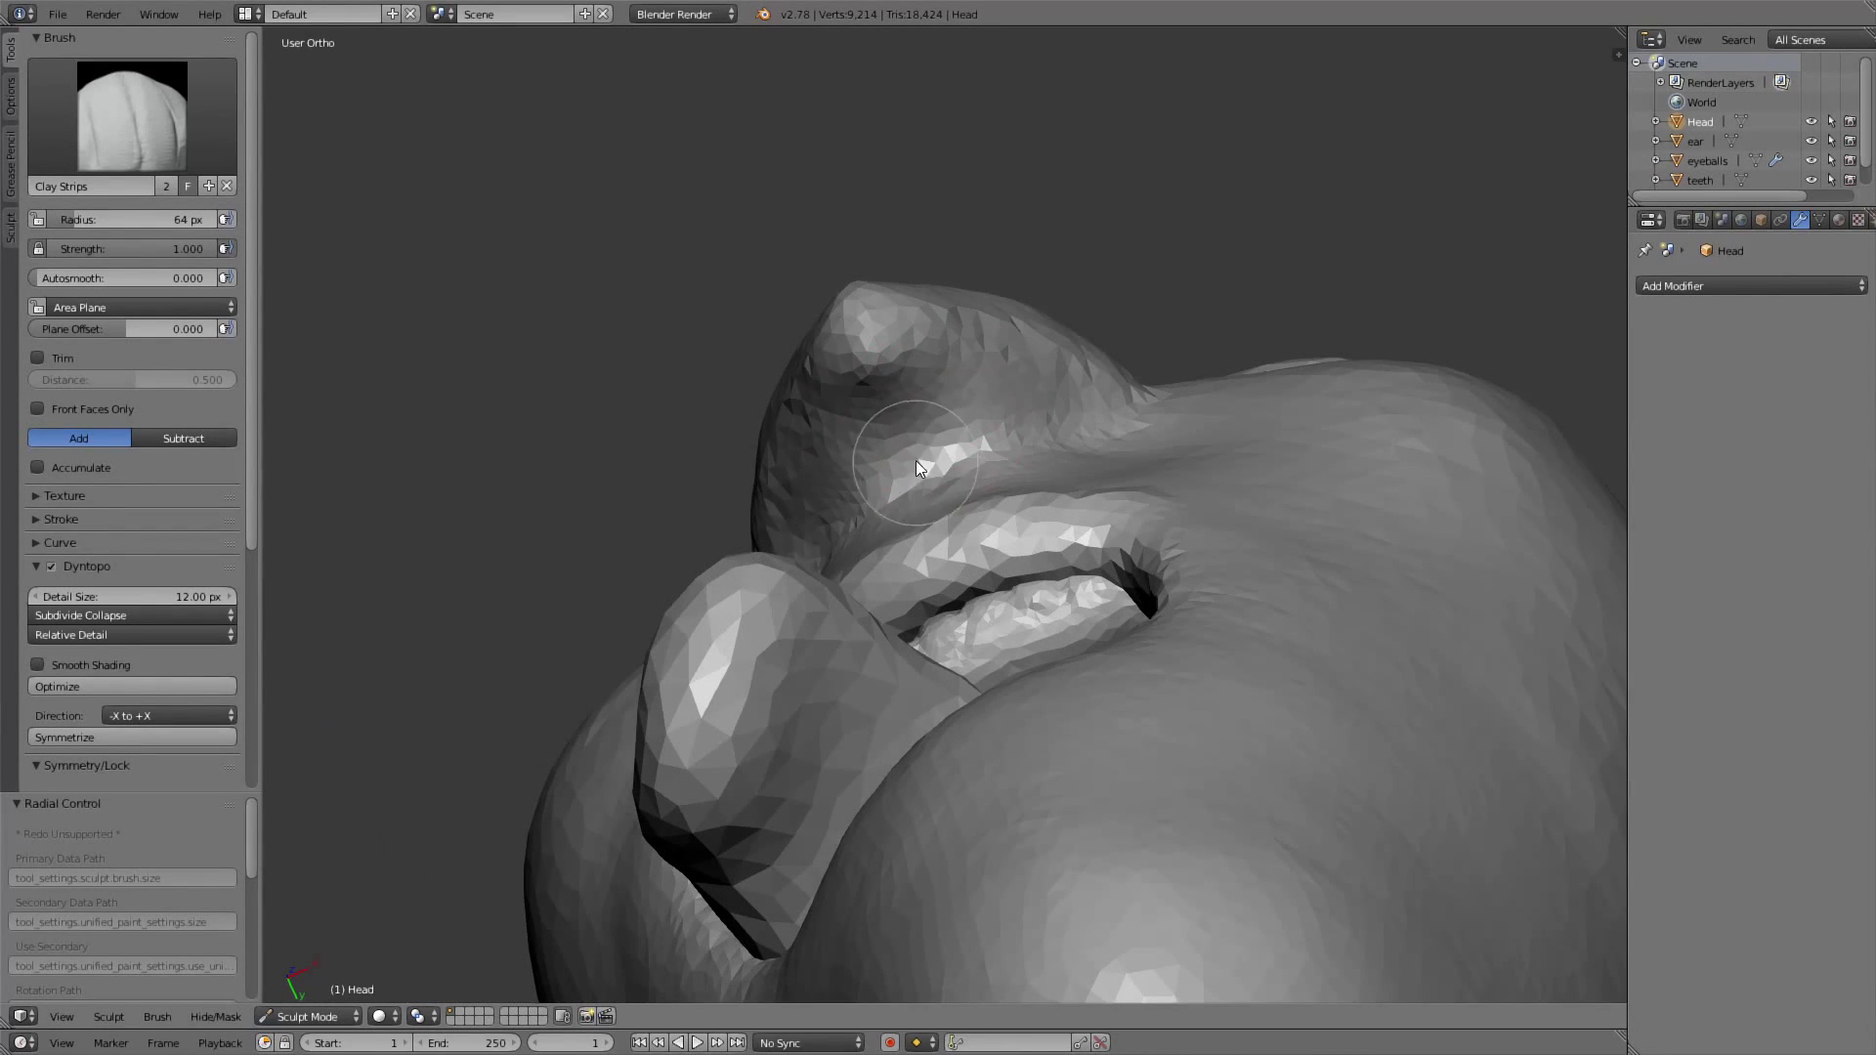
Undo the last nose stroke and rework the side of the nose from the tip toward the bridge with Clay Strips
middle_drag(1045, 433, 1045, 475)
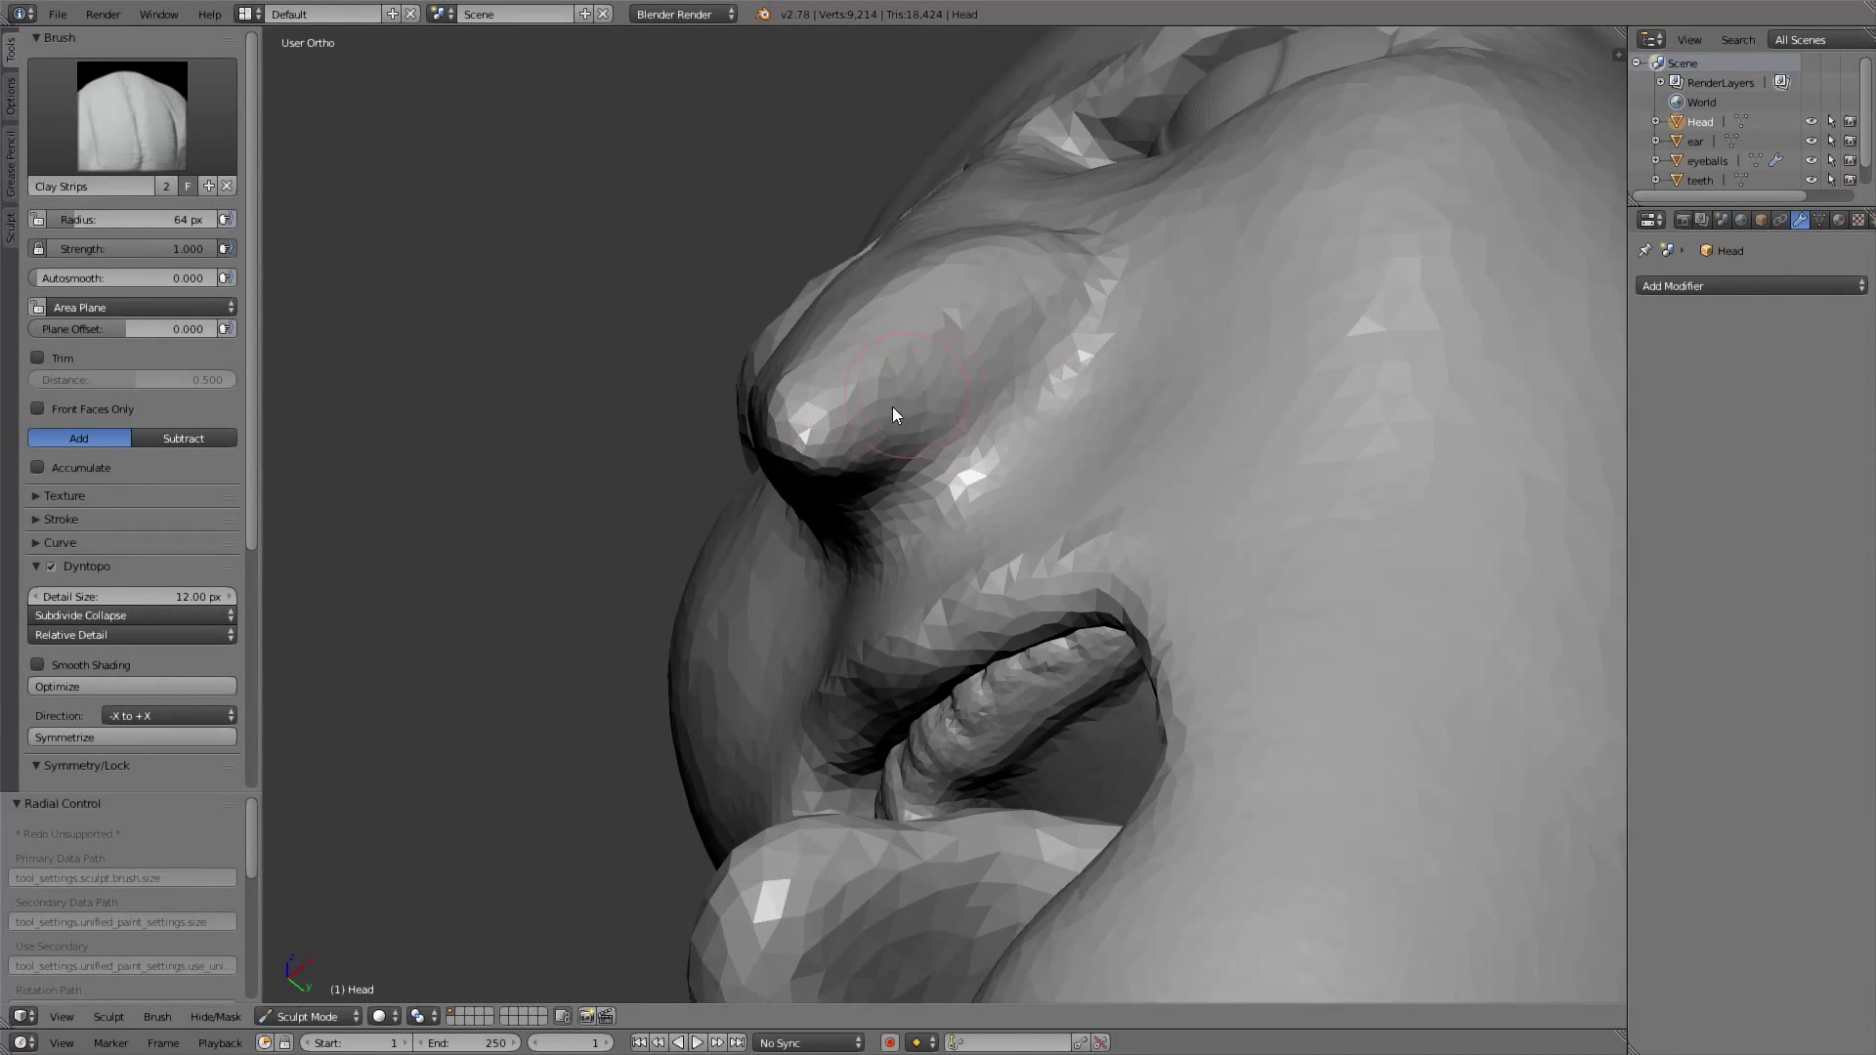
middle_drag(1056, 307, 1063, 503)
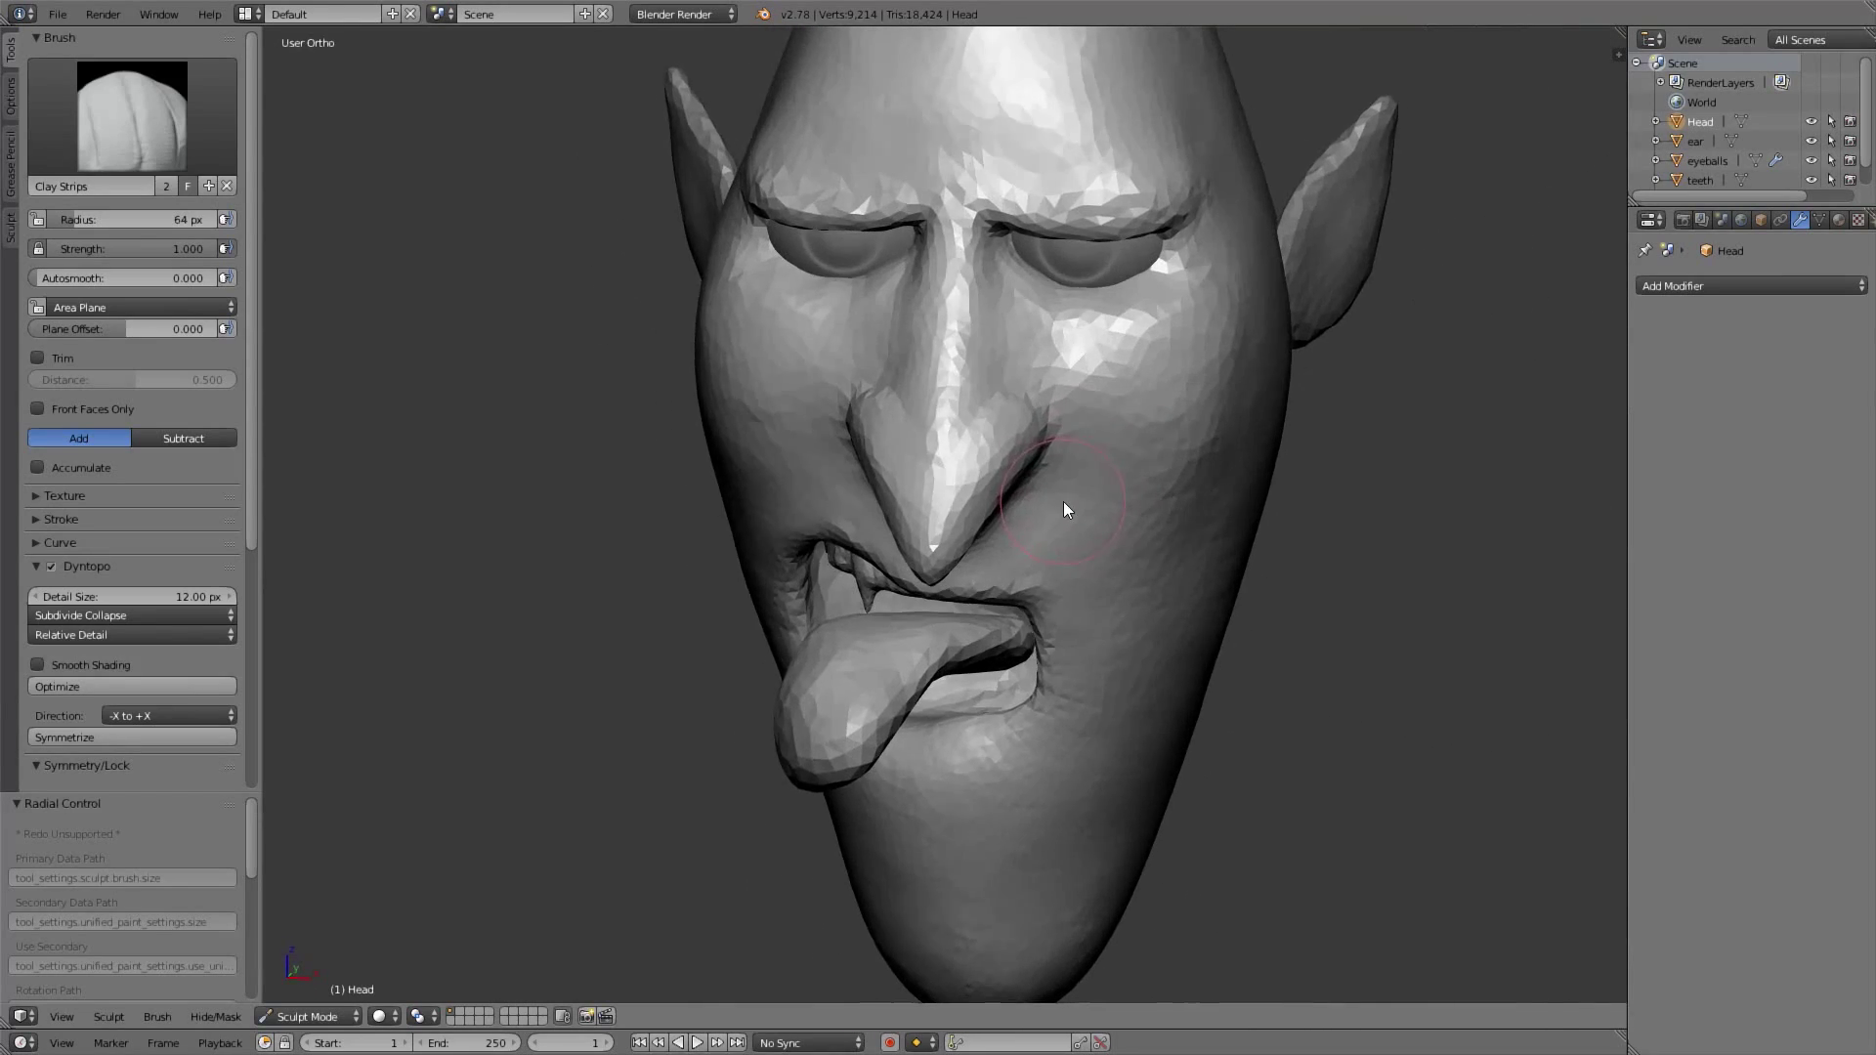
key(KP_1)
key(ctrl+KP_3)
scroll(1061, 312, down, 2)
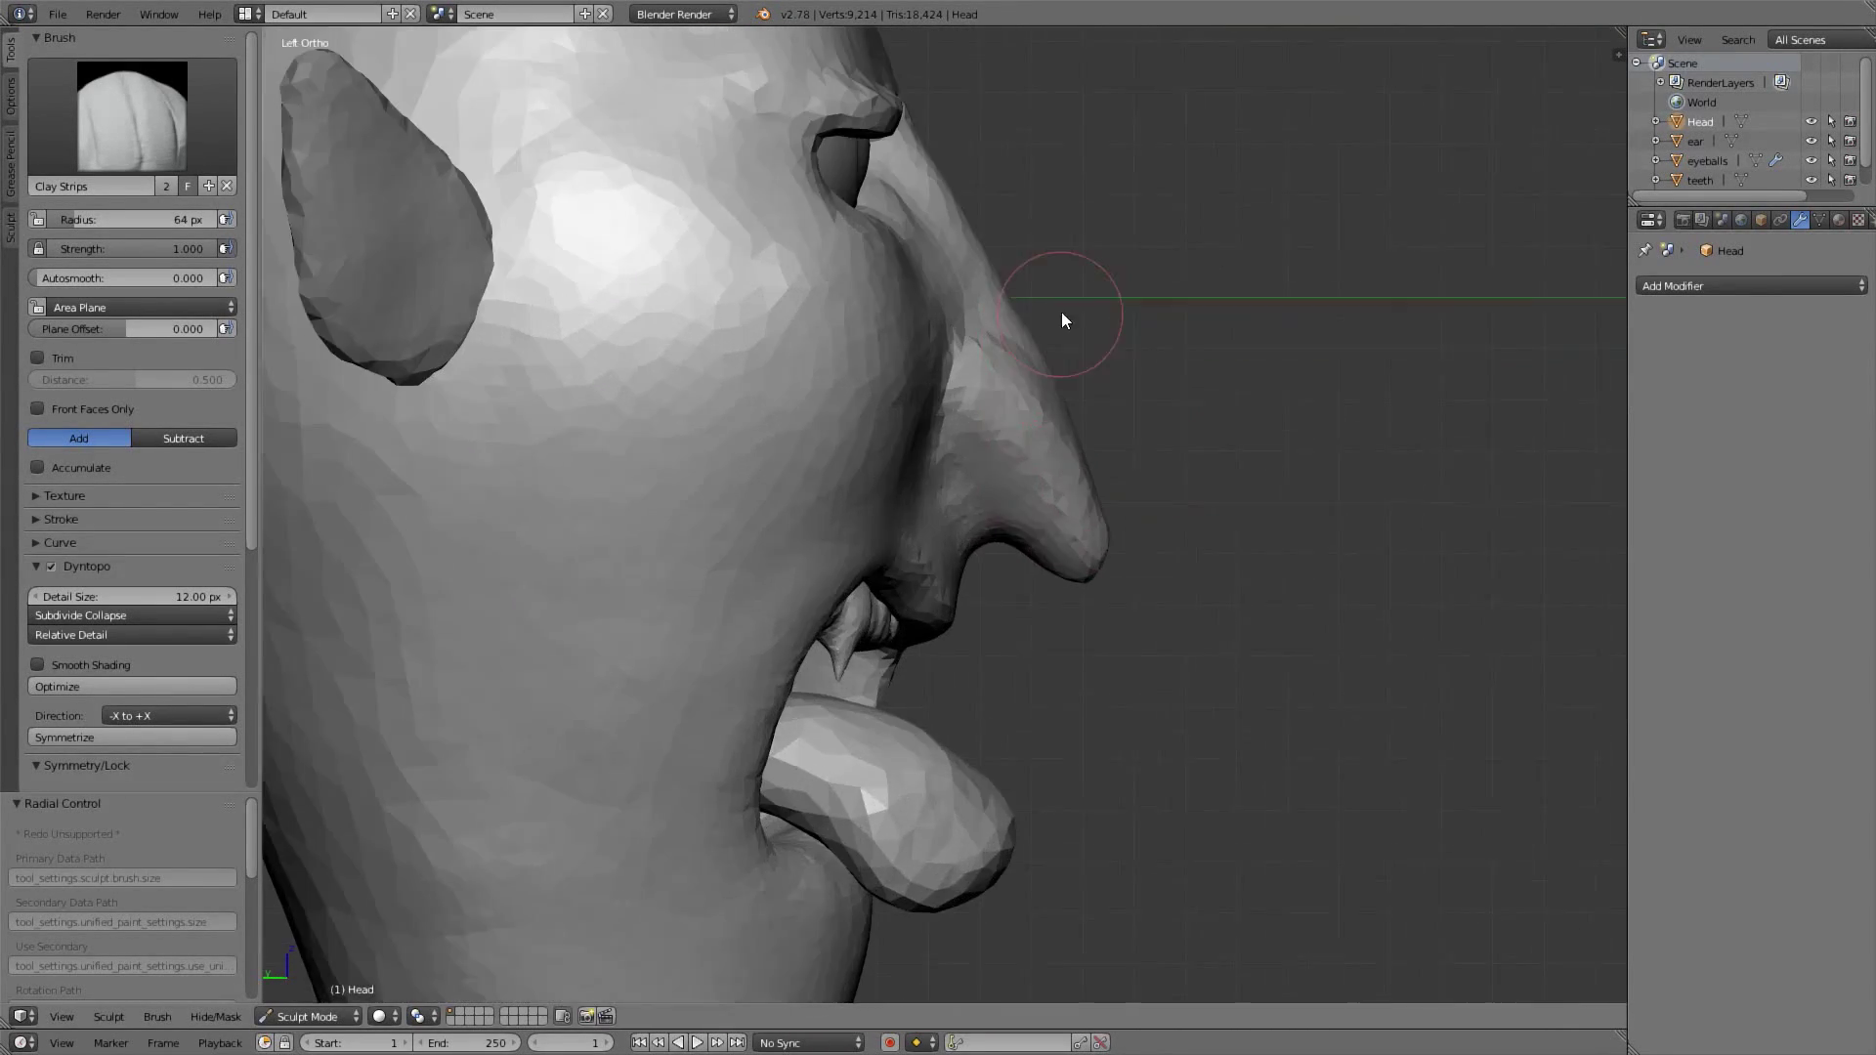
key(KP_1)
scroll(892, 293, up, 2)
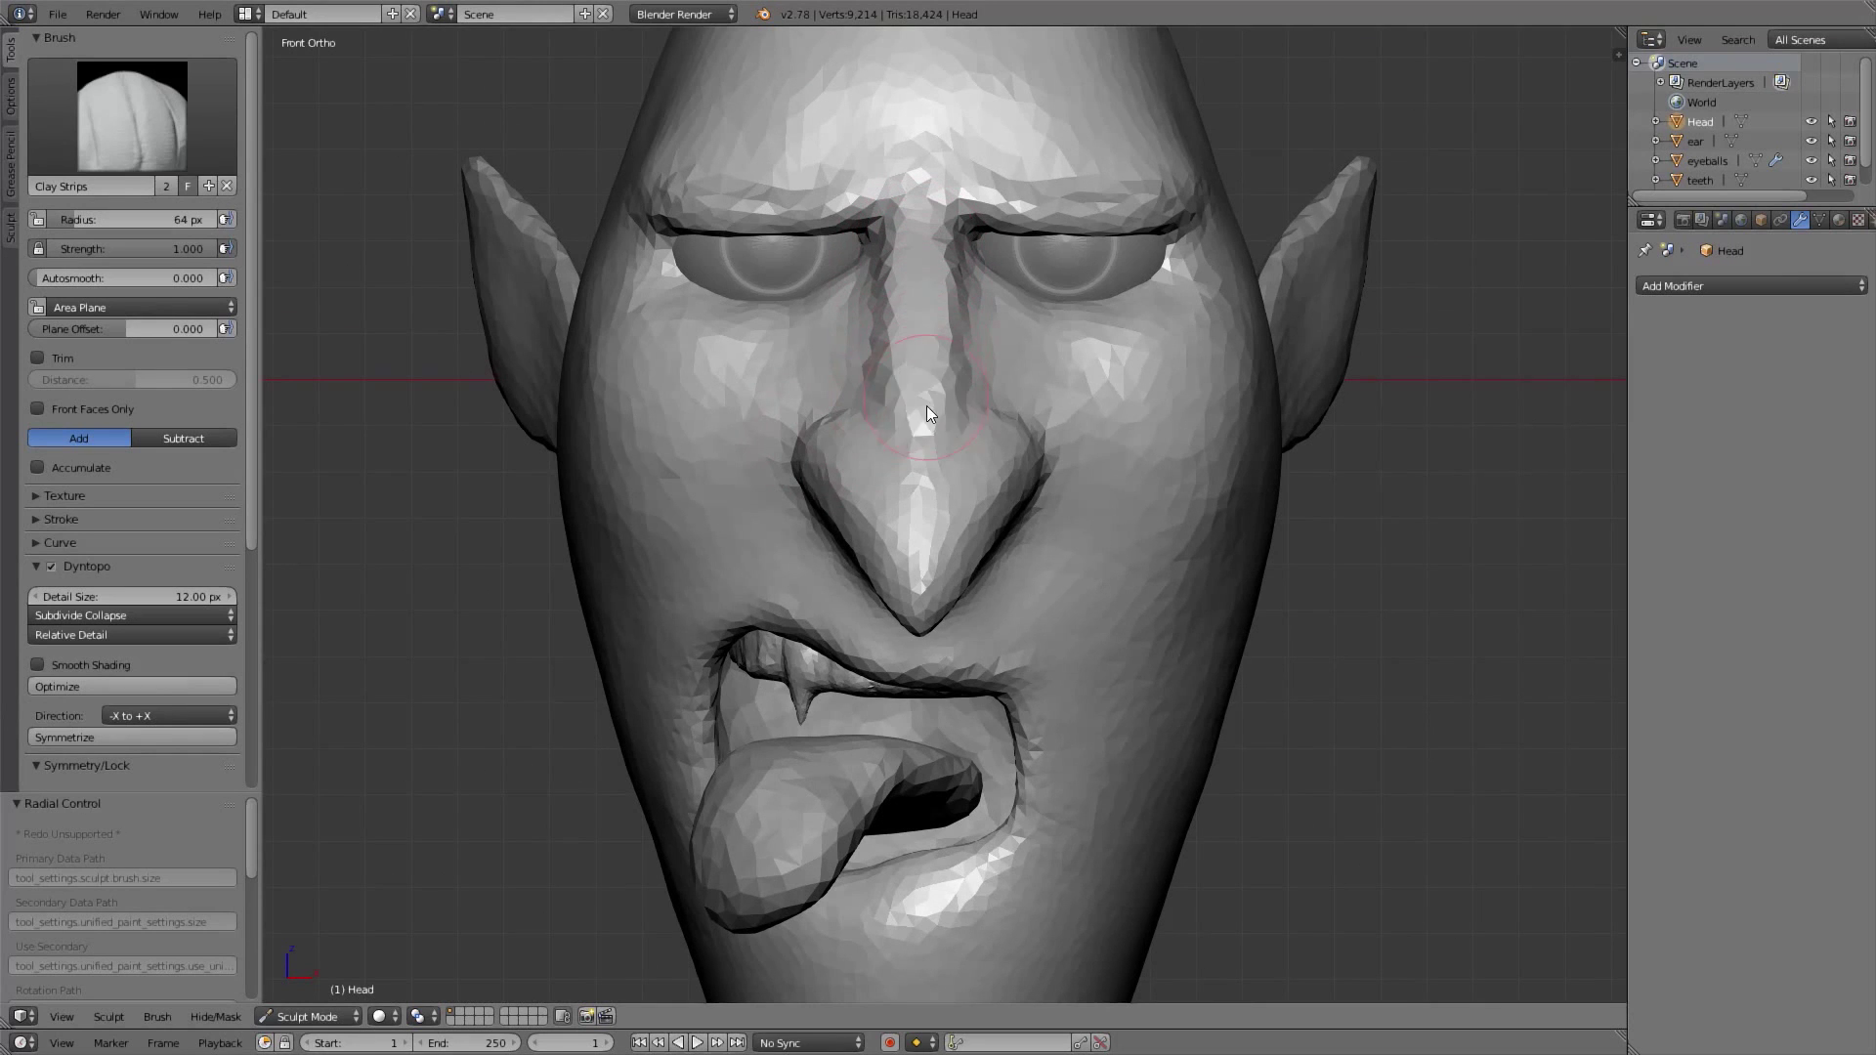
key(ctrl+z)
scroll(938, 395, up, 3)
mouse_move(938, 397)
middle_down()
mouse_move(898, 327)
mouse_move(861, 375)
mouse_move(851, 359)
mouse_move(911, 294)
middle_up()
scroll(861, 373, down, 2)
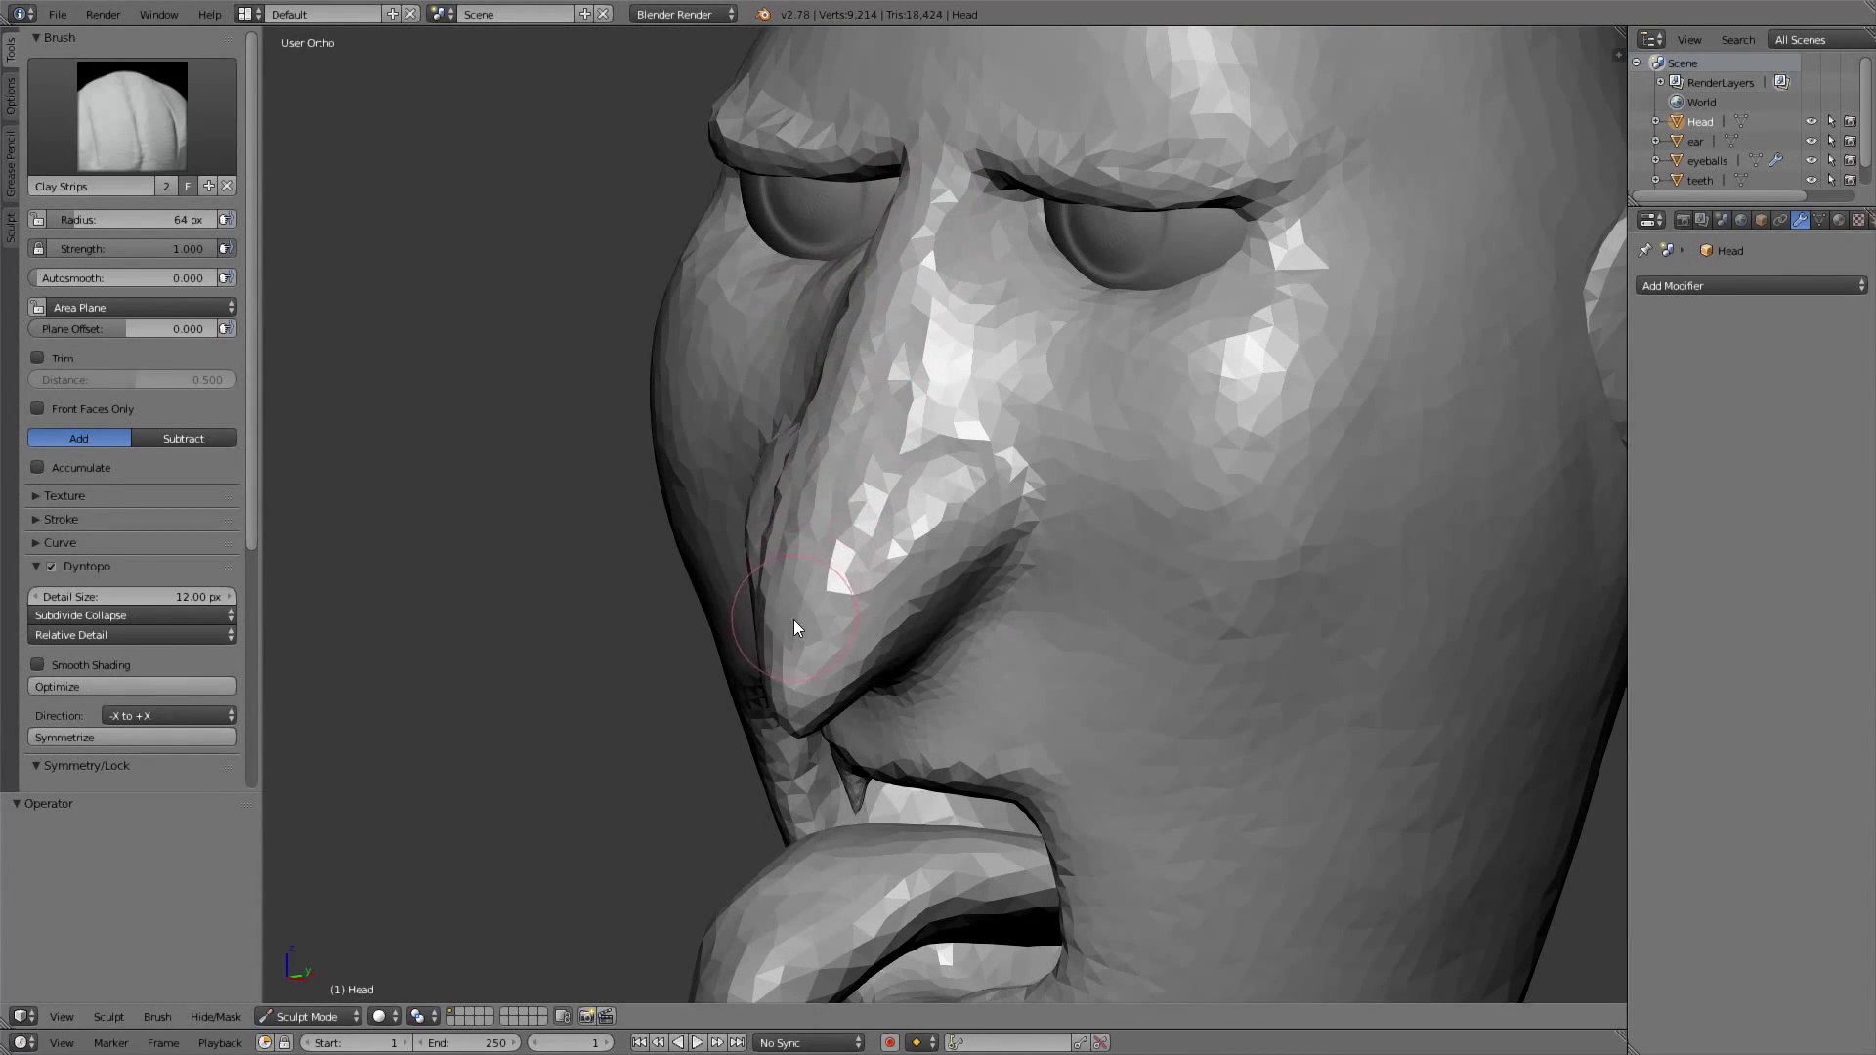
mouse_move(794, 658)
mouse_down()
mouse_move(883, 282)
mouse_move(823, 454)
mouse_move(908, 293)
mouse_move(882, 477)
mouse_up()
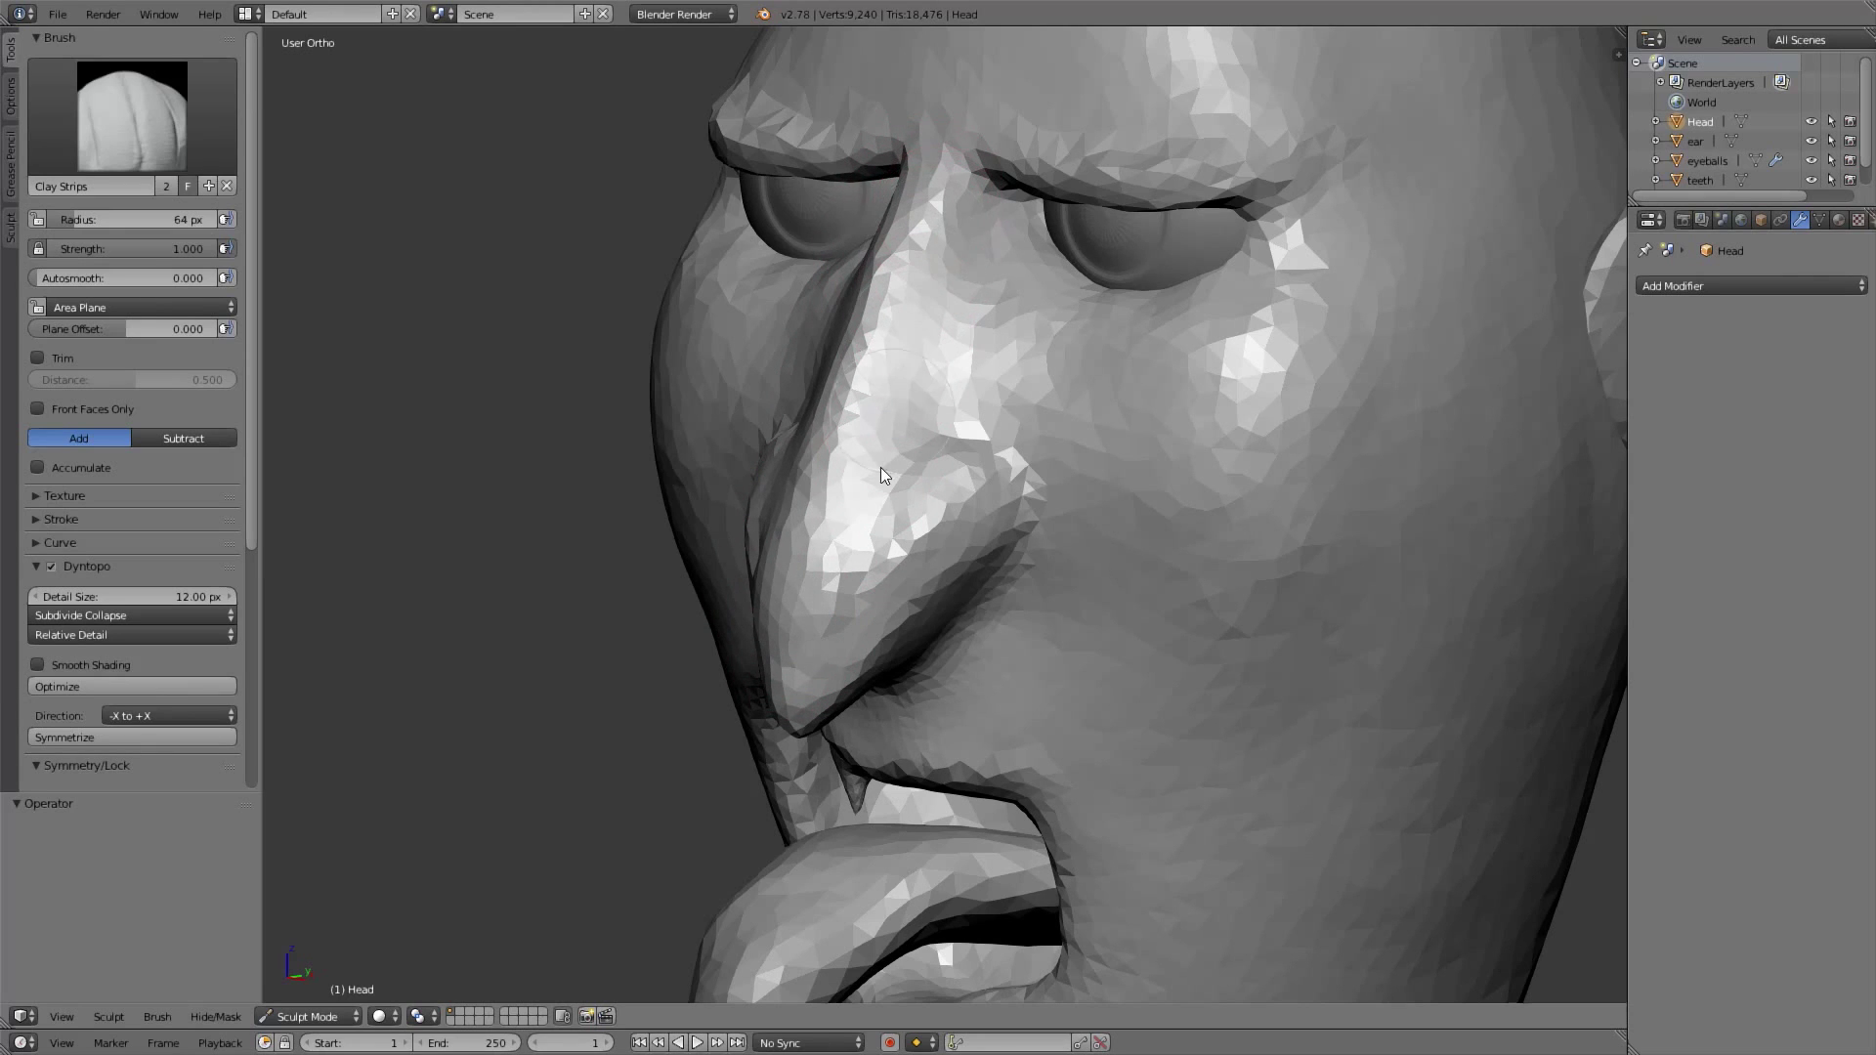
middle_drag(802, 625, 879, 517)
mouse_move(892, 306)
middle_down()
mouse_move(912, 524)
mouse_move(993, 488)
mouse_move(958, 457)
mouse_move(914, 469)
mouse_move(911, 450)
mouse_move(940, 493)
mouse_move(914, 512)
mouse_move(934, 438)
middle_up()
drag(934, 439, 928, 453)
middle_drag(928, 453, 948, 426)
key(ctrl+z)
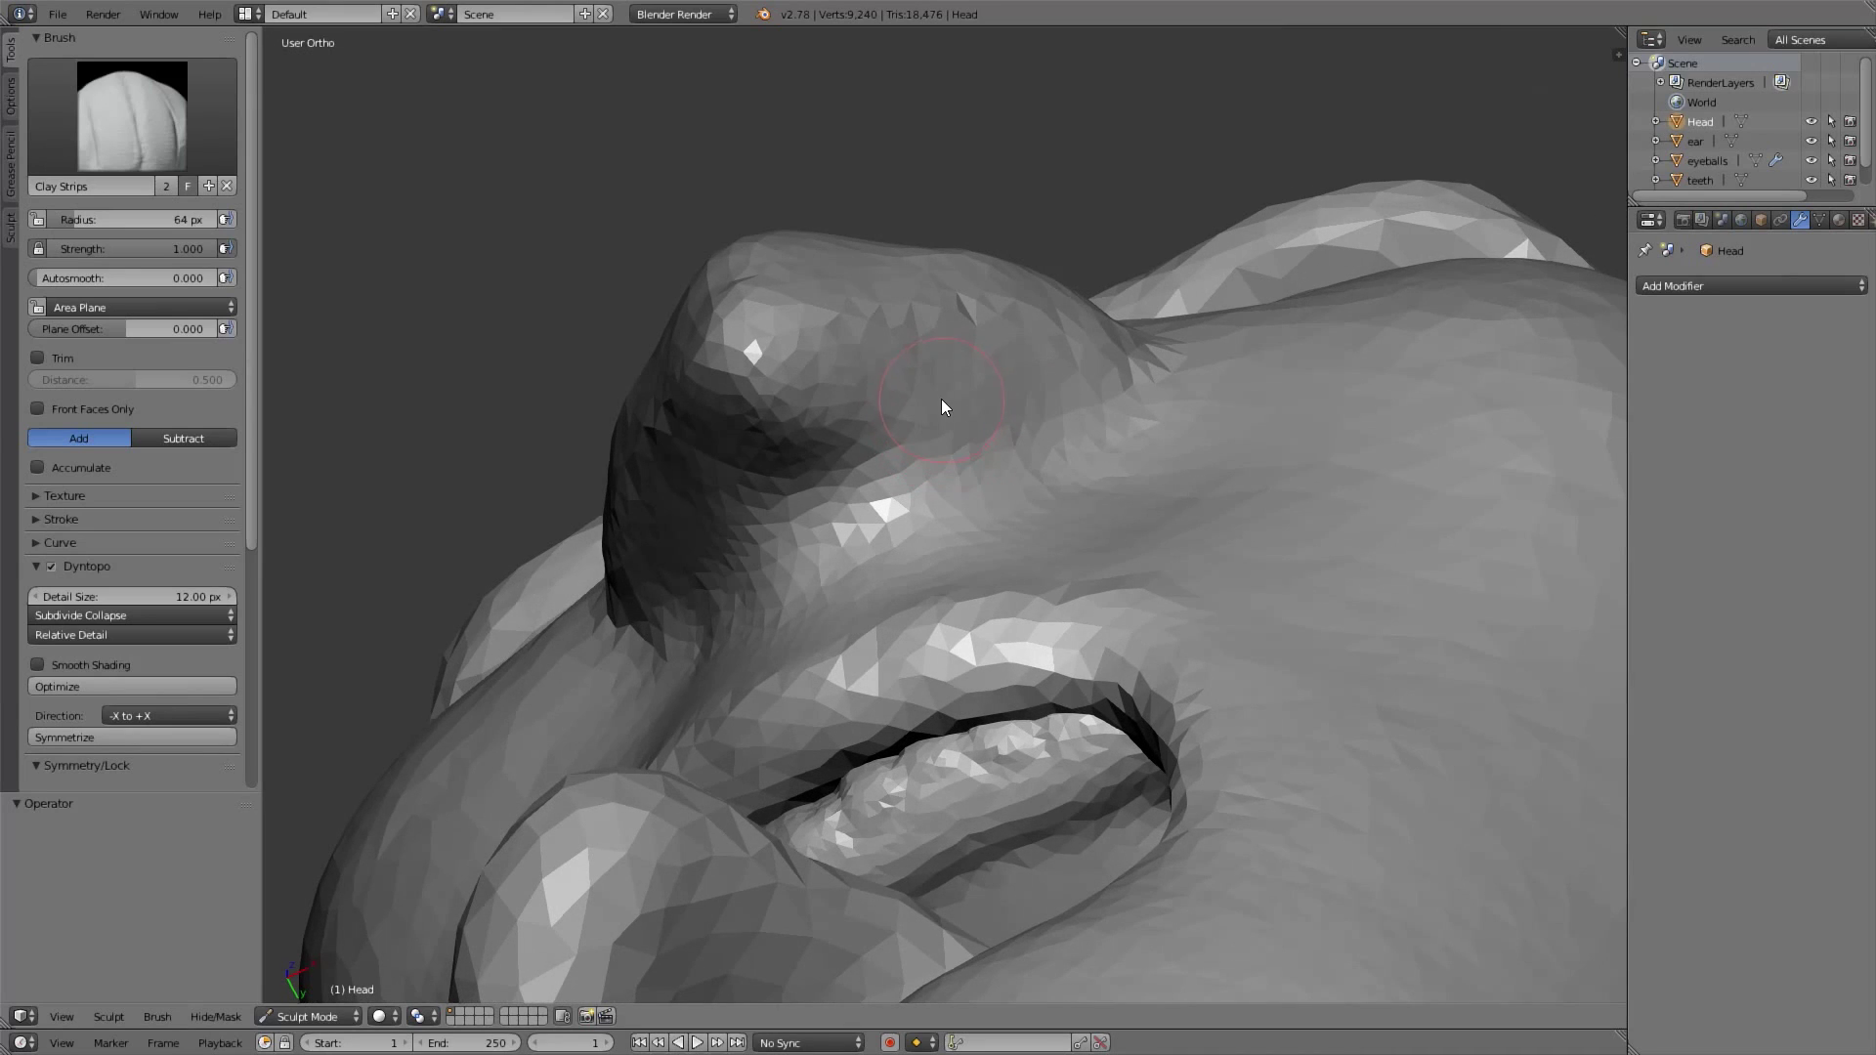
Set the Clay Strips radius to 79 px and carve mirrored nostril hollows into the underside of the nose wings
key(f)
click(936, 405)
mouse_move(931, 435)
mouse_down()
mouse_move(928, 413)
mouse_move(971, 419)
mouse_move(929, 398)
mouse_move(989, 400)
mouse_move(908, 398)
mouse_move(943, 429)
mouse_move(917, 413)
mouse_move(958, 418)
mouse_move(905, 411)
mouse_move(968, 410)
mouse_move(901, 404)
mouse_move(952, 391)
mouse_up()
middle_drag(952, 392, 862, 443)
mouse_move(862, 445)
mouse_down()
mouse_move(845, 477)
mouse_move(872, 433)
mouse_move(848, 454)
mouse_move(871, 458)
mouse_up()
middle_drag(871, 458, 831, 427)
mouse_move(830, 426)
mouse_down()
mouse_move(811, 425)
mouse_move(827, 401)
mouse_move(859, 468)
mouse_move(833, 409)
mouse_move(936, 417)
mouse_move(854, 557)
mouse_move(770, 537)
mouse_up()
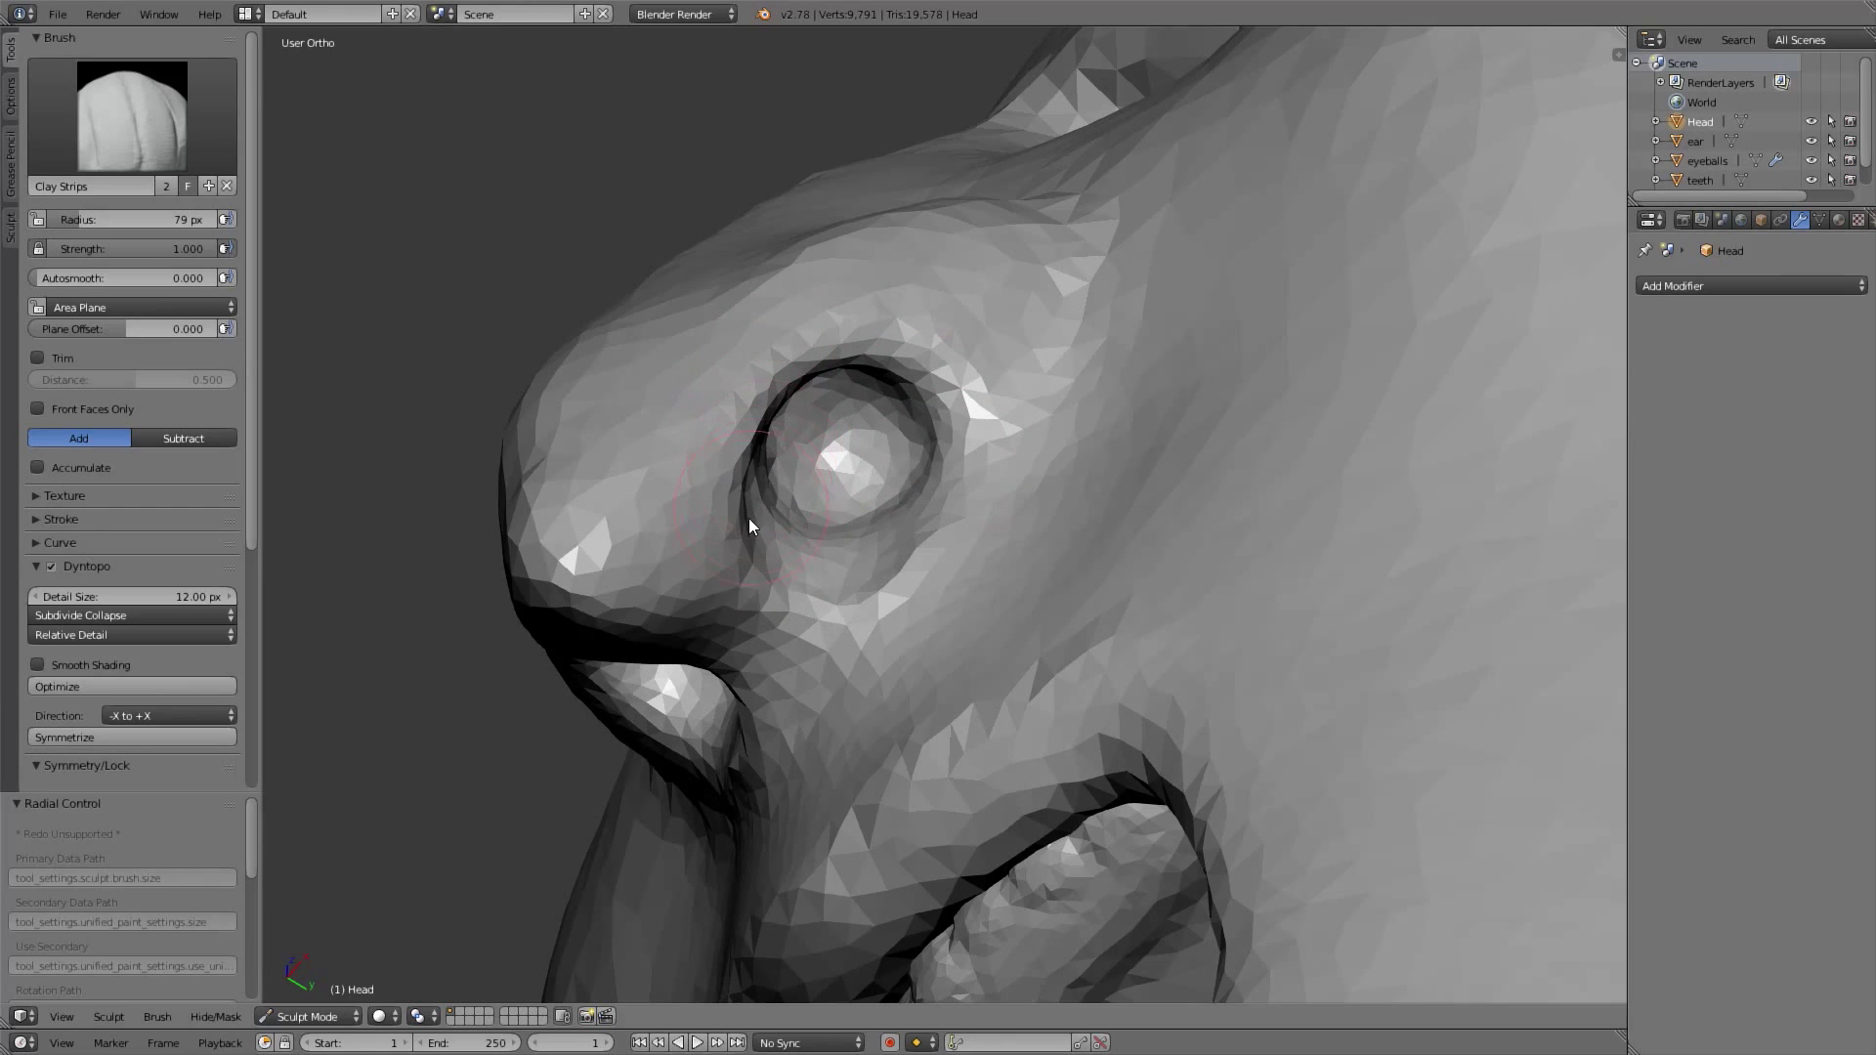
Refine the nostril rim from the opposite side and touch up the side of the nose near the tip
mouse_move(799, 427)
middle_down()
mouse_move(941, 412)
mouse_move(913, 396)
middle_up()
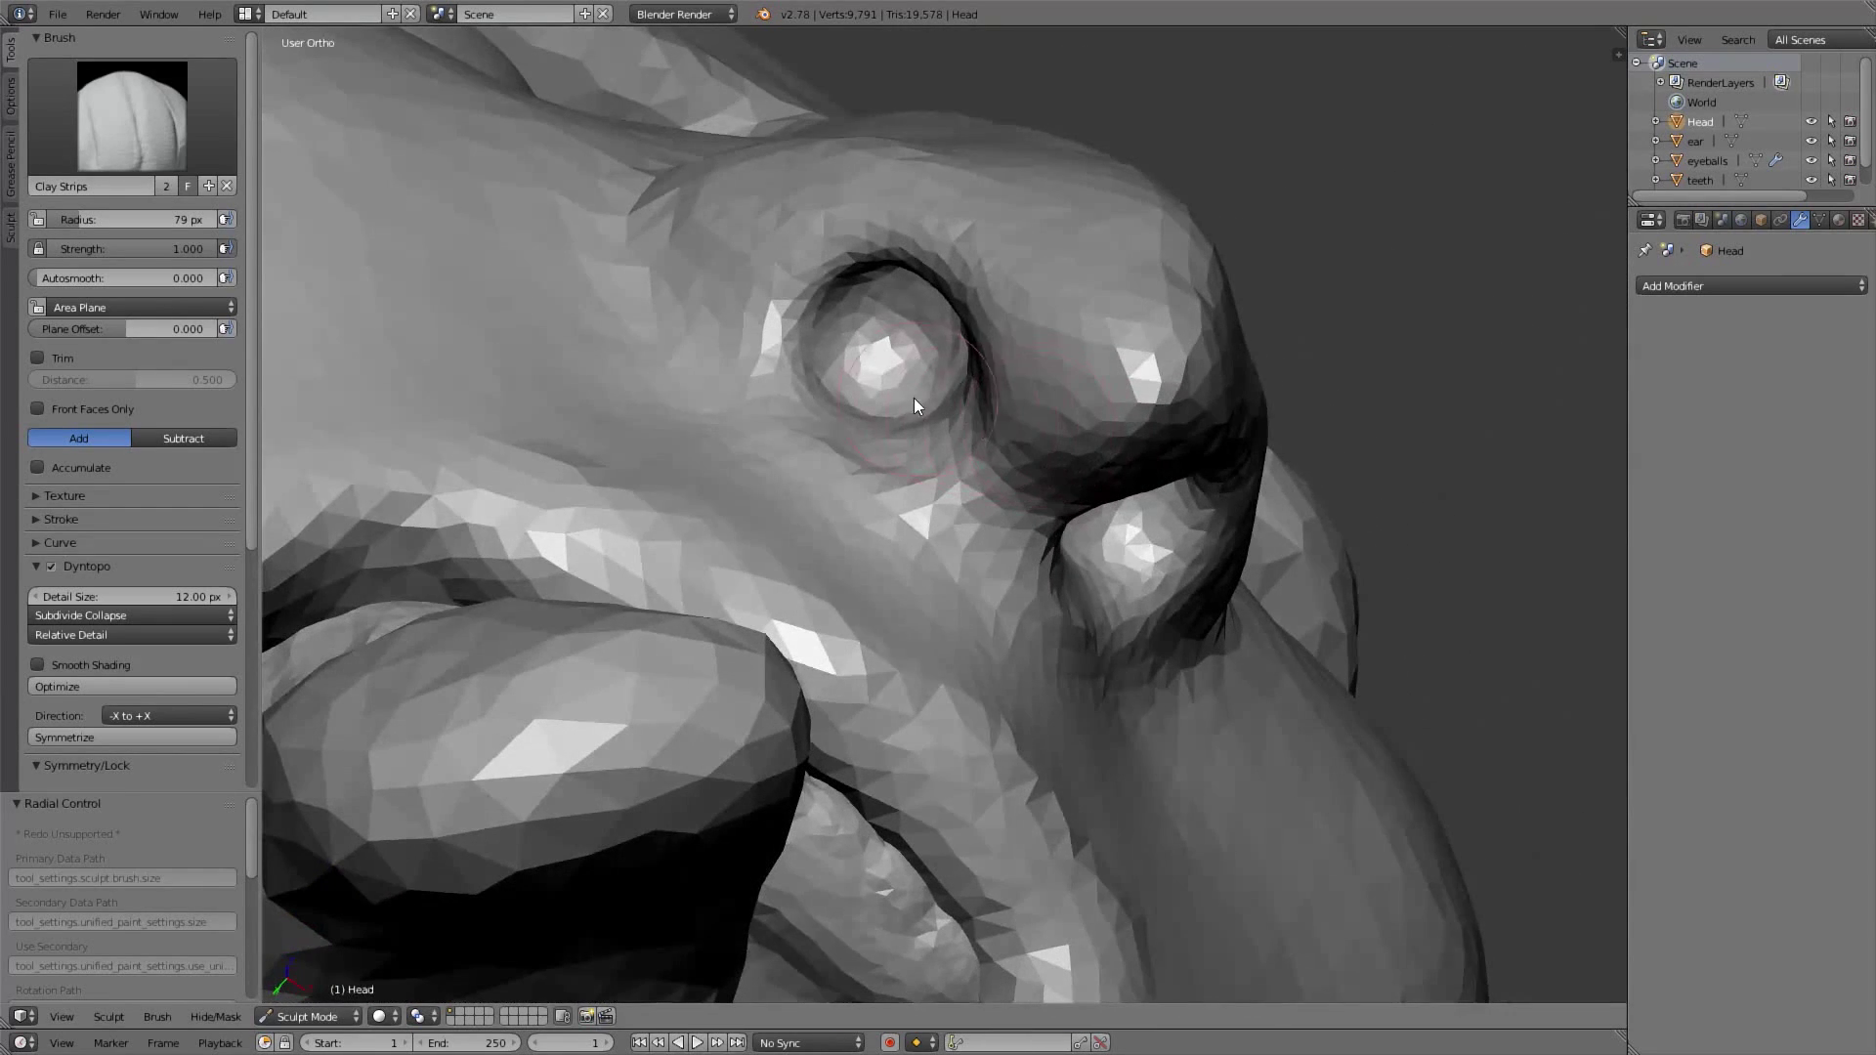
mouse_move(913, 398)
mouse_down()
mouse_move(886, 365)
mouse_move(894, 397)
mouse_move(848, 464)
mouse_up()
mouse_move(849, 464)
middle_down()
mouse_move(900, 422)
mouse_move(817, 384)
mouse_move(848, 376)
mouse_move(788, 449)
middle_up()
scroll(860, 392, up, 4)
scroll(861, 396, down, 4)
scroll(786, 450, up, 3)
drag(737, 490, 733, 524)
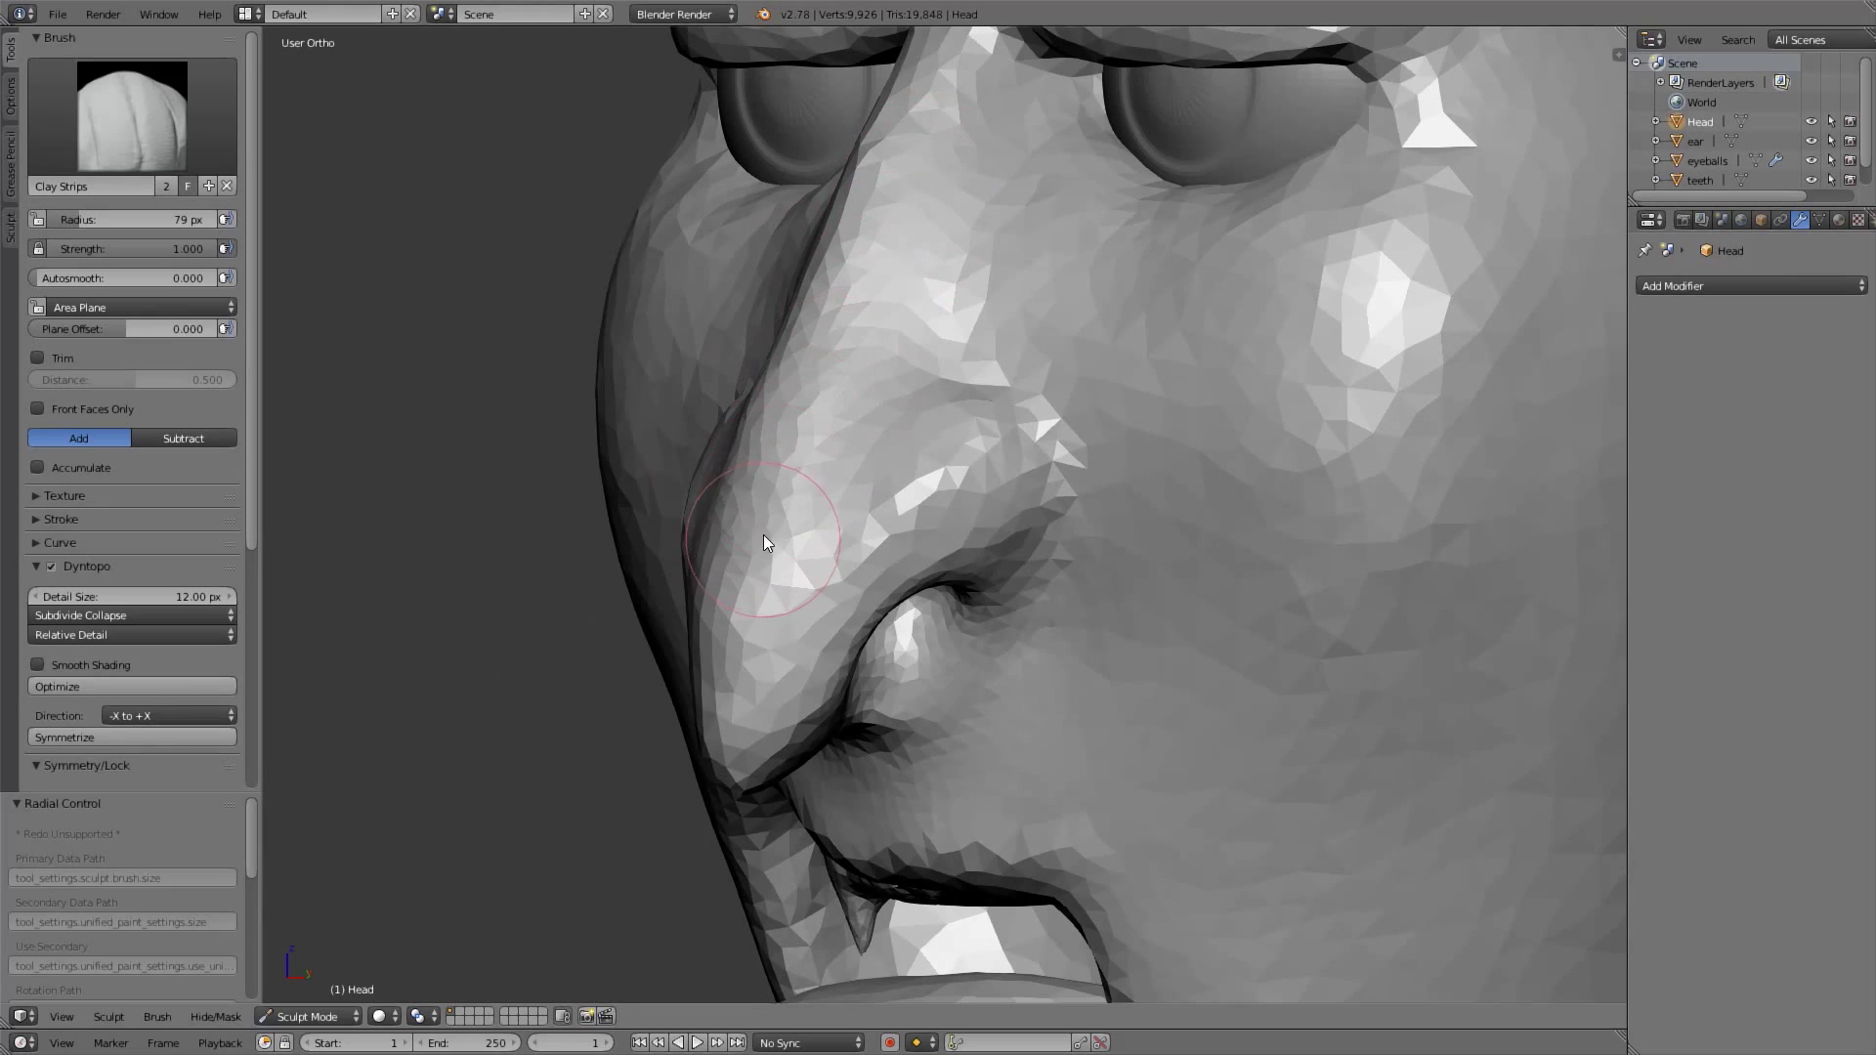
Switch to Grab at a 208 px radius and pull the nose tip and bridge forward in the left side view
scroll(781, 509, down, 5)
middle_drag(849, 420, 1084, 450)
scroll(900, 421, up, 4)
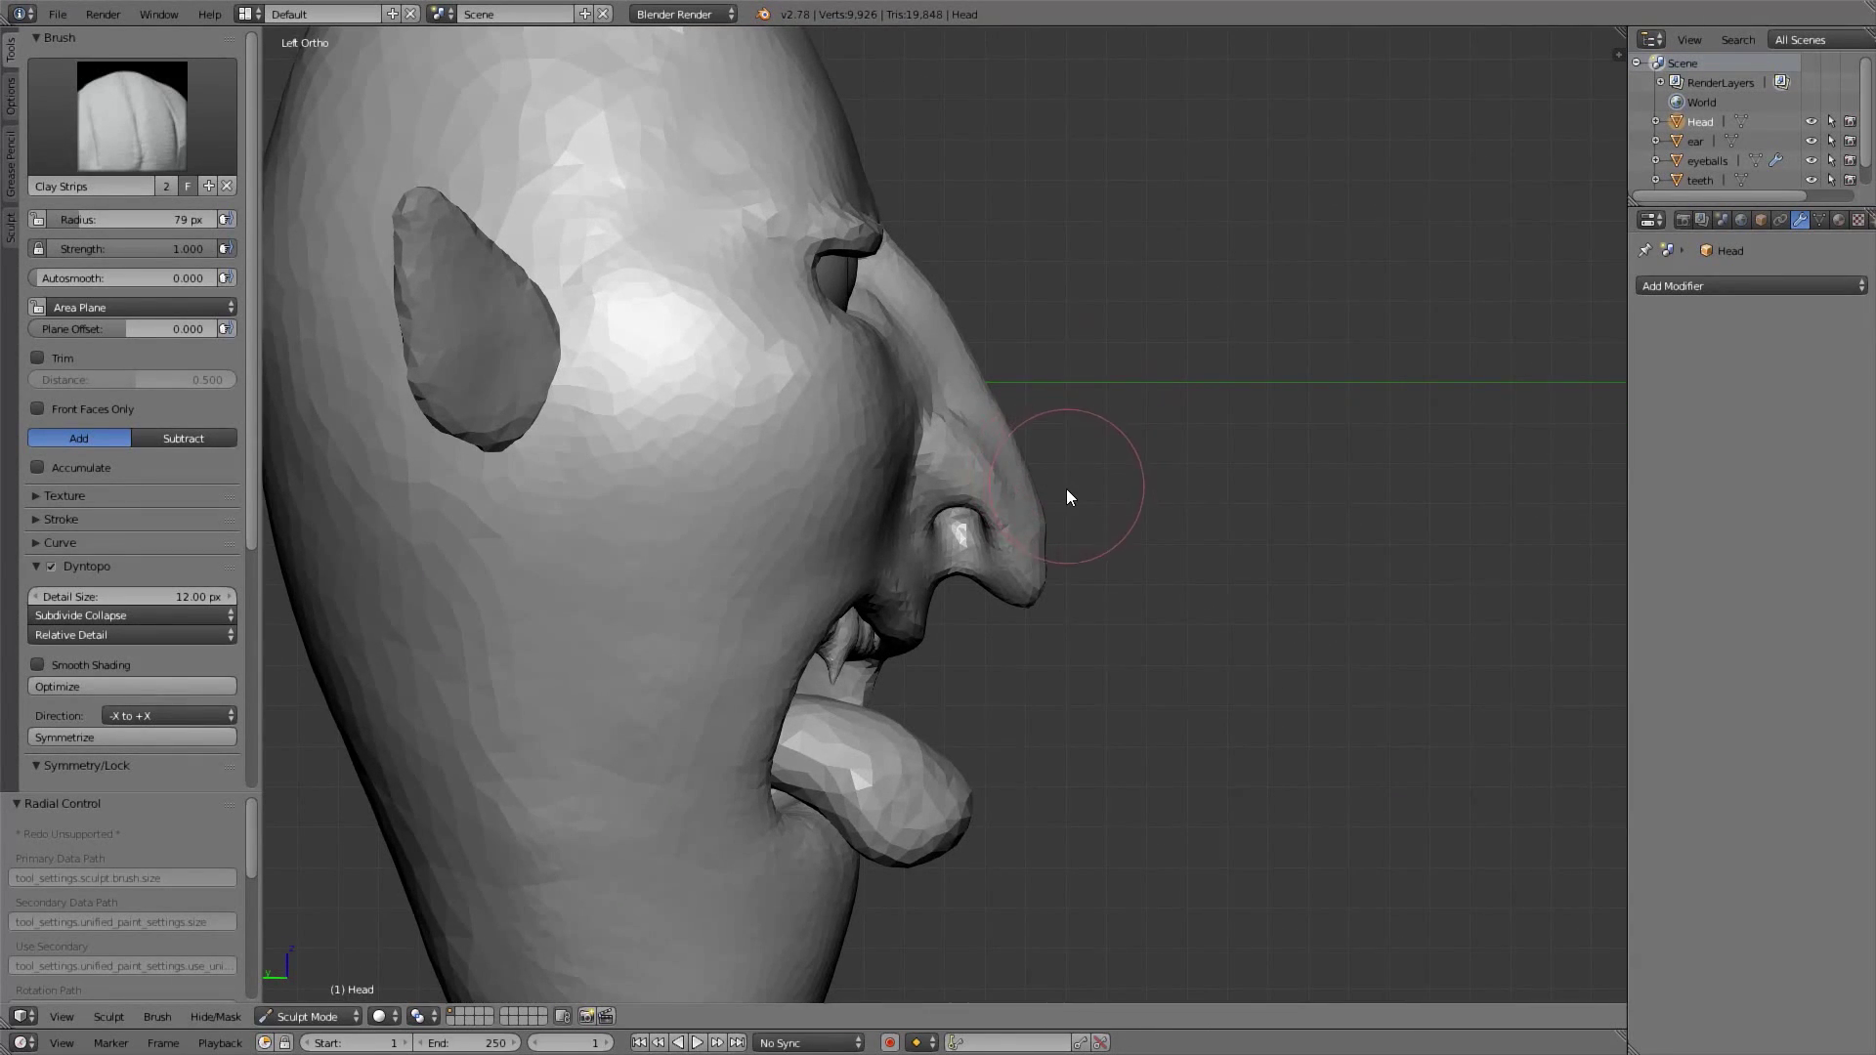
key(g)
scroll(1133, 506, up, 3)
key(f)
click(1110, 546)
scroll(984, 494, up, 2)
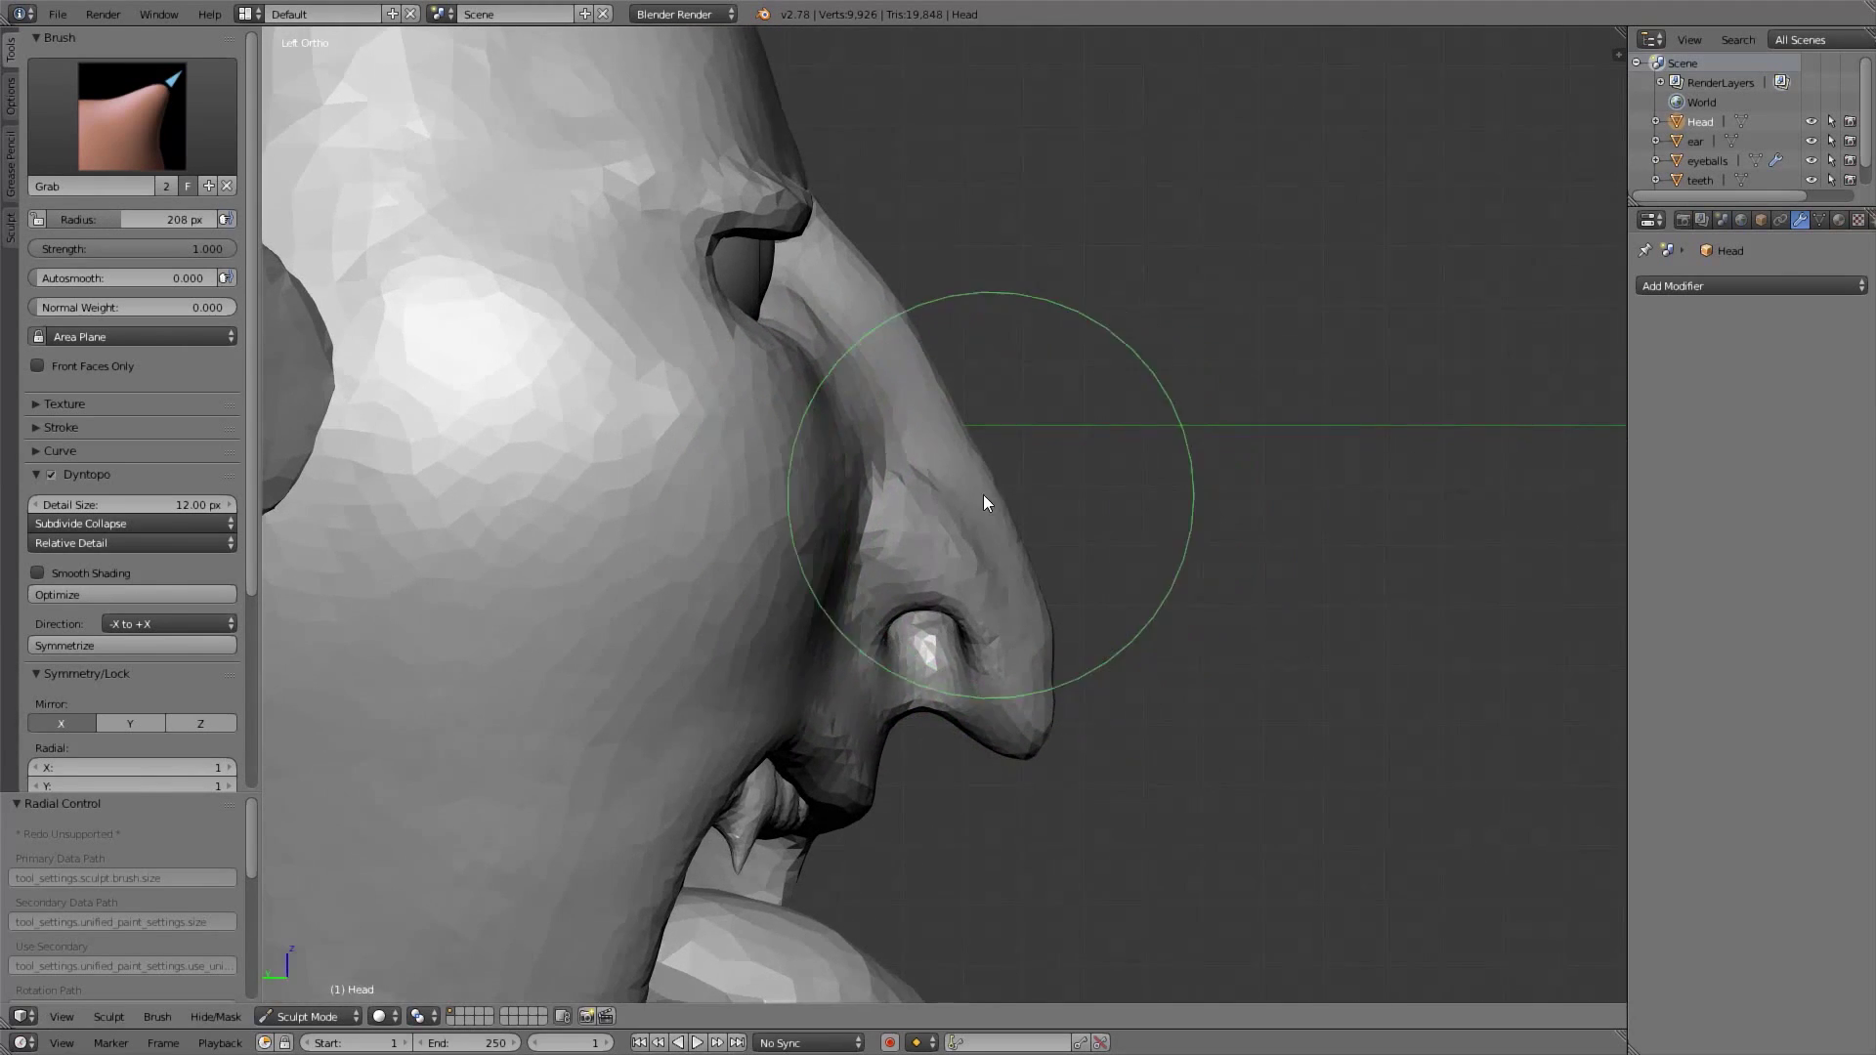
mouse_move(1054, 635)
mouse_down()
mouse_move(1049, 749)
mouse_move(1072, 588)
mouse_up()
drag(973, 440, 982, 436)
drag(943, 375, 948, 372)
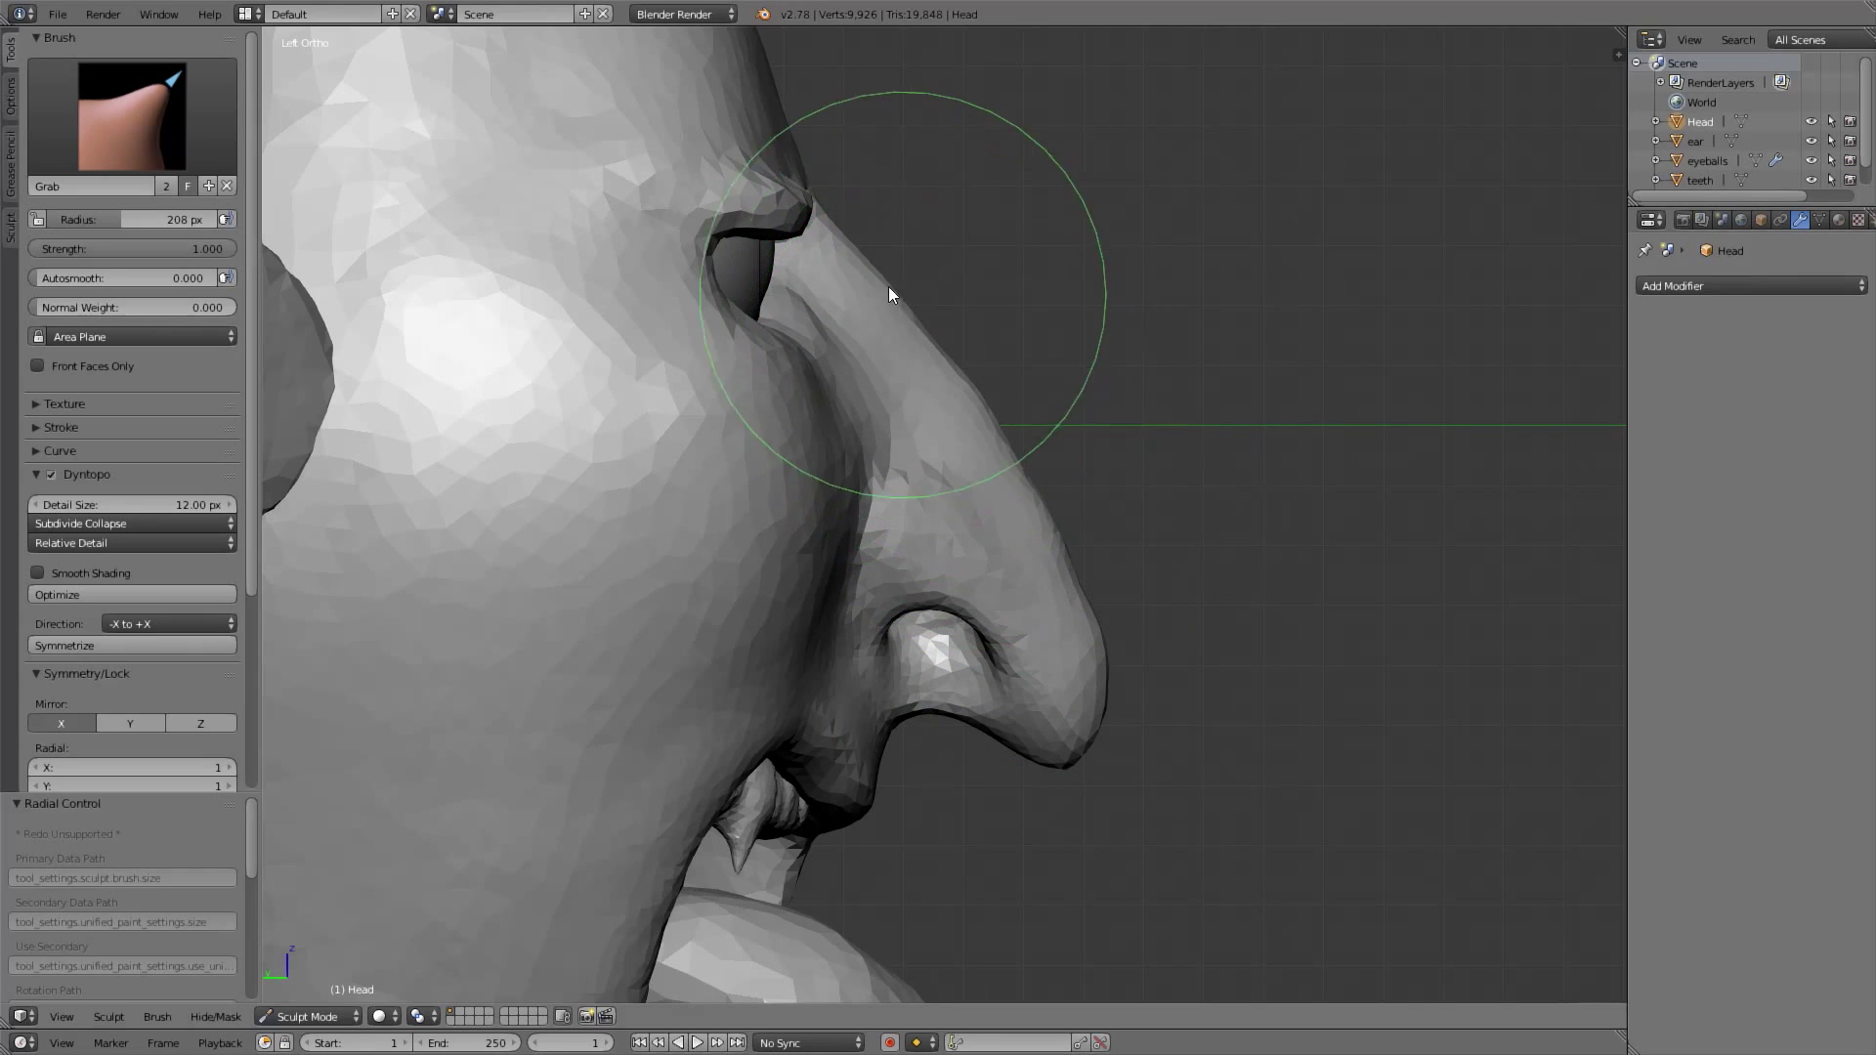
drag(829, 251, 838, 251)
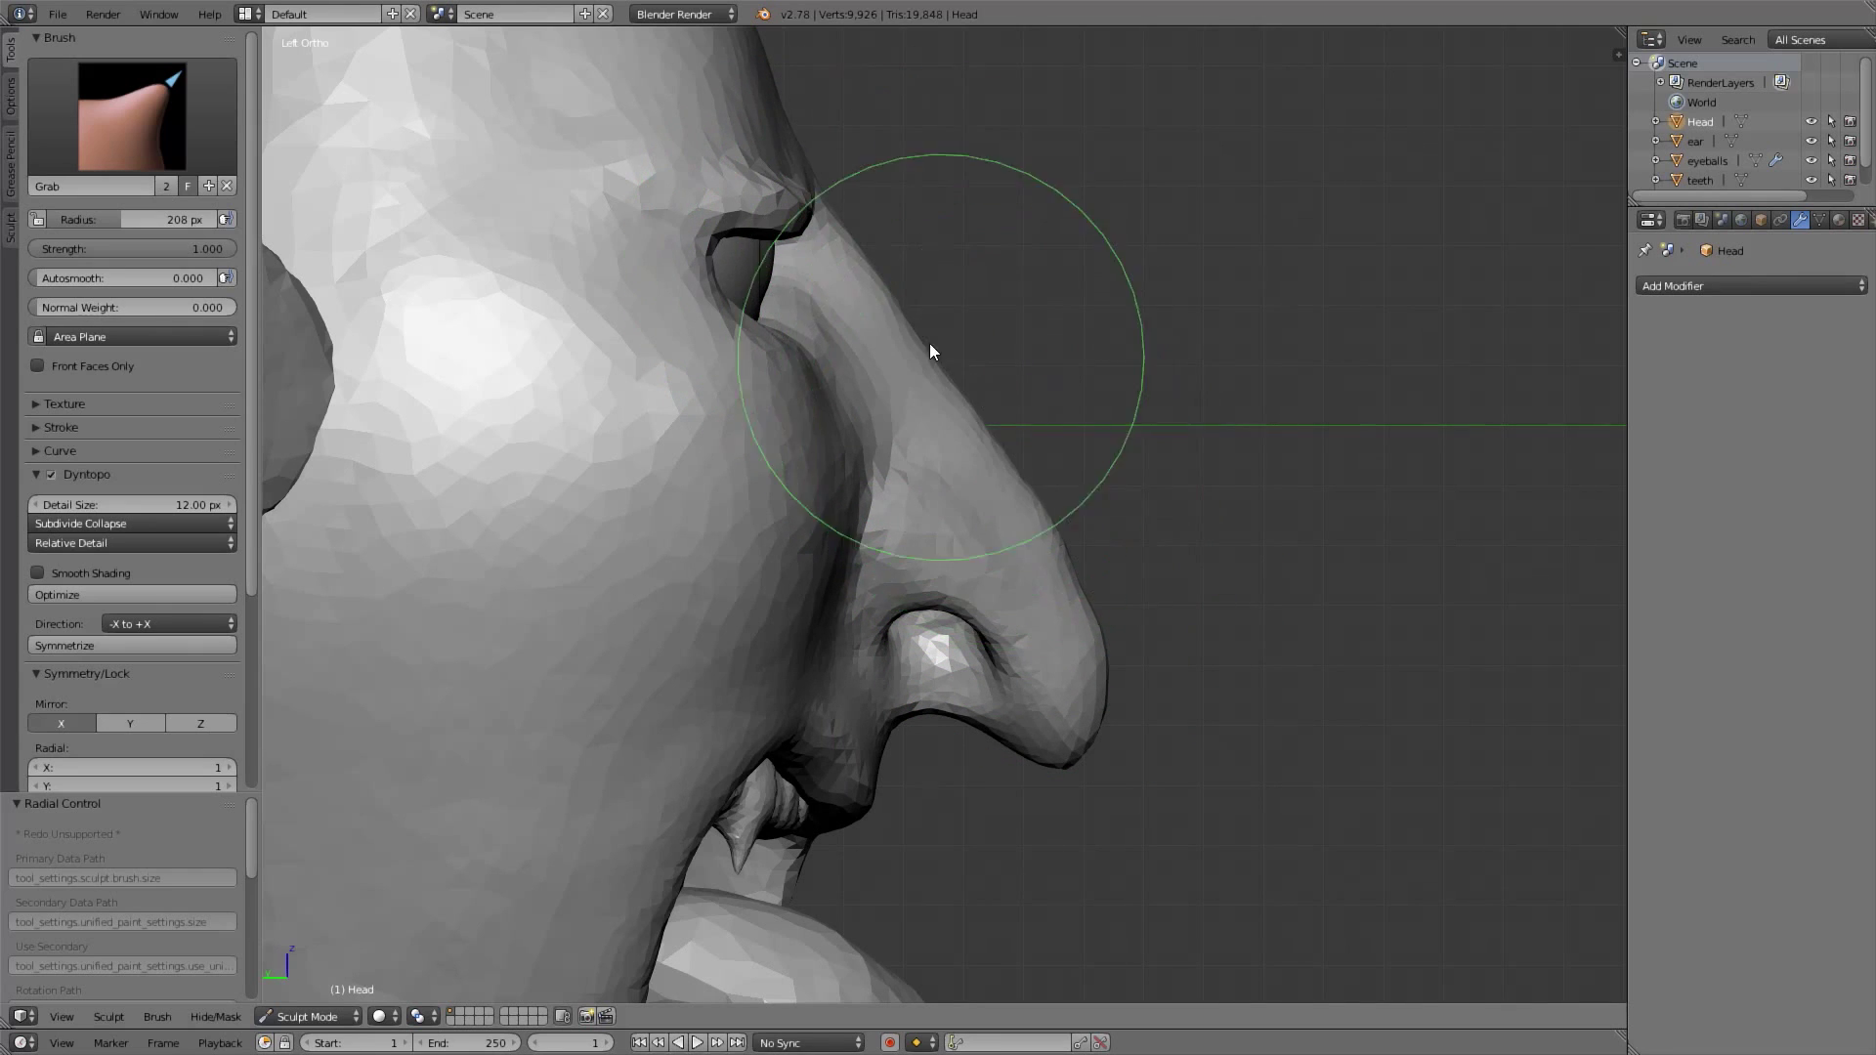
Enlarge the Grab radius to 268 px and reshape the brow and upper face profile in the right side view
key(KP_1)
key(KP_3)
mouse_move(1010, 308)
shift+middle_down()
mouse_move(967, 344)
mouse_move(979, 361)
shift+middle_up()
key(f)
click(1012, 398)
drag(1011, 398, 1072, 239)
ctrl+middle_drag(1090, 206, 1000, 322)
ctrl+middle_drag(990, 404, 976, 354)
key(f)
click(1001, 350)
mouse_move(989, 337)
mouse_down()
mouse_move(976, 286)
mouse_move(929, 324)
mouse_up()
key(KP_1)
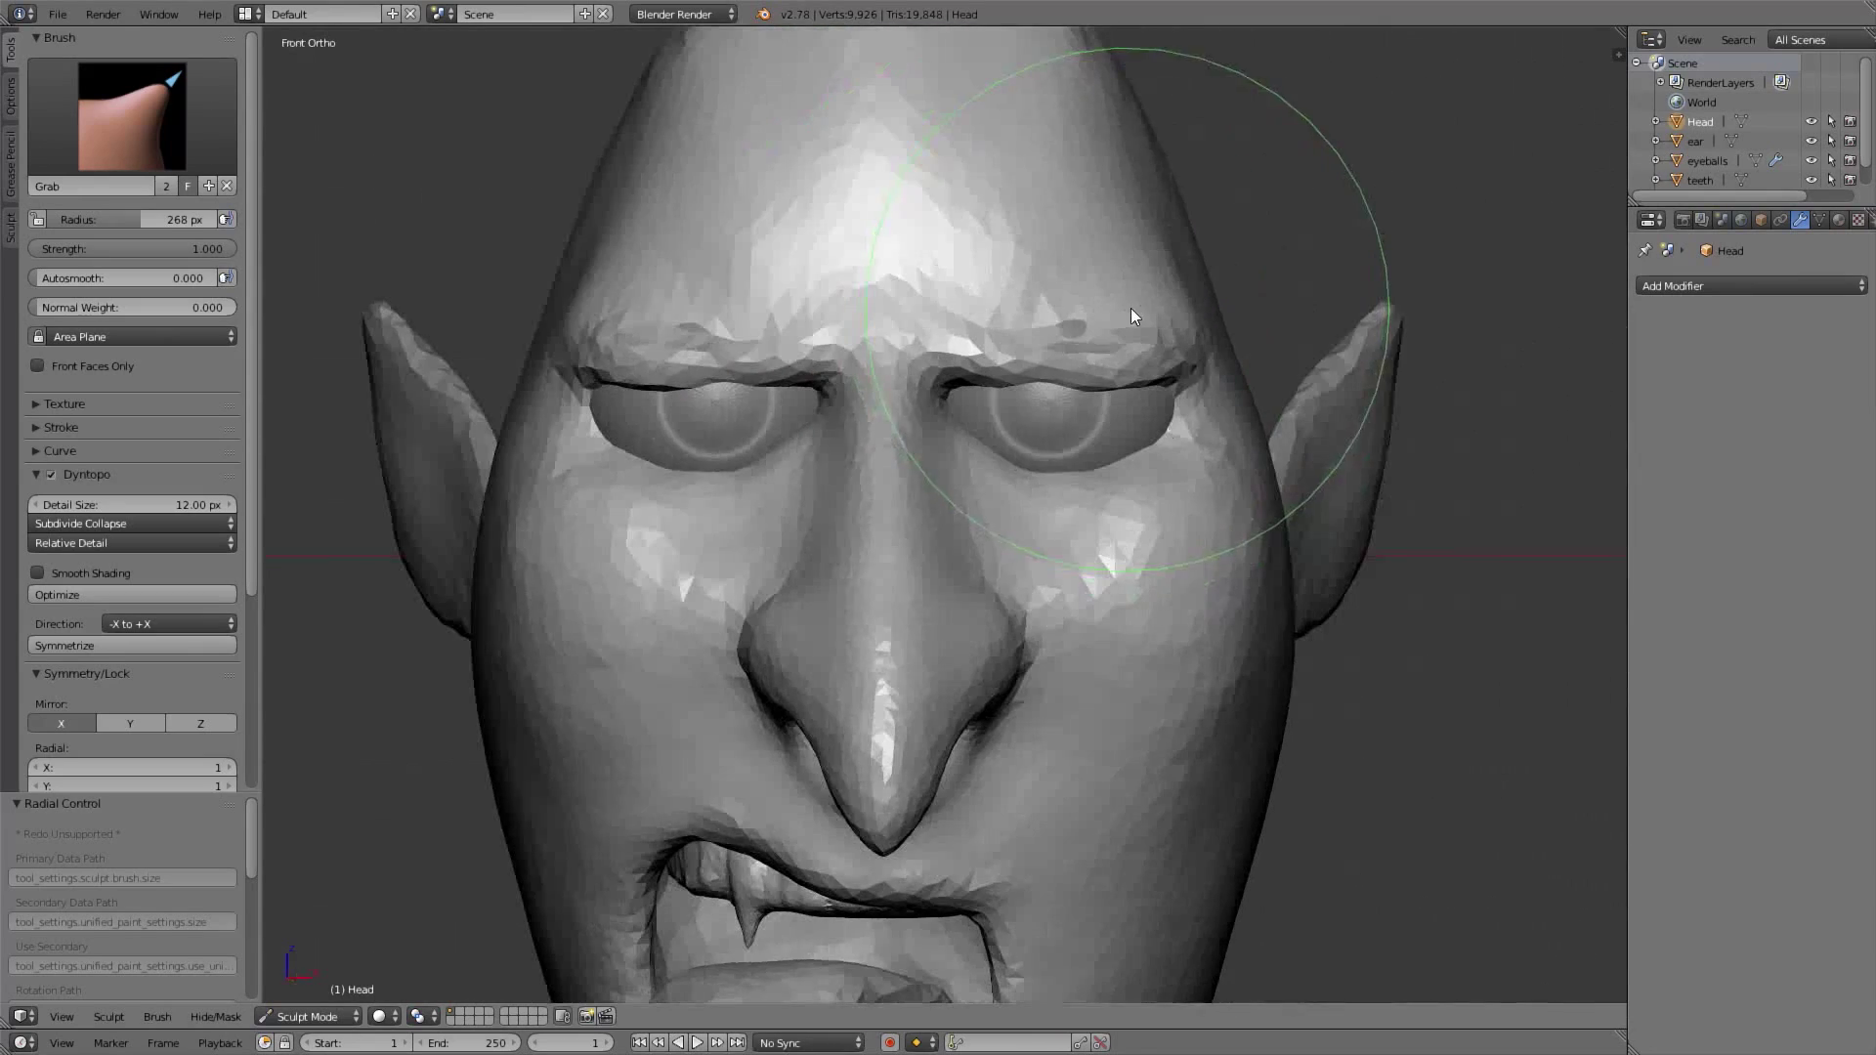
Nudge the brow and eye area slightly backward in the left side view, and reduce the Grab radius to 225 px
key(ctrl+KP_3)
drag(811, 356, 795, 358)
drag(905, 453, 896, 451)
key(KP_1)
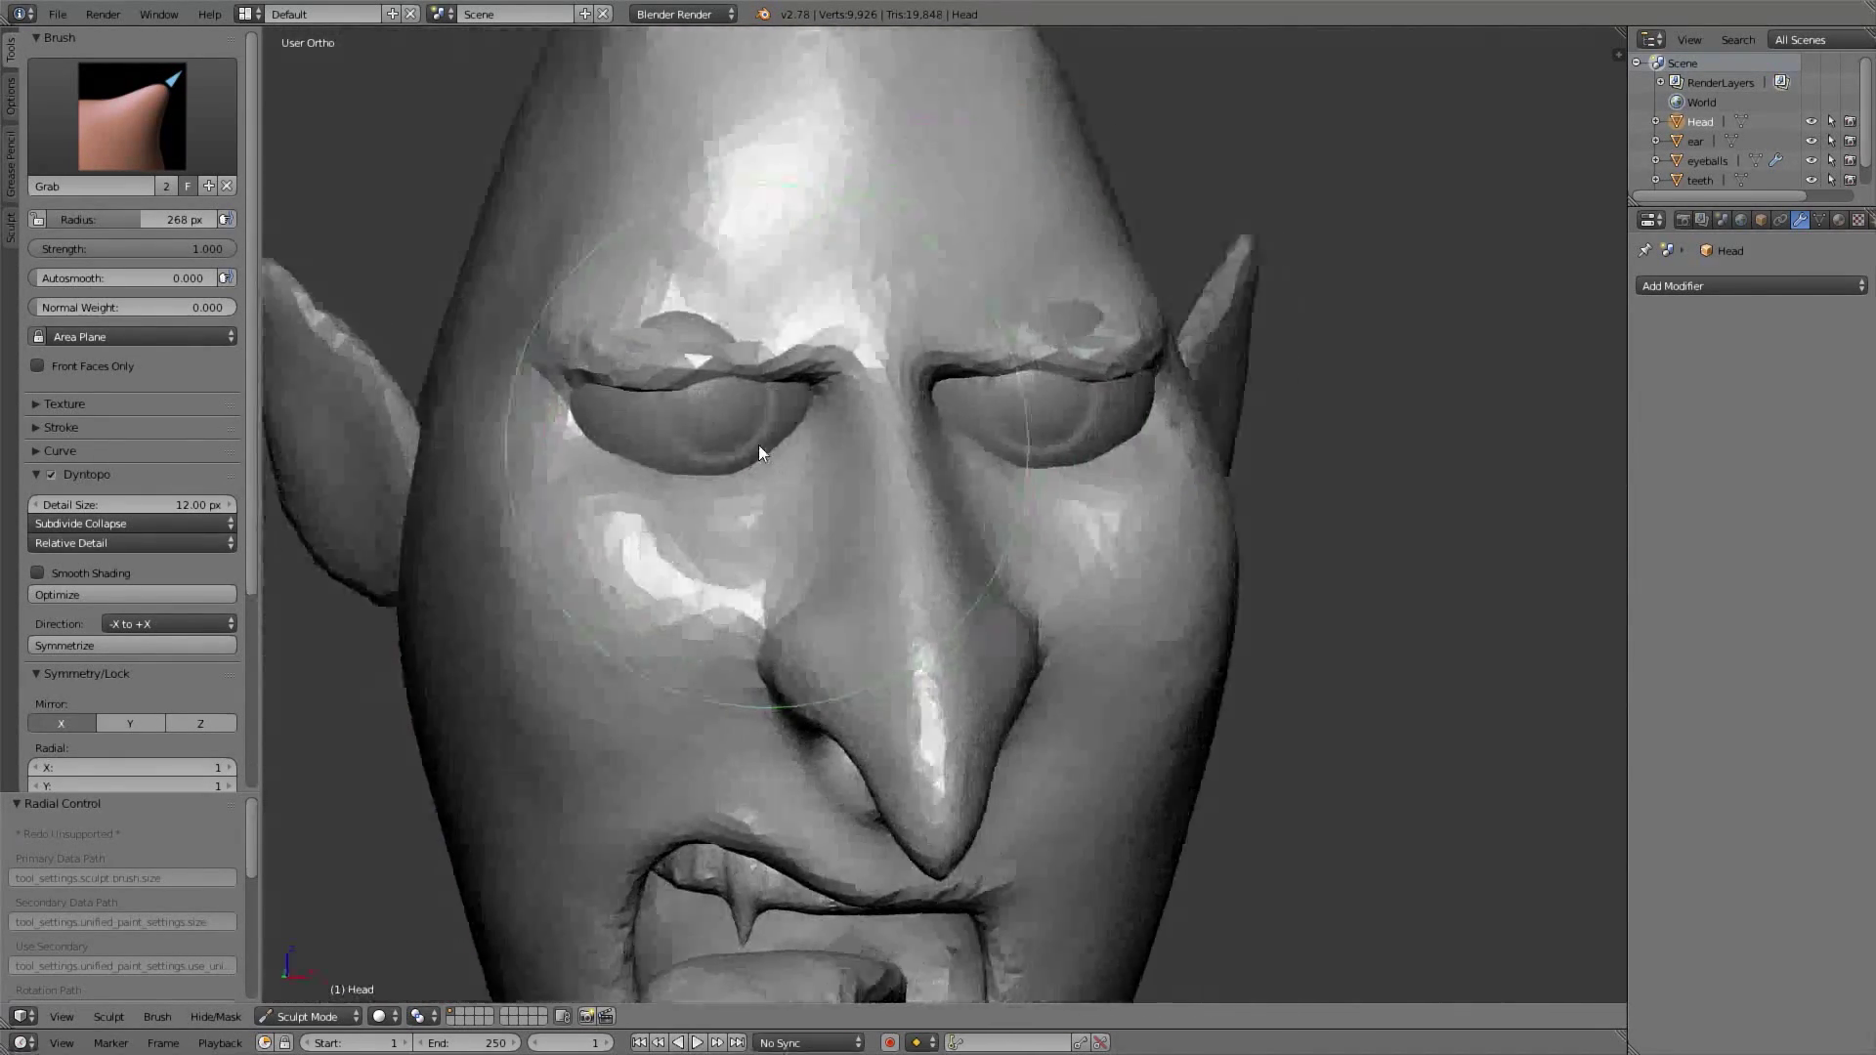
key(f)
click(1036, 371)
middle_drag(1099, 392, 1077, 489)
key(KP_1)
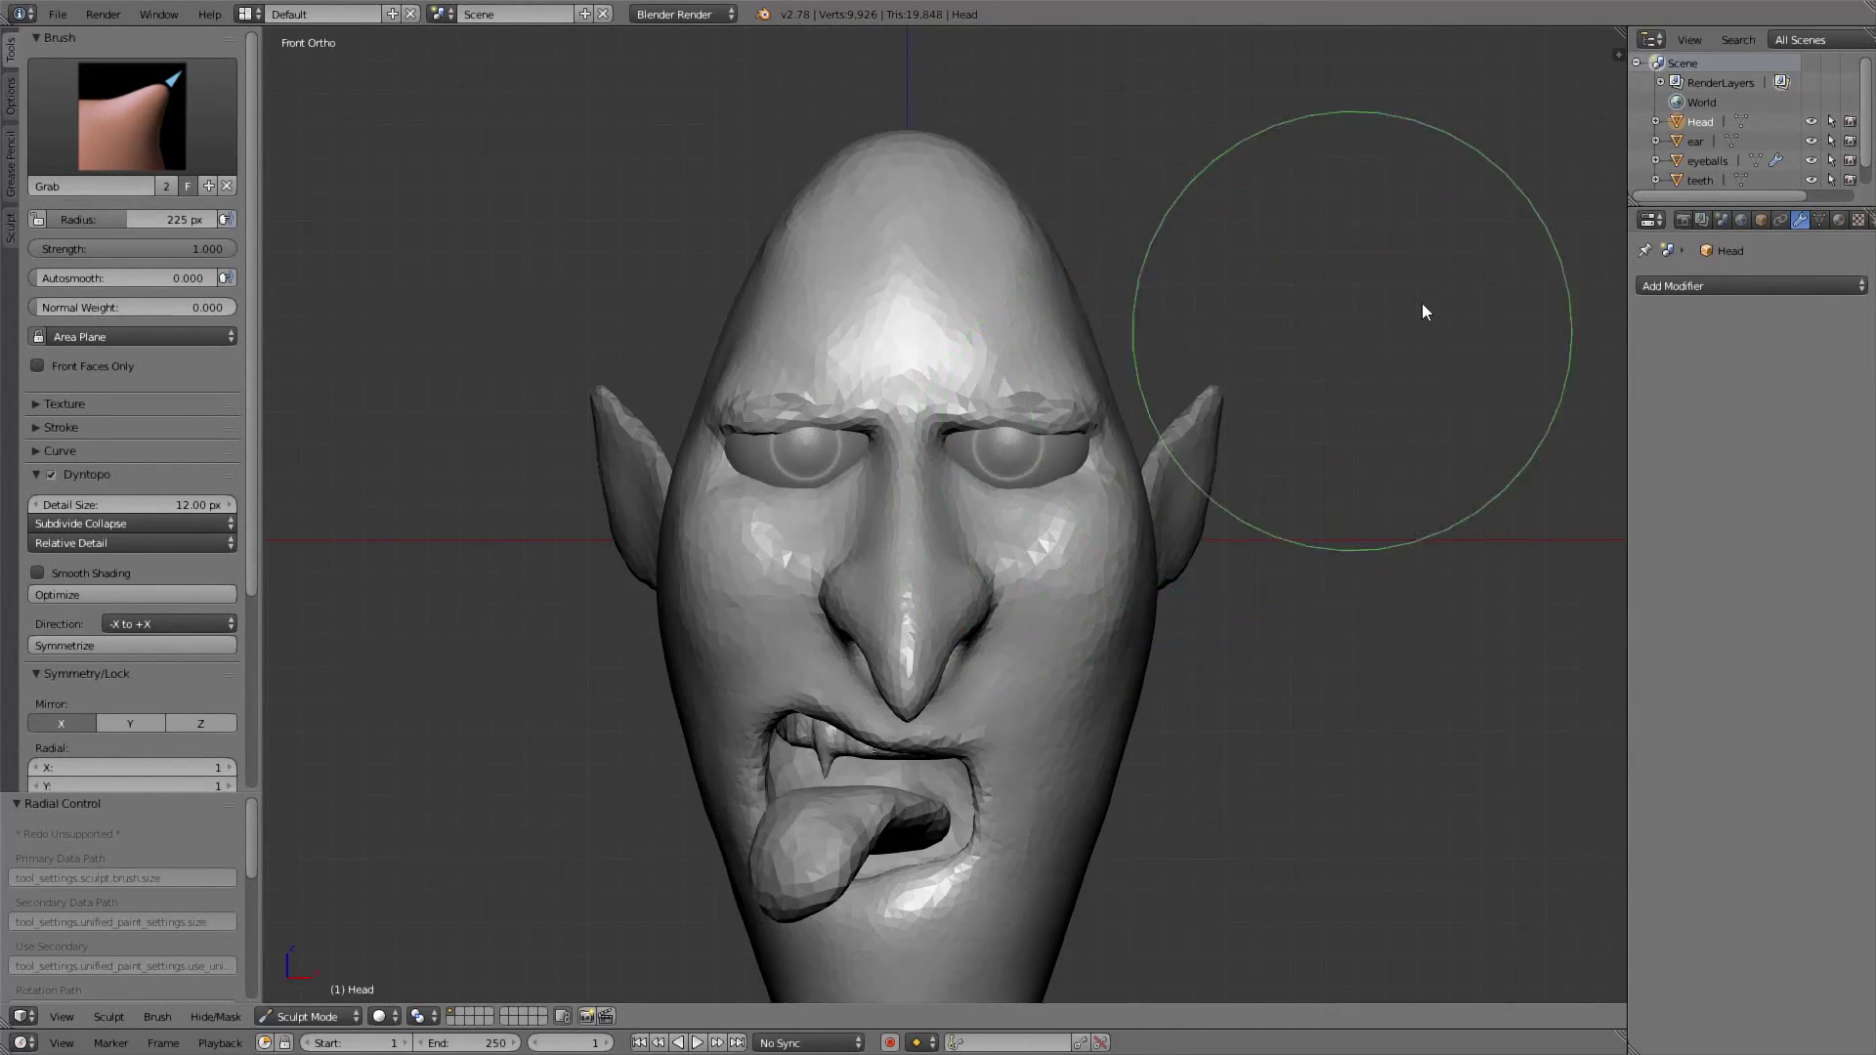
Select the eyeballs object and move it slightly back into the head along the Y axis
click(1708, 162)
key(KP_Decimal)
key(KP_3)
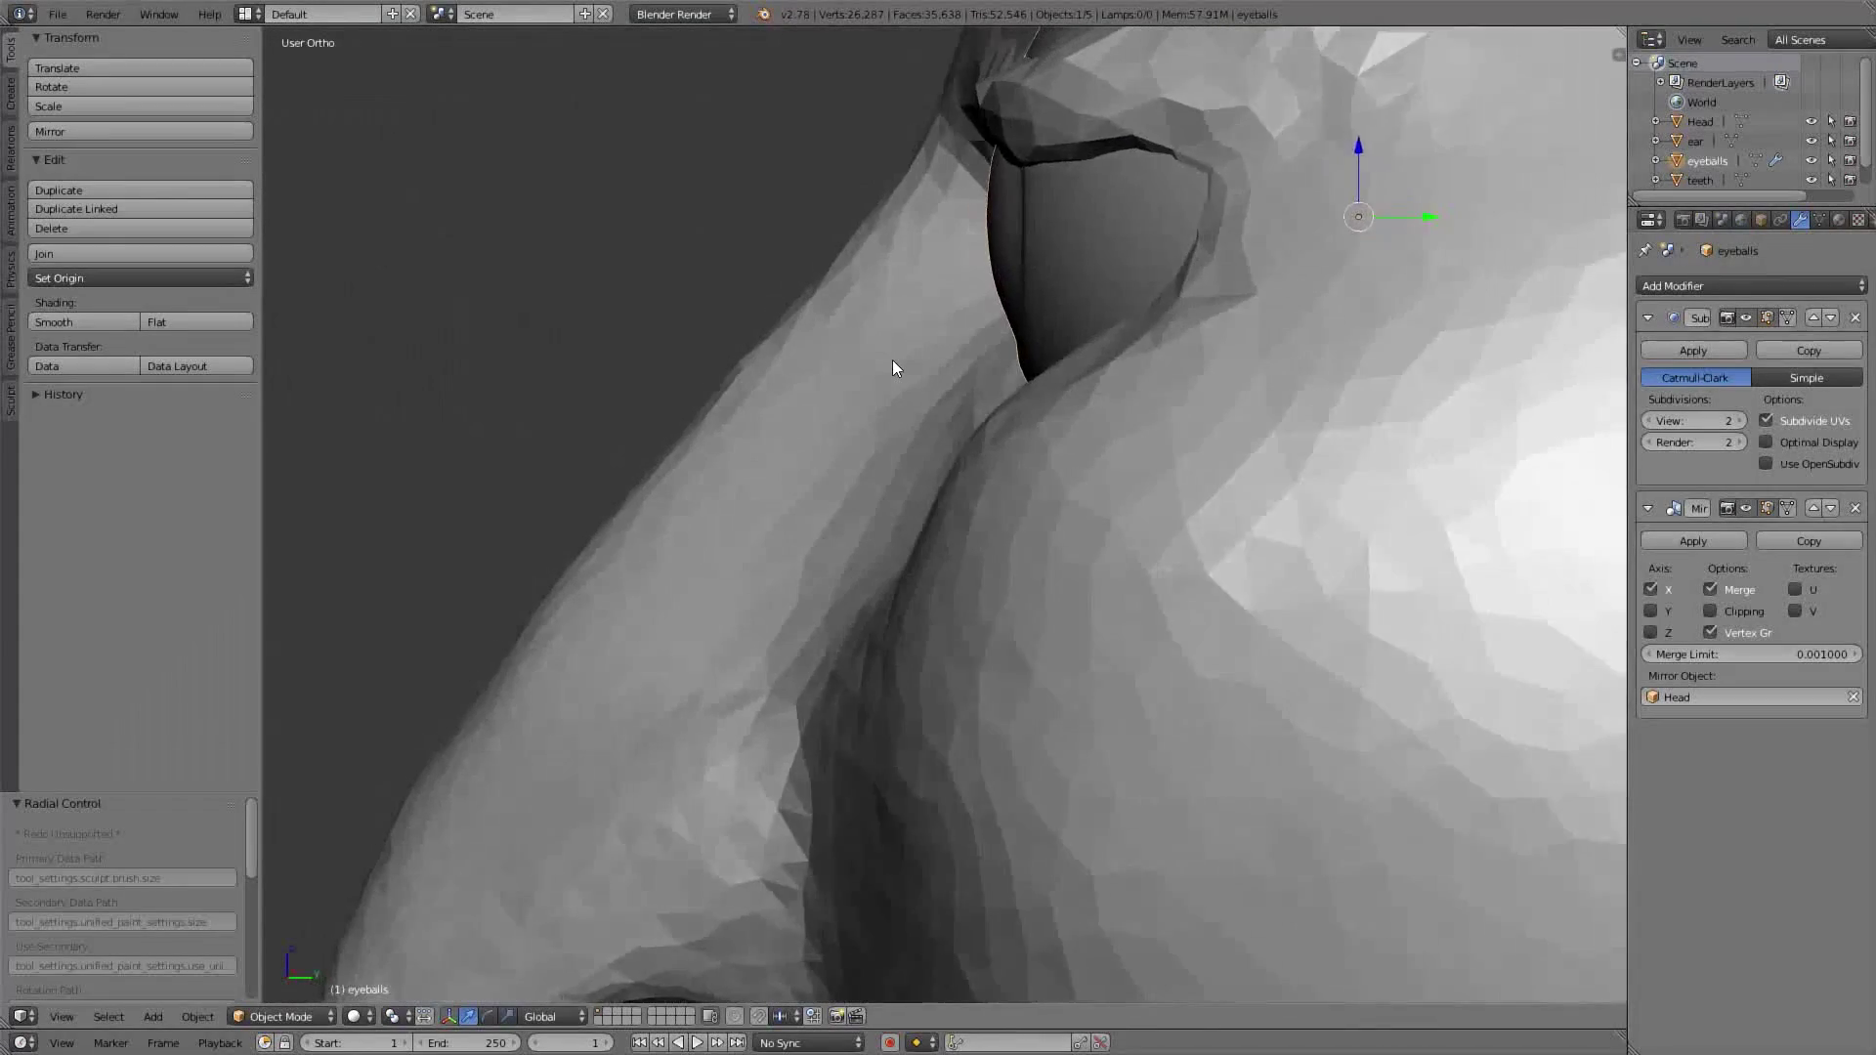
scroll(981, 342, down, 5)
drag(1170, 395, 1180, 395)
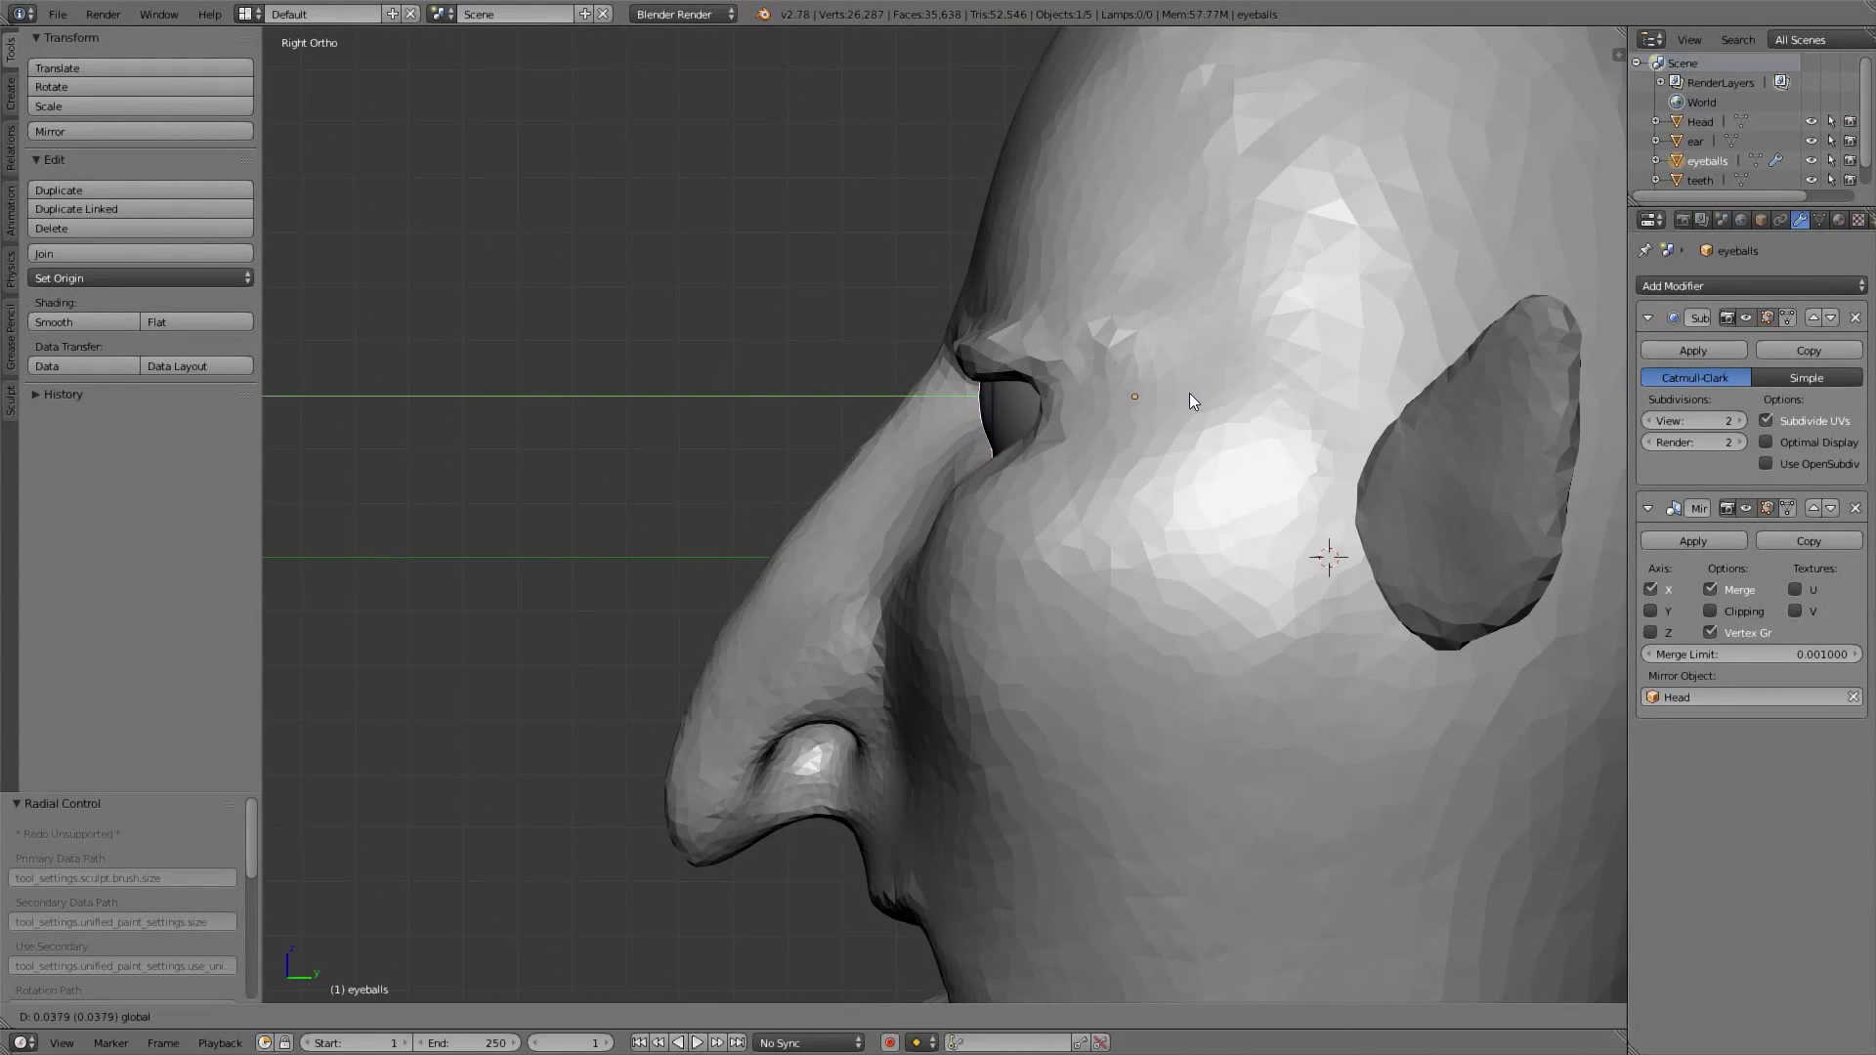
click(1186, 401)
mouse_move(1185, 400)
middle_down()
mouse_move(1069, 480)
mouse_move(1051, 618)
mouse_move(1095, 580)
mouse_move(1079, 576)
mouse_move(1066, 657)
mouse_move(1048, 578)
mouse_move(1074, 492)
middle_up()
Return to sculpting the head, turn X mirroring off and set the Grab radius to 191 px
key(a)
right_click(1102, 595)
key(ctrl+Tab)
scroll(873, 542, up, 4)
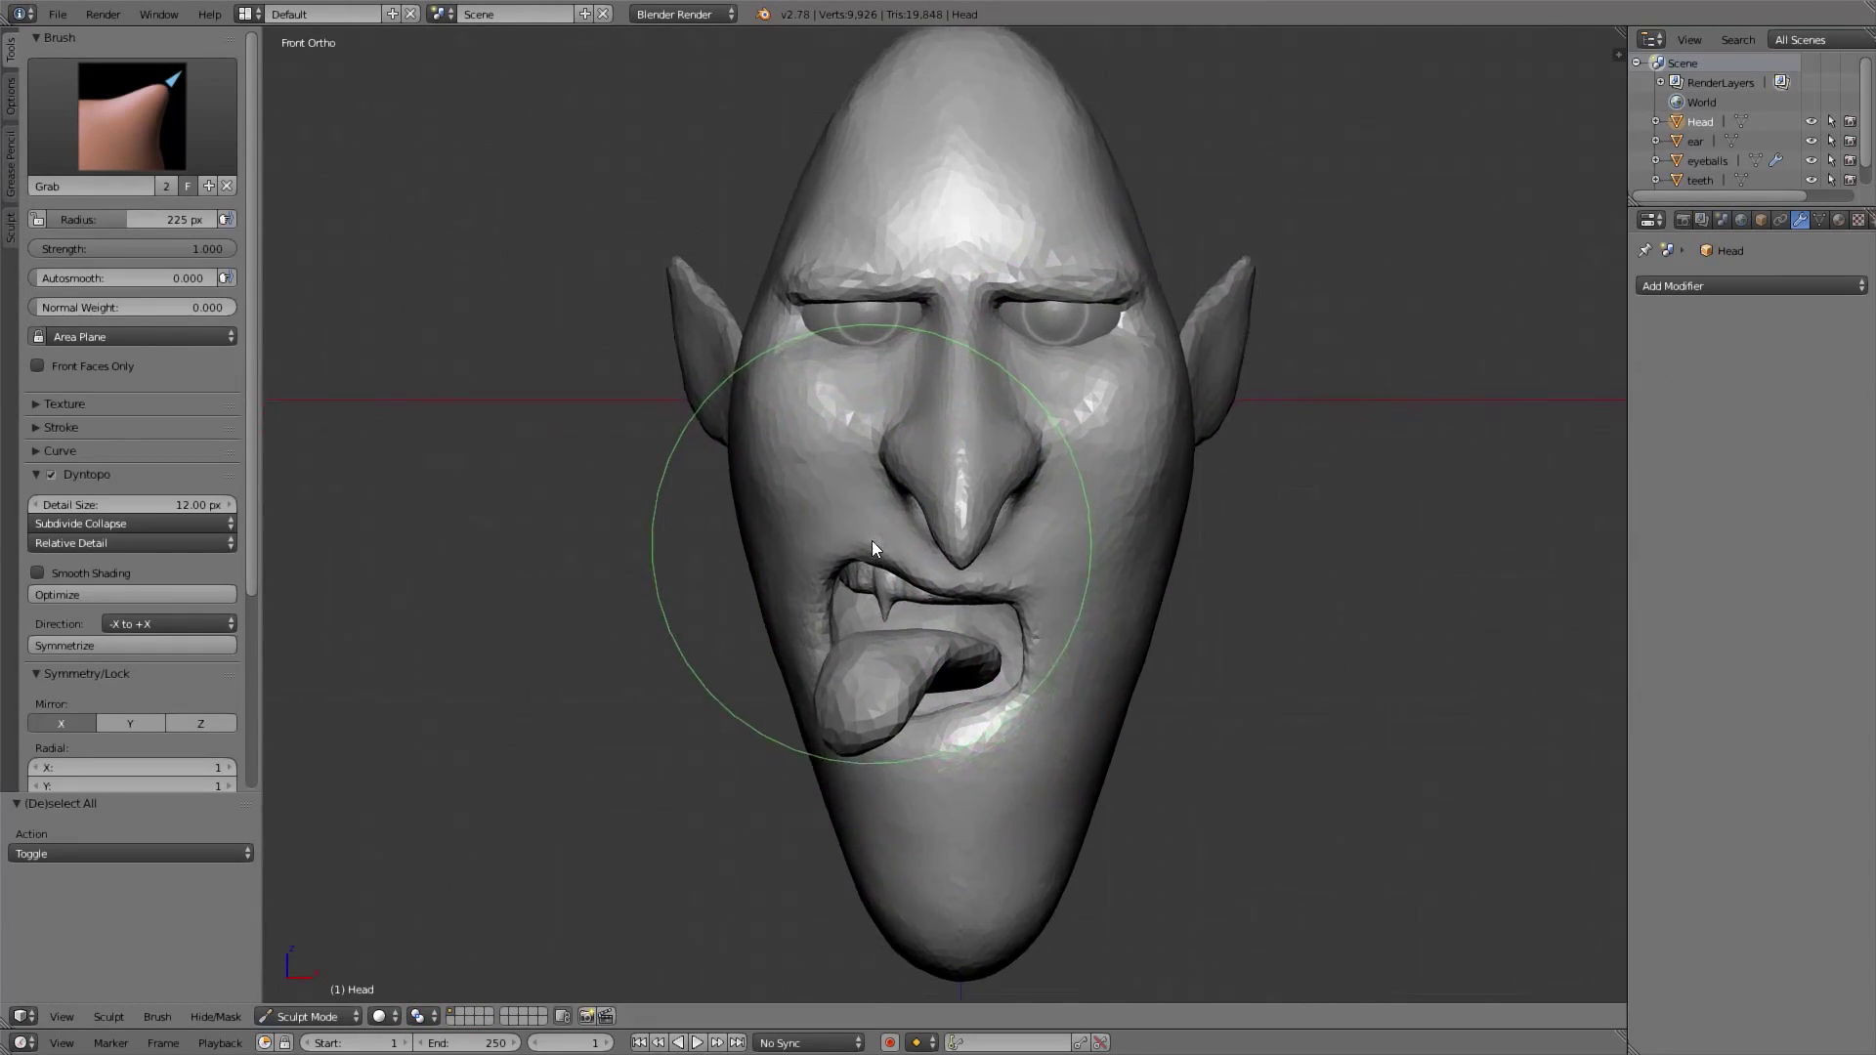
key(f)
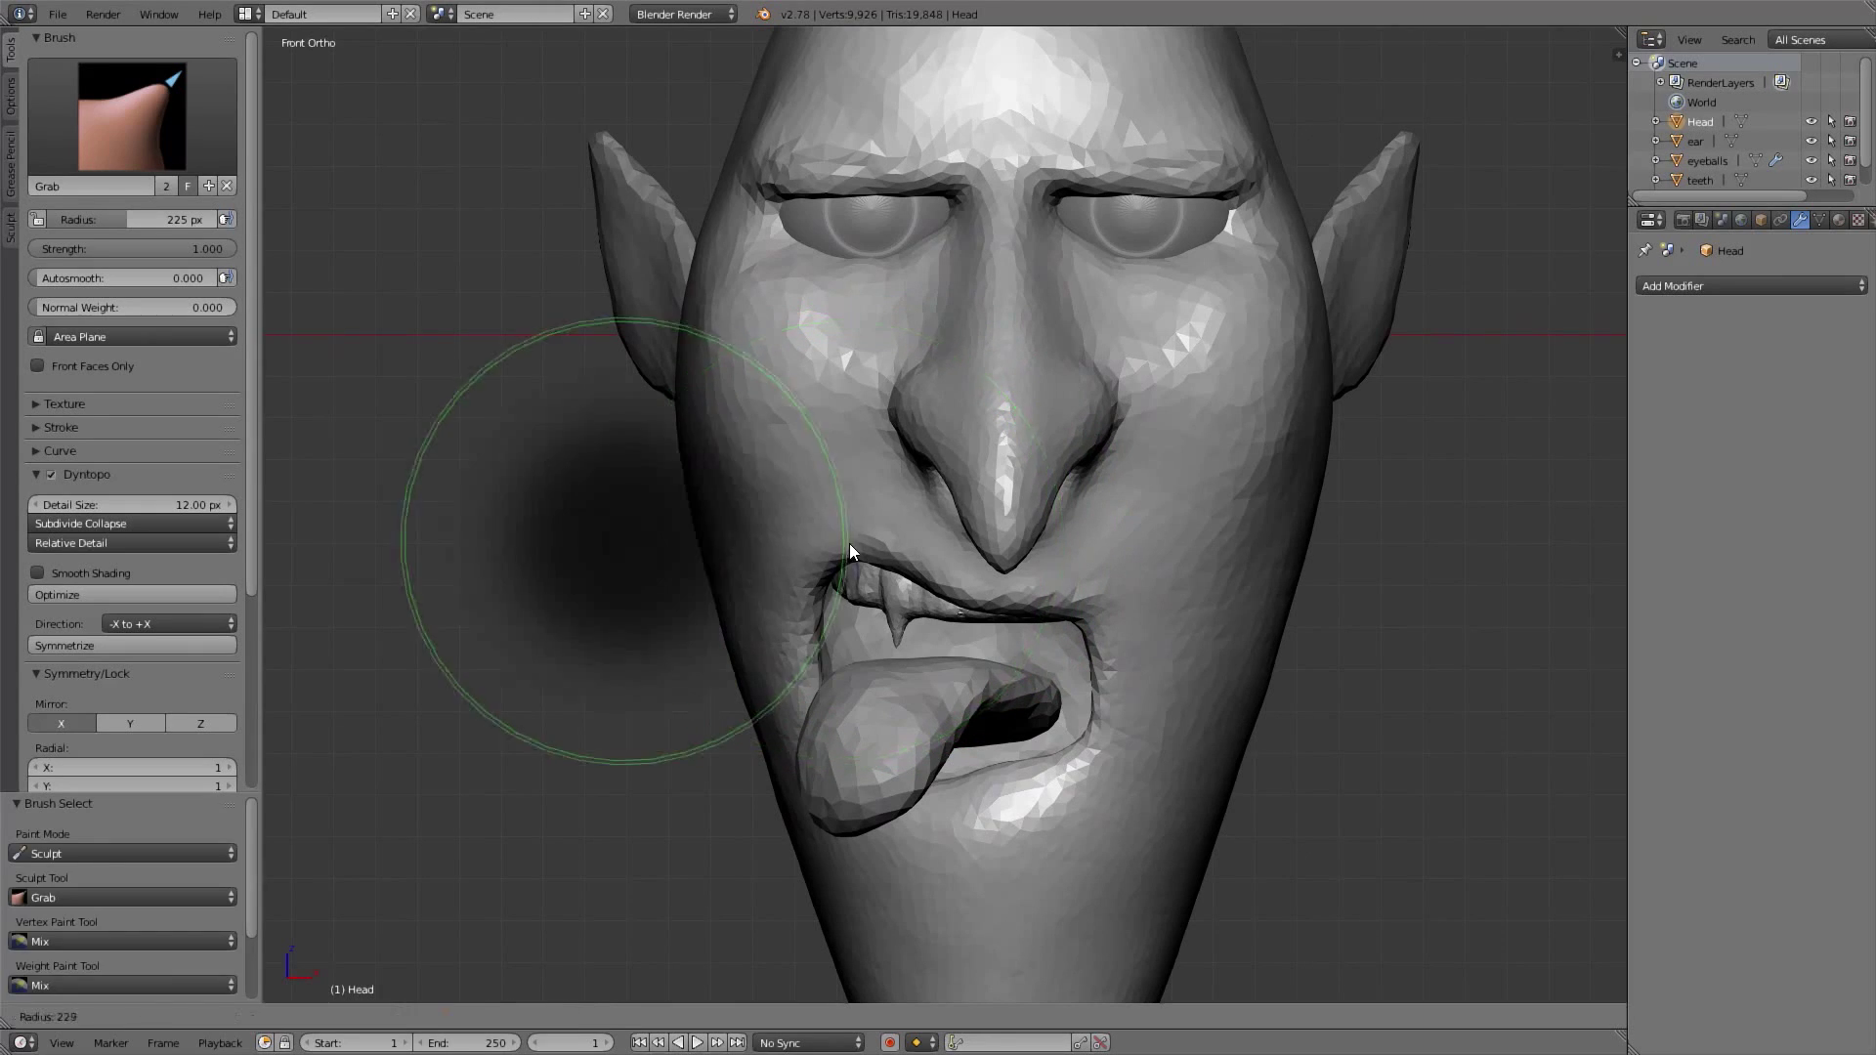
click(847, 552)
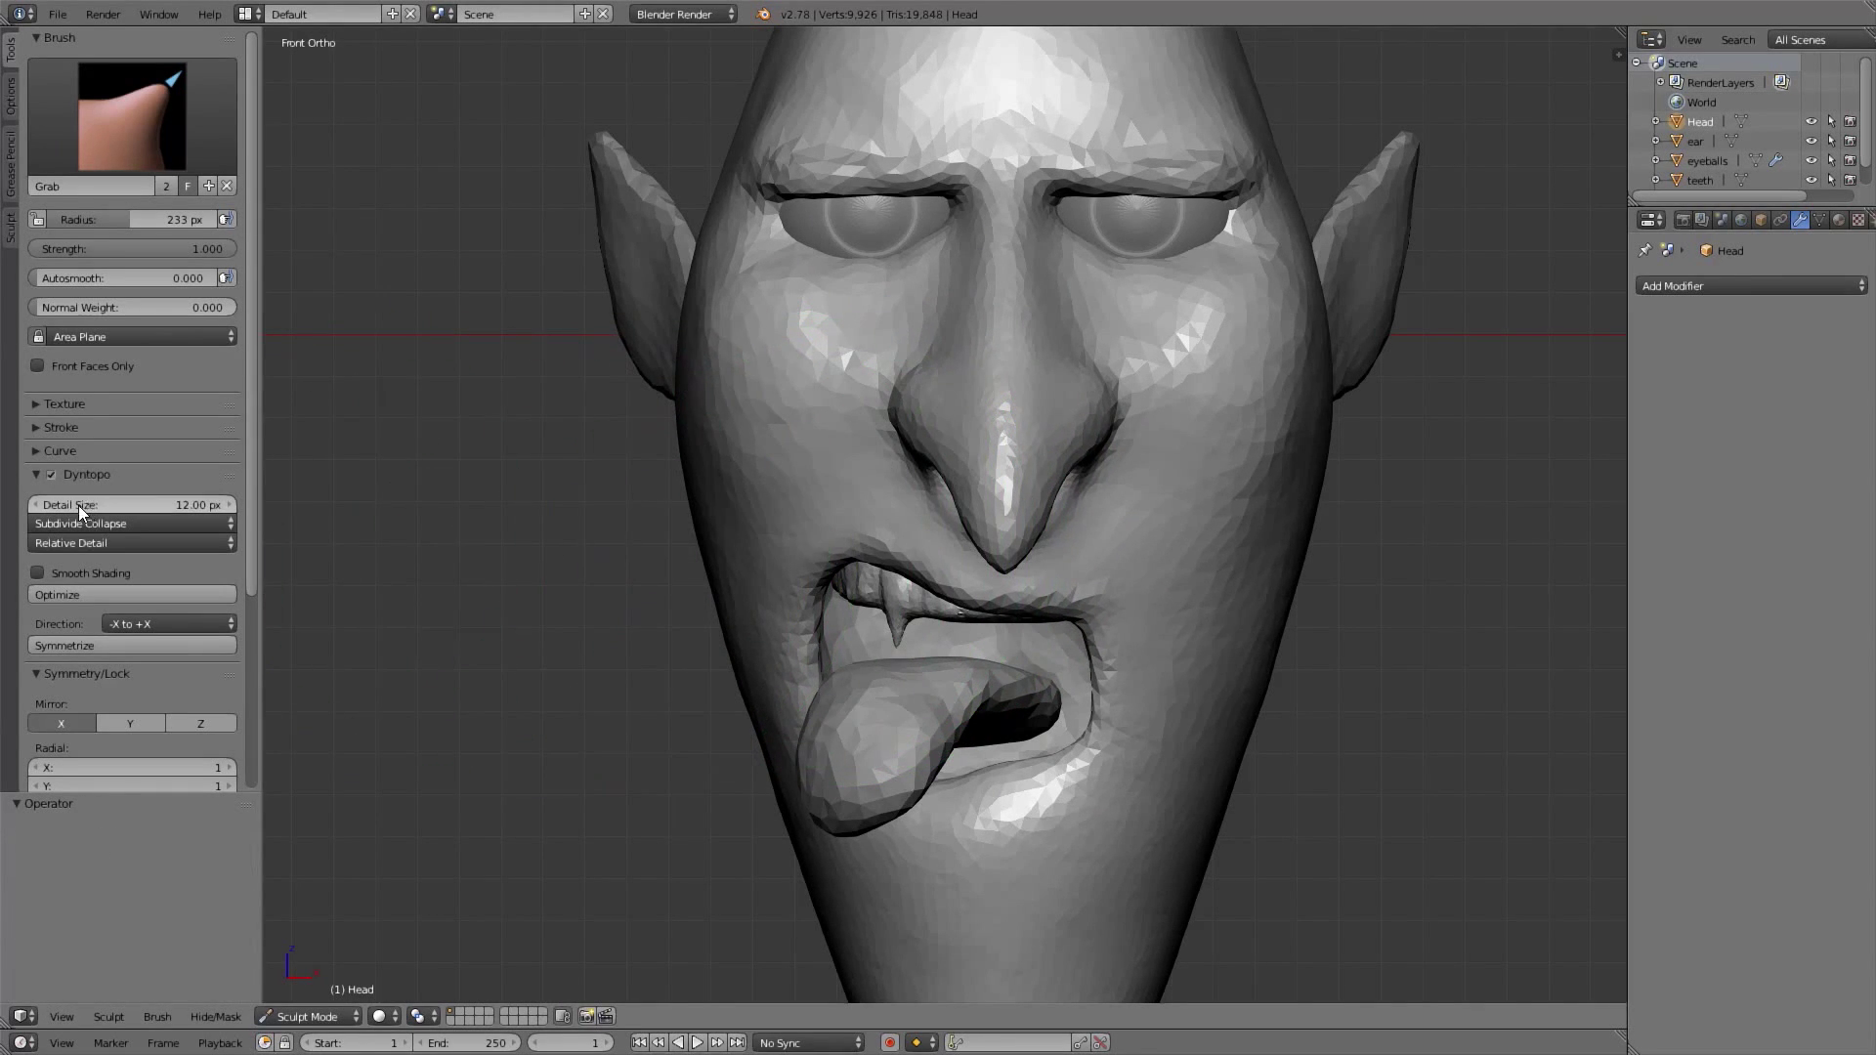
ctrl+middle_drag(871, 510, 834, 547)
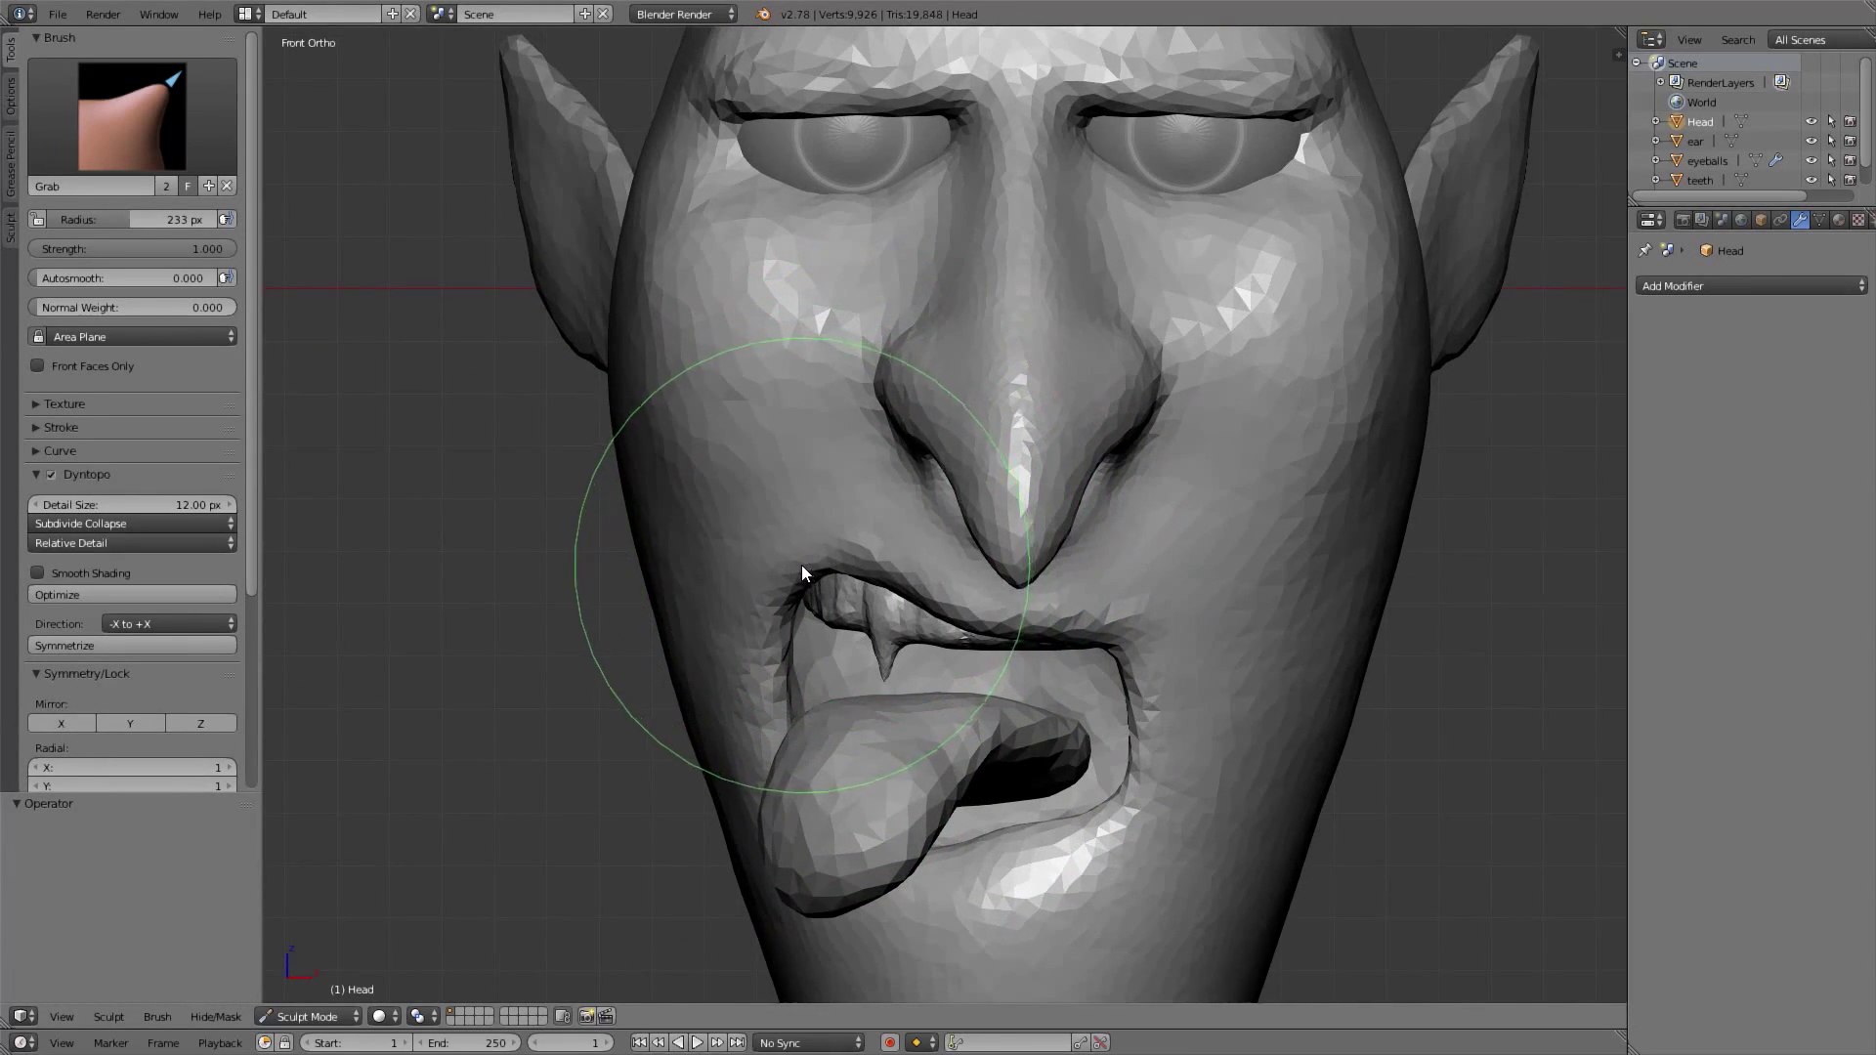
shift+middle_drag(1007, 547, 886, 454)
key(f)
click(965, 518)
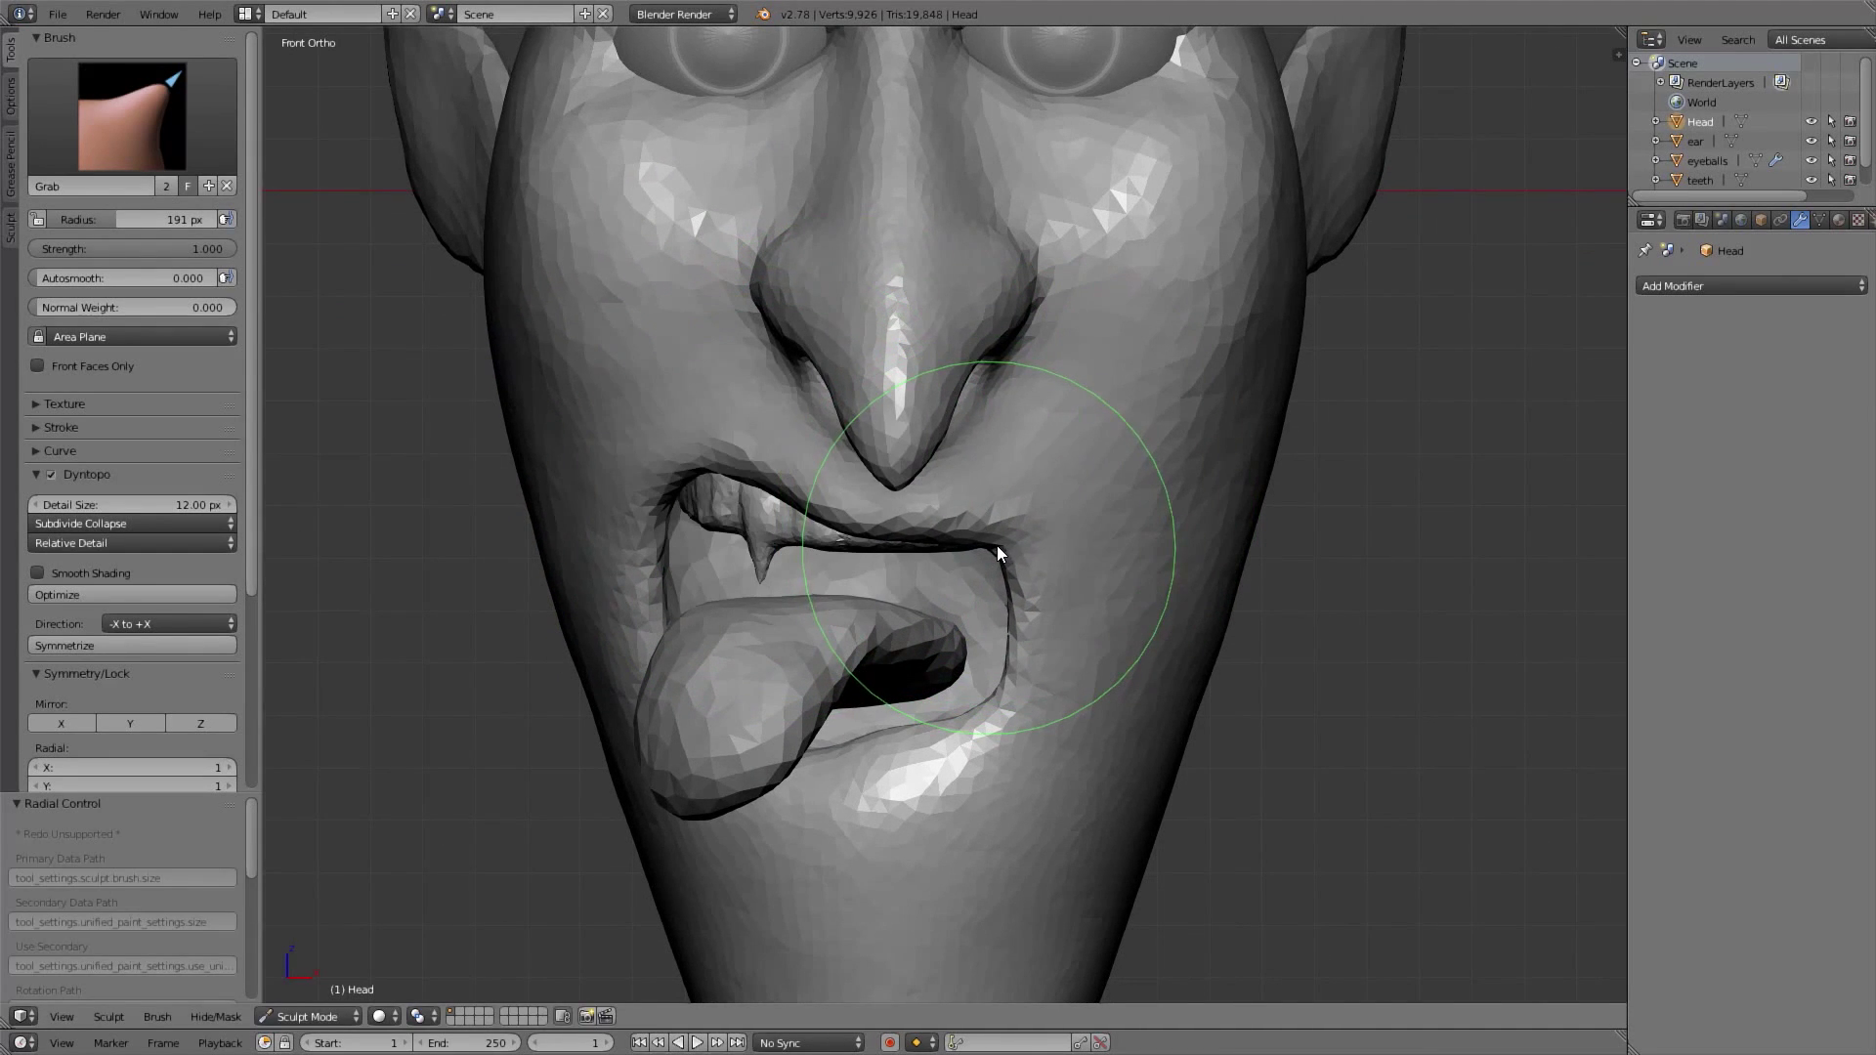
Switch to Clay Strips at a 129 px radius and build up the lip around the mouth corner opposite the tongue tip
key(c)
middle_drag(1003, 512, 997, 495)
drag(996, 495, 1006, 469)
ctrl+middle_drag(1122, 549, 1087, 439)
key(ctrl+z)
key(f)
click(1042, 489)
drag(1040, 488, 1080, 654)
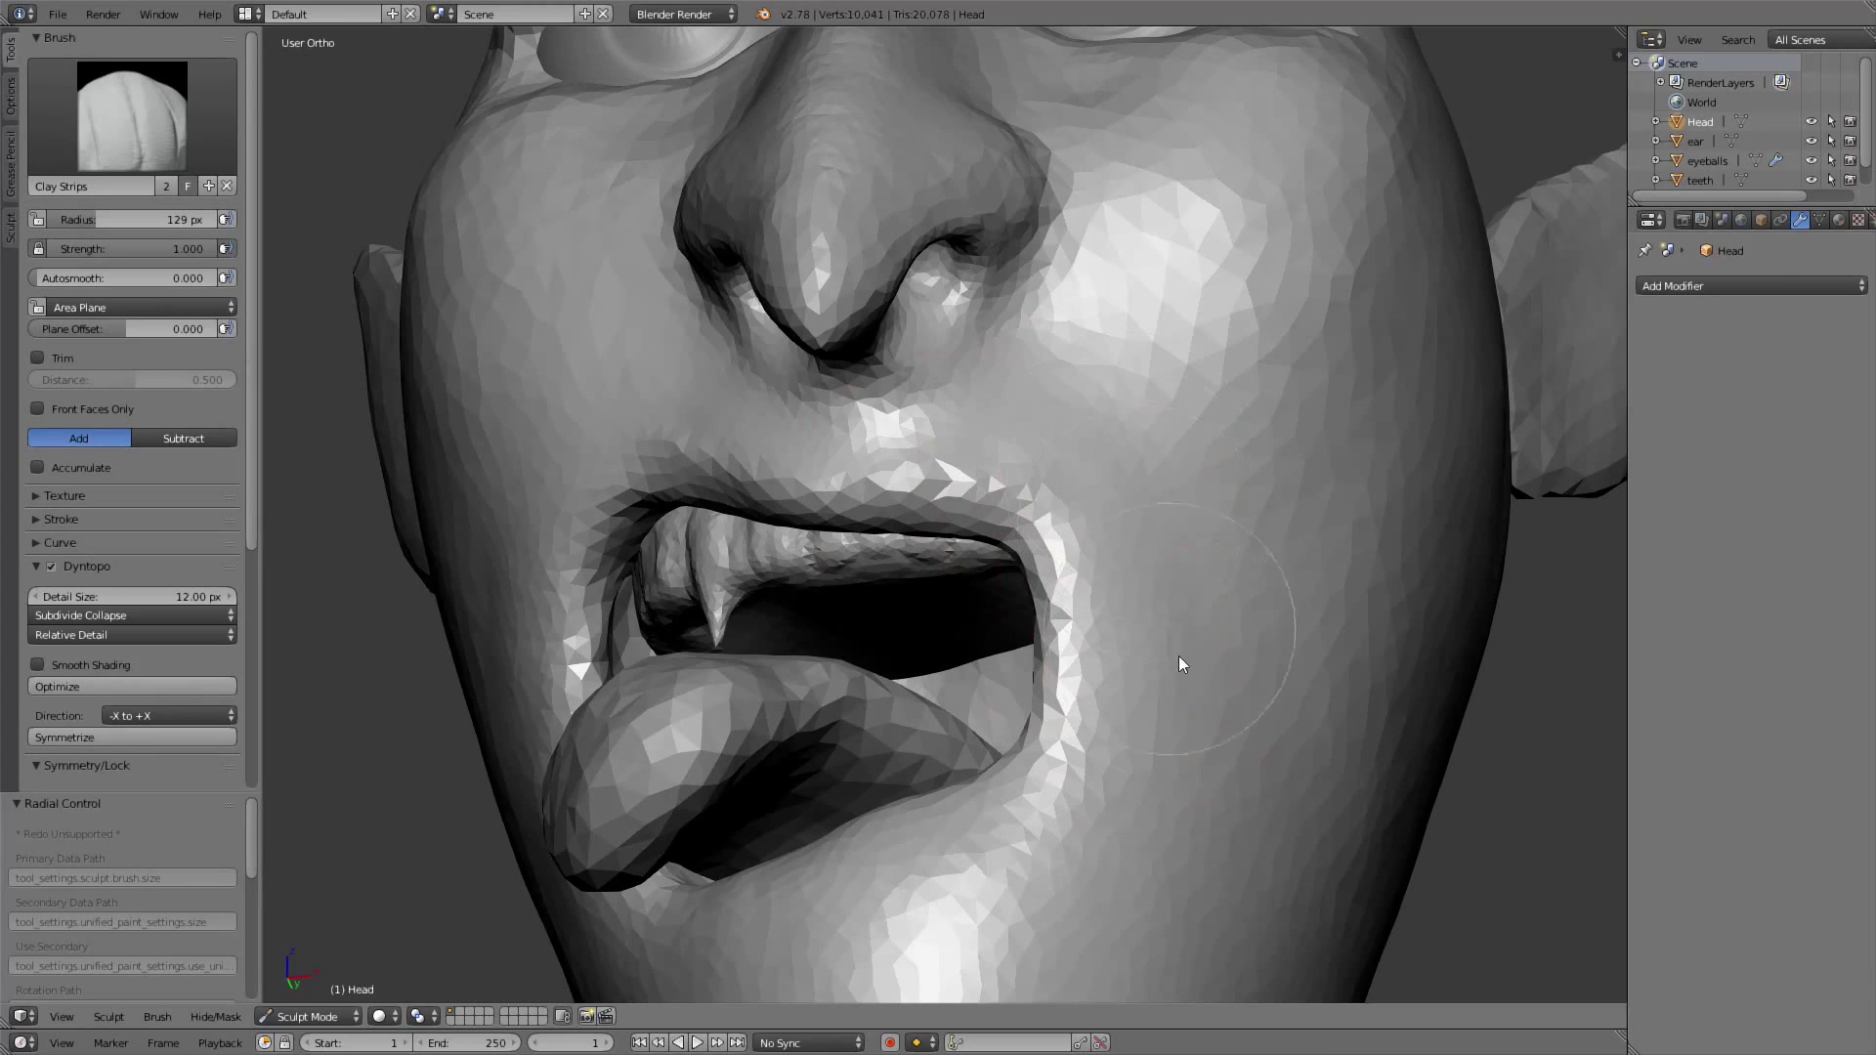
Choose the Crease brush and set its radius to 62 px
scroll(1237, 444, down, 3)
middle_drag(1208, 455, 933, 477)
key(KP_1)
scroll(1035, 526, up, 3)
scroll(1058, 437, up, 1)
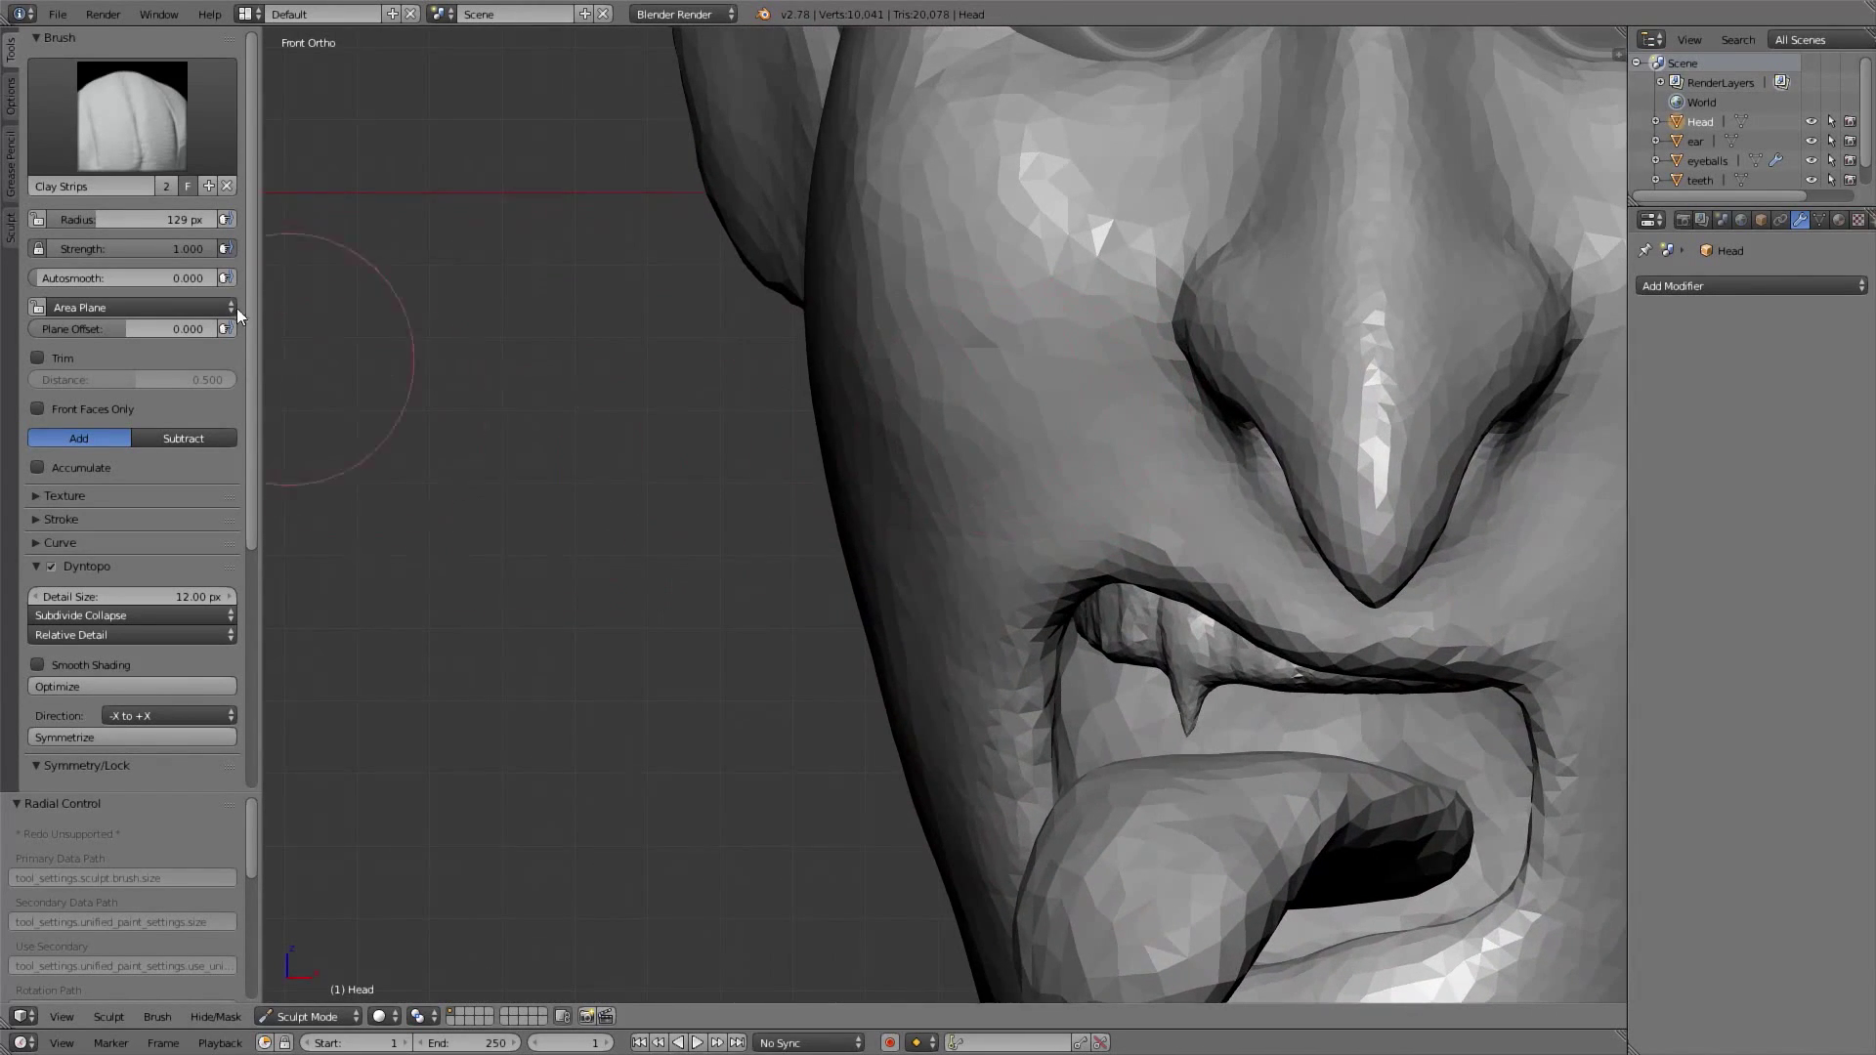
click(132, 114)
click(310, 234)
key(f)
click(984, 442)
middle_drag(199, 390, 199, 389)
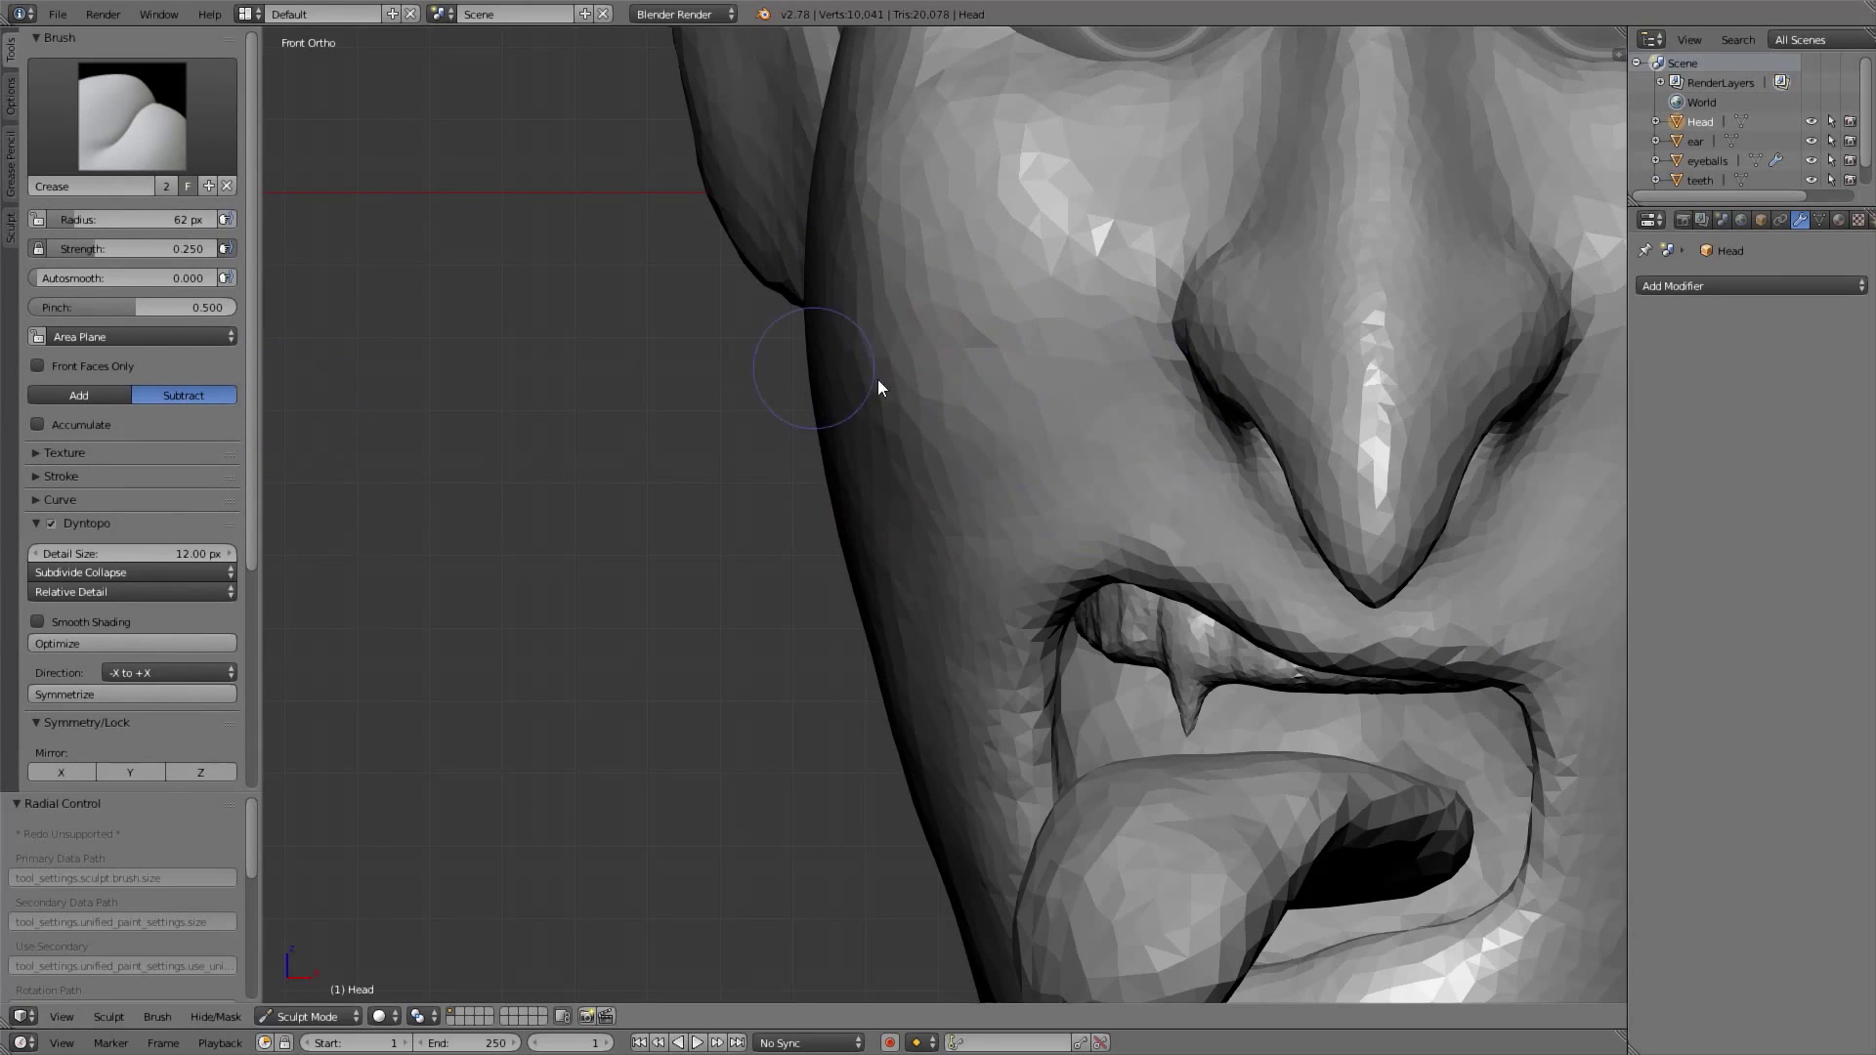
click(134, 133)
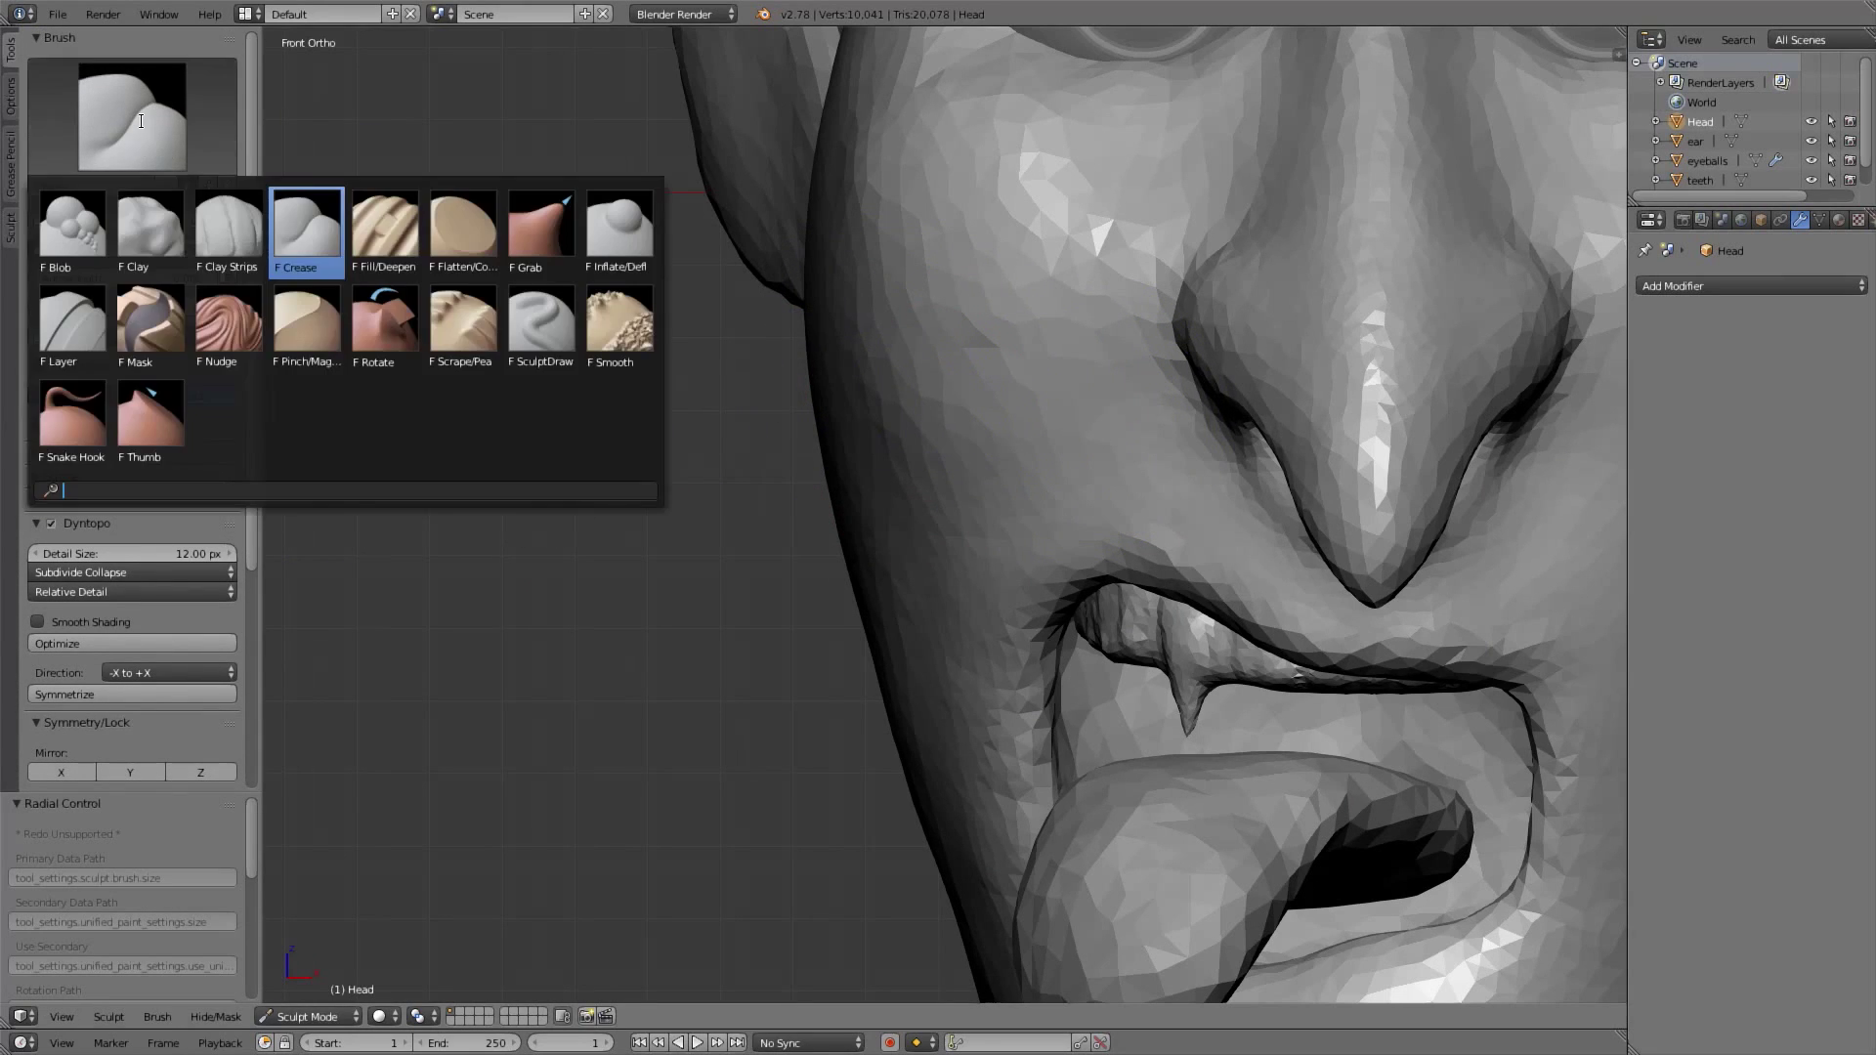
click(308, 239)
Carve a smile-line crease from the nose wing across the cheek on the snarling side with a 56 px radius
mouse_move(1082, 400)
middle_down()
mouse_move(1088, 447)
mouse_move(1131, 442)
mouse_move(1183, 363)
middle_up()
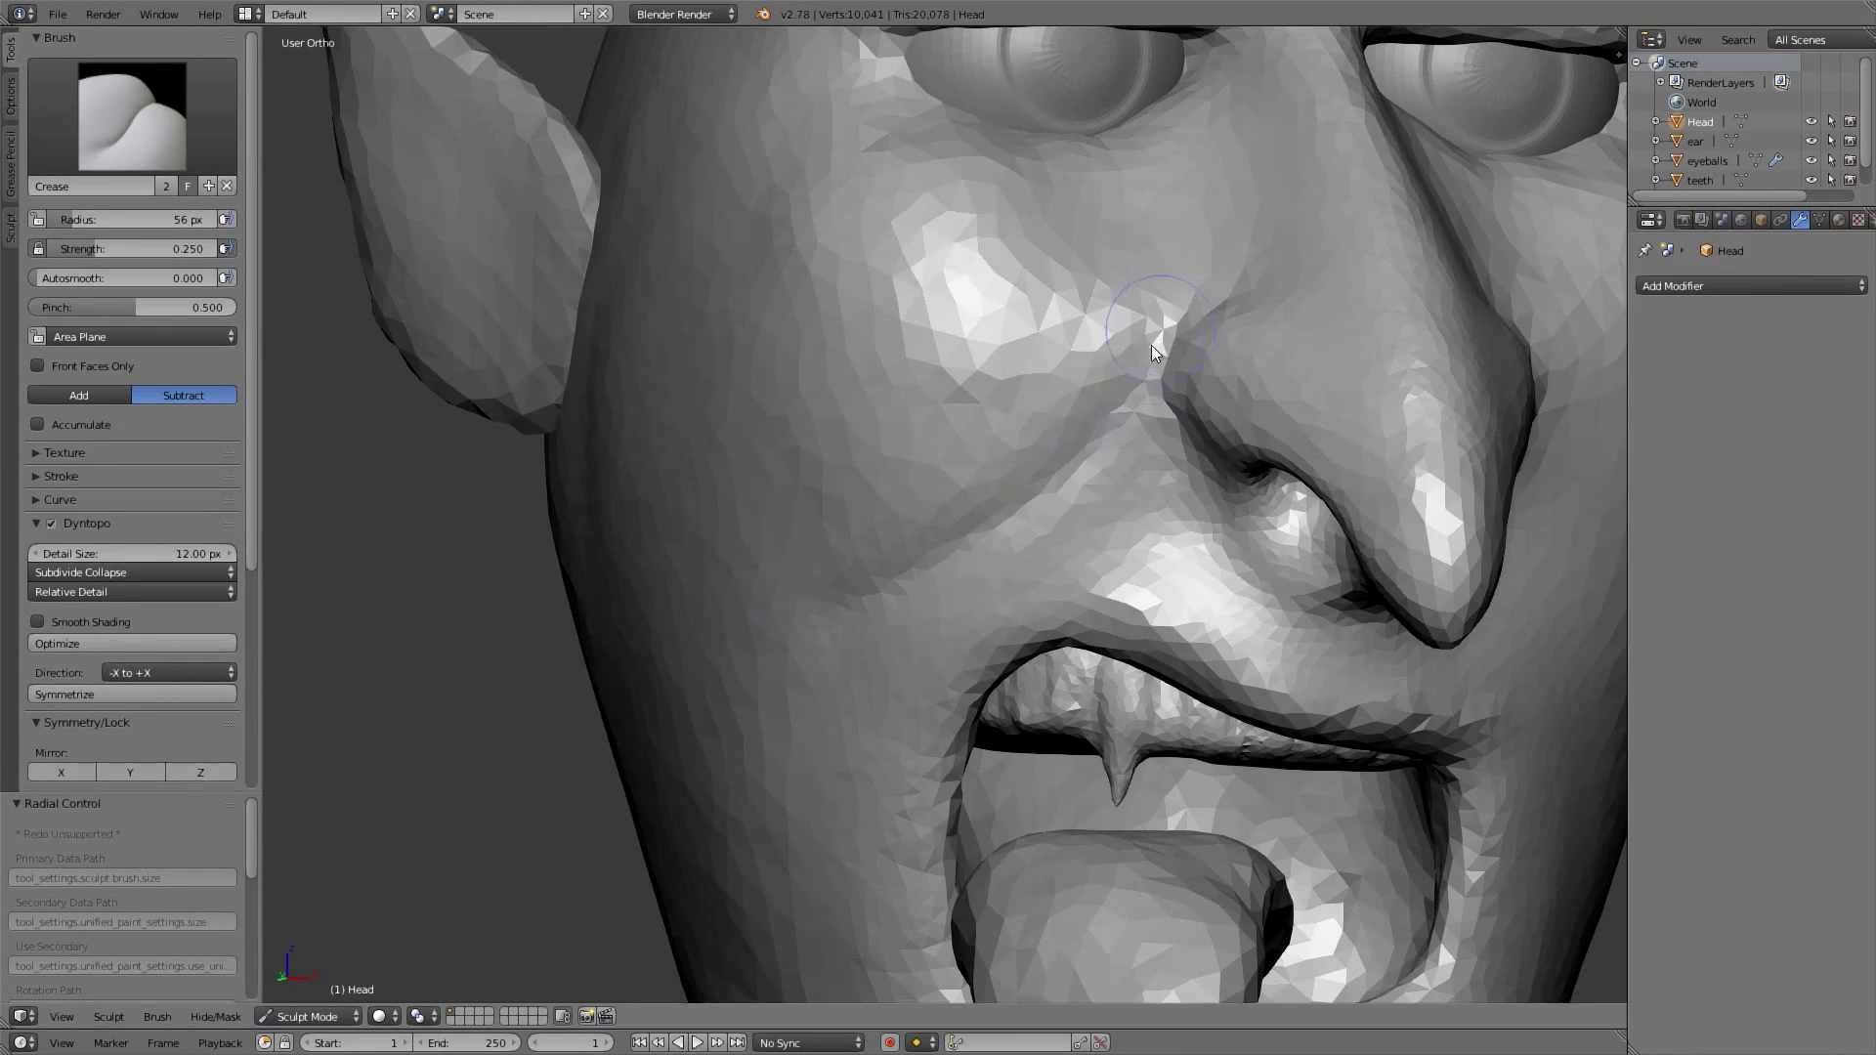
drag(1152, 347, 974, 527)
middle_drag(814, 609, 1070, 444)
key(ctrl+z)
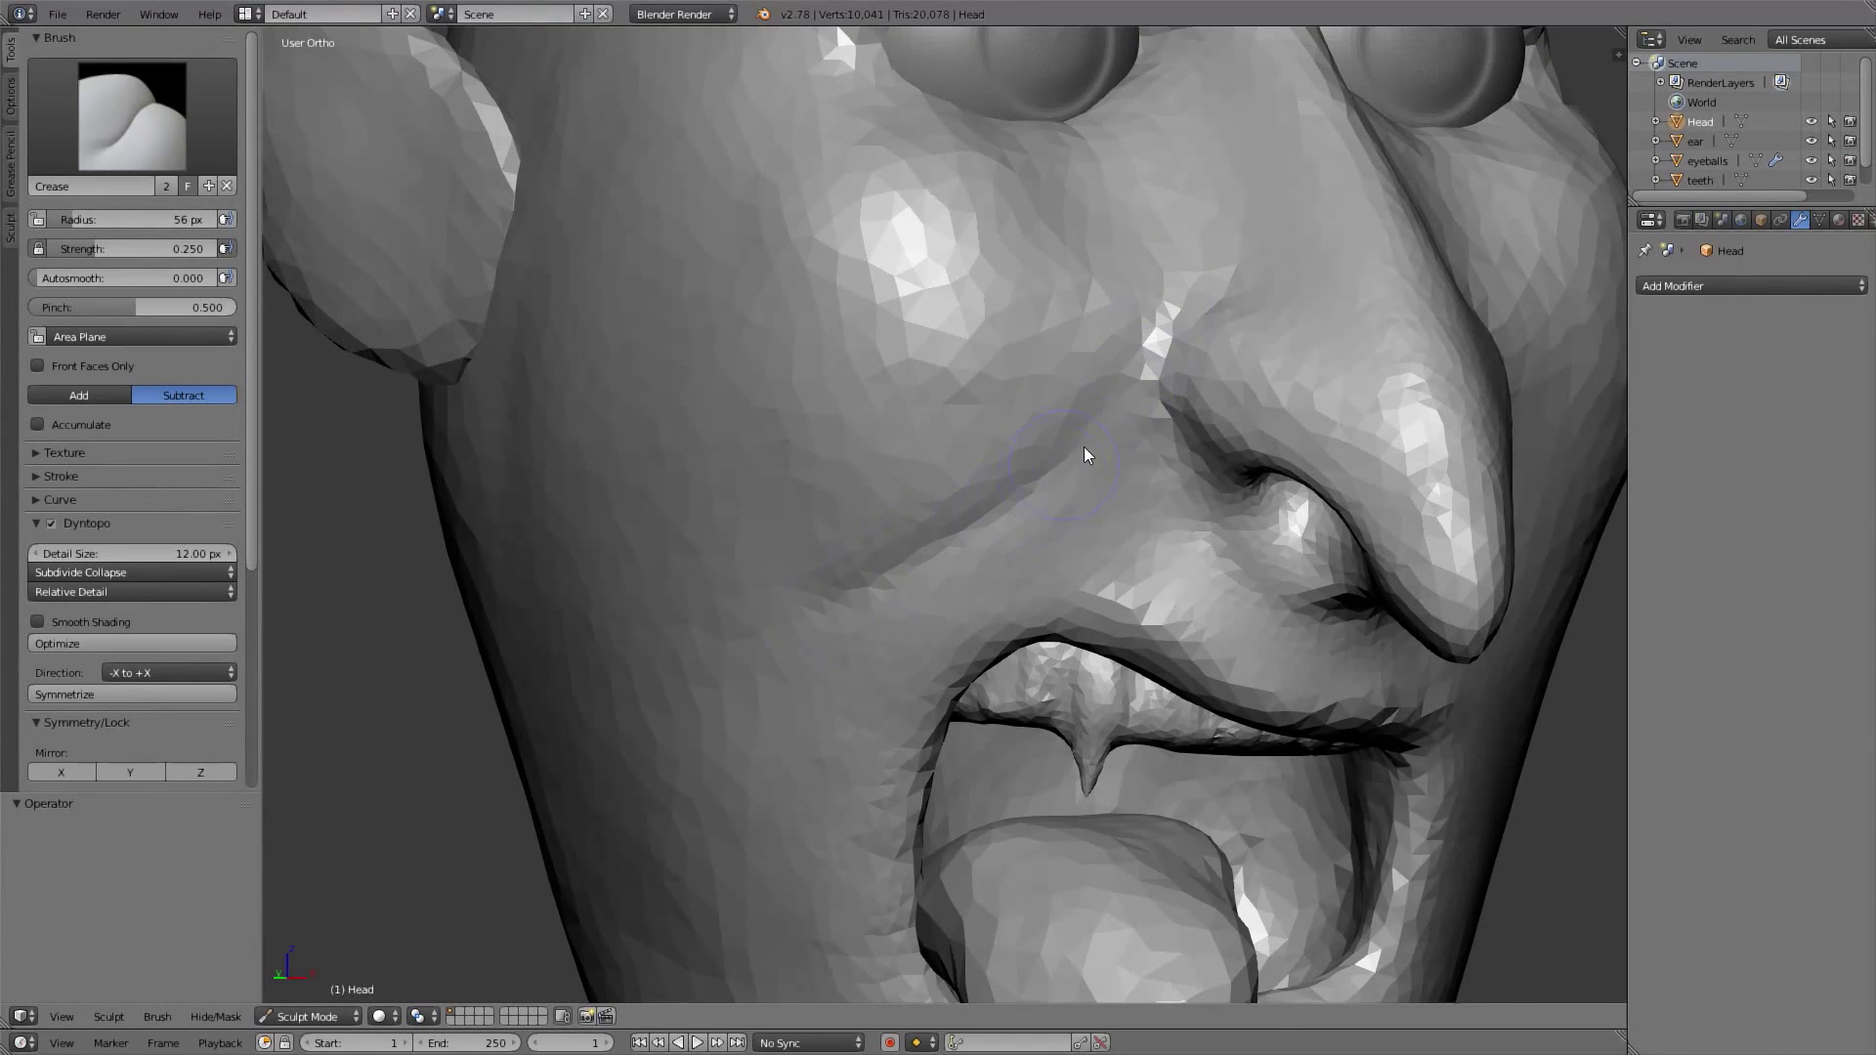
drag(1171, 290, 927, 537)
Turn X mirroring back on for the Crease brush
mouse_move(777, 607)
middle_down()
mouse_move(992, 578)
mouse_move(1025, 503)
mouse_move(1159, 539)
mouse_move(1039, 556)
middle_up()
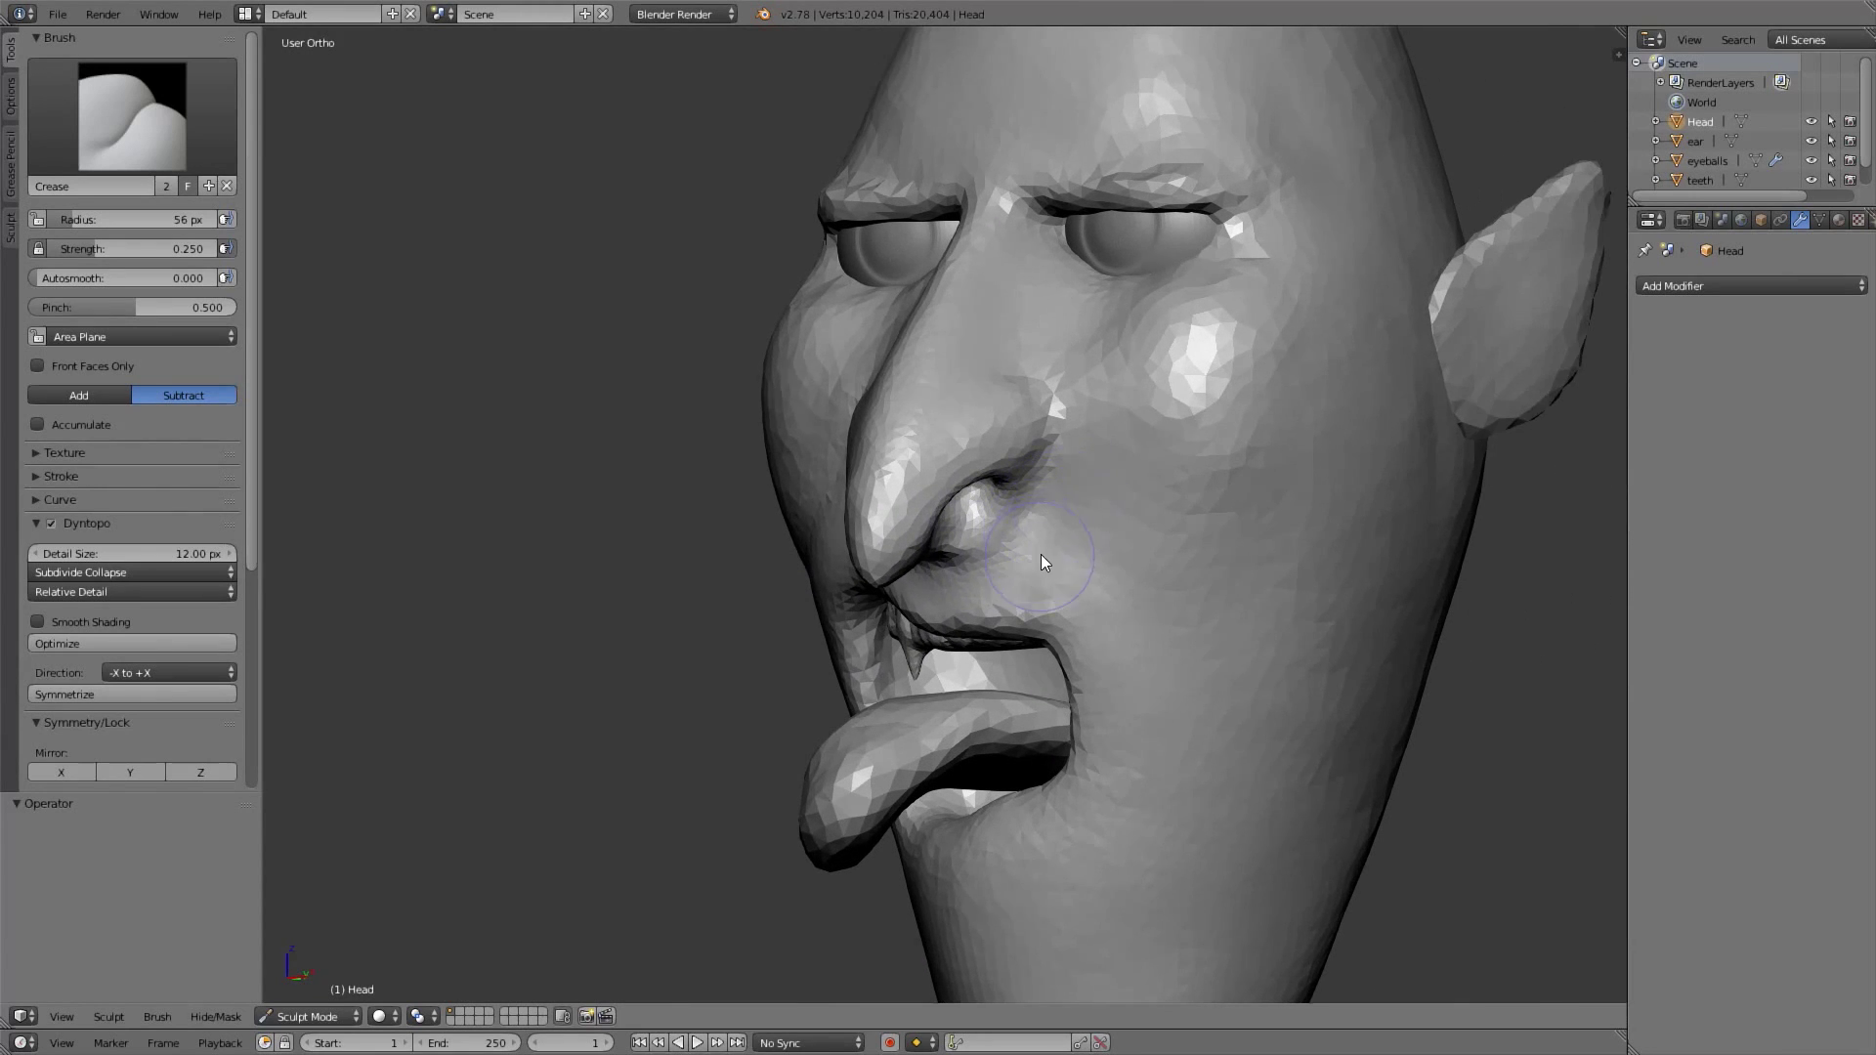
scroll(1039, 556, up, 1)
middle_drag(90, 637, 89, 489)
middle_drag(1022, 328, 1178, 361)
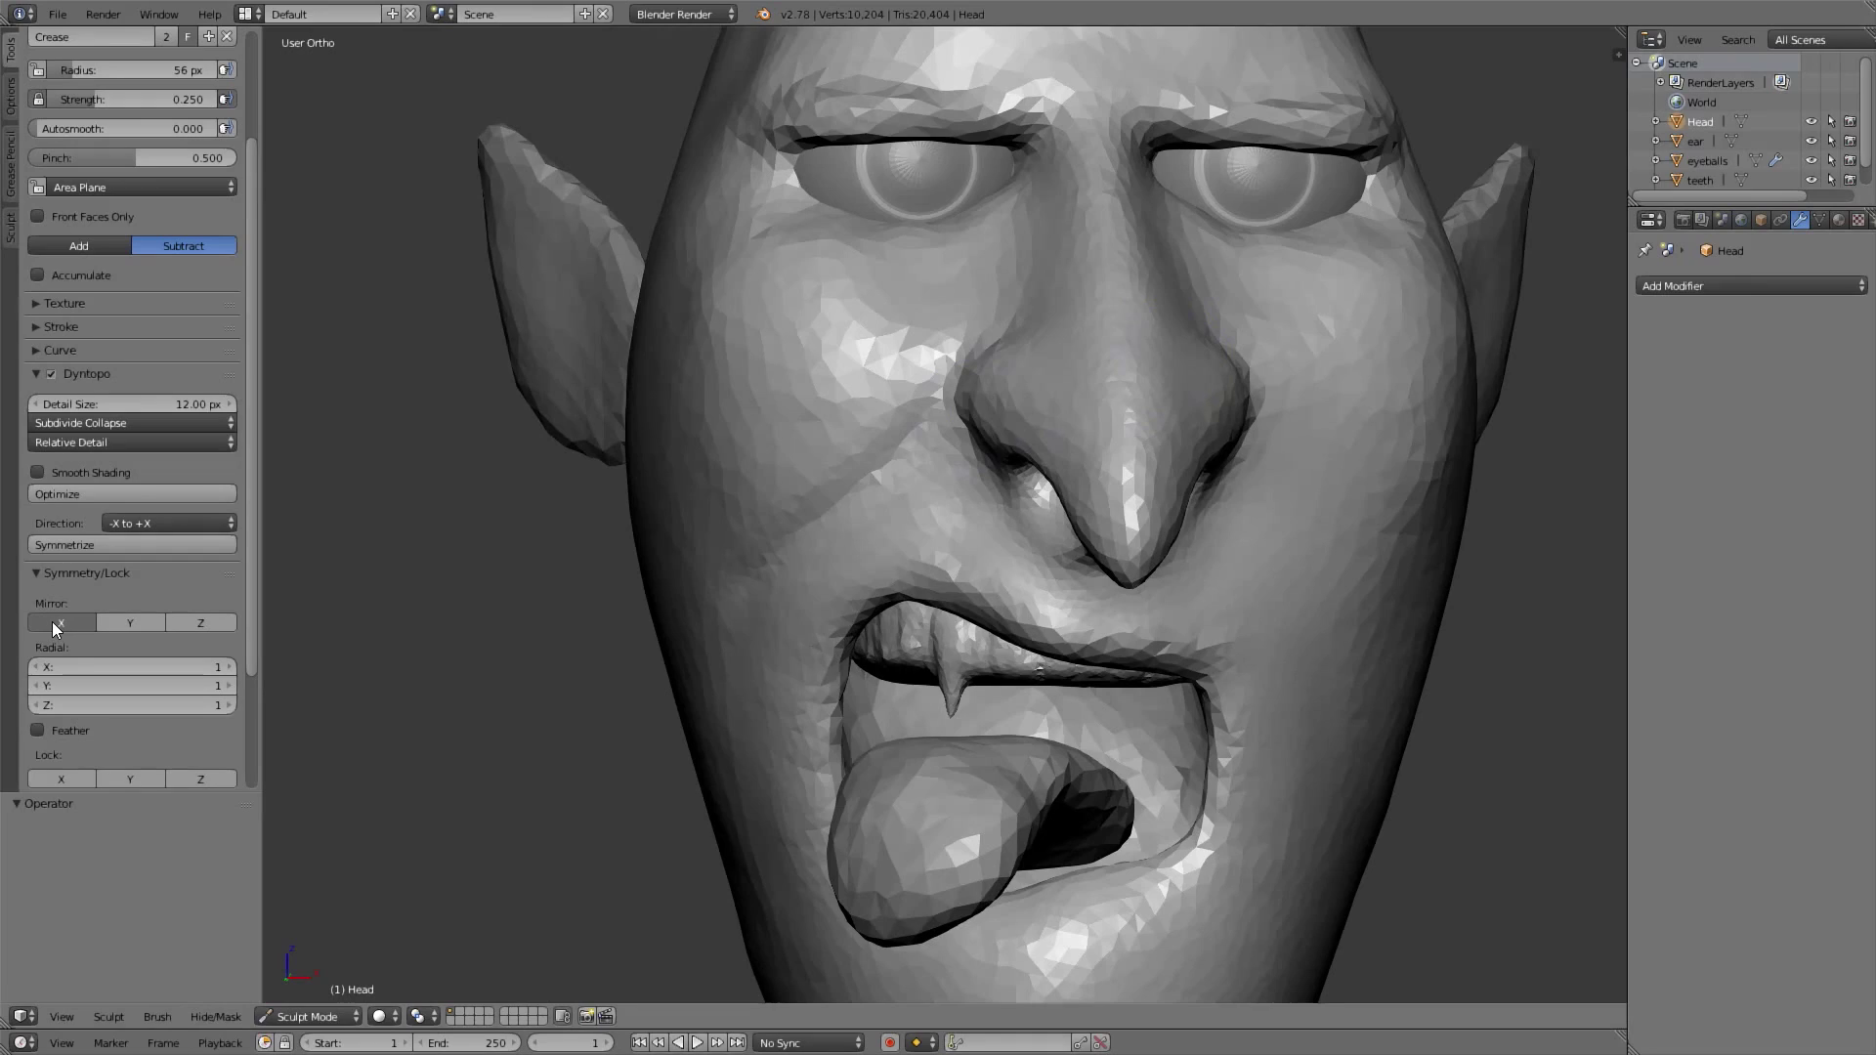
scroll(1330, 321, up, 3)
middle_drag(1335, 321, 943, 459)
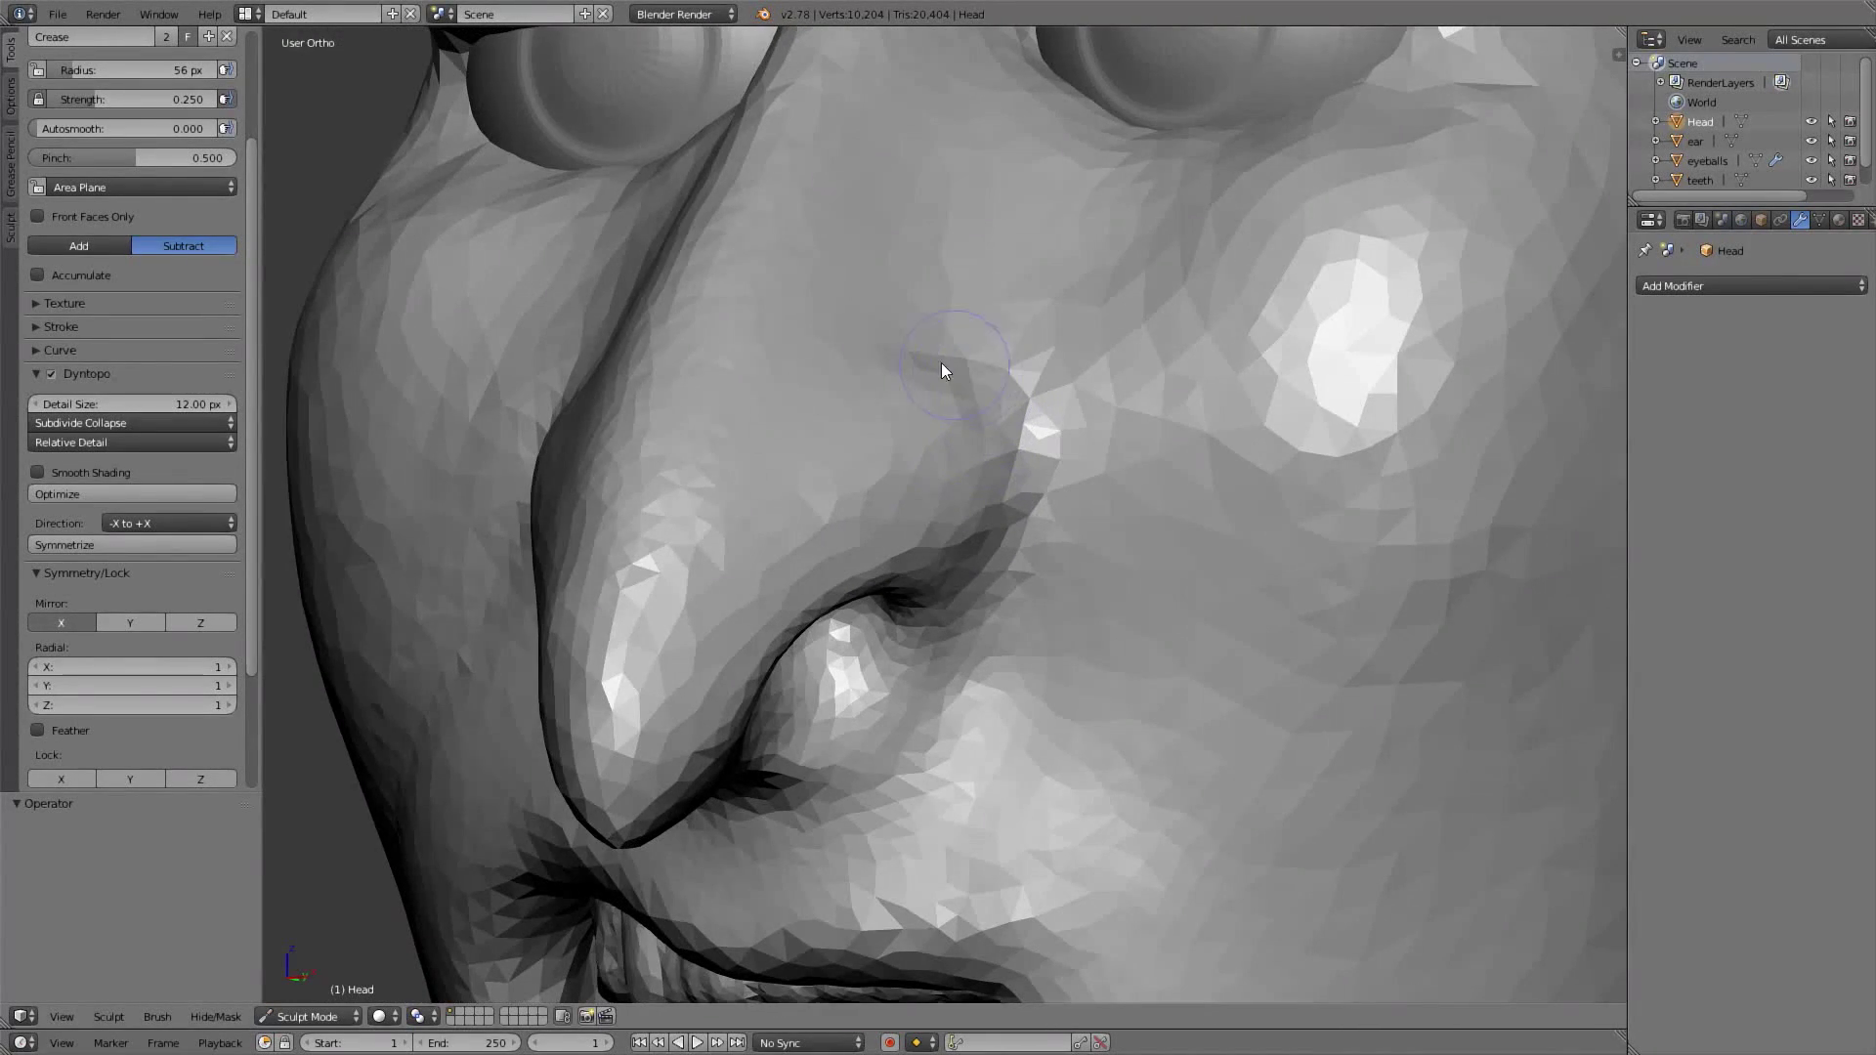
drag(962, 579, 872, 600)
middle_drag(873, 602, 883, 538)
key(ctrl+z)
Crease the groove around the top and back of the nose wings where they meet the cheeks
middle_drag(894, 435, 875, 549)
mouse_move(876, 548)
mouse_down()
mouse_move(958, 514)
mouse_move(964, 438)
mouse_up()
drag(954, 372, 953, 484)
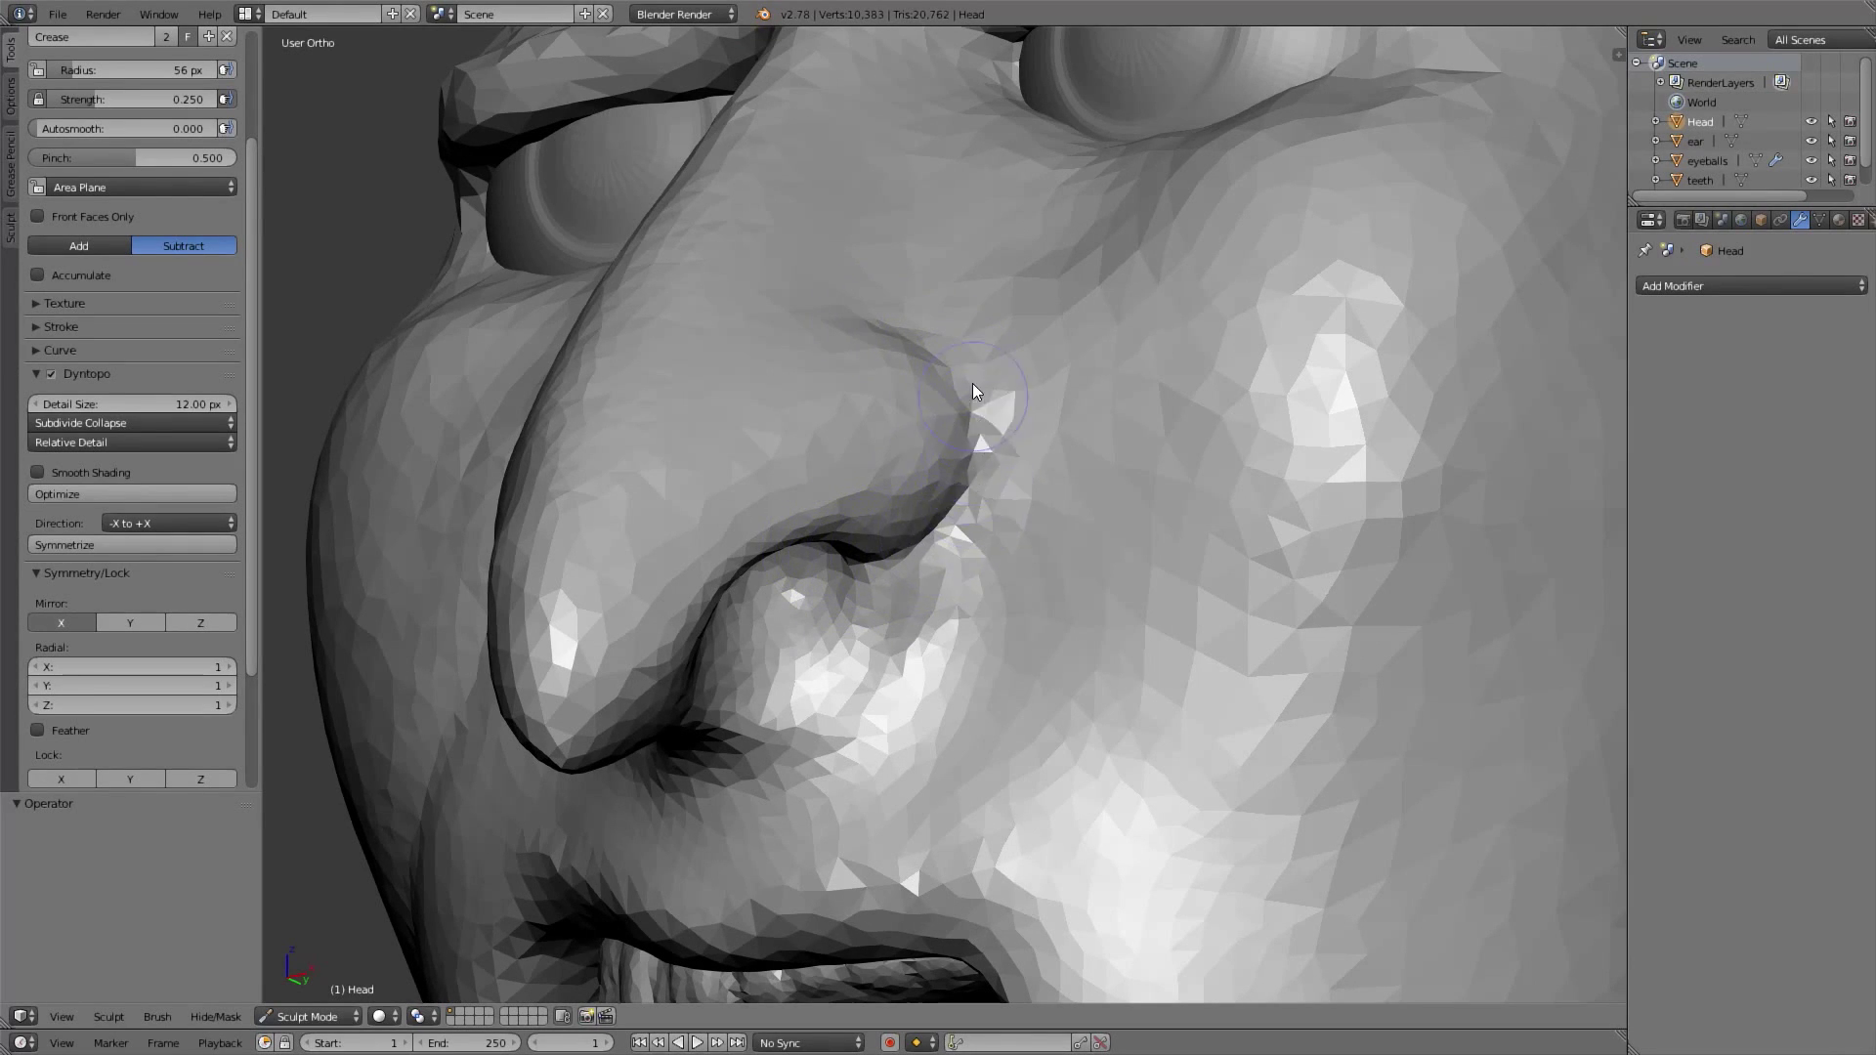
mouse_move(953, 385)
mouse_down()
mouse_move(964, 480)
mouse_move(926, 538)
mouse_move(967, 429)
mouse_up()
mouse_move(869, 359)
middle_down()
mouse_move(934, 366)
mouse_move(1016, 467)
middle_up()
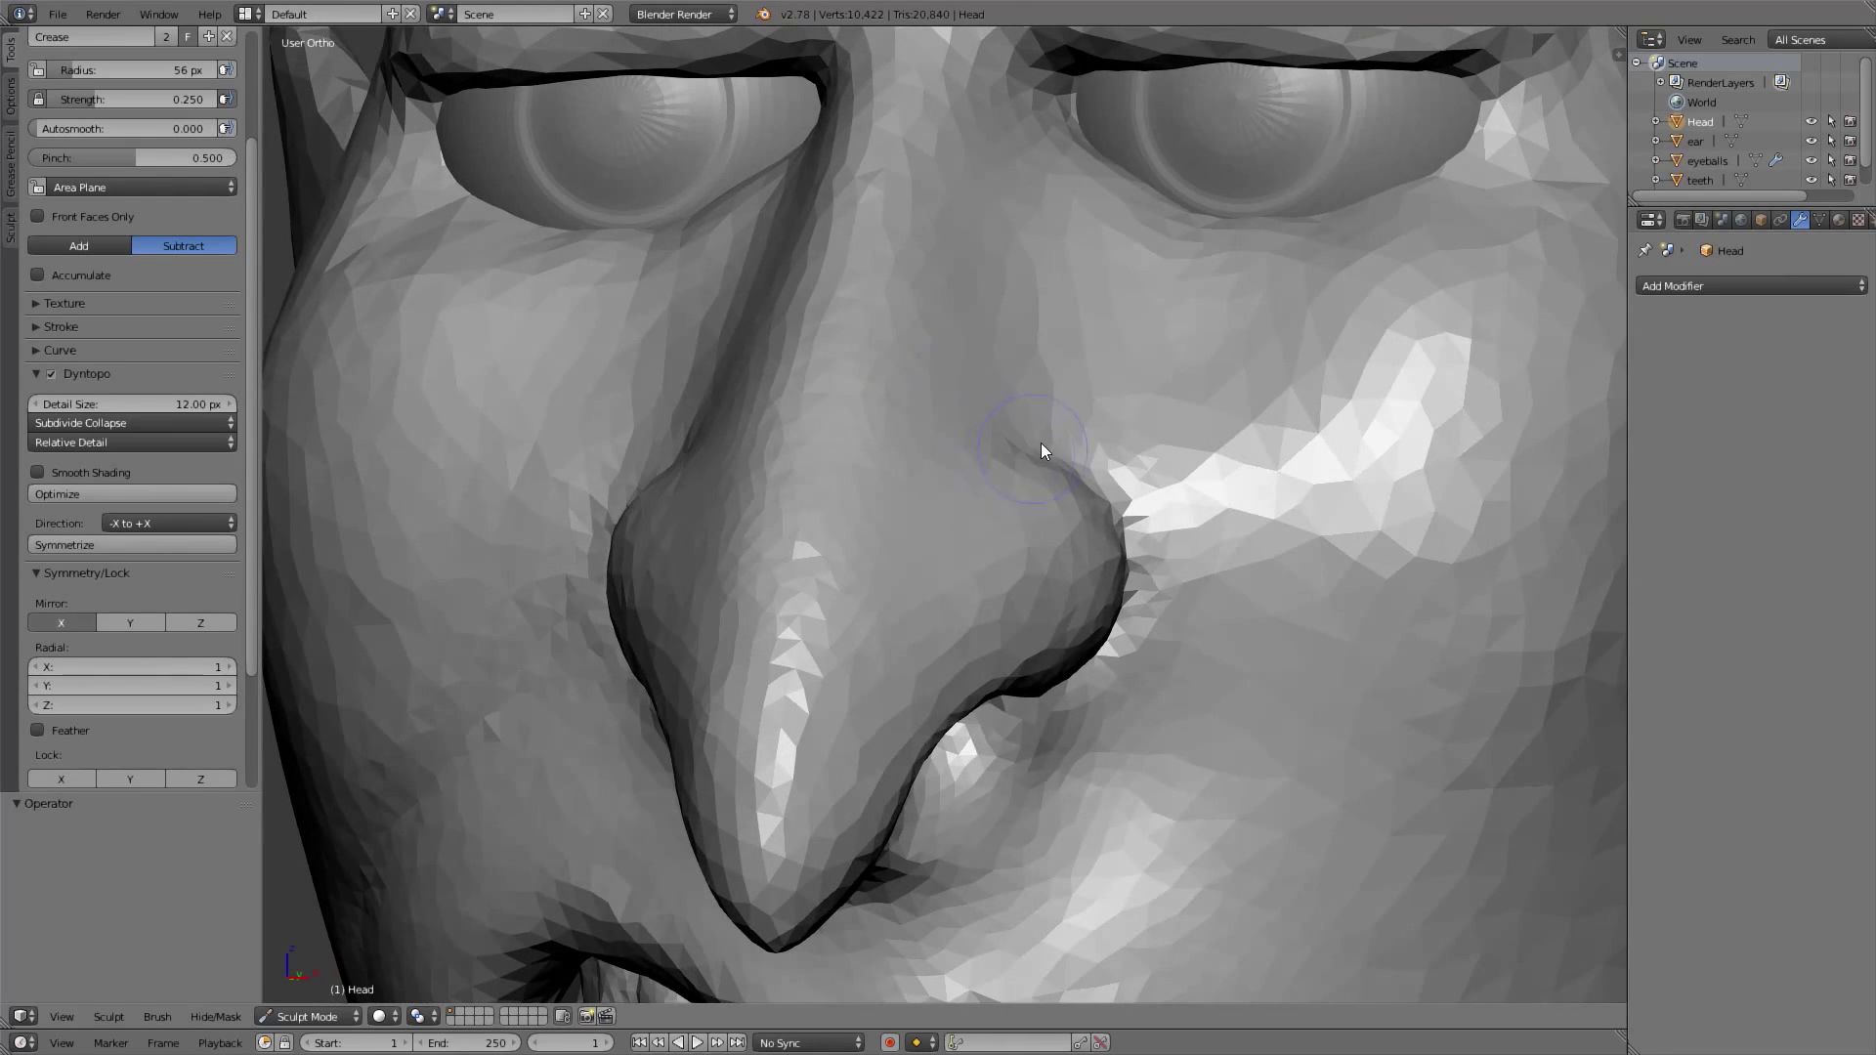
Crease the top of the nose wing a little further where it blends into the side of the nose
drag(1001, 438, 1008, 427)
scroll(1023, 411, down, 5)
key(KP_1)
mouse_move(1049, 462)
middle_down()
mouse_move(1092, 469)
mouse_move(1119, 375)
middle_up()
scroll(1120, 381, down, 2)
scroll(1111, 371, up, 2)
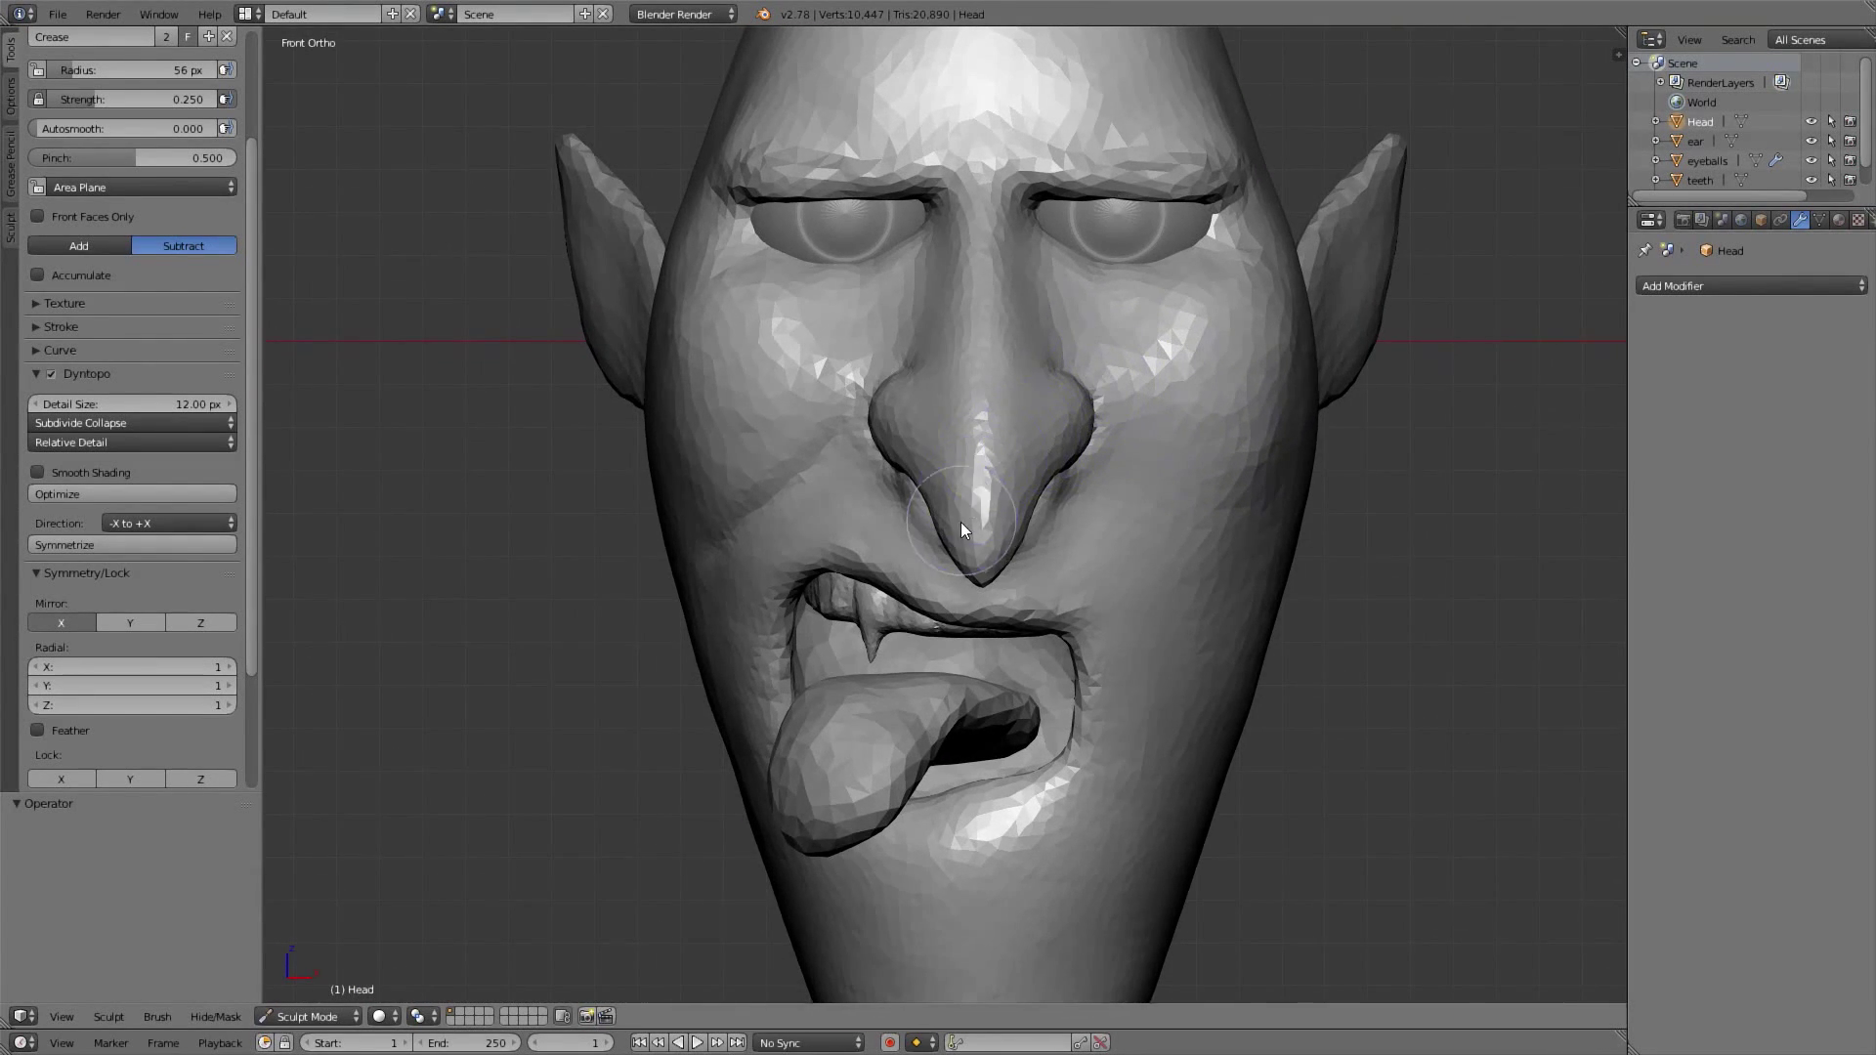
Choose the Grab brush, set its radius to 82 px and check the nose in profile and from the front
mouse_move(965, 580)
middle_down()
mouse_move(1269, 485)
mouse_move(1173, 534)
mouse_move(1172, 570)
middle_up()
key(g)
key(f)
click(1183, 547)
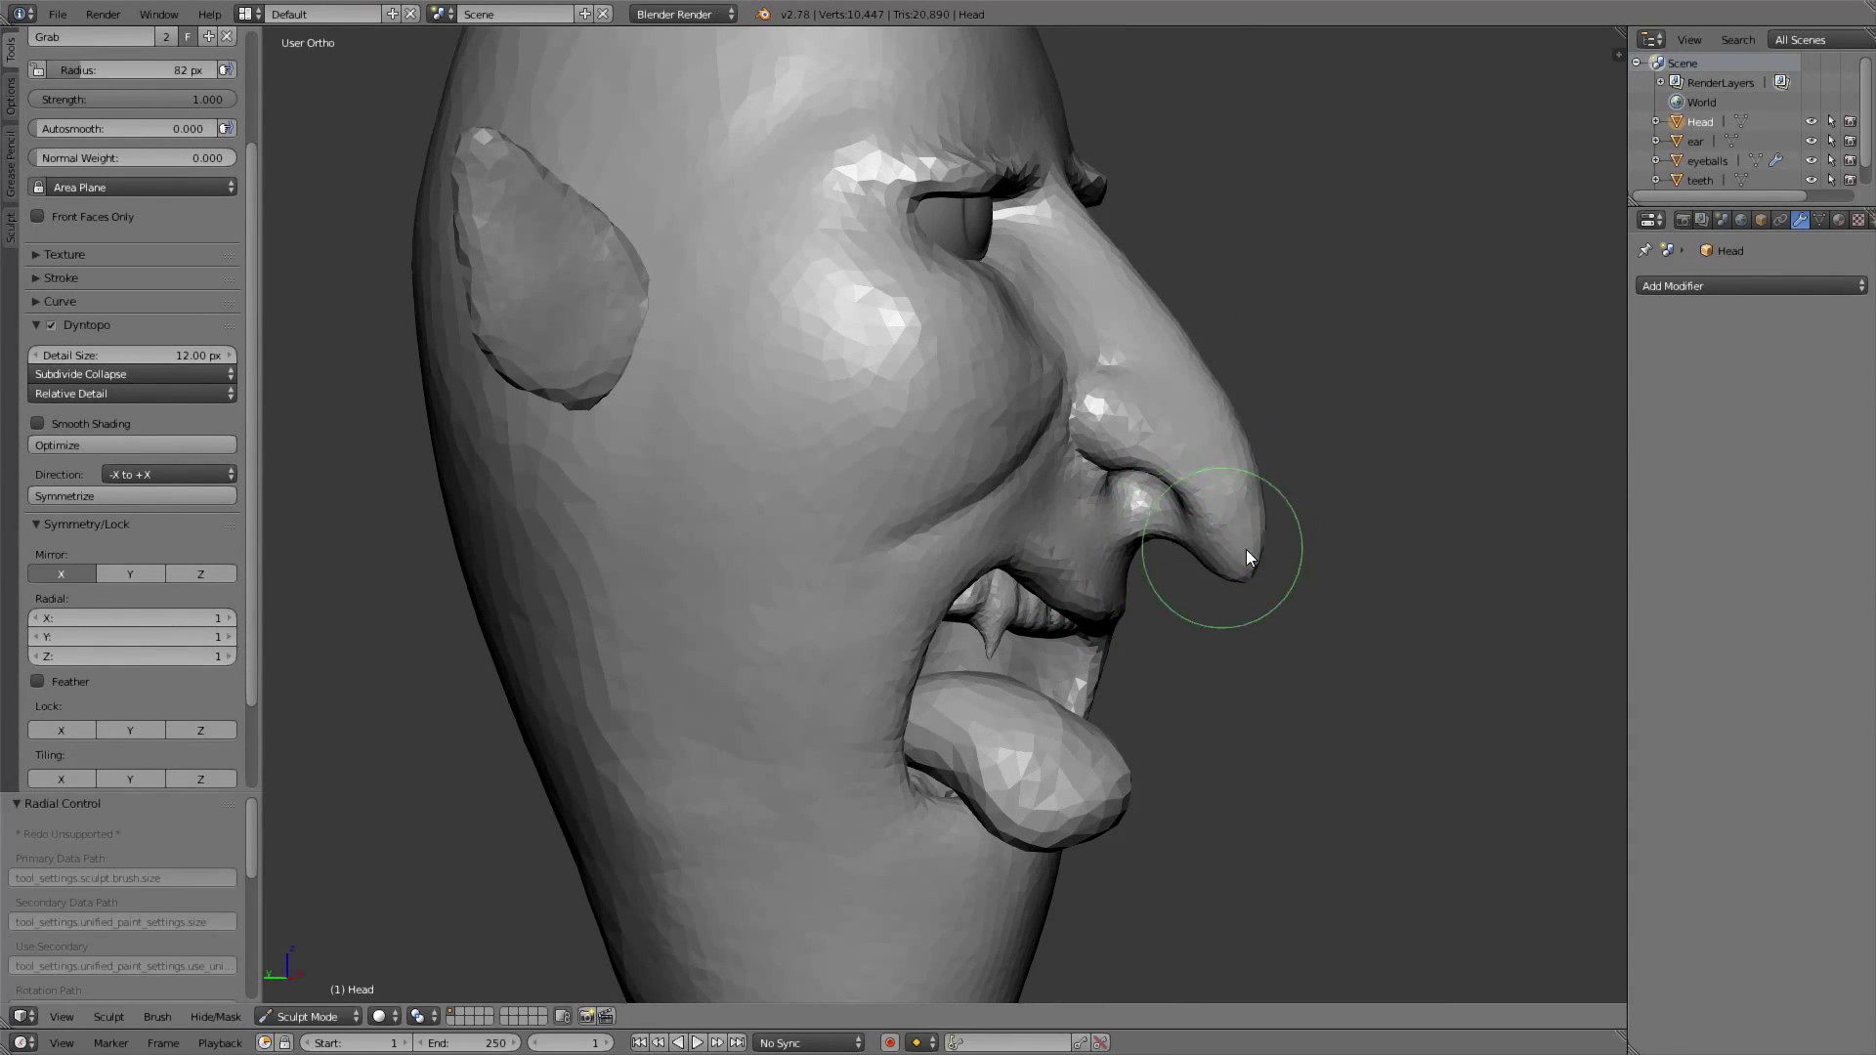
key(ctrl+KP_3)
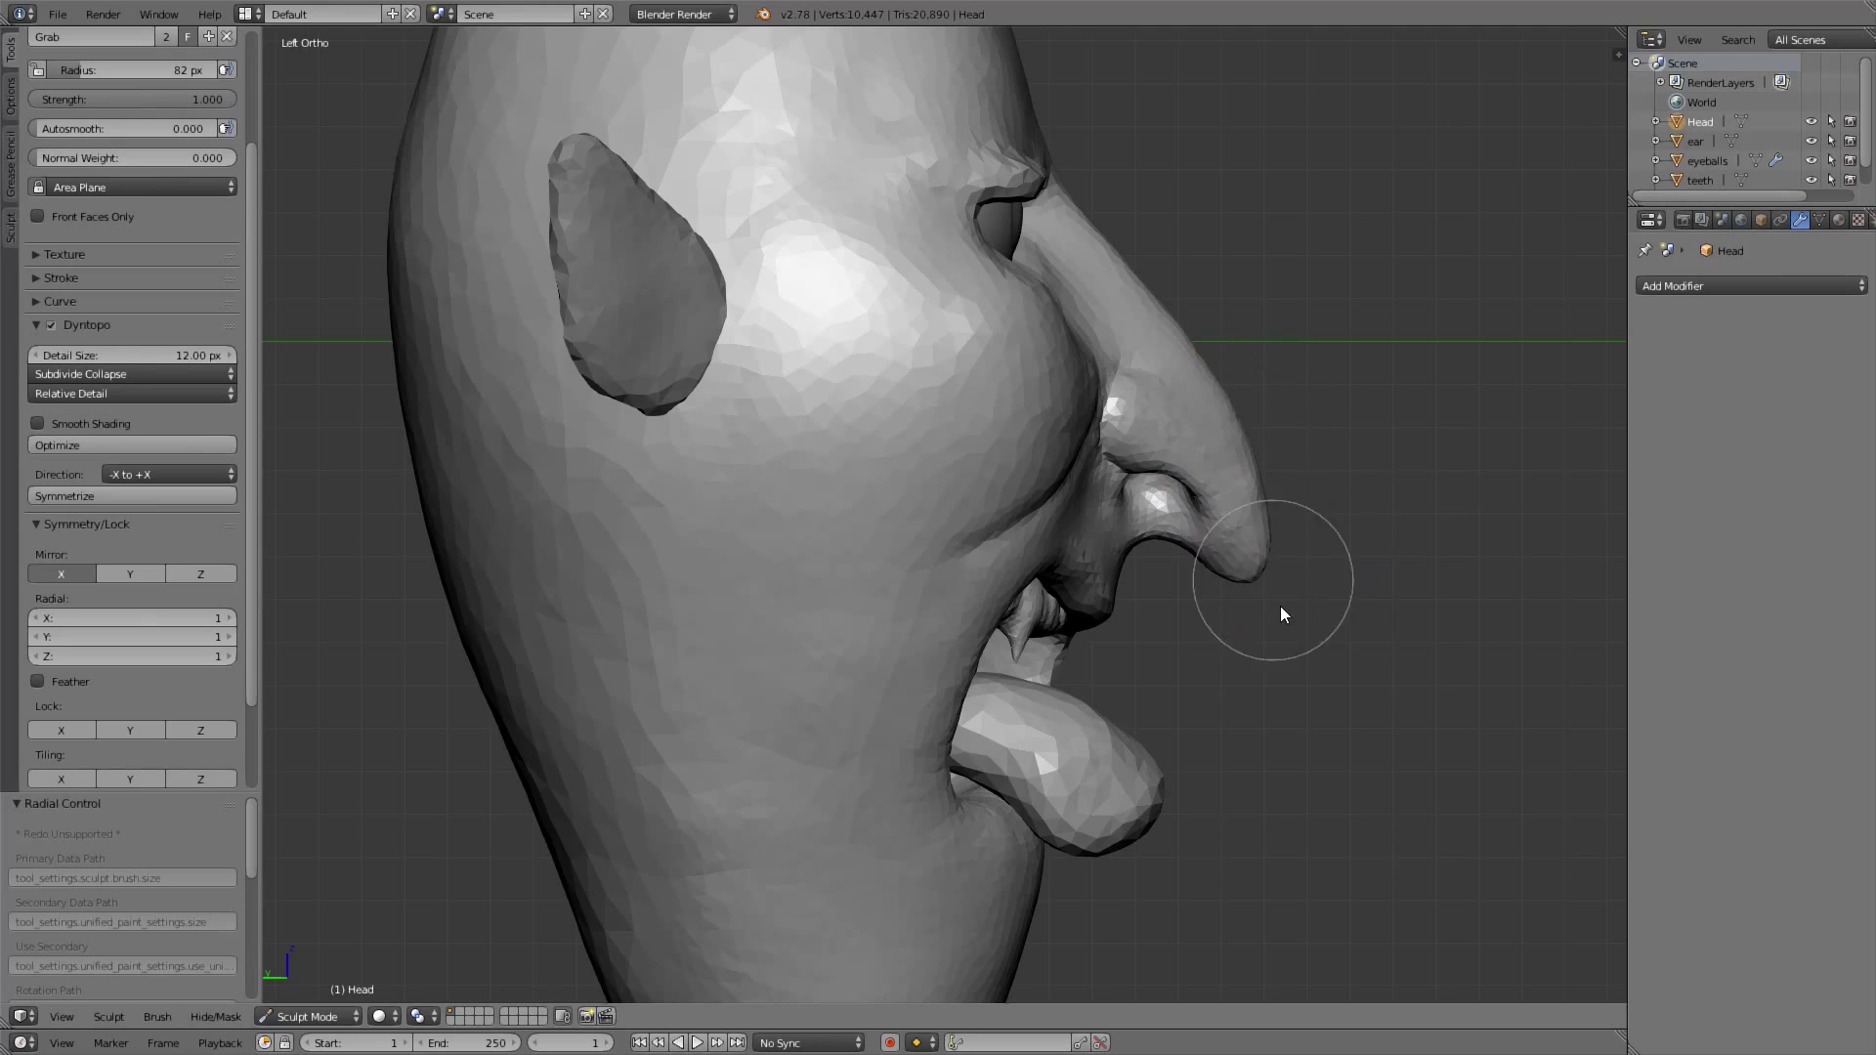
key(KP_1)
shift+middle_drag(1117, 462, 1109, 526)
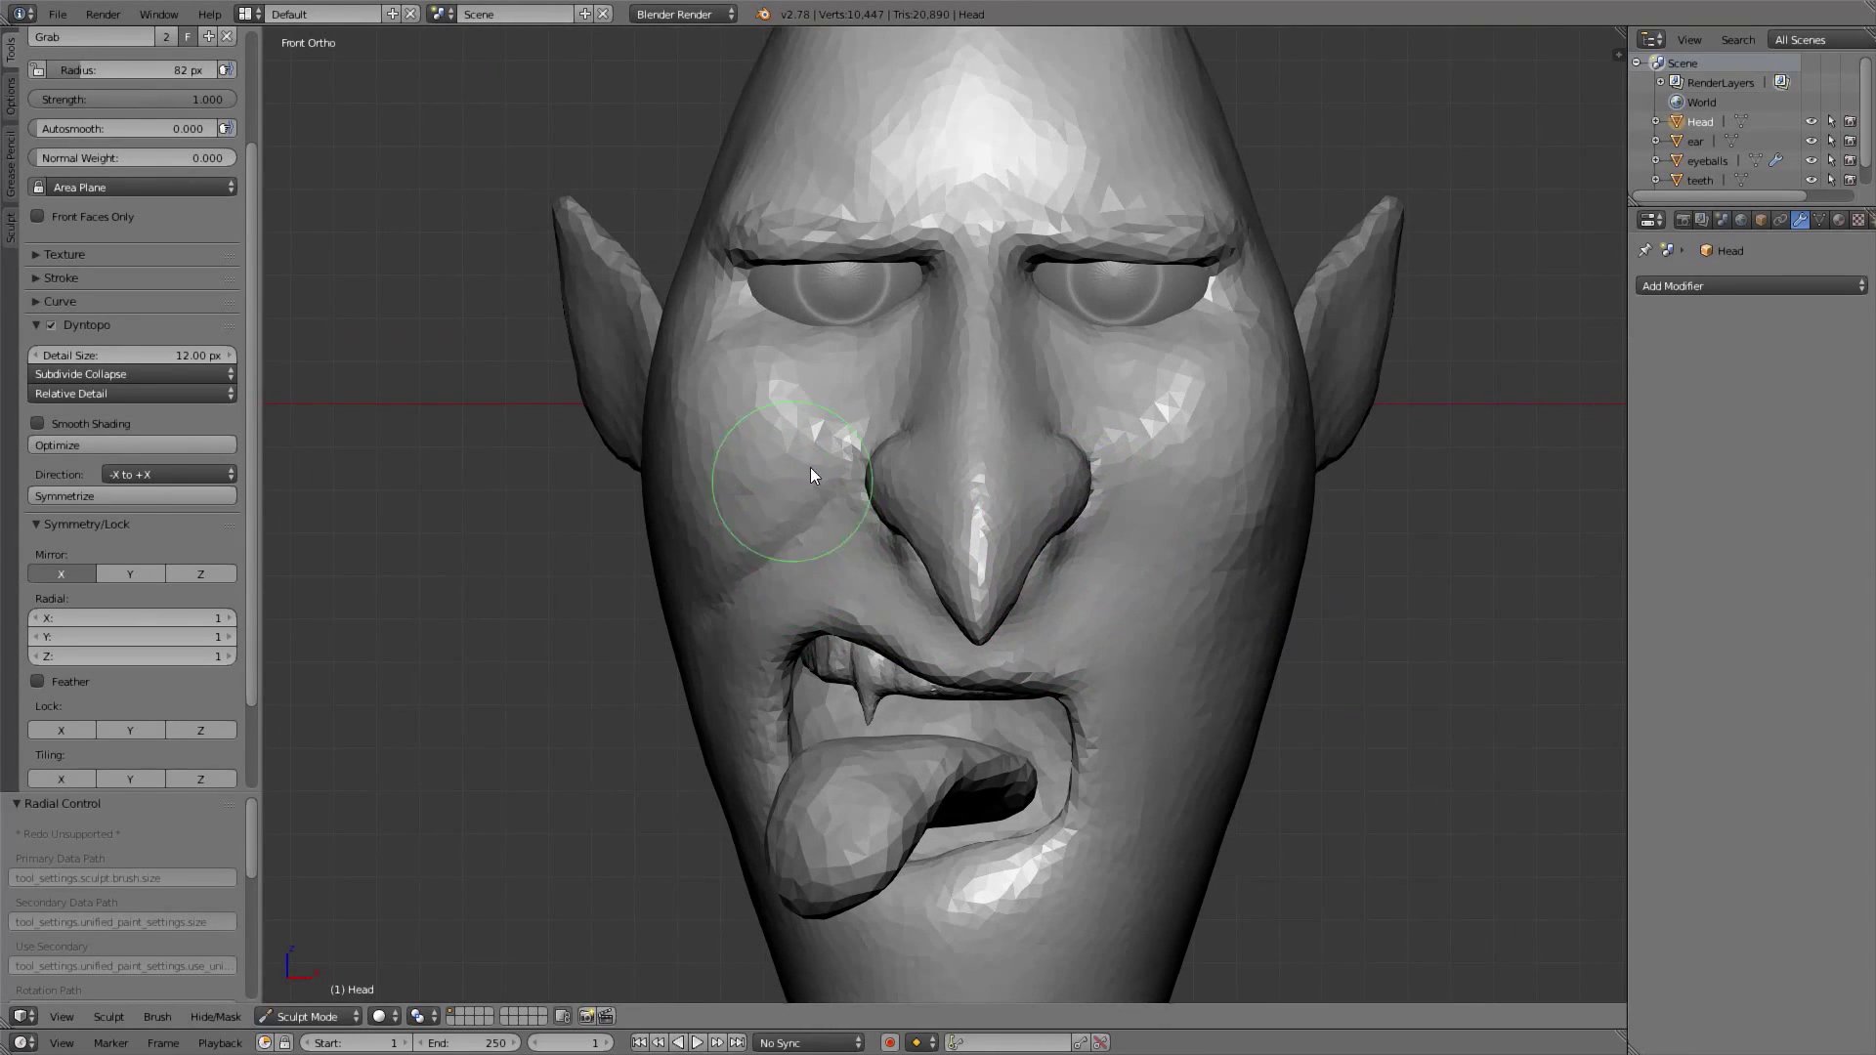
Smooth the upper cheek beside the nose on the snarling side and set the Clay Strips brush's radius to 104 px
middle_drag(803, 474, 814, 426)
shift+drag(814, 427, 752, 433)
key(c)
key(f)
click(771, 439)
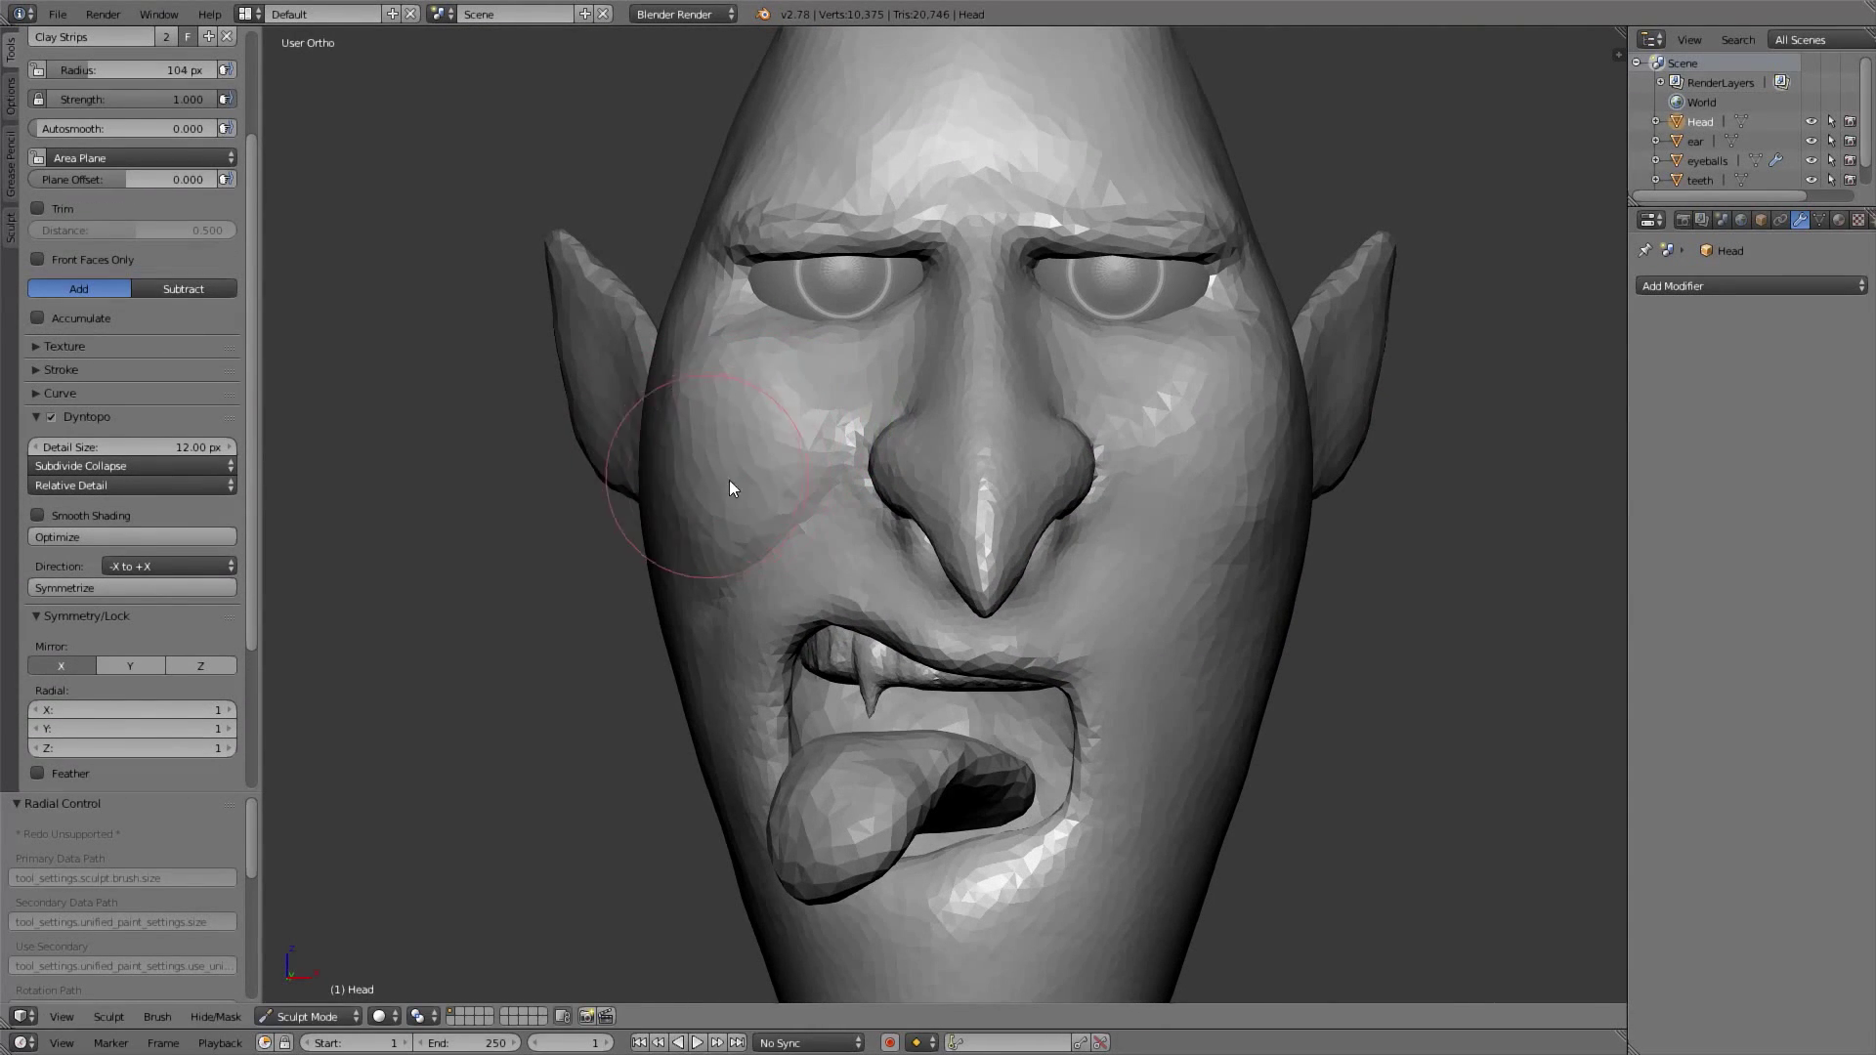
scroll(717, 478, down, 3)
key(KP_1)
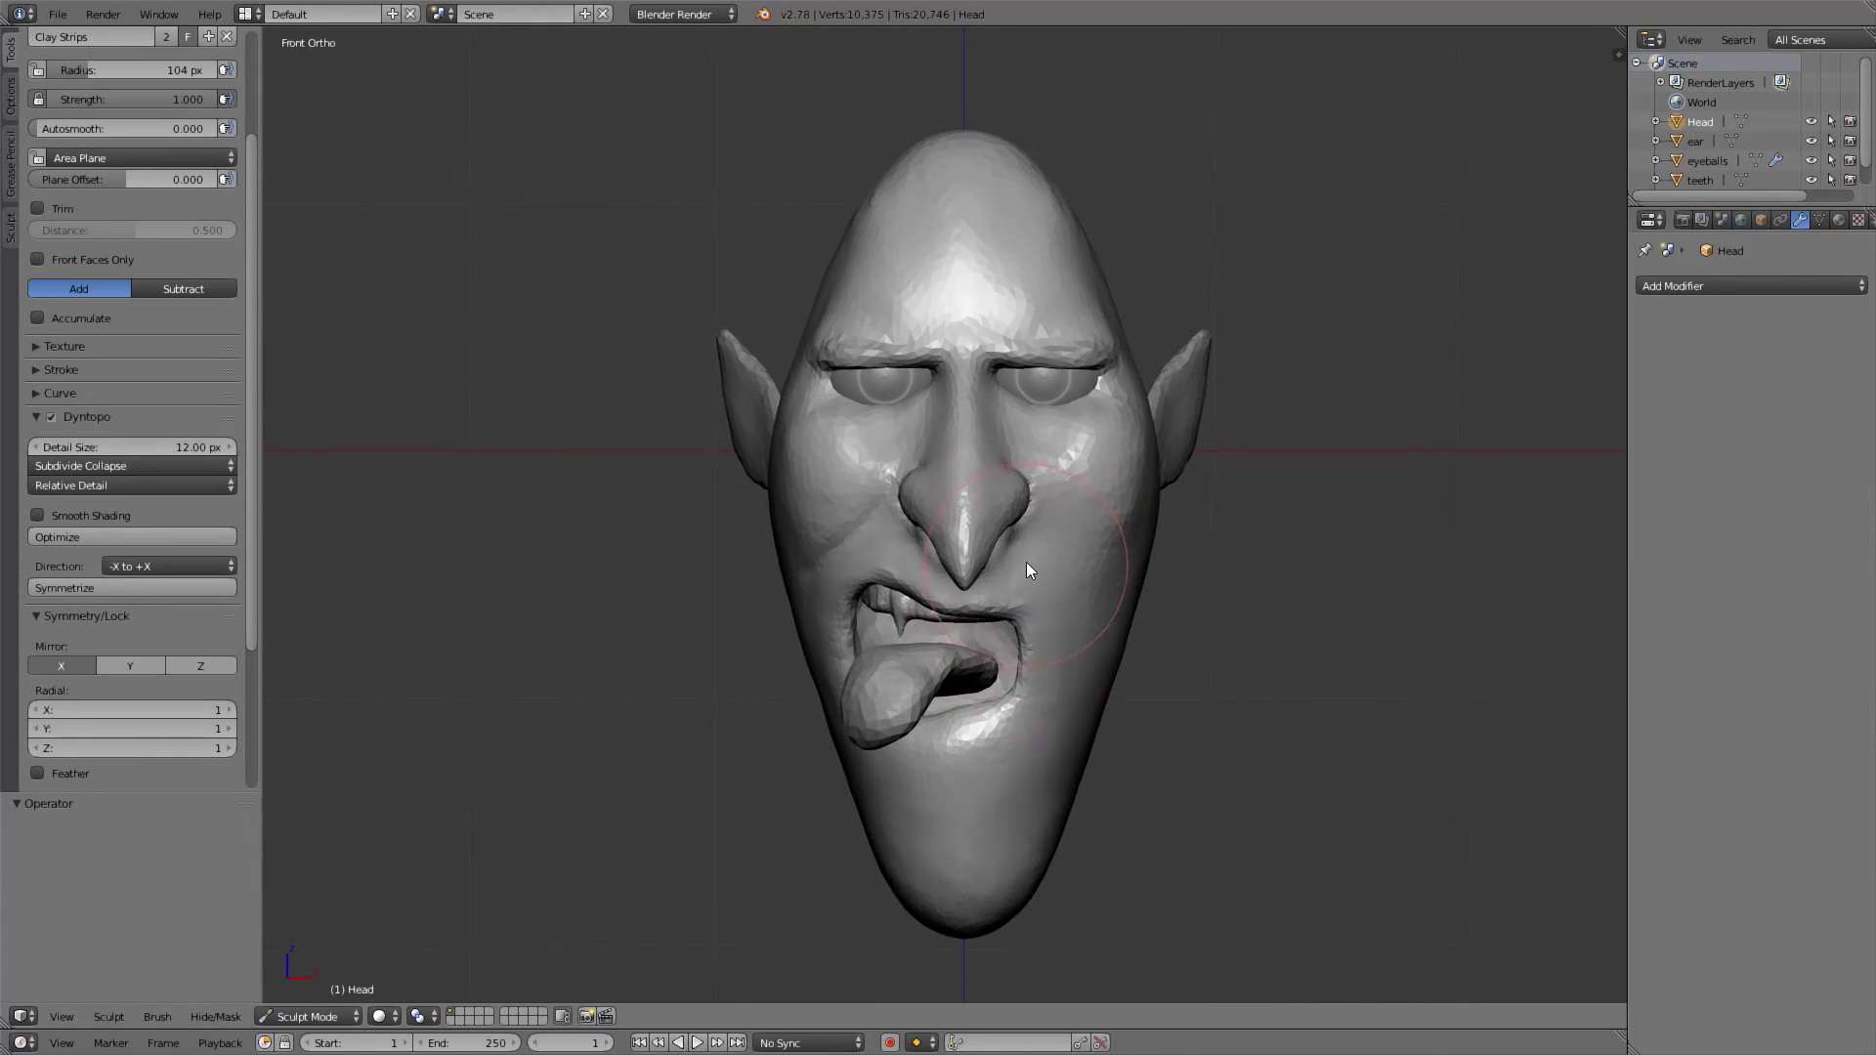
Switch to the Grab brush and set its radius to 152 px
scroll(711, 426, up, 3)
key(g)
key(f)
click(766, 527)
Examine the overall shape of the head and face from the front and from oblique angles
mouse_move(722, 485)
middle_down()
mouse_move(703, 443)
mouse_move(670, 460)
mouse_move(1291, 474)
mouse_move(1198, 602)
middle_up()
key(KP_1)
middle_drag(1086, 475, 1151, 506)
key(KP_1)
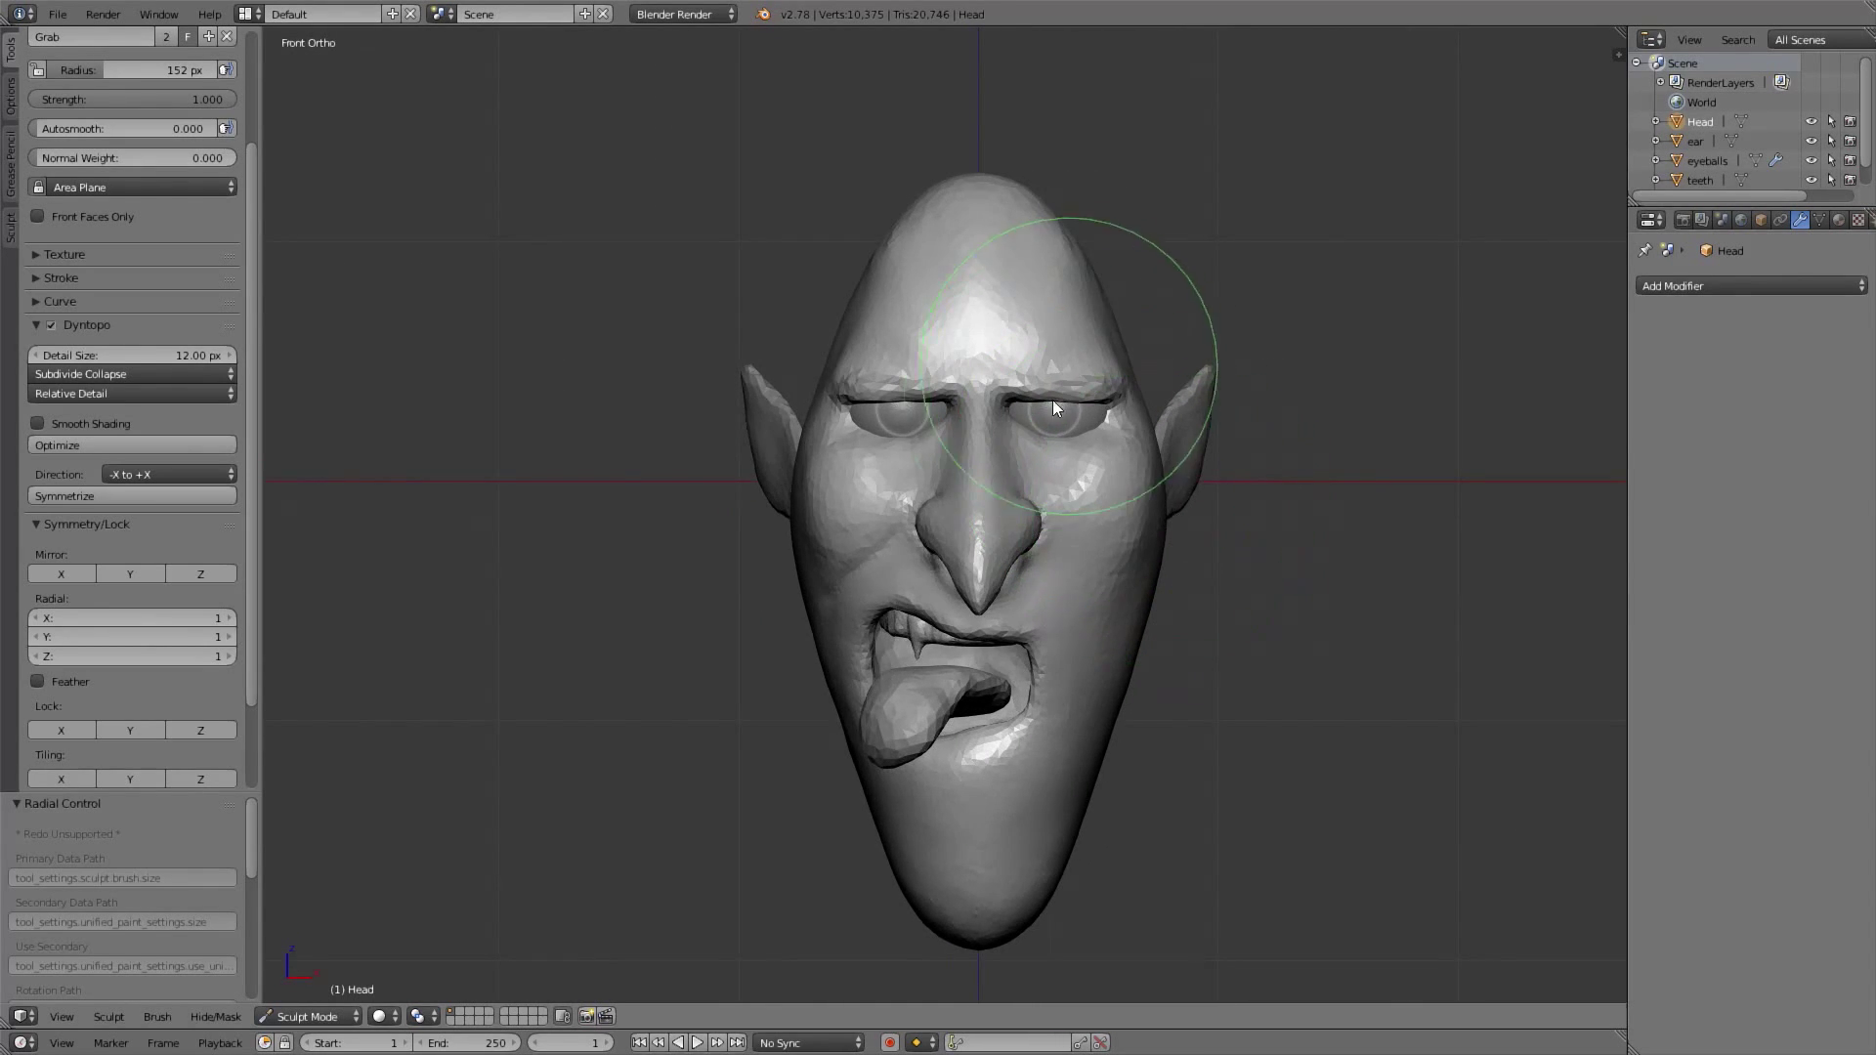
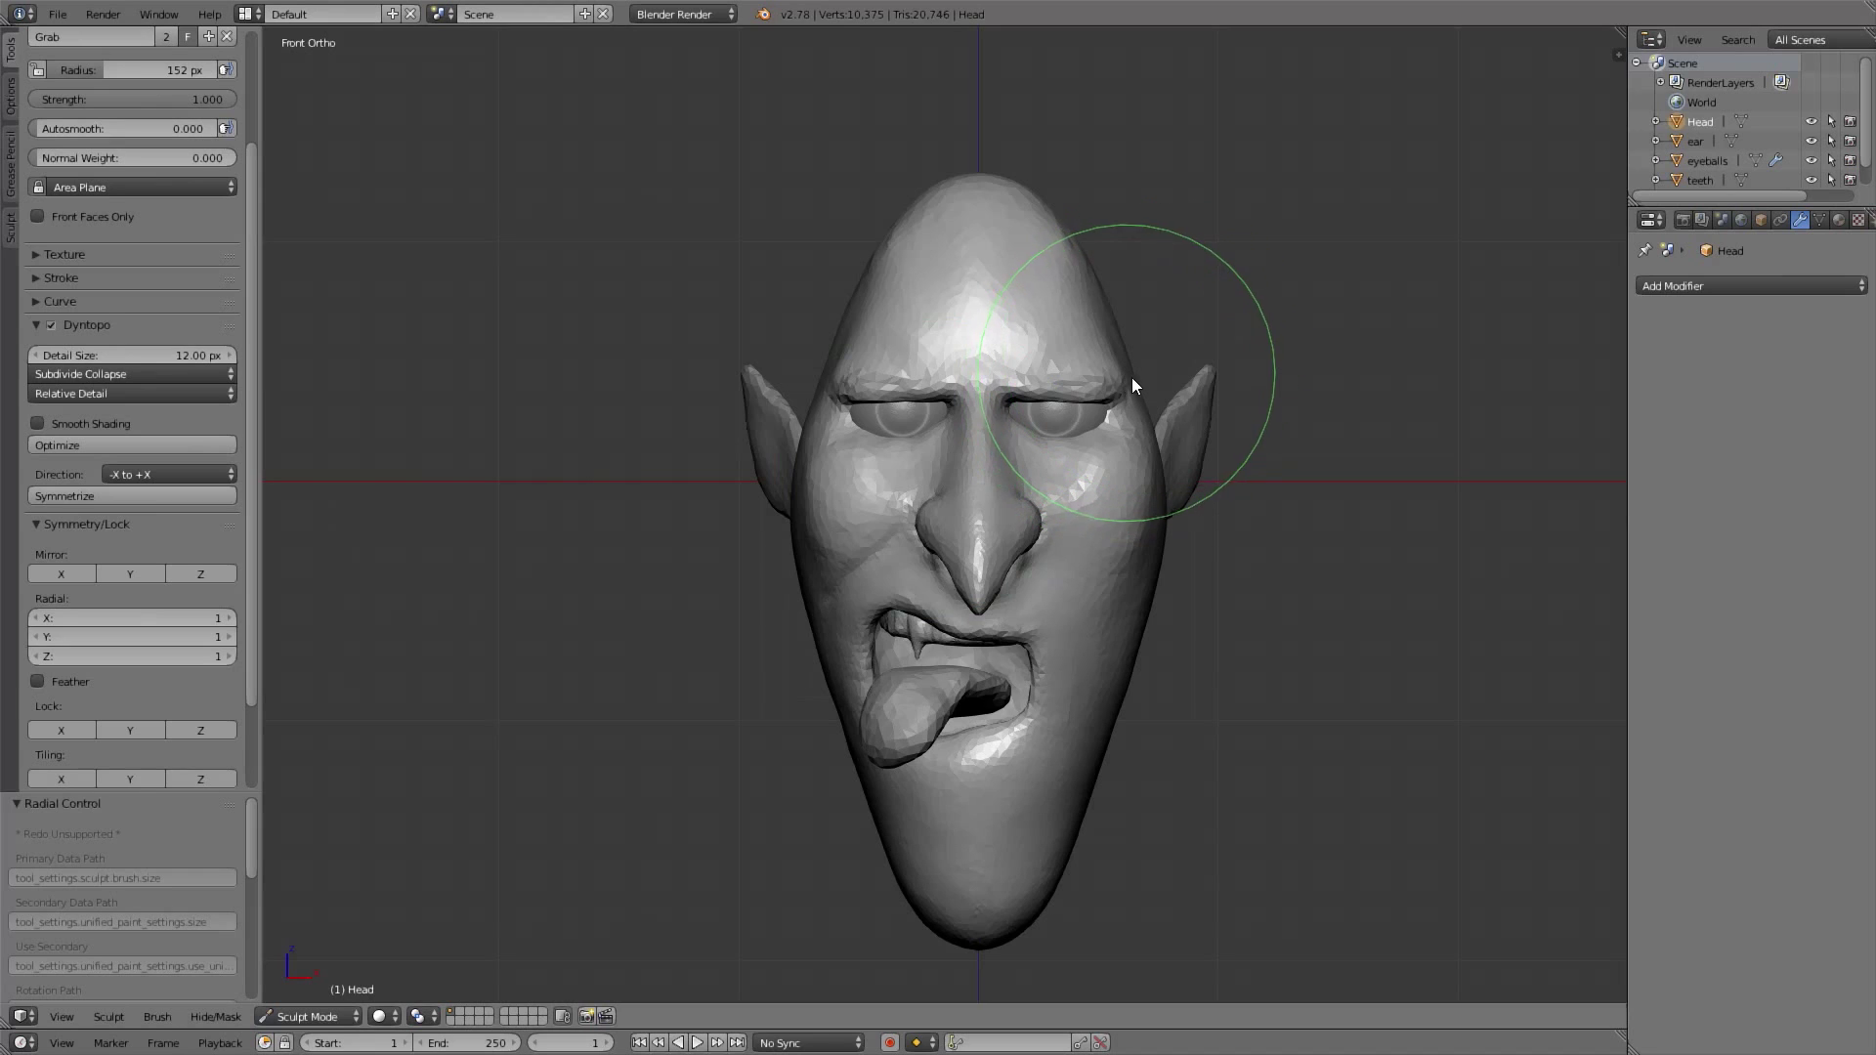
middle_drag(1011, 290, 1012, 338)
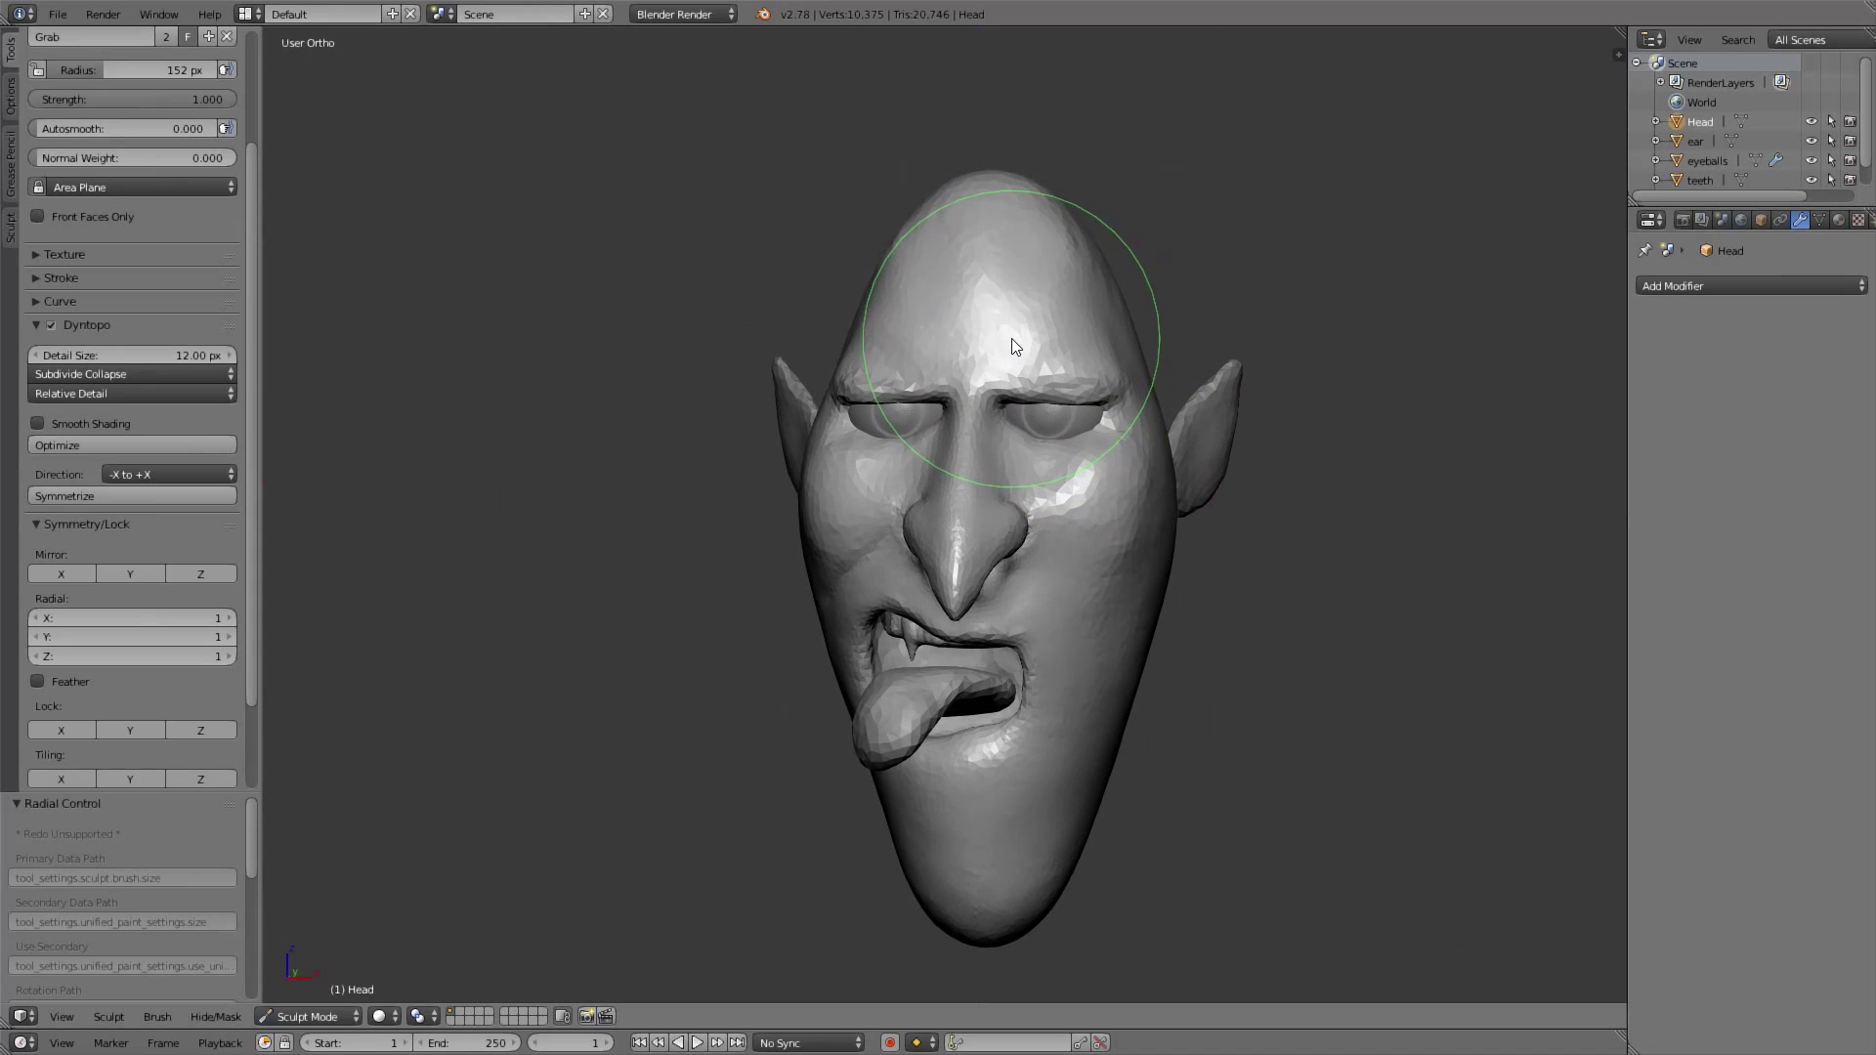
scroll(90, 356, up, 4)
middle_drag(91, 356, 88, 420)
shift+middle_drag(1055, 348, 965, 514)
scroll(966, 508, up, 2)
middle_drag(1021, 393, 1100, 287)
key(KP_1)
Leave sculpting for Object Mode, deselect everything and add a cube mesh
click(344, 1017)
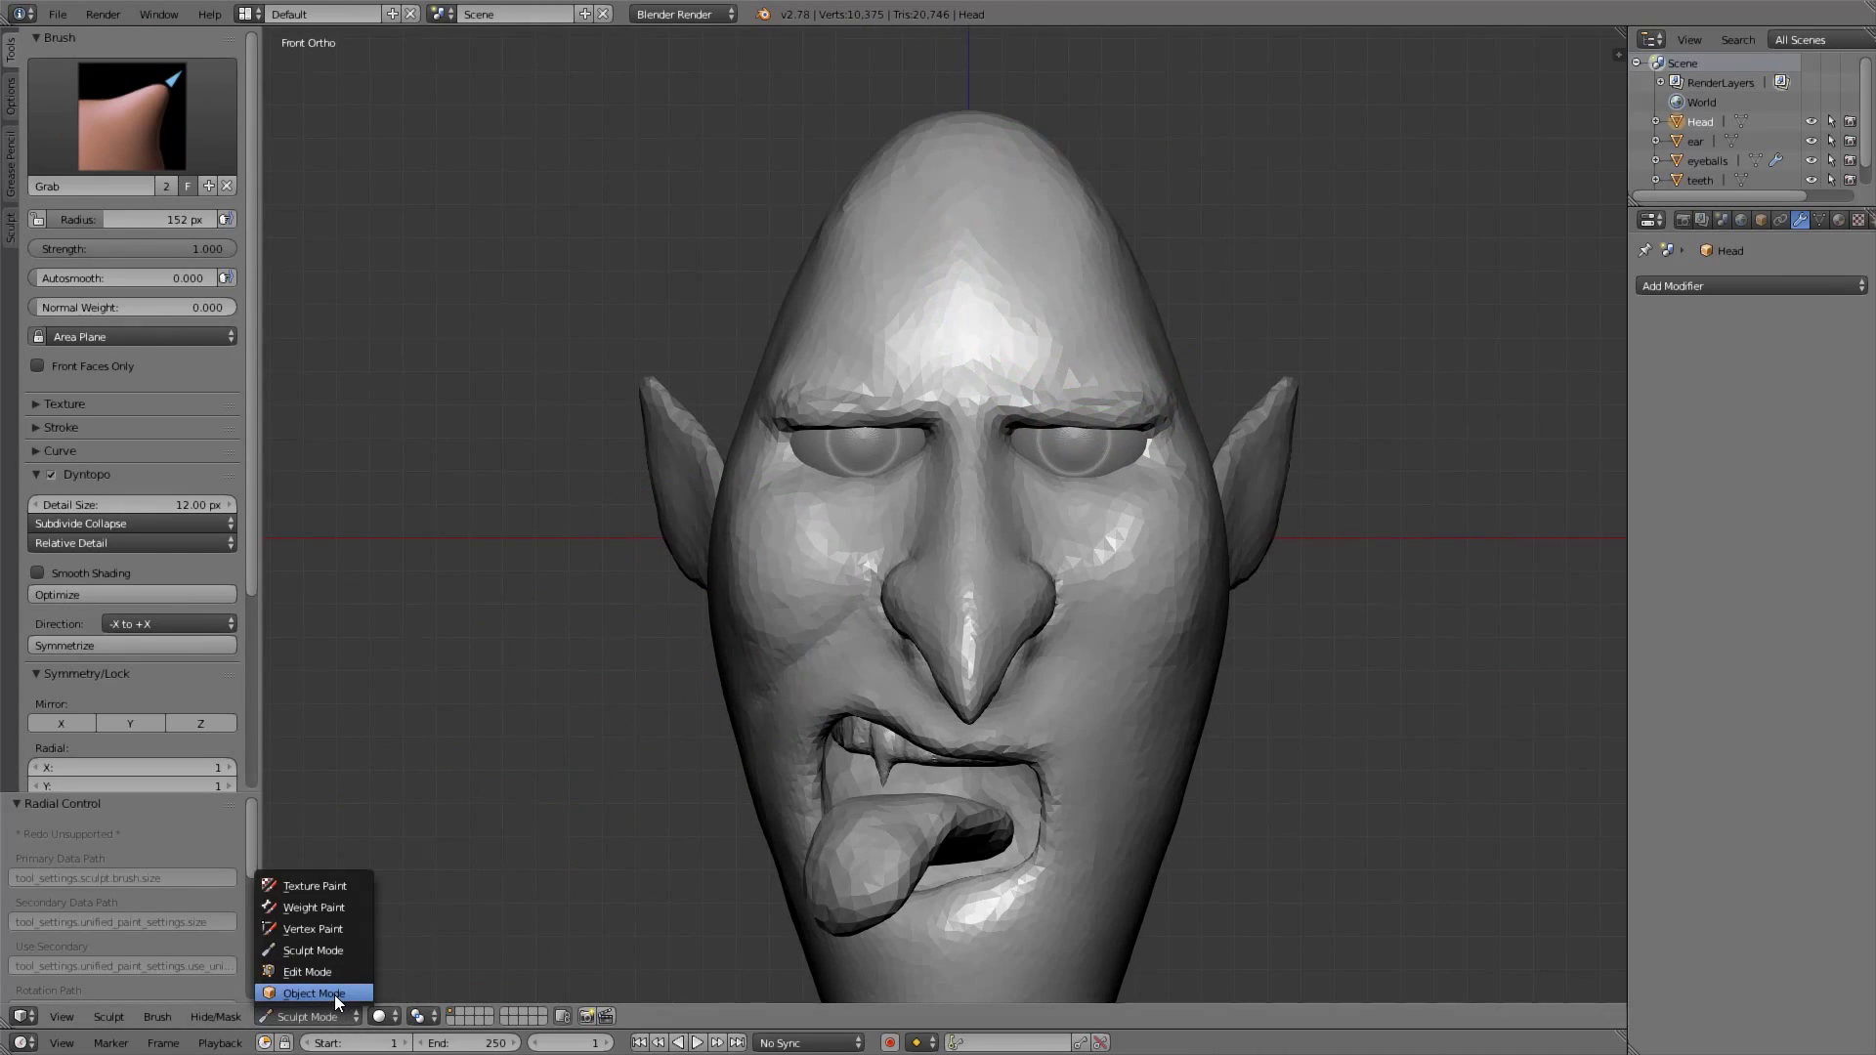
click(325, 997)
ctrl+middle_drag(950, 562, 955, 516)
key(a)
key(shift+a)
mouse_move(993, 515)
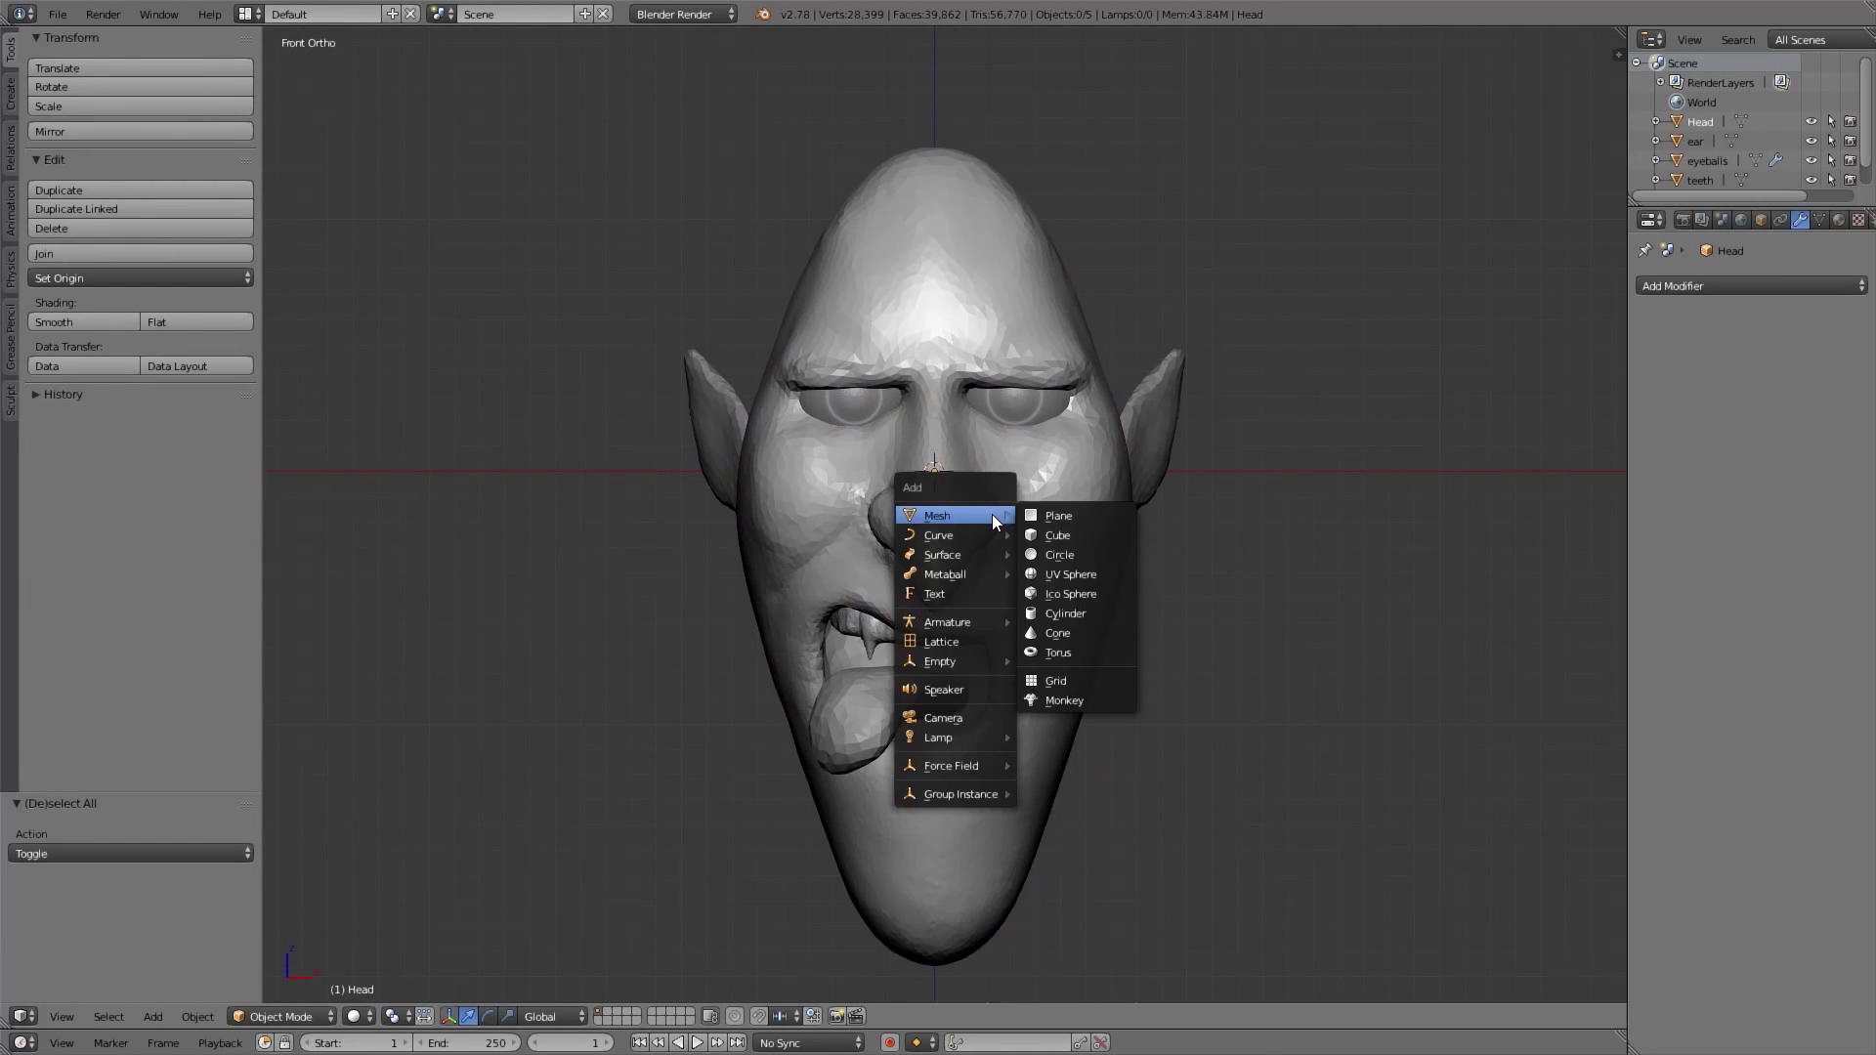
click(1071, 533)
Put the new cube into Sculpt Mode and rename it "hair"
scroll(1090, 501, down, 1)
middle_drag(1091, 500, 910, 541)
key(KP_3)
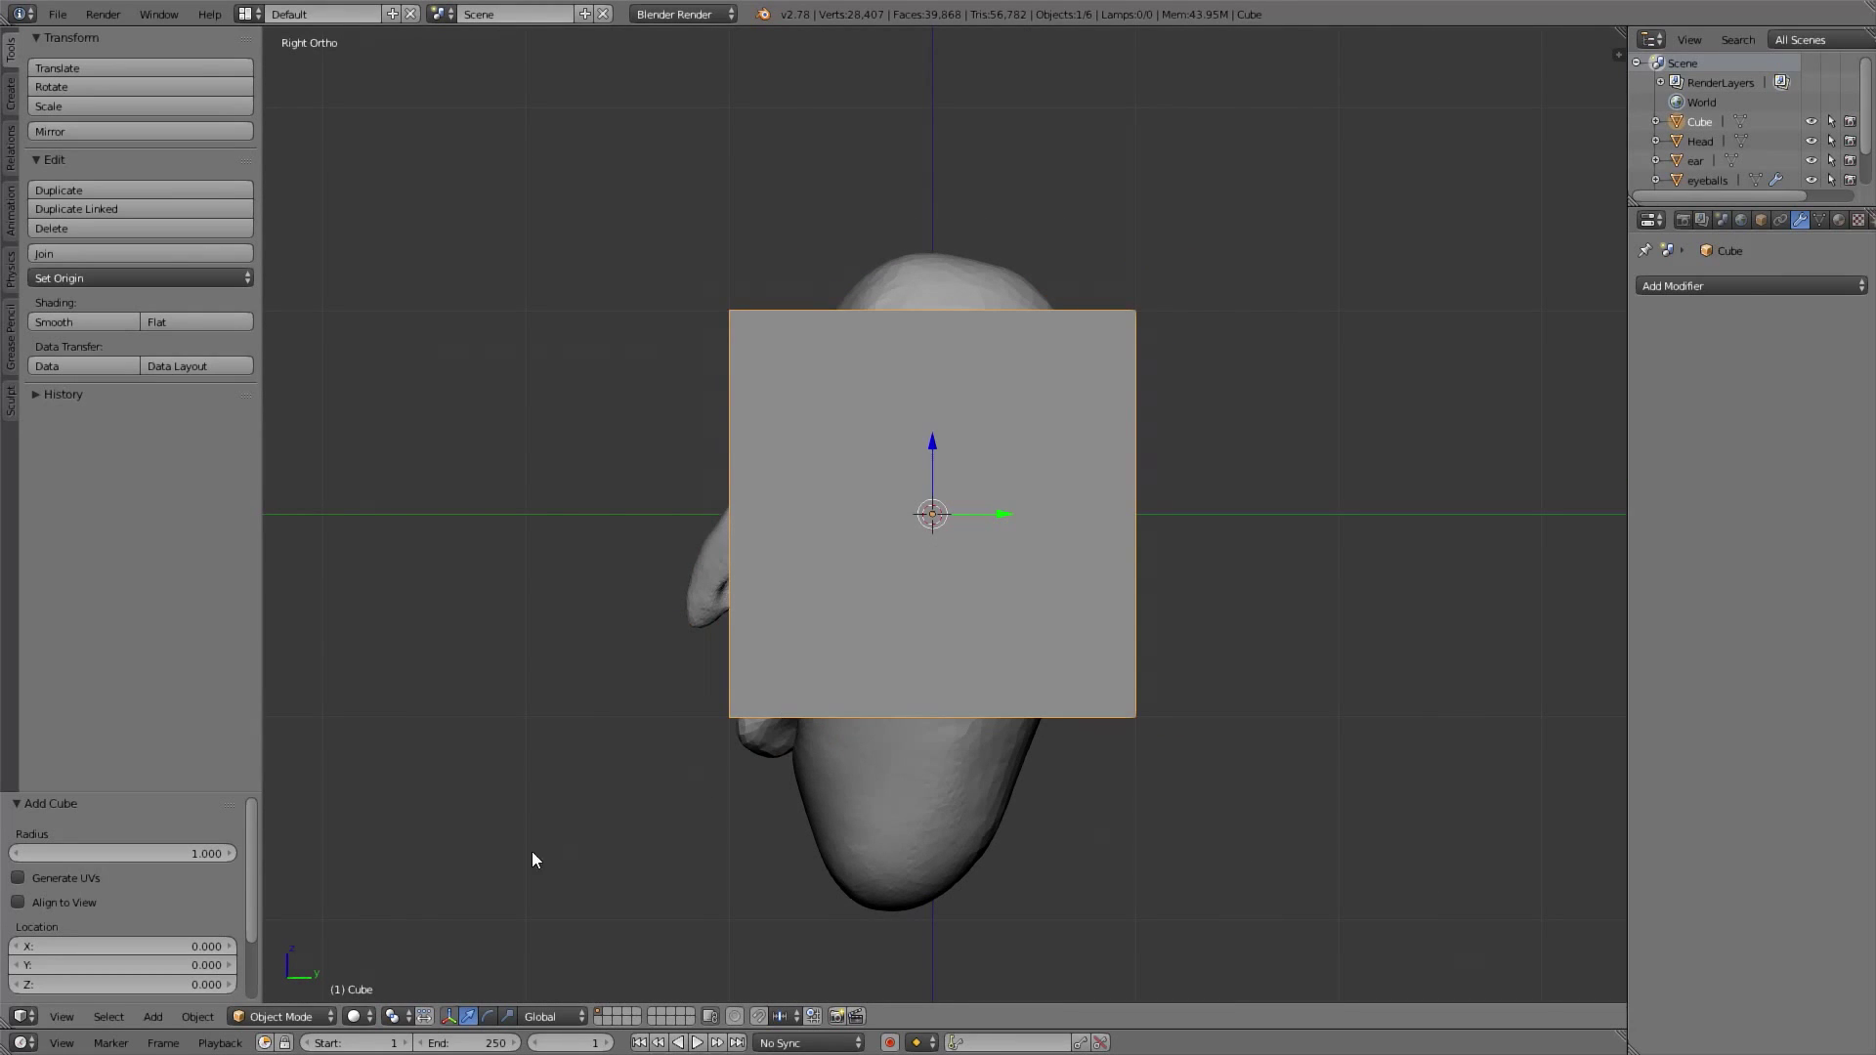
click(288, 1016)
click(305, 951)
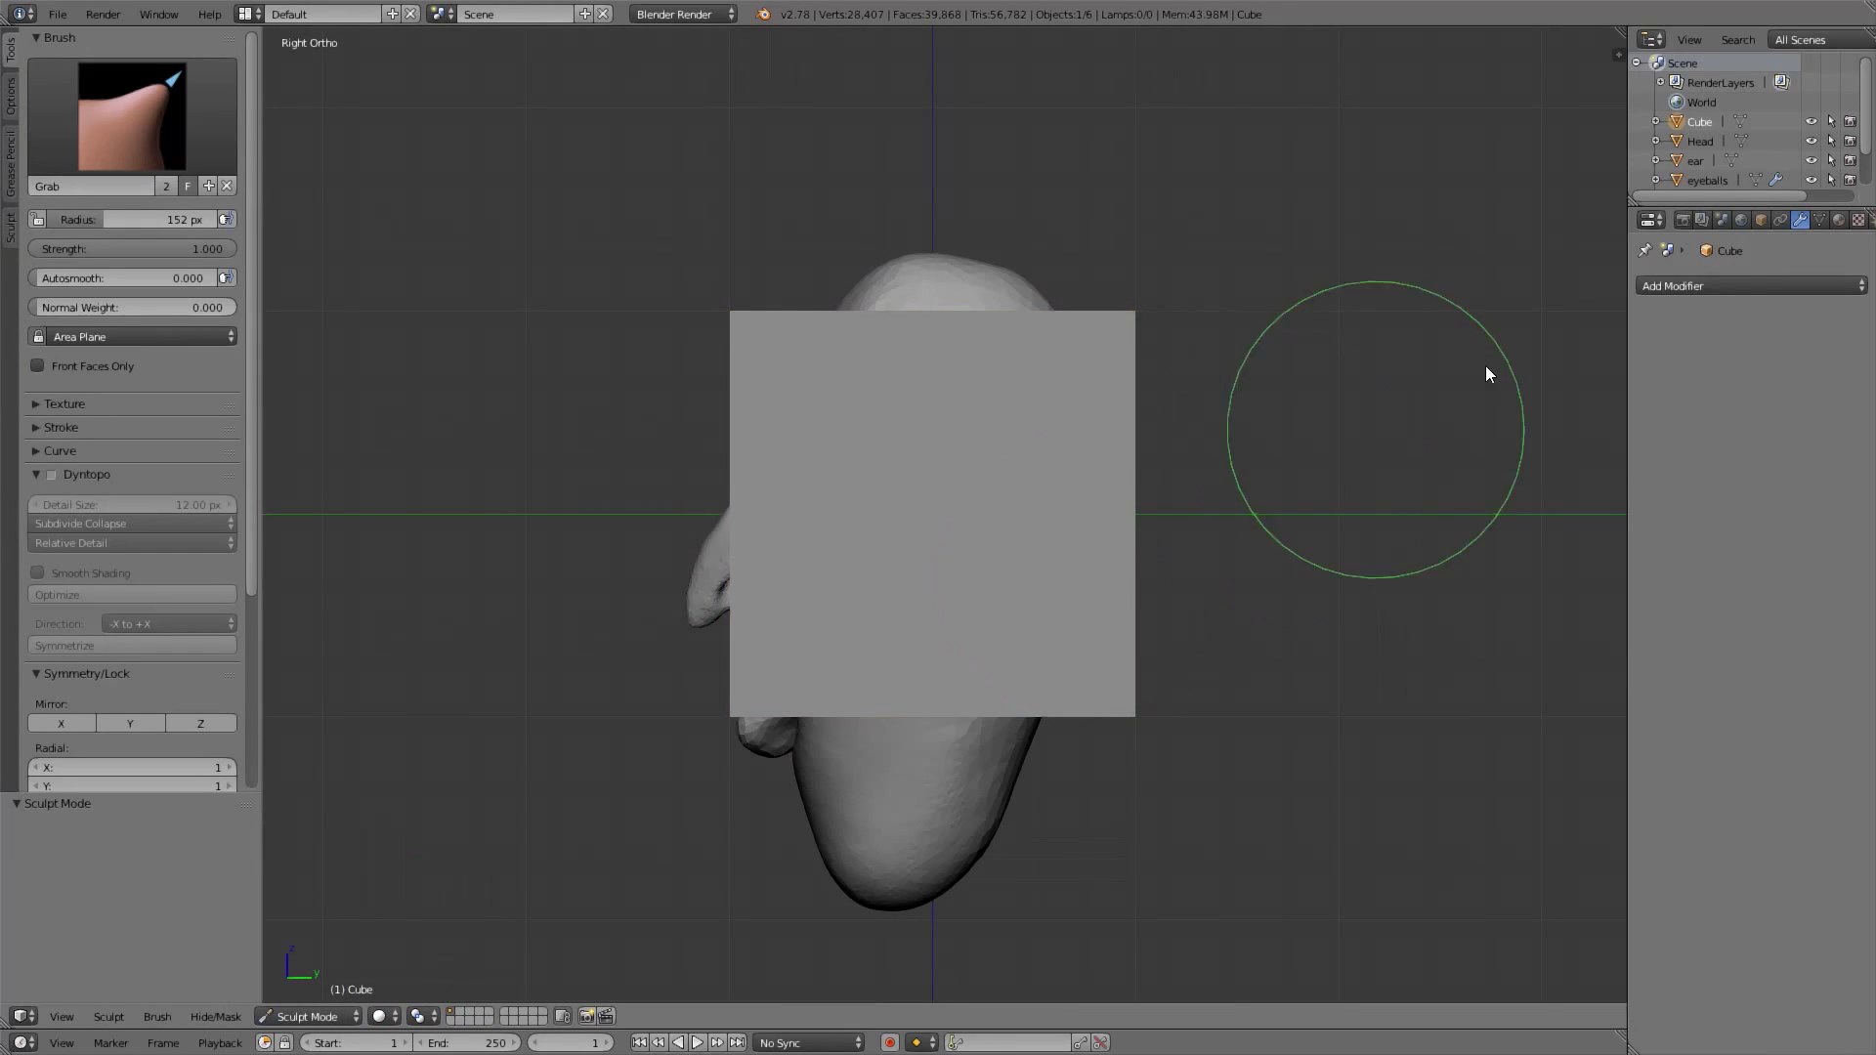
double_click(1703, 122)
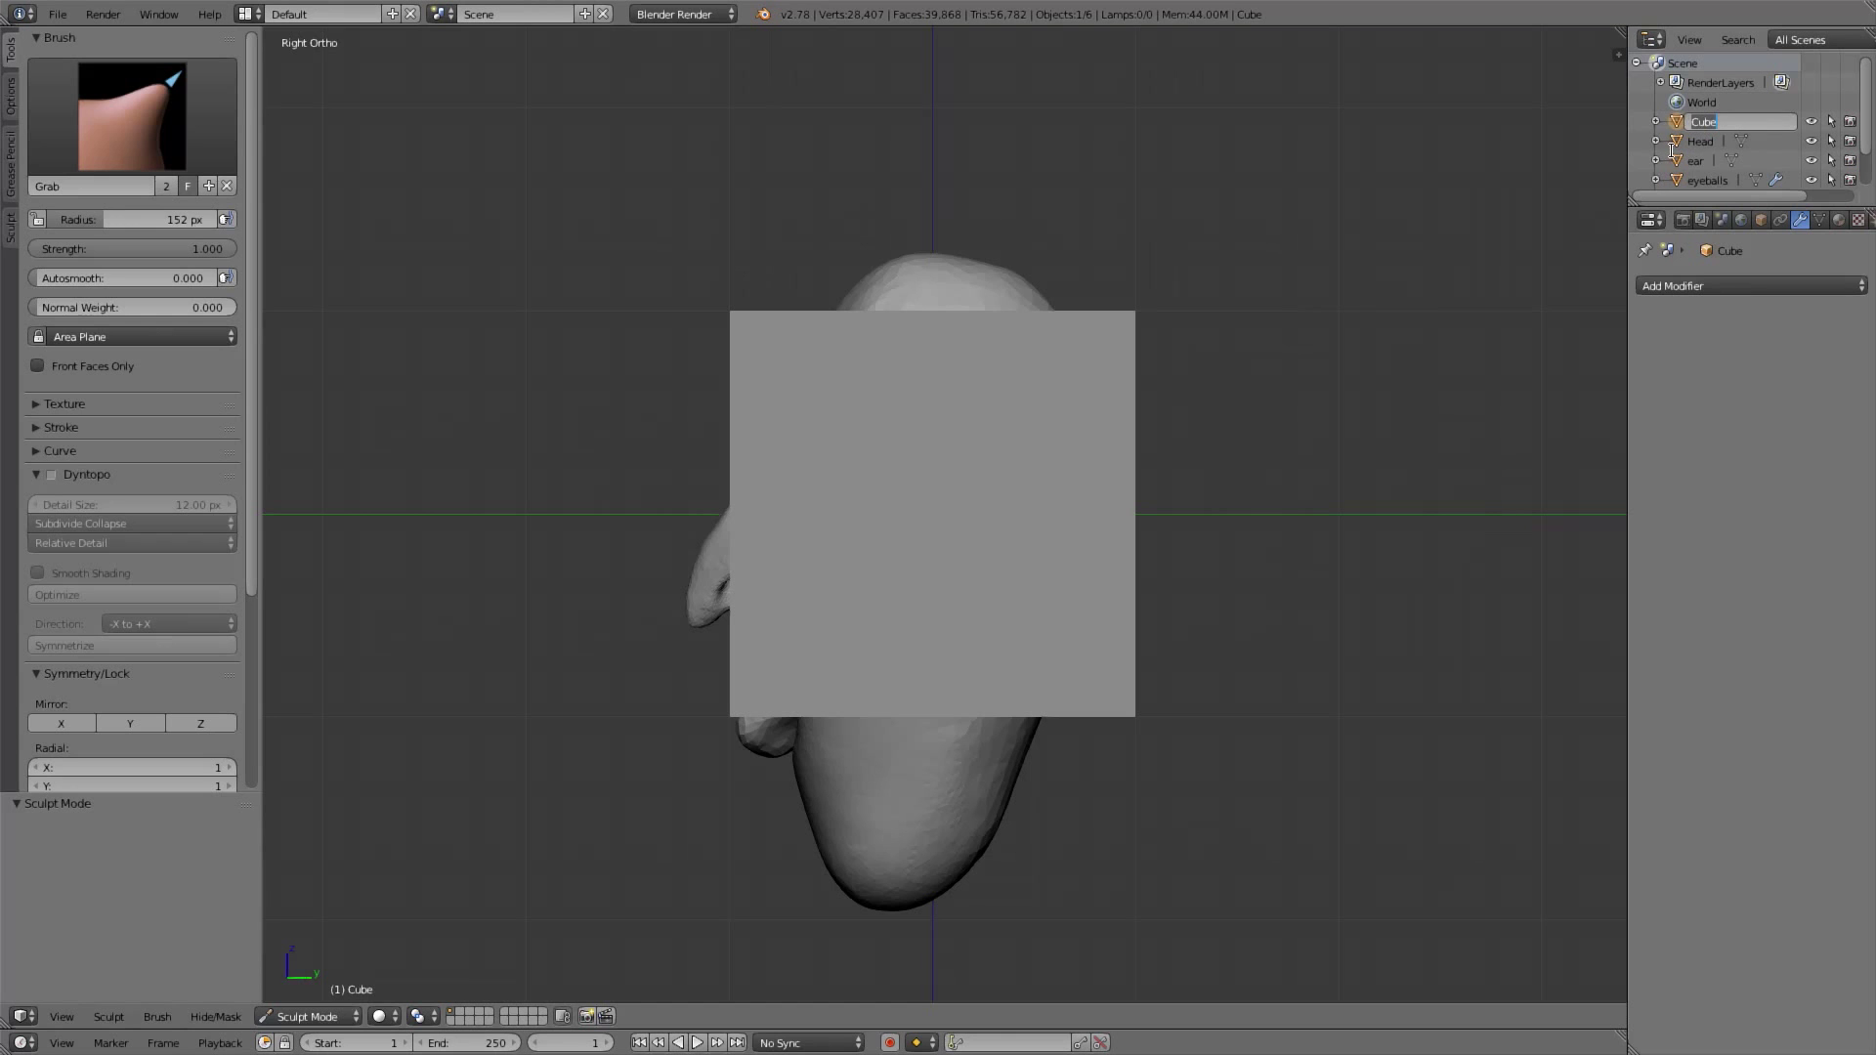
text(hair)
key(Return)
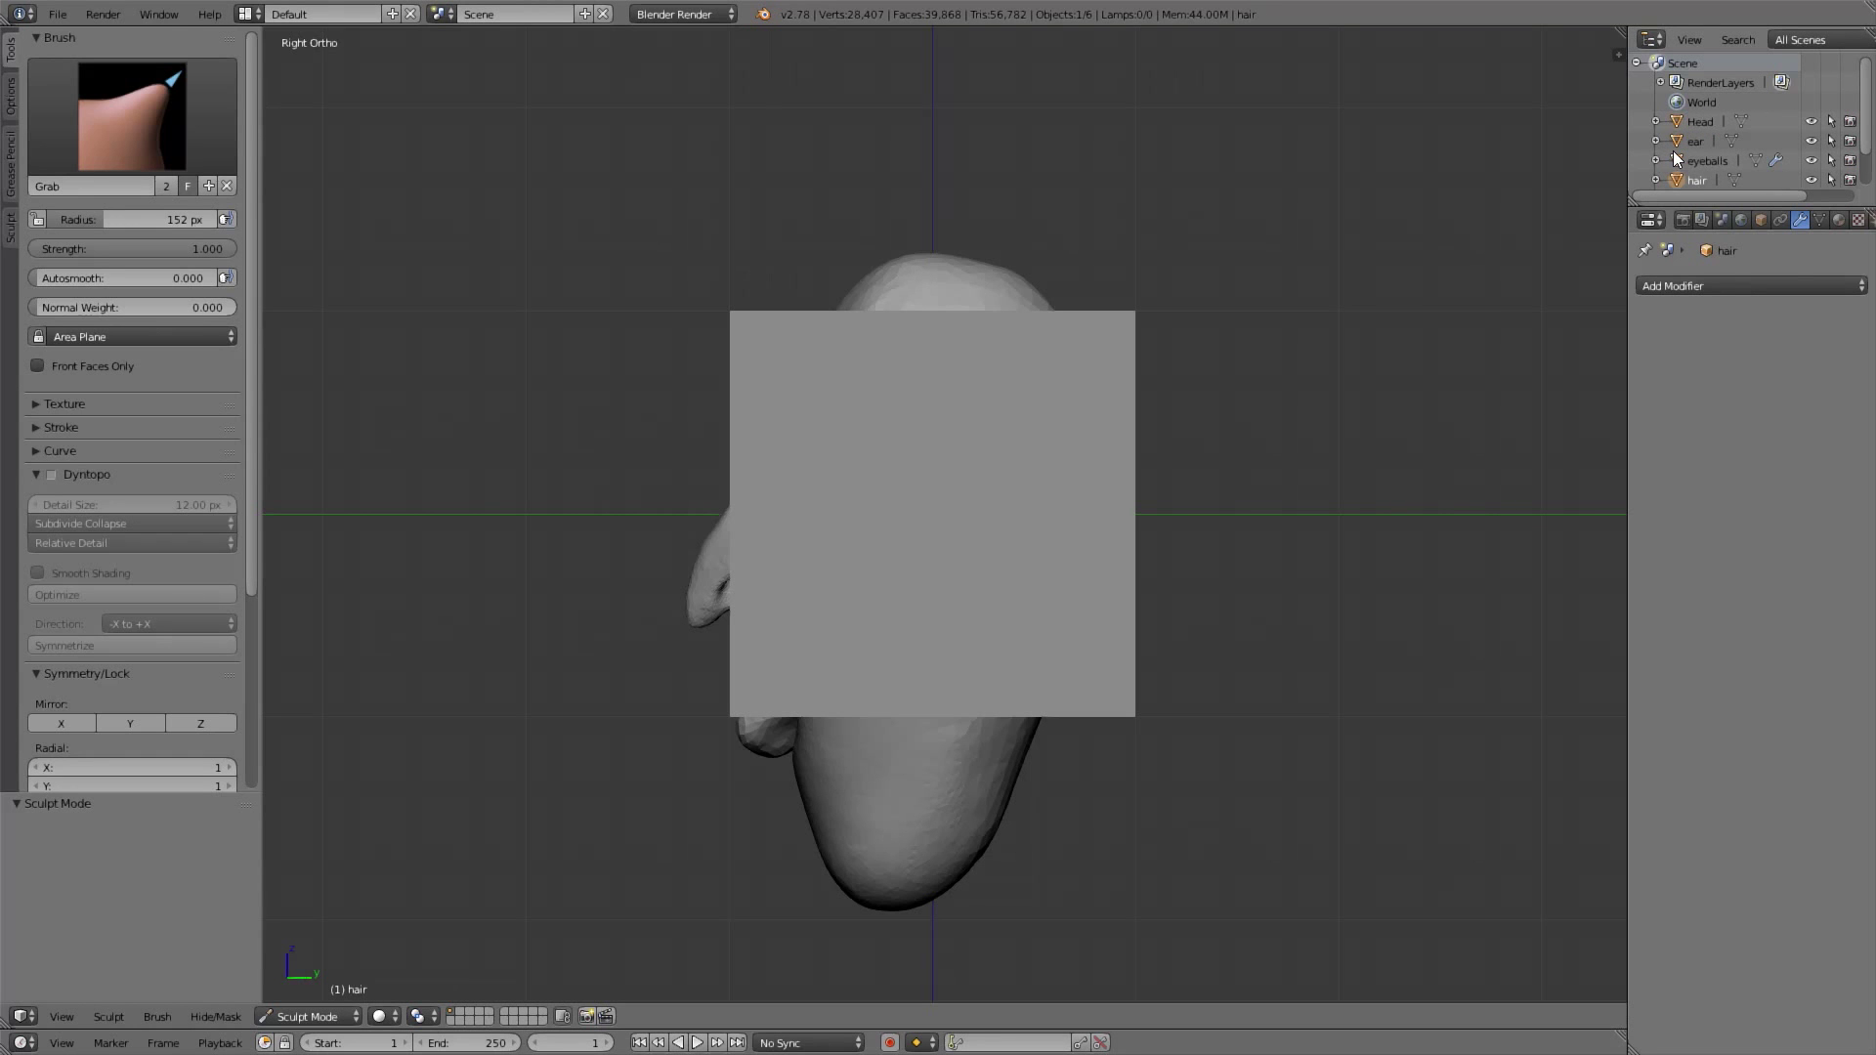
Enable Dyntopo on the hair cube and choose the Snake Hook brush with a 257 px radius
click(55, 471)
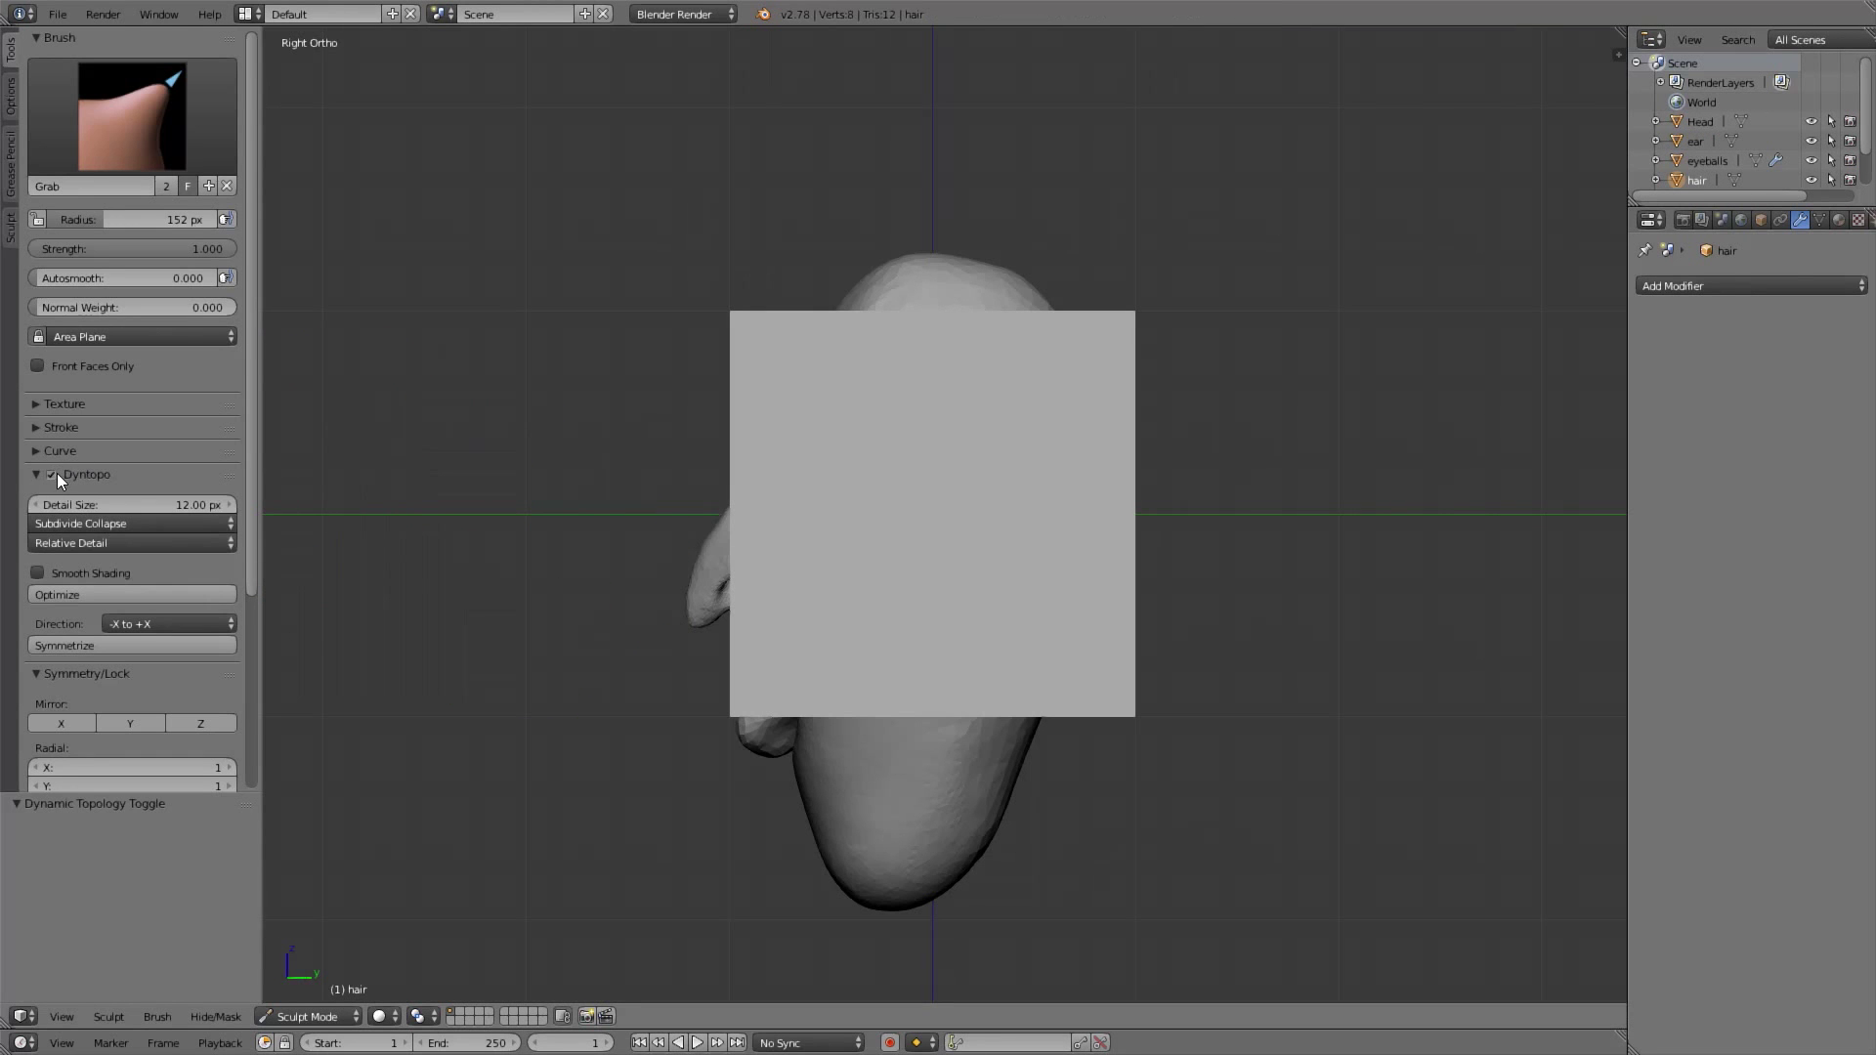
click(157, 163)
click(61, 414)
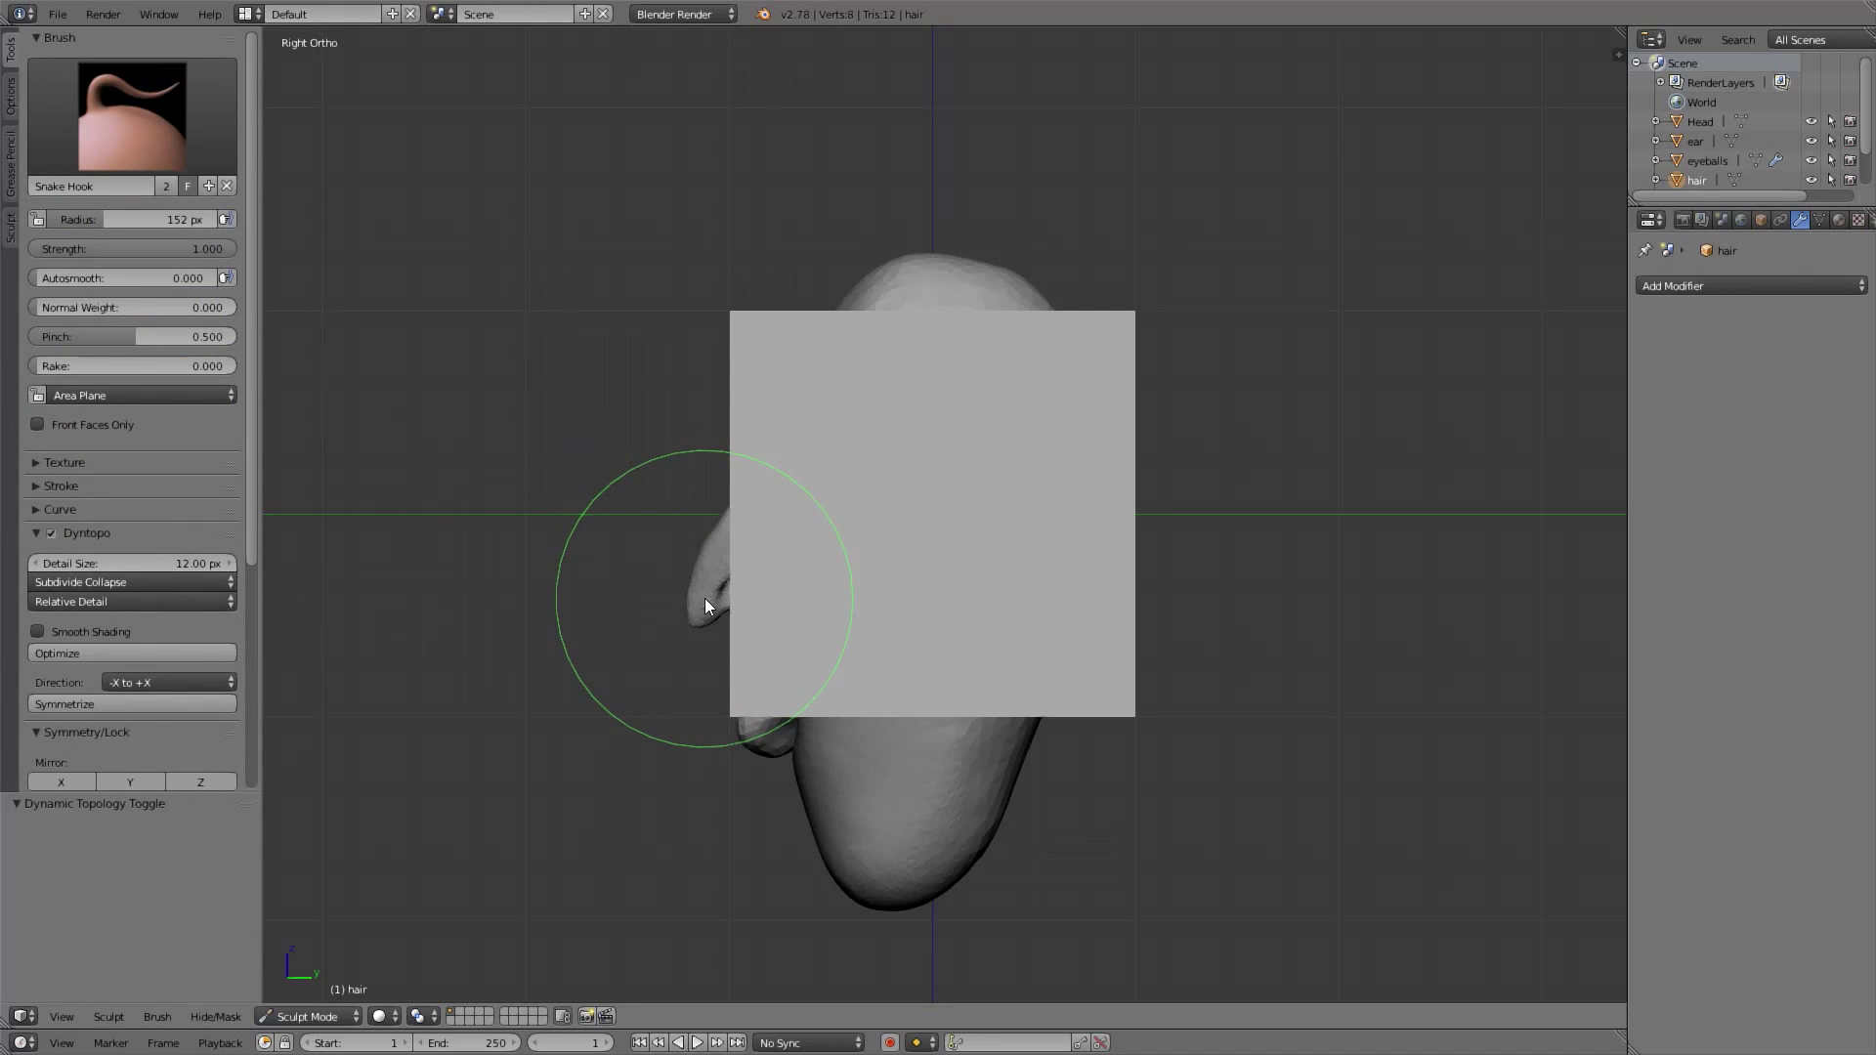
key(f)
click(845, 655)
mouse_move(747, 689)
mouse_down()
mouse_move(818, 577)
mouse_move(770, 656)
mouse_move(723, 653)
mouse_up()
key(KP_1)
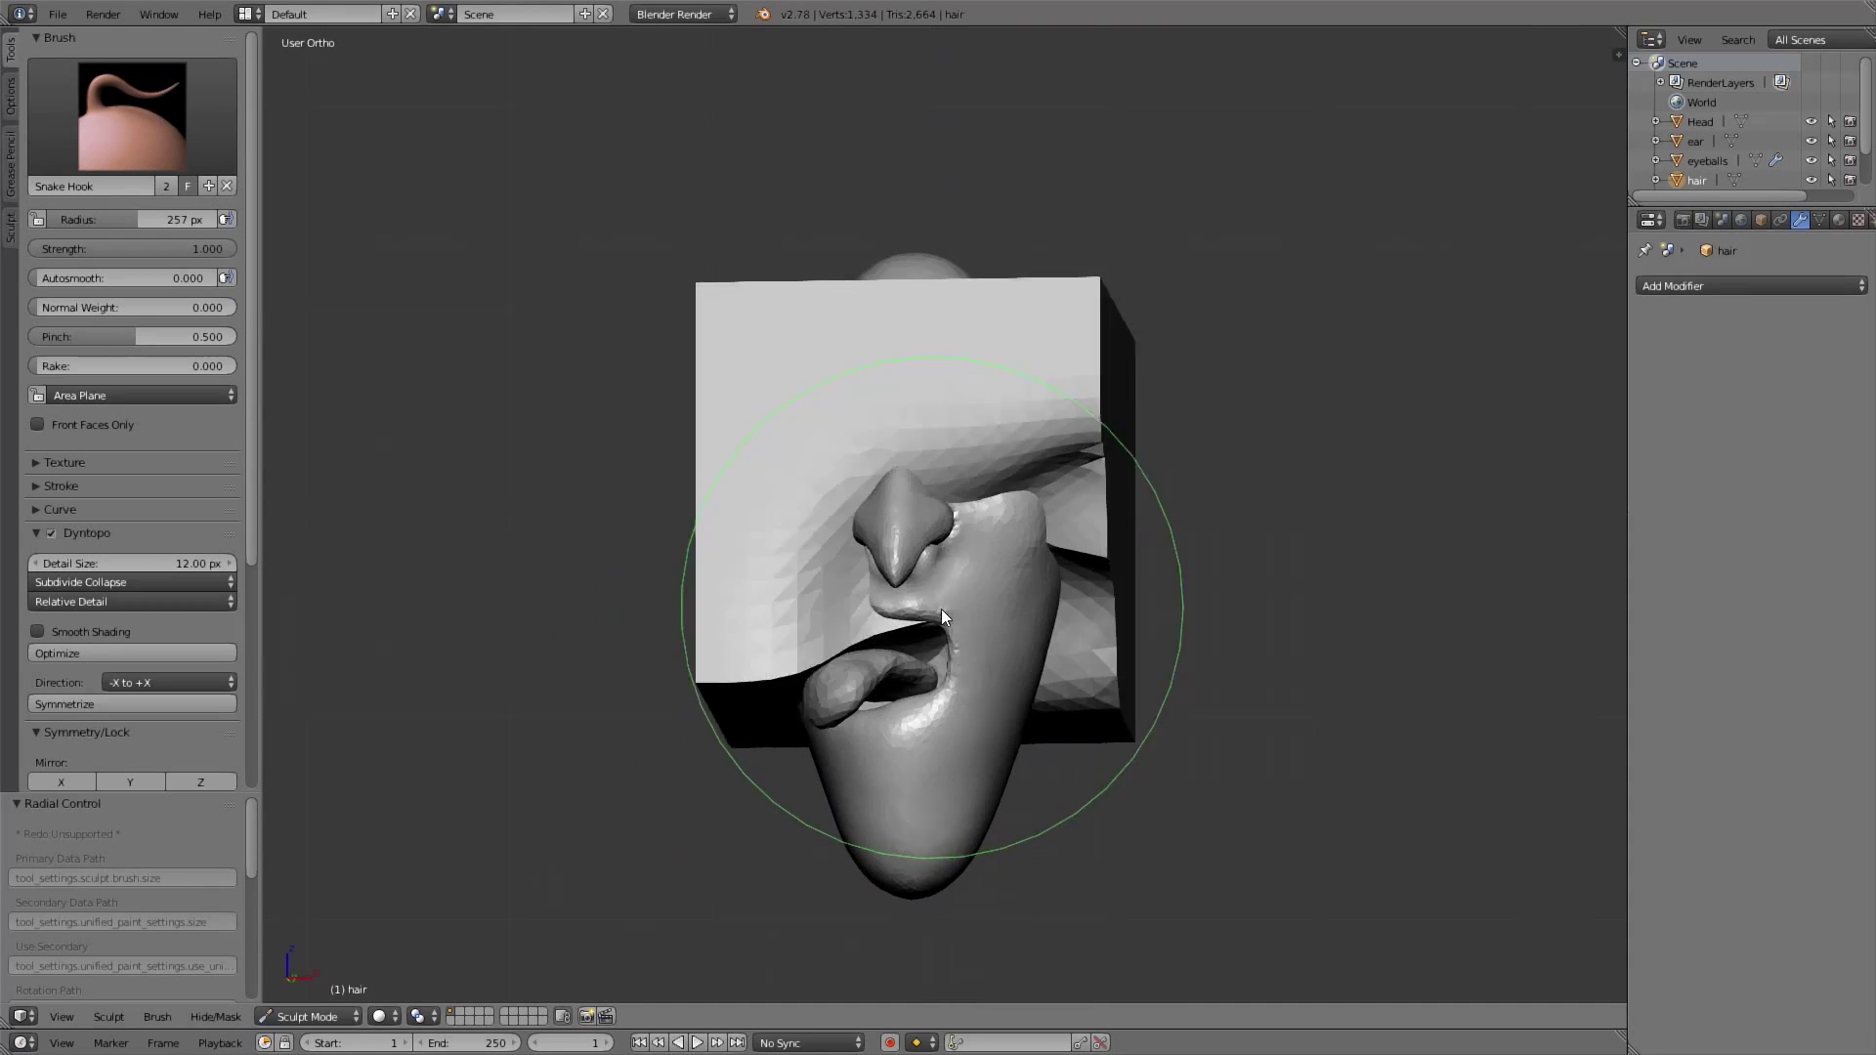
key(ctrl+z)
key(ctrl+z)
key(ctrl+z)
key(ctrl+z)
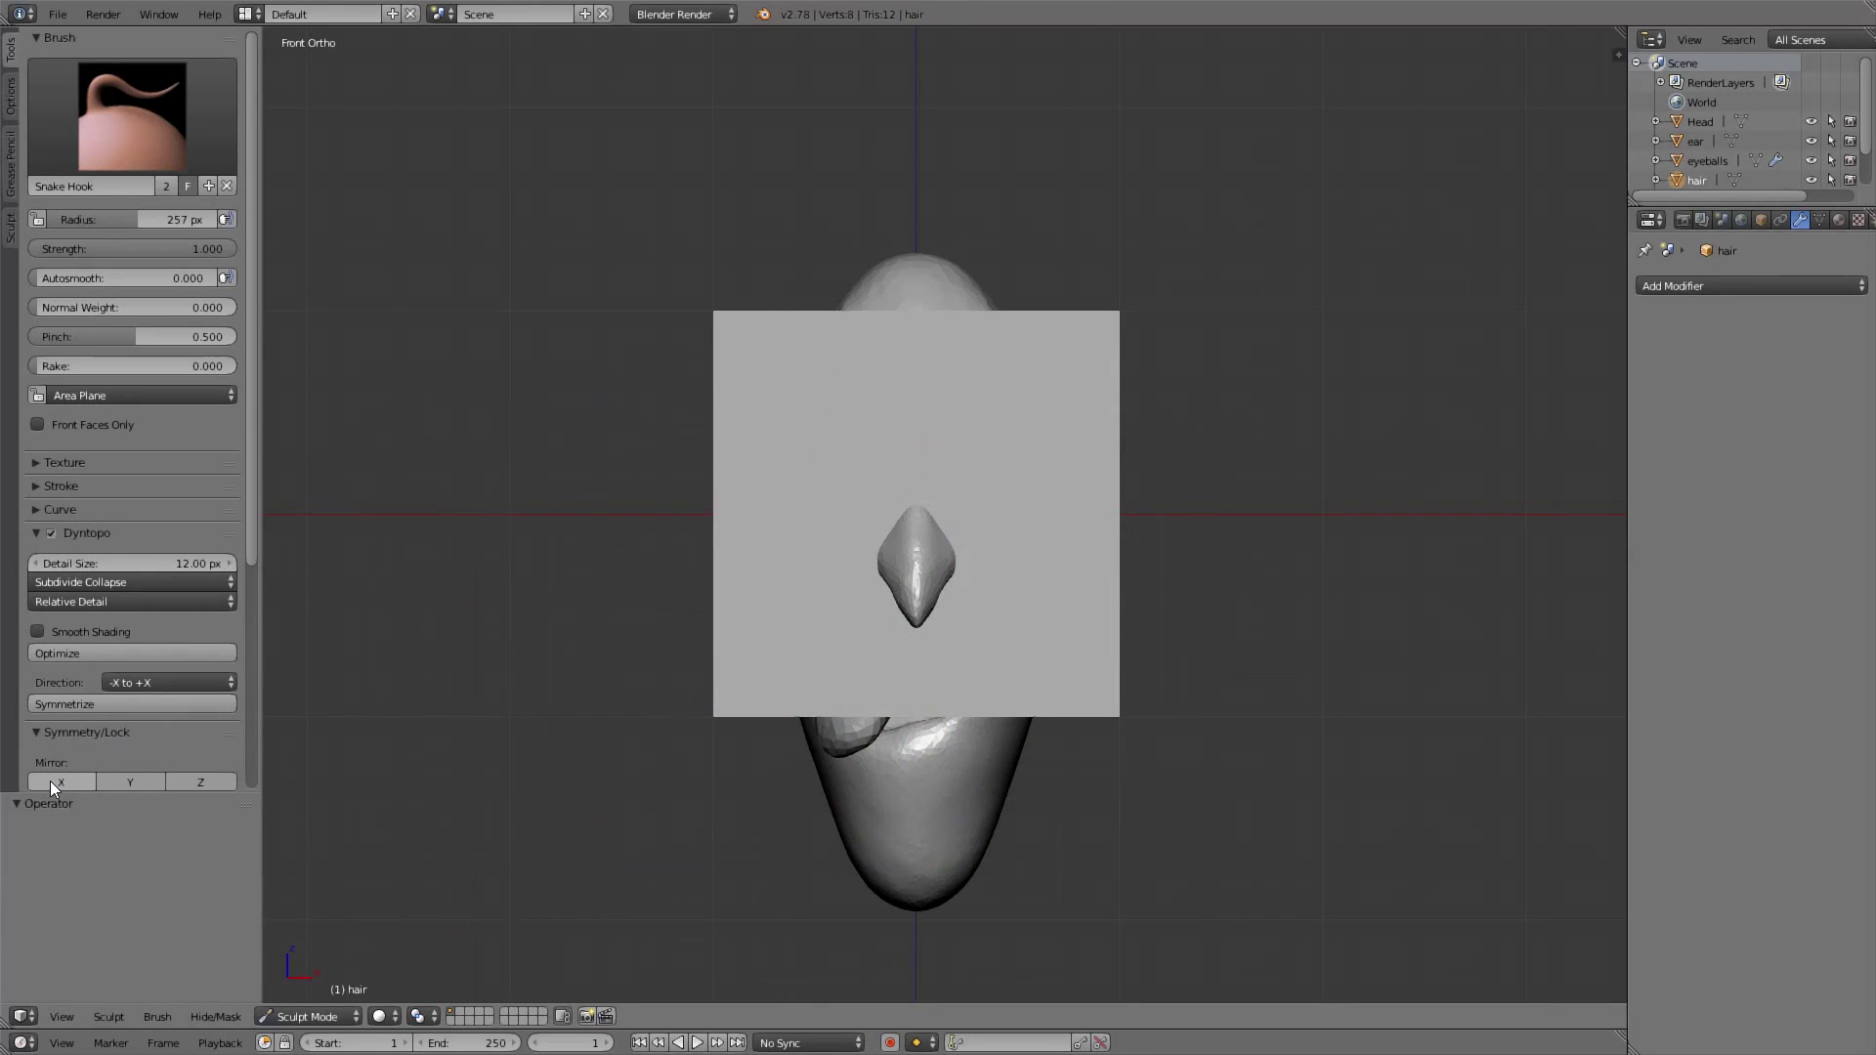
With X mirroring on, pull the hair cube's lower front upward and raise its top over the crown, using a 324 px radius
drag(1049, 698, 1026, 641)
key(f)
click(1101, 650)
drag(941, 416, 989, 361)
key(KP_3)
drag(938, 302, 995, 246)
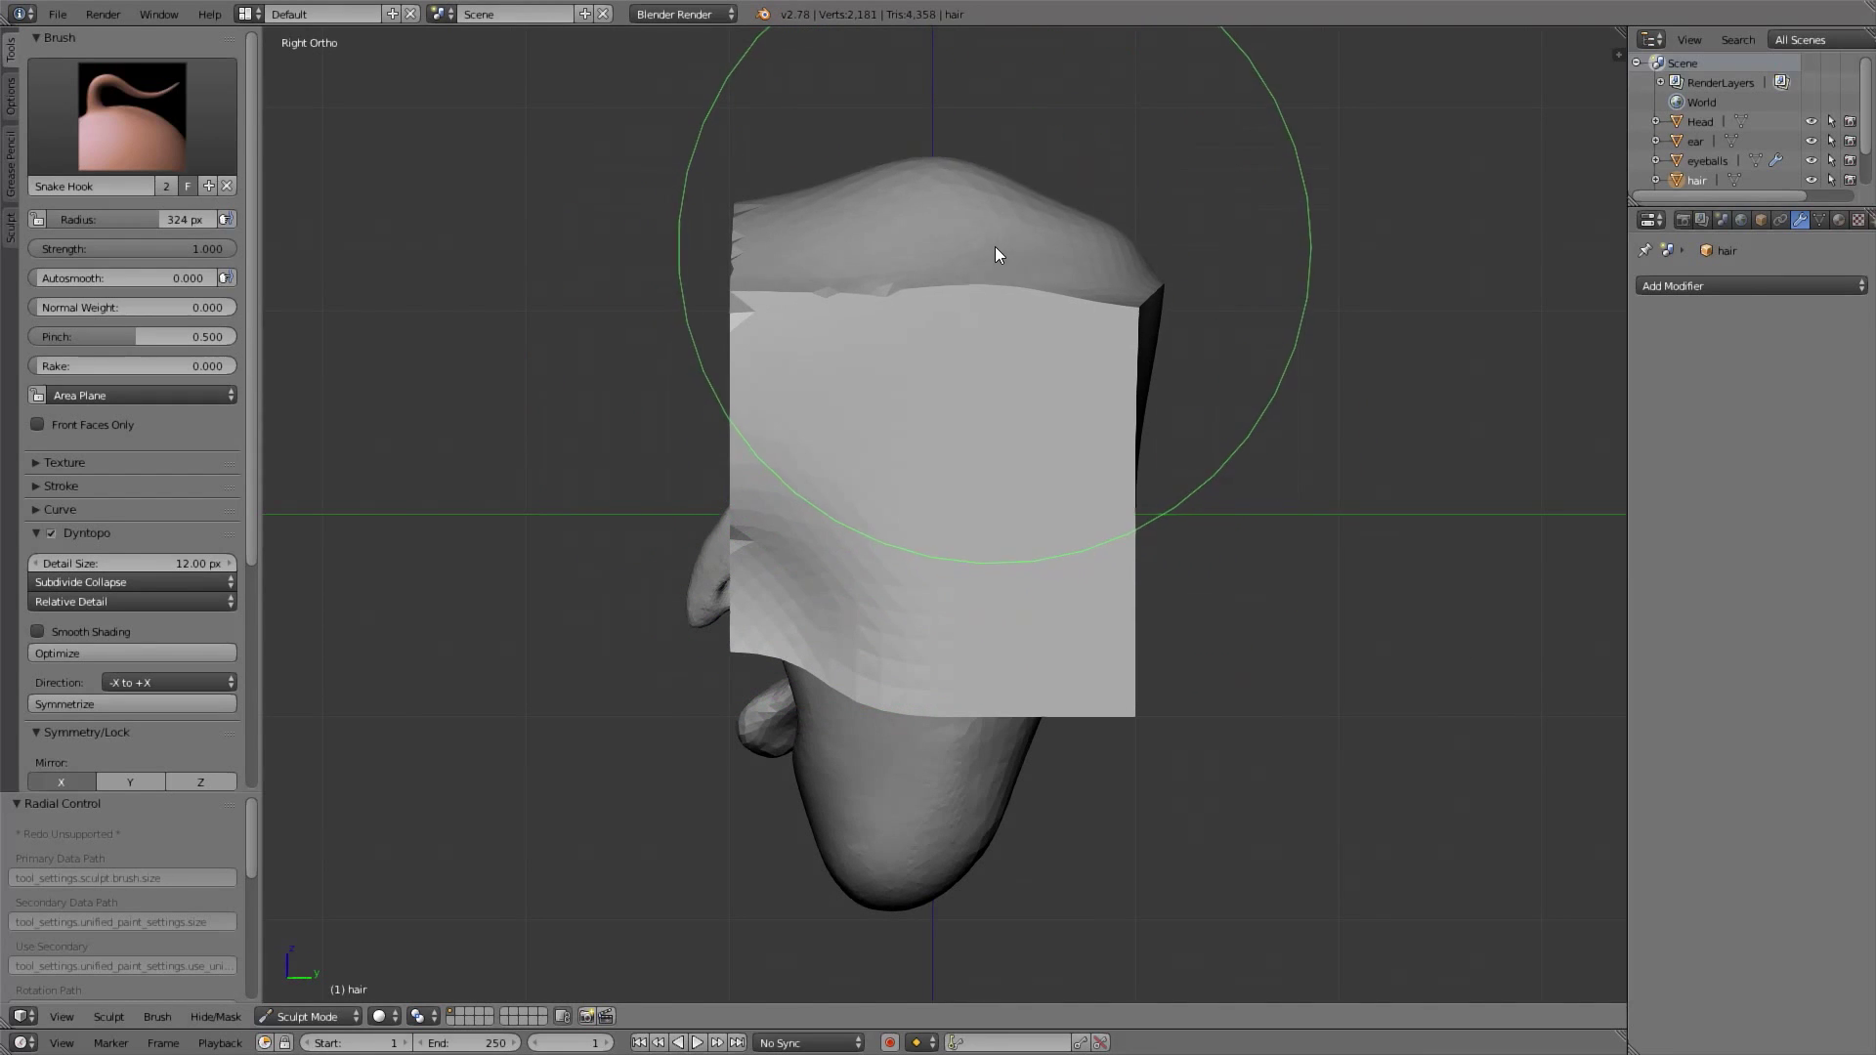
Push the hair block's front back off the face and draw its sides in around the skull with a 294 px radius
mouse_move(729, 322)
mouse_down()
mouse_move(815, 283)
mouse_move(794, 547)
mouse_move(859, 251)
mouse_move(913, 239)
mouse_move(995, 364)
mouse_move(981, 592)
mouse_move(938, 488)
mouse_move(1111, 393)
mouse_move(1072, 665)
mouse_move(1123, 338)
mouse_up()
alt+middle_drag(1124, 422, 909, 437)
key(f)
click(897, 436)
drag(981, 416, 923, 424)
key(KP_3)
scroll(988, 254, up, 6)
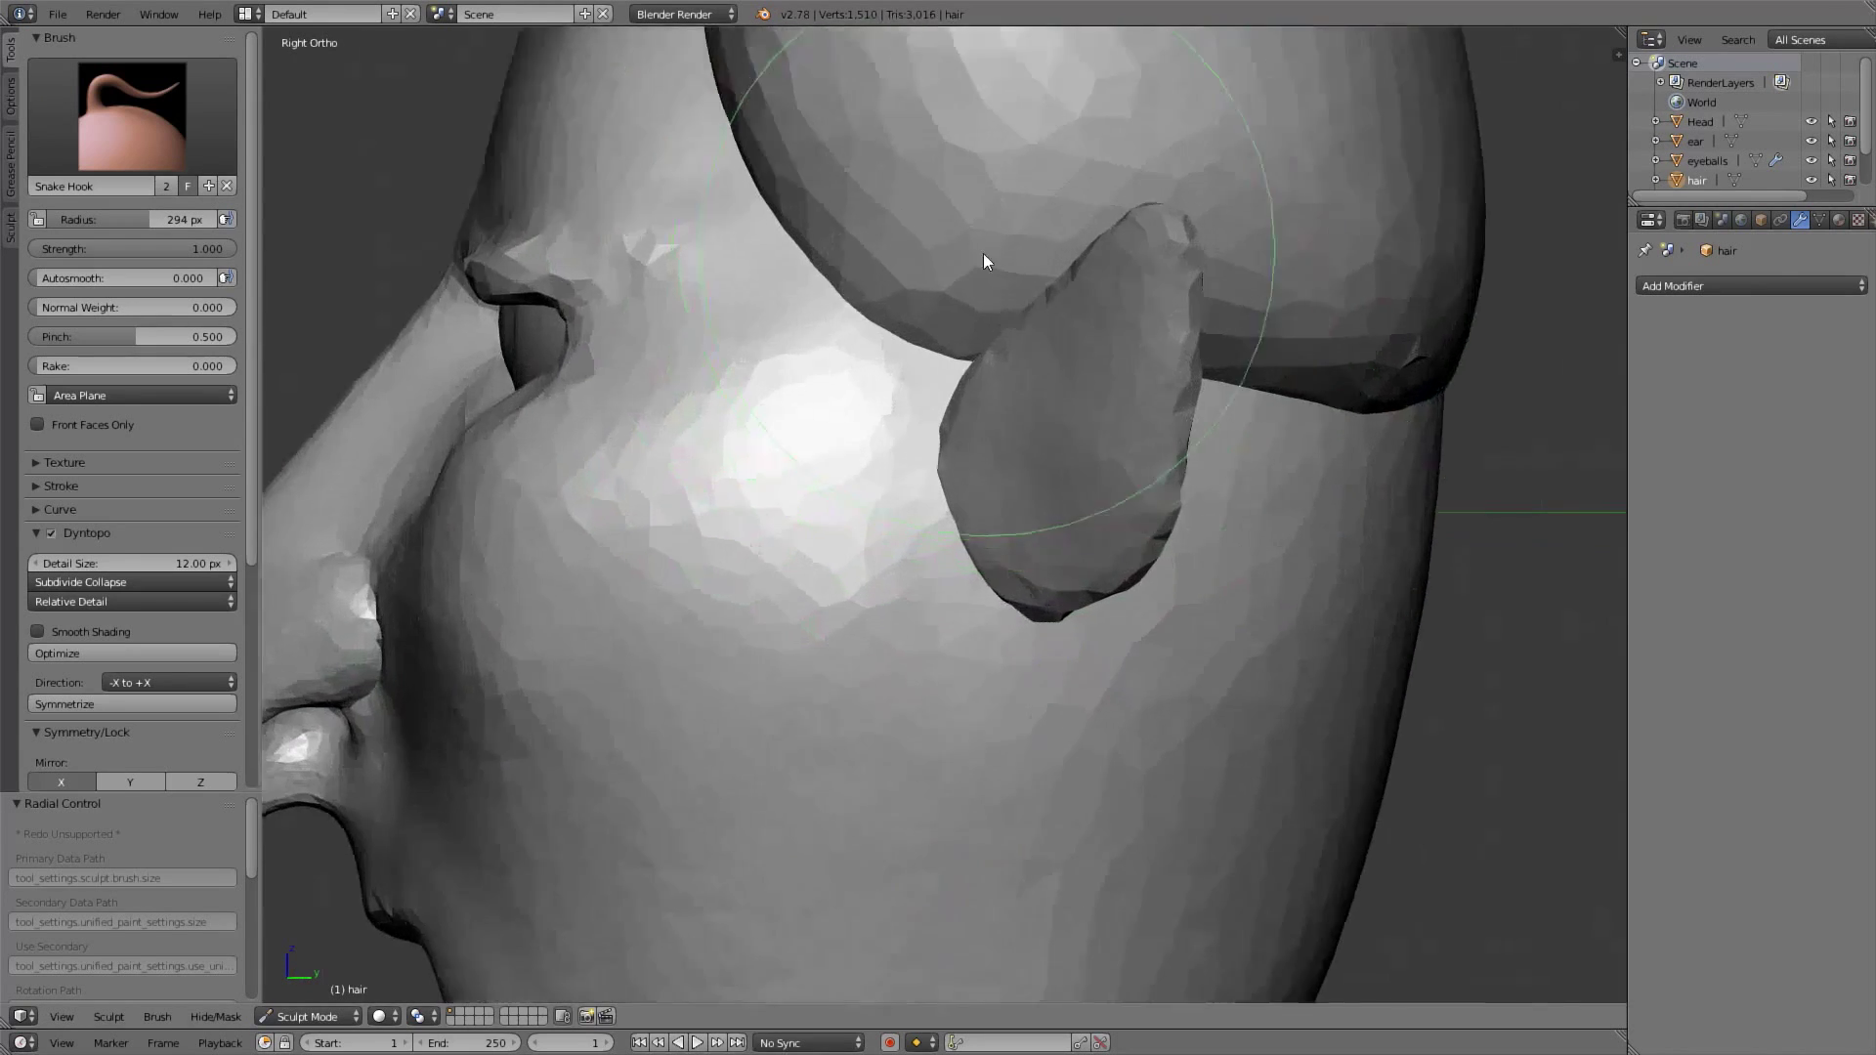
Shape the hair's side edge above the ear and at the temple, reducing the Snake Hook radius to 194 px
mouse_move(1194, 254)
shift+middle_down()
mouse_move(1128, 421)
mouse_move(1153, 397)
mouse_move(1146, 430)
shift+middle_up()
key(f)
click(1190, 405)
drag(1116, 408, 1151, 411)
drag(820, 237, 764, 242)
key(f)
click(713, 268)
key(f)
click(729, 548)
drag(841, 521, 826, 543)
key(KP_1)
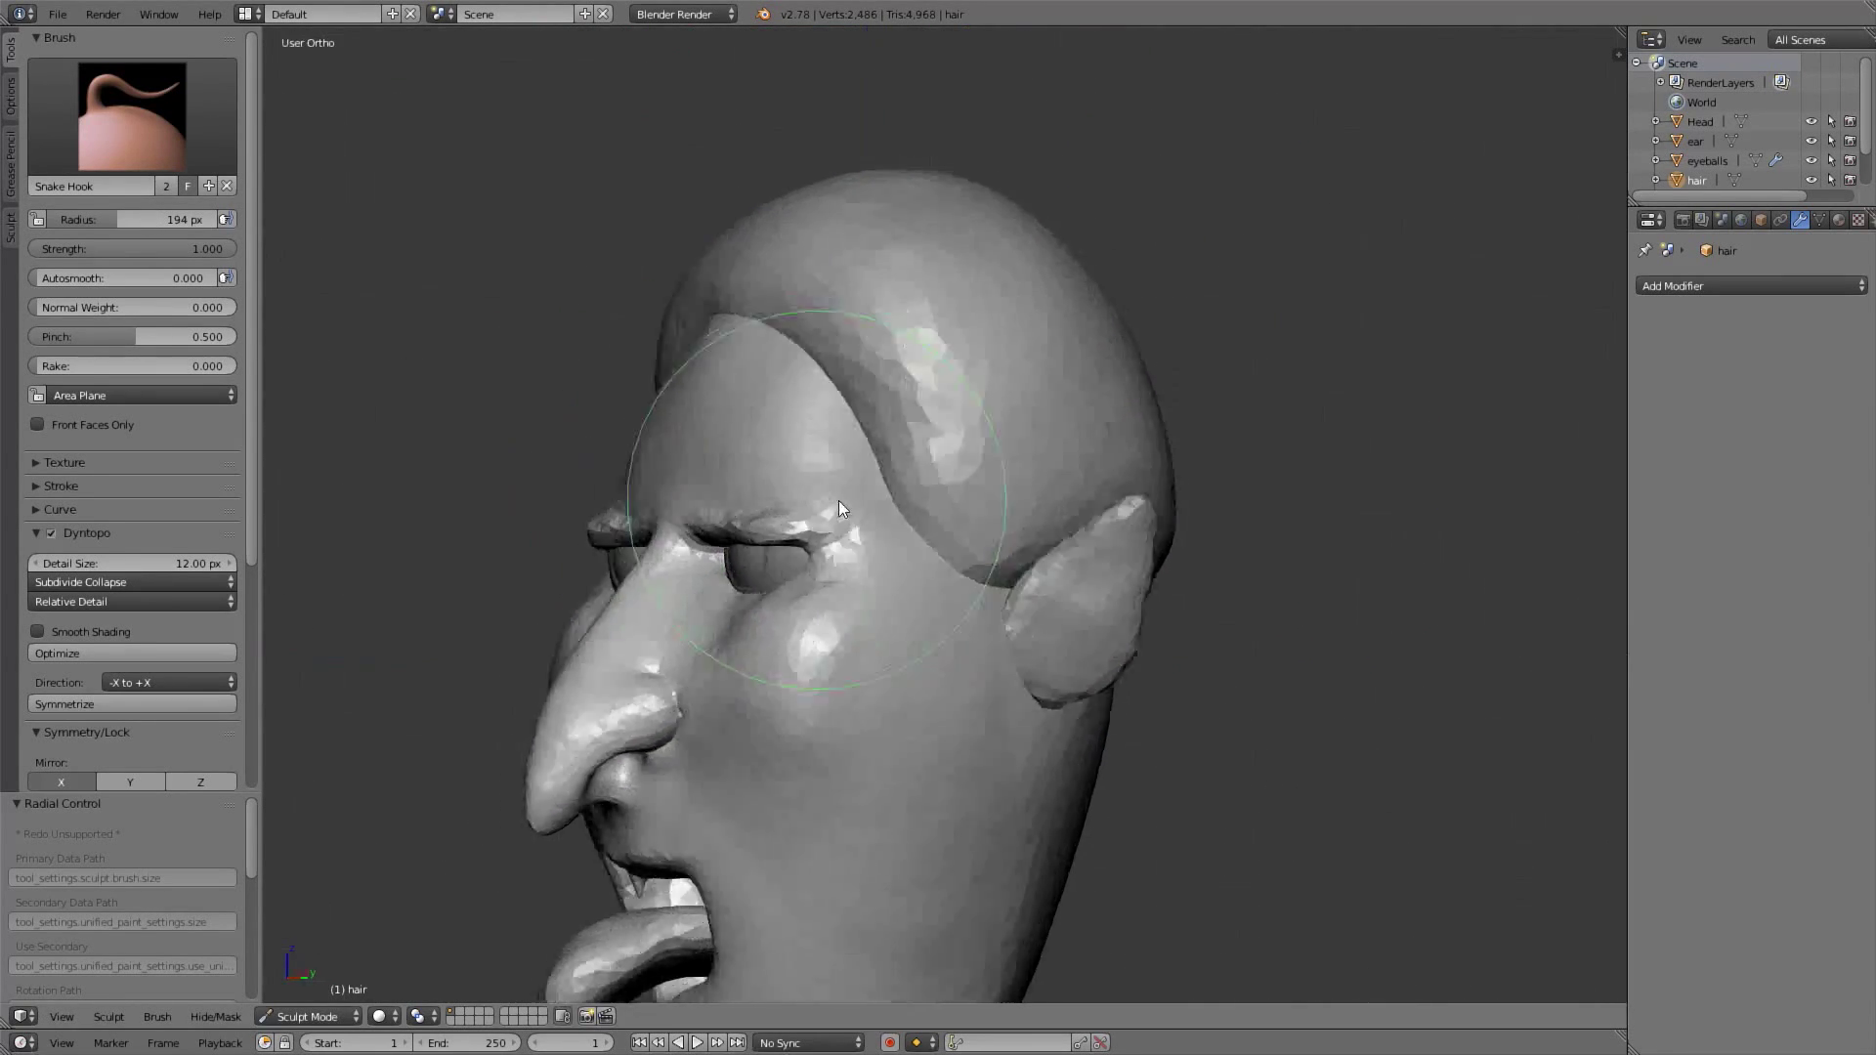
Pull the hair's sides in toward the head with a 242 px radius and smooth the dented surface
drag(1114, 315, 1077, 334)
key(f)
click(1153, 395)
drag(1155, 395, 1131, 406)
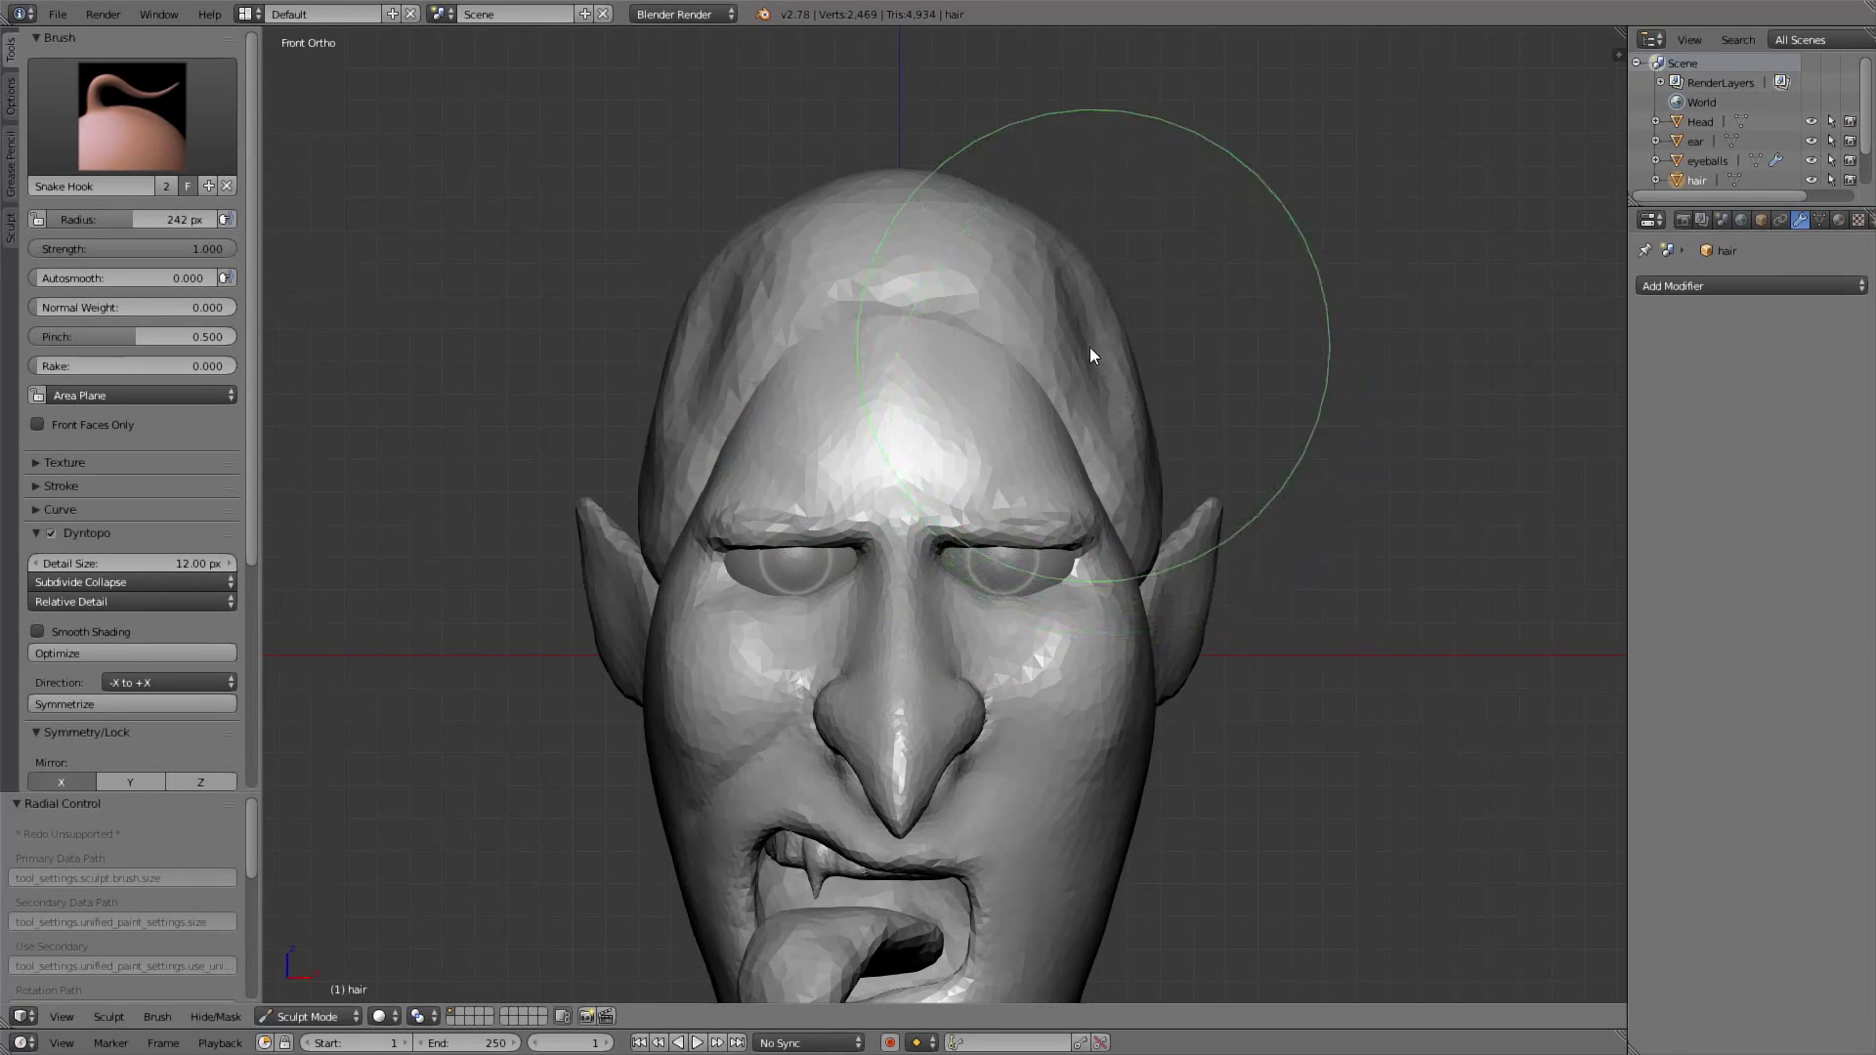
scroll(1080, 344, down, 3)
scroll(796, 385, up, 3)
middle_drag(696, 299, 1053, 213)
shift+drag(1052, 205, 958, 248)
Adjust the hair's front in profile with a 227 px radius and lower its crown toward the skull at 212 px
key(ctrl+KP_3)
key(f)
click(1080, 243)
drag(1085, 243, 1139, 238)
key(KP_1)
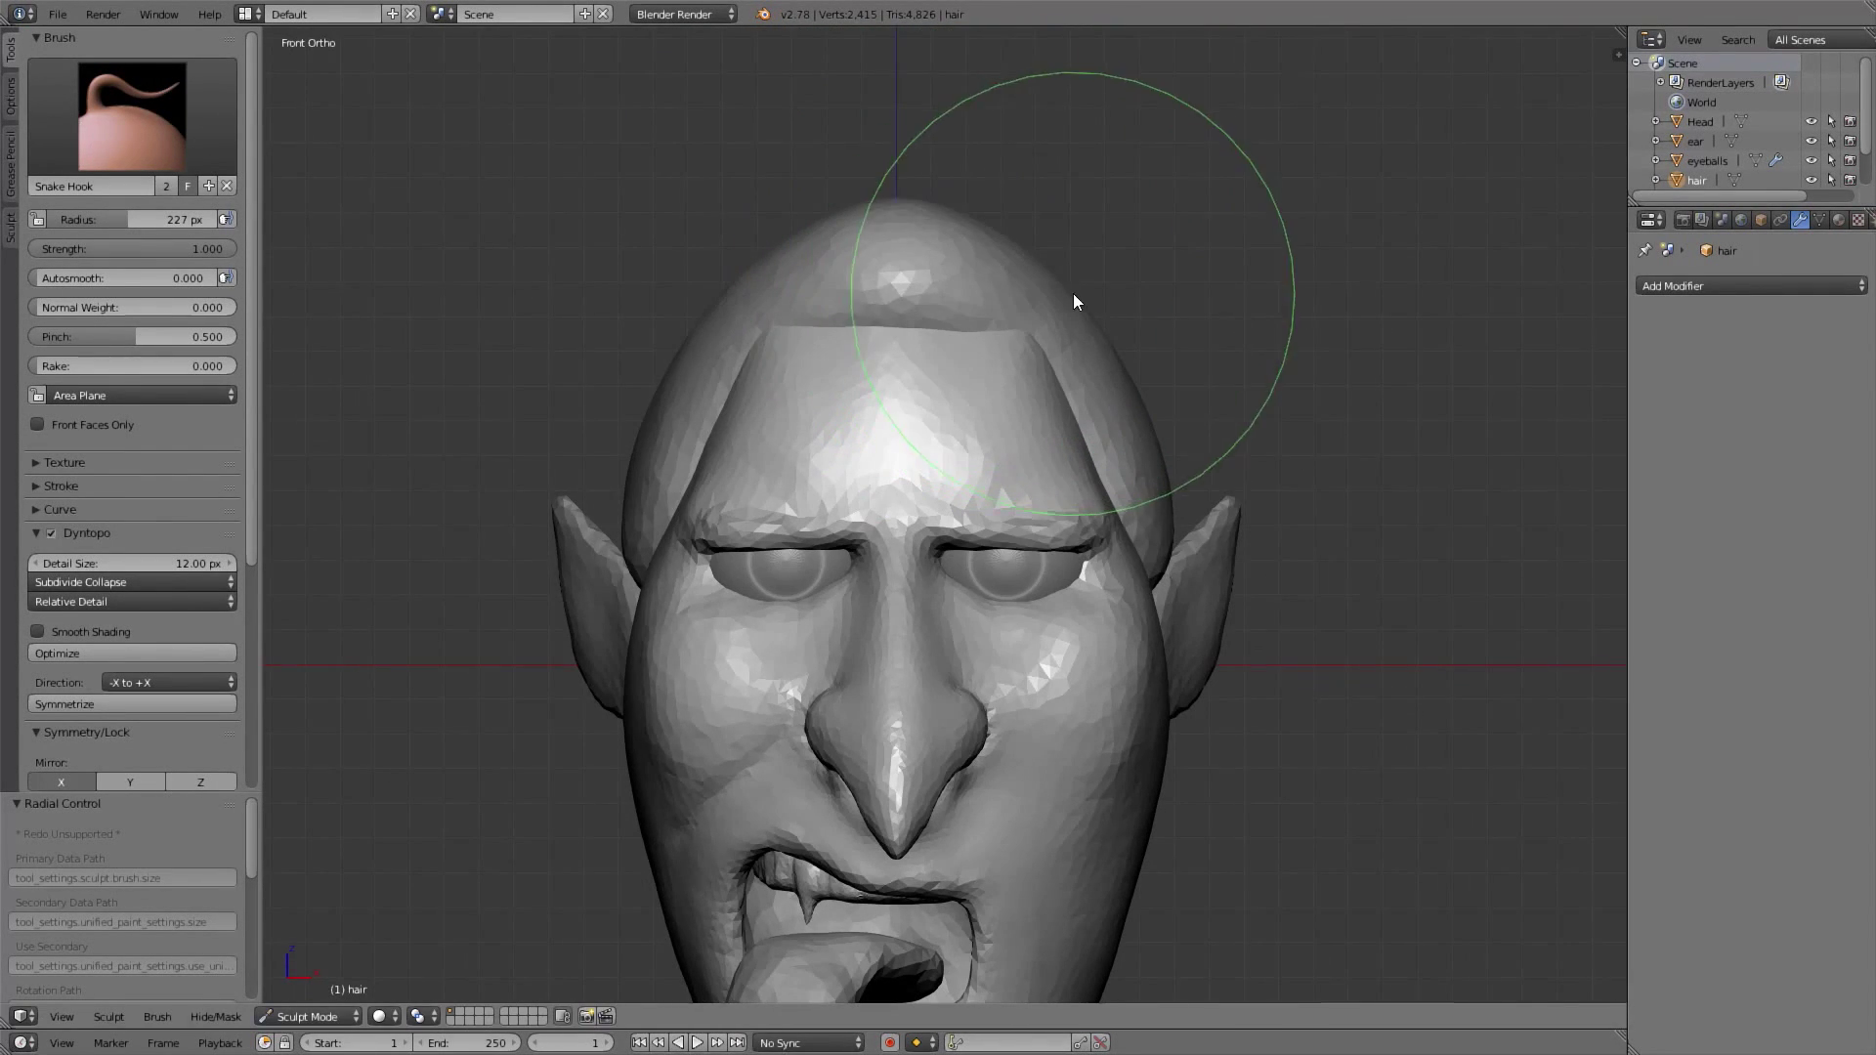
drag(899, 214, 897, 238)
drag(775, 252, 789, 342)
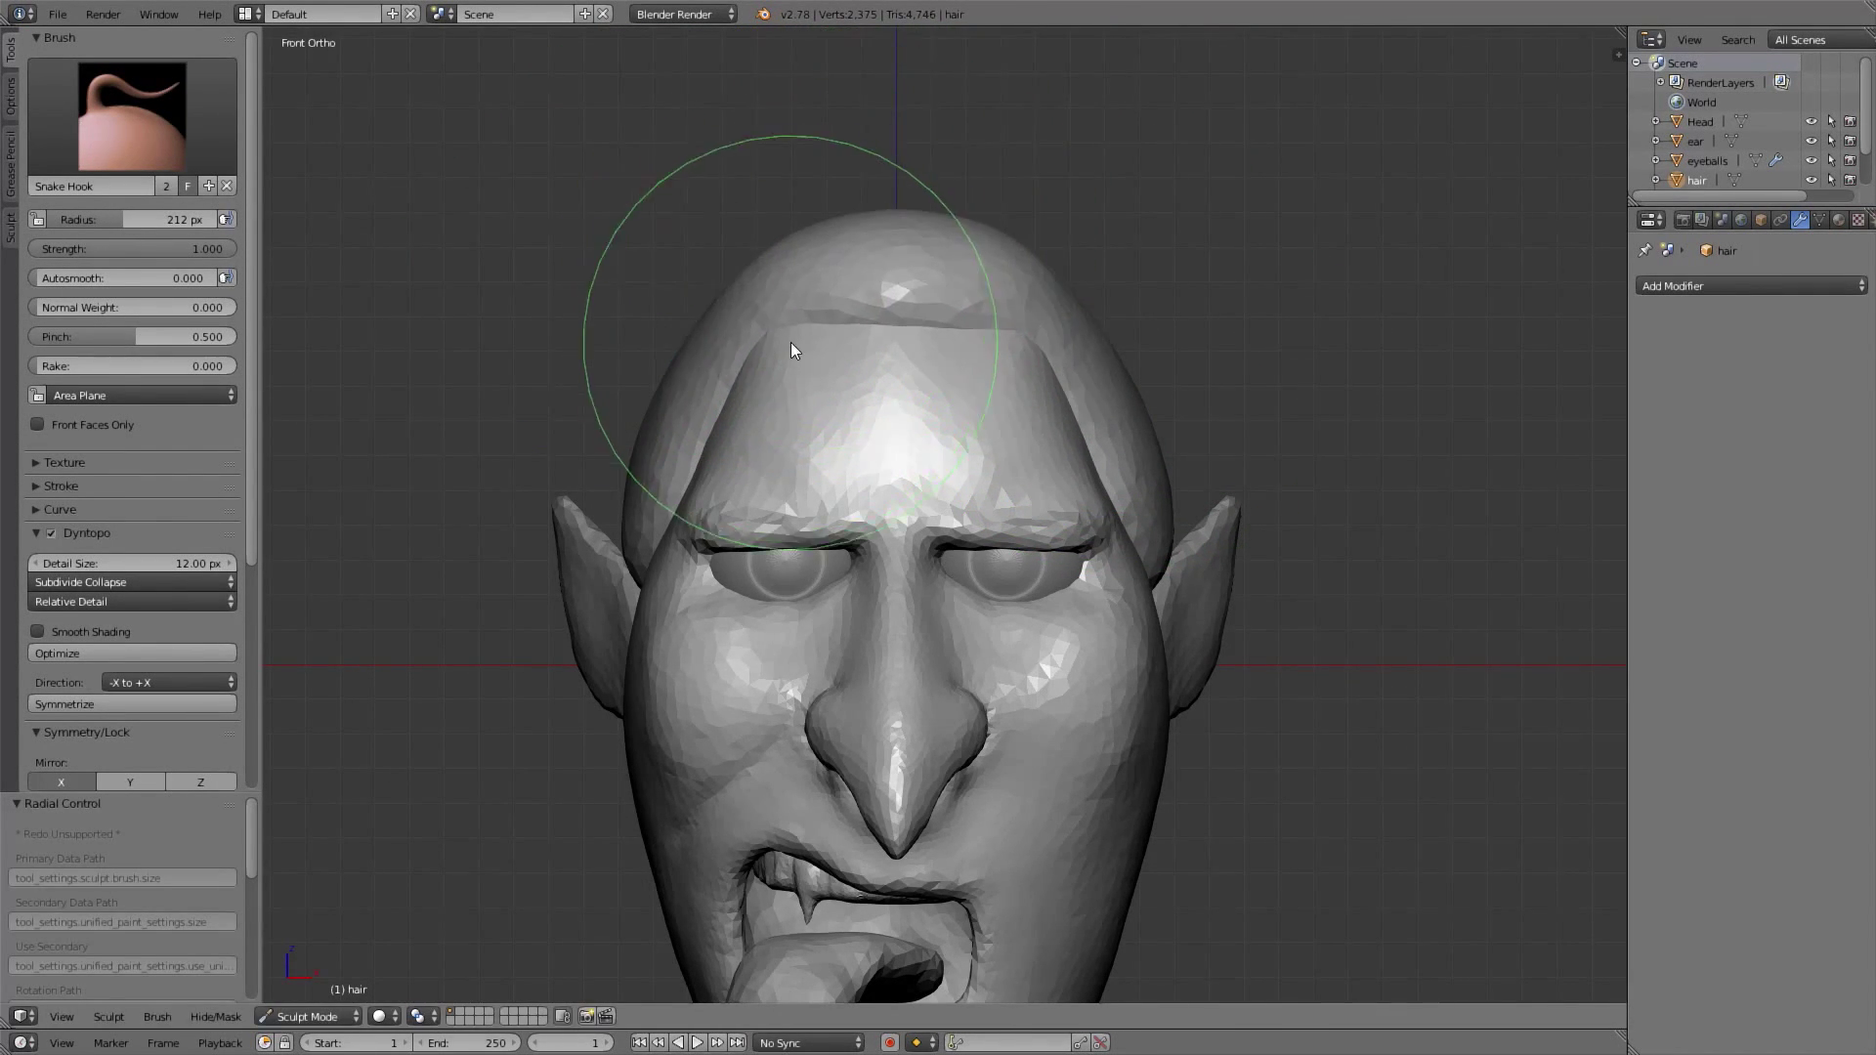
Reshape the hair's front edge and temple corners across the top of the forehead
middle_drag(790, 342, 1007, 362)
key(f)
click(995, 475)
scroll(994, 475, up, 1)
key(f)
click(996, 432)
drag(997, 432, 976, 508)
mouse_move(922, 649)
shift+middle_down()
mouse_move(961, 502)
mouse_move(938, 479)
shift+middle_up()
drag(891, 598, 887, 553)
middle_drag(888, 554, 748, 494)
drag(733, 503, 731, 561)
Pull the hair's crown and side surfaces into a rounder form, working around the head
middle_drag(711, 536, 962, 508)
key(f)
click(1000, 428)
drag(1010, 371, 977, 342)
drag(1022, 217, 998, 196)
middle_drag(1036, 211, 938, 342)
drag(778, 708, 747, 820)
middle_drag(1250, 489, 903, 413)
middle_drag(1192, 313, 947, 290)
Even out the back of the hair and its lower edge behind the ears with a 192 px radius
mouse_move(1055, 548)
middle_down()
mouse_move(1065, 410)
mouse_move(1126, 434)
middle_up()
key(f)
click(1104, 436)
drag(1194, 425, 1177, 411)
key(f)
click(1056, 332)
mouse_move(1028, 202)
shift+middle_down()
mouse_move(1027, 330)
mouse_move(1187, 386)
mouse_move(1063, 442)
shift+middle_up()
key(KP_1)
key(f)
click(1141, 612)
mouse_move(1075, 303)
middle_down()
mouse_move(887, 374)
mouse_move(762, 391)
middle_up()
drag(1182, 517, 1177, 535)
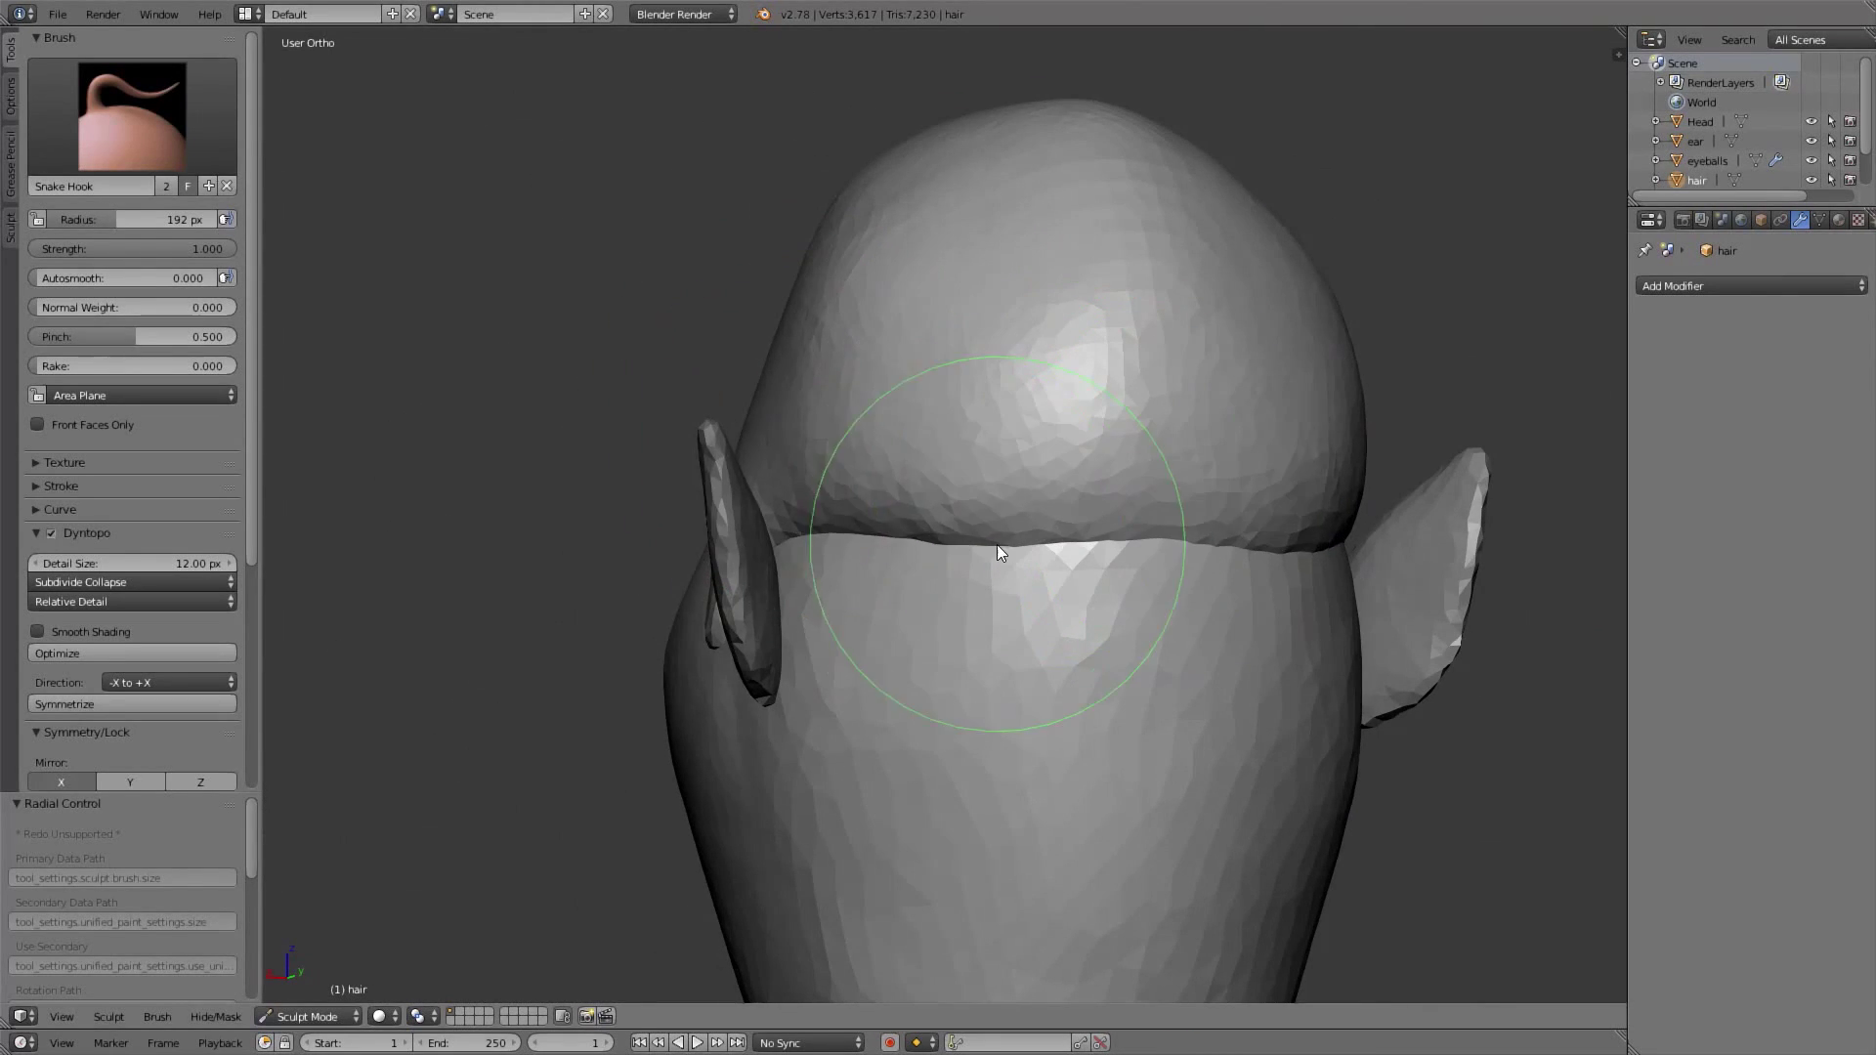
Raise the hair's lower edge along the nape and behind the ear, reducing the Snake Hook radius to 165 px
key(f)
click(1033, 543)
middle_drag(1033, 548, 1148, 590)
drag(1153, 586, 1152, 553)
middle_drag(1133, 538, 953, 549)
drag(884, 532, 883, 513)
middle_drag(932, 518, 904, 484)
key(f)
click(854, 506)
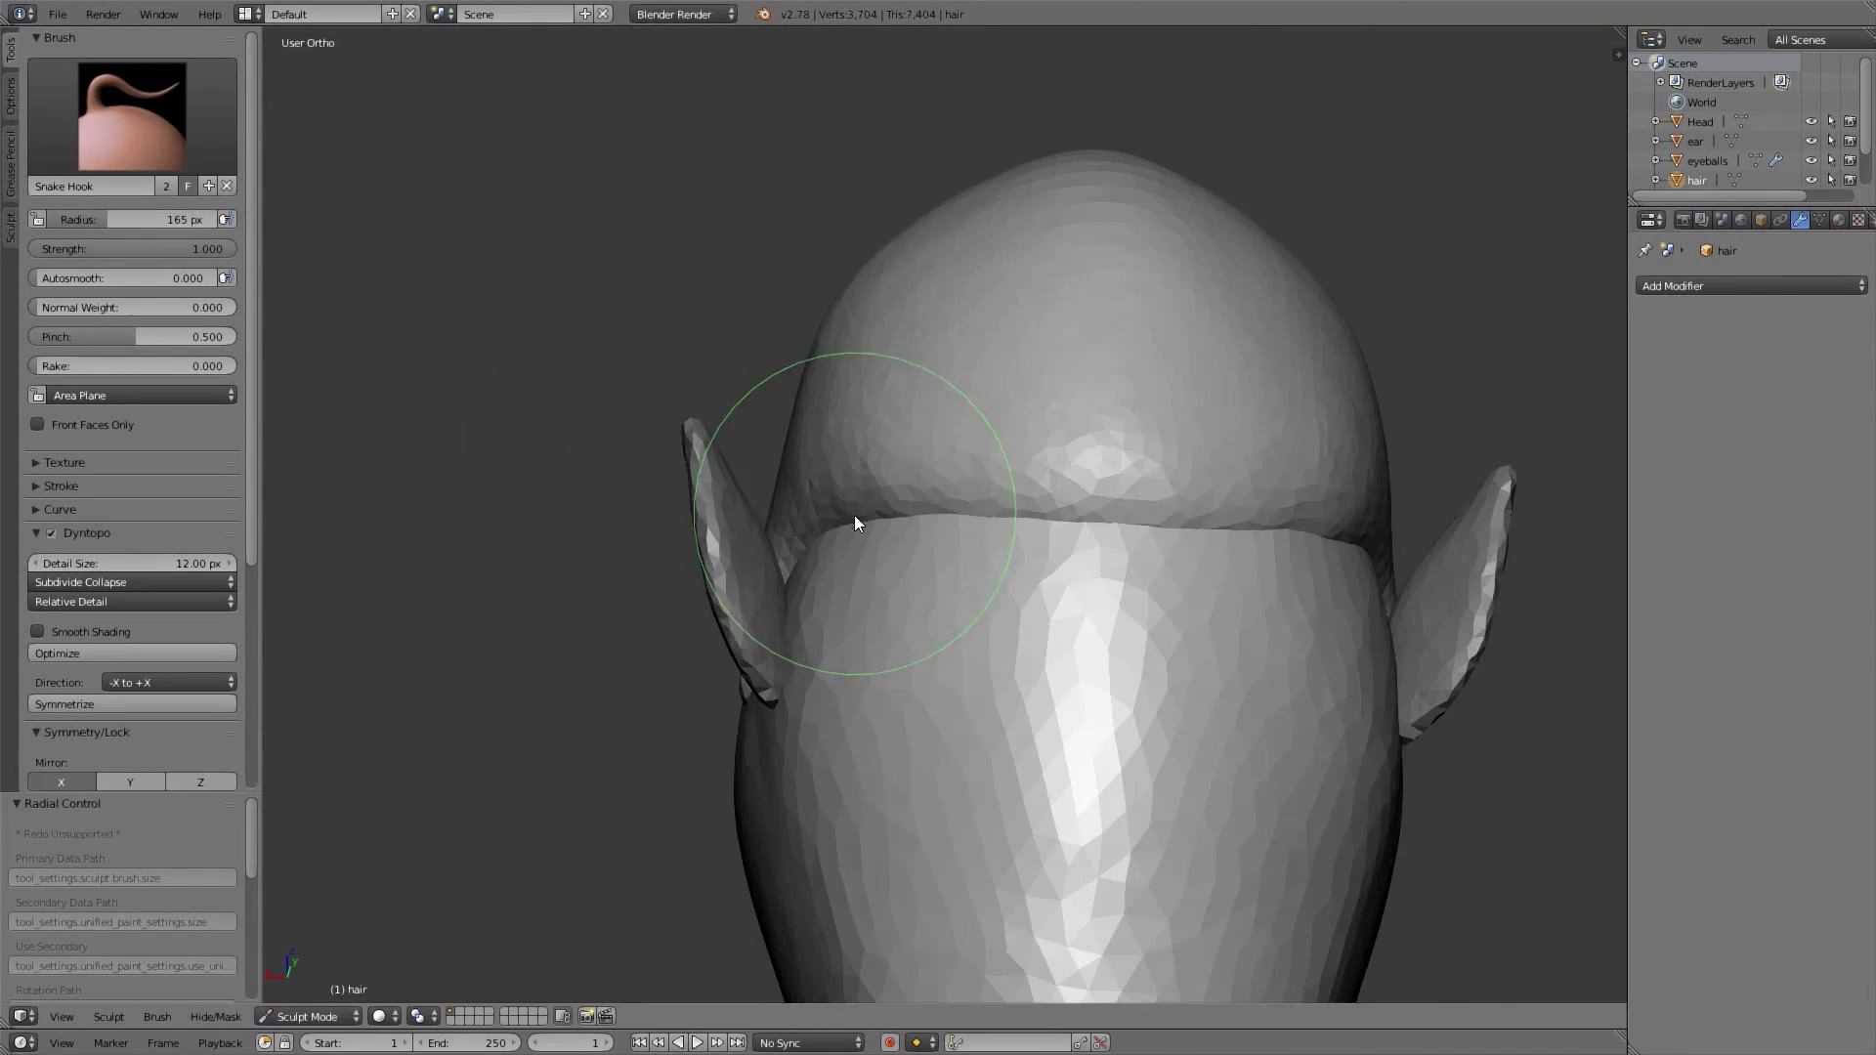
drag(854, 510, 856, 494)
Pull the middle of the hair's front edge down over the forehead with the Snake Hook brush
middle_drag(859, 491, 1147, 485)
key(KP_1)
scroll(1124, 489, down, 4)
scroll(1026, 489, up, 6)
shift+middle_drag(1028, 390, 1016, 547)
drag(985, 376, 989, 425)
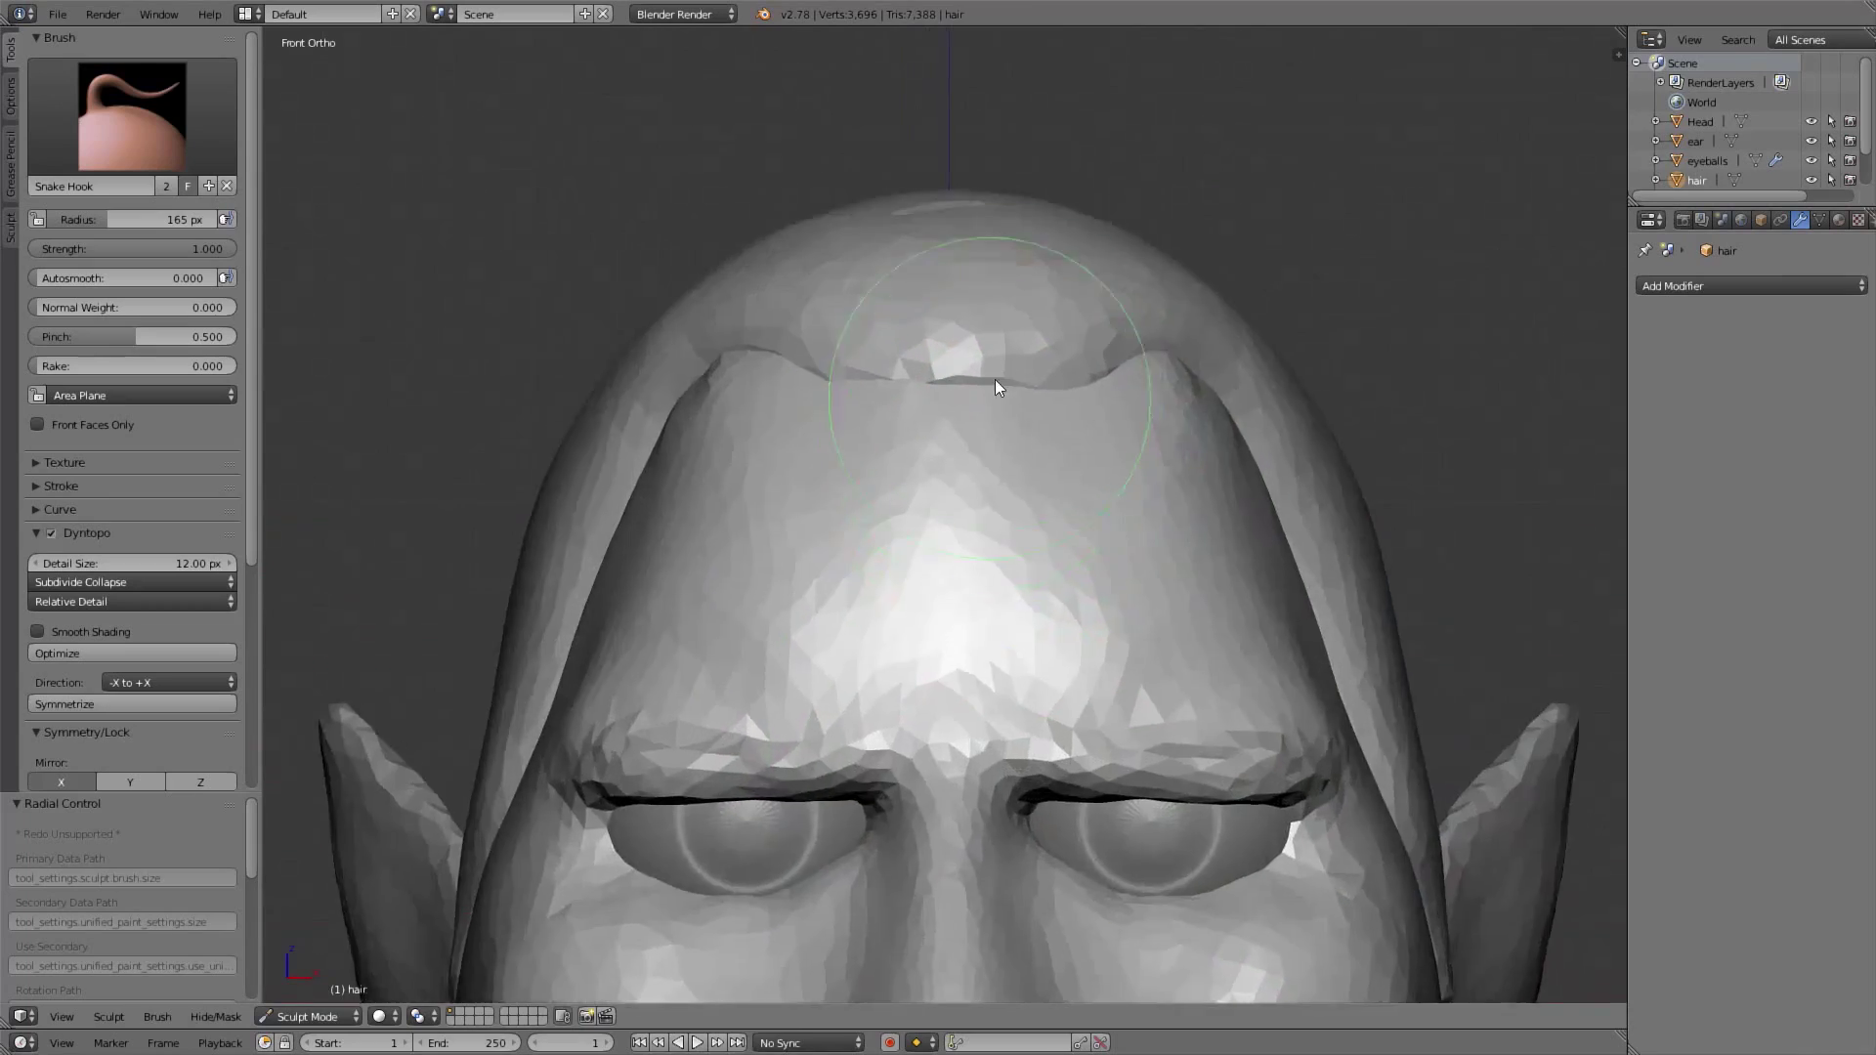
Reshape the front of the hair above the forehead, reducing the Snake Hook radius to 160 px
middle_drag(989, 424, 684, 579)
key(f)
click(694, 585)
mouse_move(850, 387)
middle_down()
mouse_move(800, 420)
mouse_move(858, 322)
middle_up()
drag(905, 279, 906, 256)
middle_drag(1017, 279, 919, 296)
key(f)
click(962, 296)
mouse_move(1051, 389)
middle_down()
mouse_move(1071, 304)
mouse_move(1056, 195)
middle_up()
middle_drag(1217, 555, 1289, 592)
key(f)
click(977, 440)
middle_drag(942, 432, 899, 484)
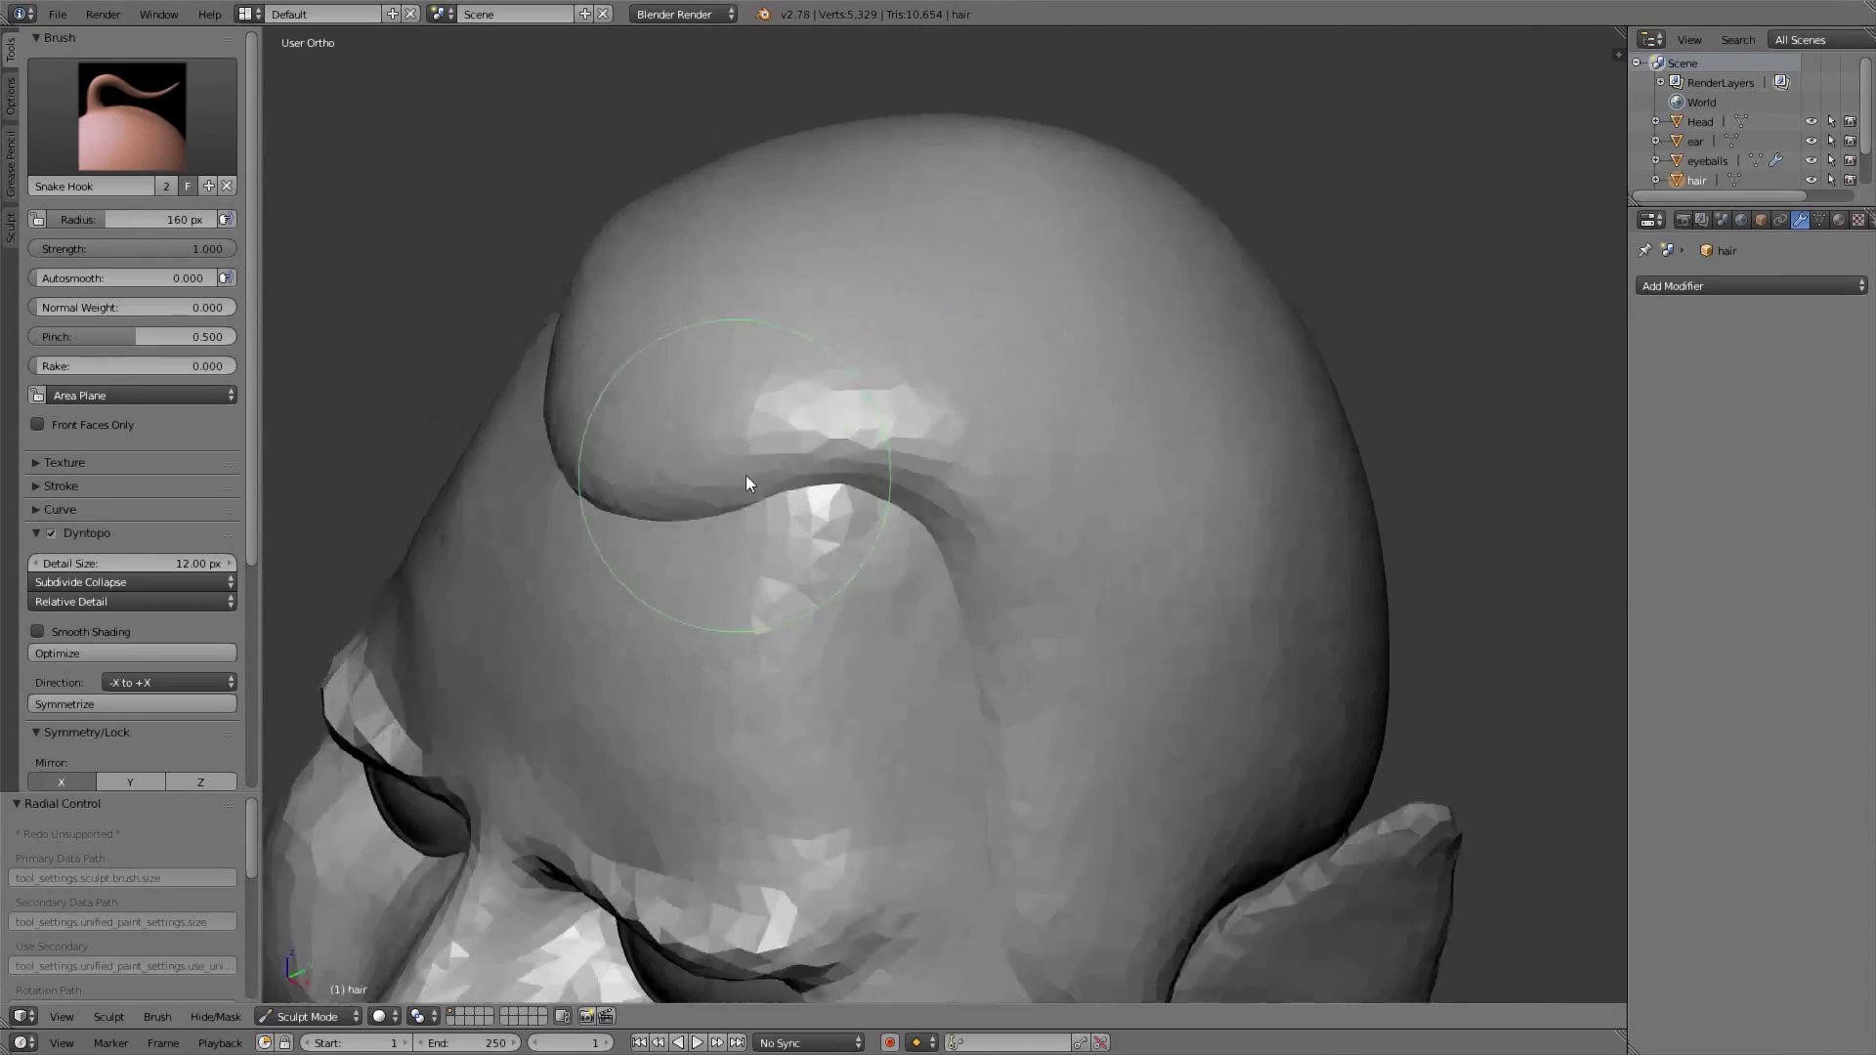
Pull the hairline along the temple back toward the ear with a 158 px Snake Hook radius
middle_drag(747, 475, 1084, 469)
key(f)
click(868, 470)
mouse_move(868, 469)
middle_down()
mouse_move(1077, 520)
mouse_move(1114, 430)
middle_up()
key(f)
click(1059, 667)
shift+middle_drag(1057, 667, 1023, 621)
drag(1042, 333, 1022, 338)
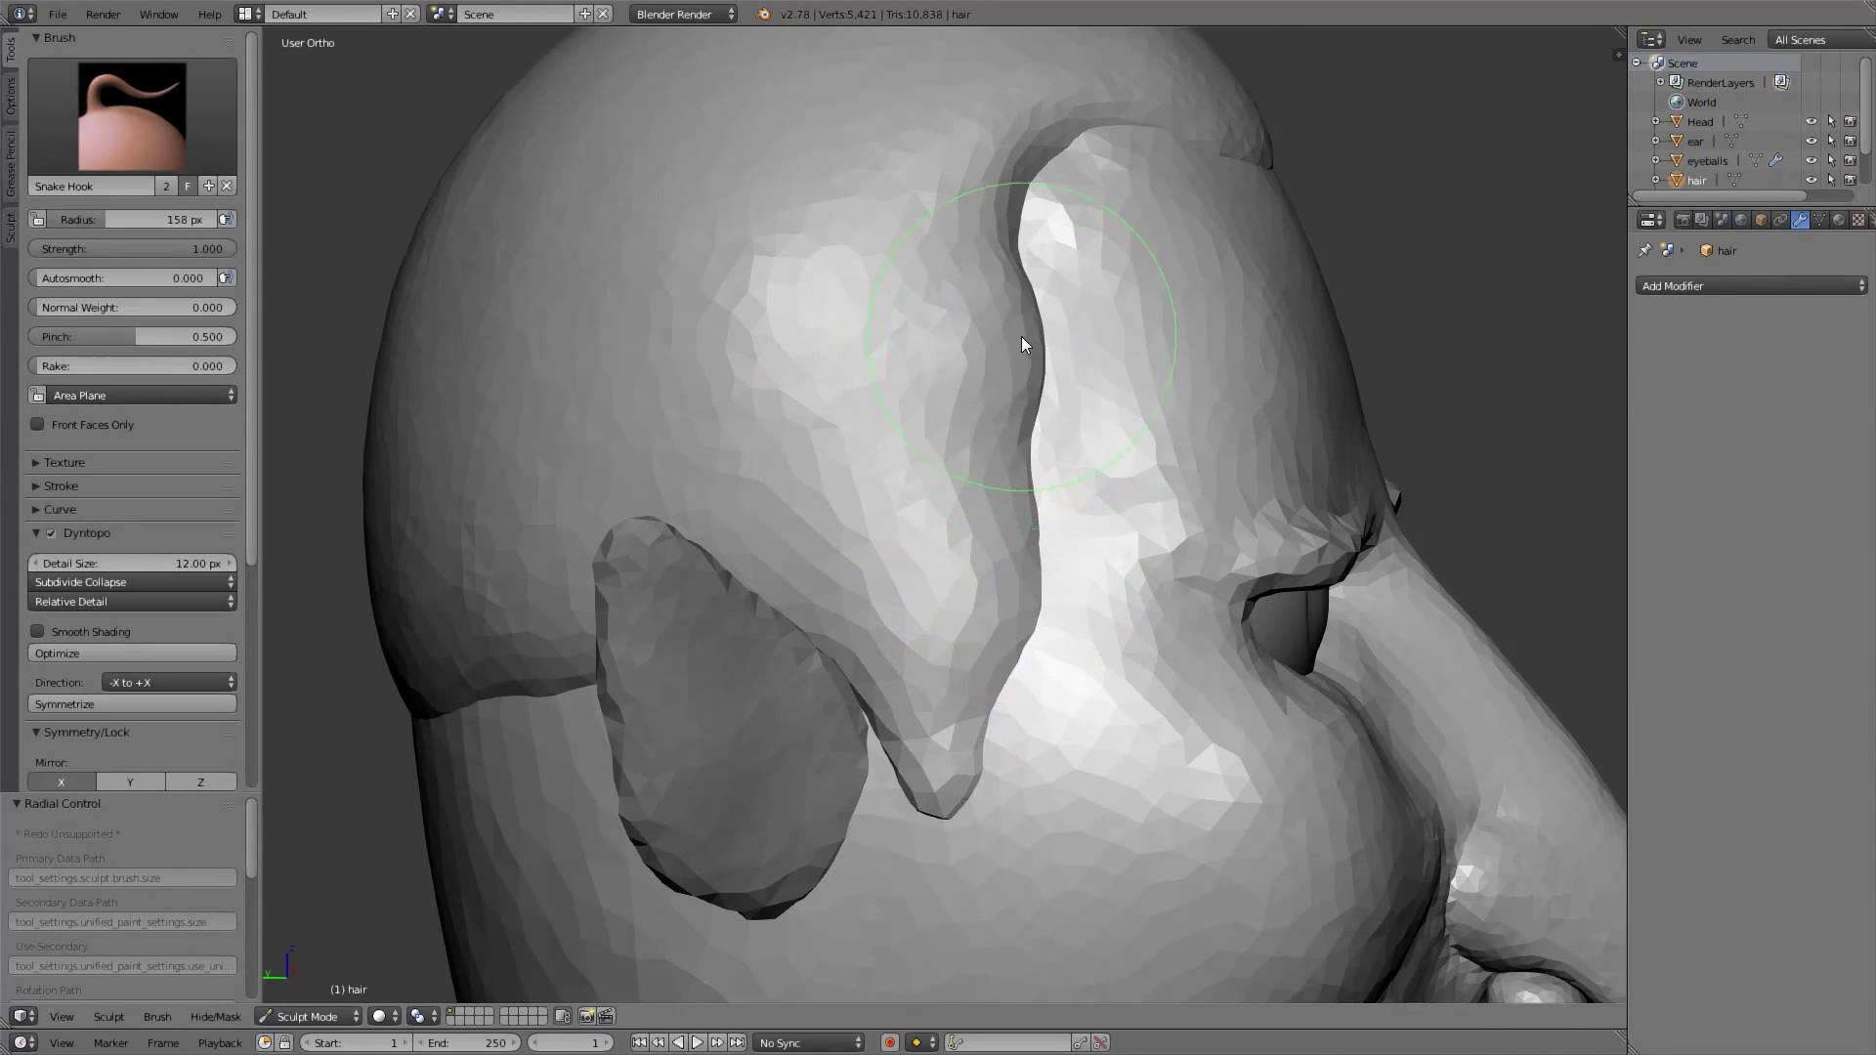
drag(1025, 587, 991, 576)
Raise the receding hairline corners above the temples, reducing the Snake Hook radius to 116 px
middle_drag(1017, 536, 391, 542)
key(f)
click(1055, 391)
drag(1052, 355, 1054, 282)
middle_drag(1054, 282, 967, 303)
drag(1128, 308, 1099, 238)
key(f)
click(1080, 513)
mouse_move(1079, 514)
middle_down()
mouse_move(1047, 420)
mouse_move(997, 378)
mouse_move(825, 557)
middle_up()
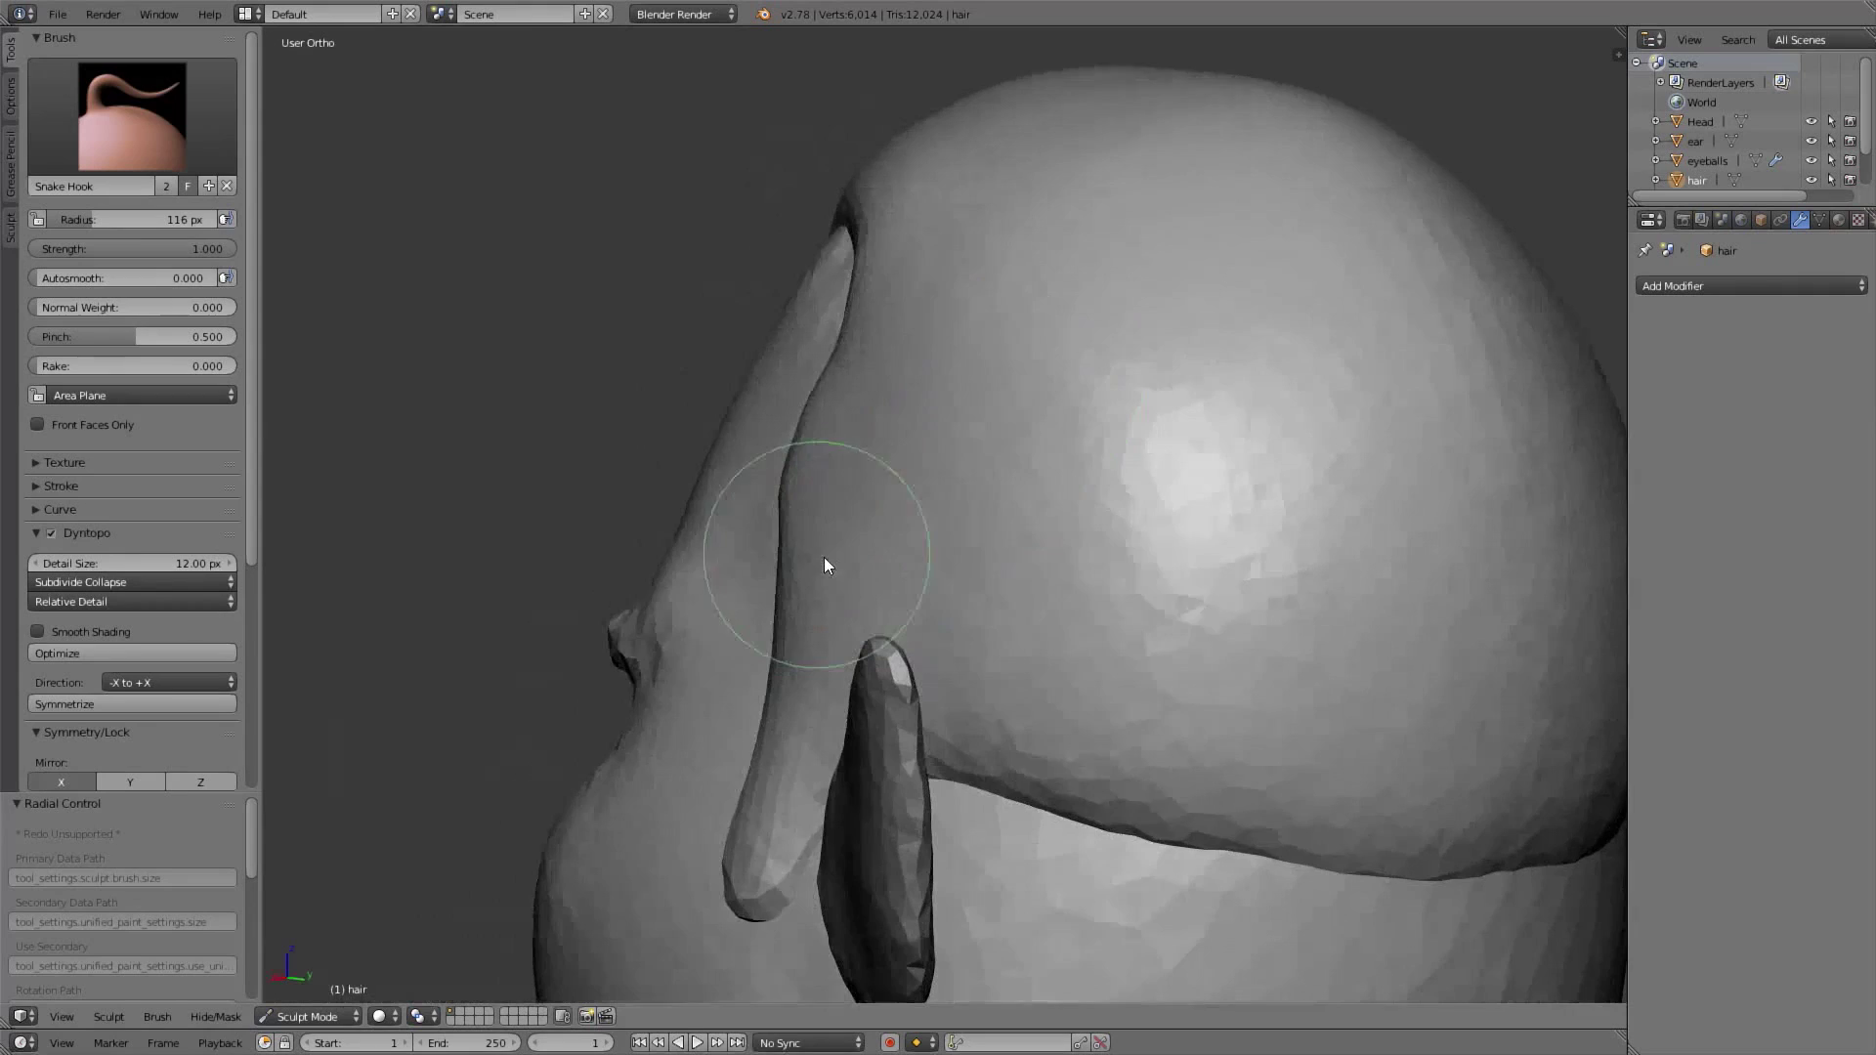
Adjust the hair's side edge in front of the ear with the Grab brush
mouse_move(1483, 436)
middle_down()
mouse_move(1273, 502)
mouse_move(1244, 548)
mouse_move(962, 558)
mouse_move(1462, 537)
middle_up()
key(ctrl+KP_3)
key(g)
drag(793, 432, 789, 491)
key(f)
click(895, 508)
middle_drag(766, 485, 995, 436)
key(f)
click(999, 440)
mouse_move(976, 421)
mouse_down()
mouse_move(979, 481)
mouse_move(936, 500)
mouse_up()
Return to the Snake Hook brush and refine the contour of the hair's side edge
click(131, 117)
click(227, 426)
ctrl+middle_drag(938, 499, 972, 393)
key(f)
click(1033, 404)
drag(1001, 457, 1005, 490)
drag(776, 479, 774, 506)
Pull the side of the hair downward with a 143 px Snake Hook radius
mouse_move(1082, 478)
middle_down()
mouse_move(1133, 520)
mouse_move(1092, 576)
mouse_move(1198, 378)
middle_up()
key(f)
click(1087, 610)
drag(1198, 378, 1198, 532)
mouse_move(1198, 531)
middle_down()
mouse_move(1085, 491)
mouse_move(1117, 506)
mouse_move(1079, 536)
mouse_move(1121, 473)
middle_up()
key(KP_1)
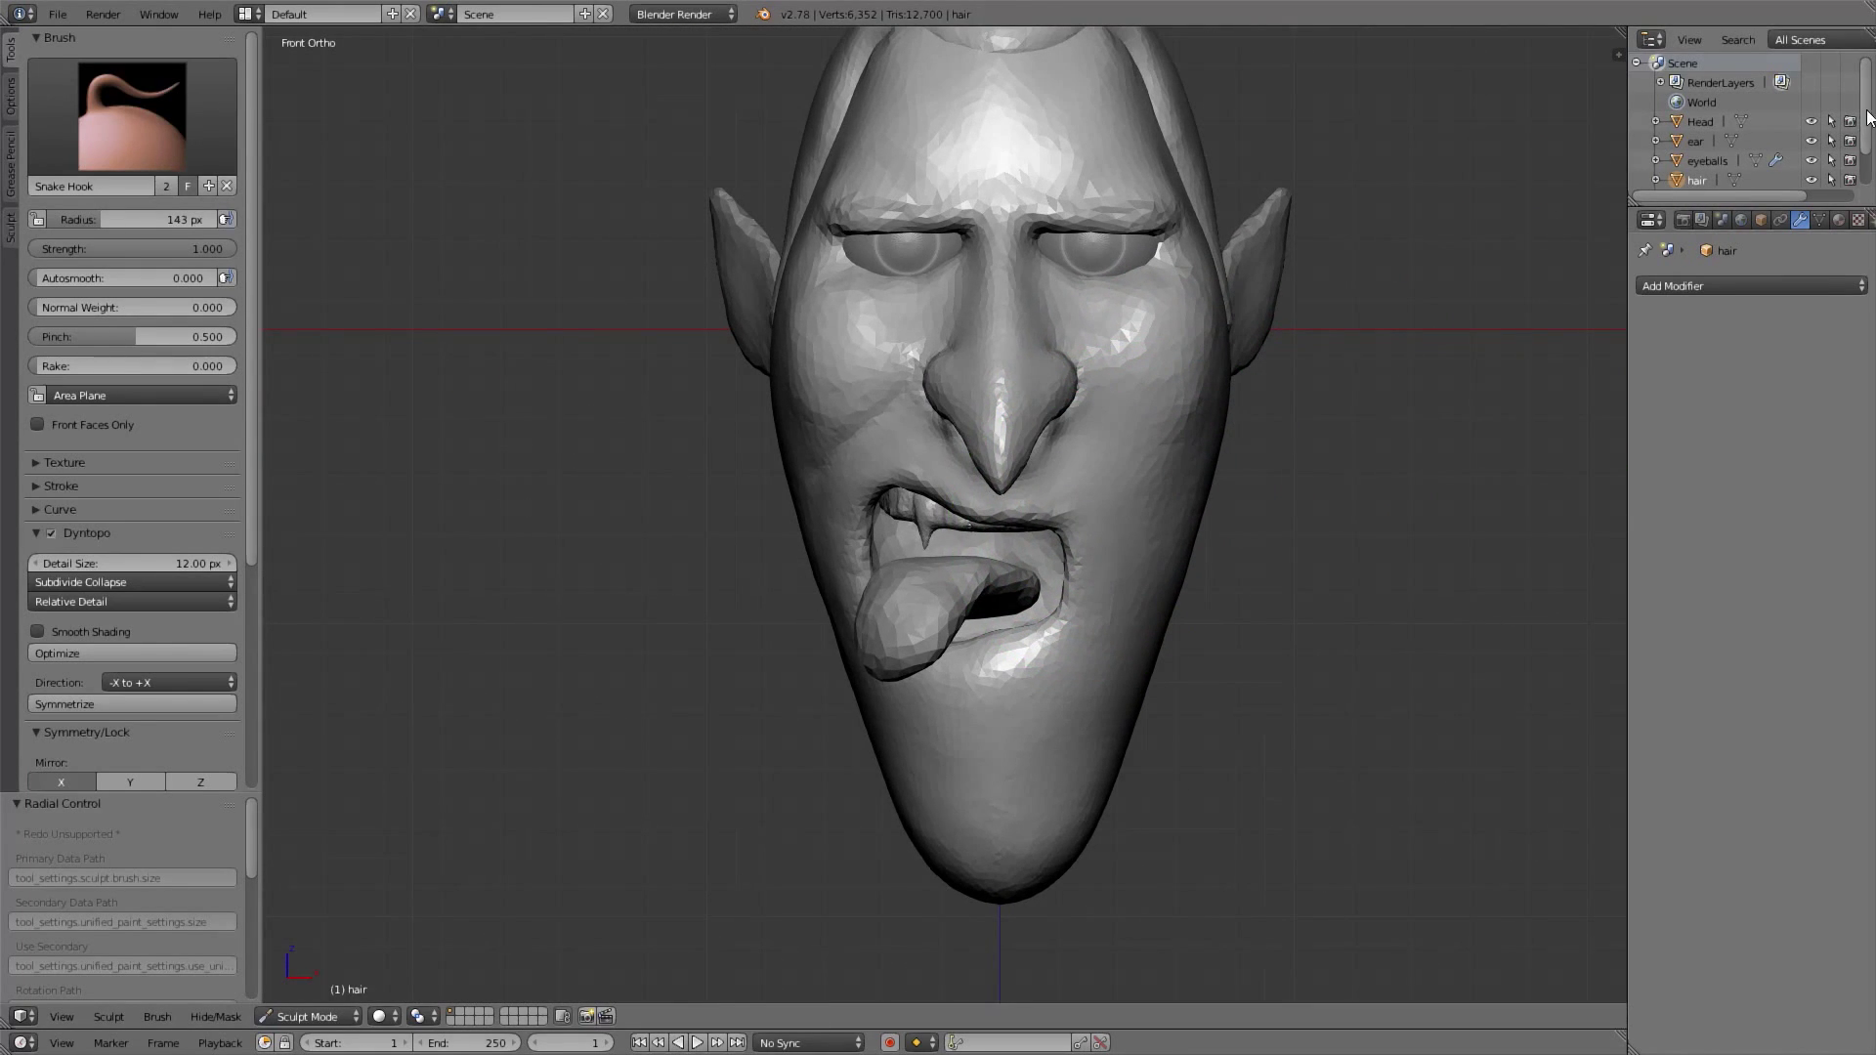
Make the tongue the sculpted object, choose the Grab brush and turn off X mirroring
drag(1865, 113, 1862, 157)
click(1704, 178)
scroll(876, 618, up, 3)
drag(876, 618, 1058, 625)
key(g)
mouse_move(1058, 625)
middle_down()
mouse_move(1065, 578)
mouse_move(888, 548)
middle_up()
click(60, 724)
Reshape the tongue's root and tip with the Snake Hook brush at a 193 px radius
click(131, 118)
click(66, 420)
drag(1165, 586, 1189, 583)
mouse_move(1188, 583)
middle_down()
mouse_move(1130, 592)
mouse_move(1104, 455)
mouse_move(981, 510)
mouse_move(1116, 518)
mouse_move(1028, 642)
middle_up()
key(f)
click(1067, 502)
drag(1194, 684, 1123, 723)
alt+middle_drag(1122, 723, 1042, 577)
drag(939, 528, 981, 481)
Refine how the tongue hangs over the lower lip, pulling its body and sides with Snake Hook
middle_drag(977, 430, 1020, 492)
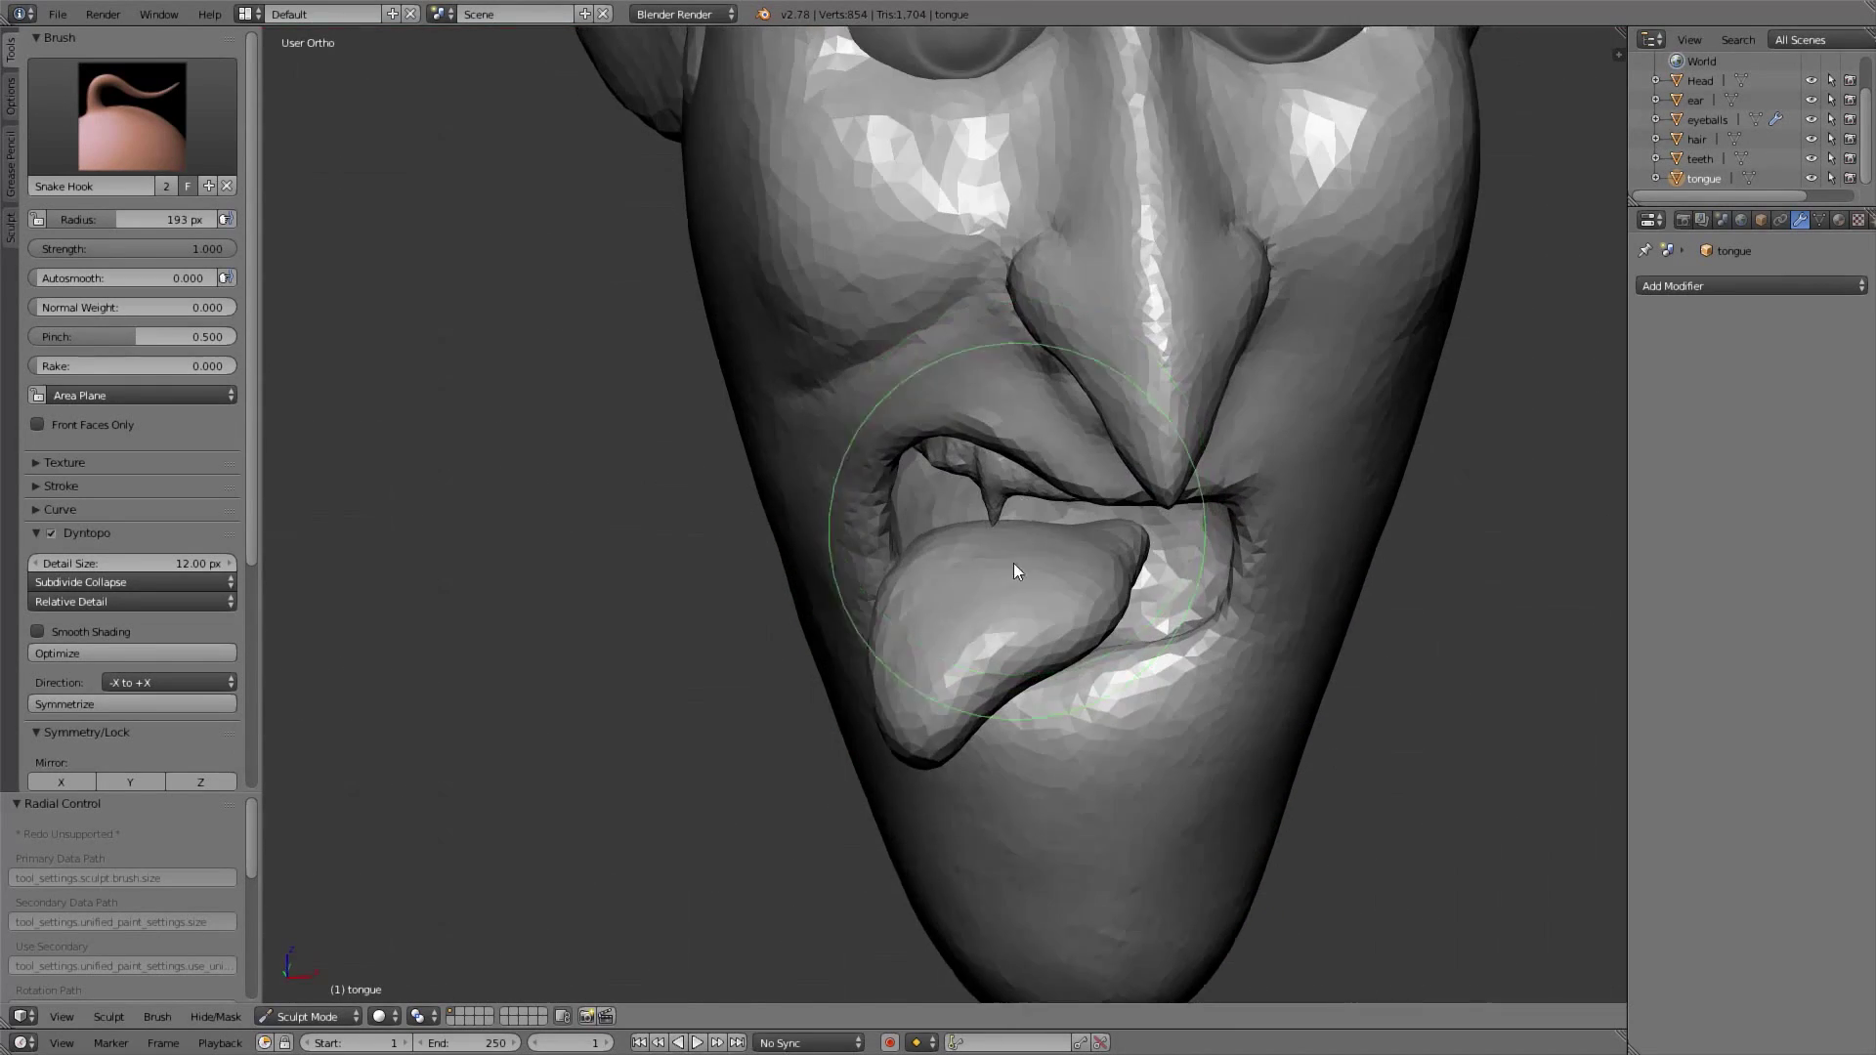
shift+middle_drag(1036, 581, 1040, 493)
key(f)
click(993, 590)
key(f)
click(968, 592)
drag(975, 586, 1008, 627)
middle_drag(1022, 645, 1130, 518)
scroll(1130, 518, up, 2)
middle_drag(1280, 449, 1175, 409)
mouse_move(1174, 409)
mouse_down()
mouse_move(1163, 502)
mouse_move(1087, 536)
mouse_up()
mouse_move(1087, 536)
middle_down()
mouse_move(1006, 438)
mouse_move(1192, 412)
middle_up()
drag(1192, 412, 1177, 436)
Choose the Crease brush and hide every object except the tongue
click(166, 122)
click(305, 232)
mouse_move(724, 391)
middle_down()
mouse_move(879, 430)
mouse_move(655, 436)
middle_up()
drag(1774, 206, 1774, 285)
drag(1828, 199, 1828, 121)
middle_drag(954, 488, 940, 625)
scroll(929, 383, up, 2)
Carve a lengthwise groove down the middle of the tongue with Crease at an 88 px radius
middle_drag(929, 383, 930, 469)
key(f)
click(939, 562)
middle_drag(931, 561, 953, 452)
drag(914, 611, 938, 440)
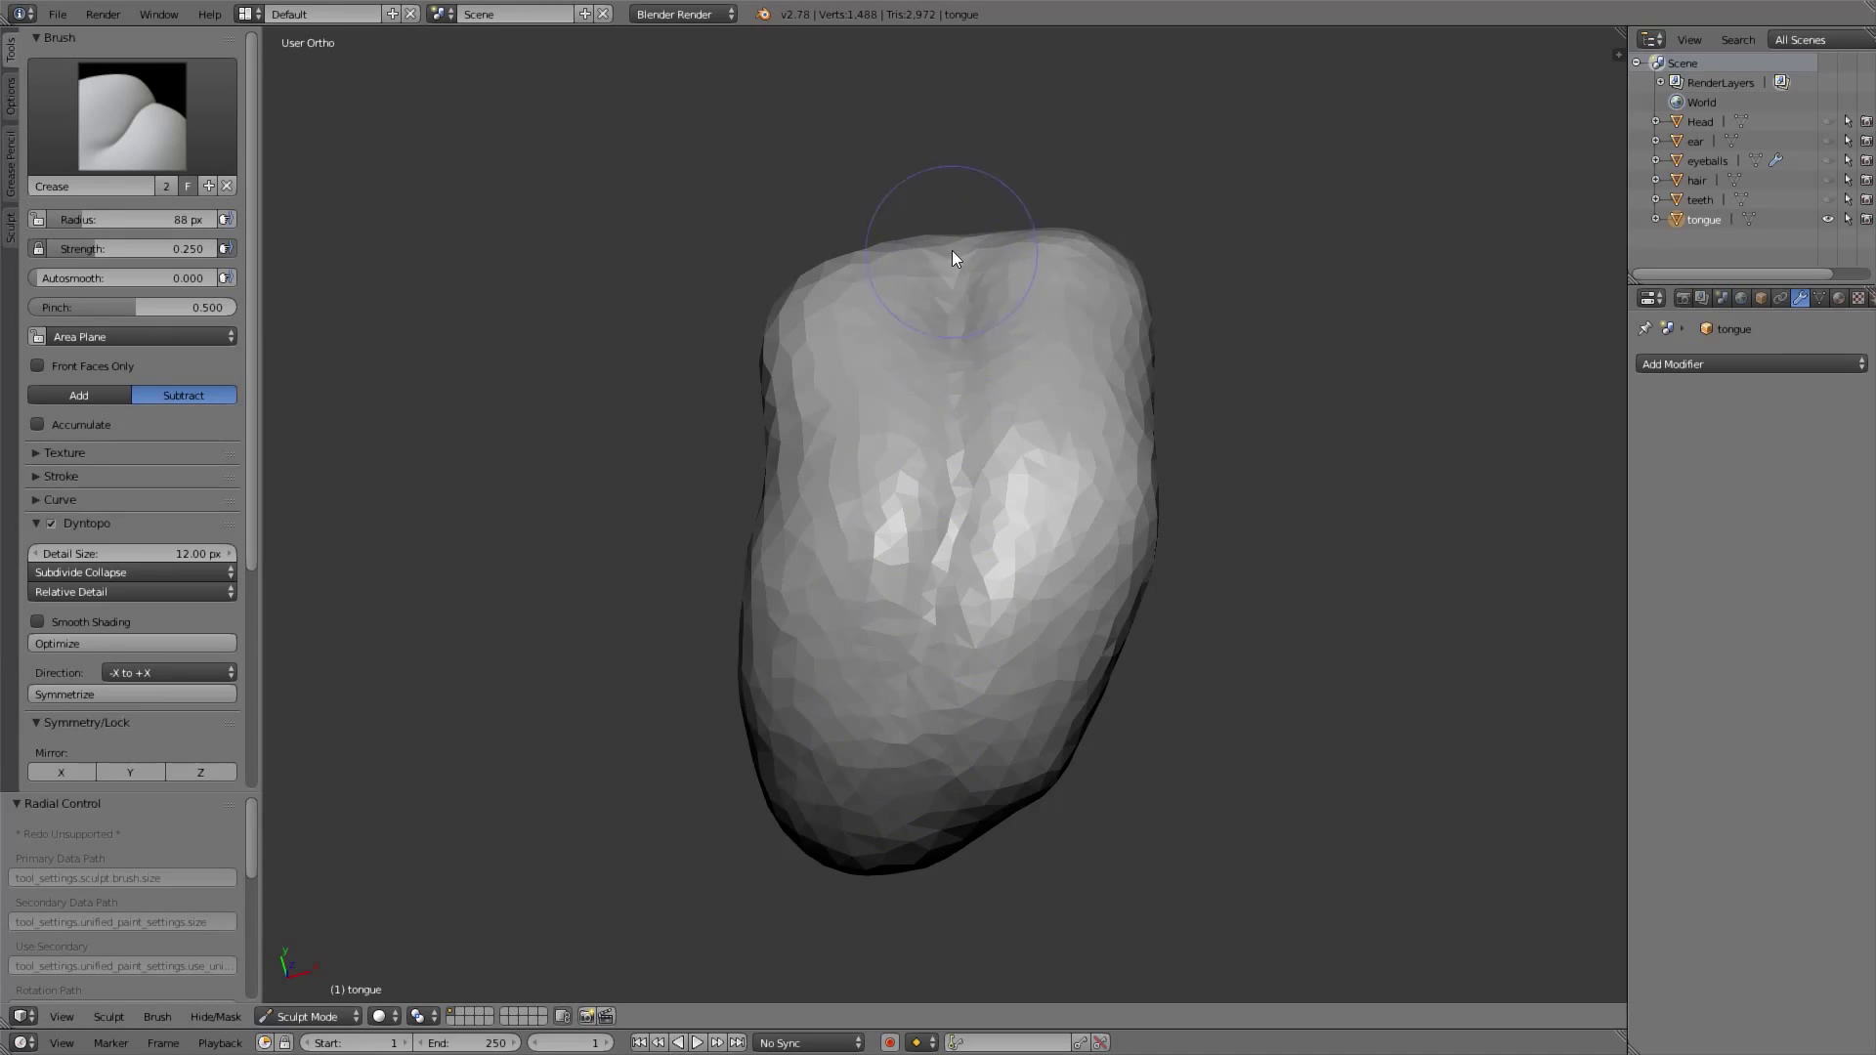
drag(879, 718, 946, 537)
drag(879, 782, 928, 596)
Add volume near the tongue's tip with the Clay brush at a 115 px radius
mouse_move(929, 596)
middle_down()
mouse_move(940, 358)
mouse_move(891, 635)
middle_up()
key(c)
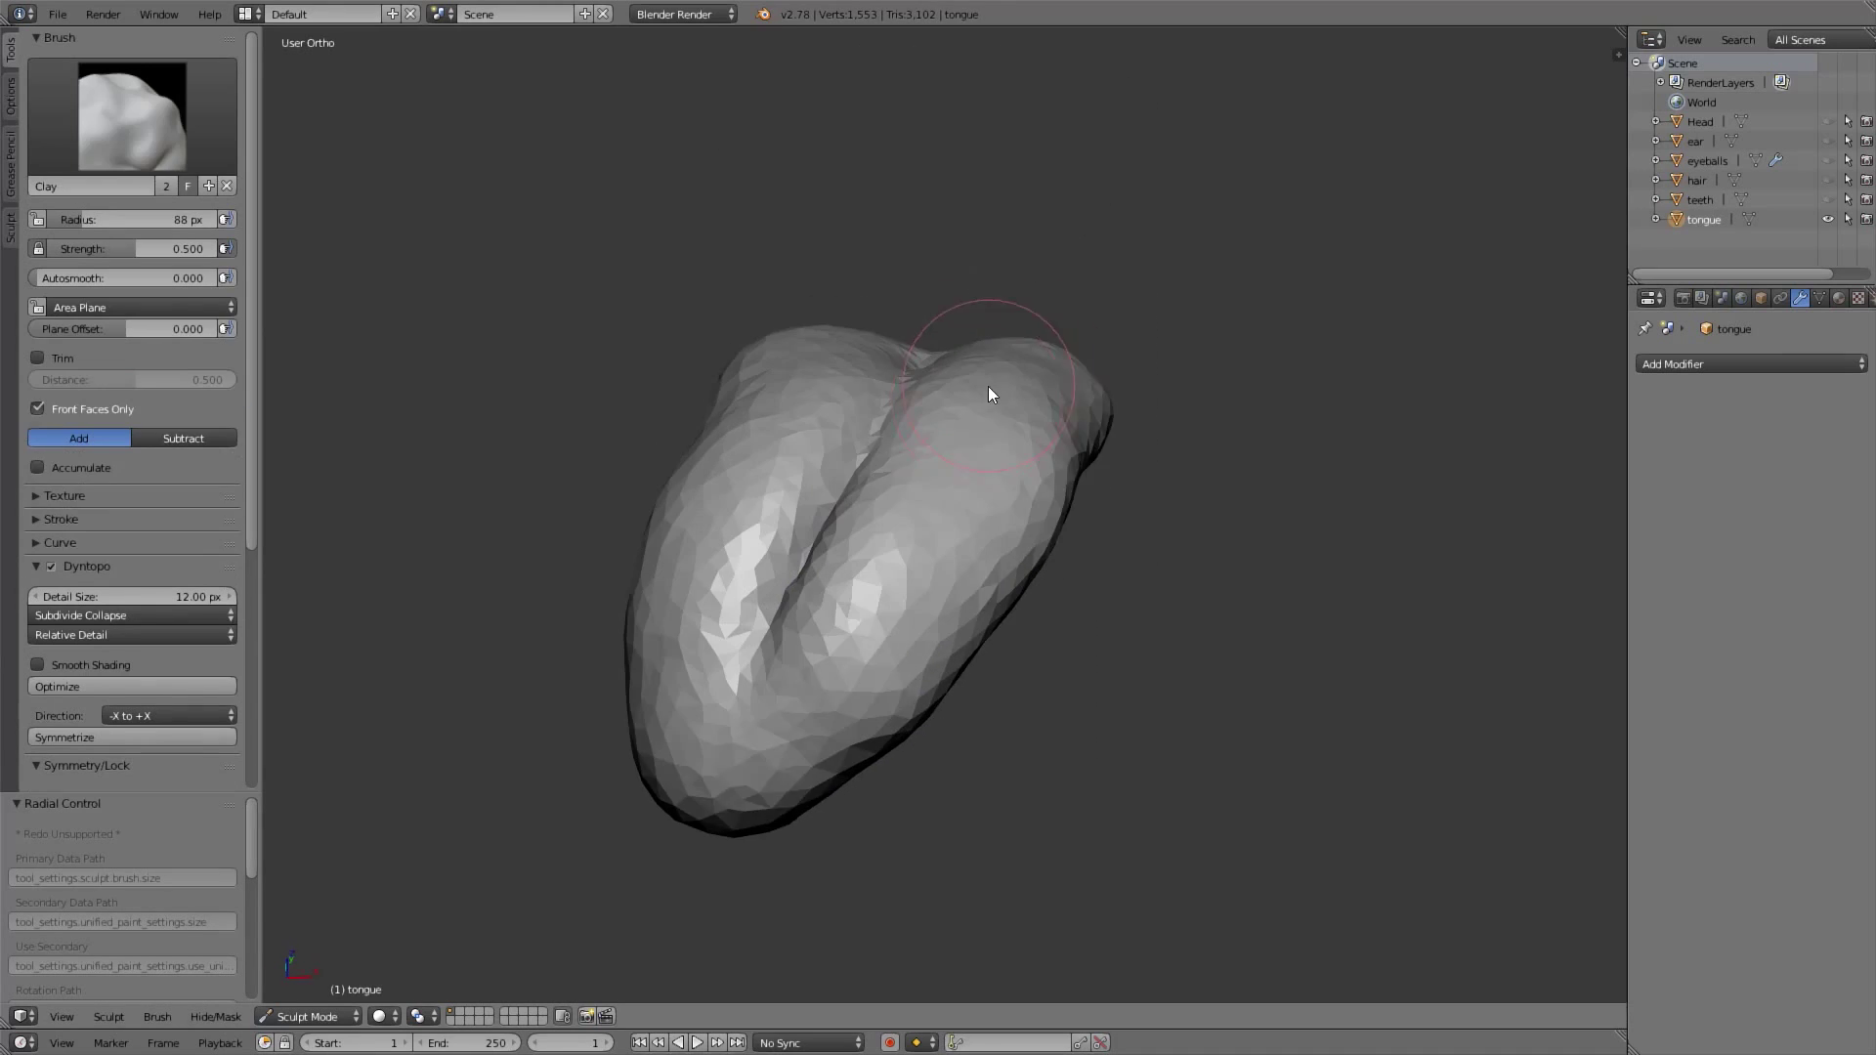
shift+middle_drag(995, 383, 1043, 303)
middle_drag(981, 459, 987, 616)
key(f)
click(1101, 344)
mouse_move(987, 733)
mouse_down()
mouse_move(1055, 439)
mouse_move(964, 717)
mouse_up()
Set the Clay strength to 1.000 and build up the tongue's surface along the central groove
key(shift+f)
click(1016, 500)
middle_drag(938, 625, 987, 548)
drag(831, 410, 754, 631)
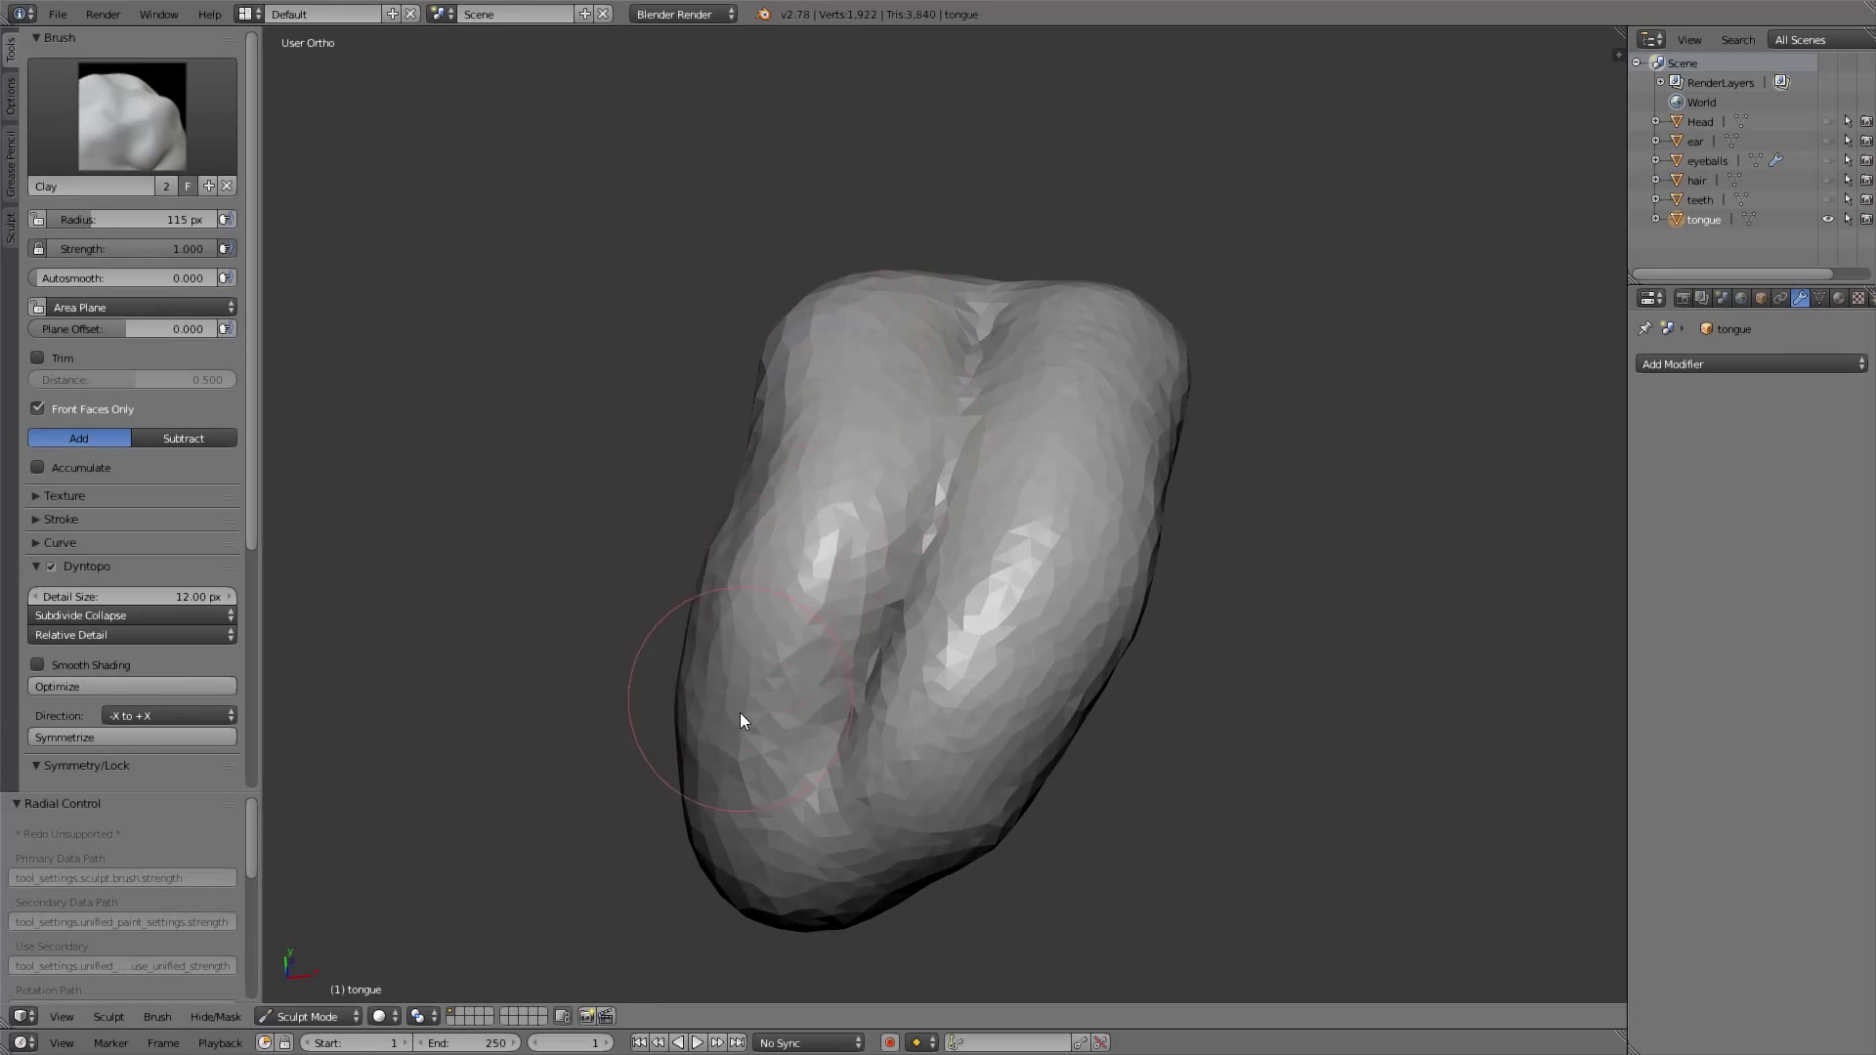
middle_drag(754, 631, 908, 557)
drag(914, 547, 1006, 917)
middle_drag(1006, 917, 1015, 944)
Deepen the tongue's central groove from root to tip with the Crease brush at an 89 px radius
click(168, 134)
click(304, 231)
drag(961, 388, 1085, 830)
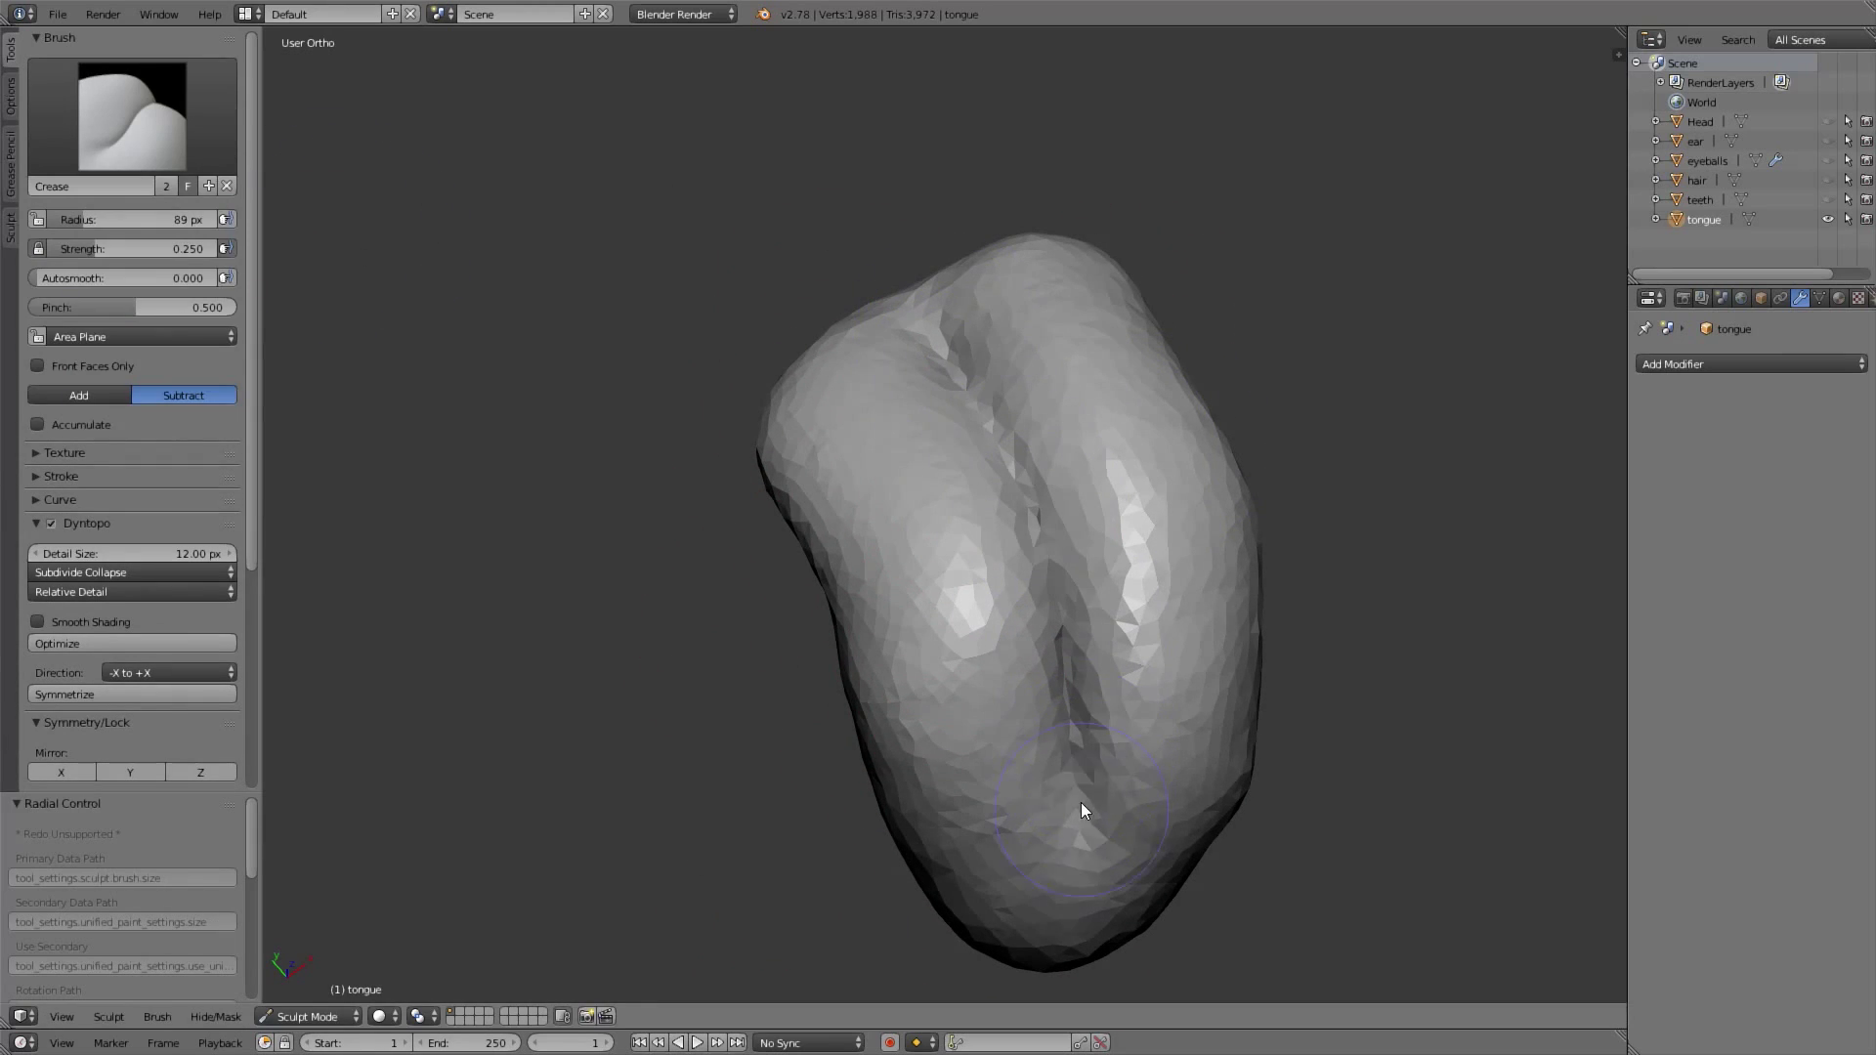
middle_drag(961, 387, 1022, 379)
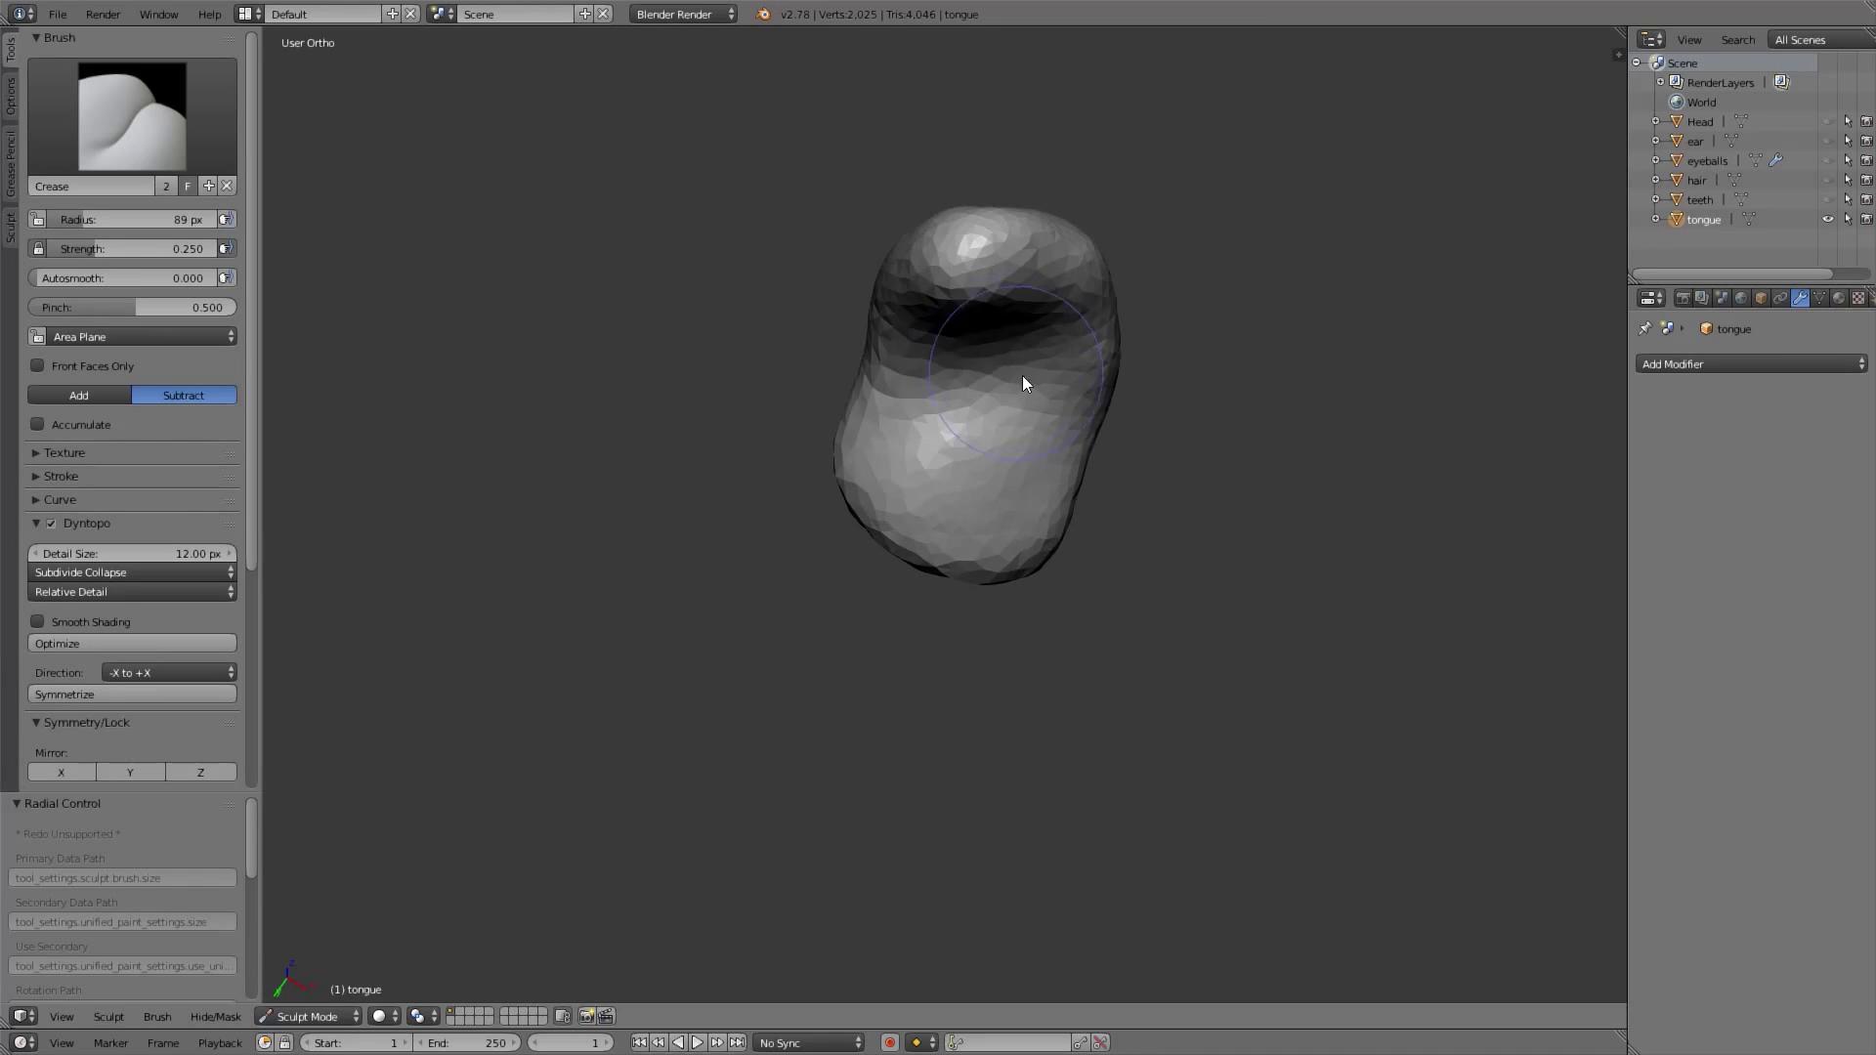
Unhide the head, ears, eyeballs, hair and teeth around the tongue
click(1829, 200)
drag(1829, 197, 1828, 121)
scroll(925, 487, down, 4)
key(KP_1)
key(KP_1)
mouse_move(1028, 510)
middle_down()
mouse_move(987, 547)
mouse_move(1052, 529)
mouse_move(1131, 566)
middle_up()
Leave the tongue's Sculpt Mode and make the Head the sculpted object with Dyntopo enabled
click(309, 1016)
click(305, 977)
key(a)
shift+middle_drag(1130, 569, 1140, 561)
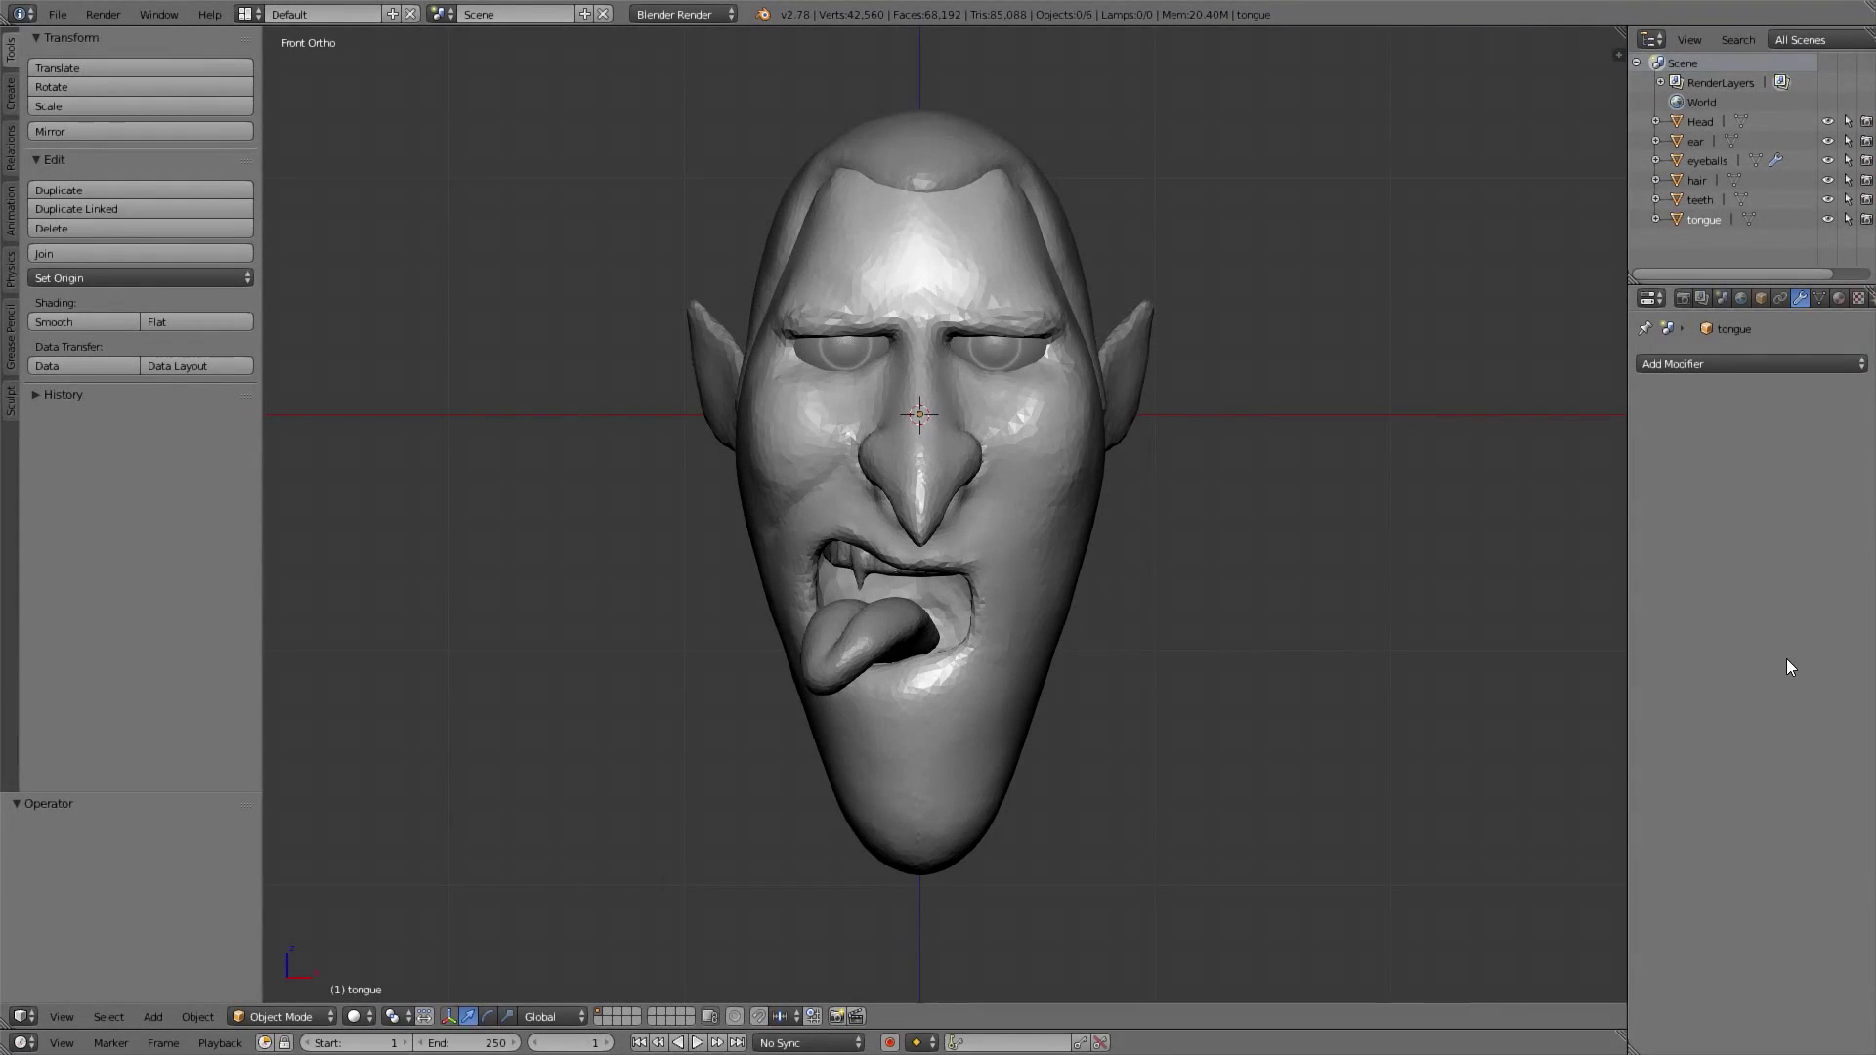
click(281, 1017)
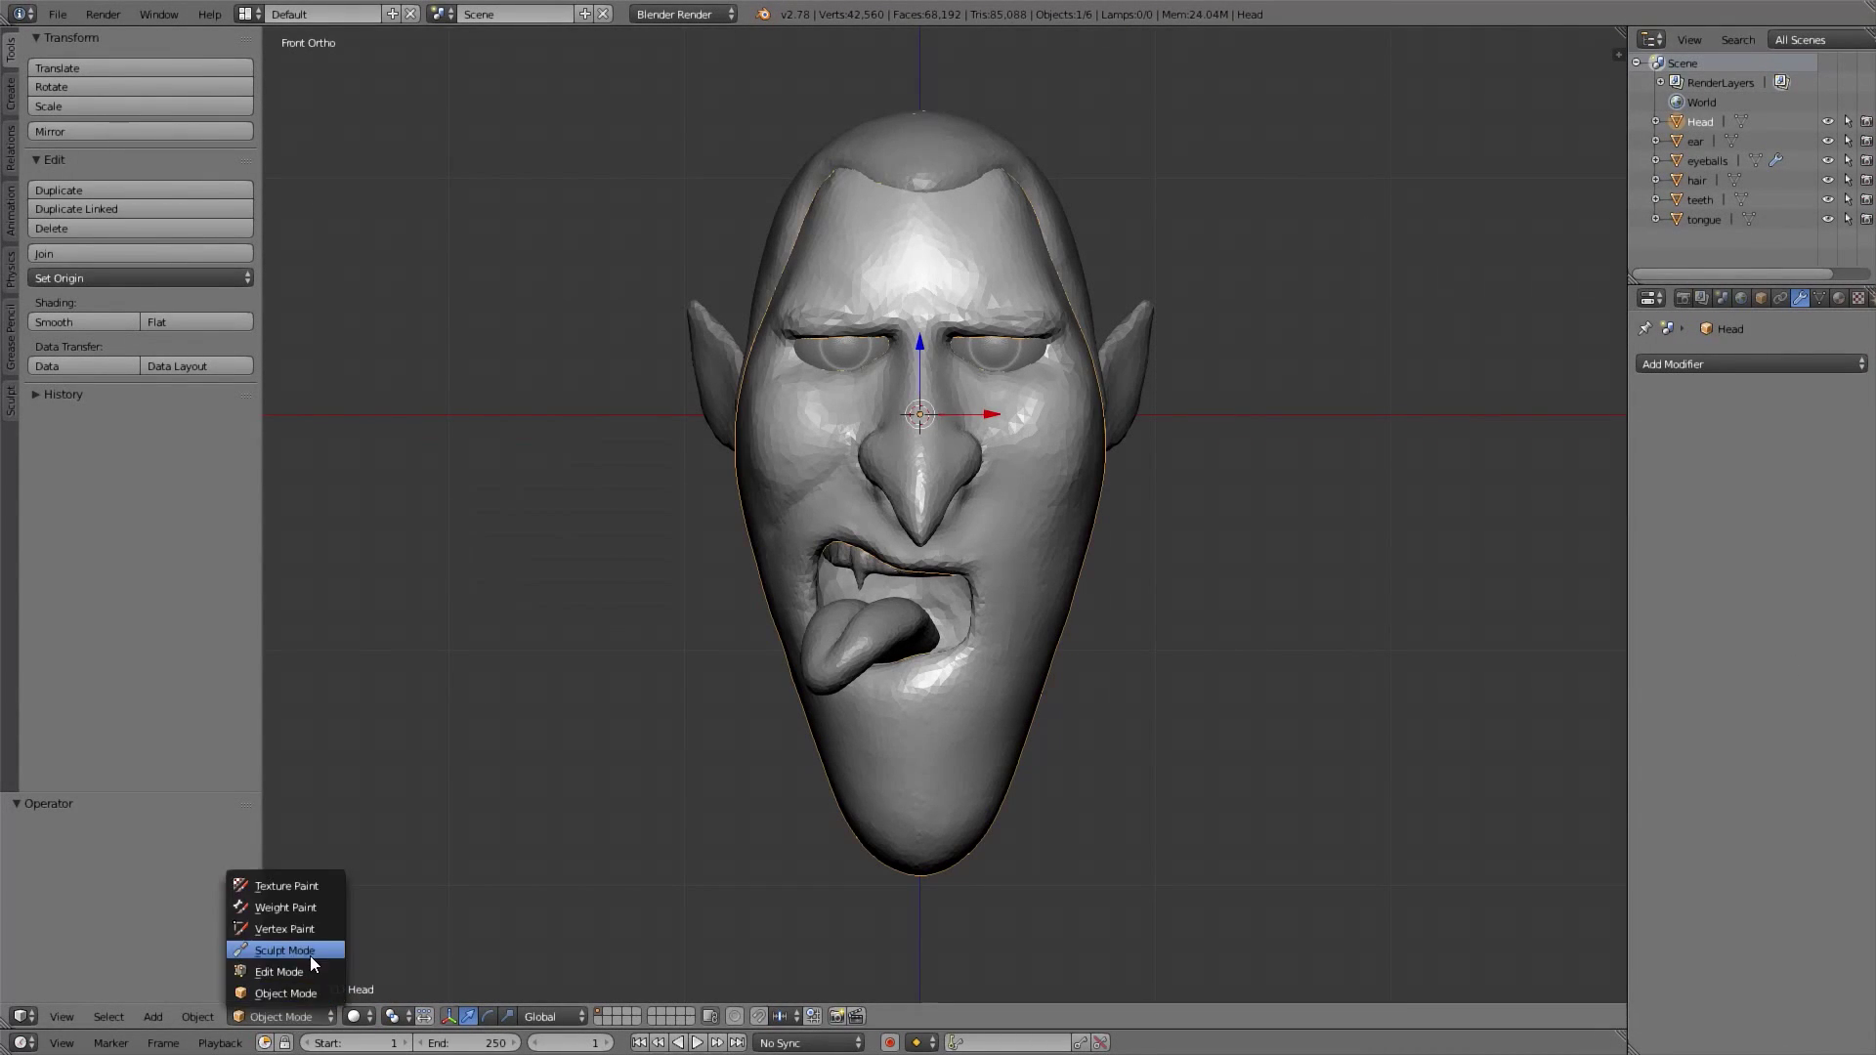
click(293, 959)
key(ctrl+d)
Push the side of the jaw and lower cheek inward with the Grab brush, reducing its radius to 146 px
key(f)
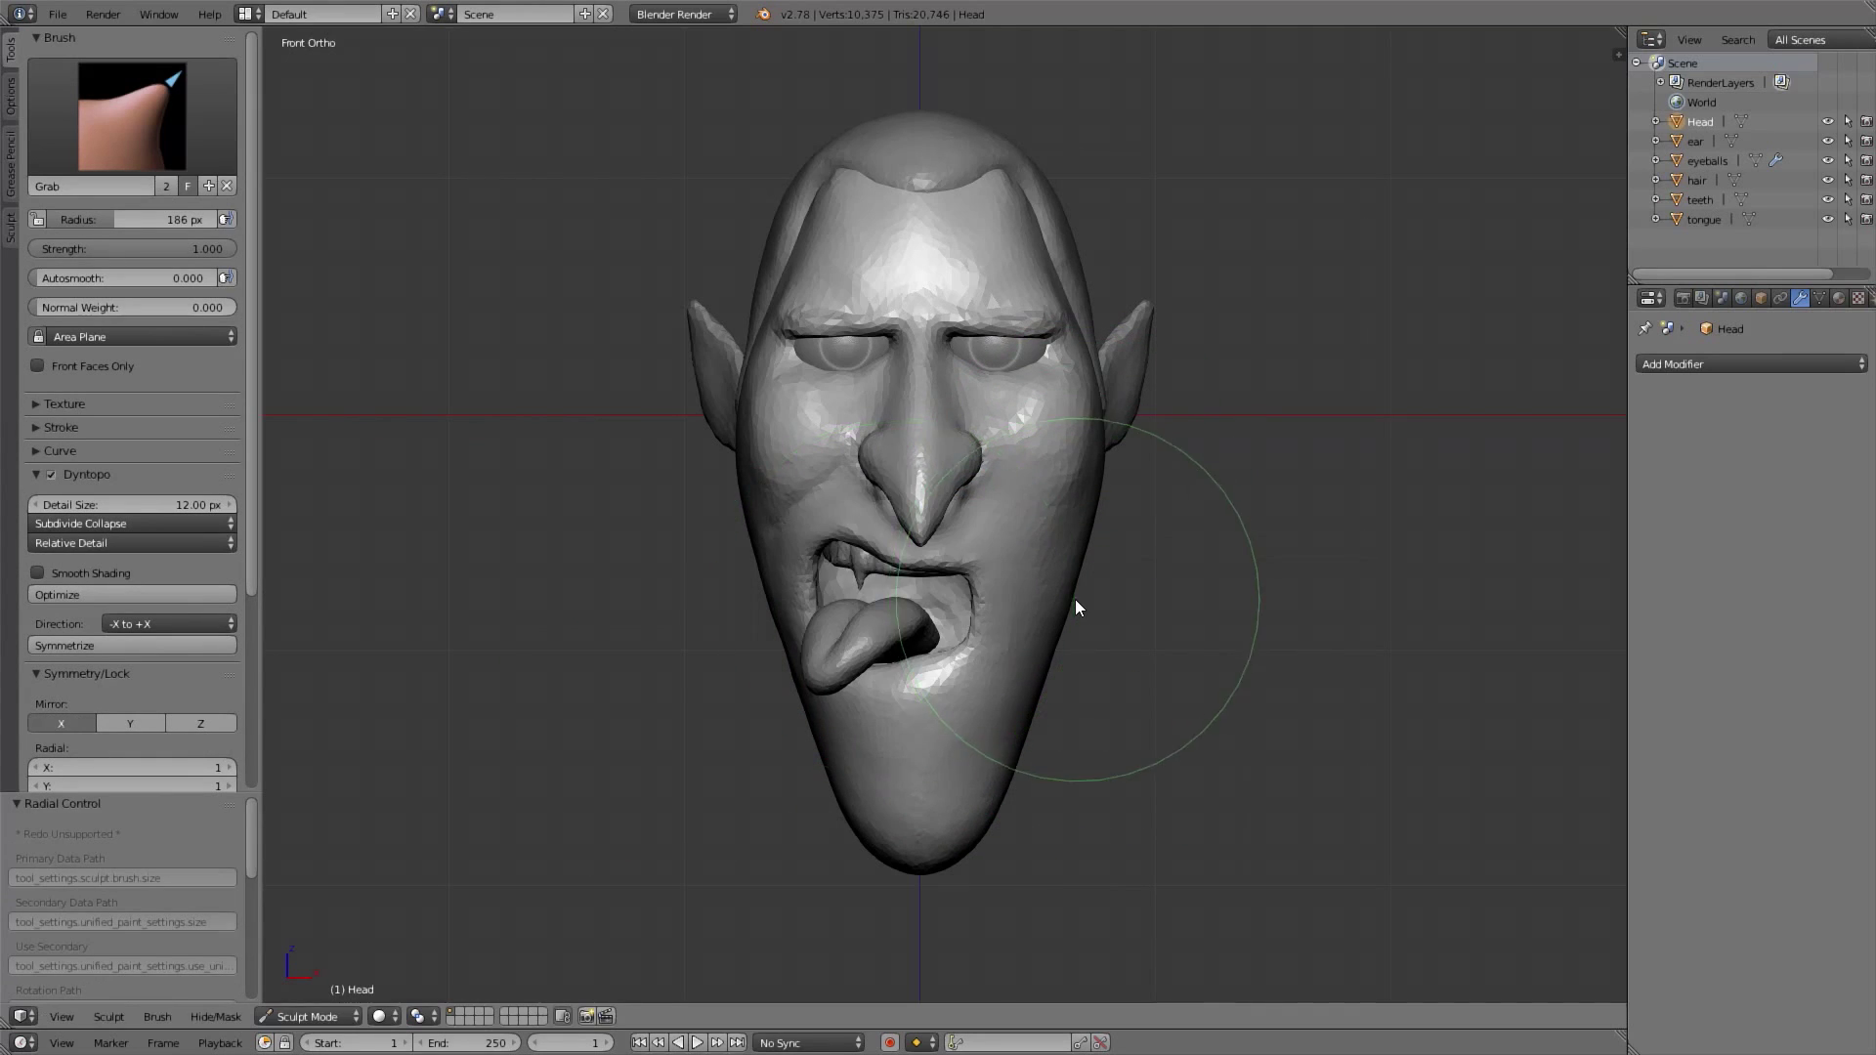
scroll(1052, 576, up, 1)
drag(1066, 711, 1053, 712)
drag(1086, 607, 1059, 613)
middle_drag(1034, 513, 1093, 479)
key(f)
click(1058, 476)
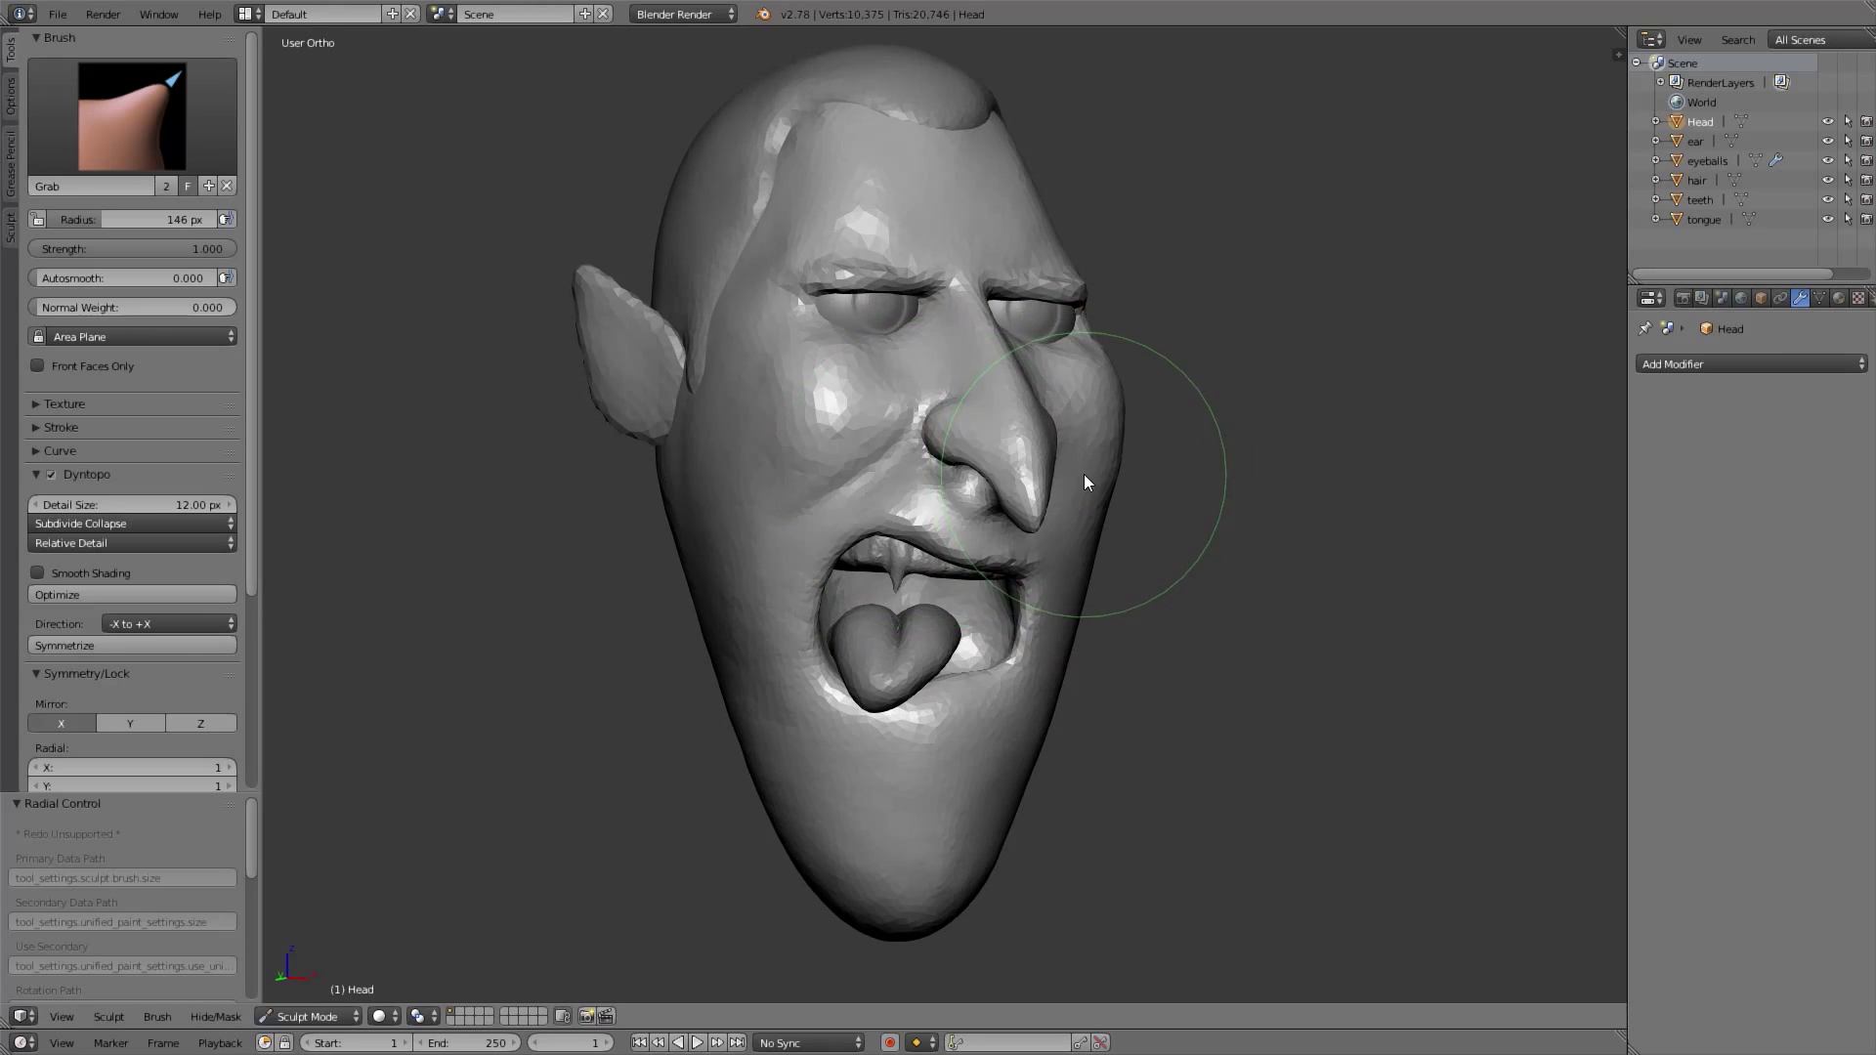
Nudge the surface around the nose and upper lip upward with two short Grab strokes
key(KP_1)
scroll(1004, 526, up, 1)
middle_drag(1005, 526, 977, 571)
key(f)
click(977, 570)
drag(977, 571, 983, 541)
middle_drag(982, 541, 979, 573)
drag(979, 573, 981, 548)
Push the nose and mouth area further upward with Grab strokes, finishing with the brush radius at 143 px
mouse_move(981, 549)
middle_down()
mouse_move(1000, 479)
mouse_move(912, 622)
middle_up()
scroll(1001, 479, up, 1)
key(f)
click(917, 566)
drag(912, 623, 915, 591)
middle_drag(916, 590, 888, 569)
scroll(888, 569, down, 1)
drag(888, 569, 889, 473)
key(KP_1)
scroll(1063, 495, up, 1)
key(f)
click(1046, 420)
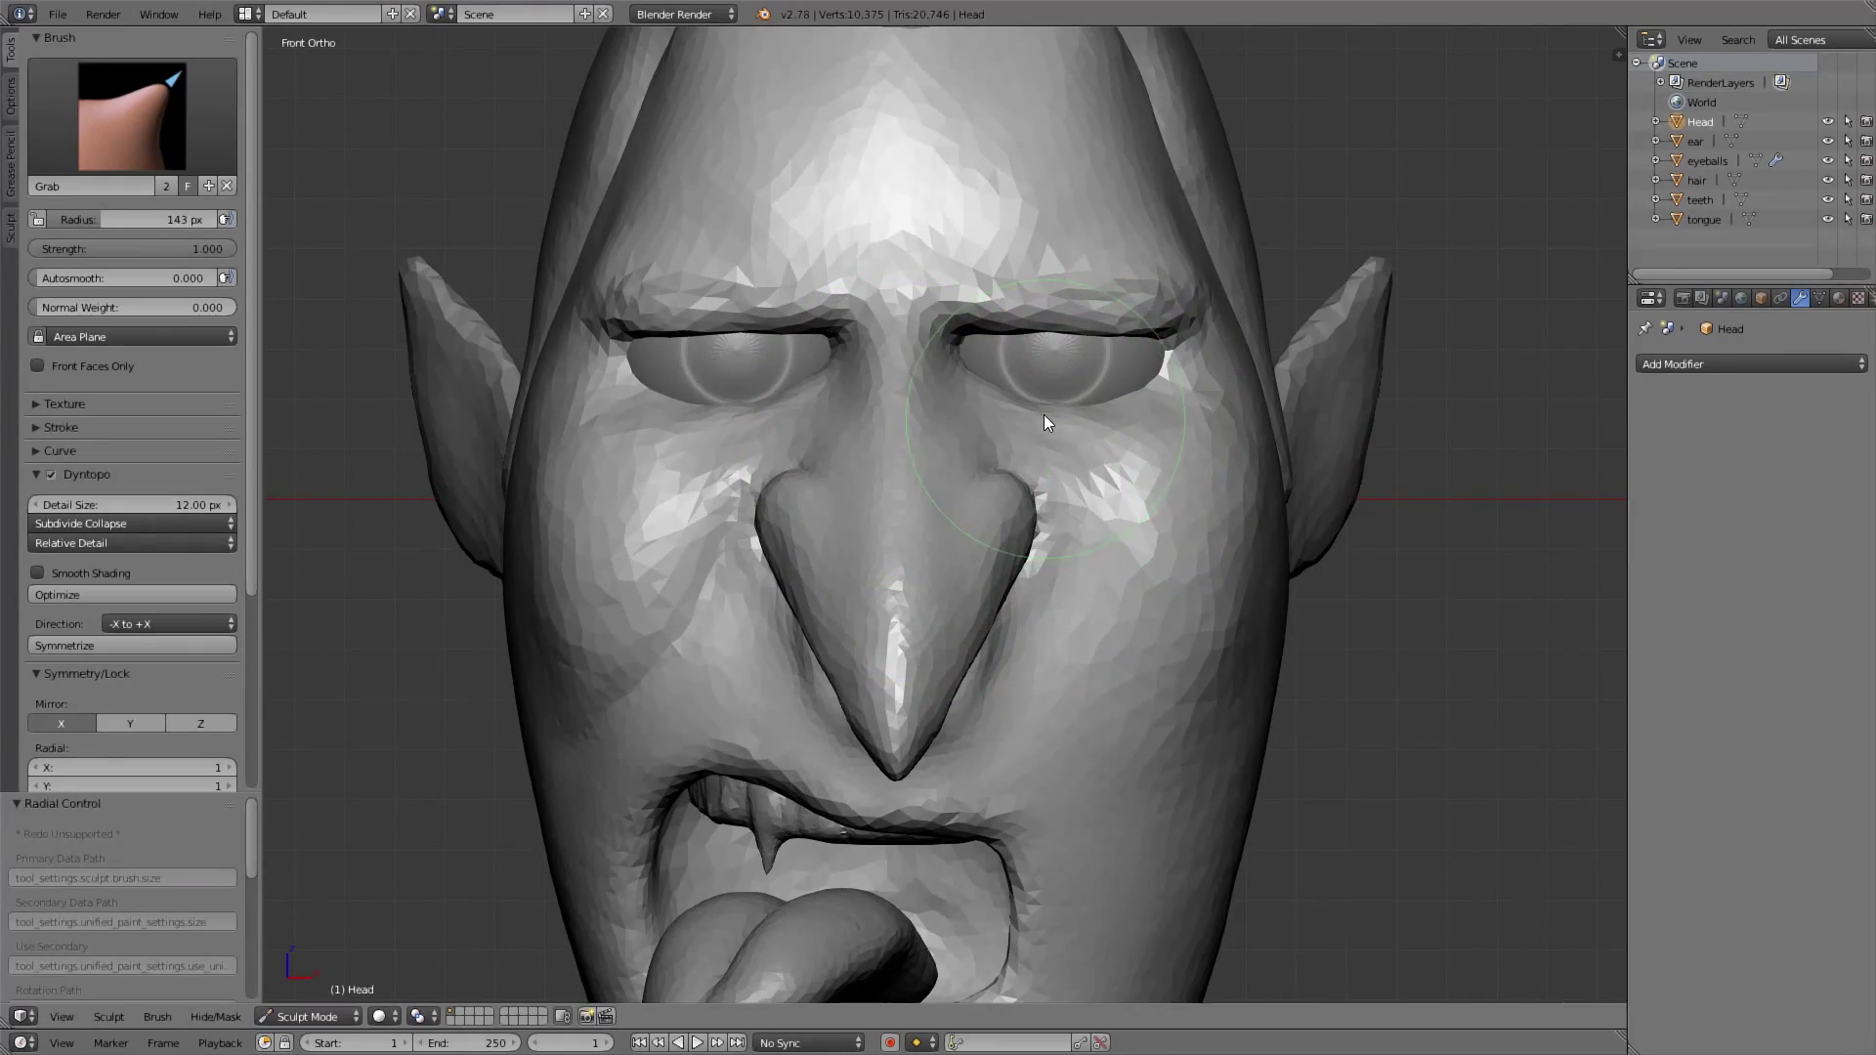
Enter Edit Mode on the eyeballs and select the two edge loops forming the ring around the iris
click(1707, 161)
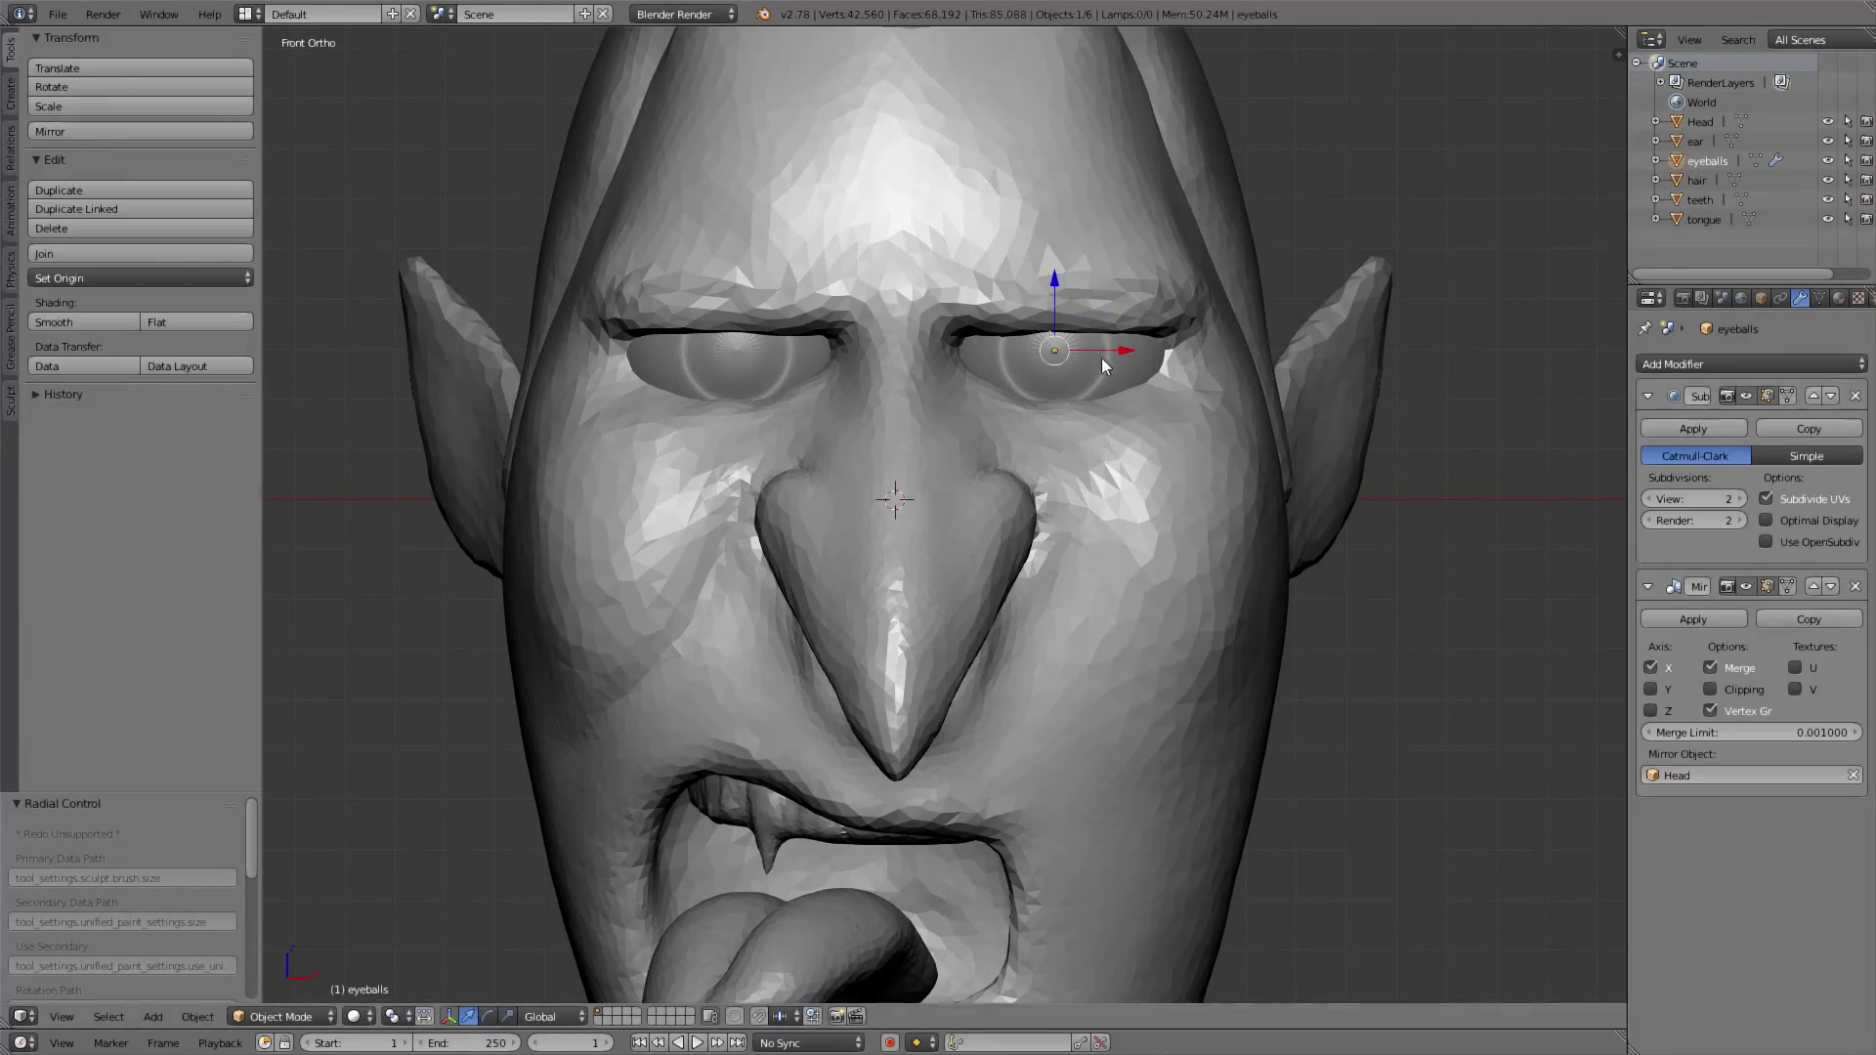
scroll(1104, 364, up, 2)
key(Tab)
key(z)
key(z)
key(ctrl+Tab)
click(1126, 434)
right_click(1084, 432)
scroll(1091, 479, up, 4)
key(a)
ctrl+middle_drag(1090, 486, 1158, 502)
shift+middle_drag(1110, 572, 1163, 523)
scroll(1162, 523, up, 1)
alt+right_click(1211, 519)
key(z)
middle_drag(1123, 403, 1039, 444)
scroll(1075, 416, up, 5)
shift+middle_drag(1116, 379, 1047, 398)
alt+shift+right_click(1001, 507)
scroll(1008, 572, down, 5)
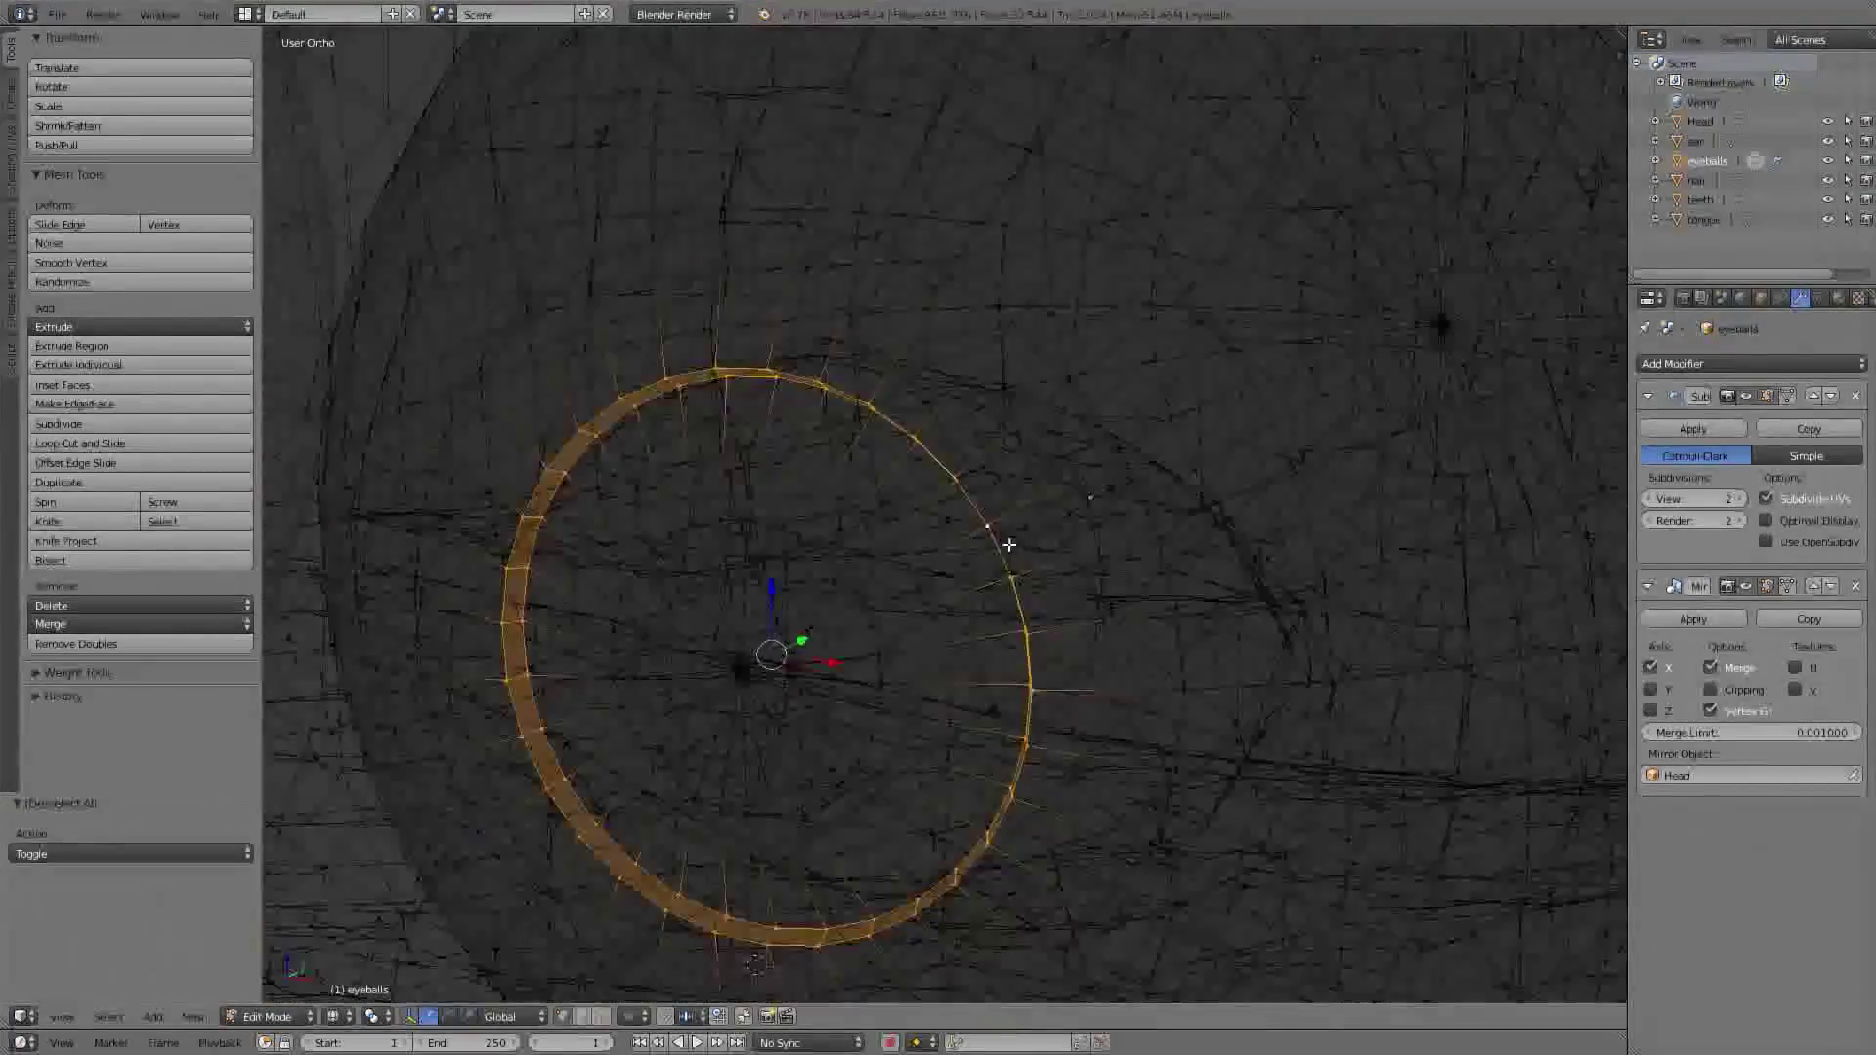
Scale the selected iris ring down to about 0.65 using smooth proportional editing, and return to Object Mode
key(z)
key(KP_1)
click(660, 1018)
click(702, 931)
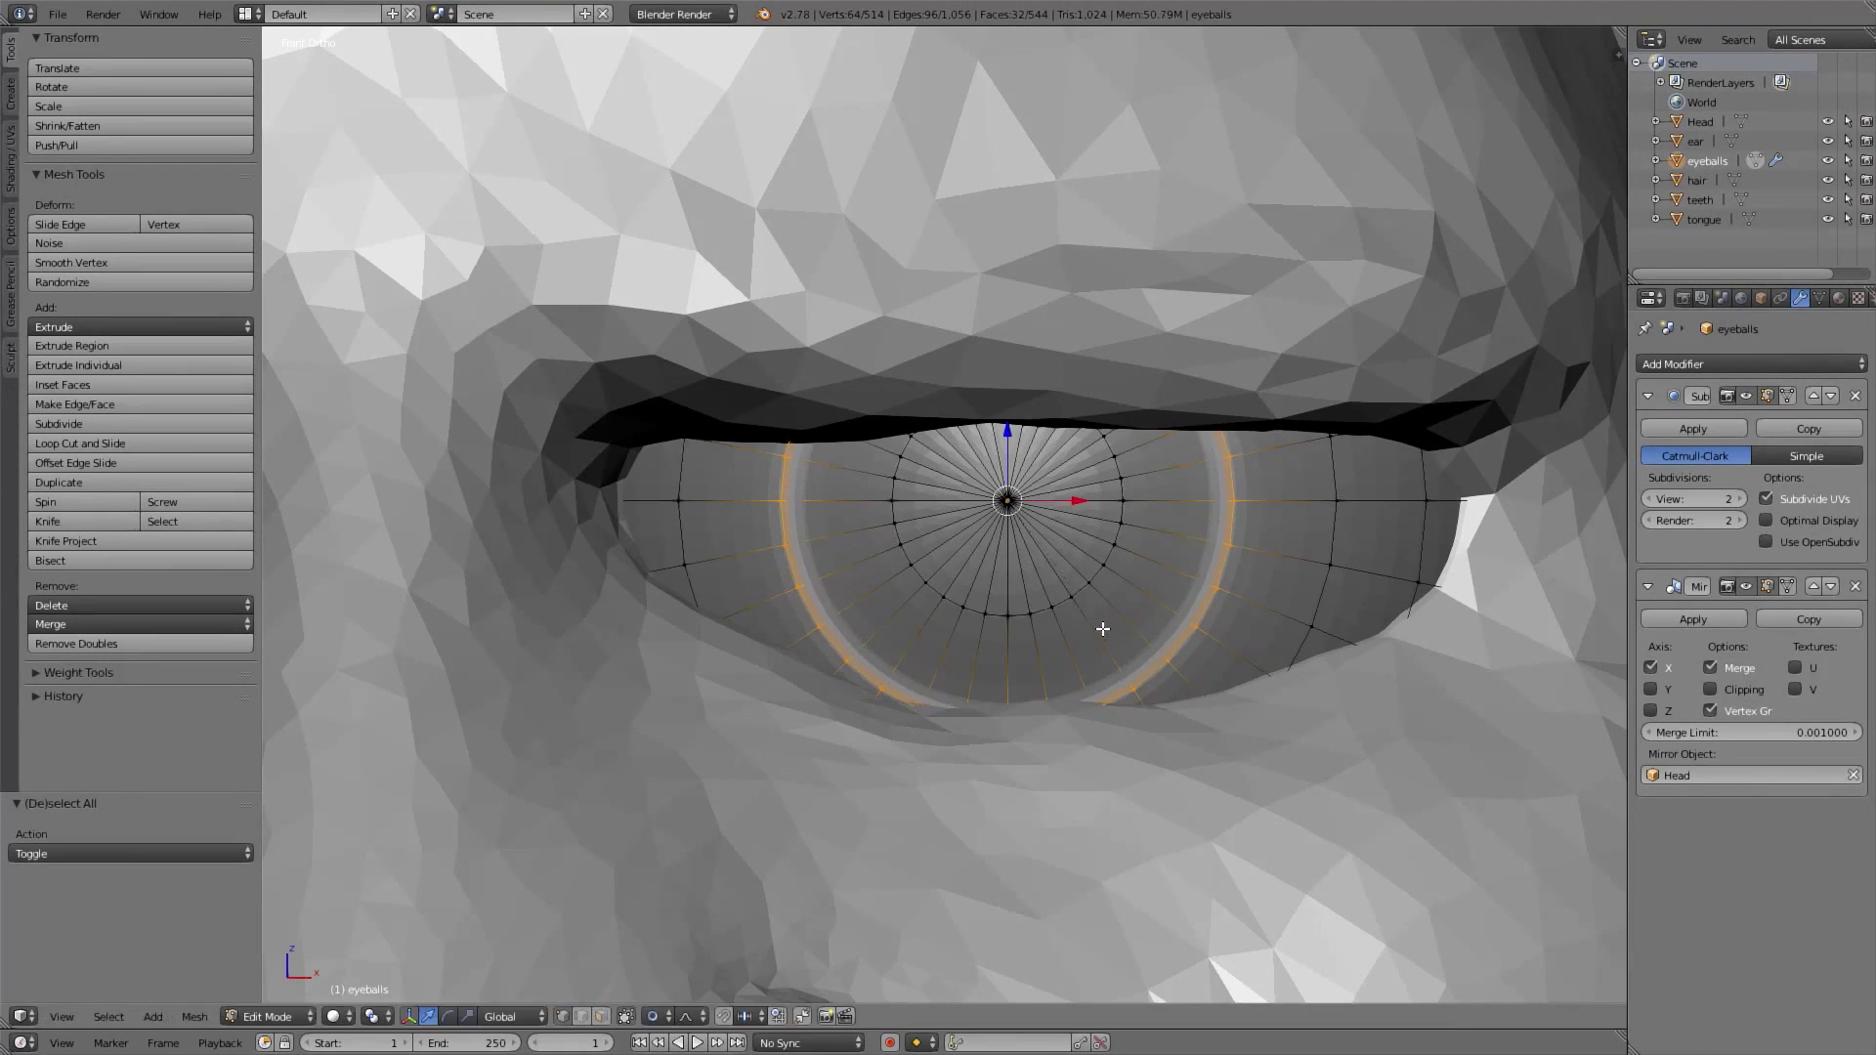
scroll(1102, 625, down, 4)
key(s)
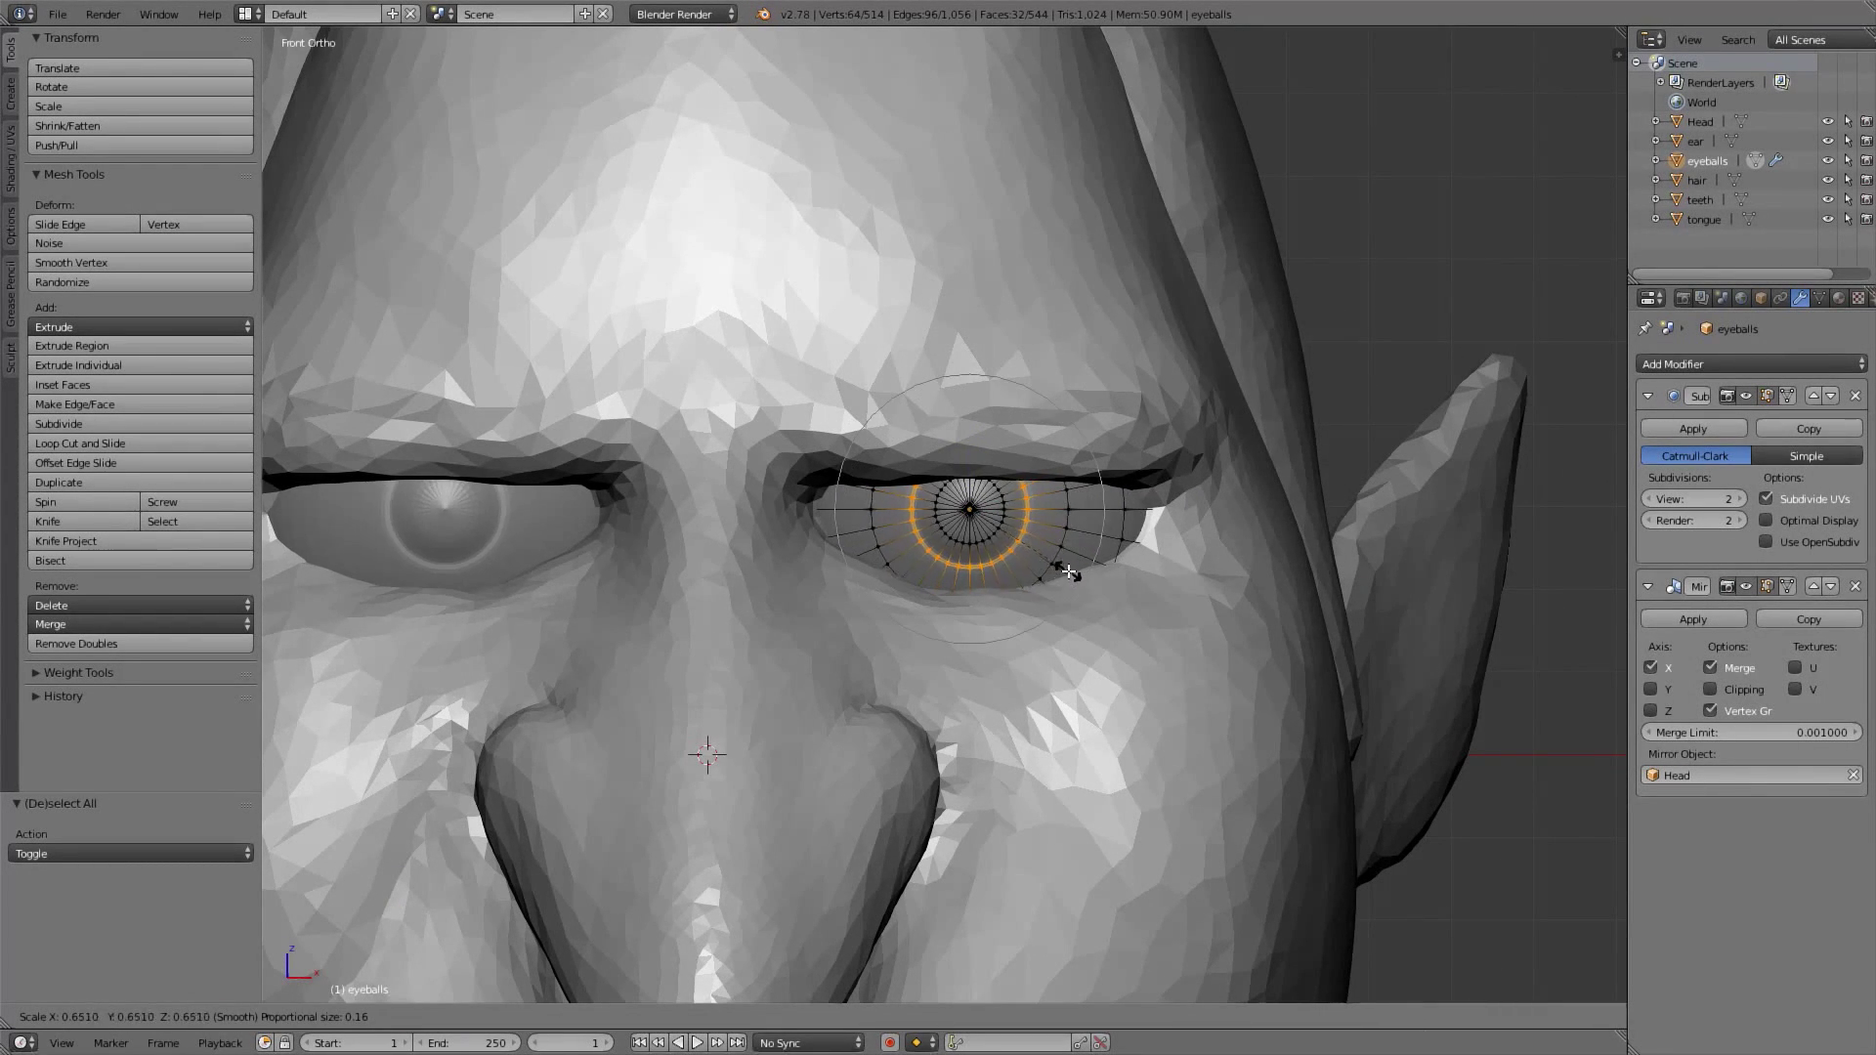
click(1062, 570)
key(Tab)
Move the eyeballs along the Z axis within the eye sockets
shift+middle_drag(1067, 575, 1146, 567)
scroll(1146, 577, down, 3)
scroll(1143, 585, up, 3)
key(g)
key(z)
click(1106, 555)
Make the Head the sculpted object again and resize the Grab brush for the face
key(a)
mouse_move(1106, 553)
middle_down()
mouse_move(1104, 454)
mouse_move(1146, 367)
middle_up()
right_click(1153, 362)
key(ctrl+Tab)
key(KP_1)
scroll(1139, 614, down, 4)
shift+middle_drag(1053, 645, 1152, 483)
scroll(1144, 489, up, 3)
mouse_move(827, 509)
middle_down()
mouse_move(893, 436)
mouse_move(874, 425)
mouse_move(923, 393)
mouse_move(893, 387)
mouse_move(856, 516)
middle_up()
key(f)
click(899, 430)
key(KP_1)
key(f)
click(900, 438)
Raise the upper lip near the mouth corner opposite the tongue with a short Grab stroke at a 109 px radius
scroll(909, 440, down, 2)
shift+middle_drag(914, 438, 916, 403)
mouse_move(860, 567)
middle_down()
mouse_move(918, 548)
mouse_move(957, 576)
middle_up()
key(KP_1)
scroll(968, 626, up, 2)
key(f)
click(968, 590)
mouse_move(1007, 664)
shift+middle_down()
mouse_move(980, 592)
mouse_move(1204, 527)
shift+middle_up()
key(KP_1)
key(f)
click(1163, 381)
drag(1162, 384, 1163, 359)
shift+middle_drag(1218, 411, 1230, 467)
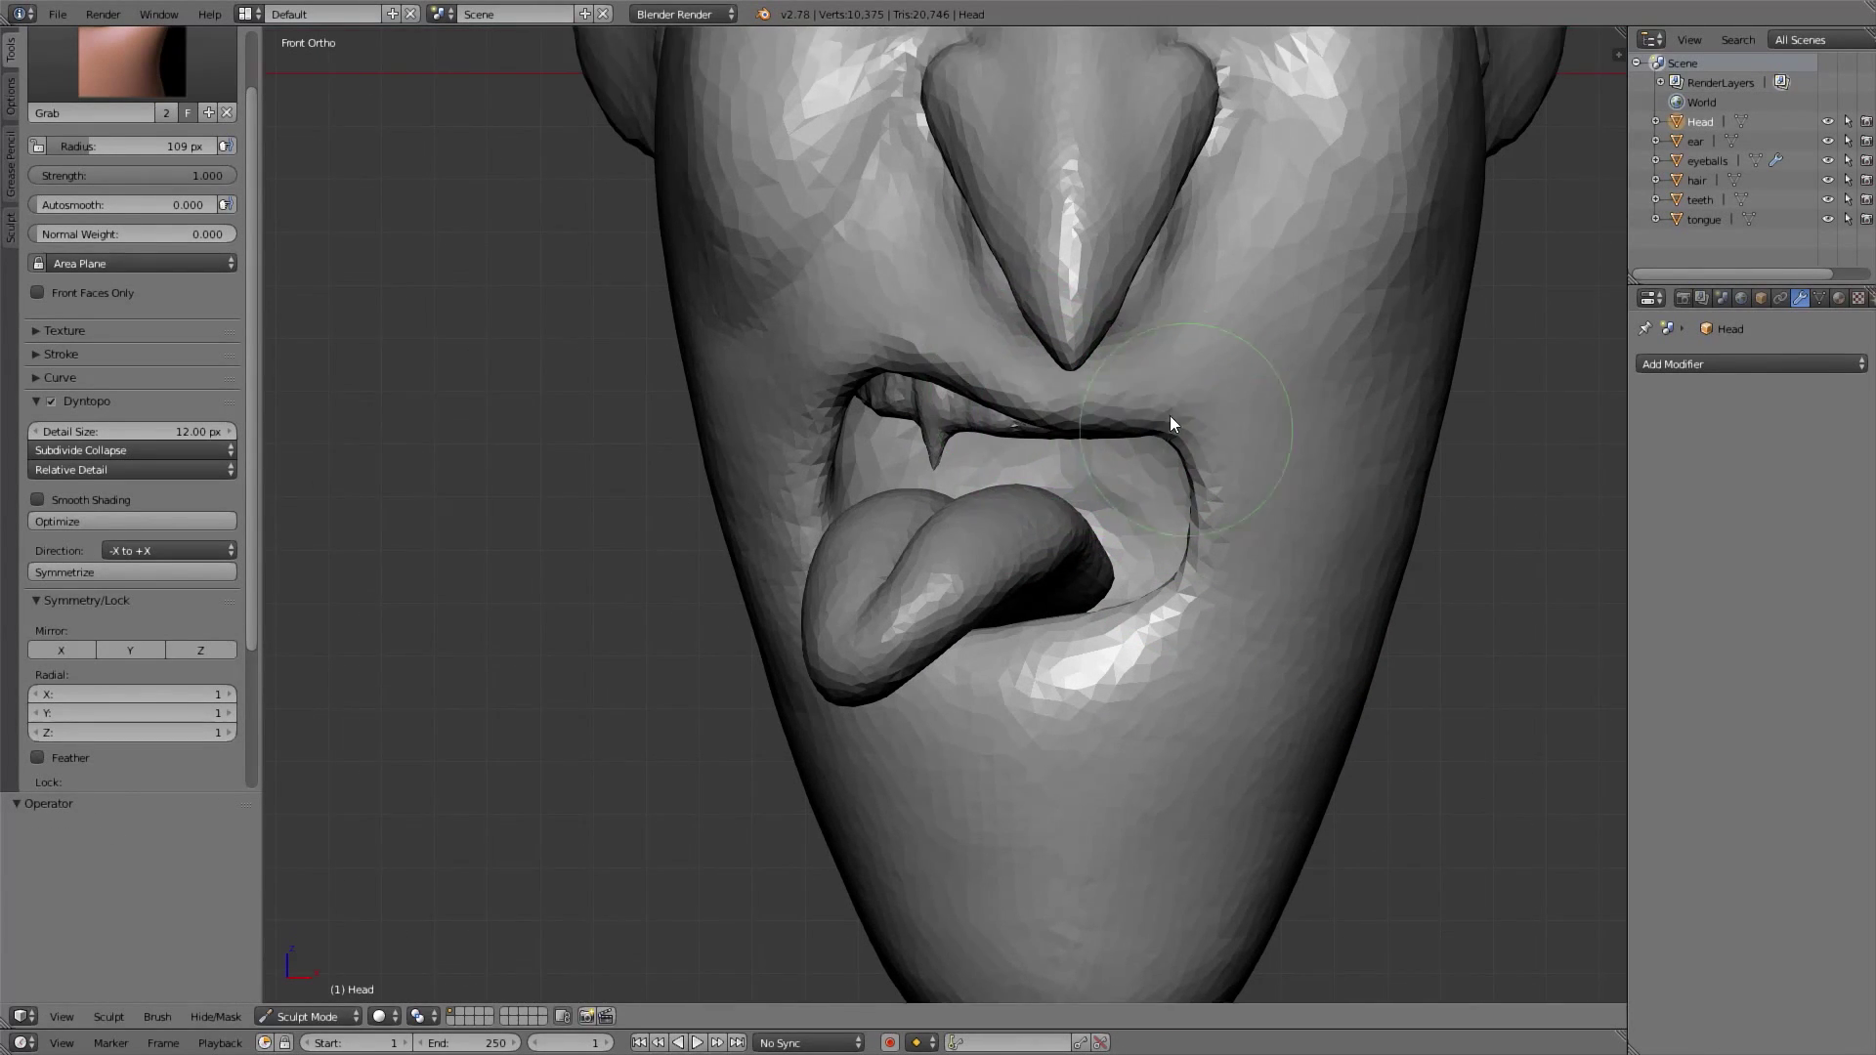
Toggle X-axis mirroring for the sculpt and adjust the brow area with a short Grab stroke
scroll(1041, 455, down, 4)
scroll(1011, 494, up, 4)
key(f)
click(1042, 401)
click(60, 651)
key(f)
click(1041, 402)
mouse_move(1041, 403)
mouse_down()
mouse_move(1100, 391)
mouse_move(1075, 370)
mouse_up()
key(f)
click(1060, 405)
key(f)
click(1074, 381)
Switch to the Clay Strips brush at a 71 px radius and try a stroke along the brow, undoing it
key(c)
key(f)
click(1073, 381)
middle_drag(1161, 334, 1088, 349)
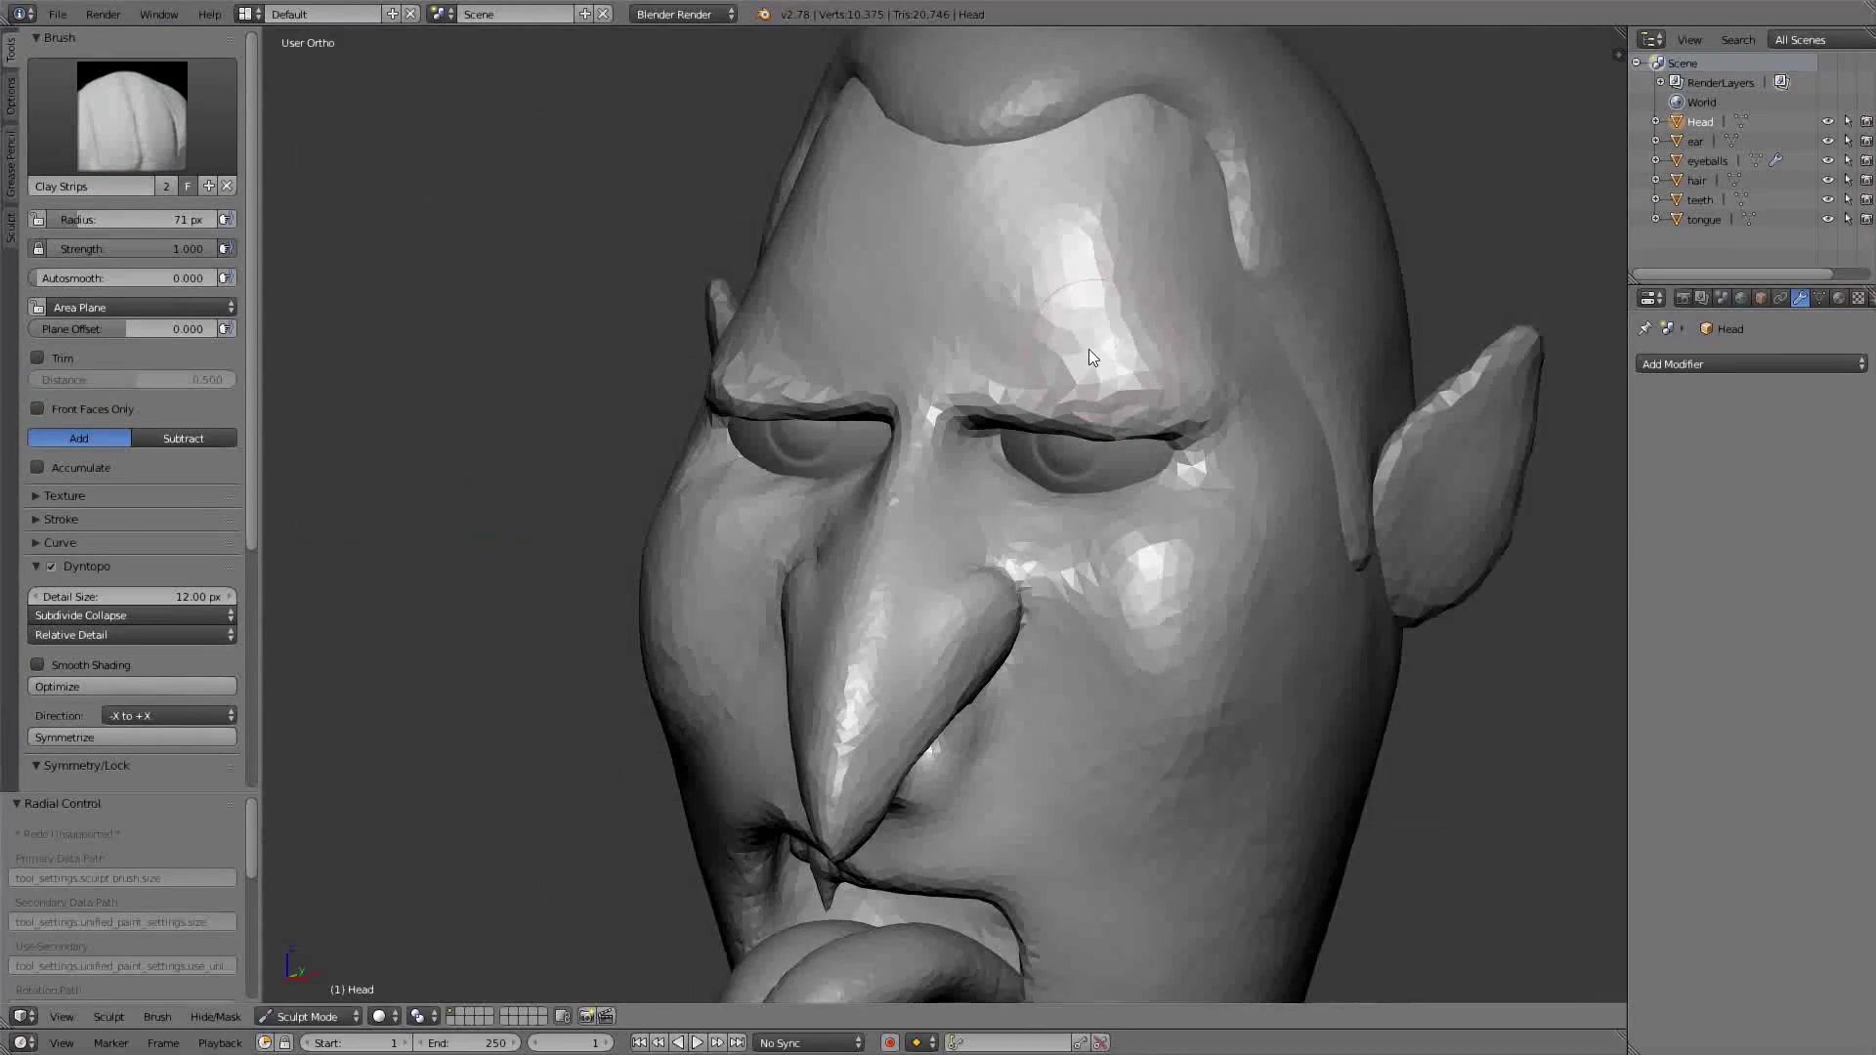
scroll(1089, 349, up, 1)
drag(1055, 421, 1109, 422)
key(ctrl+z)
Build up both brow ridges above the eyes with Clay Strips strokes, reducing the radius to 48 px
scroll(976, 434, up, 2)
key(f)
click(967, 434)
drag(899, 442, 1094, 455)
mouse_move(960, 471)
mouse_down()
mouse_move(1212, 466)
mouse_move(948, 435)
mouse_up()
middle_drag(884, 398, 952, 401)
key(f)
click(940, 401)
middle_drag(1070, 403, 1039, 402)
drag(938, 409, 1246, 425)
middle_drag(1246, 424, 1188, 424)
drag(943, 389, 1088, 409)
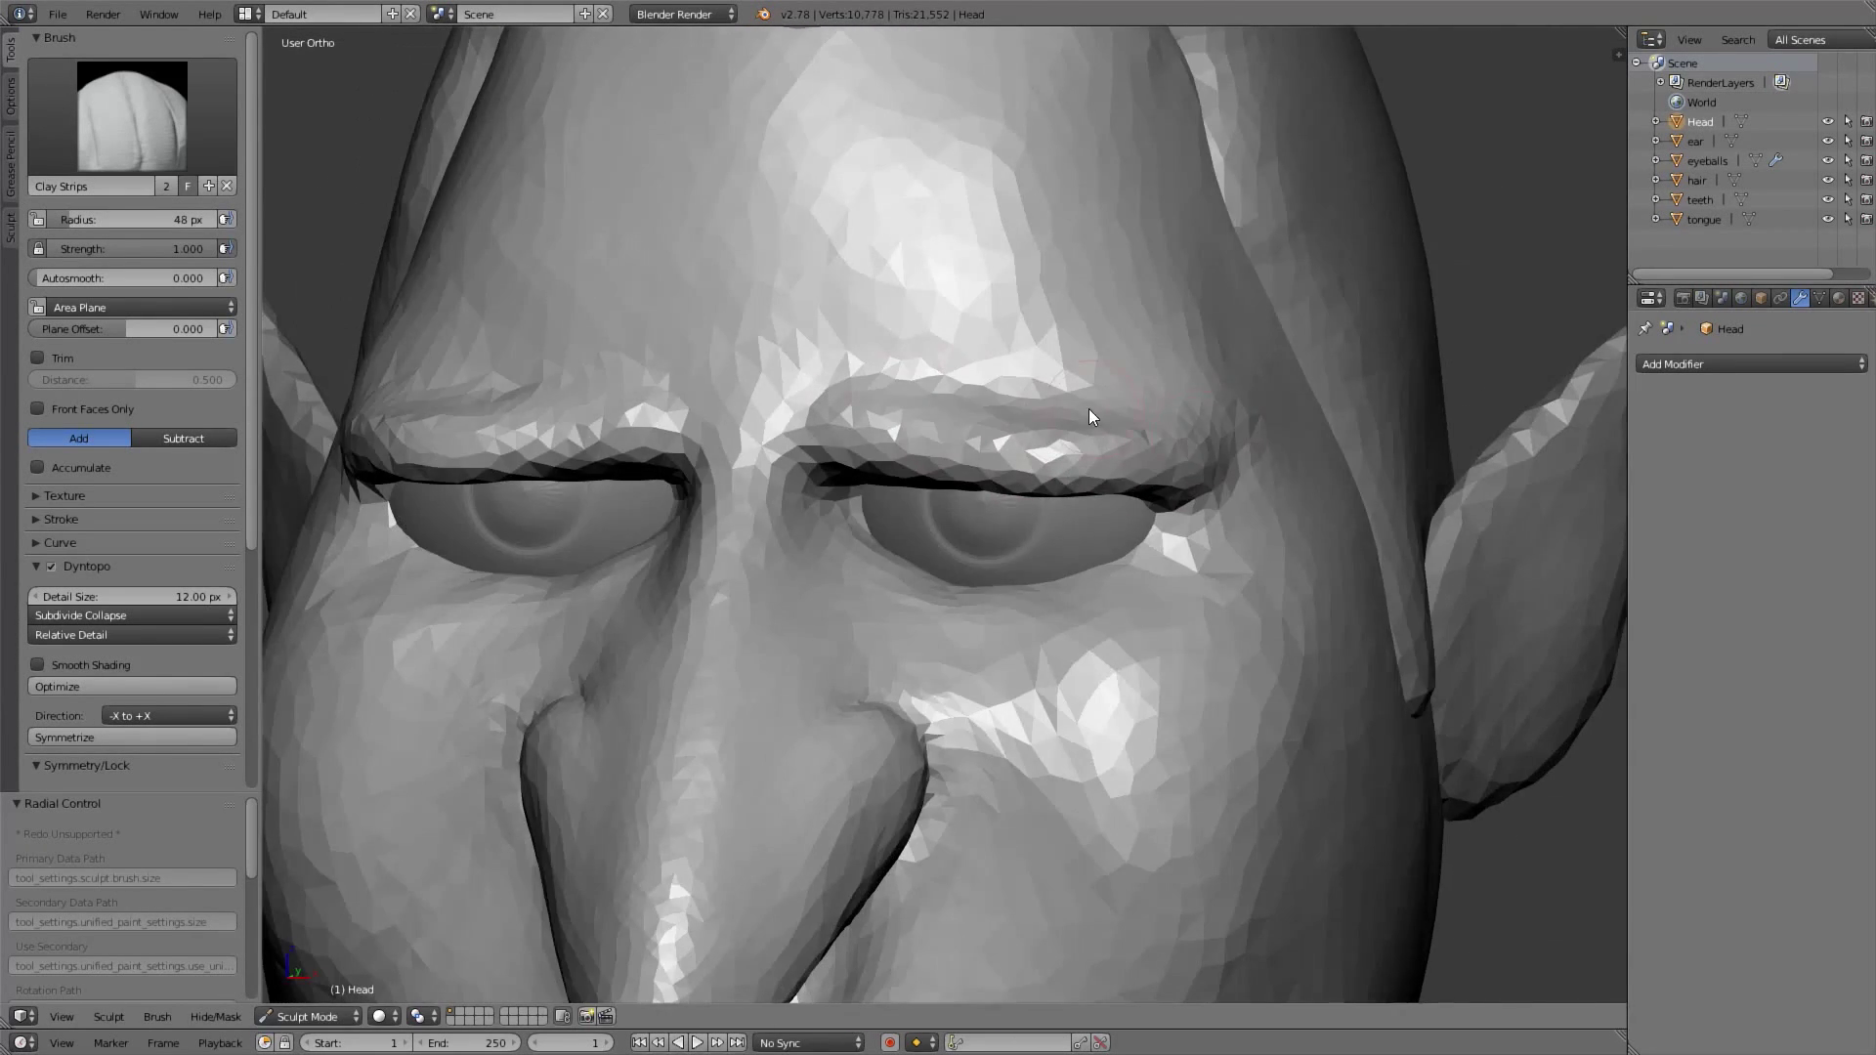
Add Clay Strips volume at the side of the brow and up the temple to the hairline at a 73 px radius
scroll(1088, 408, down, 3)
middle_drag(1088, 409, 864, 473)
key(f)
click(864, 472)
drag(864, 473, 824, 442)
middle_drag(831, 440, 816, 379)
drag(851, 303, 1000, 111)
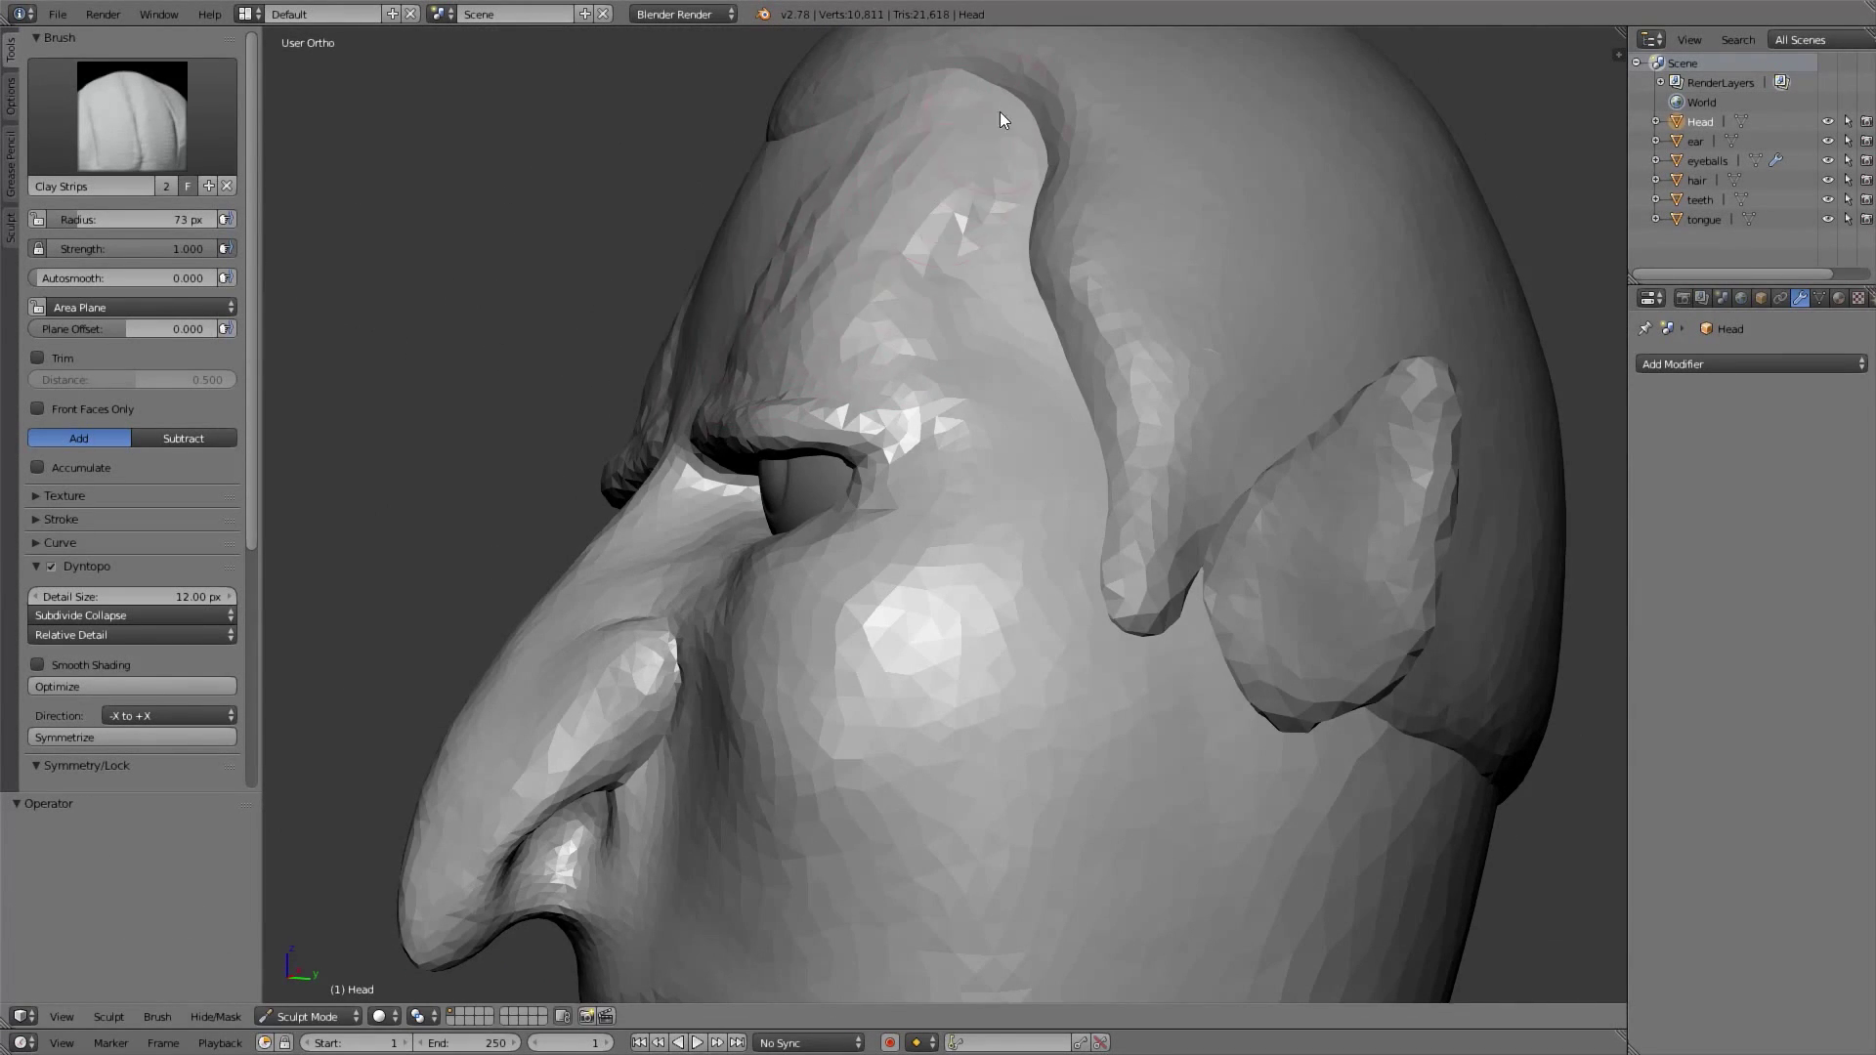
middle_drag(909, 243, 1079, 289)
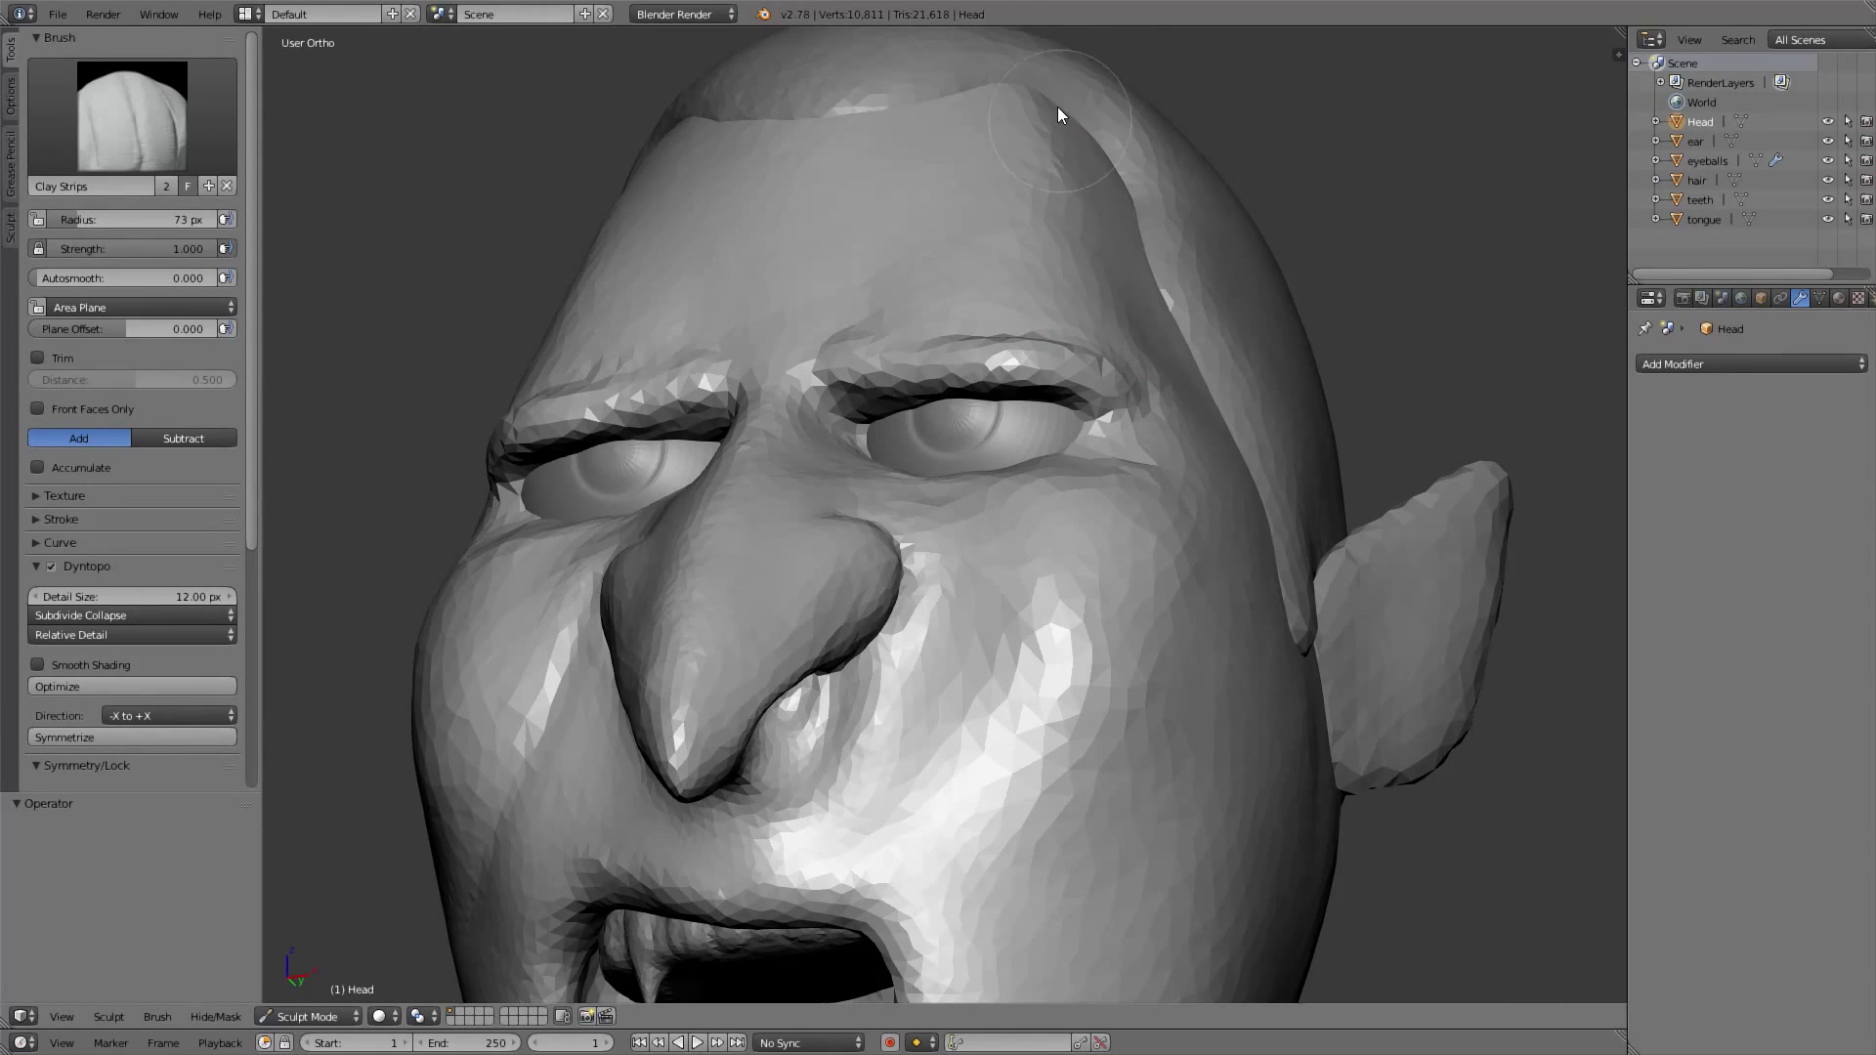
Switch to the Grab brush and try a short pull around the mouth, undoing it
middle_drag(645, 279, 853, 289)
scroll(853, 289, down, 5)
key(KP_1)
scroll(789, 494, up, 4)
key(g)
key(f)
click(985, 512)
drag(925, 626, 897, 600)
key(ctrl+z)
Toggle X-axis mirroring and resize the Grab brush for the face
key(f)
click(898, 610)
middle_drag(950, 438, 1042, 557)
click(61, 723)
middle_drag(752, 440, 695, 403)
key(f)
click(736, 426)
Set the Grab brush radius to 71 px and check the head's shape from the side and front
middle_drag(905, 456, 741, 651)
key(KP_3)
scroll(762, 626, up, 2)
key(f)
click(873, 513)
mouse_move(801, 577)
middle_down()
mouse_move(838, 518)
mouse_move(850, 375)
mouse_move(846, 461)
middle_up()
middle_drag(895, 400, 896, 498)
key(f)
click(822, 501)
key(KP_1)
scroll(930, 408, down, 3)
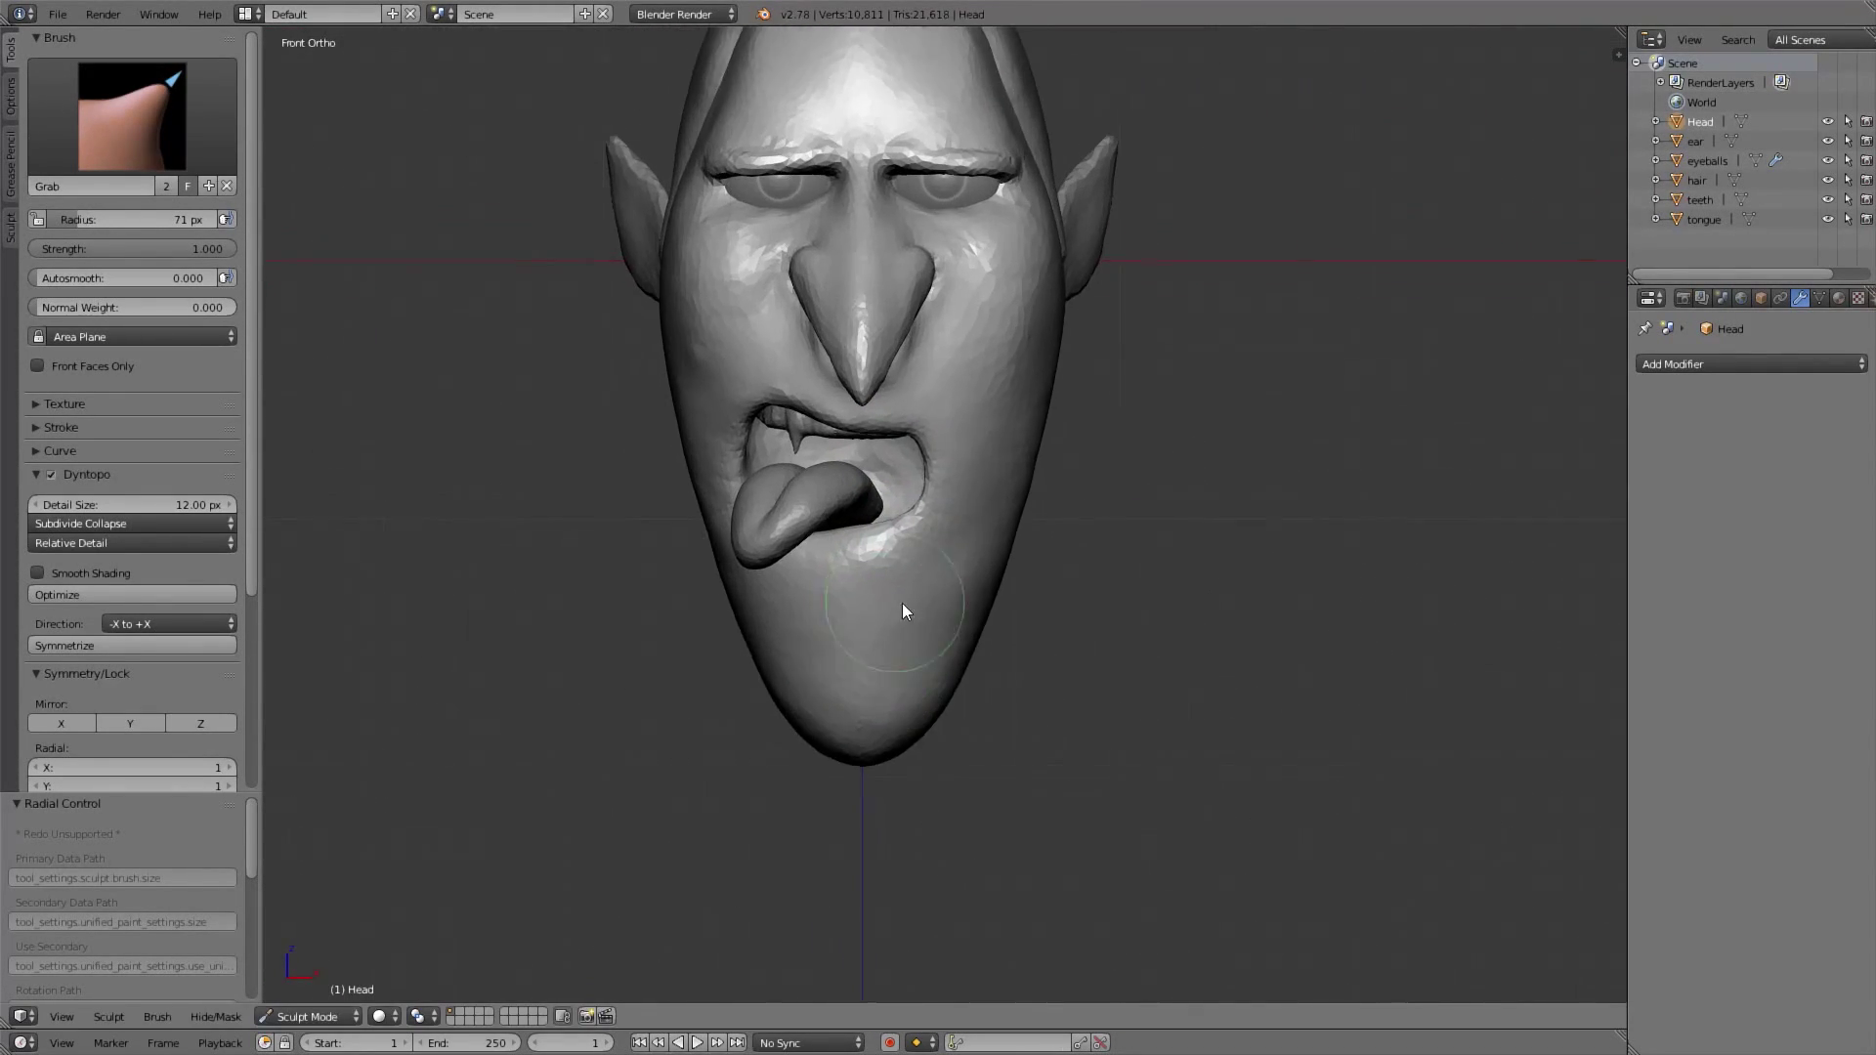
shift+middle_drag(788, 562, 829, 689)
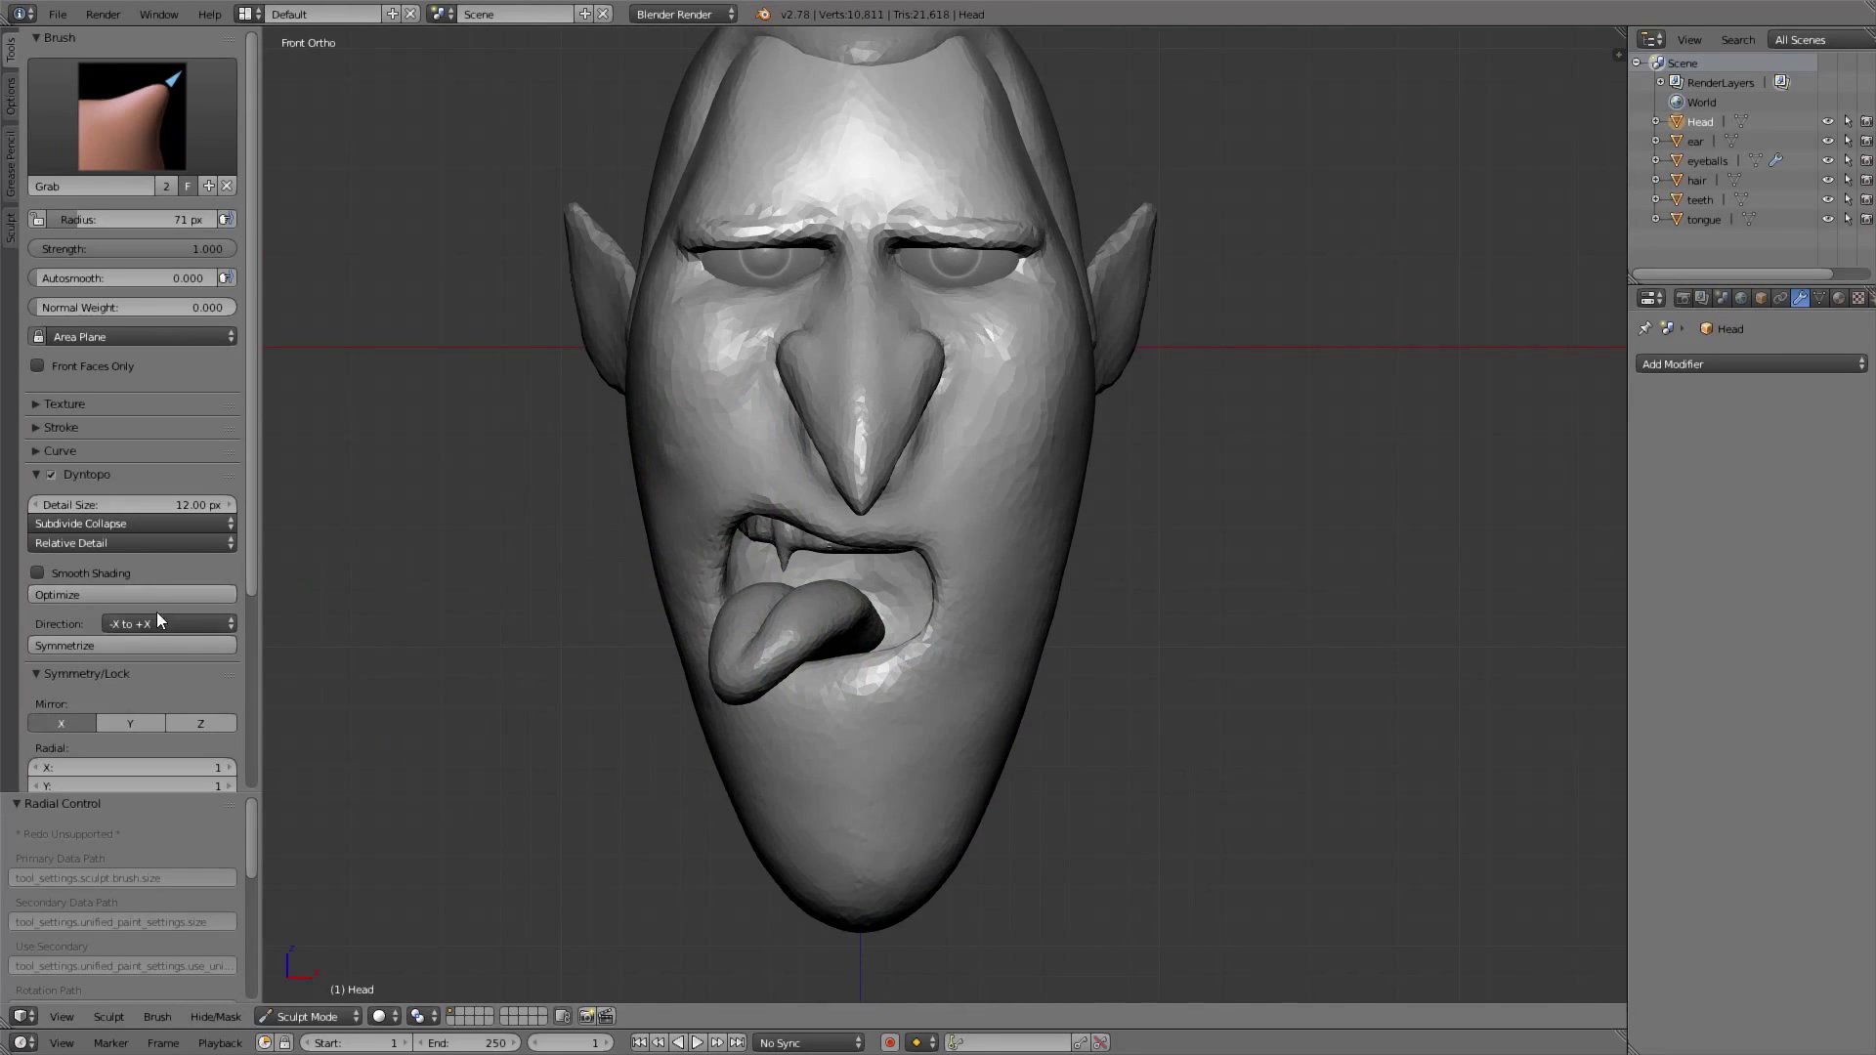
Toggle X-axis mirroring again and switch the Head's sculpt brush to Clay Strips
scroll(465, 427, up, 3)
click(62, 724)
mouse_move(540, 467)
middle_down()
mouse_move(567, 496)
mouse_move(665, 484)
middle_up()
key(c)
key(f)
middle_drag(649, 383, 762, 428)
scroll(762, 428, down, 3)
key(KP_1)
Make the ear mesh active in Sculpt Mode and choose the Inflate/Deflate brush for it
click(1695, 142)
key(KP_3)
shift+middle_drag(919, 441, 1030, 484)
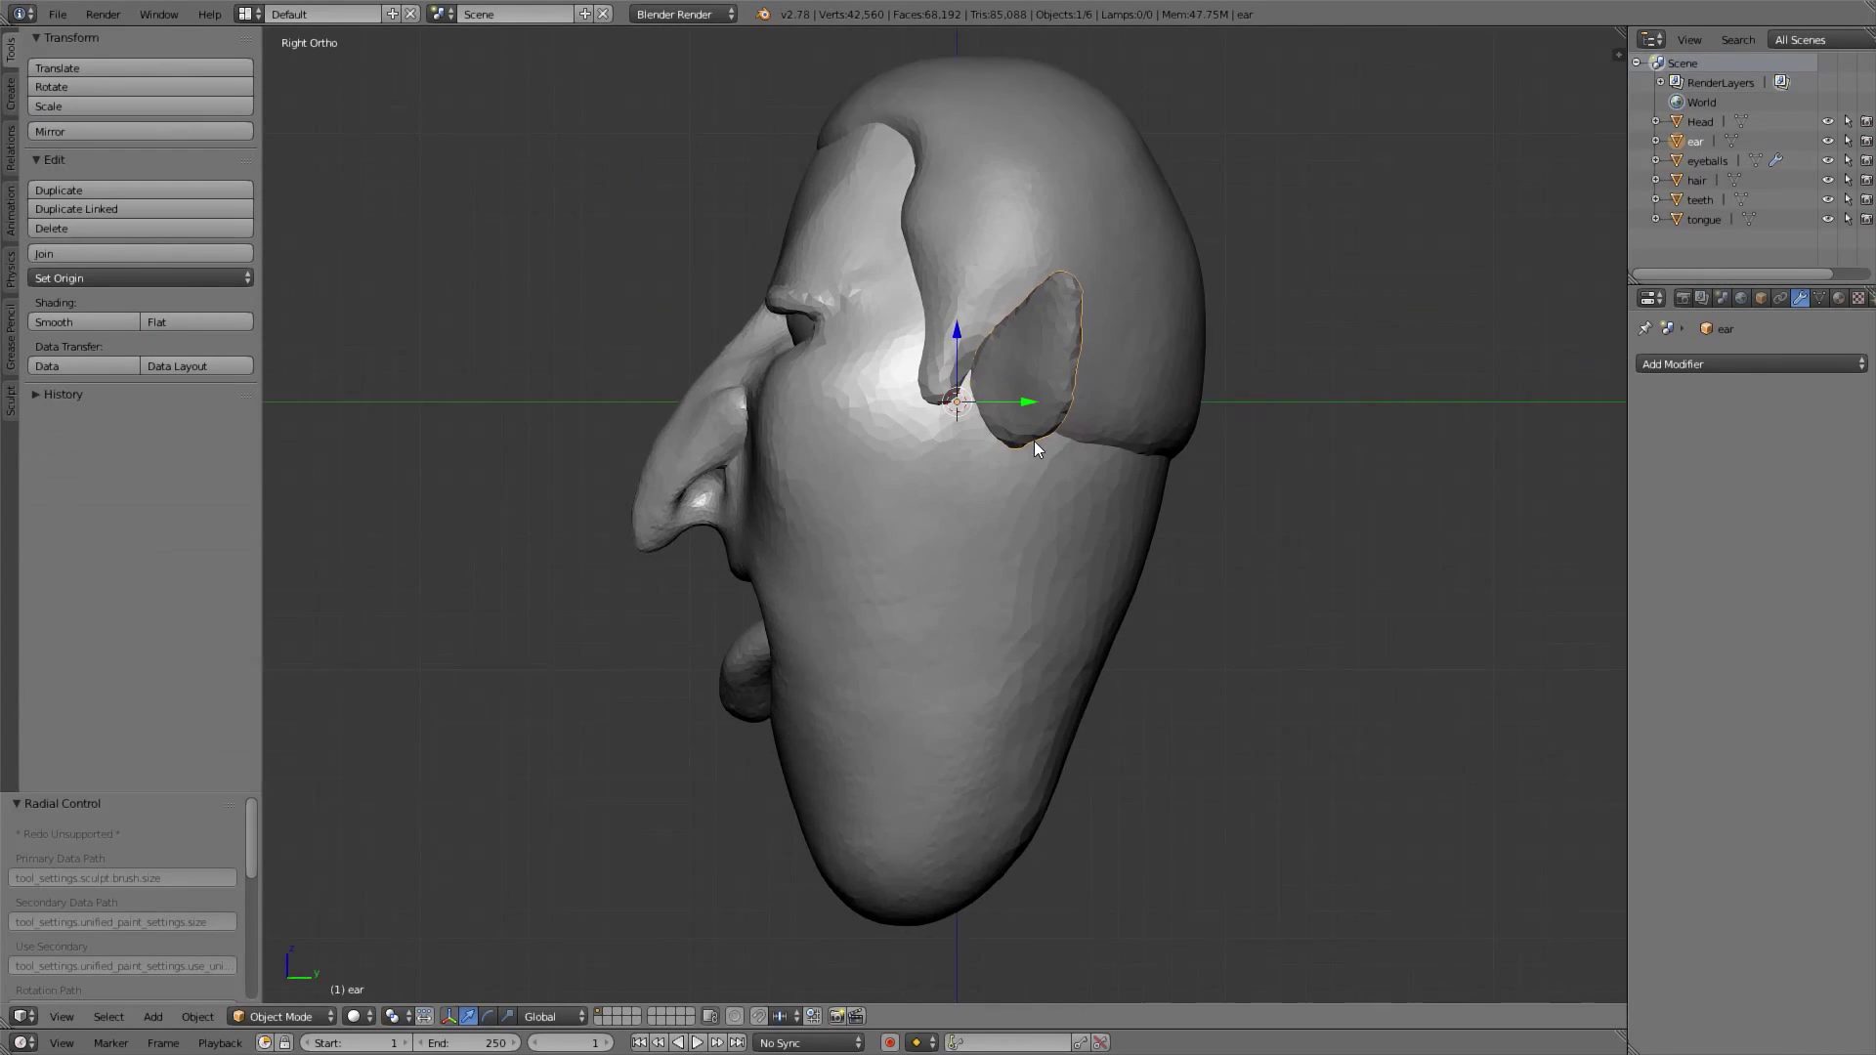
scroll(1030, 484, up, 4)
shift+middle_drag(980, 342, 911, 483)
click(324, 1020)
click(316, 954)
scroll(1051, 420, up, 3)
mouse_move(1086, 307)
shift+middle_down()
mouse_move(1051, 420)
mouse_move(991, 416)
shift+middle_up()
click(137, 119)
click(618, 232)
key(ctrl+z)
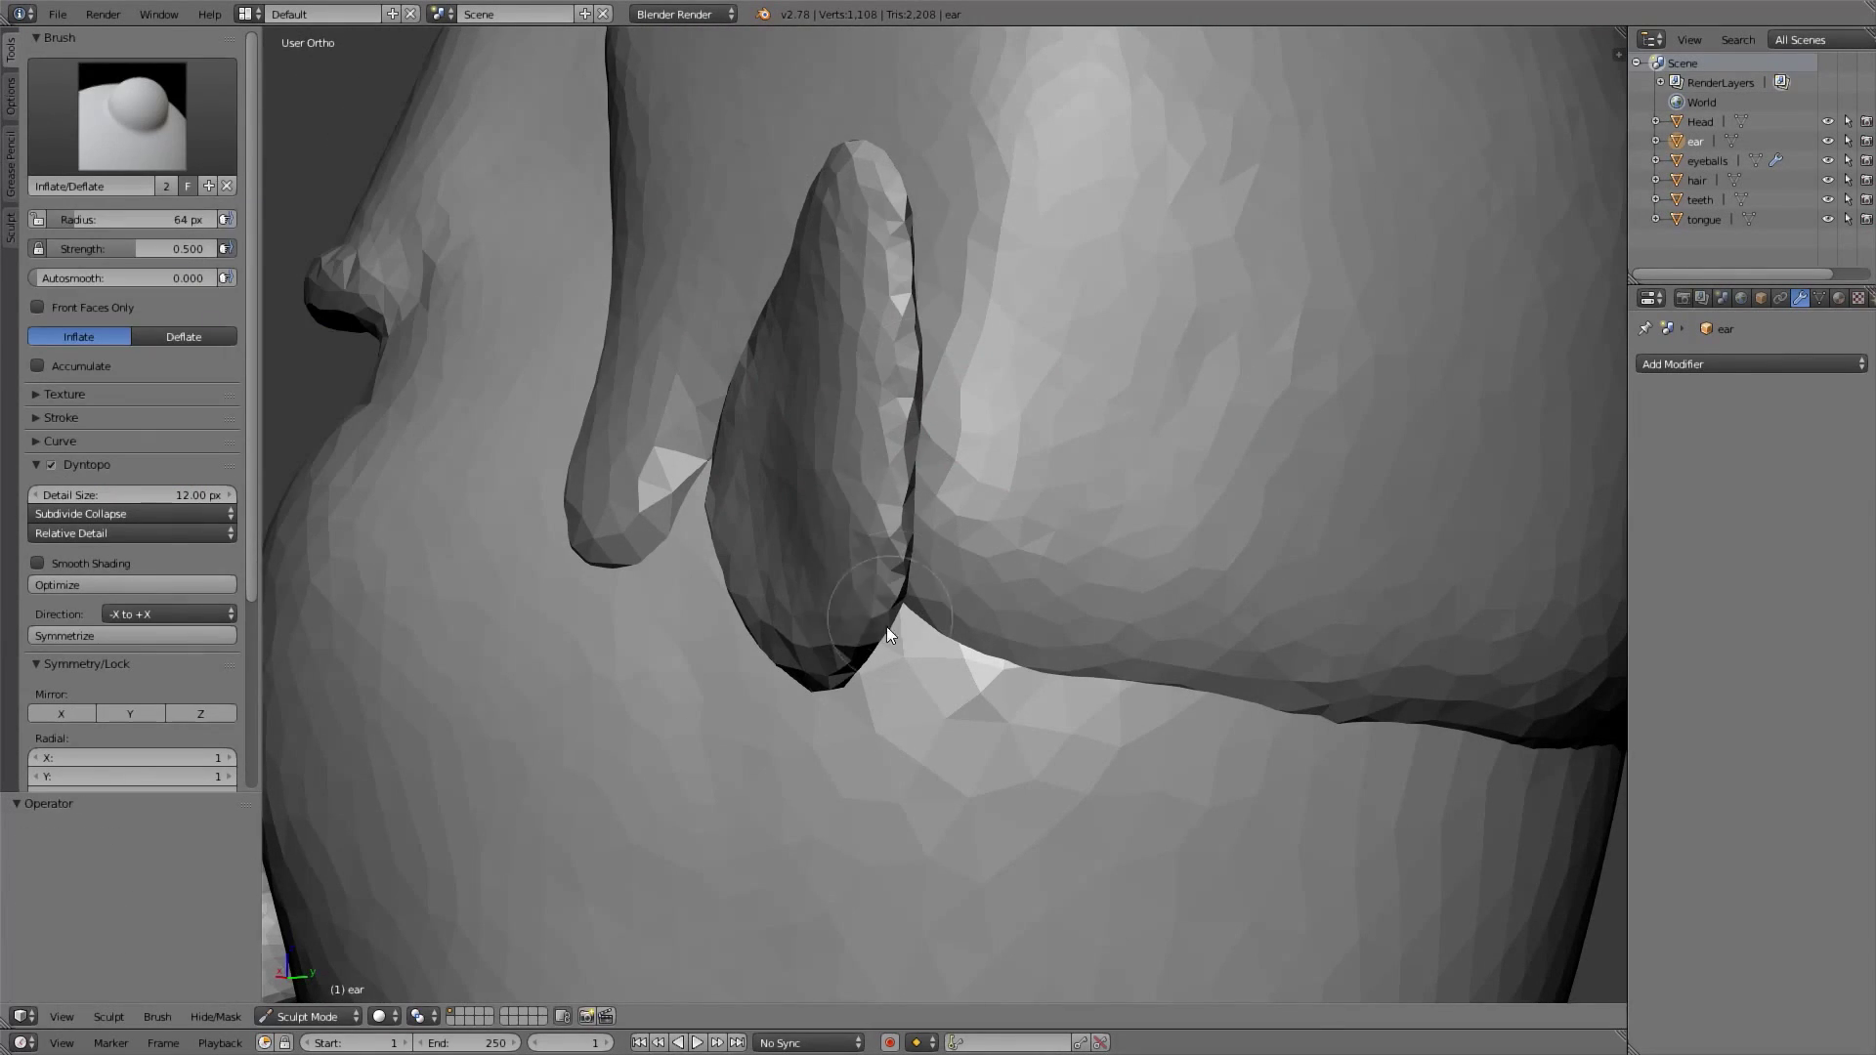
Raise the Inflate brush strength to 1.000 and thicken the outer rim around the ear's tip, back and lobe
key(shift+f)
click(1100, 353)
middle_drag(782, 586, 911, 496)
mouse_move(832, 518)
mouse_down()
mouse_move(1081, 296)
mouse_move(953, 391)
mouse_move(836, 528)
mouse_up()
mouse_move(1100, 308)
middle_down()
mouse_move(1003, 302)
mouse_move(1026, 333)
middle_up()
mouse_move(1026, 333)
mouse_down()
mouse_move(959, 686)
mouse_move(782, 711)
mouse_up()
mouse_move(781, 711)
middle_down()
mouse_move(817, 551)
mouse_move(939, 293)
middle_up()
drag(938, 293, 801, 803)
middle_drag(801, 803, 841, 713)
drag(841, 713, 971, 563)
middle_drag(972, 563, 987, 526)
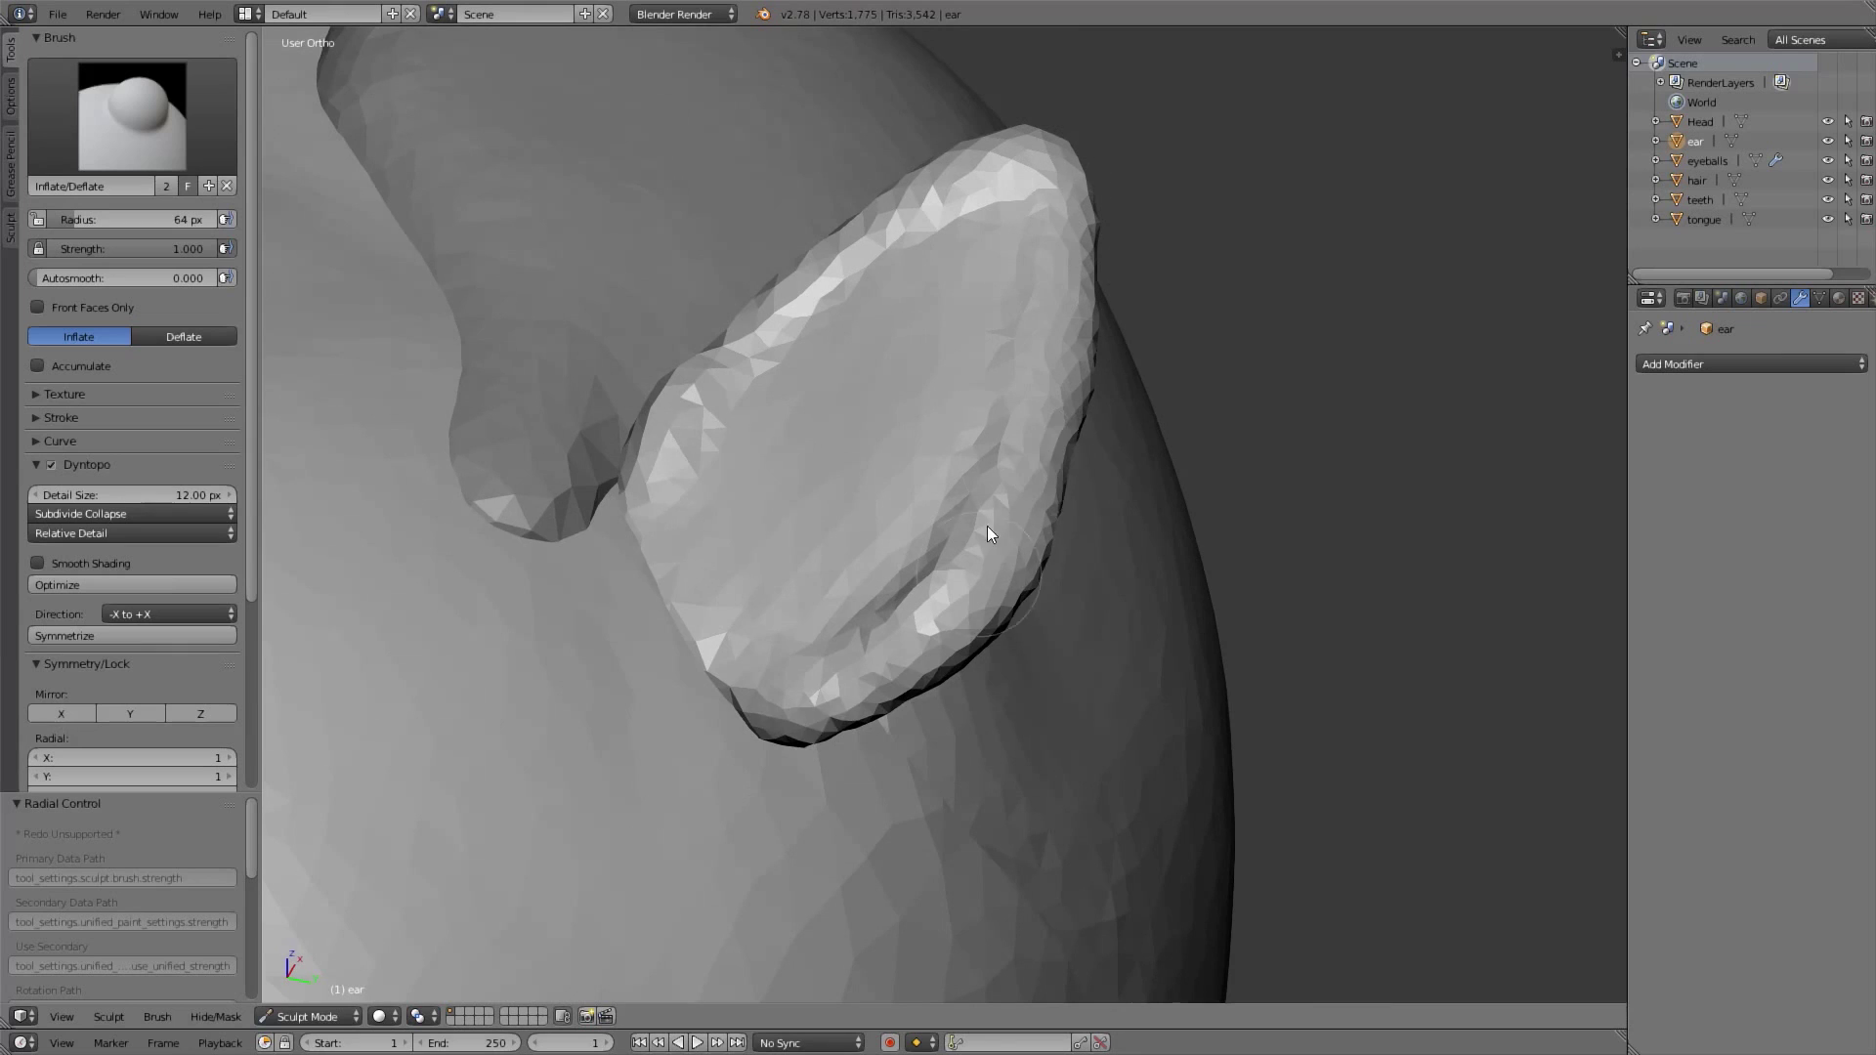
Inflate the ear's edge from behind and build up the rim along its upper front side
middle_drag(853, 519, 825, 554)
middle_drag(805, 696, 720, 425)
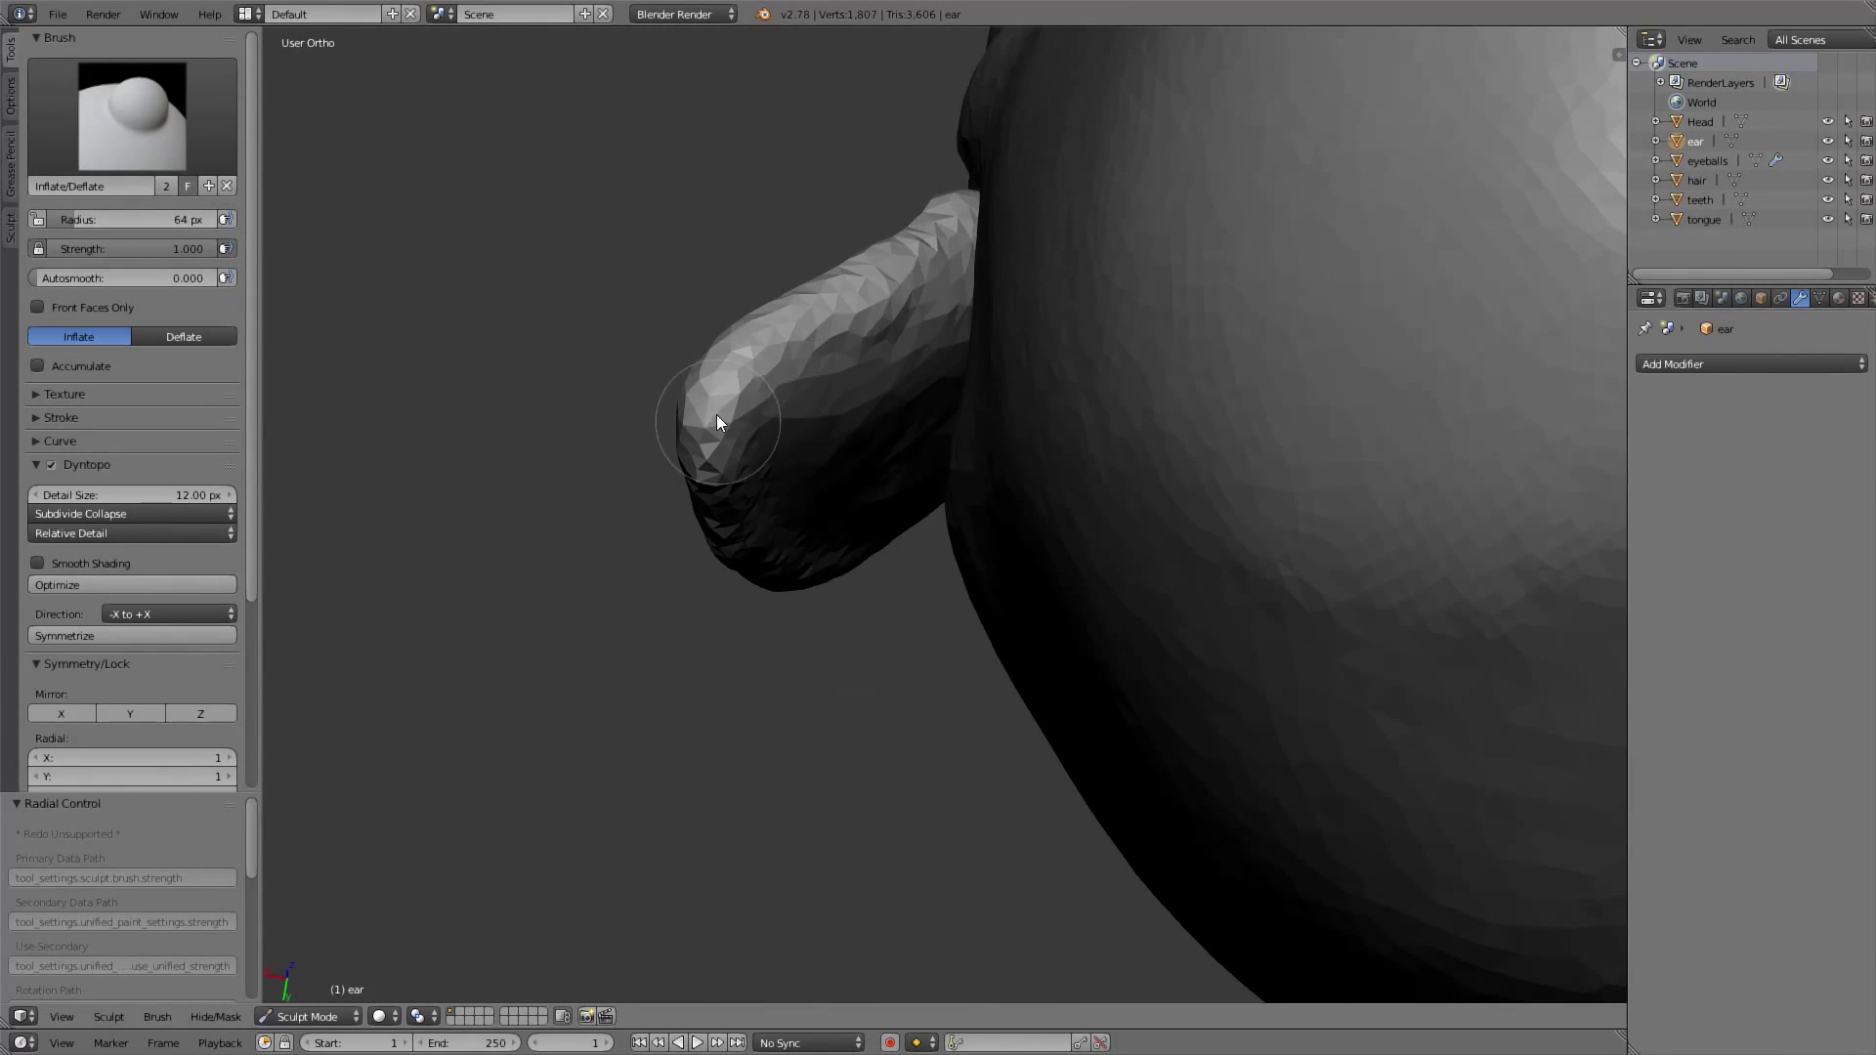
drag(719, 424, 846, 309)
middle_drag(846, 309, 1047, 330)
drag(1048, 331, 935, 389)
Switch to Clay Strips at a 97 px radius and carve a round hollow into the lower inner ear
key(3)
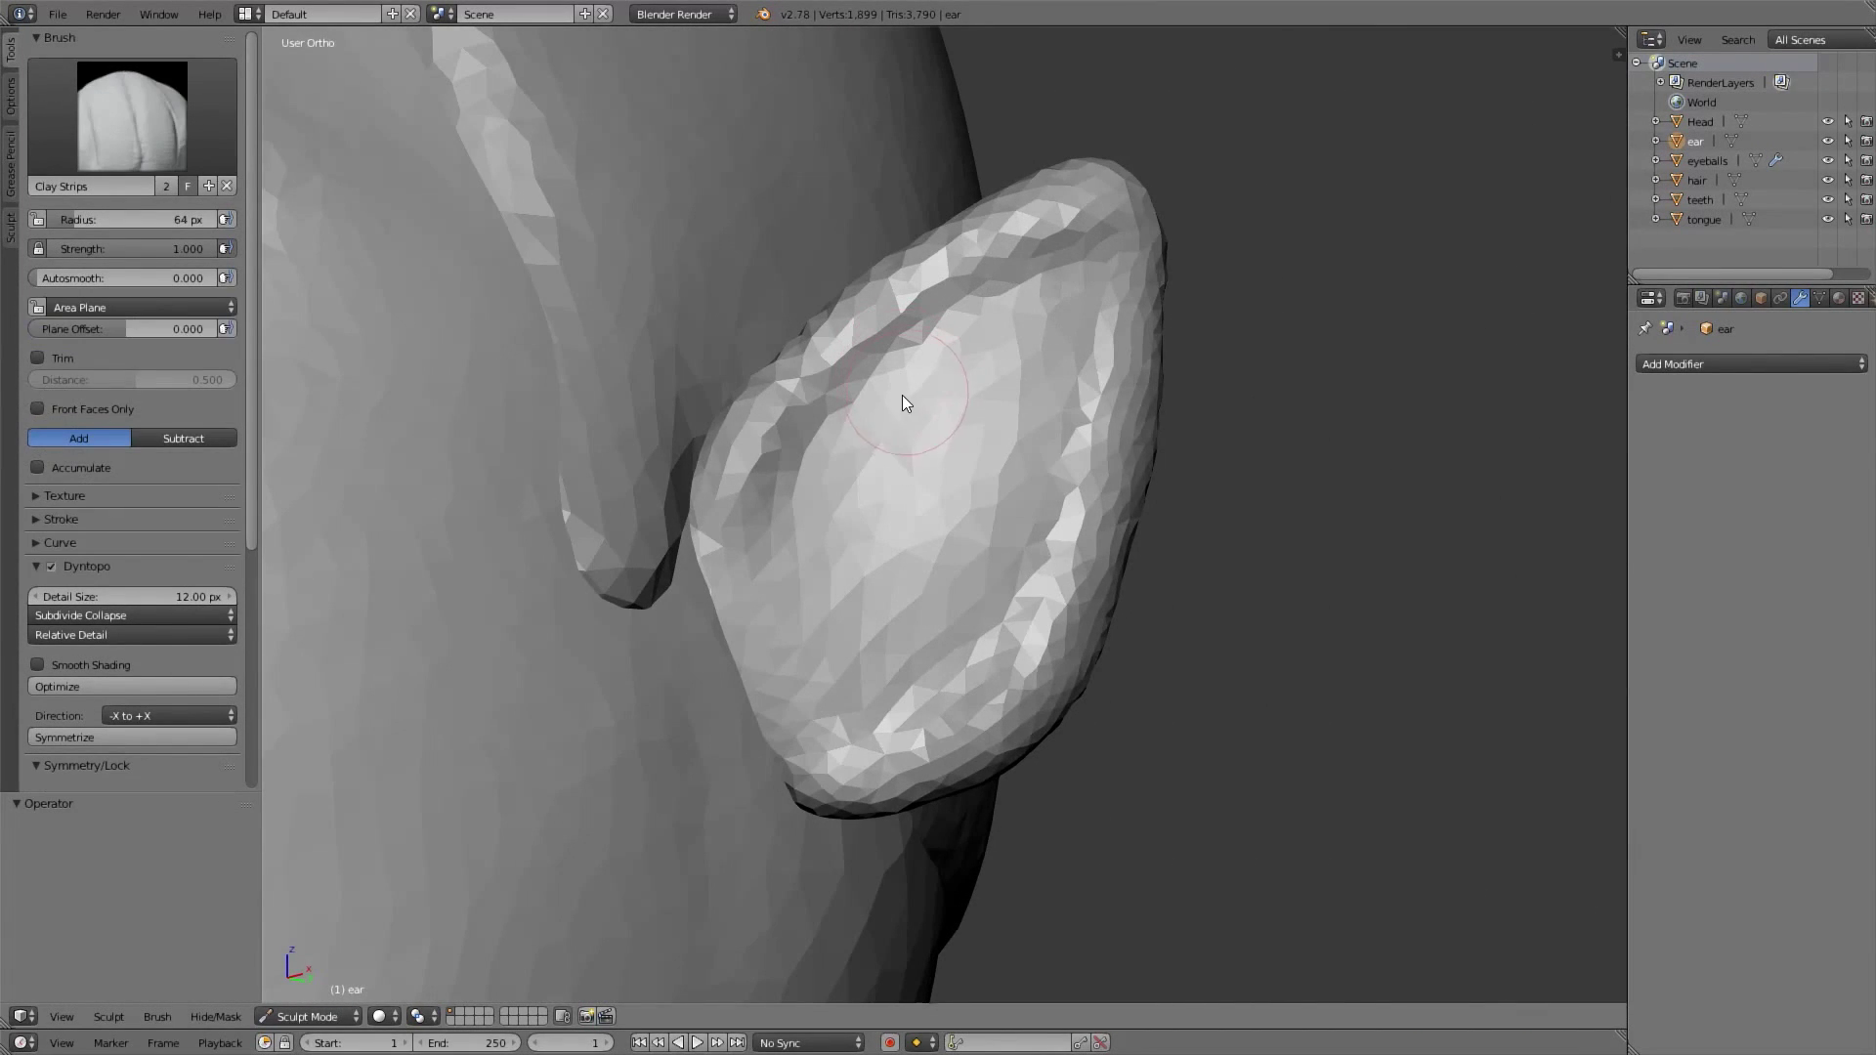
middle_drag(938, 533, 887, 467)
key(f)
click(897, 492)
mouse_move(812, 514)
mouse_down()
mouse_move(806, 572)
mouse_move(838, 560)
mouse_up()
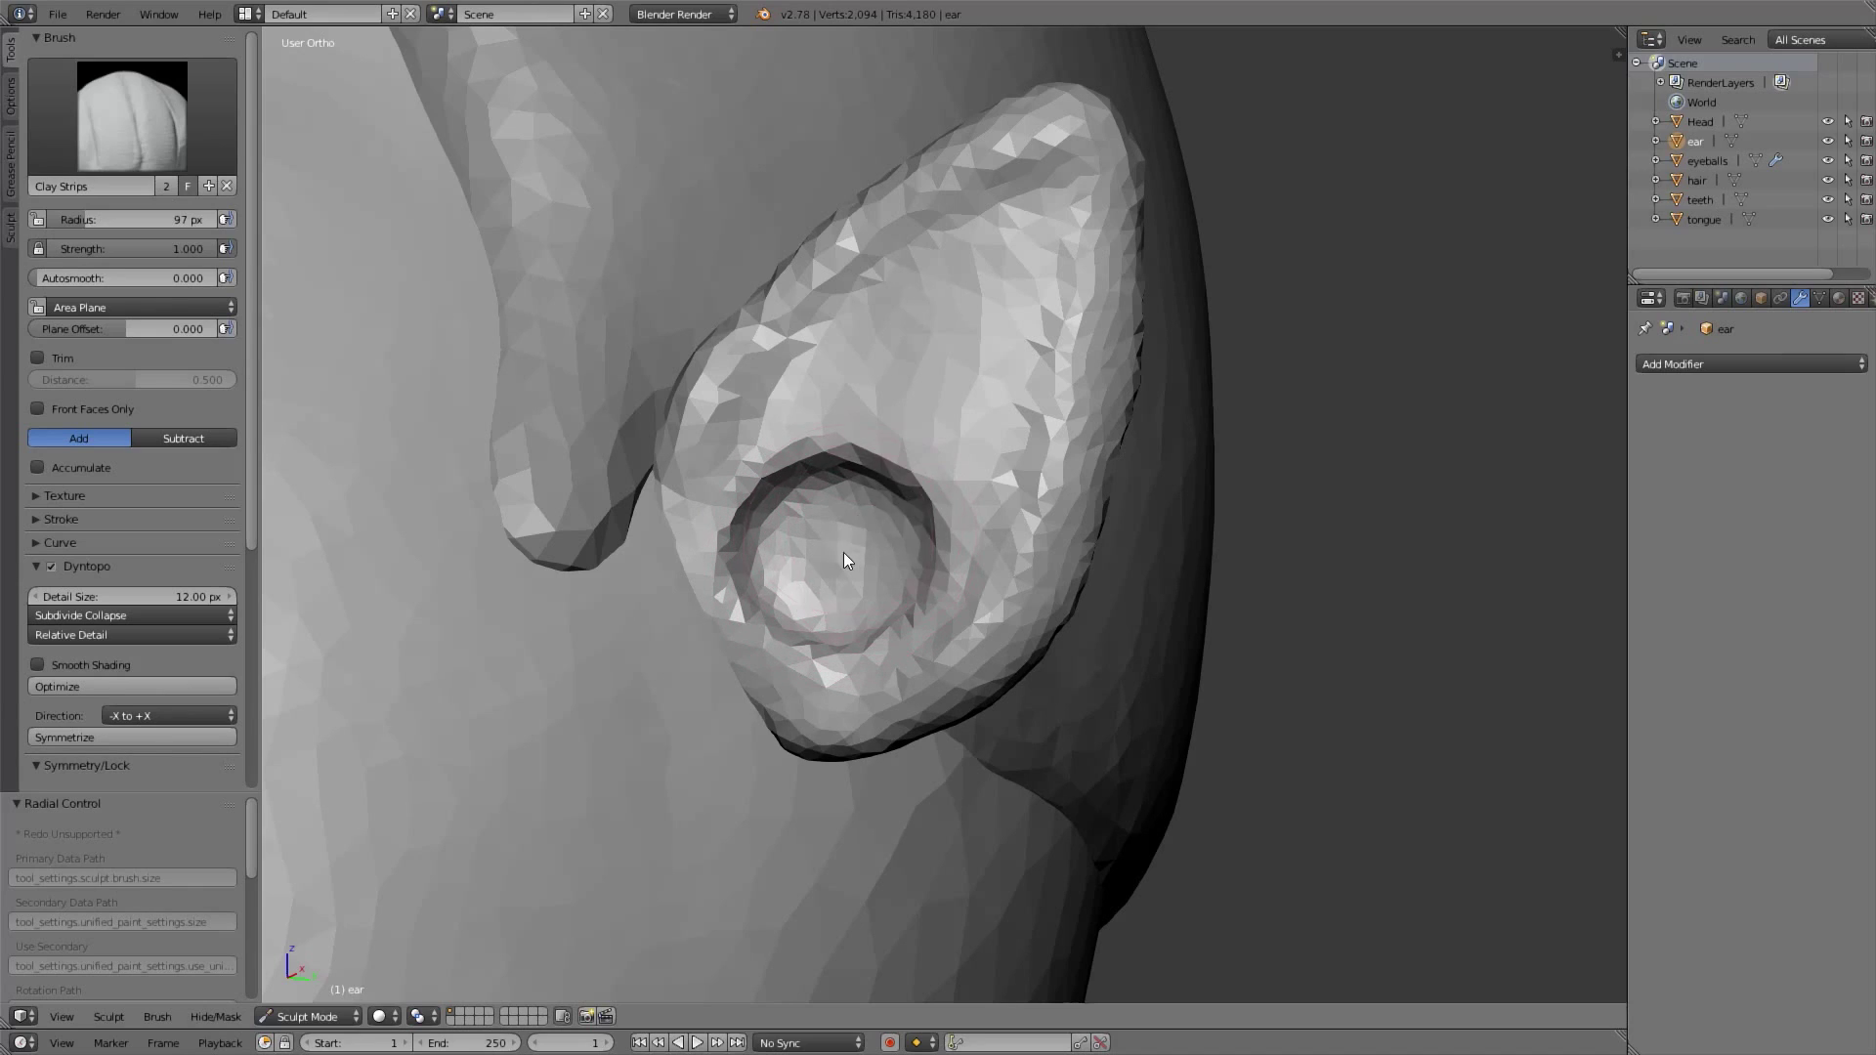
Reduce the Clay Strips radius to 44 px and sculpt along the ear's front rim beside the hollow
key(f)
click(700, 512)
key(f)
click(694, 488)
drag(664, 536, 706, 408)
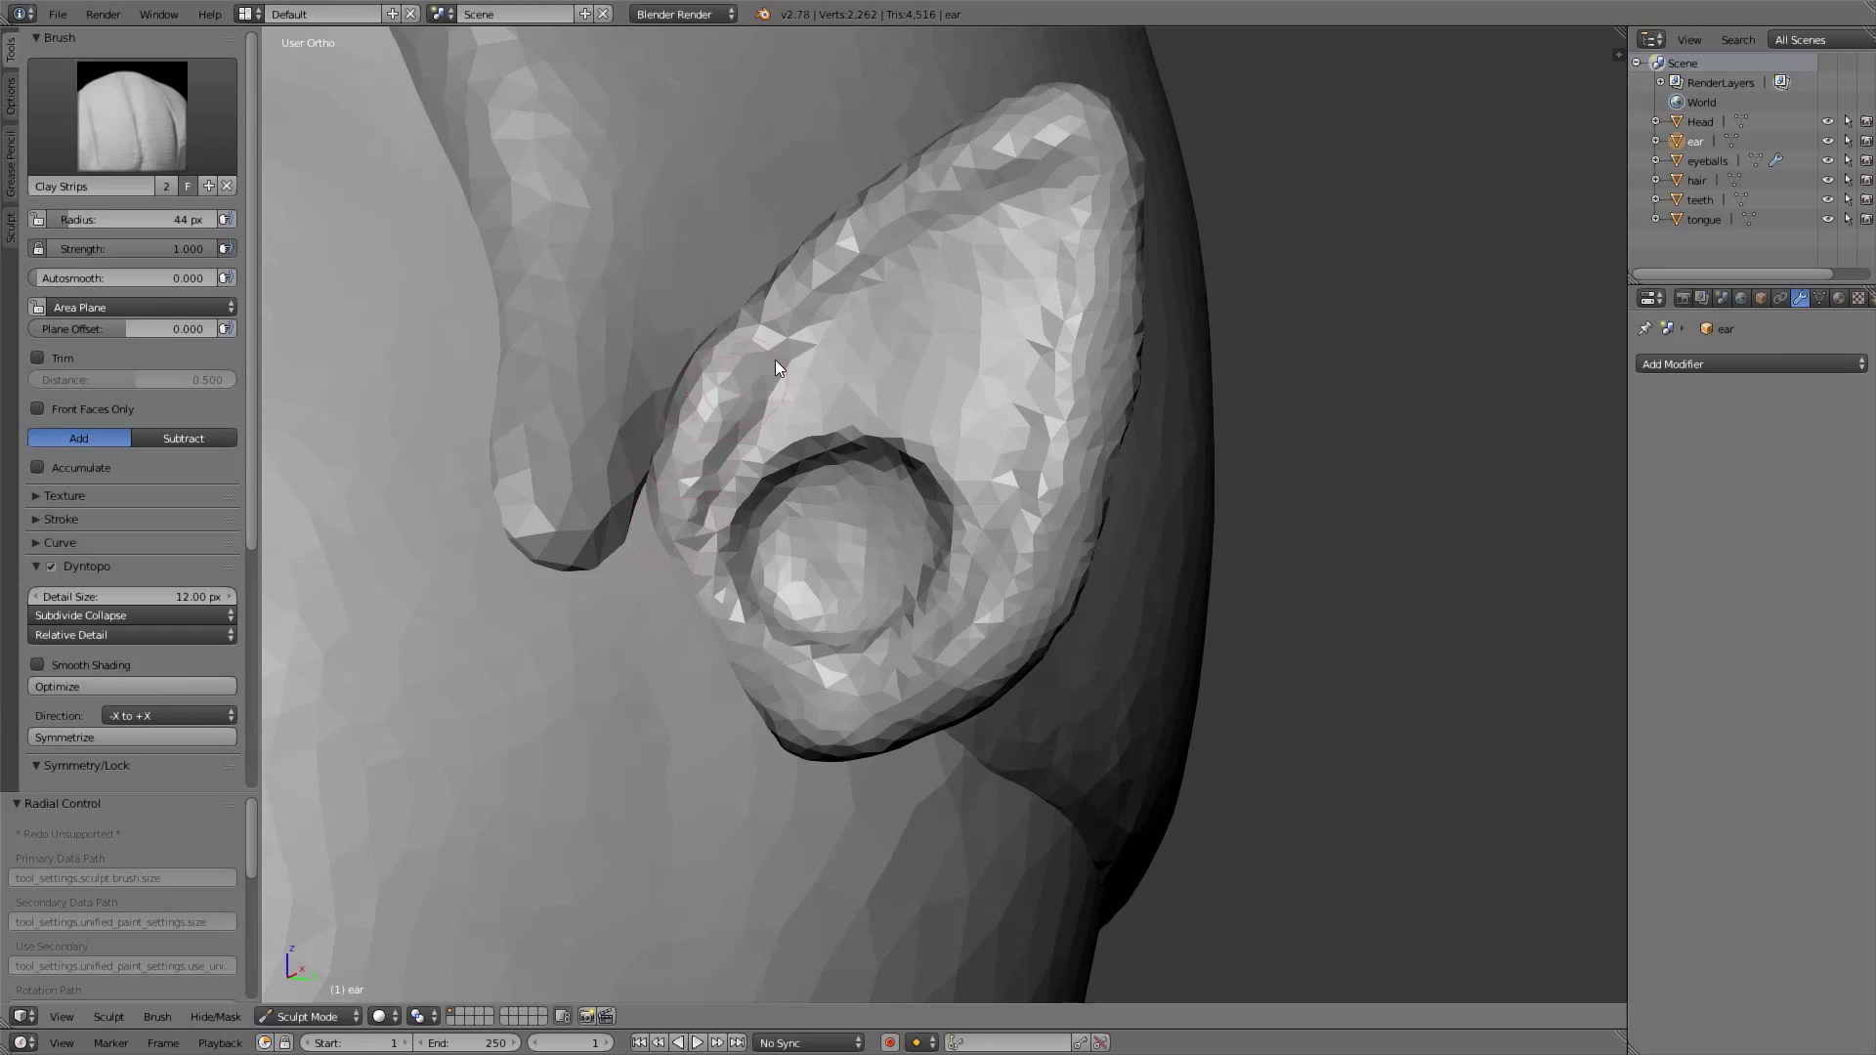
Set the Clay Strips radius to 65 px and deepen the upper part of the ear hollow
key(f)
click(888, 450)
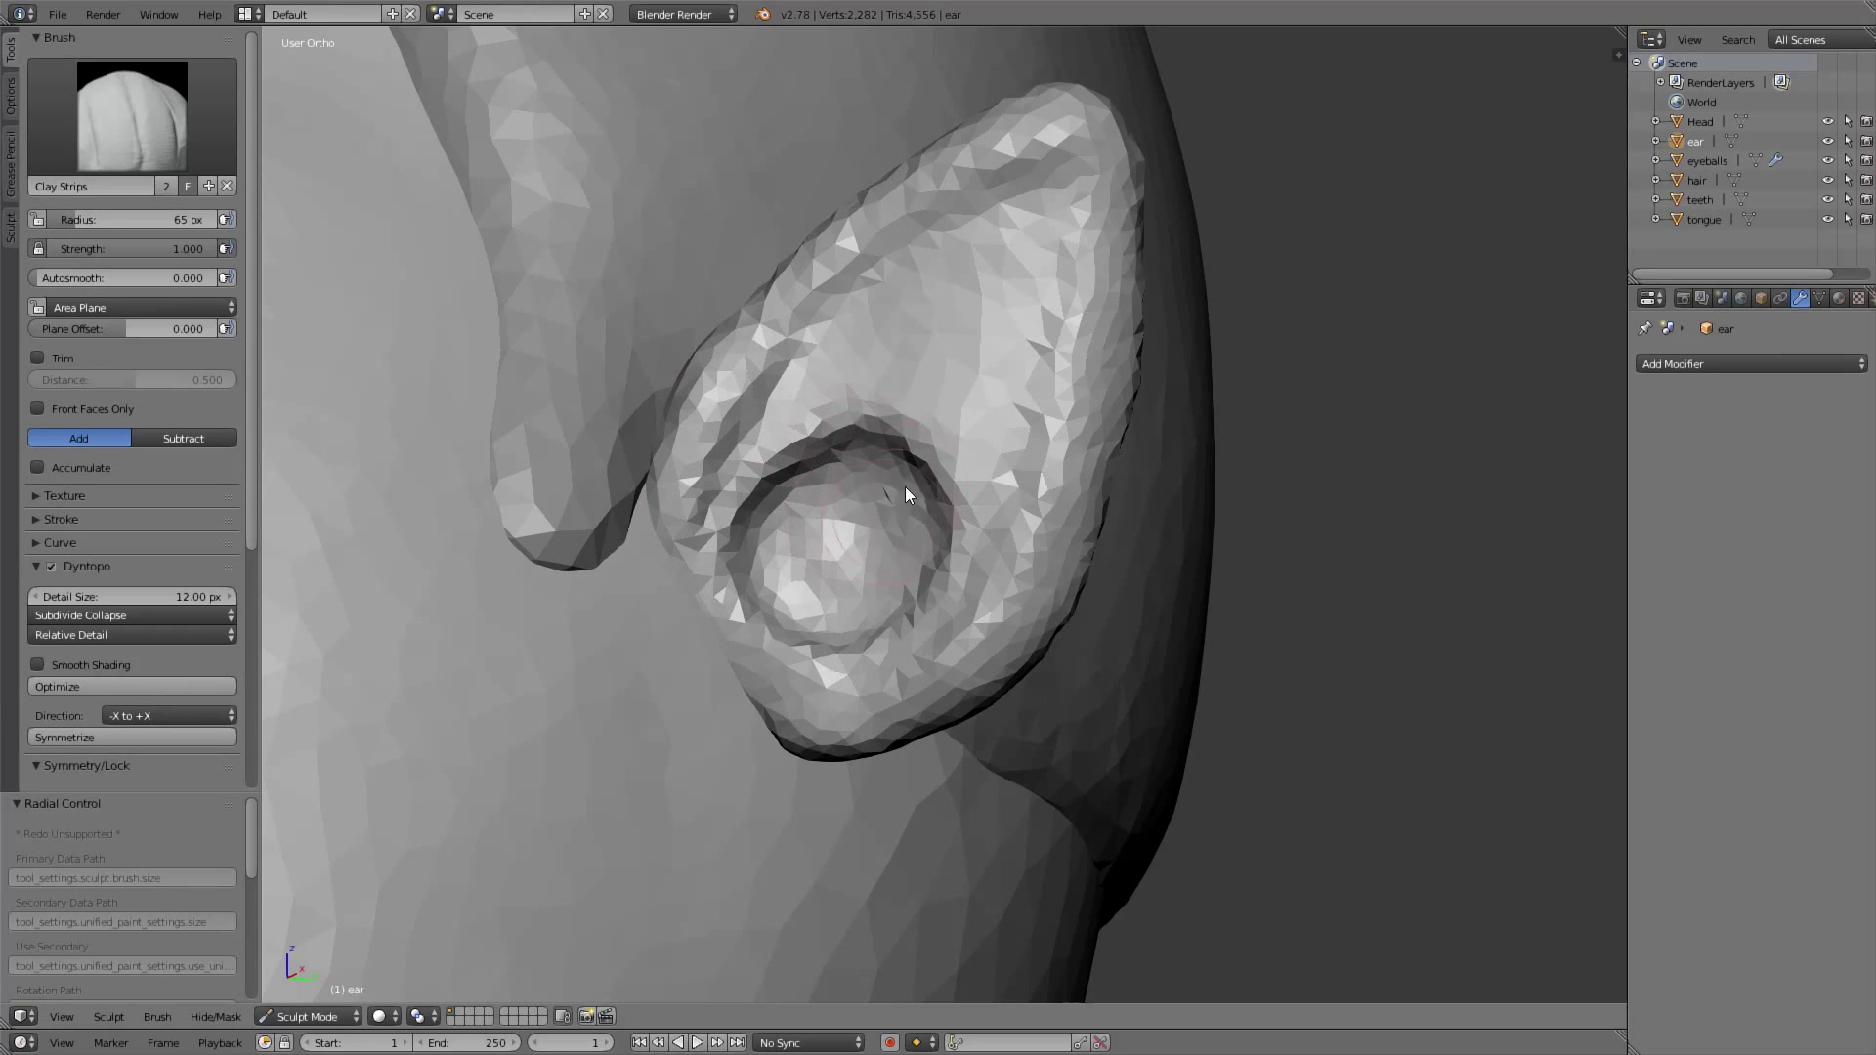
drag(905, 487, 854, 467)
middle_drag(854, 467, 1013, 373)
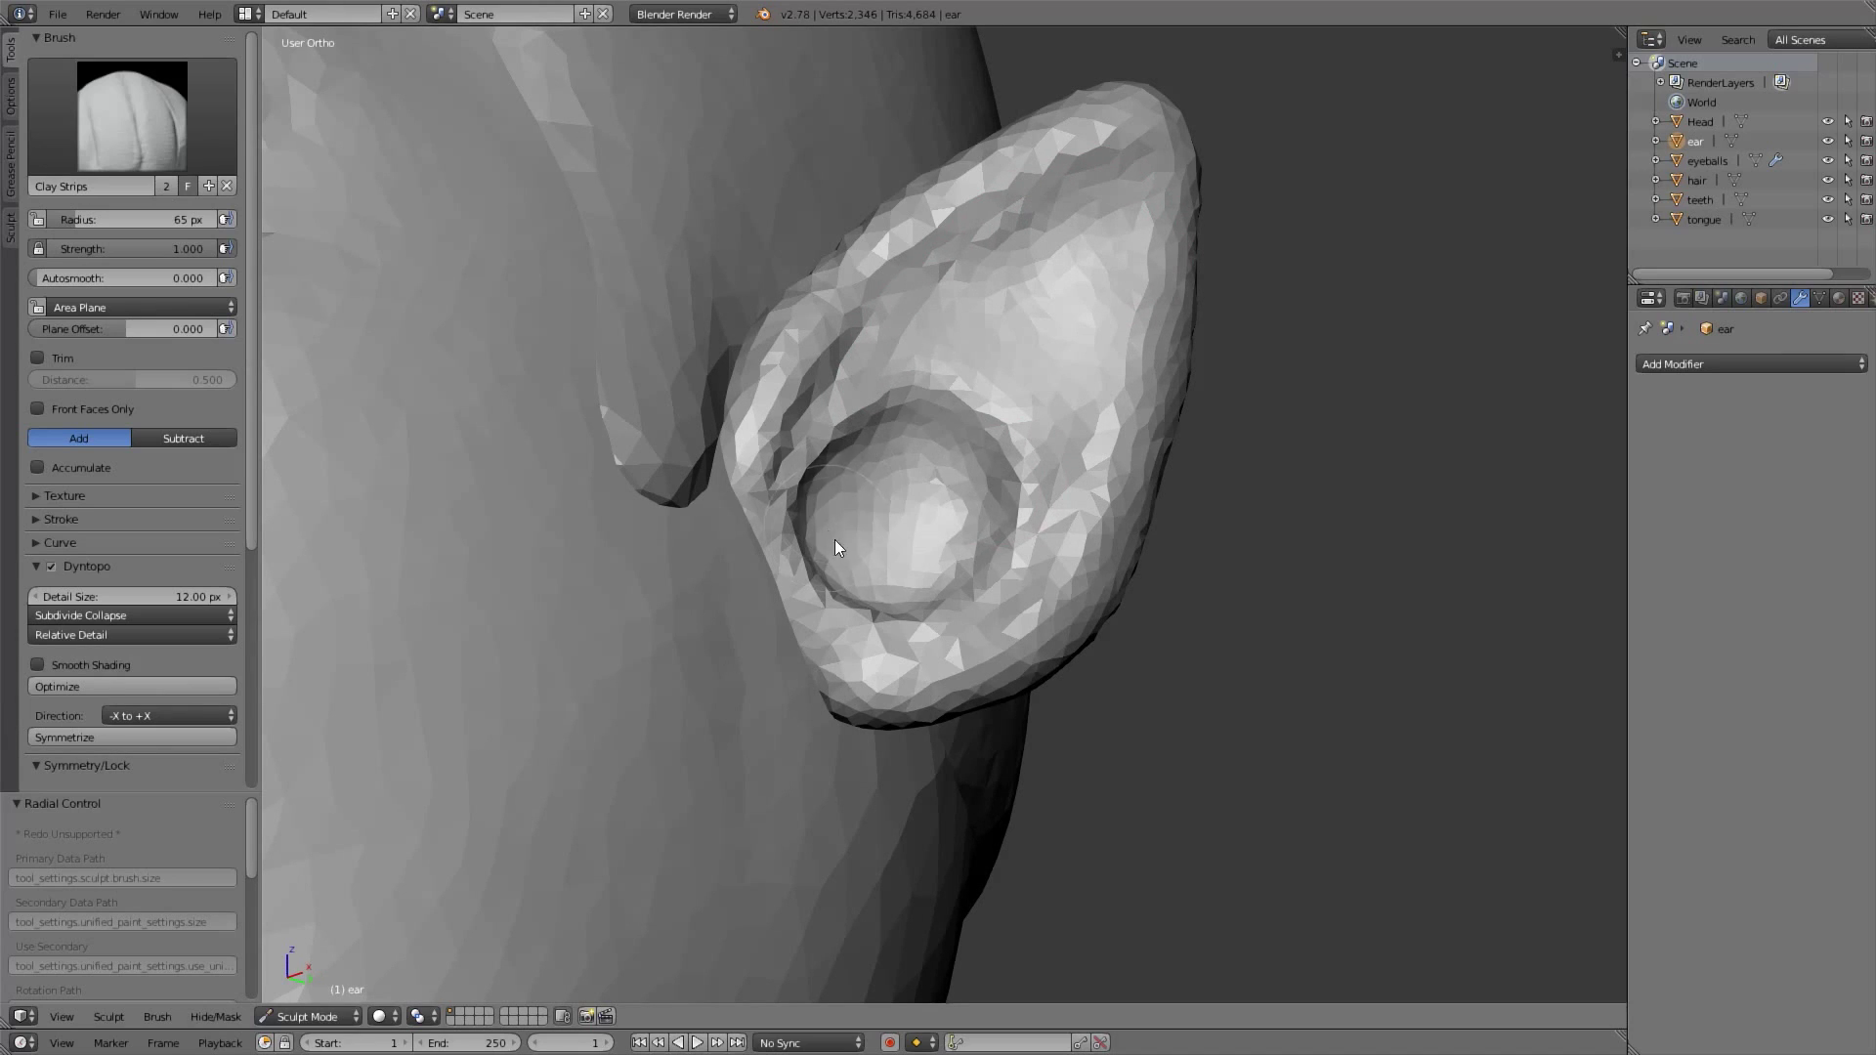
Examine the sculpted ear from the front, close up and against the opposite ear and whole head
scroll(909, 541, down, 5)
key(KP_1)
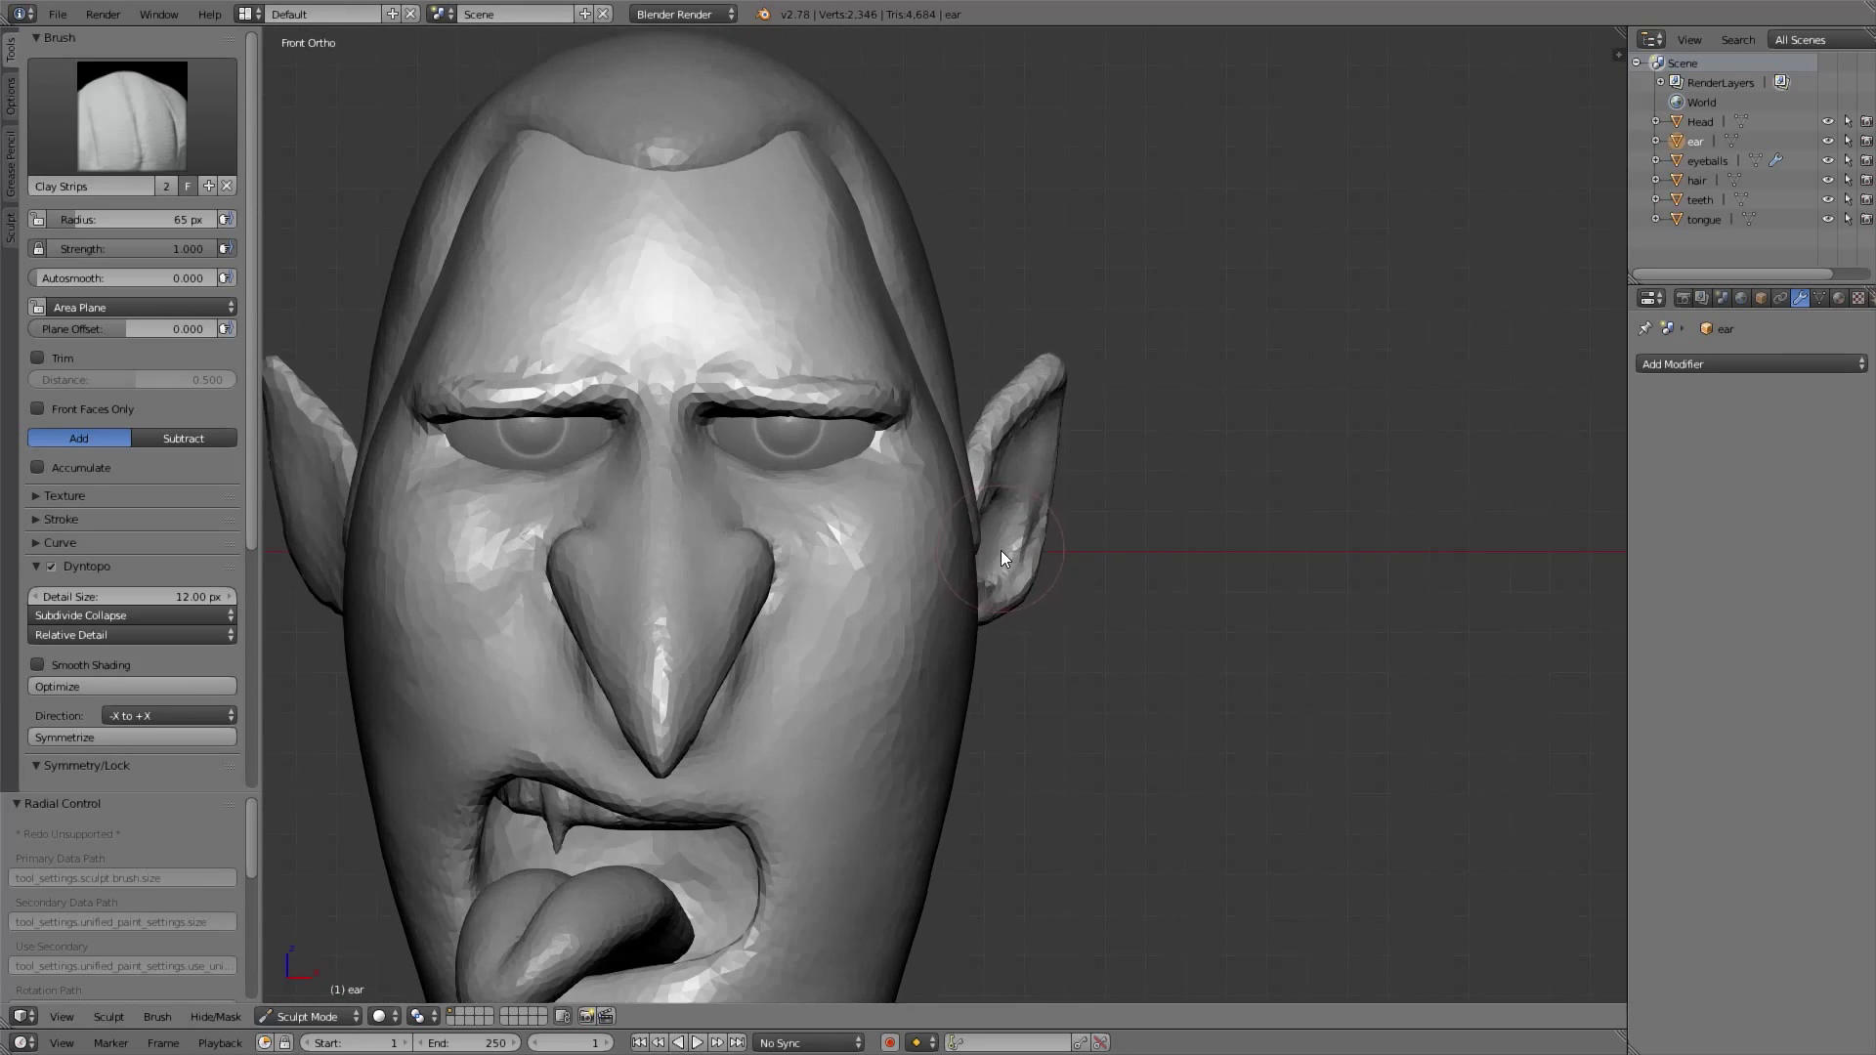
shift+middle_drag(1031, 549, 1022, 484)
scroll(1055, 391, up, 3)
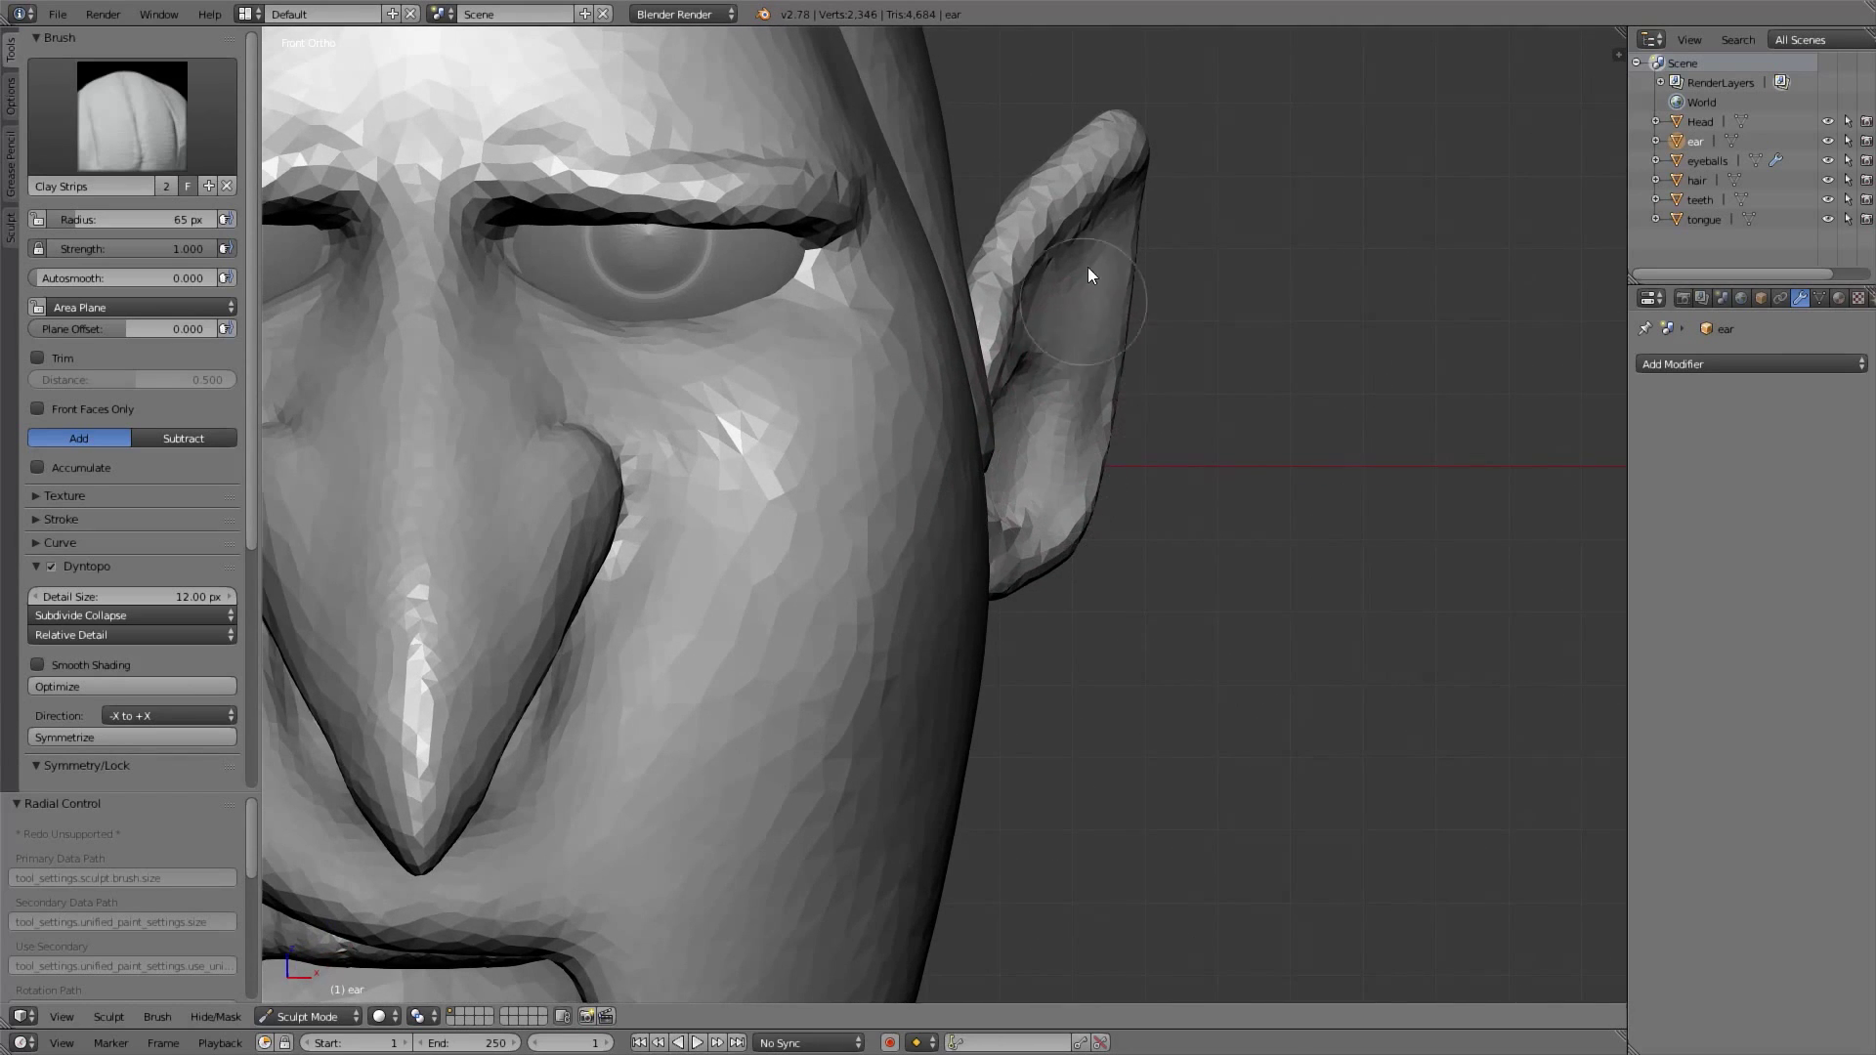
scroll(1063, 397, down, 5)
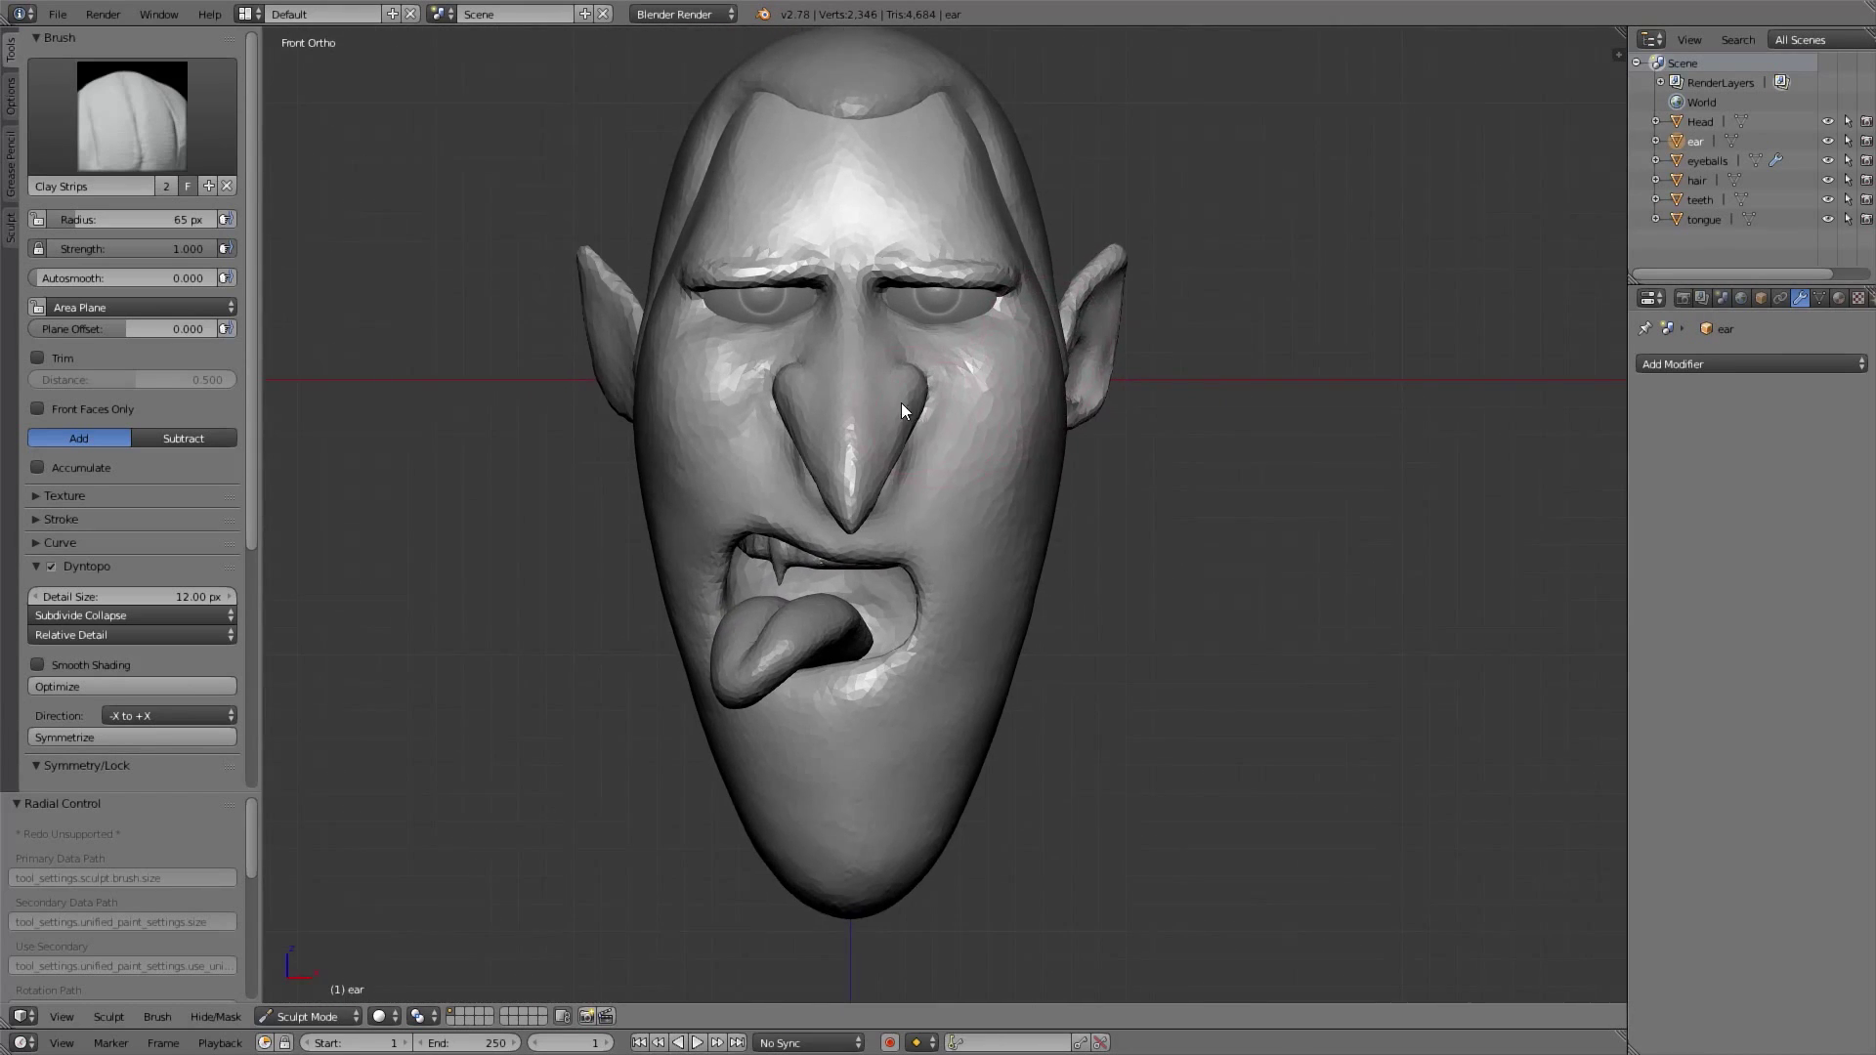
shift+middle_drag(933, 389, 987, 426)
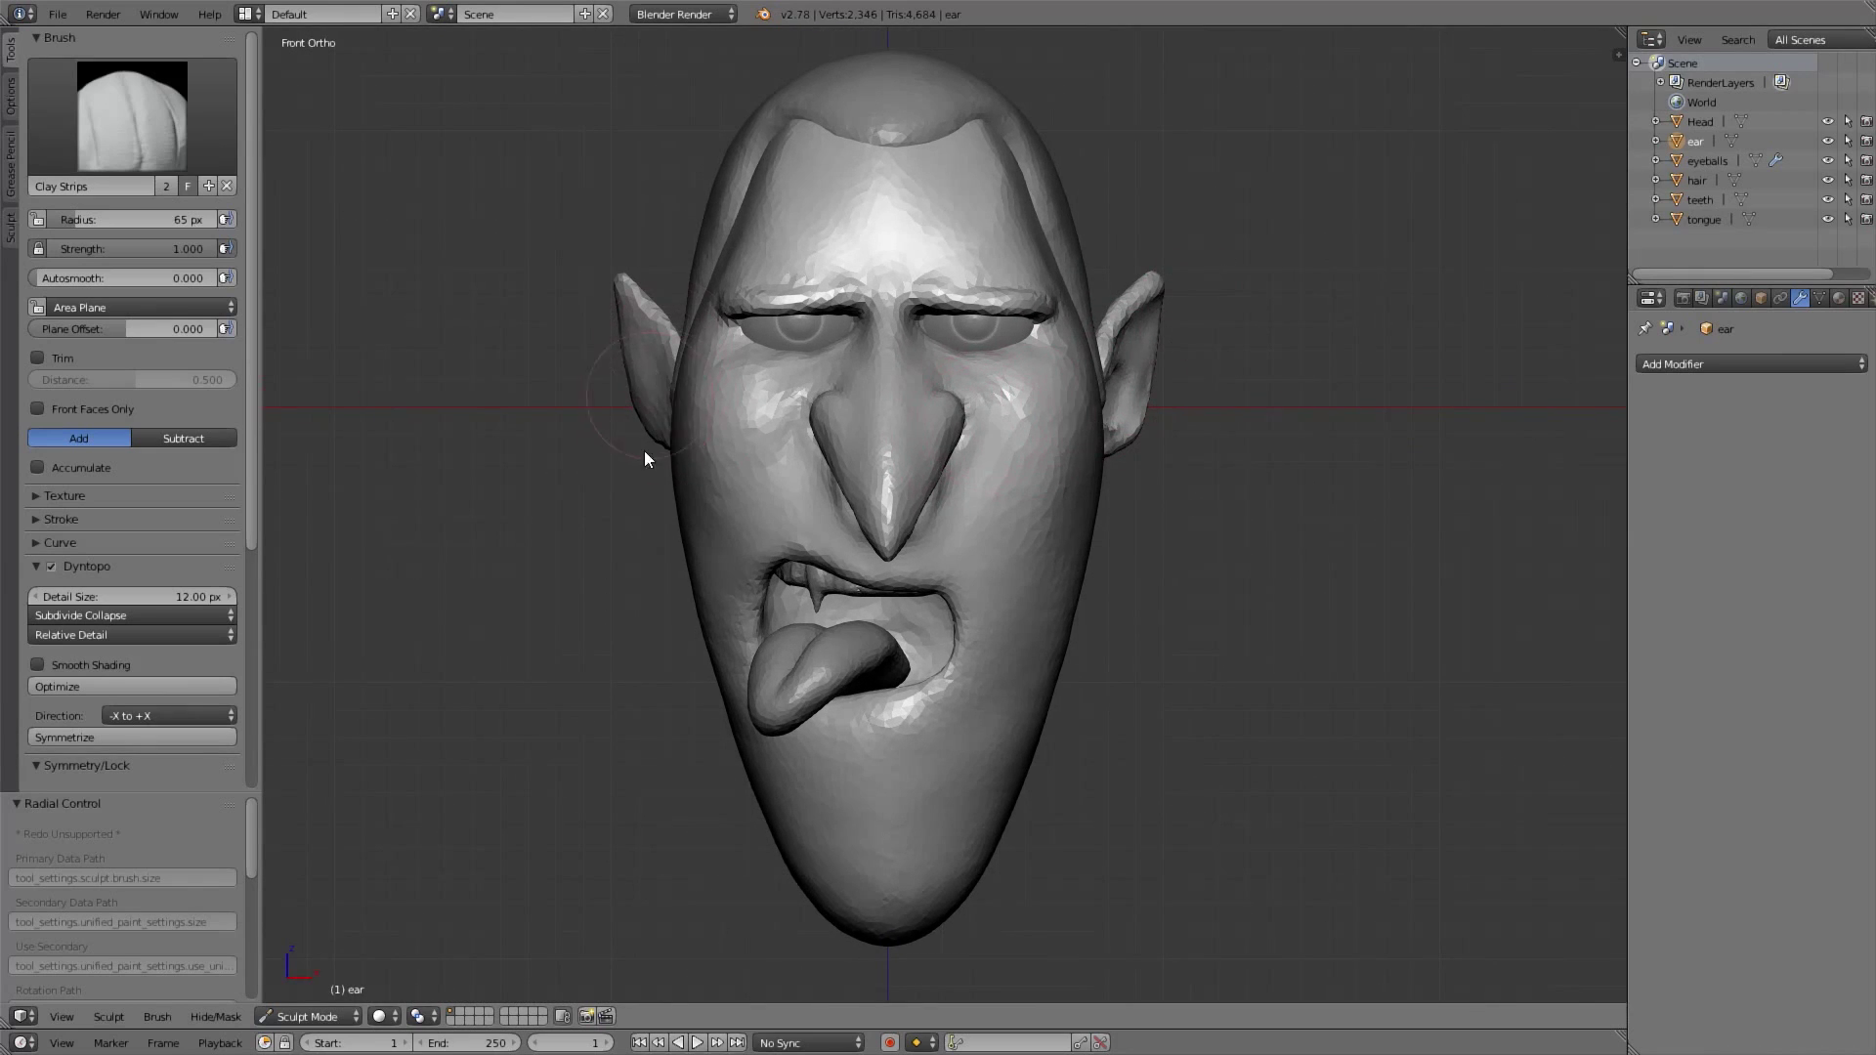
scroll(88, 599, down, 6)
shift+middle_drag(993, 271, 953, 344)
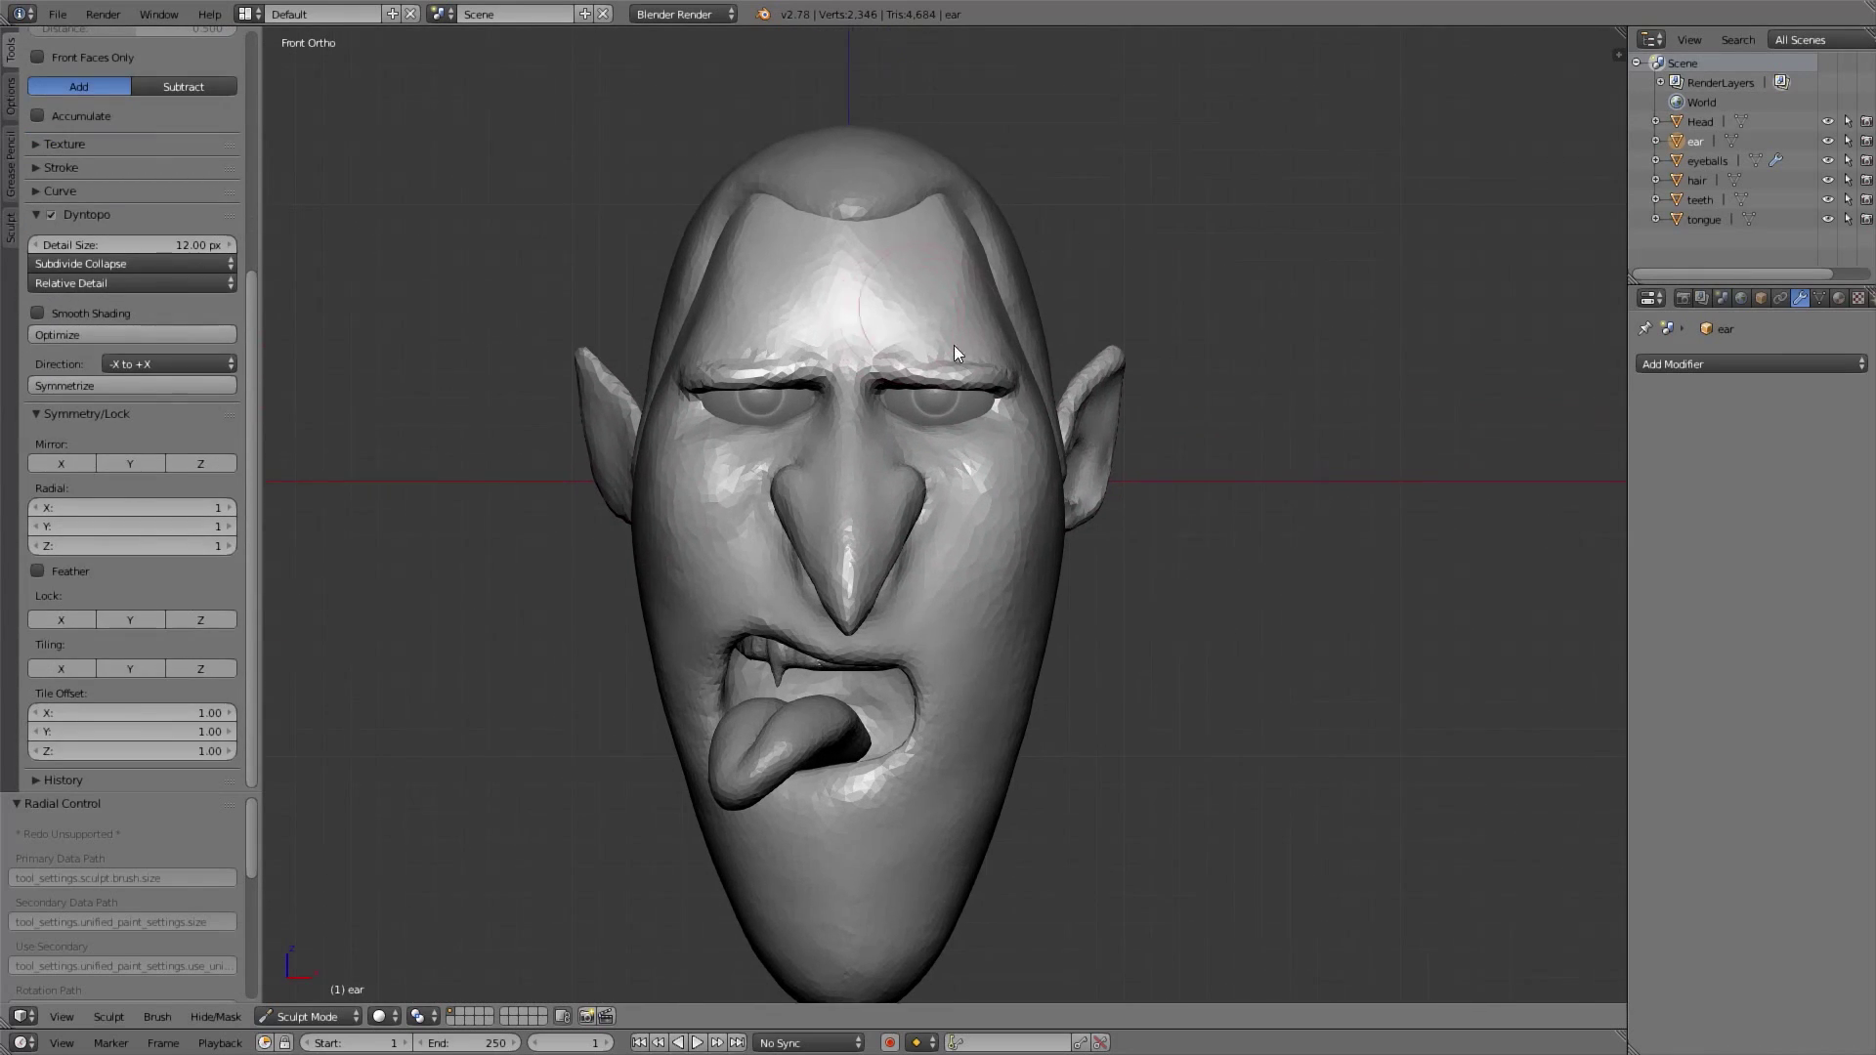
shift+middle_drag(1022, 424, 1094, 352)
In Edit Mode, allow selection of hidden geometry, box-select the unsculpted ear on the negative X side, and delete its vertices
click(325, 1017)
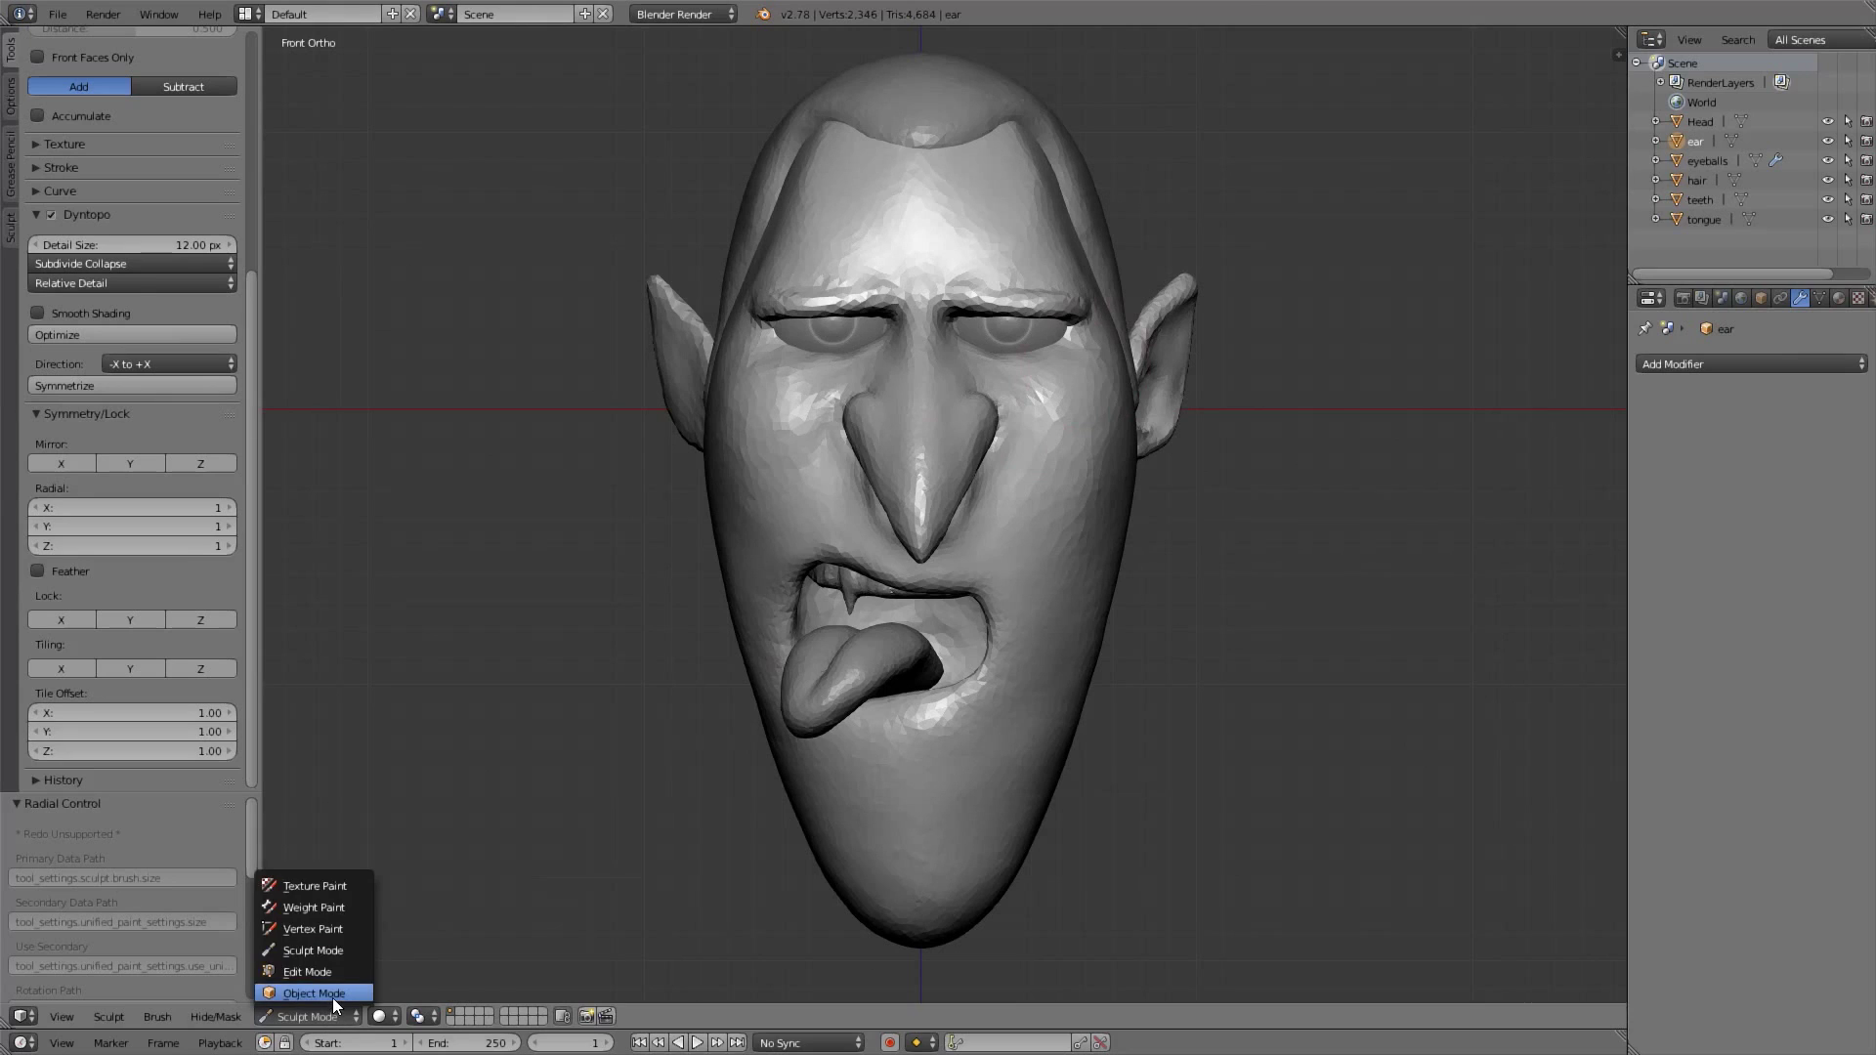
click(354, 944)
shift+middle_drag(770, 430, 813, 465)
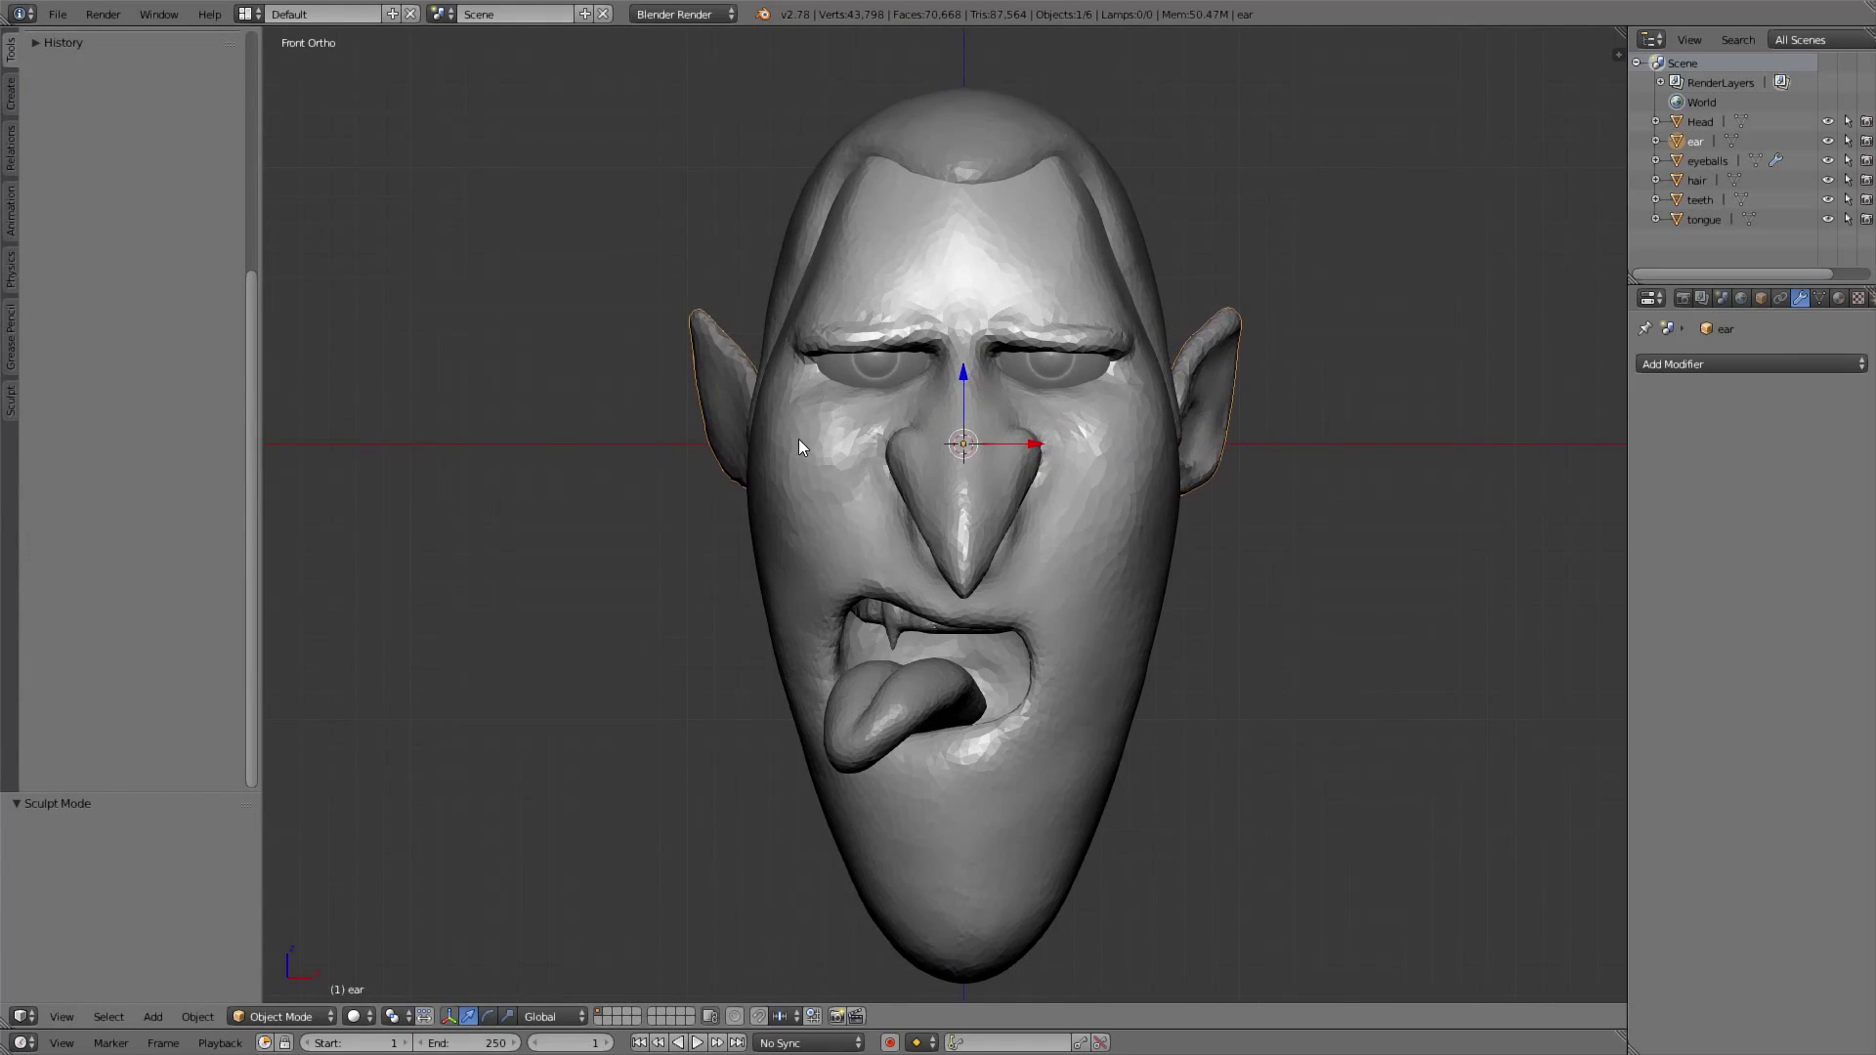
key(Tab)
key(a)
key(a)
key(b)
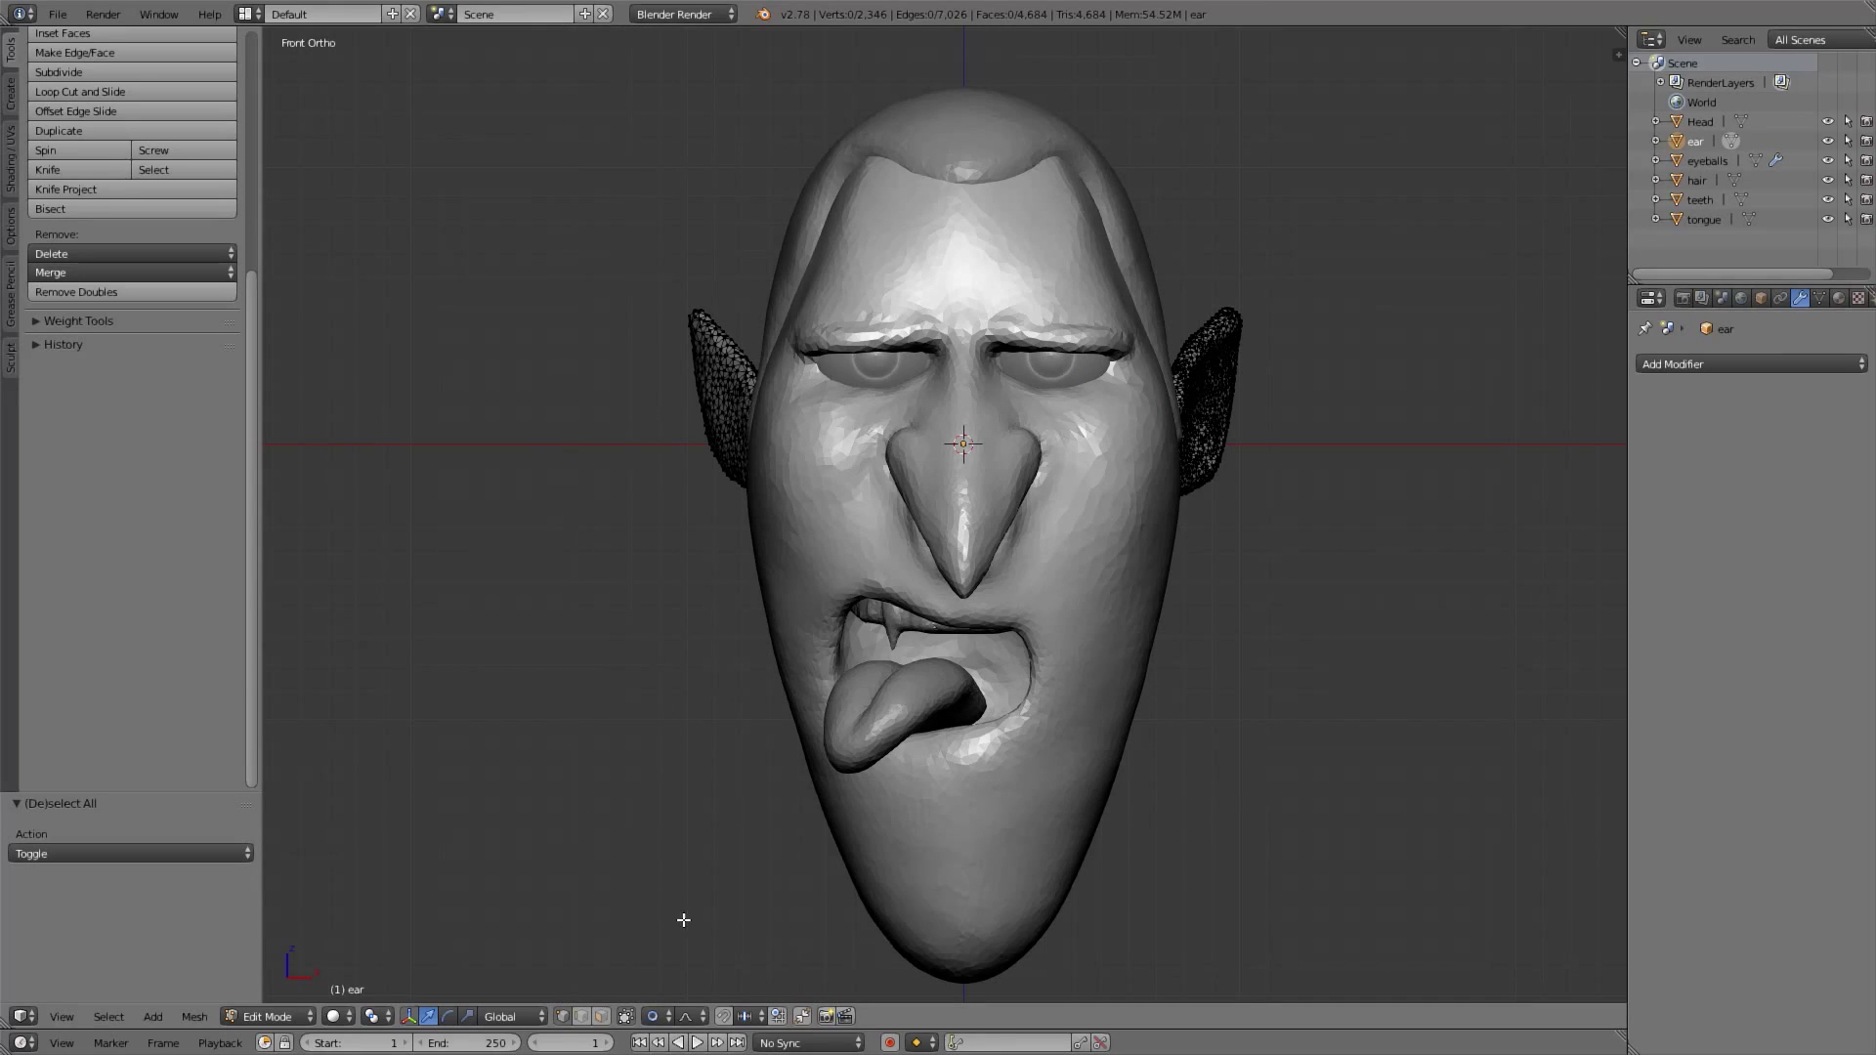
click(625, 1016)
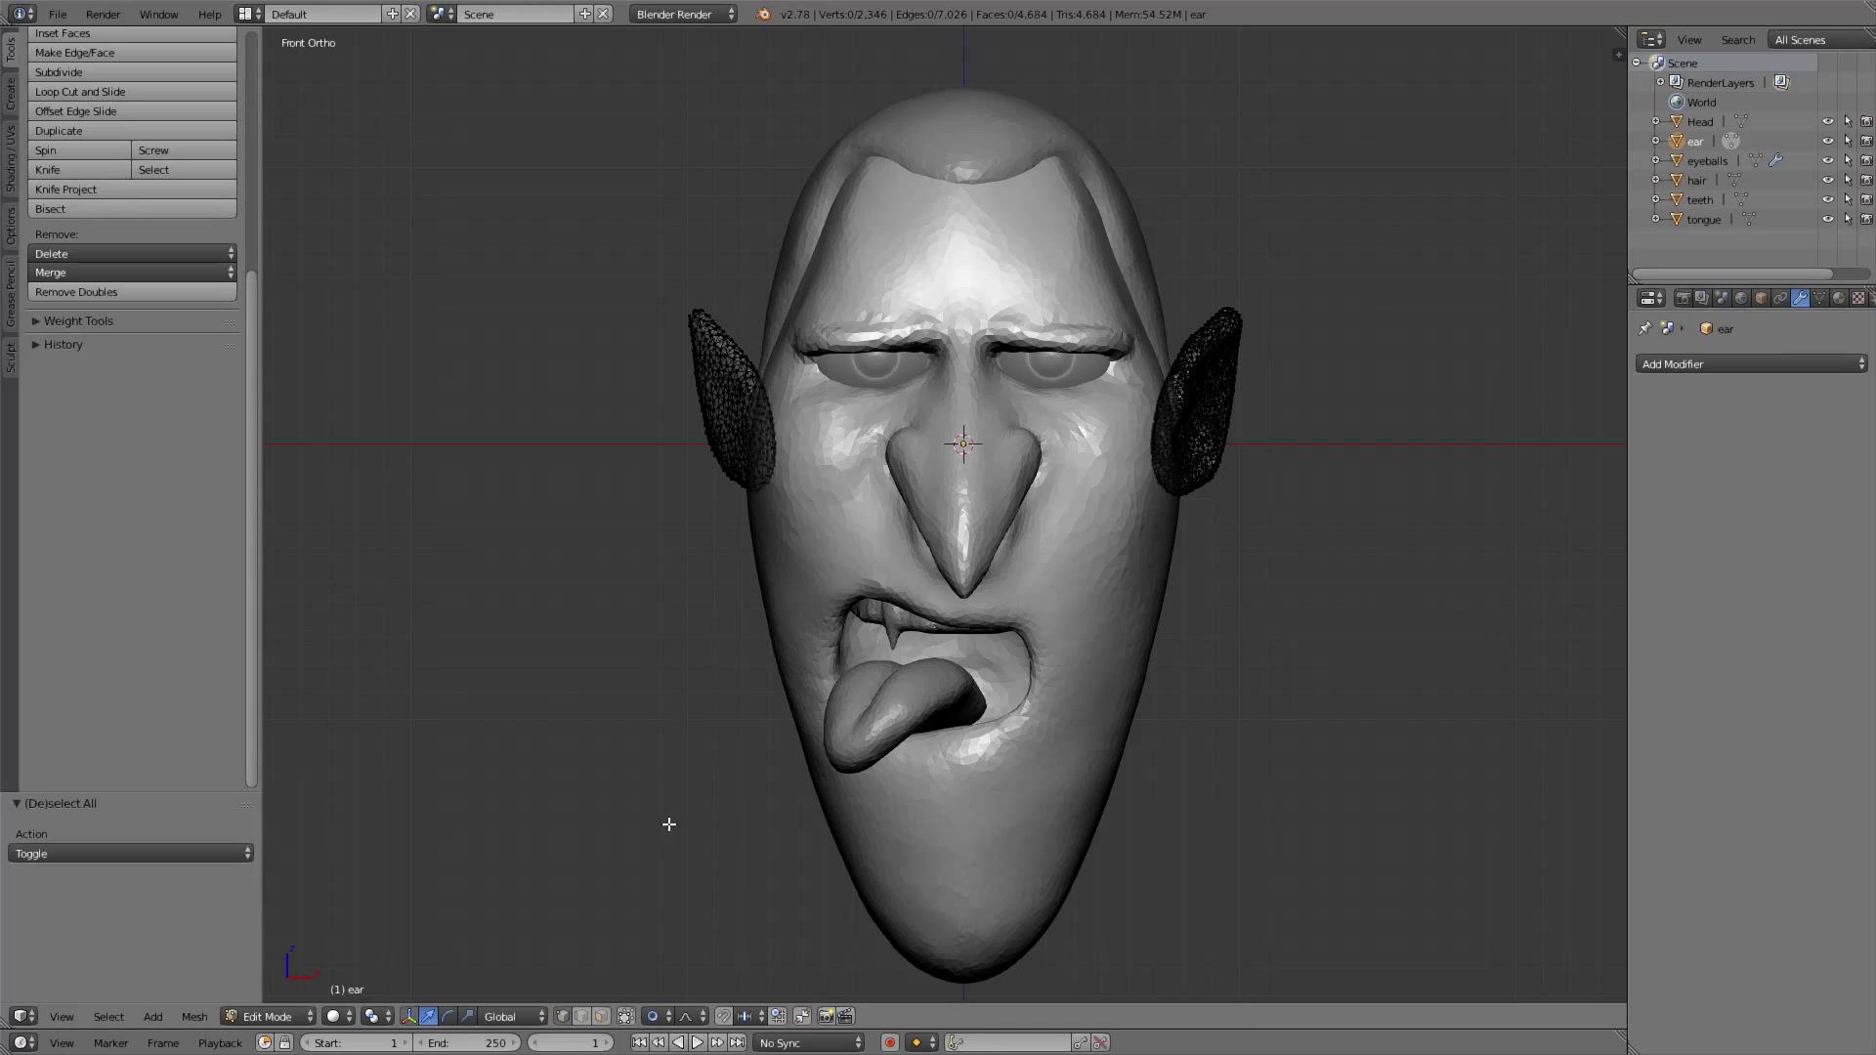
drag(526, 193, 836, 519)
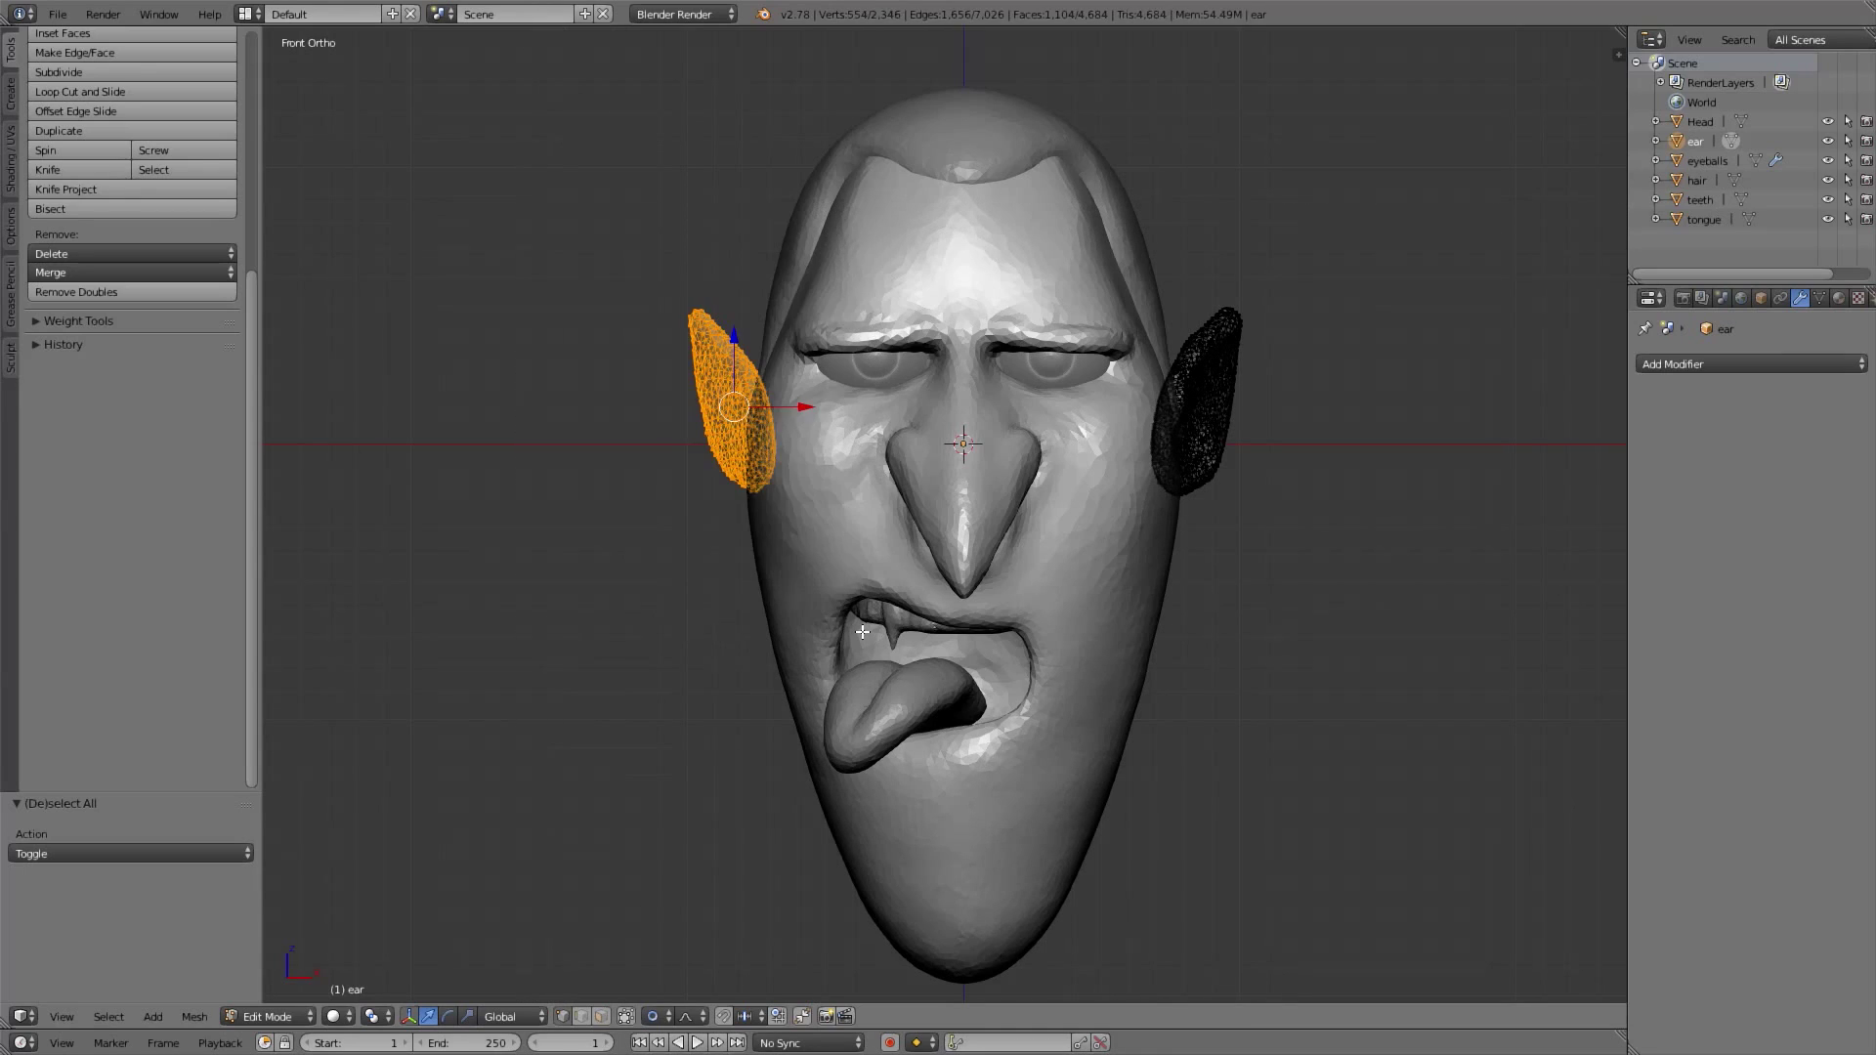
key(x)
click(600, 611)
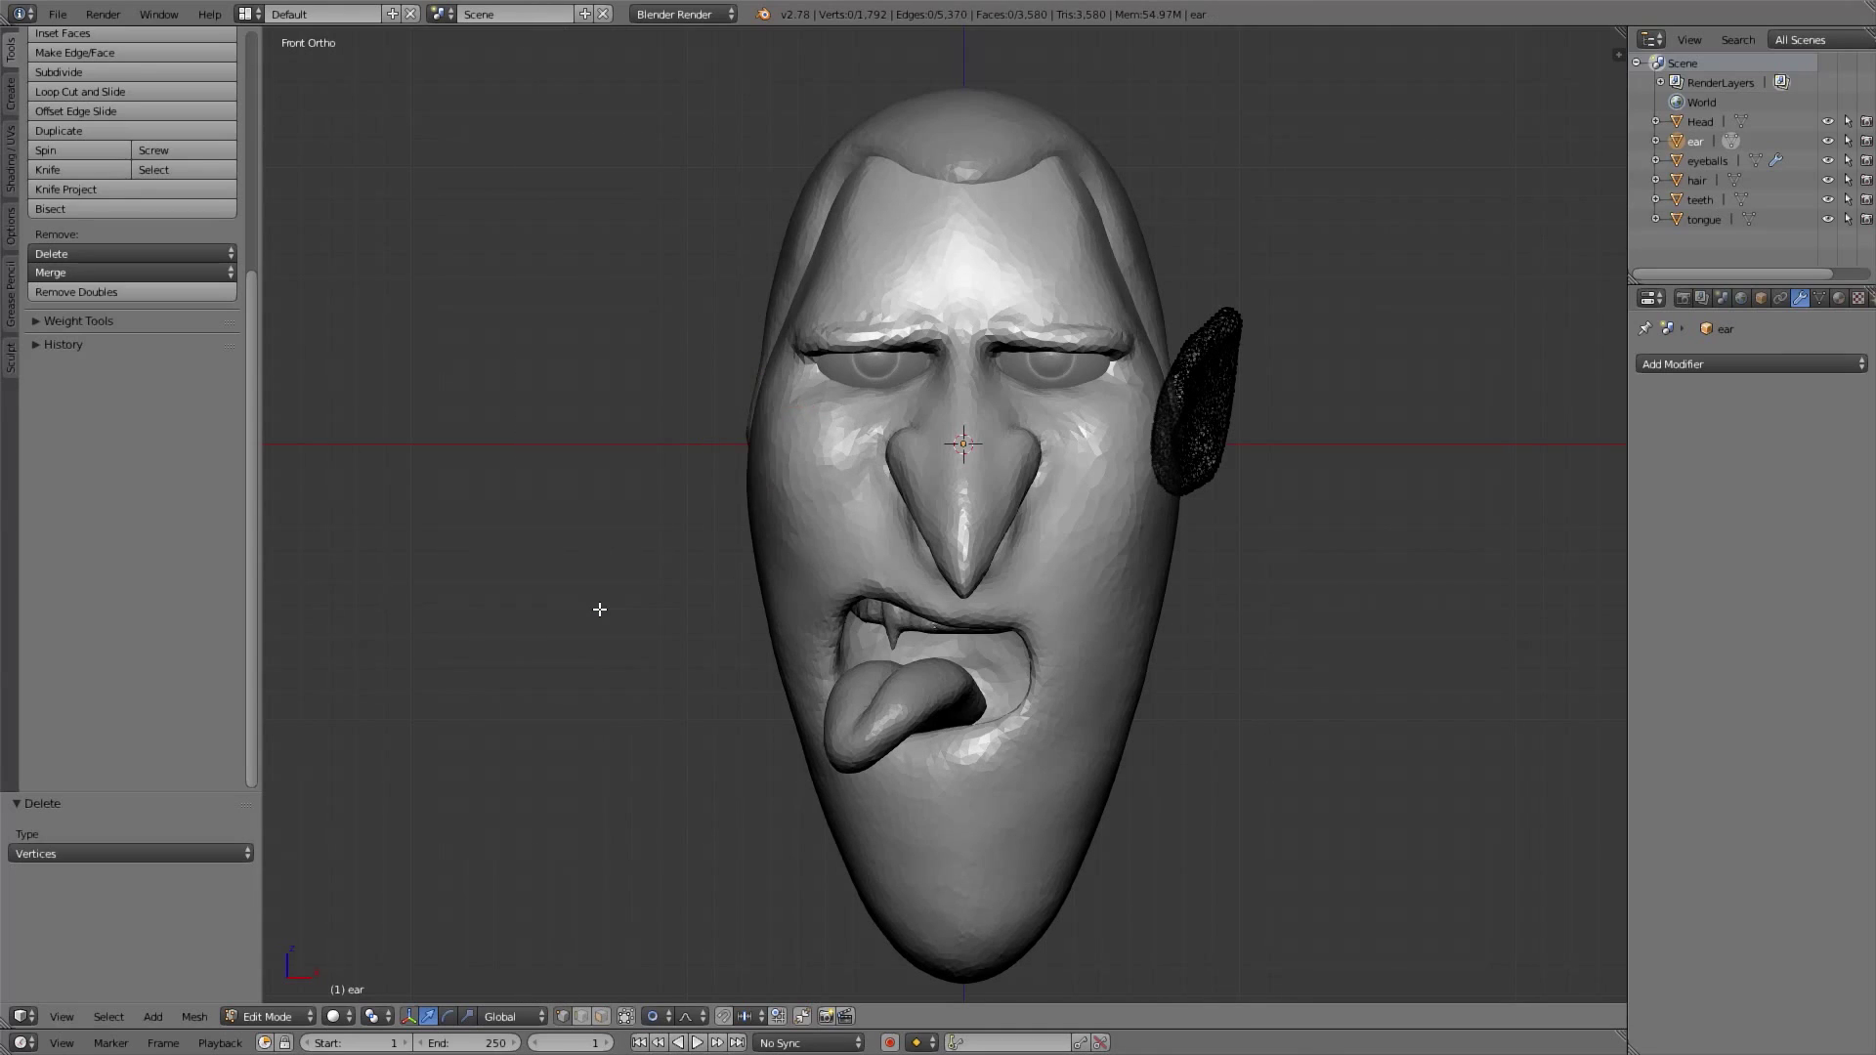
key(Tab)
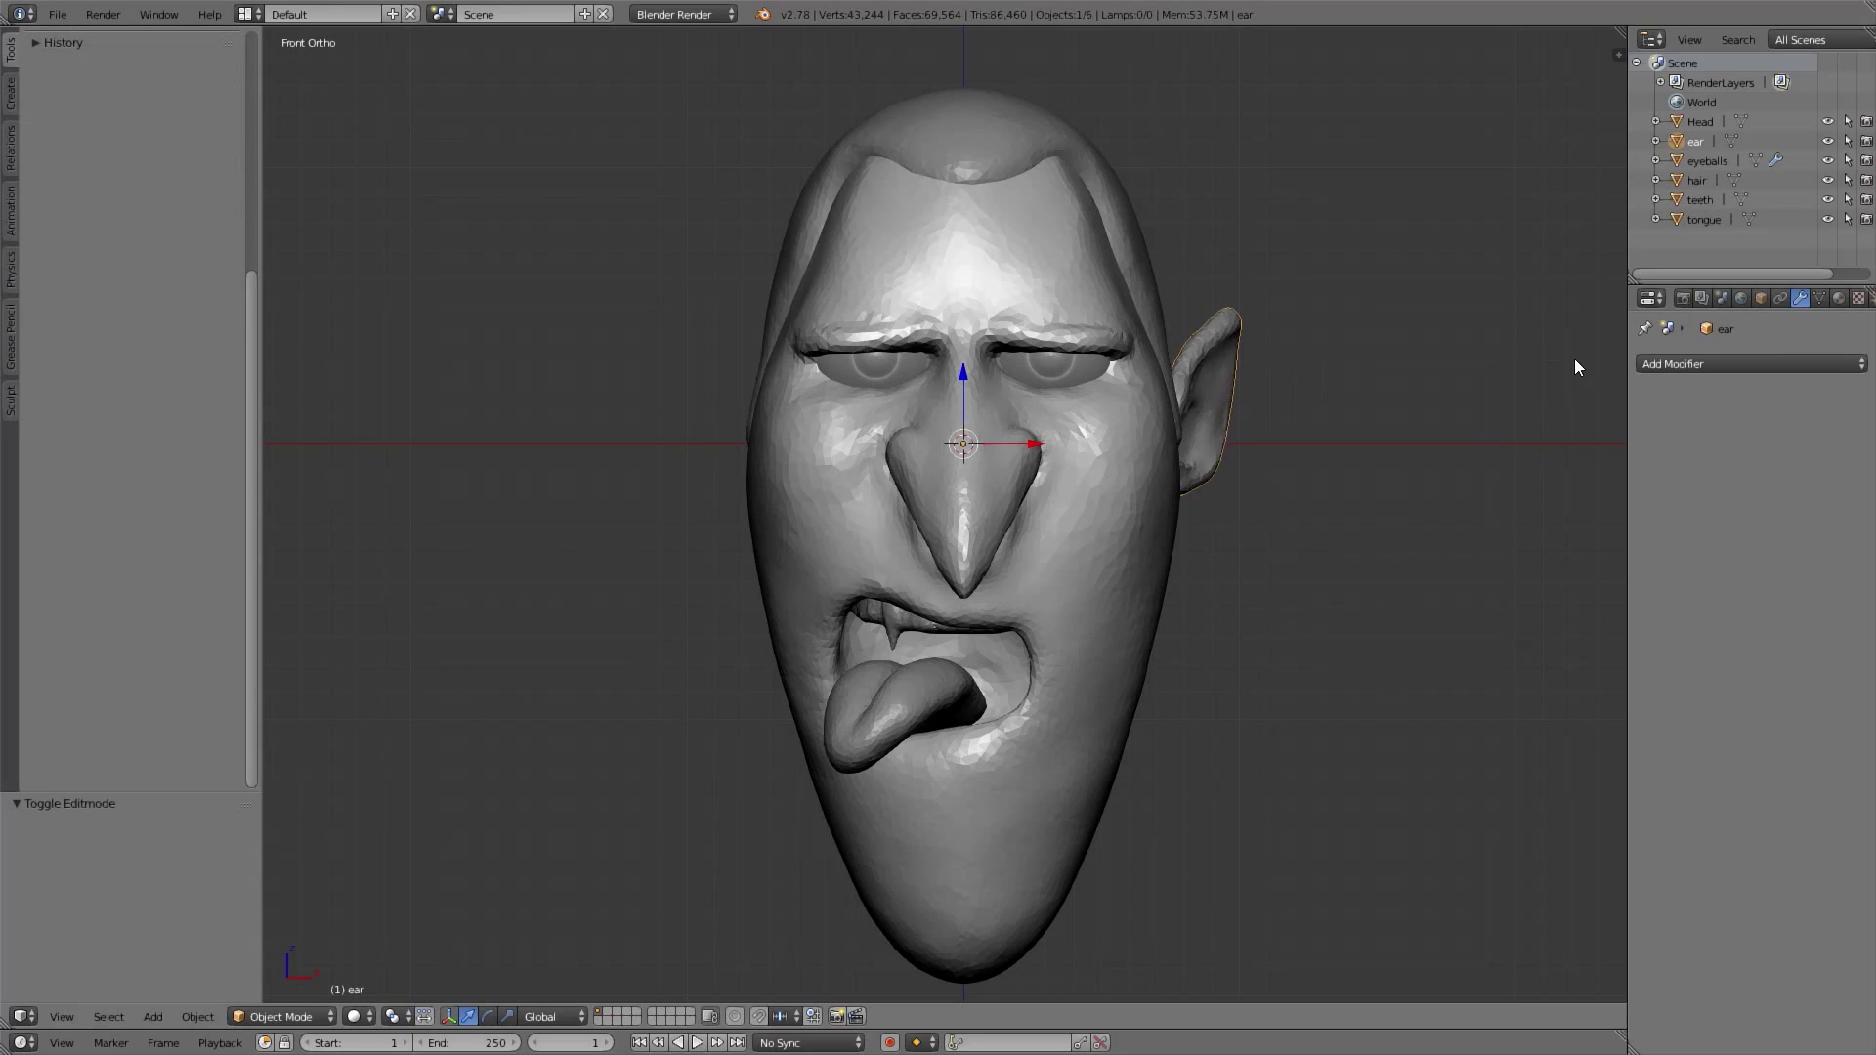
Add a Mirror modifier on the X axis to the ear mesh and apply it
click(1677, 366)
click(1493, 555)
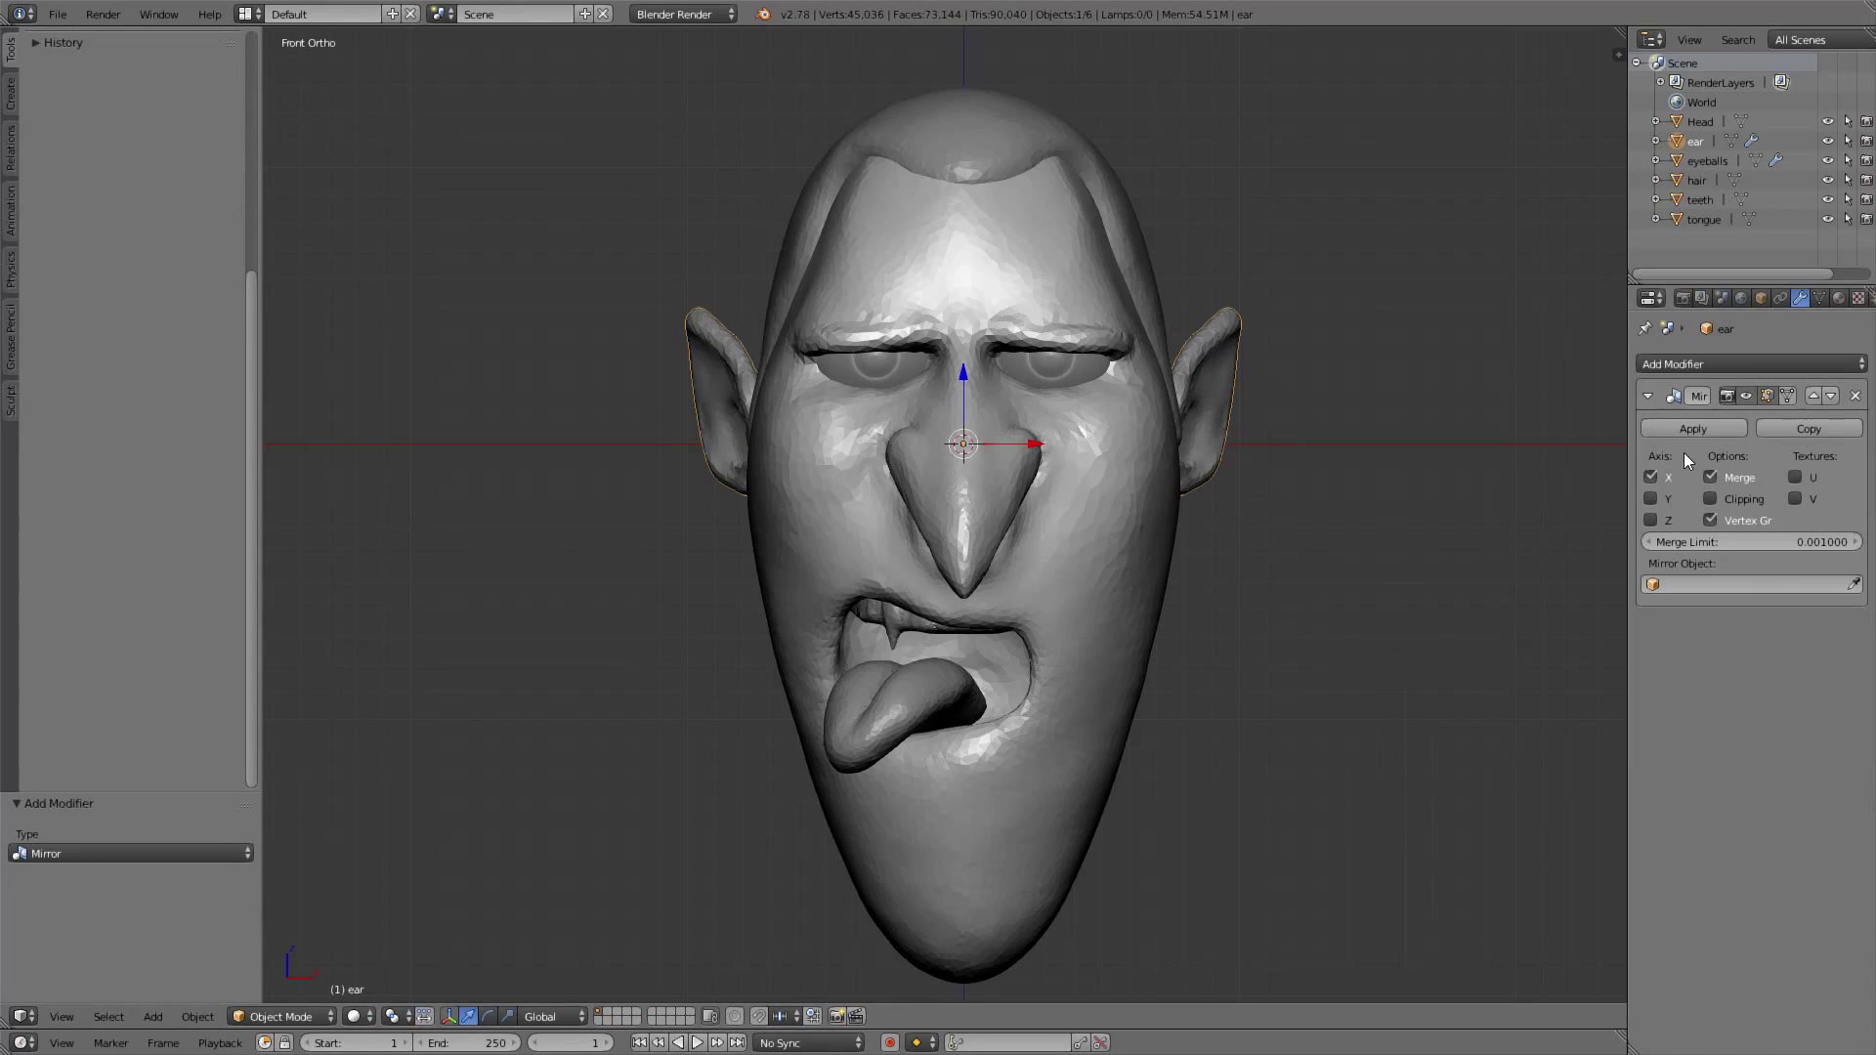
click(1698, 430)
Return the ears to Sculpt Mode with X-axis mirroring enabled and frame the ear in the right side view
click(298, 1020)
click(301, 964)
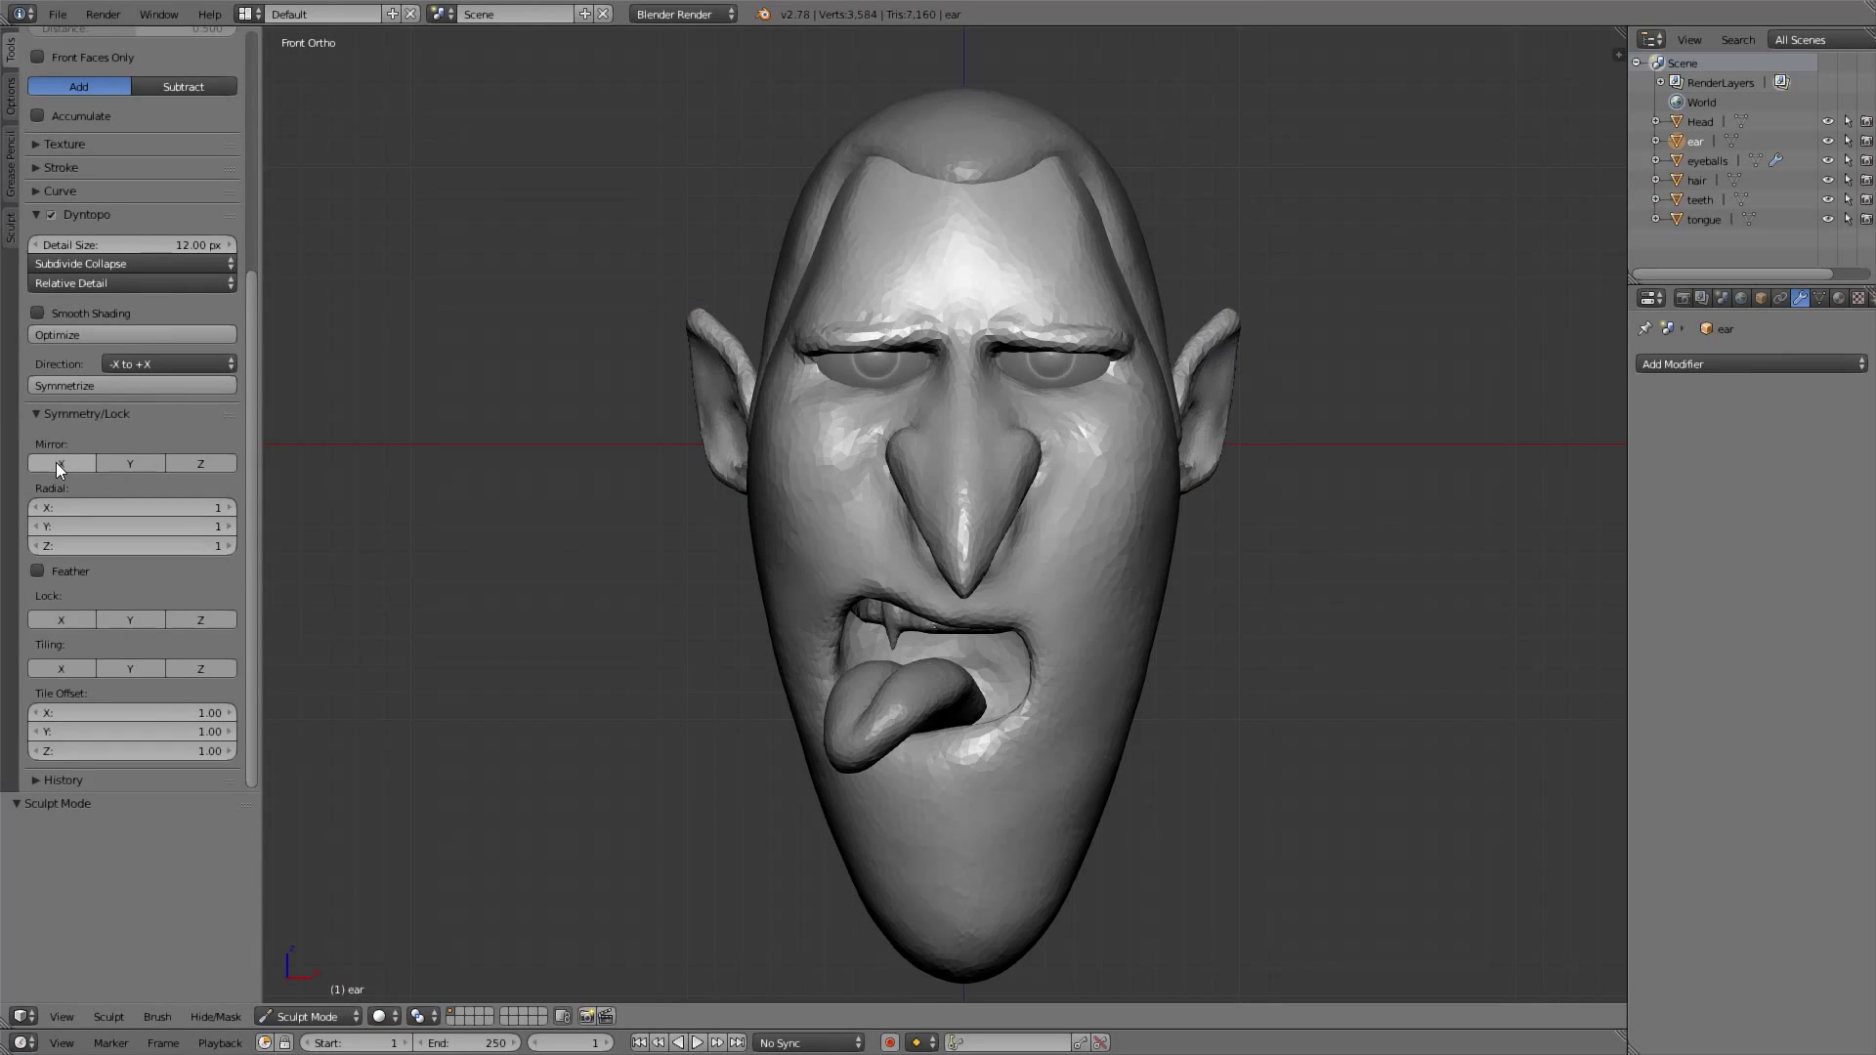
ctrl+middle_drag(1163, 548, 1238, 403)
key(KP_3)
shift+middle_drag(932, 291, 952, 342)
scroll(997, 430, down, 5)
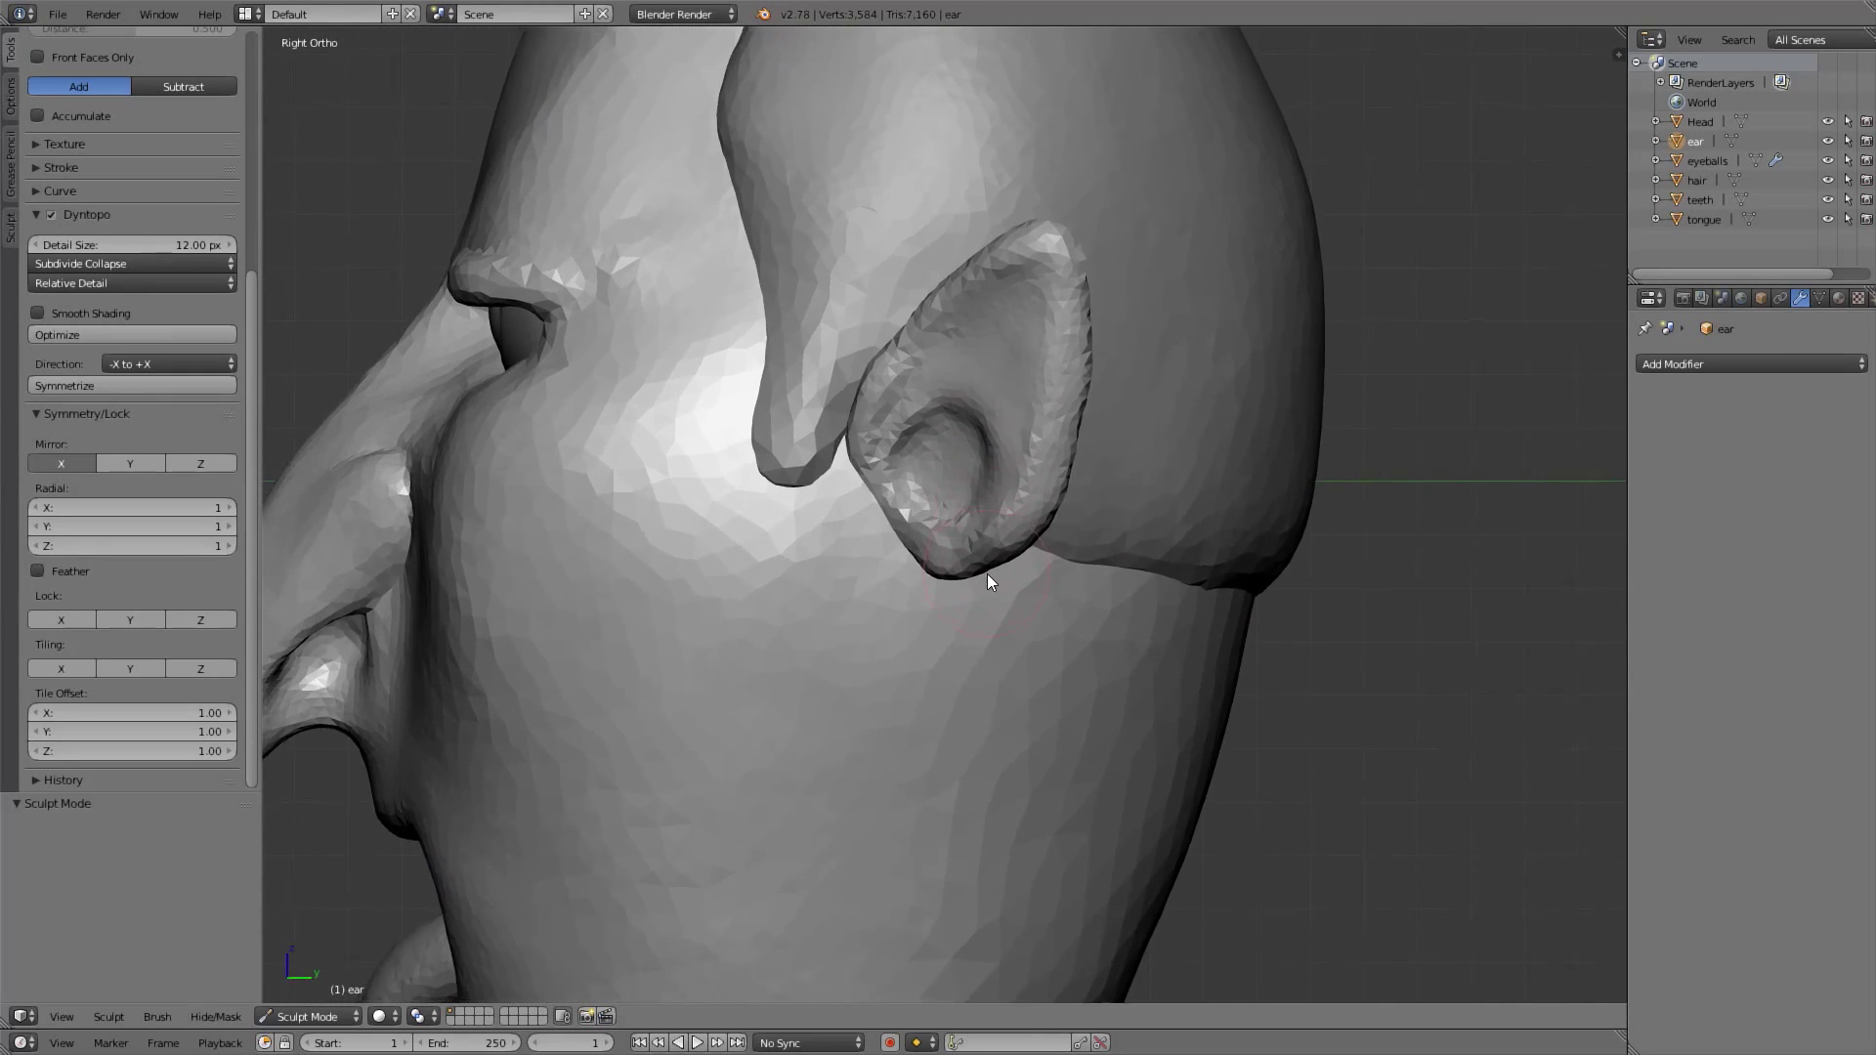
scroll(953, 508, up, 2)
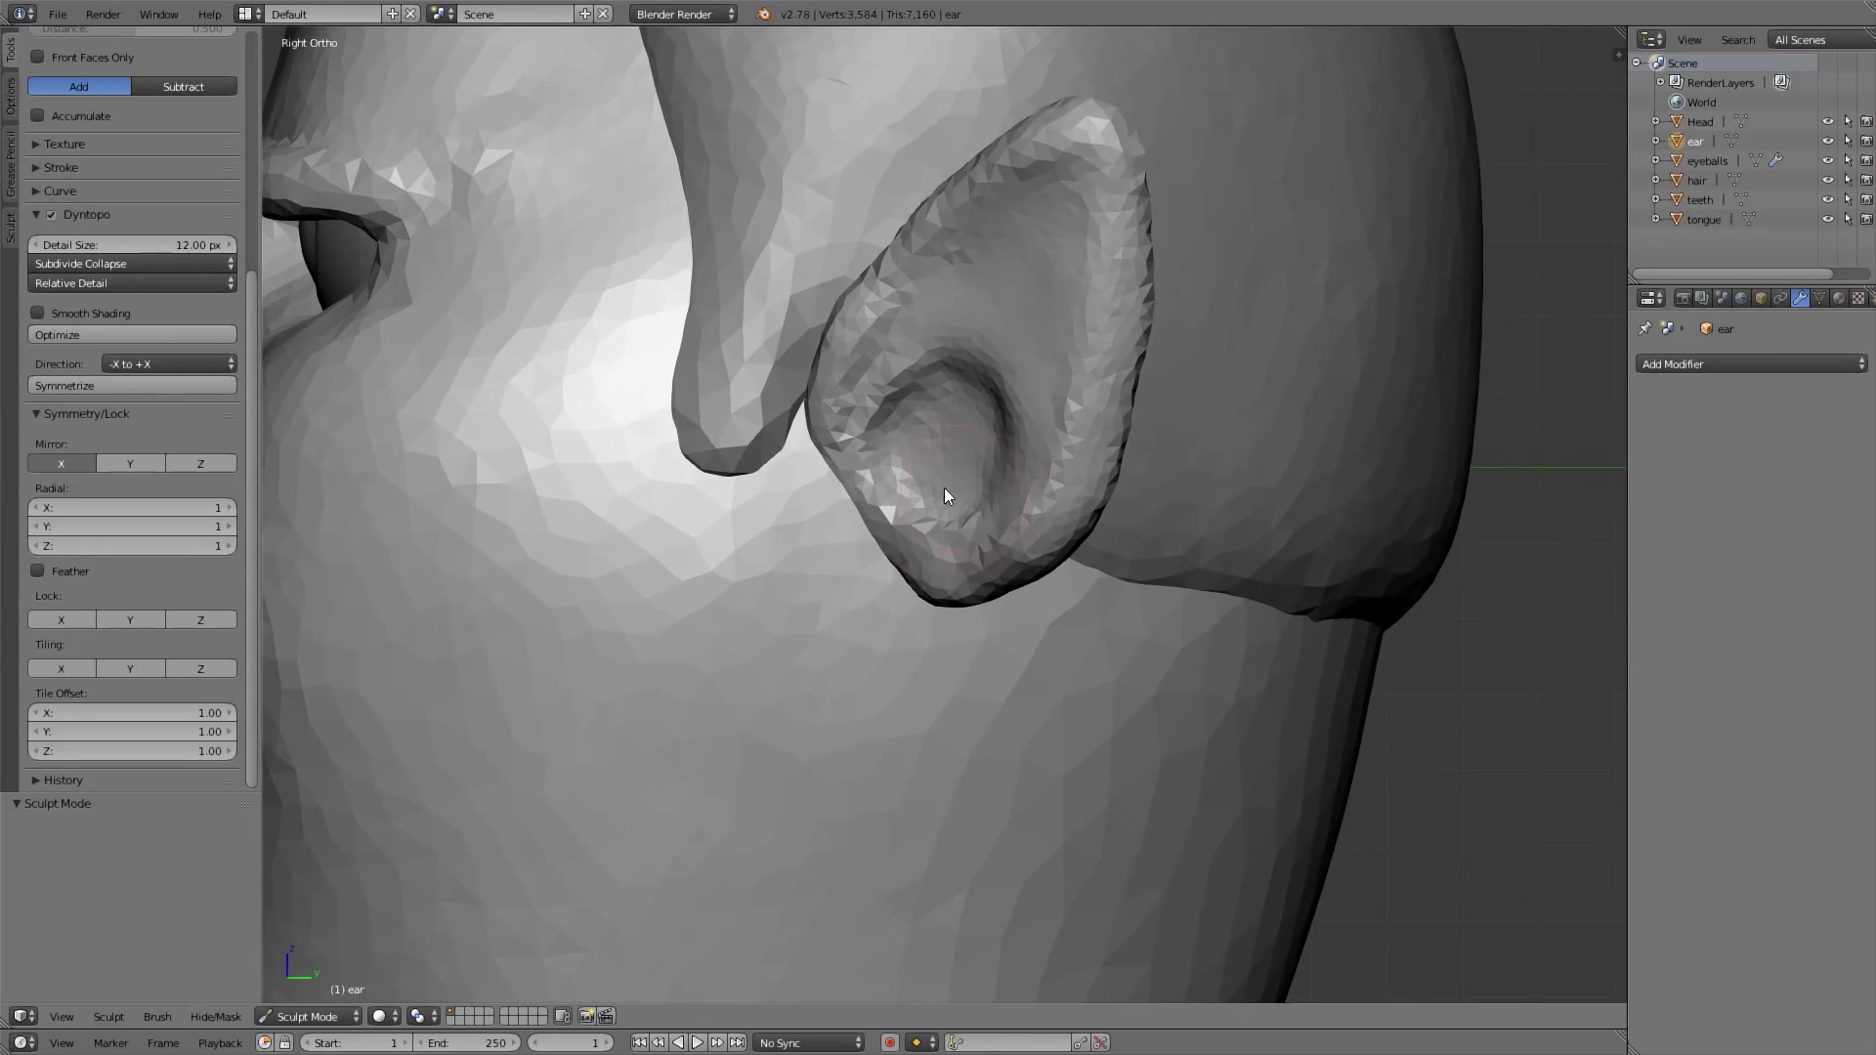
Switch to the Grab brush, set its radius to 123 px, and reshape the ear's upper front edge
key(f)
click(997, 530)
ctrl+middle_drag(942, 515, 912, 541)
key(g)
key(f)
click(985, 539)
scroll(923, 625, down, 3)
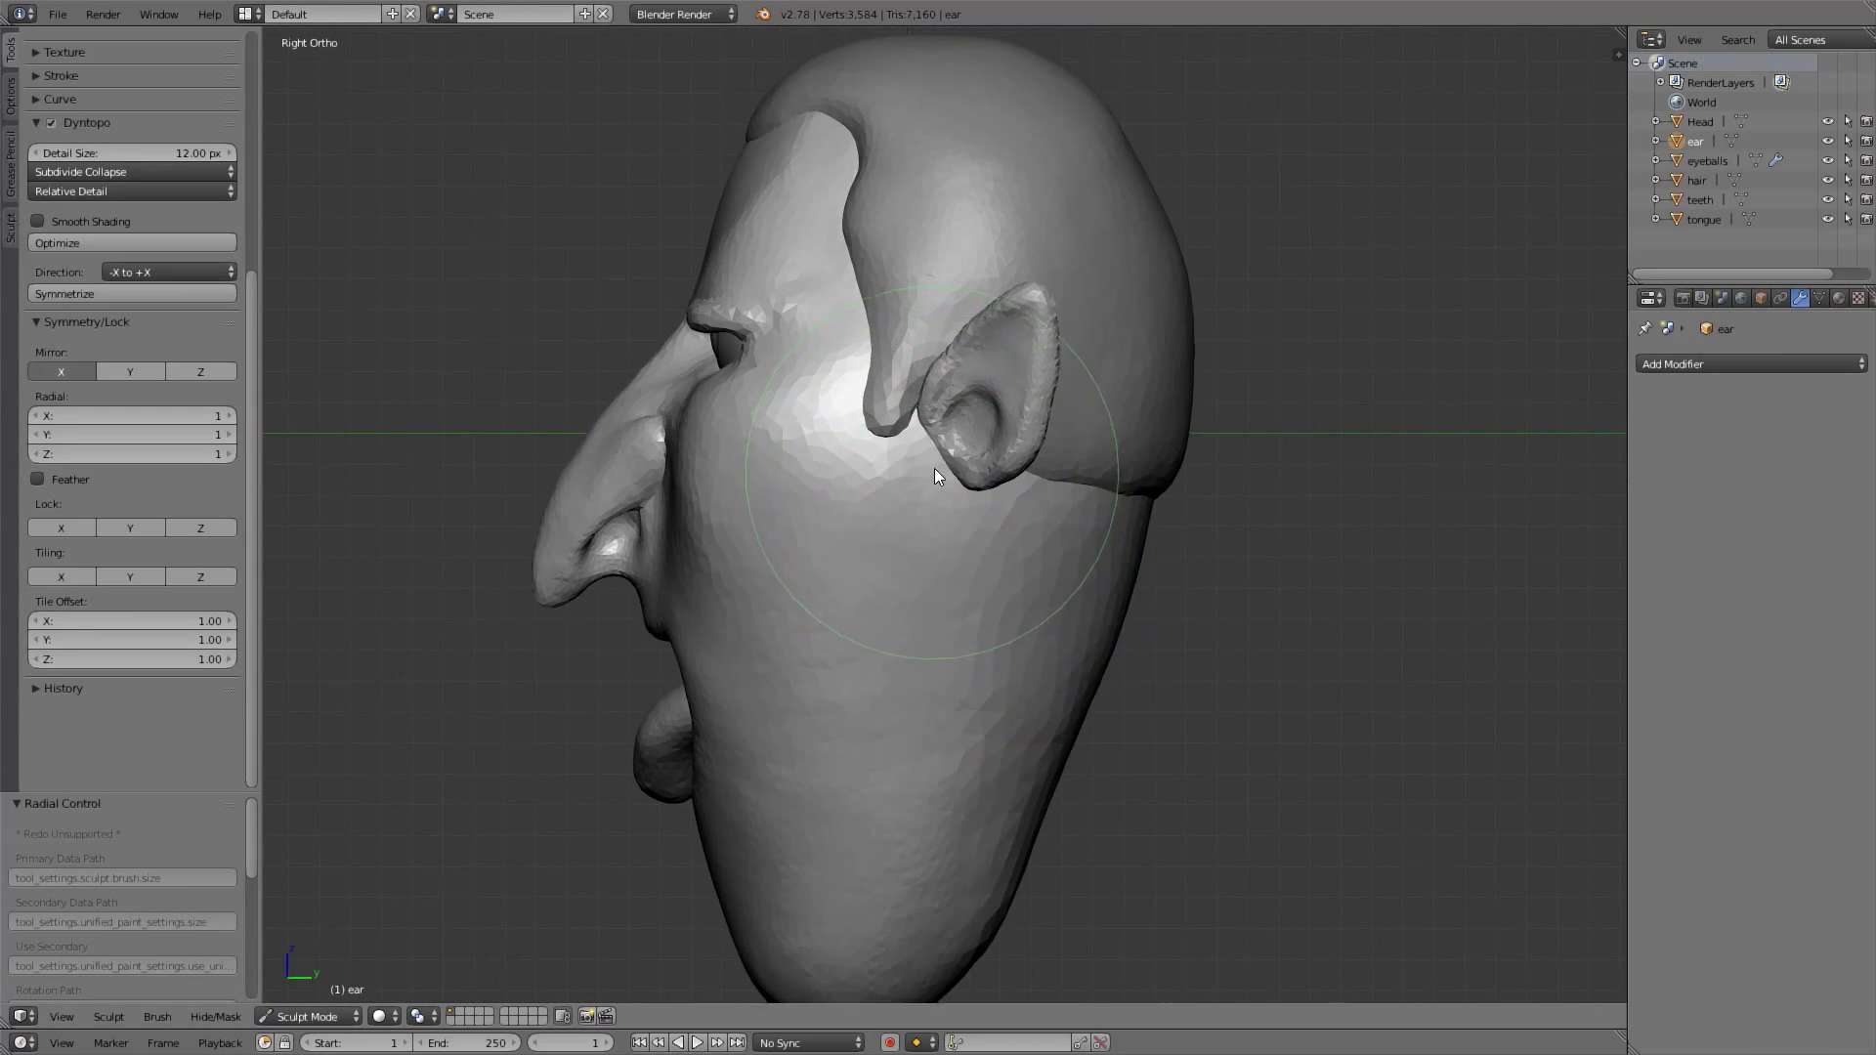
scroll(938, 459, up, 4)
scroll(942, 447, up, 1)
key(f)
click(876, 390)
drag(927, 345, 959, 314)
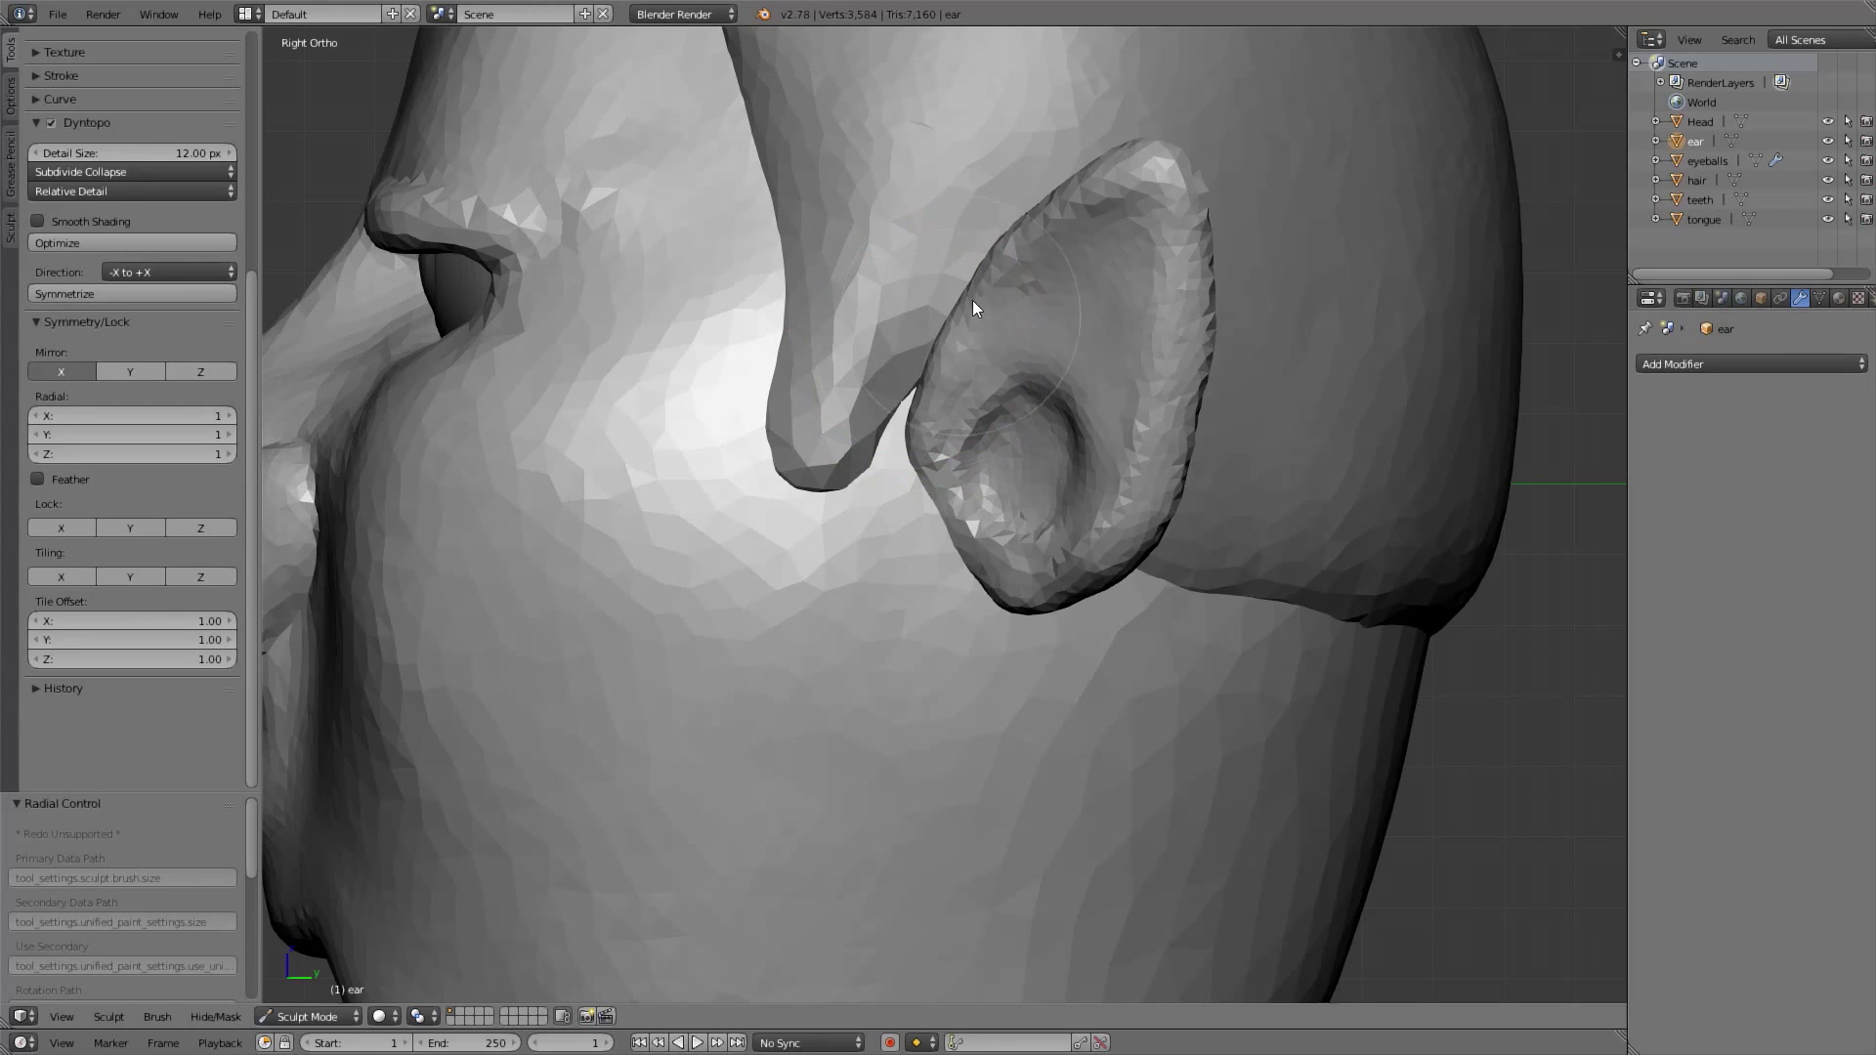
scroll(934, 460, down, 7)
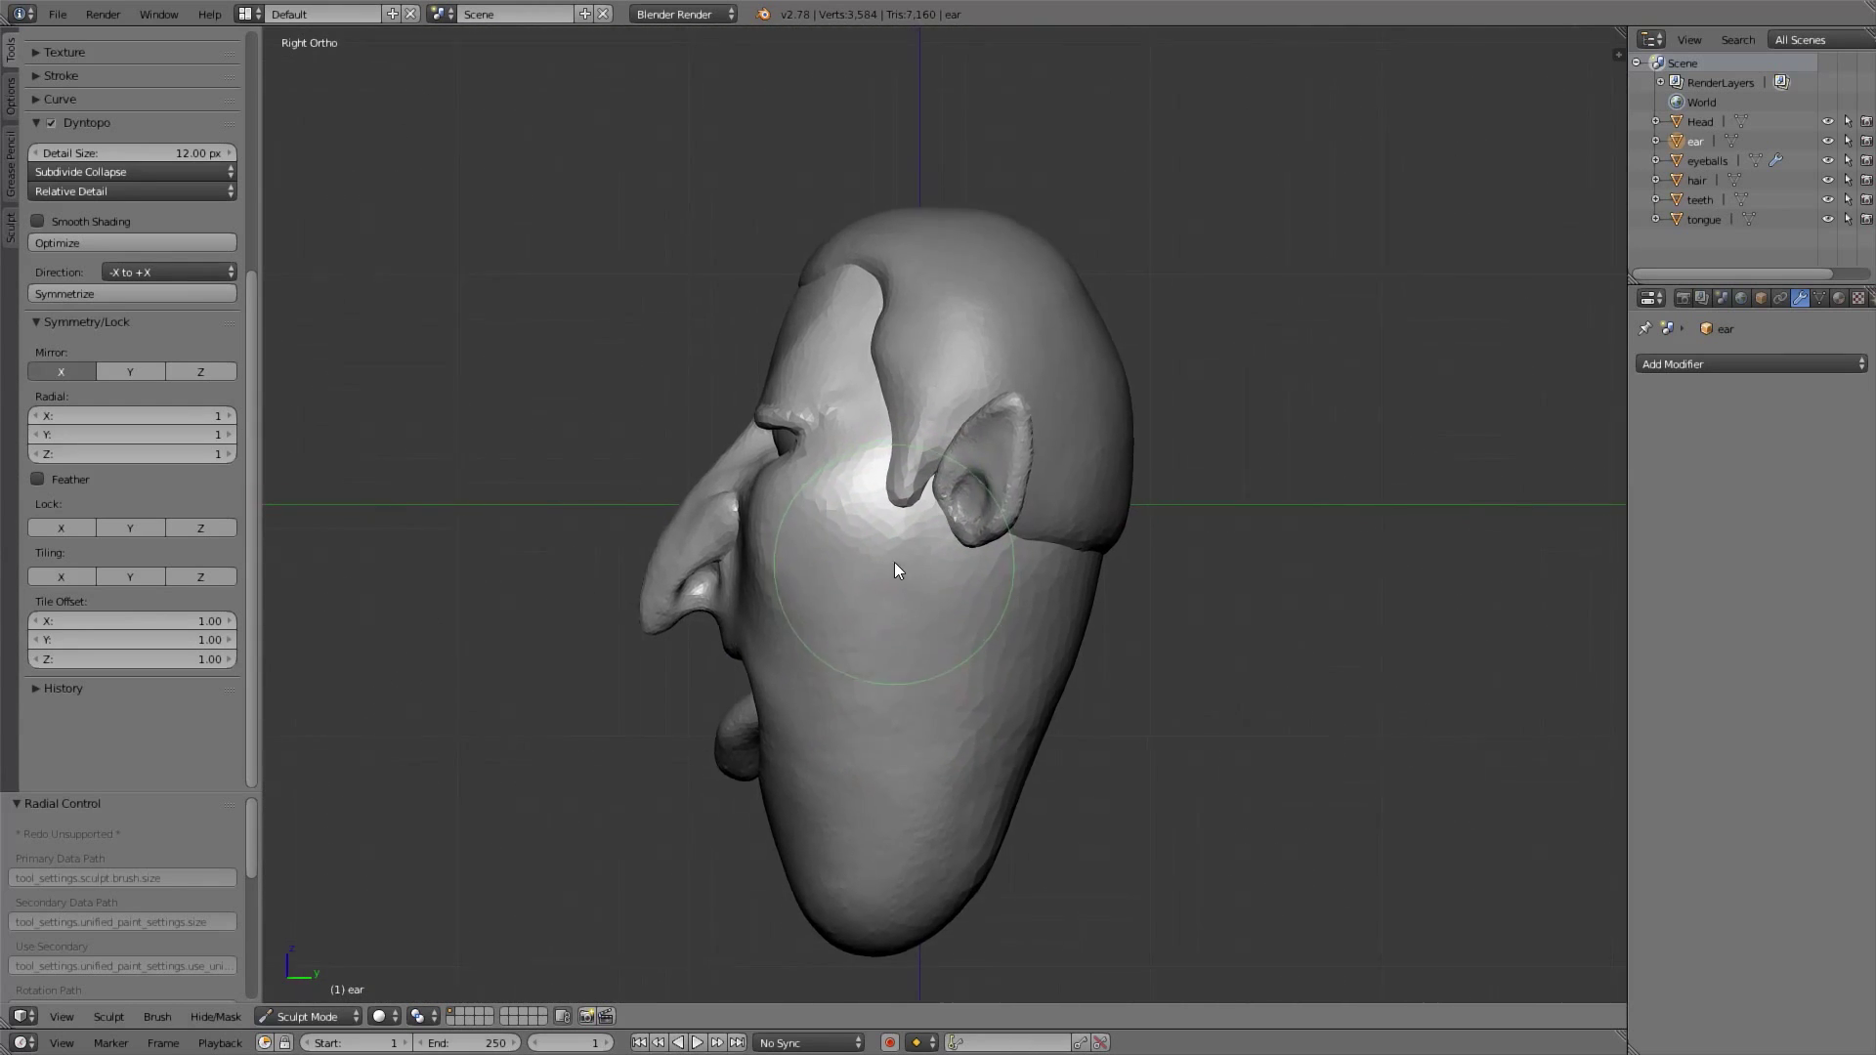
Put the hair mesh in Sculpt Mode and pull the sideburn's front edge back with Grab to taper its tip
scroll(1026, 450, up, 3)
click(1697, 180)
scroll(895, 481, up, 1)
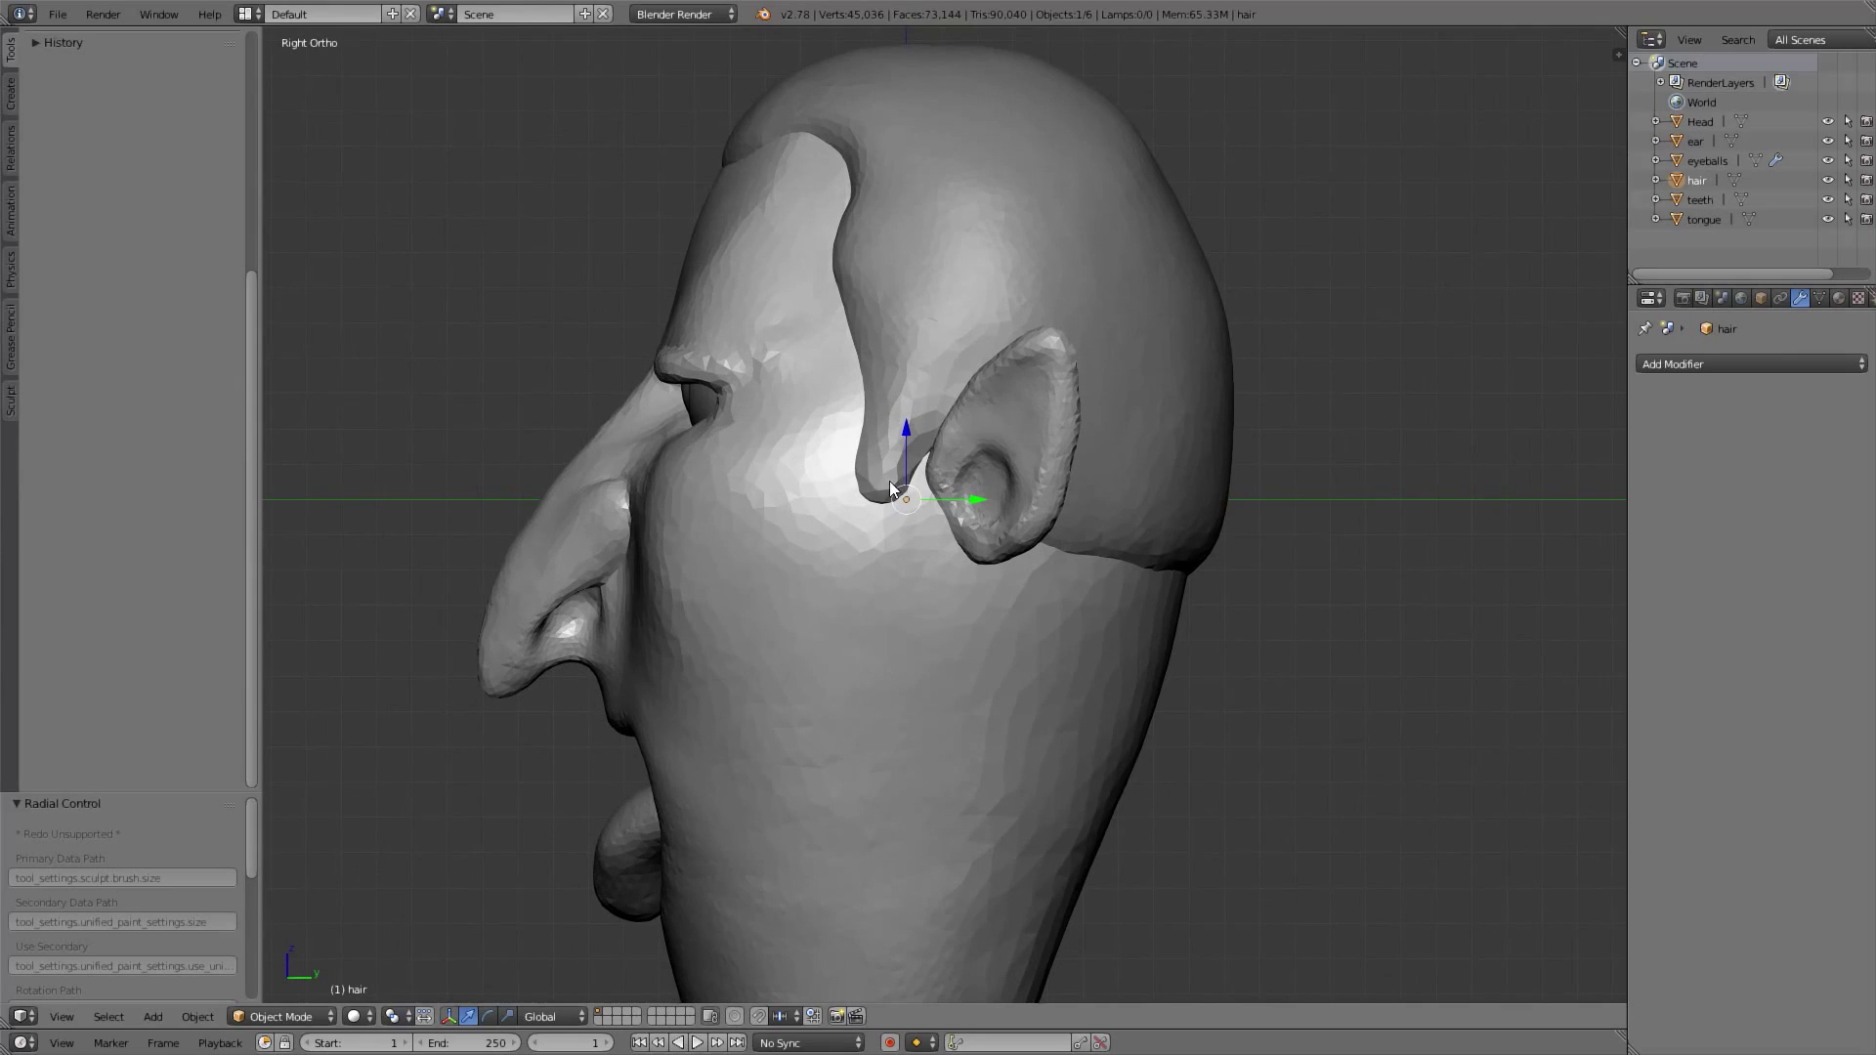
click(306, 1018)
click(305, 954)
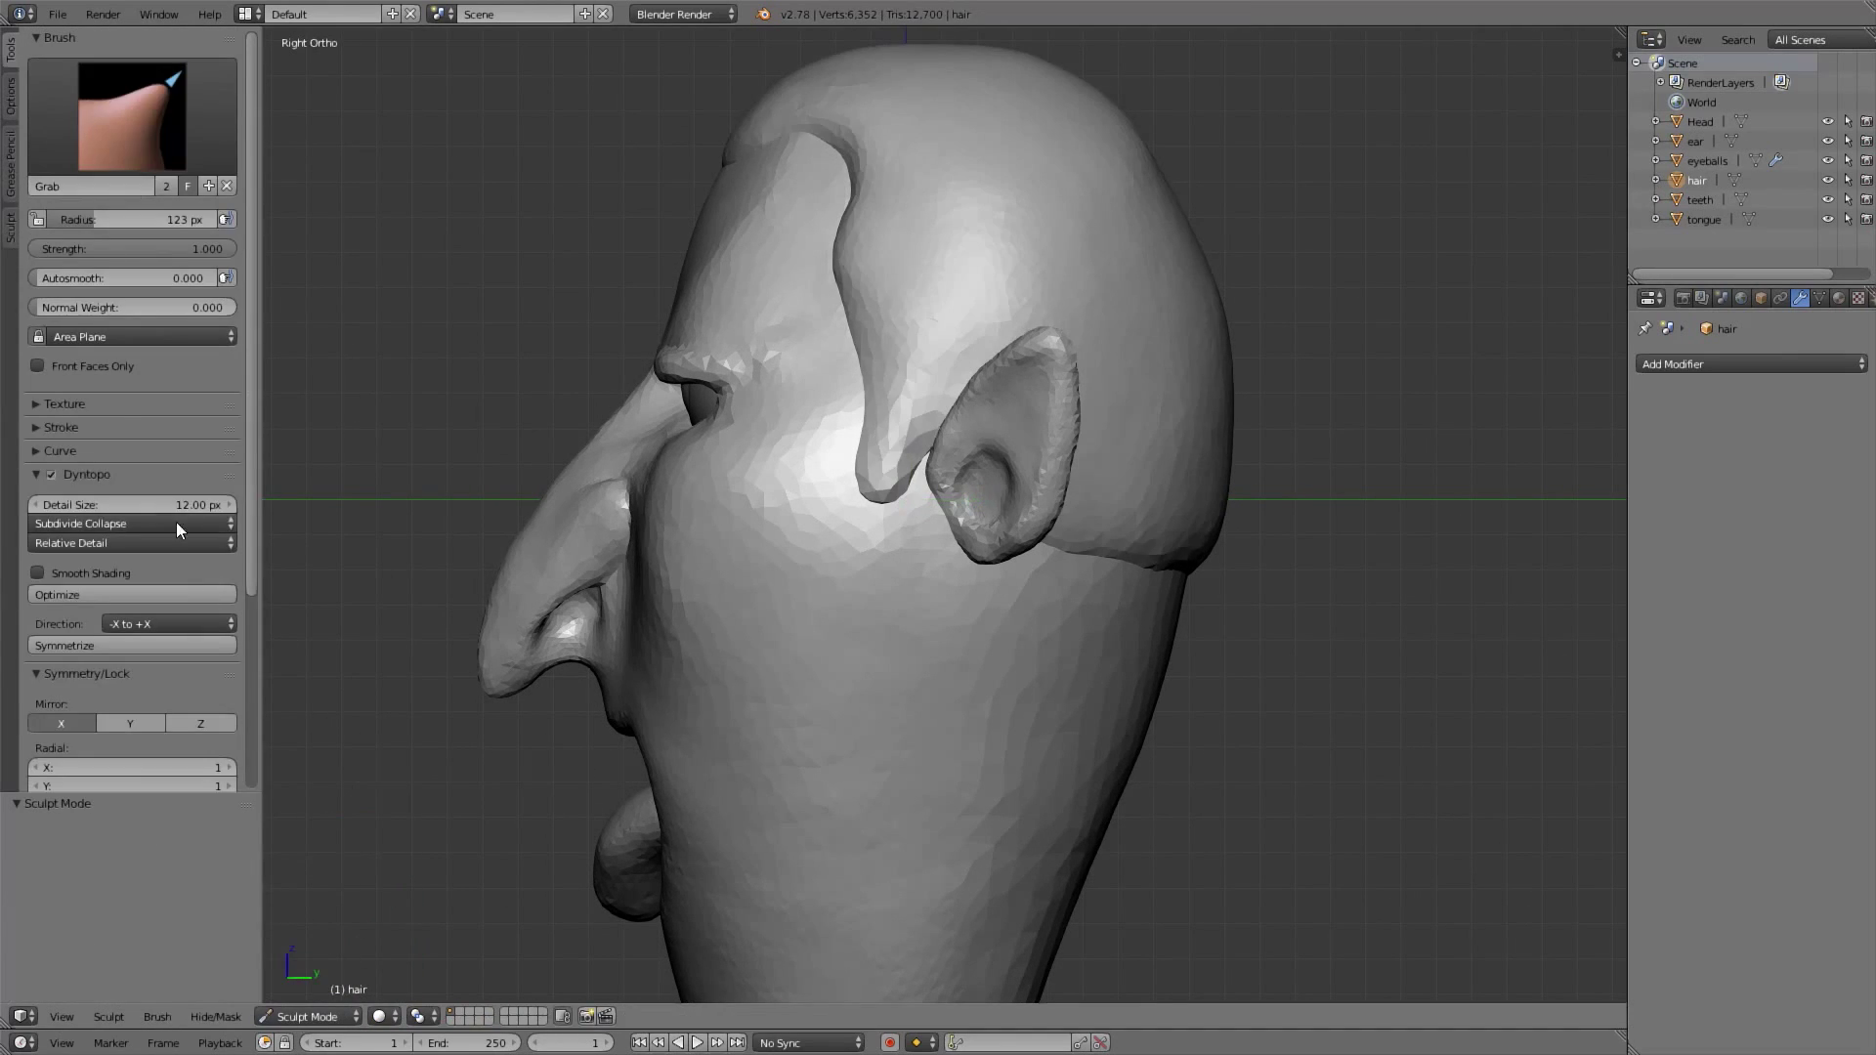
scroll(711, 601, up, 2)
key(f)
click(795, 467)
mouse_move(825, 467)
mouse_down()
mouse_move(853, 481)
mouse_move(811, 448)
mouse_move(842, 432)
mouse_move(899, 456)
mouse_up()
Reduce the Grab brush radius to 82 px and adjust the hairline curve above the sideburn
key(f)
click(774, 446)
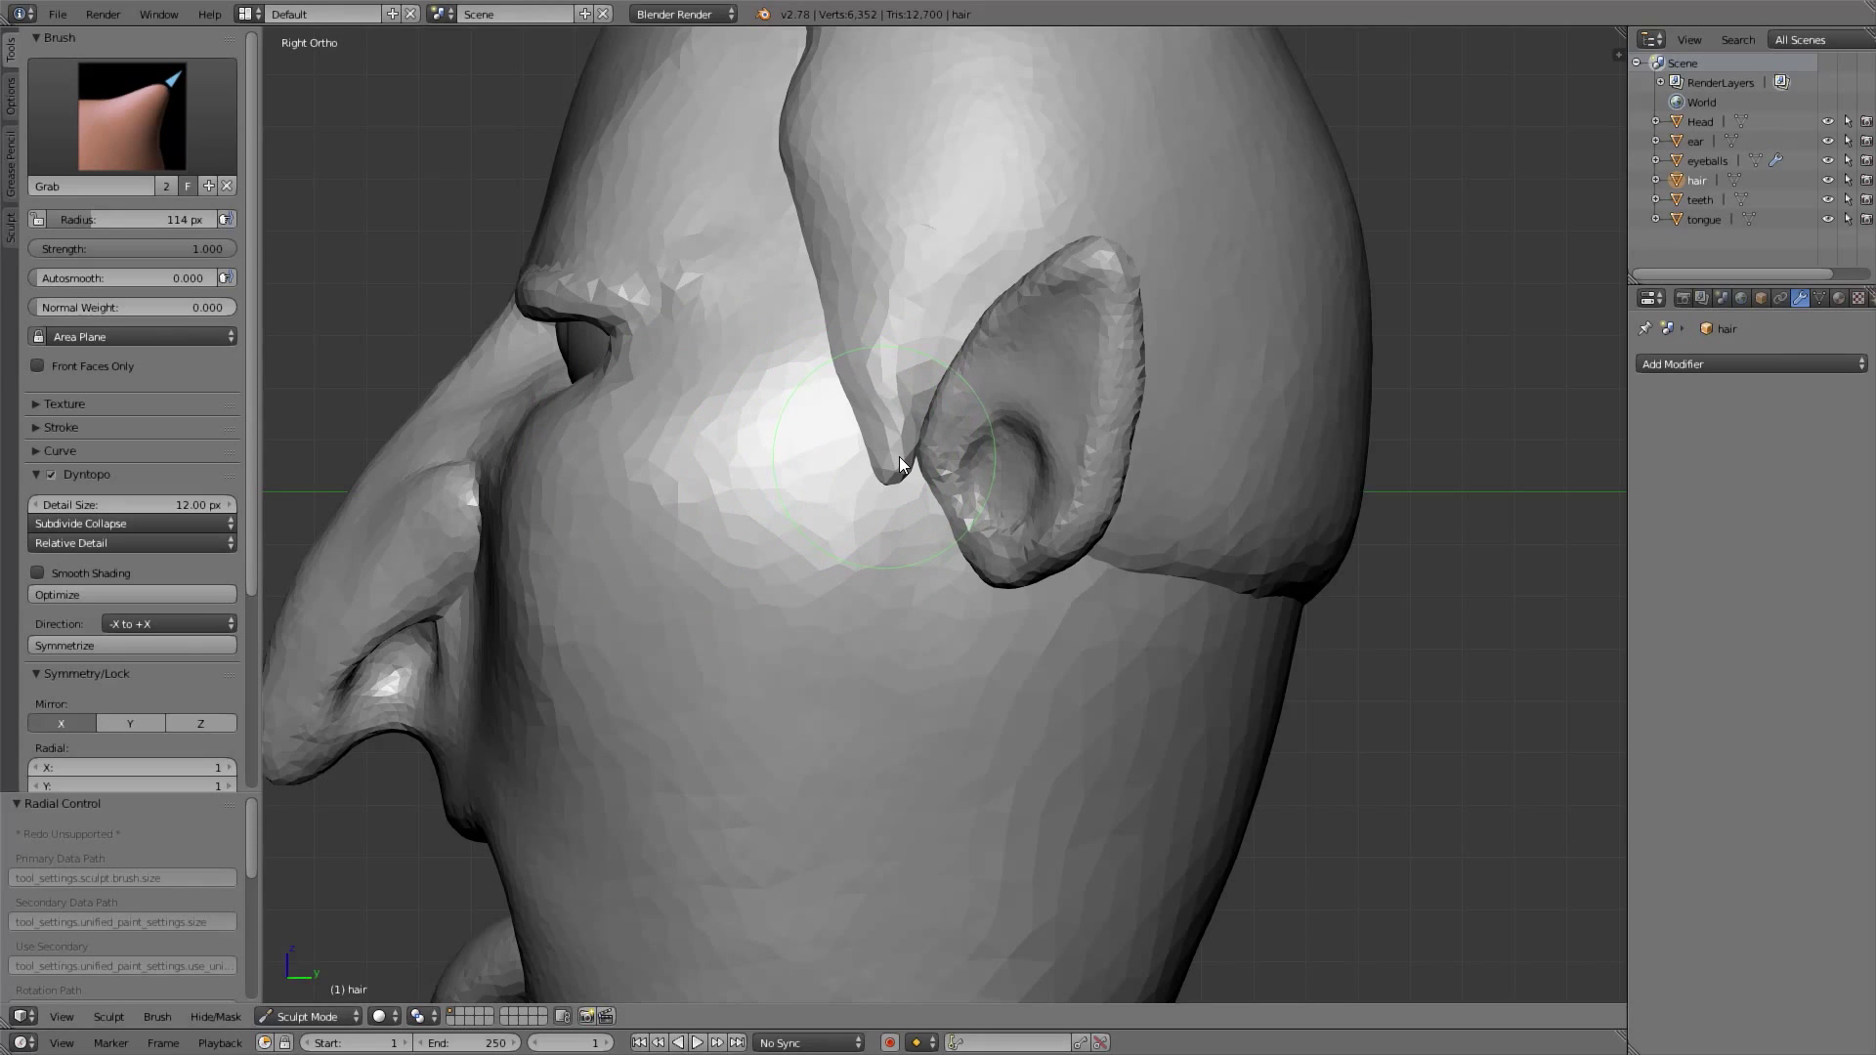
key(f)
click(838, 428)
shift+middle_drag(787, 257, 852, 476)
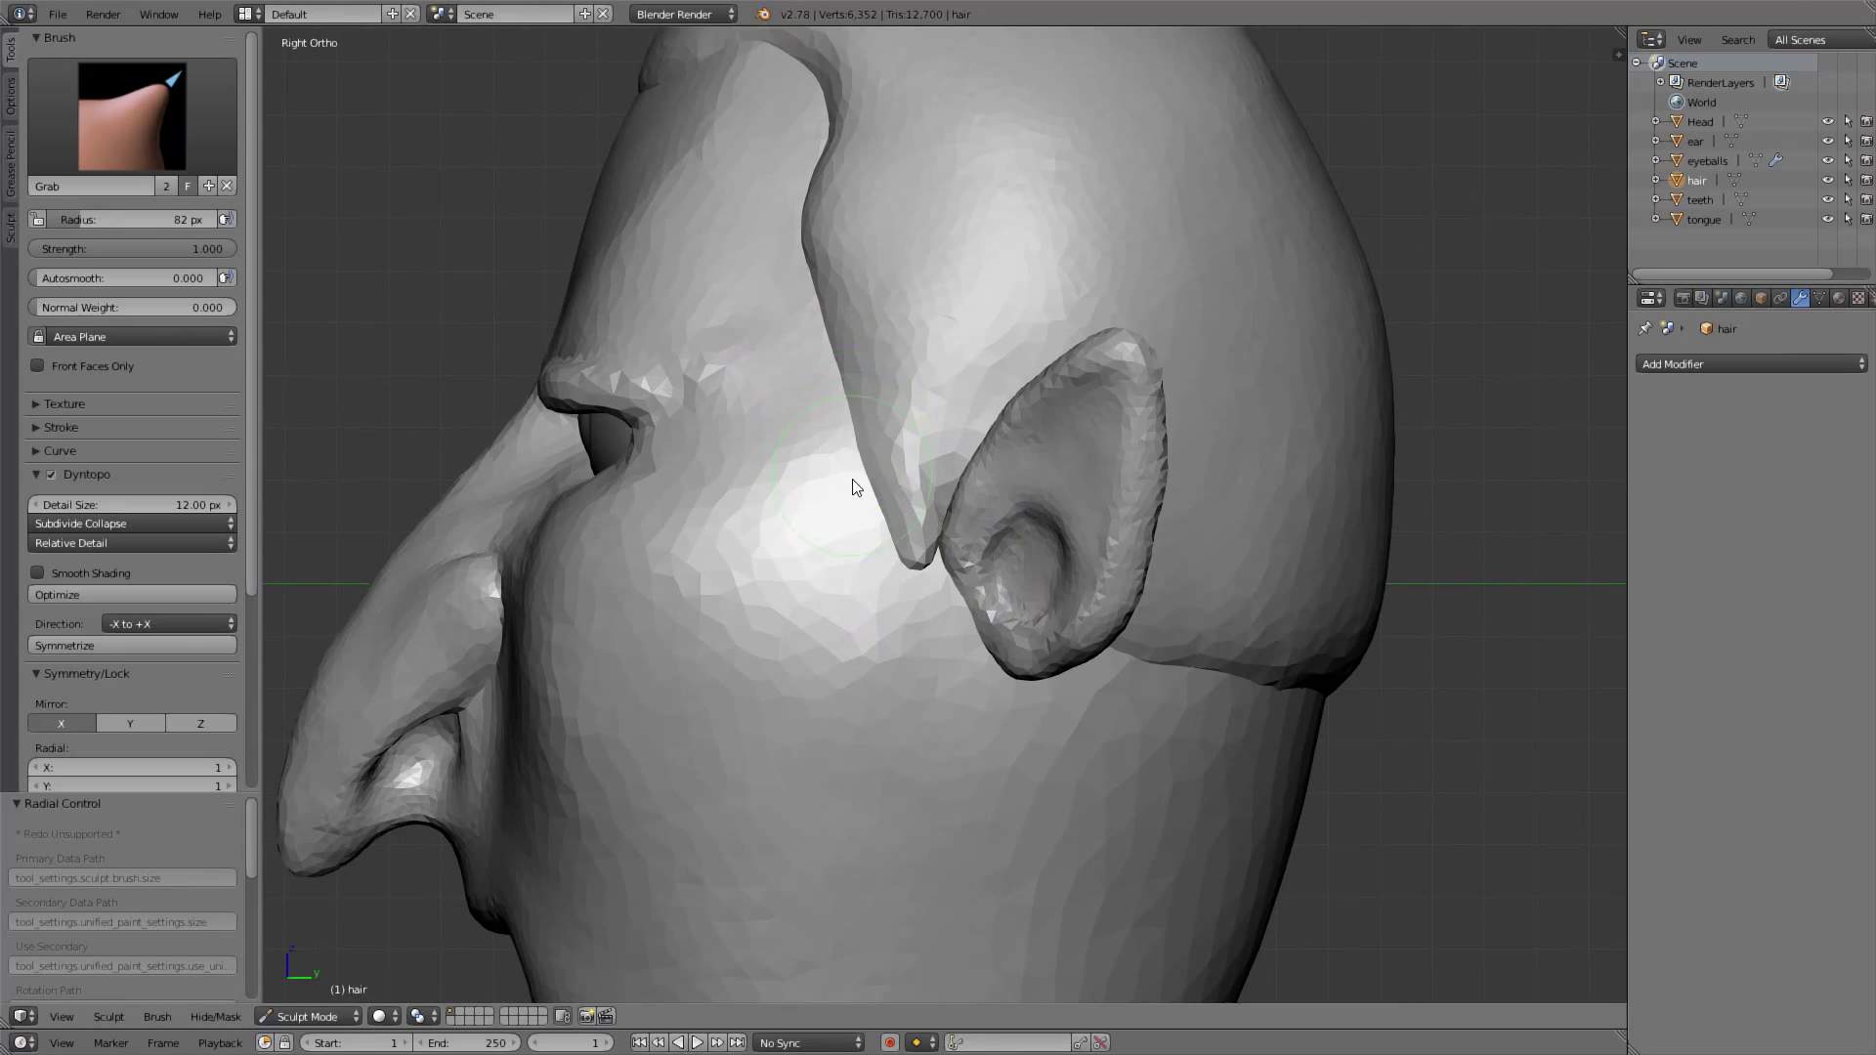
shift+middle_drag(826, 403, 820, 430)
shift+middle_drag(800, 327, 828, 478)
drag(840, 331, 834, 344)
Return to the ear mesh with a 39 px Grab brush and inspect the front edge of its hollow
key(KP_1)
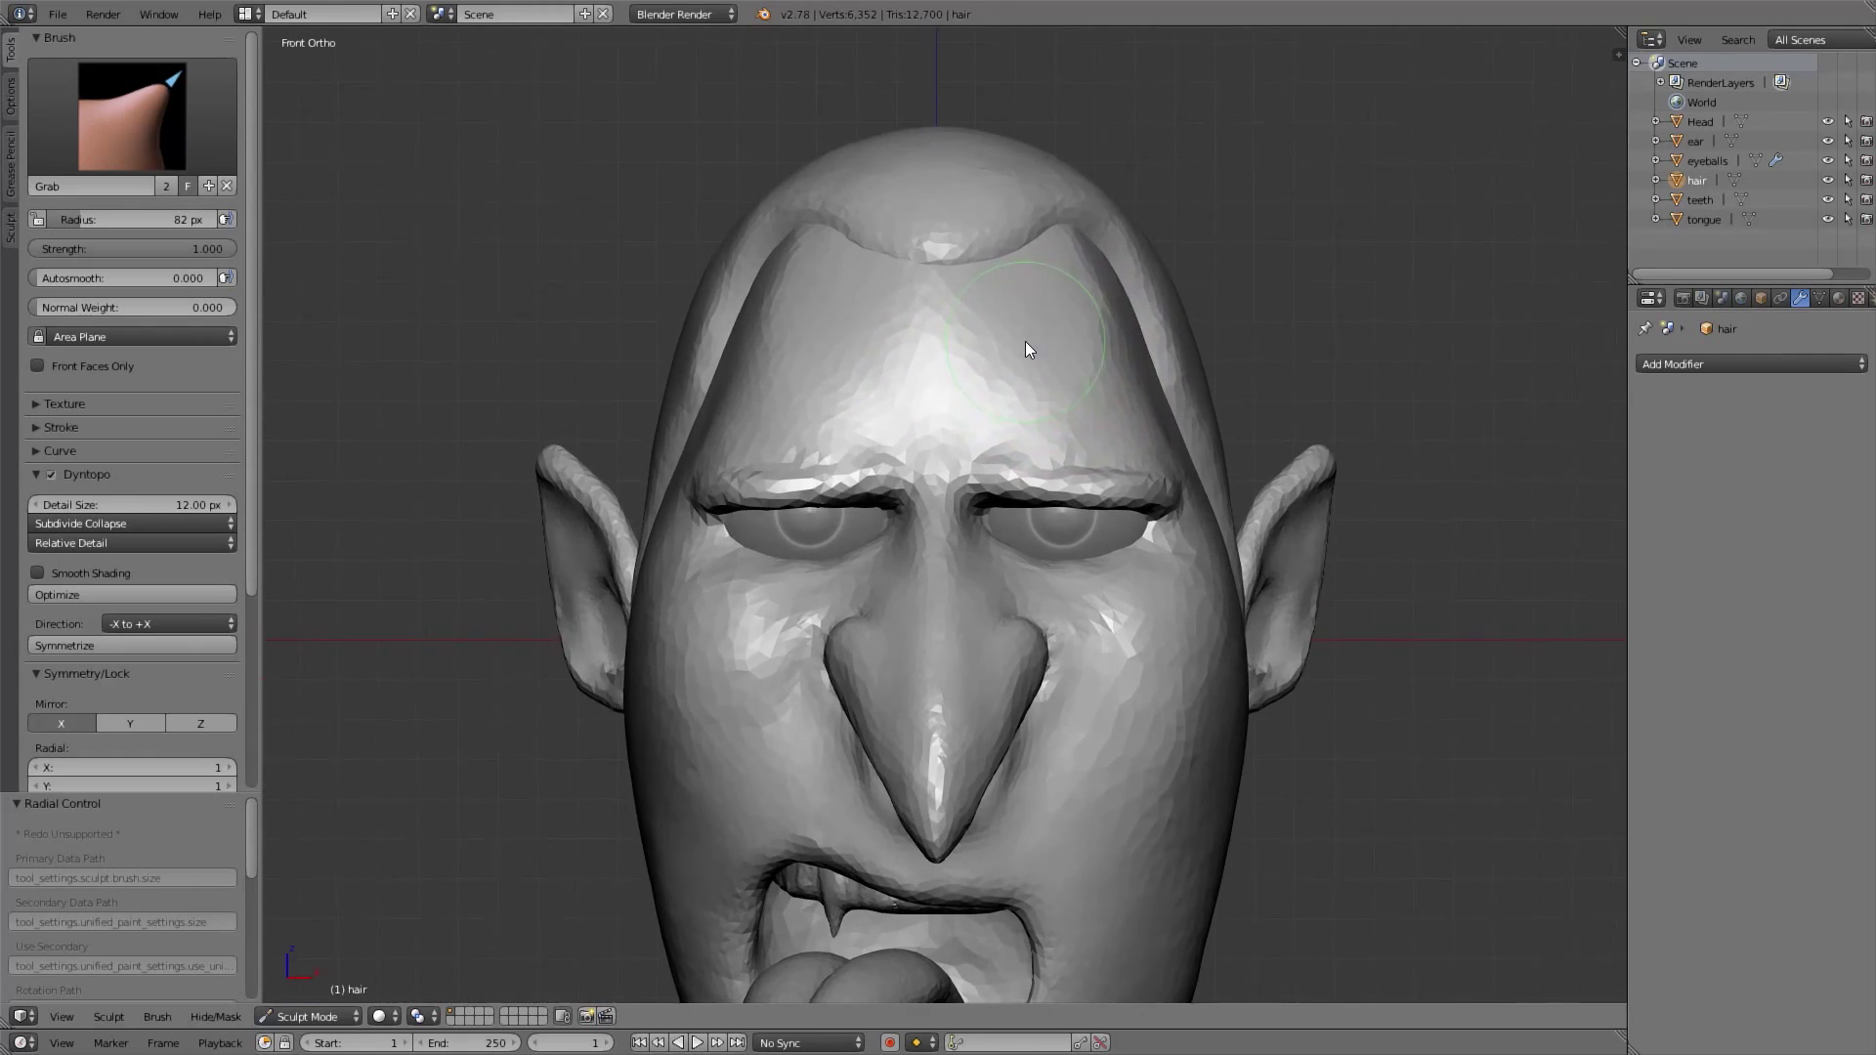
scroll(846, 446, up, 5)
shift+middle_drag(937, 569, 917, 465)
ctrl+middle_drag(917, 465, 965, 409)
scroll(966, 408, up, 2)
click(1694, 143)
scroll(1044, 530, up, 6)
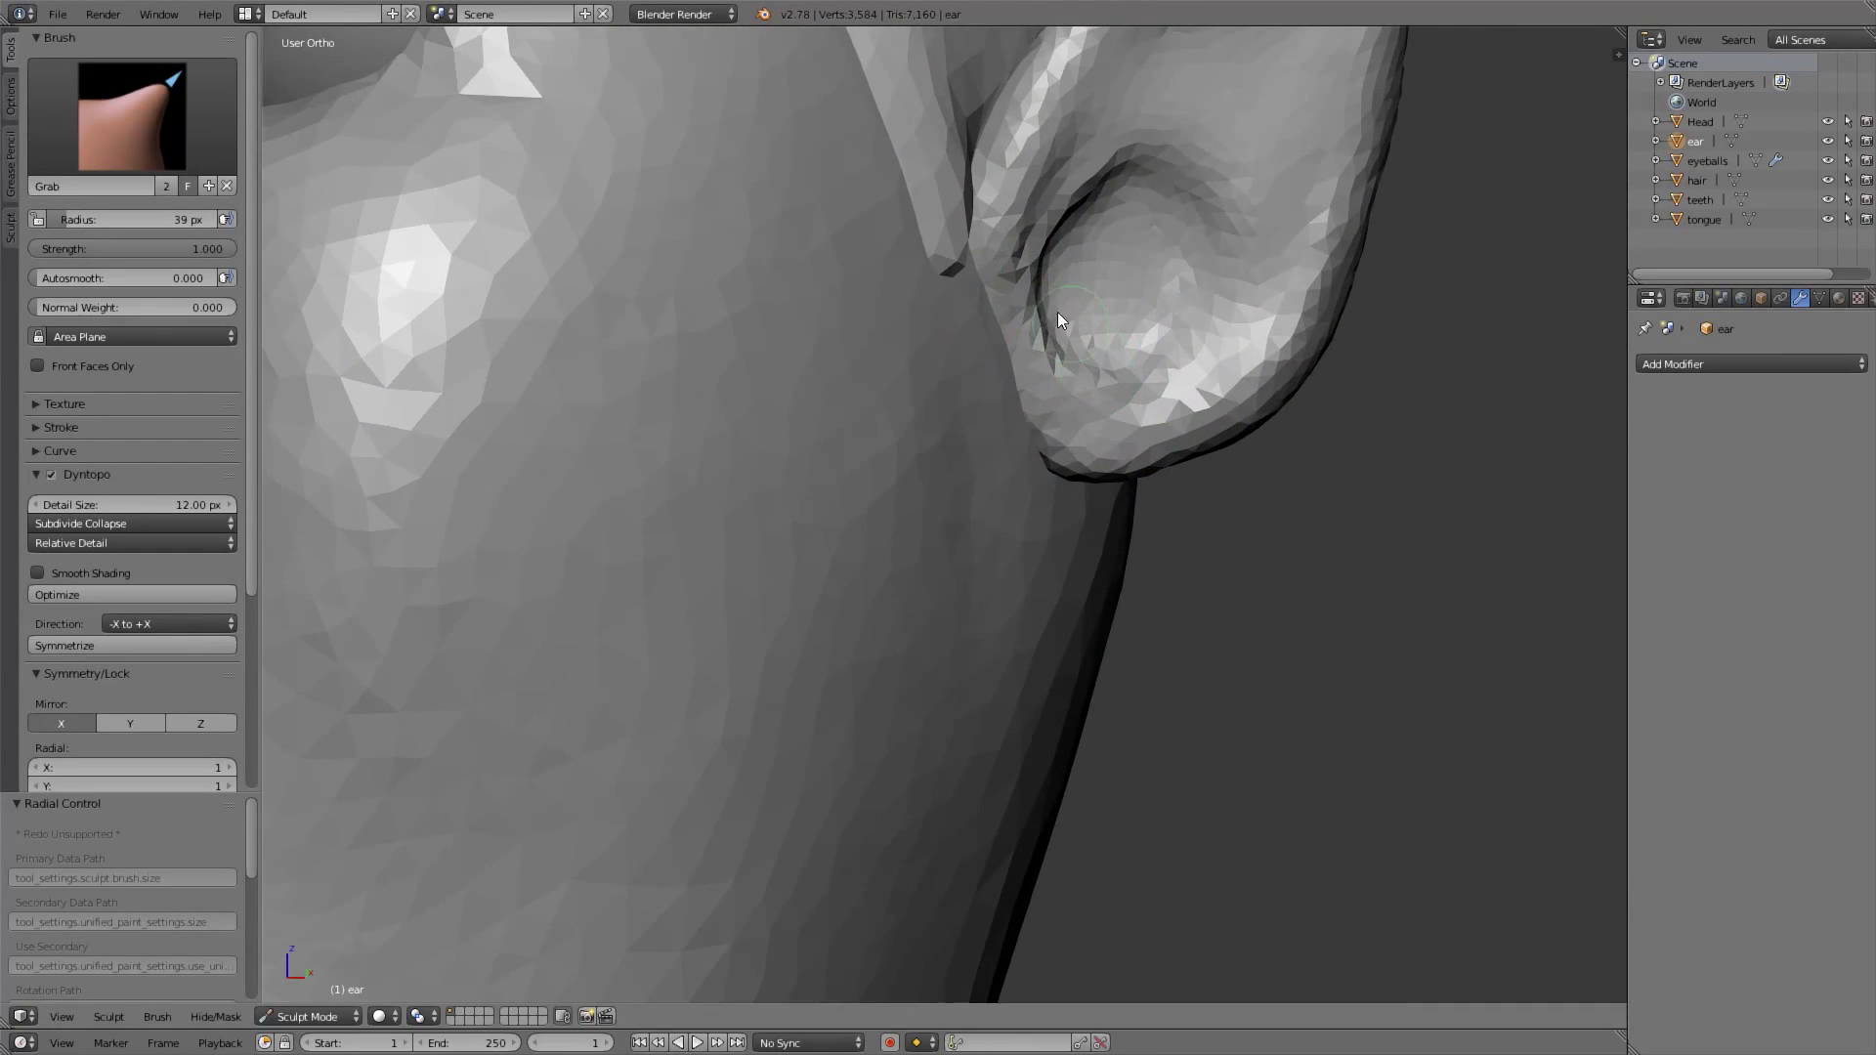
Make the Head mesh the active sculpting object and set the Grab brush radius to 228 px
scroll(1023, 363, down, 6)
key(KP_1)
shift+middle_drag(985, 530, 977, 420)
middle_drag(977, 420, 743, 461)
click(1698, 124)
middle_drag(1007, 532, 1073, 379)
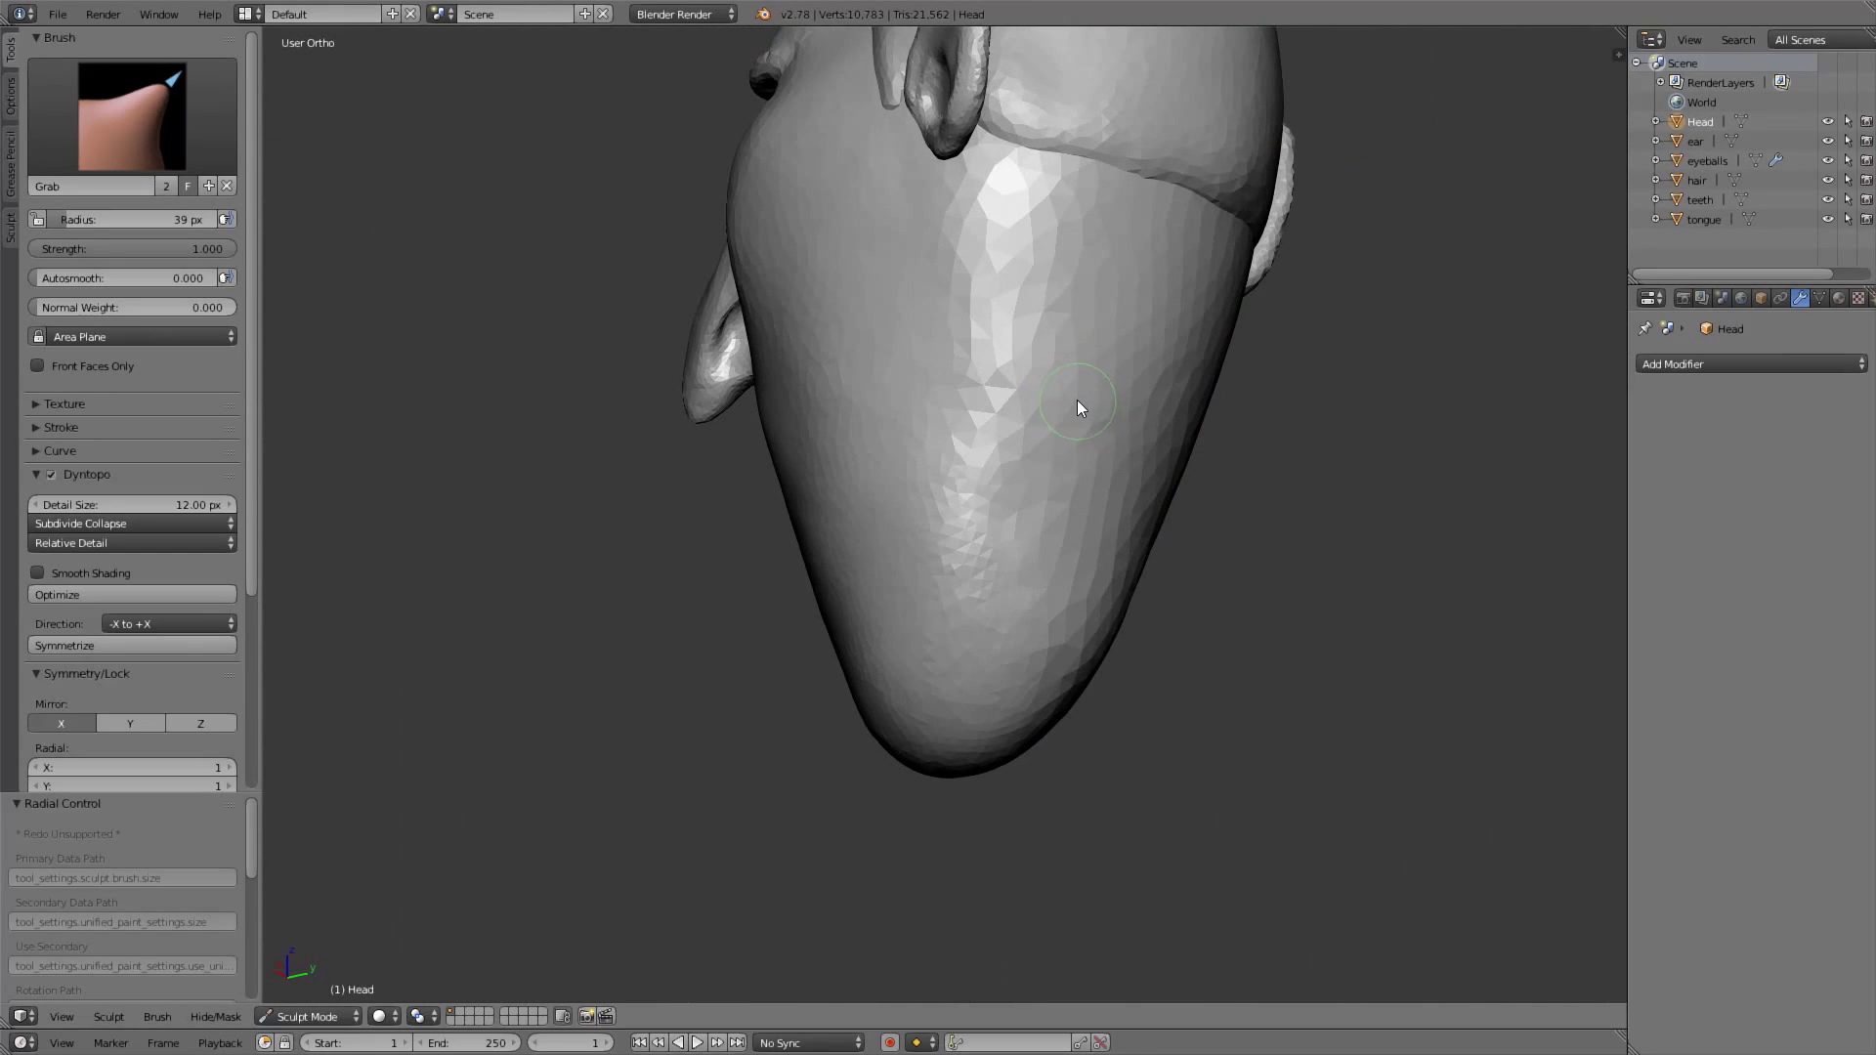
key(3)
key(g)
key(f)
click(1259, 374)
key(KP_3)
key(f)
click(1148, 513)
mouse_move(1062, 566)
mouse_down()
mouse_move(1047, 594)
mouse_move(1104, 435)
mouse_up()
drag(1017, 625, 1022, 528)
drag(1065, 450, 1163, 312)
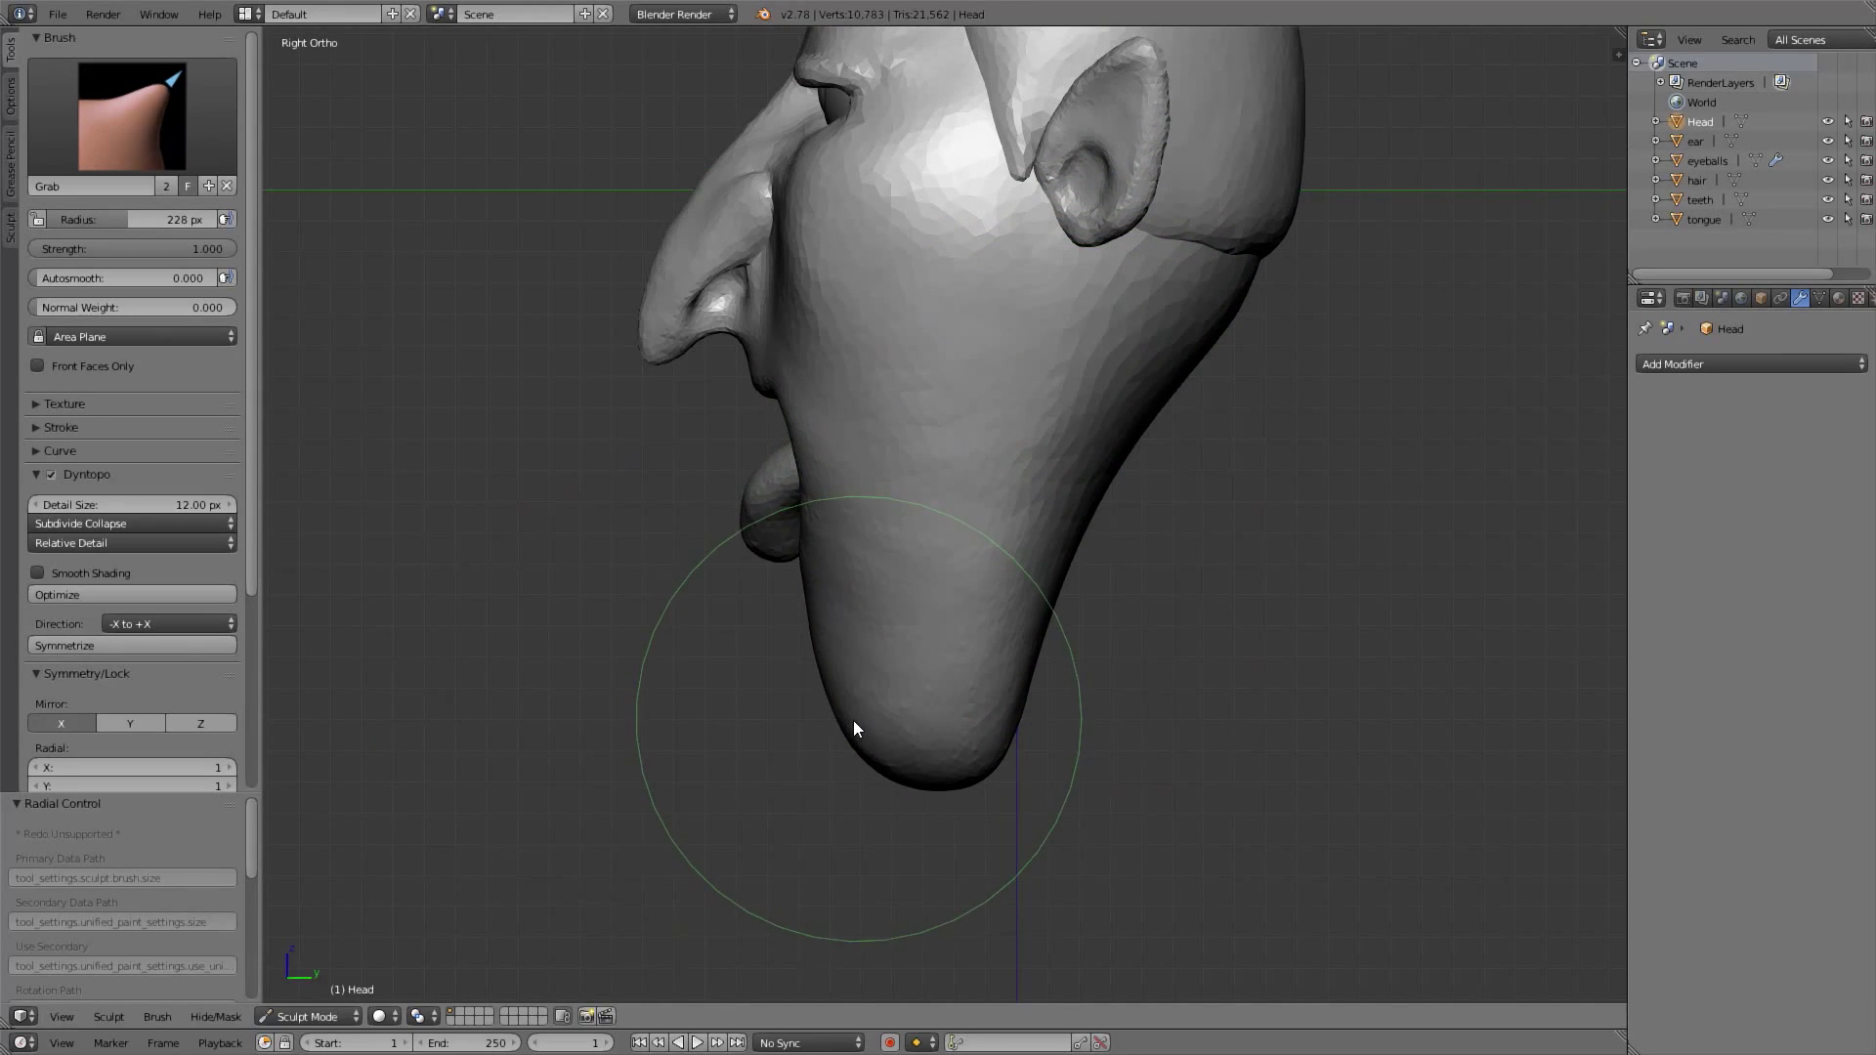
key(ctrl+z)
key(ctrl+z)
key(ctrl+z)
Pull the lower jaw slightly forward in side view with the Grab brush
drag(958, 674, 942, 672)
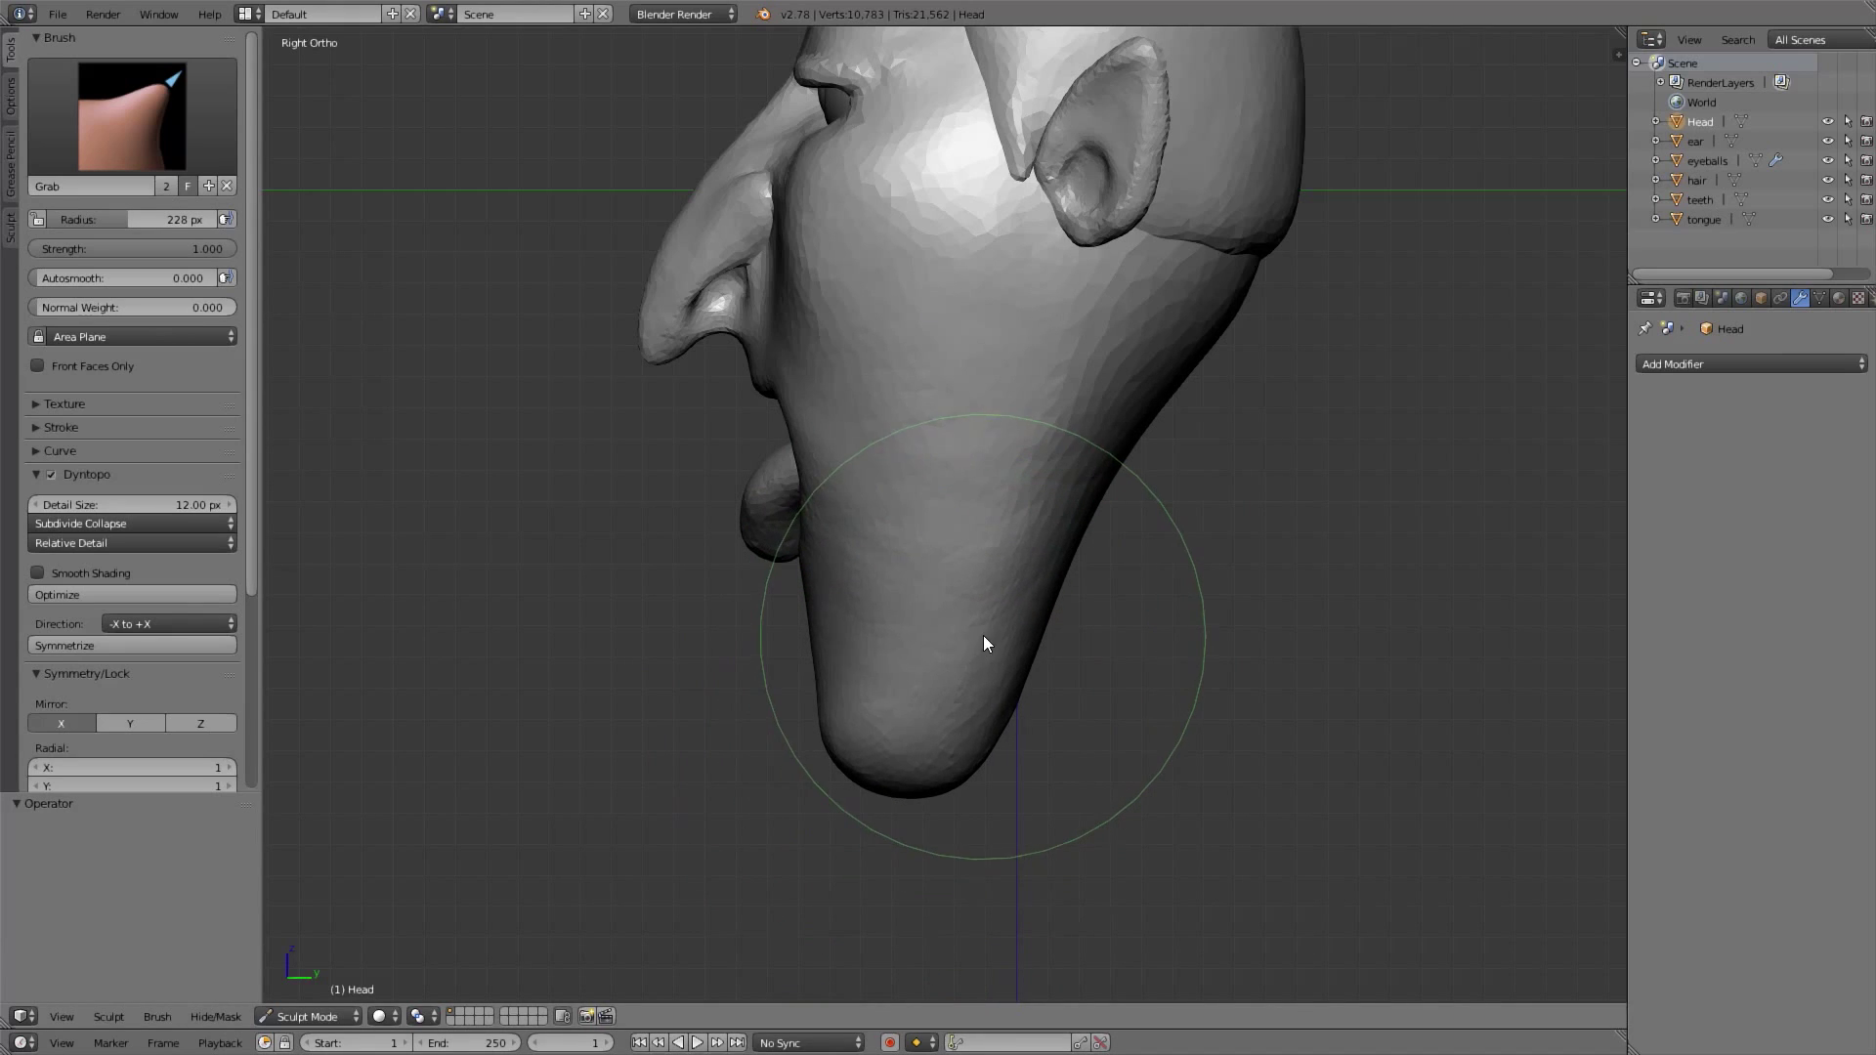
middle_drag(1153, 473, 1057, 358)
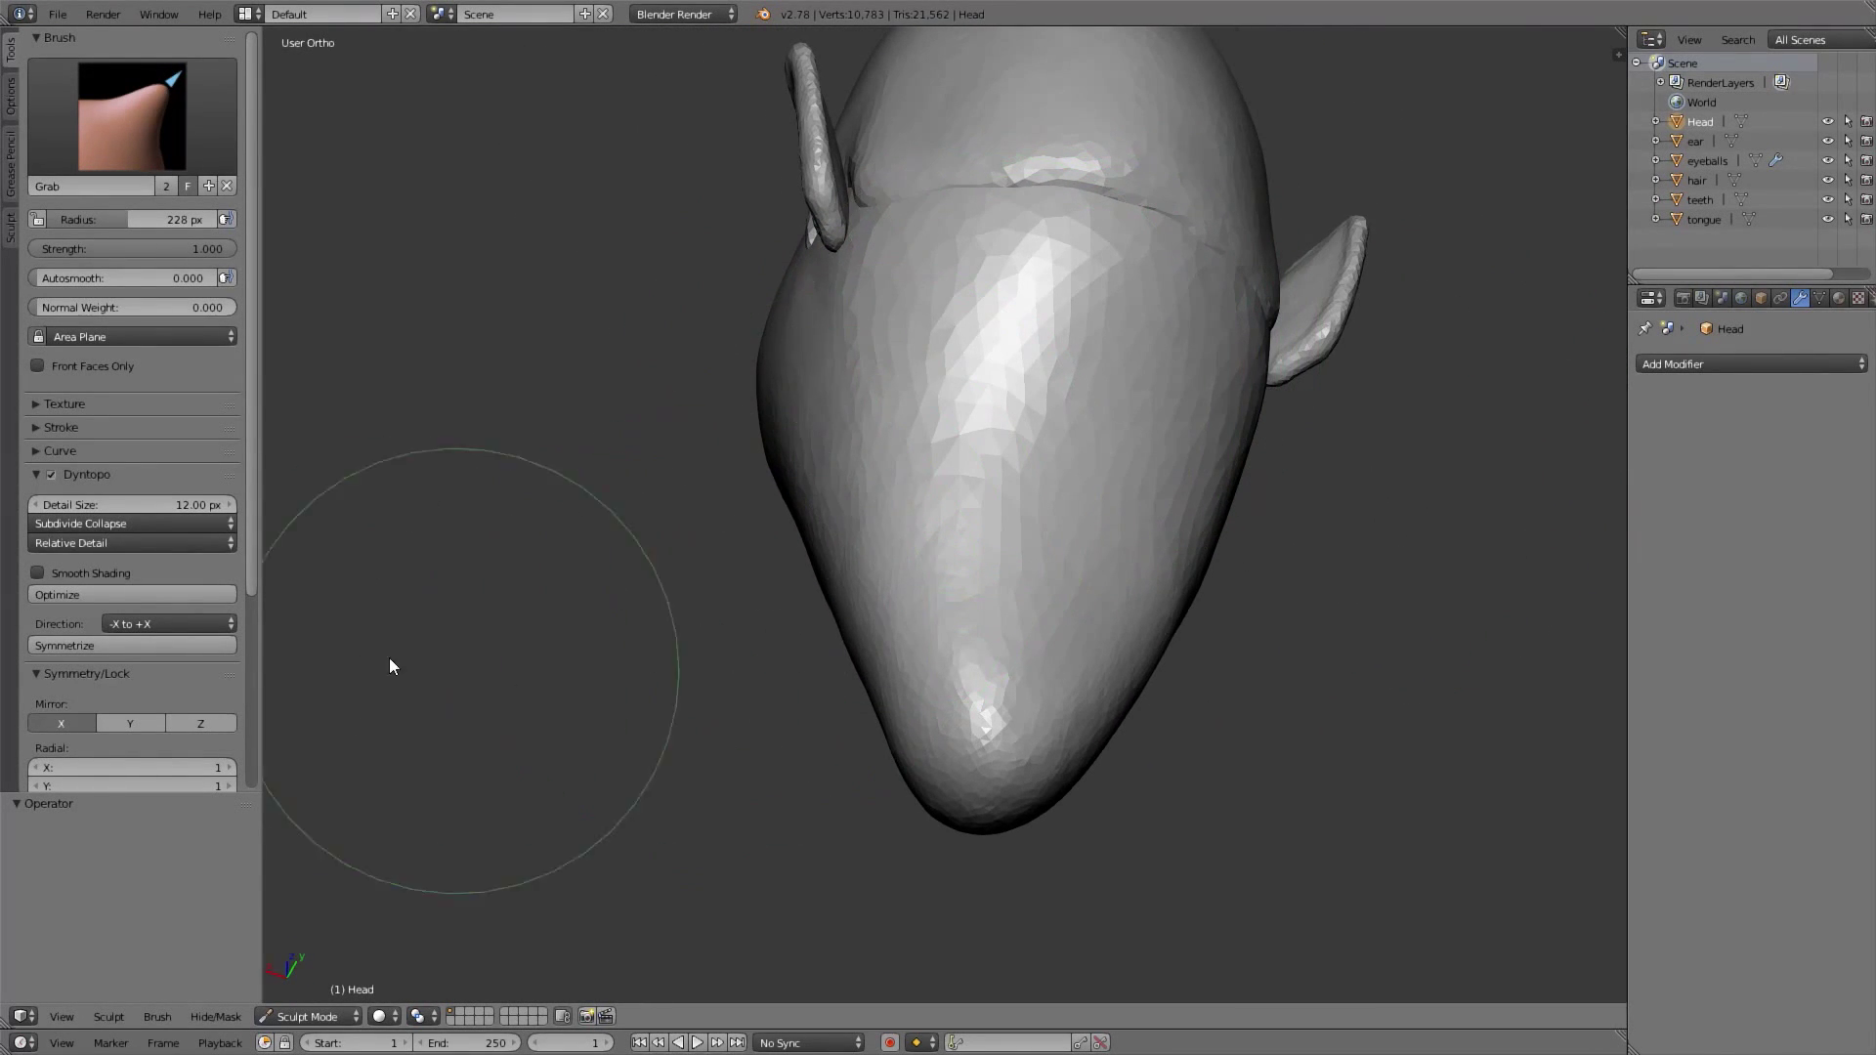
Choose the Mask brush at 199 px radius and mask the back of the head just below the hairline
click(144, 165)
click(144, 310)
mouse_move(1007, 381)
middle_down()
mouse_move(1039, 393)
mouse_move(1036, 371)
middle_up()
key(f)
click(1004, 368)
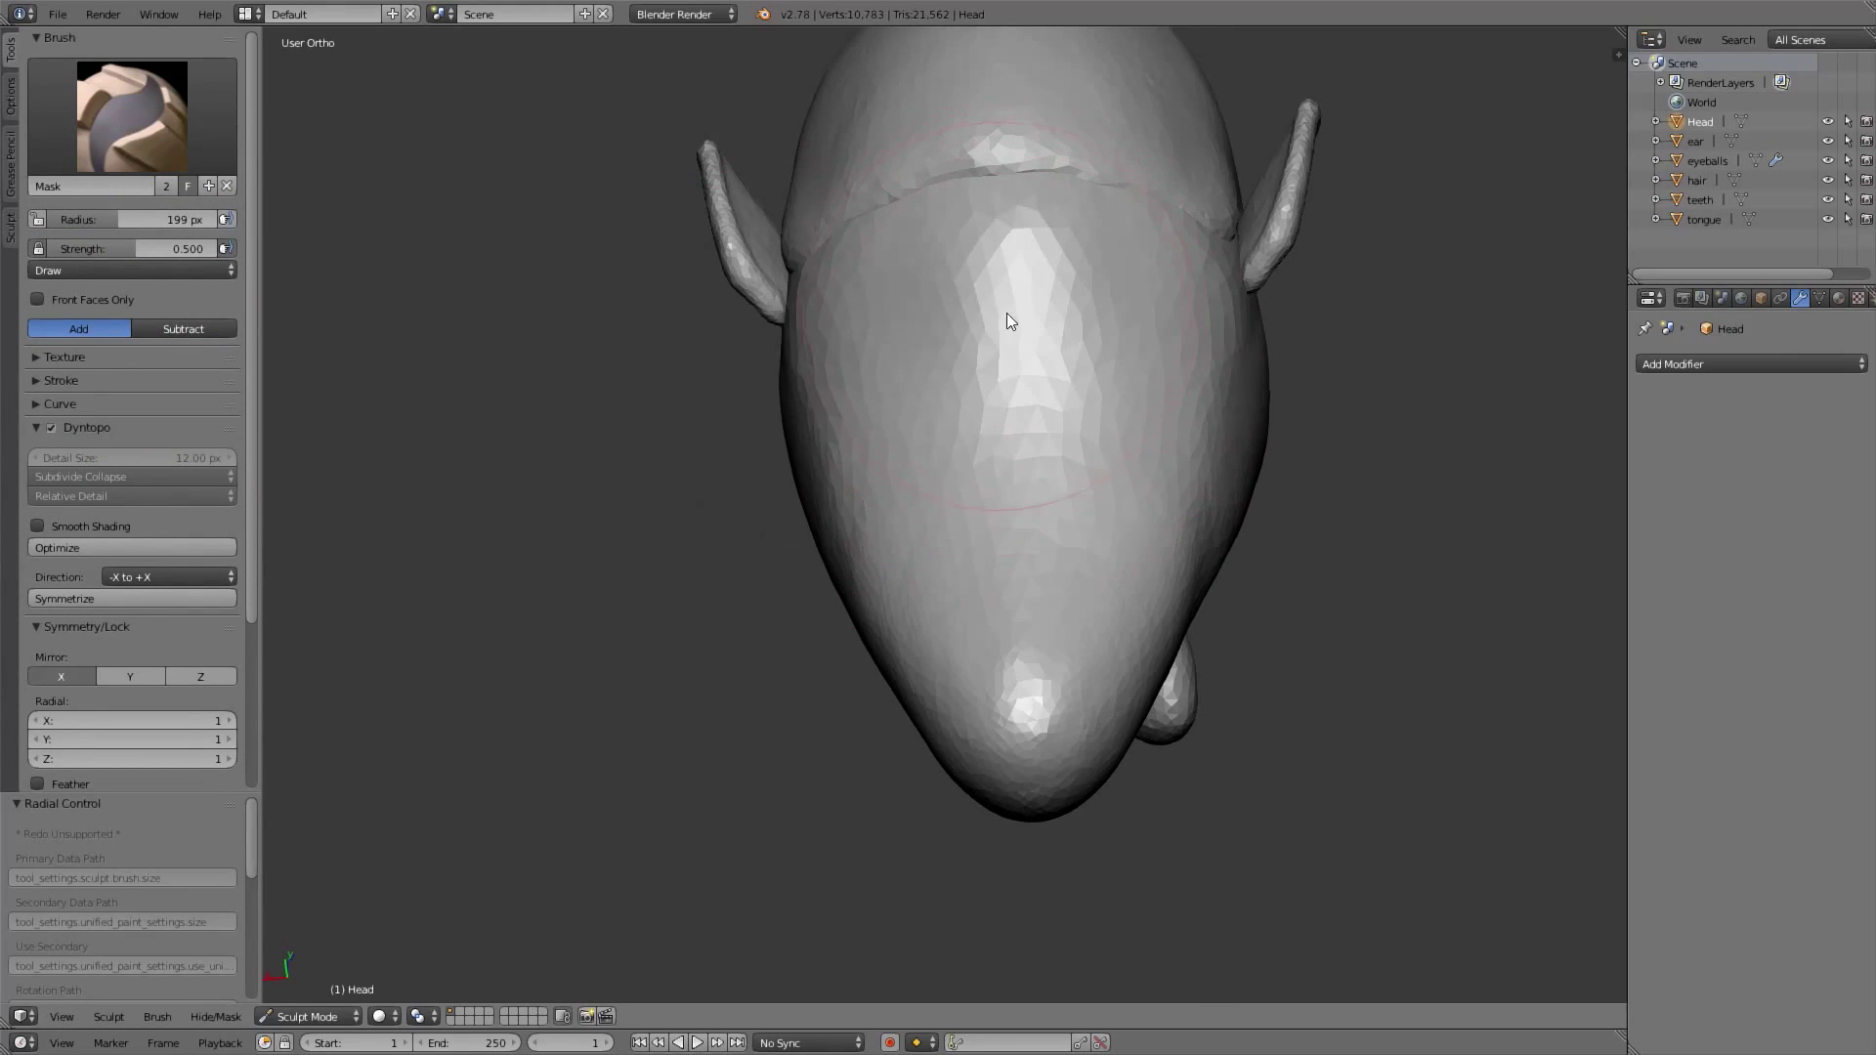
drag(989, 275, 957, 305)
middle_drag(958, 305, 1026, 357)
mouse_move(1026, 358)
mouse_down()
mouse_move(995, 372)
mouse_move(1059, 377)
mouse_move(1047, 418)
mouse_move(1080, 424)
mouse_move(1063, 411)
mouse_move(1067, 434)
mouse_move(1064, 375)
mouse_up()
key(ctrl+z)
key(ctrl+z)
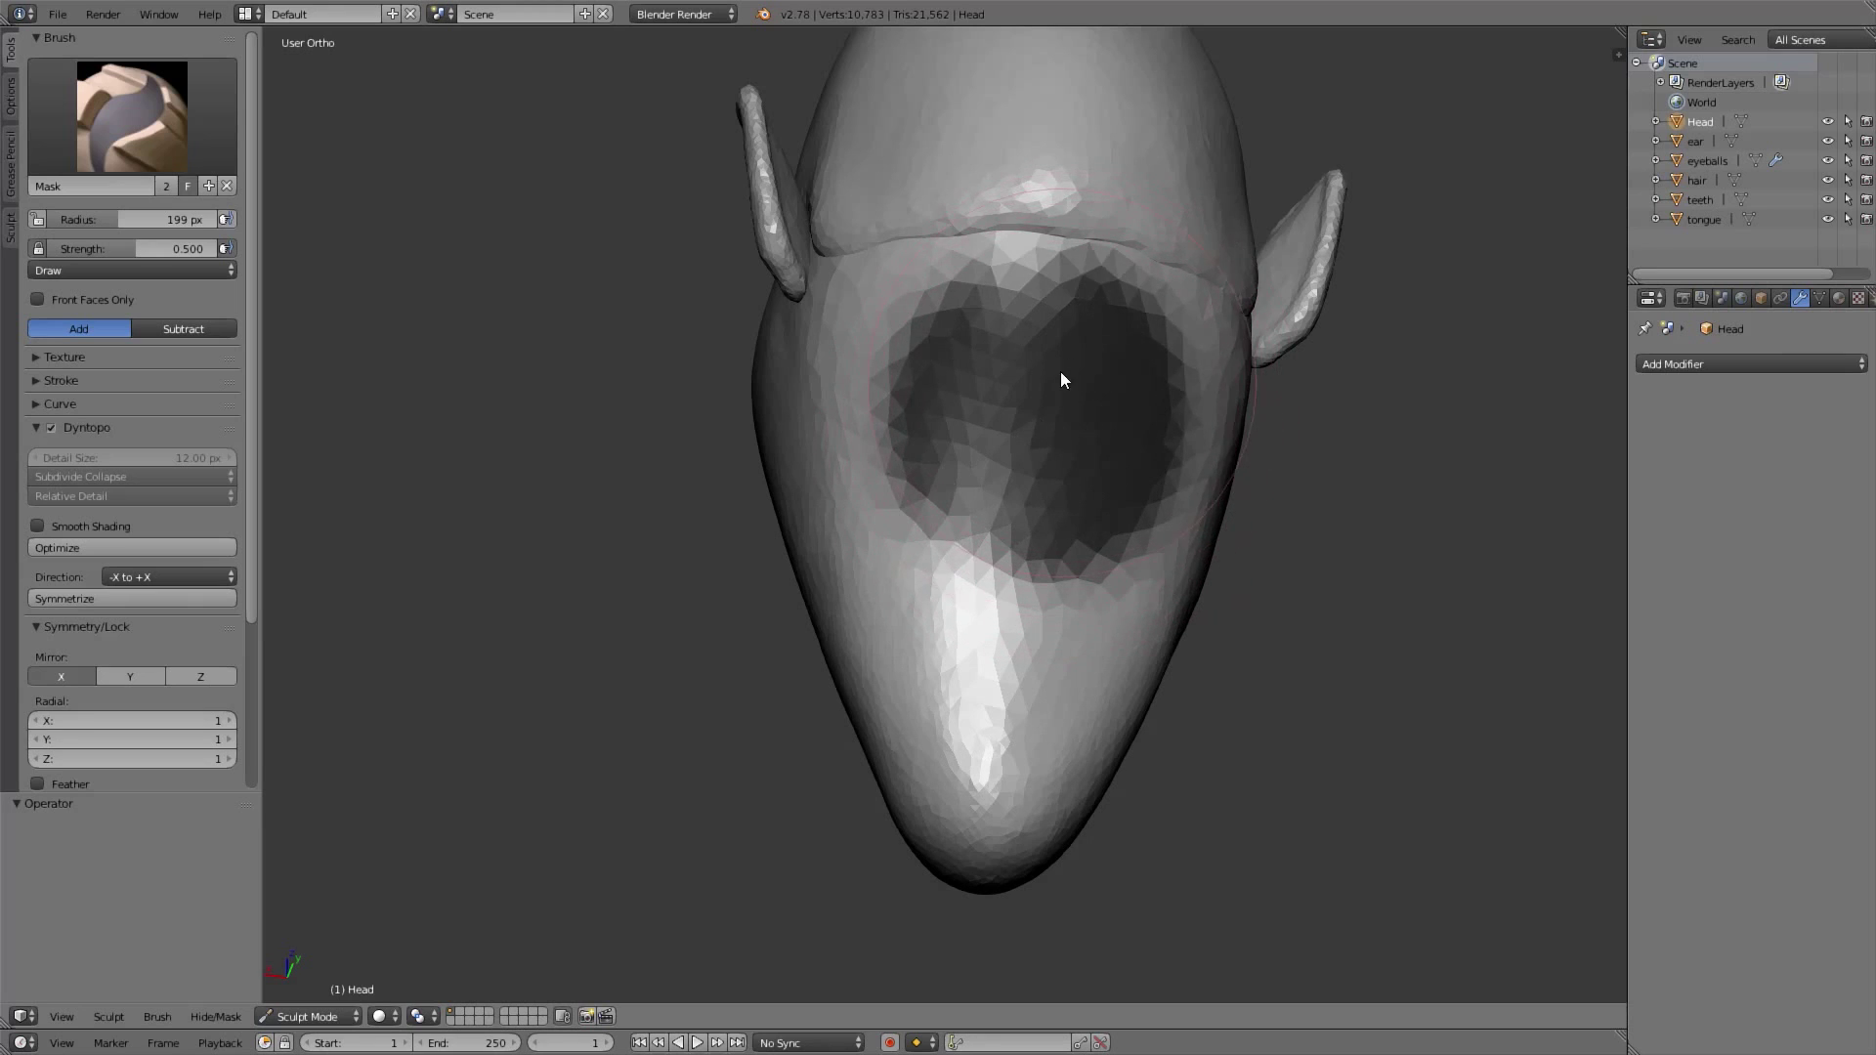
Switch to the Snake Hook brush, invert the mask, and set the brush radius to 350 px
key(KP_3)
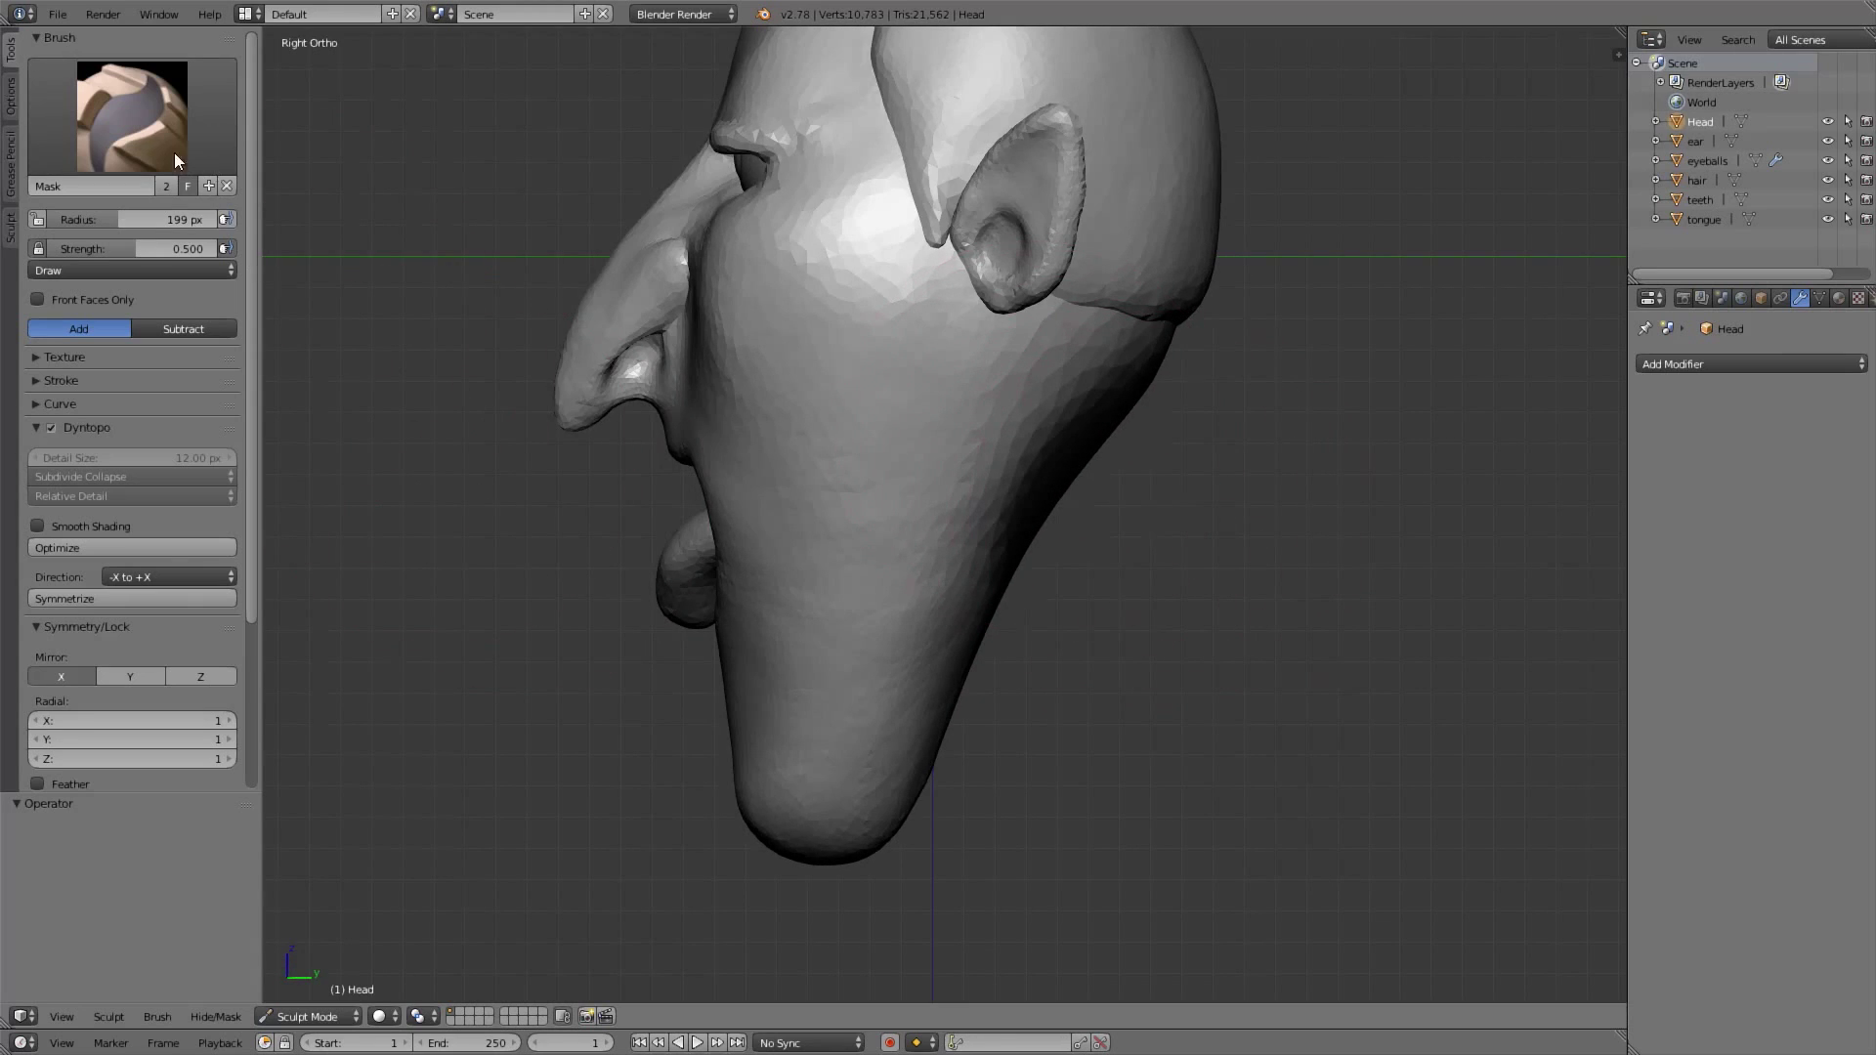
click(175, 155)
click(68, 408)
key(f)
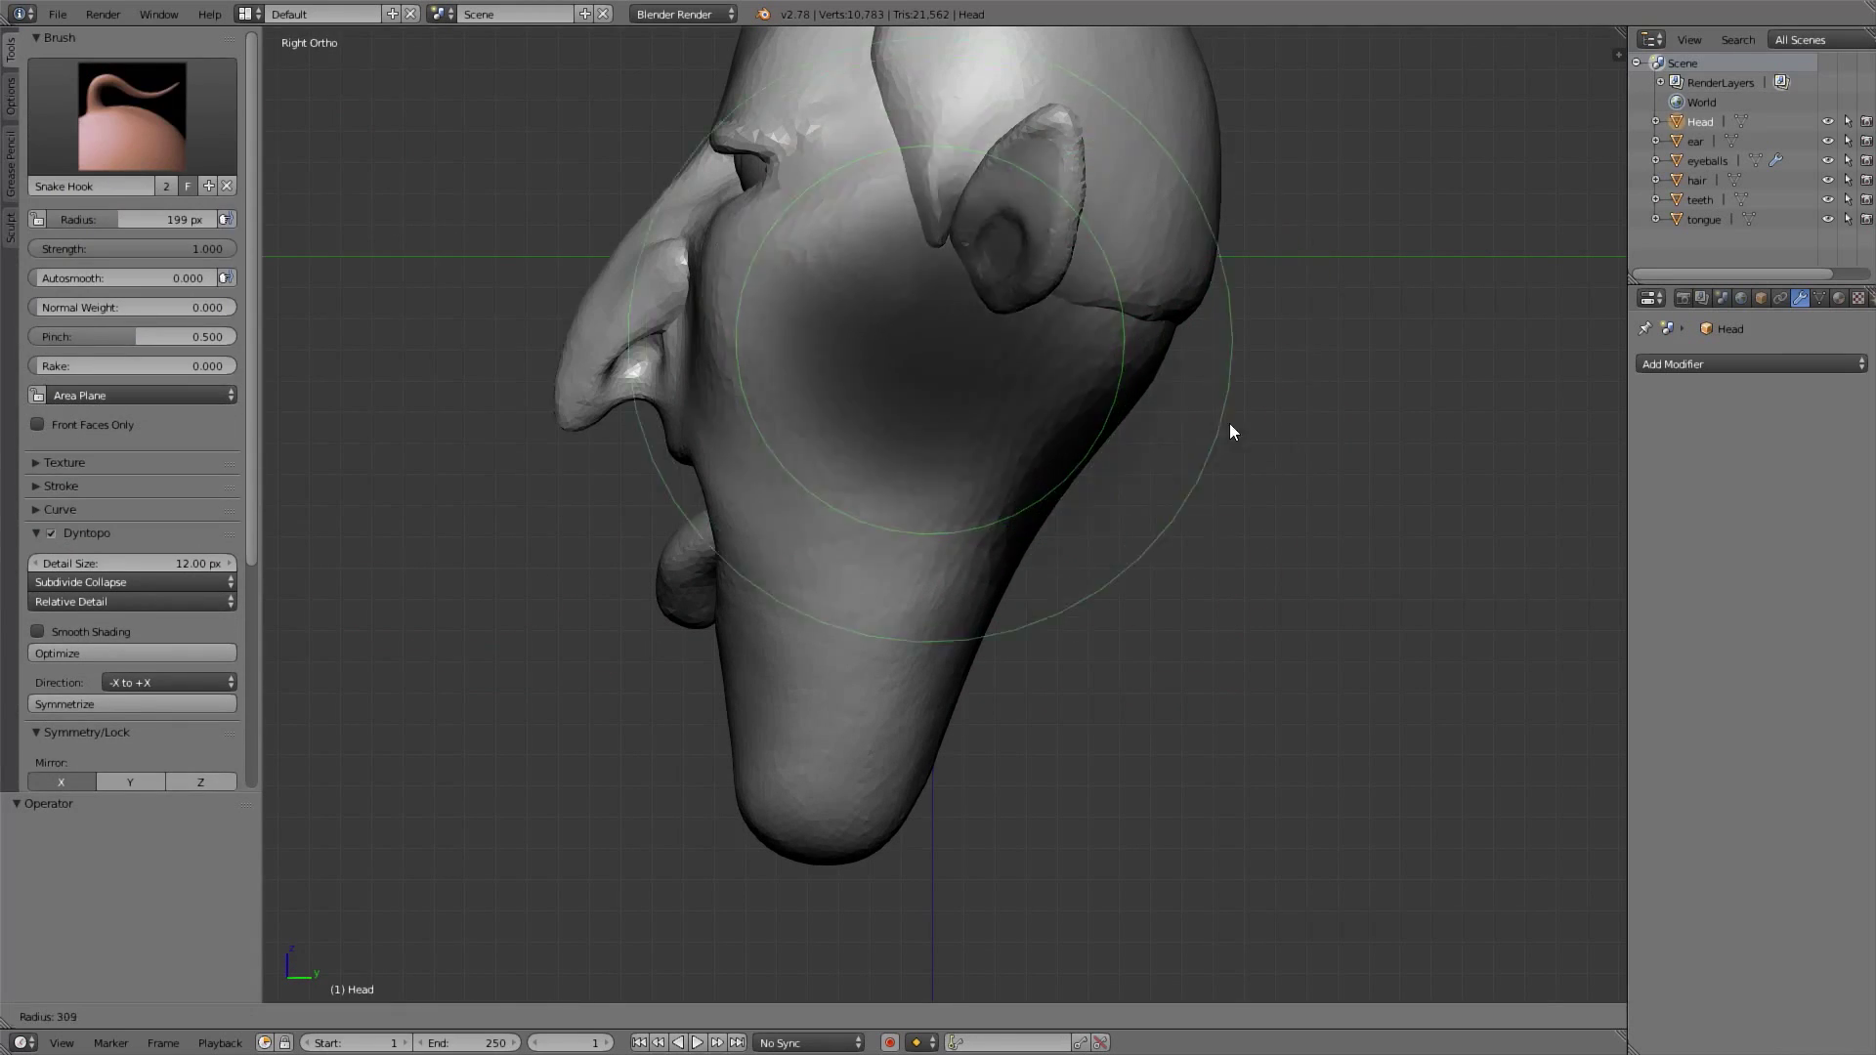
click(1224, 419)
key(ctrl+i)
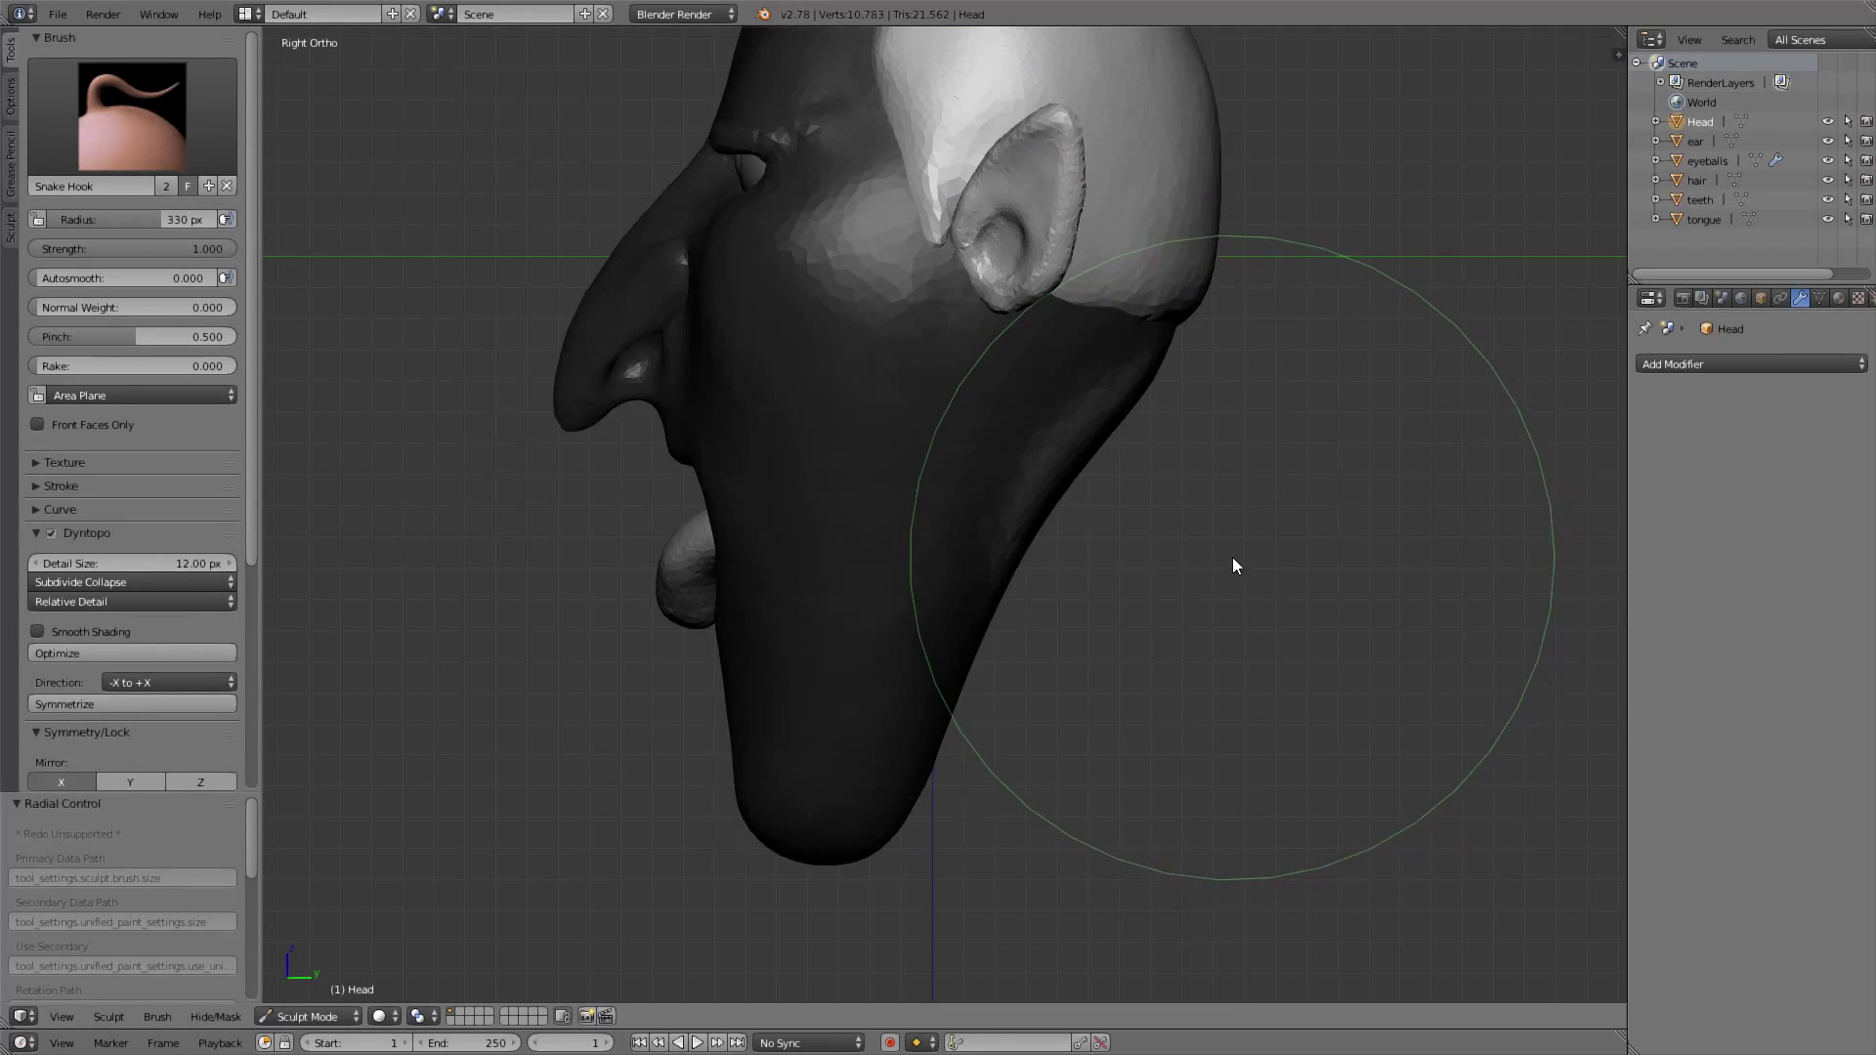
key(f)
click(1132, 541)
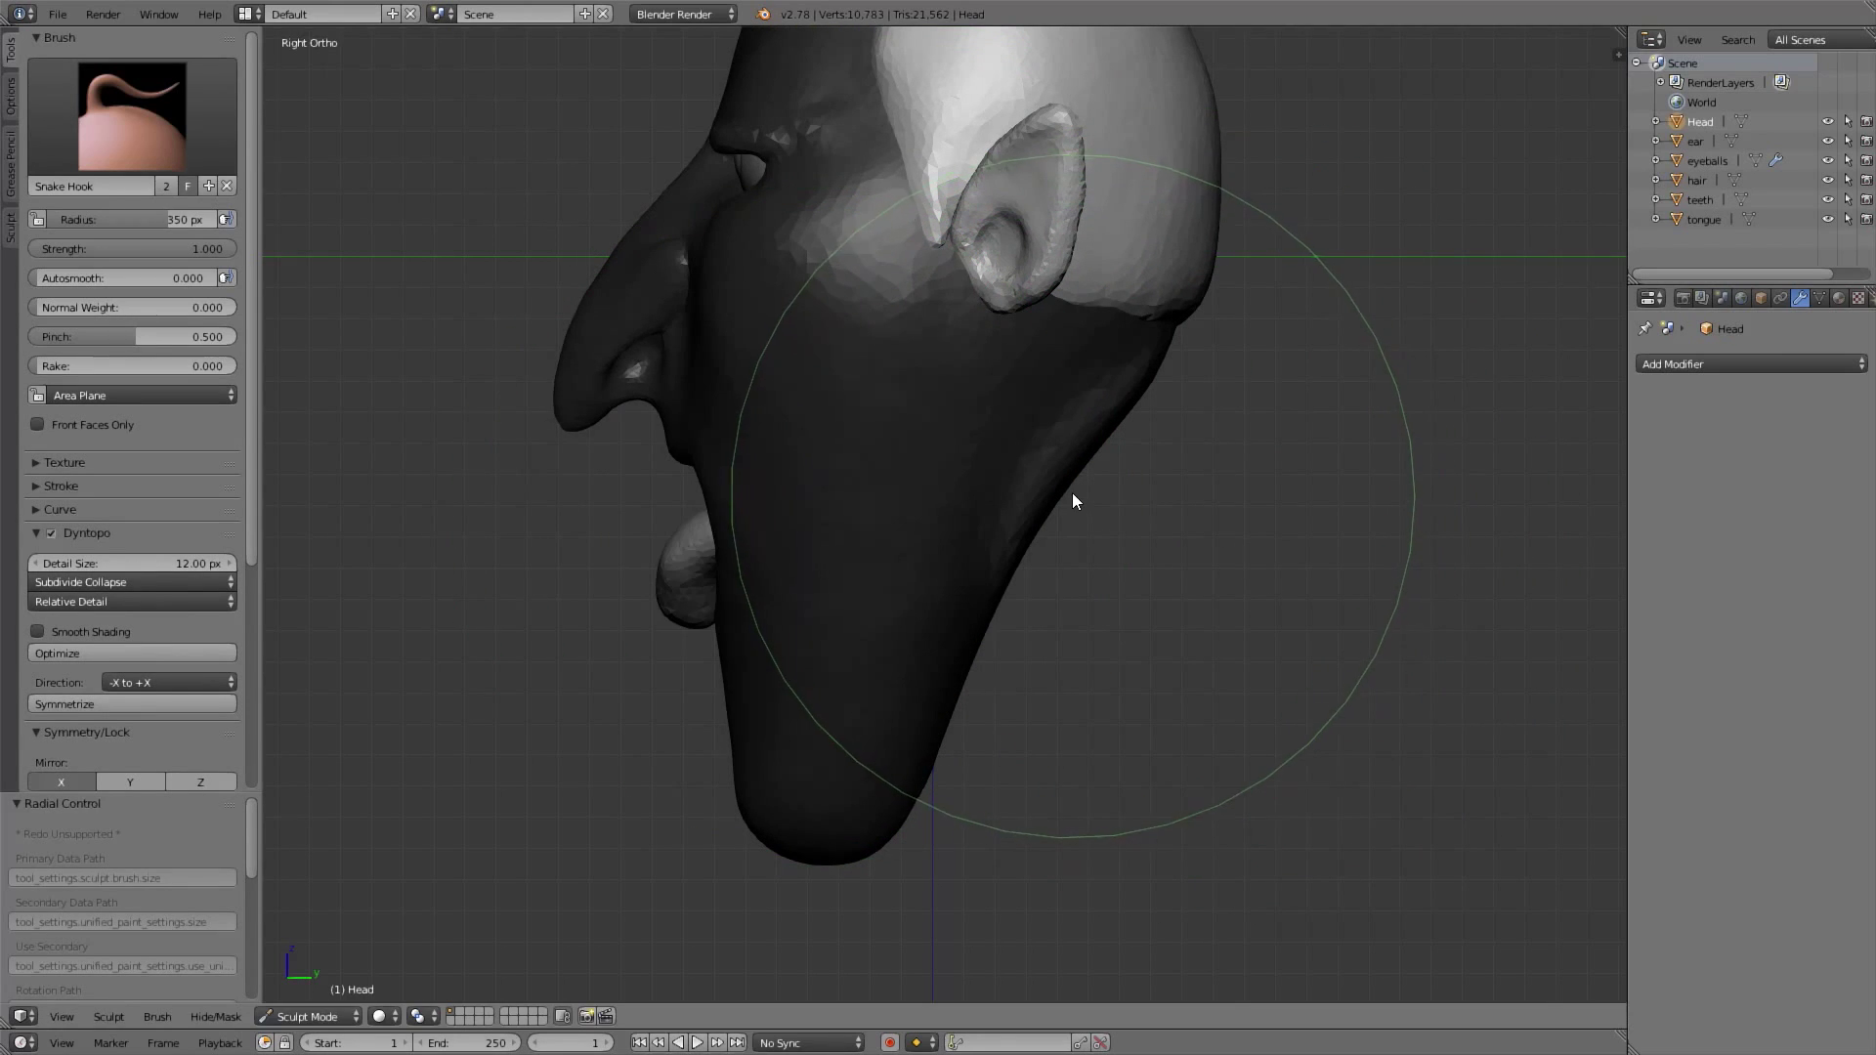
drag(1056, 489, 1140, 793)
shift+middle_drag(1095, 655, 1127, 550)
key(ctrl+z)
Pull a neck out of the unmasked back of the head to just below the chin with Snake Hook
mouse_move(1120, 336)
mouse_down()
mouse_move(1147, 704)
mouse_move(1079, 788)
mouse_move(1022, 790)
mouse_up()
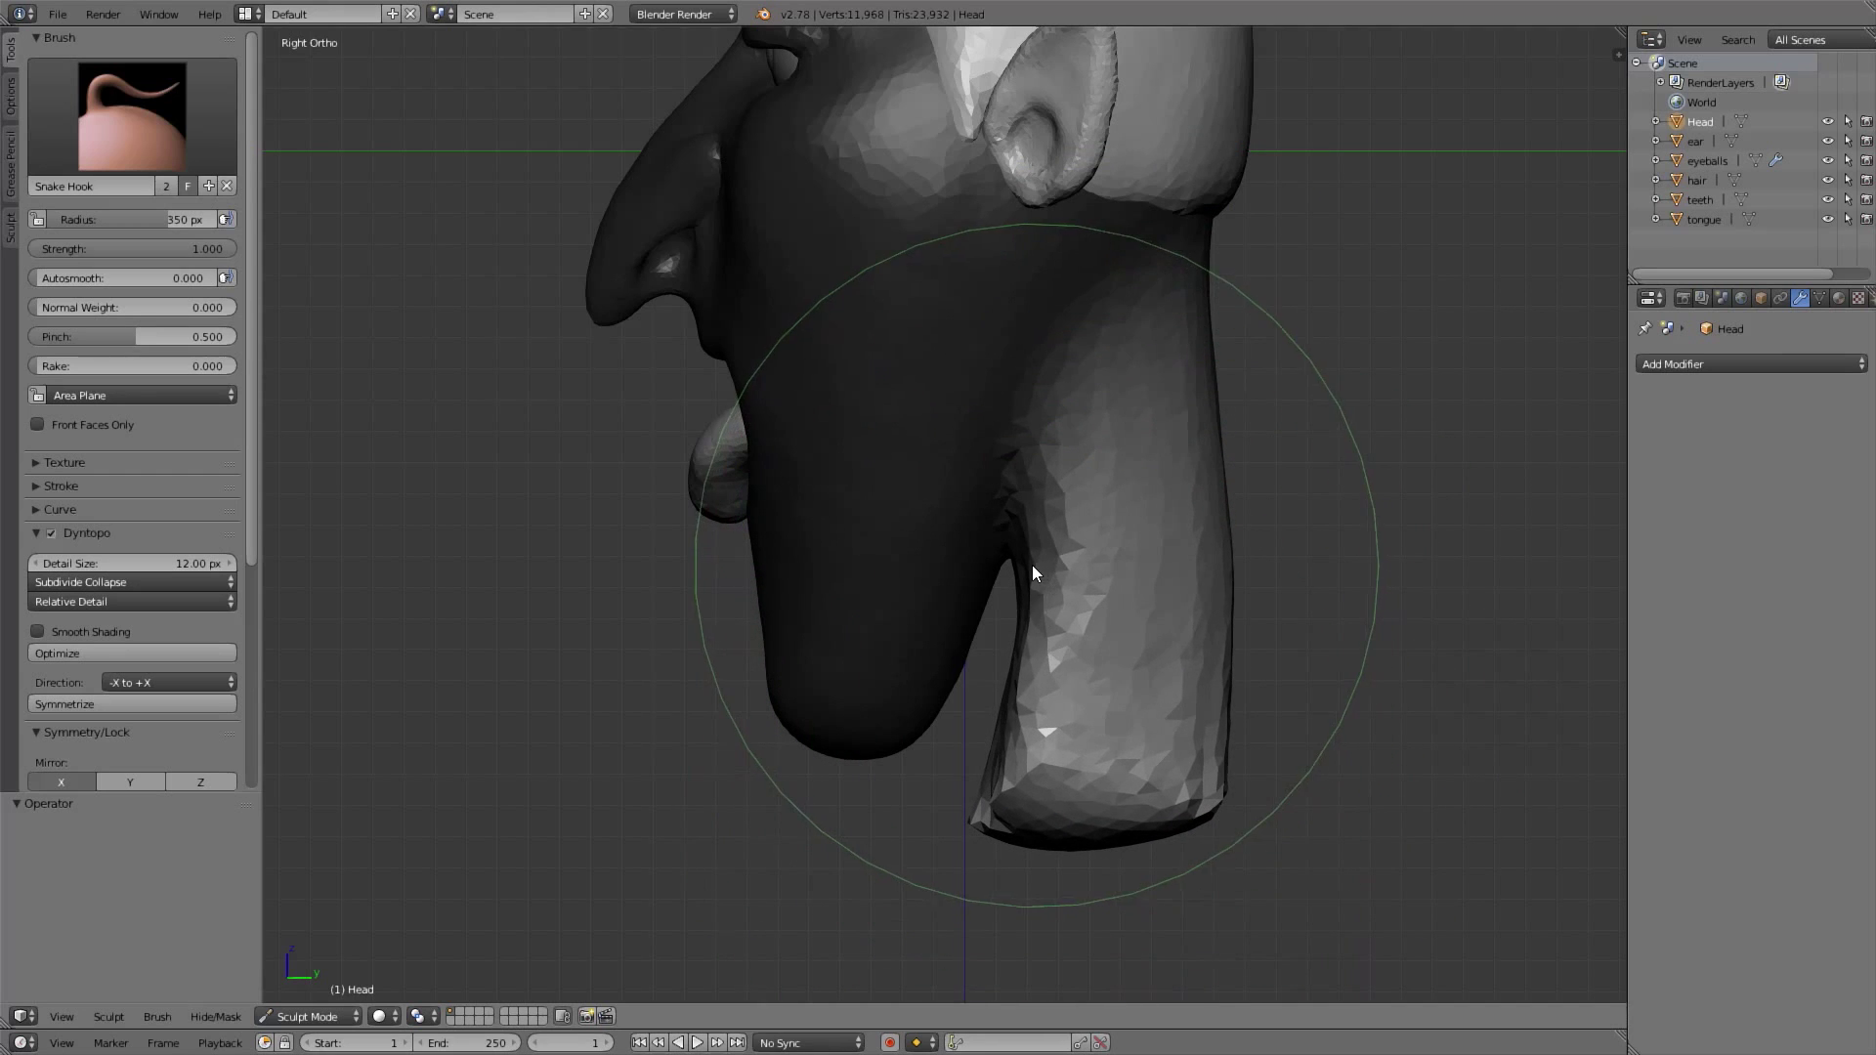
drag(1143, 712, 1157, 719)
middle_drag(1117, 704, 1065, 604)
key(KP_1)
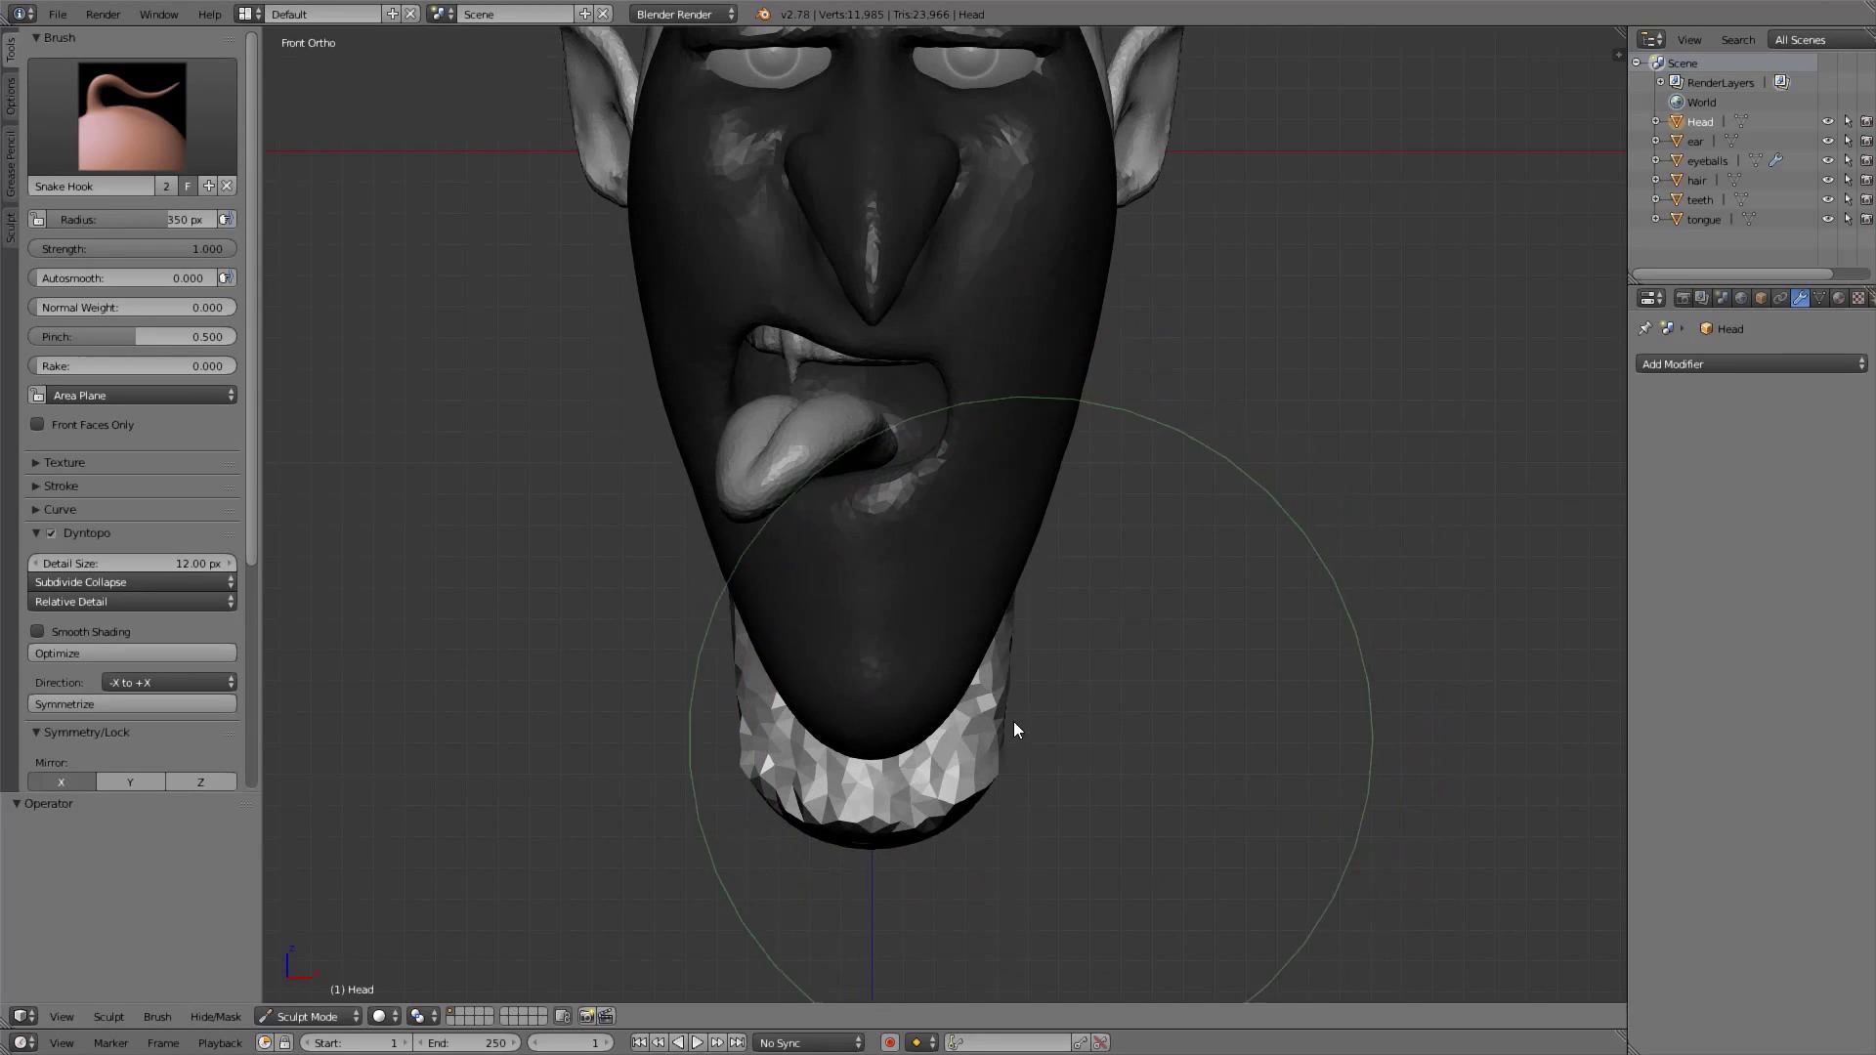
Adjust the sides and base of the neck from the front and back views with Snake Hook
shift+middle_drag(1001, 721, 1069, 722)
drag(1059, 712, 1042, 697)
mouse_move(968, 723)
ctrl+middle_down()
mouse_move(965, 747)
mouse_move(896, 658)
mouse_move(1240, 628)
mouse_move(1081, 557)
mouse_move(995, 472)
mouse_move(970, 503)
ctrl+middle_up()
key(ctrl+KP_1)
drag(972, 491, 981, 492)
drag(962, 762, 991, 794)
Reduce the Snake Hook radius to 285 px and clear the mask from the head
key(f)
click(944, 778)
key(f)
click(935, 831)
mouse_move(863, 853)
middle_down()
mouse_move(976, 741)
mouse_move(1067, 772)
middle_up()
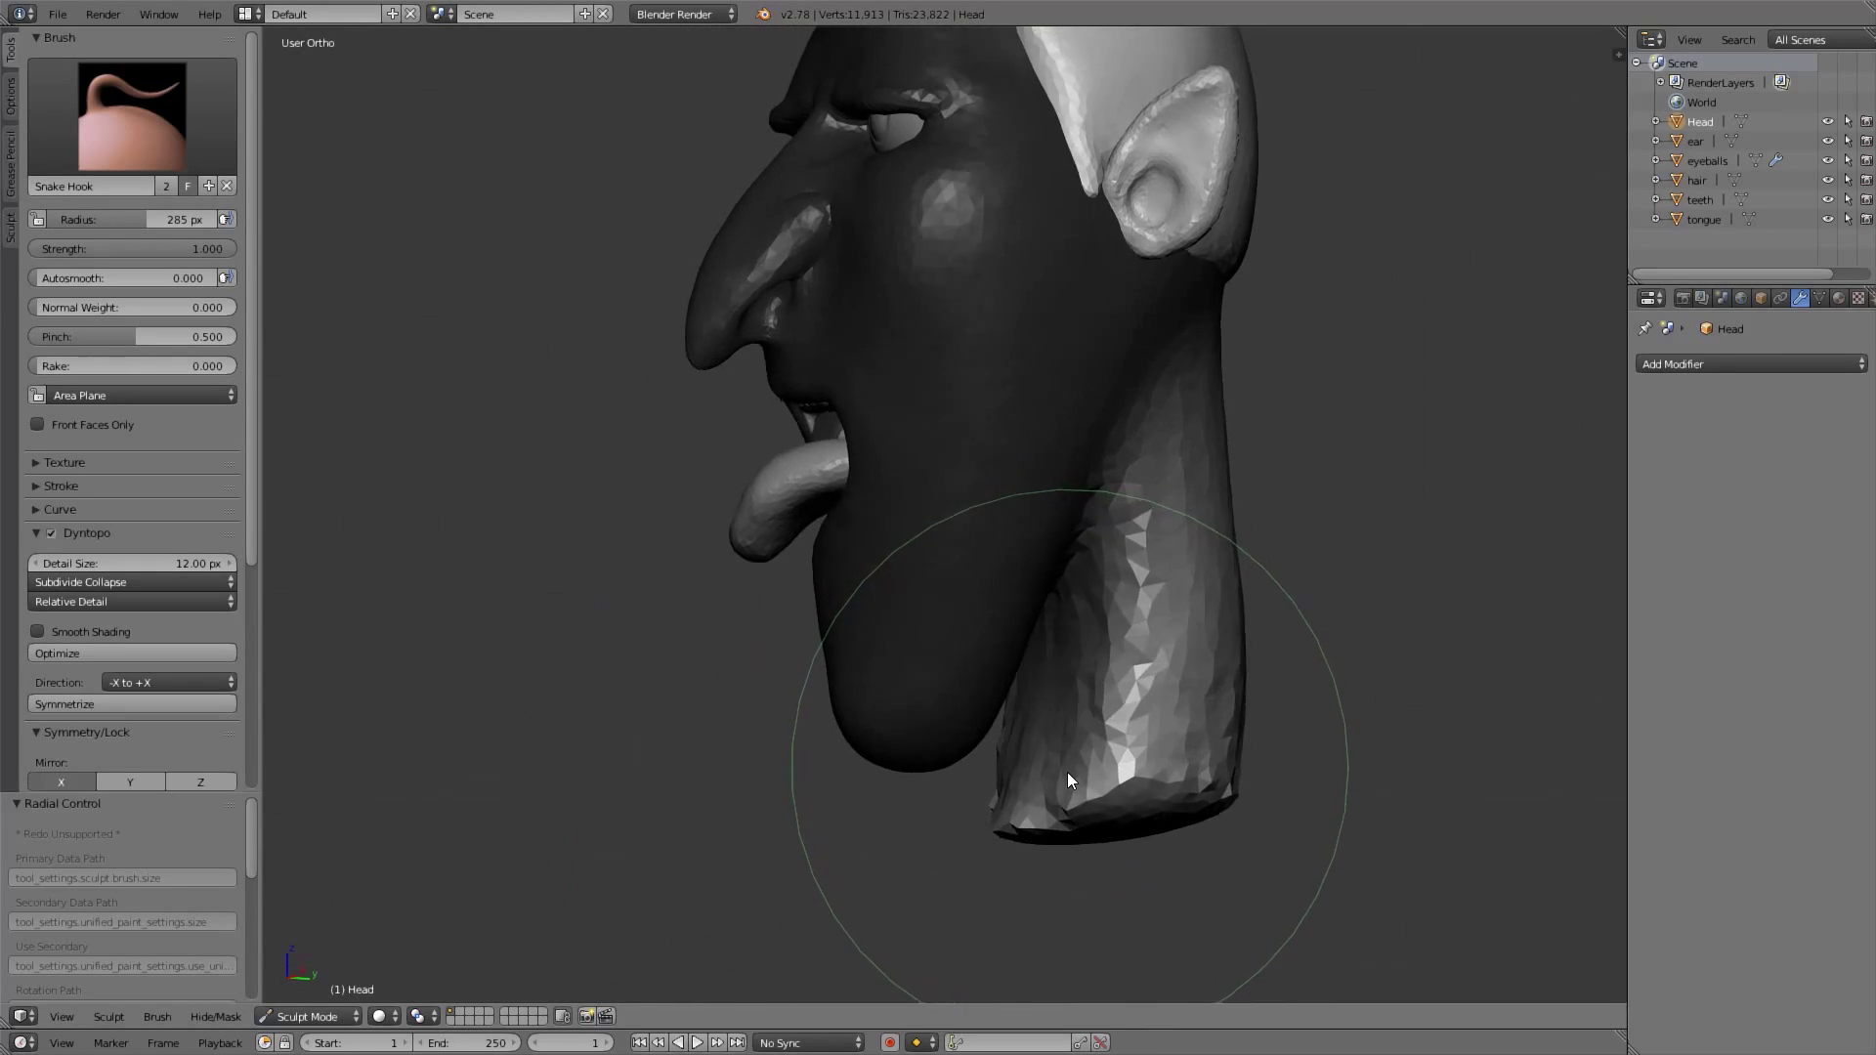
key(KP_3)
key(alt+m)
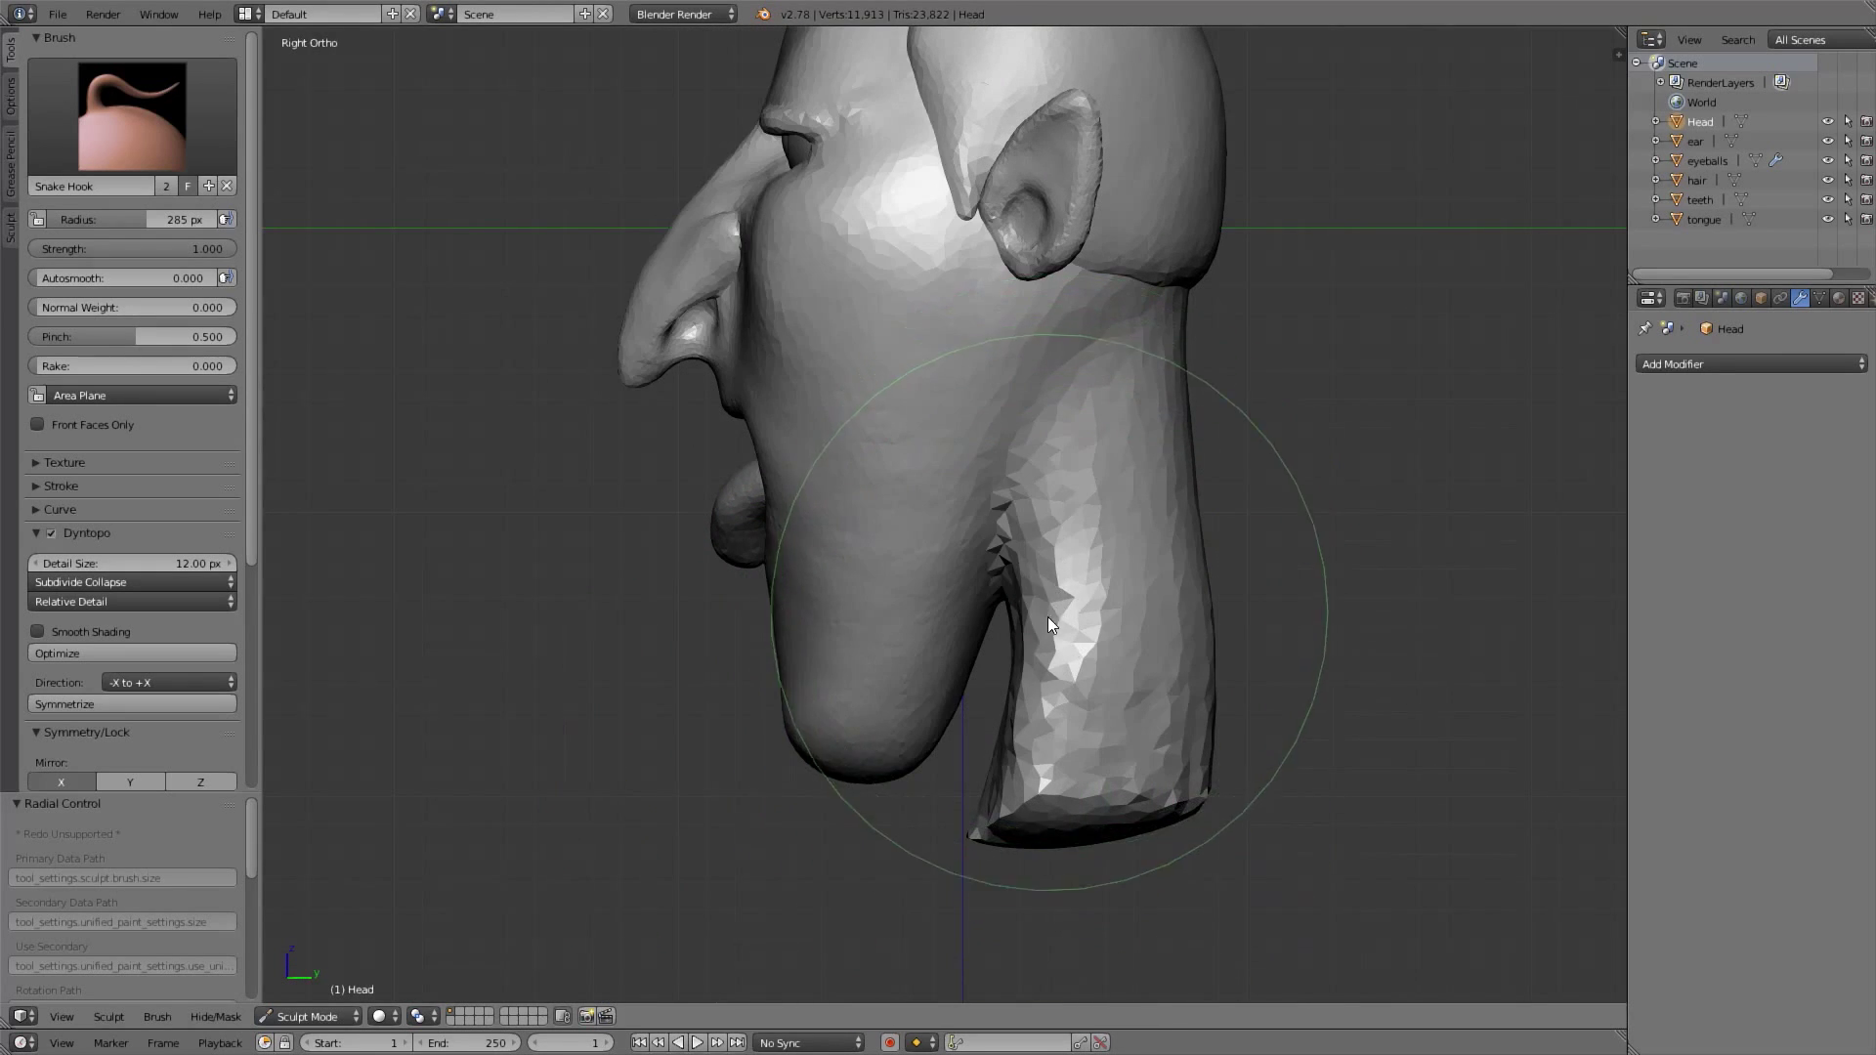
ctrl+middle_drag(1047, 618, 1043, 547)
drag(1034, 684, 1044, 690)
key(ctrl+z)
Switch to the Mask brush at 211 px radius and mask the jaw's side next to the neck down to the chin
scroll(1065, 717, up, 1)
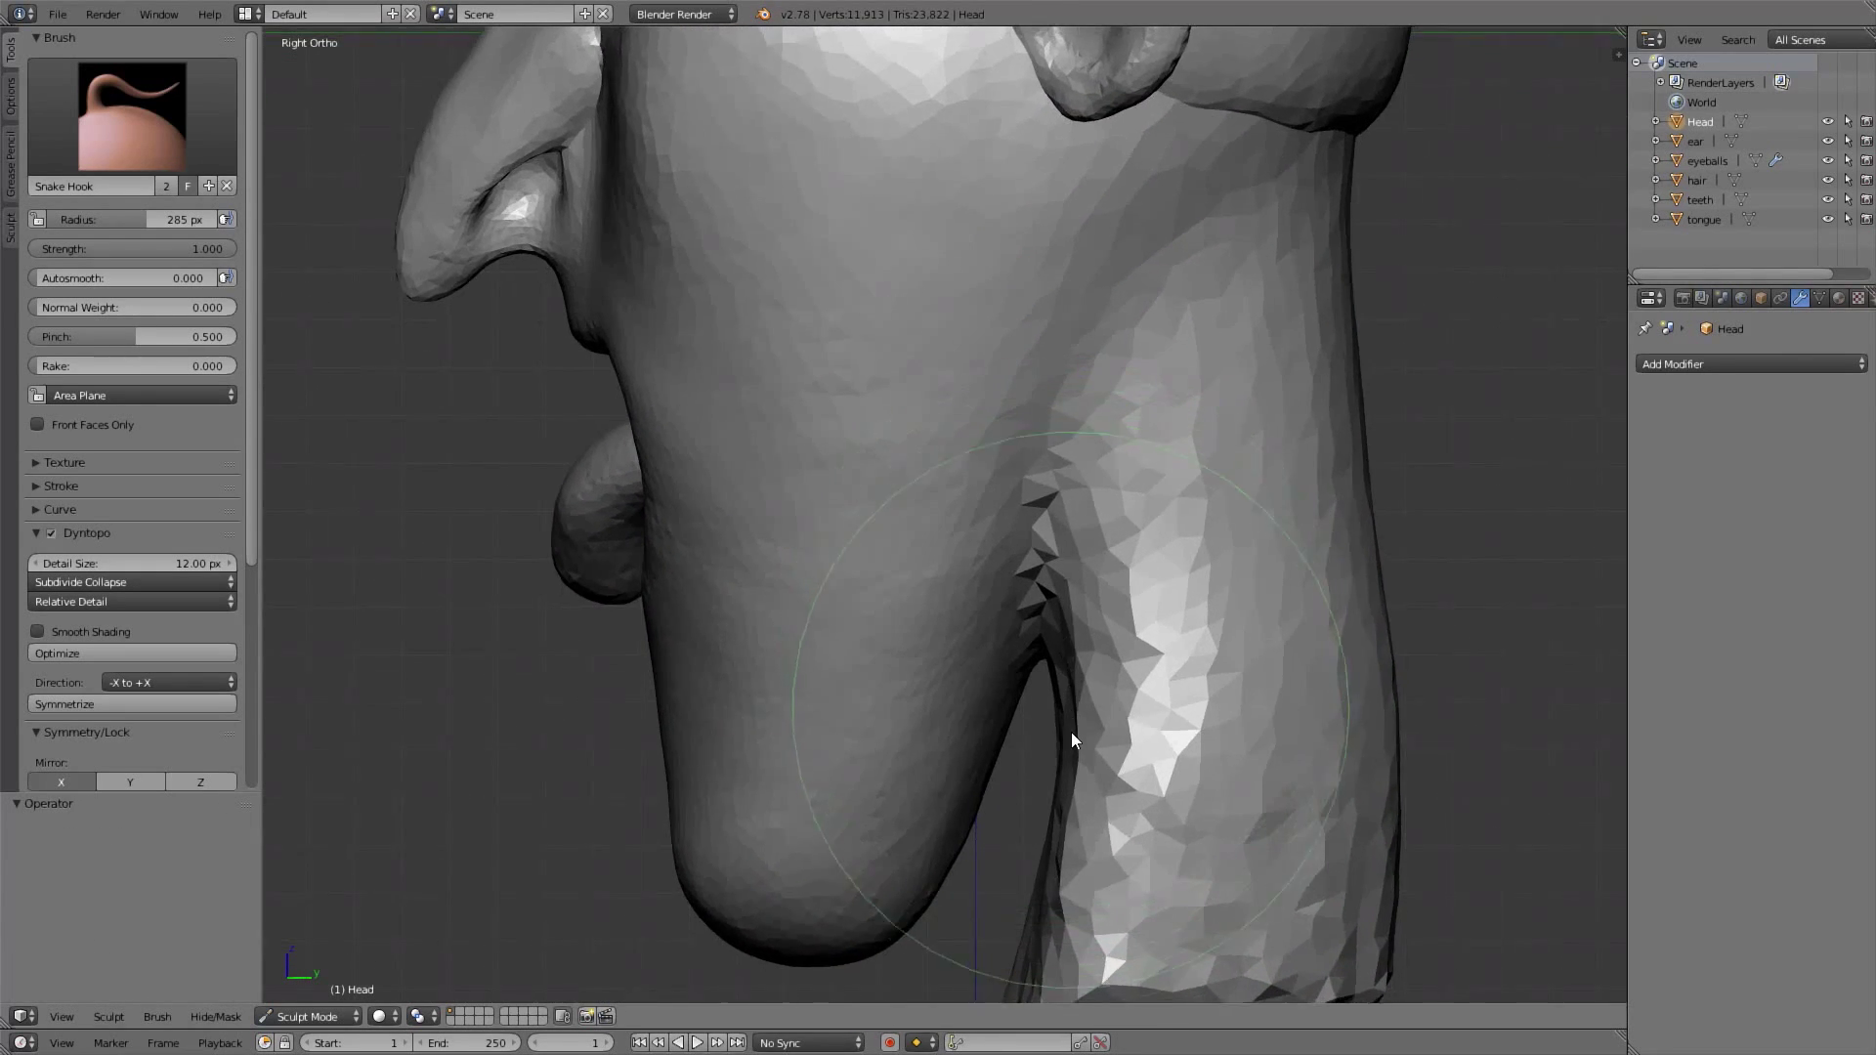
shift+middle_drag(1071, 731, 1110, 637)
scroll(1070, 555, down, 1)
key(m)
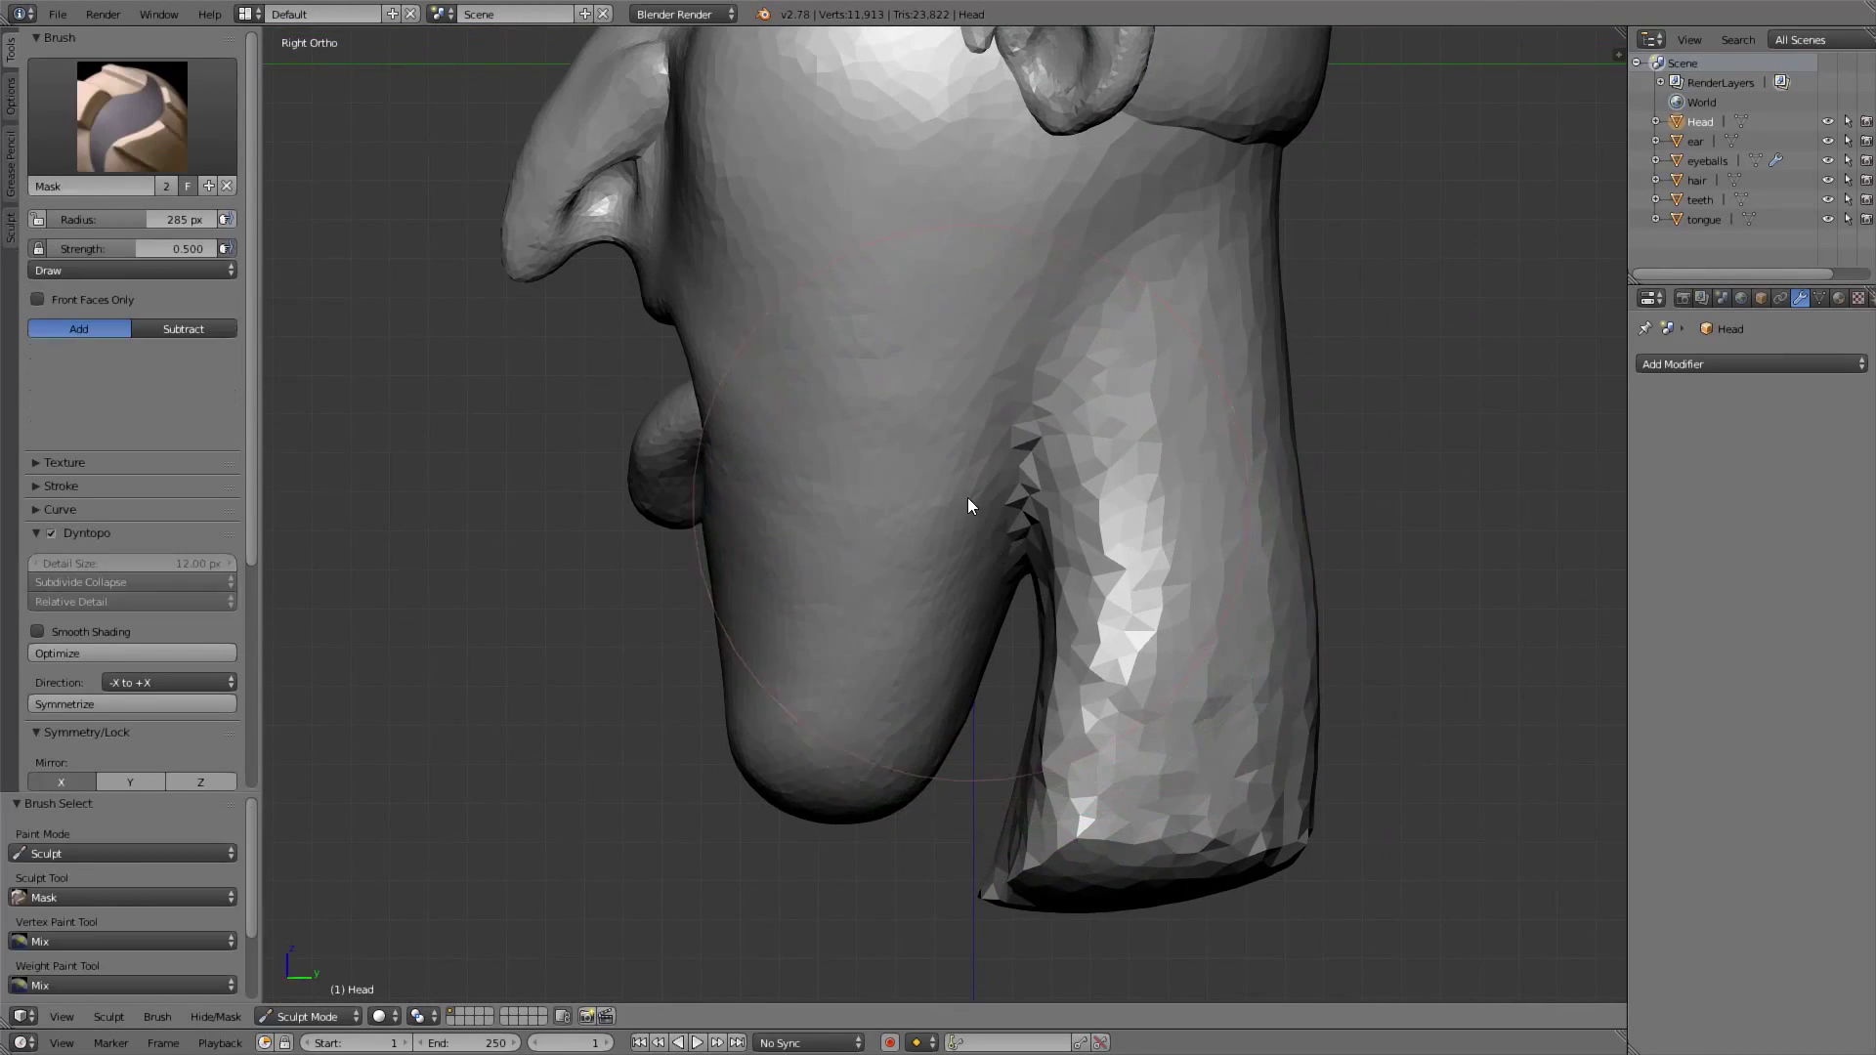
key(f)
click(923, 508)
drag(940, 432, 948, 381)
key(f)
click(898, 452)
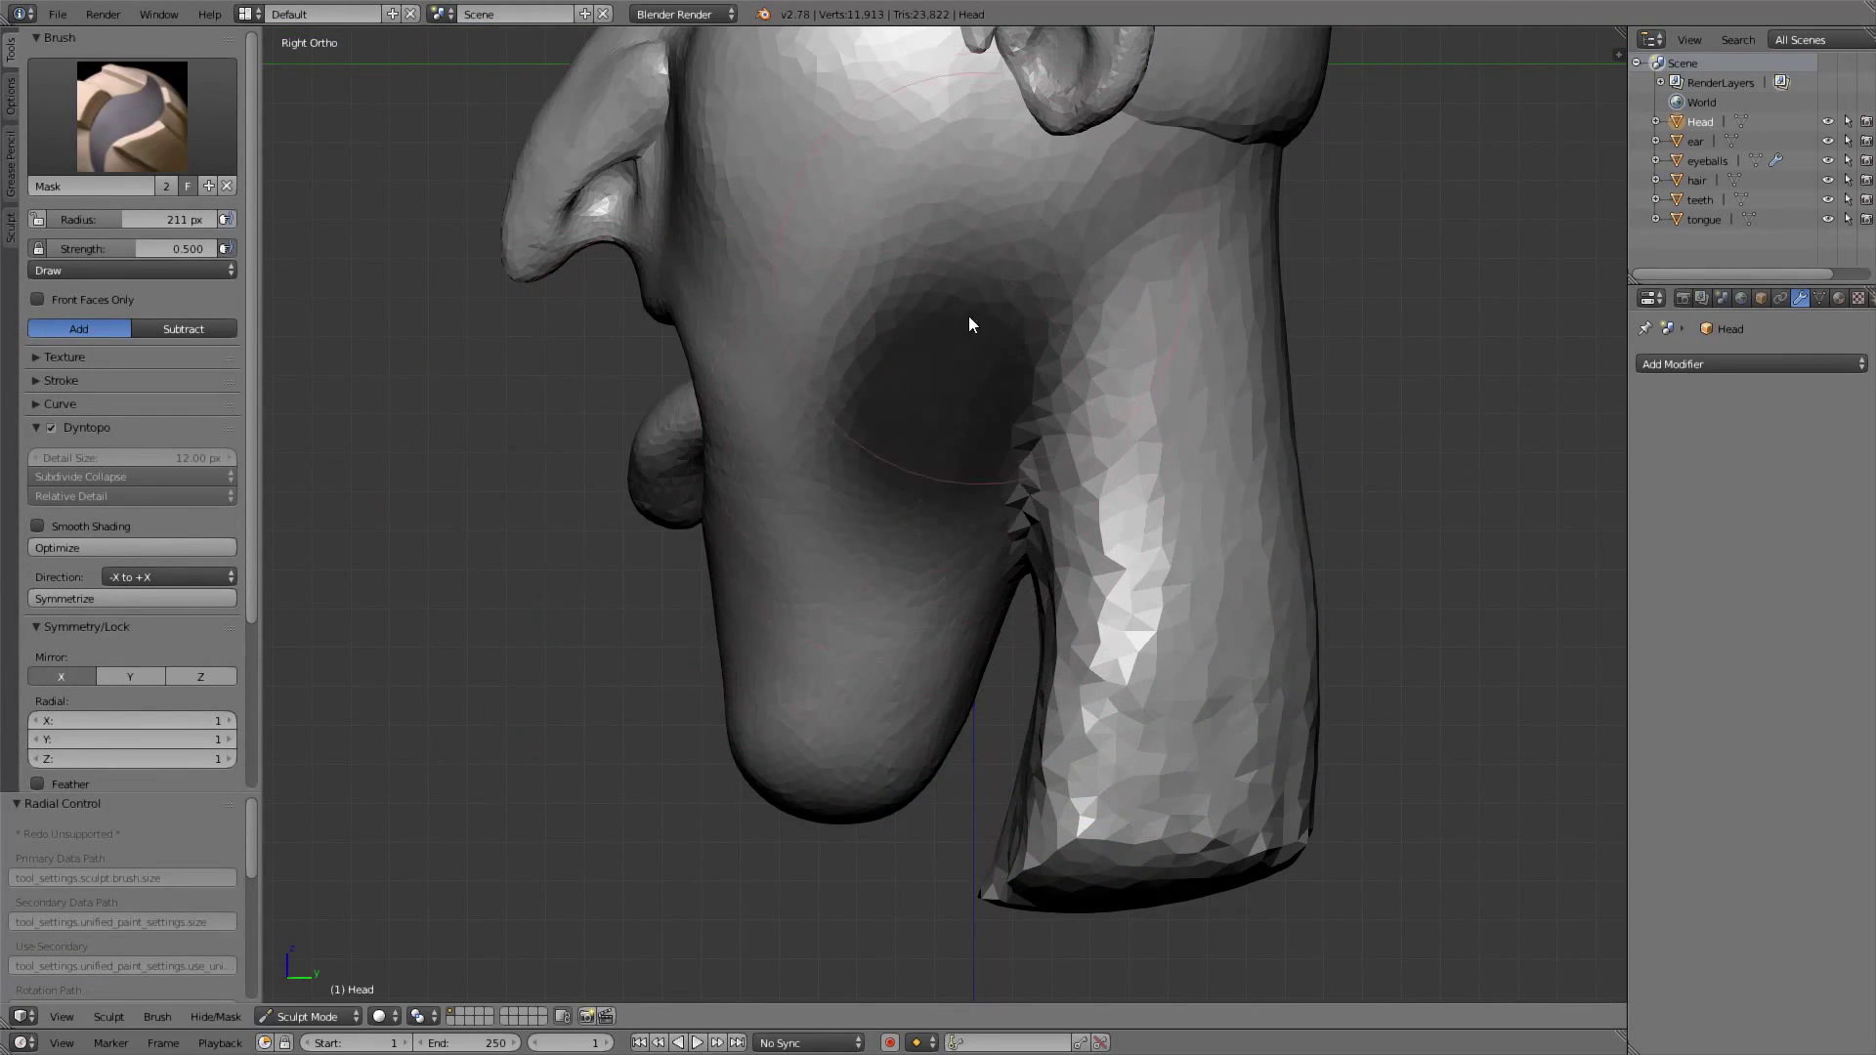
drag(943, 464, 919, 684)
middle_drag(936, 724, 924, 577)
mouse_move(919, 635)
mouse_down()
mouse_move(938, 569)
mouse_move(954, 642)
mouse_move(938, 385)
mouse_move(752, 799)
mouse_move(876, 652)
mouse_up()
Reduce the Mask brush radius to 128 px and erase the mask that spilled onto the neck
middle_drag(879, 651, 1153, 629)
key(f)
click(1083, 676)
mouse_move(1165, 701)
ctrl+mouse_down()
mouse_move(1170, 717)
mouse_move(1241, 455)
ctrl+mouse_up()
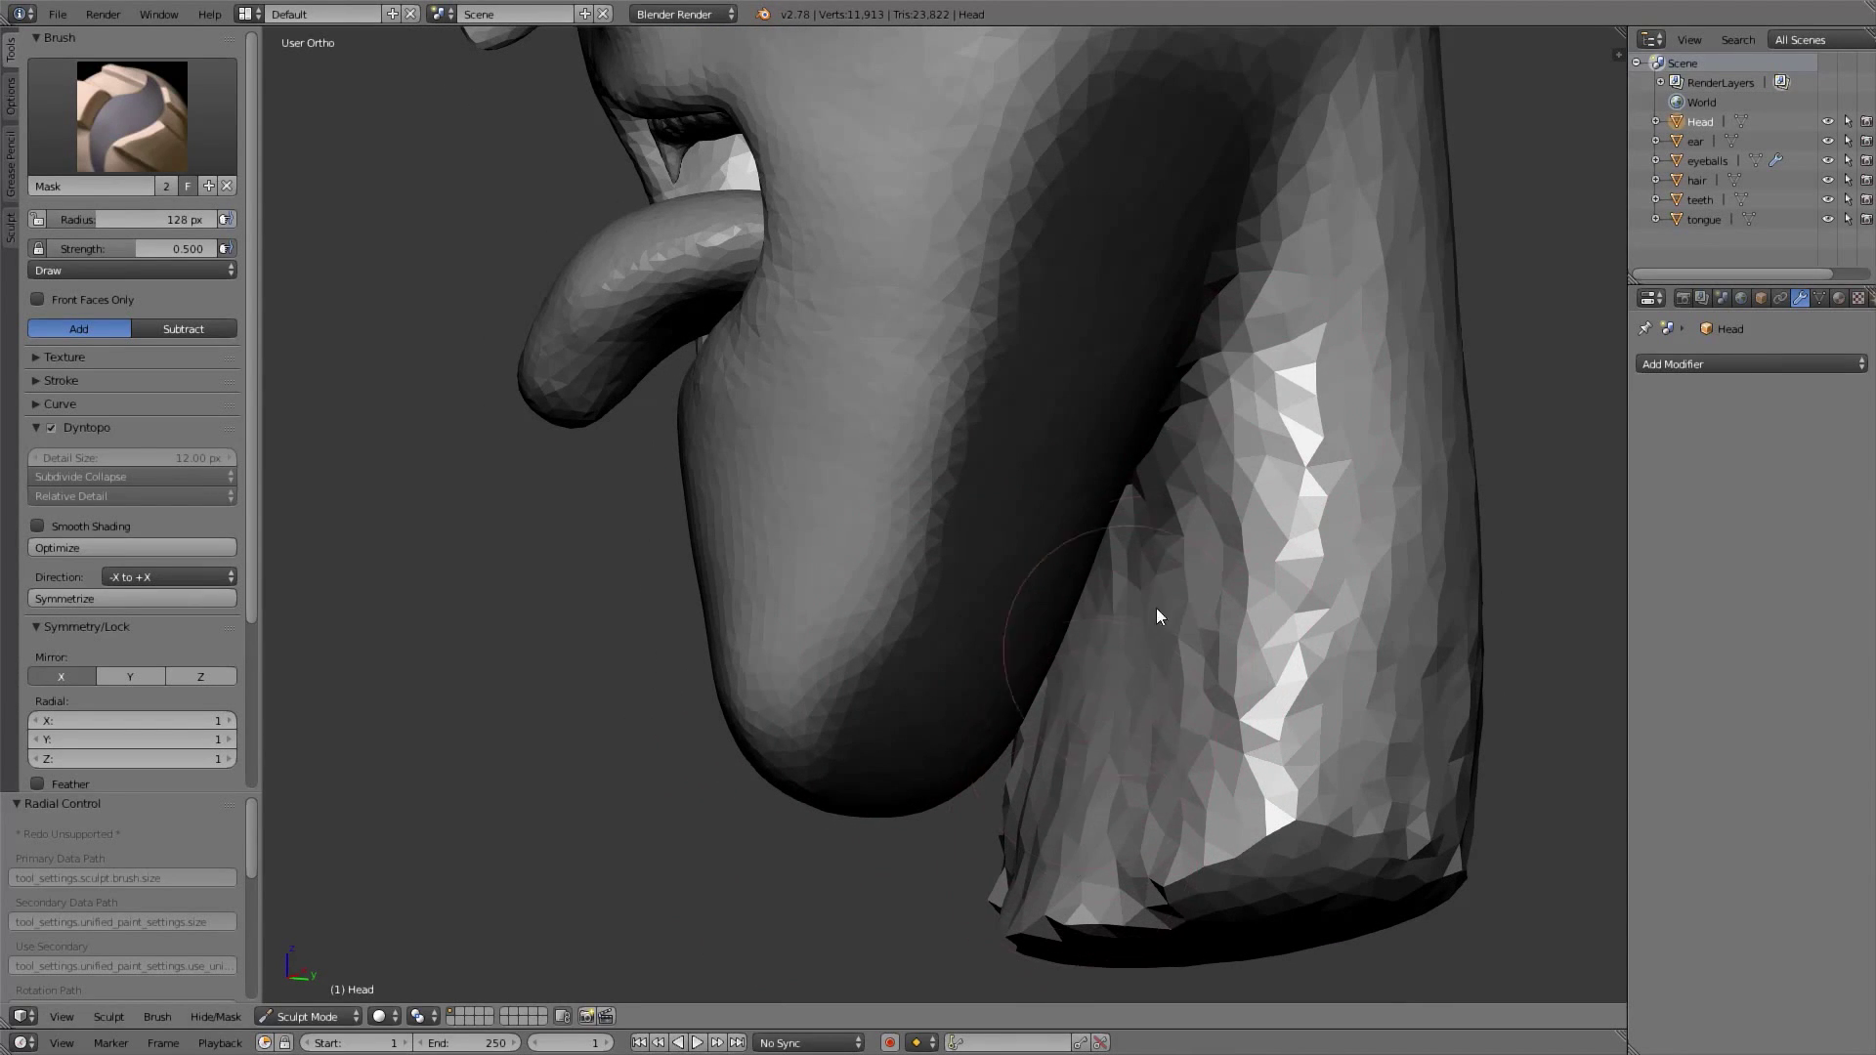
Switch to the Grab brush, try to pull the neck's front edge back in side view, and undo the attempt
key(KP_3)
key(g)
drag(1033, 660, 1049, 659)
key(ctrl+z)
key(ctrl+z)
Set the Grab brush radius to 246 px and smooth the neck's rough surface
middle_drag(1020, 652, 1049, 641)
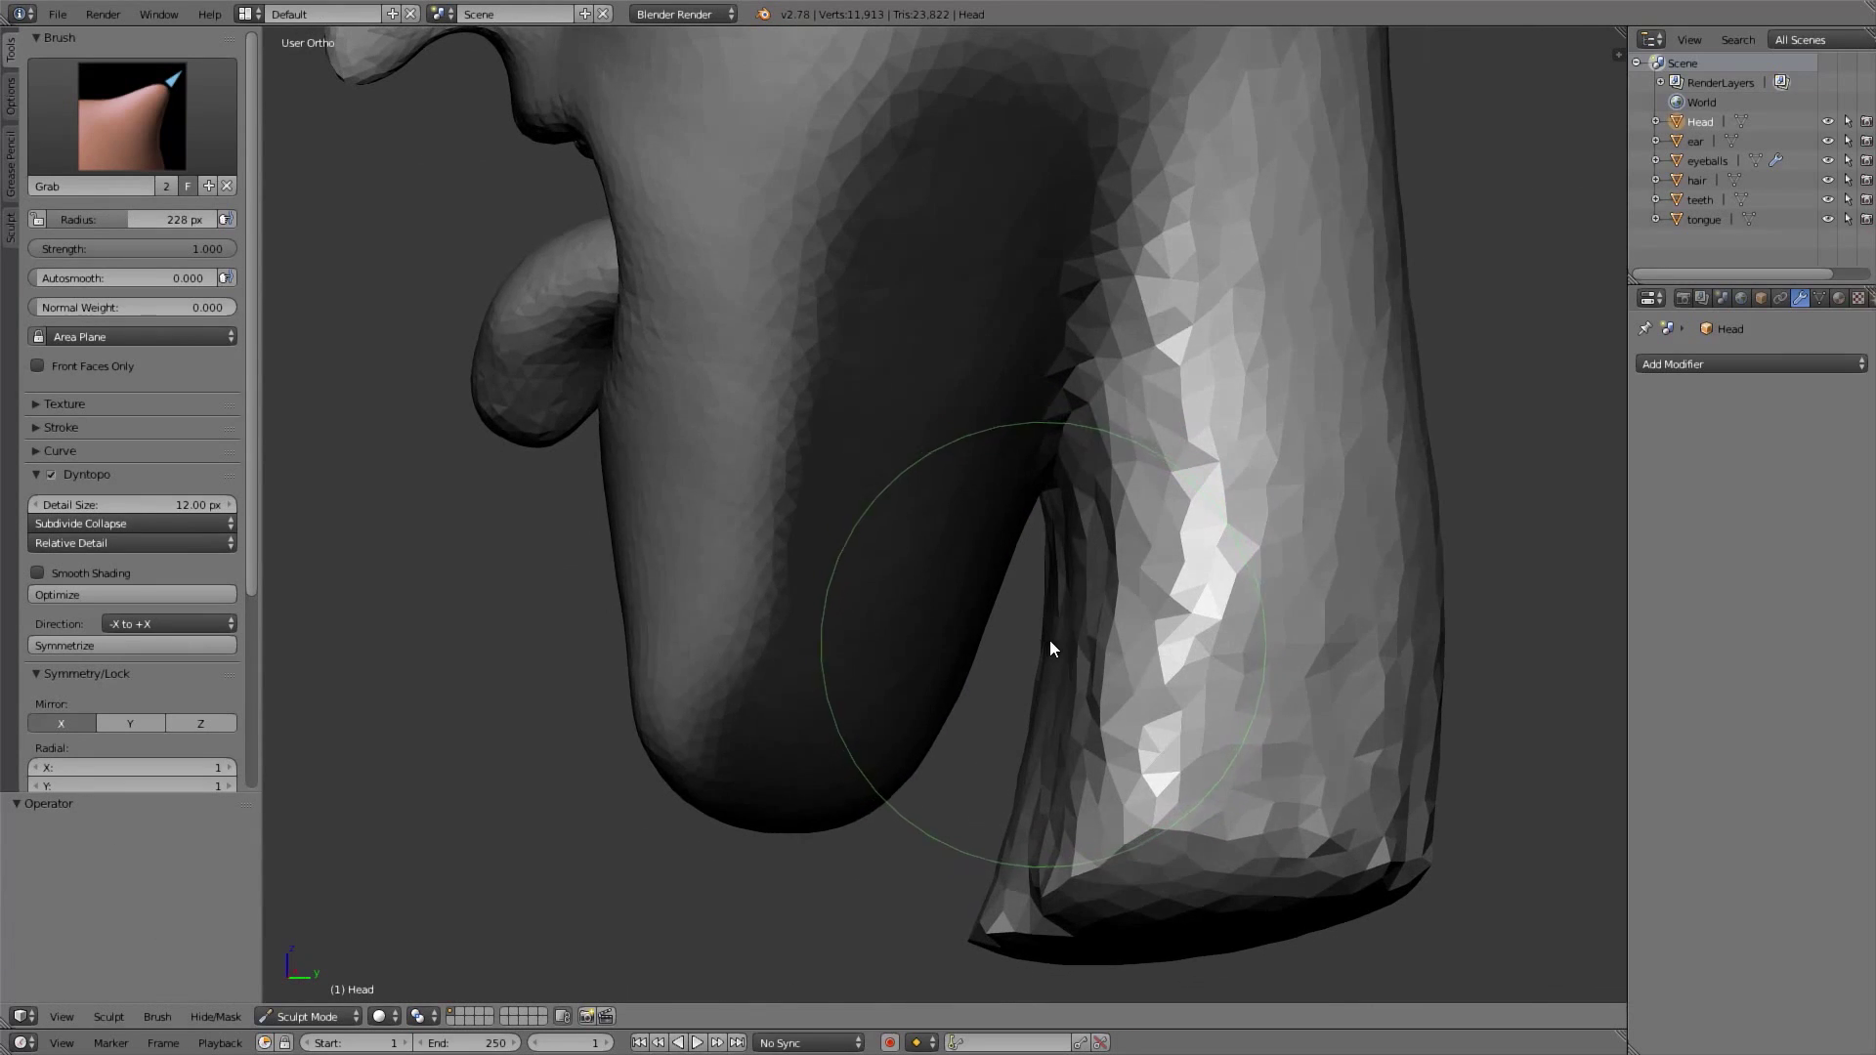
key(f)
click(1060, 631)
mouse_move(1071, 573)
shift+mouse_down()
mouse_move(1104, 650)
mouse_move(1073, 768)
mouse_move(1123, 463)
mouse_move(1243, 226)
mouse_move(1160, 766)
mouse_move(1076, 867)
mouse_move(1244, 297)
shift+mouse_up()
scroll(1177, 485, down, 4)
Pull the neck's base backward in side view with Grab, smooth it, and refine it with a 223 px radius
key(KP_3)
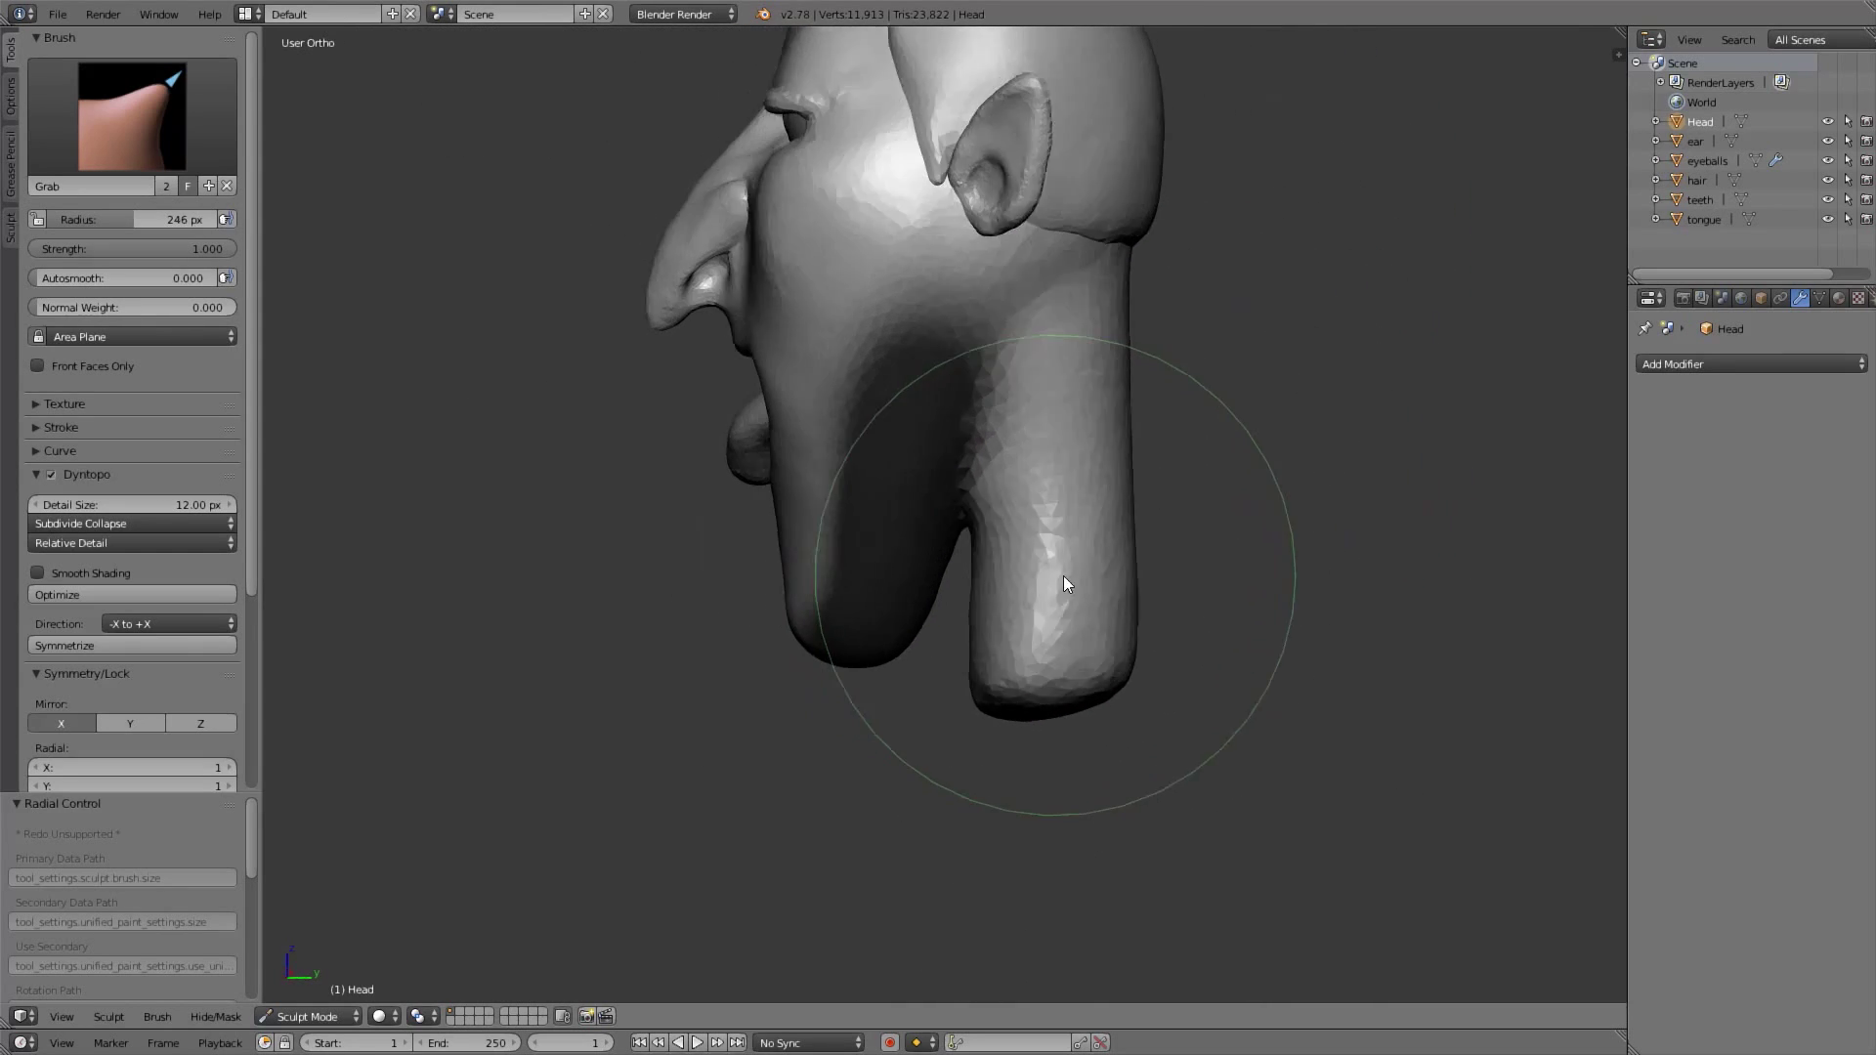
drag(1146, 647, 1157, 633)
drag(1129, 474, 1141, 399)
mouse_move(1181, 590)
shift+mouse_down()
mouse_move(1193, 654)
mouse_move(1118, 319)
mouse_move(1047, 570)
shift+mouse_up()
middle_drag(1046, 569, 1093, 575)
key(f)
click(1145, 670)
drag(1148, 671, 1193, 659)
Inspect the head and neck from the back, front and oblique angles, and set the Grab radius to 79 px
key(KP_1)
middle_drag(1140, 649, 938, 460)
key(ctrl+KP_1)
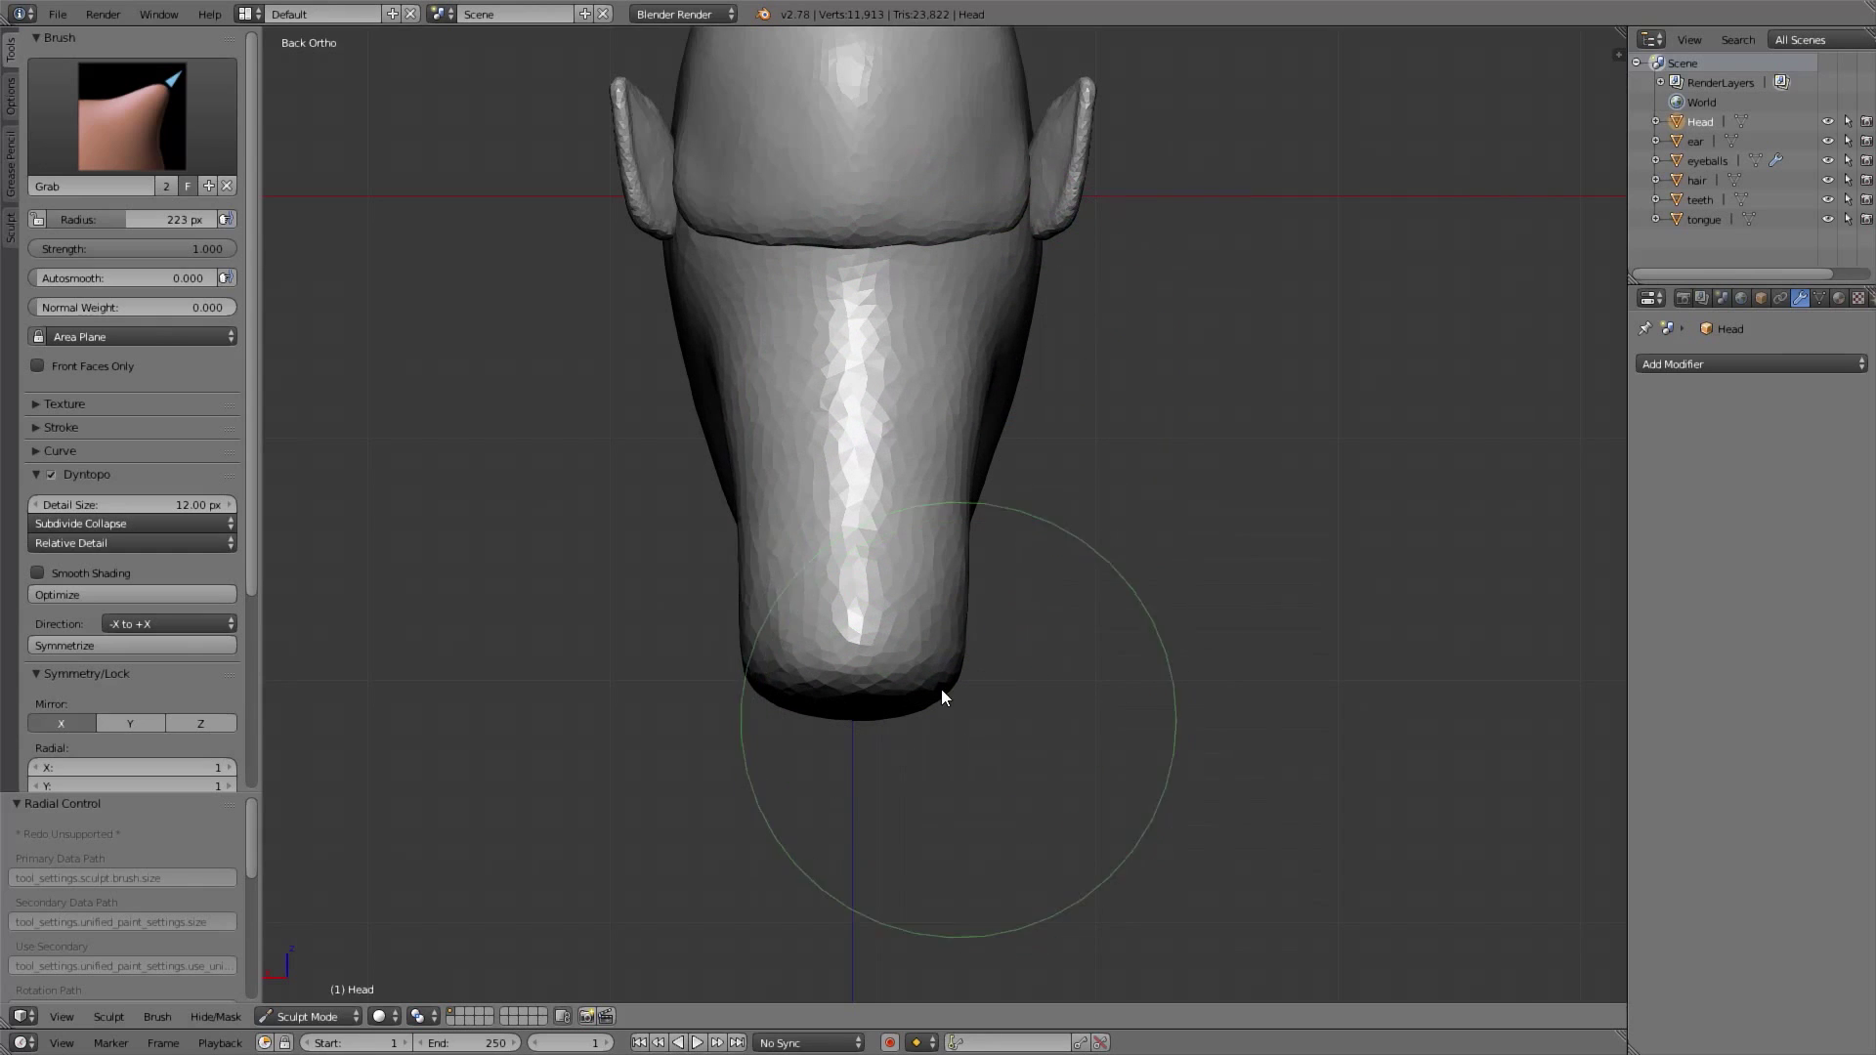
middle_drag(847, 577, 1123, 377)
middle_drag(1019, 499, 1198, 447)
scroll(1167, 534, down, 2)
scroll(1186, 494, up, 1)
key(f)
click(1112, 596)
key(Home)
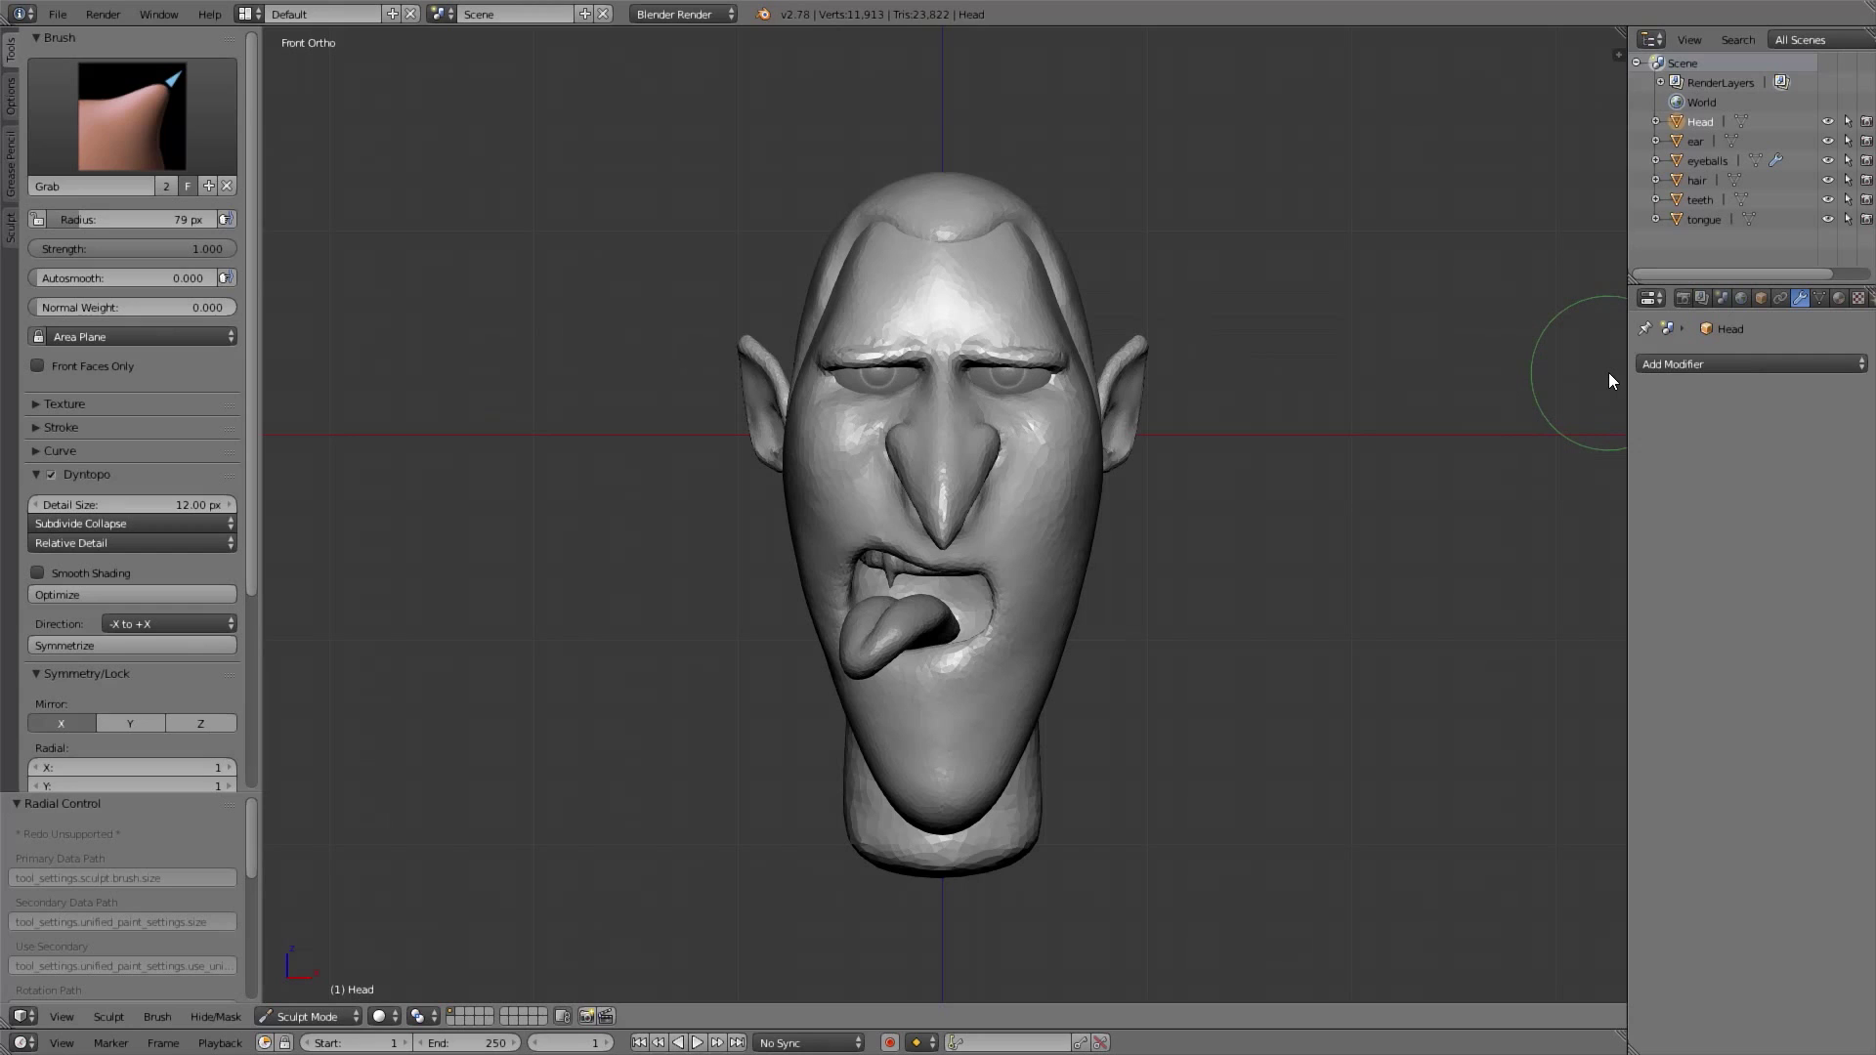
shift+middle_drag(1013, 626, 1043, 547)
scroll(1055, 576, down, 2)
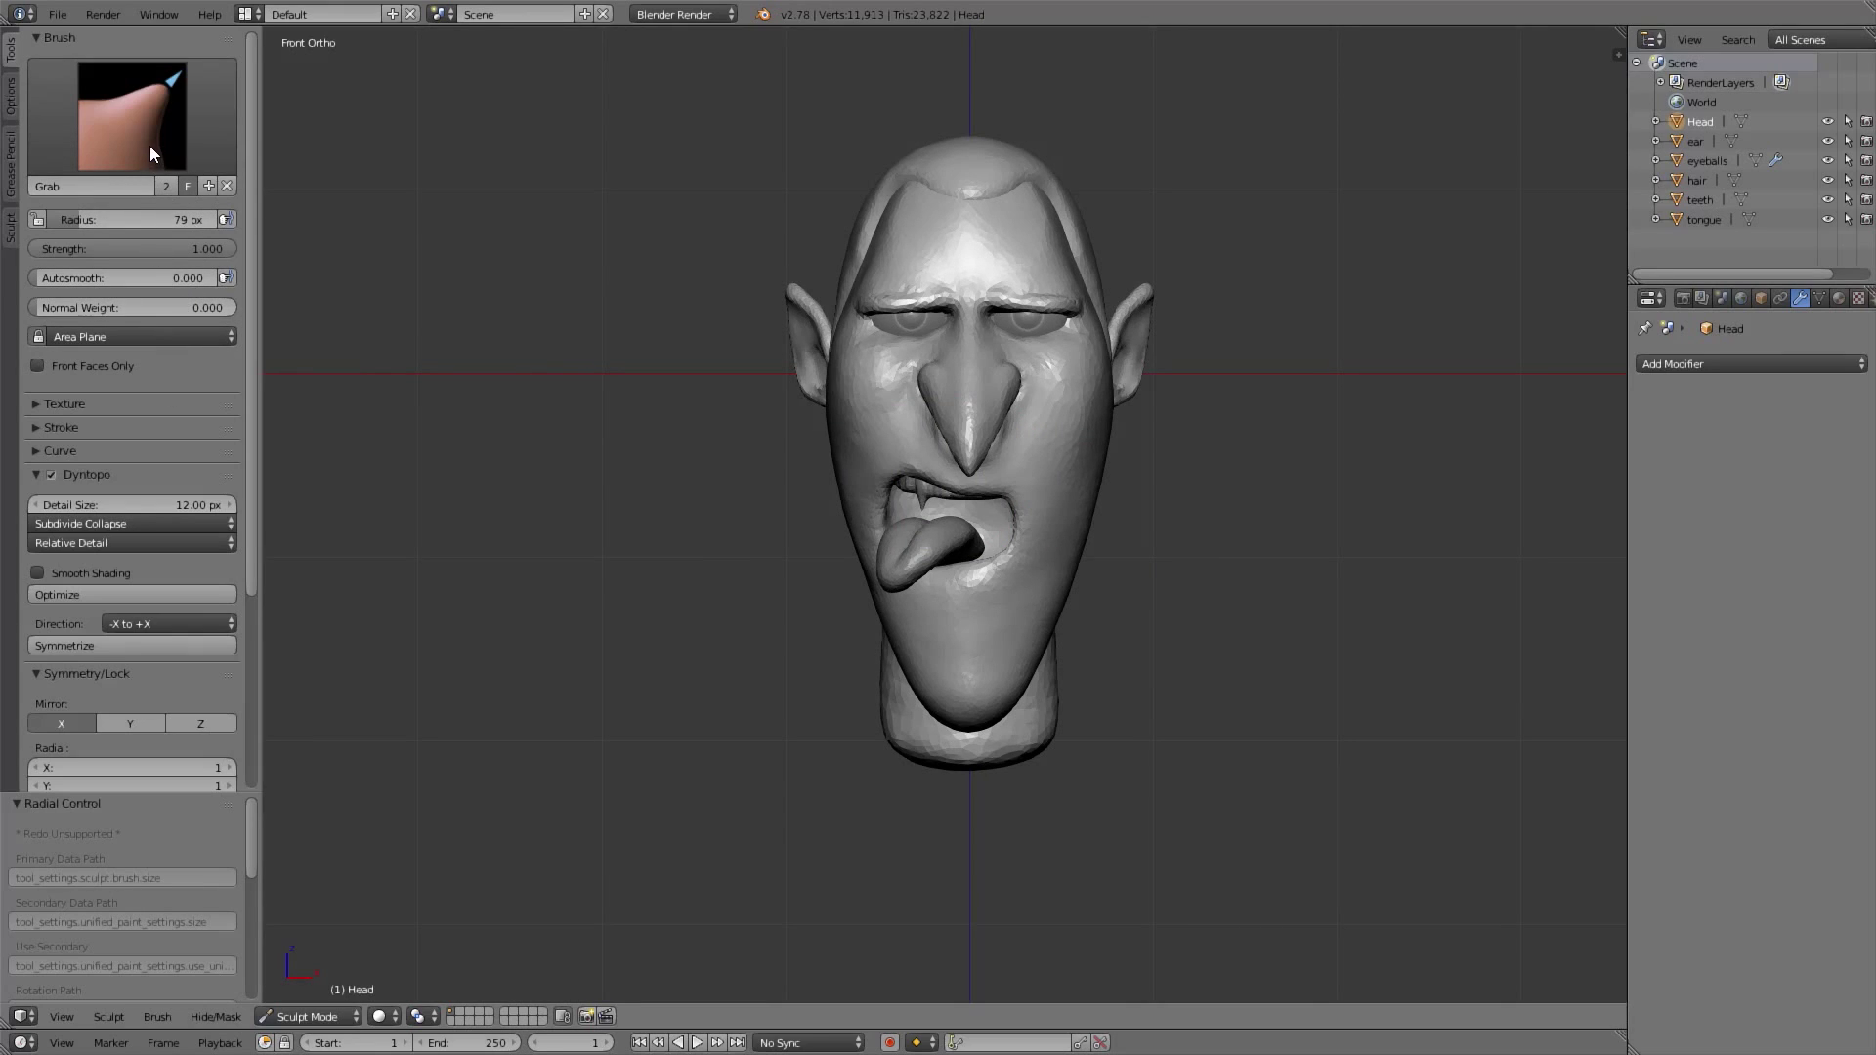
Return to Object Mode, deselect everything, and add a cube mesh
click(320, 1014)
click(321, 993)
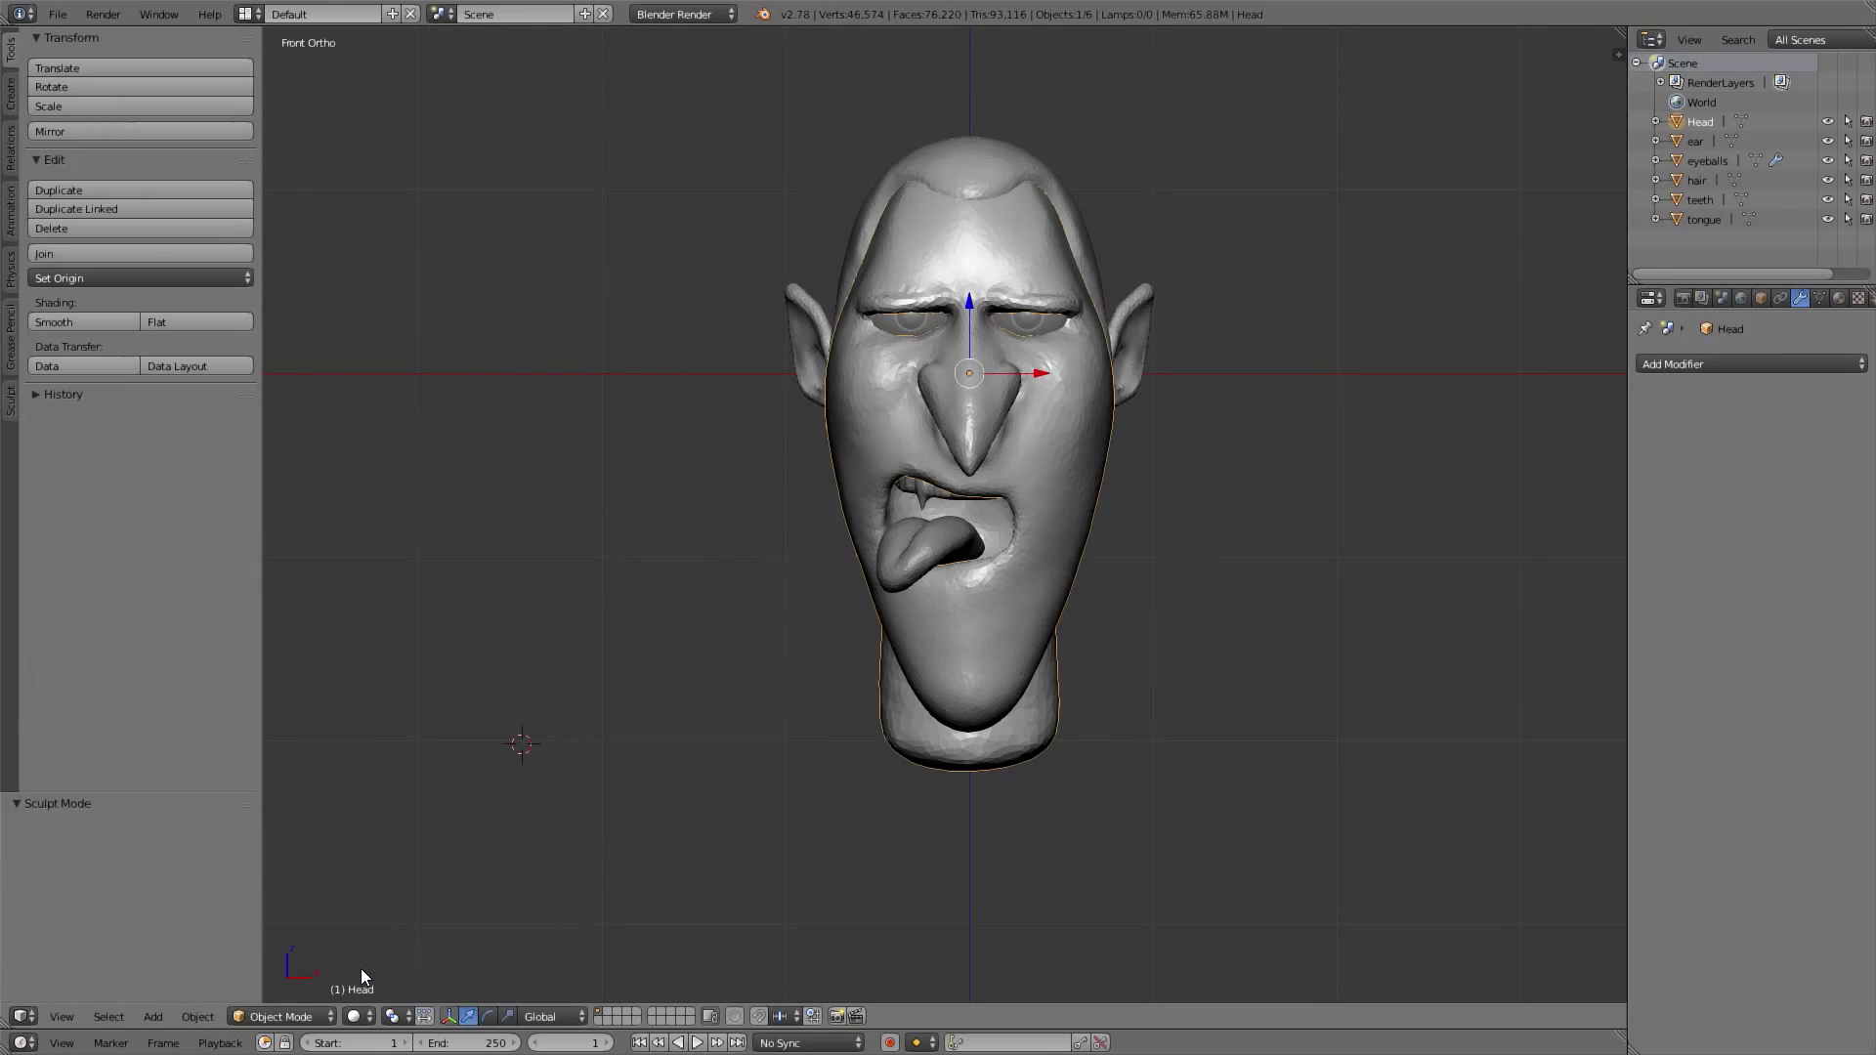
shift+middle_drag(945, 546, 956, 526)
key(a)
key(shift+a)
mouse_move(953, 484)
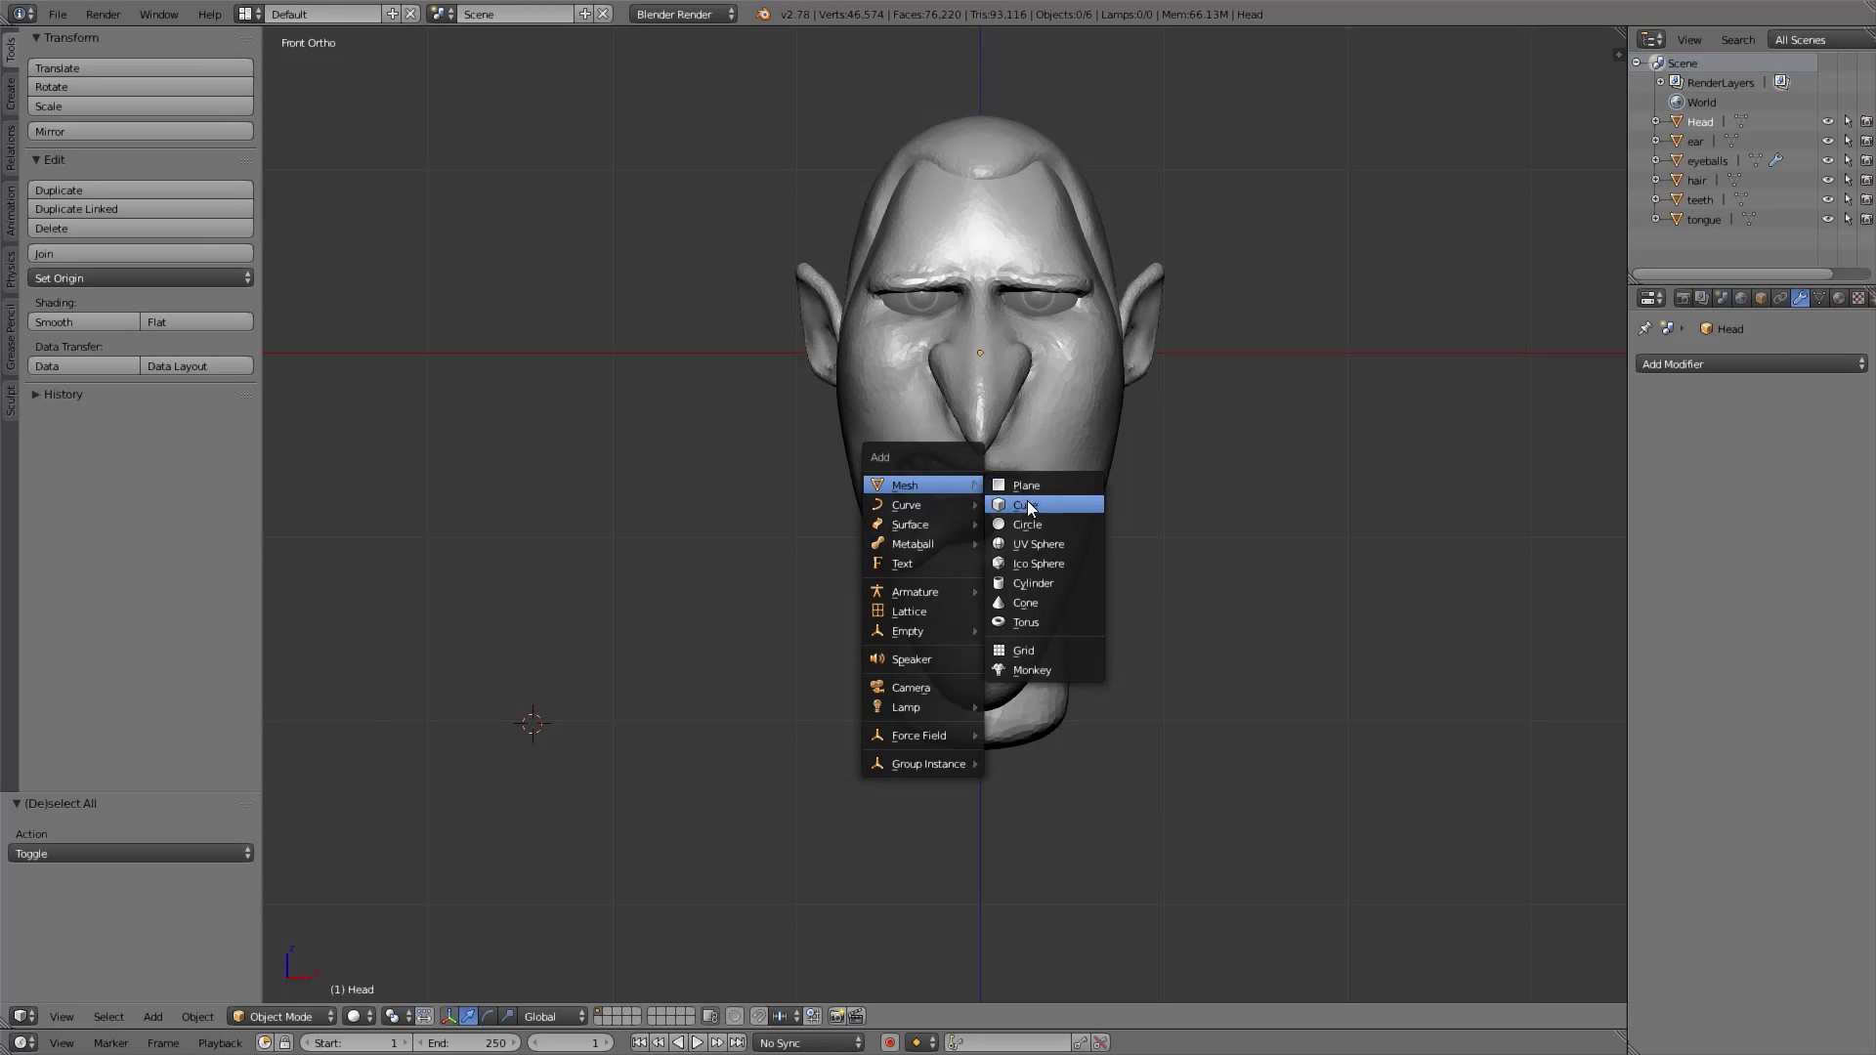
click(1028, 500)
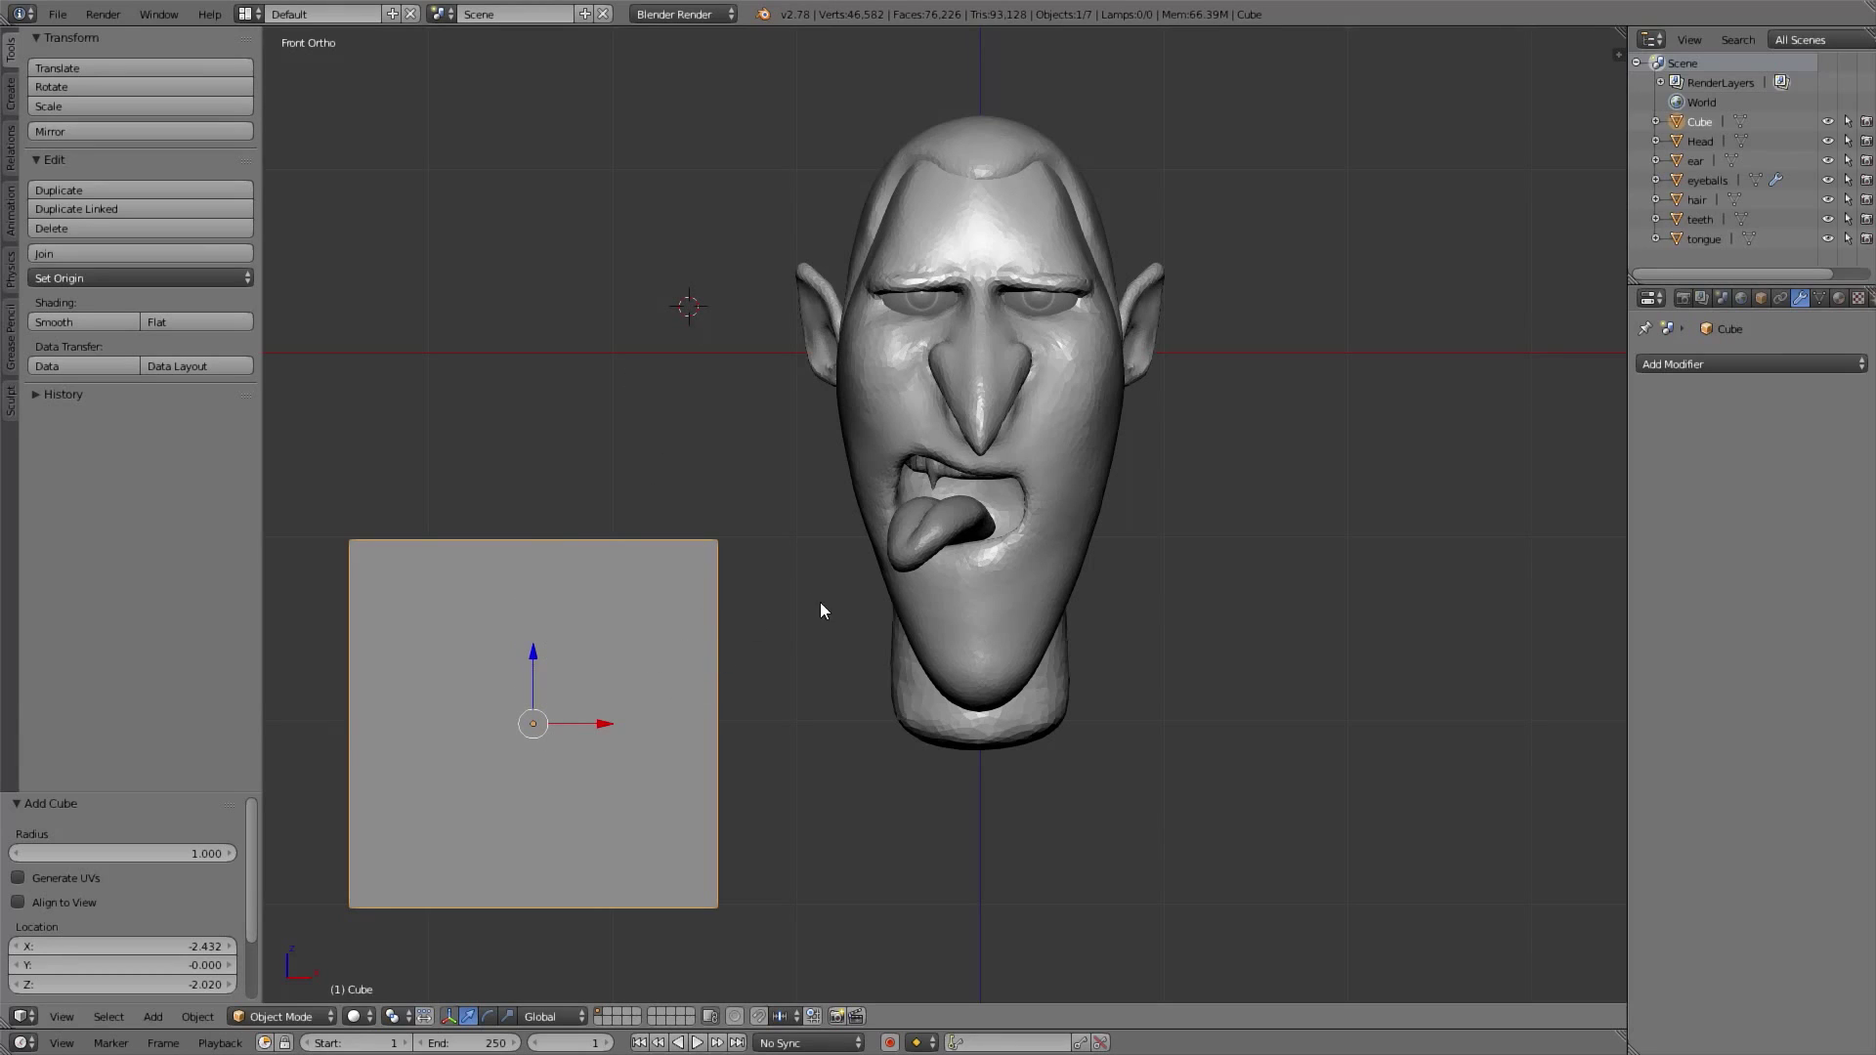
Clear the cube's location to place it at the world origin
key(alt+g)
shift+middle_drag(1102, 359, 973, 399)
key(KP_1)
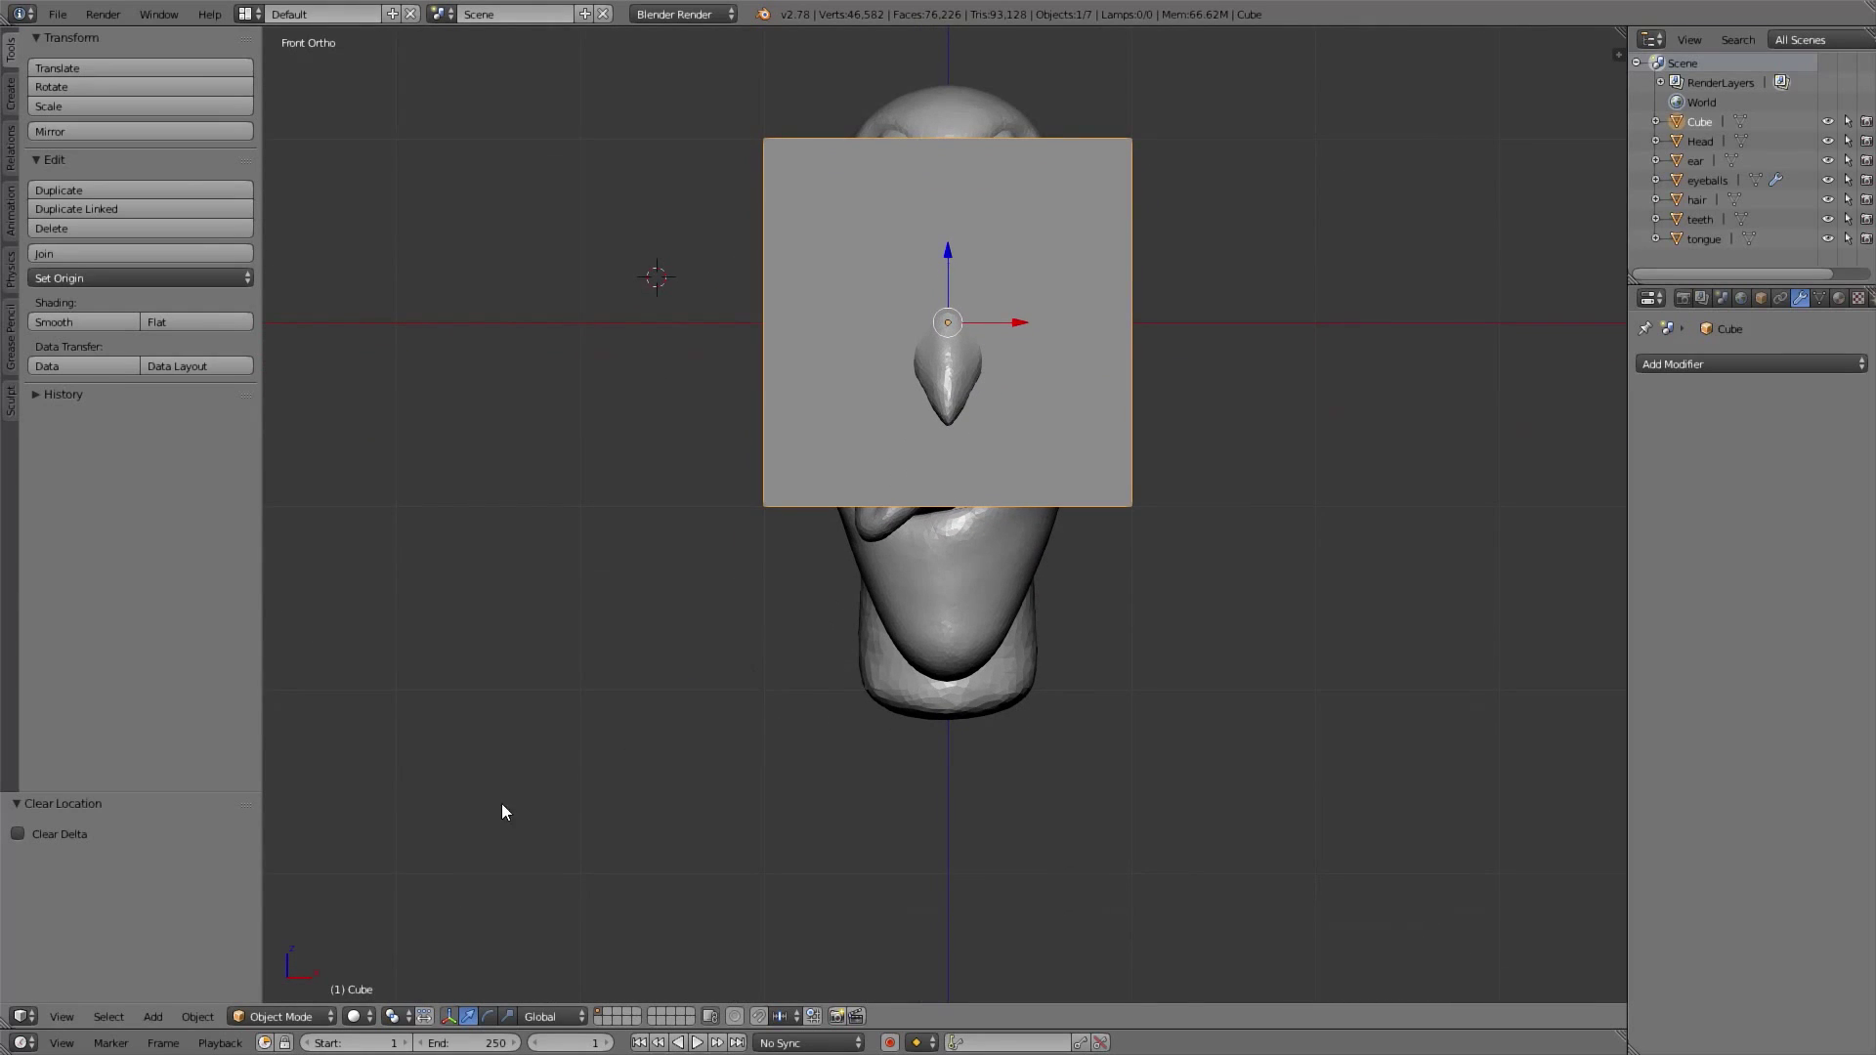
Put the cube in Sculpt Mode and rename it body
click(283, 1018)
click(308, 952)
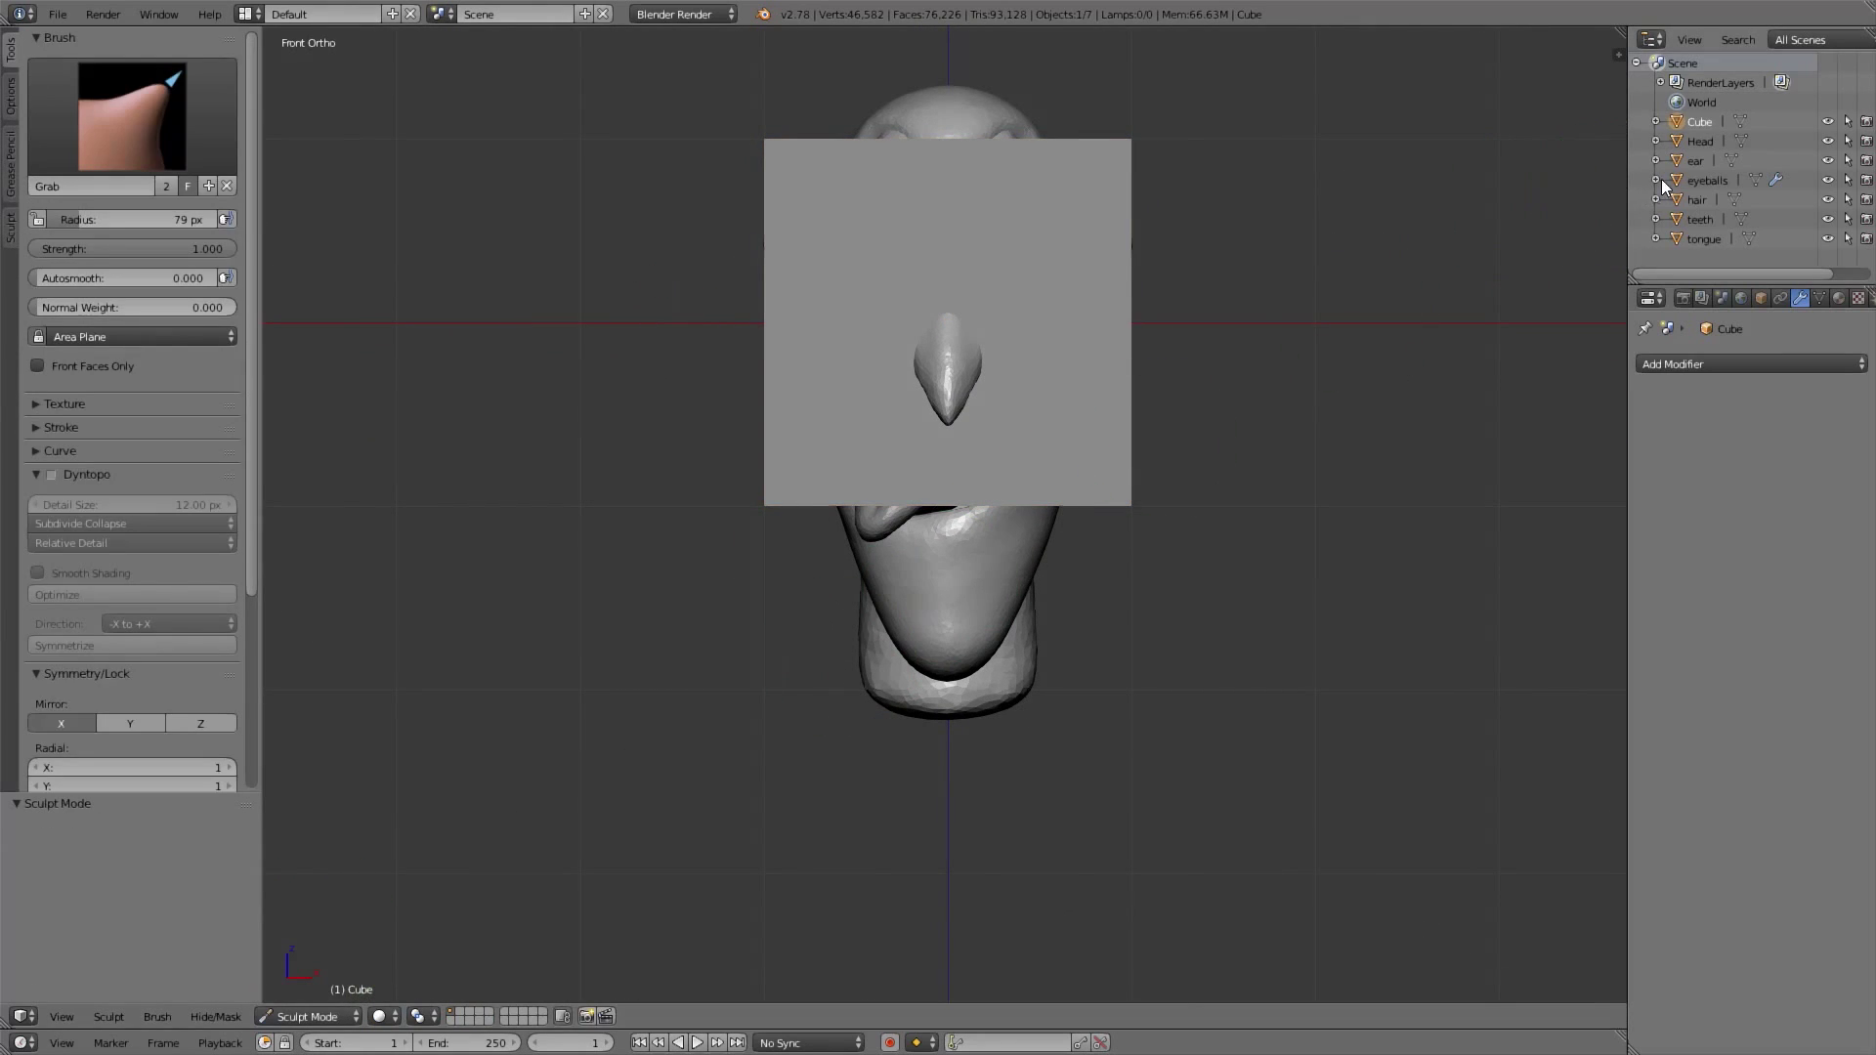
double_click(1696, 120)
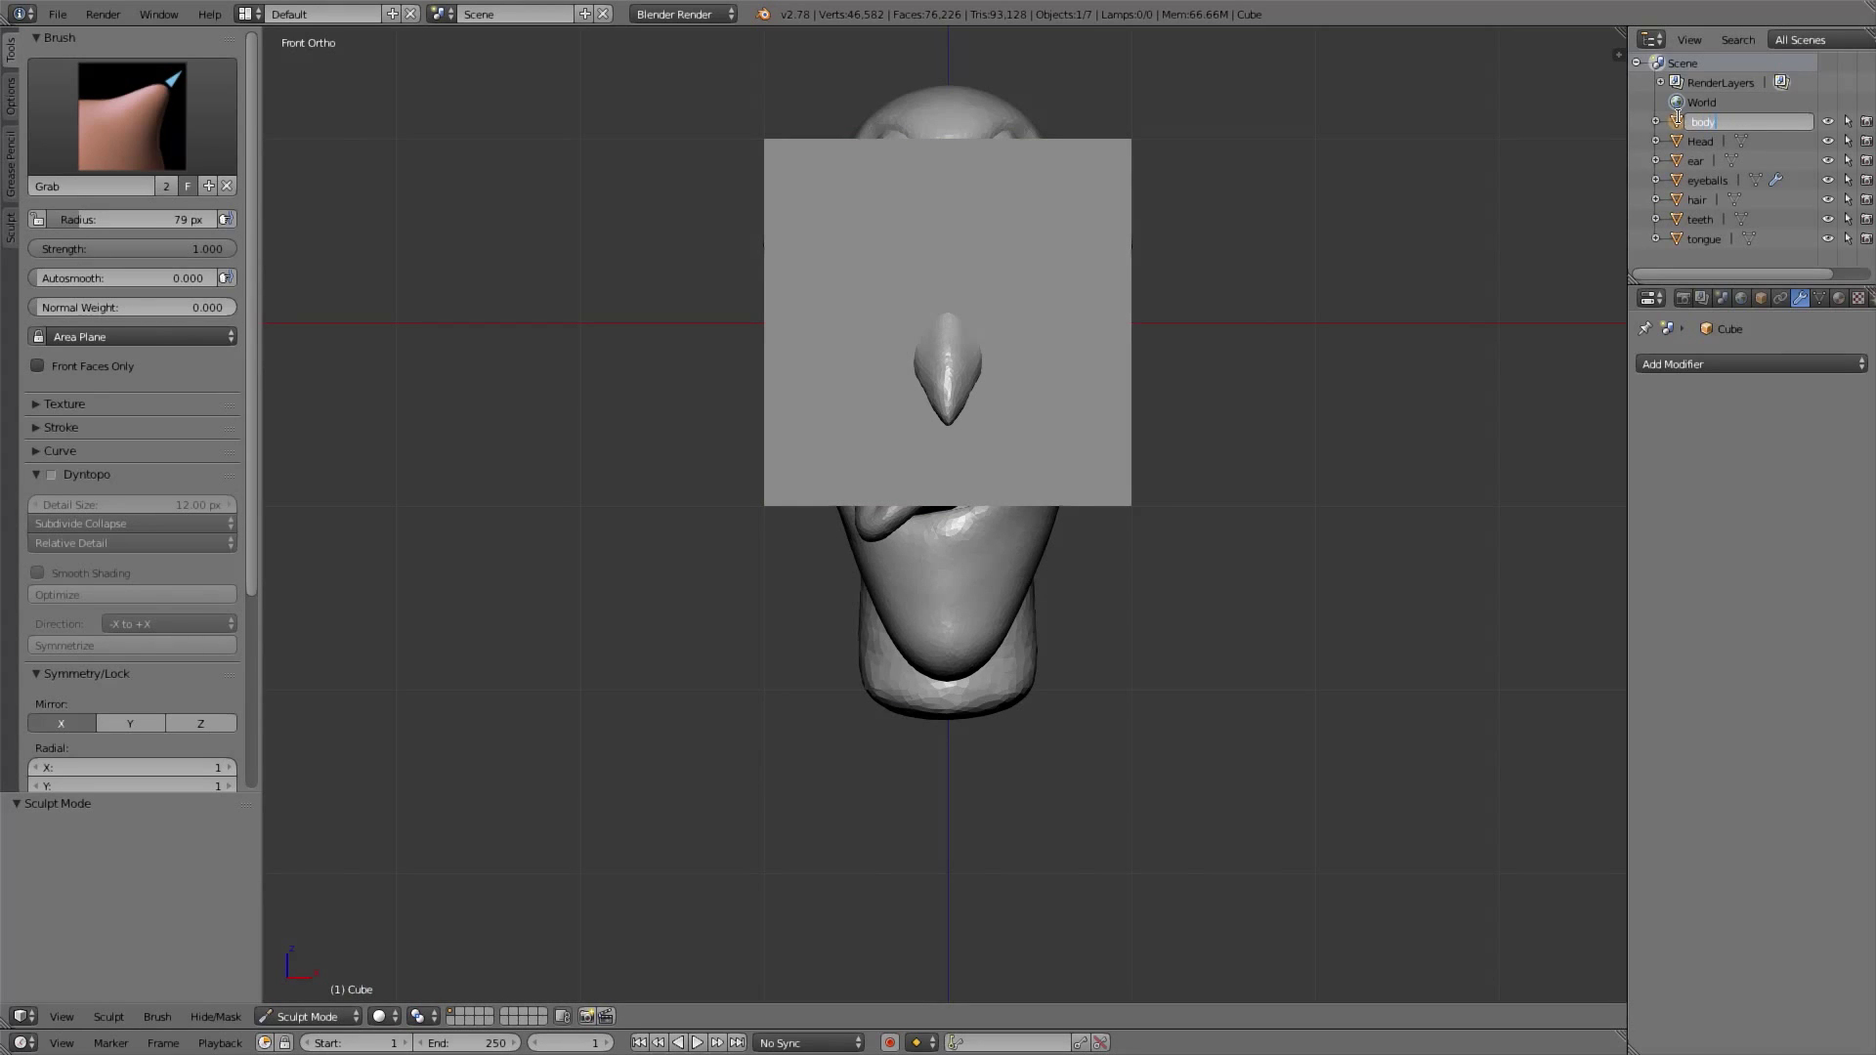
scroll(842, 518, down, 1)
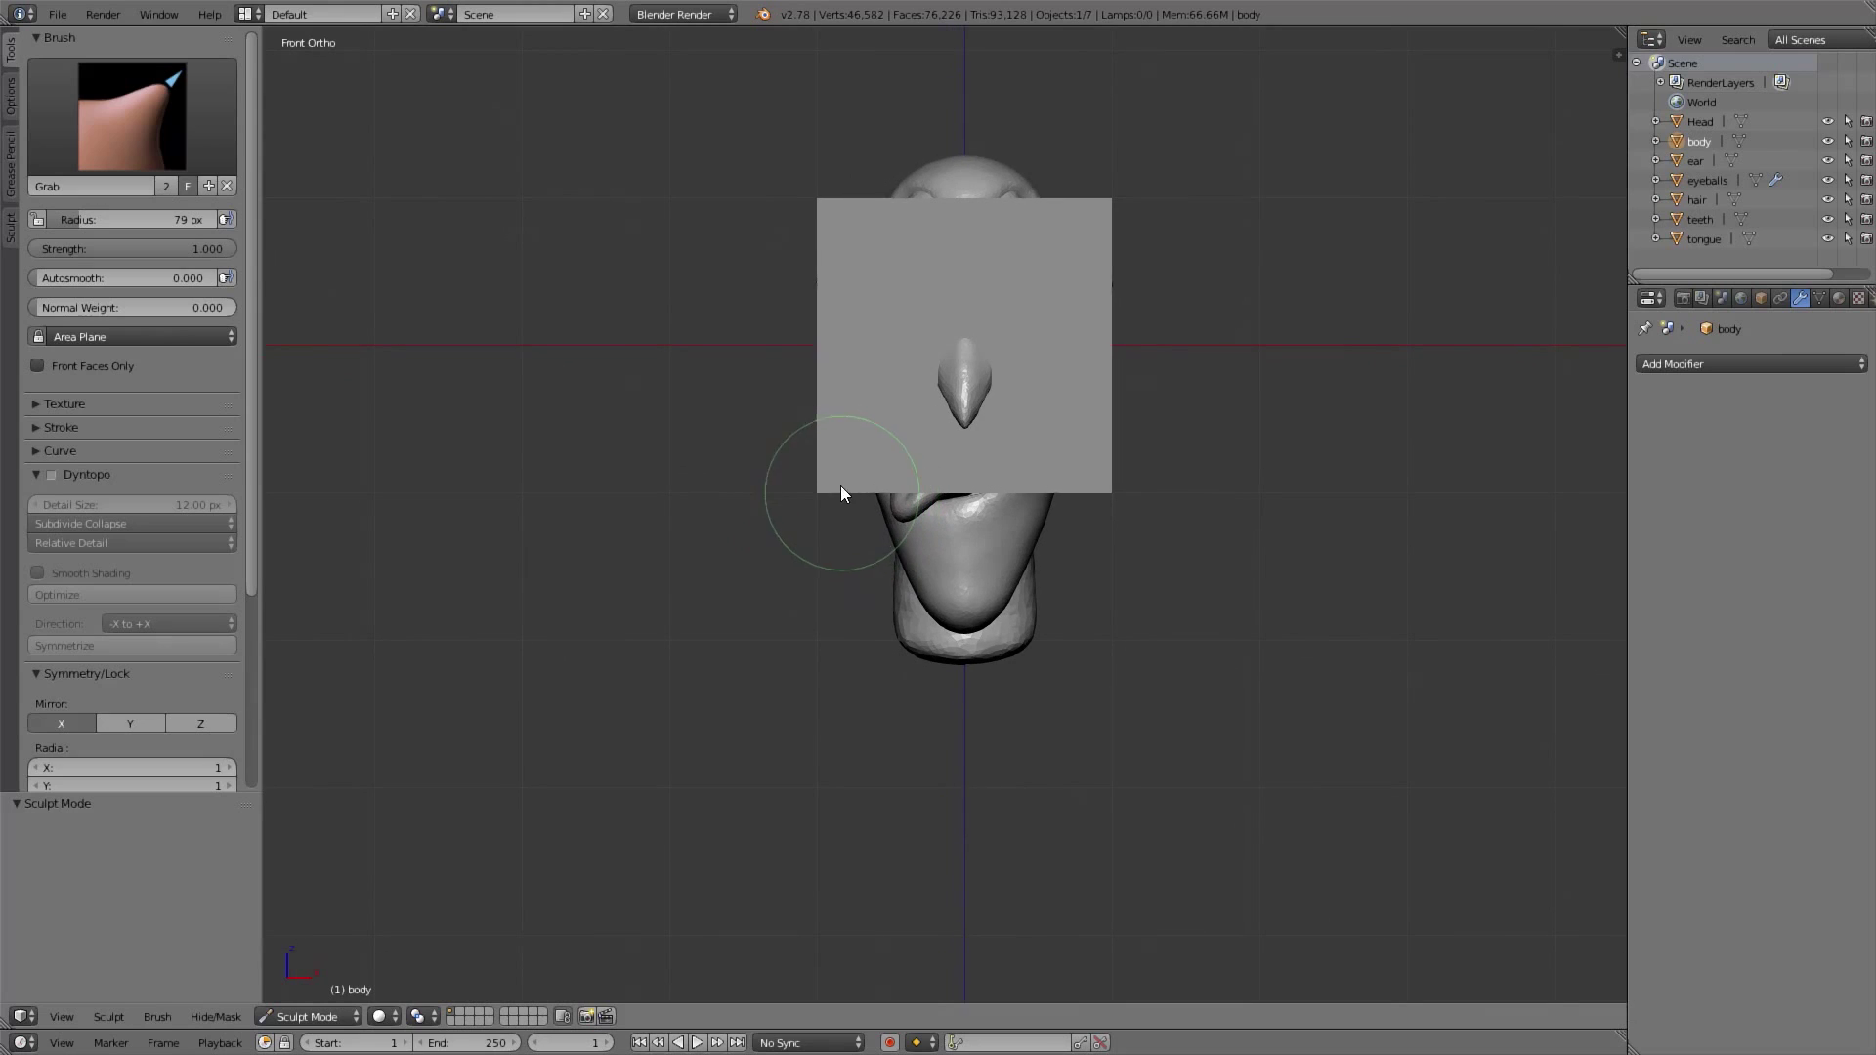
Enable Dyntopo on the body mesh and choose the Snake Hook brush with a 244 px radius
click(52, 474)
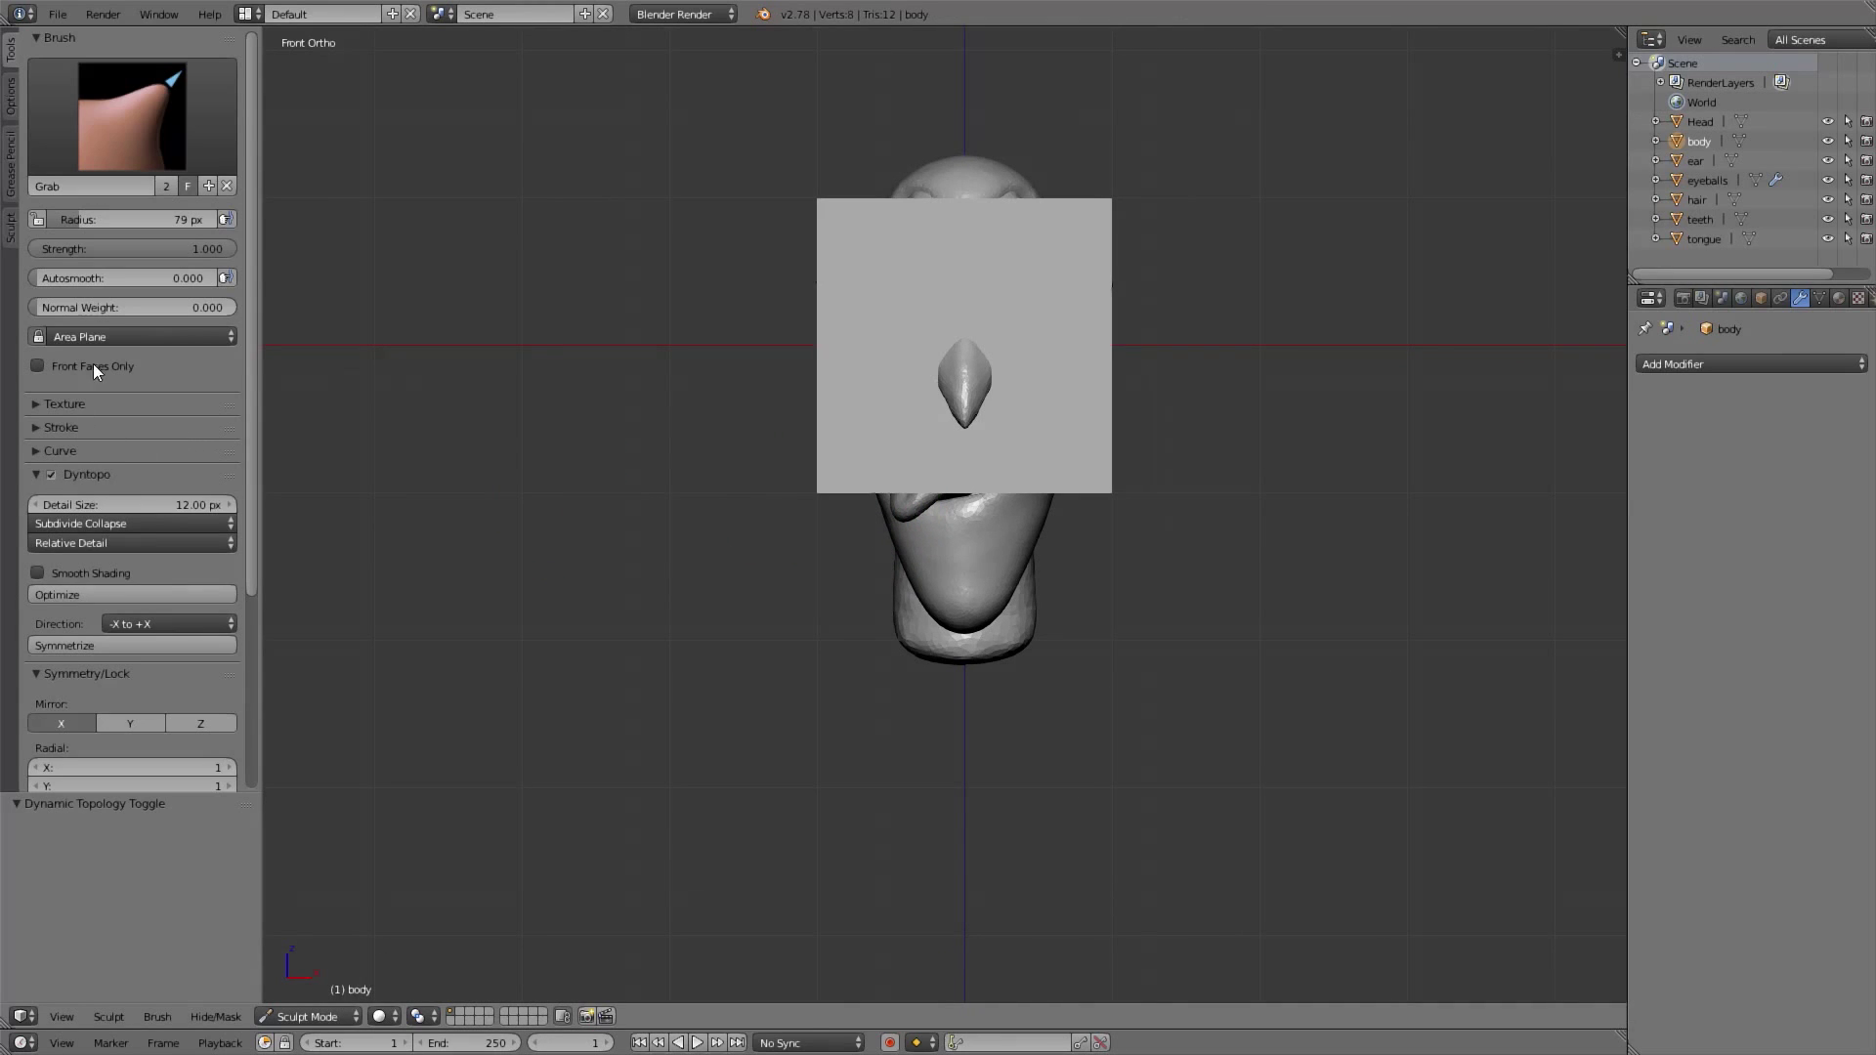
click(167, 140)
click(69, 420)
key(f)
click(1105, 434)
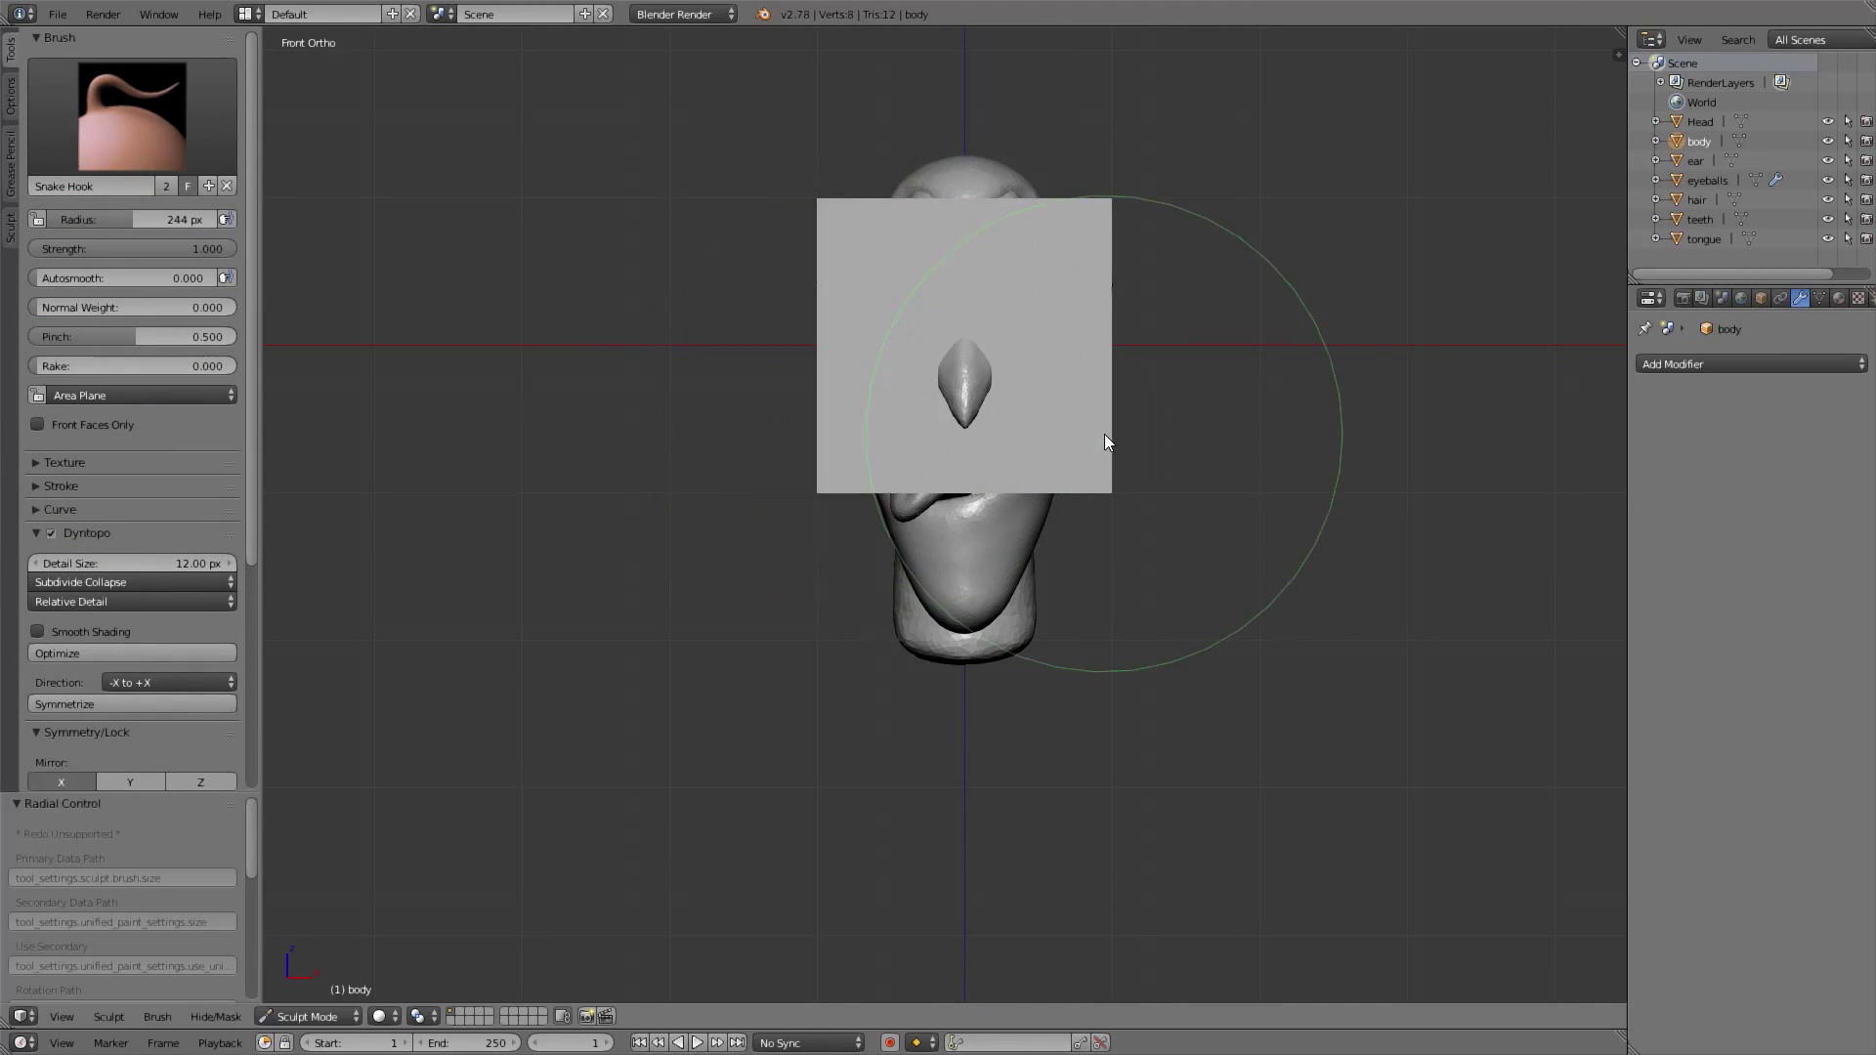
Pull the body block down with Snake Hook from the front and side views until it sits below the neck
mouse_move(1074, 262)
mouse_down()
mouse_move(1073, 366)
mouse_move(1011, 535)
mouse_move(1013, 668)
mouse_up()
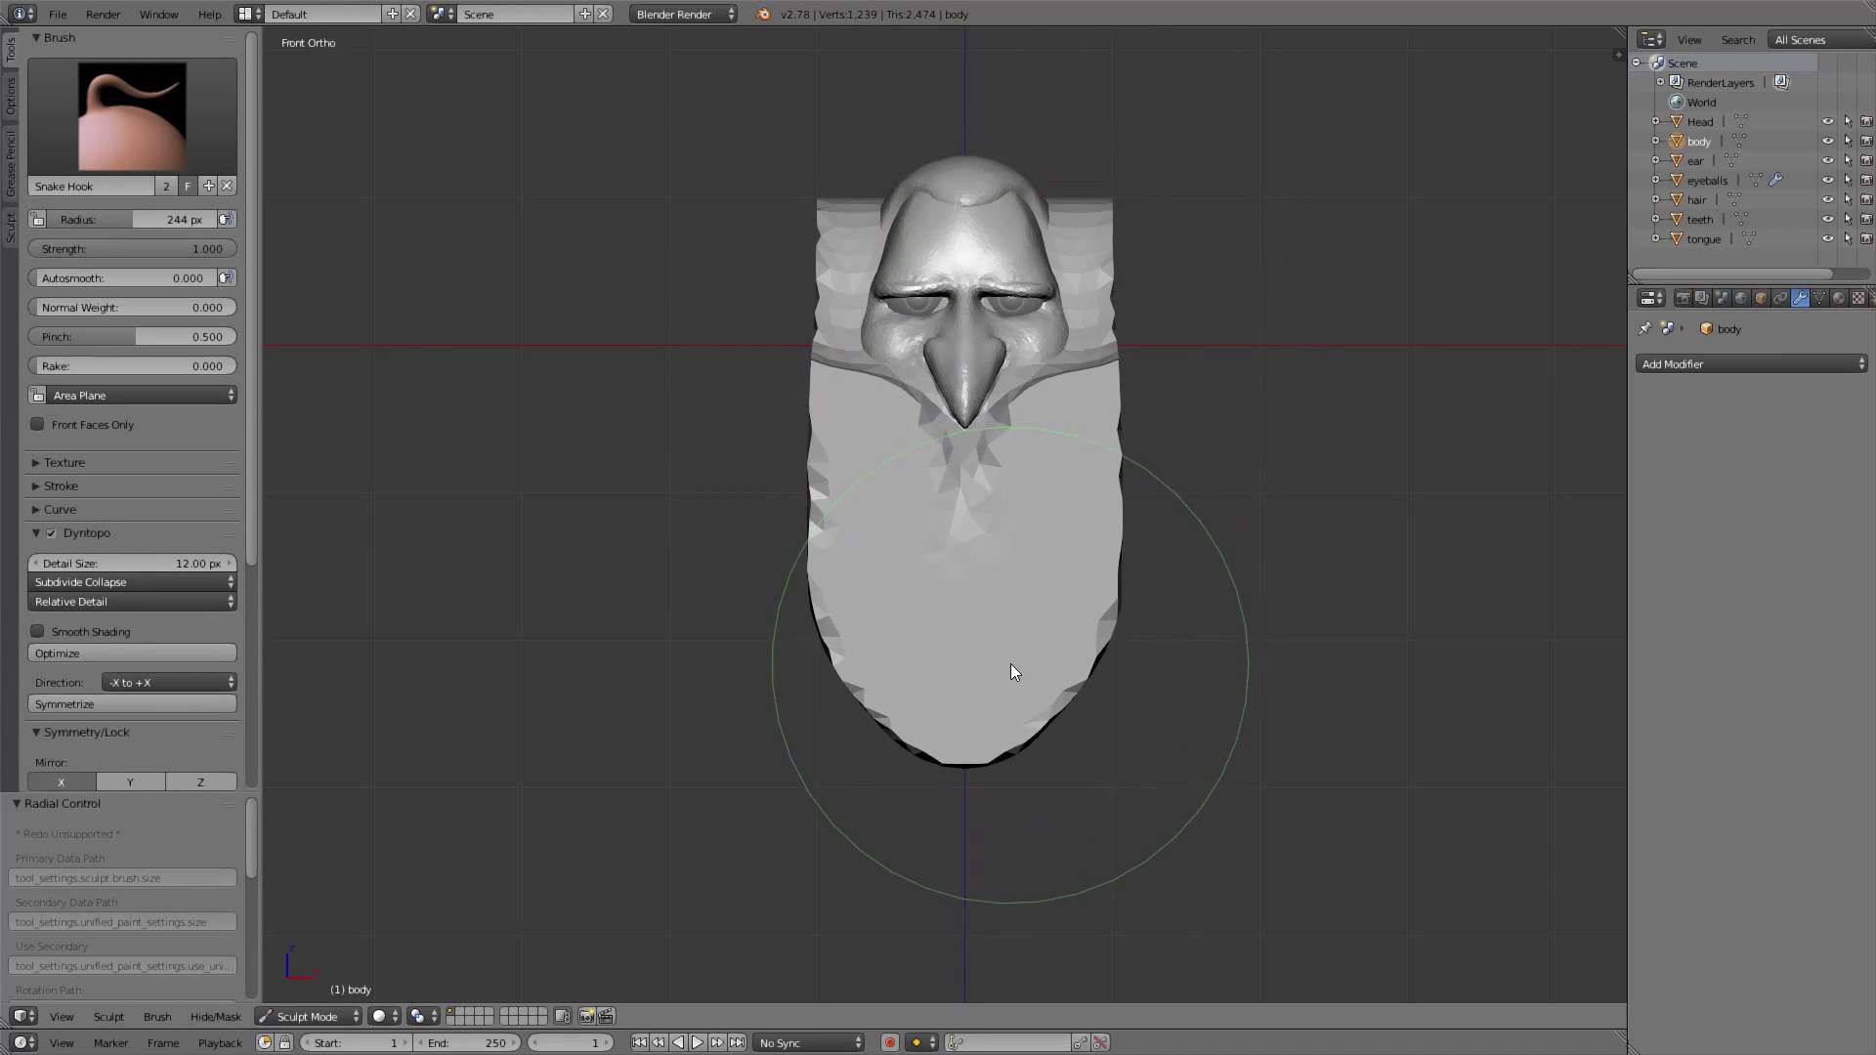
key(KP_3)
drag(972, 491, 1024, 721)
drag(1038, 284, 1036, 439)
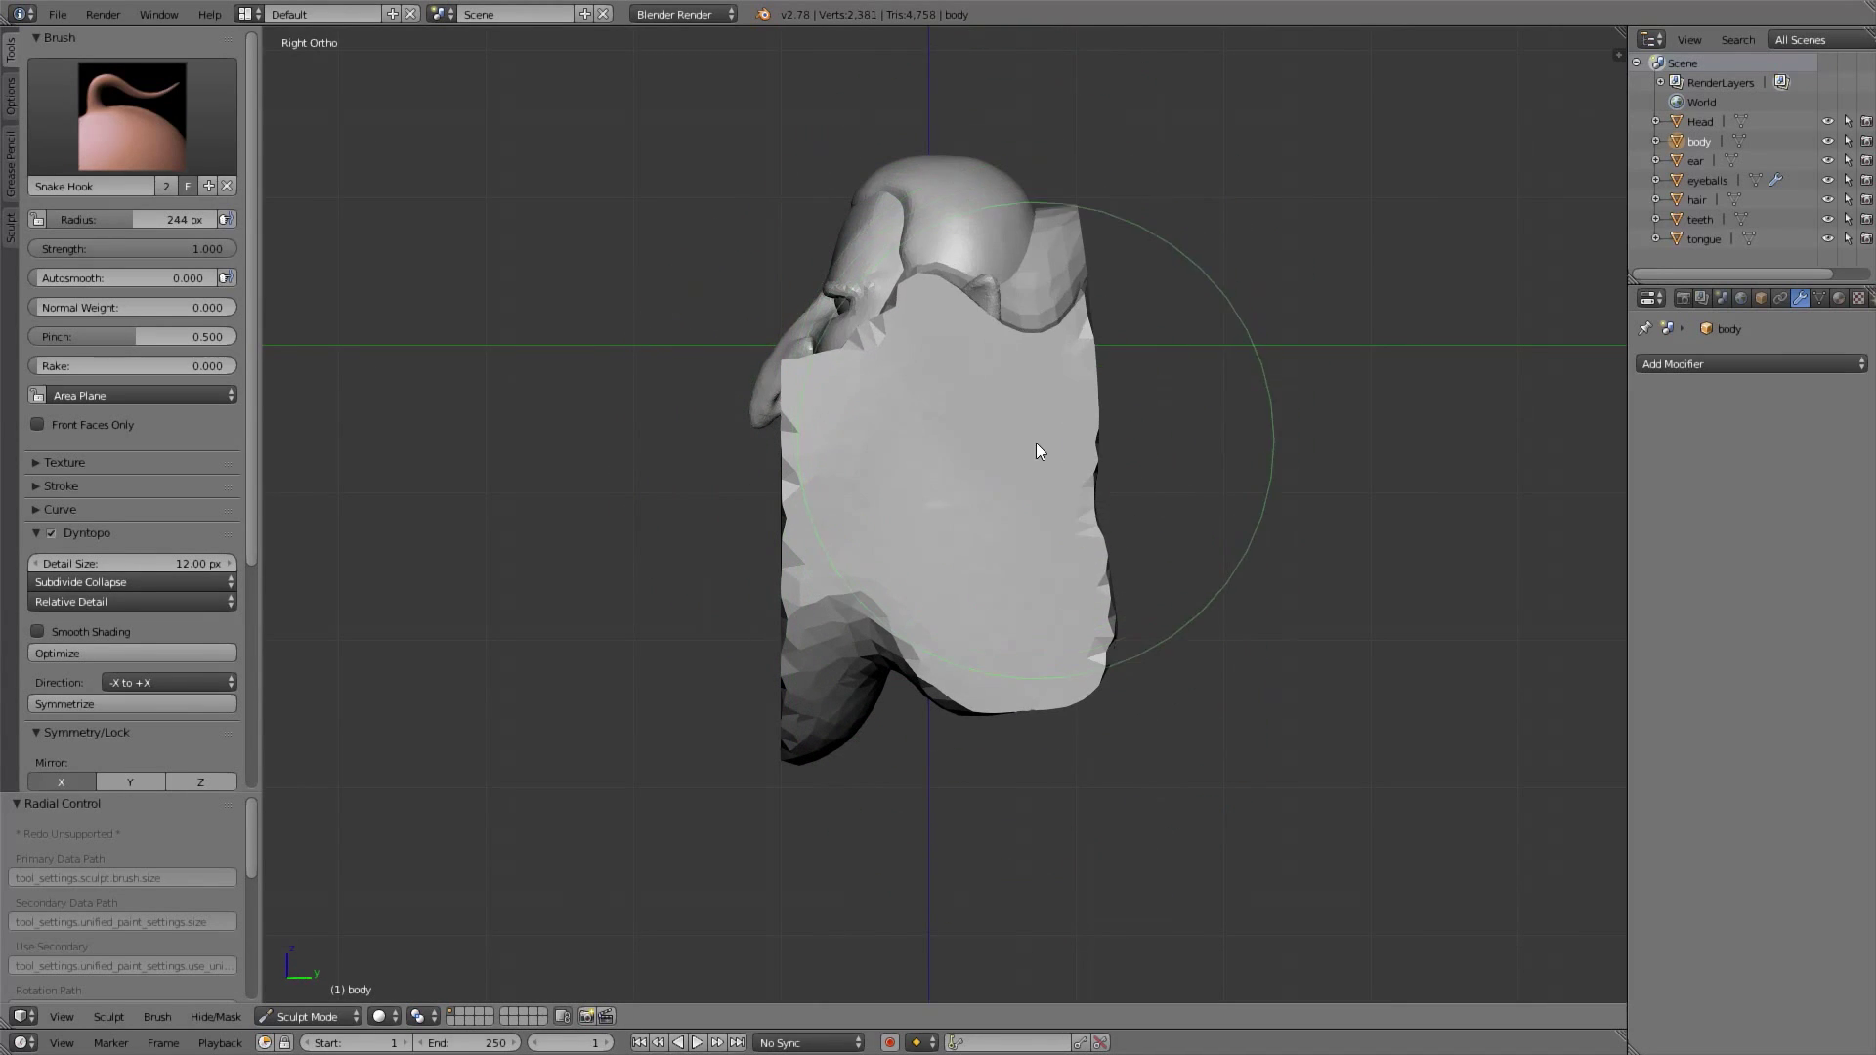
drag(977, 301, 963, 373)
mouse_move(1042, 272)
mouse_down()
mouse_move(969, 402)
mouse_move(1051, 283)
mouse_move(889, 440)
mouse_move(839, 543)
mouse_move(835, 444)
mouse_move(841, 518)
mouse_move(958, 752)
mouse_up()
mouse_move(847, 768)
mouse_down()
mouse_move(948, 622)
mouse_move(1061, 536)
mouse_move(1046, 721)
mouse_move(1013, 612)
mouse_move(965, 634)
mouse_move(940, 502)
mouse_move(993, 560)
mouse_move(1005, 672)
mouse_up()
key(d)
click(963, 708)
shift+middle_drag(977, 701, 980, 644)
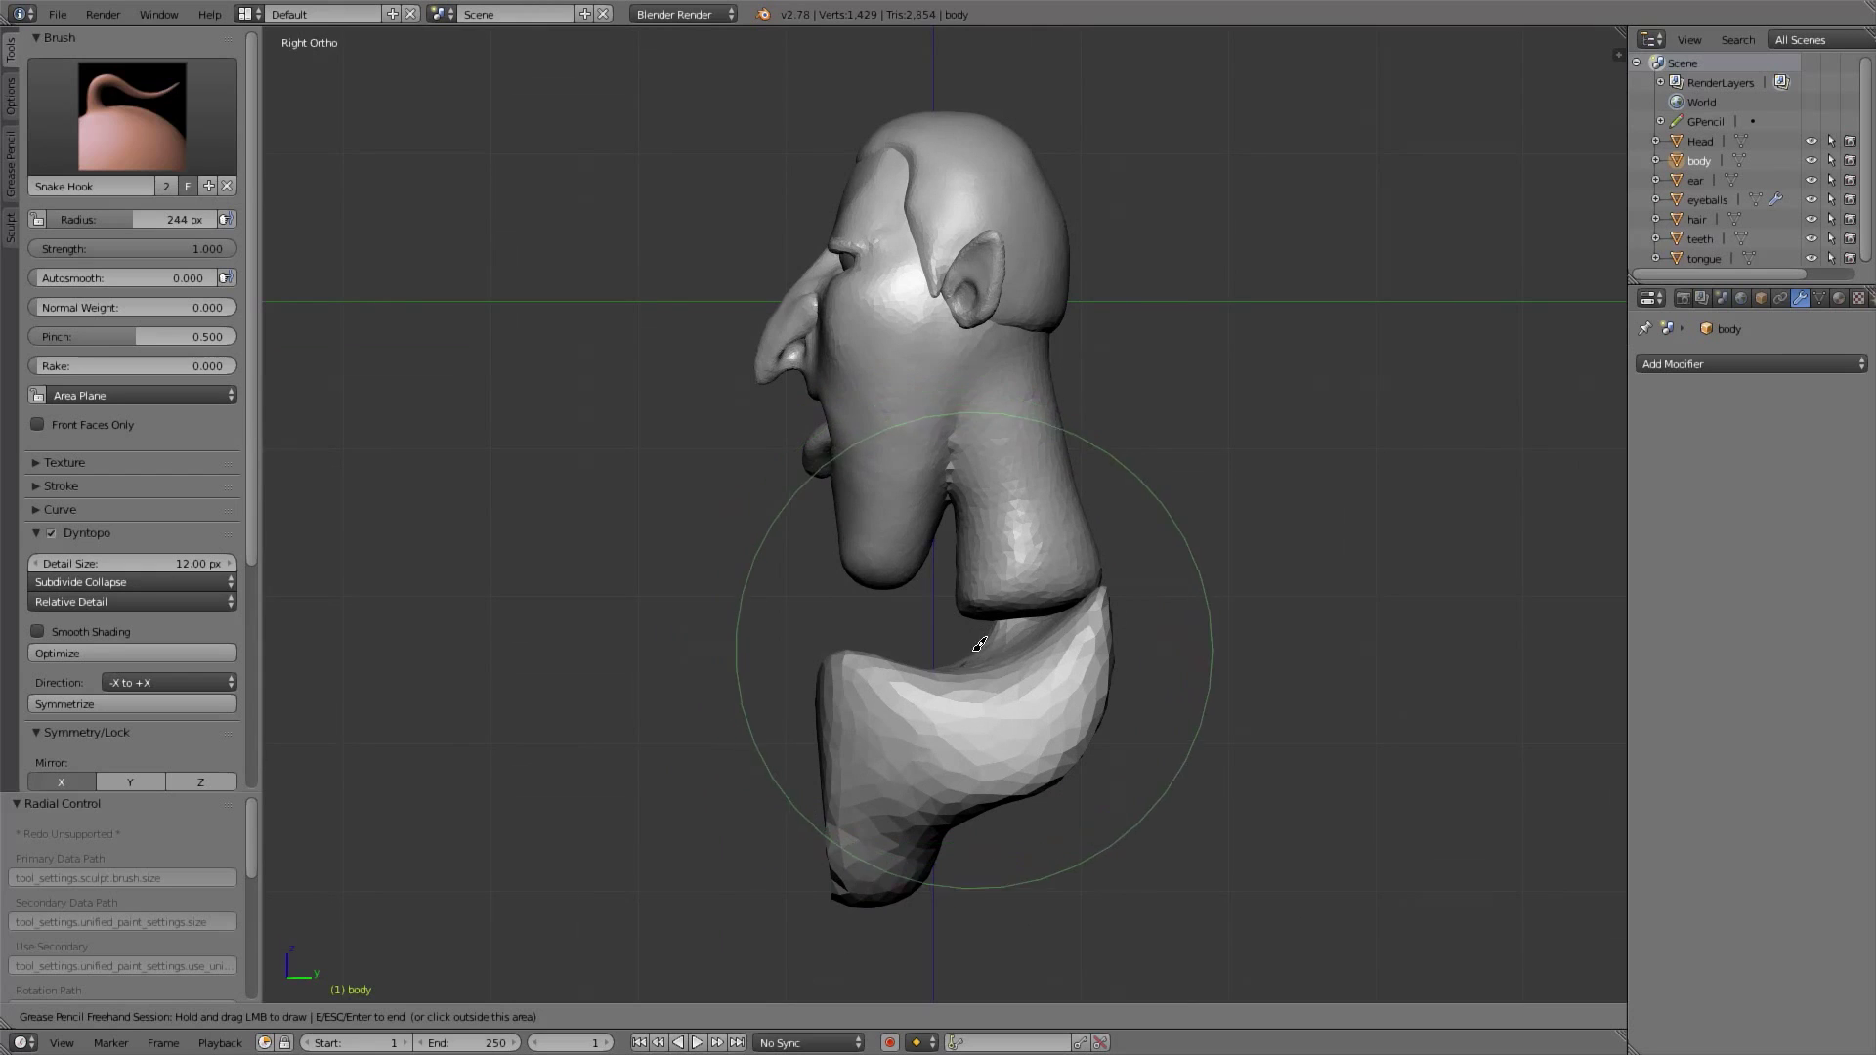
mouse_move(936, 652)
right_down()
mouse_move(905, 630)
mouse_move(924, 635)
right_up()
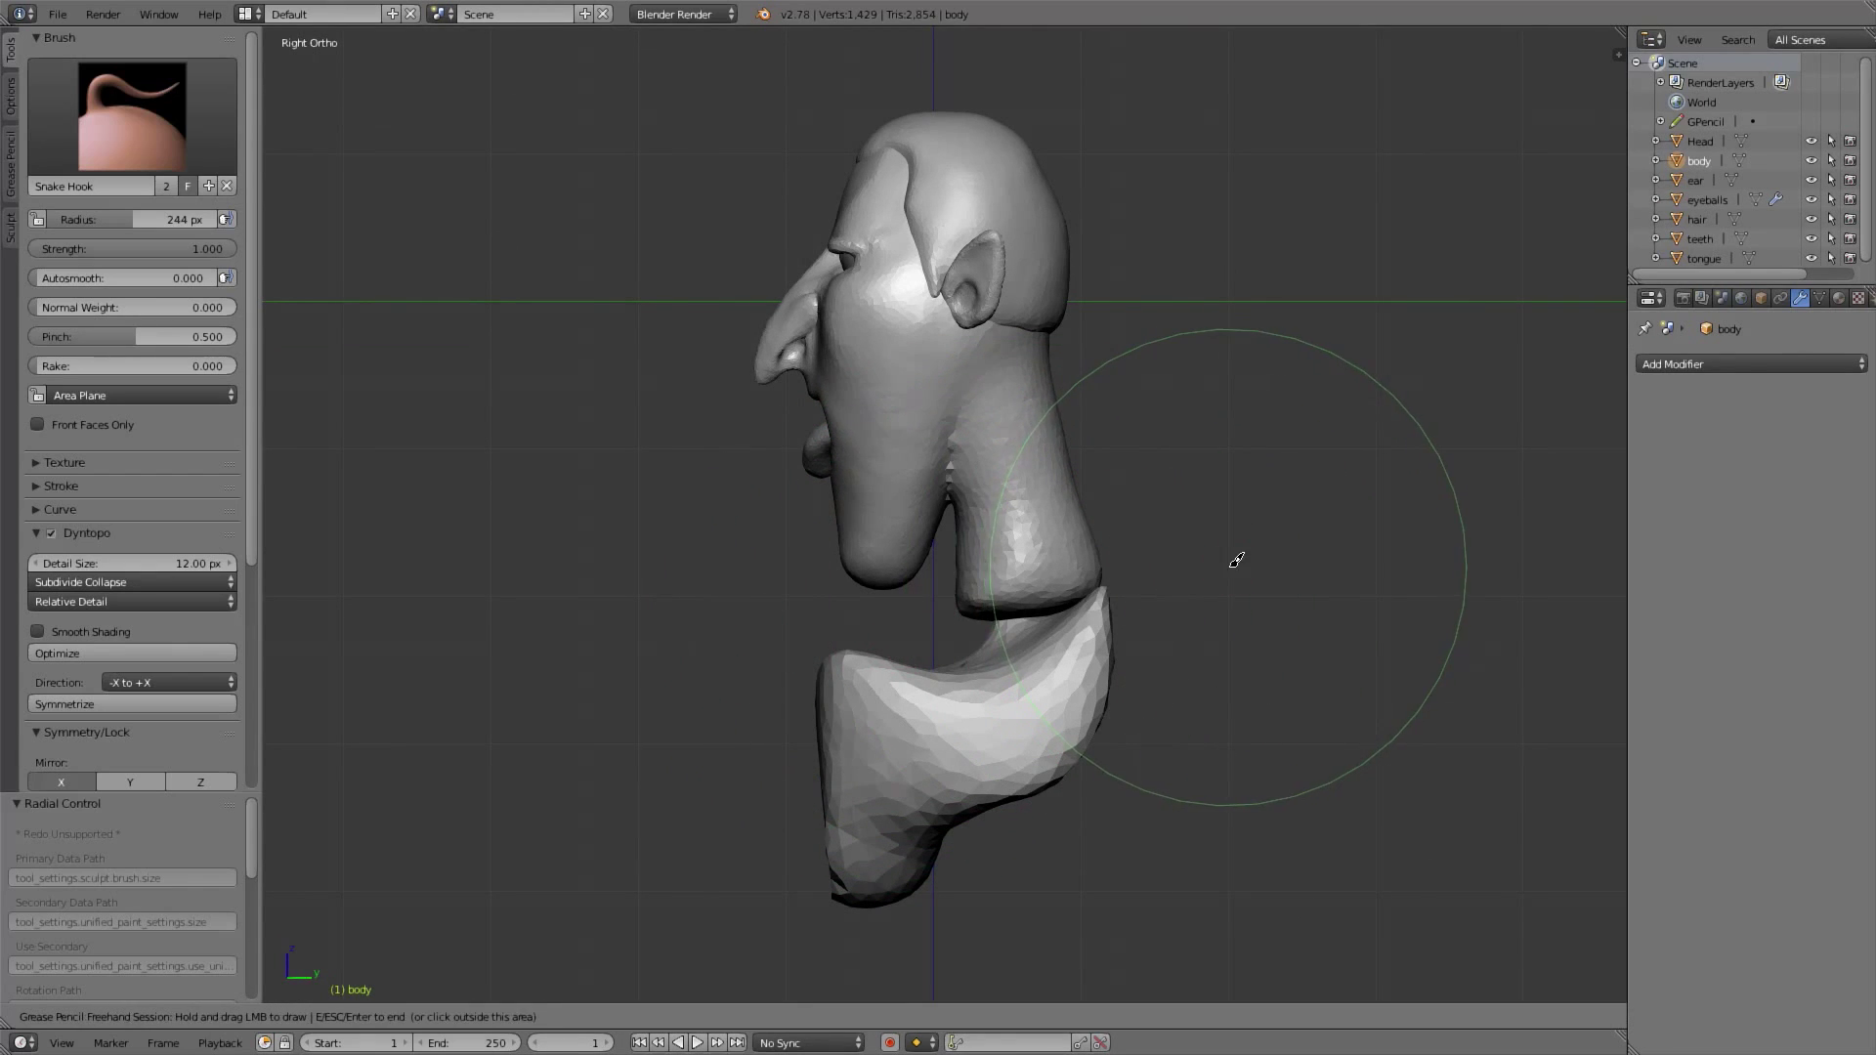
key(Escape)
Fill out the body's chest area below the chin with Snake Hook strokes from the side and from below
mouse_move(956, 676)
mouse_down()
mouse_move(967, 643)
mouse_move(846, 699)
mouse_move(974, 676)
mouse_move(1002, 799)
mouse_move(1063, 766)
mouse_up()
middle_drag(1067, 758, 1022, 647)
mouse_move(1023, 646)
mouse_down()
mouse_move(1090, 607)
mouse_move(1056, 612)
mouse_move(971, 557)
mouse_up()
Set the Snake Hook radius to 181 px and pull the body's upper back and shoulders up behind the neck
key(f)
click(1029, 616)
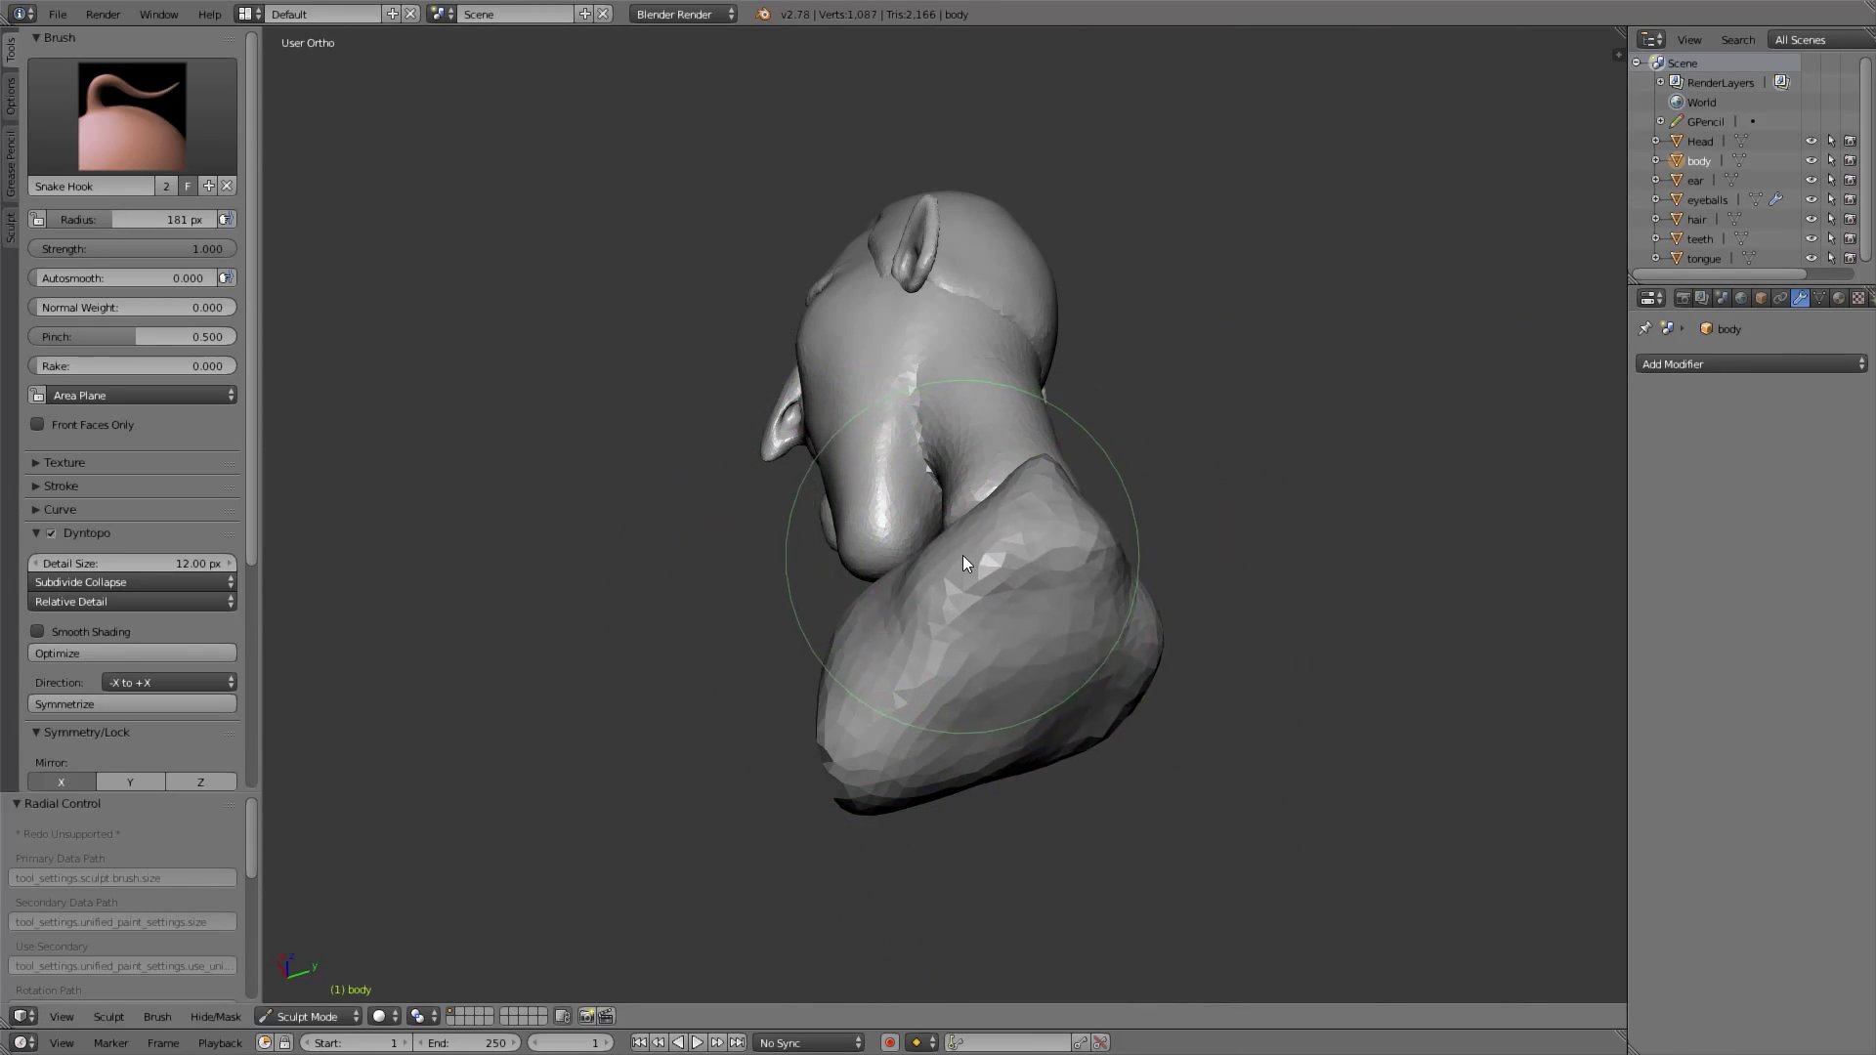
key(KP_1)
drag(1029, 648, 1063, 590)
middle_drag(981, 602, 903, 536)
mouse_move(903, 536)
mouse_down()
mouse_move(845, 497)
mouse_move(723, 489)
mouse_up()
drag(813, 440, 807, 395)
mouse_move(808, 395)
alt+middle_down()
mouse_move(1038, 475)
mouse_move(1061, 502)
mouse_move(1007, 488)
alt+middle_up()
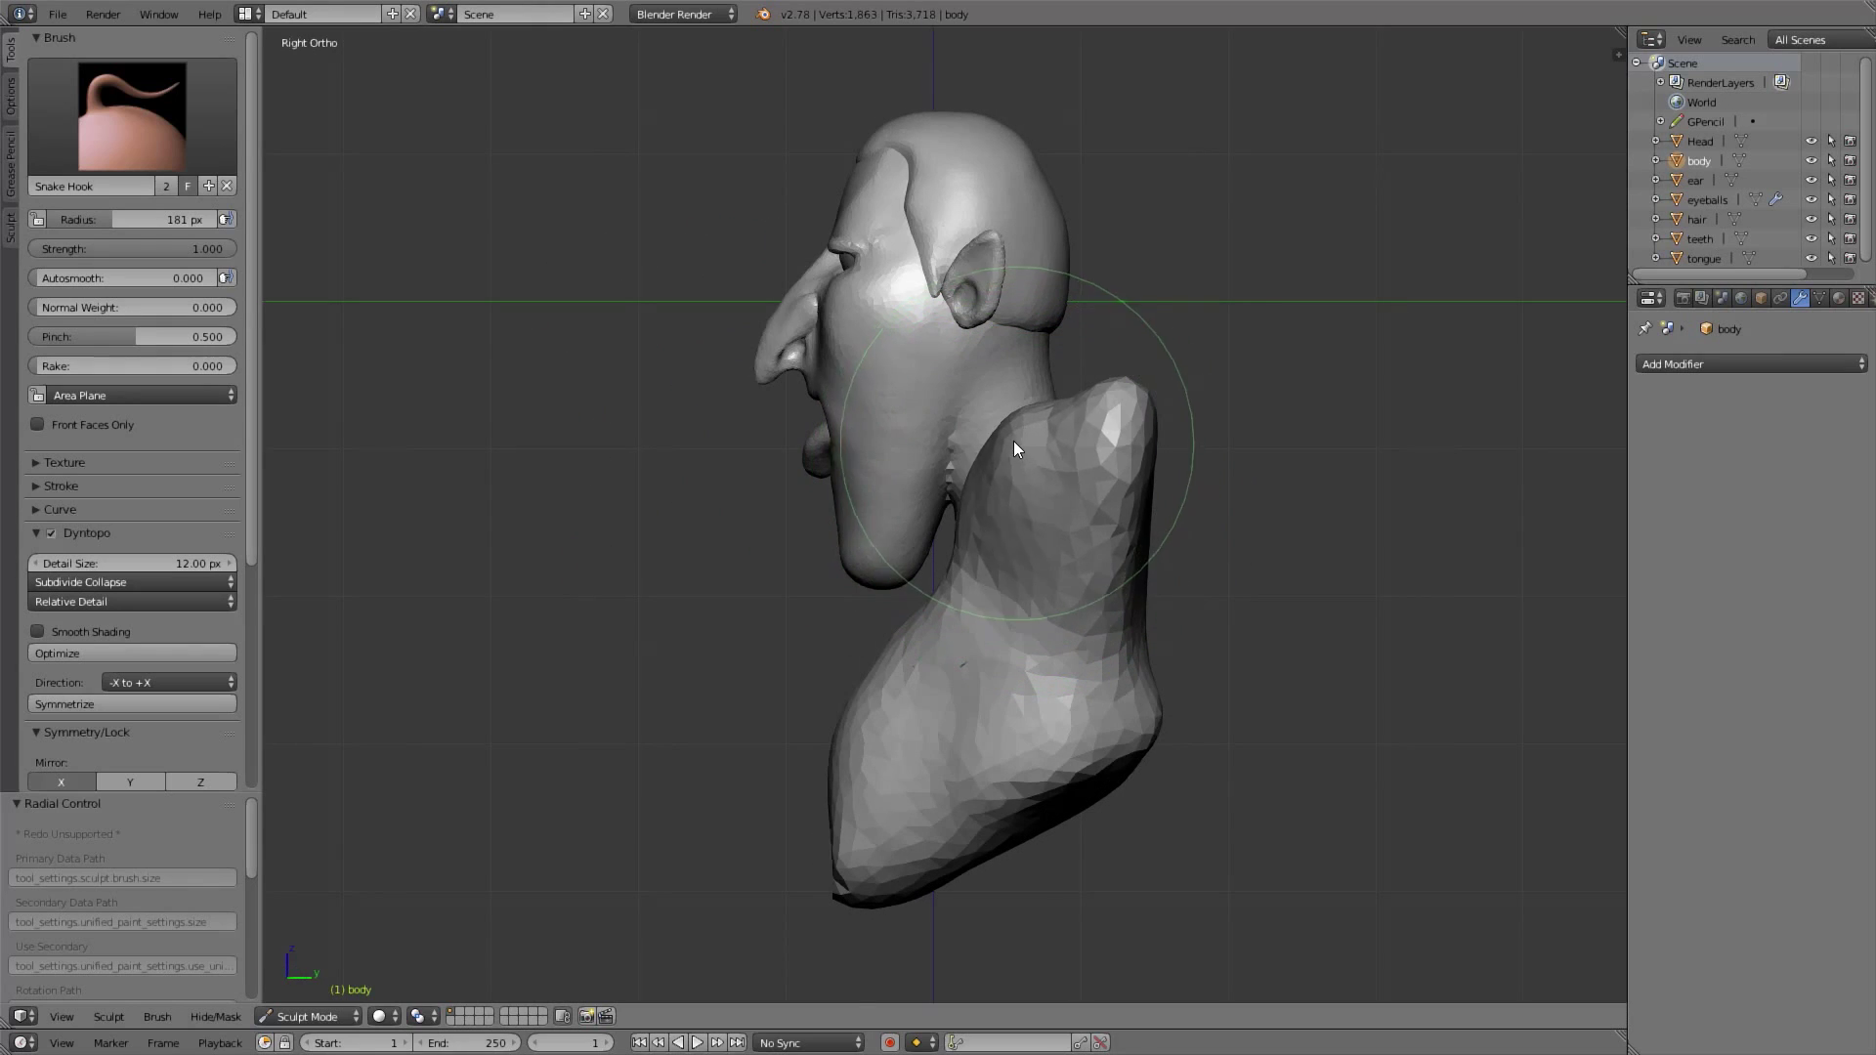
Enlarge Snake Hook to 226 px and pull the body's side profile into an upright torso set back beneath the neck
drag(1016, 444, 984, 492)
key(f)
click(918, 702)
drag(991, 607, 950, 590)
mouse_move(856, 812)
mouse_down()
mouse_move(1118, 817)
mouse_move(922, 694)
mouse_move(947, 706)
mouse_up()
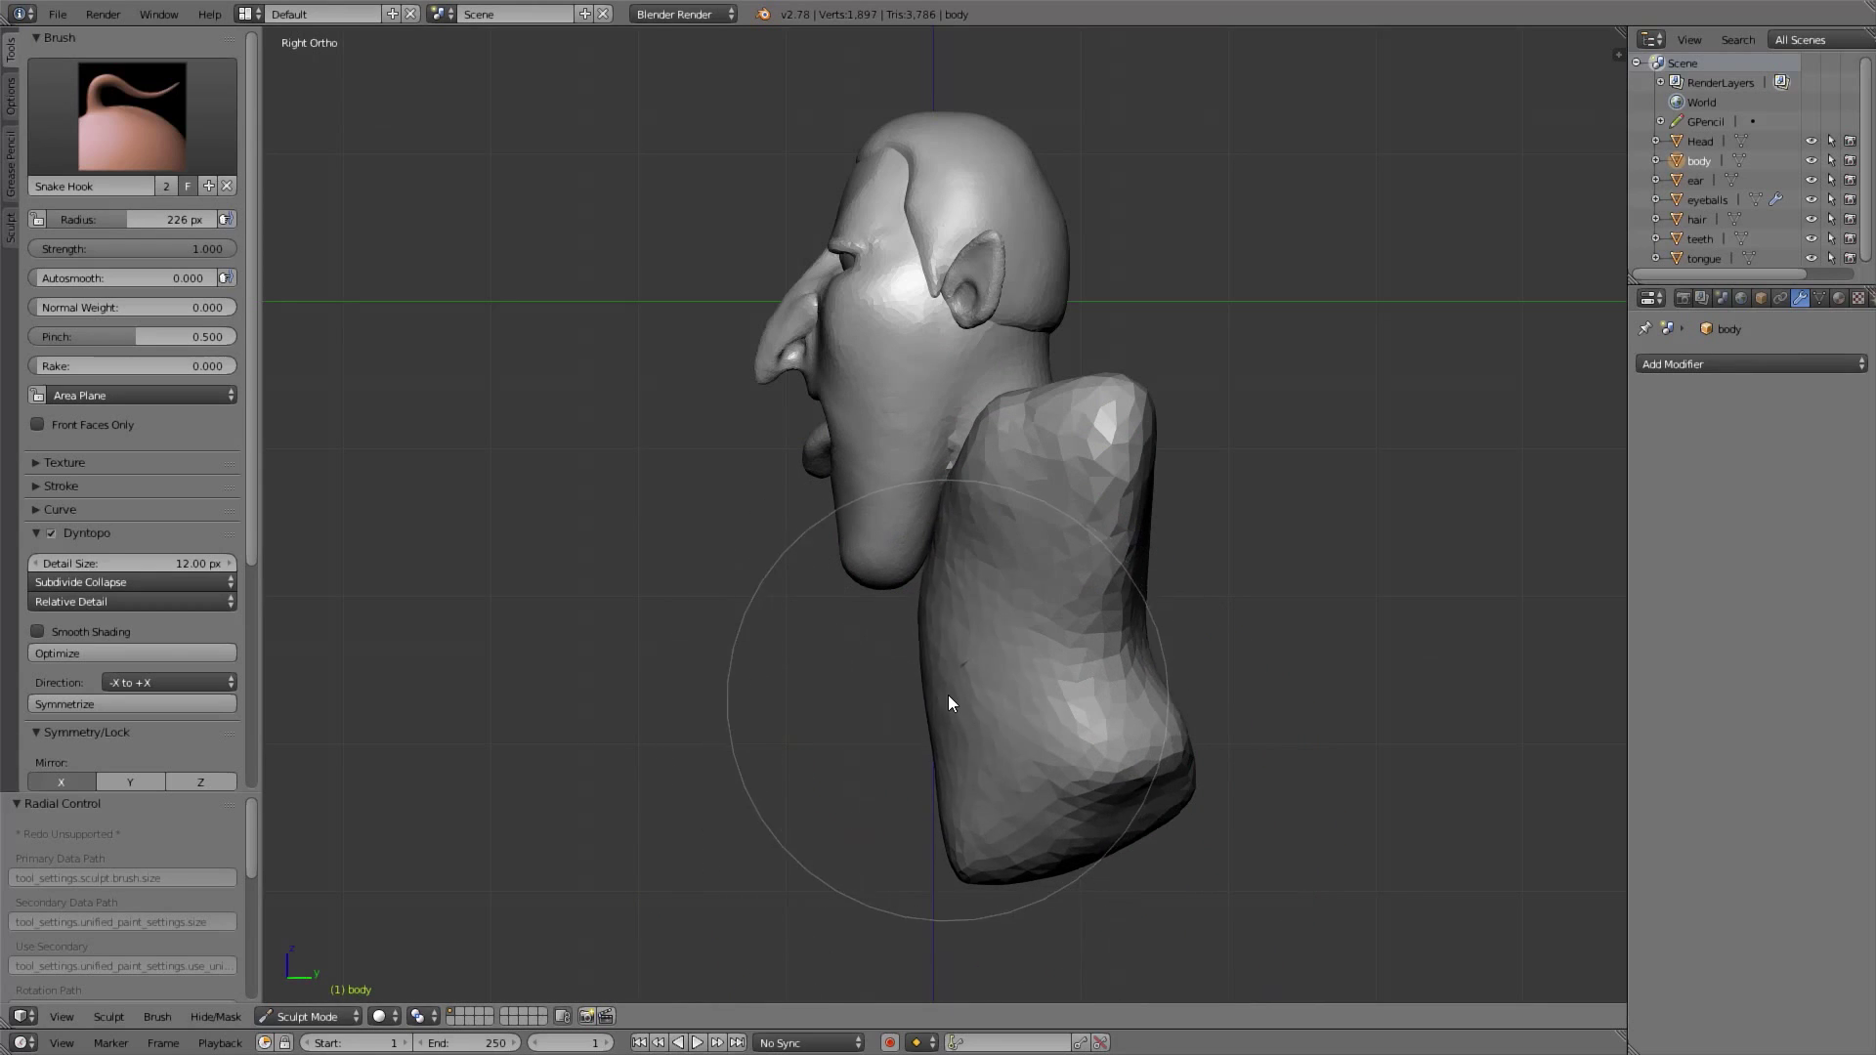
drag(1126, 526, 1139, 535)
drag(980, 664, 929, 649)
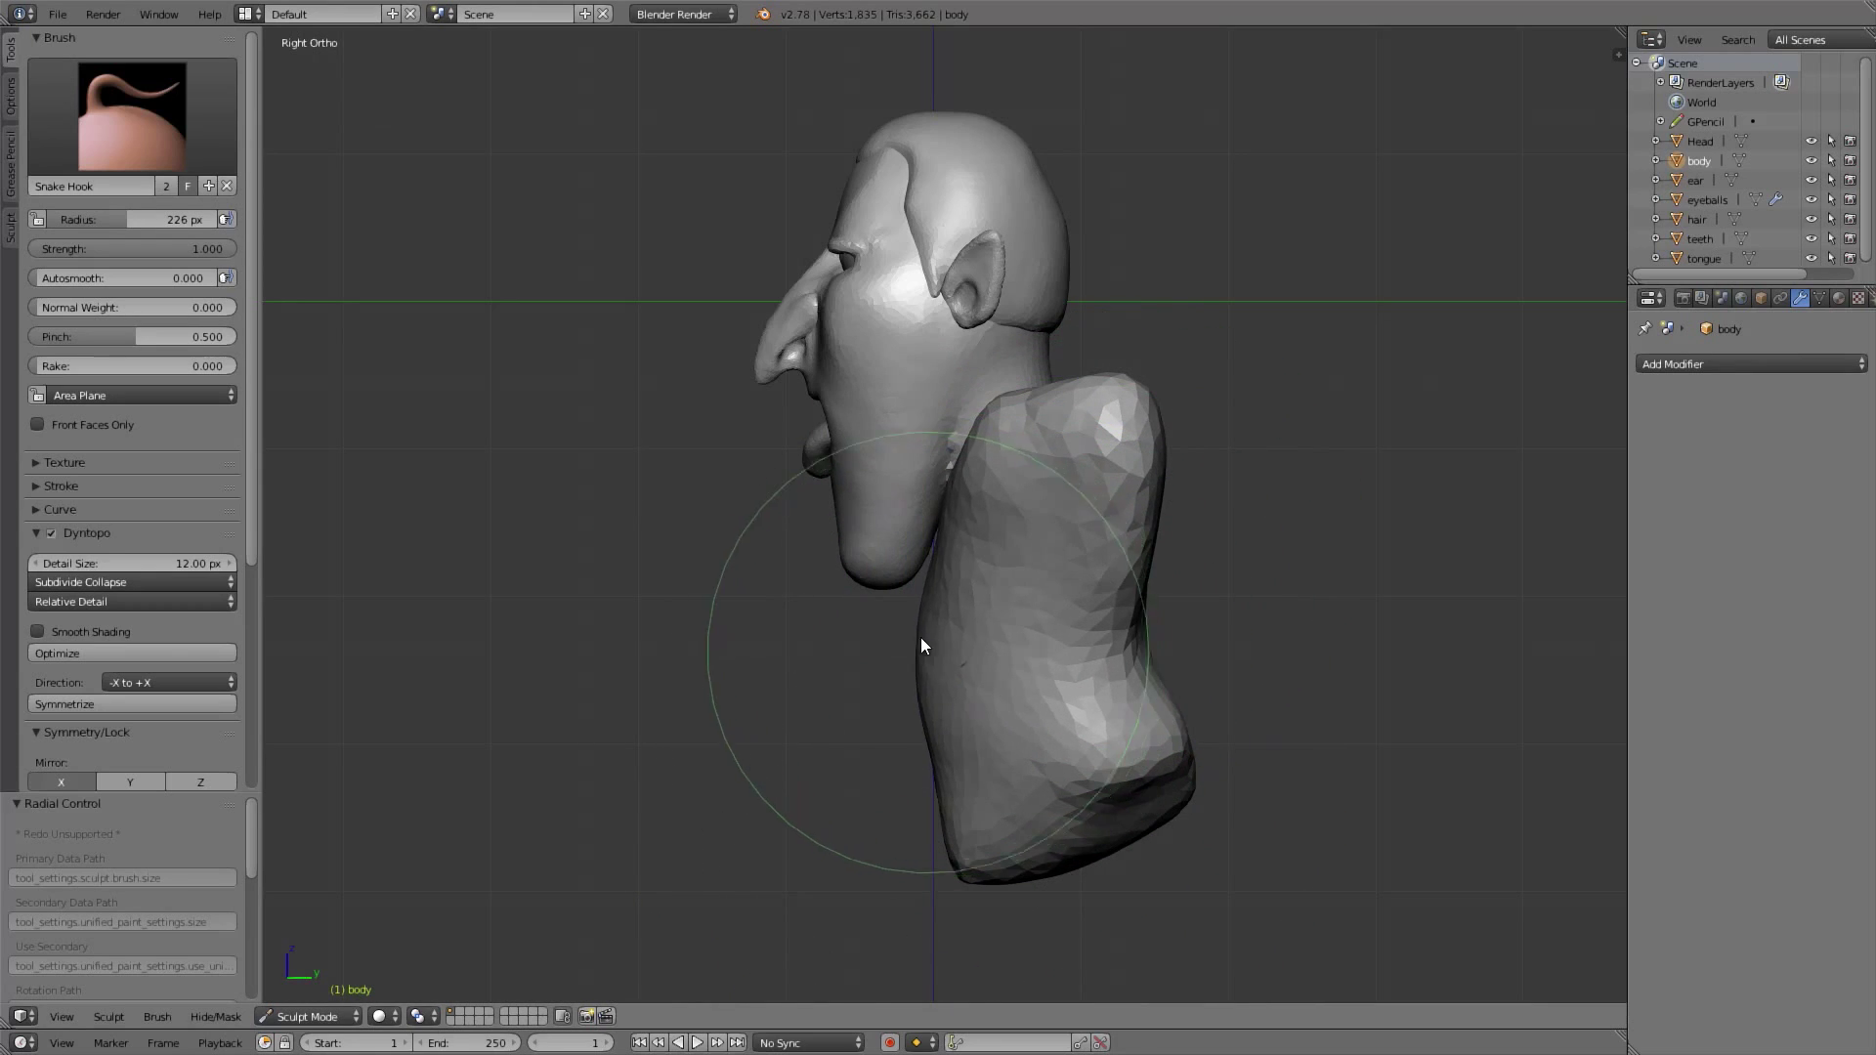
Pull both shoulders up and outward with Snake Hook, working around the front and back of the body
key(KP_1)
drag(1086, 401, 1094, 367)
mouse_move(1093, 368)
middle_down()
mouse_move(1135, 426)
mouse_move(958, 375)
mouse_move(922, 340)
middle_up()
mouse_move(922, 340)
mouse_down()
mouse_move(838, 308)
mouse_move(922, 413)
mouse_up()
middle_drag(980, 414, 865, 389)
drag(788, 383, 936, 278)
mouse_move(1001, 398)
middle_down()
mouse_move(930, 391)
mouse_move(882, 335)
mouse_move(948, 306)
mouse_move(1046, 320)
middle_up()
drag(1046, 320, 920, 337)
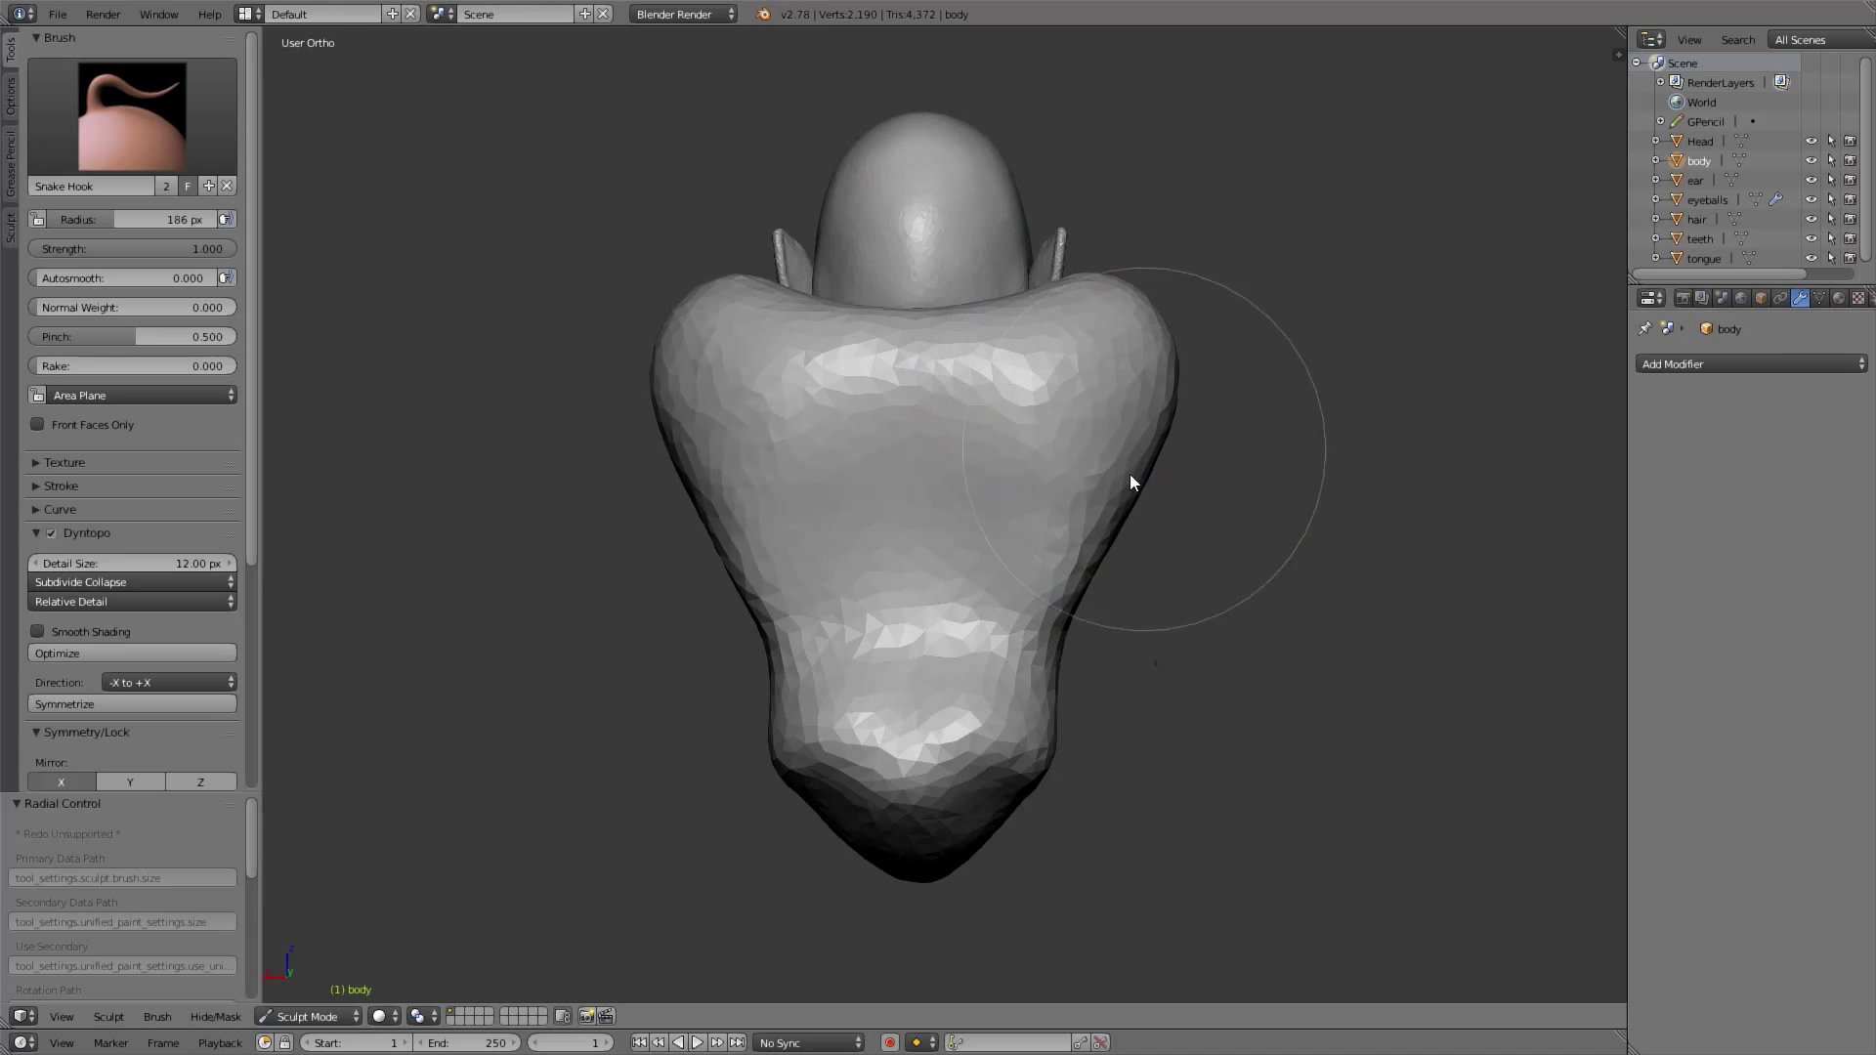
Pull in the body's pointed lower end with Snake Hook and smooth it into a rounded base
middle_drag(1145, 448, 1001, 490)
key(KP_1)
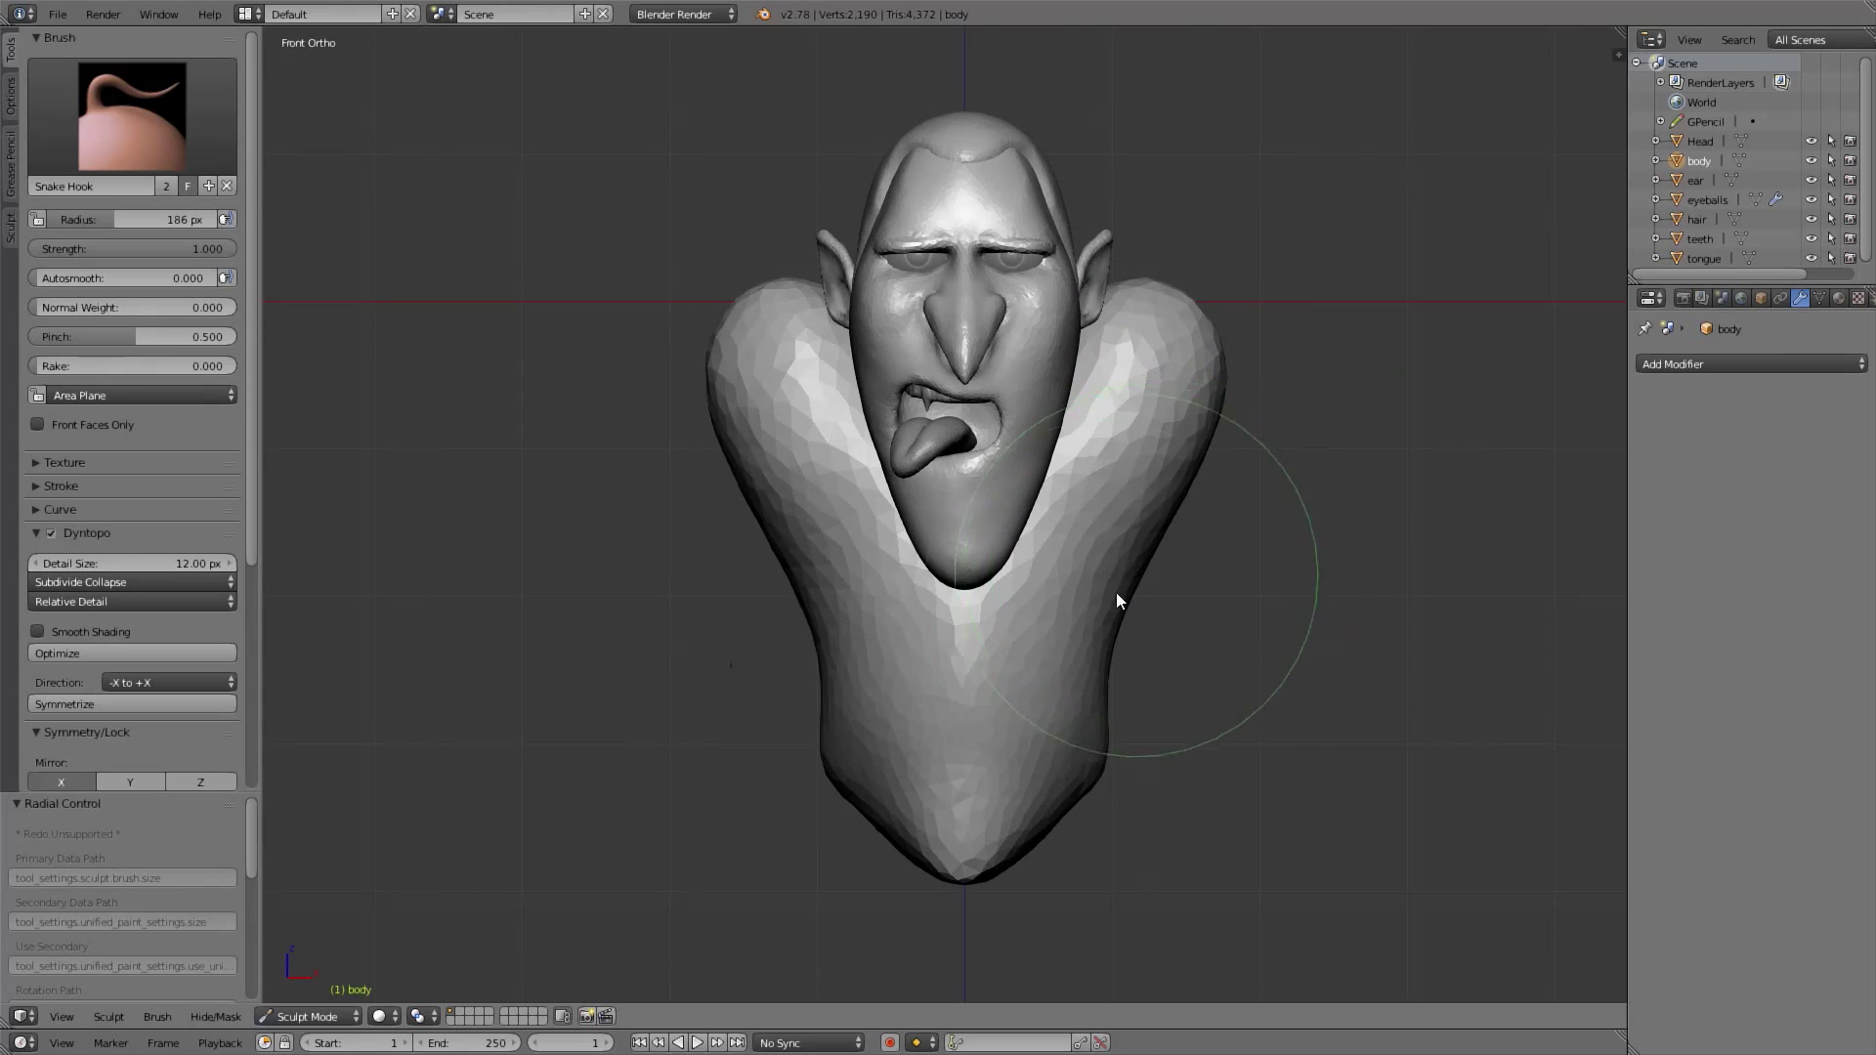
mouse_move(971, 856)
mouse_down()
mouse_move(970, 815)
mouse_move(1122, 770)
mouse_up()
mouse_move(1007, 772)
shift+mouse_down()
mouse_move(1046, 764)
mouse_move(1100, 699)
mouse_move(1134, 588)
mouse_move(1153, 638)
mouse_move(973, 813)
mouse_move(950, 795)
shift+mouse_up()
middle_drag(865, 772, 1028, 741)
mouse_move(791, 748)
shift+mouse_down()
mouse_move(705, 723)
mouse_move(688, 637)
mouse_move(750, 762)
shift+mouse_up()
key(ctrl+KP_3)
mouse_move(749, 762)
middle_down()
mouse_move(926, 511)
mouse_move(1128, 445)
mouse_move(1143, 565)
mouse_move(1022, 508)
middle_up()
Set the Snake Hook radius to 239 px and adjust the front of the chest from the side
key(KP_3)
key(f)
click(1009, 516)
drag(1009, 516, 966, 504)
middle_drag(959, 508, 979, 527)
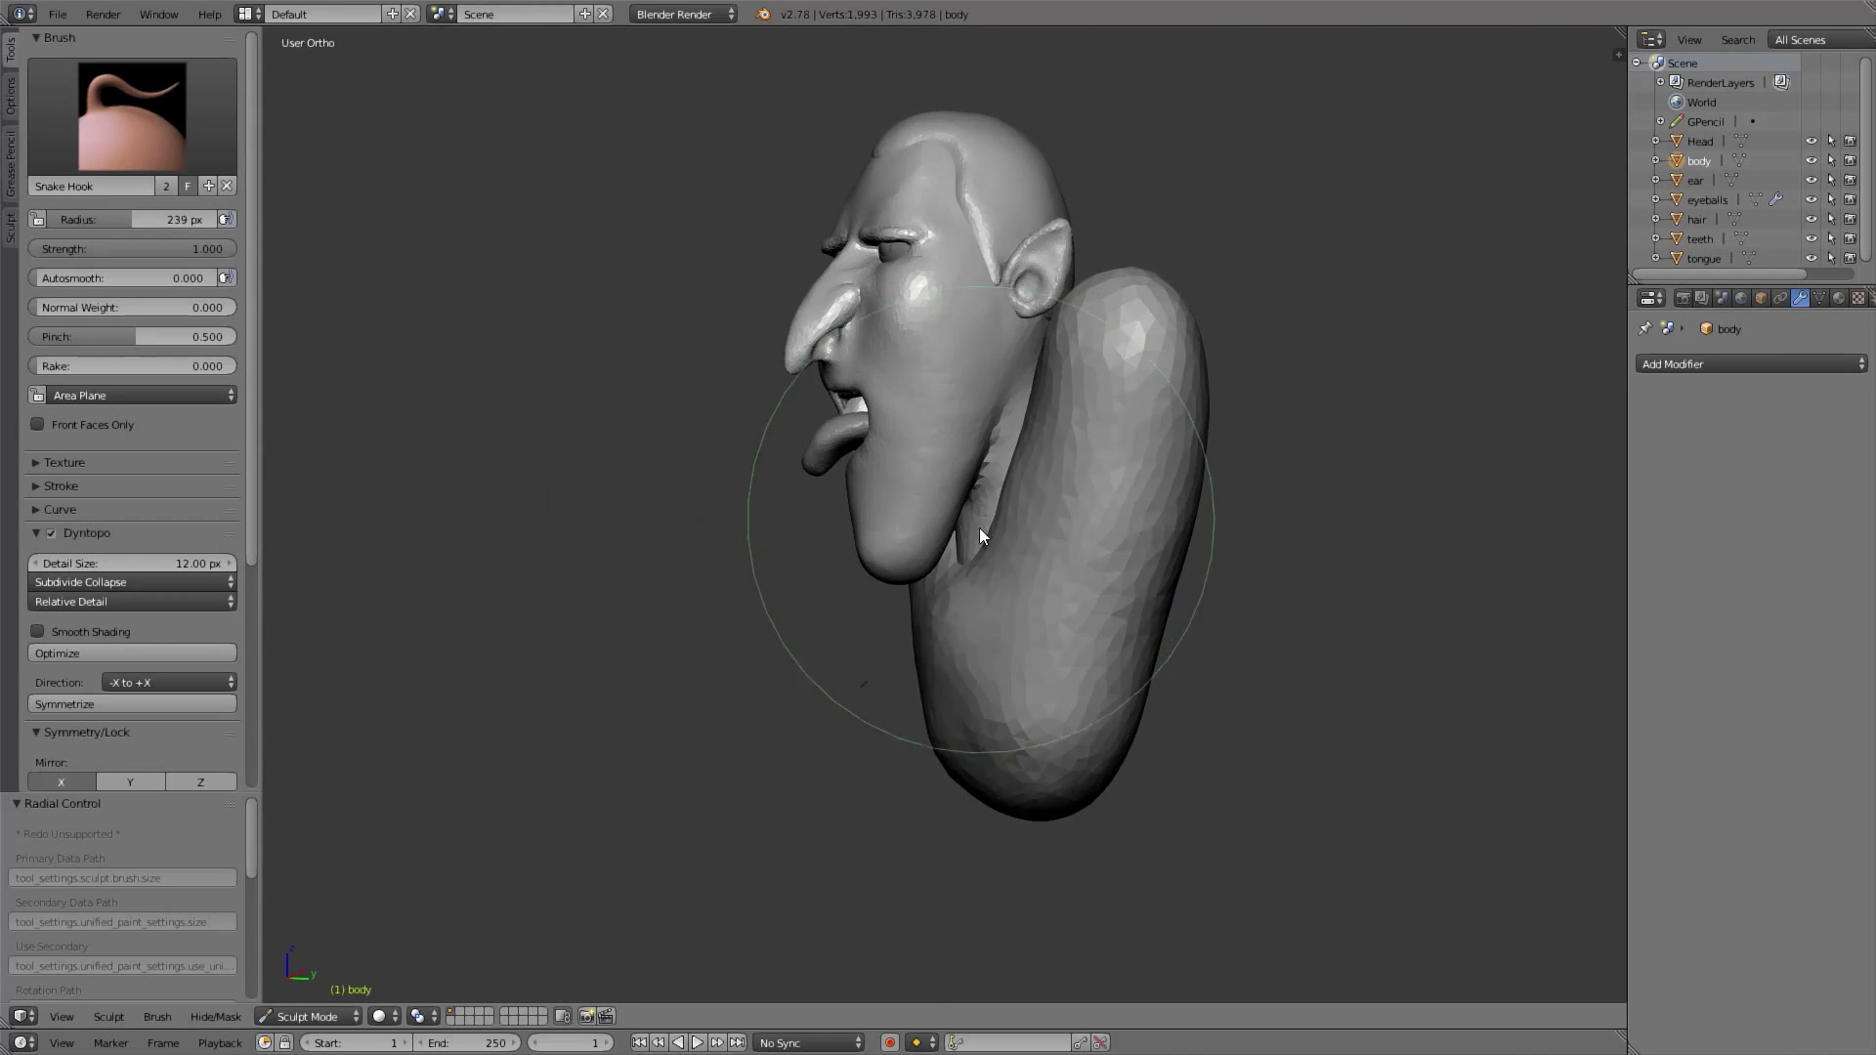
drag(979, 528, 975, 599)
middle_drag(975, 599, 975, 637)
Reduce the Snake Hook radius to 206 px and reshape the lower belly, resizing the brush again for the underside
key(f)
click(946, 664)
drag(1007, 713, 953, 728)
middle_drag(1032, 625, 1163, 481)
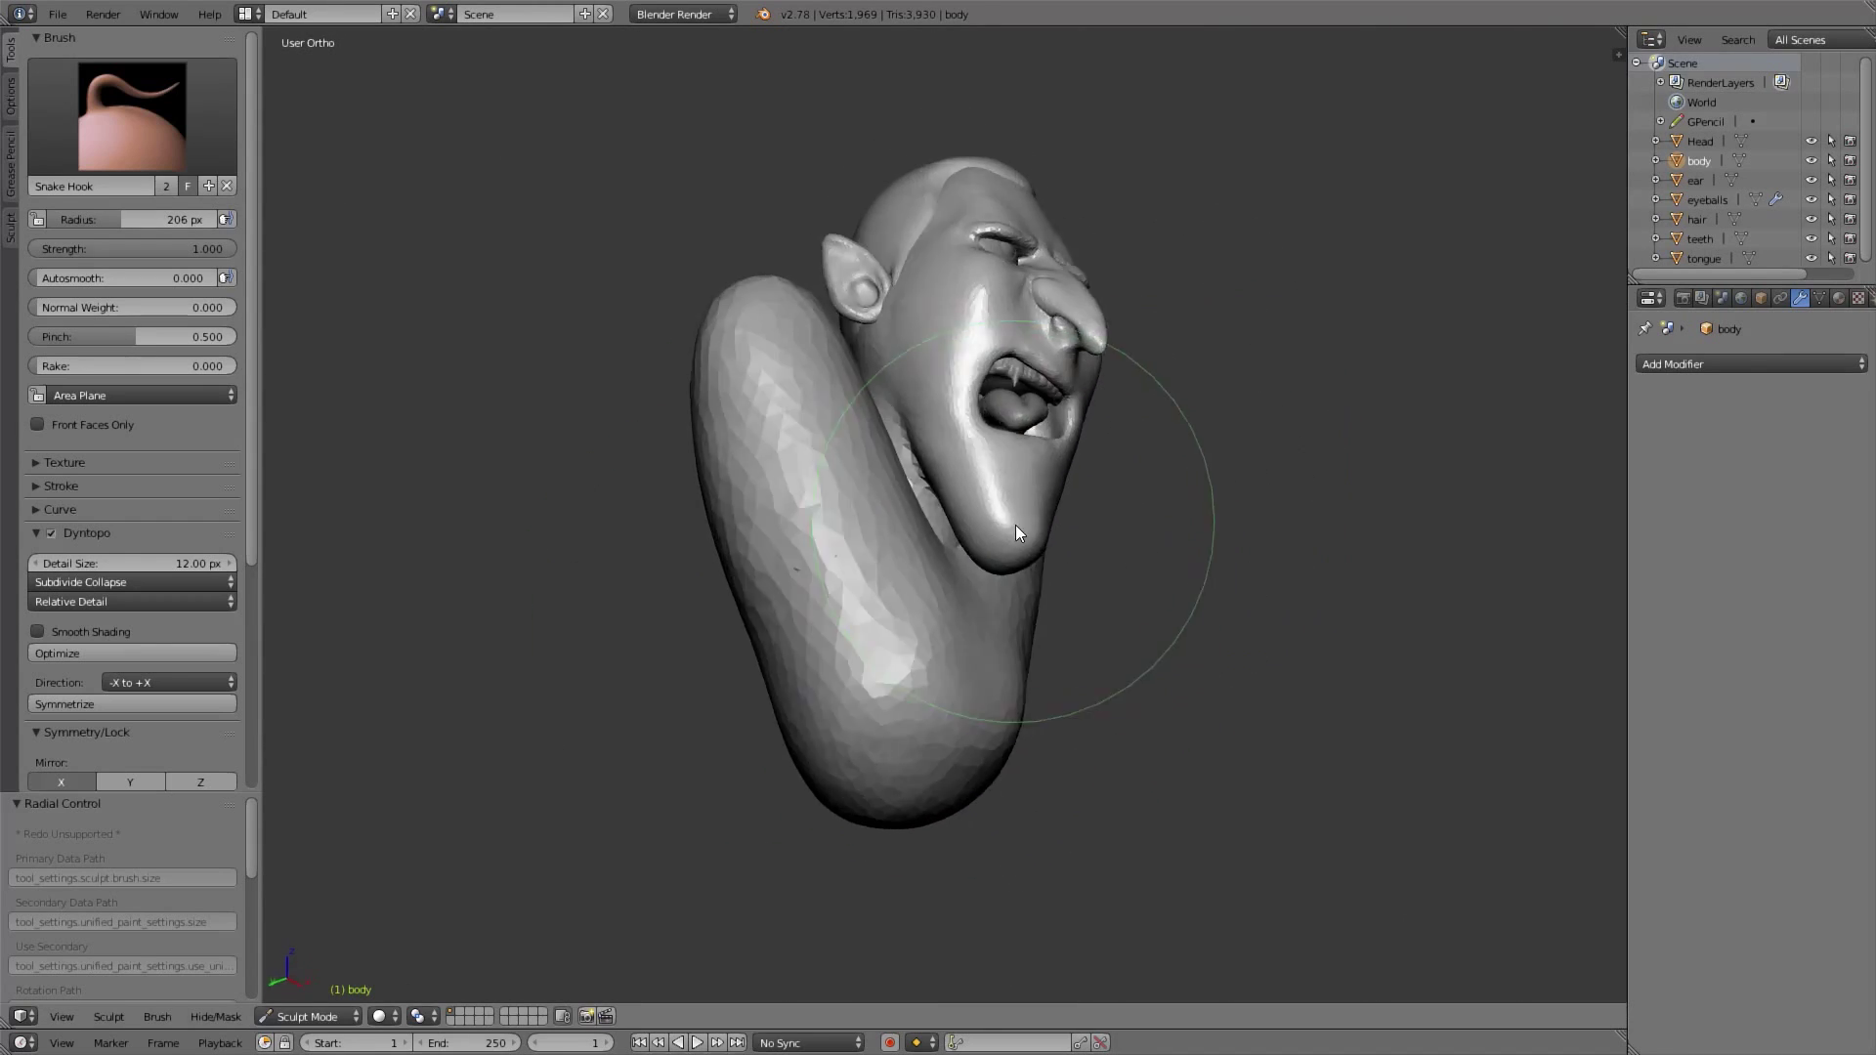
middle_drag(1016, 525, 1032, 601)
key(f)
click(973, 606)
drag(982, 718, 962, 704)
Resize the Snake Hook brush, pull the shoulder's outer edge downward and check the form from several angles
middle_drag(738, 430, 807, 389)
key(f)
click(862, 387)
drag(767, 371, 721, 411)
mouse_move(738, 508)
middle_down()
mouse_move(1029, 479)
mouse_move(1044, 557)
middle_up()
middle_drag(1068, 383, 1144, 399)
middle_drag(1012, 369, 1161, 303)
Enlarge Snake Hook to 282 px and pull the torso's sides outward from the front, undoing the first shoulder stroke
key(KP_1)
key(f)
click(1397, 467)
drag(1161, 414, 1237, 332)
key(ctrl+z)
drag(1135, 539, 1175, 525)
drag(1112, 603, 1140, 573)
Resize the Snake Hook brush and widen the body's shoulders from the front and back
mouse_move(1233, 465)
middle_down()
mouse_move(1157, 453)
mouse_move(1159, 529)
middle_up()
key(f)
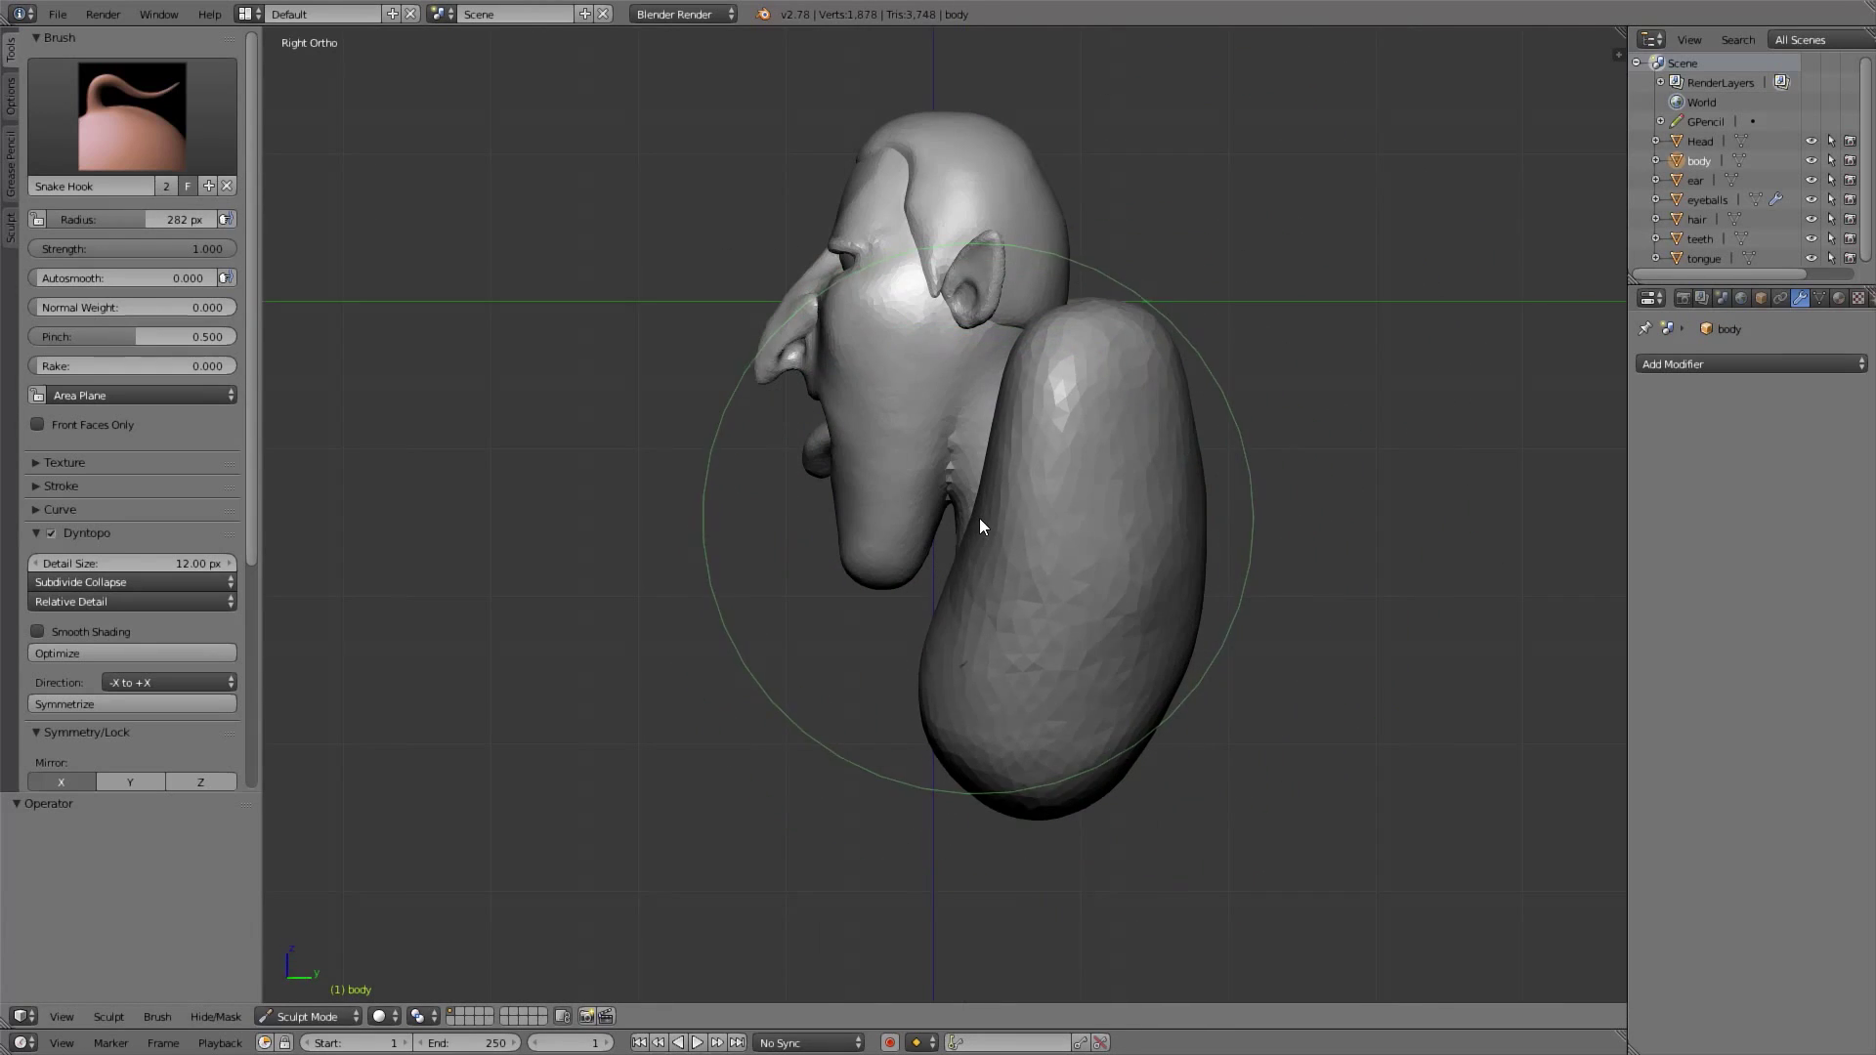
click(1075, 430)
key(KP_1)
key(f)
click(1237, 436)
drag(1167, 440, 1188, 438)
mouse_move(1189, 438)
middle_down()
mouse_move(1038, 571)
mouse_move(895, 600)
mouse_move(677, 444)
mouse_move(747, 352)
mouse_move(868, 319)
middle_up()
drag(735, 336, 701, 314)
middle_drag(698, 315, 1148, 438)
Resize Snake Hook again and nudge the body's flanks slightly outward in the front view
key(KP_1)
shift+middle_drag(1108, 560, 1094, 590)
key(f)
click(1183, 526)
middle_drag(1183, 526, 982, 531)
key(KP_1)
drag(1126, 505, 1140, 502)
shift+middle_drag(1140, 503, 1153, 473)
drag(1142, 539, 1155, 541)
Return to Object Mode, deselect everything and snap the 3D cursor to the center
click(332, 1010)
click(333, 983)
key(a)
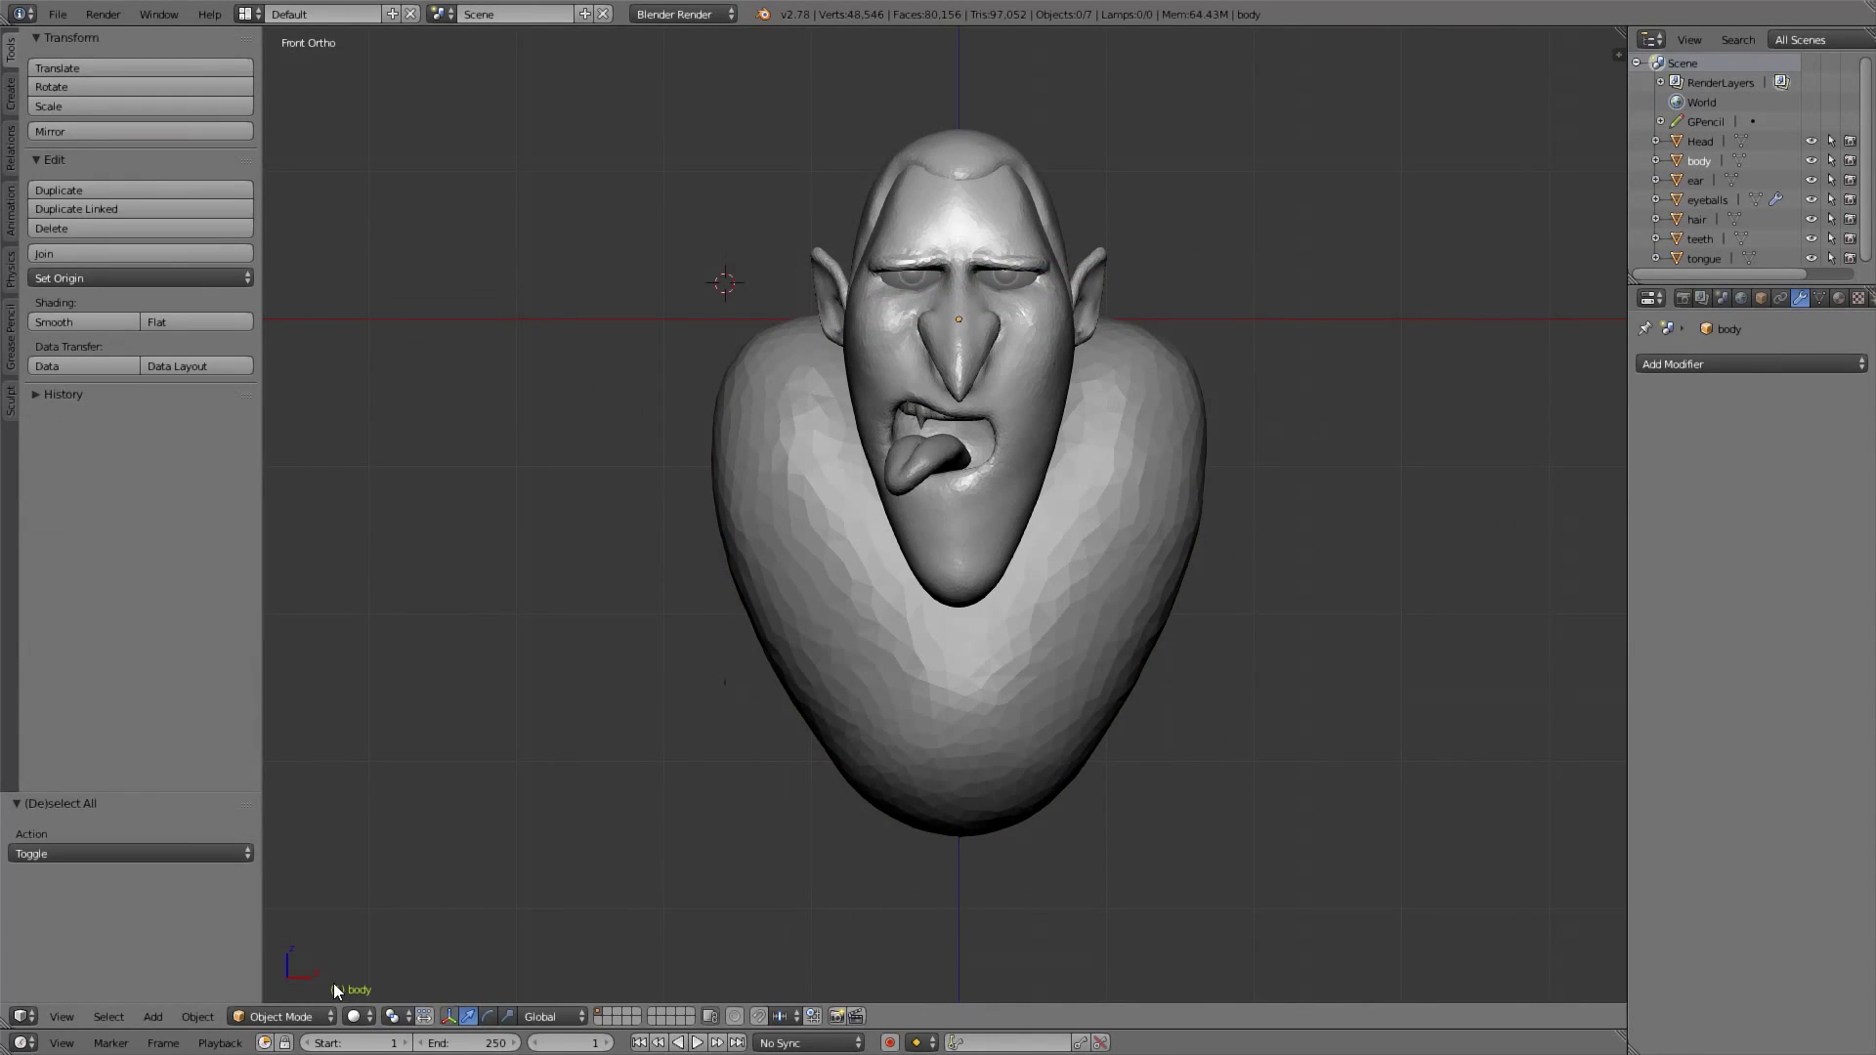
key(shift+s)
click(1065, 418)
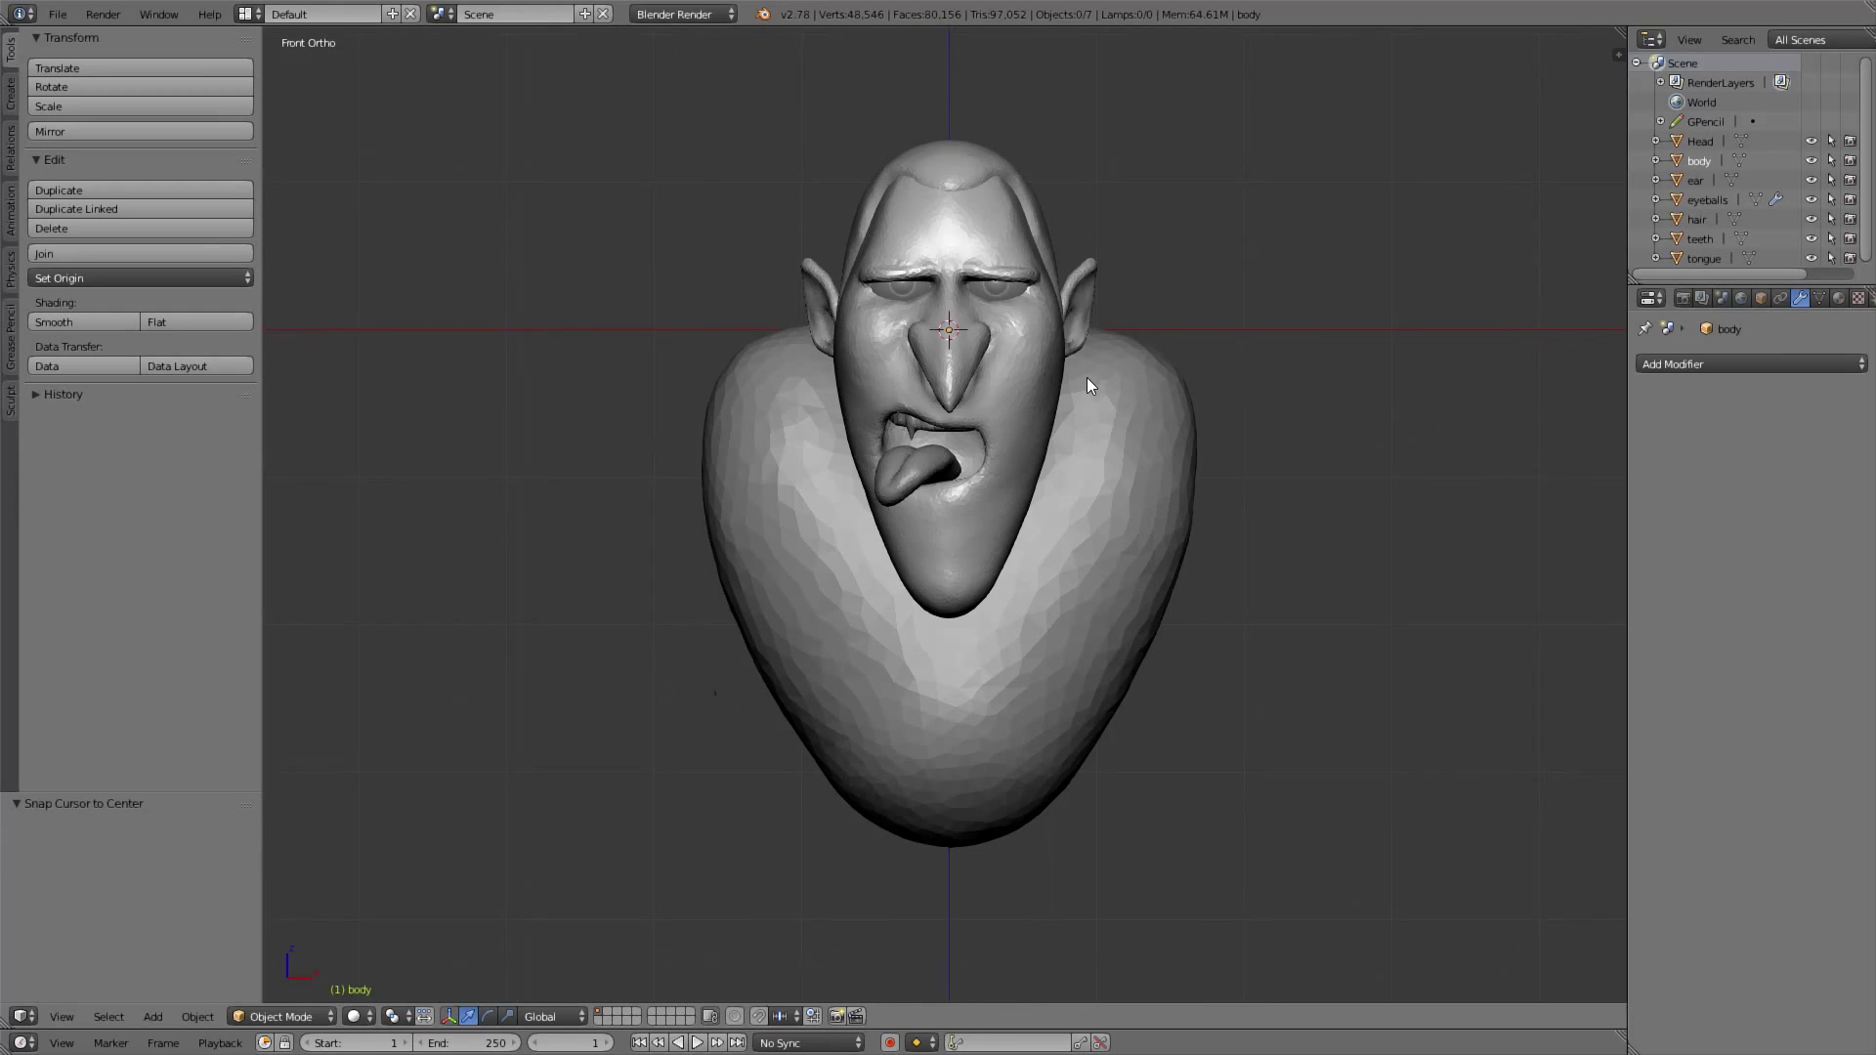
key(Home)
Add a plane mesh at the 3D cursor and enter Edit Mode in the right side view
key(shift+a)
mouse_move(1112, 389)
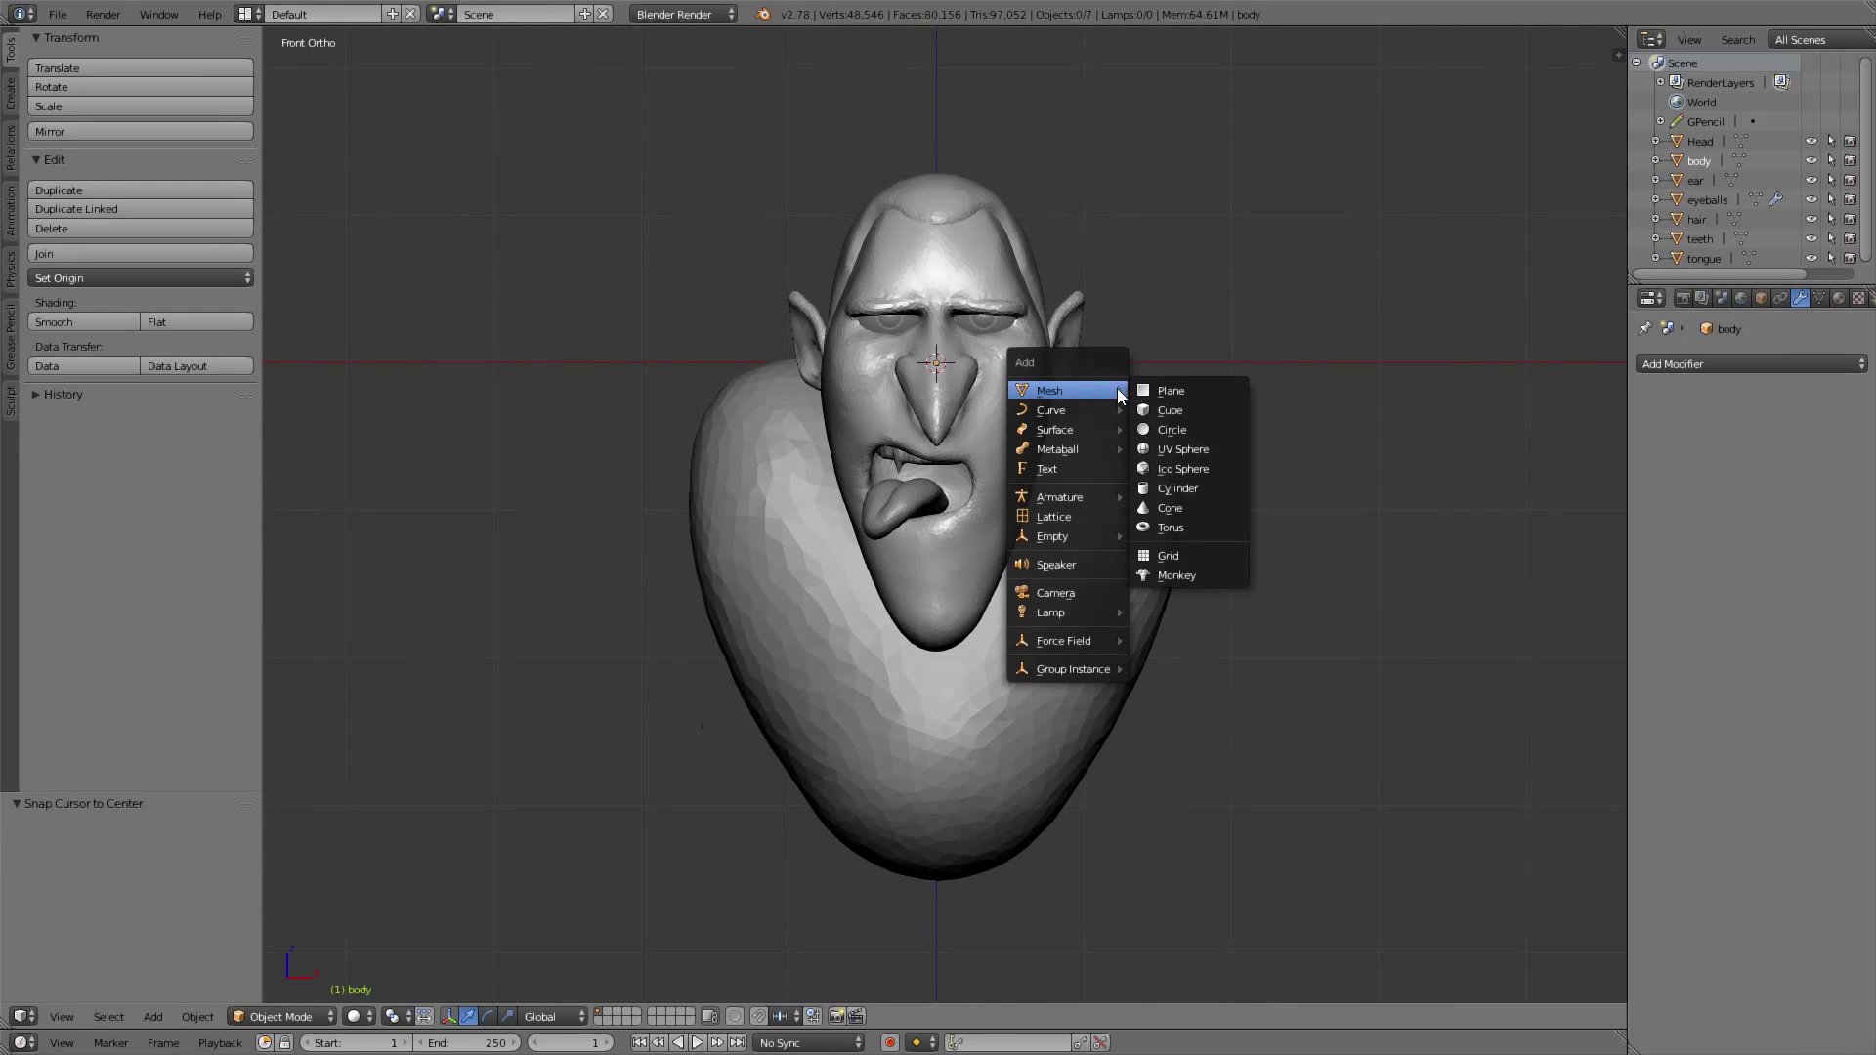
click(1179, 393)
scroll(1122, 395, down, 2)
middle_drag(1123, 395, 944, 411)
key(KP_3)
key(Tab)
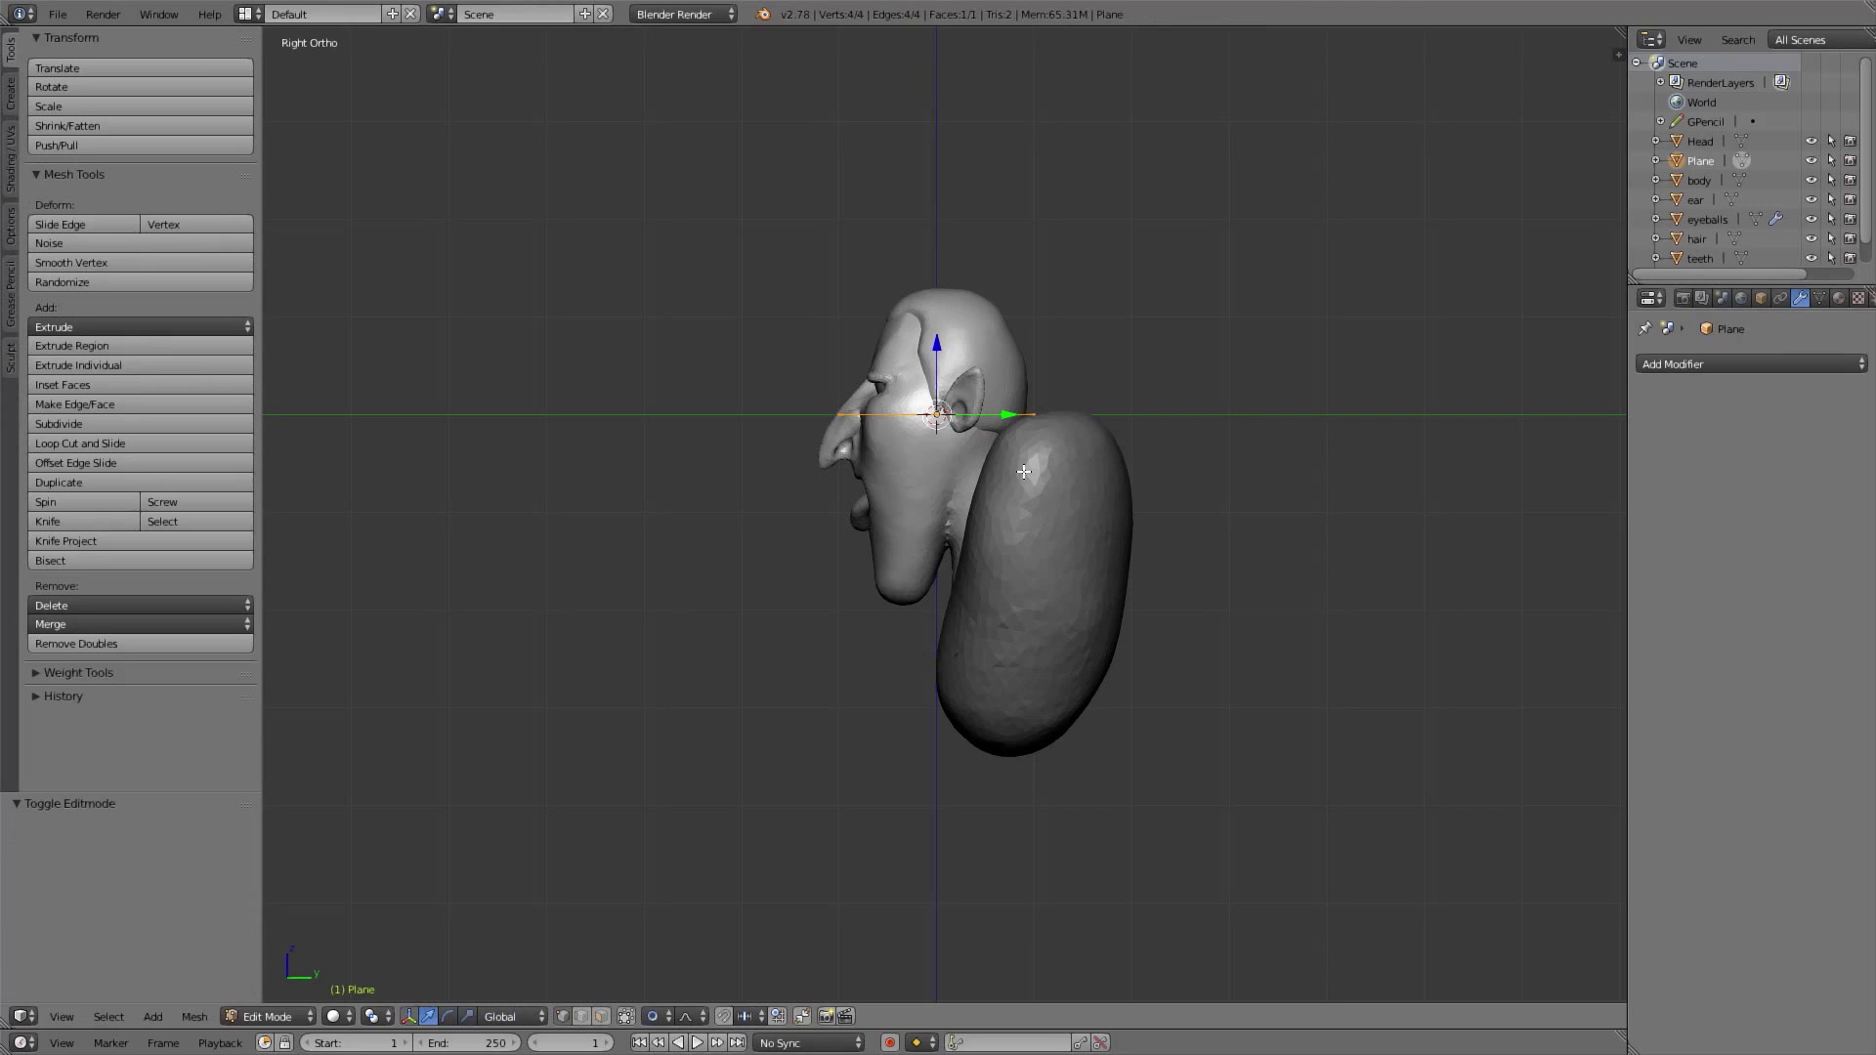
Rotate the plane -90° in the side view so it stands upright facing the front
key(Escape)
key(z)
key(r)
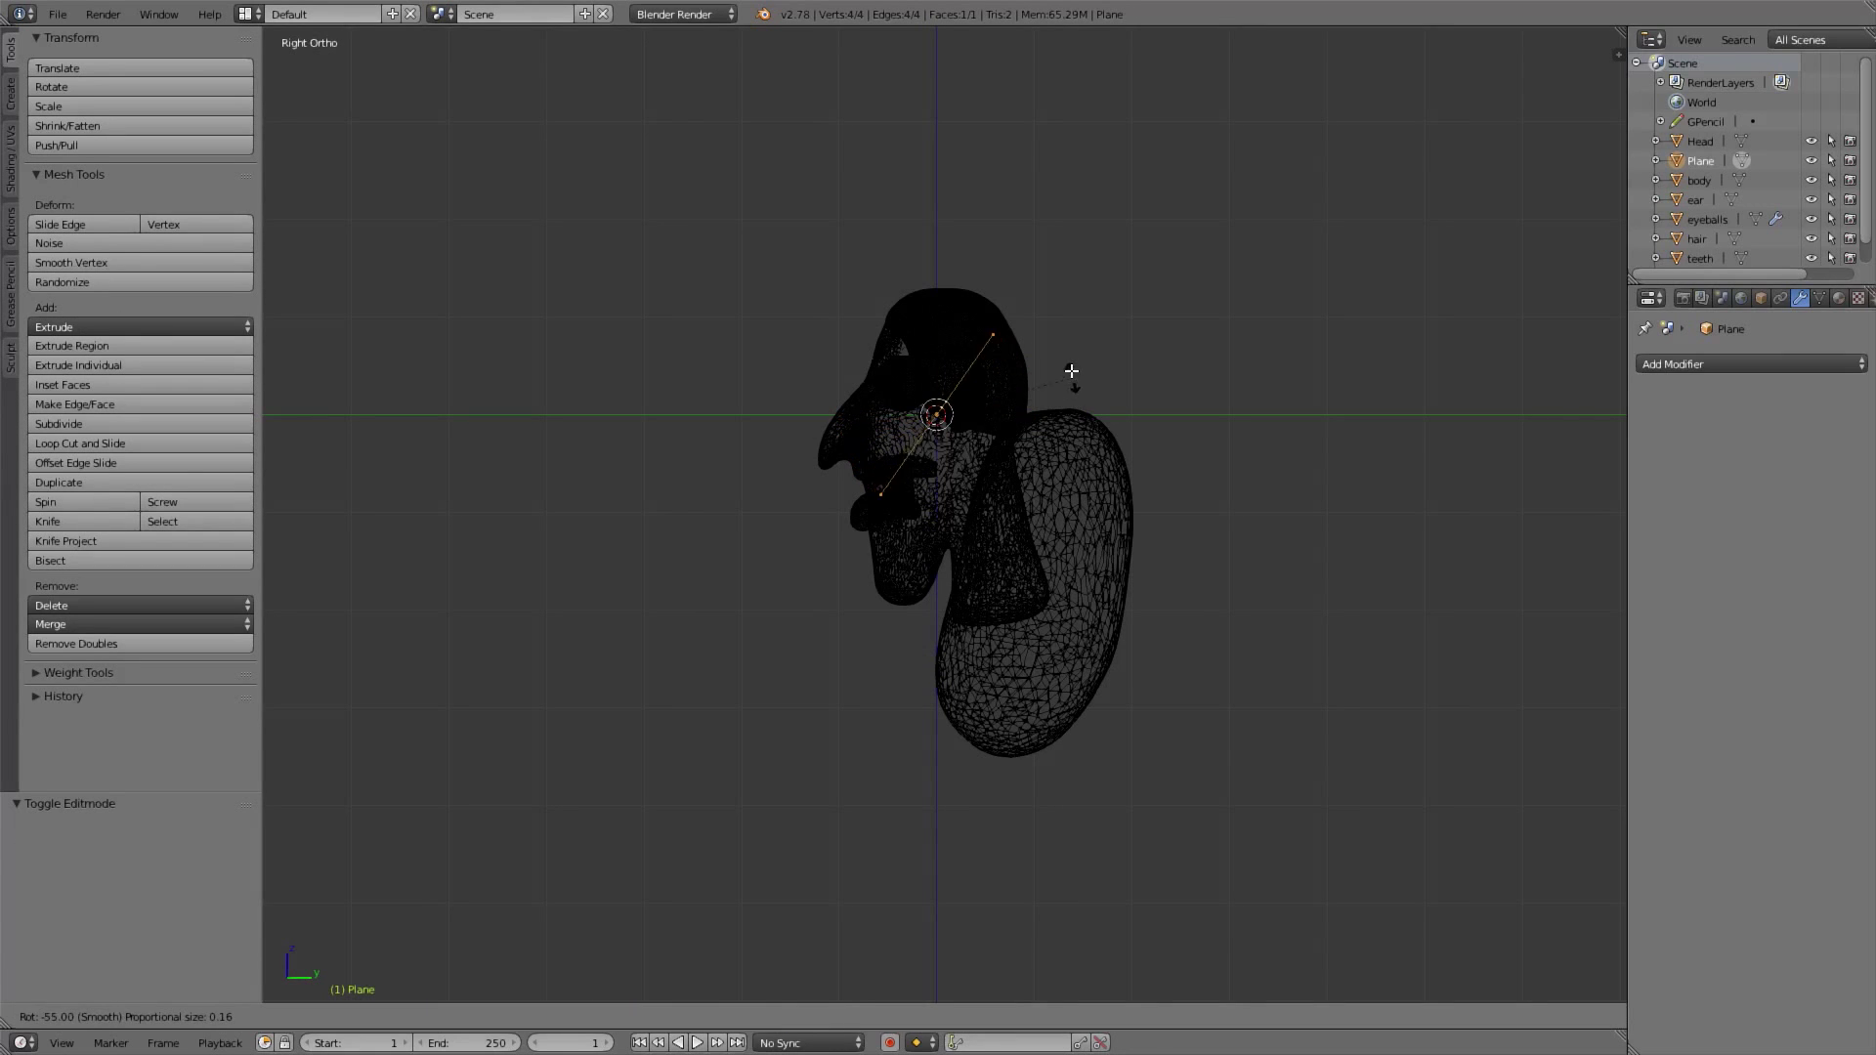
ctrl+click(1026, 333)
key(ctrl+Tab)
key(Escape)
key(KP_1)
key(z)
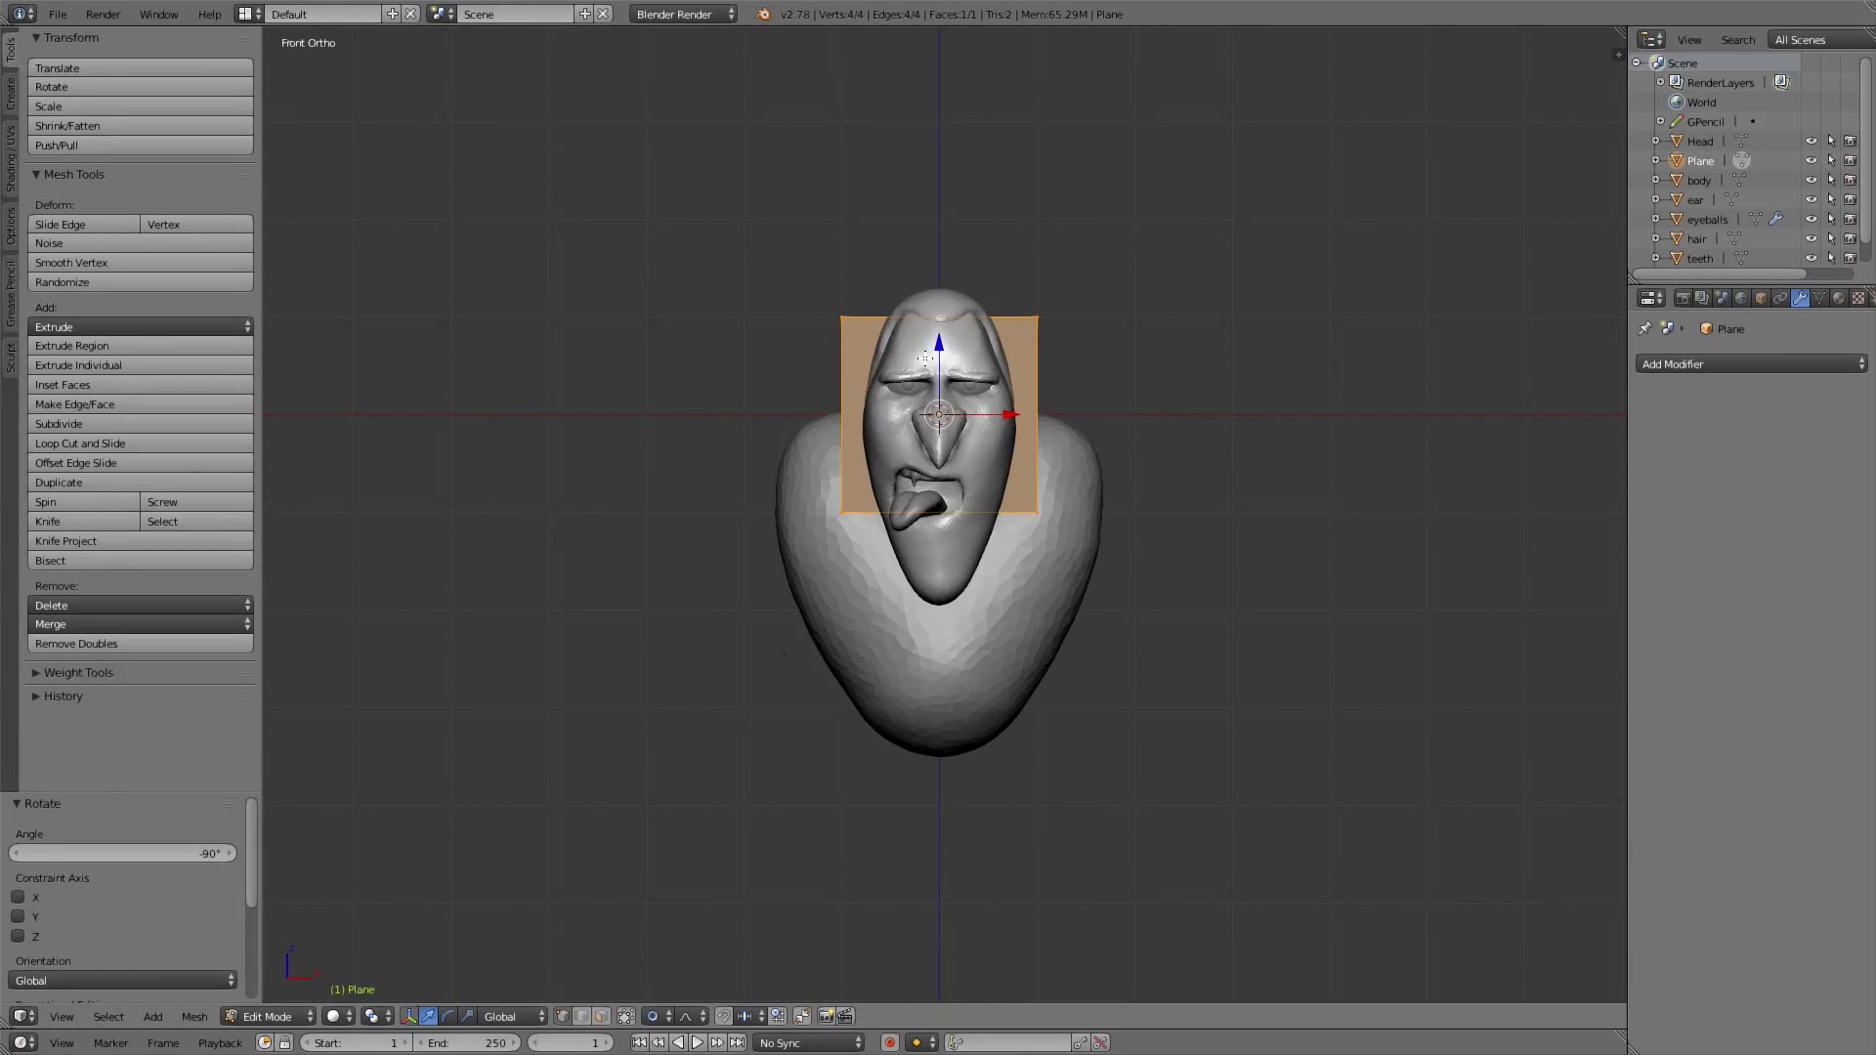
Split the plane with a vertical loop cut down its middle and delete the vertices of the half on the negative X side
key(a)
key(ctrl+r)
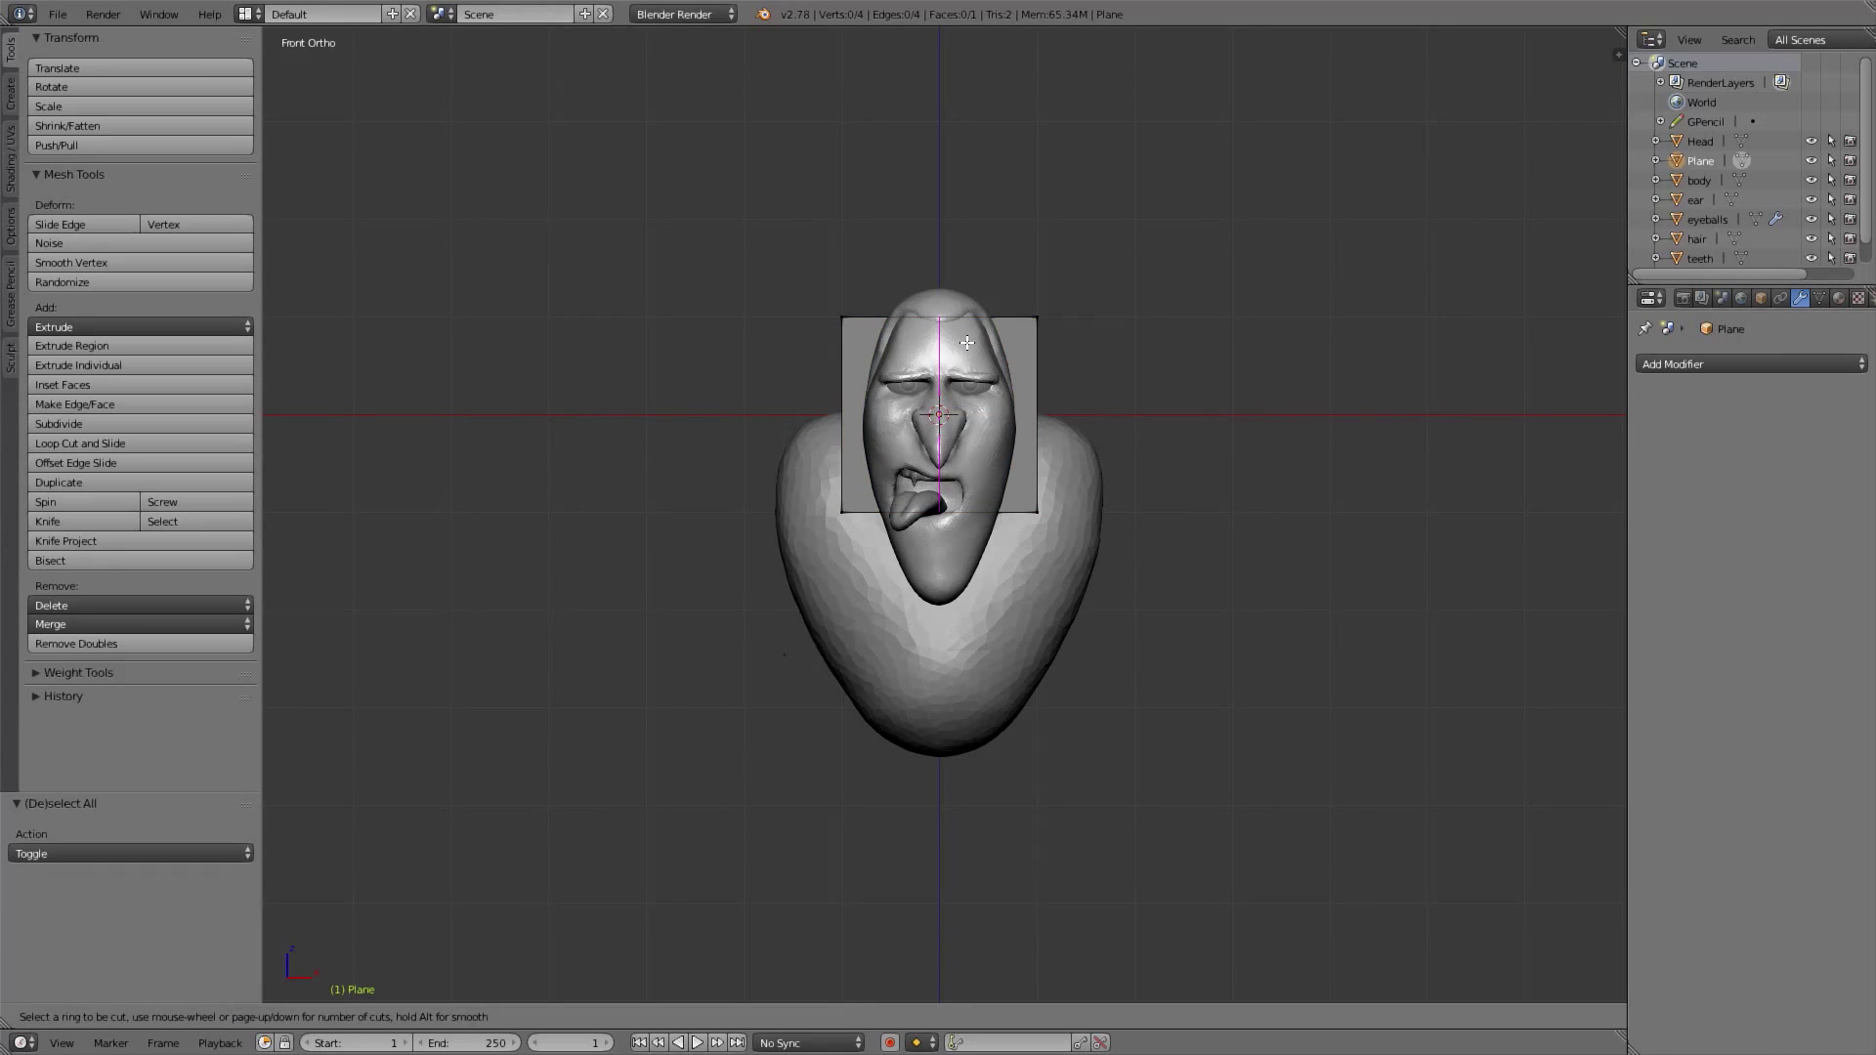
click(965, 355)
scroll(964, 355, up, 4)
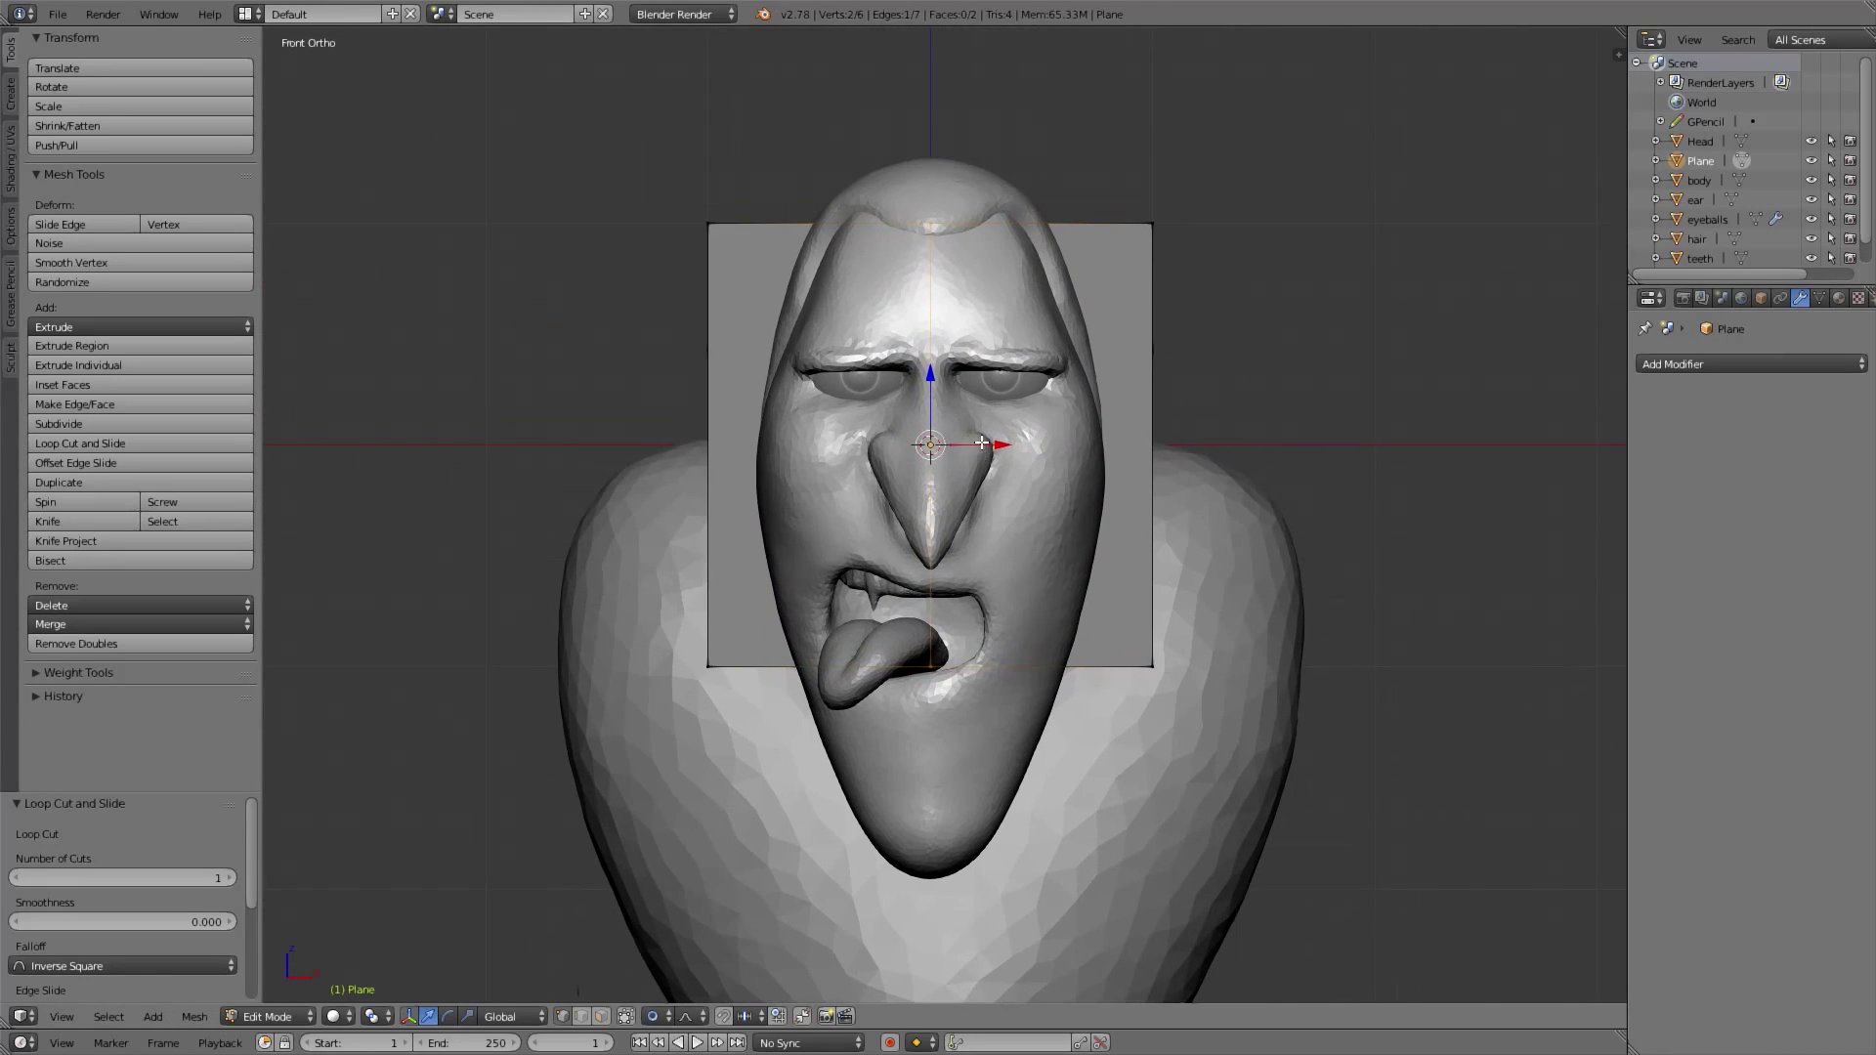
key(a)
key(b)
drag(635, 137, 754, 779)
key(x)
click(787, 610)
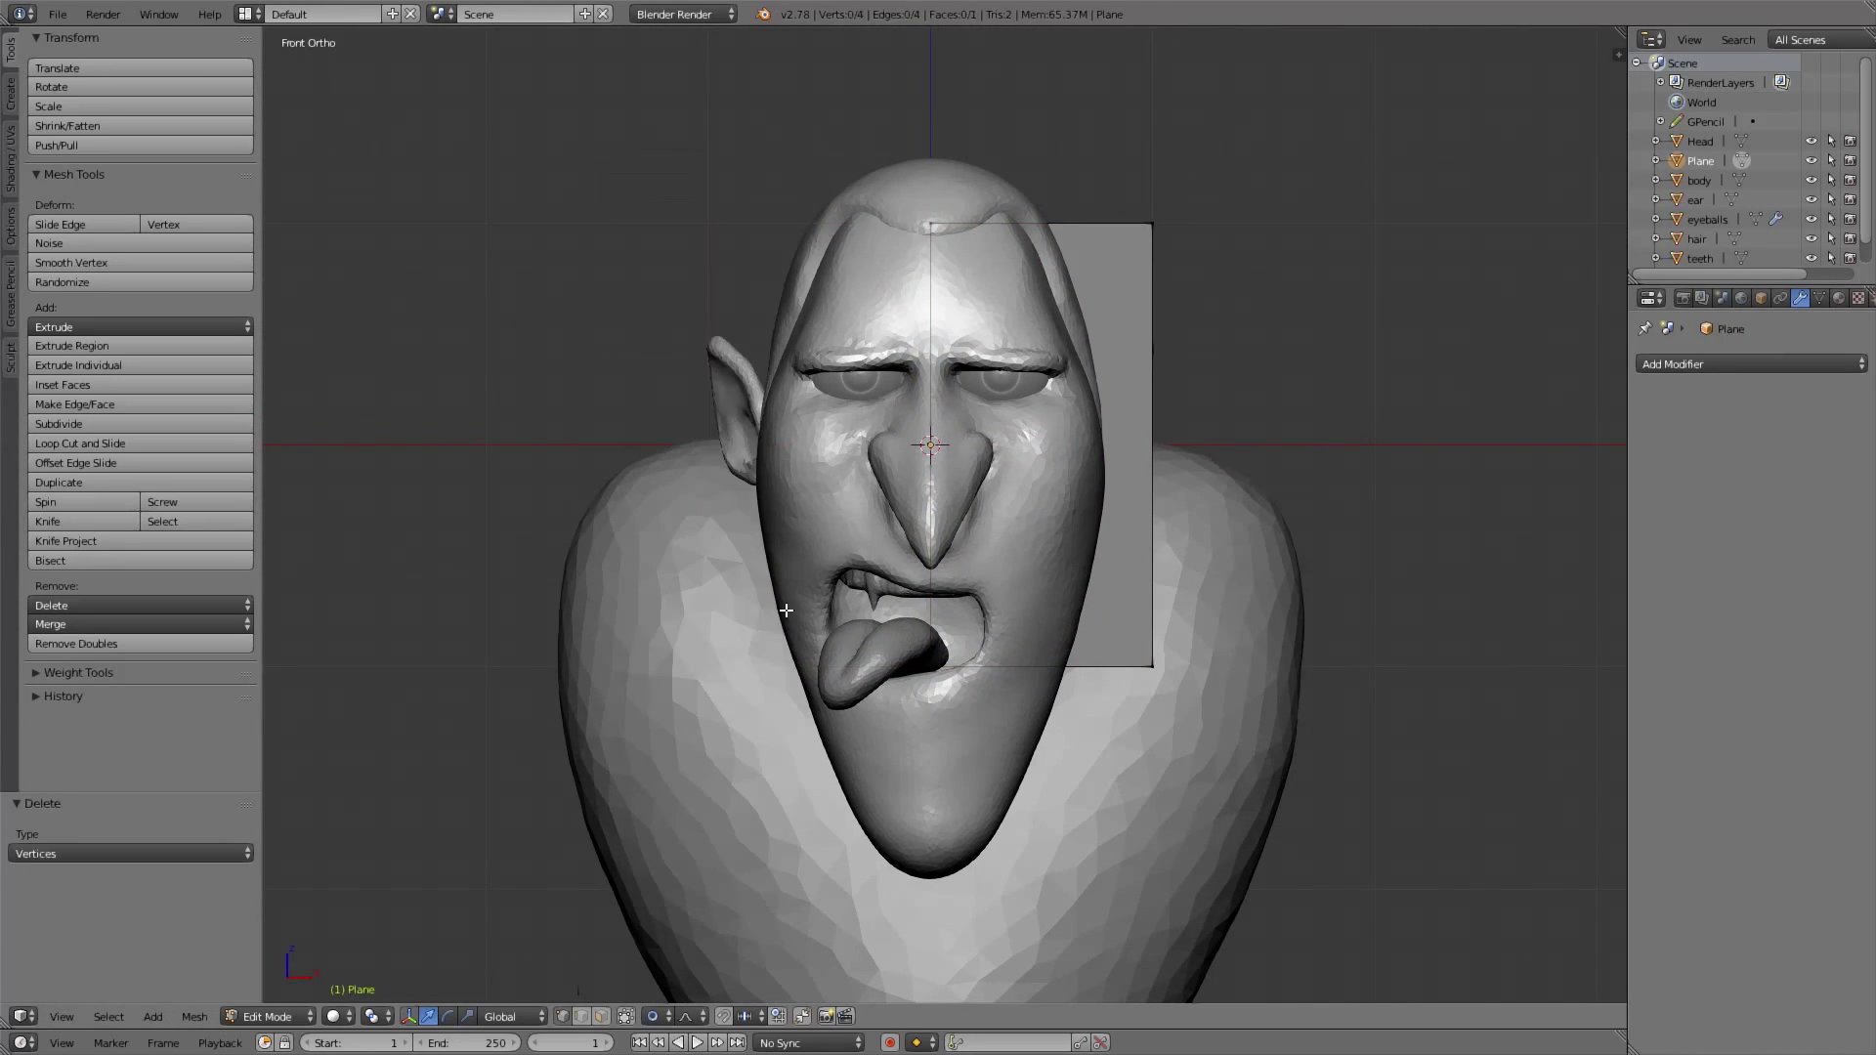
Move the half plane's upper outer corner vertex well outward past the shoulder
key(g)
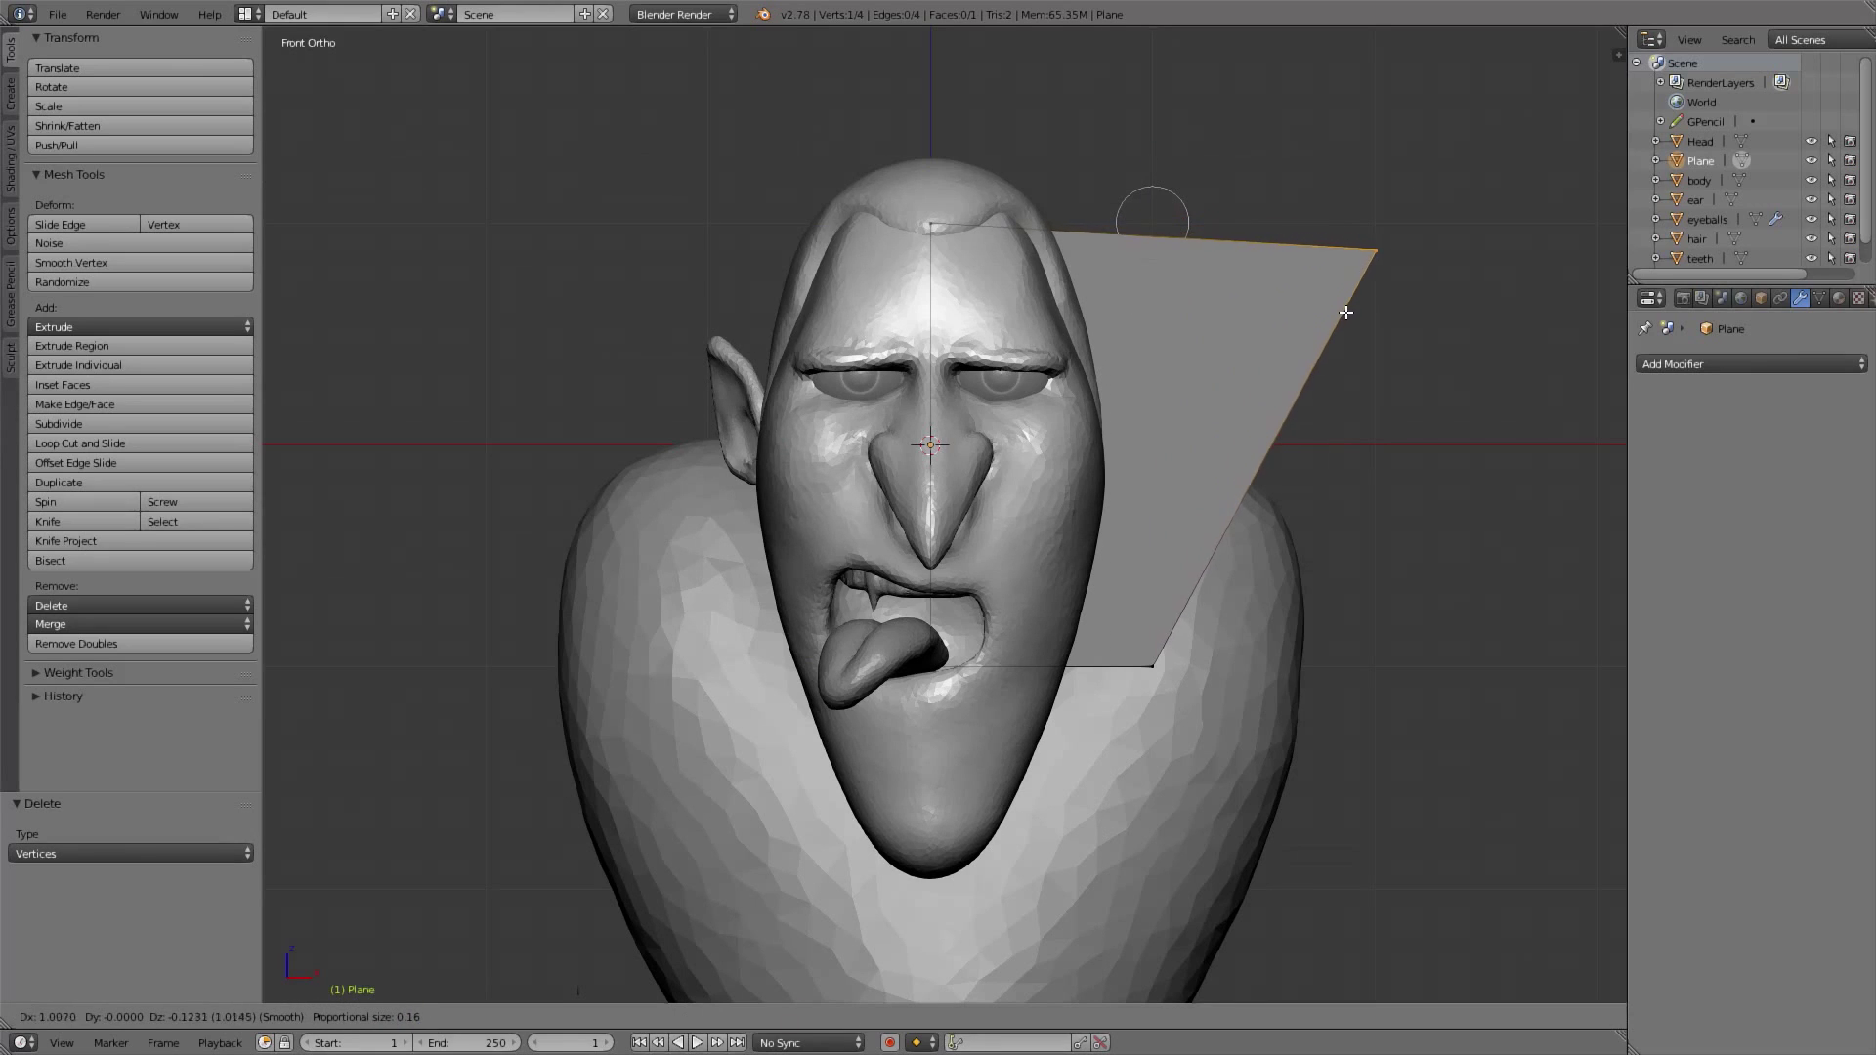
click(1425, 343)
key(a)
Add a vertical loop cut through the half plane and reposition the new vertex on its upper edge
key(ctrl+r)
click(1149, 256)
right_click(1152, 256)
key(a)
right_click(1207, 273)
key(g)
click(1185, 258)
key(a)
Move the half plane's lower middle and outer vertices inward toward the jaw, tapering the lower edge
shift+middle_drag(1237, 547, 1244, 448)
right_click(1157, 583)
key(g)
key(g)
right_click(1134, 590)
key(g)
click(1055, 618)
right_click(1051, 577)
shift+right_click(1106, 597)
key(g)
click(1038, 590)
key(a)
scroll(1340, 358, down, 3)
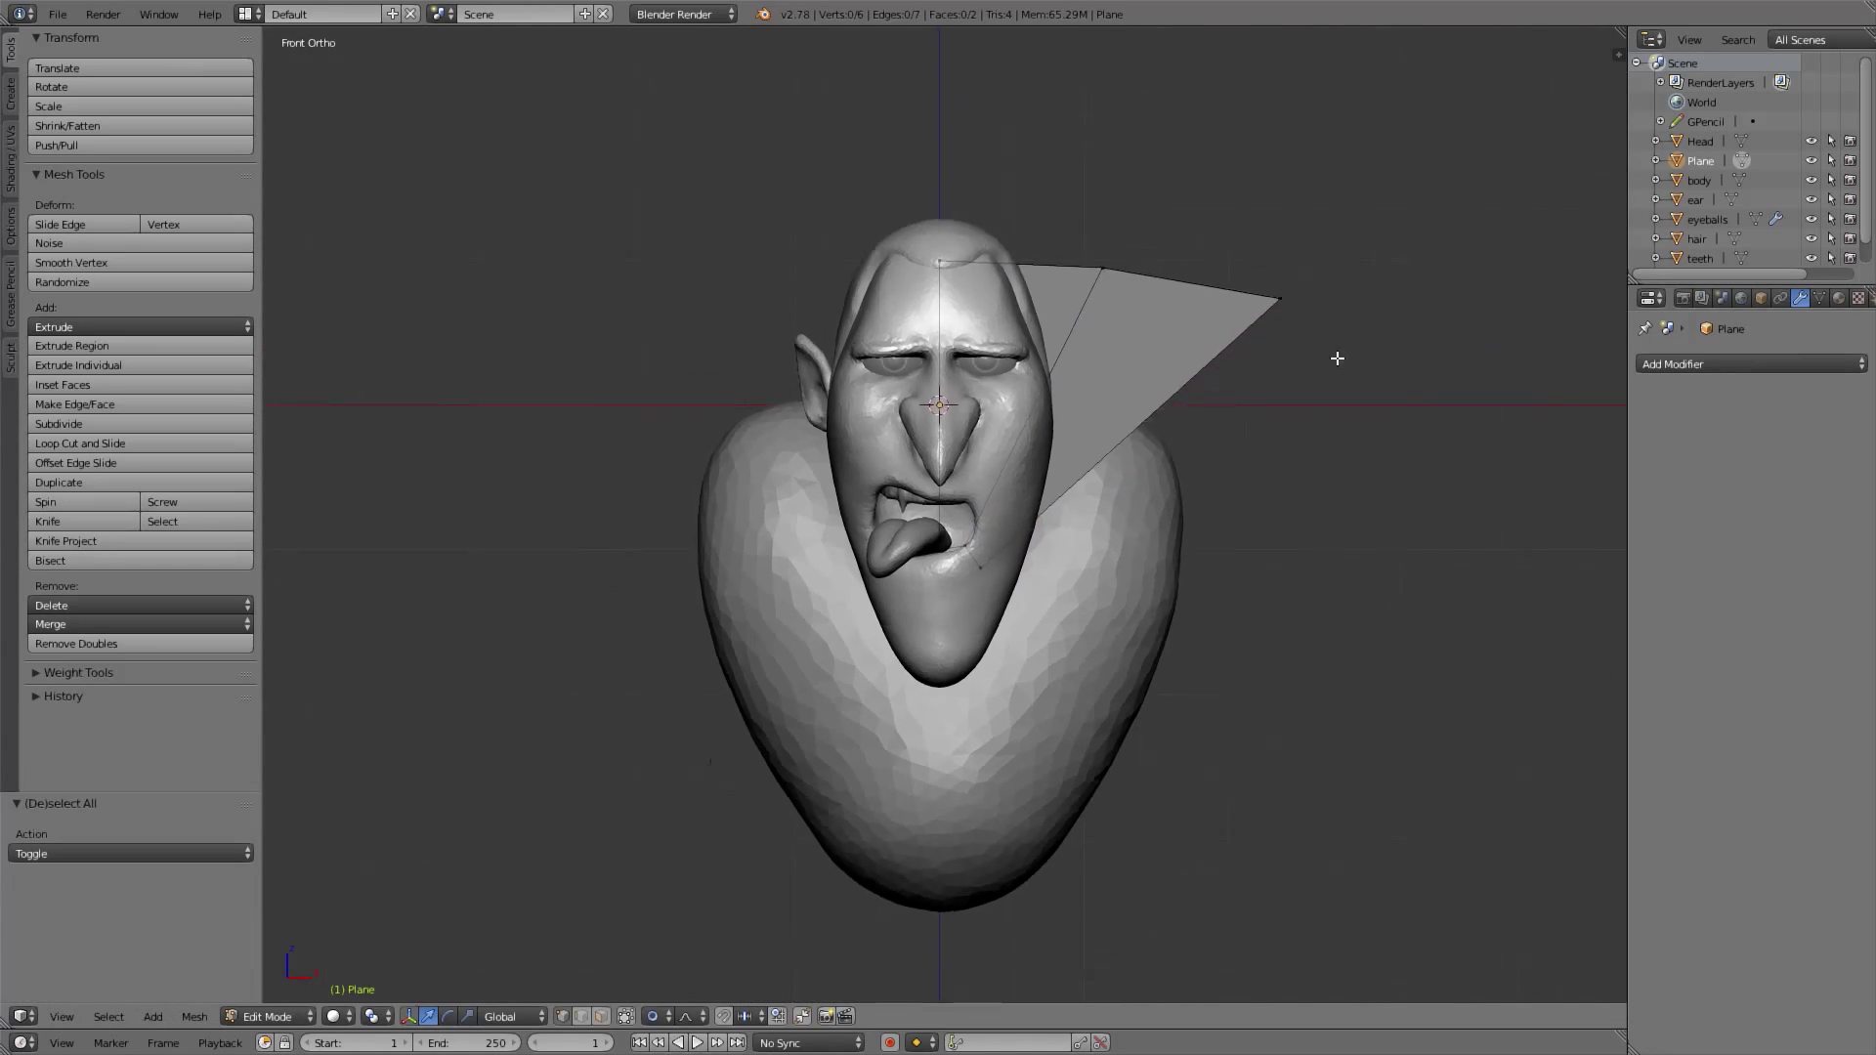
Adjust the outer tip and upper edge vertices of the half plane to refine its flared outline
right_click(1269, 353)
key(g)
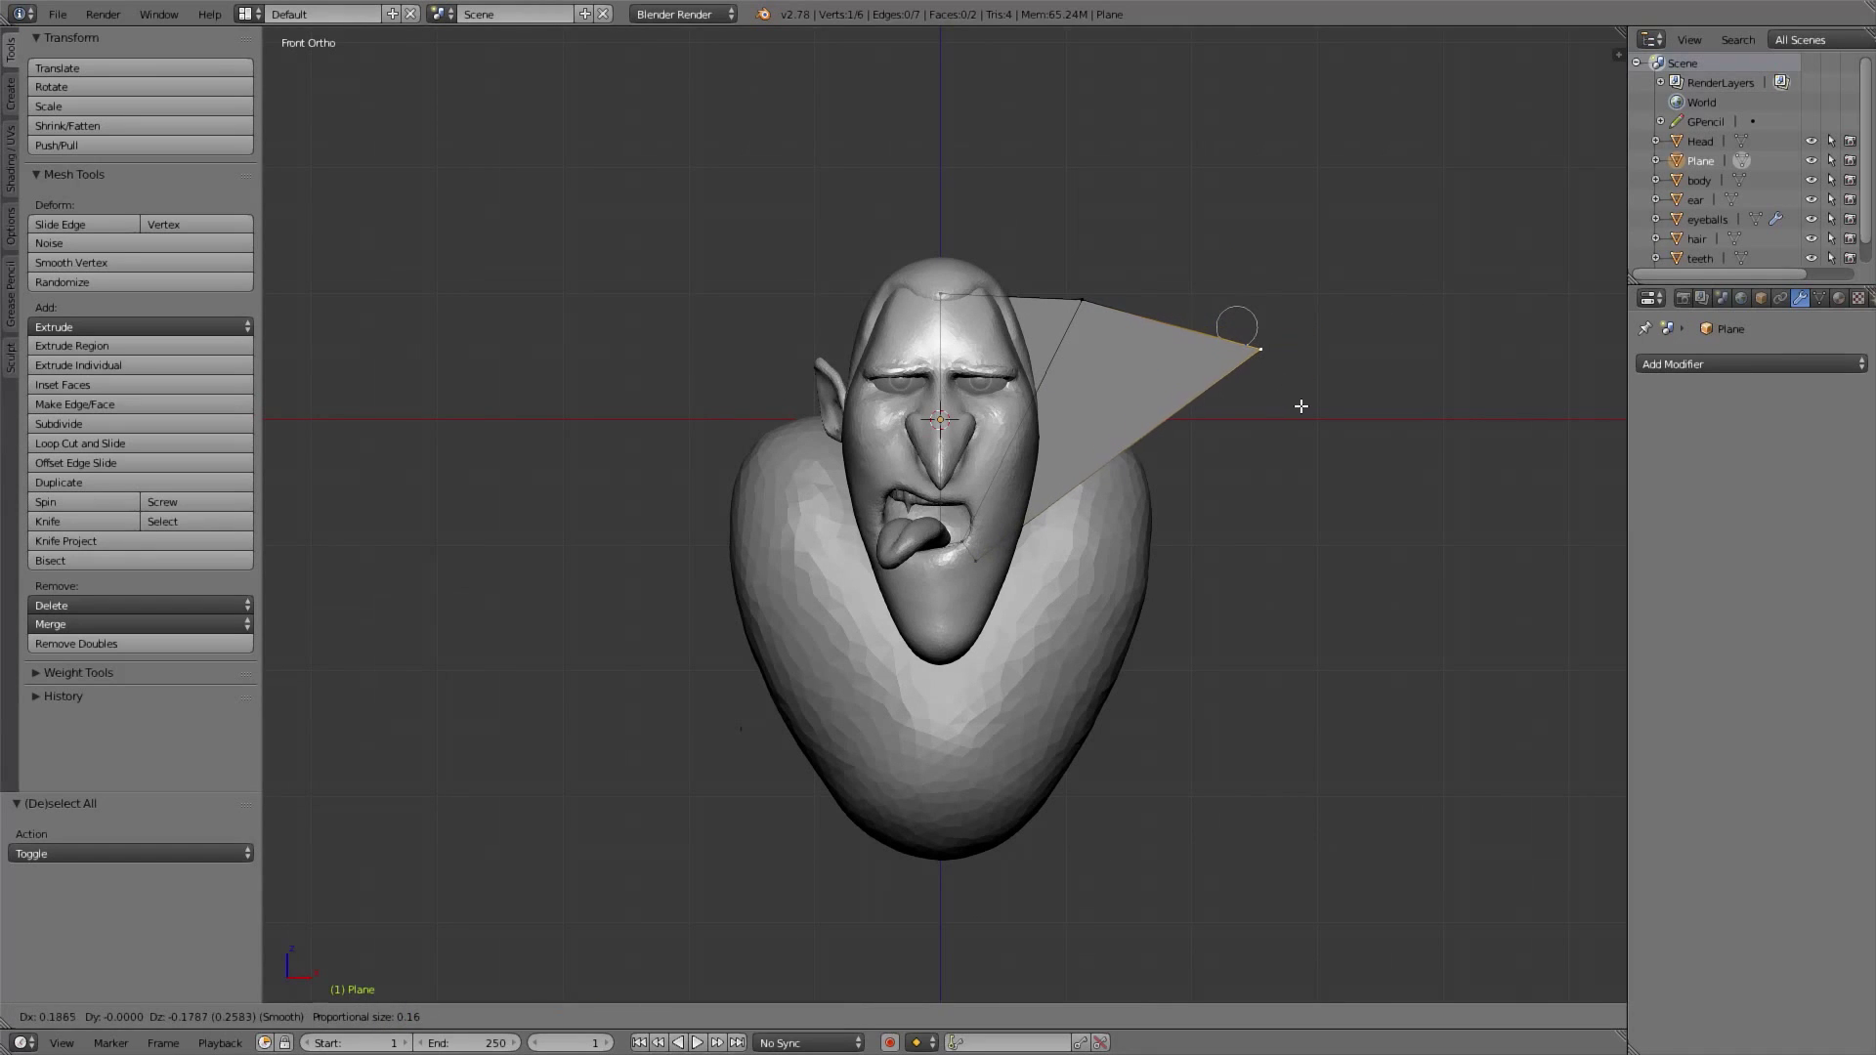
click(1306, 390)
key(g)
click(1155, 309)
right_click(1288, 358)
key(g)
click(1309, 375)
Box-select the plane's upper vertices in the side view and move them back behind the ear so the plane slants
middle_drag(1271, 375, 1168, 373)
key(KP_3)
key(a)
key(b)
drag(840, 218, 1065, 482)
key(g)
click(1142, 424)
key(g)
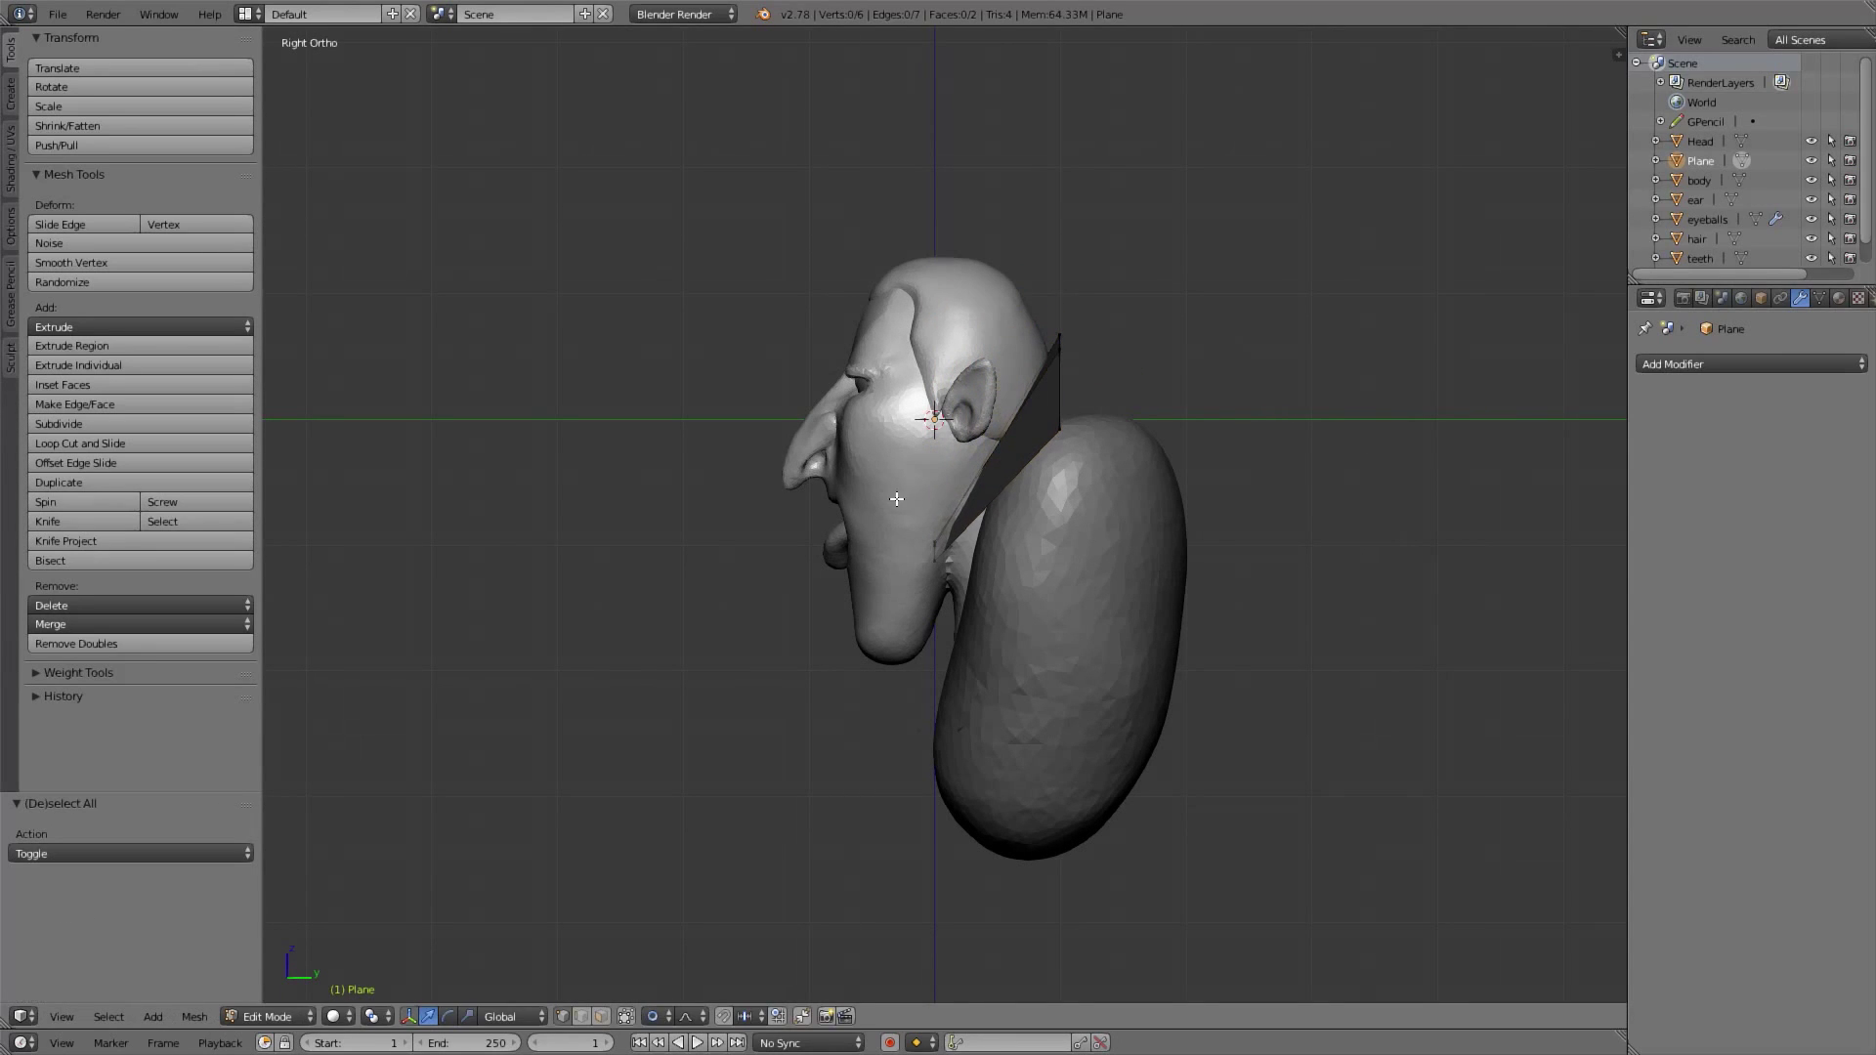
Select the plane's upper vertex behind the ear in the side view and move it to bend the collar's top edge
click(1023, 604)
key(a)
right_click(1059, 338)
key(g)
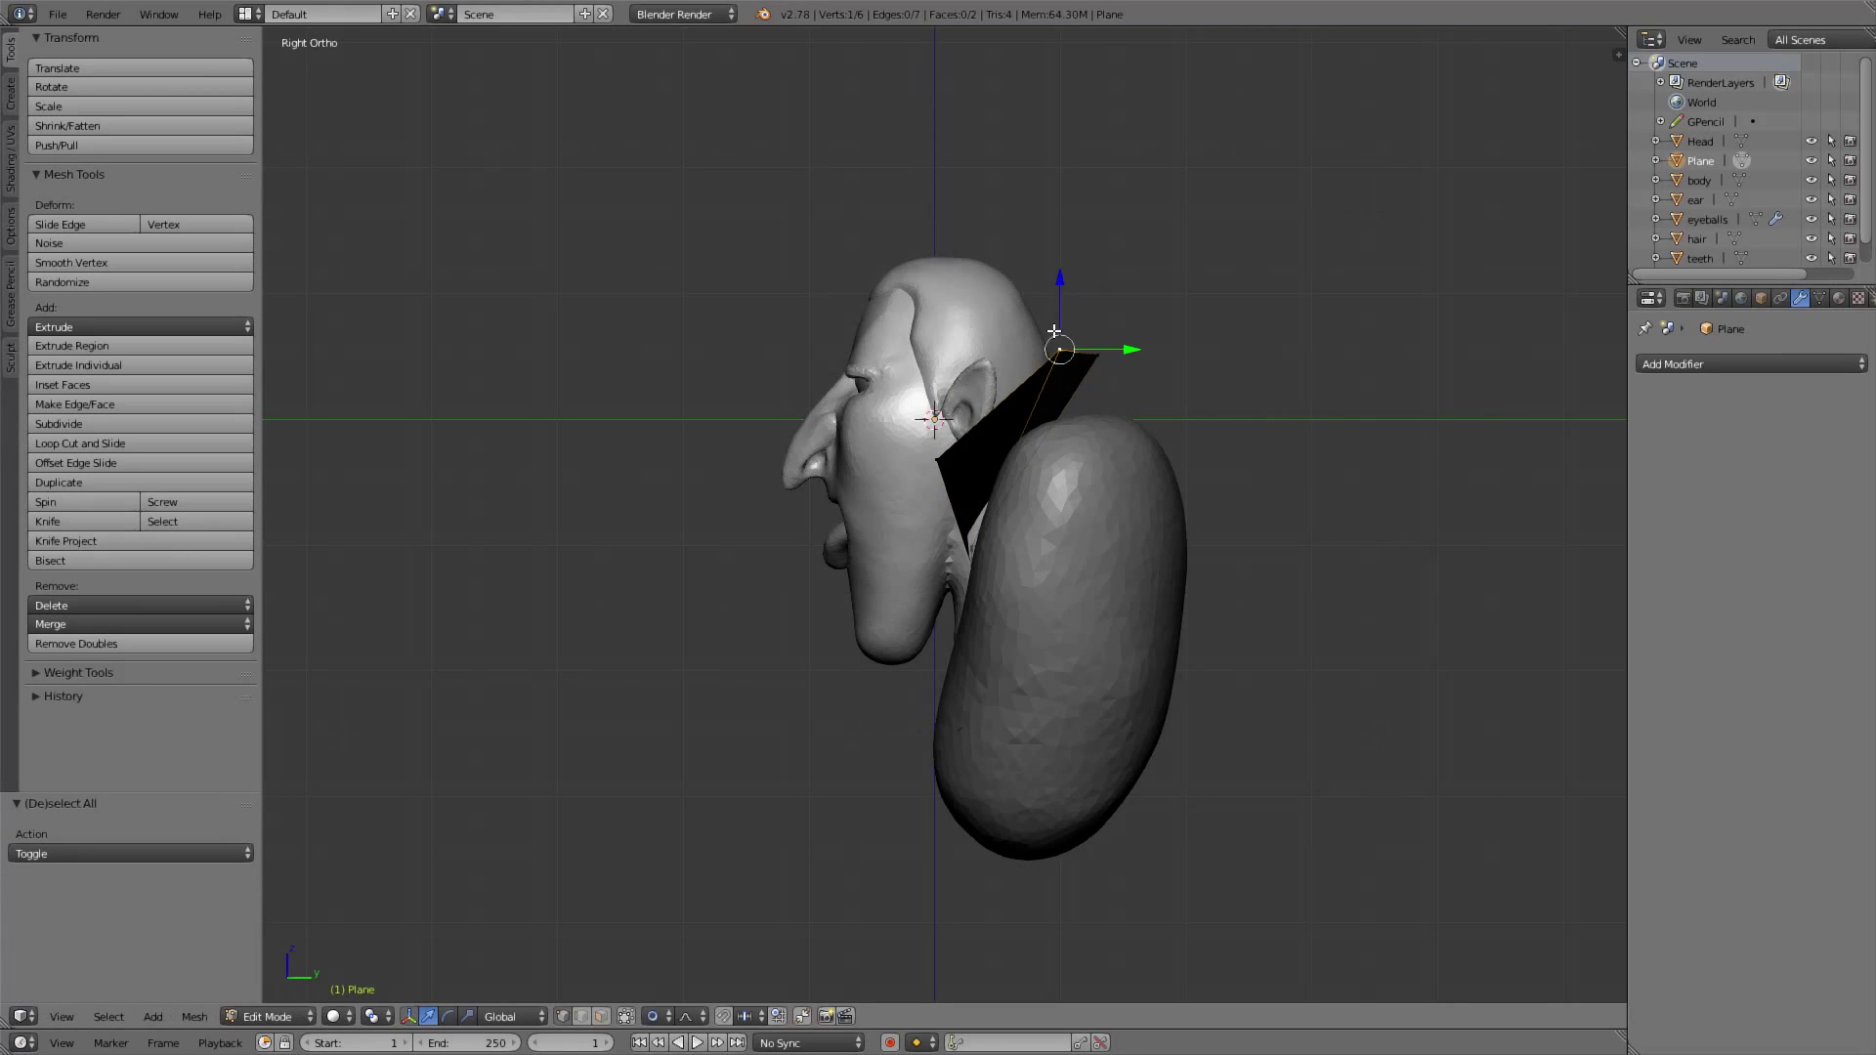
click(1124, 344)
Reposition individual vertices on the half plane's outline from angled views so the collar curves around the head
middle_drag(1123, 344, 1202, 370)
key(g)
click(1217, 293)
key(a)
middle_drag(1217, 293, 985, 525)
key(g)
click(1081, 511)
key(a)
Add a lengthwise loop cut through the half plane, between its upper and lower edges
key(KP_3)
key(ctrl+r)
click(1031, 457)
click(1037, 453)
key(a)
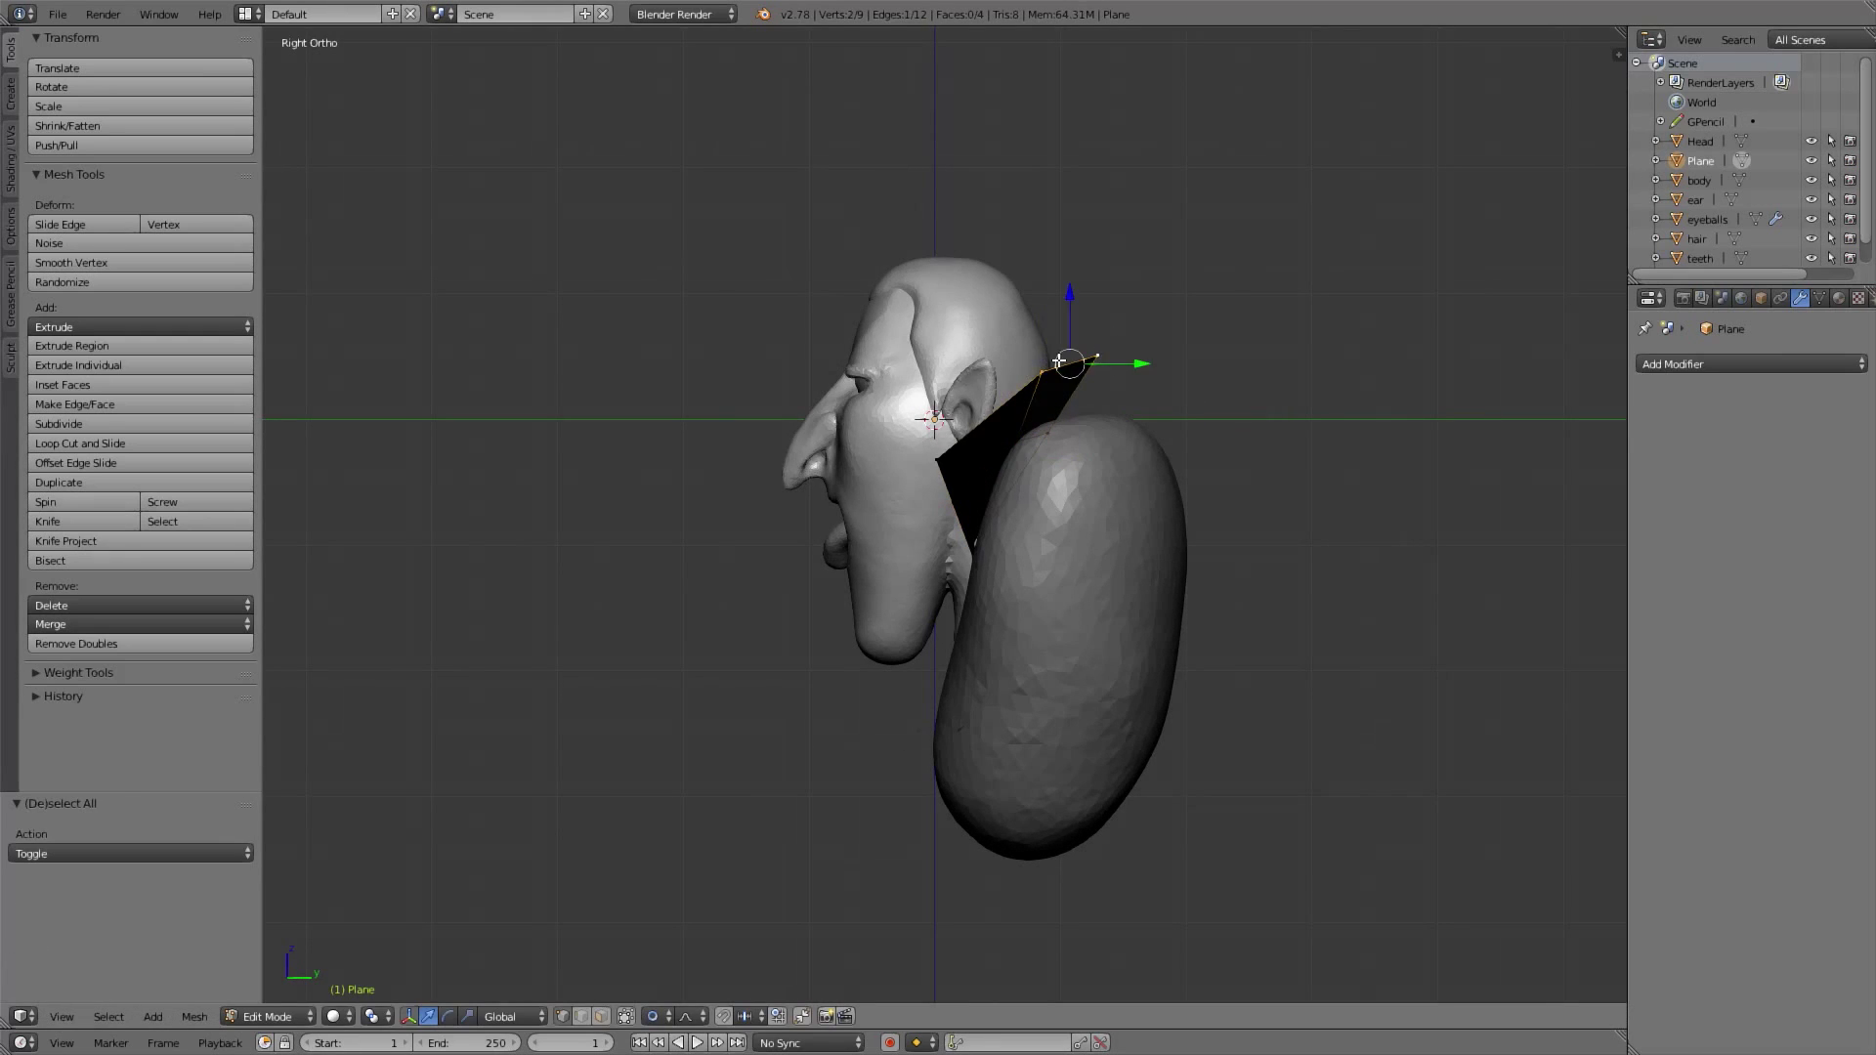
Move the new middle vertex behind the ear to give the half plane a curved profile
middle_drag(1066, 362, 1189, 352)
key(a)
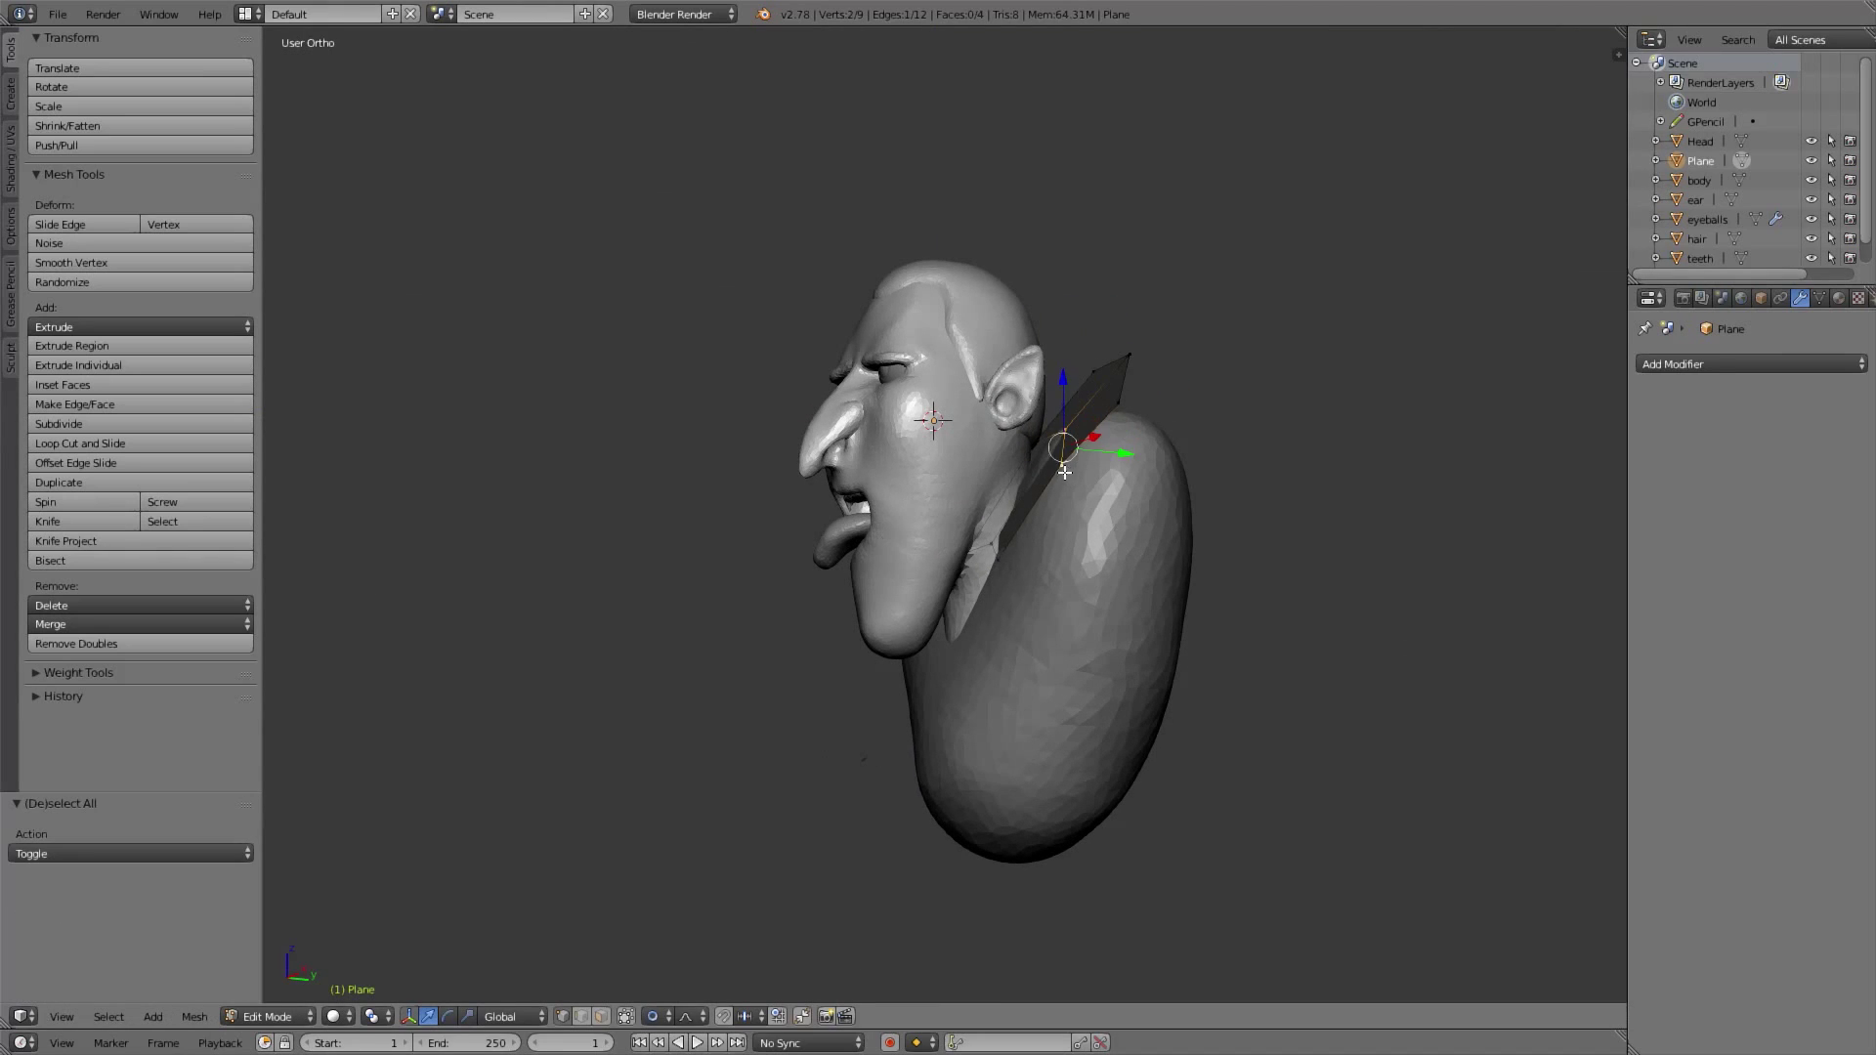
key(g)
mouse_move(1099, 430)
middle_down()
mouse_move(1111, 439)
mouse_move(1083, 437)
middle_up()
click(1100, 440)
key(a)
Add a Mirror modifier on the X axis to the plane and enable Clipping
key(KP_1)
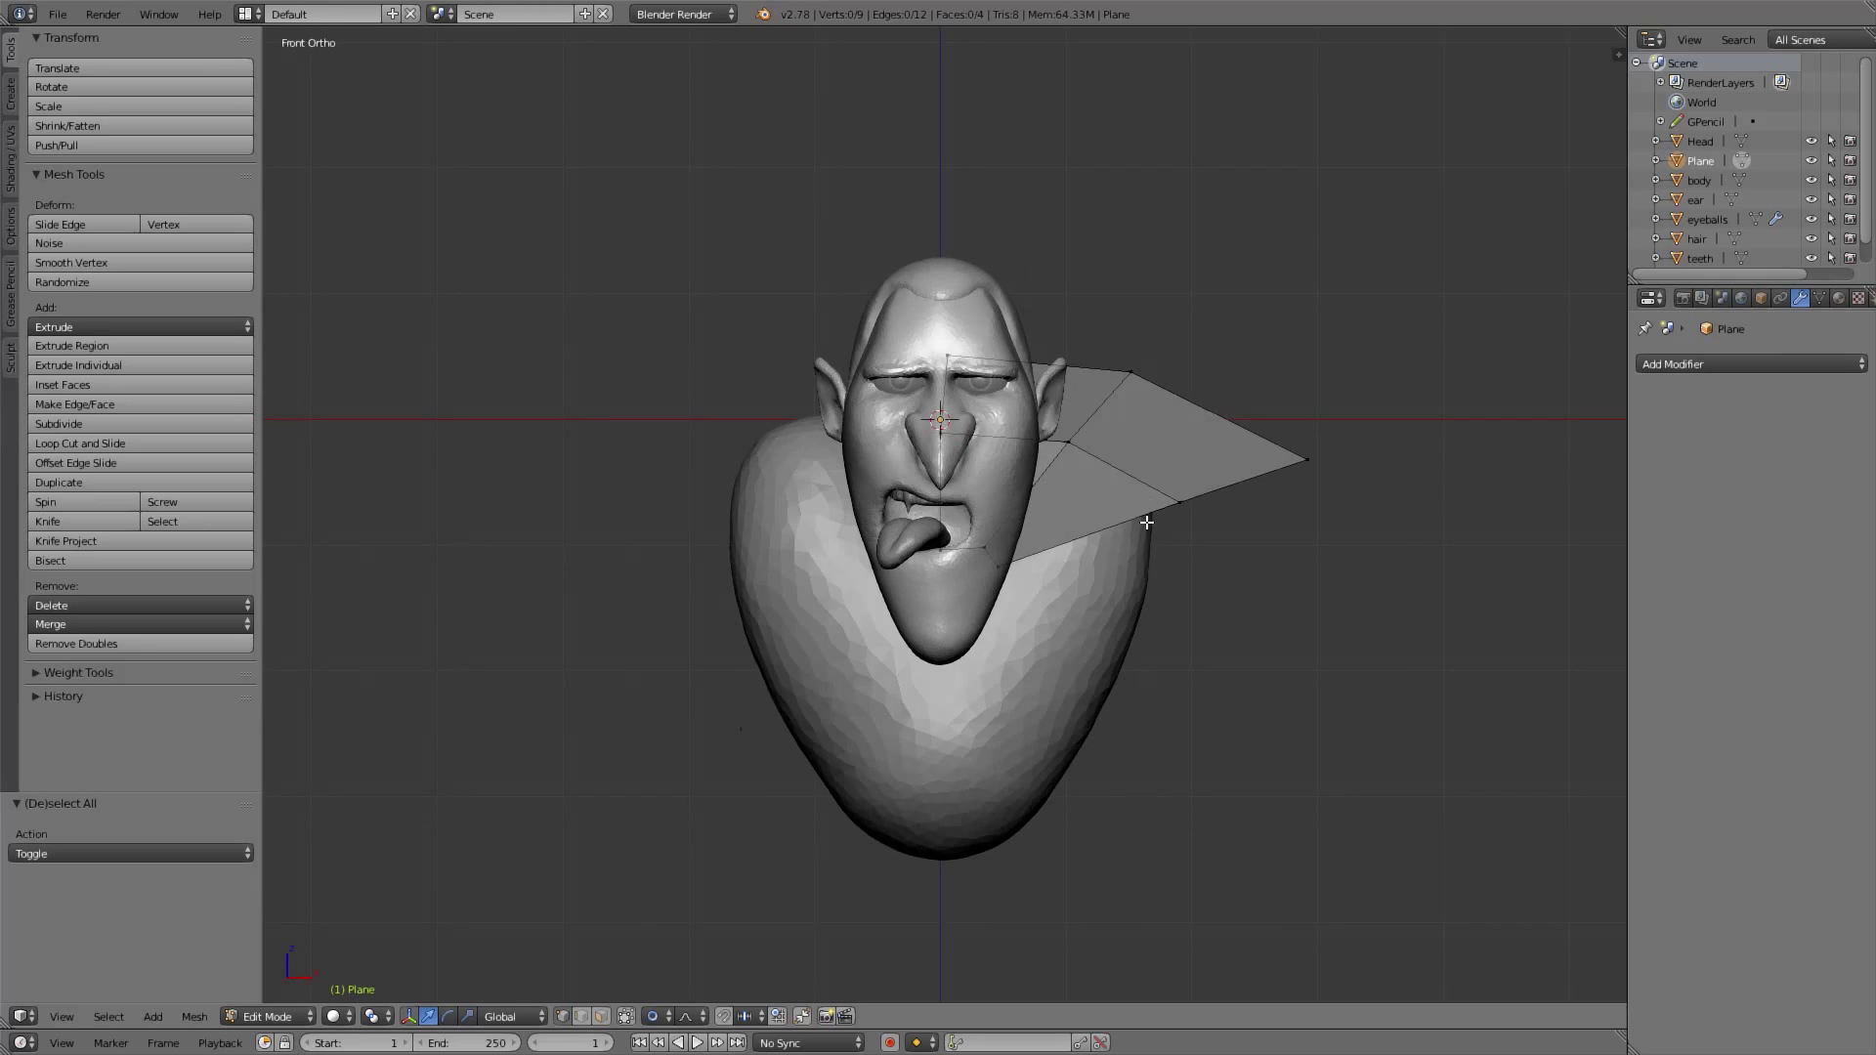
scroll(1153, 426, up, 2)
key(Tab)
click(1684, 366)
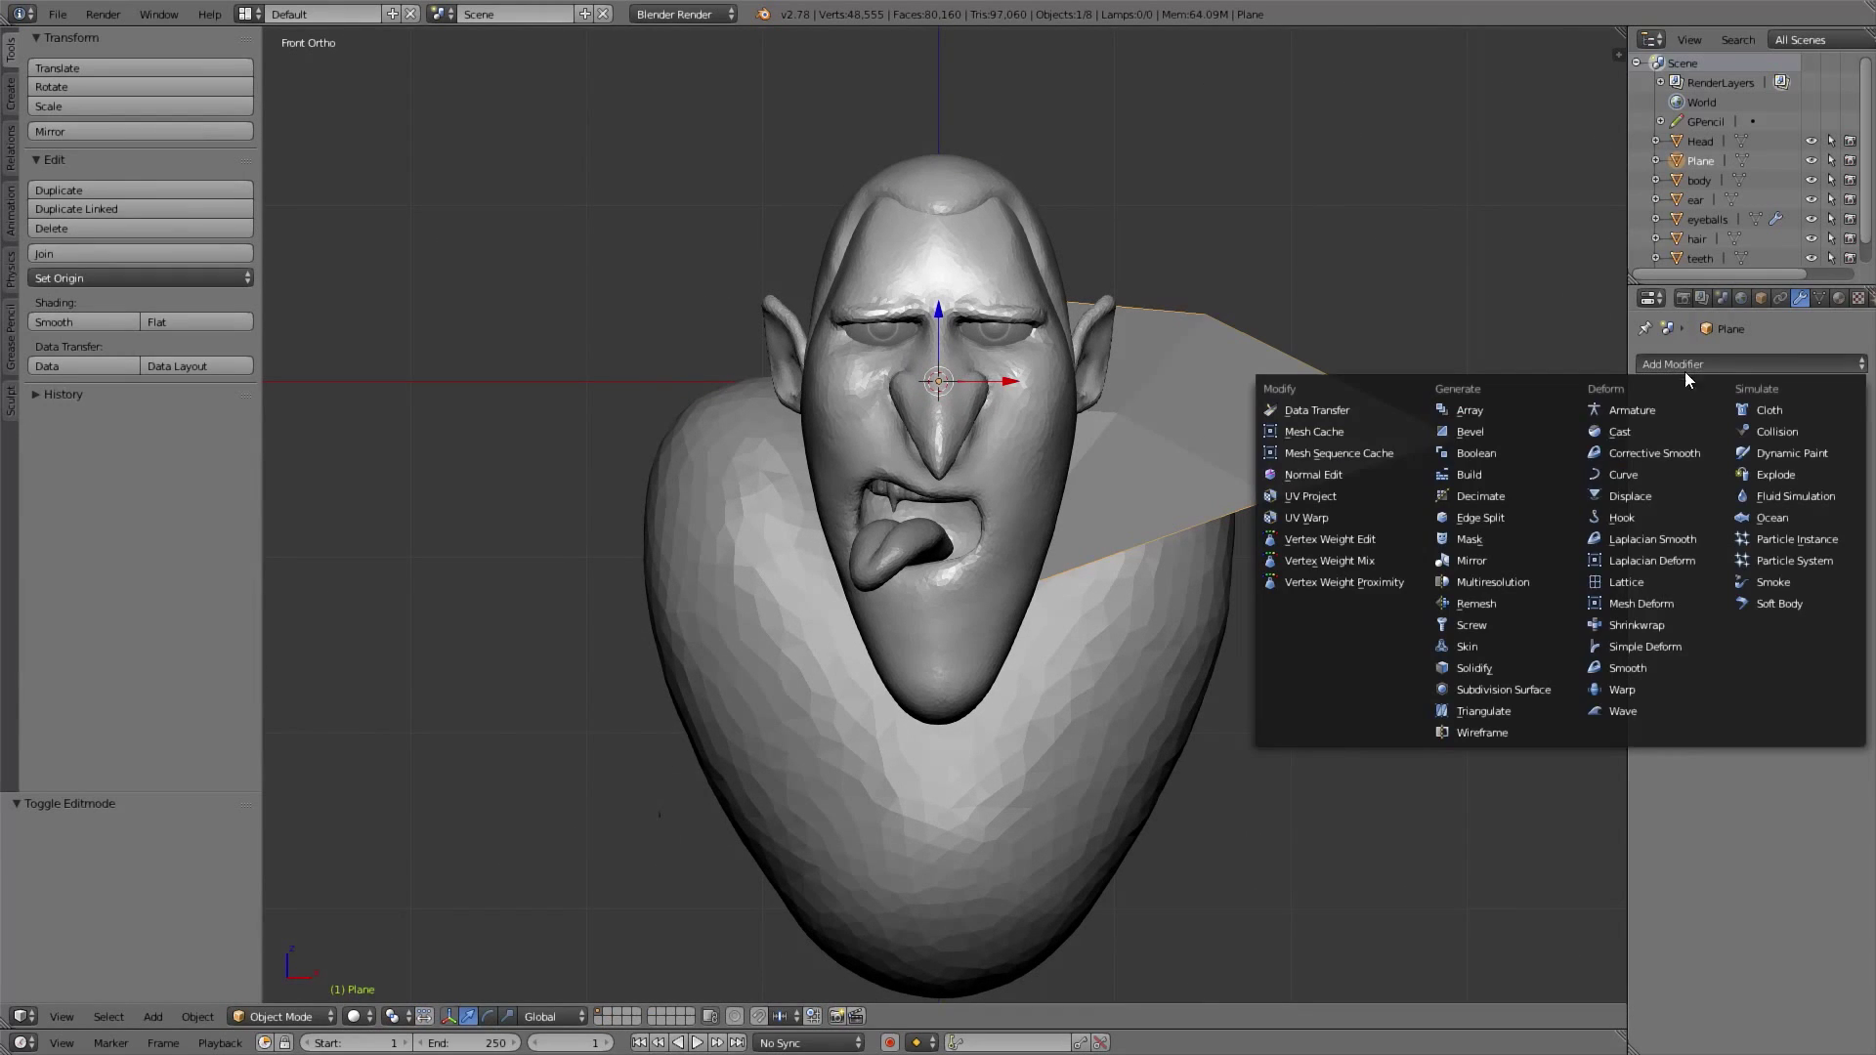
click(1474, 560)
middle_drag(1288, 563, 1618, 463)
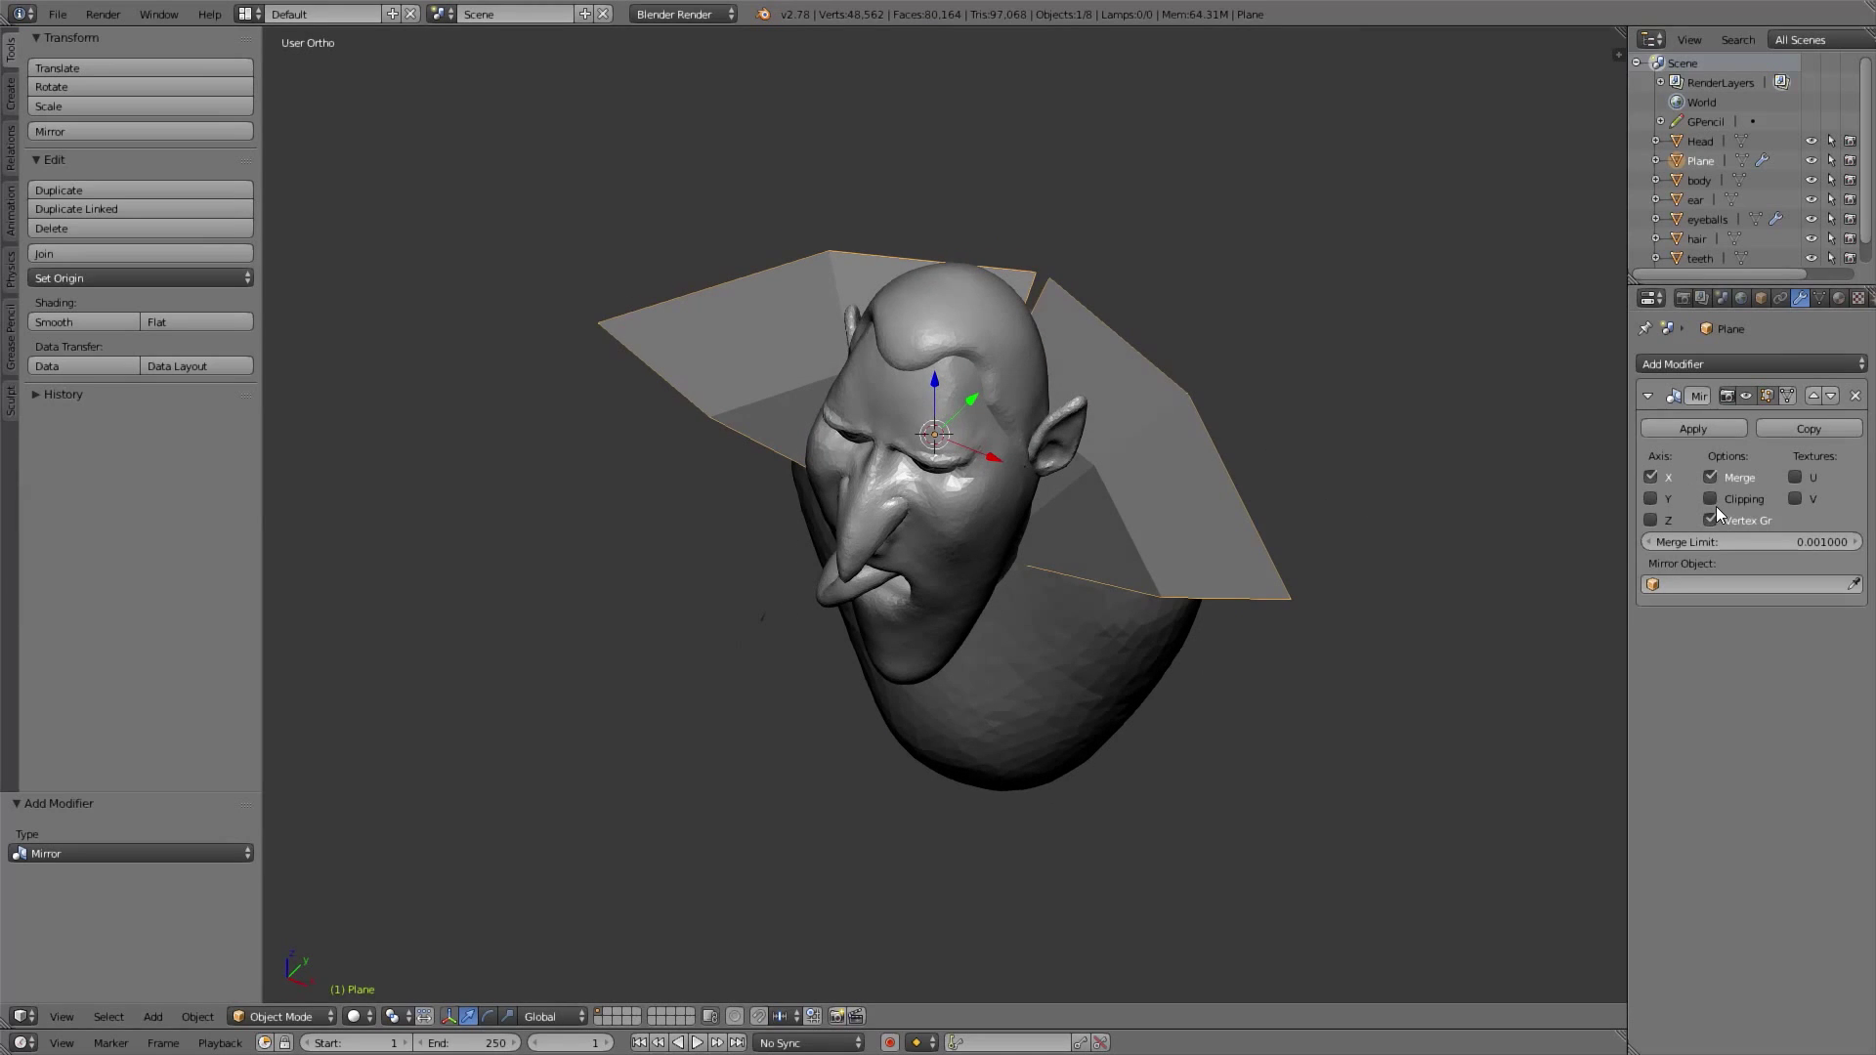
middle_drag(1084, 315, 1176, 397)
Box-select the half plane's inner vertices in wireframe and move them onto the mirror line to close the gap
key(Tab)
key(z)
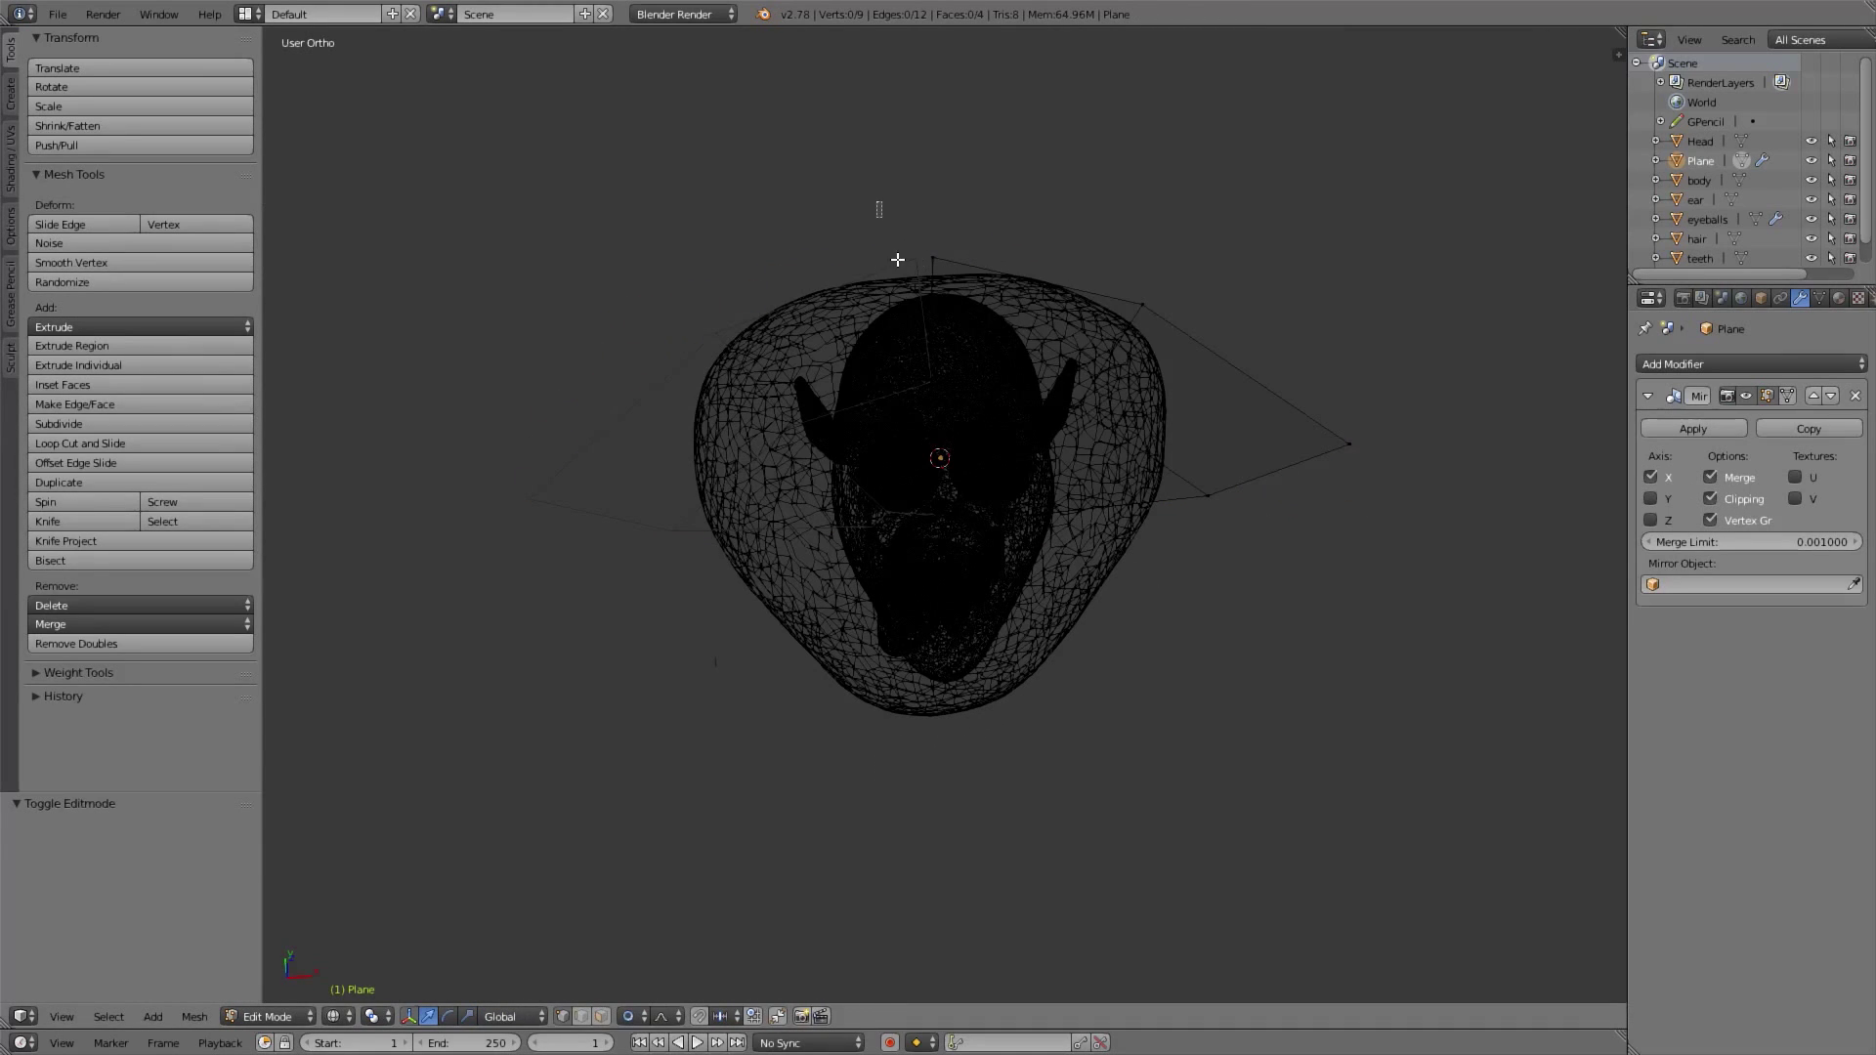
key(Tab)
key(z)
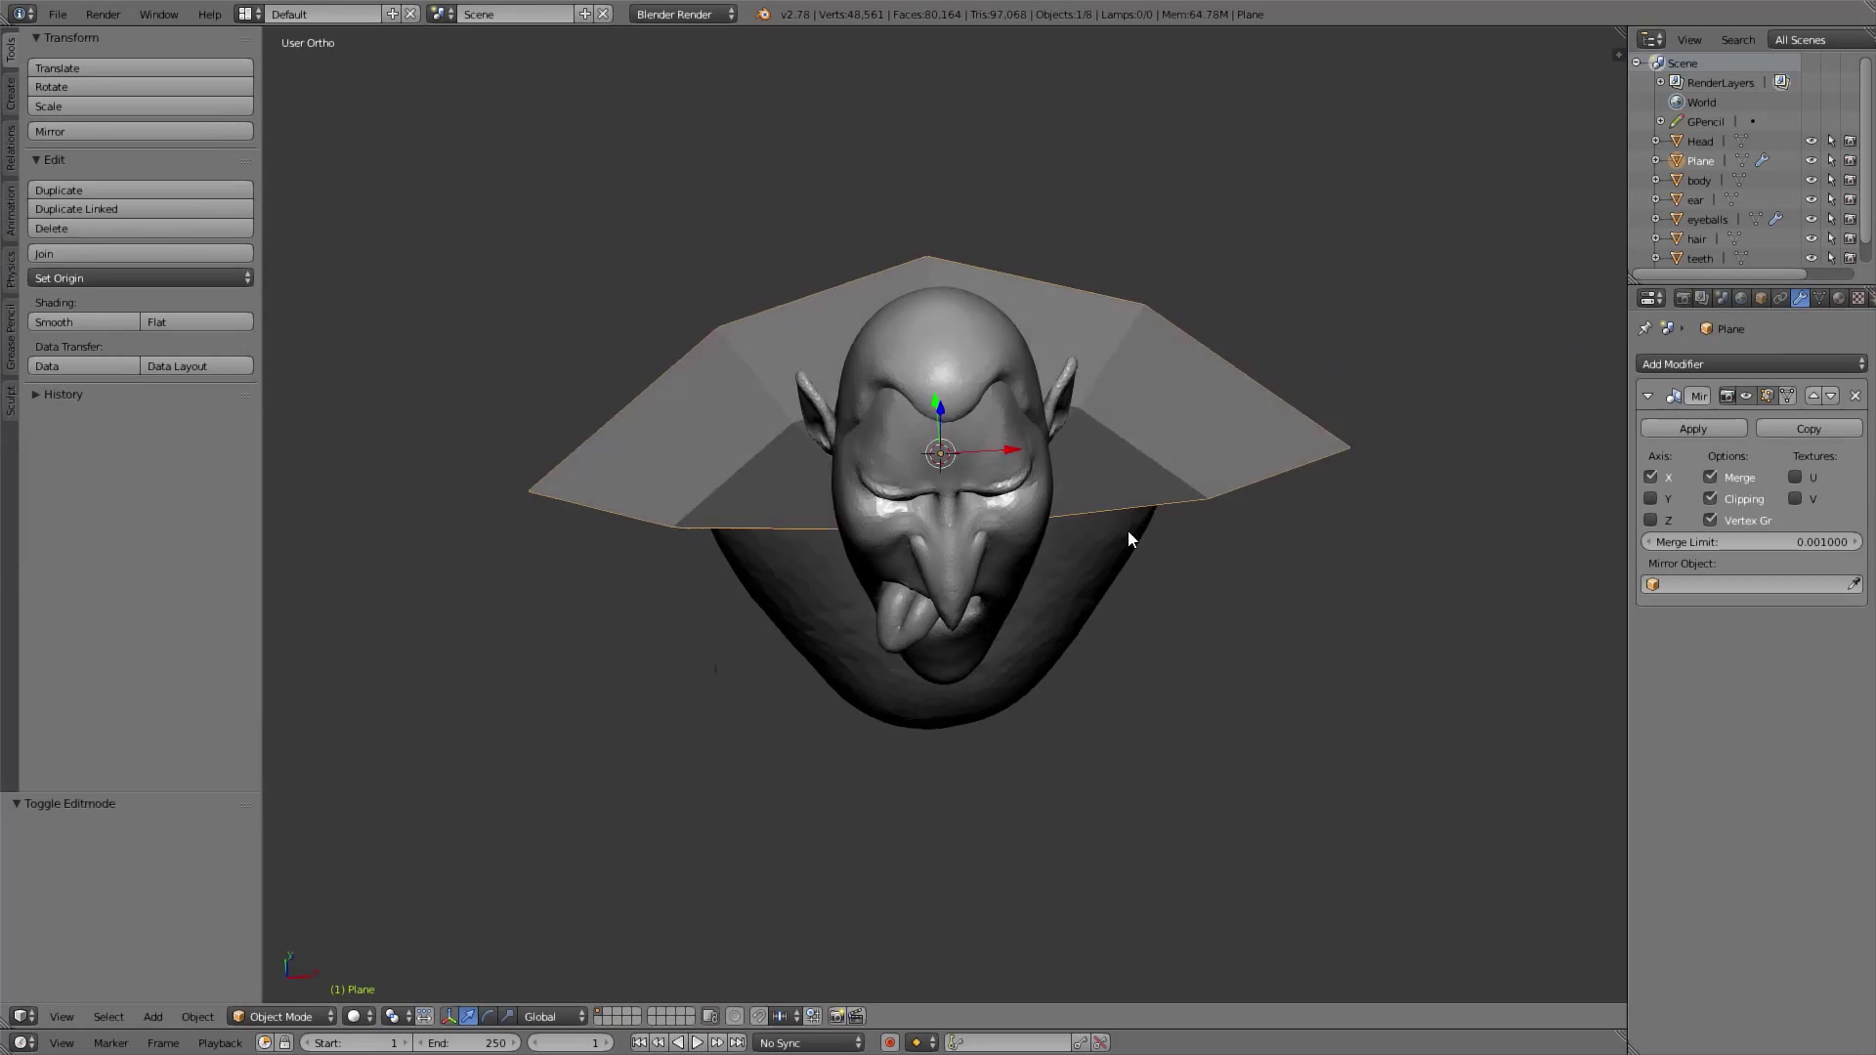
Add a Solidify modifier to the collar with a thickness of about 0.096
middle_drag(1128, 538, 1320, 469)
click(1694, 364)
click(1476, 668)
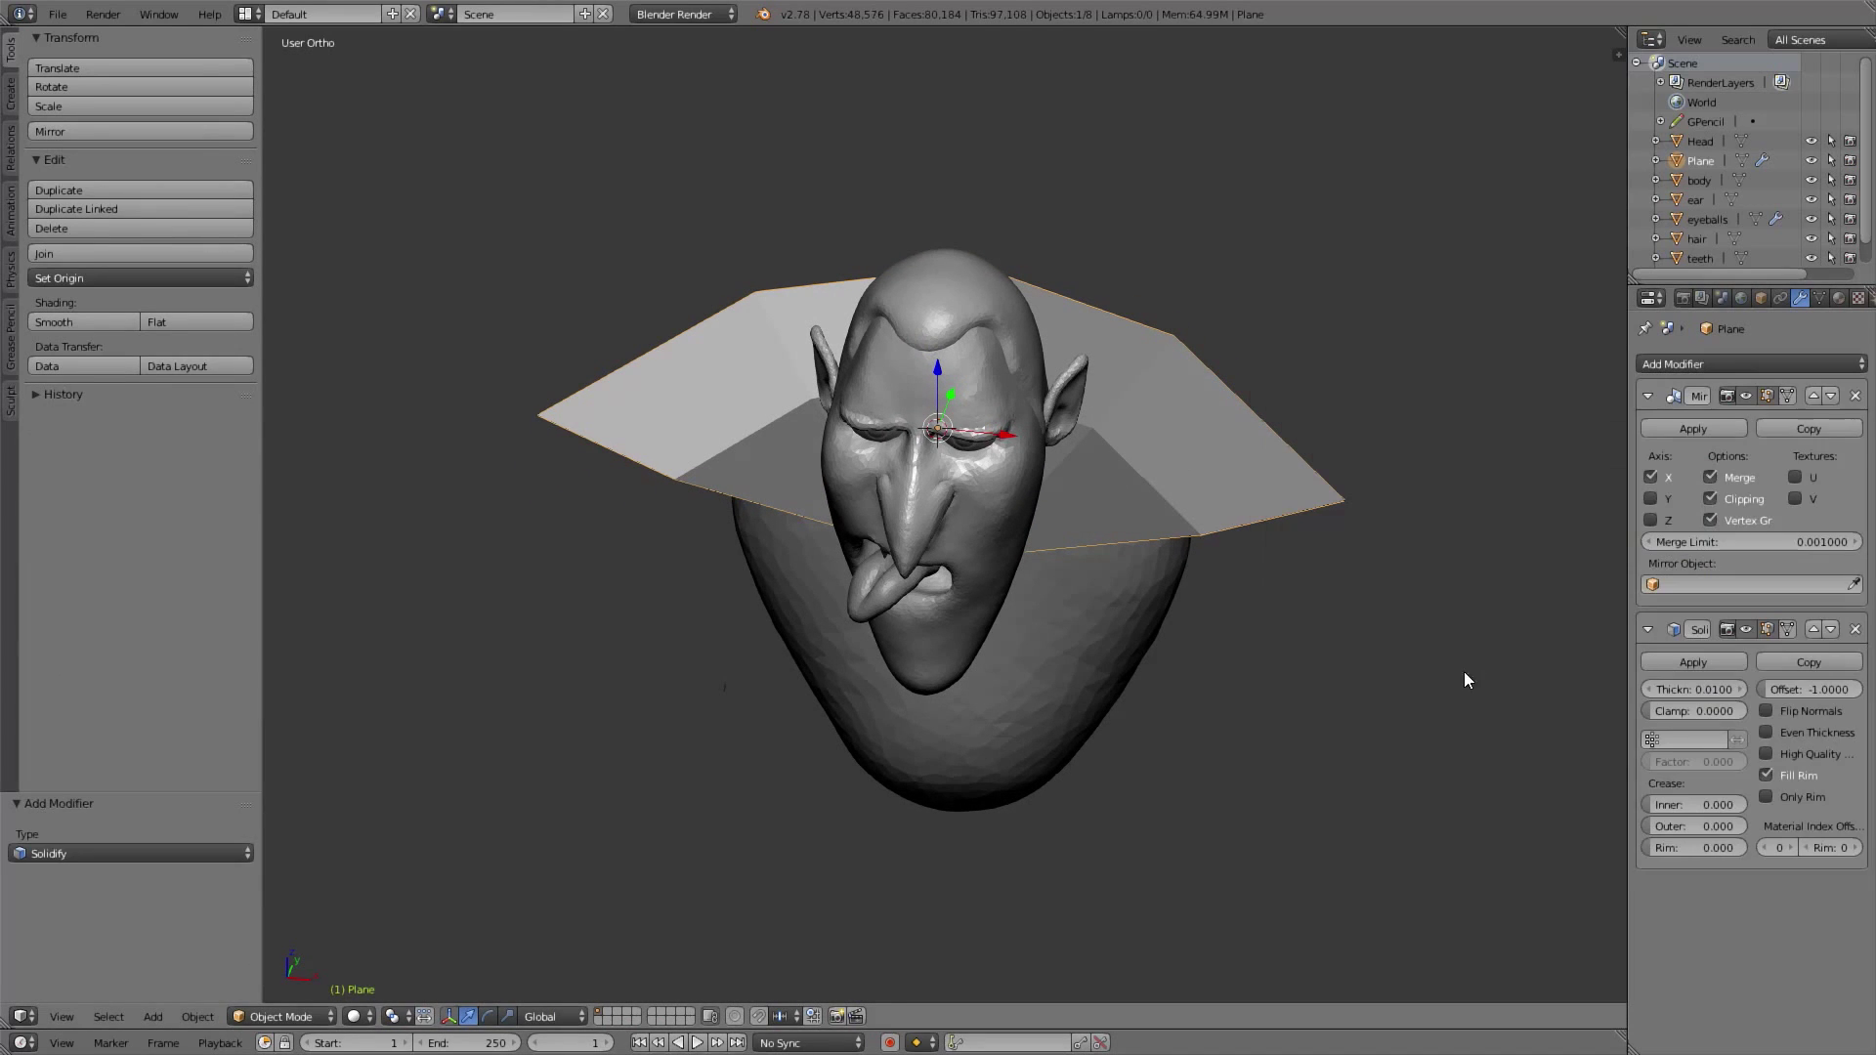
middle_drag(1464, 672, 1427, 557)
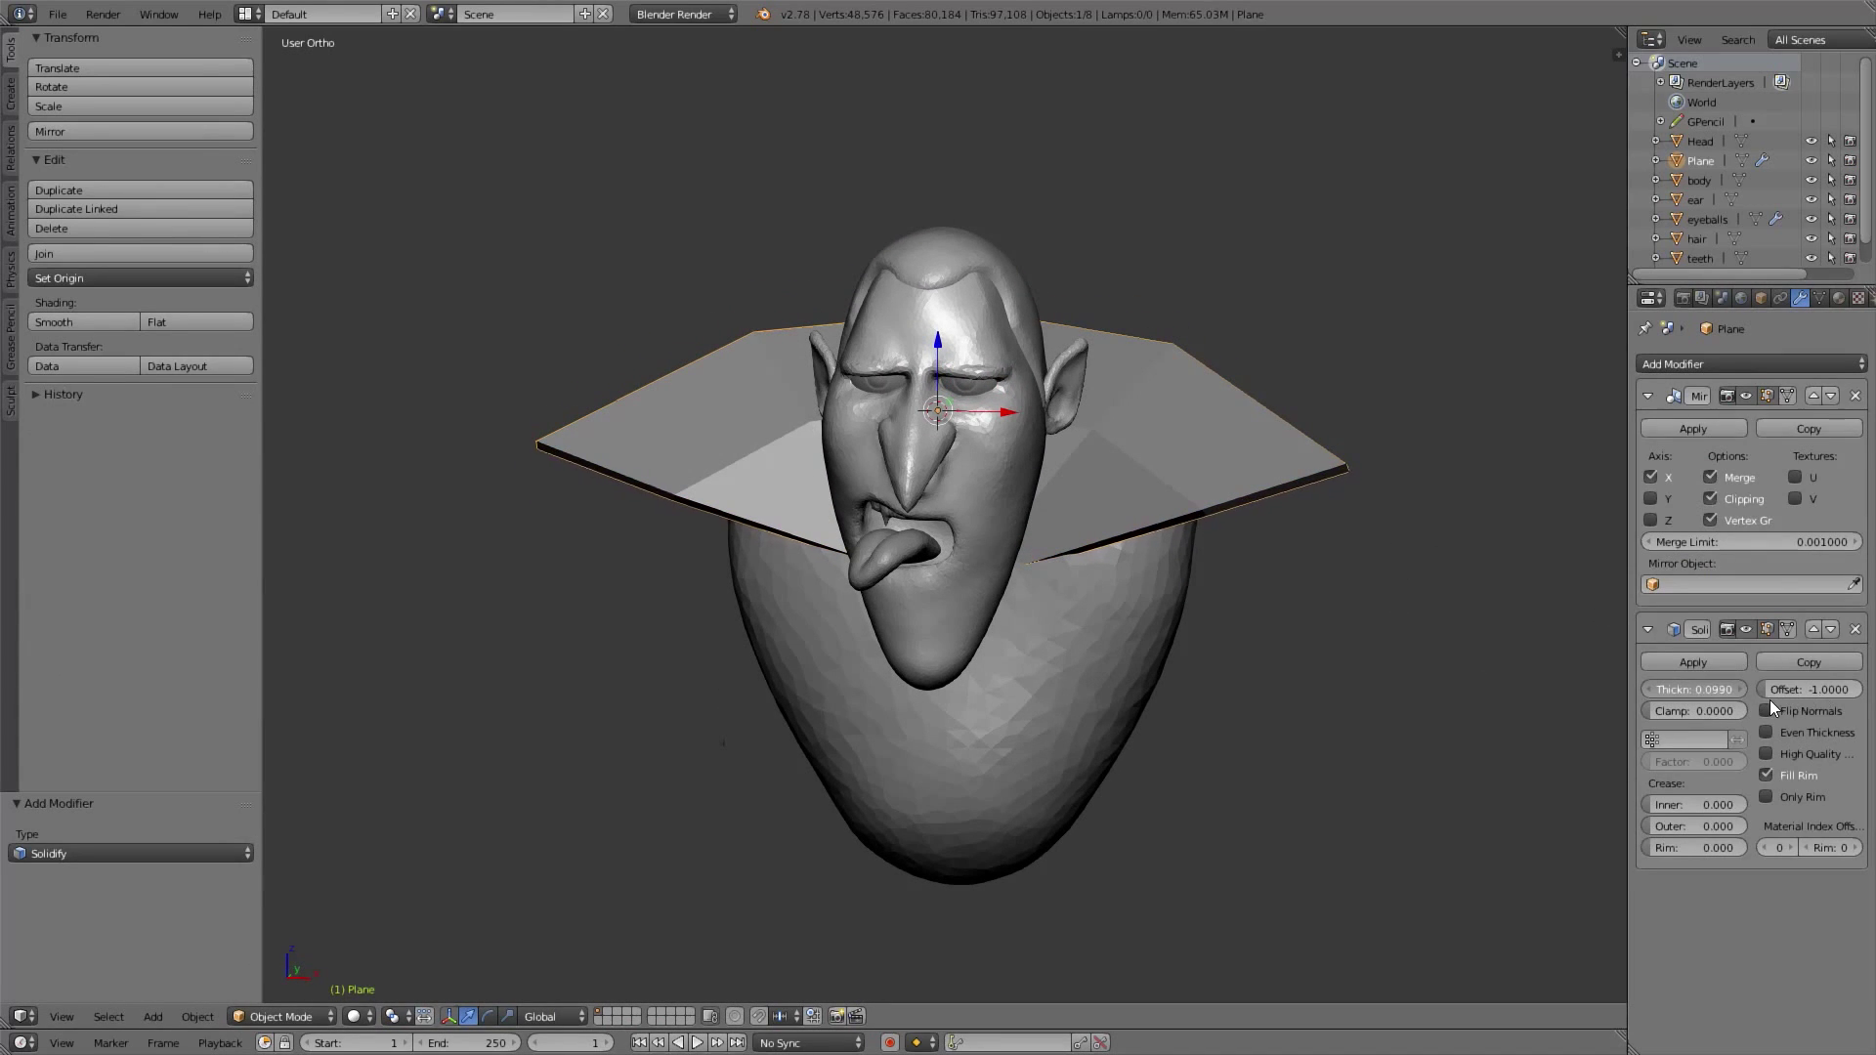
drag(1775, 696, 1771, 696)
middle_drag(1114, 540, 1007, 481)
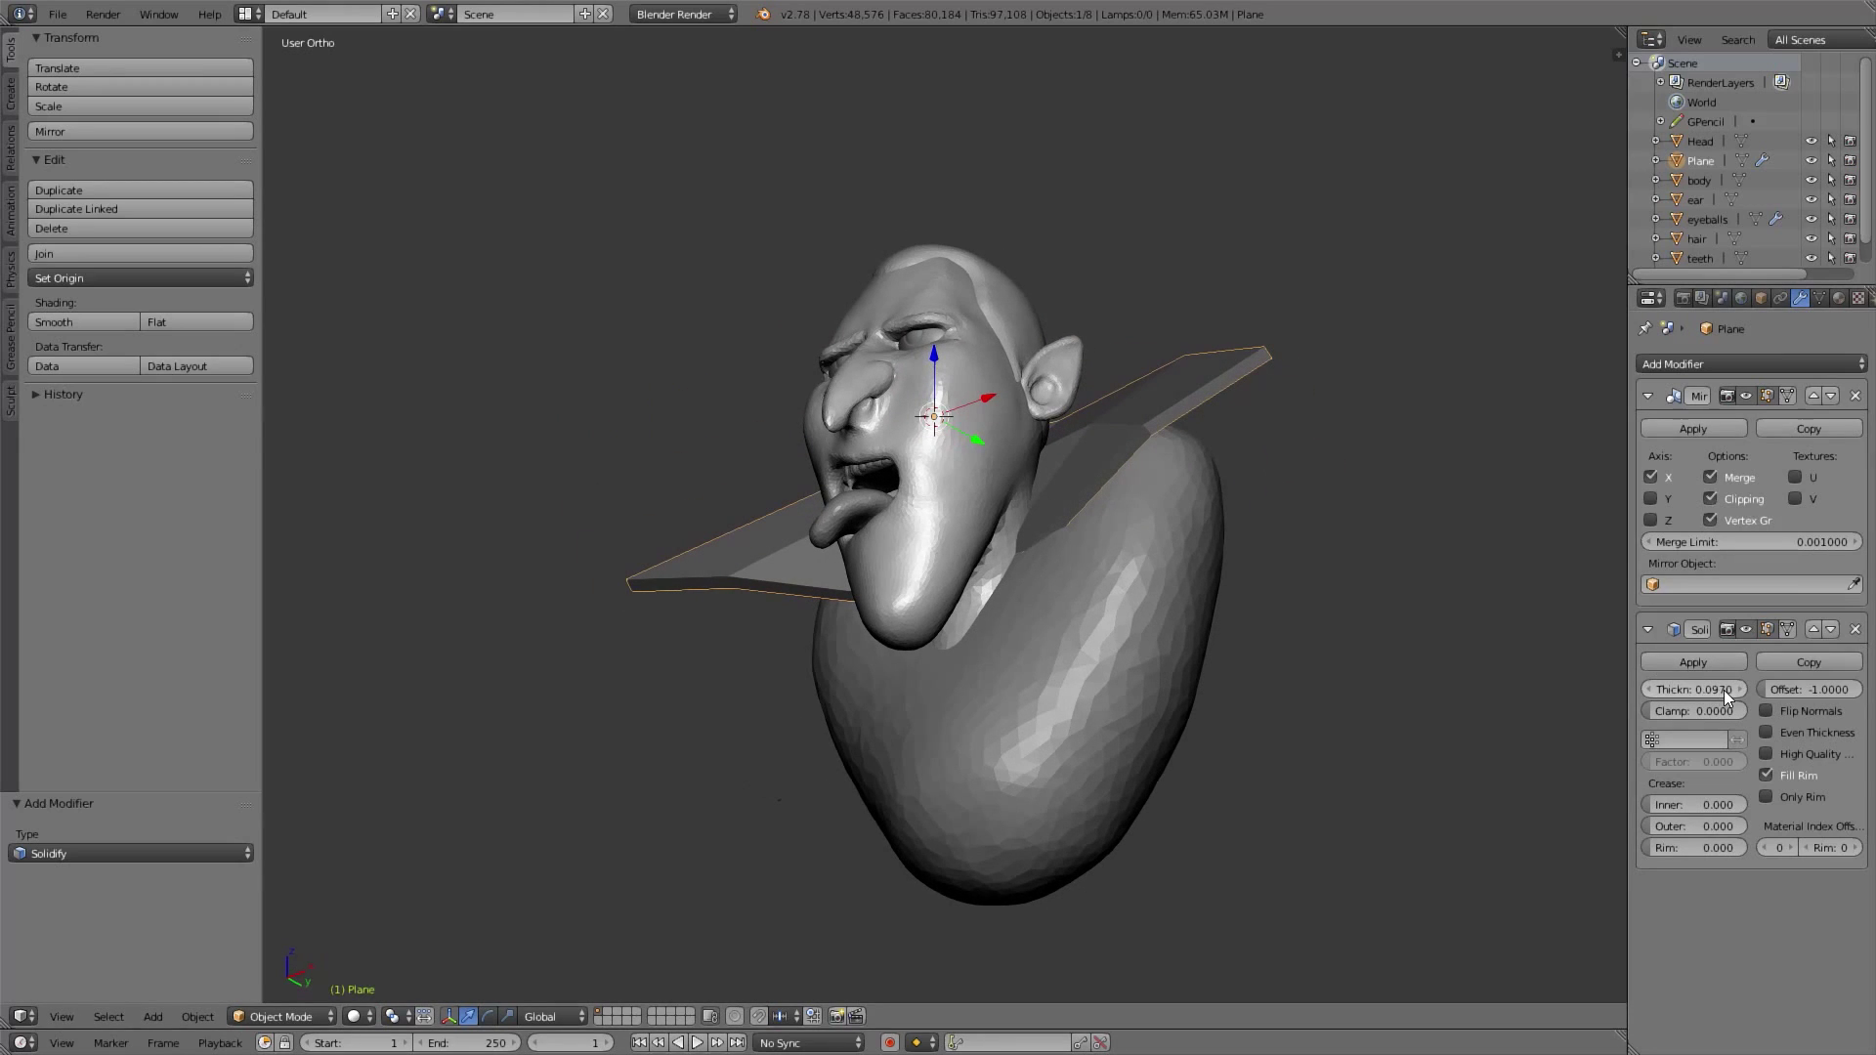
Add a Subdivision Surface modifier with 3 view subdivisions and set the Solidify inner and outer crease to 1.000
click(1716, 364)
click(1509, 689)
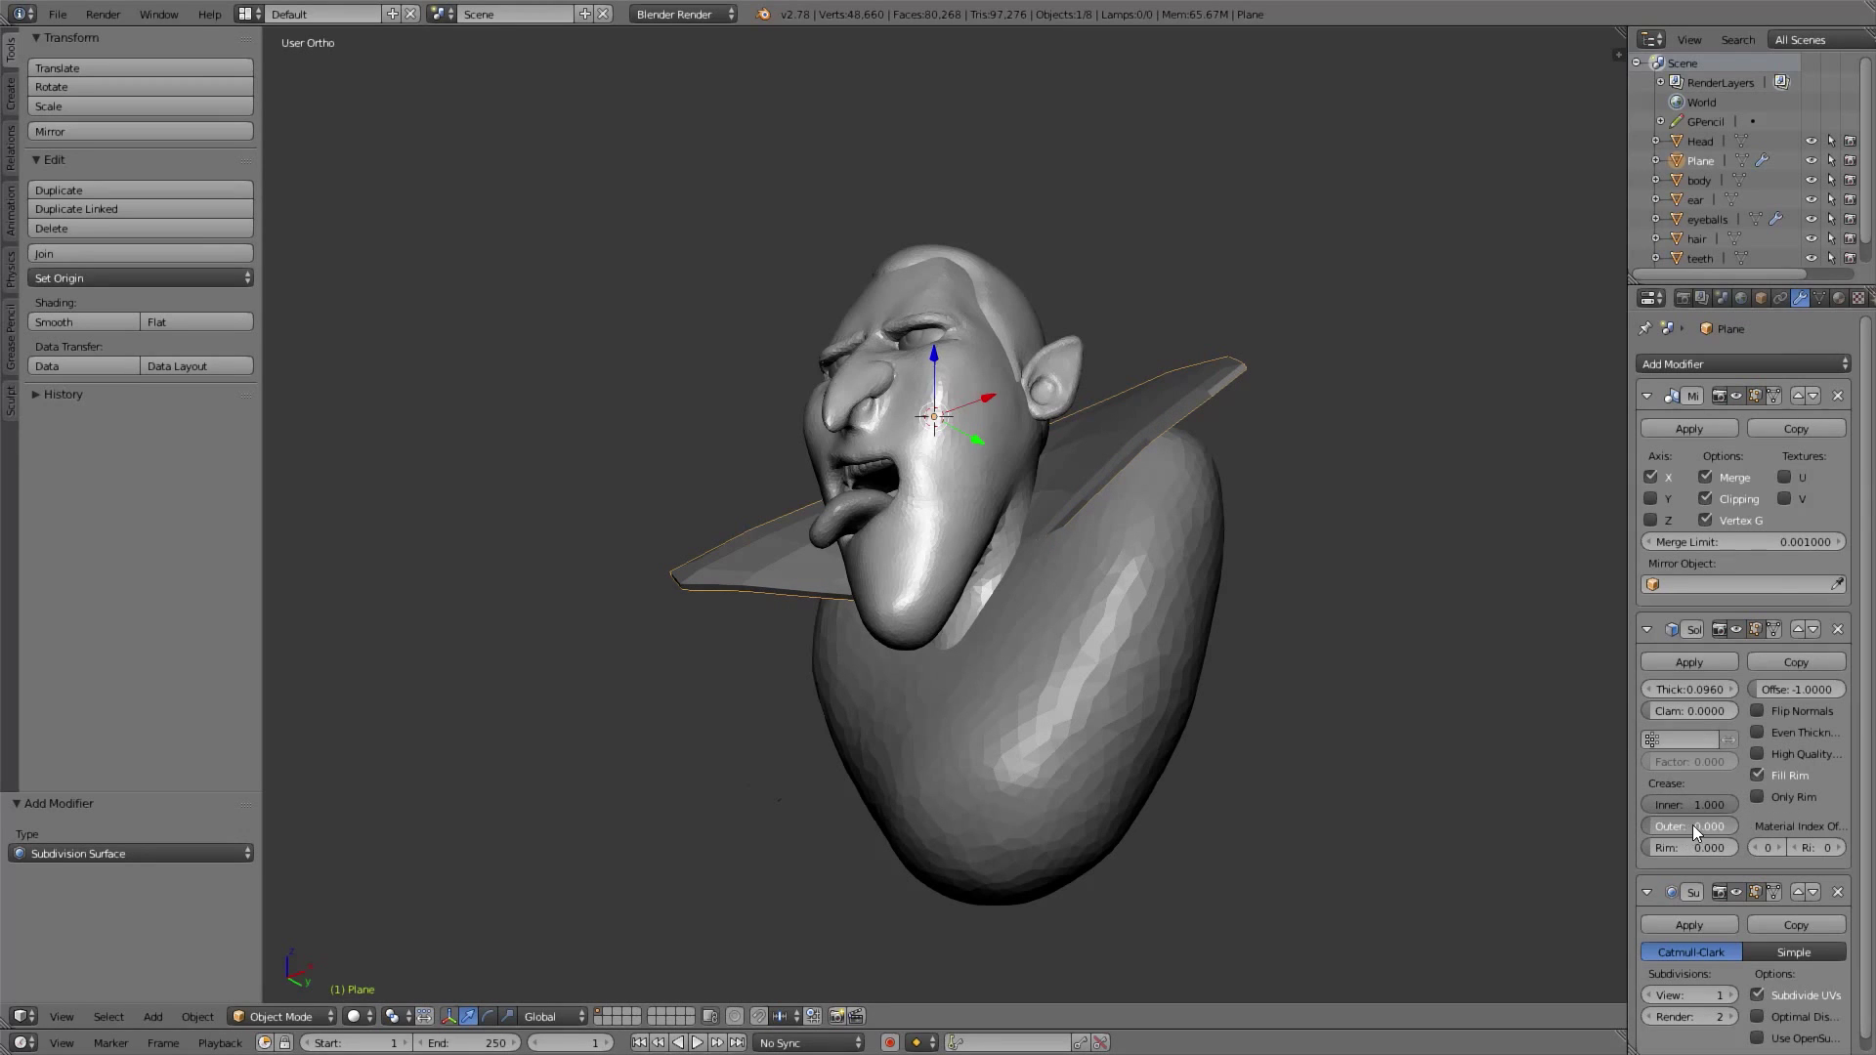
click(1731, 995)
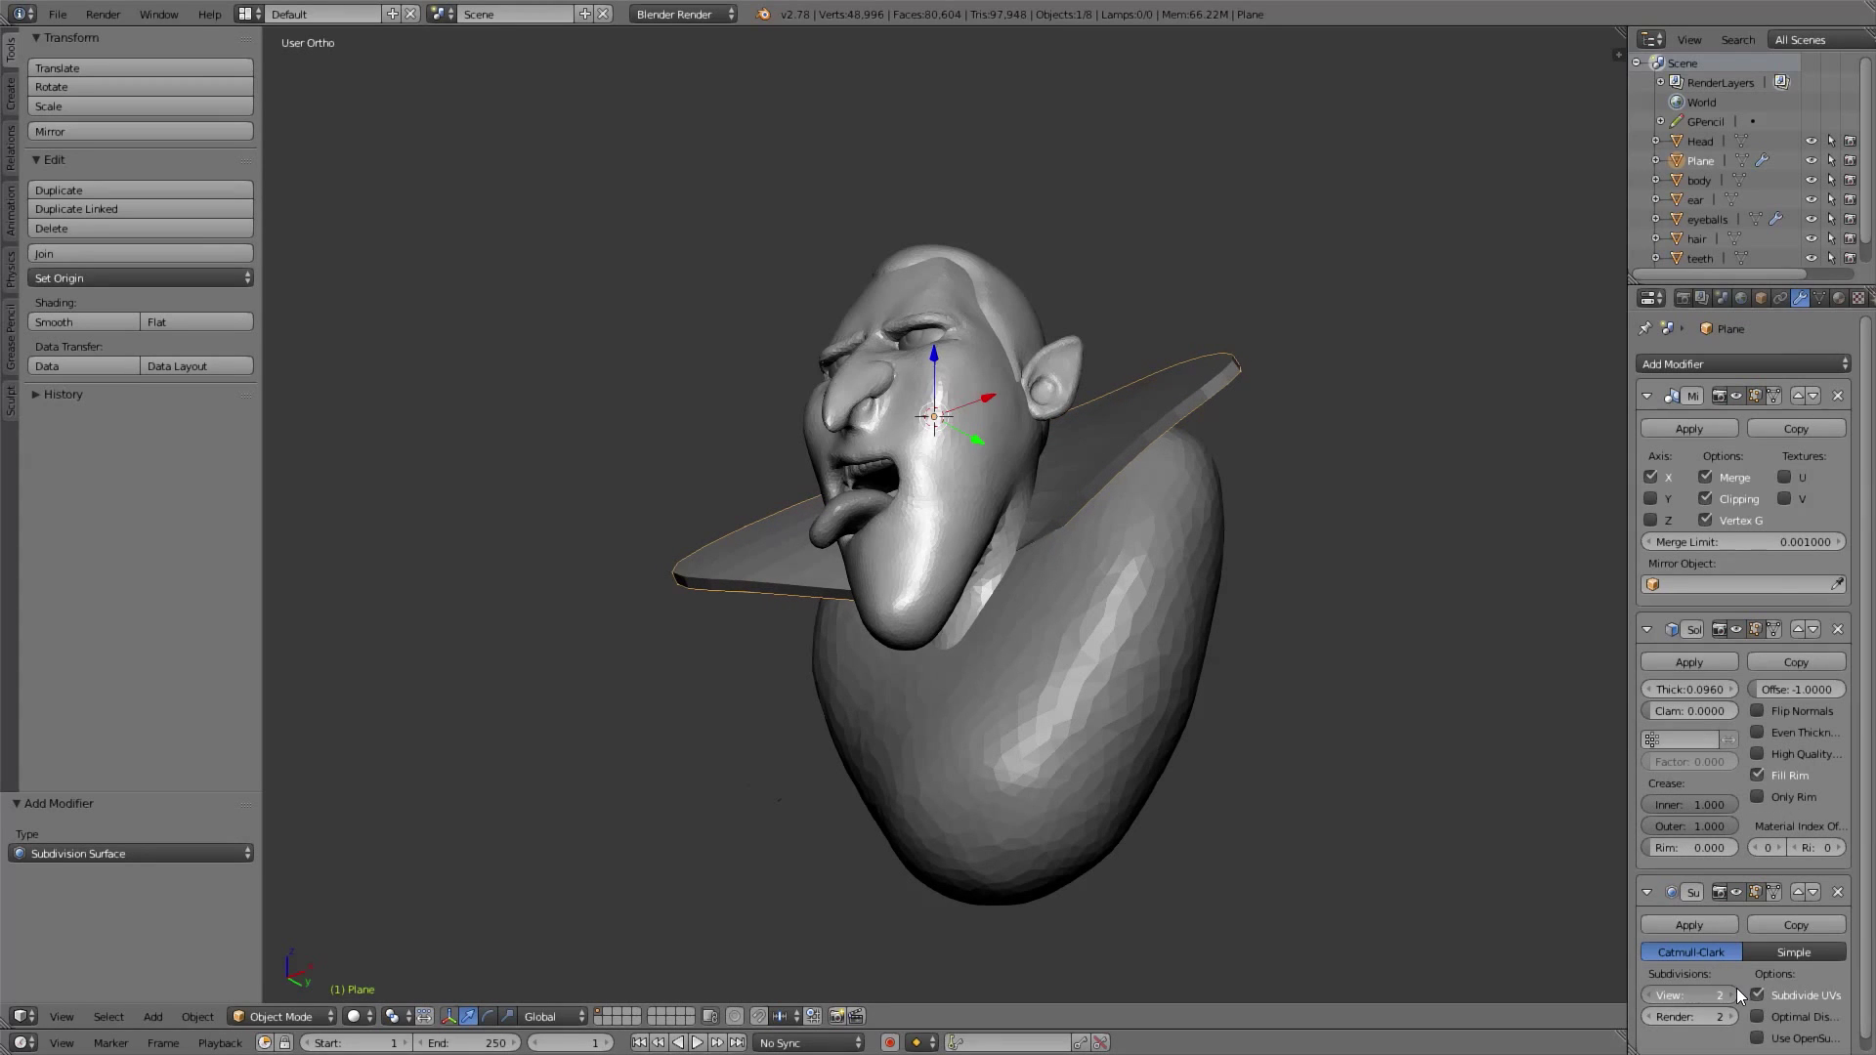
click(1730, 995)
Add two loop cuts to the collar mesh, one close to the upper edge and one close to the outer tip
key(KP_1)
key(Tab)
middle_drag(1226, 435, 1211, 442)
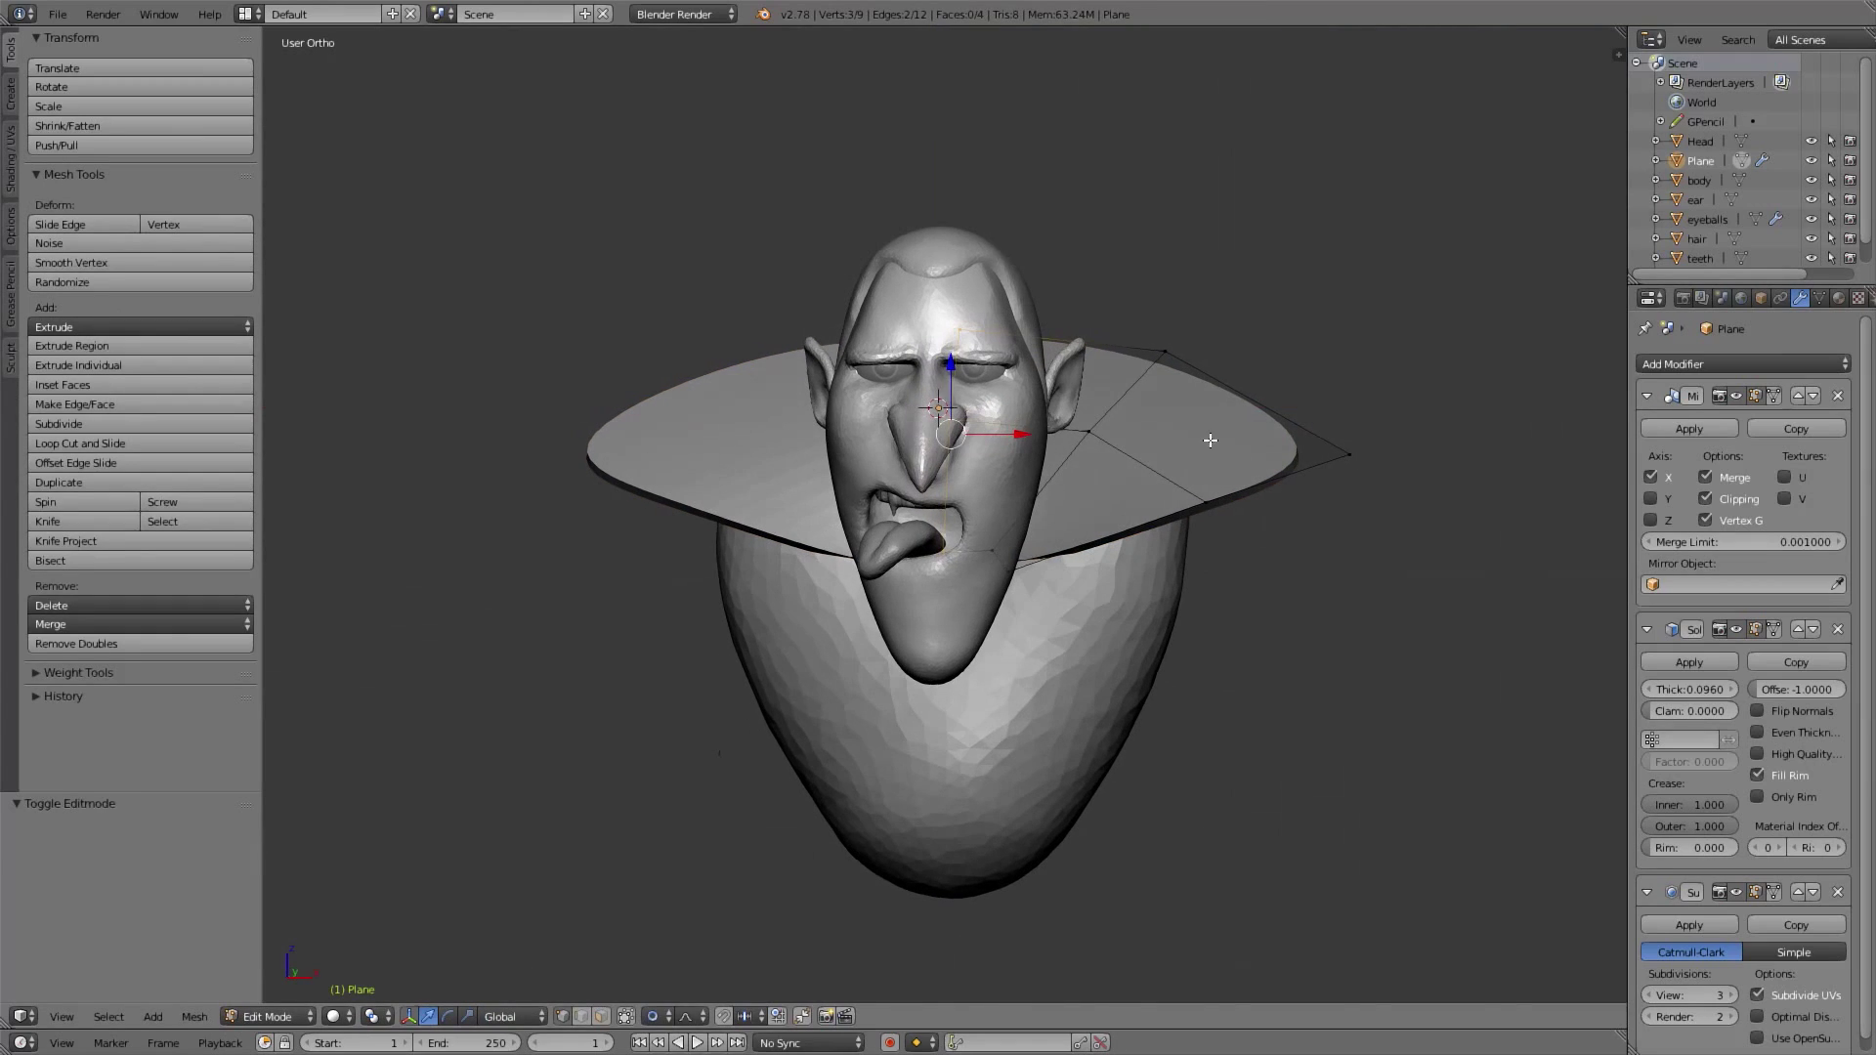
key(a)
key(a)
key(ctrl+r)
right_click(1284, 478)
key(a)
key(ctrl+r)
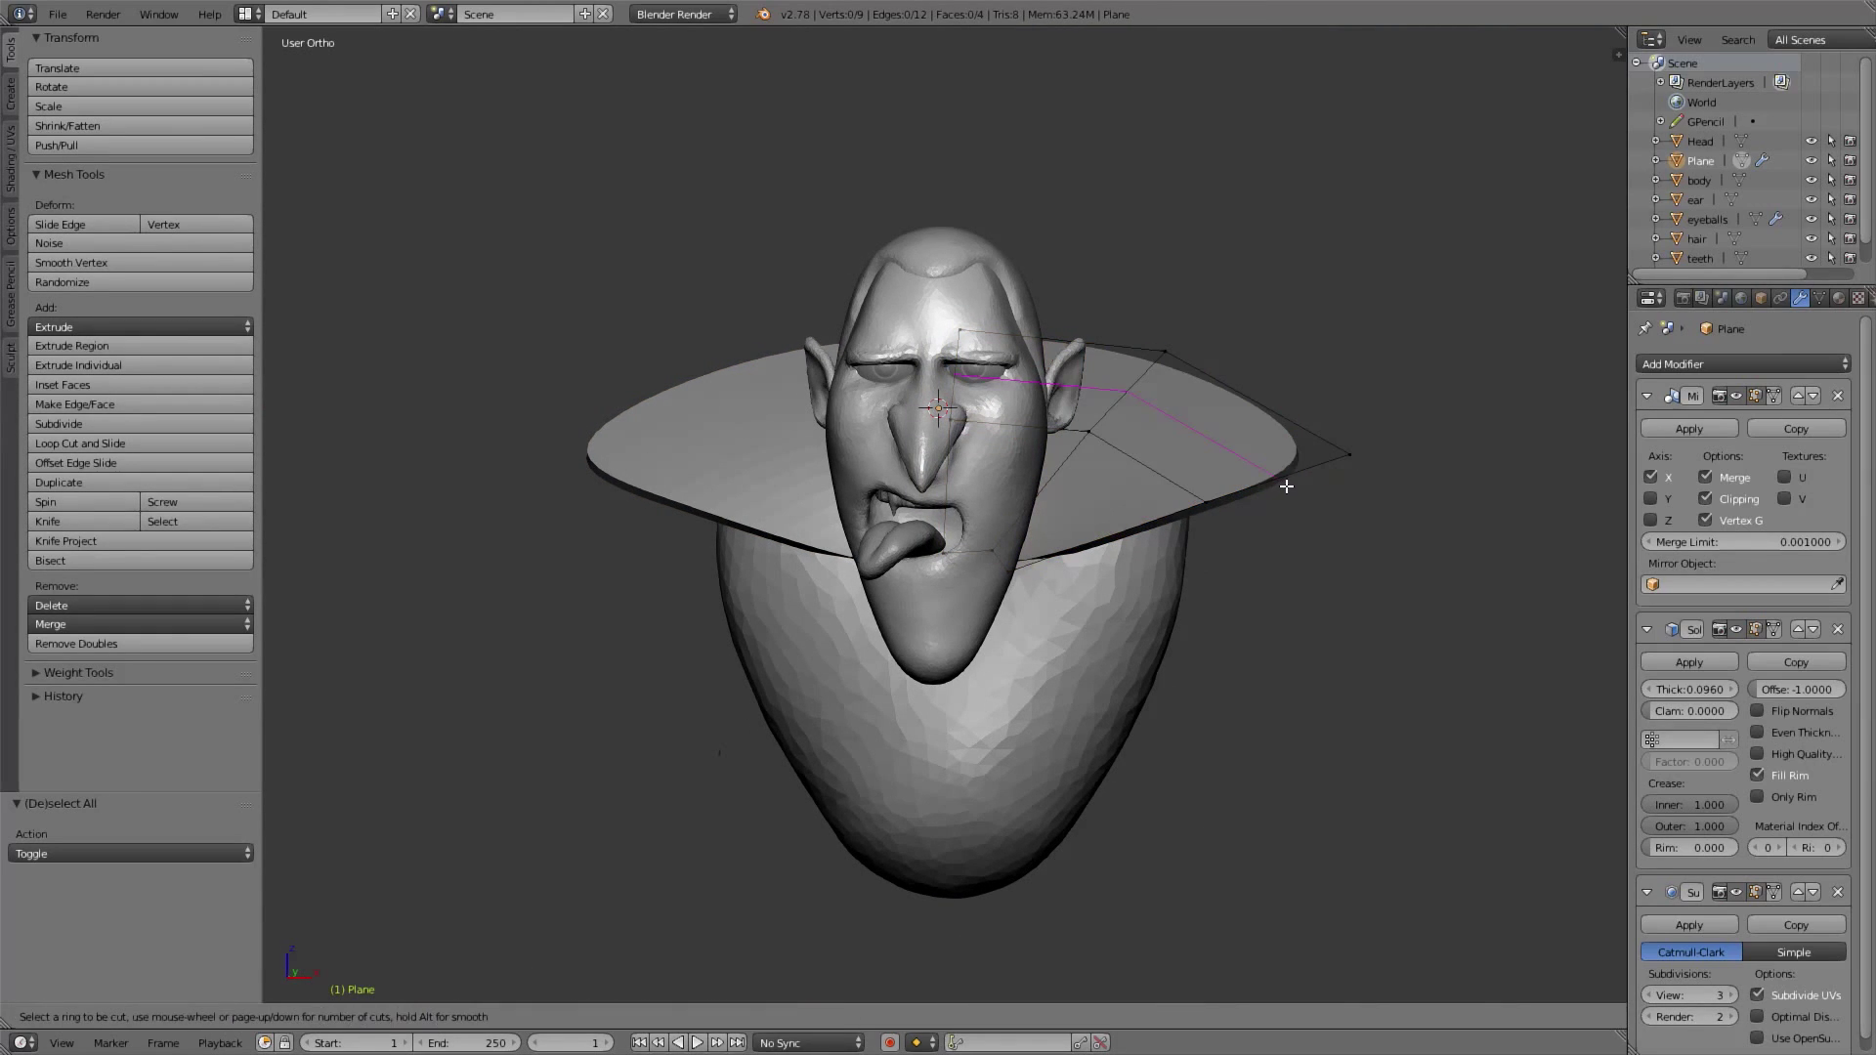
click(1357, 473)
key(ctrl+r)
click(1335, 445)
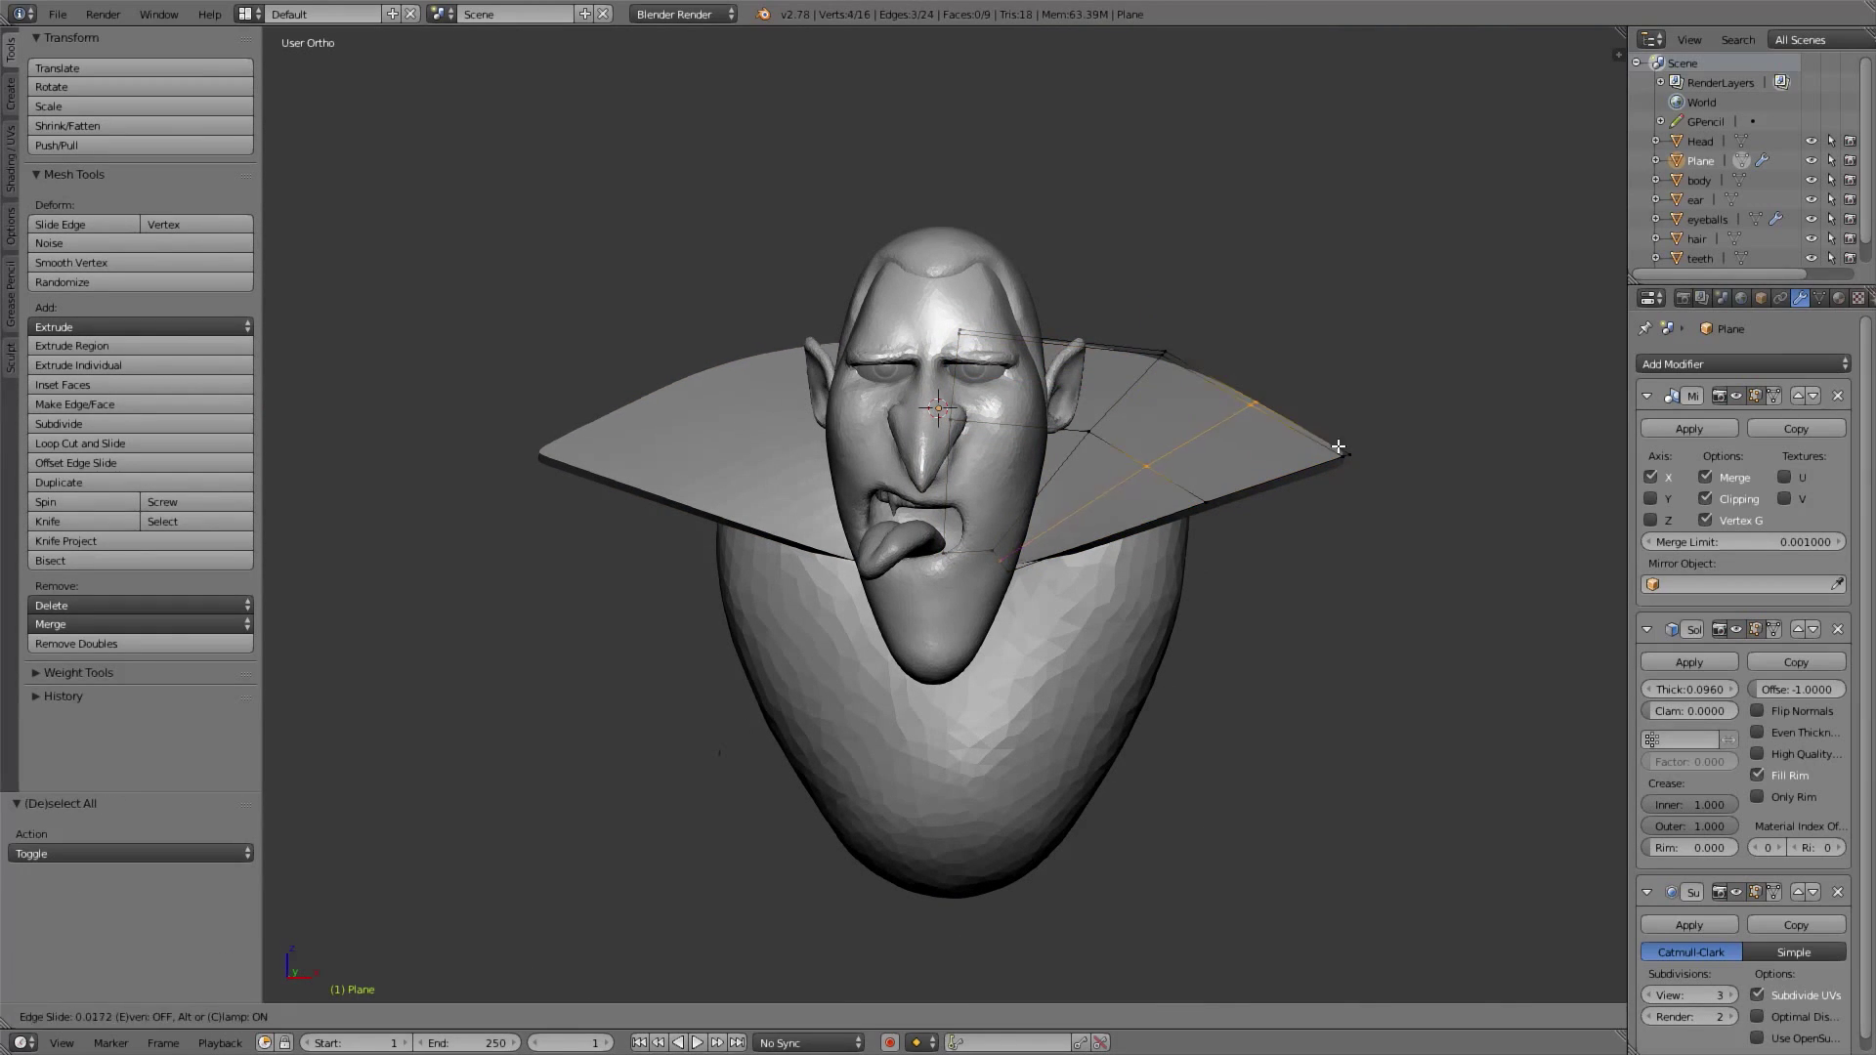
click(1368, 559)
Box-select the collar's outer tip vertices and move them forward and up beside the head
key(a)
middle_drag(1366, 548, 1306, 397)
key(KP_3)
key(b)
drag(1282, 407, 1388, 506)
middle_drag(1300, 411, 1208, 402)
key(g)
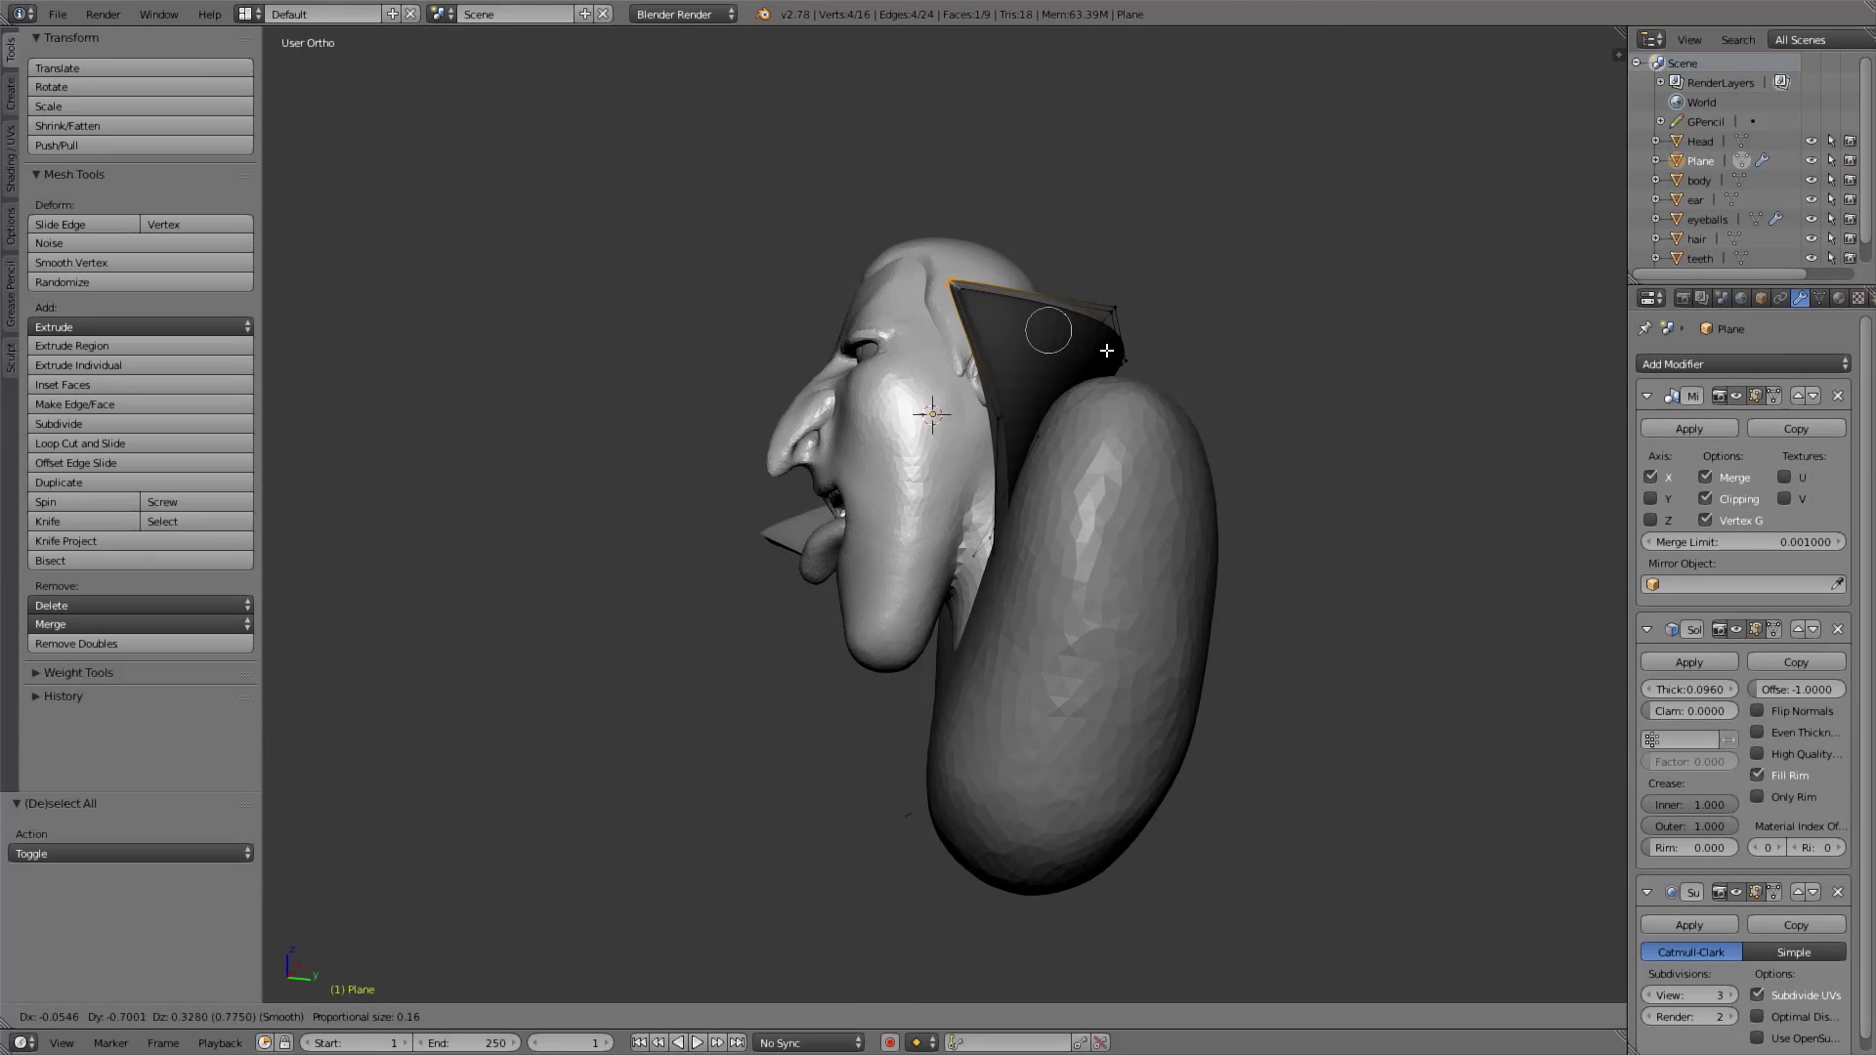
click(1116, 353)
key(a)
middle_drag(1116, 353, 1332, 436)
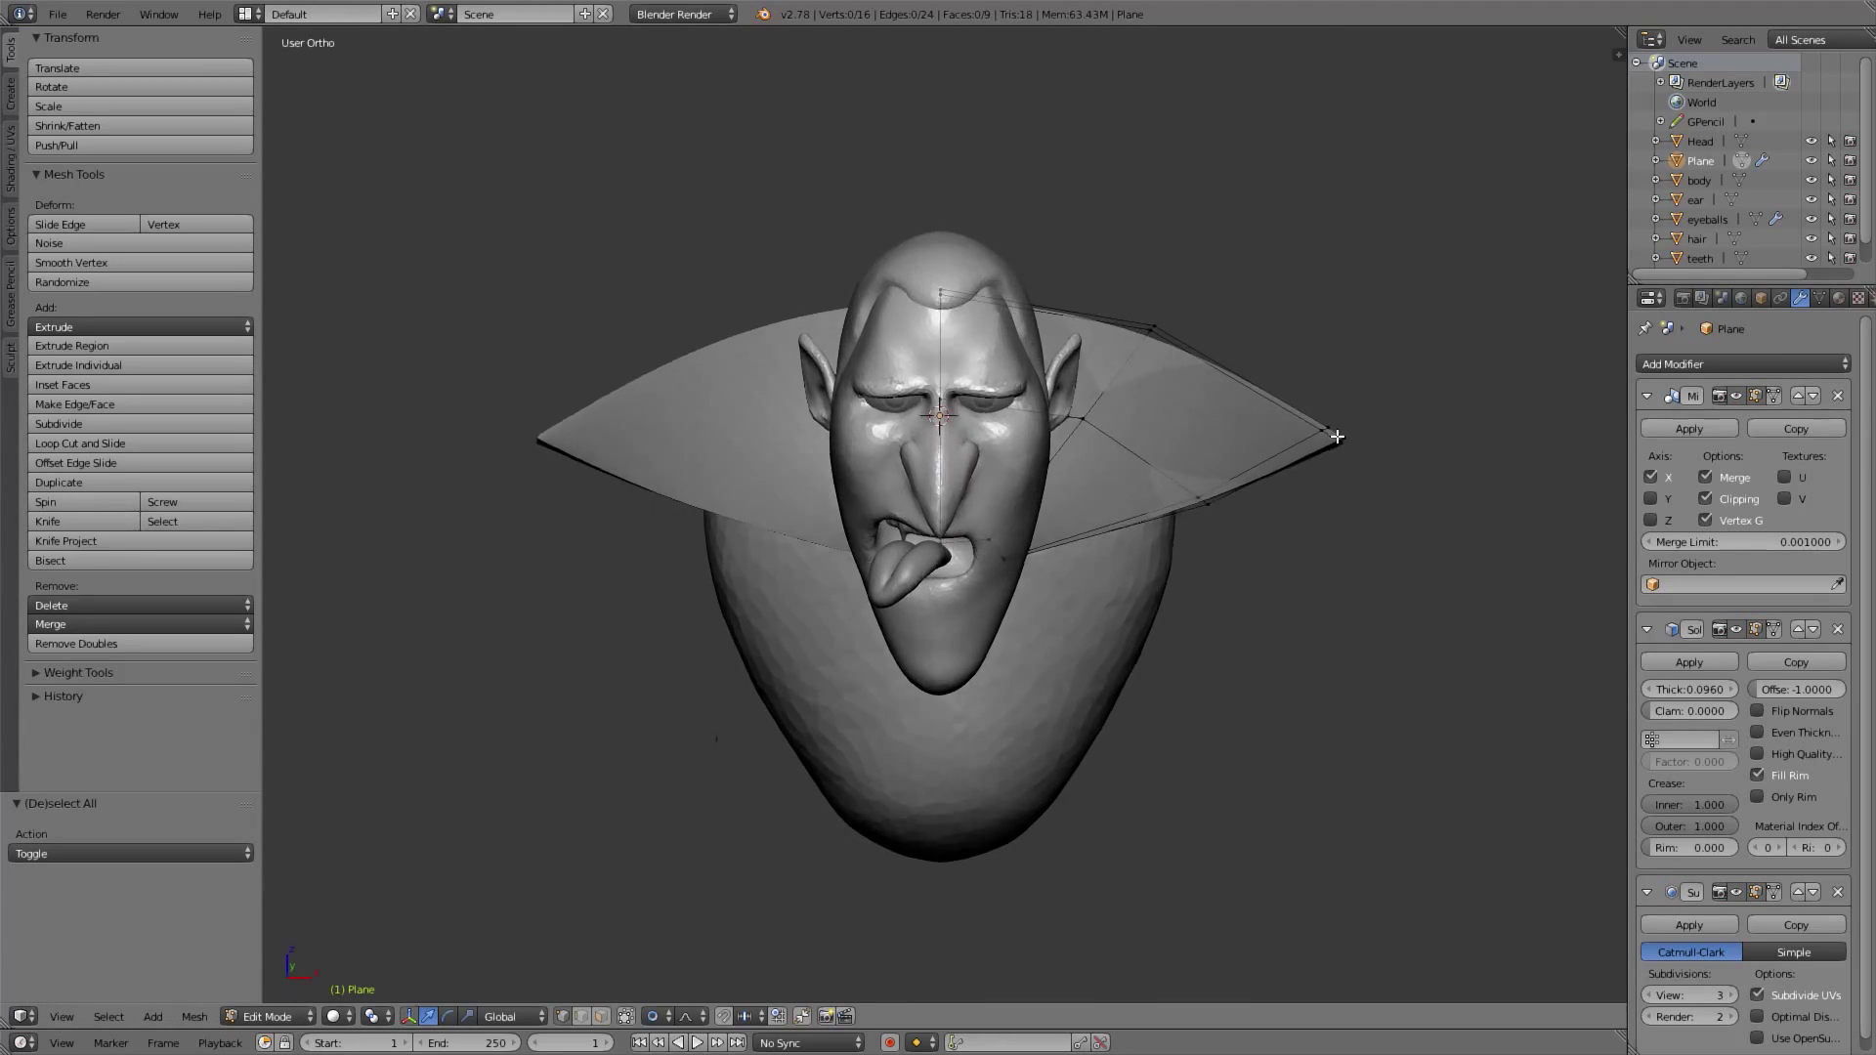
Raise the collar's upper edge vertices in the front view and reposition the vertices along its lower edge
key(KP_1)
key(g)
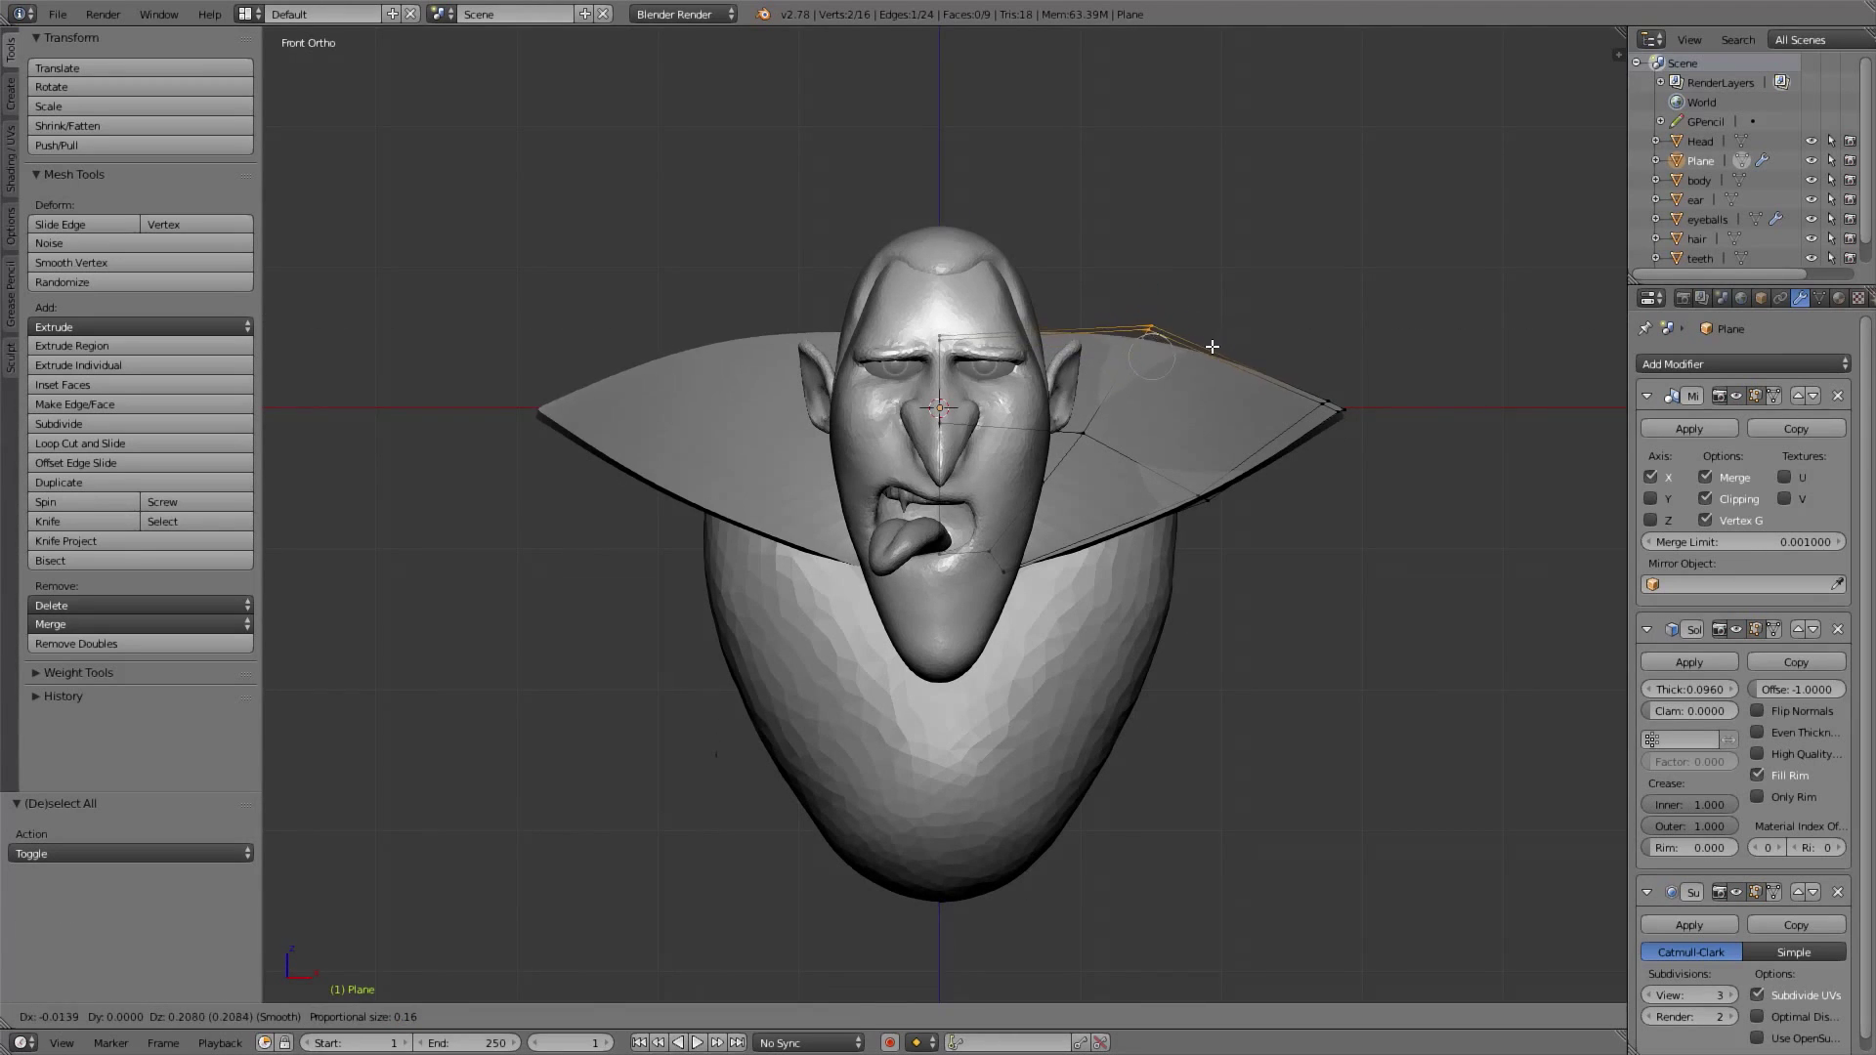
click(1217, 359)
key(g)
click(1187, 533)
key(a)
Box-select and reposition the middle vertices beside the ear, and do the same with the outer tip vertices
key(b)
drag(1061, 414, 1131, 469)
key(g)
click(1089, 442)
key(a)
key(b)
drag(1265, 354, 1407, 463)
key(g)
click(1337, 429)
Select the collar's side edge vertices from angled views and move them to round the collar around the head
middle_drag(1336, 420, 1095, 440)
key(a)
shift+right_click(1094, 439)
key(g)
click(1158, 462)
key(a)
middle_drag(1145, 616, 1130, 559)
ctrl+drag(1121, 560, 1174, 564)
key(g)
click(1198, 588)
key(a)
Lasso-select the collar's outer tip vertices from above, rotate them, and shift them inward
ctrl+drag(1006, 728, 1078, 845)
key(r)
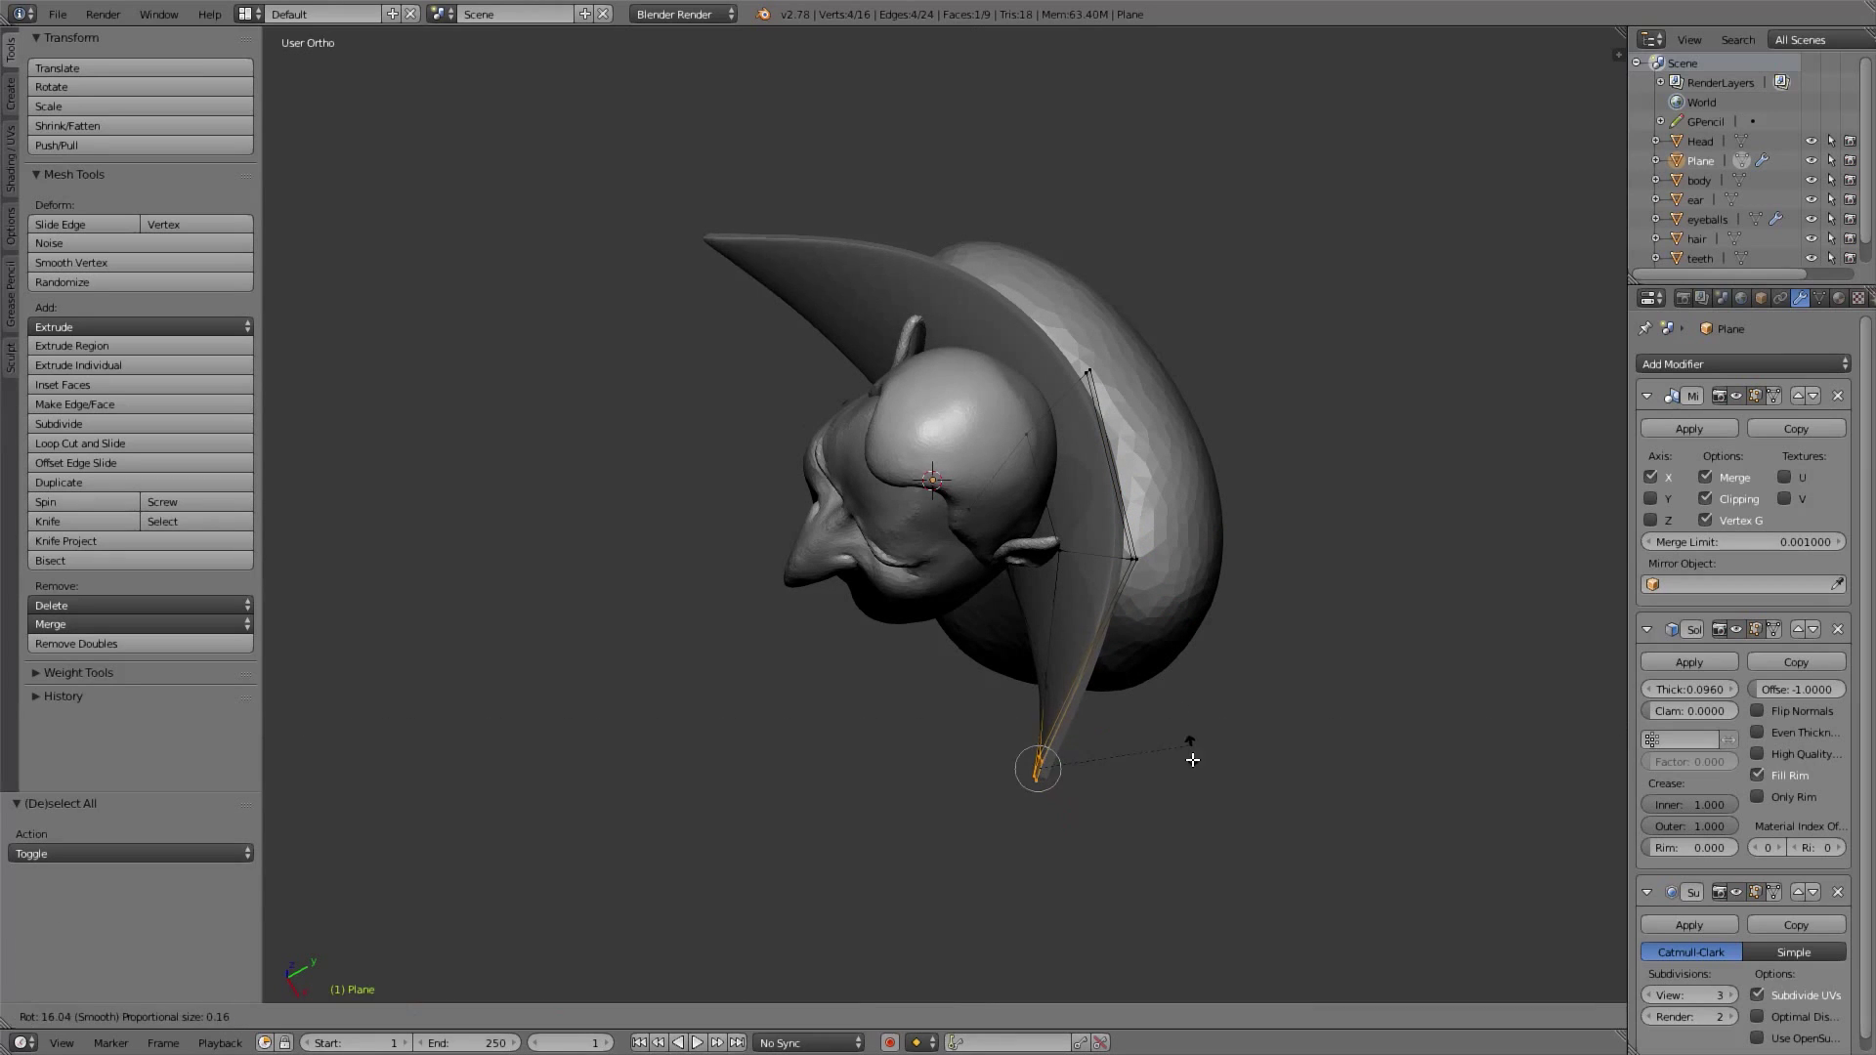
click(1167, 796)
key(g)
click(1149, 796)
Box-select the two front edge vertices just behind the tip and move them forward to smooth the collar's curve
key(a)
key(b)
drag(1029, 660, 1082, 721)
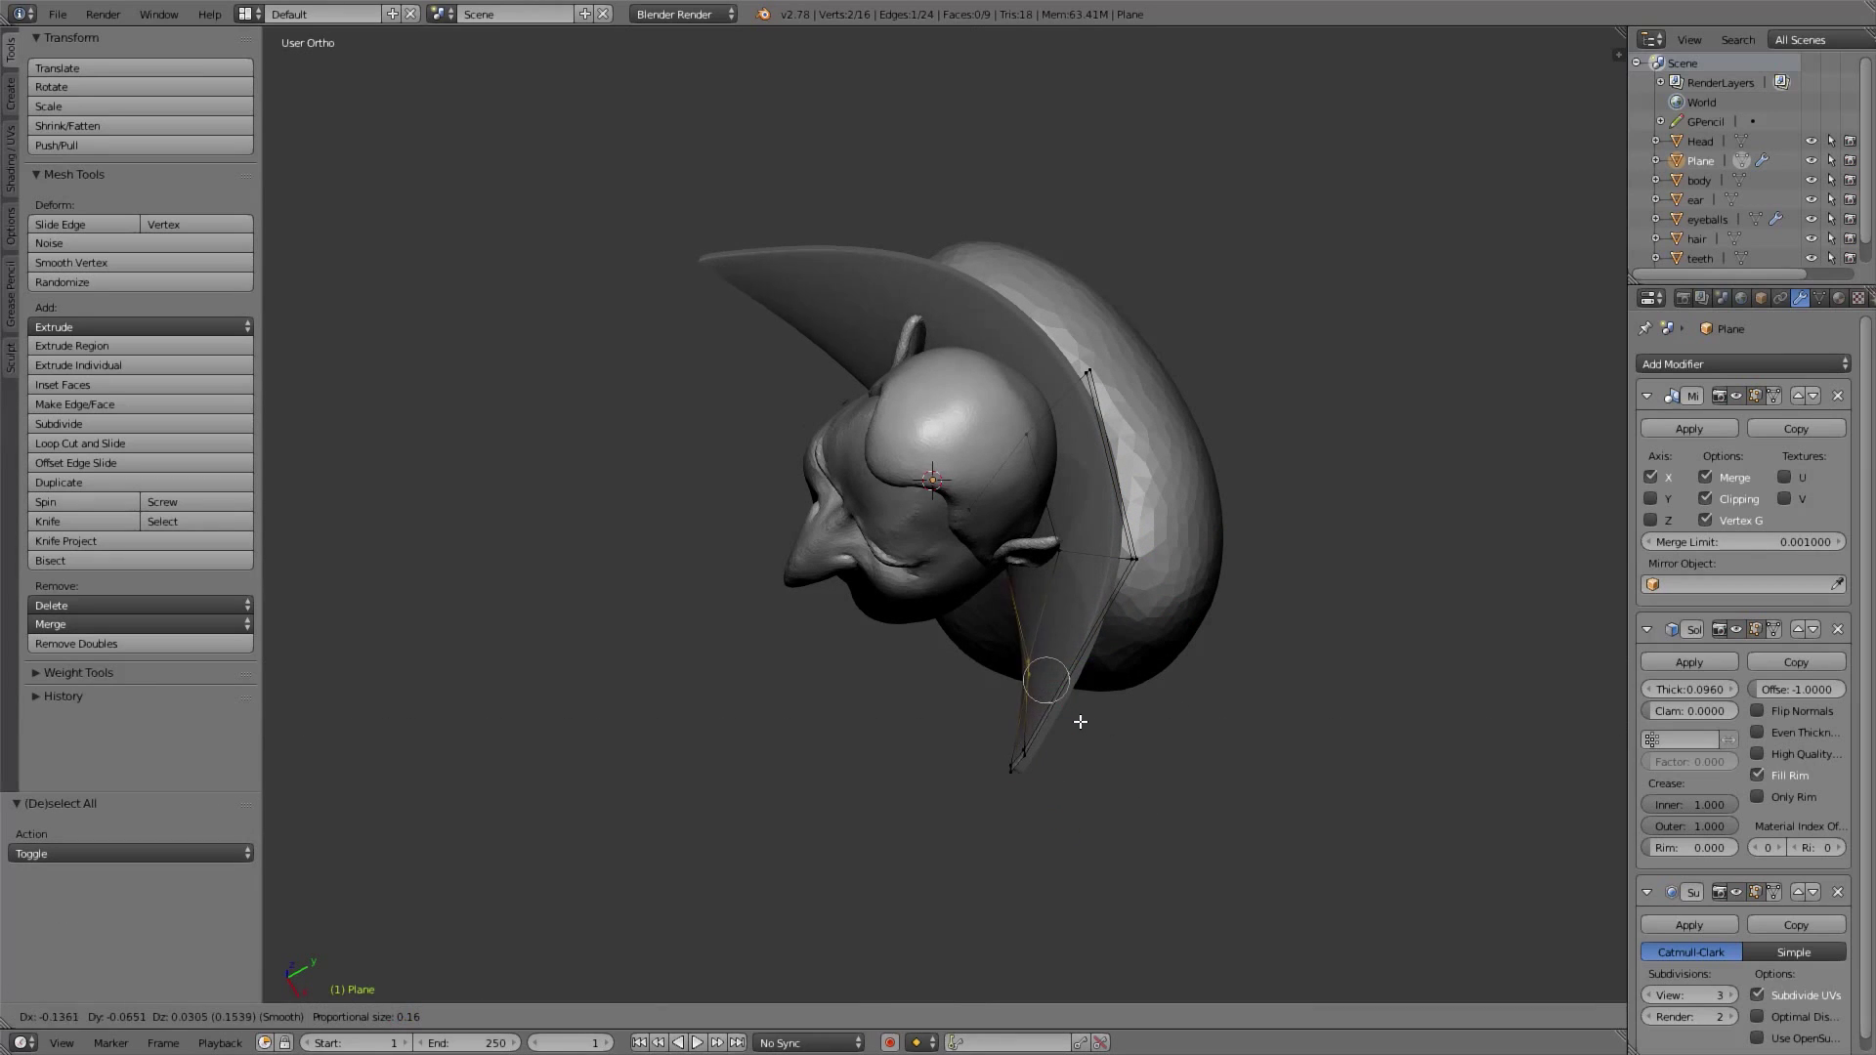
key(Tab)
Box-select the collar's tip vertices in the front view and adjust their position
key(KP_1)
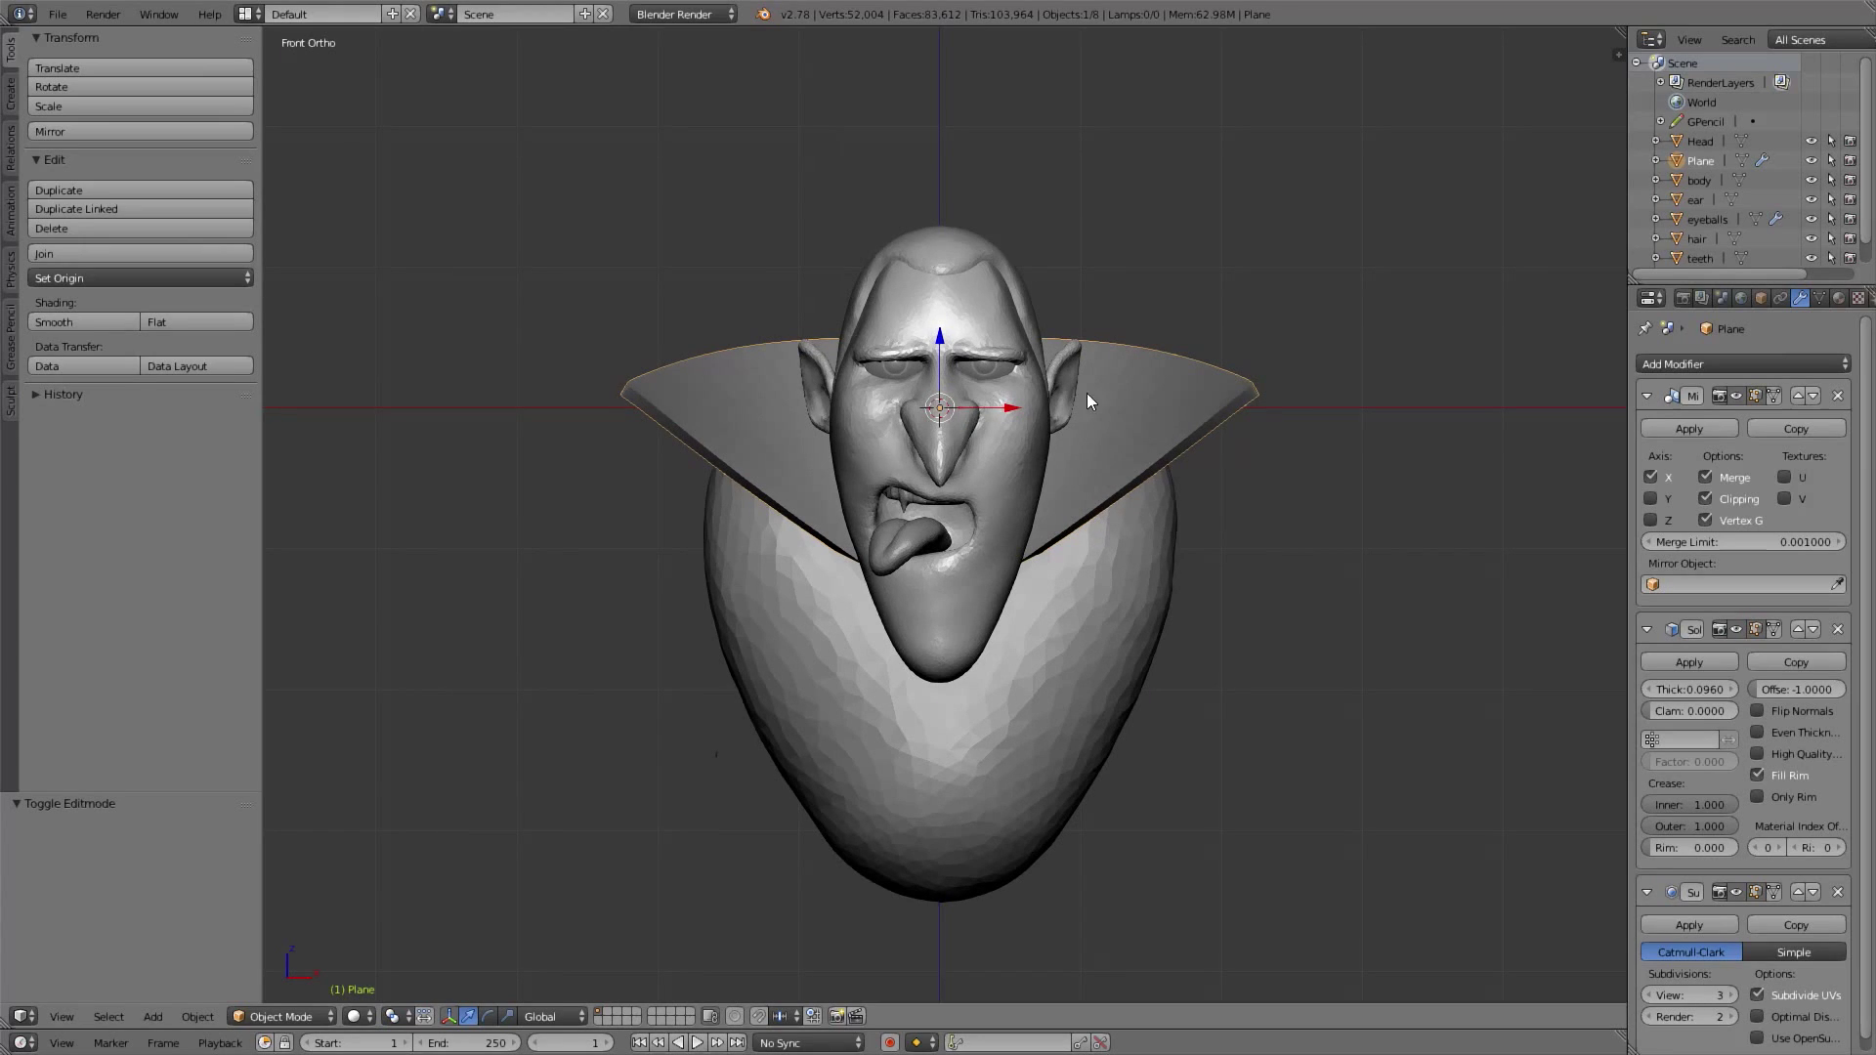
key(Tab)
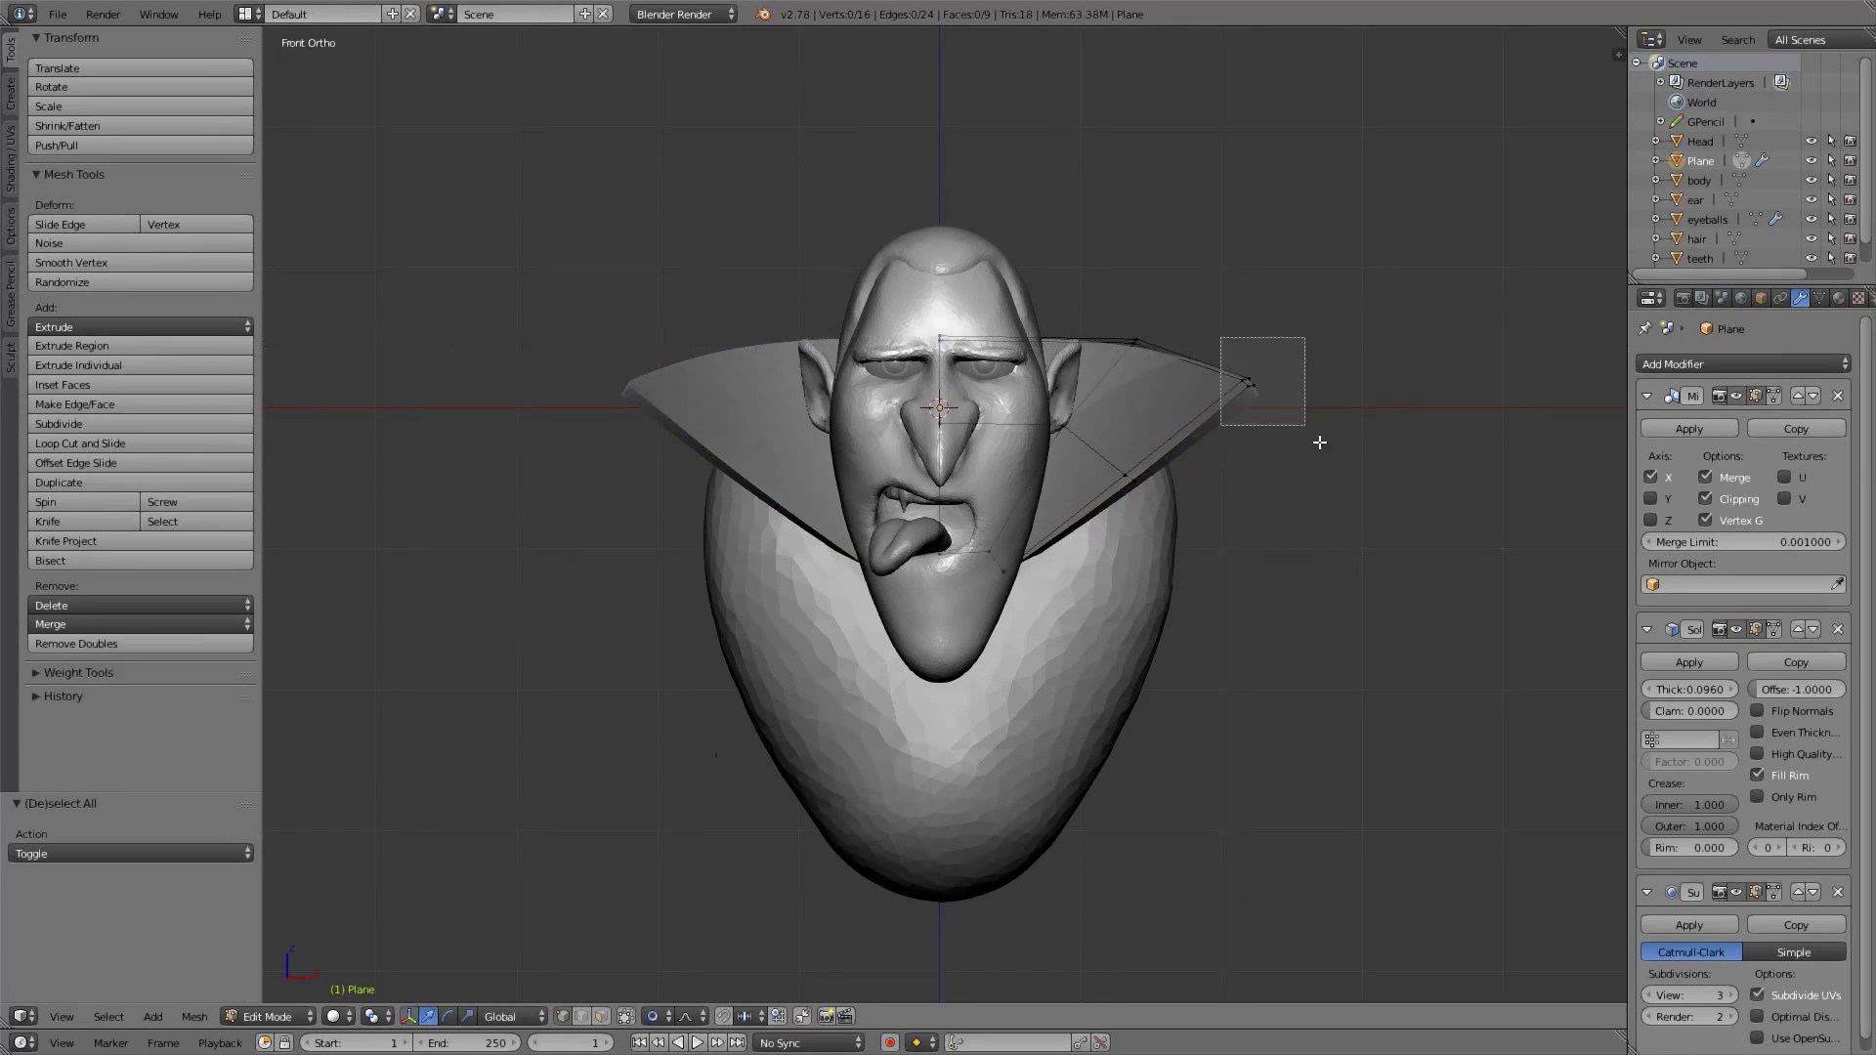
drag(1319, 443, 1319, 443)
key(g)
click(1312, 460)
key(Tab)
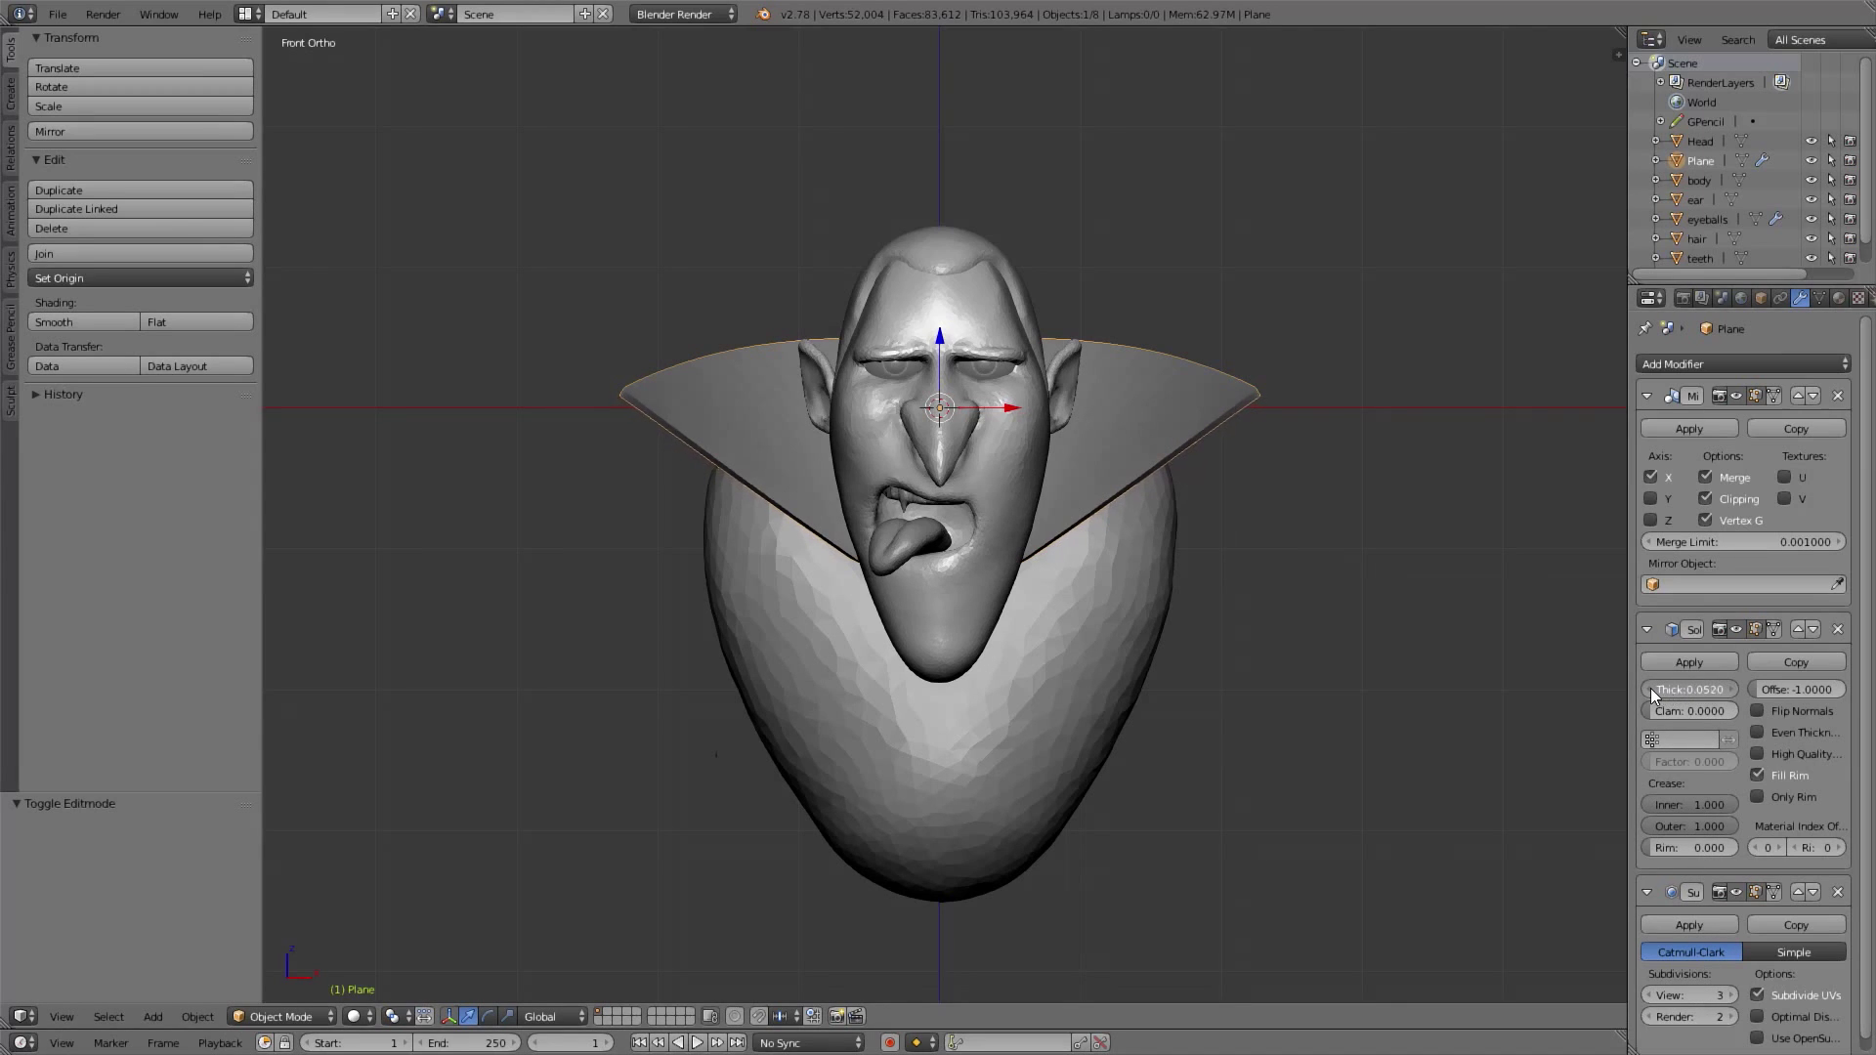
Reduce the Solidify thickness to about 0.052 and apply the collar's Mirror, Solidify and Subdivision Surface modifiers
click(1673, 431)
click(1673, 431)
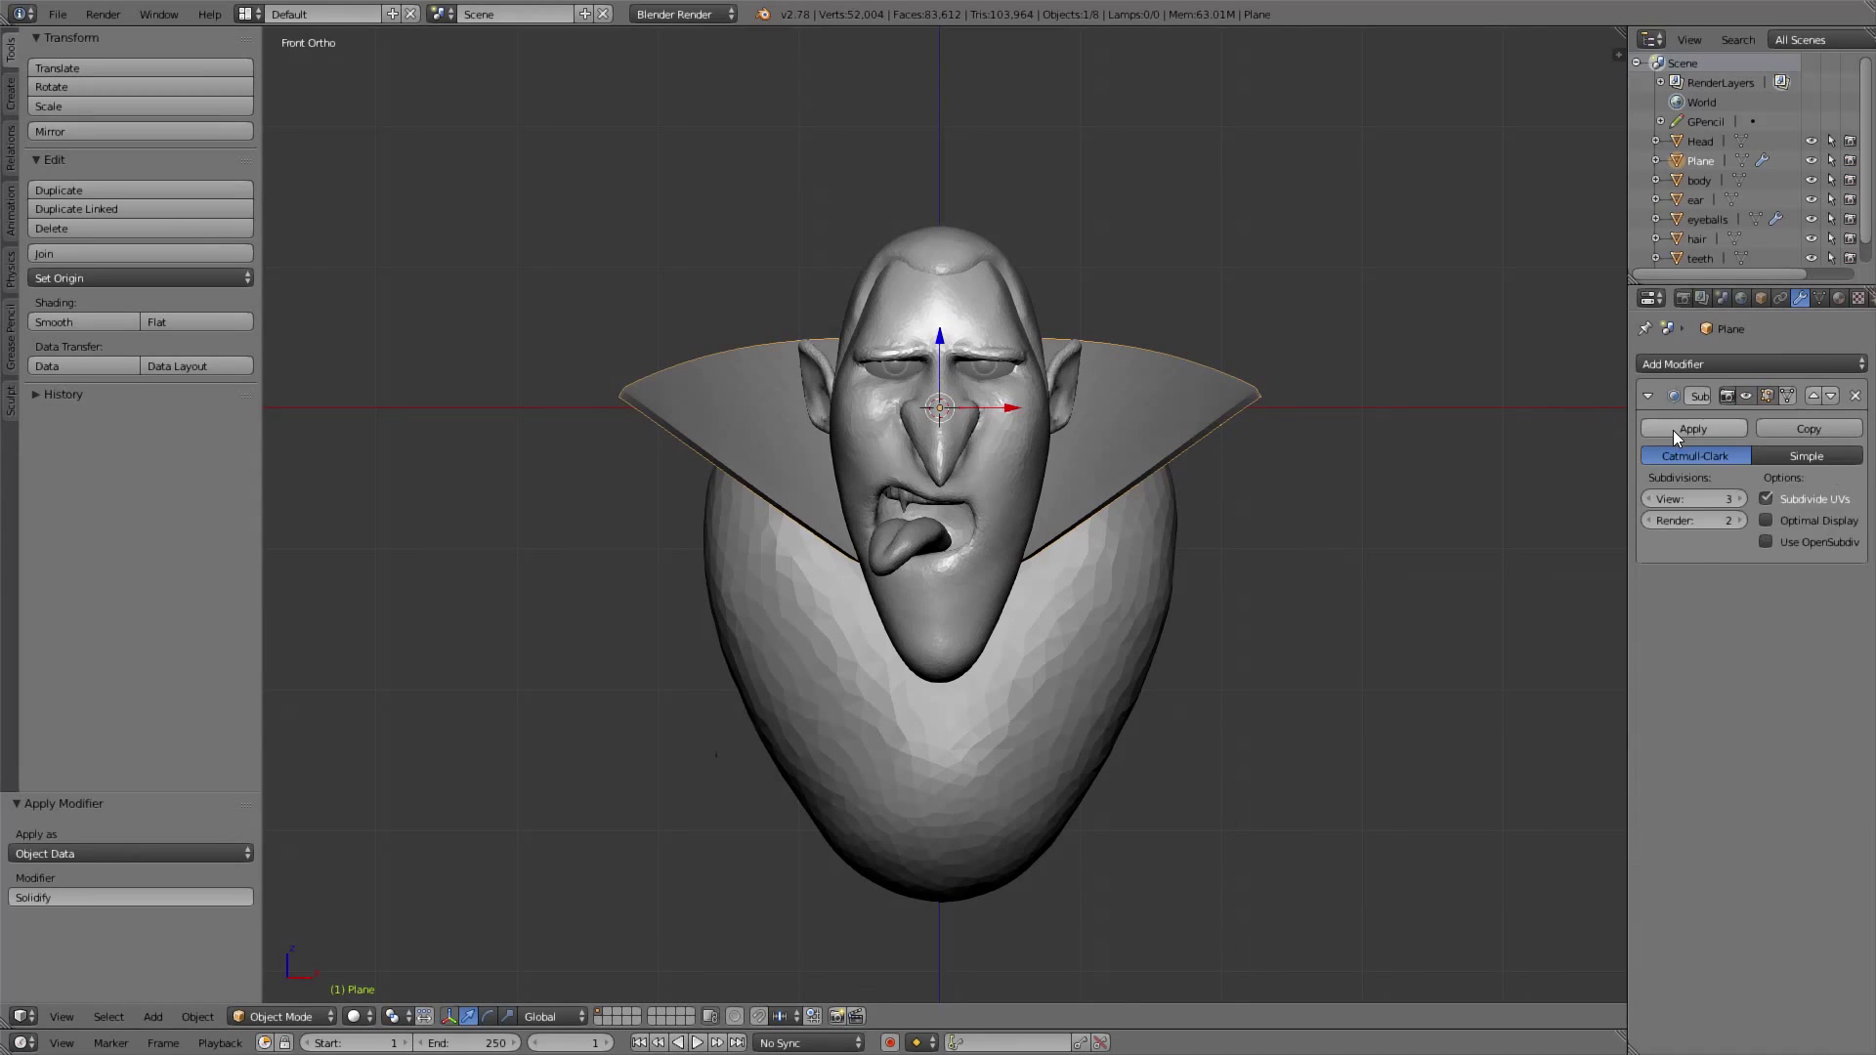
click(1694, 429)
Select the body mesh and switch it to Sculpt Mode
middle_drag(1278, 563, 1232, 502)
key(KP_1)
right_click(1148, 618)
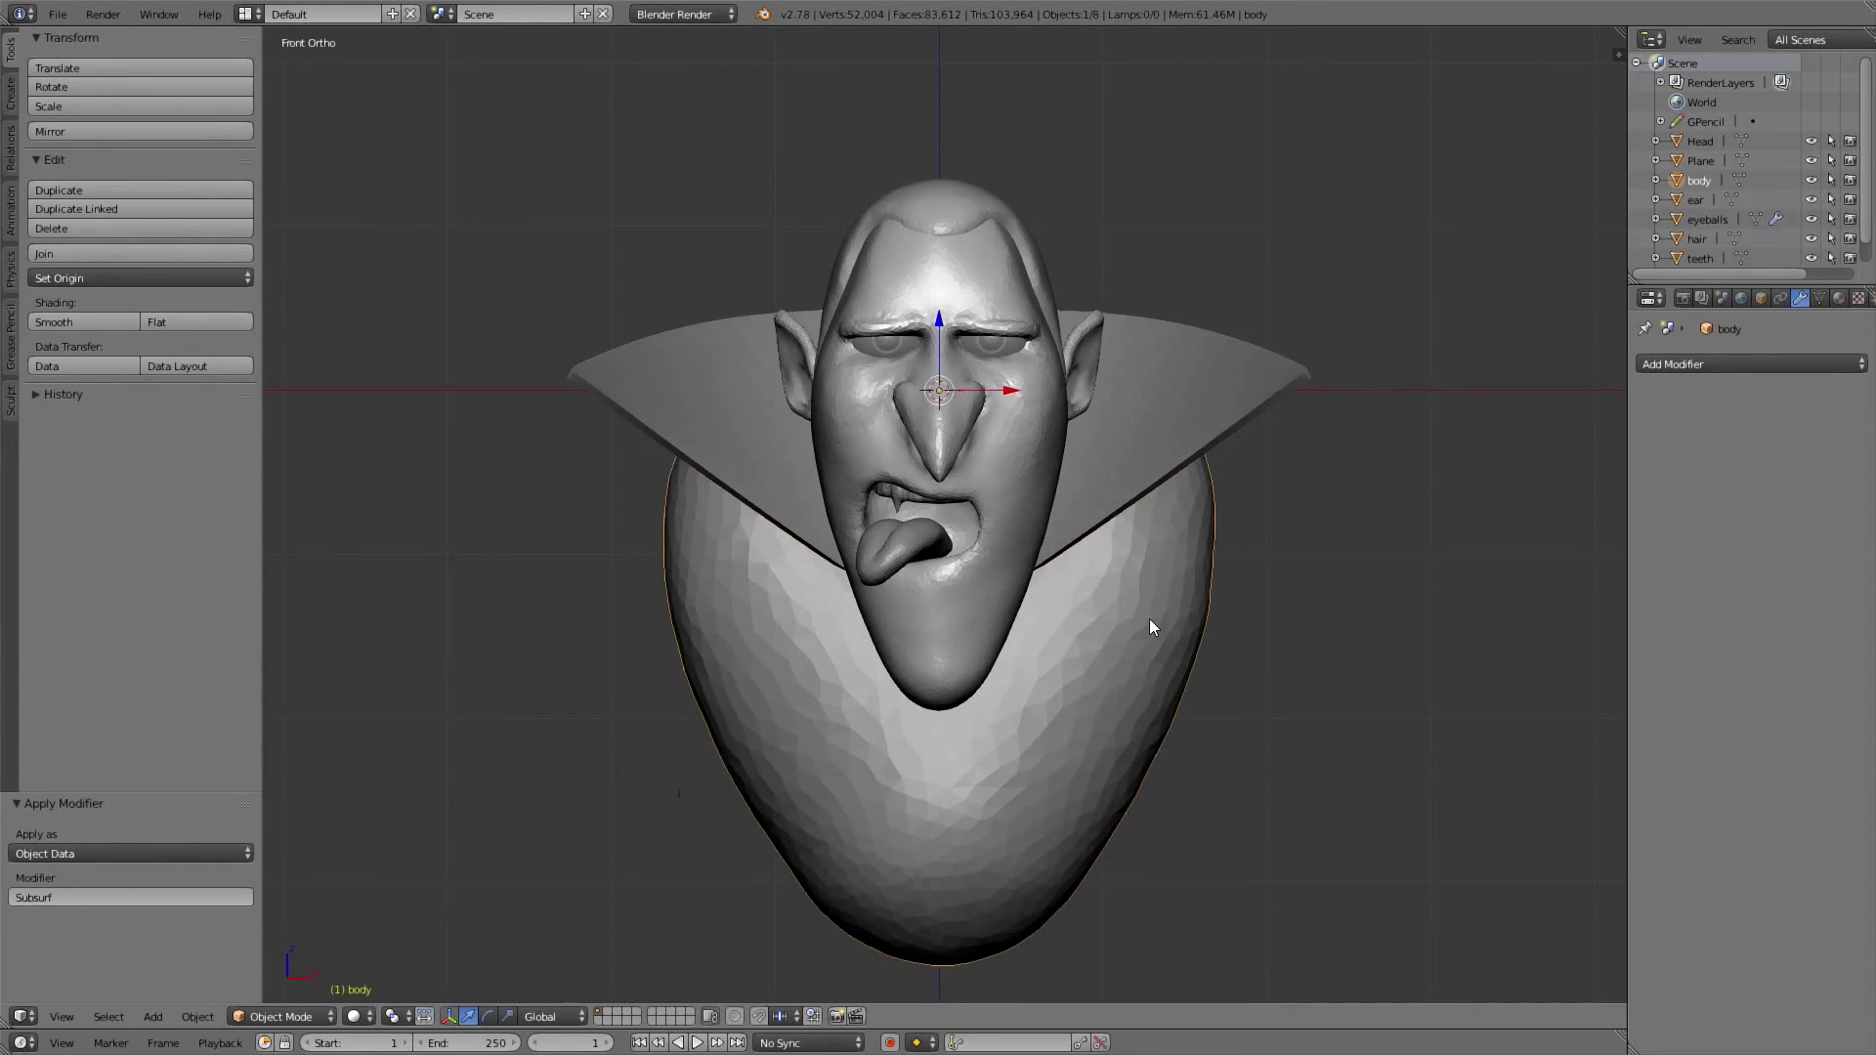
shift+middle_drag(1149, 621, 1177, 557)
click(283, 1016)
click(320, 953)
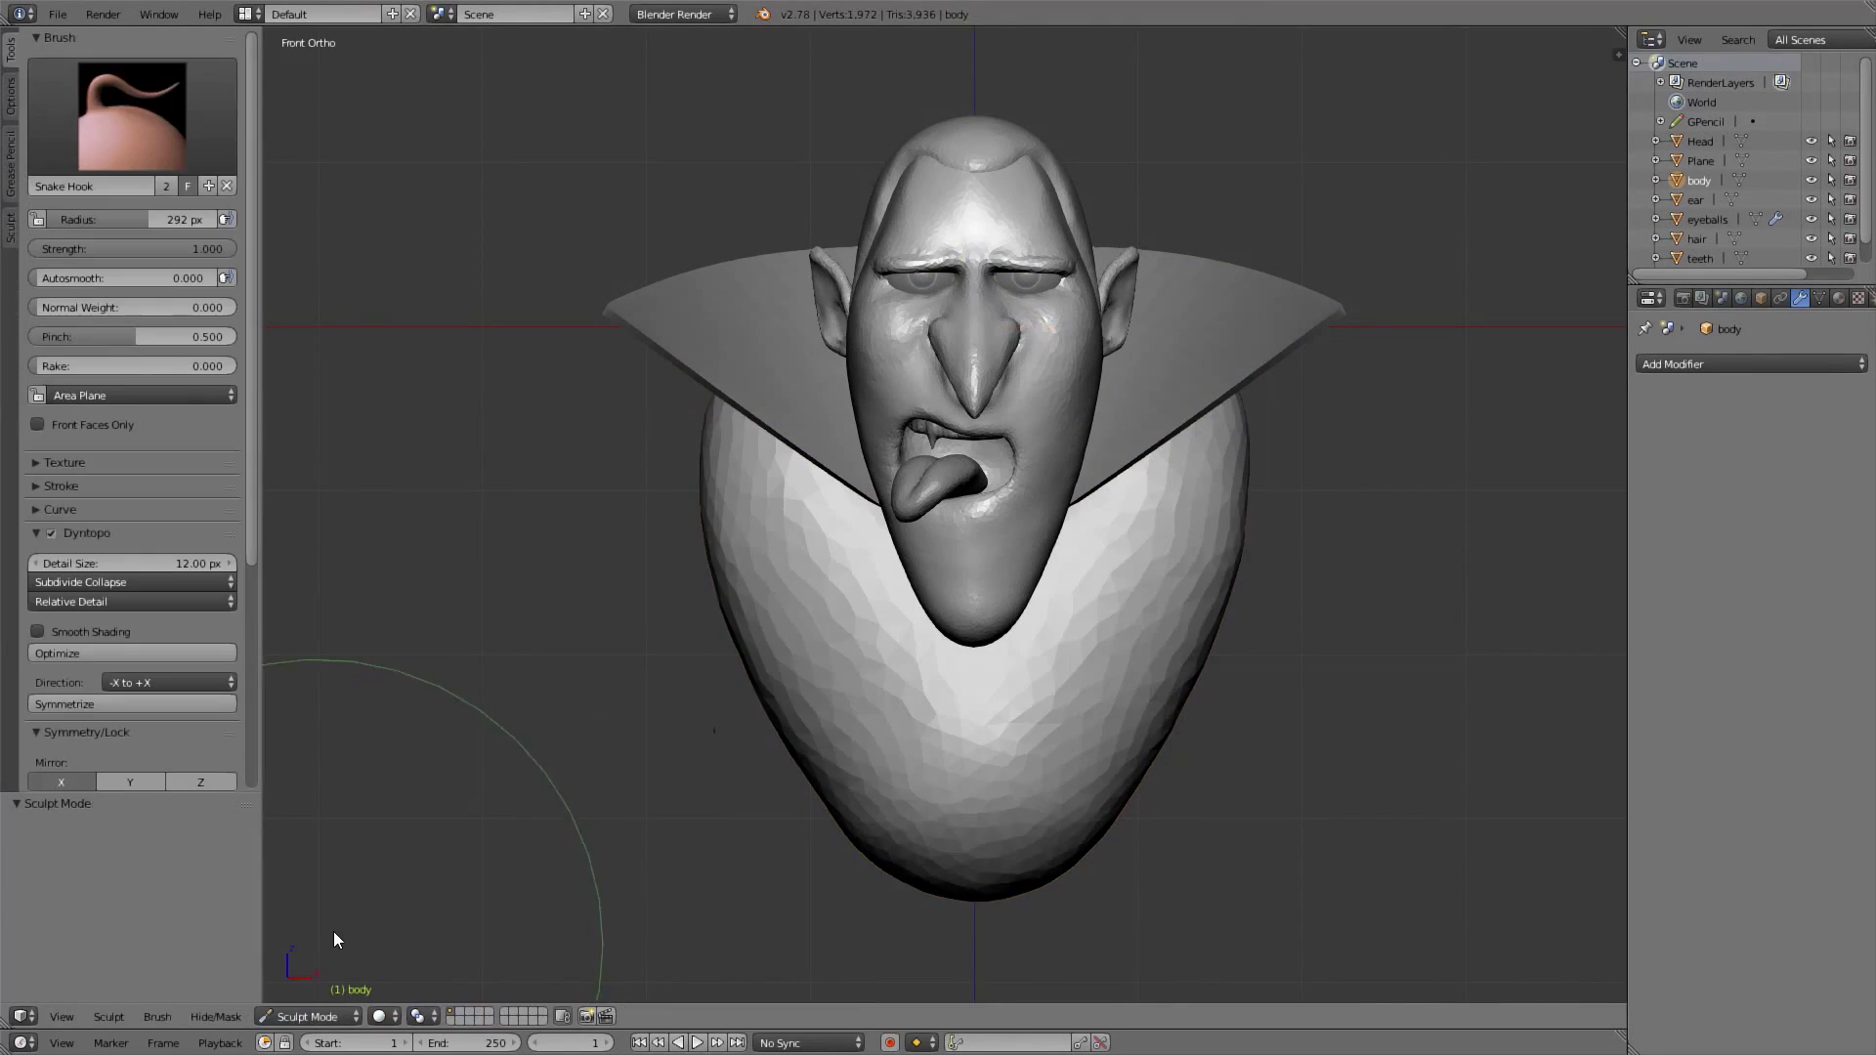
Choose the Clay Strips brush with a radius of 137 px for sculpting the body's chest
ctrl+middle_drag(1116, 503, 1118, 452)
key(f)
click(955, 623)
shift+middle_drag(1032, 600, 982, 541)
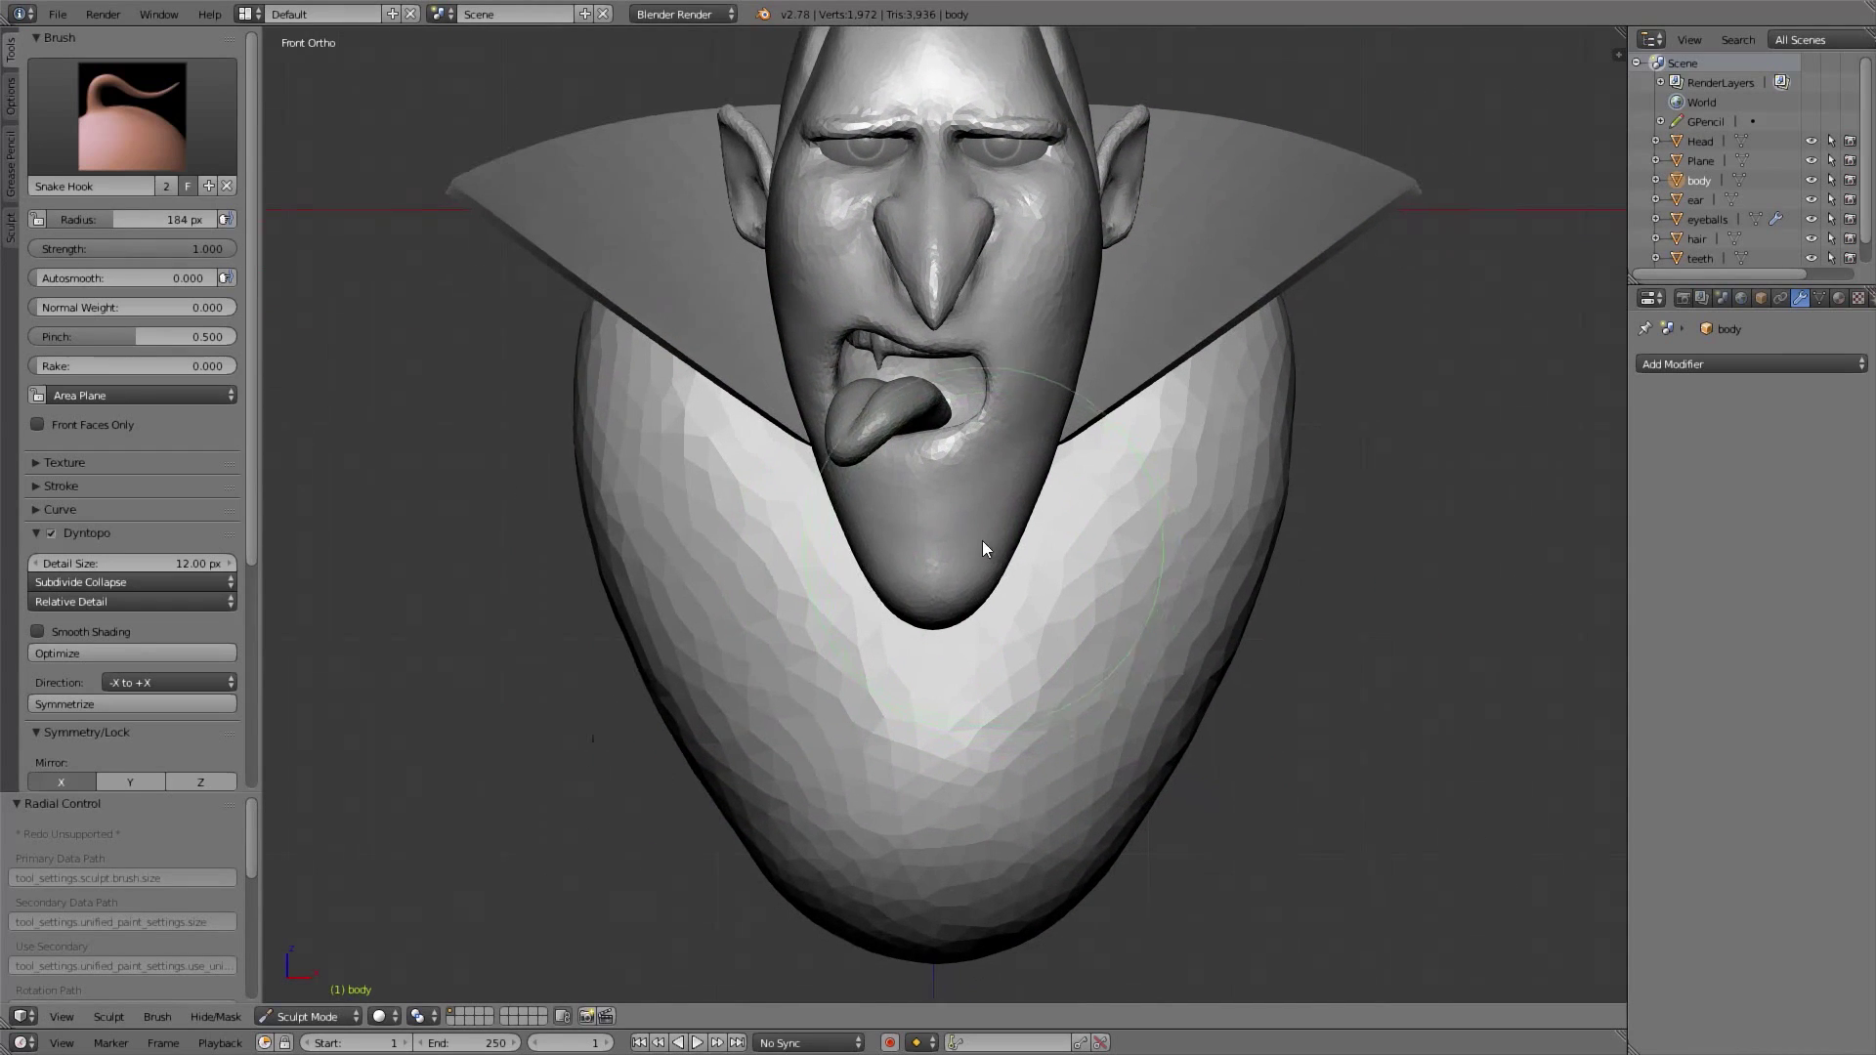
key(3)
key(f)
click(1068, 598)
middle_drag(1134, 547, 1069, 521)
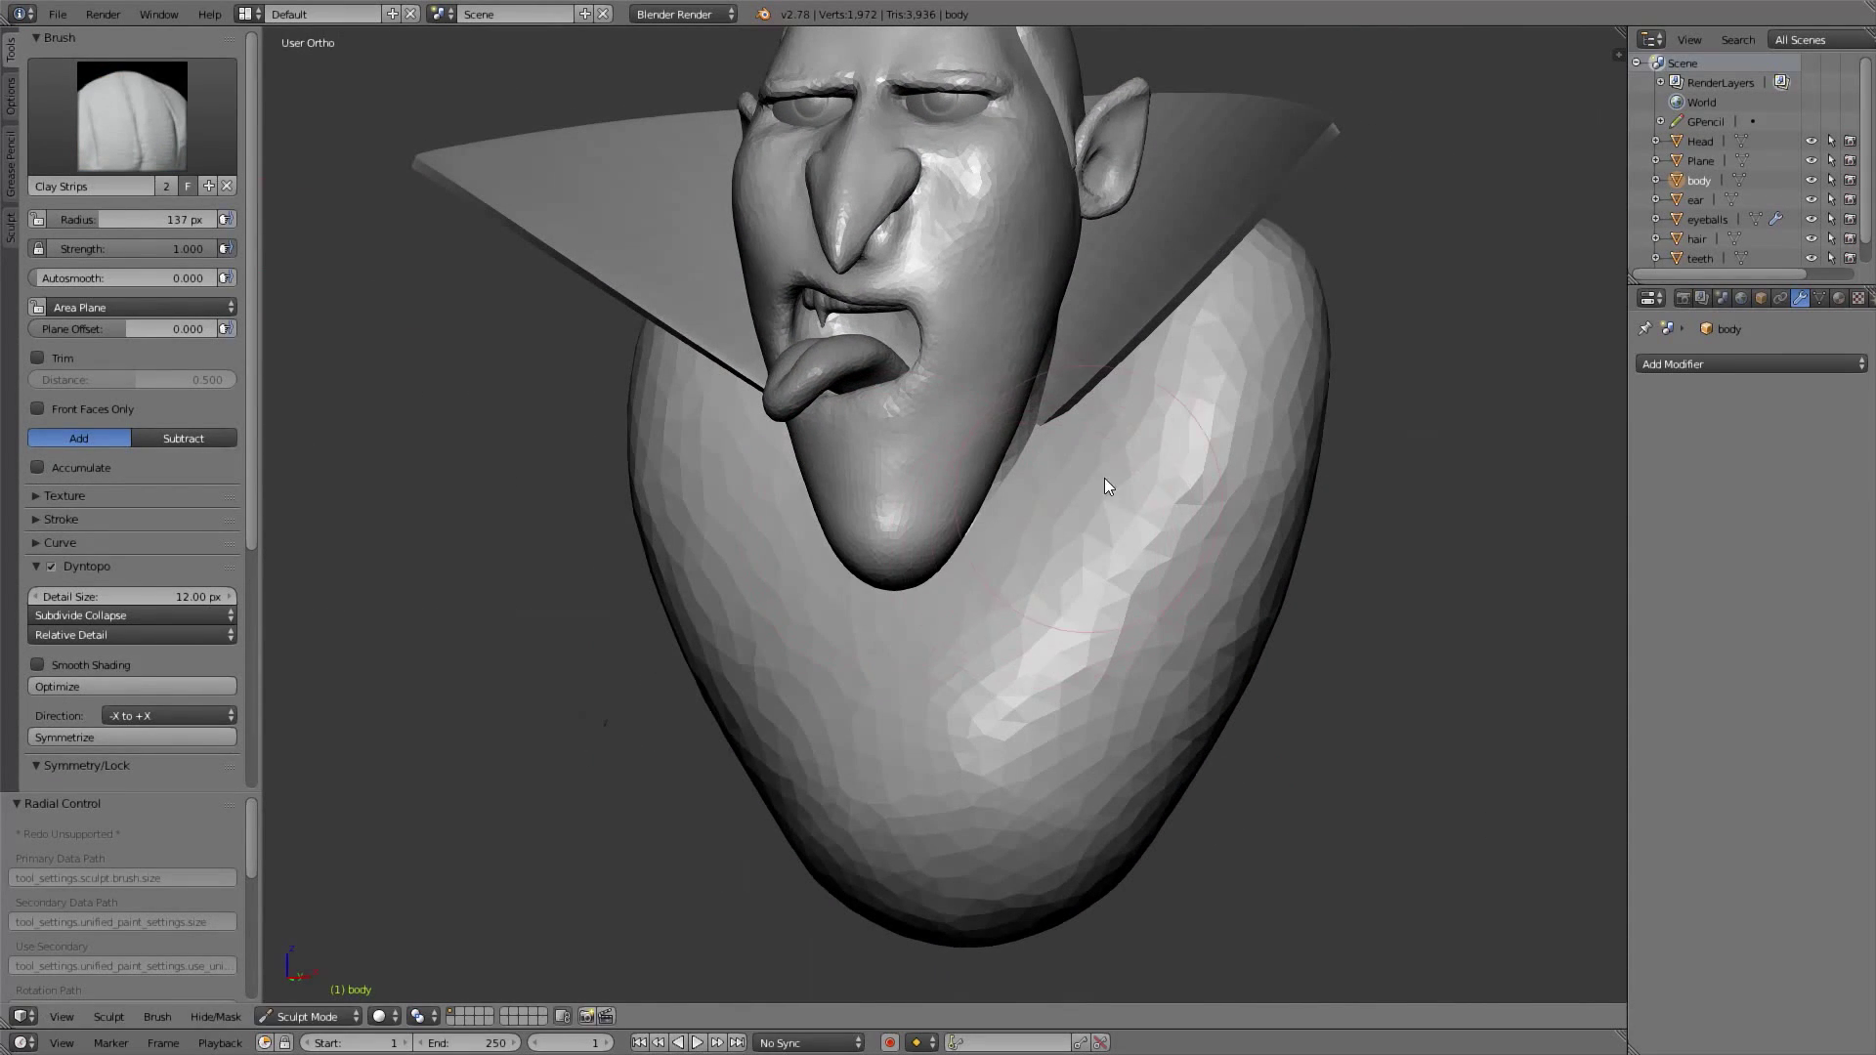
Sculpt a stroke down the front of the body with dynamic topology and check its mesh density in wireframe
drag(1106, 479, 1025, 646)
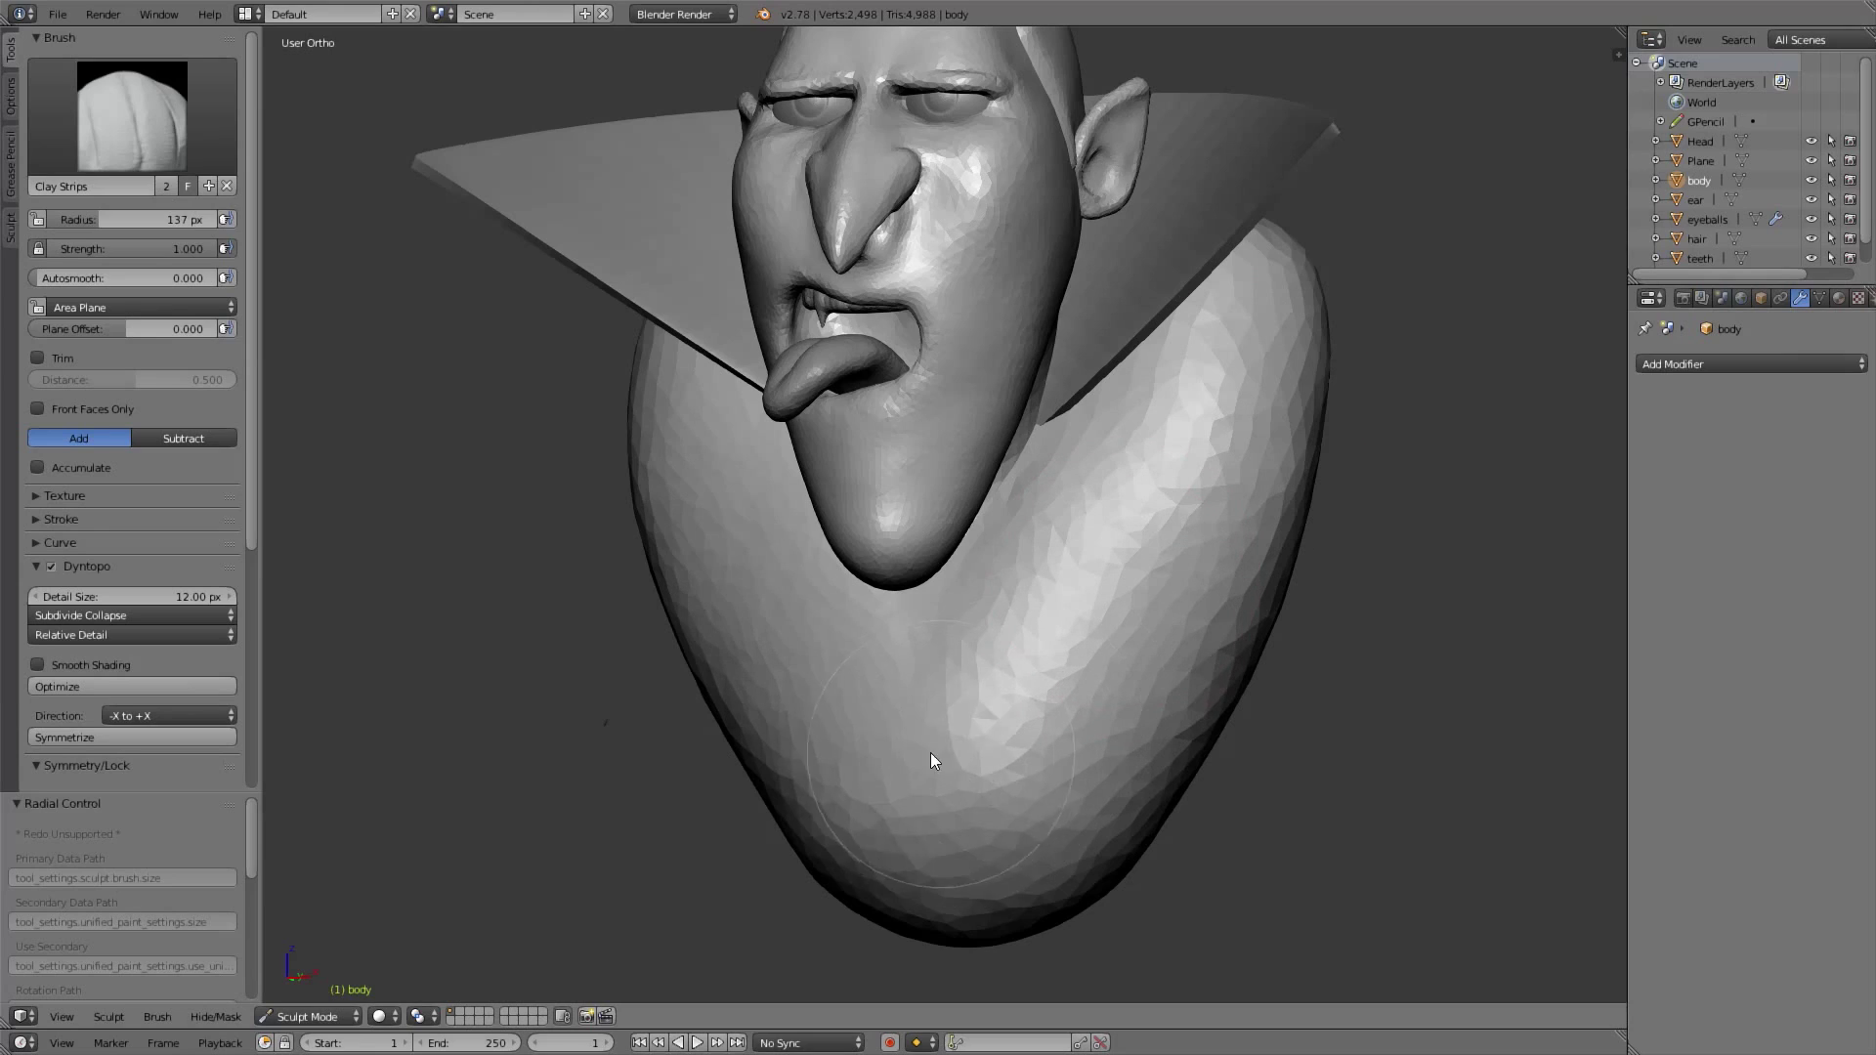
scroll(154, 439, down, 3)
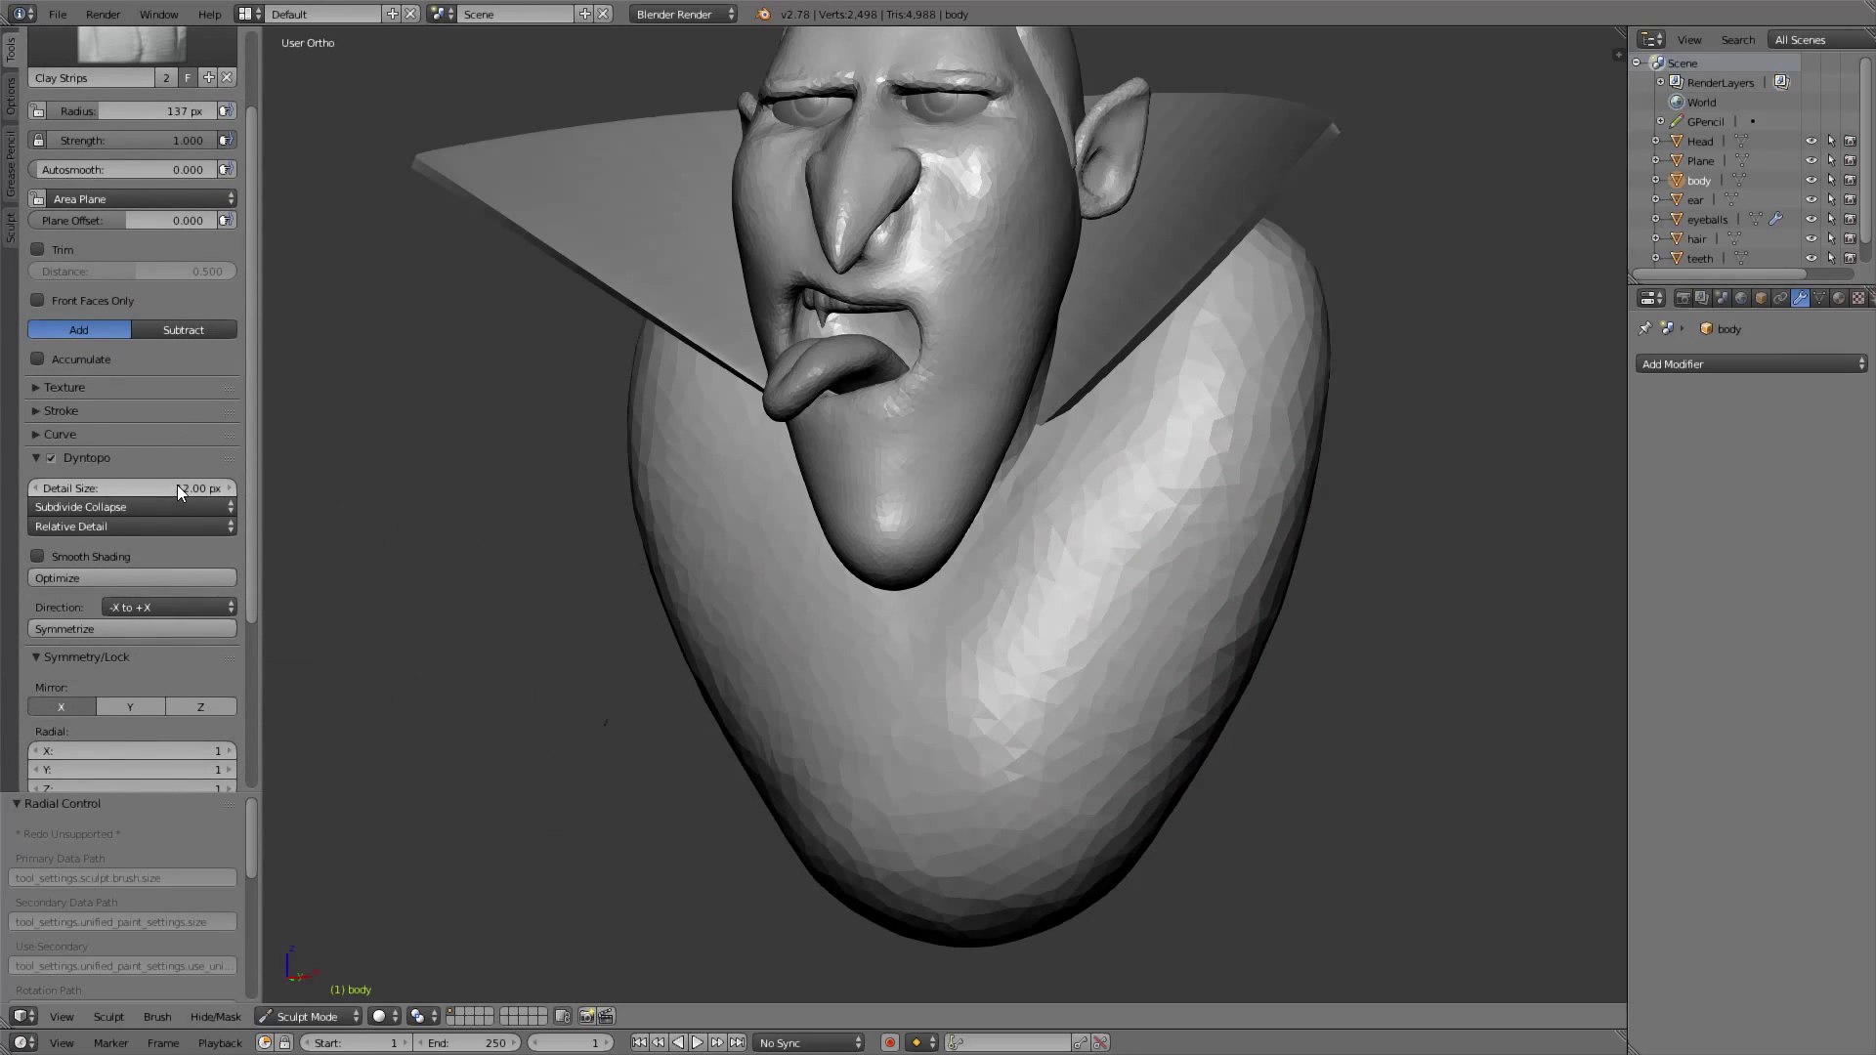
mouse_move(1046, 237)
middle_down()
mouse_move(998, 297)
mouse_move(1065, 475)
mouse_move(1100, 385)
middle_up()
key(z)
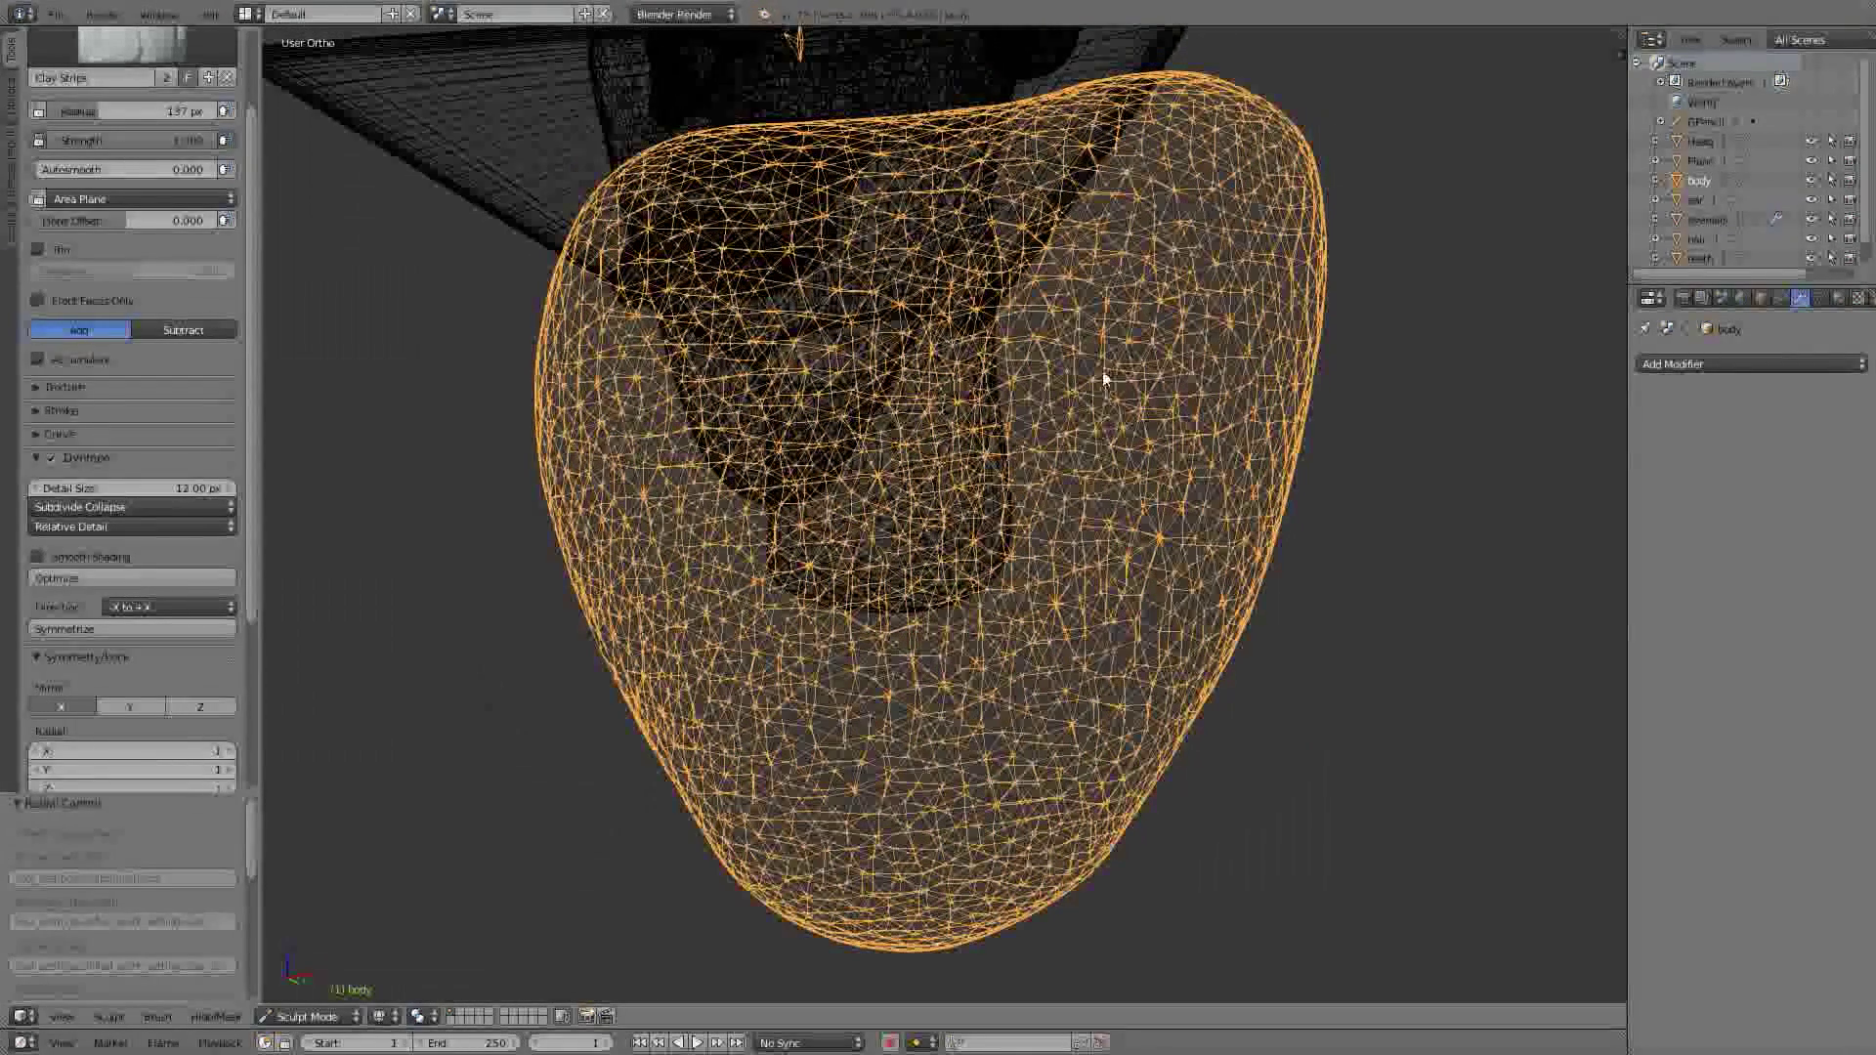
key(z)
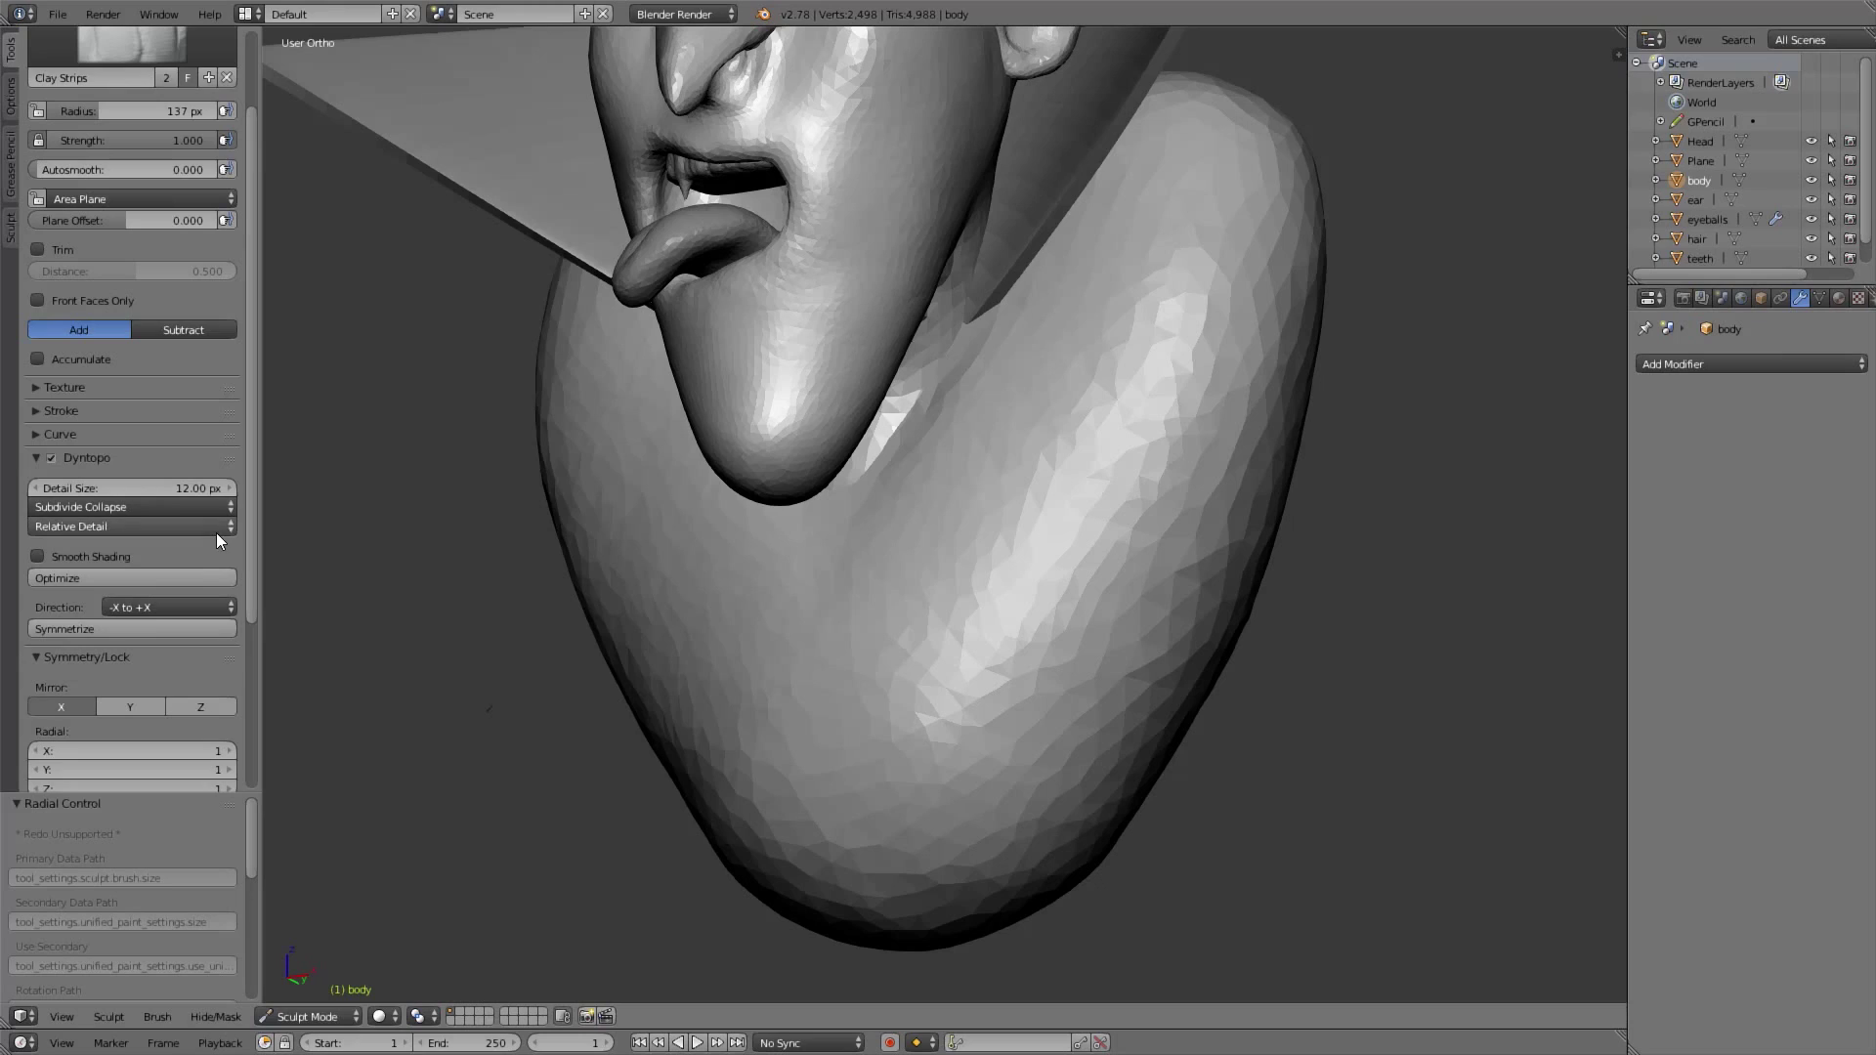
Set the dynamic topology detail type to Constant Detail and flood fill the whole body mesh with it
click(219, 530)
click(201, 509)
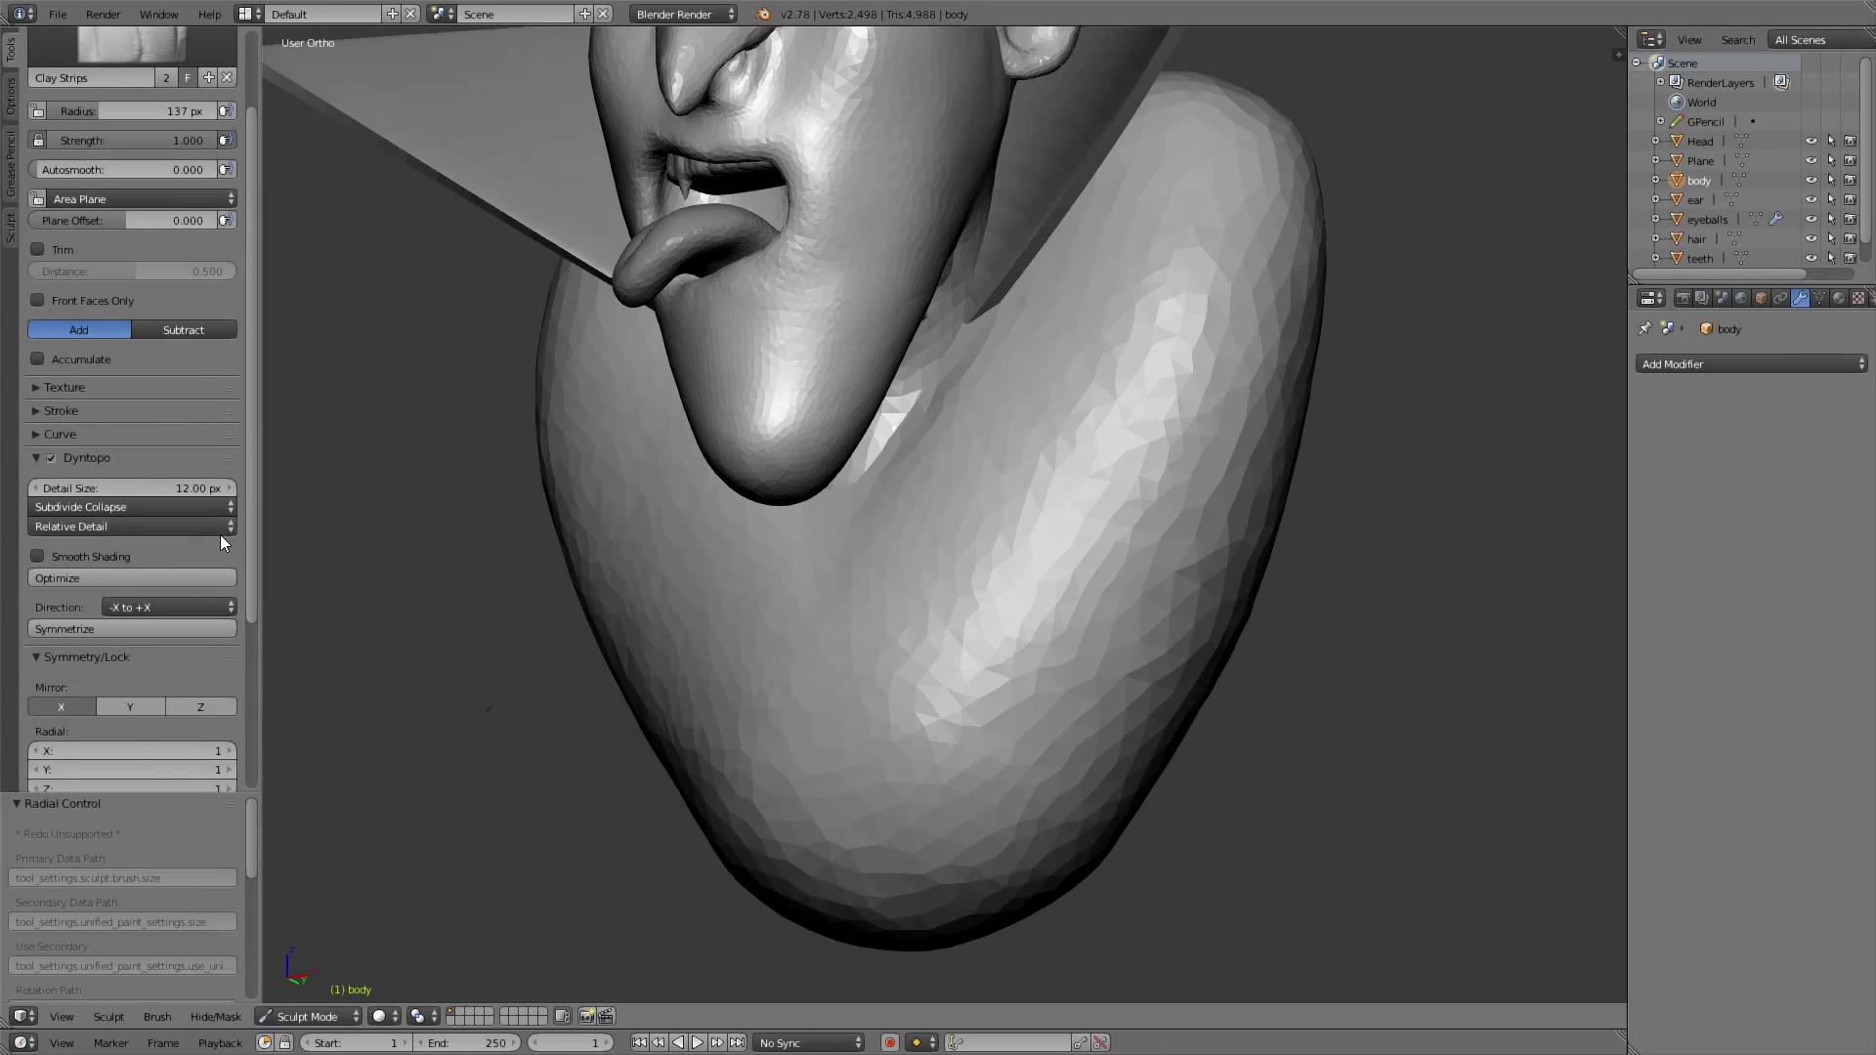
click(220, 535)
click(208, 480)
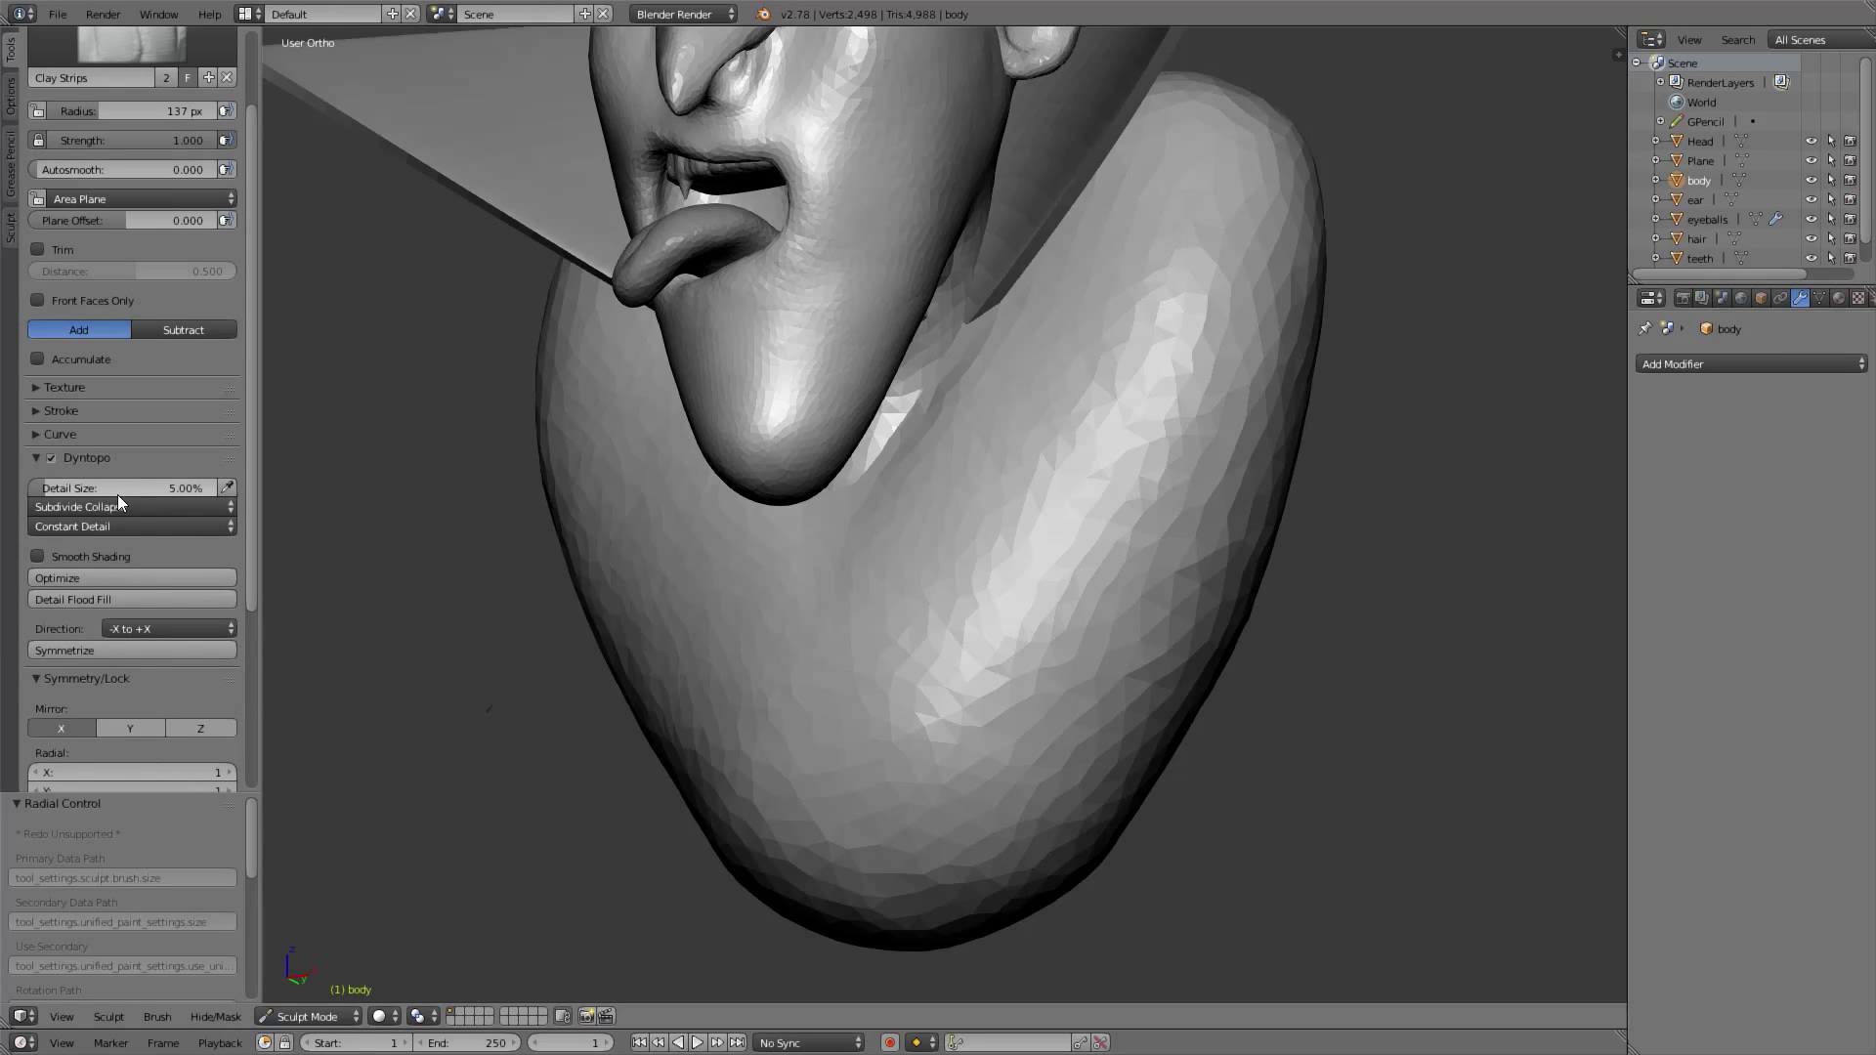
scroll(987, 537, up, 4)
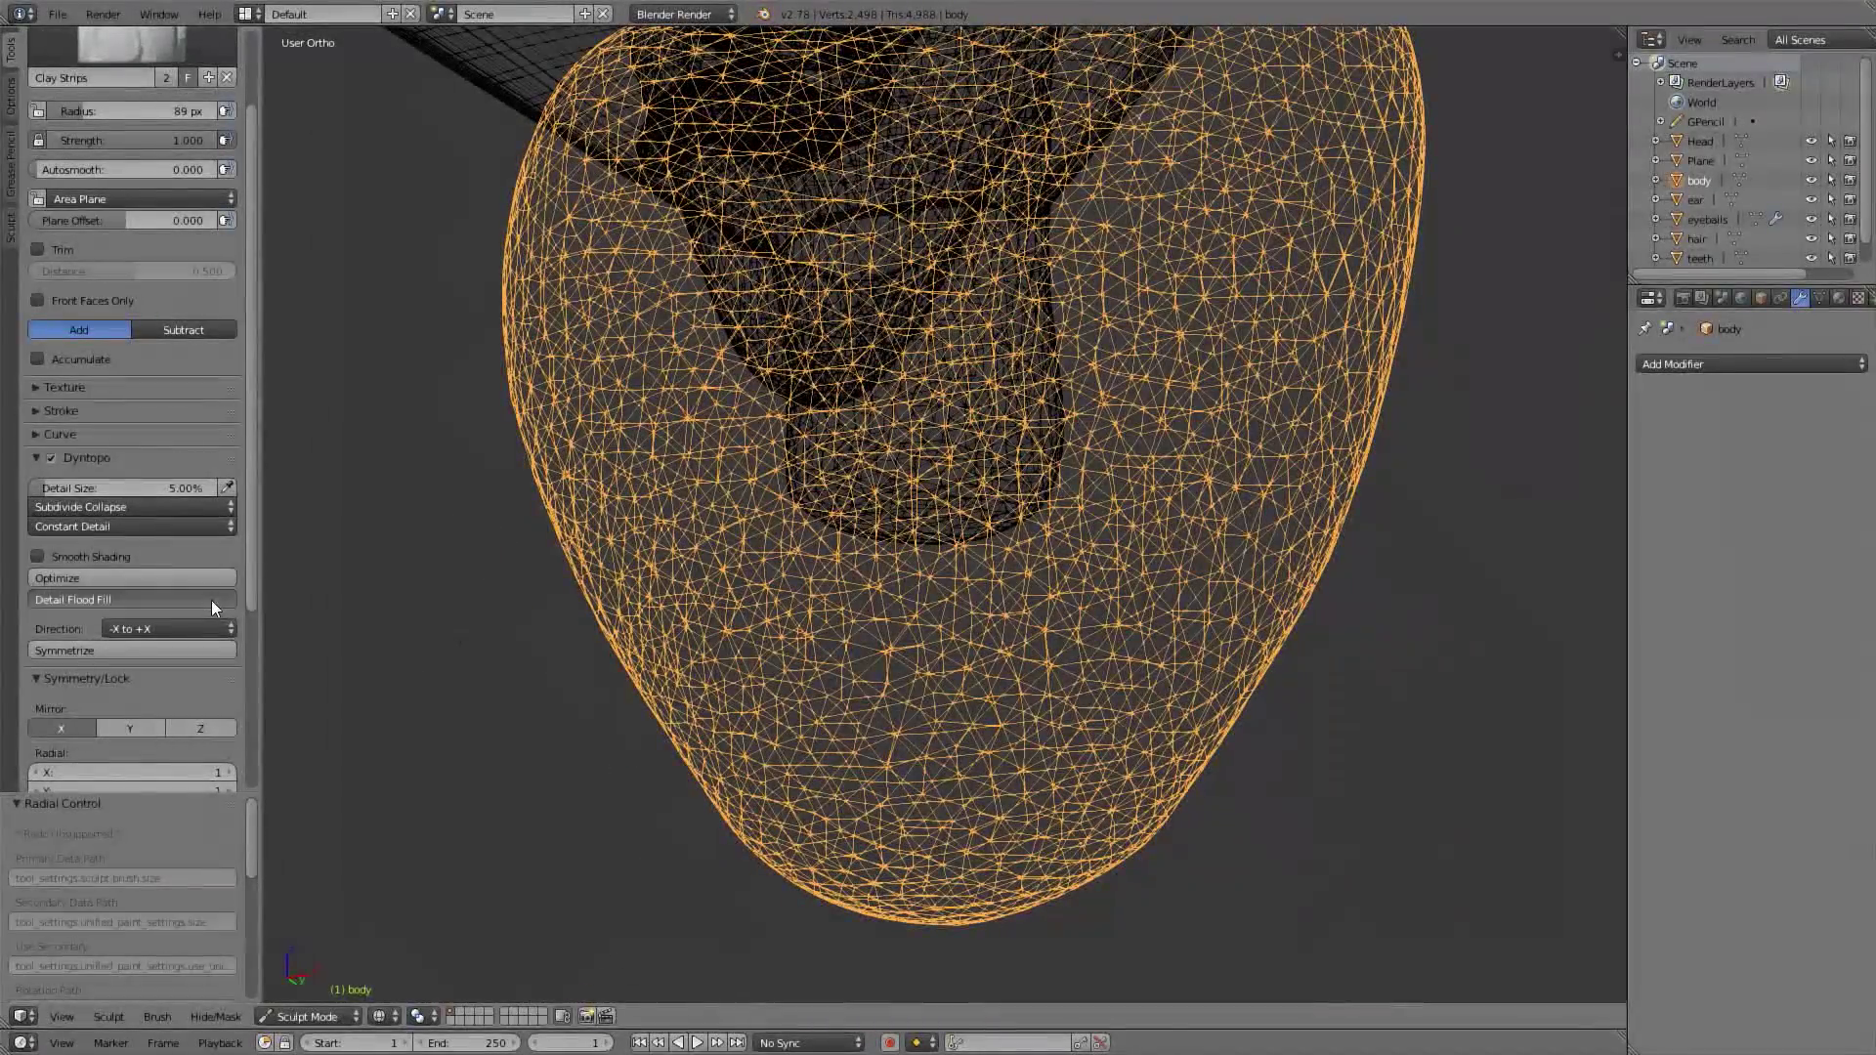
click(211, 600)
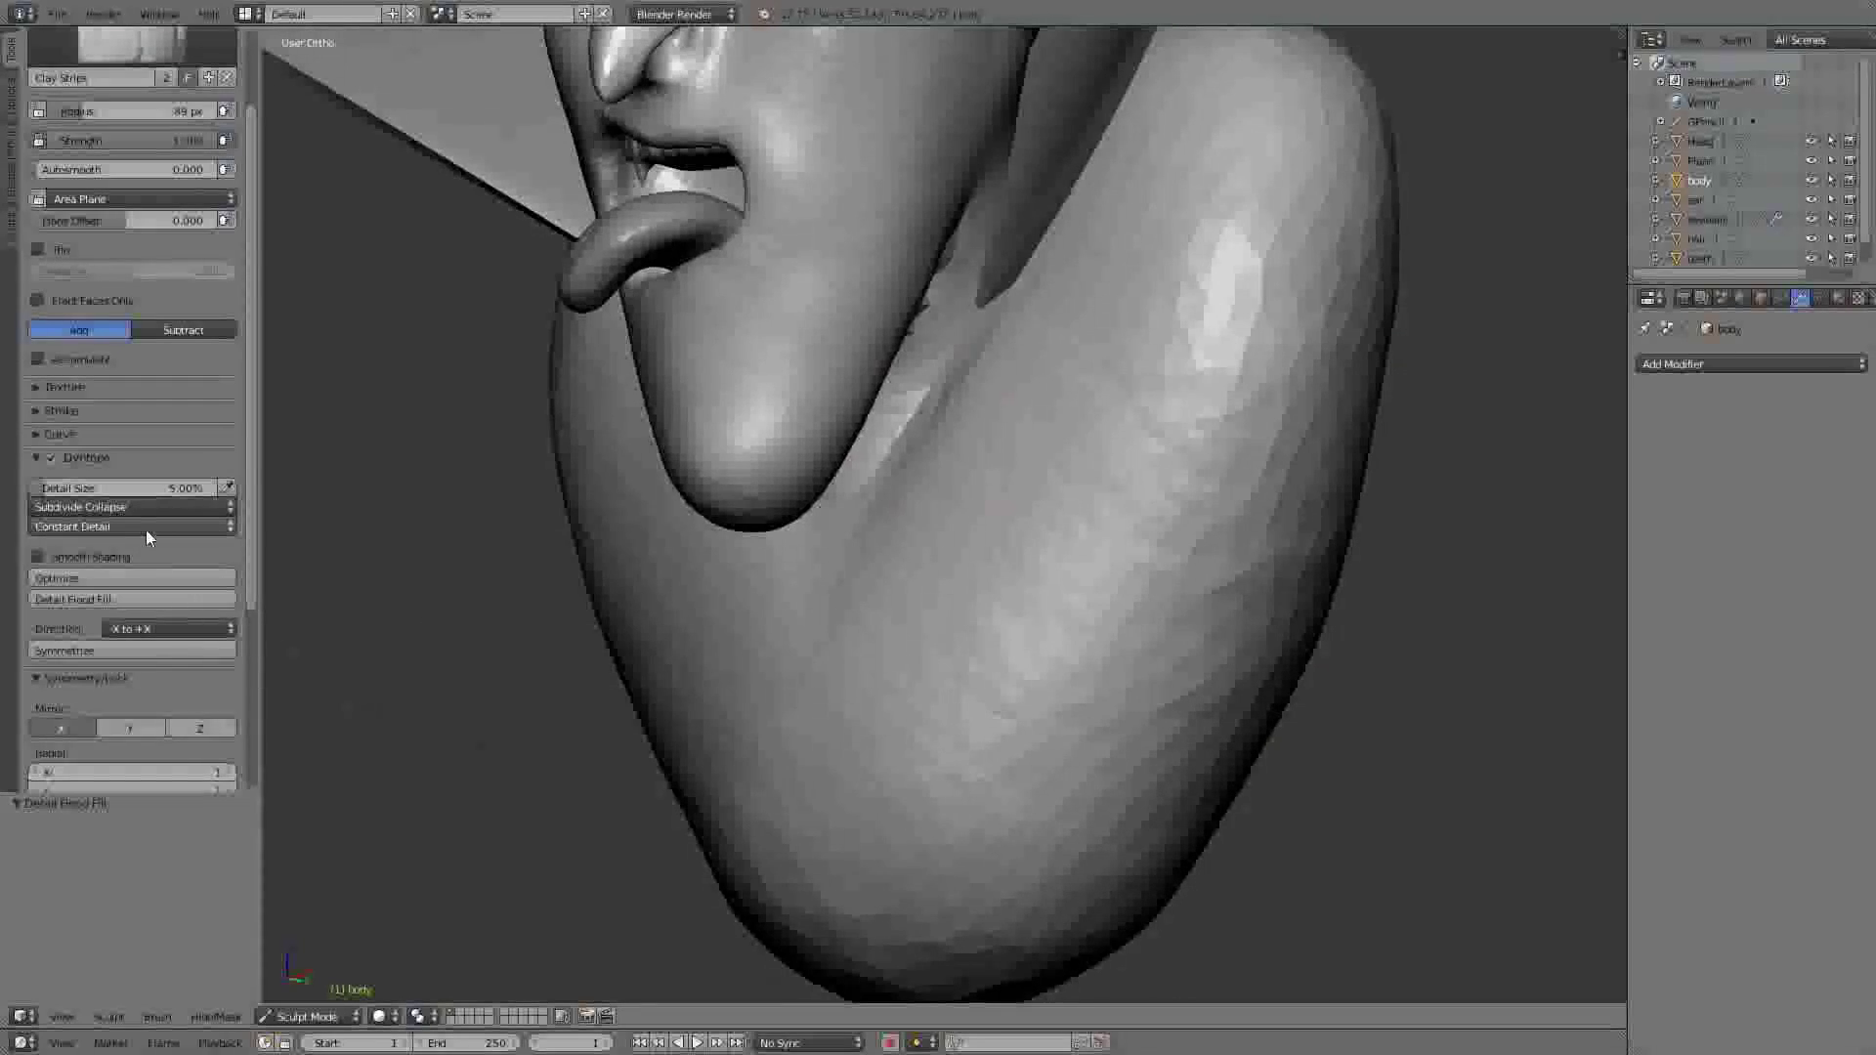
Keep the Constant Detail type and set the dynamic topology refine method to Subdivide Edges
click(156, 526)
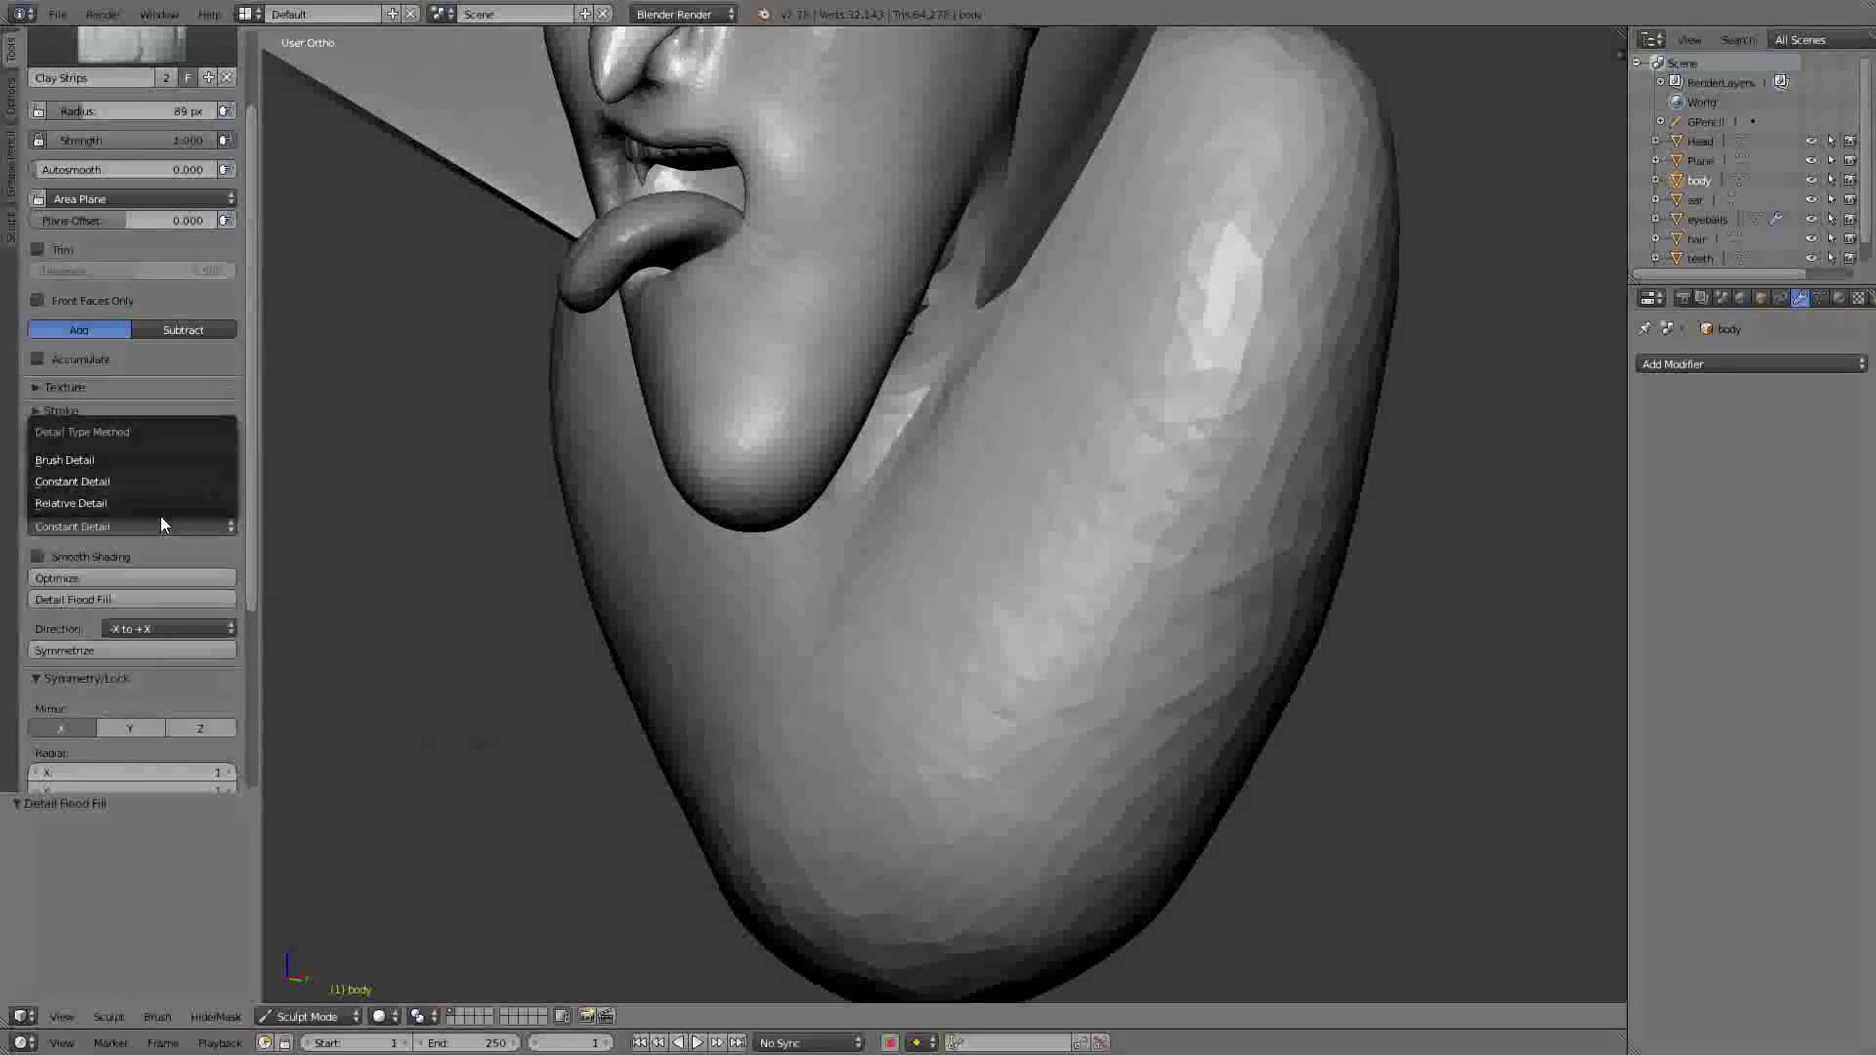
click(161, 484)
click(196, 528)
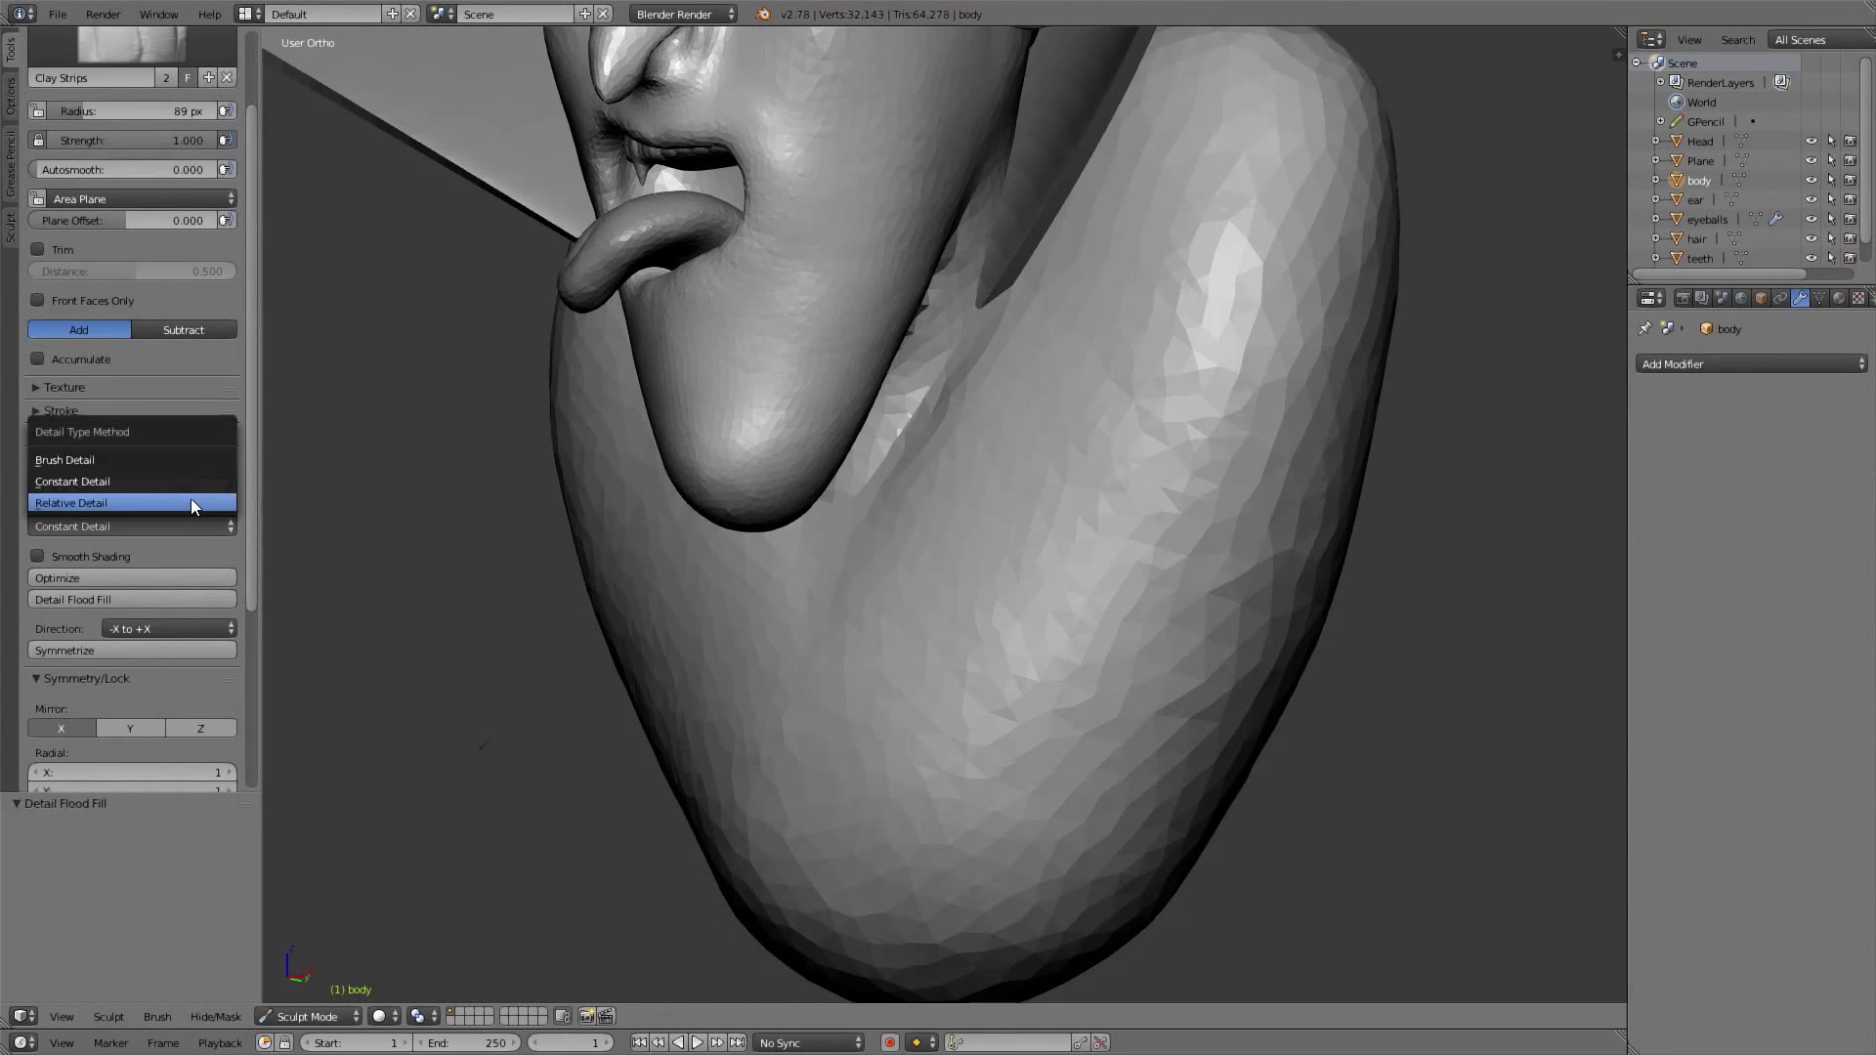
click(198, 481)
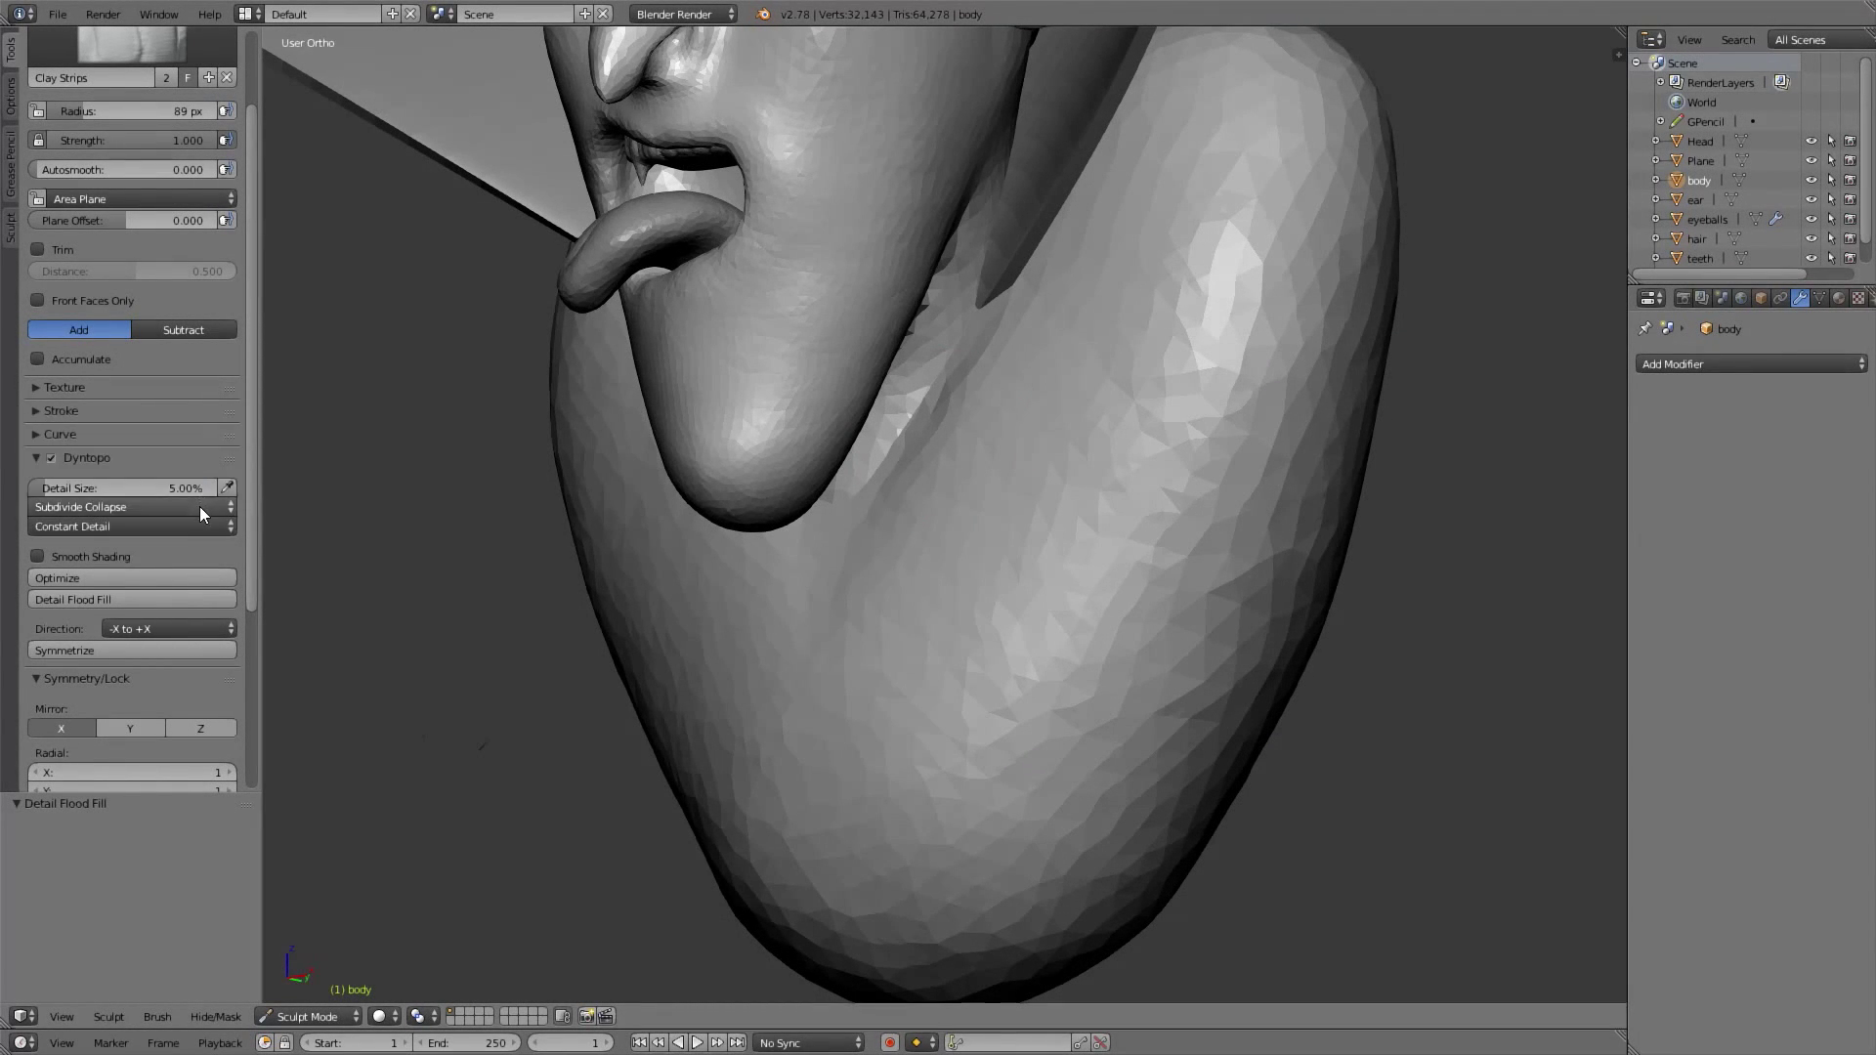
click(201, 507)
click(202, 480)
Smooth the faceted front surface of the body, enlarging the brush radius to 160 px
middle_drag(987, 453, 1028, 421)
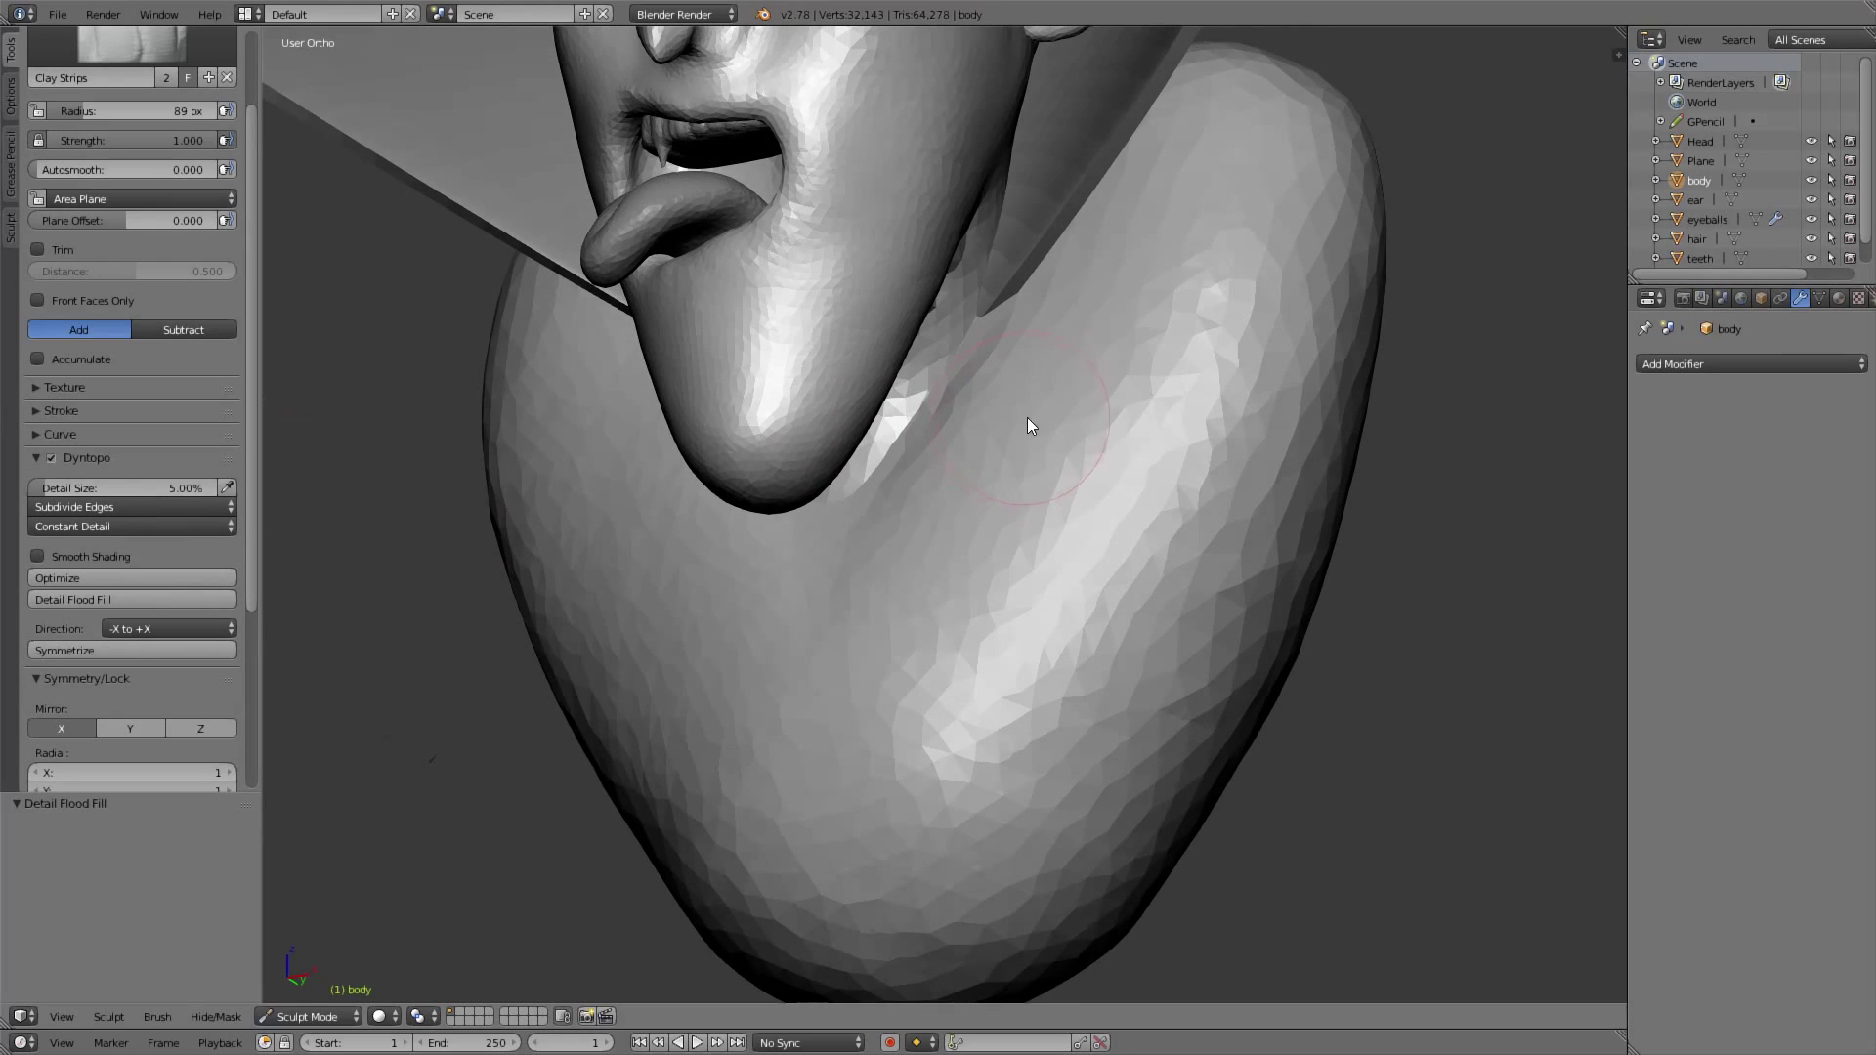
mouse_move(1093, 612)
shift+mouse_down()
mouse_move(1052, 616)
mouse_move(1022, 507)
mouse_move(970, 723)
shift+mouse_up()
key(f)
click(1043, 618)
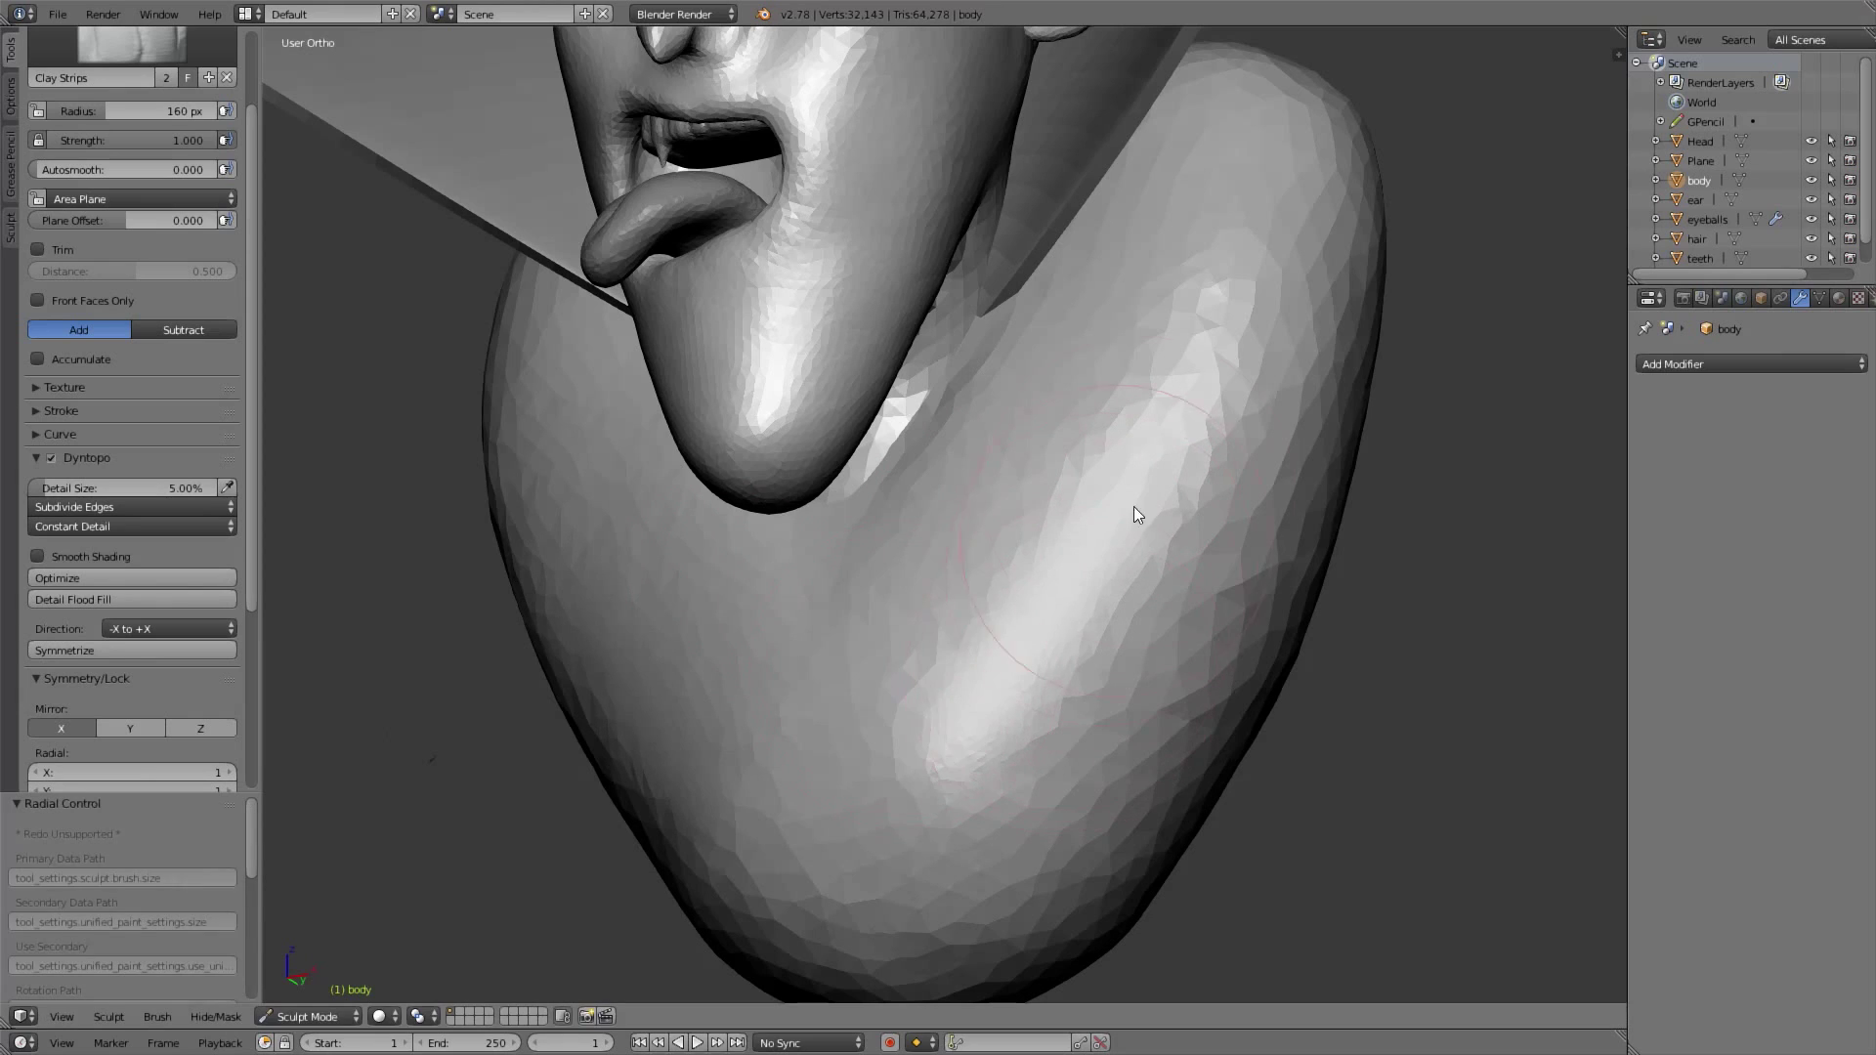
mouse_move(1134, 506)
shift+mouse_down()
mouse_move(772, 794)
mouse_move(789, 512)
mouse_move(1256, 244)
mouse_move(1206, 88)
mouse_move(1186, 539)
mouse_move(1118, 658)
shift+mouse_up()
shift+middle_drag(1118, 658, 1145, 506)
shift+drag(1145, 507, 1006, 805)
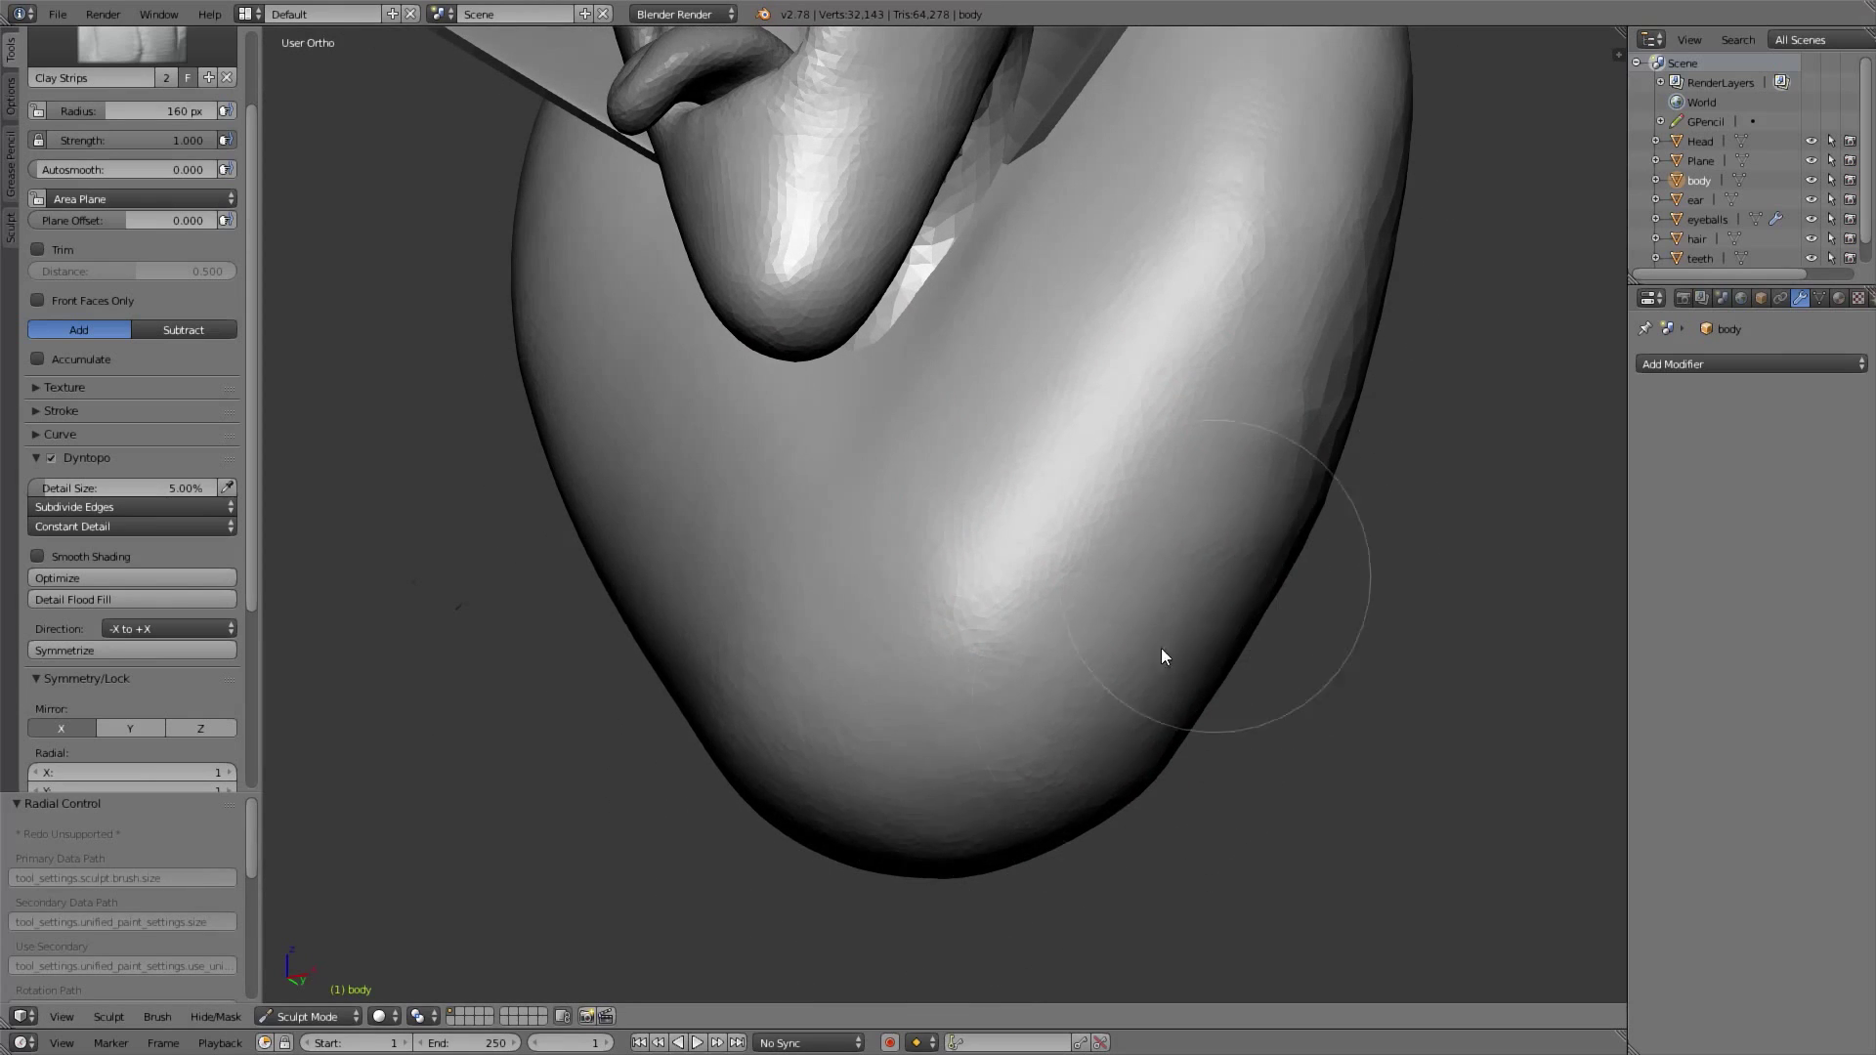
Smooth the remaining faceted areas on the side and back of the body from several angles
mouse_move(1361, 313)
middle_down()
mouse_move(1185, 502)
mouse_move(1075, 283)
middle_up()
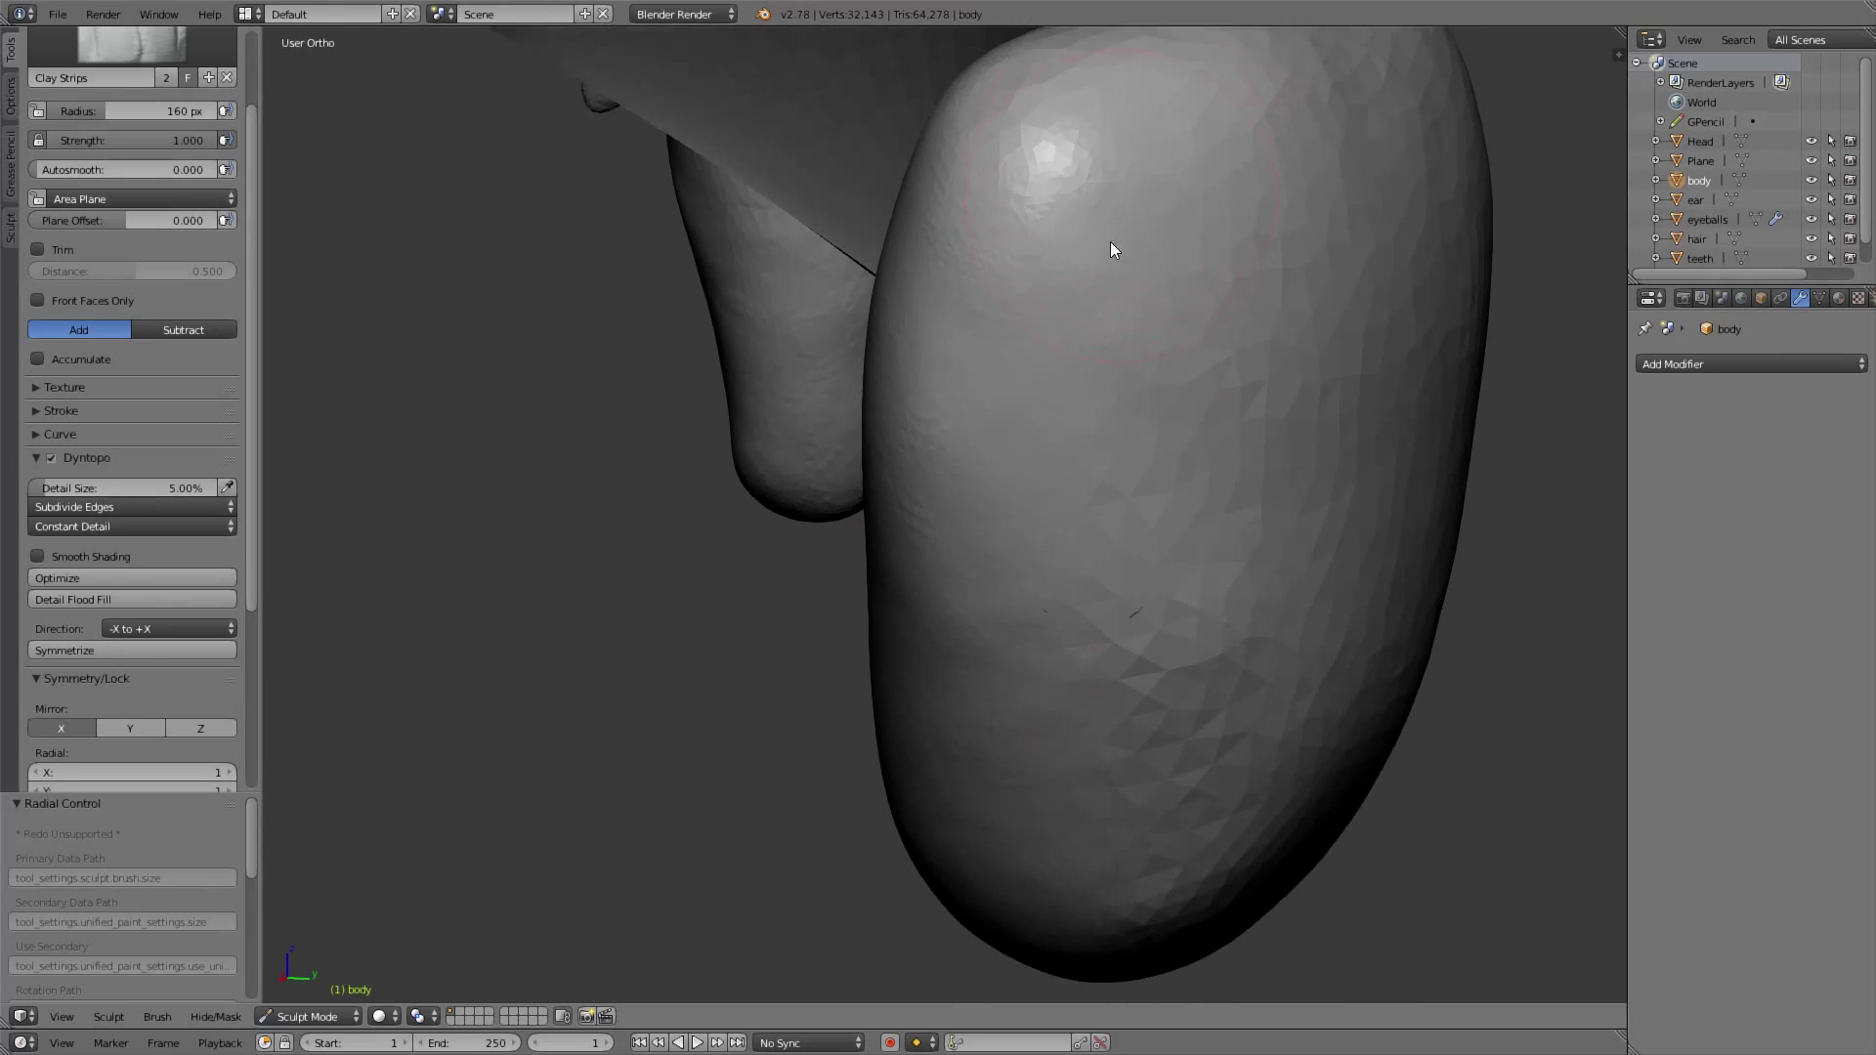
middle_drag(1122, 209, 994, 326)
mouse_move(1153, 226)
middle_down()
mouse_move(1110, 222)
mouse_move(1123, 364)
mouse_move(1062, 418)
mouse_move(1185, 313)
mouse_move(1127, 302)
middle_up()
mouse_move(1129, 533)
shift+mouse_down()
mouse_move(1111, 636)
mouse_move(947, 657)
mouse_move(997, 871)
mouse_move(1153, 702)
shift+mouse_up()
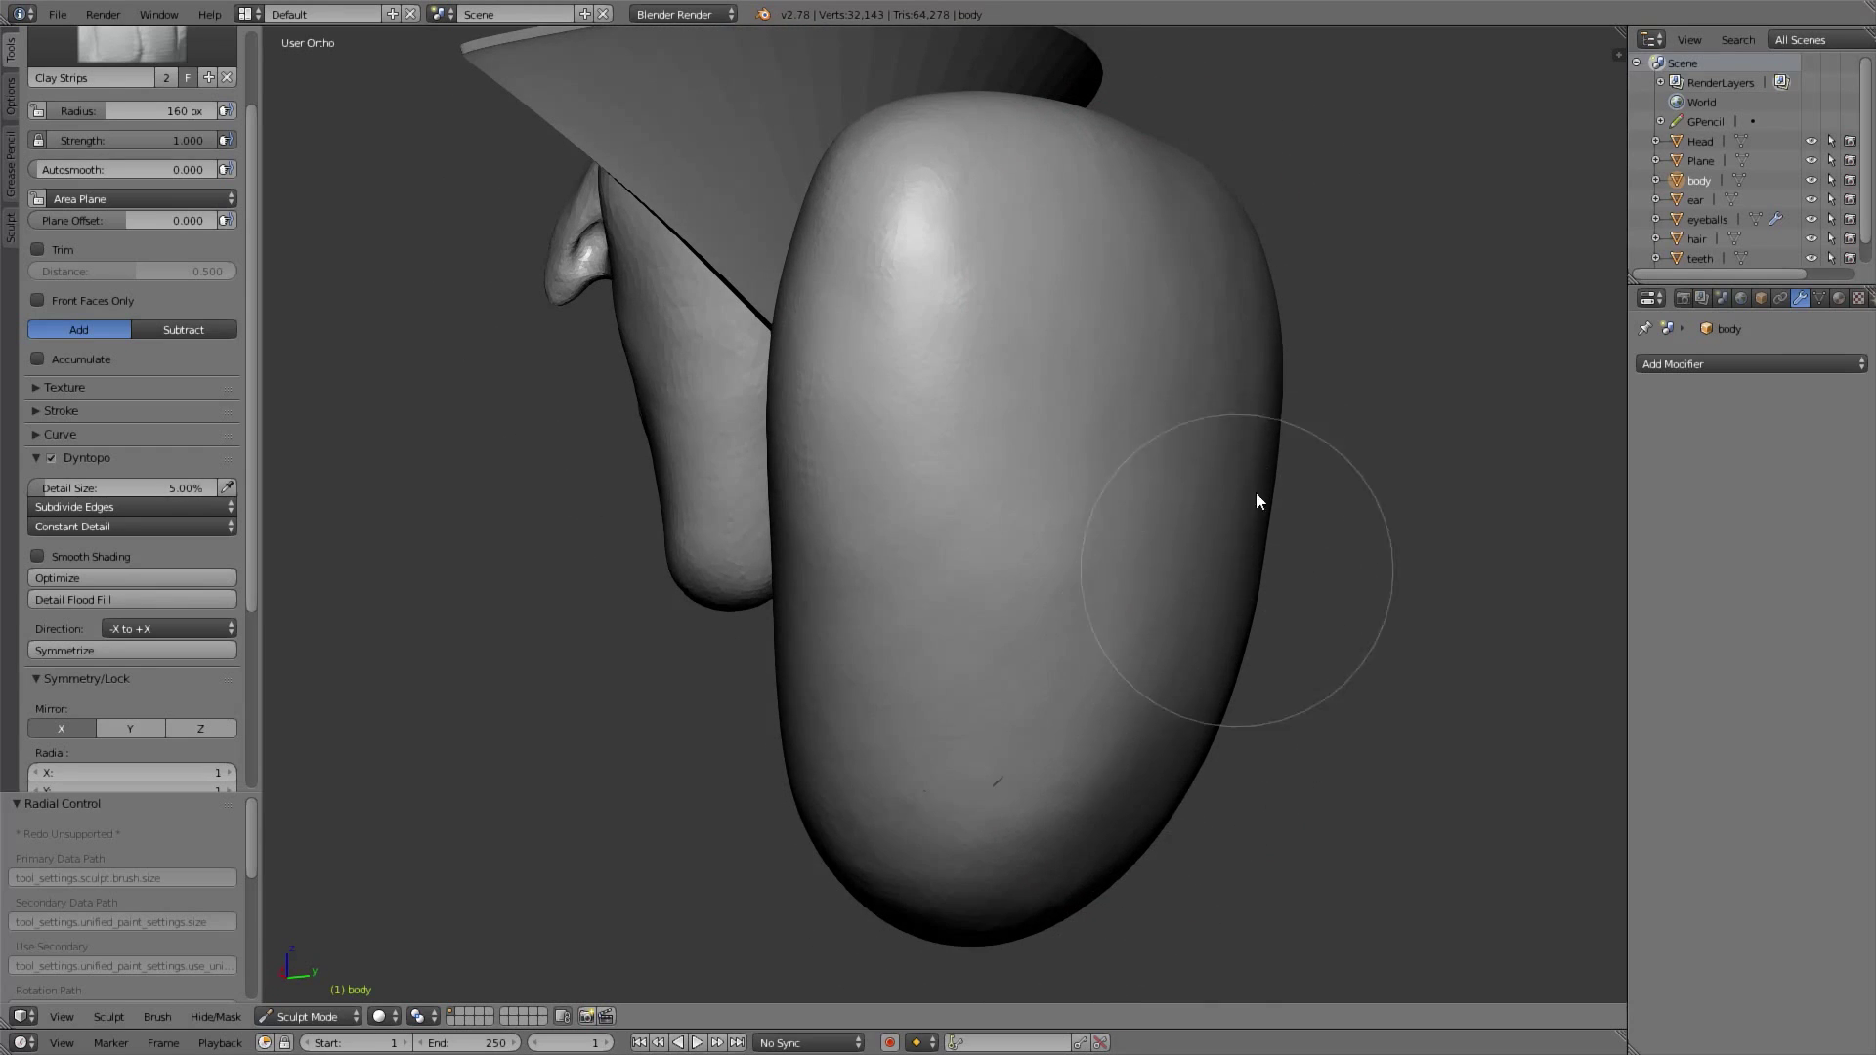
mouse_move(1215, 146)
middle_down()
mouse_move(1202, 306)
mouse_move(1336, 304)
mouse_move(1106, 332)
middle_up()
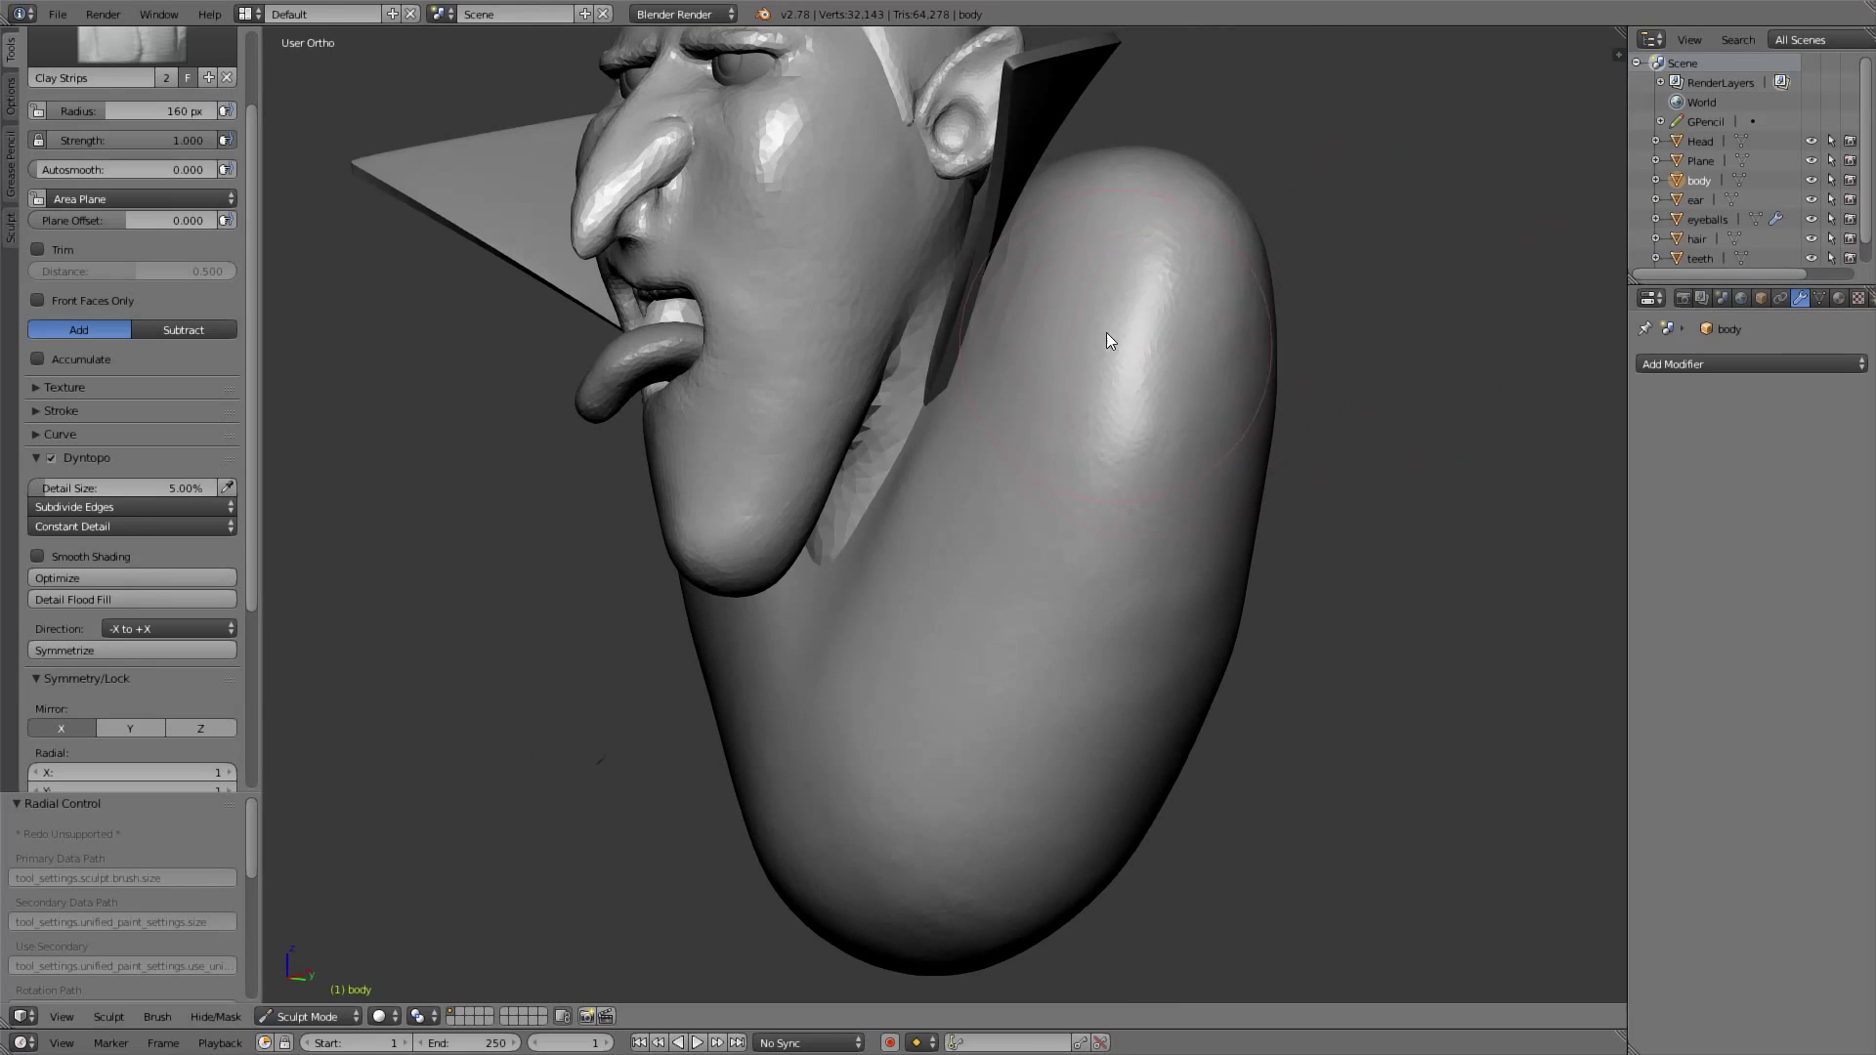
middle_drag(1105, 788, 1035, 730)
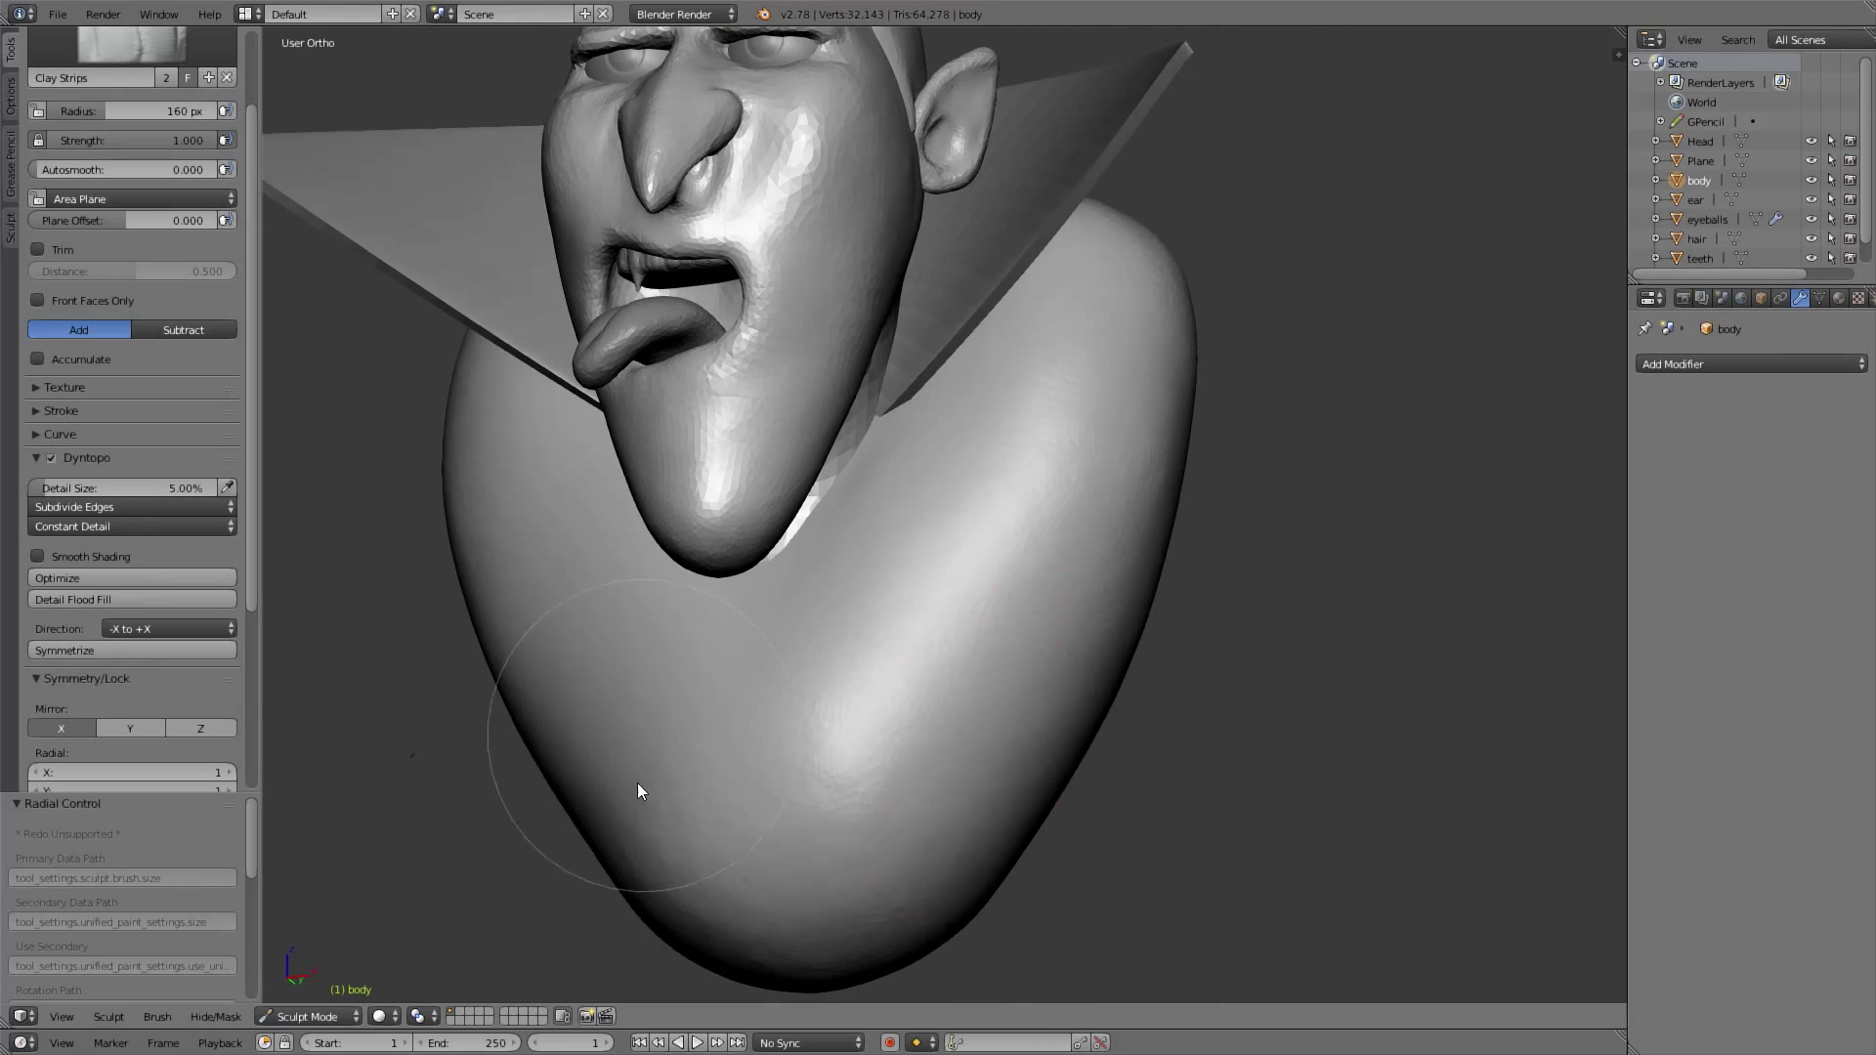
mouse_move(1074, 418)
middle_down()
mouse_move(1084, 402)
mouse_move(1183, 426)
middle_up()
middle_drag(661, 204, 698, 355)
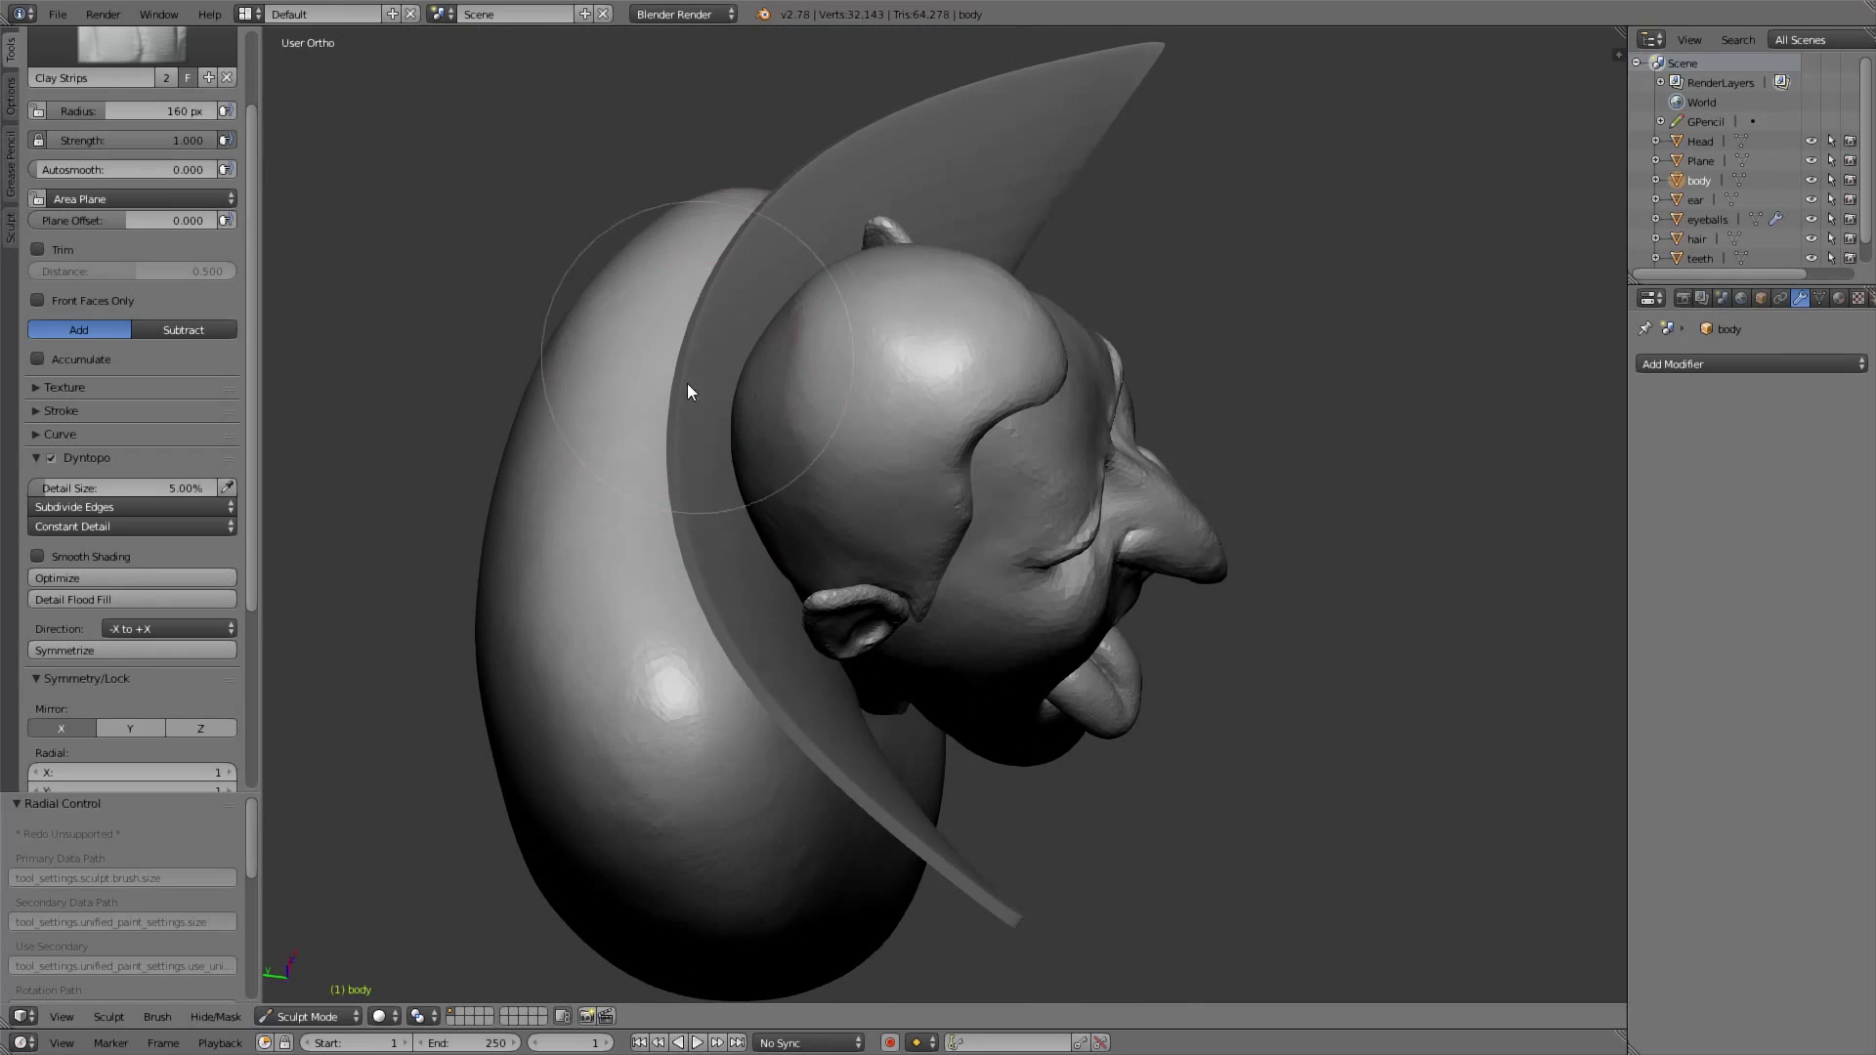
Hide the head, collar plane, ear, eyeballs, hair, teeth and tongue so that only the body is shown
key(h)
key(Escape)
click(1811, 160)
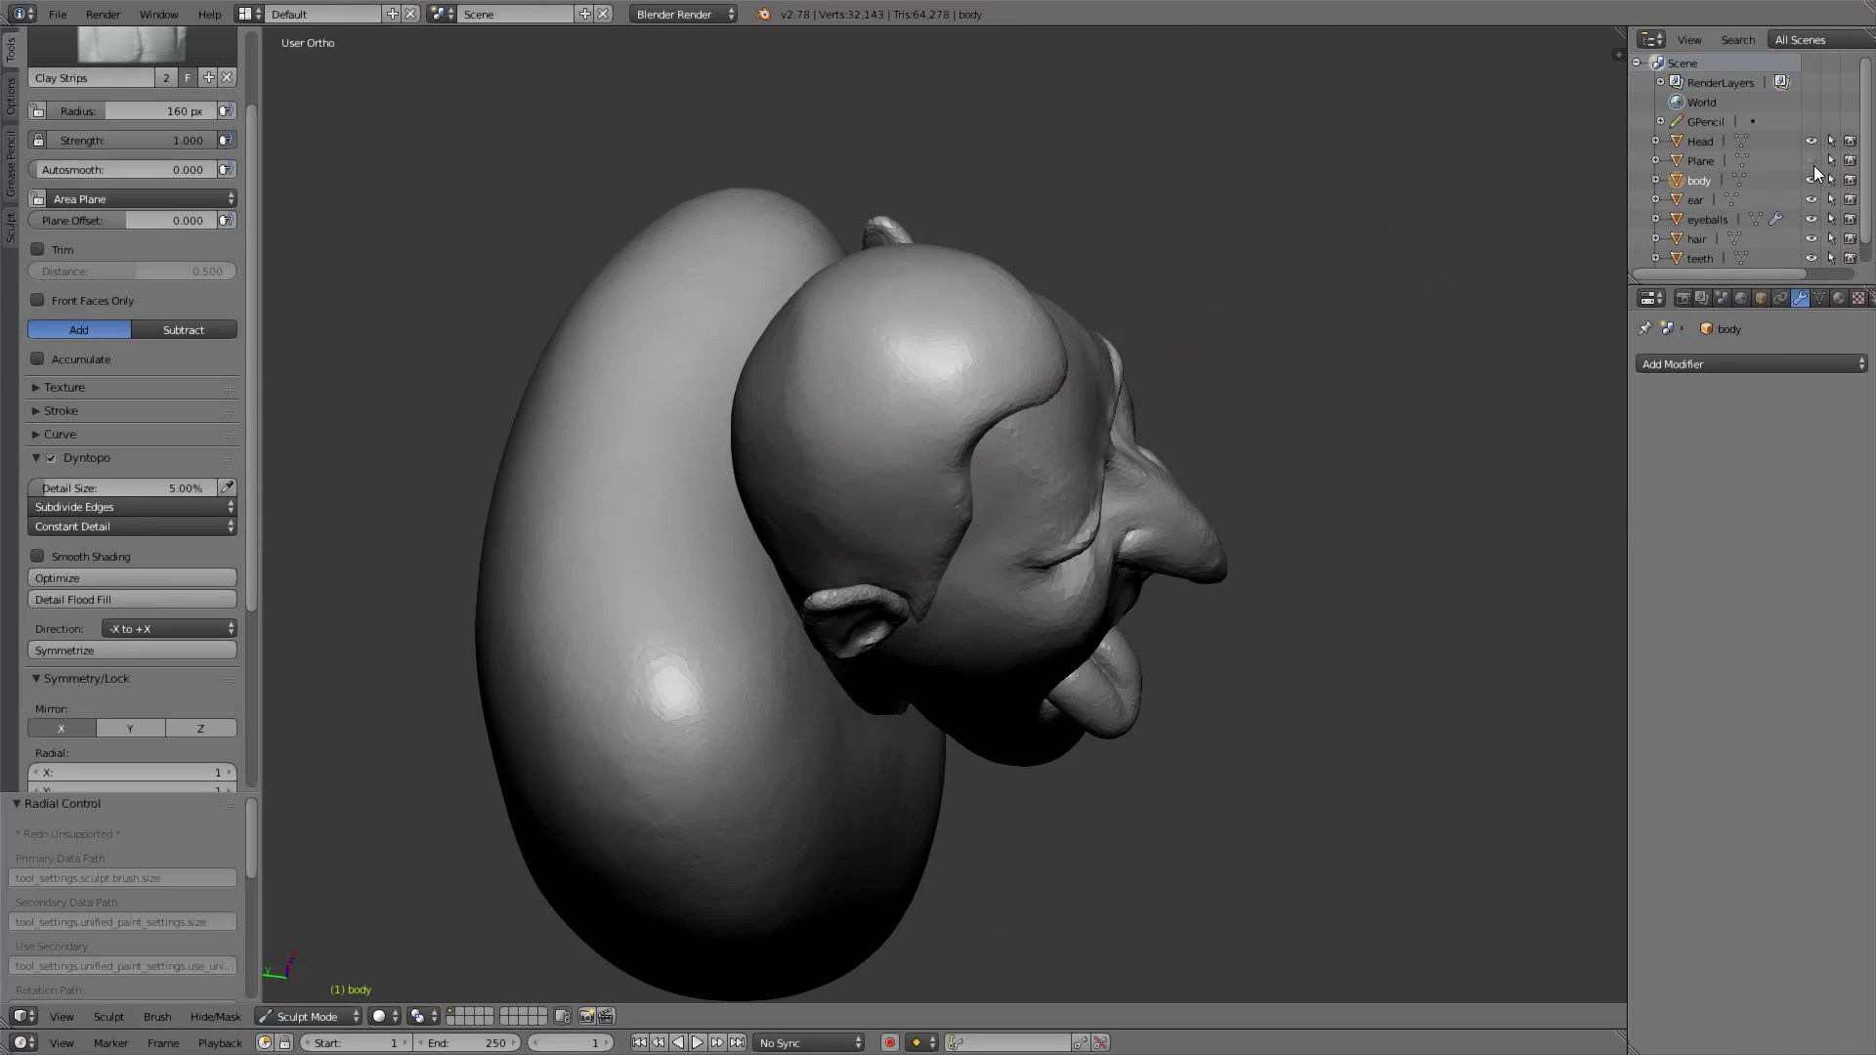
click(1811, 141)
click(1811, 200)
click(1811, 219)
click(1811, 238)
click(1812, 238)
click(1813, 258)
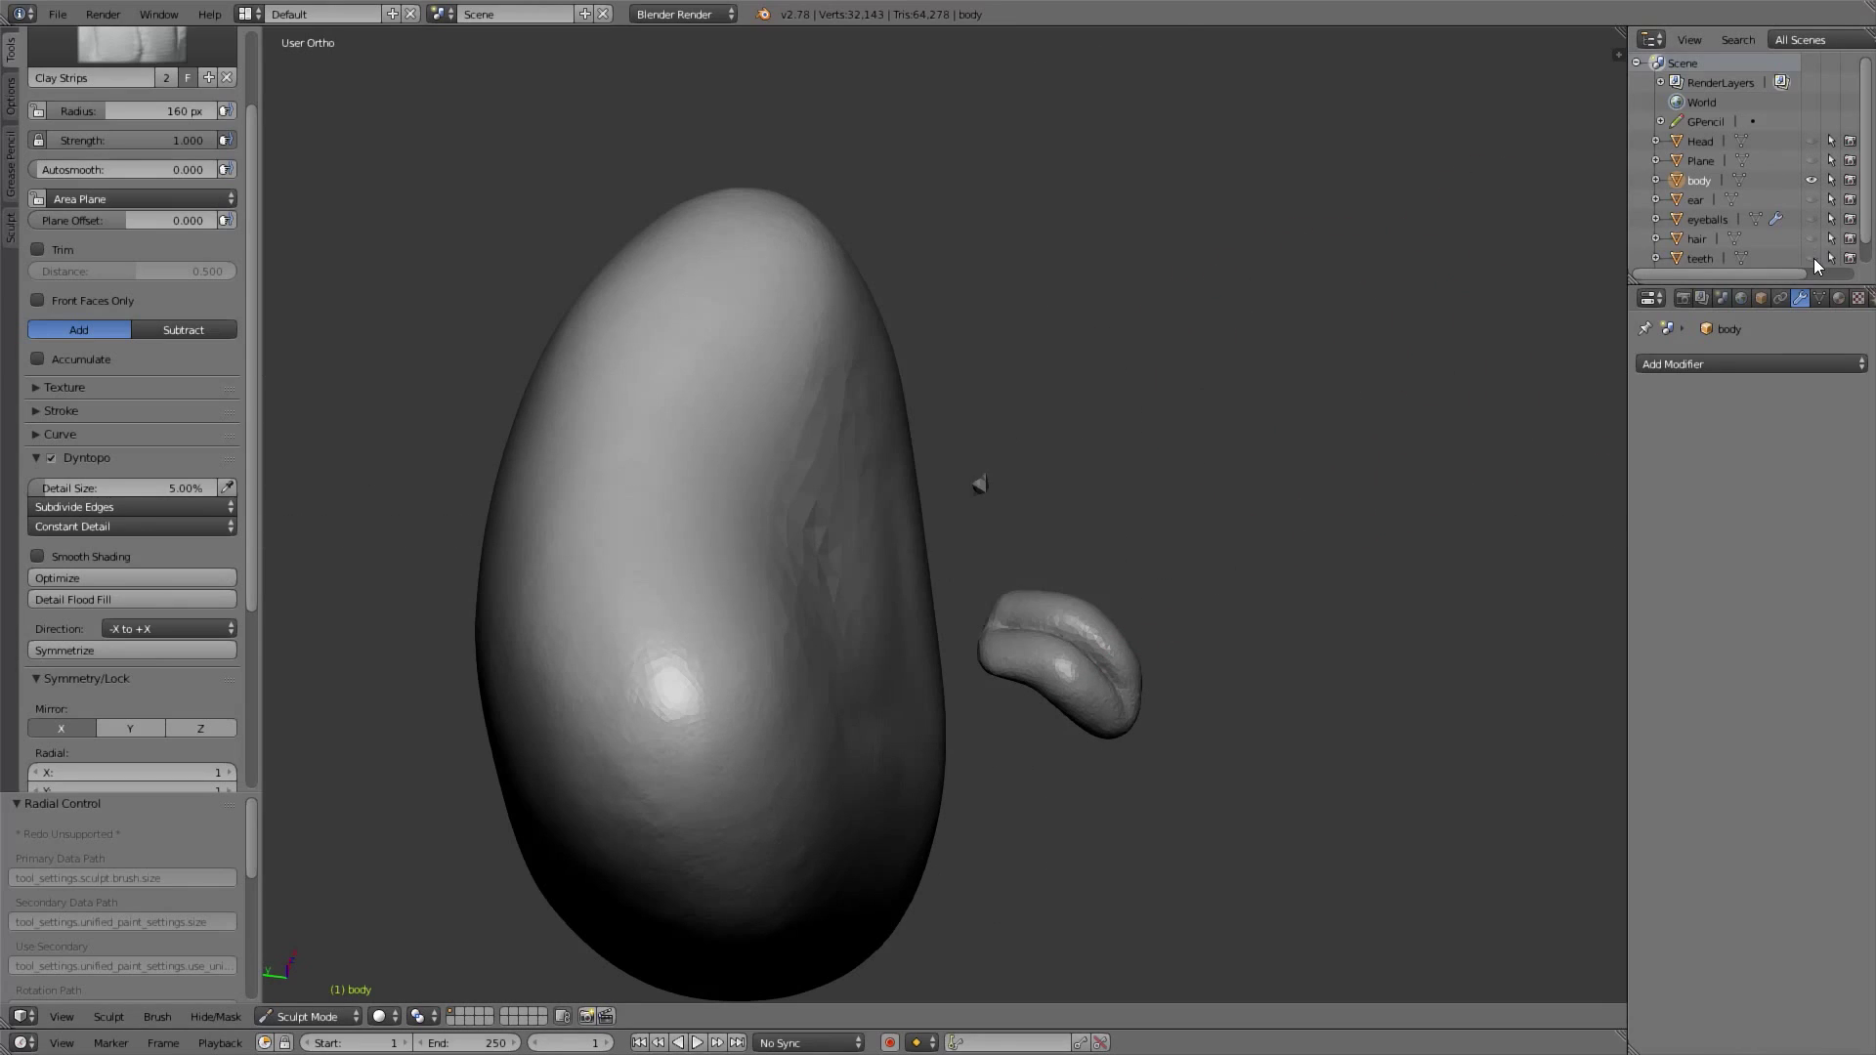
scroll(1814, 258, down, 1)
click(1811, 256)
Try to move the stray mesh fragment floating above the body with the Grab brush
middle_drag(1026, 469, 861, 293)
mouse_move(741, 338)
middle_down()
mouse_move(841, 471)
mouse_move(849, 375)
mouse_move(753, 316)
middle_up()
key(g)
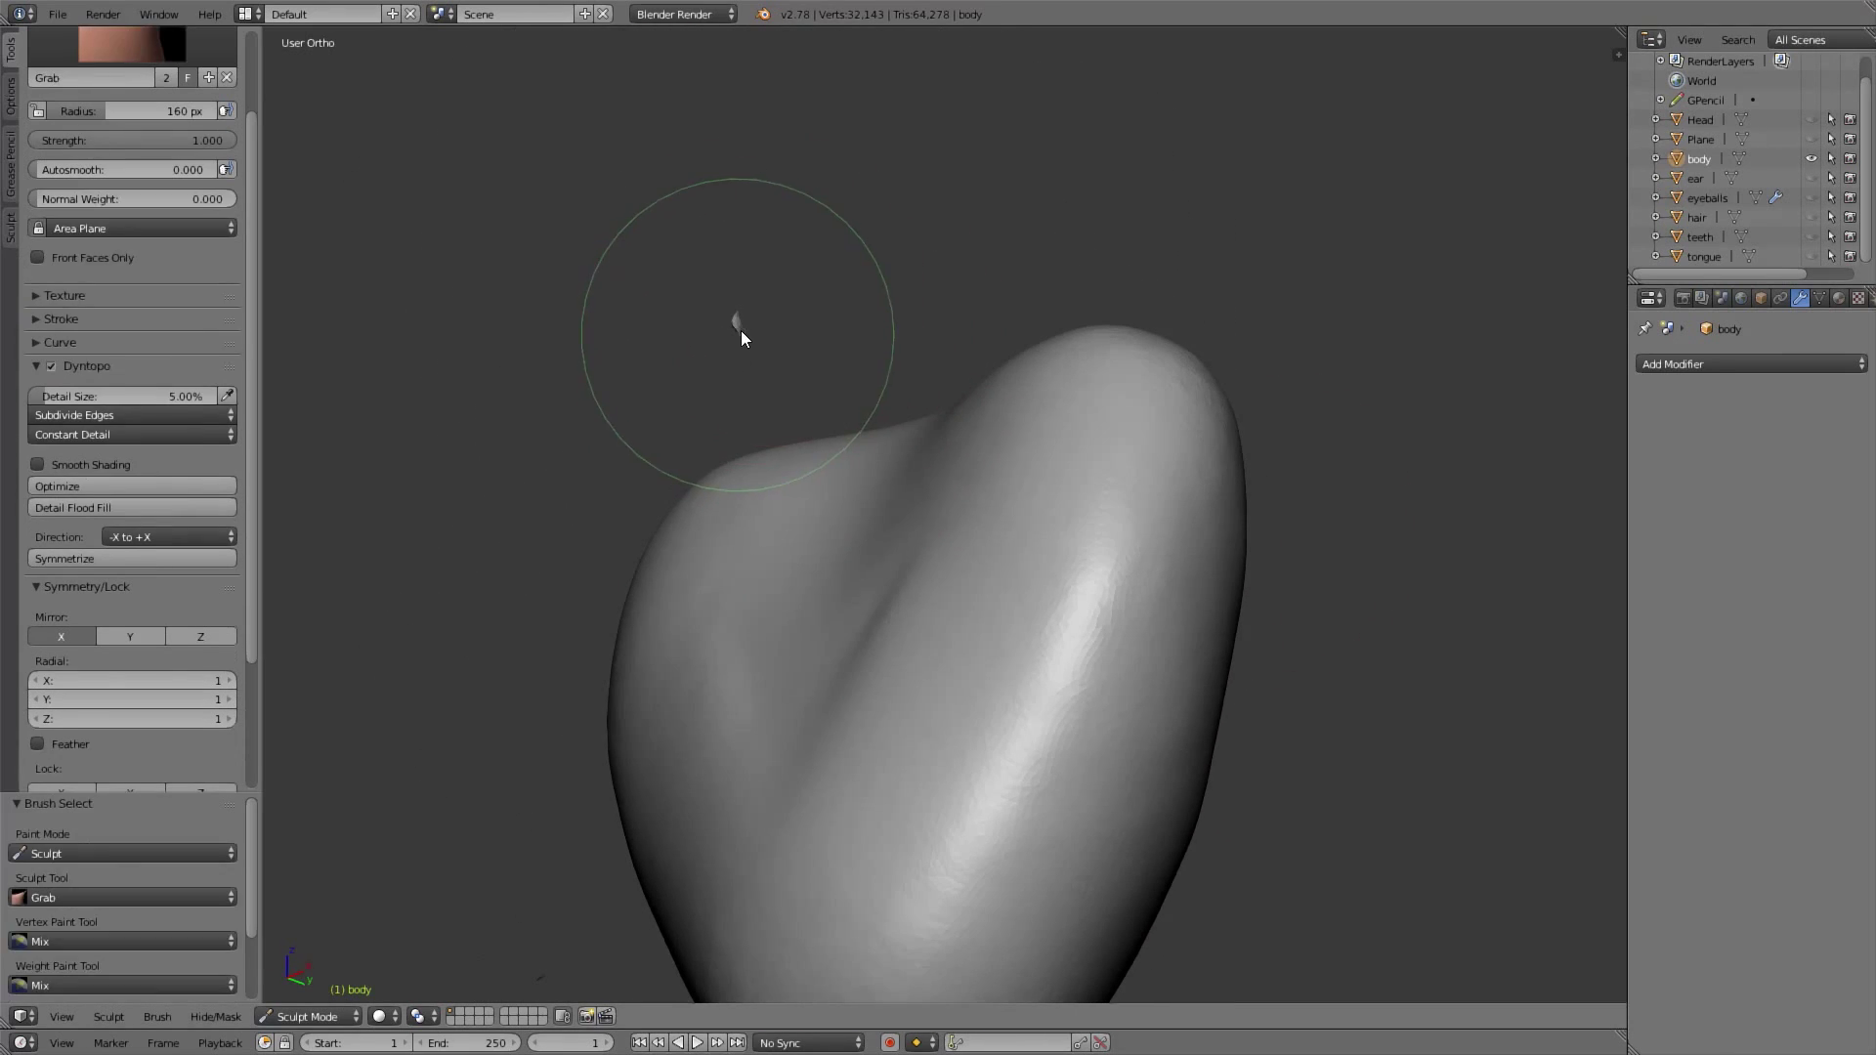
drag(743, 332, 706, 281)
Switch to the Clay Strips brush and set its radius to 65 px
middle_drag(171, 298, 176, 409)
click(132, 116)
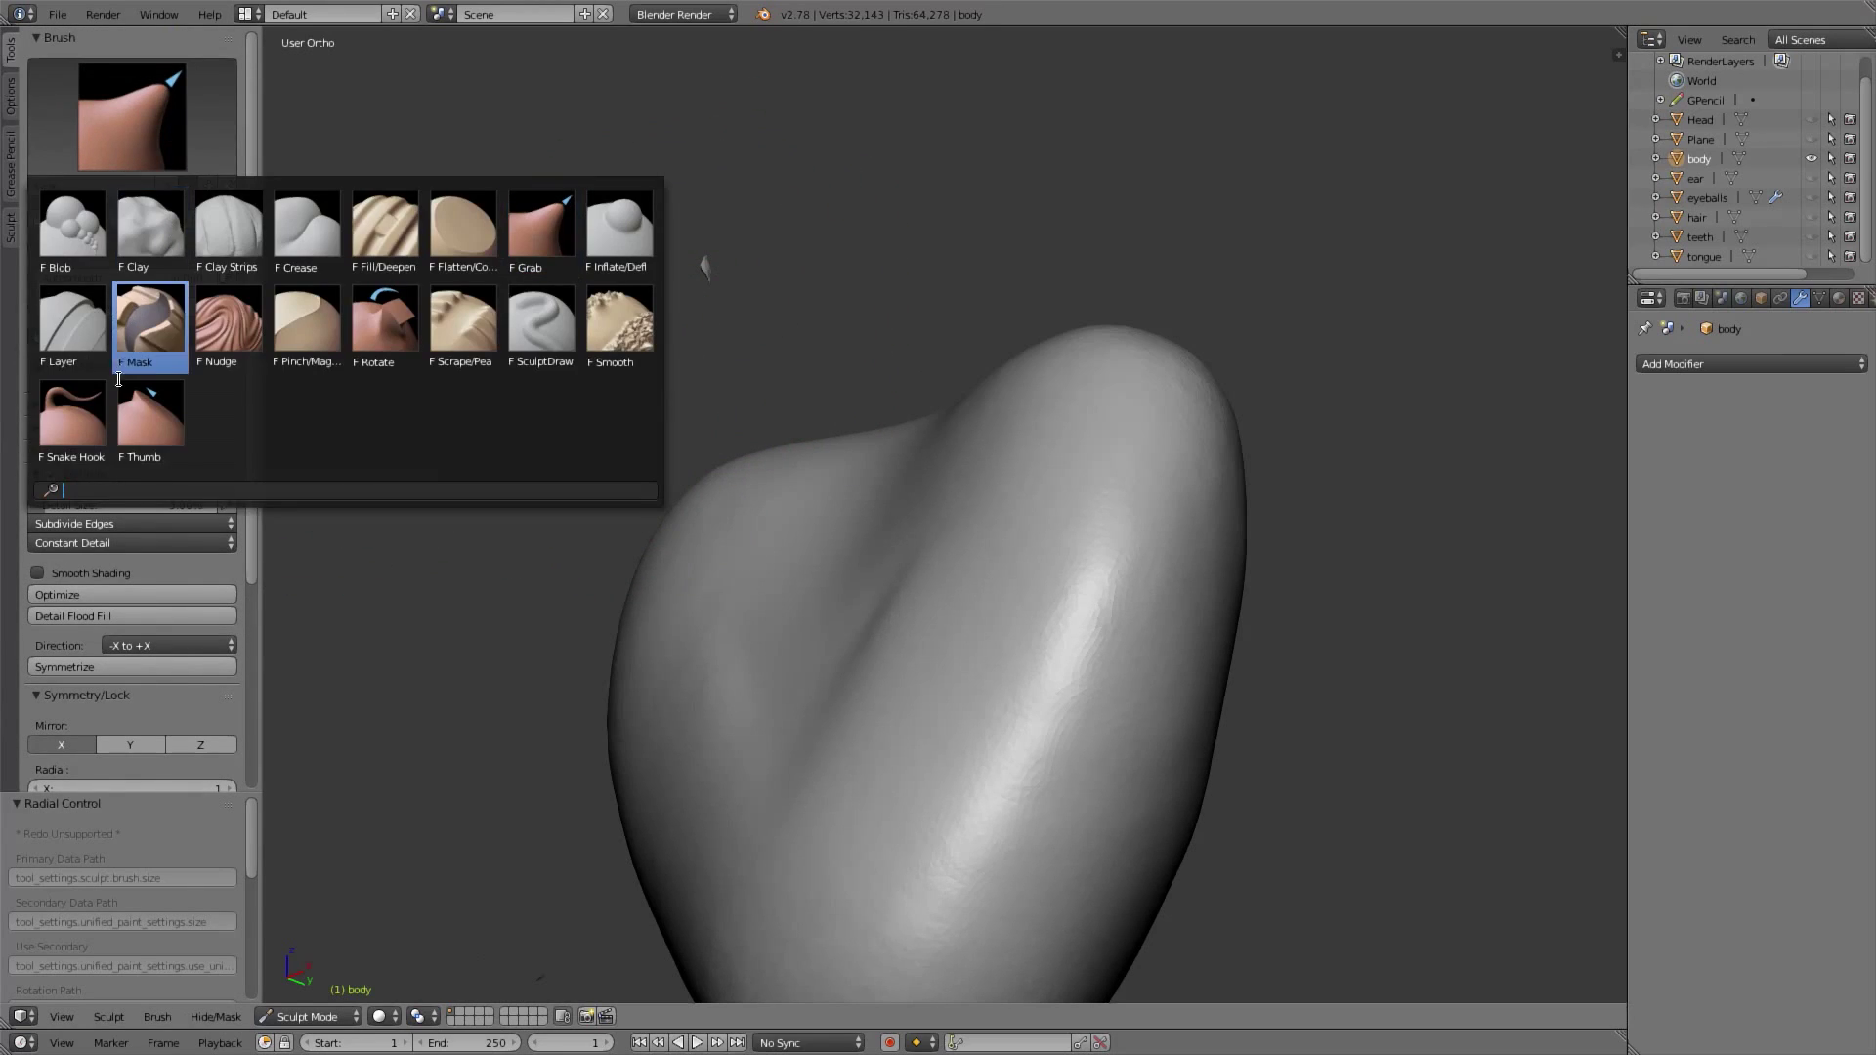
click(204, 329)
ctrl+middle_drag(720, 281, 688, 481)
key(f)
click(769, 450)
key(c)
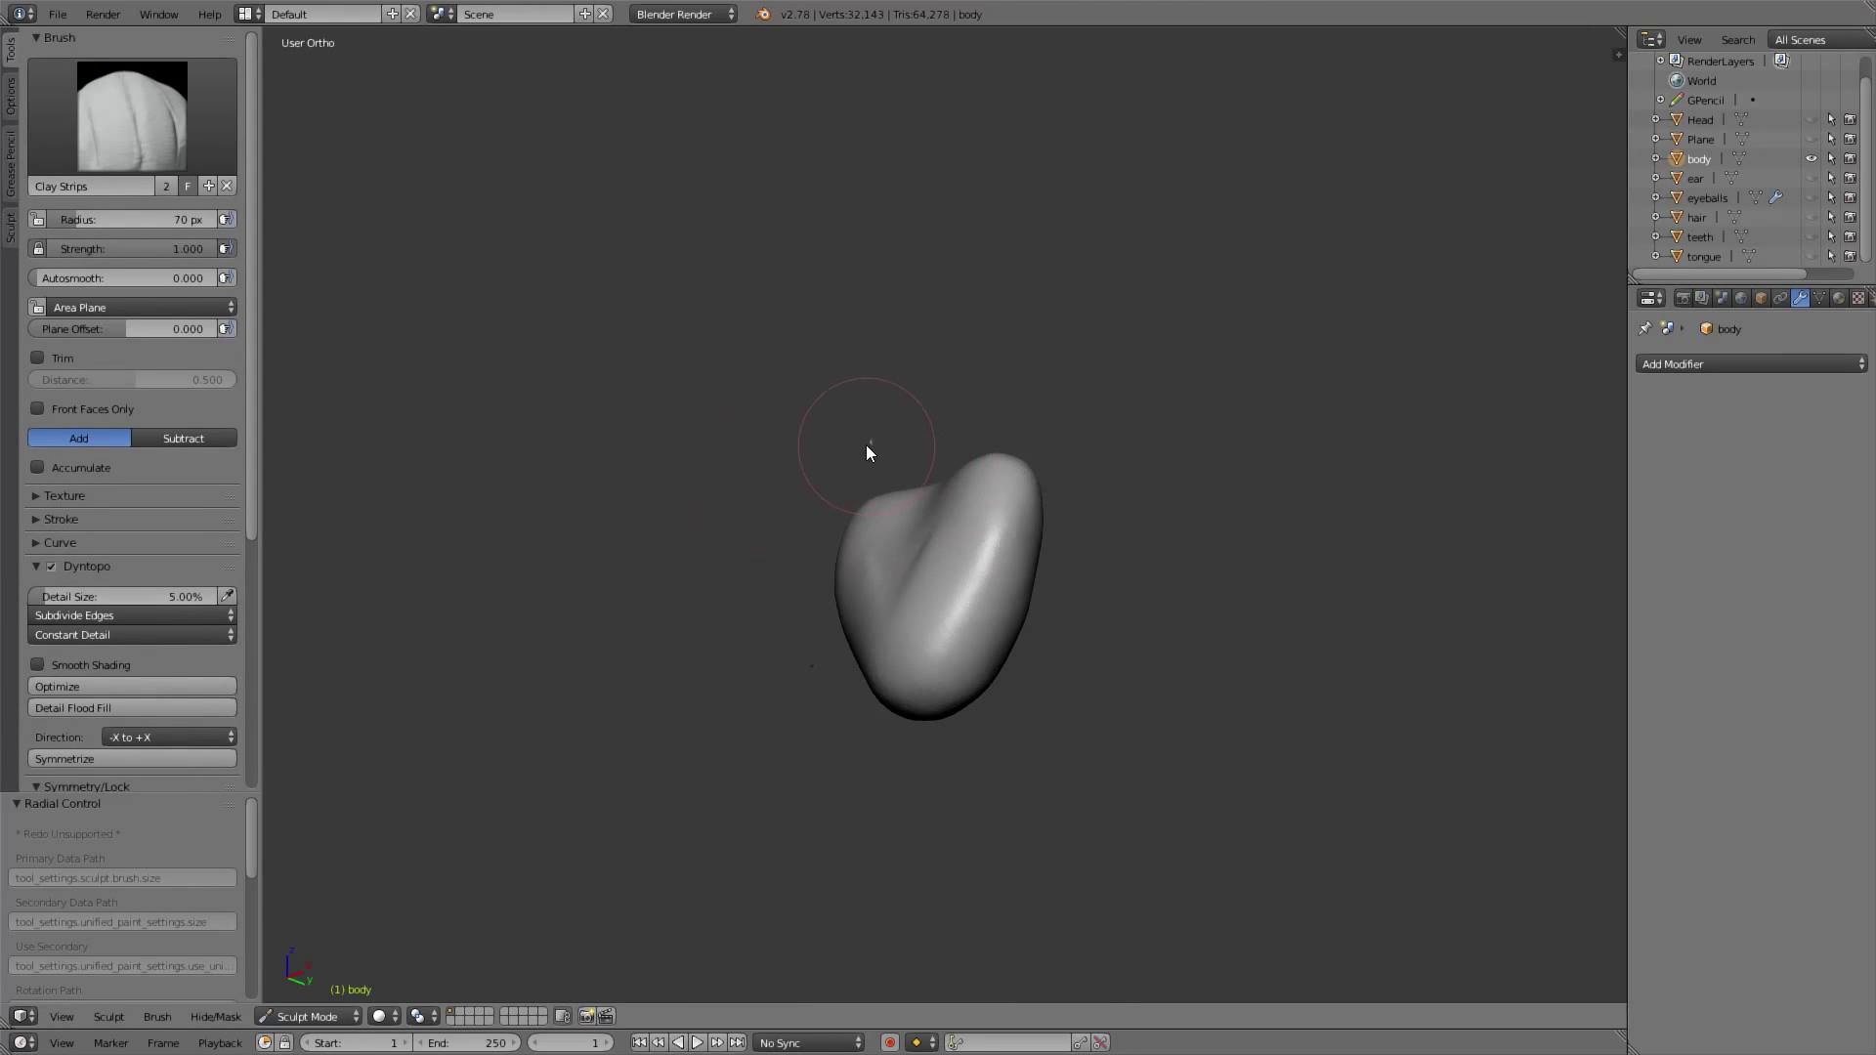
scroll(868, 466, down, 2)
key(f)
scroll(899, 498, up, 4)
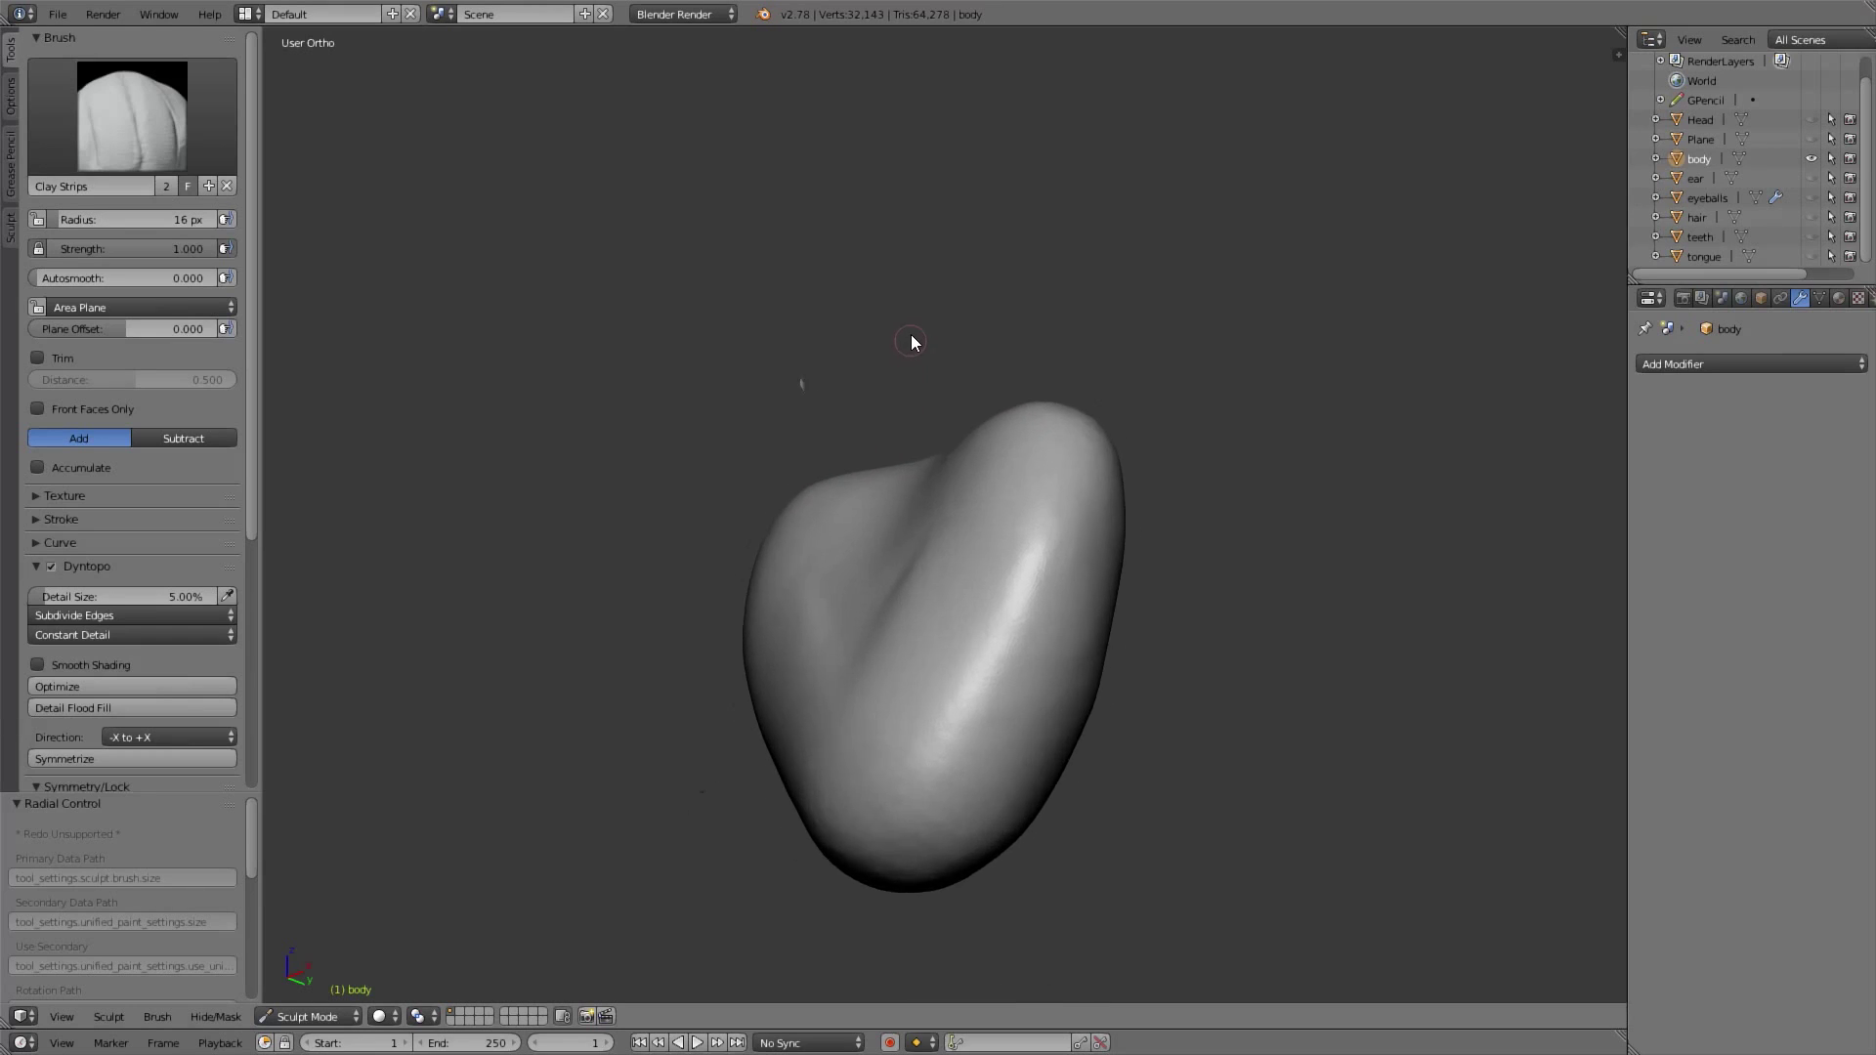
key(f)
click(817, 375)
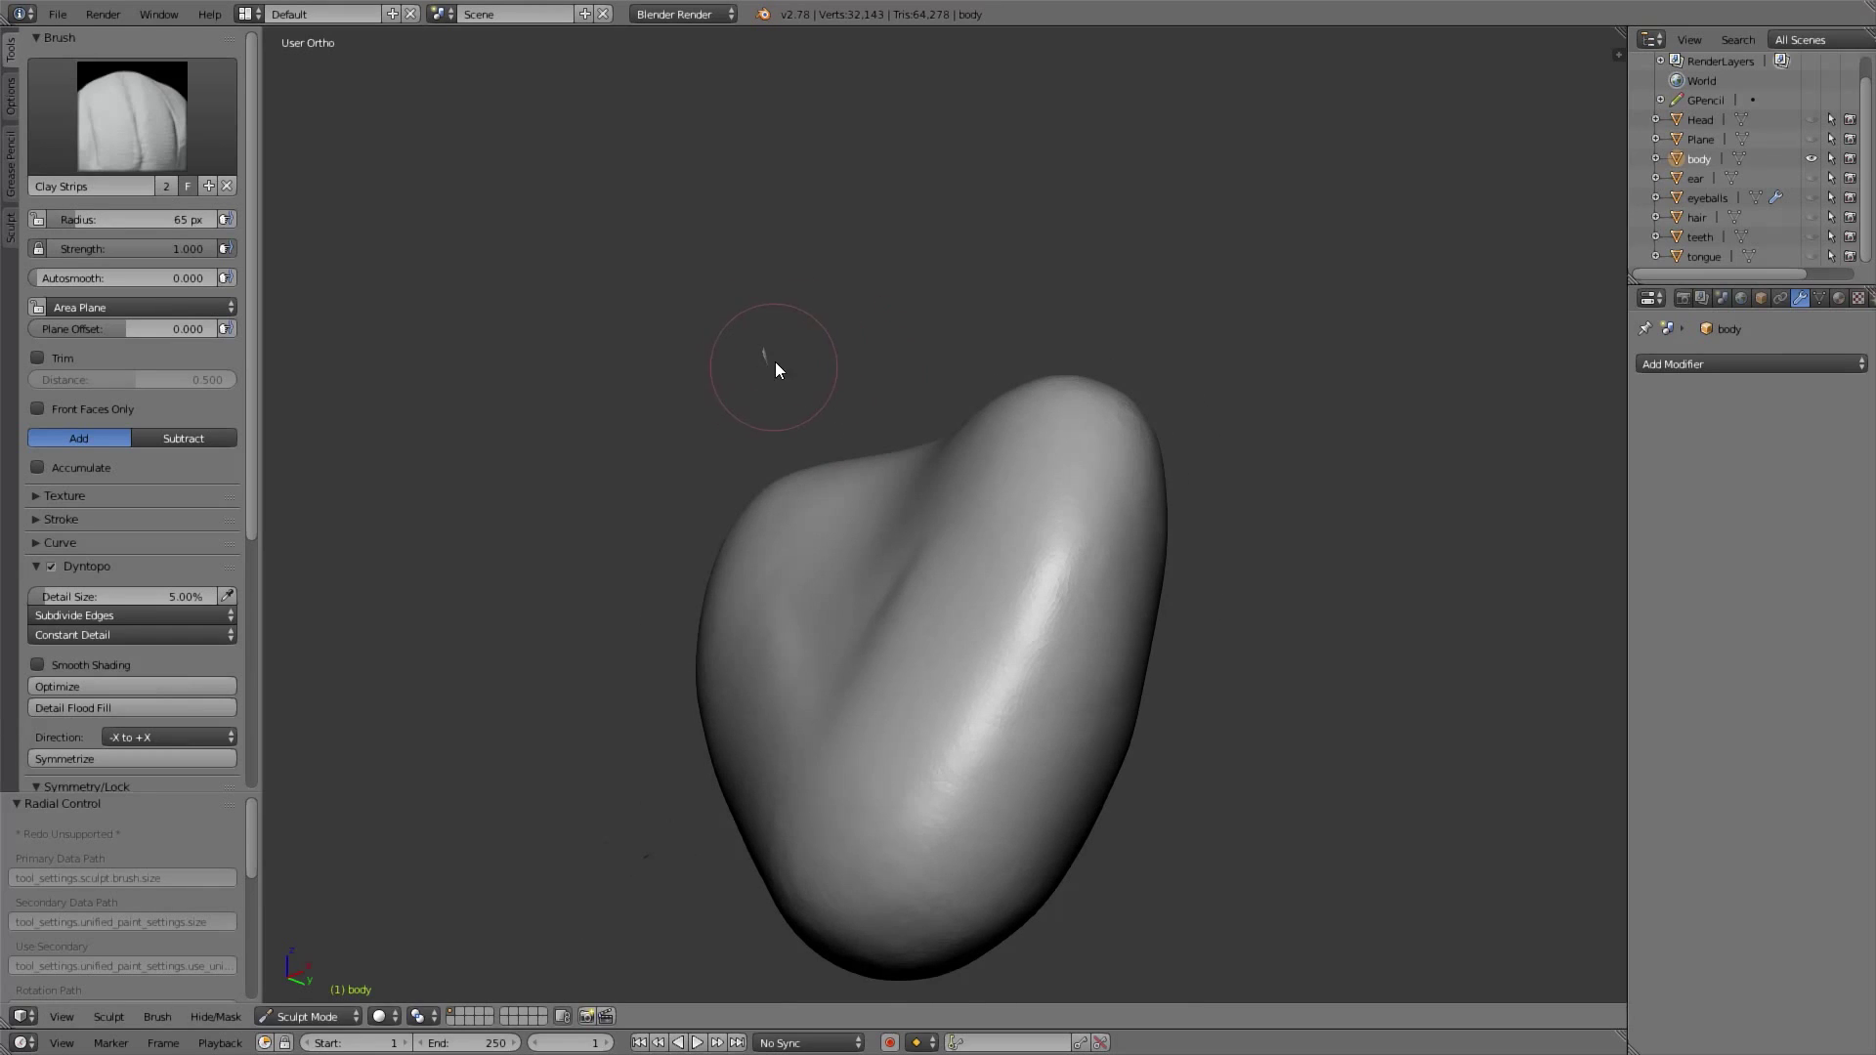
Delete the vertices of the stray fragment above the body in Edit Mode and return to Sculpt Mode
key(Tab)
key(a)
key(a)
key(b)
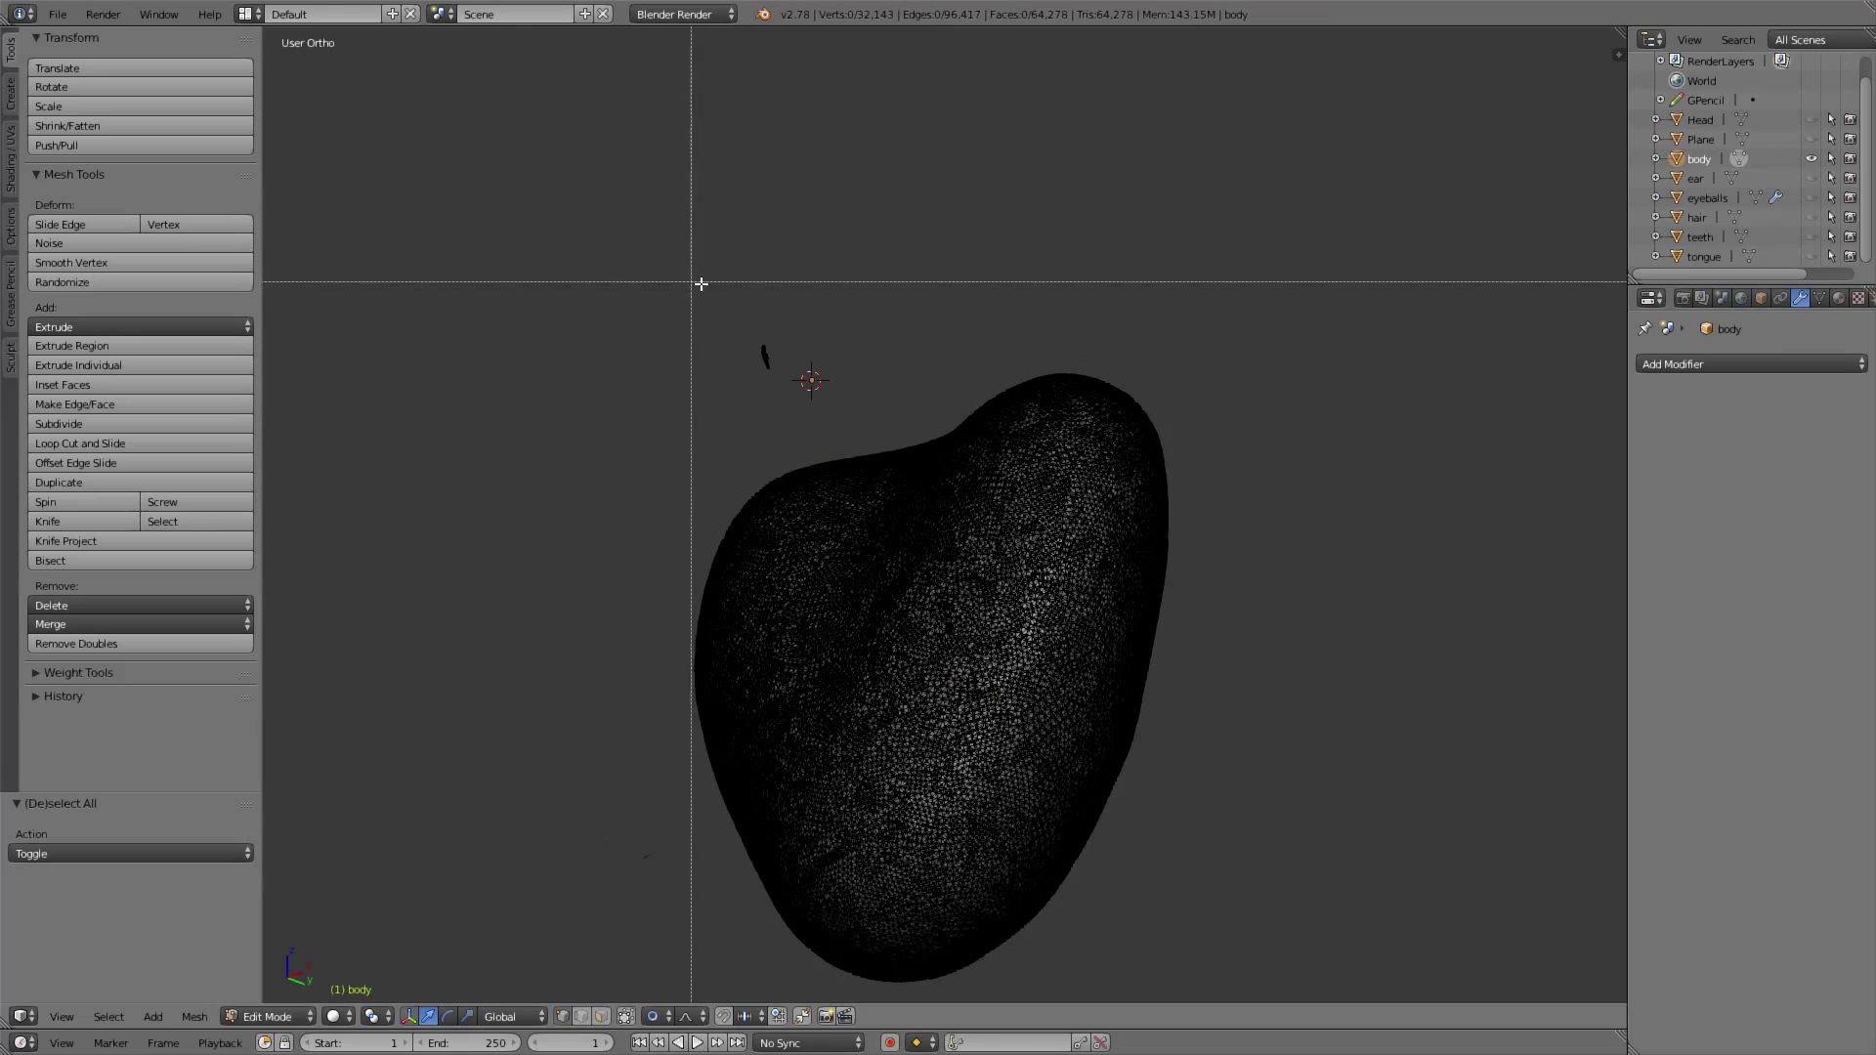
drag(702, 283, 822, 408)
key(x)
click(823, 409)
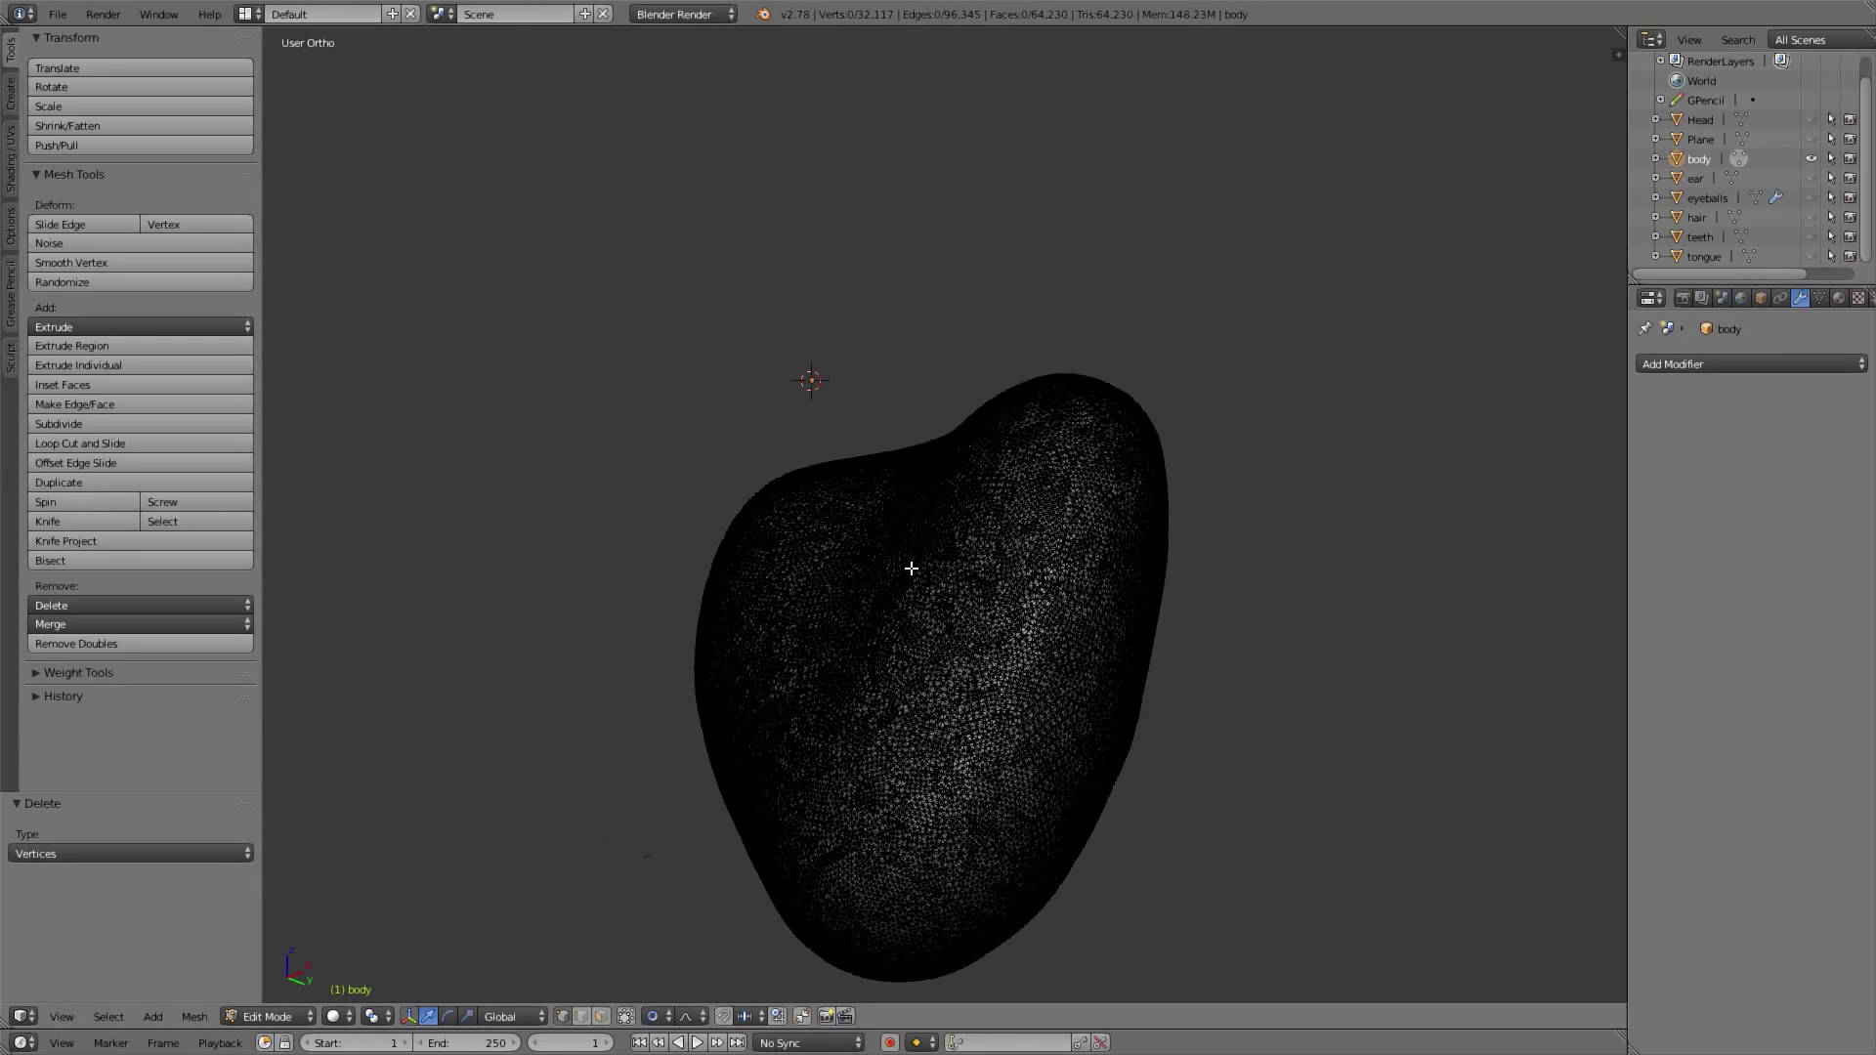
key(a)
key(a)
key(Tab)
Check the cleaned body from the front and sides, and unhide all the other character objects
key(KP_1)
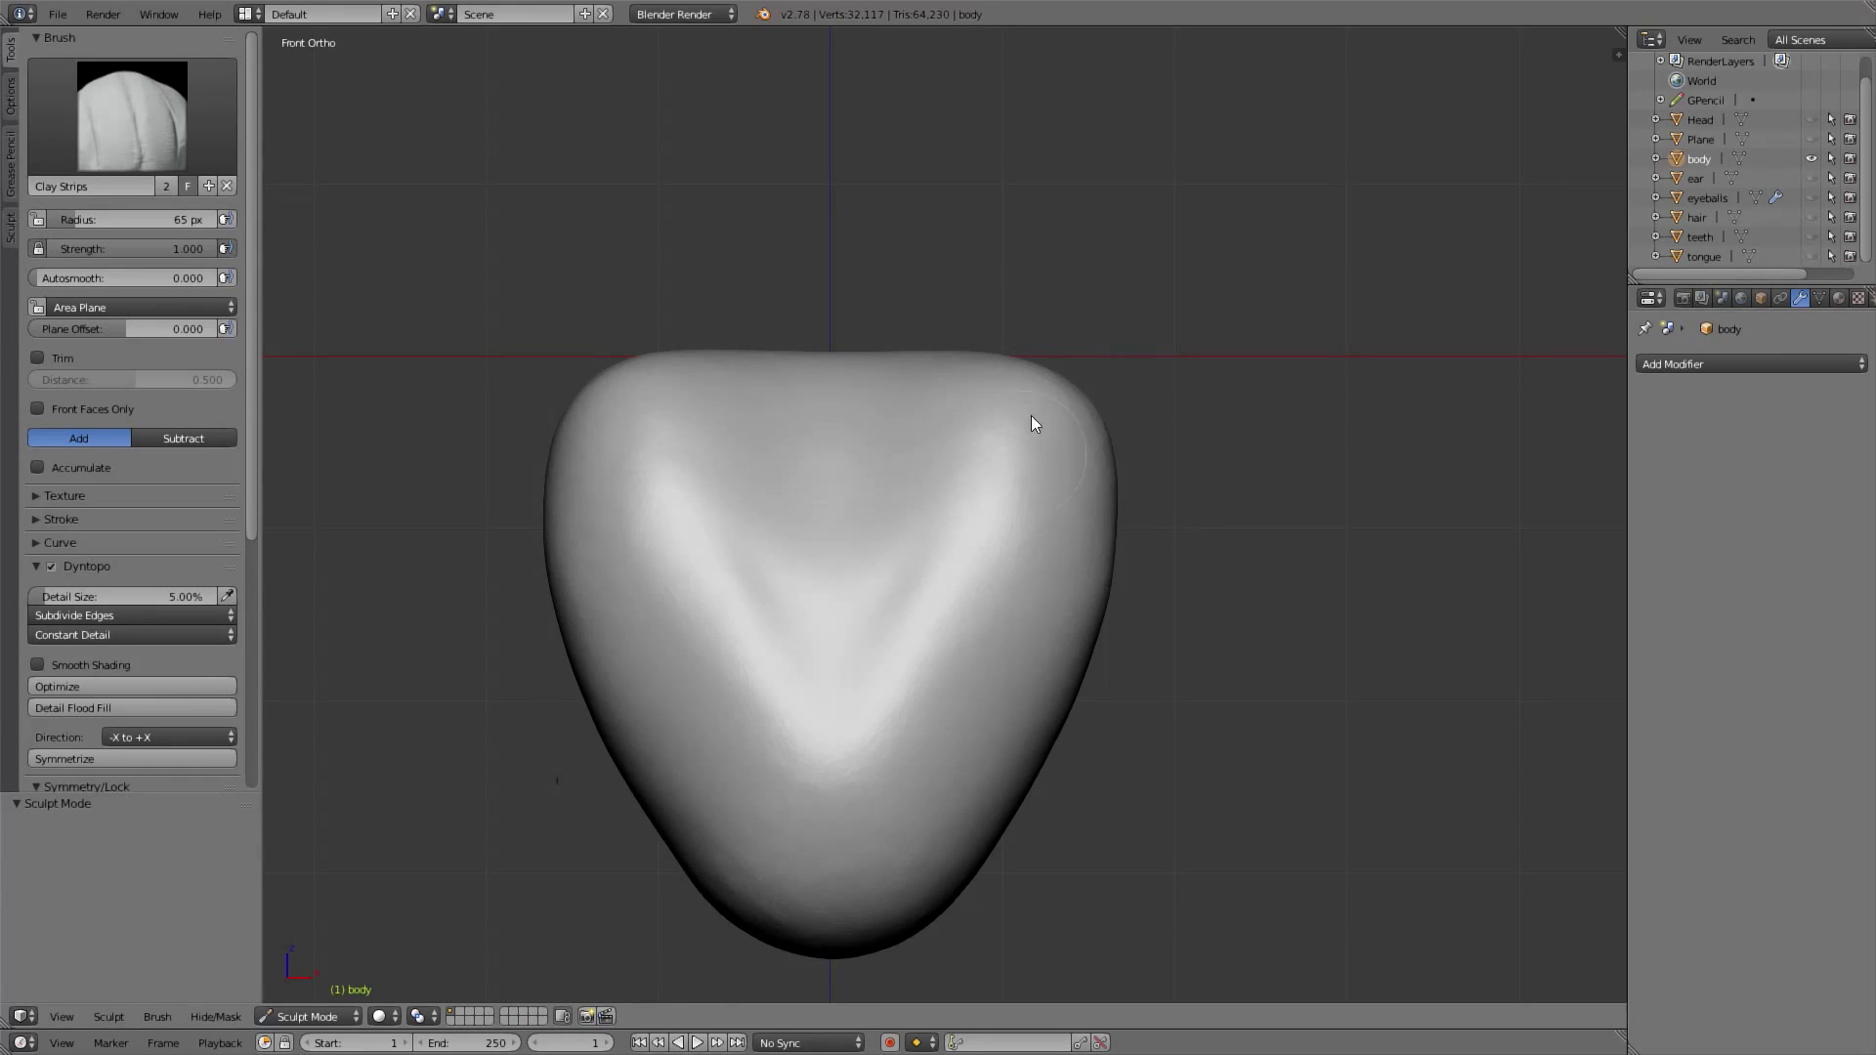
middle_drag(1087, 420, 686, 387)
mouse_move(791, 424)
middle_down()
mouse_move(740, 489)
mouse_move(900, 645)
mouse_move(983, 392)
mouse_move(1331, 419)
middle_up()
key(KP_1)
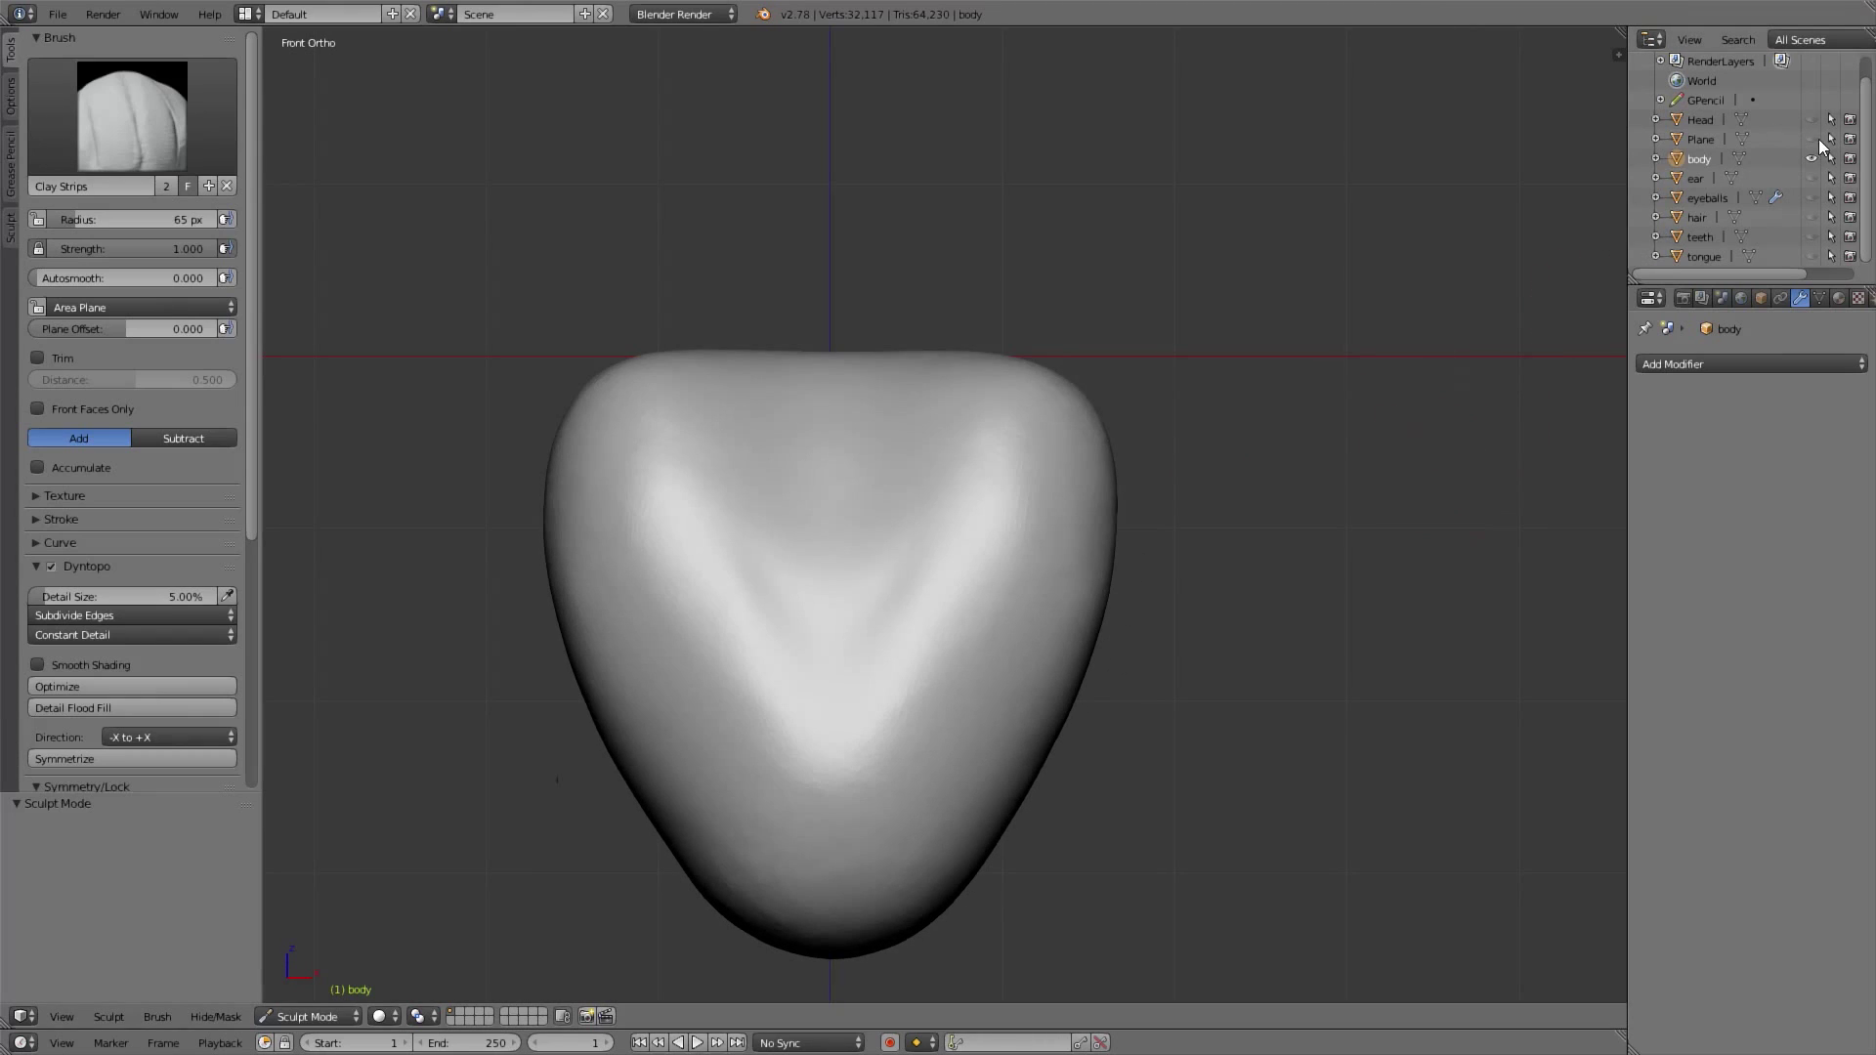
drag(1812, 141, 1813, 256)
mouse_move(782, 547)
middle_down()
mouse_move(911, 516)
mouse_move(790, 526)
mouse_move(880, 586)
mouse_move(806, 574)
middle_up()
scroll(869, 512, up, 6)
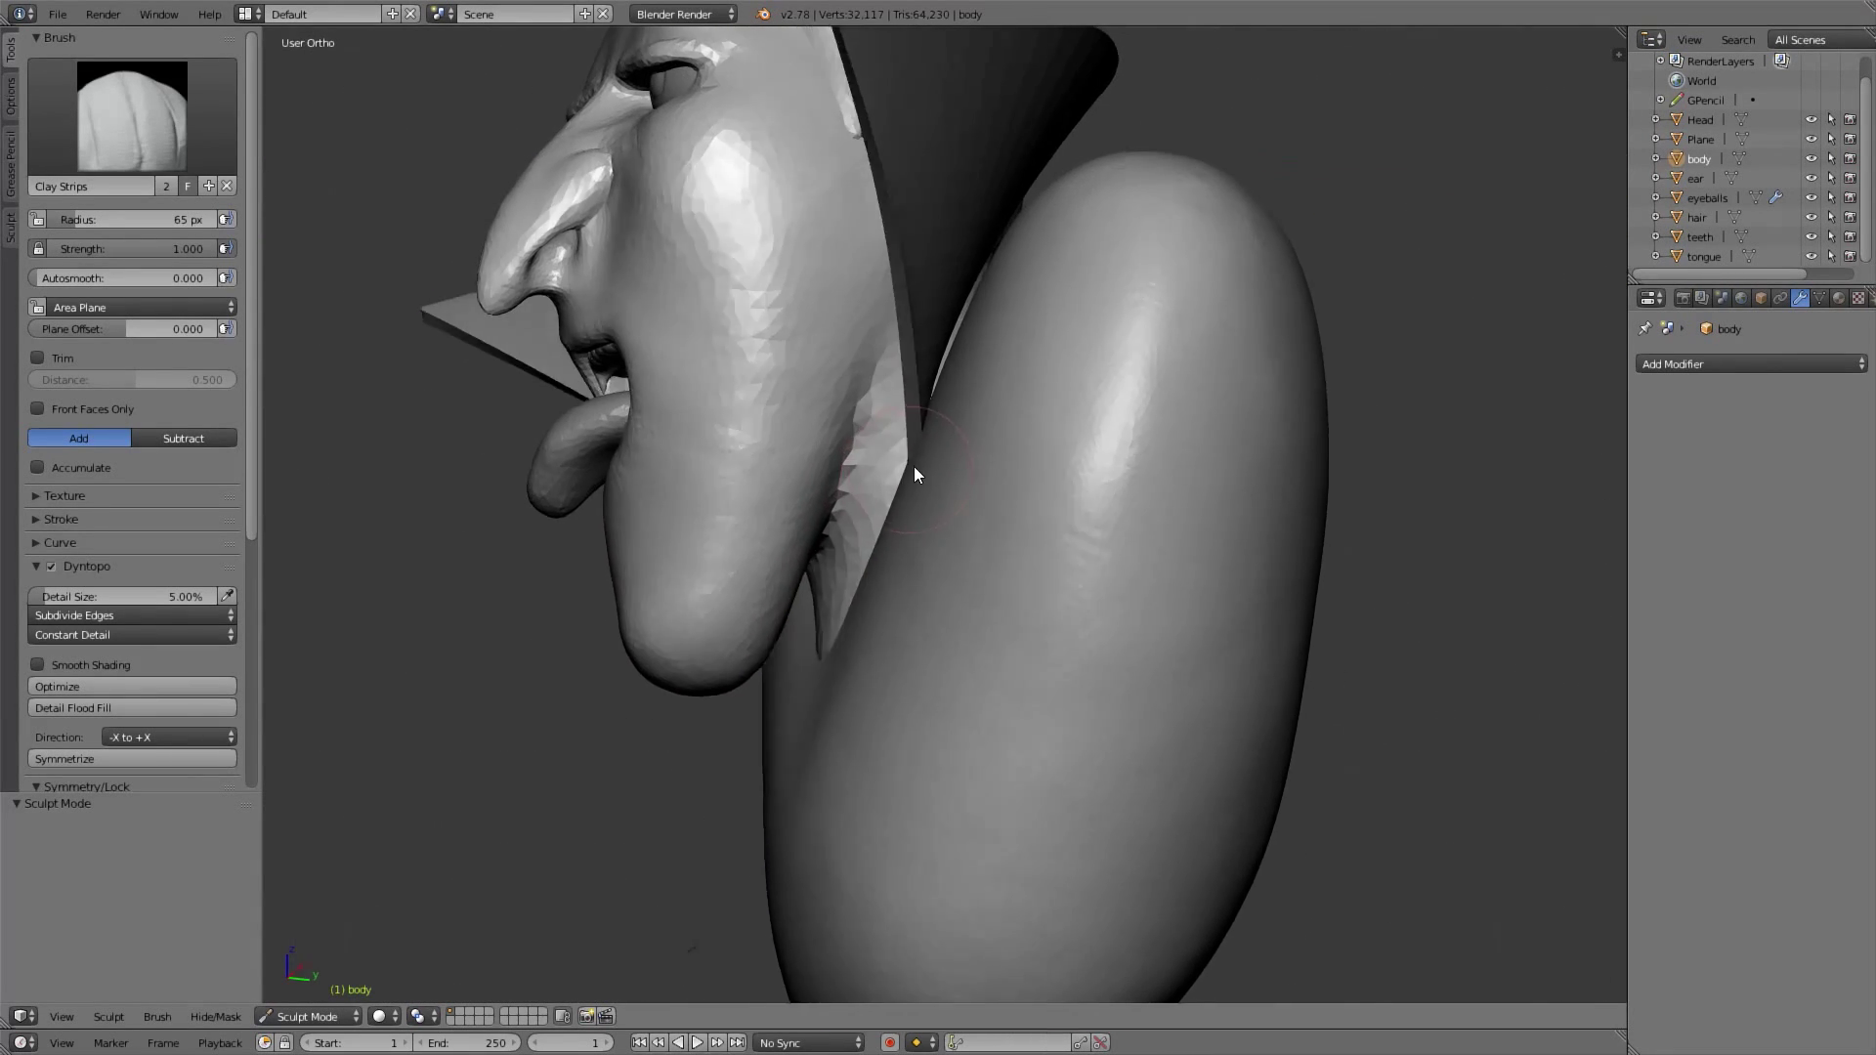
Pull the body surface below the neck slightly forward with the Grab brush at a 193 px radius
key(g)
key(f)
click(859, 570)
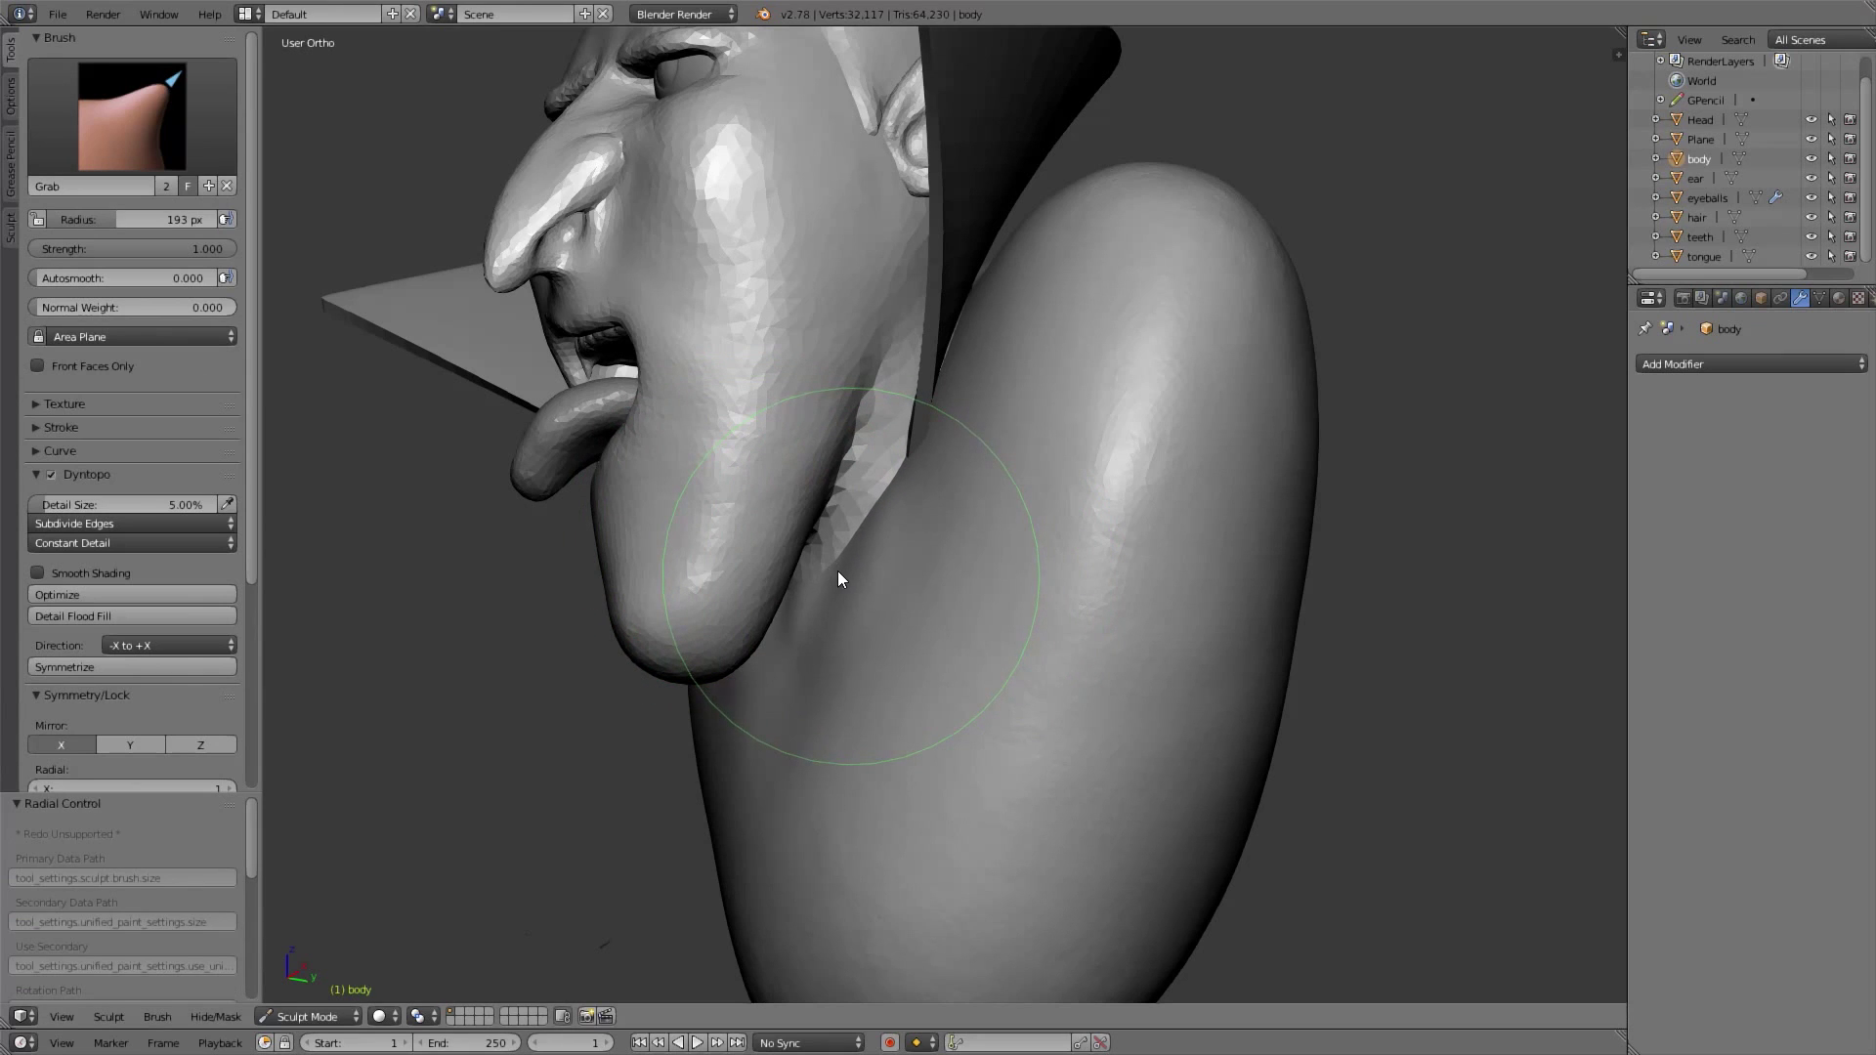
drag(840, 586, 821, 584)
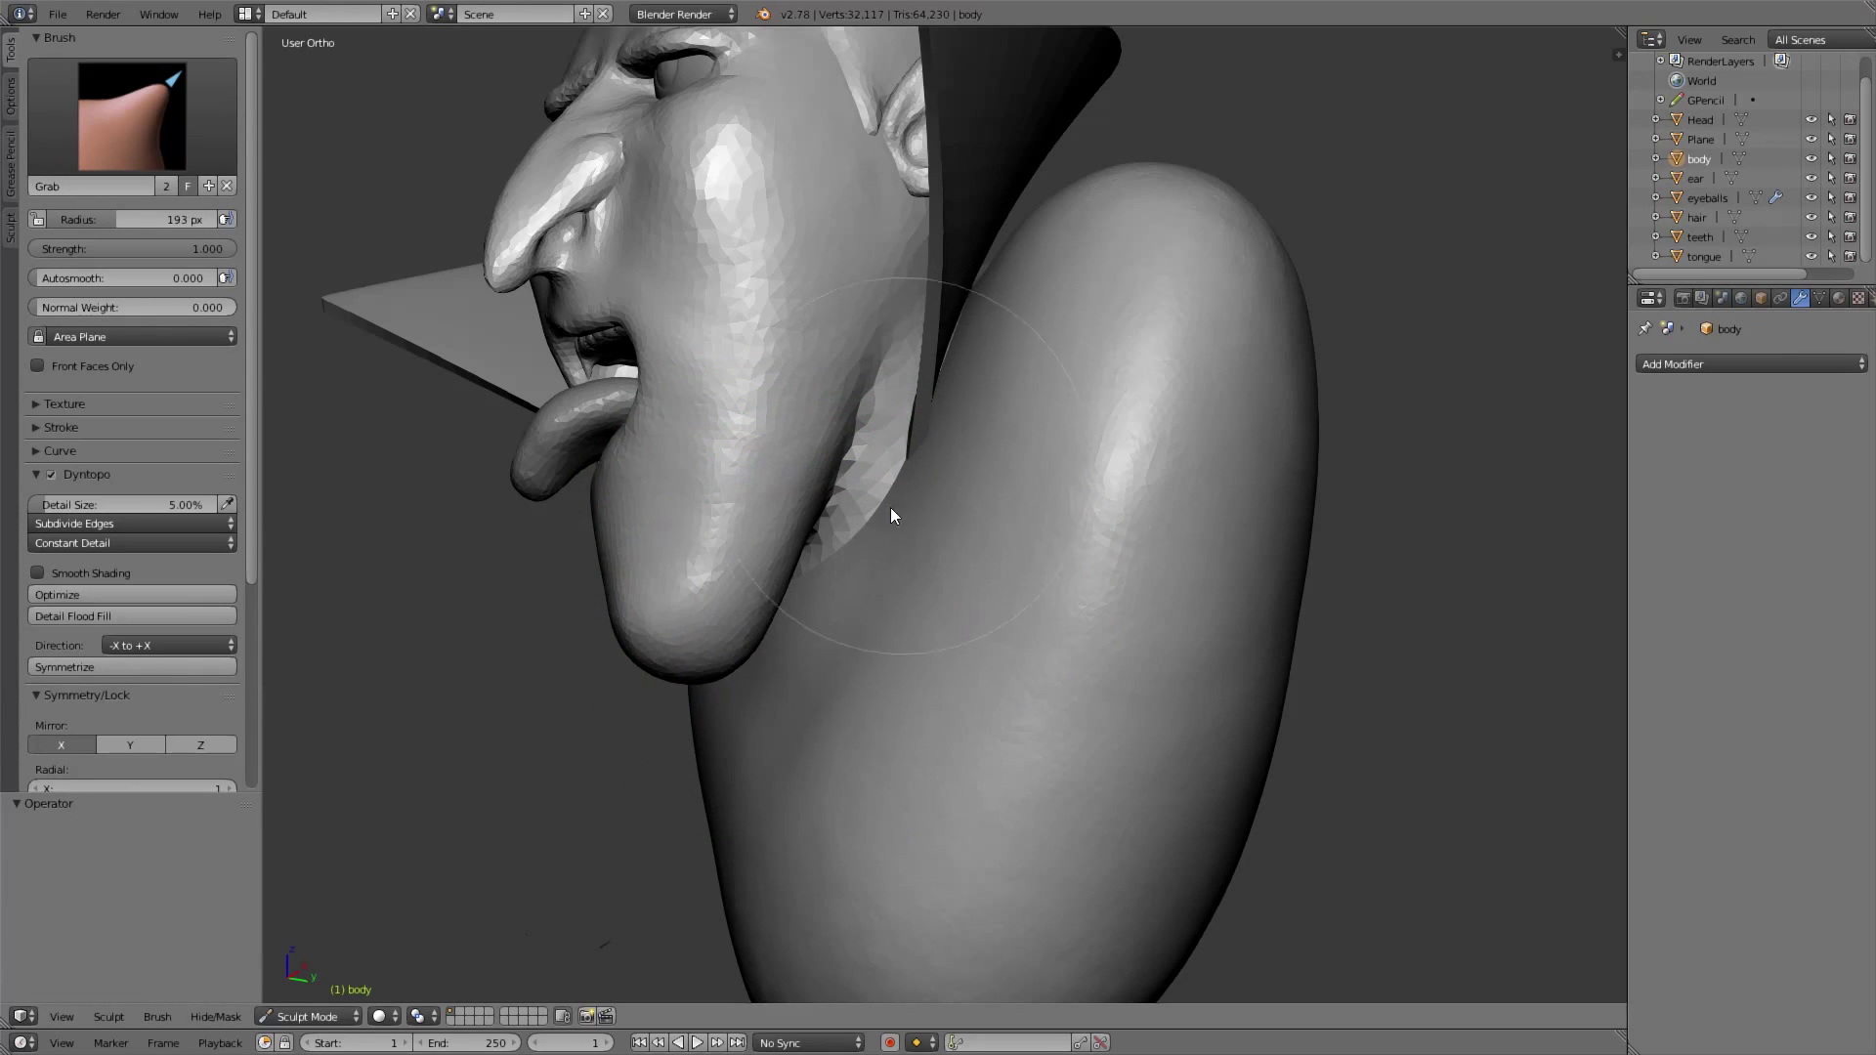
key(KP_1)
scroll(1089, 457, down, 4)
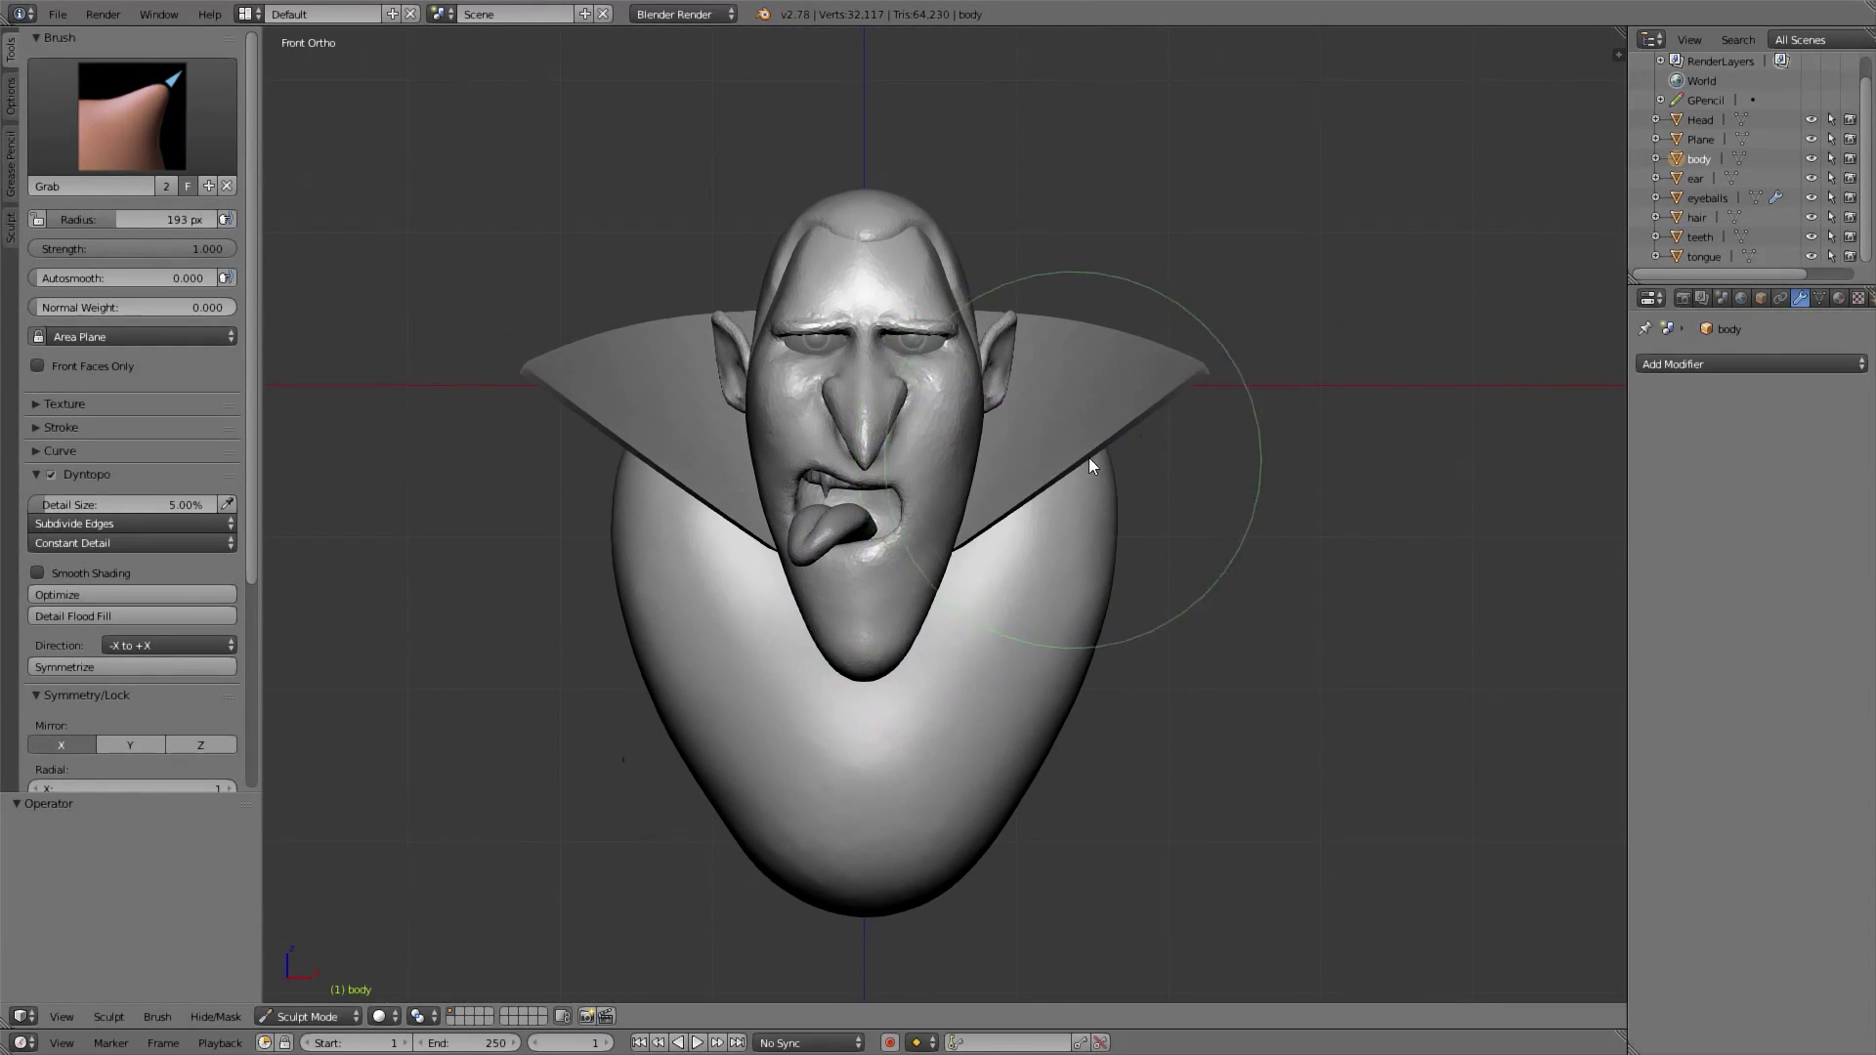
Select the collar object, add a level 2 Subdivision Surface modifier to it and apply the modifier
click(1704, 139)
mouse_move(1271, 391)
middle_down()
mouse_move(964, 454)
mouse_move(982, 362)
mouse_move(1060, 334)
middle_up()
scroll(982, 361, up, 3)
key(KP_1)
scroll(1075, 420, down, 2)
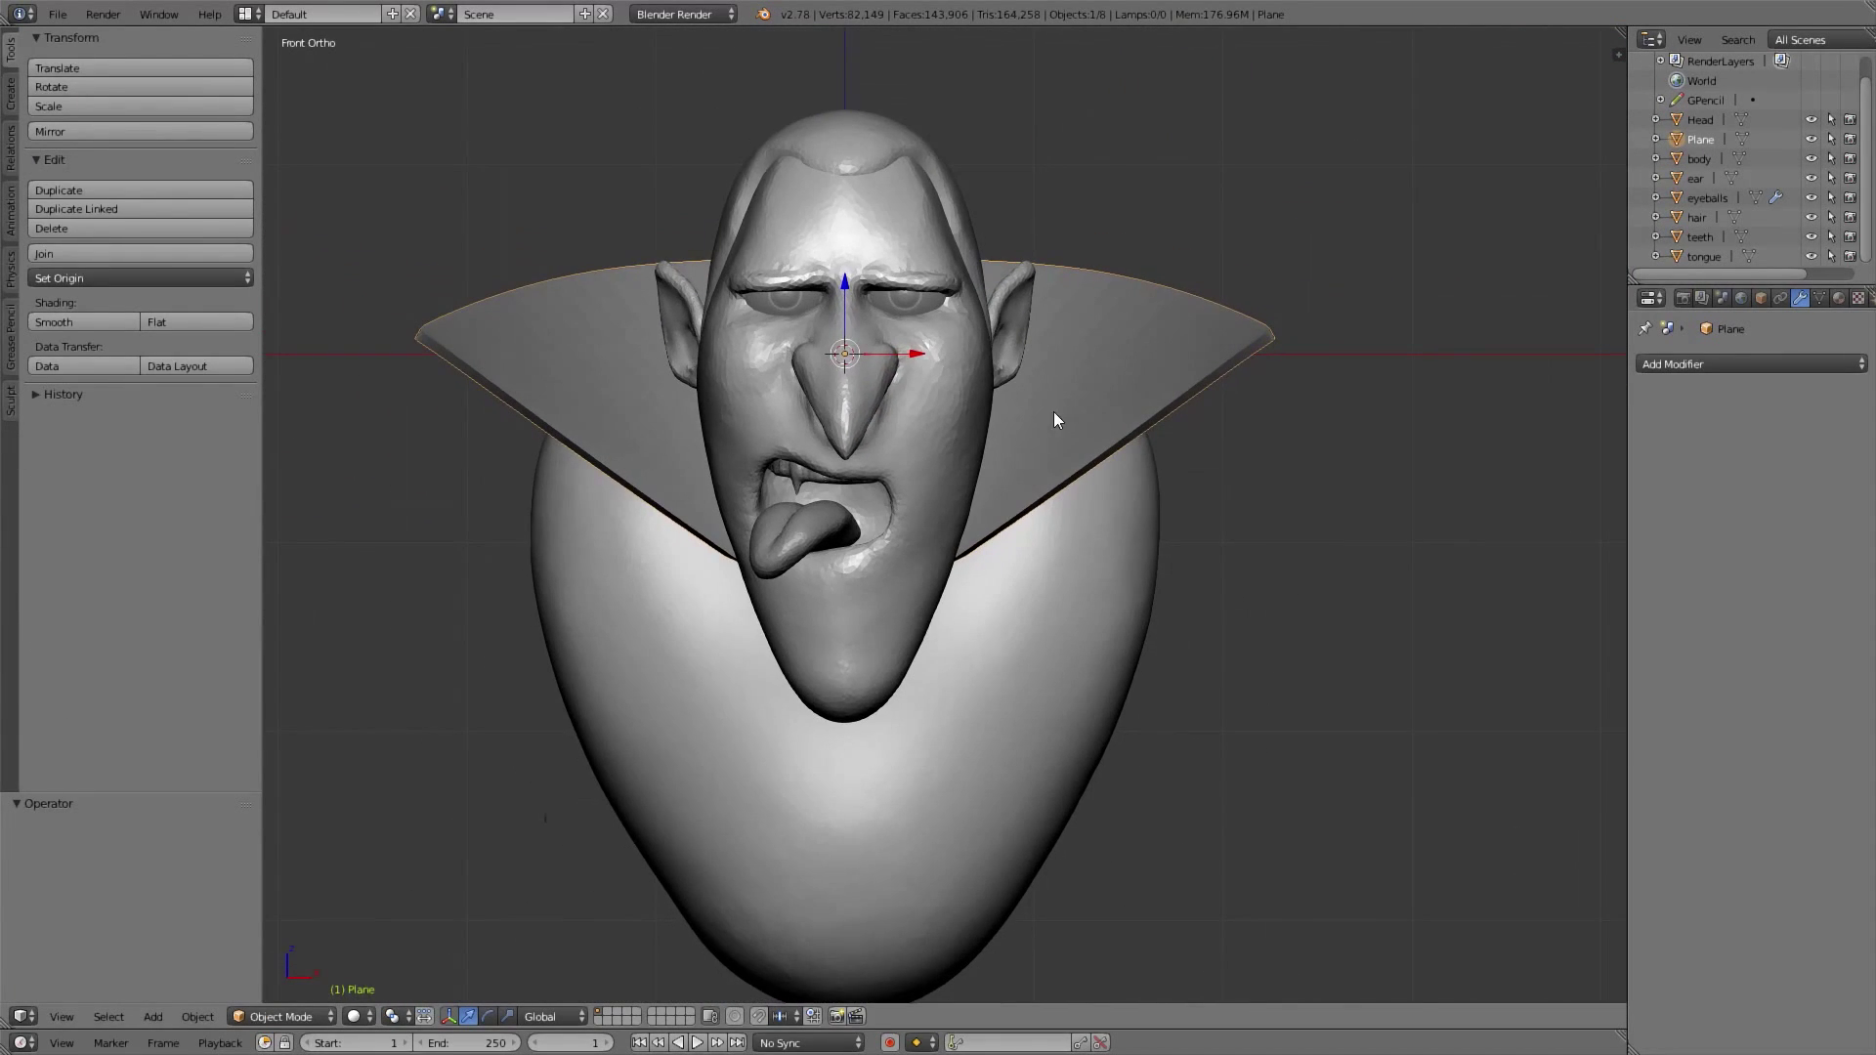
click(285, 1014)
key(ctrl+2)
click(1712, 427)
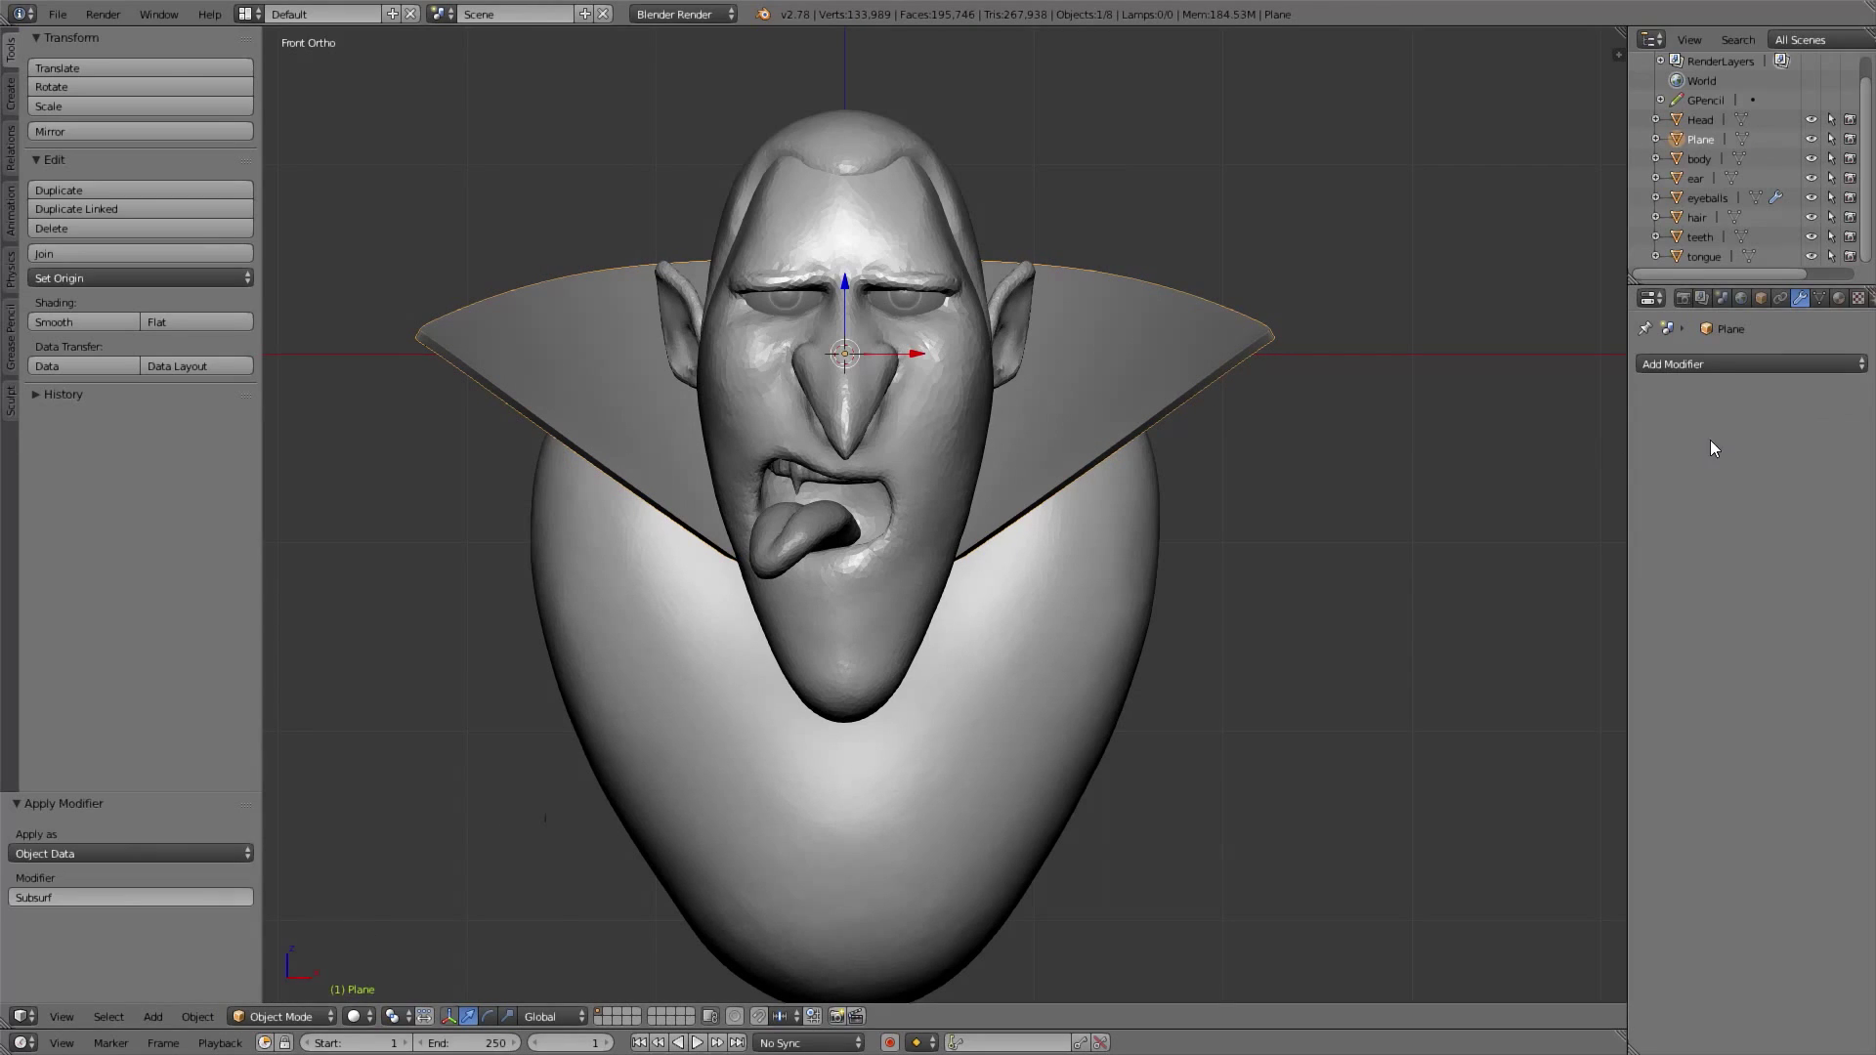
Enter Sculpt Mode on the collar with Dyntopo enabled and set the Grab brush radius to 158 px
click(271, 1017)
click(283, 950)
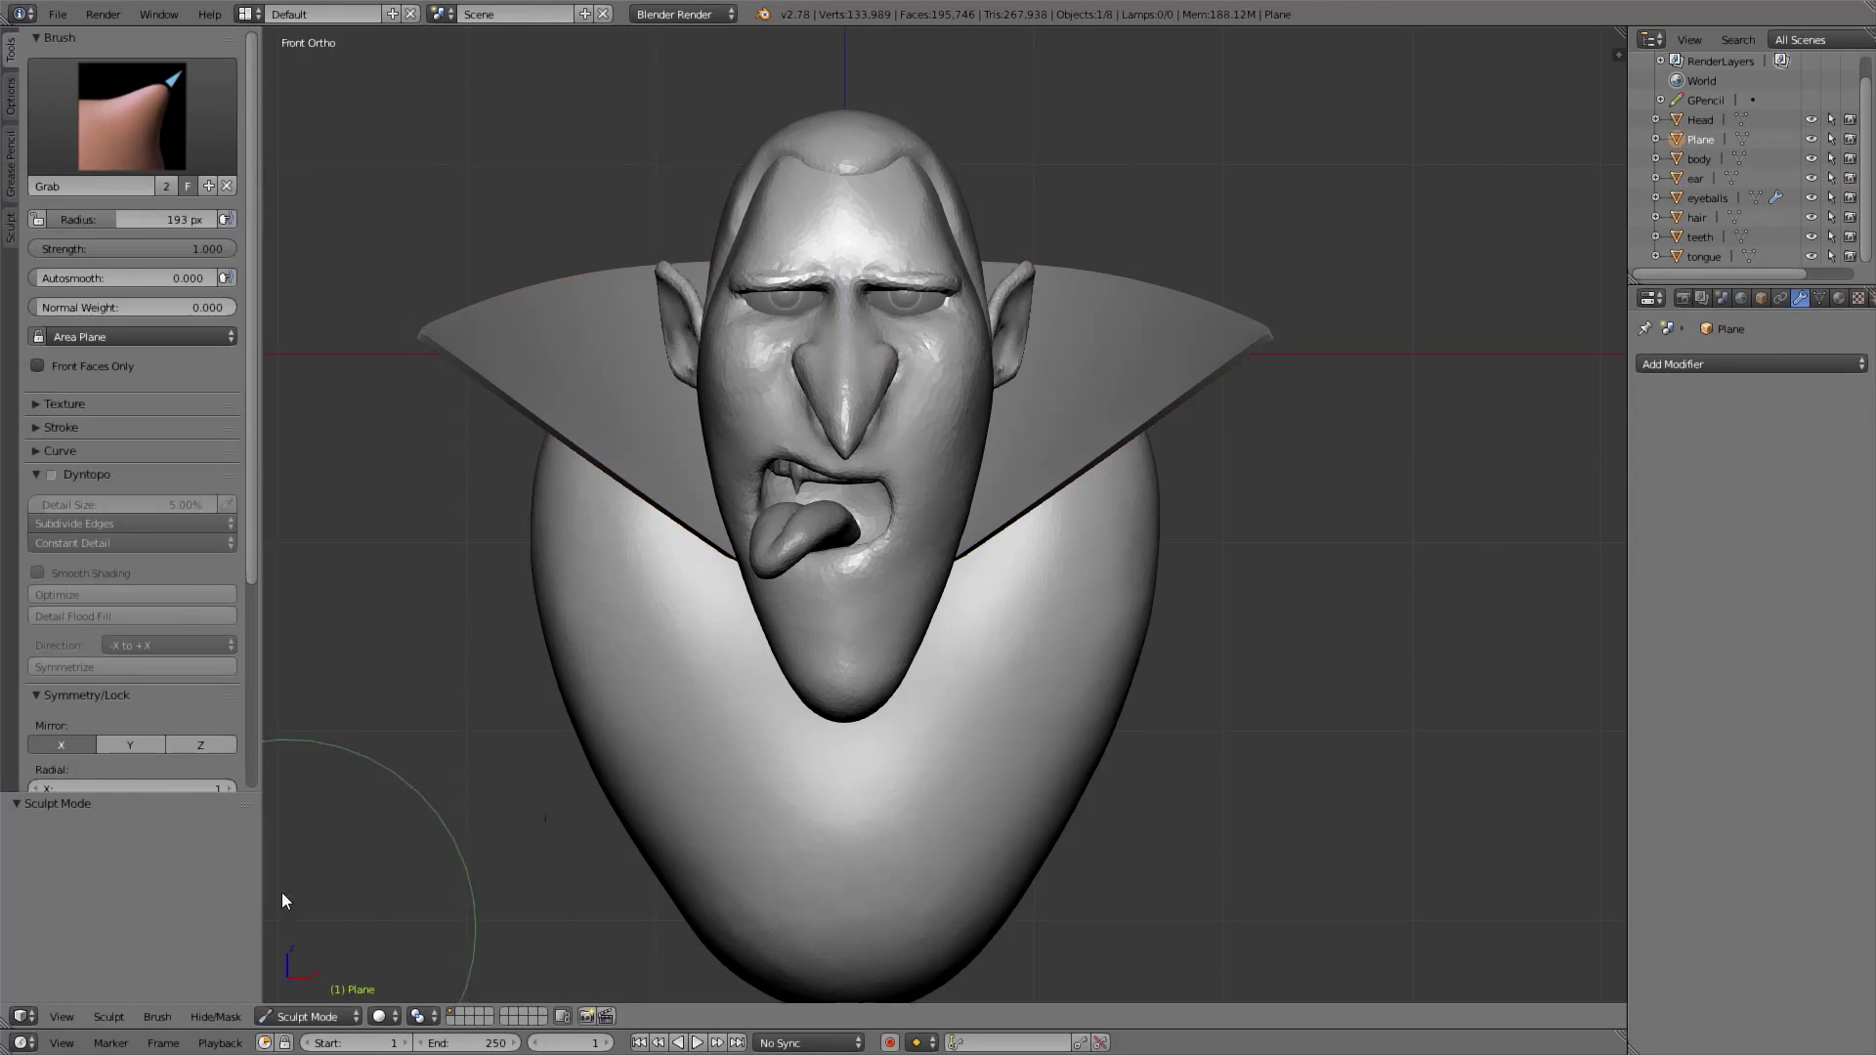
click(51, 476)
mouse_move(1221, 293)
middle_down()
mouse_move(1130, 299)
mouse_move(942, 438)
mouse_move(957, 607)
middle_up()
scroll(1032, 350, up, 1)
key(f)
click(1120, 227)
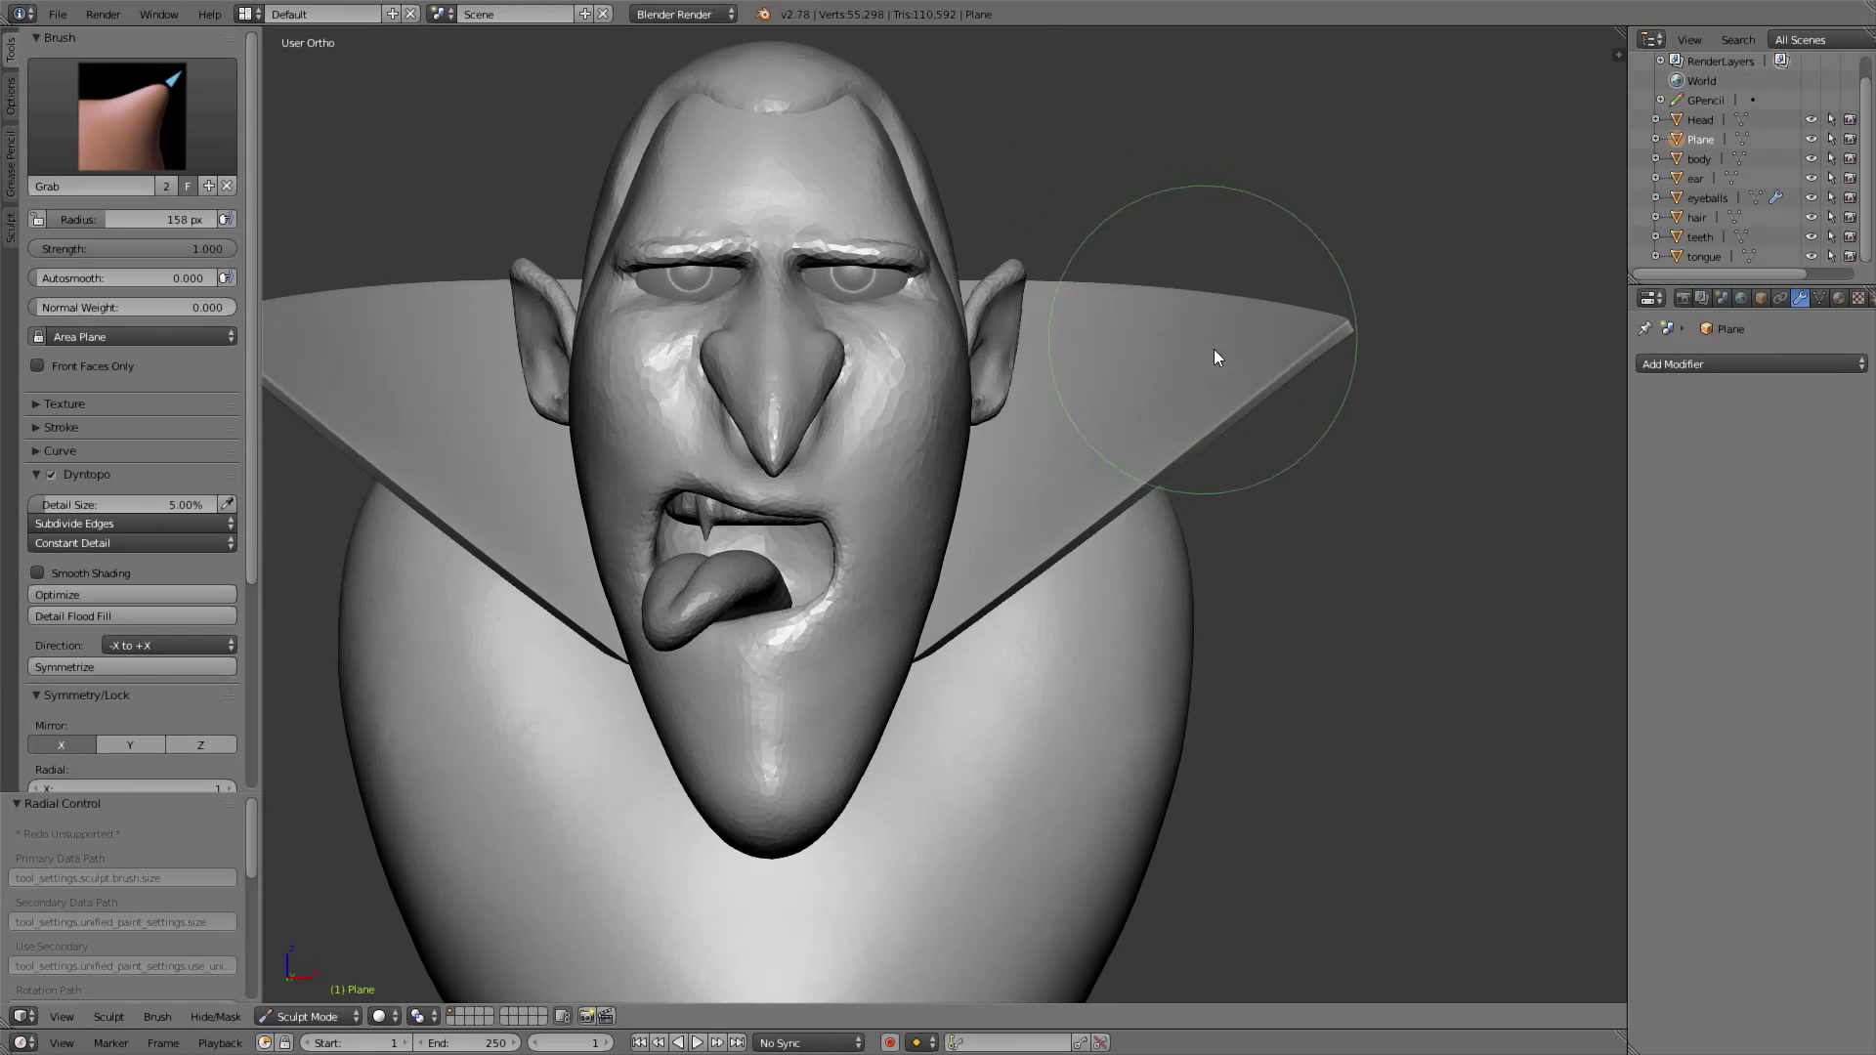
Check the collar's mesh in wireframe and from behind, and set the Grab brush radius to 213 px
scroll(1239, 384, down, 3)
key(c)
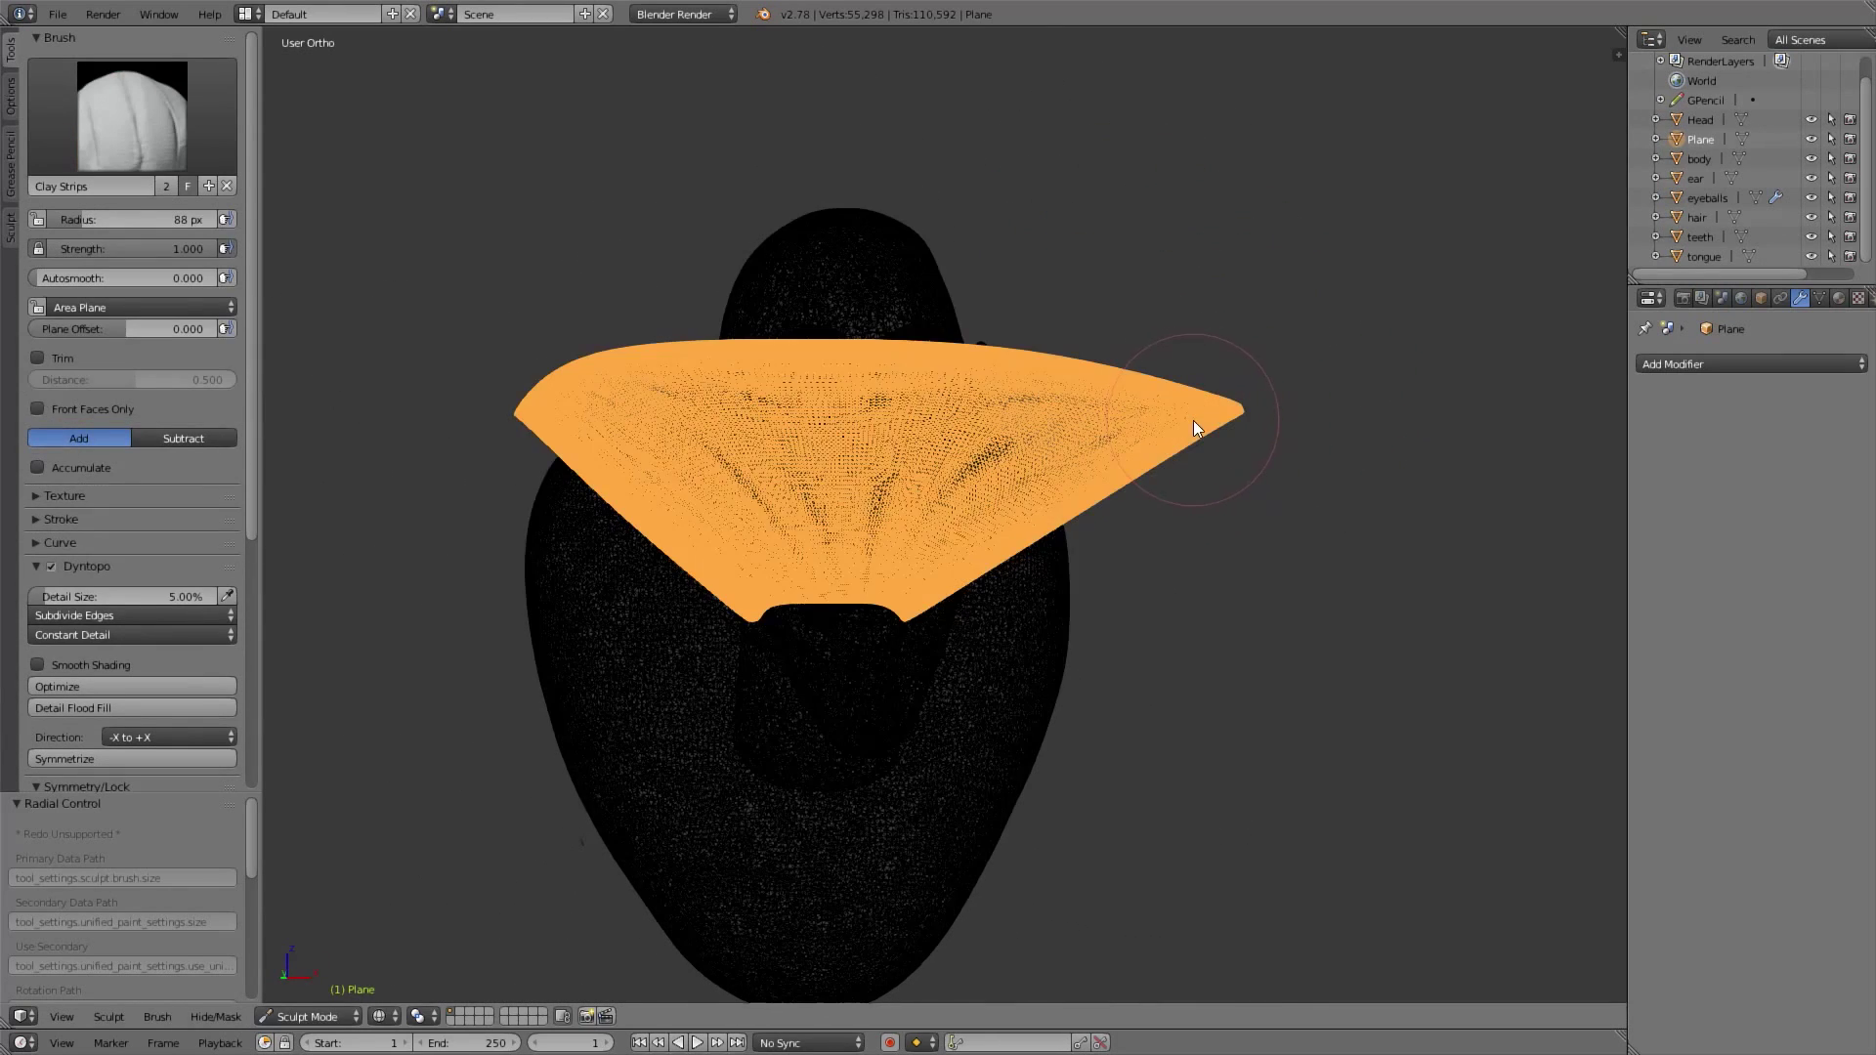
mouse_move(1139, 377)
middle_down()
mouse_move(995, 411)
mouse_move(1018, 393)
mouse_move(1098, 354)
mouse_move(1046, 443)
mouse_move(973, 468)
middle_up()
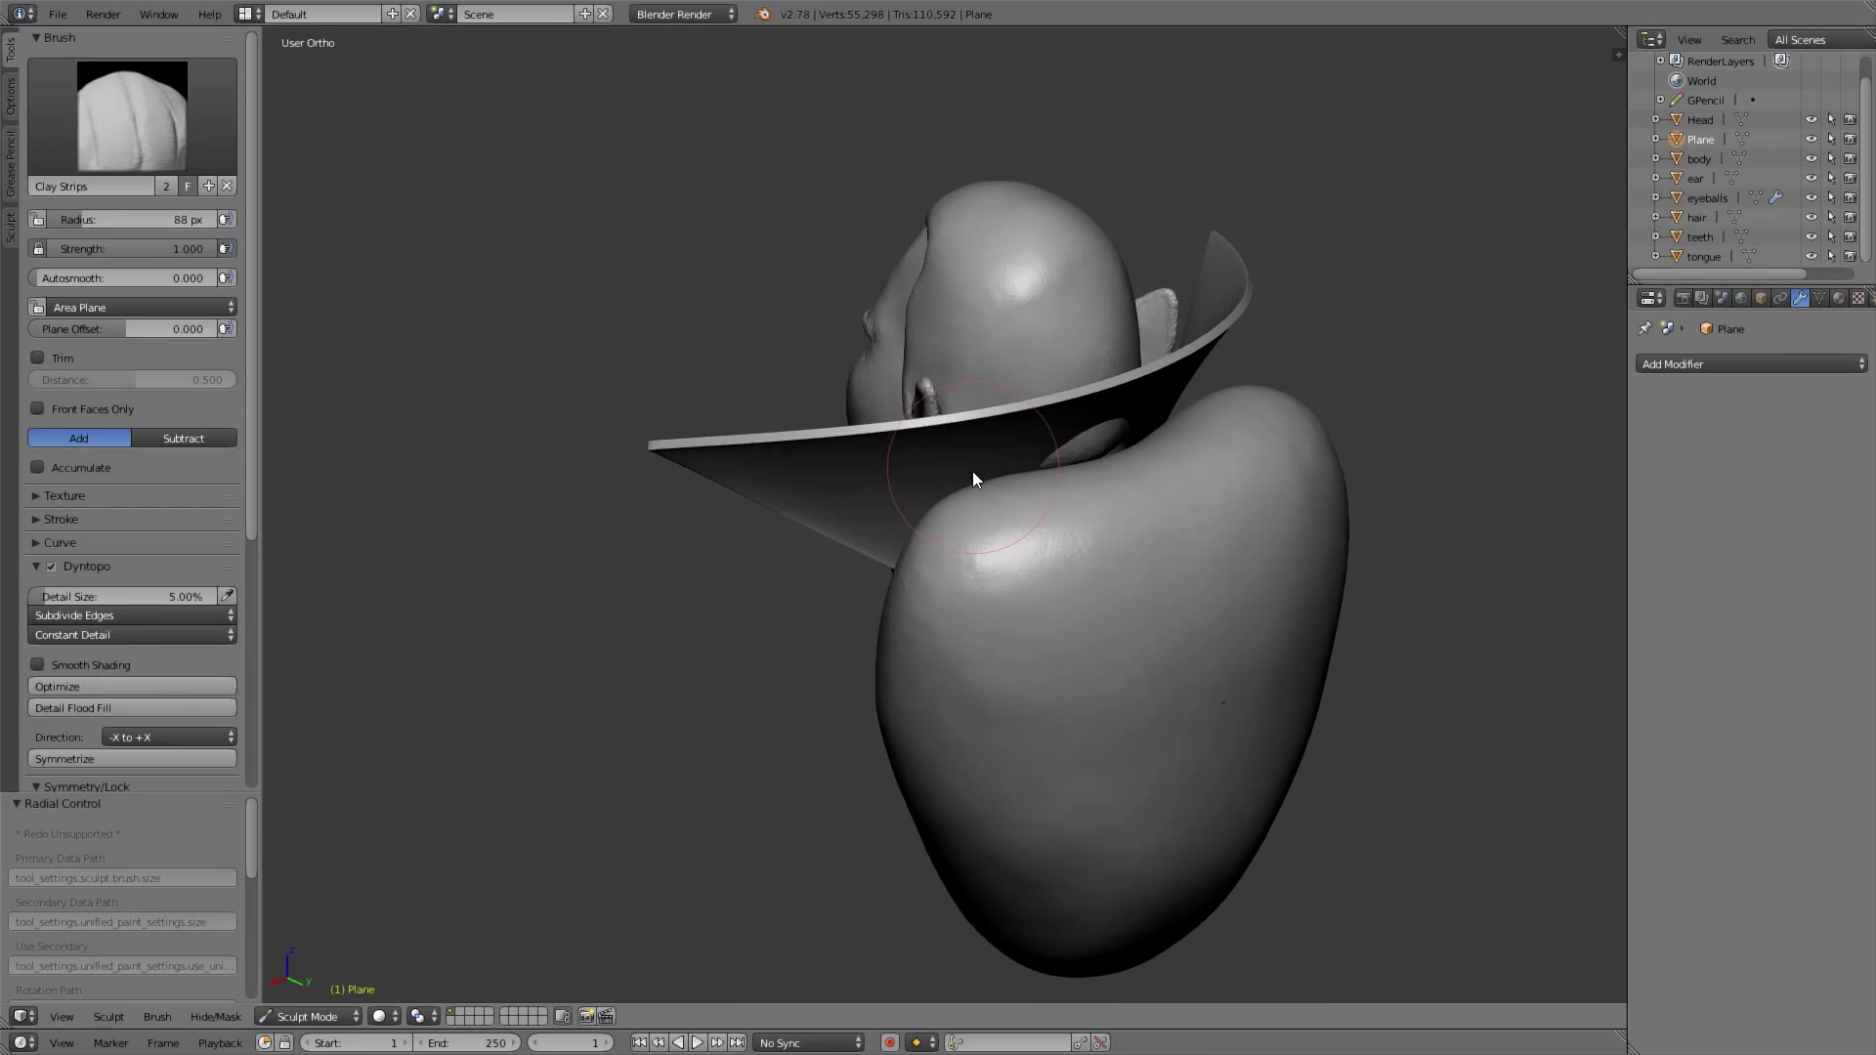
key(g)
scroll(1104, 447, up, 3)
key(f)
click(1207, 430)
middle_drag(1207, 430, 1112, 459)
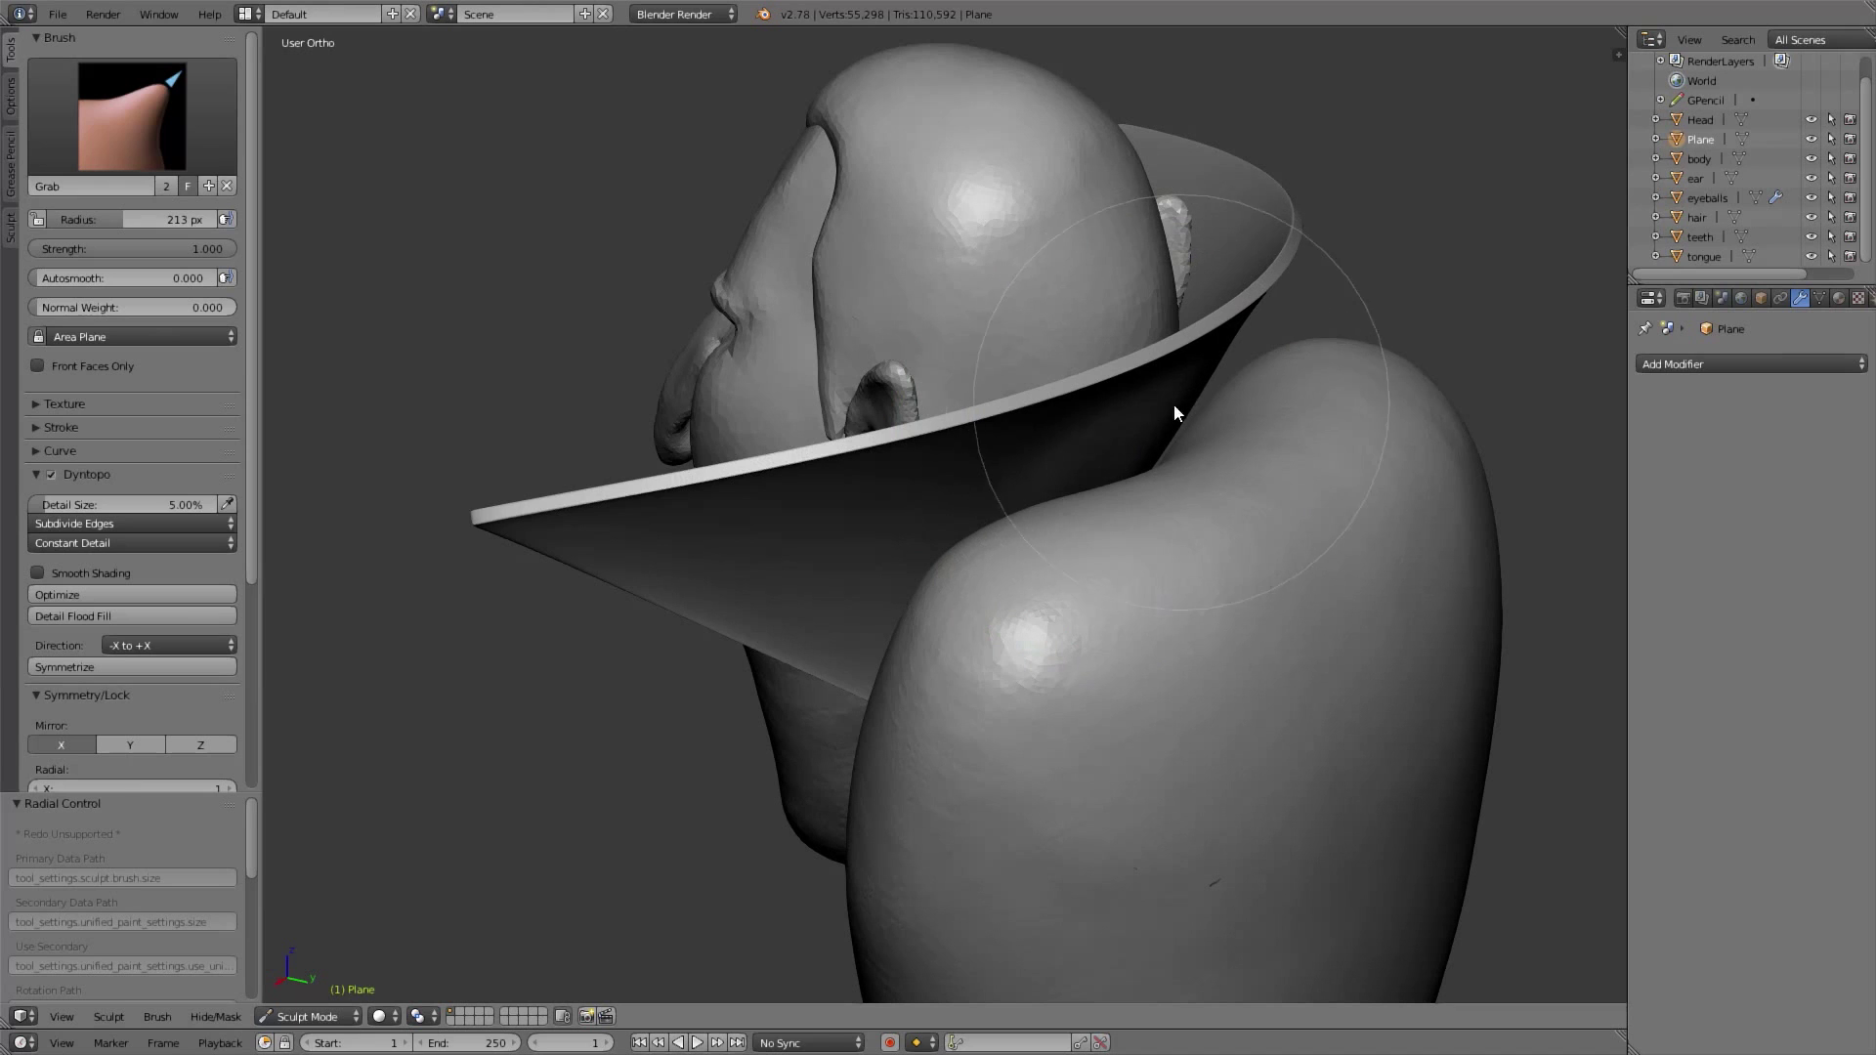
Set the Grab brush radius to 199 px for fitting the collar's lower corner beside the neck
mouse_move(1045, 523)
middle_down()
mouse_move(1080, 483)
mouse_move(1110, 489)
mouse_move(1009, 518)
mouse_move(1160, 461)
mouse_move(1224, 386)
mouse_move(1146, 550)
mouse_move(909, 643)
mouse_move(914, 673)
middle_up()
key(f)
click(1118, 474)
key(f)
click(977, 696)
mouse_move(976, 741)
middle_down()
mouse_move(952, 724)
mouse_move(925, 744)
mouse_move(971, 748)
middle_up()
key(f)
click(918, 754)
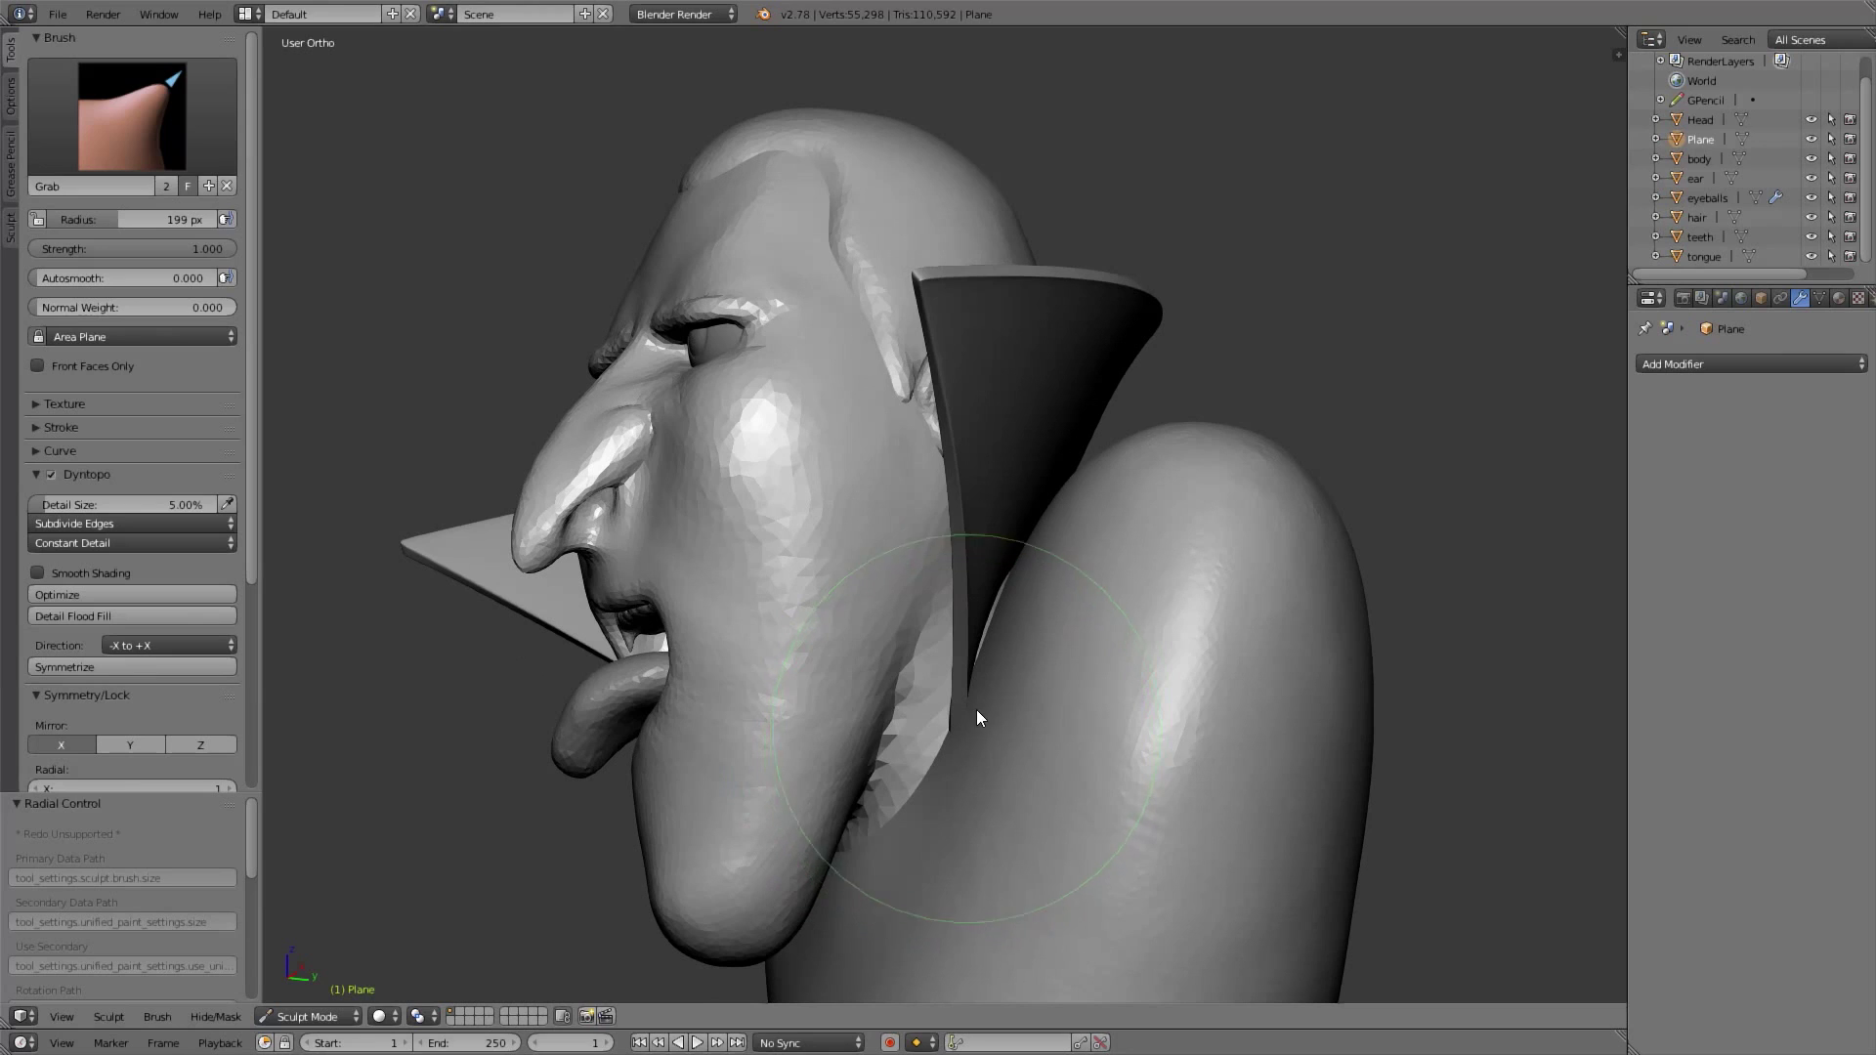
Pull the collar's lower front corner down toward the body with the Grab brush, and reduce the brush radius to 121 px
key(f)
click(975, 615)
mouse_move(990, 614)
mouse_down()
mouse_move(1020, 538)
mouse_move(970, 713)
mouse_up()
mouse_move(970, 714)
middle_down()
mouse_move(1087, 575)
mouse_move(991, 700)
middle_up()
key(f)
click(919, 762)
mouse_move(918, 762)
middle_down()
mouse_move(894, 698)
mouse_move(1006, 580)
mouse_move(1025, 518)
mouse_move(1023, 551)
middle_up()
scroll(900, 650, down, 1)
key(KP_1)
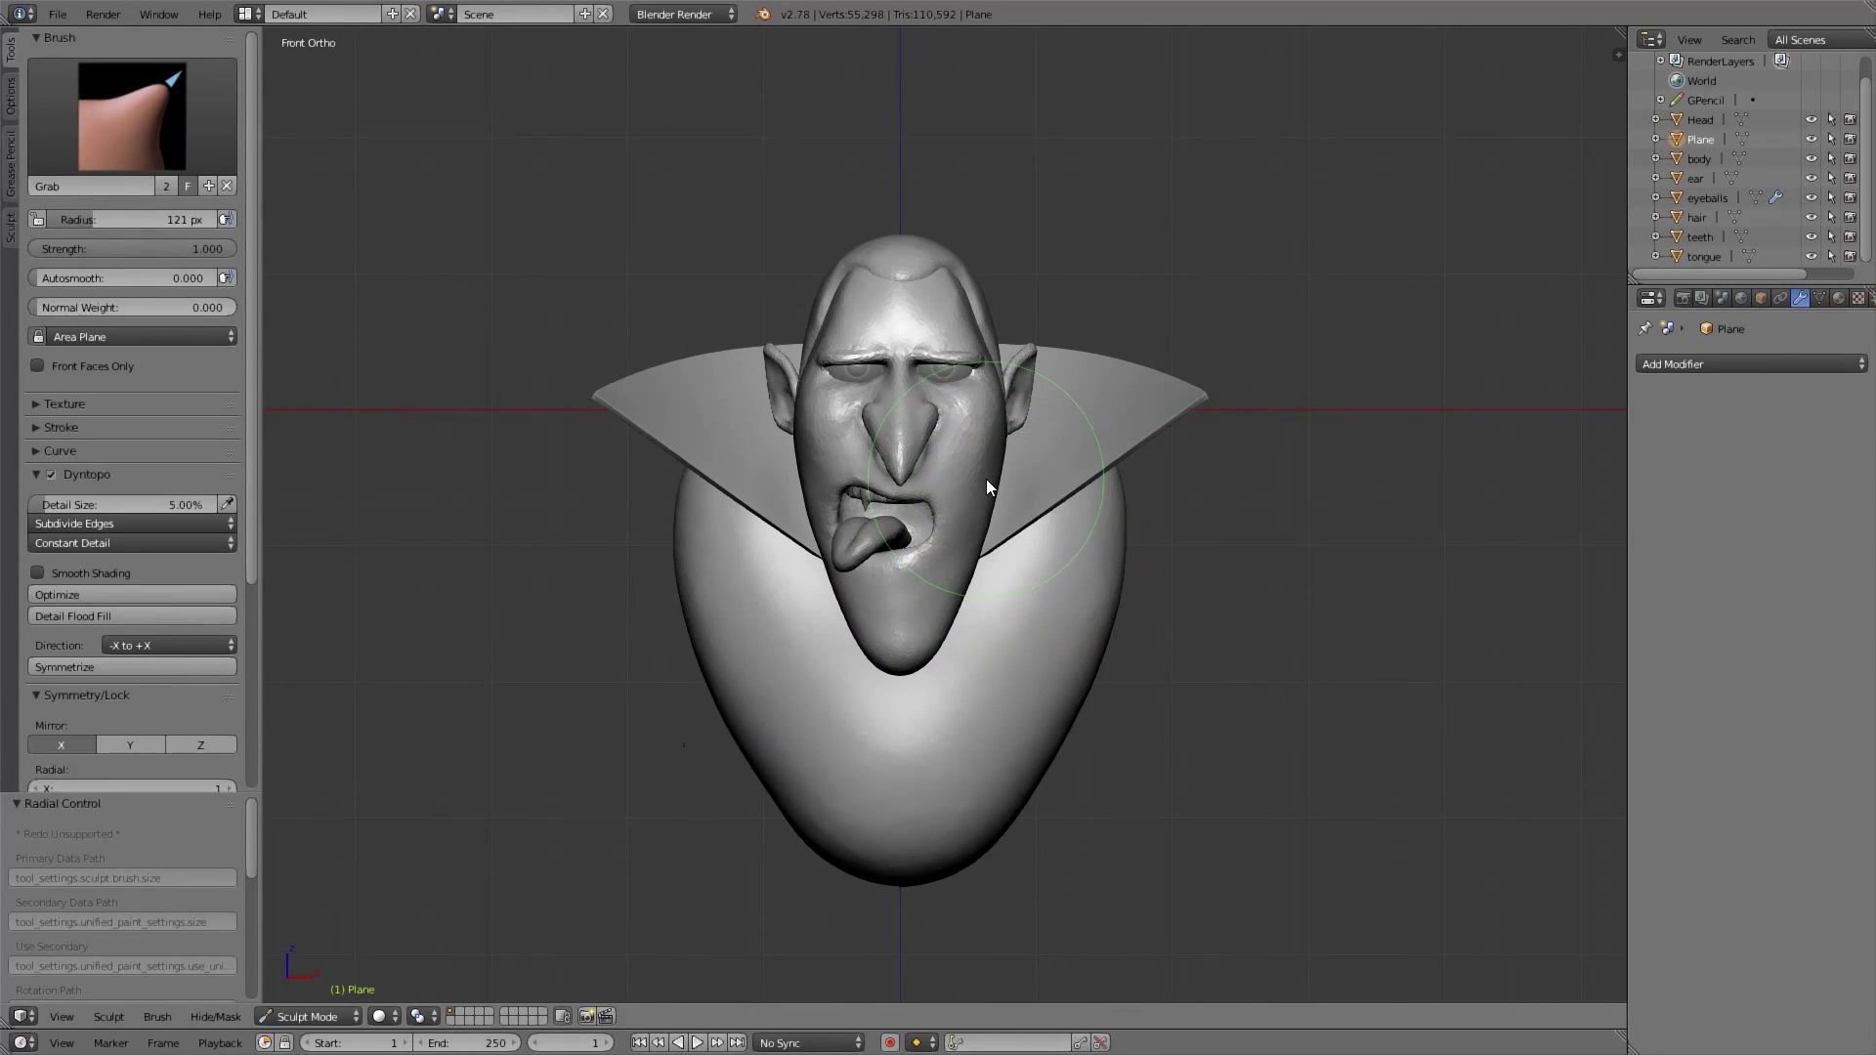
Set Dyntopo to Subdivide Collapse at 3% detail, then curve and smooth the collar's front edges with a 102 px Grab brush
middle_drag(987, 479, 1116, 436)
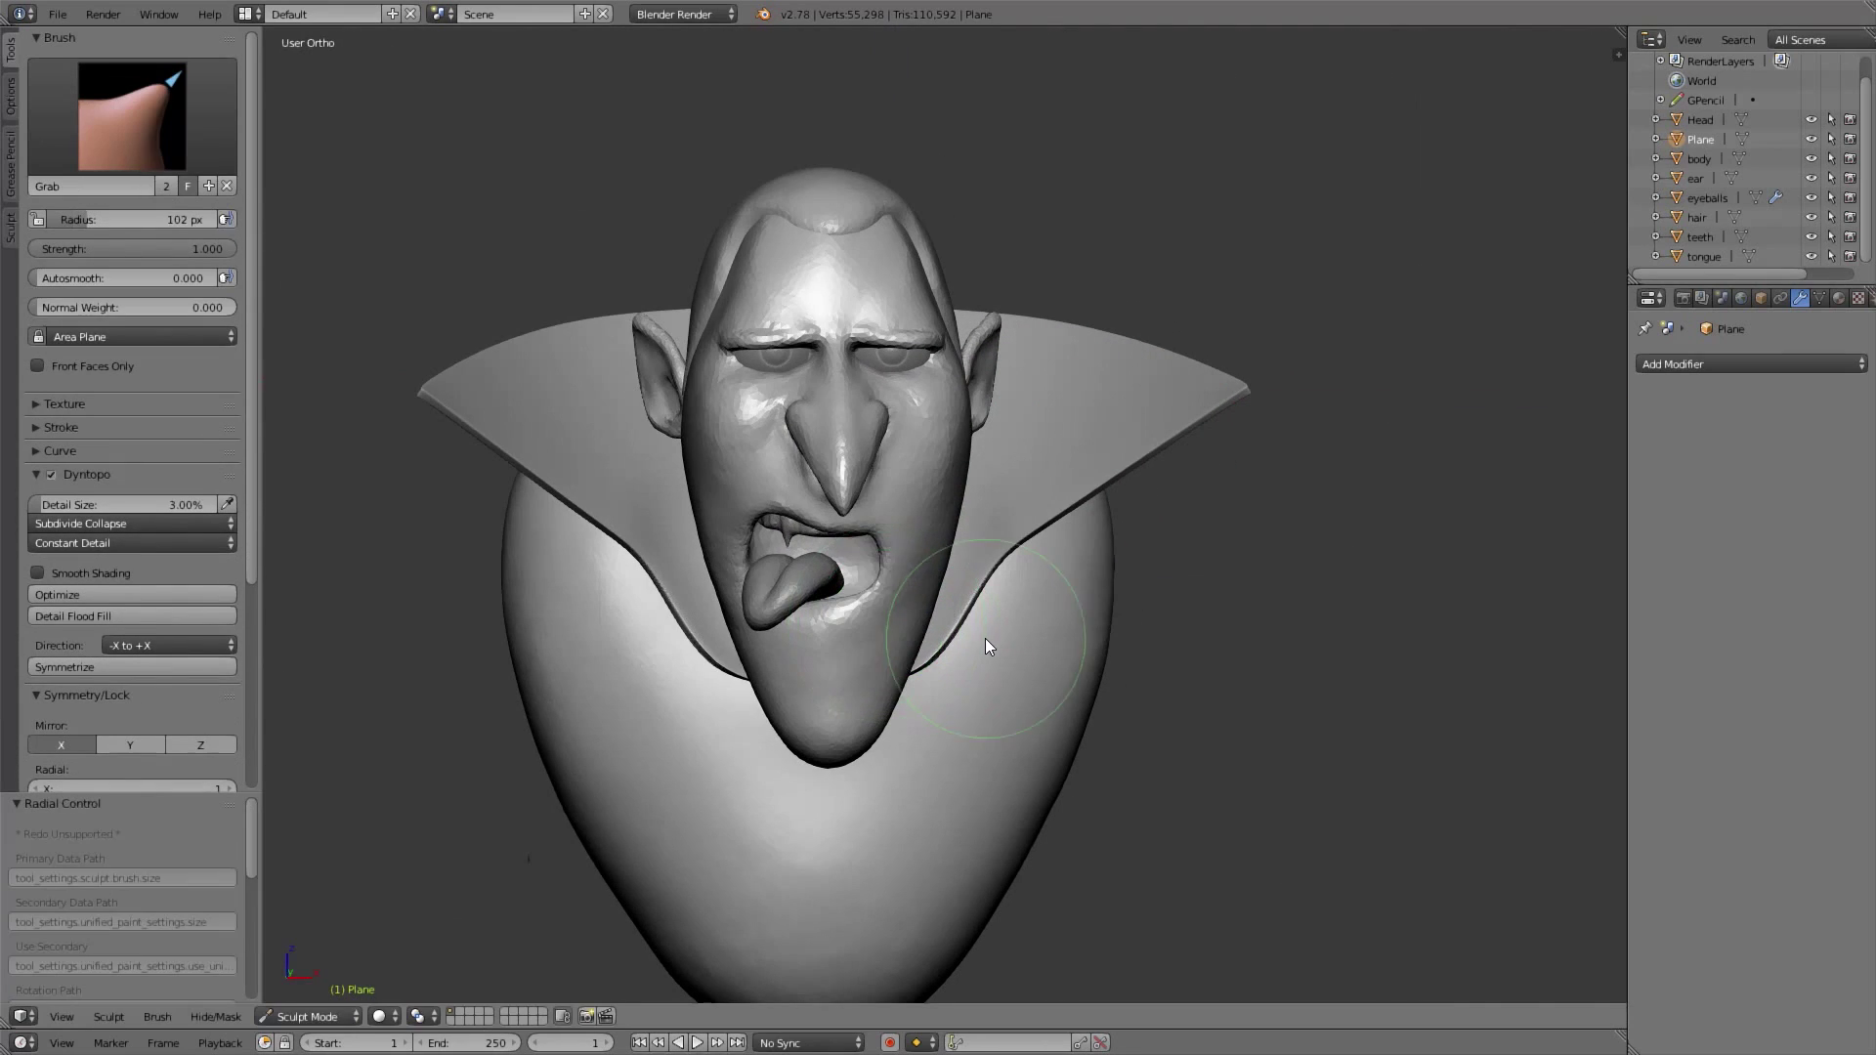
mouse_move(987, 641)
mouse_down()
mouse_move(1011, 548)
mouse_move(916, 711)
mouse_up()
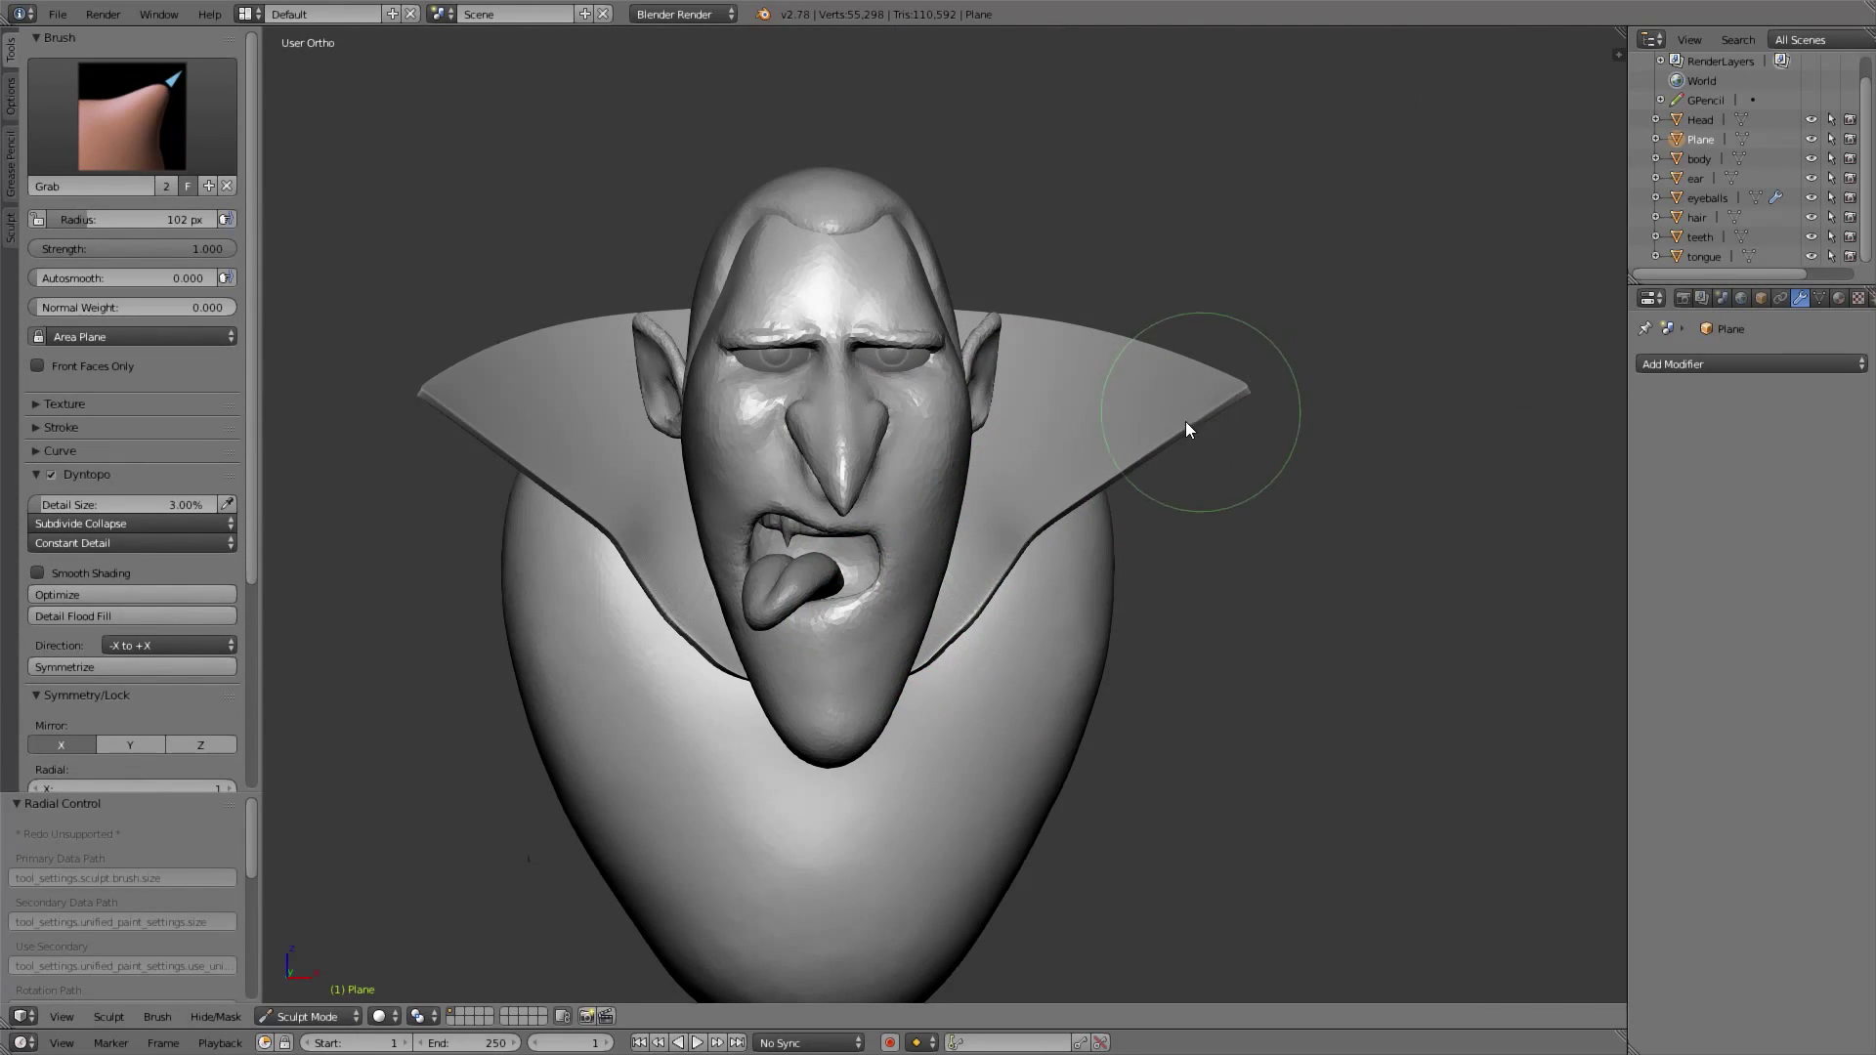
shift+drag(993, 564, 977, 614)
Refine the bend in the collar's front edge with the Grab brush at a 124 px radius
middle_drag(1030, 522, 1047, 573)
key(f)
click(1069, 573)
drag(1033, 543, 1035, 552)
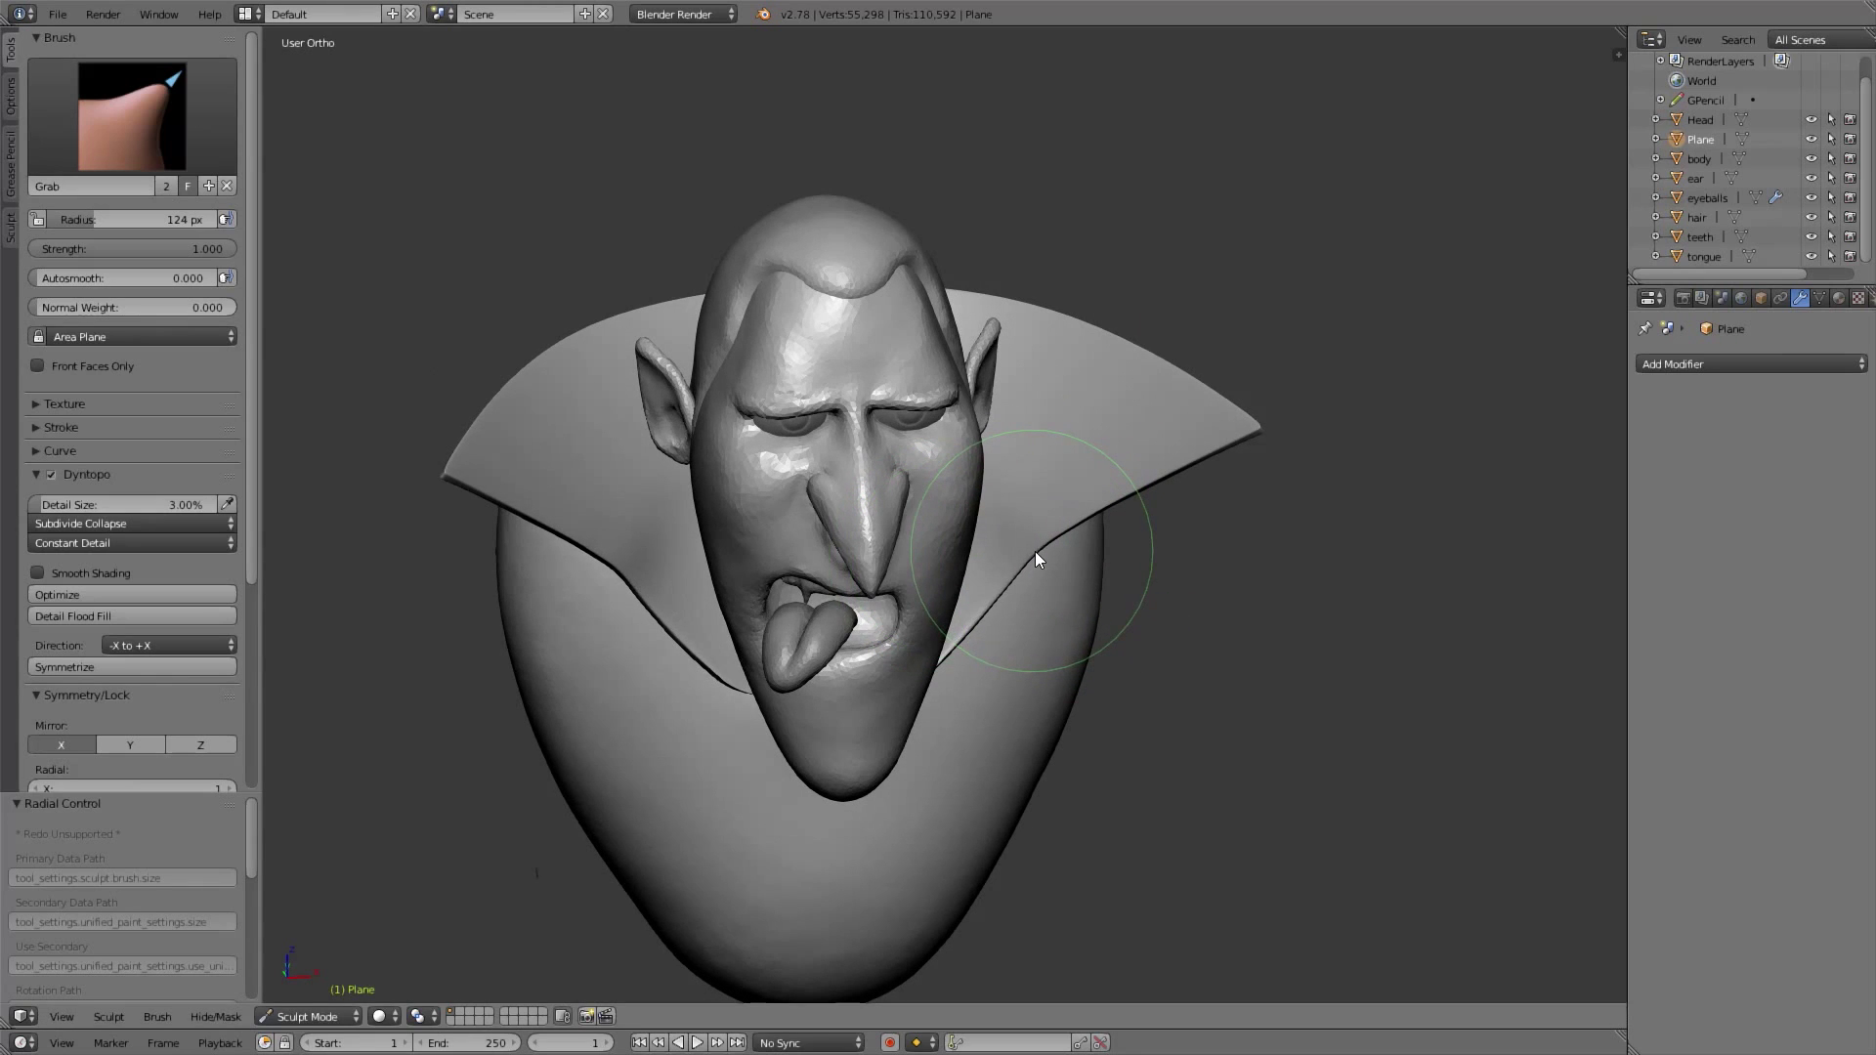
middle_drag(1075, 477, 1053, 402)
key(KP_1)
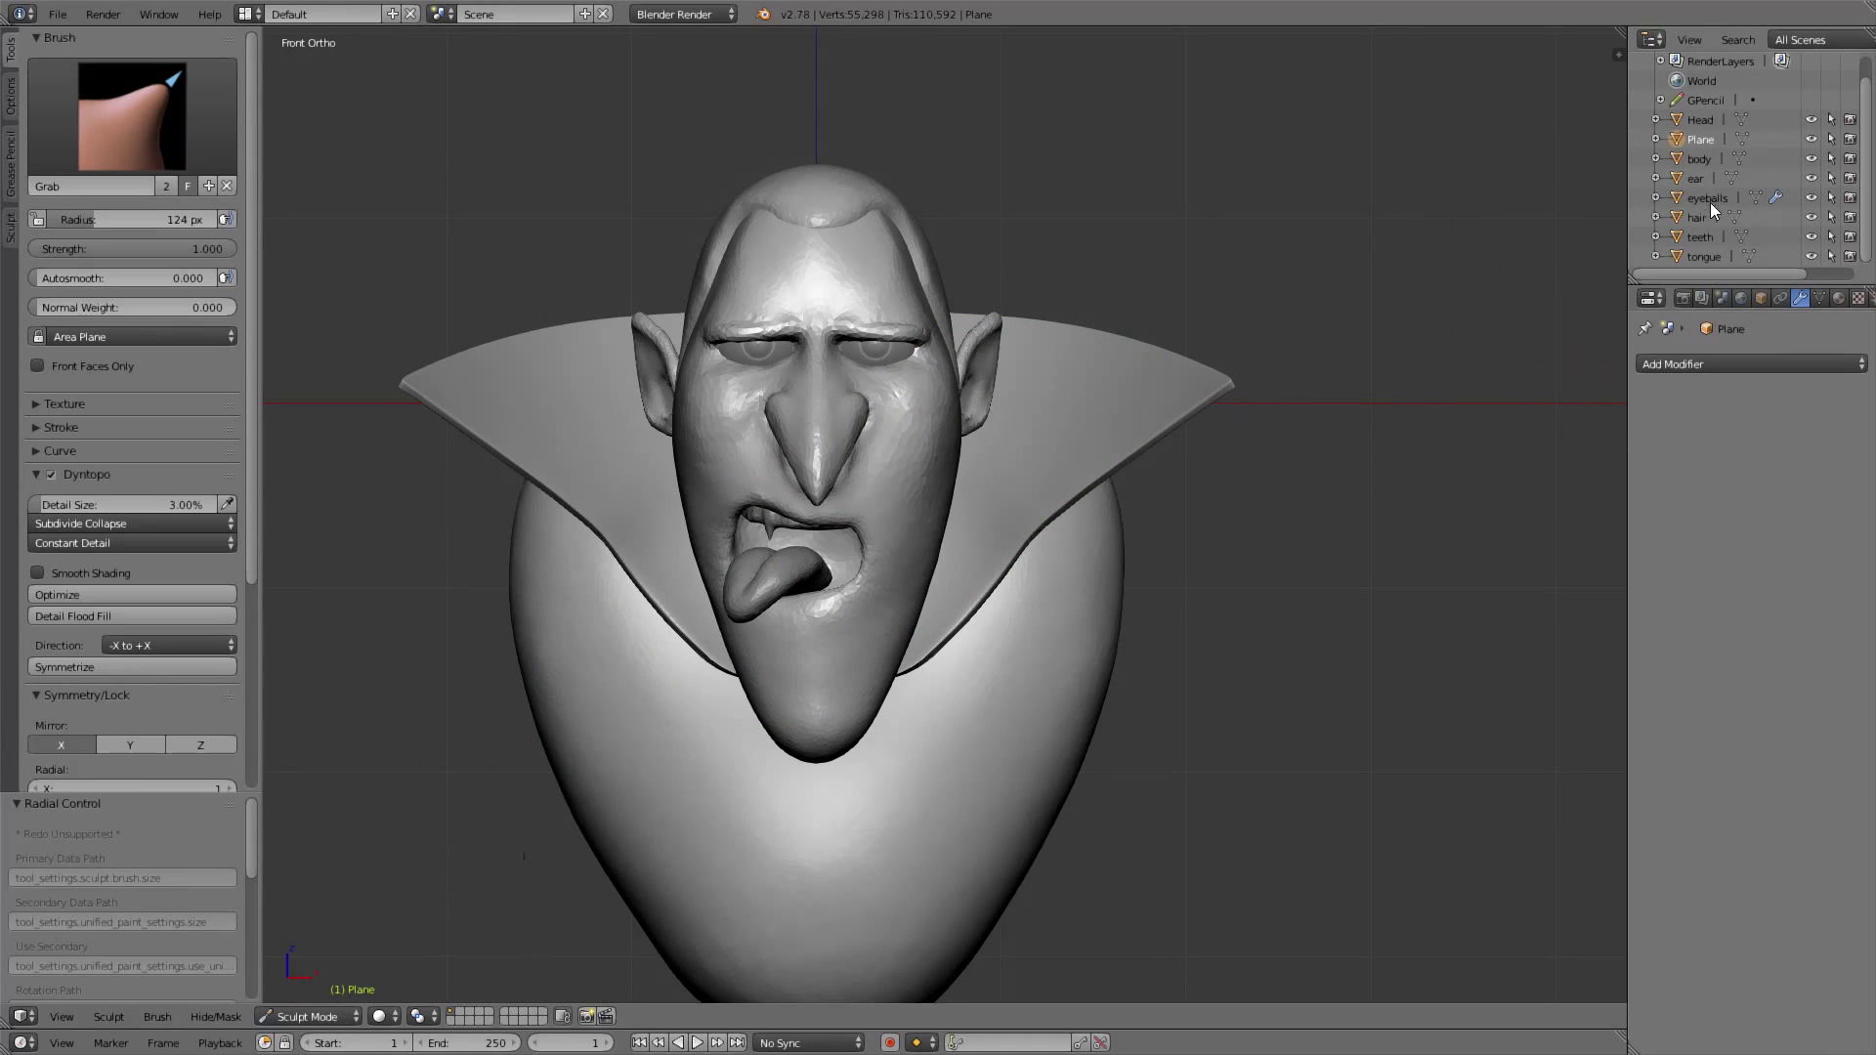
Make the head the active object and enter Sculpt Mode on it
scroll(1796, 146, up, 1)
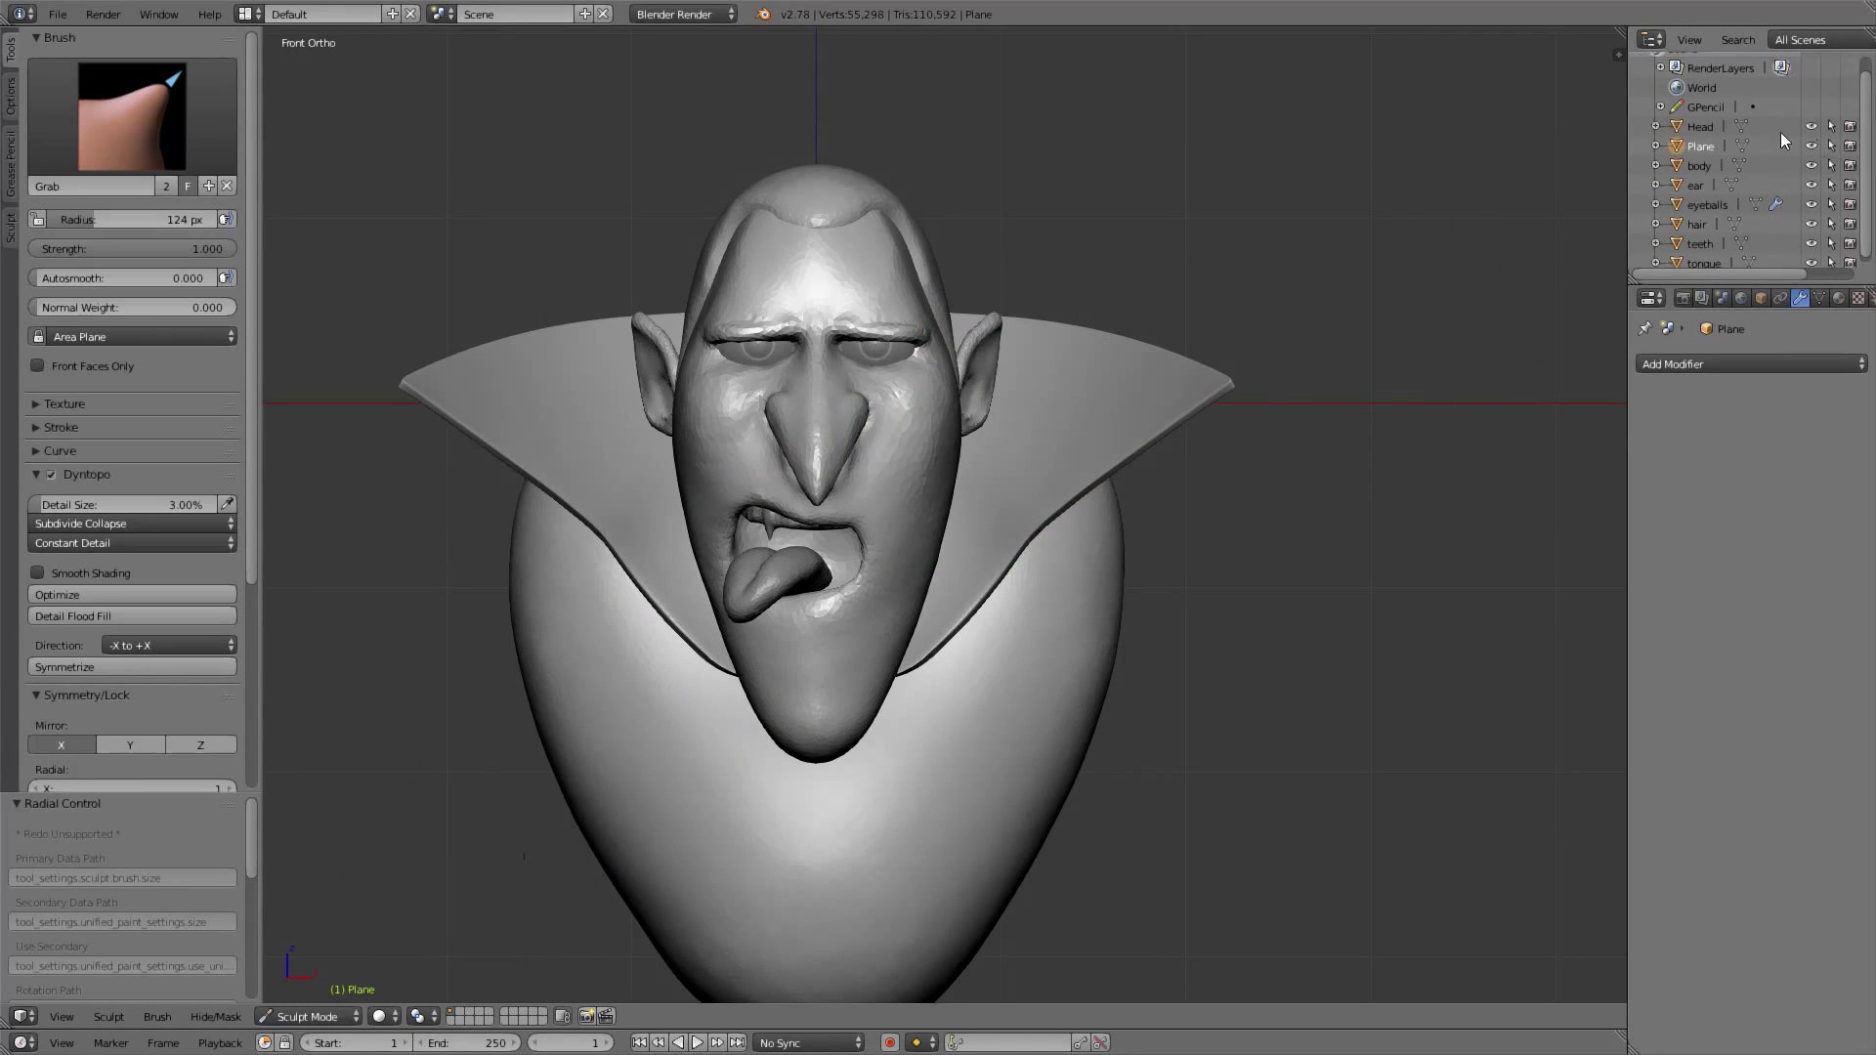
click(1697, 129)
ctrl+middle_drag(757, 576, 1010, 437)
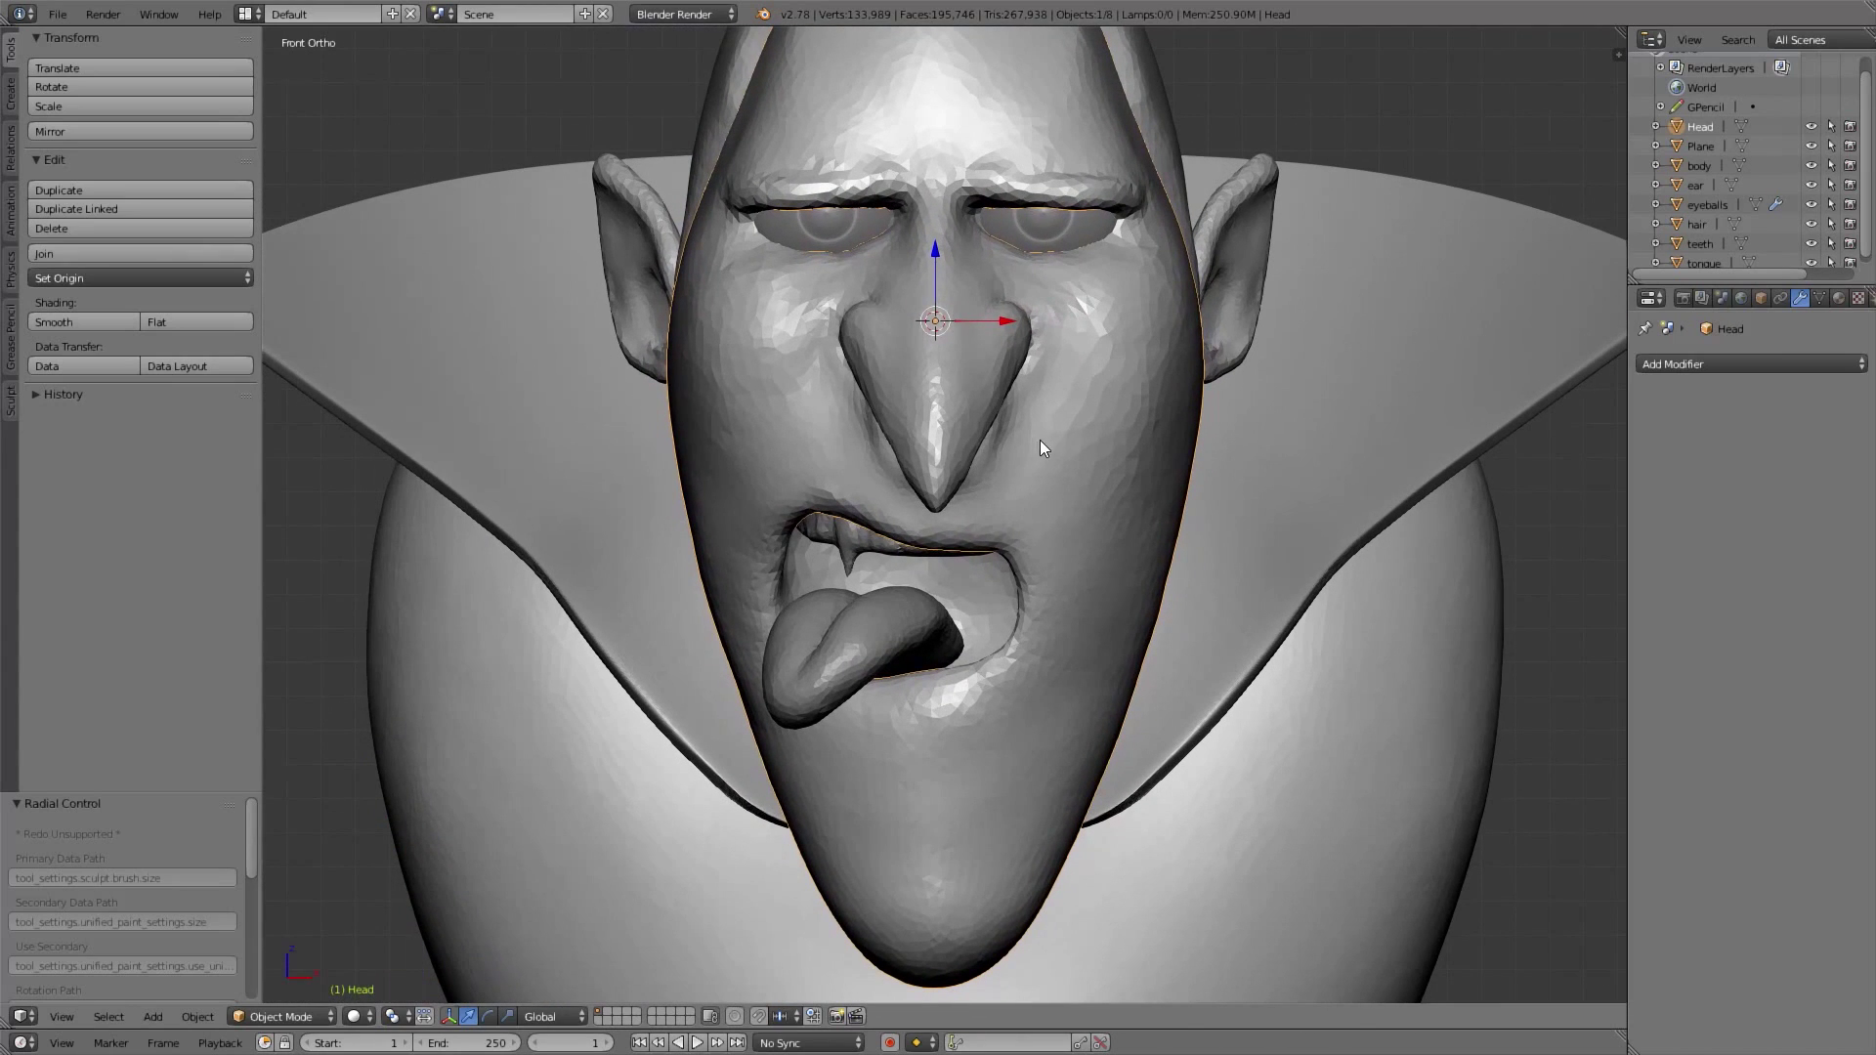
key(a)
right_click(1075, 420)
key(z)
key(z)
click(280, 1017)
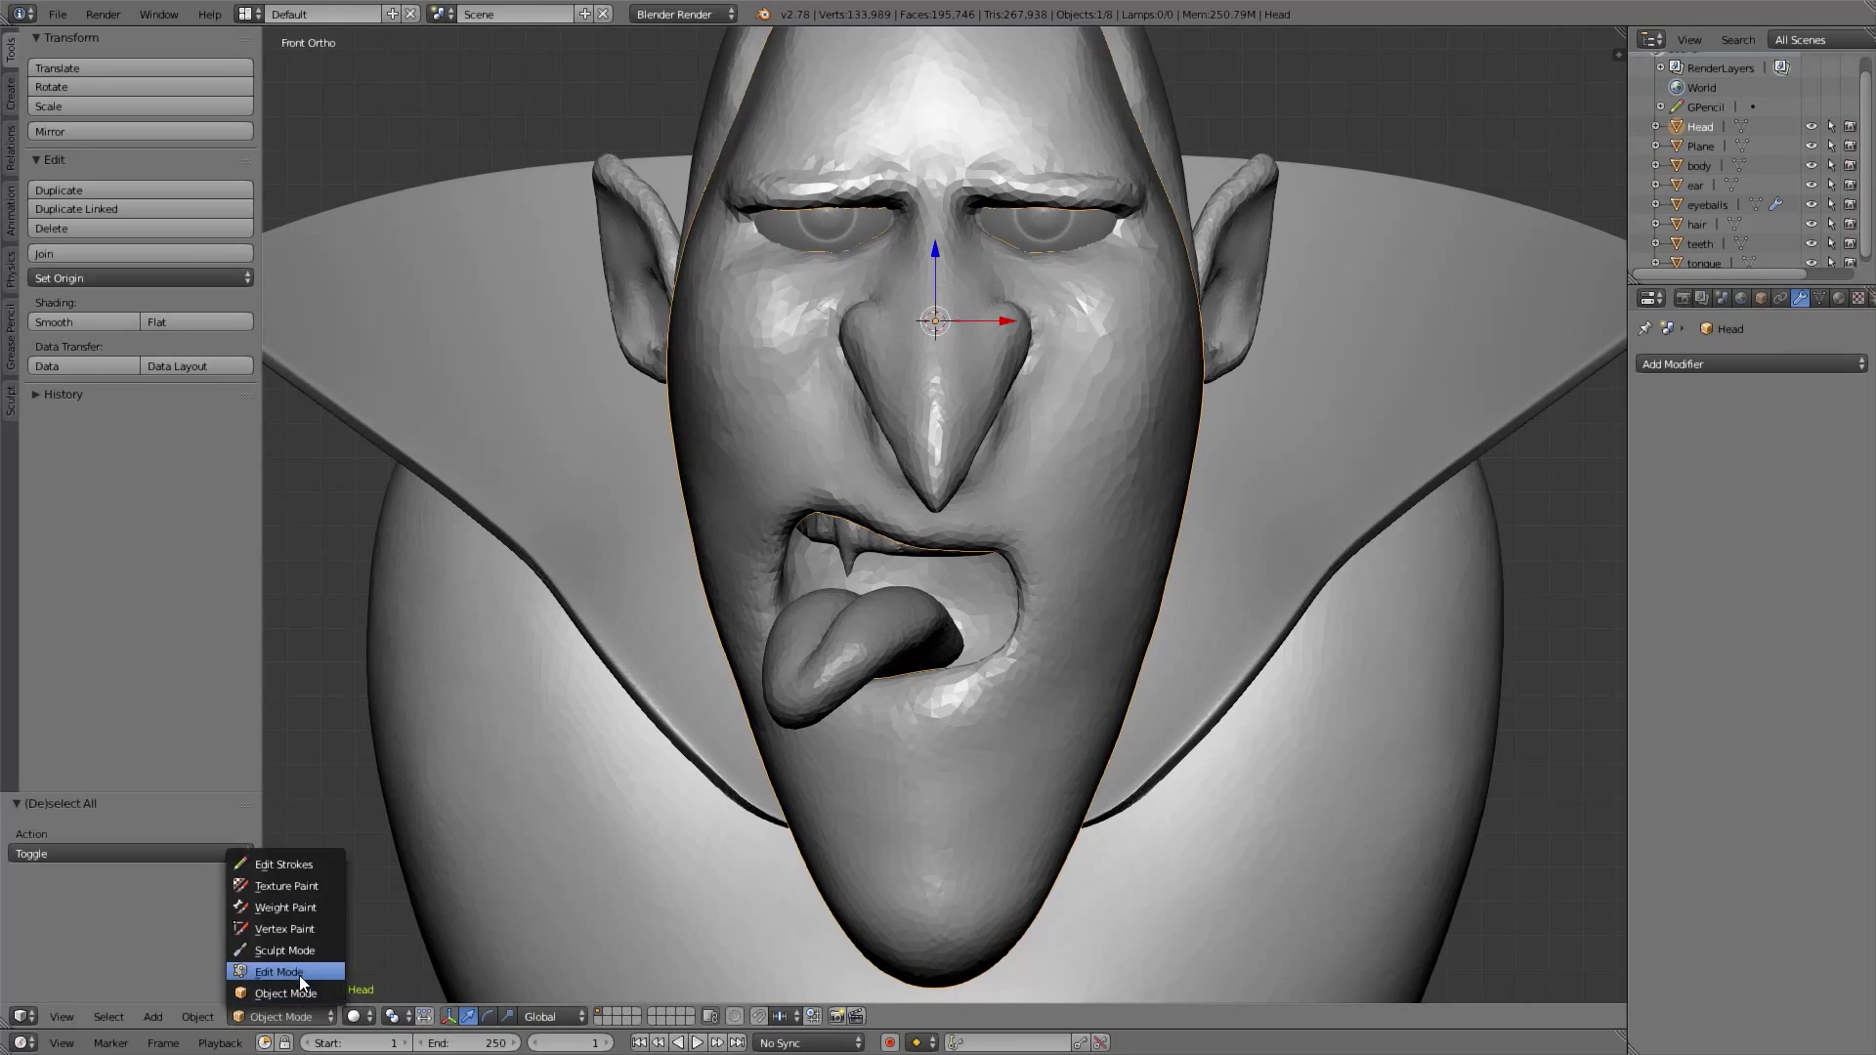
click(293, 956)
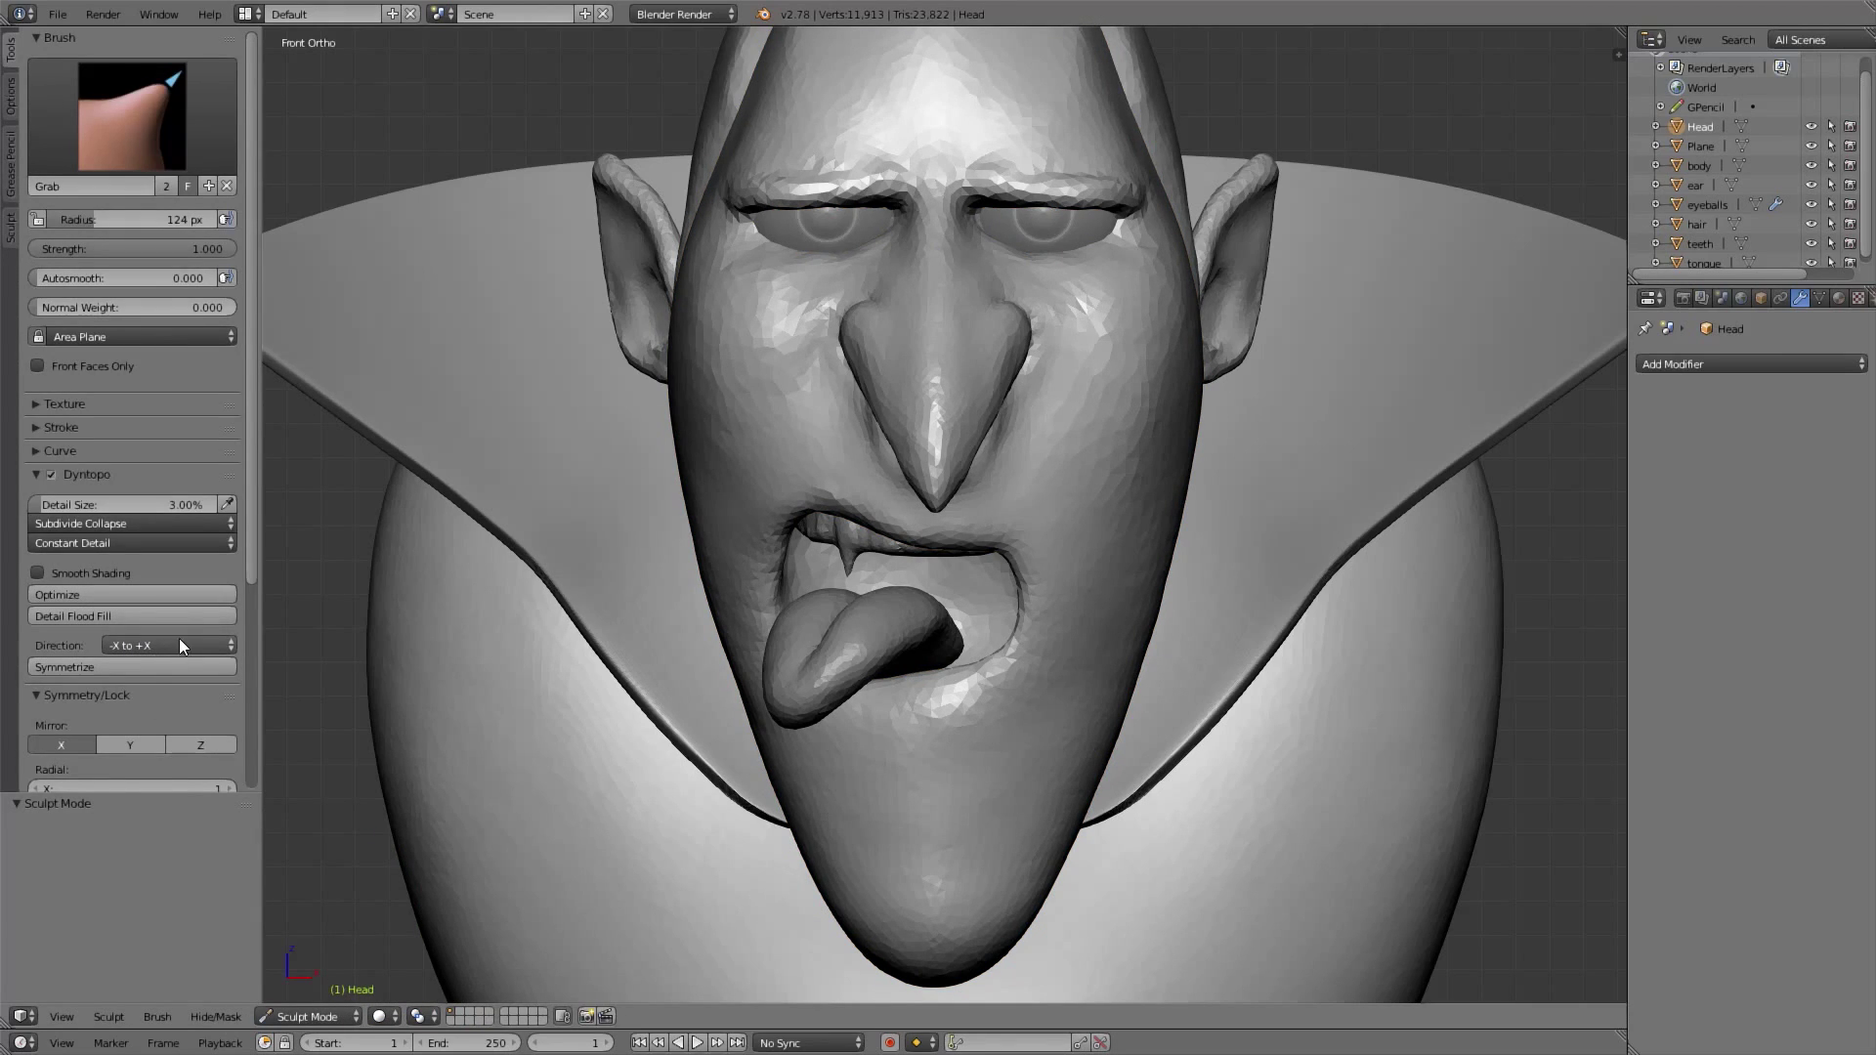
Flood fill the head's mesh detail with X mirroring off, check the wireframe density, and turn X mirroring back on
click(63, 742)
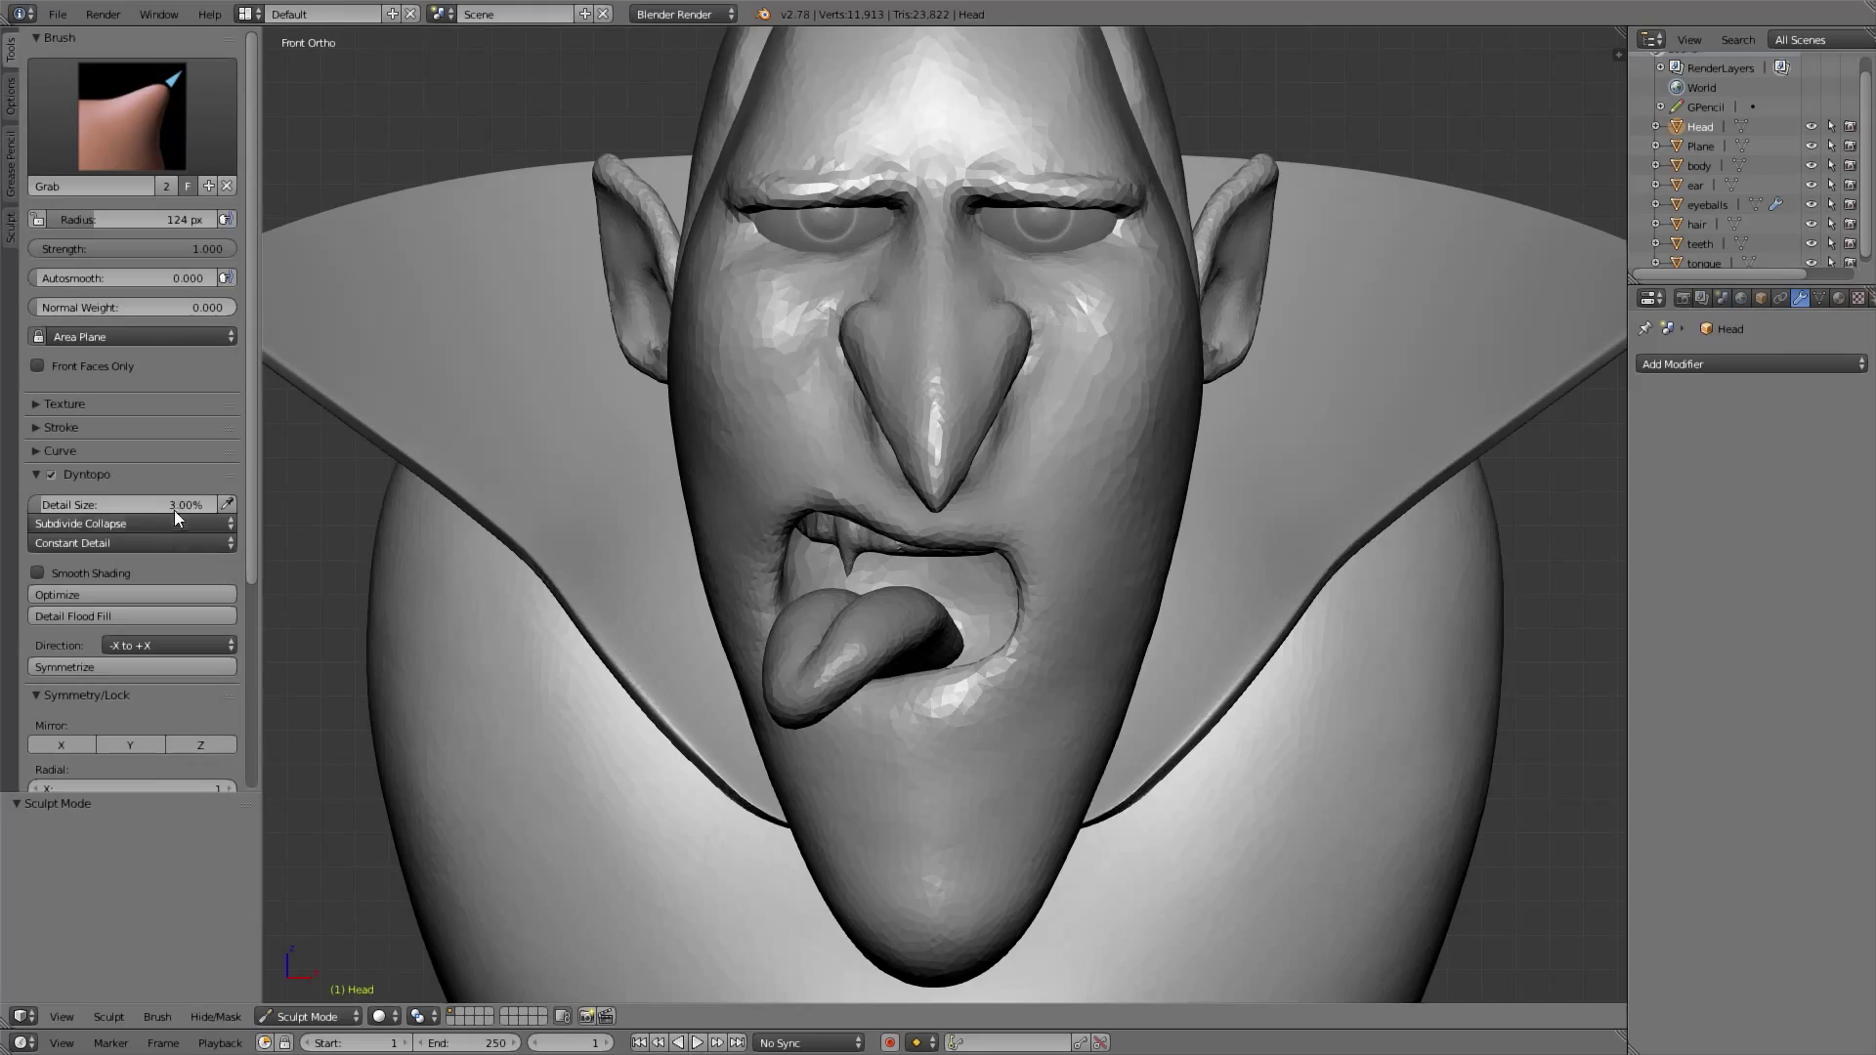
mouse_move(337, 561)
middle_down()
mouse_move(963, 455)
mouse_move(979, 395)
mouse_move(1032, 490)
middle_up()
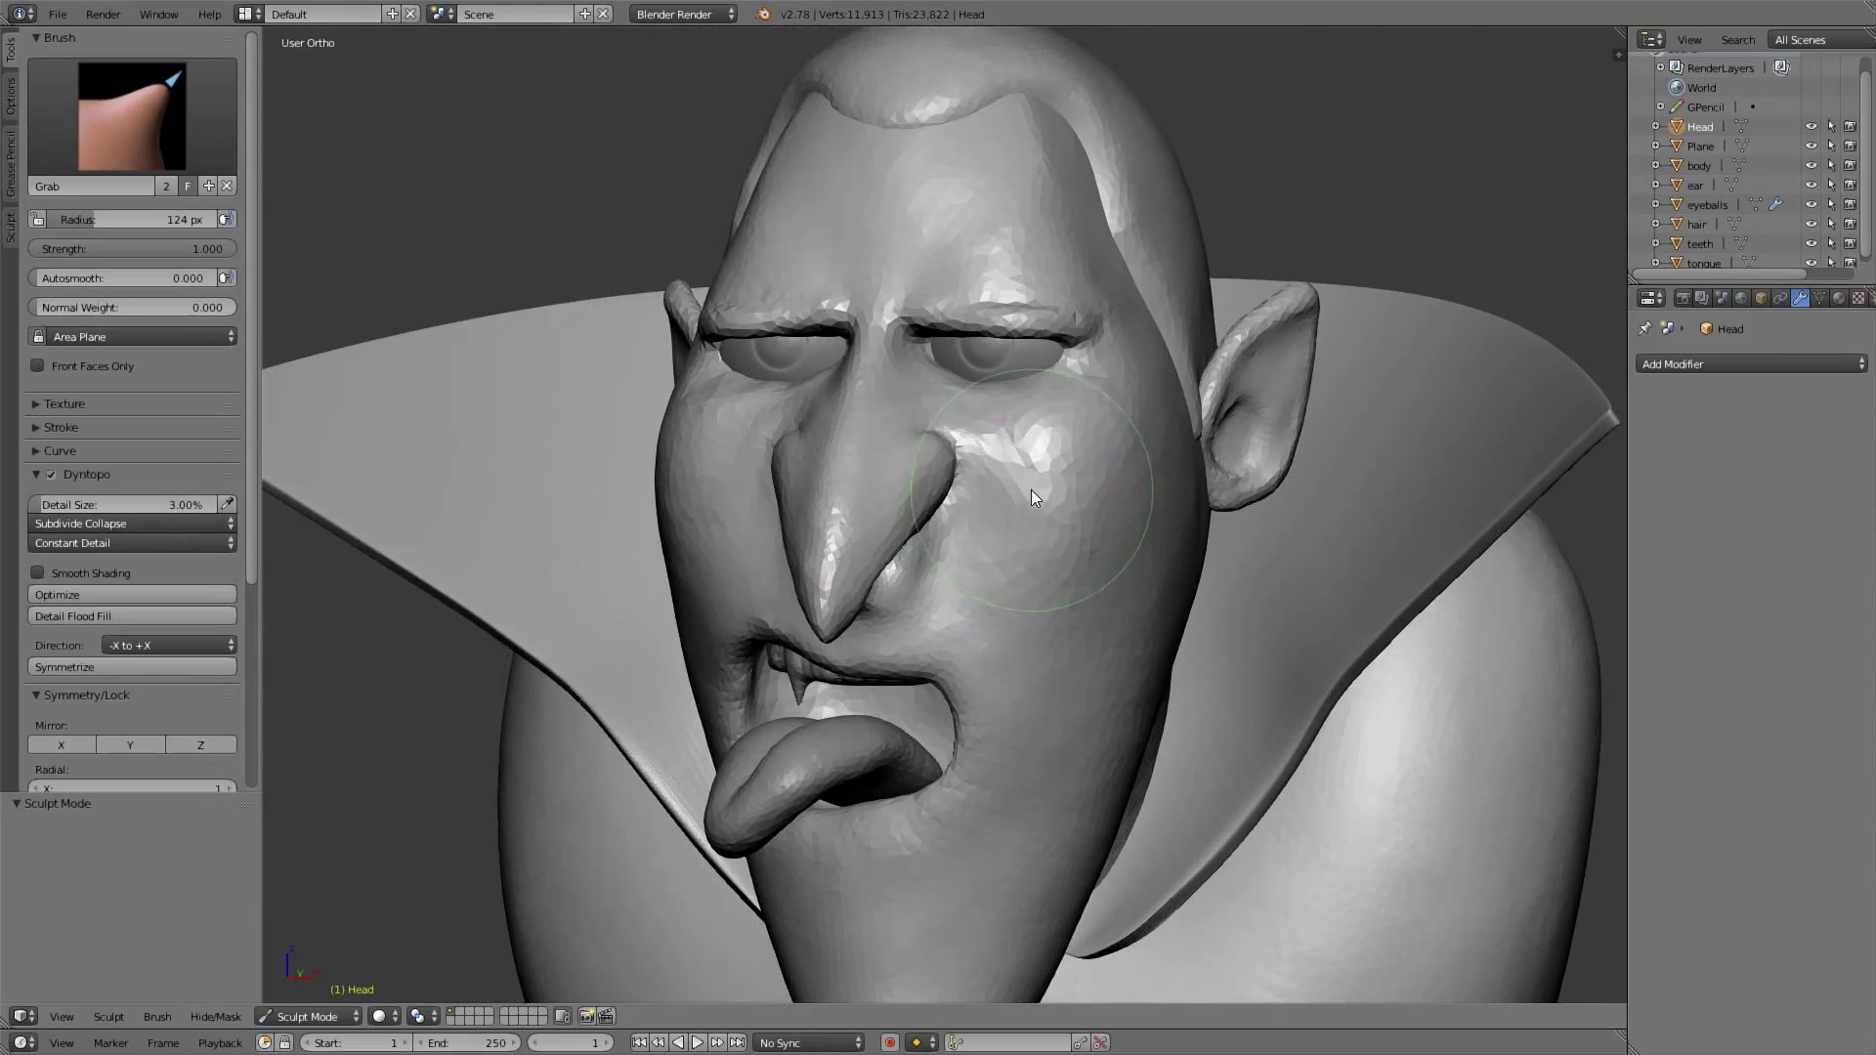
key(z)
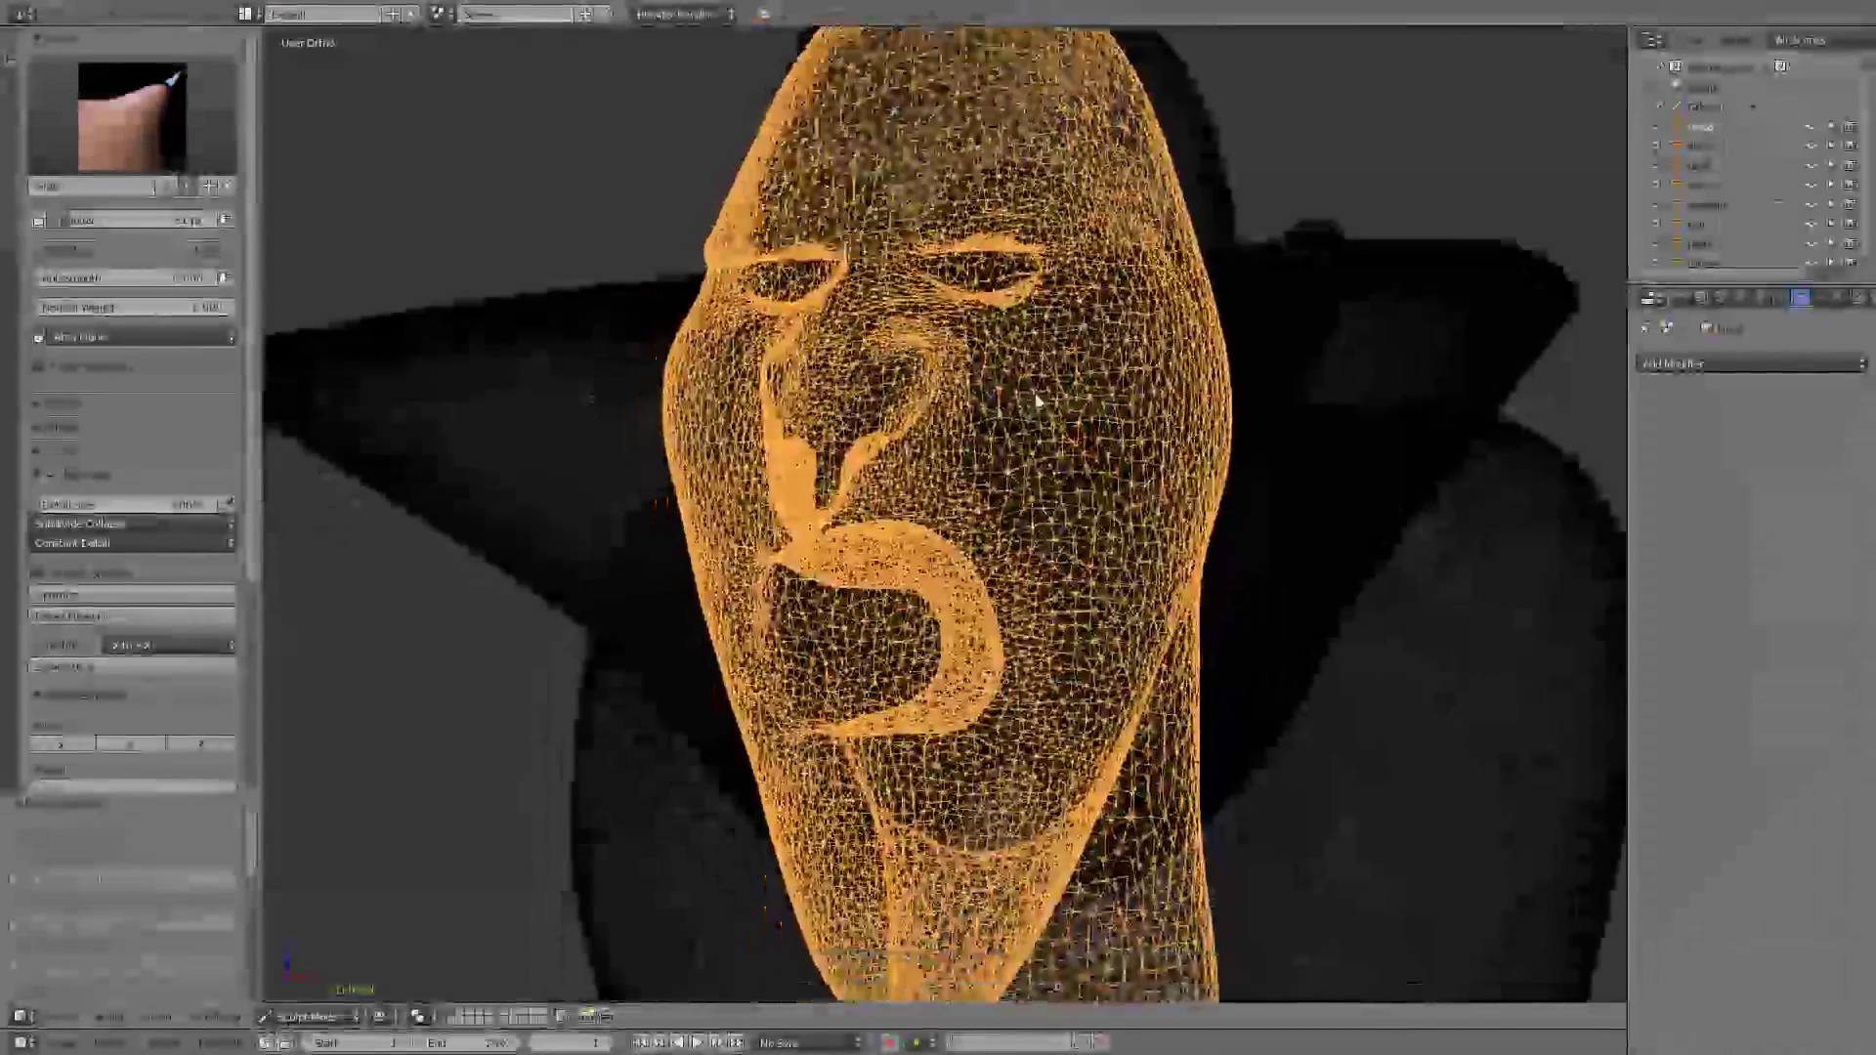
key(z)
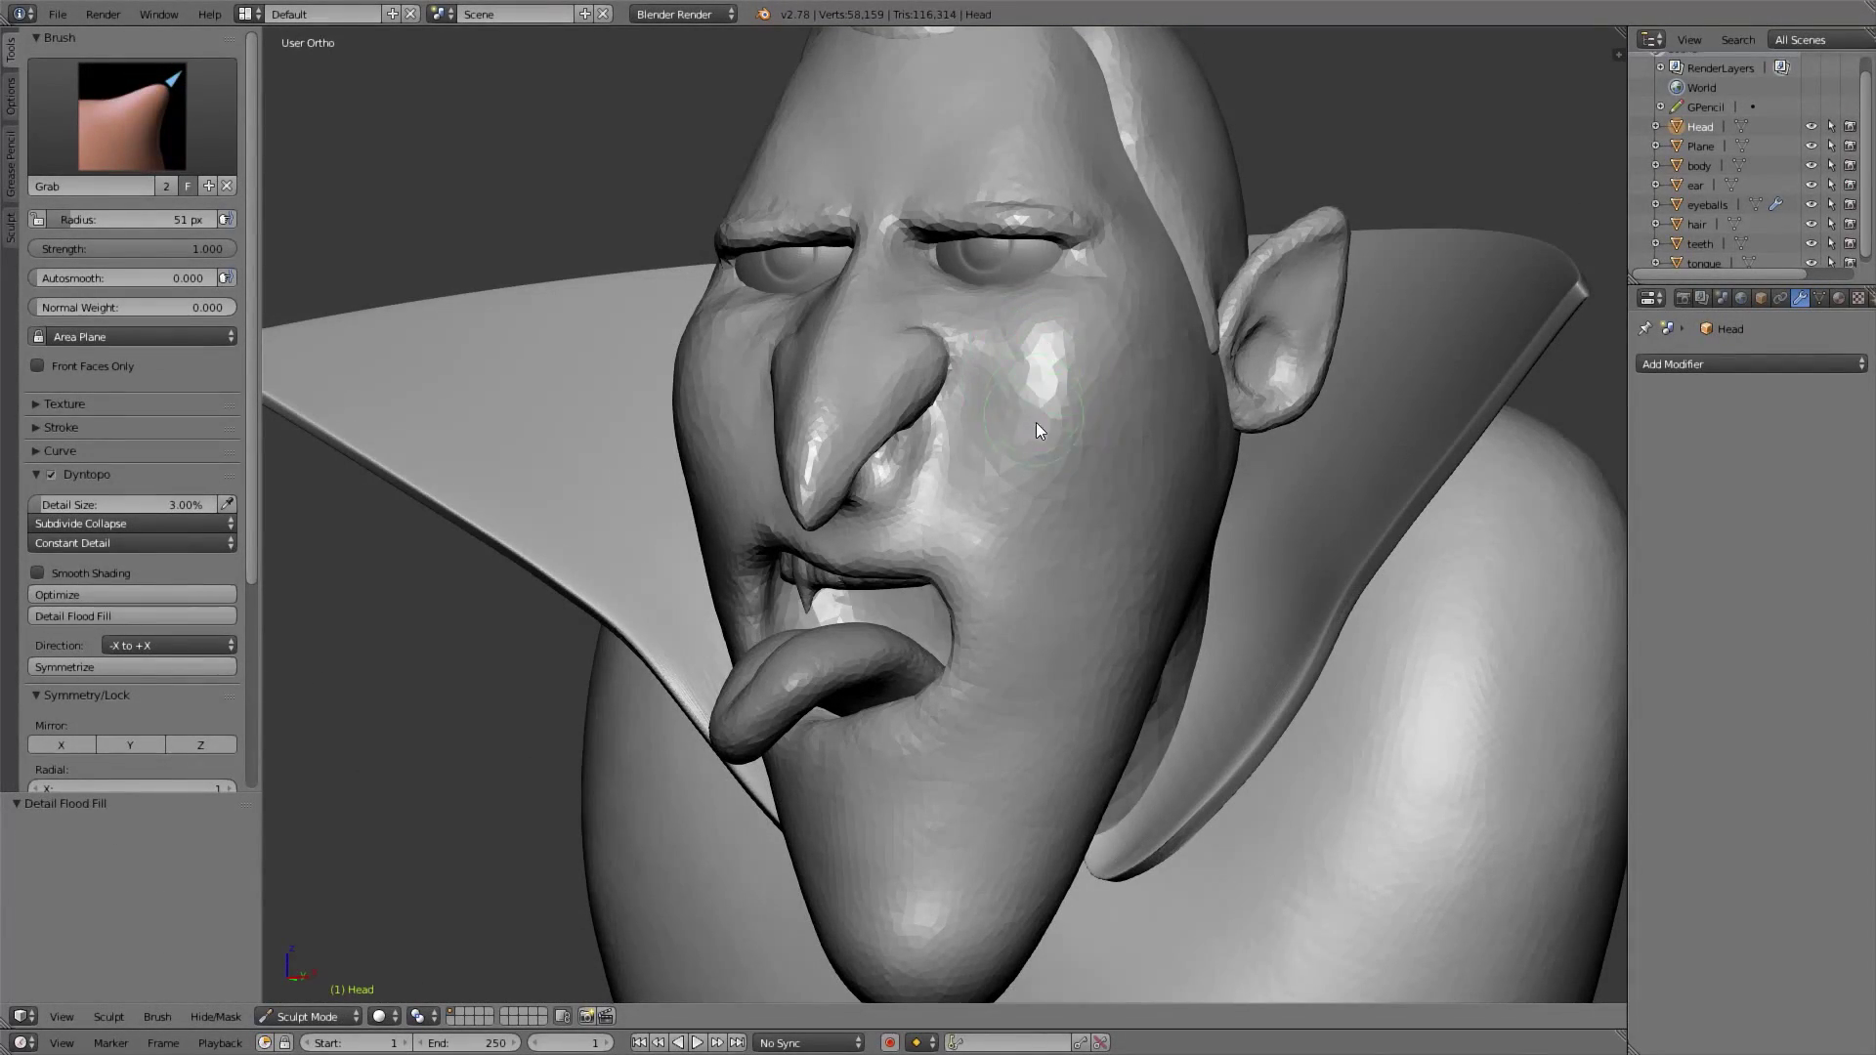
key(z)
key(z)
middle_drag(1042, 414, 1092, 422)
key(KP_1)
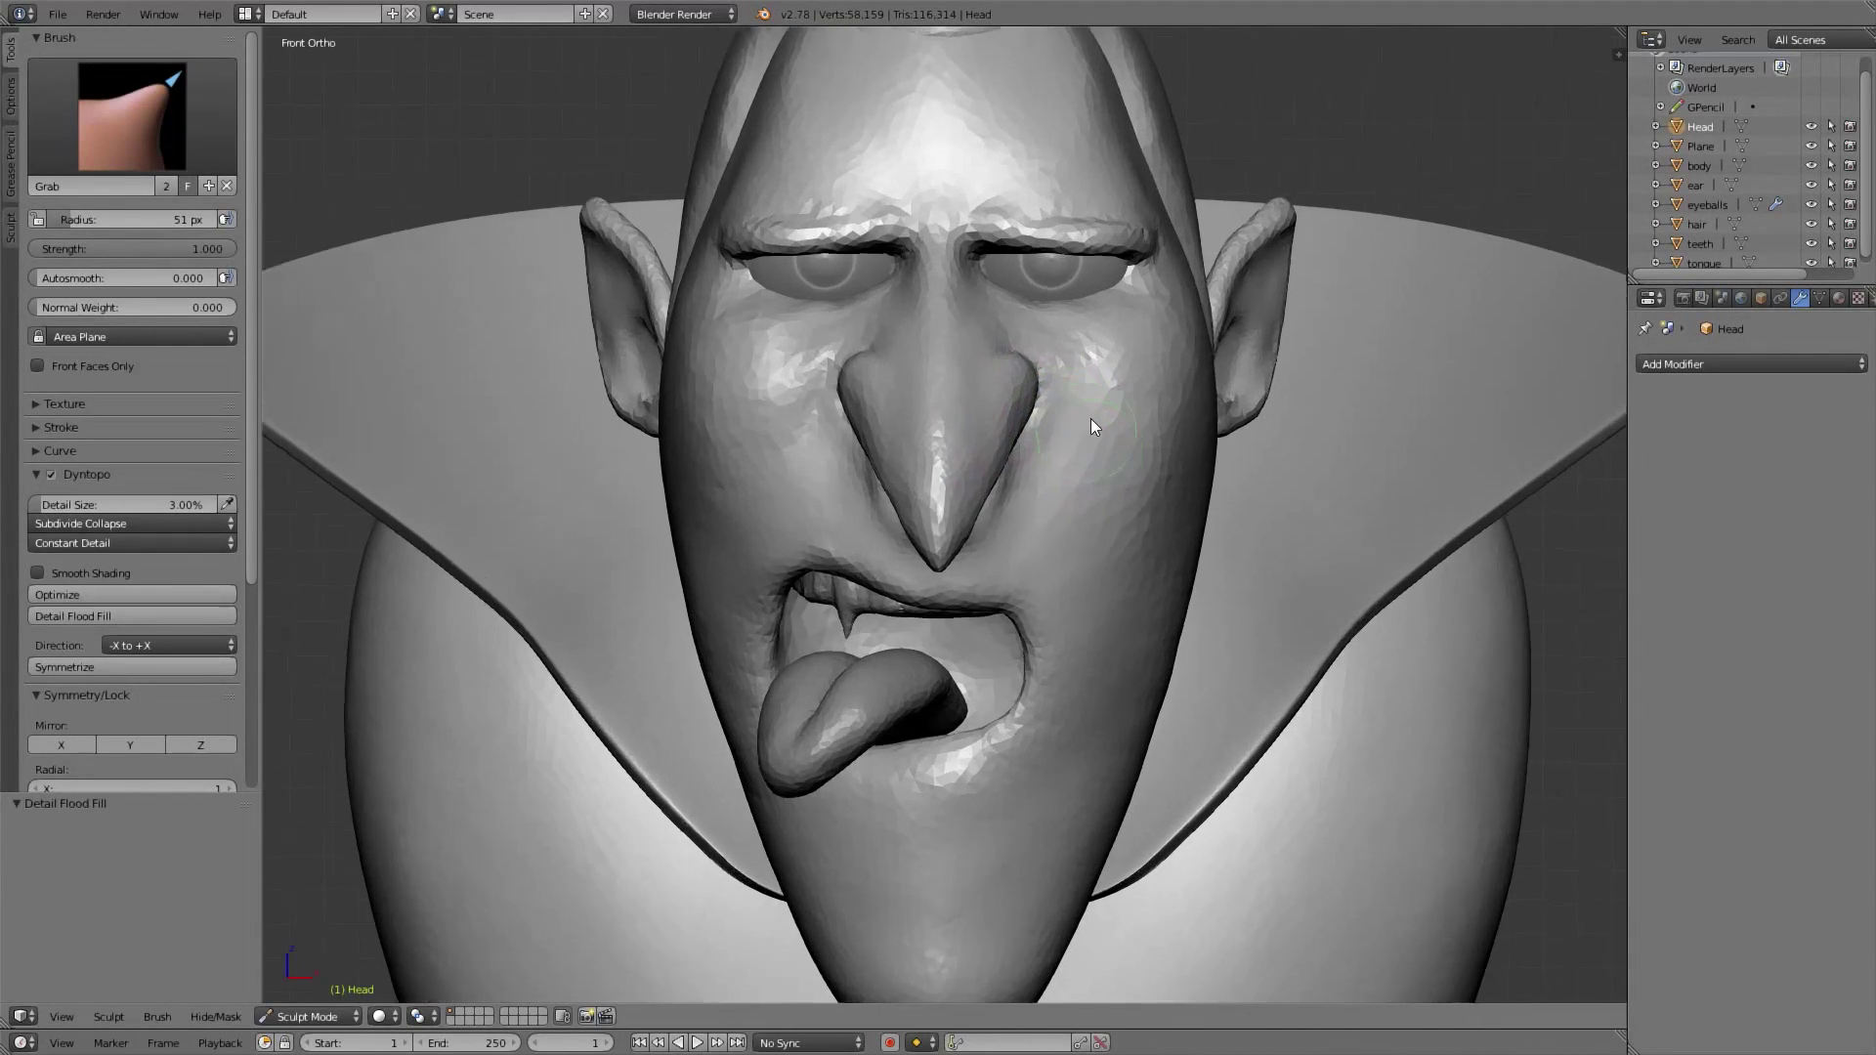
scroll(1086, 424, up, 1)
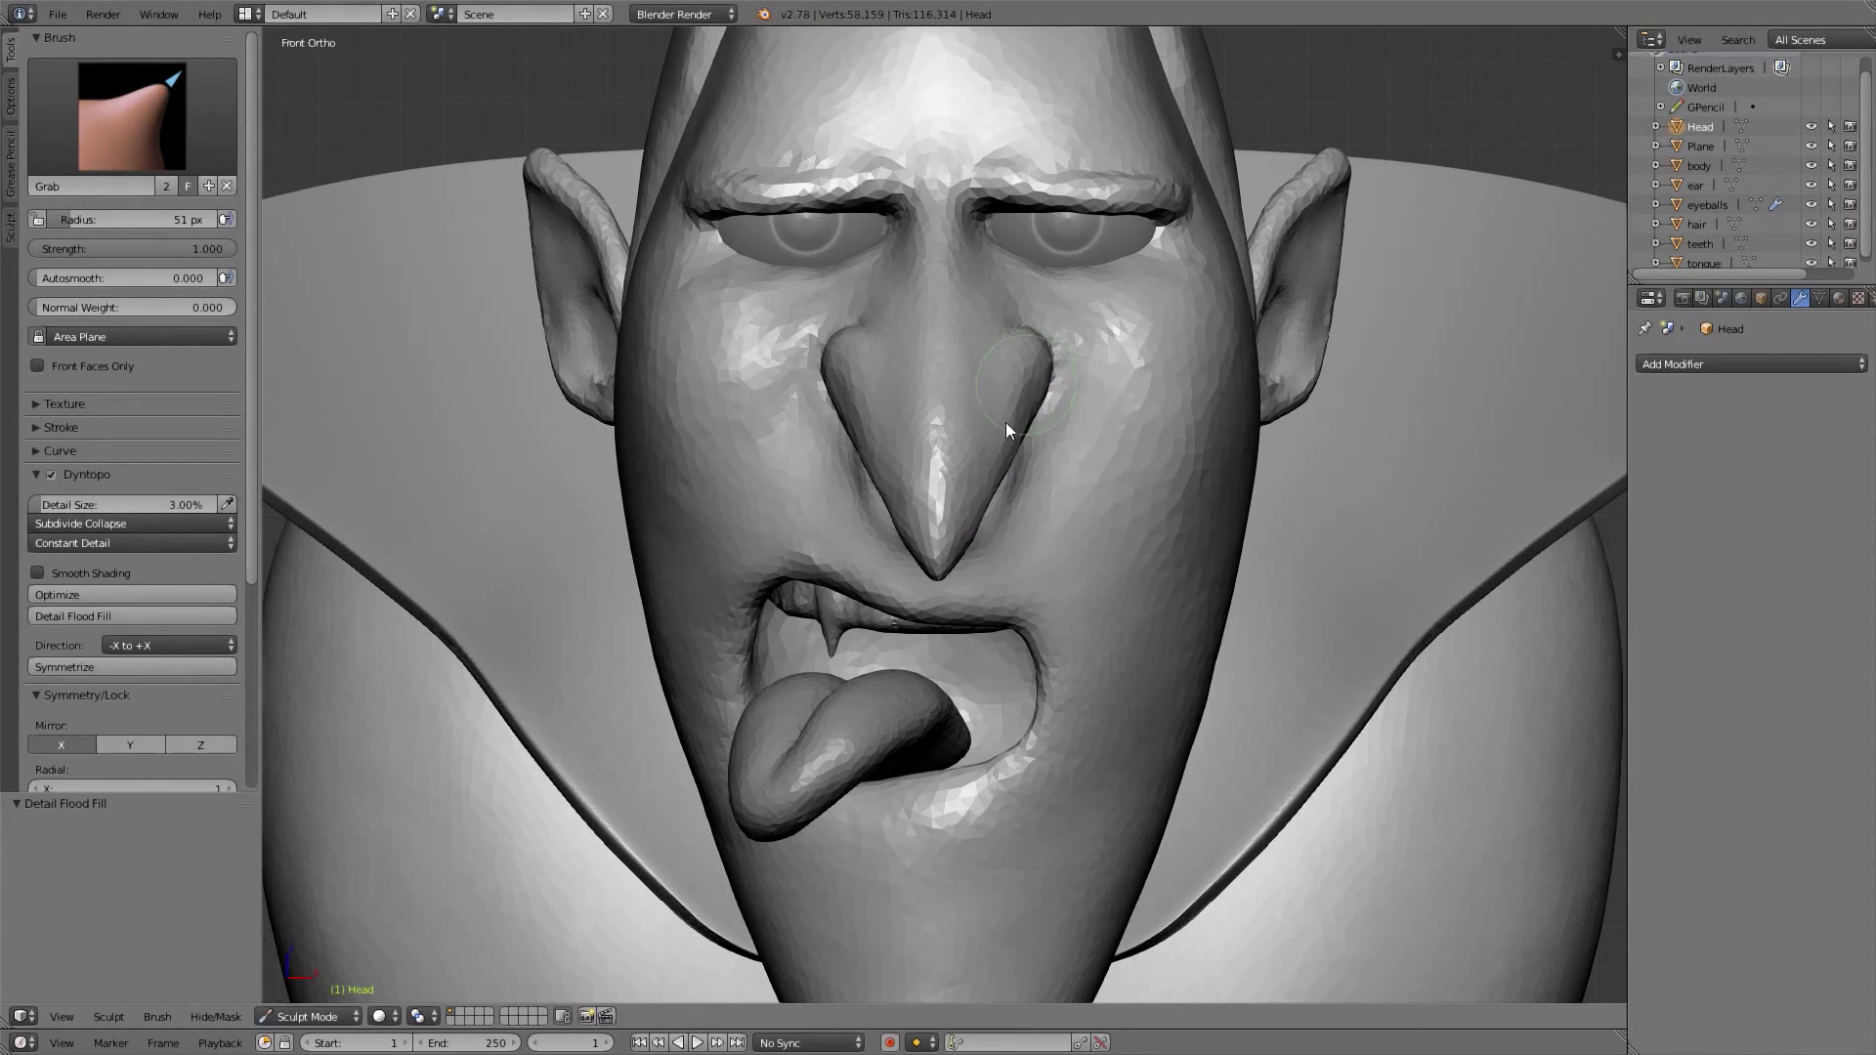
Switch to the Clay Strips brush at a 114 px radius and smooth the cheek beside the nose
shift+middle_drag(1005, 422, 973, 453)
key(3)
key(f)
click(1094, 443)
mouse_move(1093, 443)
ctrl+middle_down()
mouse_move(1103, 395)
mouse_move(1028, 402)
ctrl+middle_up()
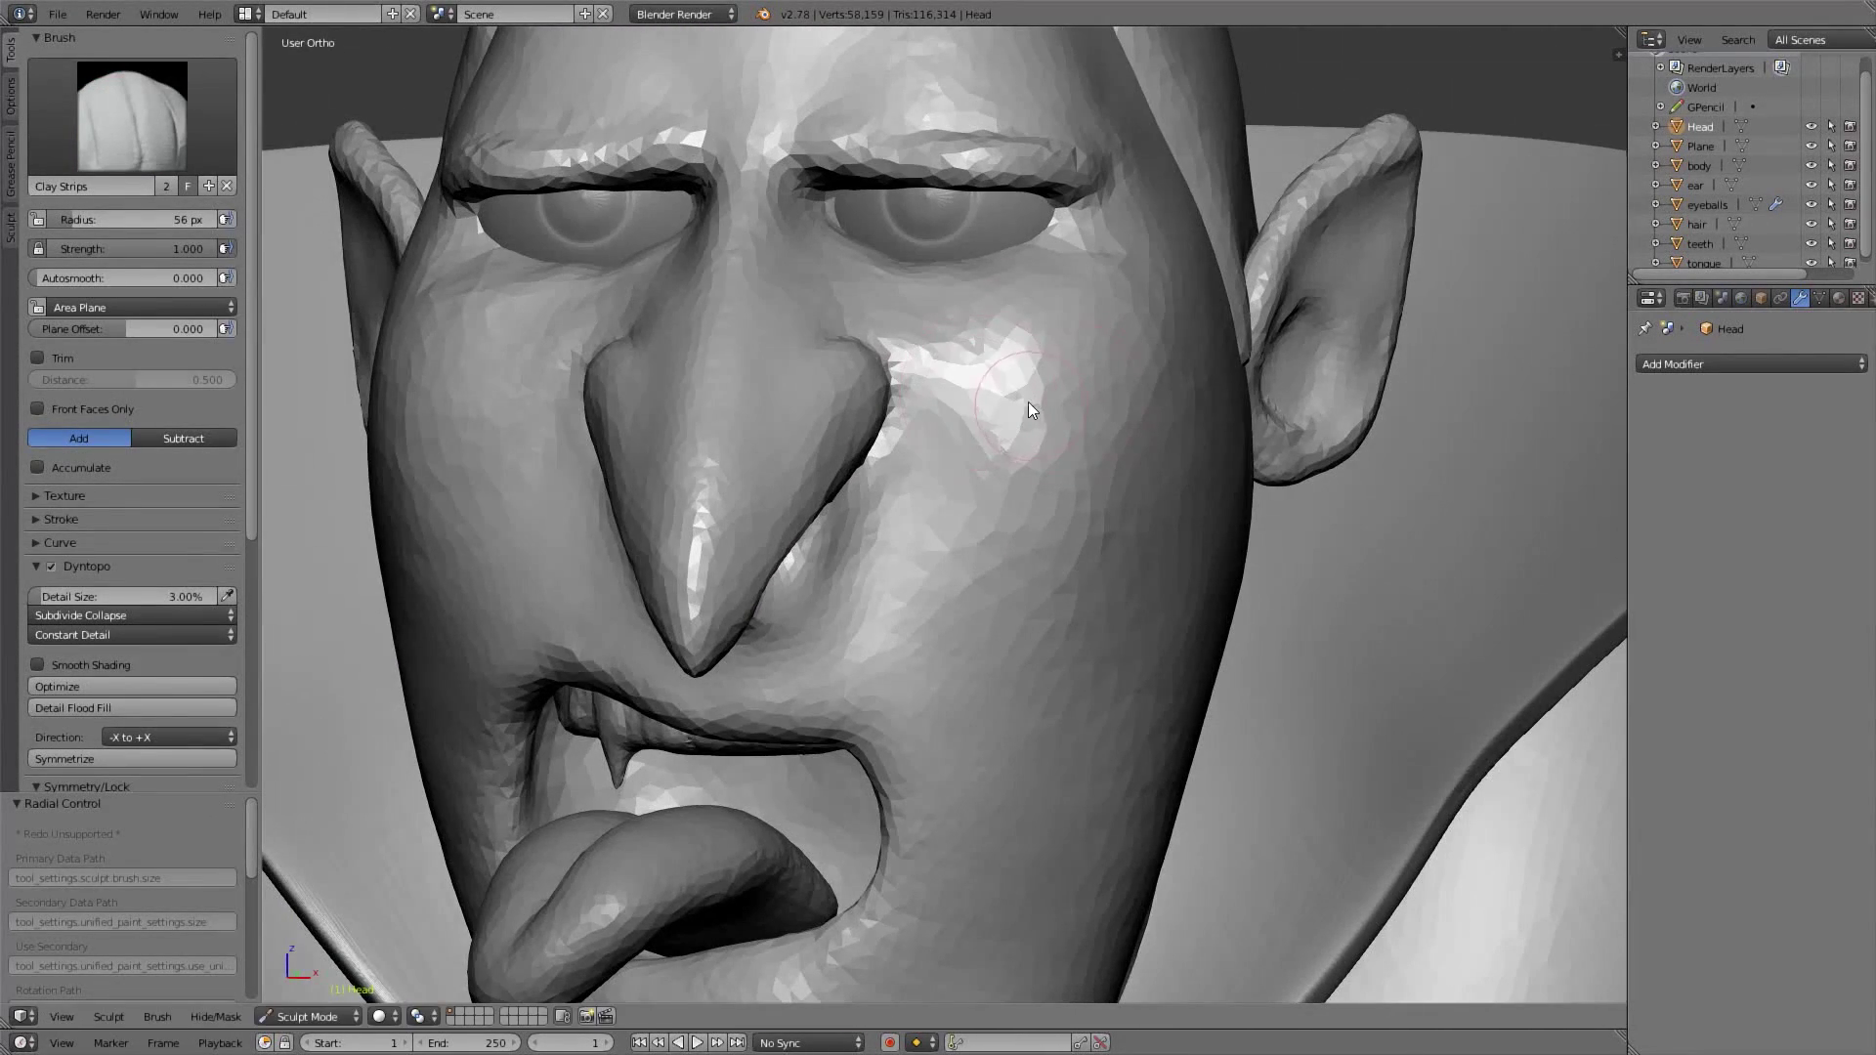
key(f)
click(1058, 410)
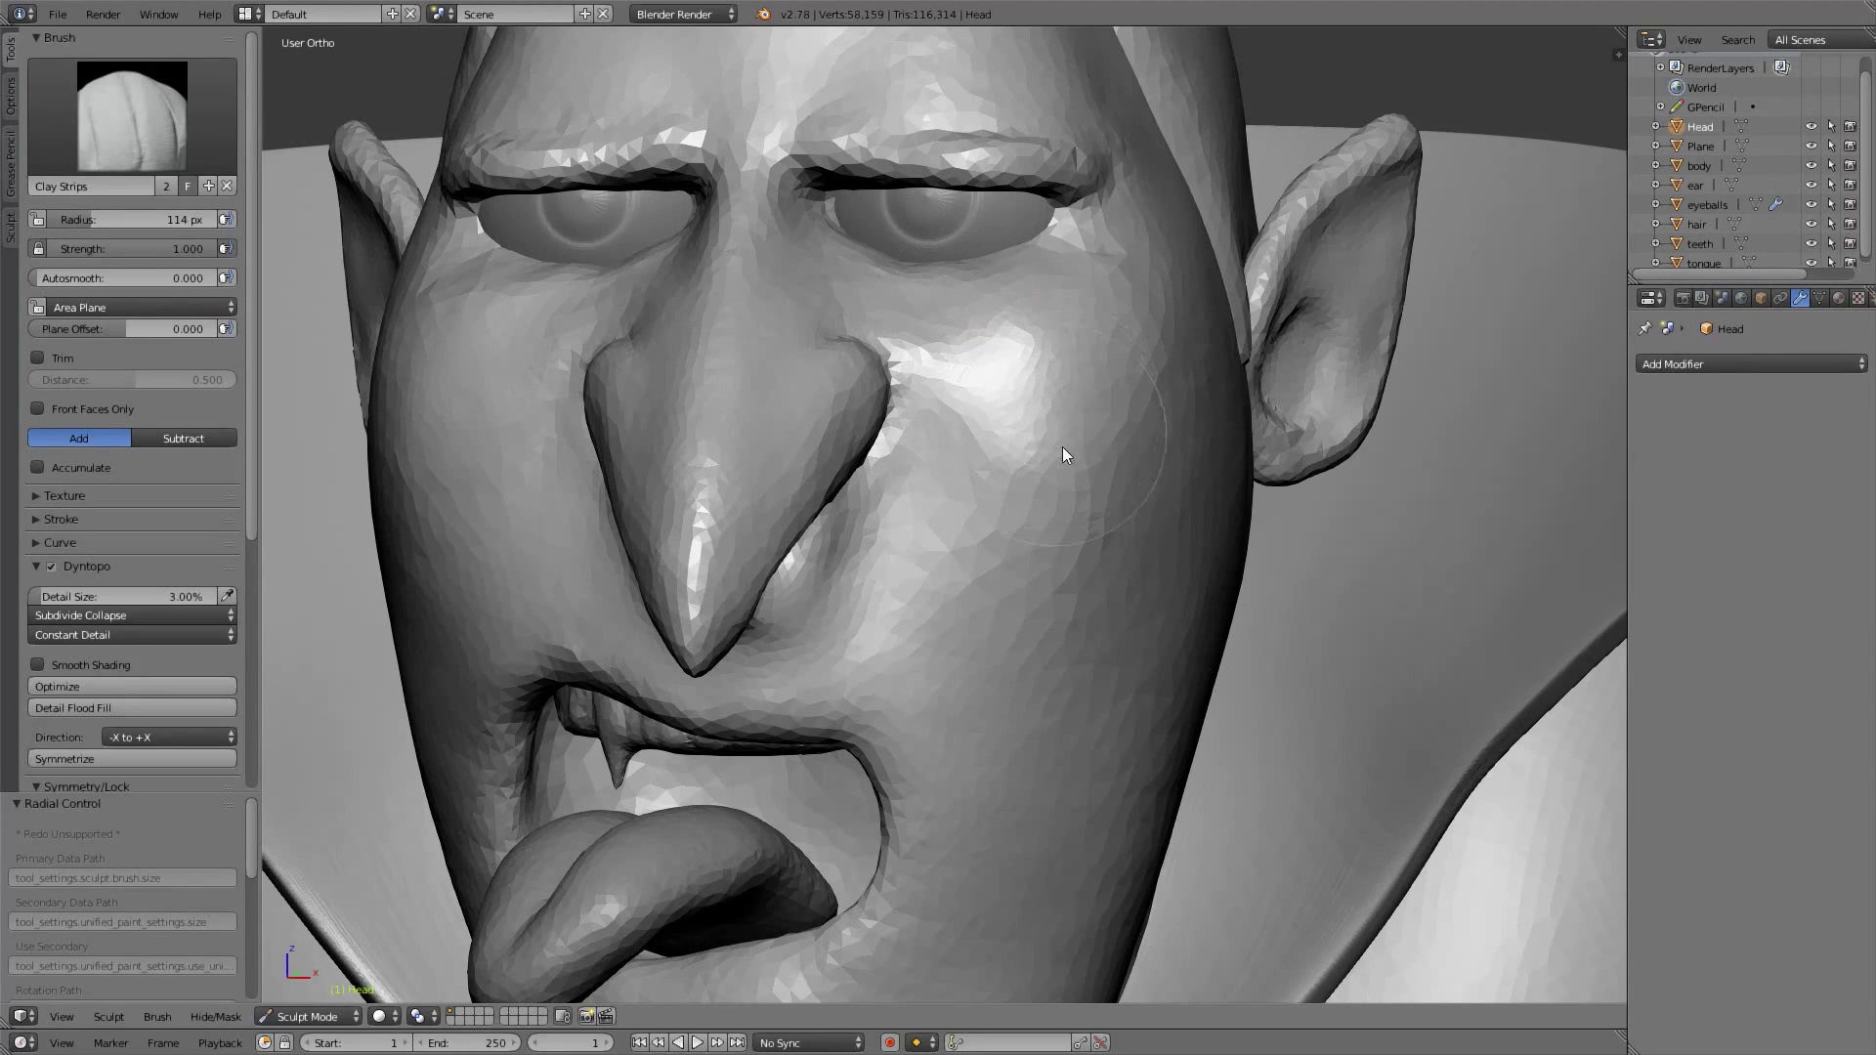
Set the brush radius to 98 px and smooth the head's cheek surface down past the mouth
shift+middle_drag(992, 555, 1022, 457)
key(f)
click(1007, 396)
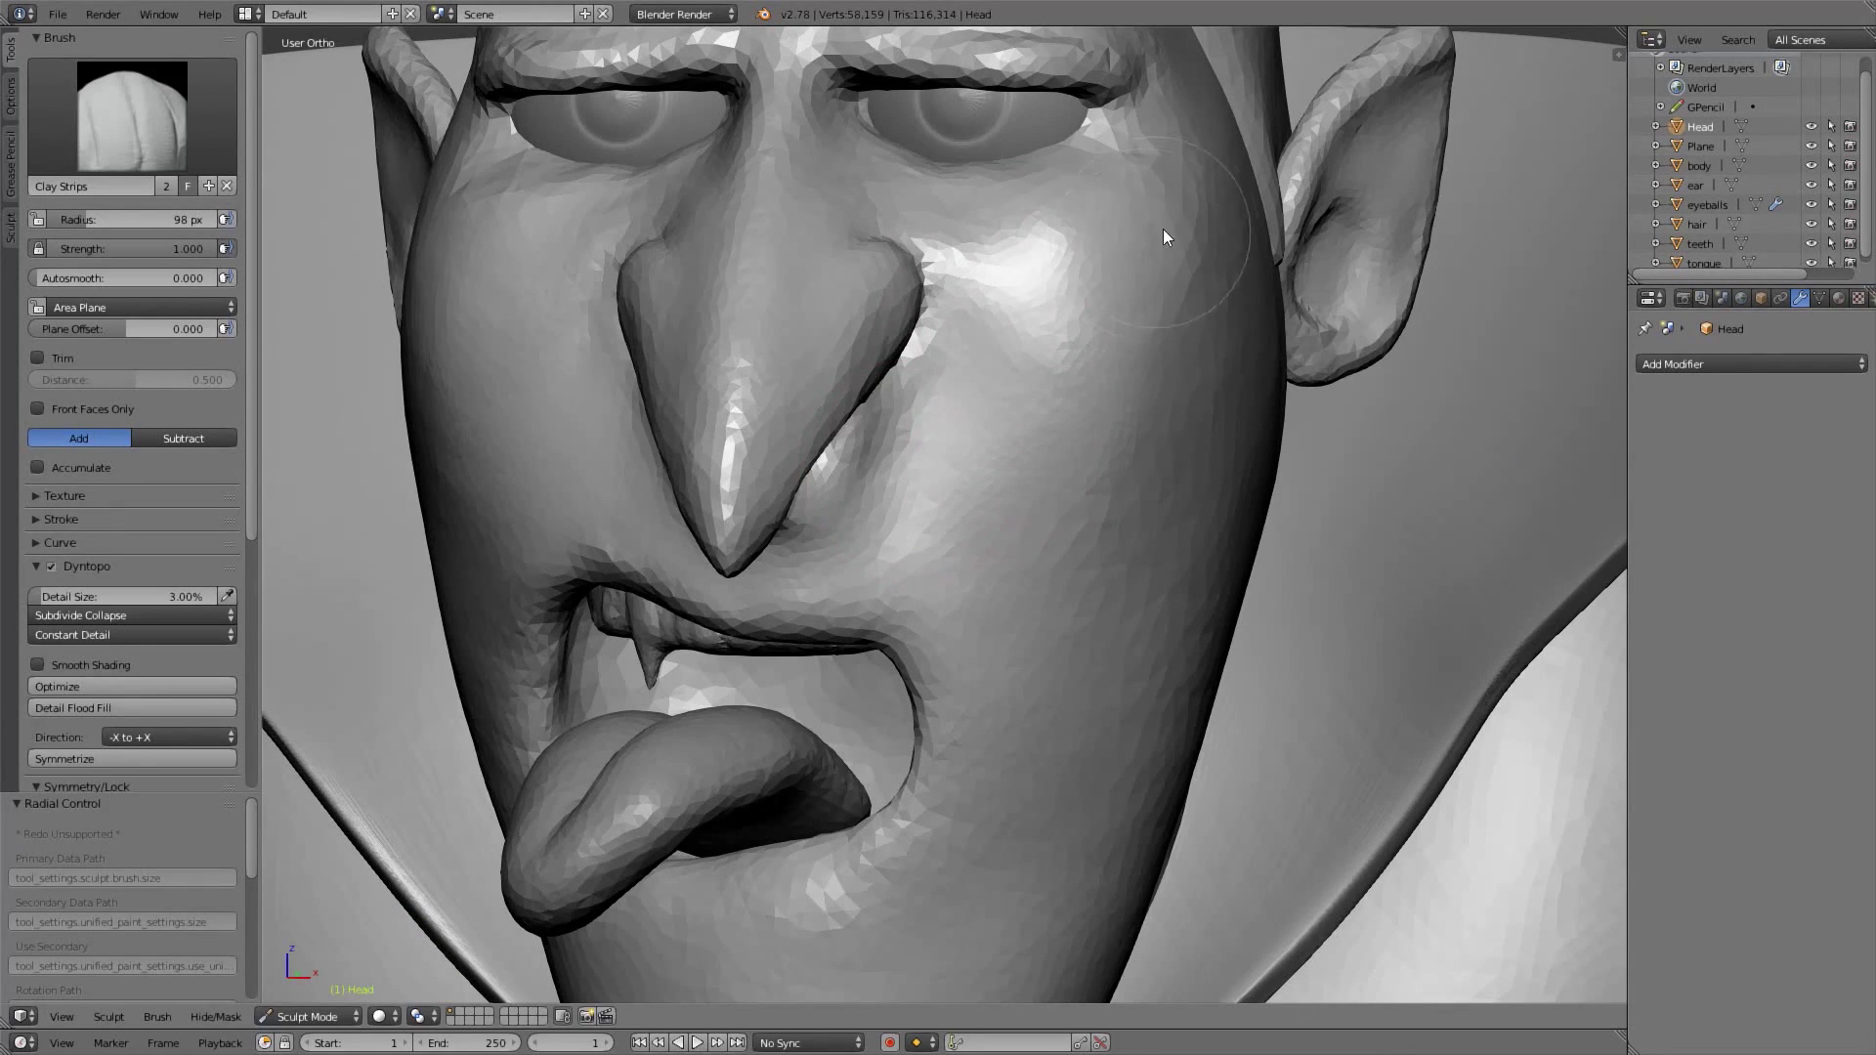
shift+middle_drag(1159, 227, 1106, 446)
mouse_move(1143, 460)
shift+mouse_down()
mouse_move(1116, 524)
mouse_move(1209, 537)
mouse_move(1177, 625)
shift+mouse_up()
shift+middle_drag(1130, 705, 1134, 367)
middle_drag(1007, 601, 957, 538)
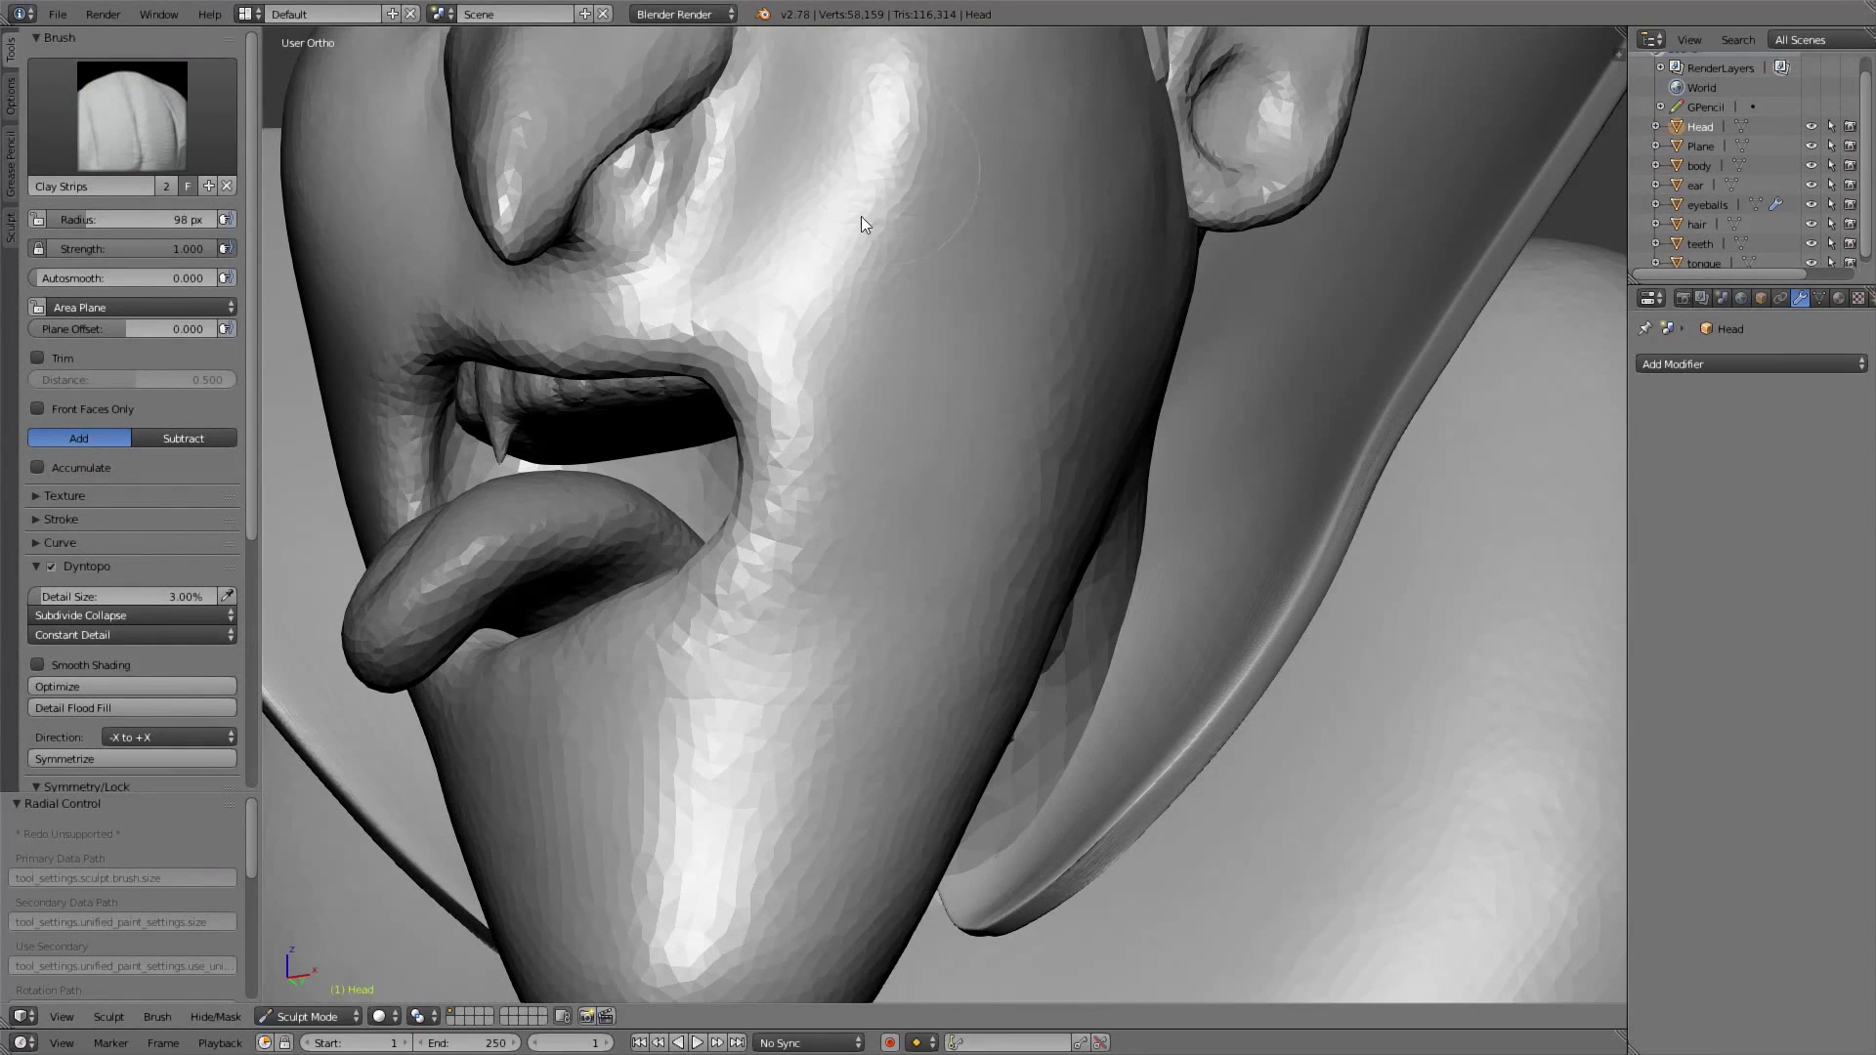
Smooth the jaw, the neck behind it and the chin of the head
shift+middle_drag(1047, 225, 1059, 334)
shift+middle_drag(1038, 747, 1032, 420)
mouse_move(990, 640)
middle_down()
mouse_move(1028, 534)
mouse_move(831, 589)
middle_up()
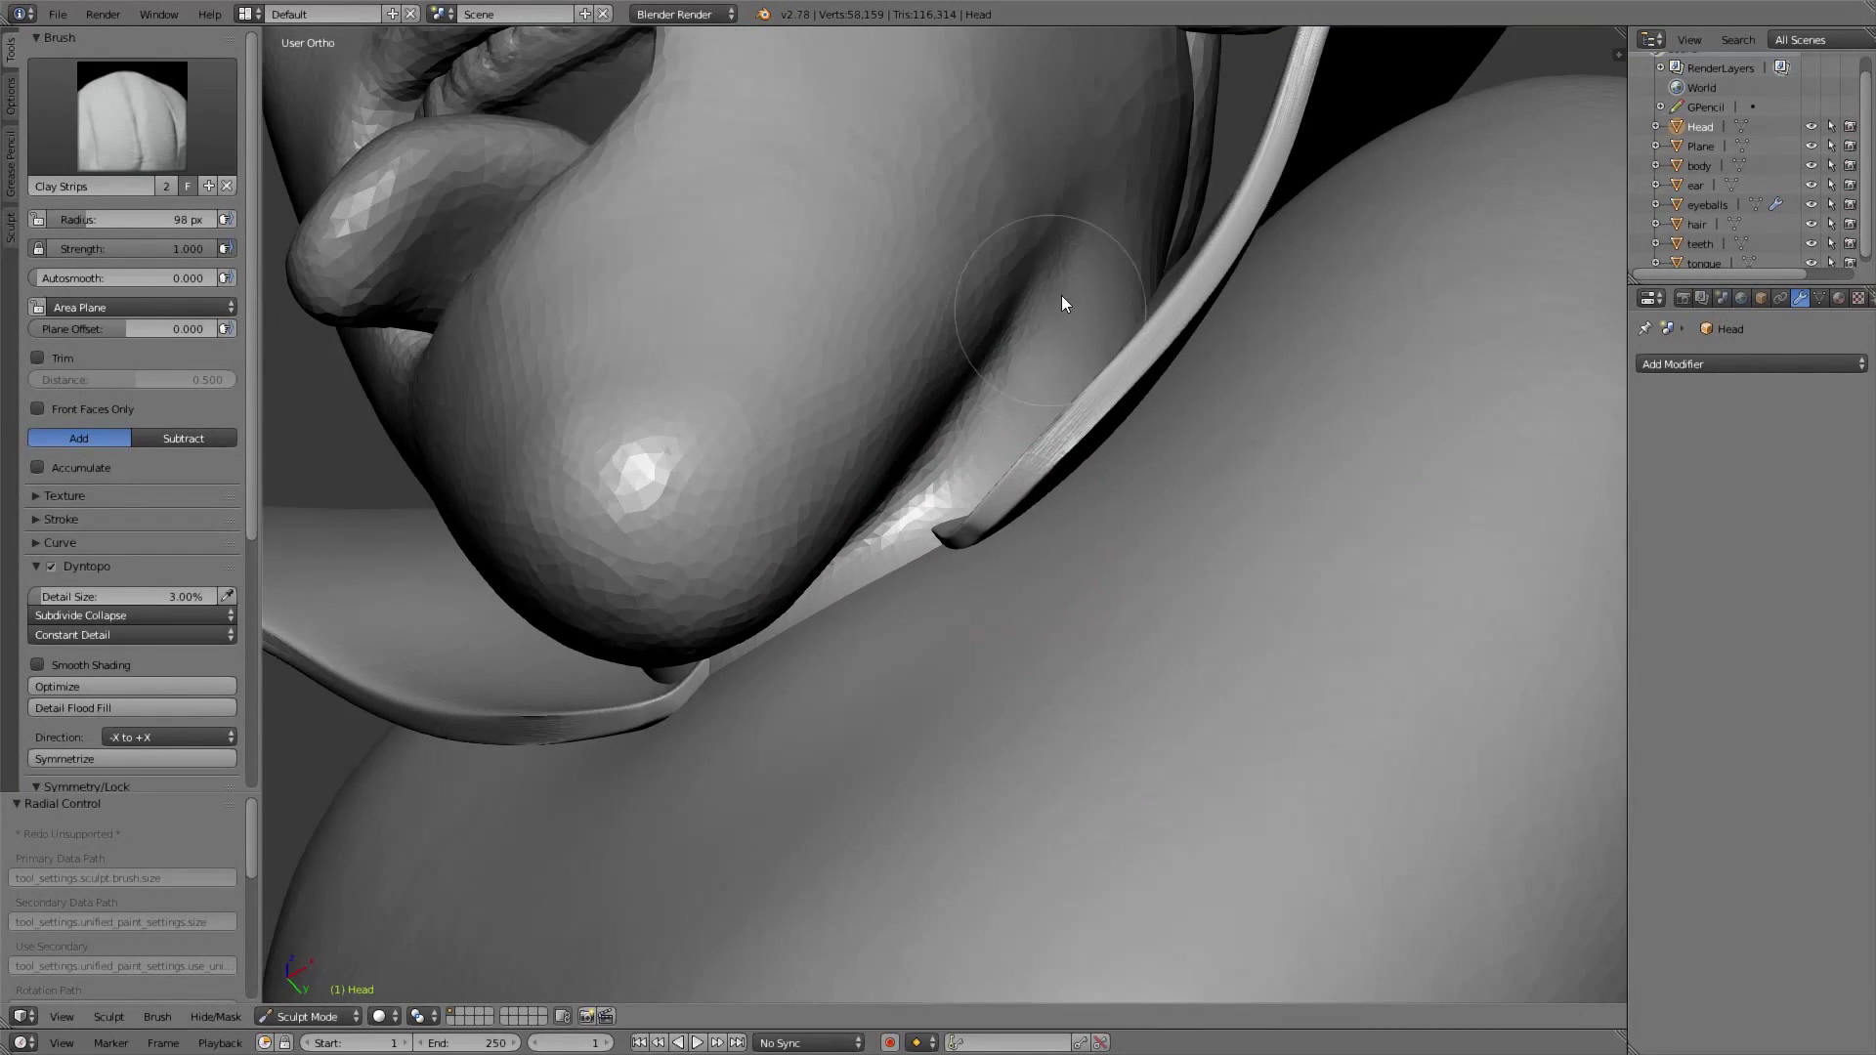
shift+middle_drag(884, 377, 944, 461)
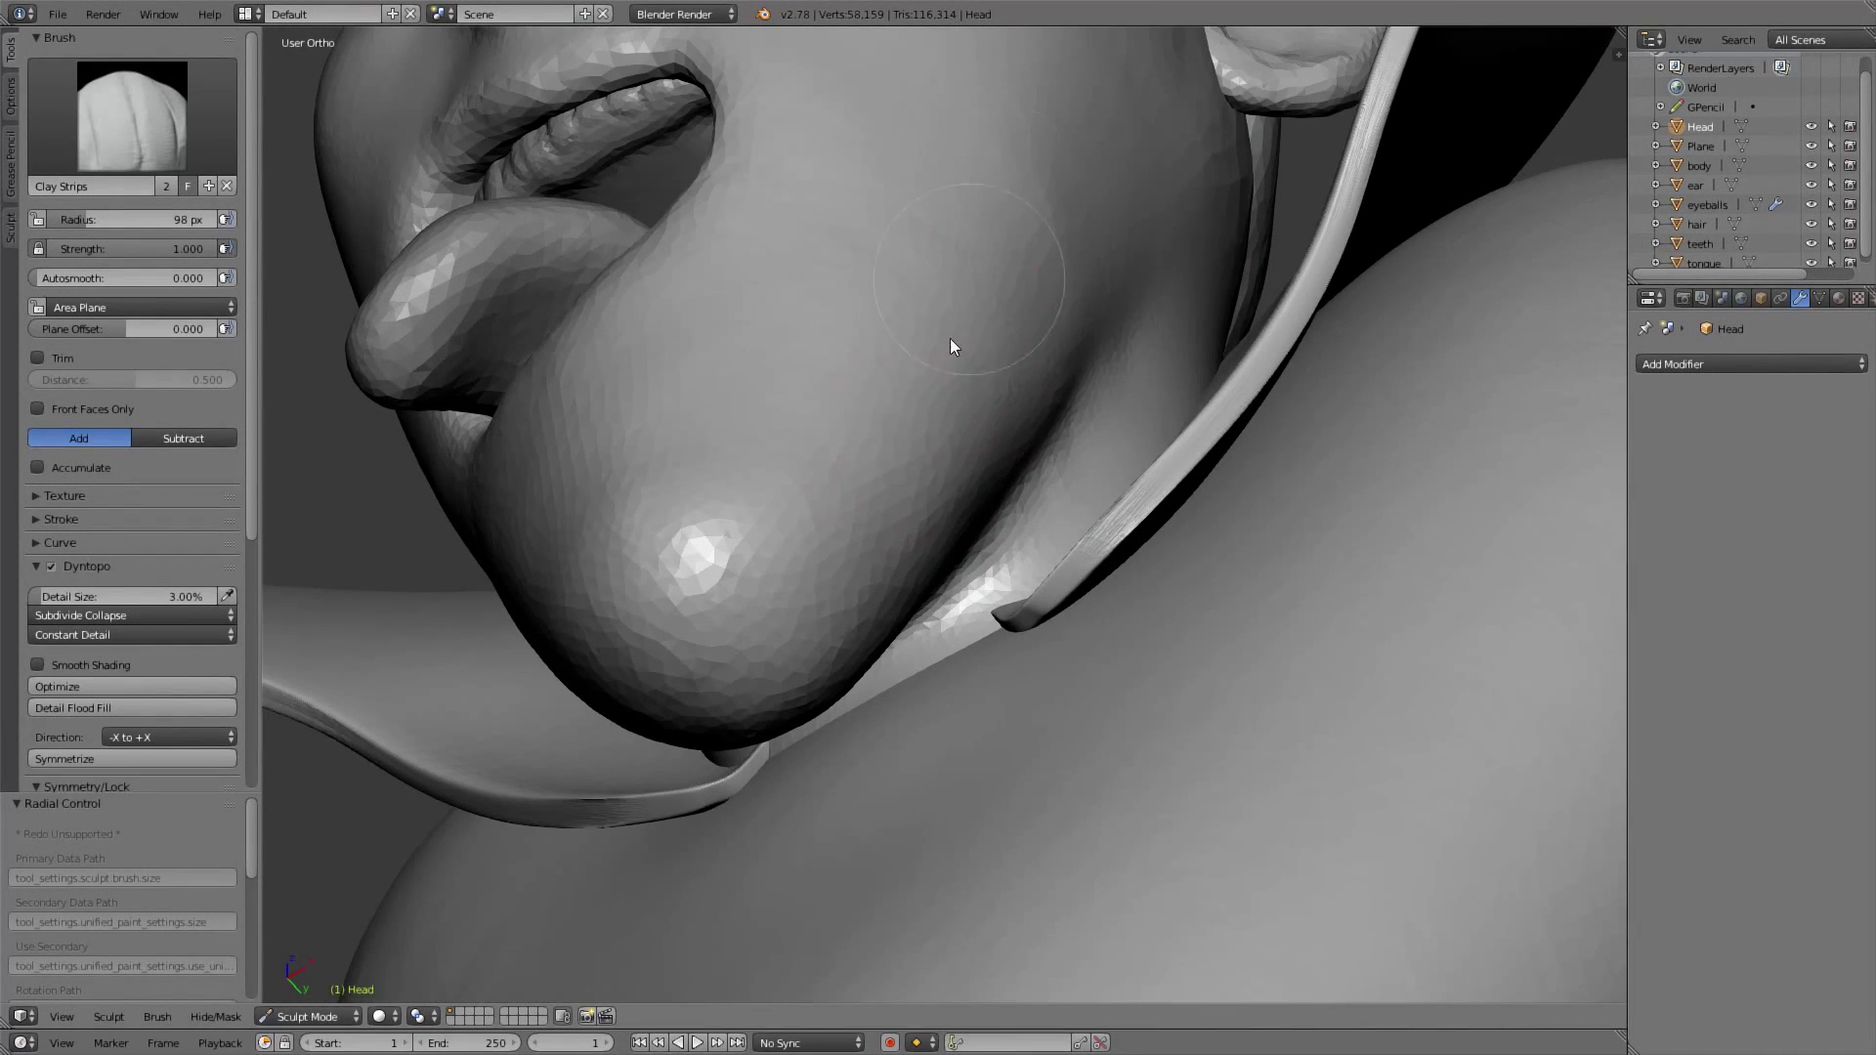
middle_drag(736, 370, 770, 601)
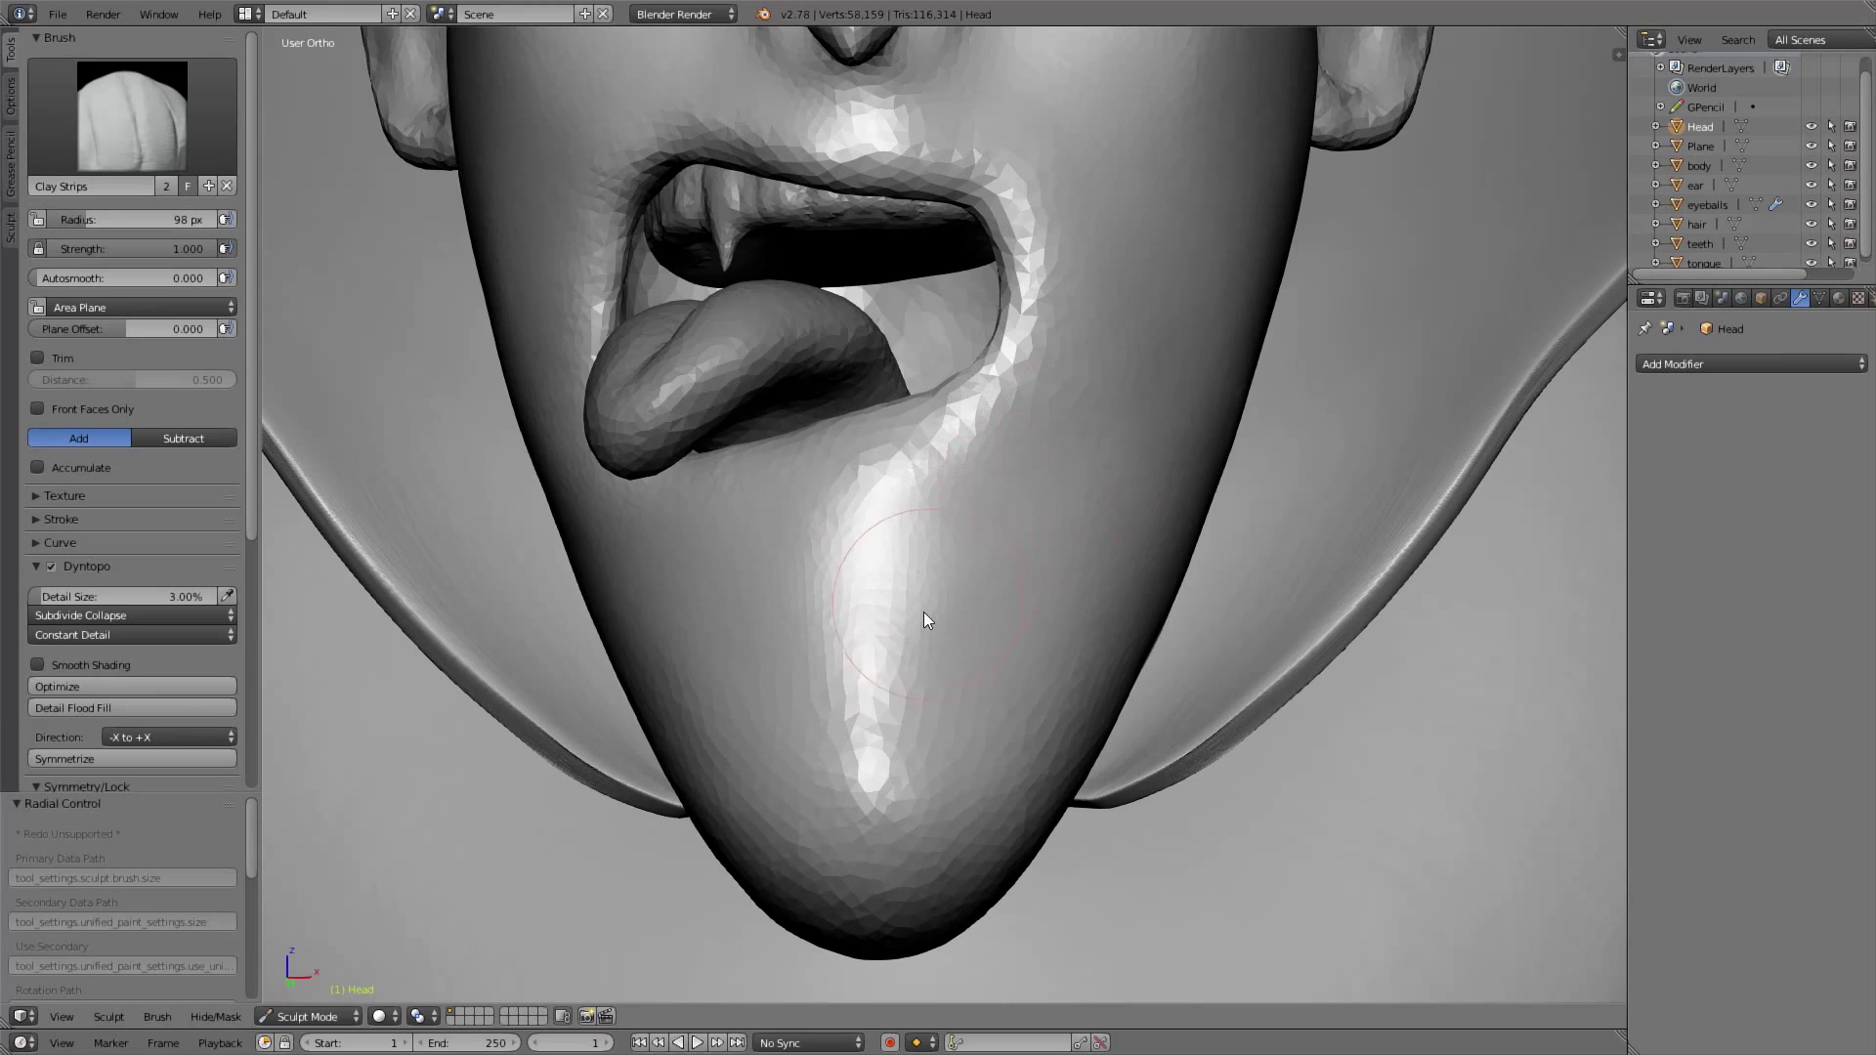
middle_drag(924, 612, 918, 647)
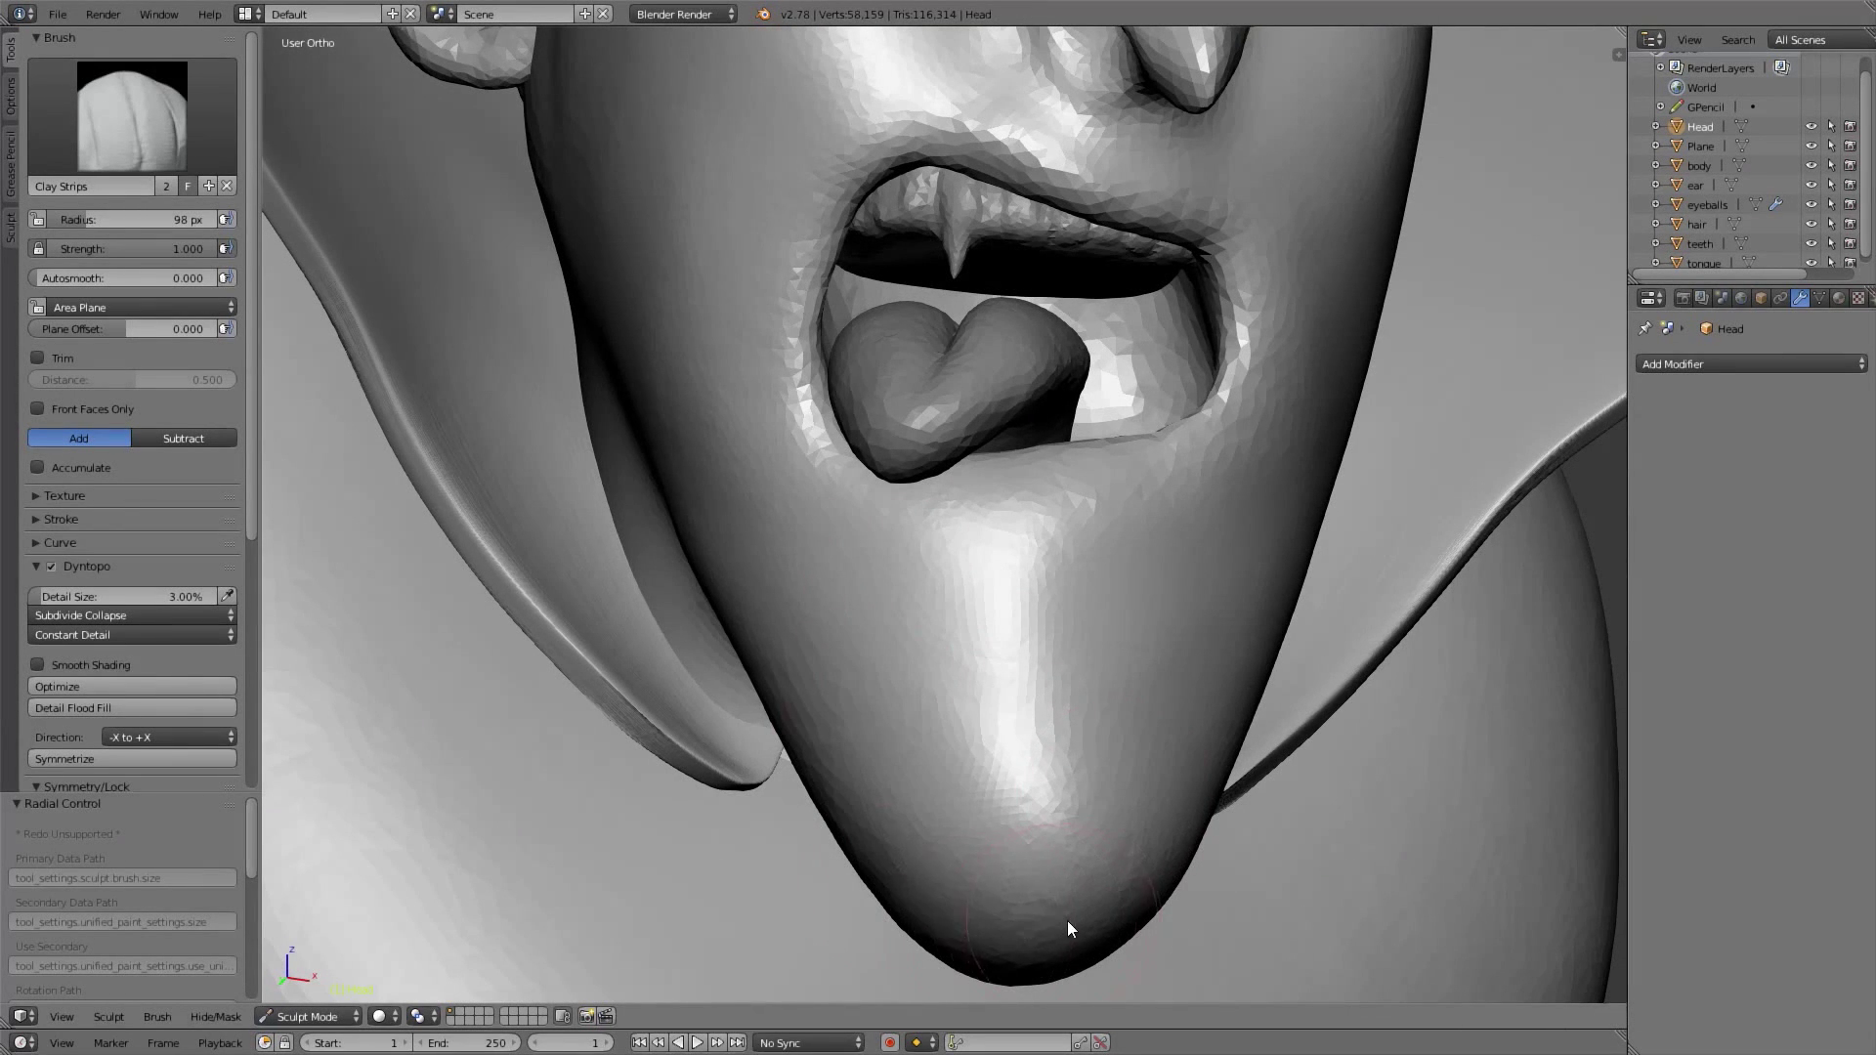
Smooth the side of the face along the jaw, below the ear and up to the temple
middle_drag(798, 686, 850, 528)
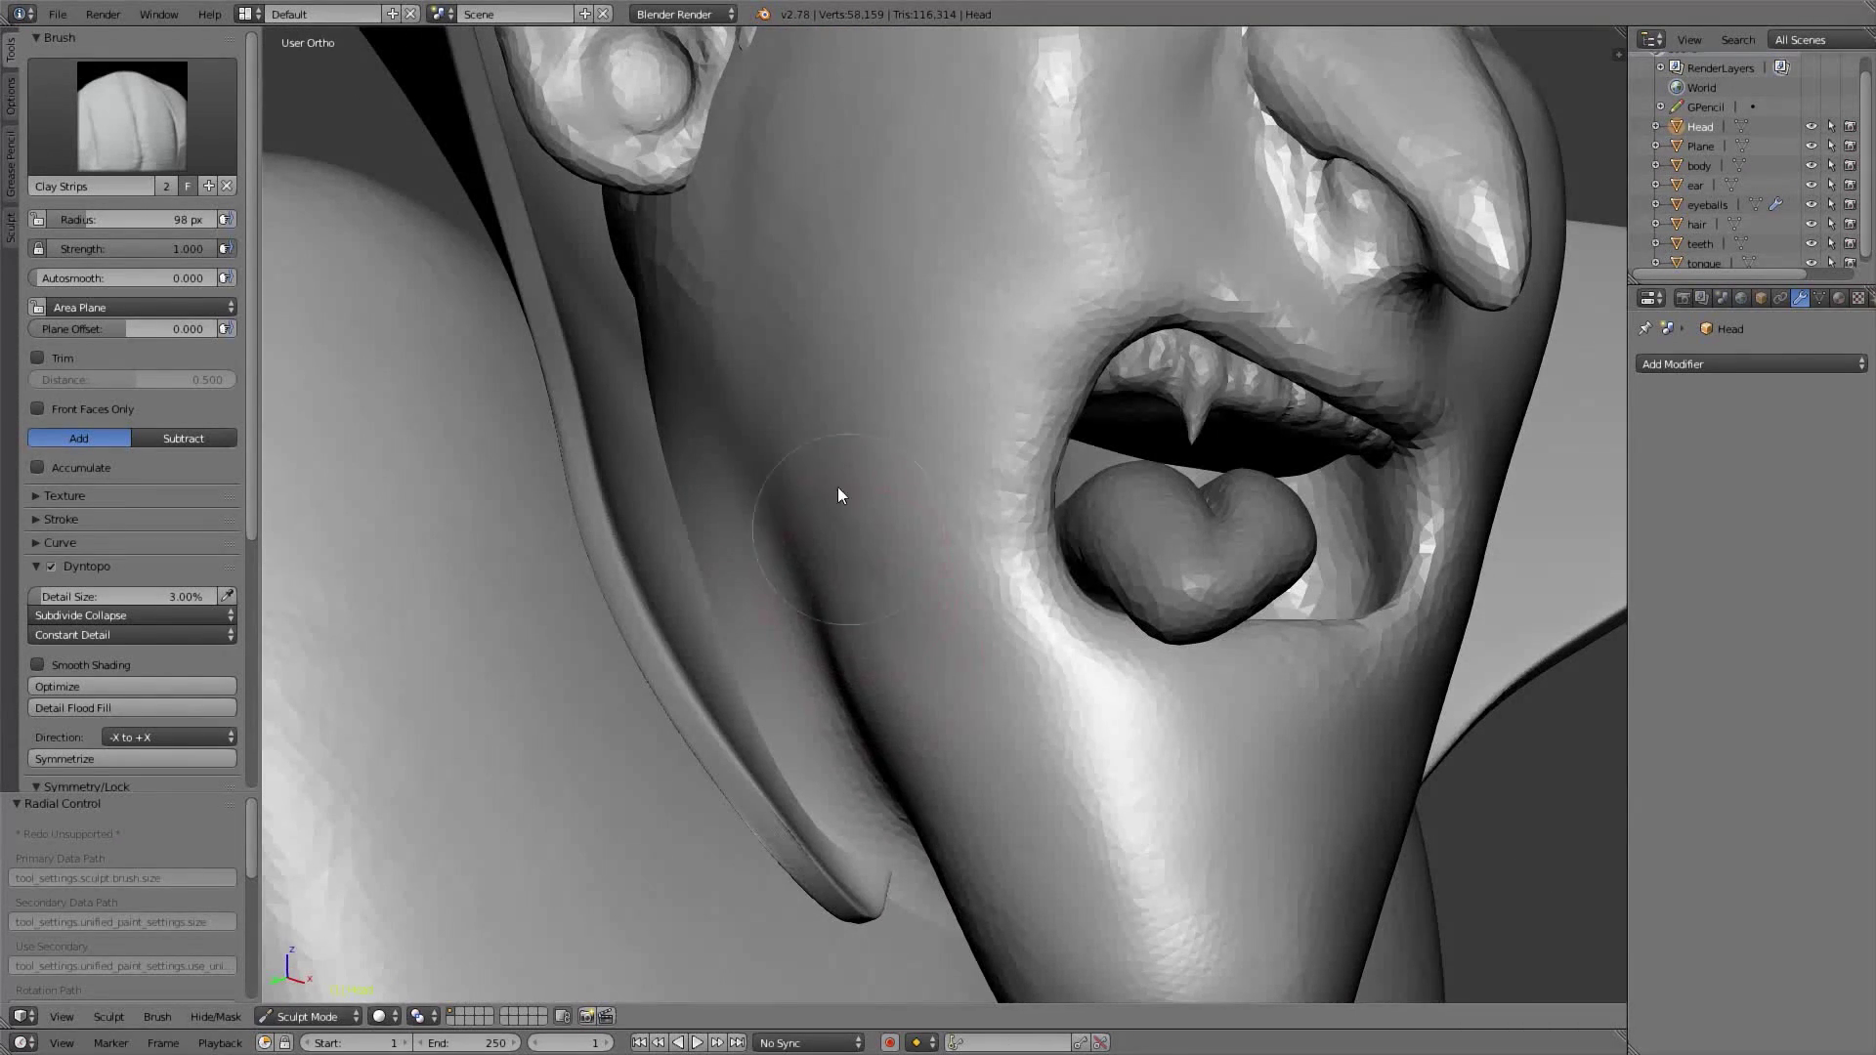
middle_drag(650, 293, 721, 558)
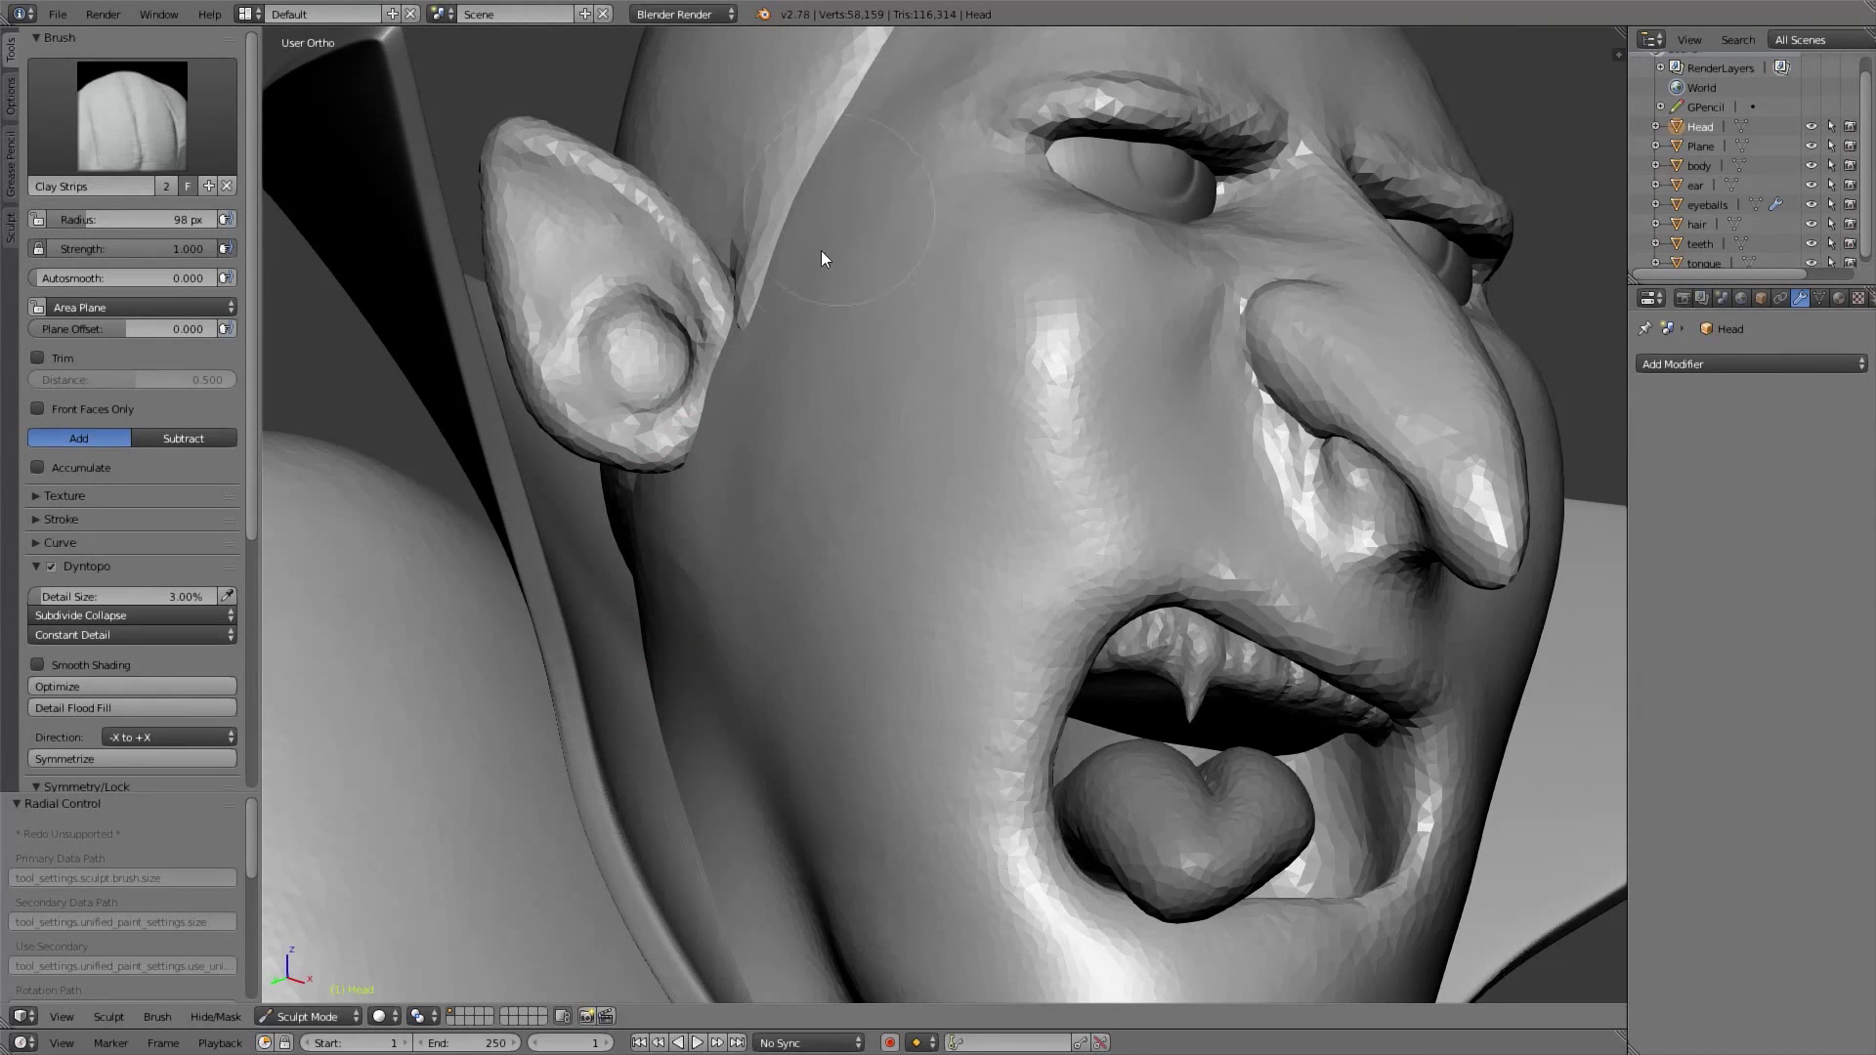
middle_drag(834, 232, 724, 527)
middle_drag(940, 553, 820, 811)
middle_drag(665, 725, 883, 537)
middle_drag(987, 391, 733, 532)
Reduce the brush radius to 59 px and smooth the cheek below the eye and the forehead above the brows
scroll(860, 591, up, 1)
key(f)
click(799, 591)
mouse_move(694, 597)
middle_down()
mouse_move(858, 553)
mouse_move(958, 495)
middle_up()
mouse_move(657, 520)
shift+mouse_down()
mouse_move(901, 557)
mouse_move(633, 669)
shift+mouse_up()
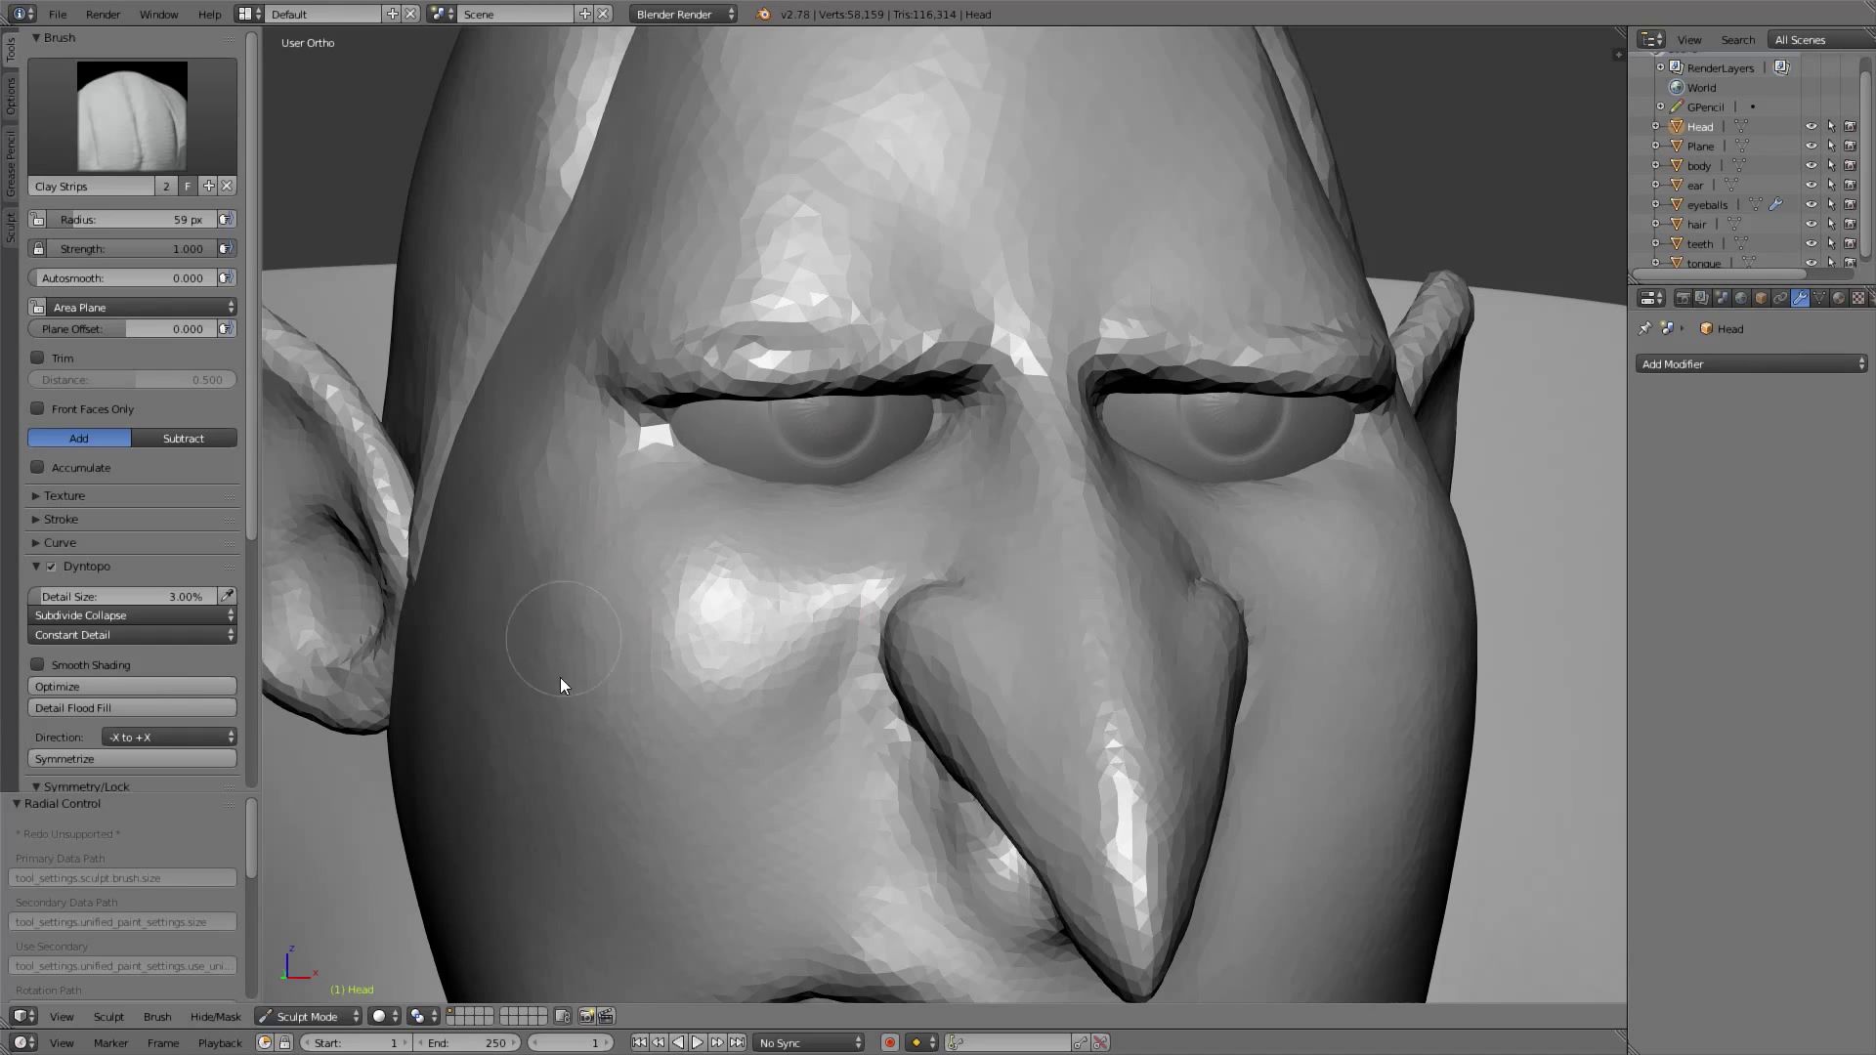
middle_drag(628, 243, 864, 431)
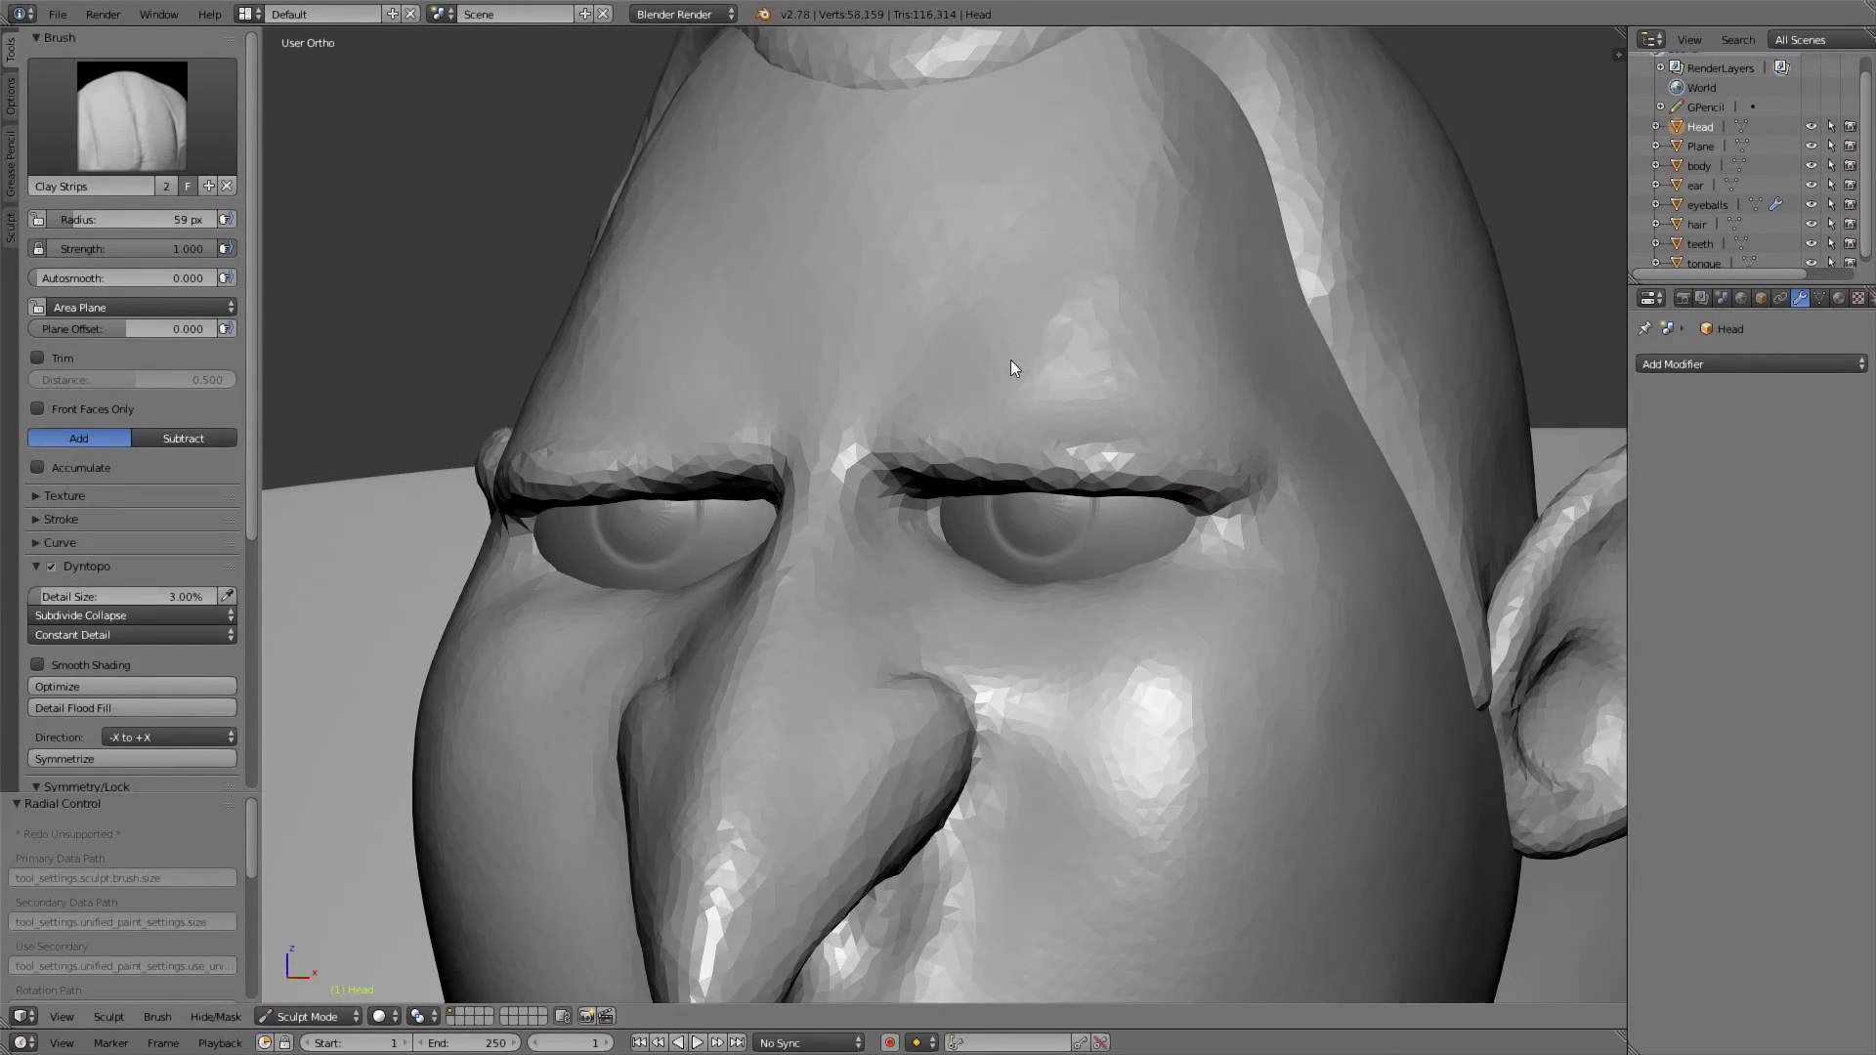
Set the brush radius to 90 px and smooth the forehead above the eye toward the temple
shift+middle_drag(1045, 227, 1016, 267)
key(f)
click(1047, 280)
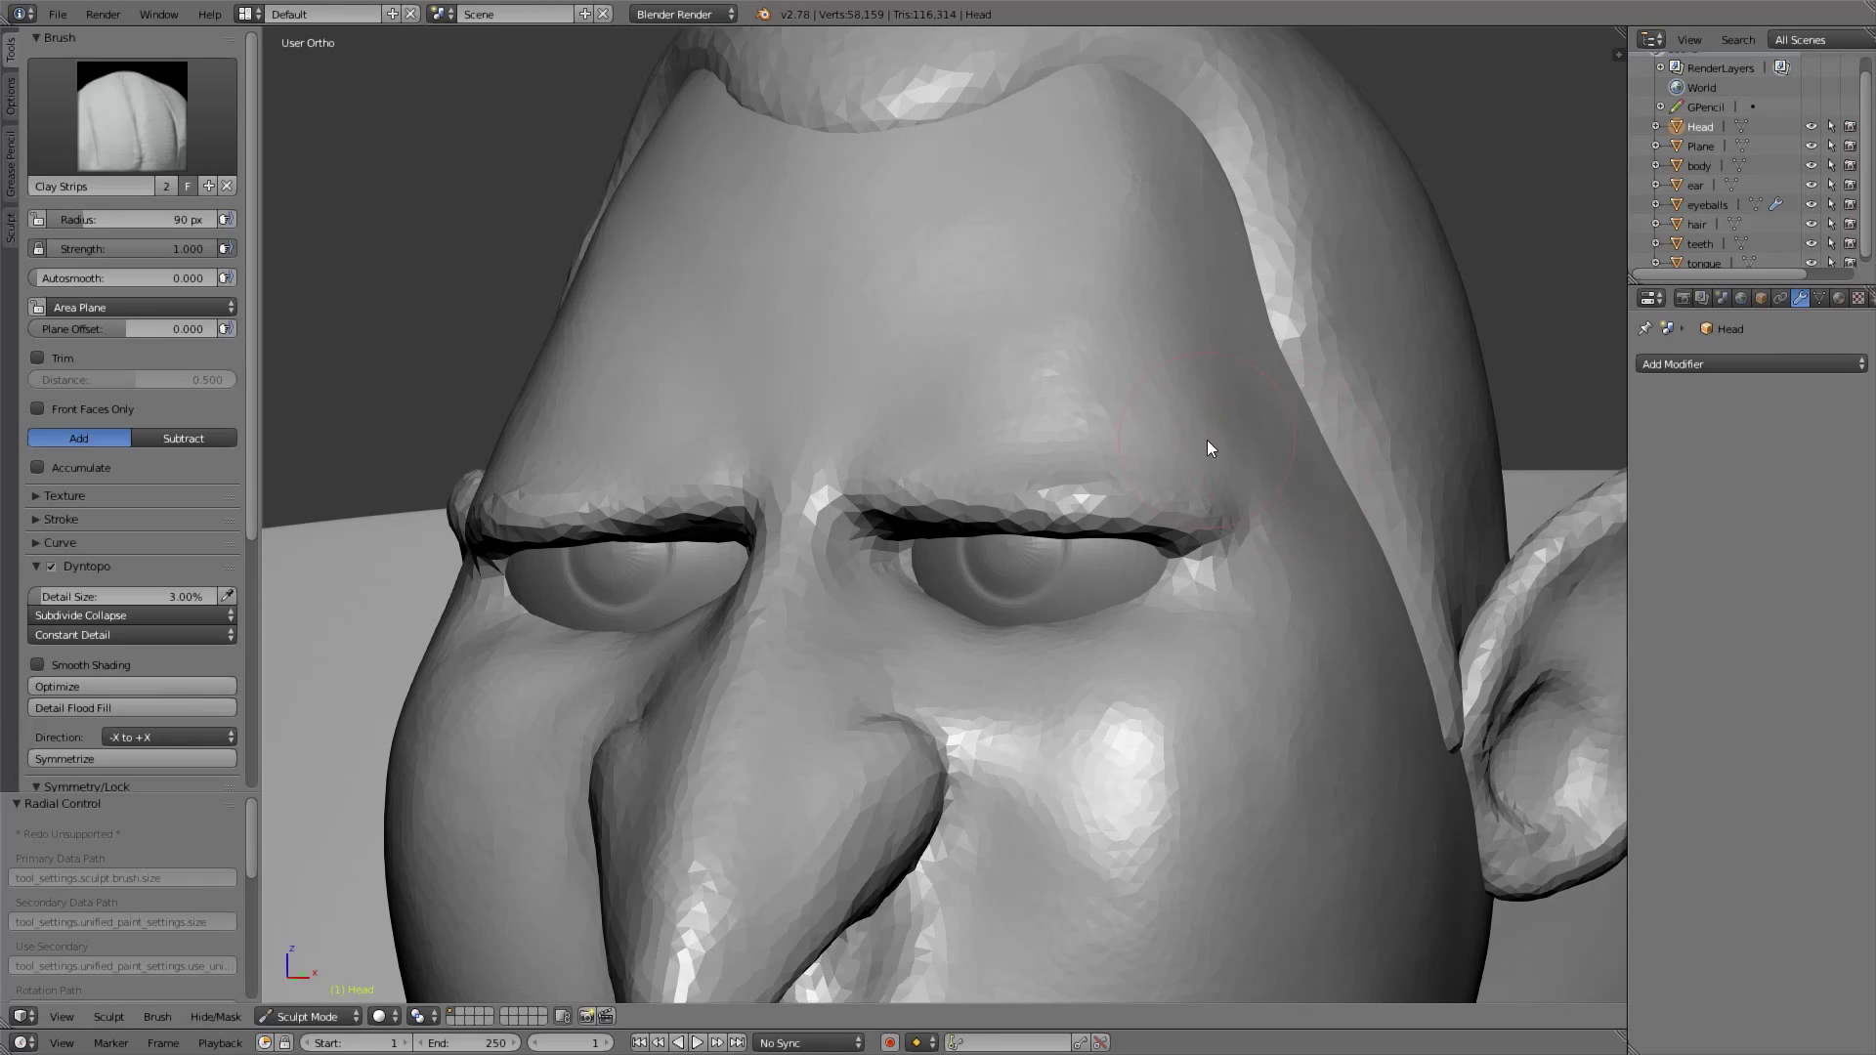
shift+middle_drag(1206, 440, 1283, 333)
Reduce the brush radius to 61 px and smooth the inner eye area and the side of the nose
key(f)
click(918, 396)
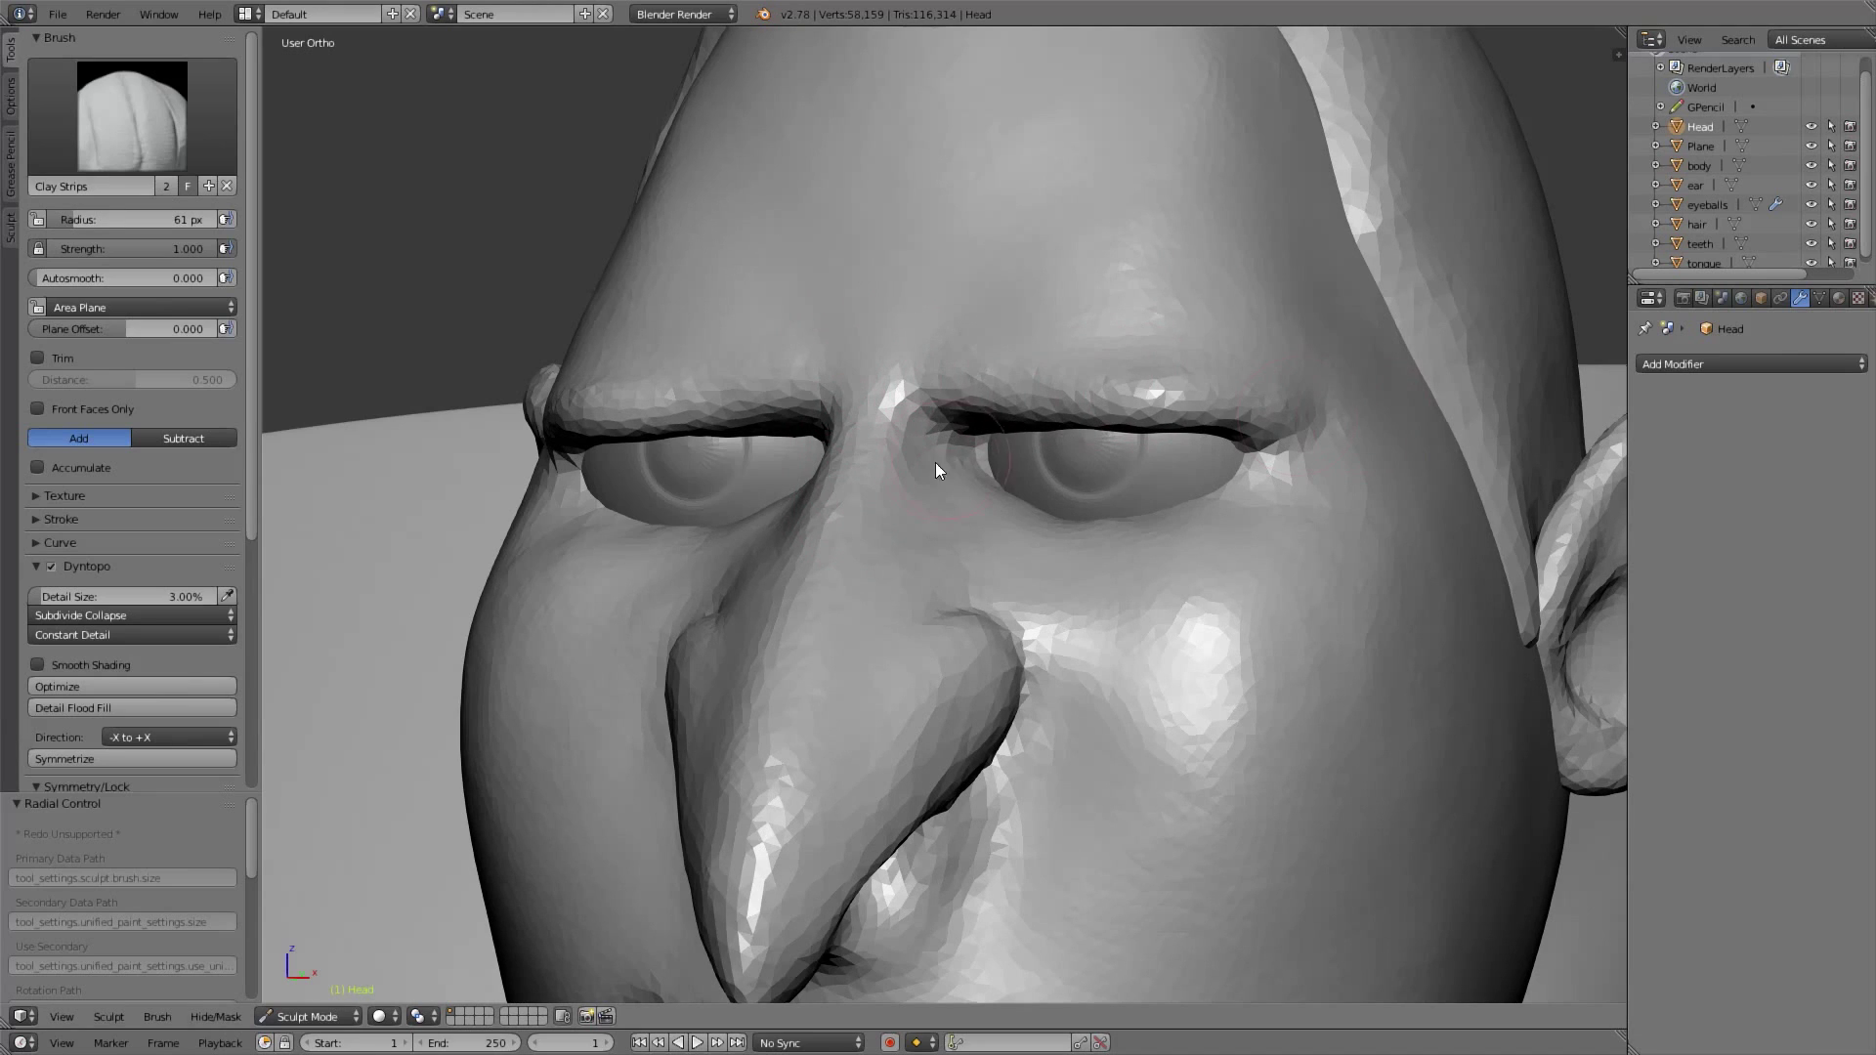
middle_drag(754, 859, 860, 538)
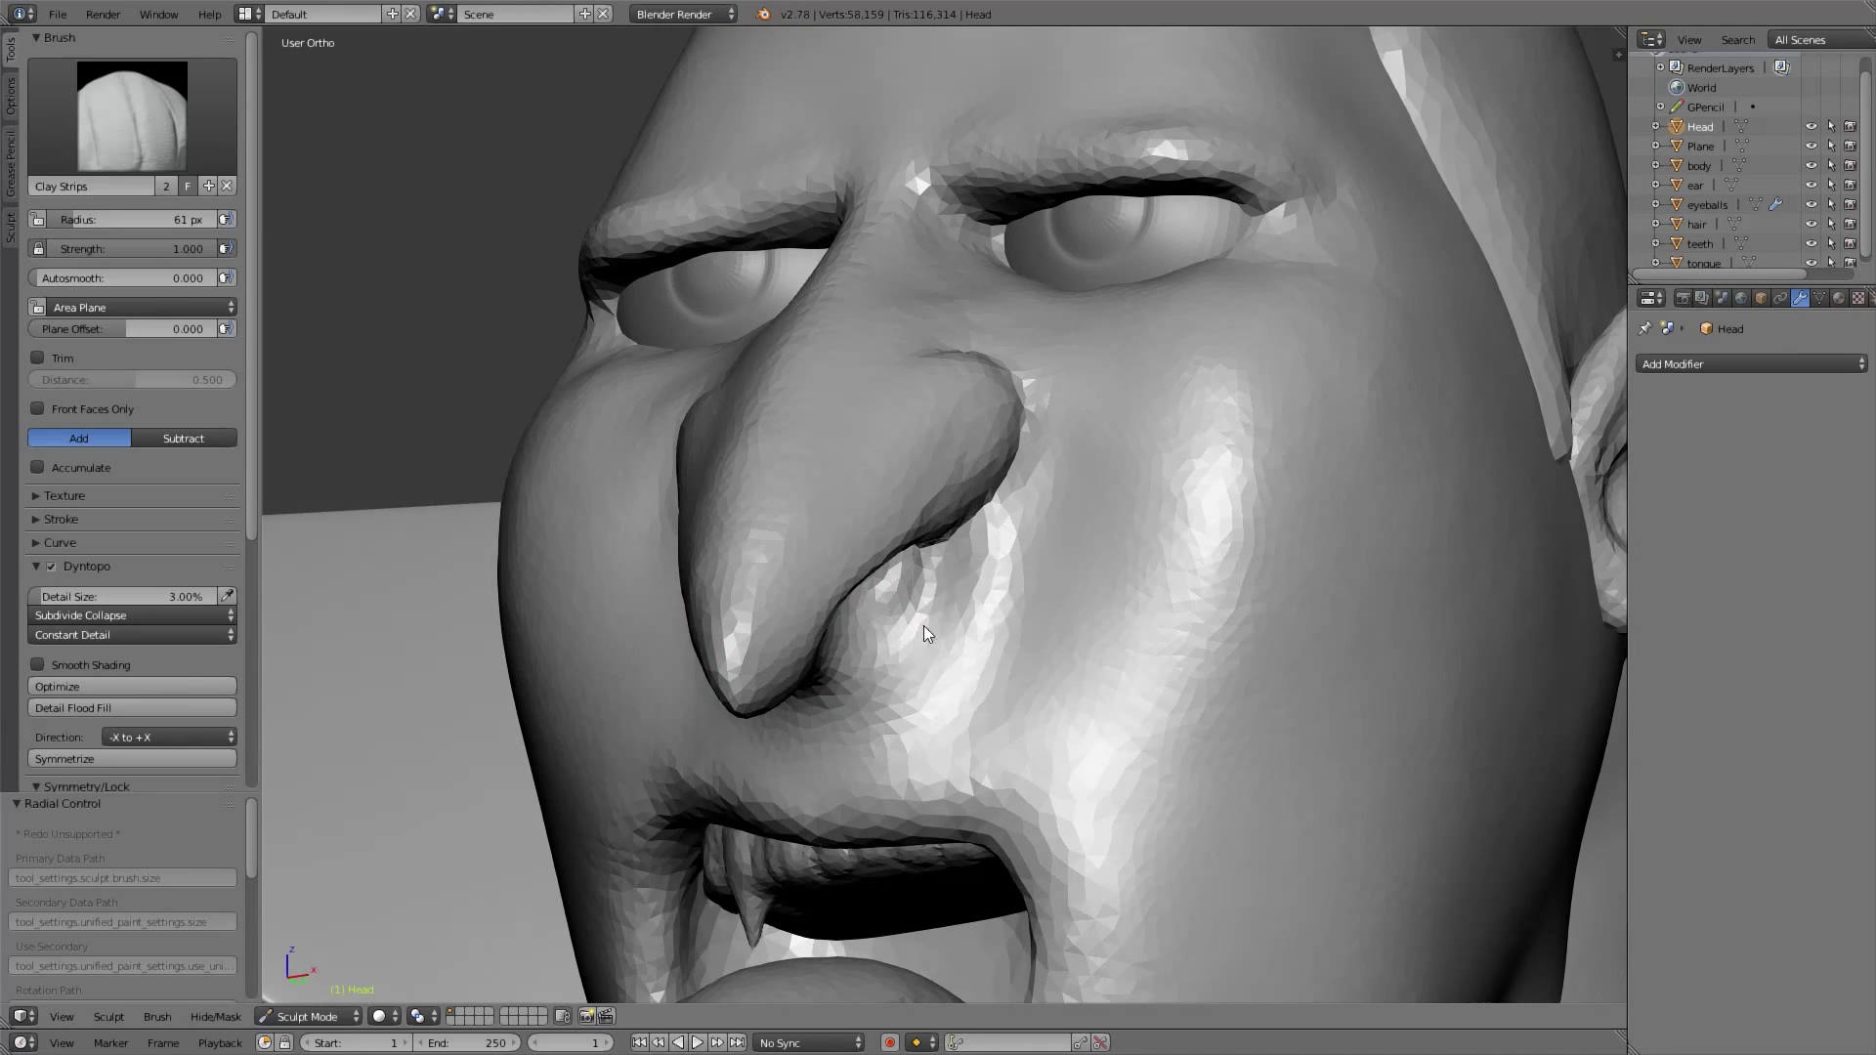
middle_drag(923, 626, 991, 525)
mouse_move(877, 455)
shift+mouse_down()
mouse_move(848, 418)
mouse_move(901, 409)
mouse_move(889, 447)
shift+mouse_up()
middle_drag(799, 561, 962, 520)
Smooth the brow ridge above the eyes in the front view
scroll(930, 500, down, 4)
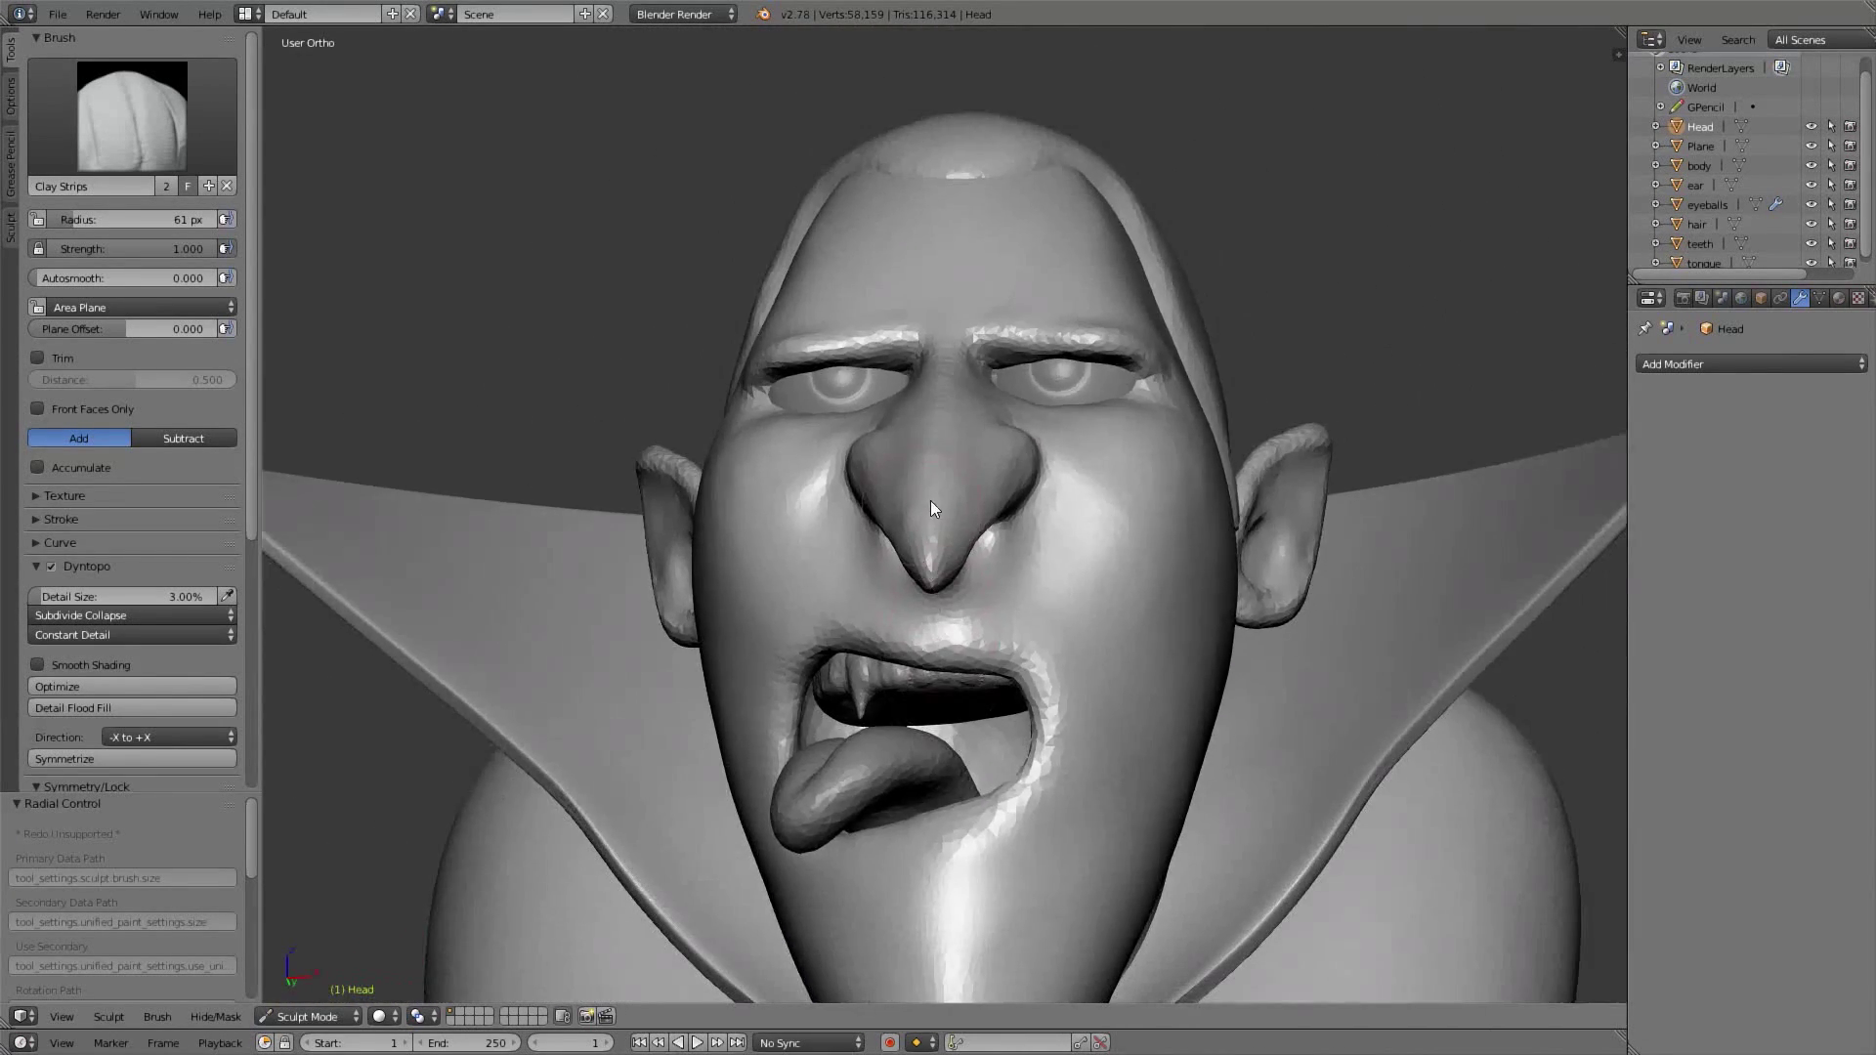
key(KP_1)
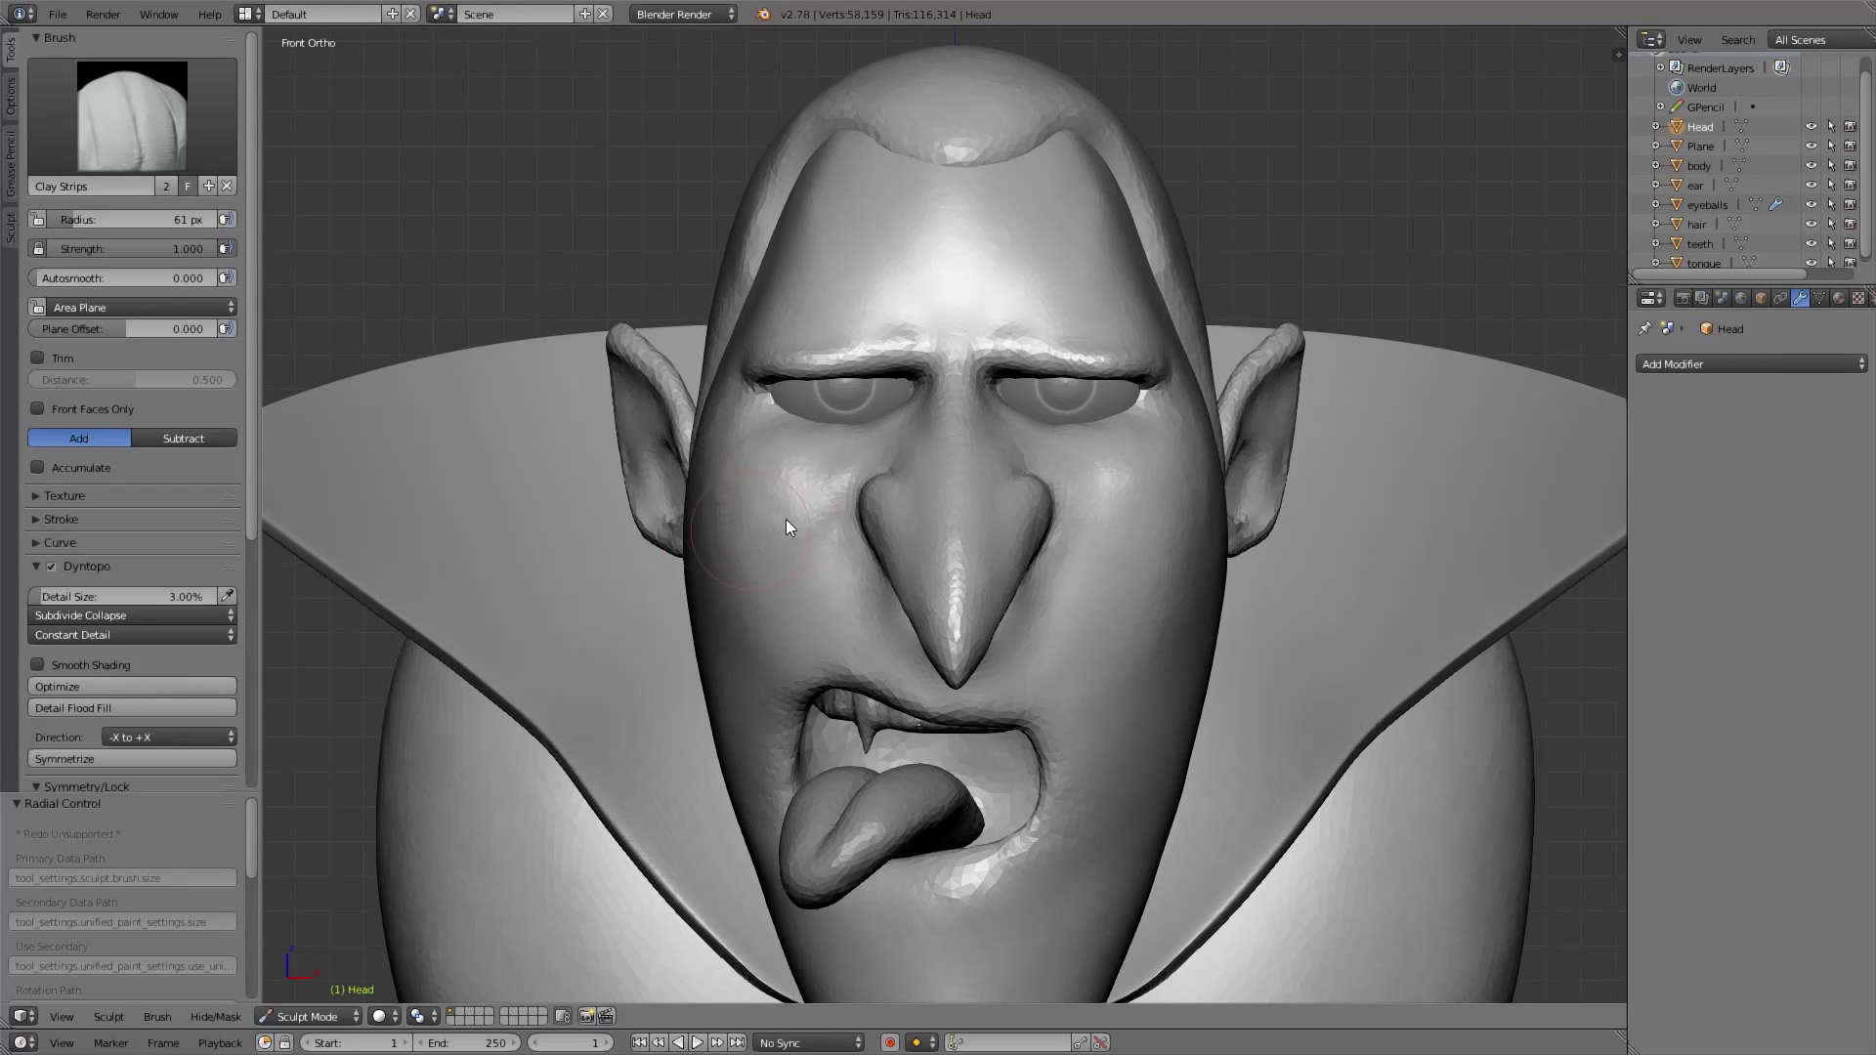
shift+middle_drag(974, 437, 963, 473)
ctrl+middle_drag(1021, 366, 1083, 276)
shift+middle_drag(1083, 275, 985, 422)
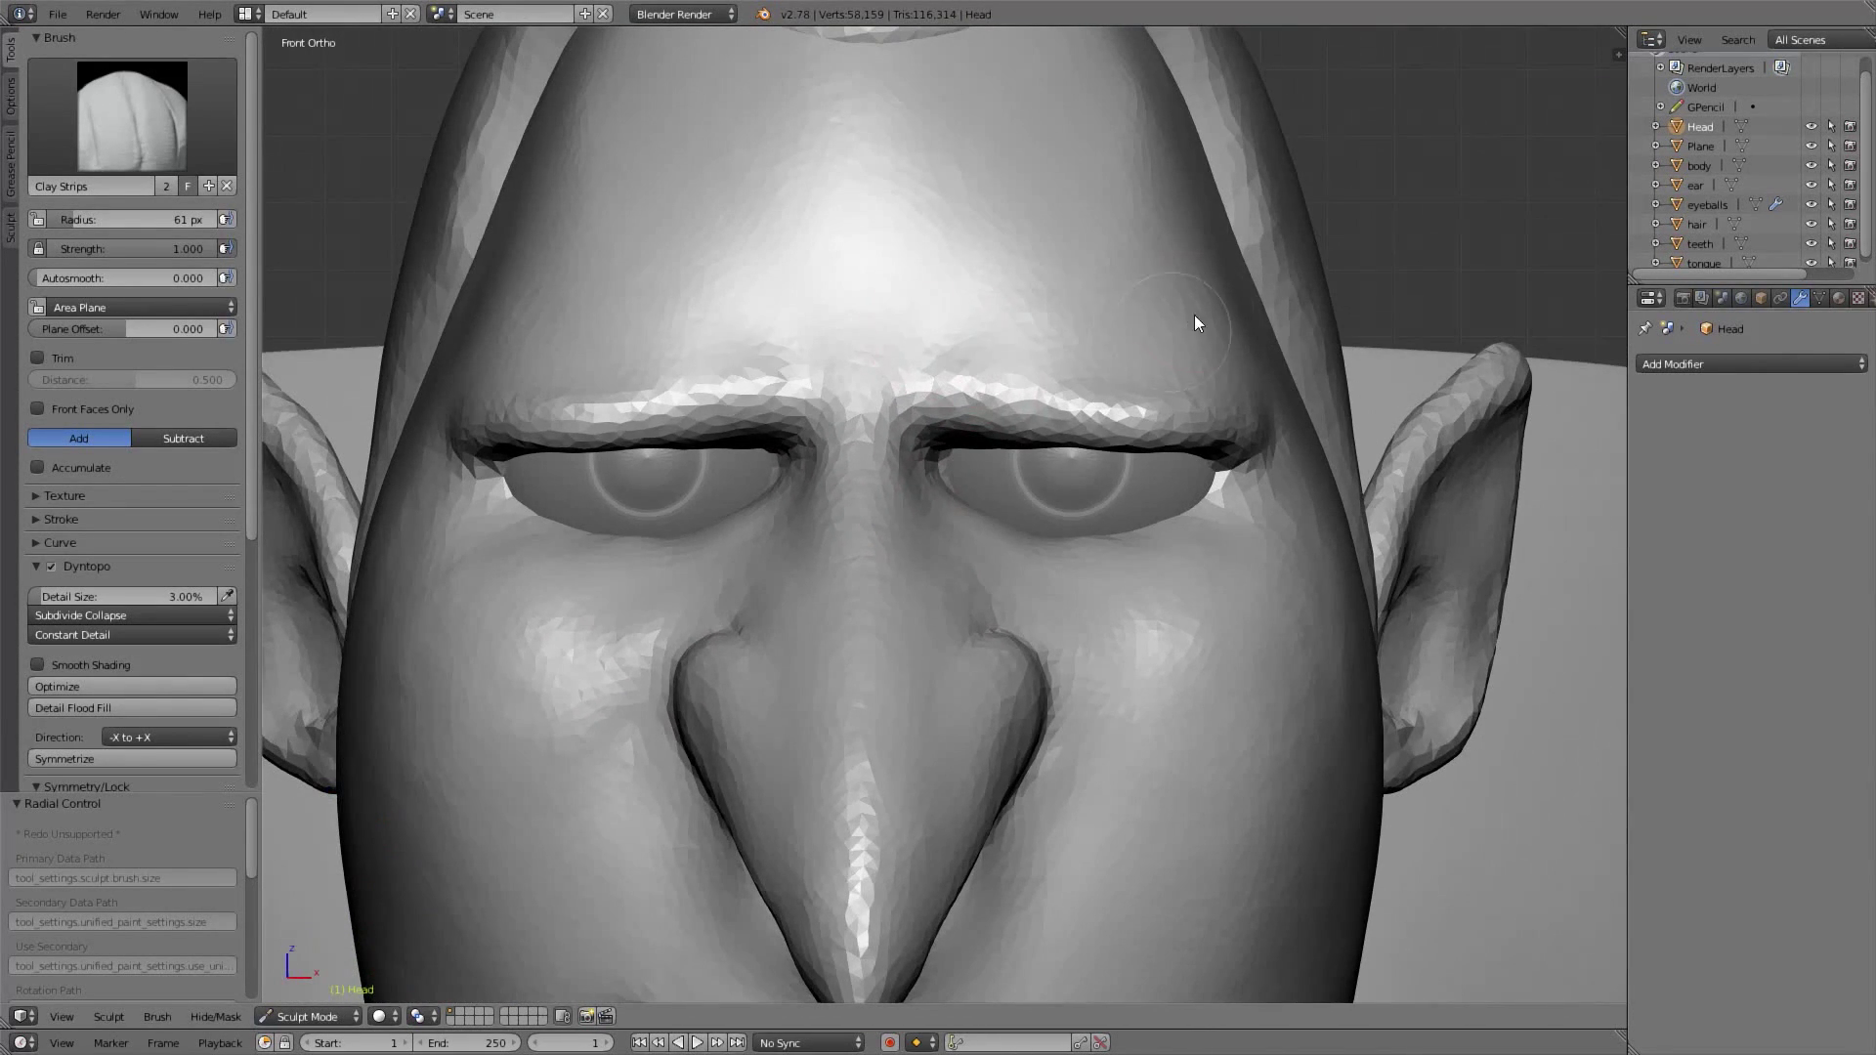
shift+drag(943, 376, 1163, 386)
scroll(1197, 344, down, 3)
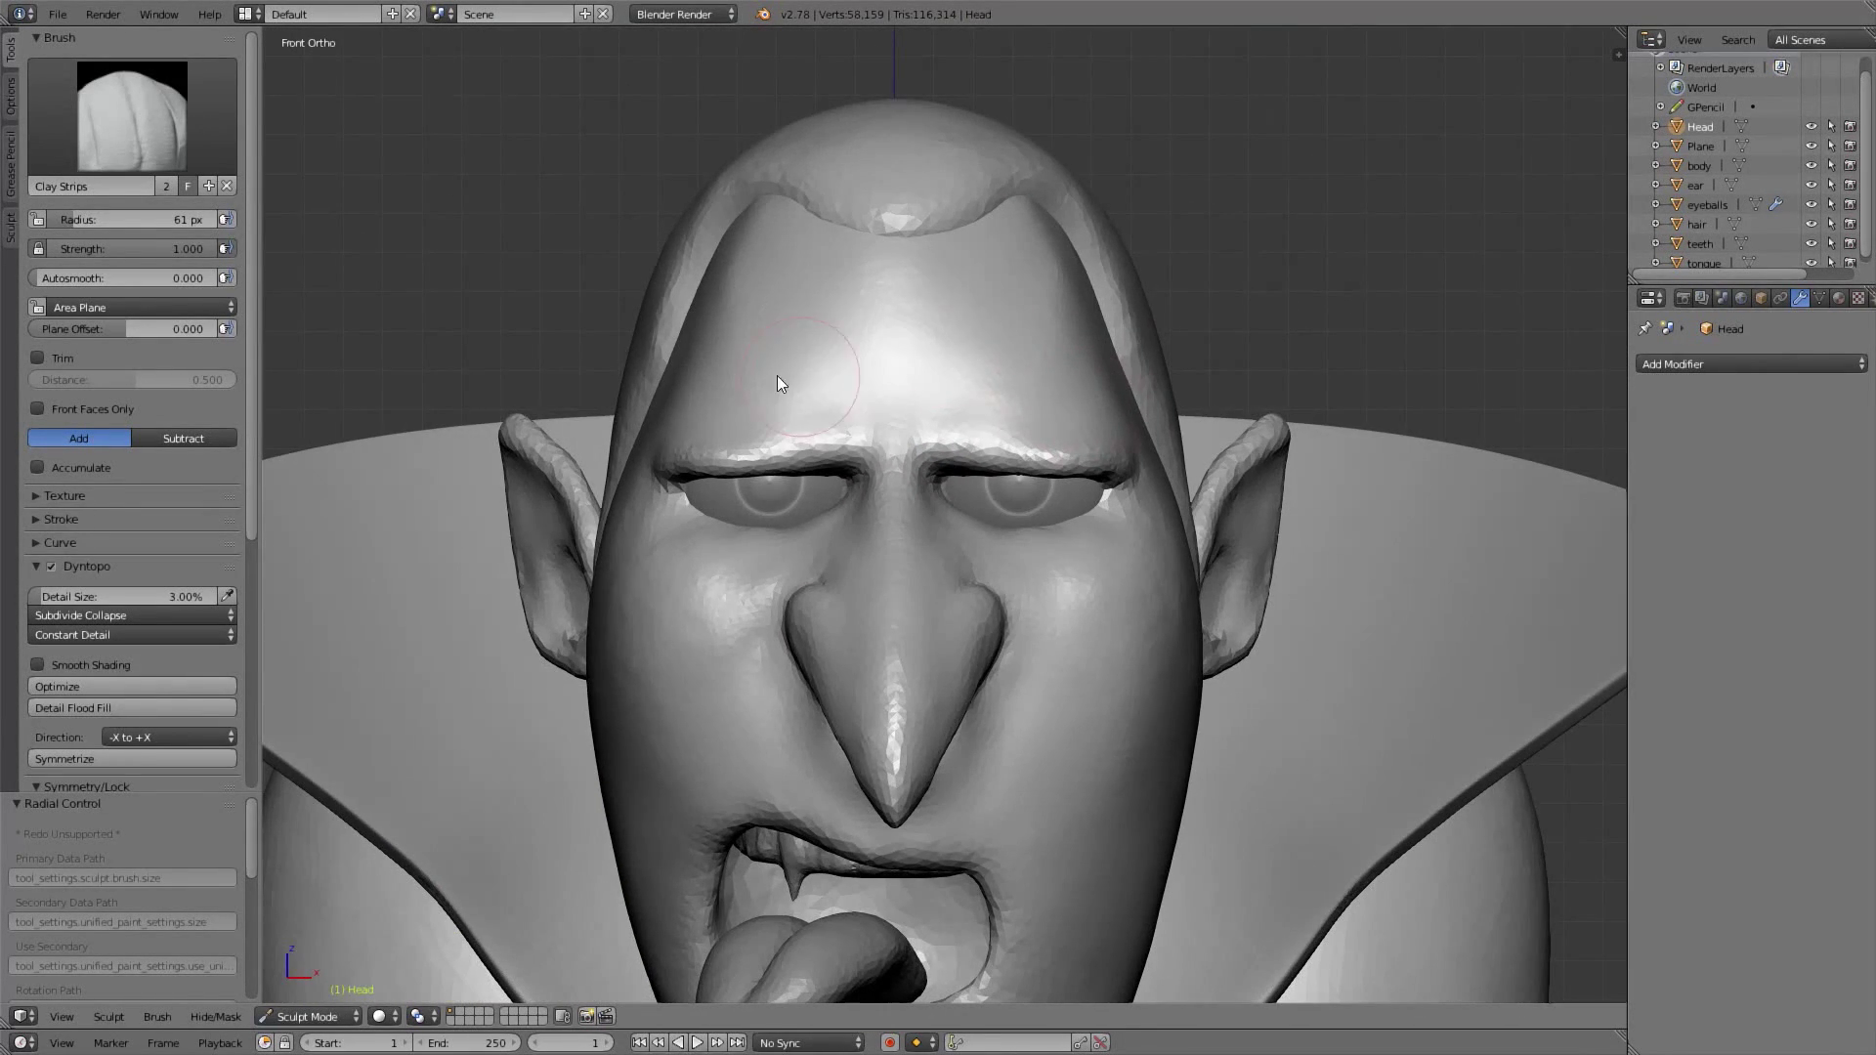
Turn off X mirroring and work the brush along the upper lip and down around the corner of the mouth
middle_drag(789, 379, 821, 291)
shift+middle_drag(689, 637, 736, 469)
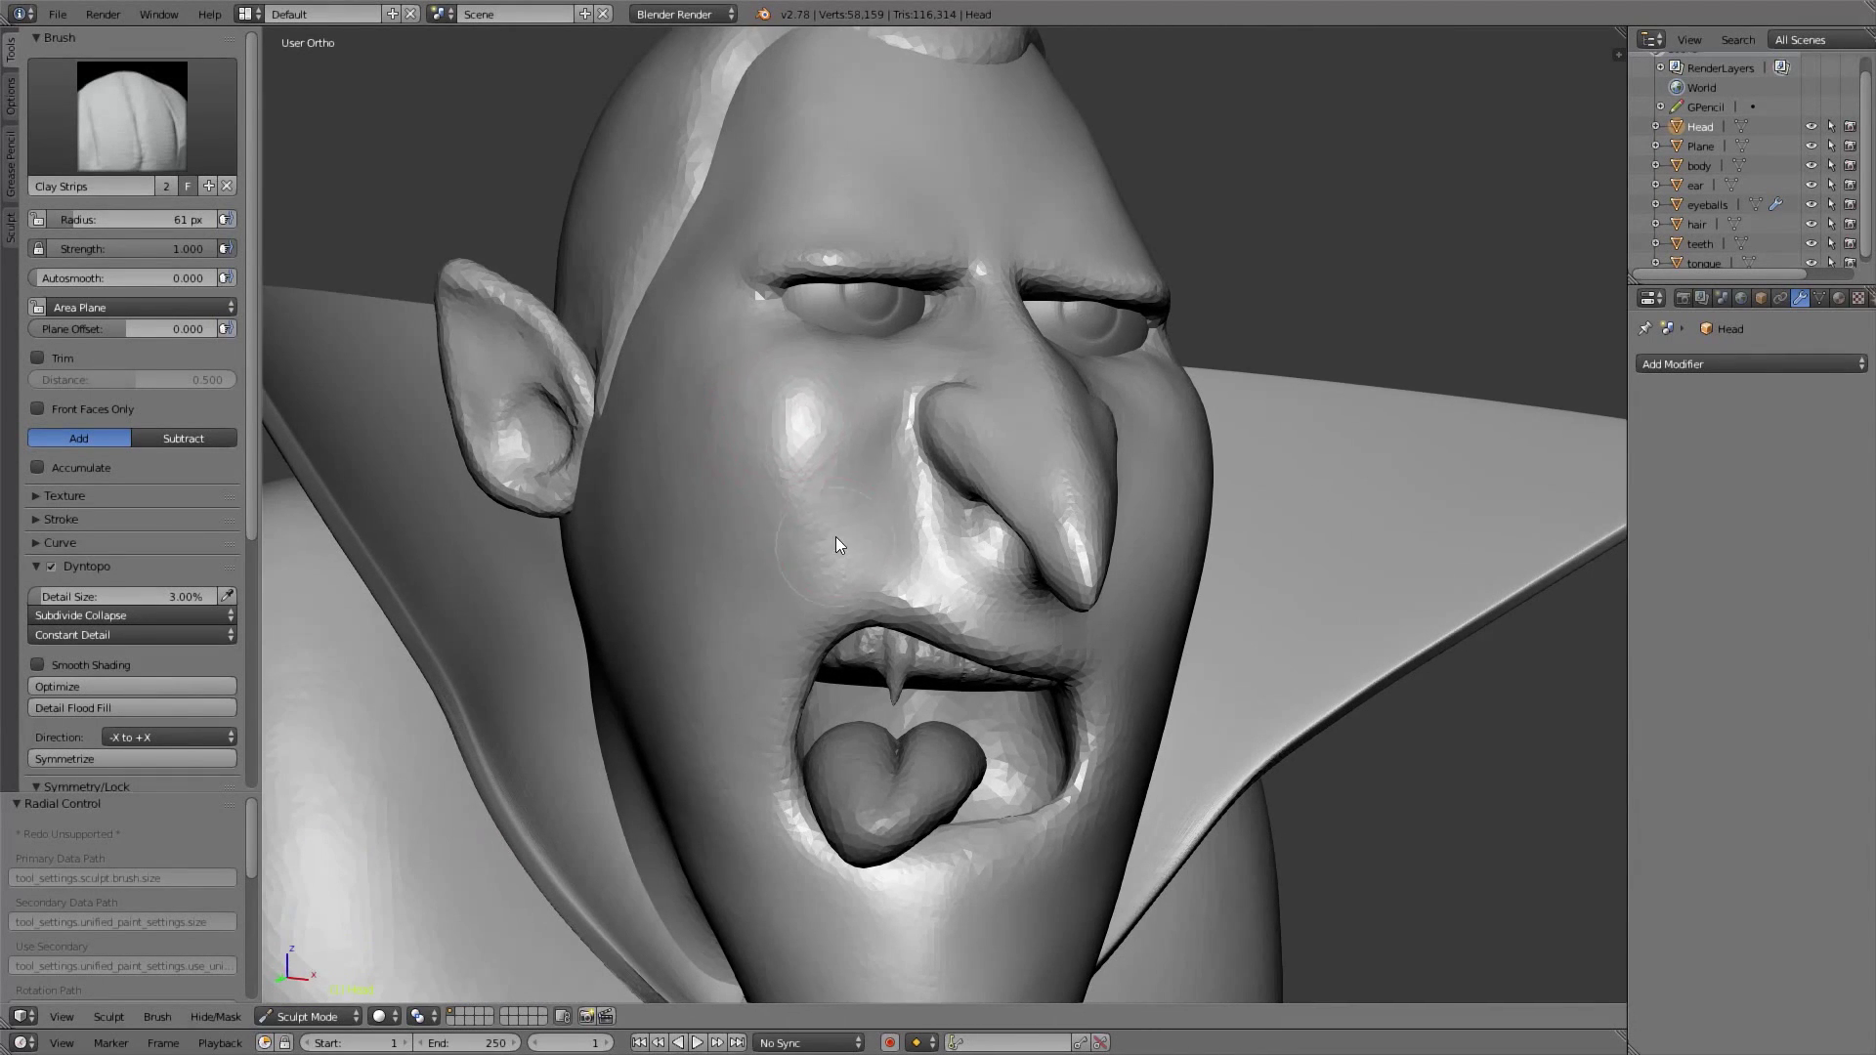
middle_drag(588, 458, 923, 322)
middle_drag(12, 578, 24, 350)
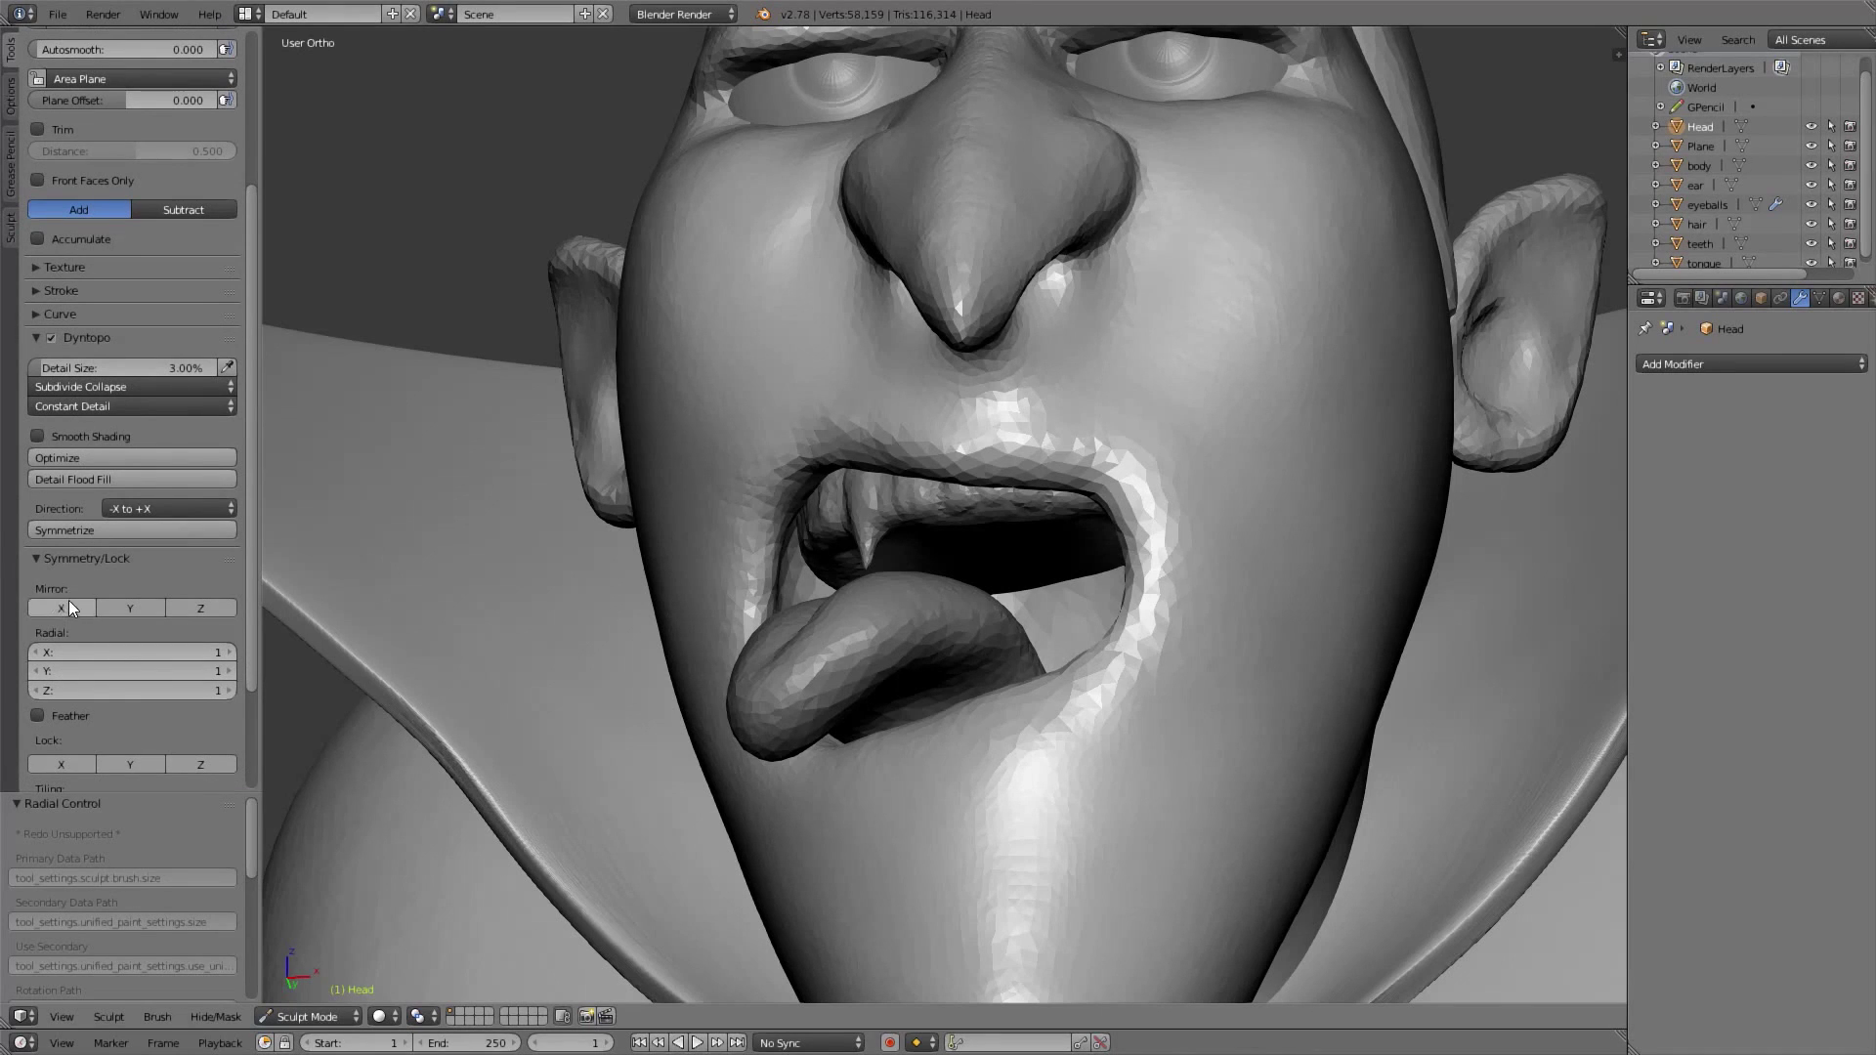
middle_drag(1030, 494, 1040, 468)
scroll(1036, 466, up, 2)
middle_drag(942, 312, 1022, 330)
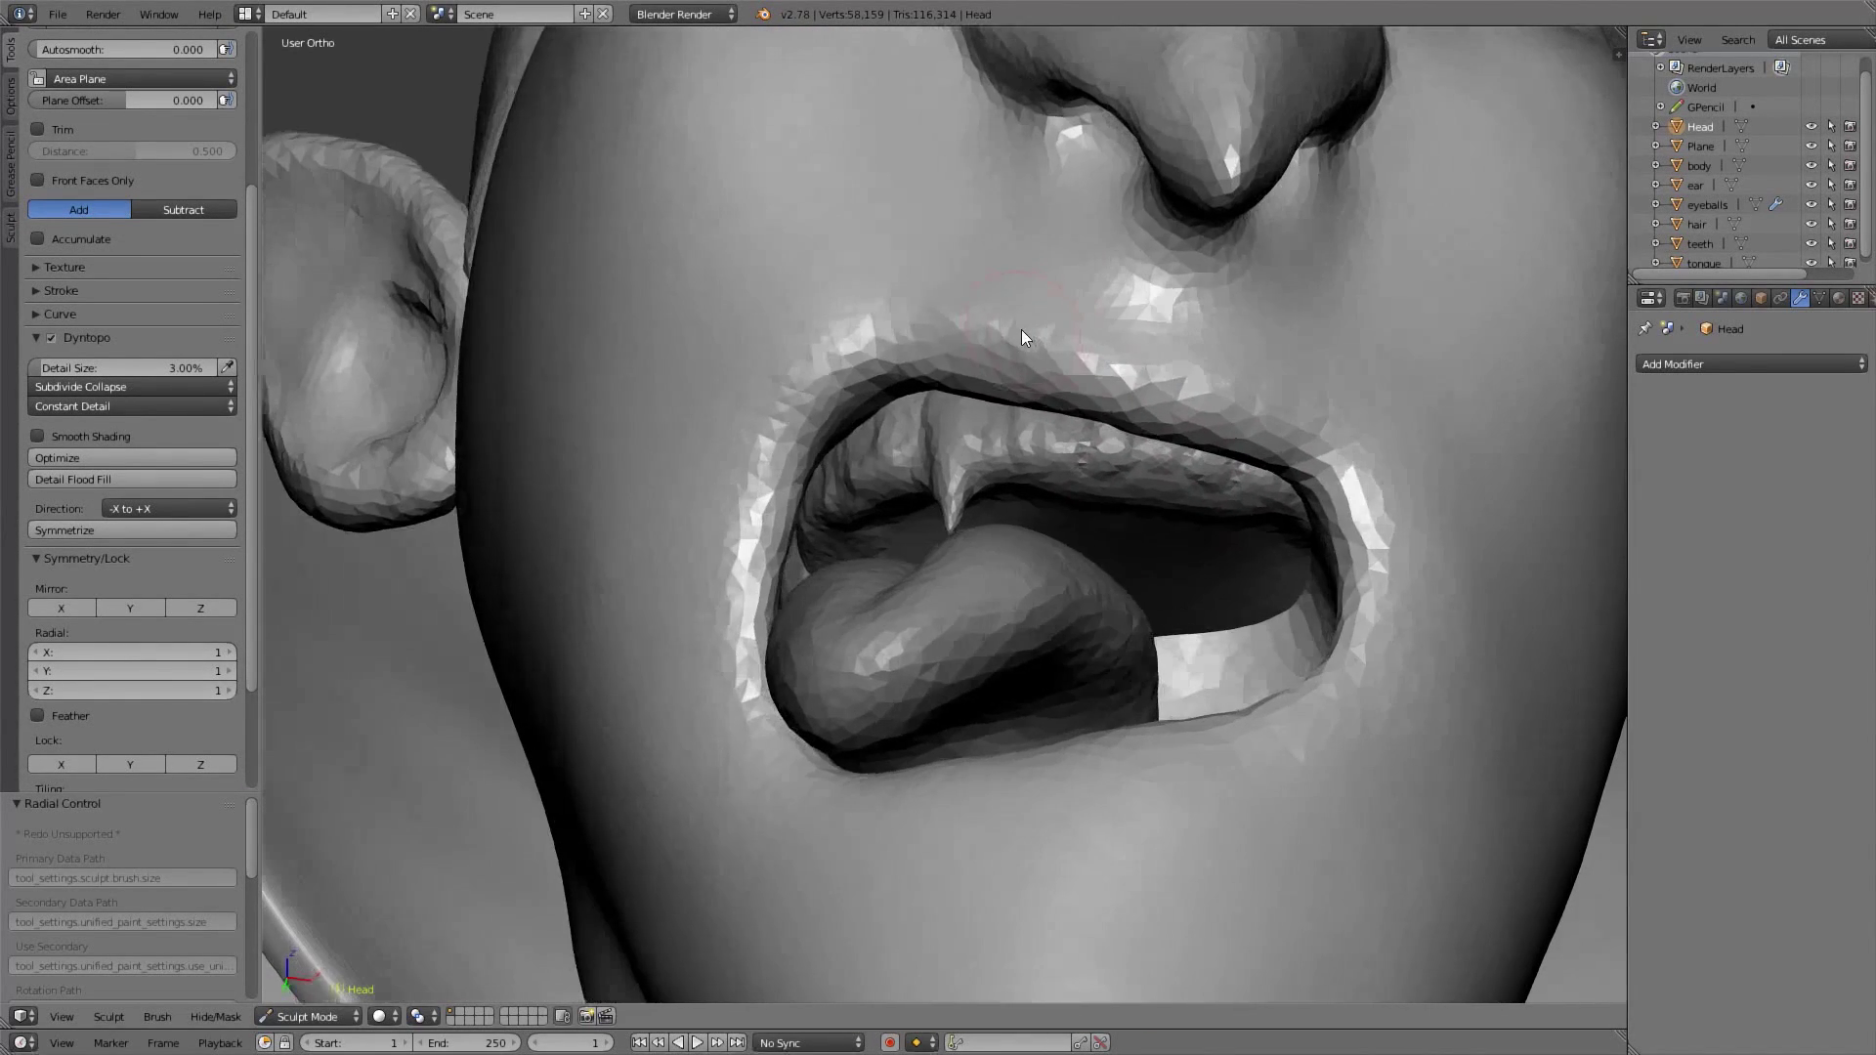
mouse_move(1123, 332)
mouse_down()
mouse_move(913, 326)
mouse_move(1130, 440)
mouse_move(1175, 372)
mouse_move(1309, 448)
mouse_move(1221, 445)
mouse_up()
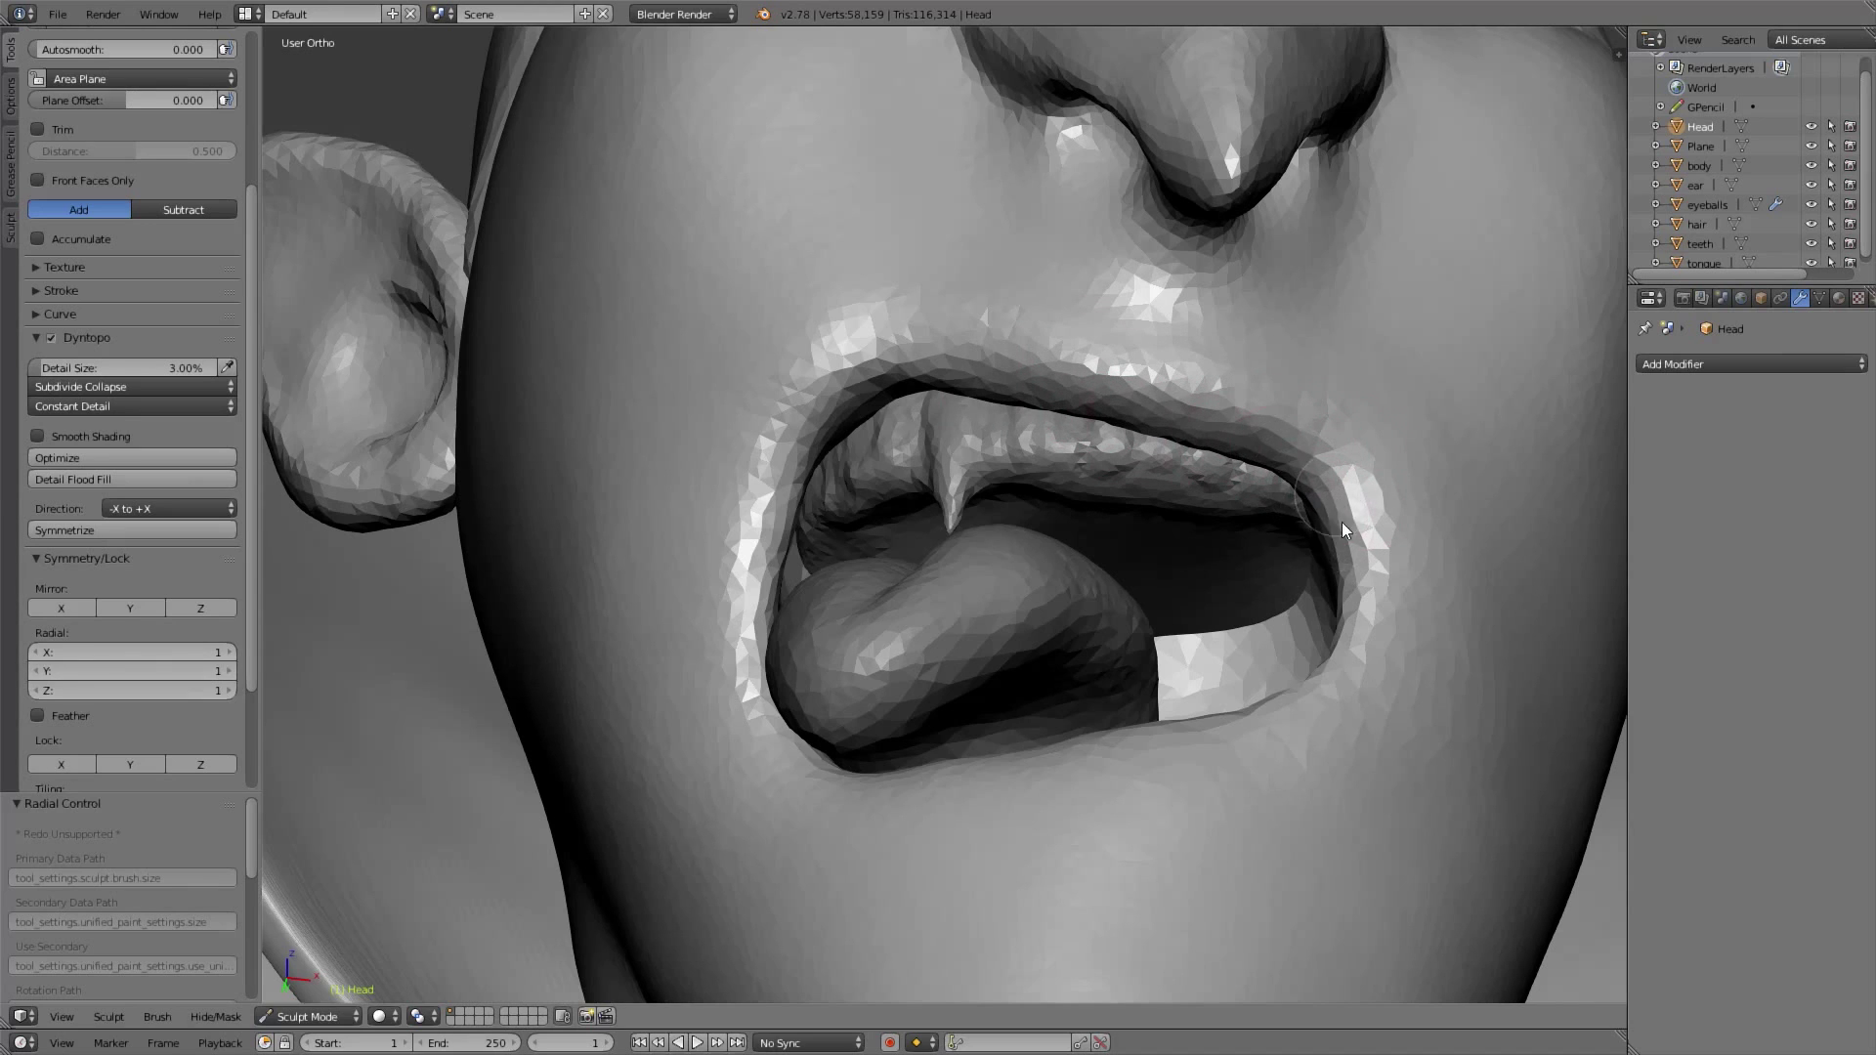
middle_drag(1315, 516, 1358, 430)
drag(1387, 518, 1376, 635)
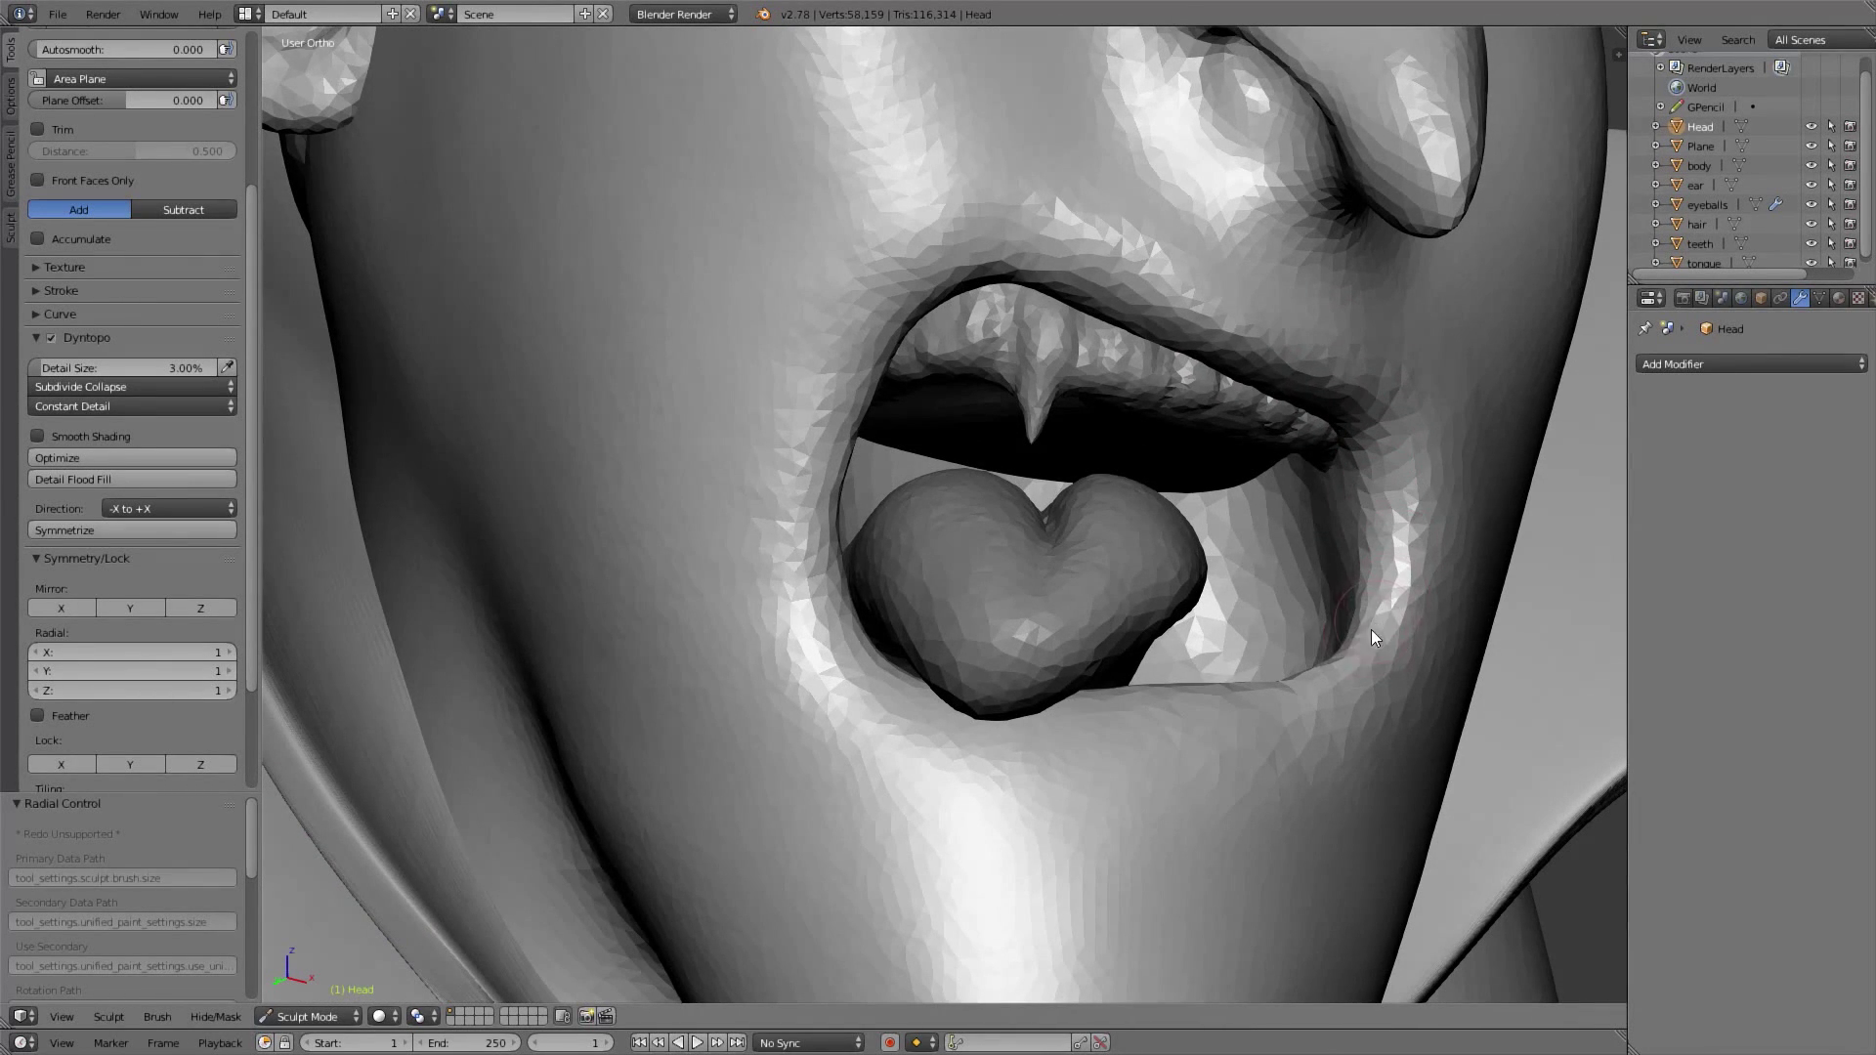
Hide every object except the head
click(1811, 145)
click(1811, 166)
drag(1814, 188, 1816, 265)
drag(1869, 206, 1867, 235)
Smooth the side rim of the open mouth and continue along the lower lip
shift+middle_drag(1038, 407, 904, 256)
drag(731, 258, 725, 389)
shift+drag(659, 317, 665, 409)
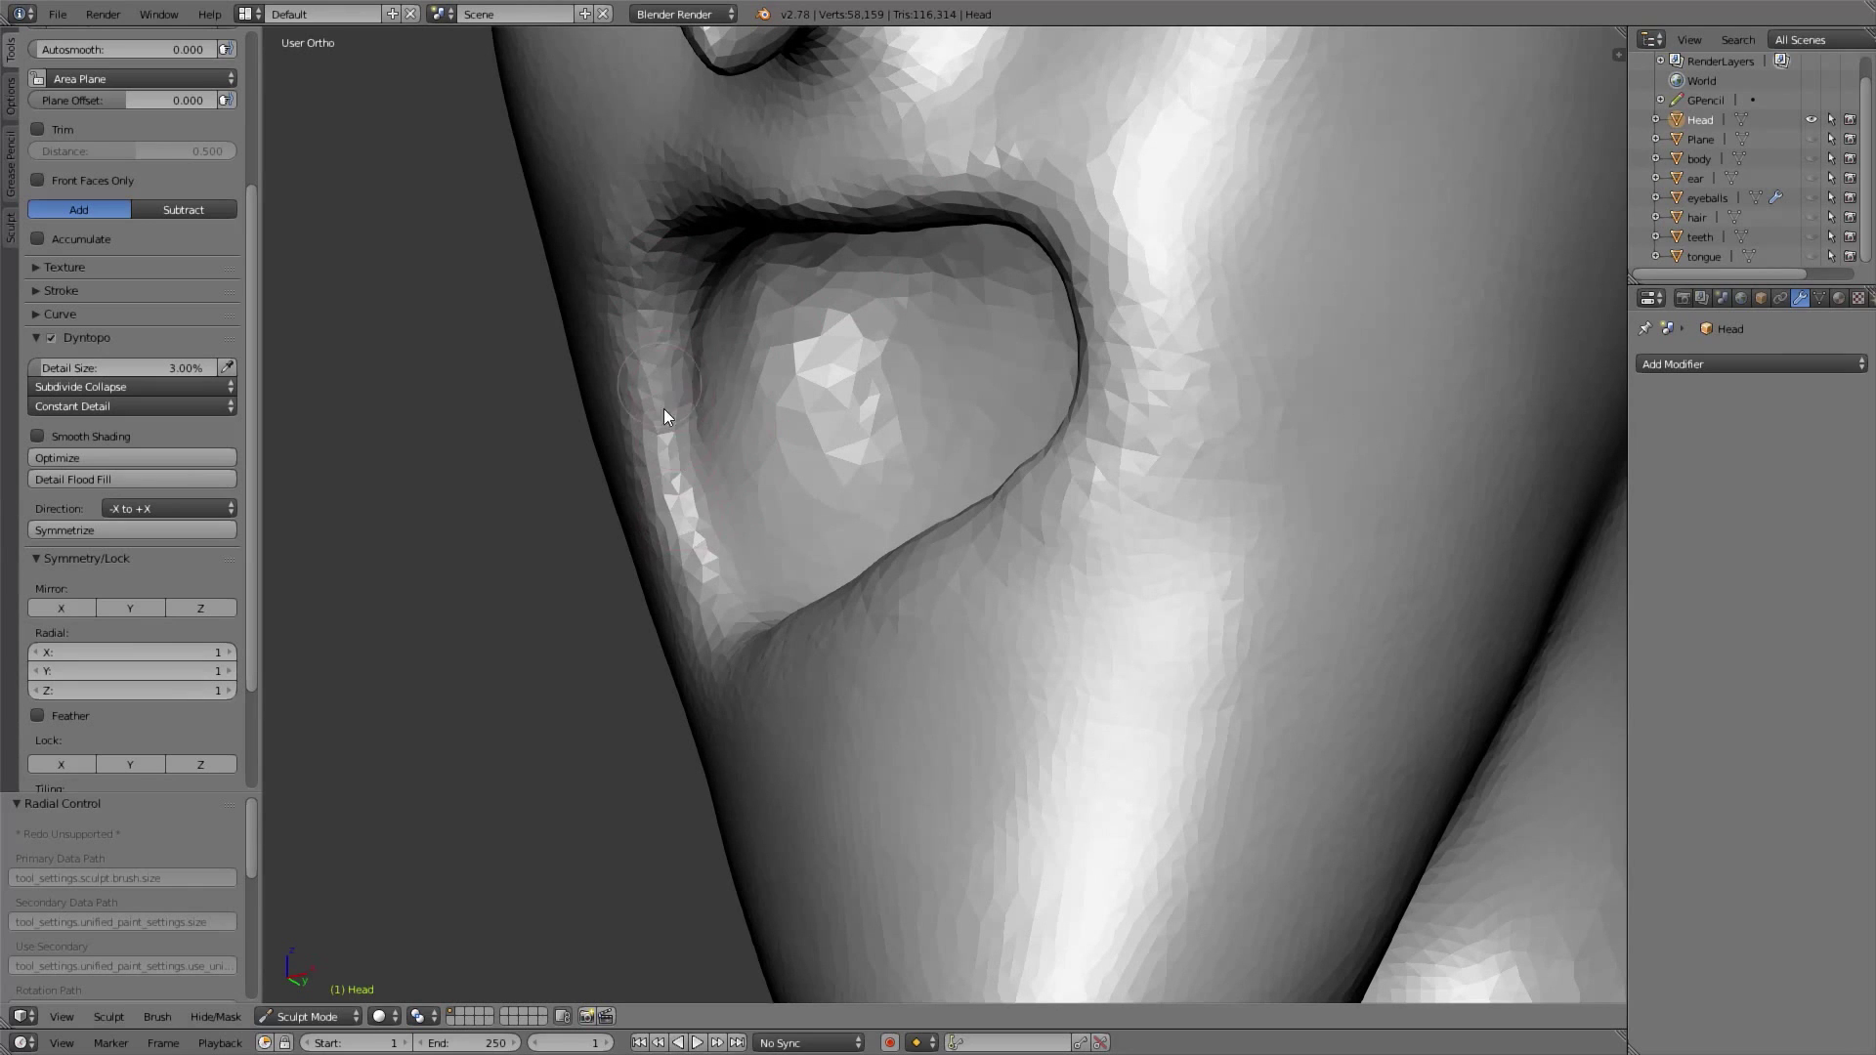
mouse_move(702, 555)
middle_down()
mouse_move(811, 639)
mouse_move(702, 508)
middle_up()
mouse_move(780, 606)
middle_down()
mouse_move(848, 577)
mouse_move(871, 679)
middle_up()
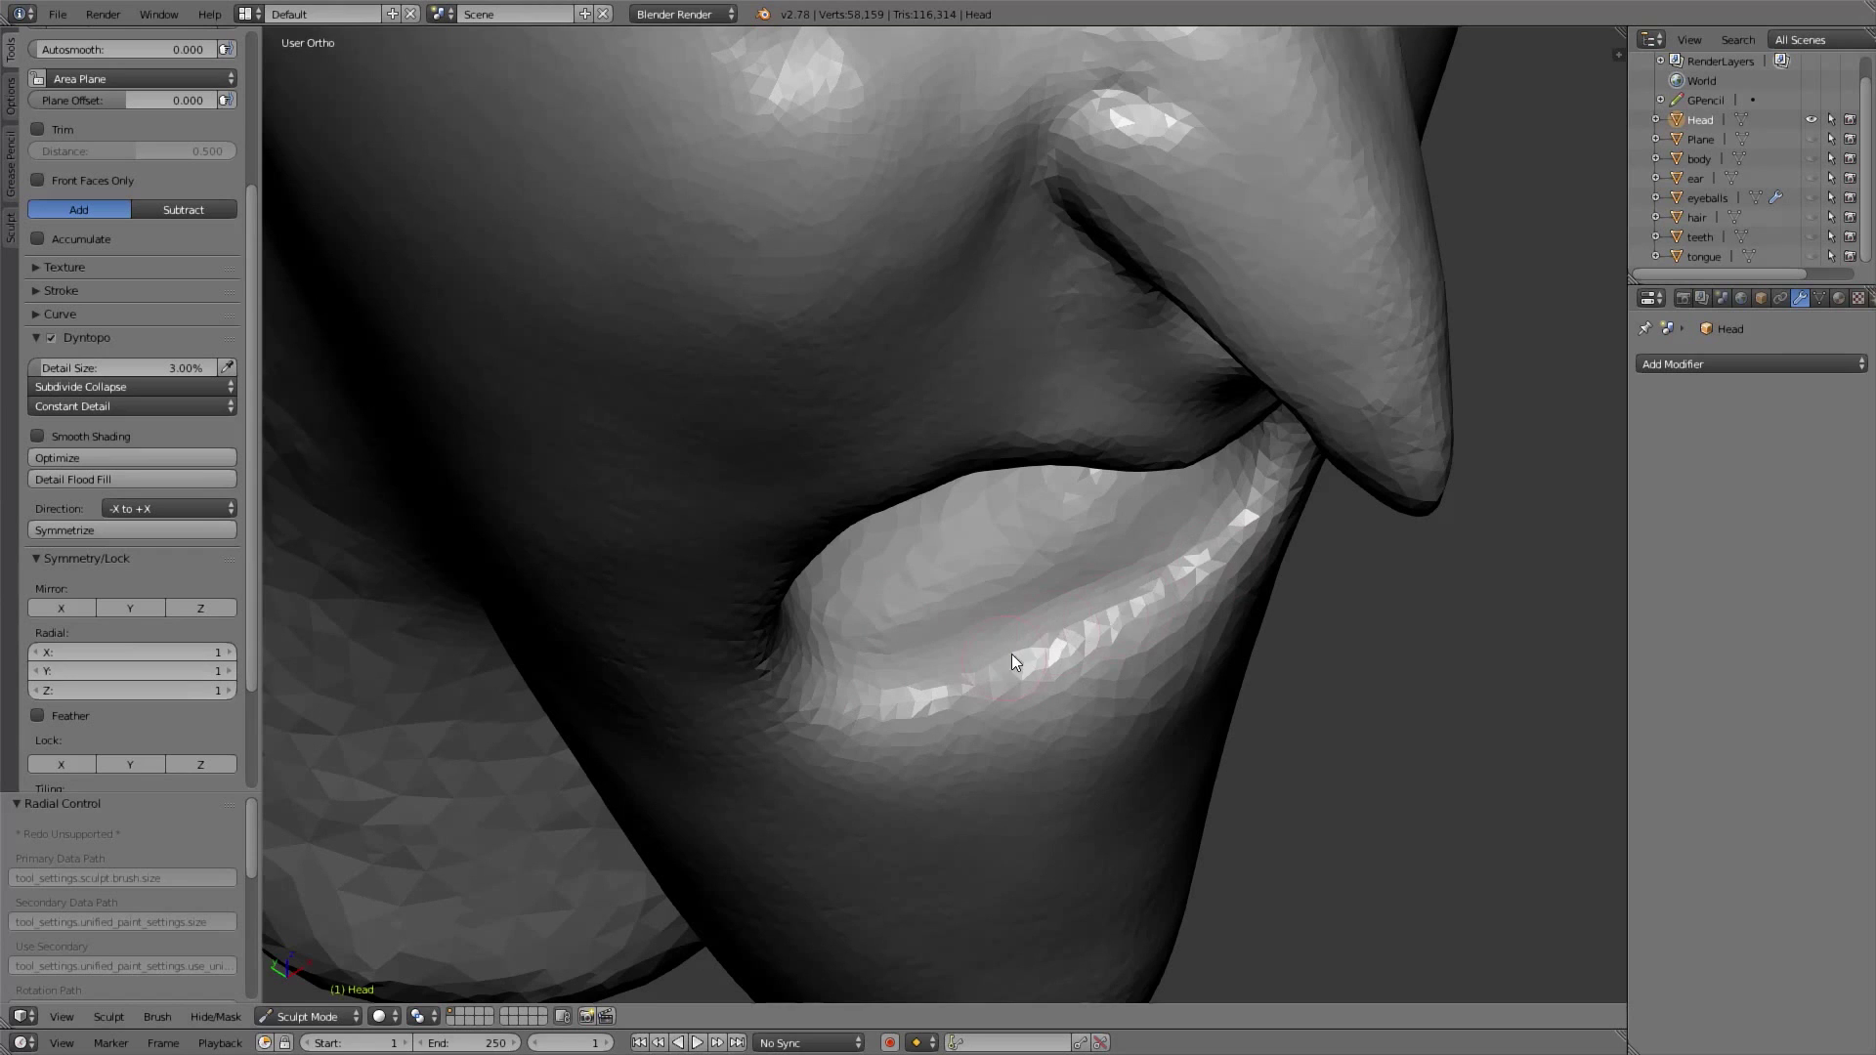
Smooth the opposite corner and inner edge of the mouth, then the skin surrounding the opening
middle_drag(1184, 583, 1290, 399)
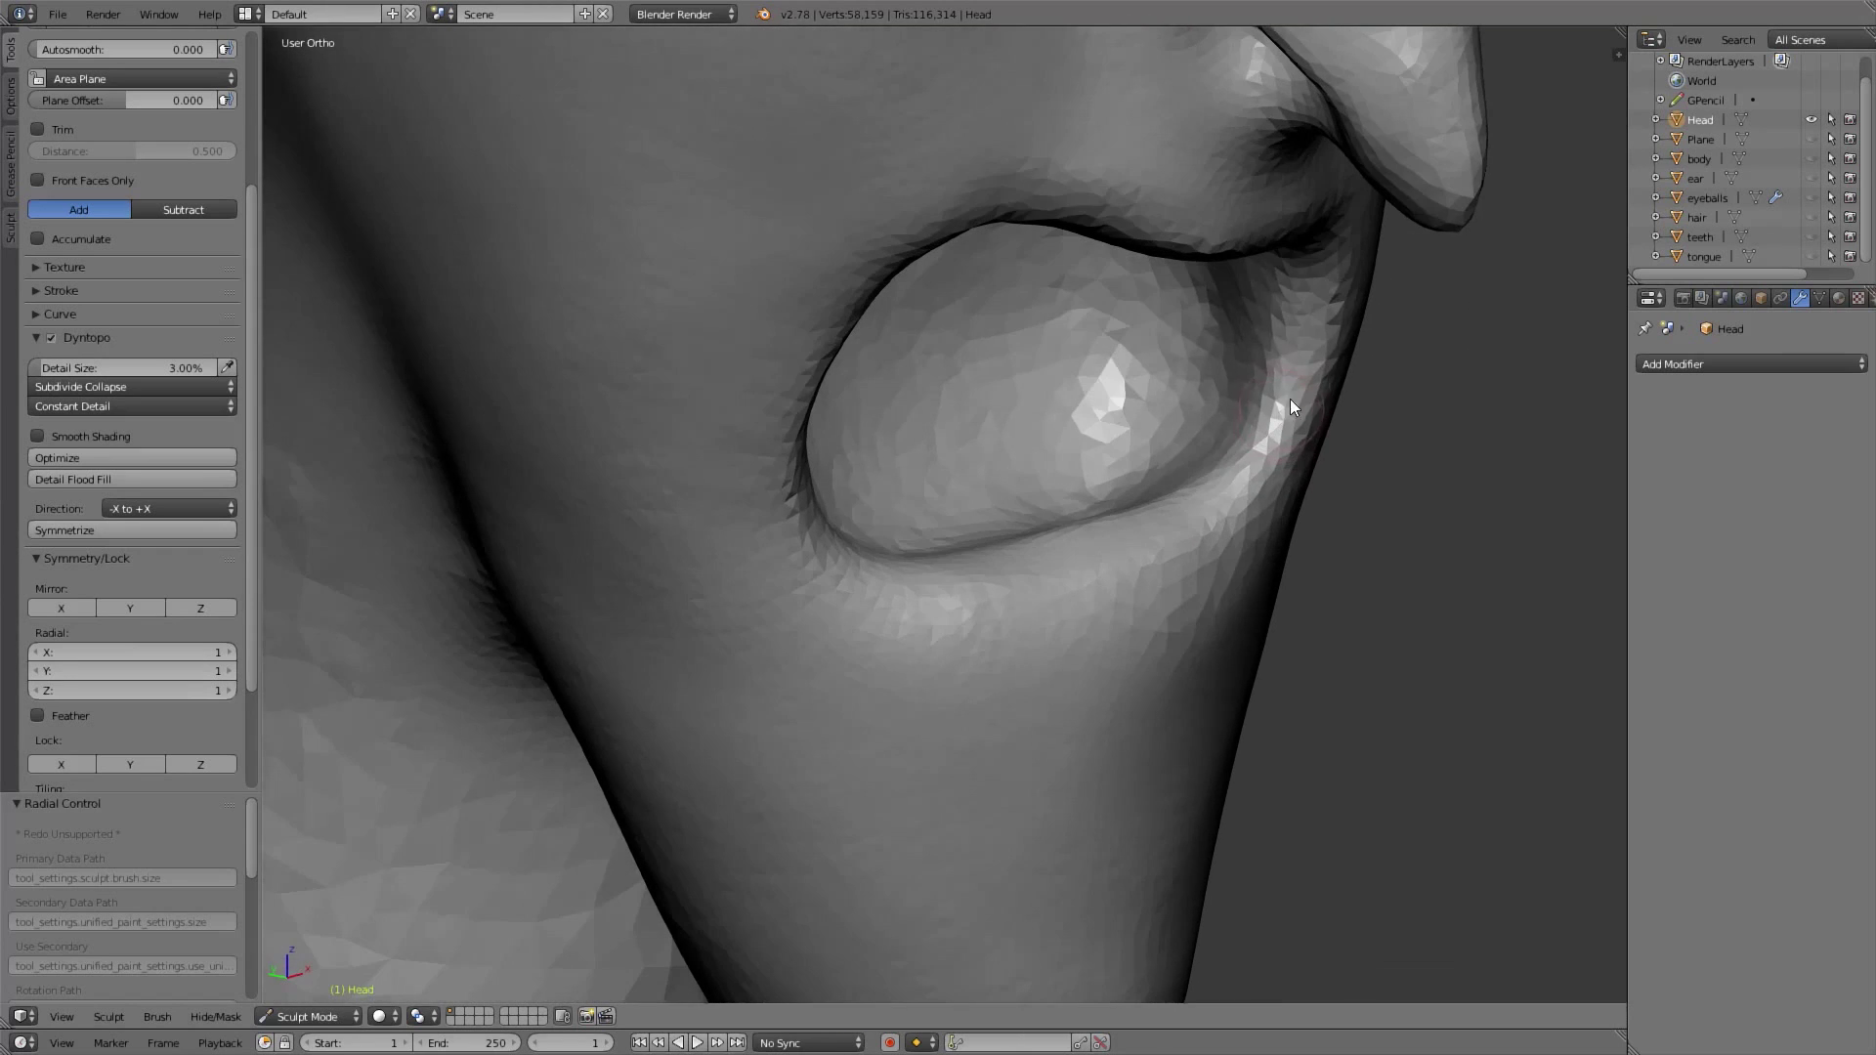
middle_drag(1181, 501, 1309, 236)
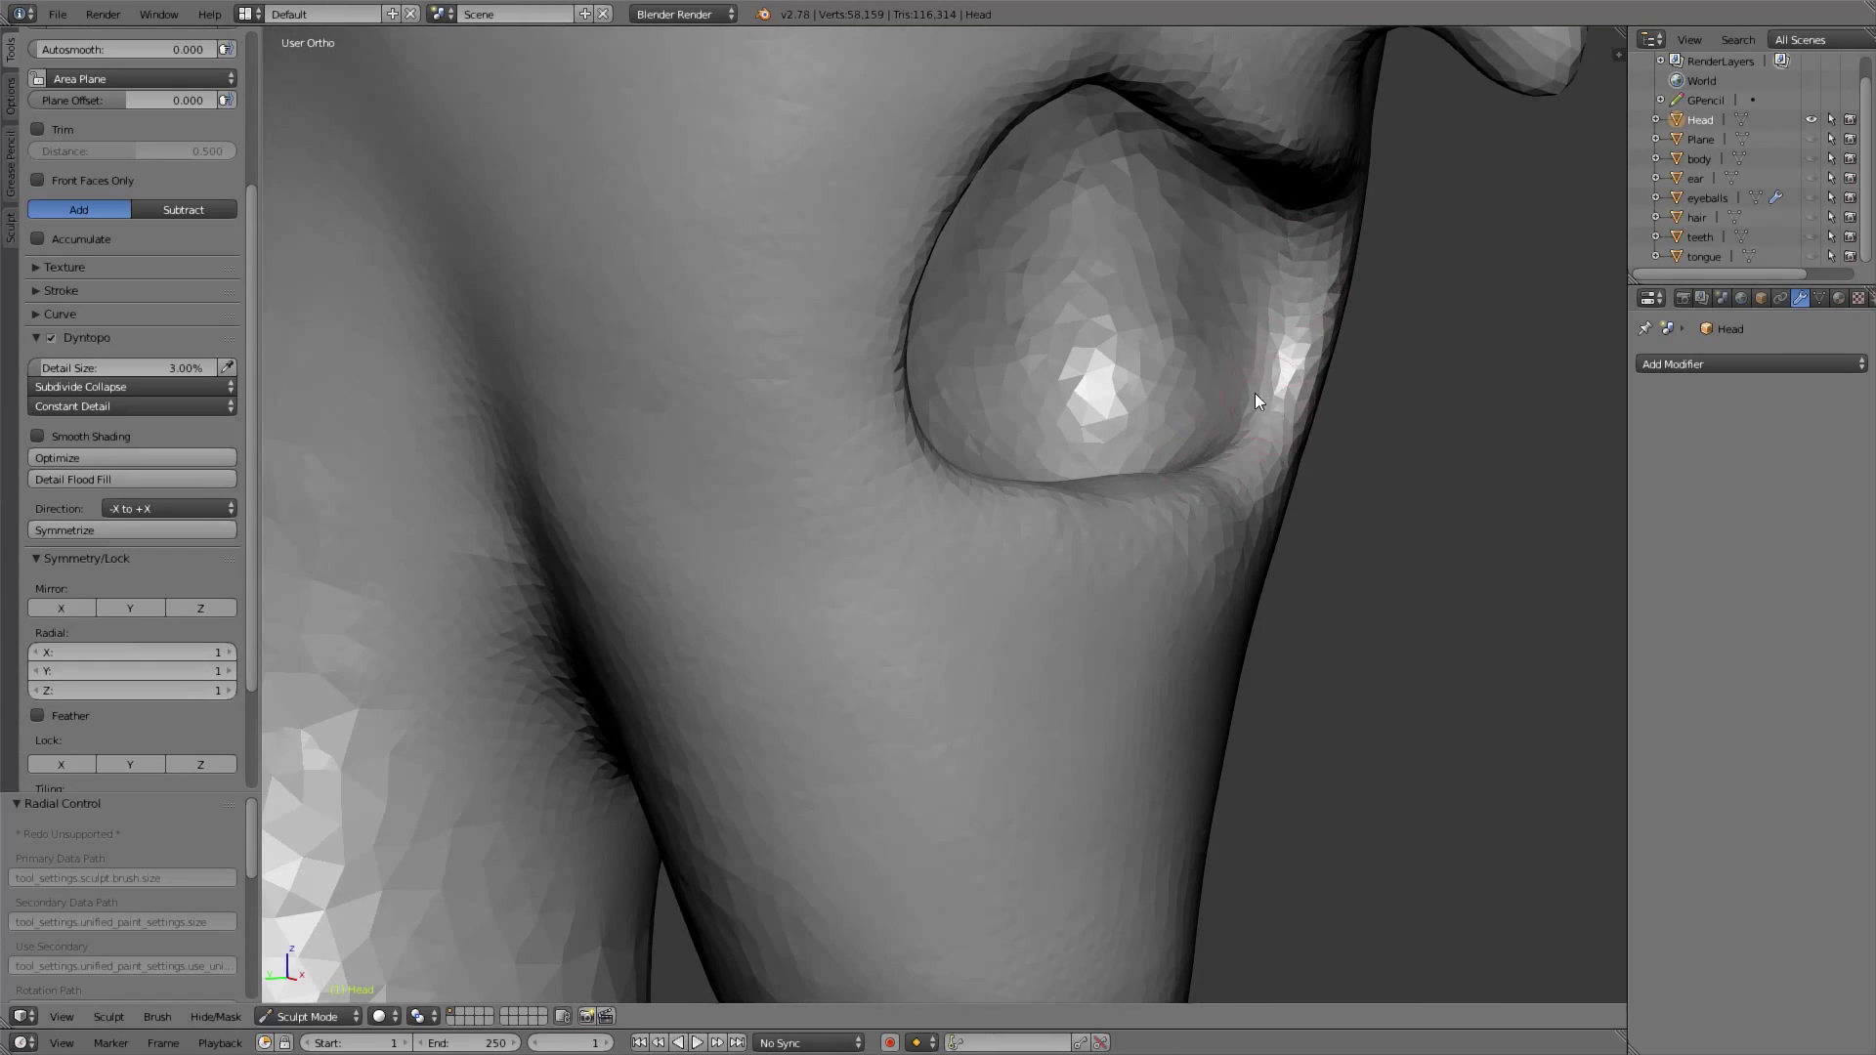
middle_drag(1264, 396, 1089, 548)
mouse_move(1349, 314)
middle_down()
mouse_move(1222, 361)
mouse_move(1294, 302)
mouse_move(1254, 410)
mouse_move(1102, 303)
middle_up()
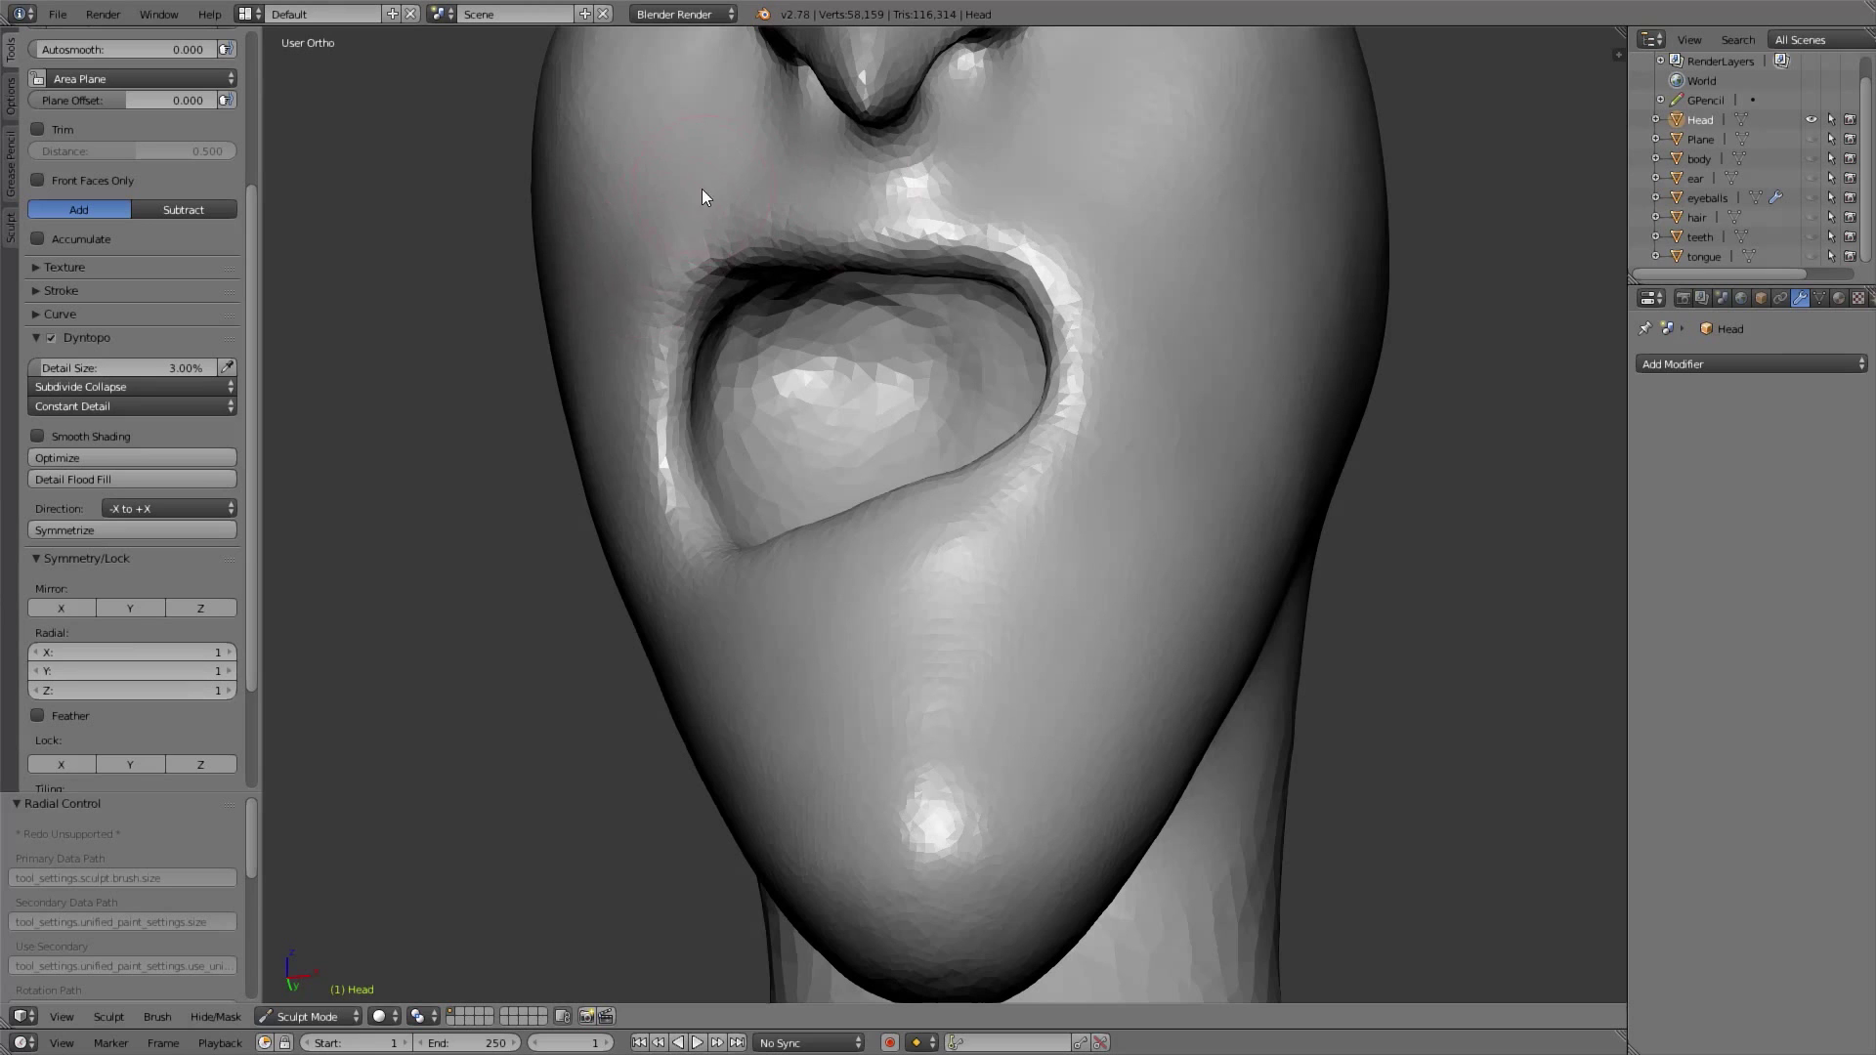
mouse_move(657, 578)
middle_down()
mouse_move(886, 550)
mouse_move(894, 625)
middle_up()
mouse_move(909, 557)
middle_down()
mouse_move(1016, 589)
mouse_move(993, 541)
middle_up()
mouse_move(992, 541)
shift+middle_down()
mouse_move(1004, 604)
mouse_move(827, 541)
shift+middle_up()
key(KP_1)
mouse_move(733, 653)
middle_down()
mouse_move(827, 594)
mouse_move(846, 544)
mouse_move(772, 530)
middle_up()
key(KP_1)
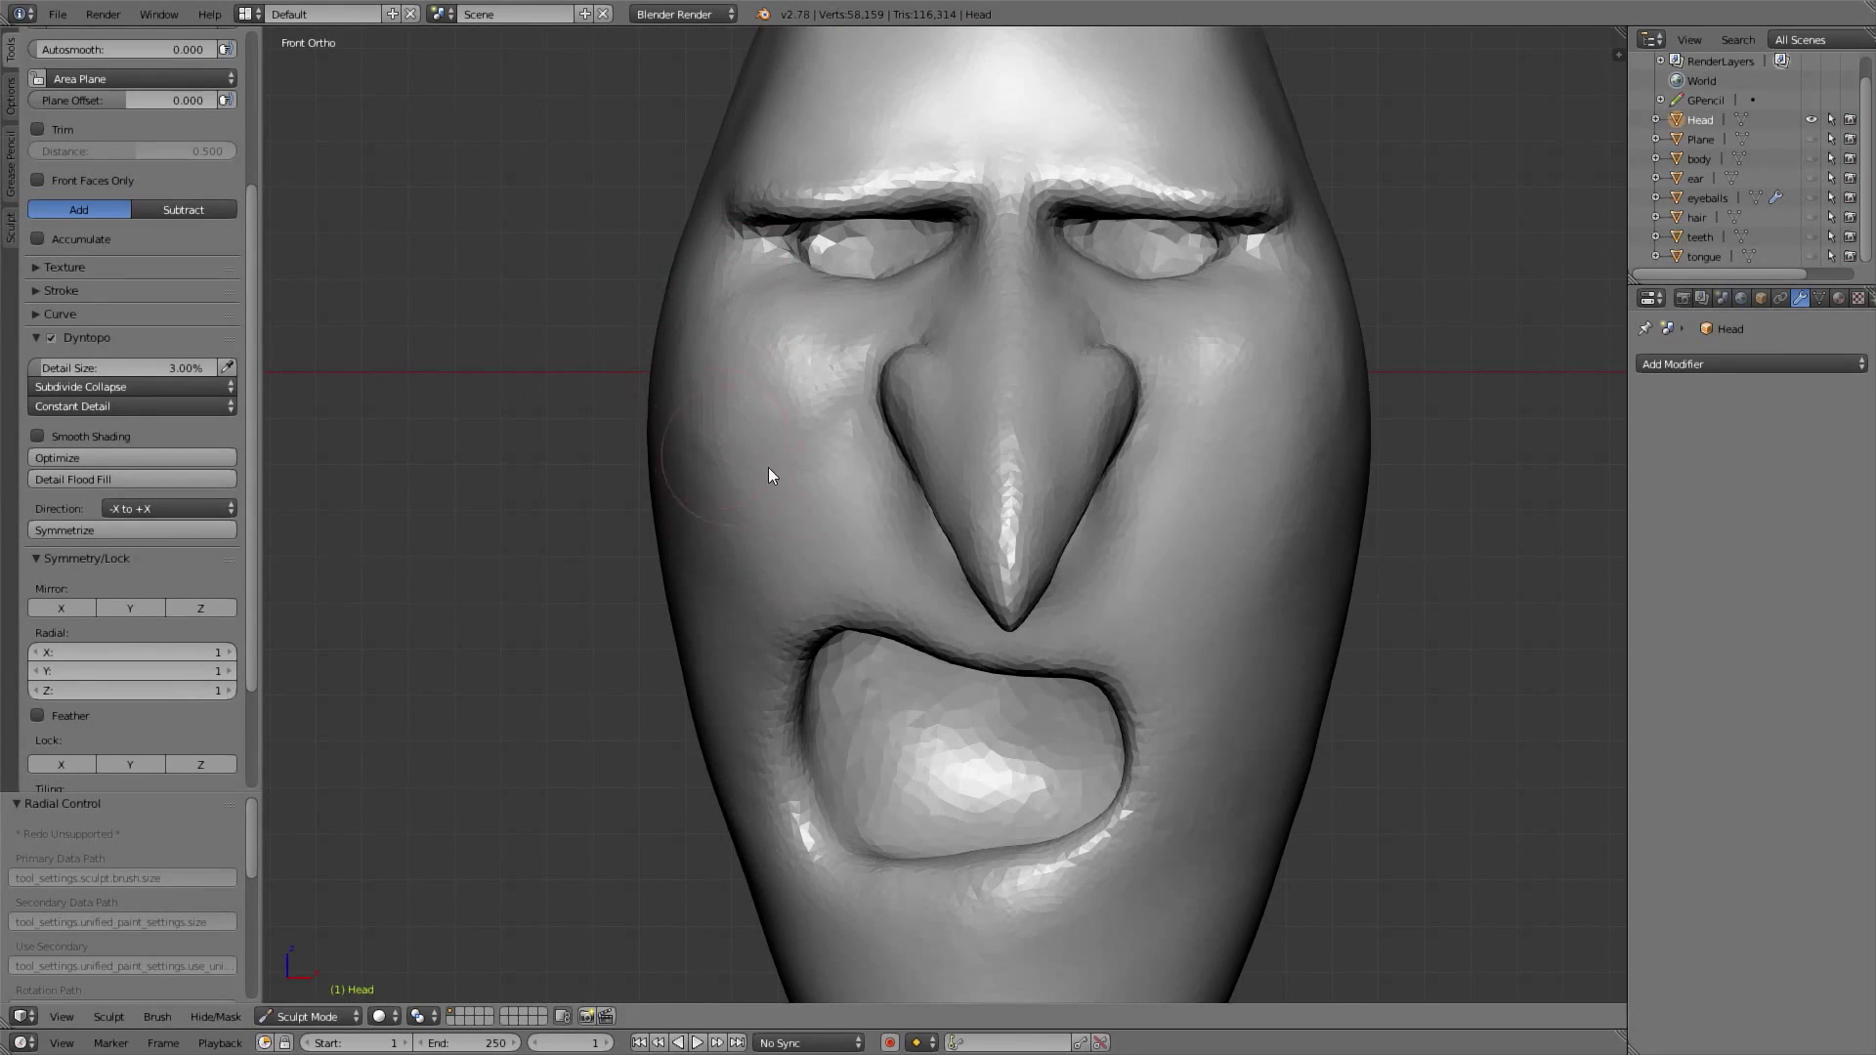
Turn on X mirroring, set the brush radius to 43 px and smooth the outer corners of the eyes
scroll(1217, 272, up, 3)
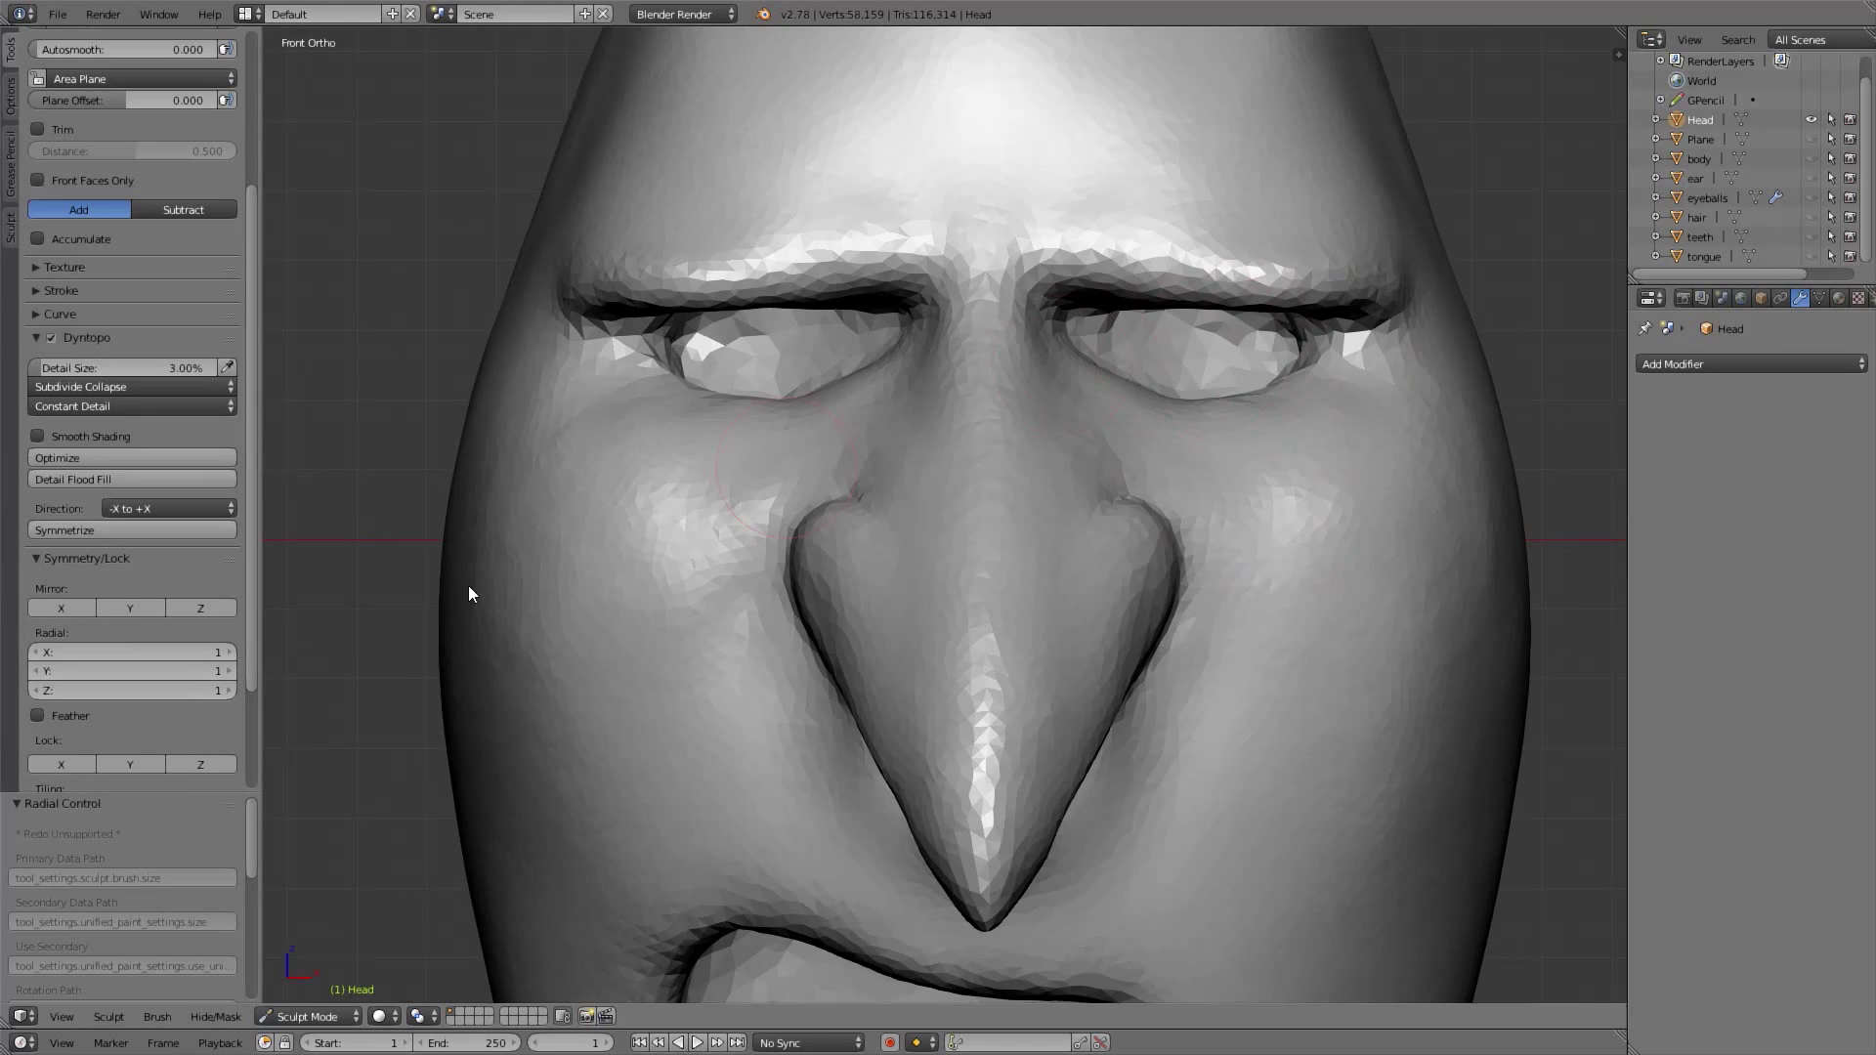
click(58, 605)
shift+middle_drag(1393, 278, 1339, 369)
ctrl+middle_drag(1339, 369, 1305, 403)
key(f)
click(1278, 407)
mouse_move(1299, 430)
shift+mouse_down()
mouse_move(1206, 484)
mouse_move(1122, 481)
mouse_move(1140, 473)
mouse_move(1080, 410)
mouse_move(1239, 432)
mouse_move(1030, 361)
mouse_move(1190, 349)
mouse_move(1327, 397)
mouse_move(1167, 322)
mouse_move(1271, 320)
shift+mouse_up()
mouse_move(1286, 445)
mouse_down()
mouse_move(1423, 420)
mouse_move(1365, 501)
mouse_up()
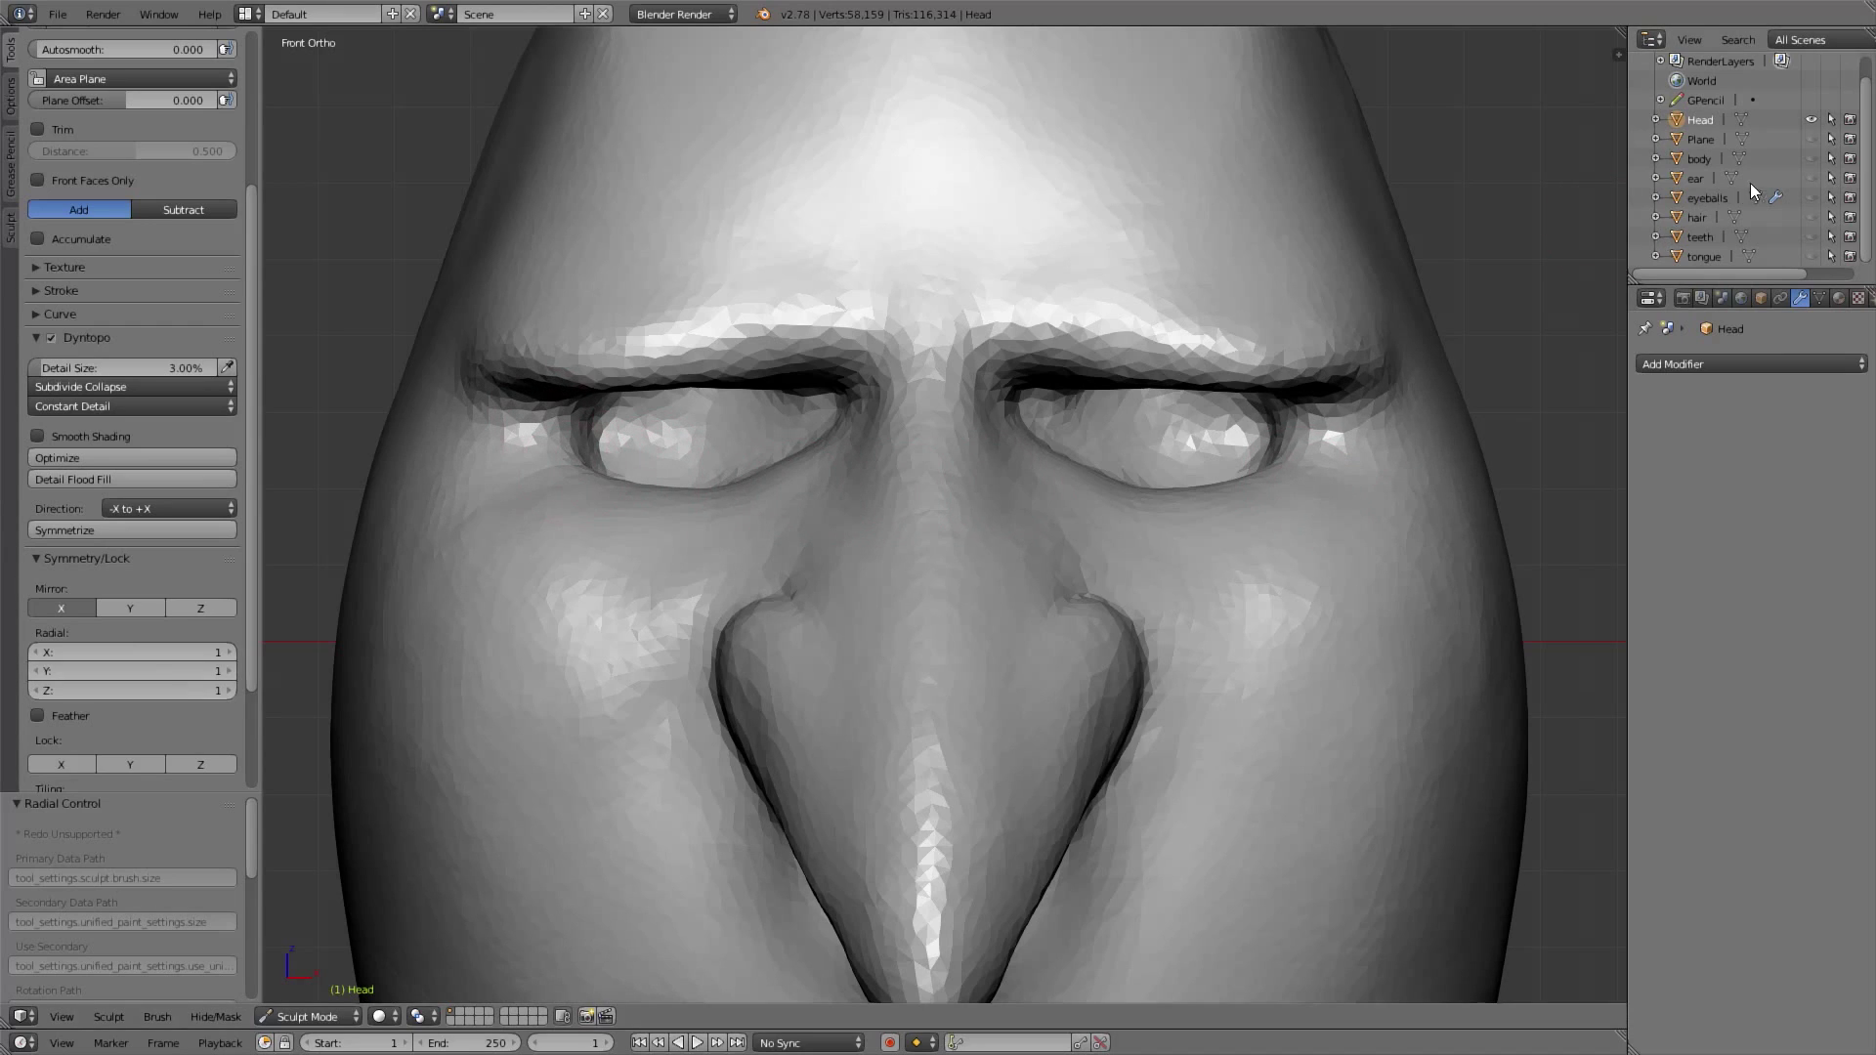
Show the hidden collar, body, ears, eyeballs, hair, teeth and tongue again
drag(1810, 140, 1814, 239)
scroll(1854, 227, up, 1)
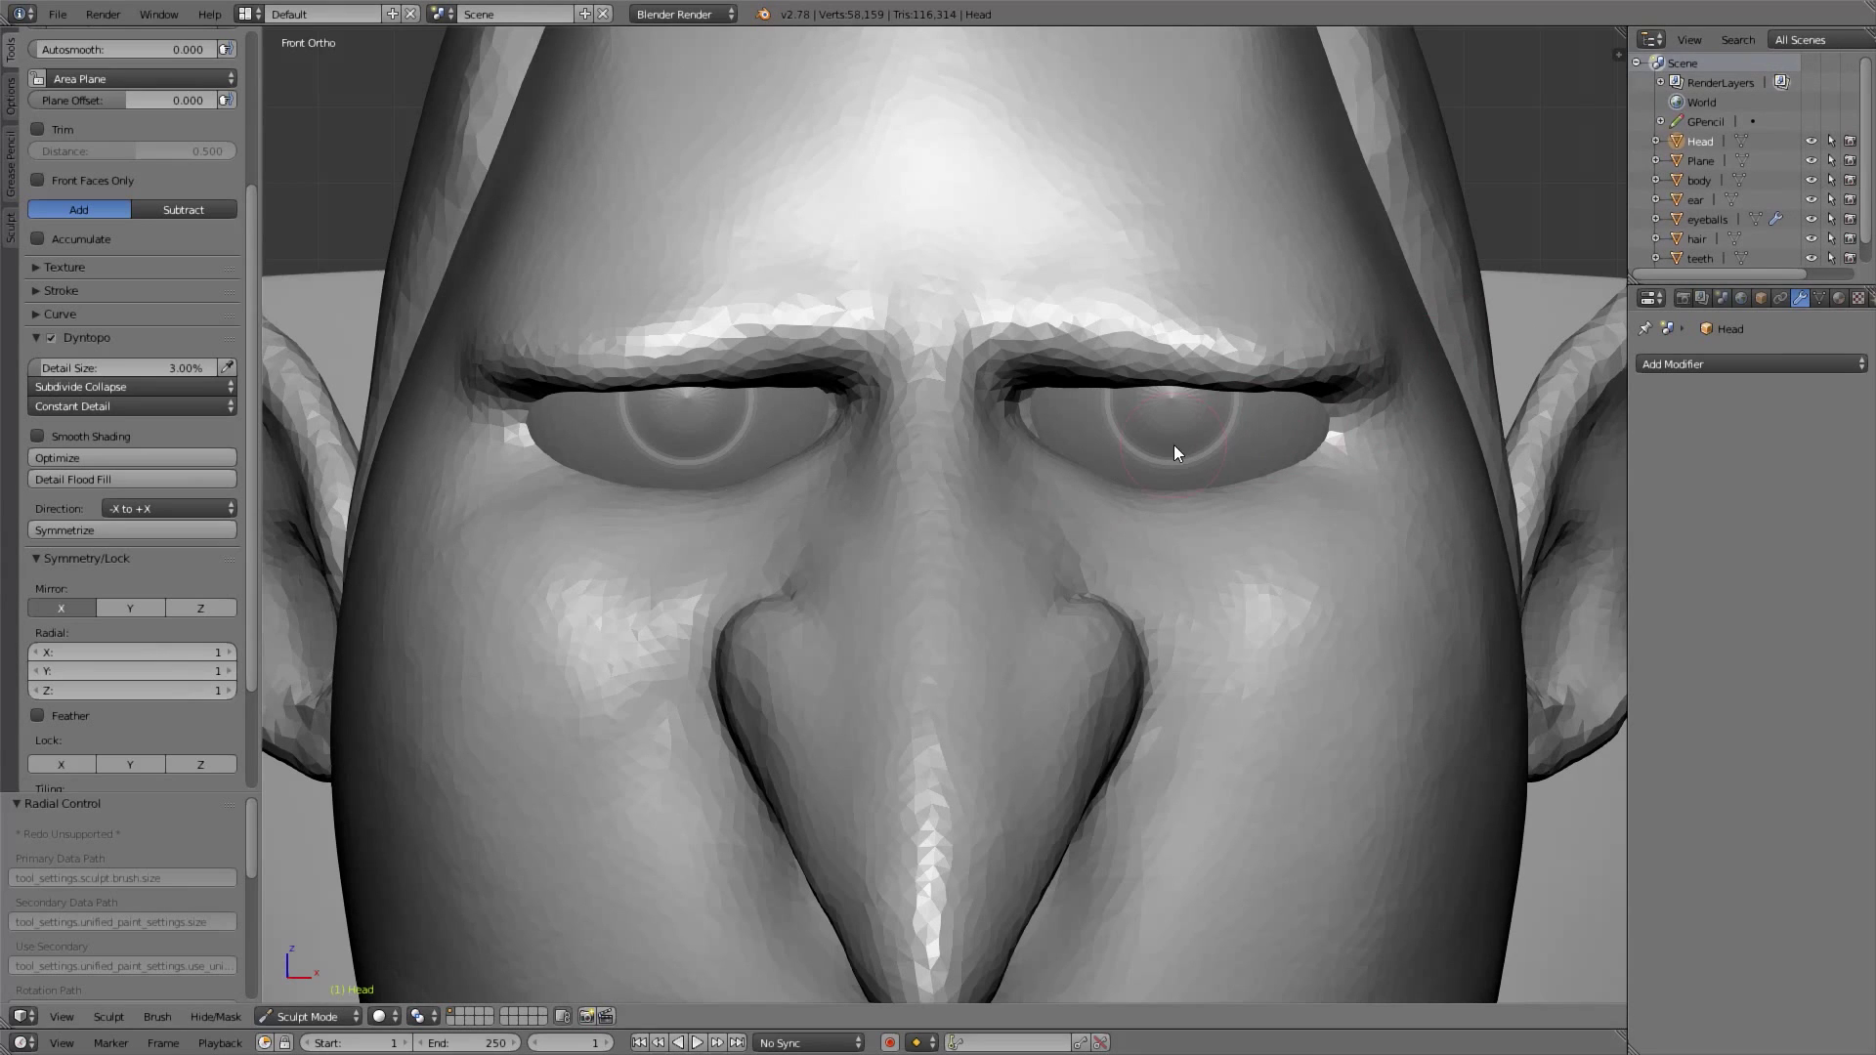
scroll(1156, 620, down, 5)
scroll(1152, 453, up, 4)
Build up lower eyelids along the bottom edge of the eyes with the Clay Strips brush
mouse_move(1152, 453)
middle_down()
mouse_move(952, 540)
mouse_move(885, 486)
mouse_move(870, 514)
mouse_move(813, 514)
mouse_move(850, 459)
middle_up()
scroll(875, 461, up, 1)
scroll(108, 102, up, 5)
mouse_move(850, 452)
mouse_down()
mouse_move(862, 501)
mouse_move(842, 440)
mouse_move(924, 519)
mouse_move(865, 502)
mouse_move(825, 430)
mouse_move(987, 559)
mouse_up()
mouse_move(1049, 553)
middle_down()
mouse_move(911, 510)
mouse_move(972, 508)
middle_up()
mouse_move(842, 493)
mouse_down()
mouse_move(917, 527)
mouse_move(1082, 525)
mouse_up()
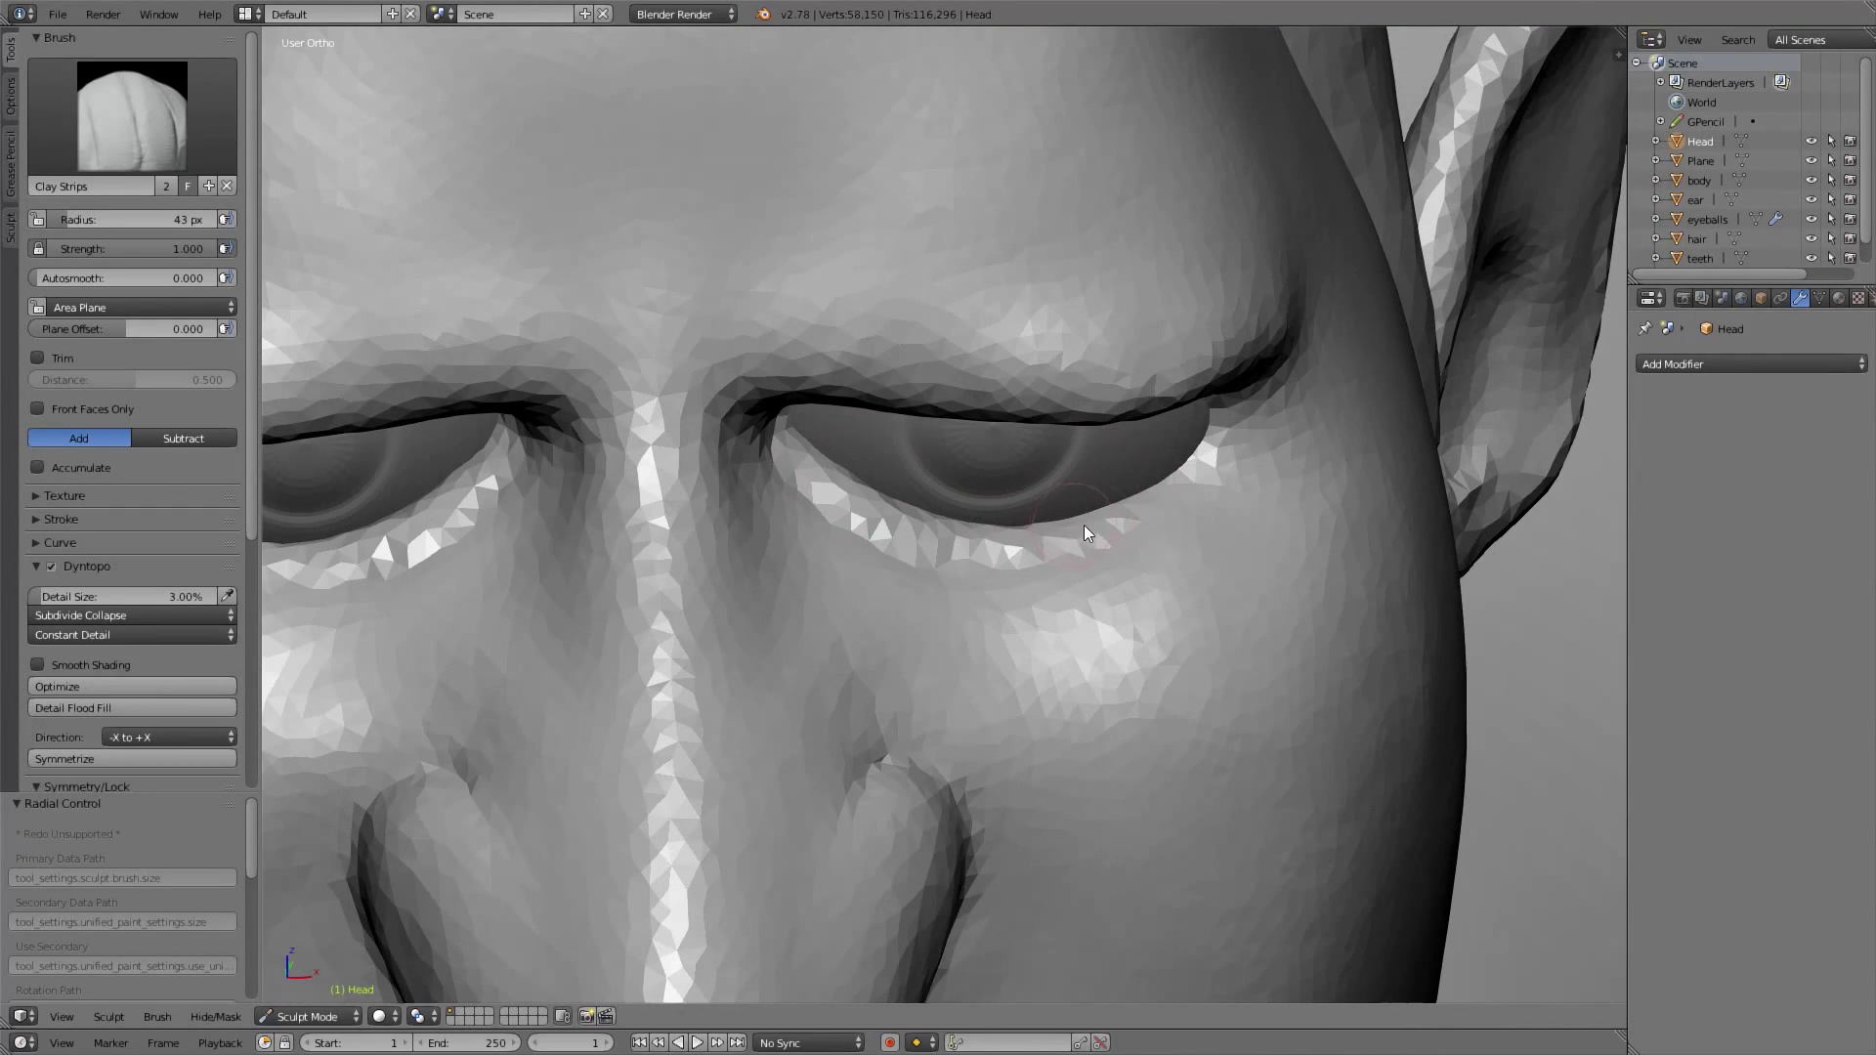
mouse_move(1236, 424)
mouse_down()
mouse_move(1067, 529)
mouse_move(830, 449)
mouse_move(1016, 520)
mouse_move(969, 530)
mouse_move(1243, 449)
mouse_up()
Refine the inner corners of the lower eyelids and smooth the lids toward the outer corners
scroll(1129, 565, down, 4)
key(KP_1)
scroll(977, 430, up, 4)
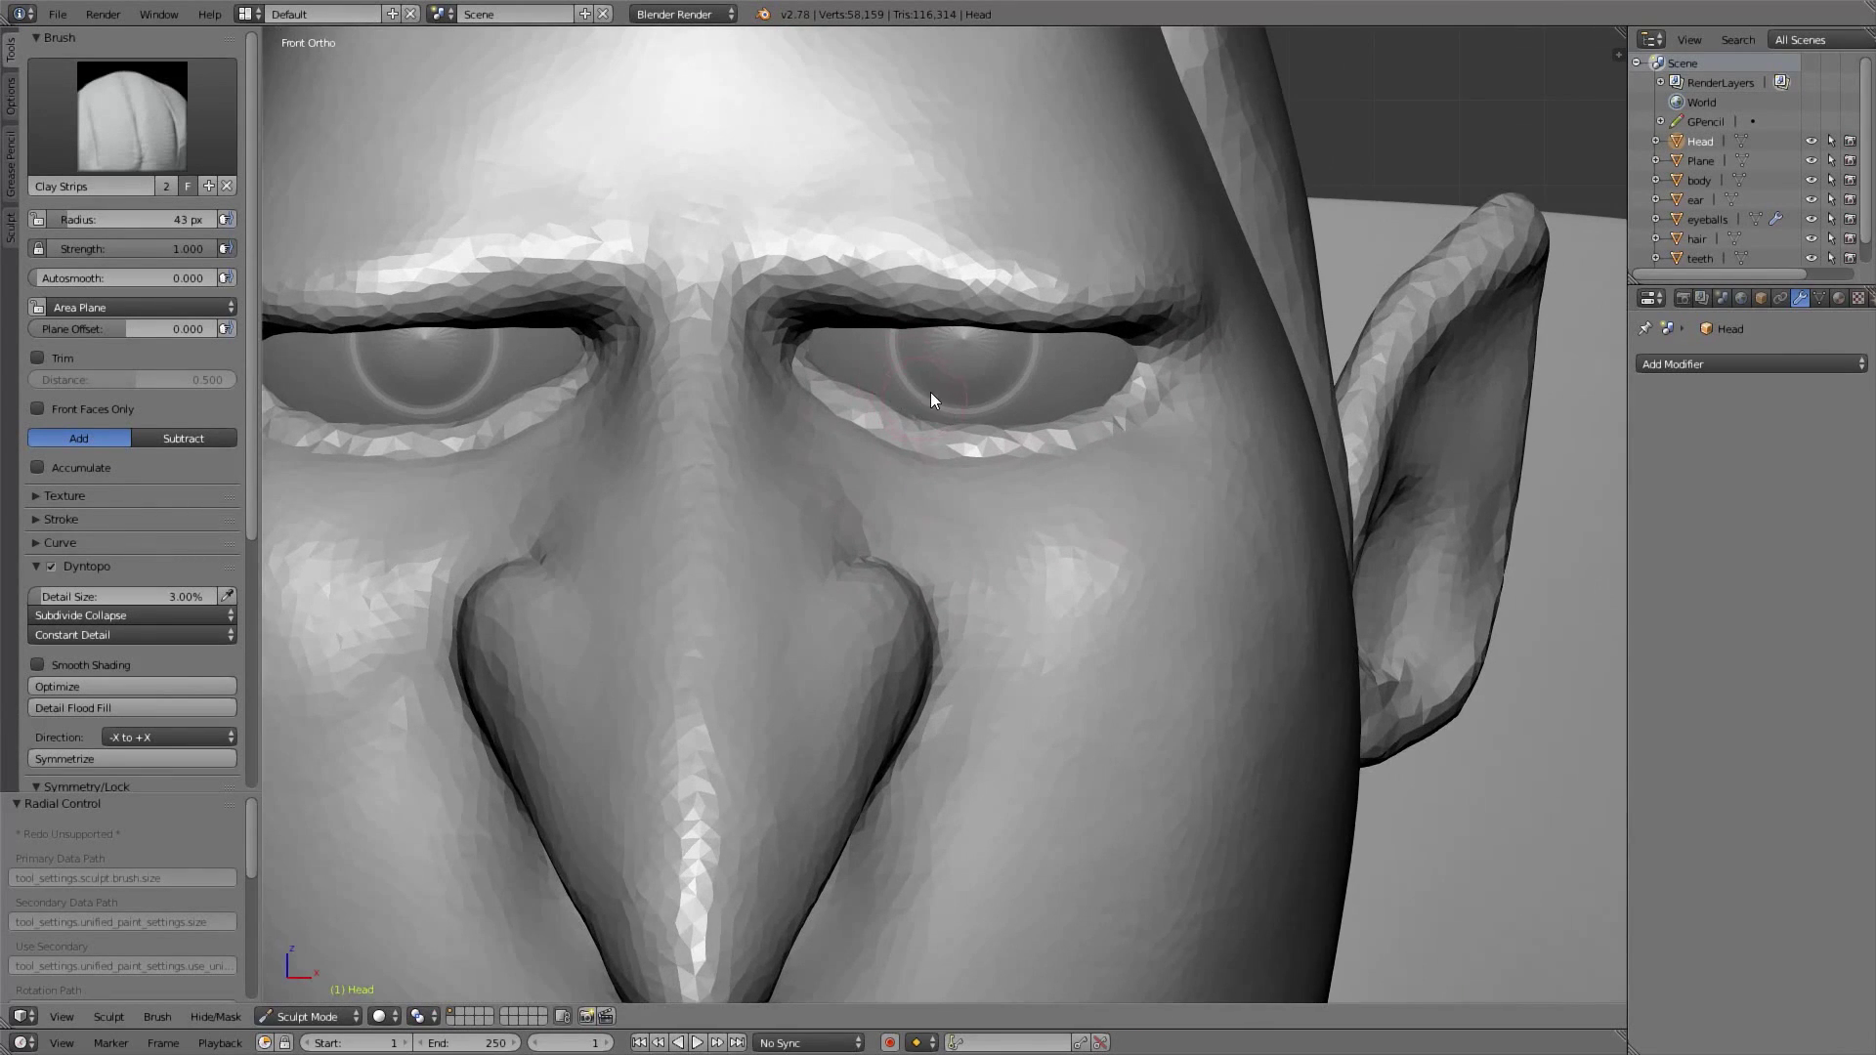
middle_drag(928, 398, 892, 399)
drag(763, 389, 759, 369)
mouse_move(898, 425)
shift+mouse_down()
mouse_move(750, 371)
mouse_move(1089, 397)
shift+mouse_up()
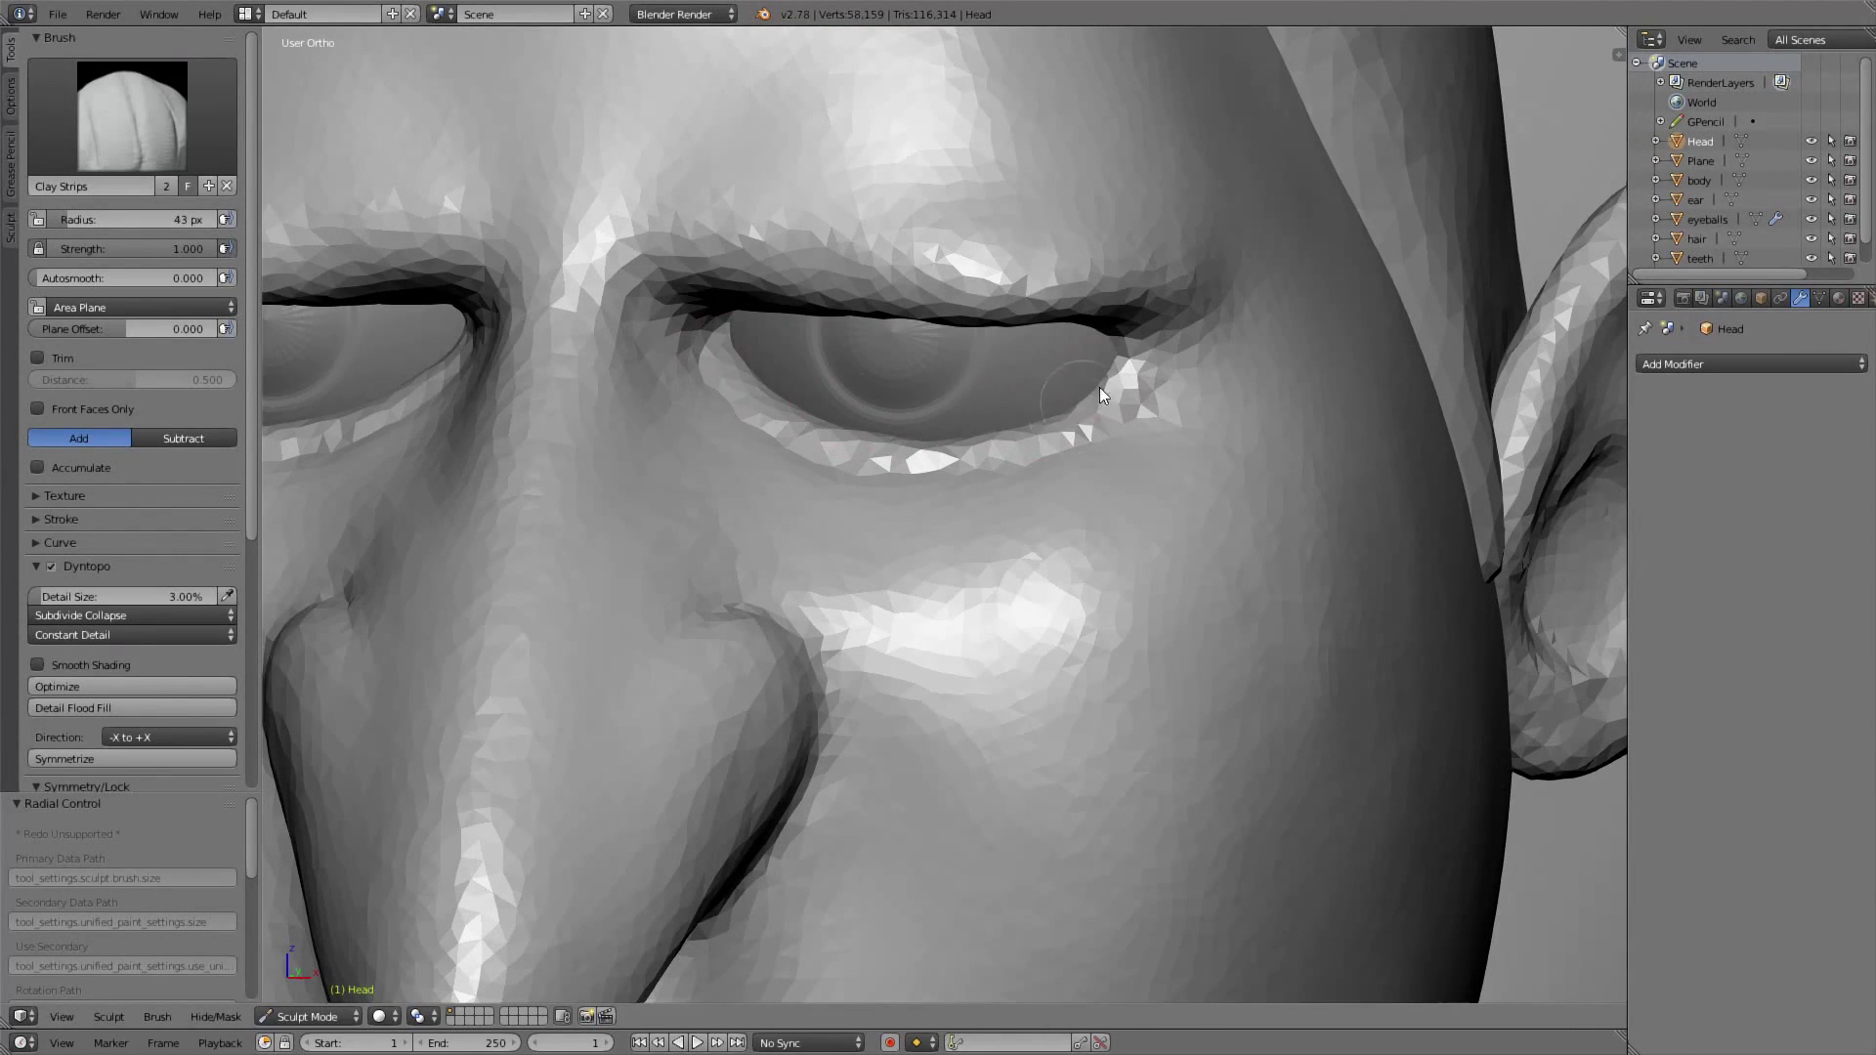
Adjust the shape of the lower eyelids from the front with the Grab brush
key(KP_1)
key(g)
mouse_move(841, 385)
mouse_down()
mouse_move(932, 423)
mouse_move(1028, 425)
mouse_move(995, 385)
mouse_up()
scroll(995, 385, down, 10)
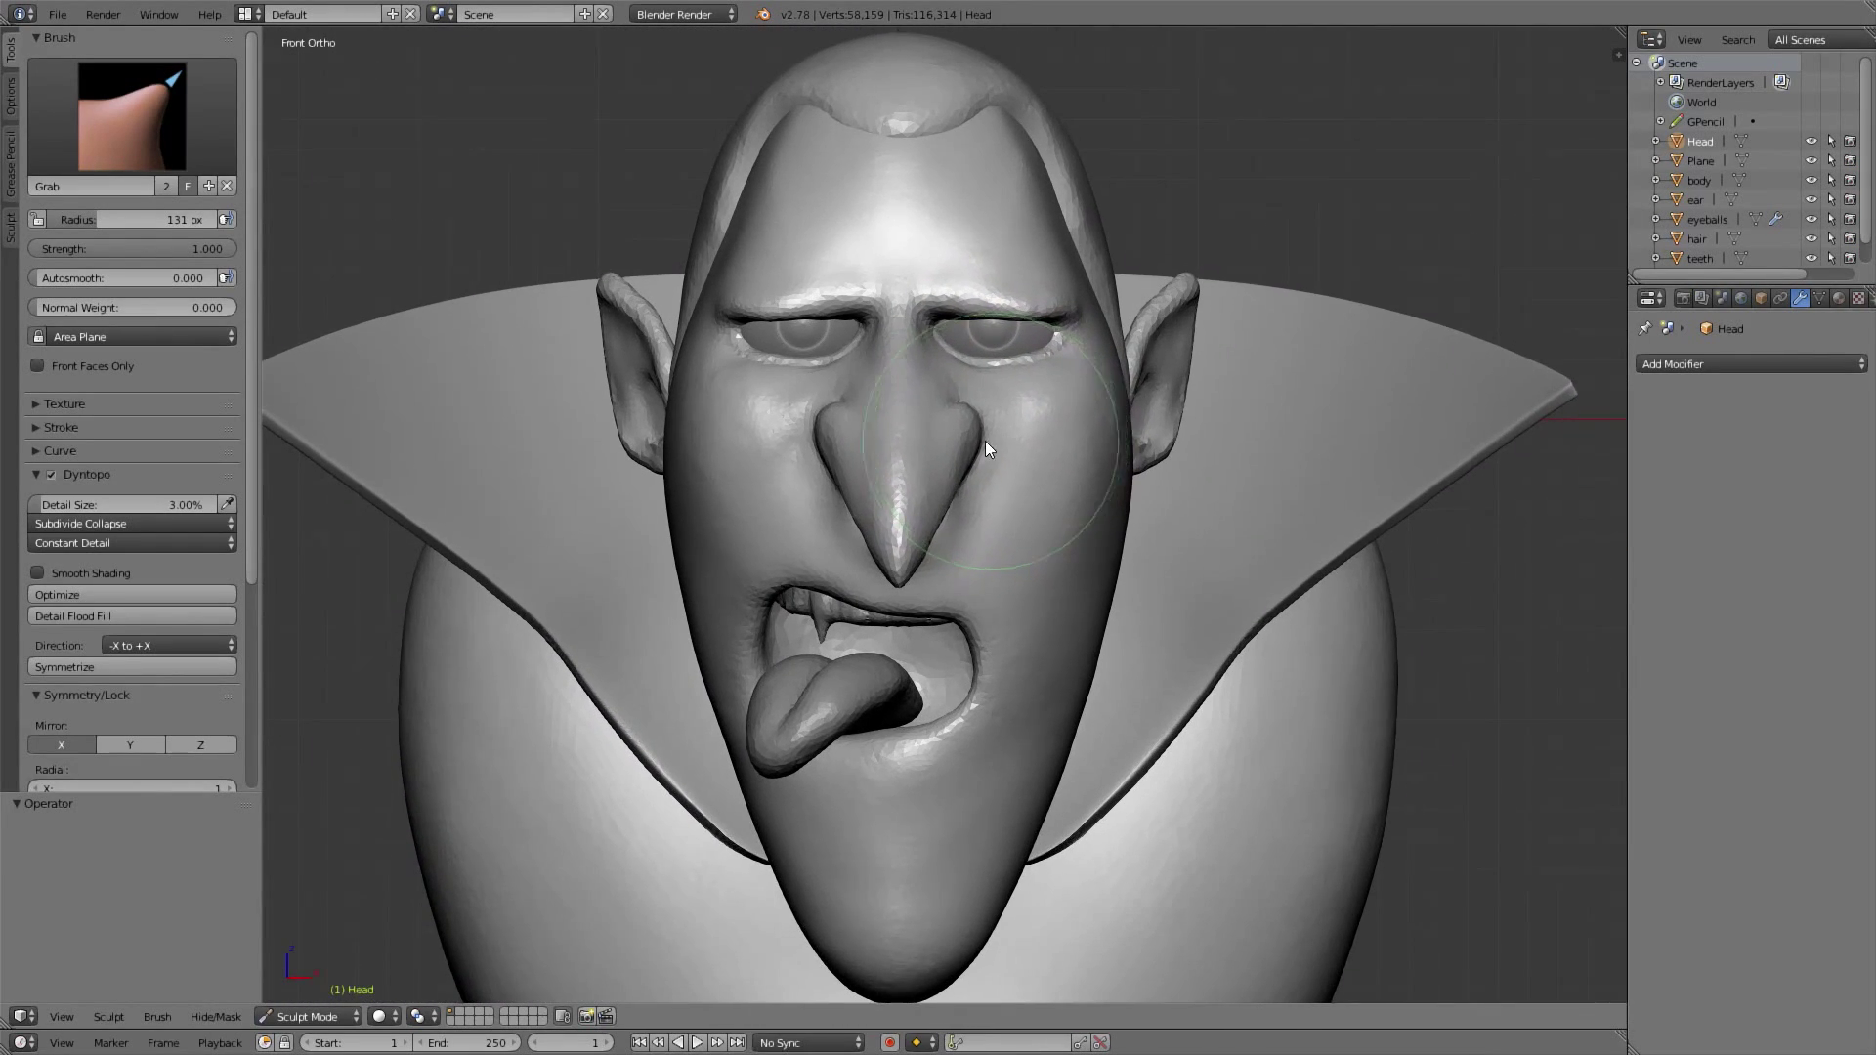
shift+middle_drag(1075, 442, 1047, 367)
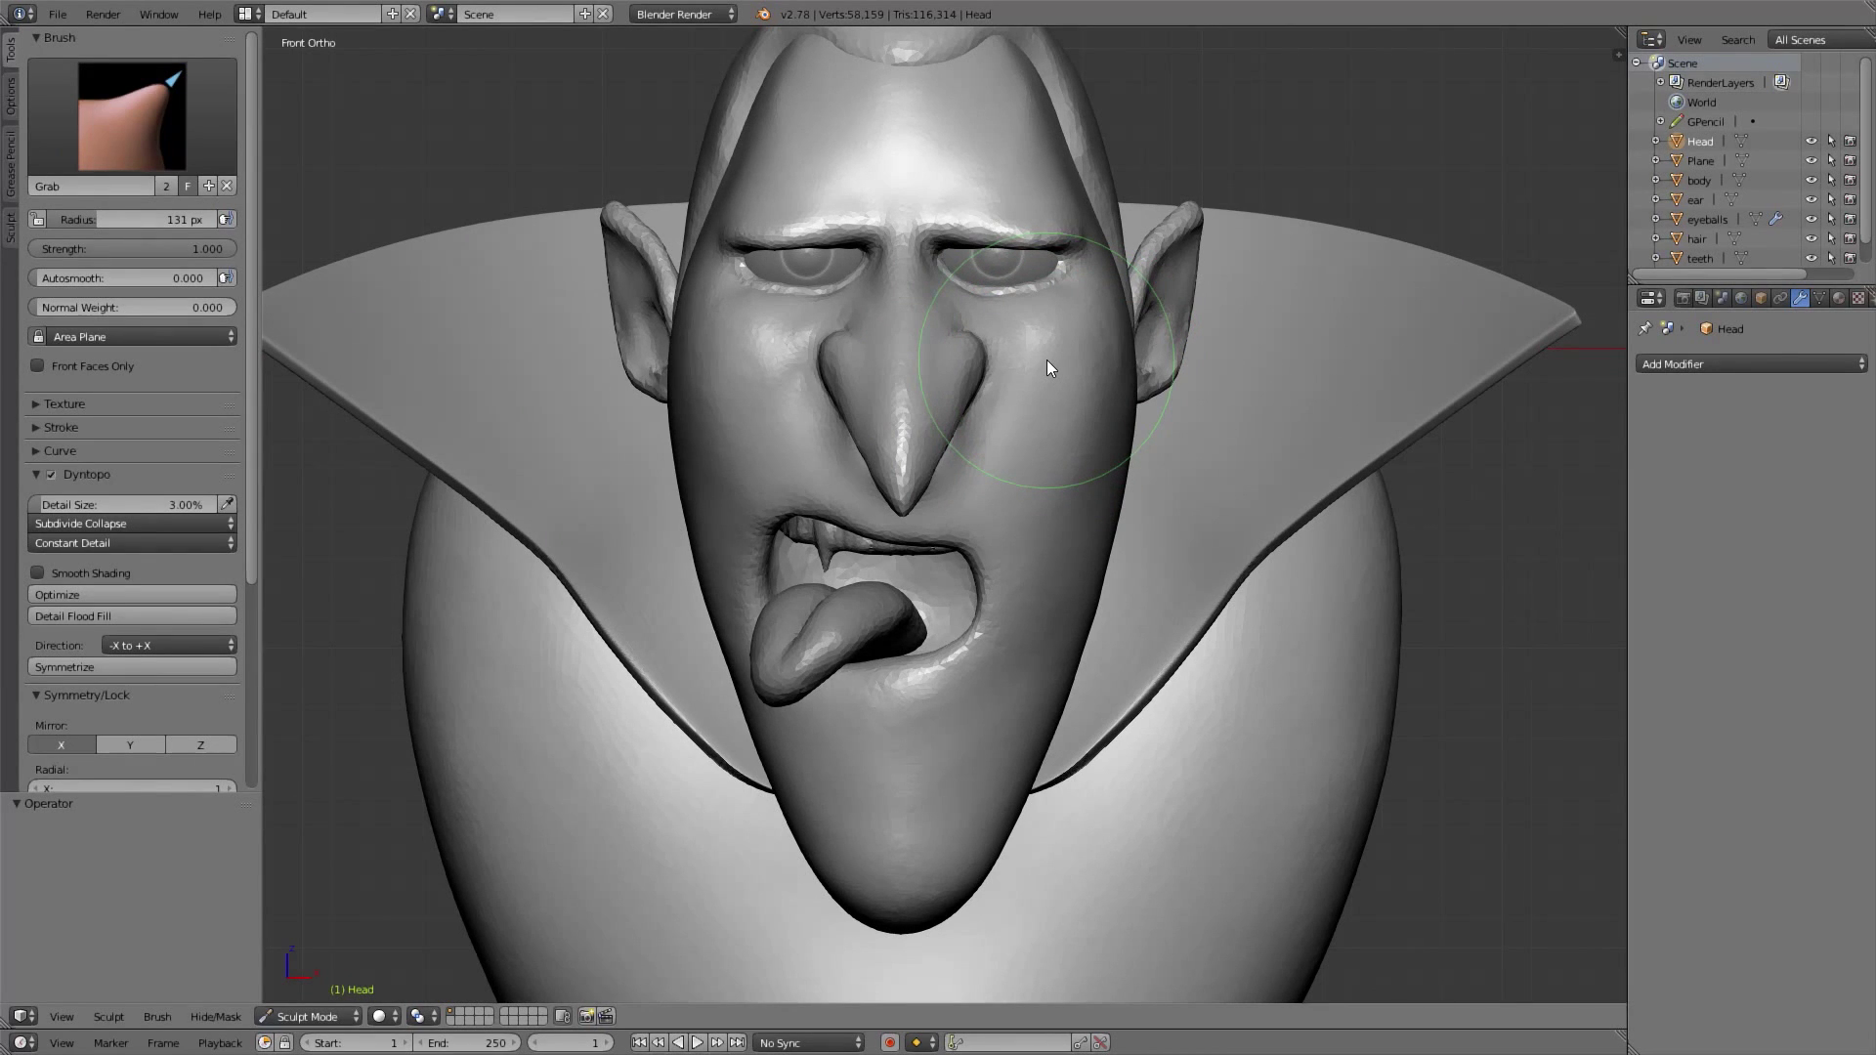
scroll(896, 481, up, 1)
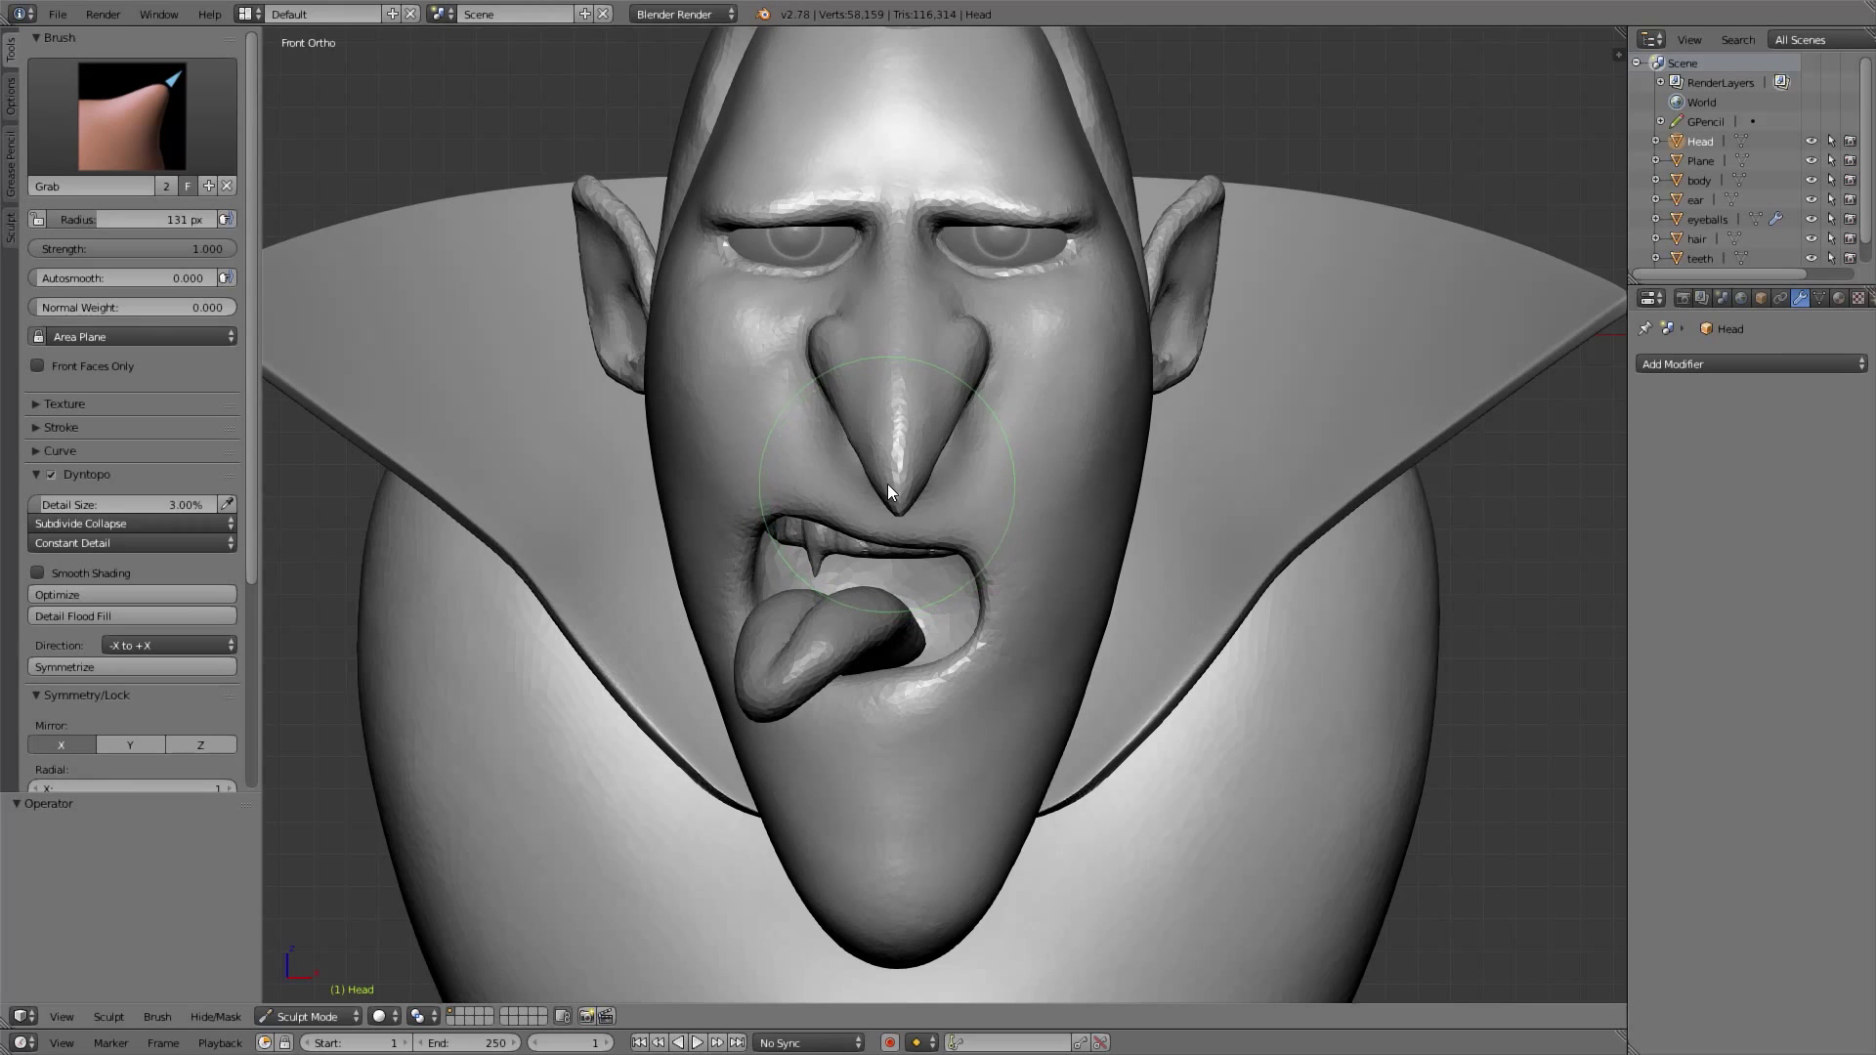
Set the Grab brush radius to 74 px and turn off X mirroring
key(f)
click(817, 453)
scroll(912, 530, down, 3)
scroll(883, 438, up, 1)
mouse_move(883, 438)
middle_down()
mouse_move(1017, 414)
mouse_move(895, 440)
middle_up()
key(KP_1)
scroll(893, 437, up, 1)
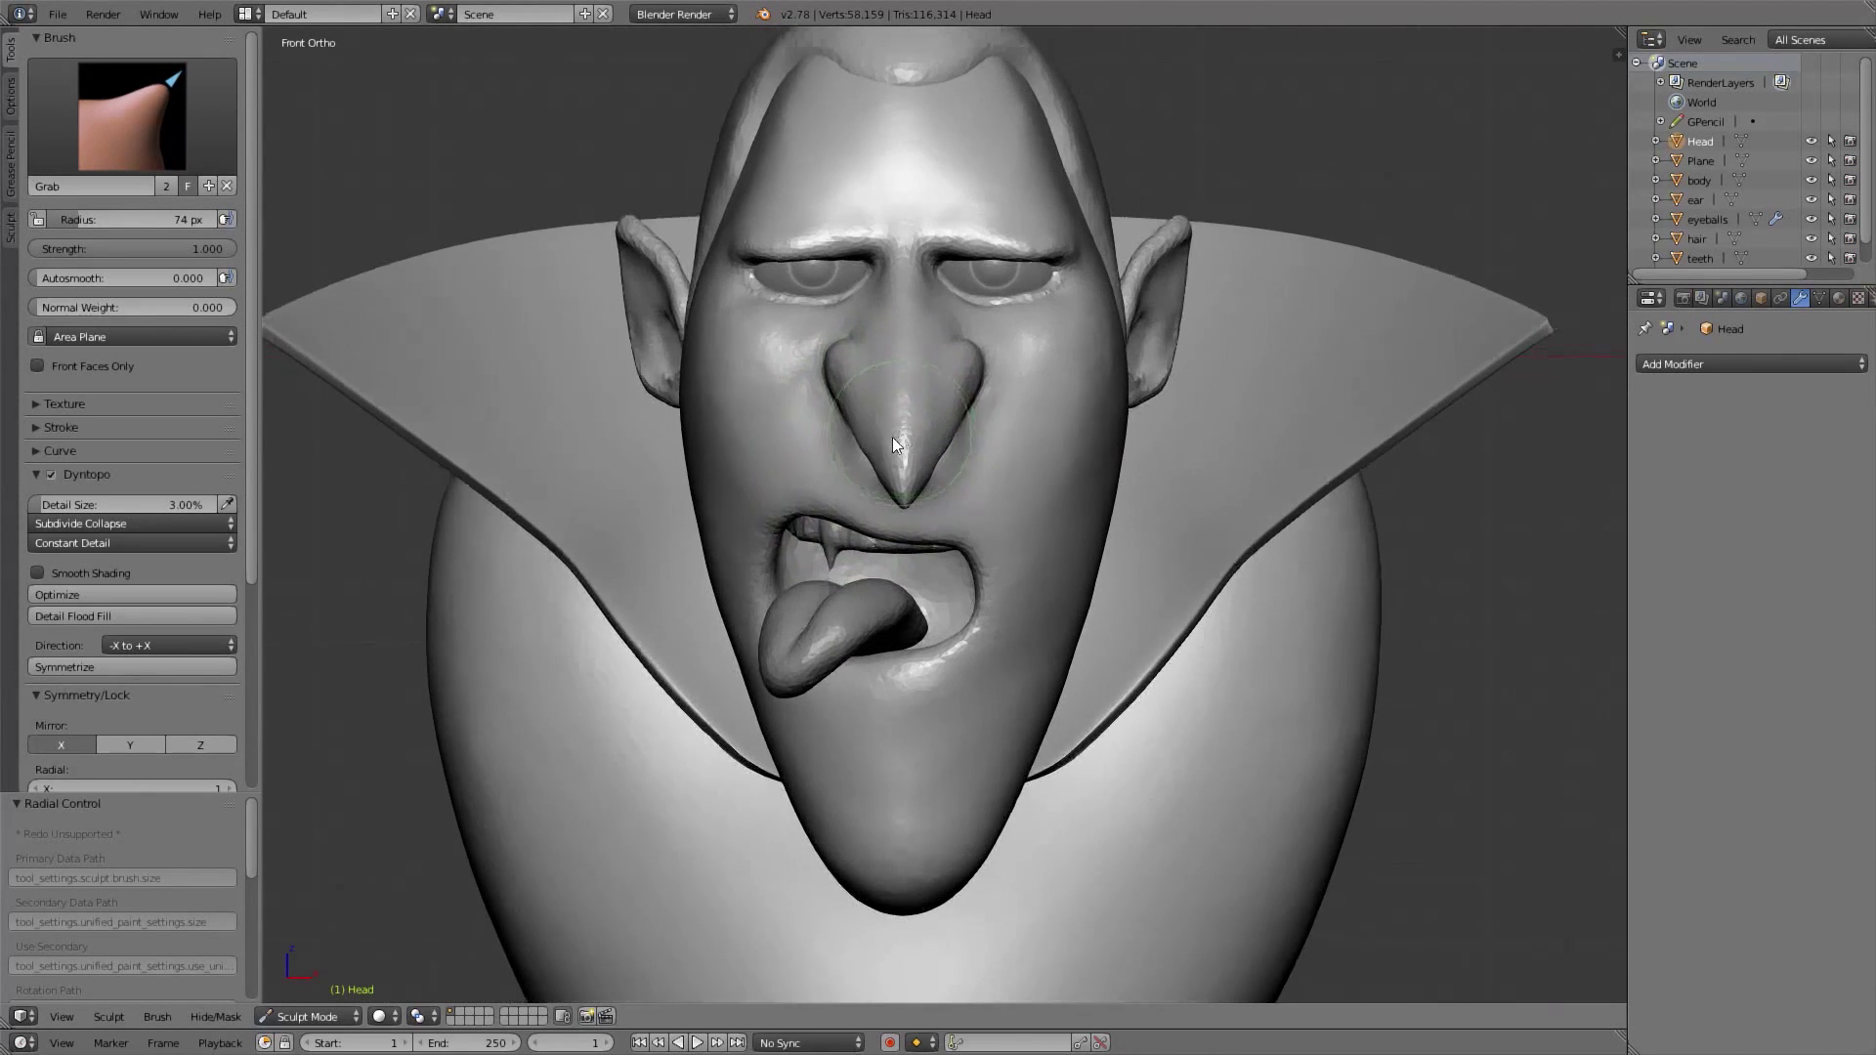
Choose the Crease brush with a 36 px radius and try a fold from the nostril diagonally across the cheek
click(146, 115)
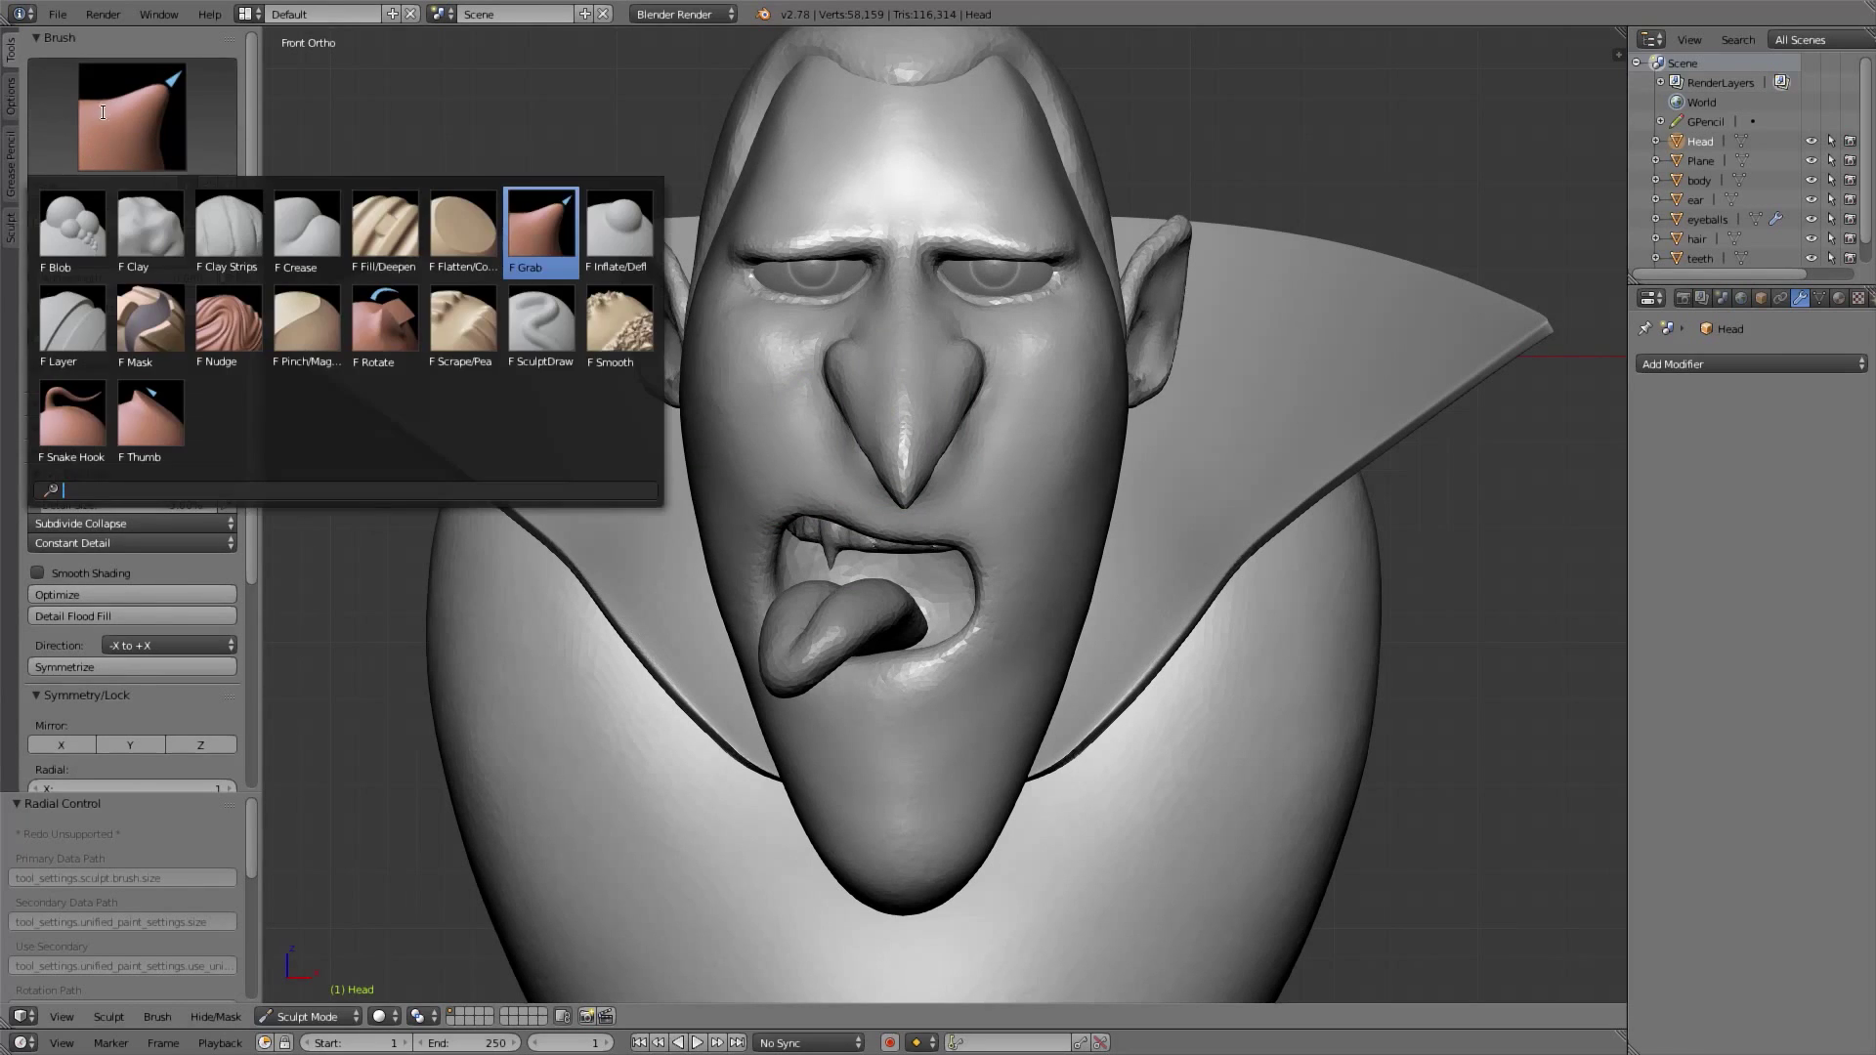
click(306, 233)
mouse_move(799, 469)
ctrl+middle_down()
mouse_move(835, 325)
mouse_move(1039, 436)
mouse_move(977, 379)
ctrl+middle_up()
key(f)
click(963, 407)
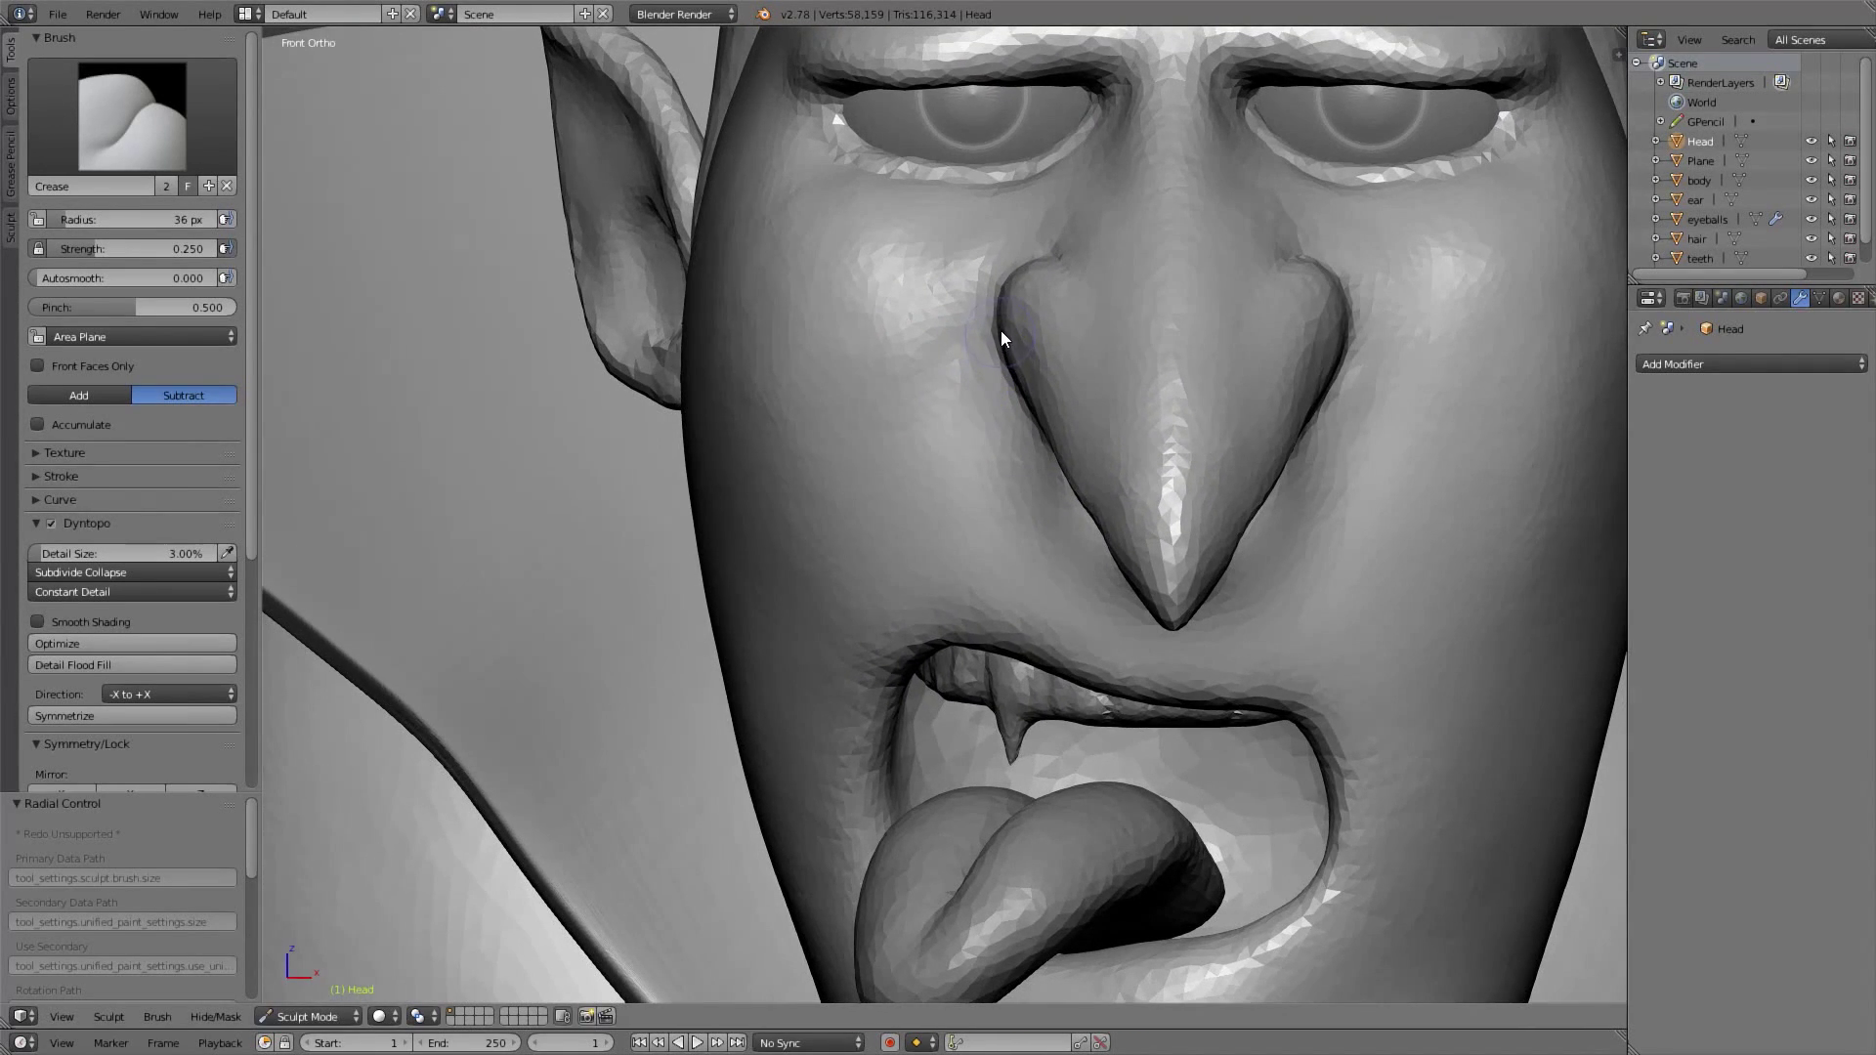
drag(876, 496, 827, 537)
drag(997, 344, 852, 498)
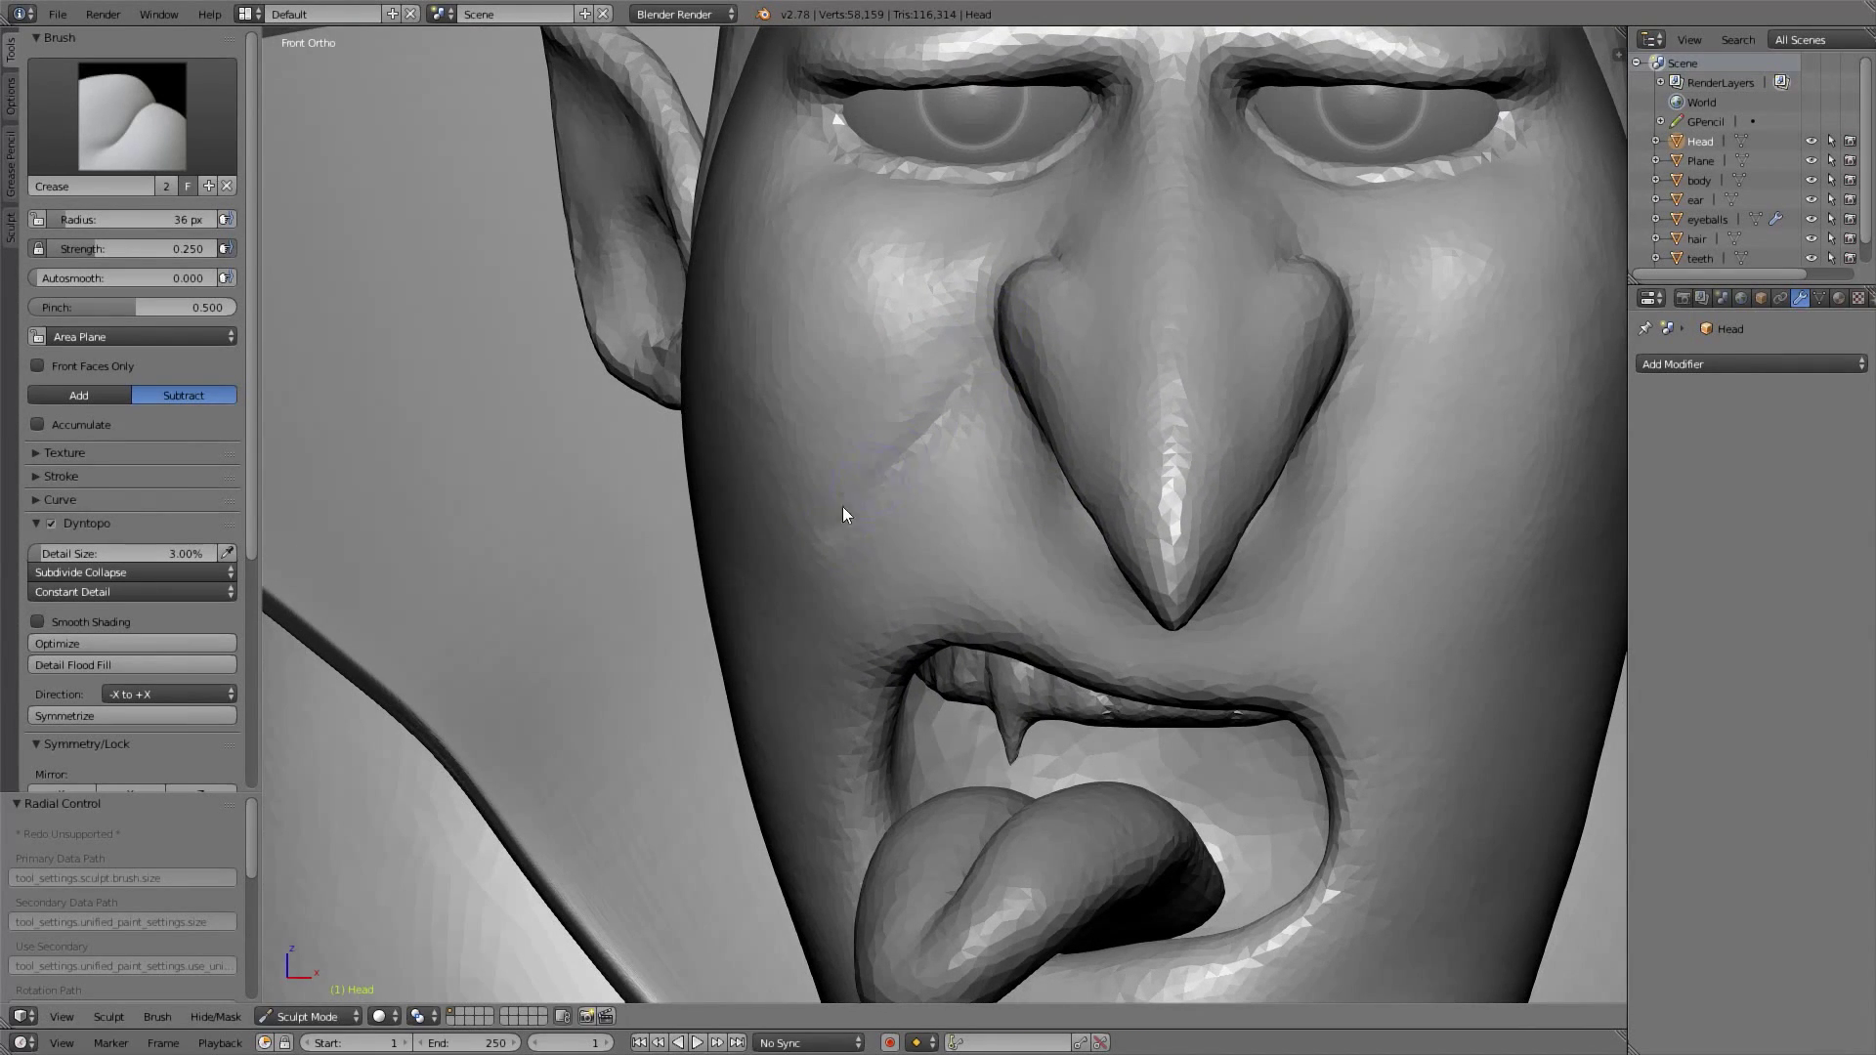
Set the Crease brush strength to 0.568 and undo the last trial crease on the cheek
key(shift+f)
click(829, 440)
middle_drag(829, 431, 963, 437)
key(shift+f)
click(1037, 424)
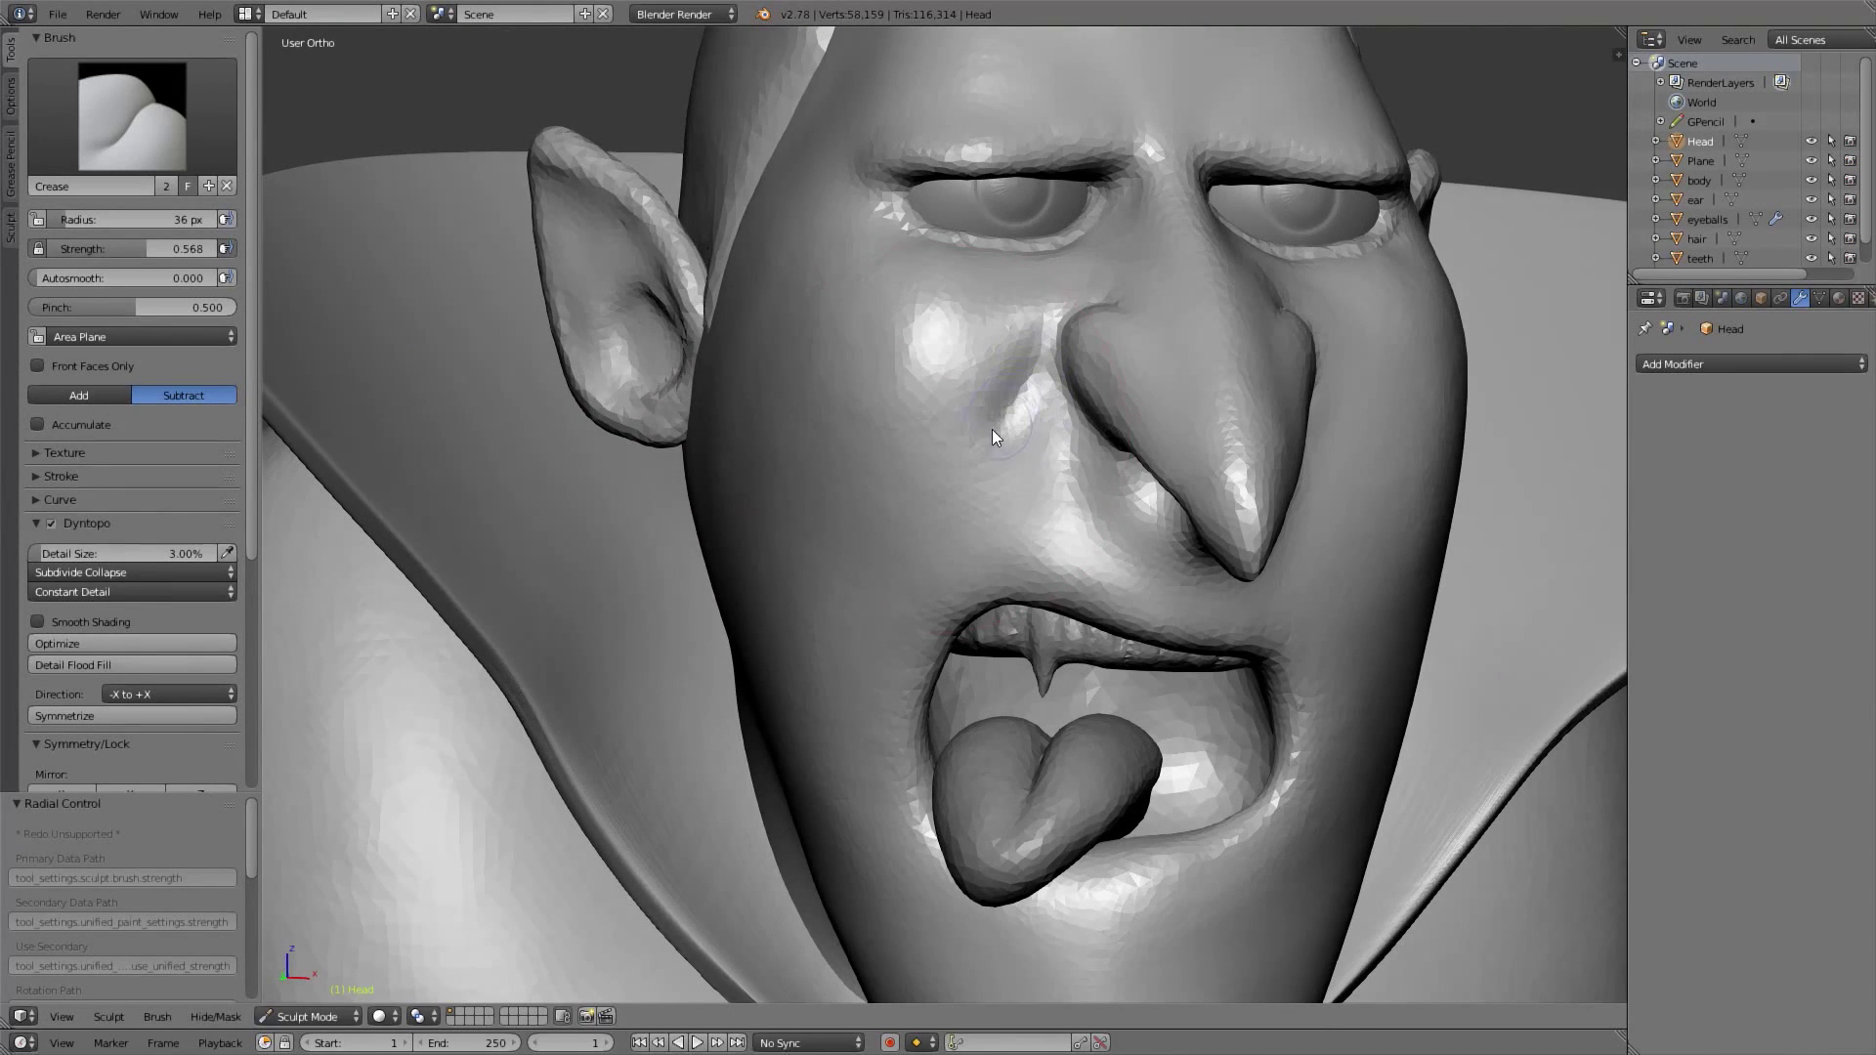
key(ctrl+z)
Reduce the Crease brush radius to 32 px and carve a fold from beside the nostril down across the cheek
key(f)
click(1003, 445)
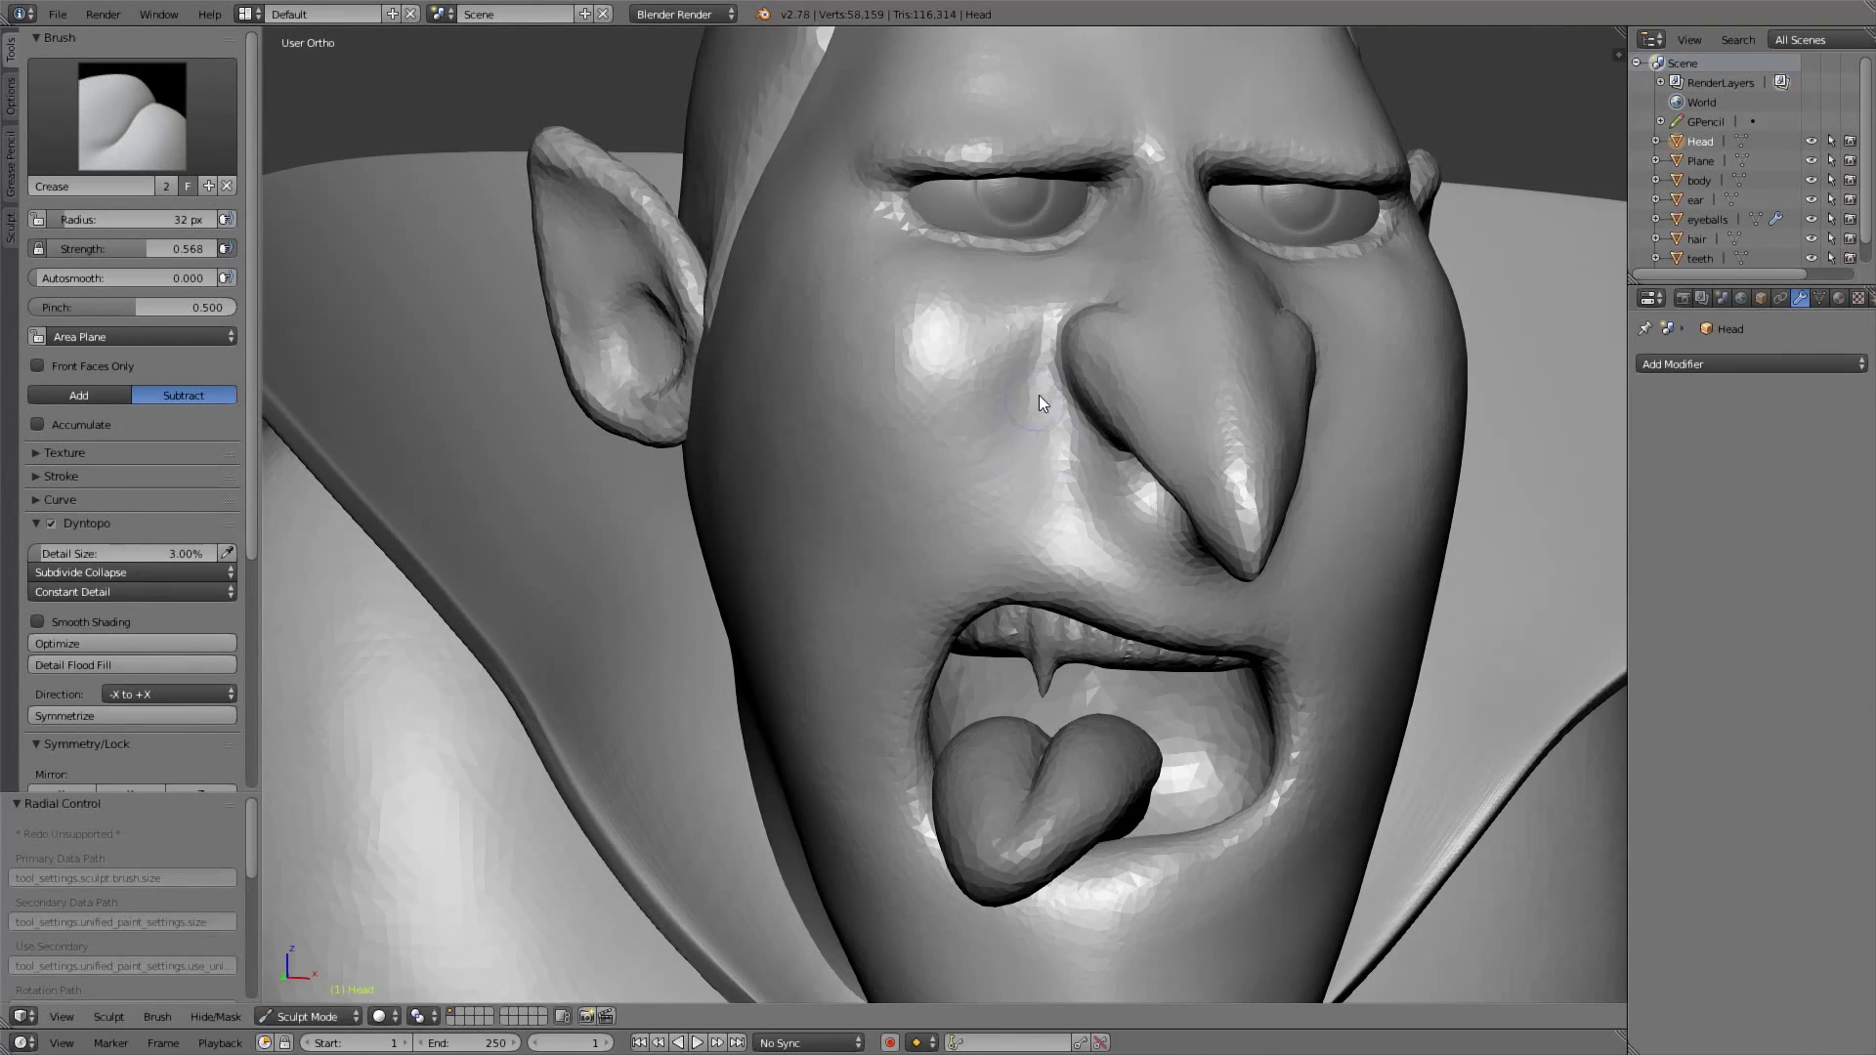
drag(1040, 395, 844, 560)
key(ctrl+z)
drag(1006, 422, 846, 533)
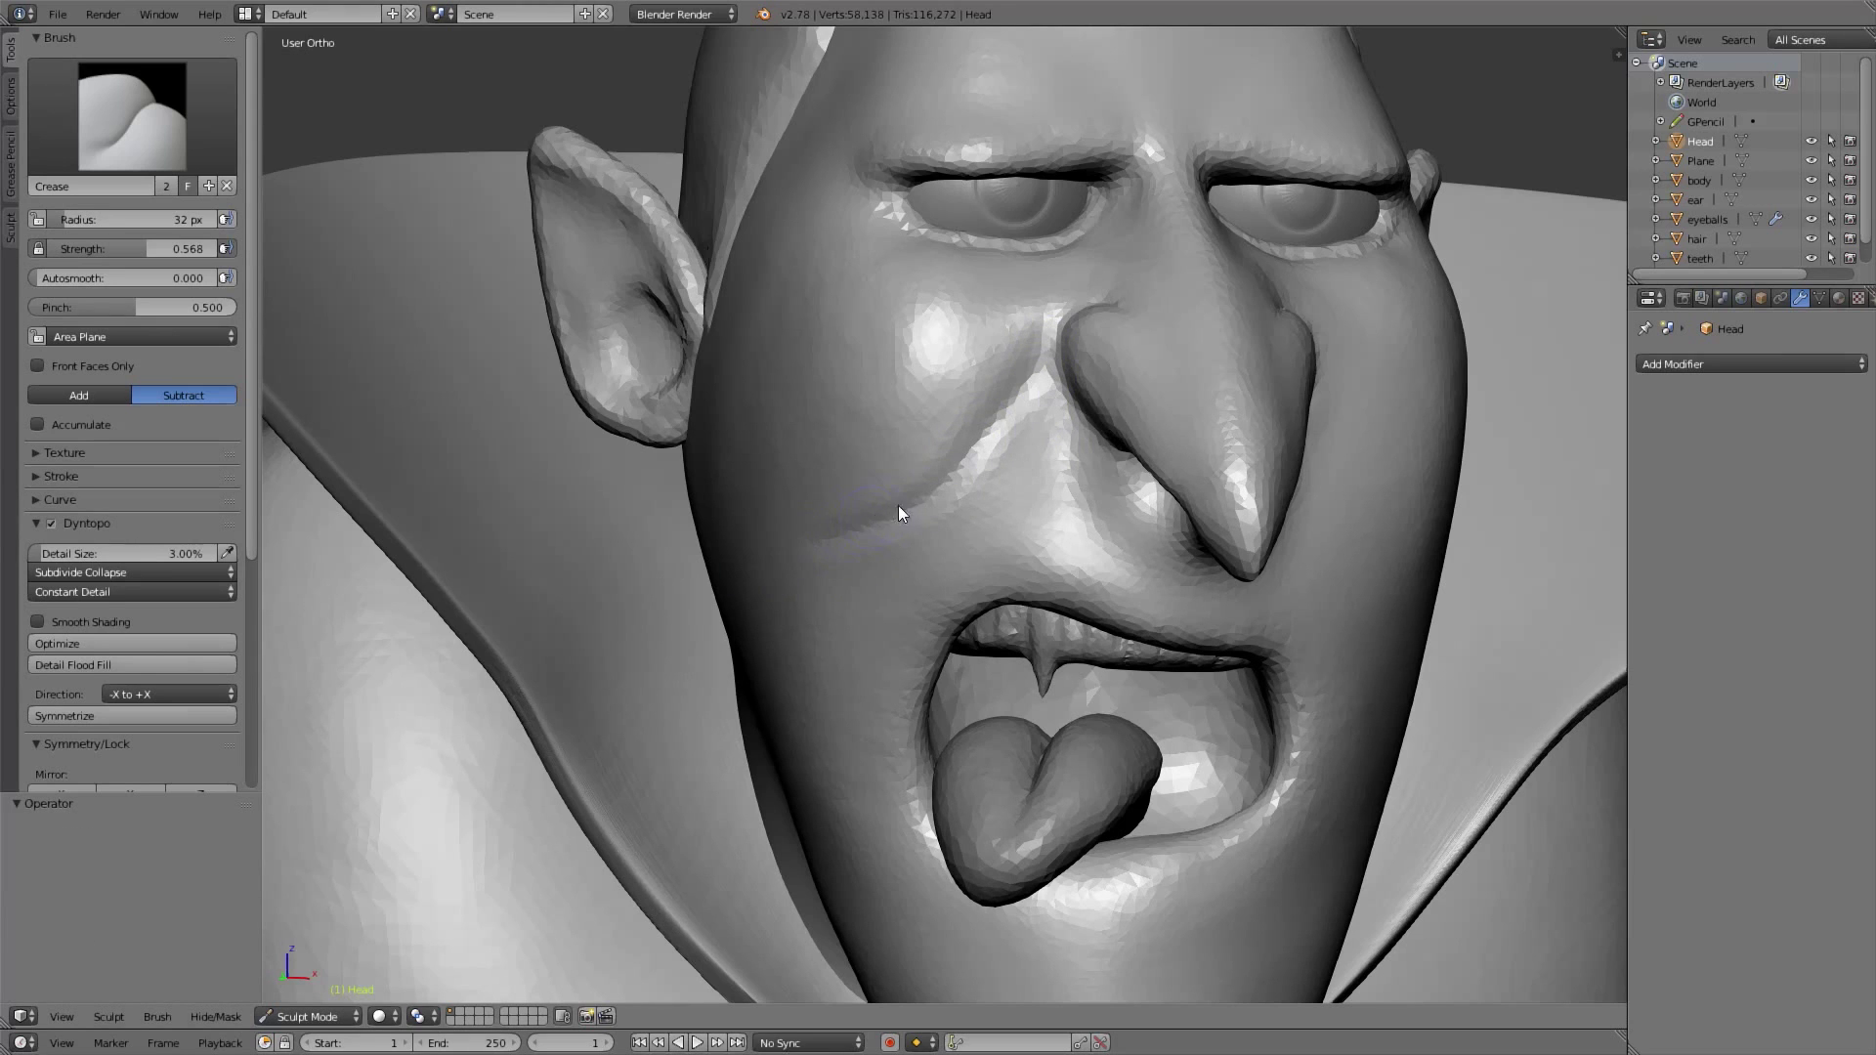
middle_drag(839, 504, 876, 493)
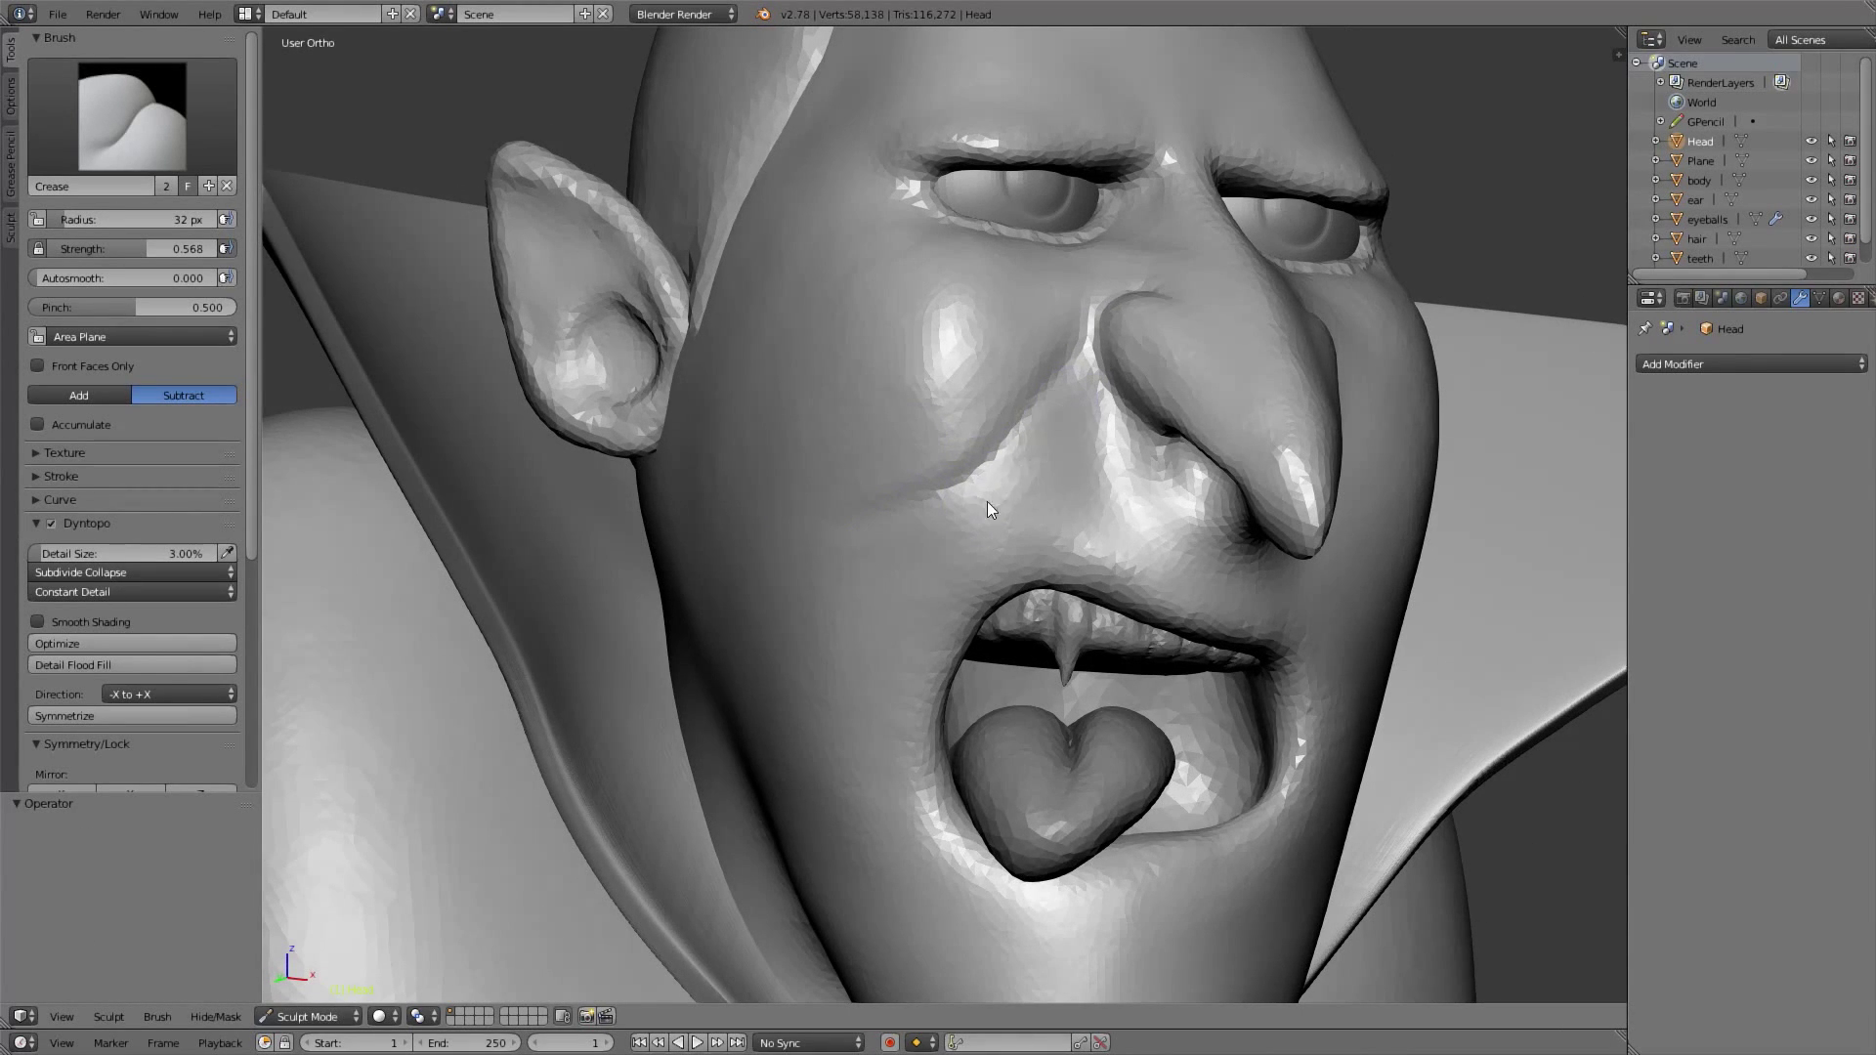
Choose the Grab brush with a 139 px radius and nudge the mouth area above the tongue
key(KP_1)
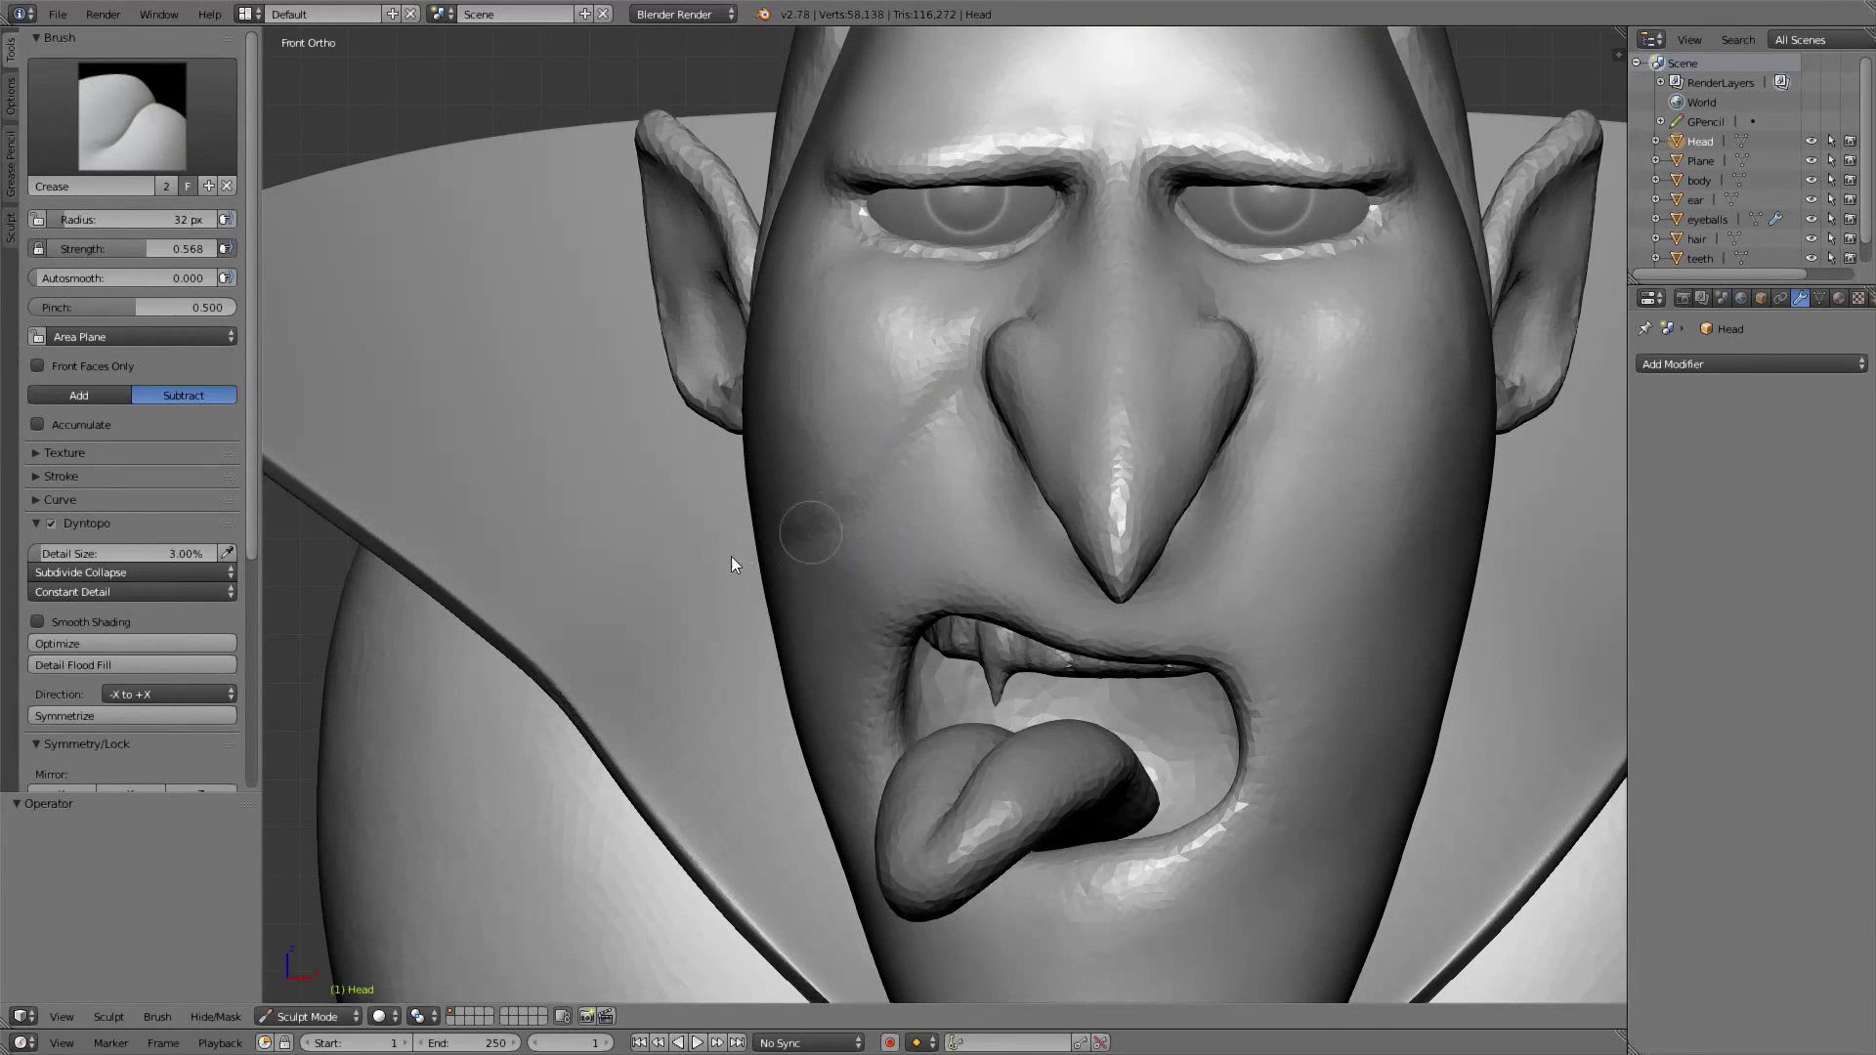
scroll(894, 517, up, 2)
scroll(895, 514, down, 1)
middle_drag(855, 479, 957, 547)
key(KP_1)
scroll(964, 513, up, 2)
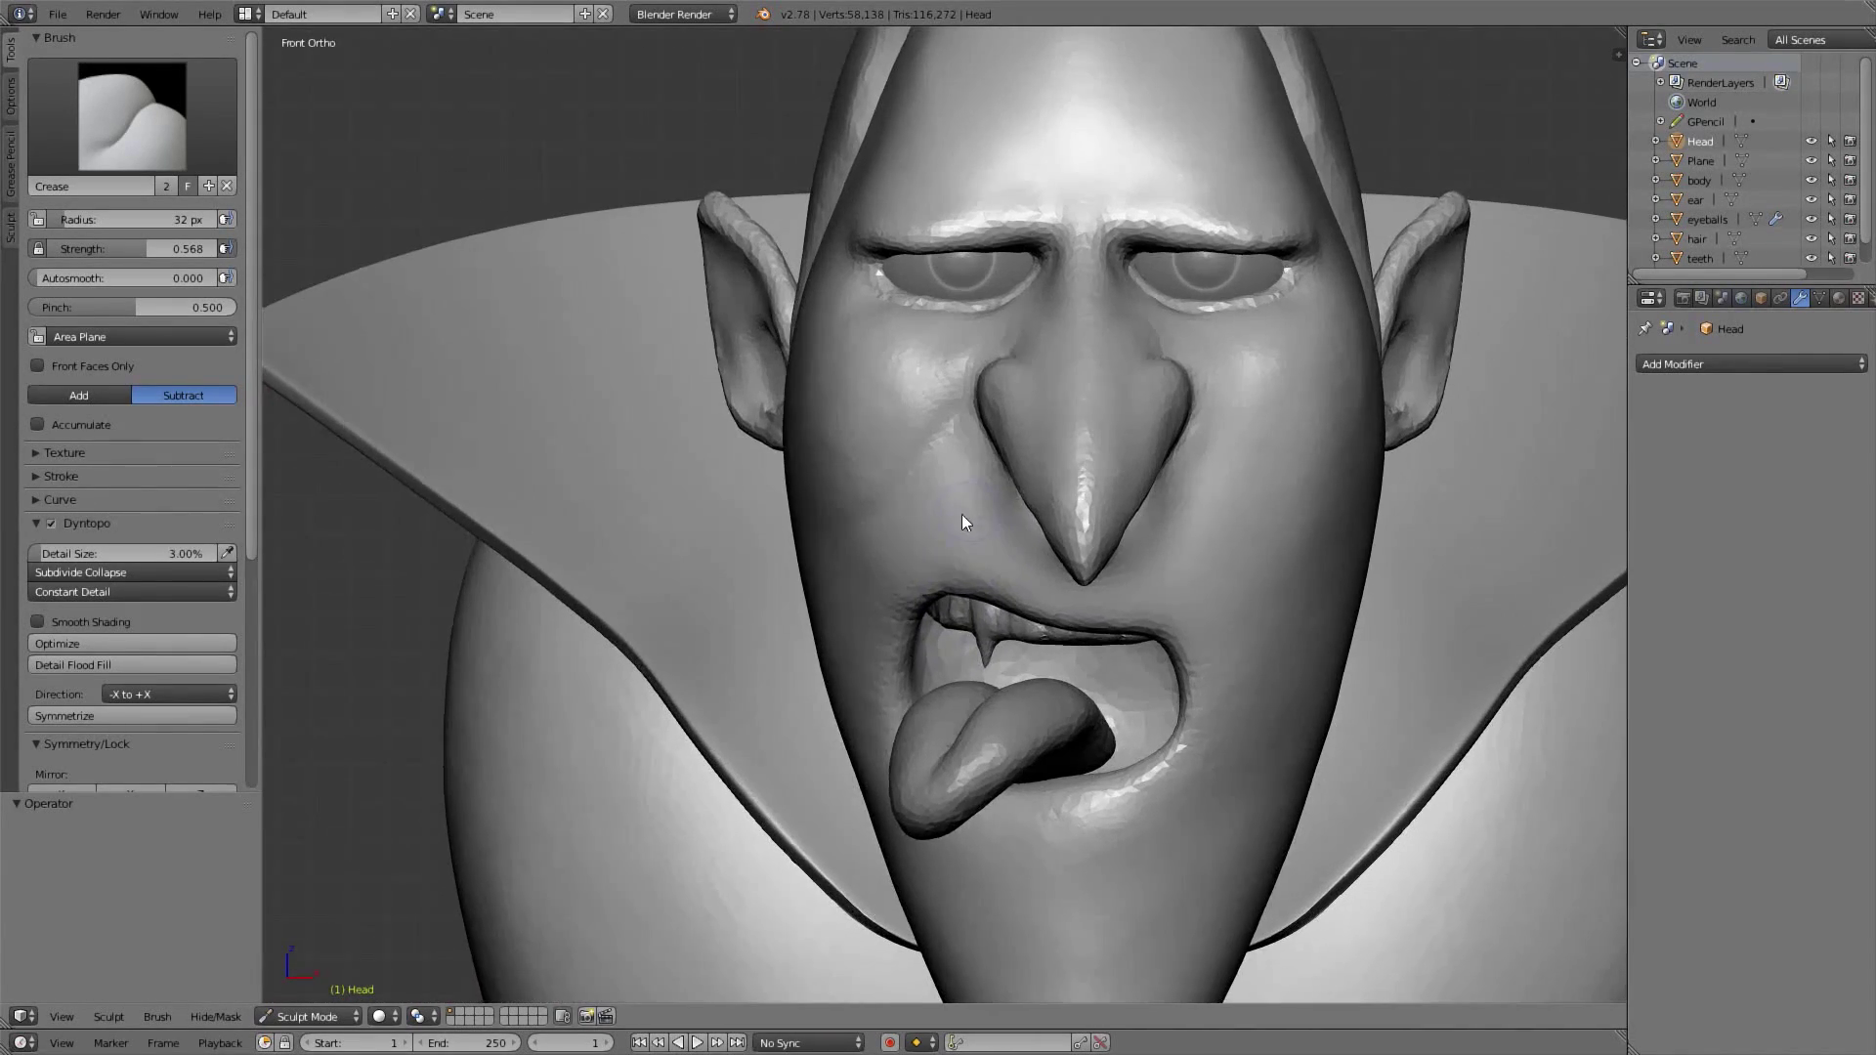
key(g)
key(f)
click(966, 590)
scroll(969, 629, down, 2)
scroll(969, 645, up, 4)
mouse_move(969, 657)
middle_down()
mouse_move(977, 492)
mouse_move(958, 431)
middle_up()
drag(972, 385, 966, 395)
key(f)
click(972, 397)
middle_drag(983, 389, 1013, 359)
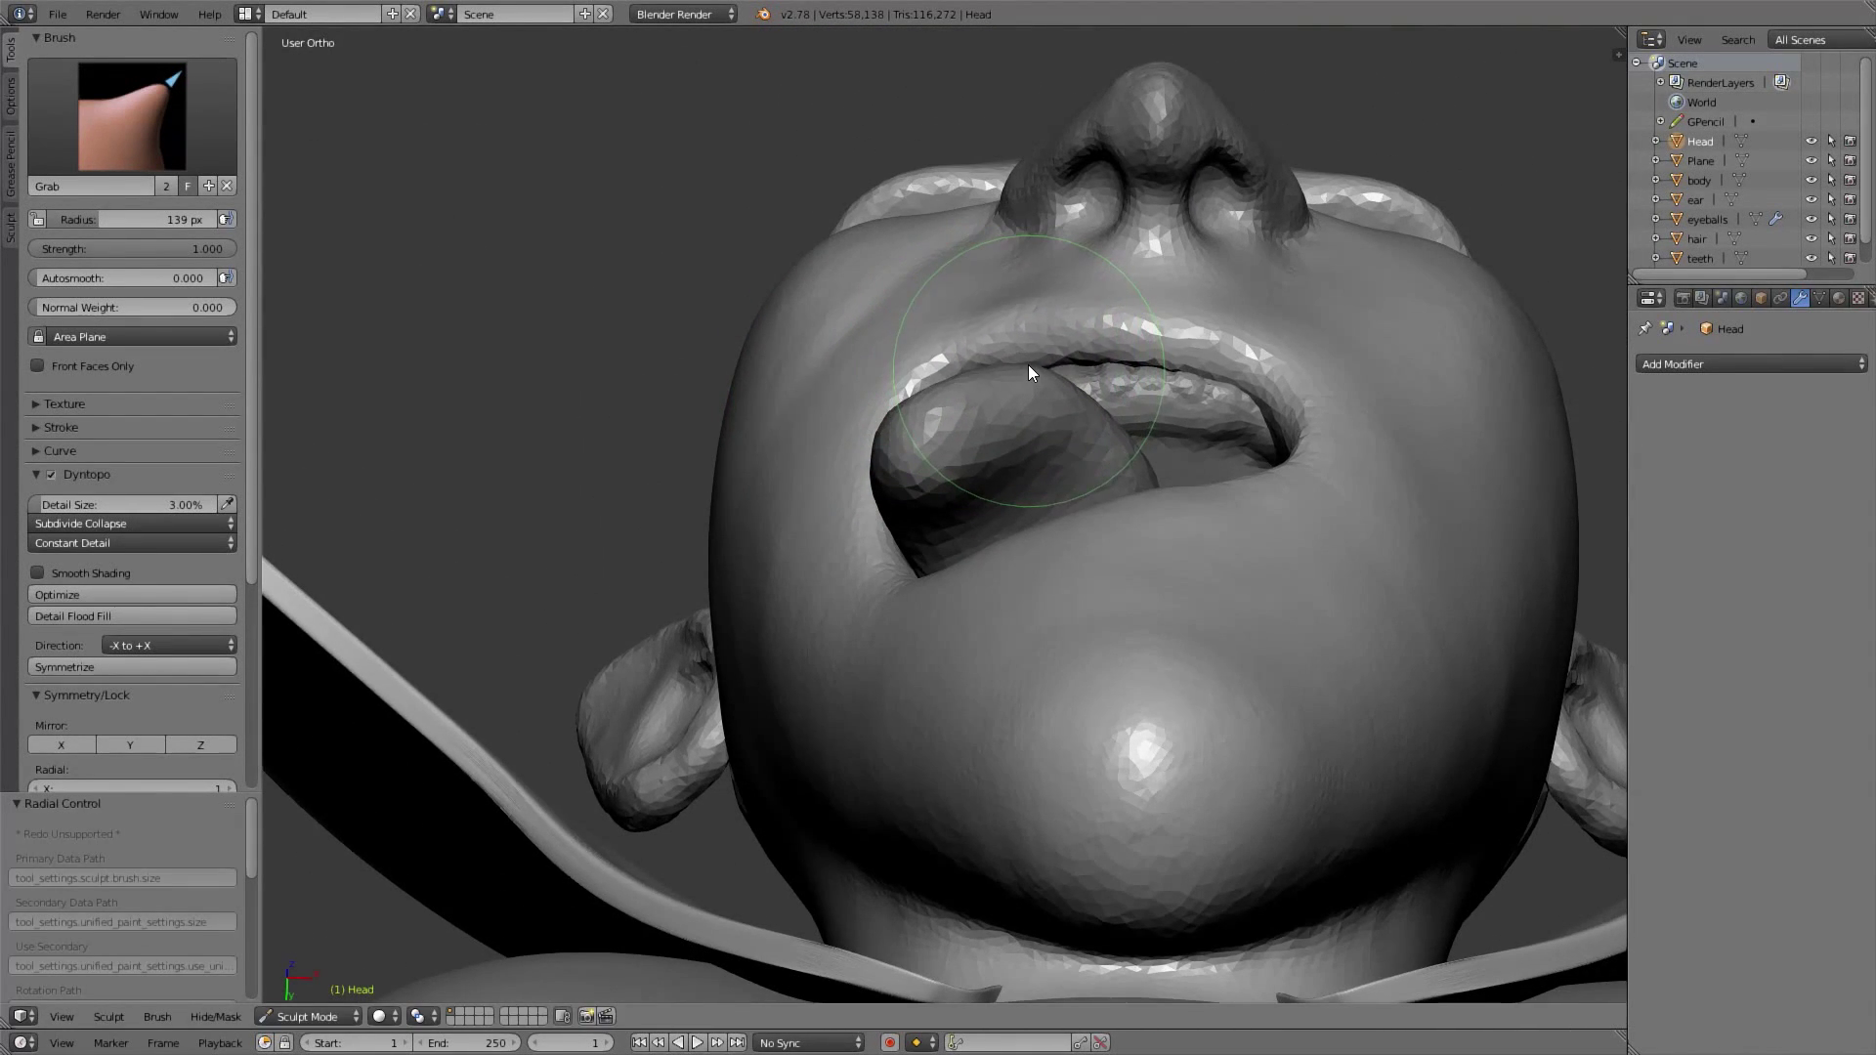
Reduce the Grab brush radius to 101 px over the cheek beside the mouth
key(f)
click(975, 285)
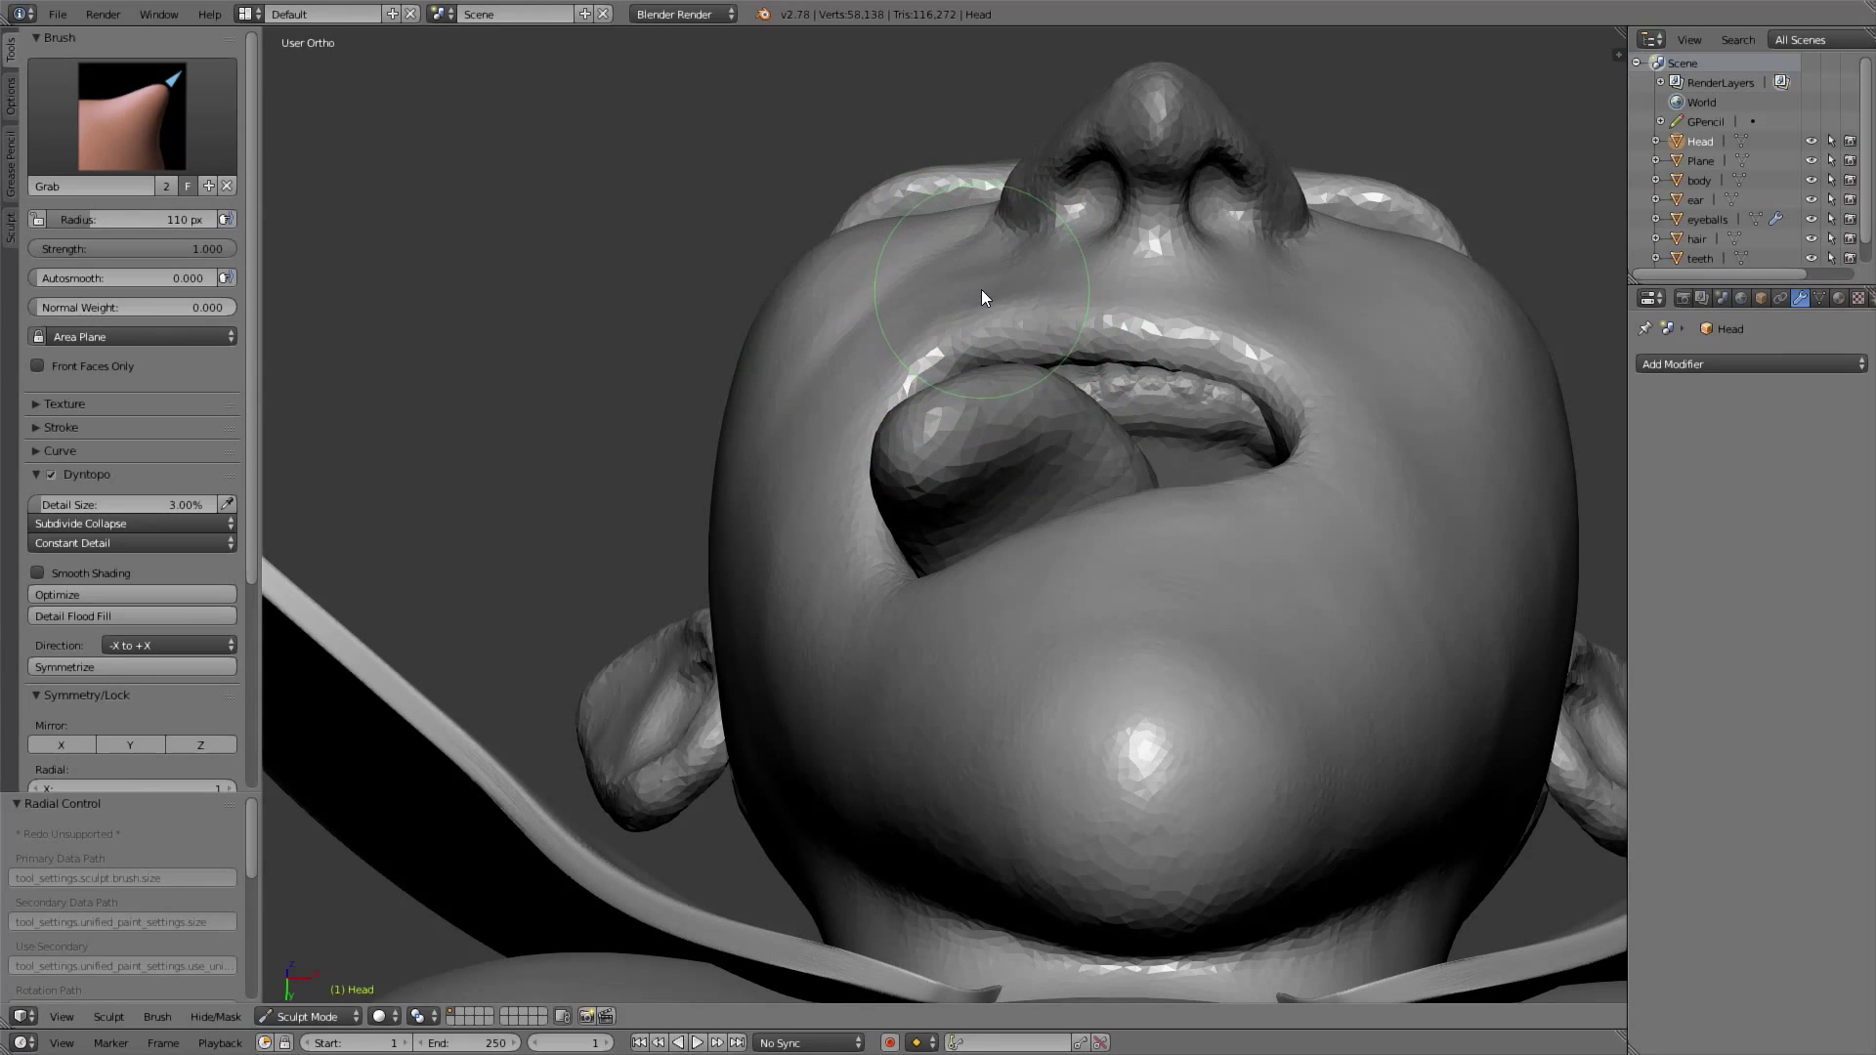
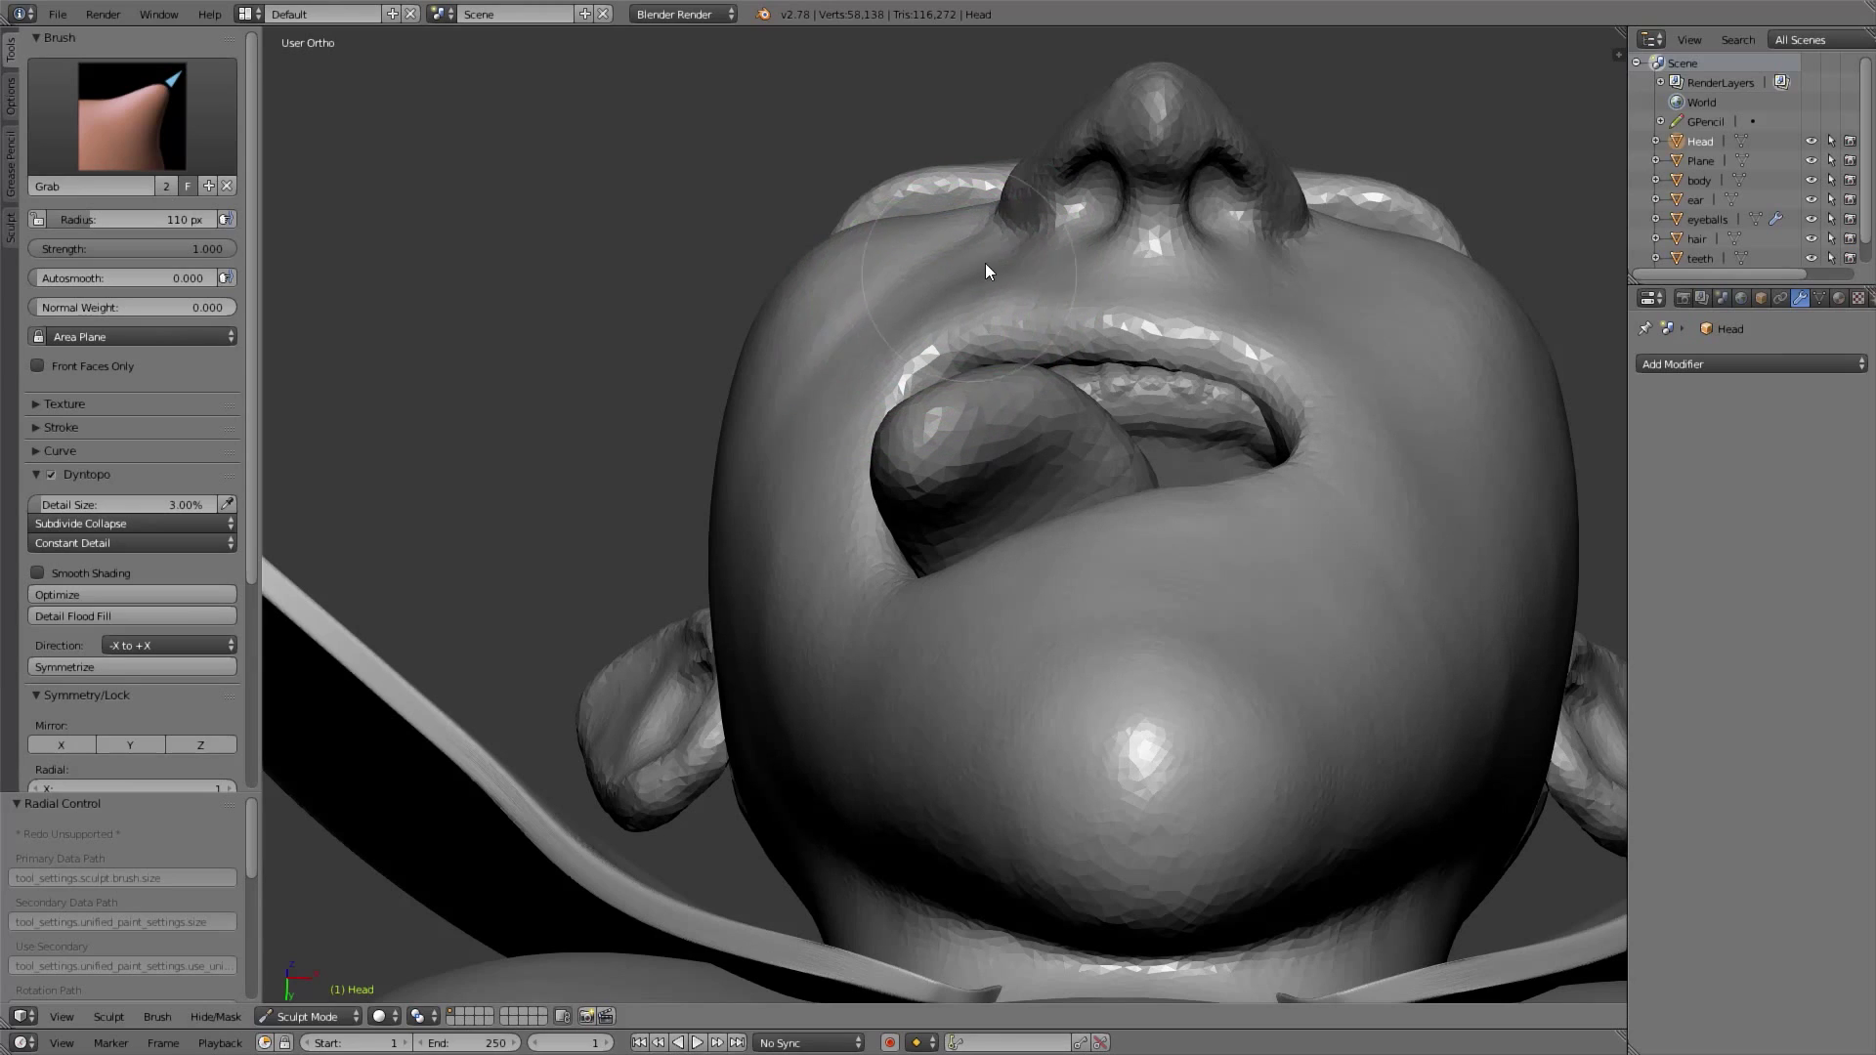
key(f)
click(1016, 367)
scroll(972, 370, down, 4)
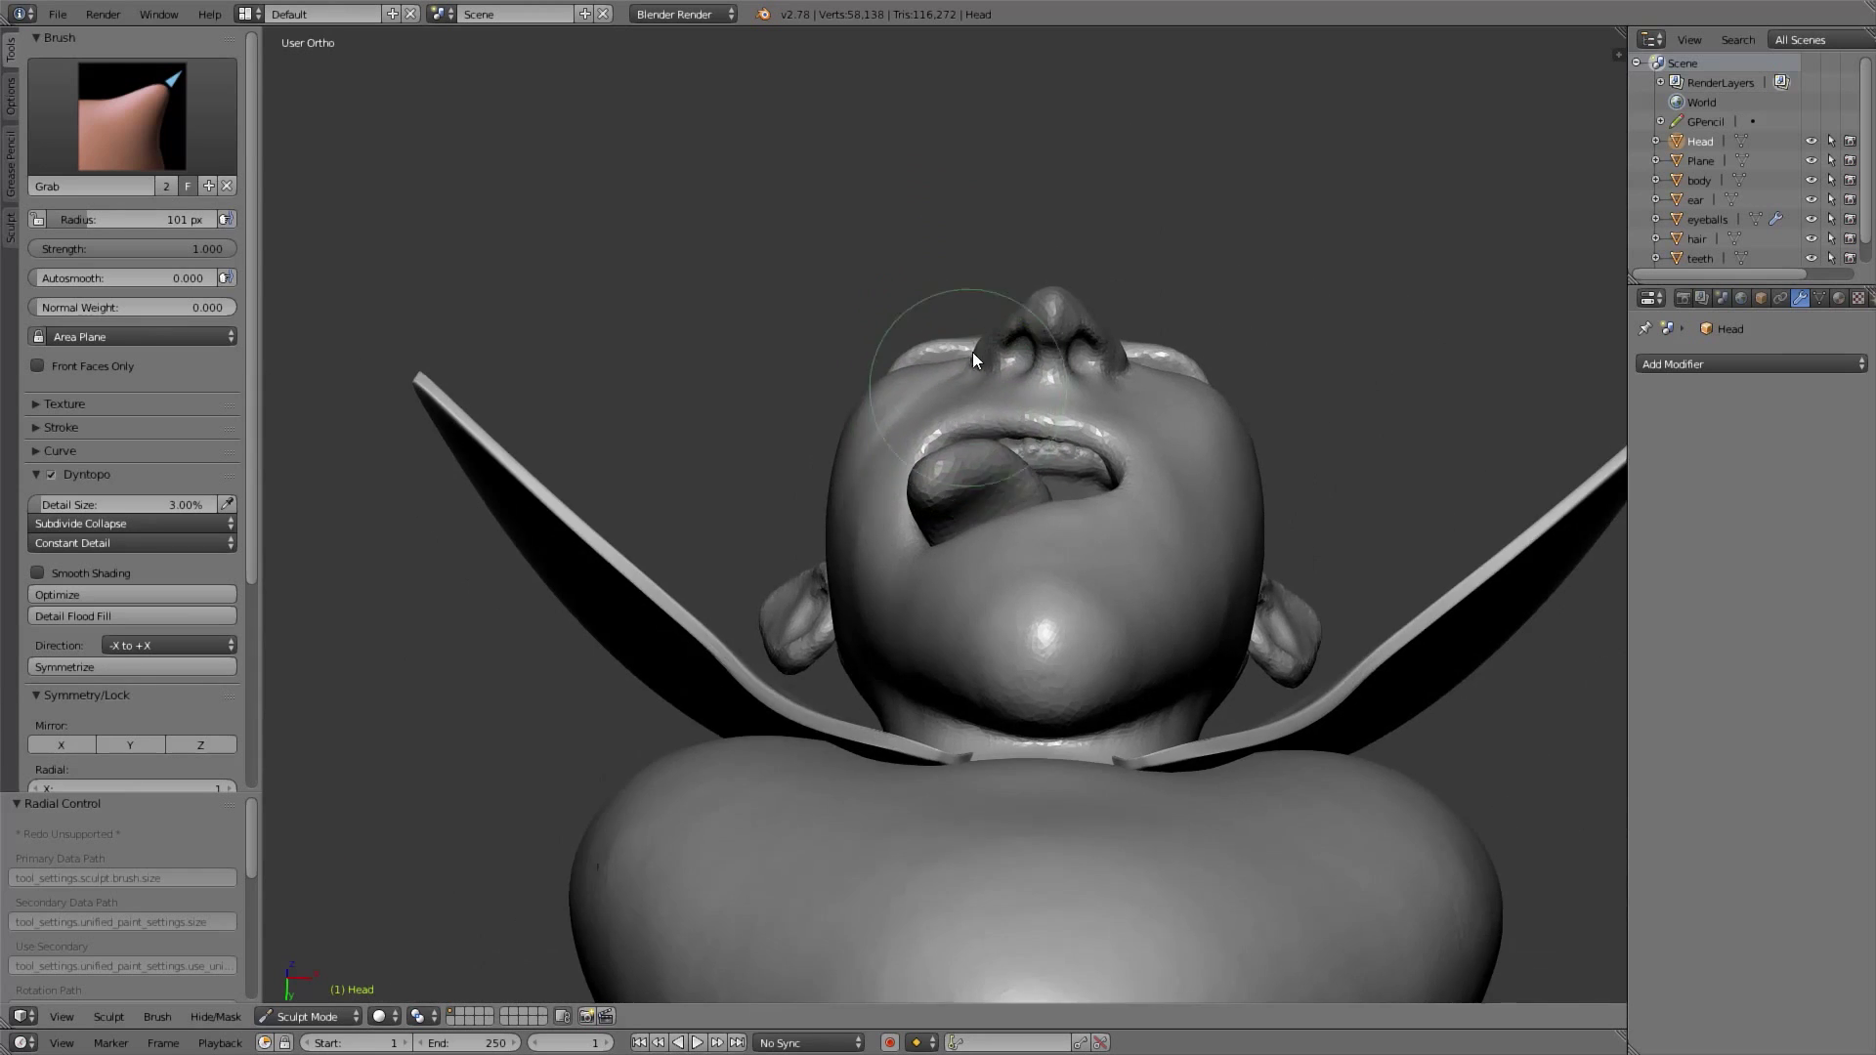
key(KP_1)
scroll(987, 481, up, 3)
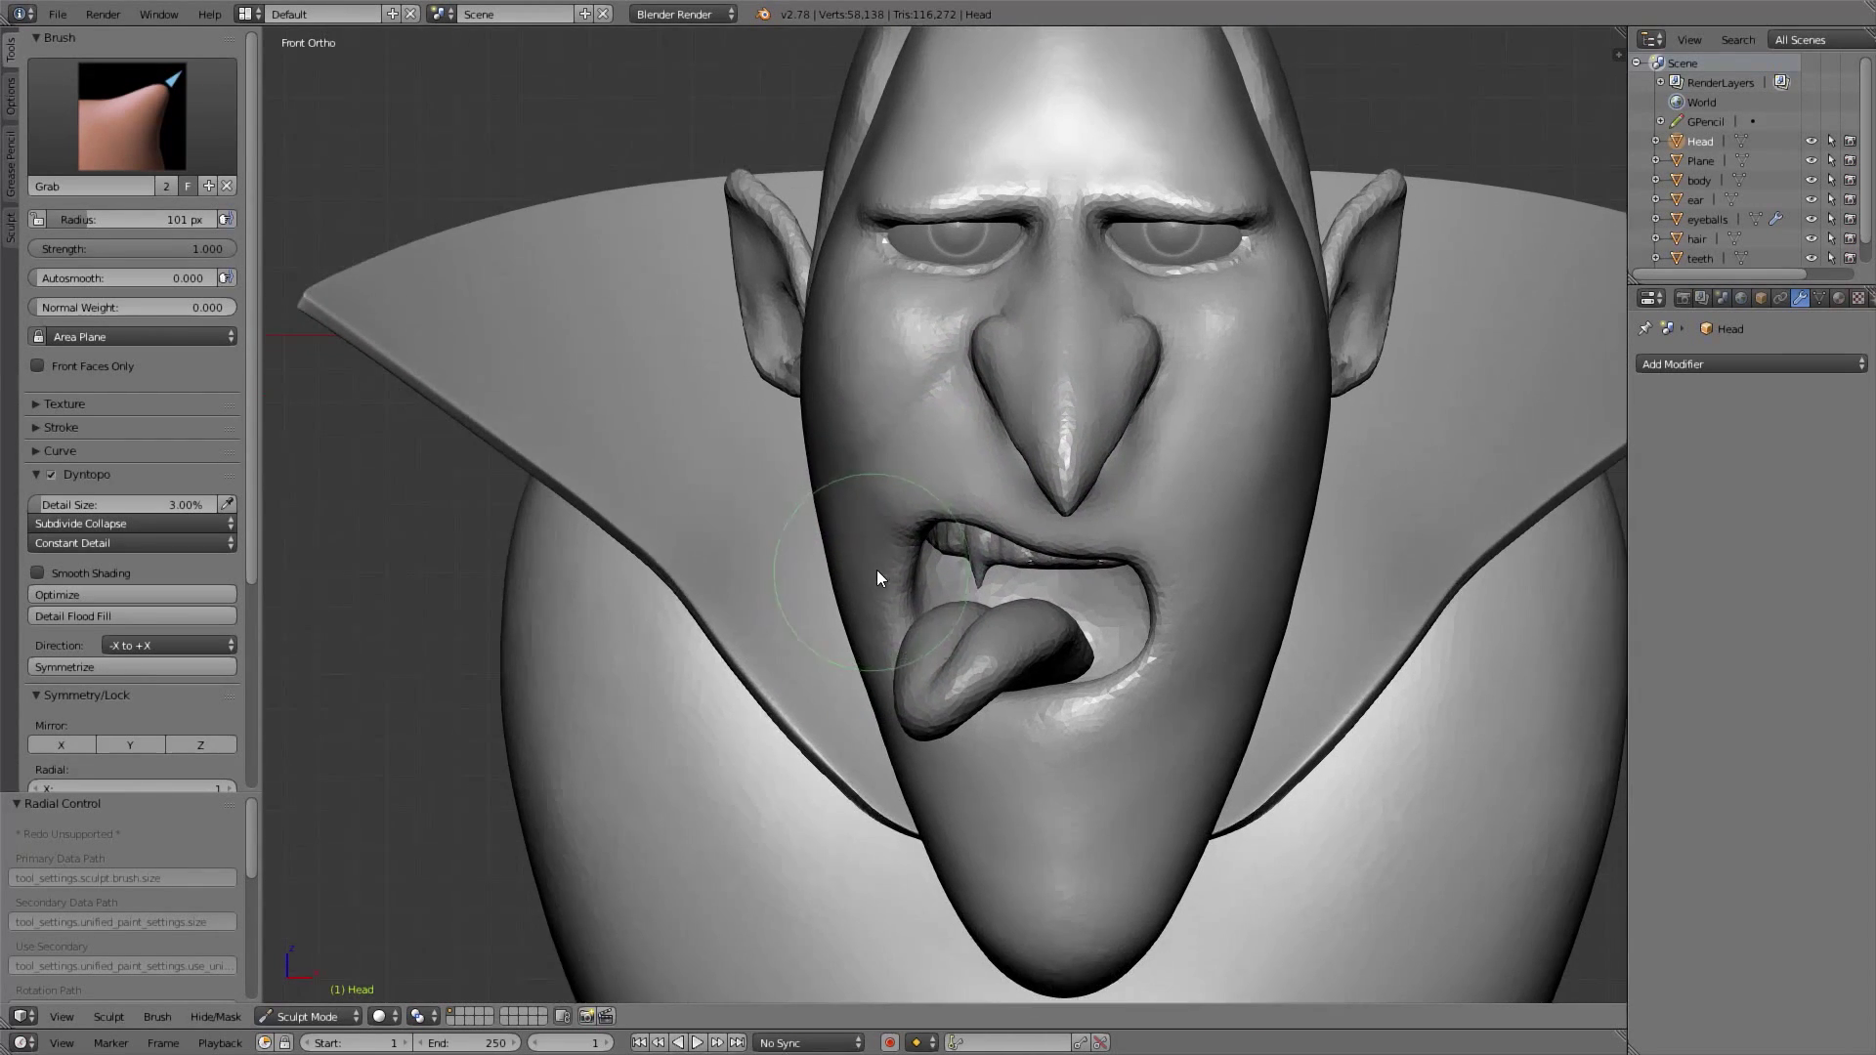
Leave sculpting of the head and select the teeth object in Object Mode
ctrl+middle_drag(924, 469, 841, 453)
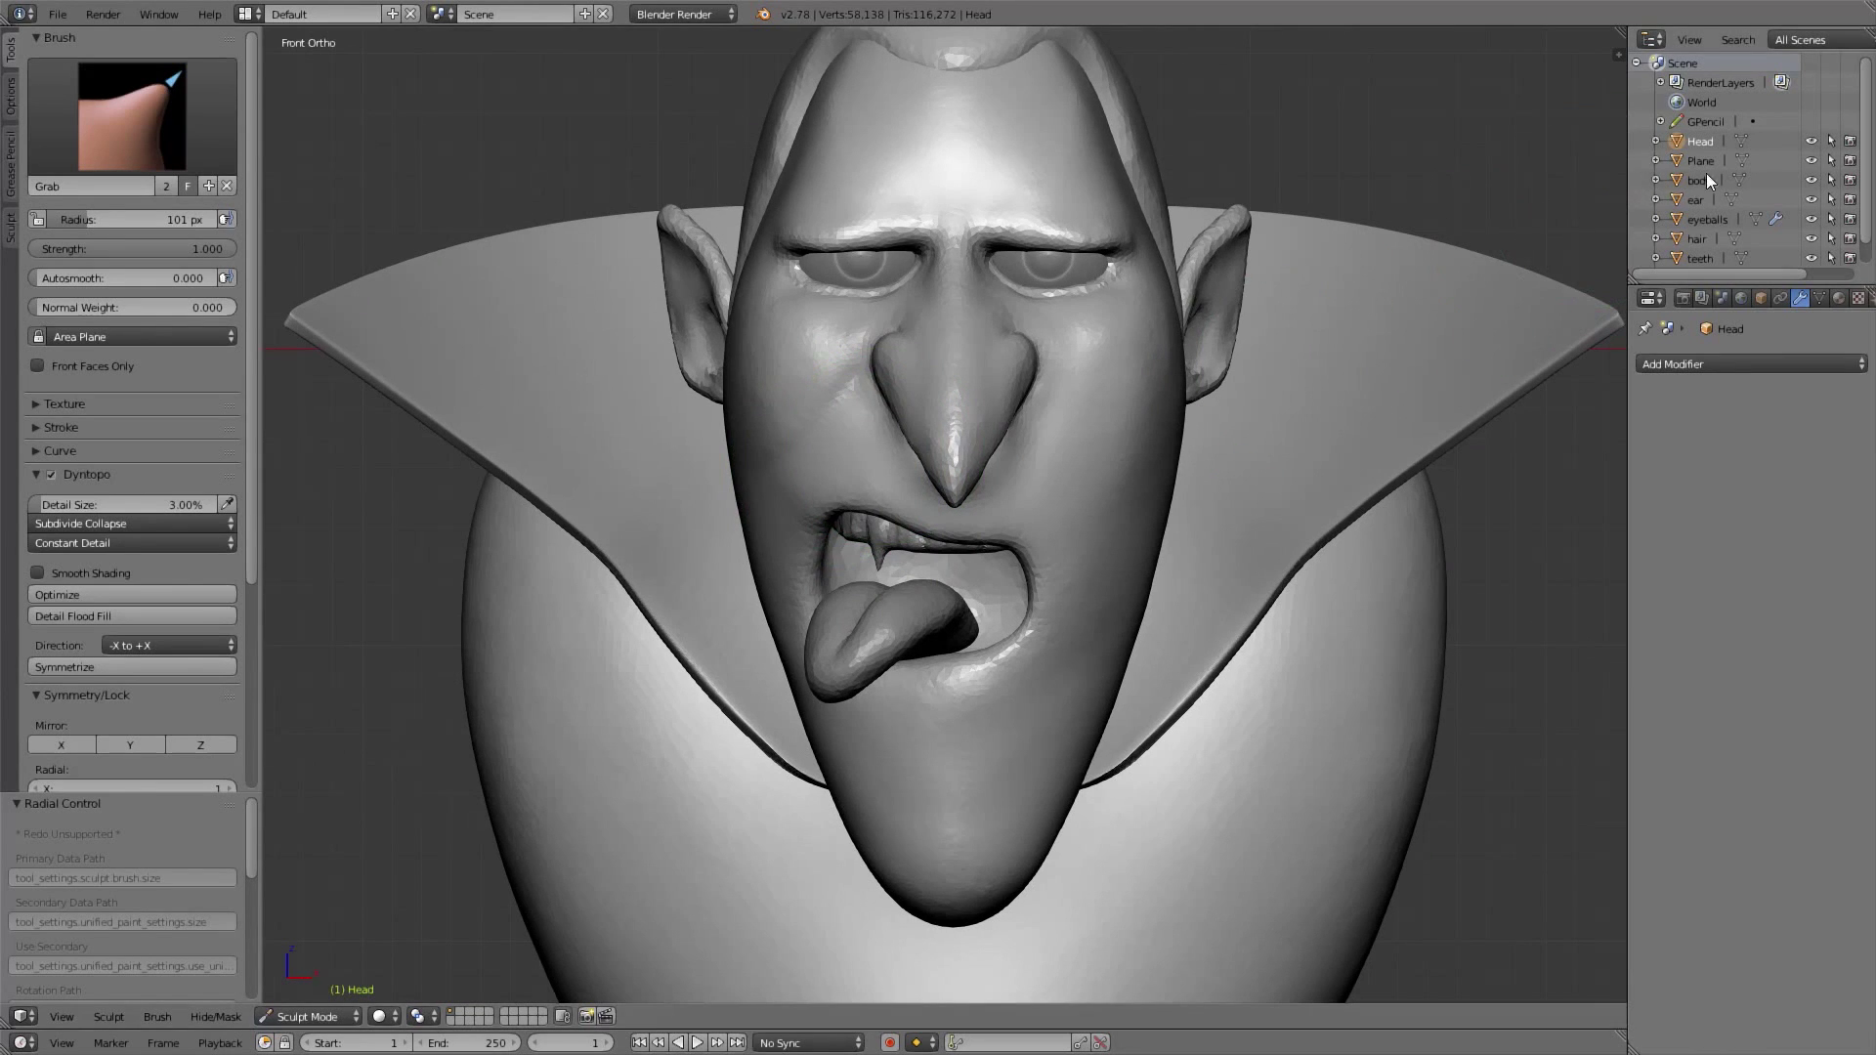
scroll(1862, 184, down, 1)
click(1700, 237)
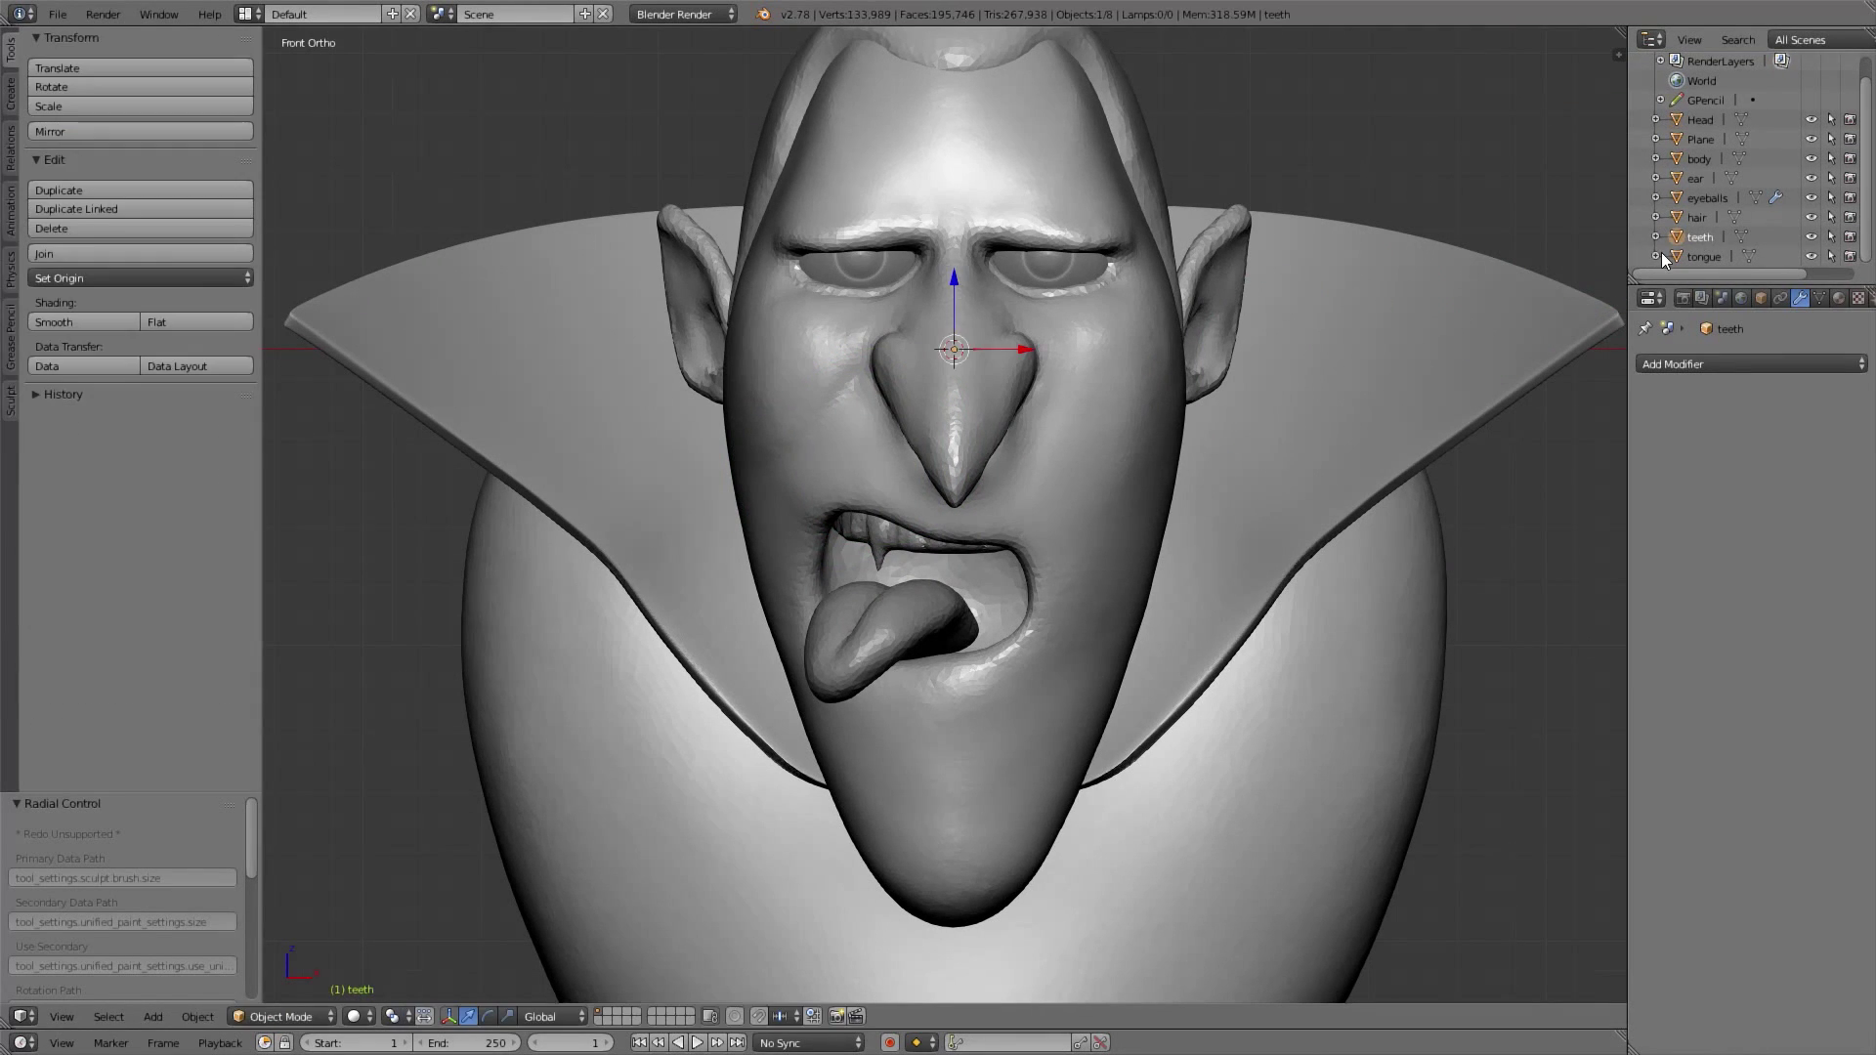
scroll(994, 555, down, 2)
scroll(1035, 490, up, 4)
scroll(991, 504, up, 1)
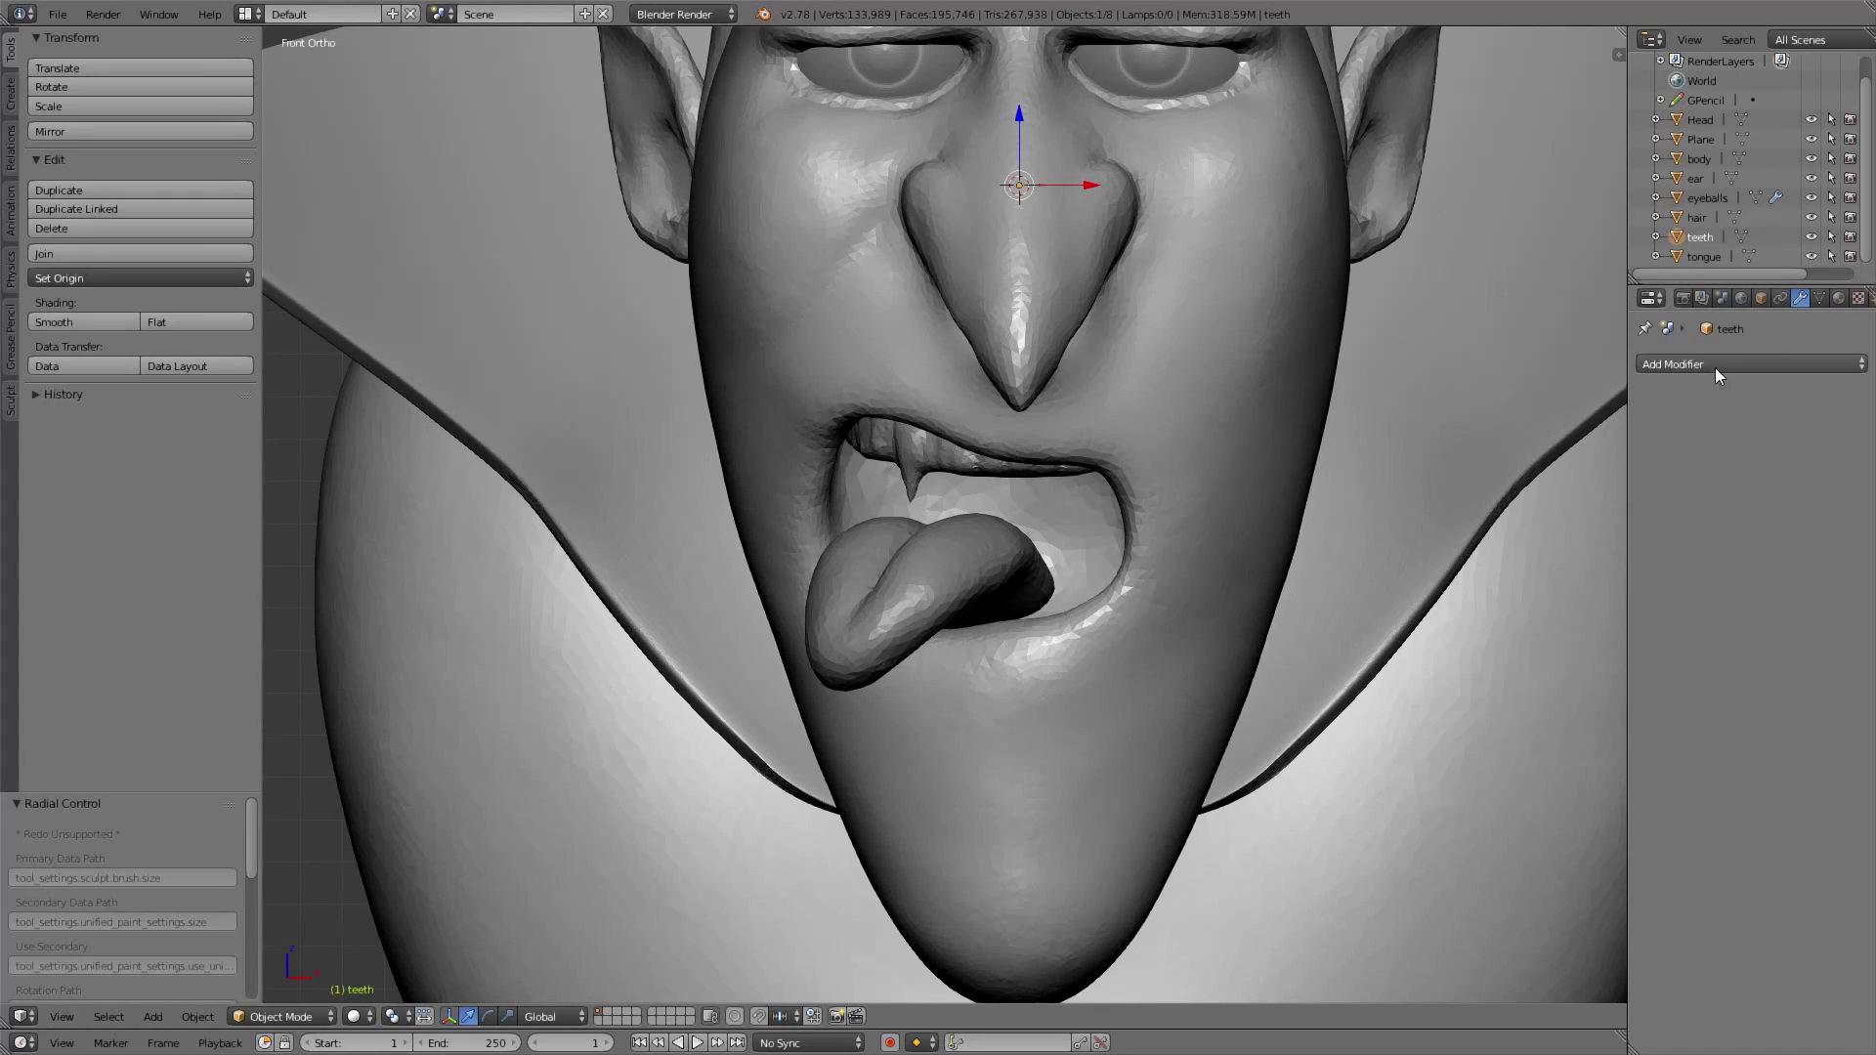
click(1655, 217)
click(1655, 197)
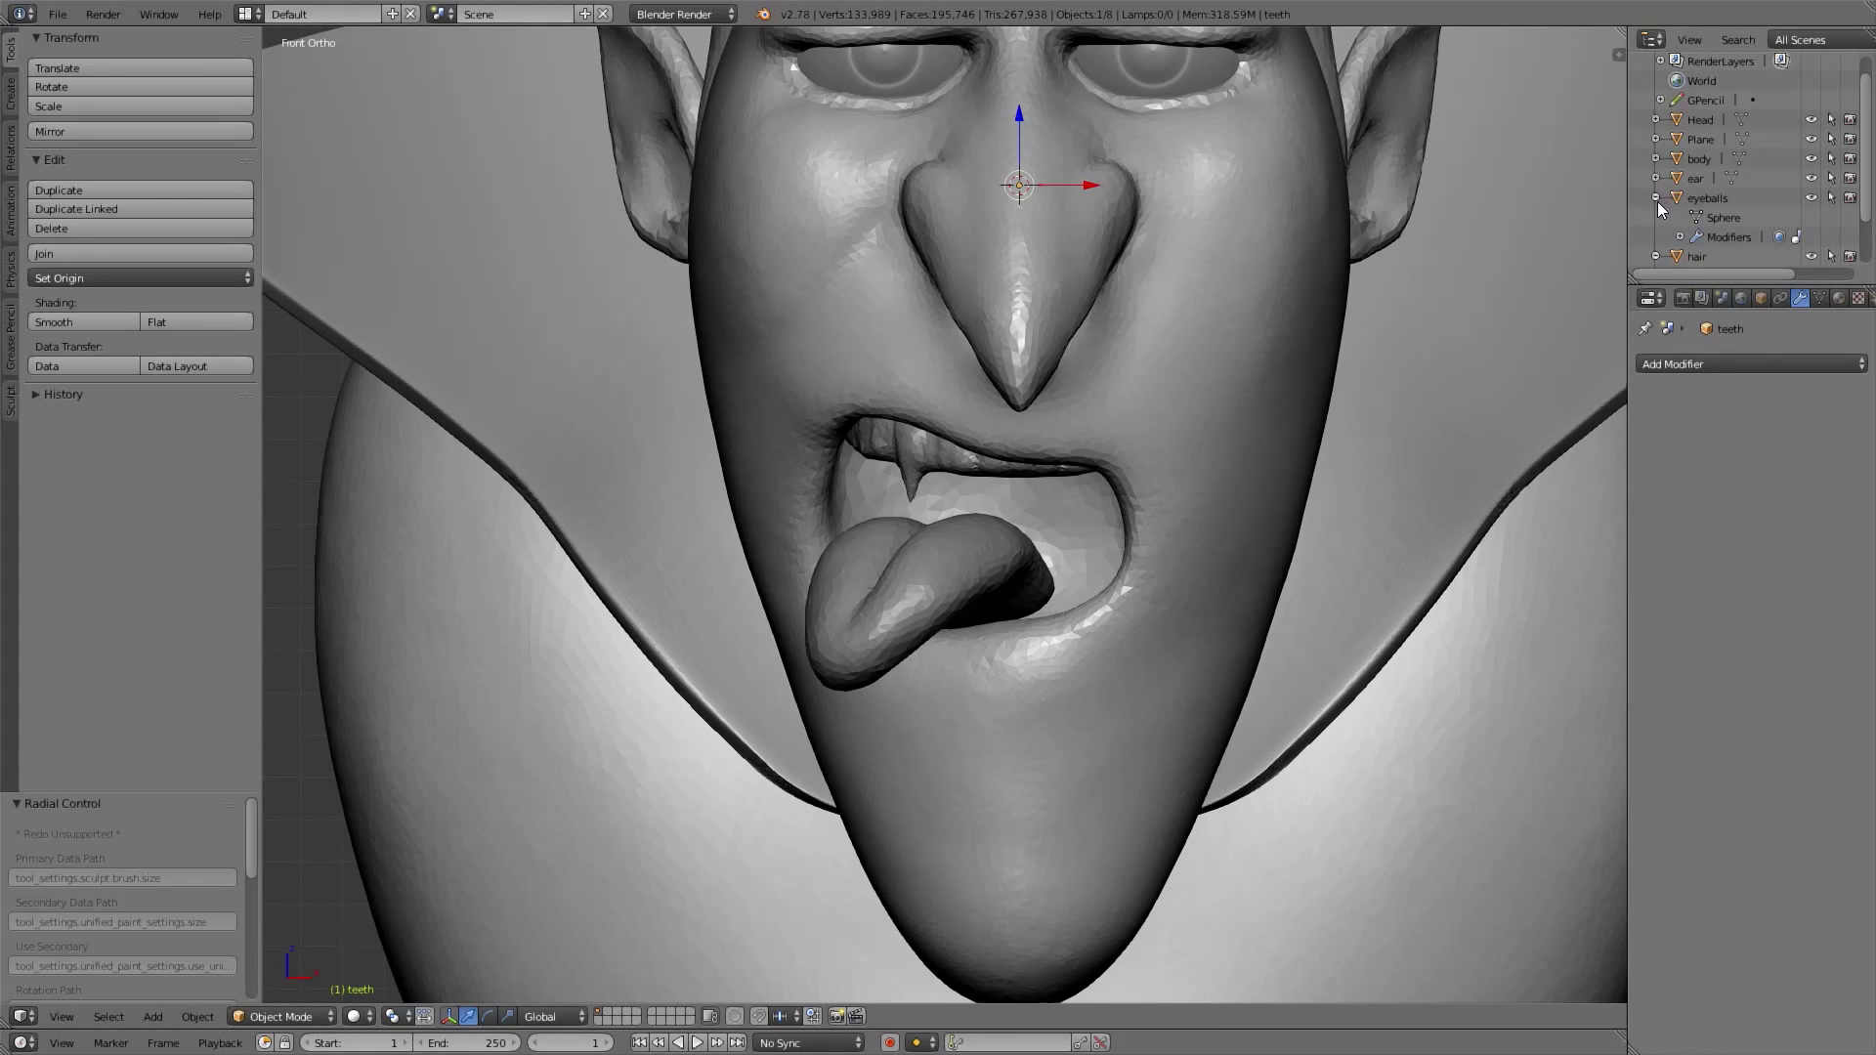
click(1656, 197)
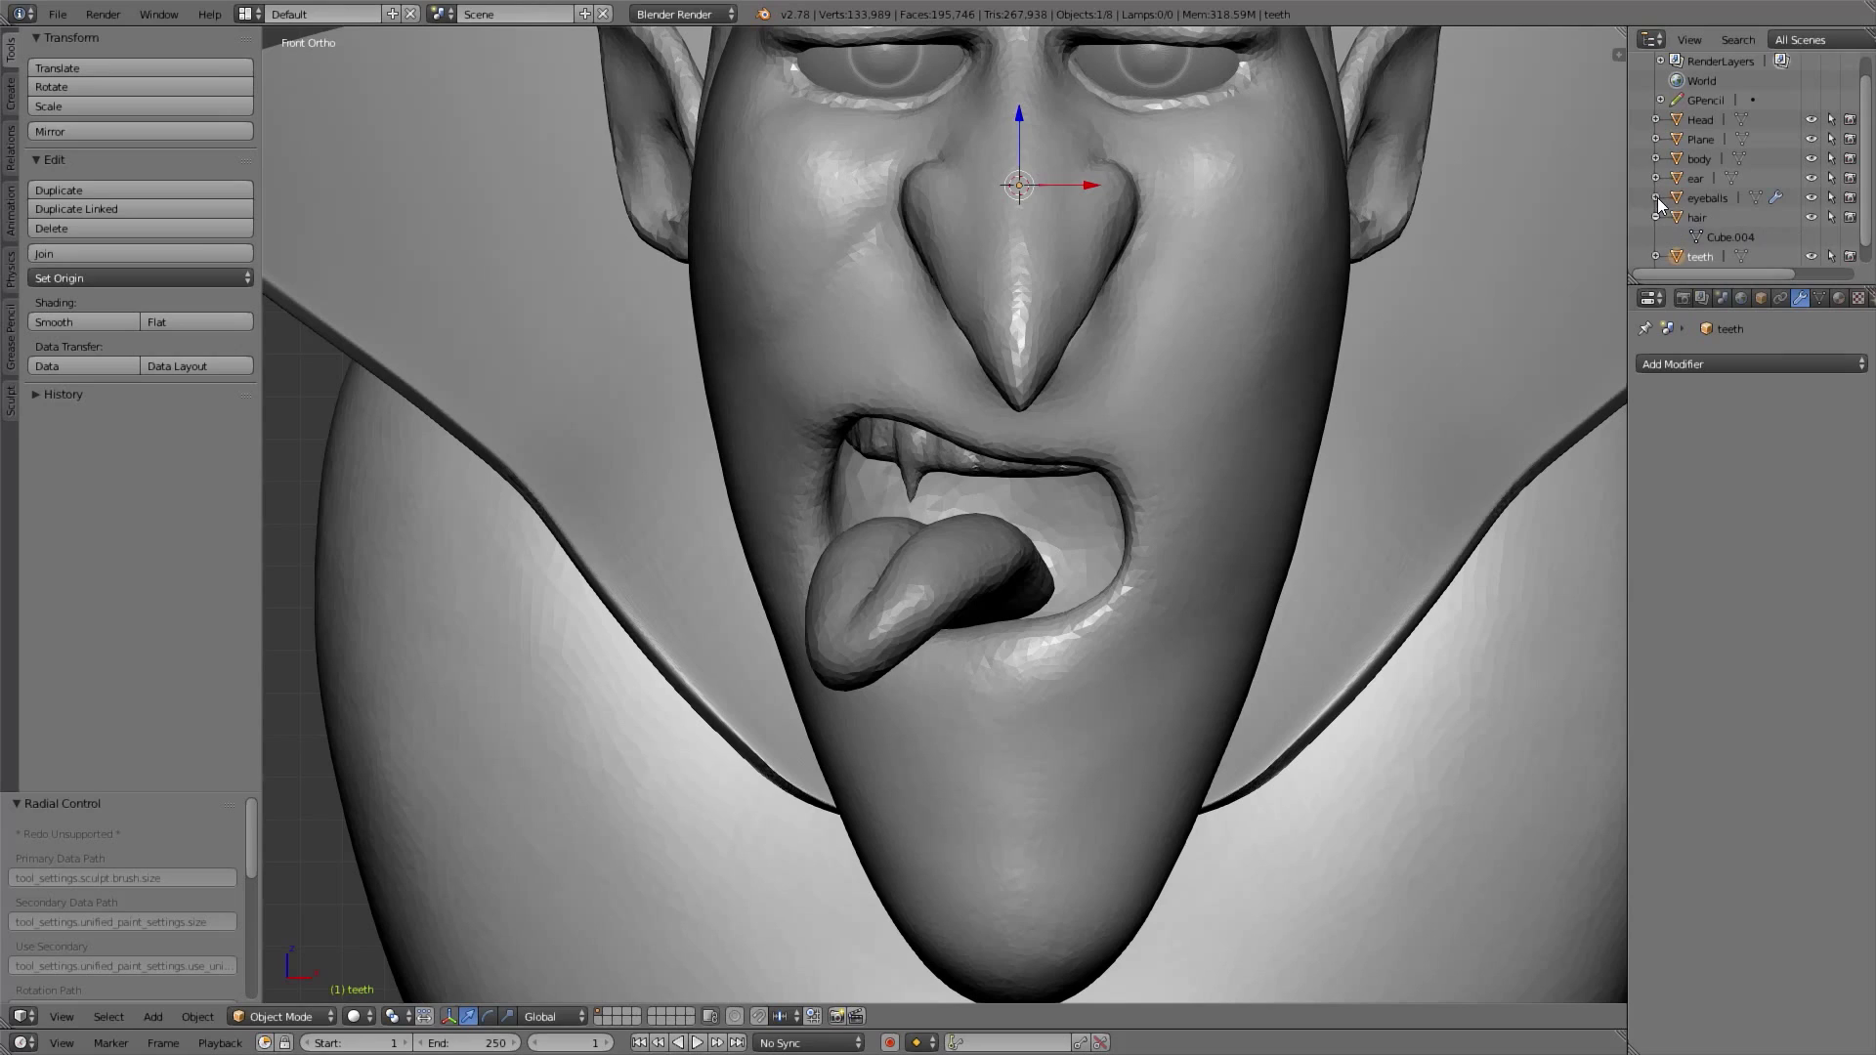
click(1655, 217)
Hide the head, plane, body, ear, eyeballs, hair and tongue, and view the teeth from the front
drag(1811, 219, 1812, 120)
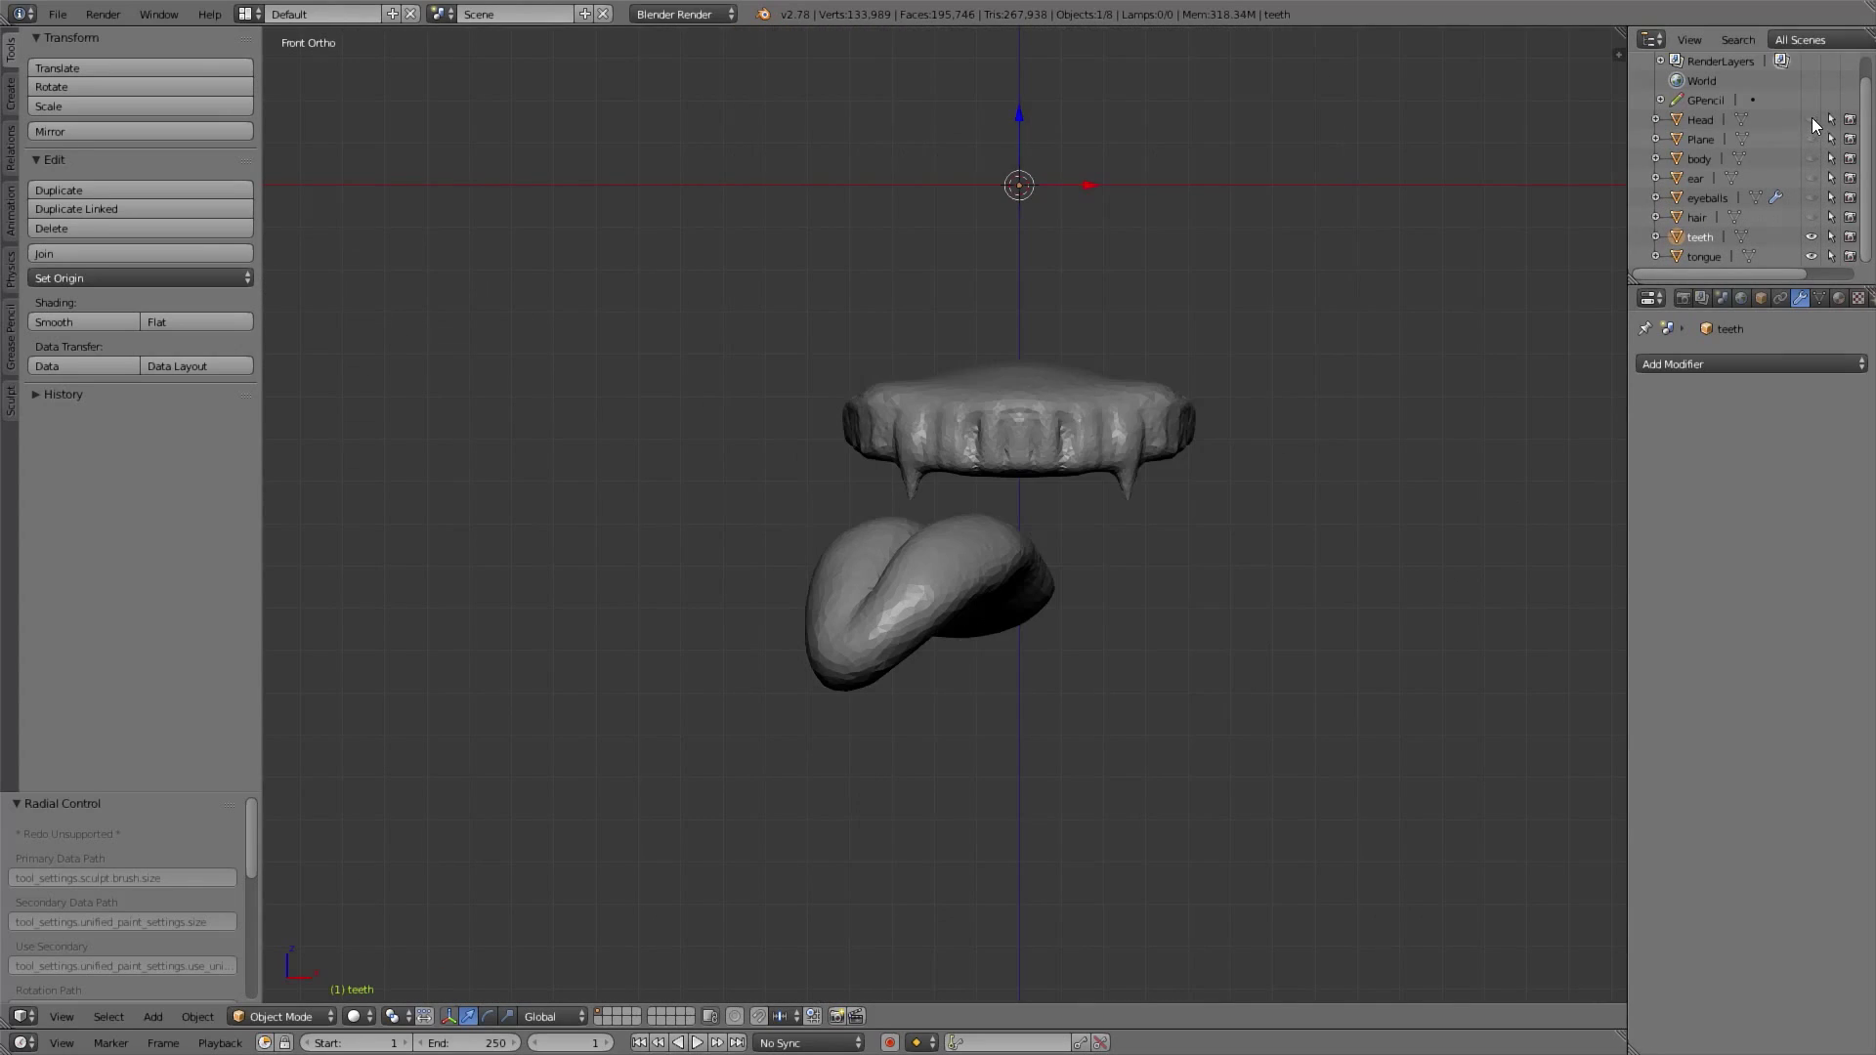
click(1813, 256)
middle_drag(929, 473, 1080, 477)
key(KP_1)
scroll(1075, 479, up, 7)
shift+middle_drag(1097, 422, 1073, 471)
shift+middle_drag(813, 480, 829, 471)
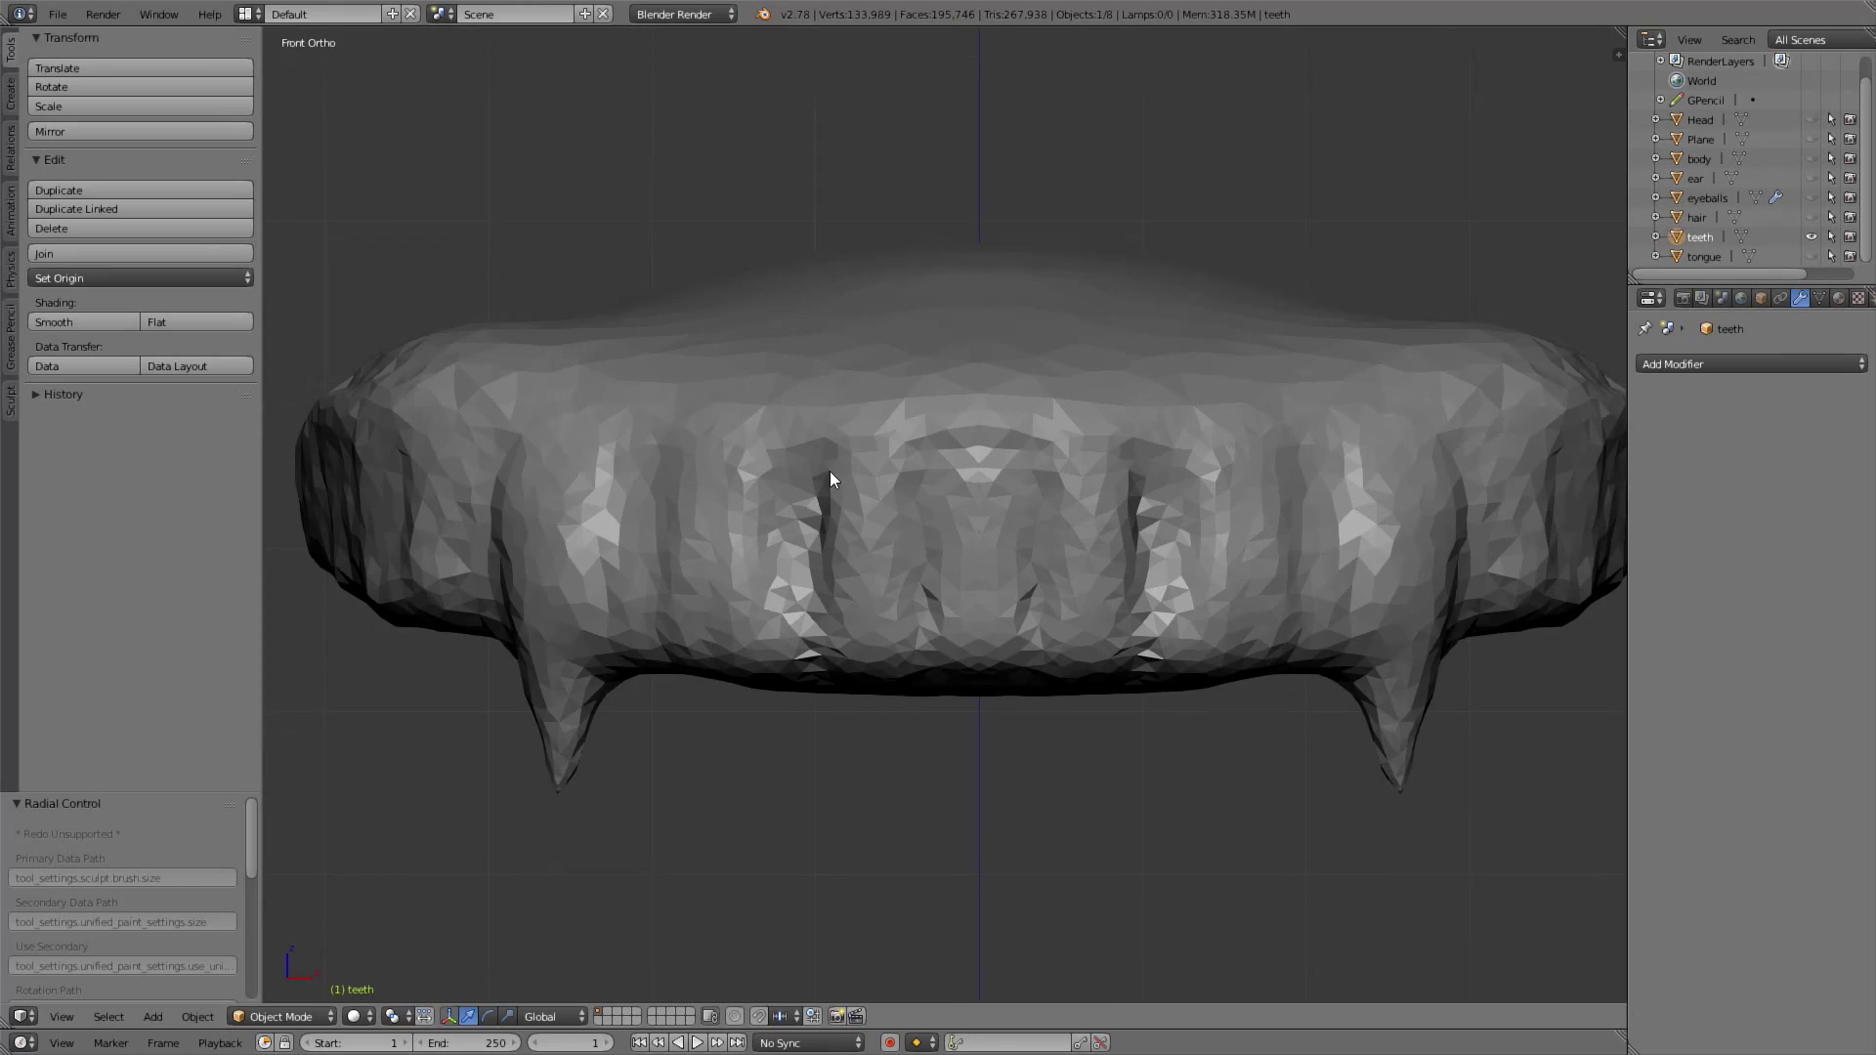
scroll(830, 473, down, 2)
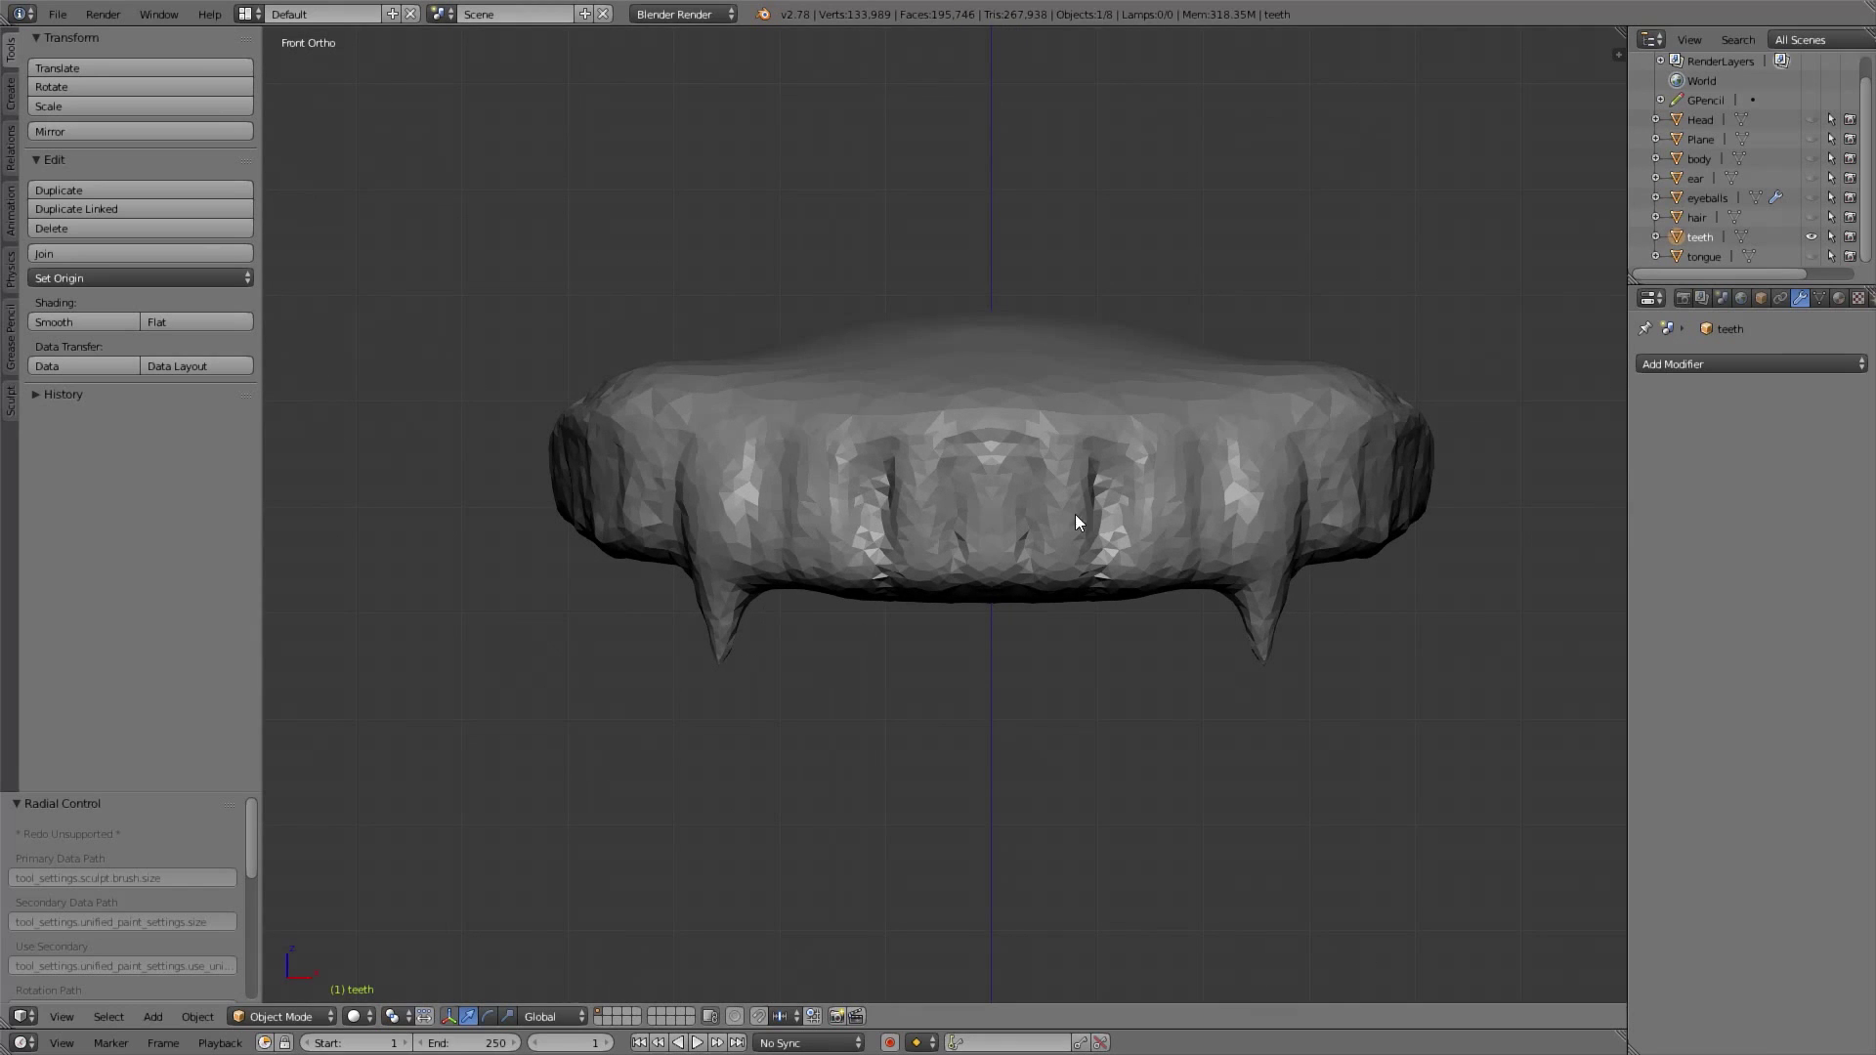
Enter Sculpt Mode on the teeth, set the Grab brush radius to 62 px and enable X mirroring
click(299, 1016)
click(307, 963)
key(f)
click(739, 500)
scroll(106, 548, down, 5)
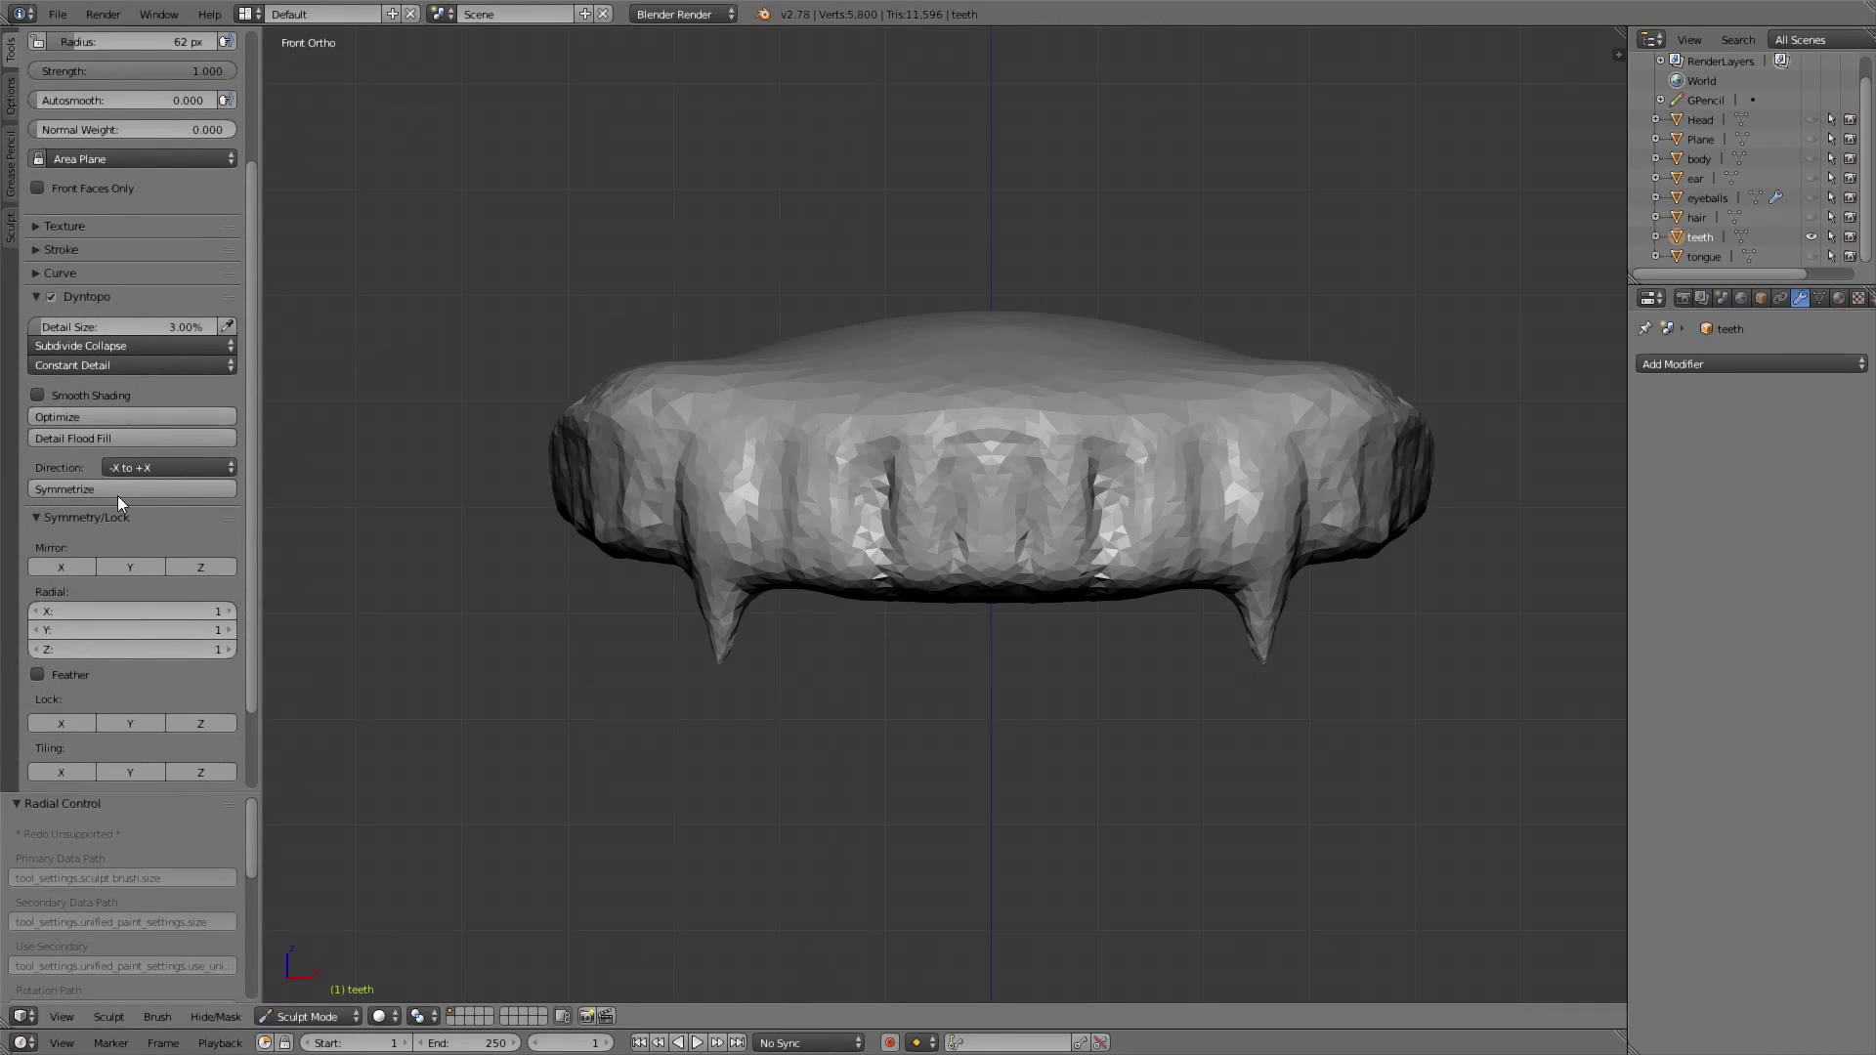
click(62, 566)
scroll(117, 562, up, 5)
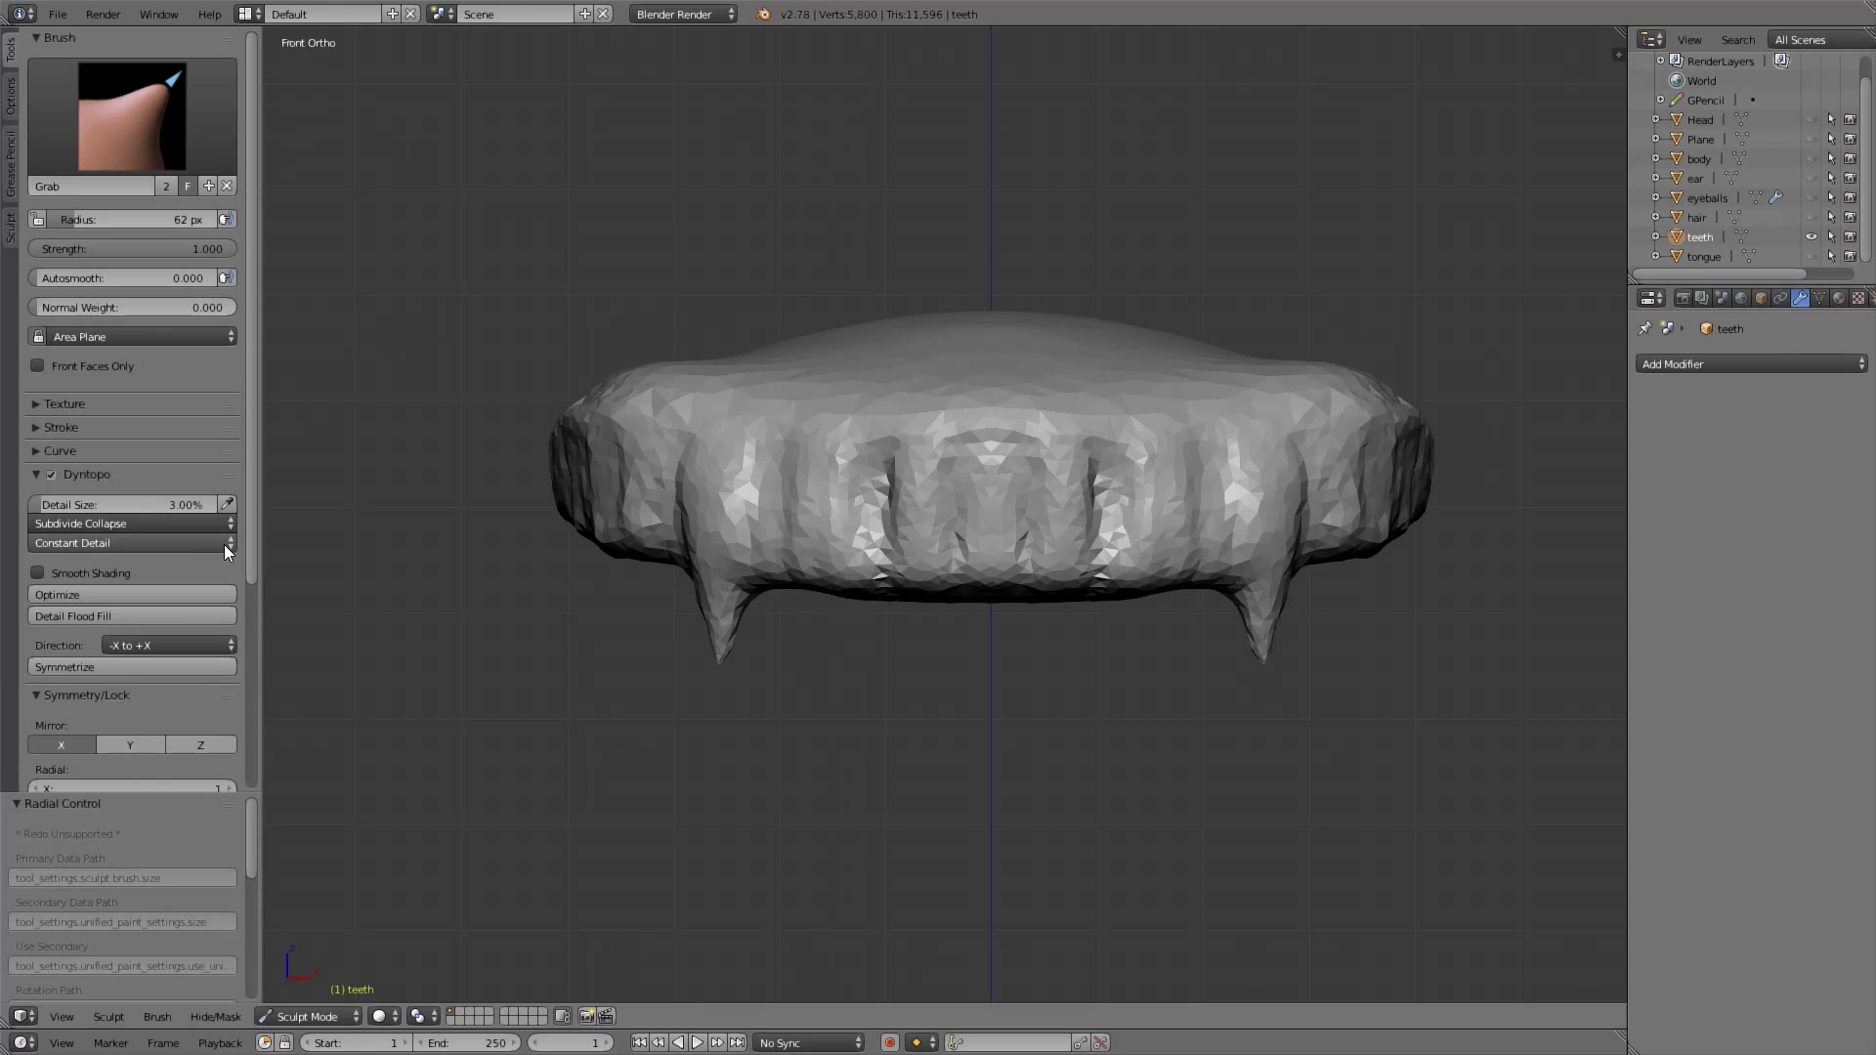
Inspect the teeth's wireframe and flood-fill the mesh detail at a constant 3.00%
mouse_move(389, 587)
middle_down()
mouse_move(935, 477)
mouse_move(987, 498)
middle_up()
key(z)
middle_drag(954, 438, 1009, 458)
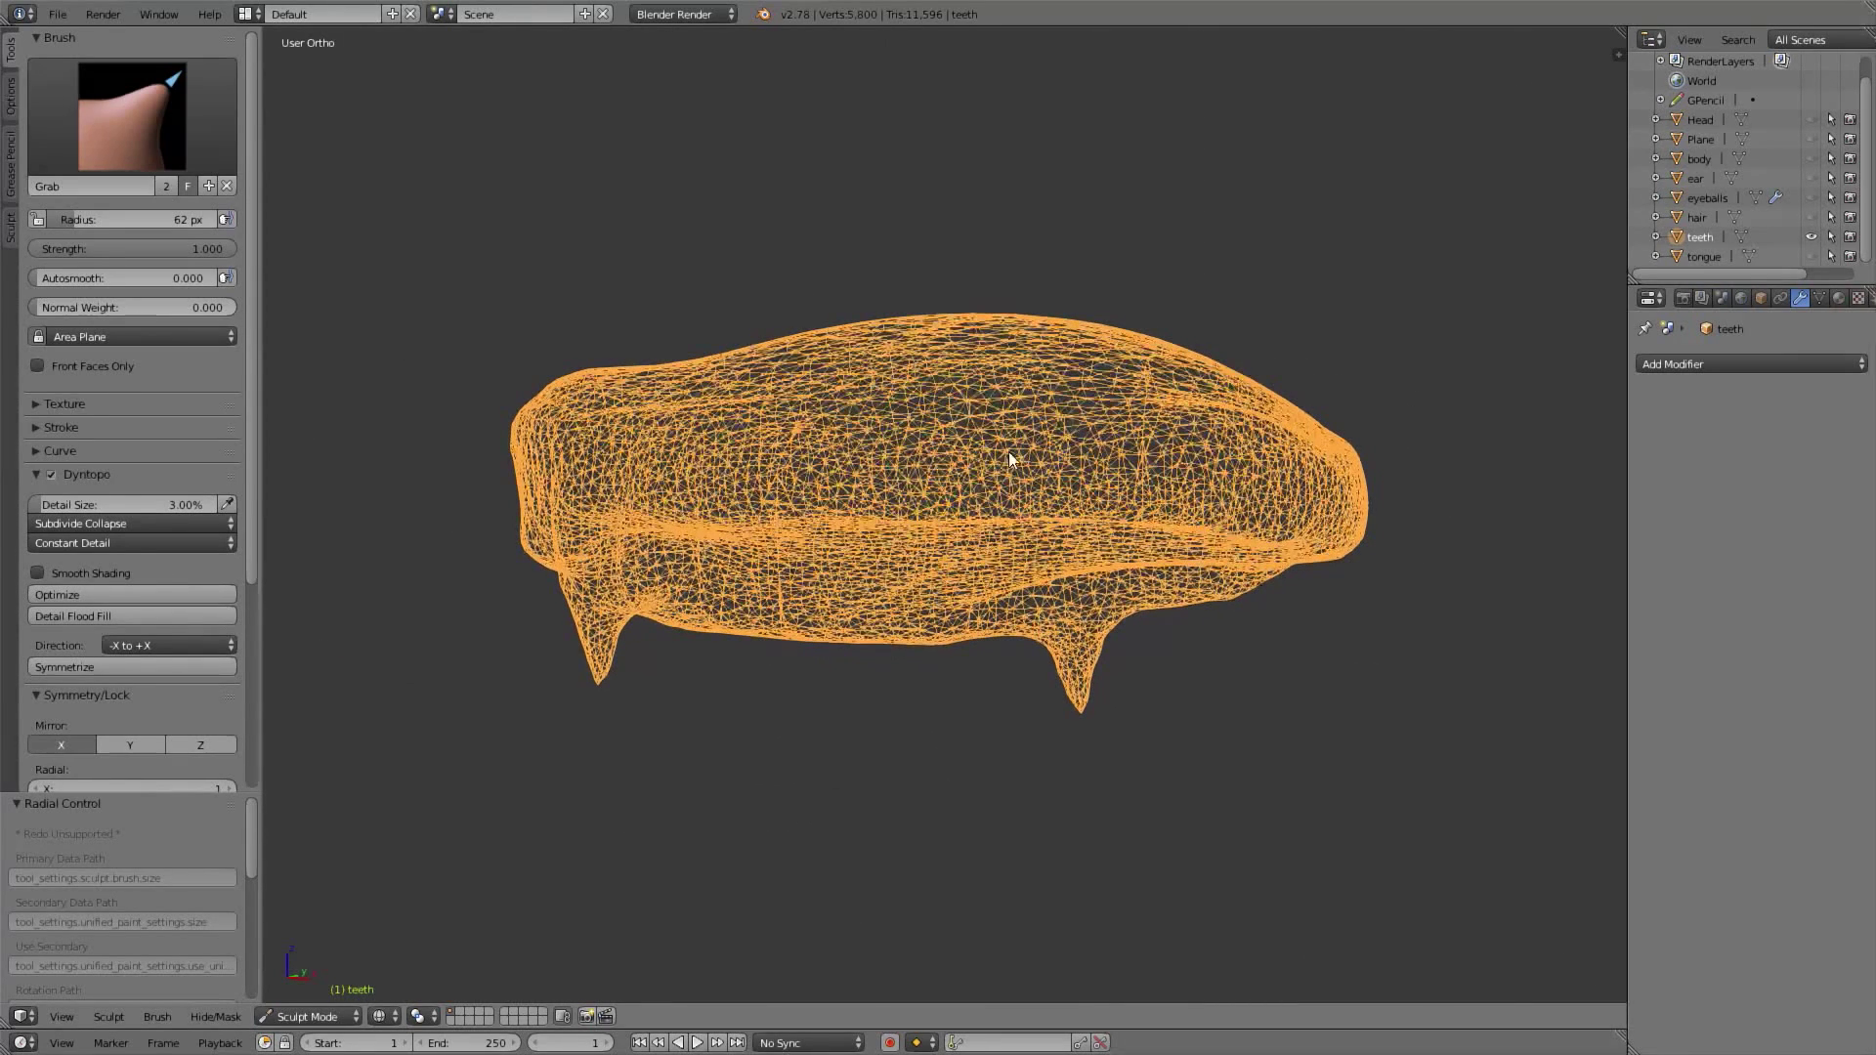
click(204, 619)
key(z)
Set the dyntopo detail size to 2.00% and flood-fill the teeth mesh again
click(167, 505)
text(2)
key(Return)
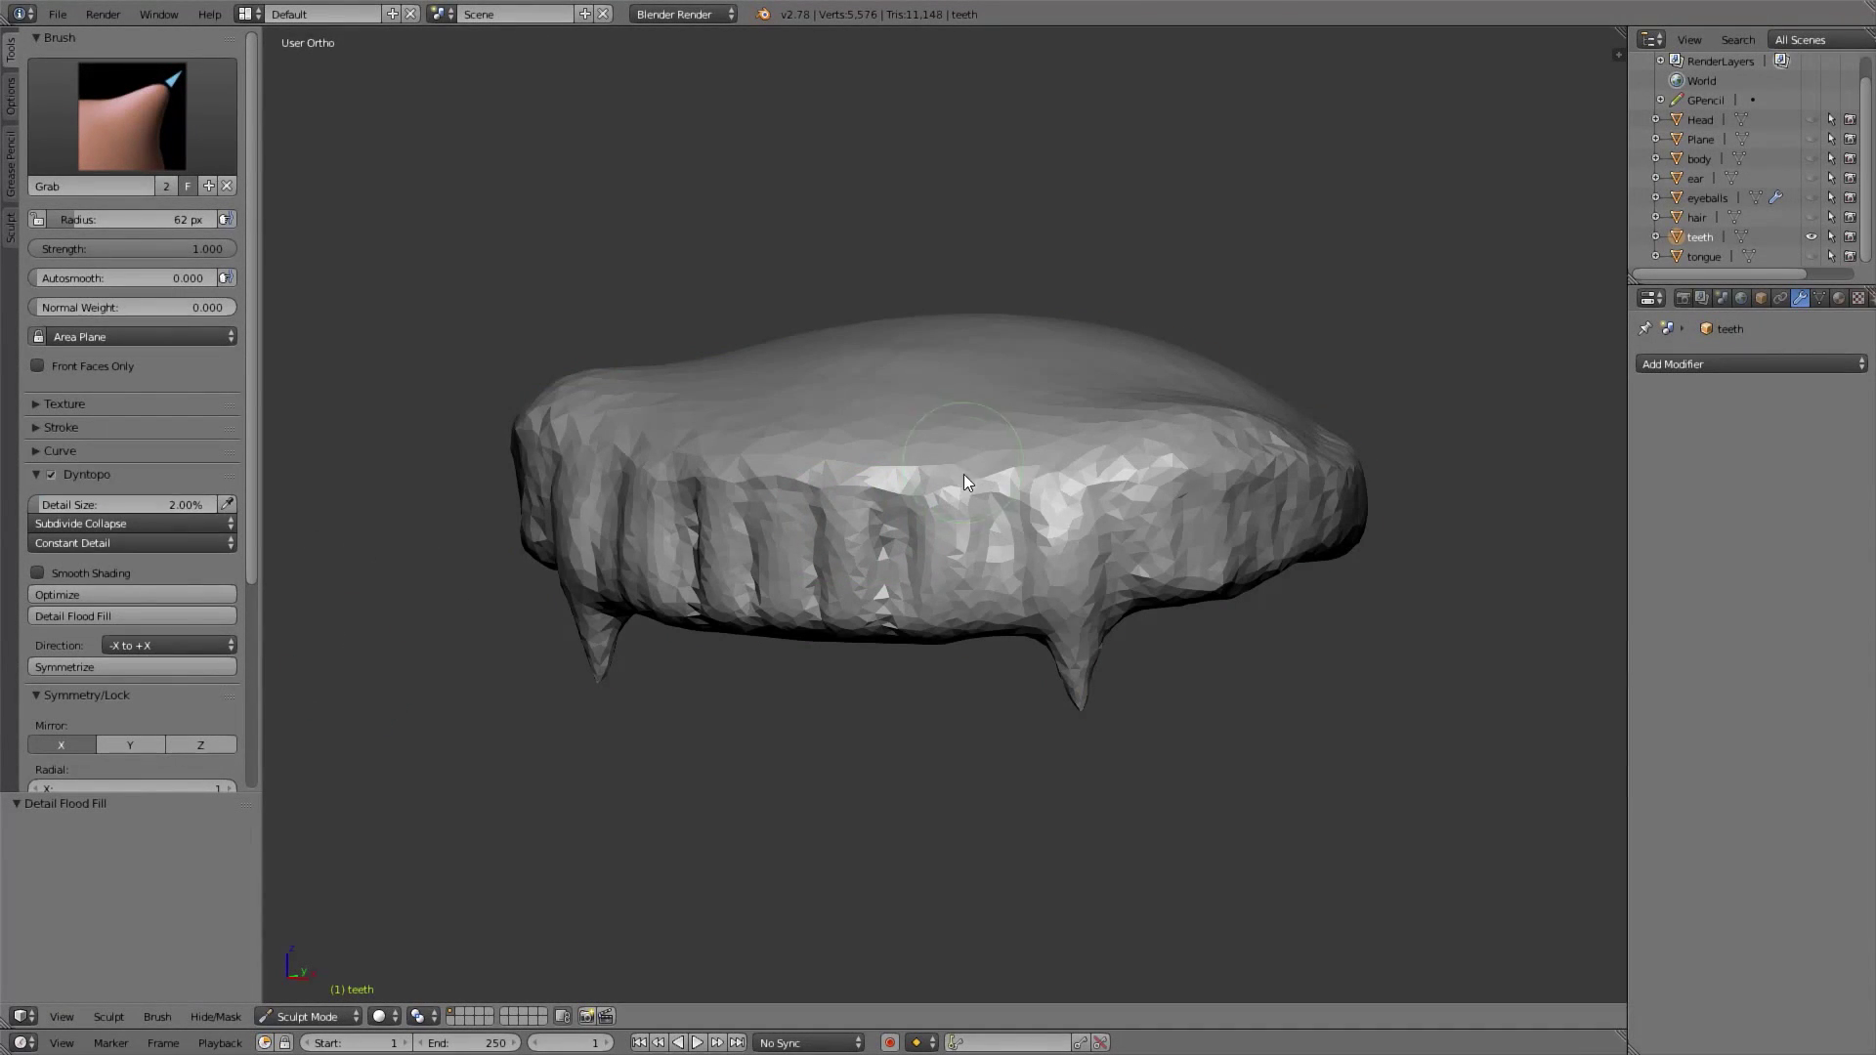
key(z)
click(167, 608)
key(z)
key(KP_1)
scroll(910, 488, up, 1)
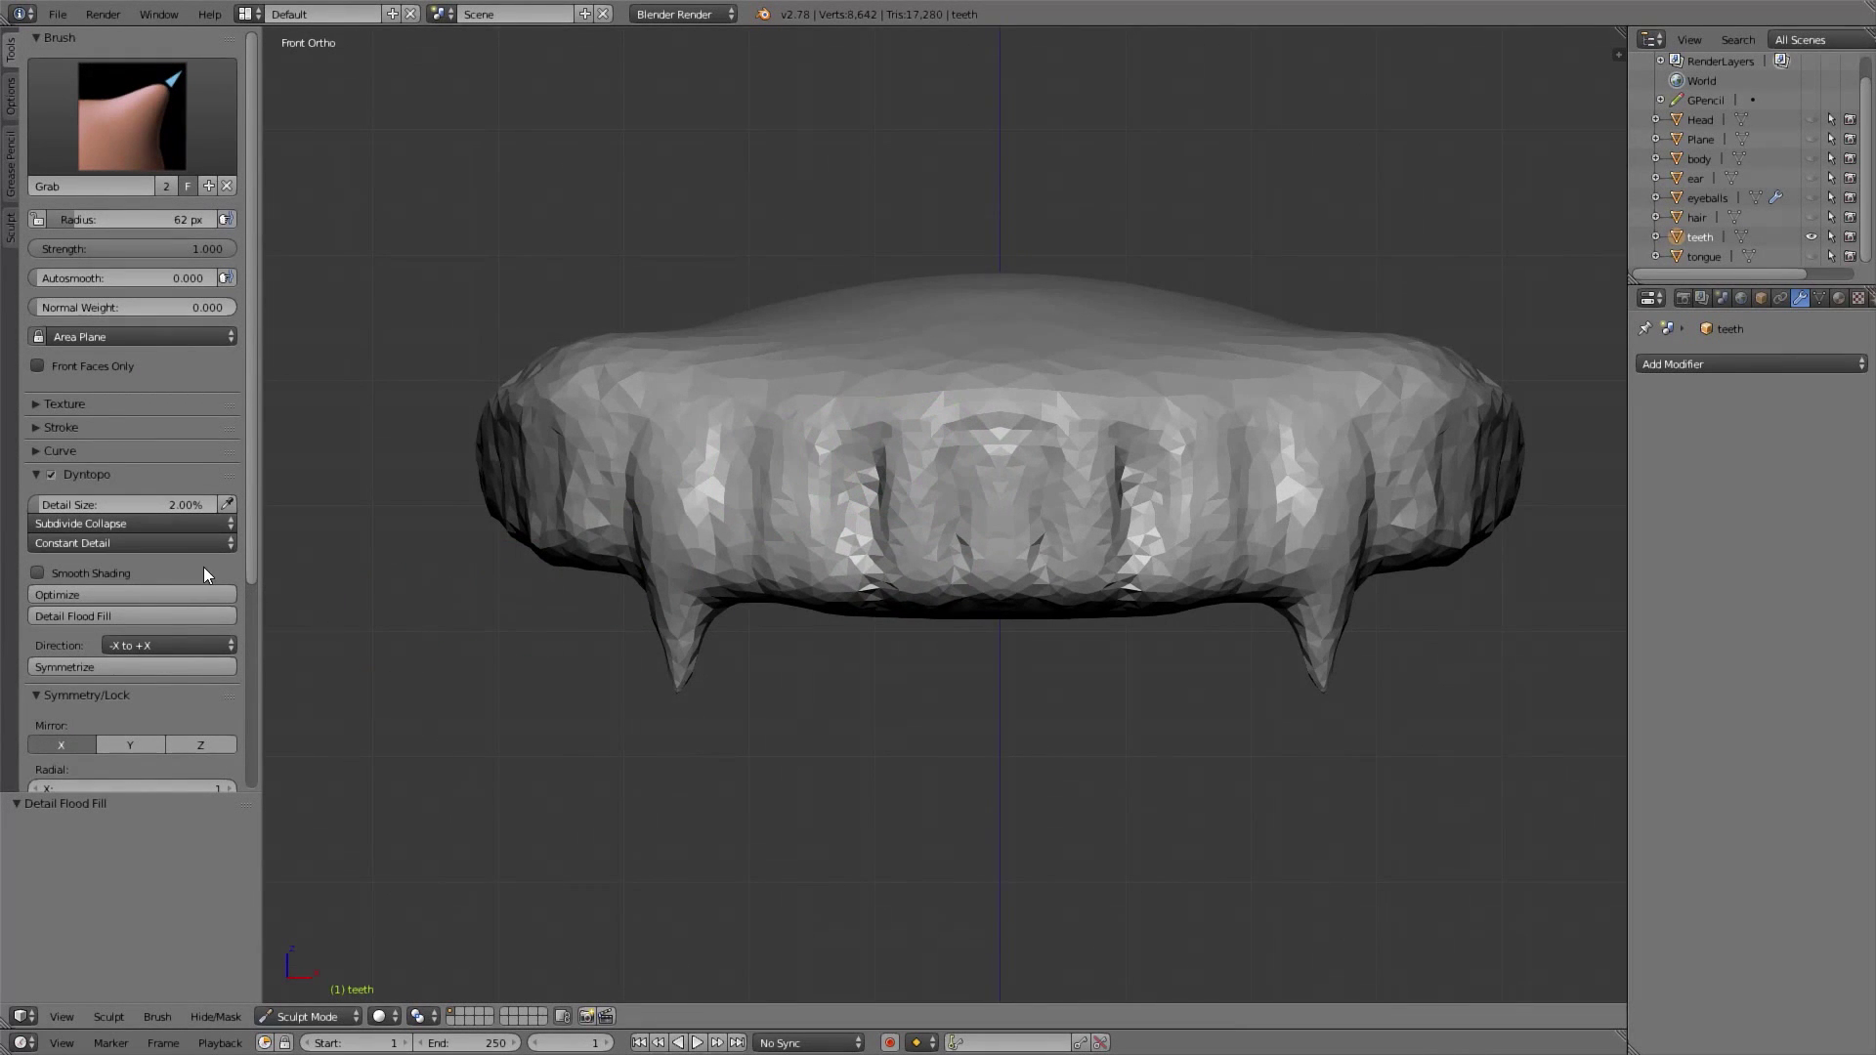
Choose the Clay Strips brush with a 50 px radius and add a stroke down the fang
scroll(693, 471, up, 1)
mouse_move(692, 503)
middle_down()
mouse_move(732, 480)
mouse_move(828, 503)
middle_up()
key(3)
key(f)
click(710, 538)
mouse_move(840, 510)
mouse_down()
mouse_move(829, 665)
mouse_move(822, 623)
mouse_up()
Set the dyntopo refine method to Subdivide Edges and the detail type to Relative Detail
click(196, 635)
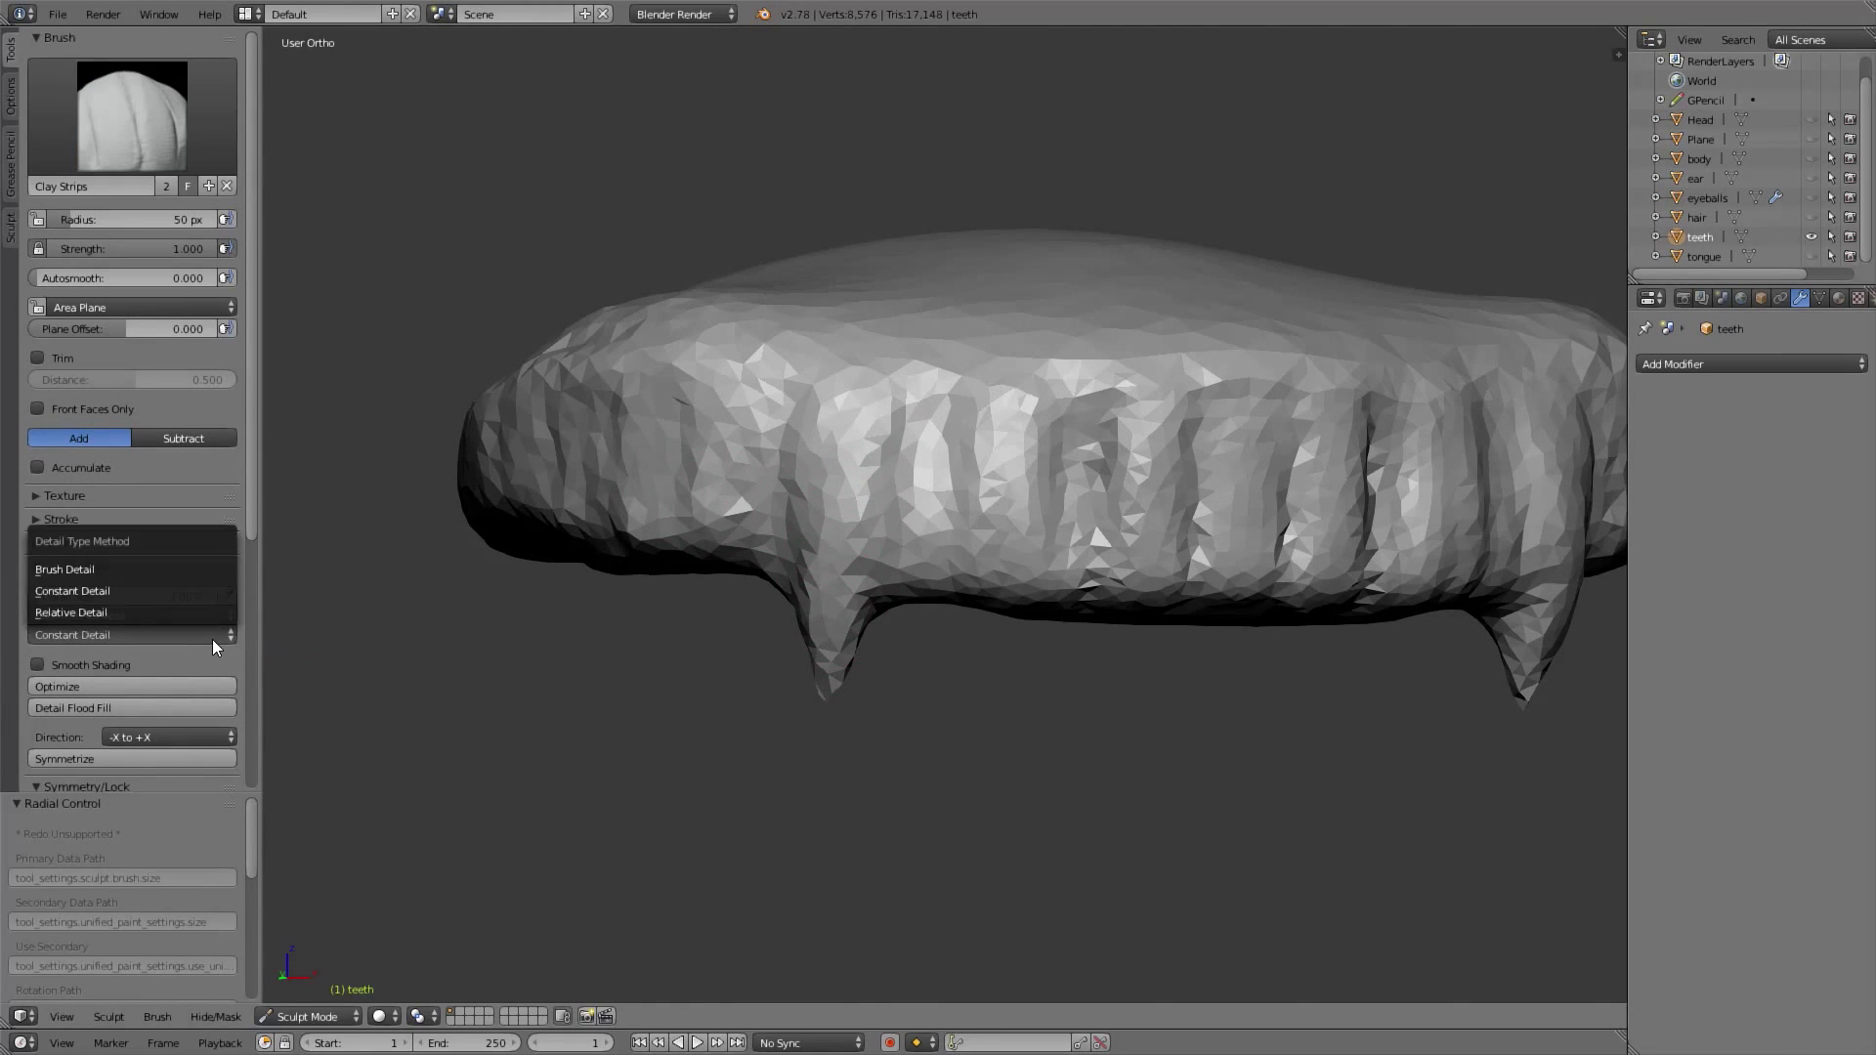
click(209, 636)
click(234, 633)
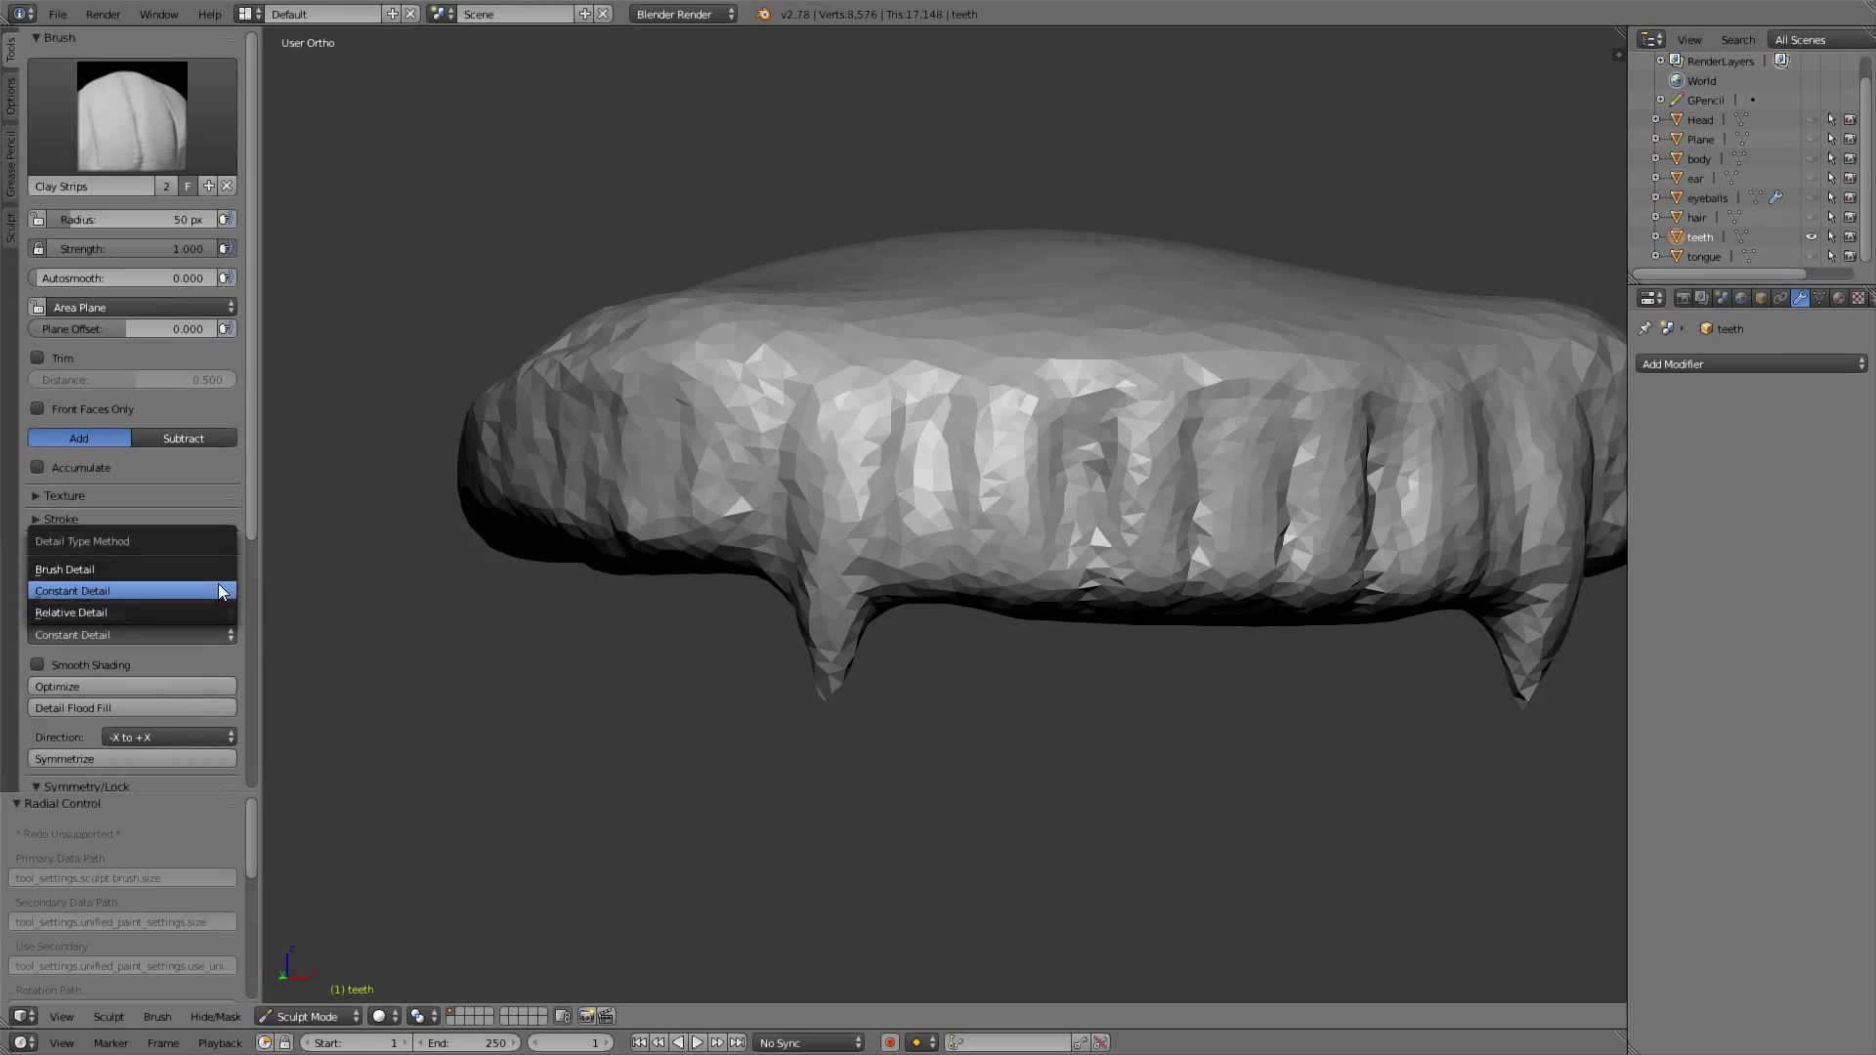
click(227, 607)
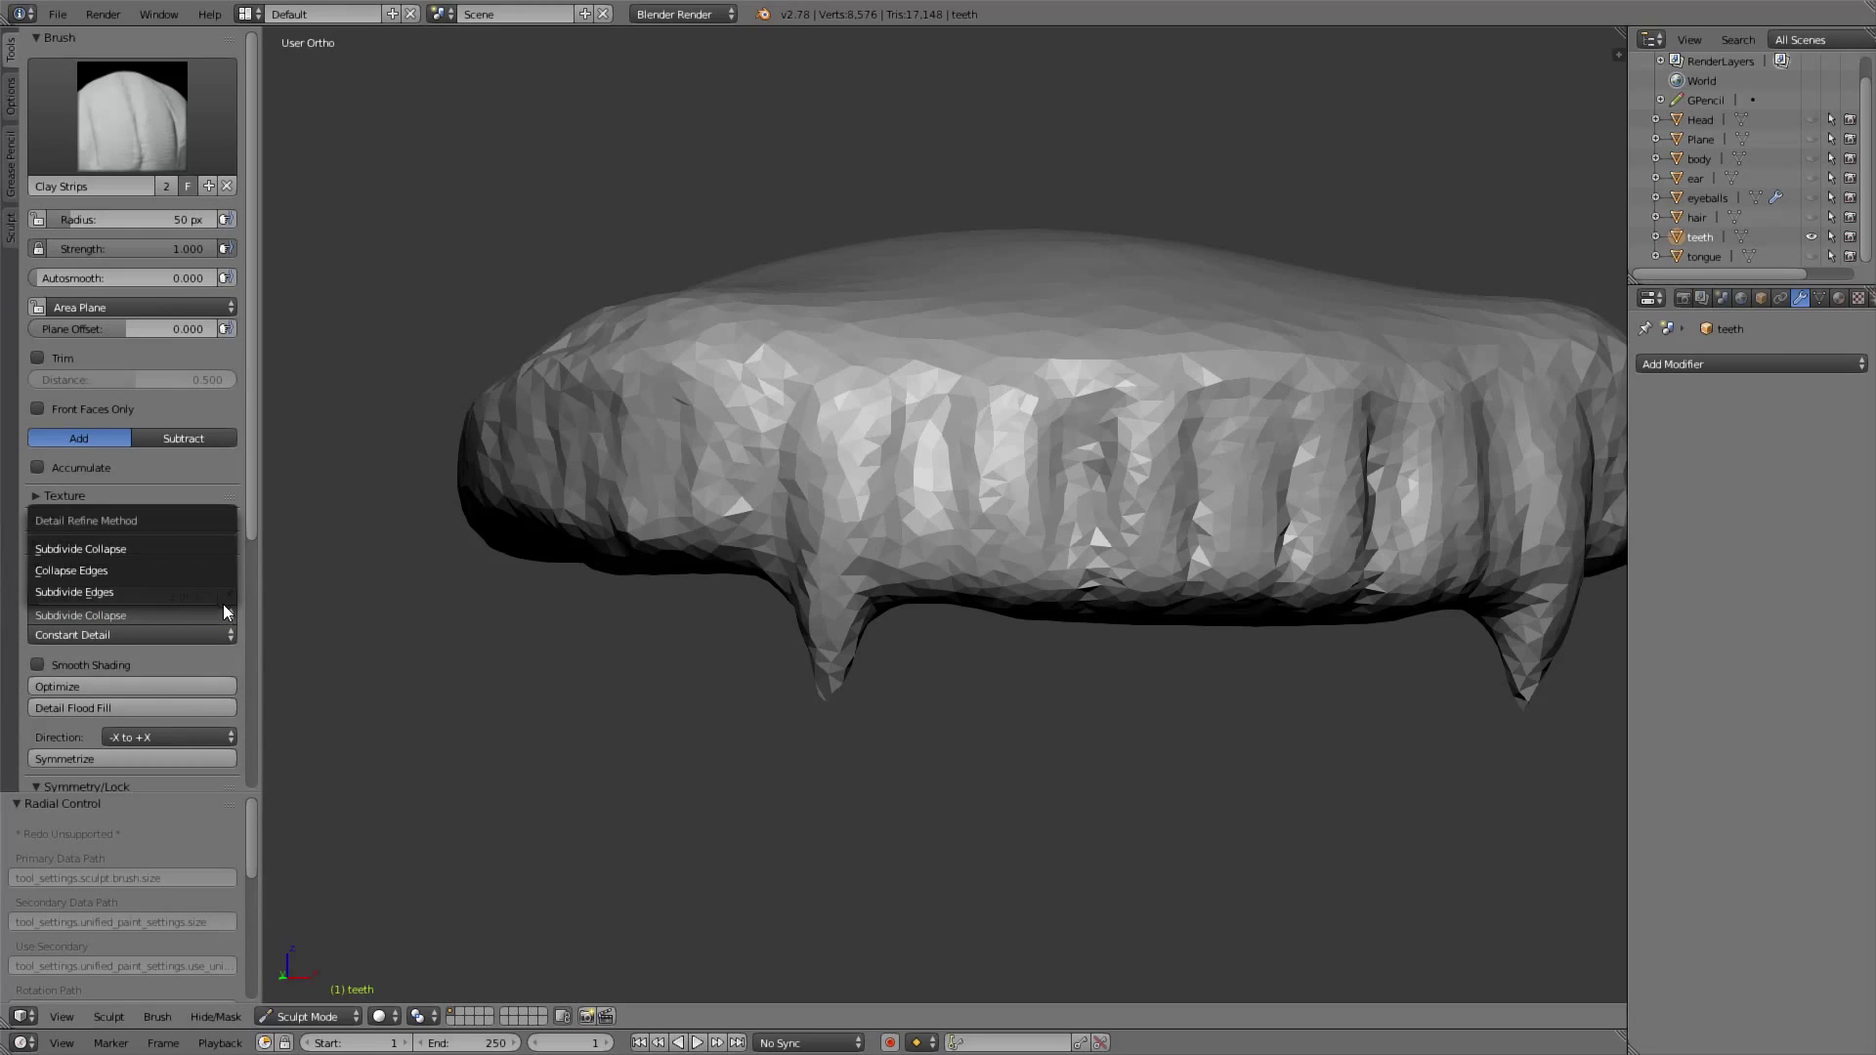
click(219, 588)
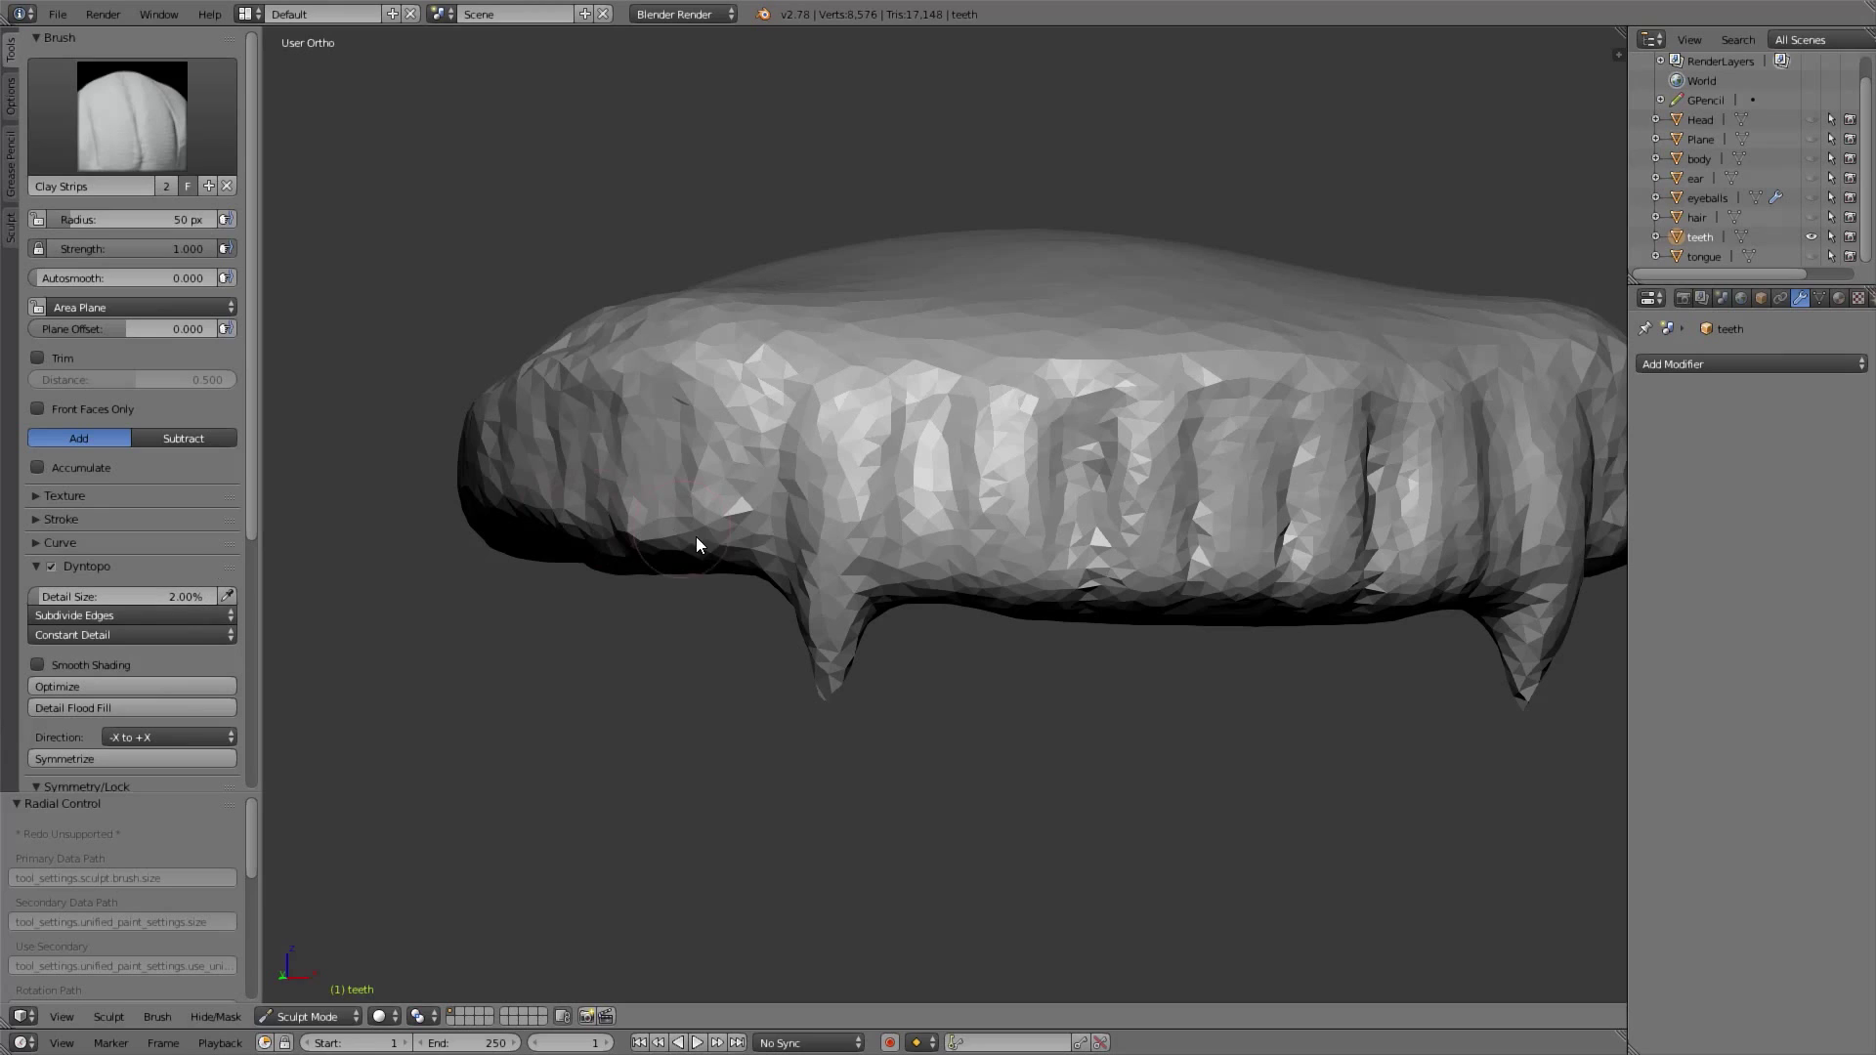
click(207, 632)
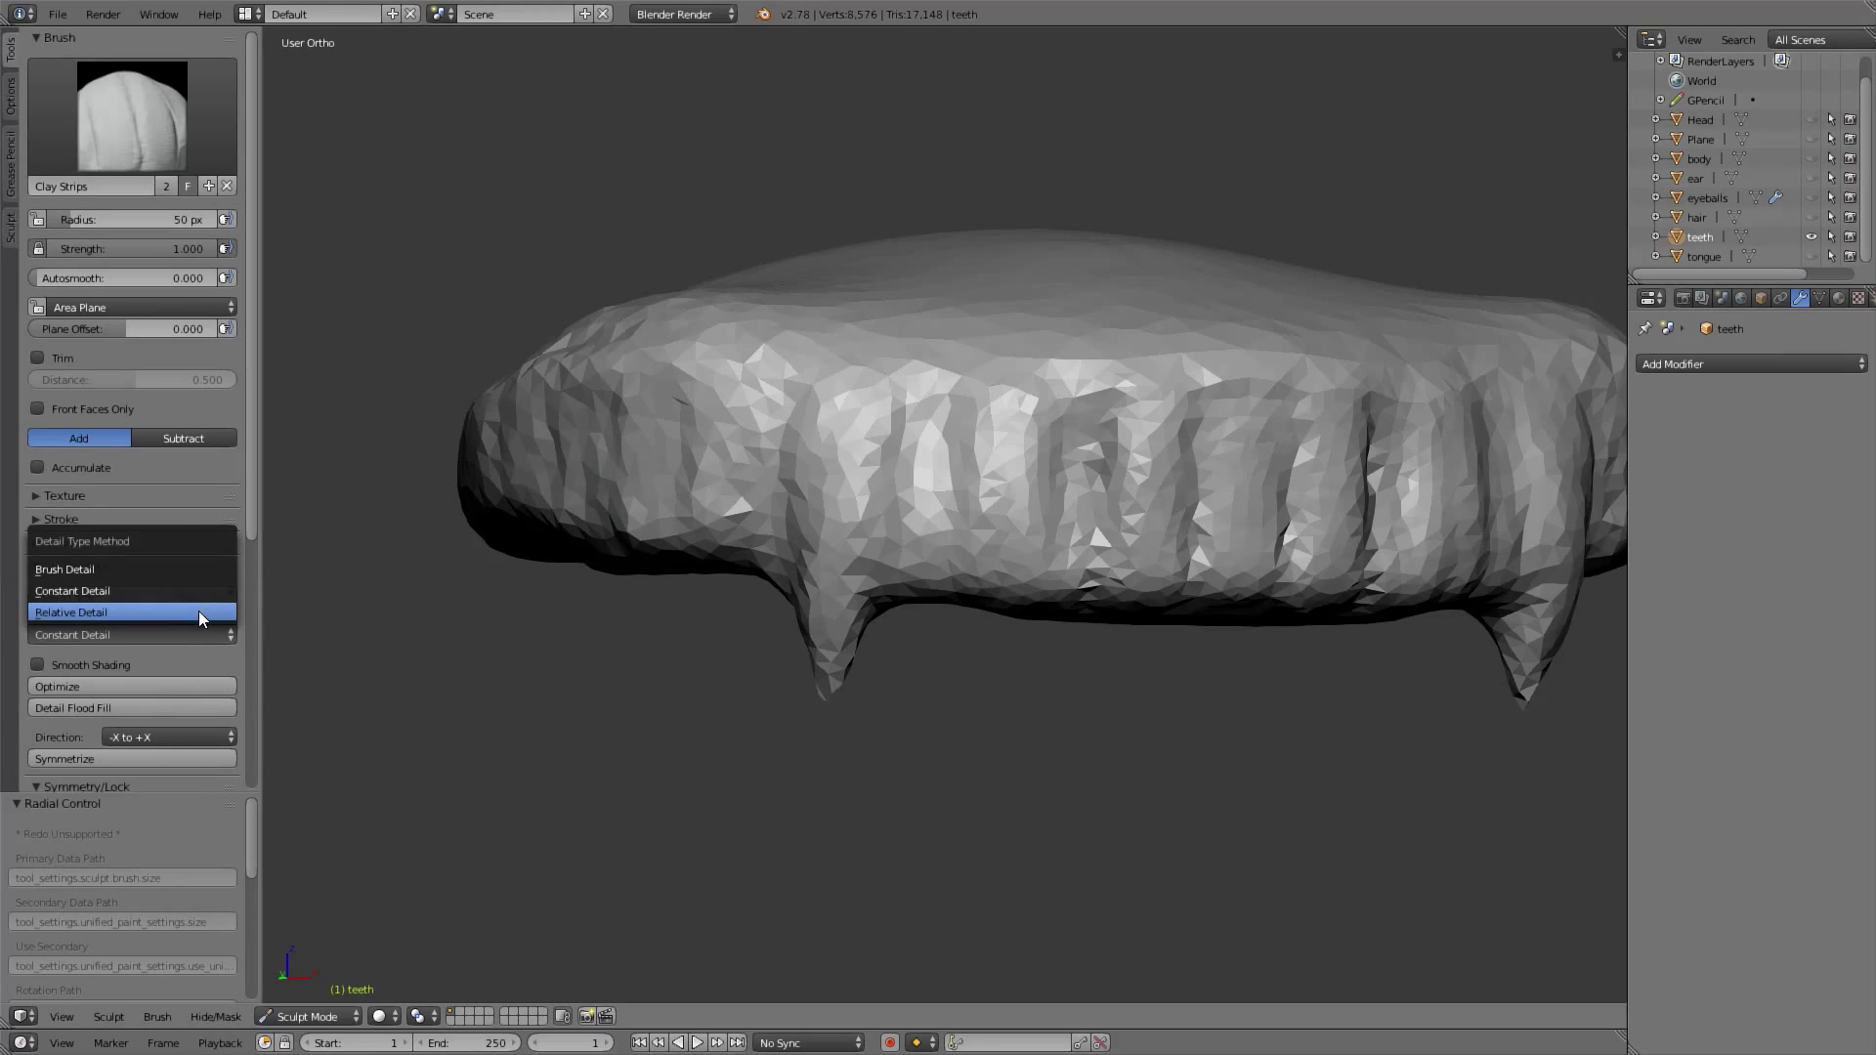
click(200, 613)
Build up the front of the fang with long Clay Strips strokes, using a 53 px radius for the second
scroll(747, 586, up, 1)
mouse_move(787, 562)
middle_down()
mouse_move(824, 480)
mouse_move(819, 391)
middle_up()
drag(813, 367, 782, 625)
key(f)
click(793, 536)
mouse_move(813, 384)
mouse_down()
mouse_move(780, 630)
mouse_move(800, 613)
mouse_move(797, 594)
mouse_move(771, 611)
mouse_up()
middle_drag(771, 612, 936, 583)
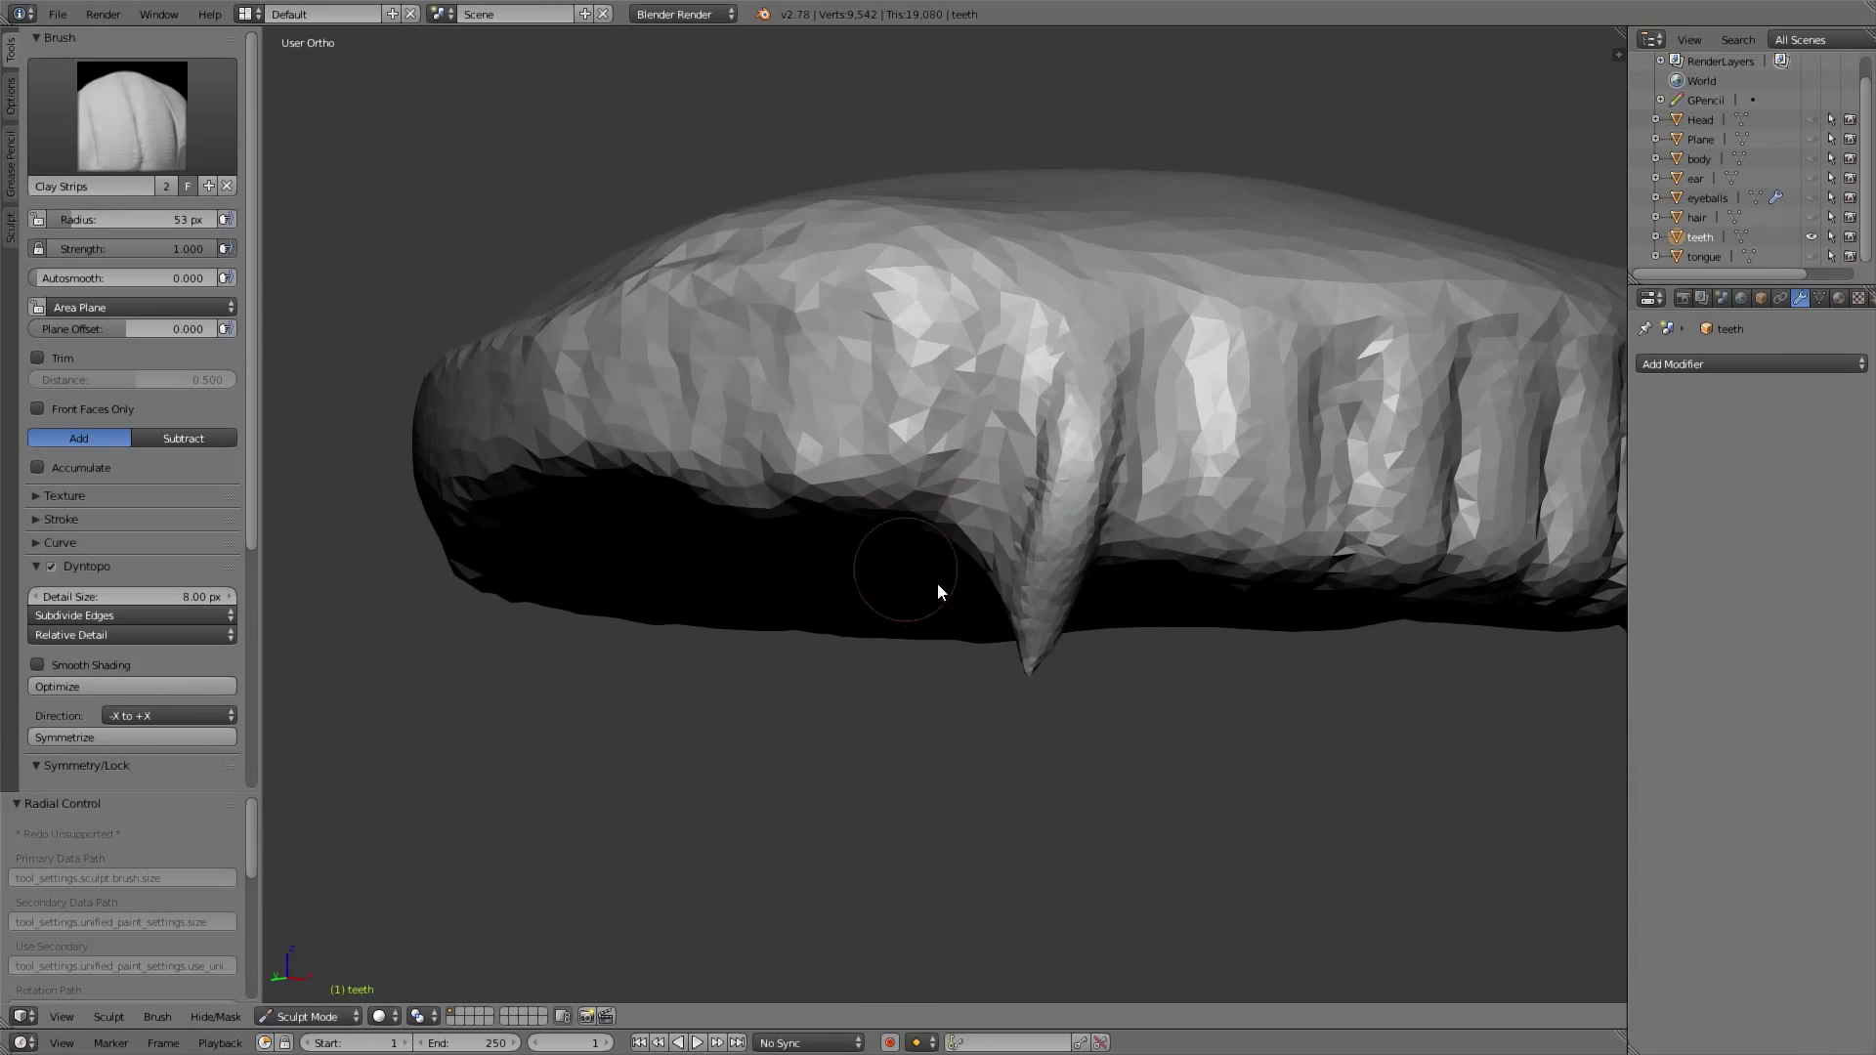
Pull the fang tip slightly downward with the Grab brush
key(KP_1)
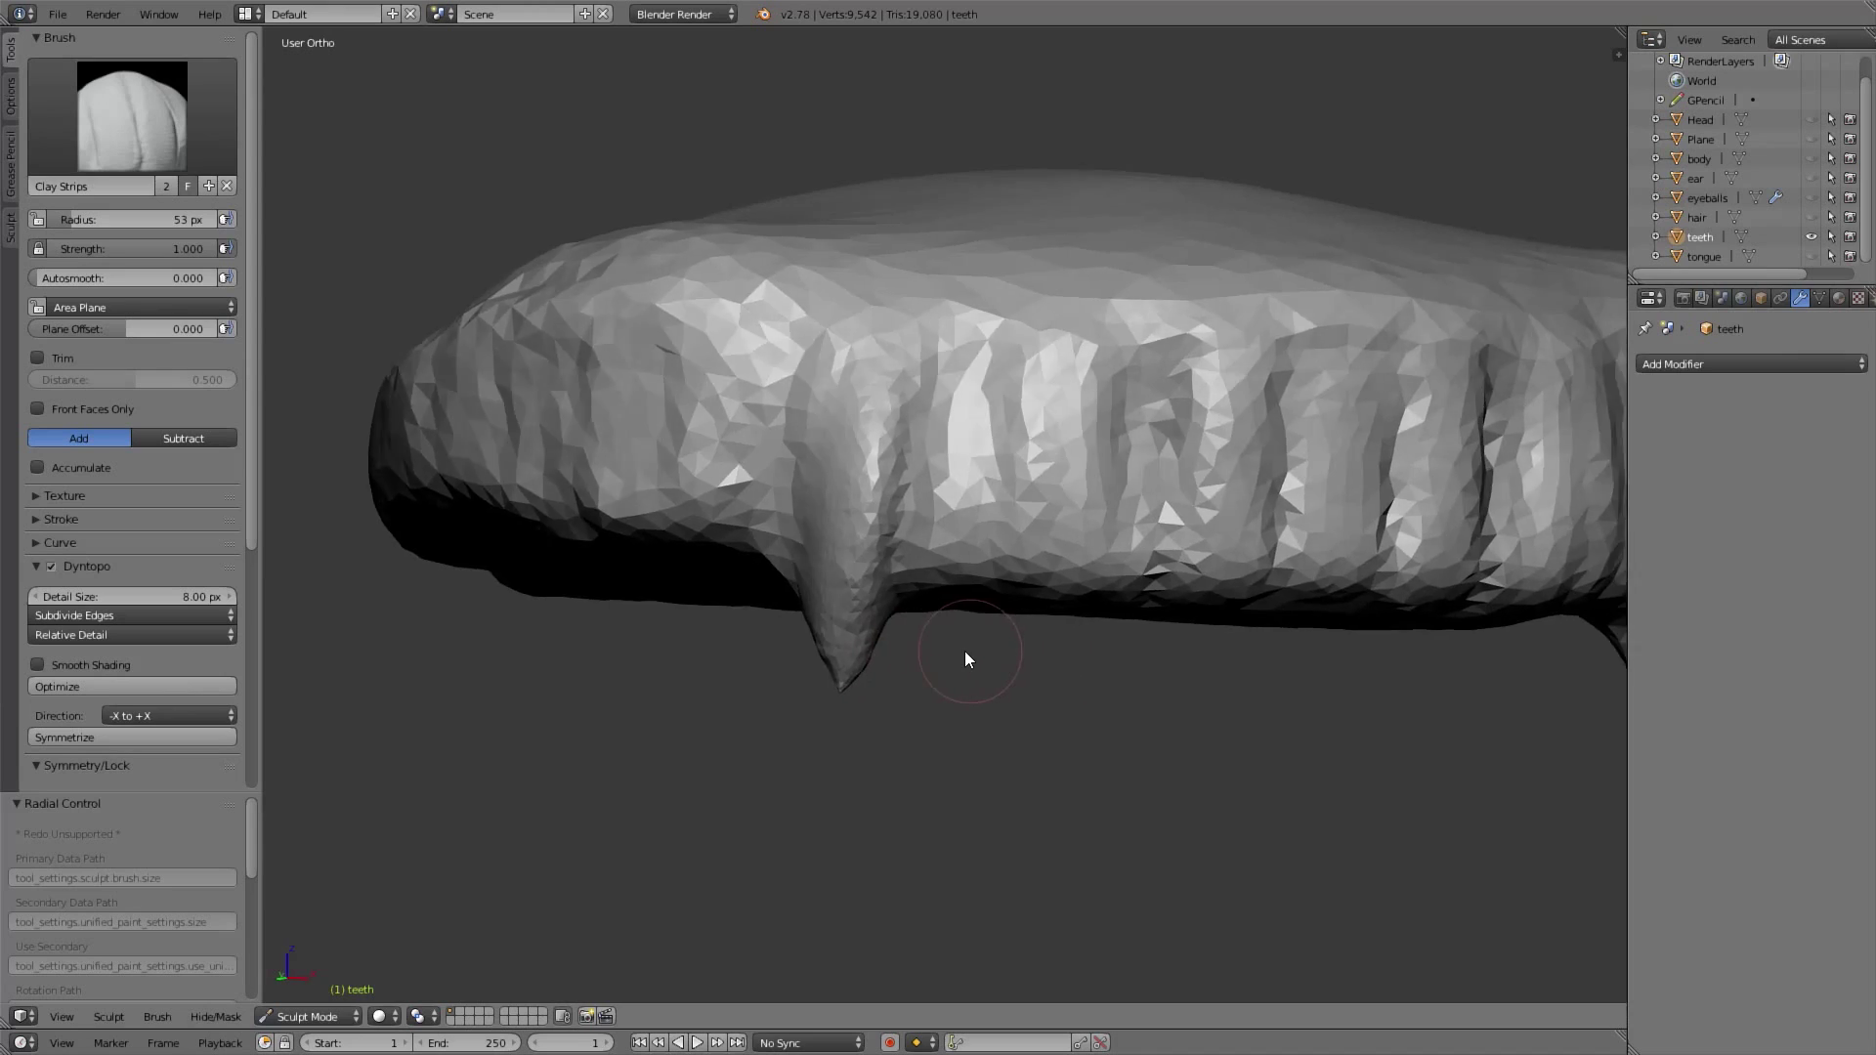
key(g)
mouse_move(571, 730)
mouse_down()
mouse_move(600, 731)
mouse_move(590, 712)
mouse_move(582, 753)
mouse_up()
Choose the Inflate/Deflate brush and set its radius to 95 px while viewing the fangs from behind and the side
click(111, 114)
click(600, 245)
mouse_move(582, 754)
middle_down()
mouse_move(602, 724)
mouse_move(860, 685)
mouse_move(849, 659)
mouse_move(944, 657)
mouse_move(1034, 614)
mouse_move(981, 522)
middle_up()
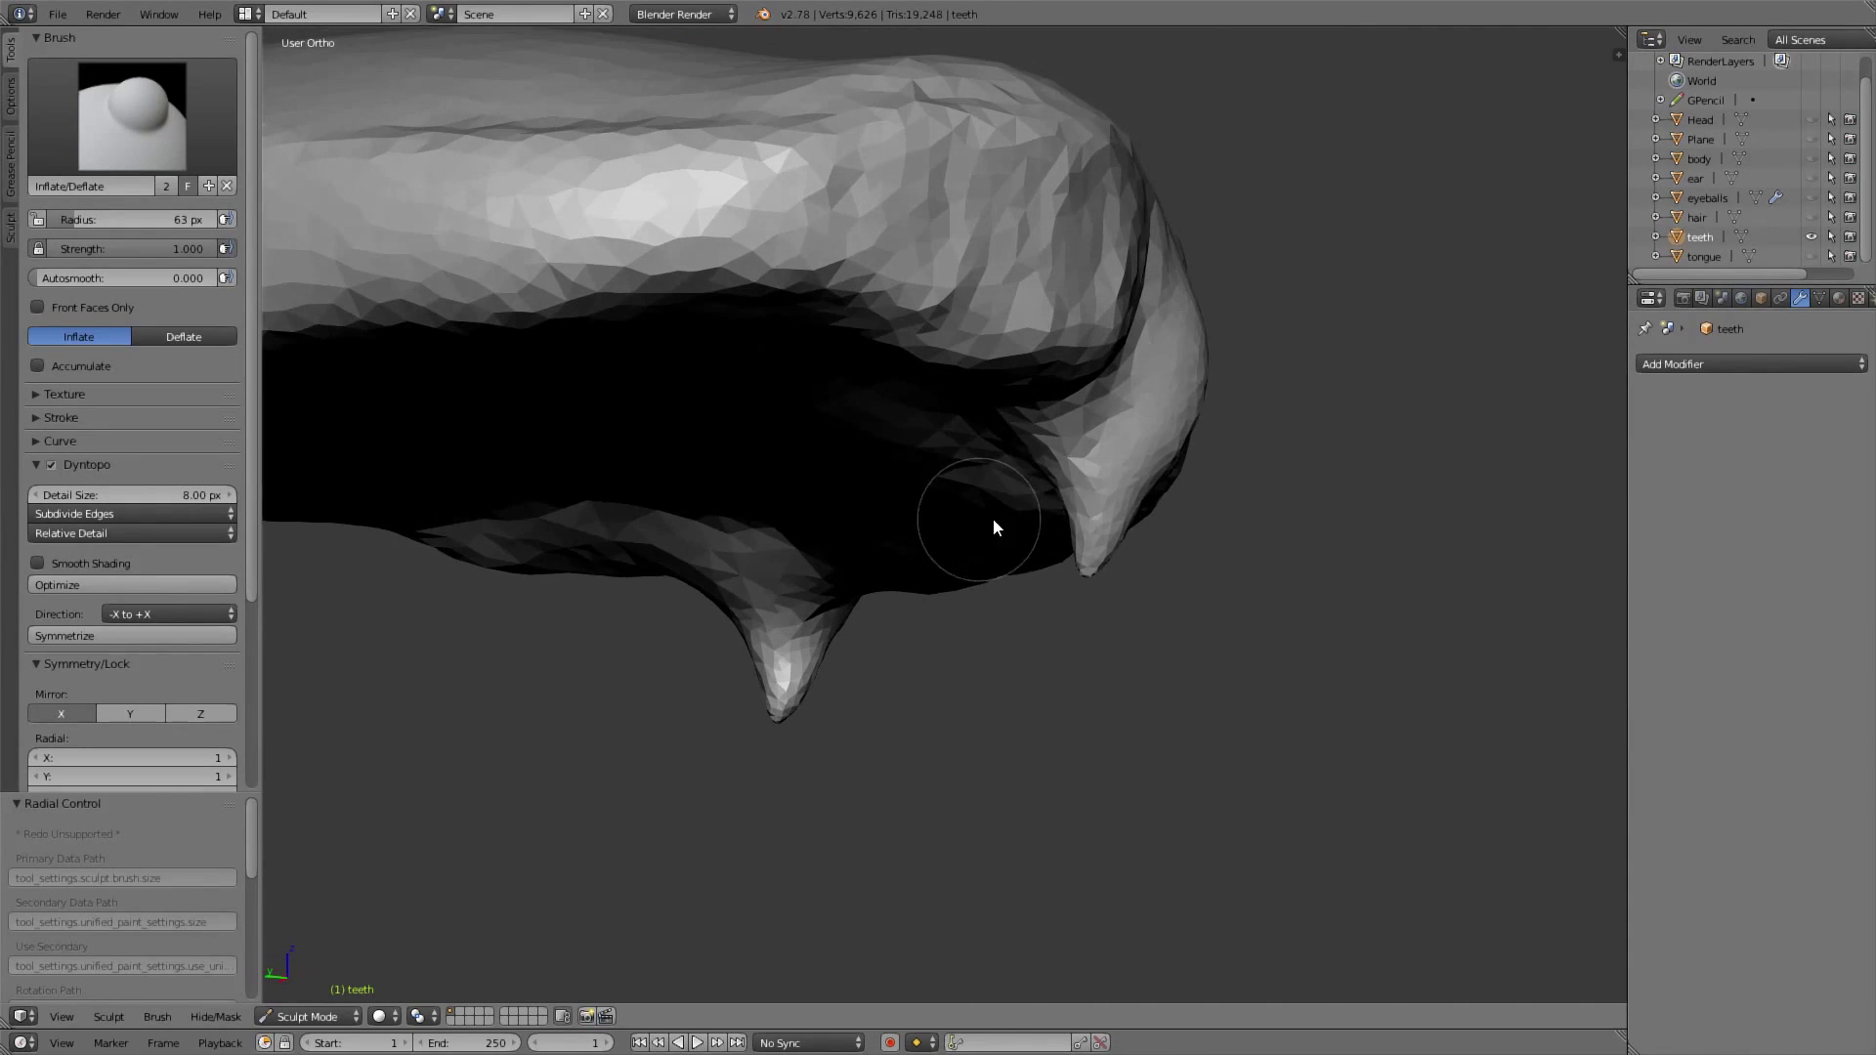
middle_drag(1195, 396, 1209, 438)
key(f)
click(1251, 486)
Reshape the fang's side profile in the left view with the Grab brush at a 110 px radius
key(ctrl+KP_3)
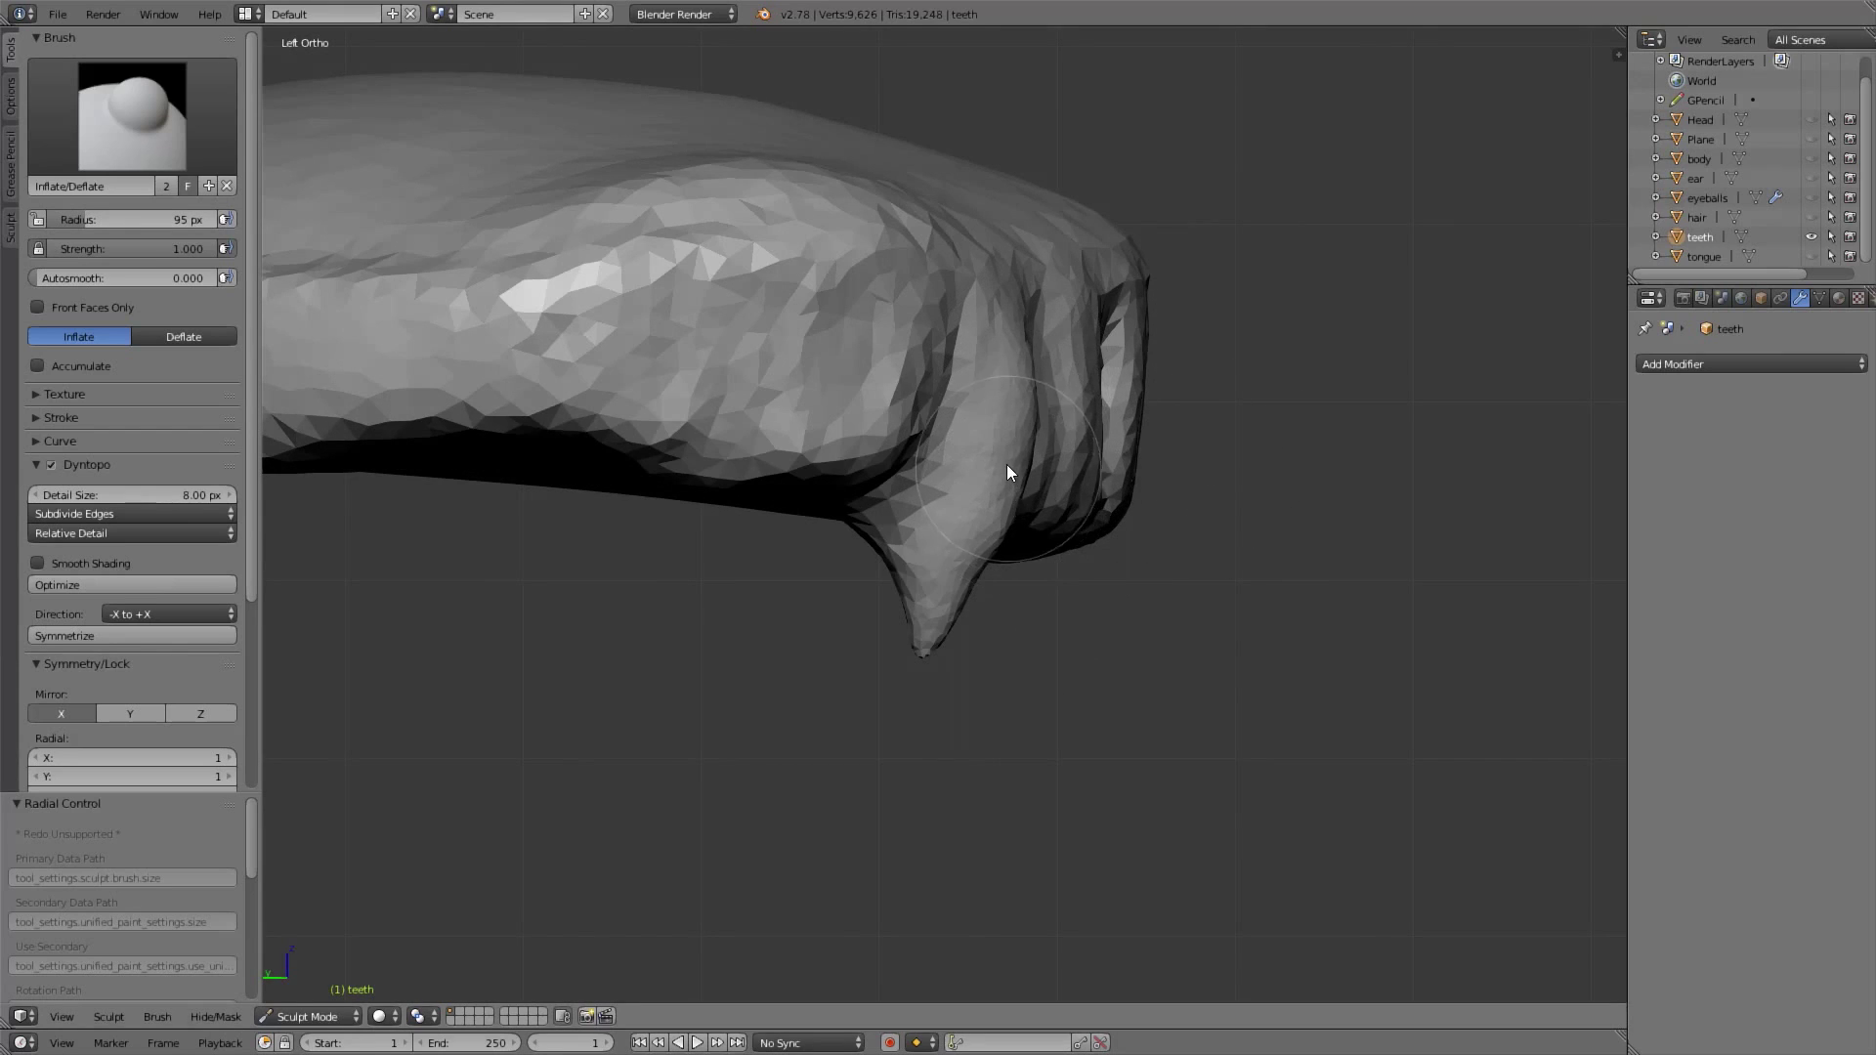
key(g)
drag(1028, 408, 971, 580)
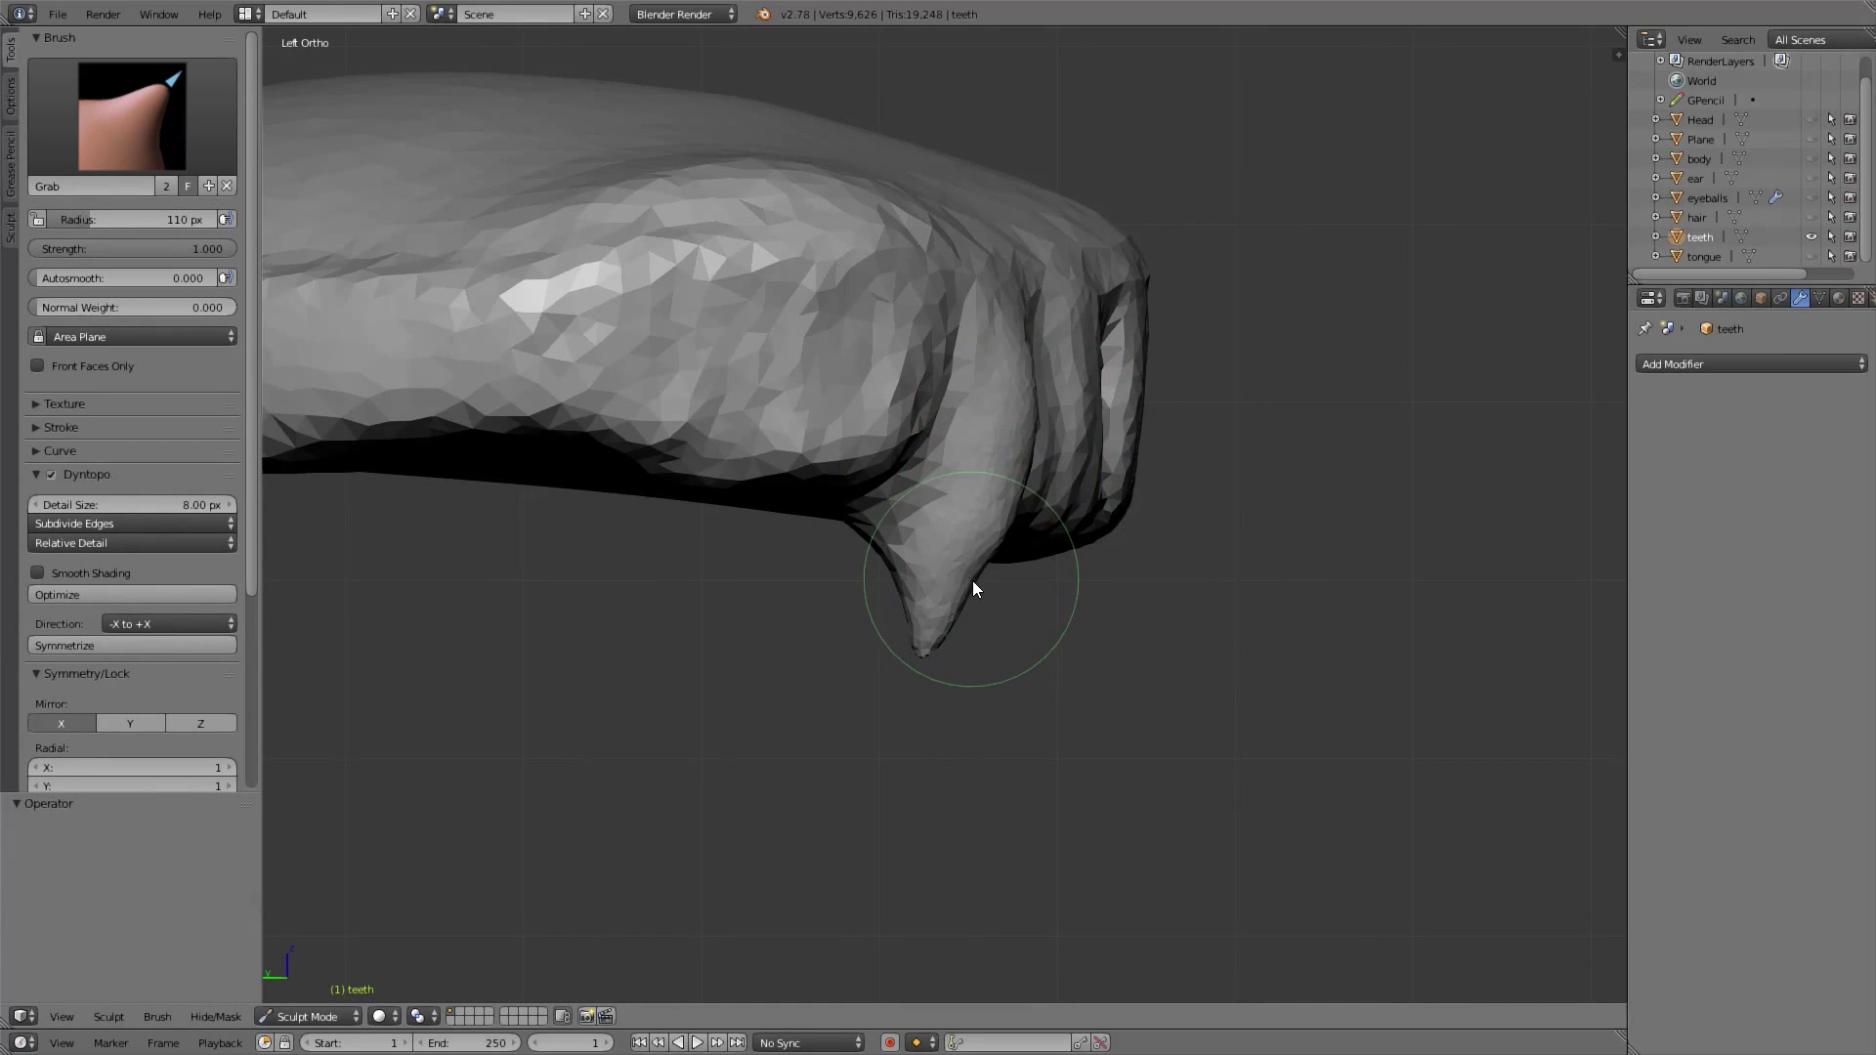
drag(1032, 415, 1018, 403)
drag(976, 601, 963, 614)
Smooth the rough ridges on the front teeth between the two fangs
middle_drag(952, 559, 792, 559)
key(KP_1)
shift+middle_drag(692, 497, 861, 550)
mouse_move(741, 493)
shift+mouse_down()
mouse_move(723, 440)
mouse_move(805, 344)
mouse_move(767, 408)
mouse_move(865, 536)
mouse_move(1222, 367)
mouse_move(1067, 494)
mouse_move(902, 518)
shift+mouse_up()
middle_drag(1353, 498, 934, 422)
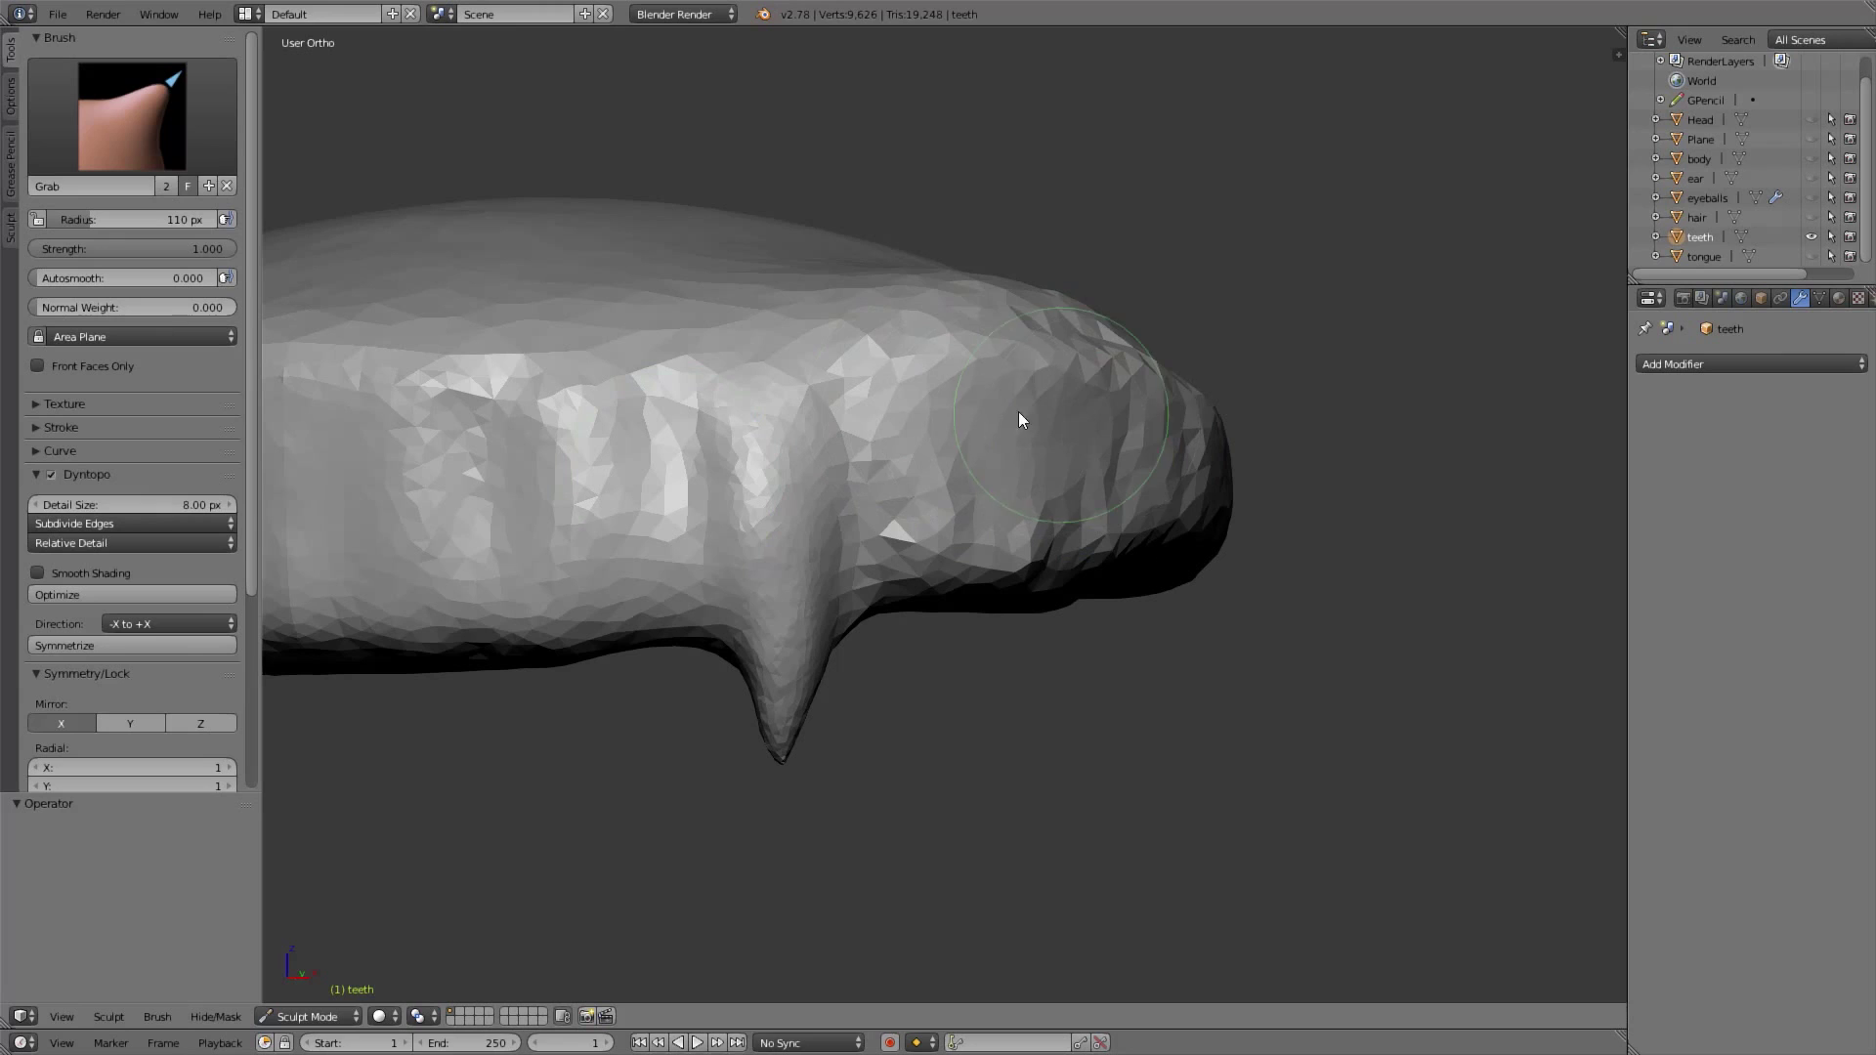
middle_drag(940, 508, 1134, 548)
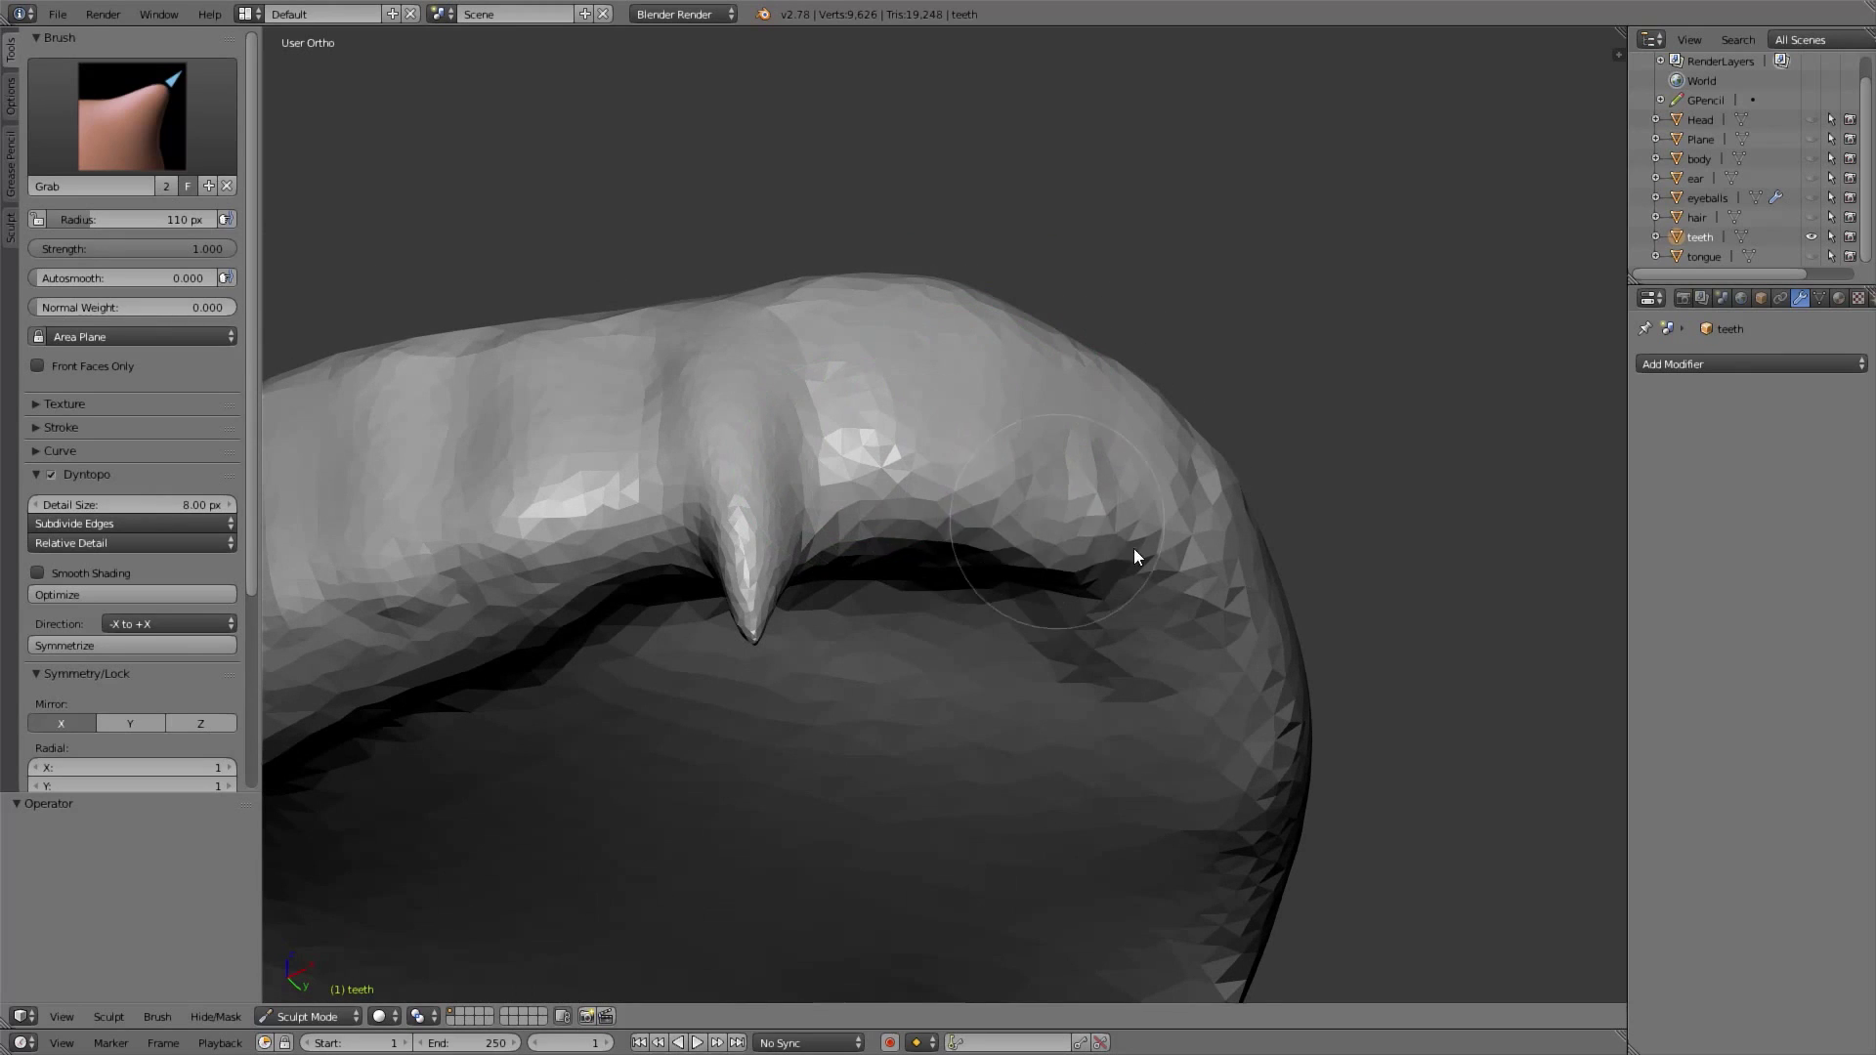
middle_drag(1216, 596, 1081, 350)
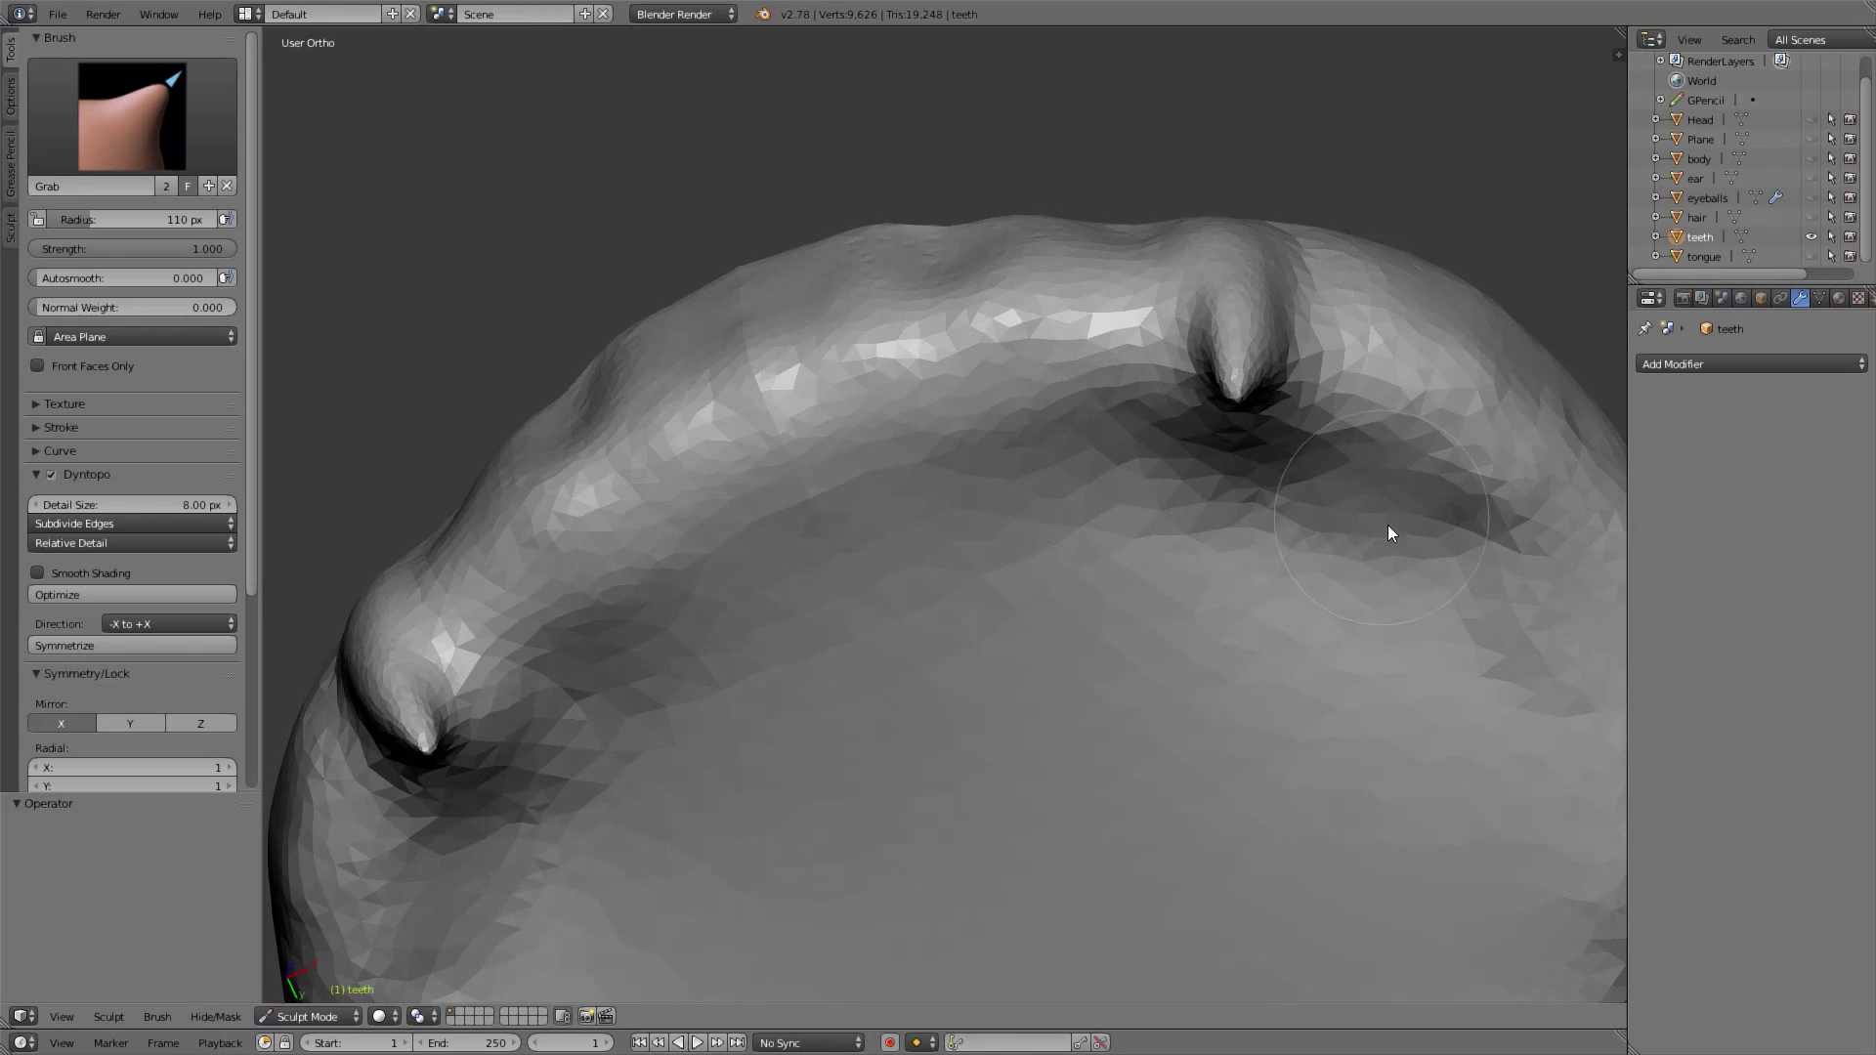
middle_drag(1405, 684, 959, 397)
key(KP_1)
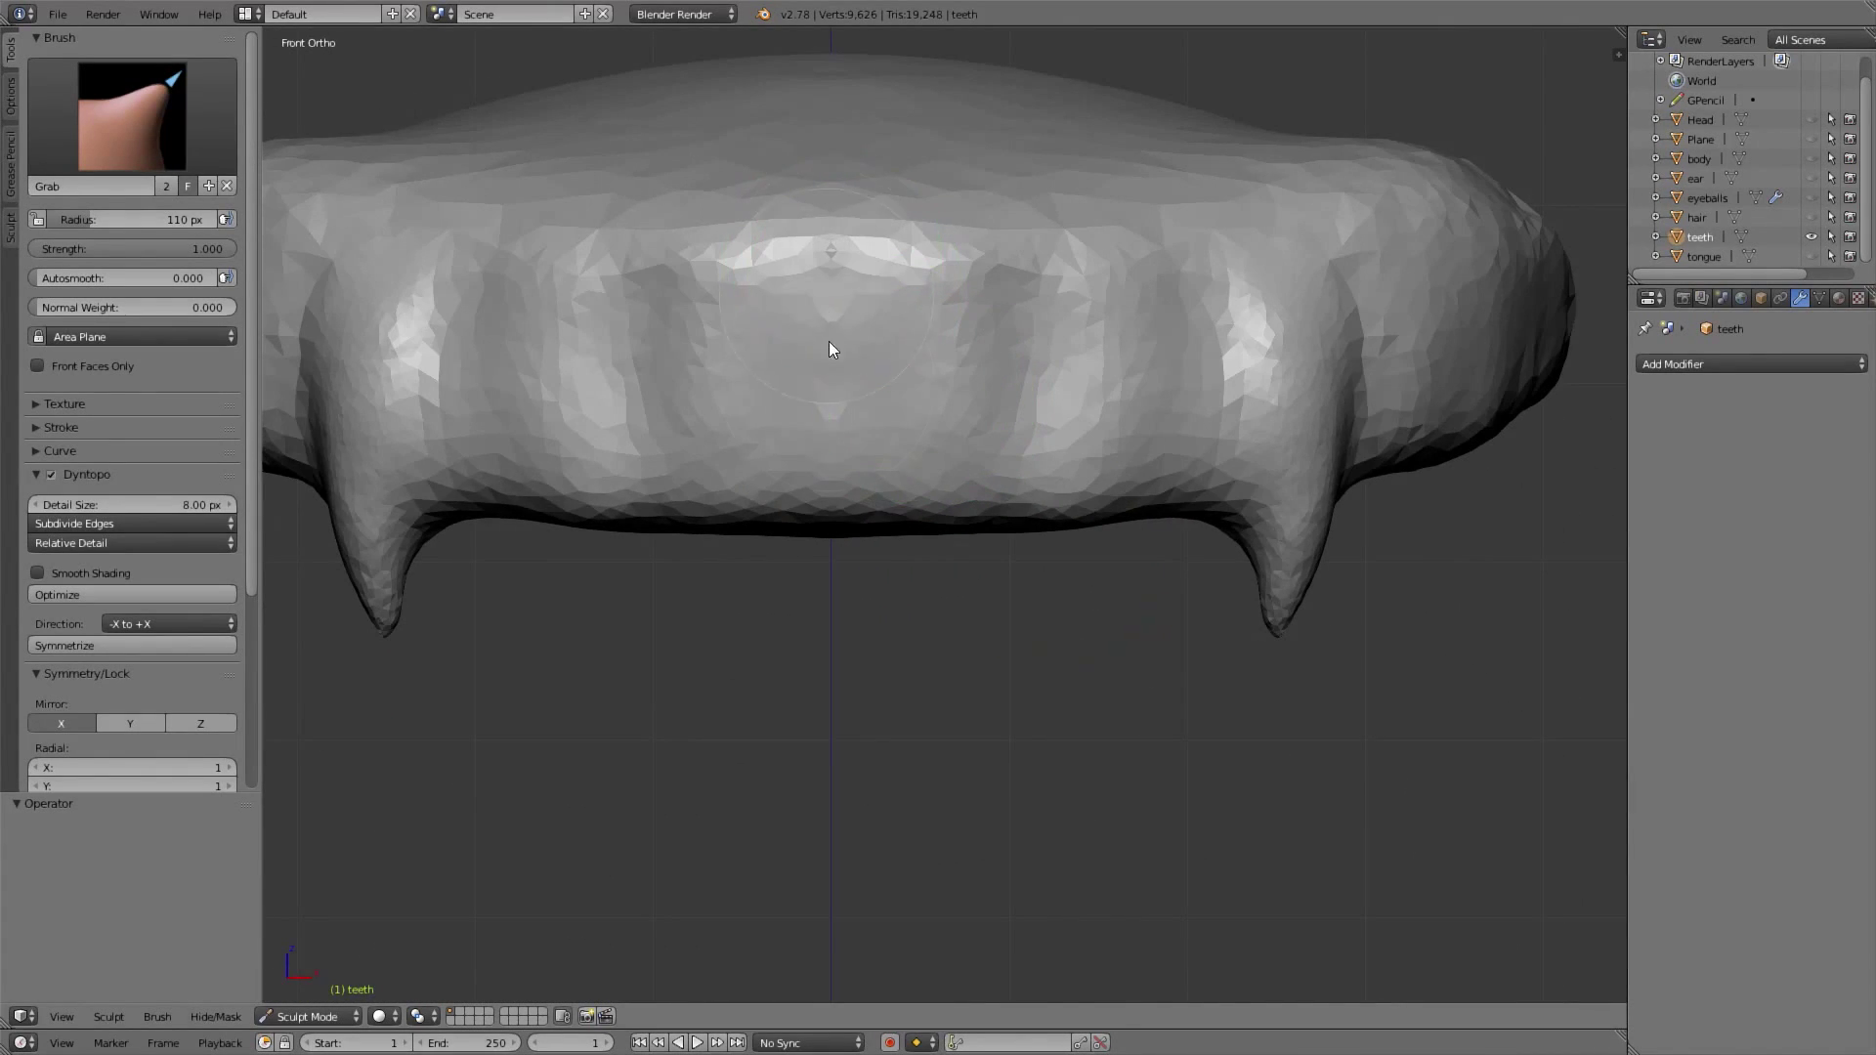
Choose the Crease brush and set its radius to 38 px for the front teeth
shift+middle_drag(828, 342, 1005, 396)
click(175, 151)
click(306, 227)
key(f)
click(725, 400)
mouse_move(723, 403)
middle_down()
mouse_move(770, 385)
mouse_move(772, 406)
middle_up()
key(f)
click(719, 389)
Carve a deep vertical groove along the inner side of the fang with repeated Crease strokes, undoing the first trial
mouse_move(742, 301)
mouse_down()
mouse_move(712, 561)
mouse_move(748, 328)
mouse_up()
key(ctrl+z)
middle_drag(726, 348, 742, 325)
mouse_move(740, 327)
mouse_down()
mouse_move(708, 535)
mouse_move(723, 349)
mouse_move(720, 397)
mouse_move(766, 403)
mouse_up()
drag(712, 332, 714, 522)
drag(747, 318, 731, 528)
middle_drag(765, 466, 731, 460)
drag(711, 318, 688, 539)
drag(710, 371, 697, 543)
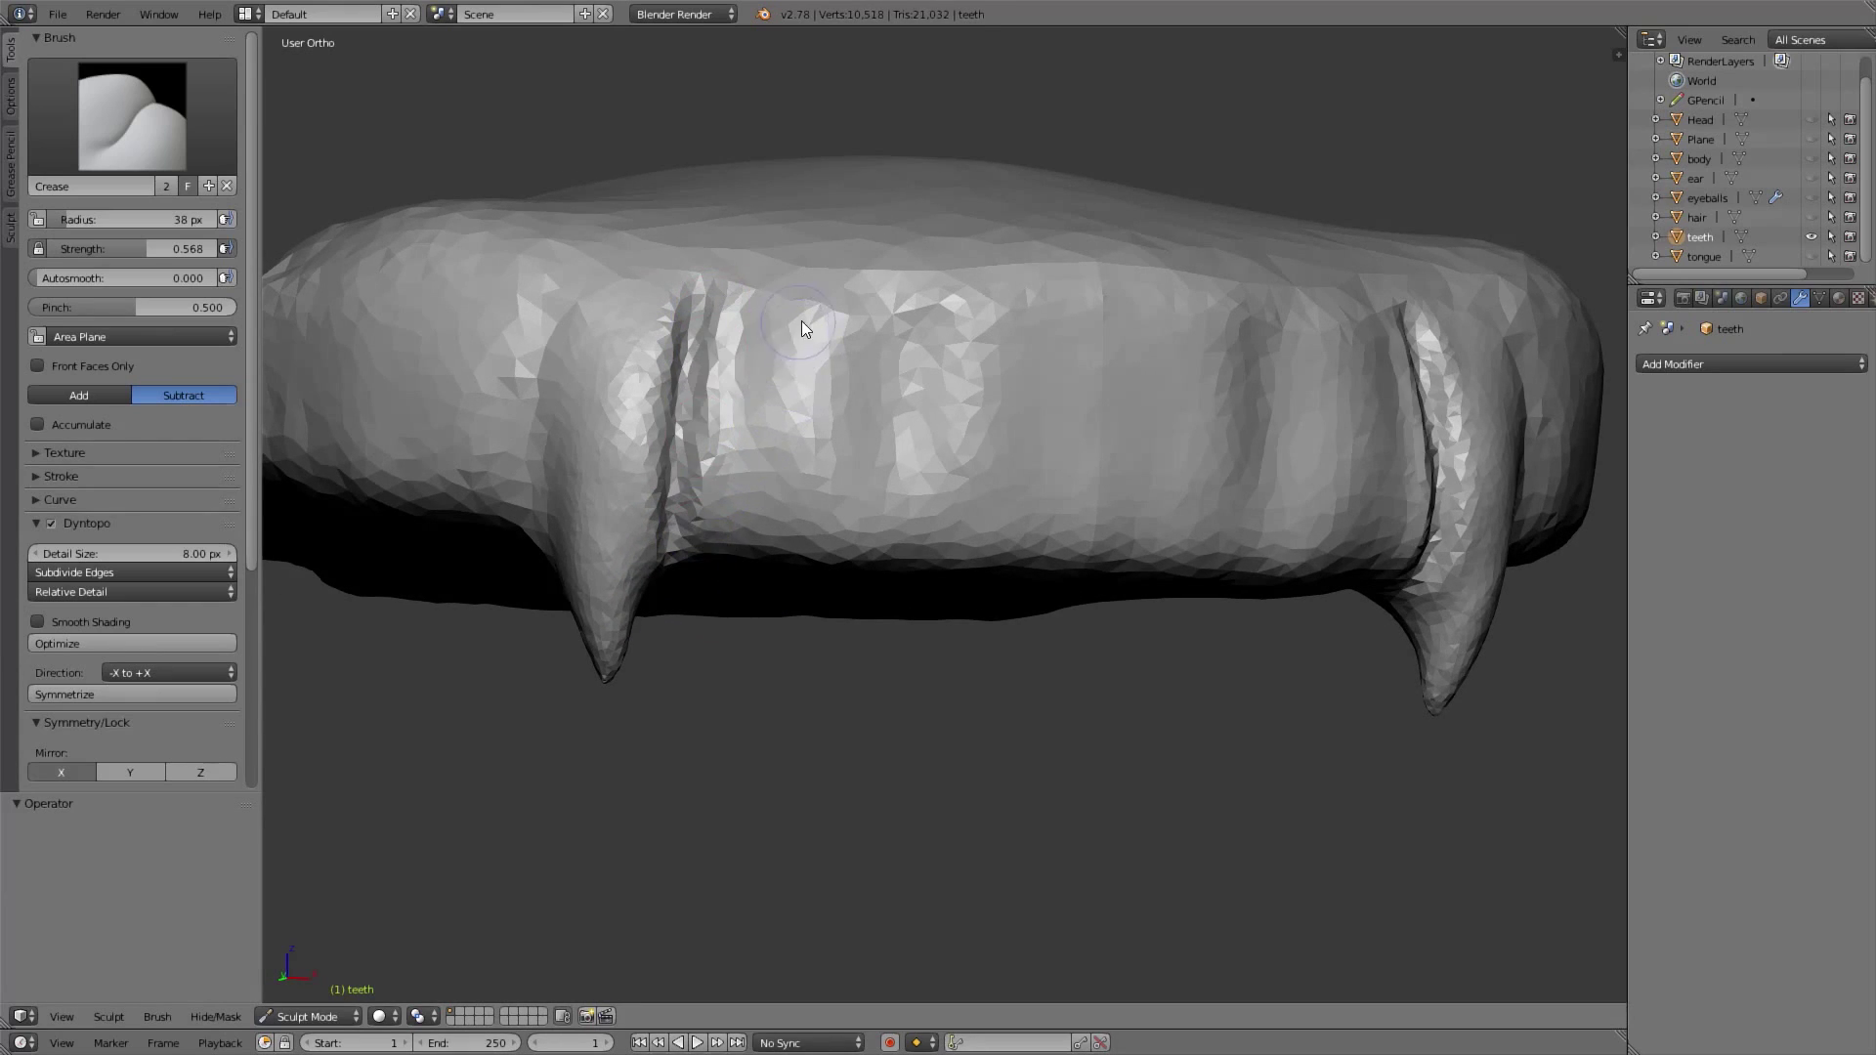
Carve vertical Crease grooves between the front teeth, including the gap at the centre line
mouse_move(816, 306)
mouse_down()
mouse_move(791, 548)
mouse_move(812, 306)
mouse_move(854, 478)
mouse_up()
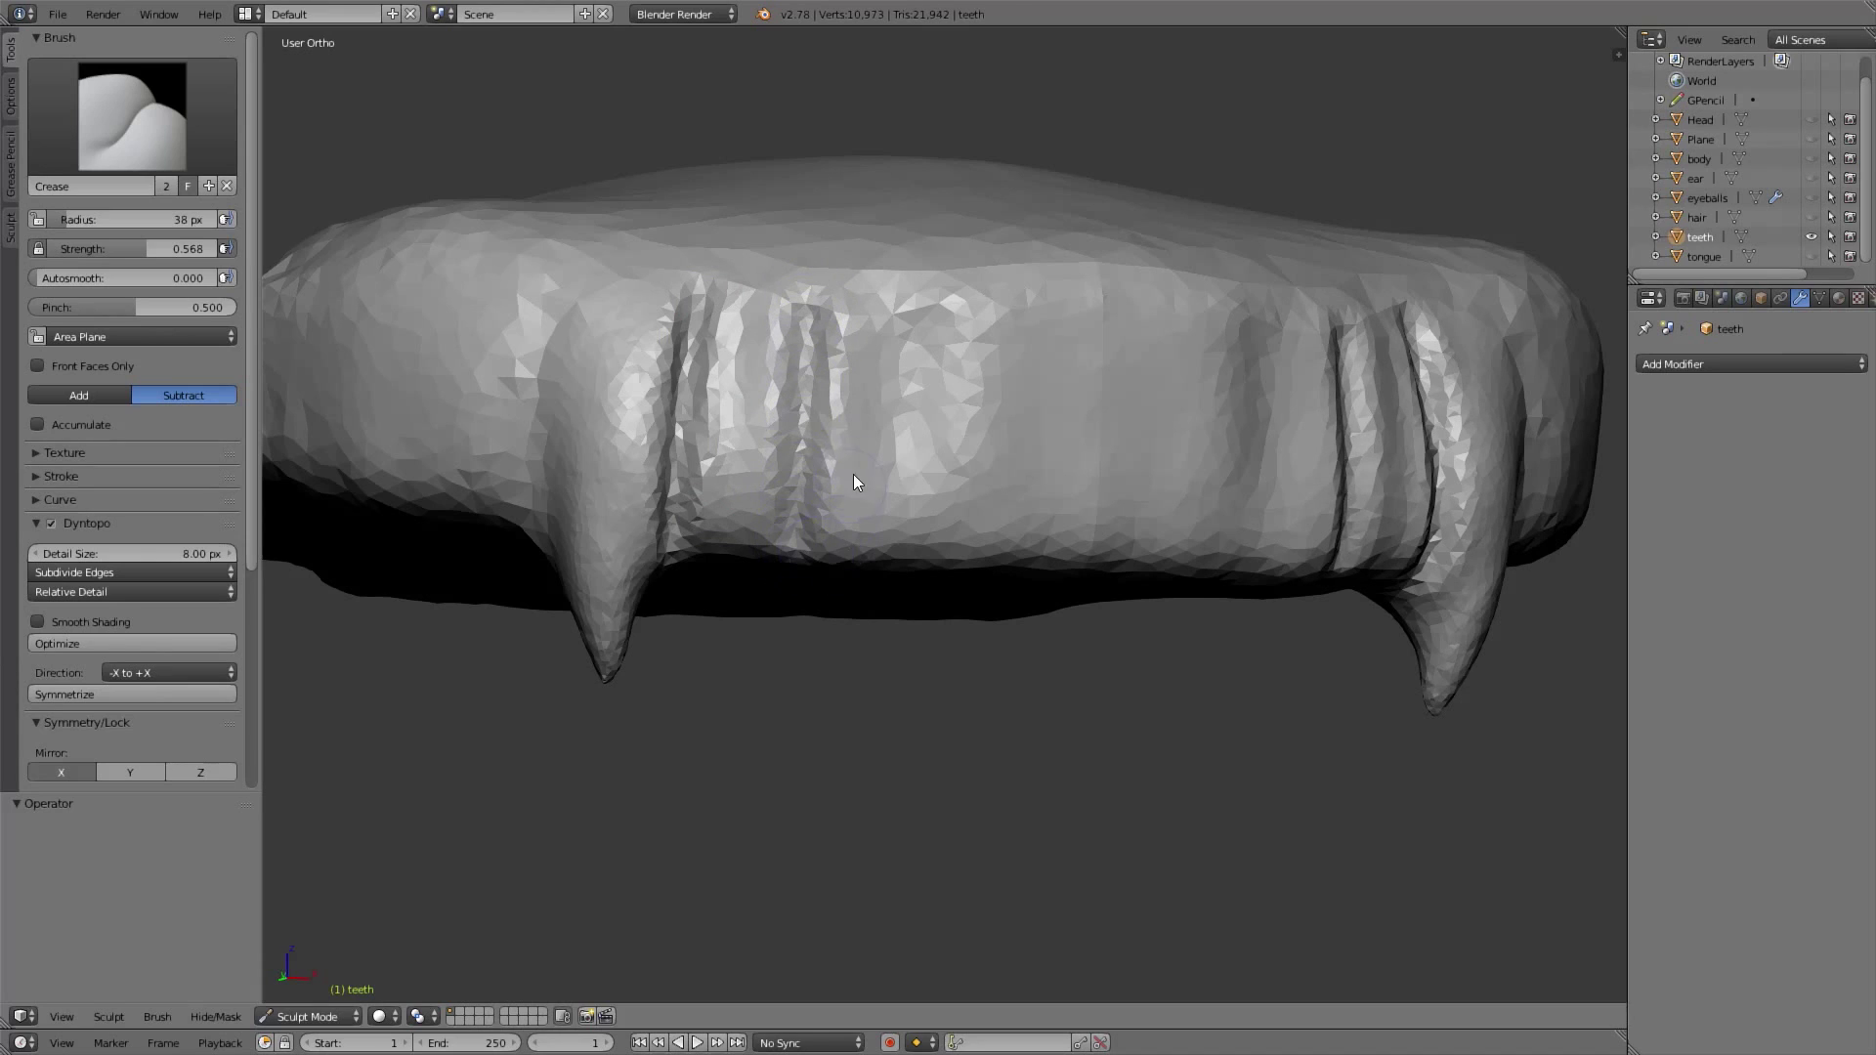
key(KP_1)
drag(870, 328, 865, 585)
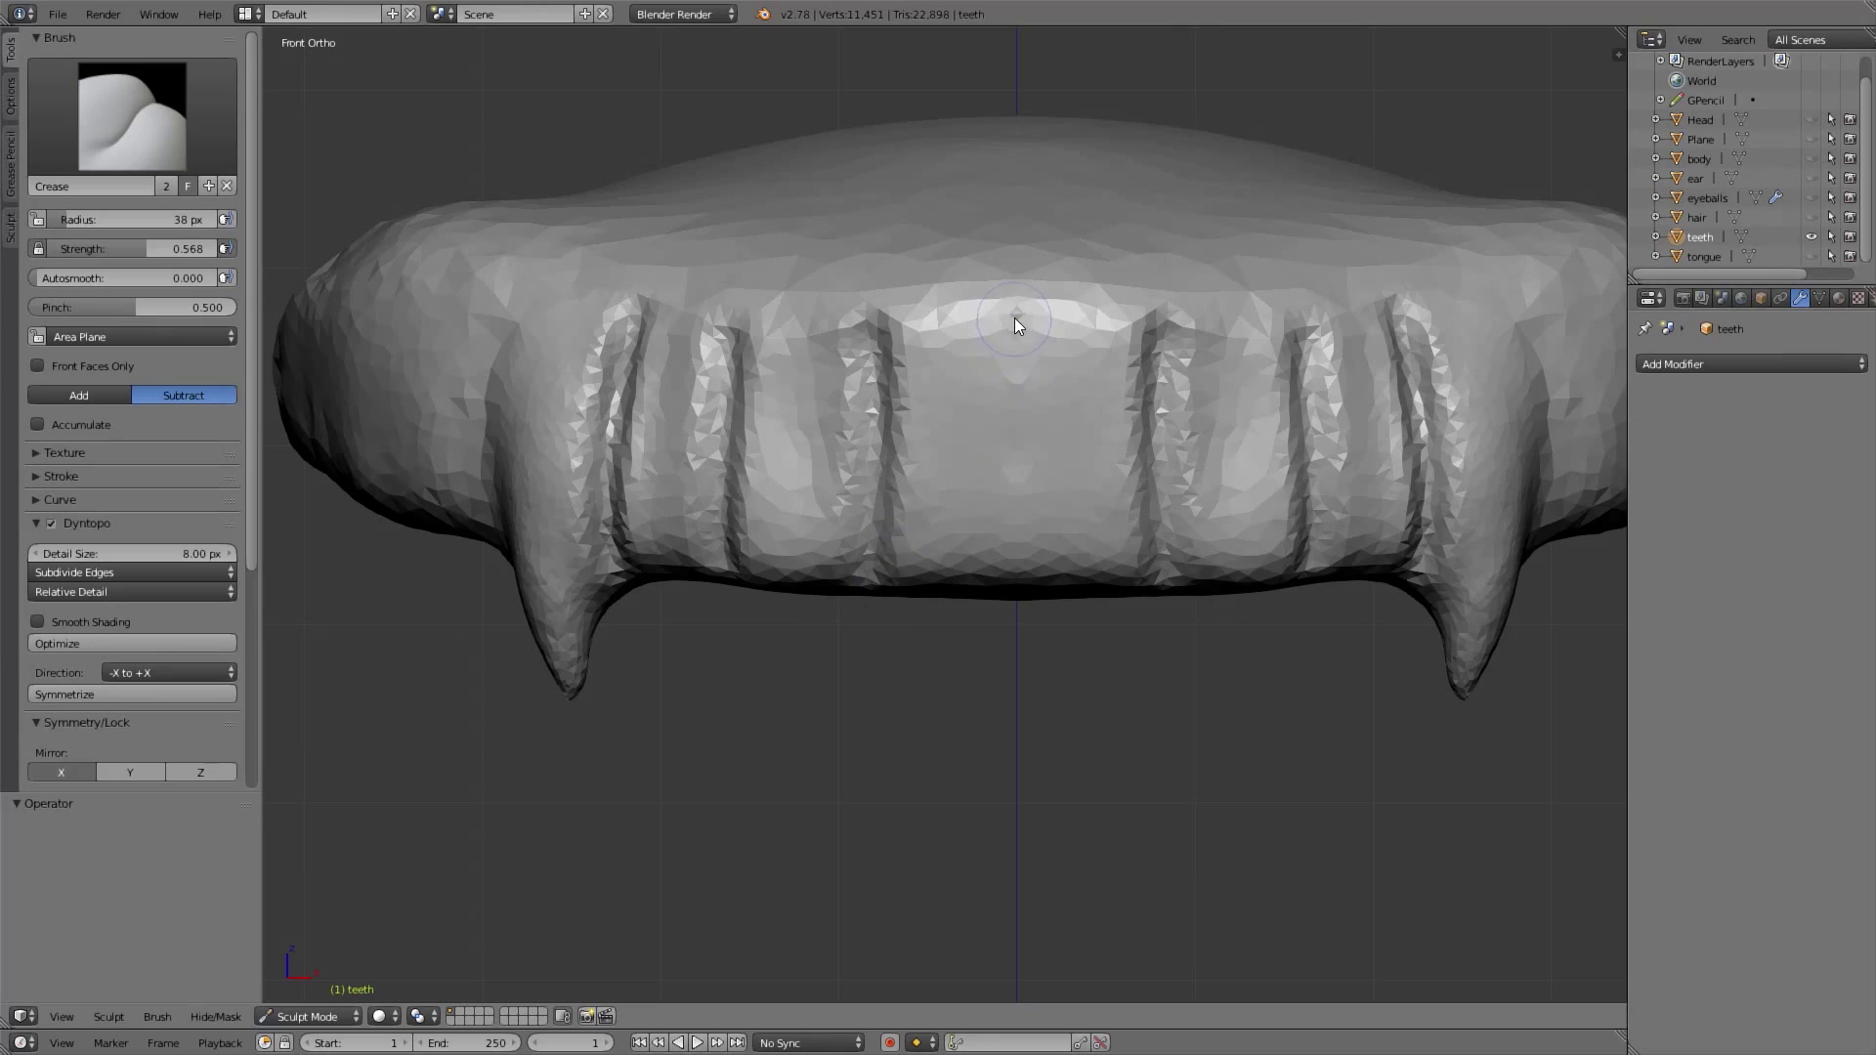
mouse_move(1010, 586)
mouse_down()
mouse_move(1013, 324)
mouse_move(1024, 574)
mouse_move(941, 586)
mouse_up()
Adjust the lower edges of the front teeth with the Grab brush, undoing the first trial and resizing the brush
key(g)
key(f)
click(946, 574)
key(ctrl+z)
key(f)
click(955, 596)
mouse_move(807, 563)
mouse_down()
mouse_move(794, 577)
mouse_move(807, 567)
mouse_up()
drag(678, 532, 672, 540)
Build up the faces of the front teeth between the grooves using the Clay brush at an 86 px radius
middle_drag(673, 540, 736, 488)
key(c)
key(f)
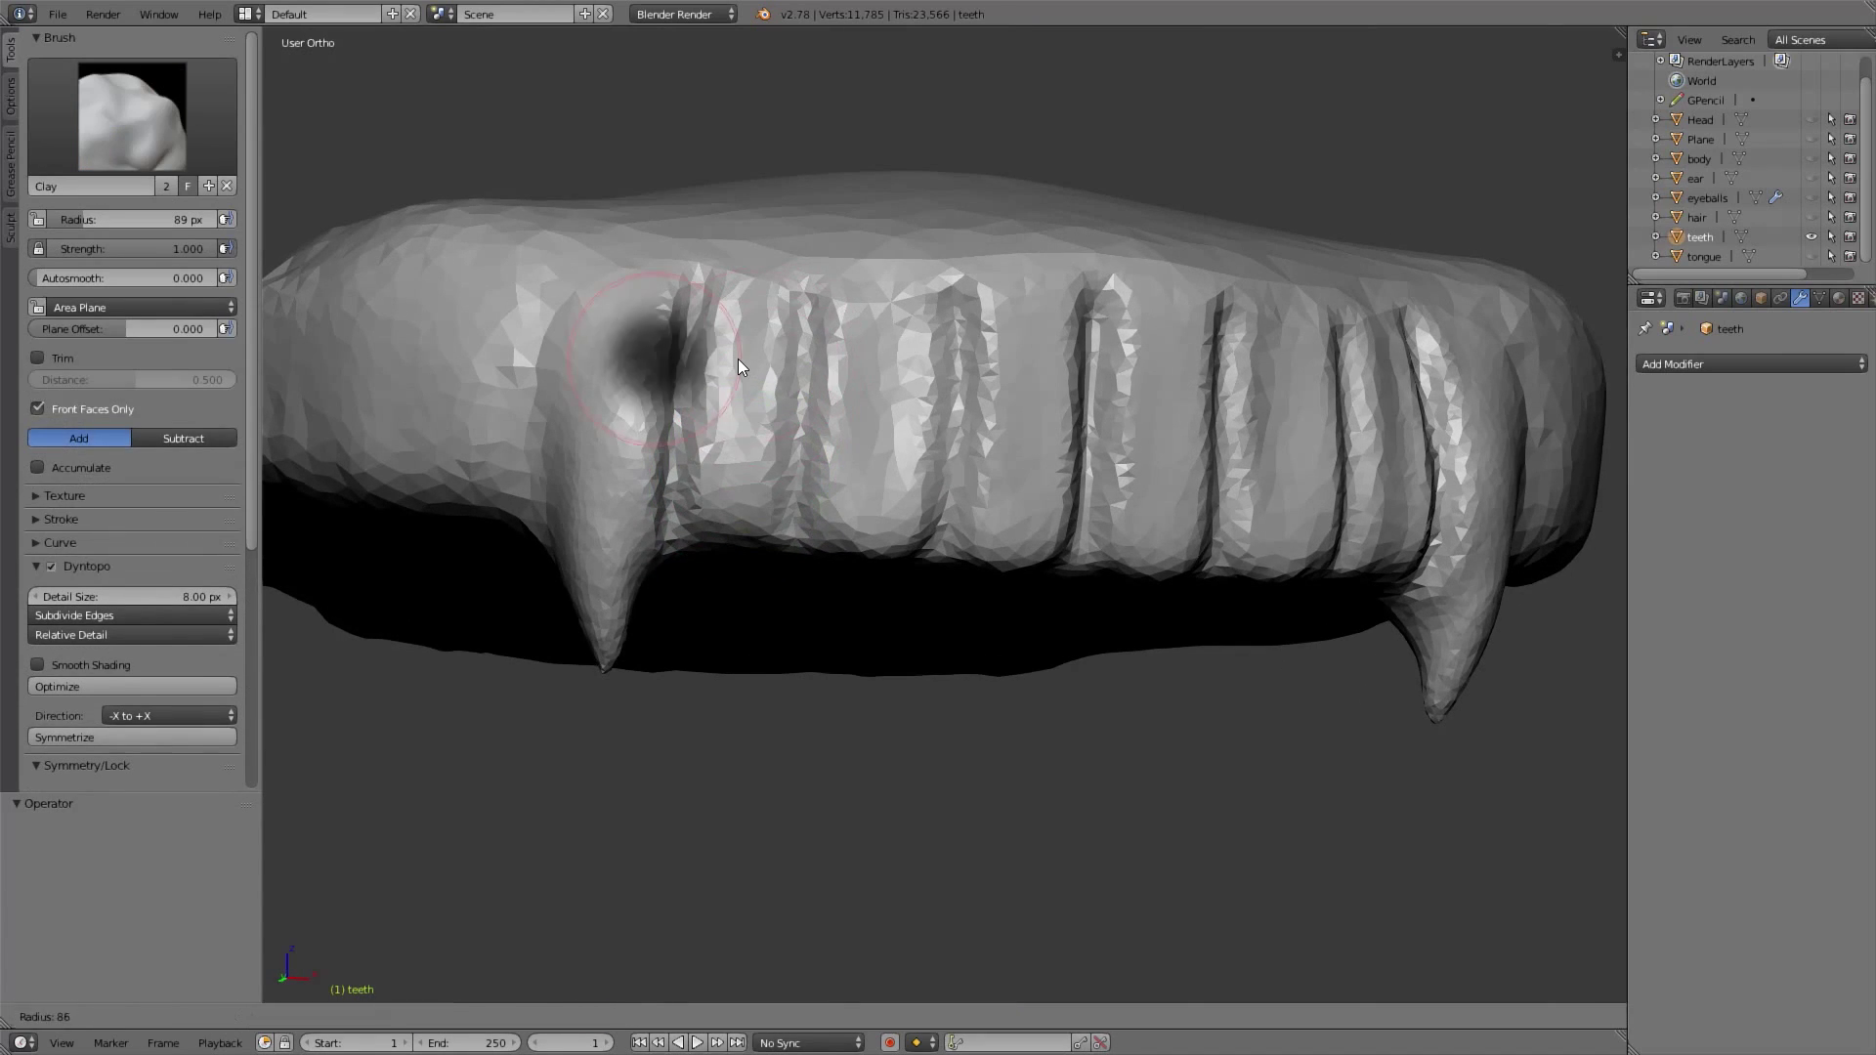
click(737, 360)
drag(737, 367, 741, 518)
drag(883, 303, 879, 503)
key(KP_1)
drag(934, 344, 940, 534)
middle_drag(940, 534, 911, 460)
drag(911, 337, 940, 426)
middle_drag(942, 421, 960, 457)
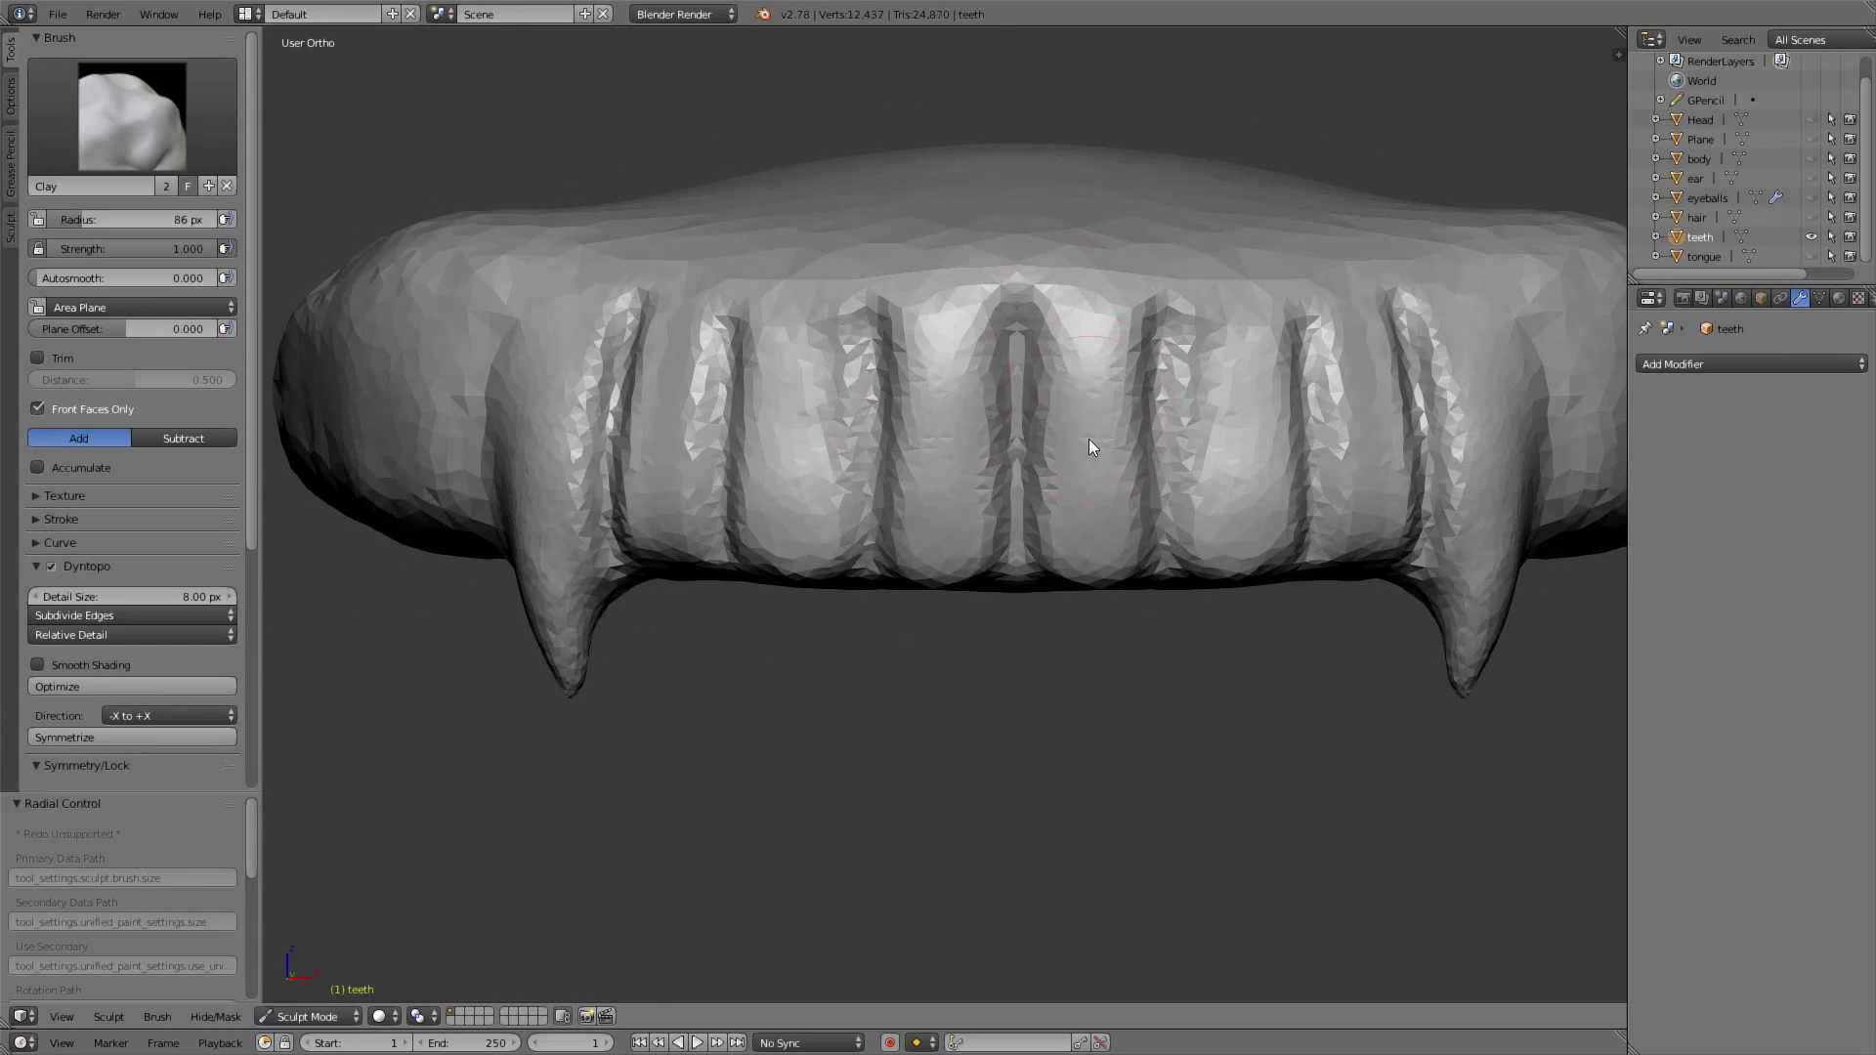
Shift the upper part of the gap beside the central tooth outward with the Grab brush at a 146 px radius
key(g)
key(f)
click(1051, 395)
drag(868, 347, 845, 350)
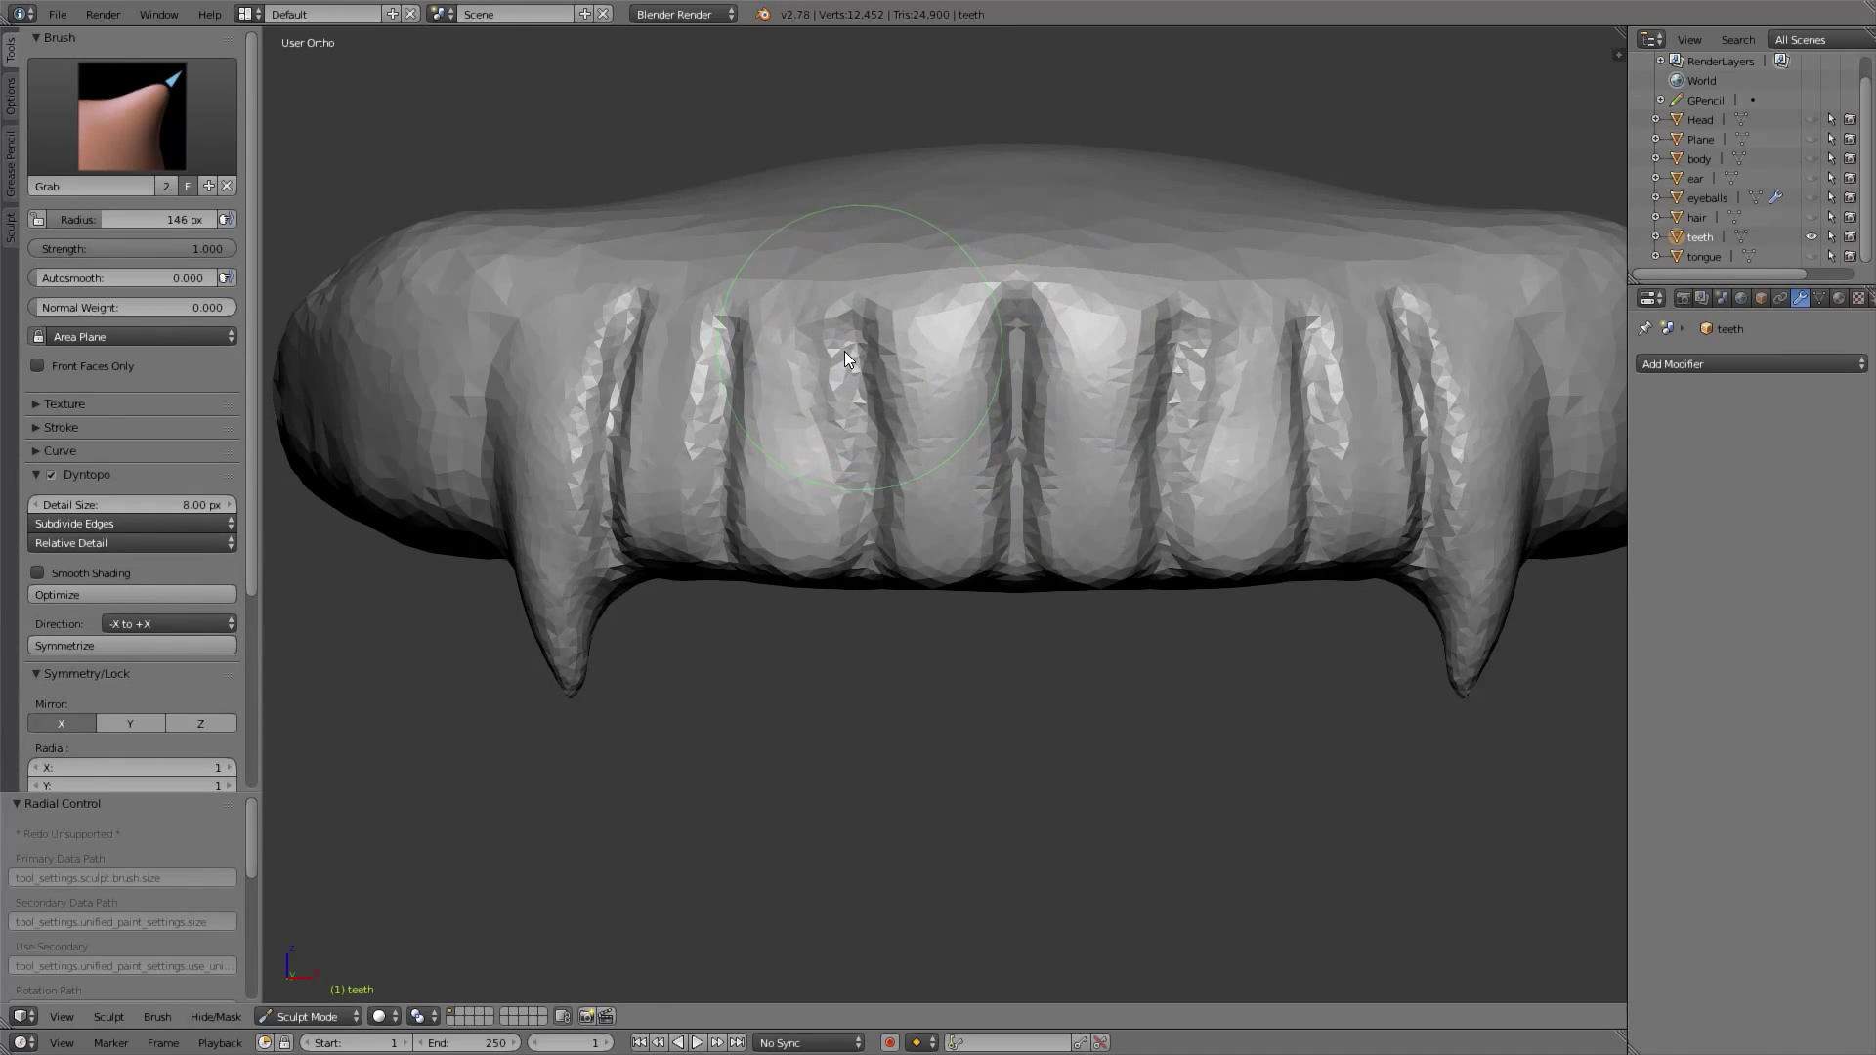
Sculpt the side row of teeth behind the fang with vertical Clay Strips strokes
middle_drag(867, 378, 899, 392)
scroll(897, 397, down, 5)
middle_drag(864, 506, 827, 493)
key(KP_1)
scroll(817, 449, up, 3)
middle_drag(869, 406, 1026, 417)
key(c)
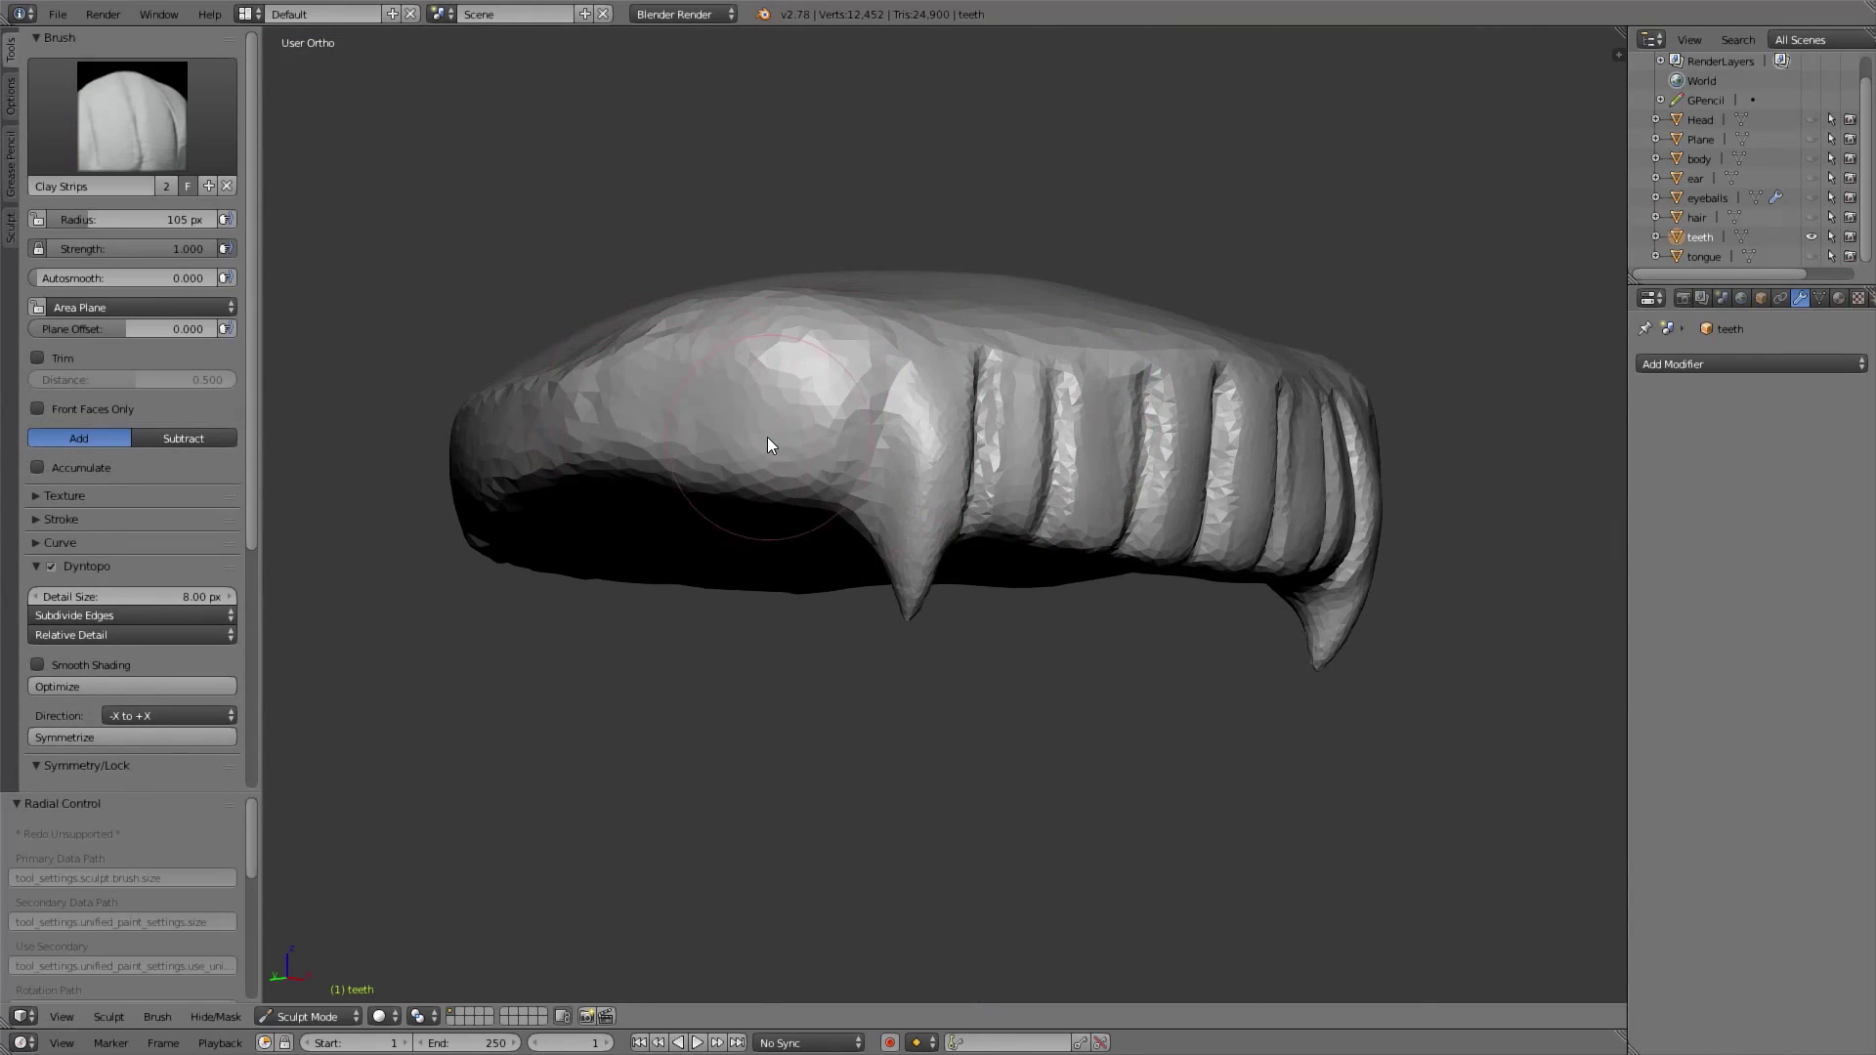
ctrl+middle_drag(838, 442, 840, 406)
key(f)
click(792, 414)
drag(821, 327, 805, 524)
shift+middle_drag(819, 374, 868, 451)
drag(862, 415, 865, 528)
Carve a groove along the back edge of the fang using the Crease brush at a 22 px radius
click(172, 109)
click(308, 228)
key(f)
click(864, 473)
middle_drag(864, 459, 768, 483)
mouse_move(868, 455)
mouse_down()
mouse_move(858, 613)
mouse_move(858, 518)
mouse_up()
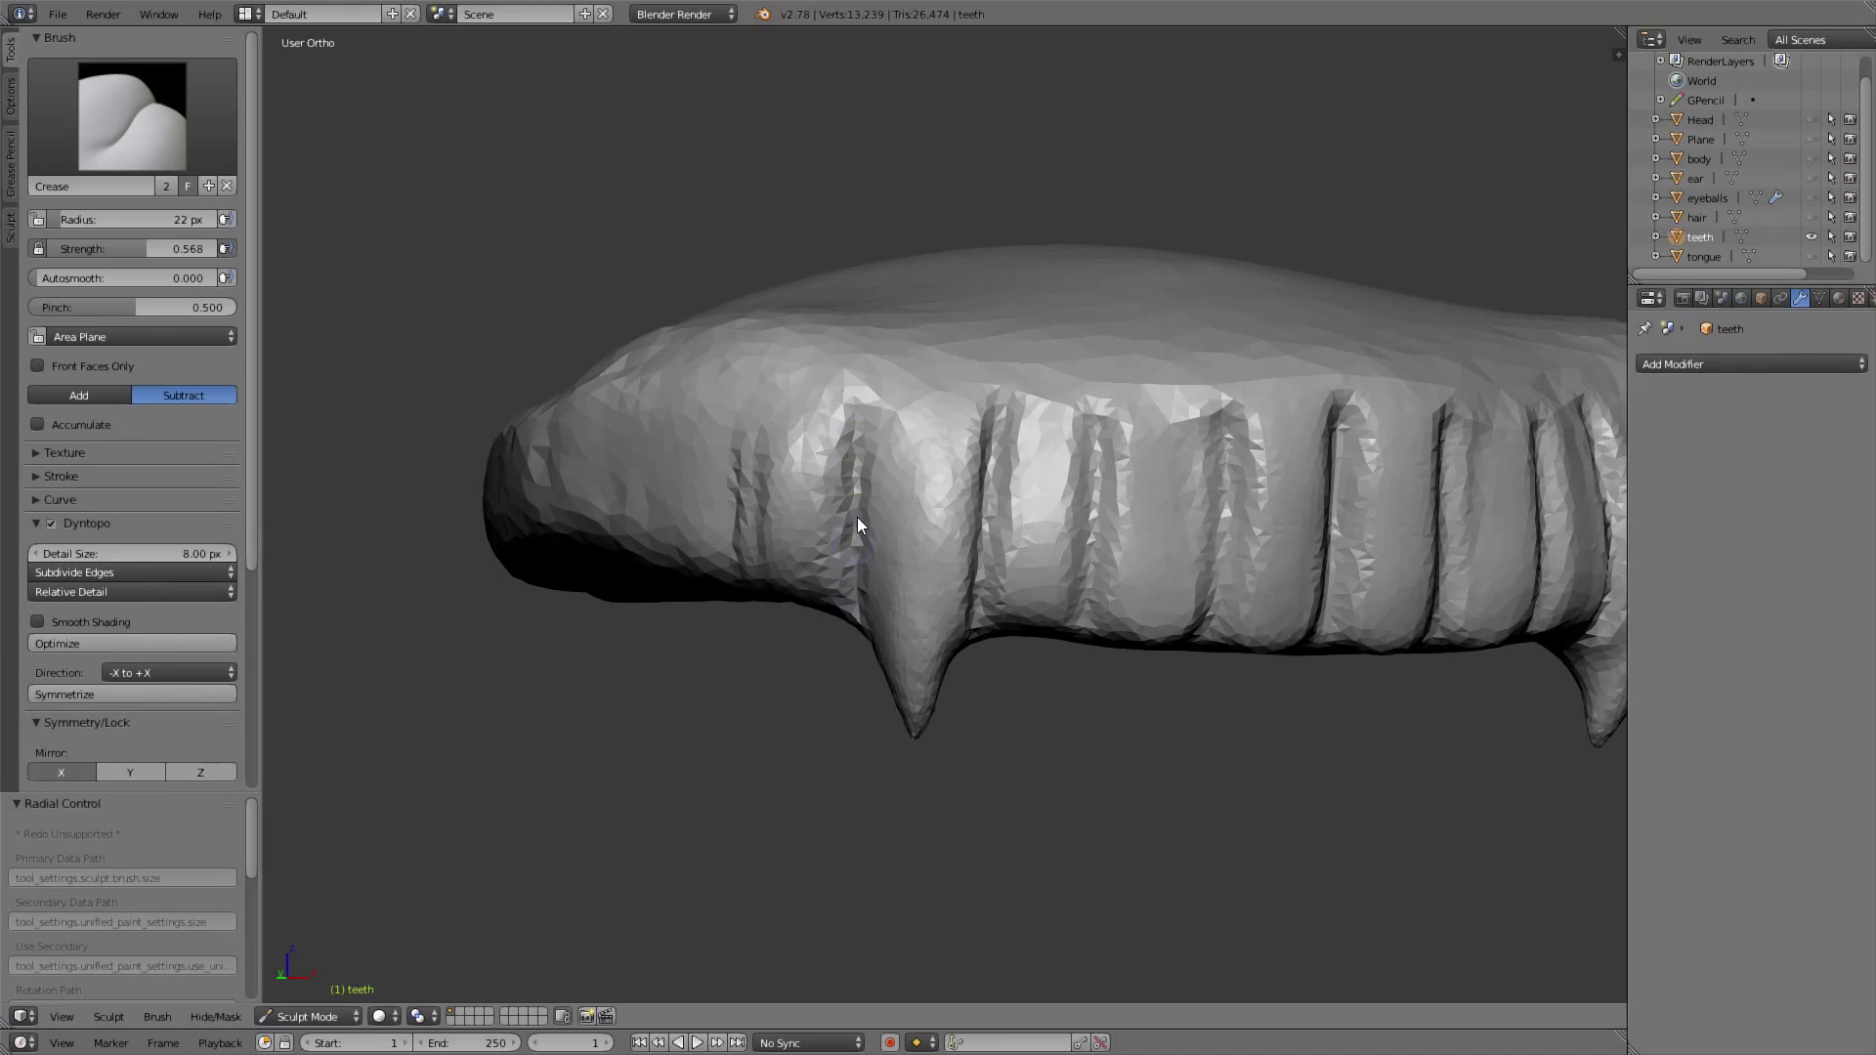
drag(871, 400, 856, 587)
Carve deeper gaps between the side teeth behind the fang with the Crease brush enlarged to 50 px
middle_drag(787, 460, 842, 460)
key(f)
click(870, 460)
drag(840, 380, 824, 547)
key(ctrl+z)
key(f)
click(830, 396)
drag(829, 391, 817, 551)
drag(690, 381, 695, 548)
drag(692, 420, 690, 549)
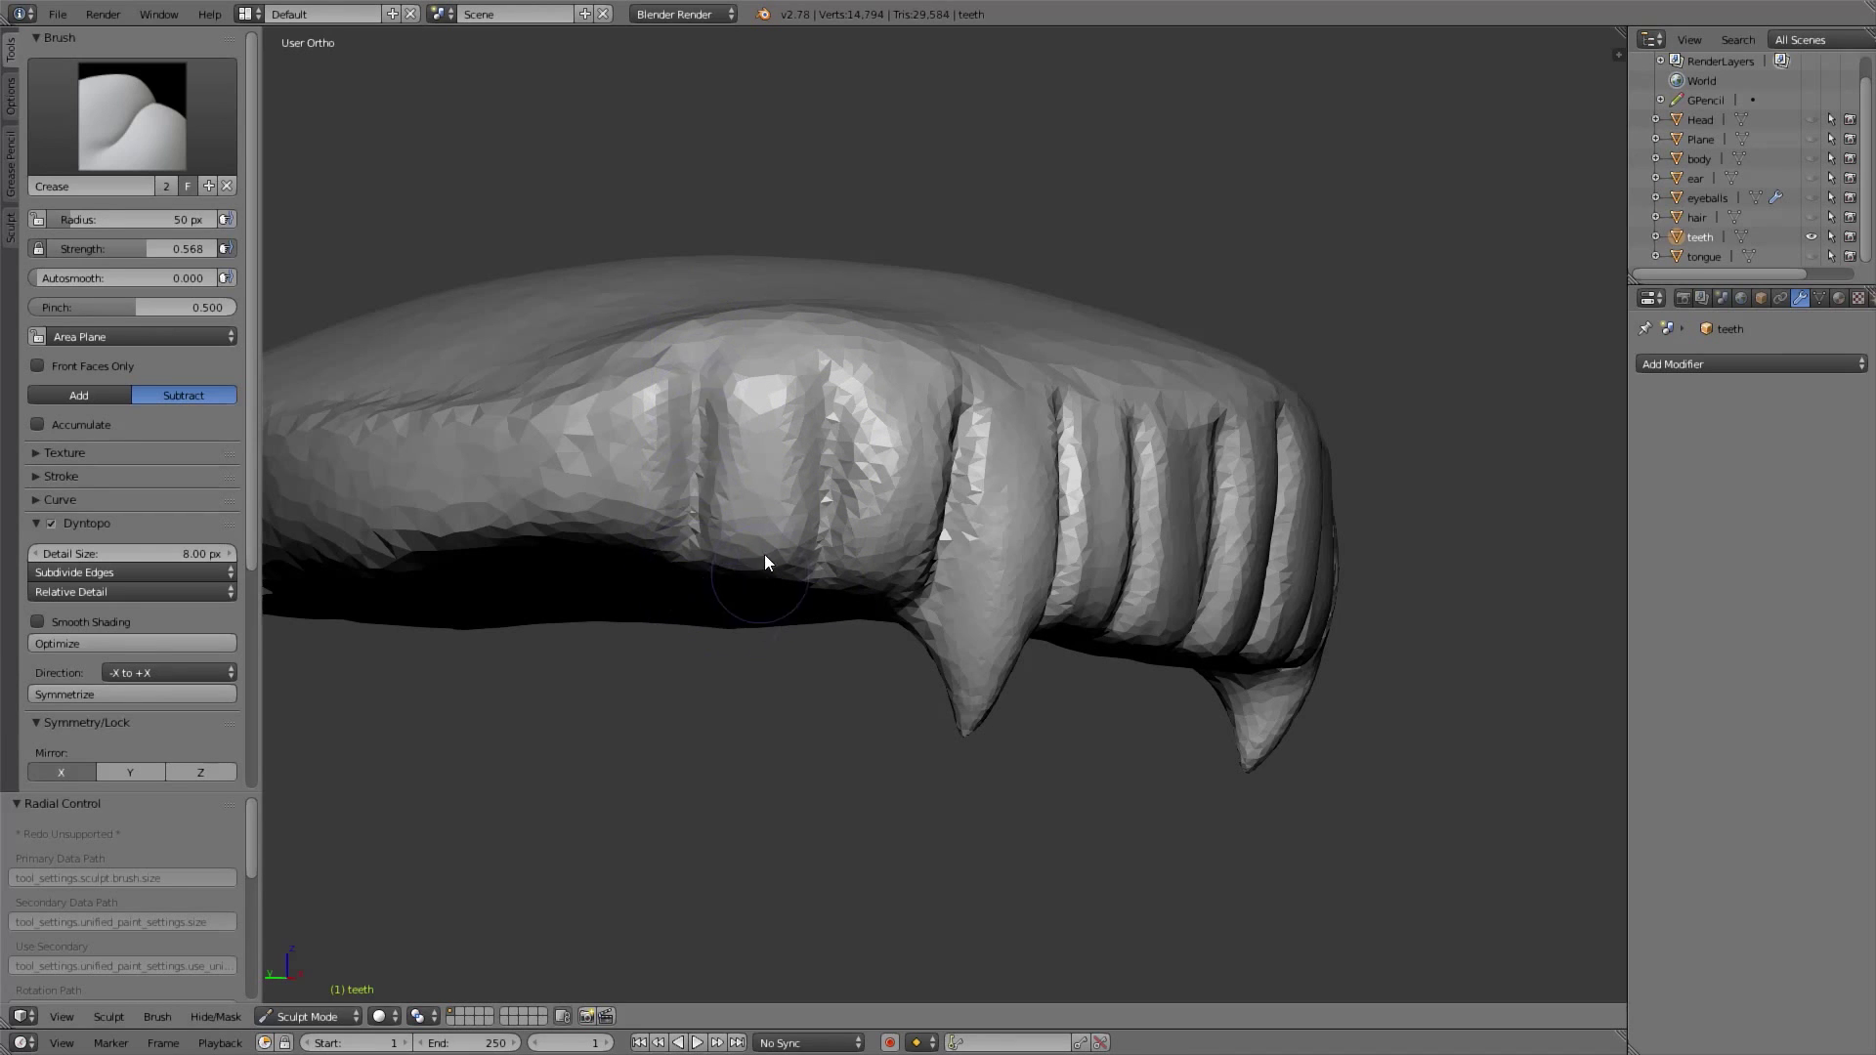
Choose the Pinch/Magnify brush and turn off dynamic topology for the teeth
mouse_move(764, 554)
middle_down()
mouse_move(665, 547)
mouse_move(776, 526)
mouse_move(748, 518)
middle_up()
key(KP_1)
click(132, 115)
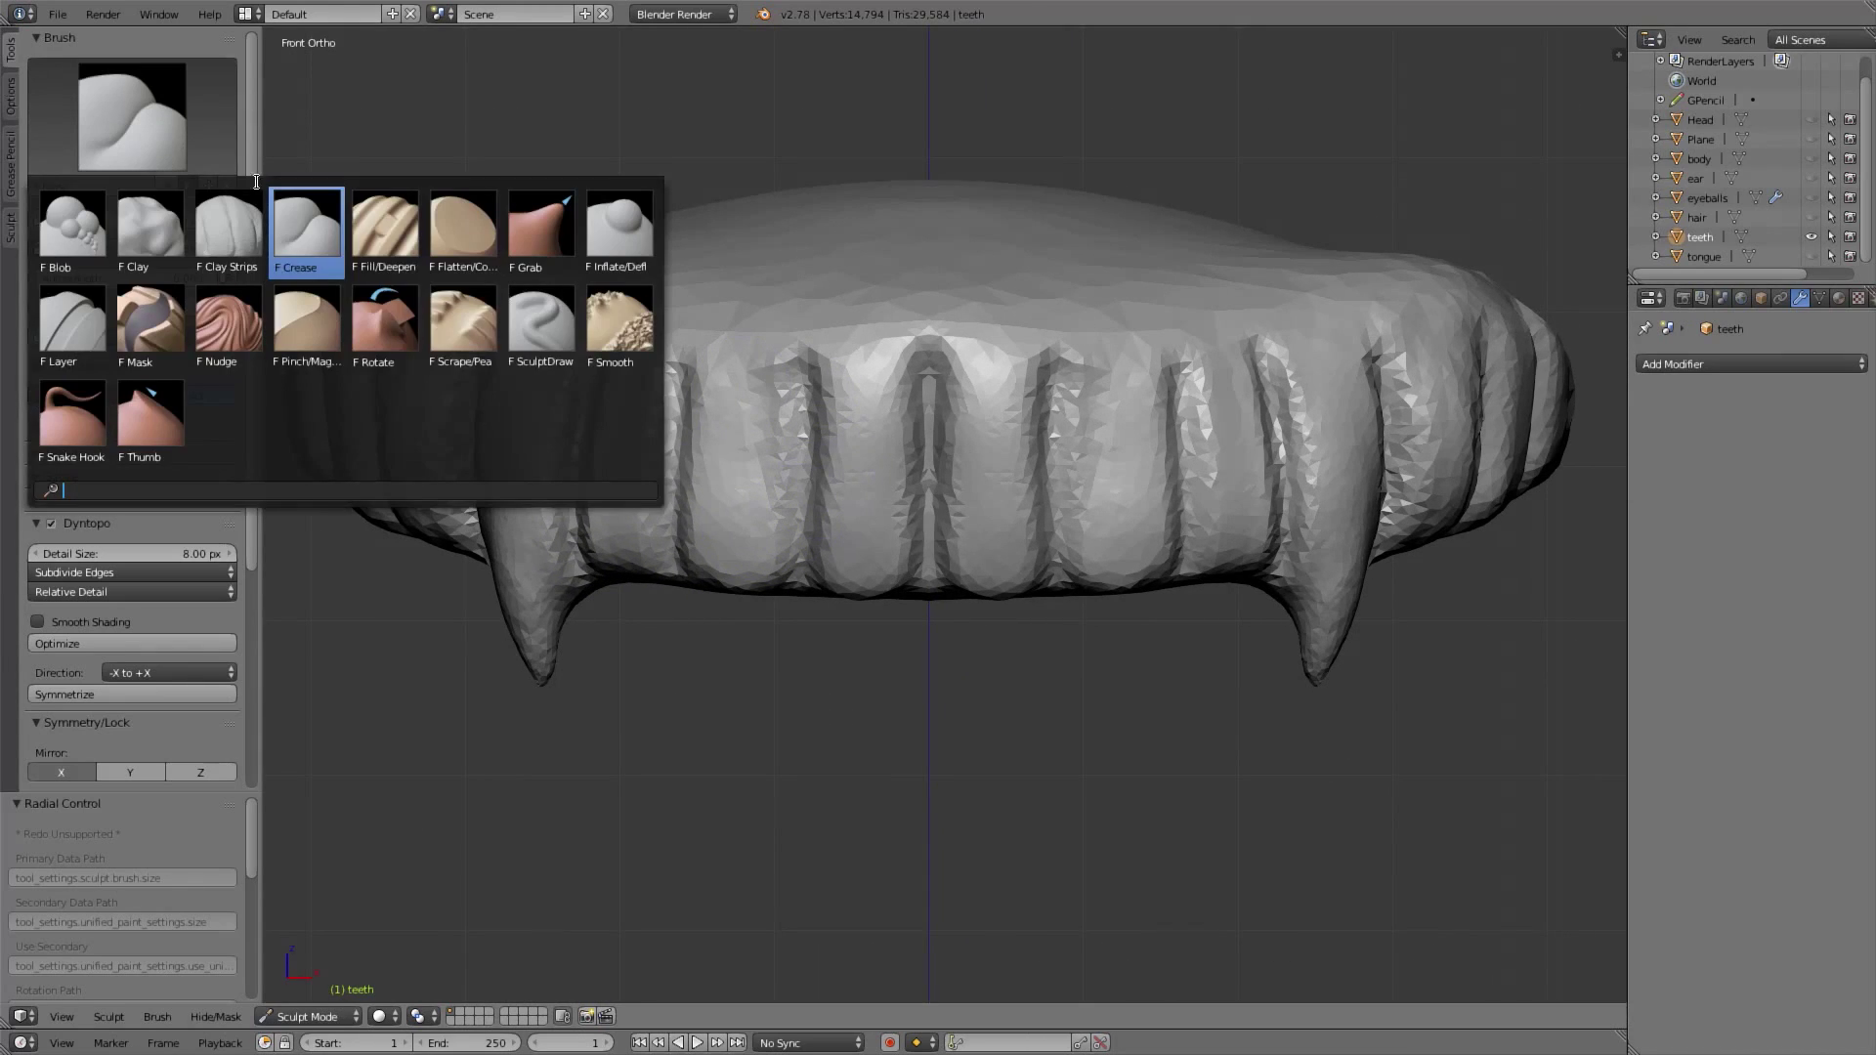
click(303, 336)
scroll(838, 436, up, 2)
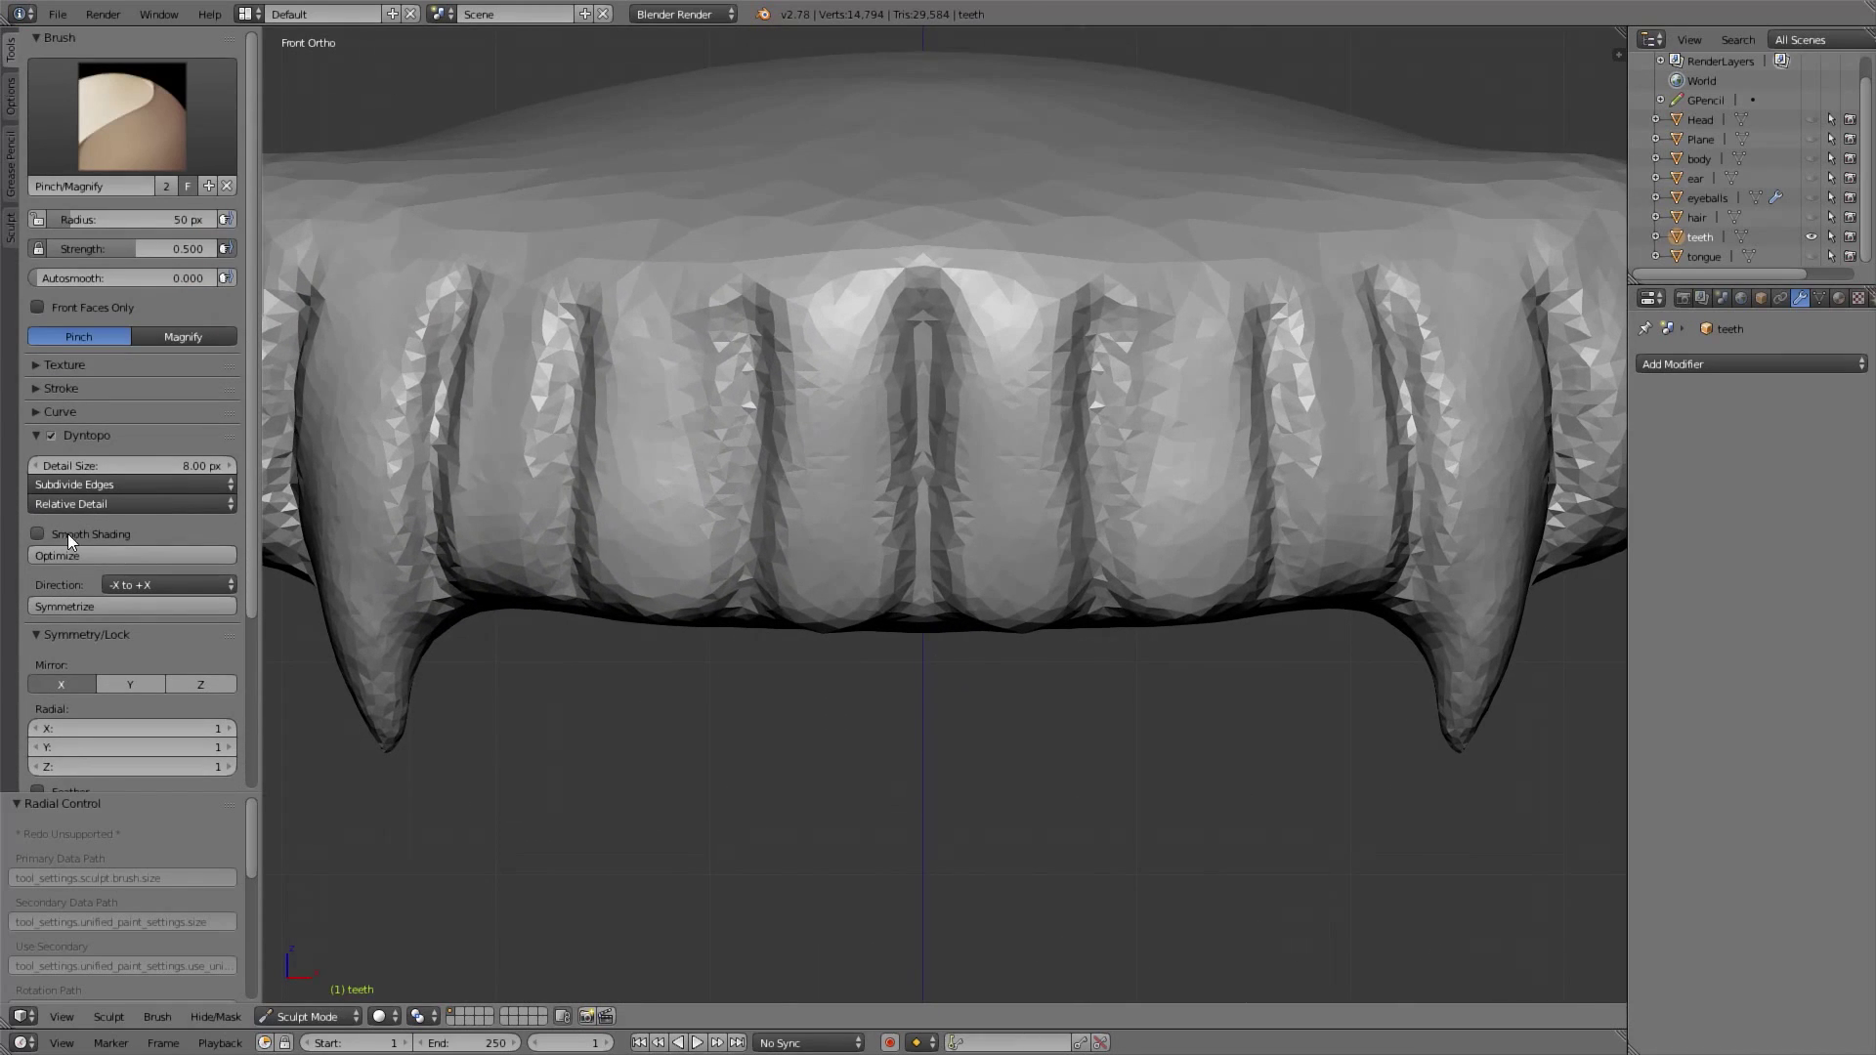
drag(908, 456, 932, 432)
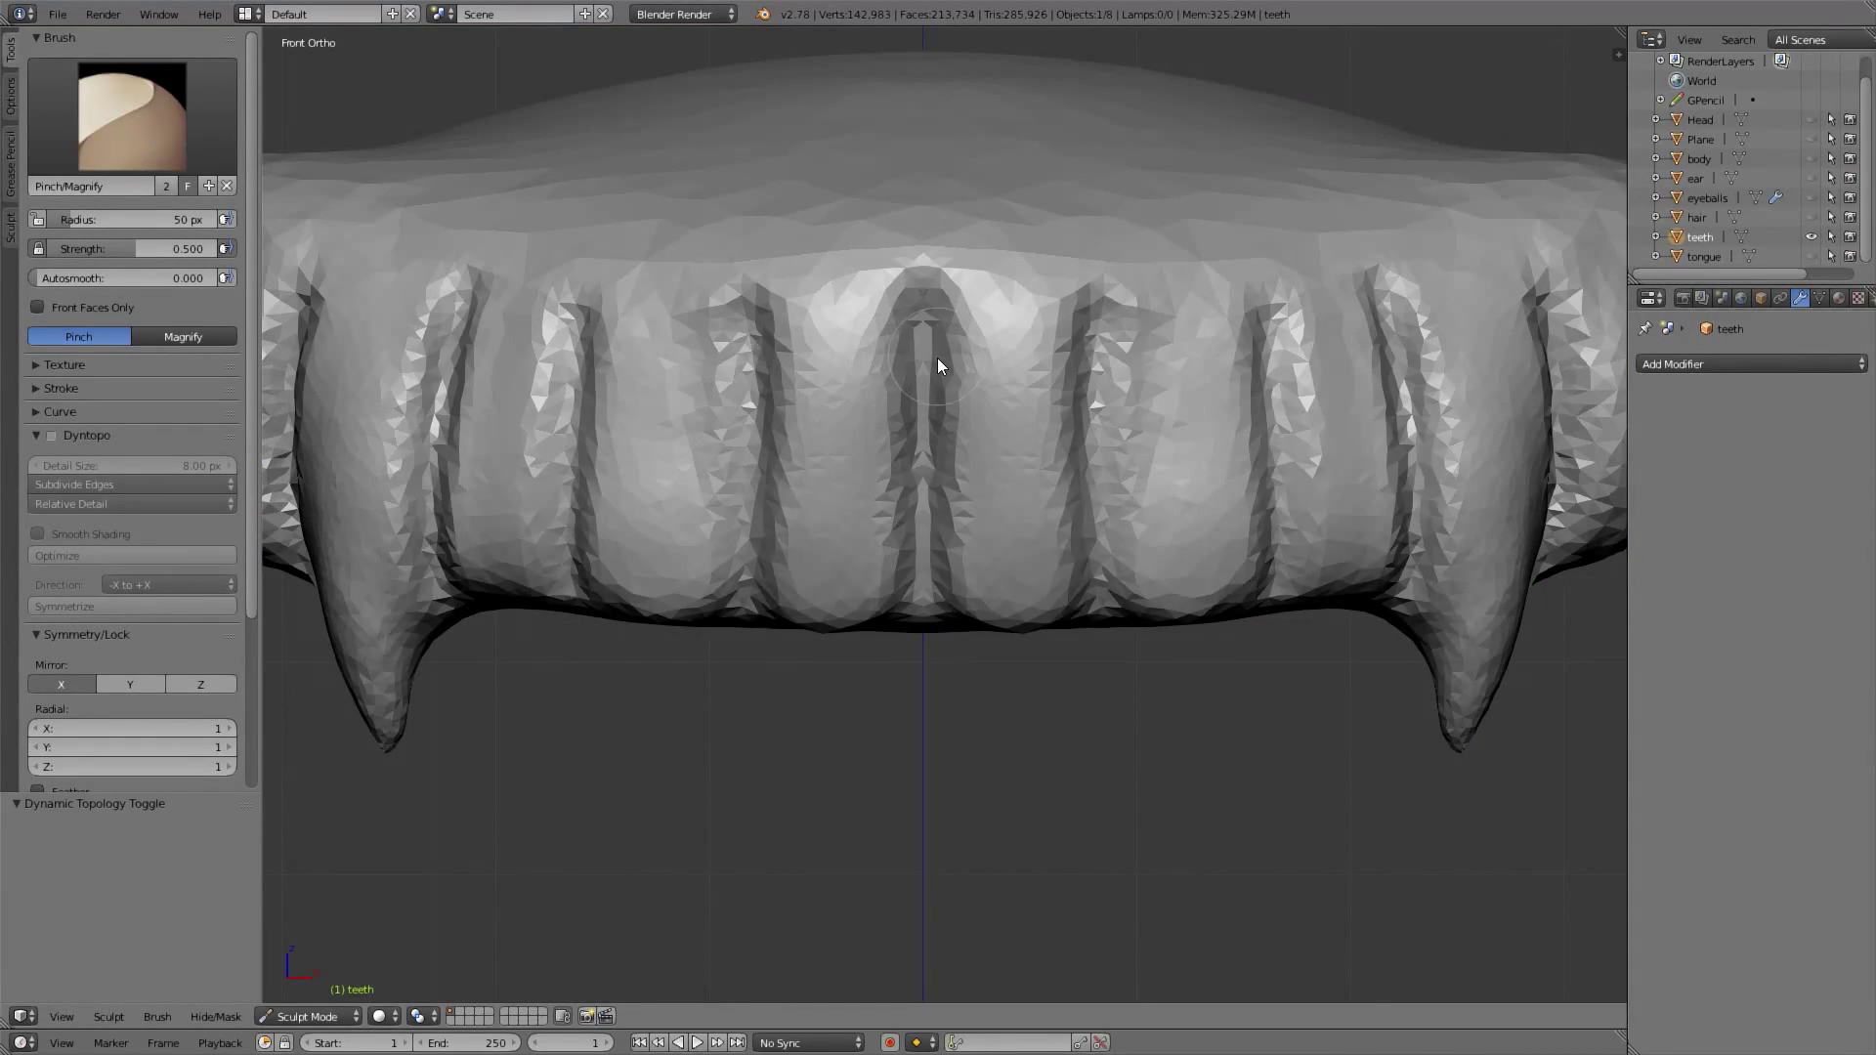
Tighten the gap between the two central teeth, starting with a Pinch/Magnify radius of 93 px
key(f)
click(966, 385)
scroll(923, 370, down, 1)
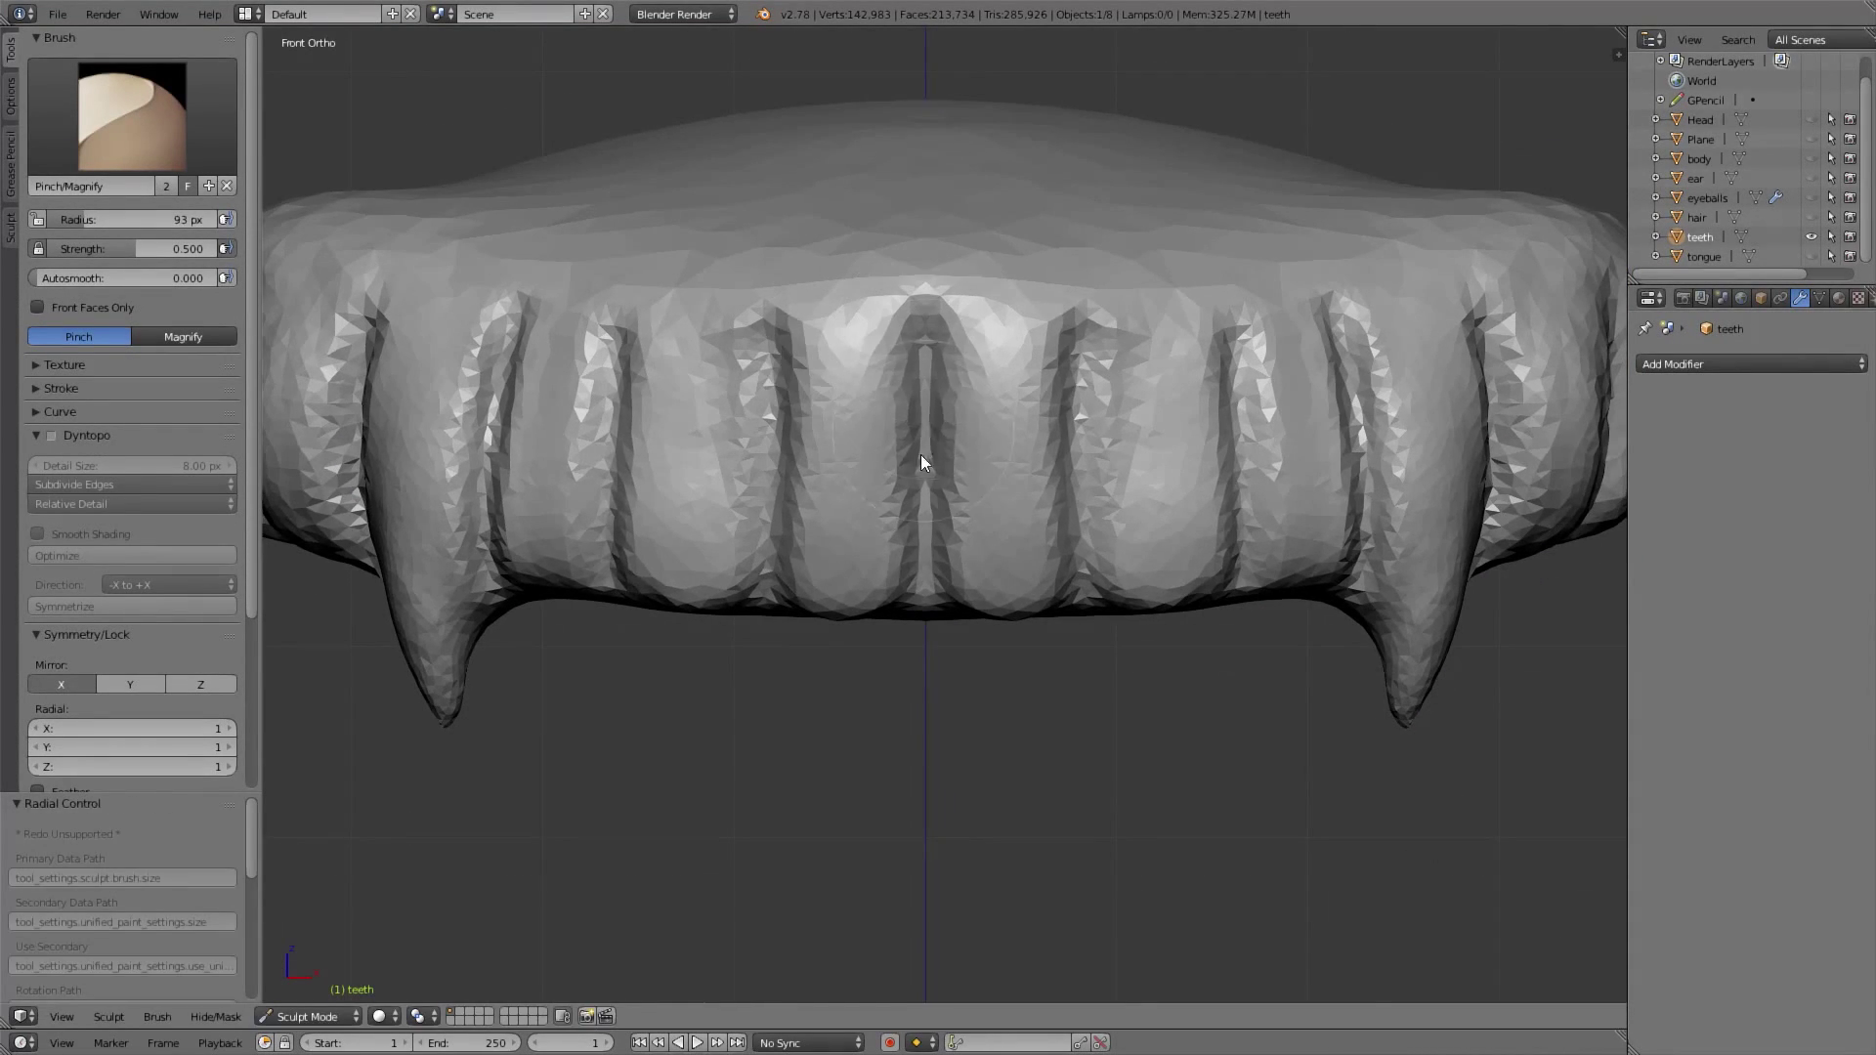
drag(921, 418, 922, 370)
key(f)
click(960, 370)
middle_drag(960, 369, 923, 566)
Pinch the gaps between the remaining front teeth into thin creases, resizing the brush between strokes
middle_drag(919, 483, 1055, 322)
drag(1056, 322, 1069, 547)
middle_drag(1069, 557, 1057, 354)
key(f)
click(1062, 450)
middle_drag(1092, 457, 1186, 471)
key(f)
click(1176, 475)
mouse_move(1177, 500)
mouse_down()
mouse_move(1160, 374)
mouse_move(1190, 501)
mouse_up()
Pinch the gaps around the fang and side teeth, ending with a brush radius of 112 px
shift+middle_drag(1189, 500, 1051, 477)
middle_drag(1094, 473, 1040, 453)
middle_drag(1185, 411, 1222, 422)
key(f)
click(1222, 422)
key(f)
click(1229, 485)
mouse_move(1226, 500)
middle_down()
mouse_move(1219, 353)
mouse_move(1324, 452)
middle_up()
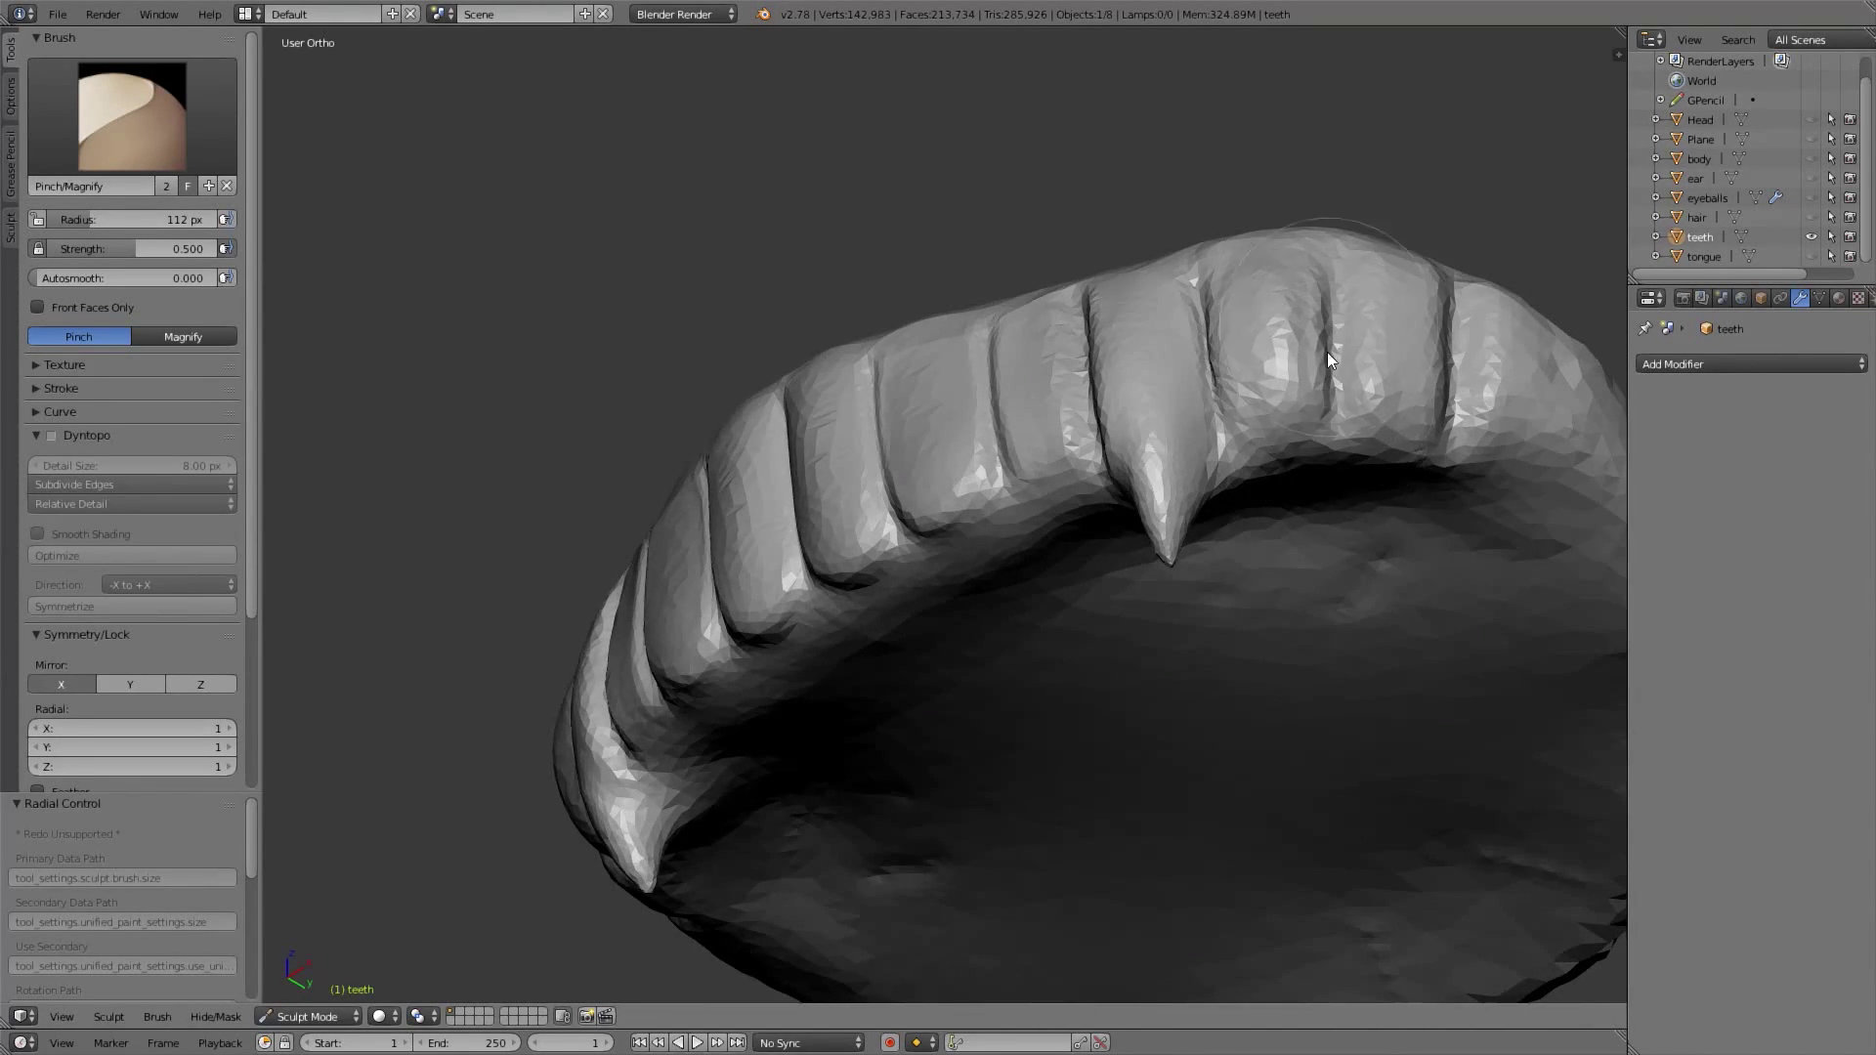
Unhide the Head object in front view so the teeth appear inside the mouth
middle_drag(1327, 244, 1564, 459)
key(KP_1)
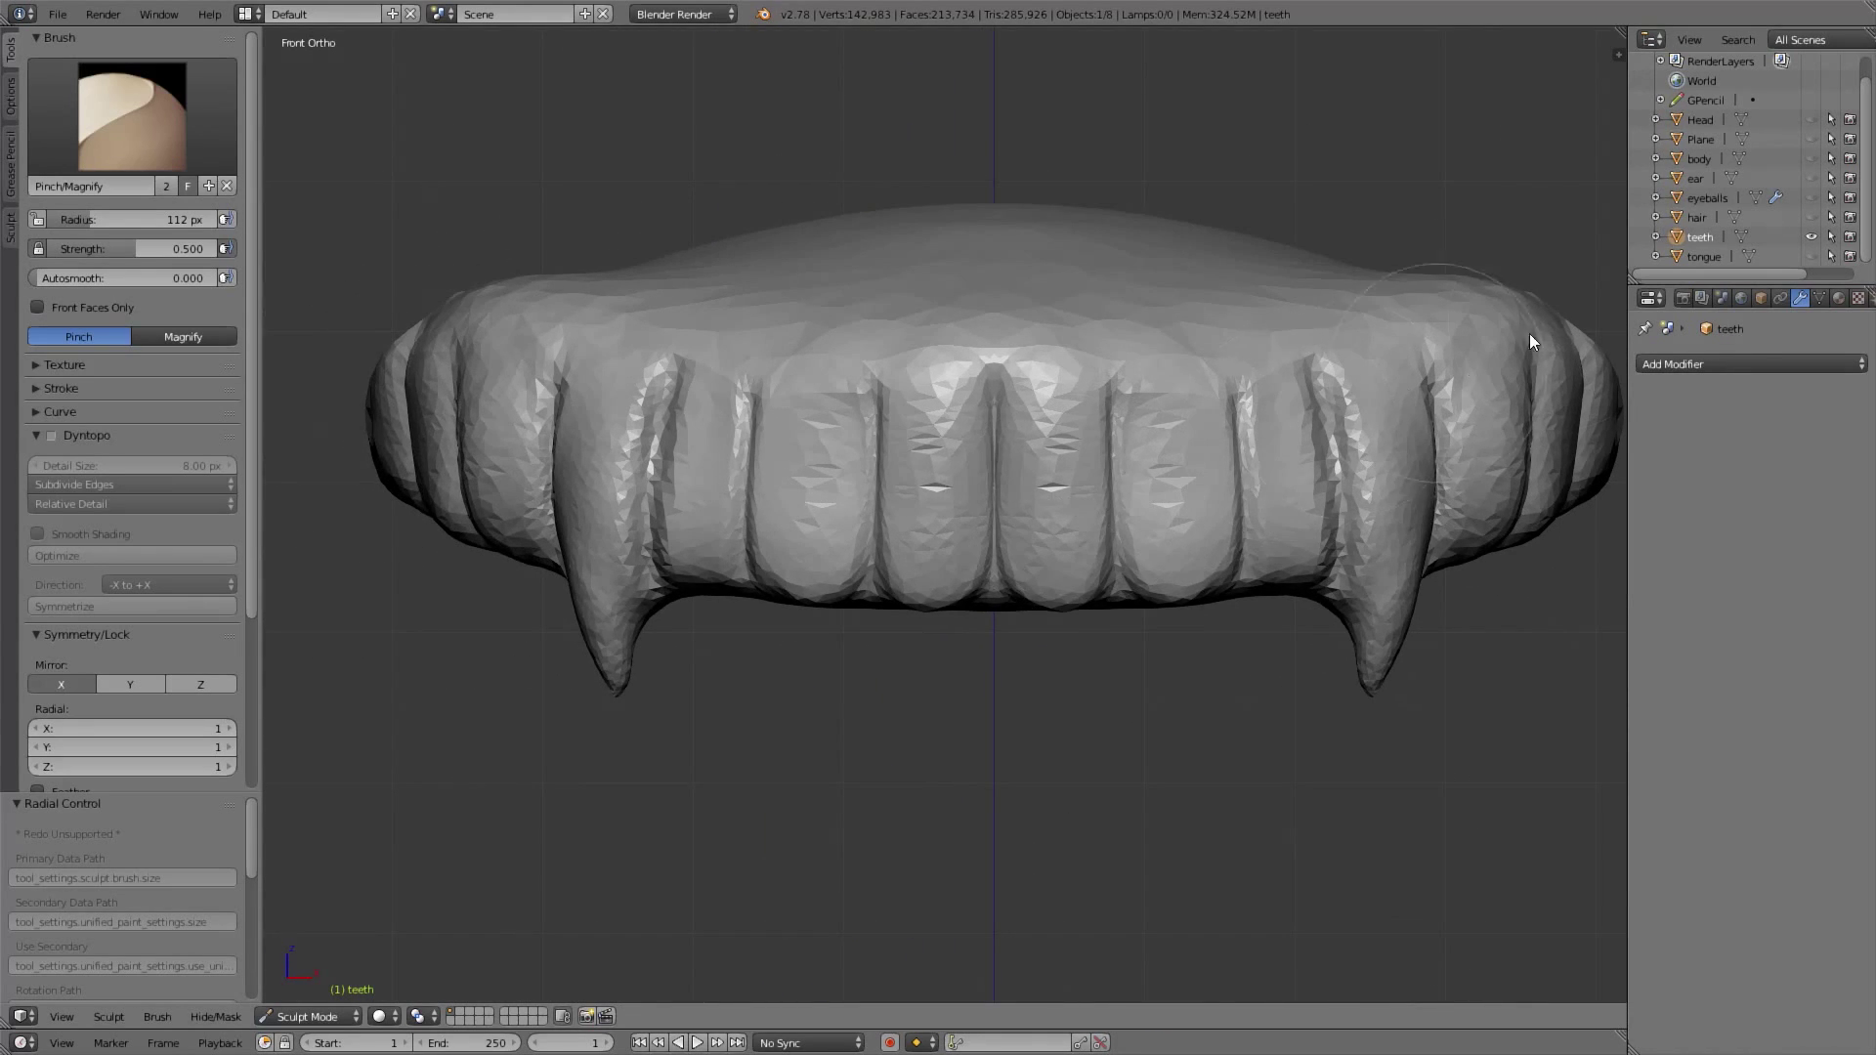
click(1812, 194)
click(1813, 177)
click(1814, 160)
click(1815, 160)
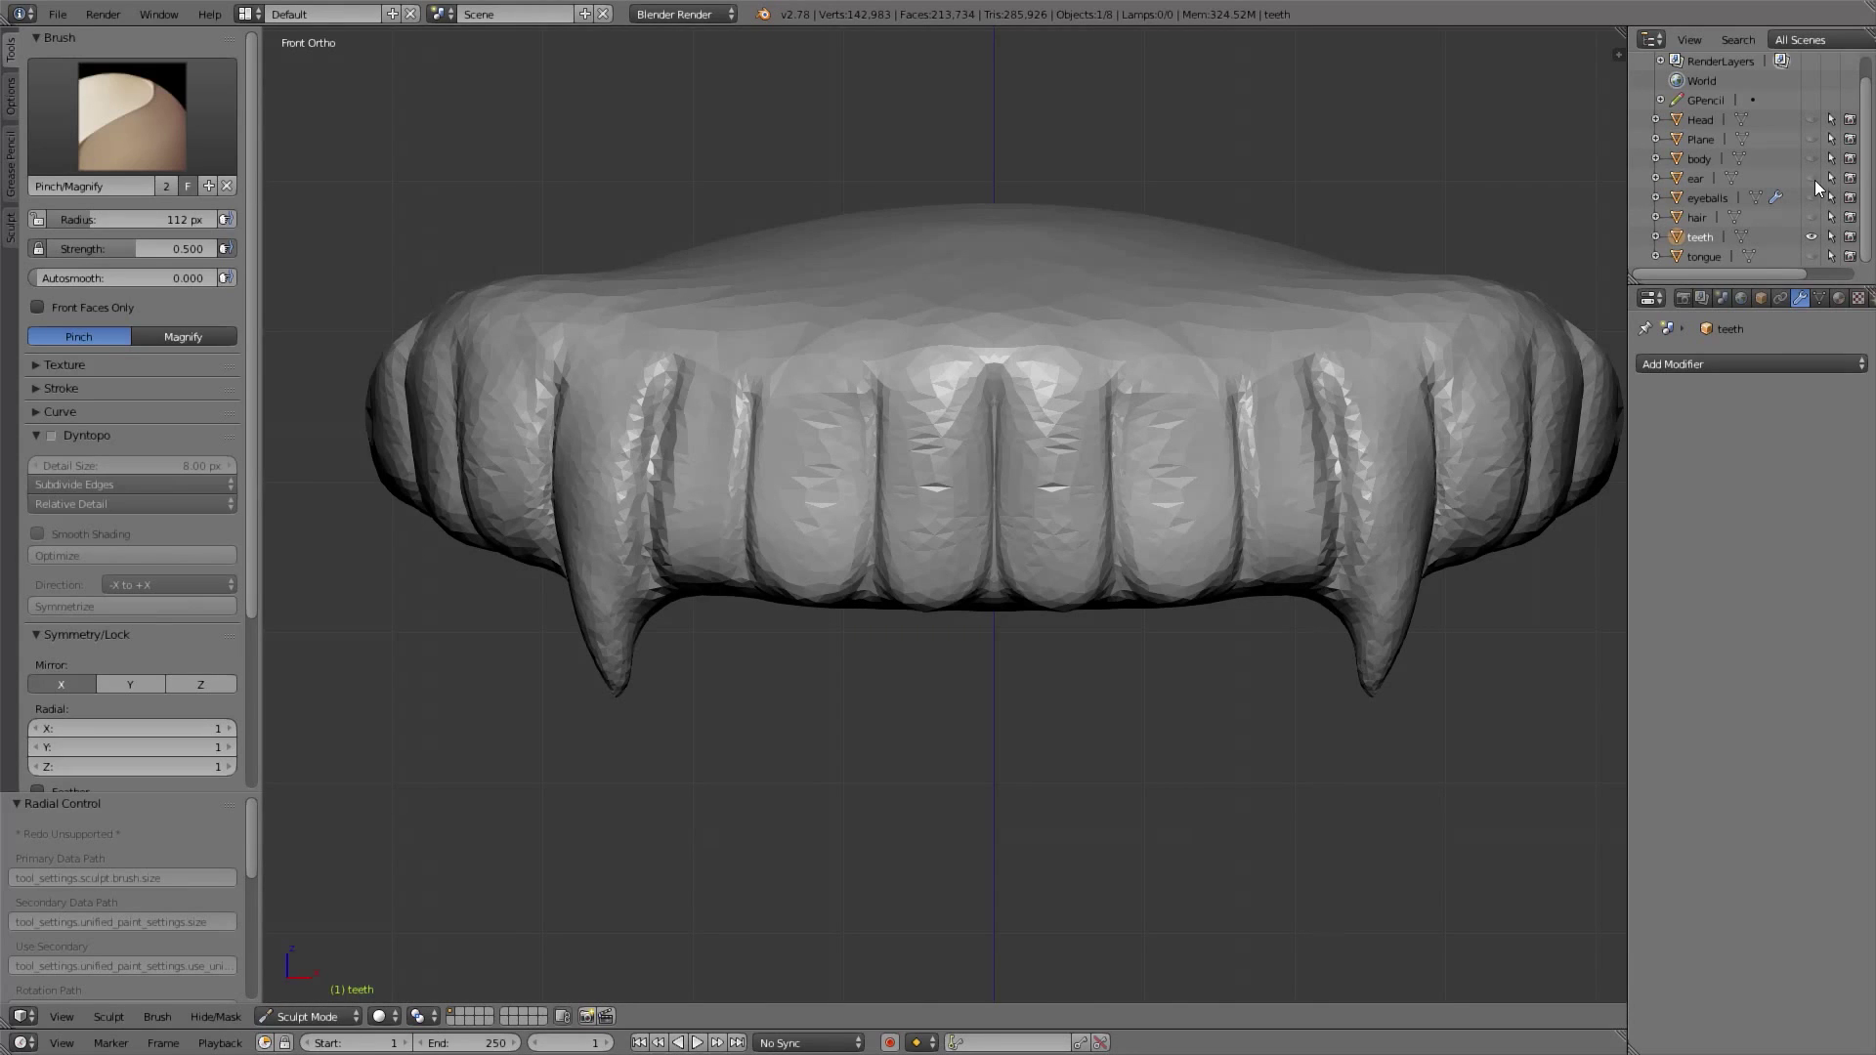
click(1813, 132)
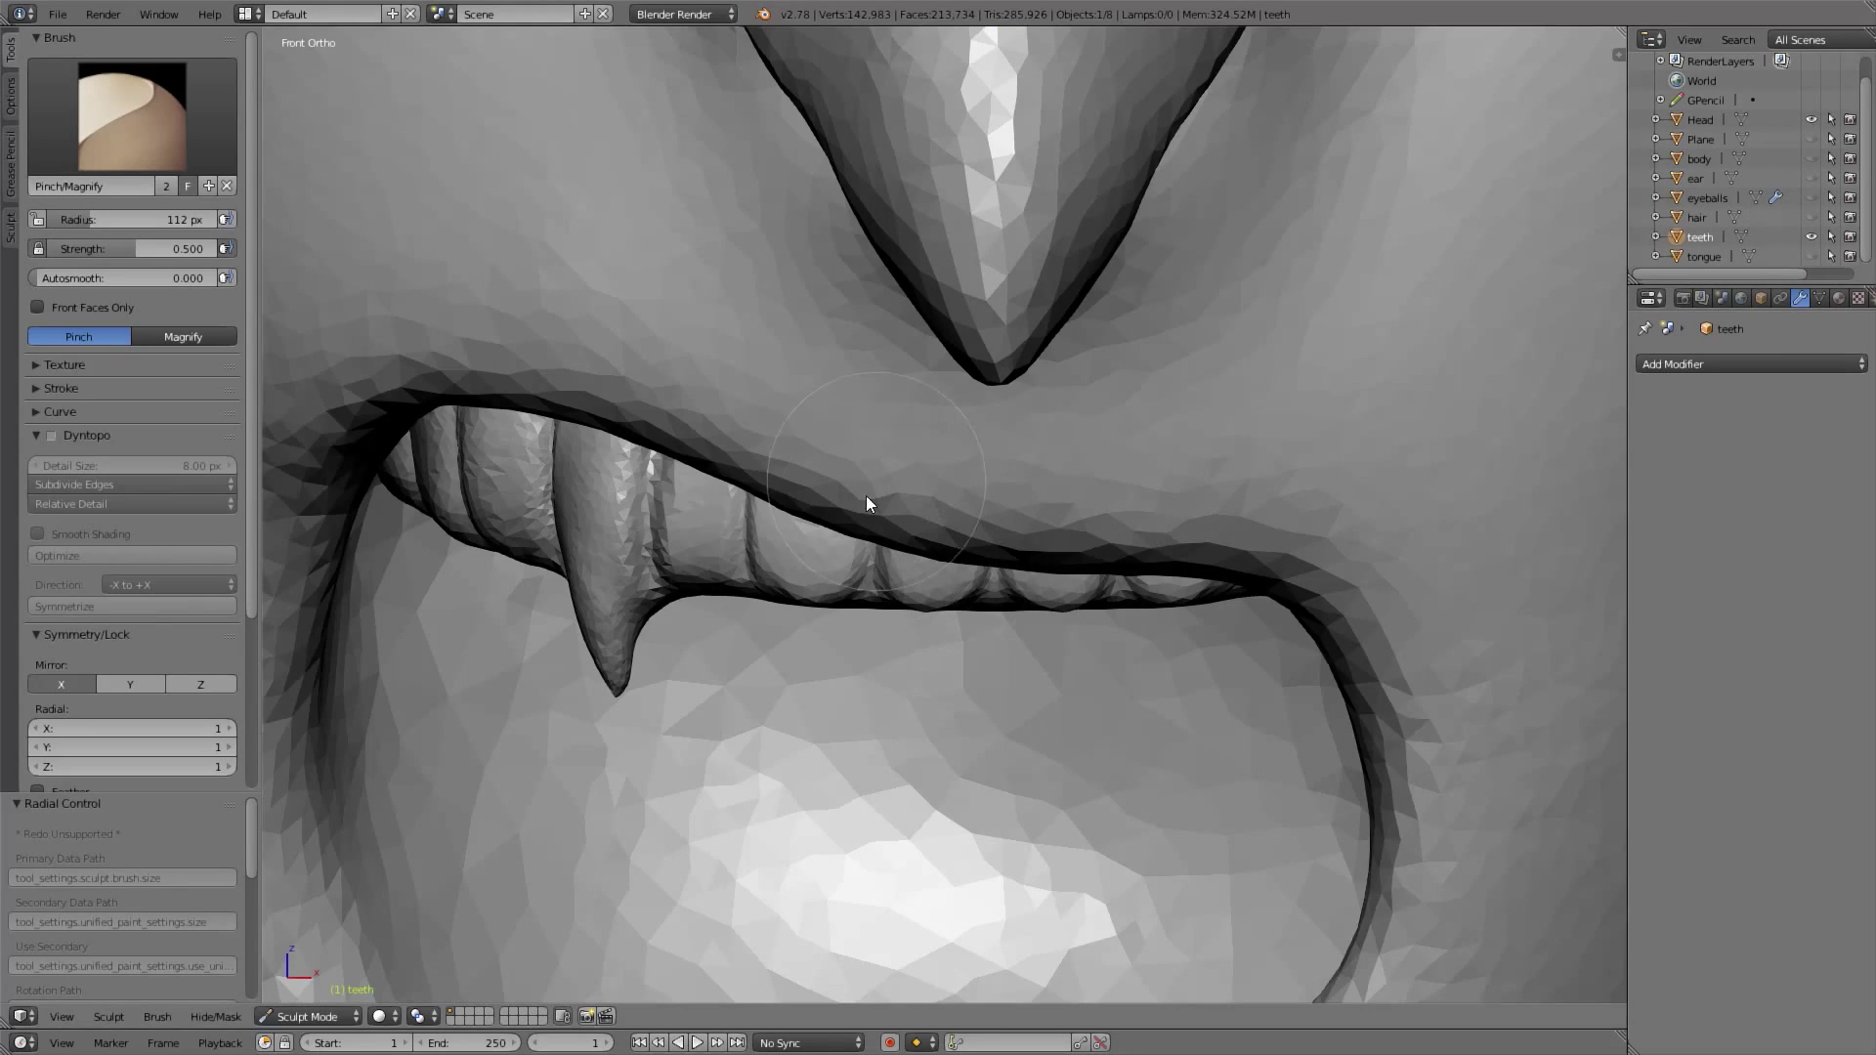
Sharpen the lower edges and gaps of the front teeth inside the mouth with Pinch/Magnify at a 91 px radius
scroll(858, 461, down, 6)
middle_drag(866, 582, 889, 507)
scroll(889, 507, up, 8)
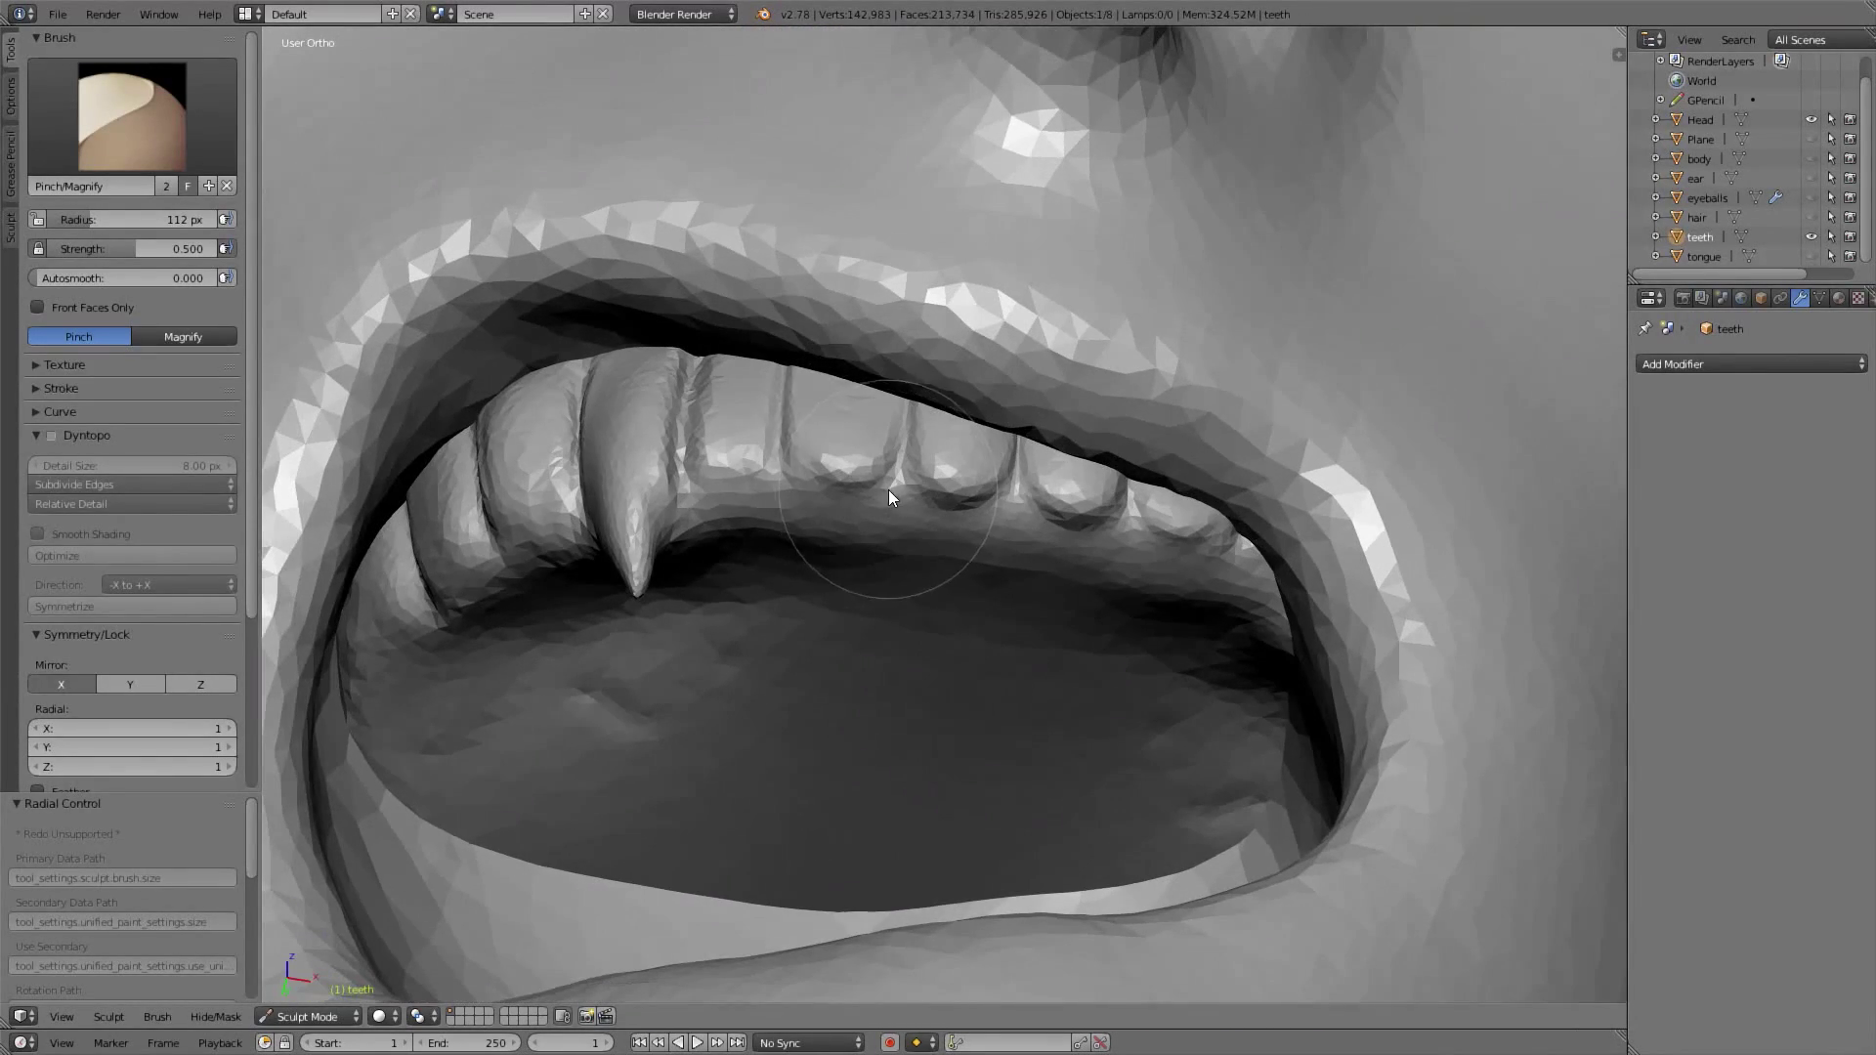
key(f)
click(857, 485)
drag(900, 472, 905, 420)
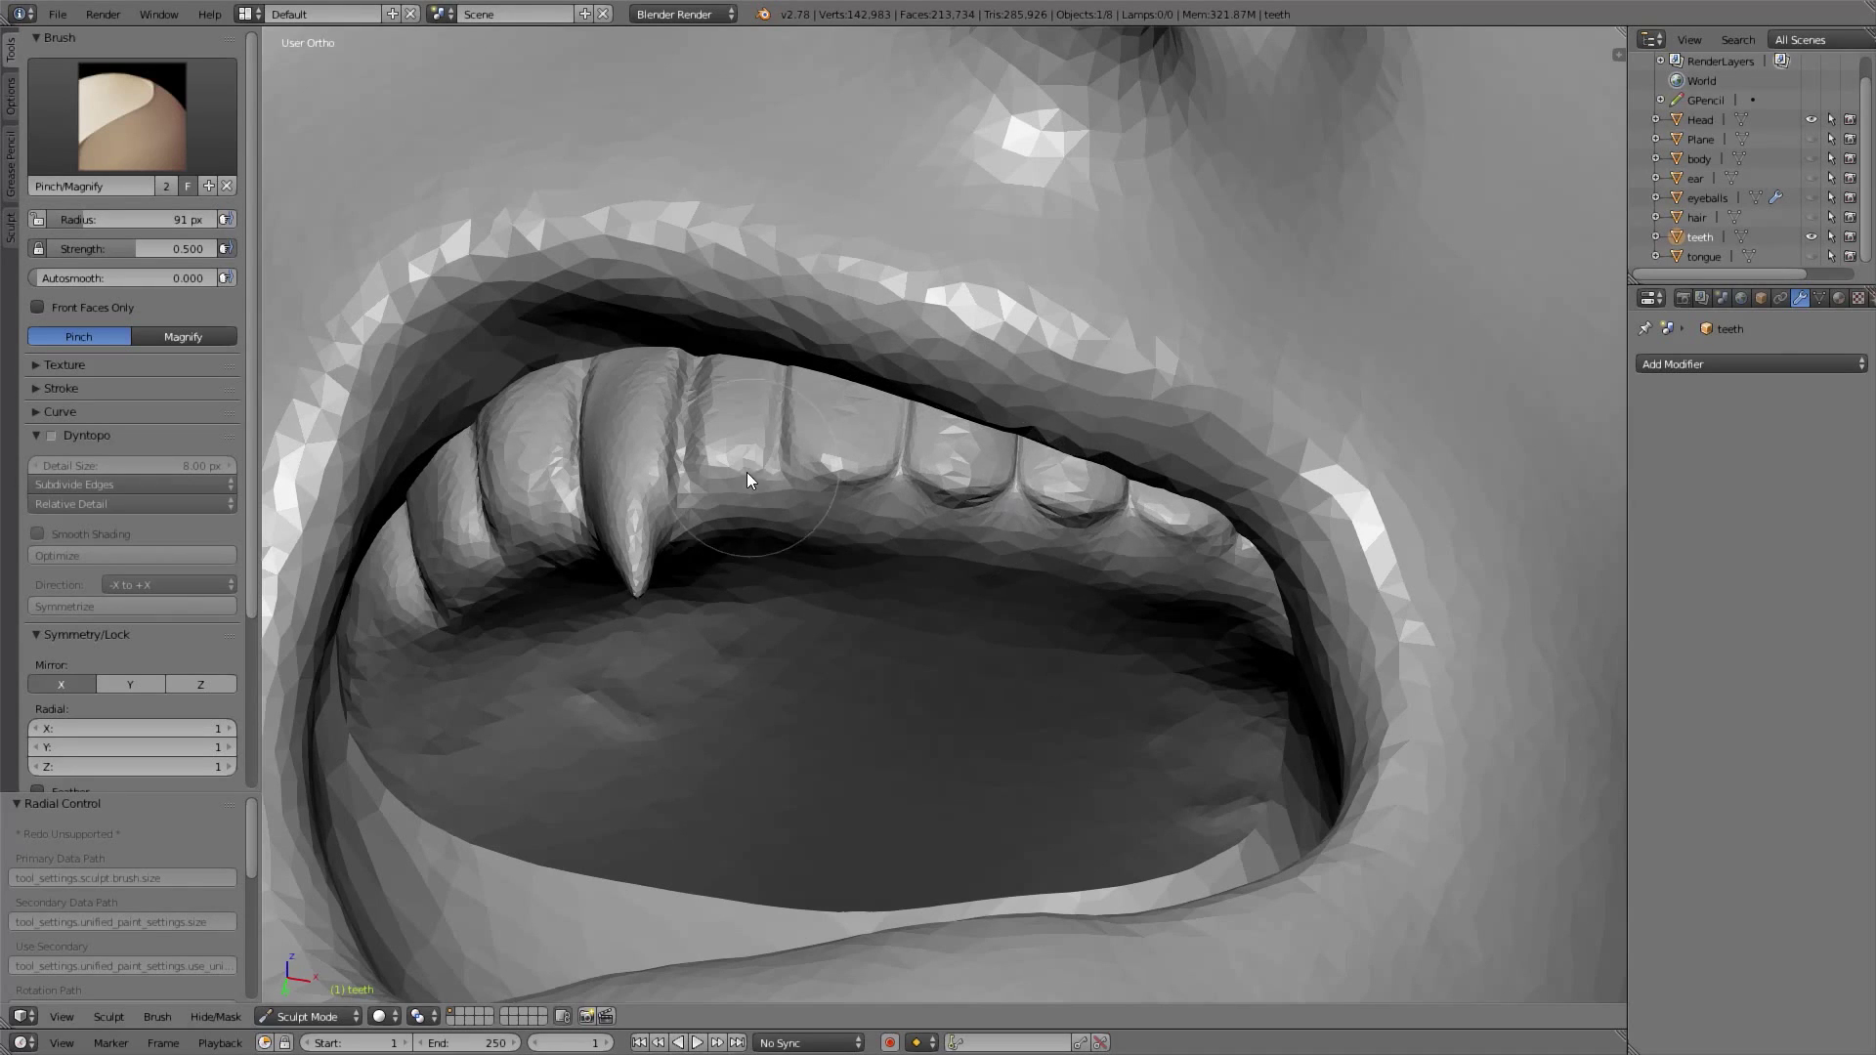
middle_drag(785, 398, 784, 448)
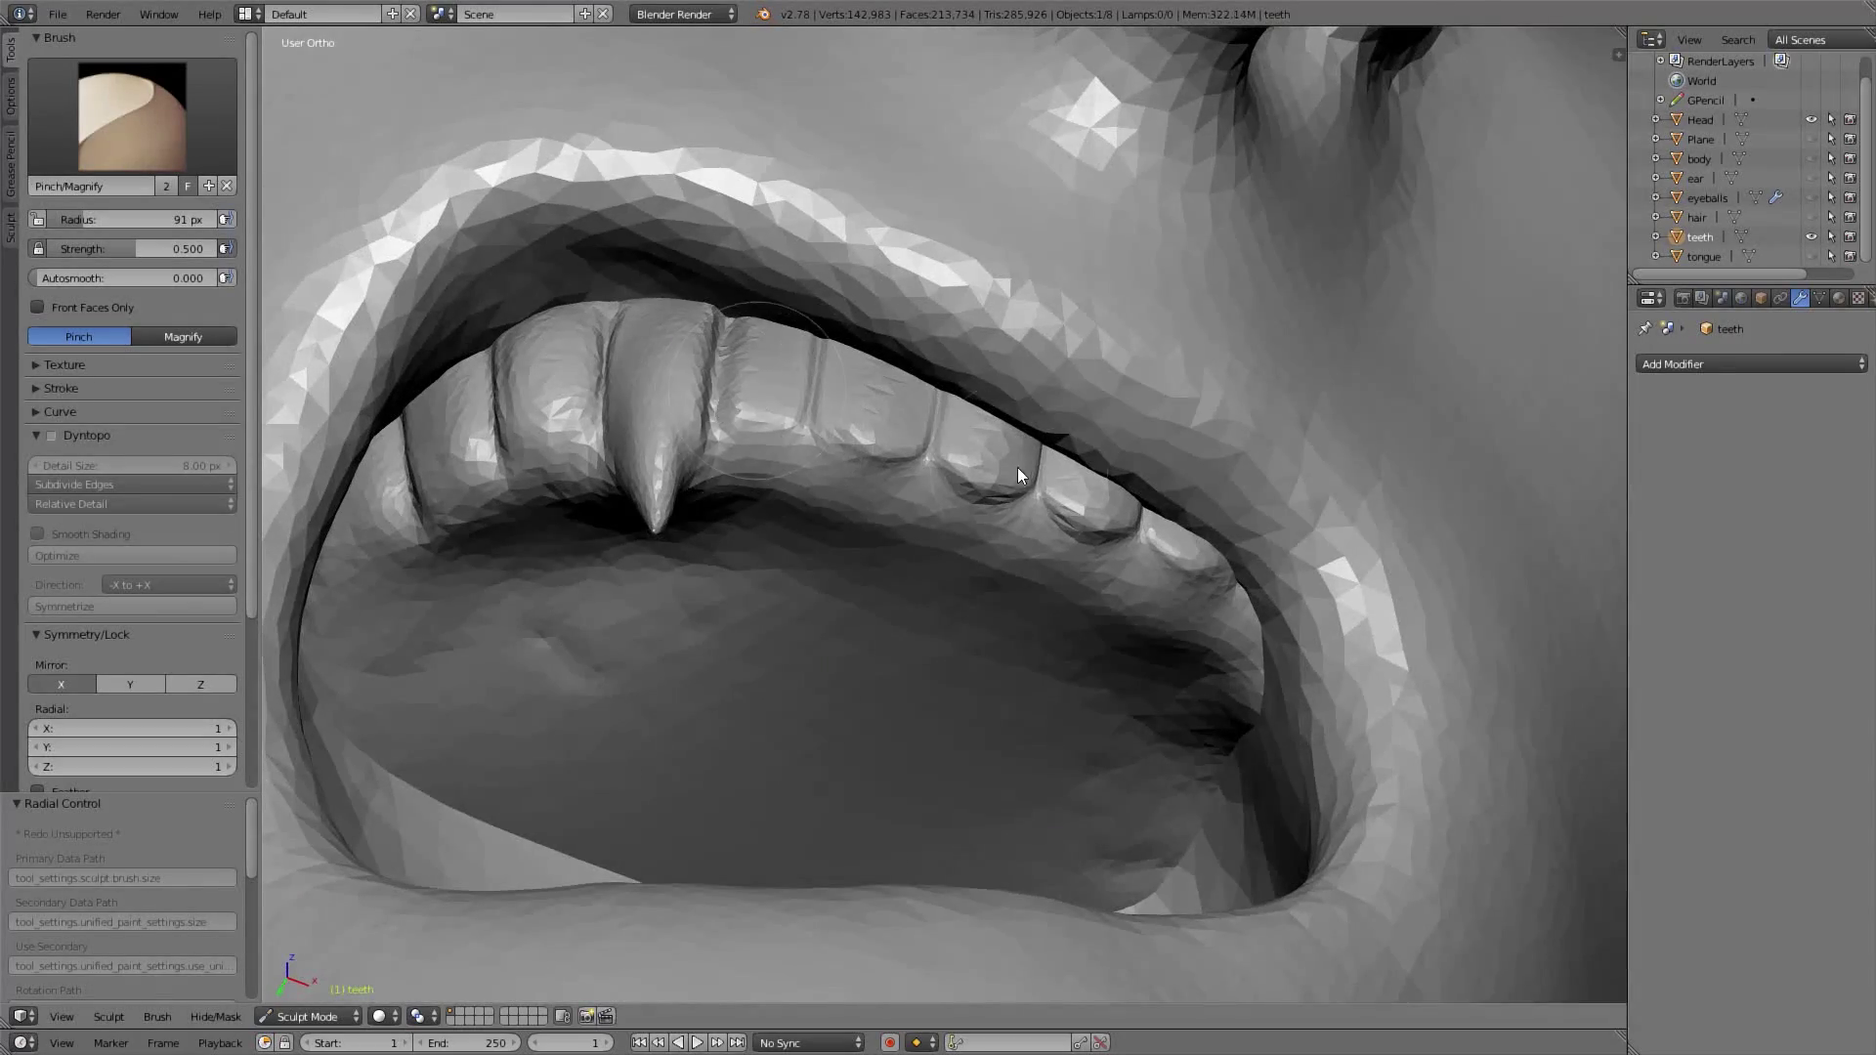
Re-enable dynamic topology and add volume to the fang with the Clay Strips brush at a 54 px radius
mouse_move(1017, 467)
middle_down()
mouse_move(909, 600)
mouse_move(966, 582)
mouse_move(941, 595)
mouse_move(665, 383)
mouse_move(706, 422)
mouse_move(679, 444)
middle_up()
key(KP_1)
key(c)
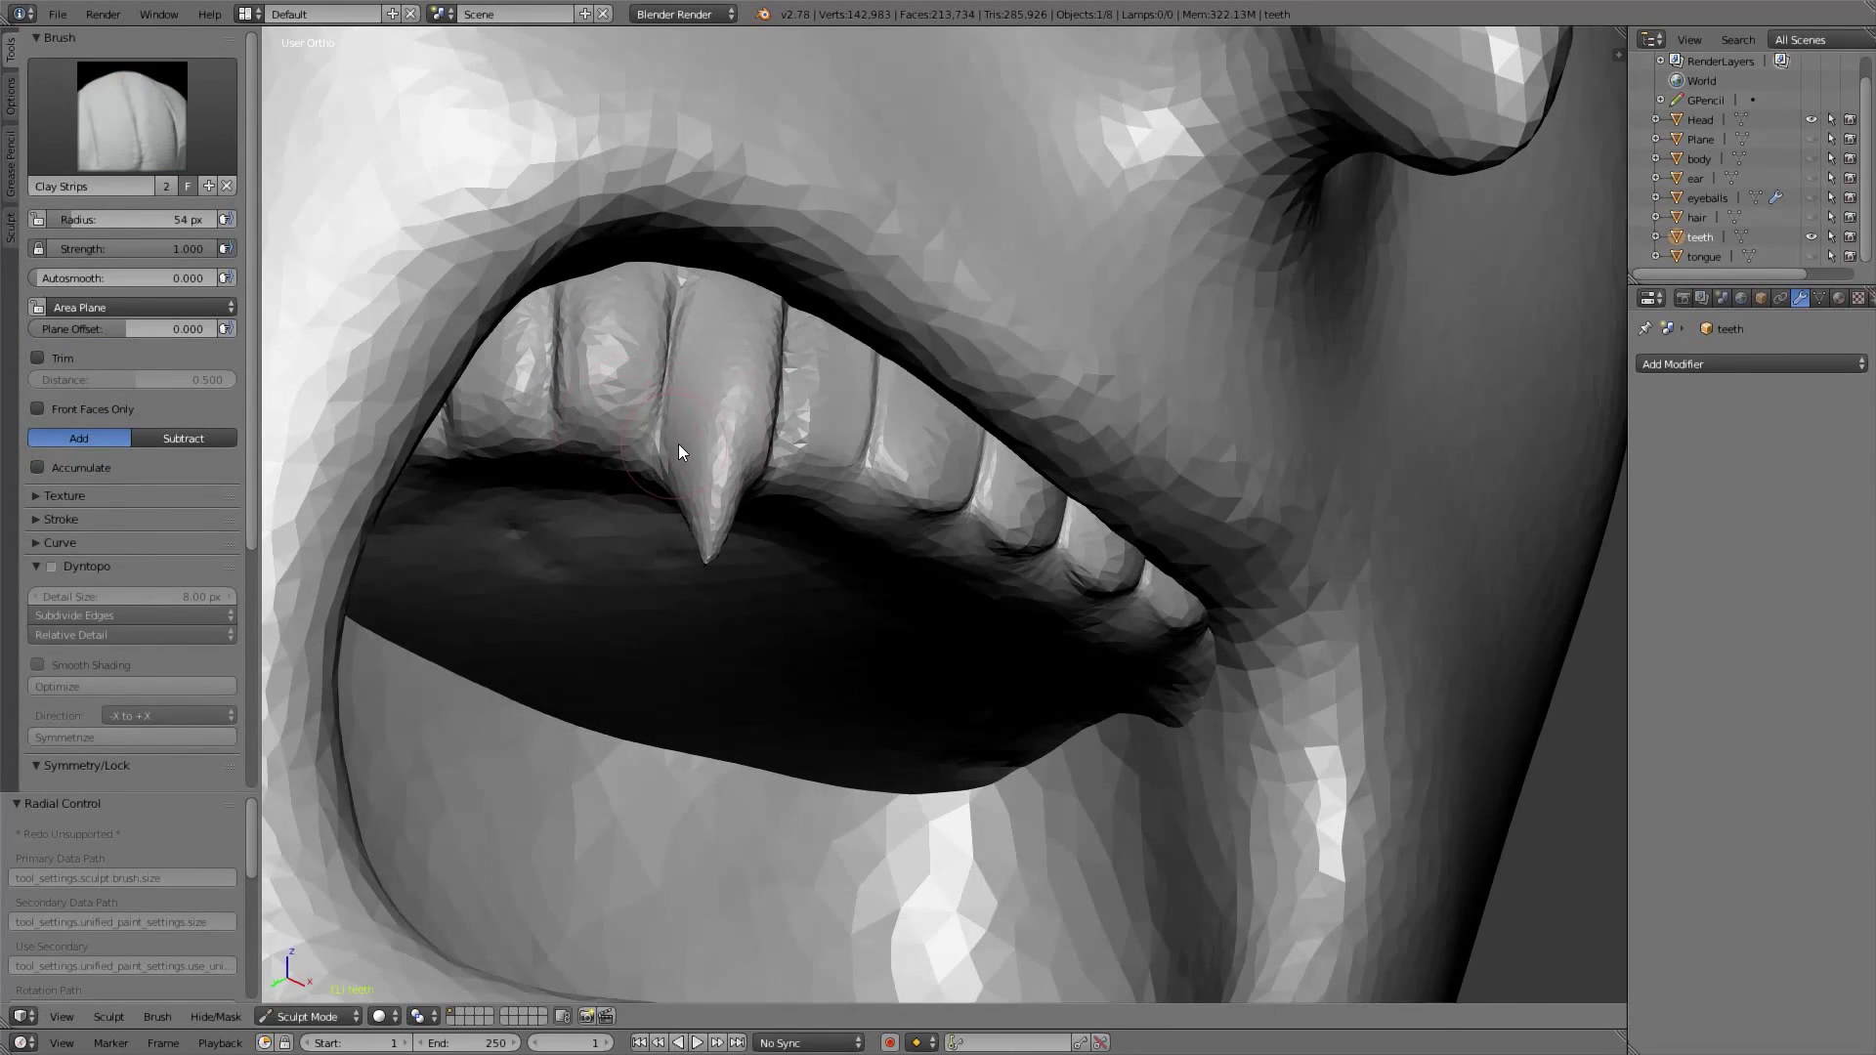
click(52, 569)
scroll(657, 470, up, 1)
mouse_move(649, 397)
mouse_down()
mouse_move(703, 249)
mouse_move(703, 362)
mouse_up()
Thicken the fang and its base further using Clay Strips at a 50 px radius
middle_drag(699, 409, 600, 471)
key(f)
click(595, 463)
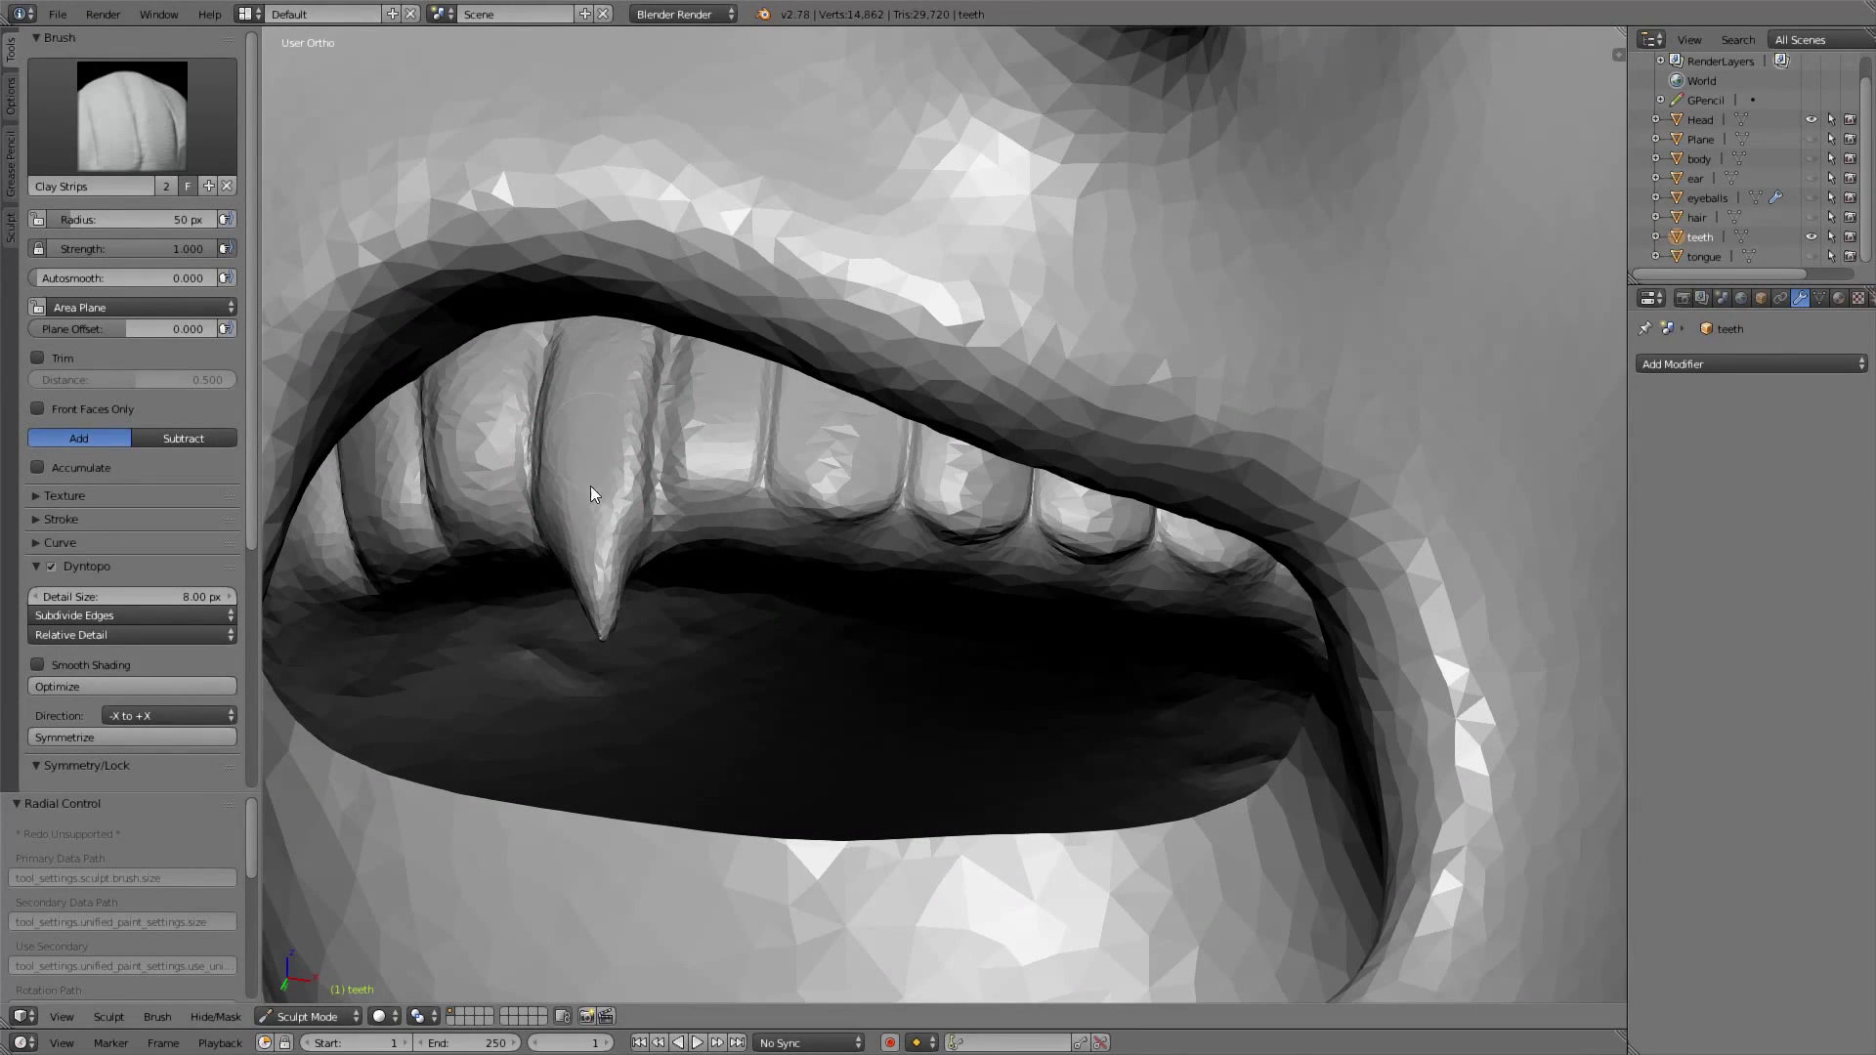
middle_drag(602, 454, 631, 506)
mouse_move(651, 530)
mouse_down()
mouse_move(619, 555)
mouse_move(636, 535)
mouse_move(731, 531)
mouse_move(783, 482)
mouse_move(666, 509)
mouse_move(683, 549)
mouse_move(522, 590)
mouse_move(792, 482)
mouse_move(840, 442)
mouse_move(952, 503)
mouse_move(866, 565)
mouse_up()
middle_drag(807, 508, 754, 746)
scroll(774, 589, down, 3)
key(KP_1)
scroll(781, 569, down, 1)
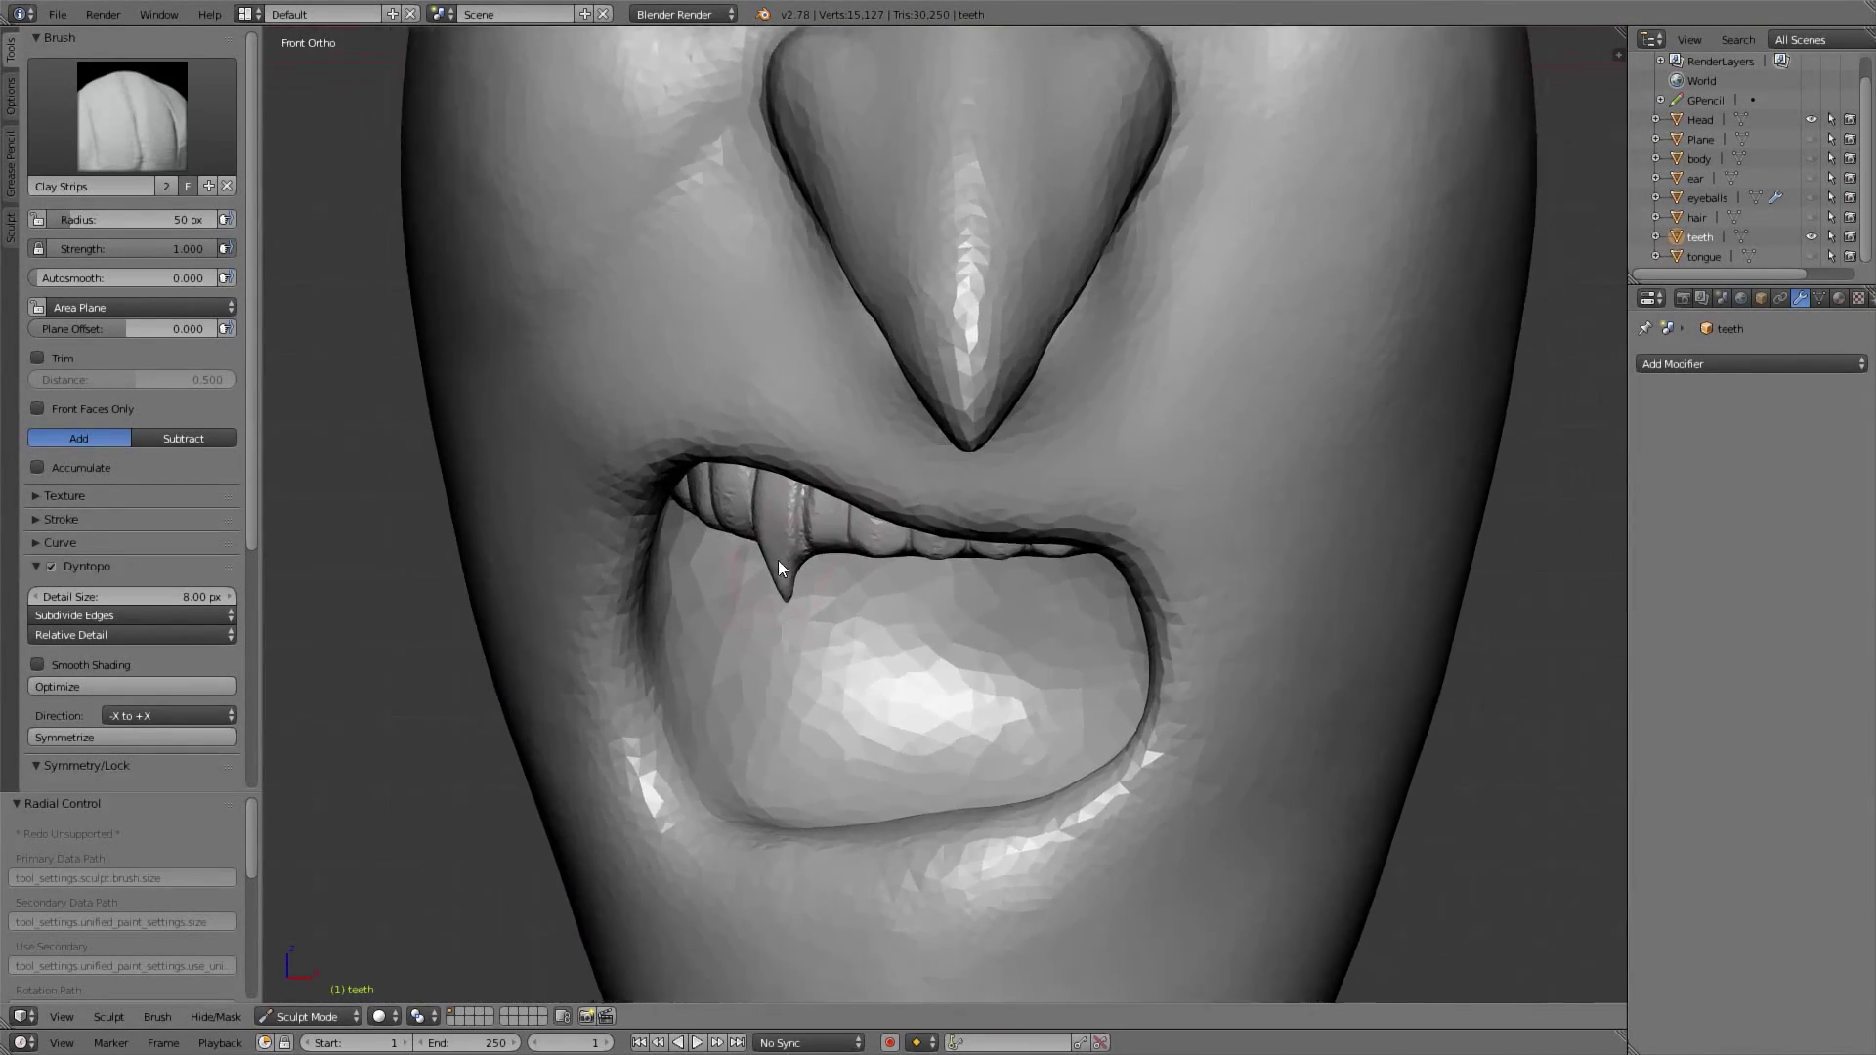
Fill out the fang's side and upper part with Clay Strips at a 42 px radius
scroll(781, 498, up, 2)
scroll(777, 490, up, 1)
mouse_move(739, 496)
middle_down()
mouse_move(788, 496)
mouse_move(641, 383)
middle_up()
key(f)
click(684, 555)
scroll(717, 449, up, 2)
mouse_move(641, 442)
mouse_down()
mouse_move(609, 582)
mouse_move(654, 442)
mouse_move(641, 330)
mouse_move(608, 637)
mouse_move(608, 602)
mouse_up()
middle_drag(608, 602, 667, 449)
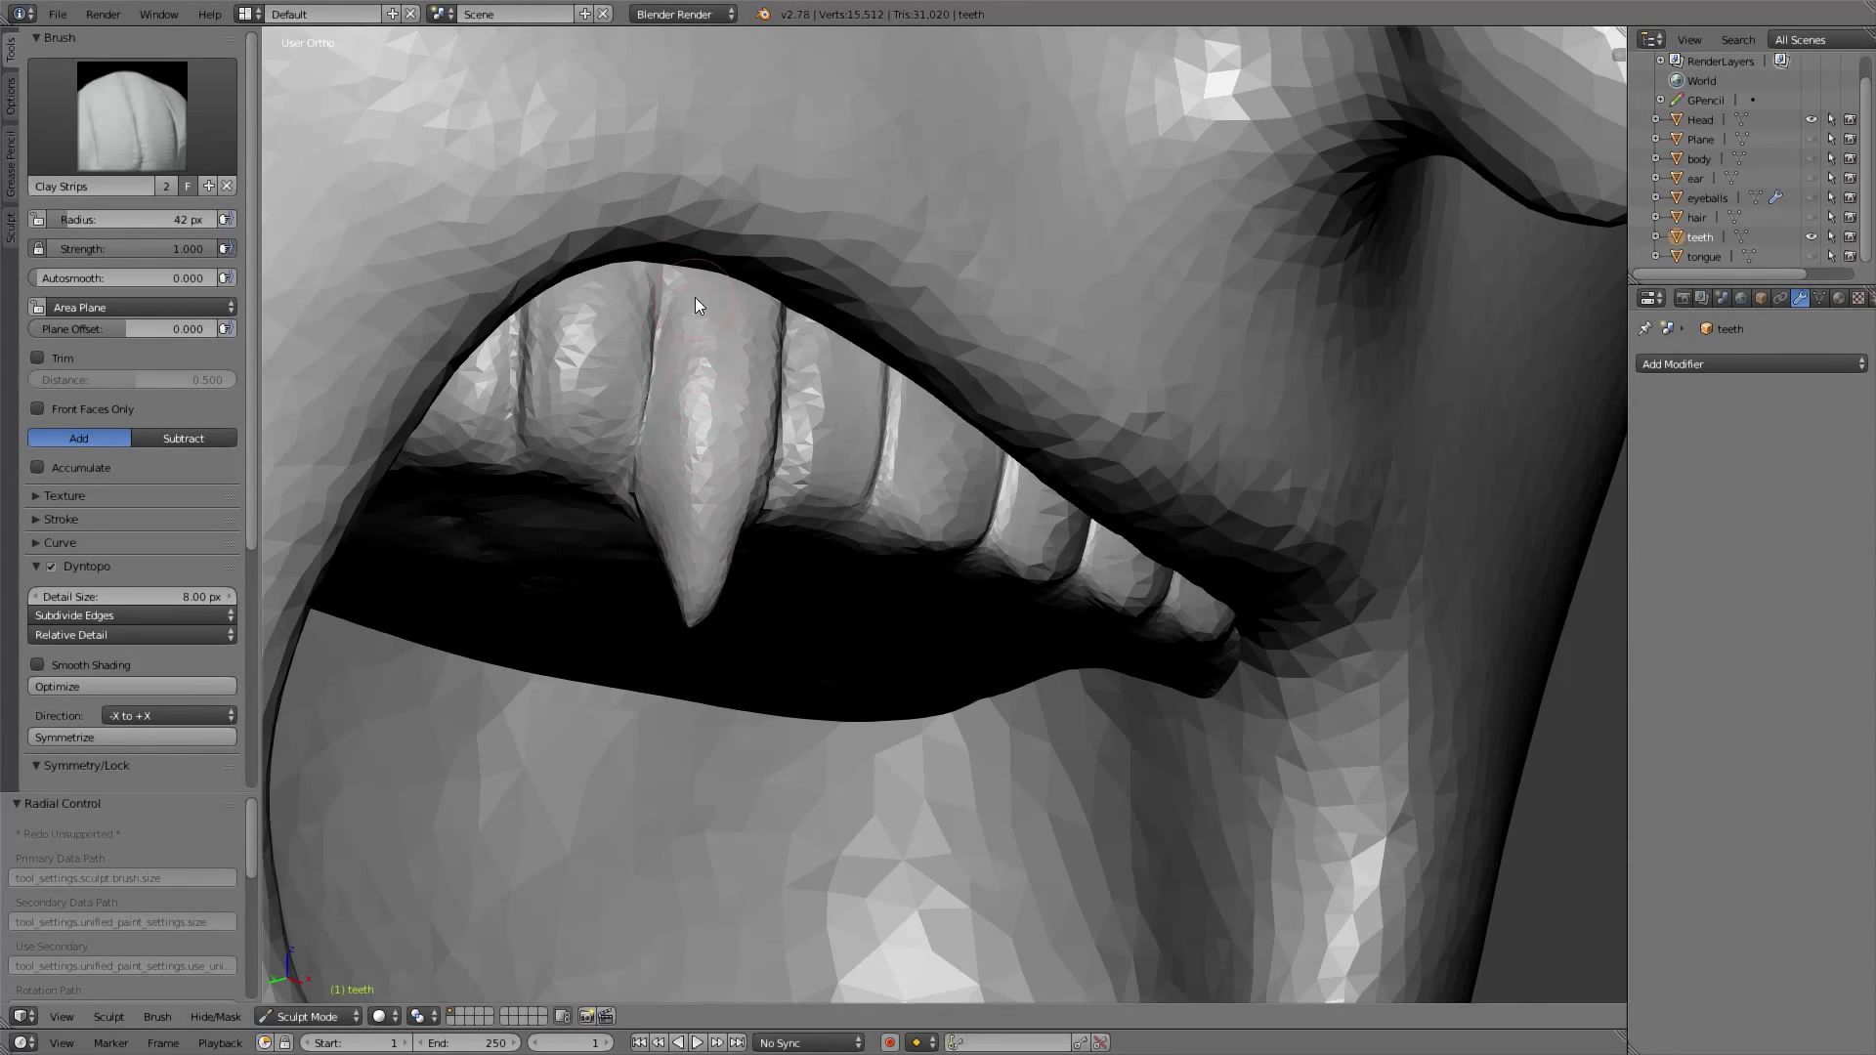
middle_drag(695, 594, 606, 372)
mouse_move(606, 371)
mouse_down()
mouse_move(573, 402)
mouse_move(547, 372)
mouse_move(553, 455)
mouse_move(524, 549)
mouse_move(590, 624)
mouse_move(572, 430)
mouse_move(536, 425)
mouse_move(573, 670)
mouse_move(588, 426)
mouse_up()
Unhide the hair, eyeballs, ear, body, Plane and tongue objects to show the whole character in front view
scroll(577, 696, down, 4)
middle_drag(594, 719, 719, 645)
key(KP_1)
scroll(772, 689, down, 3)
ctrl+middle_drag(783, 700, 708, 817)
click(1811, 217)
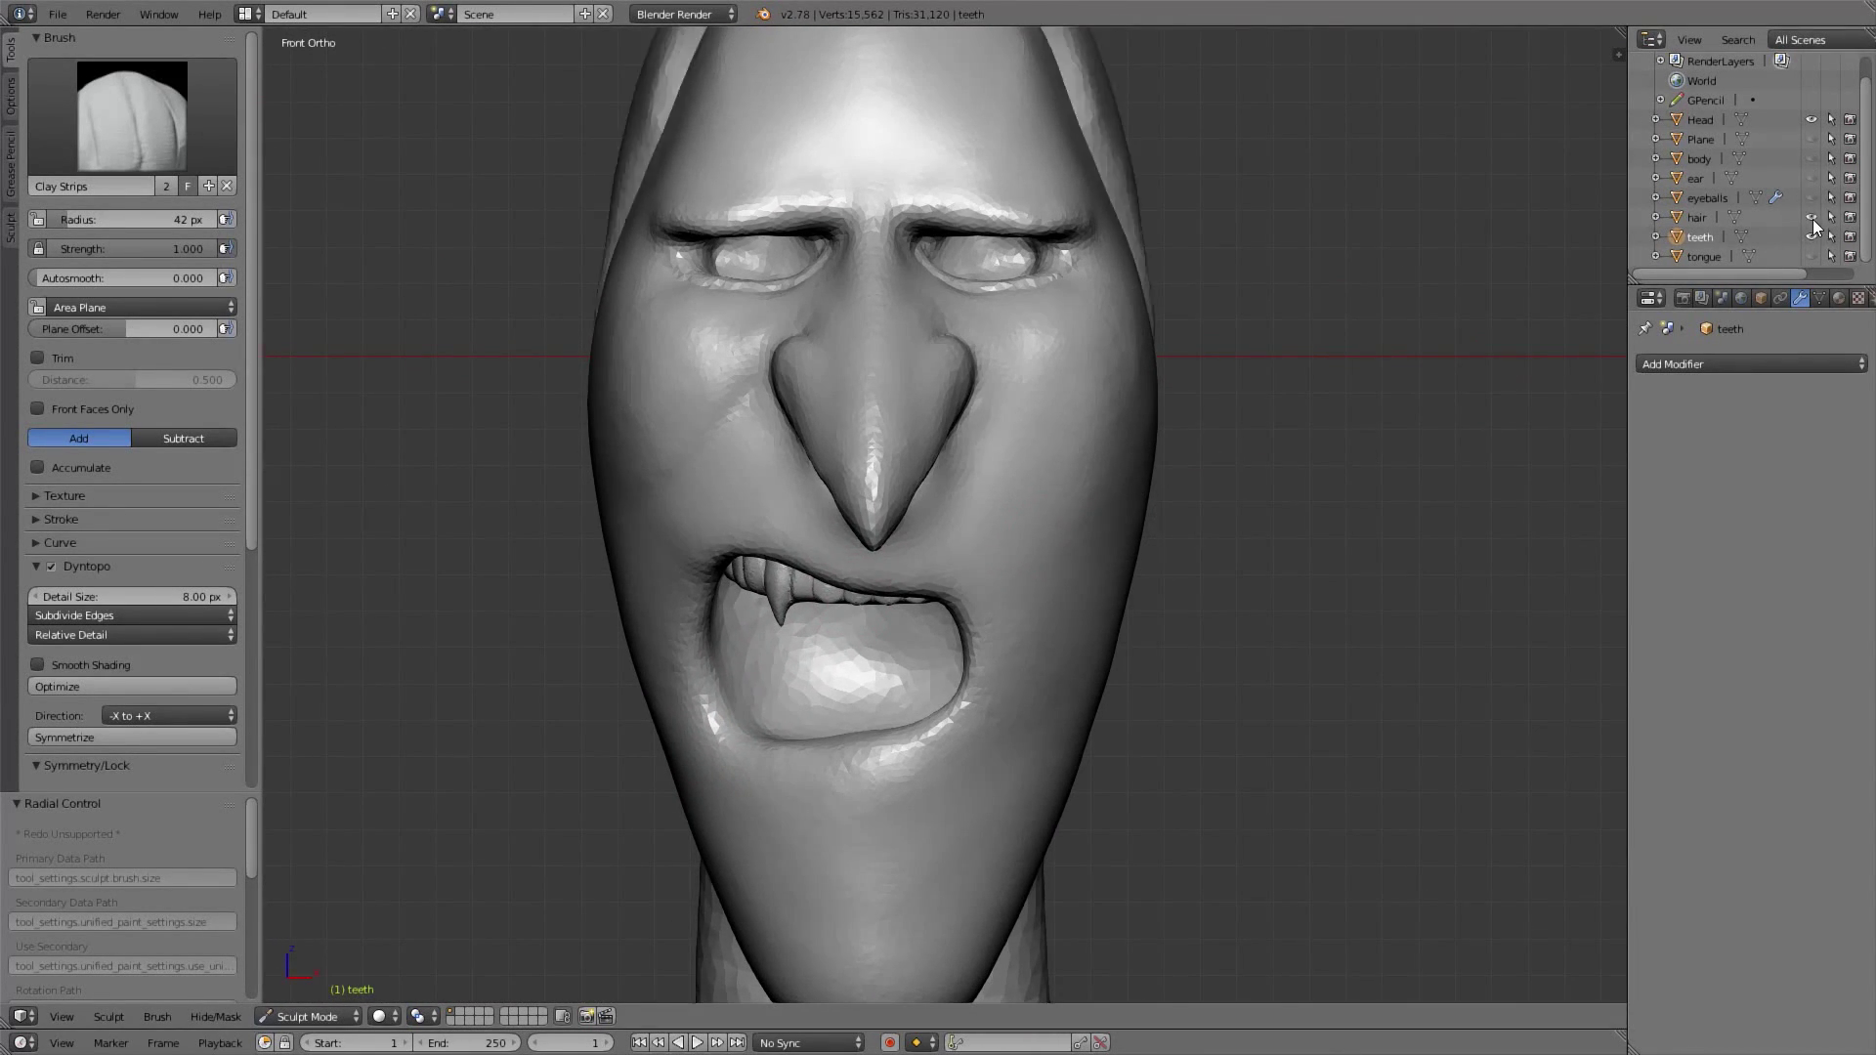
click(1812, 197)
click(1811, 178)
click(1811, 158)
click(1812, 138)
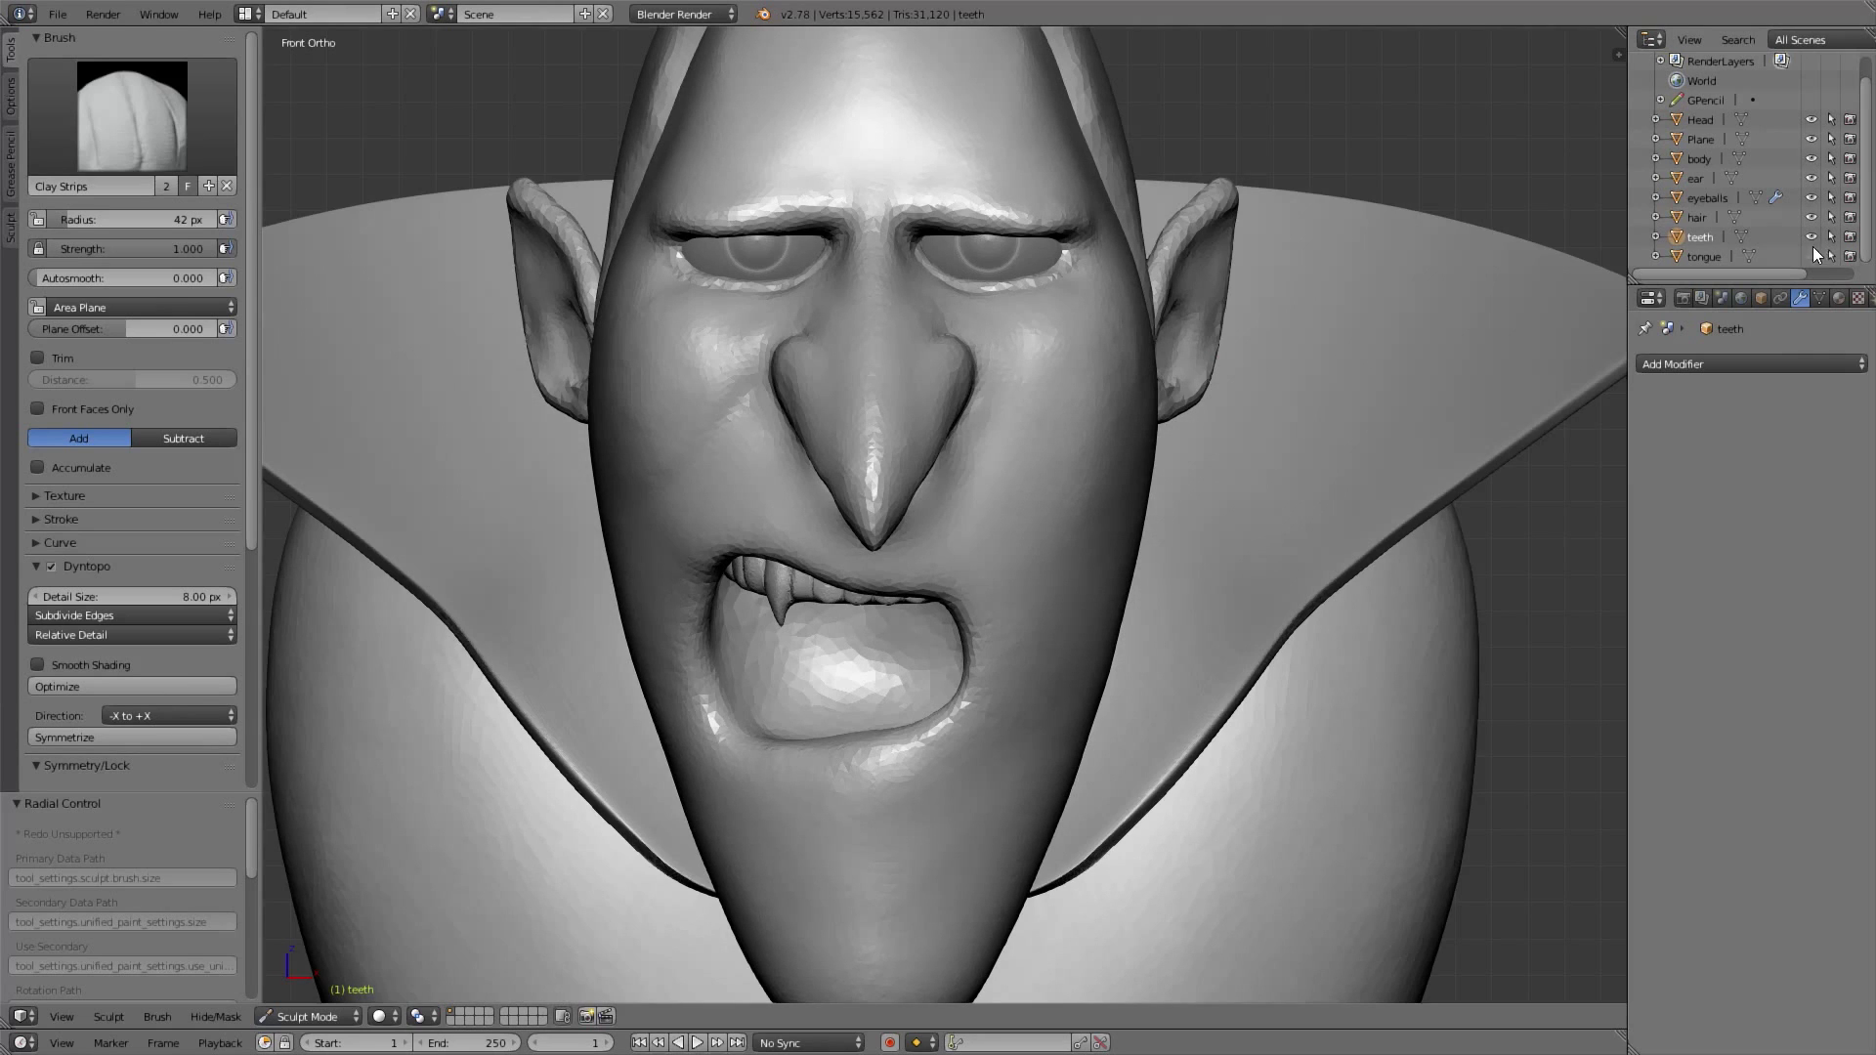
click(1811, 256)
scroll(989, 600, down, 3)
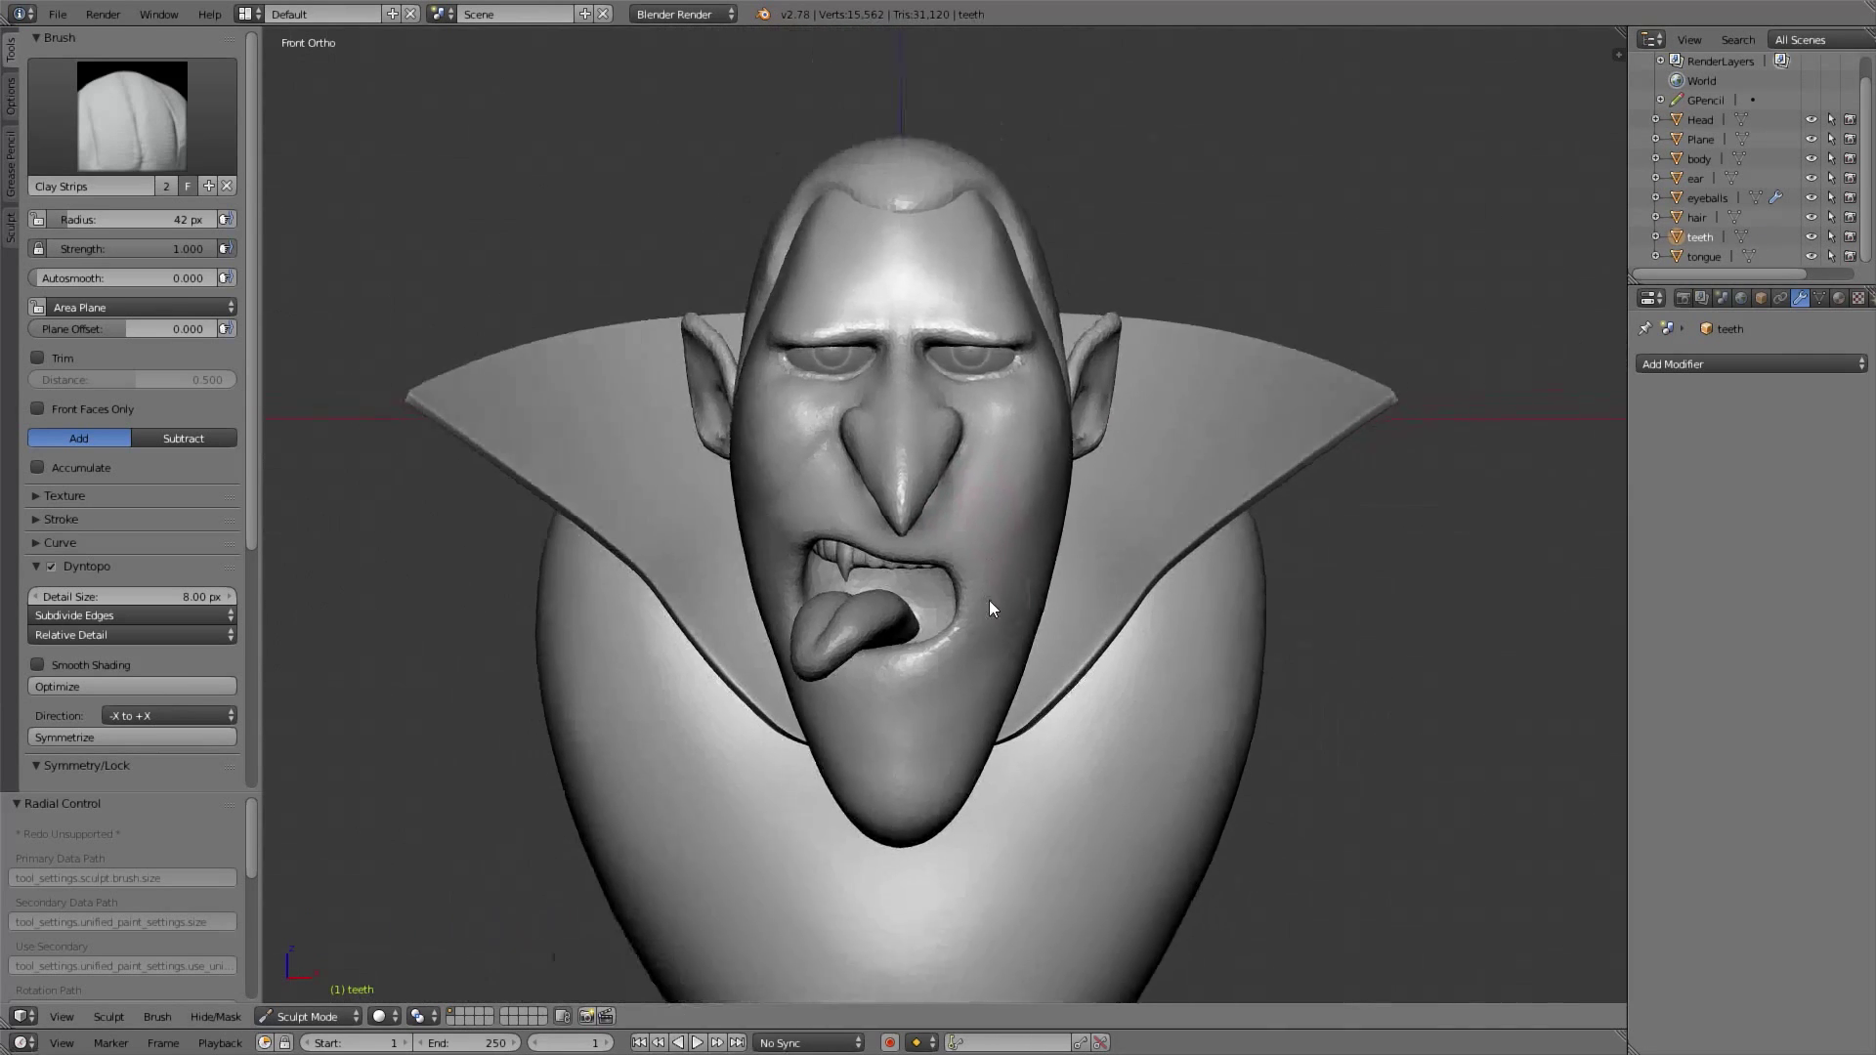
scroll(987, 545, up, 4)
scroll(740, 441, up, 1)
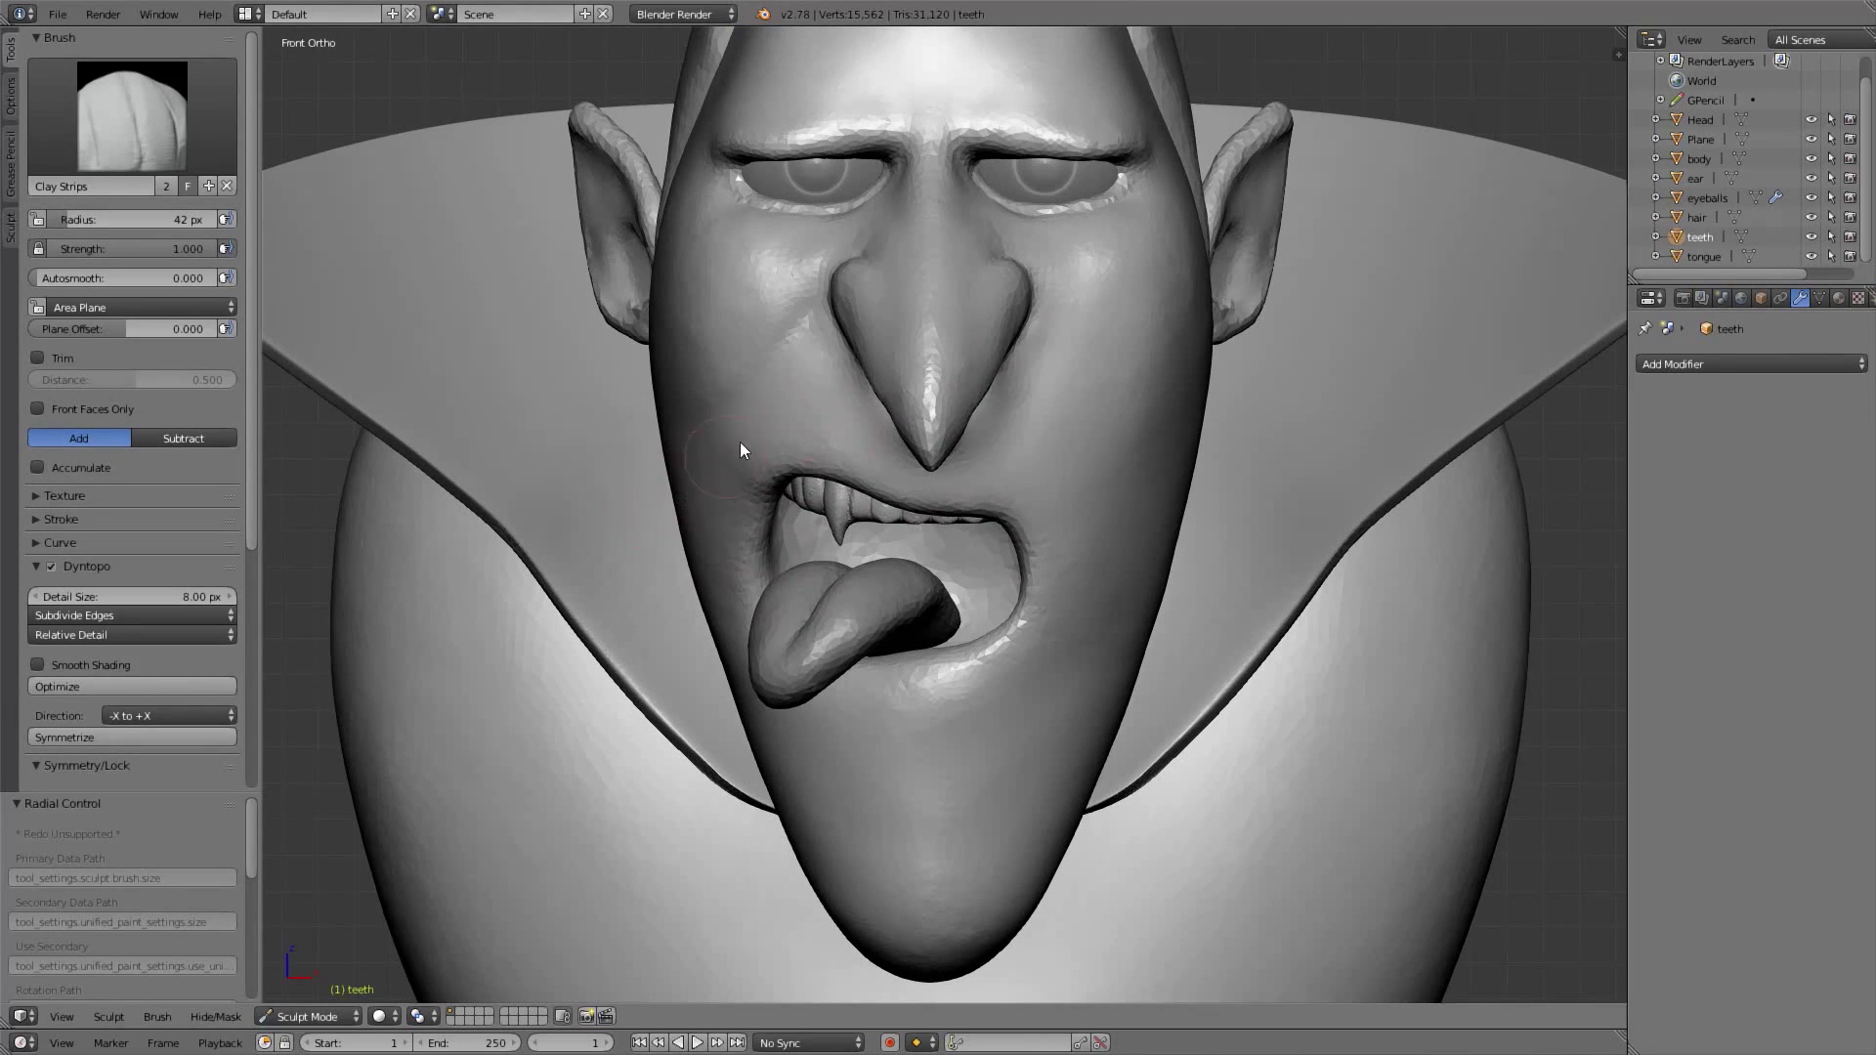
Make the Head object active for sculpting and turn on X mirror symmetry, with the Clay Strips brush at a 31 px radius
click(1699, 119)
scroll(117, 577, down, 5)
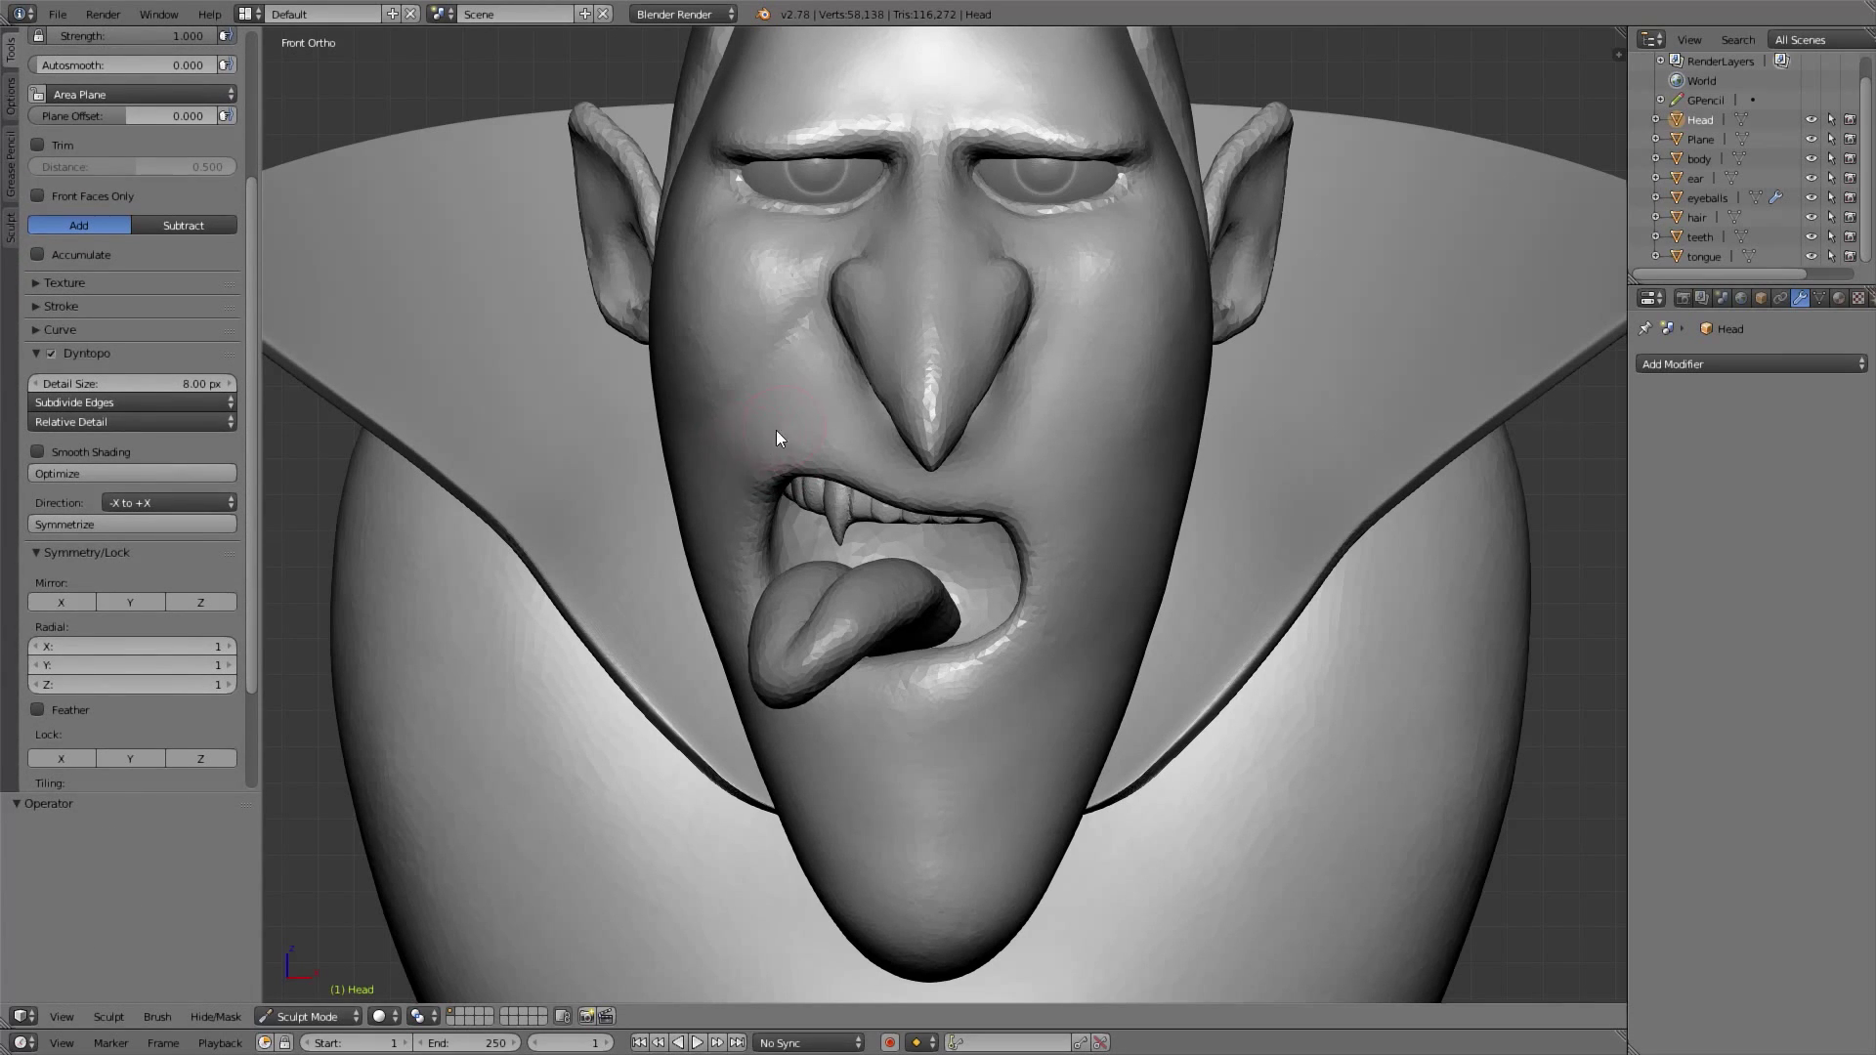
scroll(813, 361, down, 2)
shift+middle_drag(993, 327, 932, 372)
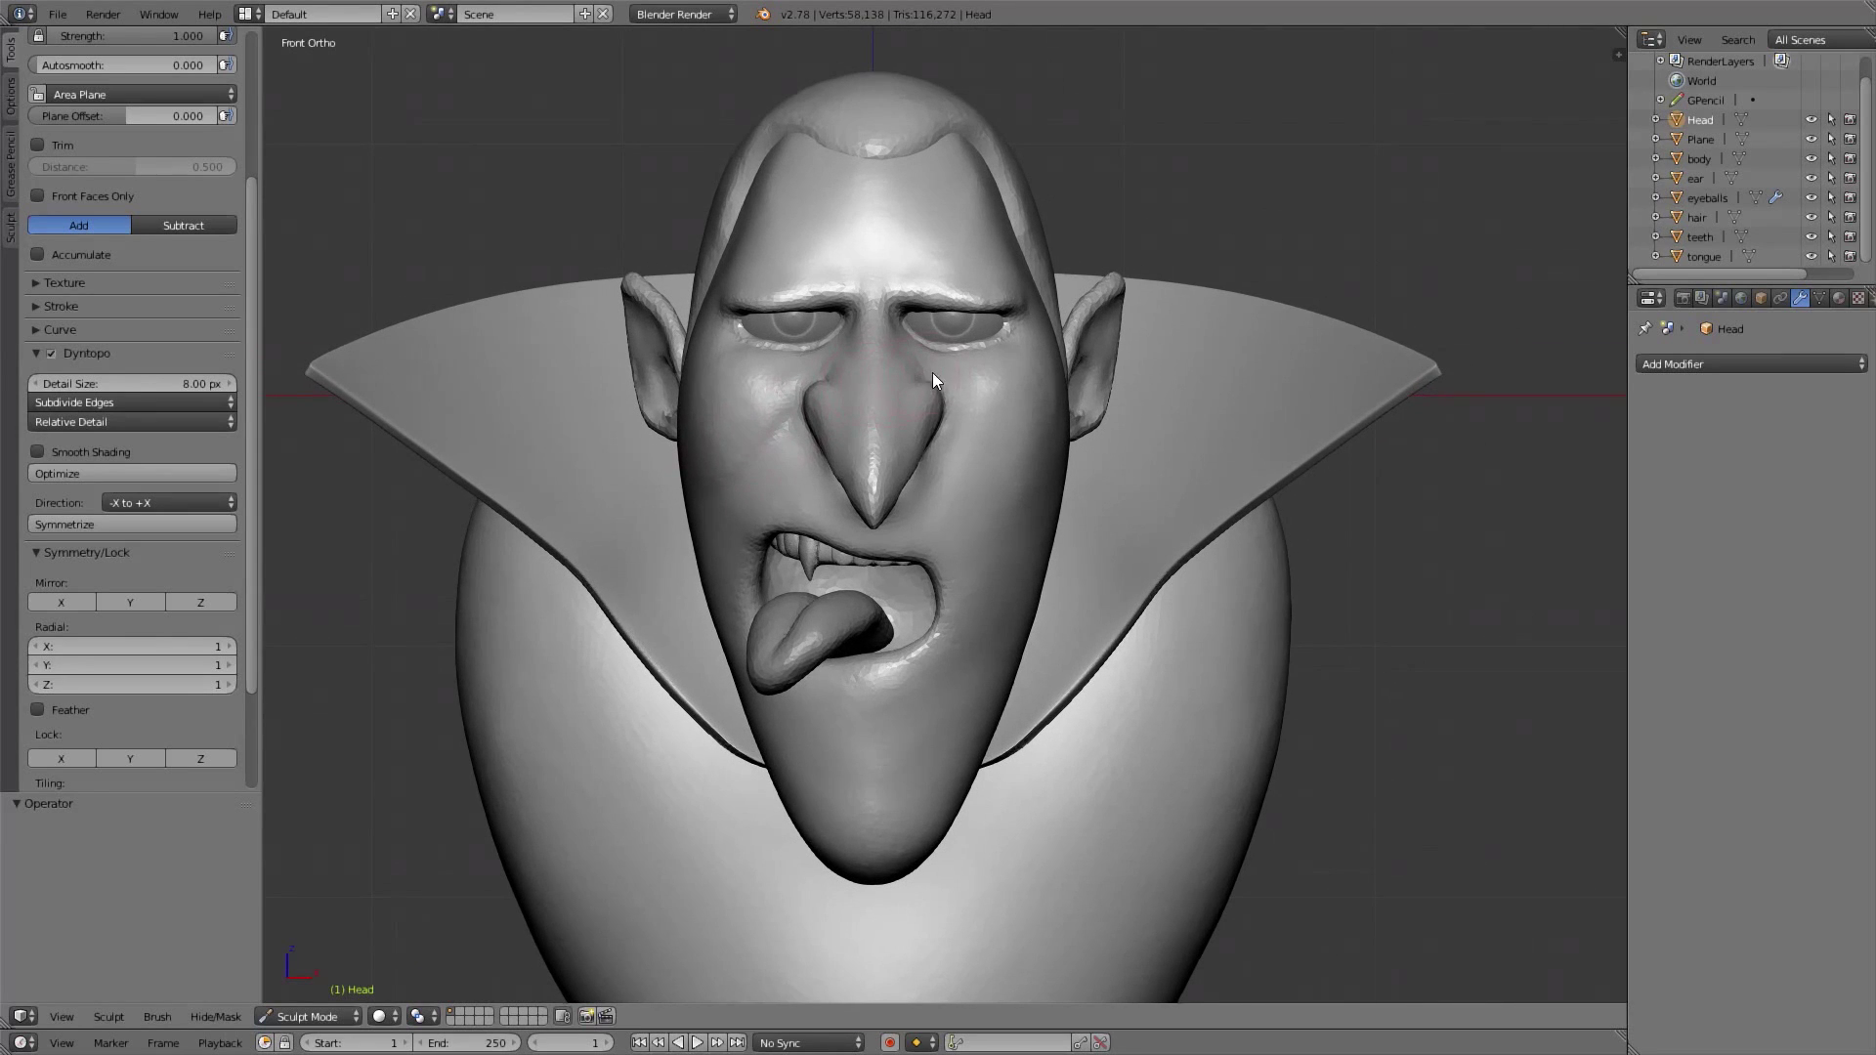
scroll(906, 437, up, 3)
middle_drag(161, 385, 117, 762)
key(f)
click(854, 350)
shift+middle_drag(865, 380, 881, 414)
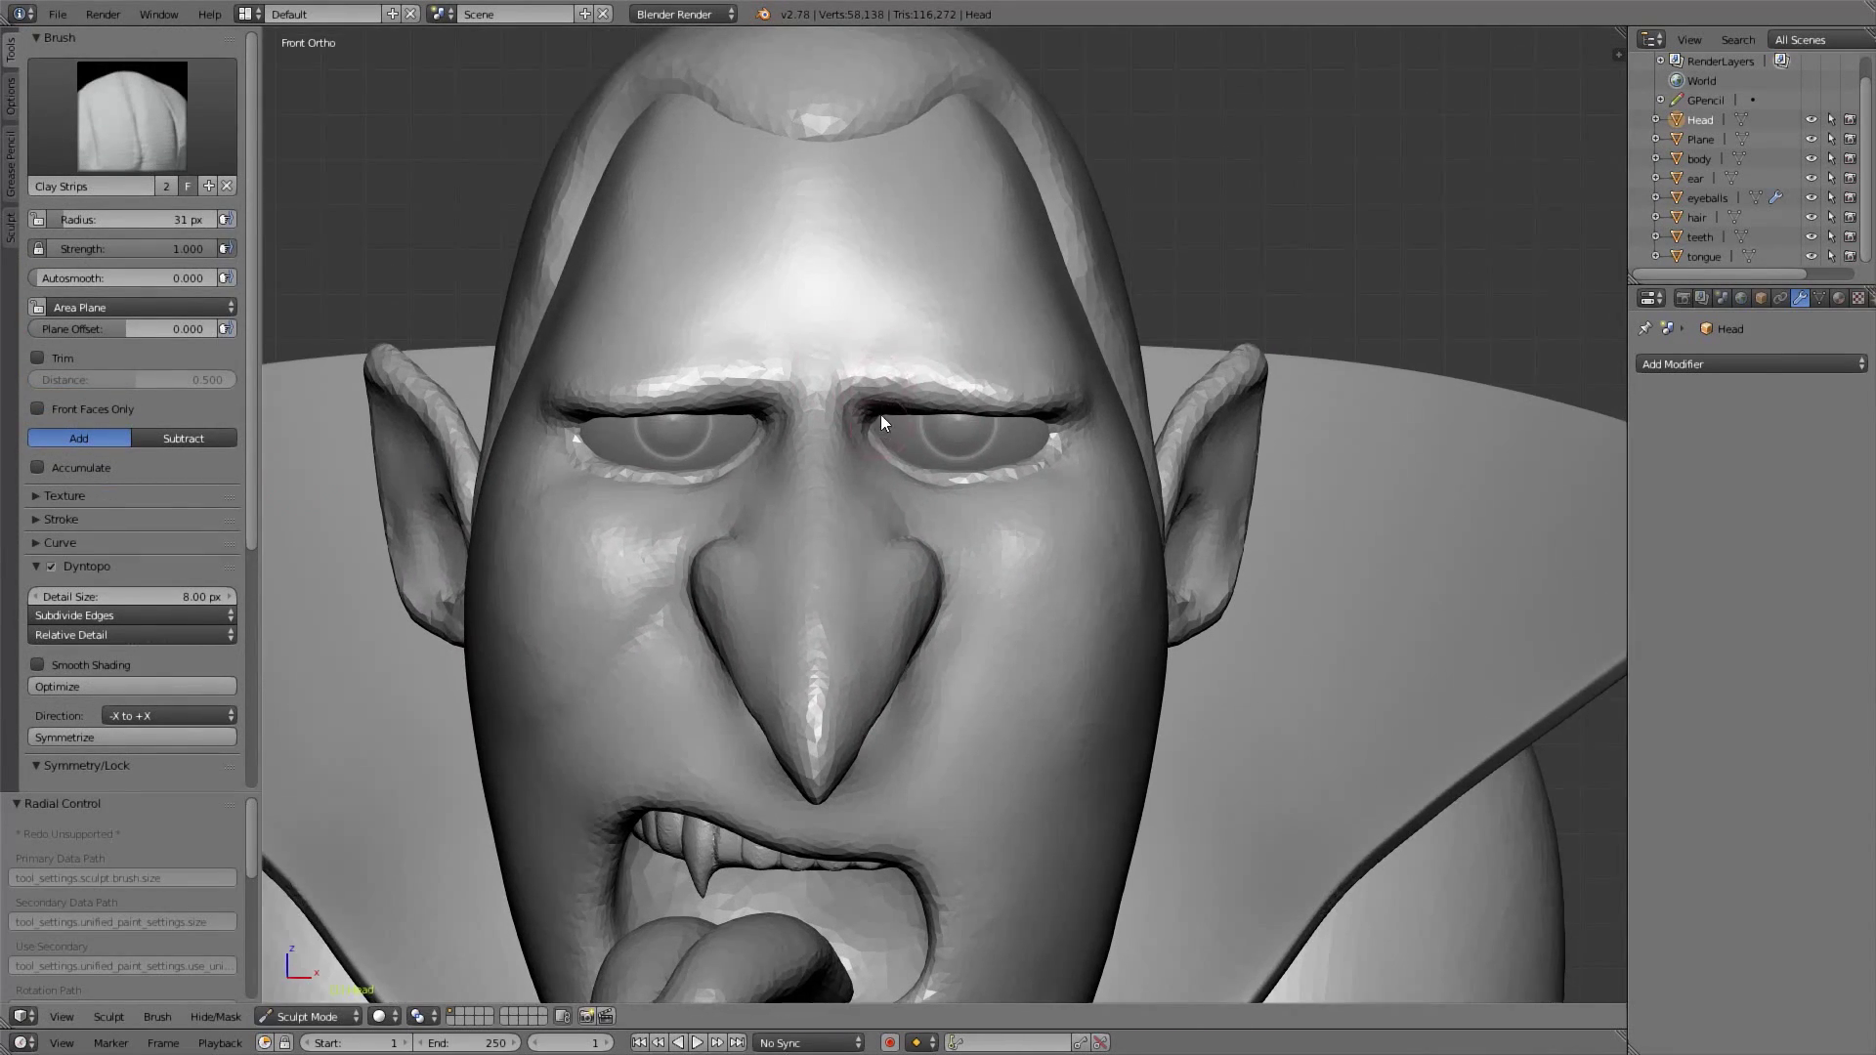
scroll(881, 414, up, 1)
scroll(56, 604, down, 6)
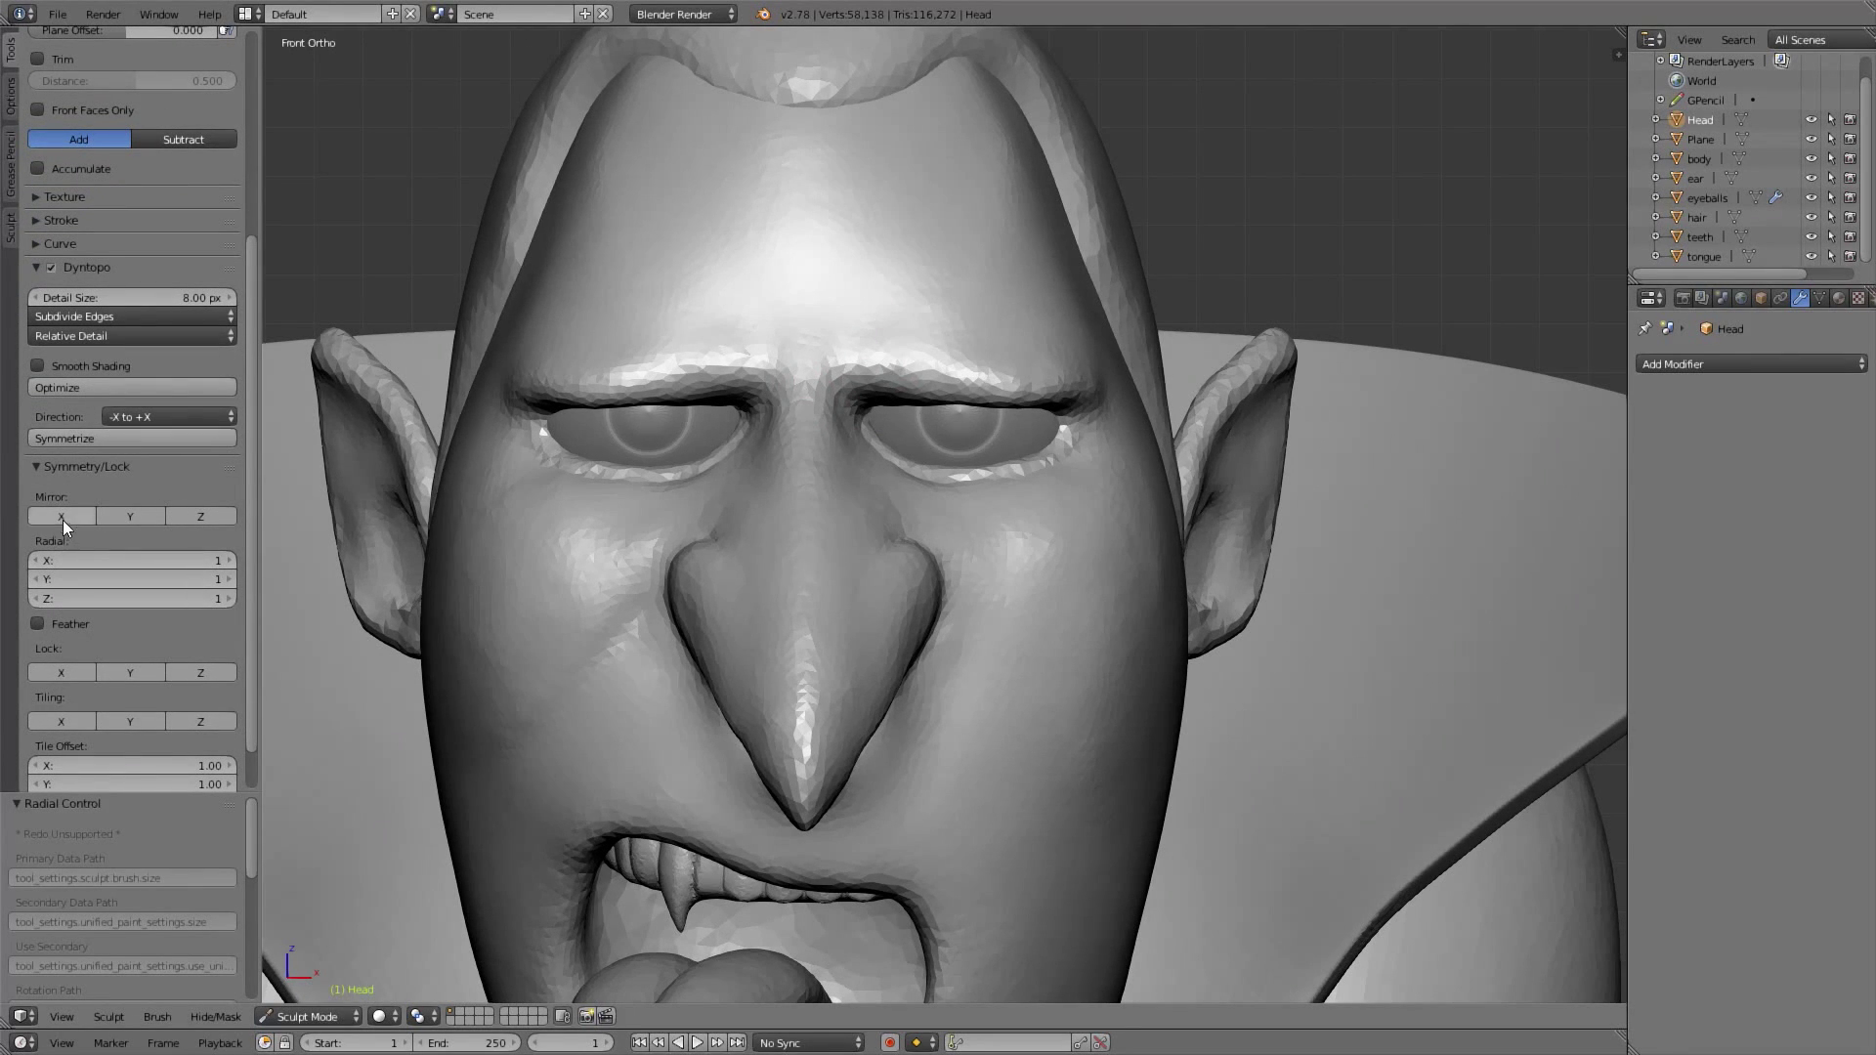
scroll(63, 519, up, 6)
Add a short Clay Strips stroke at the inner end of the eyebrow with a reduced brush radius
shift+middle_drag(857, 338, 893, 444)
key(f)
click(890, 436)
key(f)
click(891, 449)
mouse_move(873, 454)
mouse_down()
mouse_move(1069, 459)
mouse_move(1124, 437)
mouse_move(859, 467)
mouse_move(889, 420)
mouse_move(972, 428)
mouse_move(983, 453)
mouse_move(868, 443)
mouse_up()
Carve frown creases between the brows with the Crease brush at a 36 px radius, redoing unsatisfactory strokes and lightly smoothing the result
click(184, 159)
click(306, 226)
scroll(865, 435, up, 2)
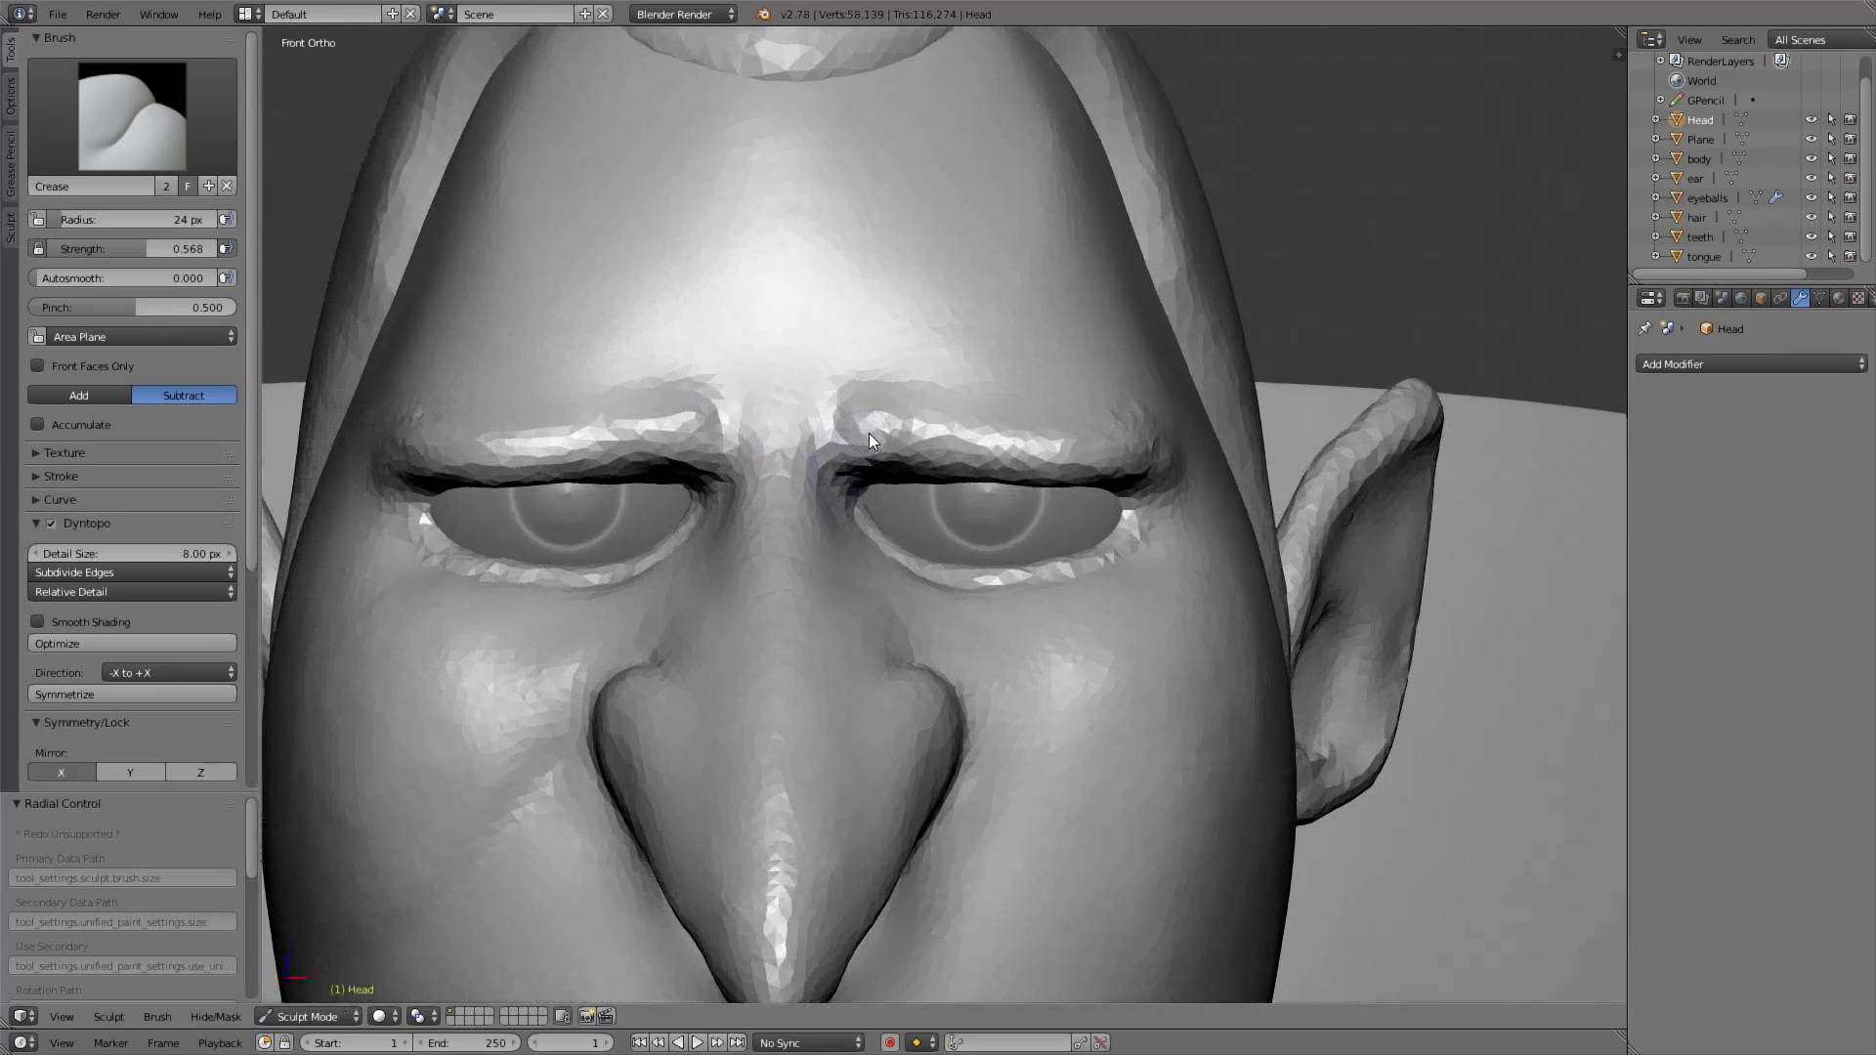
key(f)
click(857, 436)
mouse_move(836, 393)
mouse_down()
mouse_move(844, 492)
mouse_move(865, 385)
mouse_move(866, 514)
mouse_up()
key(ctrl+z)
scroll(817, 476, up, 2)
shift+middle_drag(866, 514, 914, 534)
scroll(899, 420, up, 2)
key(ctrl+z)
key(f)
click(936, 541)
mouse_move(885, 517)
mouse_down()
mouse_move(930, 271)
mouse_move(890, 325)
mouse_move(944, 528)
mouse_move(976, 252)
mouse_up()
mouse_move(891, 305)
shift+mouse_down()
mouse_move(842, 336)
mouse_move(998, 226)
mouse_move(887, 304)
shift+mouse_up()
Examine the whole character from the front to judge the brow creases and overall proportions
ctrl+middle_drag(946, 200, 895, 488)
shift+middle_drag(930, 407, 943, 347)
ctrl+middle_drag(954, 424, 931, 559)
scroll(852, 507, up, 2)
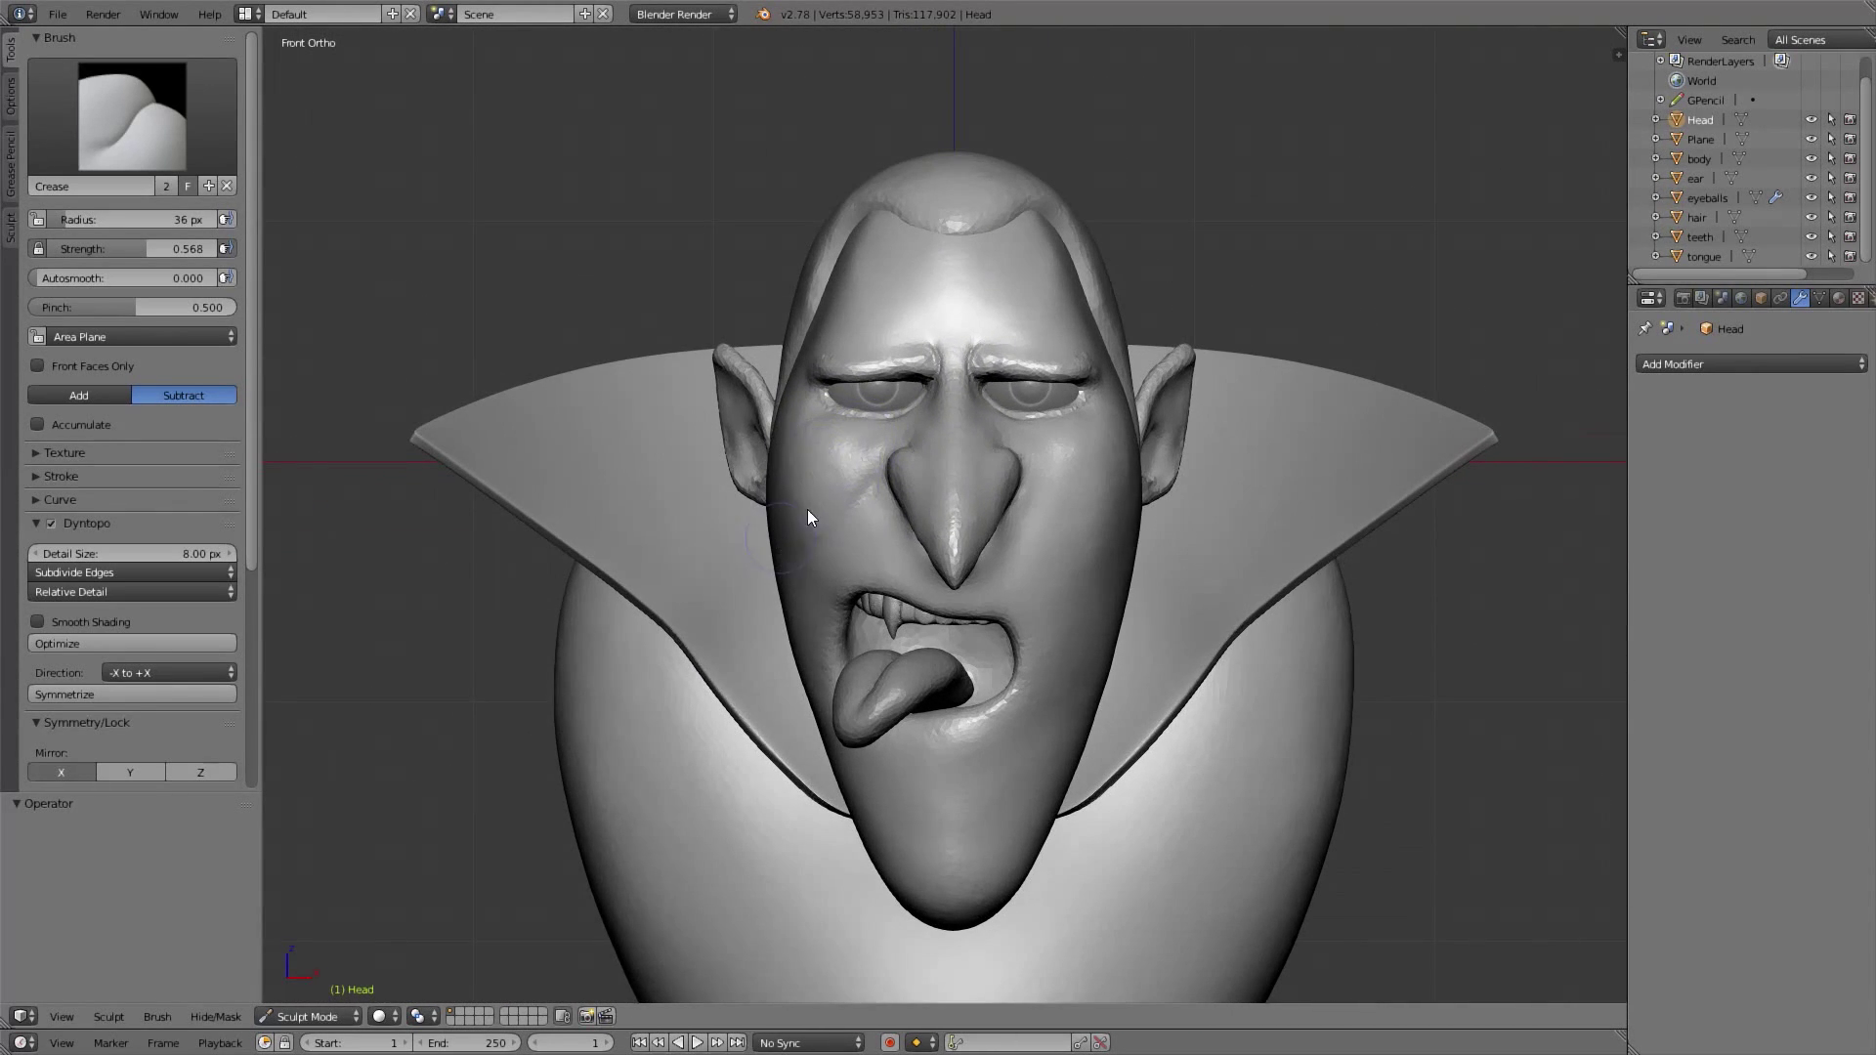
scroll(807, 509, down, 3)
mouse_move(876, 545)
middle_down()
mouse_move(1022, 538)
mouse_move(860, 546)
middle_up()
scroll(860, 545, up, 2)
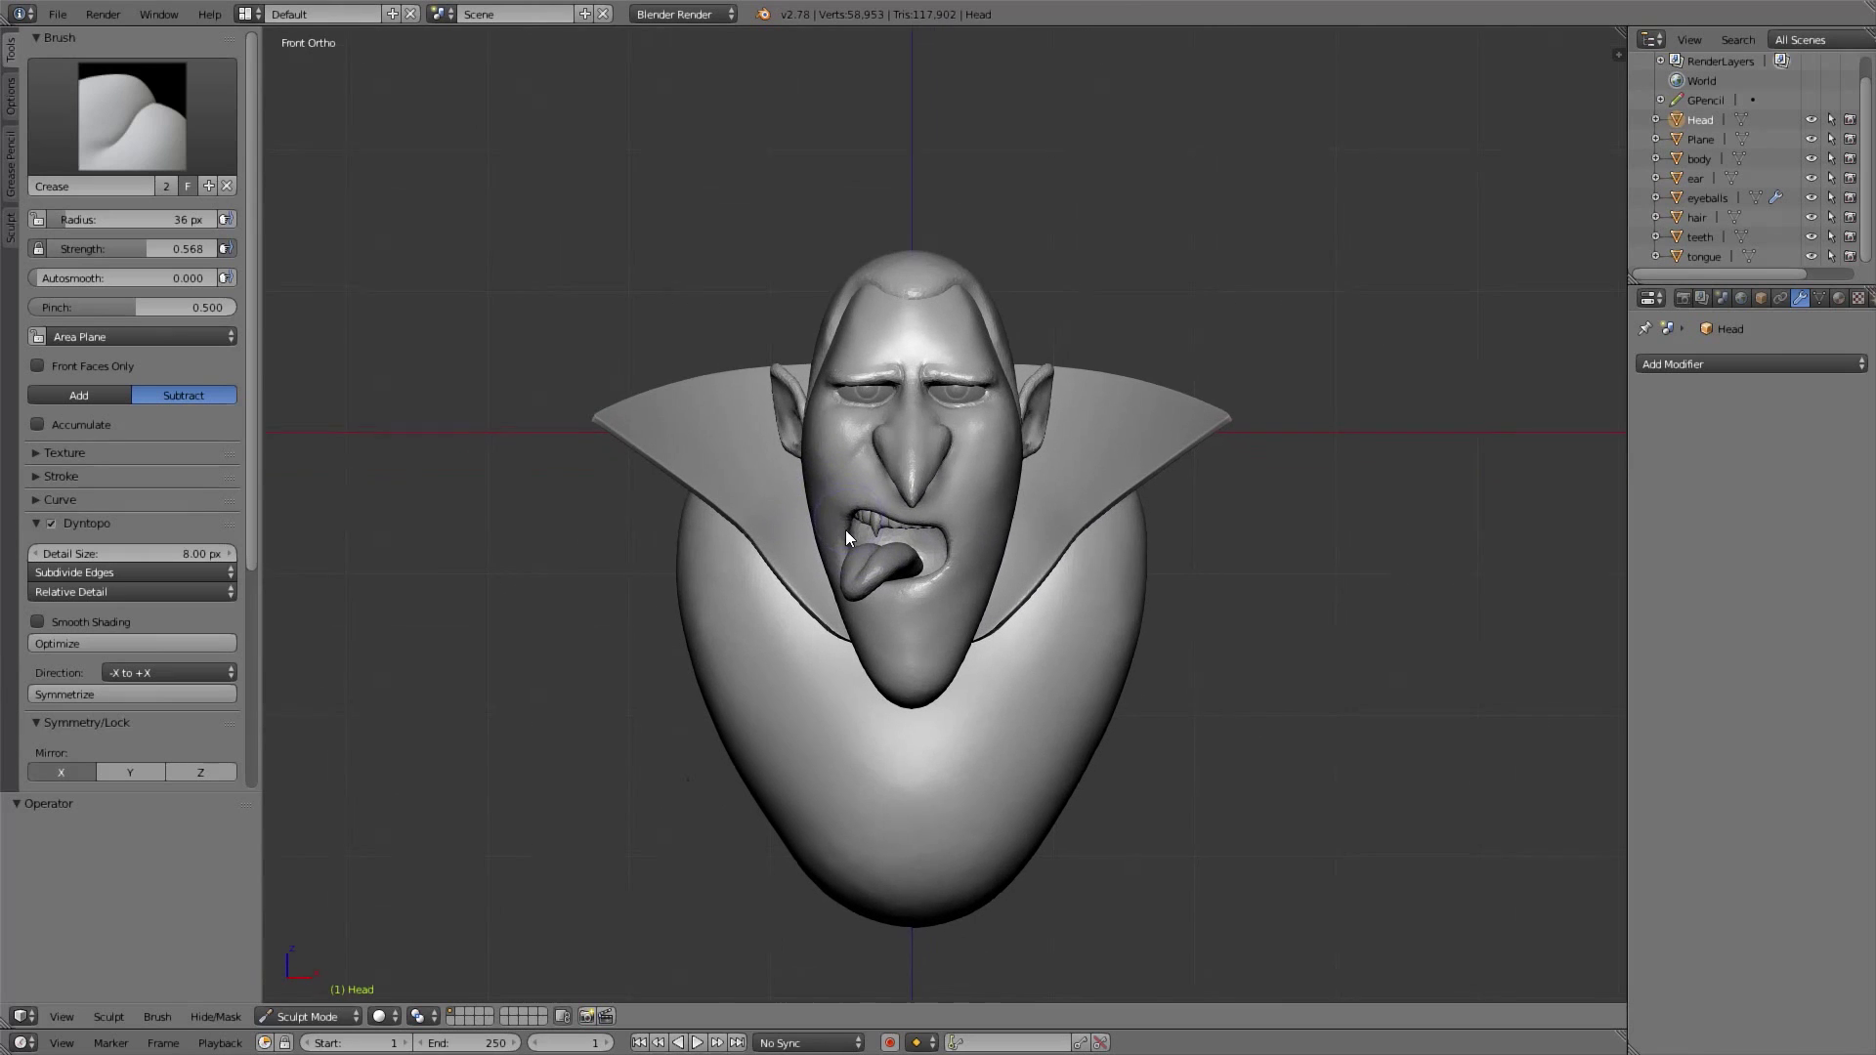
scroll(1053, 496, up, 4)
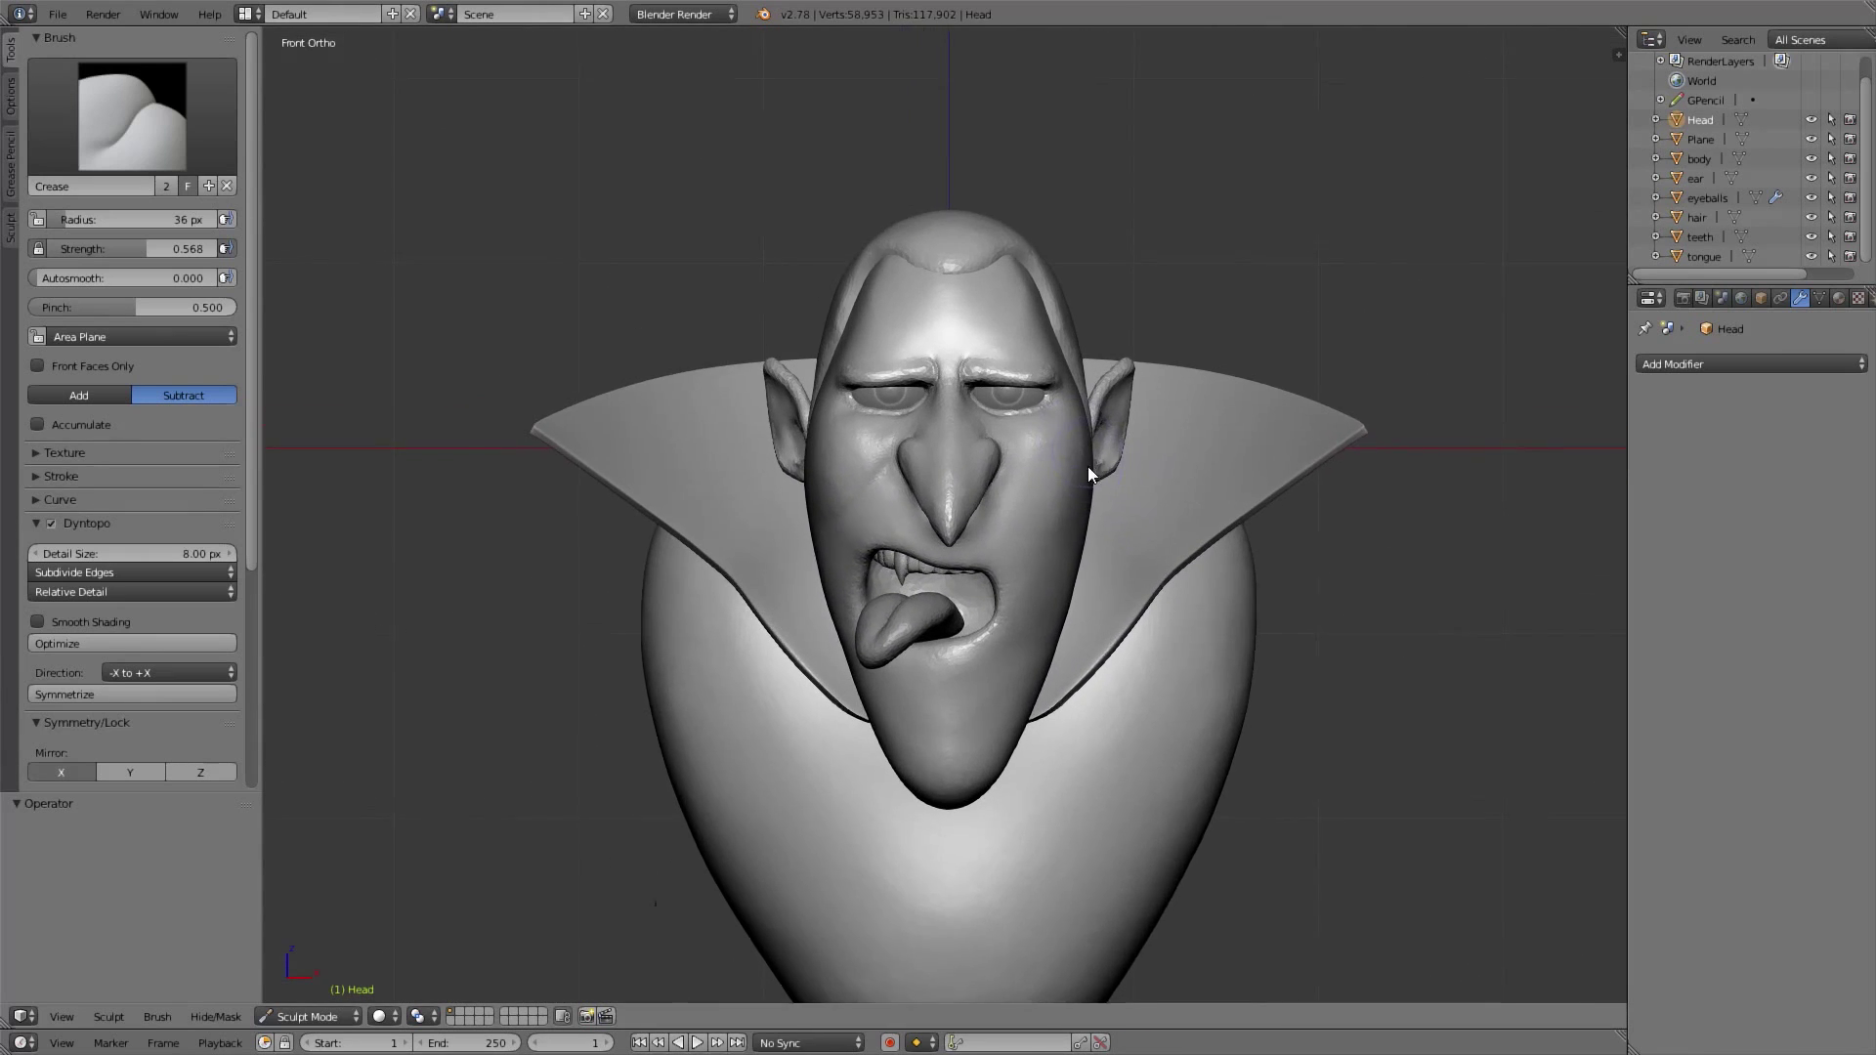
Make the ear object active and reshape its tip and lower part using the Grab brush at a 156 px radius
click(1698, 176)
shift+middle_drag(1067, 375, 1108, 425)
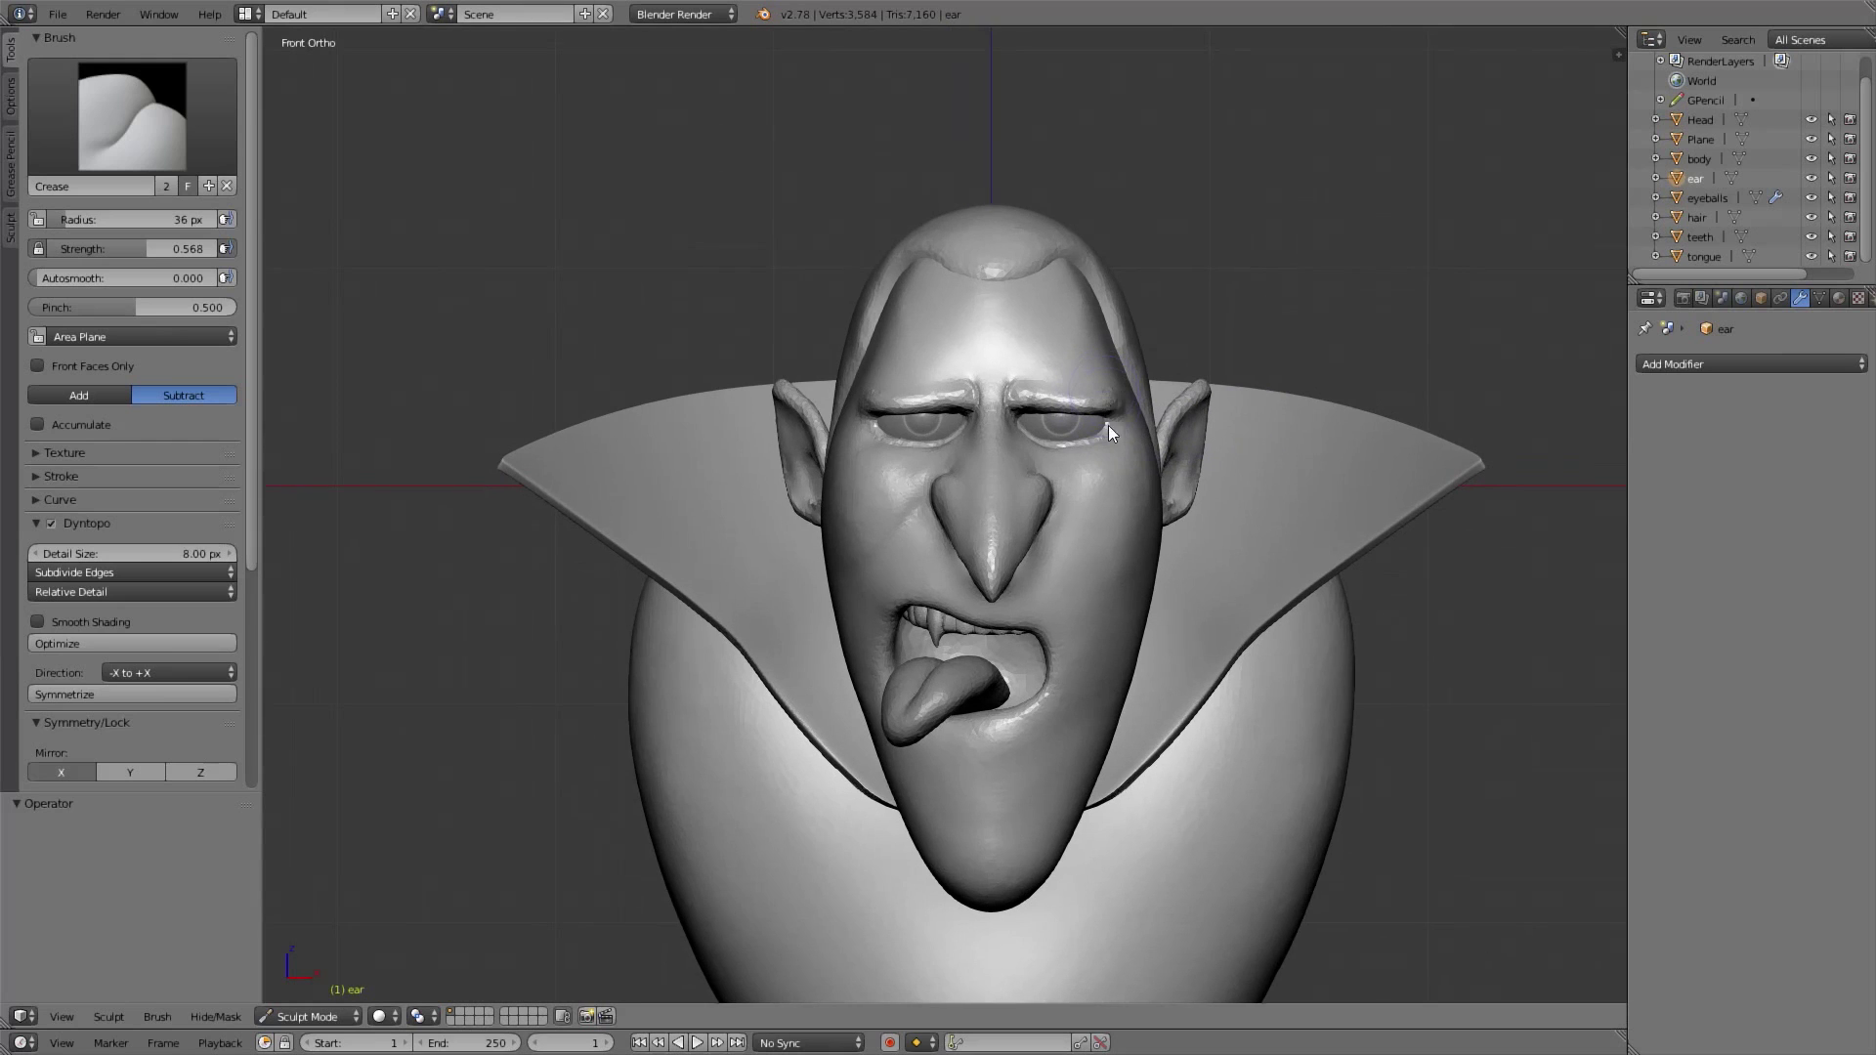
key(g)
key(f)
click(1220, 413)
scroll(1216, 418, up, 3)
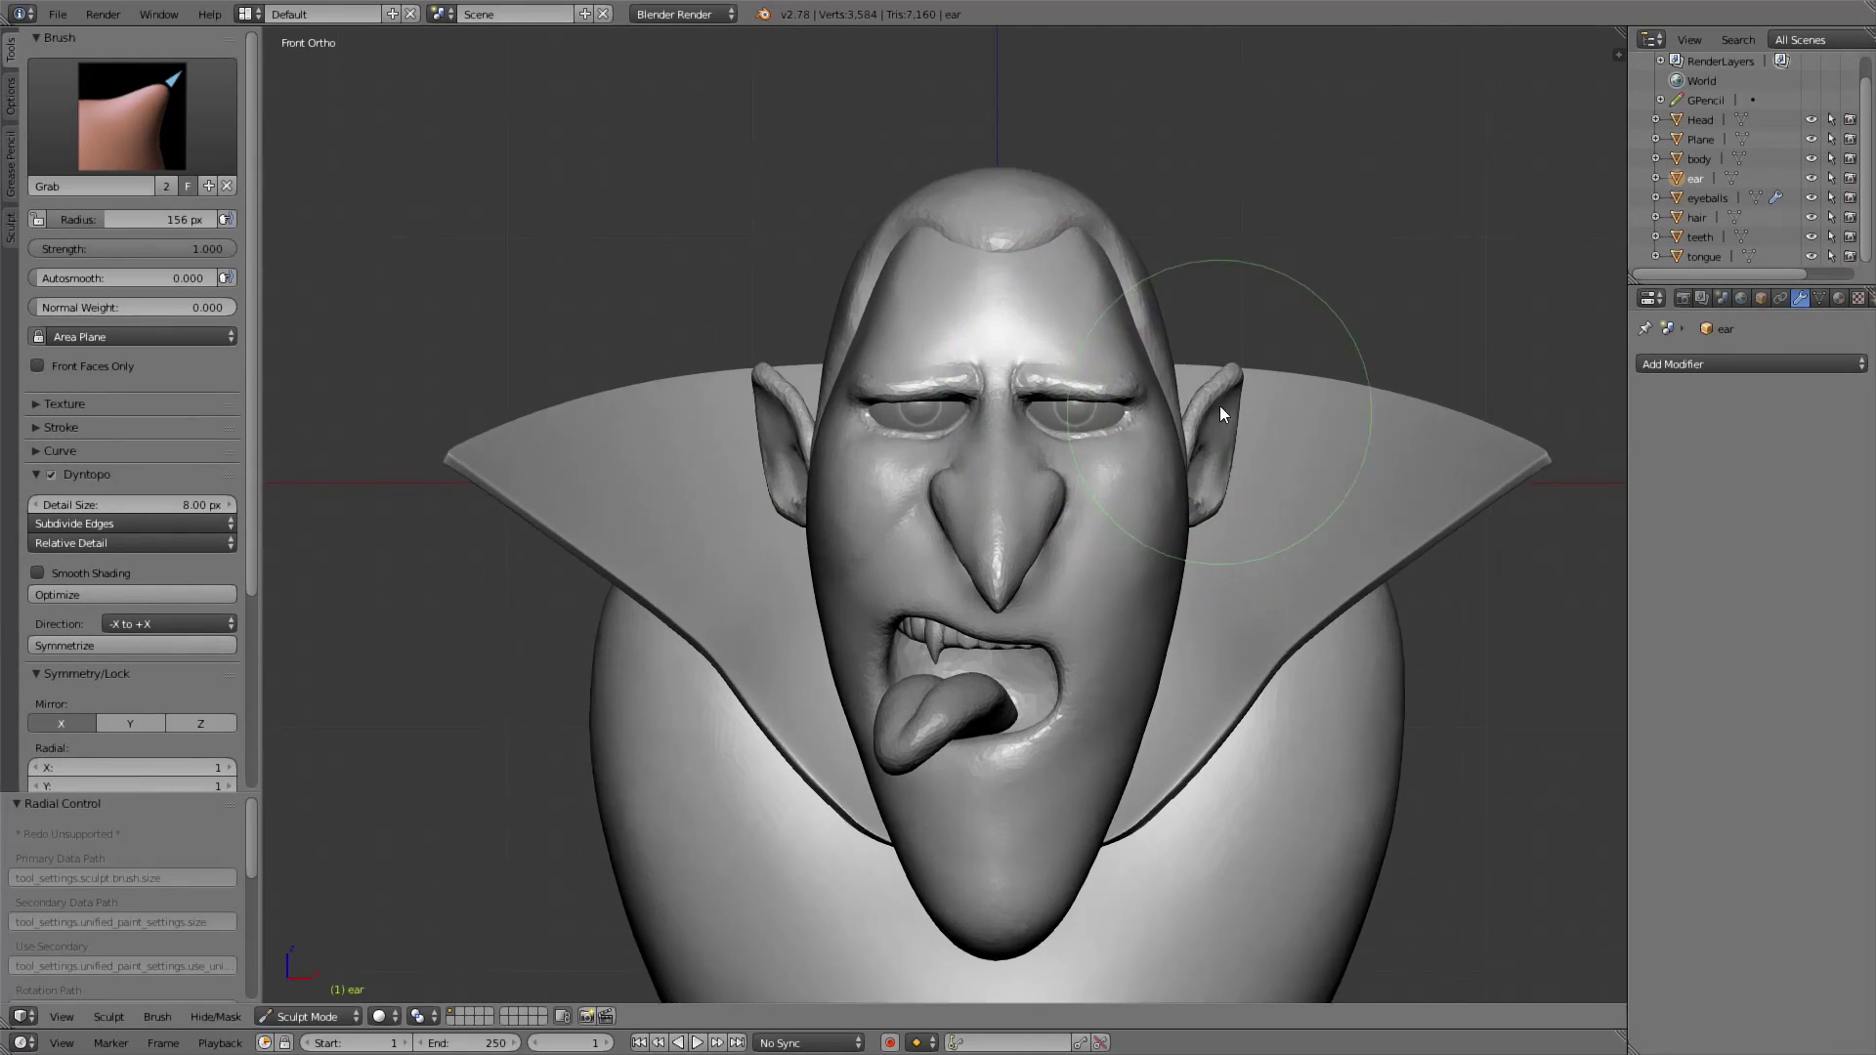
drag(1251, 406, 1262, 363)
drag(1274, 501, 1264, 501)
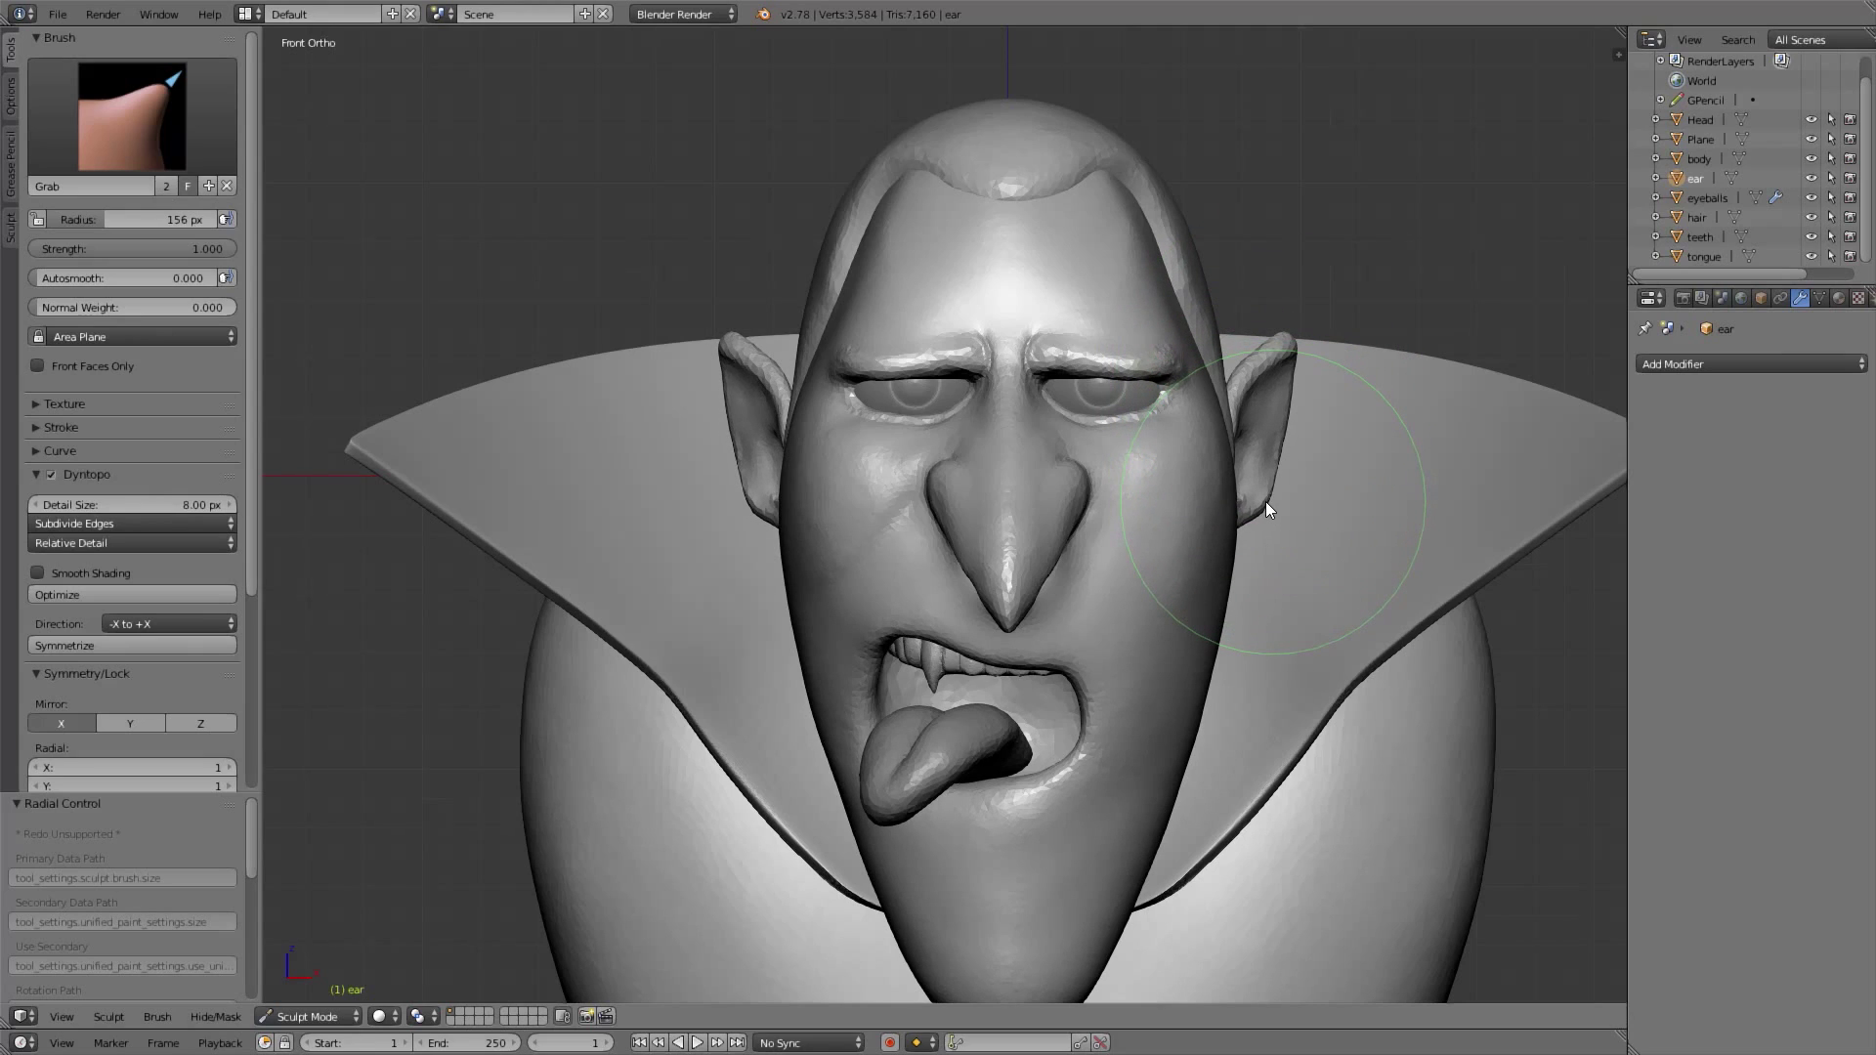
Pull the earlobe area upward with the Grab brush at a 113 px radius, then reduce the radius to 72 px
key(f)
click(1223, 516)
middle_drag(1304, 491, 1274, 485)
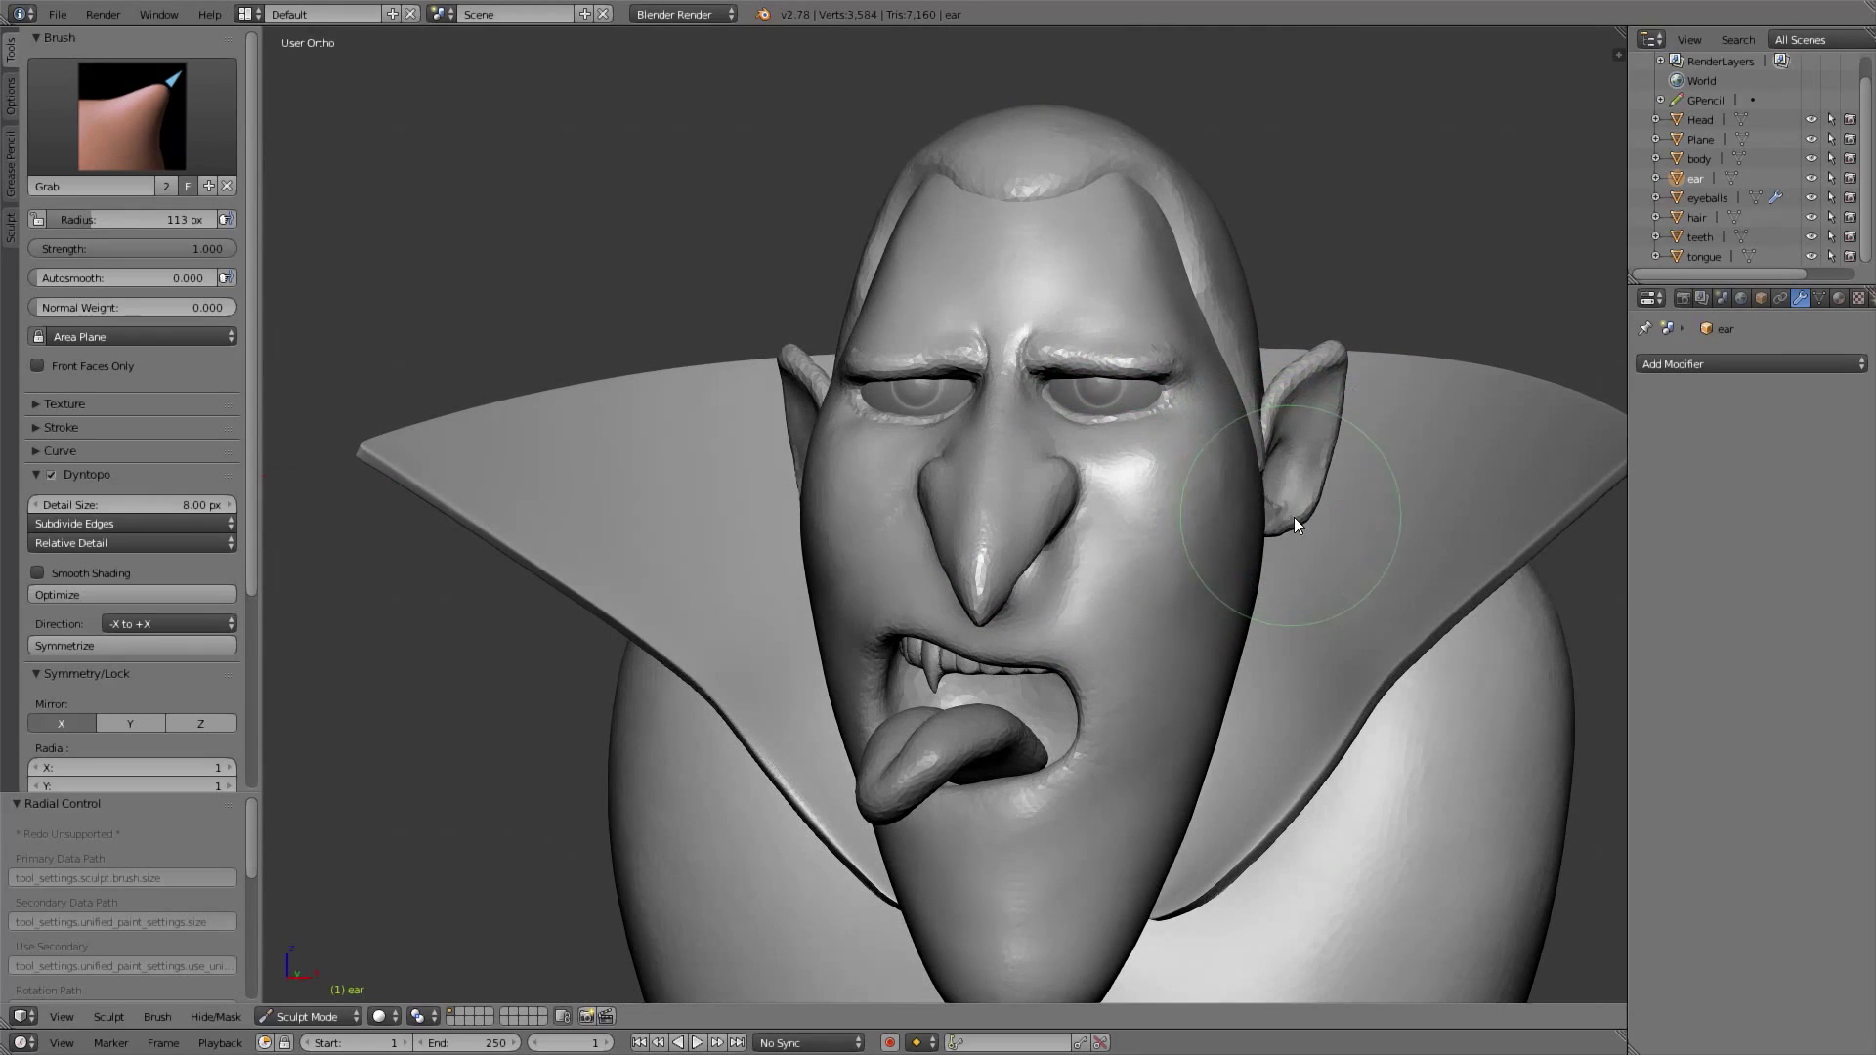
drag(1300, 515, 1322, 466)
key(f)
click(1281, 473)
scroll(1310, 467, up, 3)
shift+middle_drag(1434, 438, 1017, 490)
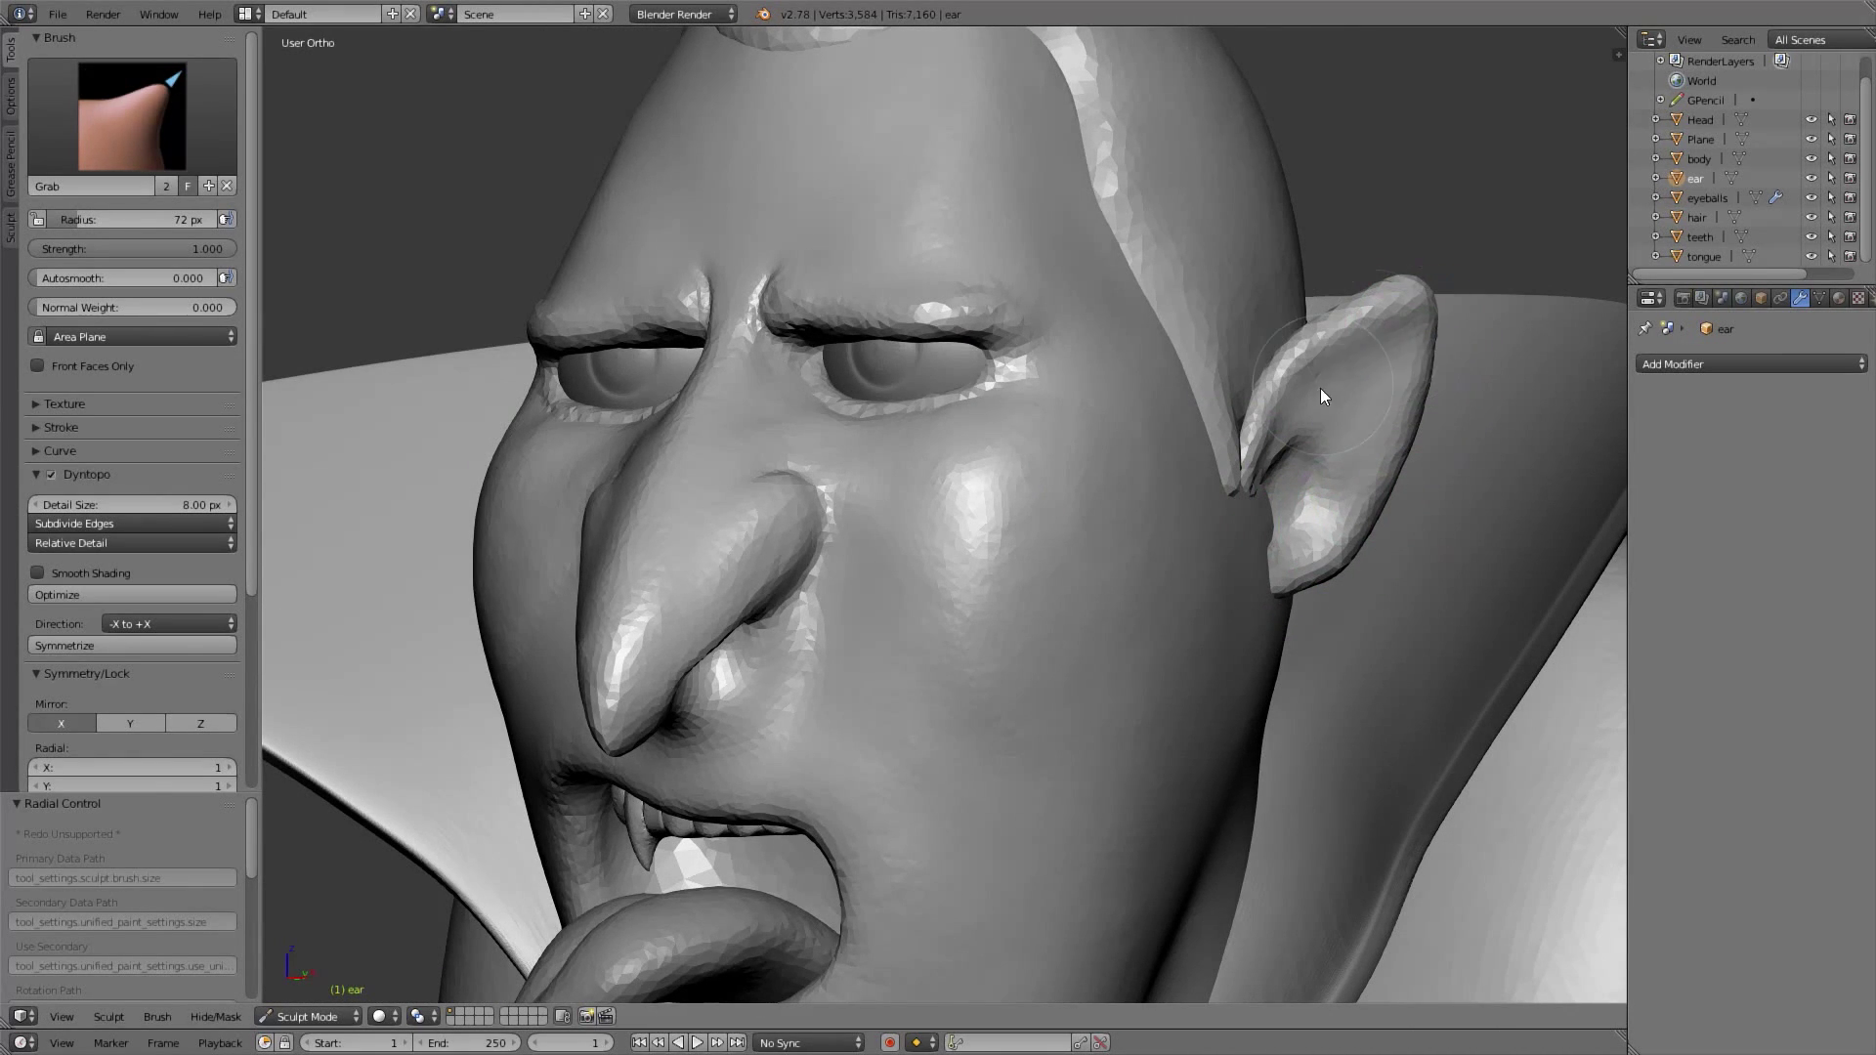
Build up the outer rim of the ear with the Clay Strips brush at a 32 px radius, undoing the unwanted stroke
mouse_move(1304, 456)
shift+middle_down()
mouse_move(1124, 484)
mouse_move(1063, 473)
shift+middle_up()
key(3)
key(f)
click(1151, 446)
scroll(1136, 444, up, 1)
mouse_move(1163, 426)
shift+middle_down()
mouse_move(1099, 471)
mouse_move(1161, 430)
shift+middle_up()
drag(1133, 436, 1212, 383)
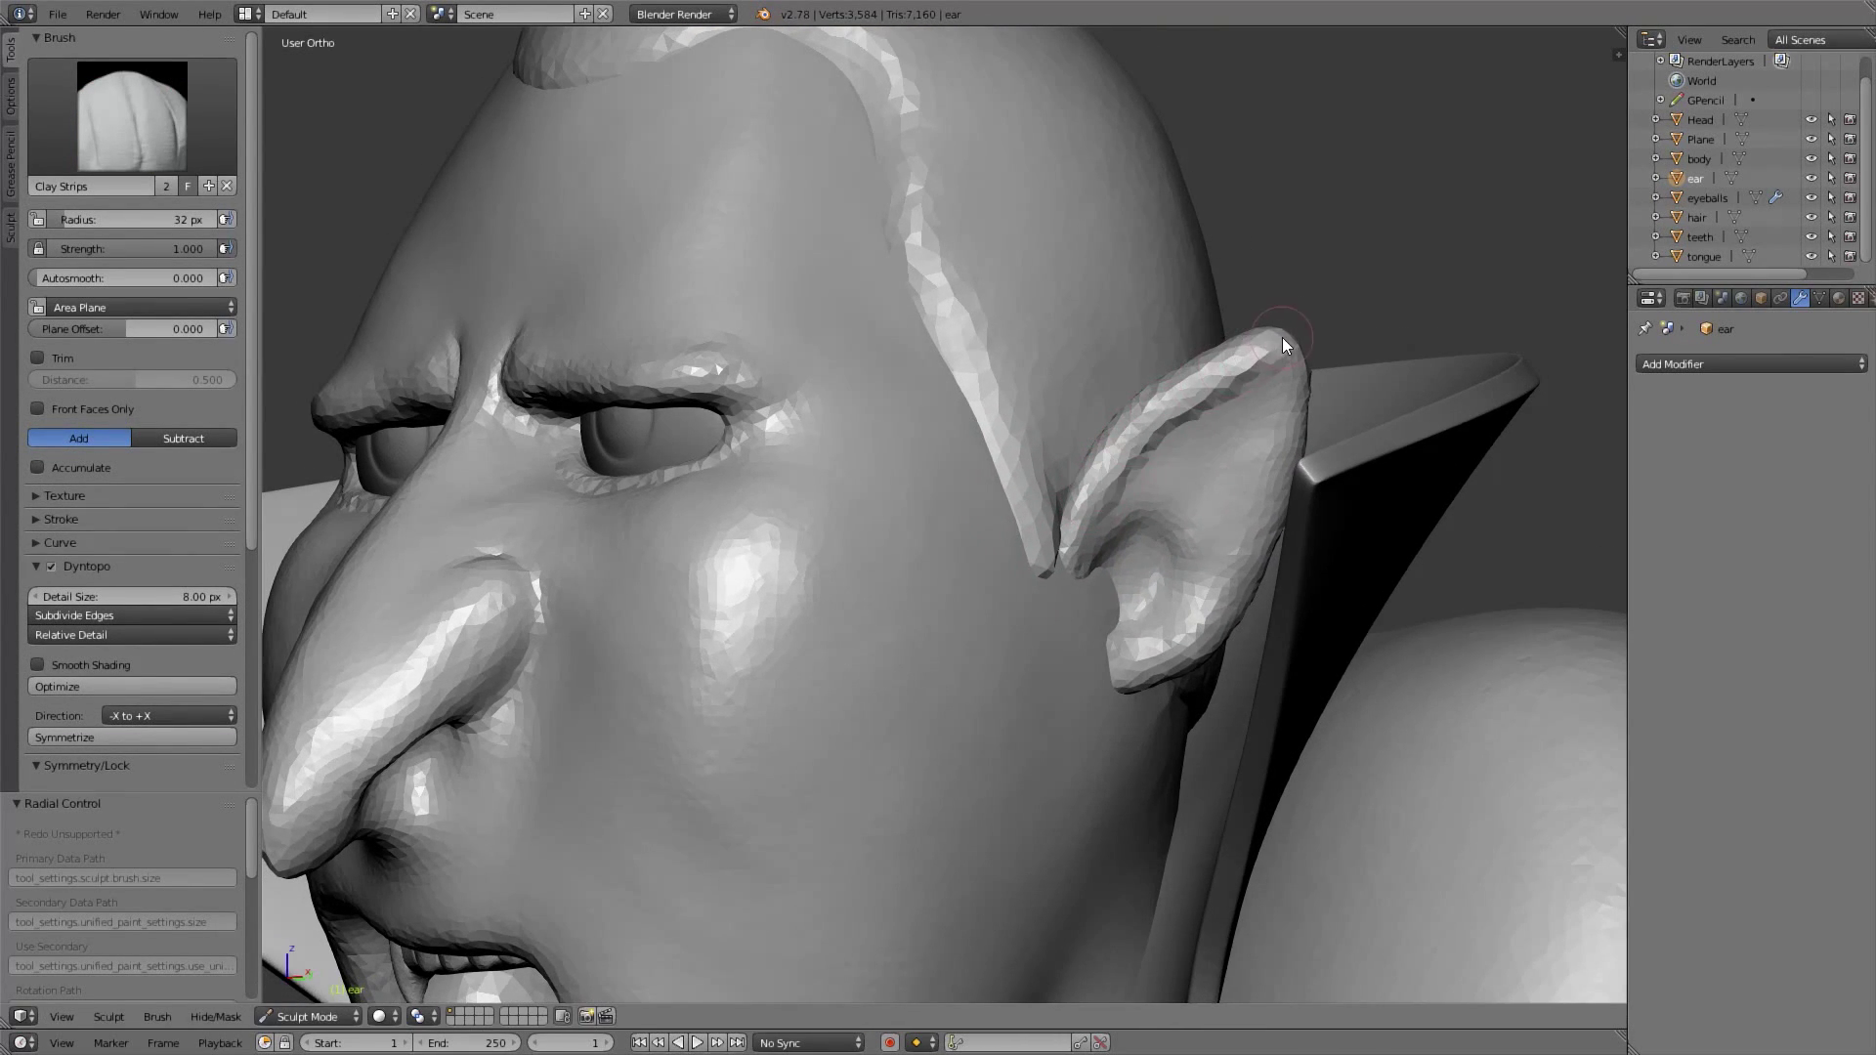
key(ctrl+z)
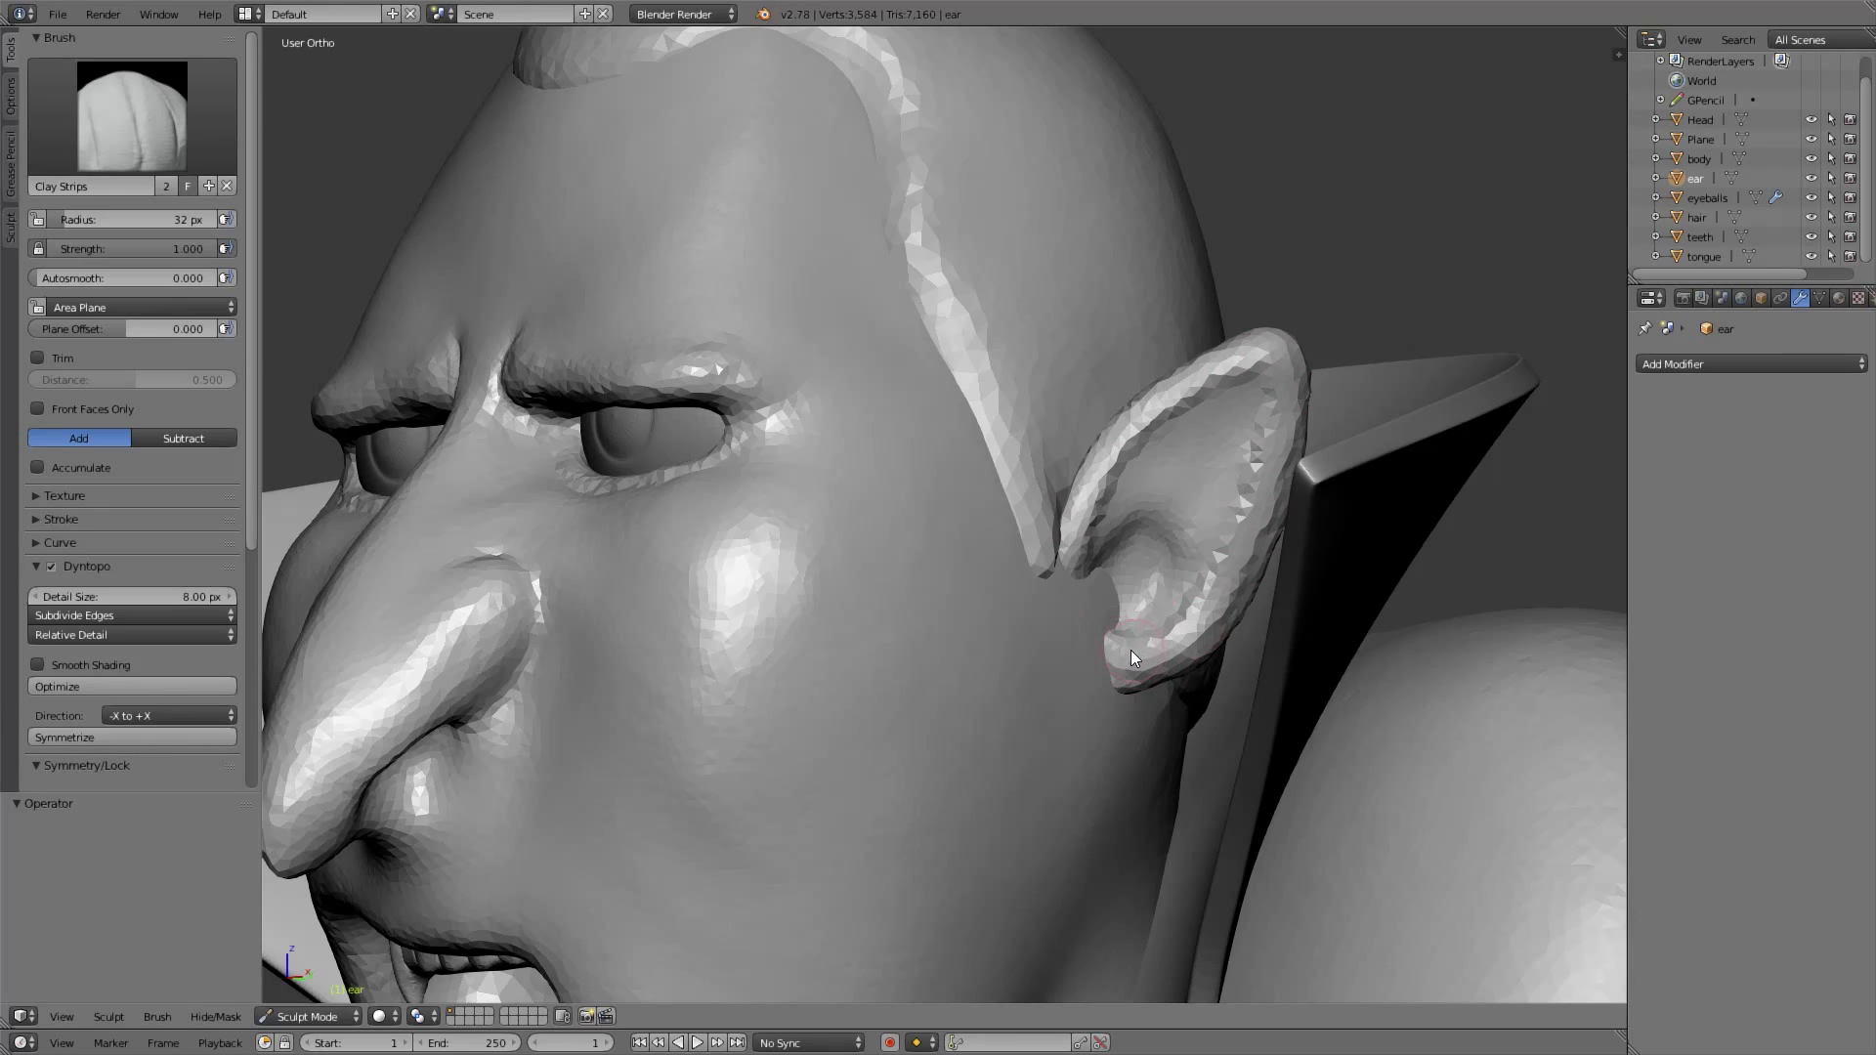
mouse_move(1089, 595)
middle_down()
mouse_move(1123, 495)
mouse_move(1173, 503)
mouse_move(1059, 490)
mouse_move(1063, 572)
middle_up()
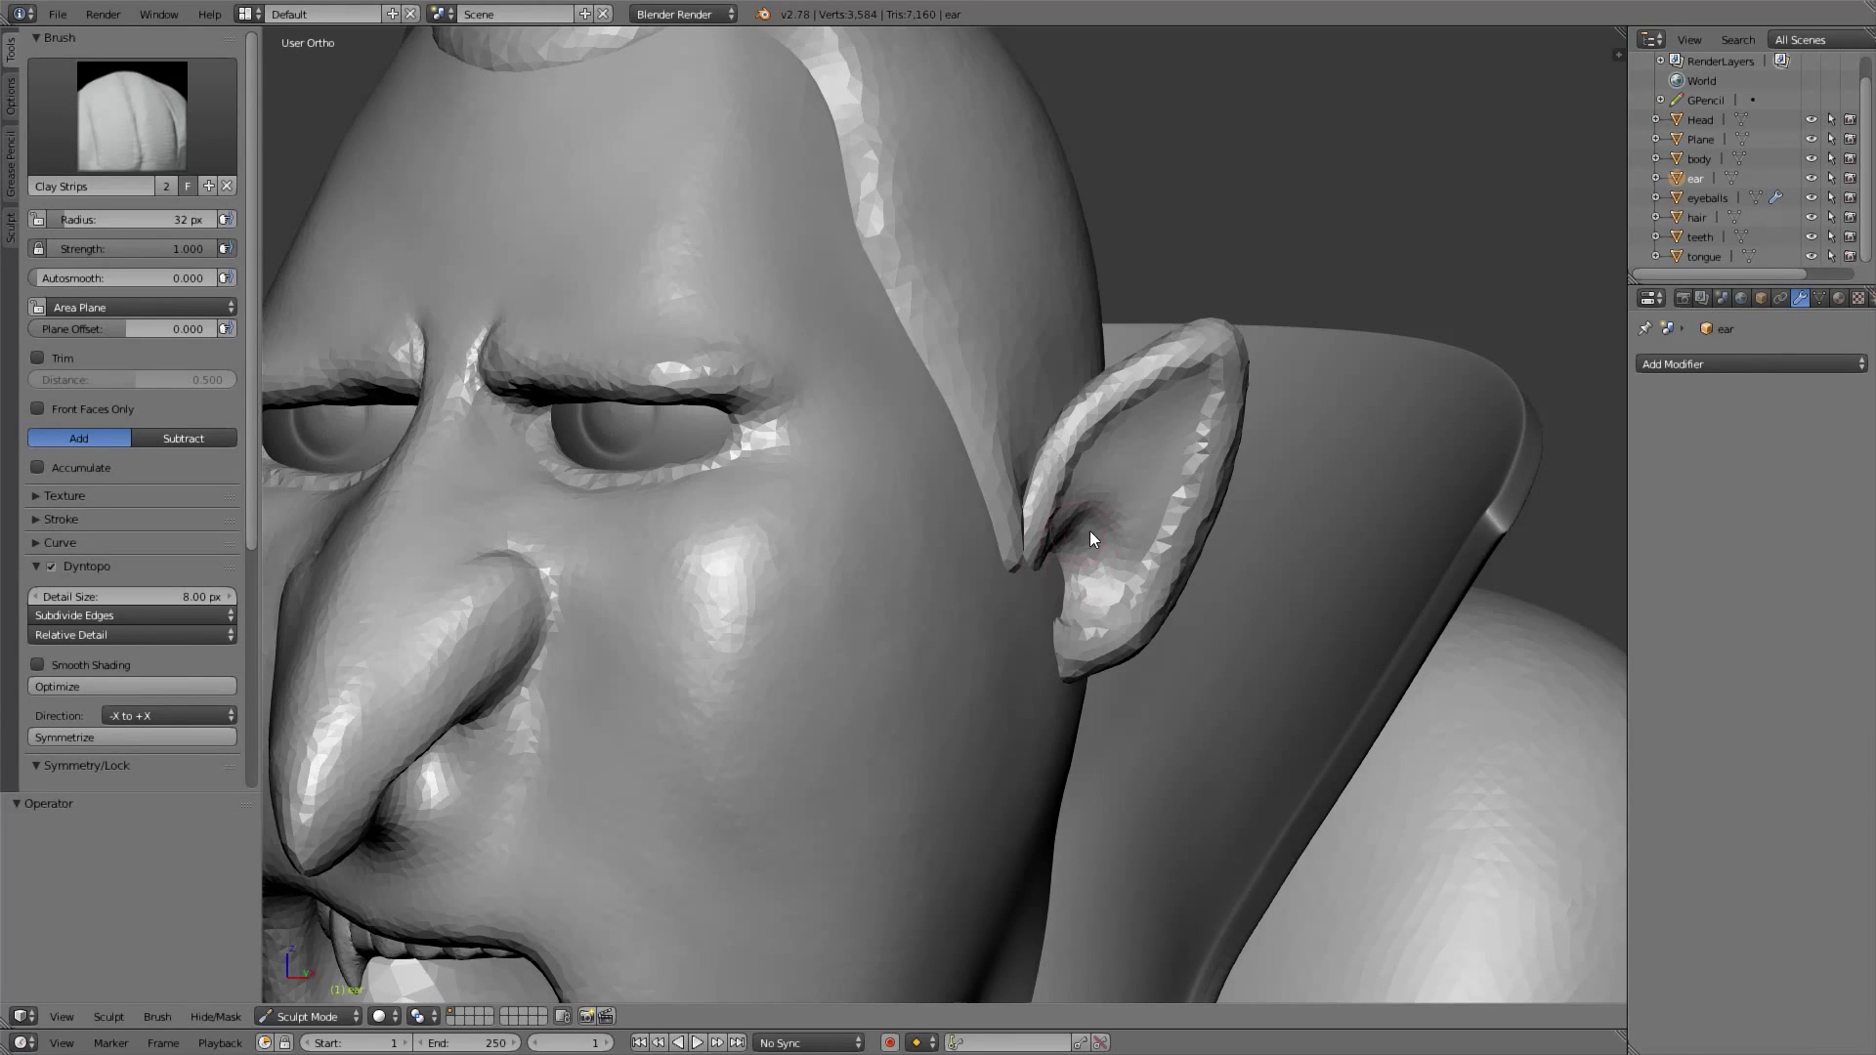
Smooth the outer edge of the ear in front view
scroll(1071, 600, down, 4)
key(KP_1)
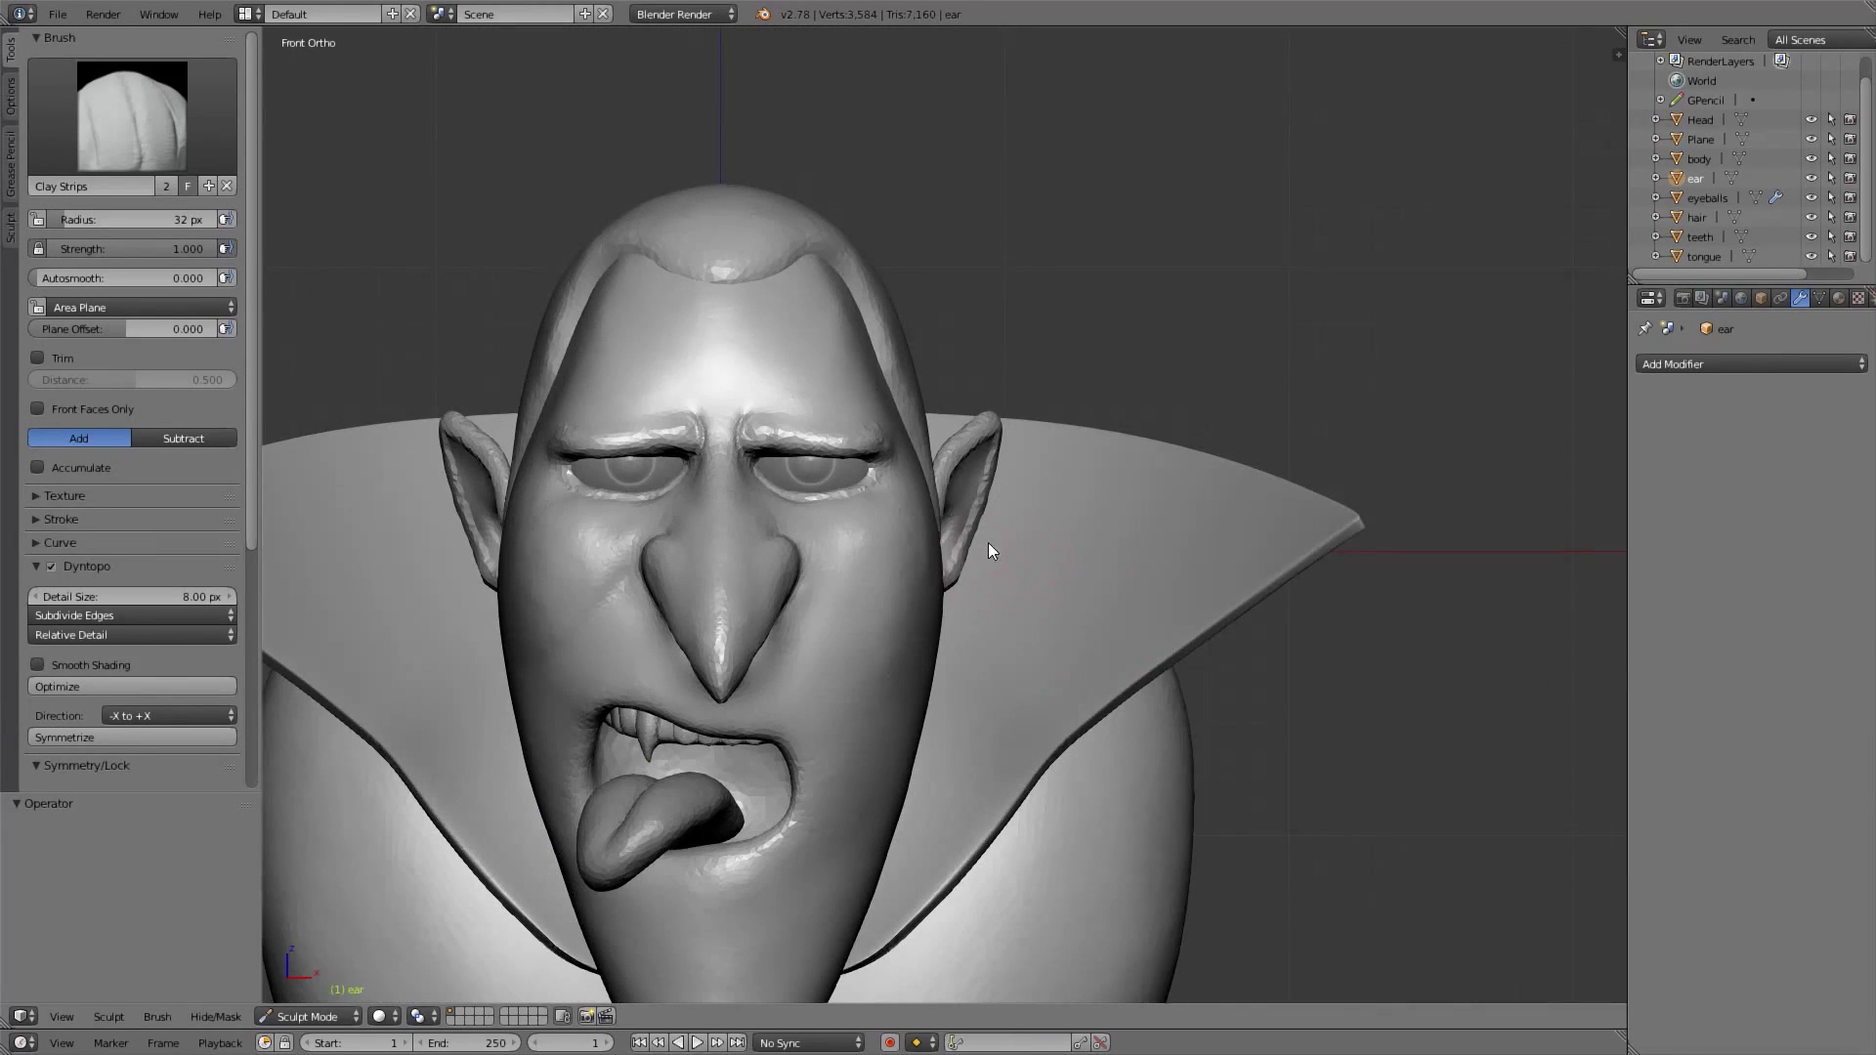
shift+middle_drag(988, 542, 1075, 510)
scroll(1110, 440, up, 1)
mouse_move(1116, 431)
shift+mouse_down()
mouse_move(1100, 508)
mouse_move(1122, 415)
mouse_move(1058, 459)
shift+mouse_up()
ctrl+middle_drag(977, 518, 905, 503)
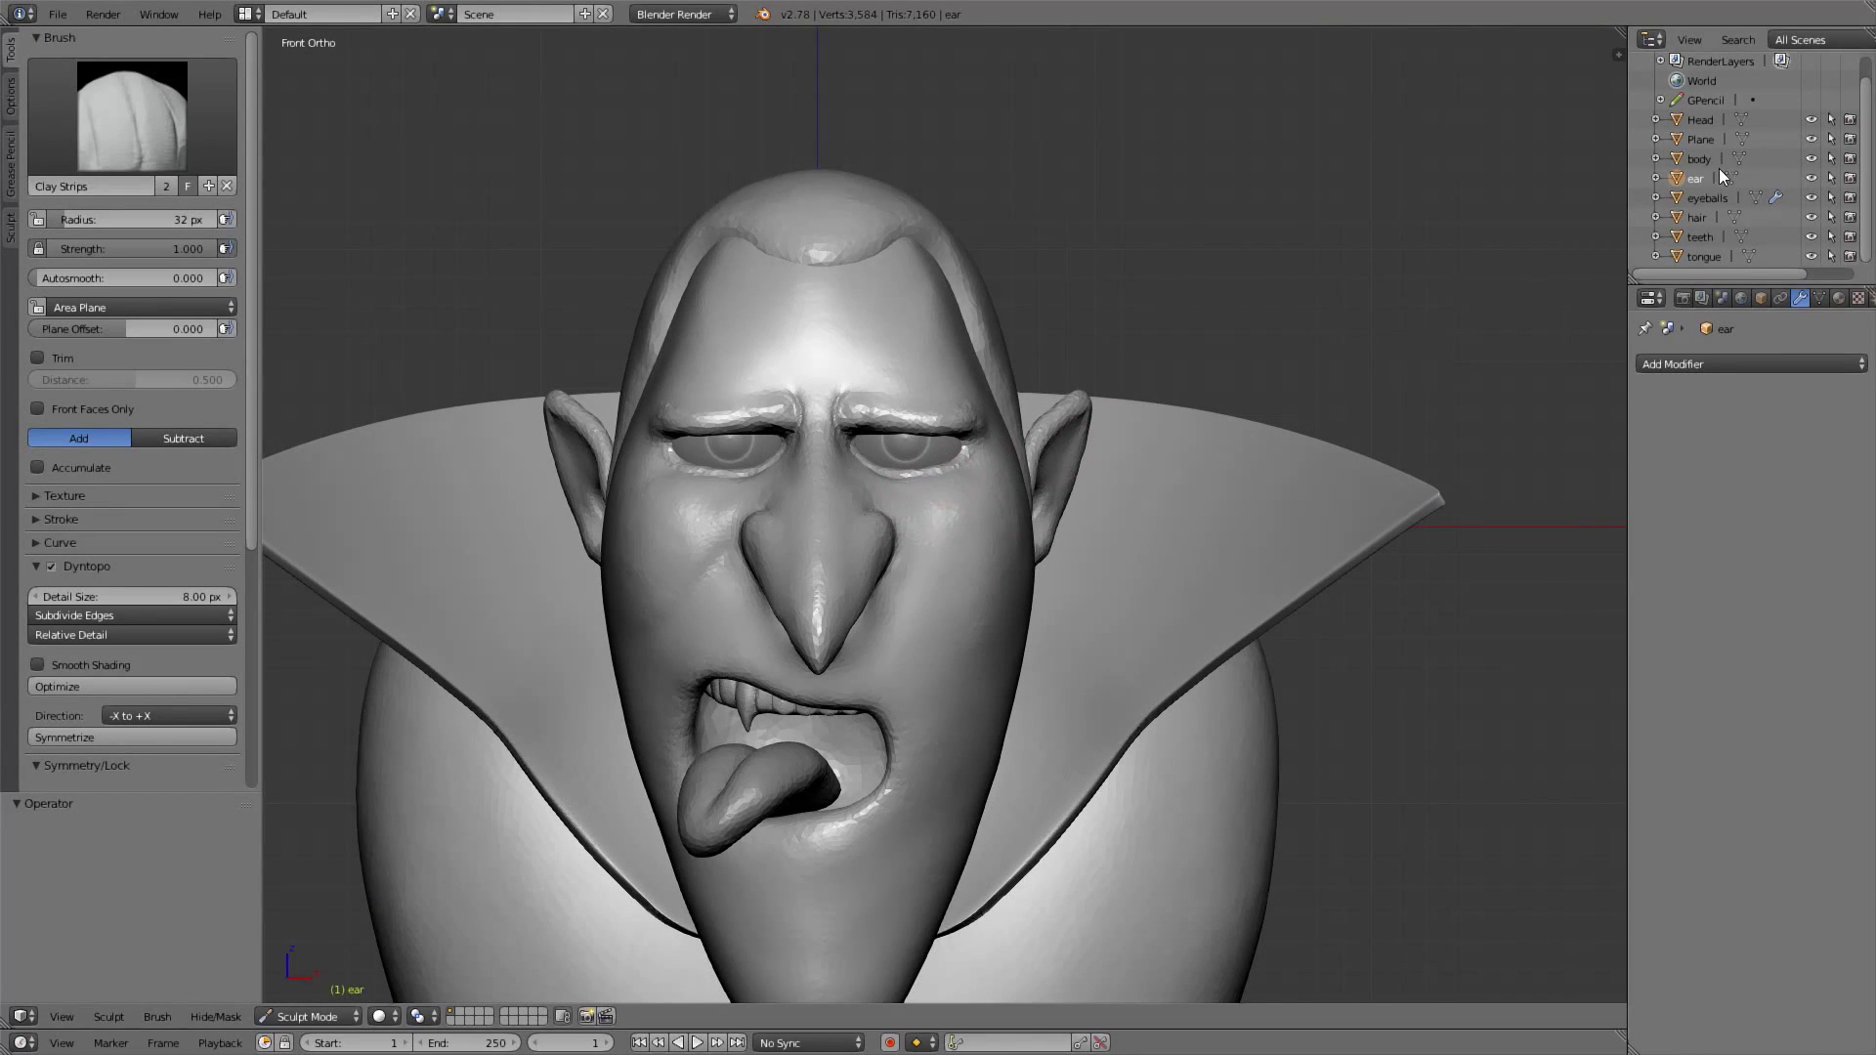
Save the scene as a new file version with the number 3 in its name
click(57, 15)
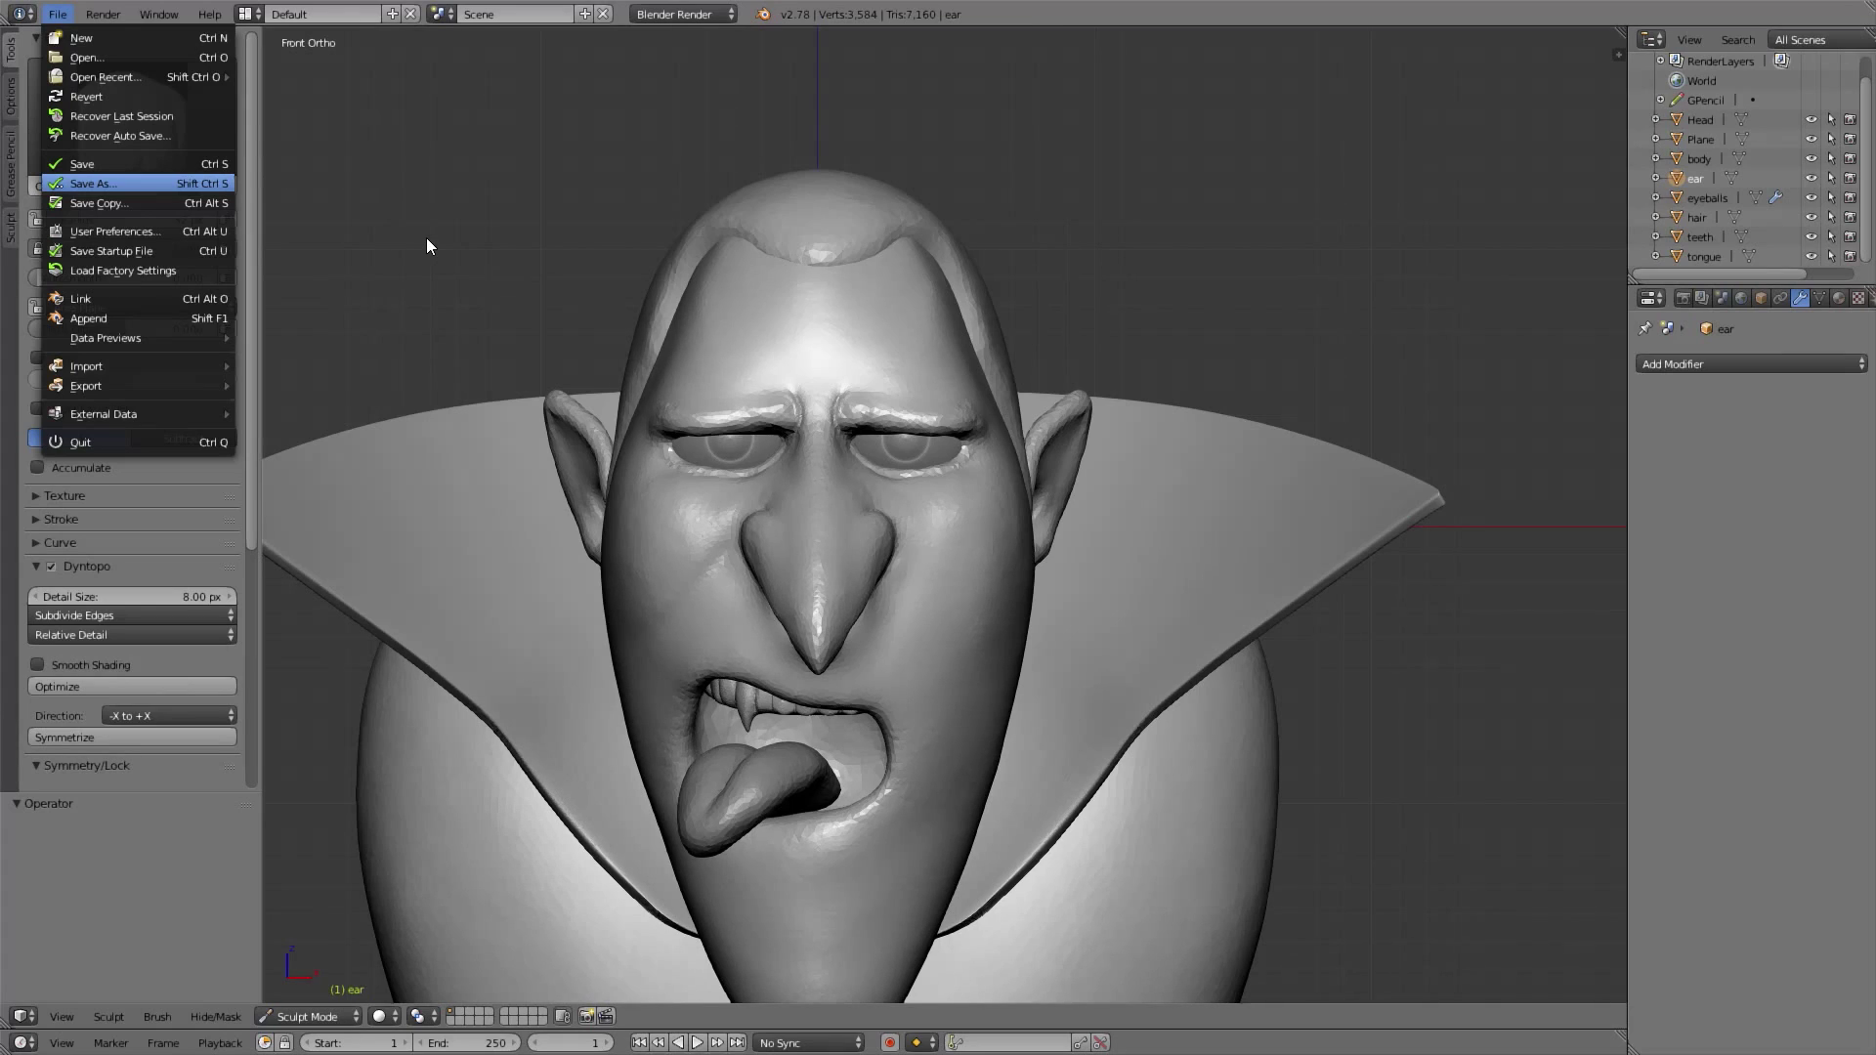
key(Return)
click(365, 85)
drag(363, 88, 306, 112)
text(3)
key(Return)
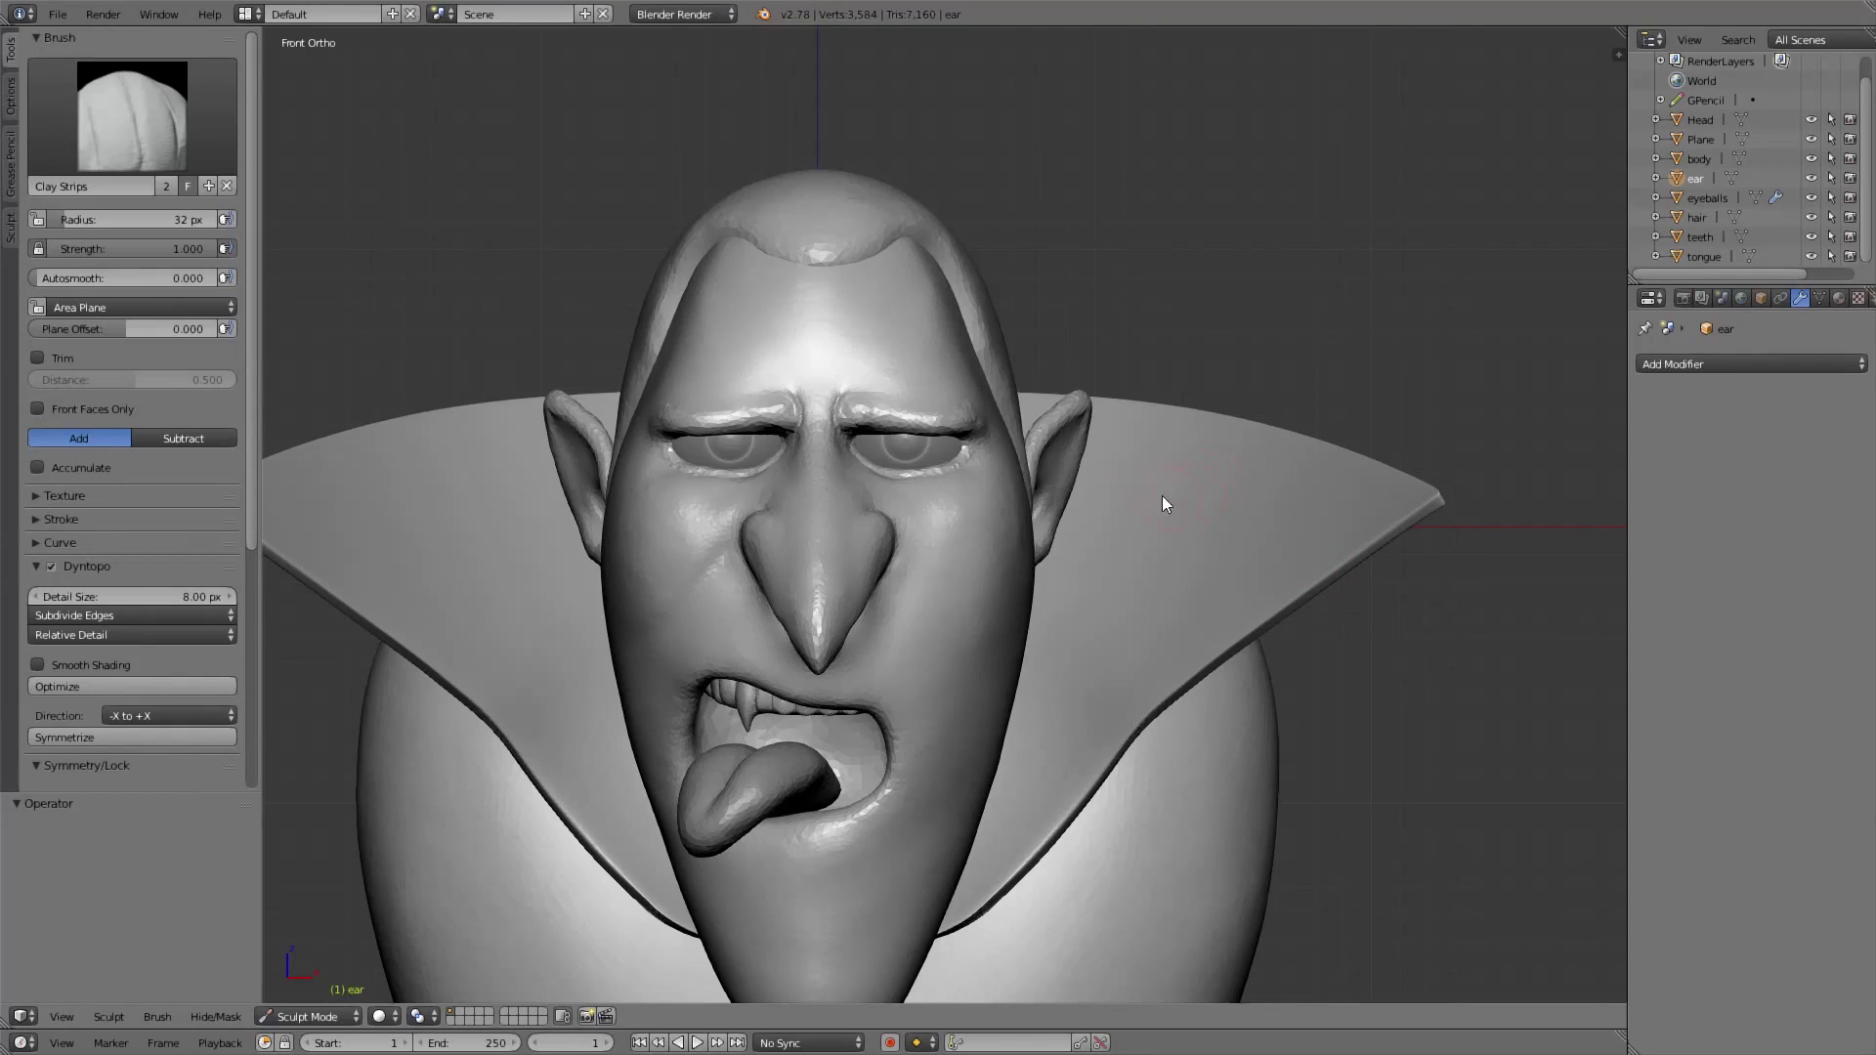
Switch to Object Mode and select the head together with the ear
middle_drag(1163, 495, 880, 430)
click(300, 1017)
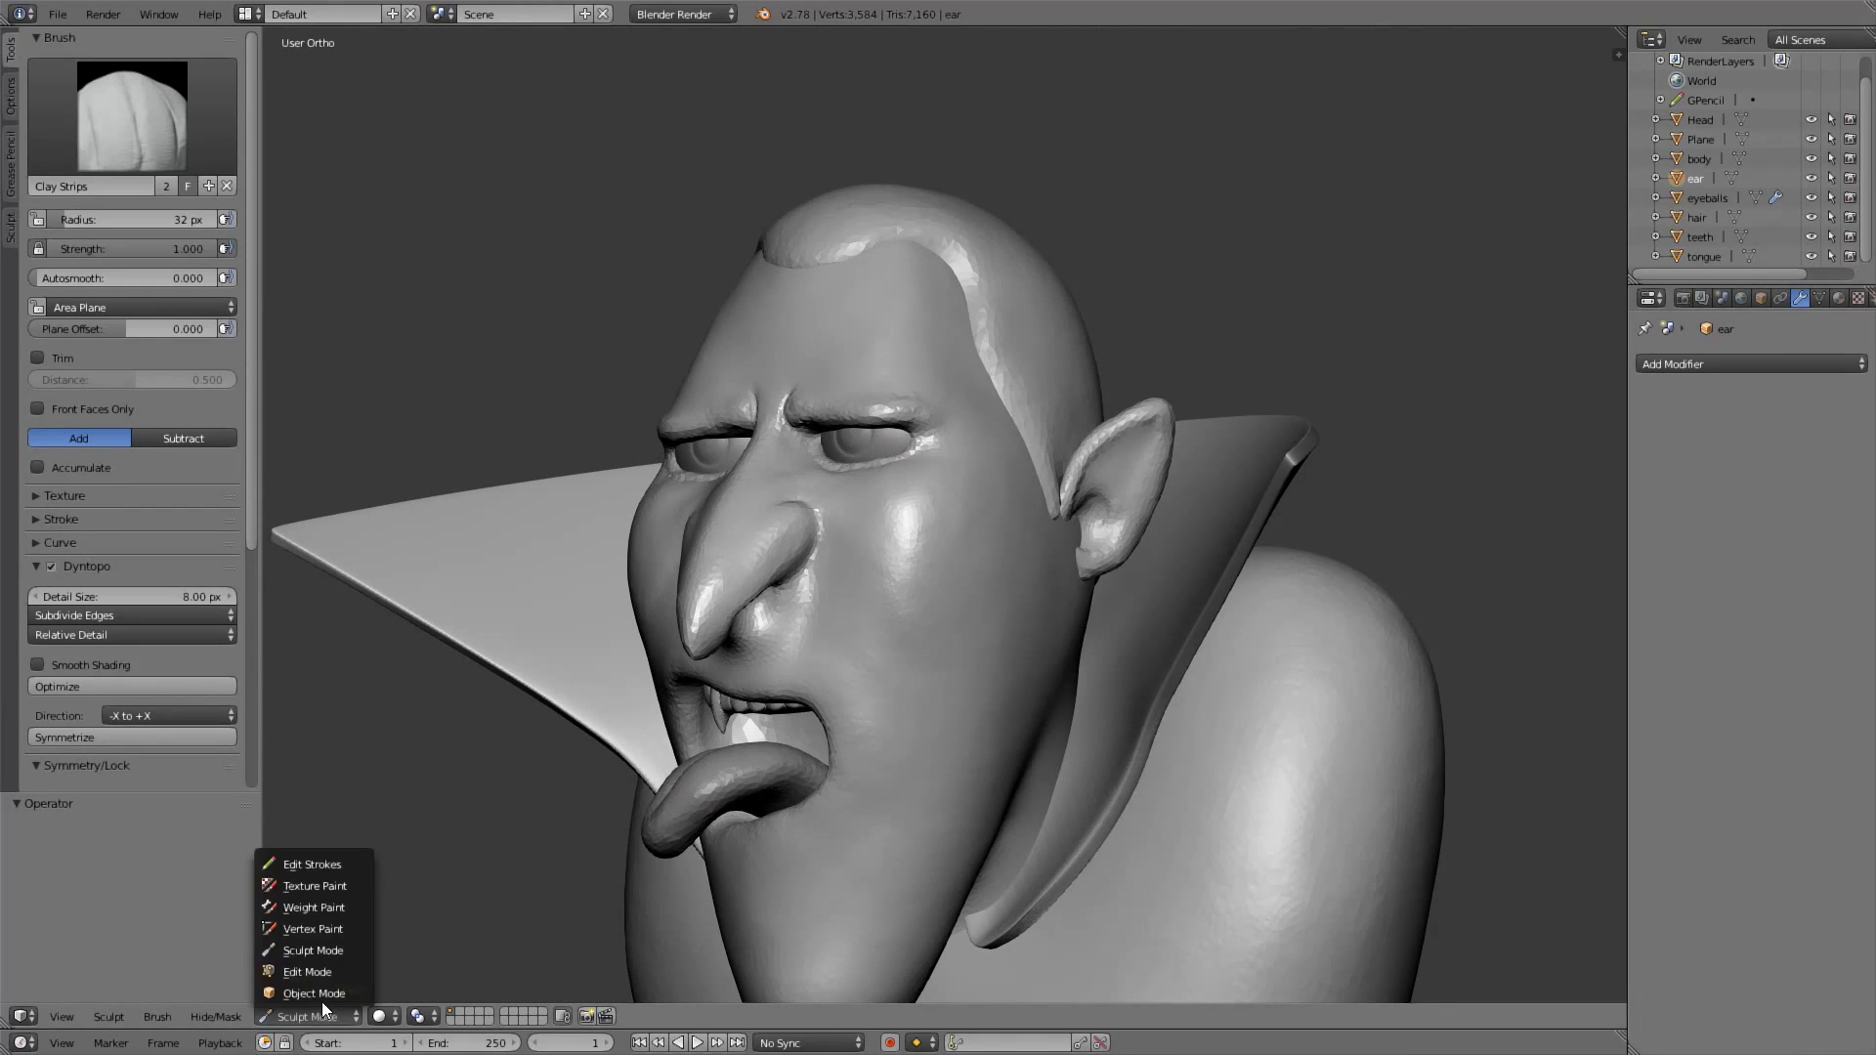
click(327, 1006)
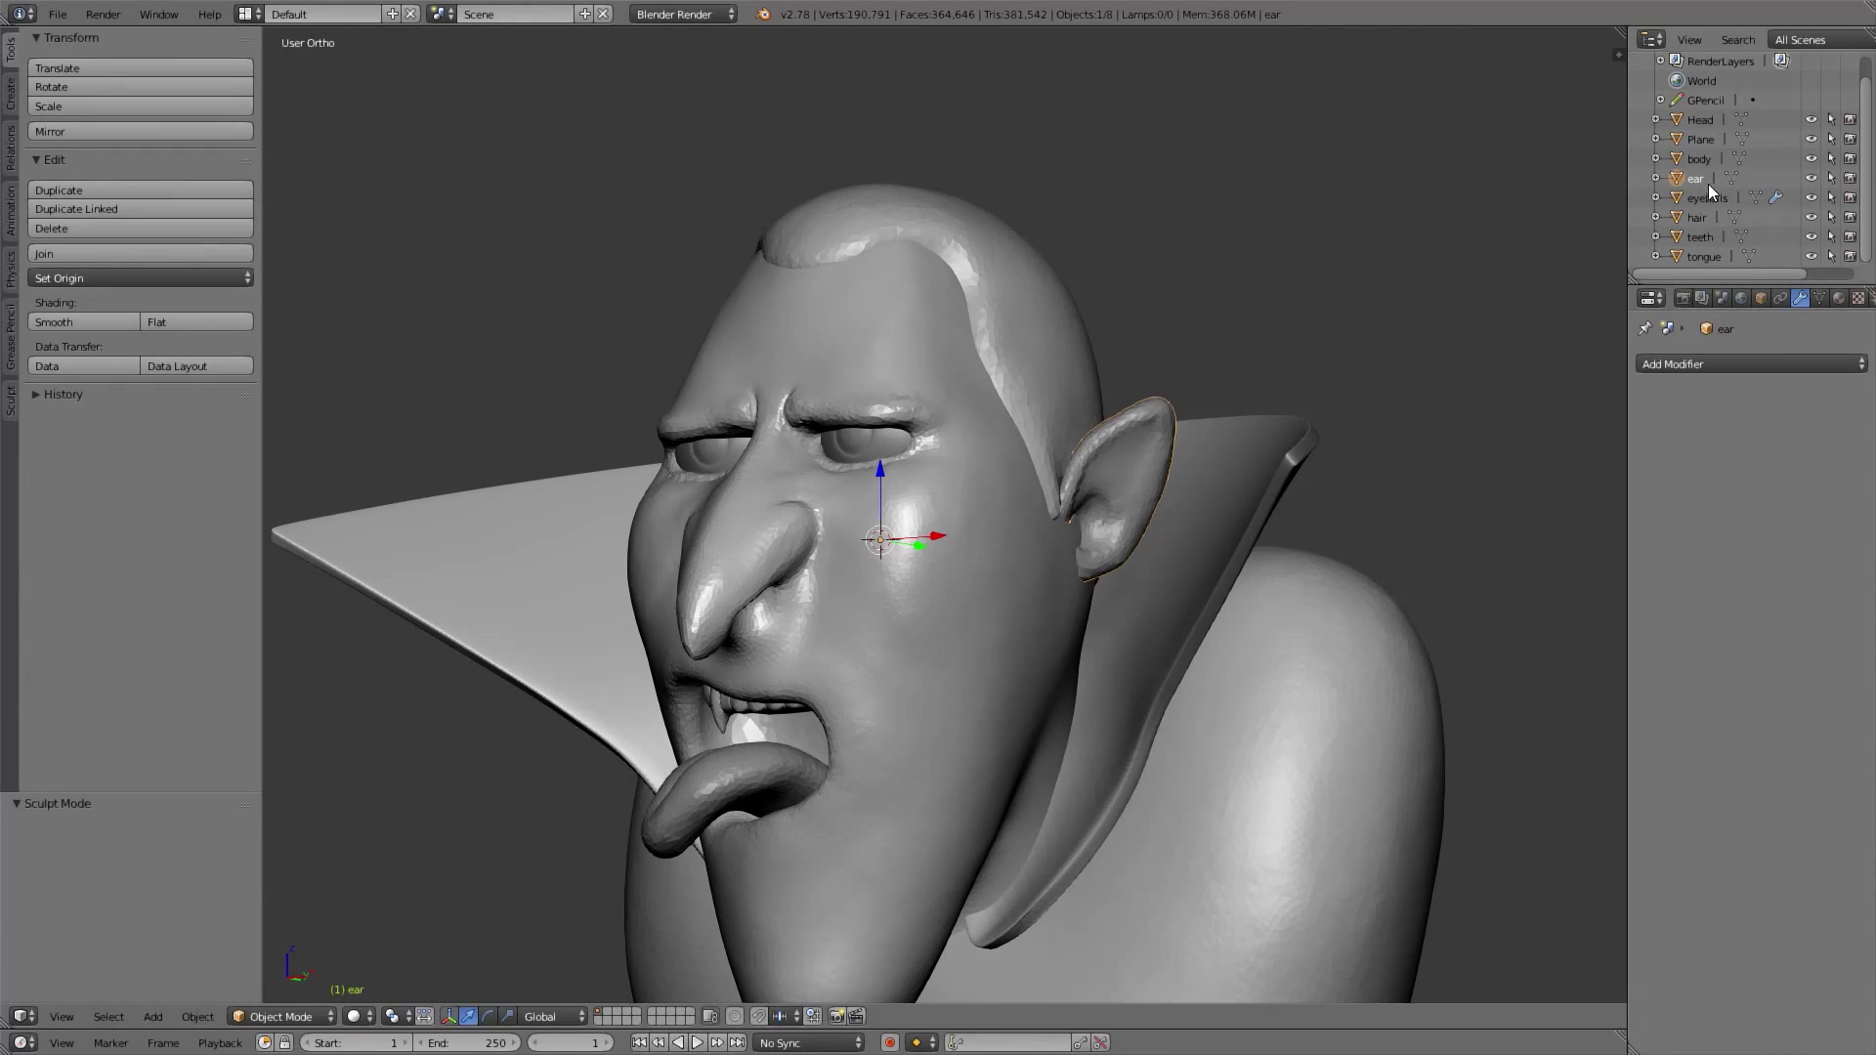
shift+right_click(1006, 612)
key(ctrl+Tab)
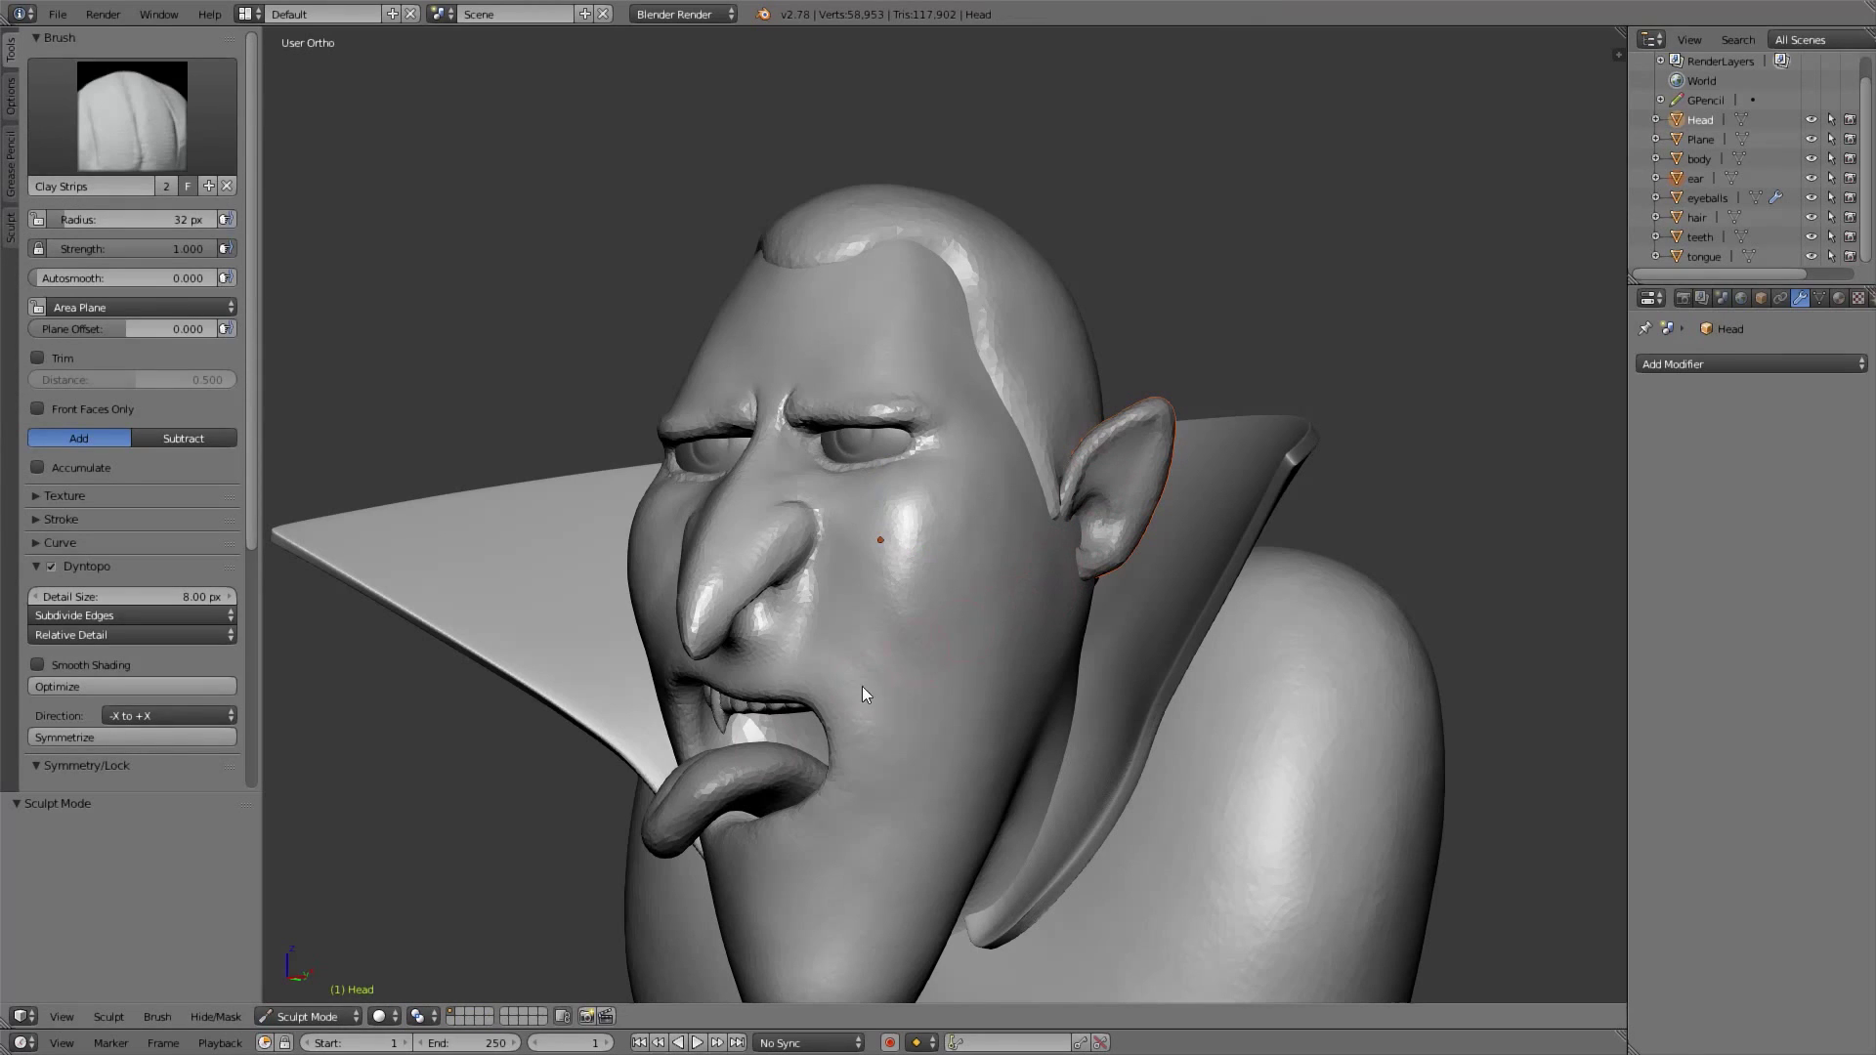
click(324, 1013)
click(336, 995)
shift+middle_drag(993, 621, 1040, 500)
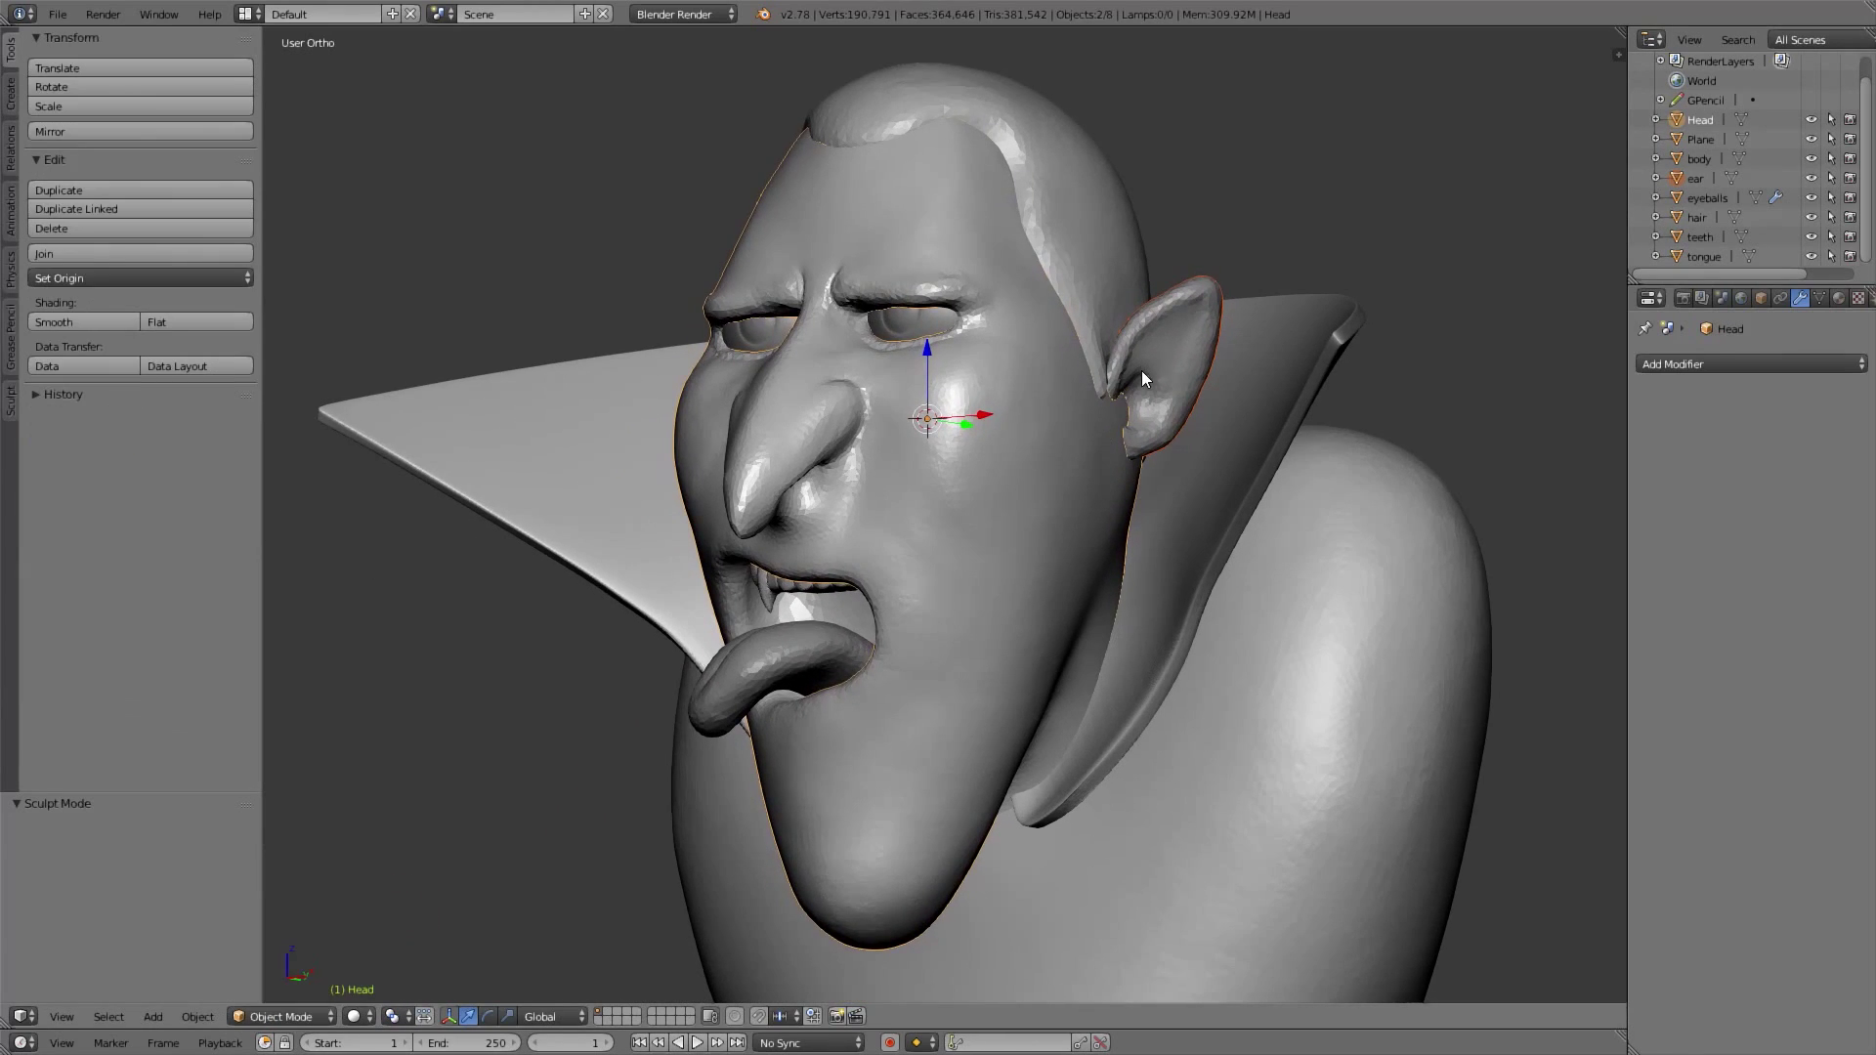
Isolate the head and ear by hiding all other objects, and select only the ear
key(shift+h)
key(a)
right_click(1157, 379)
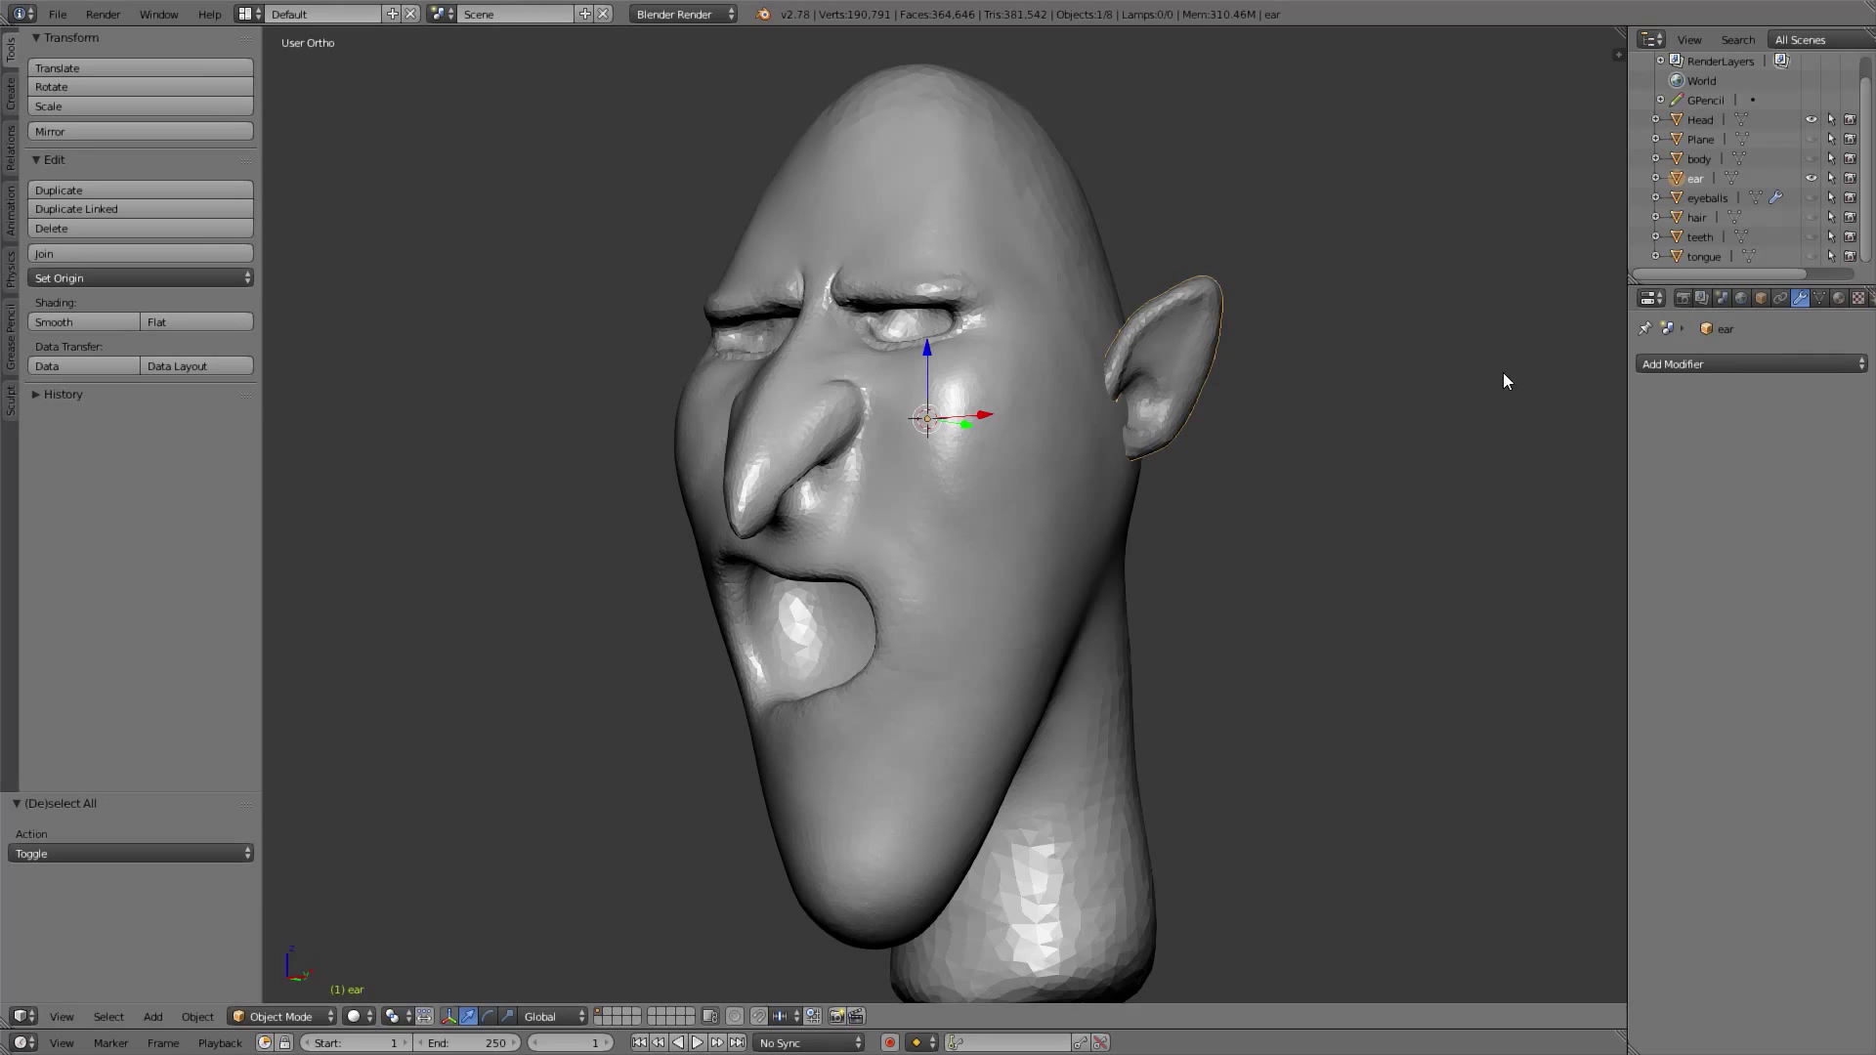
middle_drag(1157, 325, 985, 330)
middle_drag(1116, 463, 1216, 352)
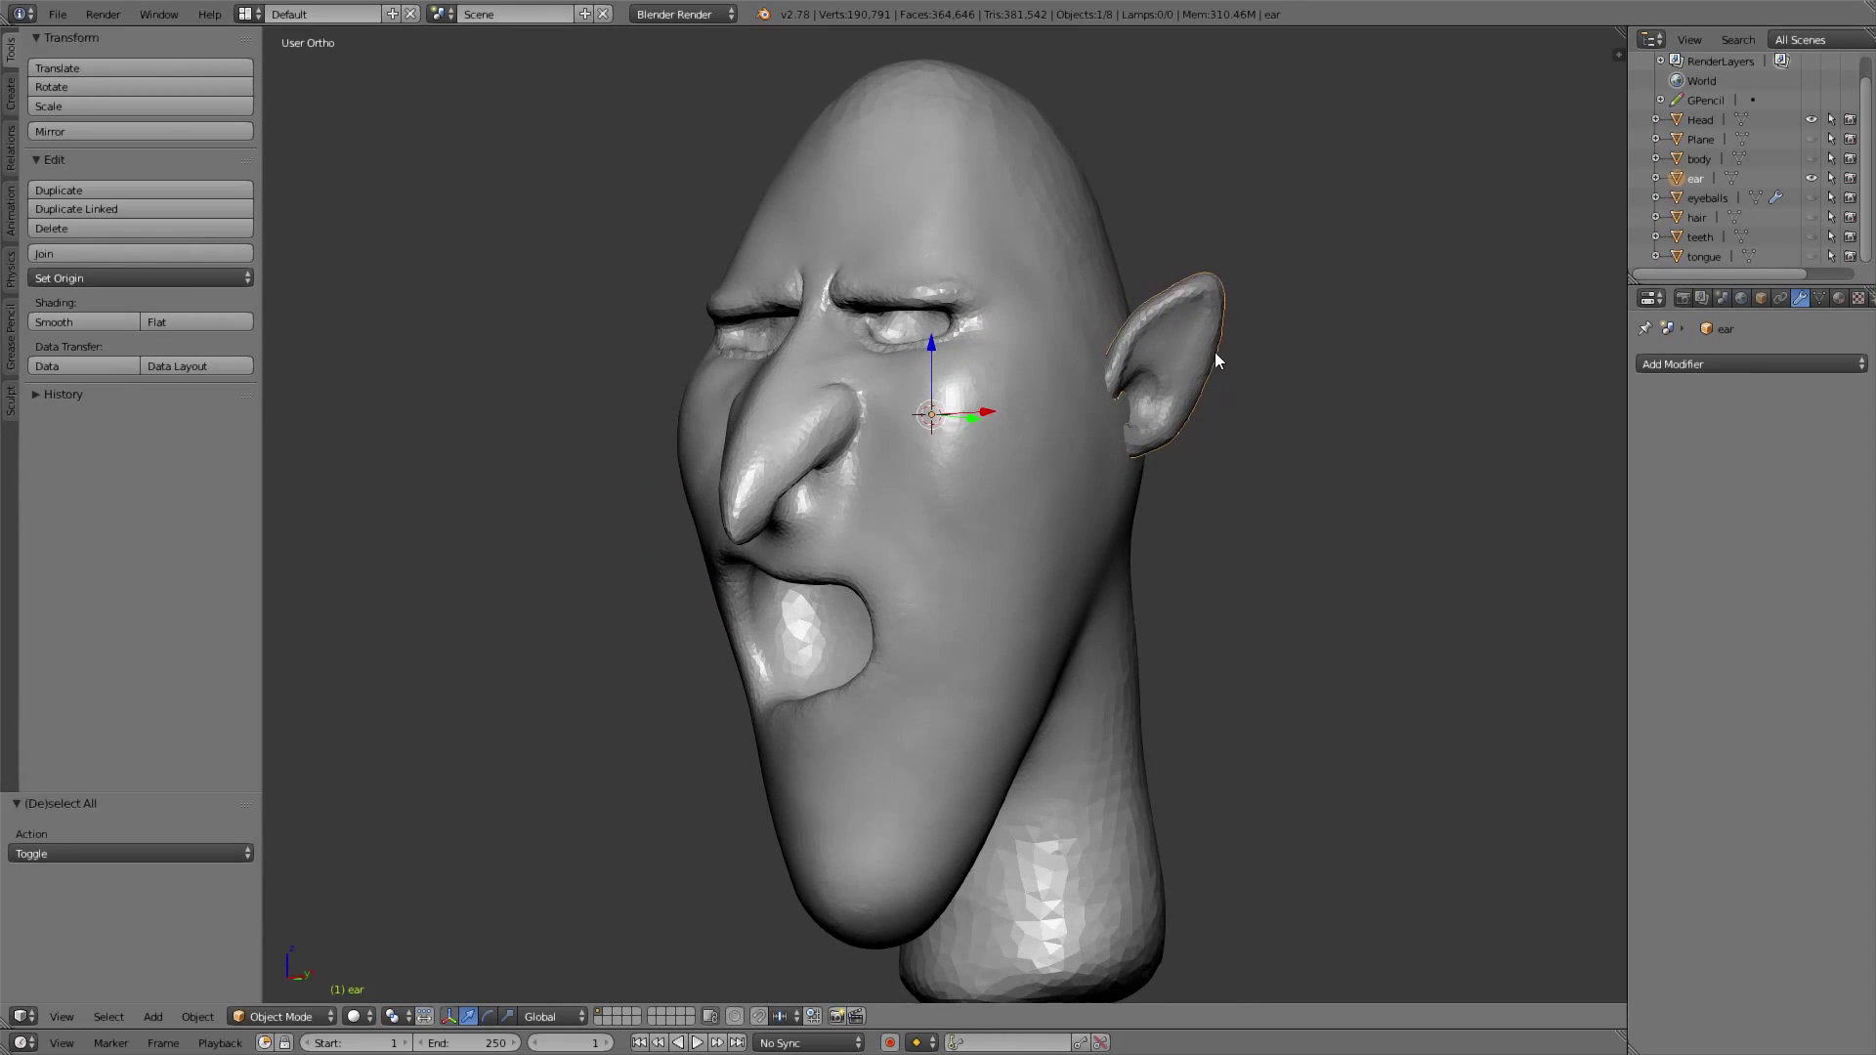
Add a Boolean modifier to the ear set to Union with Head, apply it, and check the merged mesh with a cancelled move
click(1806, 364)
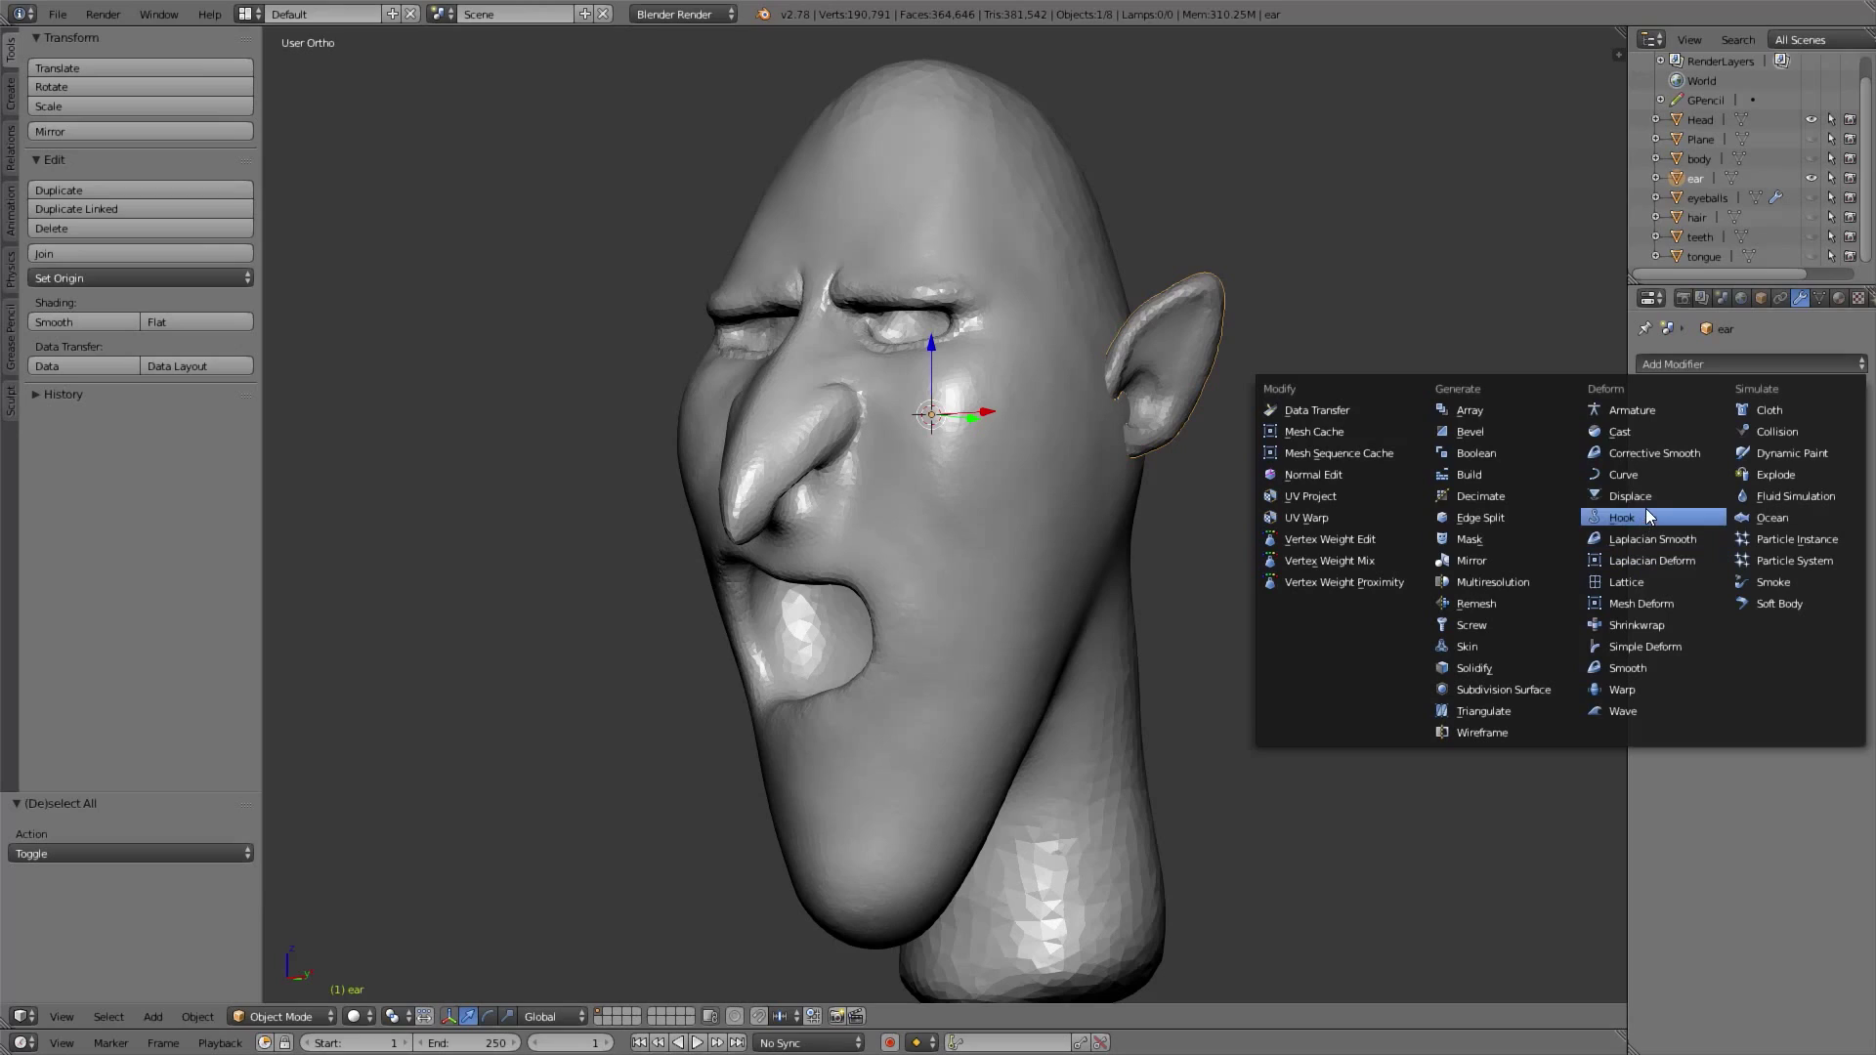
click(1505, 453)
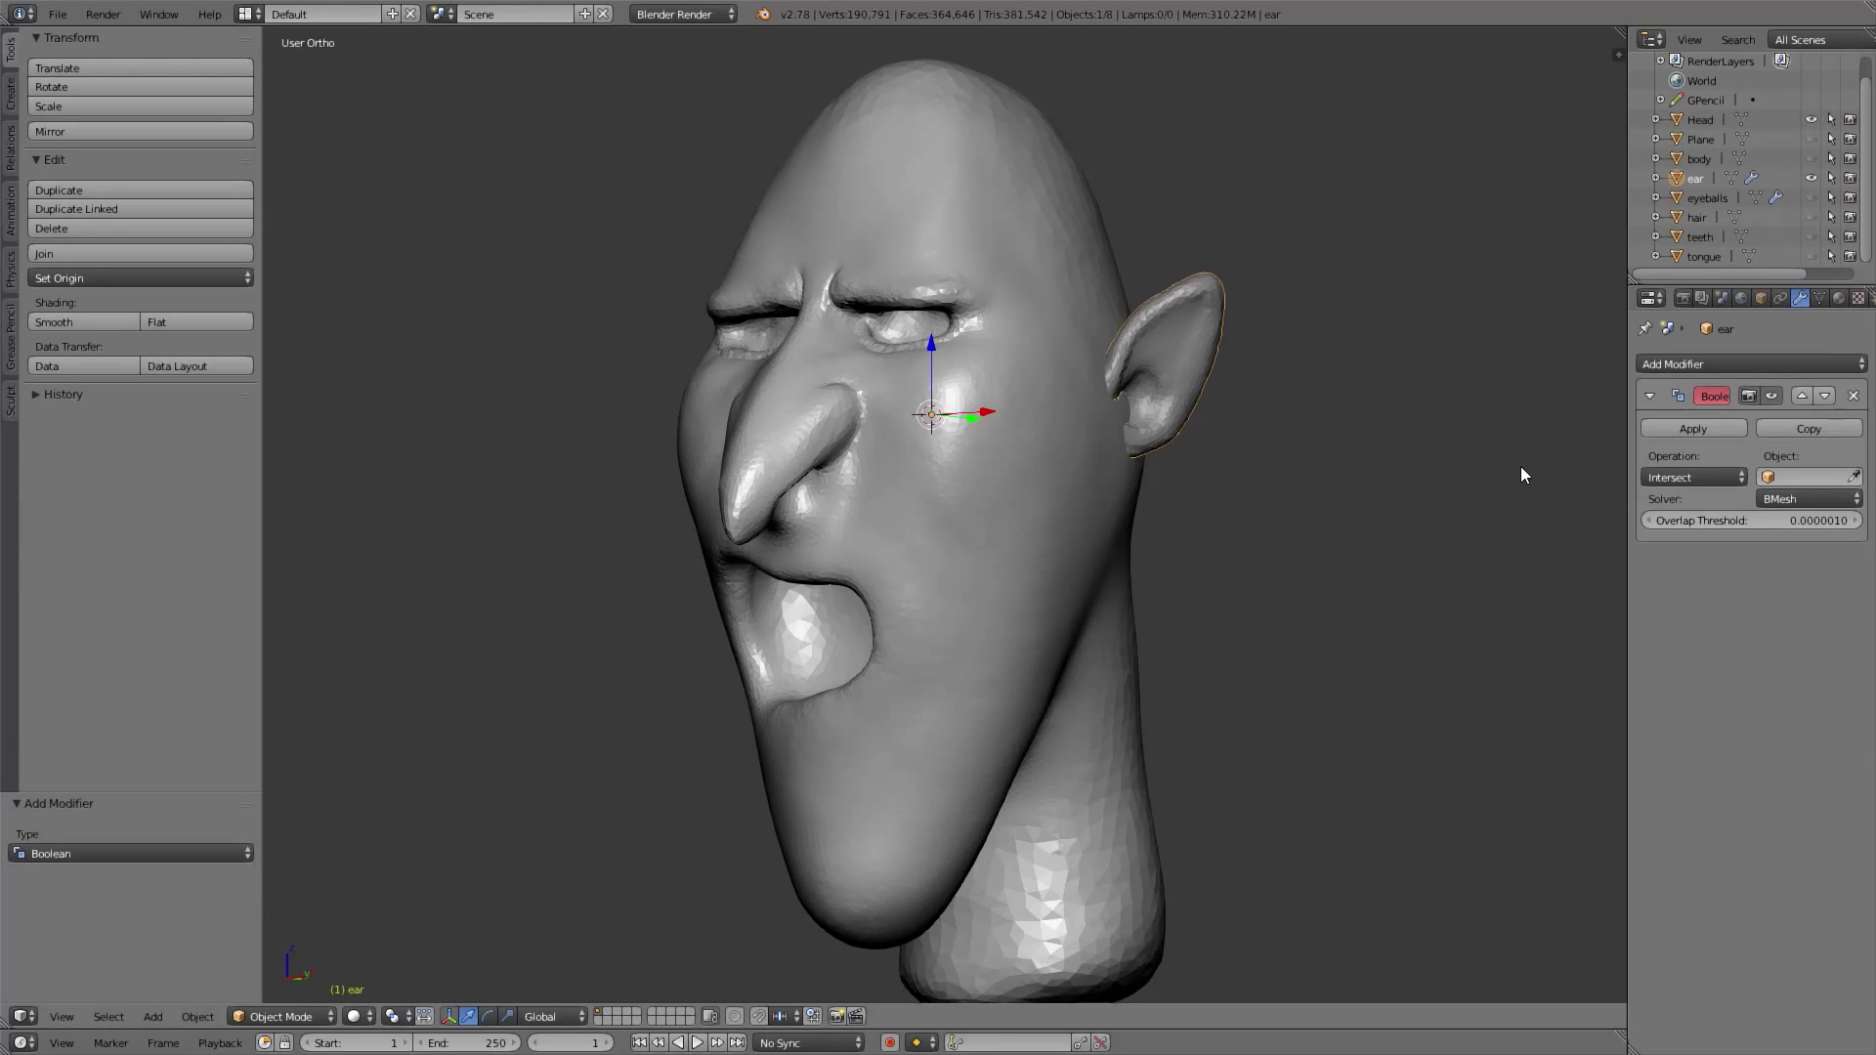
click(1726, 478)
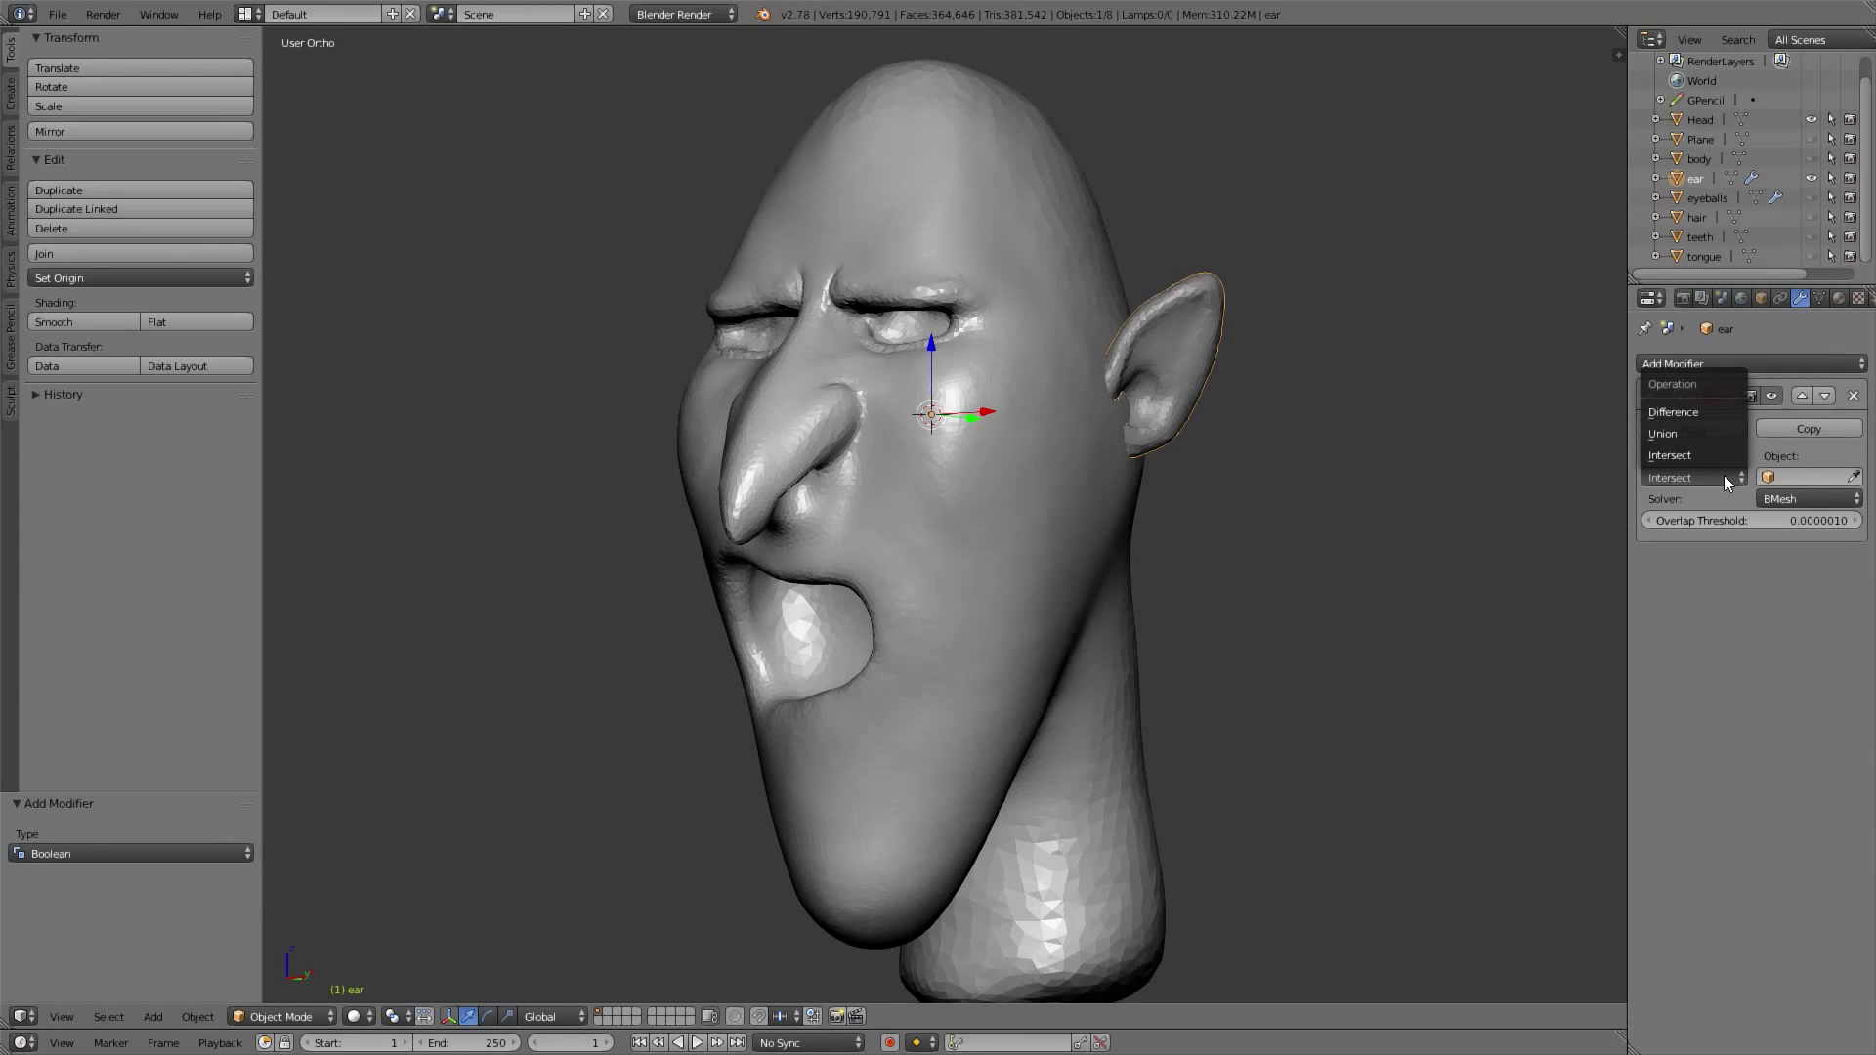
click(1678, 432)
click(1787, 478)
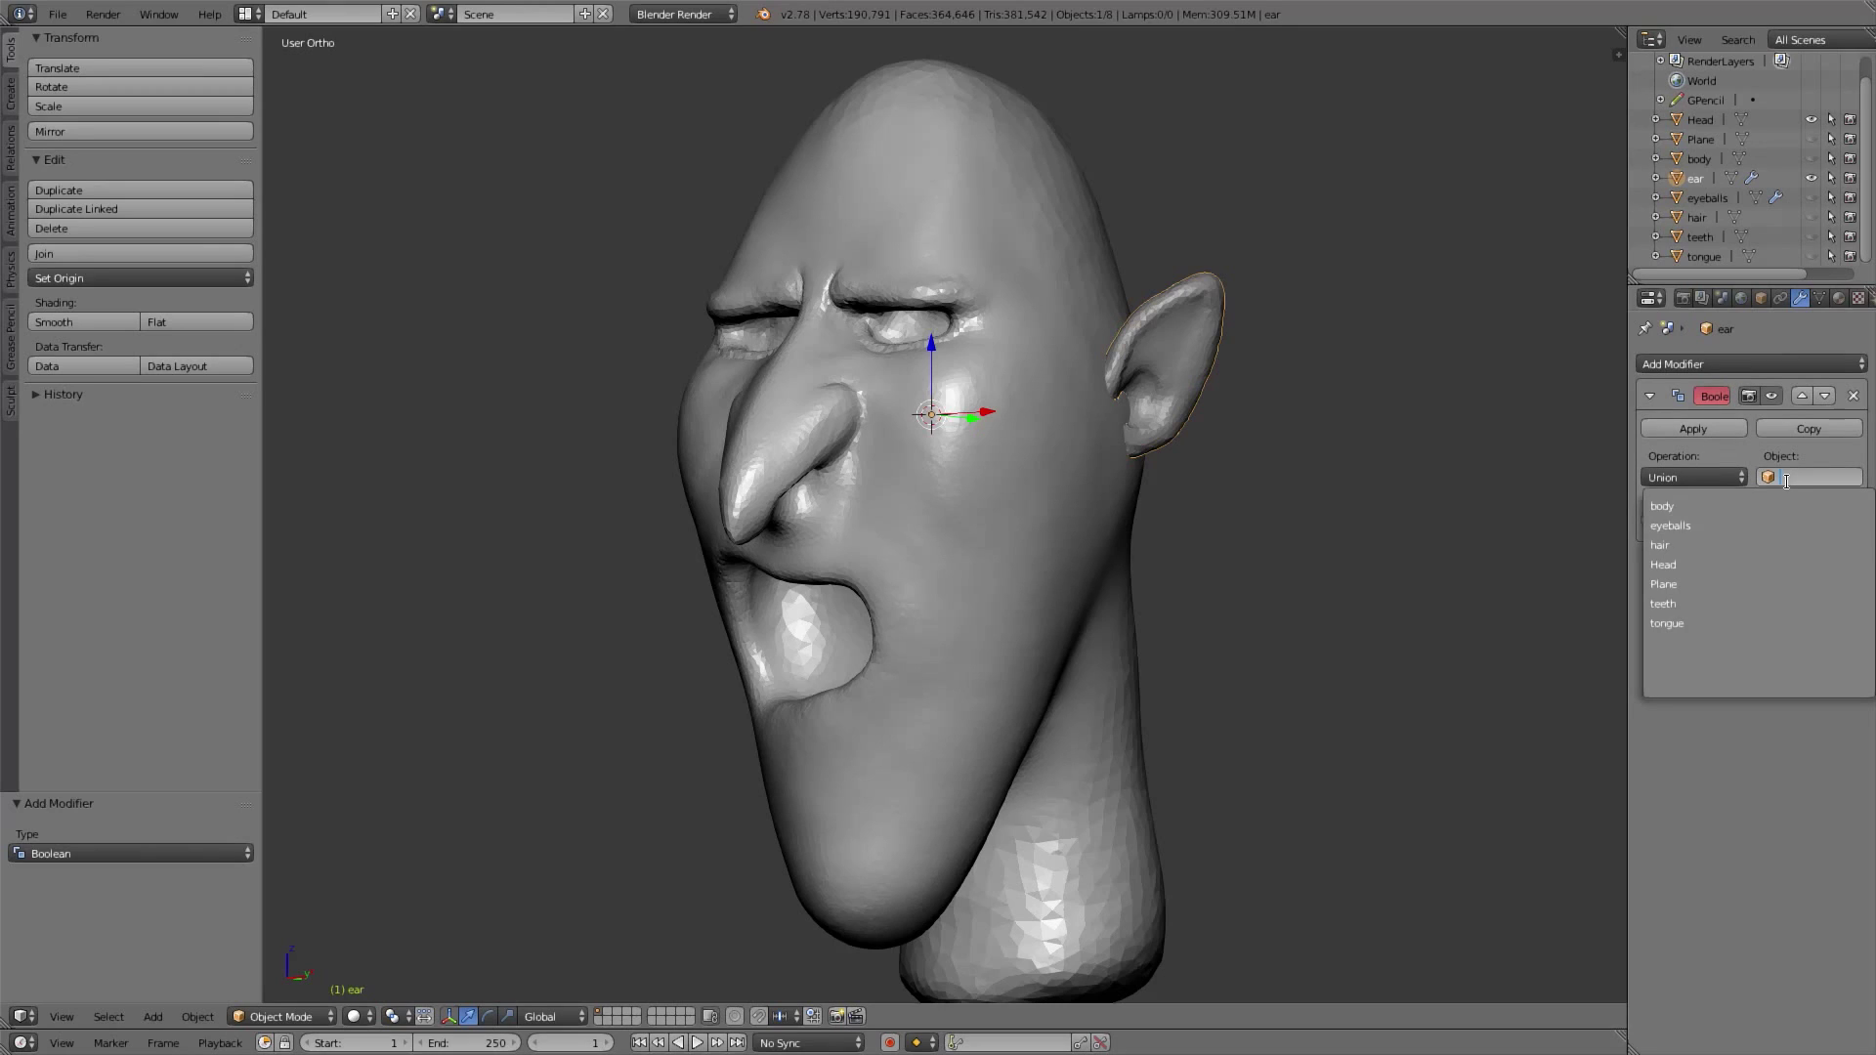
click(1682, 565)
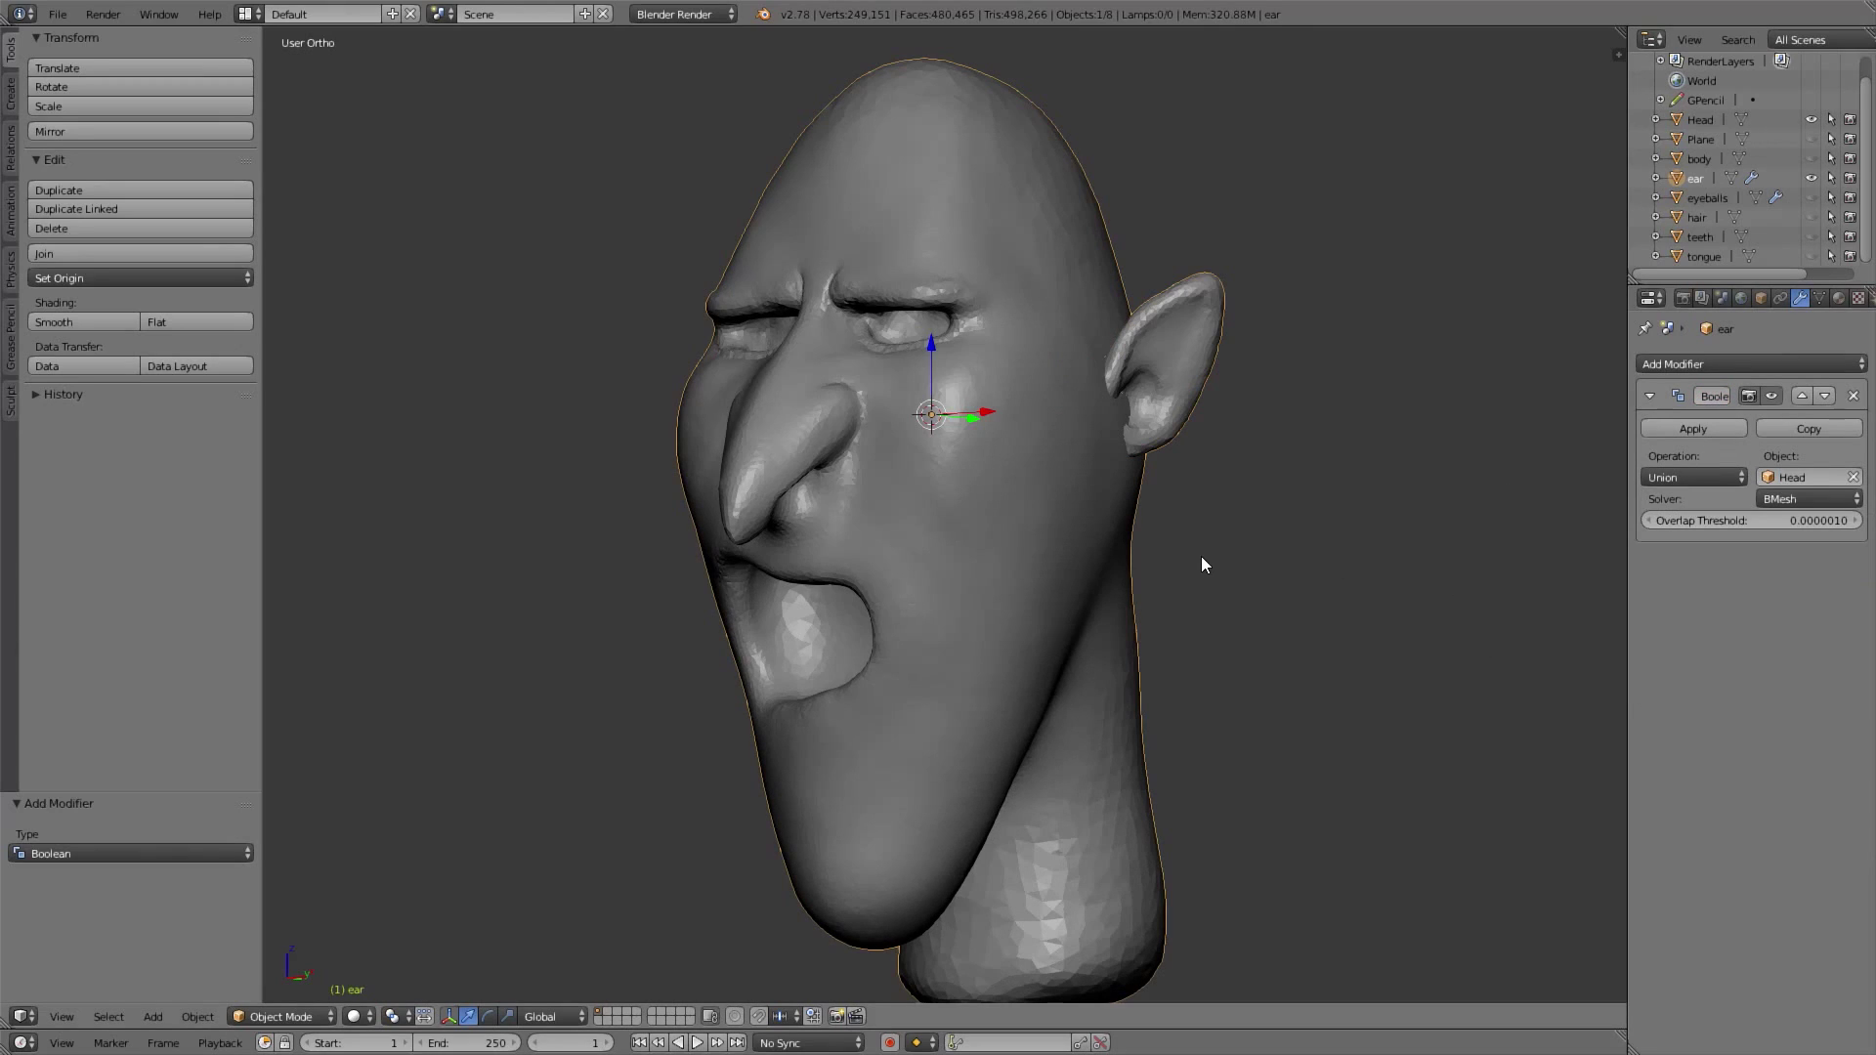
click(1693, 429)
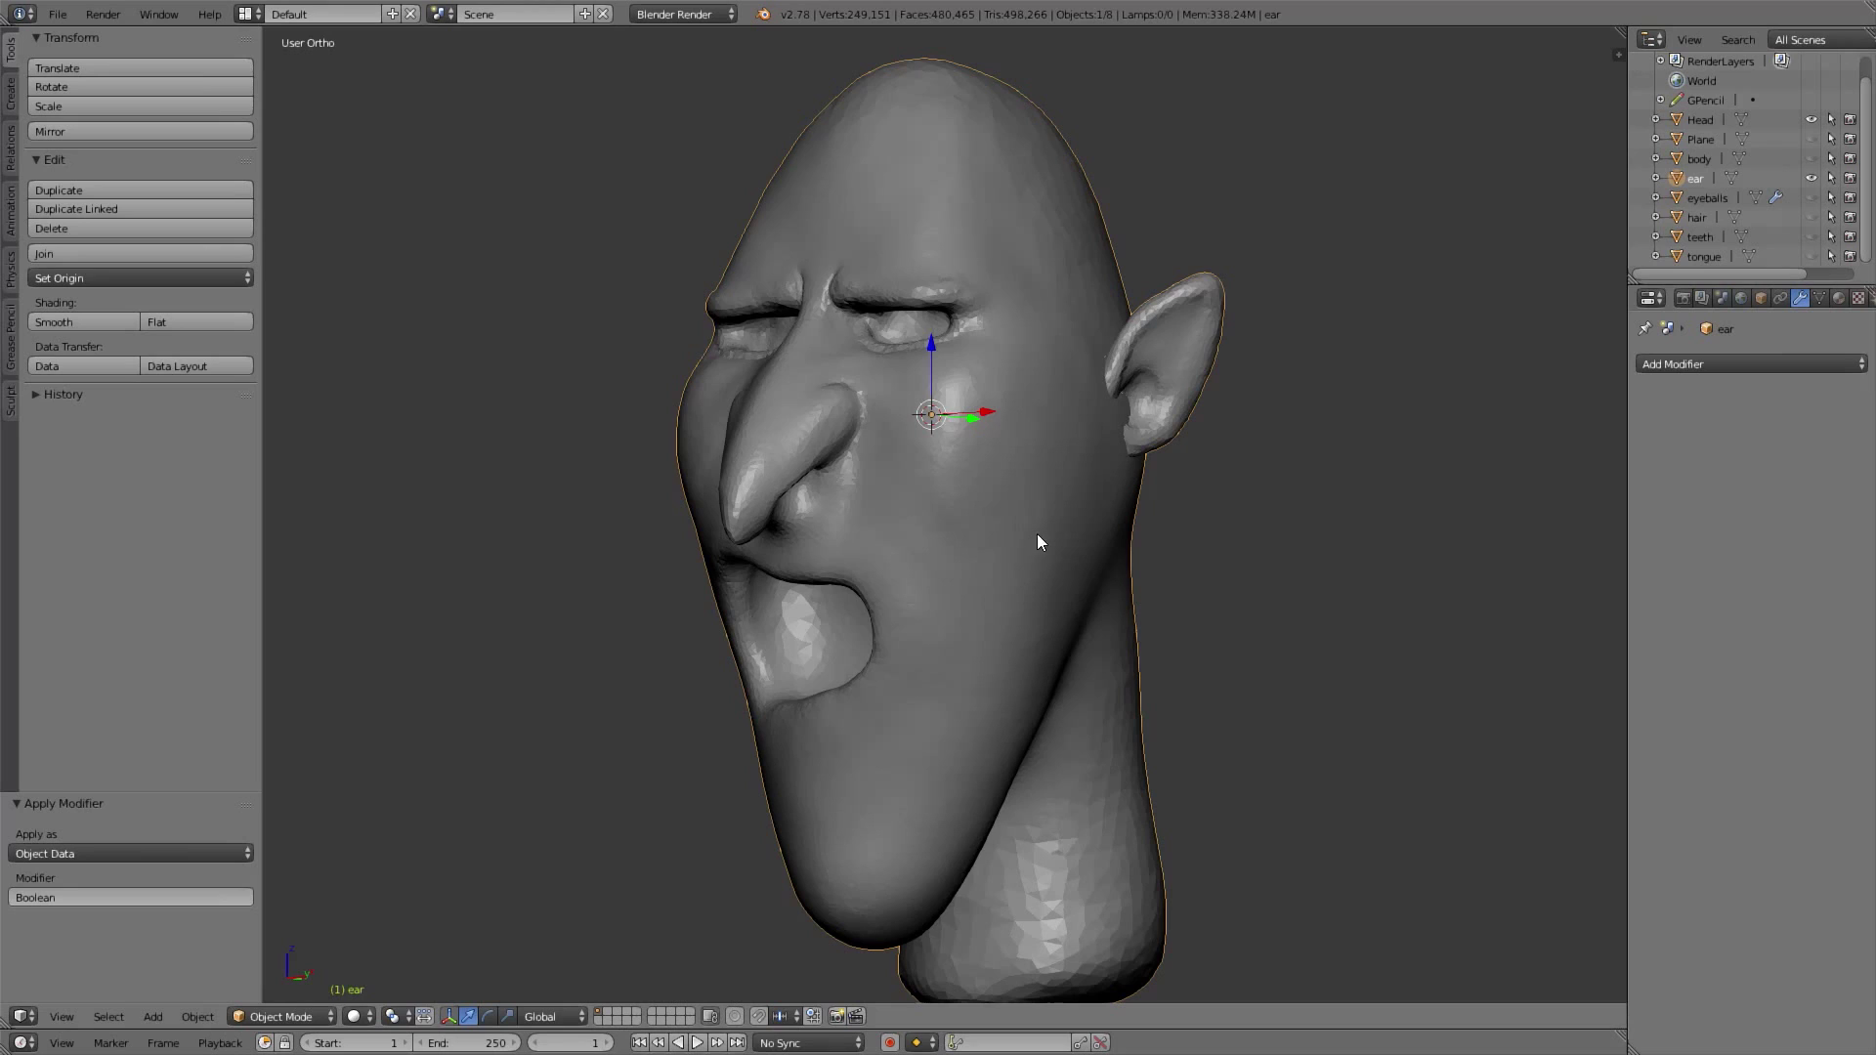
key(g)
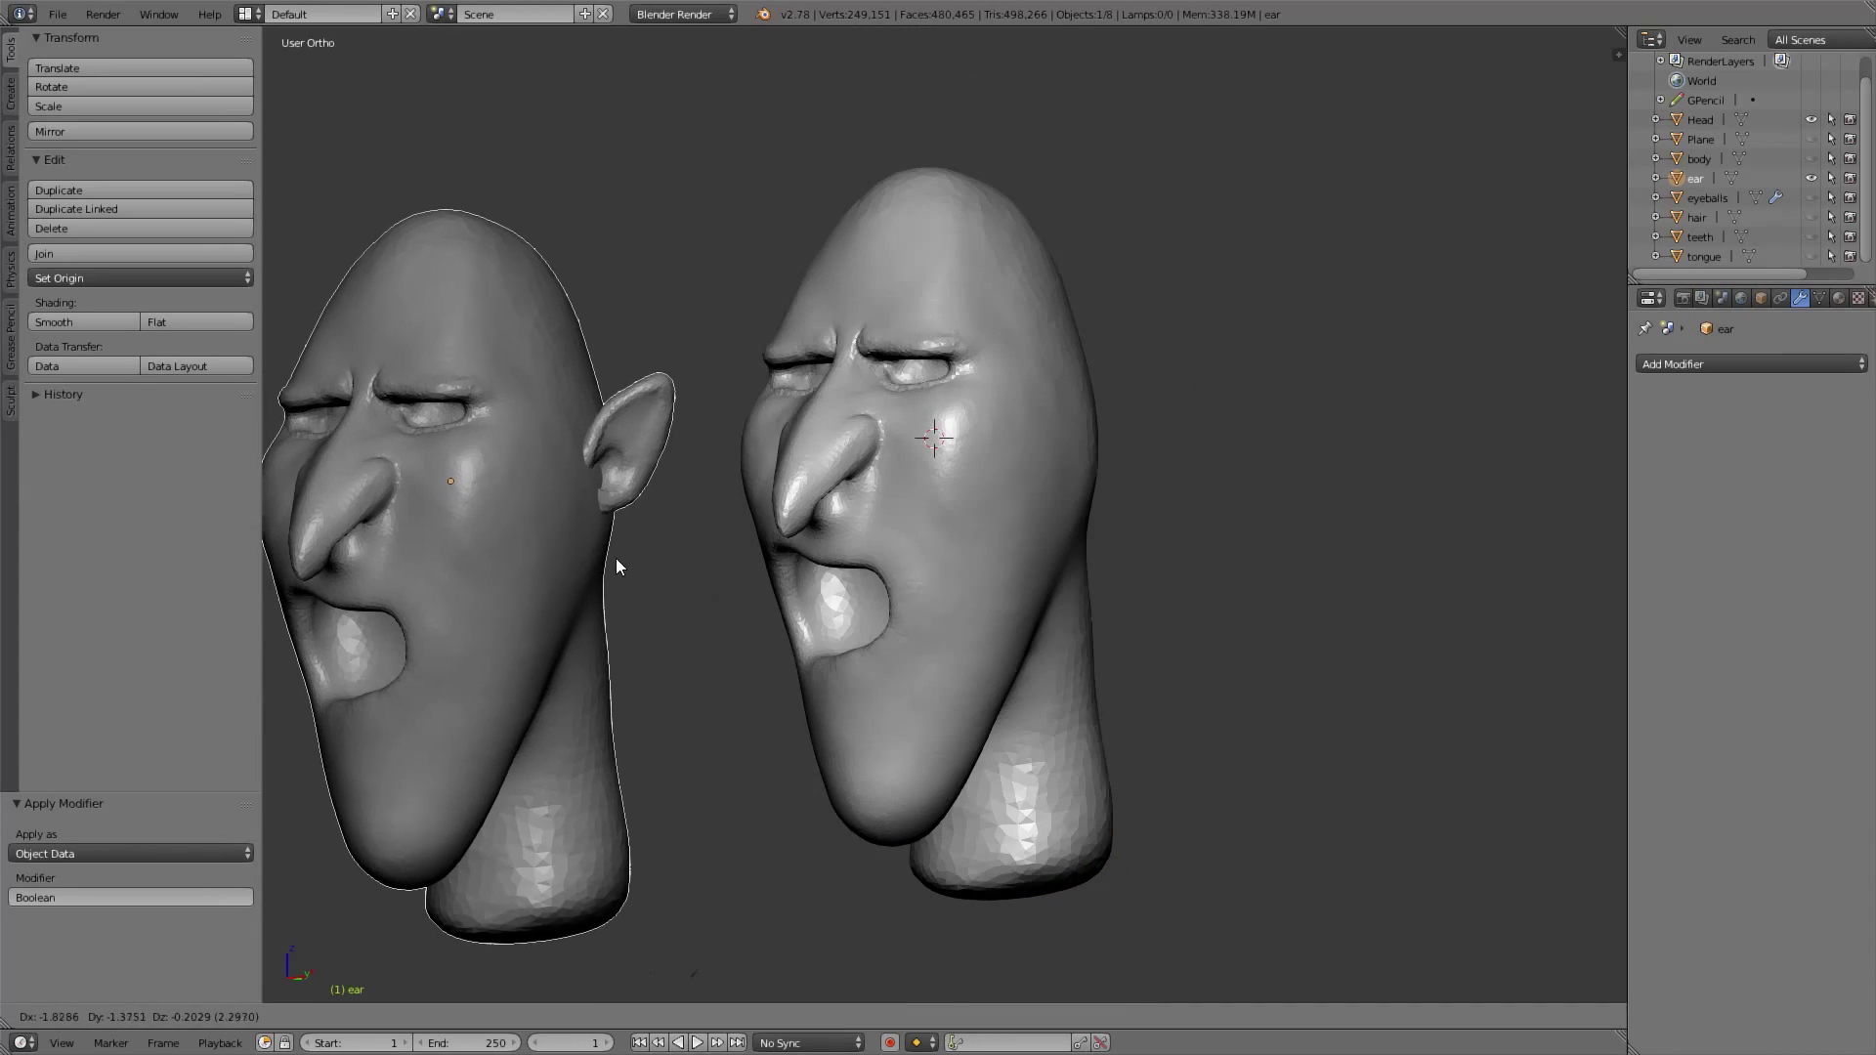
right_click(641, 527)
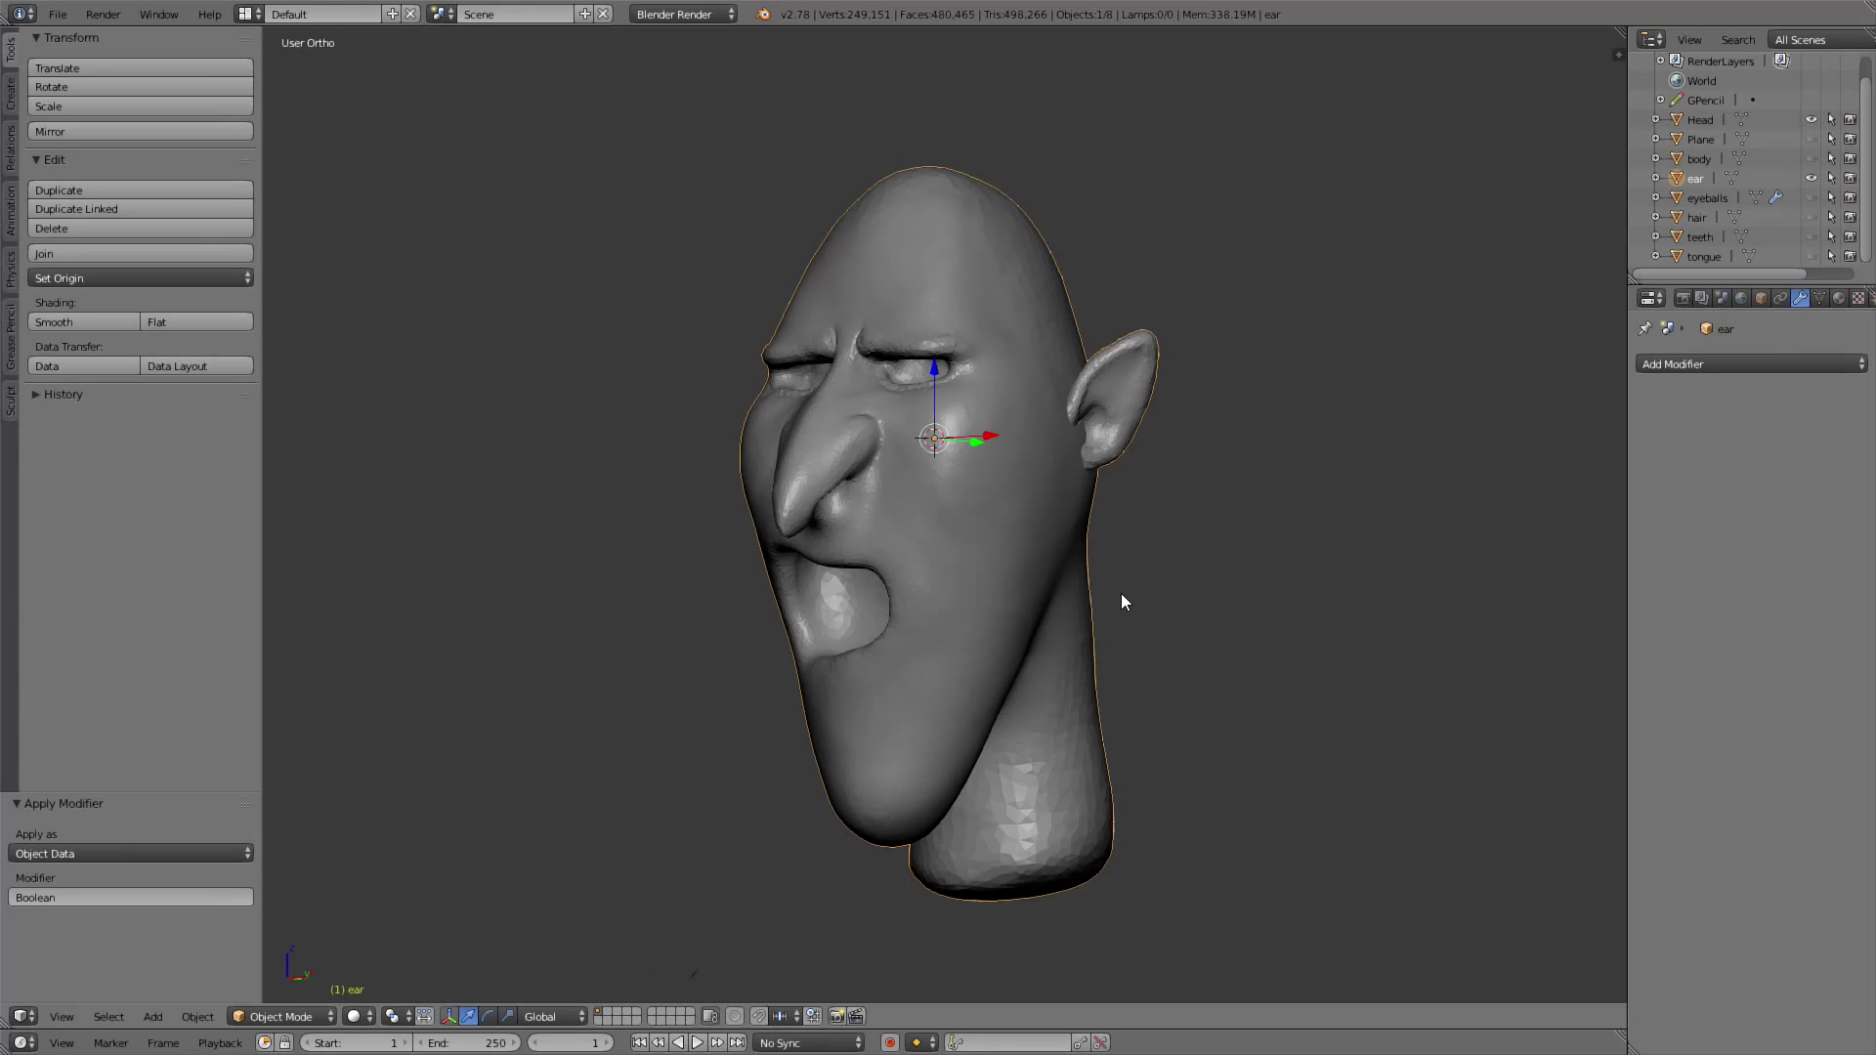
Move the original Head object to the first layer of the second row and reselect the merged ear mesh
key(ctrl+i)
key(m)
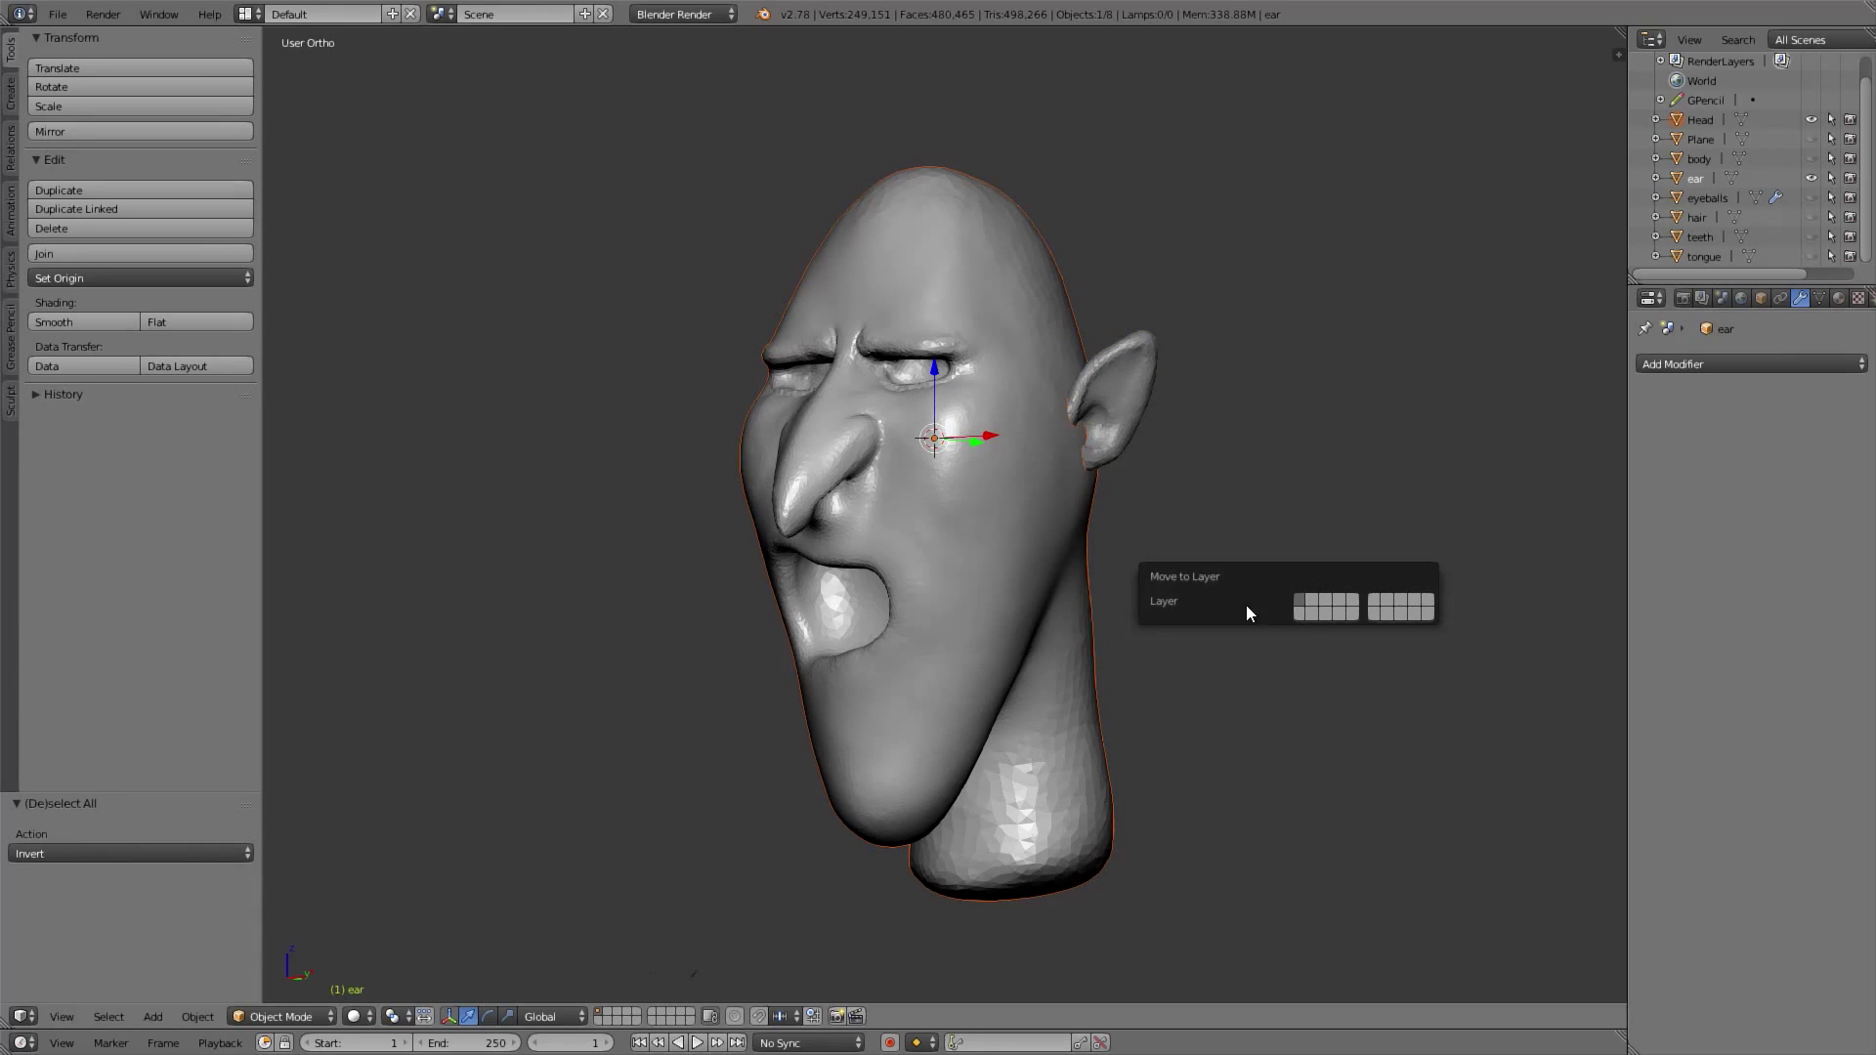
click(1301, 615)
right_click(1038, 518)
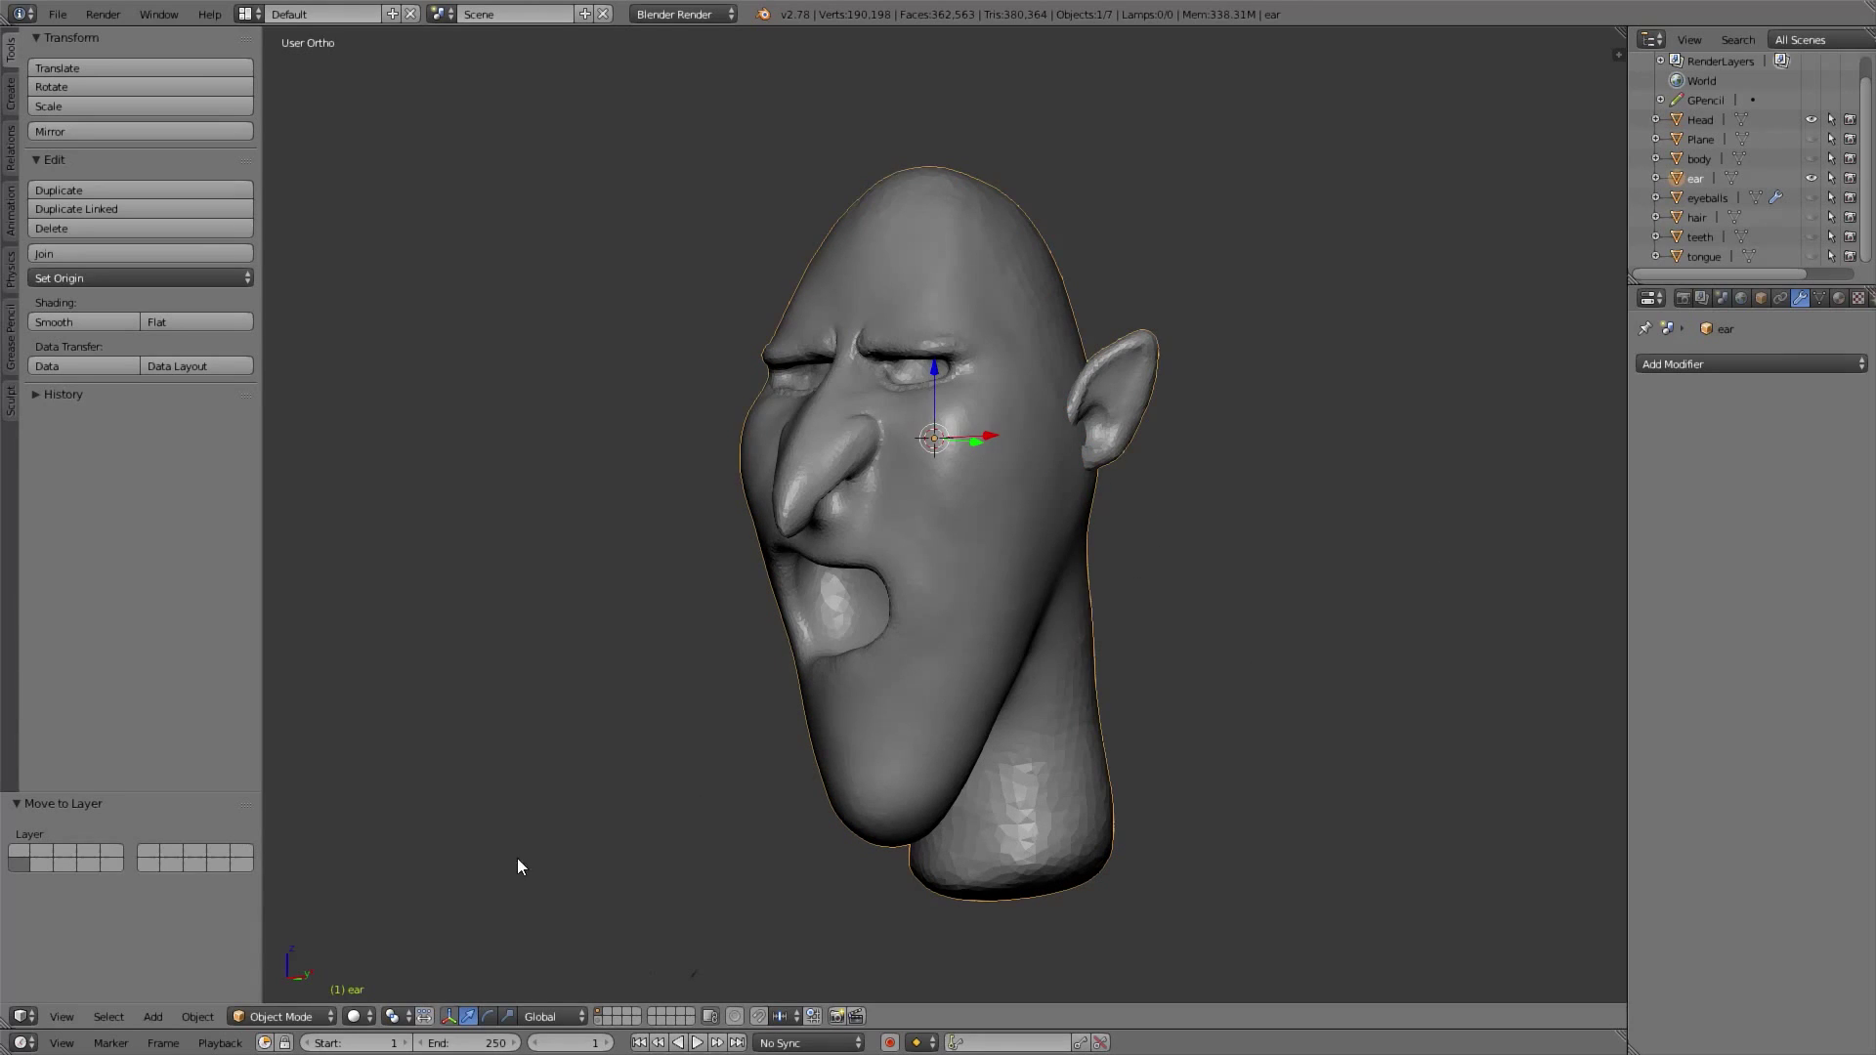
Make the eyeballs, body, Plane, hair, teeth and tongue visible again
click(310, 1017)
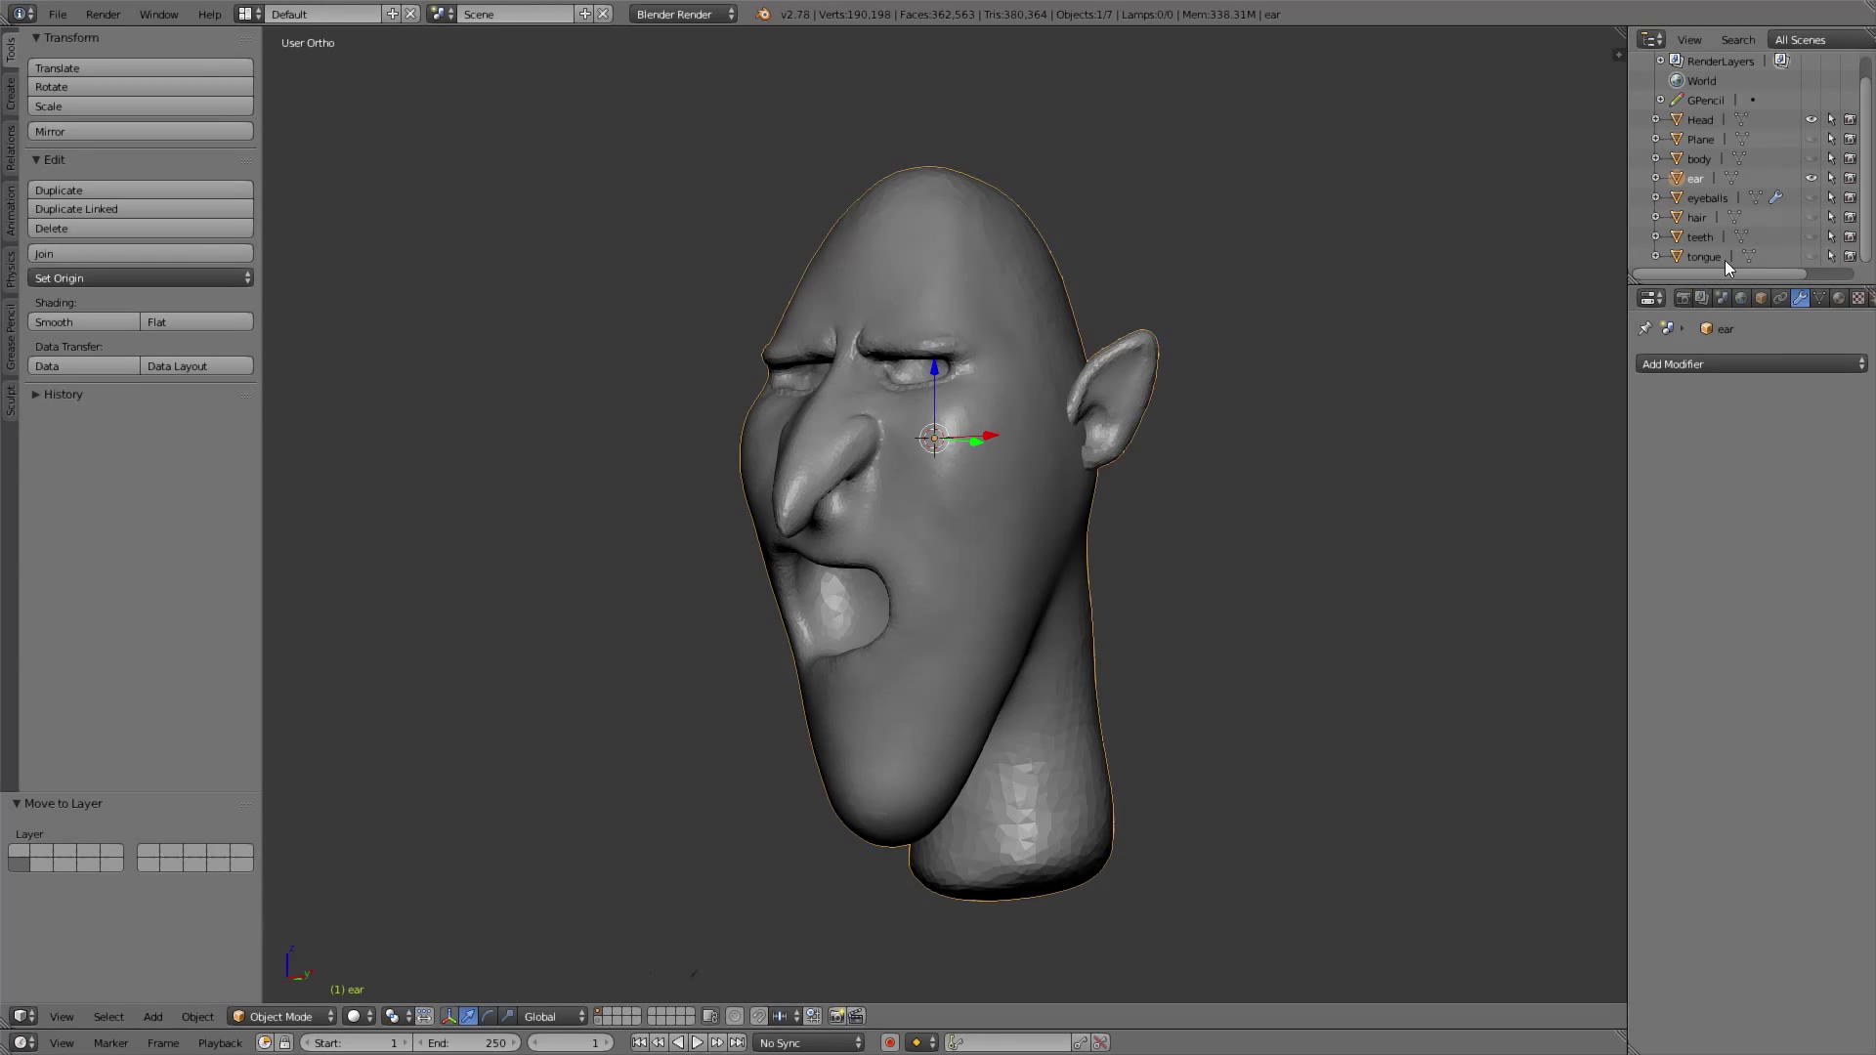
click(1810, 198)
click(1811, 158)
click(1811, 139)
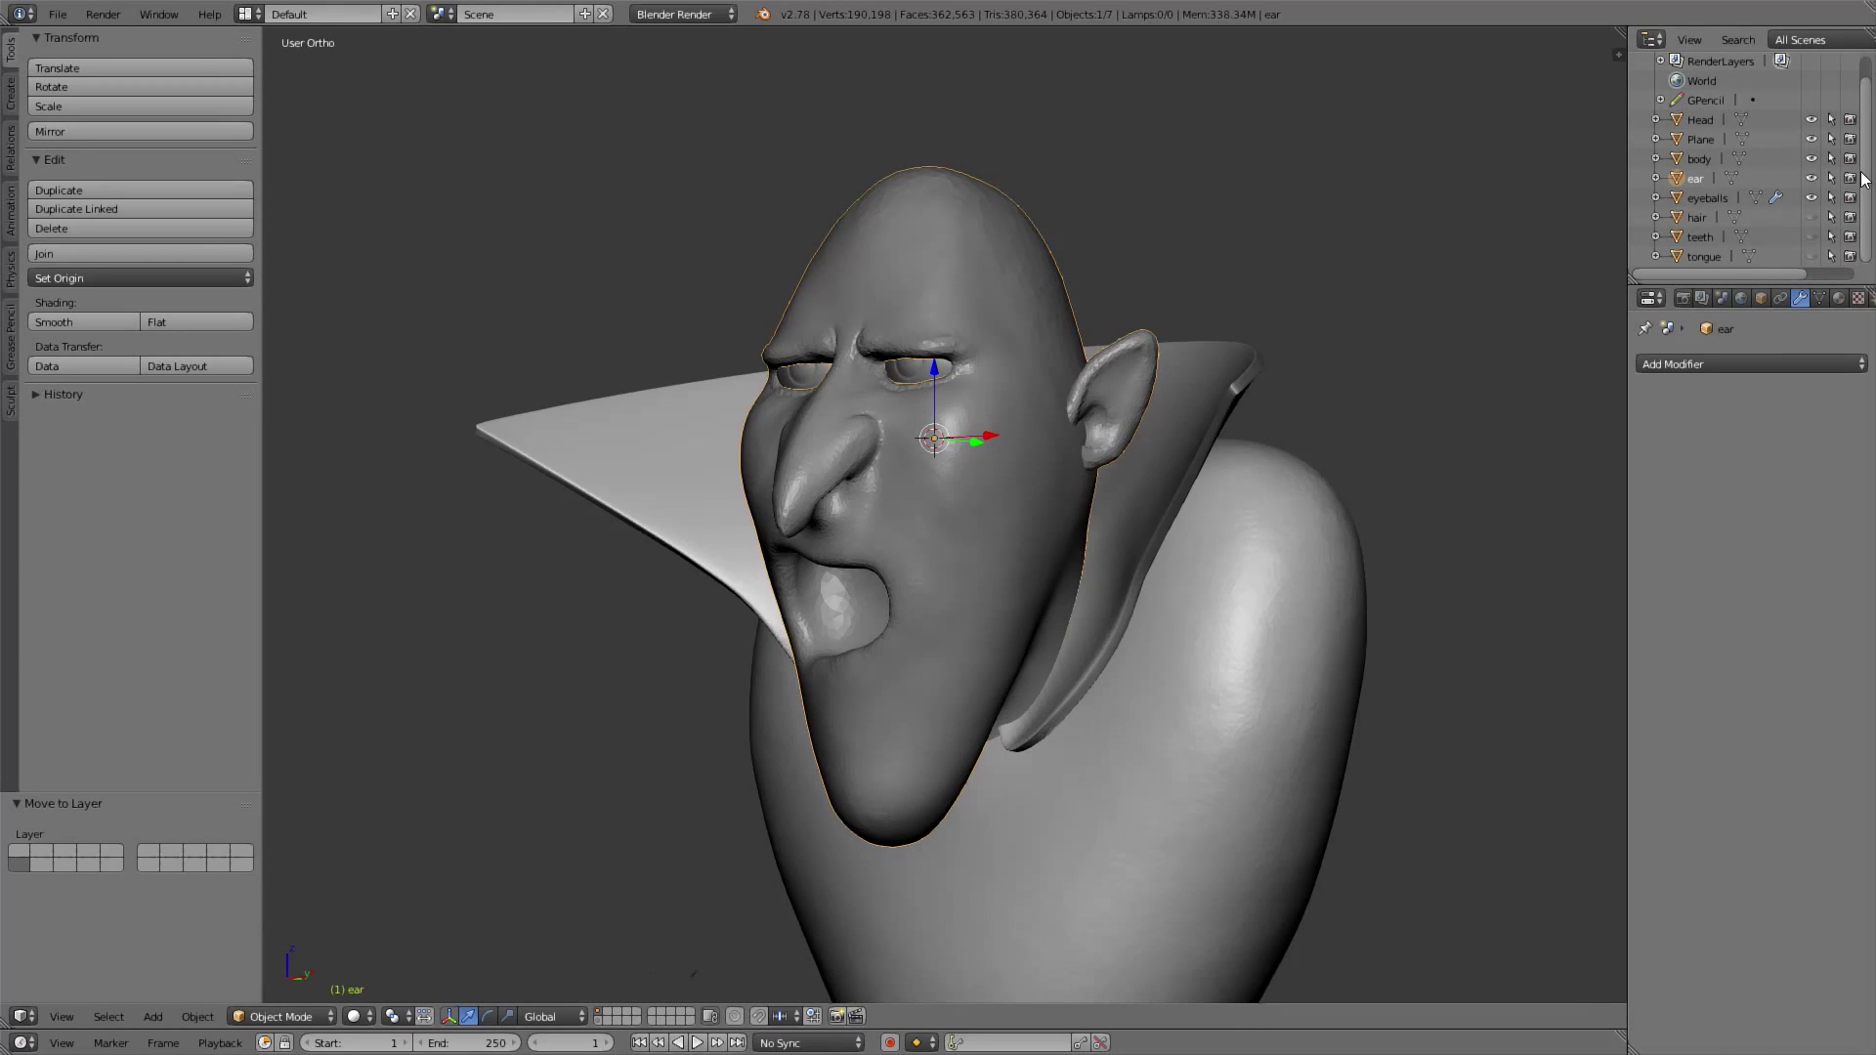
click(1811, 216)
click(1811, 236)
click(1811, 256)
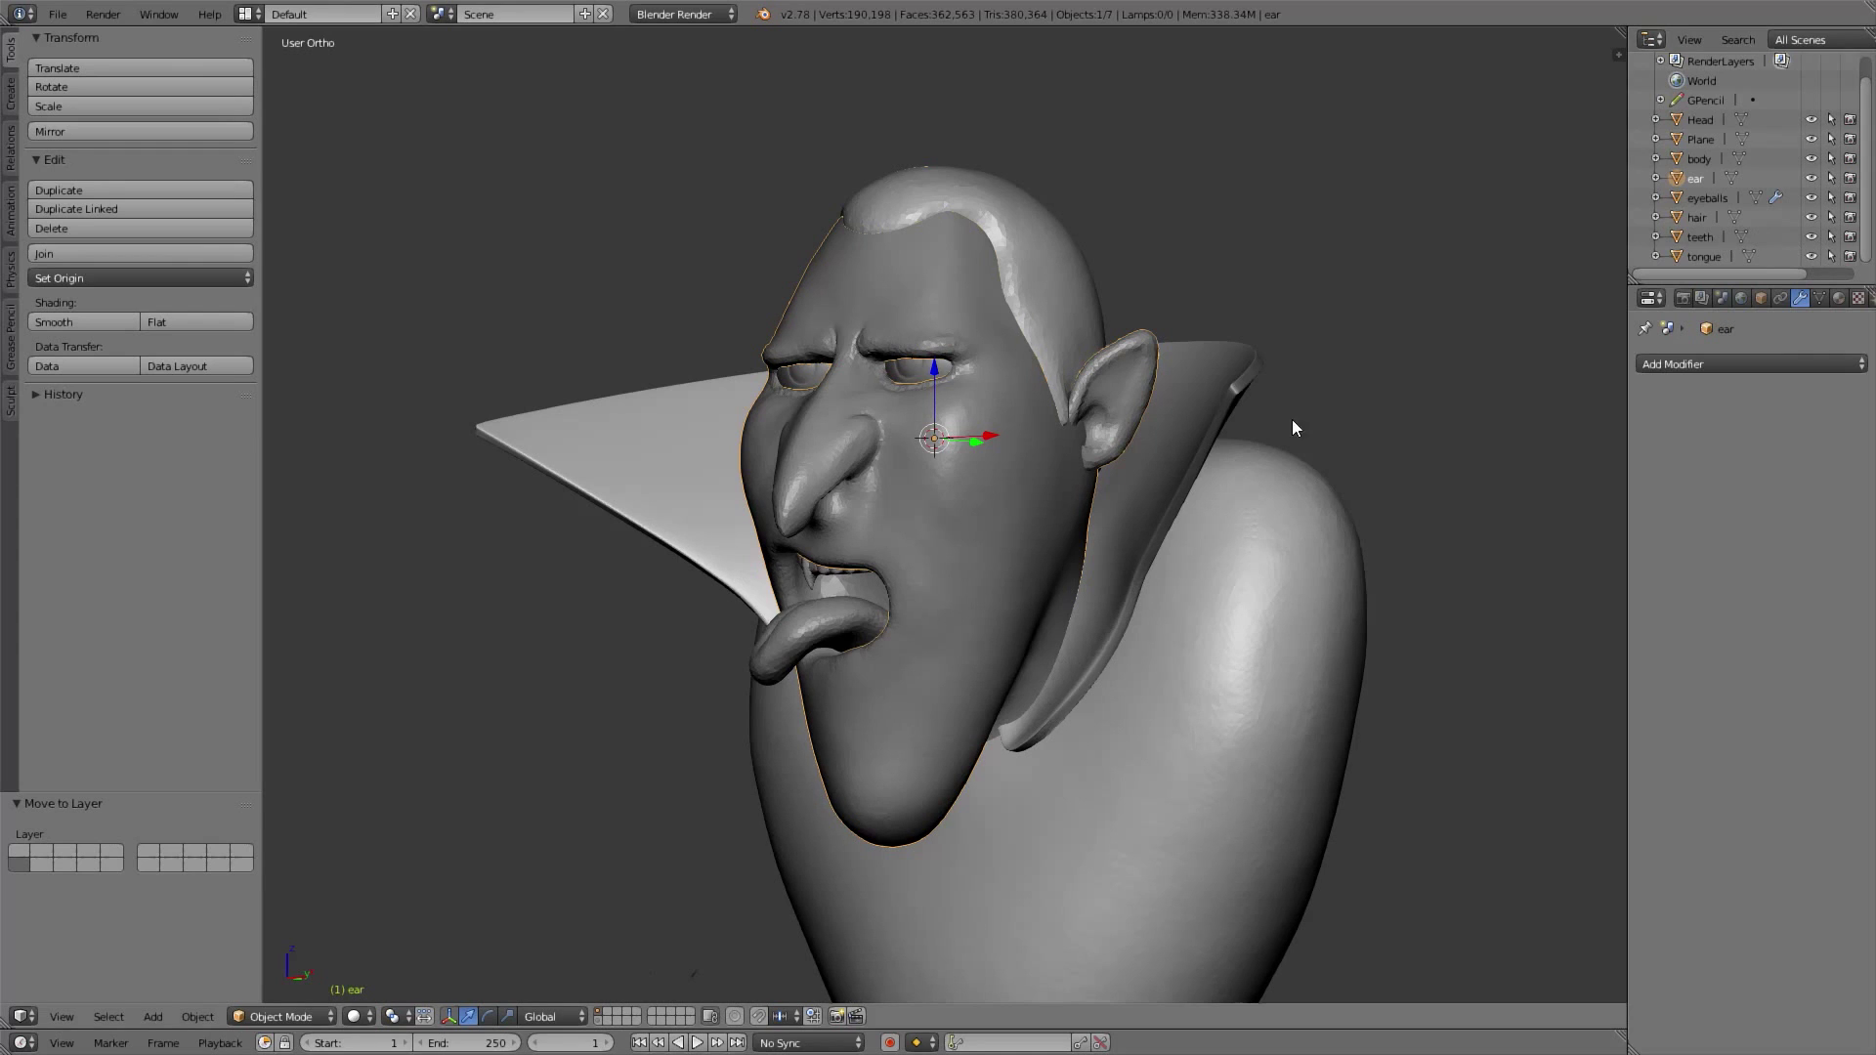
Switch the merged head-and-ear mesh to Sculpt Mode and enable dynamic topology
key(KP_1)
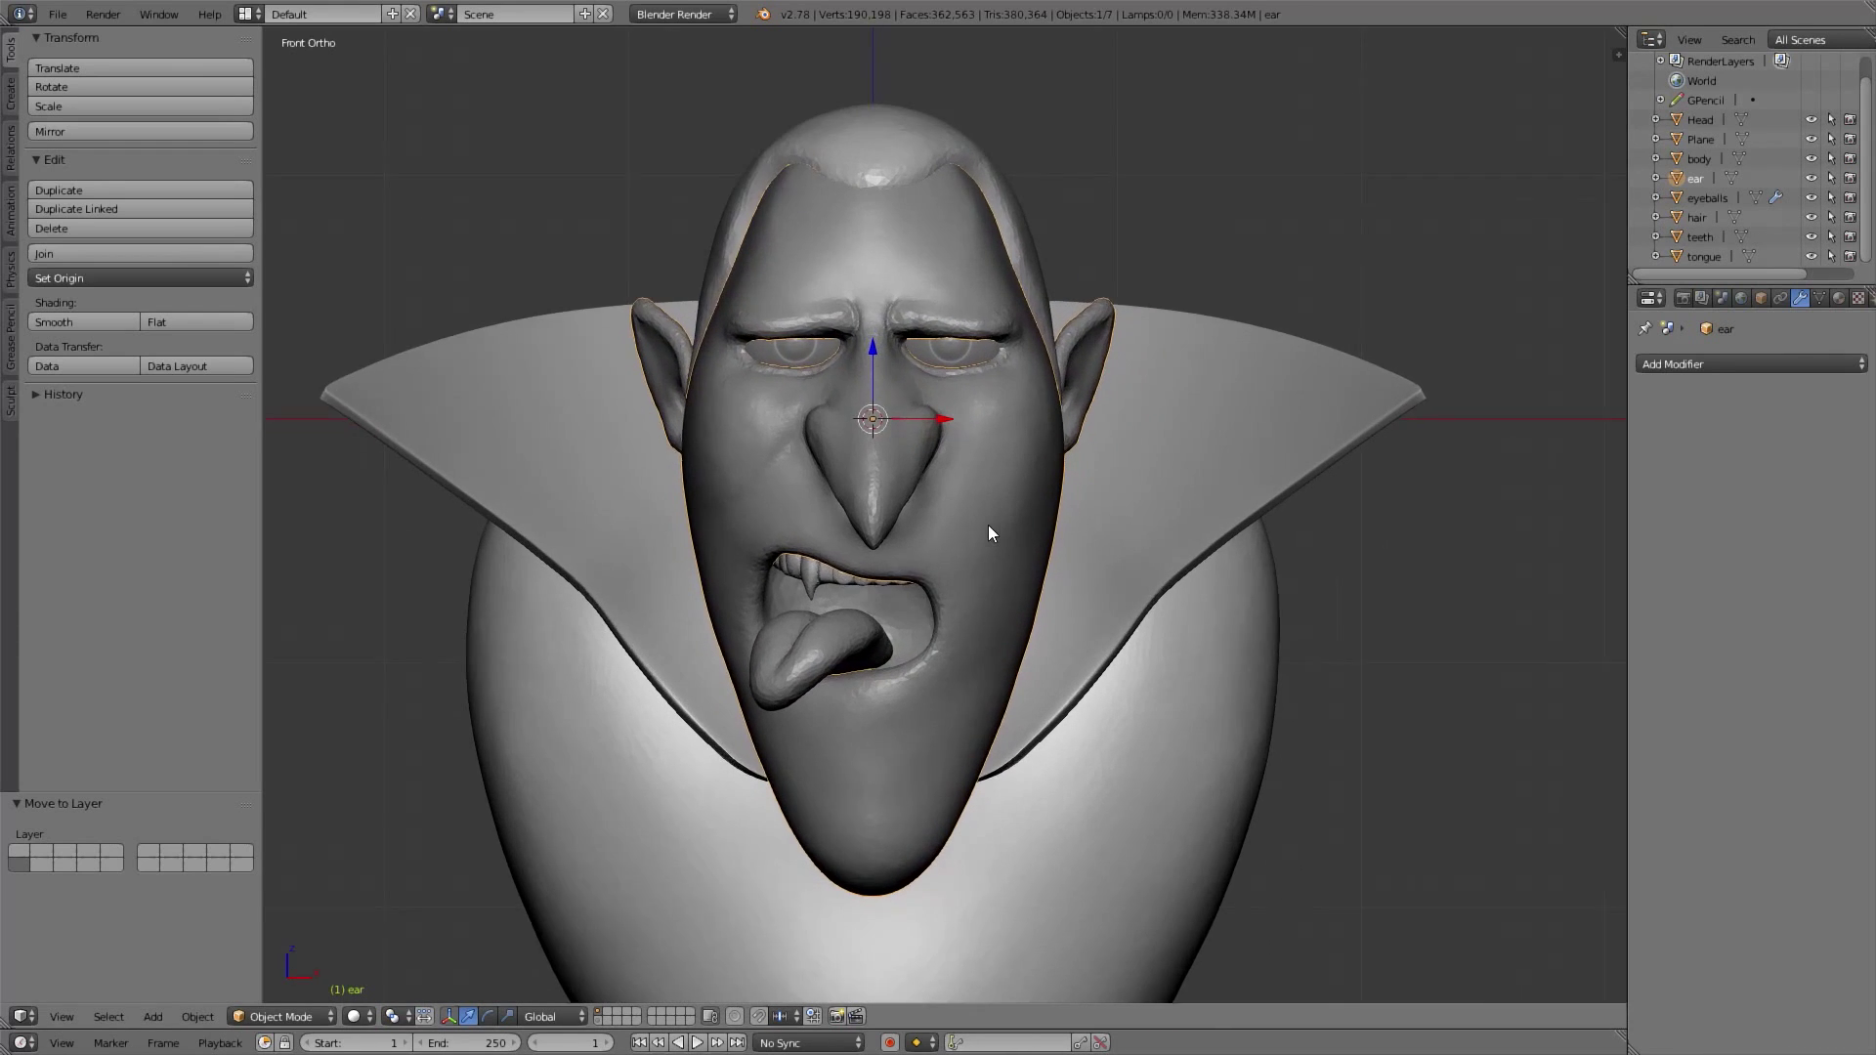
click(283, 1016)
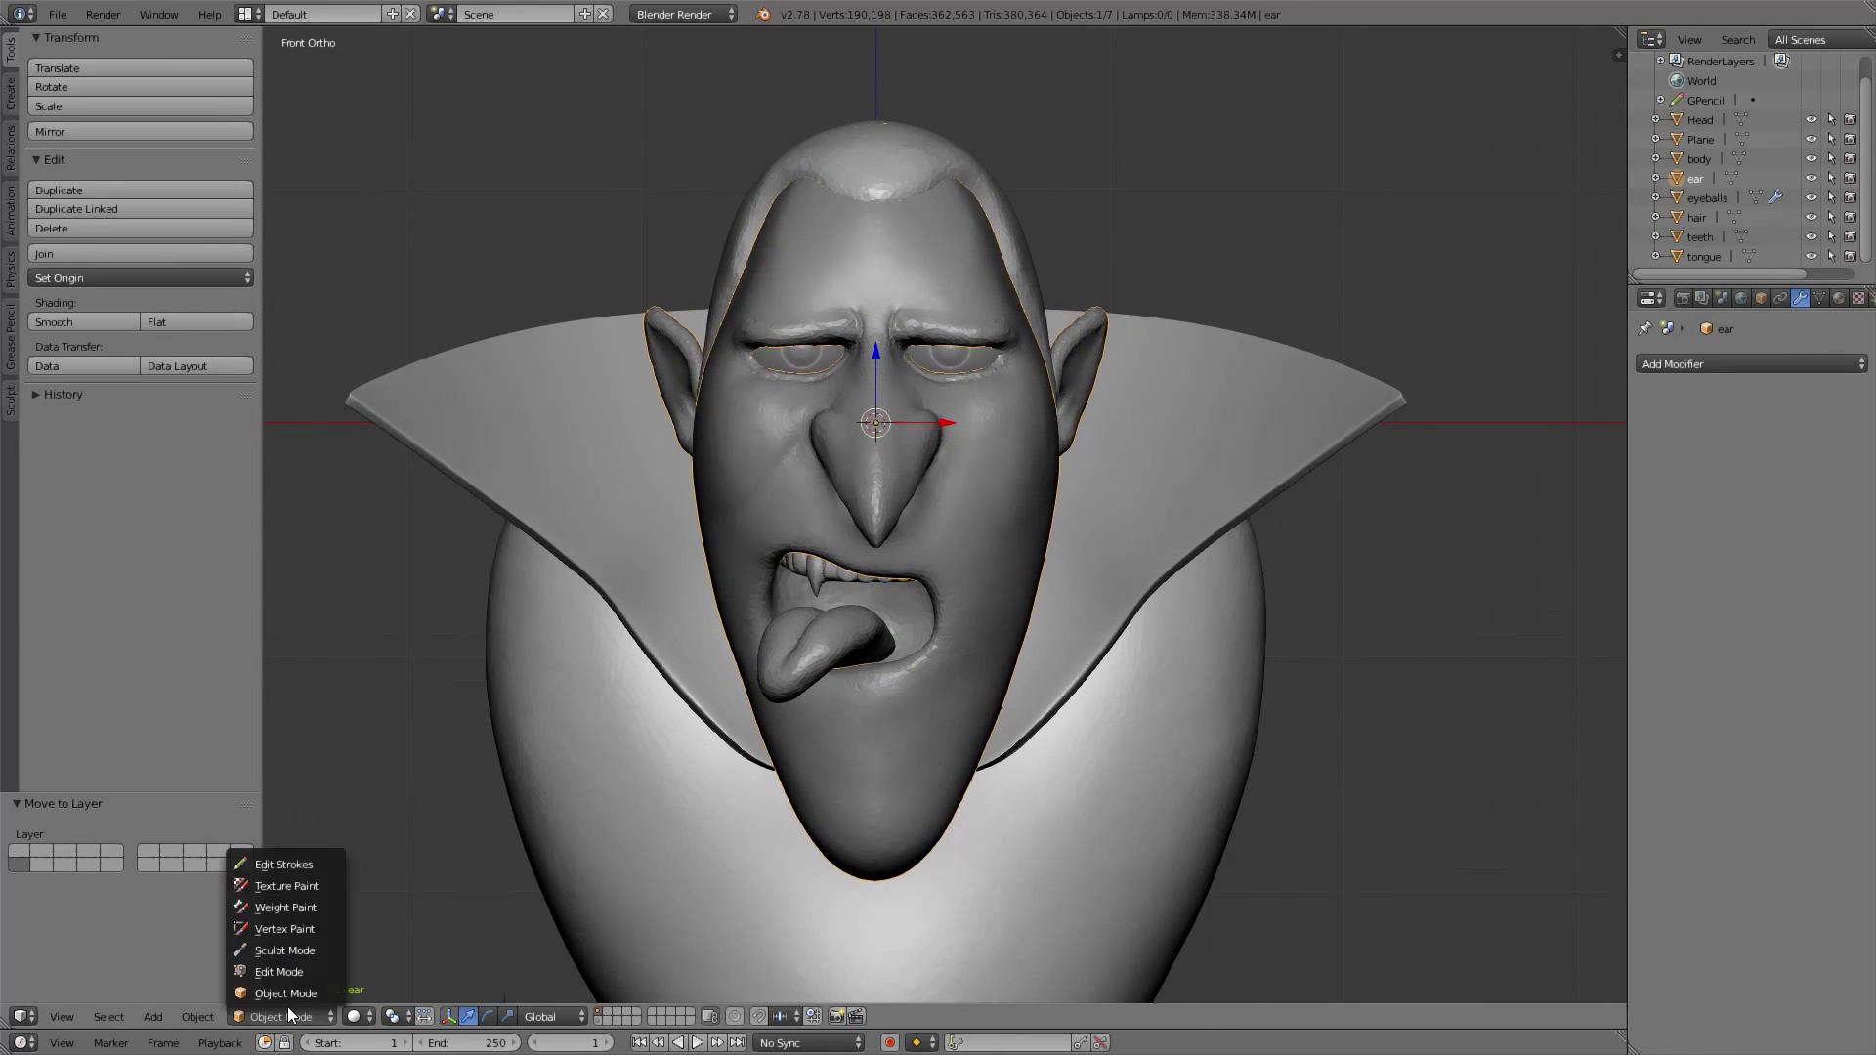
click(298, 950)
scroll(834, 514, up, 1)
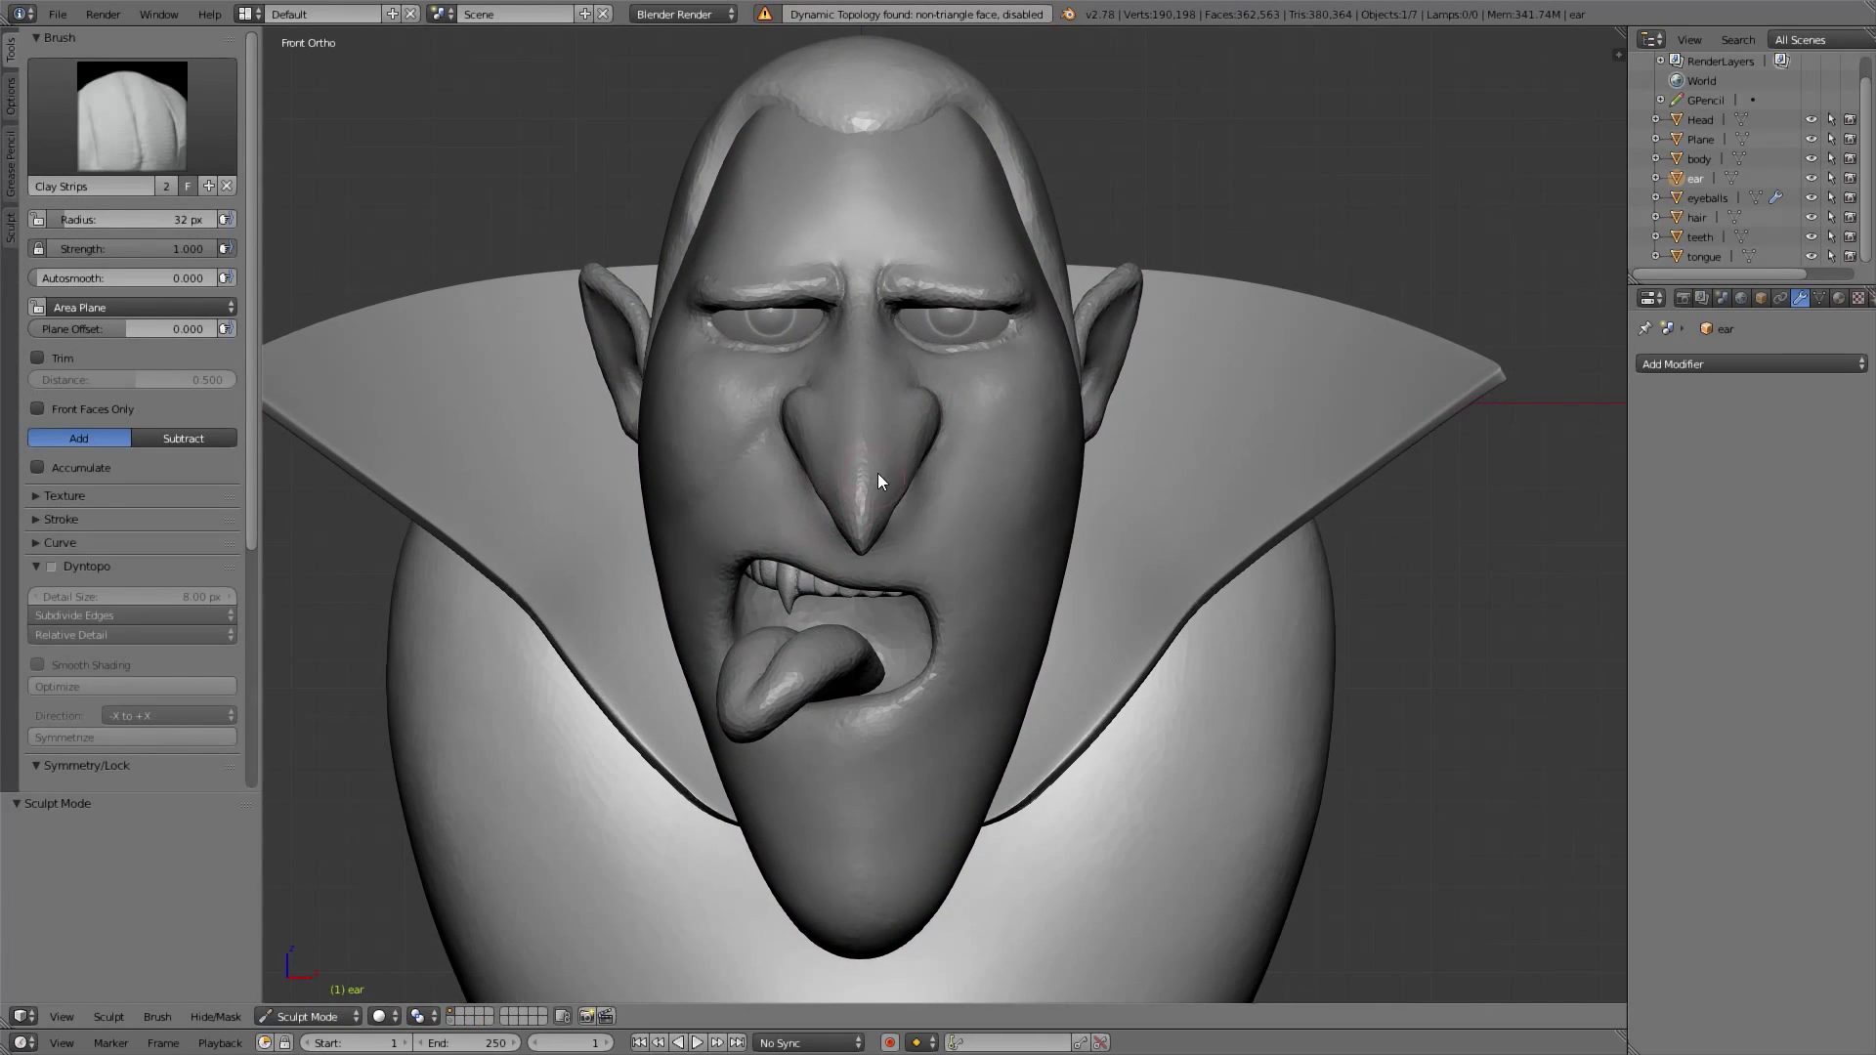
middle_drag(927, 408, 1081, 395)
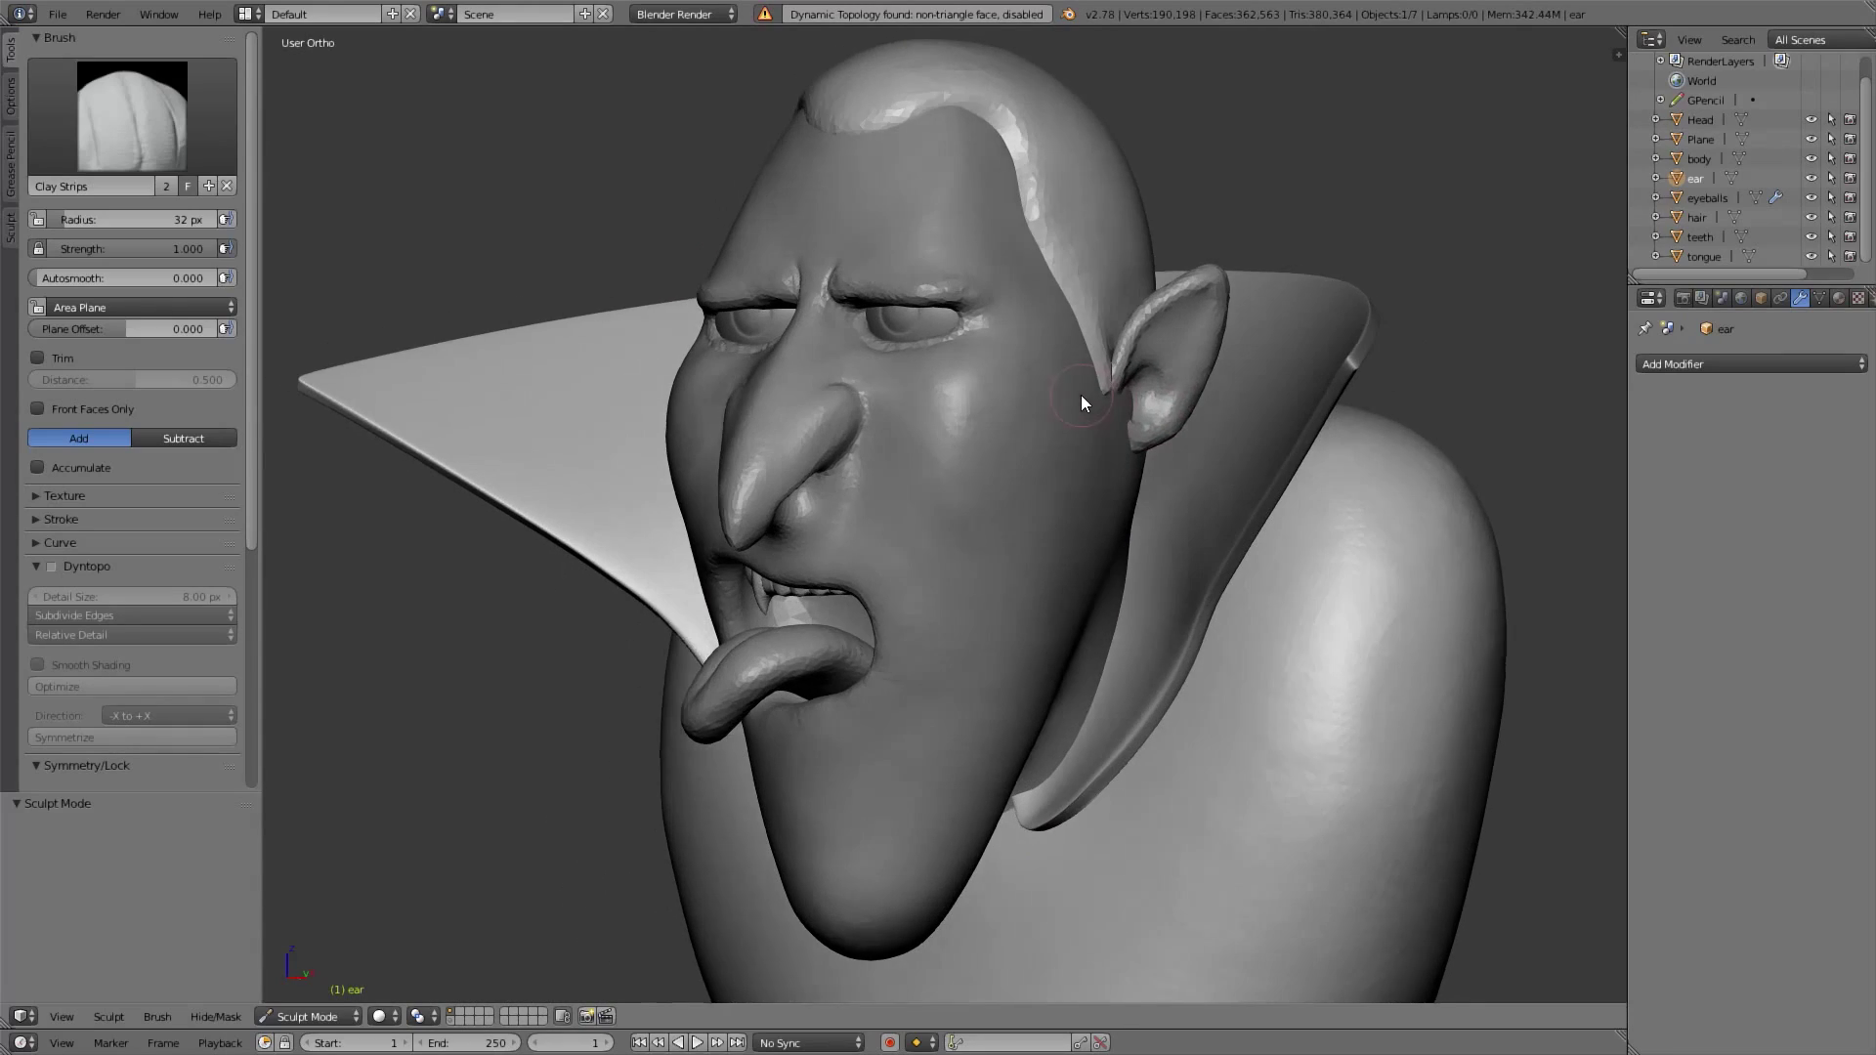
scroll(1146, 364, up, 3)
click(52, 566)
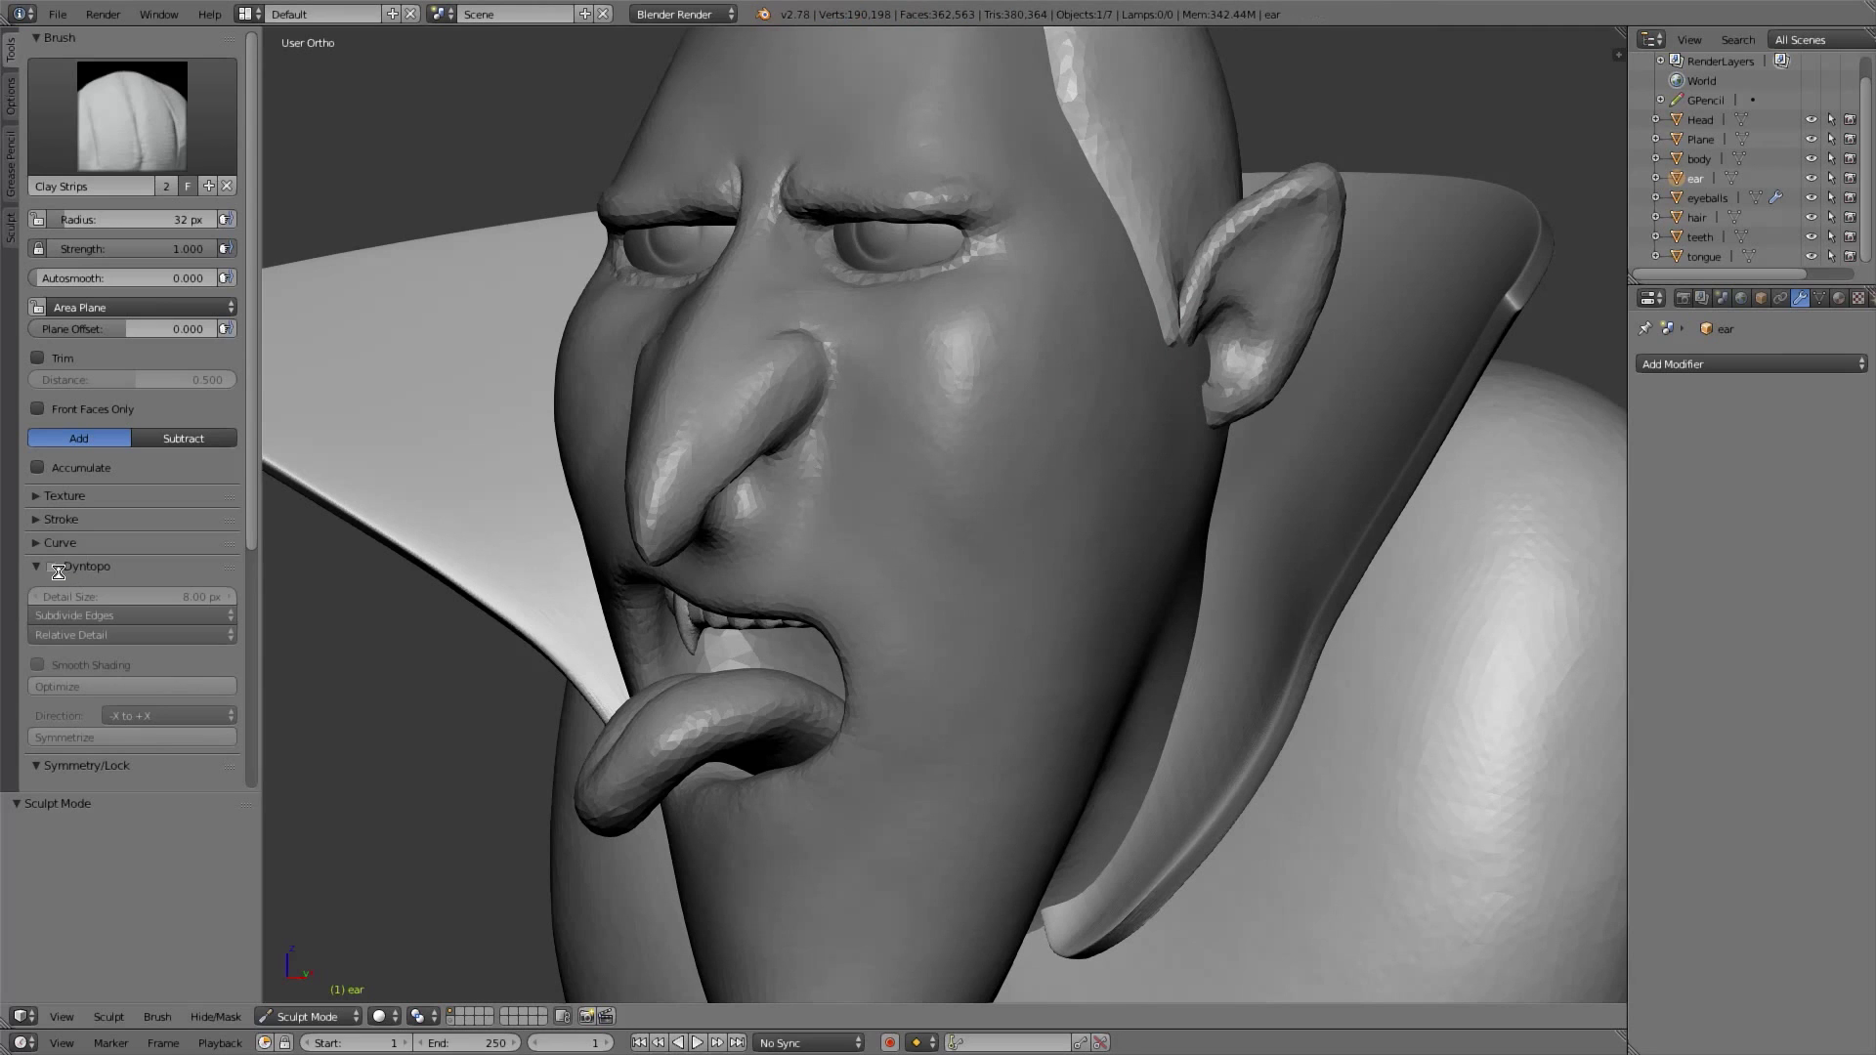
Blend the ear into the head by smoothing the seam and building up the ear opening and lobe with Clay Strips
shift+middle_drag(1182, 359, 1086, 367)
scroll(1051, 445, up, 3)
key(s)
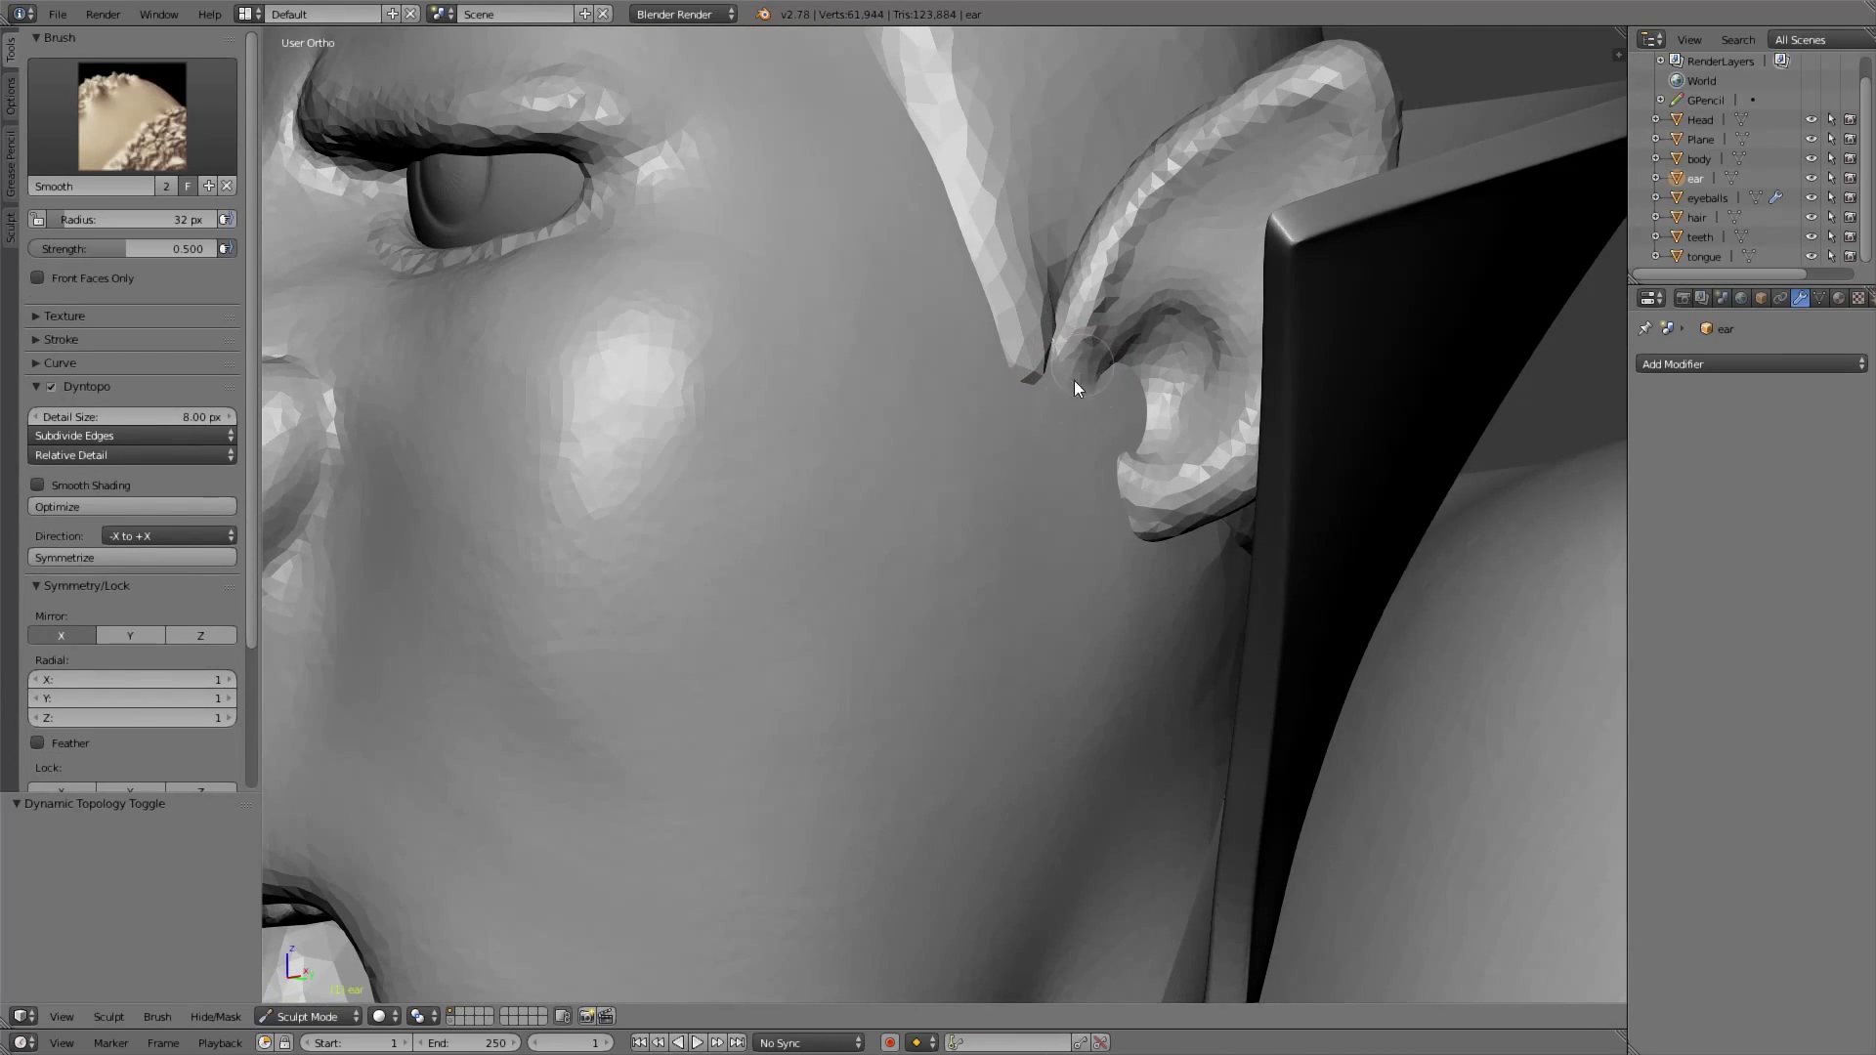
mouse_move(1137, 510)
mouse_down()
mouse_move(1150, 380)
mouse_move(1135, 390)
mouse_up()
key(f)
click(1133, 398)
middle_drag(1134, 399, 1112, 418)
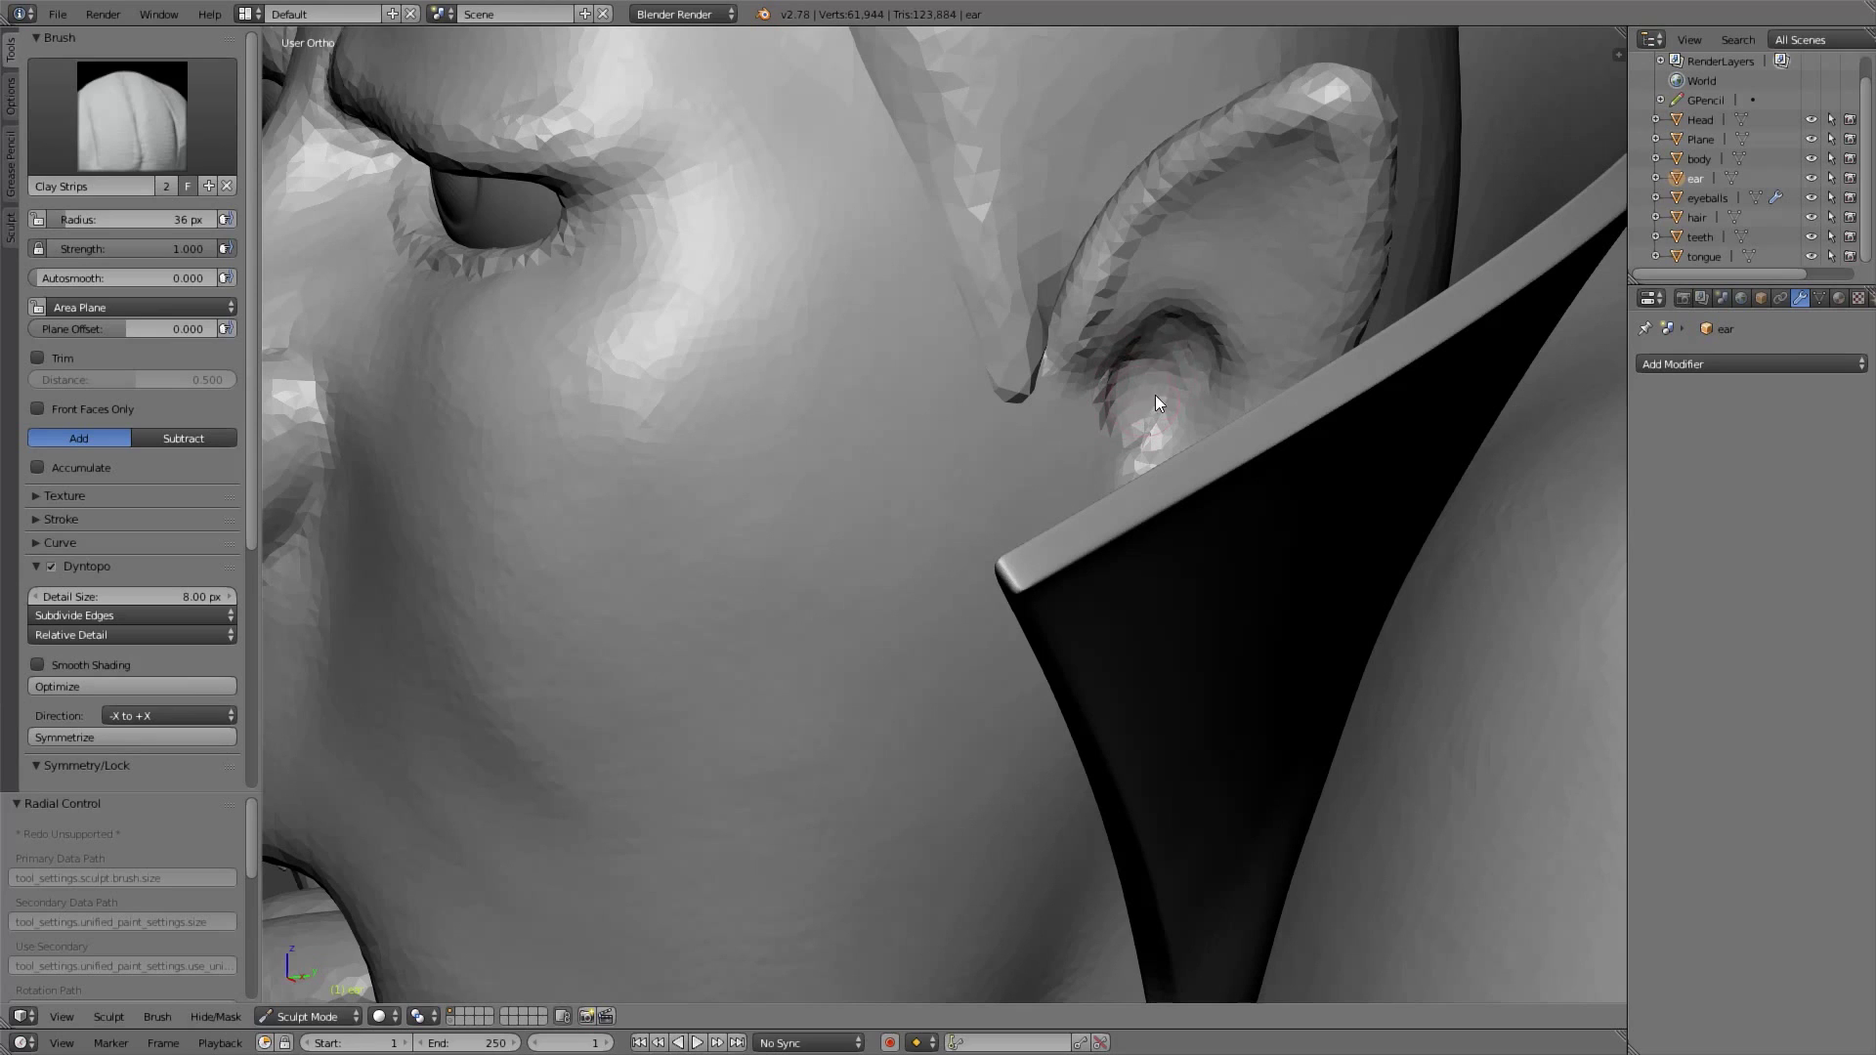
middle_drag(1134, 399, 1090, 387)
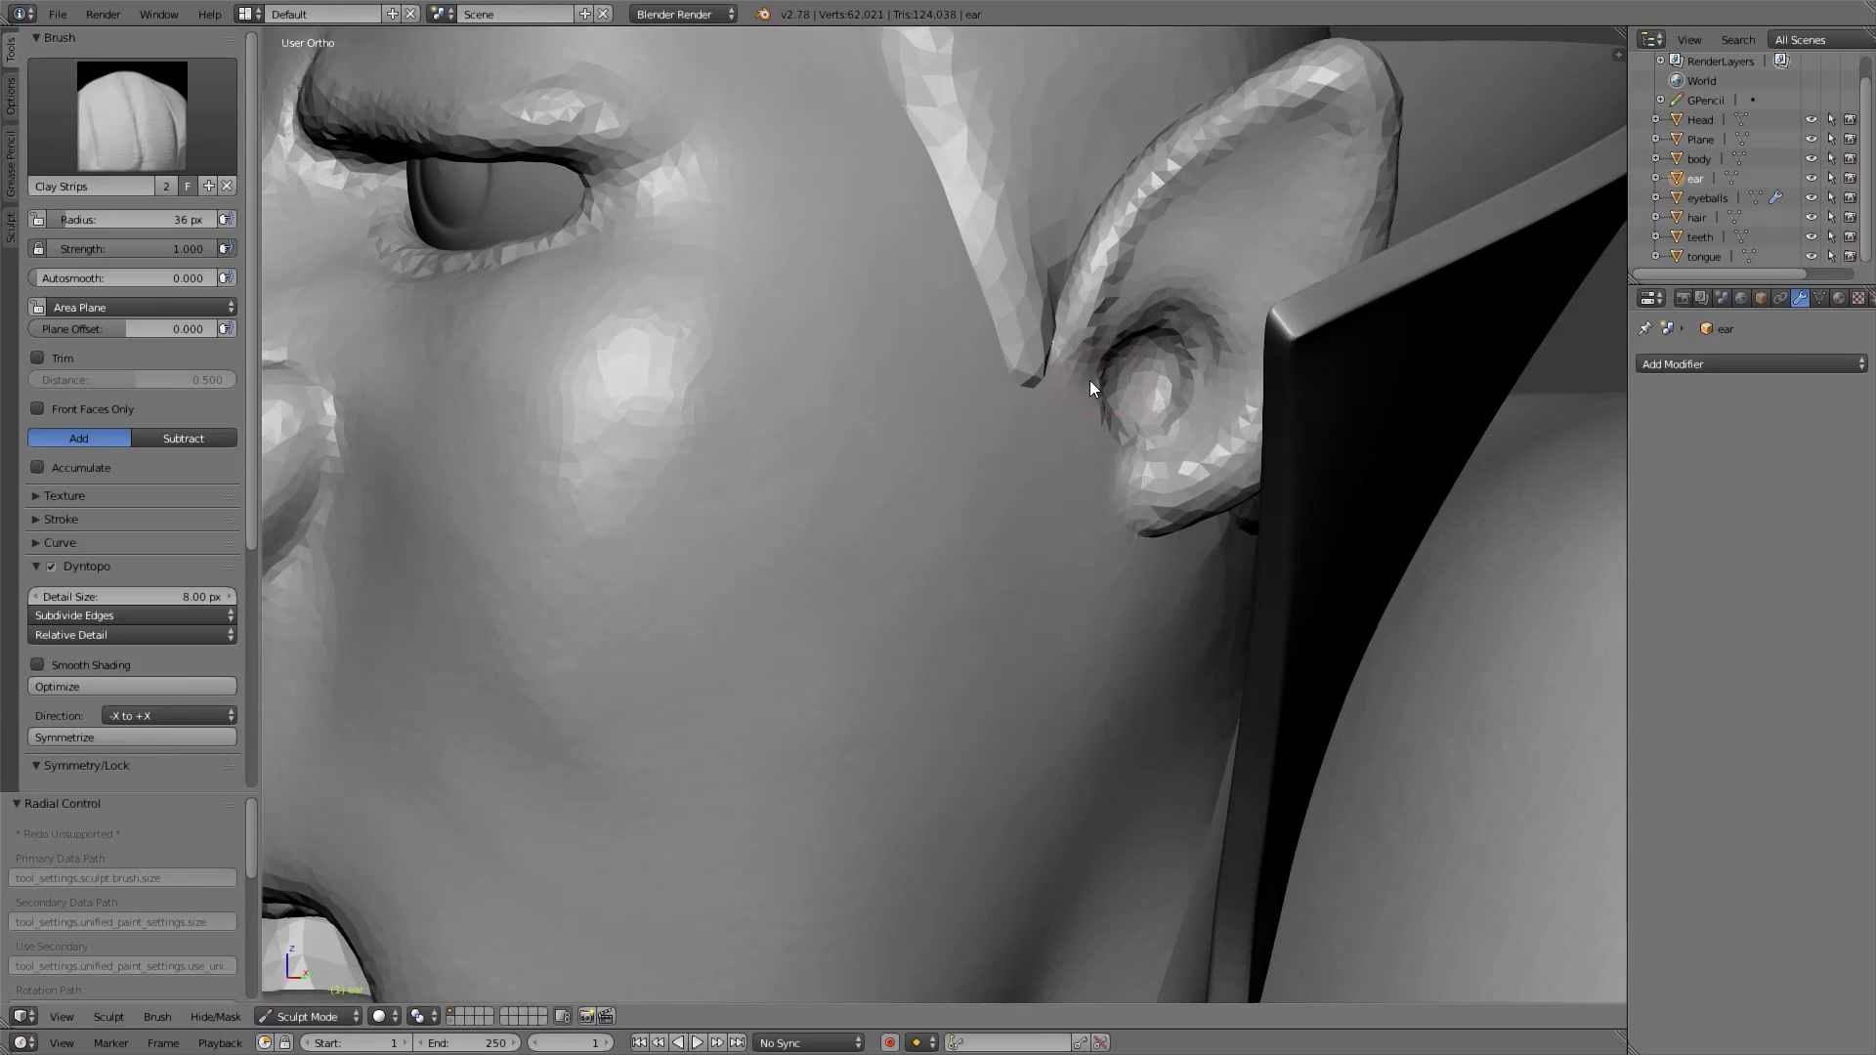
mouse_move(1096, 495)
mouse_down()
mouse_move(1072, 471)
mouse_move(1086, 513)
mouse_move(1130, 499)
mouse_move(1066, 427)
mouse_up()
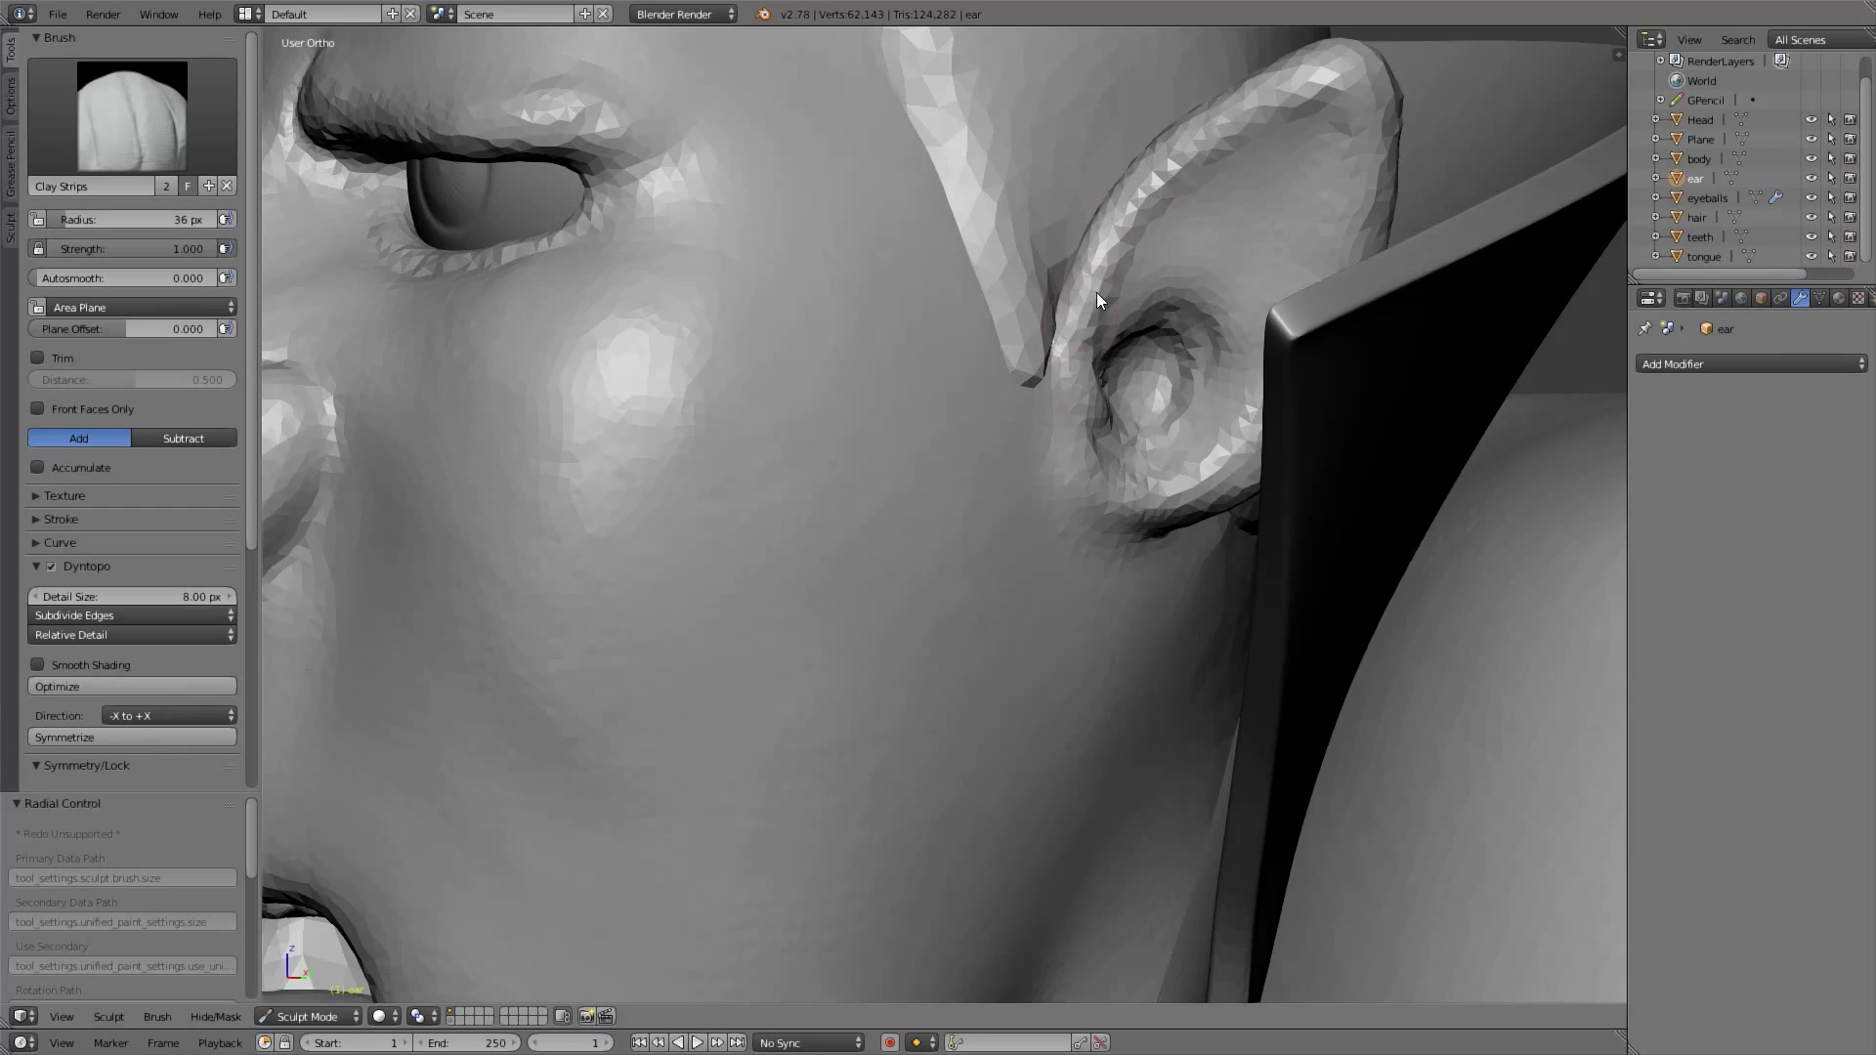
Examine the merged head and its brow area at an angle and from the front
scroll(1327, 139, down, 8)
middle_drag(1017, 432, 1165, 348)
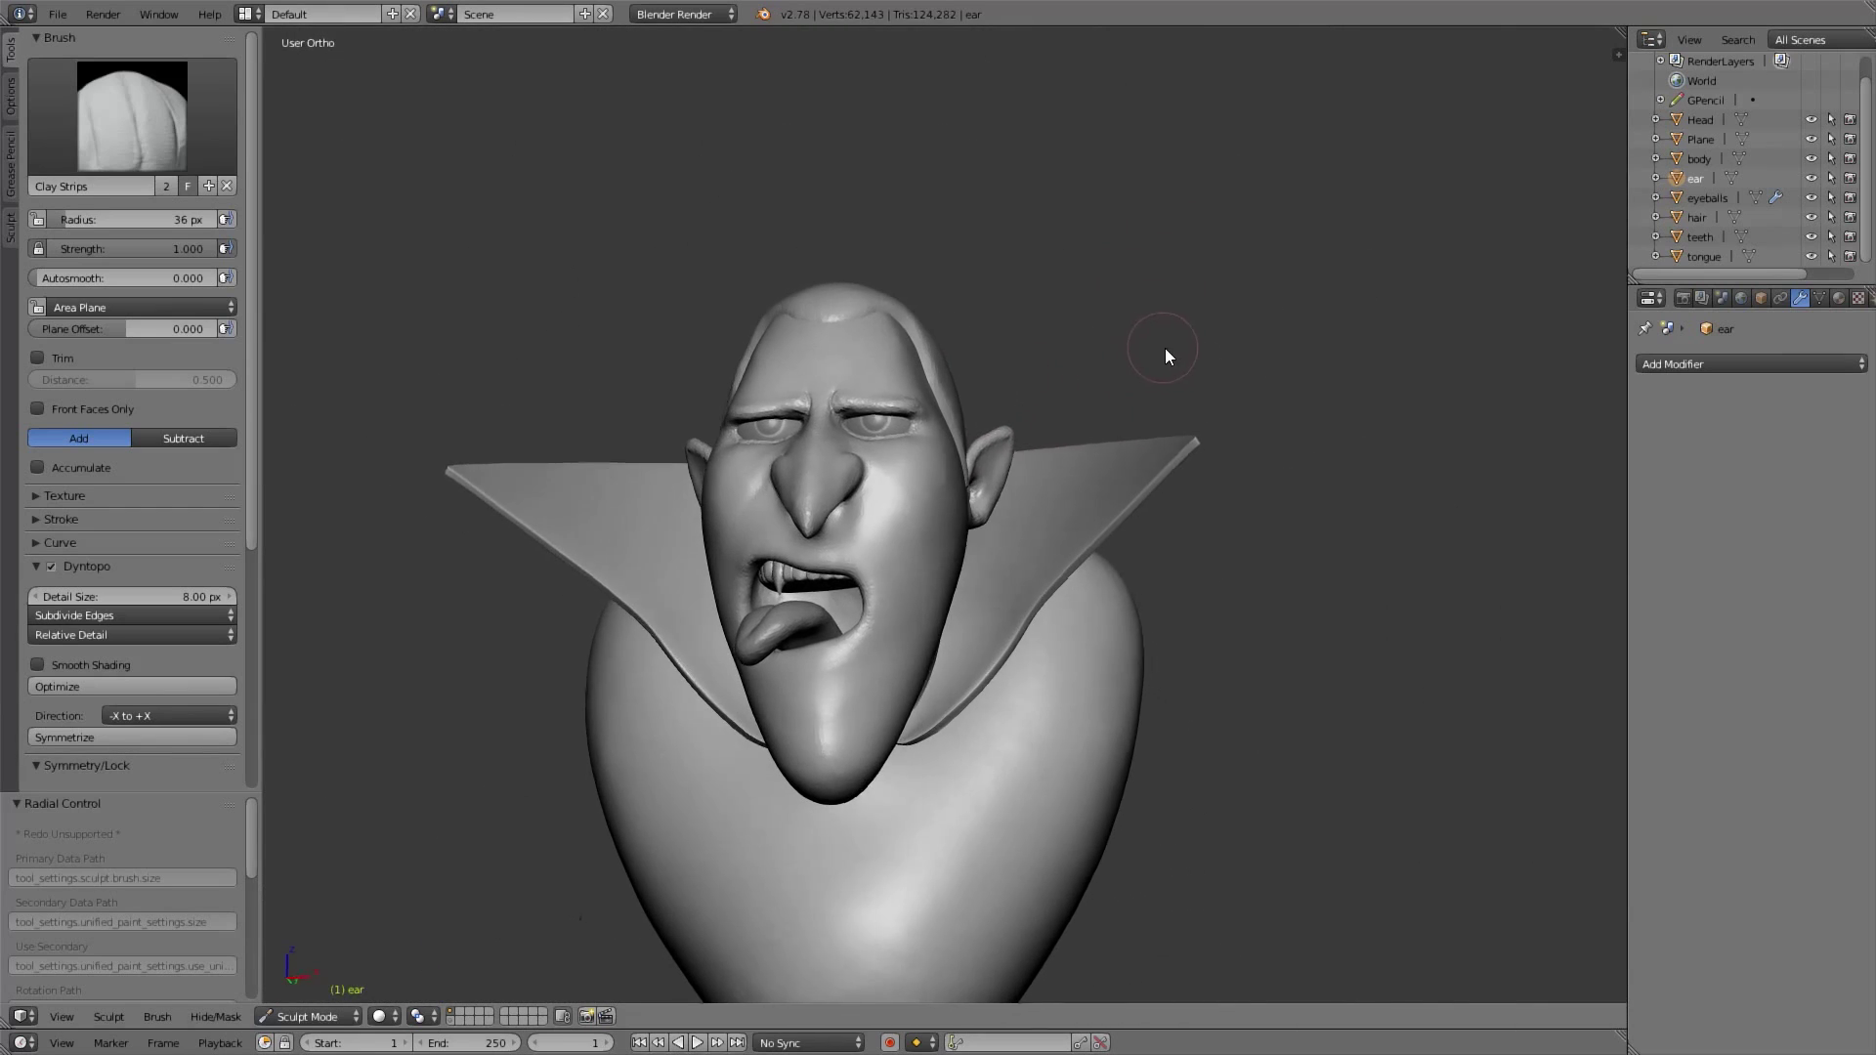
key(KP_1)
scroll(1075, 416, up, 2)
shift+middle_drag(1047, 478, 1064, 387)
key(KP_1)
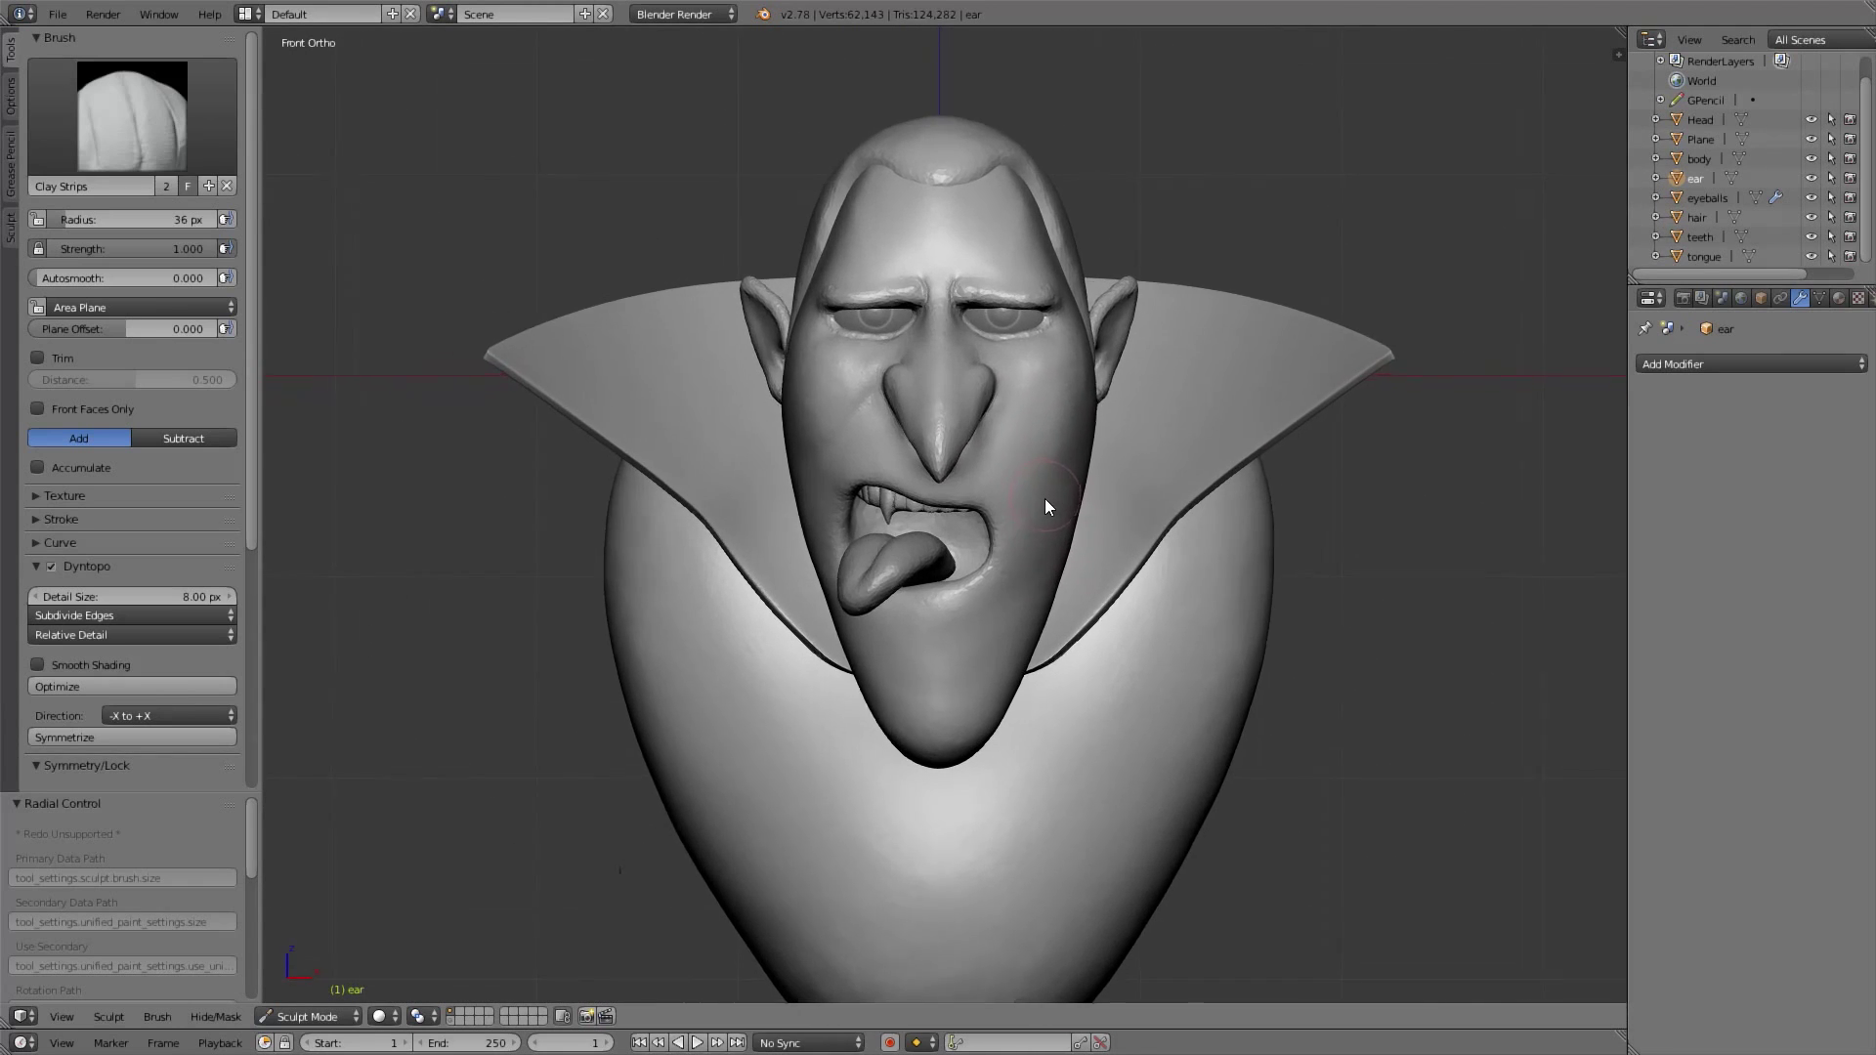
scroll(1001, 233, up, 2)
shift+middle_drag(1000, 233, 978, 440)
scroll(981, 432, up, 1)
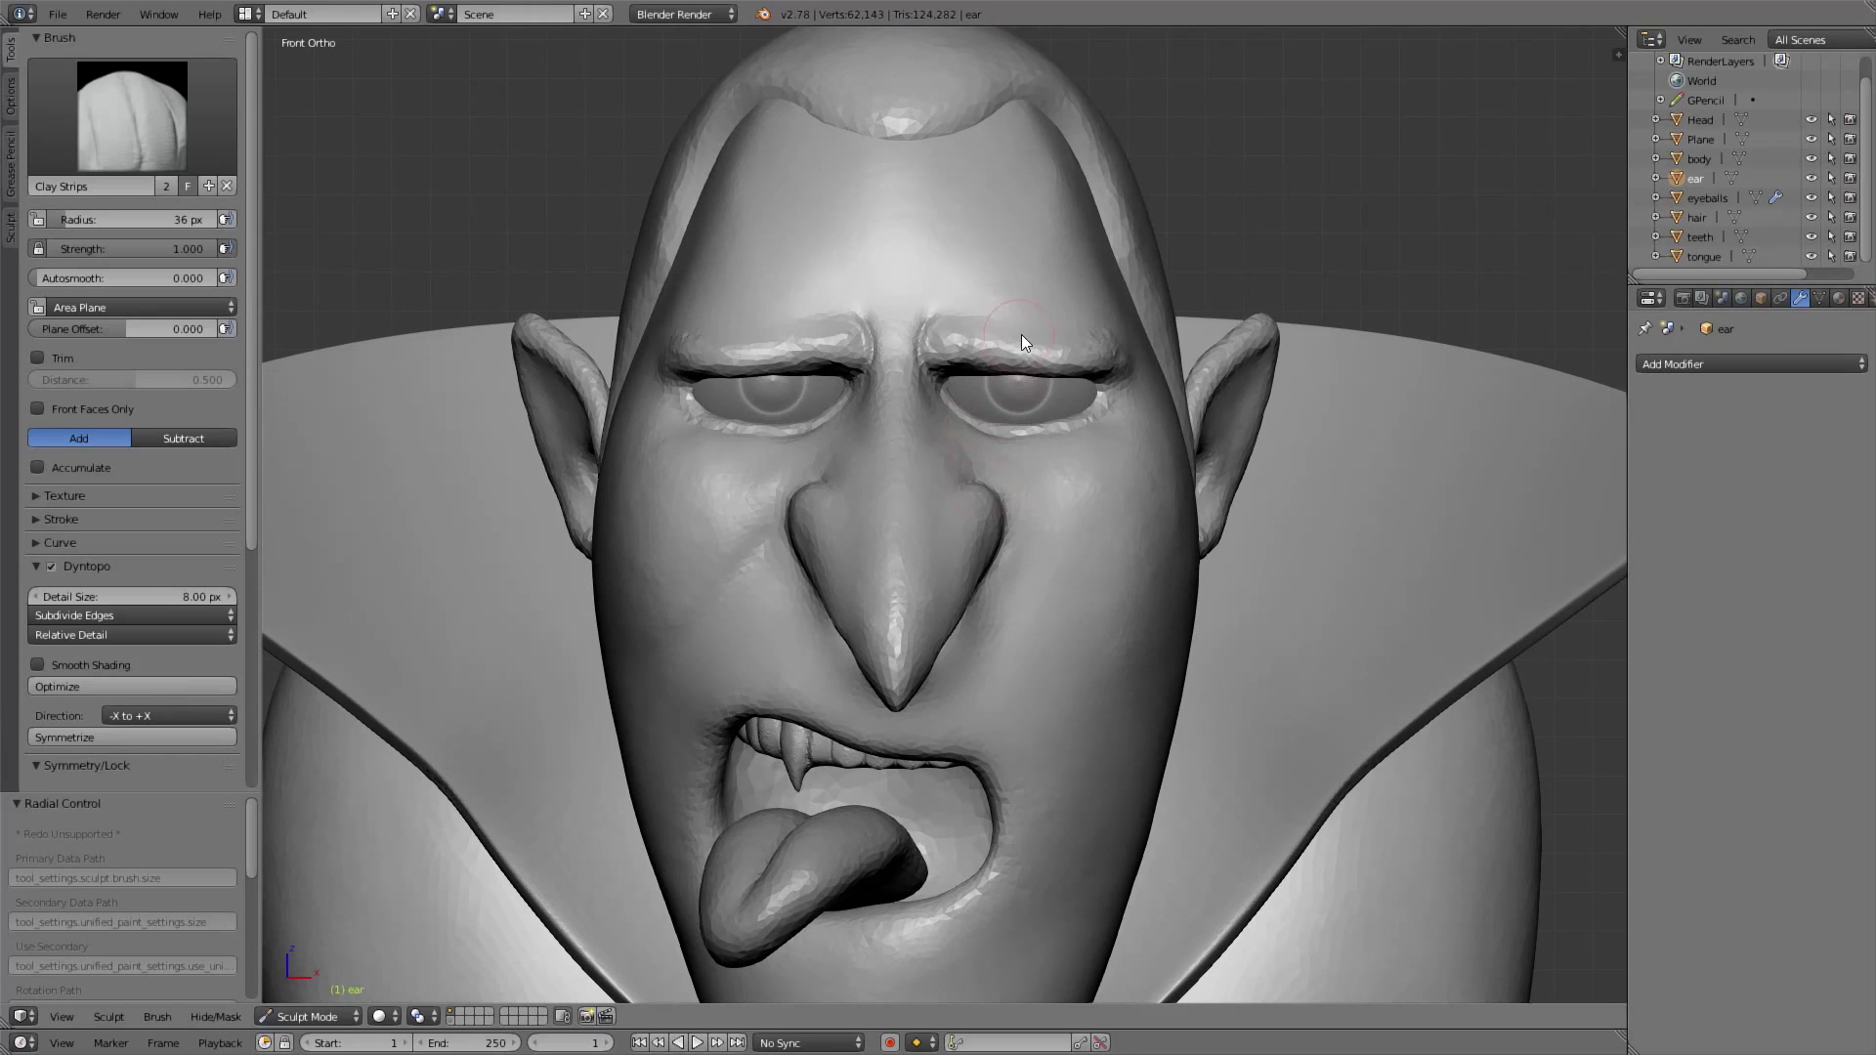
mouse_move(1005, 338)
mouse_down()
mouse_move(952, 333)
mouse_move(1112, 360)
mouse_up()
scroll(1028, 398, down, 4)
middle_drag(1028, 399, 1085, 495)
key(KP_1)
scroll(993, 451, up, 4)
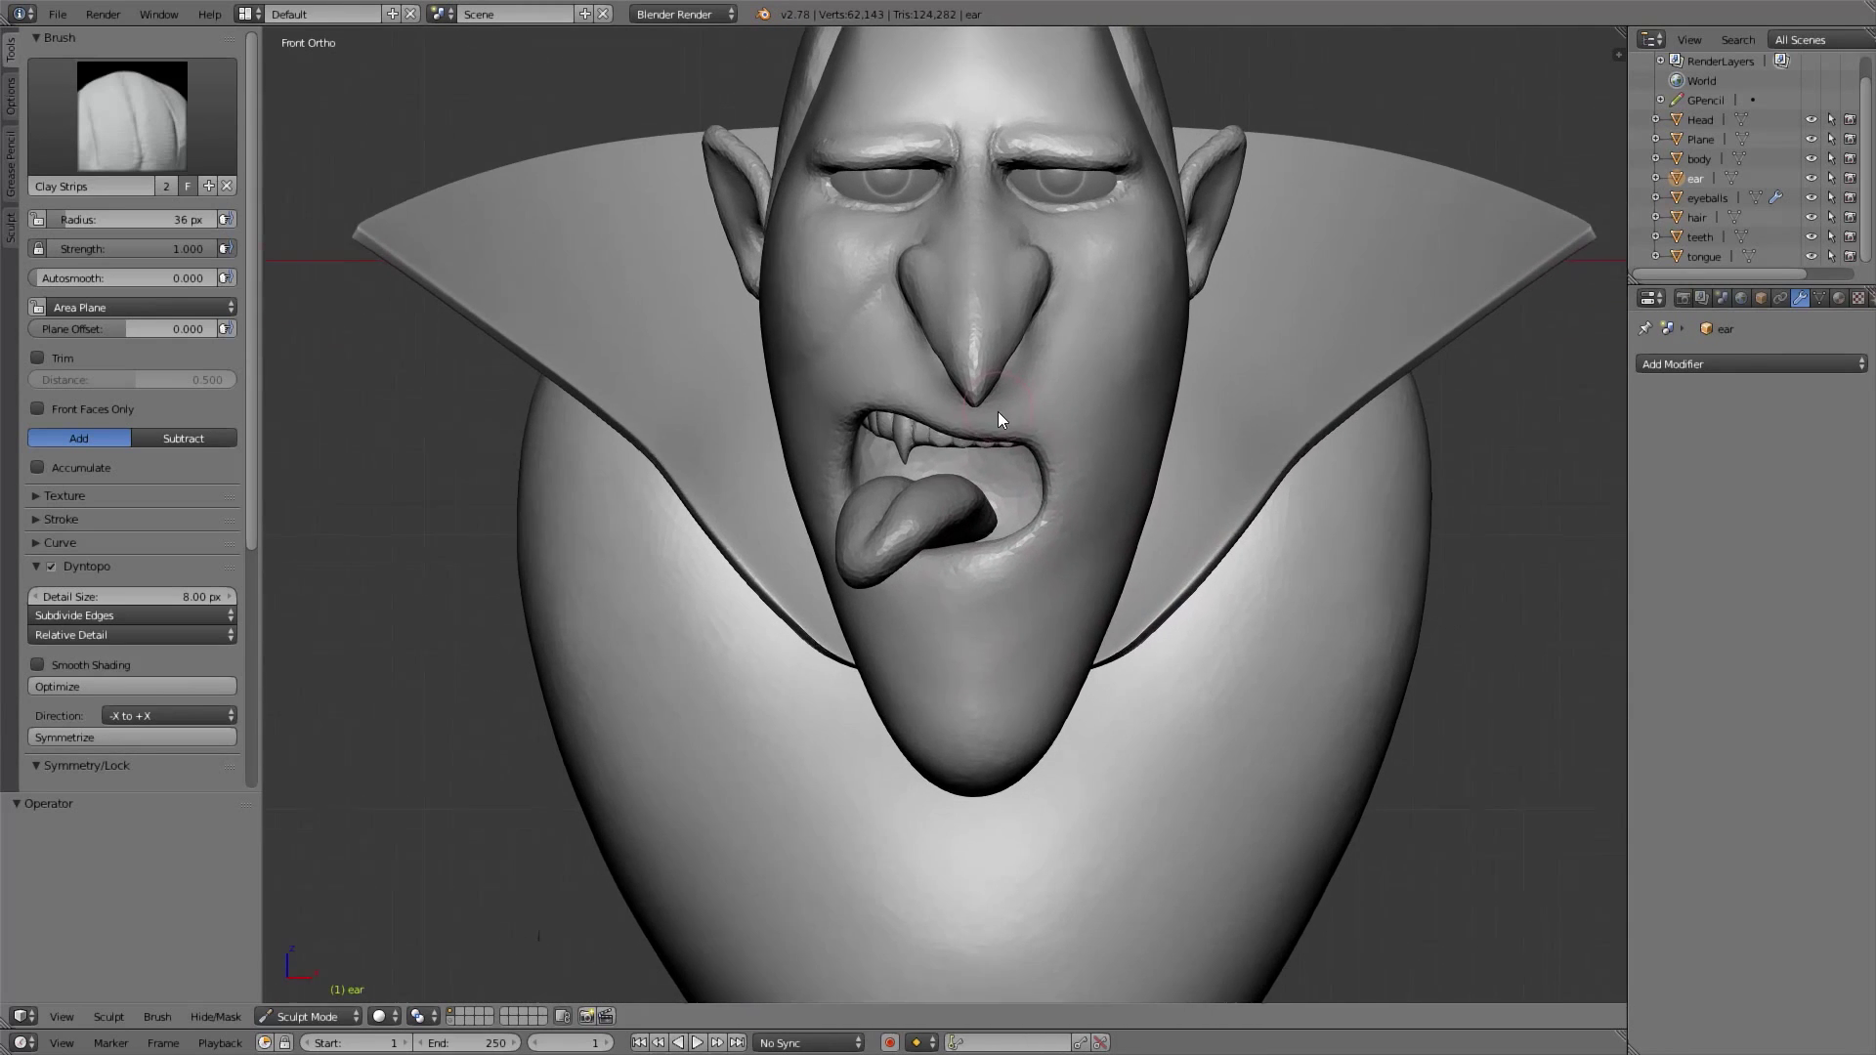
Switch to the tongue object, put it into Sculpt Mode and choose the Grab brush
click(1704, 255)
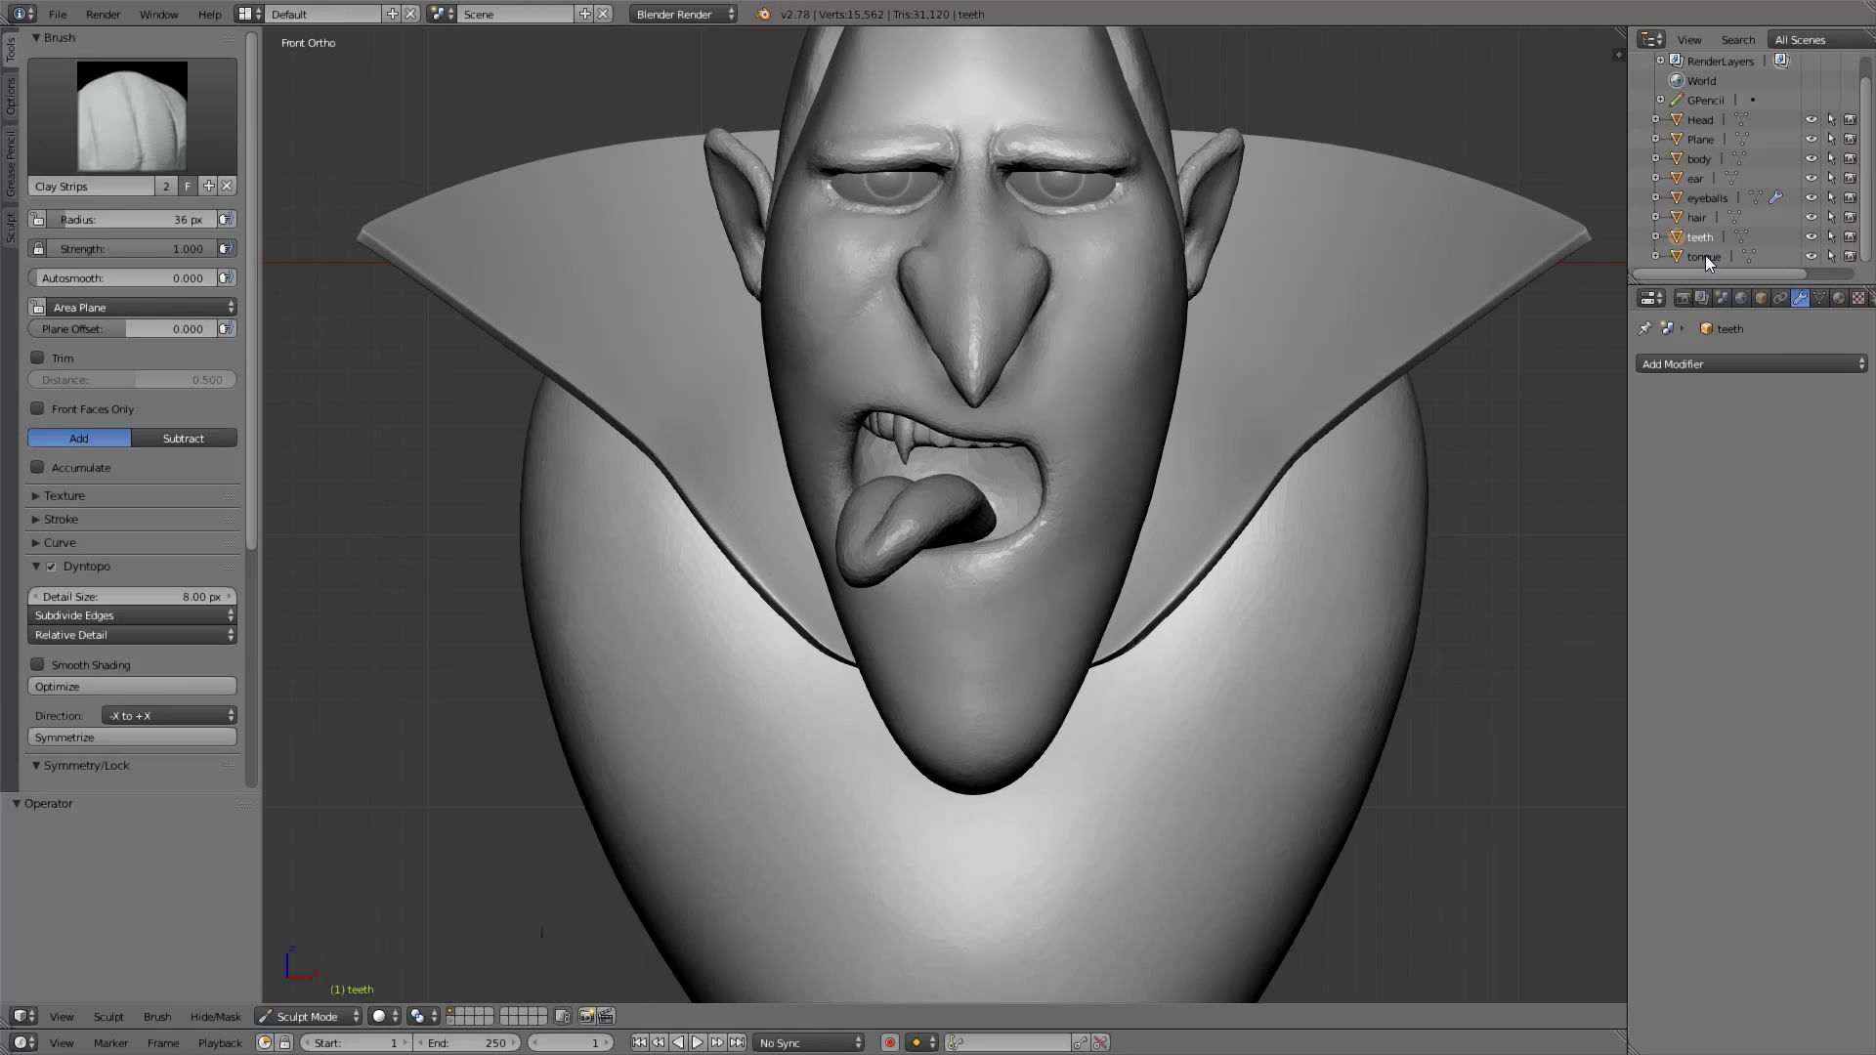
click(283, 1017)
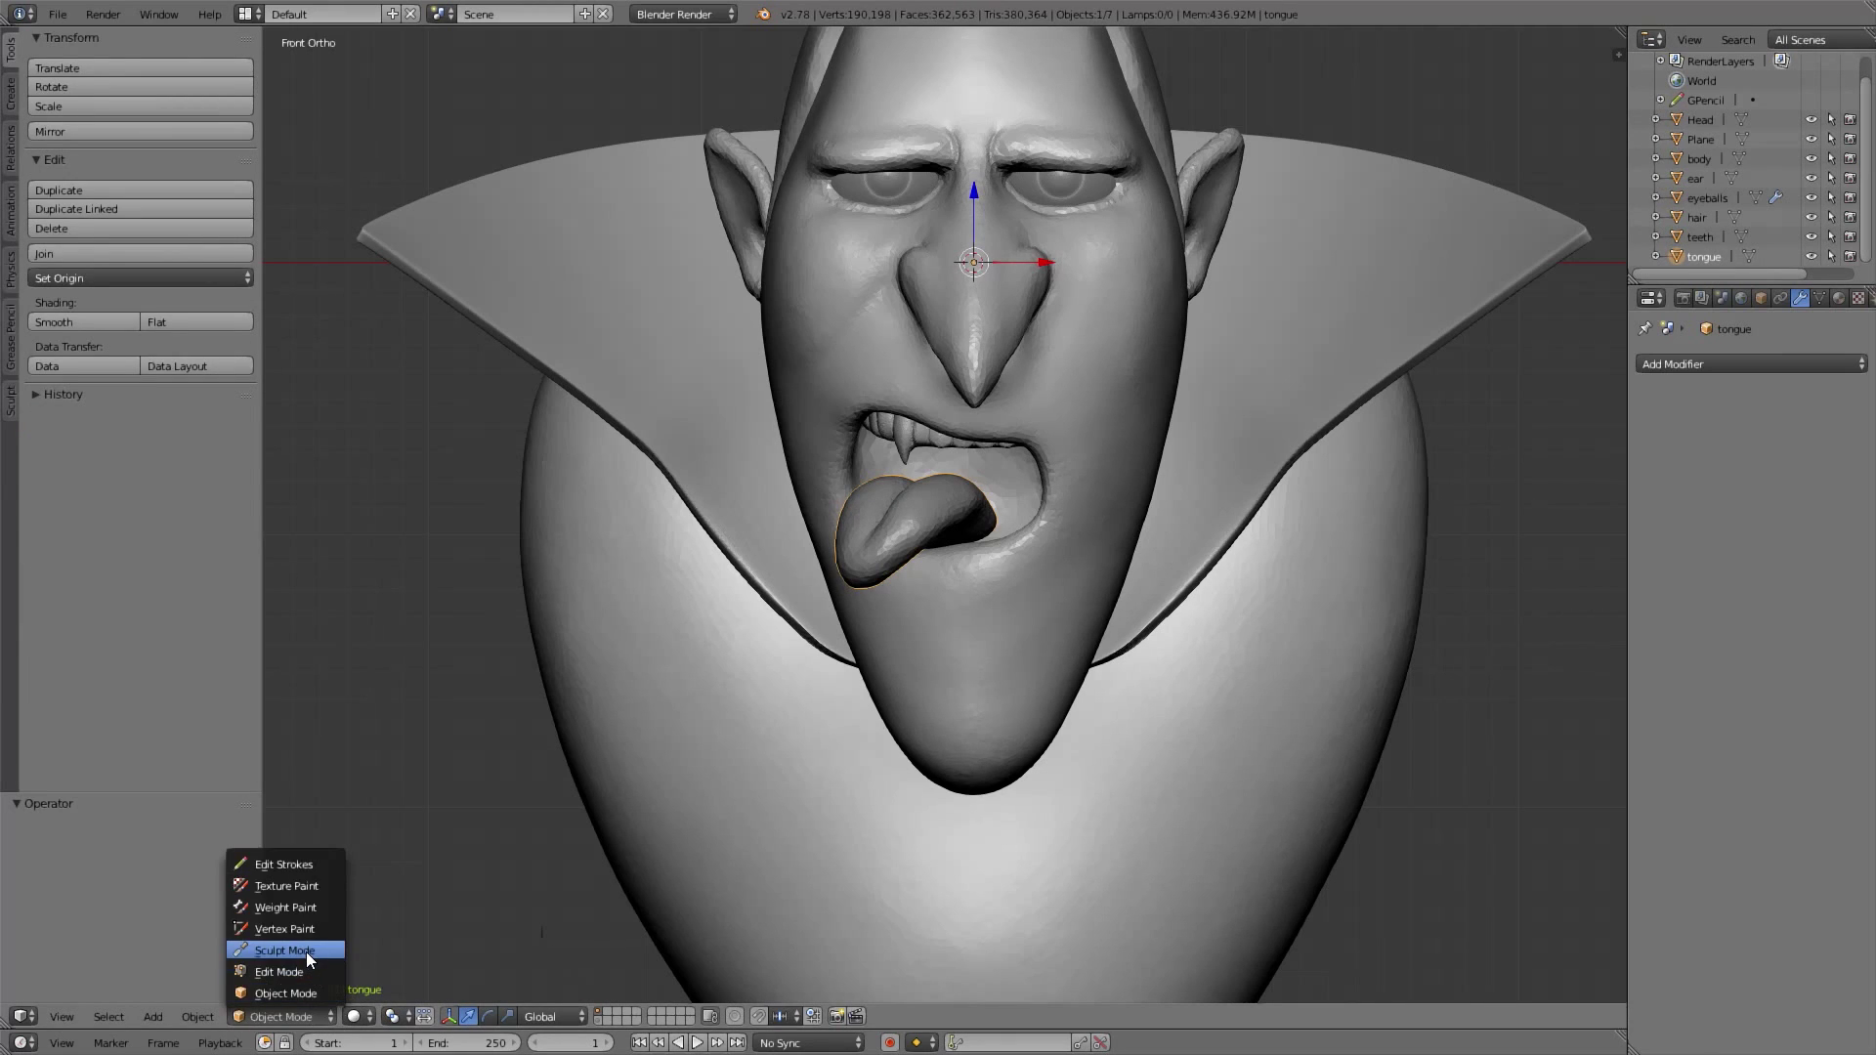
click(307, 950)
mouse_move(888, 469)
middle_down()
mouse_move(1018, 471)
mouse_move(939, 457)
middle_up()
key(f)
click(1017, 473)
key(KP_1)
key(g)
Reshape the tongue from several angles with the Grab brush, ending at a 72 px radius
drag(884, 541, 888, 514)
key(ctrl+z)
key(f)
click(880, 542)
middle_drag(880, 542, 942, 531)
drag(942, 531, 977, 526)
drag(959, 613, 1093, 498)
middle_drag(1022, 535, 921, 547)
key(f)
click(845, 541)
drag(805, 538, 813, 576)
mouse_move(813, 577)
middle_down()
mouse_move(982, 650)
mouse_move(1051, 619)
middle_up()
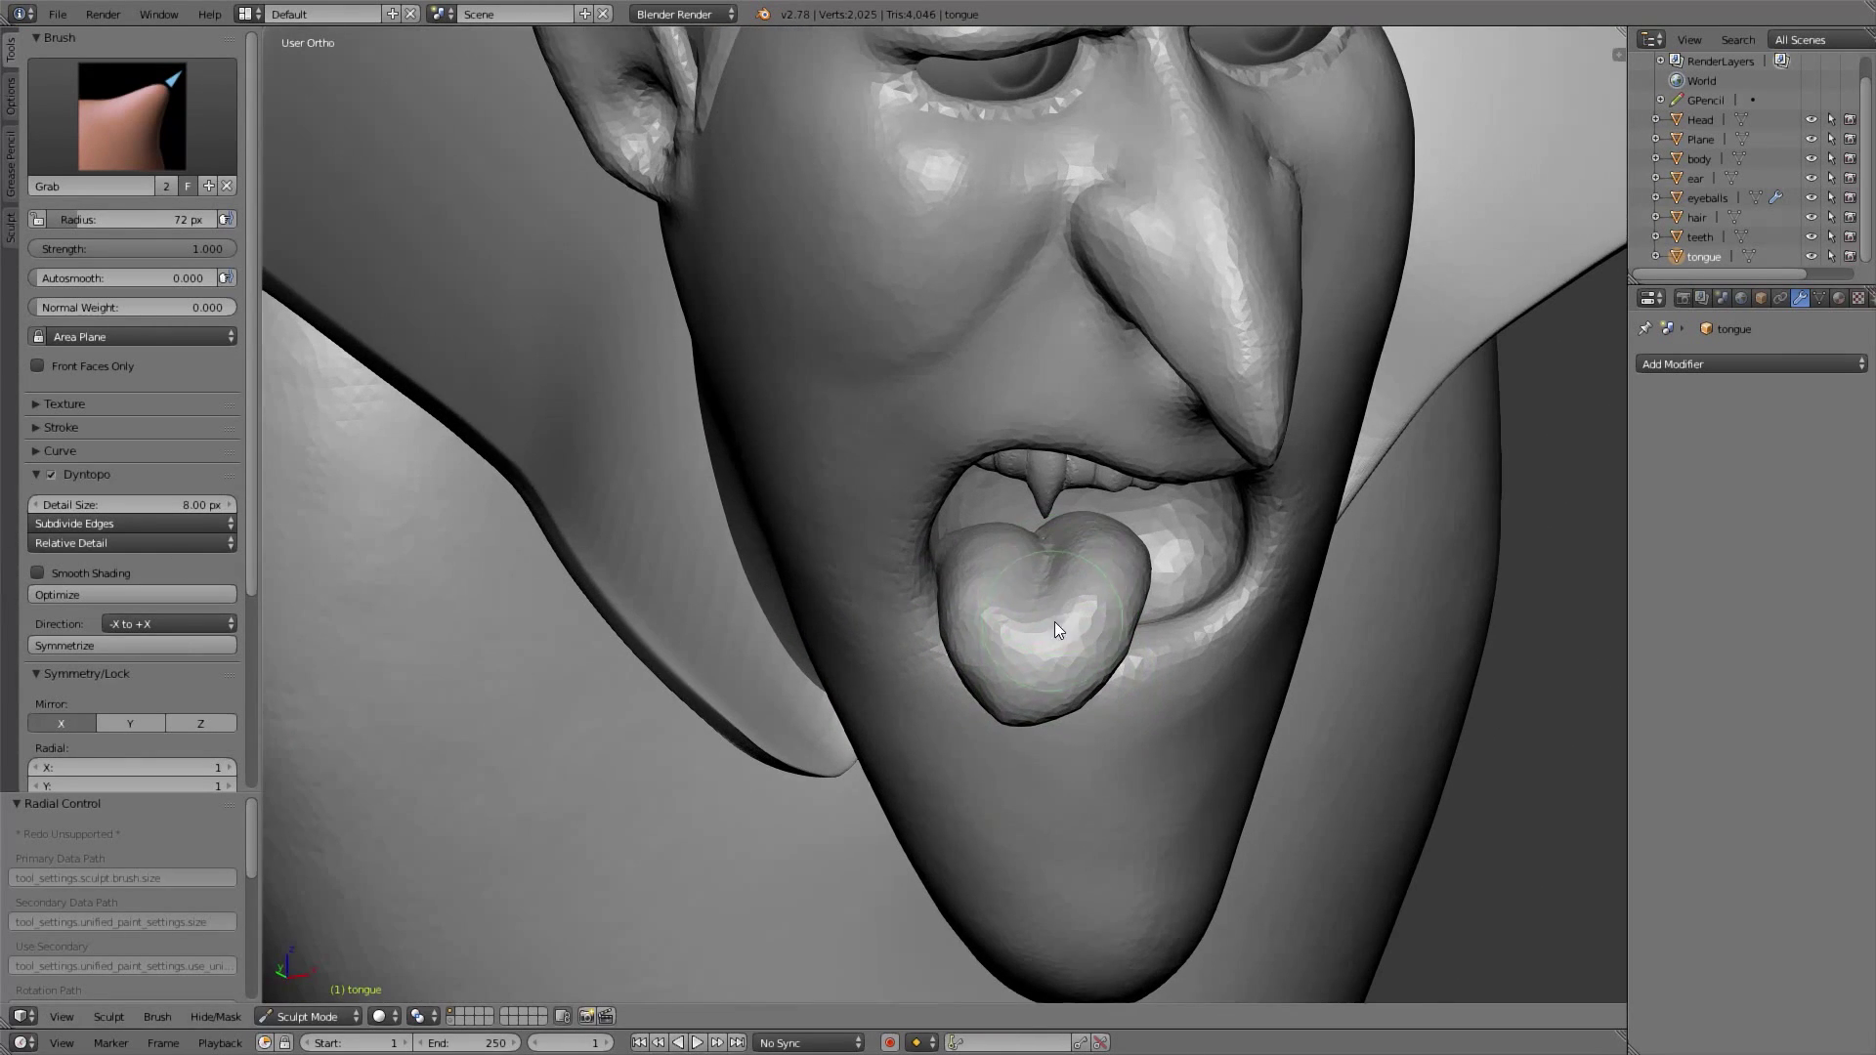
Add clay to the tongue and deepen its centre groove with the Crease brush
key(3)
drag(1037, 684, 977, 631)
click(149, 125)
click(306, 232)
ctrl+middle_drag(1028, 678, 1045, 632)
shift+middle_drag(1046, 633, 1078, 534)
drag(1082, 651, 1116, 543)
drag(1077, 682, 1102, 630)
ctrl+middle_drag(1114, 557, 1122, 622)
middle_drag(1122, 621, 1073, 621)
ctrl+middle_drag(981, 475, 1012, 546)
mouse_move(1013, 545)
middle_down()
mouse_move(978, 551)
mouse_move(1024, 560)
mouse_move(1122, 512)
middle_up()
key(KP_1)
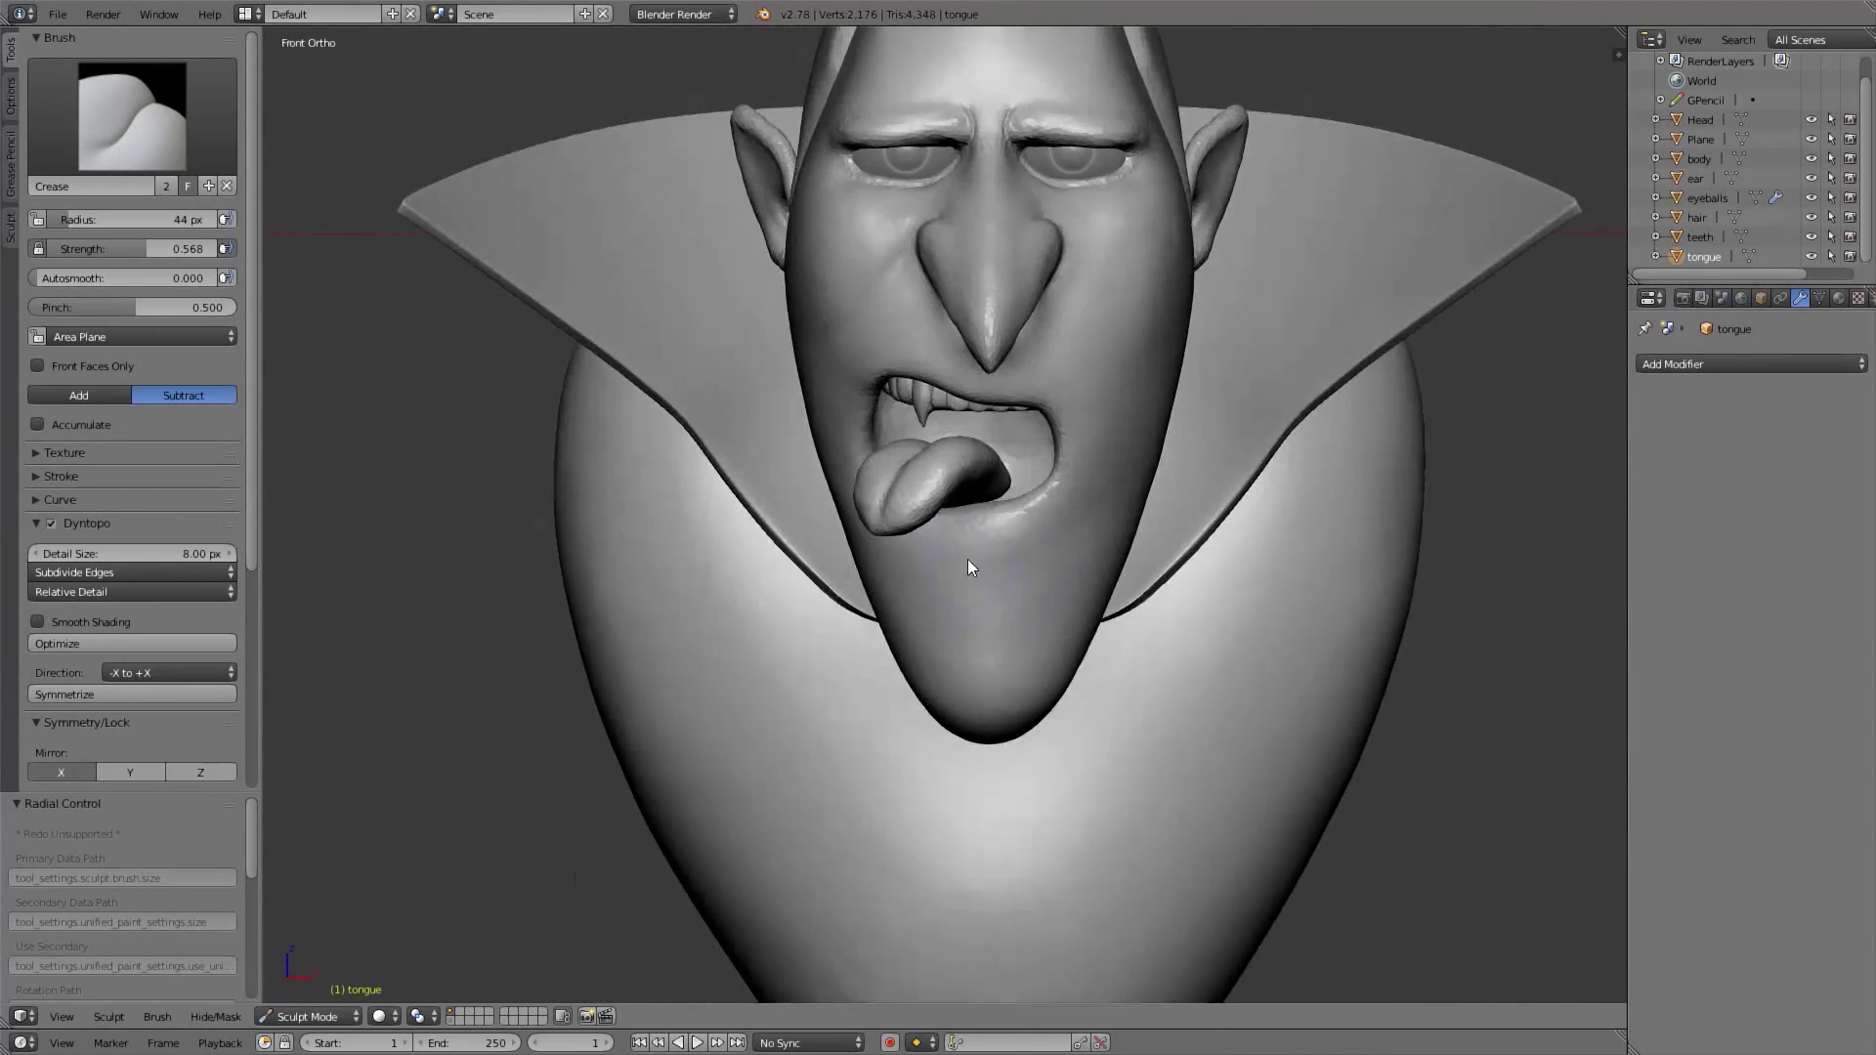
Switch to the hair object and start sculpting strand ridges over its side with Clay Strips
key(bracketleft)
key(bracketleft)
click(1711, 219)
mouse_move(1043, 197)
middle_down()
mouse_move(917, 367)
mouse_move(831, 430)
middle_up()
scroll(821, 430, up, 2)
key(3)
drag(747, 400, 879, 268)
middle_drag(811, 415, 739, 430)
drag(757, 352, 928, 288)
middle_drag(913, 469, 936, 389)
drag(772, 342, 884, 318)
Sculpt further long strands backward across the side of the hair and undo the last stroke
middle_drag(918, 338, 782, 317)
drag(778, 314, 996, 357)
drag(782, 377, 1007, 425)
middle_drag(1181, 548, 1167, 479)
scroll(977, 410, up, 2)
drag(709, 294, 978, 337)
drag(733, 328, 1085, 401)
mouse_move(728, 386)
mouse_down()
mouse_move(1100, 542)
mouse_move(1128, 479)
mouse_up()
key(ctrl+z)
Isolate the hair by hiding the other objects and sculpt strands down its side and back
drag(1812, 119, 1812, 257)
middle_drag(909, 523, 853, 450)
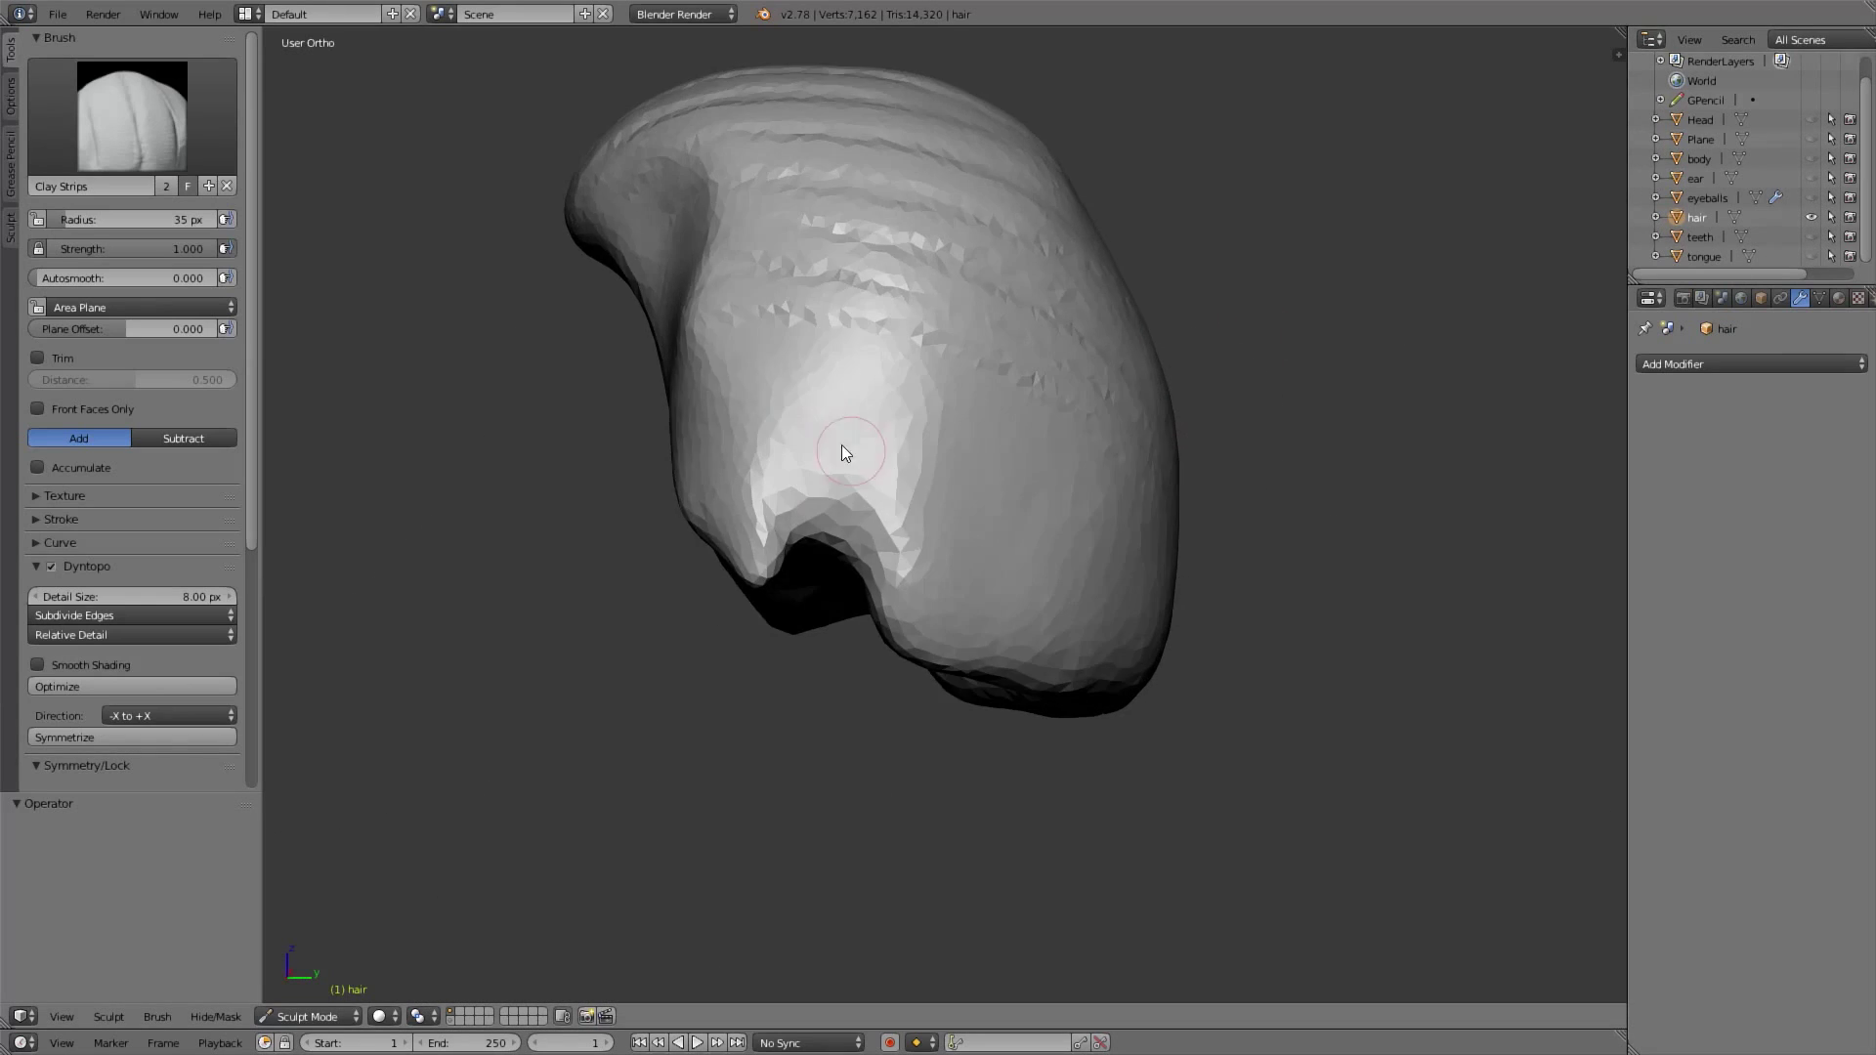
drag(777, 337, 948, 395)
middle_drag(831, 391, 645, 368)
drag(723, 405, 943, 552)
middle_drag(1055, 430, 879, 391)
drag(900, 332, 957, 586)
middle_drag(938, 440, 840, 430)
drag(786, 374, 850, 606)
drag(825, 323, 922, 607)
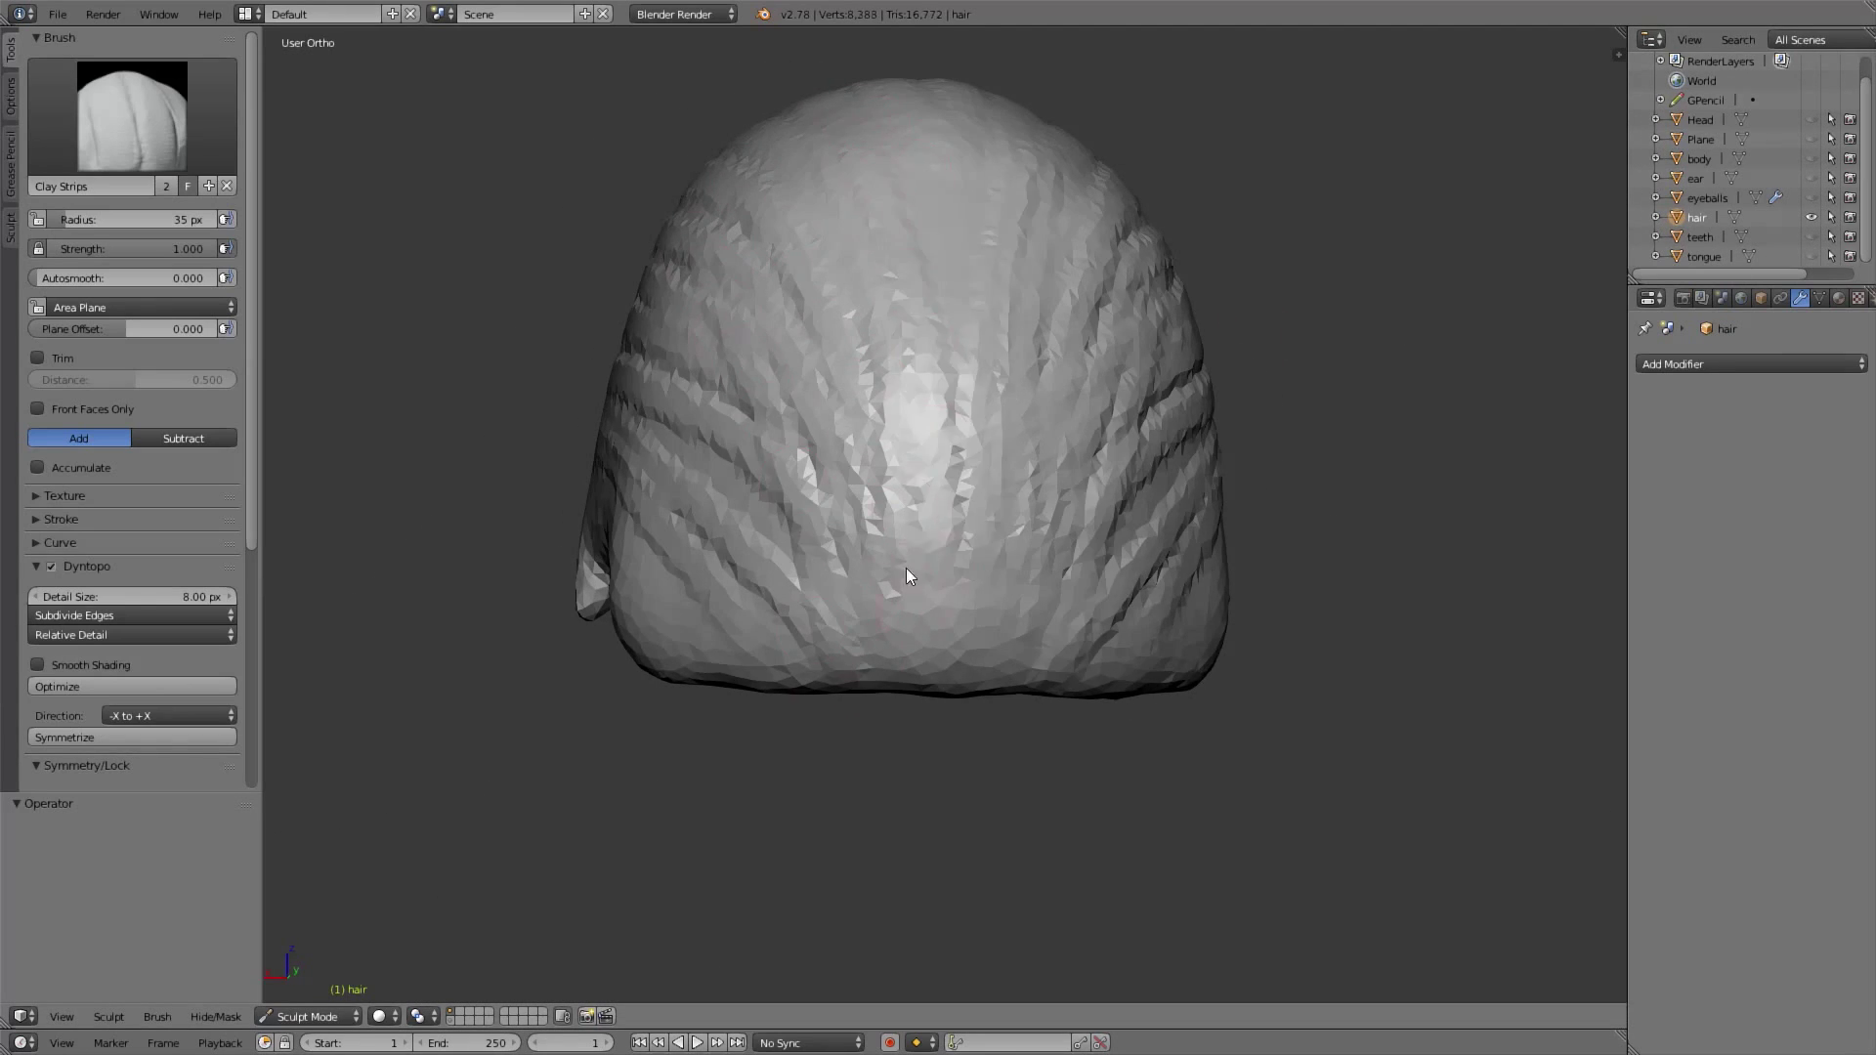
Complete the strand ridges at the centre of the back and above the ear notch of the hair
drag(924, 357, 938, 577)
middle_drag(772, 416, 879, 401)
drag(776, 421, 914, 542)
drag(806, 479, 929, 635)
middle_drag(831, 440, 938, 430)
drag(753, 462, 894, 577)
middle_drag(752, 461, 879, 406)
drag(826, 391, 883, 449)
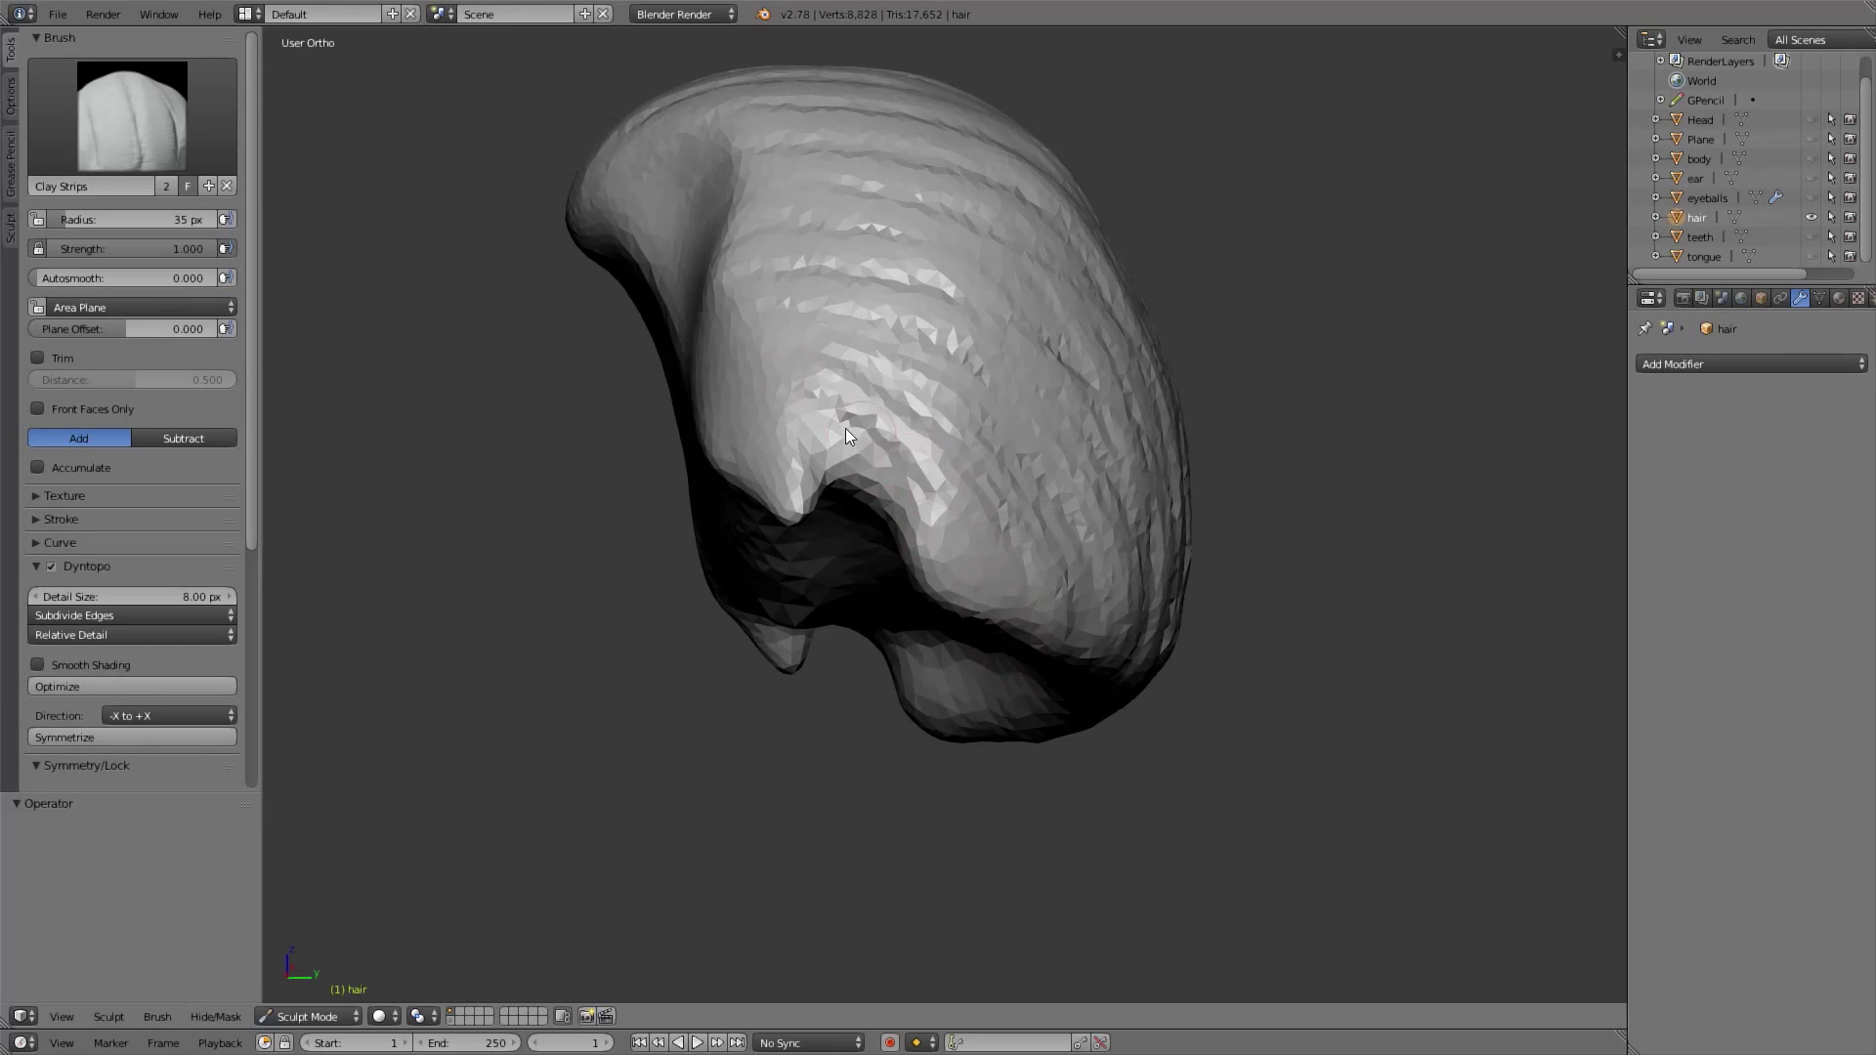
Make all hidden character parts visible again around the hair
click(1812, 119)
click(1812, 178)
drag(1811, 139, 1812, 257)
middle_drag(636, 489, 830, 514)
key(KP_1)
Adjust the hair's outline against the head with a large Grab brush, checking it from the front
key(g)
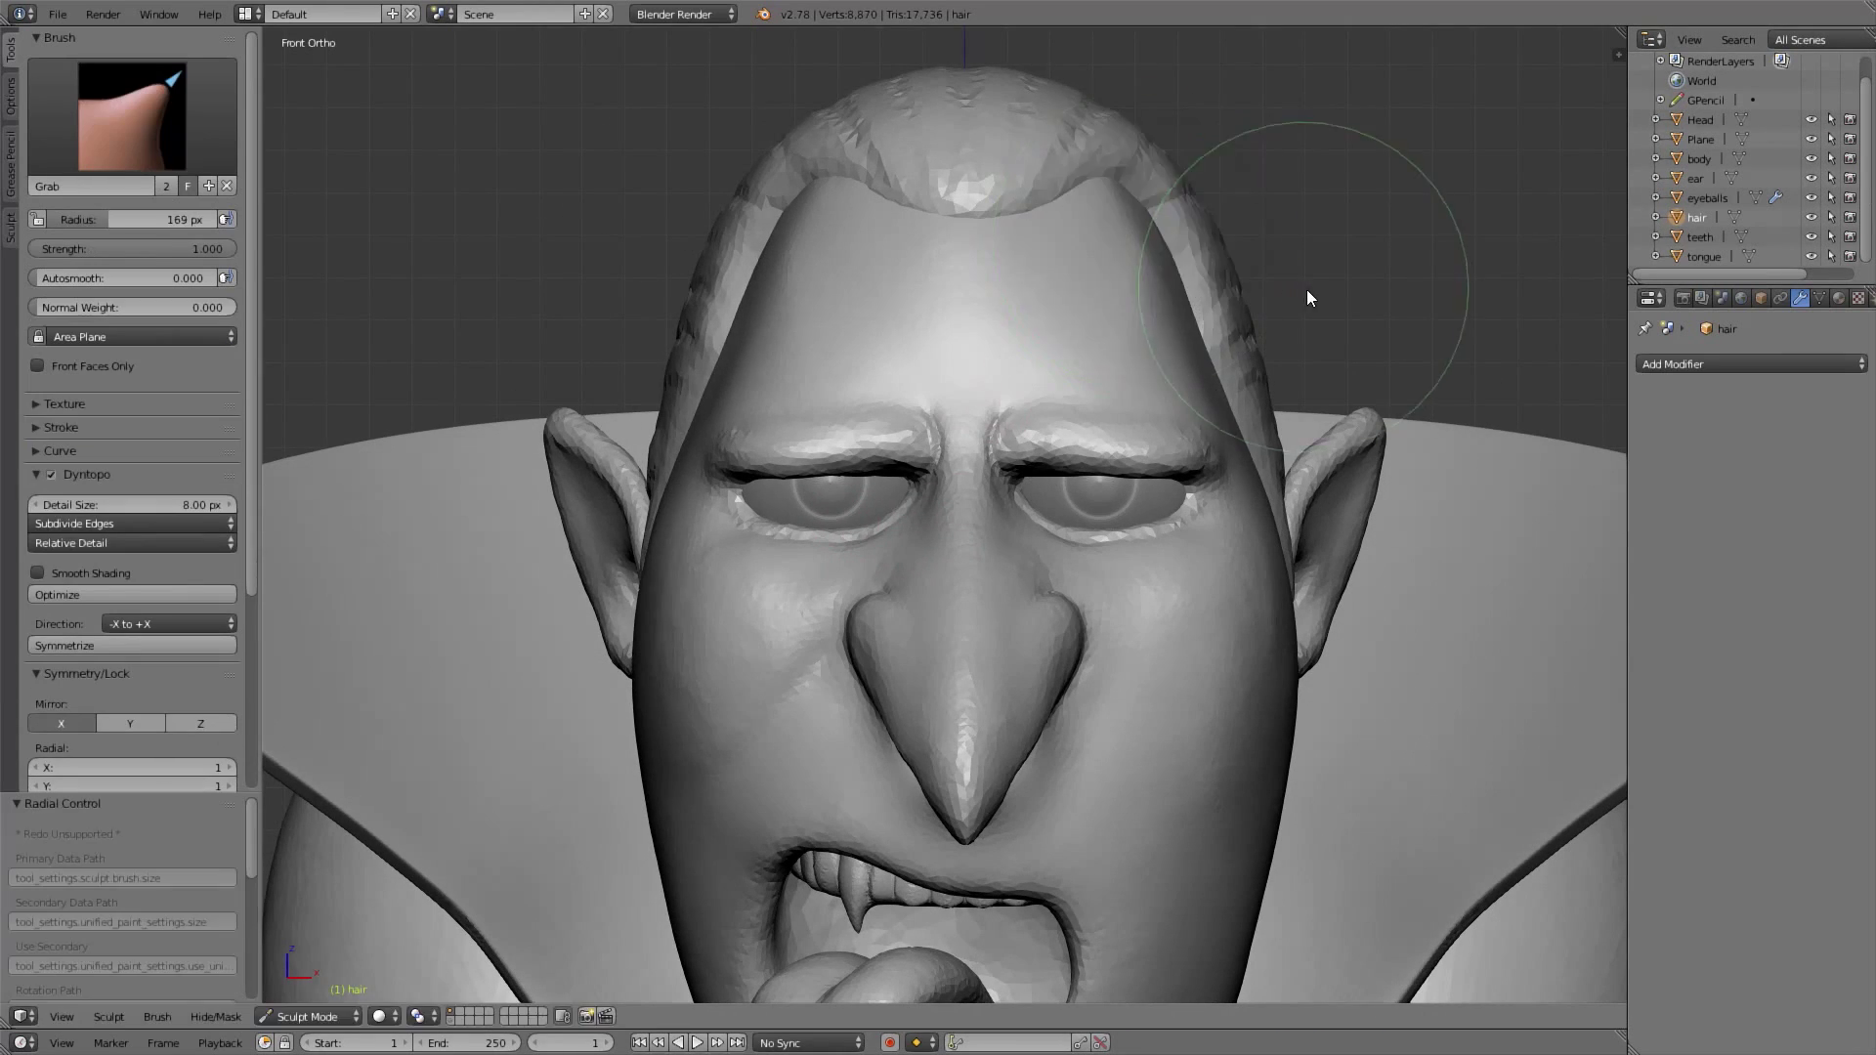
mouse_move(1240, 260)
mouse_down()
mouse_move(1245, 286)
mouse_move(1241, 258)
mouse_up()
key(f)
click(1220, 217)
mouse_move(1220, 217)
middle_down()
mouse_move(1177, 302)
mouse_move(1131, 251)
mouse_move(754, 378)
mouse_move(804, 322)
mouse_move(792, 356)
middle_up()
key(KP_1)
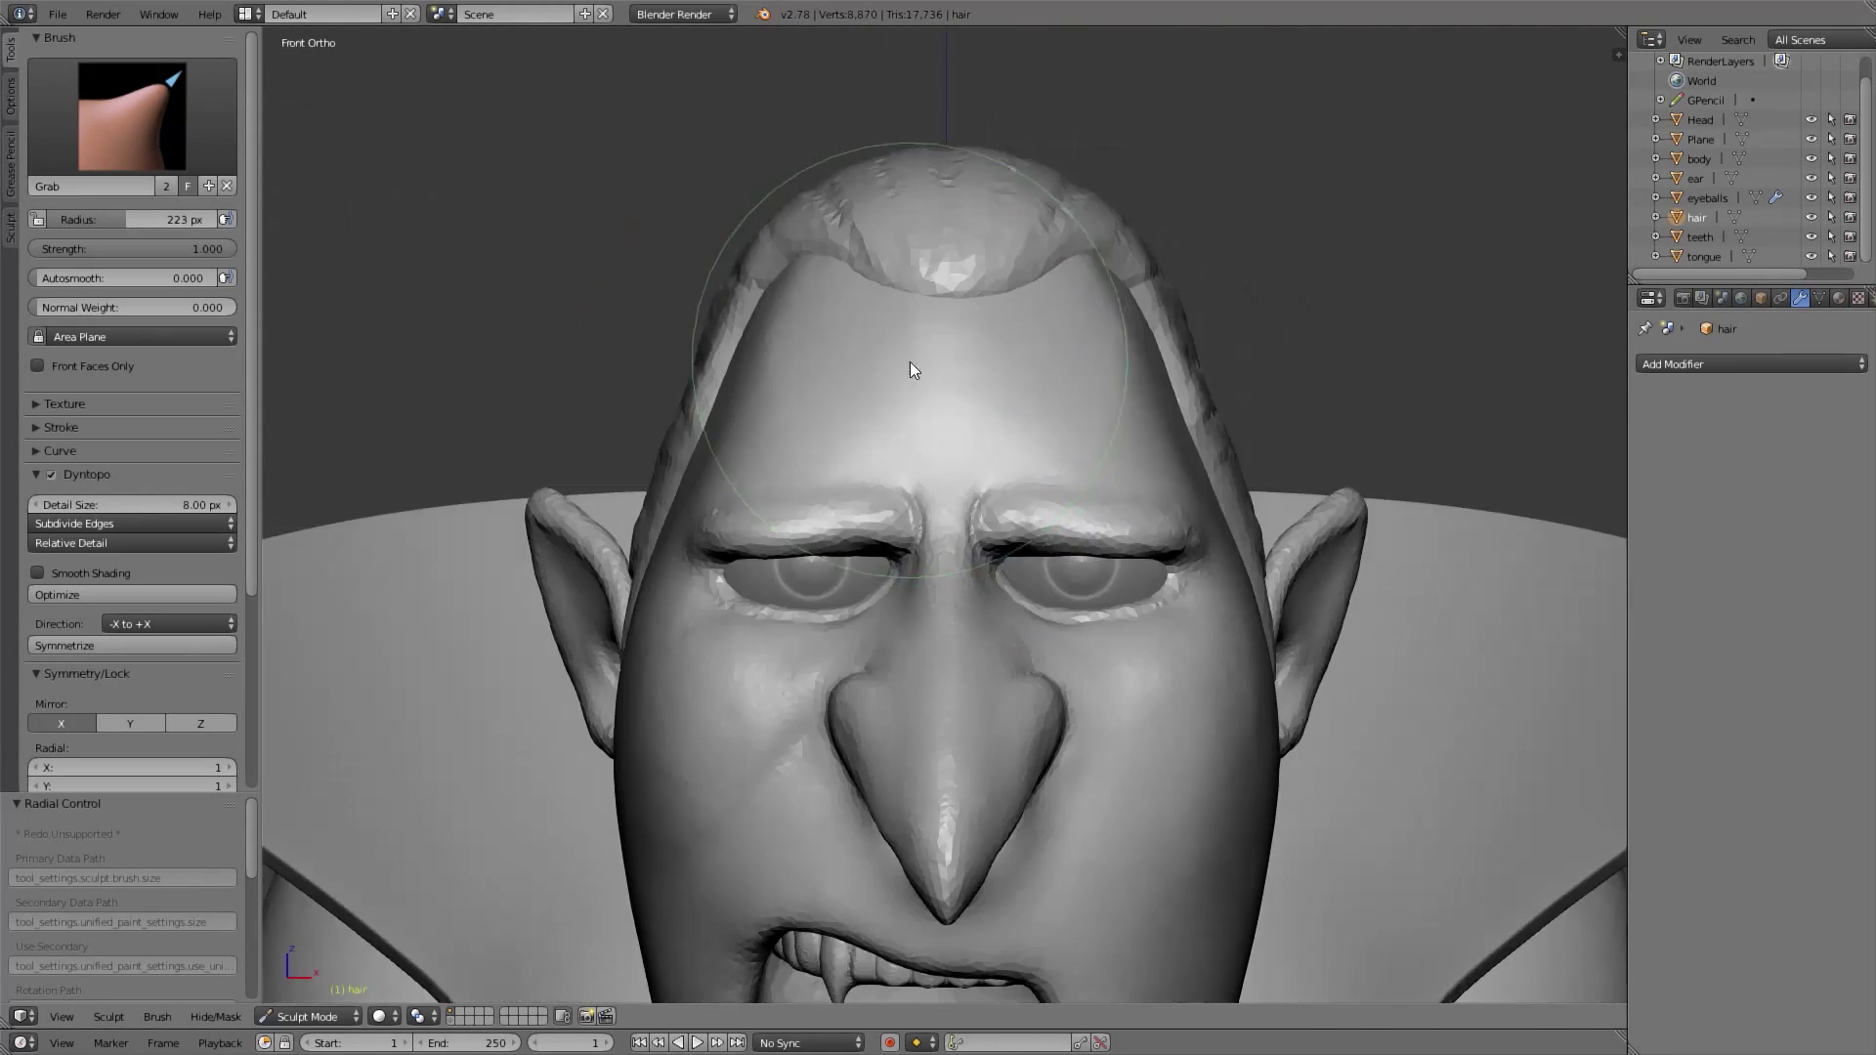
mouse_move(938, 161)
middle_down()
mouse_move(983, 190)
mouse_move(1188, 195)
middle_up()
key(f)
click(1270, 213)
scroll(1022, 166, down, 6)
key(KP_1)
scroll(956, 485, up, 3)
middle_drag(1153, 315, 1065, 319)
key(KP_1)
Return to Object Mode and deselect everything
click(309, 1017)
click(306, 969)
key(a)
middle_drag(1227, 498, 1218, 578)
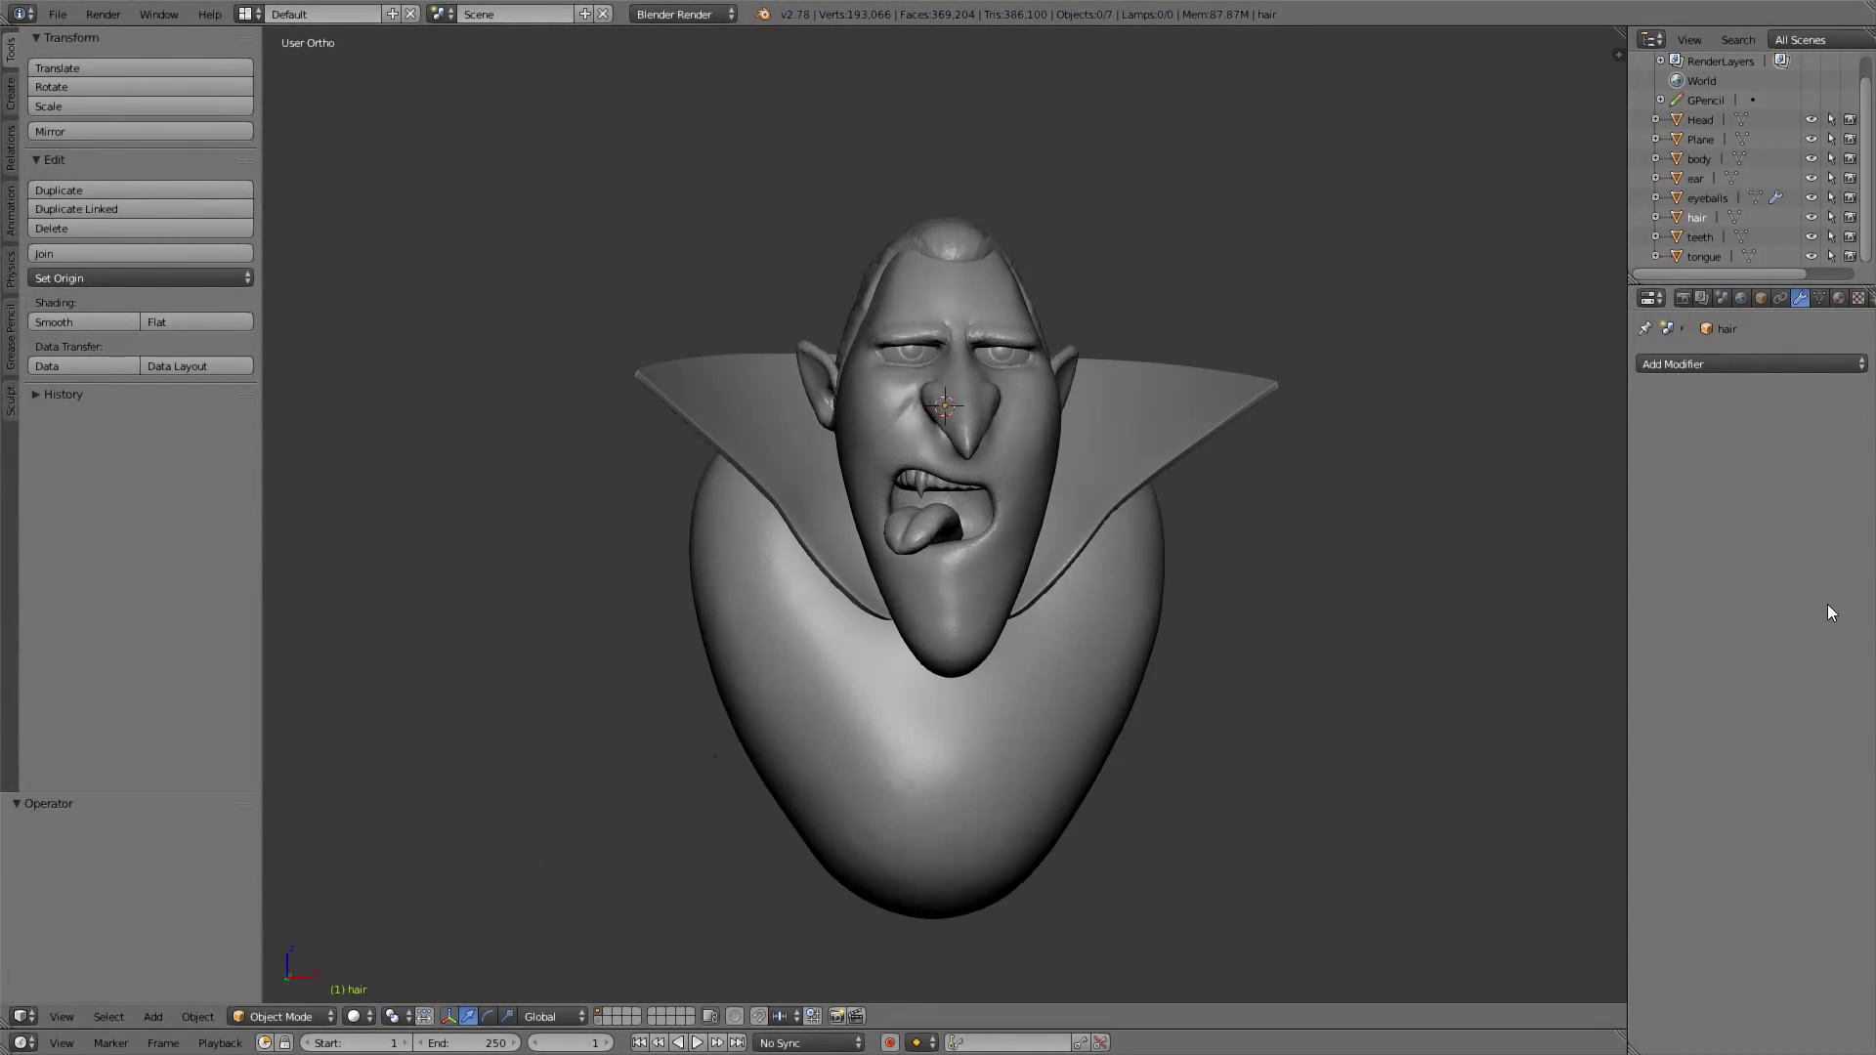
Check in wireframe and with a cancelled move which of the Head and ear objects holds the merged mesh
click(1700, 122)
key(KP_1)
scroll(958, 477, up, 5)
shift+middle_drag(1051, 323, 1034, 508)
click(1698, 179)
click(1701, 124)
click(1698, 179)
key(z)
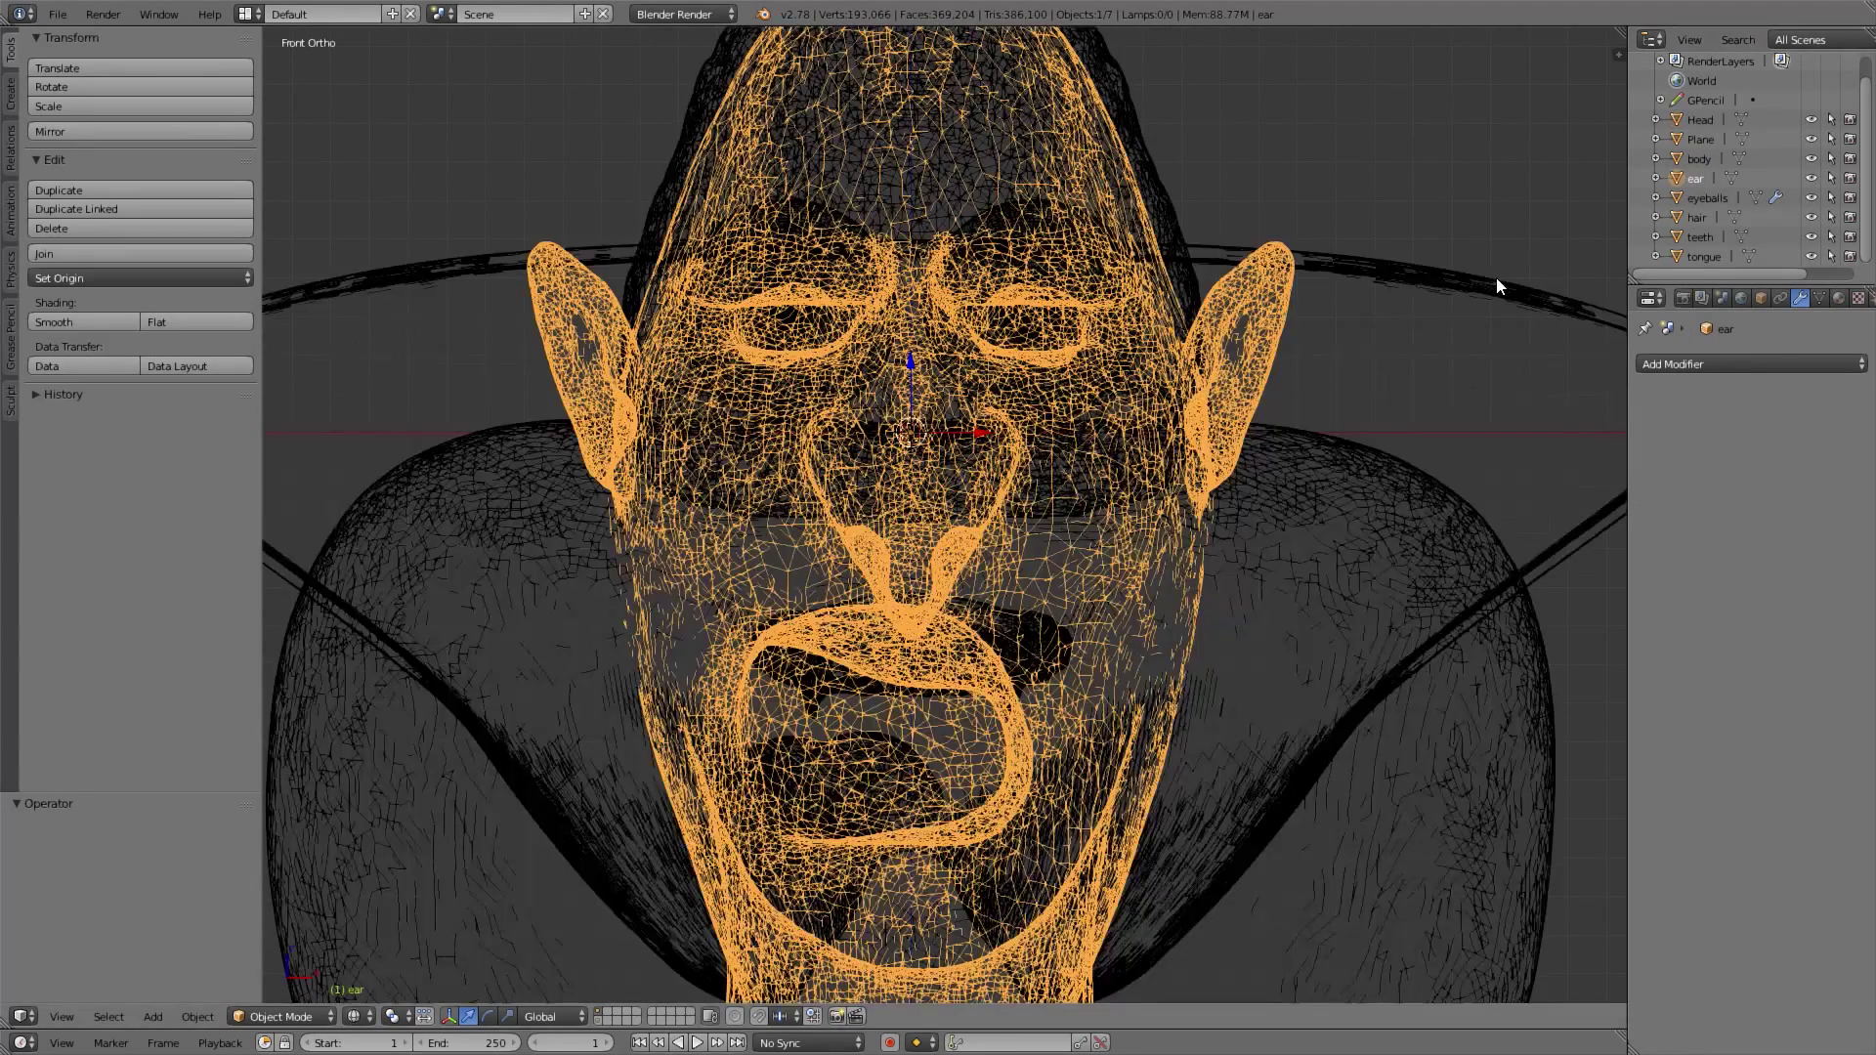
key(z)
scroll(1417, 337, down, 3)
key(g)
right_click(1210, 543)
key(z)
key(z)
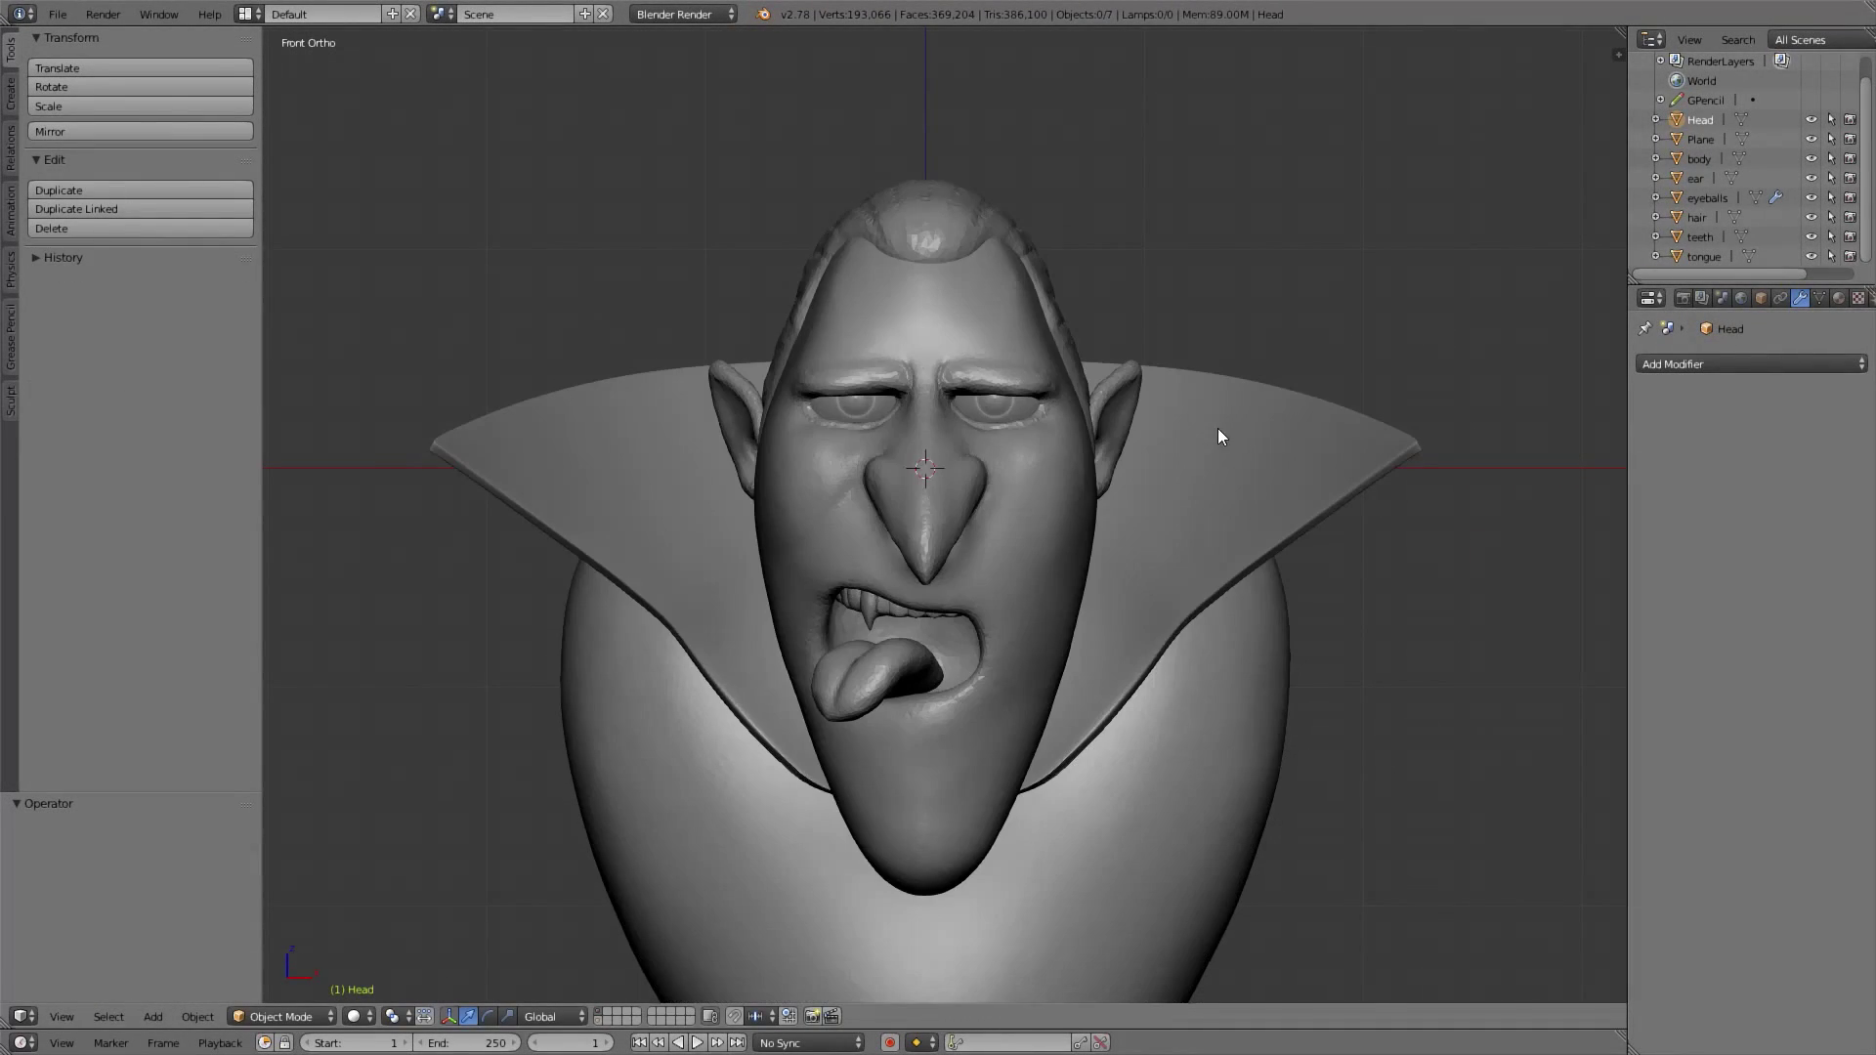
Rename the merged ear object to head
double_click(1699, 180)
text(head)
key(Return)
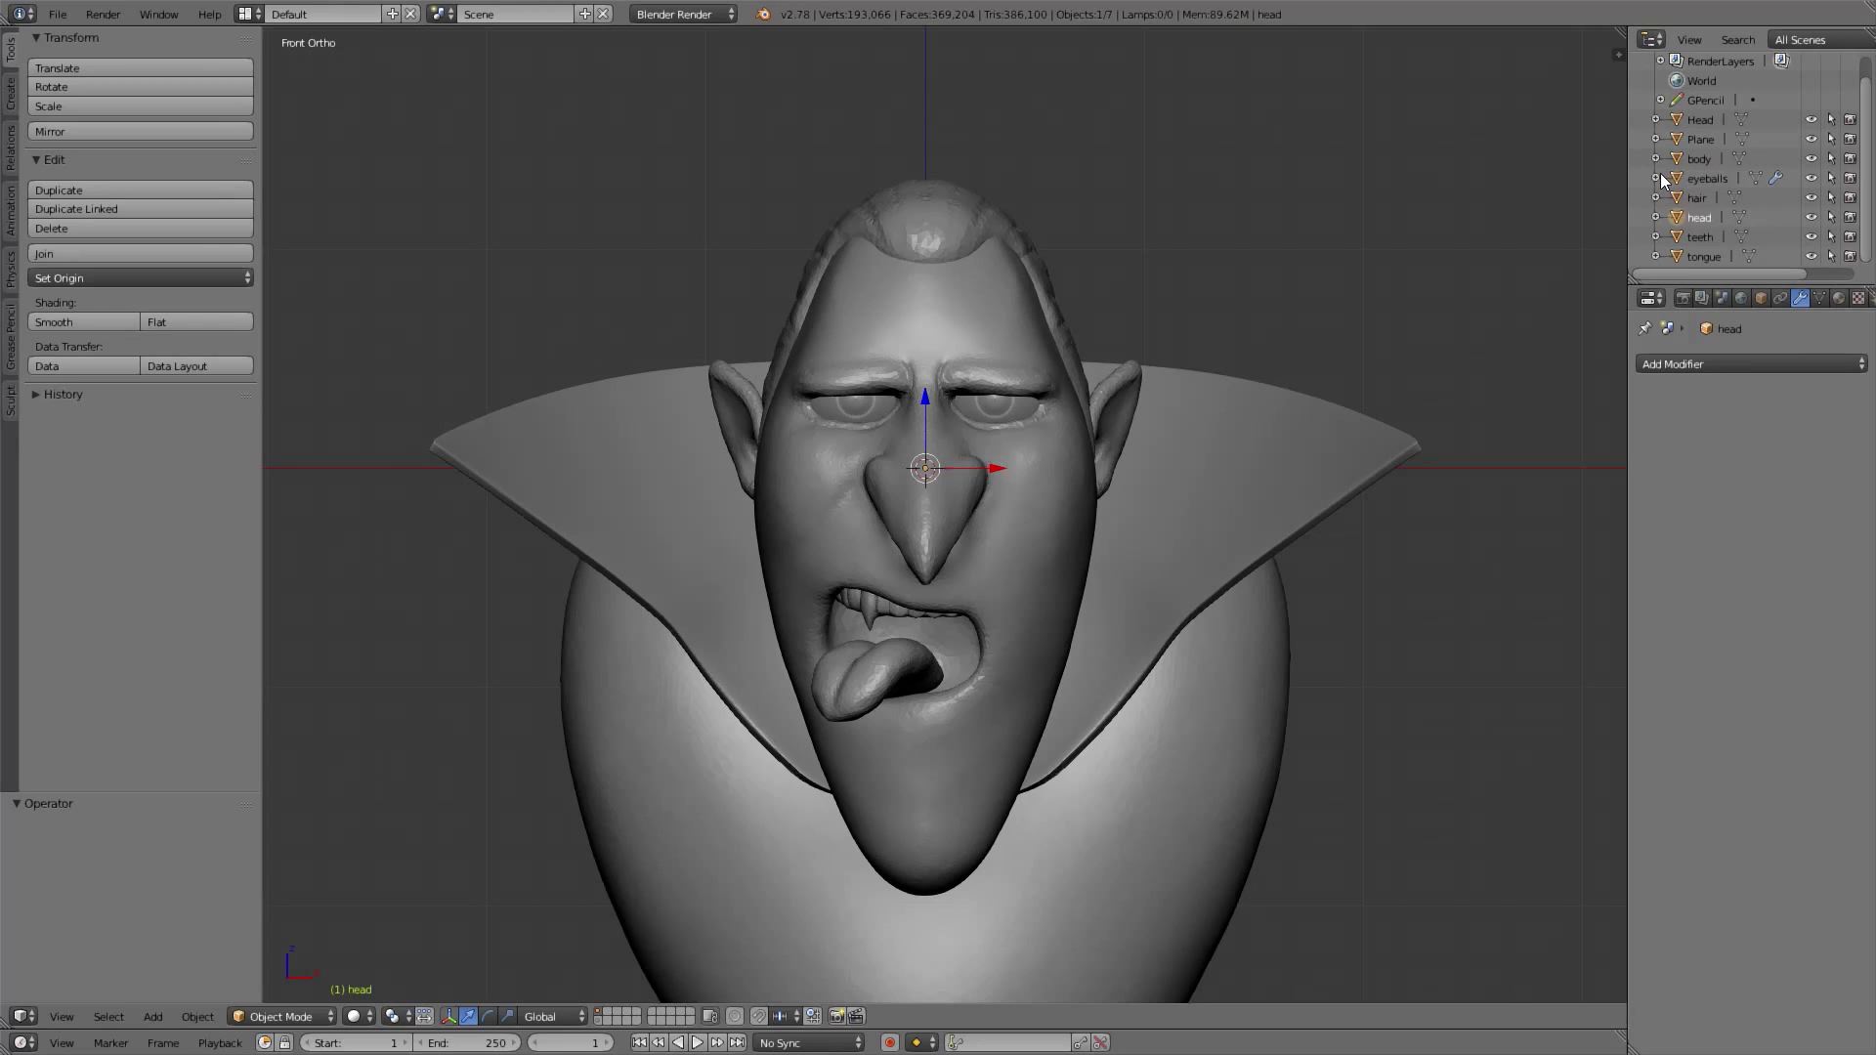
Rename the original Head object to Head_backup and select the merged head
double_click(1700, 122)
key(Right)
text(backup)
key(Return)
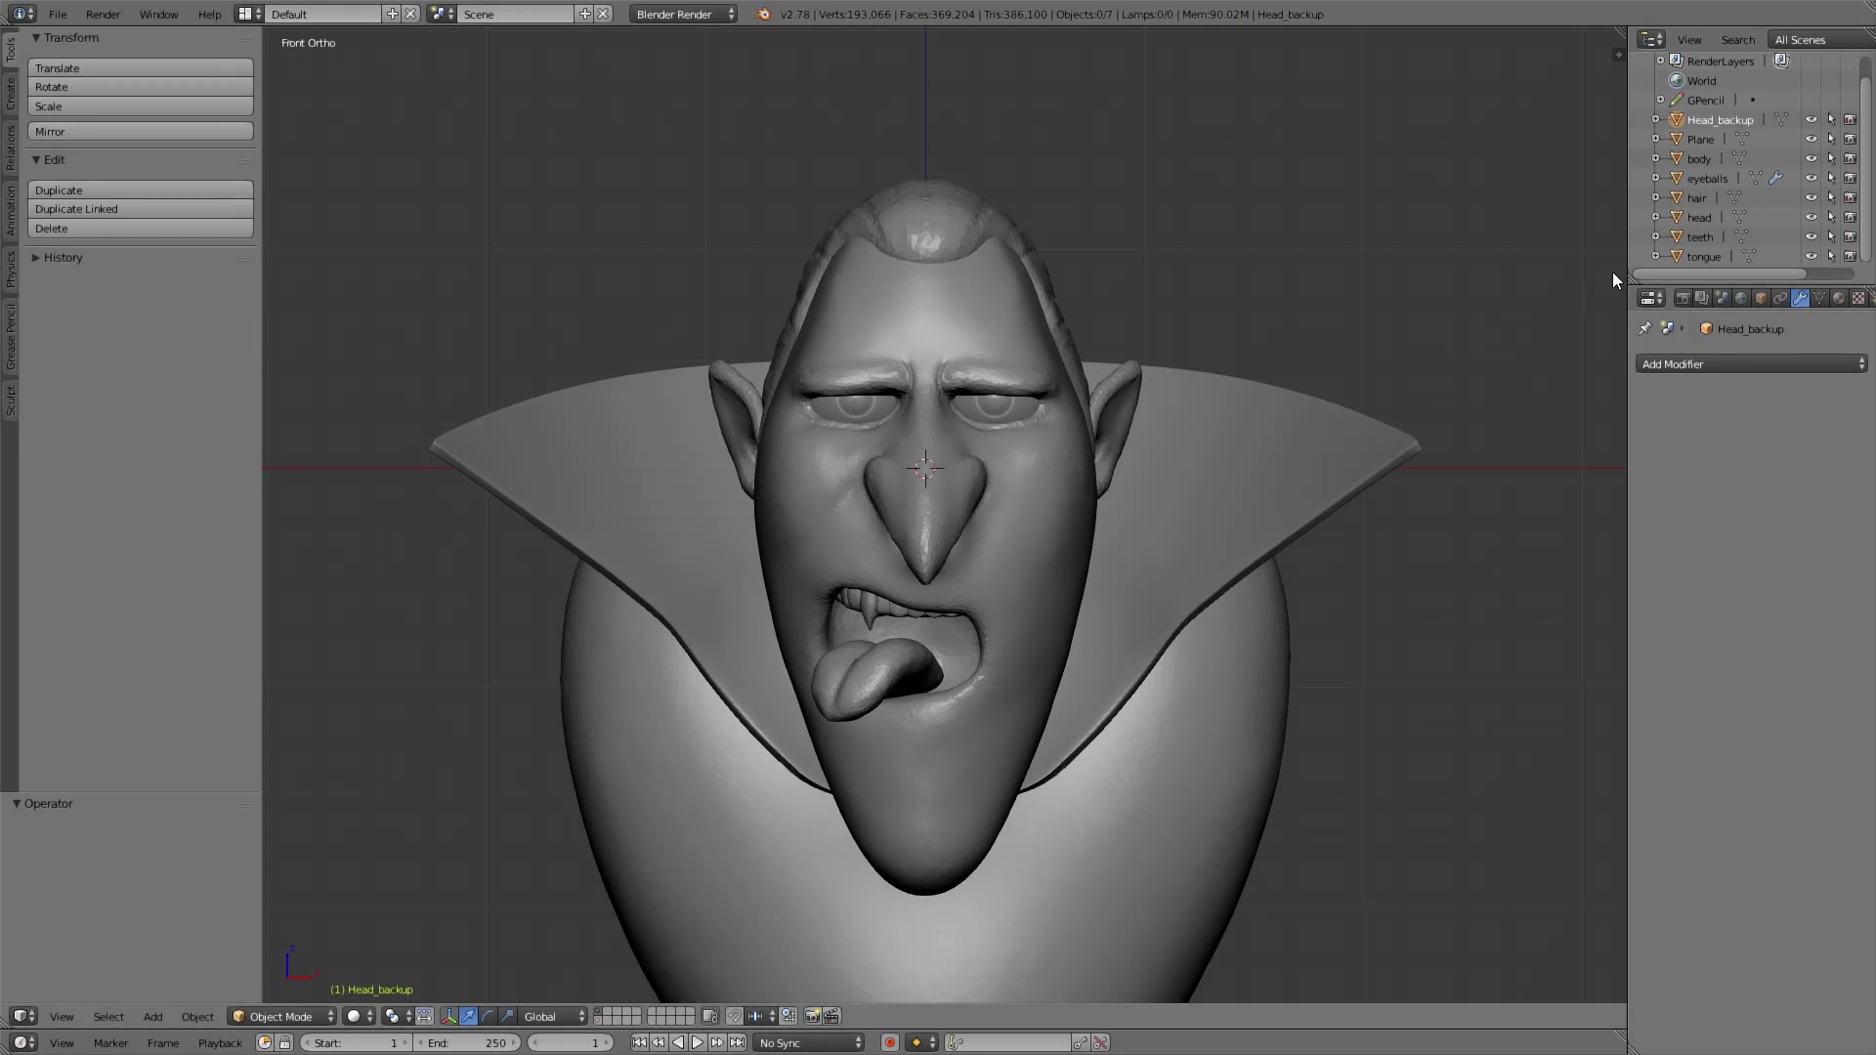
click(1698, 216)
scroll(983, 447, up, 4)
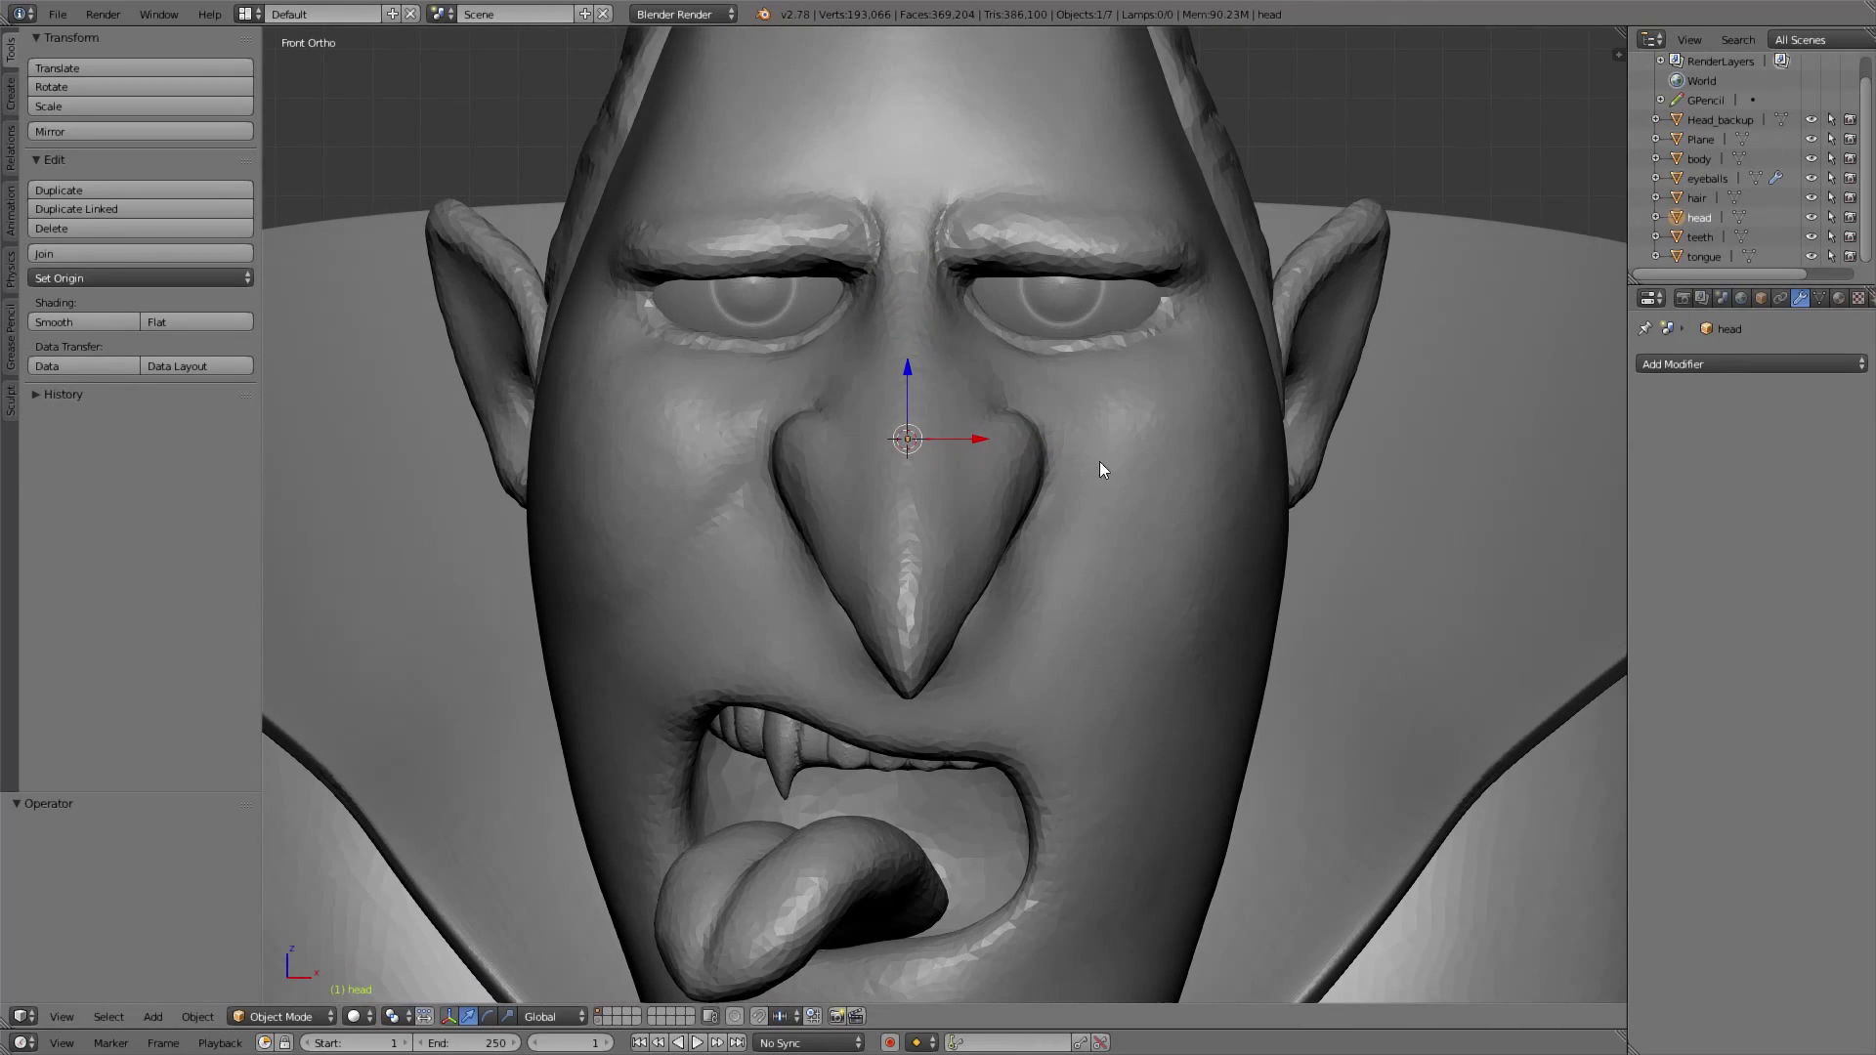
Enter Sculpt Mode on the head, turn off dynamic topology and mask the brow and upper eyelid area above the eyes
click(281, 1016)
click(284, 953)
scroll(1111, 420, up, 1)
key(ctrl+d)
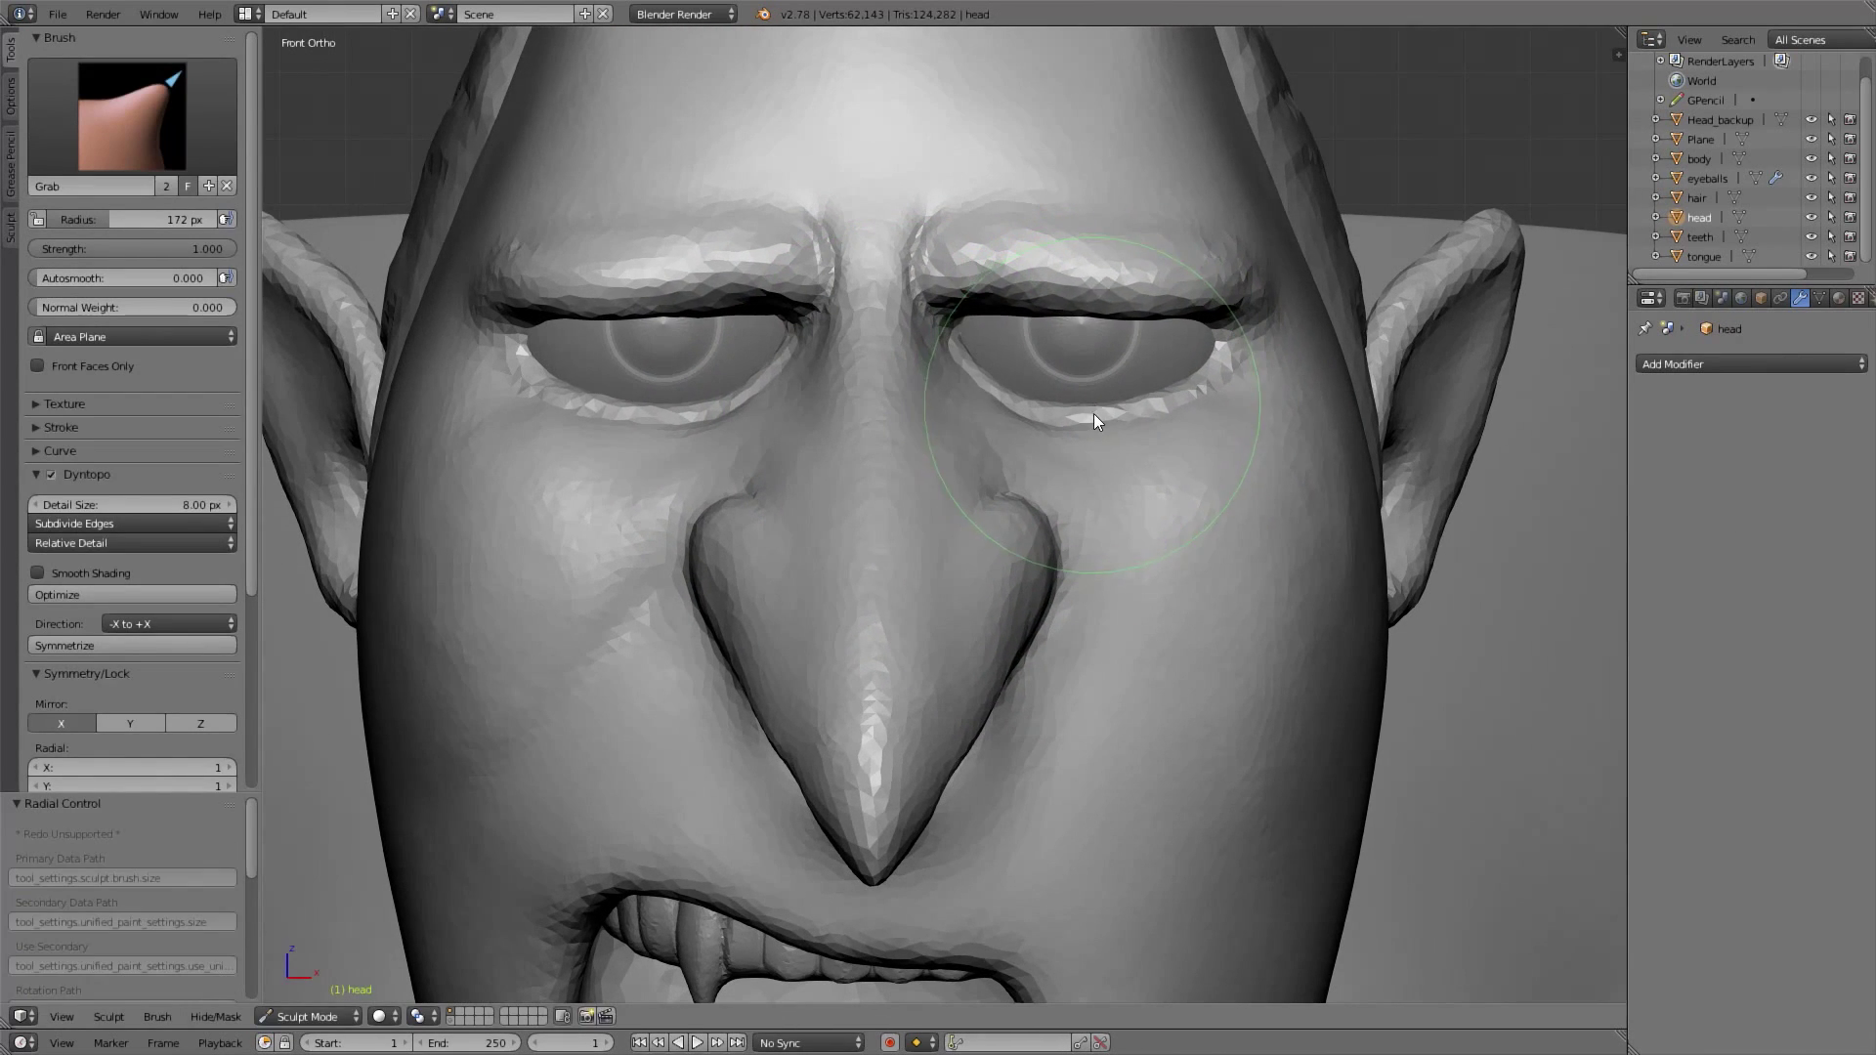
key(m)
middle_drag(1159, 302, 1100, 208)
mouse_move(1101, 207)
mouse_down()
mouse_move(895, 204)
mouse_move(1075, 229)
mouse_up()
middle_drag(1056, 229, 1038, 283)
key(KP_1)
Reshape the lower eyelids under the masked brows with the Grab brush at a radius of about 141 px
key(g)
key(f)
click(1123, 395)
scroll(1134, 401, up, 1)
drag(1133, 400, 1056, 408)
key(f)
click(1156, 391)
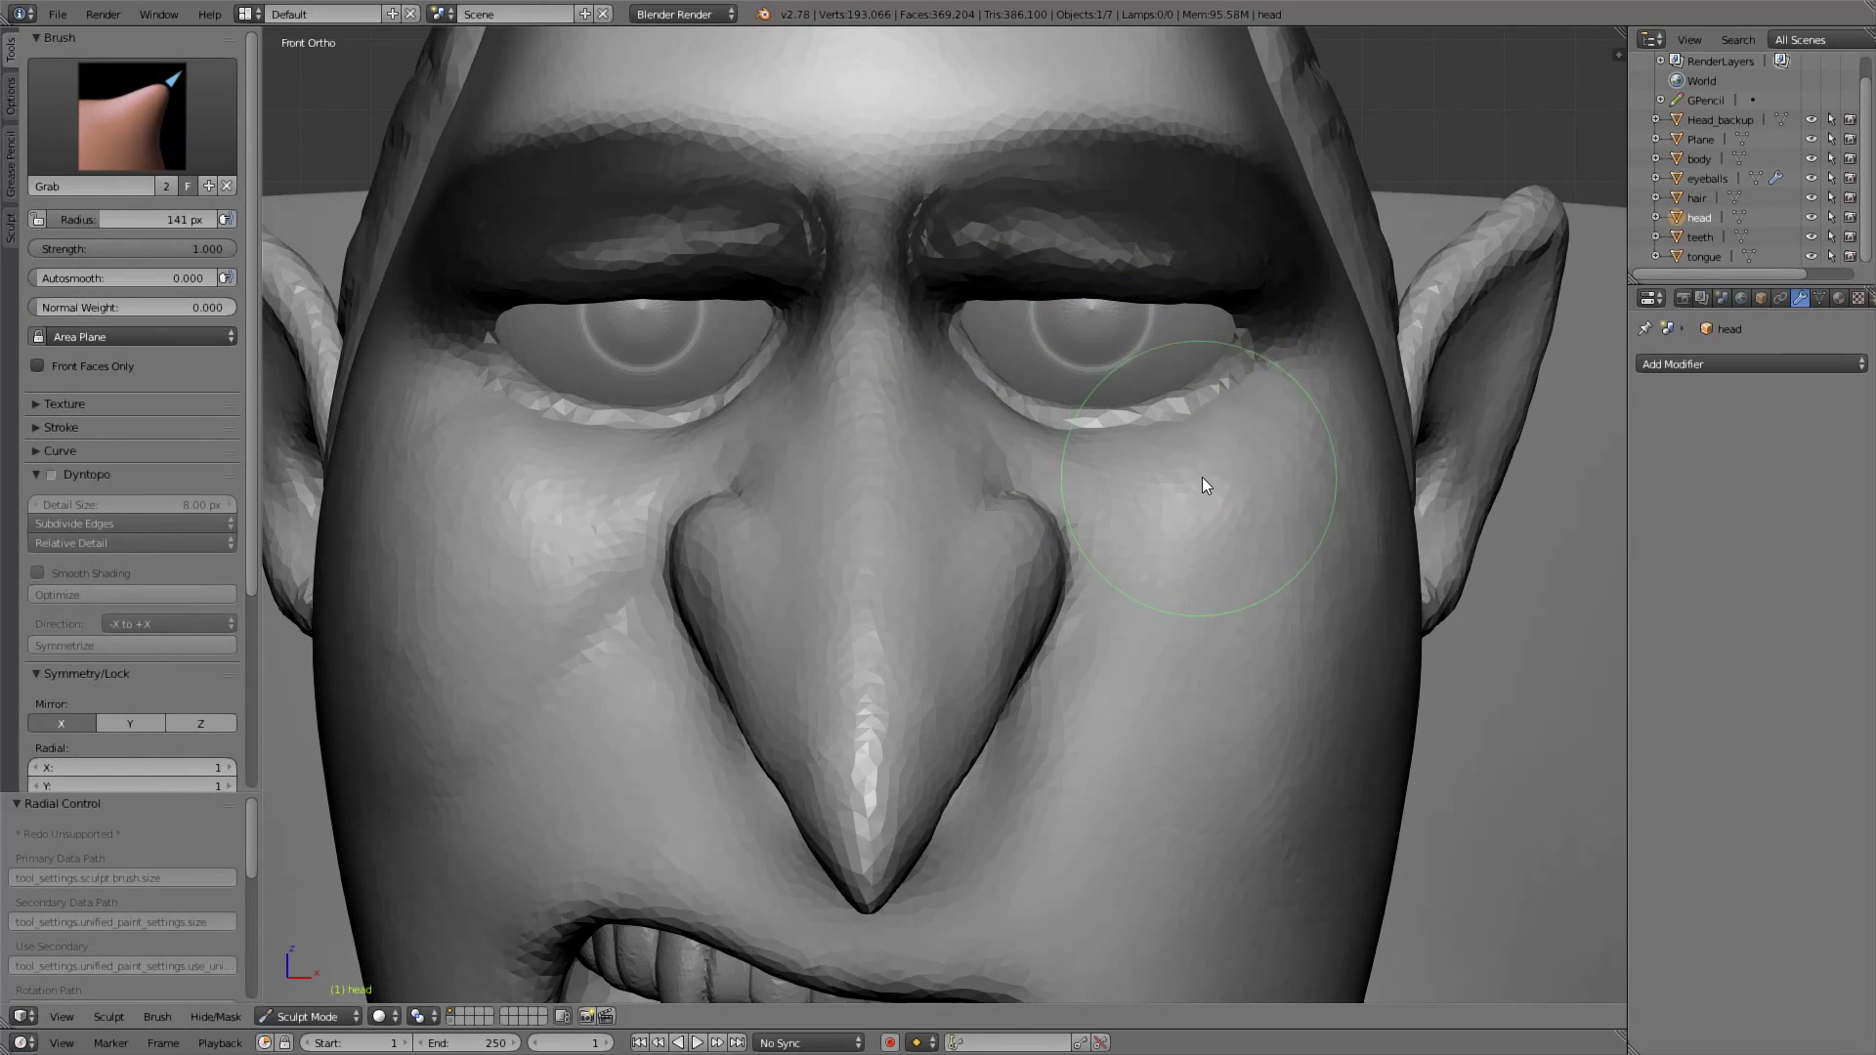
Fit the lower eyelids and outer eye corners more closely to the eyeballs with smaller Grab strokes
scroll(1087, 553, down, 4)
middle_drag(1086, 553, 1228, 314)
key(KP_1)
scroll(1101, 367, up, 4)
mouse_move(1101, 366)
mouse_down()
mouse_move(1179, 389)
mouse_move(1096, 382)
mouse_up()
key(f)
click(1155, 377)
drag(1207, 369, 1229, 356)
Examine how the eyelids sit around the eyeball from the side, front and three-quarter views
mouse_move(1230, 355)
middle_down()
mouse_move(1186, 303)
mouse_move(1085, 400)
mouse_move(1189, 422)
middle_up()
scroll(1187, 303, up, 3)
key(KP_3)
scroll(1108, 324, up, 1)
key(f)
click(1101, 385)
key(KP_1)
scroll(1130, 541, down, 1)
scroll(1129, 541, down, 6)
key(f)
click(1153, 301)
scroll(1153, 301, up, 5)
shift+middle_drag(1249, 489, 1016, 576)
middle_drag(1304, 434, 1359, 460)
scroll(1164, 465, up, 2)
Turn dynamic topology back on and build up the lower eyelid rim from the outer corner inward with Clay Strips
click(52, 475)
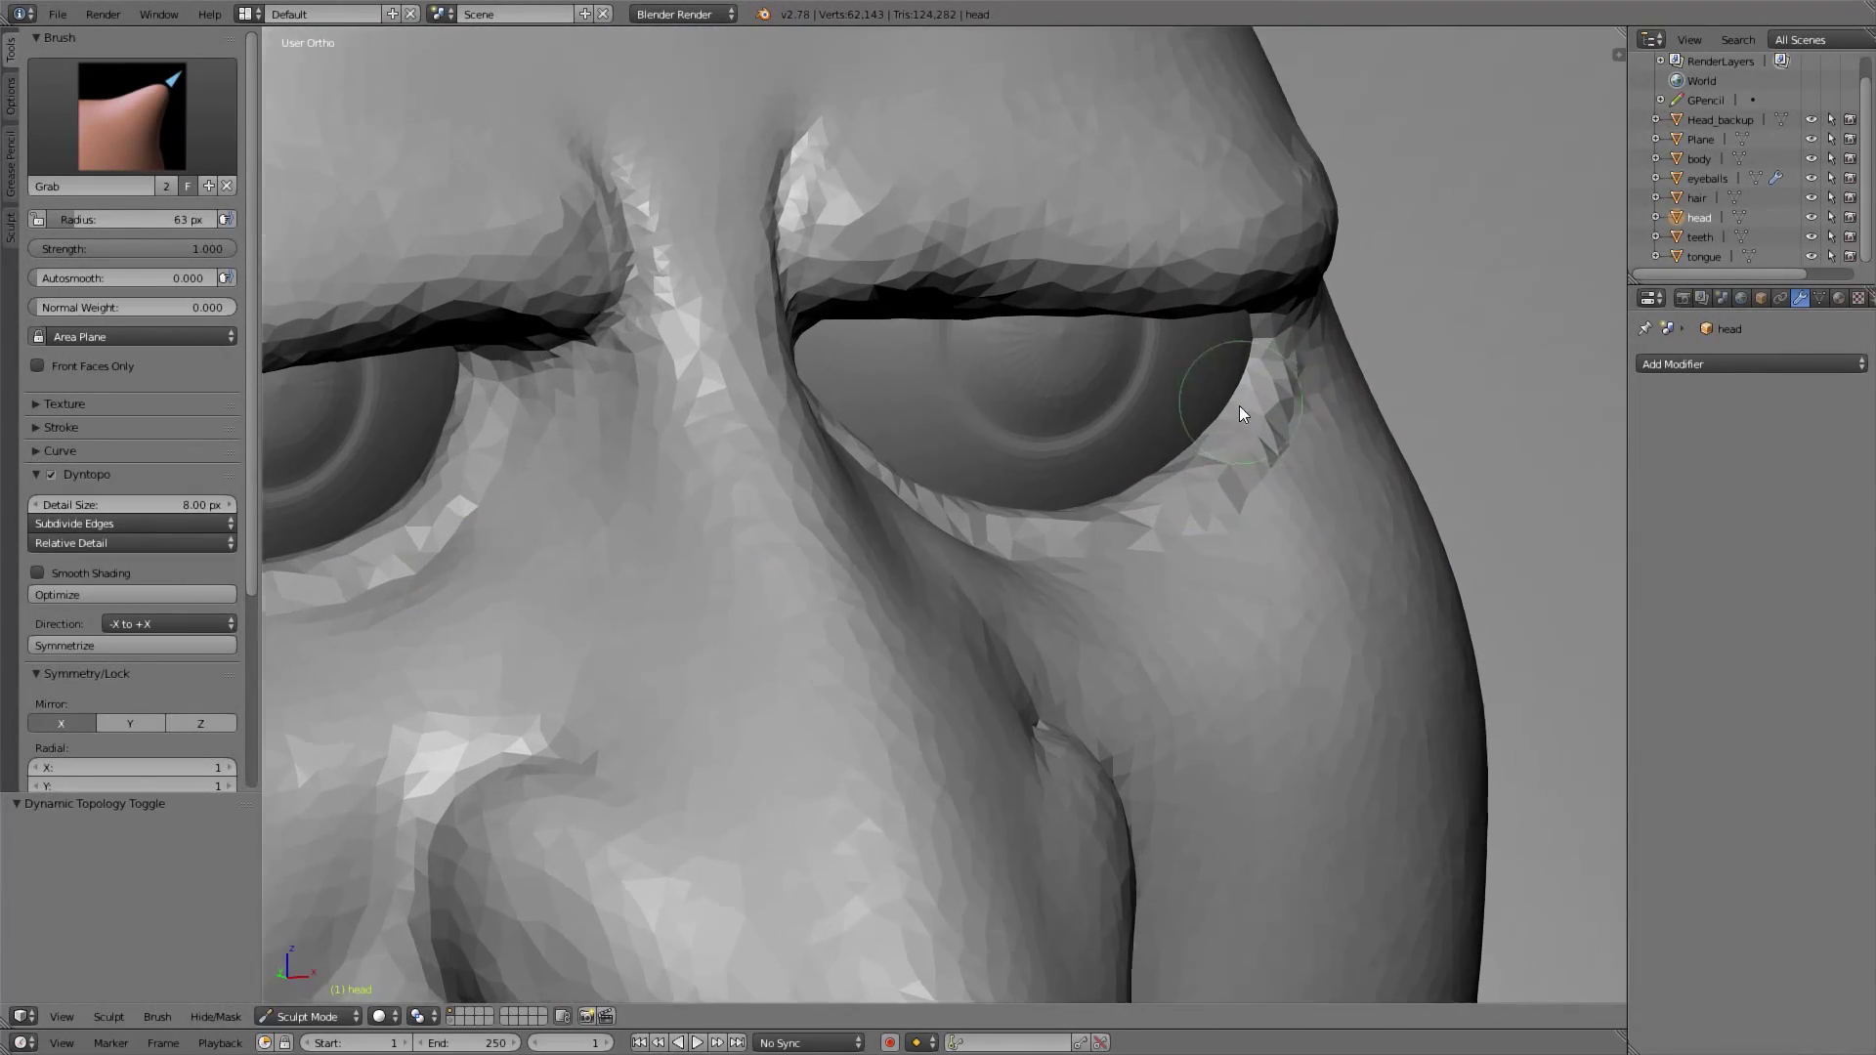
key(c)
scroll(1152, 407, up, 4)
key(ctrl+z)
middle_drag(1152, 408, 1202, 352)
drag(1205, 342, 970, 608)
middle_drag(977, 596, 1104, 508)
key(f)
click(1180, 447)
middle_drag(1180, 448, 1231, 430)
mouse_move(1139, 416)
mouse_down()
mouse_move(994, 579)
mouse_move(674, 566)
mouse_up()
scroll(127, 547, down, 7)
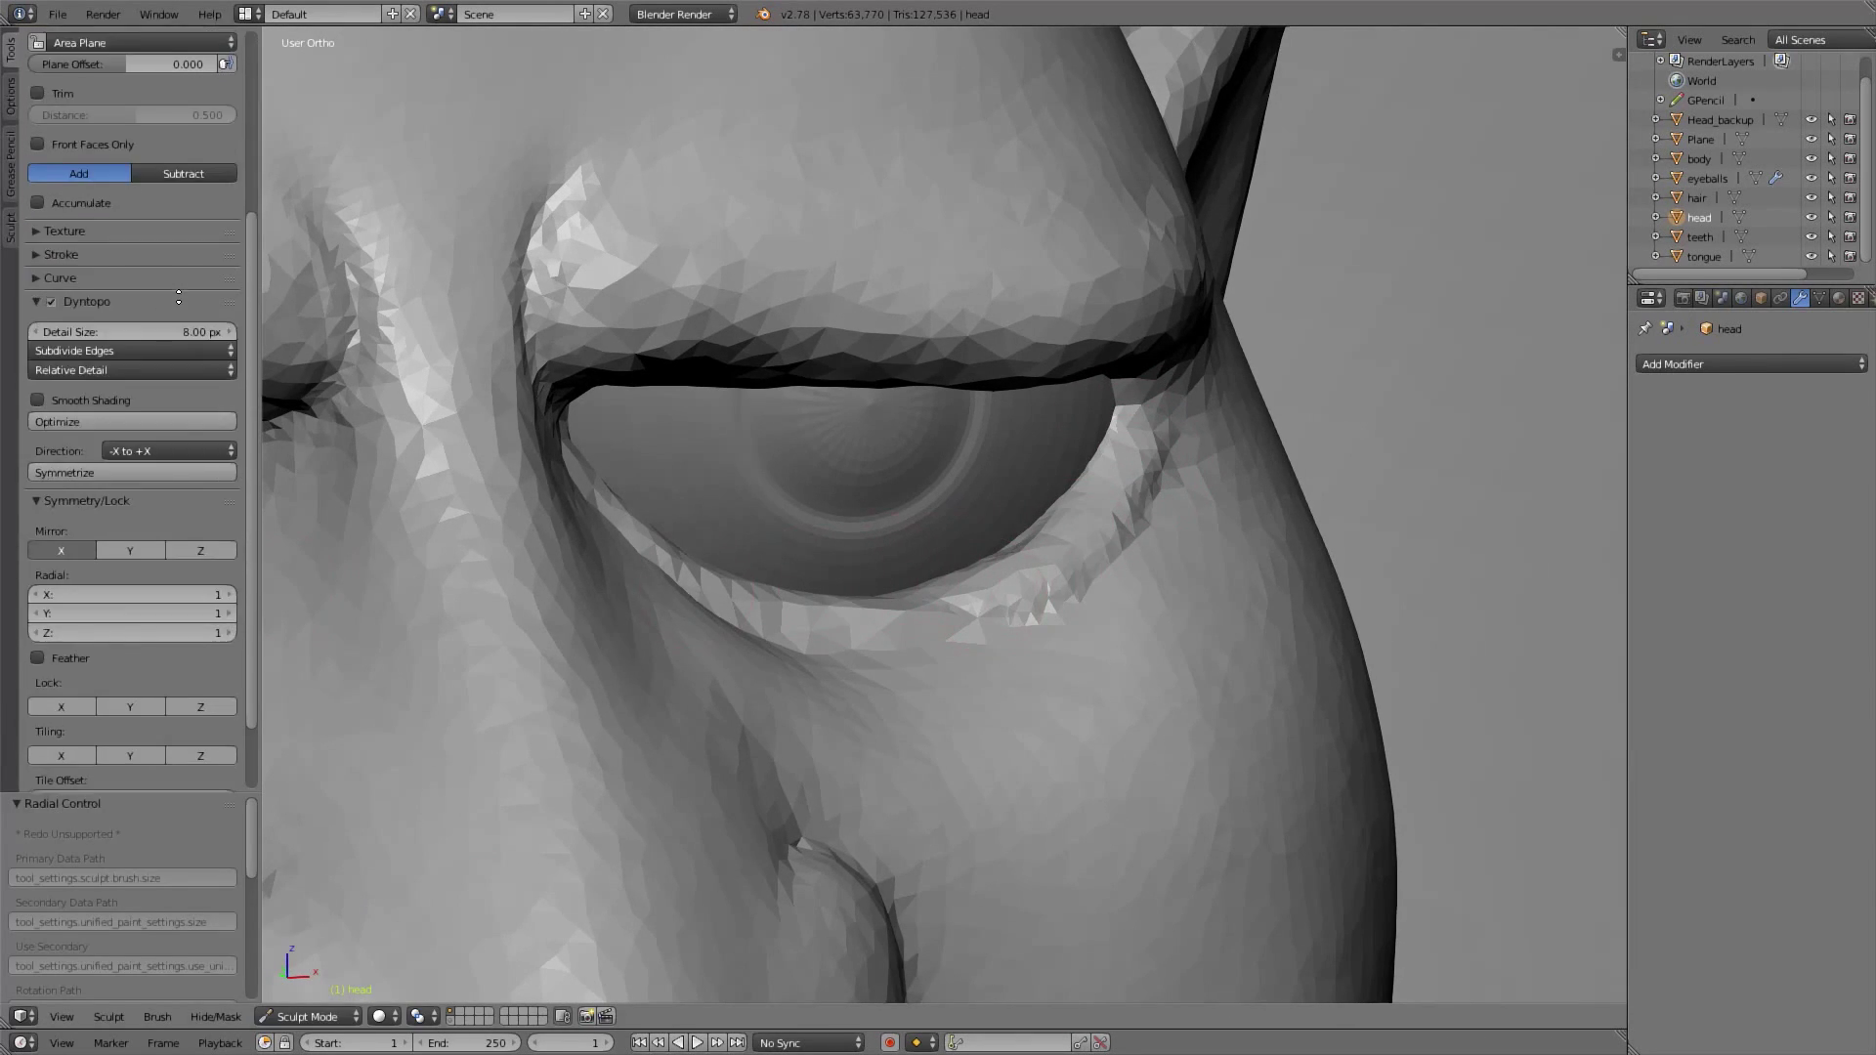
Thicken and even out the lower eyelid rims on both eyes with Clay Strips at a radius of about 49 px
click(60, 549)
scroll(127, 548, up, 5)
middle_drag(1075, 469, 842, 455)
key(f)
mouse_move(842, 455)
mouse_down()
mouse_move(1138, 594)
mouse_move(871, 578)
mouse_move(1016, 647)
mouse_up()
mouse_move(1310, 586)
middle_down()
mouse_move(1206, 618)
mouse_move(1124, 587)
middle_up()
key(f)
drag(1089, 631, 1260, 476)
drag(1119, 586, 1040, 630)
middle_drag(1055, 616, 1000, 622)
mouse_move(1000, 621)
mouse_down()
mouse_move(1202, 491)
mouse_move(1239, 493)
mouse_move(1241, 453)
mouse_up()
Sculpt the eye corners and the underside of the upper eyelids with short Clay Strips strokes
middle_drag(1241, 454, 1249, 438)
mouse_move(1249, 438)
mouse_down()
mouse_move(1369, 461)
mouse_move(1266, 479)
mouse_up()
scroll(1157, 416, down, 2)
mouse_move(865, 430)
mouse_down()
mouse_move(702, 431)
mouse_move(1193, 435)
mouse_up()
middle_drag(881, 457, 830, 416)
scroll(831, 415, up, 1)
mouse_move(743, 523)
mouse_down()
mouse_move(1184, 502)
mouse_move(808, 481)
mouse_up()
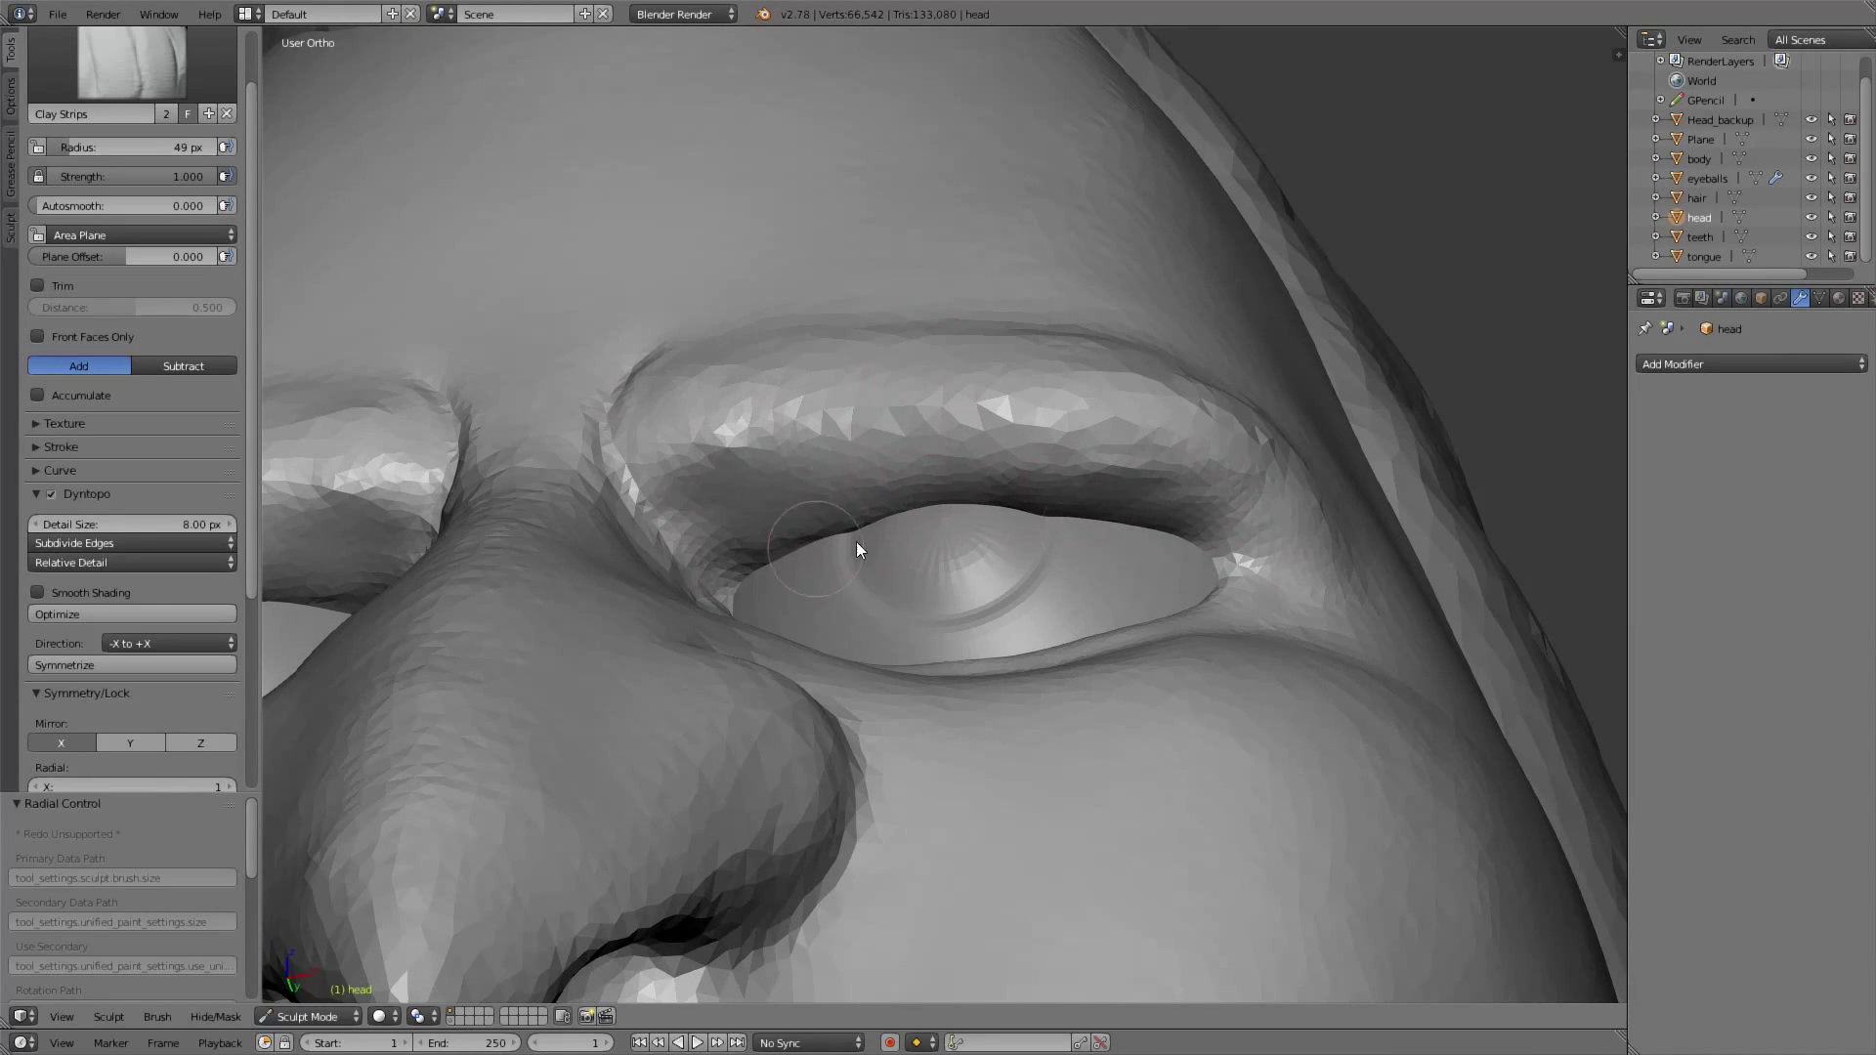
scroll(912, 555, down, 4)
key(KP_1)
scroll(870, 508, up, 3)
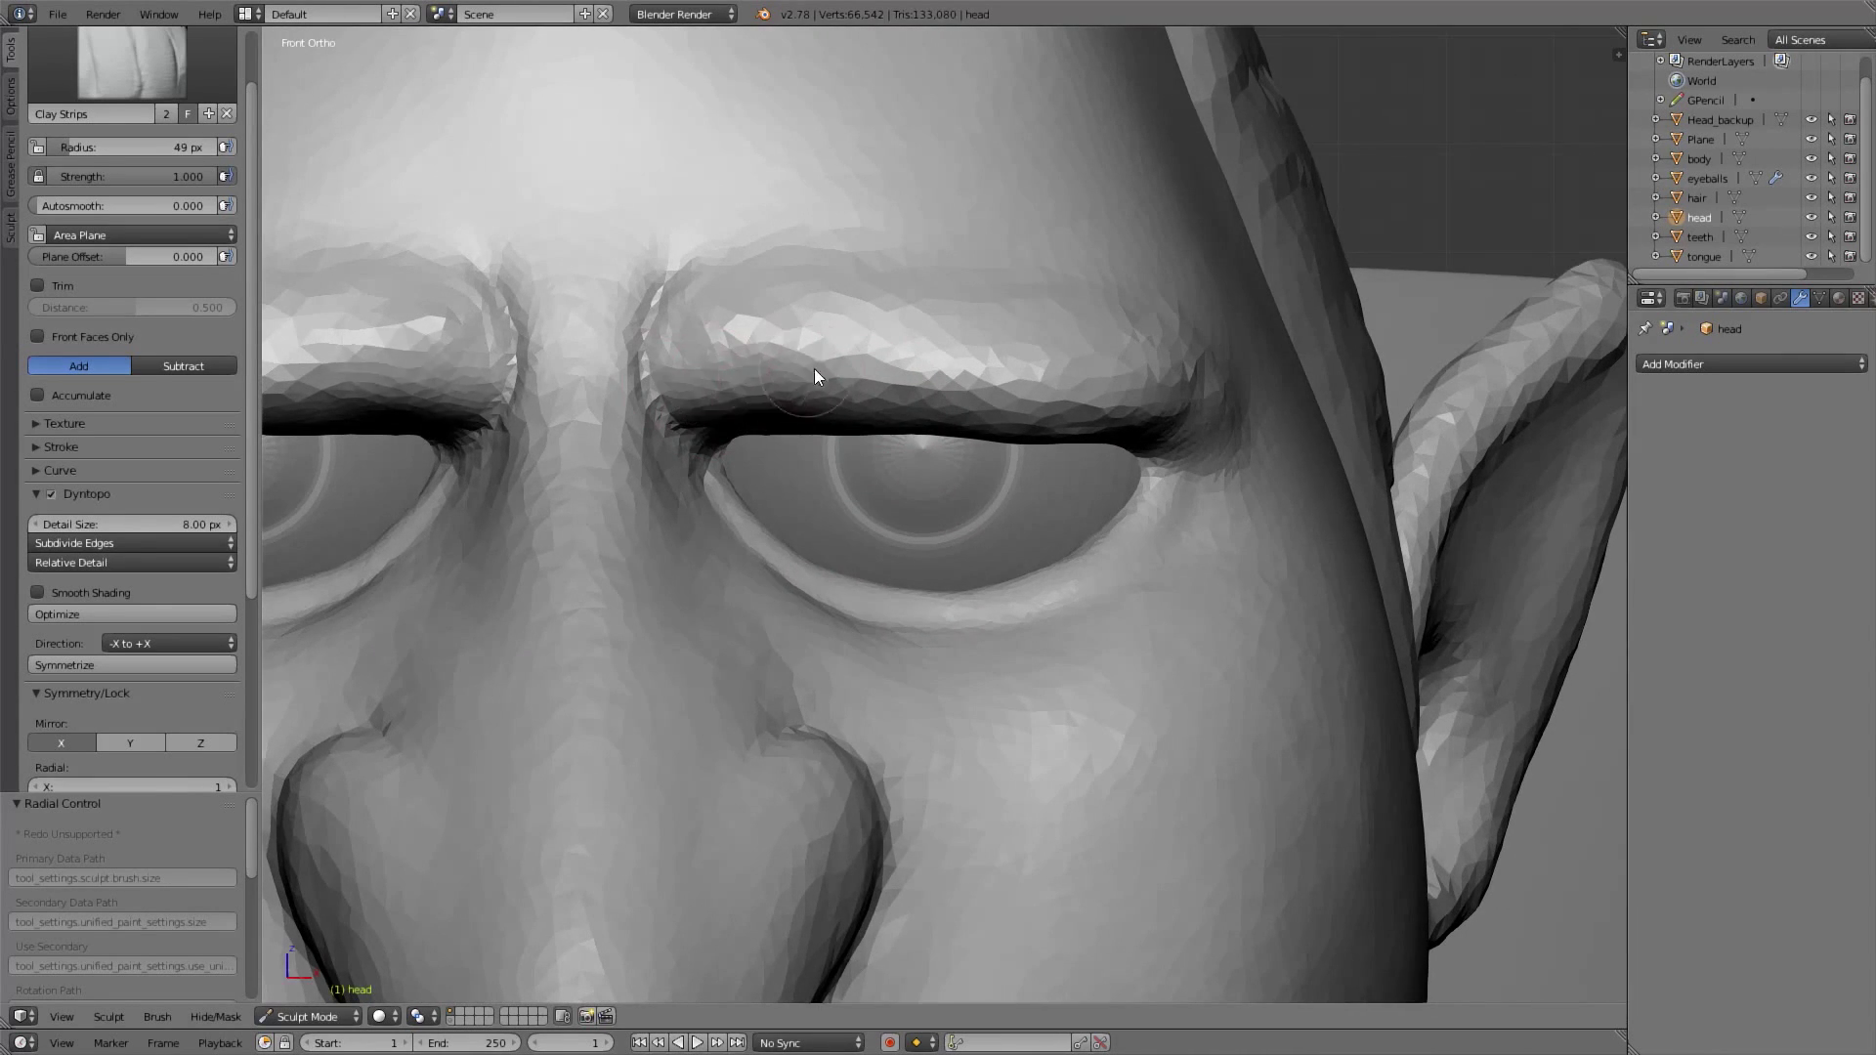
Pull the edge of the upper eyelids slightly down over the eyeballs with the Grab brush
scroll(831, 374, down, 4)
key(g)
mouse_move(845, 375)
middle_down()
mouse_move(772, 391)
mouse_move(782, 344)
middle_up()
mouse_move(930, 389)
middle_down()
mouse_move(1032, 431)
mouse_move(1026, 391)
middle_up()
key(f)
click(957, 447)
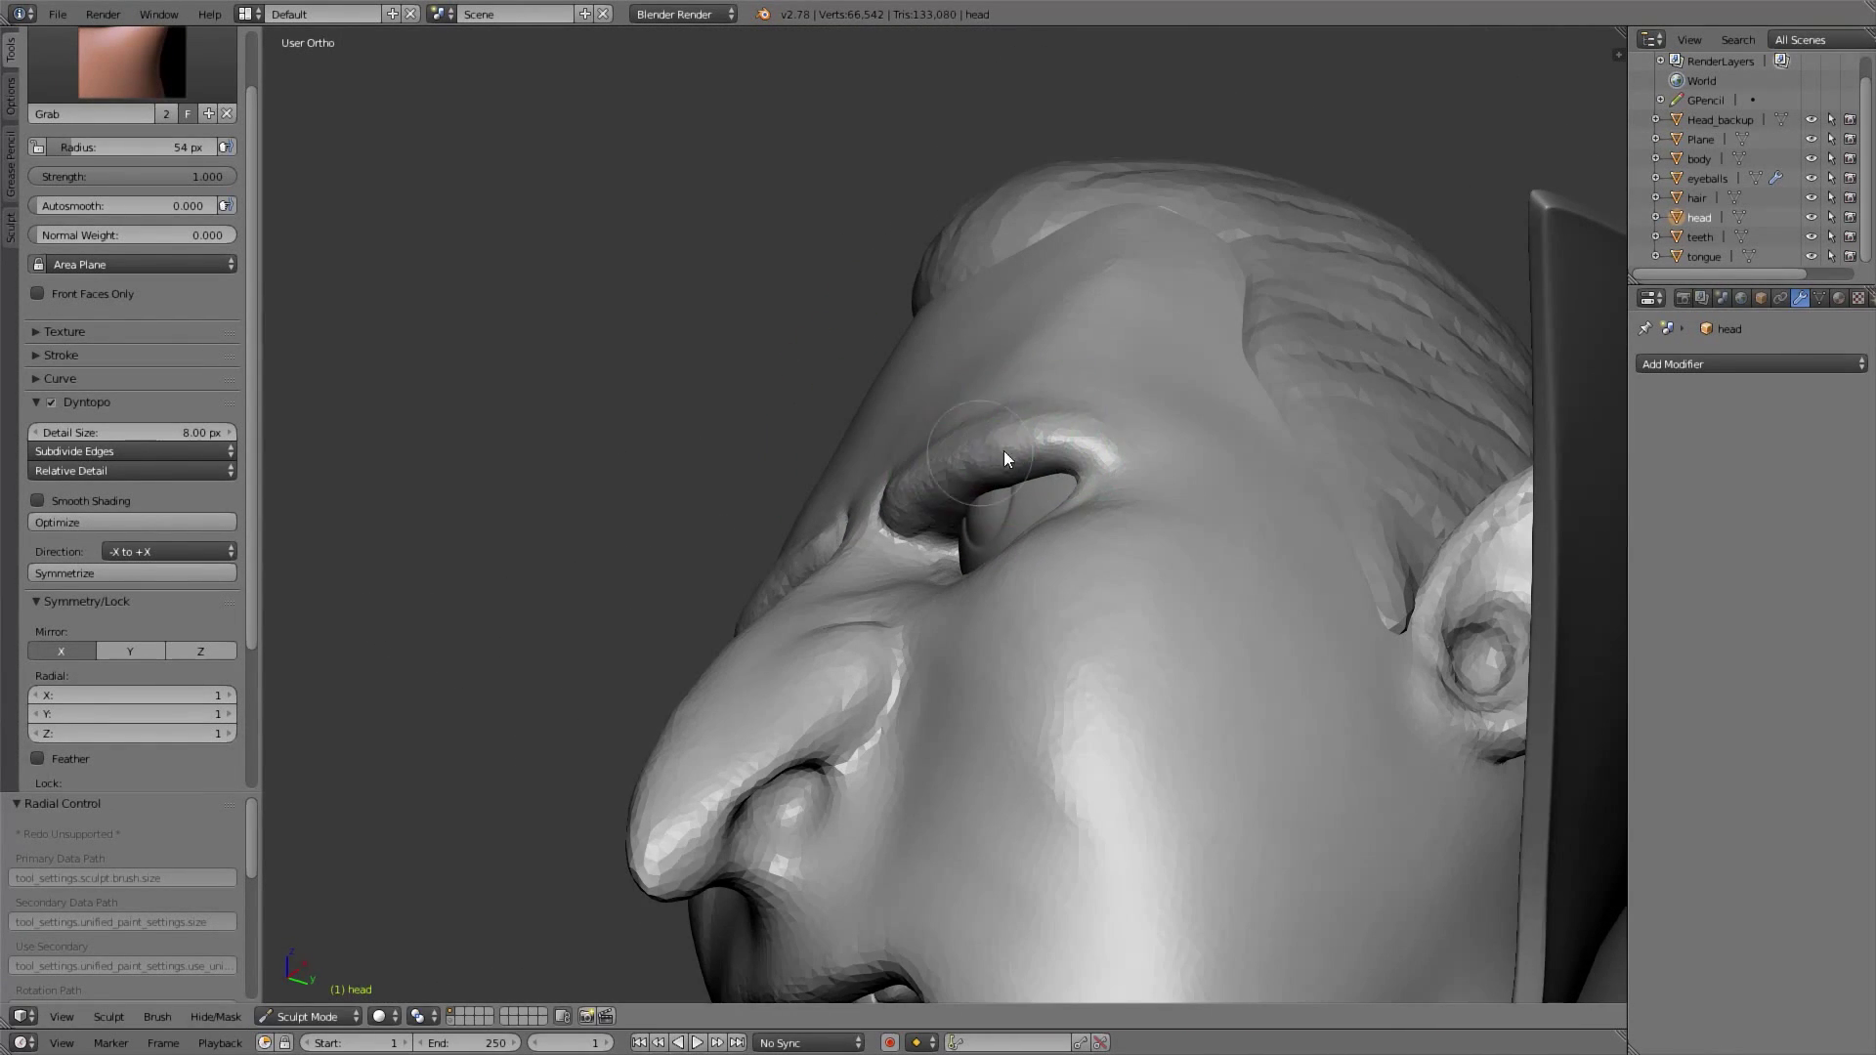
key(KP_1)
scroll(964, 491, up, 3)
key(f)
click(999, 490)
drag(981, 477, 975, 502)
scroll(973, 497, down, 5)
mouse_move(923, 474)
middle_down()
mouse_move(993, 462)
mouse_move(852, 479)
middle_up()
mouse_move(1006, 391)
middle_down()
mouse_move(943, 365)
mouse_move(1123, 279)
middle_up()
key(KP_1)
Return to Object Mode and remove the color from the Grease Pencil palette
mouse_move(1018, 451)
ctrl+middle_down()
mouse_move(1006, 307)
mouse_move(1026, 547)
ctrl+middle_up()
click(323, 1016)
click(315, 995)
mouse_move(904, 627)
shift+middle_down()
mouse_move(977, 492)
mouse_move(912, 573)
shift+middle_up()
ctrl+middle_drag(913, 572, 928, 674)
key(n)
middle_drag(1466, 225, 1463, 982)
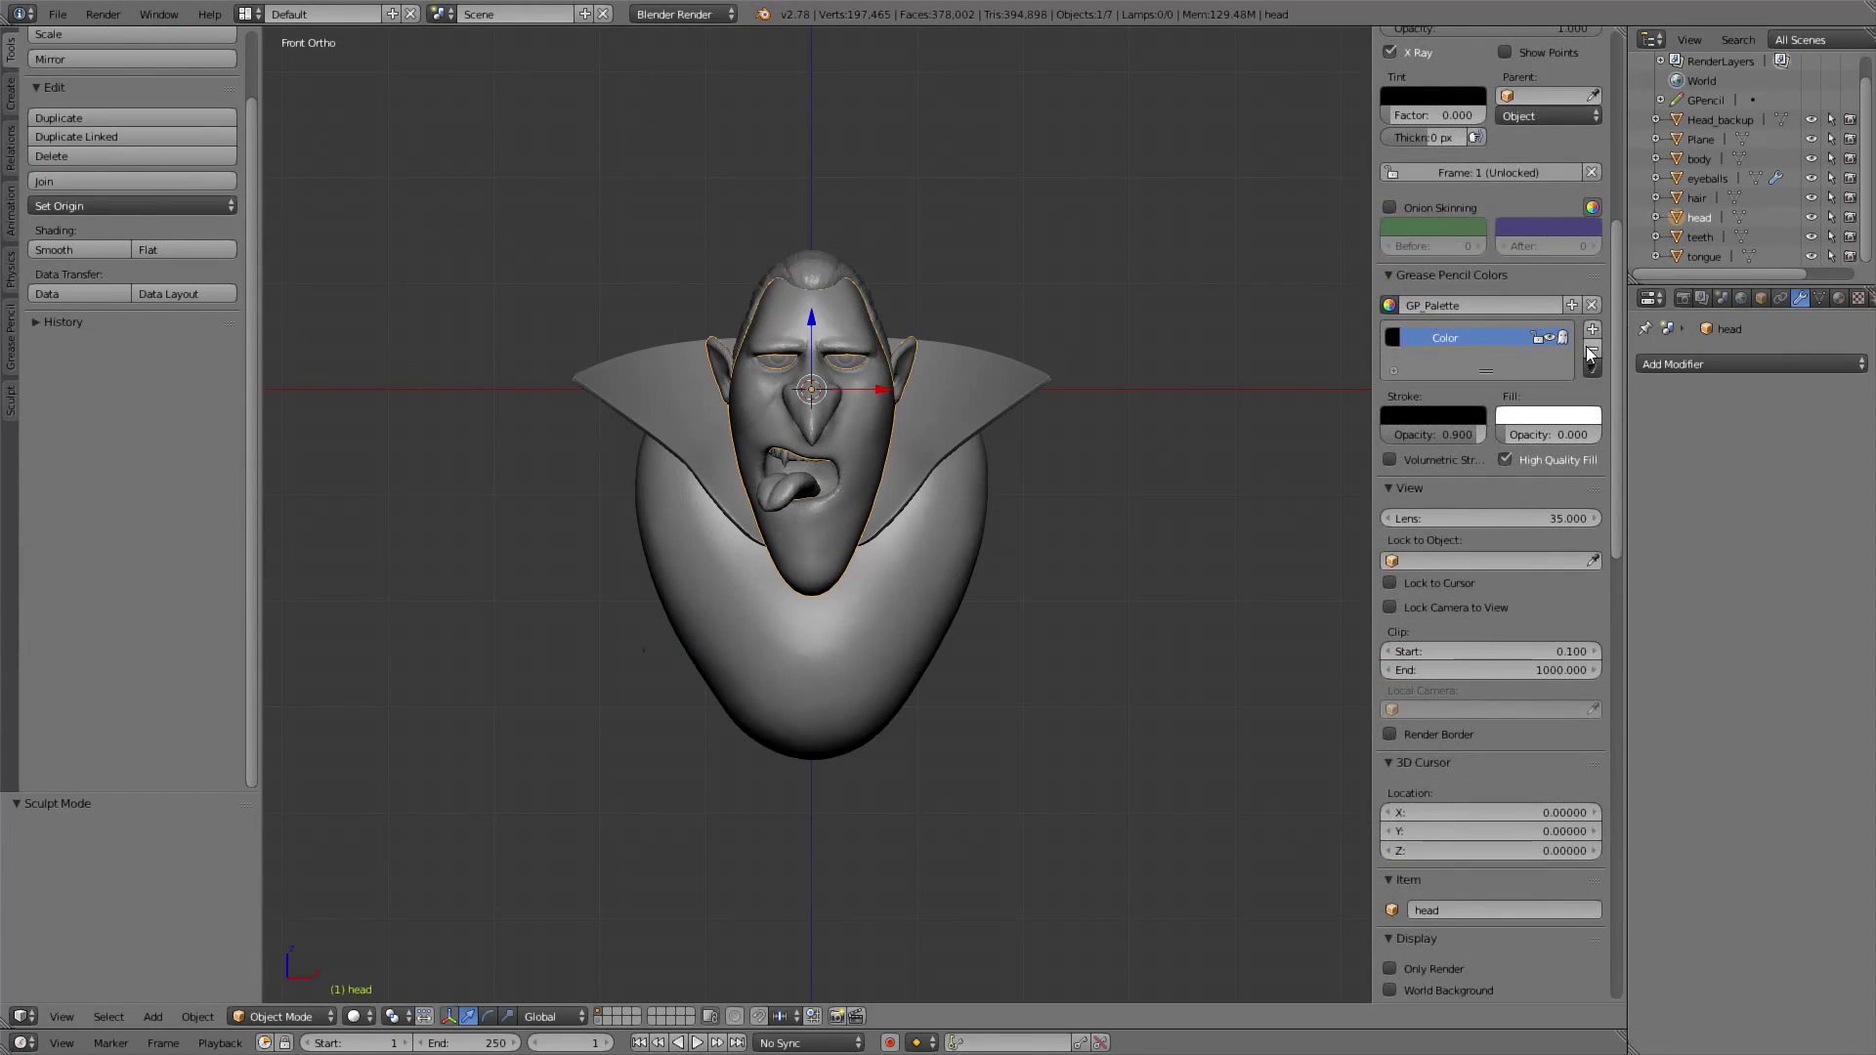
click(1591, 353)
key(n)
Add a cube and, in Edit Mode, move its mesh about 3.1 units down along Z and enlarge it below the bust
key(a)
key(shift+a)
click(1093, 570)
key(Tab)
key(g)
key(z)
click(1036, 721)
key(s)
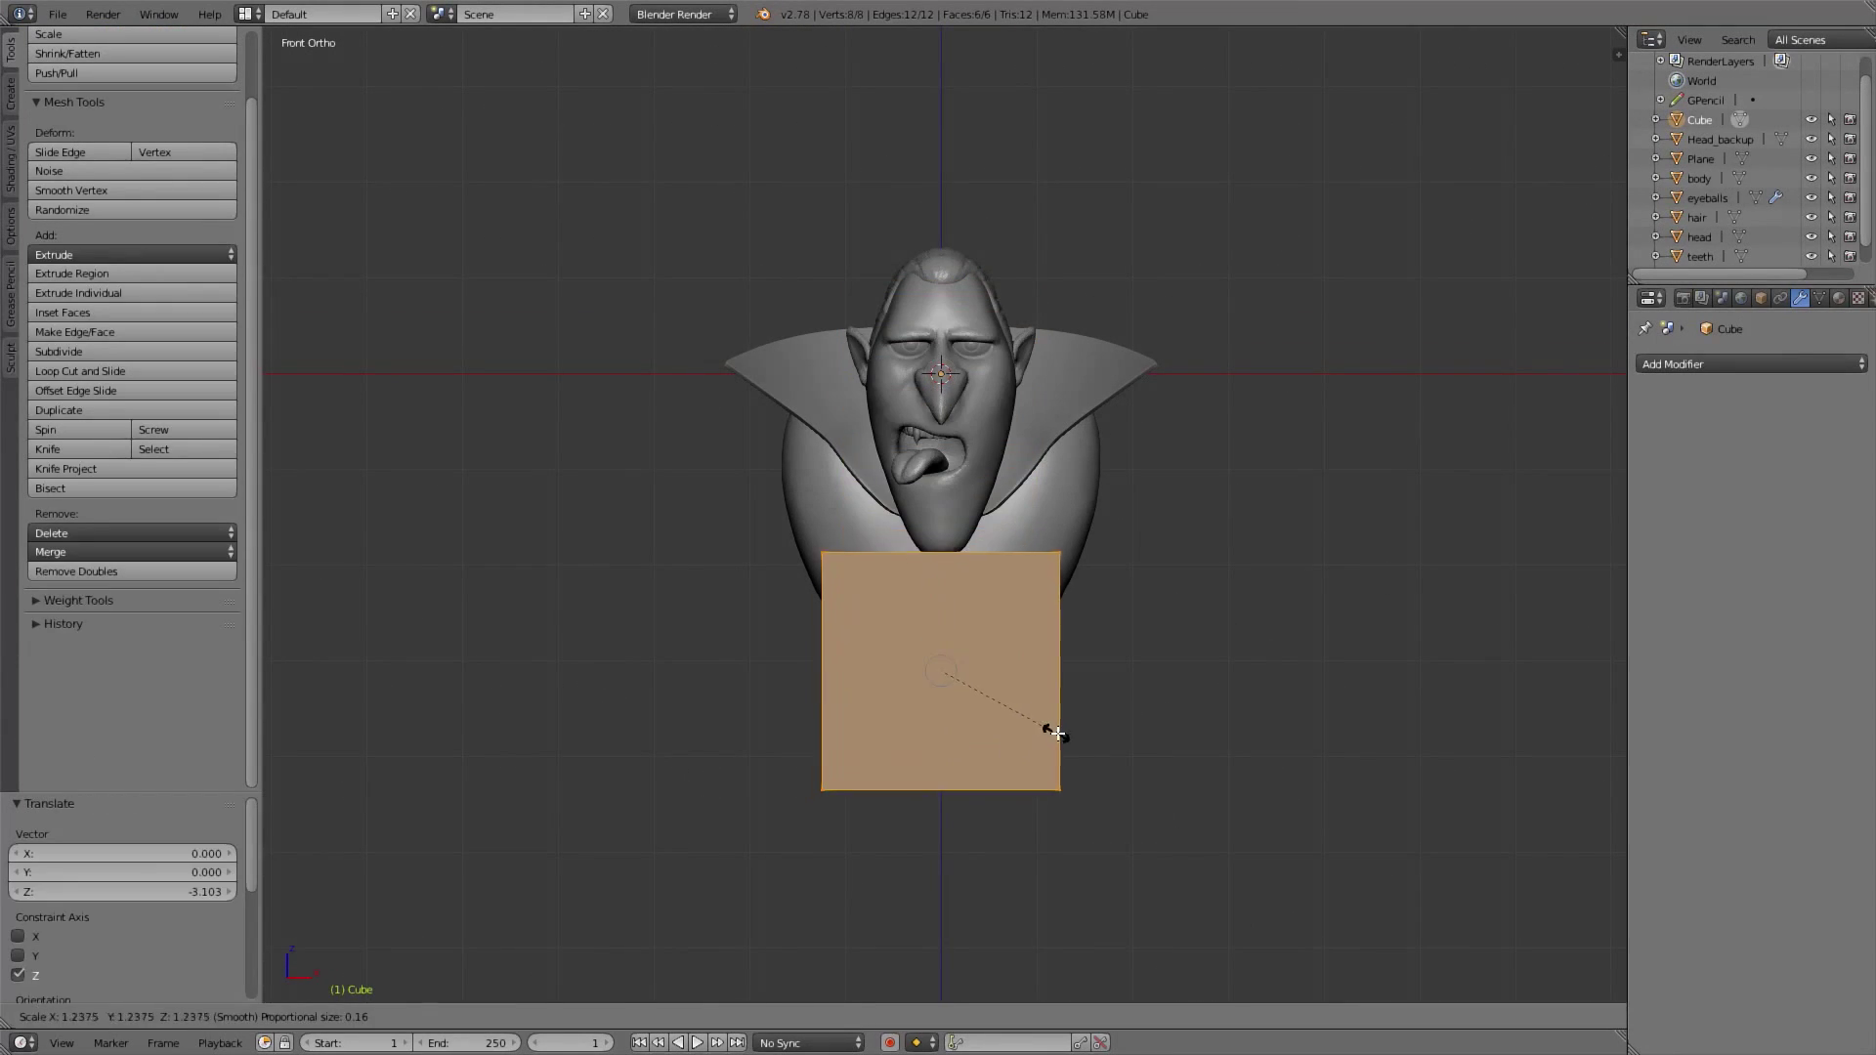
click(1078, 744)
Flatten the cube along Z, rescale it from the side view and adjust its height under the bust
key(s)
key(z)
key(KP_3)
key(s)
click(1098, 672)
key(g)
key(z)
Select the cube's top vertices and scale them inward to taper it into a pedestal
key(a)
key(b)
drag(830, 592, 1220, 718)
key(s)
click(1184, 713)
Select the whole pedestal mesh, shift it along Z to sit beneath the bust and leave Edit Mode
key(a)
key(a)
key(g)
key(z)
click(1123, 656)
key(Tab)
Select all the vampire's parts, including those on the second layer, while leaving the pedestal cube out of the selection
middle_drag(924, 656, 952, 633)
key(KP_1)
key(a)
key(b)
drag(743, 196, 1163, 762)
key(KP_3)
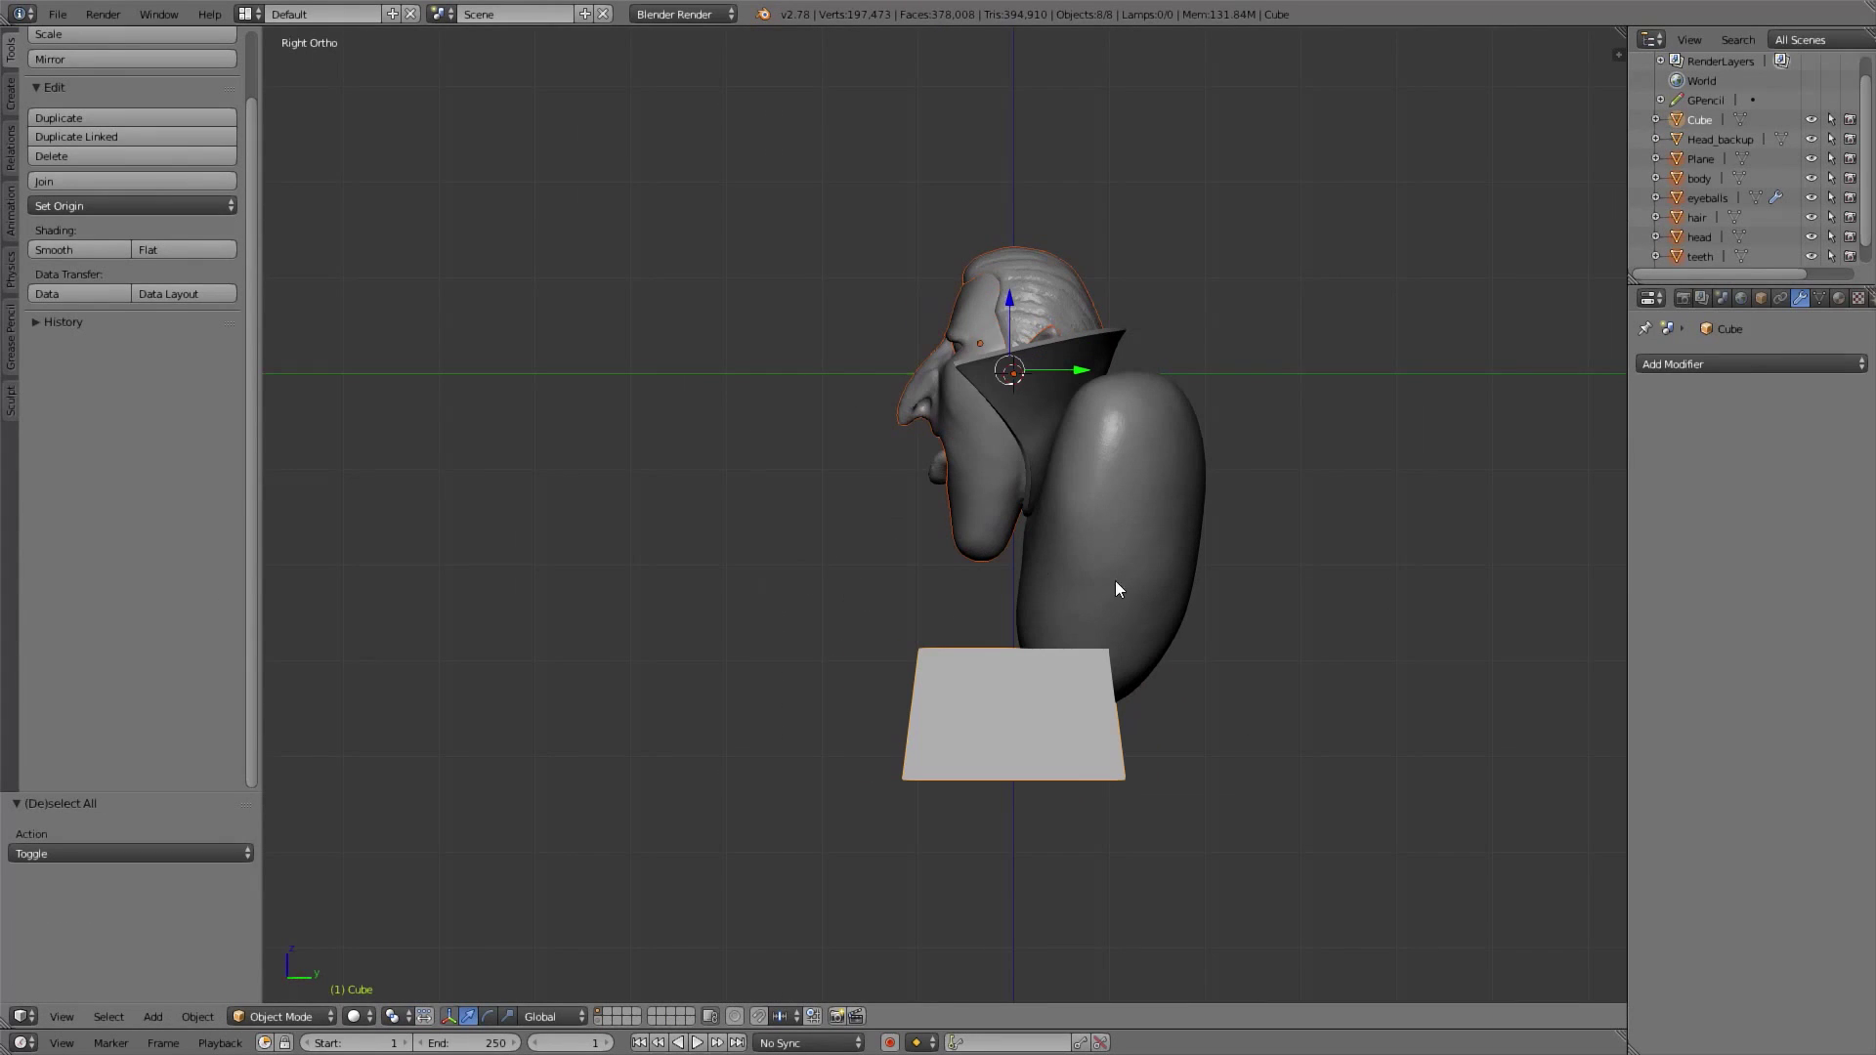
shift+click(599, 1021)
key(g)
right_click(1149, 633)
shift+right_click(1103, 758)
Move the vampire about -0.786 in Y and 0.153 in Z over the pedestal, and adjust its height along Z
key(g)
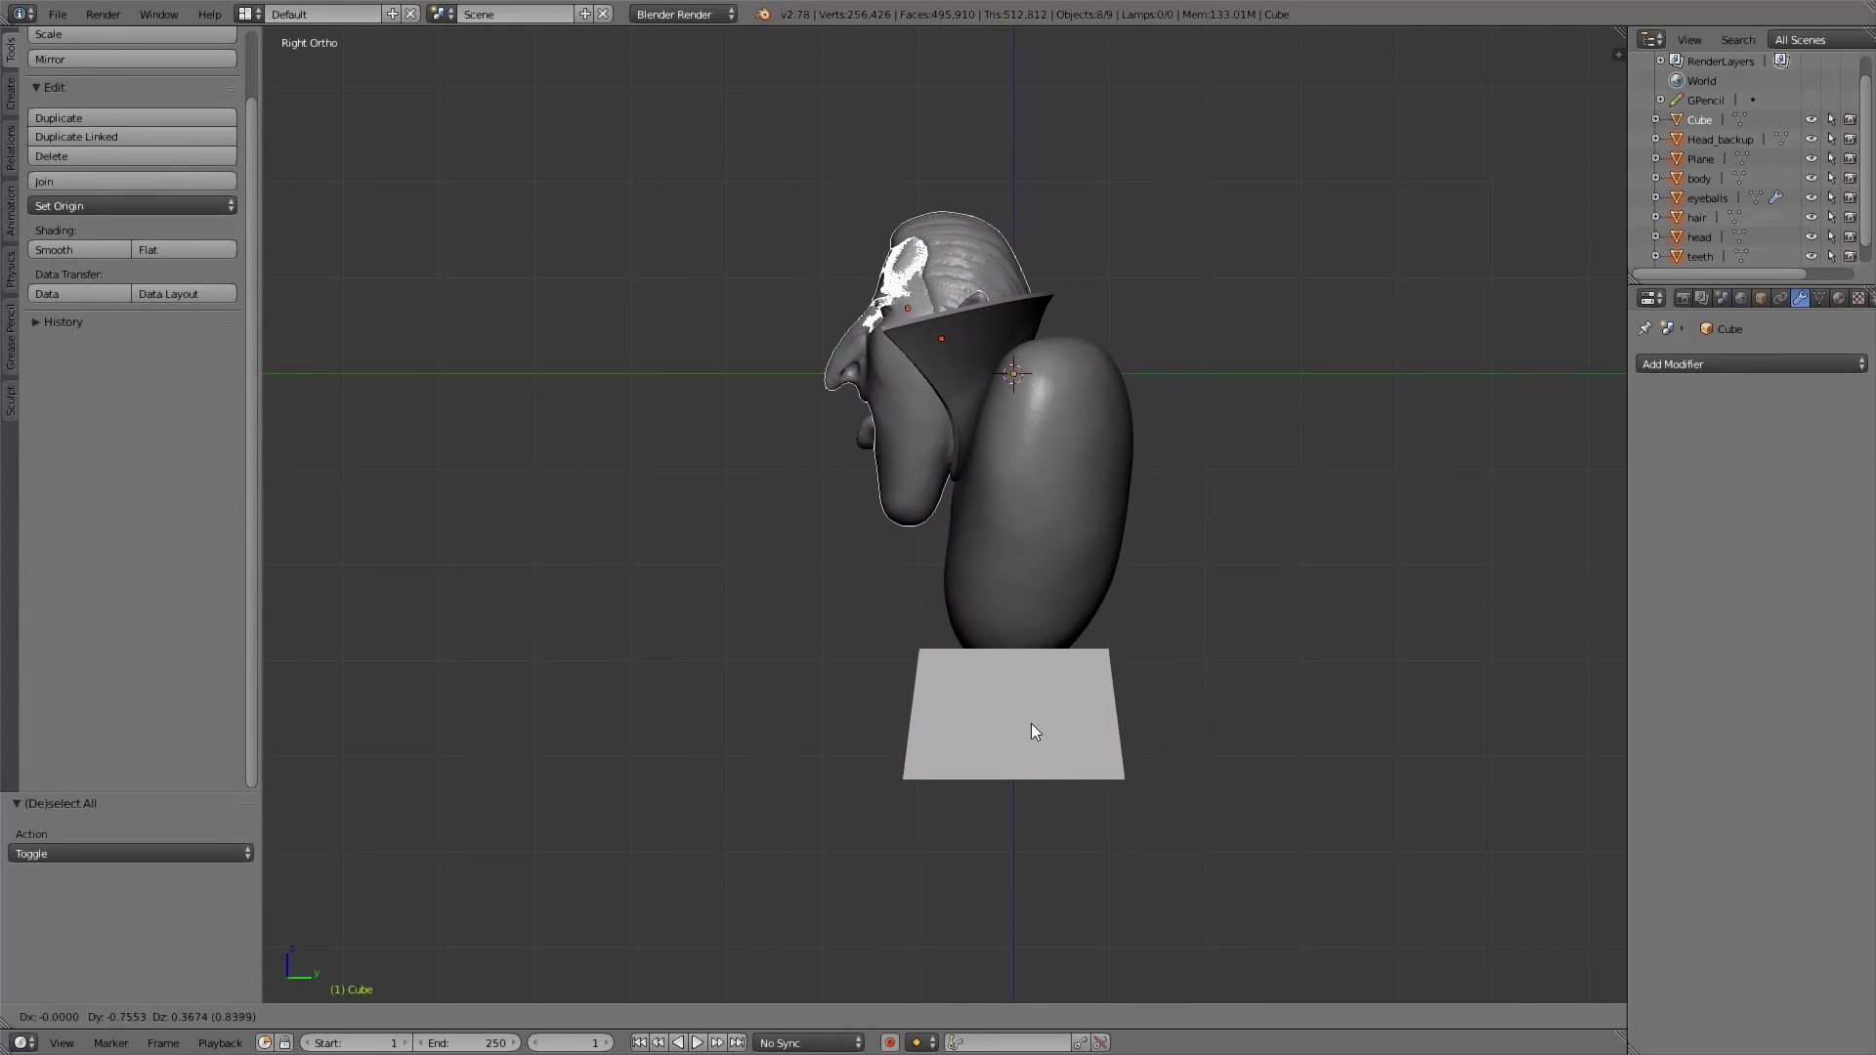
click(1032, 742)
key(KP_1)
key(g)
key(z)
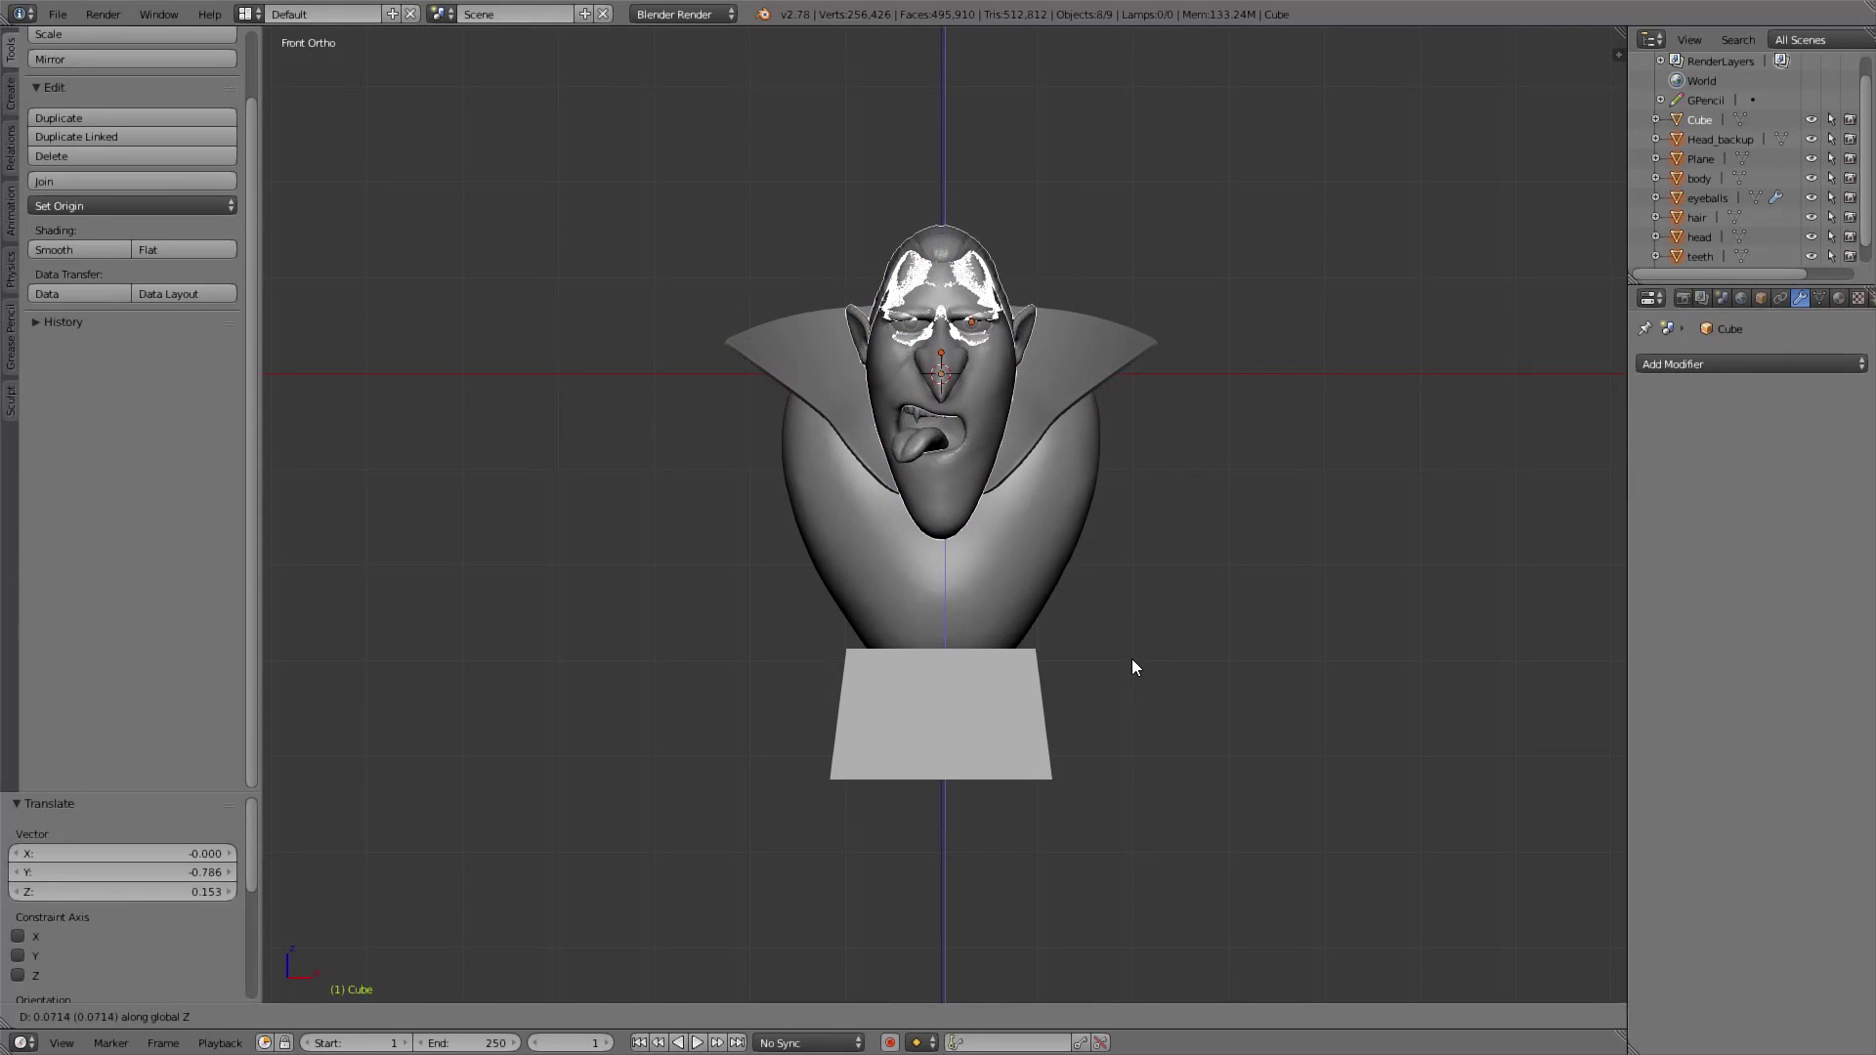
click(1131, 659)
Deselect everything, show only the first layer and select the pedestal cube
key(a)
click(599, 1013)
right_click(985, 774)
ctrl+middle_drag(1124, 747, 1198, 616)
shift+middle_drag(1200, 616, 752, 565)
scroll(20, 373, up, 2)
middle_drag(913, 578, 1026, 532)
Add a Subdivision Surface modifier to the pedestal, set it to Simple and raise its subdivision level in wireframe display
click(1691, 366)
click(1466, 677)
ctrl+middle_drag(1083, 674, 1083, 608)
click(1741, 500)
click(1793, 457)
key(z)
click(1742, 500)
click(1742, 520)
Add a second Subdivision Surface modifier to the pedestal, raise its subdivision level and apply both modifiers
click(1705, 365)
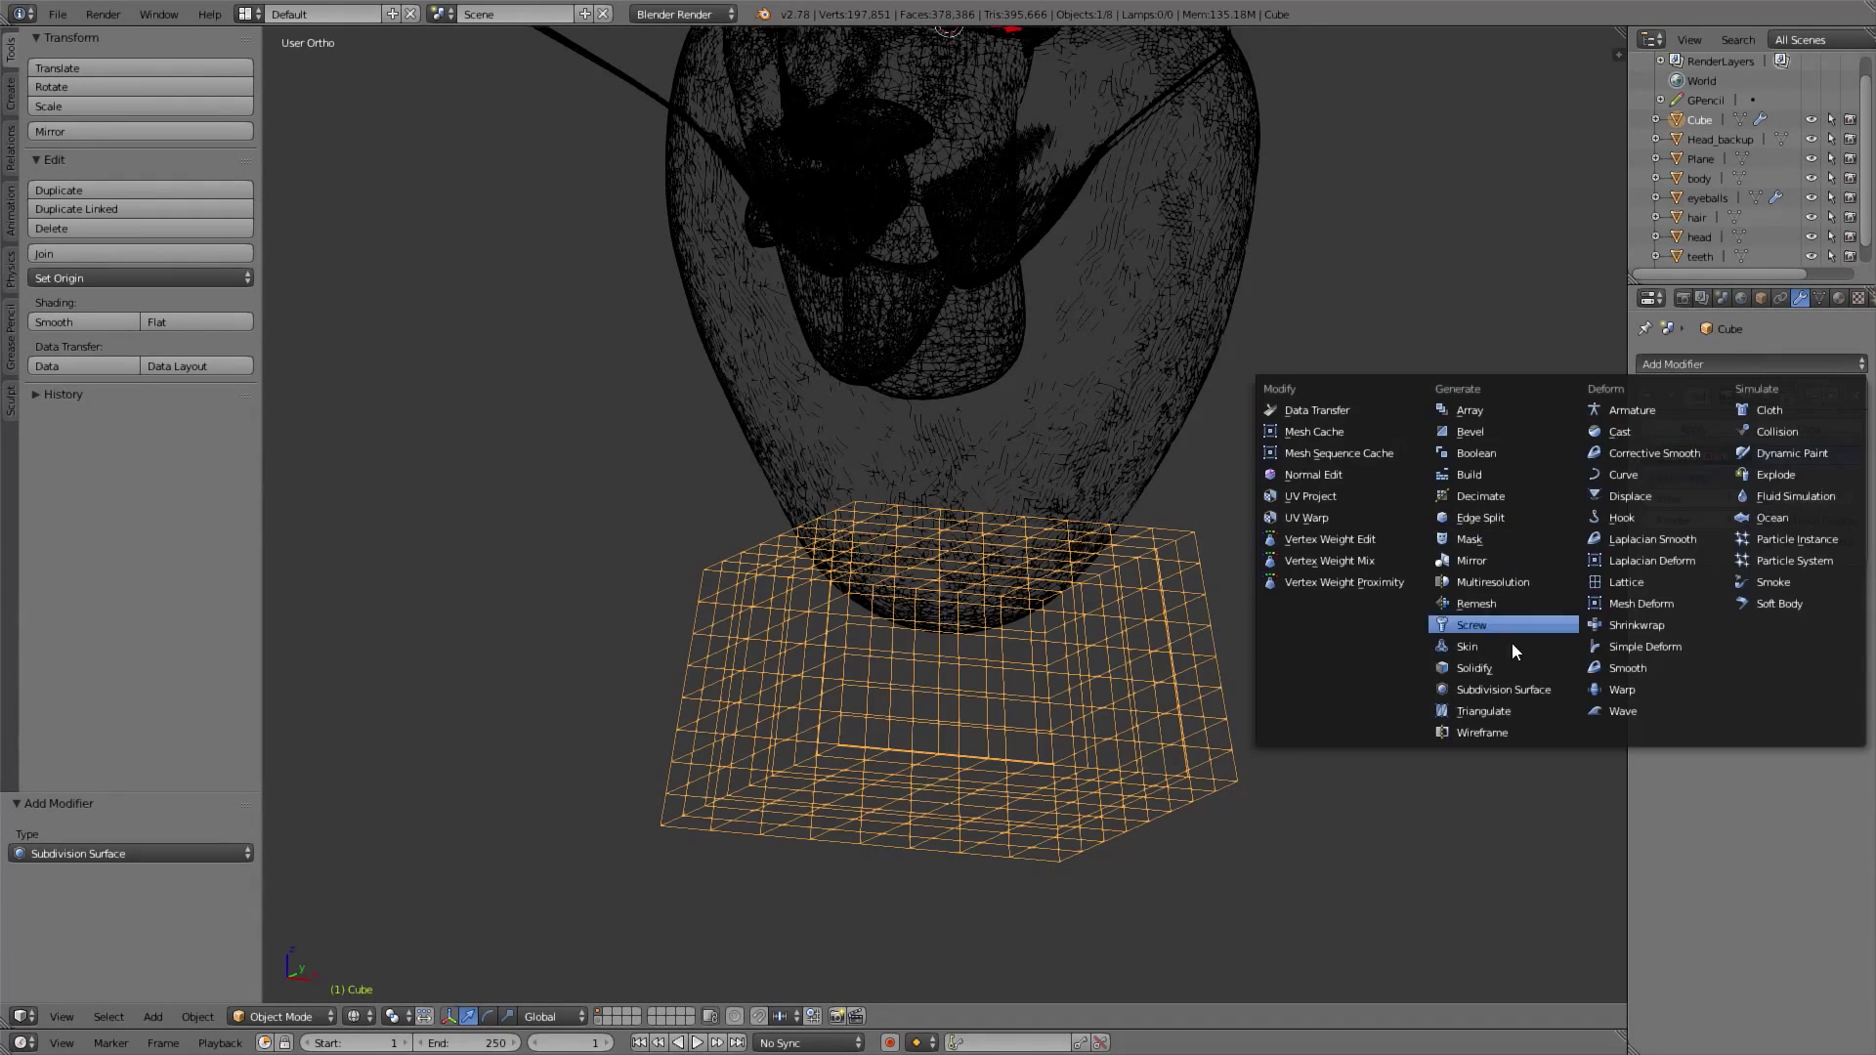
click(1473, 686)
key(z)
click(1741, 500)
click(1741, 500)
click(1742, 501)
mouse_move(1057, 626)
middle_down()
mouse_move(1152, 602)
mouse_move(967, 655)
mouse_move(958, 637)
middle_up()
click(1694, 430)
click(1695, 430)
key(z)
key(z)
Switch the pedestal to Sculpt Mode, enable Dyntopo and check its mesh in wireframe display
click(283, 1016)
click(283, 946)
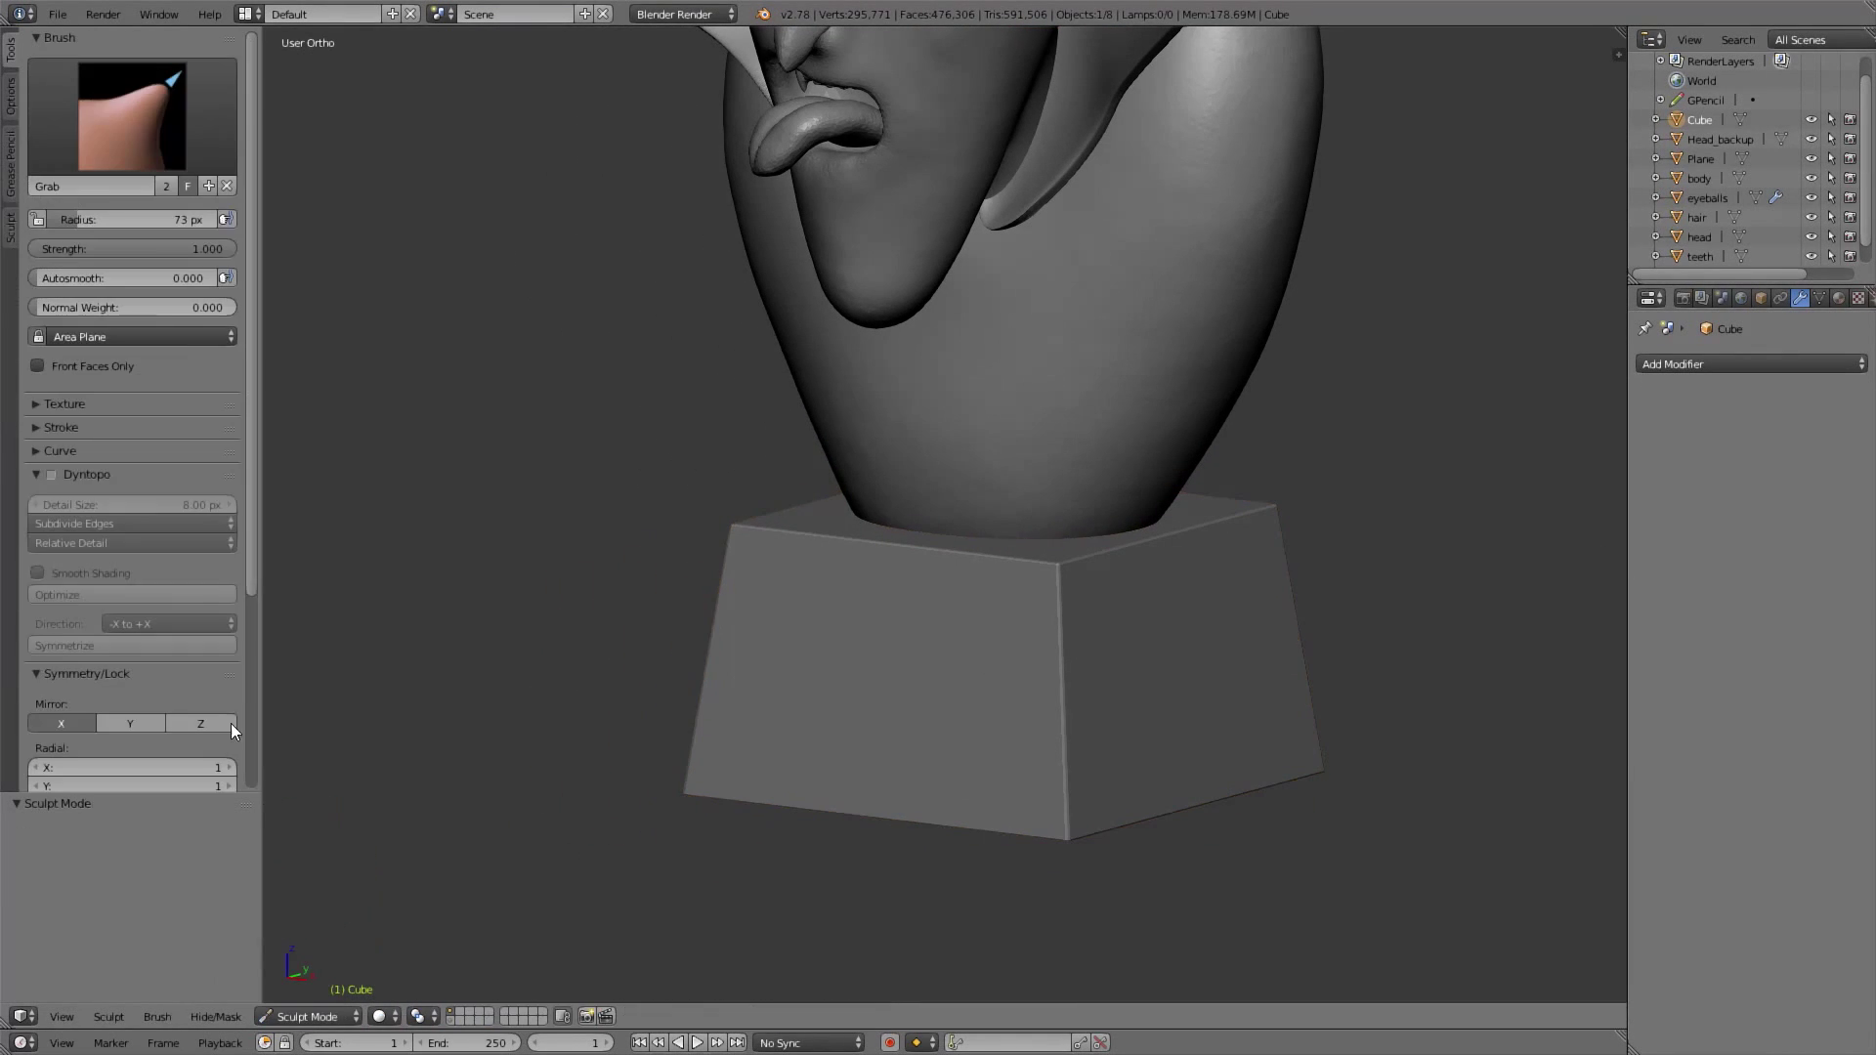
click(61, 473)
key(z)
key(z)
Choose the Scrape/Peaks brush with a strength of 1.000 and a radius of 30 px
click(132, 115)
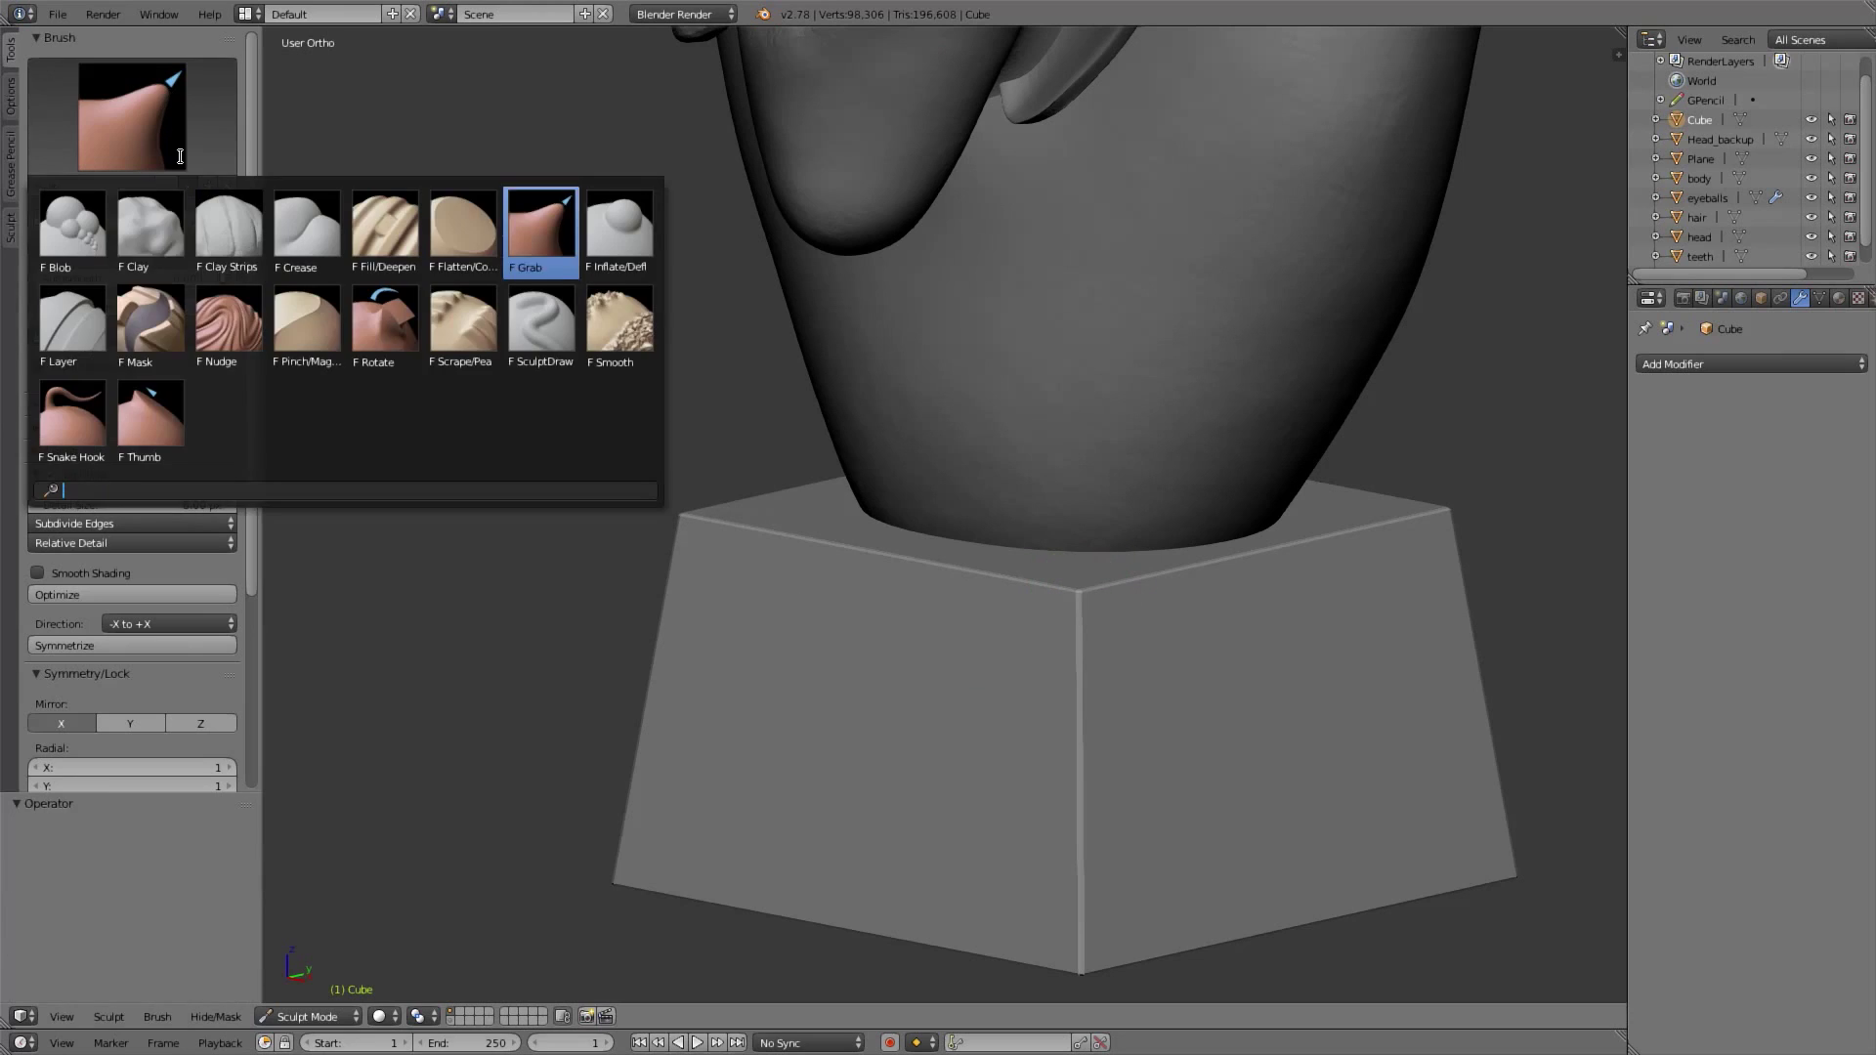
click(464, 322)
key(shift+f)
click(1004, 649)
key(f)
click(1017, 649)
shift+middle_drag(1055, 652, 1020, 556)
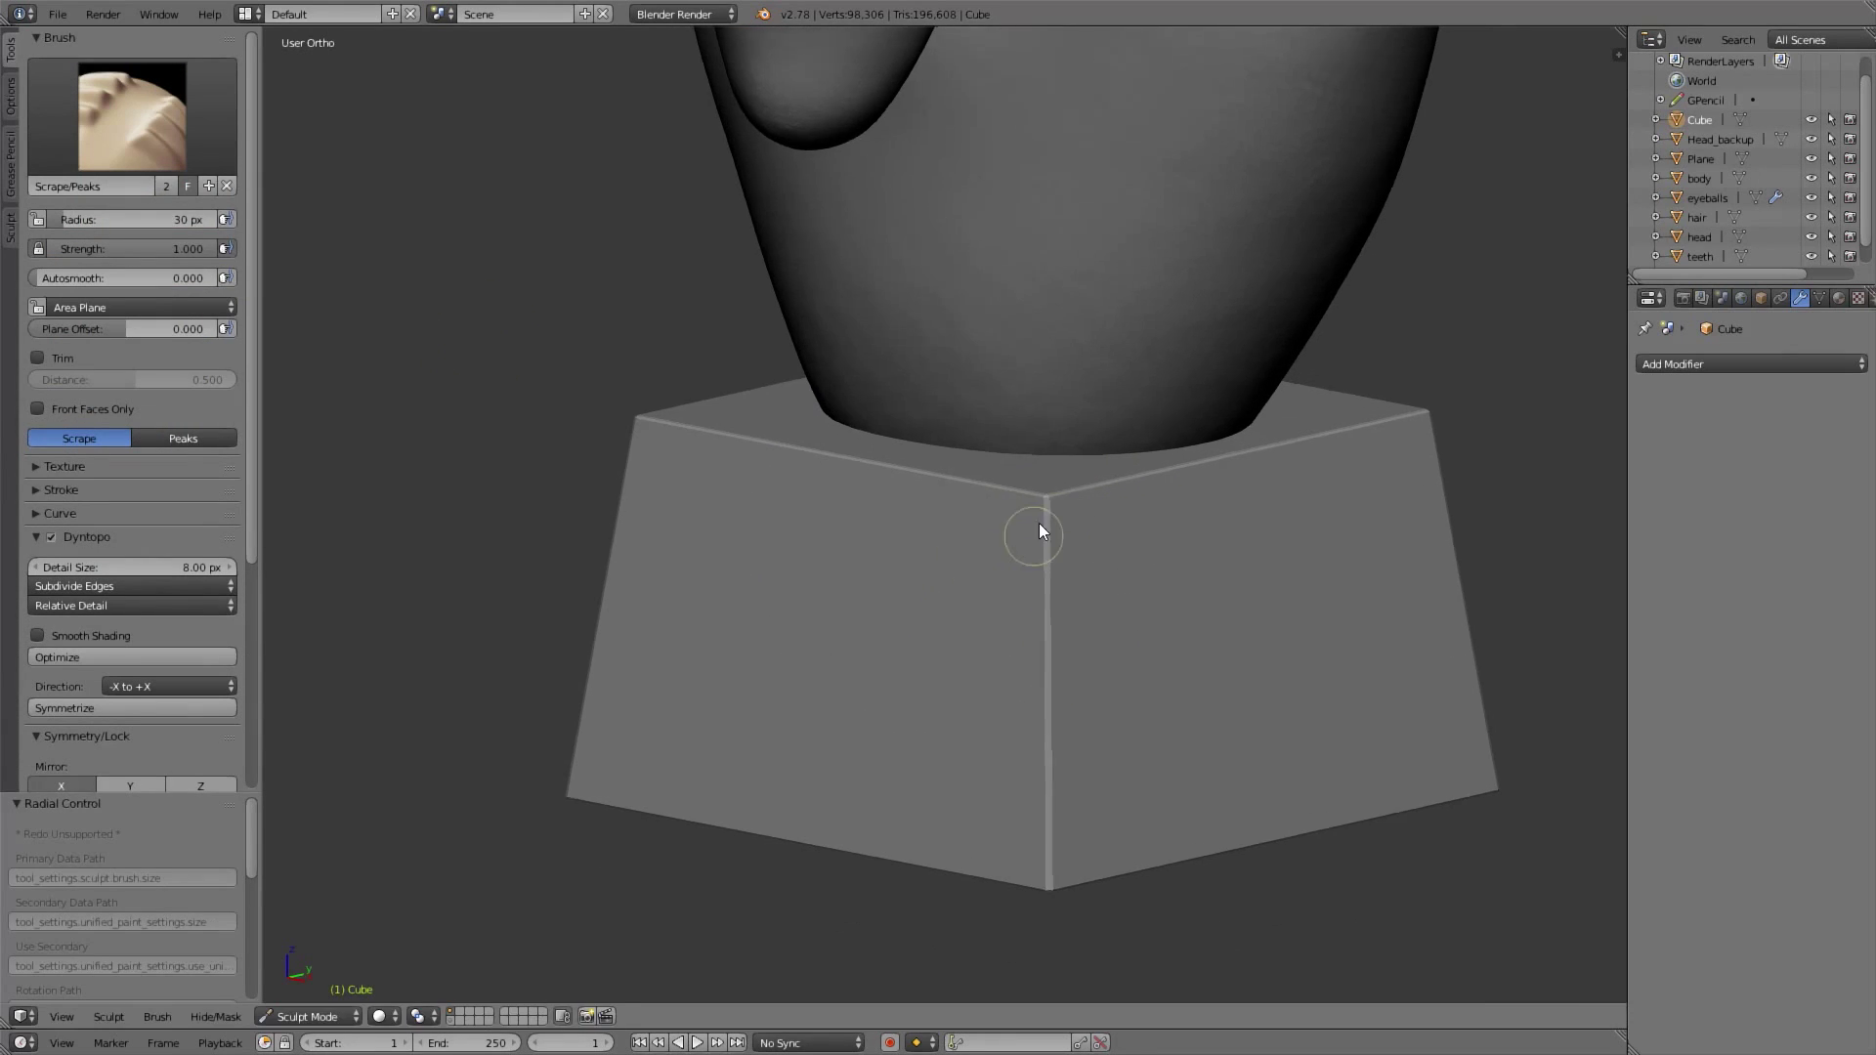
Scrape a spot on the pedestal's upper front corner, reduce the brush radius to 22 px and set a constant falloff curve
scroll(1056, 509, up, 1)
drag(1069, 488, 1065, 494)
scroll(68, 709, down, 3)
key(f)
click(1038, 496)
key(shift+f)
click(1029, 516)
scroll(114, 469, up, 3)
scroll(113, 469, down, 3)
click(62, 407)
click(133, 624)
Scrape along one vertical corner edge of the pedestal from its upper end to its base
scroll(1108, 501, up, 1)
middle_drag(1109, 501, 1112, 473)
shift+middle_drag(1112, 473, 1158, 354)
drag(1118, 369, 1122, 897)
middle_drag(1143, 489, 1363, 489)
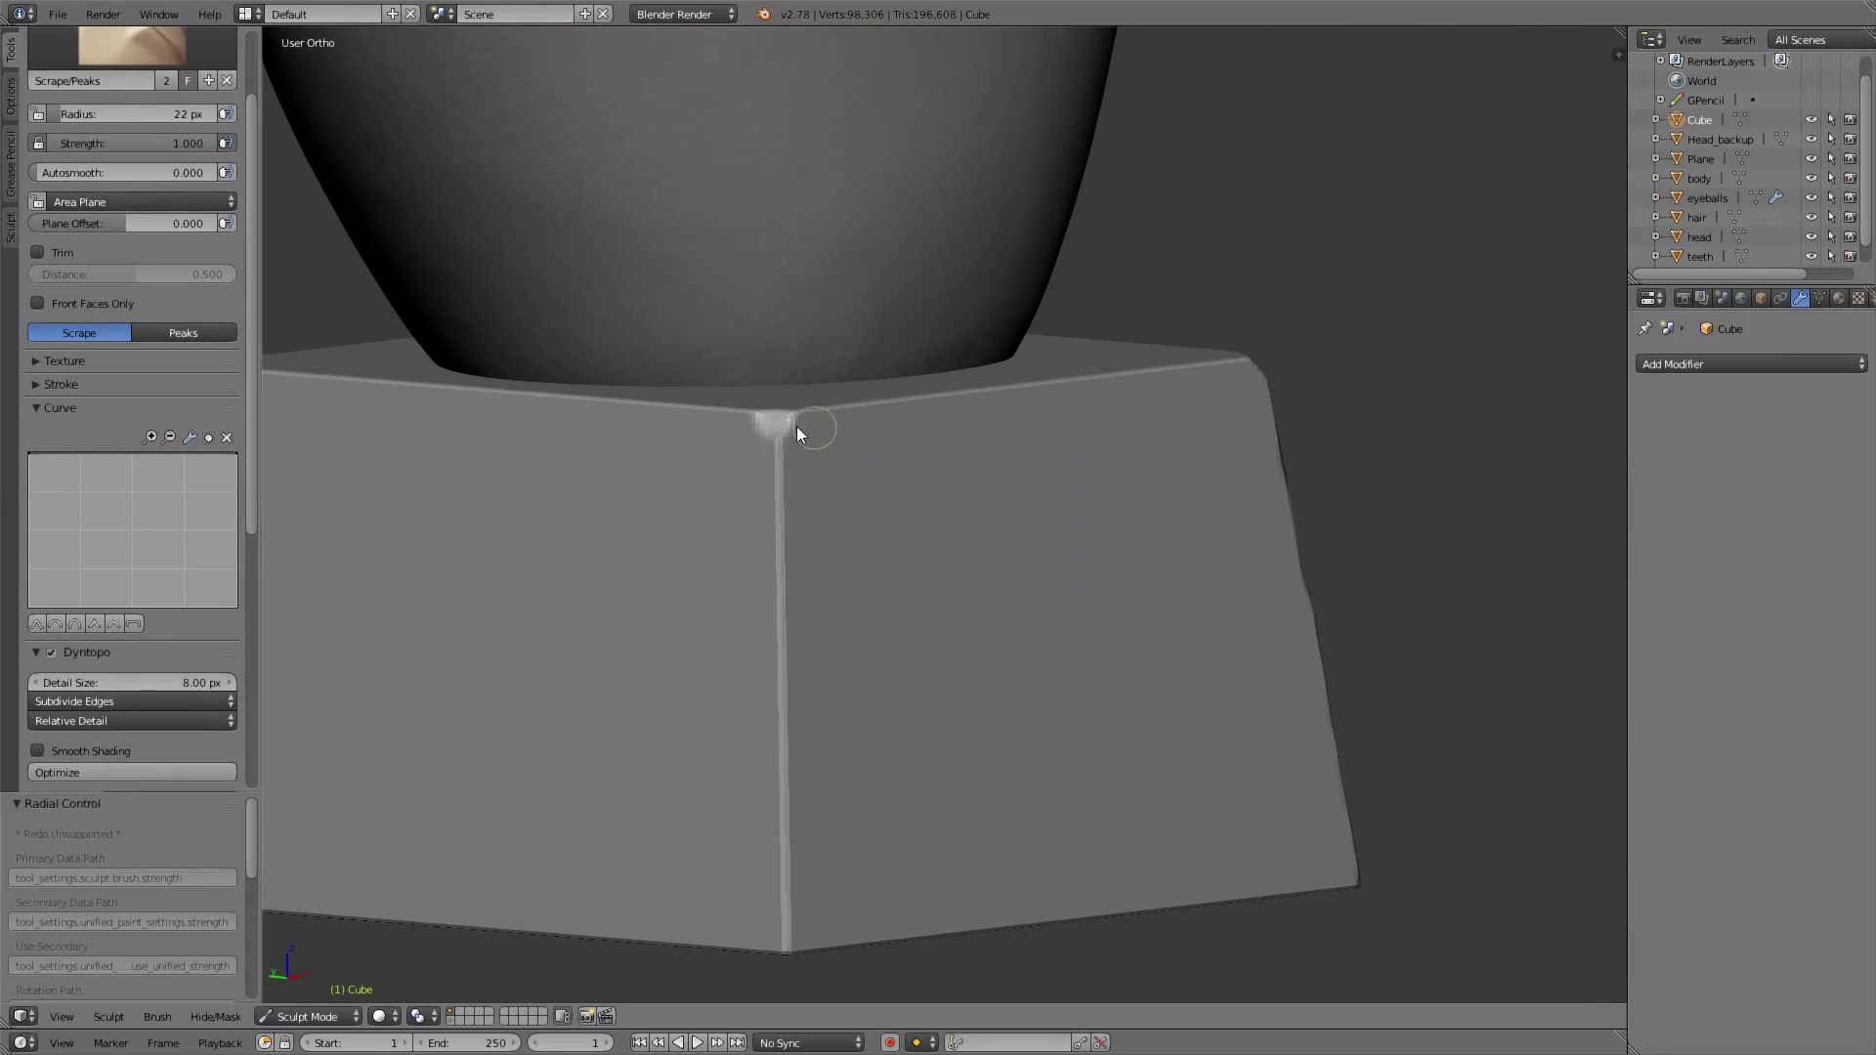
Scrape the upper corner and the adjoining top edge of the pedestal, adjusting the brush radius
drag(845, 413, 903, 399)
middle_drag(928, 411, 866, 458)
key(f)
click(1325, 287)
mouse_move(1160, 325)
mouse_down()
mouse_move(1182, 336)
mouse_move(905, 400)
mouse_up()
scroll(905, 403, down, 4)
middle_drag(899, 464, 711, 437)
scroll(880, 426, up, 3)
middle_drag(881, 424, 864, 447)
Set the brush radius to 17 px and scrape along the pedestal's next top edge
key(f)
click(919, 404)
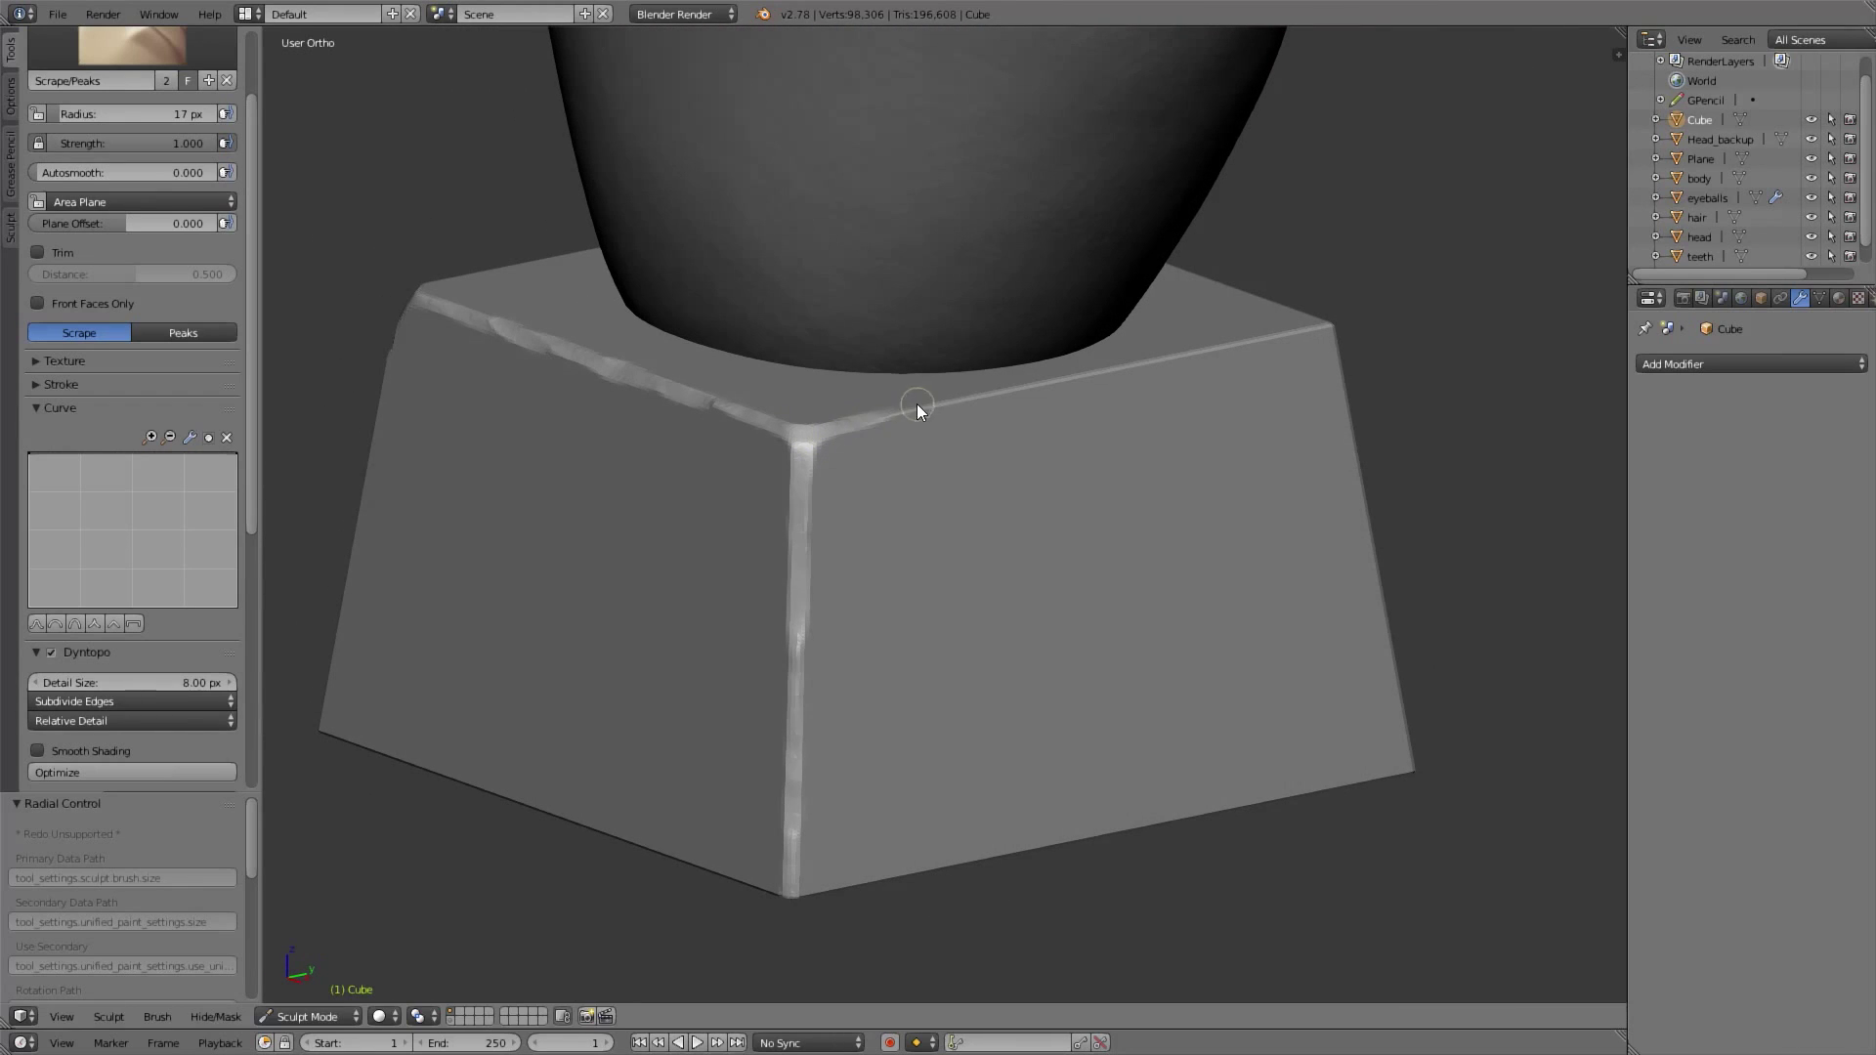
drag(922, 403, 1014, 387)
middle_drag(1086, 395, 1011, 391)
drag(1012, 395, 1125, 402)
middle_drag(978, 430, 891, 405)
Scrape the following corner of the pedestal and wear down the top edge beside it
mouse_move(883, 414)
mouse_down()
mouse_move(1159, 432)
mouse_move(1168, 720)
mouse_up()
mouse_move(1169, 720)
middle_down()
mouse_move(1112, 838)
mouse_move(826, 450)
middle_up()
drag(827, 450, 1047, 471)
middle_drag(1048, 471, 934, 406)
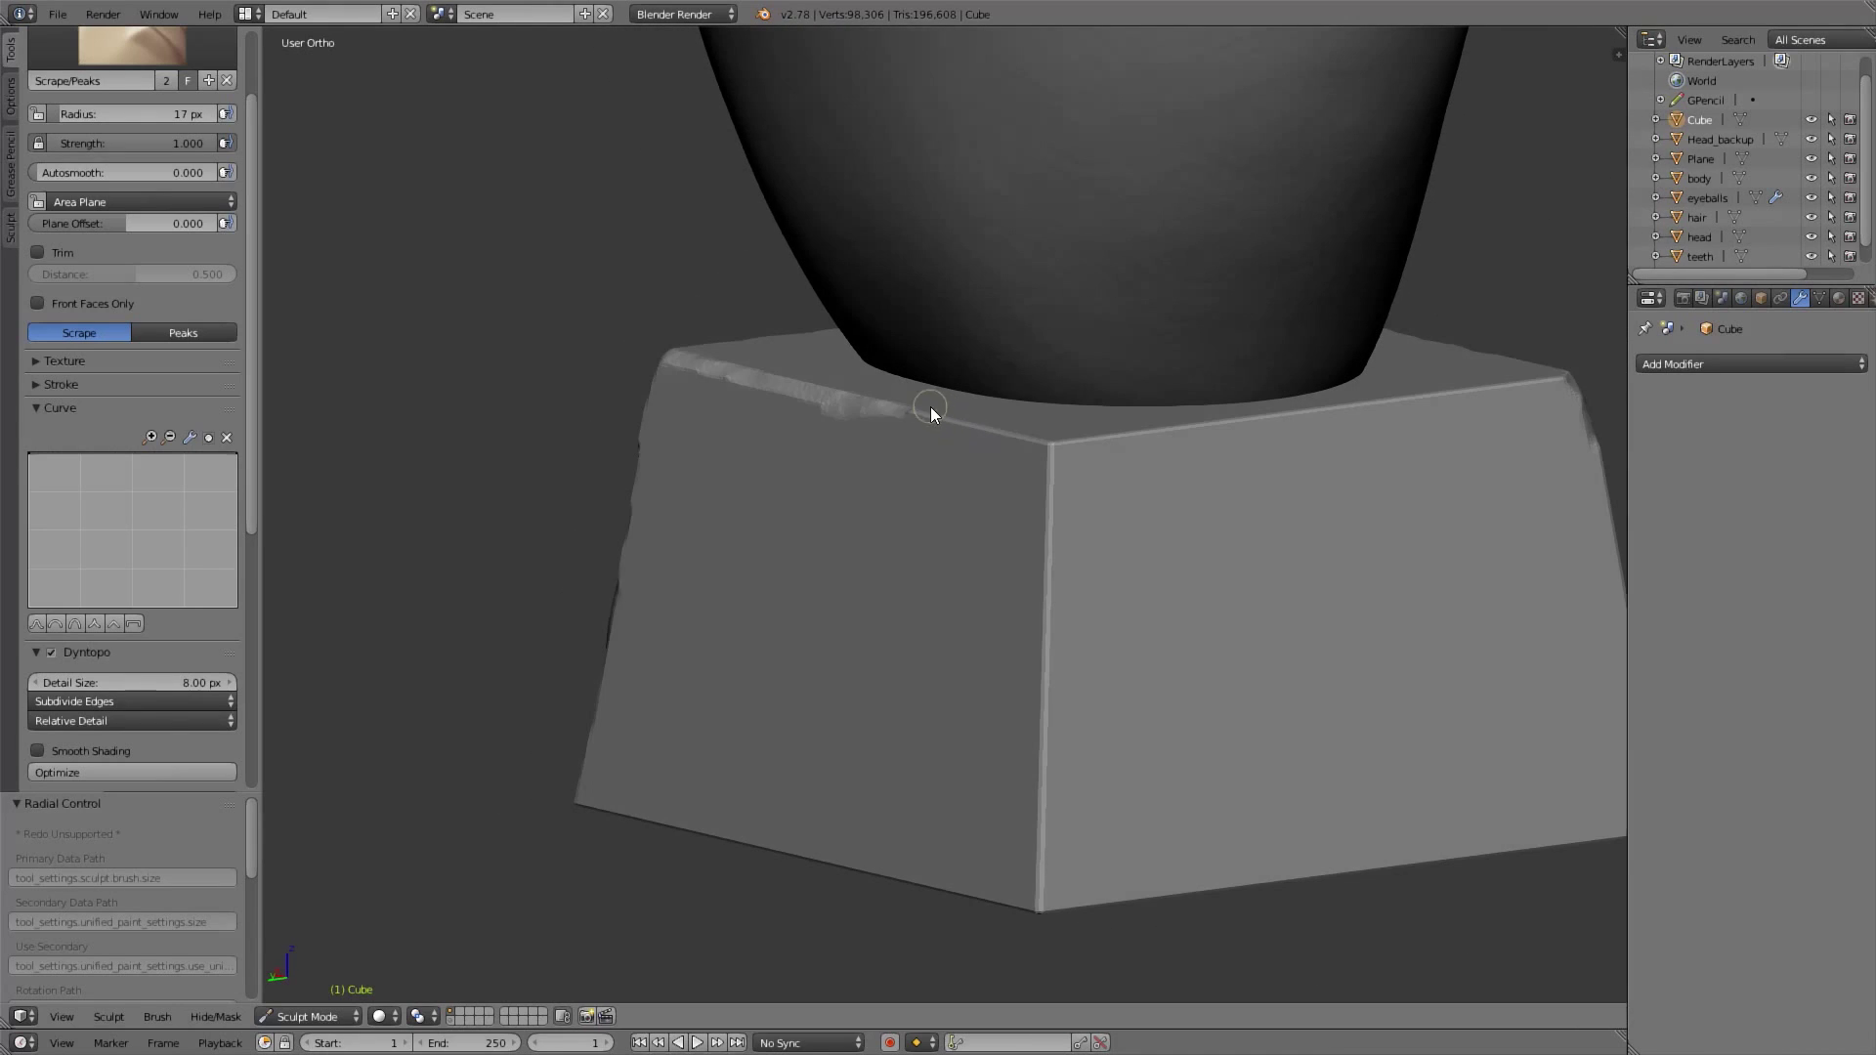
mouse_move(981, 428)
mouse_down()
mouse_move(1041, 653)
mouse_move(1069, 608)
mouse_move(1057, 499)
mouse_up()
mouse_move(1057, 498)
middle_down()
mouse_move(912, 432)
mouse_move(856, 435)
middle_up()
mouse_move(852, 494)
mouse_down()
mouse_move(654, 467)
mouse_move(796, 491)
mouse_up()
Scrape down the remaining vertical corner and along the last top edge of the pedestal, resizing the brush
shift+middle_drag(796, 490, 807, 322)
drag(904, 391, 896, 706)
mouse_move(896, 699)
middle_down()
mouse_move(1358, 569)
mouse_move(1222, 674)
middle_up()
drag(977, 441, 561, 445)
mouse_move(541, 398)
middle_down()
mouse_move(624, 425)
mouse_move(650, 344)
middle_up()
key(f)
click(658, 344)
drag(719, 399, 598, 320)
mouse_move(742, 414)
middle_down()
mouse_move(892, 489)
mouse_move(603, 381)
mouse_move(633, 381)
middle_up()
Resize the Scrape brush and wear down an edge on the pedestal's underside
scroll(712, 615, down, 6)
mouse_move(712, 615)
middle_down()
mouse_move(1022, 414)
mouse_move(1124, 419)
mouse_move(1018, 540)
mouse_move(913, 504)
mouse_move(1045, 107)
middle_up()
scroll(912, 504, up, 6)
scroll(912, 504, up, 1)
key(f)
click(924, 586)
mouse_move(924, 626)
mouse_down()
mouse_move(899, 874)
mouse_move(948, 411)
mouse_up()
Resize the Scrape brush and roughen the pedestal's side faces with chipped, worn areas
scroll(1063, 367, down, 7)
middle_drag(1063, 367, 977, 342)
mouse_move(1040, 430)
shift+middle_down()
mouse_move(1048, 539)
mouse_move(1075, 514)
mouse_move(1124, 520)
shift+middle_up()
scroll(1075, 514, up, 2)
key(f)
click(1133, 724)
mouse_move(922, 747)
middle_down()
mouse_move(991, 766)
mouse_move(1040, 668)
mouse_move(1169, 691)
middle_up()
key(KP_1)
Return to Object Mode and deselect everything
click(314, 1016)
click(301, 966)
key(a)
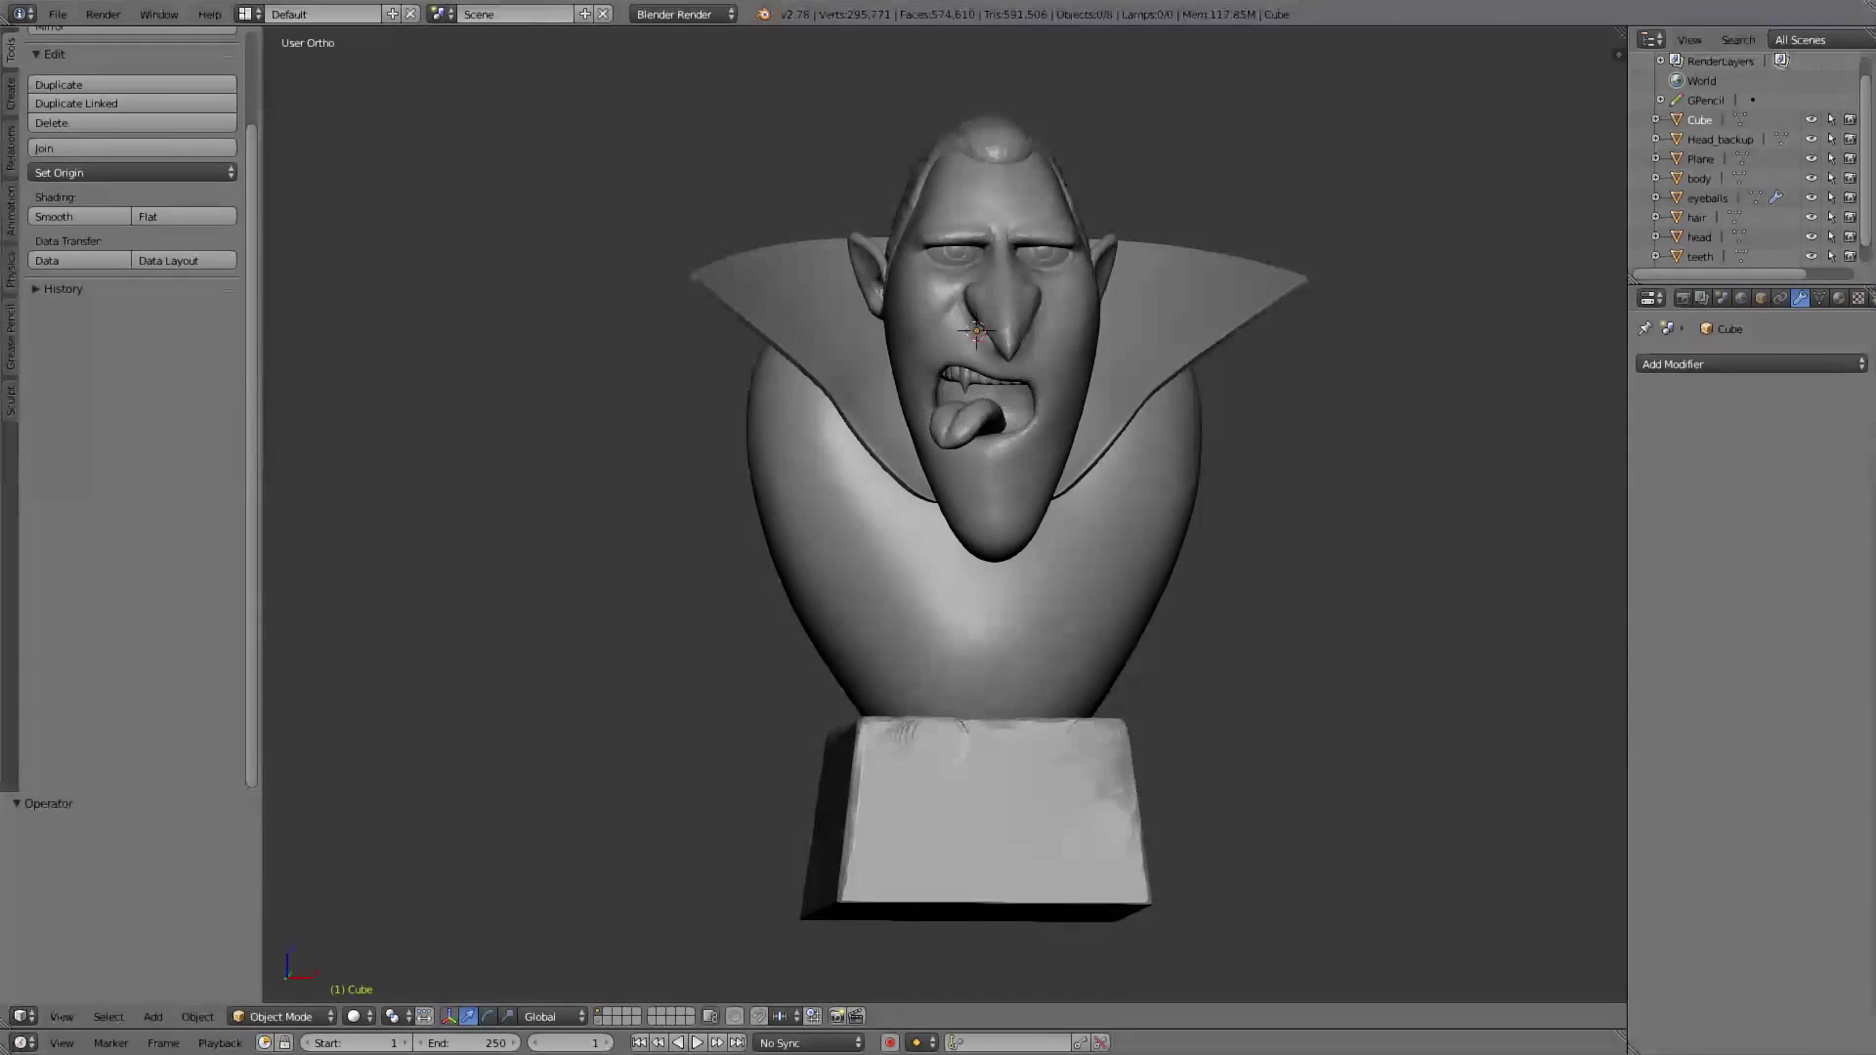
middle_drag(1016, 489, 1001, 453)
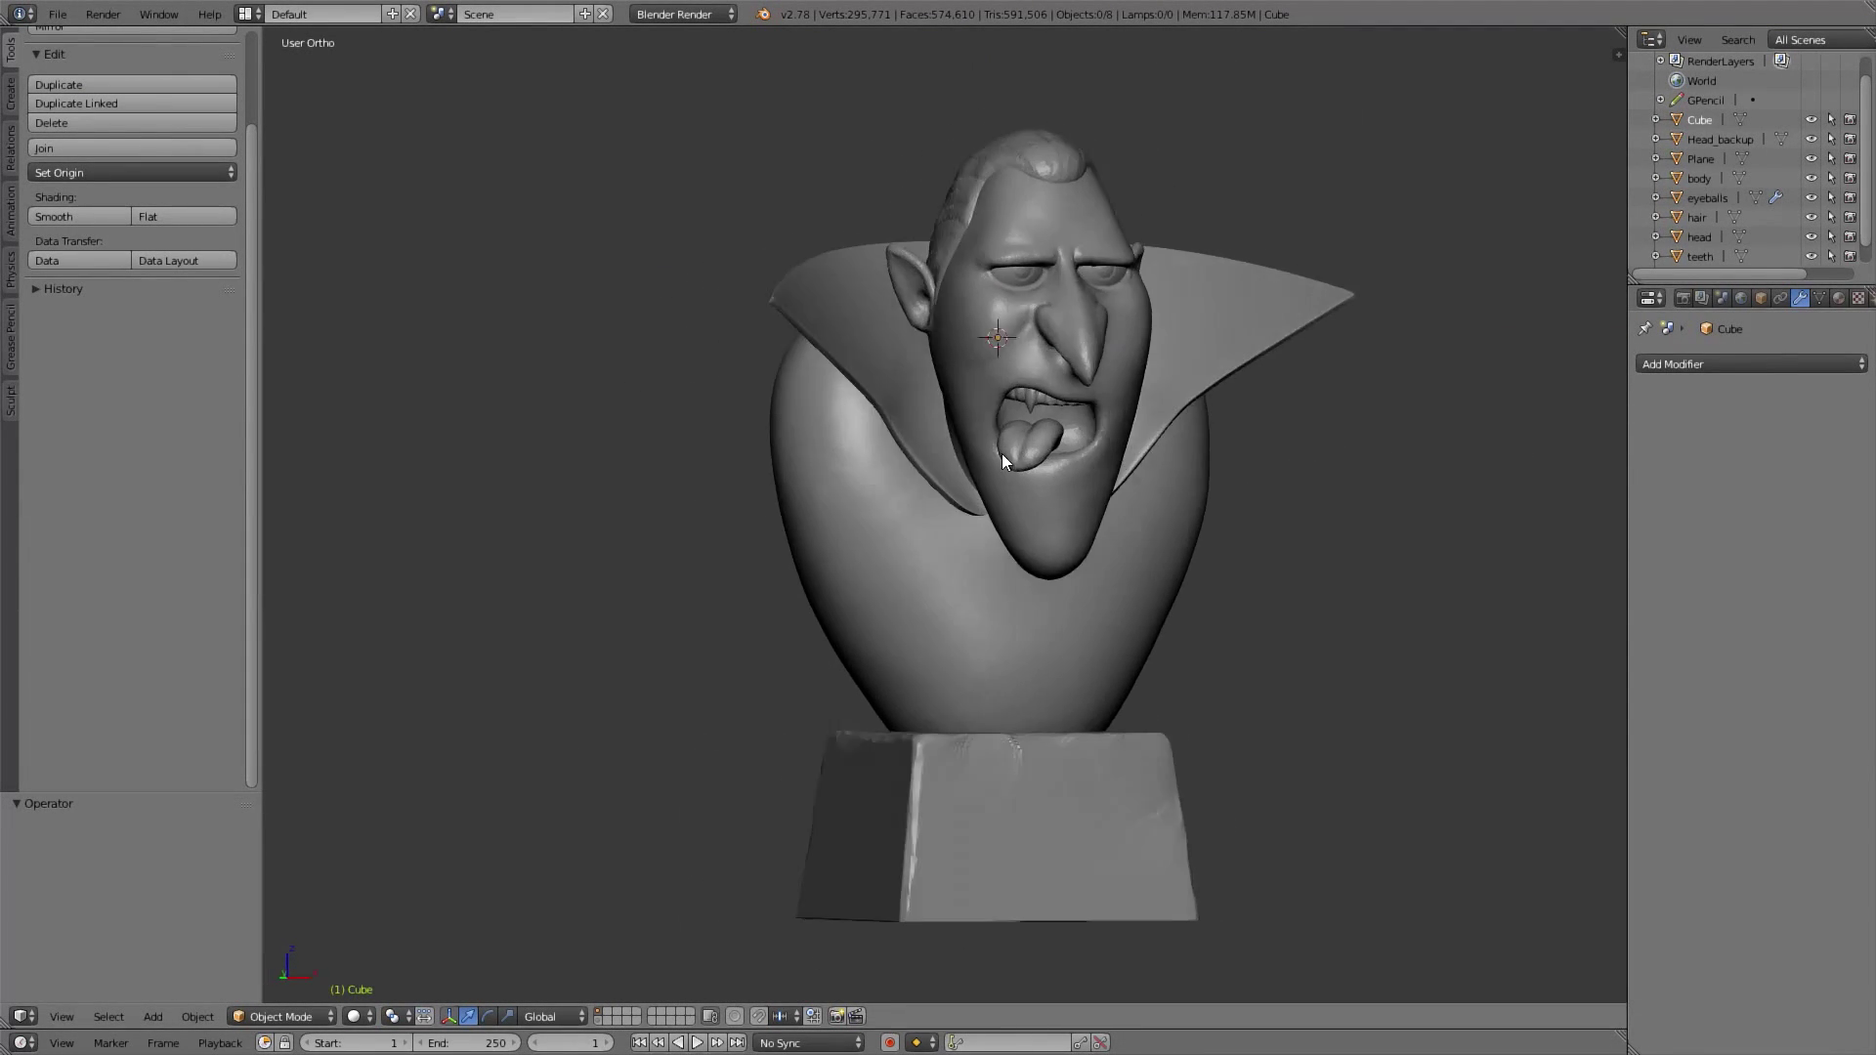
Select the vampire's head in front view and switch it to Sculpt Mode
key(KP_1)
right_click(990, 477)
click(284, 1016)
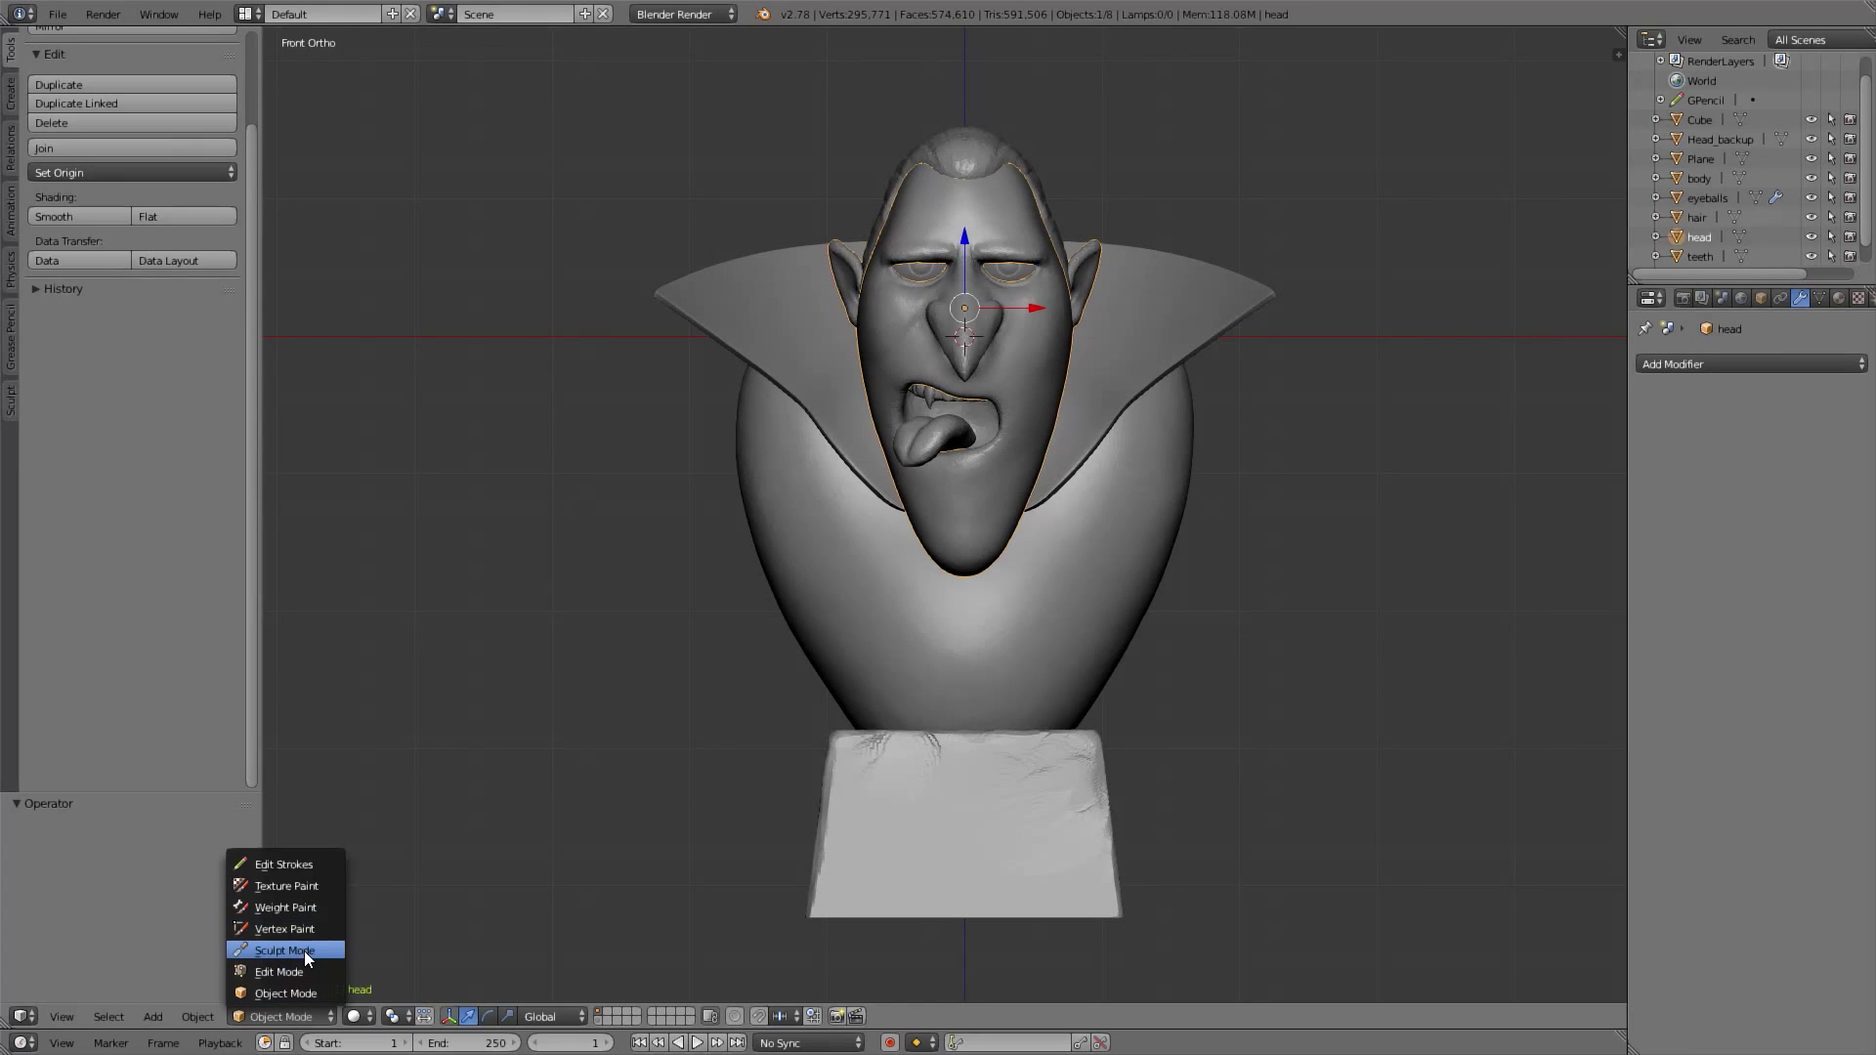
click(308, 956)
scroll(137, 224, up, 3)
Choose the Grab brush, adjust its radius and turn off X mirroring for the head
click(137, 147)
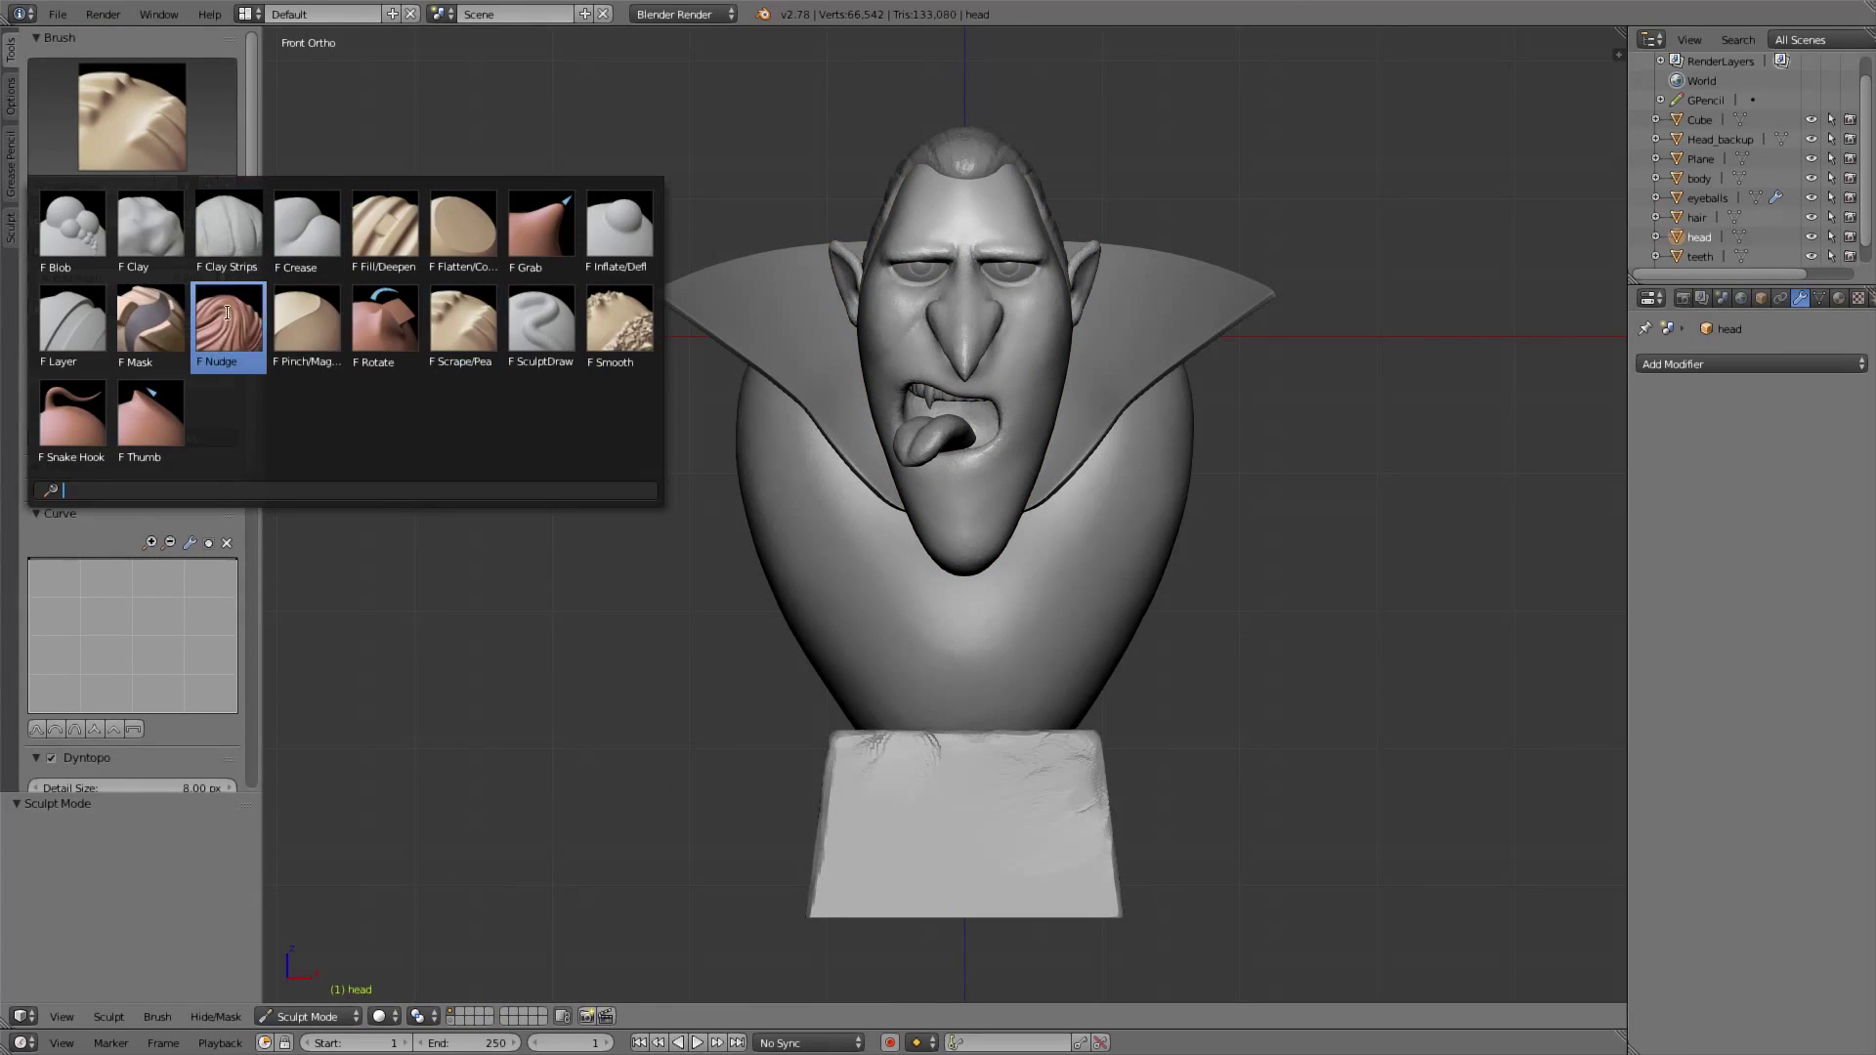
click(976, 444)
key(g)
key(f)
click(1016, 411)
ctrl+middle_drag(1017, 410, 1034, 250)
shift+middle_drag(1034, 250, 1007, 395)
scroll(127, 706, down, 7)
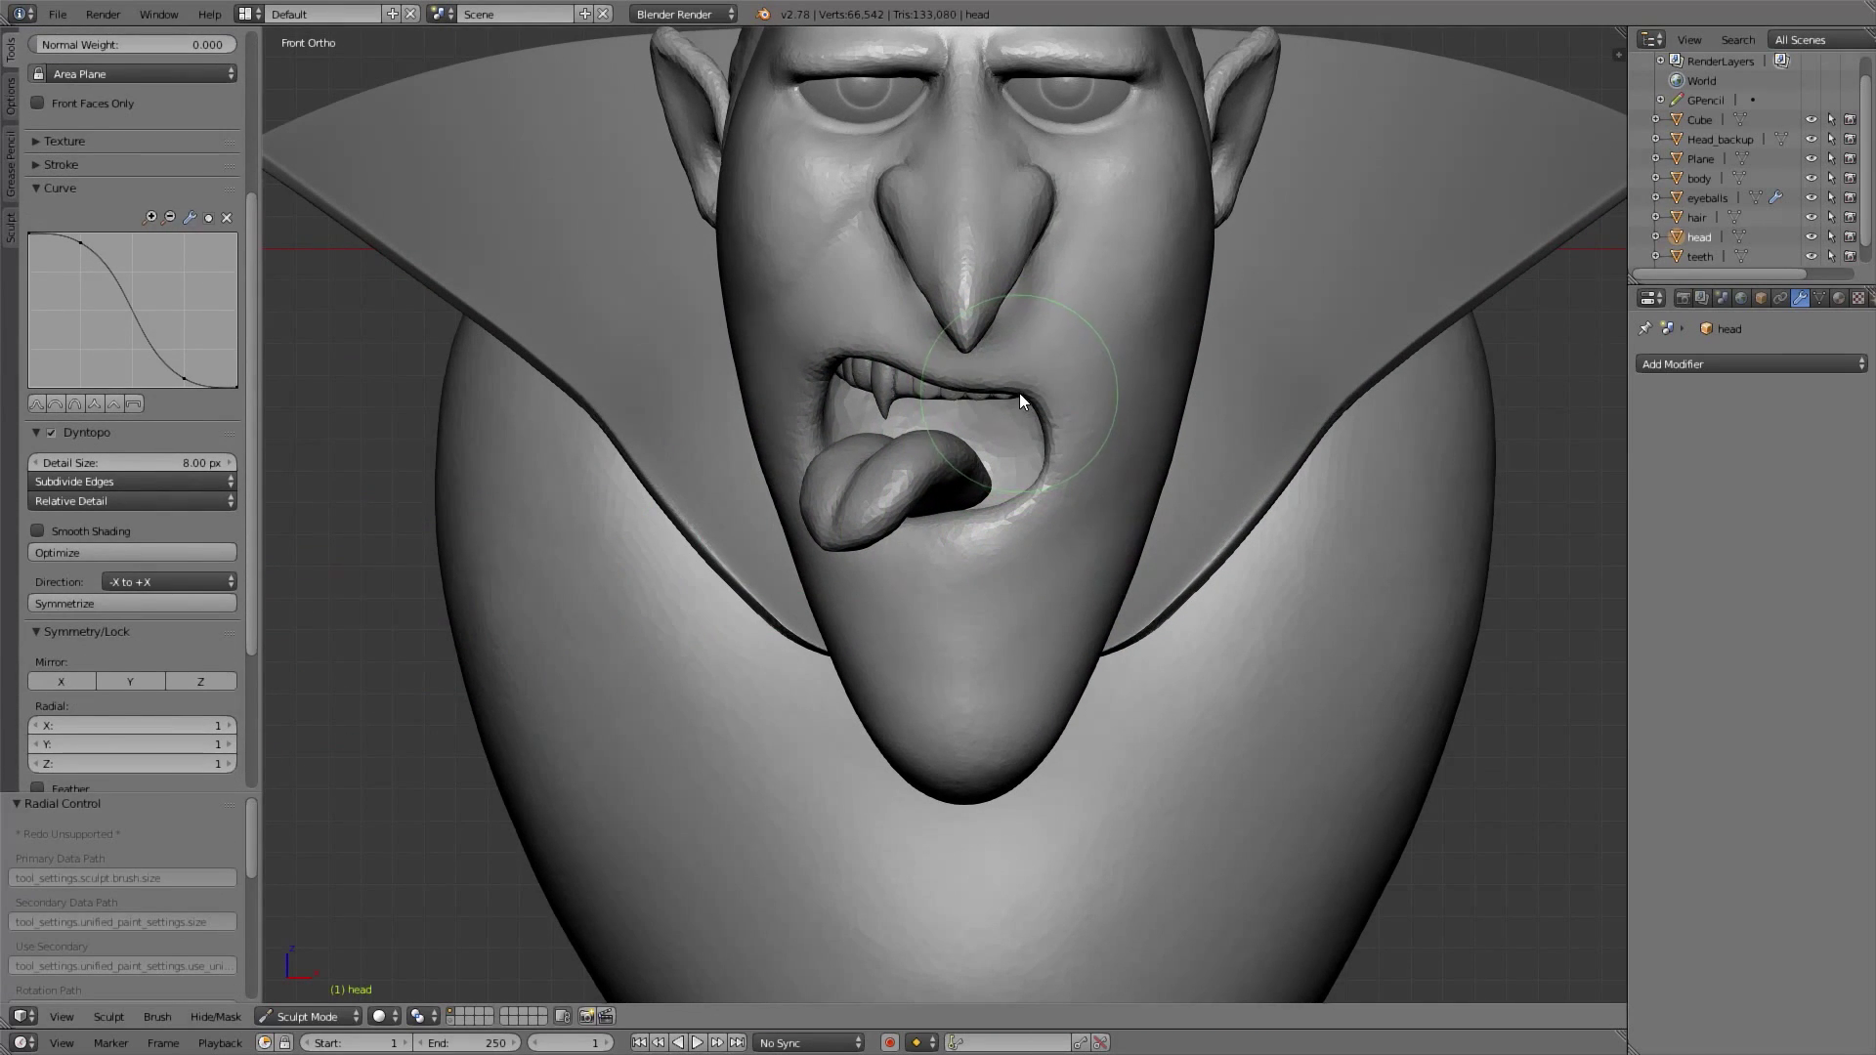
Reshape the corner of the open mouth opposite the tongue with the Grab brush, adjusting its radius
mouse_move(1005, 387)
middle_down()
mouse_move(1098, 473)
mouse_move(993, 453)
middle_up()
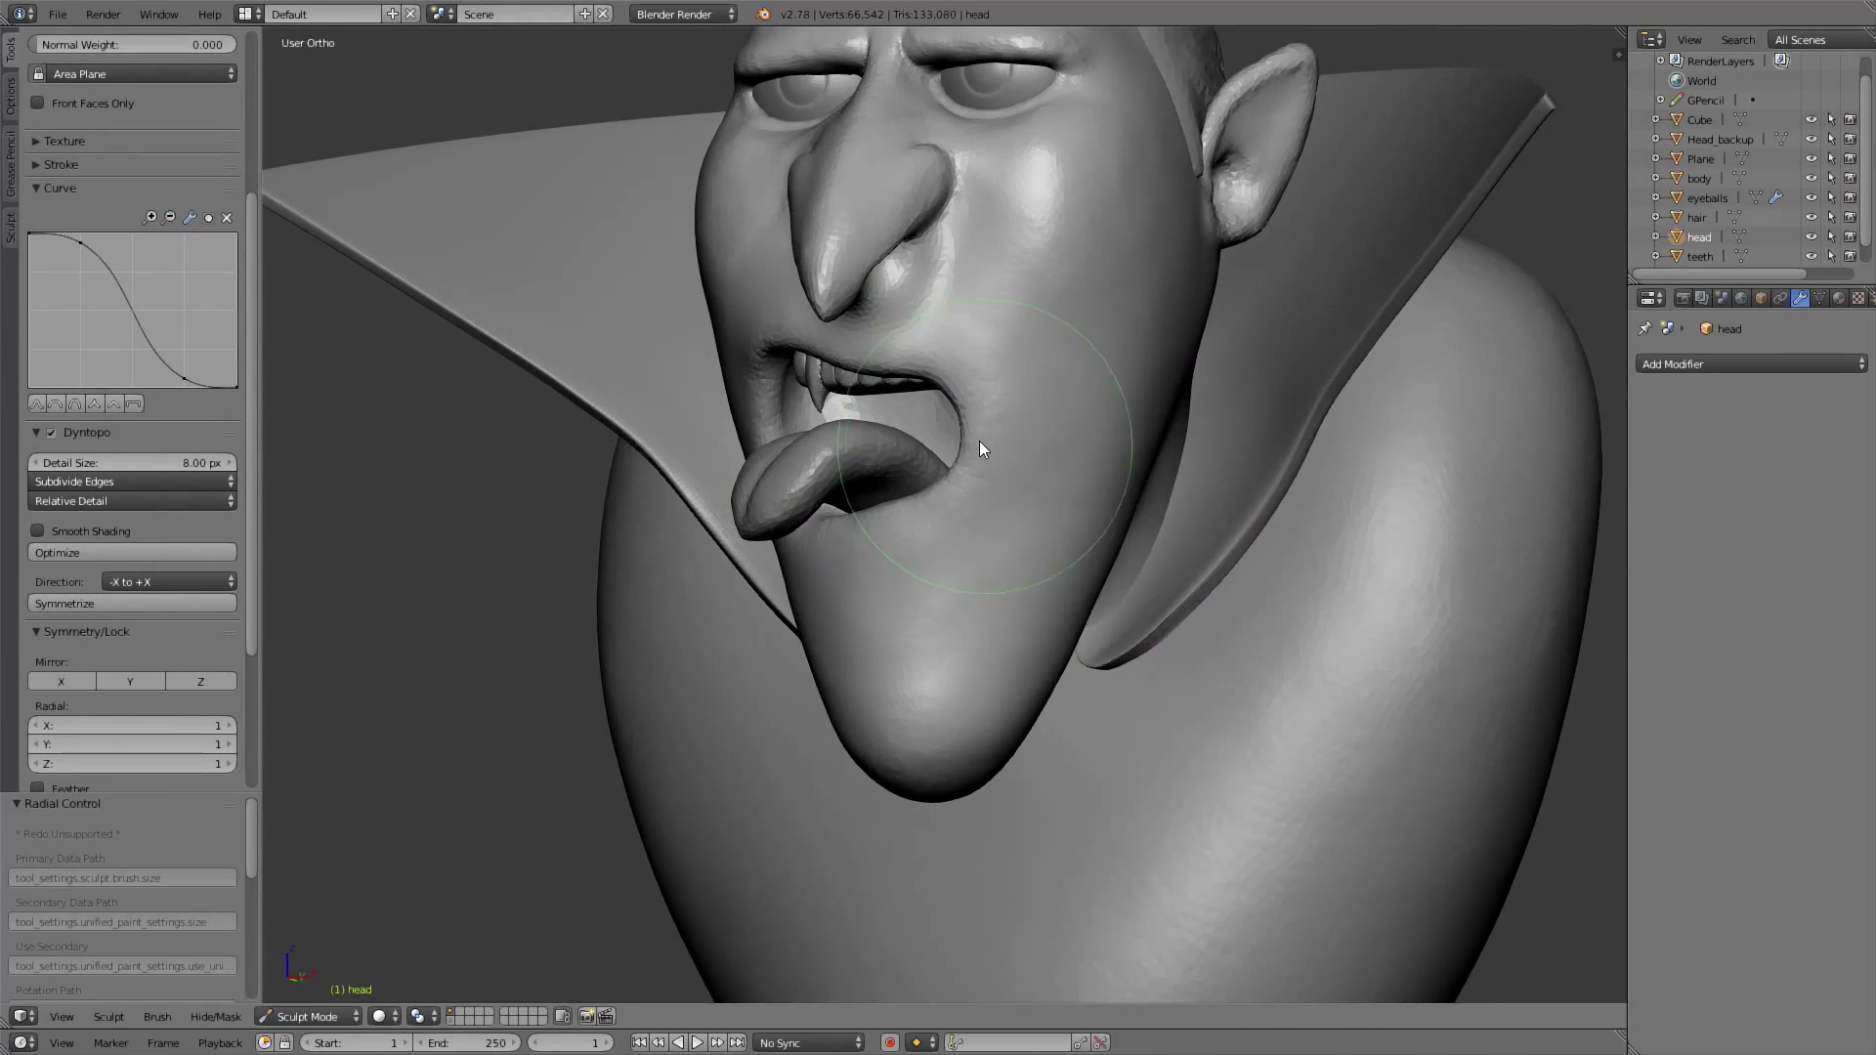
key(f)
click(901, 389)
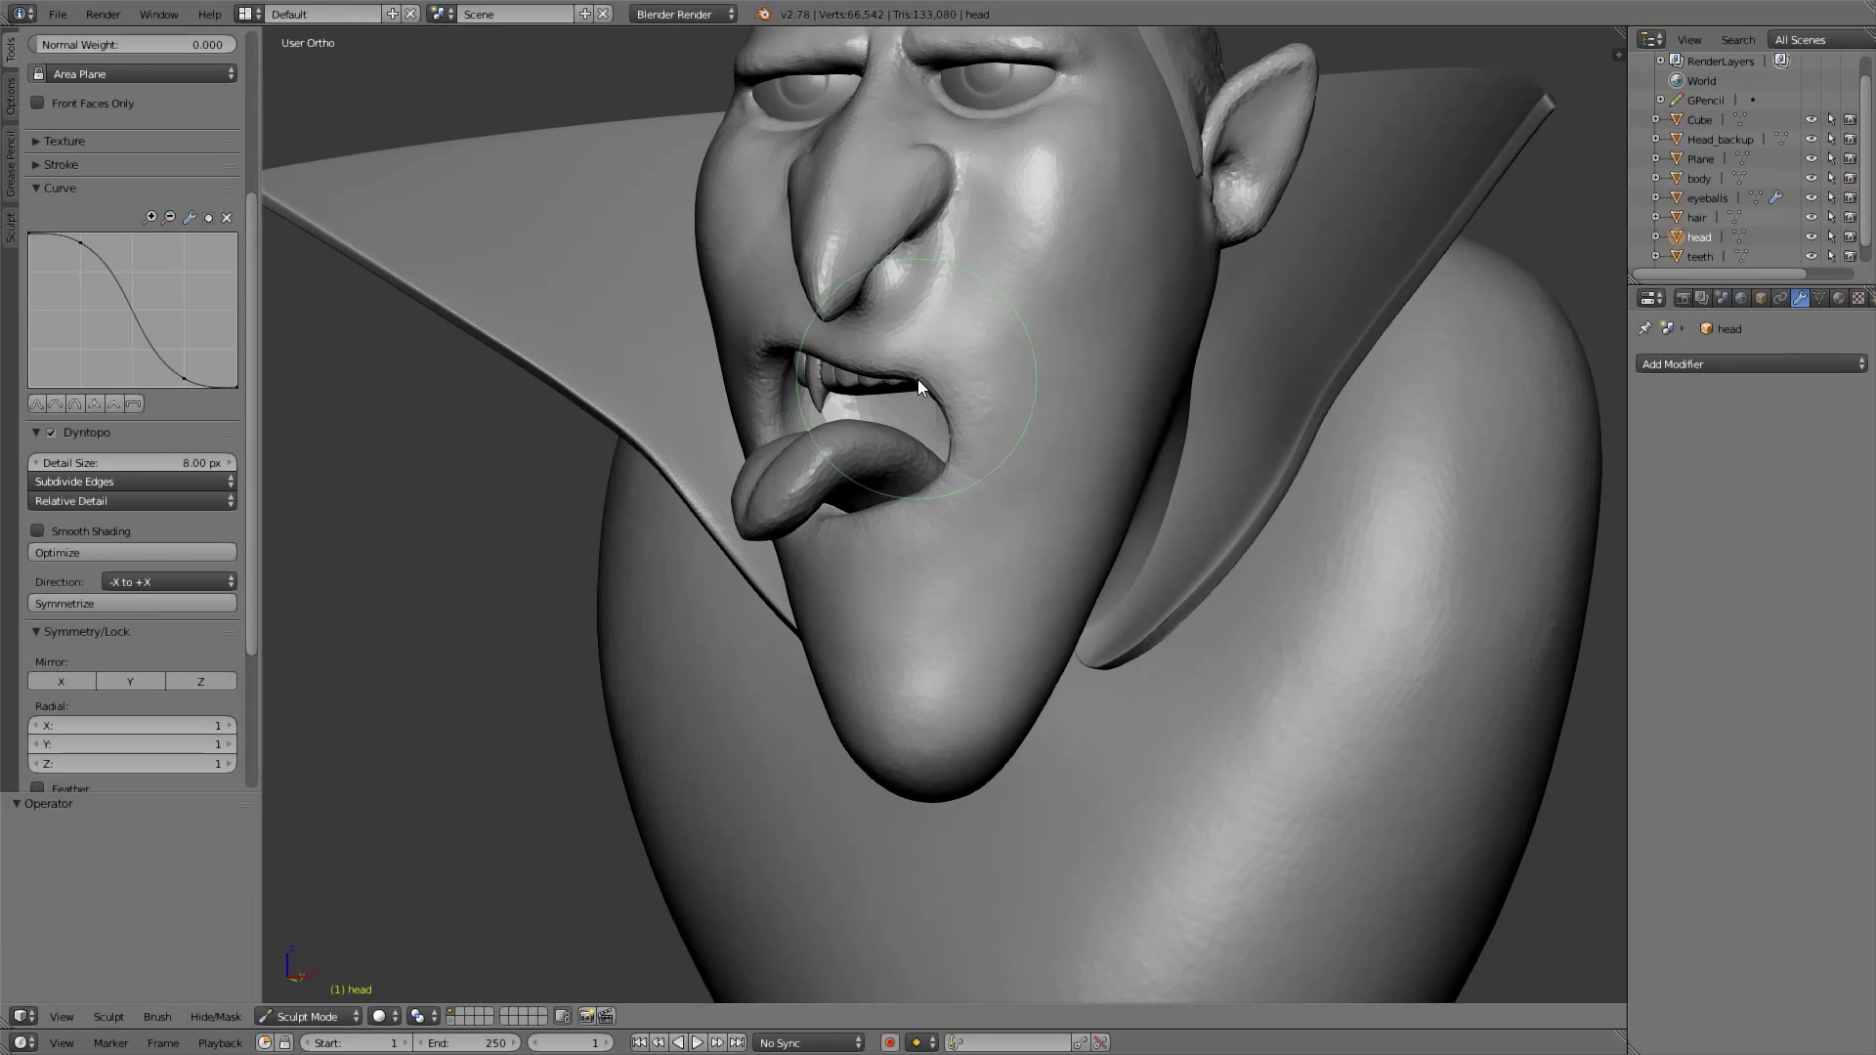
key(KP_1)
scroll(1075, 586, down, 5)
scroll(1187, 572, up, 7)
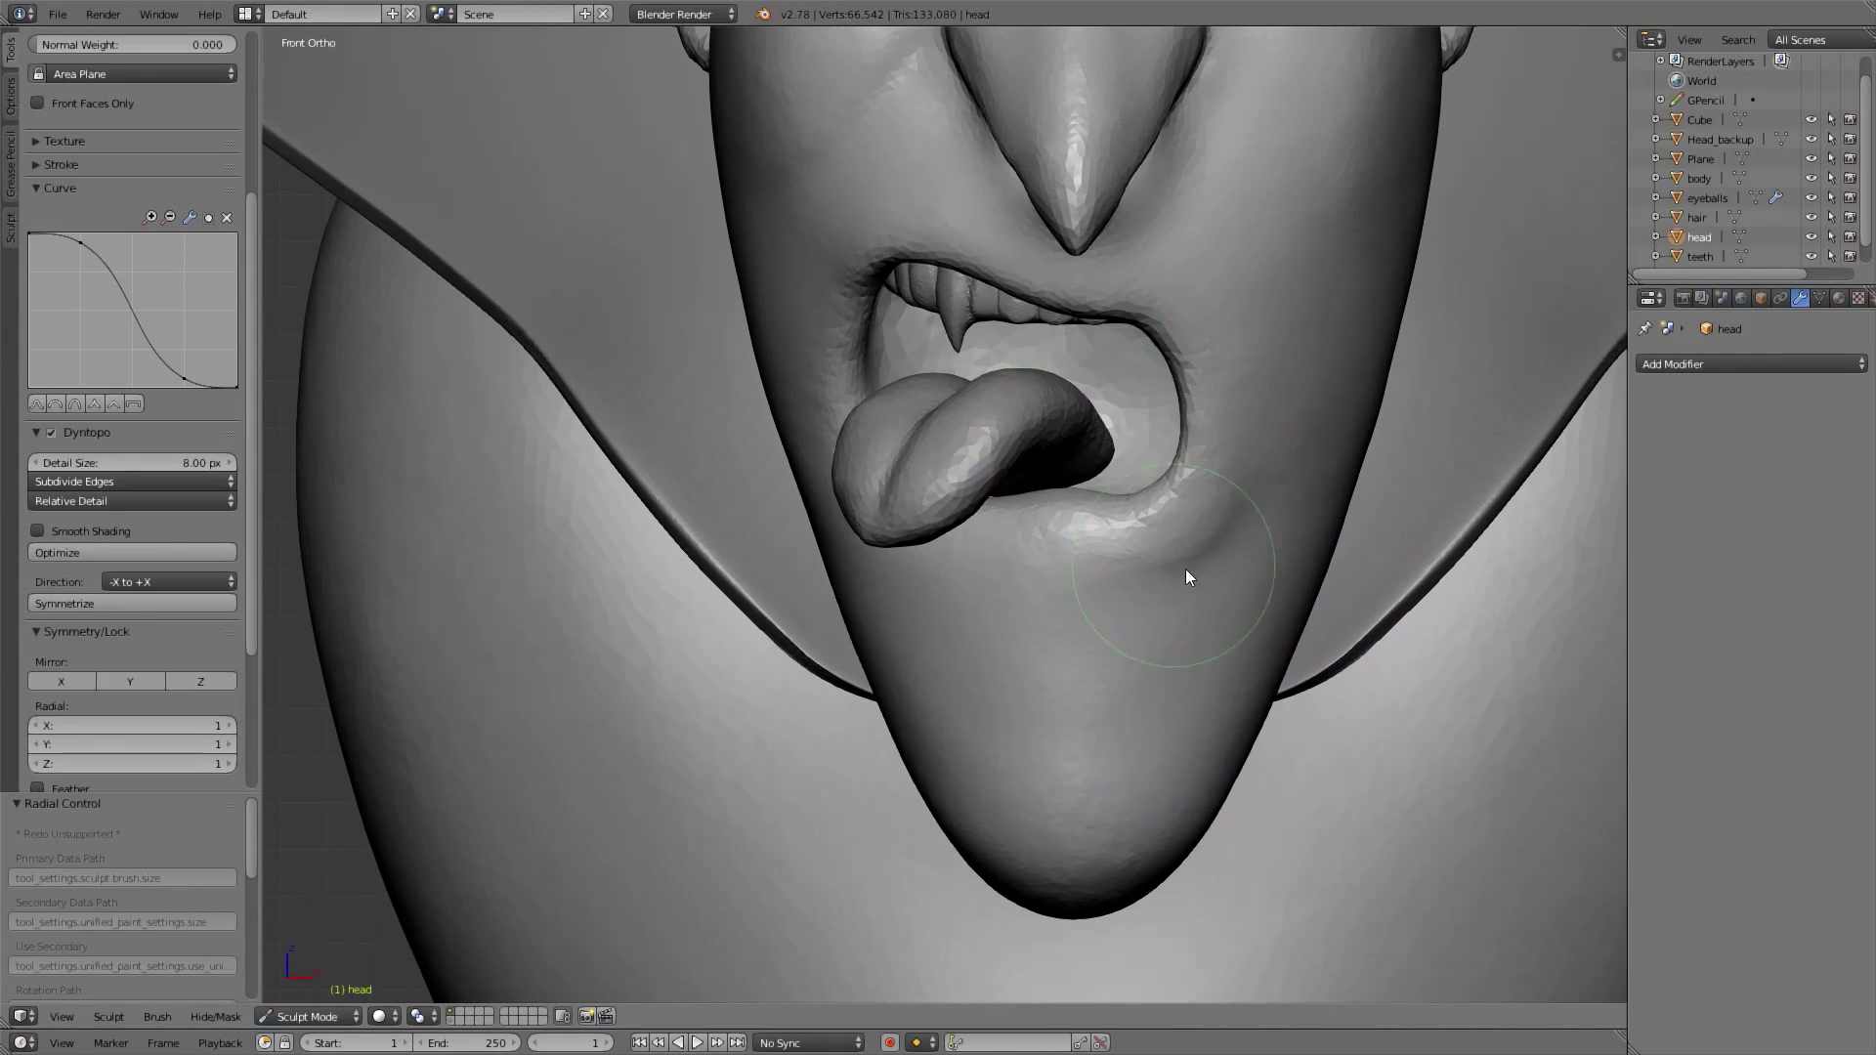
Adjust the lower lip beneath the tongue with a resized Grab brush
middle_drag(1136, 501, 1057, 502)
key(f)
click(1163, 434)
key(KP_1)
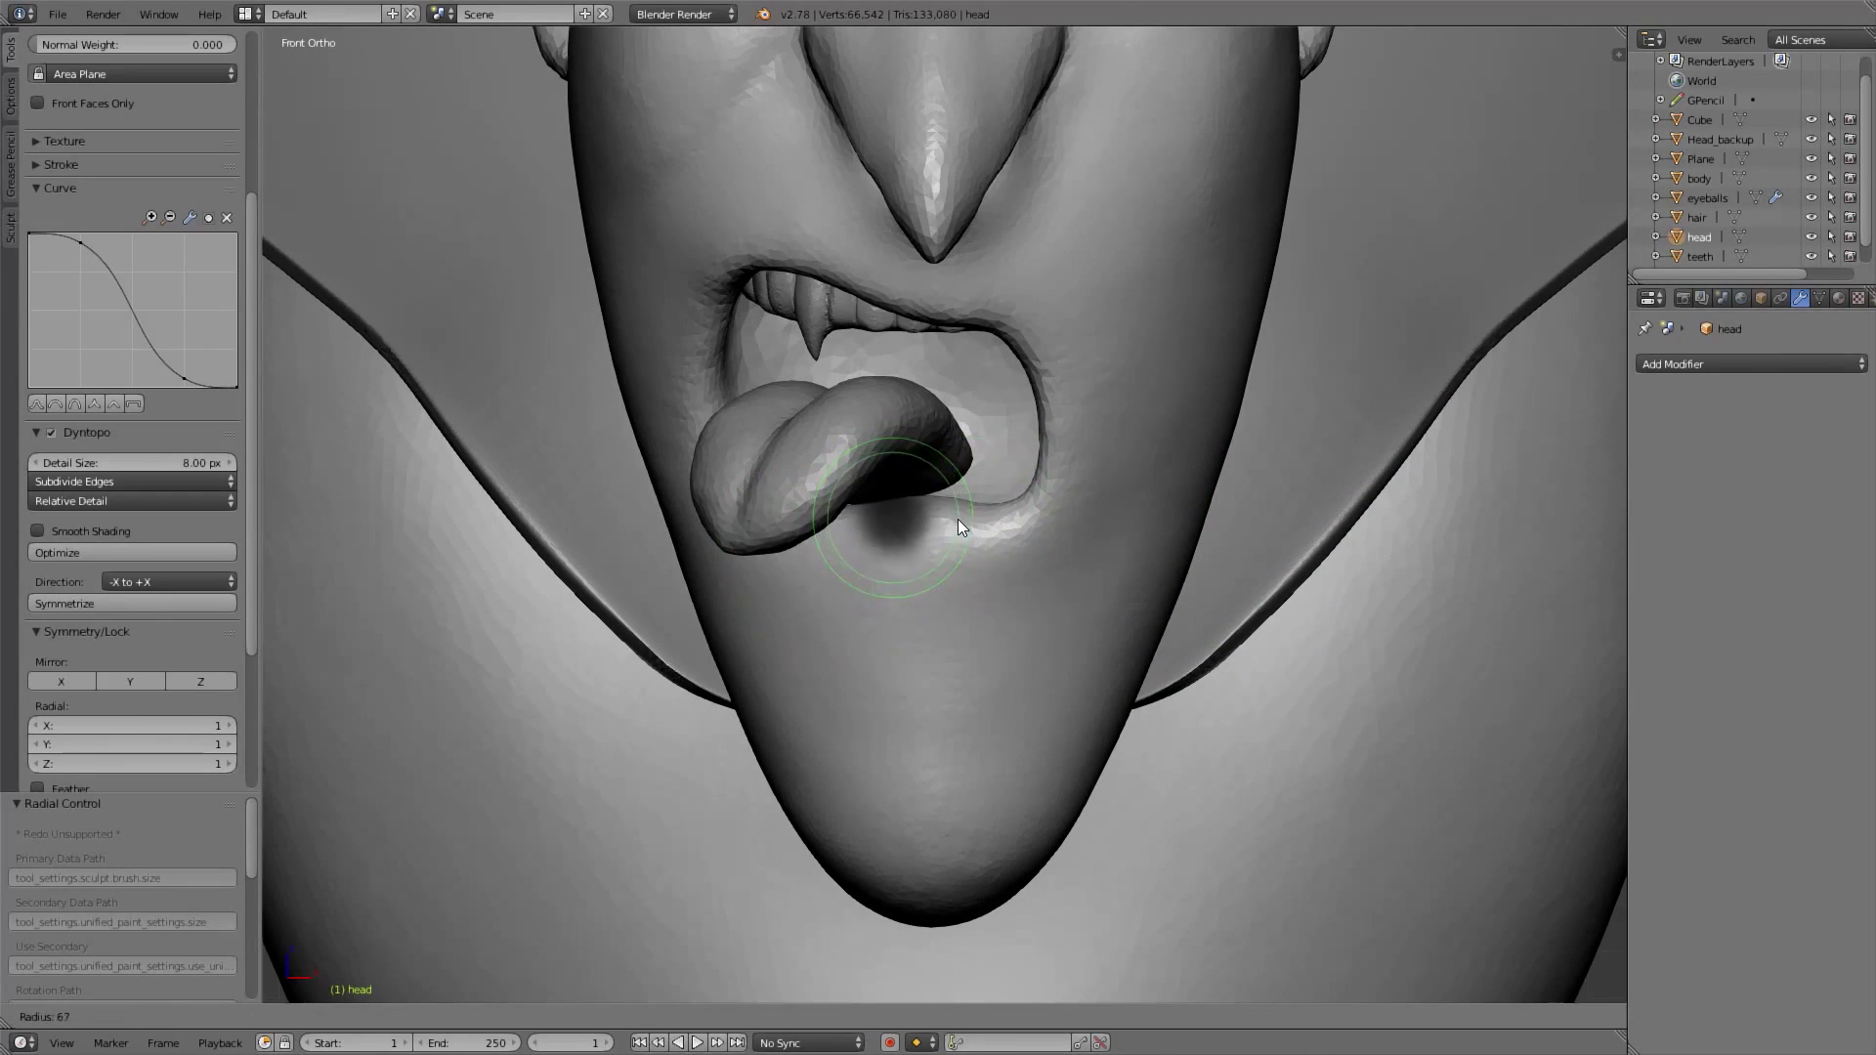
scroll(1110, 526, down, 5)
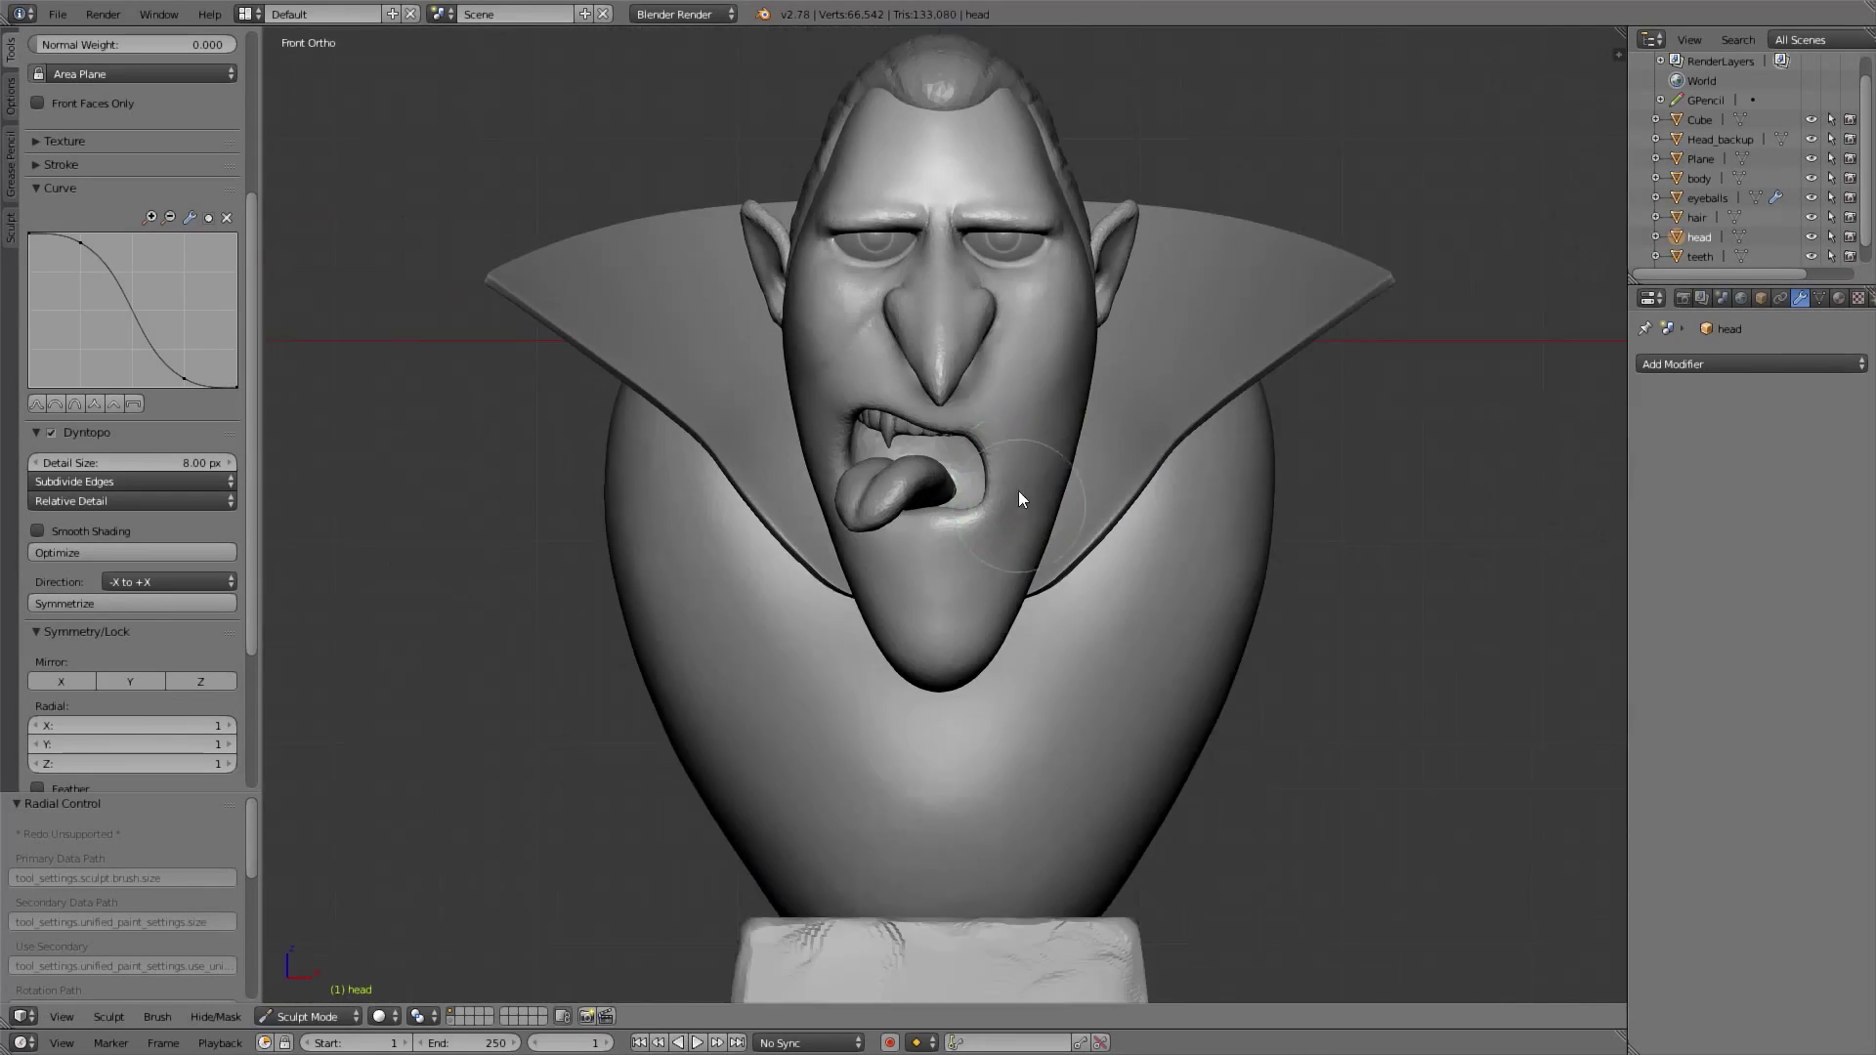
Refine the cheek and side of the mouth with the Grab brush, checking the shape from the front
scroll(1018, 491, up, 4)
mouse_move(911, 518)
middle_down()
mouse_move(959, 549)
mouse_move(807, 538)
middle_up()
key(KP_1)
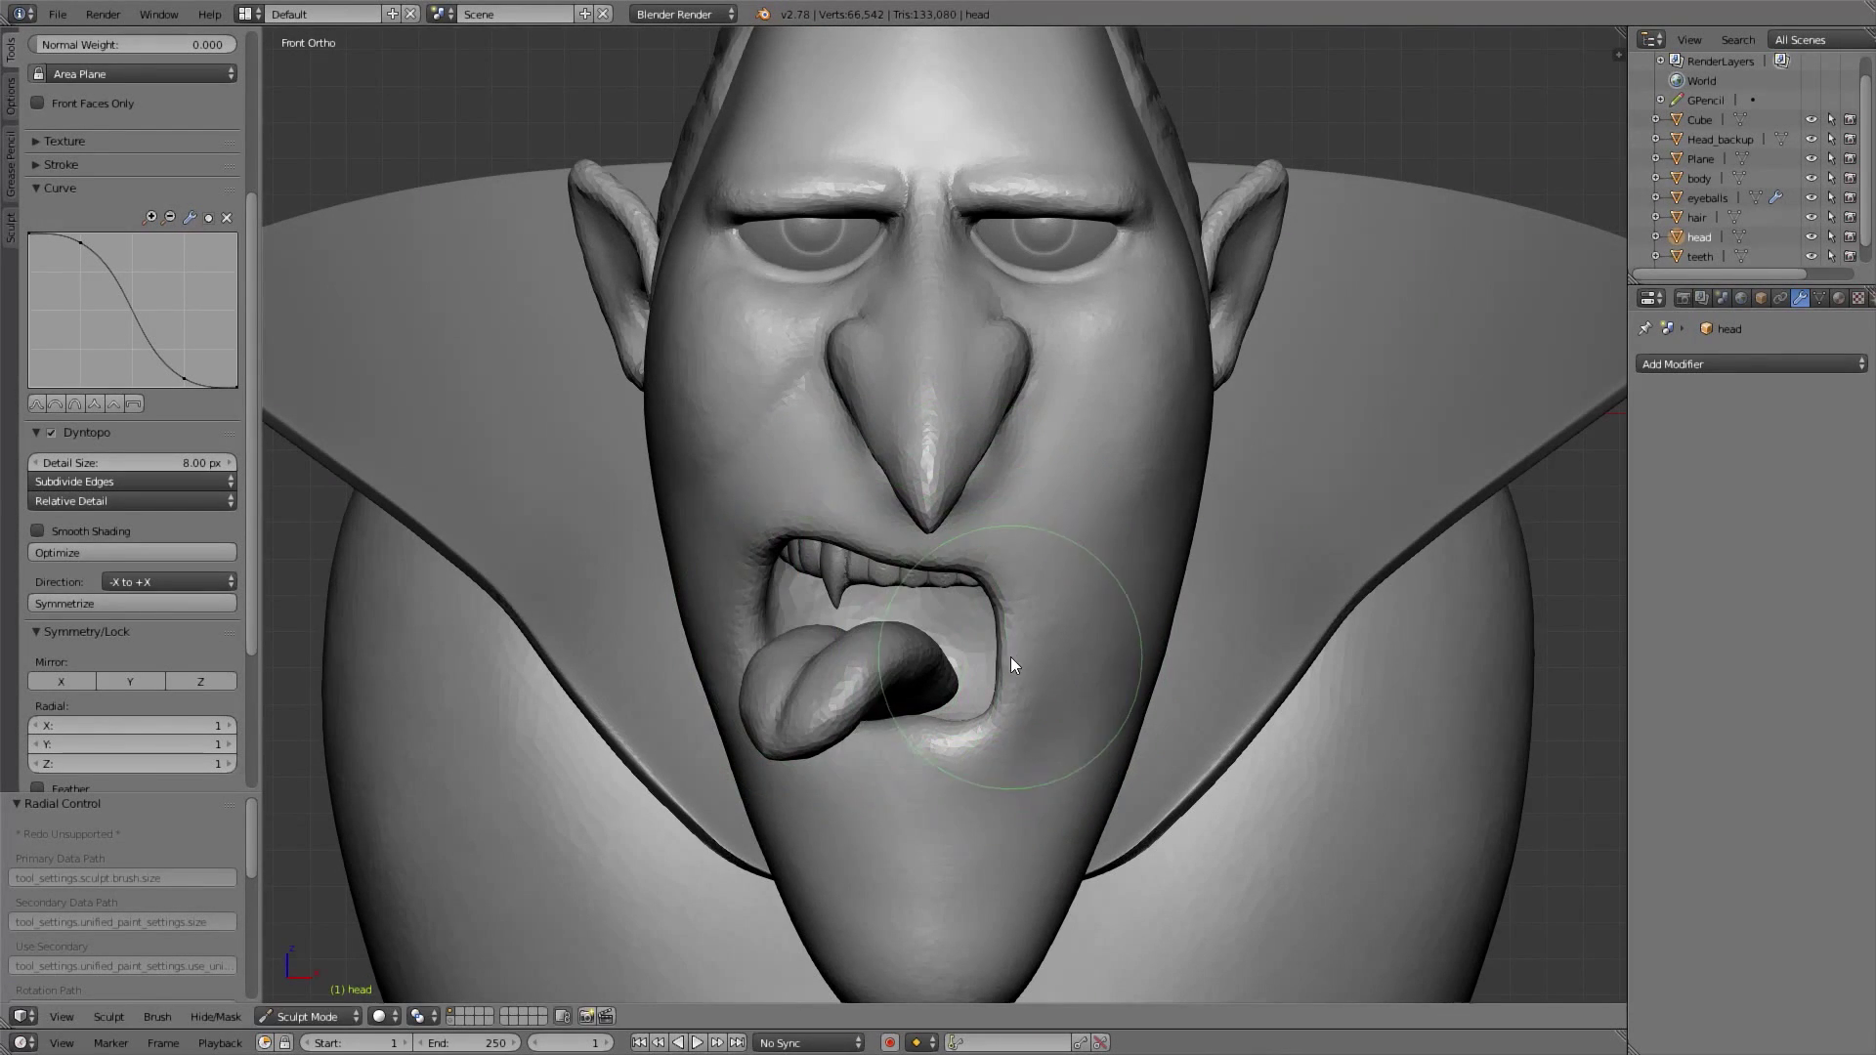
middle_drag(1035, 691, 1078, 602)
Build up the area around the mouth corner and lower lip with the Clay brush, reducing its radius to 38 px
key(c)
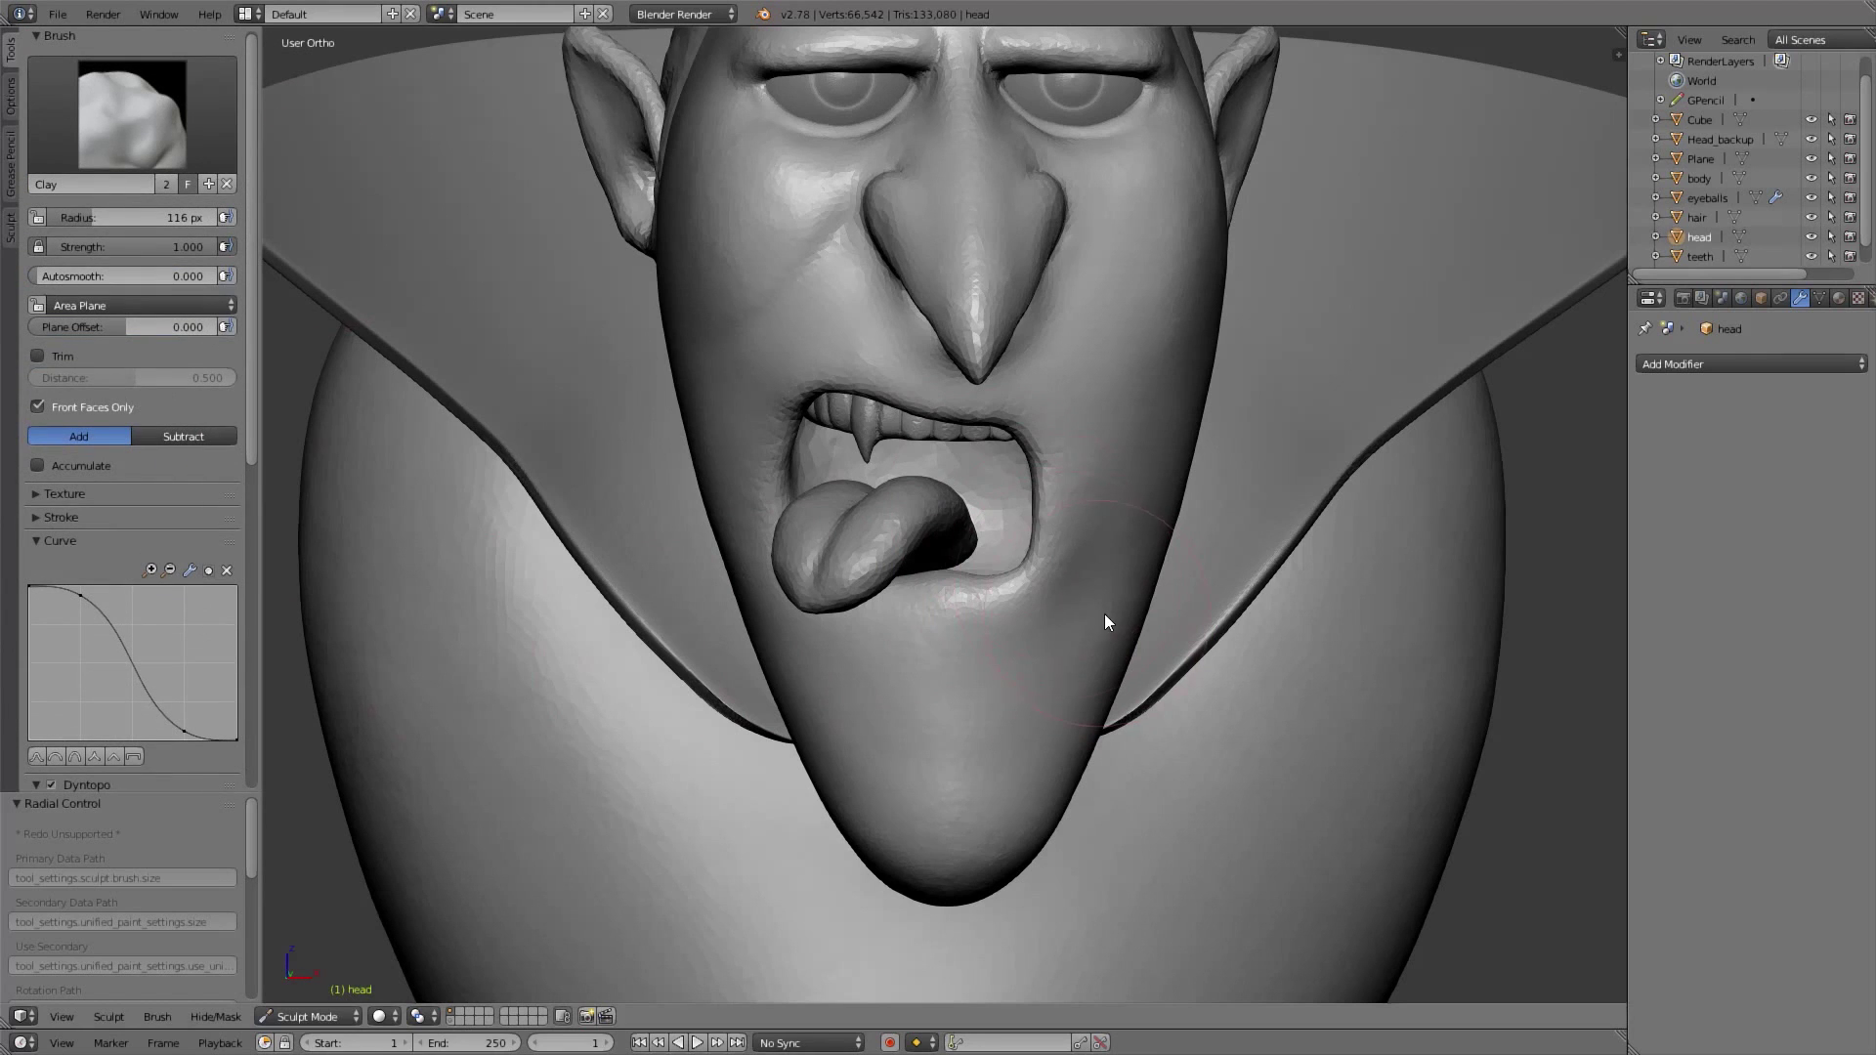
middle_drag(1128, 514, 1013, 555)
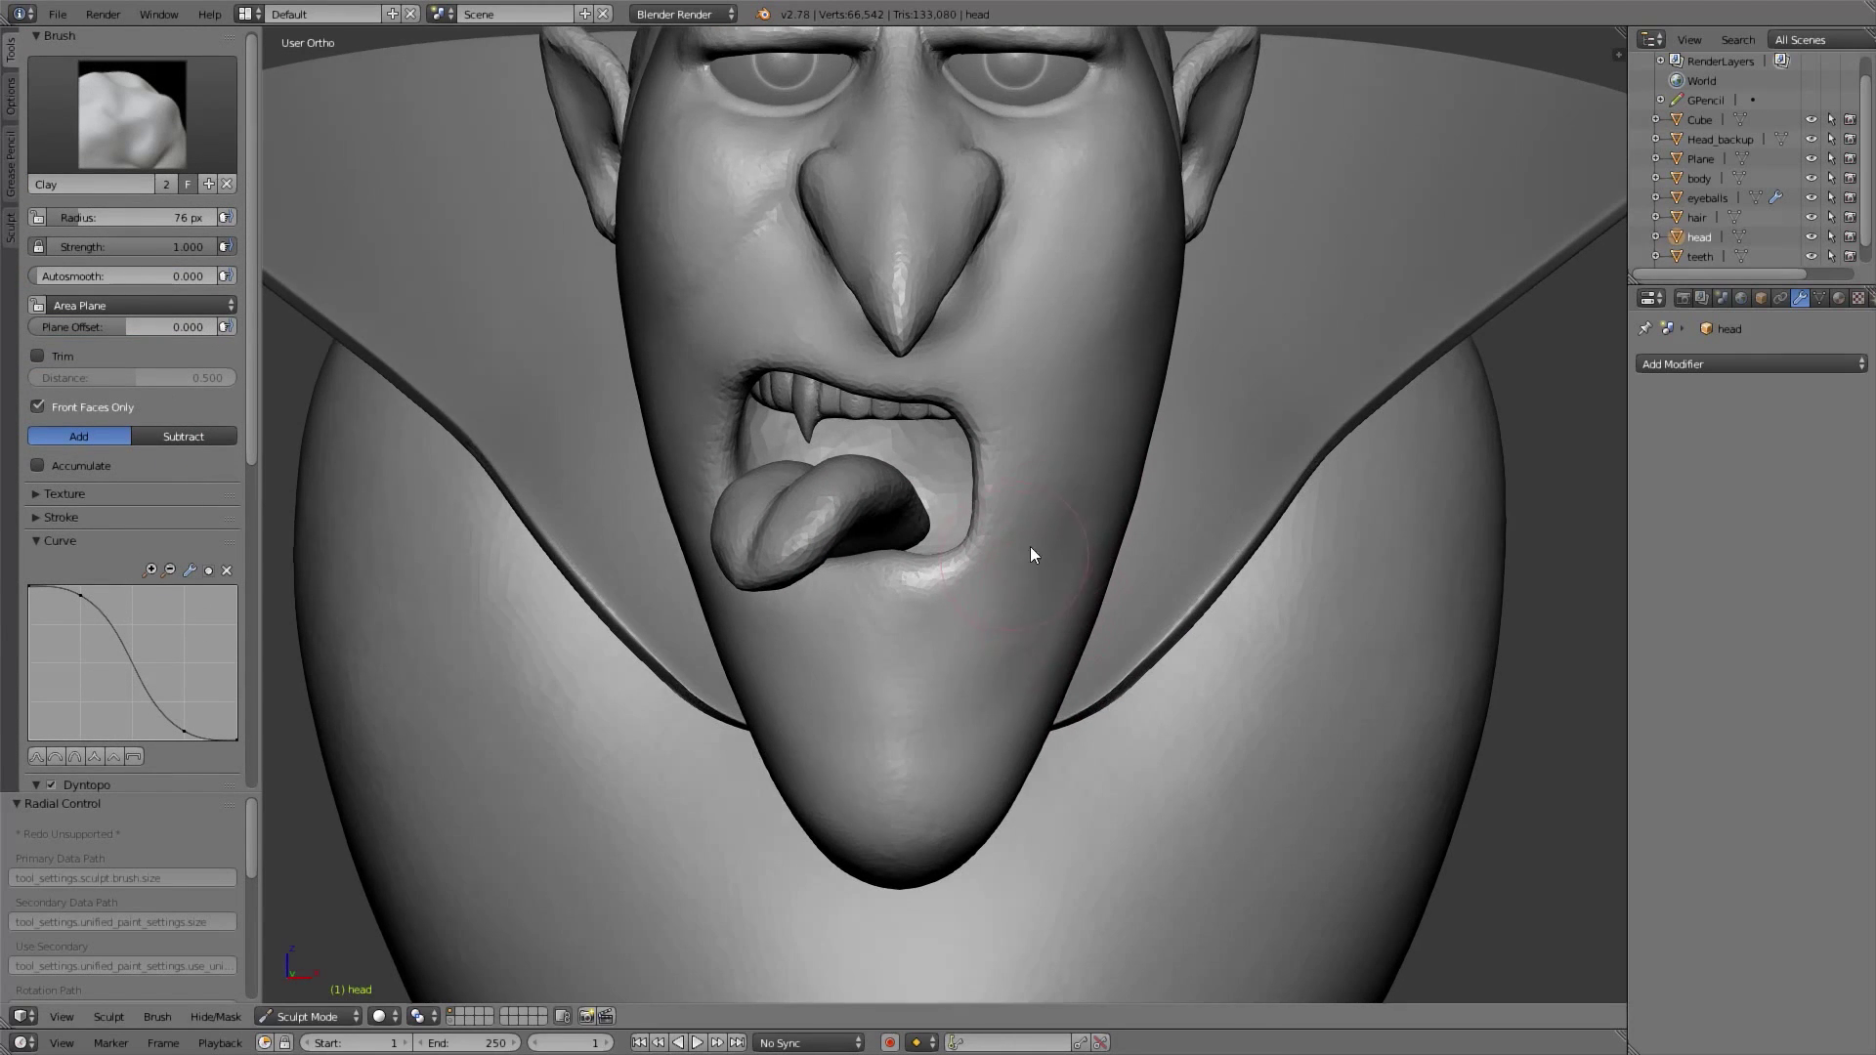
mouse_move(1063, 489)
middle_down()
mouse_move(1168, 642)
mouse_move(830, 650)
middle_up()
shift+middle_drag(831, 650, 1046, 619)
scroll(1046, 619, up, 3)
key(f)
click(1028, 639)
scroll(1028, 644, down, 3)
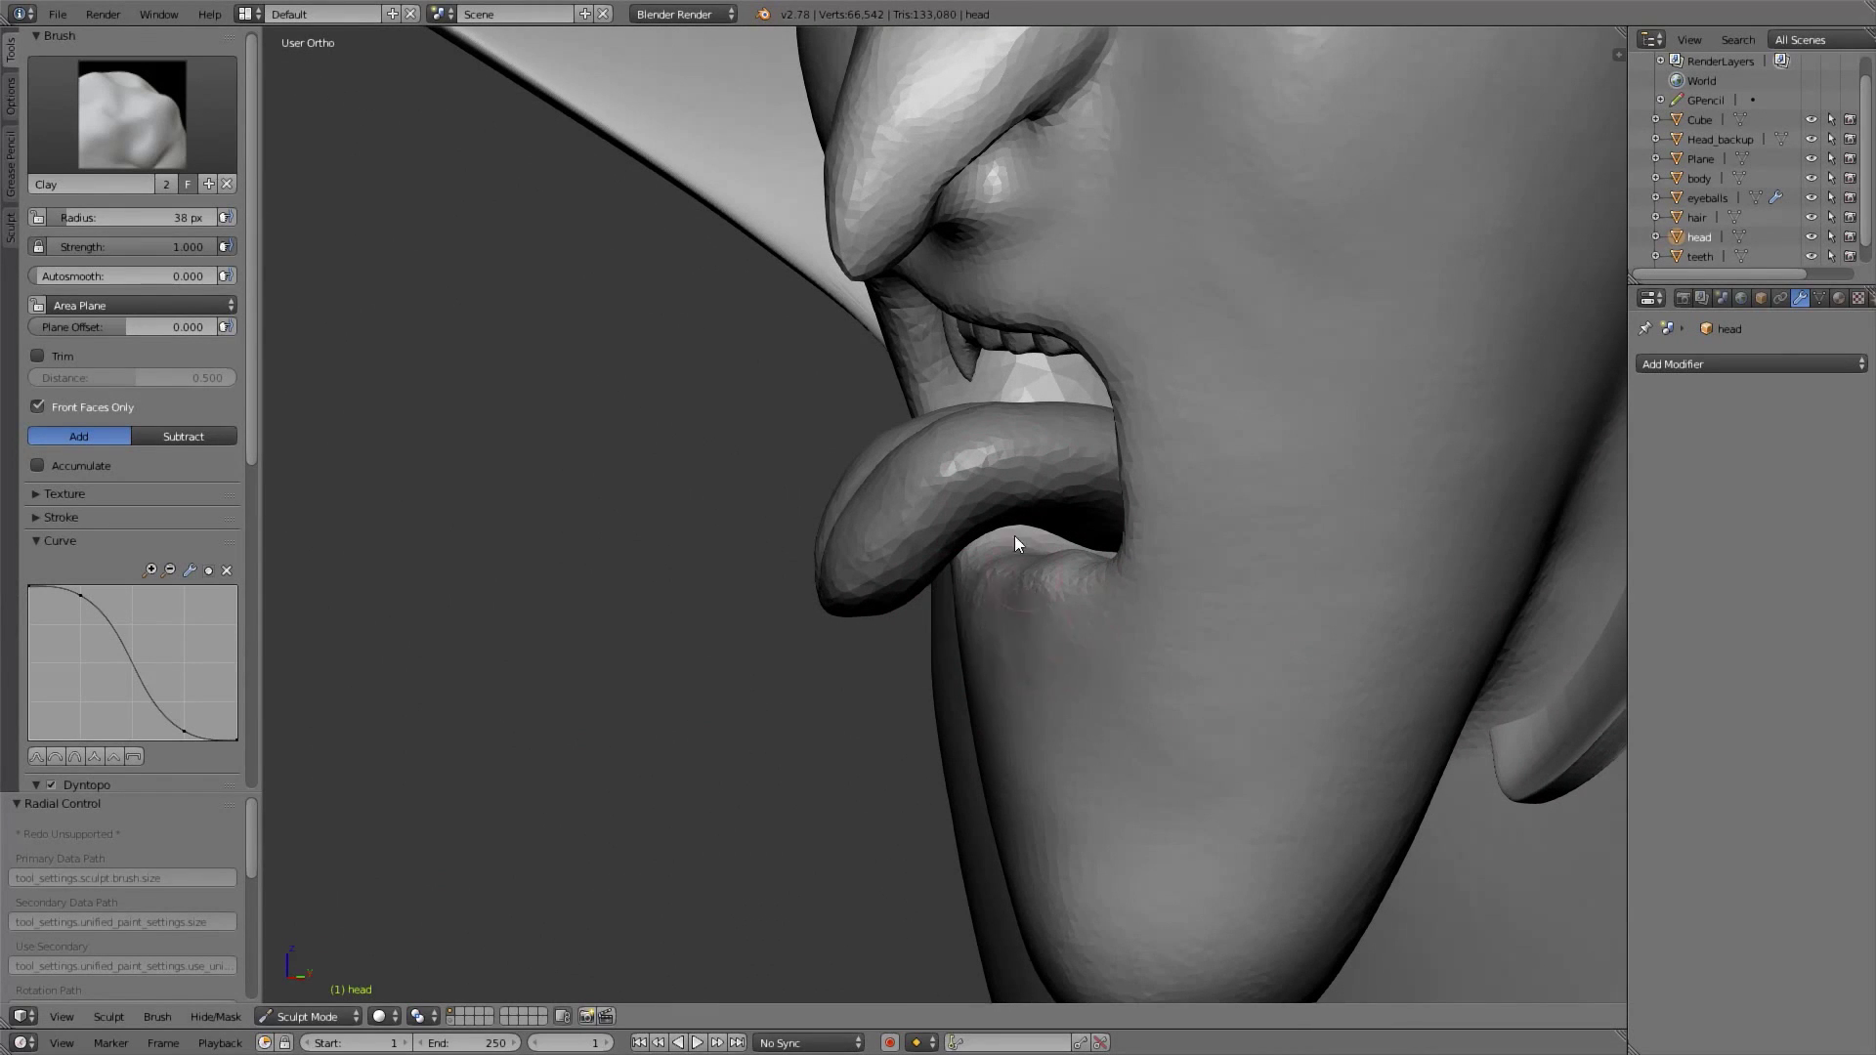
Turn X mirroring back on, resize the brush and make a short downward stroke on the middle of the face
key(KP_1)
scroll(1080, 628, up, 4)
scroll(27, 502, down, 10)
click(61, 550)
middle_drag(909, 528, 853, 541)
key(KP_1)
scroll(960, 406, down, 1)
key(f)
click(963, 402)
drag(948, 400, 941, 424)
scroll(941, 420, up, 1)
Mask the brow areas and upper eyelids above both eyes with the Mask brush
shift+middle_drag(967, 389, 935, 413)
scroll(132, 439, up, 10)
key(m)
mouse_move(1016, 369)
mouse_down()
mouse_move(900, 360)
mouse_move(1075, 332)
mouse_up()
Reshape the lower eyelids and the area below the eyes with the Grab brush, adjusting its radius between strokes
key(g)
scroll(965, 502, down, 1)
key(f)
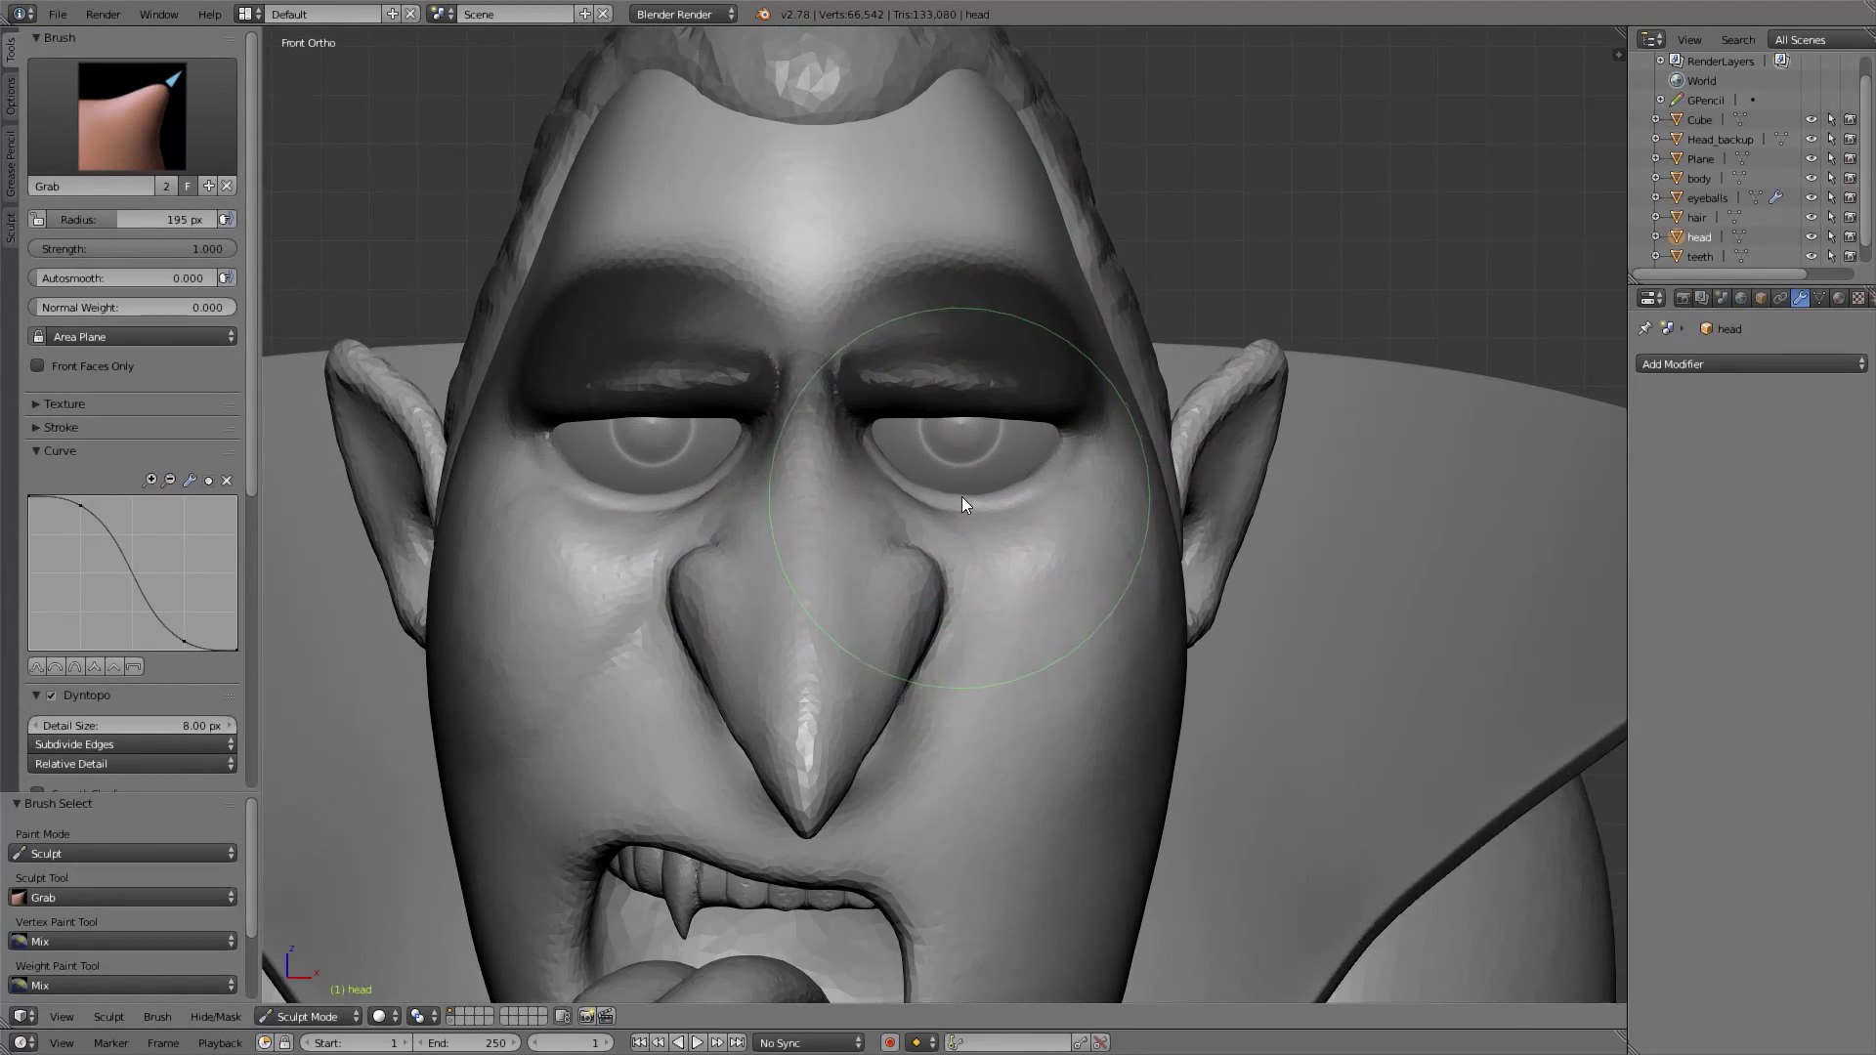
click(918, 489)
mouse_move(917, 490)
mouse_down()
mouse_move(1046, 477)
mouse_move(969, 501)
mouse_up()
scroll(924, 418, down, 3)
scroll(925, 418, up, 6)
middle_drag(925, 418, 913, 590)
key(f)
click(1065, 508)
drag(913, 590, 920, 611)
Refine the lower eyelid contour from below with the Grab brush, setting its radius to 90 px
middle_drag(938, 586, 958, 454)
key(f)
click(982, 415)
drag(1016, 350, 1041, 367)
mouse_move(1042, 368)
middle_down()
mouse_move(999, 336)
mouse_move(1045, 437)
middle_up()
scroll(1045, 436, down, 6)
scroll(1062, 447, up, 4)
key(f)
click(1104, 474)
key(f)
click(1032, 459)
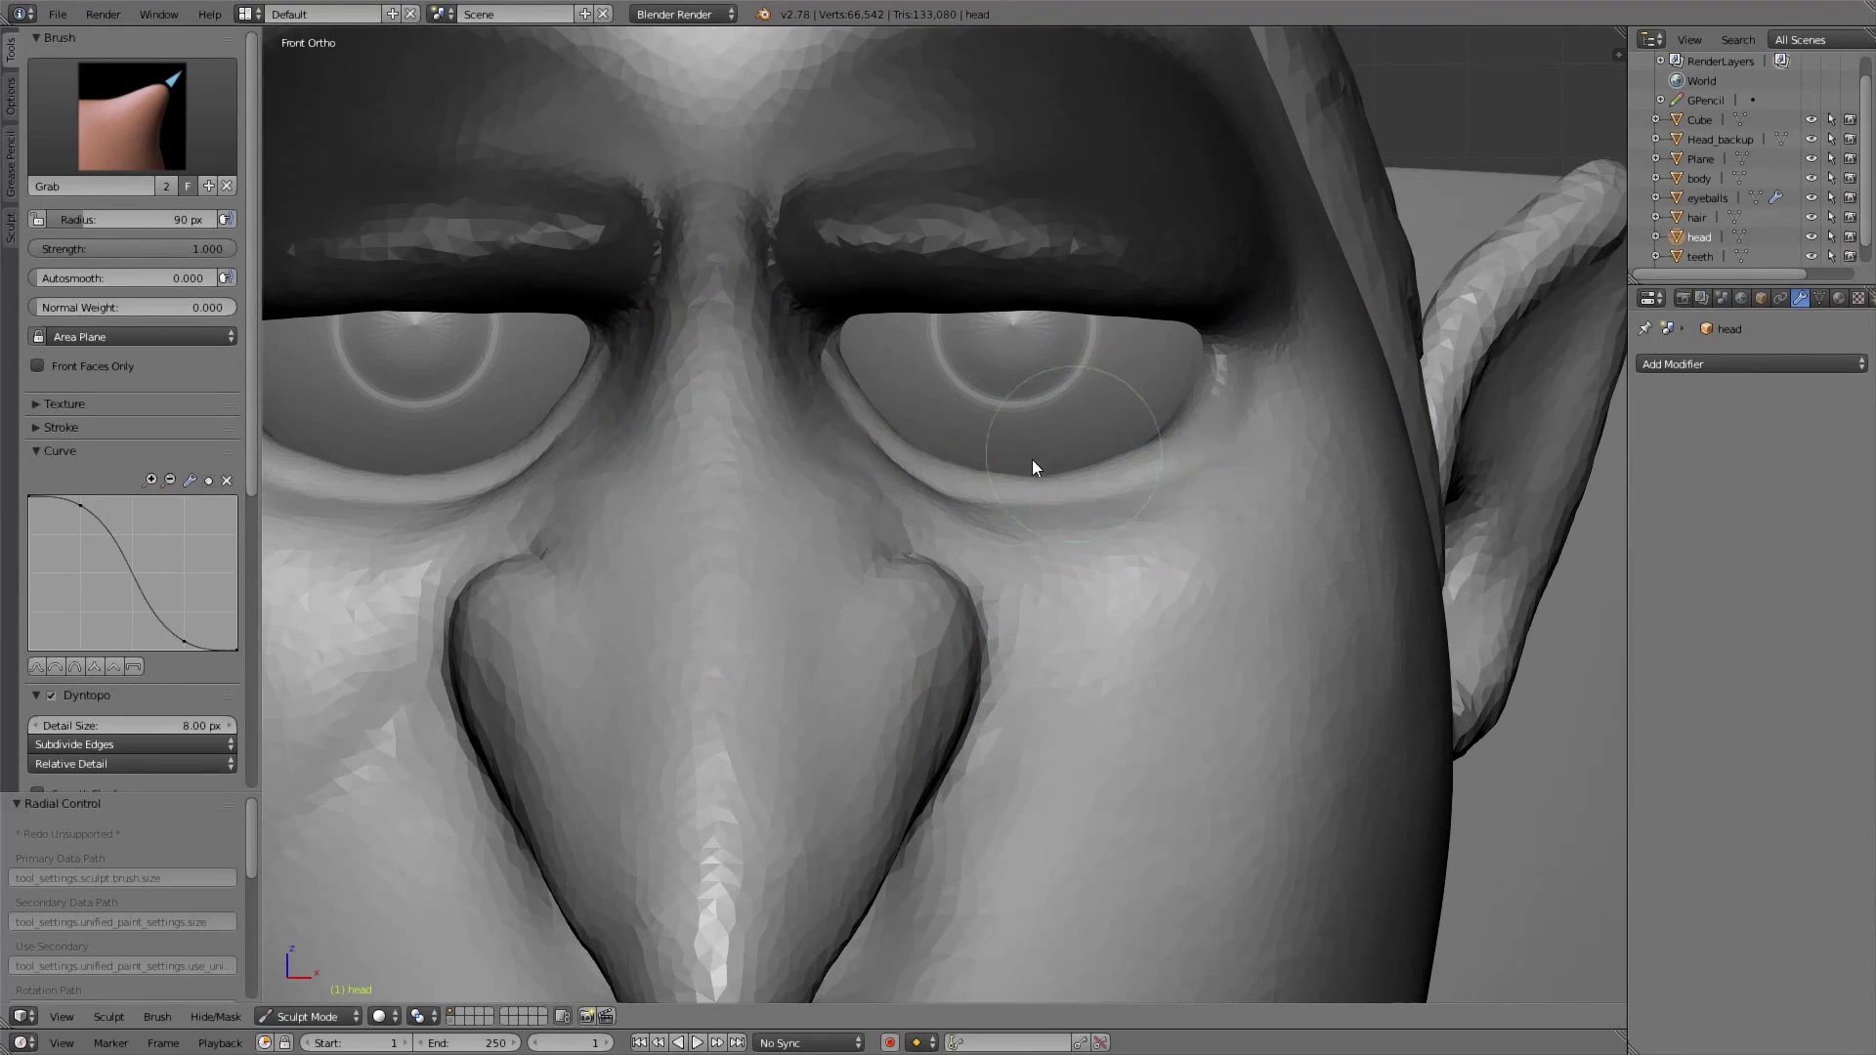
Switch to the Crease brush and disable dynamic topology on the head
mouse_move(1014, 374)
middle_down()
mouse_move(870, 561)
mouse_move(1054, 360)
mouse_move(1129, 514)
mouse_move(1104, 516)
middle_up()
key(f)
key(KP_1)
scroll(1030, 553, down, 3)
key(shift+c)
scroll(1035, 538, up, 4)
middle_drag(72, 762, 68, 660)
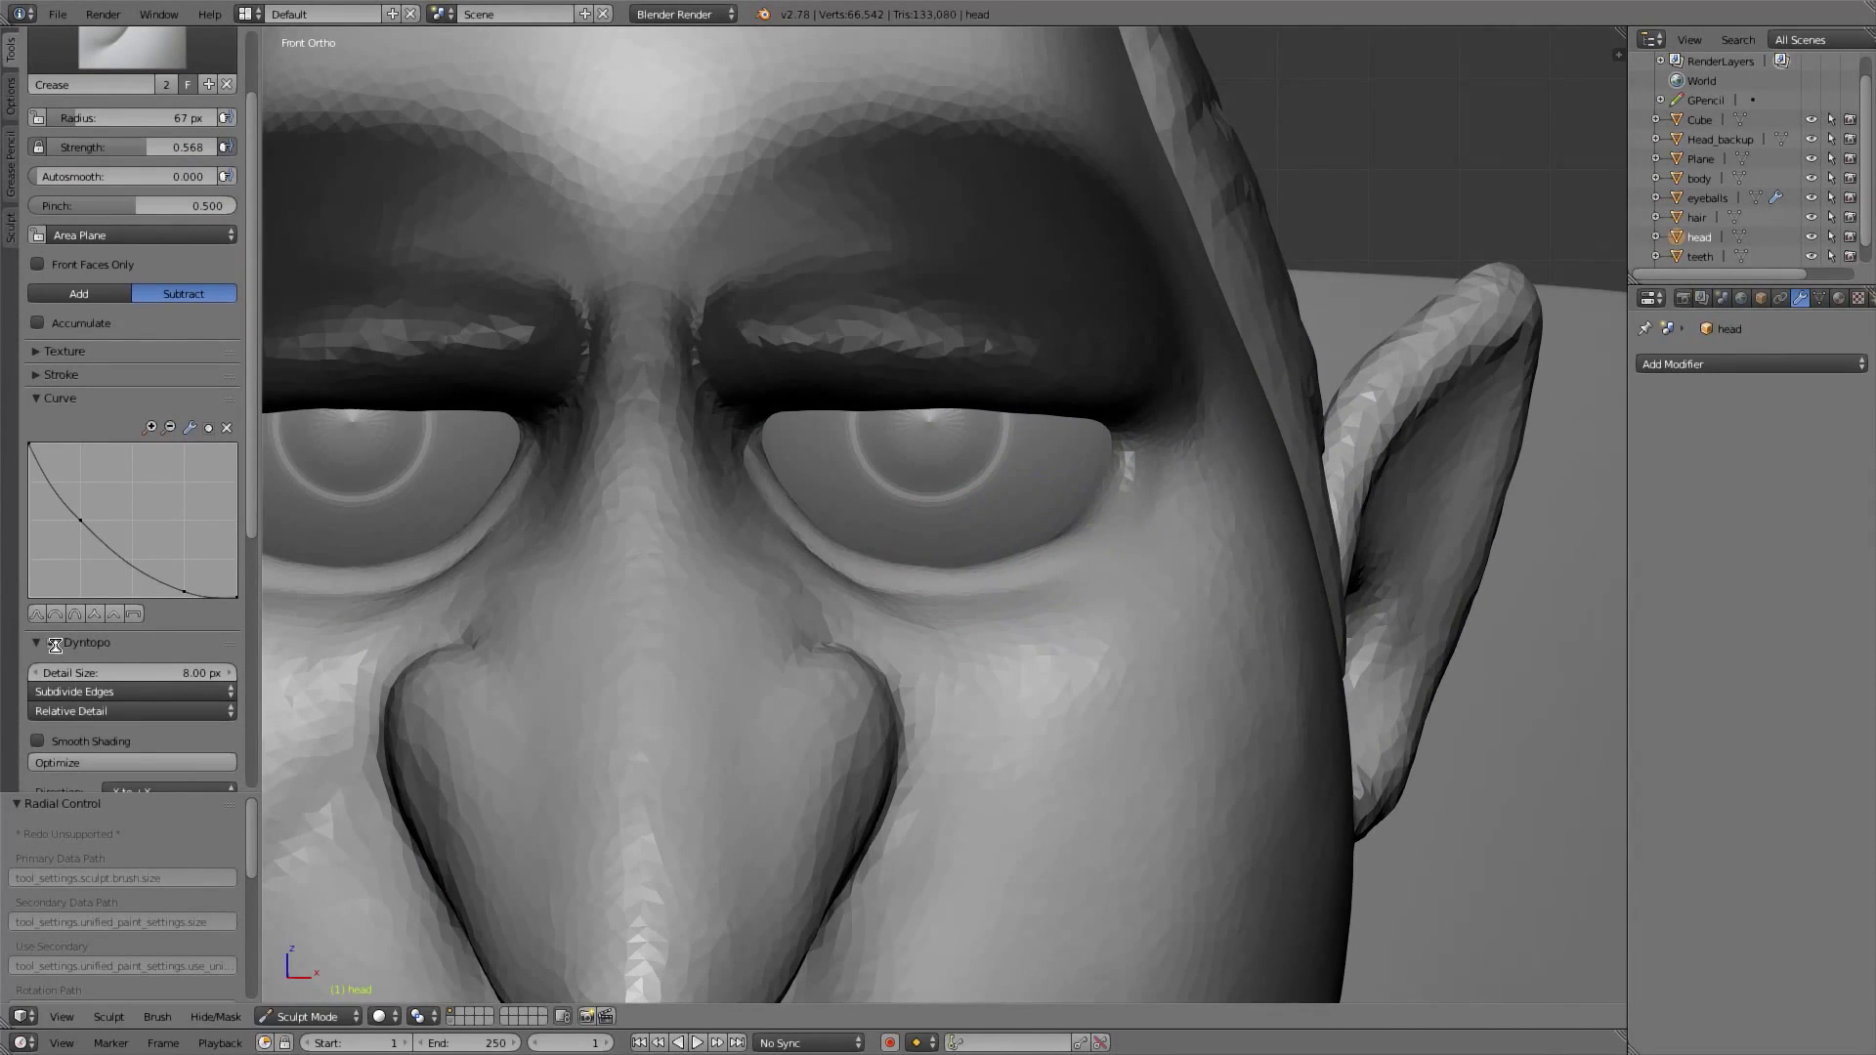
click(53, 643)
Crease the skin beneath the lower eyelid with the Crease brush at 46 px radius and 0.132 strength
middle_drag(1063, 567, 1034, 614)
key(f)
click(1013, 612)
drag(1026, 593, 1170, 456)
key(ctrl+z)
key(shift+f)
click(1141, 529)
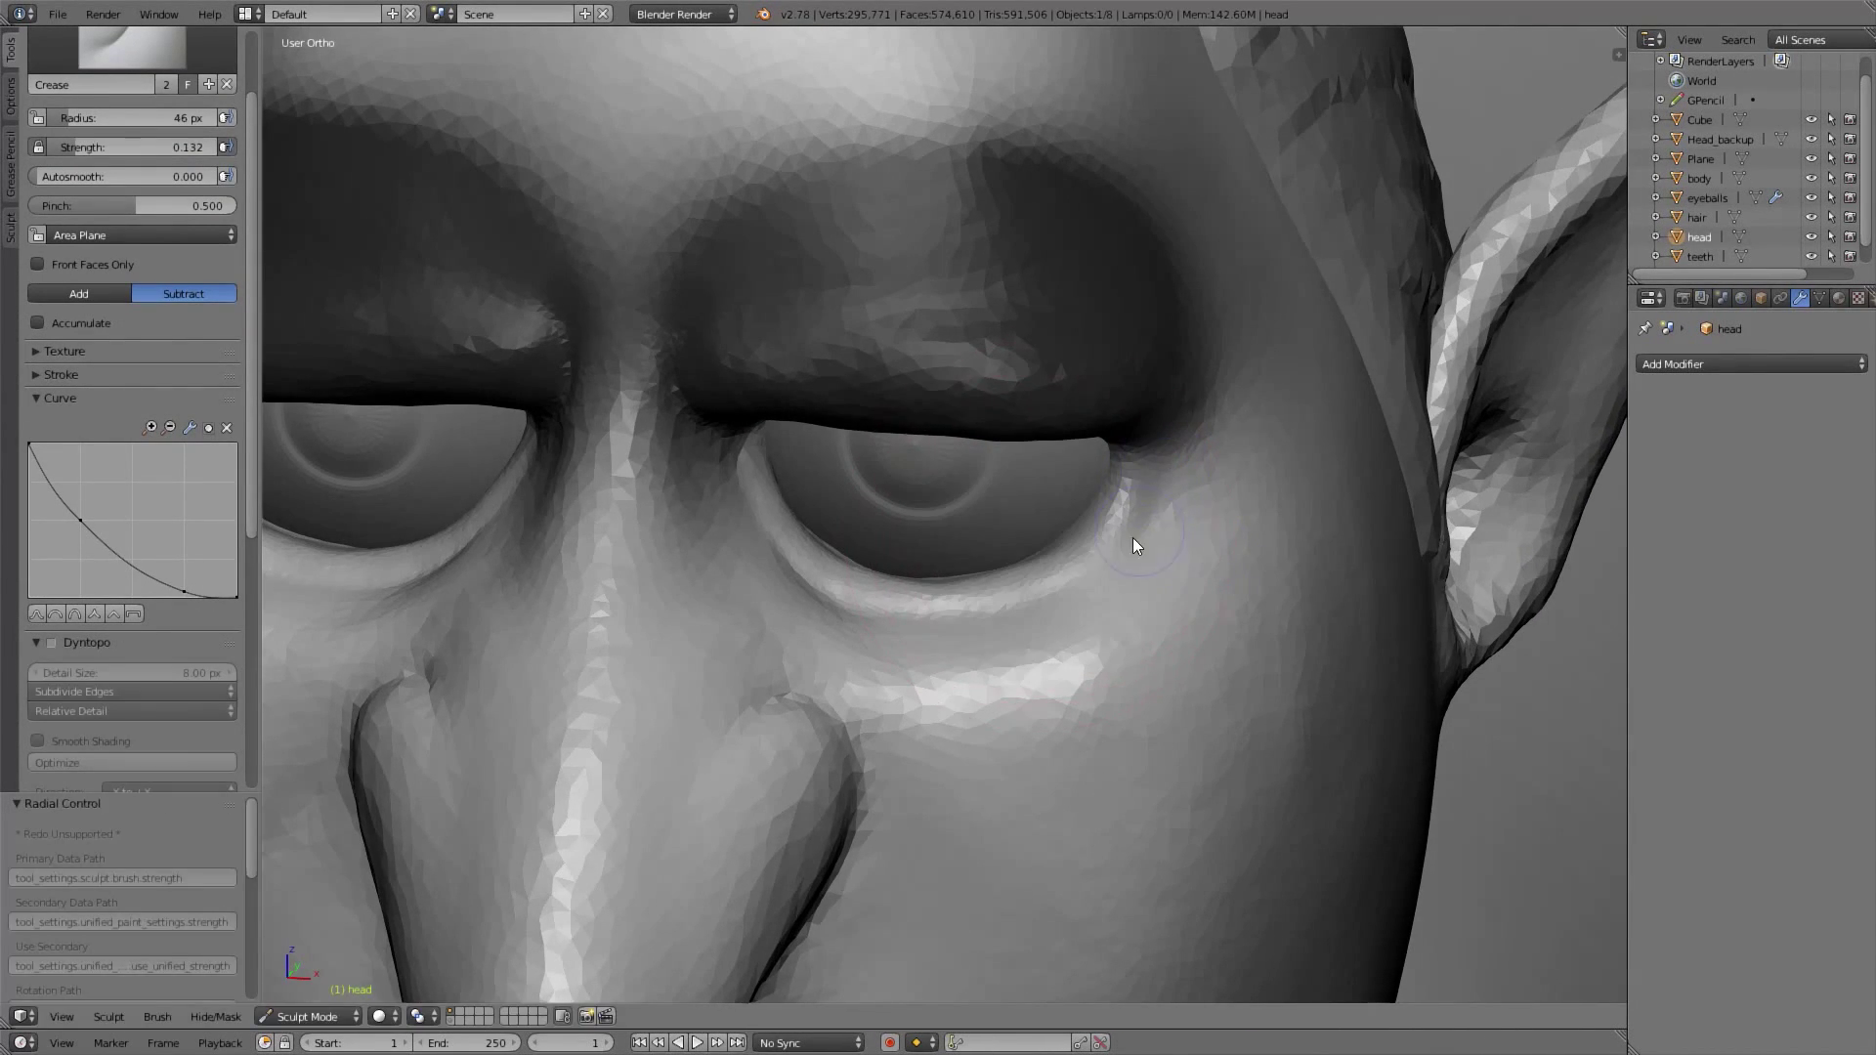
middle_drag(913, 612, 790, 548)
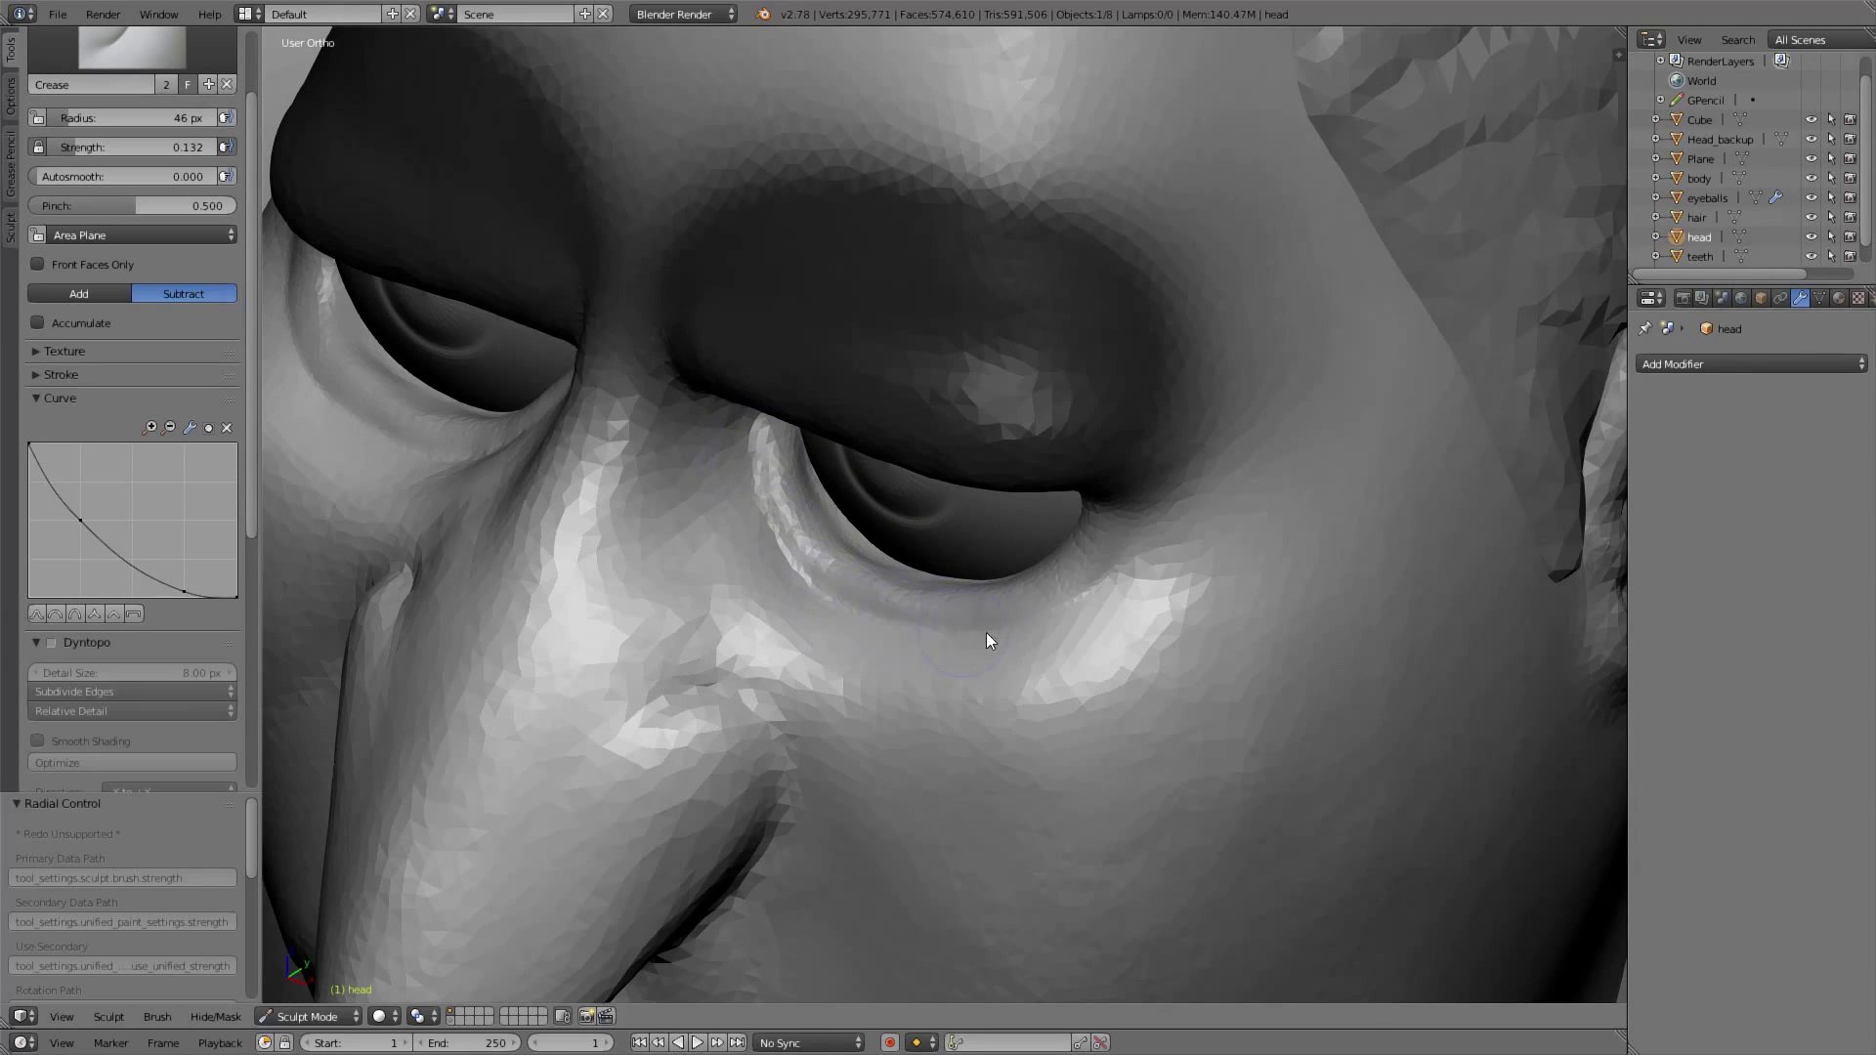
scroll(944, 596, down, 5)
middle_drag(923, 541, 958, 559)
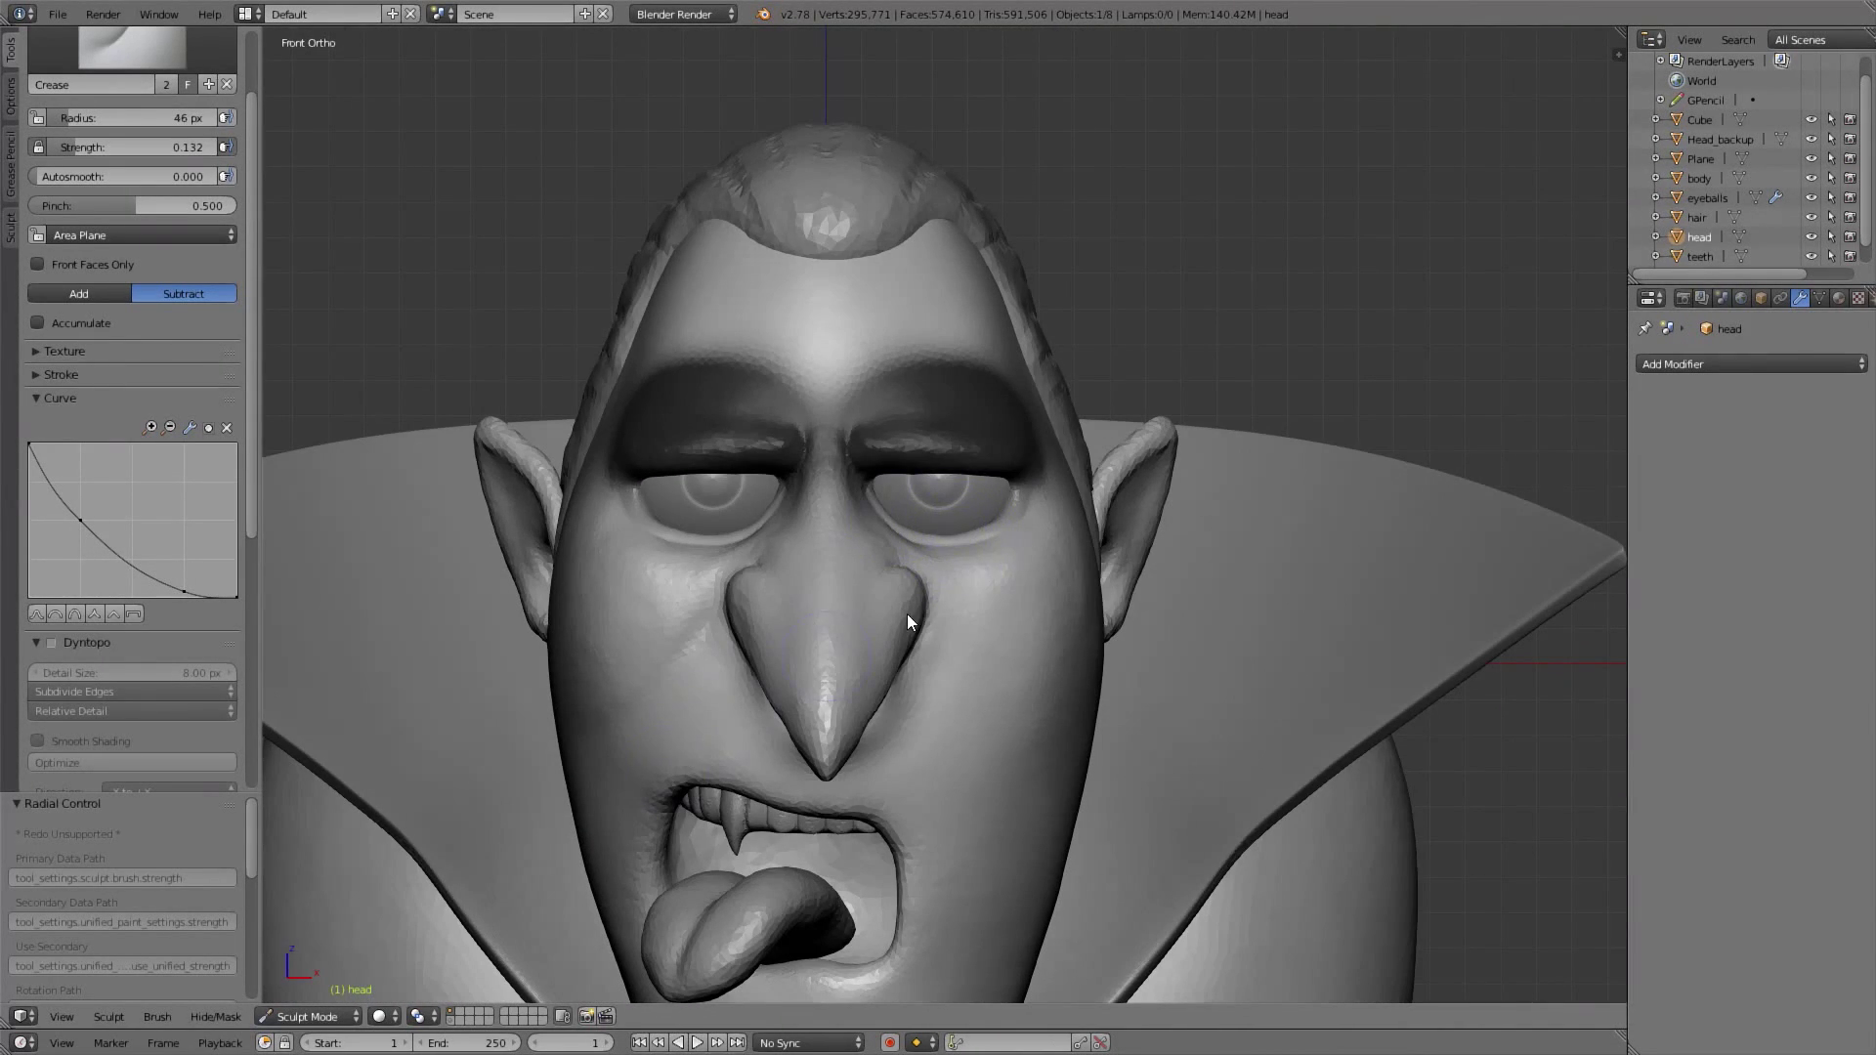
Switch to Object Mode, select the eyeballs and nudge them slightly in their sockets
scroll(907, 614, down, 2)
click(336, 1016)
click(342, 993)
key(a)
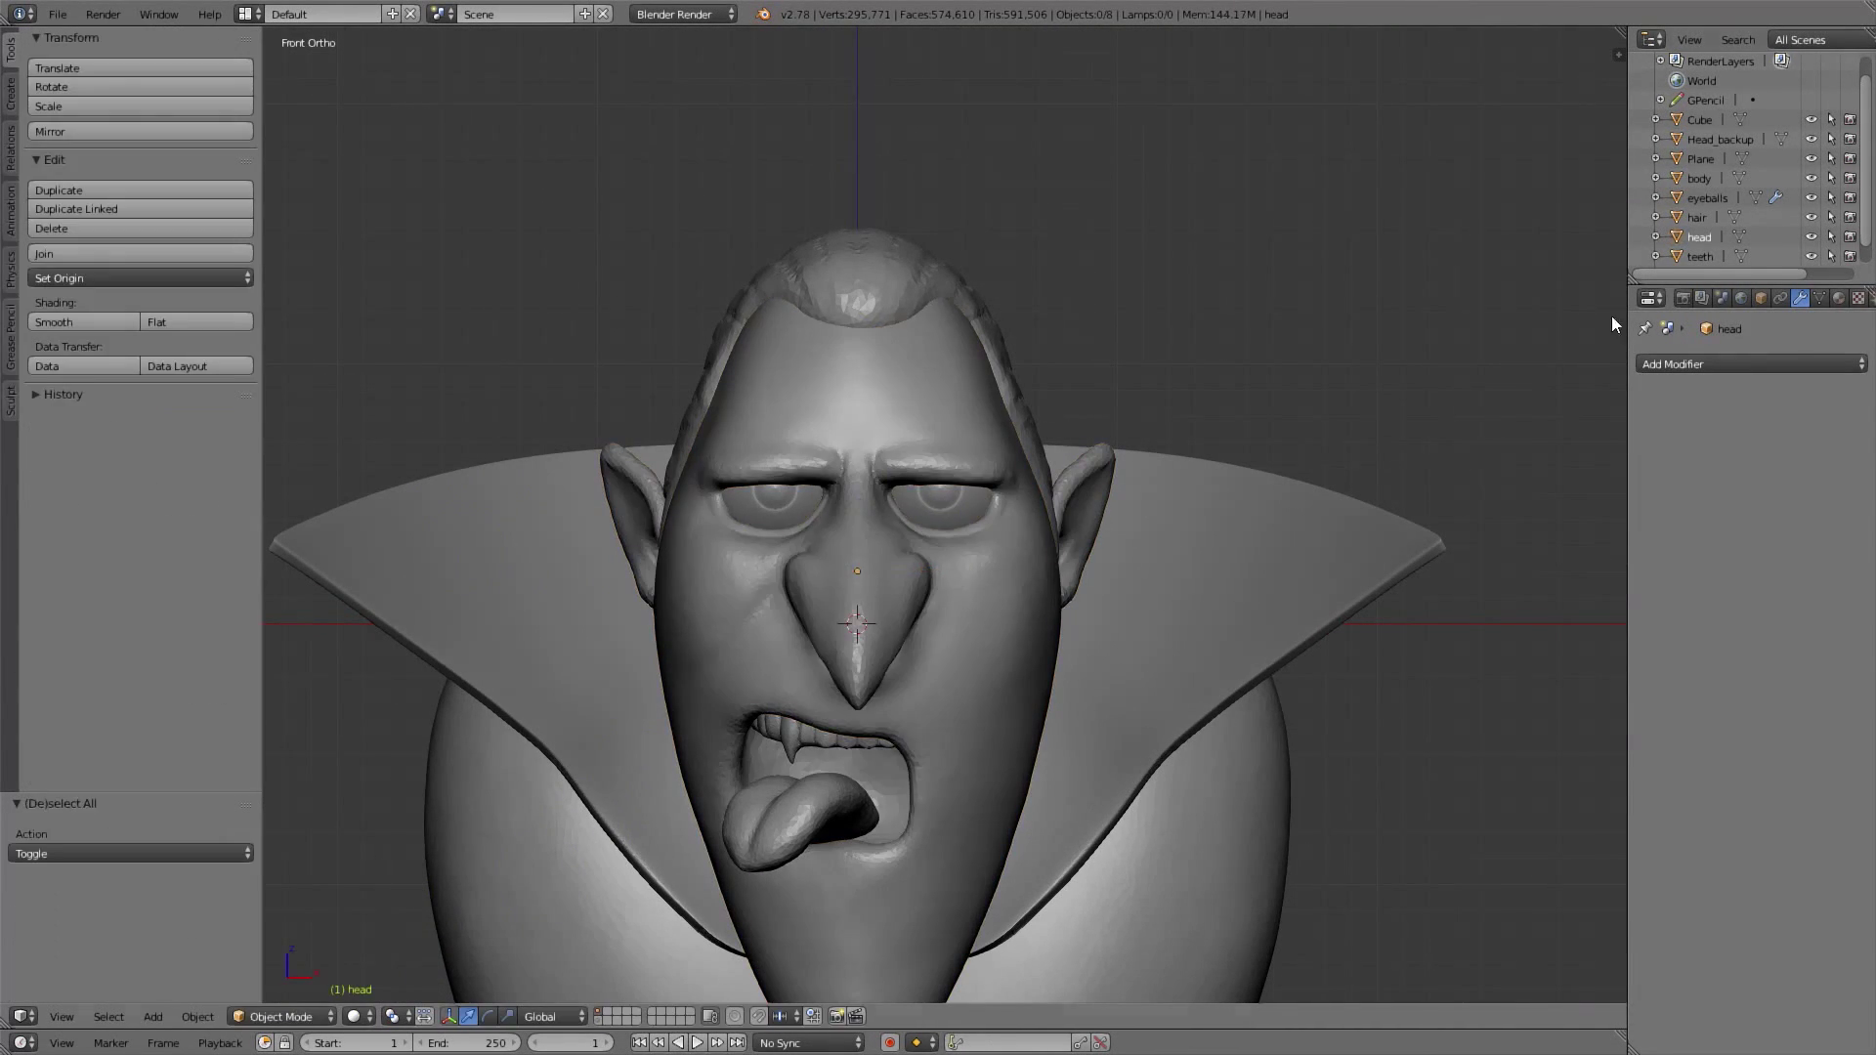
right_click(940, 504)
scroll(935, 631, up, 5)
middle_drag(935, 631, 743, 508)
drag(1168, 490, 1159, 489)
middle_drag(1159, 489, 1018, 479)
key(KP_1)
scroll(1018, 518, down, 3)
Select the head, return it to Sculpt Mode and set the Grab brush to a 181 px radius for the eye area
key(a)
right_click(1017, 561)
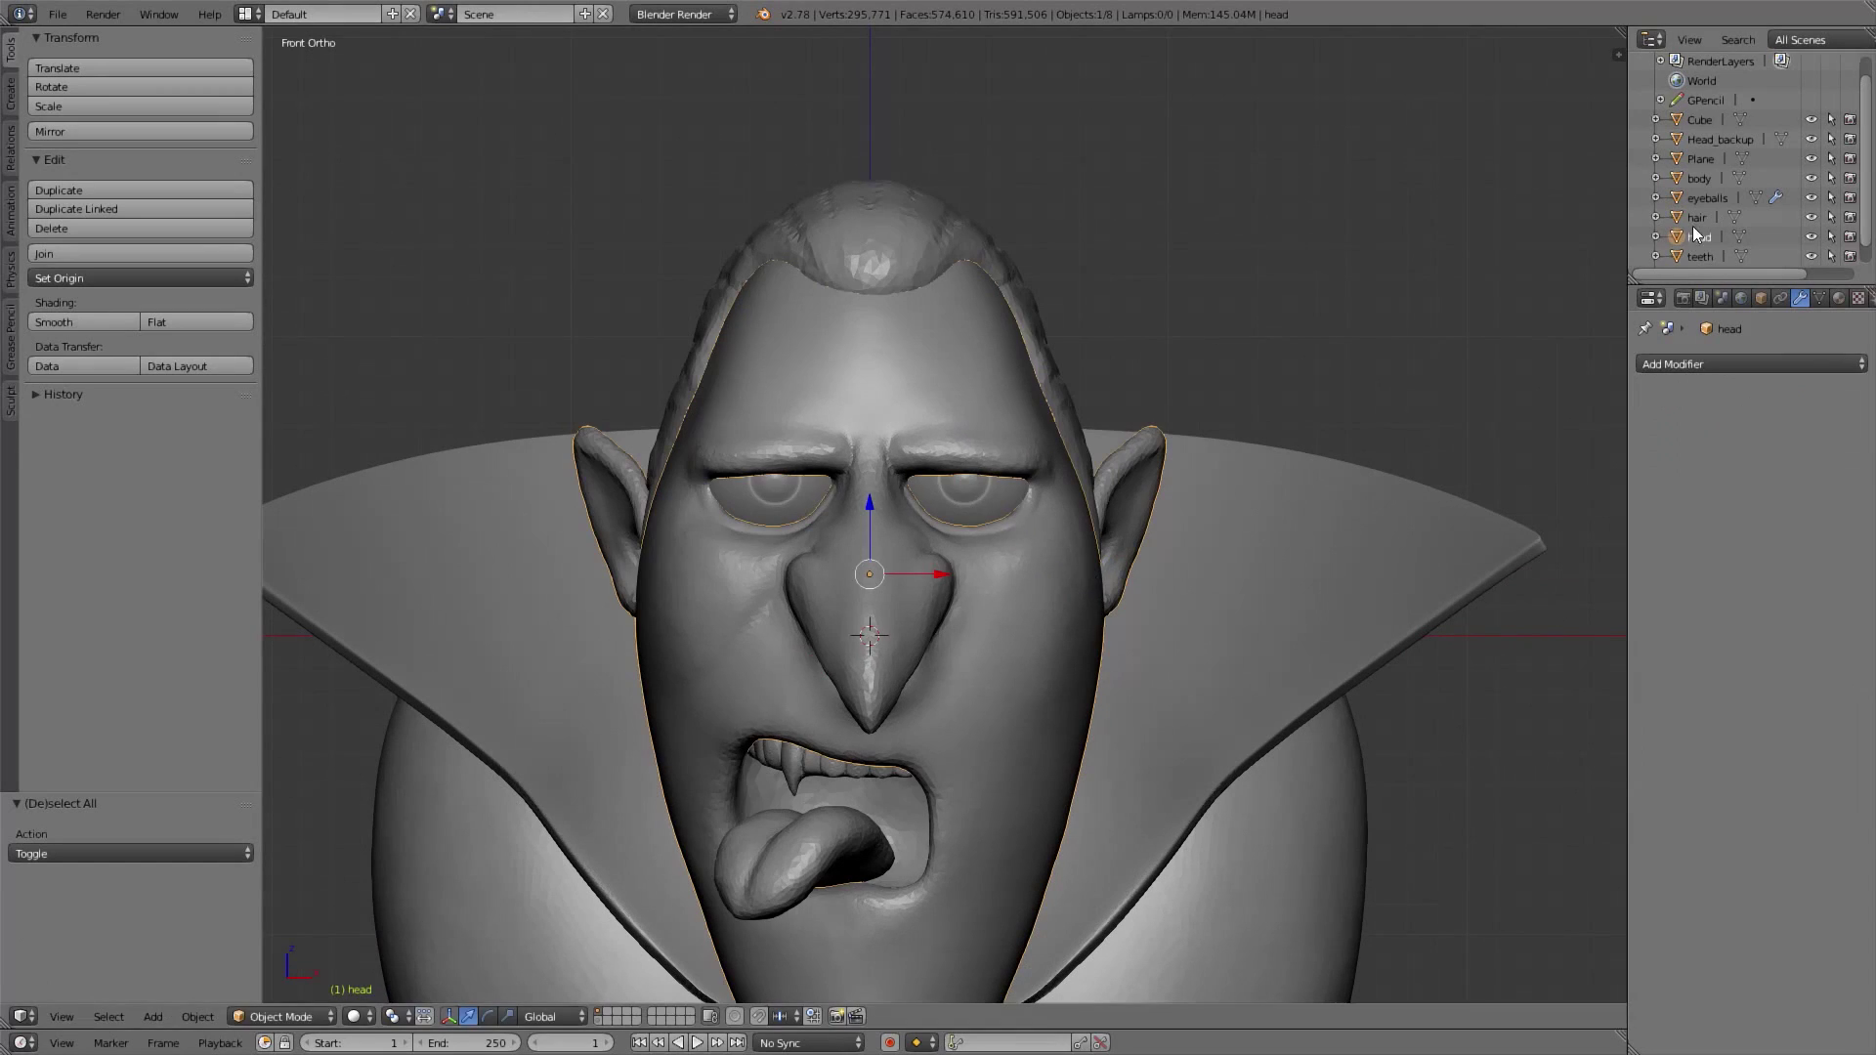
click(275, 1021)
click(278, 937)
scroll(977, 514, up, 6)
key(g)
key(f)
mouse_move(977, 514)
middle_down()
mouse_move(934, 555)
mouse_move(950, 582)
middle_up()
click(1071, 557)
mouse_move(927, 512)
middle_down()
mouse_move(975, 605)
mouse_move(1057, 487)
mouse_move(1007, 471)
middle_up()
key(f)
click(1026, 481)
key(KP_1)
scroll(934, 538, down, 3)
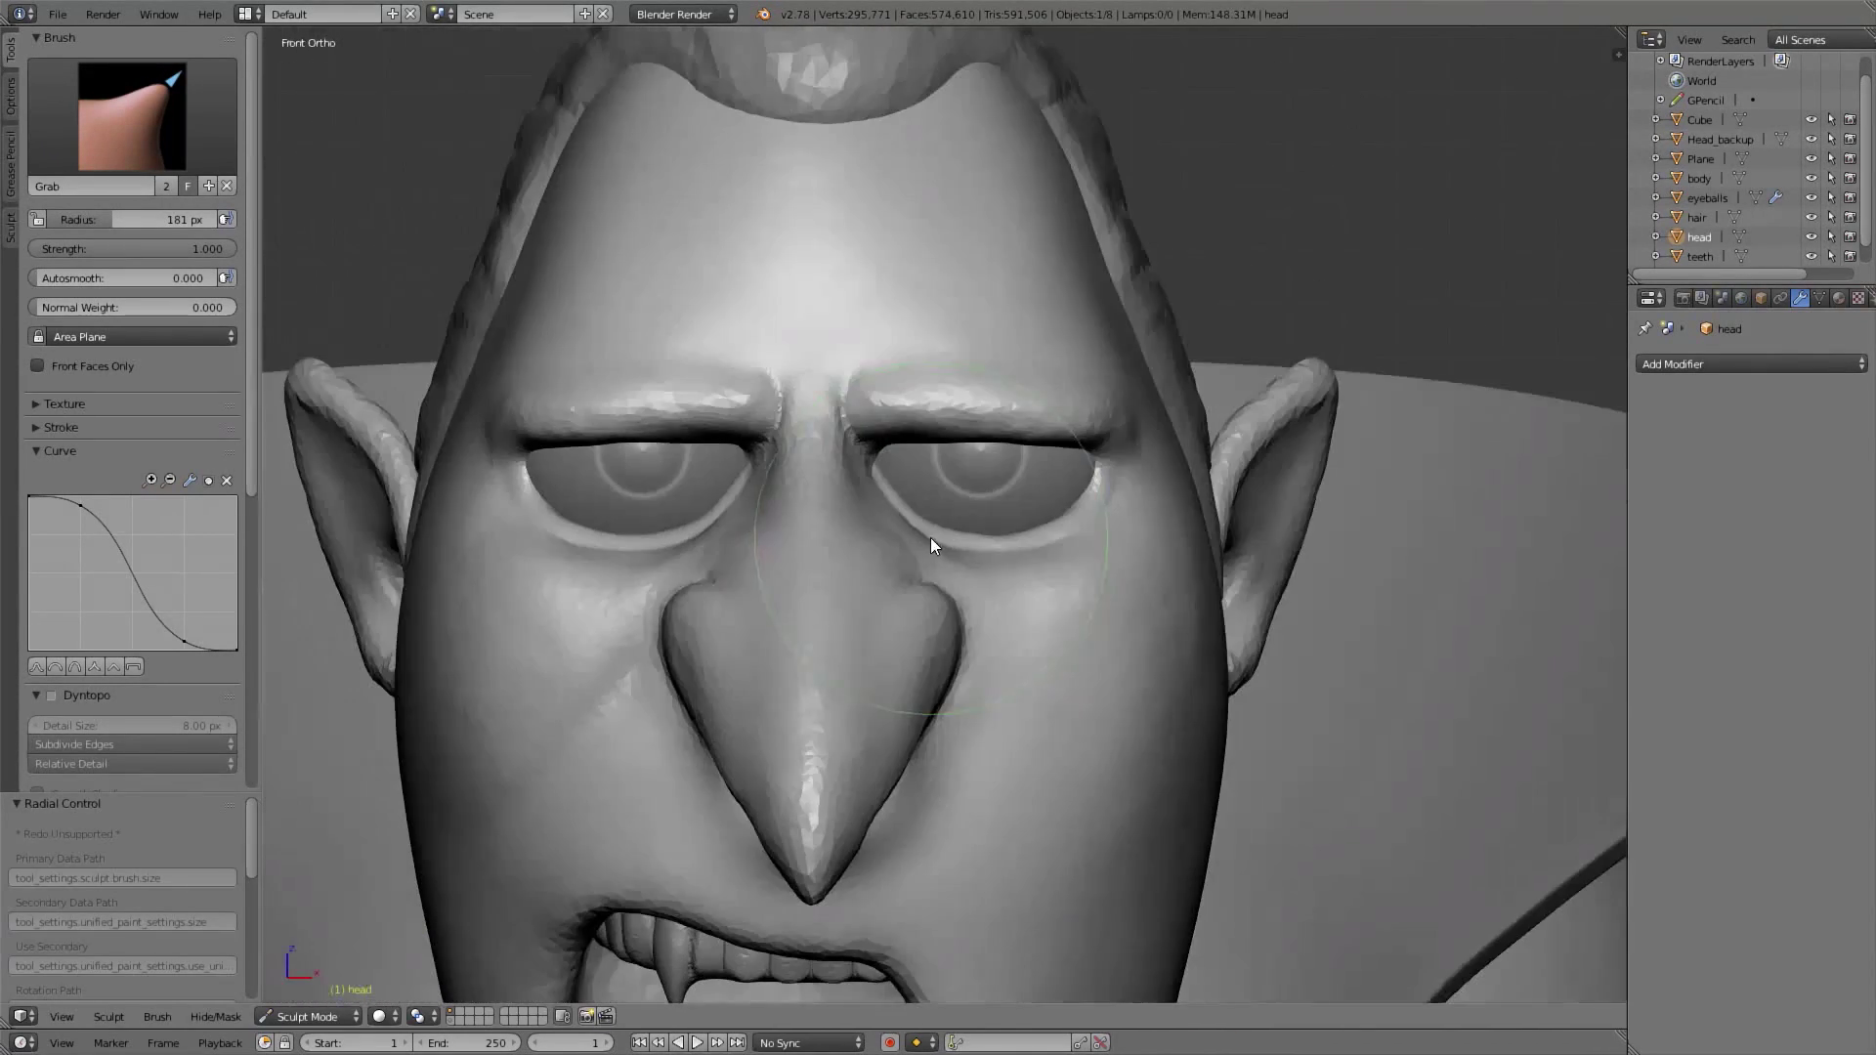
Reduce the Grab brush radius to 103 px, check the bust from the front and turn off X mirroring
scroll(934, 537, up, 3)
key(f)
click(977, 553)
scroll(938, 633, down, 9)
shift+middle_drag(938, 674, 975, 524)
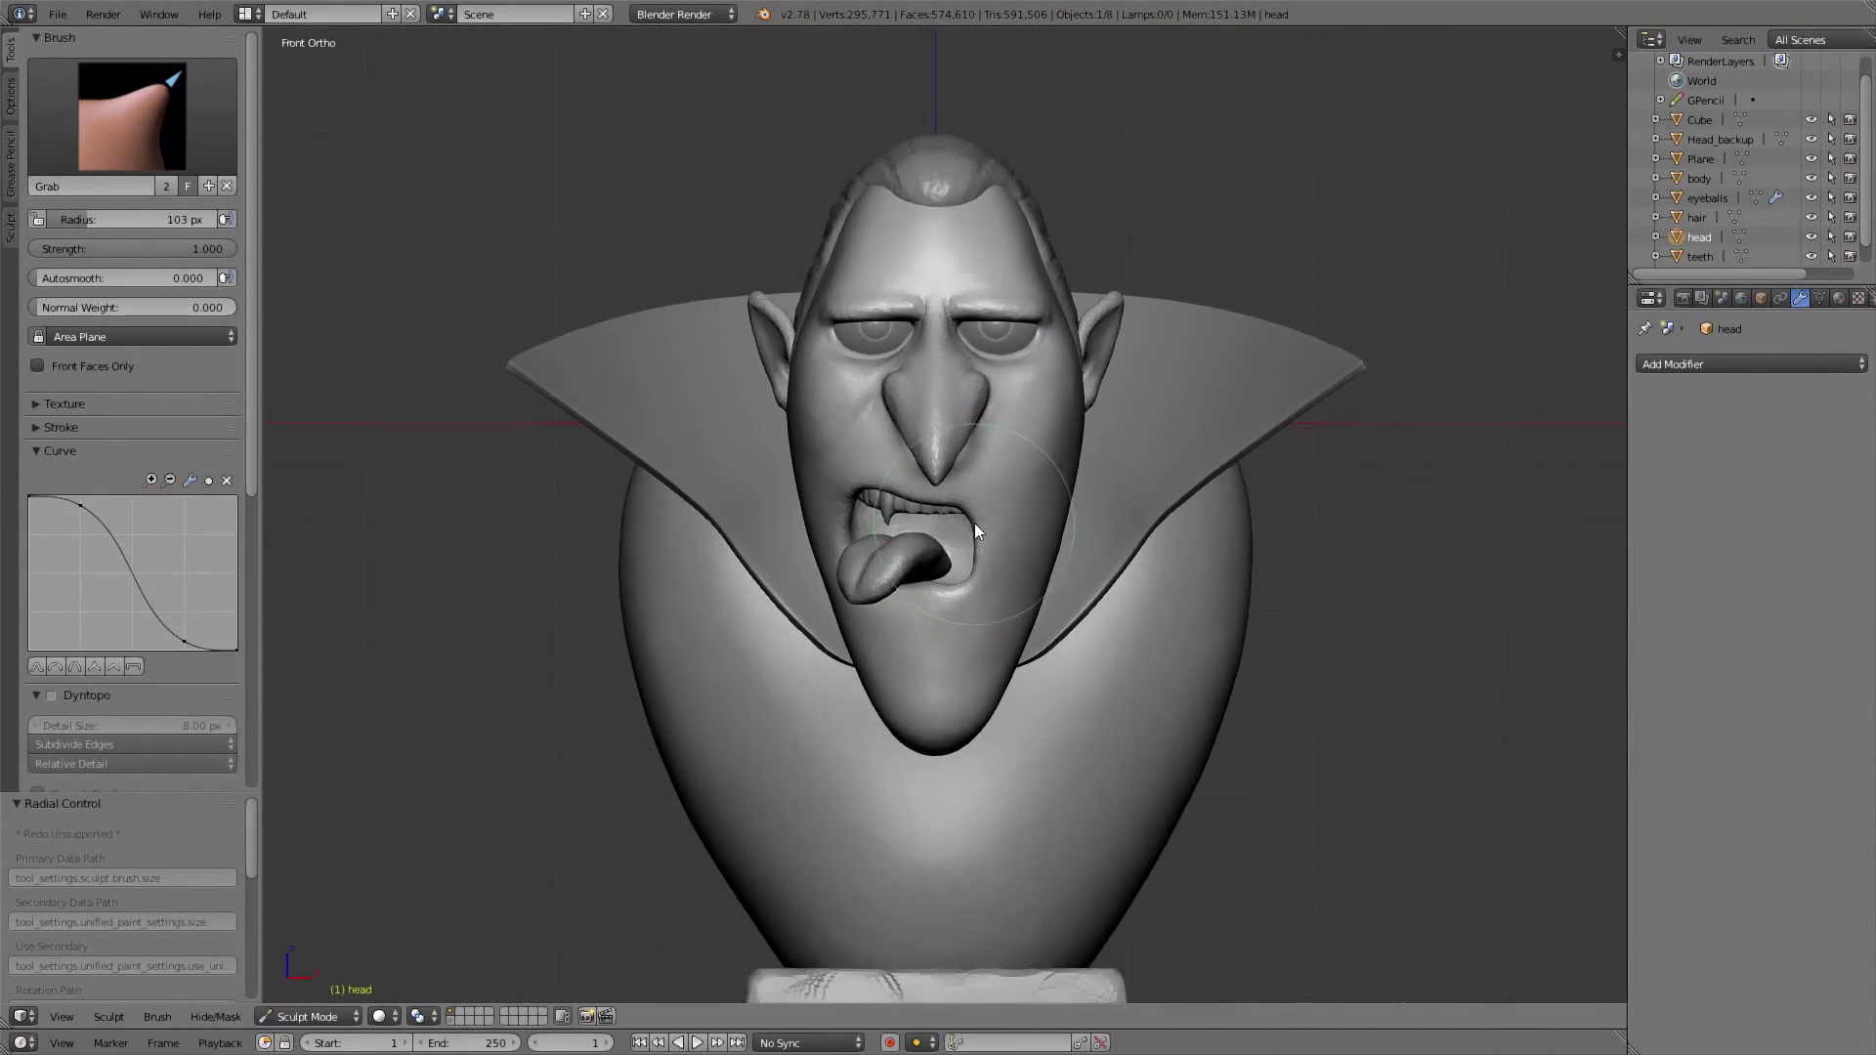
scroll(975, 524, up, 5)
scroll(76, 636, down, 7)
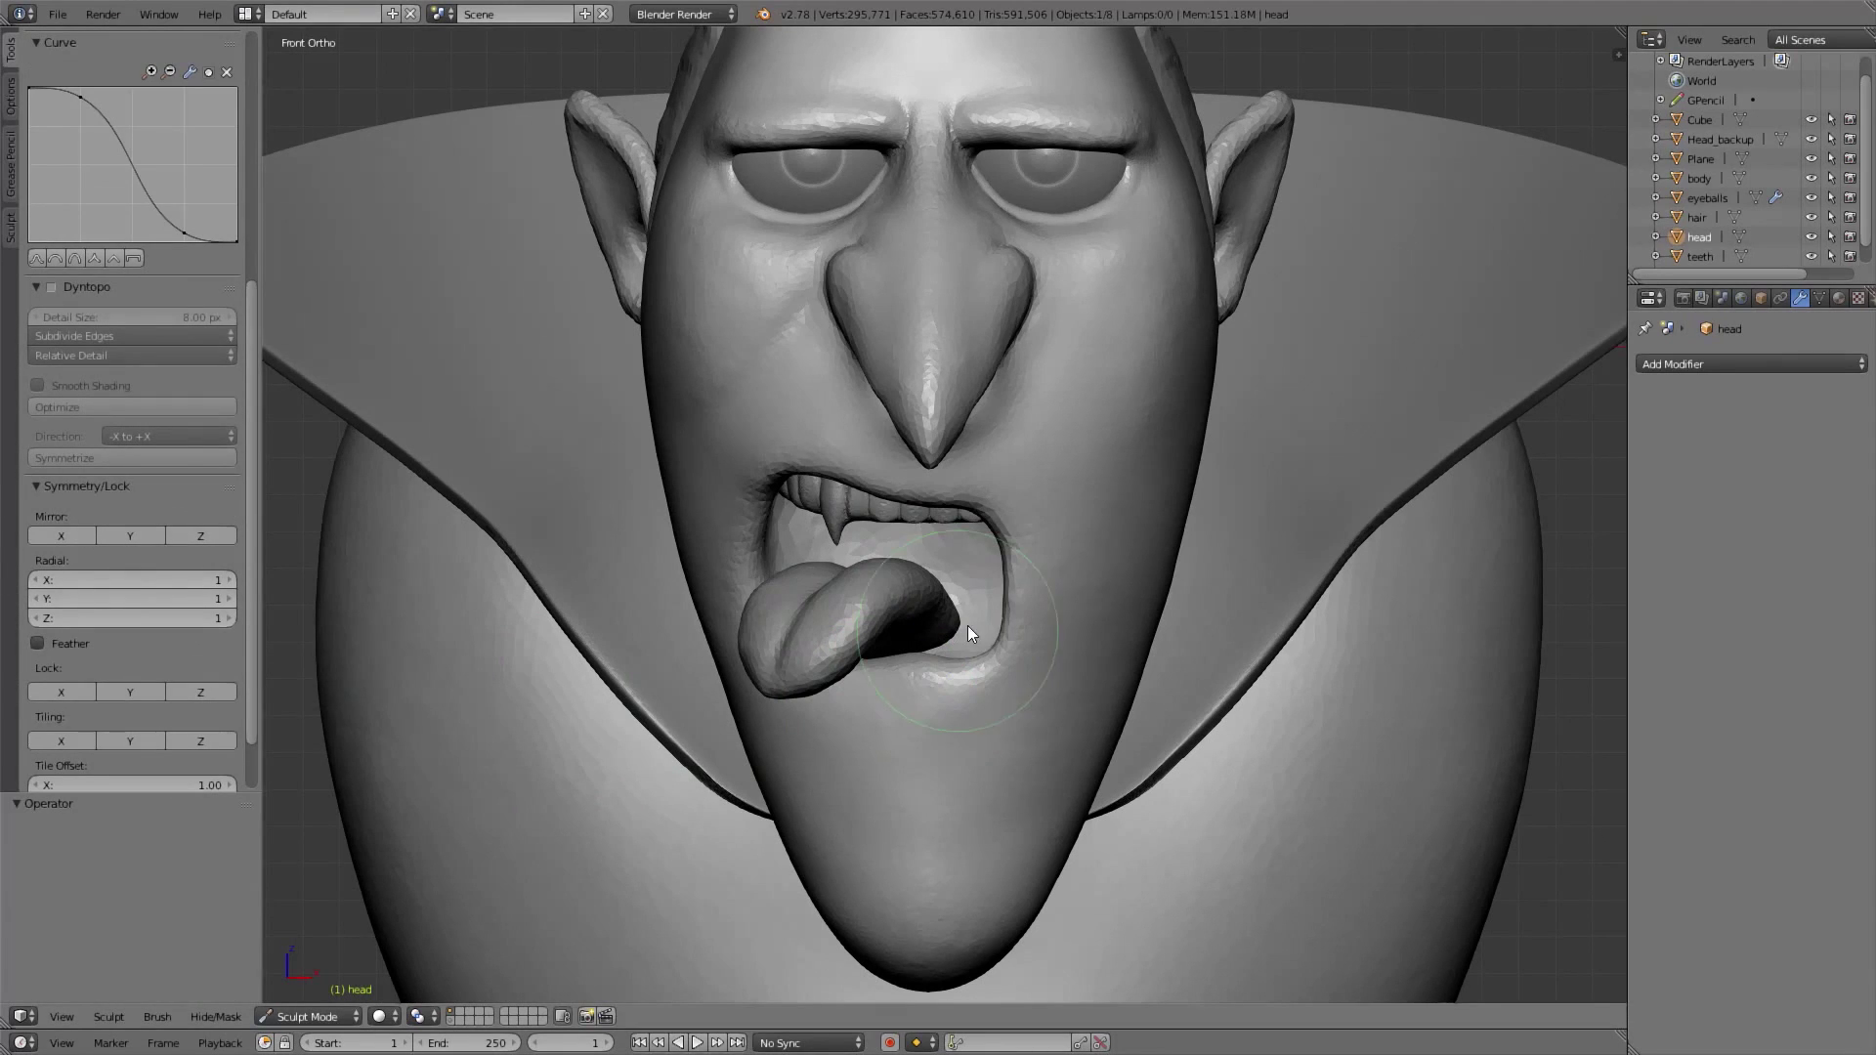
Pull the lower mouth corner opposite the tongue outward and slightly up with the Grab brush
key(f)
click(1003, 628)
ctrl+middle_drag(977, 637, 971, 719)
drag(971, 719, 1010, 702)
key(f)
click(1048, 706)
middle_drag(1048, 711, 1020, 729)
key(KP_1)
scroll(764, 441, down, 1)
Turn X mirroring back on and adjust the cheek contour with the resized Grab brush
mouse_move(764, 445)
middle_down()
mouse_move(848, 455)
mouse_move(779, 418)
mouse_move(791, 431)
middle_up()
key(f)
click(788, 437)
key(g)
key(f)
click(552, 350)
mouse_move(560, 346)
shift+middle_down()
mouse_move(598, 419)
mouse_move(620, 420)
shift+middle_up()
click(63, 536)
middle_drag(151, 353, 159, 761)
mouse_move(1173, 458)
middle_down()
mouse_move(1211, 459)
mouse_move(1192, 438)
mouse_move(1236, 412)
middle_up()
drag(1236, 412, 1239, 405)
scroll(1176, 606, down, 6)
Shape the bulging cheekbones beneath the eyes from an angled view with the Grab brush, setting its radius to 112 px
middle_drag(1270, 491, 1088, 483)
scroll(1088, 484, up, 6)
key(f)
click(1260, 463)
mouse_move(1278, 453)
mouse_down()
mouse_move(1266, 468)
mouse_move(1260, 452)
mouse_up()
drag(1253, 371, 1267, 391)
scroll(1290, 492, down, 5)
middle_drag(1153, 533, 1033, 548)
scroll(1016, 538, up, 4)
key(f)
click(762, 417)
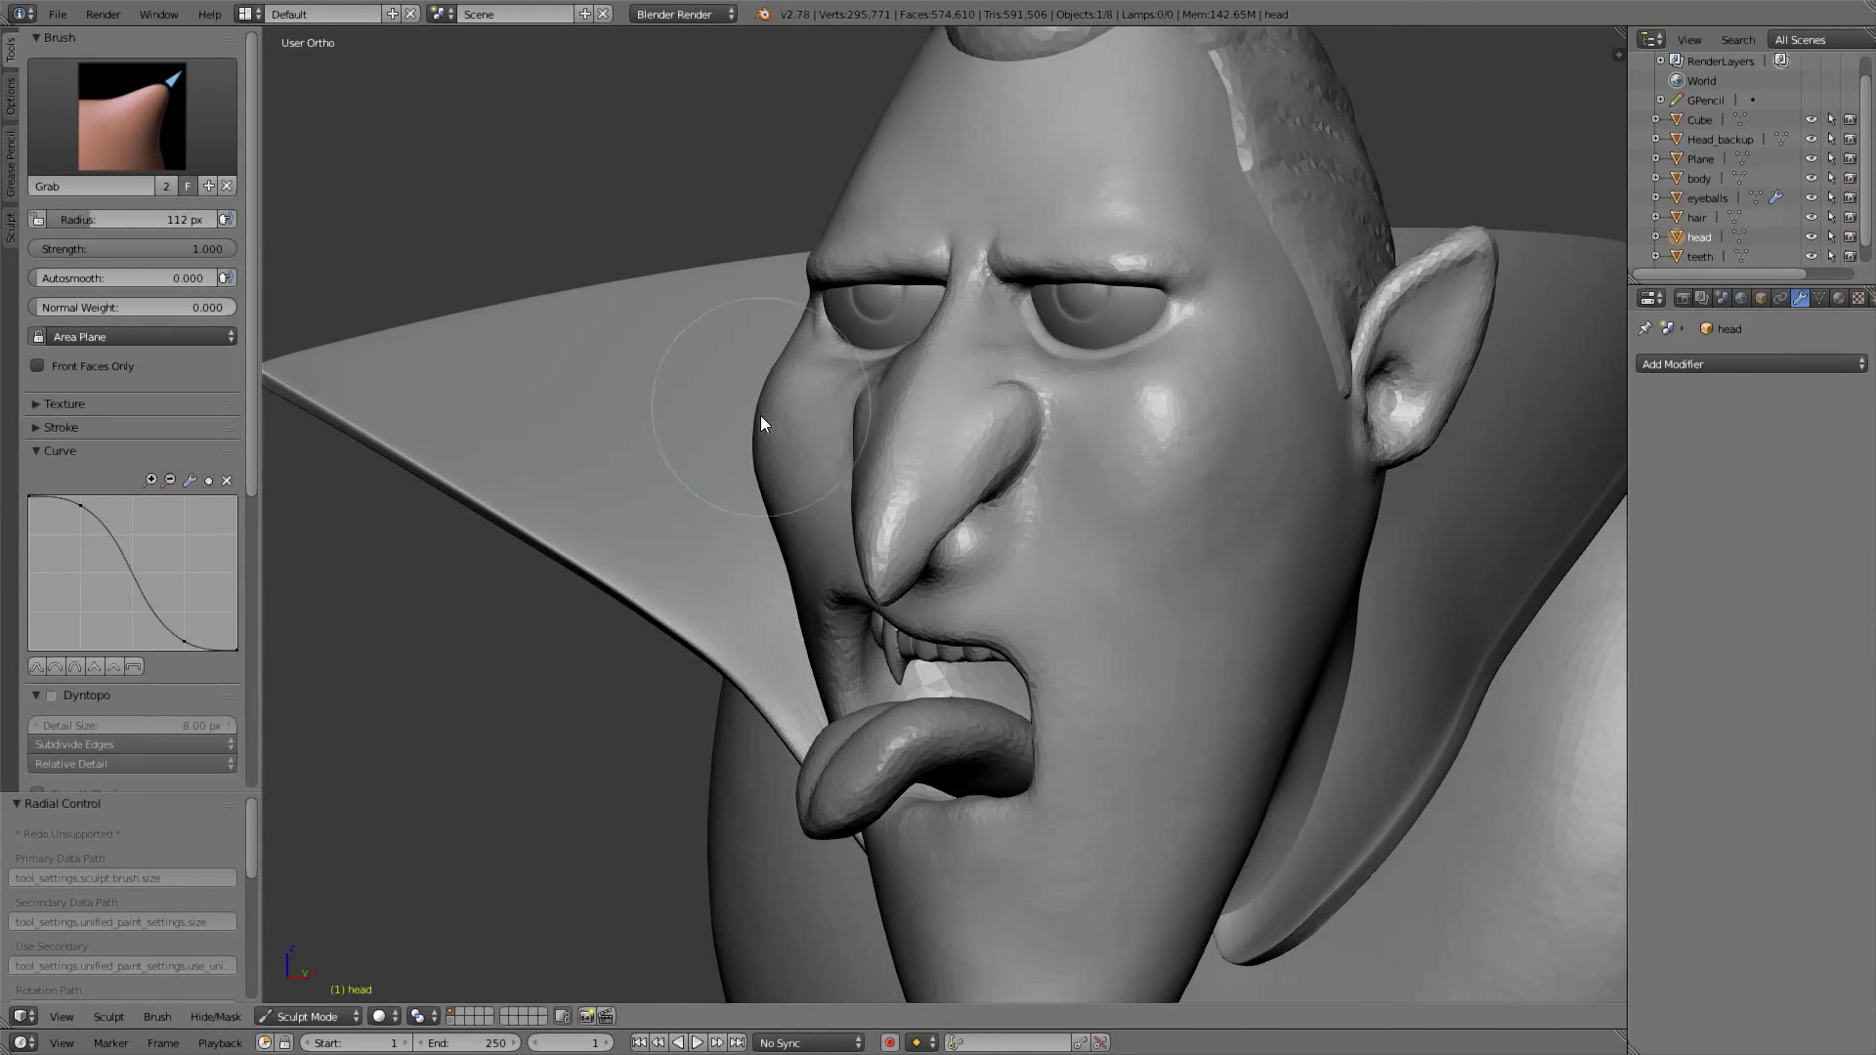
Switch to the Crease brush with a 27 px radius and try creasing the cheek beside the nose
scroll(146, 594, down, 5)
mouse_move(625, 421)
middle_down()
mouse_move(815, 415)
mouse_move(850, 462)
mouse_move(763, 552)
mouse_move(853, 508)
middle_up()
scroll(137, 196, up, 5)
click(134, 115)
click(313, 190)
key(ctrl+z)
key(f)
click(870, 494)
key(ctrl+z)
key(f)
click(884, 488)
Set the Crease brush strength to 0.341 and carve a diagonal fold into the cheek beside the nose
key(shift+f)
click(832, 495)
key(ctrl+z)
key(shift+f)
click(904, 488)
drag(929, 409, 873, 503)
key(ctrl+z)
drag(922, 411, 873, 471)
key(KP_1)
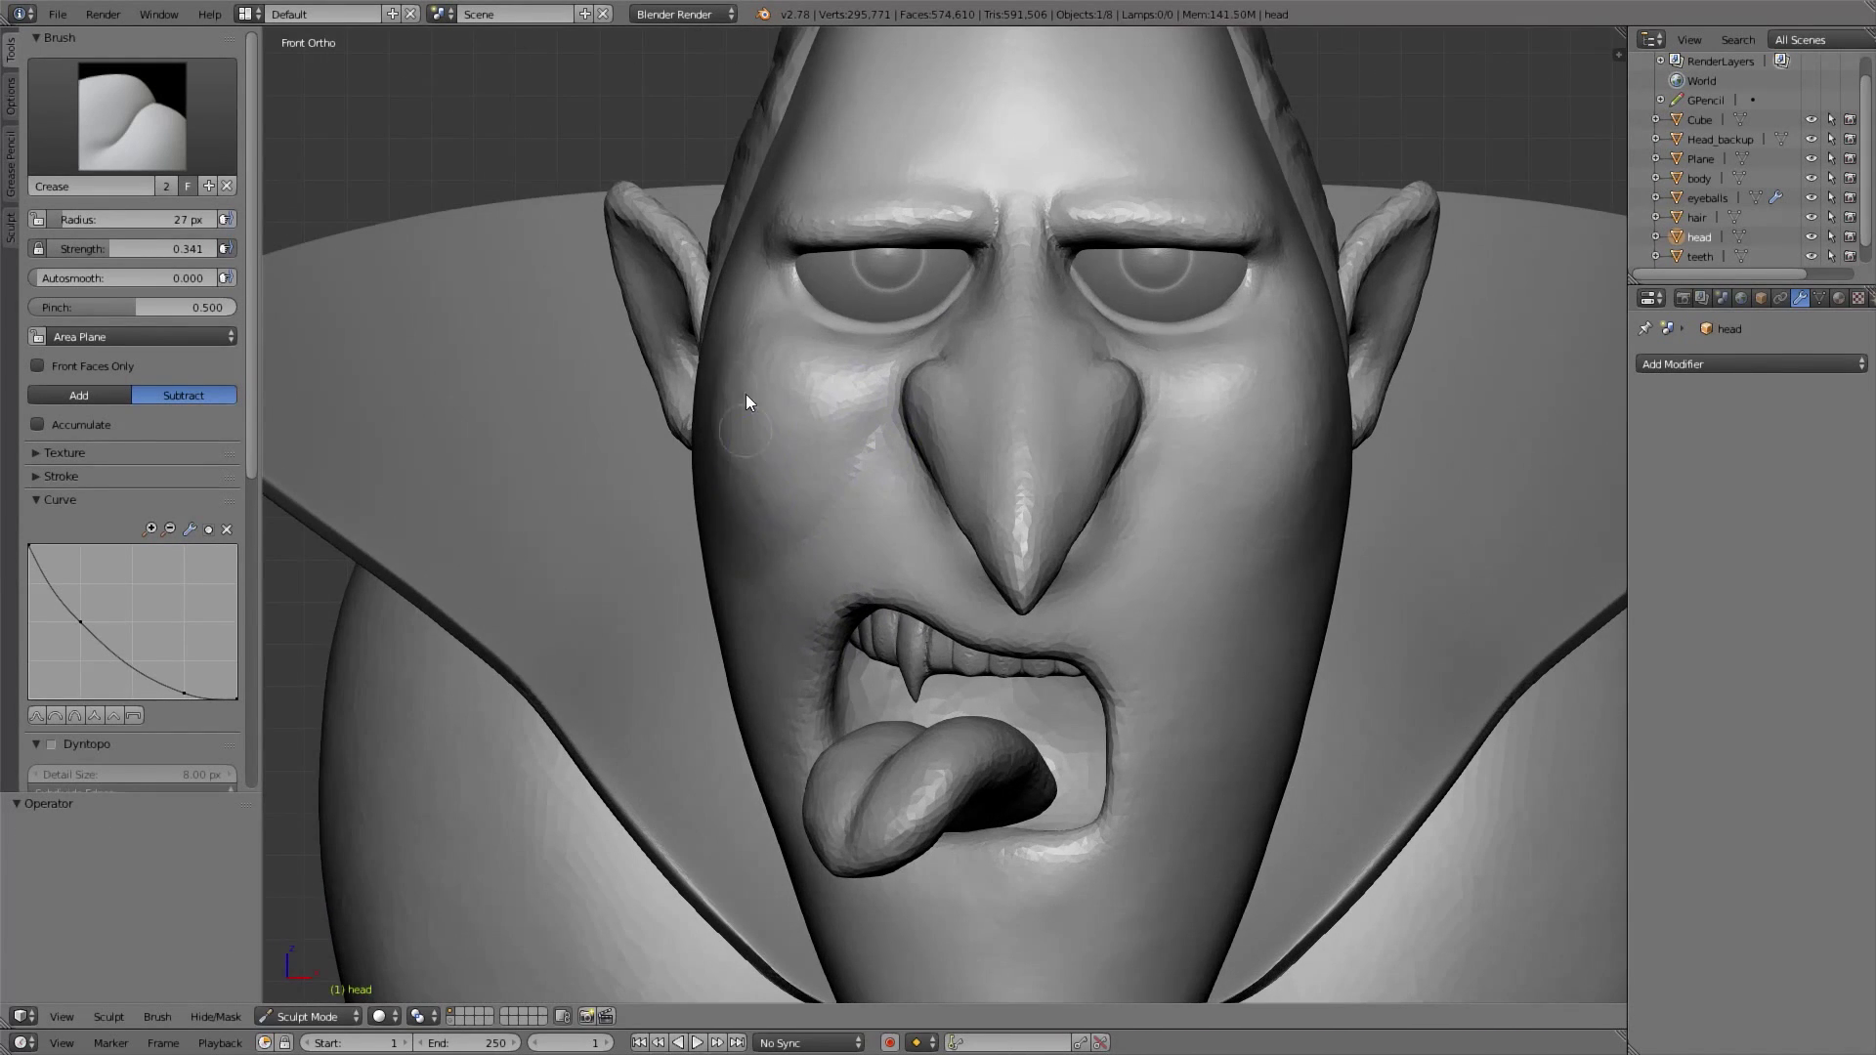
scroll(884, 368, down, 3)
scroll(977, 488, up, 3)
Pinch the edge of the upper lip with the Pinch/Magnify brush at 37 px radius, with X mirroring off
click(132, 117)
click(305, 326)
mouse_move(1039, 652)
shift+middle_down()
mouse_move(1024, 501)
mouse_move(1037, 547)
shift+middle_up()
key(f)
click(1046, 490)
middle_drag(98, 655, 86, 346)
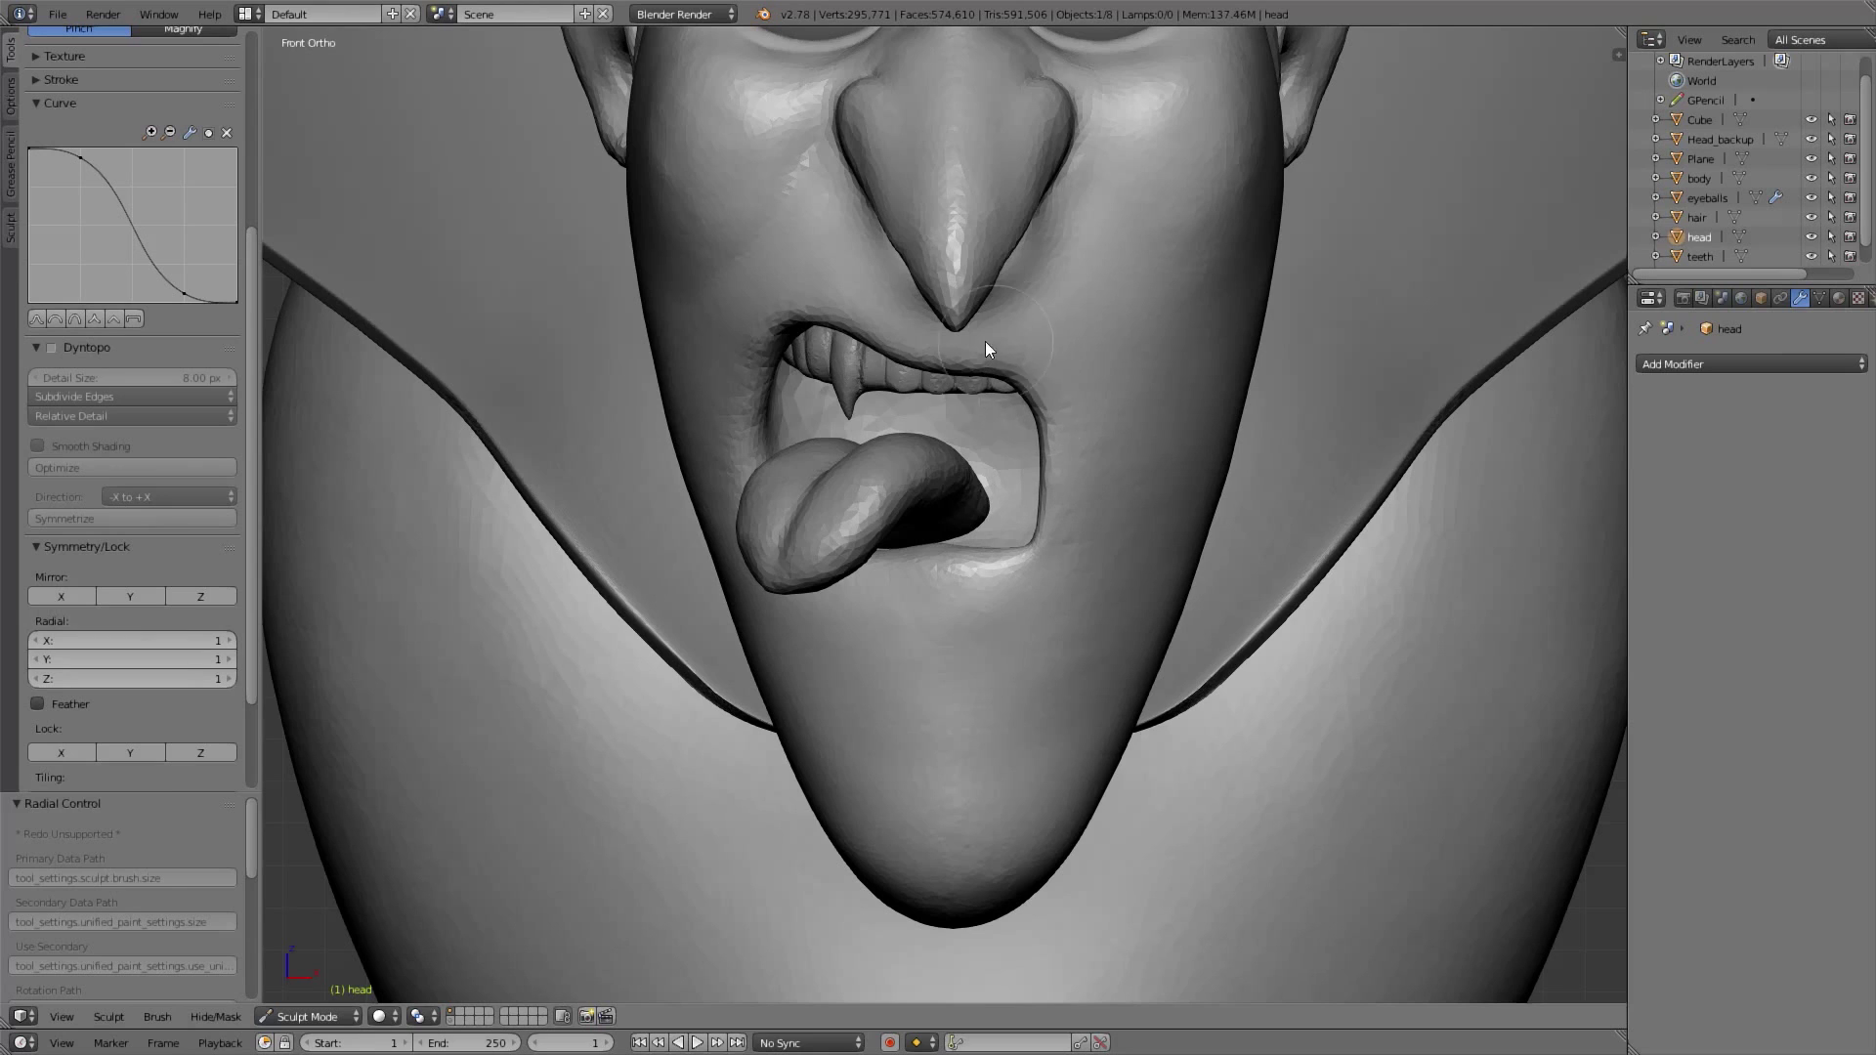
middle_drag(865, 340, 902, 338)
key(KP_1)
Turn X mirroring back on for the Pinch/Magnify brush and bring the eye and nose area into view
shift+middle_drag(961, 39, 718, 672)
click(67, 593)
scroll(866, 291, up, 1)
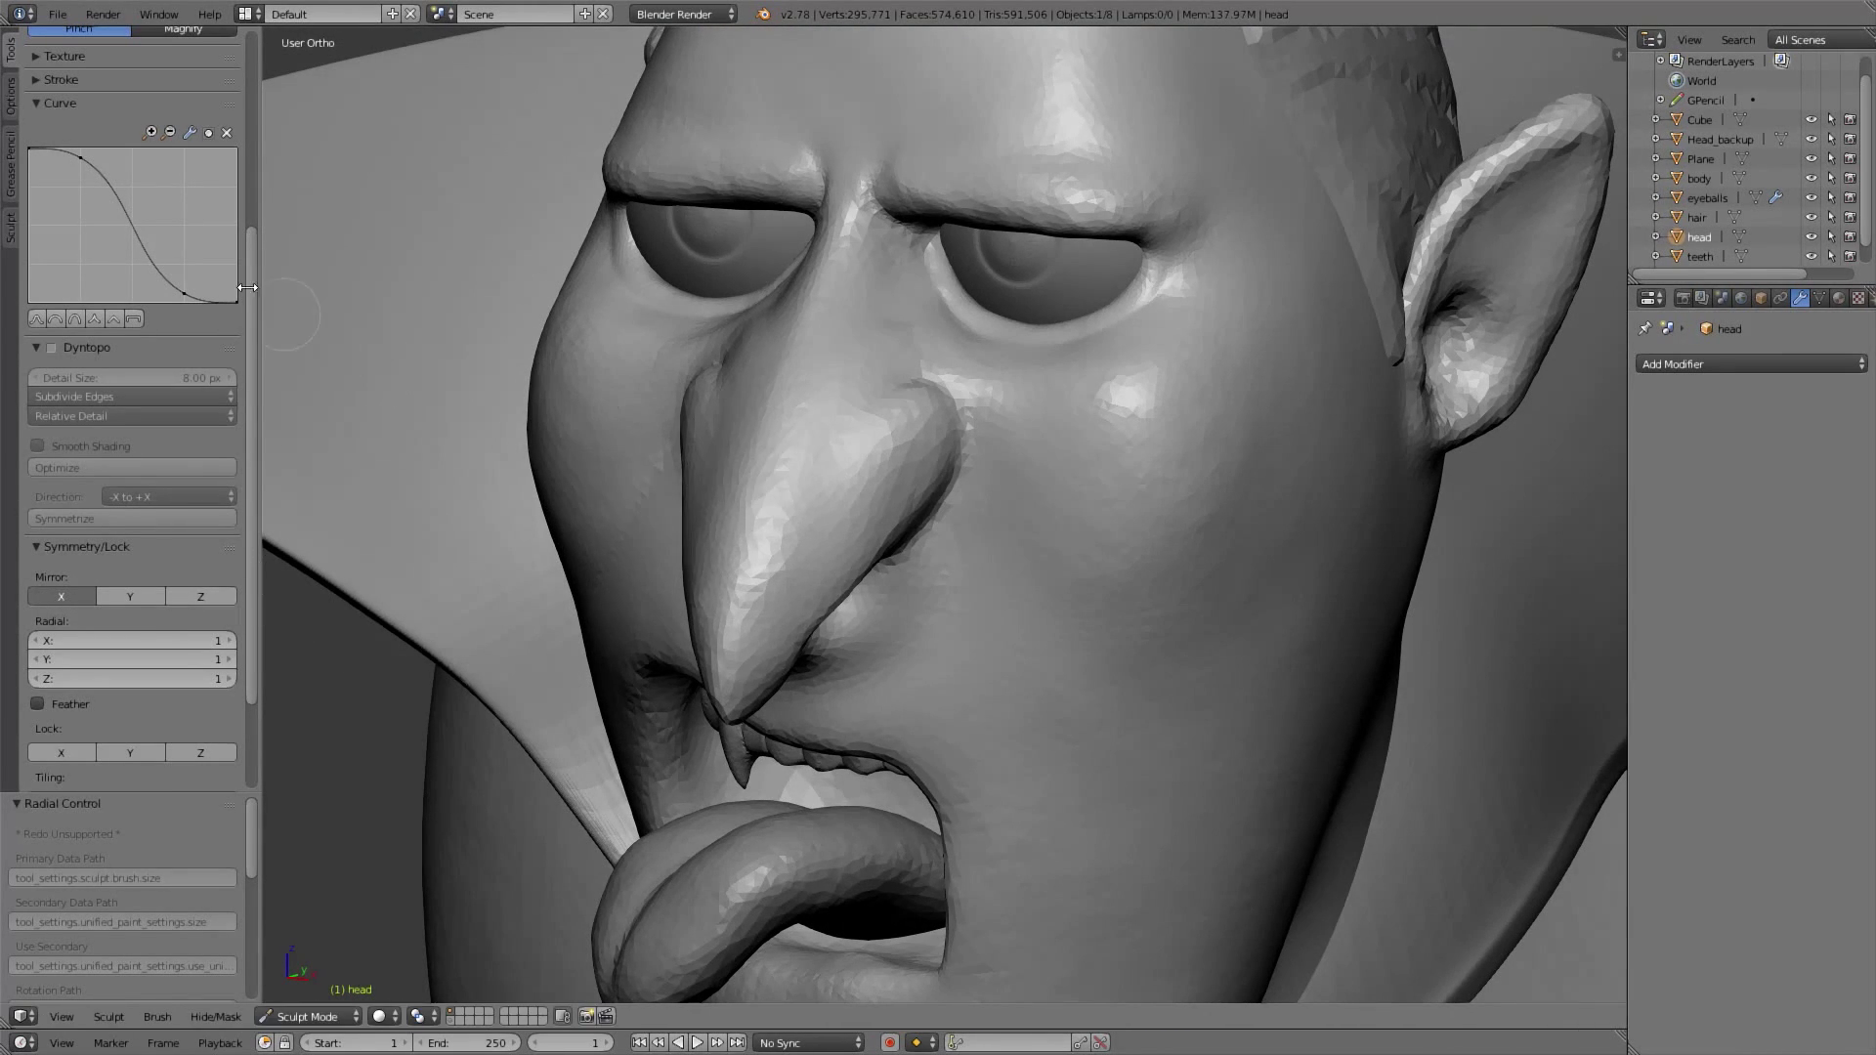
scroll(248, 287, up, 8)
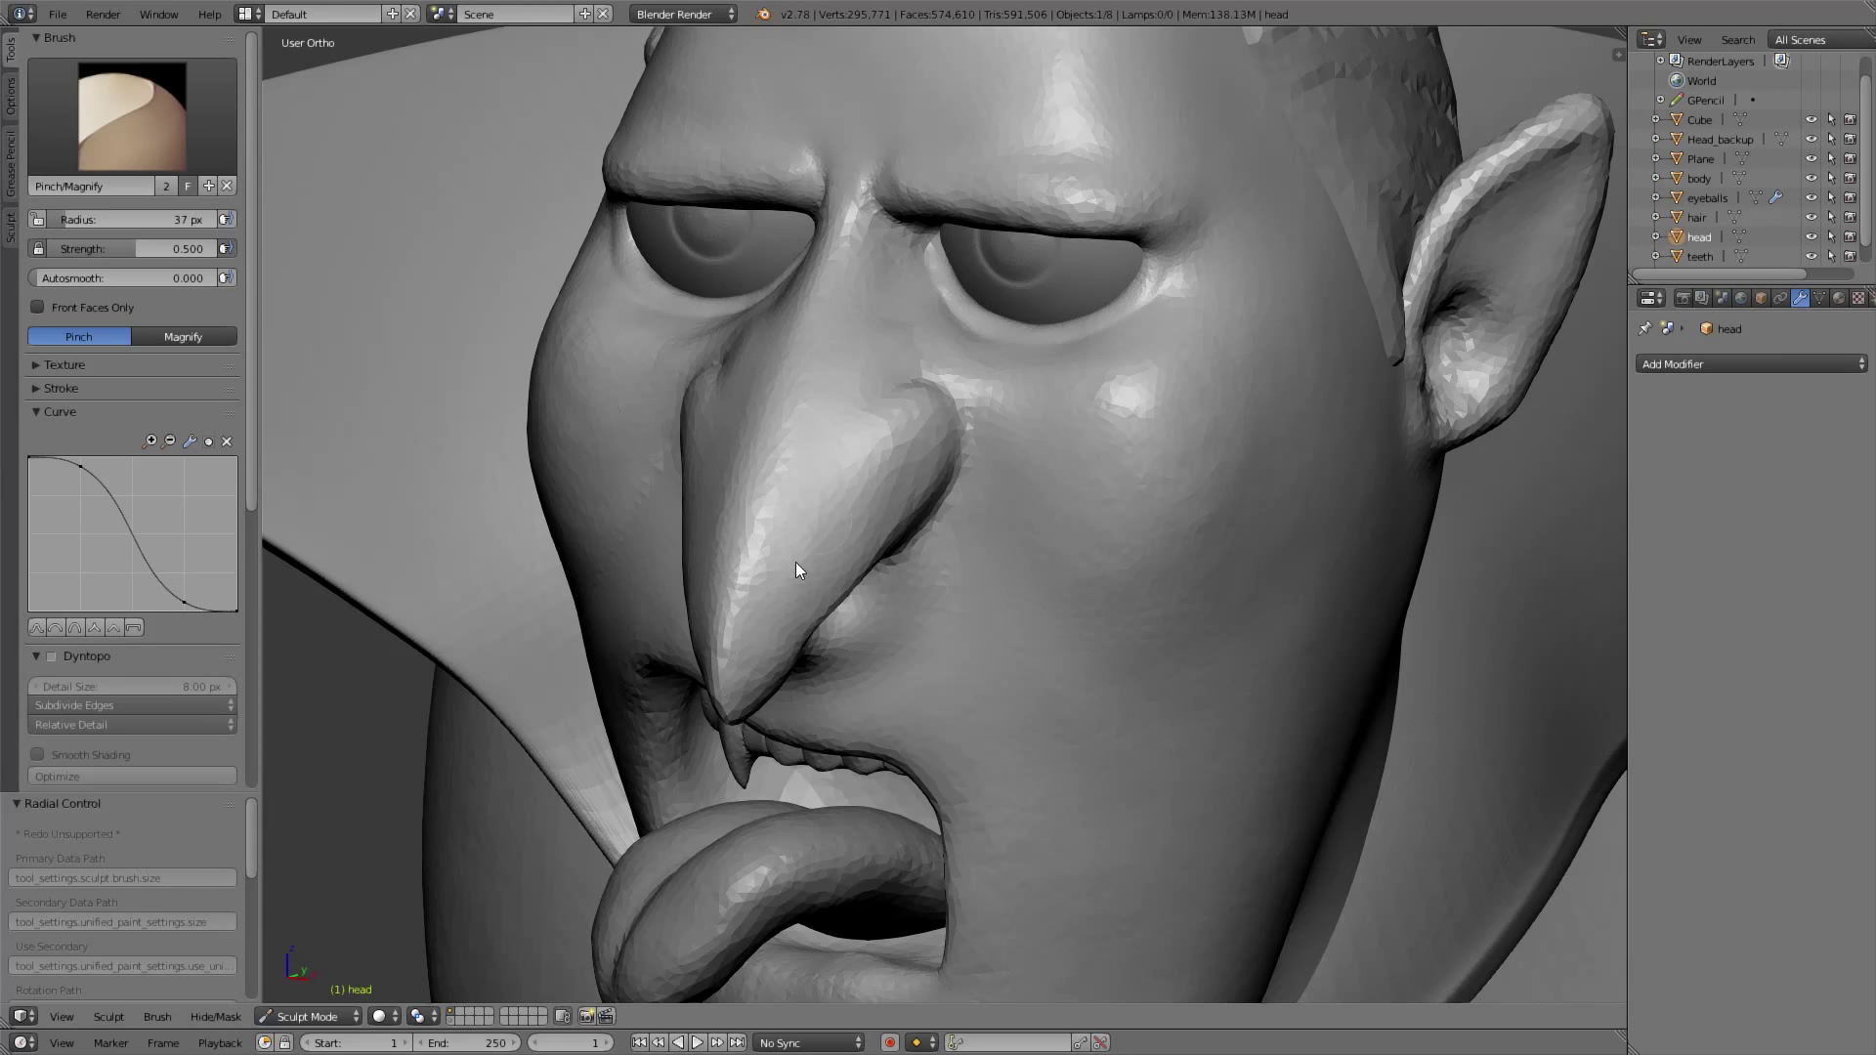
middle_drag(796, 571, 877, 374)
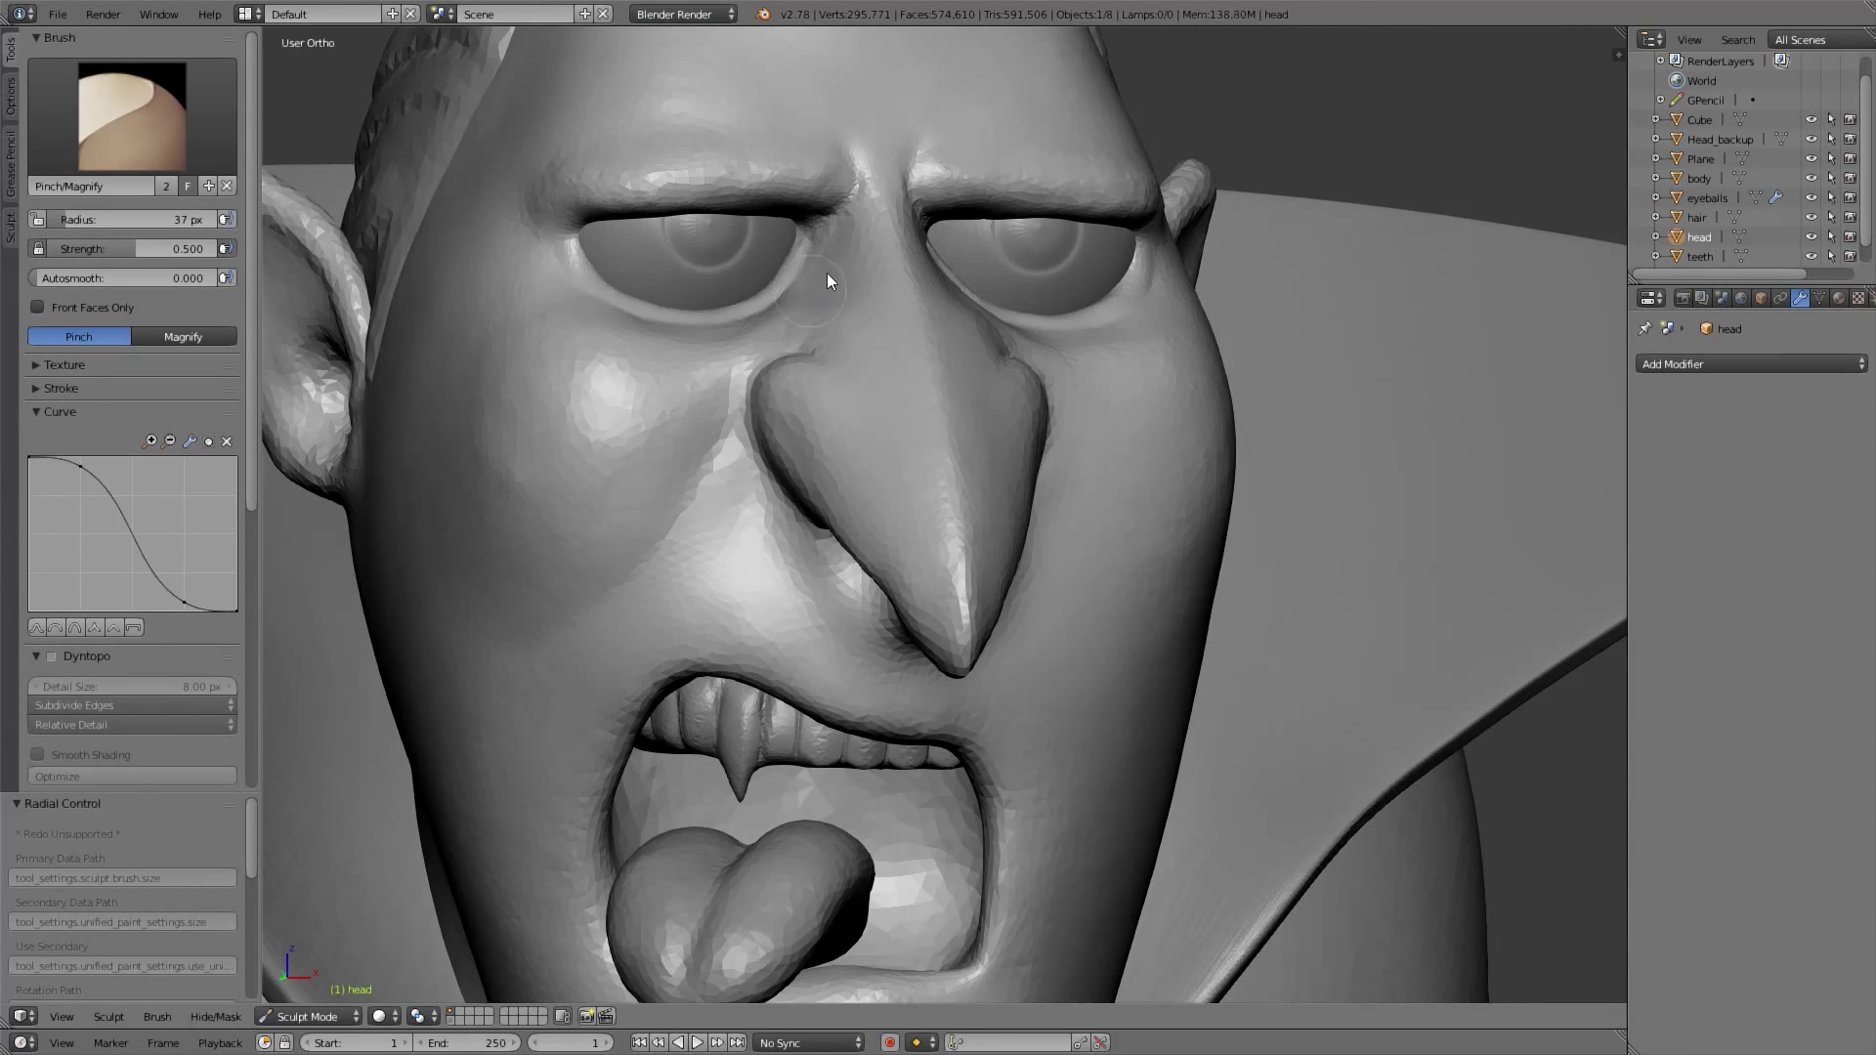
Set the Pinch/Magnify brush radius to 38 px and pinch the face's surface around the nose
mouse_move(827, 272)
middle_down()
mouse_move(868, 231)
mouse_move(867, 290)
middle_up()
key(KP_1)
scroll(930, 397, down, 5)
scroll(930, 397, up, 2)
key(f)
click(836, 313)
mouse_move(876, 529)
mouse_down()
mouse_move(896, 558)
mouse_move(849, 576)
mouse_up()
key(f)
mouse_move(849, 577)
middle_down()
mouse_move(919, 561)
mouse_move(786, 605)
middle_up()
click(932, 561)
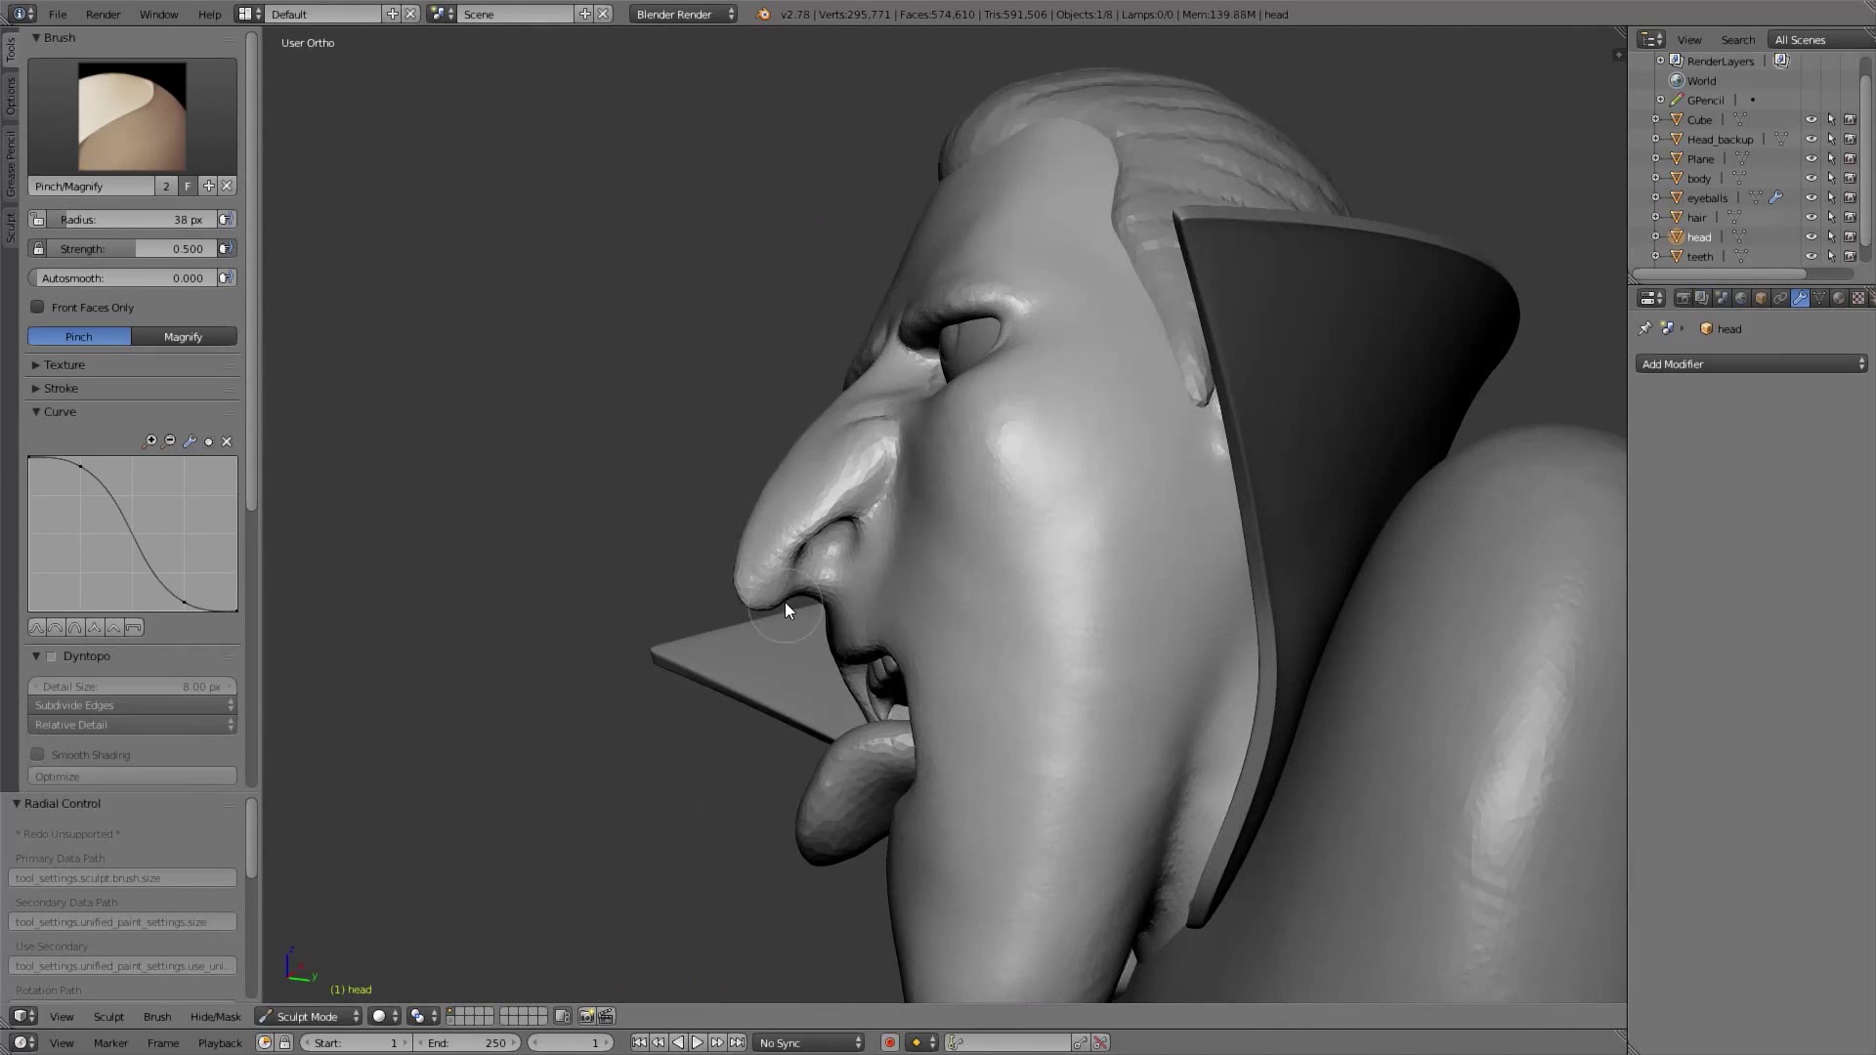
Switch to the Grab brush with an enlarged radius and pull the head's chin downward to lengthen it
key(KP_1)
ctrl+middle_drag(942, 490, 905, 530)
middle_drag(905, 531, 908, 456)
key(KP_1)
ctrl+middle_drag(909, 455, 909, 430)
scroll(121, 390, down, 10)
key(g)
key(f)
click(1052, 626)
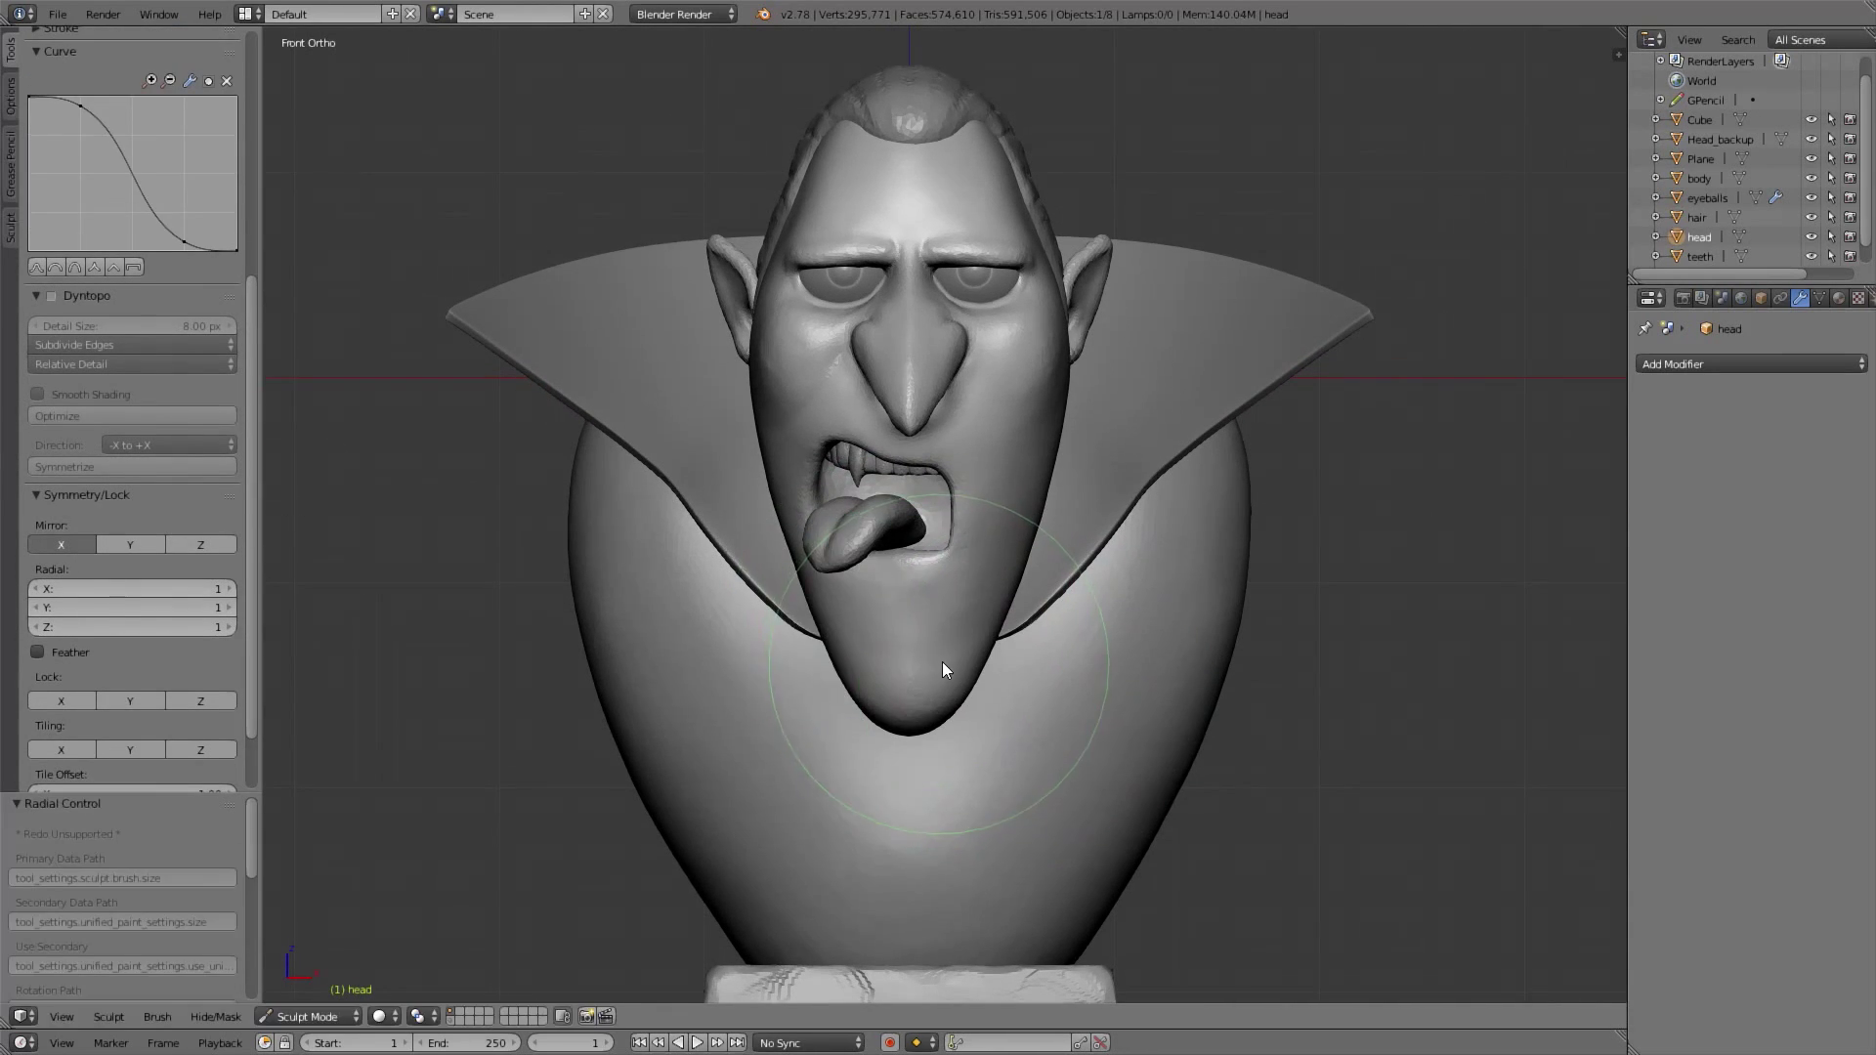
ctrl+middle_drag(945, 661, 945, 653)
key(f)
mouse_move(940, 690)
mouse_down()
mouse_move(960, 712)
mouse_move(962, 690)
mouse_up()
click(962, 693)
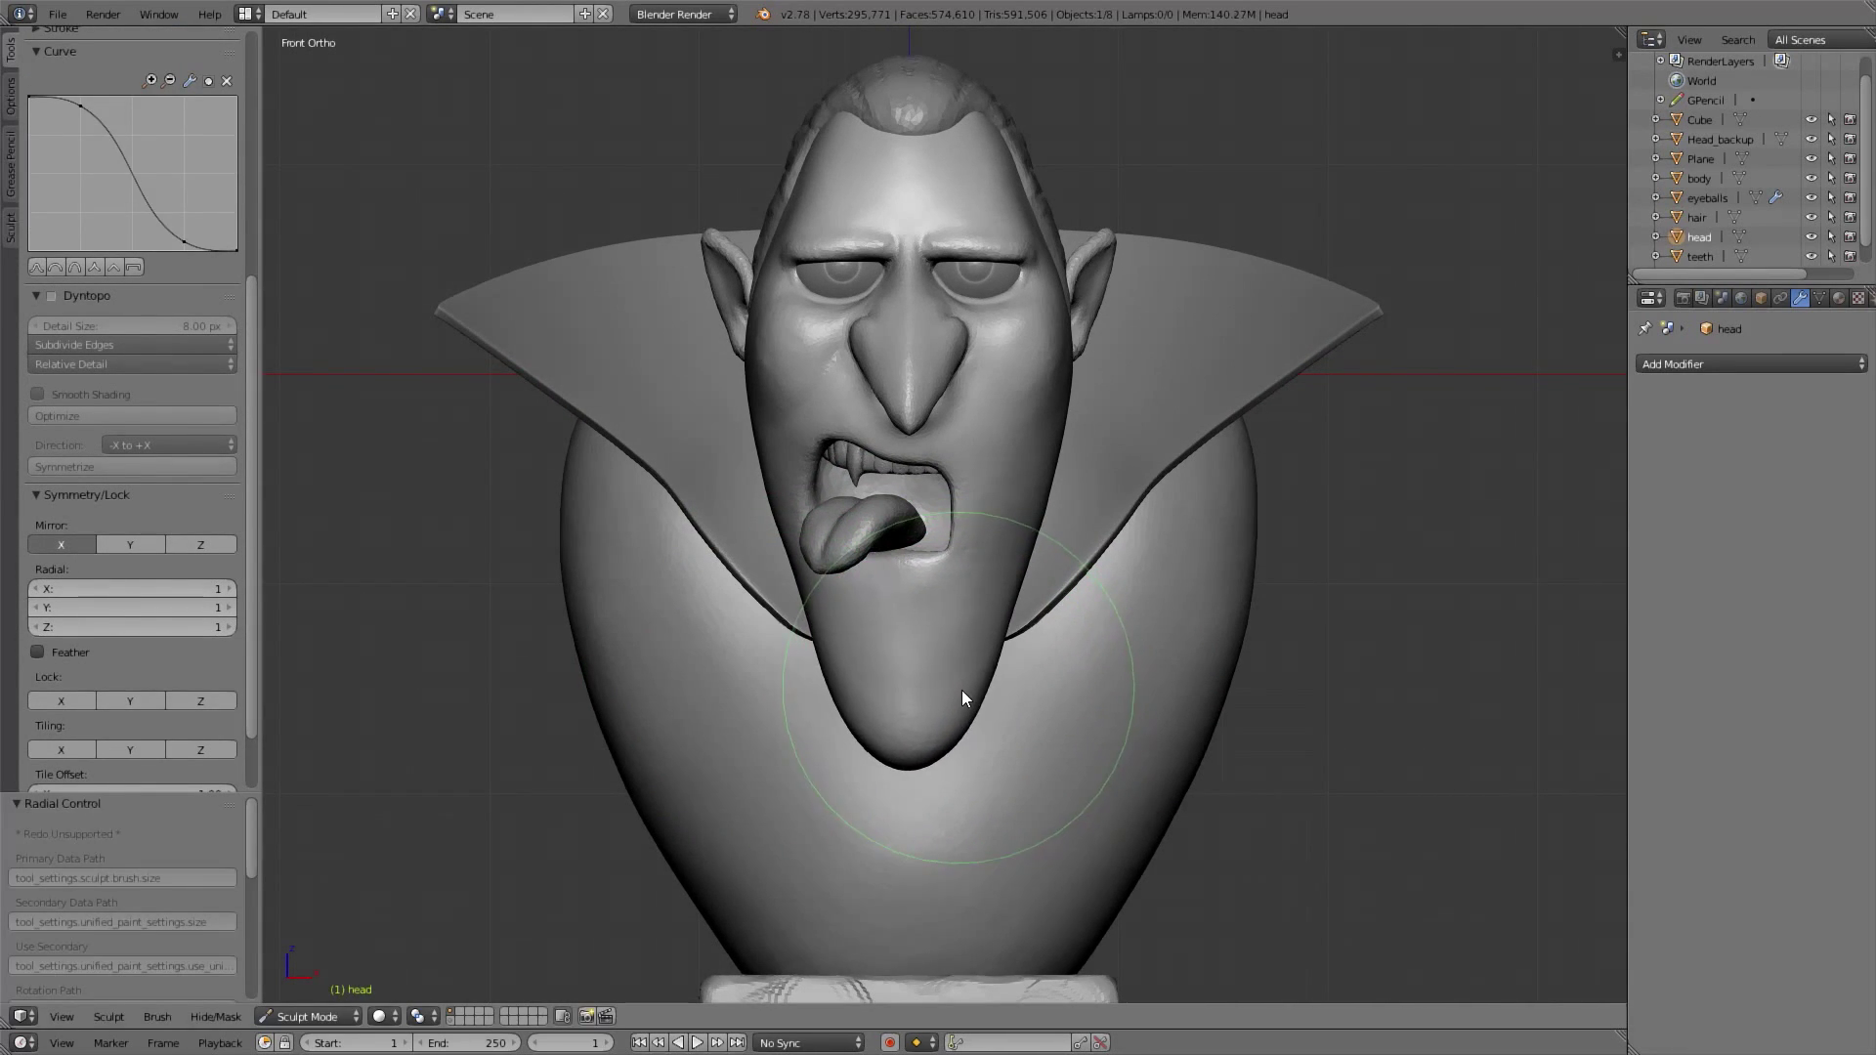
key(ctrl+KP_3)
key(KP_1)
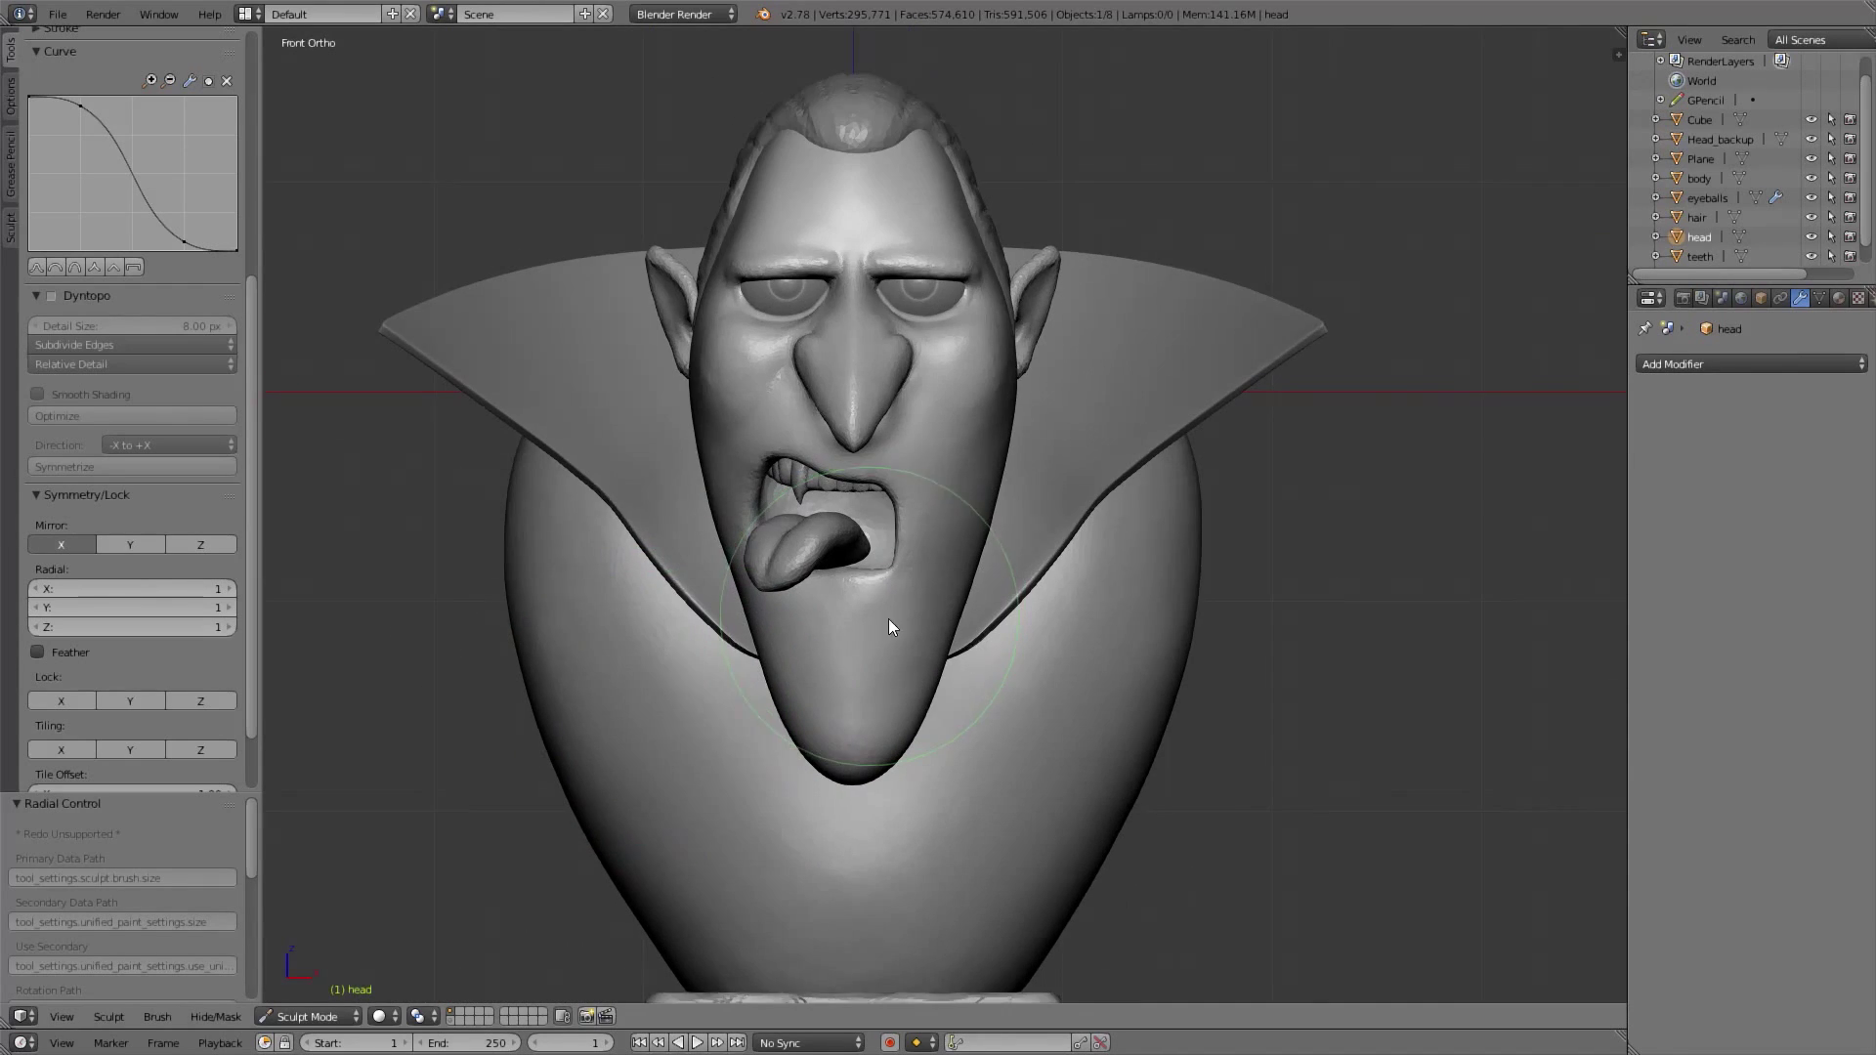
Make the collar (Plane) the active object and enter Sculpt Mode on it
shift+middle_drag(888, 621, 917, 695)
scroll(132, 391, up, 10)
click(1701, 159)
click(283, 1017)
click(301, 921)
scroll(79, 635, down, 7)
scroll(79, 635, up, 8)
Resize the sculpting brush and adjust the collar's shape beside the head
key(f)
click(1114, 527)
middle_drag(1105, 527, 1112, 555)
key(f)
click(1138, 552)
drag(1112, 546, 1135, 572)
mouse_move(1123, 510)
middle_down()
mouse_move(1077, 501)
mouse_move(1080, 729)
mouse_move(1089, 596)
mouse_move(1094, 674)
middle_up()
key(KP_1)
mouse_move(968, 513)
ctrl+middle_down()
mouse_move(956, 555)
mouse_move(948, 533)
ctrl+middle_up()
shift+middle_drag(737, 443, 725, 533)
Enter Sculpt Mode on the hair and flood-fill it using Constant Detail, Subdivide Collapse and a 2.00% detail size
click(1698, 217)
click(282, 1016)
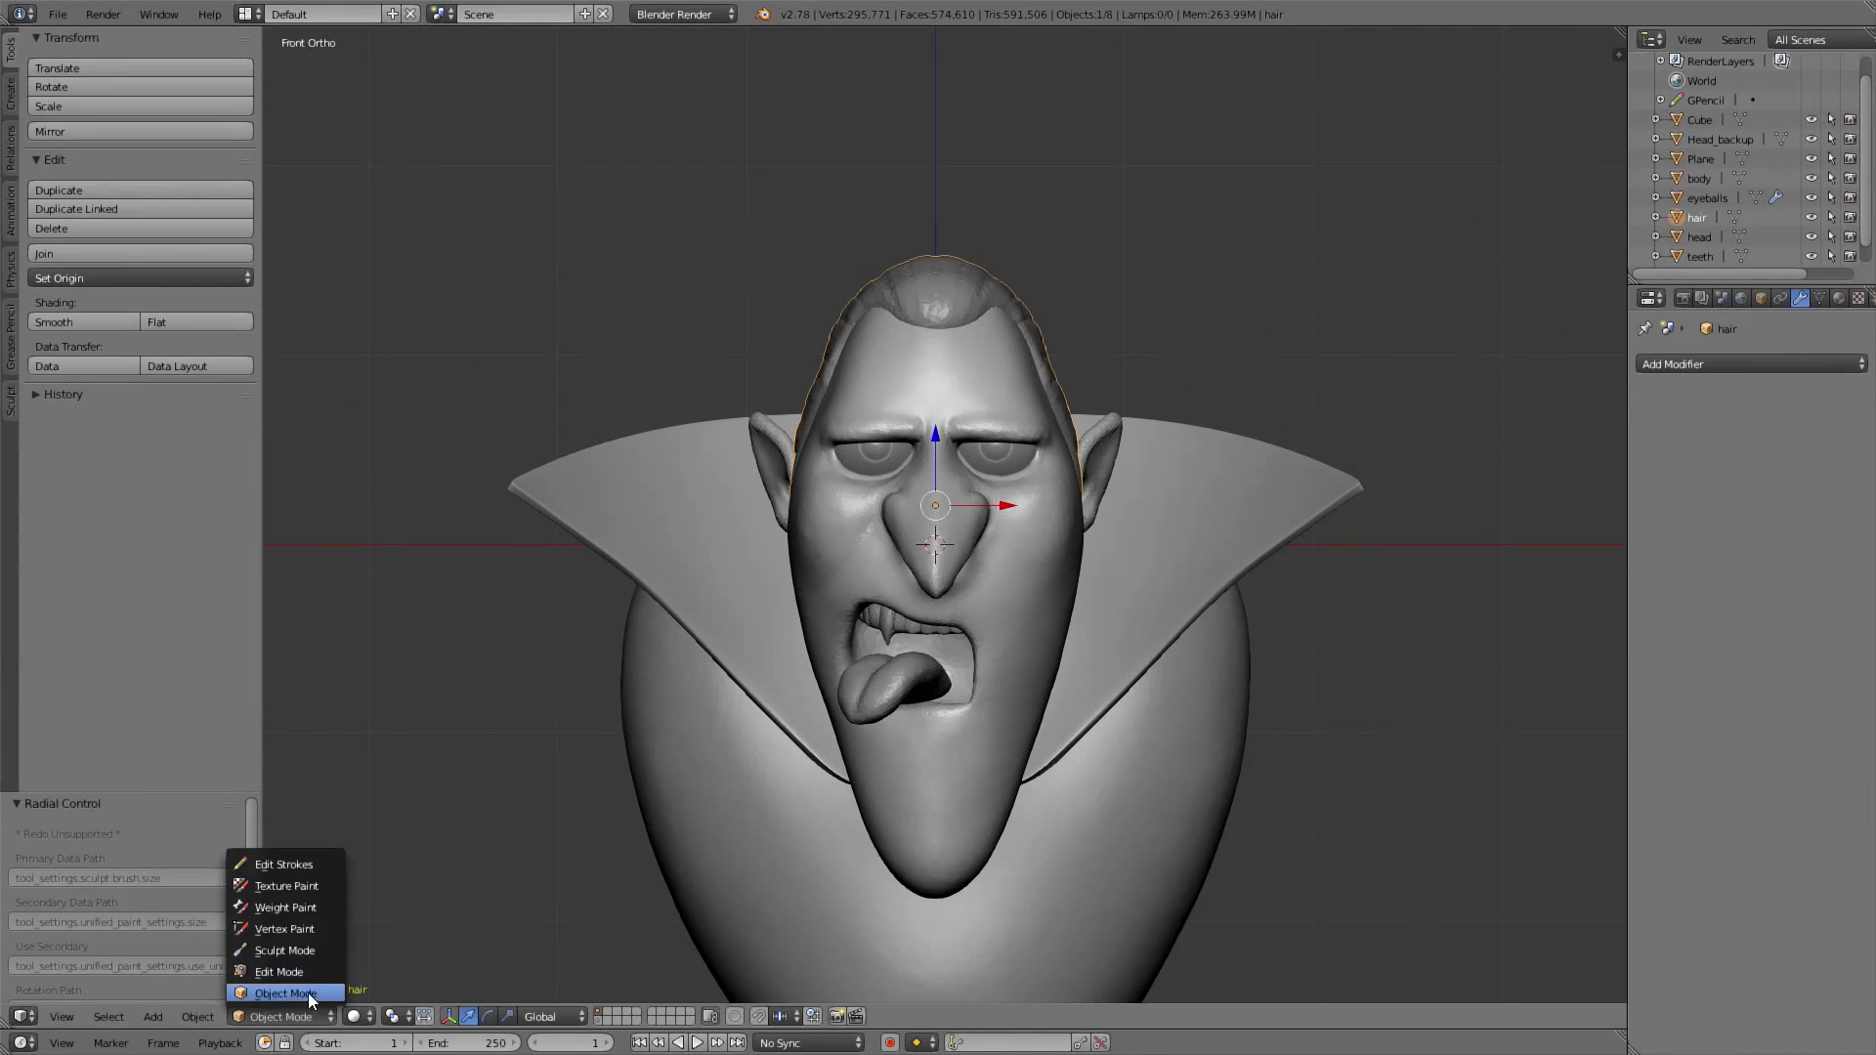
click(293, 943)
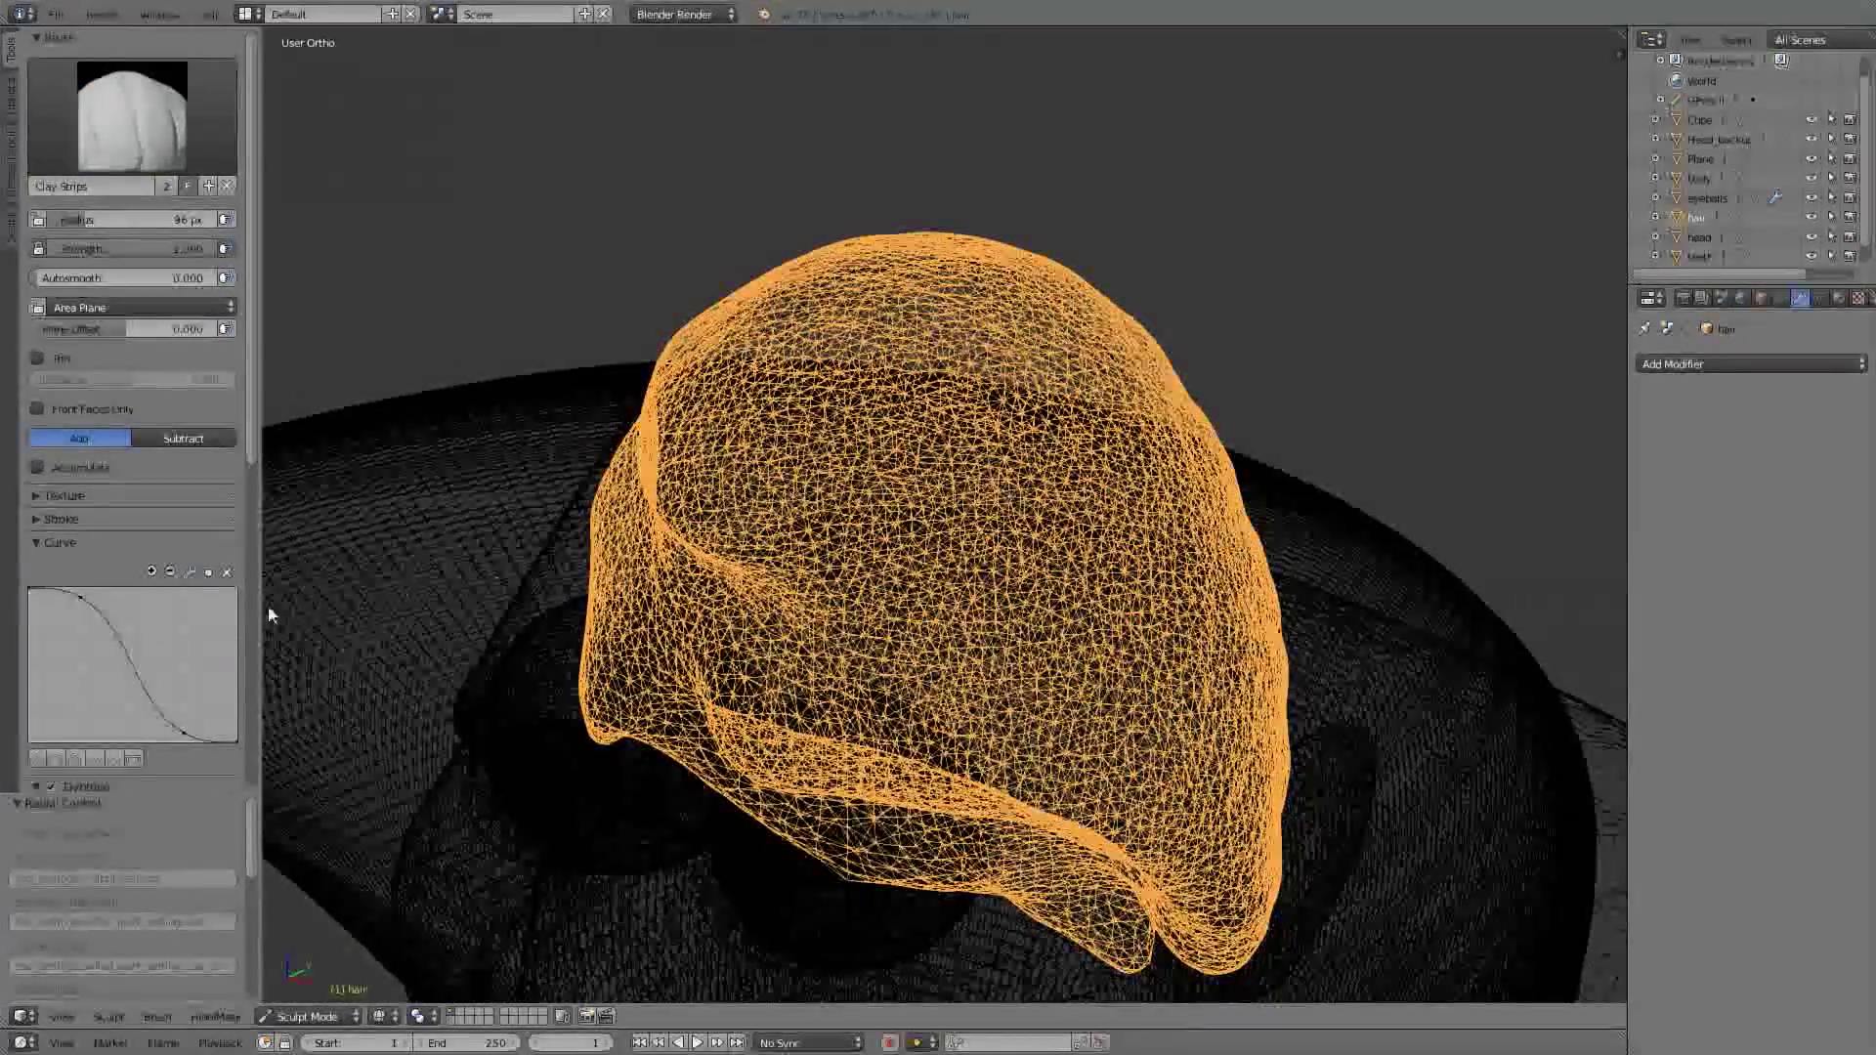
scroll(183, 625, down, 5)
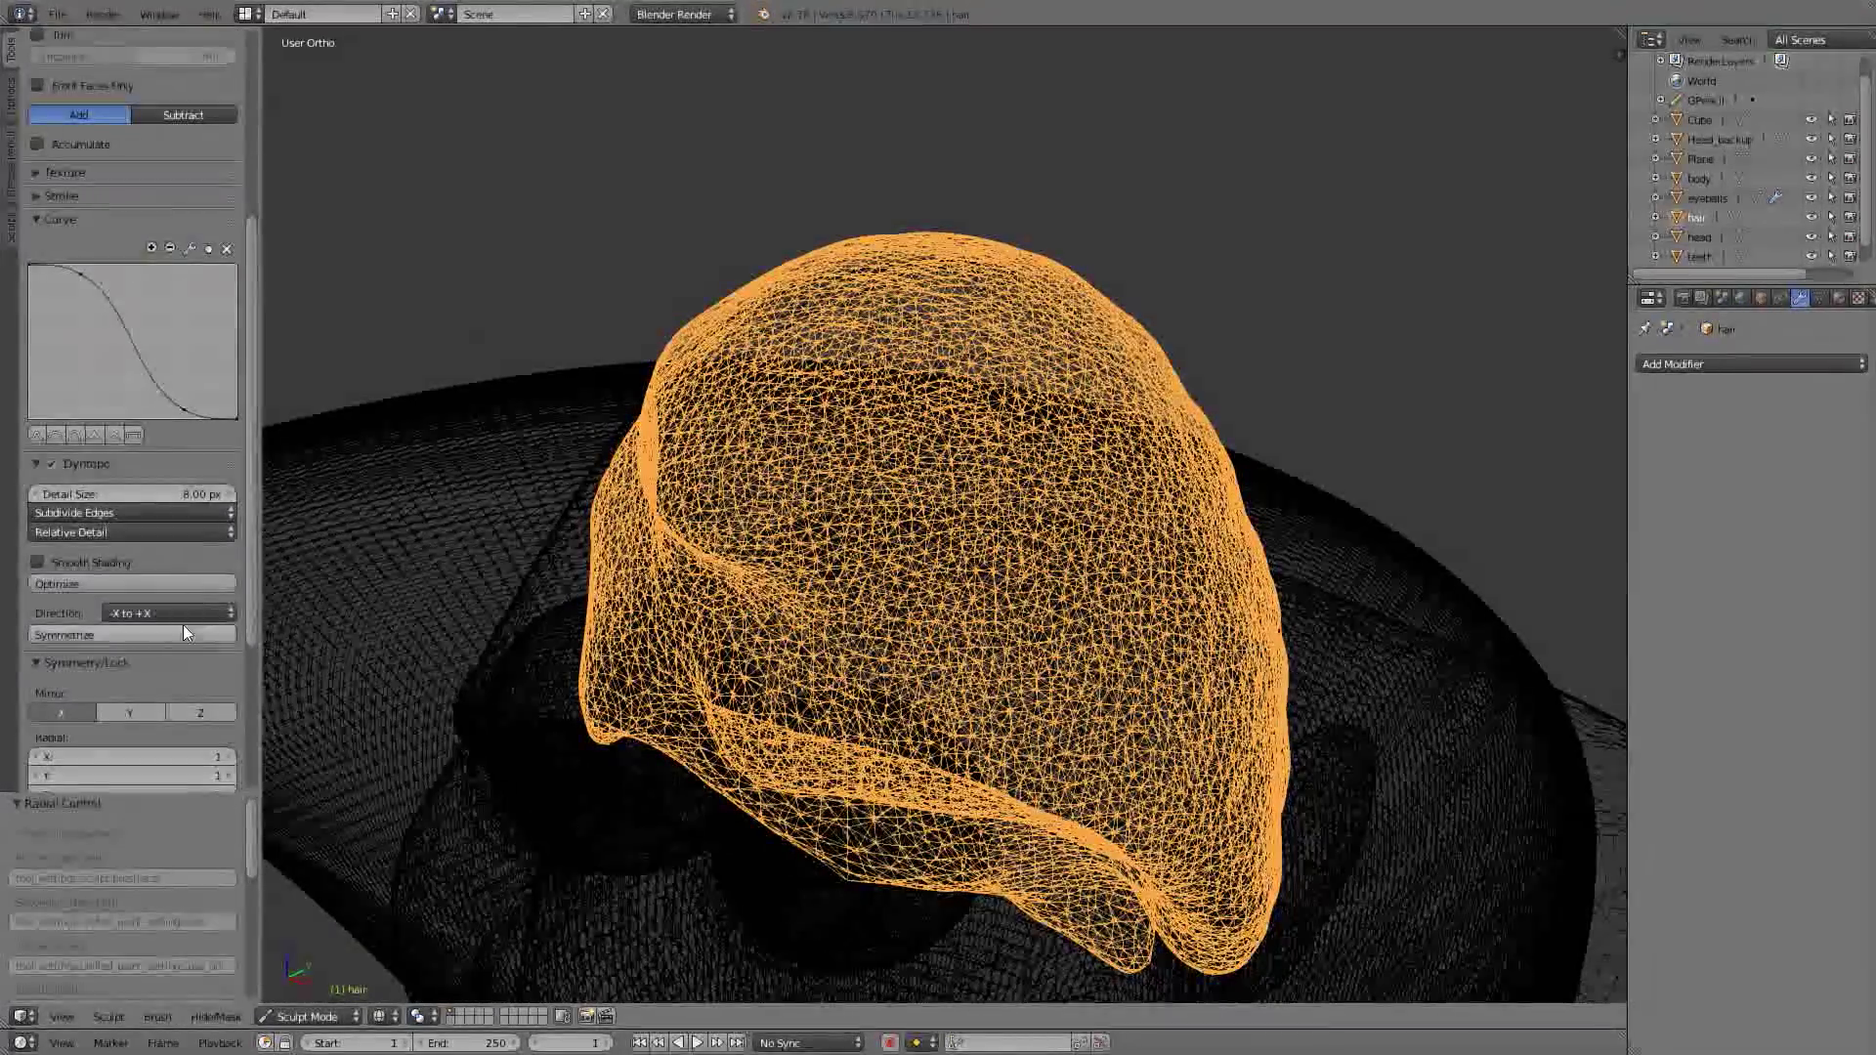
scroll(203, 712, down, 2)
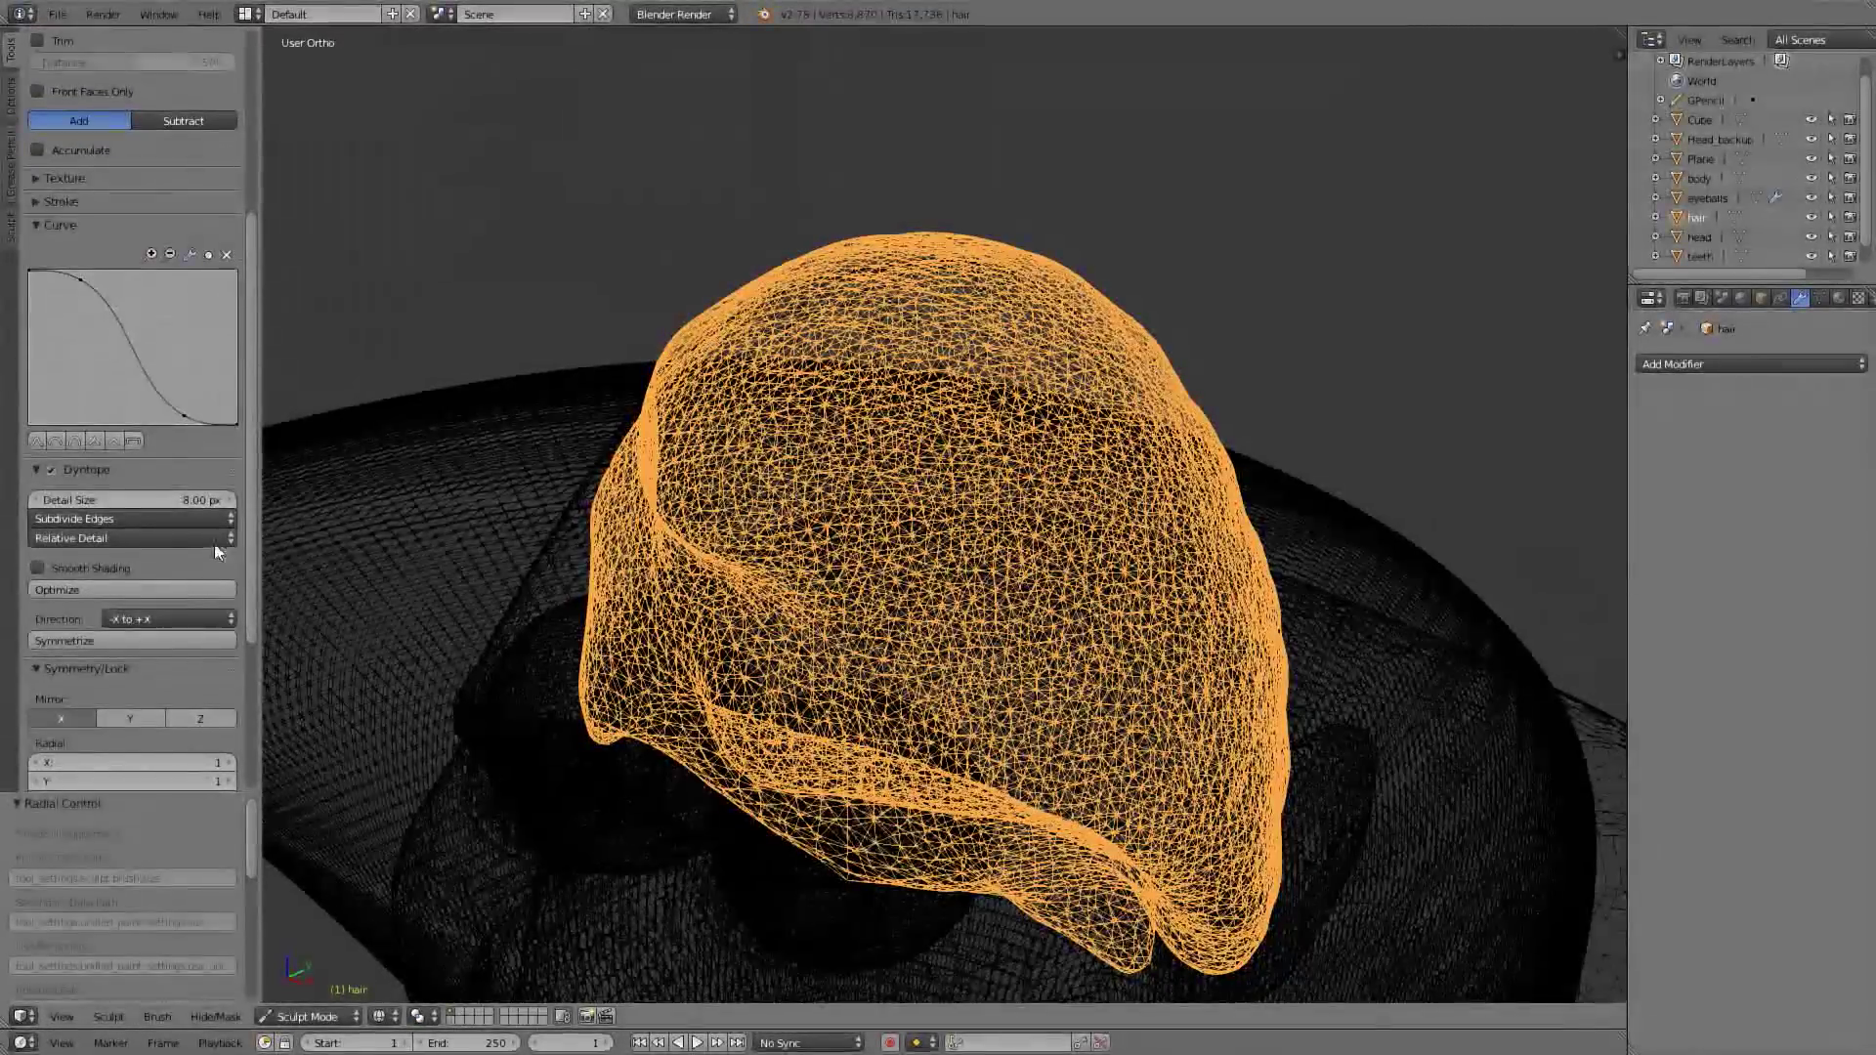
click(230, 519)
click(231, 520)
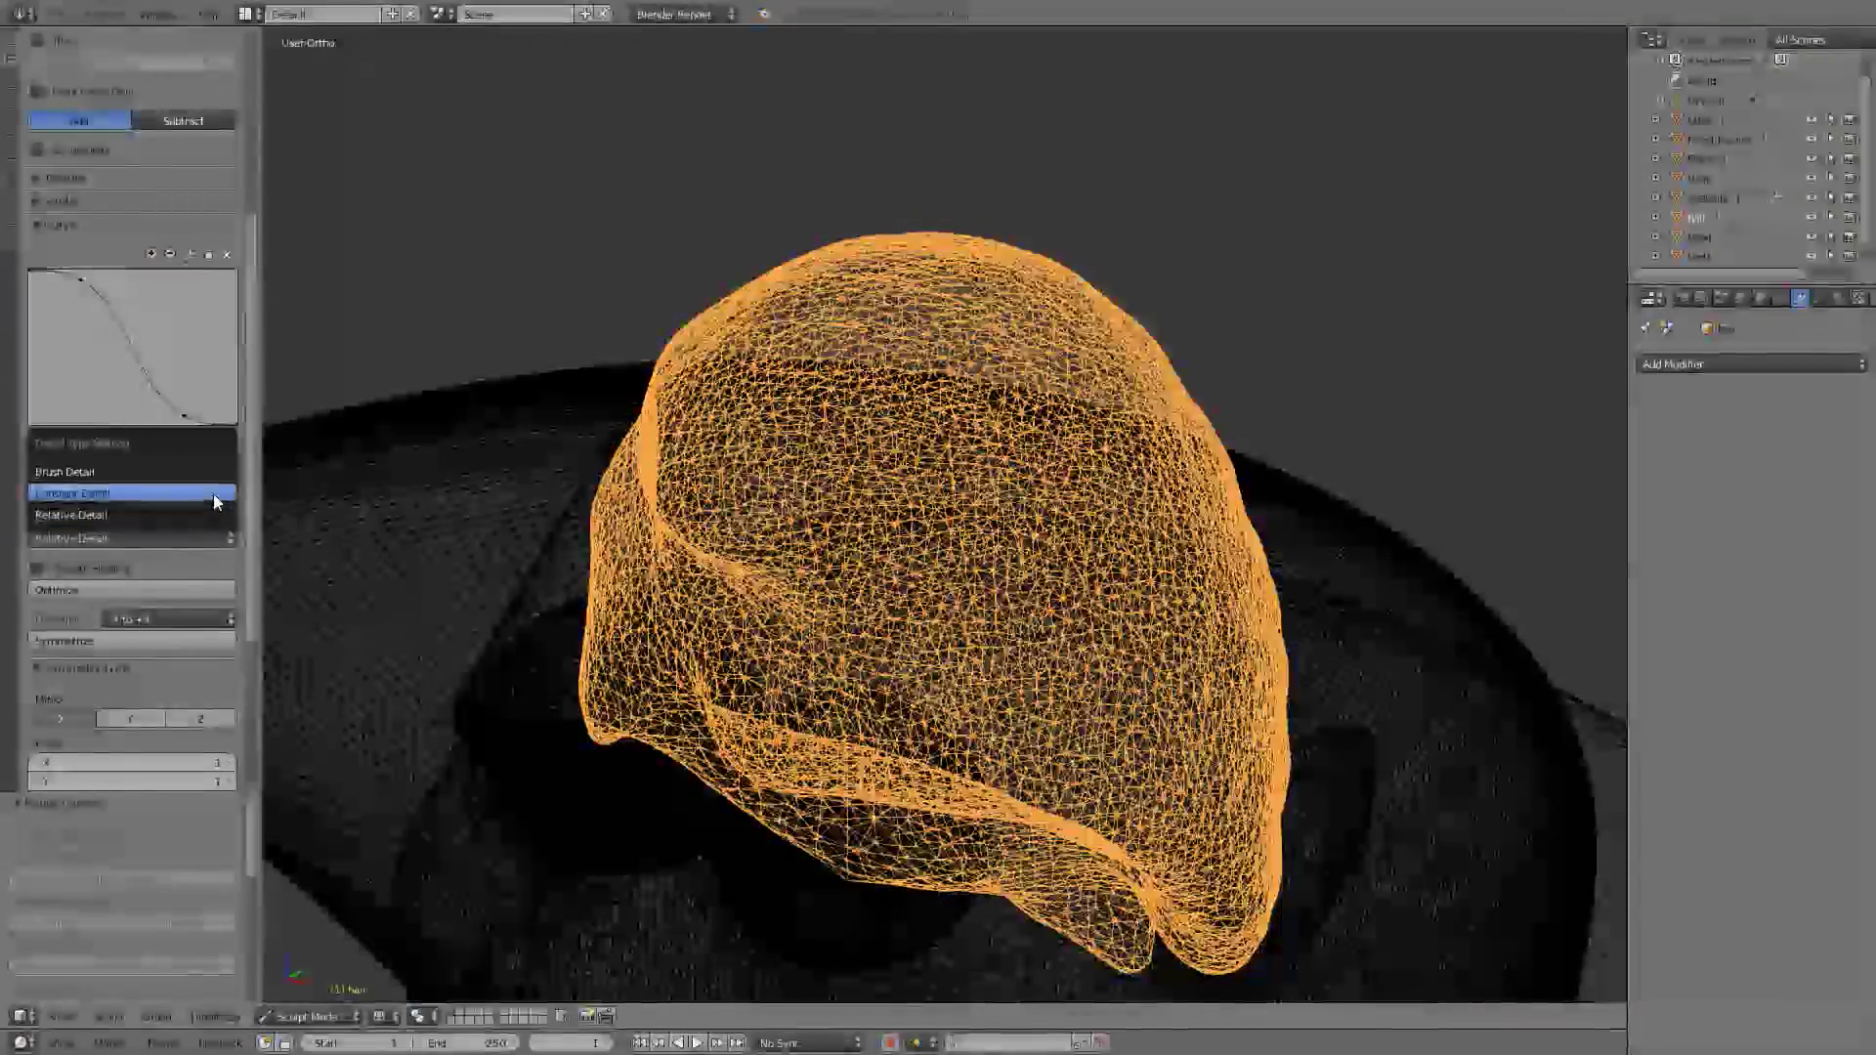
click(200, 500)
click(172, 612)
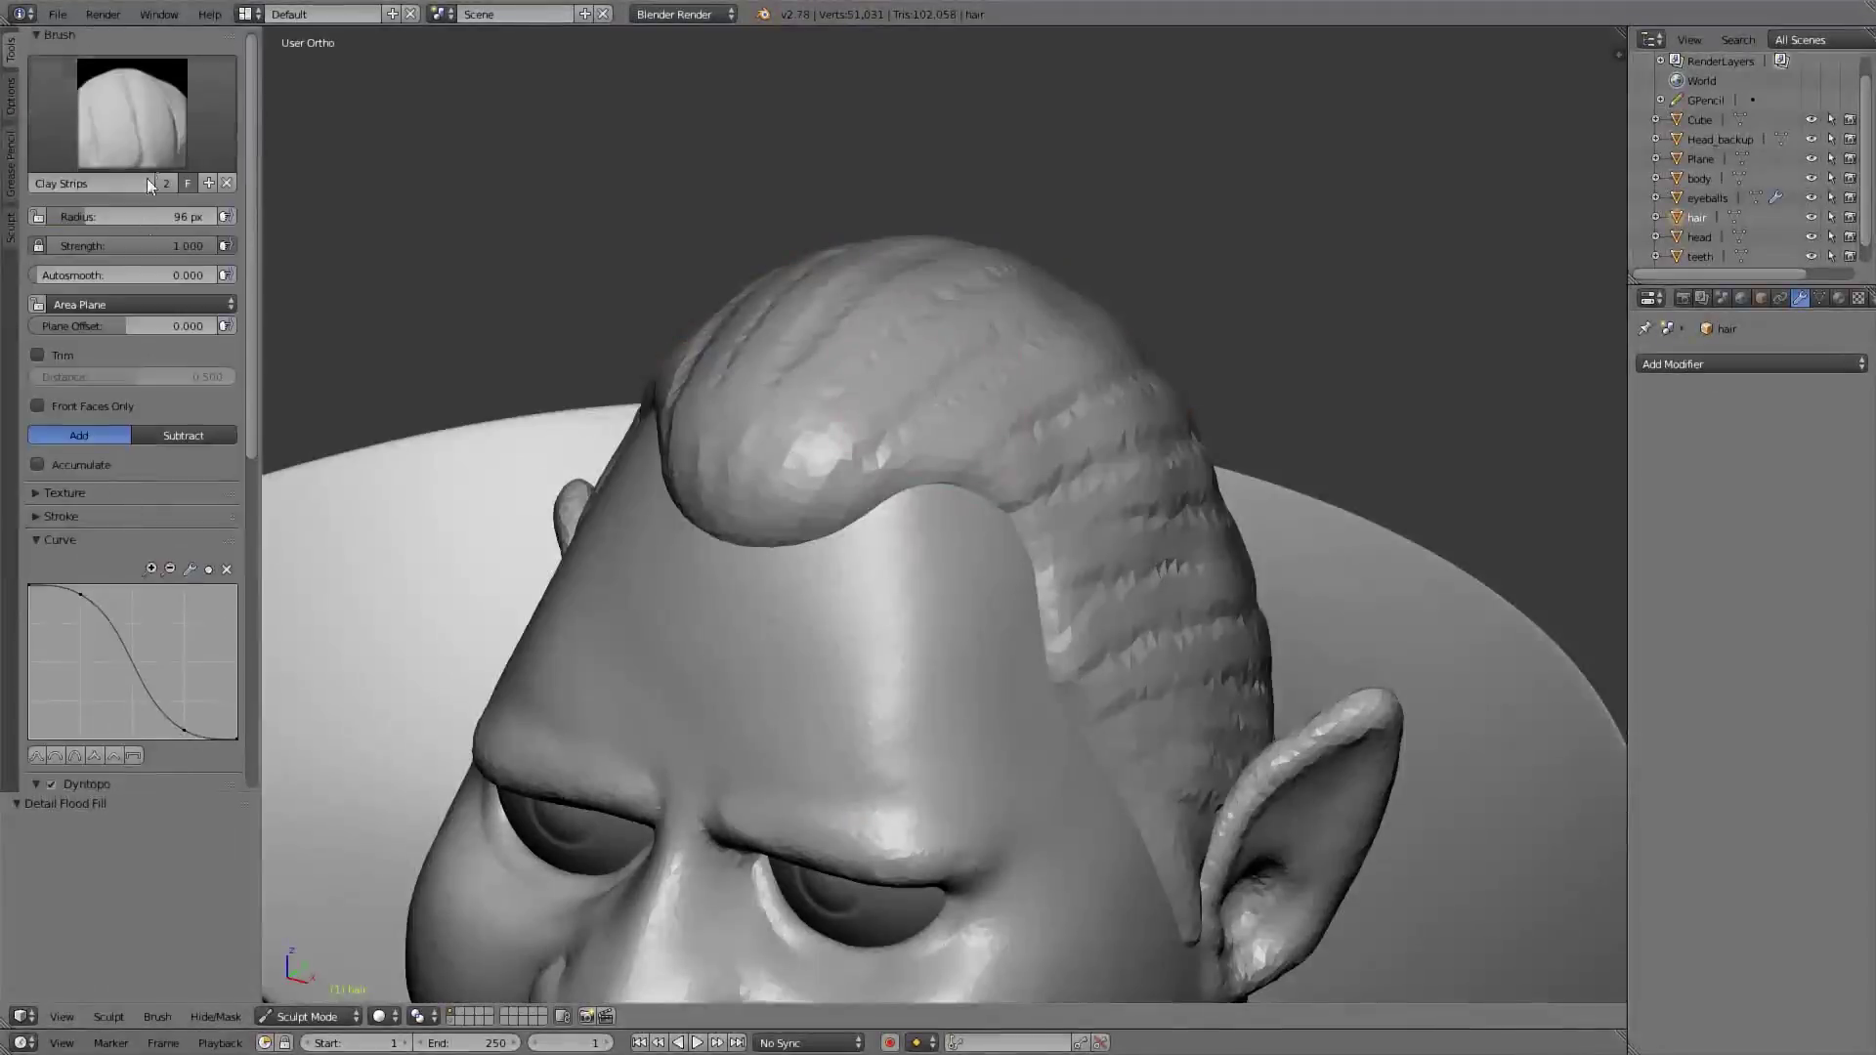
Turn off dynamic topology for the hair, keeping the Clay Strips brush active
click(150, 131)
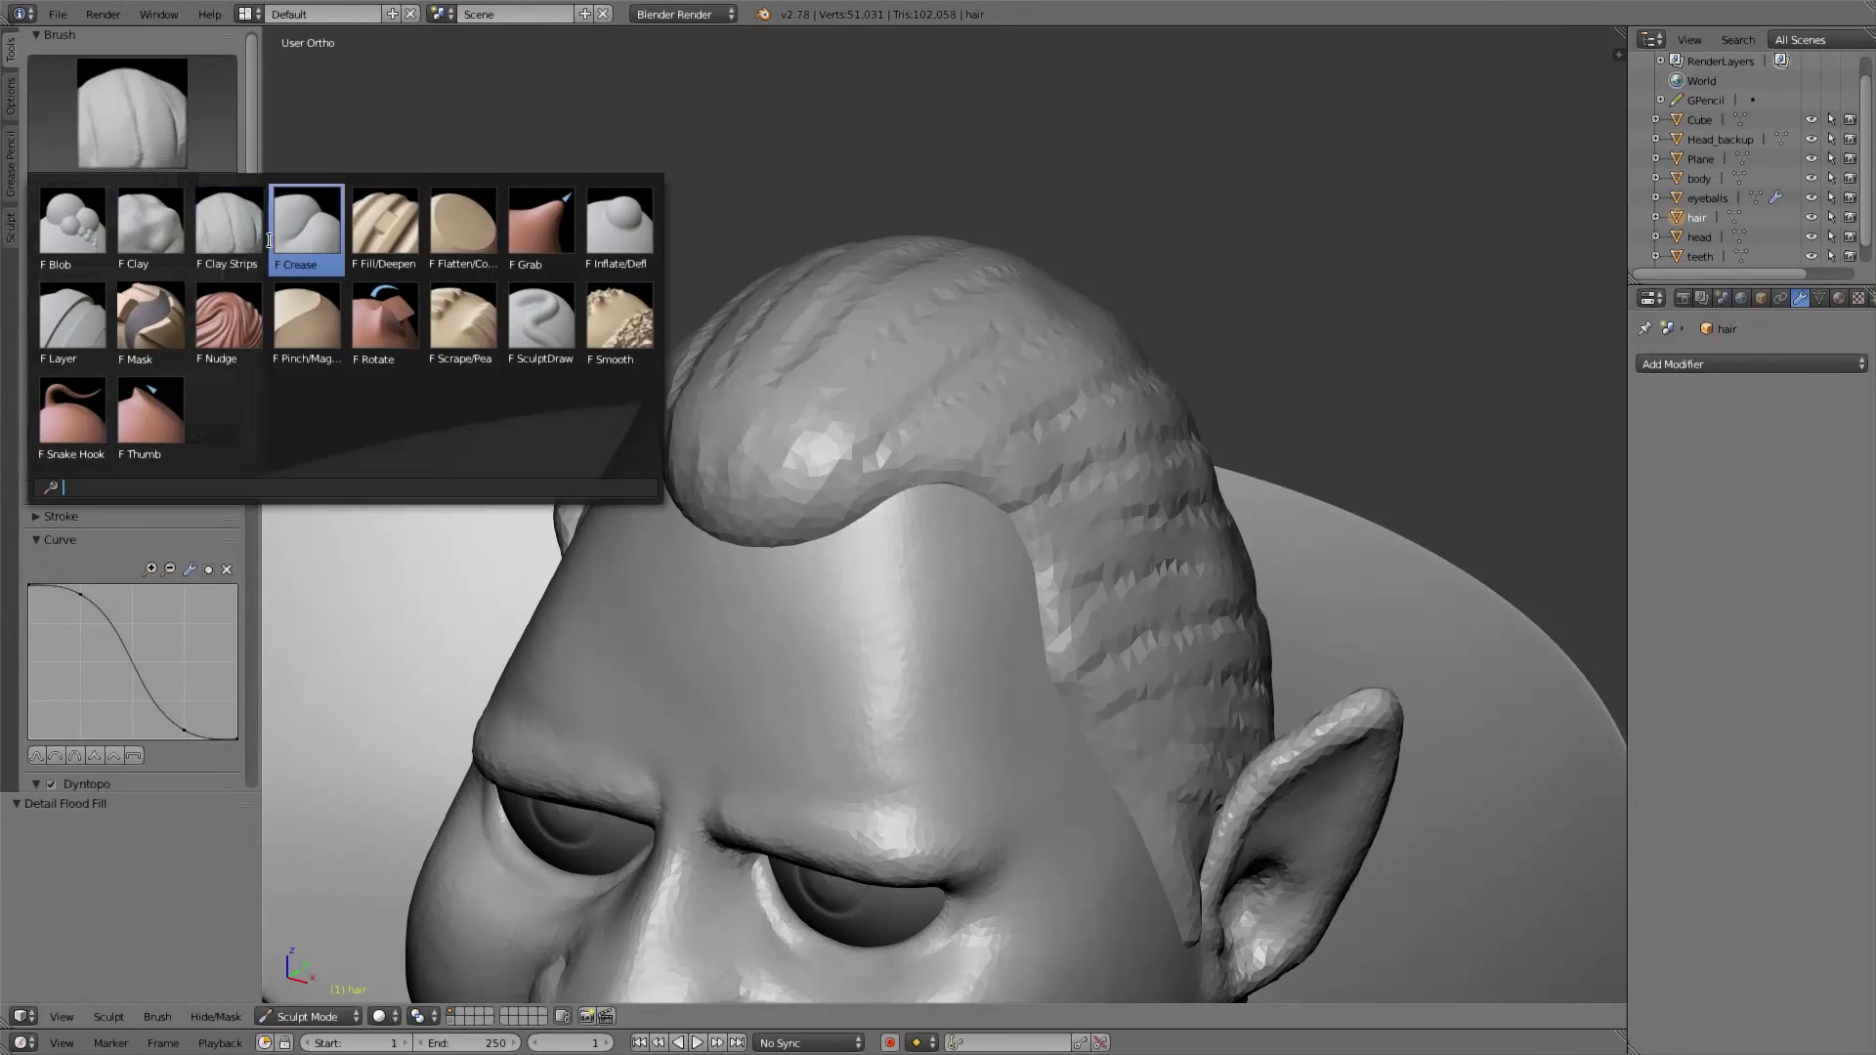
scroll(226, 133, down, 15)
scroll(100, 321, up, 14)
scroll(100, 321, down, 11)
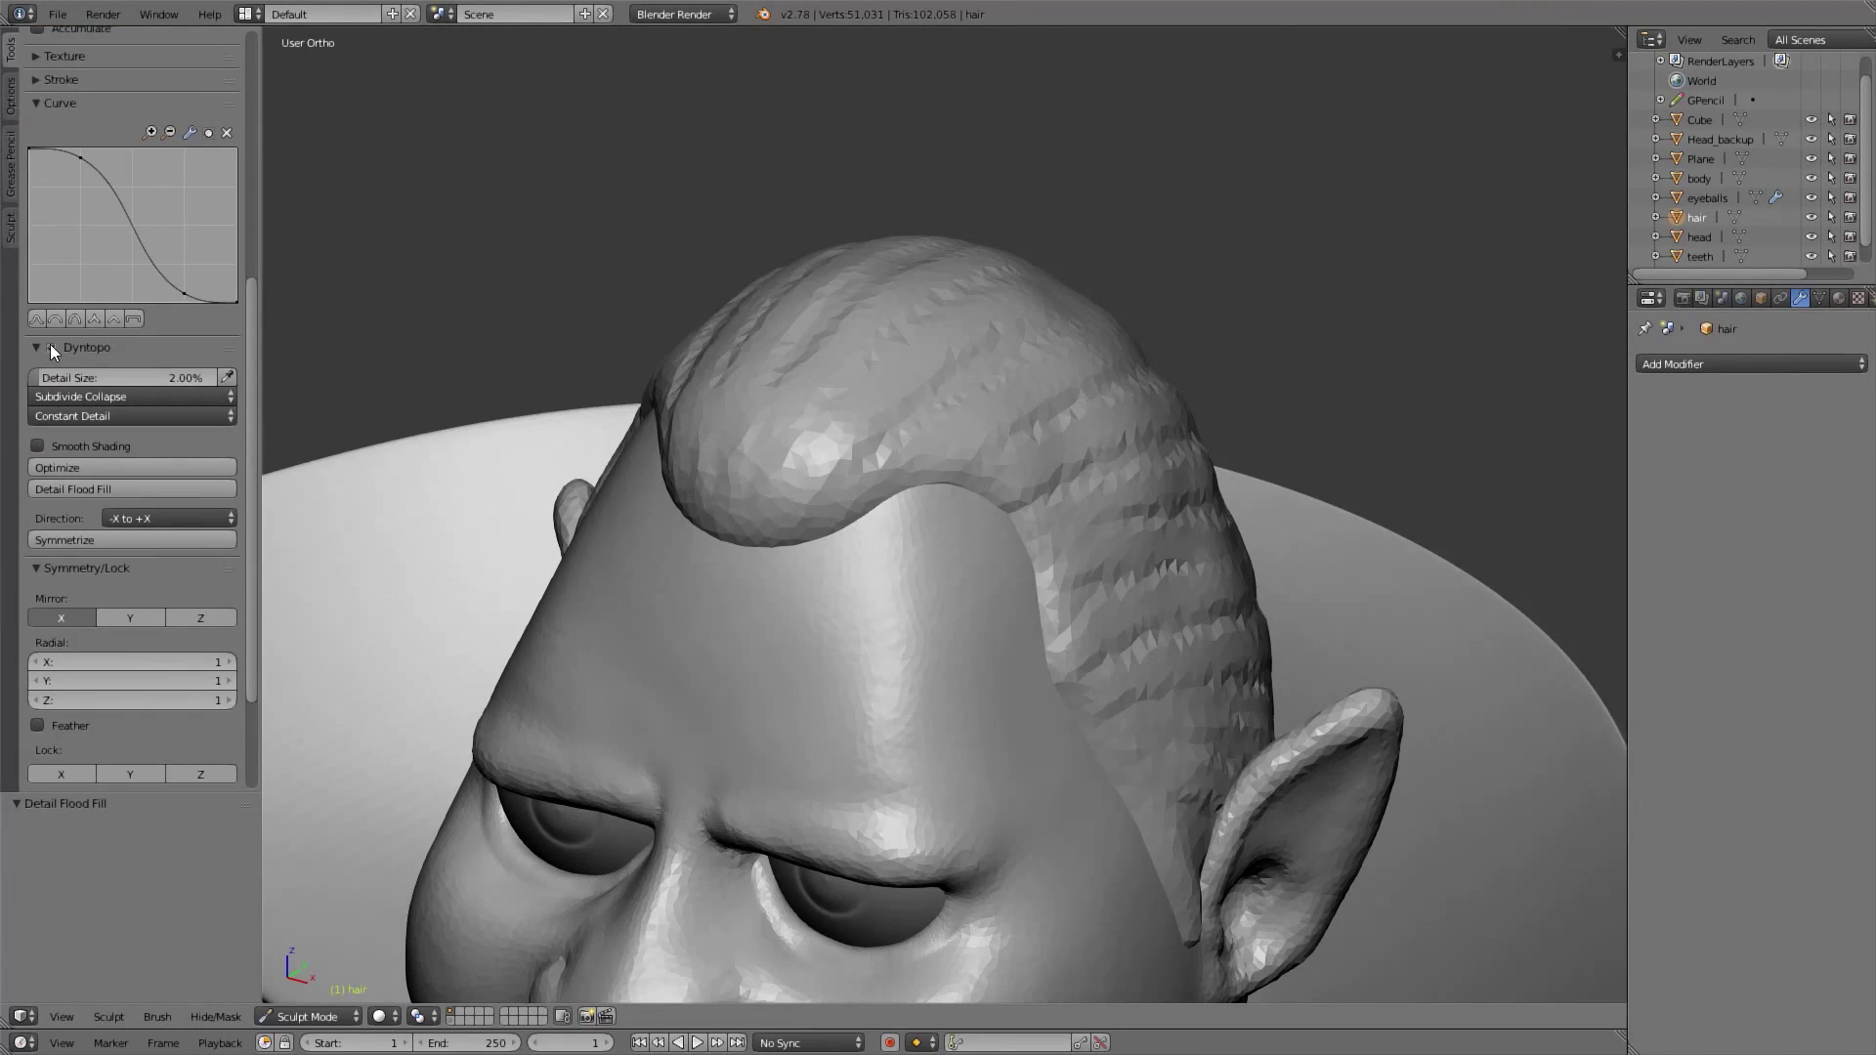
click(51, 350)
Set the brush radius to 76 px and smooth the rough strands on the top and side of the hair
scroll(59, 488, up, 12)
key(f)
click(861, 409)
middle_drag(745, 429, 762, 450)
middle_drag(960, 401, 931, 342)
shift+drag(1033, 400, 1153, 420)
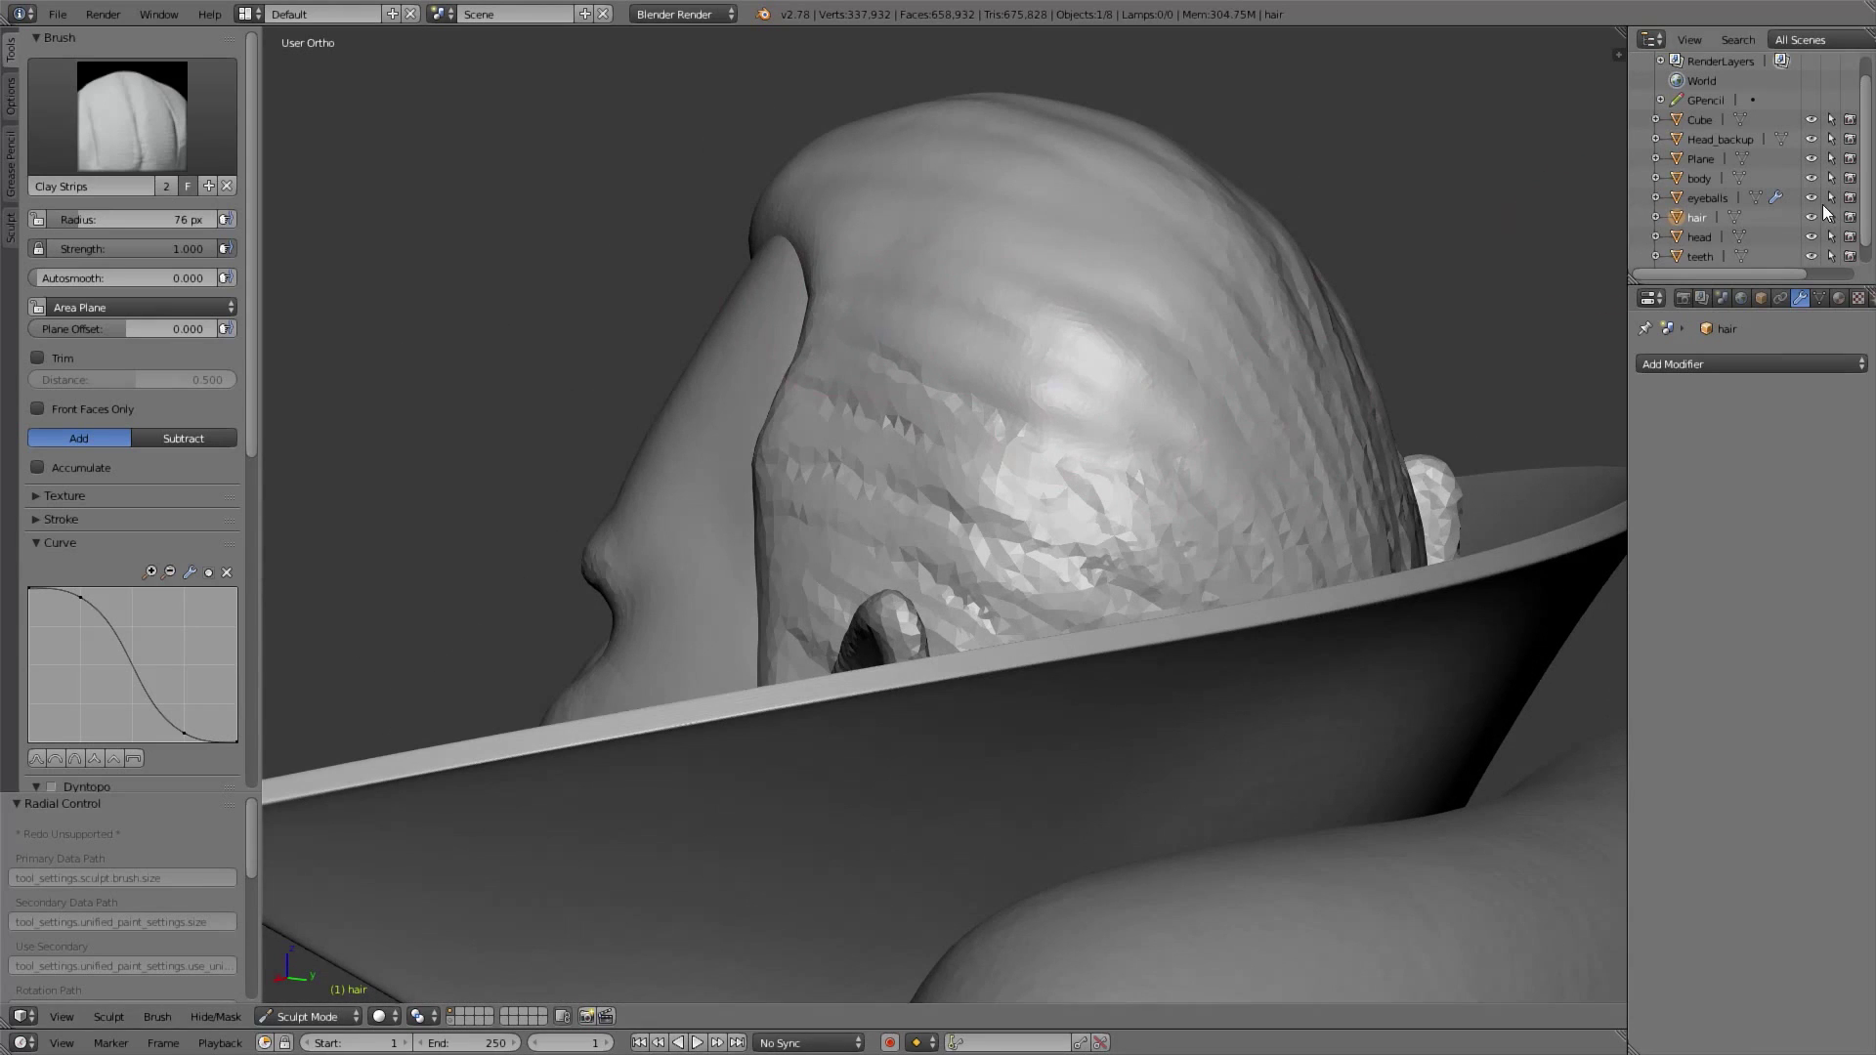
Hide the objects from eyeballs up to Cube and smooth the hair behind the ears and across the back
drag(1812, 197, 1812, 120)
mouse_move(909, 440)
middle_down()
mouse_move(1075, 448)
mouse_move(909, 440)
middle_up()
shift+drag(1032, 503, 1112, 543)
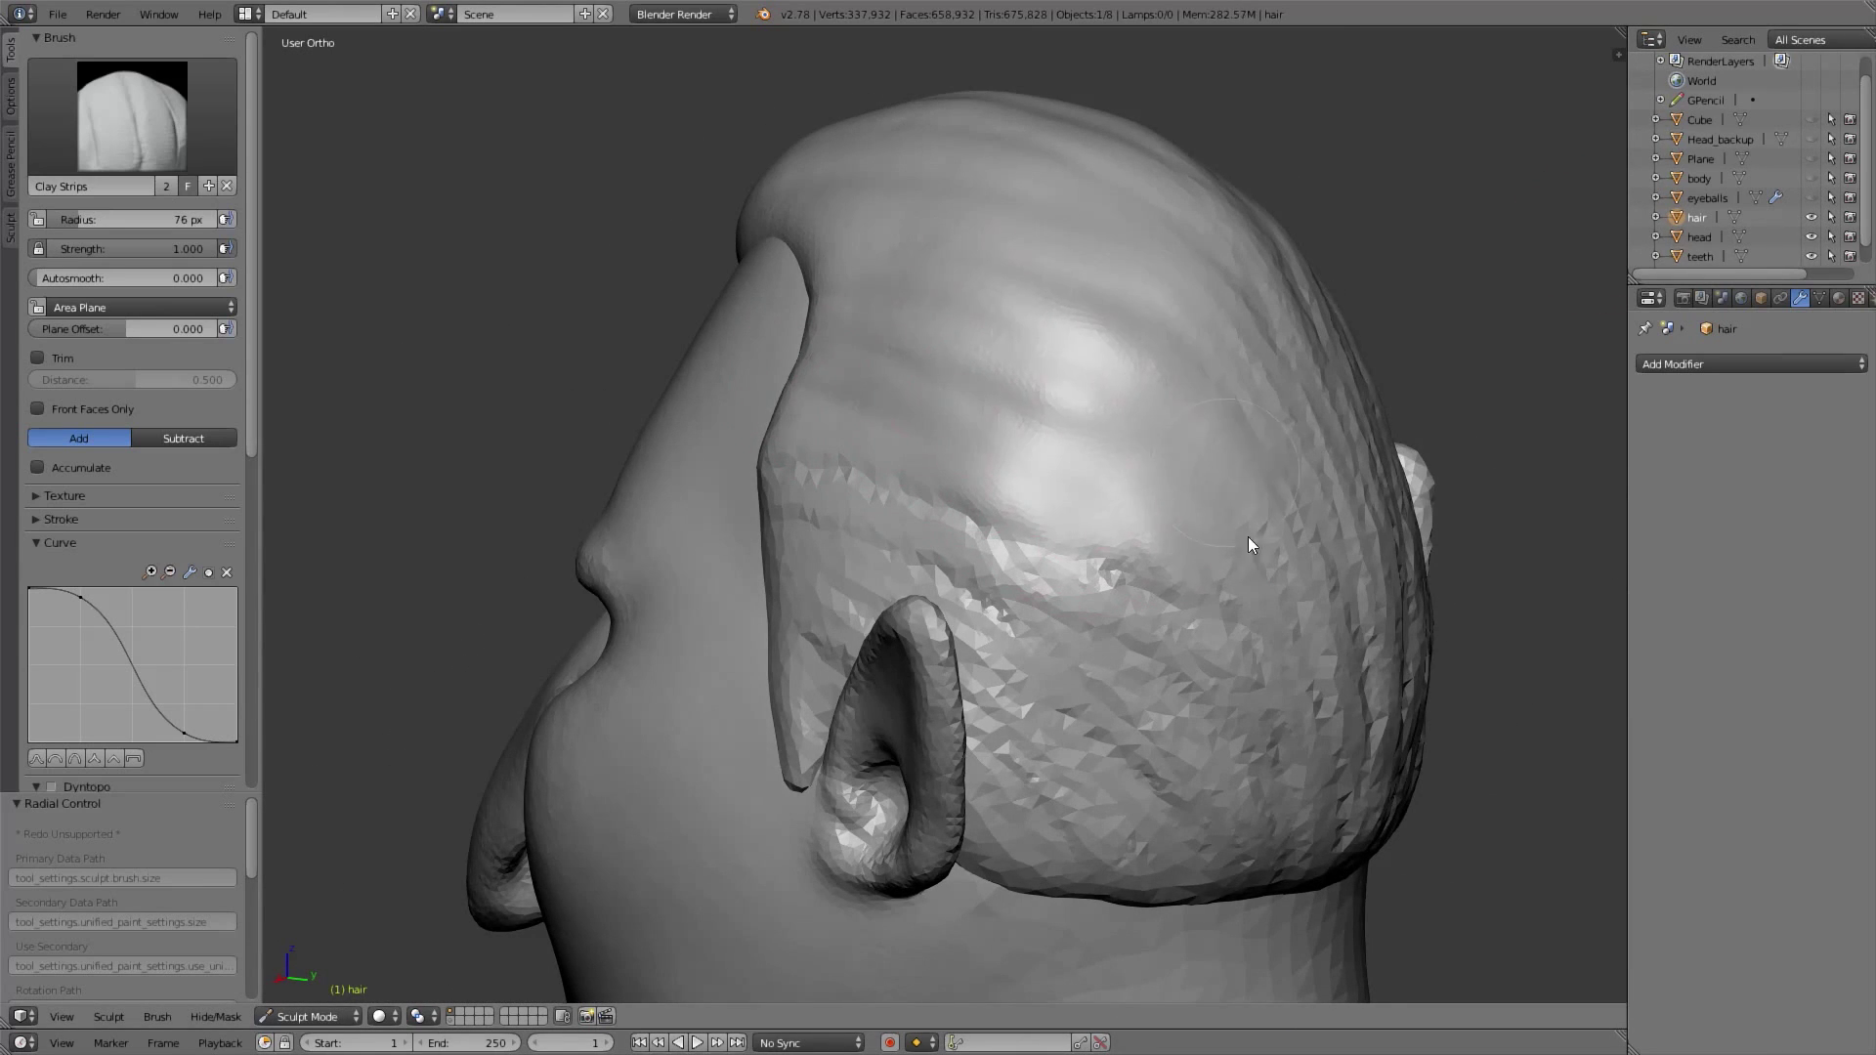
middle_drag(1247, 537, 1030, 307)
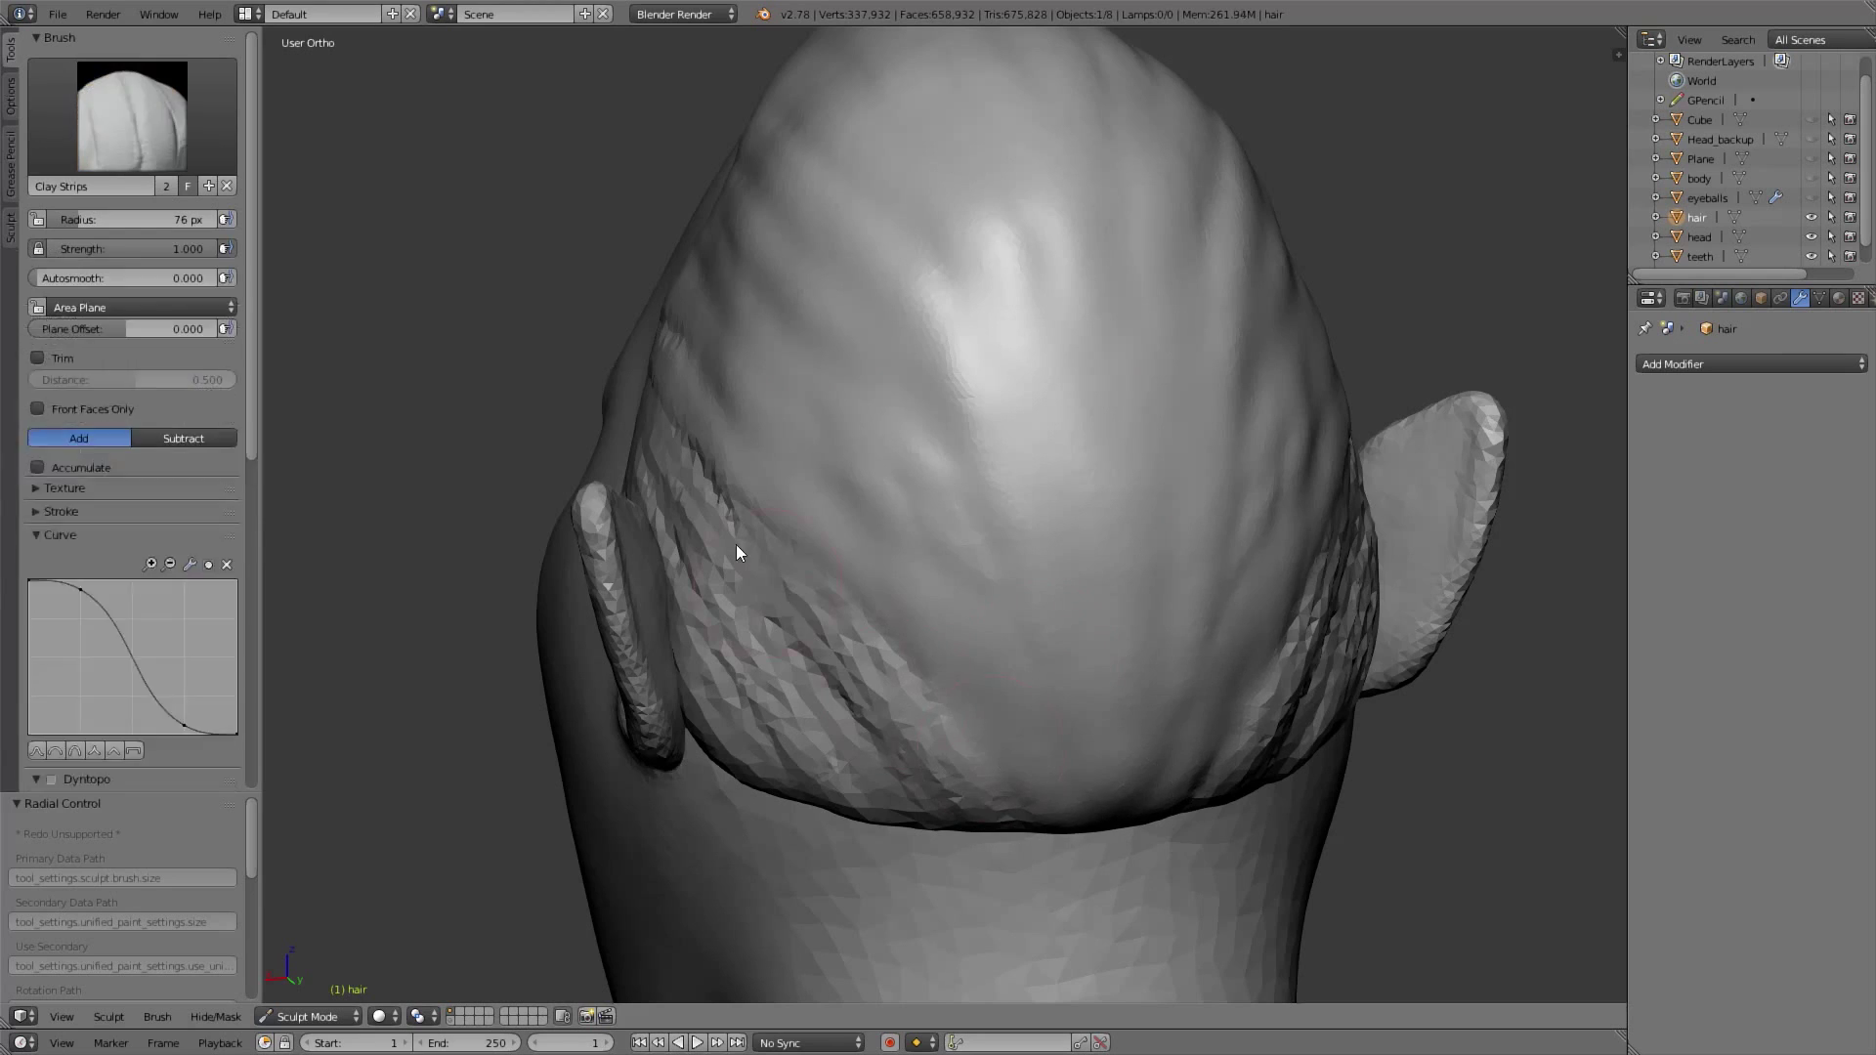
middle_drag(737, 548, 788, 407)
middle_drag(853, 567, 804, 348)
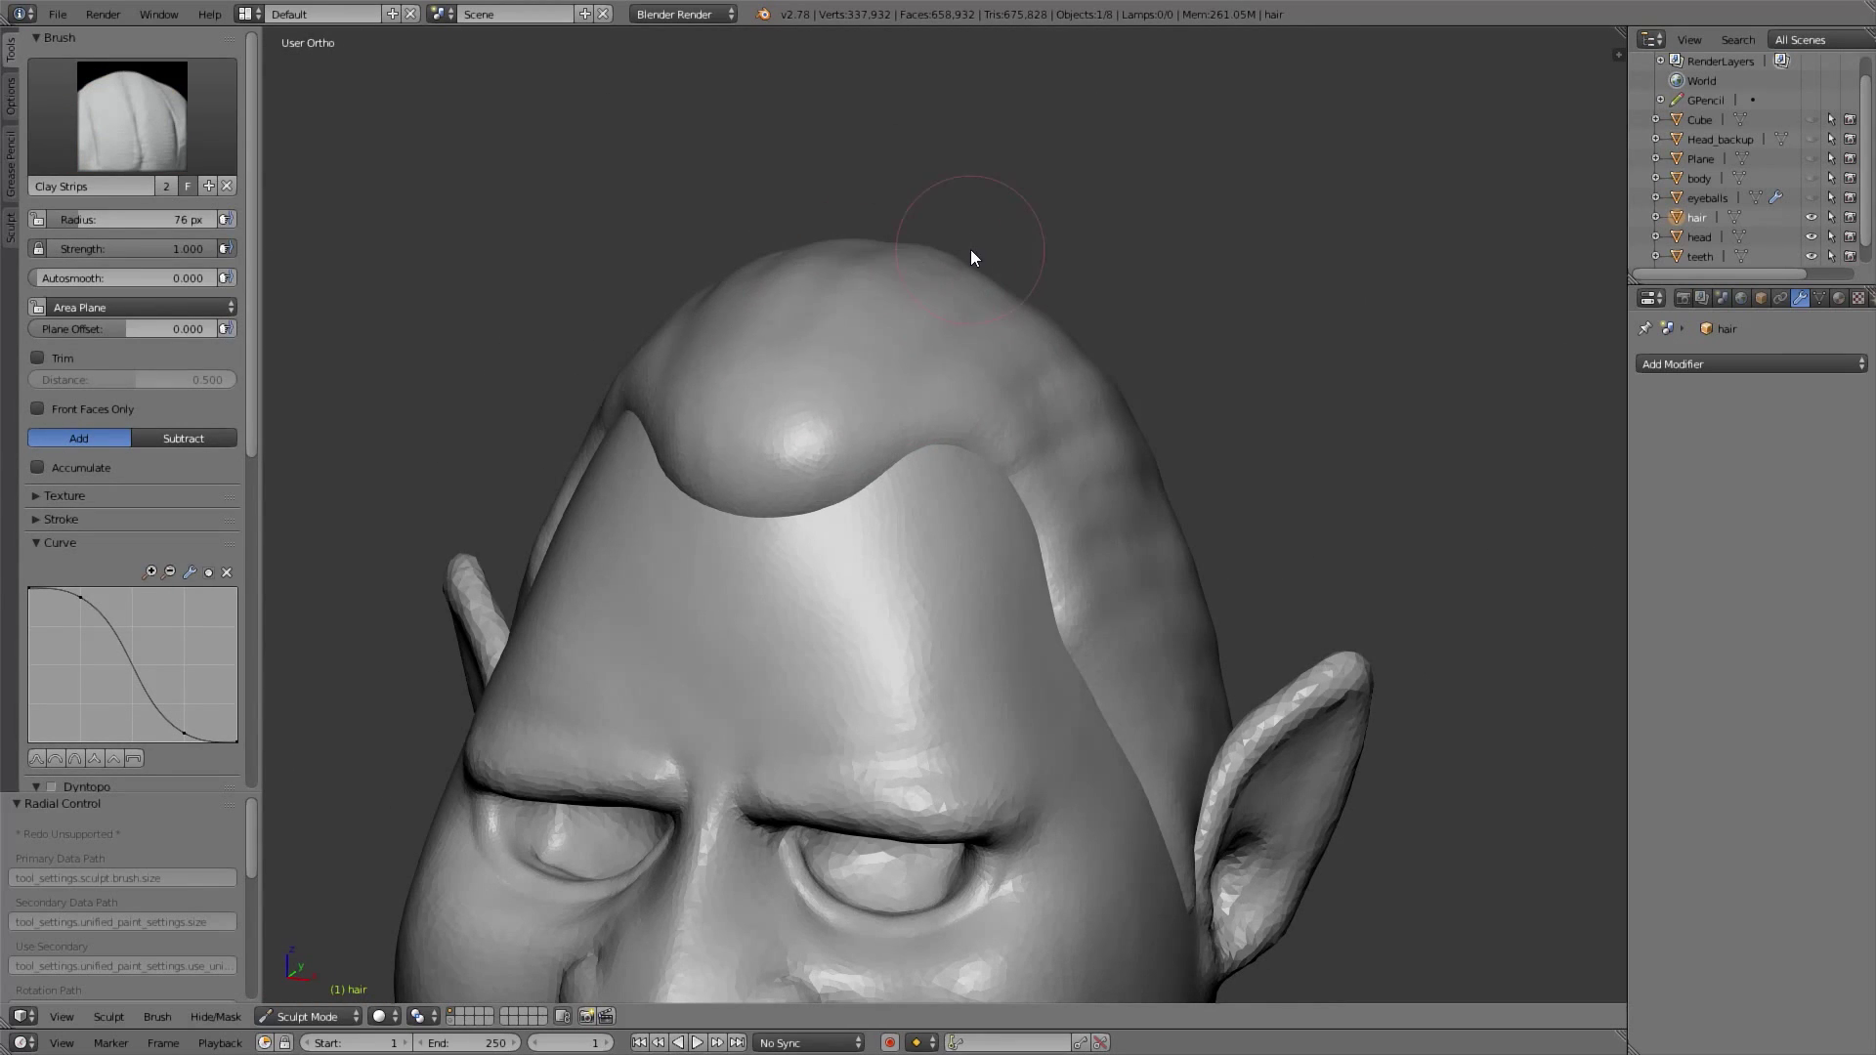
key(ctrl+z)
Choose the Crease brush with a 20 px radius and try grooves along the side of the hair
mouse_move(1227, 725)
middle_down()
mouse_move(925, 774)
mouse_move(879, 477)
mouse_move(976, 551)
mouse_move(1011, 620)
mouse_move(1173, 548)
middle_up()
click(55, 124)
click(303, 217)
key(f)
click(1078, 354)
shift+middle_drag(1079, 332, 1020, 428)
drag(1021, 428, 1102, 389)
middle_drag(1100, 396, 1065, 411)
drag(940, 402, 820, 444)
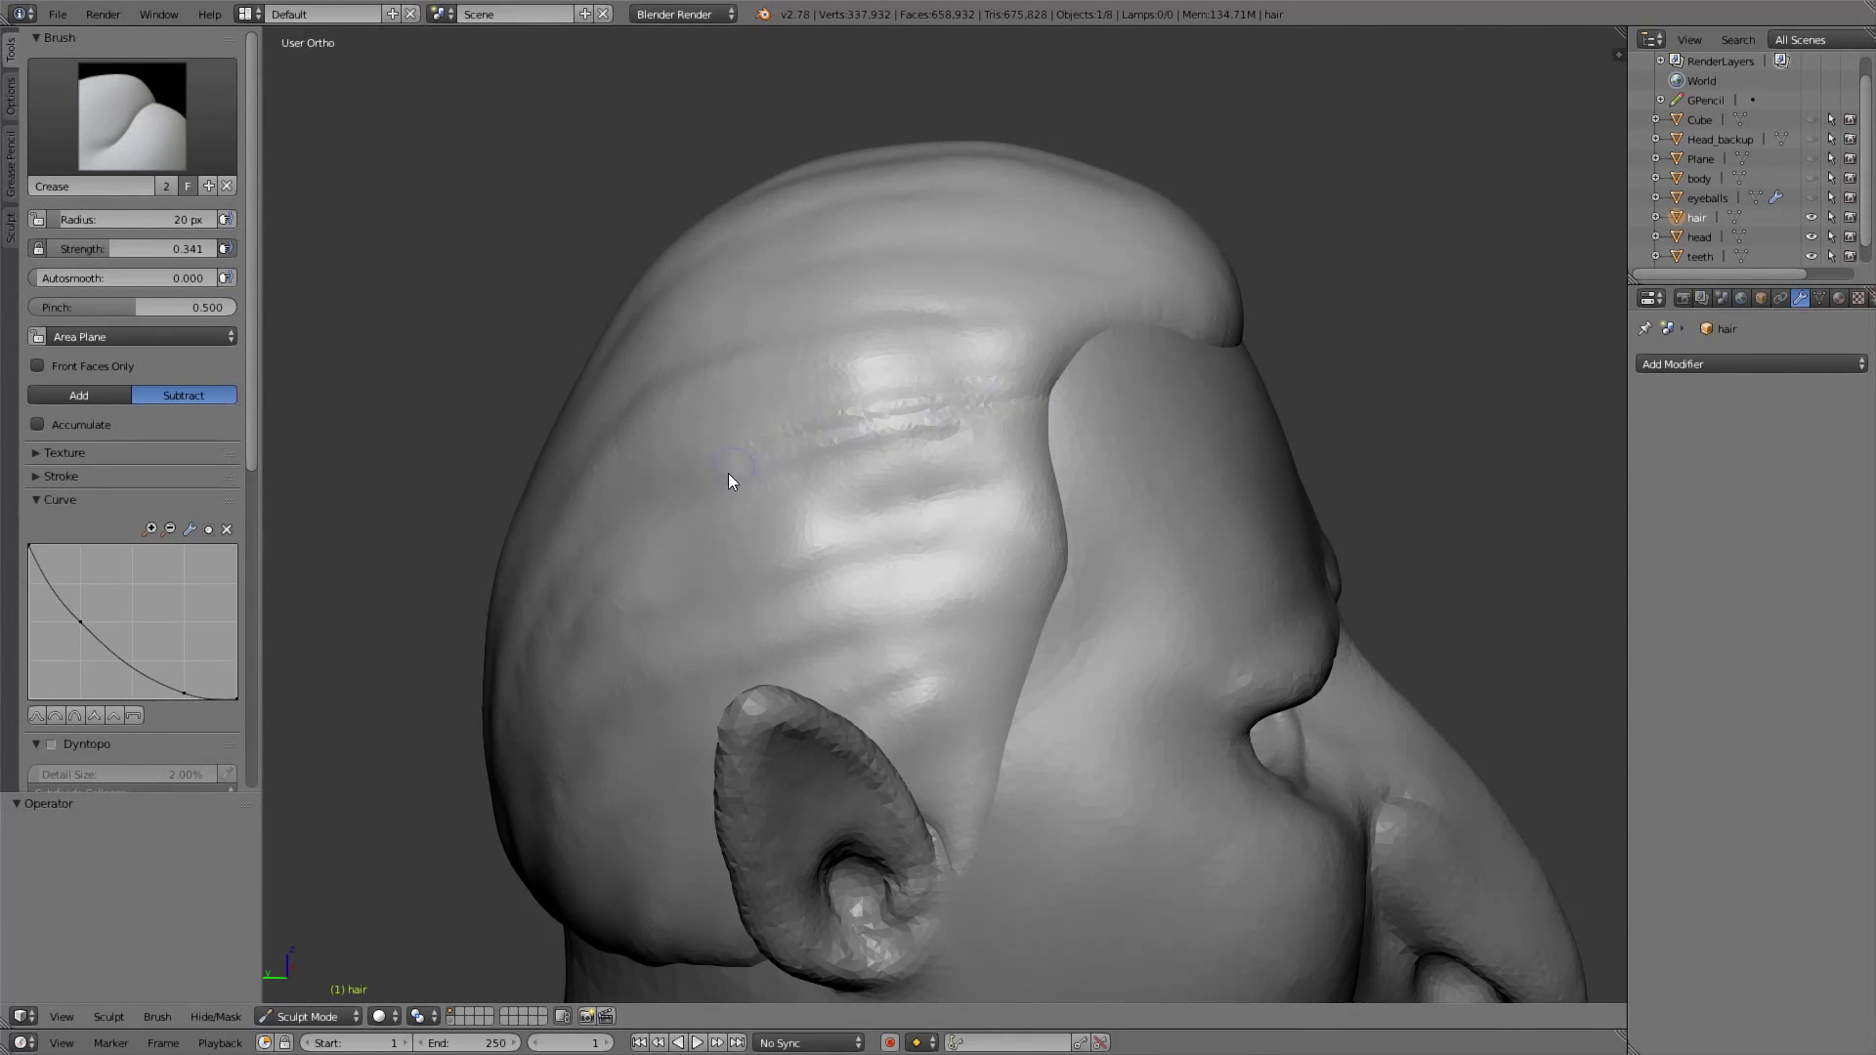
key(ctrl+z)
Enable Smooth Stroke, try a crease across the side of the hair, and turn off X mirroring
middle_drag(502, 905, 615, 894)
scroll(107, 322, down, 9)
click(66, 266)
click(58, 409)
drag(1077, 367, 753, 616)
middle_drag(1211, 401, 904, 440)
scroll(129, 549, down, 10)
click(60, 568)
Change the Crease brush strength and try a parting groove back from the temple, then undo it
mouse_move(1026, 460)
middle_down()
mouse_move(936, 524)
mouse_move(1005, 484)
middle_up()
key(shift+f)
click(1005, 484)
drag(1004, 483, 804, 490)
key(ctrl+z)
Readjust the Crease brush's strength and radius and carve a one-sided parting from the hairline toward the back
key(shift+f)
click(977, 490)
key(f)
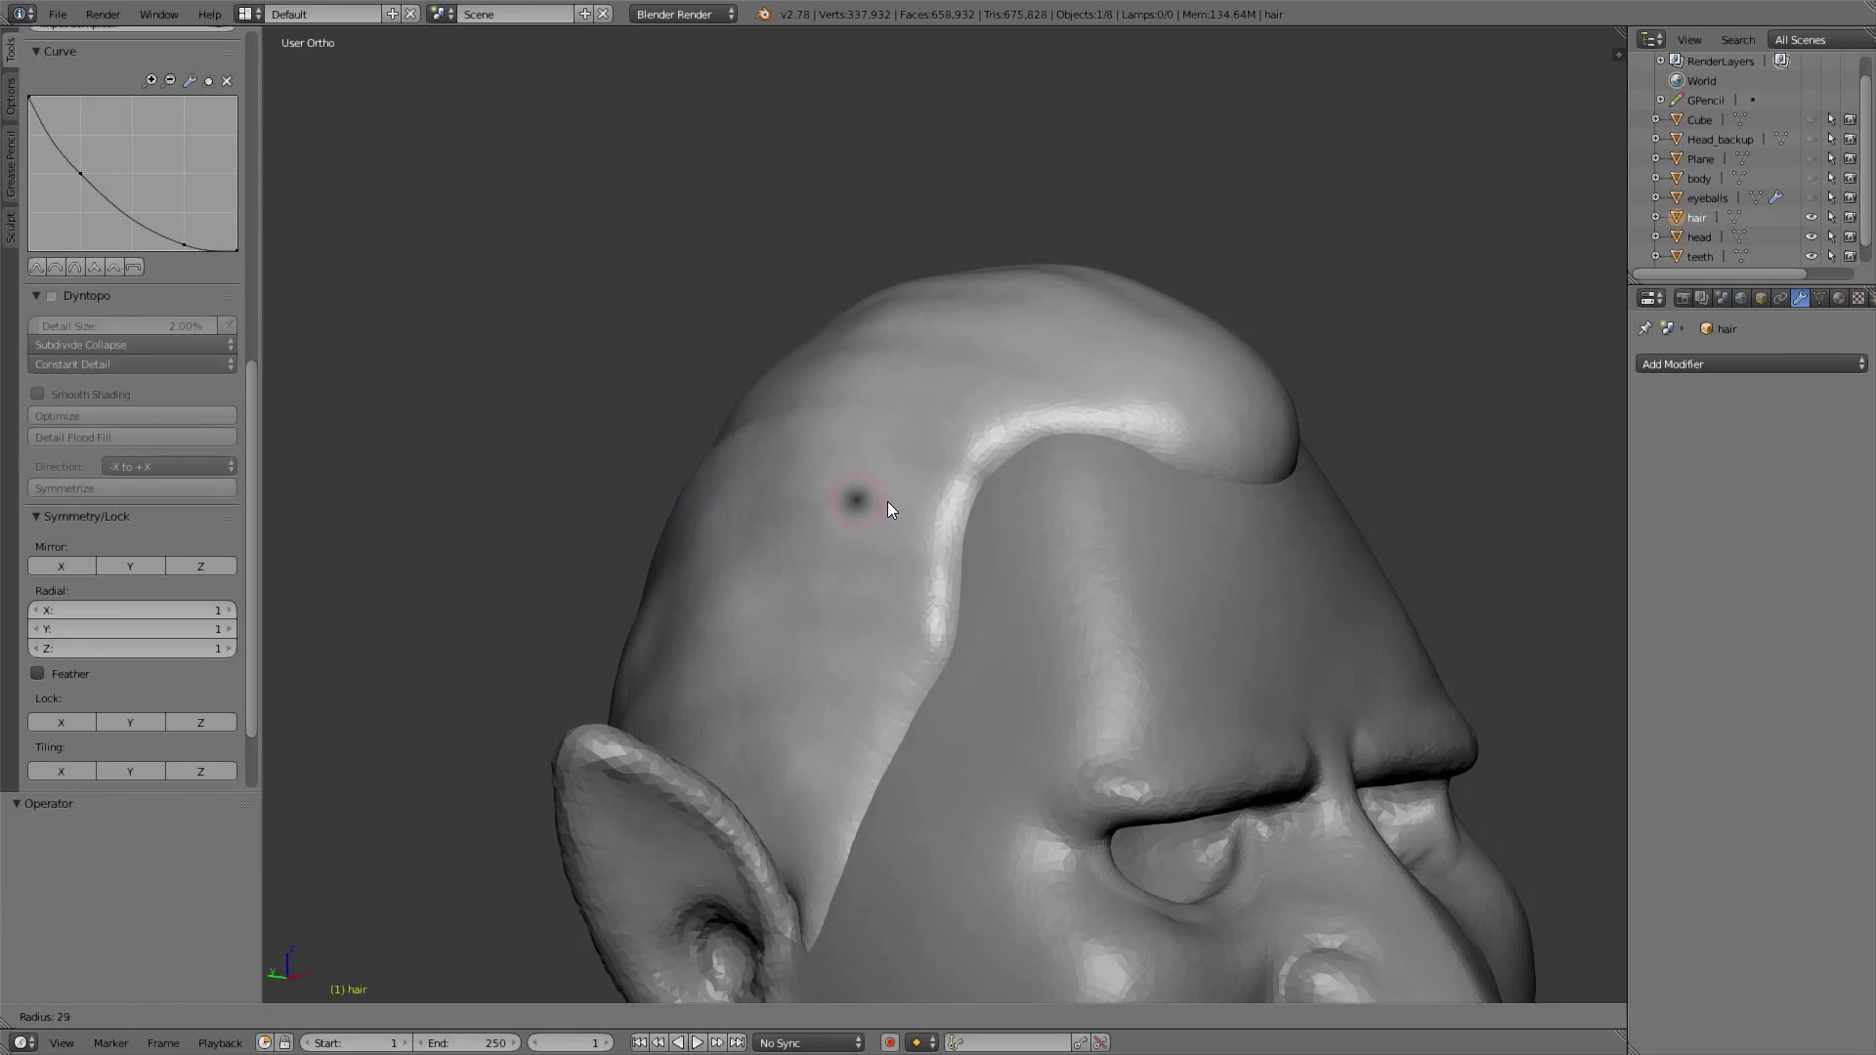
click(953, 500)
drag(965, 497, 787, 473)
mouse_move(657, 527)
middle_down()
mouse_move(838, 557)
mouse_move(711, 530)
mouse_move(965, 419)
middle_up()
drag(965, 419, 715, 887)
mouse_move(715, 887)
middle_down()
mouse_move(689, 649)
mouse_move(625, 675)
mouse_move(830, 636)
middle_up()
Resize the Crease brush and extend the one-sided parting down toward the back of the head
scroll(131, 410, up, 8)
scroll(132, 410, down, 3)
scroll(132, 410, up, 12)
key(f)
click(953, 391)
drag(987, 356, 846, 457)
drag(745, 820, 728, 919)
middle_drag(1026, 430, 820, 547)
Turn X mirroring back on for the hair and check the parting from the front and sides
scroll(89, 625, down, 18)
click(59, 510)
mouse_move(904, 484)
middle_down()
mouse_move(868, 465)
mouse_move(966, 424)
middle_up()
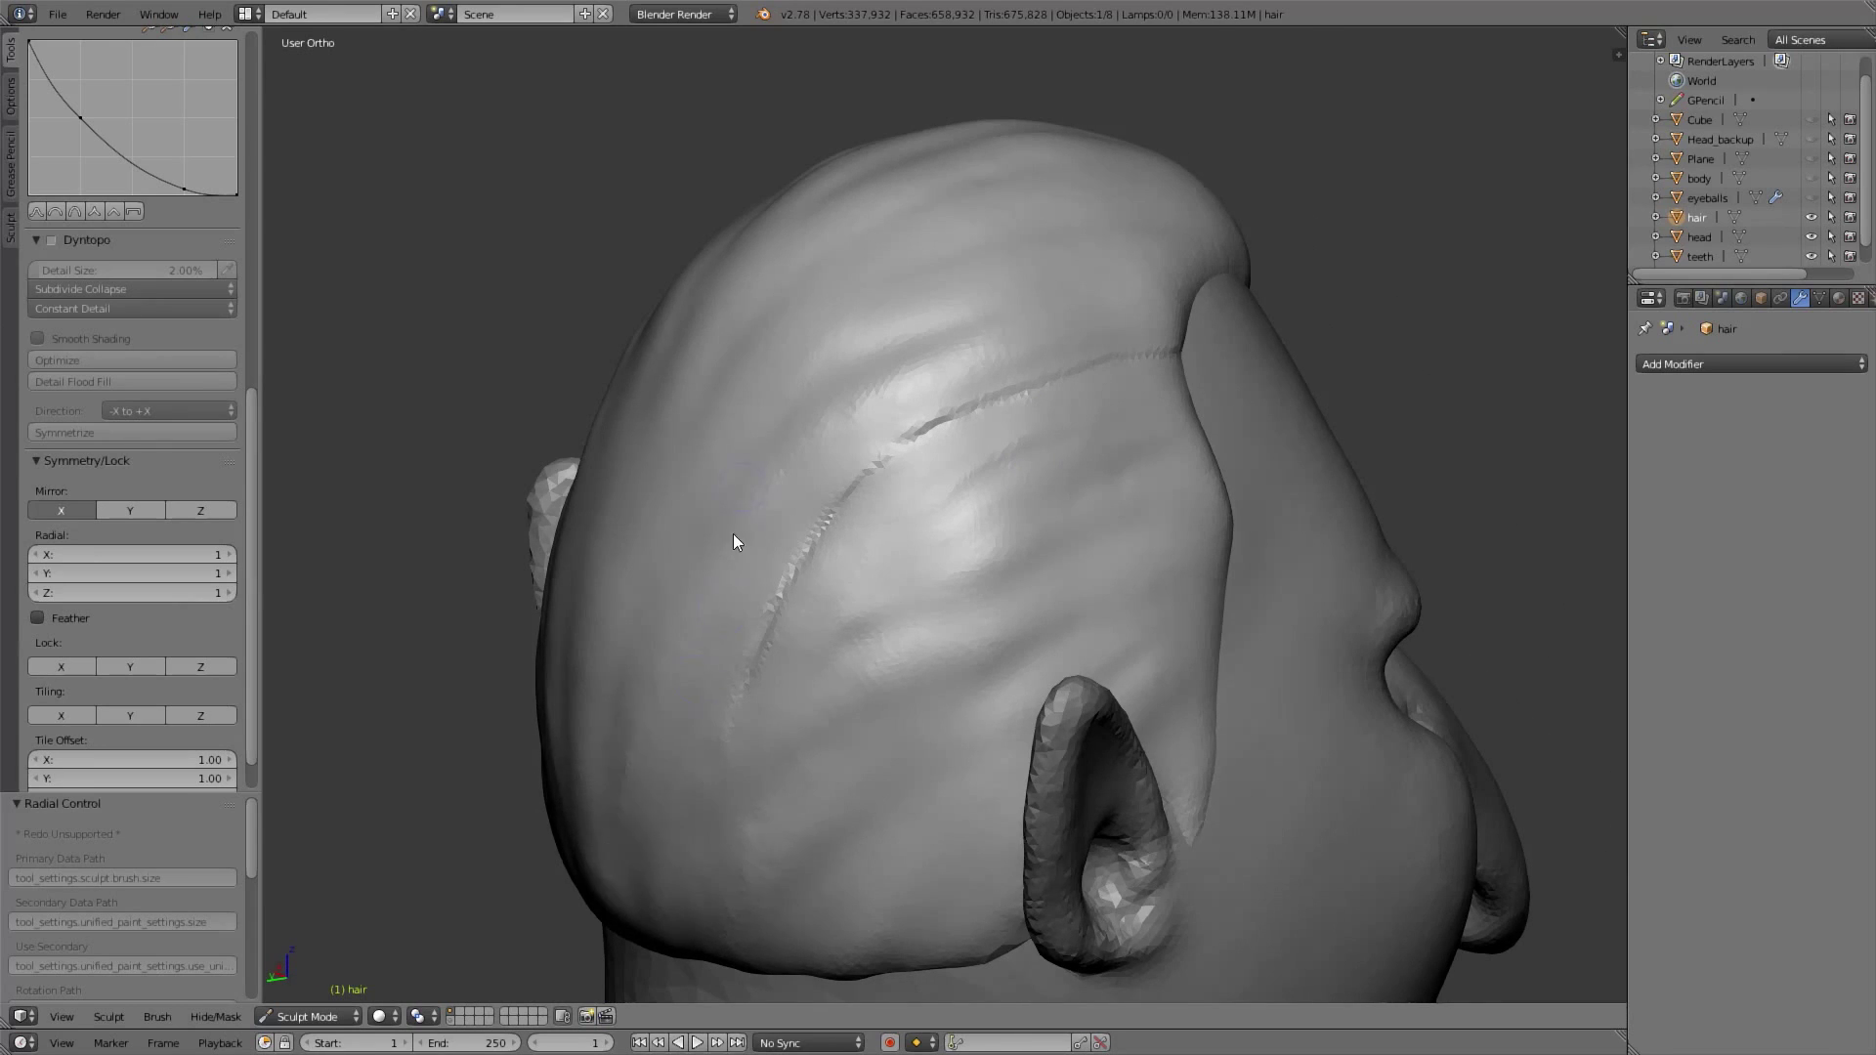
middle_drag(733, 533, 972, 543)
middle_drag(858, 815, 1022, 506)
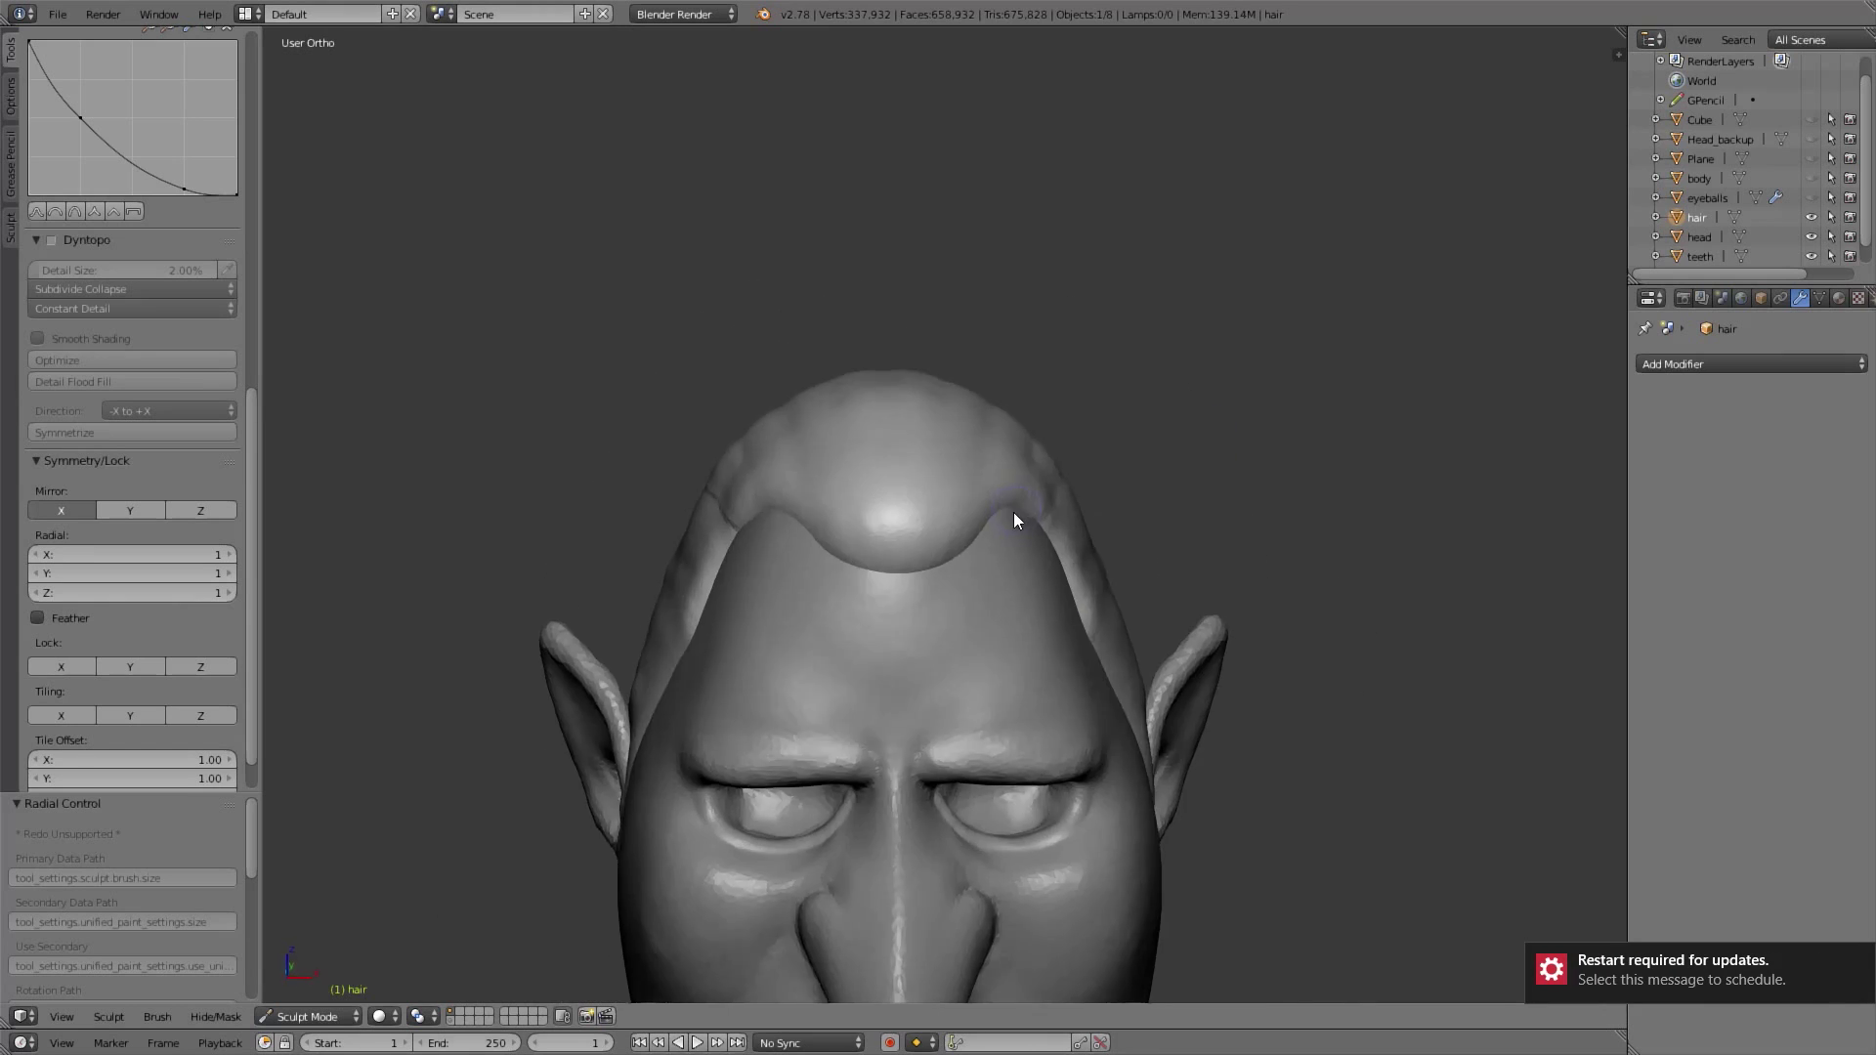
scroll(1022, 506, up, 4)
middle_drag(731, 636, 750, 482)
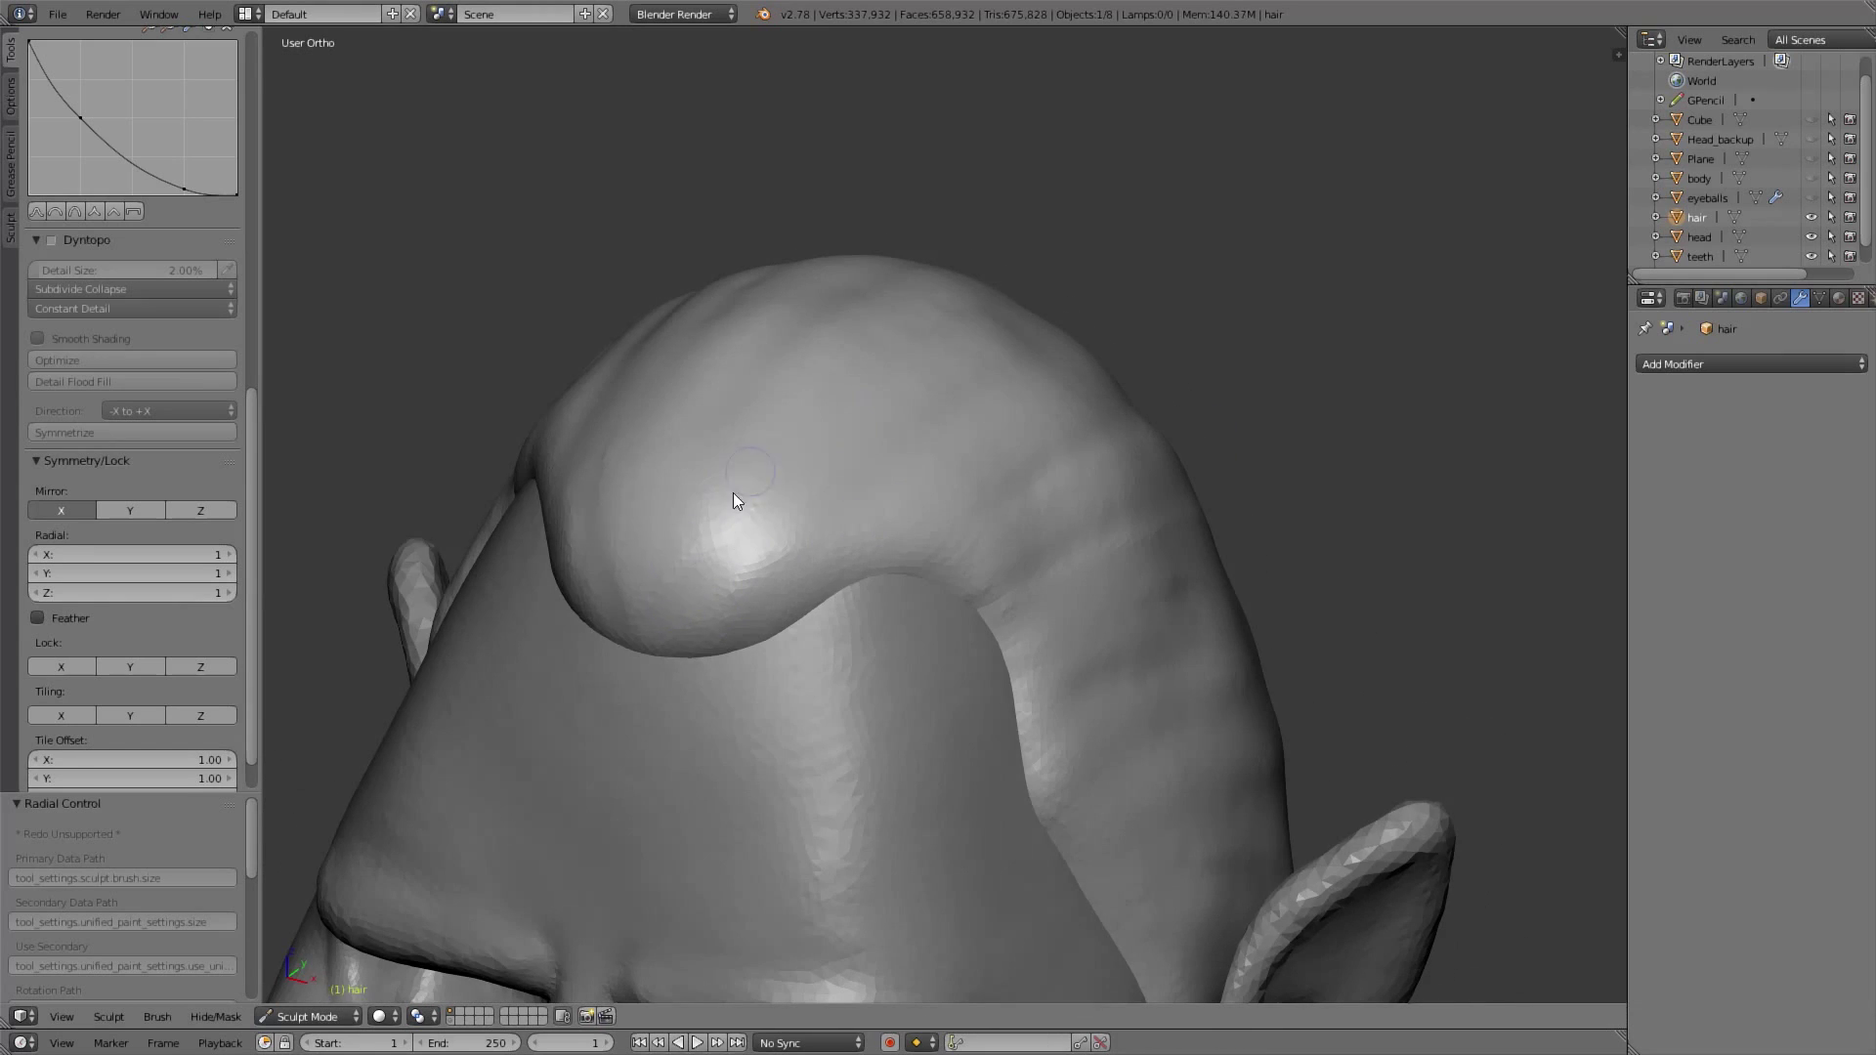
middle_drag(688, 549, 870, 483)
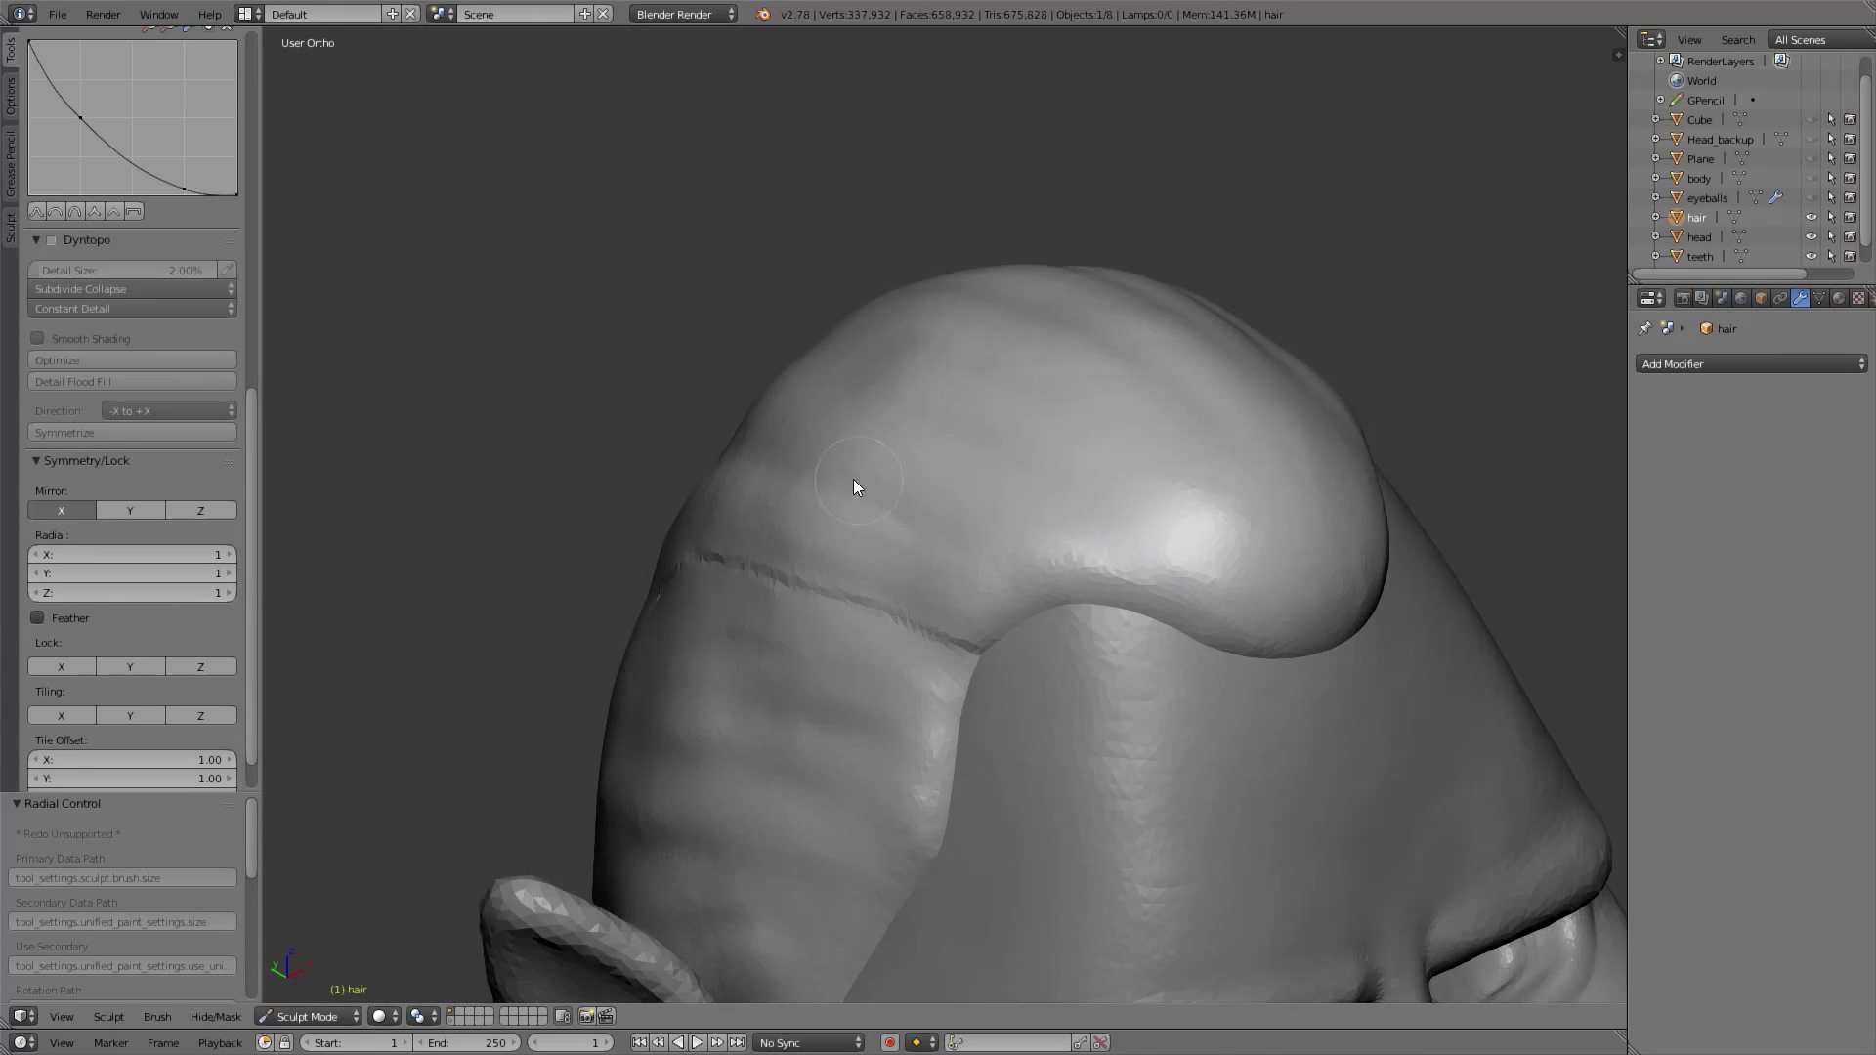
Try a crease up from the front hairline and readjust the Crease brush's strength and radius
middle_drag(894, 602, 789, 438)
scroll(821, 469, down, 3)
key(KP_1)
scroll(853, 490, up, 5)
middle_drag(987, 470, 596, 588)
mouse_move(606, 587)
mouse_down()
mouse_move(767, 547)
mouse_move(607, 555)
mouse_move(808, 508)
mouse_move(654, 491)
mouse_up()
key(shift+f)
click(800, 508)
key(f)
click(699, 530)
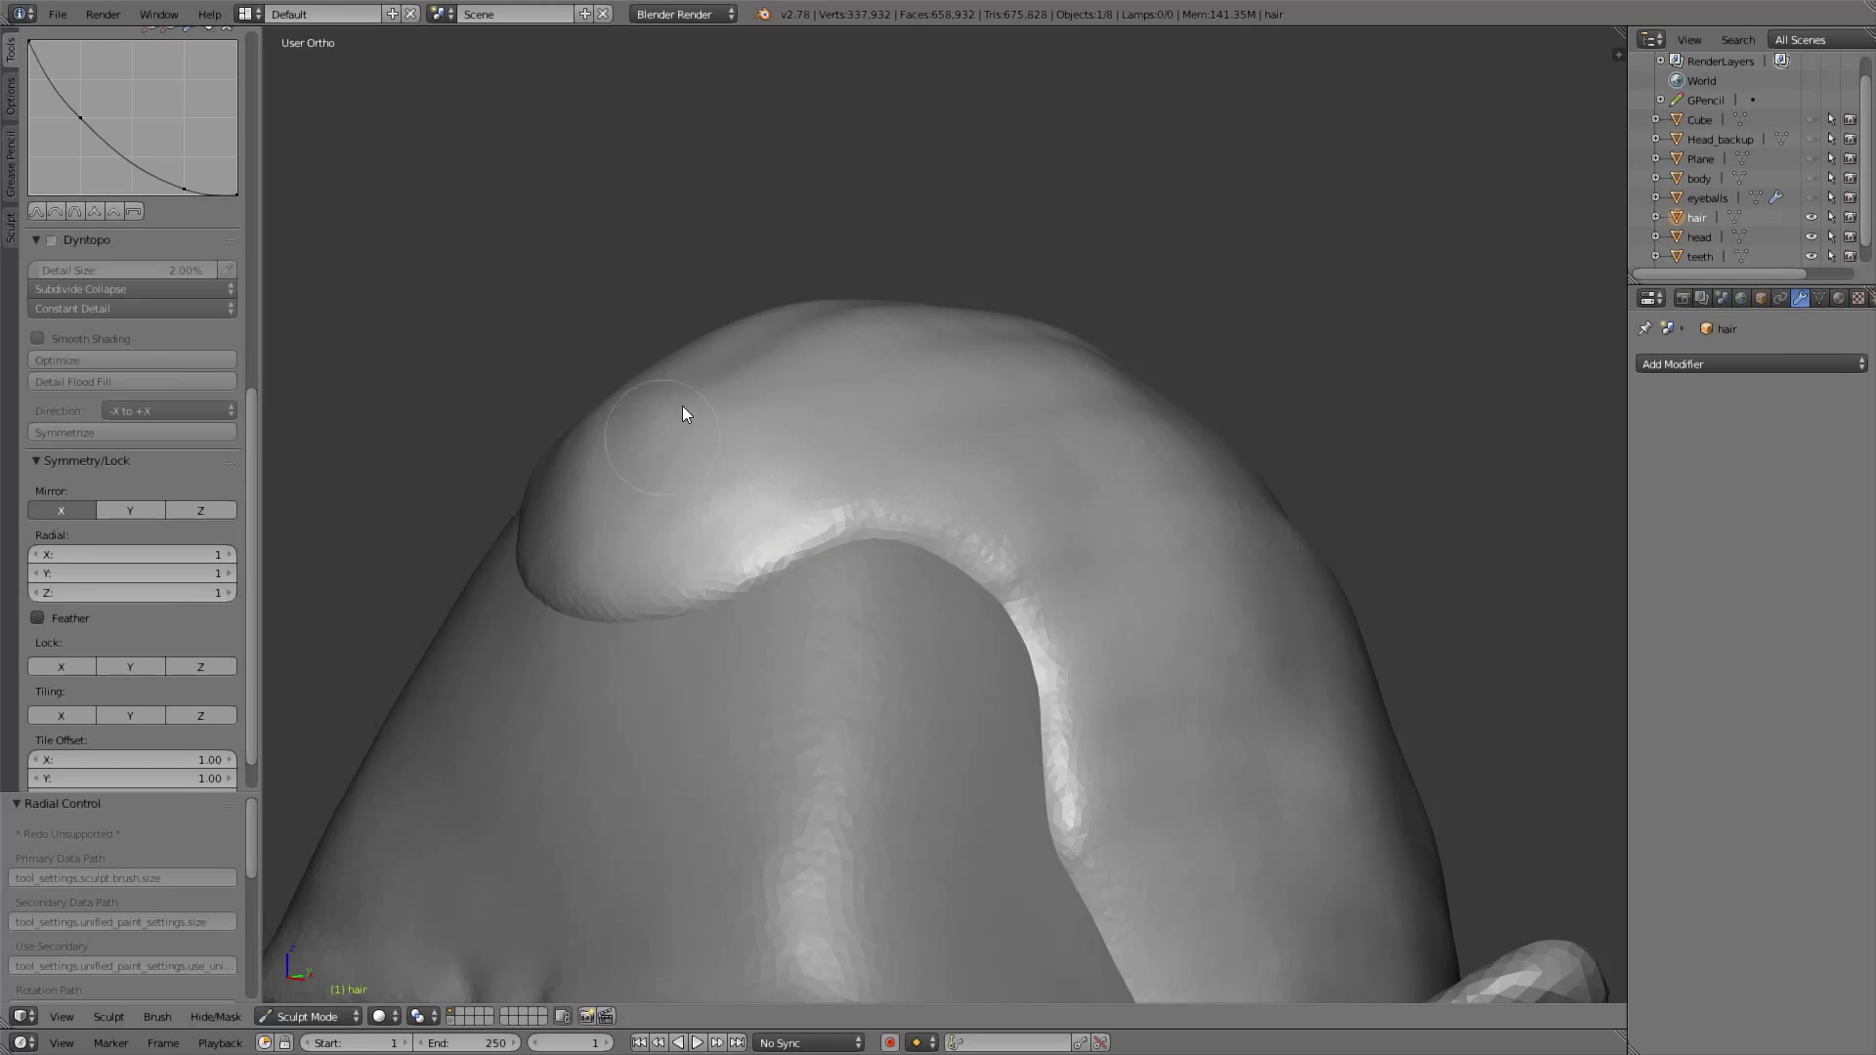
Try a short groove back from the temple hairline with the Crease brush at 15 px radius and strength 1.000
middle_drag(603, 482, 1097, 424)
drag(1111, 563, 928, 500)
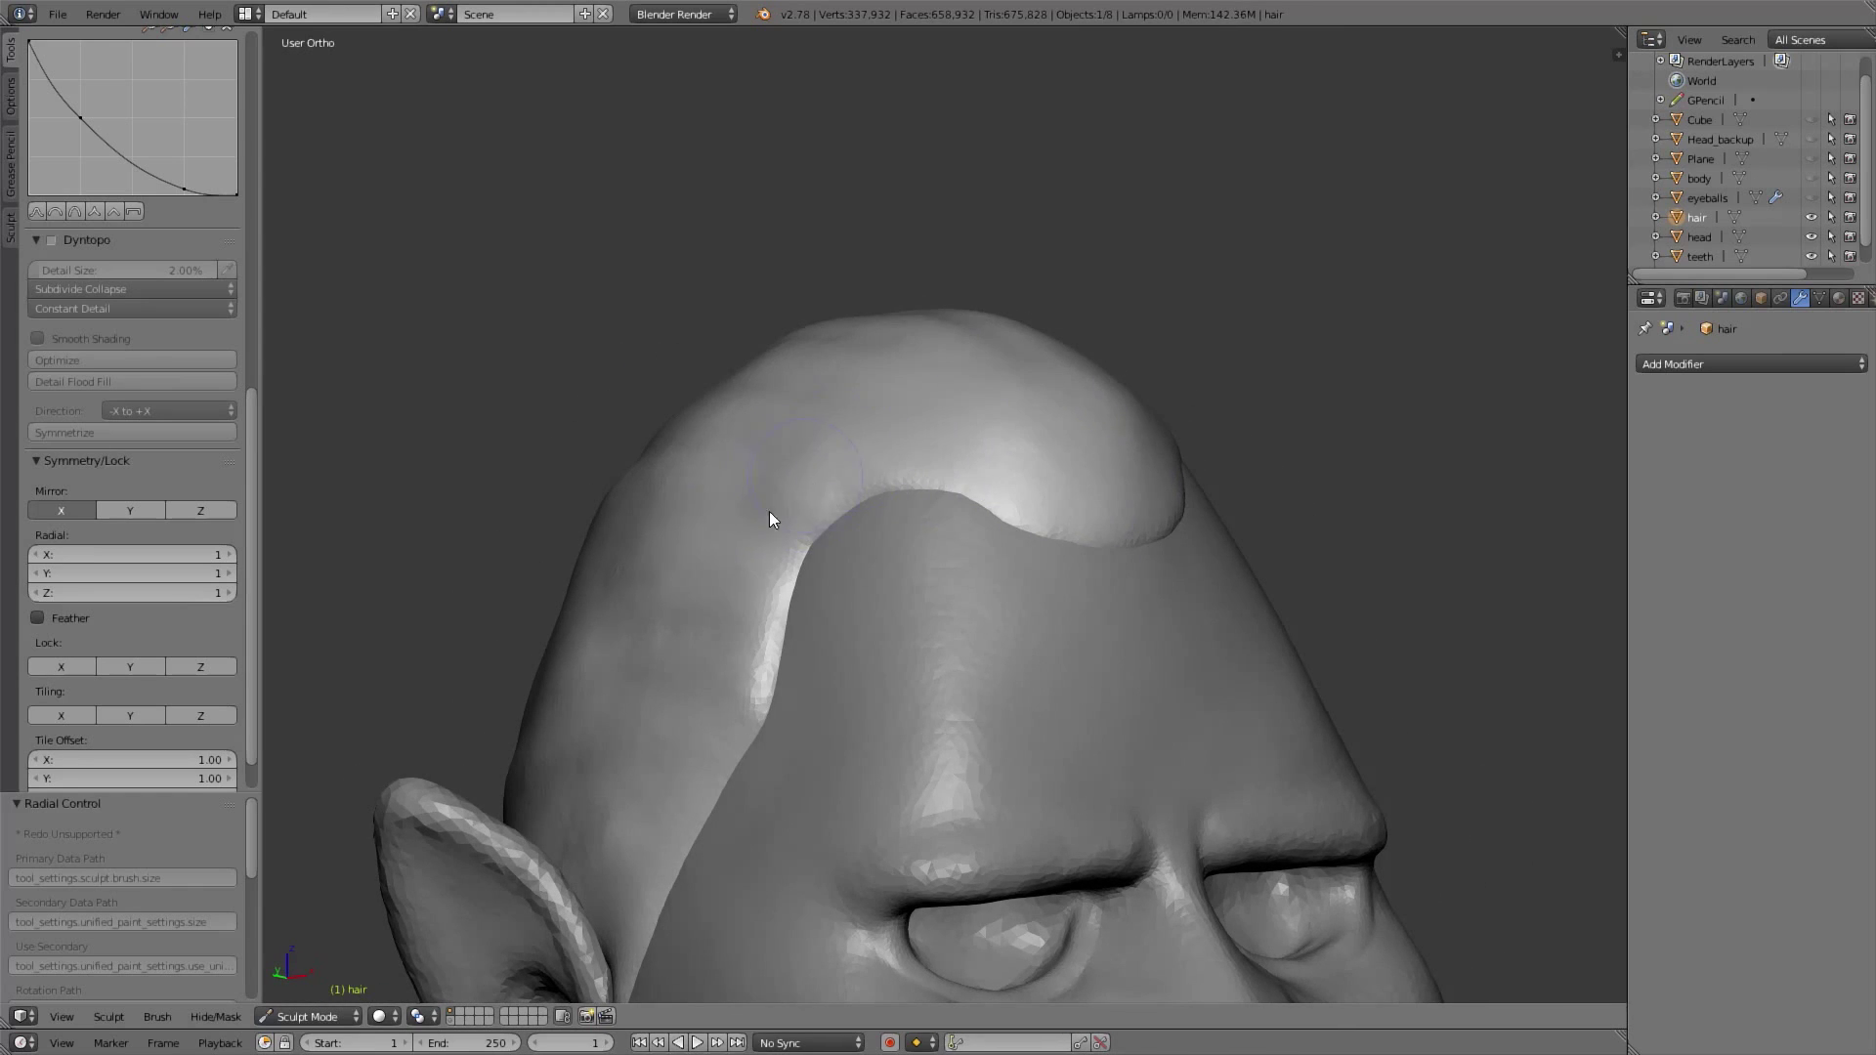
scroll(763, 587, down, 3)
middle_drag(762, 586, 911, 500)
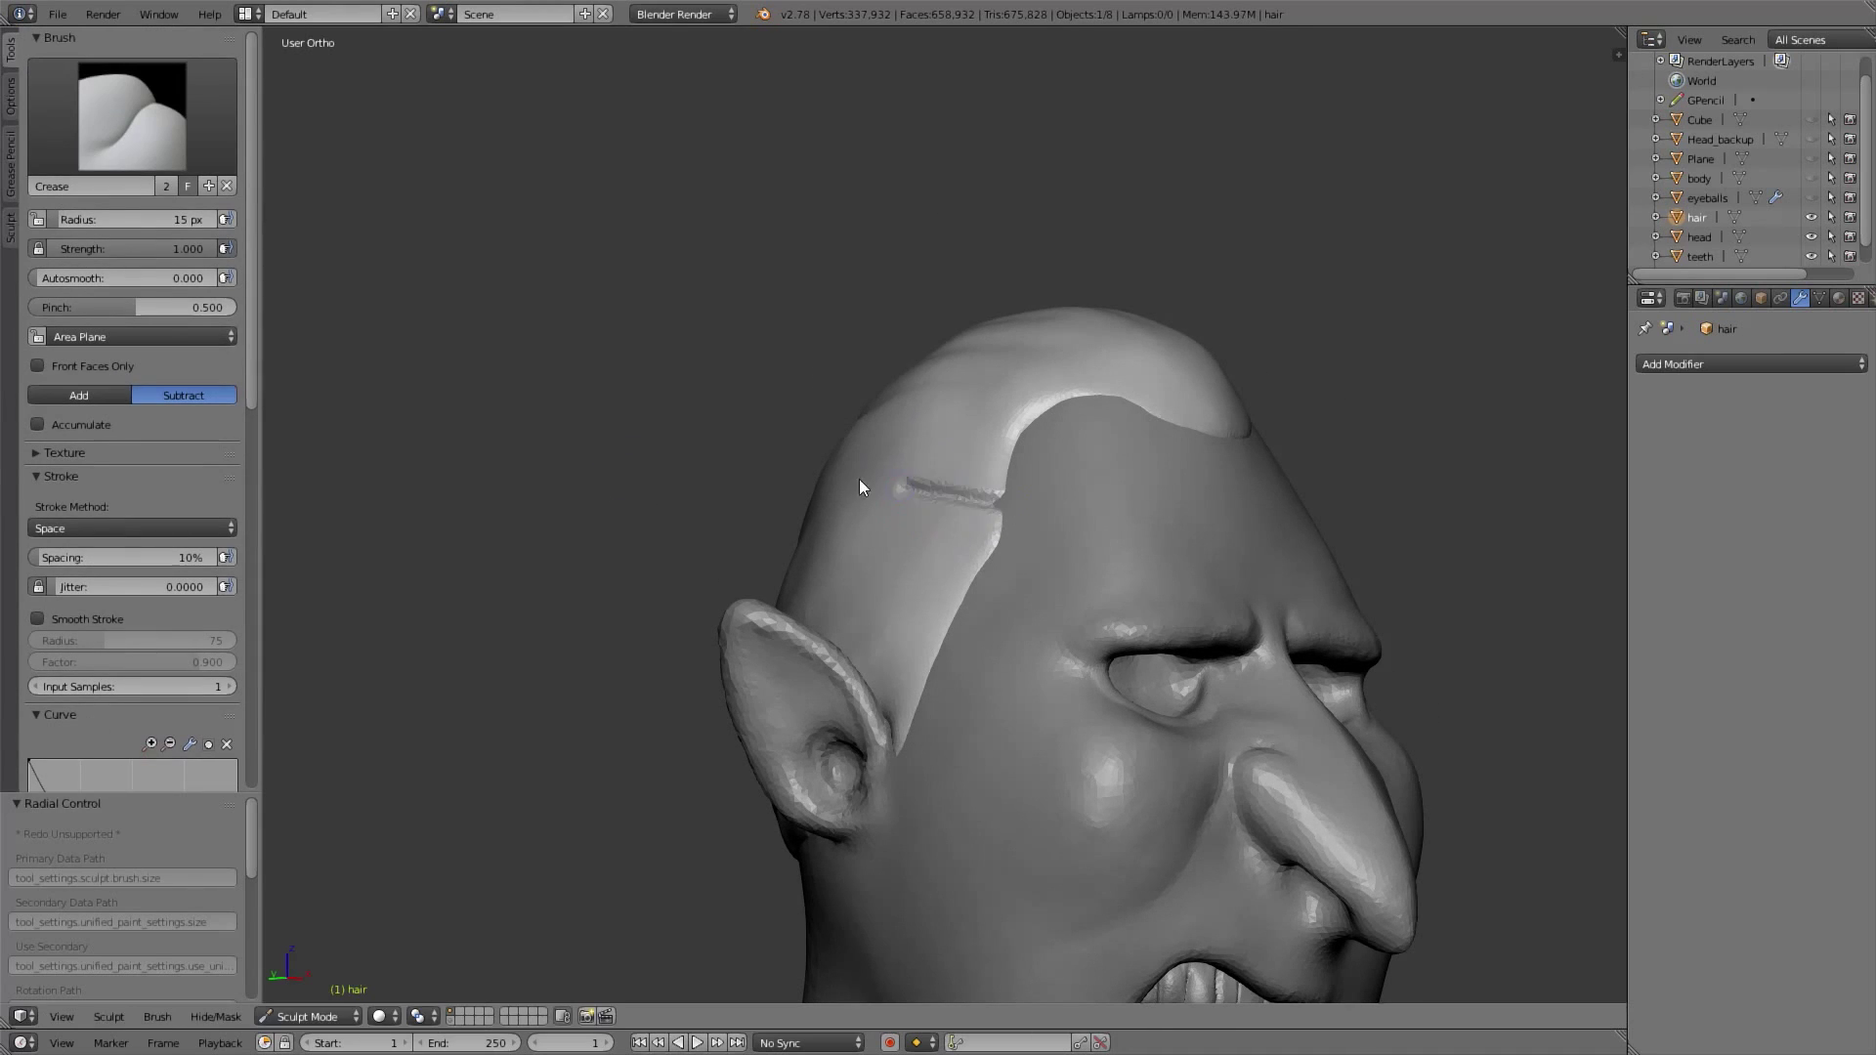
key(f)
click(999, 516)
mouse_move(999, 516)
middle_down()
mouse_move(900, 543)
mouse_move(905, 491)
middle_up()
Readjust the Crease brush, try a long groove from the temple toward the back of the hair, and undo it
key(shift+f)
click(865, 502)
key(f)
key(shift+f)
click(982, 508)
drag(1018, 486, 647, 657)
mouse_move(646, 657)
middle_down()
mouse_move(553, 542)
mouse_move(459, 508)
middle_up()
key(ctrl+z)
Switch to the Clay Strips brush and set its radius to 24 px and strength to 0.400 for the hair strands
key(3)
key(f)
mouse_move(840, 478)
middle_down()
mouse_move(953, 507)
mouse_move(1026, 462)
mouse_move(1119, 461)
mouse_move(894, 465)
mouse_move(993, 507)
mouse_move(1098, 465)
middle_up()
key(shift+f)
click(1055, 470)
key(ctrl+z)
key(shift+f)
click(1085, 459)
key(f)
click(1057, 469)
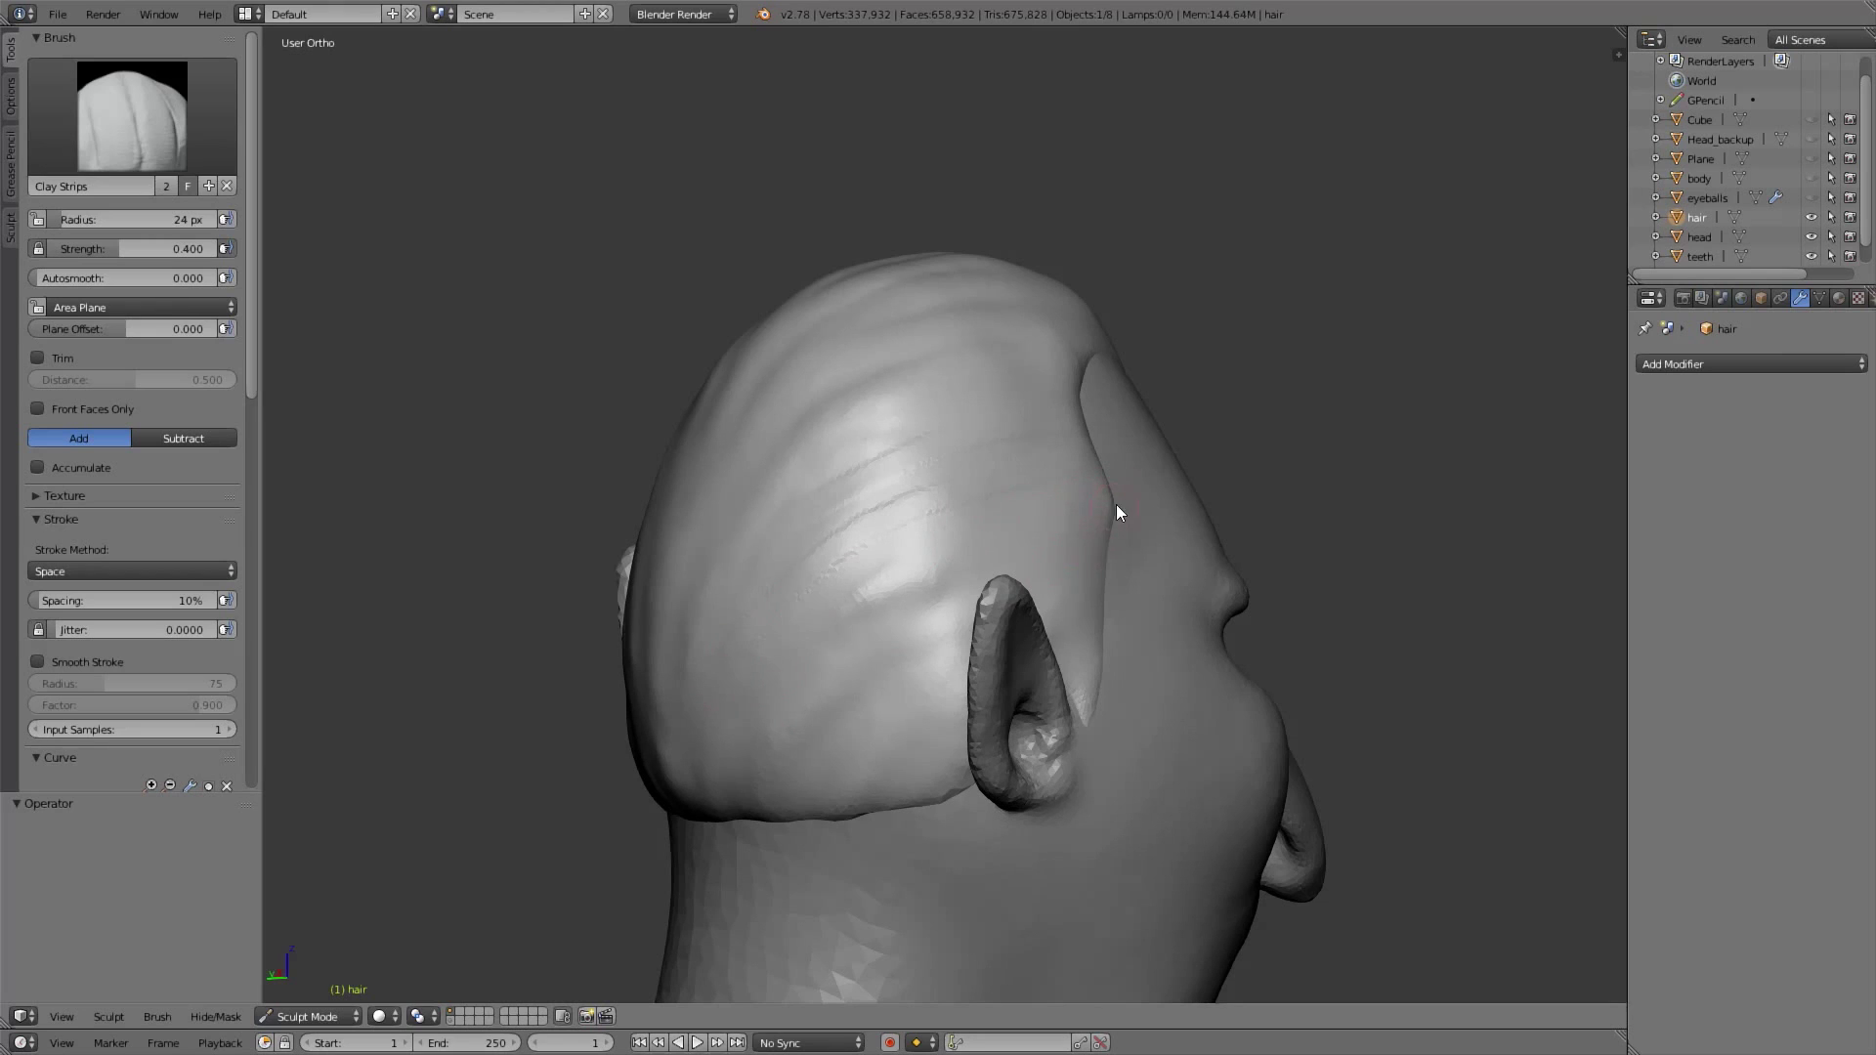
Build up fine combed-back strands along the temples, sides and front of the hair with the Clay Strips brush
mouse_move(1091, 606)
middle_down()
mouse_move(1058, 431)
mouse_move(977, 594)
mouse_move(1014, 504)
mouse_move(728, 675)
middle_up()
mouse_move(959, 486)
middle_down()
mouse_move(880, 528)
mouse_move(951, 385)
mouse_move(1011, 514)
mouse_move(1138, 488)
middle_up()
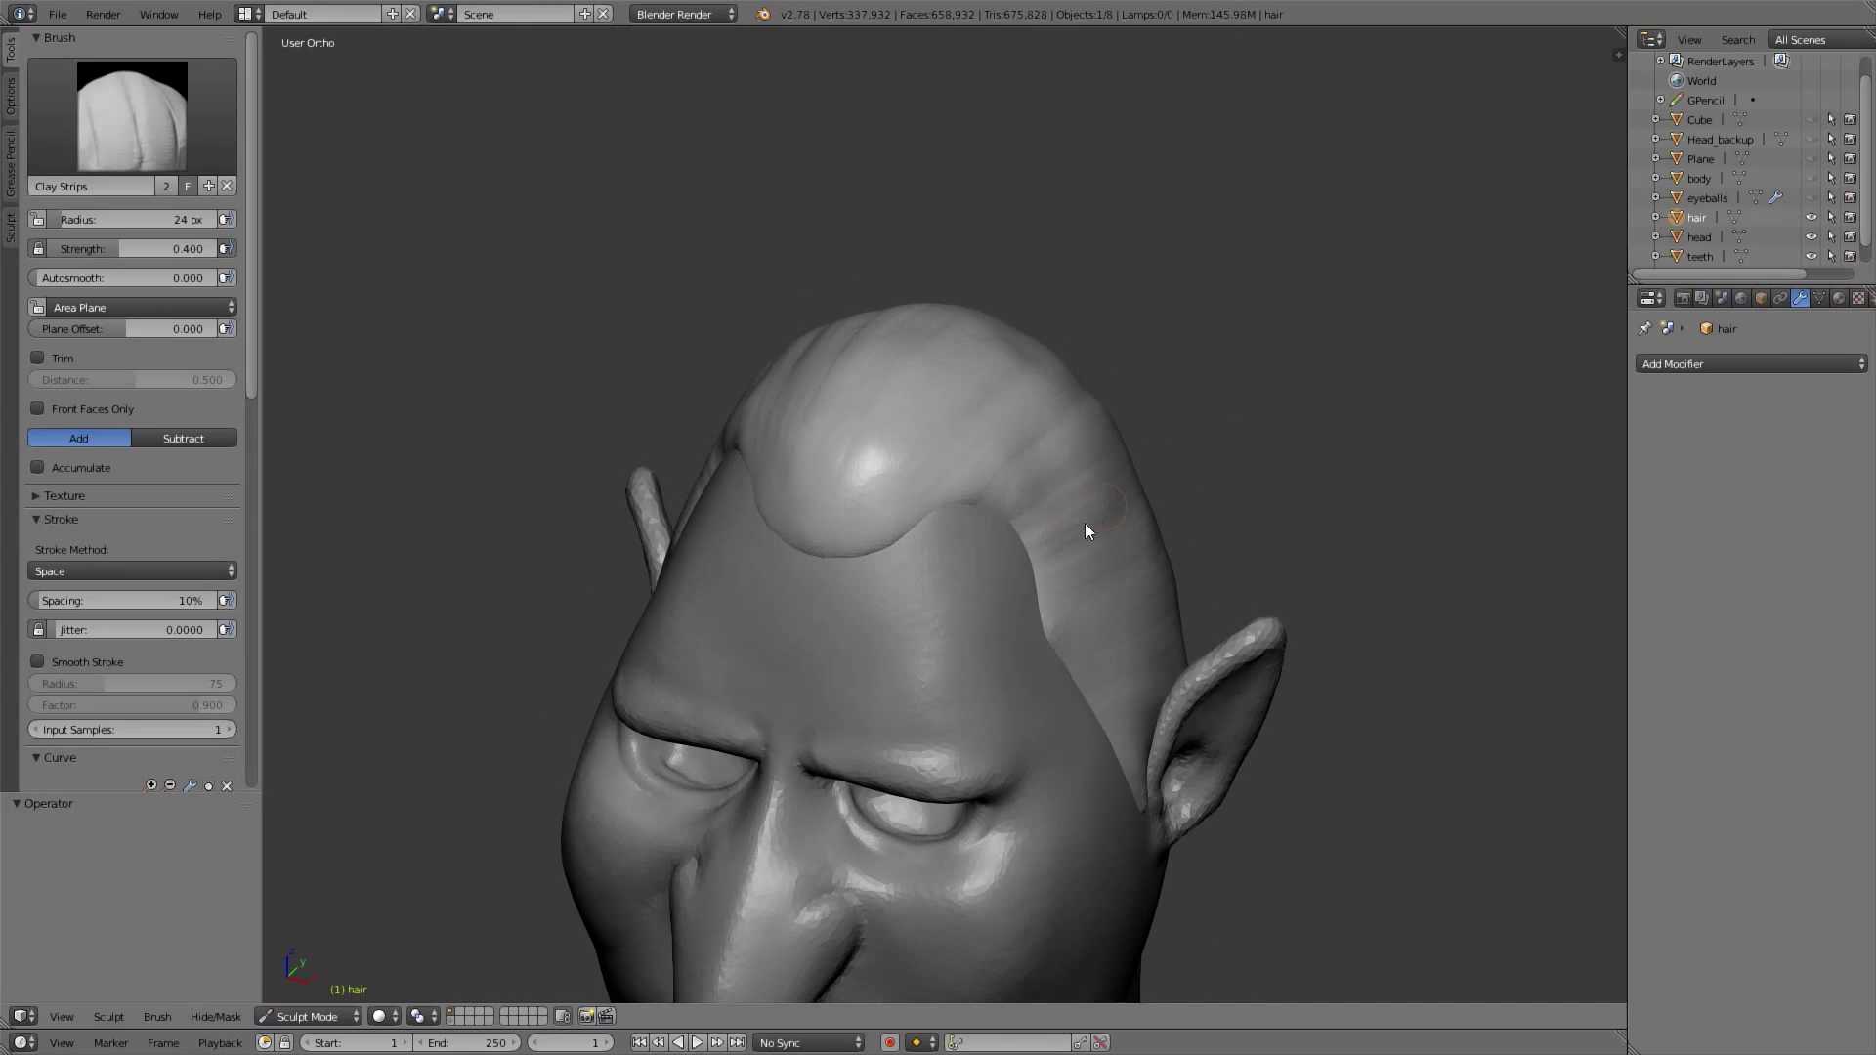
middle_drag(943, 673, 1171, 606)
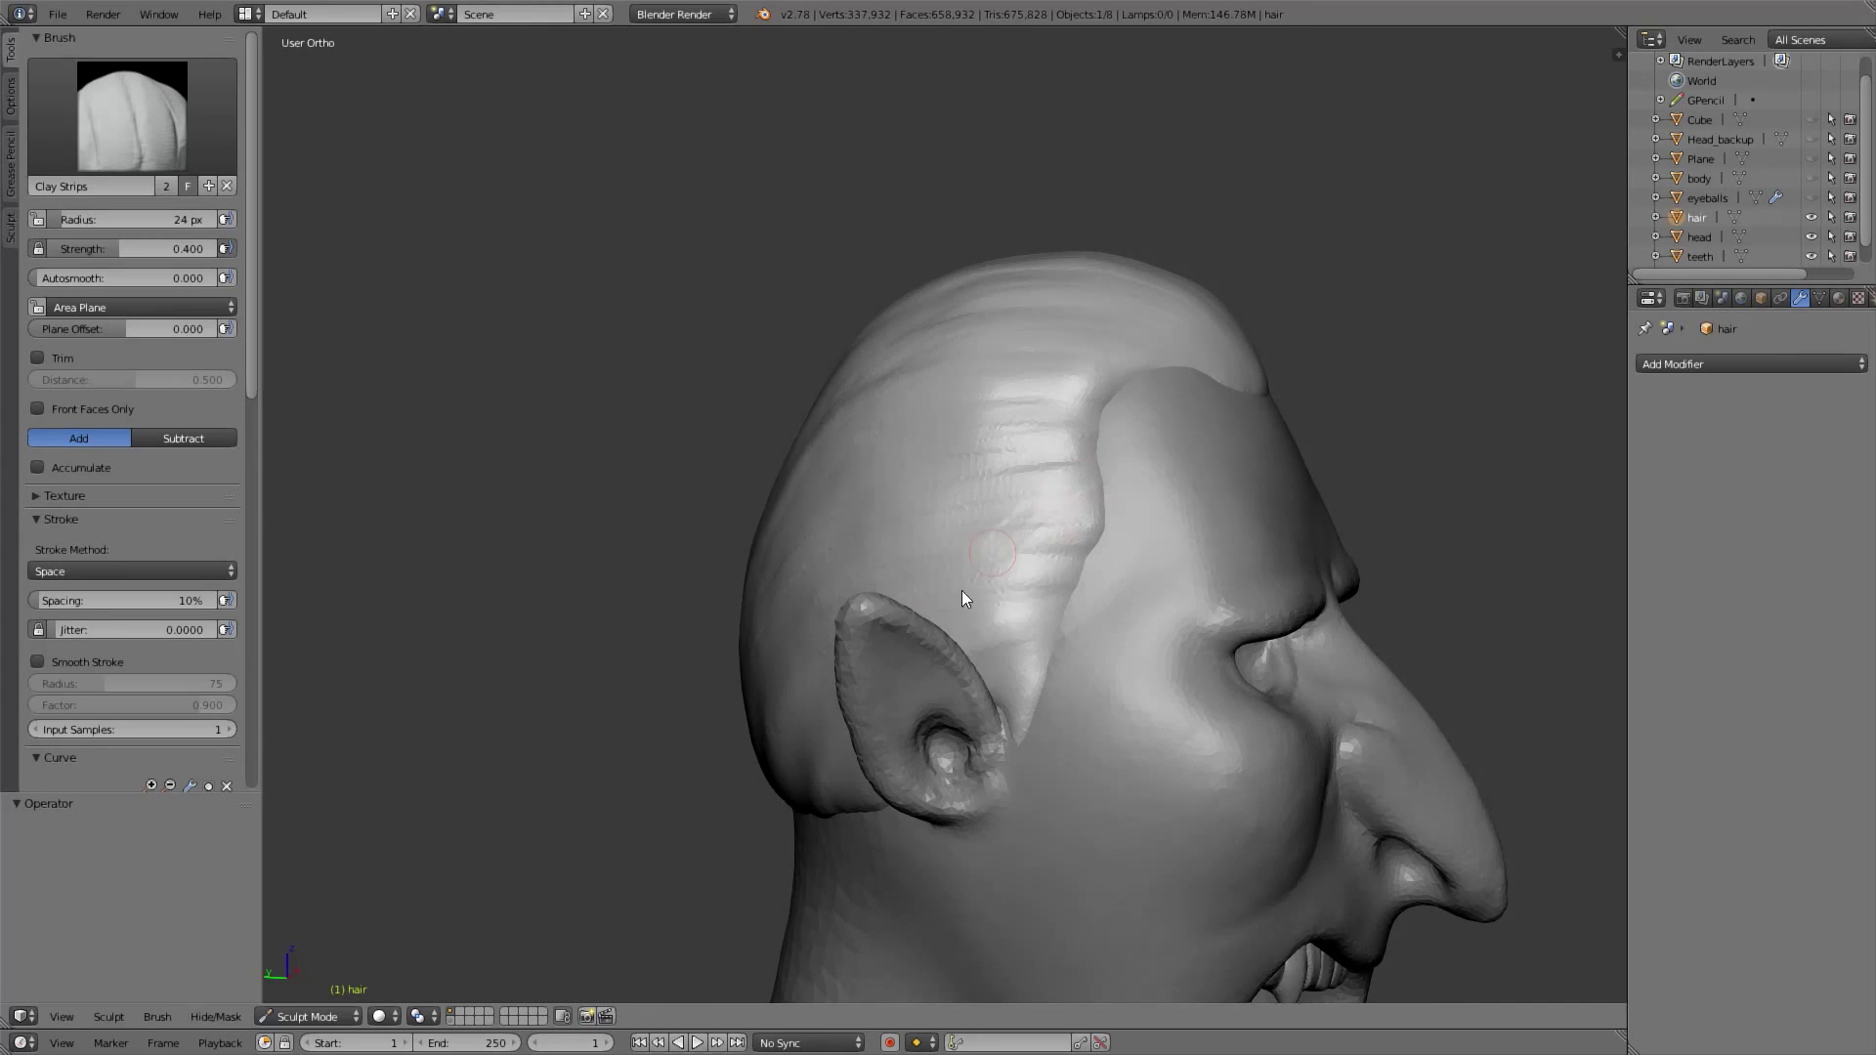
drag(1084, 519, 1018, 534)
middle_drag(1112, 553, 866, 430)
mouse_move(1010, 418)
middle_down()
mouse_move(772, 559)
mouse_move(881, 608)
middle_up()
scroll(248, 231, down, 12)
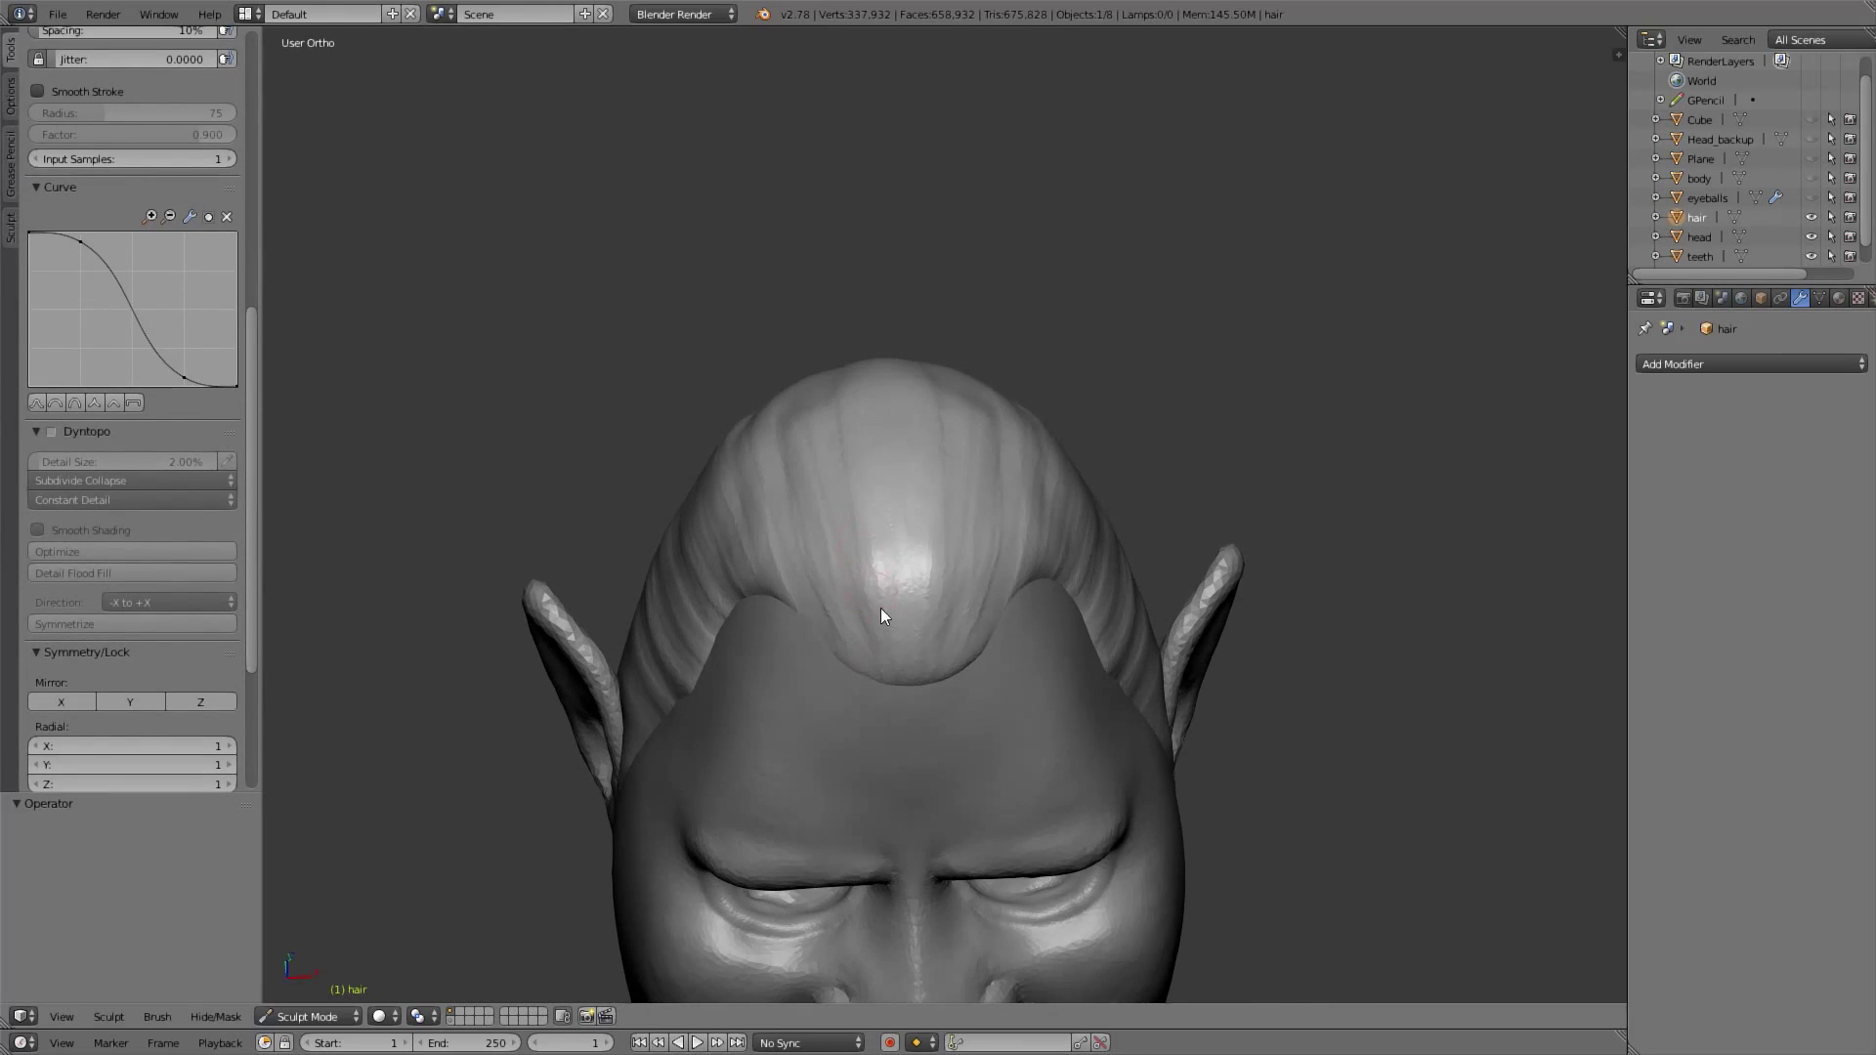
Continue the fine combed-back strands over the front, crown and sides of the hair
middle_drag(846, 447, 766, 489)
middle_drag(975, 599, 787, 628)
middle_drag(746, 758, 837, 766)
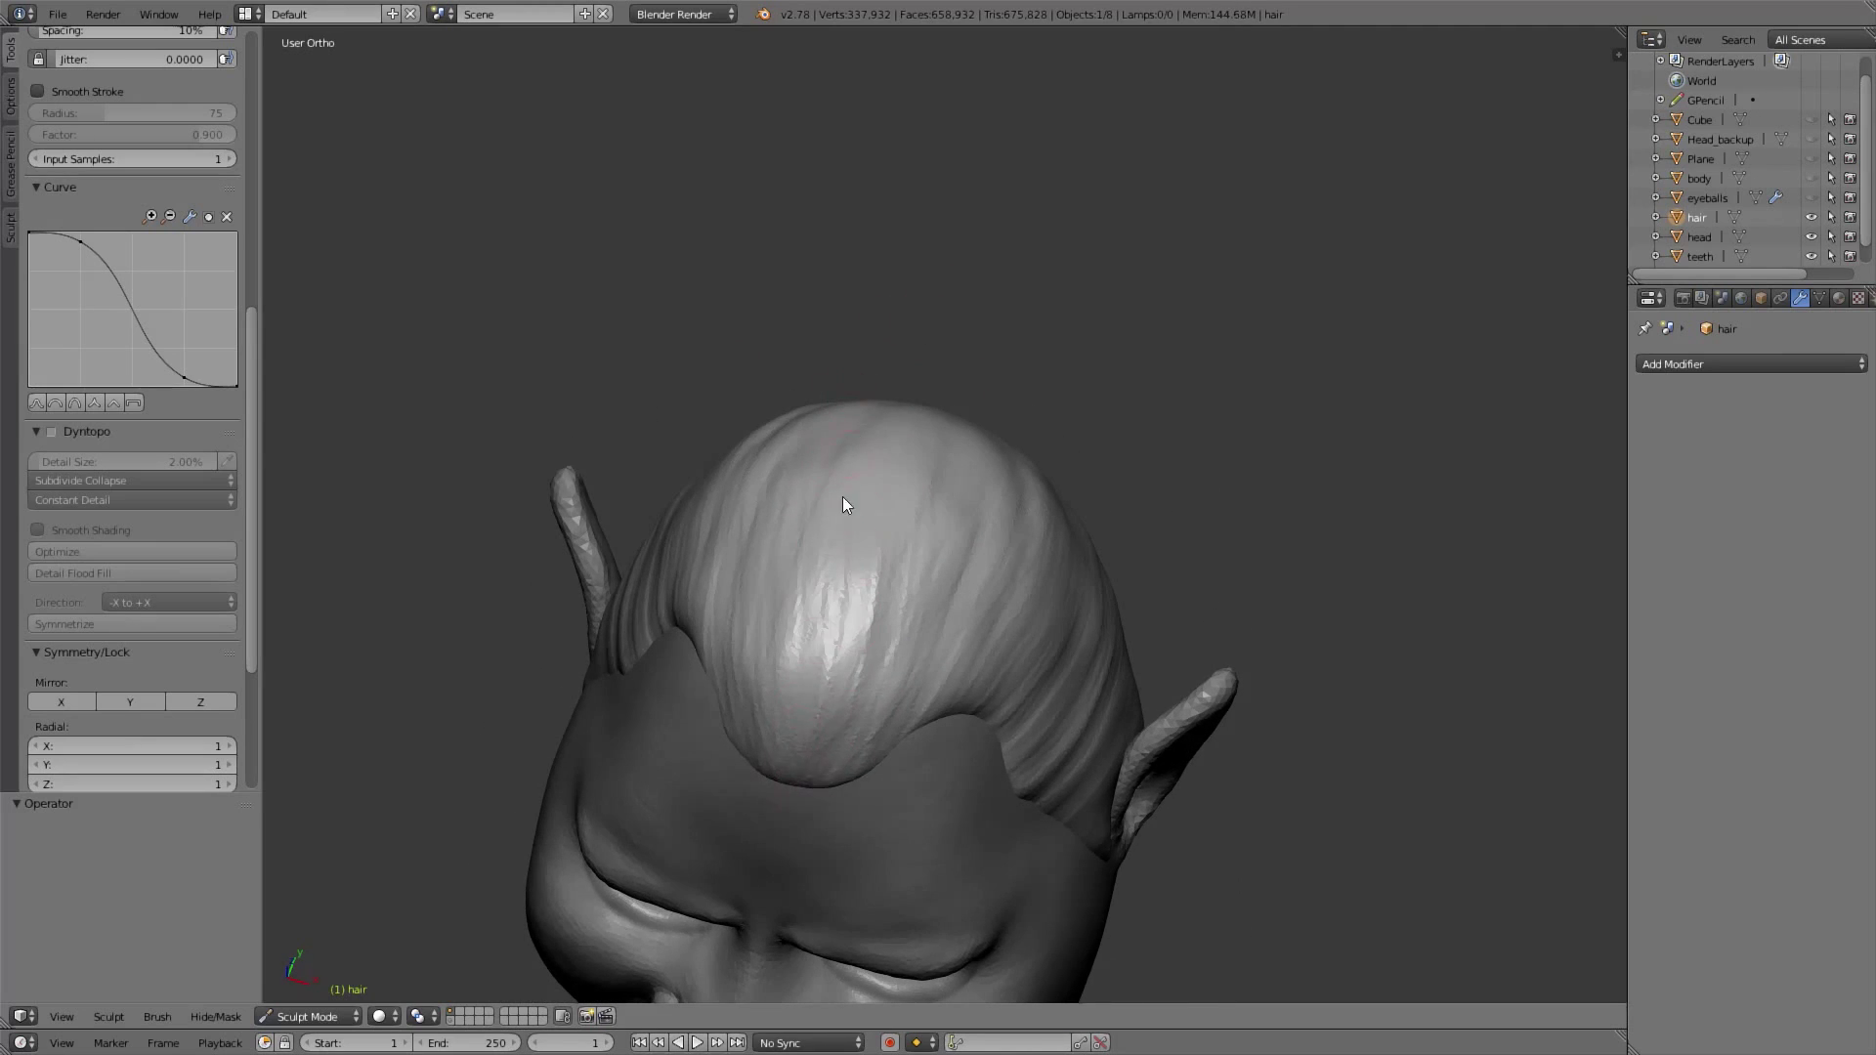
middle_drag(778, 570, 696, 384)
middle_drag(871, 735, 1048, 401)
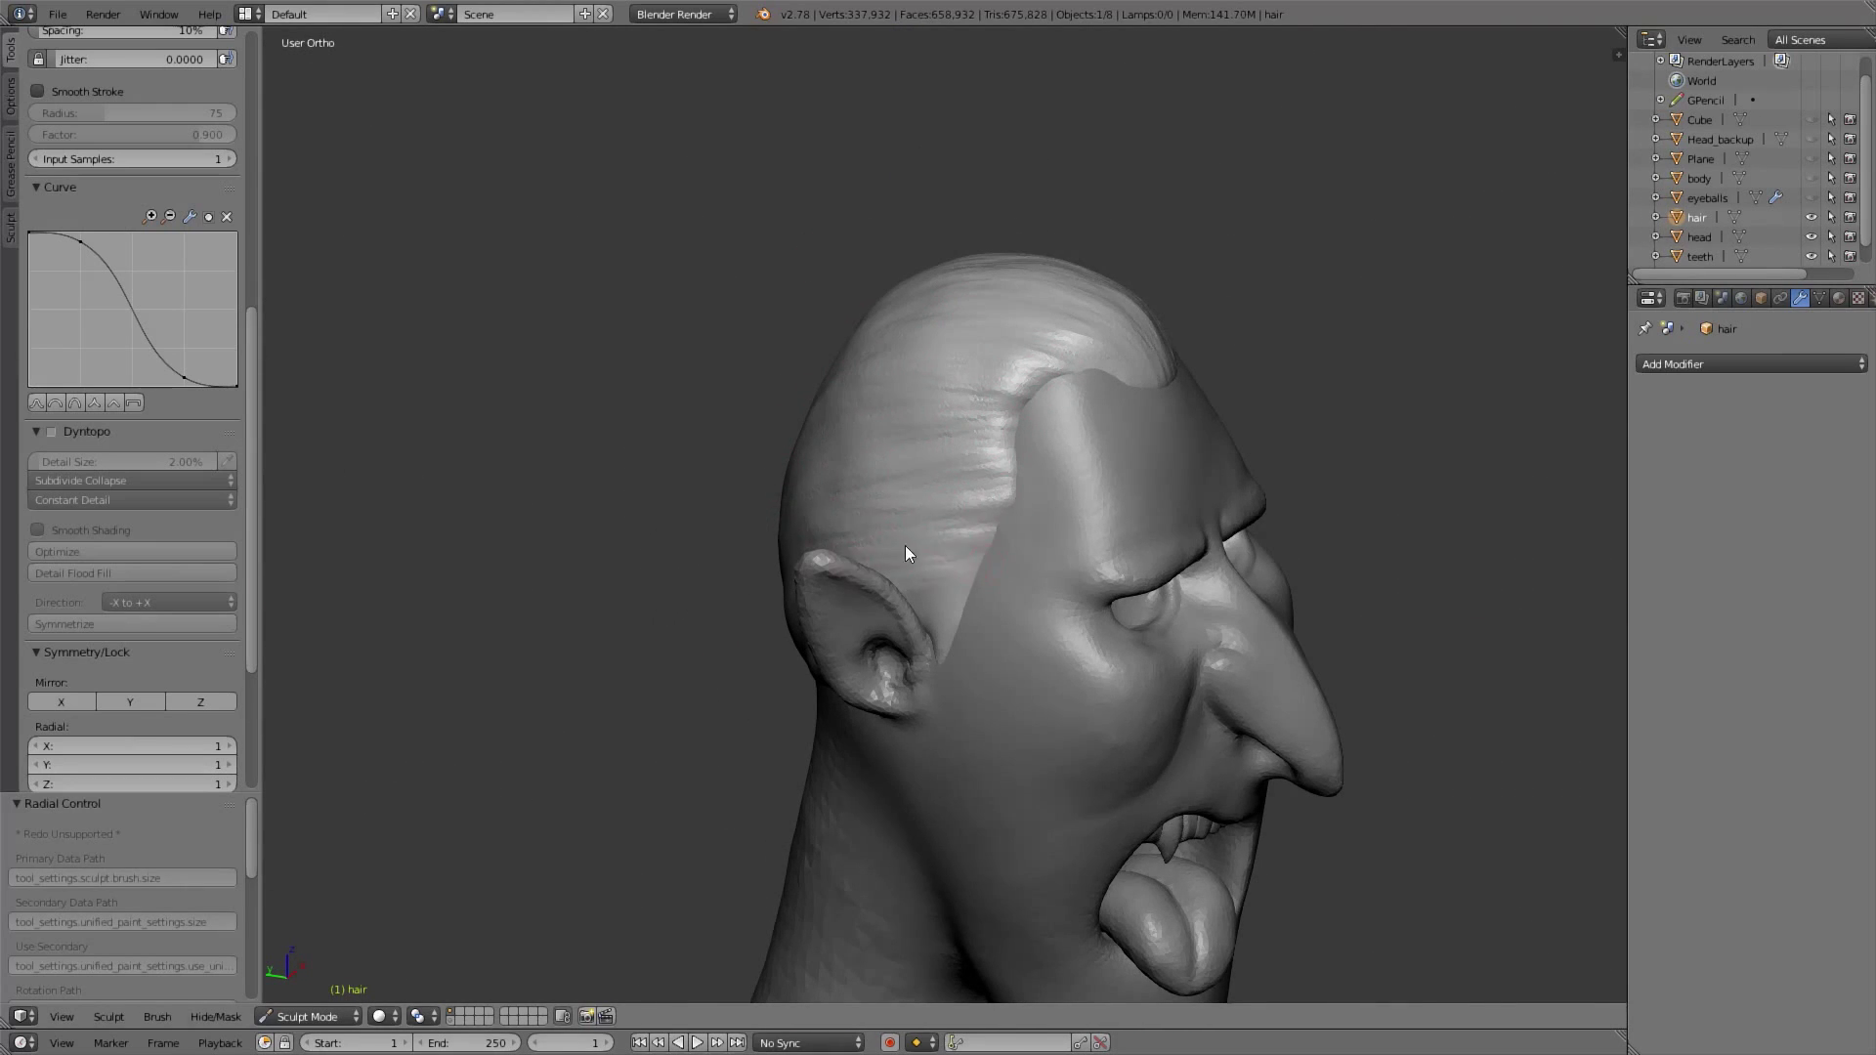
middle_drag(823, 578, 829, 459)
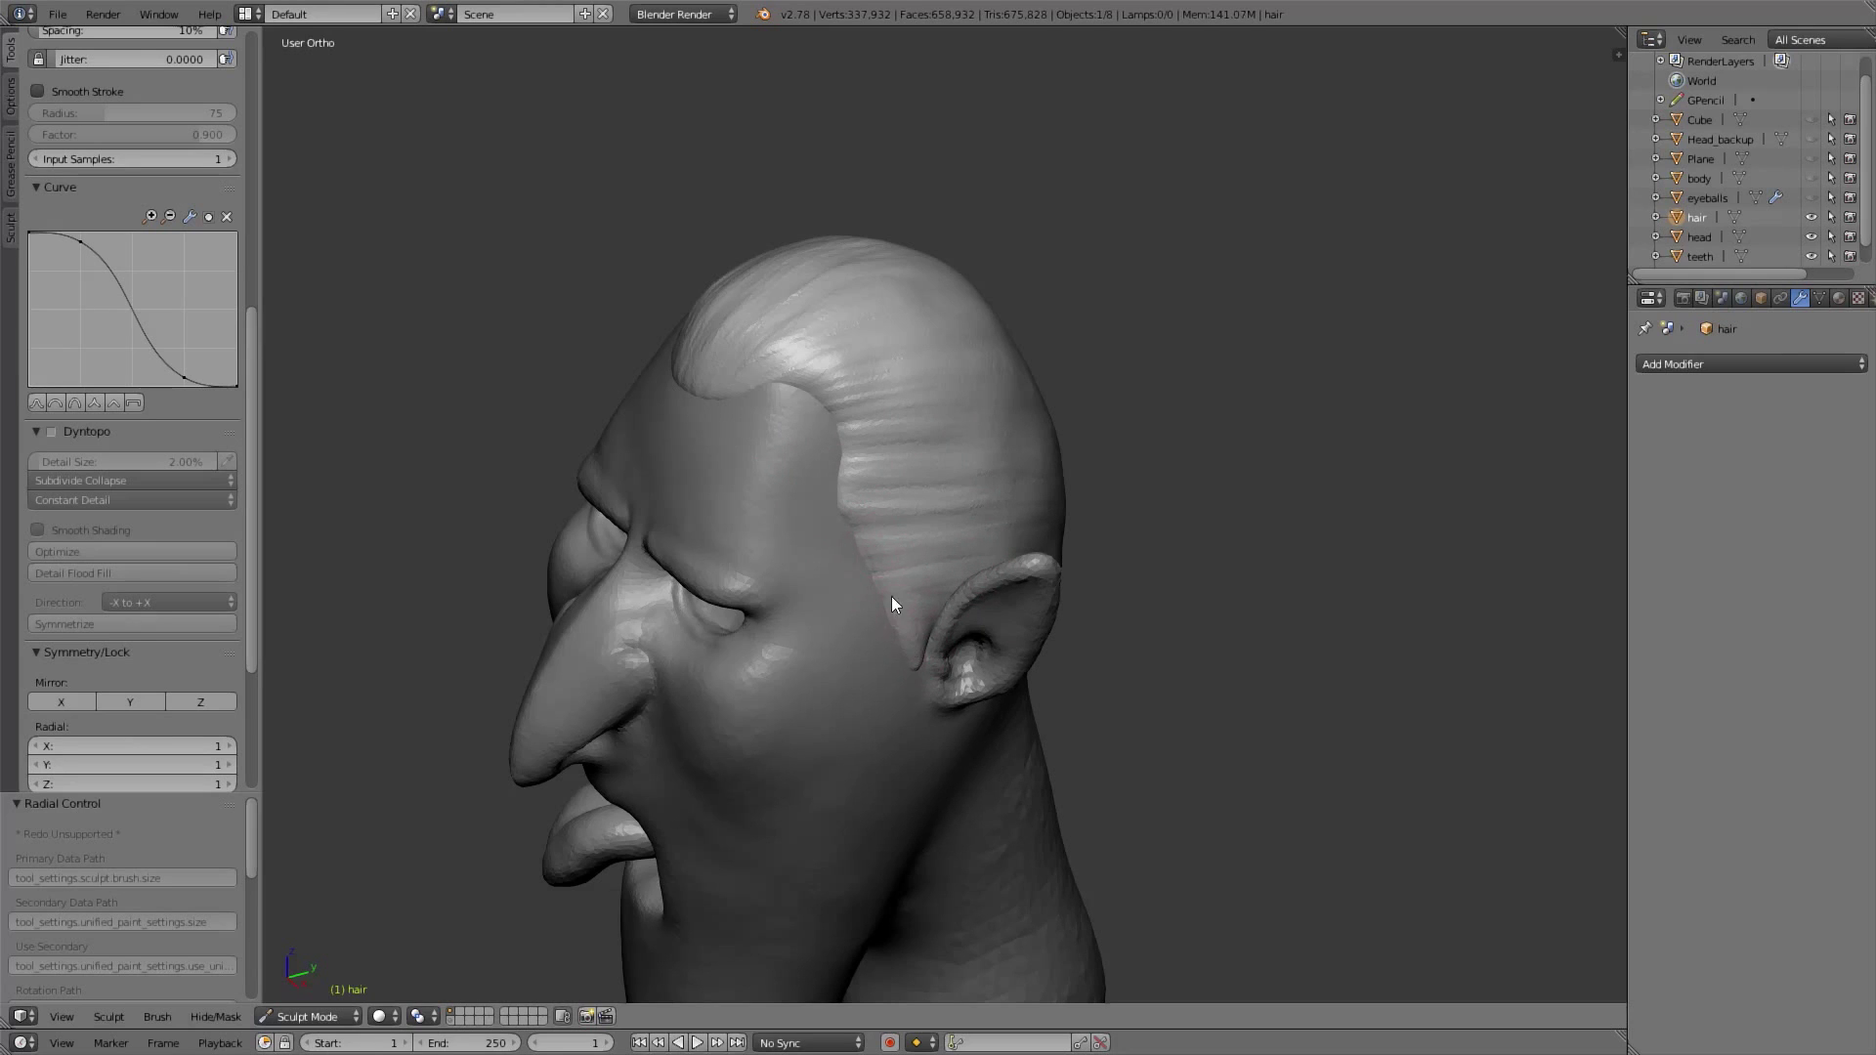
Show the hidden body, collar, eyeballs and other parts again and view the whole bust from the front
key(KP_9)
key(KP_1)
scroll(867, 510, down, 3)
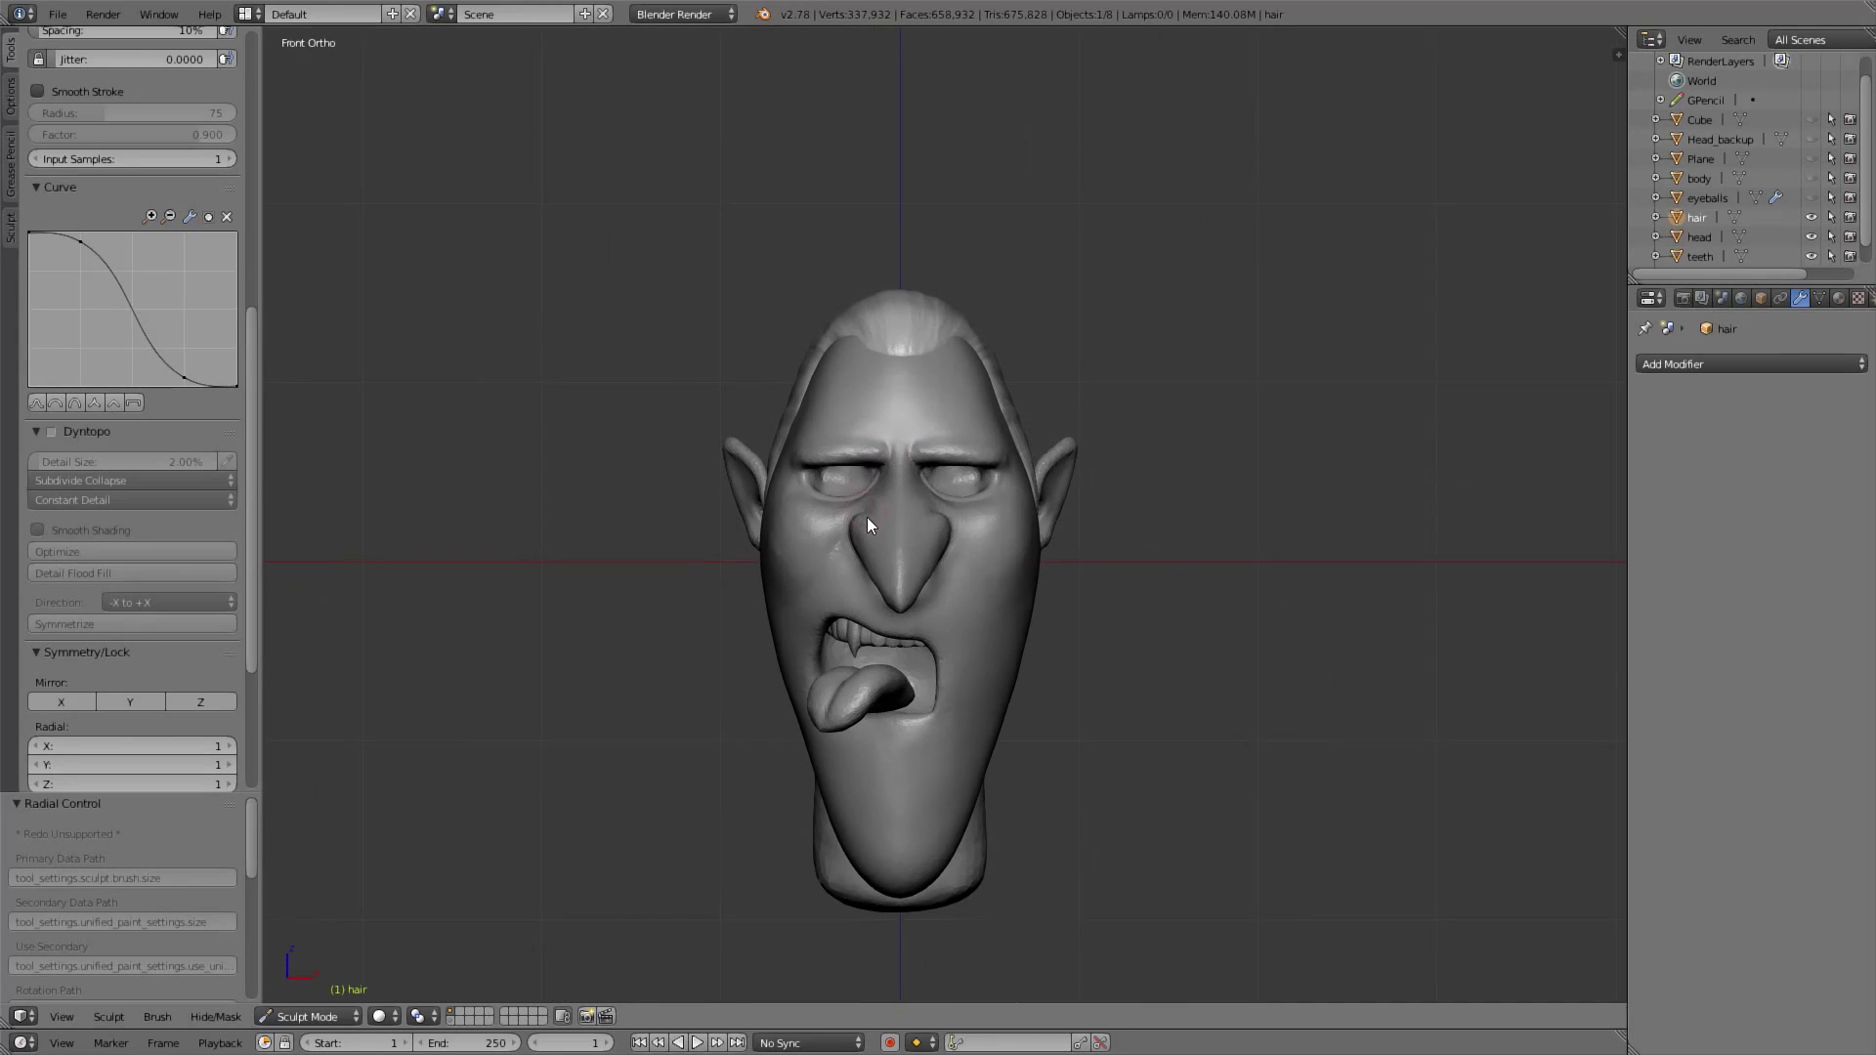
scroll(868, 510, up, 1)
mouse_move(1812, 198)
mouse_down()
mouse_move(1813, 119)
mouse_move(1873, 176)
mouse_up()
shift+middle_drag(895, 622, 959, 541)
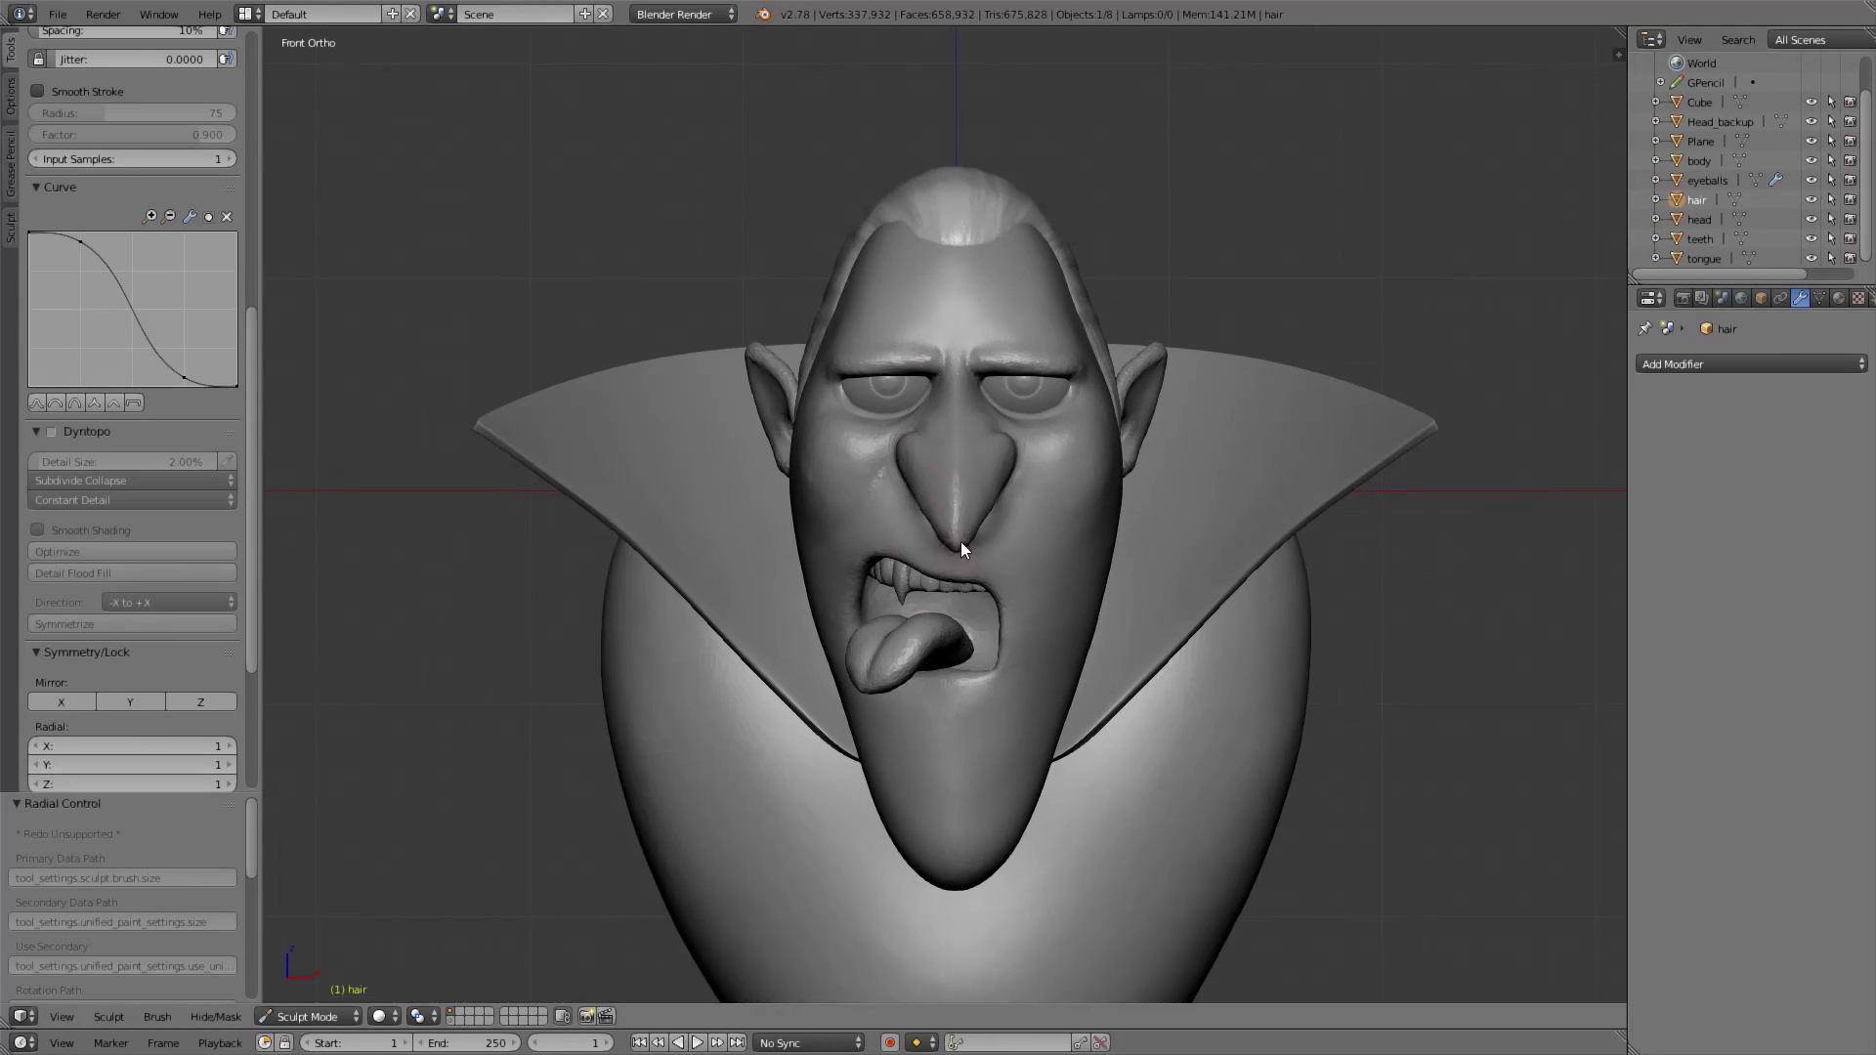
scroll(959, 542, up, 1)
Leave sculpting on the hair, select the head object and put it into Sculpt Mode
click(331, 1018)
click(322, 995)
key(a)
right_click(1058, 526)
click(305, 1016)
click(285, 950)
Enable X mirroring on the head, resize the brush and touch up the jaw and chin
mouse_move(978, 440)
middle_down()
mouse_move(1070, 447)
mouse_move(900, 545)
mouse_move(989, 512)
mouse_move(970, 510)
mouse_move(1067, 512)
middle_up()
key(f)
click(1089, 536)
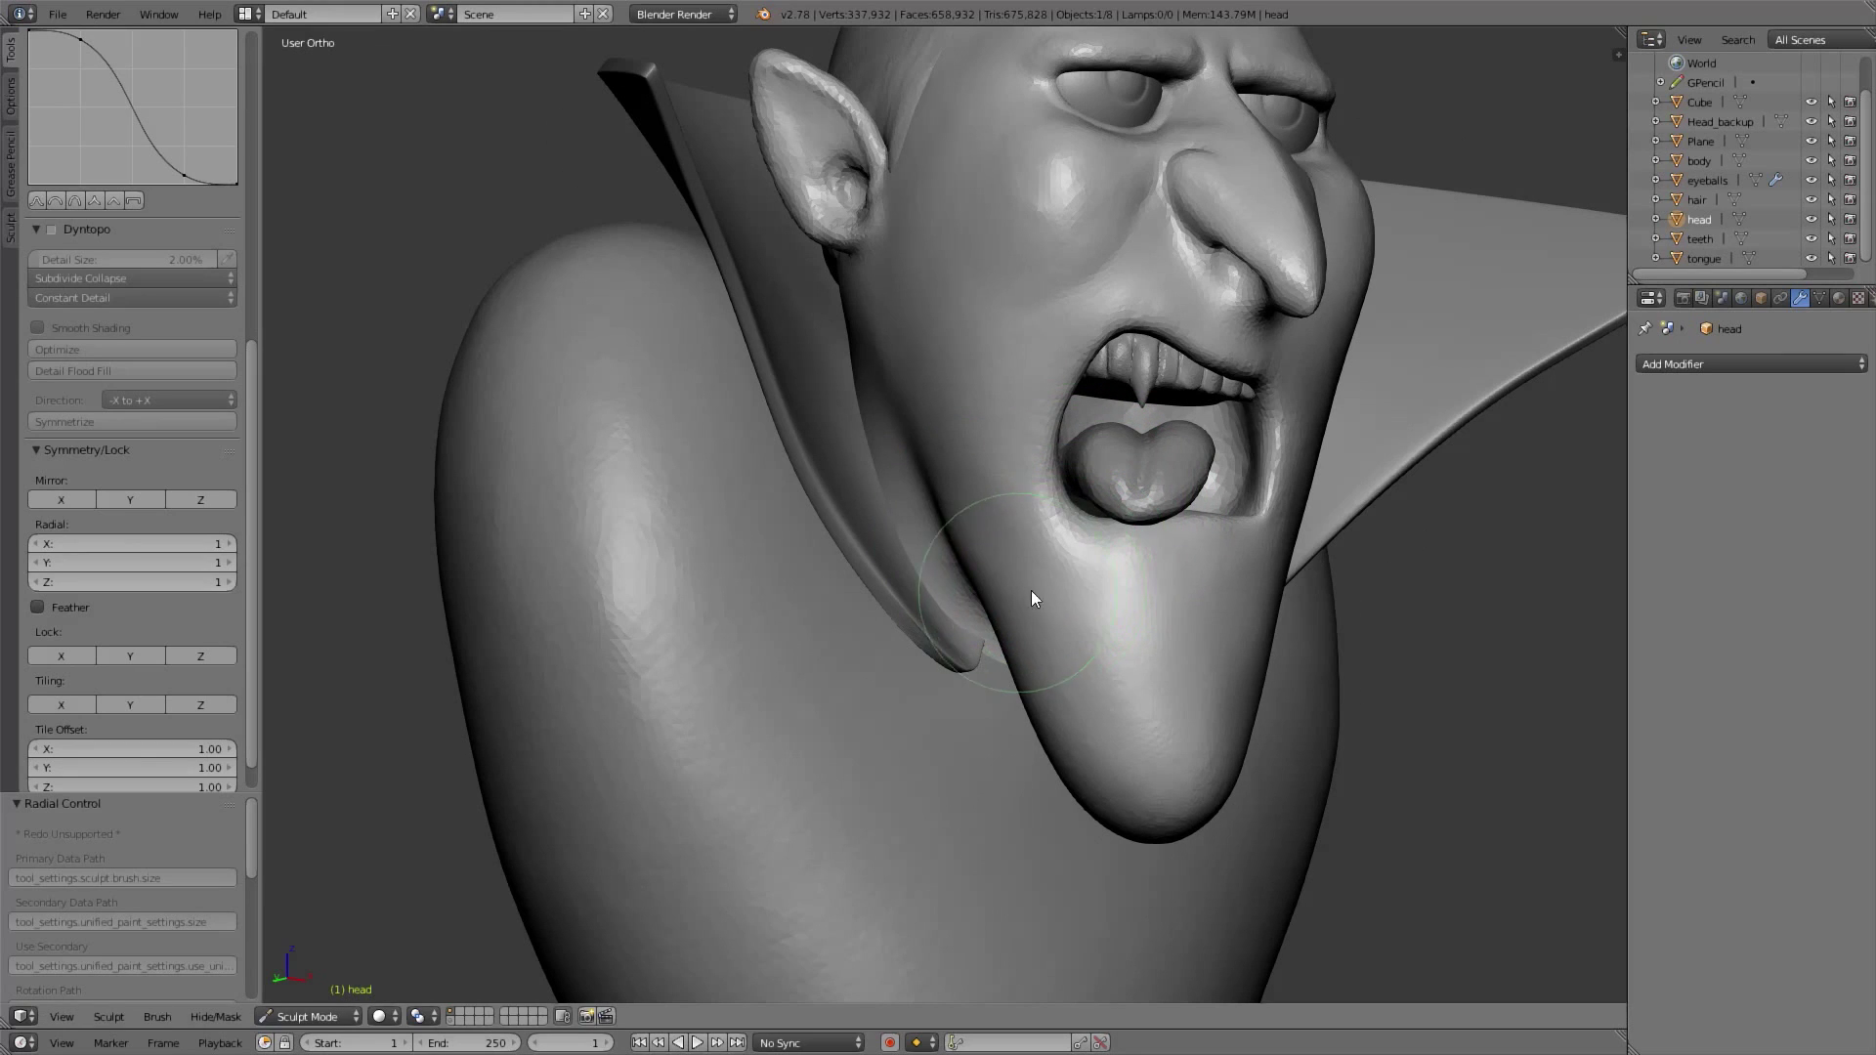
click(60, 499)
key(ctrl+KP_3)
key(f)
click(1116, 613)
mouse_move(1026, 577)
middle_down()
mouse_move(830, 547)
mouse_move(916, 568)
middle_up()
drag(917, 568, 918, 566)
click(919, 570)
middle_drag(918, 570, 973, 496)
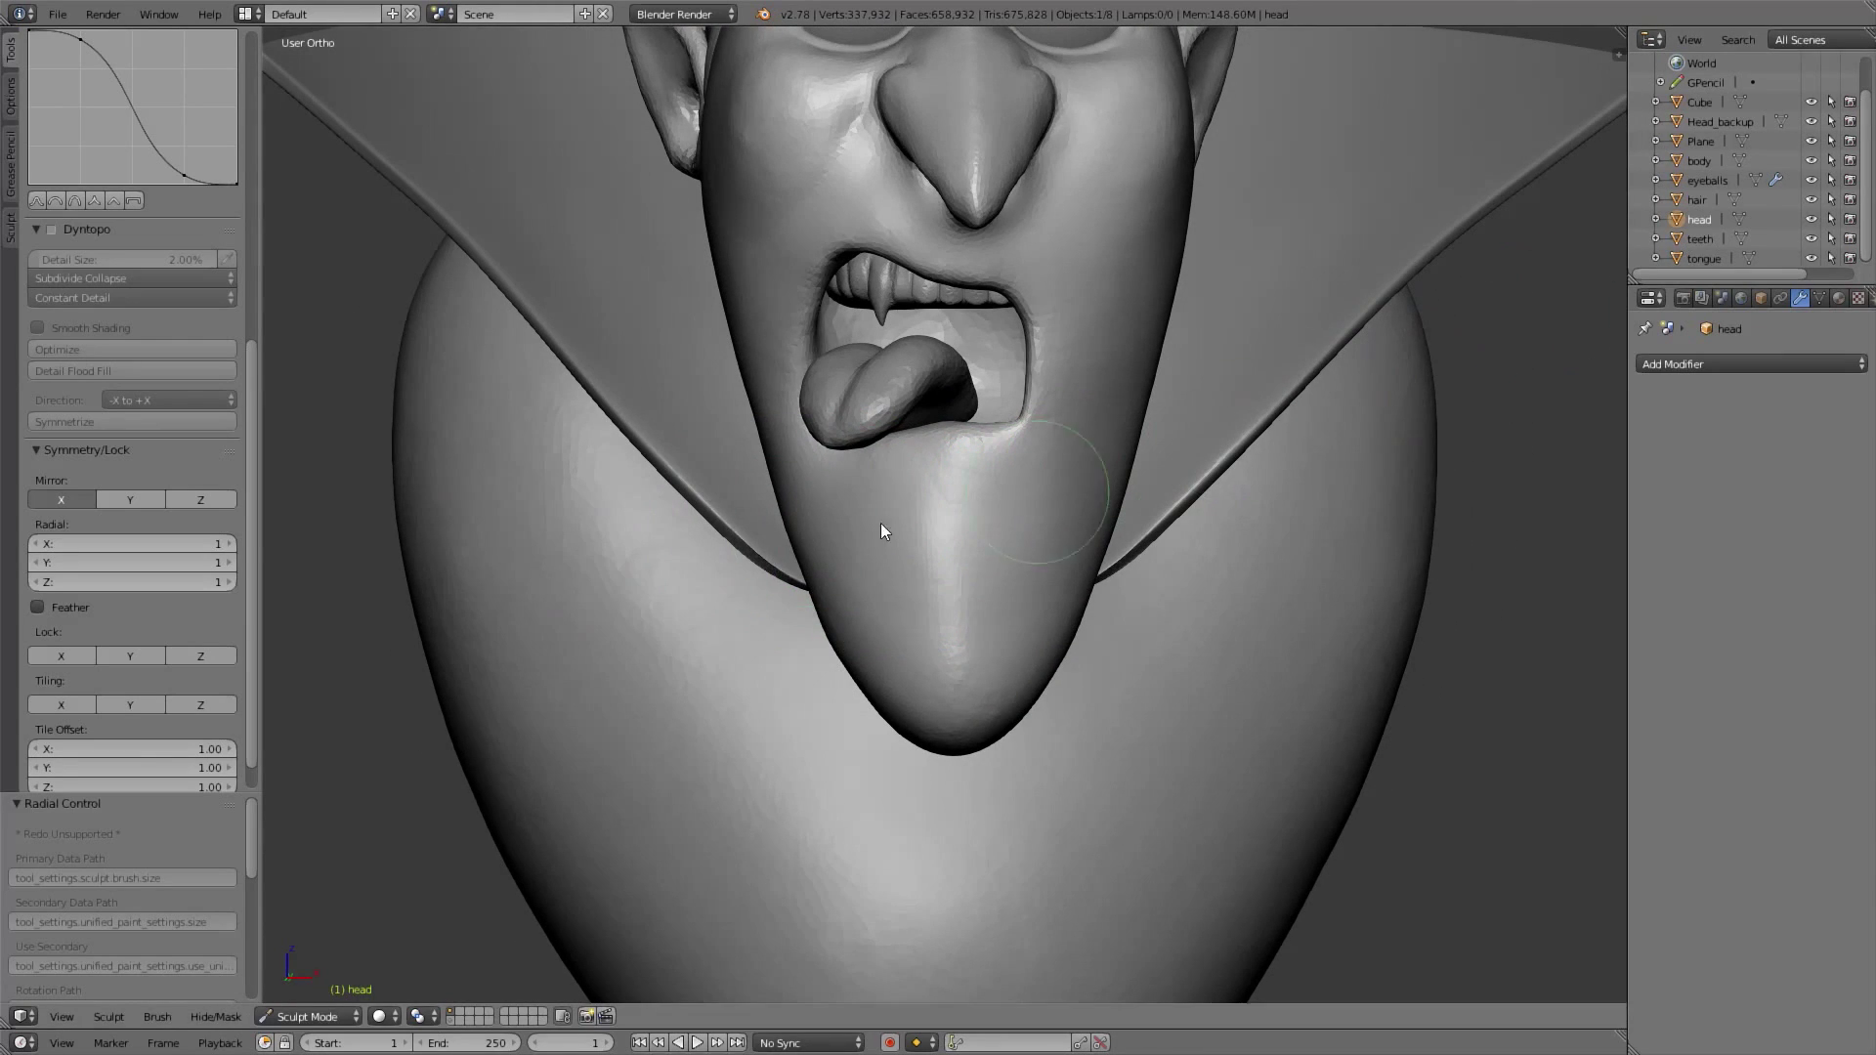
Hide the tongue, eyeballs, body and collar to expose the head's open mouth
scroll(64, 506, up, 10)
drag(1814, 197, 1813, 101)
middle_drag(772, 448, 852, 419)
scroll(852, 419, up, 3)
scroll(1865, 146, down, 1)
click(1810, 257)
mouse_move(1016, 483)
middle_down()
mouse_move(866, 545)
mouse_move(1016, 488)
middle_up()
Choose the Clay brush, enable dynamic topology on the head and turn off X mirroring
key(c)
mouse_move(1025, 387)
shift+middle_down()
mouse_move(1023, 500)
mouse_move(1046, 481)
shift+middle_up()
middle_drag(171, 723, 171, 444)
middle_drag(171, 782, 171, 335)
key(ctrl+d)
middle_drag(987, 459, 982, 430)
mouse_move(985, 432)
shift+middle_down()
mouse_move(955, 469)
mouse_move(964, 397)
shift+middle_up()
click(61, 533)
Resize the Clay brush and build up volume along the edge of the mouth
click(972, 445)
key(f)
drag(963, 397, 1093, 384)
mouse_move(1092, 384)
middle_down()
mouse_move(1188, 414)
mouse_move(931, 536)
mouse_move(944, 549)
middle_up()
drag(944, 549, 1000, 526)
click(60, 533)
Adjust the Clay brush strength and build up the lower lip and mouth corners from several angles
middle_drag(909, 508, 848, 430)
key(shift+f)
click(855, 464)
drag(831, 460, 910, 433)
middle_drag(910, 433, 953, 559)
drag(894, 569, 1083, 592)
middle_drag(1083, 592, 1198, 506)
mouse_move(1198, 506)
mouse_down()
mouse_move(1252, 512)
mouse_move(1012, 528)
mouse_move(1268, 471)
mouse_up()
mouse_move(1013, 523)
middle_down()
mouse_move(916, 560)
mouse_move(792, 483)
middle_up()
Pull down the mouth's lower corner on the fang side with the Grab brush in front view
key(KP_1)
shift+middle_drag(895, 531, 877, 584)
scroll(877, 584, up, 2)
key(g)
mouse_move(829, 614)
mouse_down()
mouse_move(854, 583)
mouse_move(787, 432)
mouse_move(759, 452)
mouse_move(836, 651)
mouse_up()
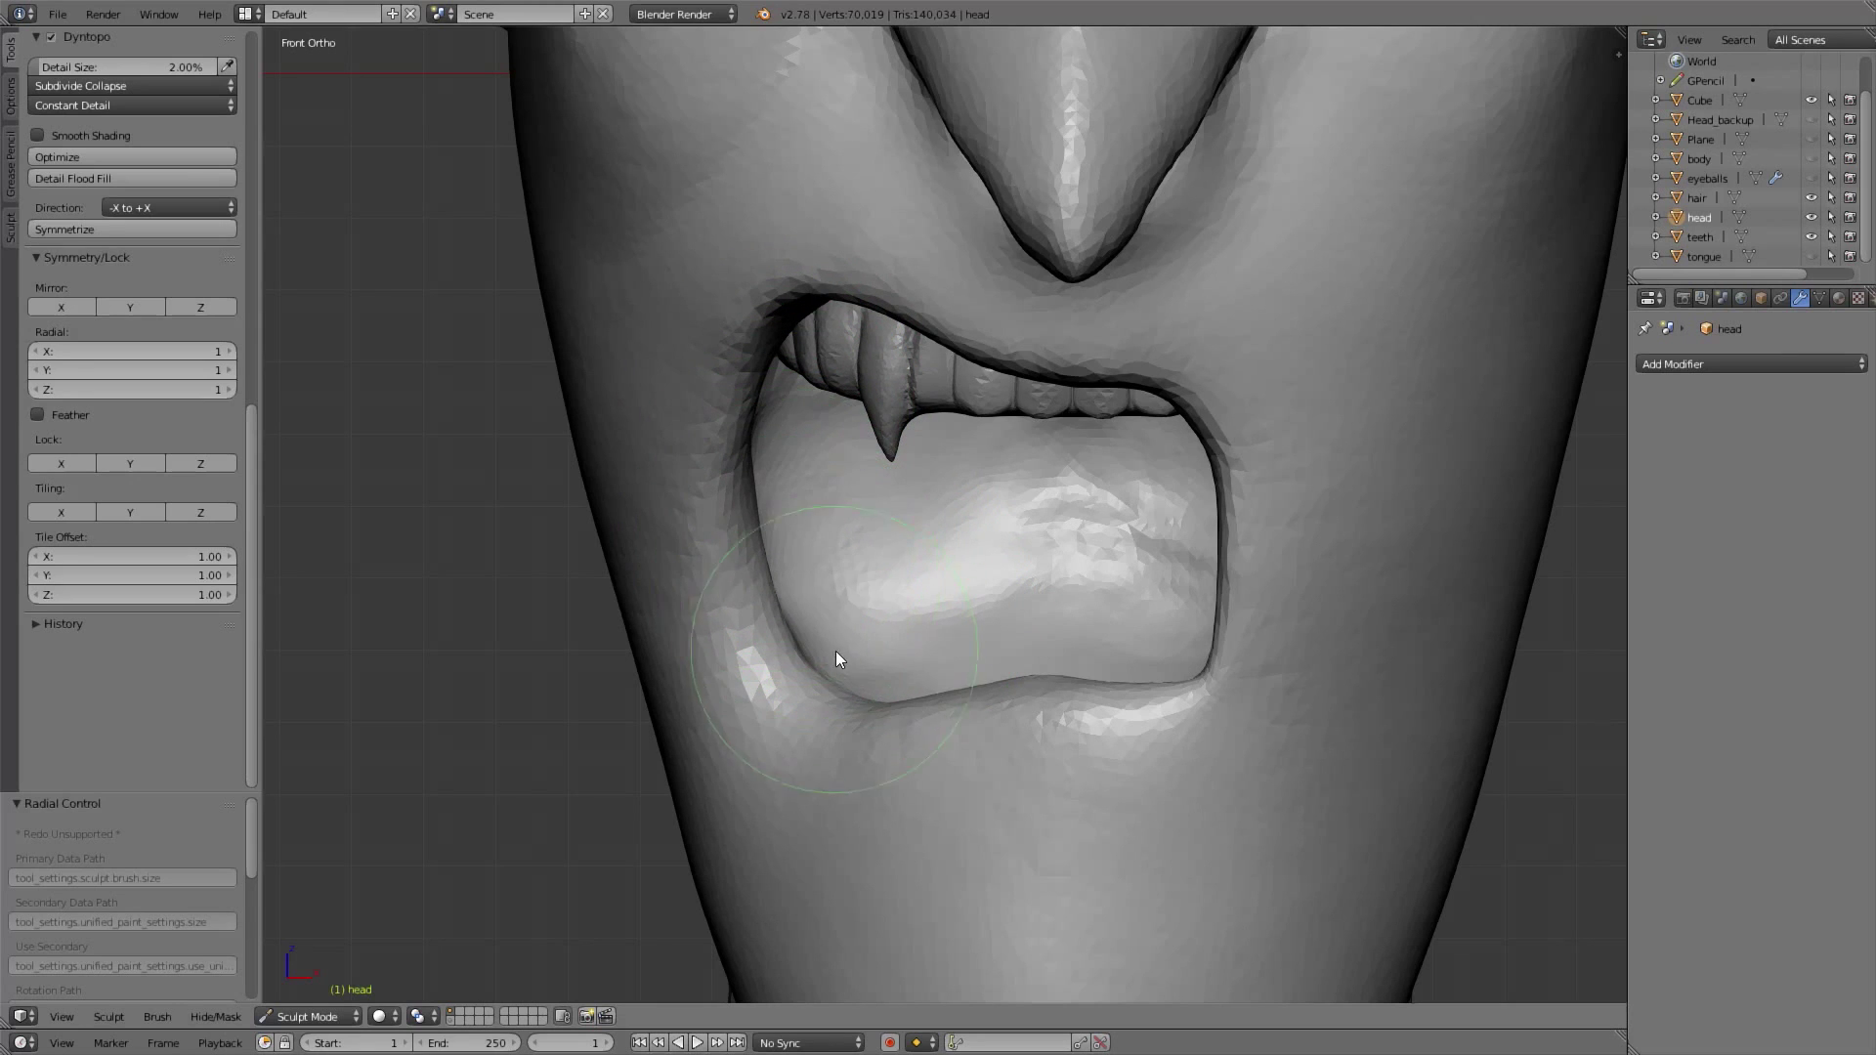
key(f)
click(897, 780)
Define the lower lip's edge and corners with the Crease brush
mouse_move(1042, 728)
middle_down()
mouse_move(1145, 753)
mouse_move(1222, 667)
middle_up()
key(shift+c)
mouse_move(1159, 635)
mouse_down()
mouse_move(1060, 700)
mouse_move(1210, 618)
mouse_up()
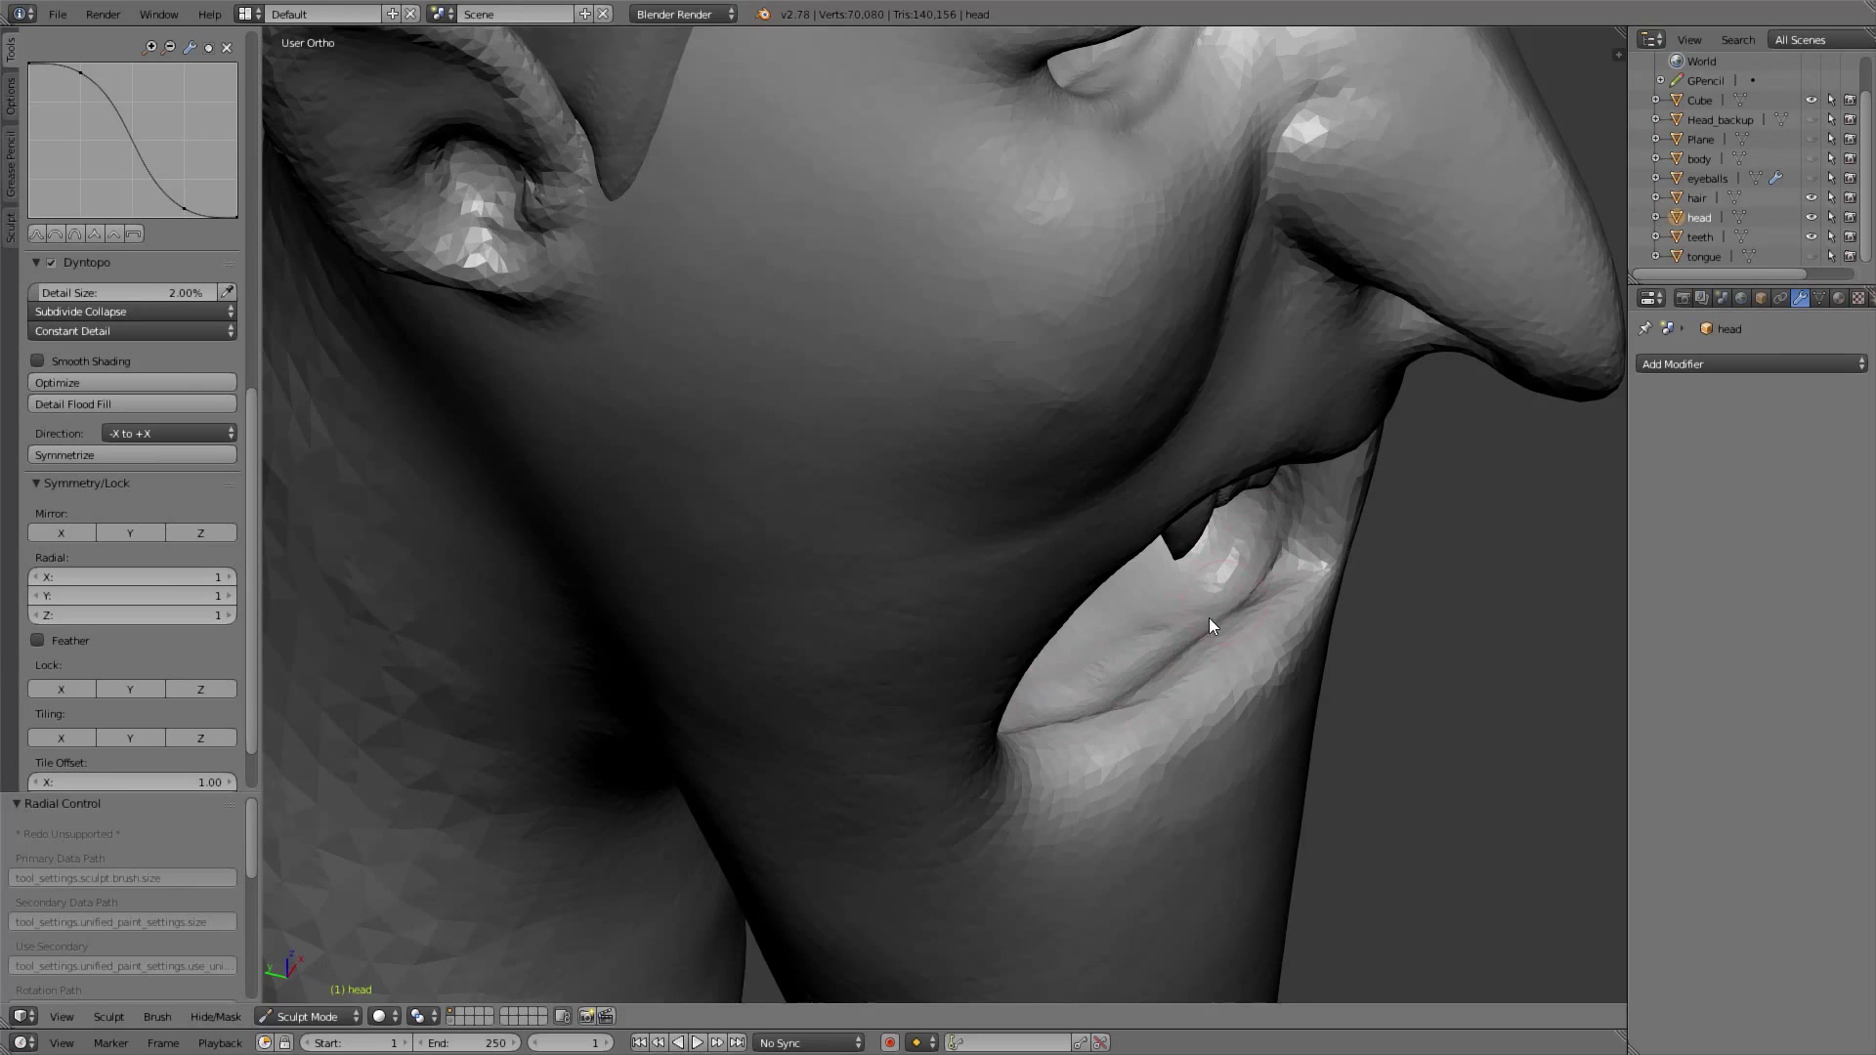
middle_drag(1210, 617, 771, 631)
mouse_move(771, 632)
mouse_down()
mouse_move(795, 629)
mouse_move(866, 815)
mouse_move(1005, 856)
mouse_up()
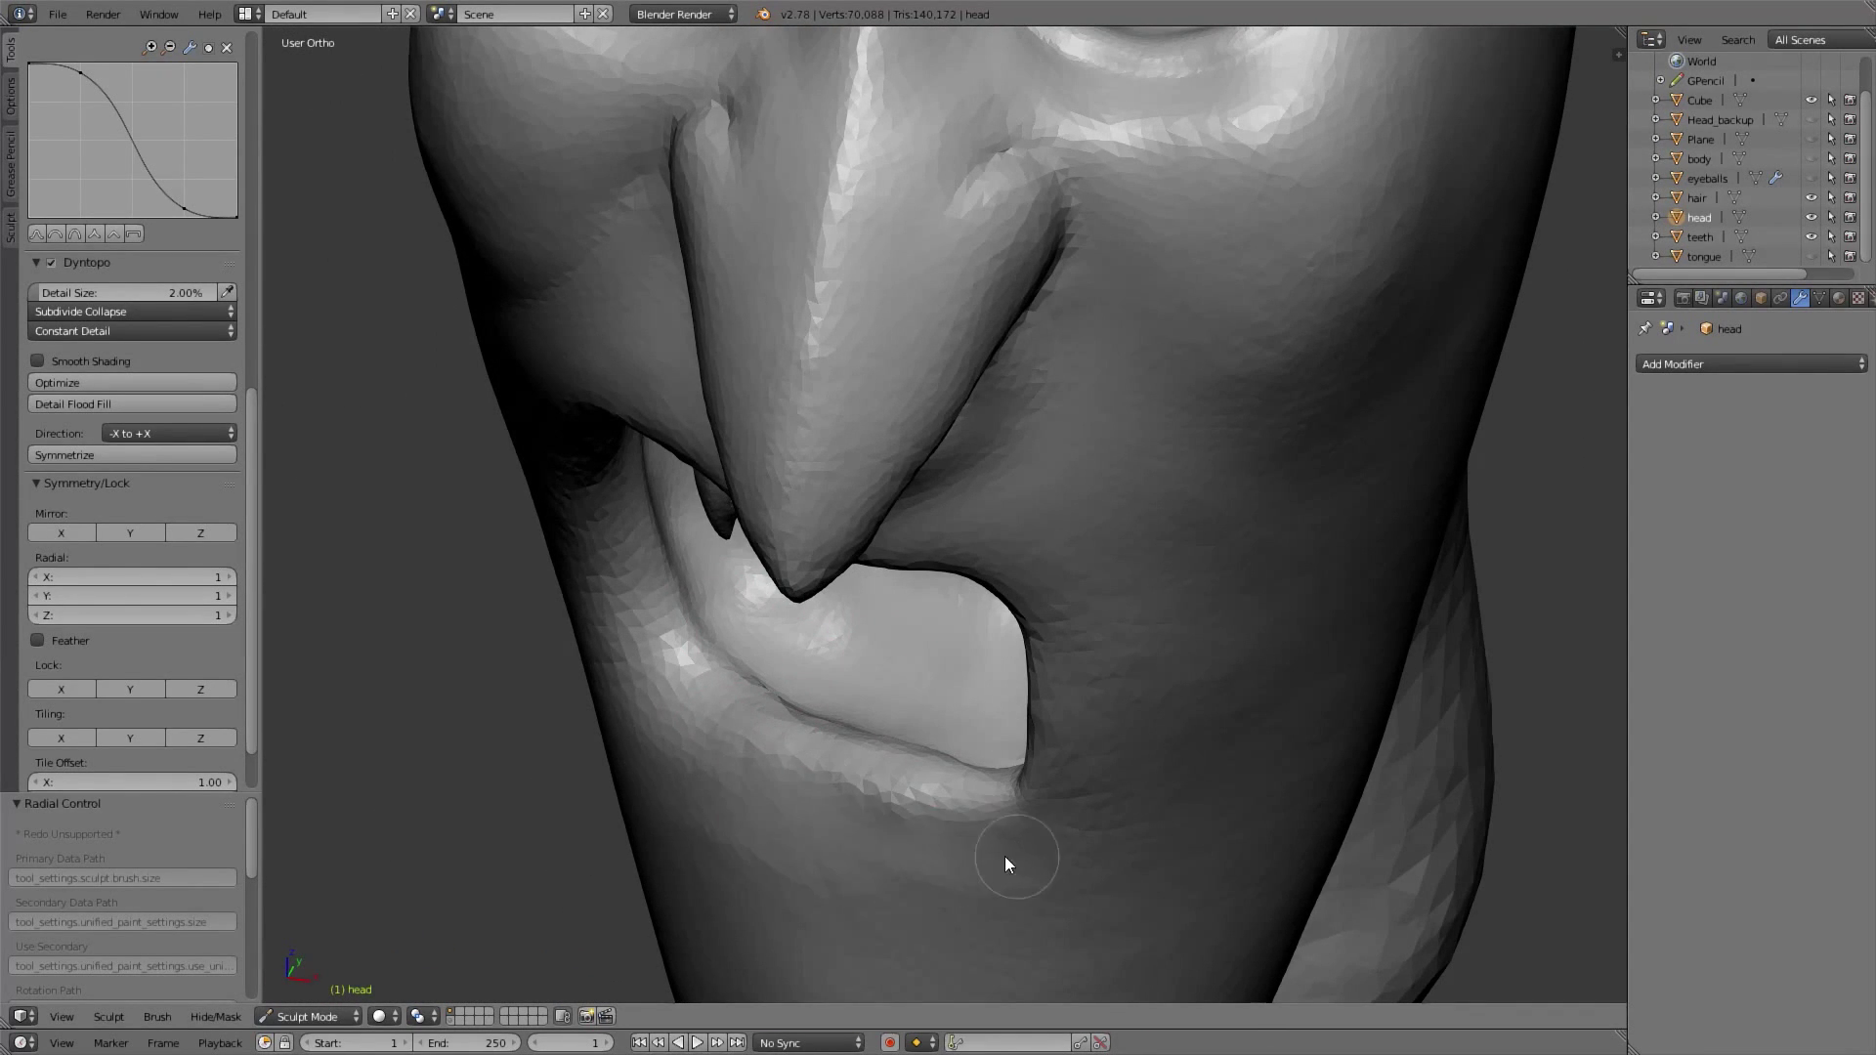
middle_drag(1005, 856, 810, 826)
scroll(841, 677, up, 3)
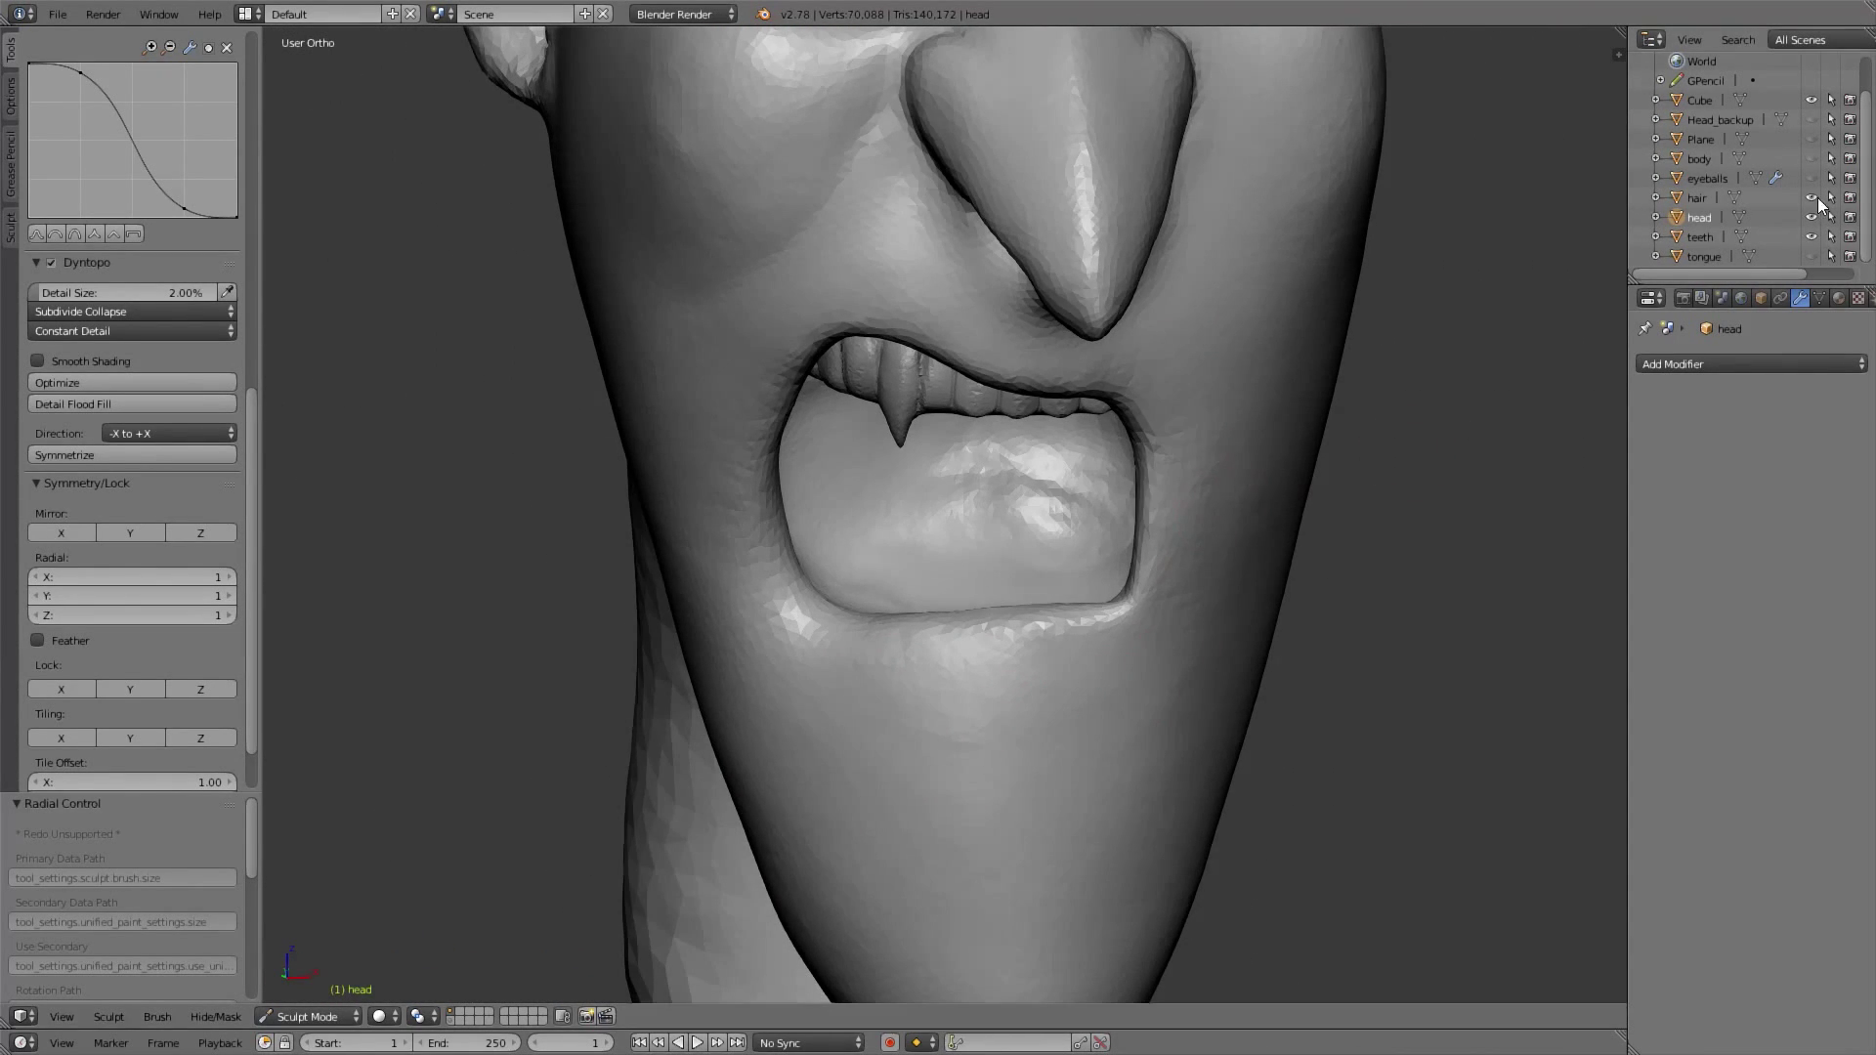
Show the eyeballs, body, collar and tongue again and check the reworked mouth on the full bust
drag(1813, 179, 1815, 125)
click(1813, 257)
key(KP_1)
scroll(965, 459, down, 3)
scroll(943, 411, up, 3)
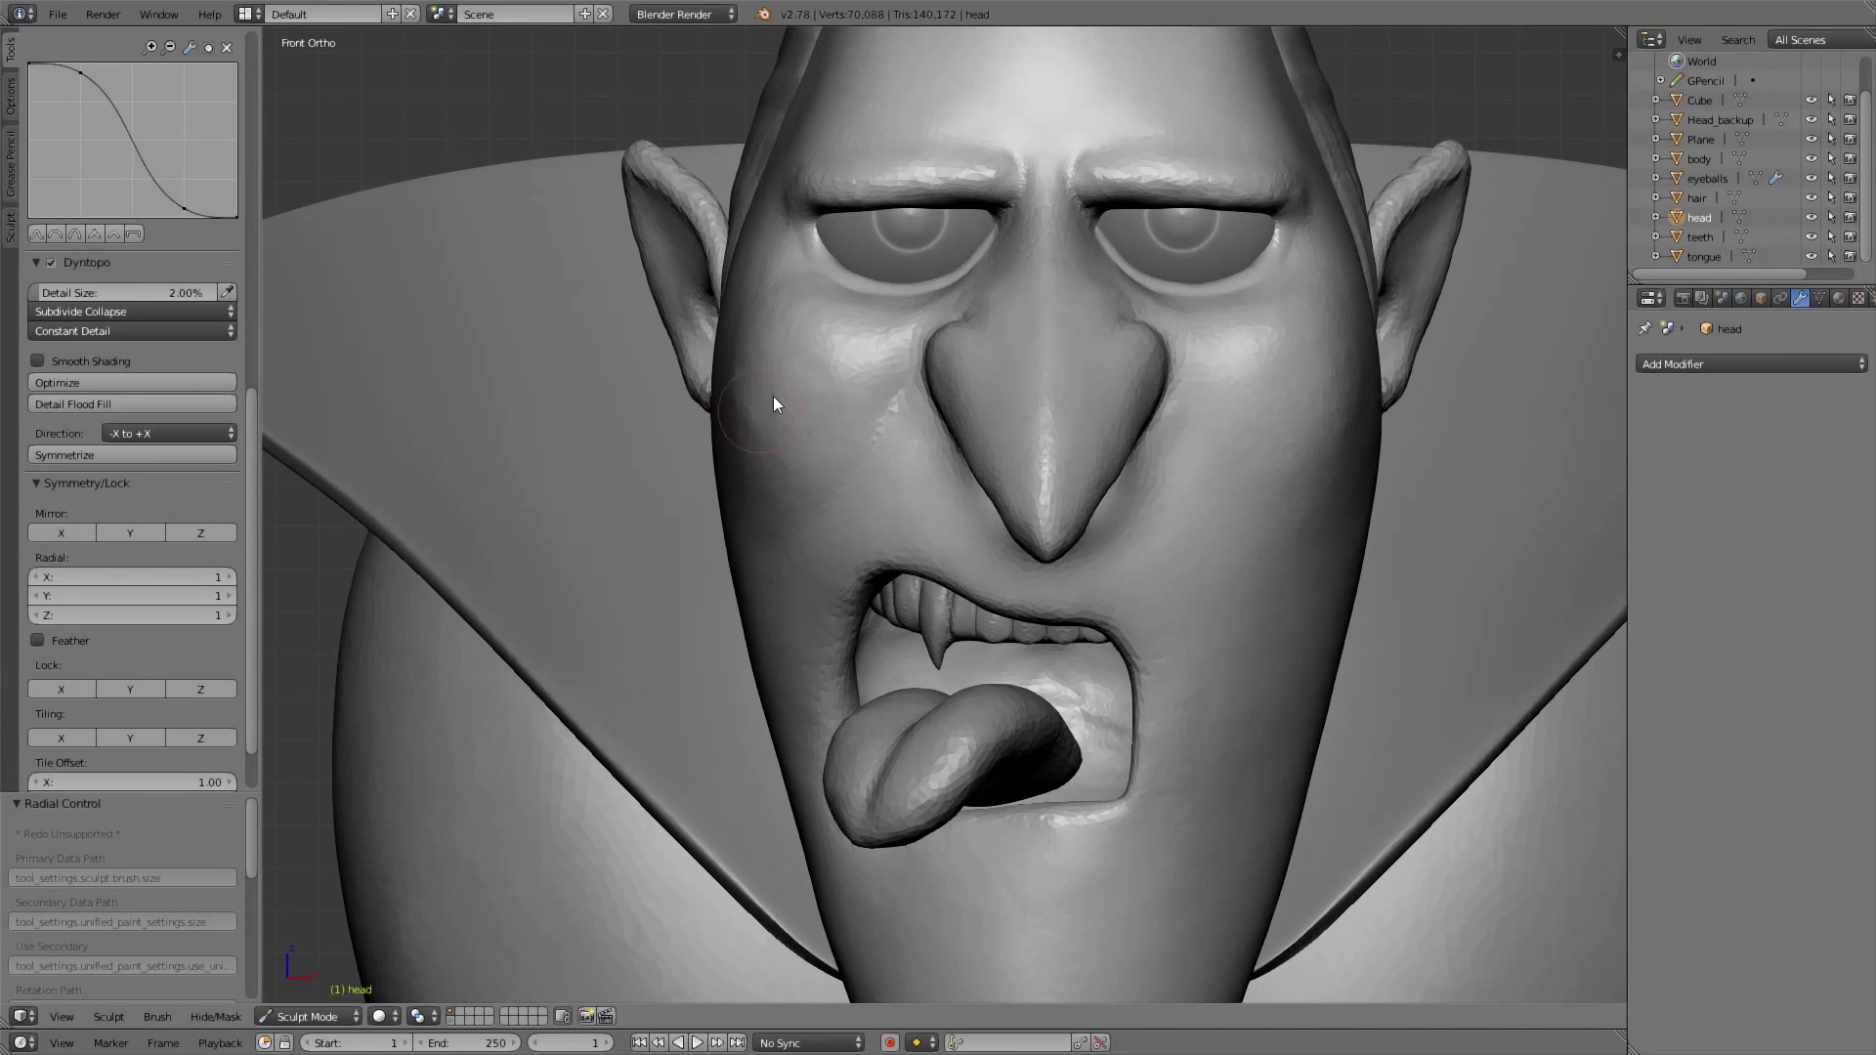
middle_drag(743, 428, 846, 309)
scroll(997, 402, down, 2)
key(KP_1)
Enable X mirroring and apply a detail flood fill to the head at 2.00% detail size
click(62, 532)
scroll(62, 532, up, 5)
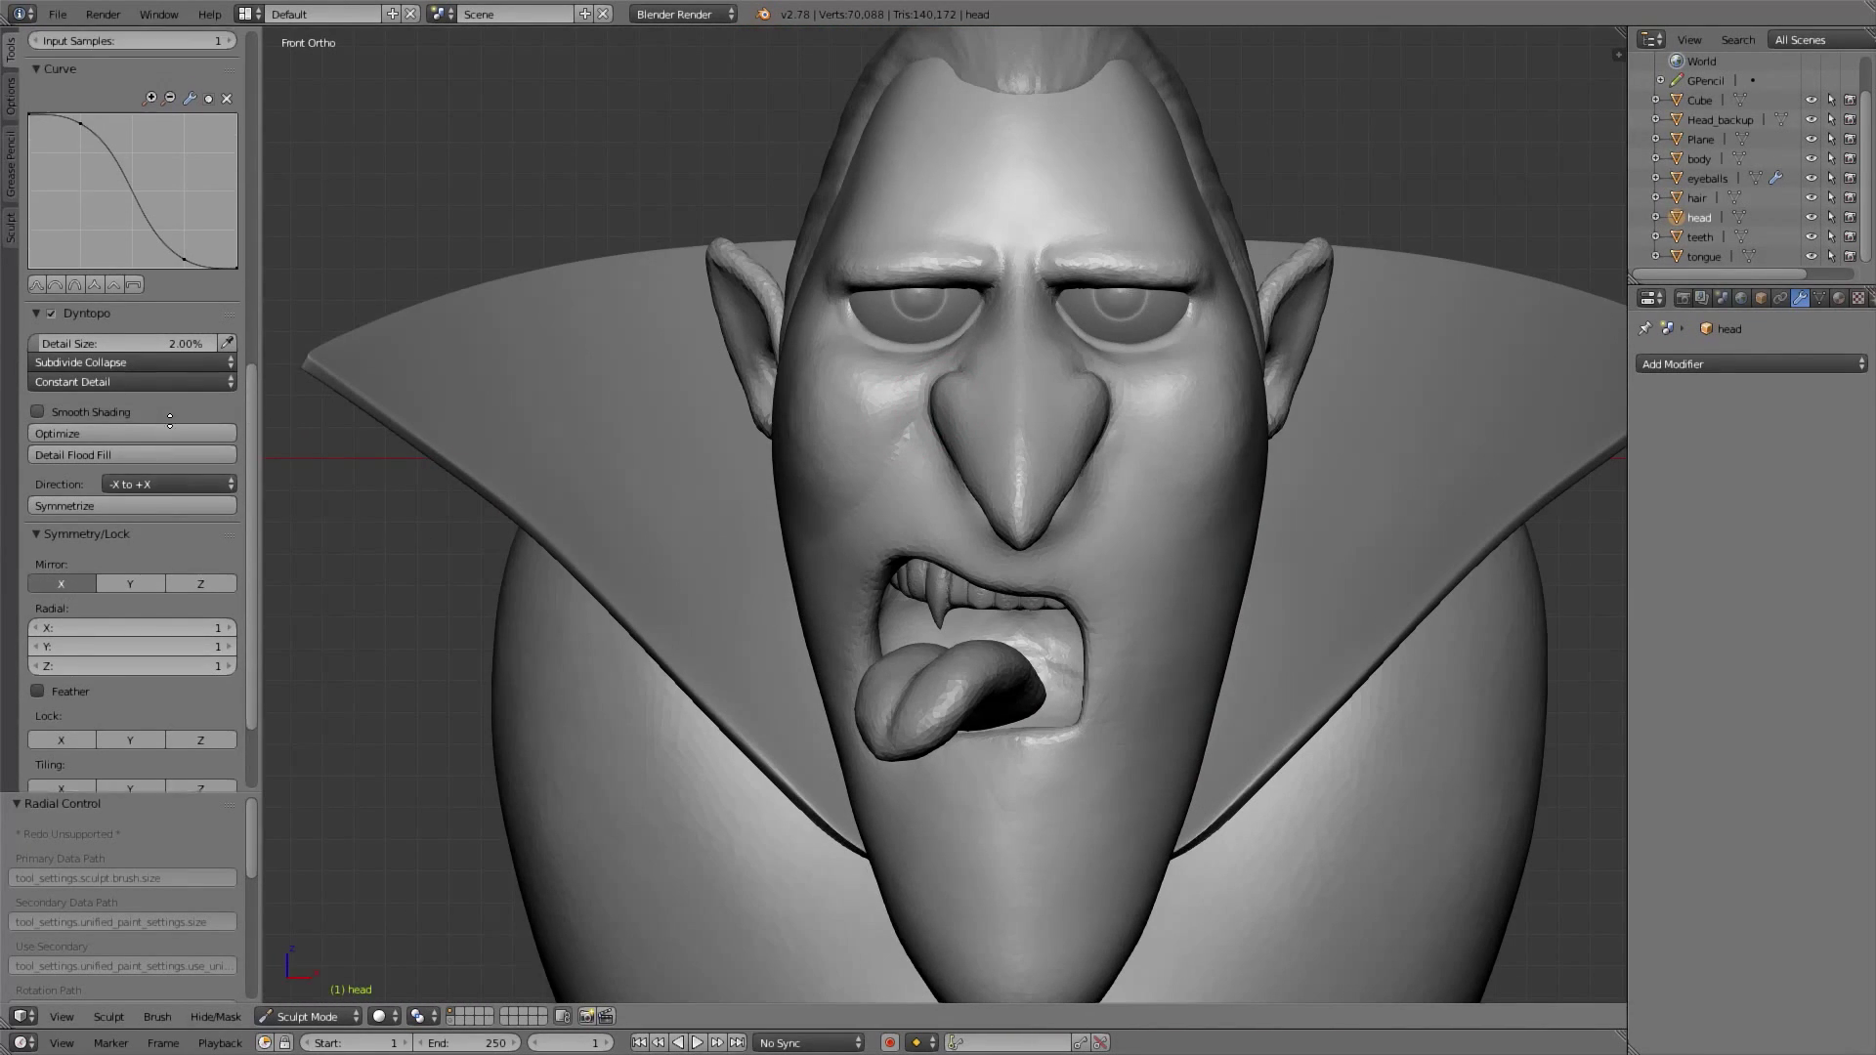
key(z)
mouse_move(1075, 407)
middle_down()
mouse_move(964, 480)
mouse_move(1047, 353)
mouse_move(1100, 386)
middle_up()
key(z)
scroll(978, 459, up, 3)
scroll(977, 401, down, 1)
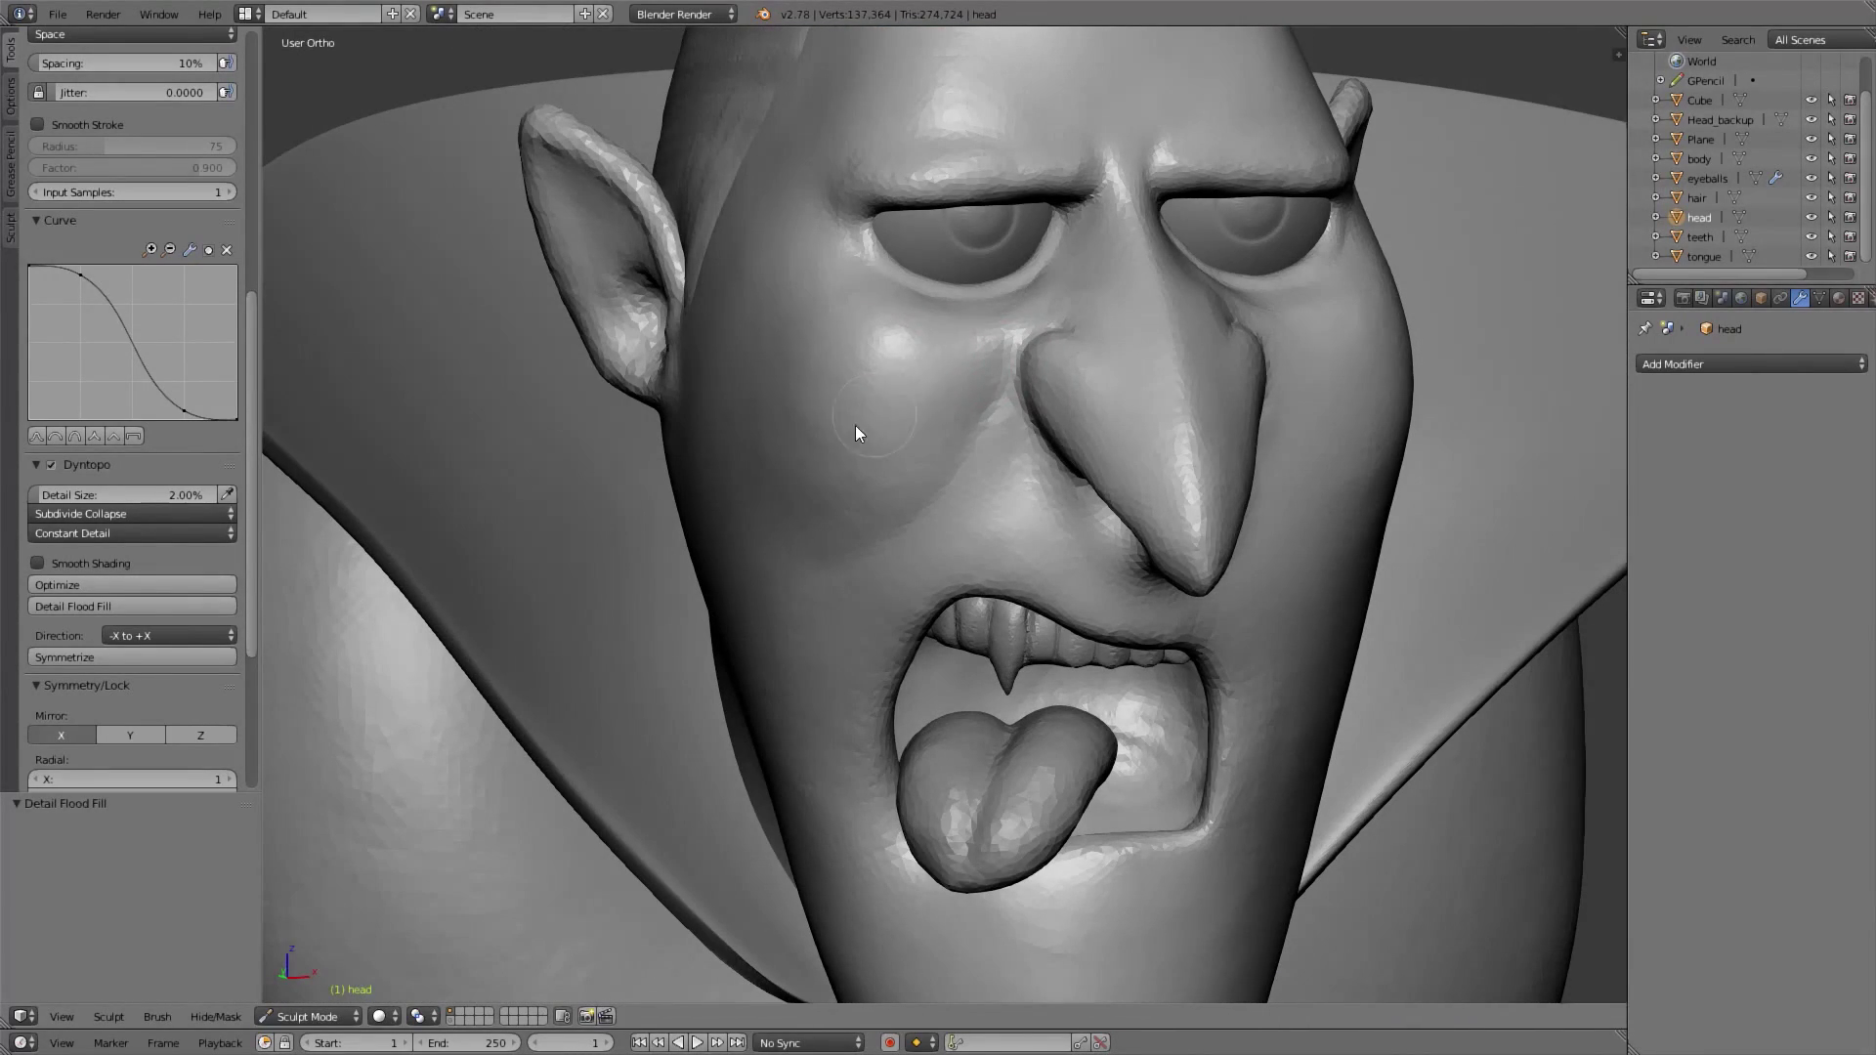
Resize the brush and smooth the rough surface of the cheeks, brows and ears
middle_drag(785, 482, 855, 537)
middle_drag(800, 475, 1098, 455)
middle_drag(1006, 227, 1060, 256)
key(f)
click(979, 219)
scroll(132, 489, down, 3)
scroll(132, 488, up, 3)
middle_drag(647, 457, 1093, 465)
middle_drag(1117, 593, 1048, 196)
Examine the smoothed face, nose and mouth from the front and side angles
middle_drag(1016, 416, 955, 344)
scroll(956, 344, down, 1)
key(KP_1)
scroll(964, 353, up, 2)
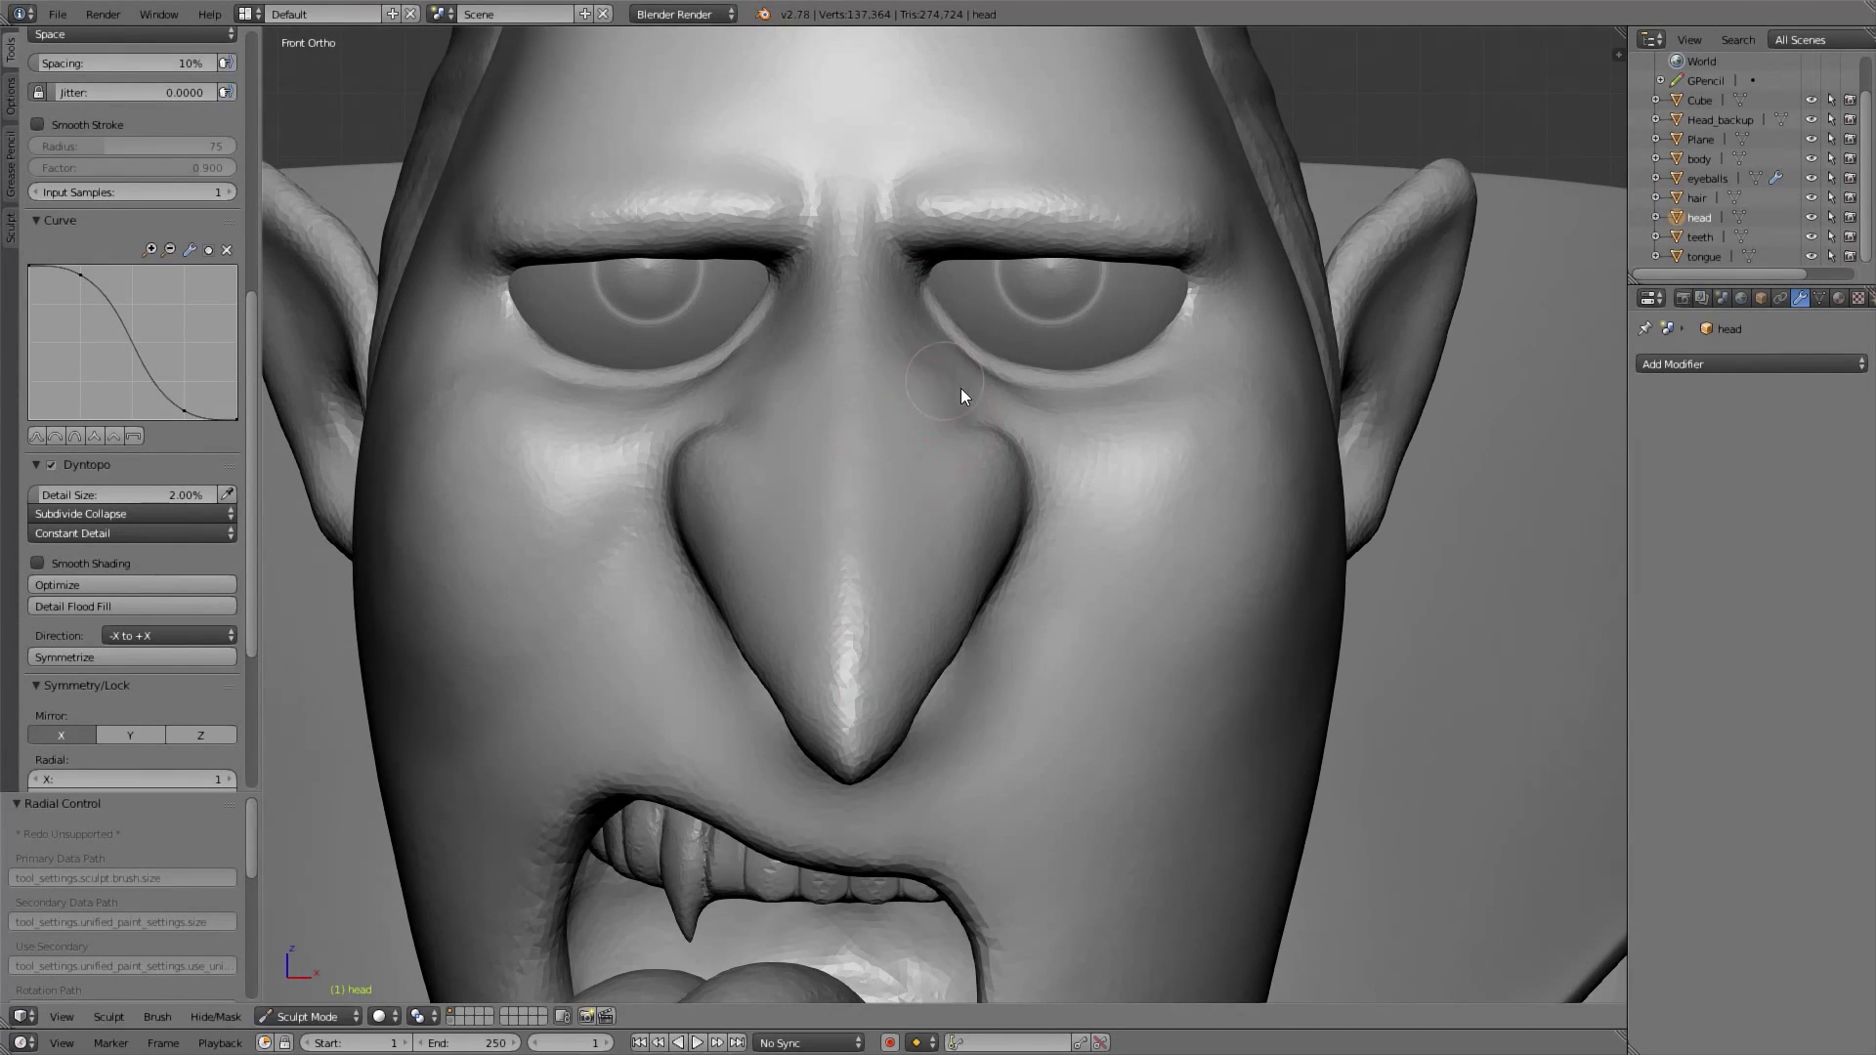
scroll(1176, 444, down, 3)
middle_drag(1052, 473, 865, 760)
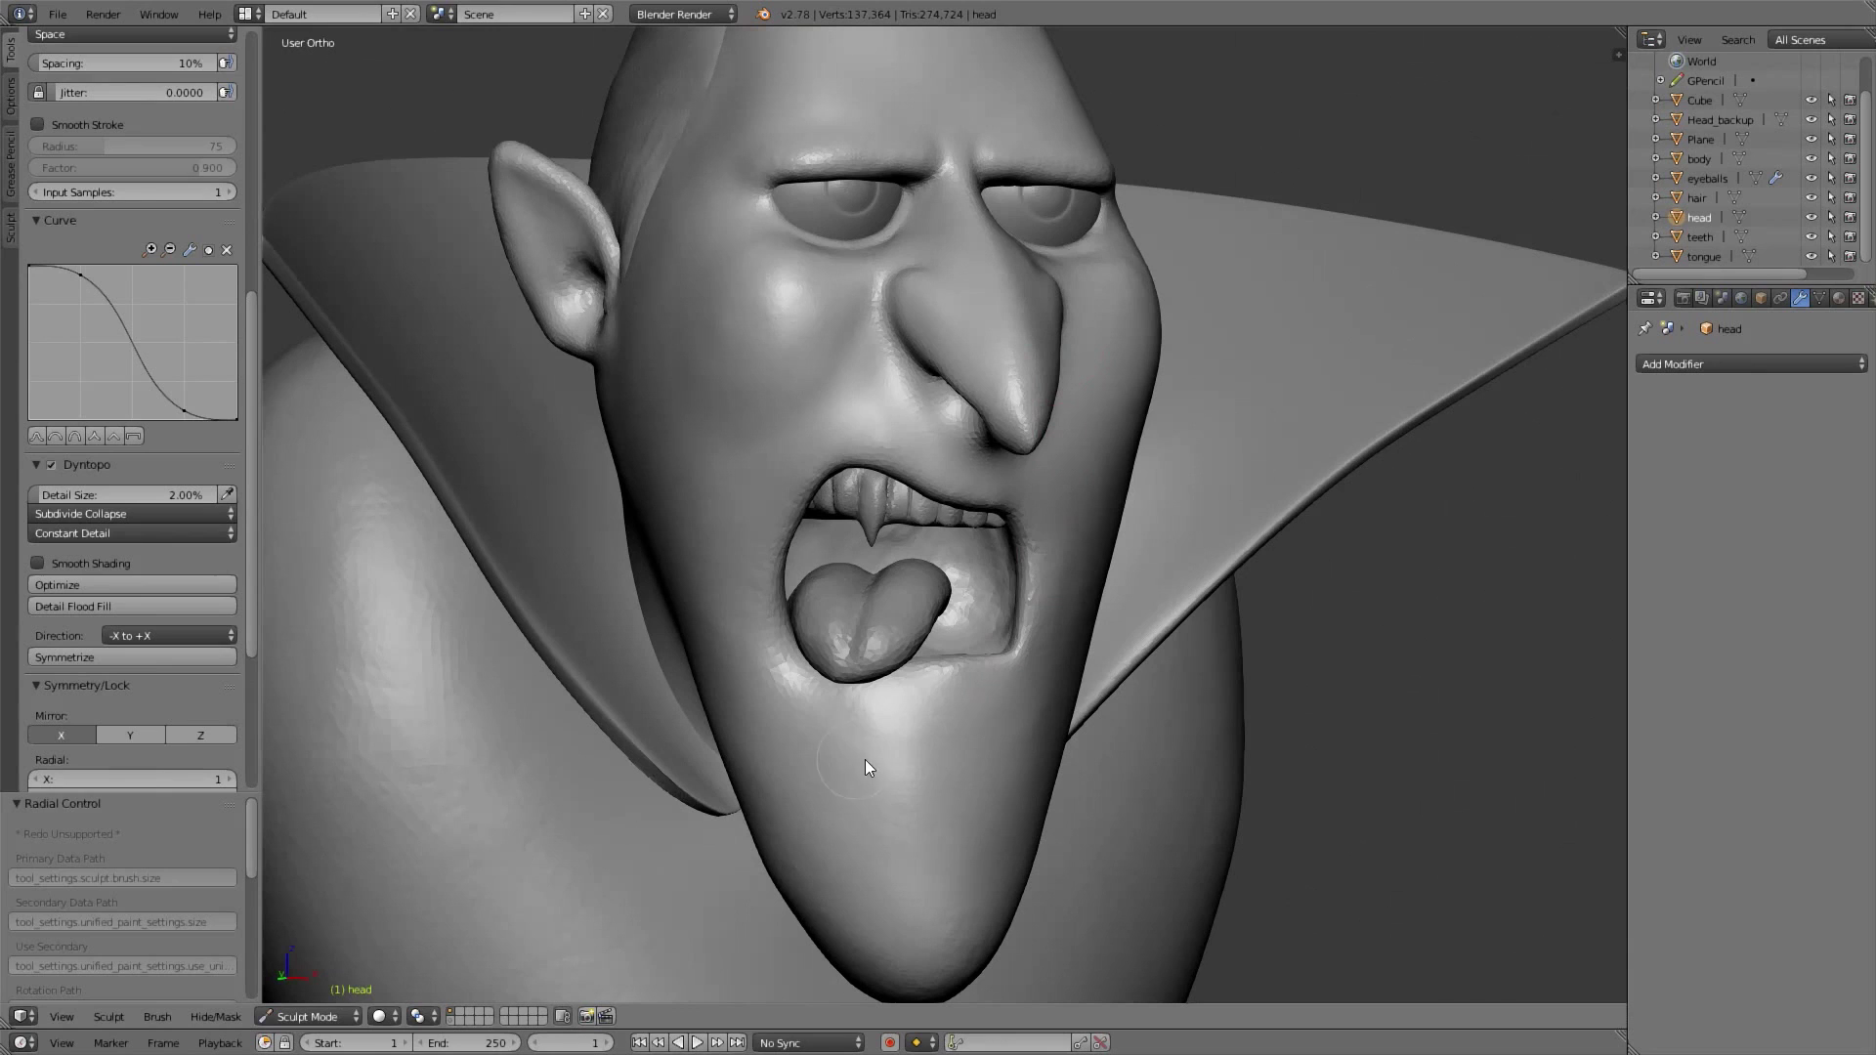
middle_drag(928, 456, 836, 538)
middle_drag(999, 608, 905, 537)
Select the tongue object and put it into Sculpt Mode
key(KP_1)
click(1703, 257)
click(291, 1018)
click(306, 956)
scroll(684, 606, up, 2)
Try a detail flood fill on the tongue at 2.00% detail size and compare its wireframe and shading
key(z)
middle_drag(743, 586, 674, 601)
key(z)
key(z)
click(211, 603)
key(z)
middle_drag(839, 526, 1012, 538)
scroll(1012, 537, up, 1)
key(ctrl+z)
key(z)
click(221, 604)
Set the tongue's detail size to 1.00% and try a detail flood fill on it
click(179, 493)
text(1)
key(Return)
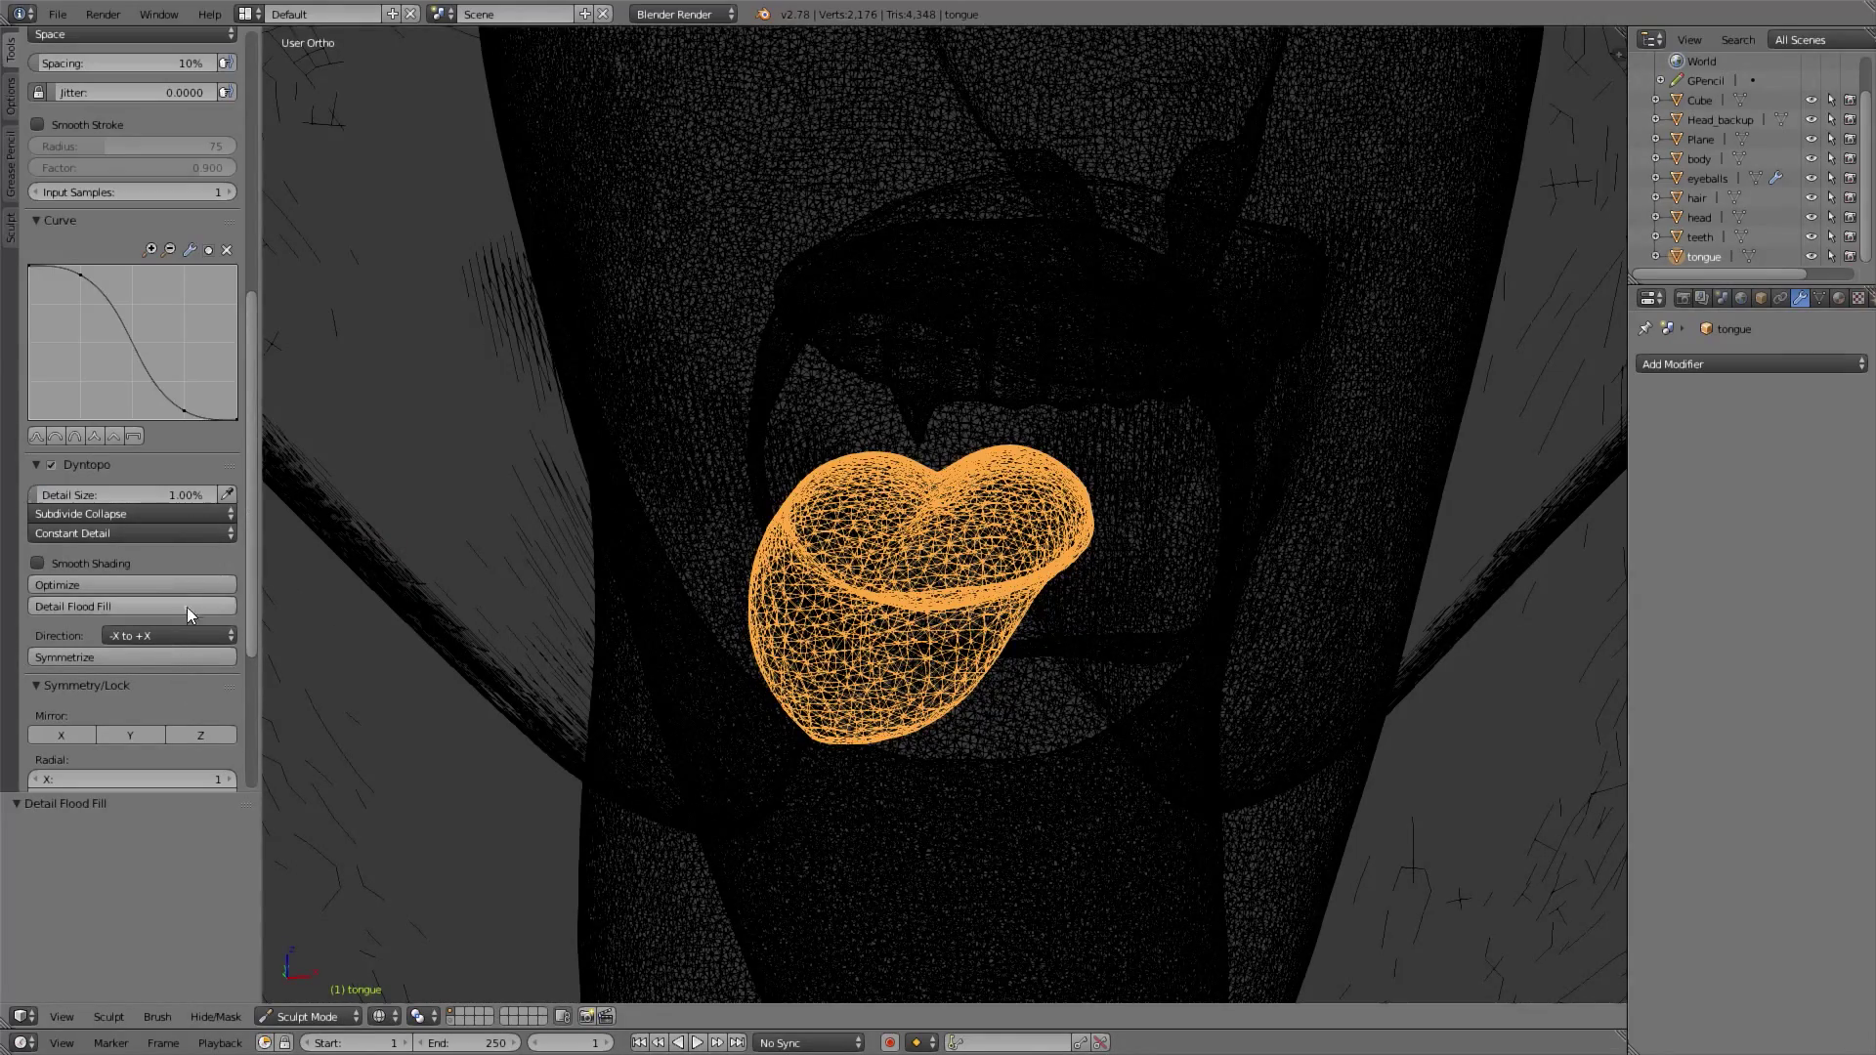
click(194, 602)
key(ctrl+z)
click(186, 607)
key(z)
middle_drag(992, 549, 965, 608)
scroll(897, 559, up, 1)
key(ctrl+z)
Set the tongue's dynamic topology detail size to 2%
key(z)
key(z)
click(199, 493)
text(2)
key(Return)
scroll(137, 488, up, 10)
scroll(137, 488, down, 10)
Smooth the tongue's surface and carve a groove down its middle with the Crease brush
key(f)
click(927, 529)
mouse_move(963, 562)
mouse_down()
mouse_move(942, 678)
mouse_move(997, 625)
mouse_up()
shift+drag(1065, 557, 1024, 563)
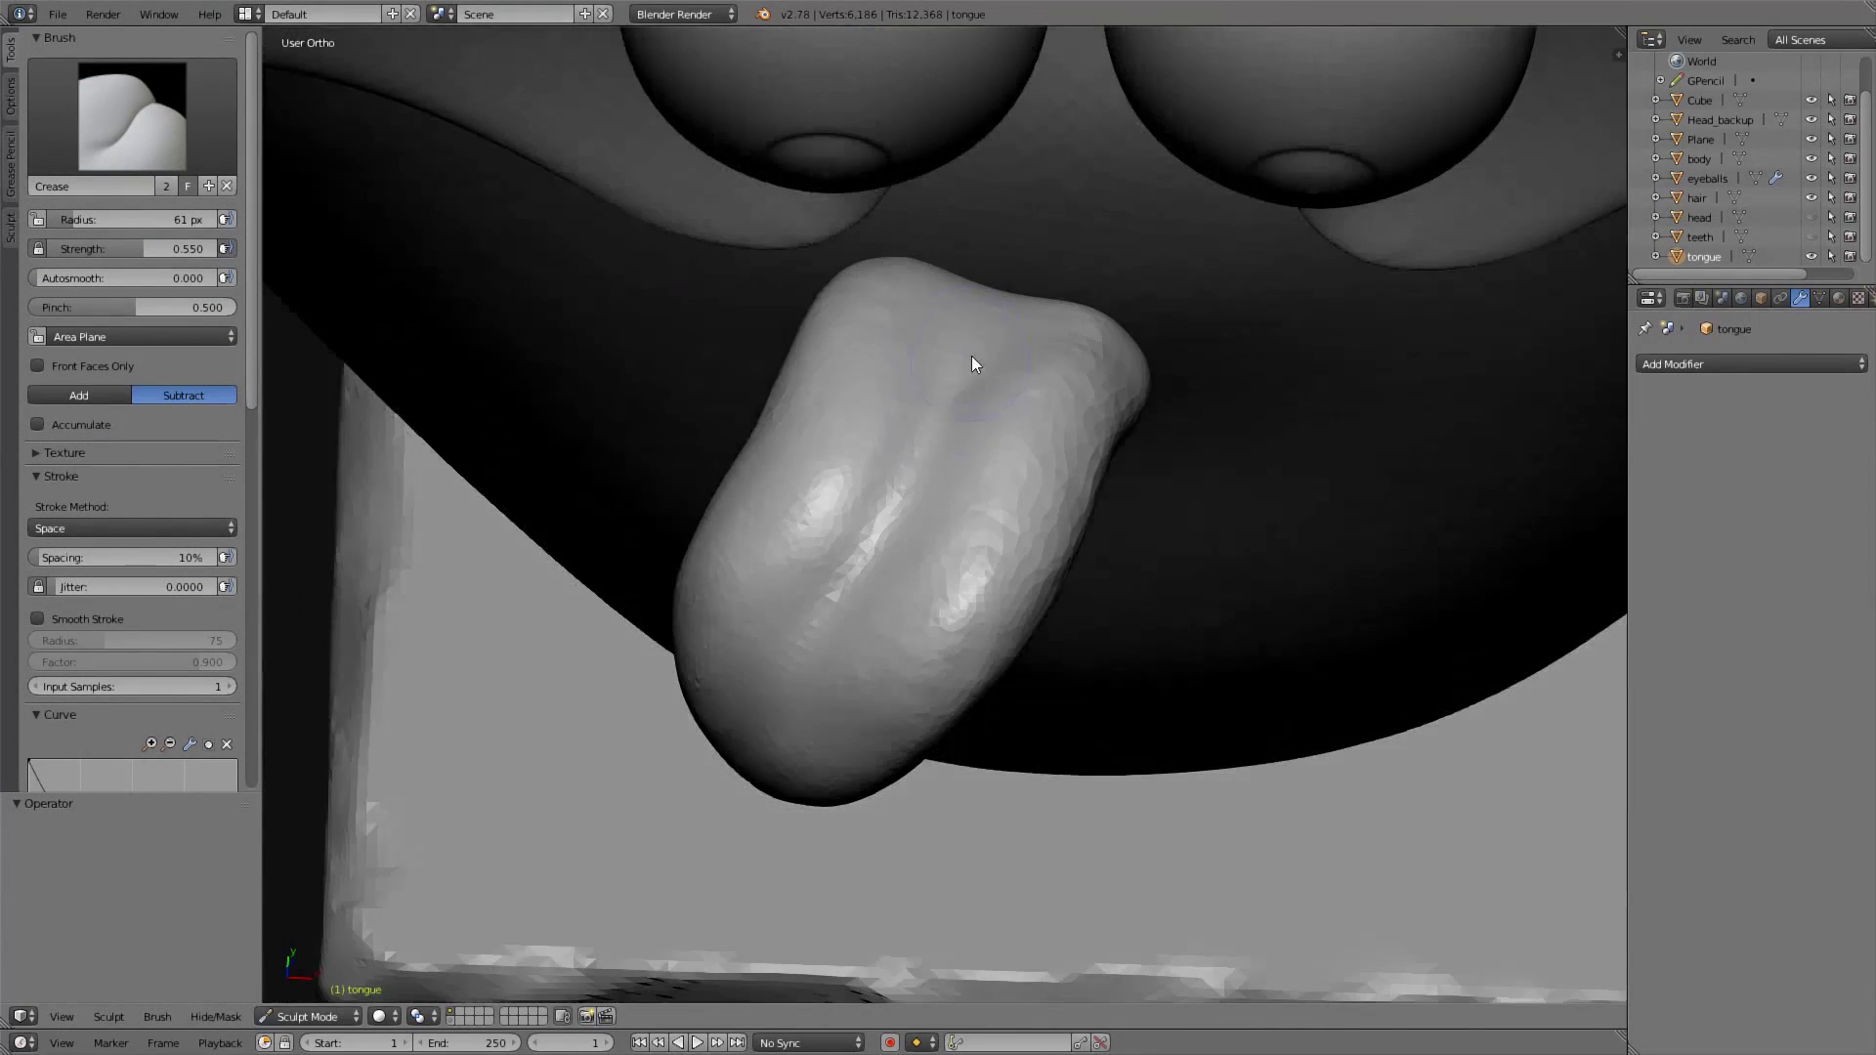
drag(858, 559, 945, 436)
click(132, 116)
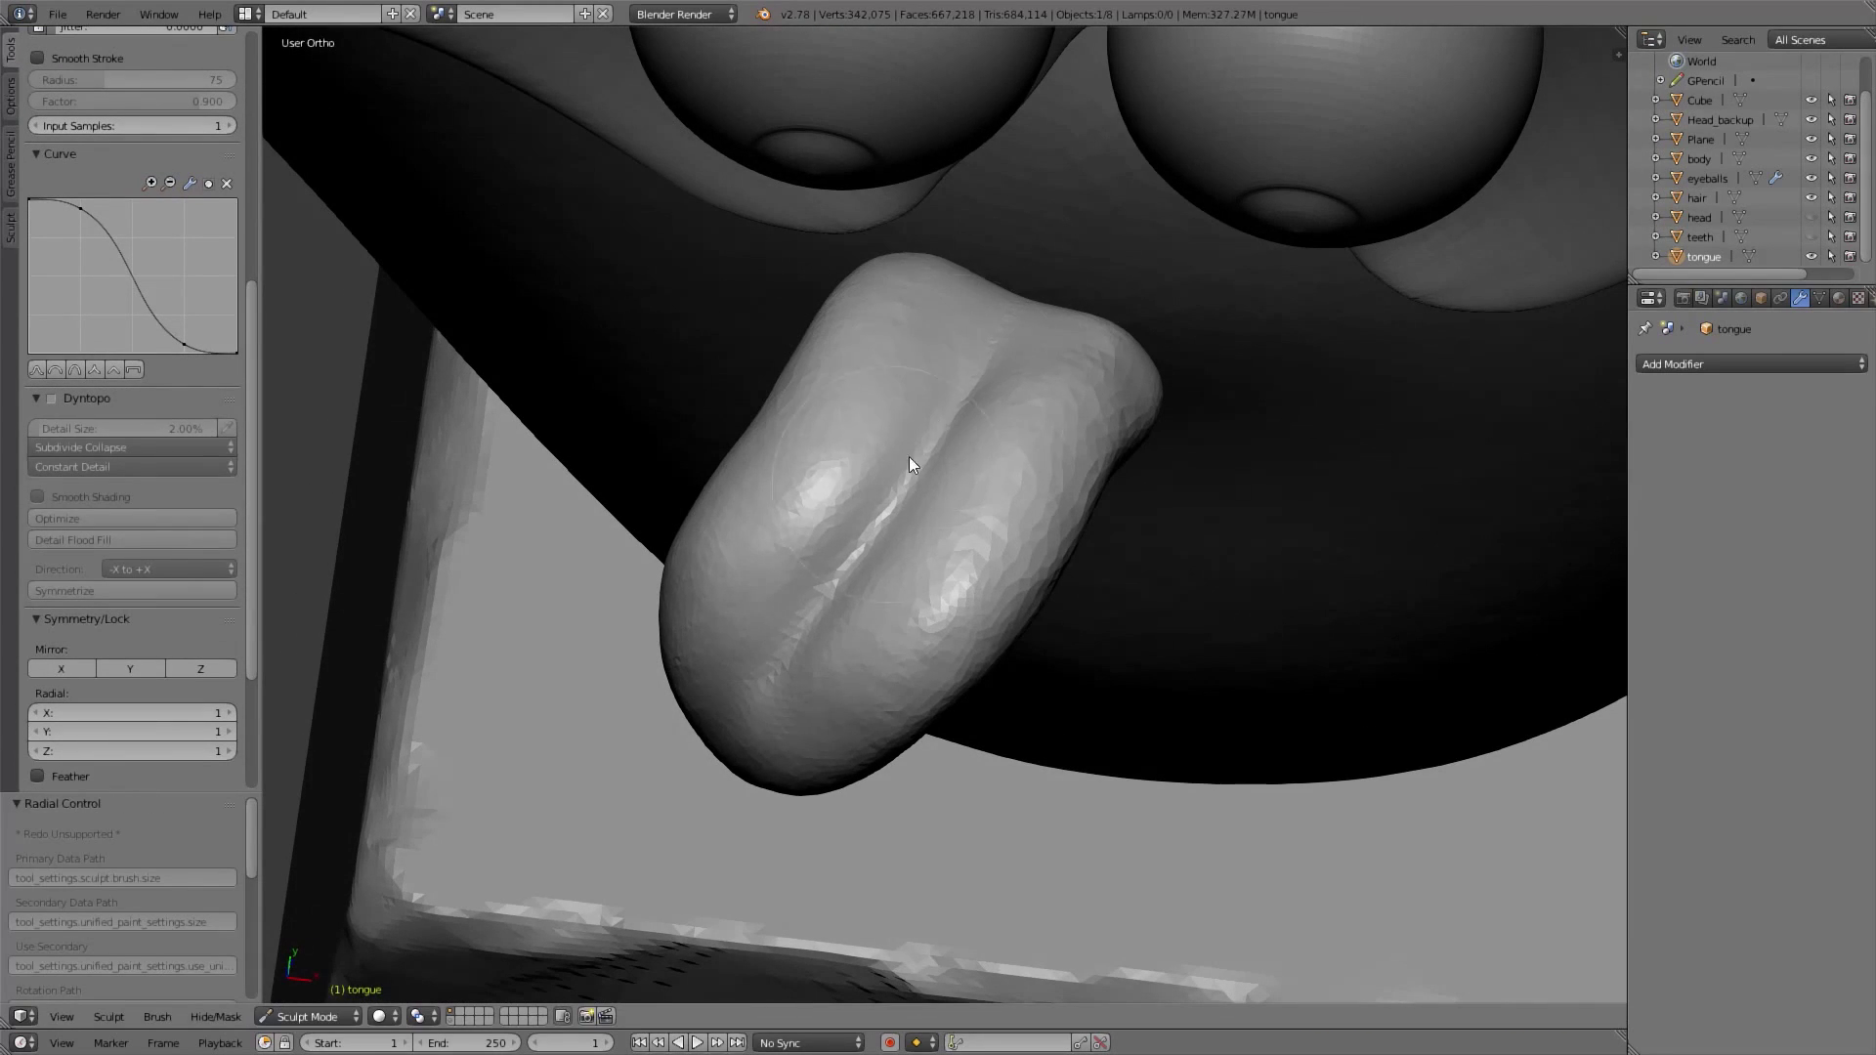
mouse_move(909, 455)
mouse_down()
mouse_move(1002, 314)
mouse_move(742, 571)
mouse_move(1008, 492)
mouse_up()
Show the head and teeth again and view the tongue in the mouth from the front
click(1812, 218)
click(1811, 238)
key(KP_1)
scroll(1091, 453, down, 6)
scroll(1090, 454, up, 3)
Adjust the tongue's shape where it hangs out of the mouth with the Grab brush
key(g)
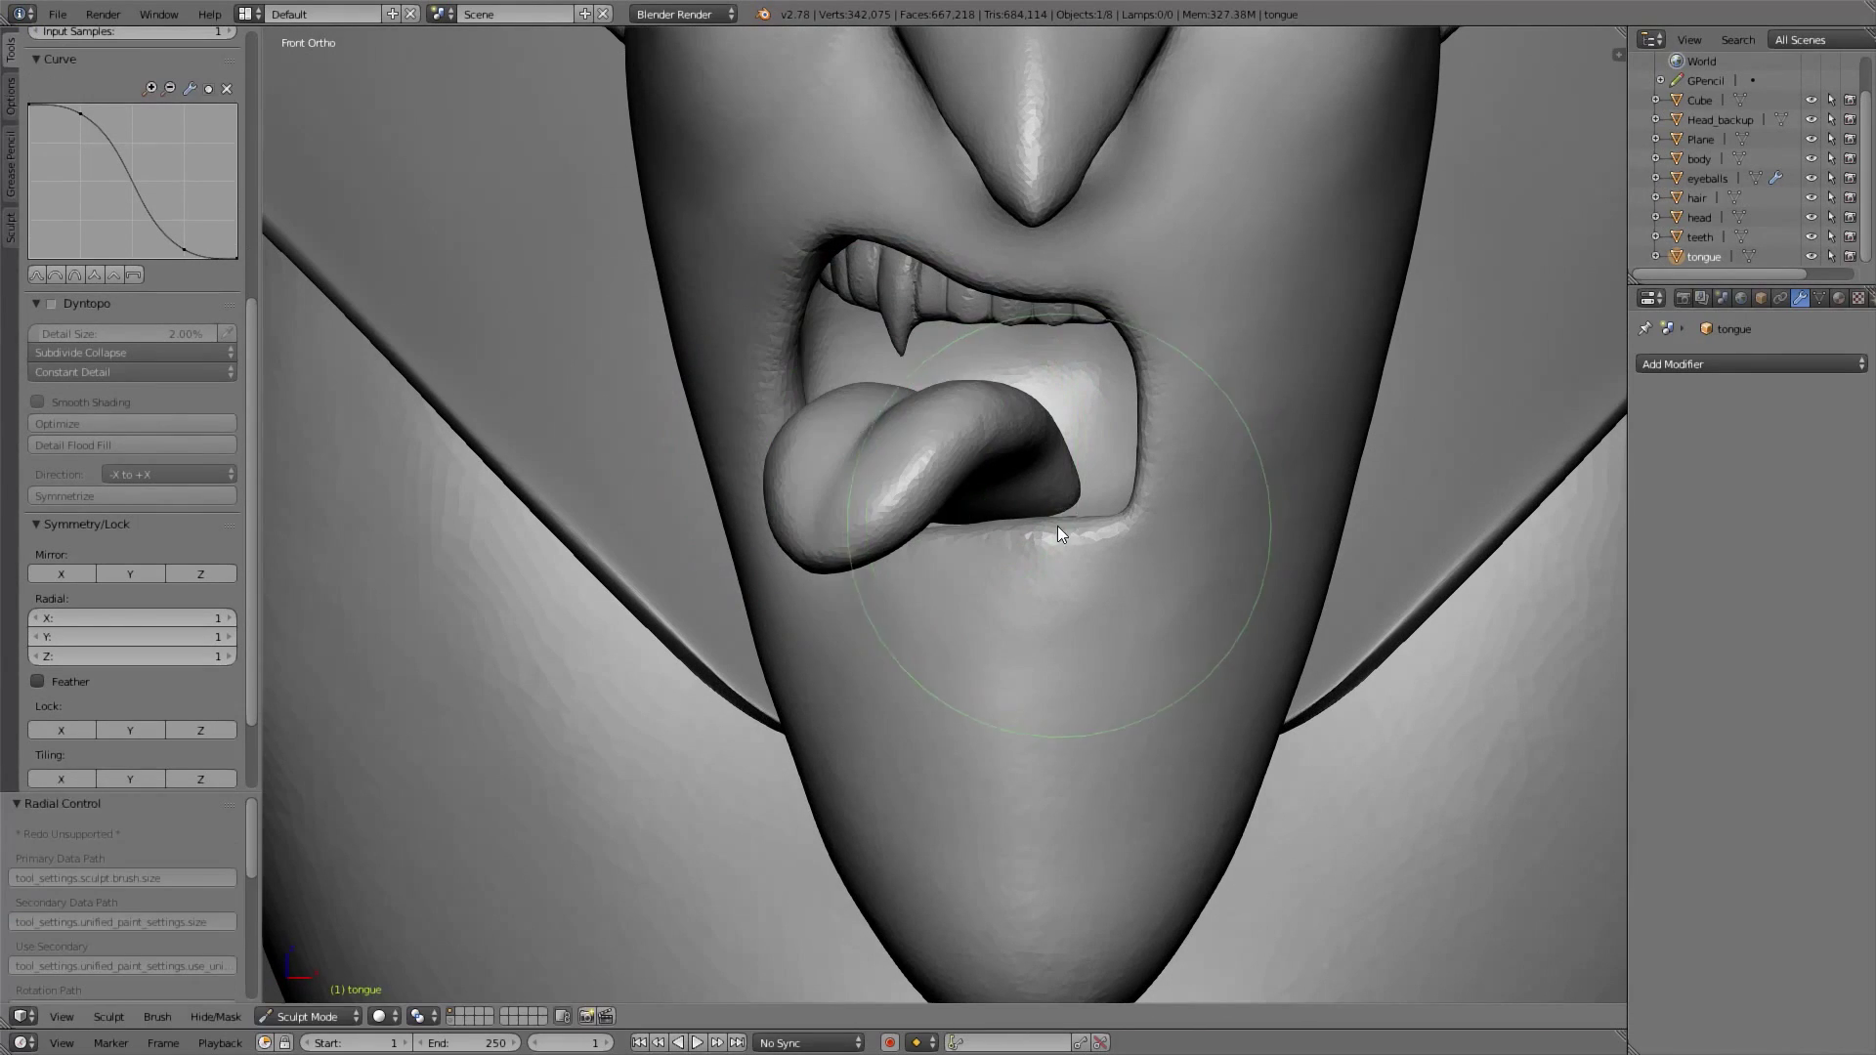
middle_drag(1075, 510, 921, 530)
middle_drag(995, 463, 1012, 481)
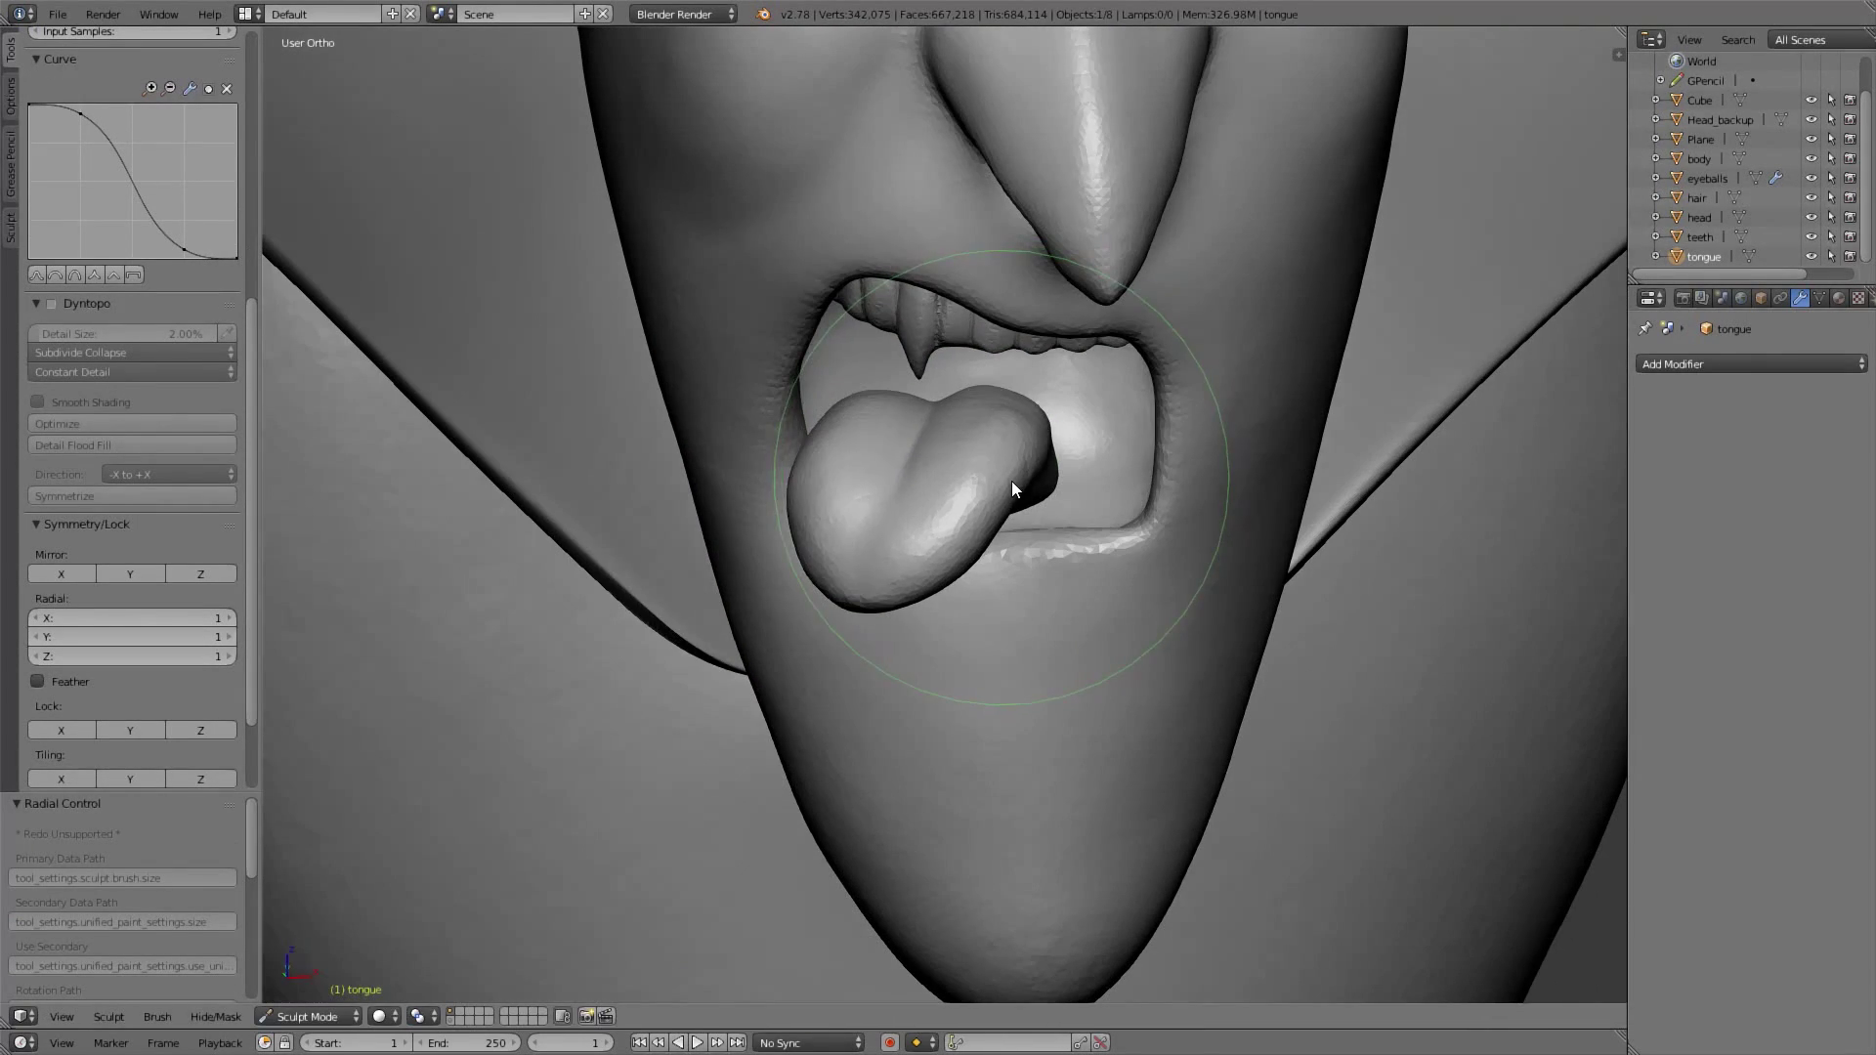
middle_drag(866, 439, 899, 421)
mouse_move(952, 543)
middle_down()
mouse_move(966, 529)
mouse_move(924, 688)
mouse_move(999, 460)
mouse_move(795, 524)
mouse_move(880, 494)
middle_up()
key(KP_1)
key(f)
click(834, 526)
drag(850, 489, 880, 438)
key(KP_1)
ctrl+middle_drag(909, 439, 1011, 492)
scroll(1010, 499, down, 2)
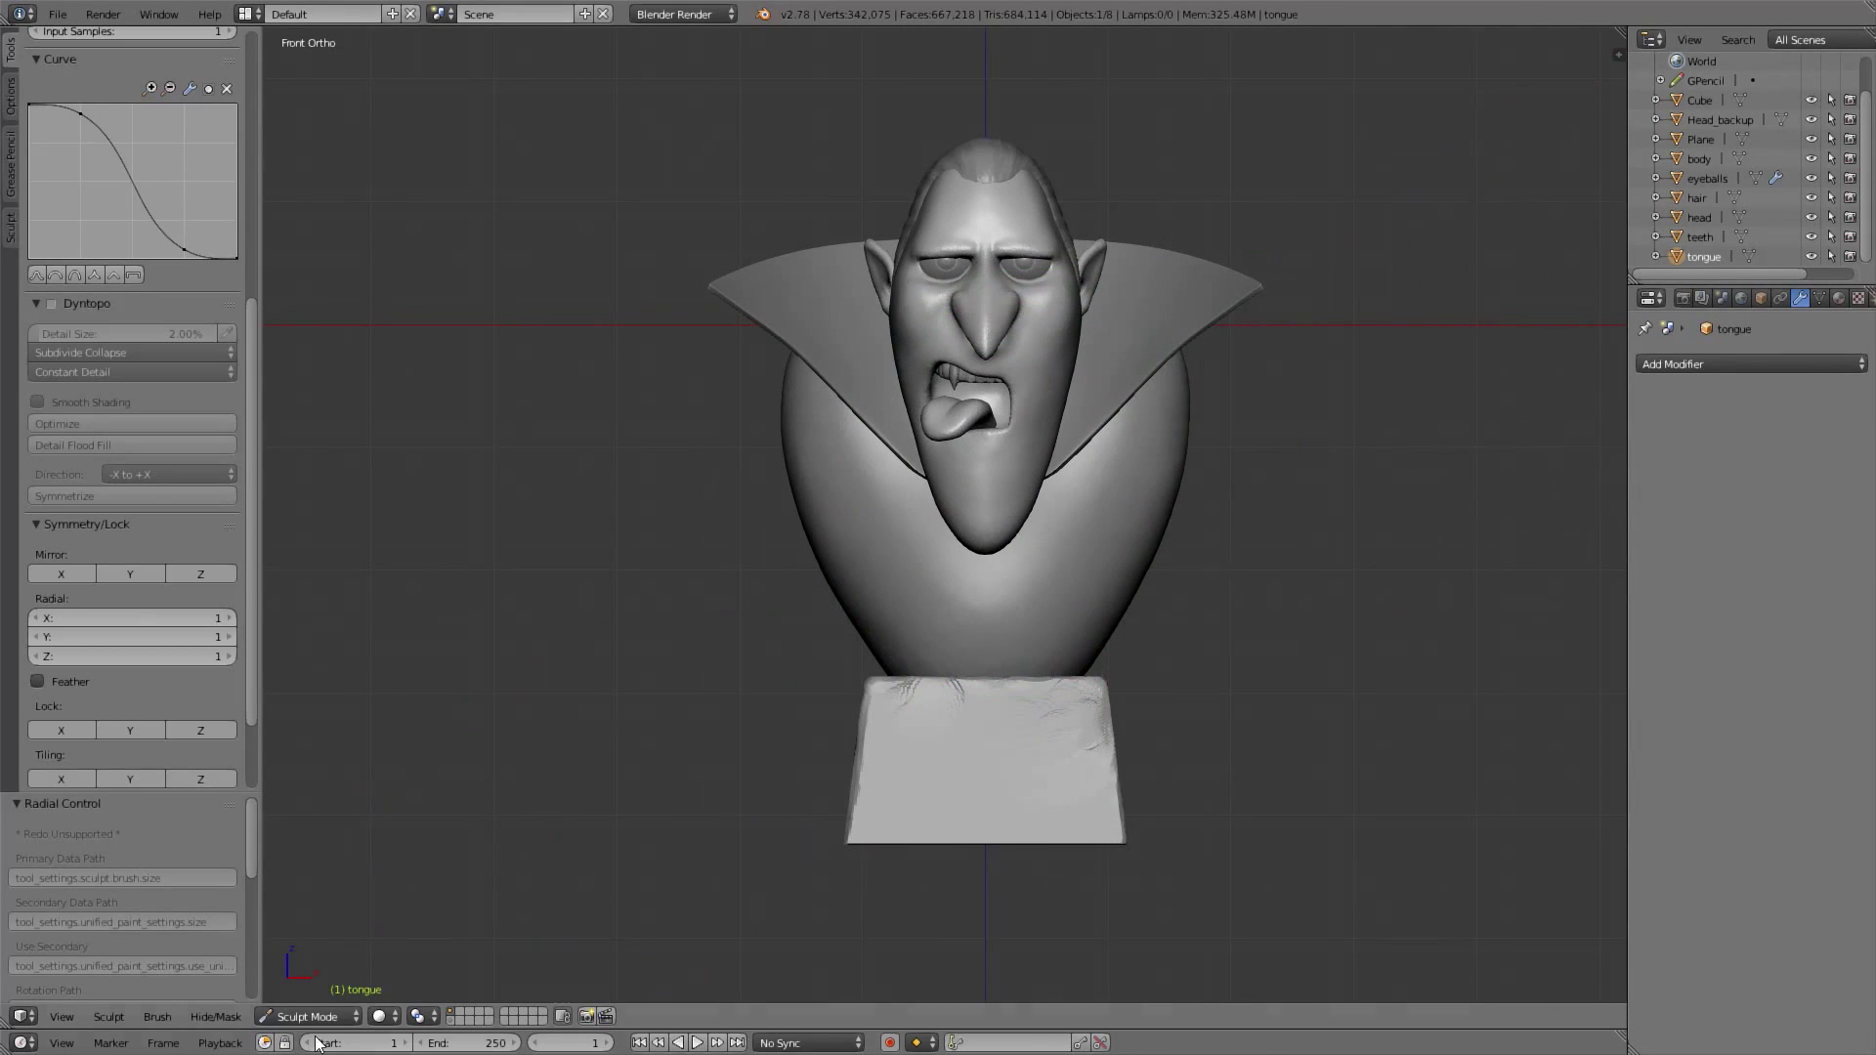
In Object Mode, select the pedestal cube and set its origin to its geometry
click(306, 1017)
click(293, 999)
shift+middle_drag(1009, 766, 988, 690)
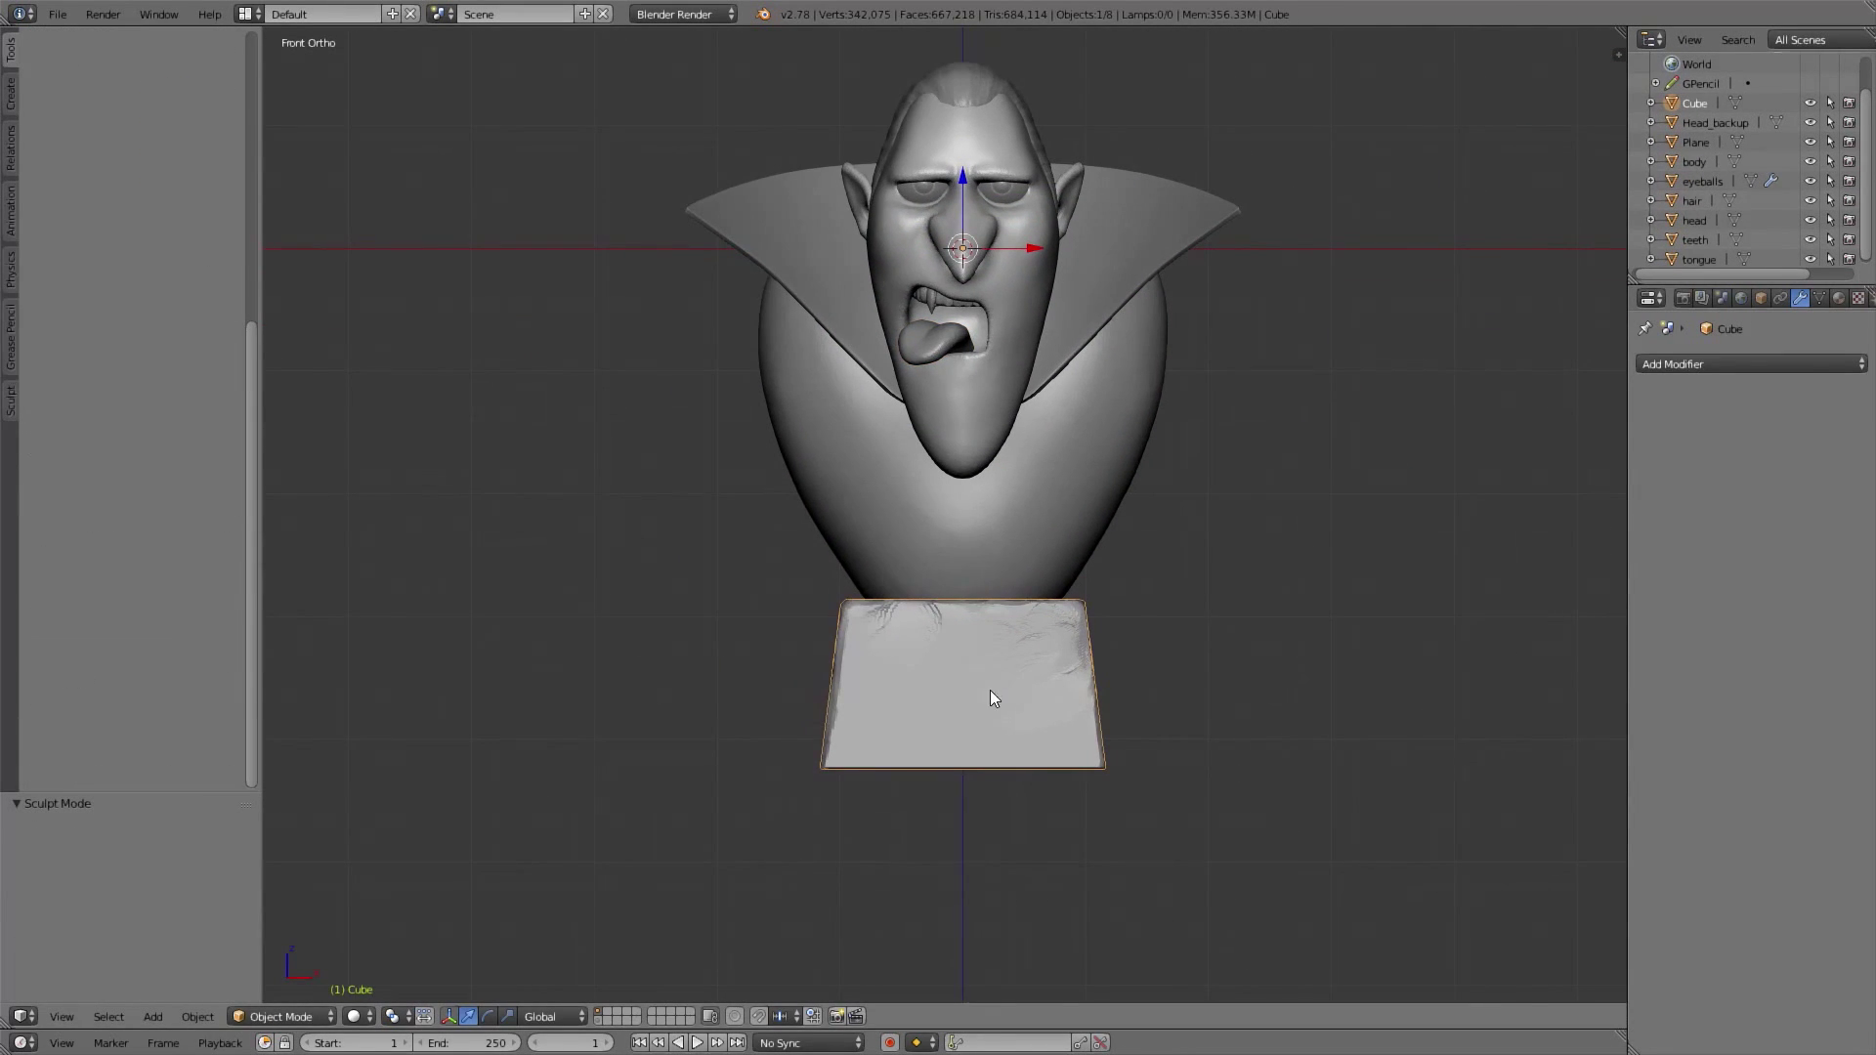
right_click(1018, 642)
key(z)
key(shift+ctrl+alt+c)
click(1061, 641)
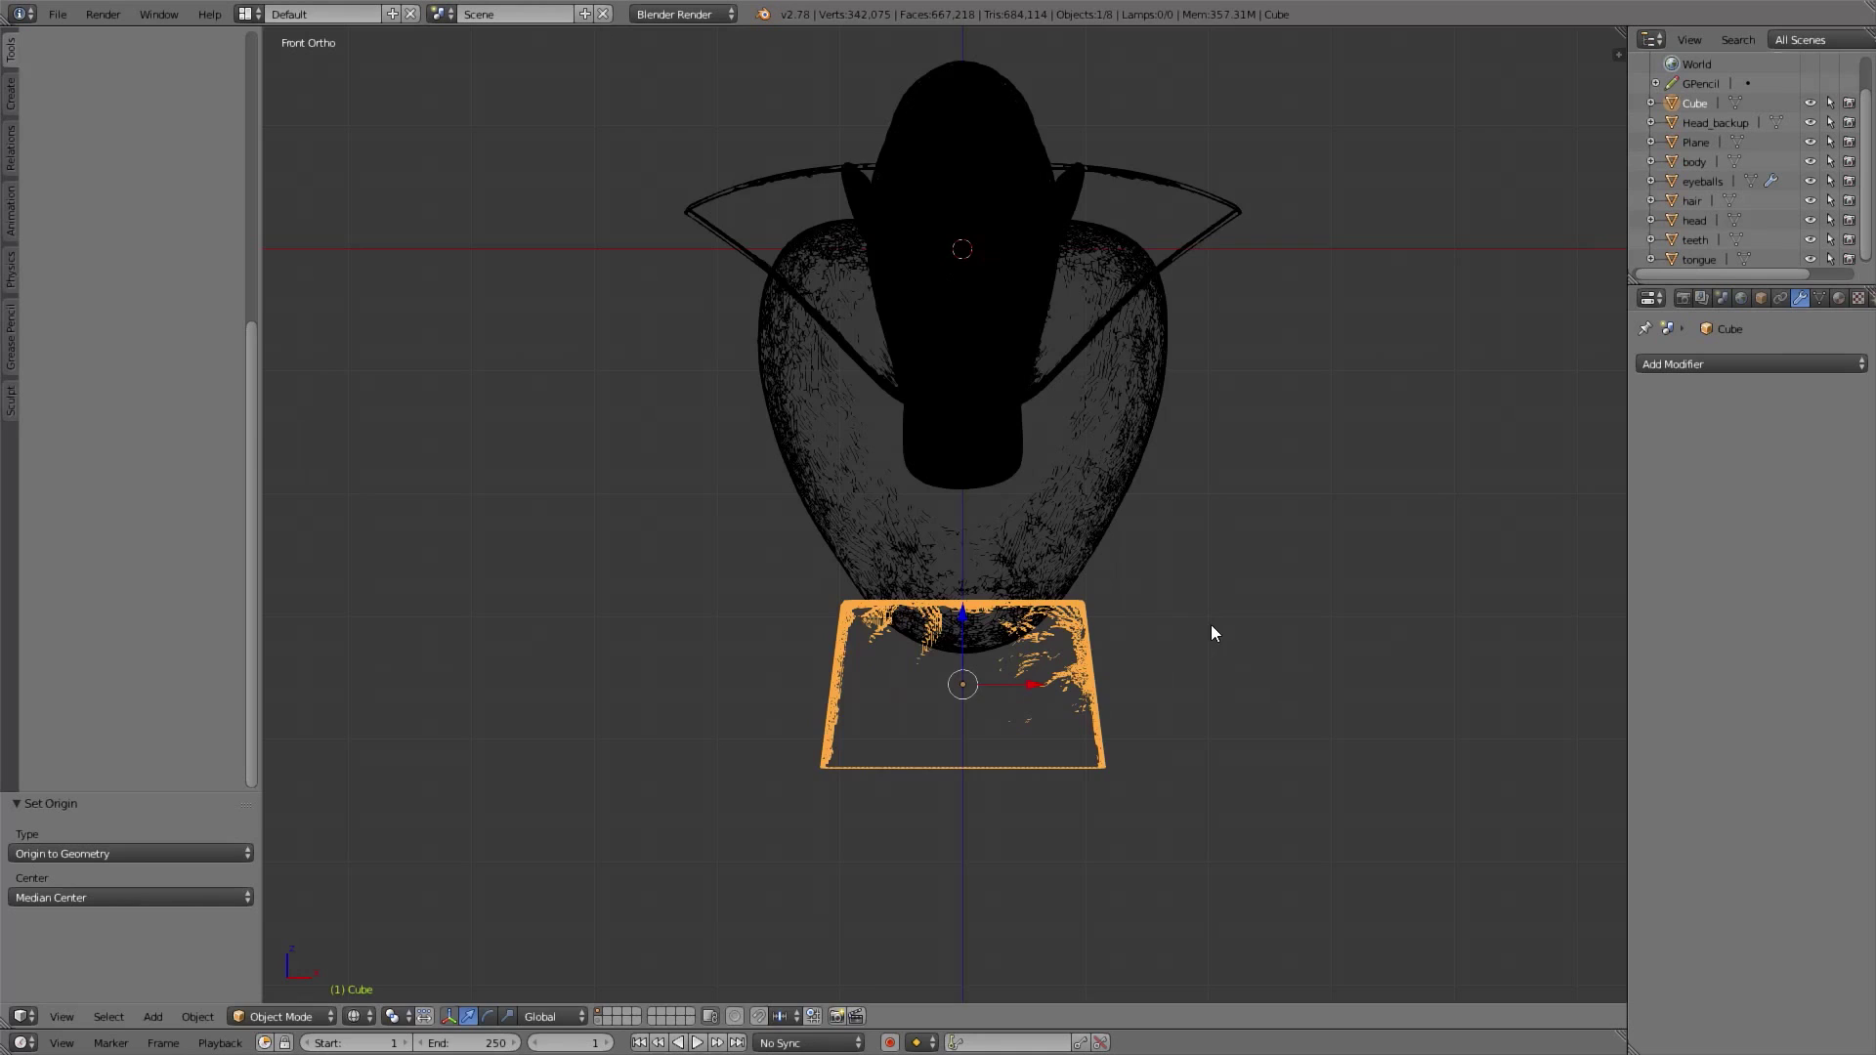
Flatten the pedestal by scaling it along Z, and reposition it under the bust from the side view
key(z)
key(s)
key(z)
click(1122, 641)
key(KP_3)
key(g)
click(1331, 627)
key(KP_1)
scroll(1321, 637, down, 1)
mouse_move(1104, 629)
middle_down()
mouse_move(1212, 633)
mouse_move(1092, 649)
mouse_move(1310, 620)
mouse_move(1236, 636)
mouse_move(1365, 444)
mouse_move(1407, 553)
mouse_move(1376, 559)
middle_up()
key(a)
scroll(1092, 657, up, 3)
Make the head the sculpting target with X mirror symmetry on and adjust the brush radius
click(1698, 221)
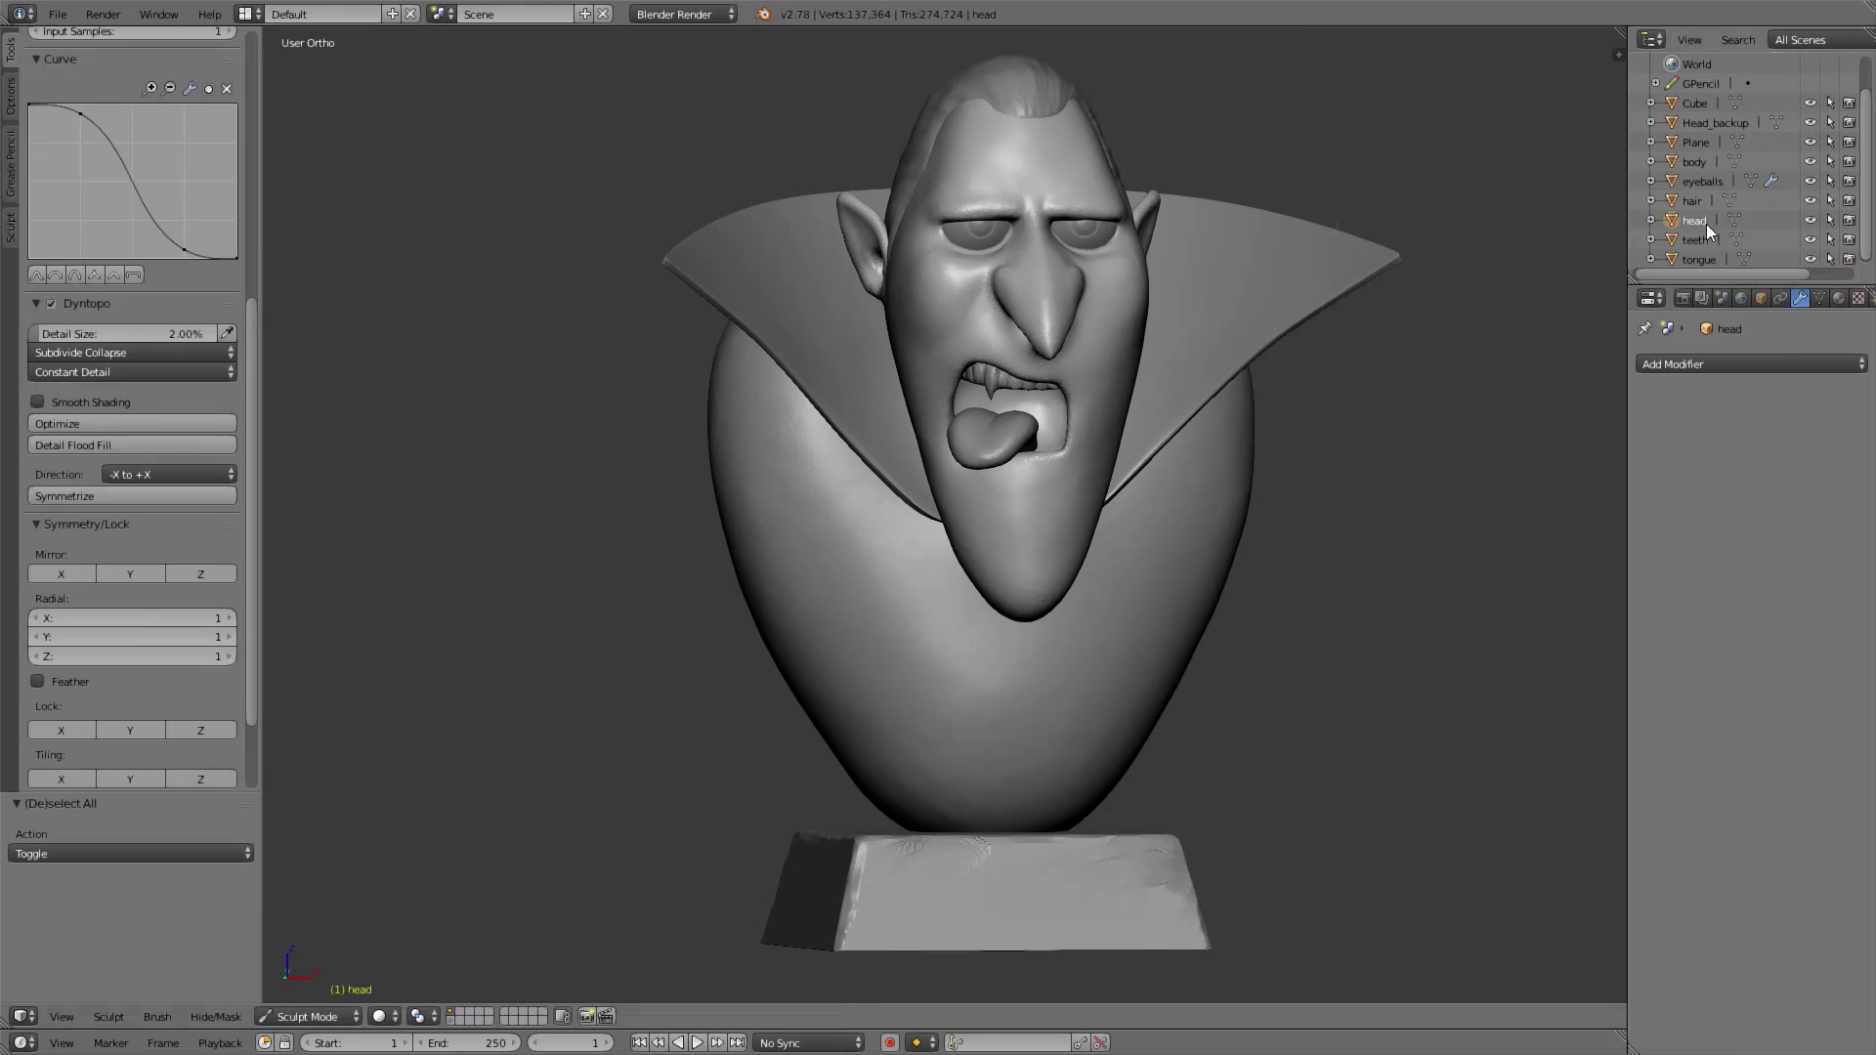
click(58, 575)
key(f)
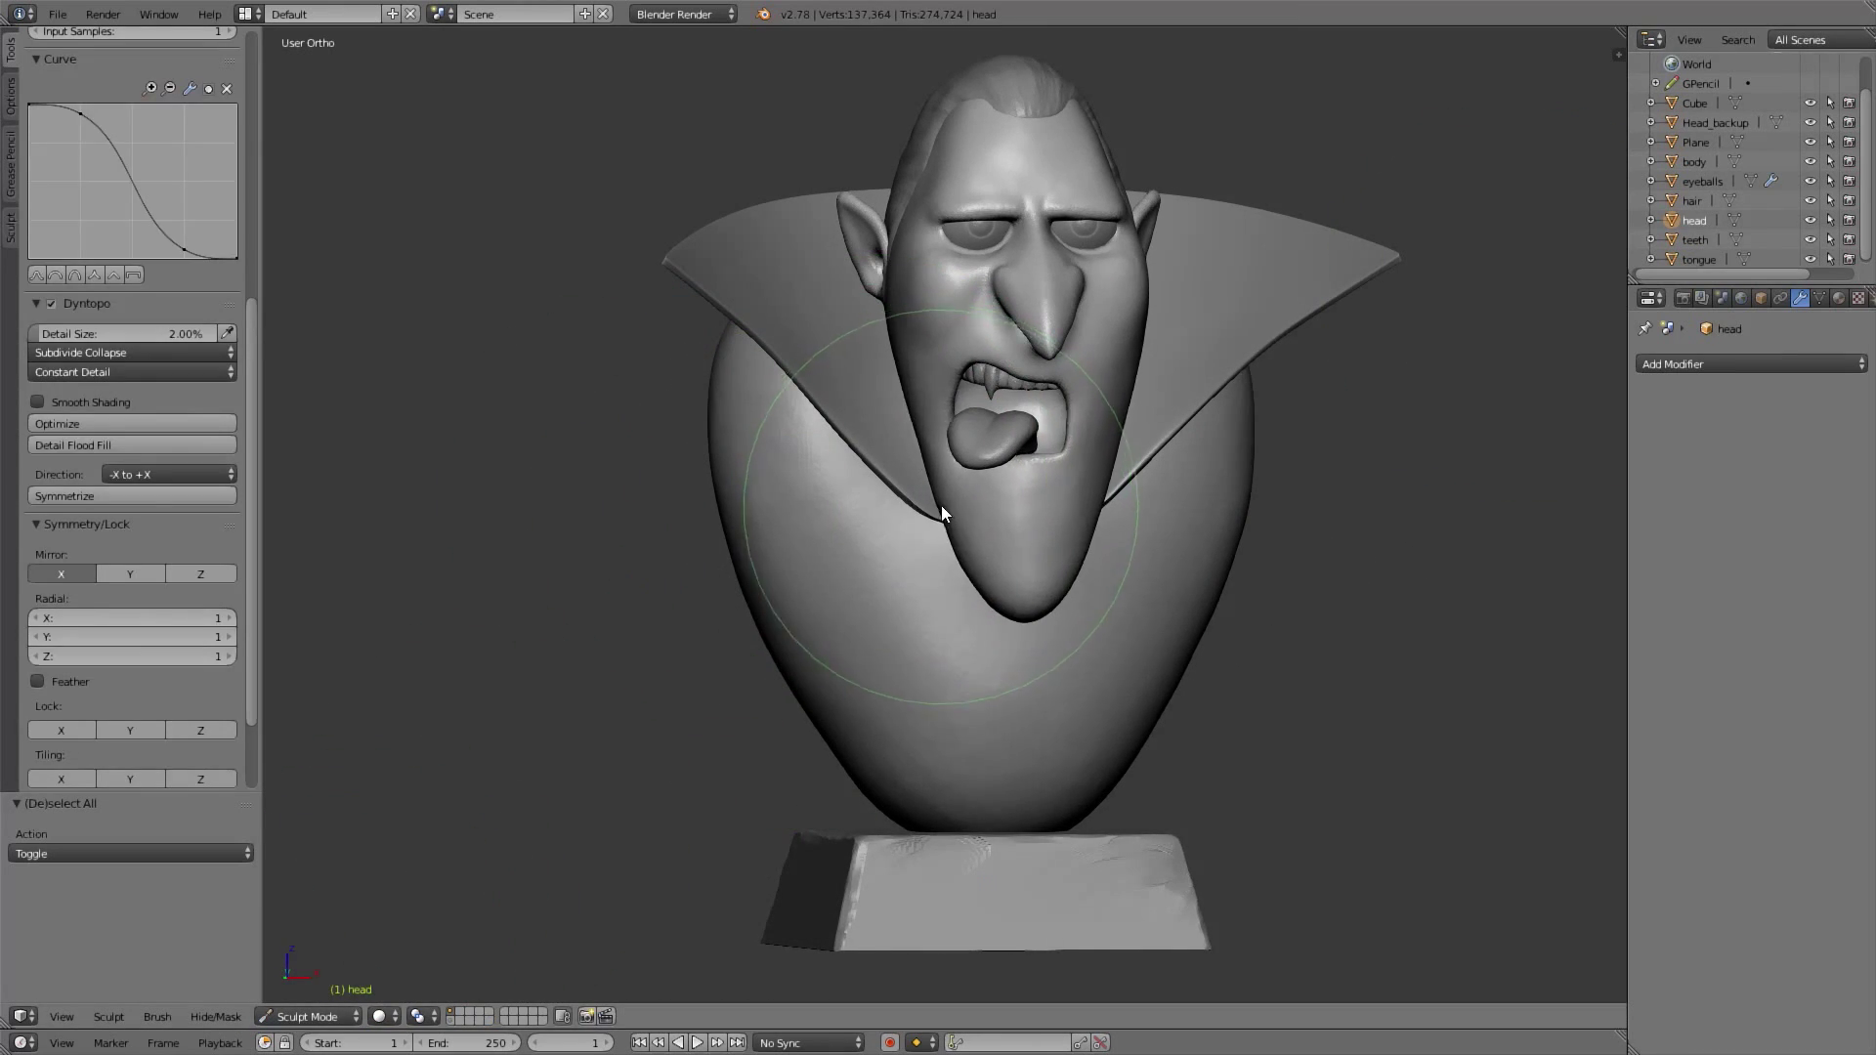
click(892, 512)
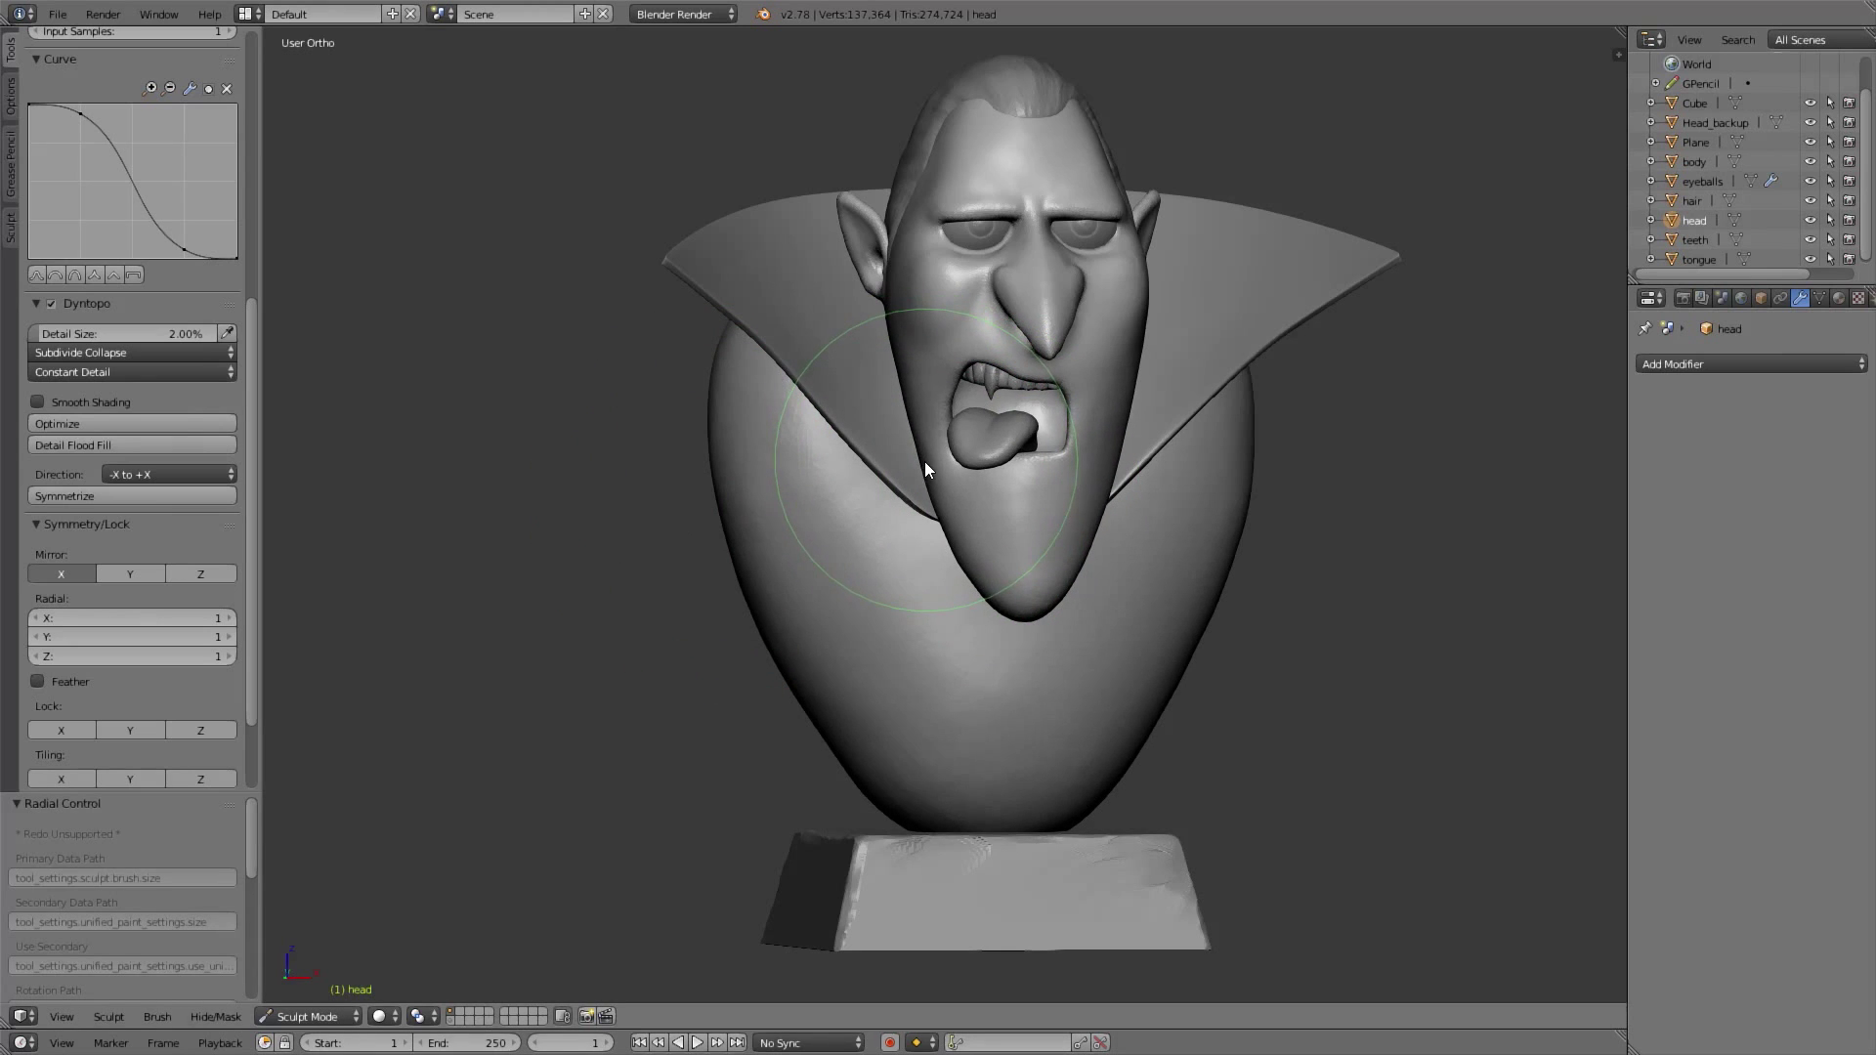
With X mirroring enabled, nudge both sides of the lower jaw slightly inward with the Grab brush
scroll(956, 430, up, 4)
middle_drag(965, 384, 926, 457)
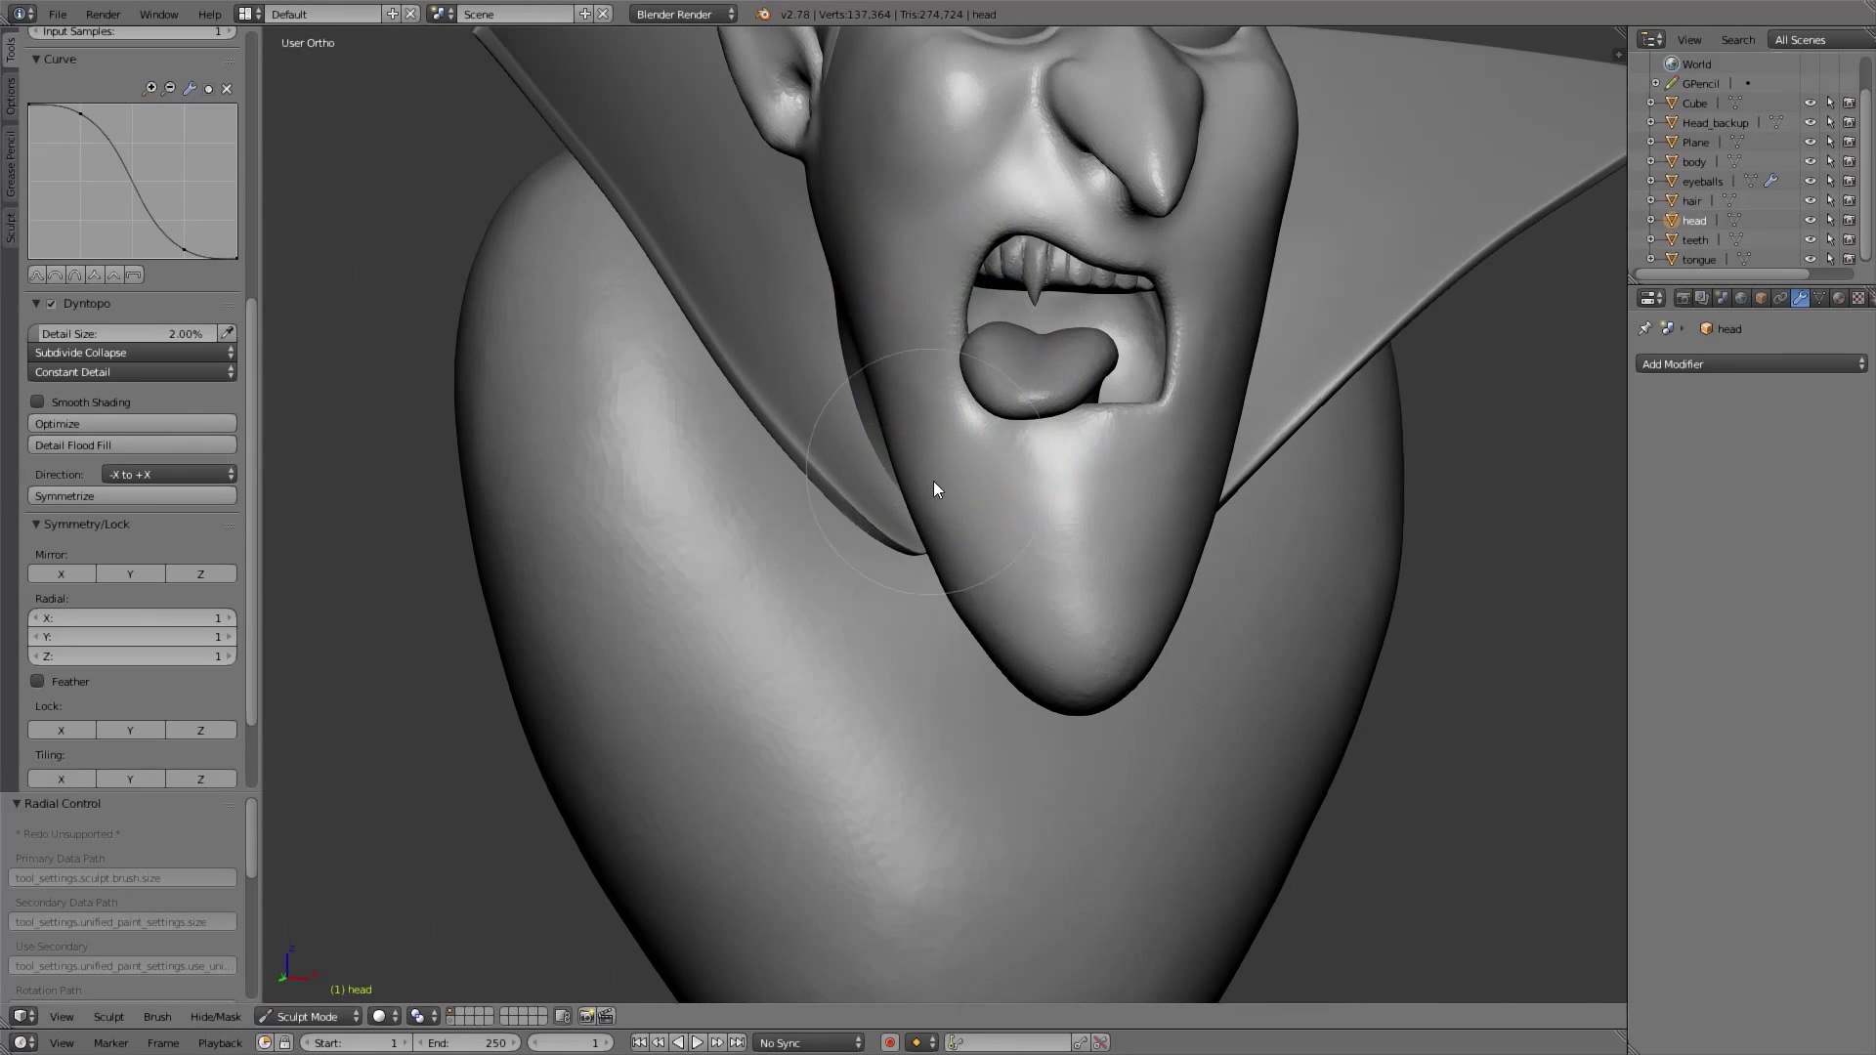
key(KP_1)
click(82, 574)
drag(993, 560, 1000, 555)
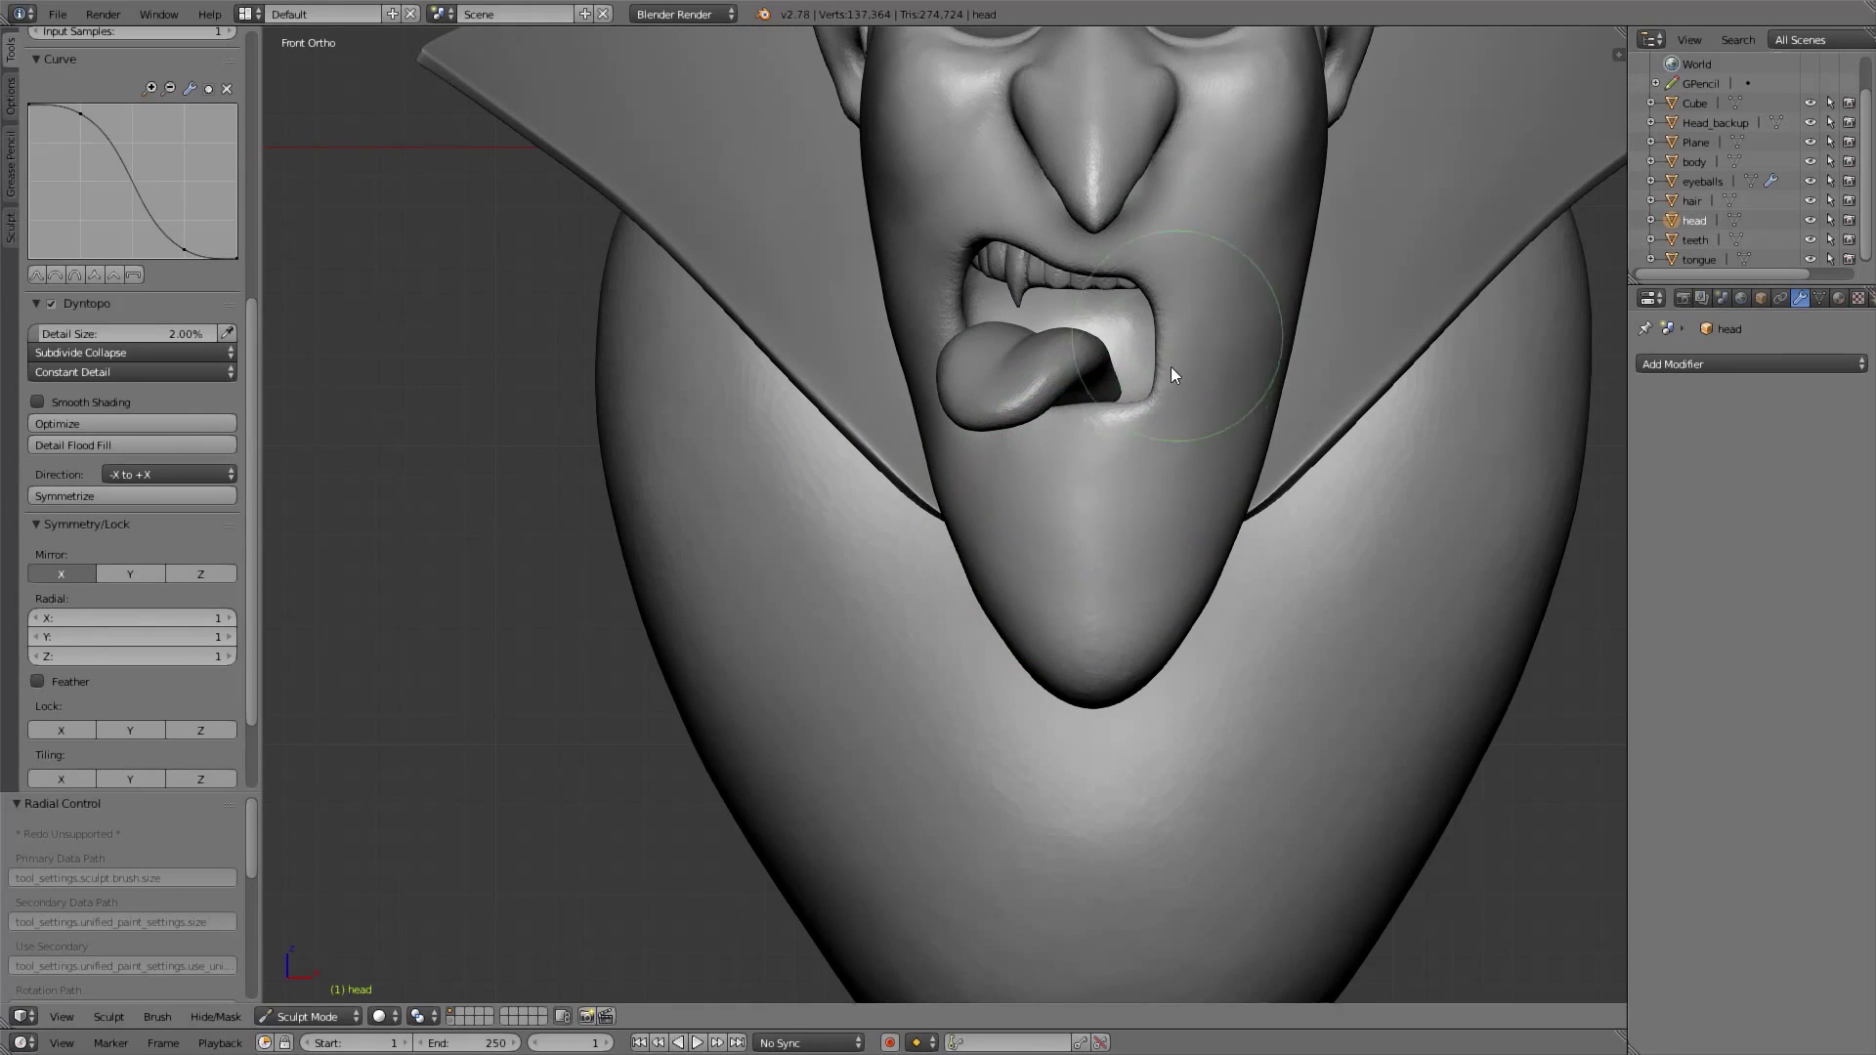
scroll(1026, 411, down, 3)
mouse_move(1048, 430)
middle_down()
mouse_move(1039, 513)
mouse_move(1281, 582)
middle_up()
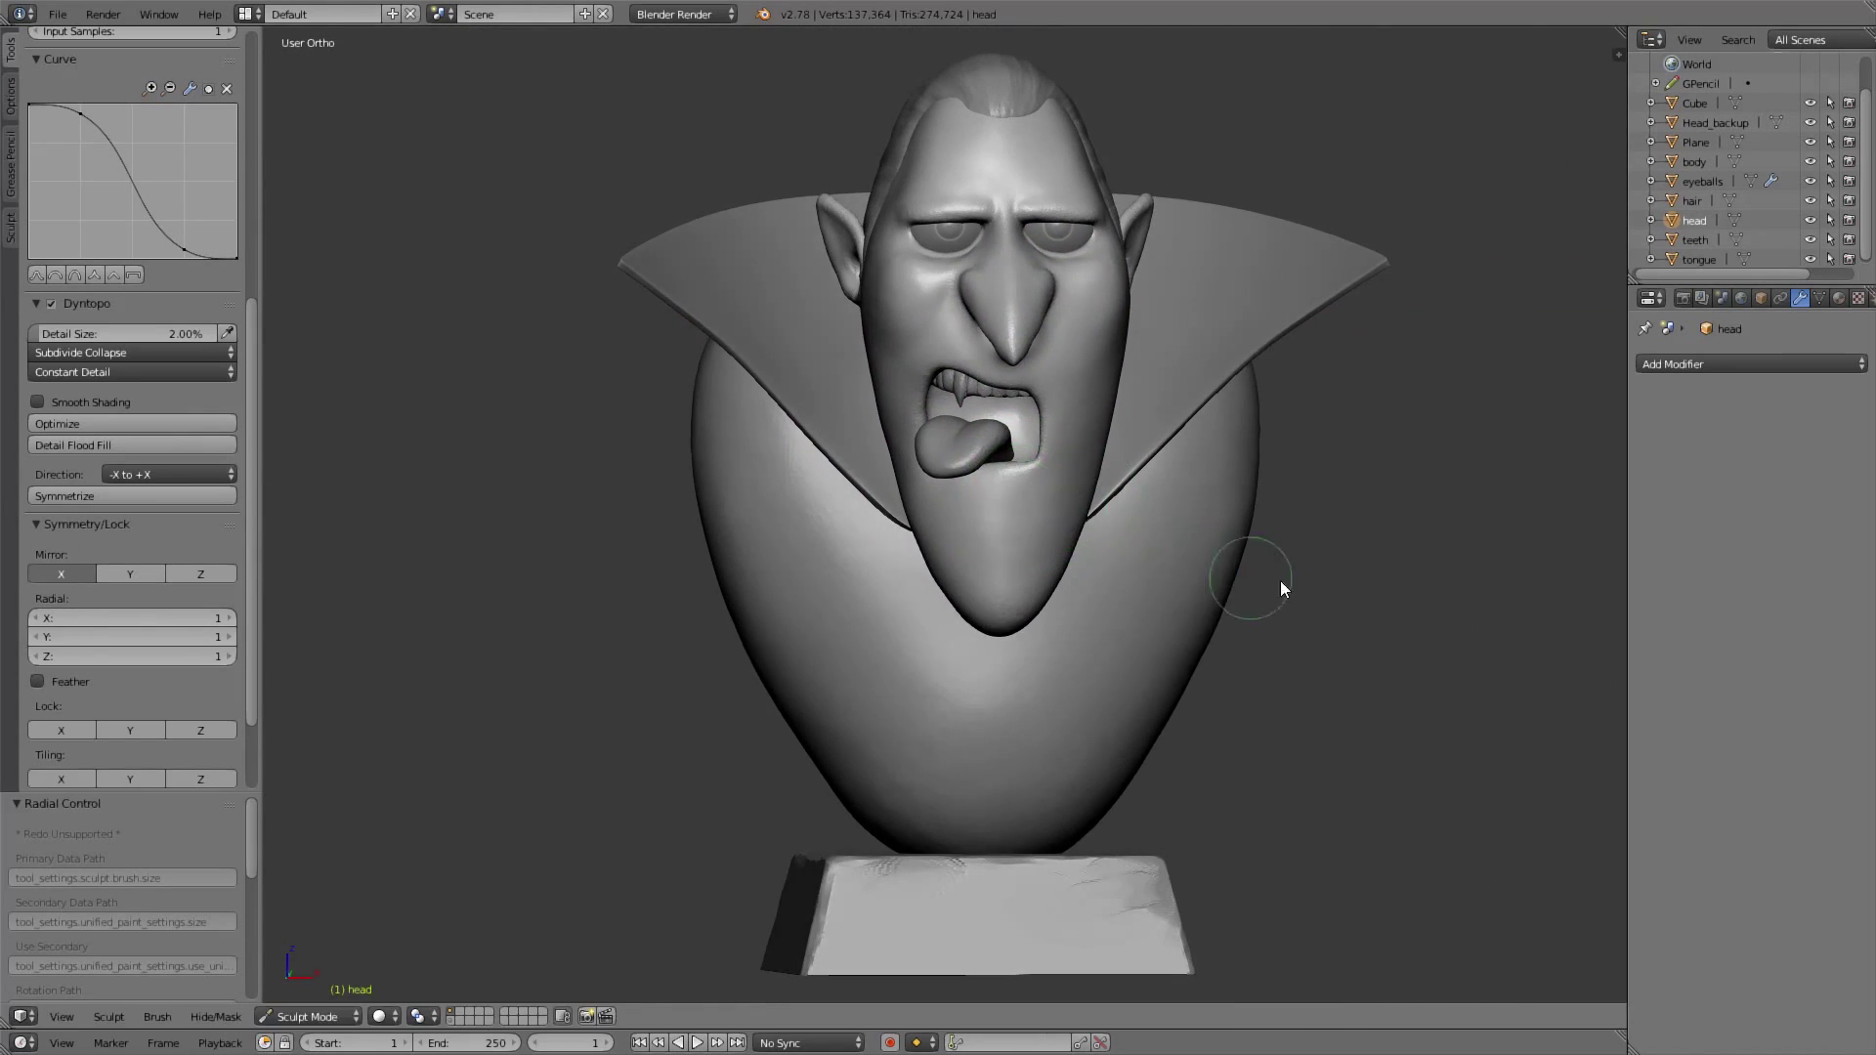